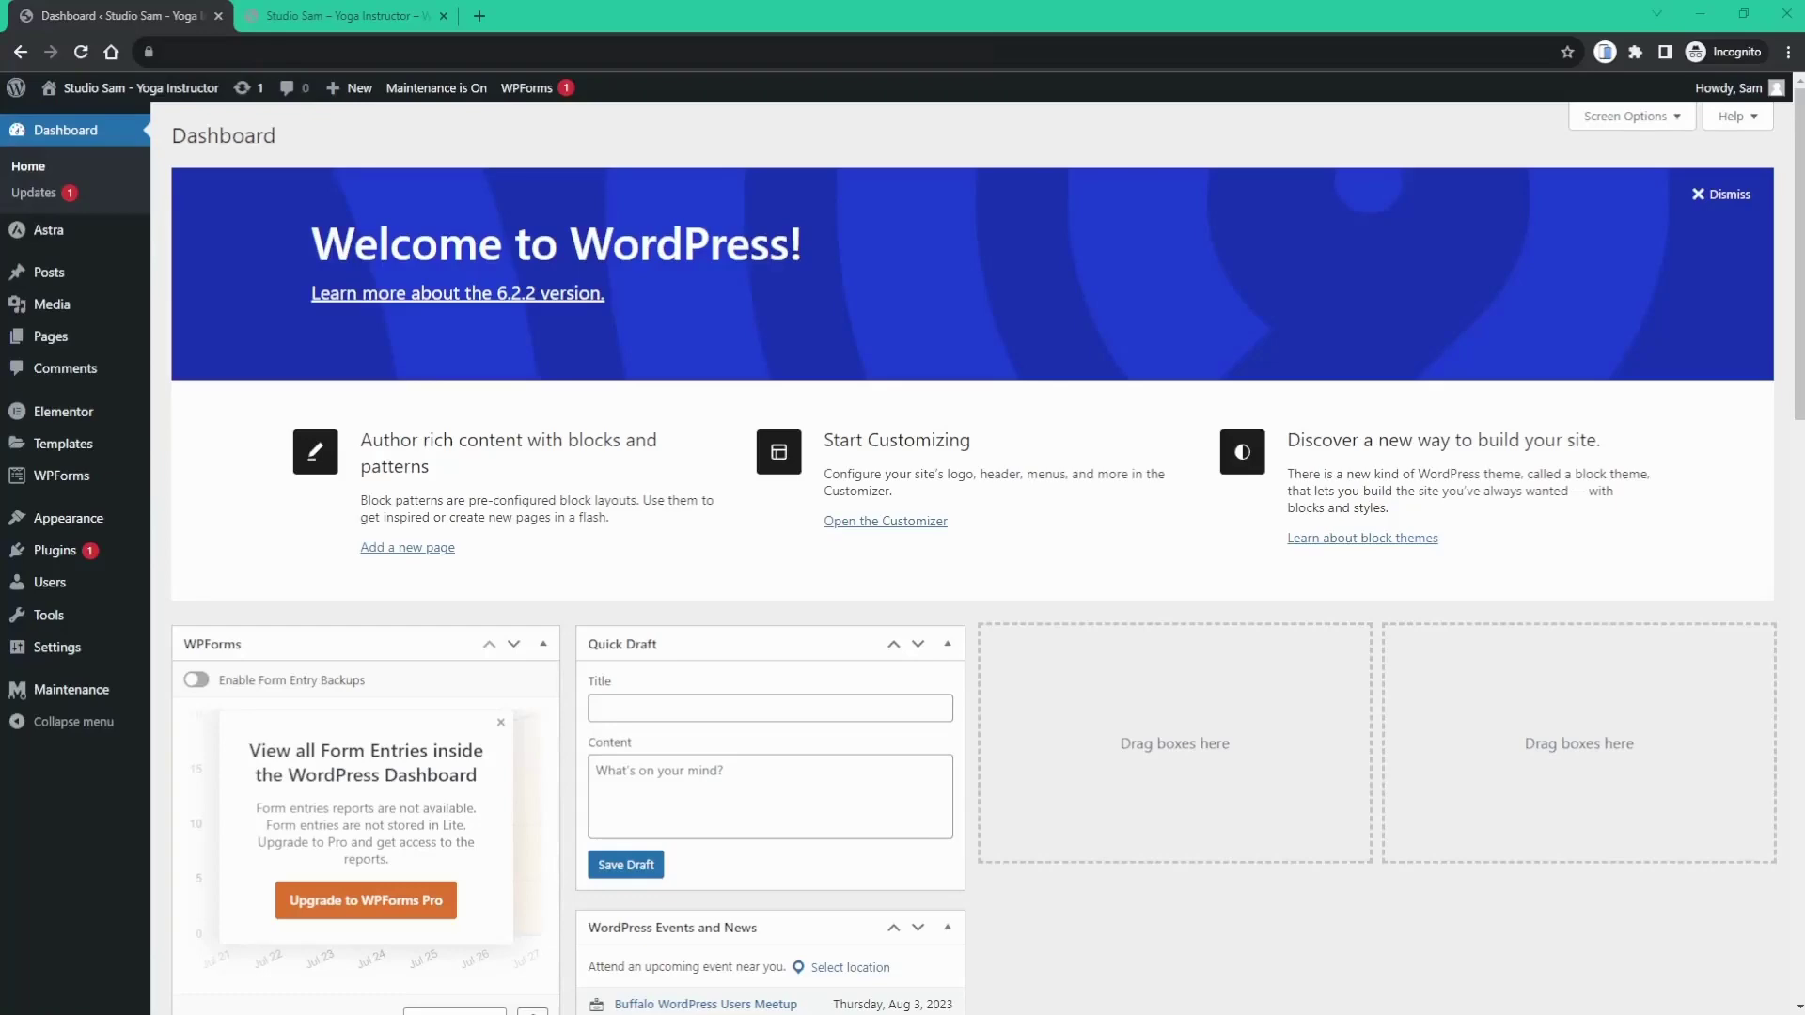
# - Look over the WordPress dashboard and the live home page of the Studio Sam site
pyautogui.scroll(-8, 973, 559)
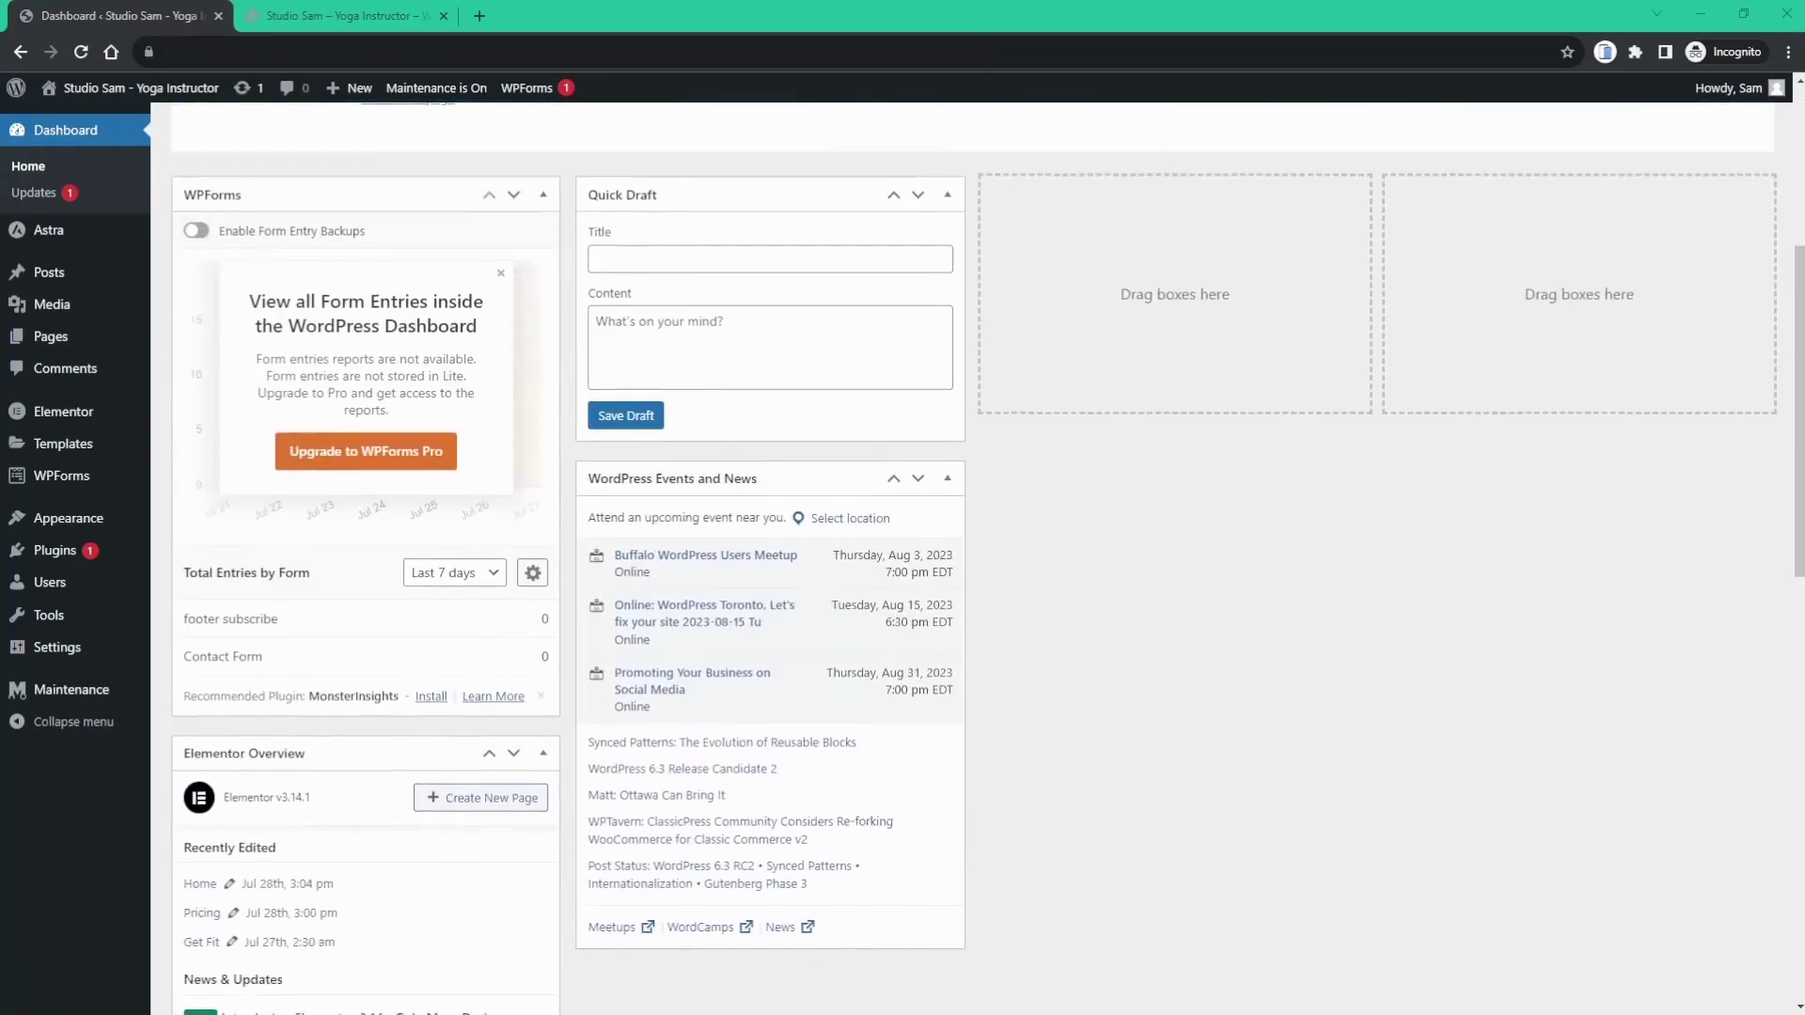
pyautogui.scroll(-1, 987, 558)
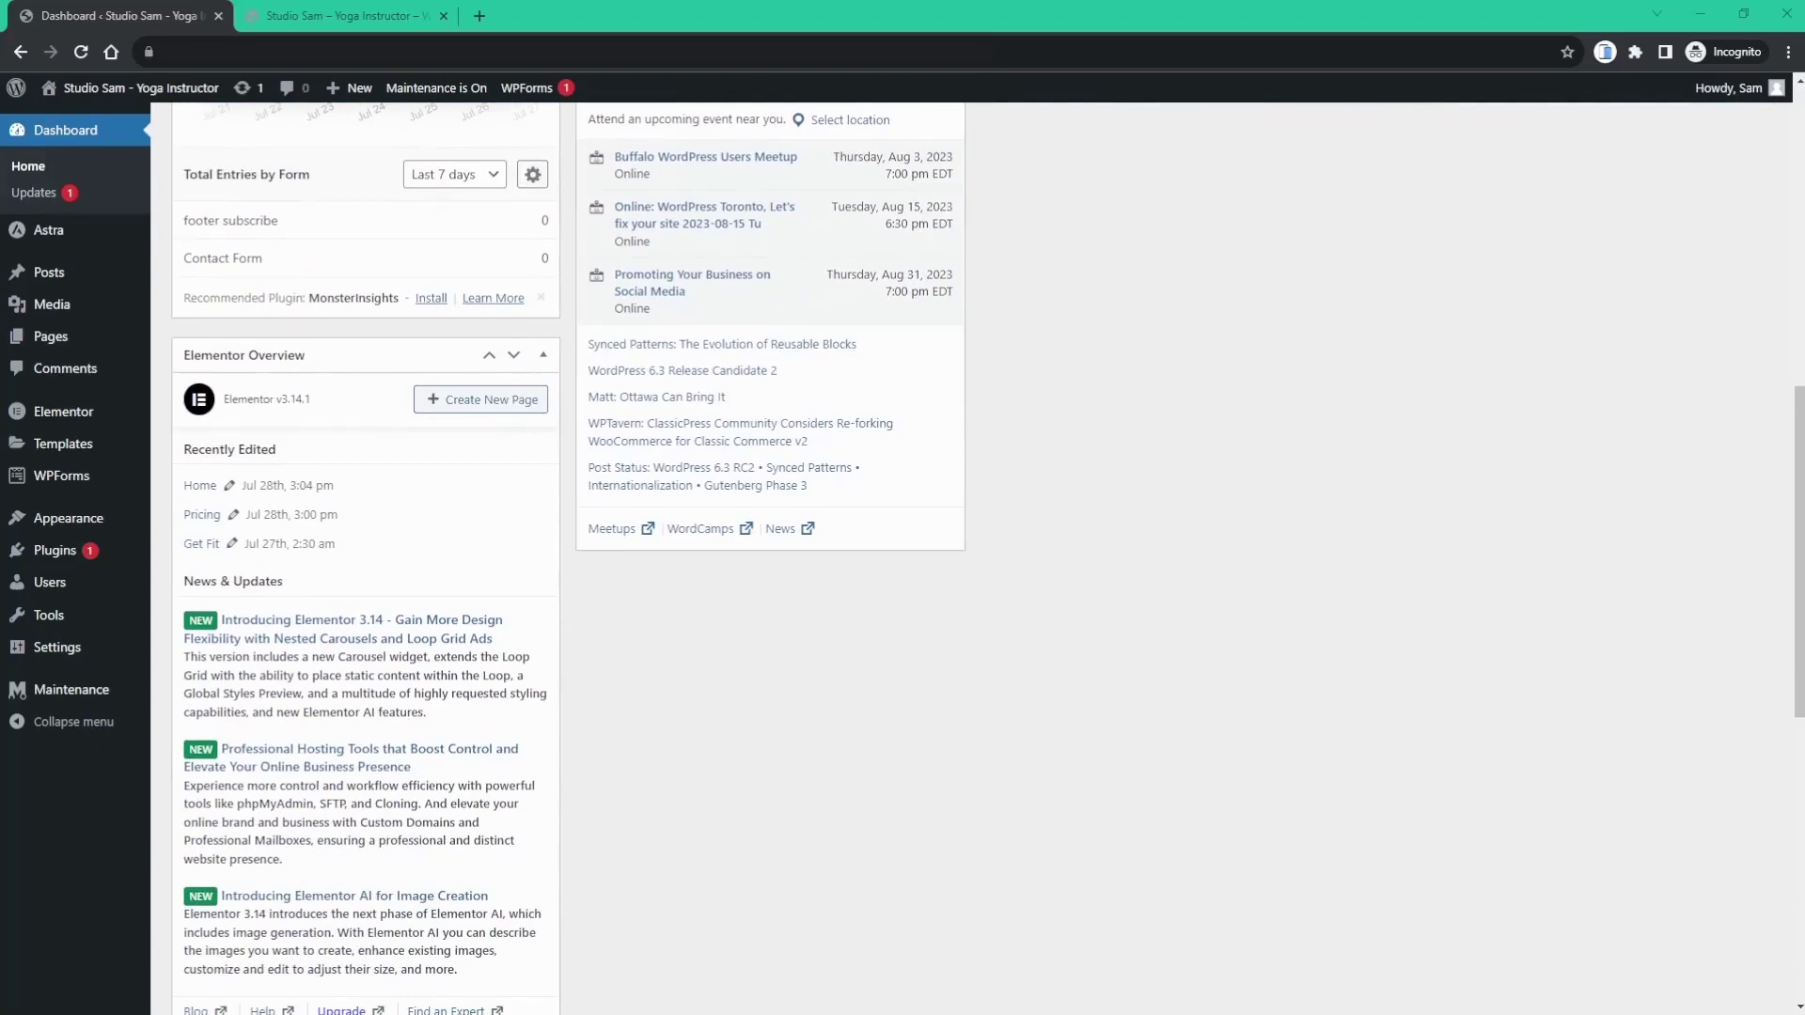
pyautogui.scroll(-3, 973, 558)
pyautogui.scroll(15, 973, 558)
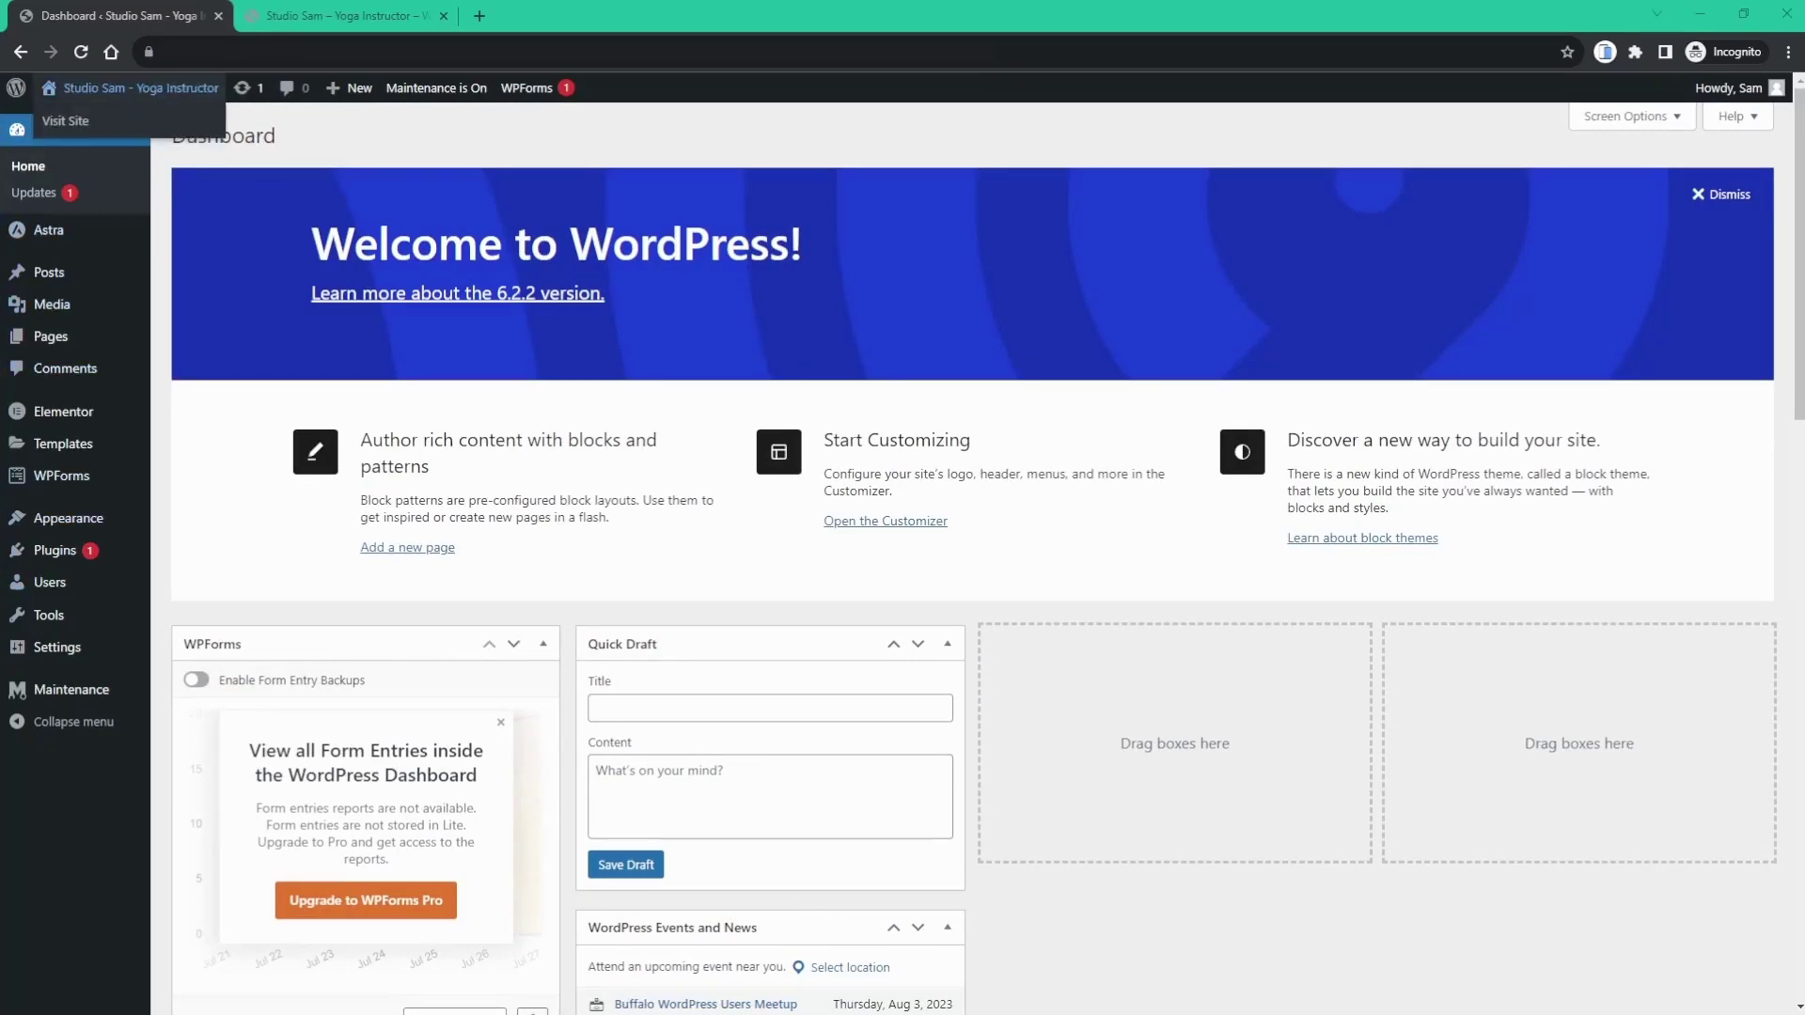
pyautogui.click(301, 25)
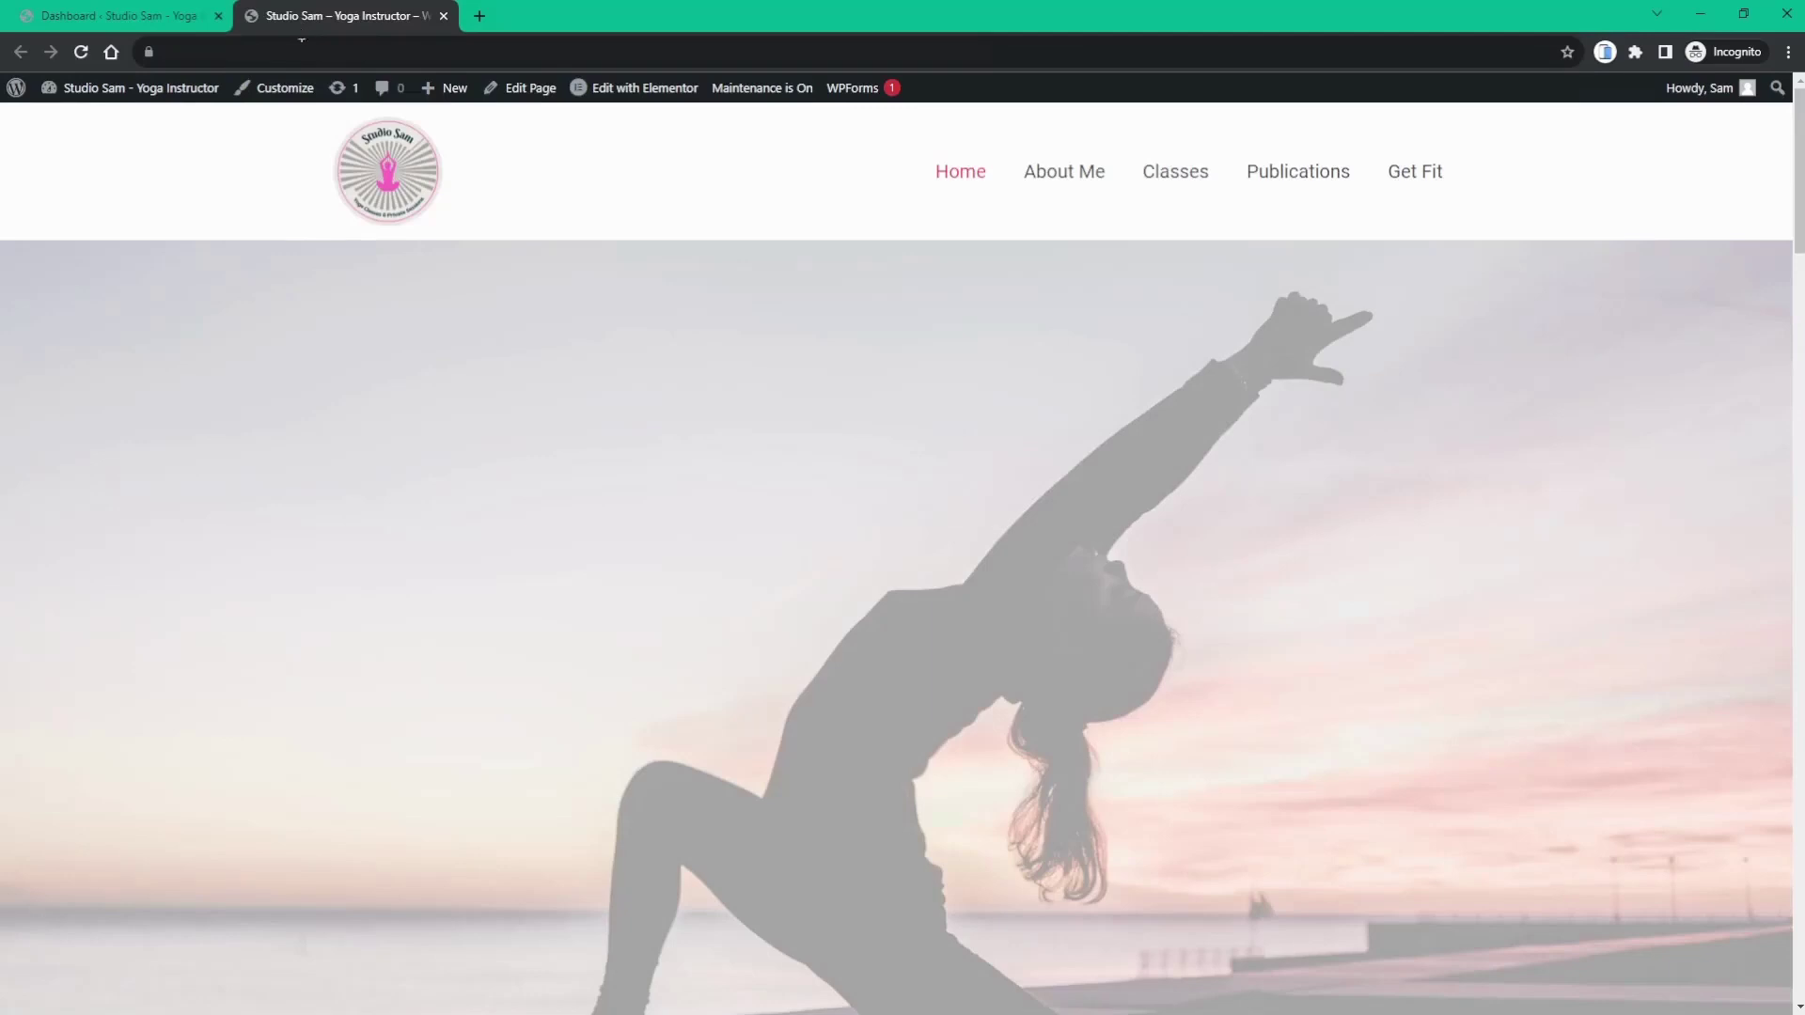
pyautogui.scroll(-3, 455, 391)
pyautogui.scroll(-3, 456, 391)
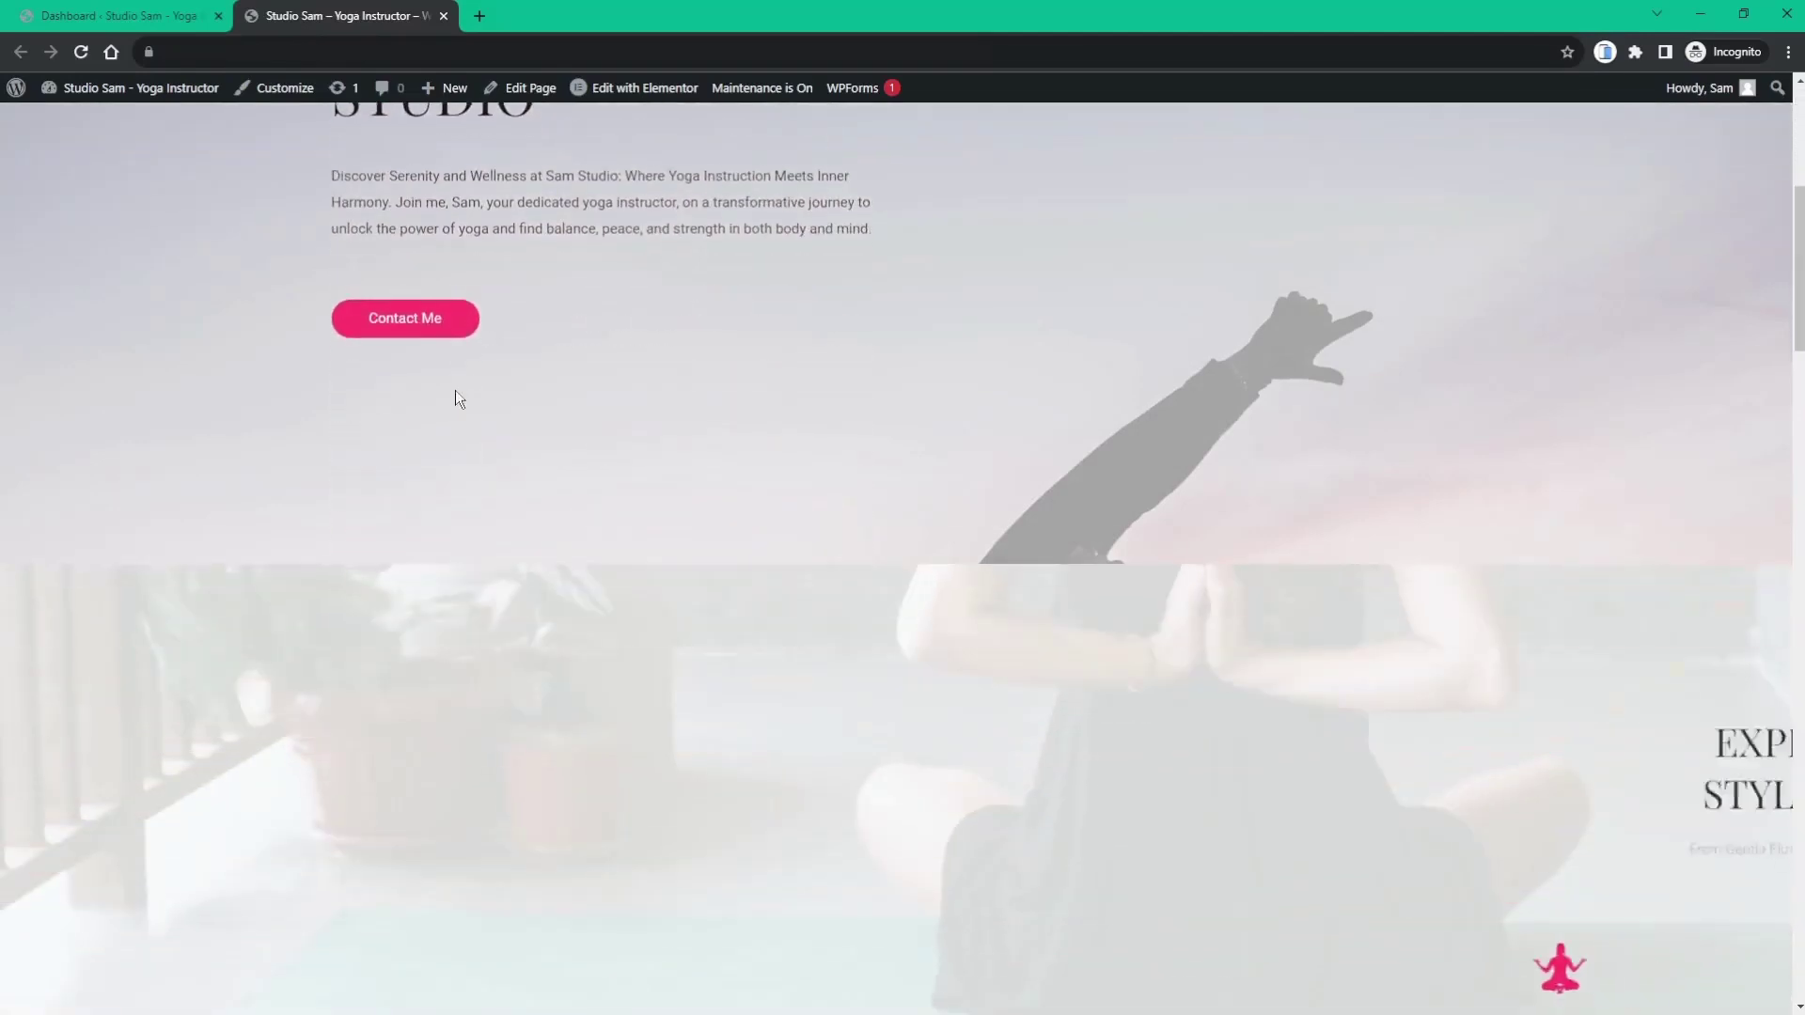
pyautogui.scroll(5, 457, 391)
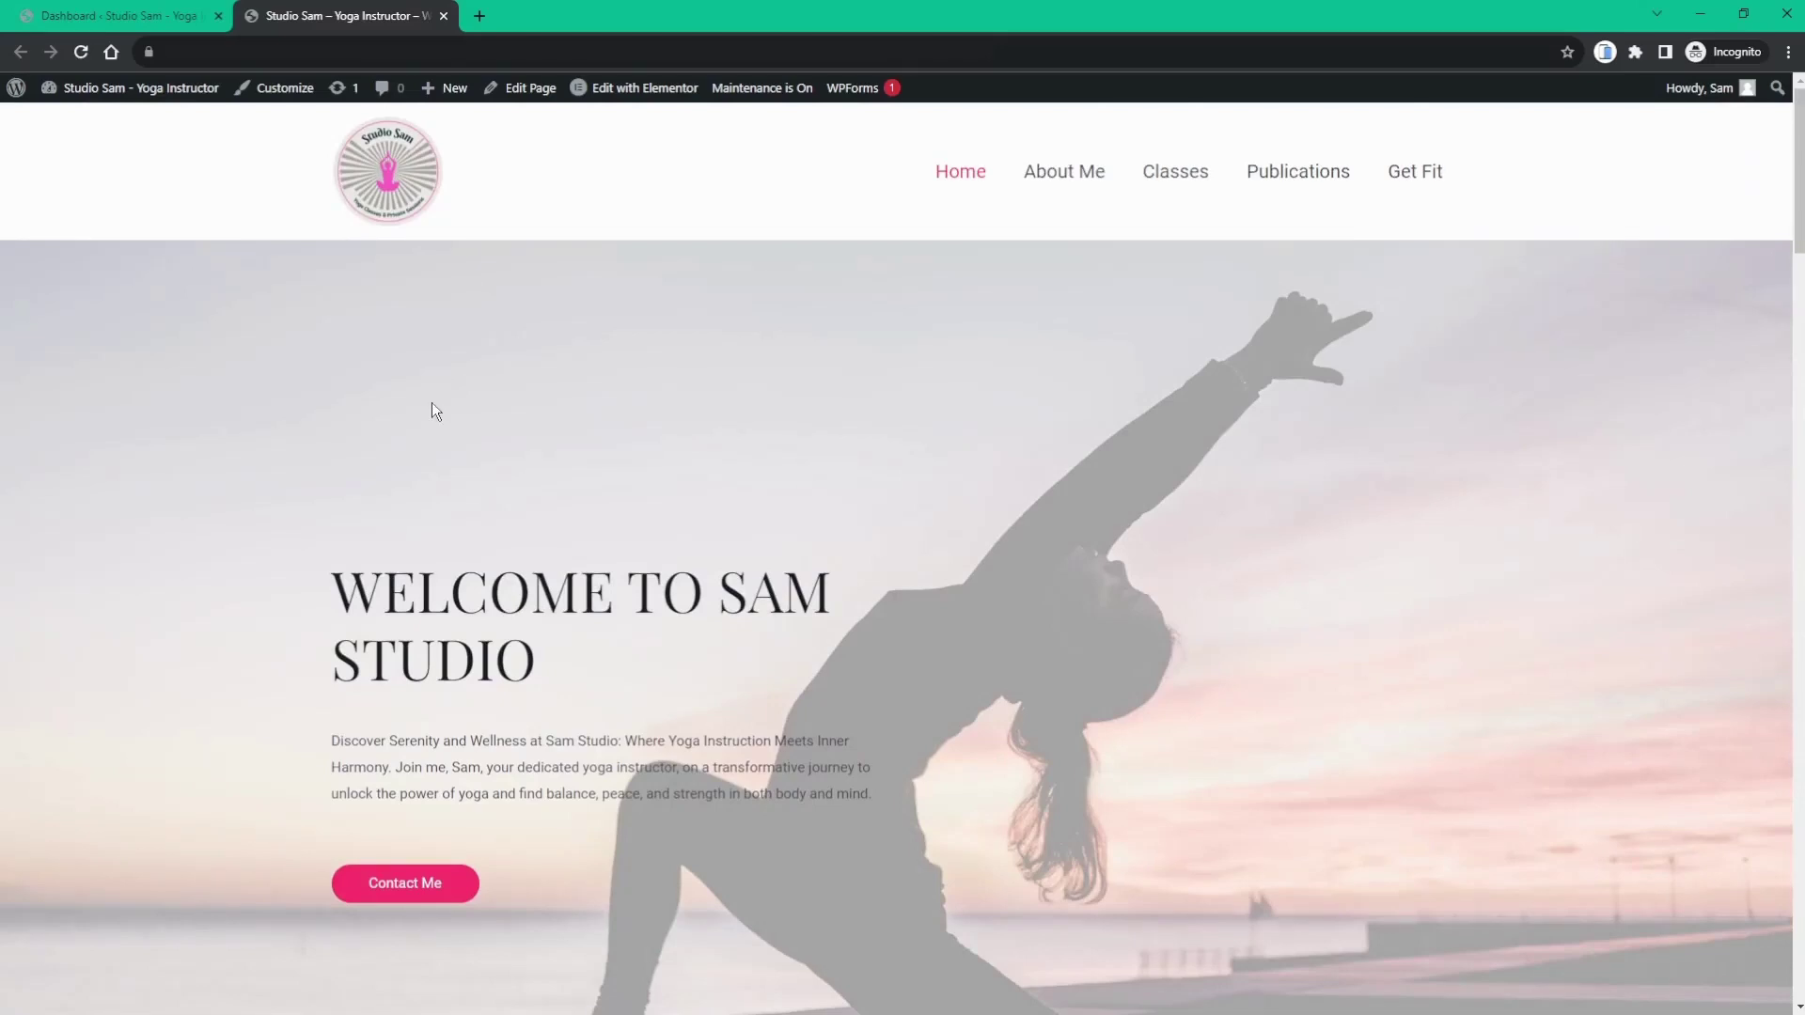
pyautogui.scroll(-3, 438, 404)
pyautogui.scroll(3, 438, 404)
# - From the dashboard's list of pages, view the Pricing page in a separate browser tab
pyautogui.click(119, 34)
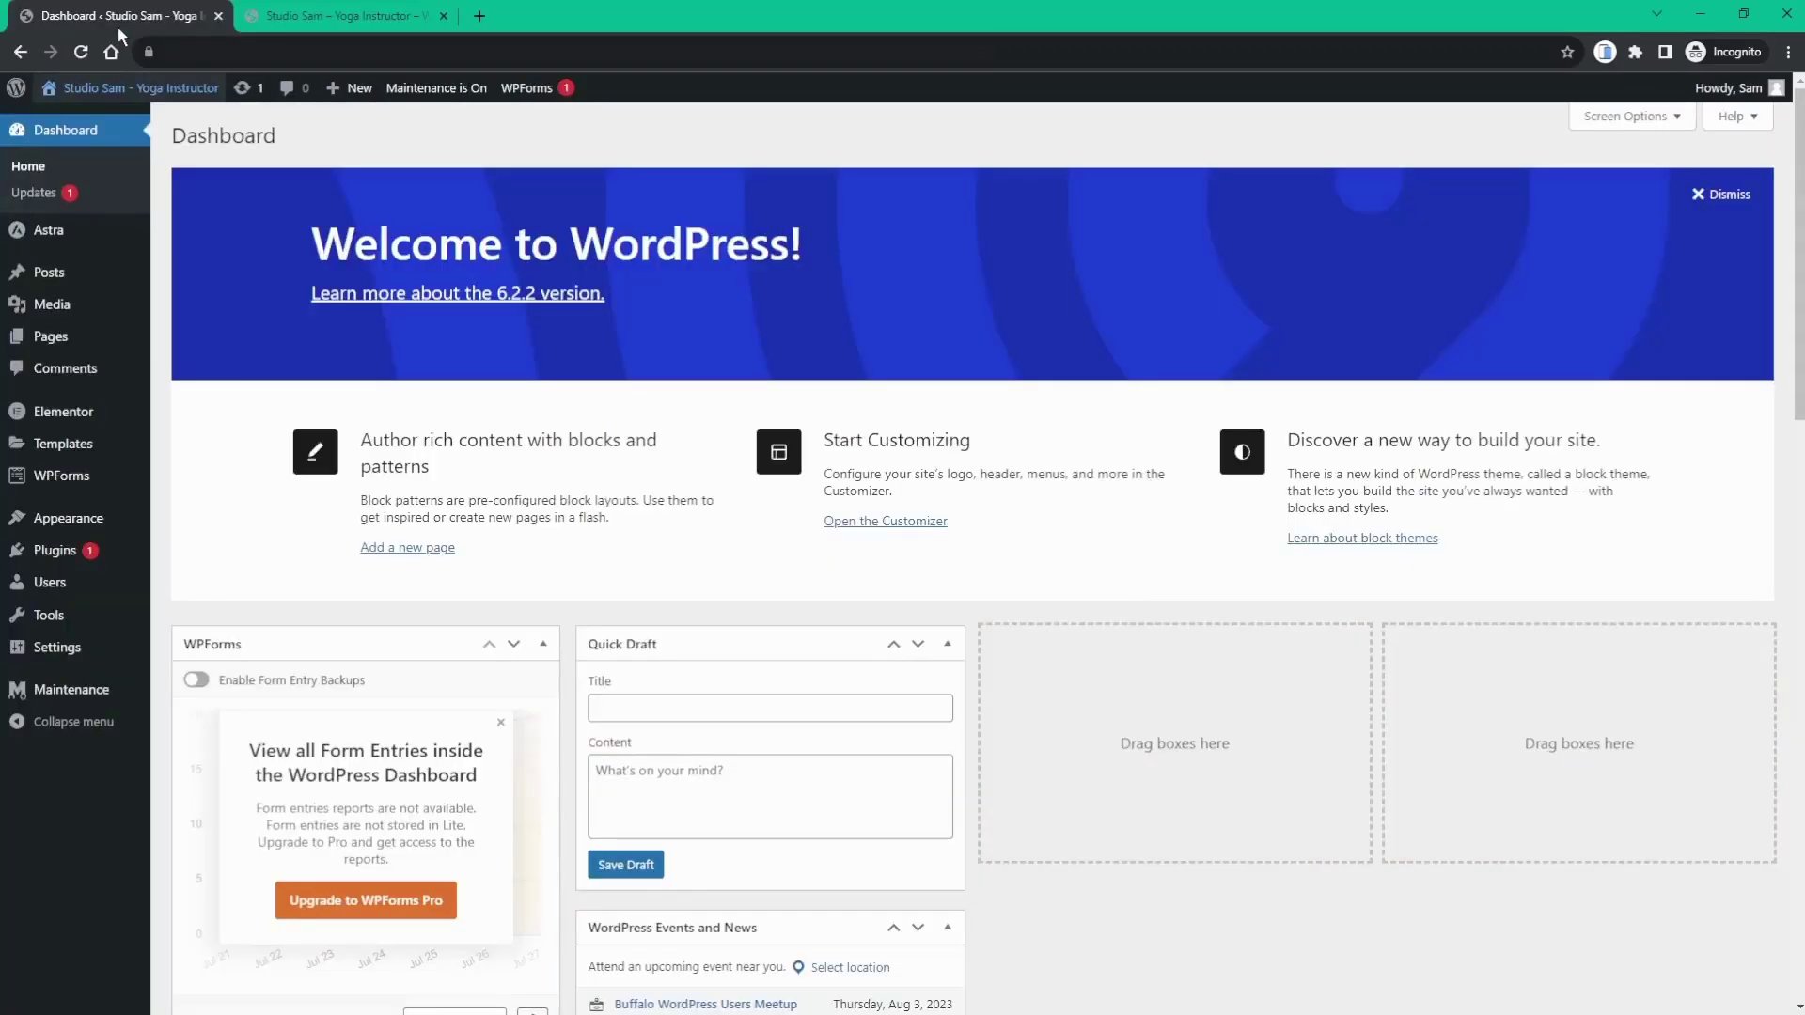
pyautogui.click(77, 344)
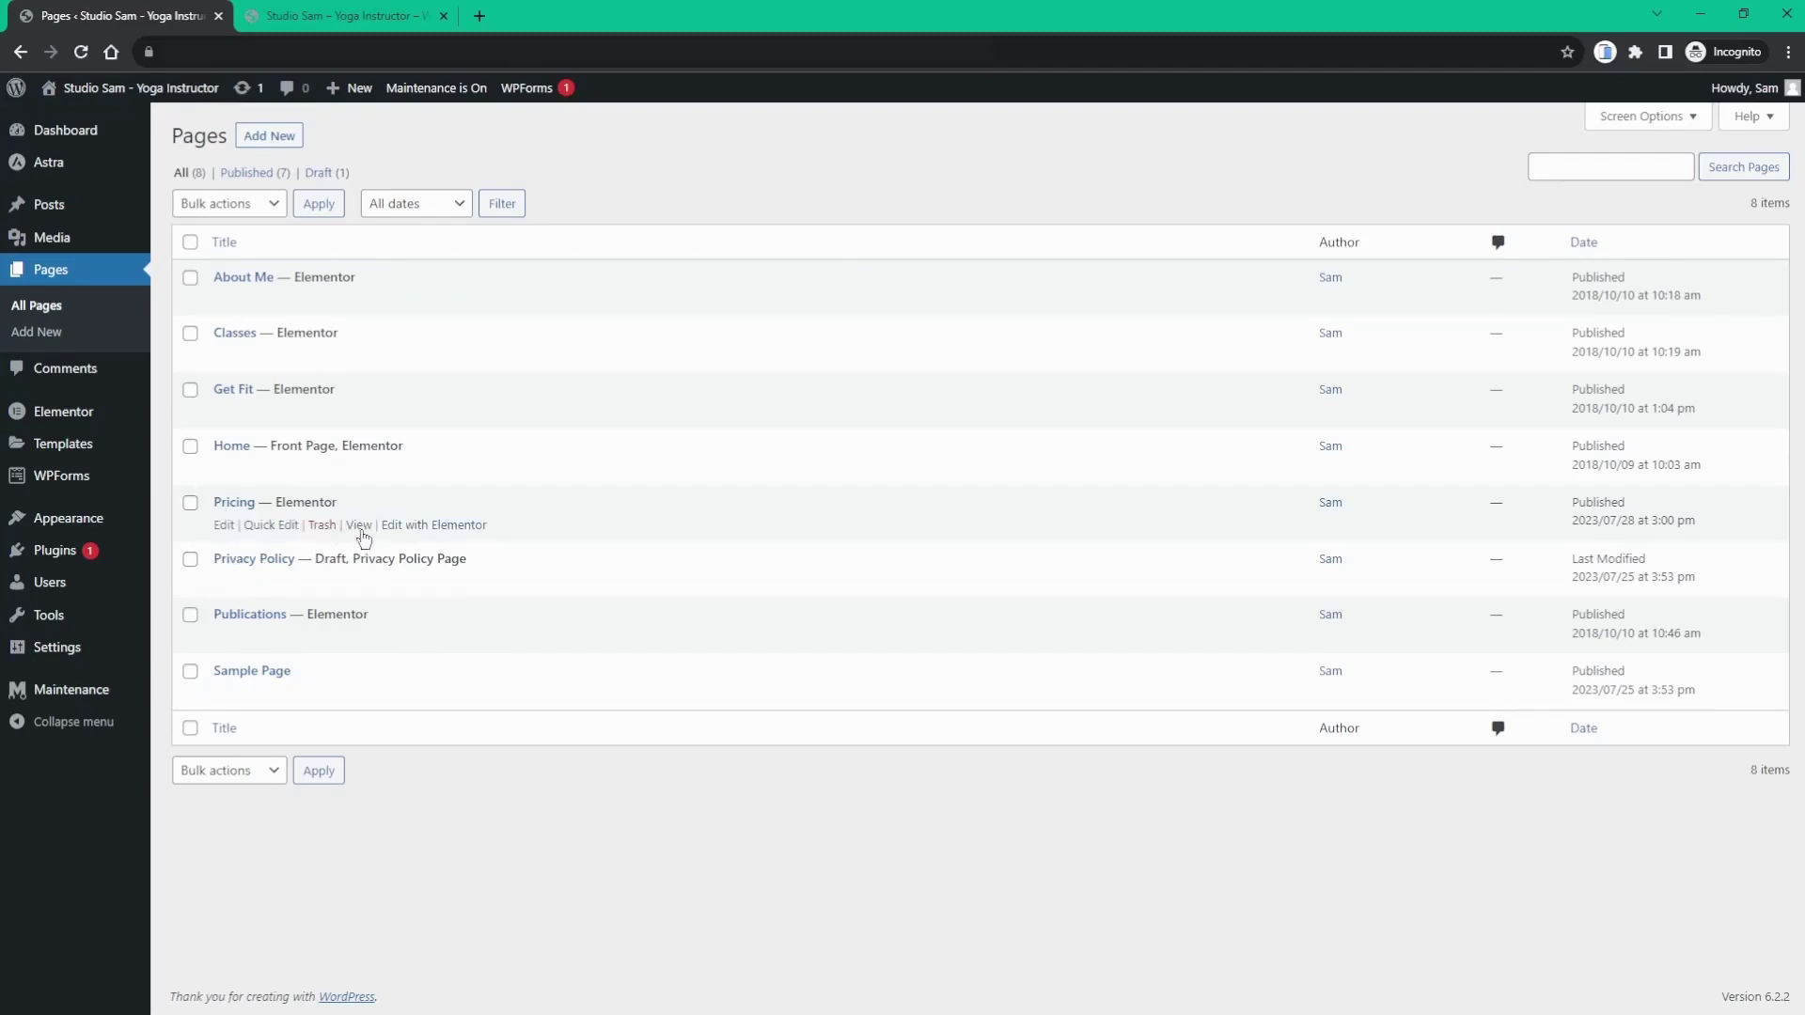
pyautogui.click(360, 527)
pyautogui.click(559, 19)
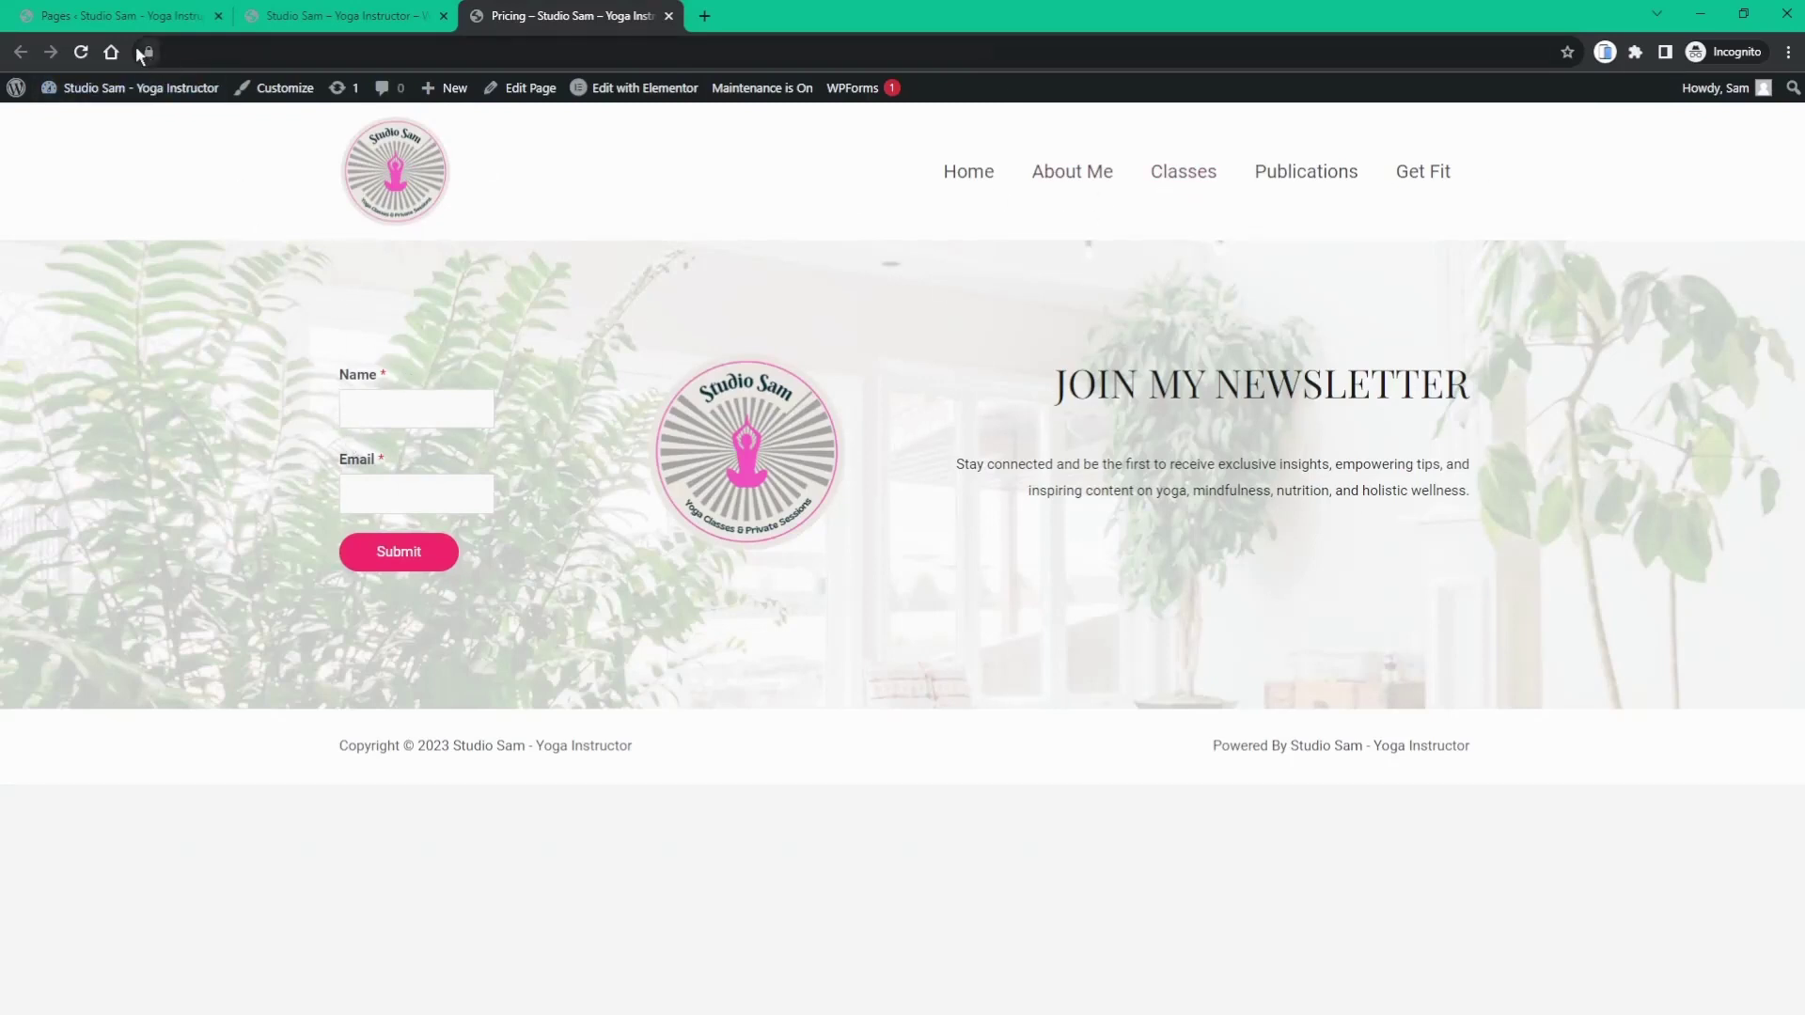
# - Go back to the WordPress admin and search for new plugins with the keyword "premium add"
pyautogui.click(125, 20)
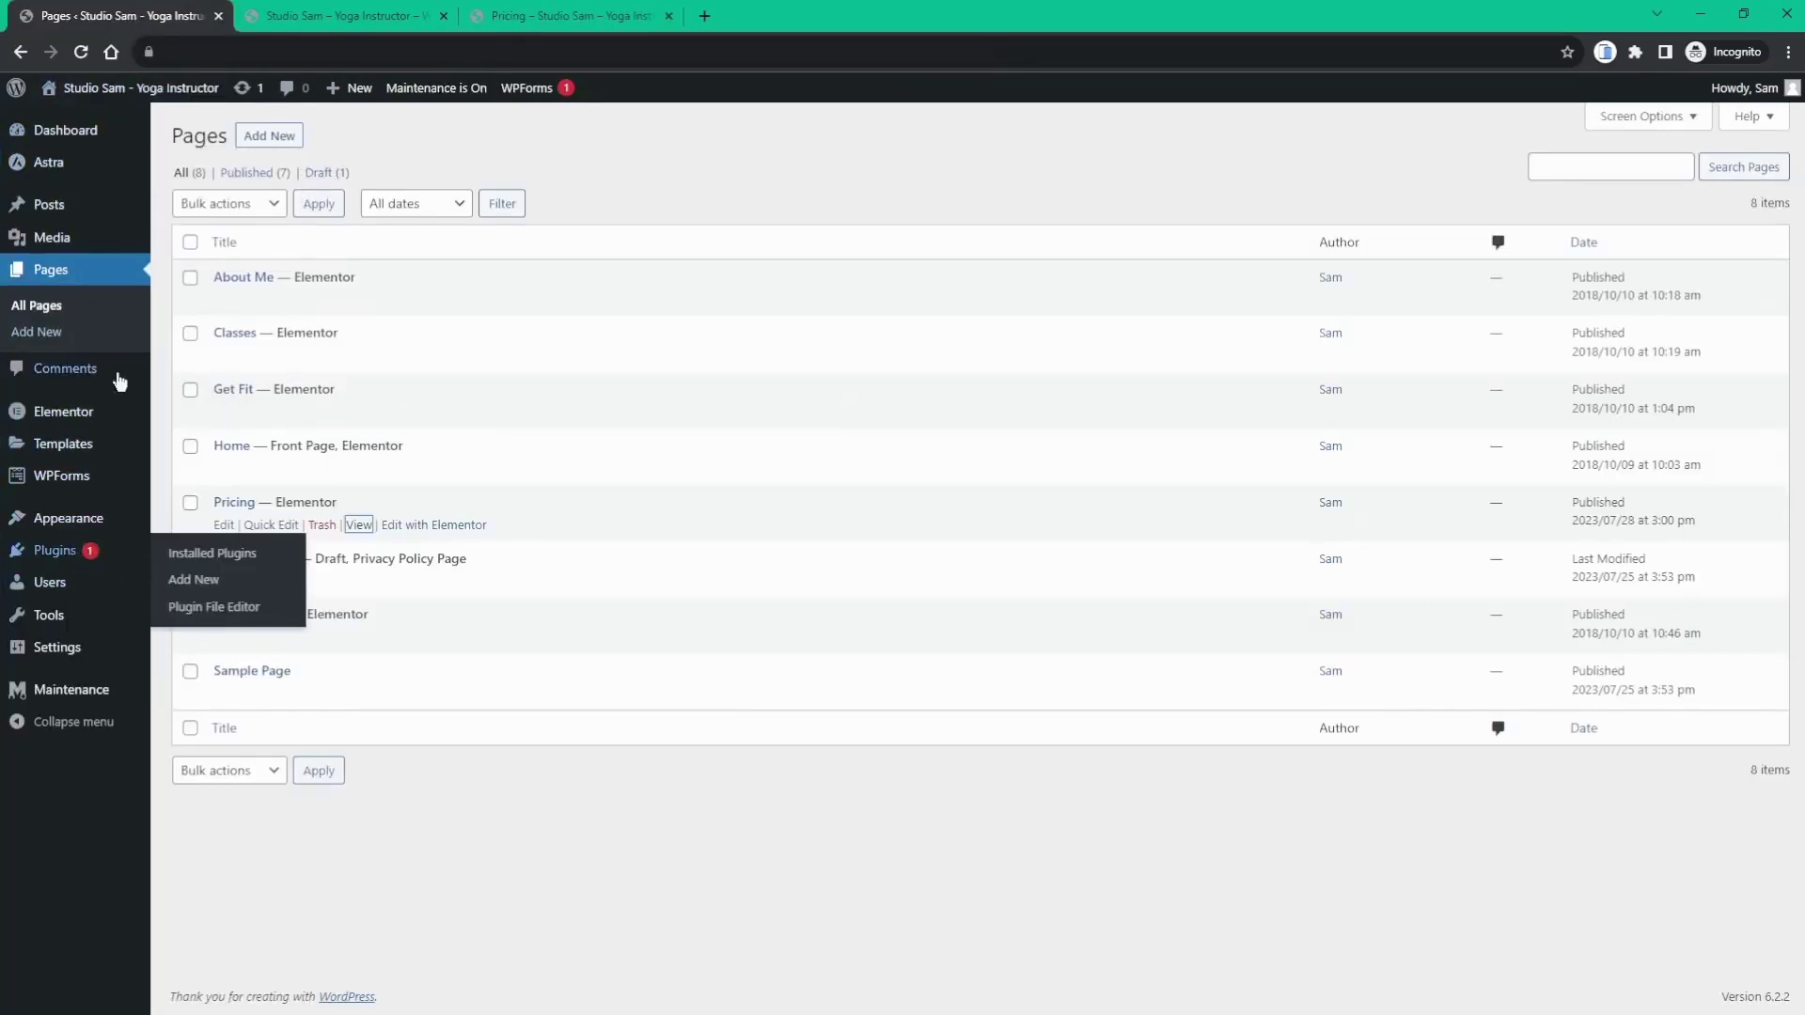
pyautogui.click(58, 556)
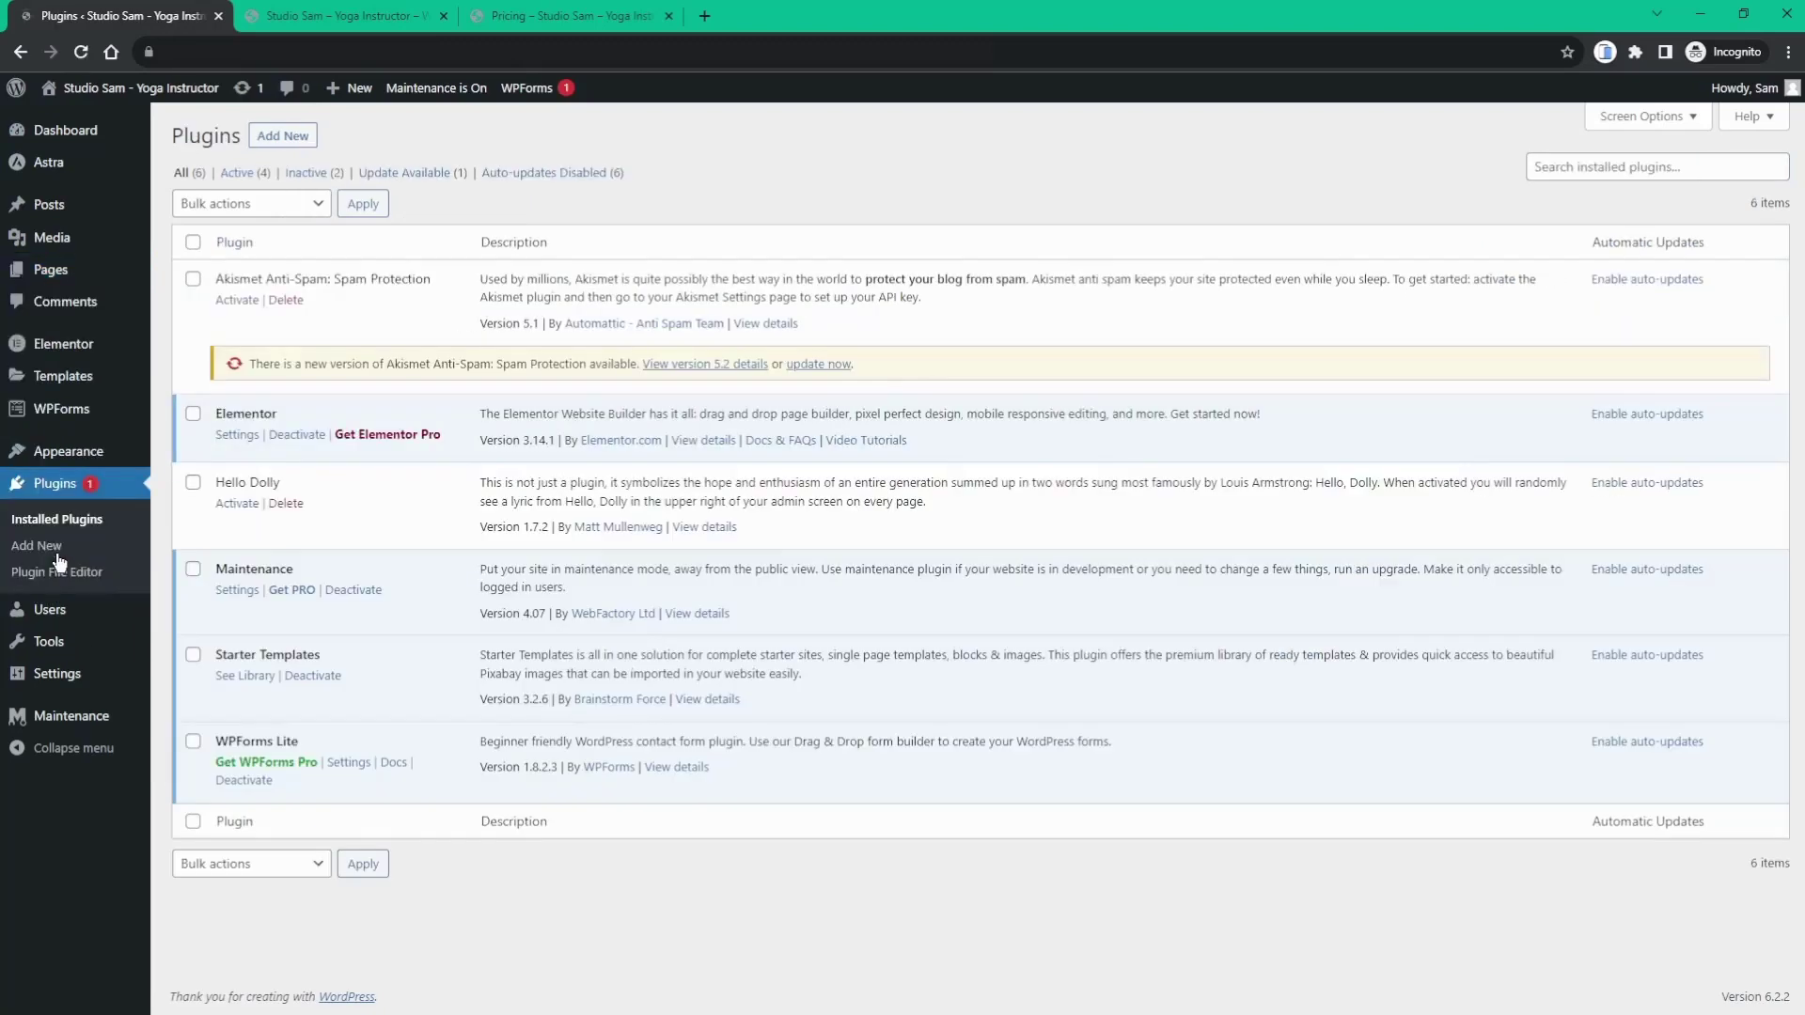
pyautogui.click(270, 139)
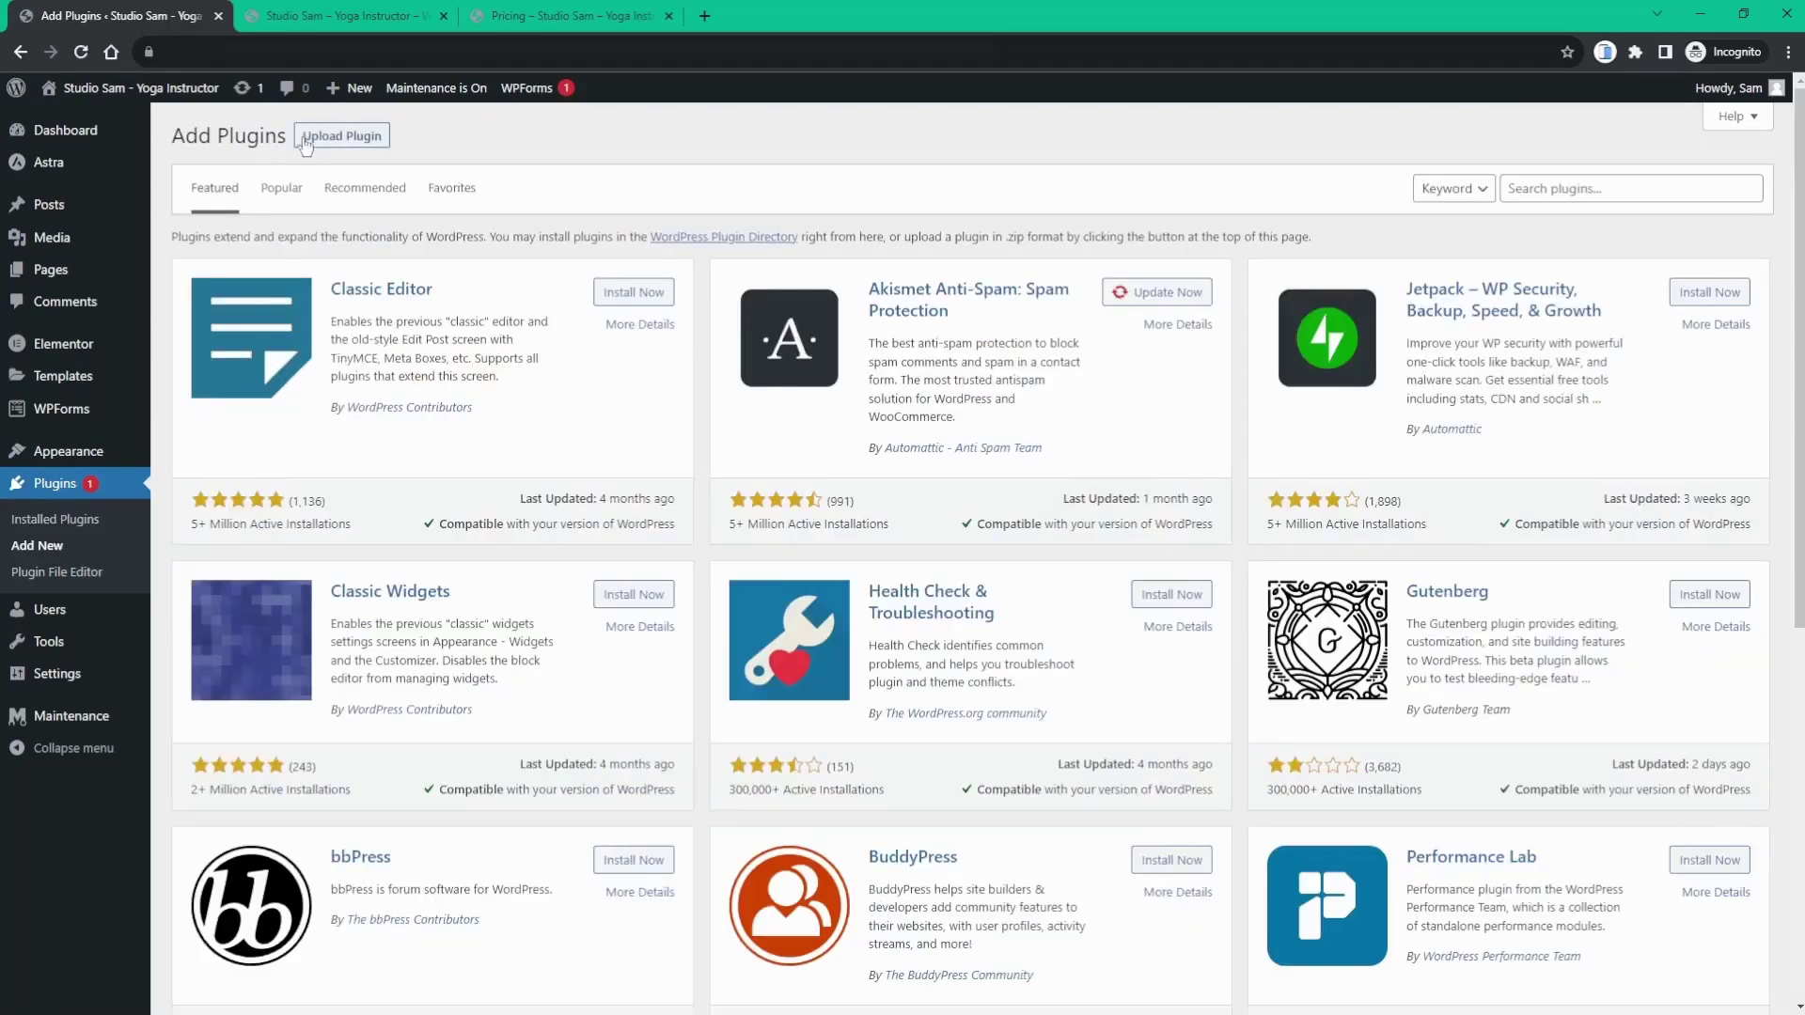
pyautogui.click(1582, 192)
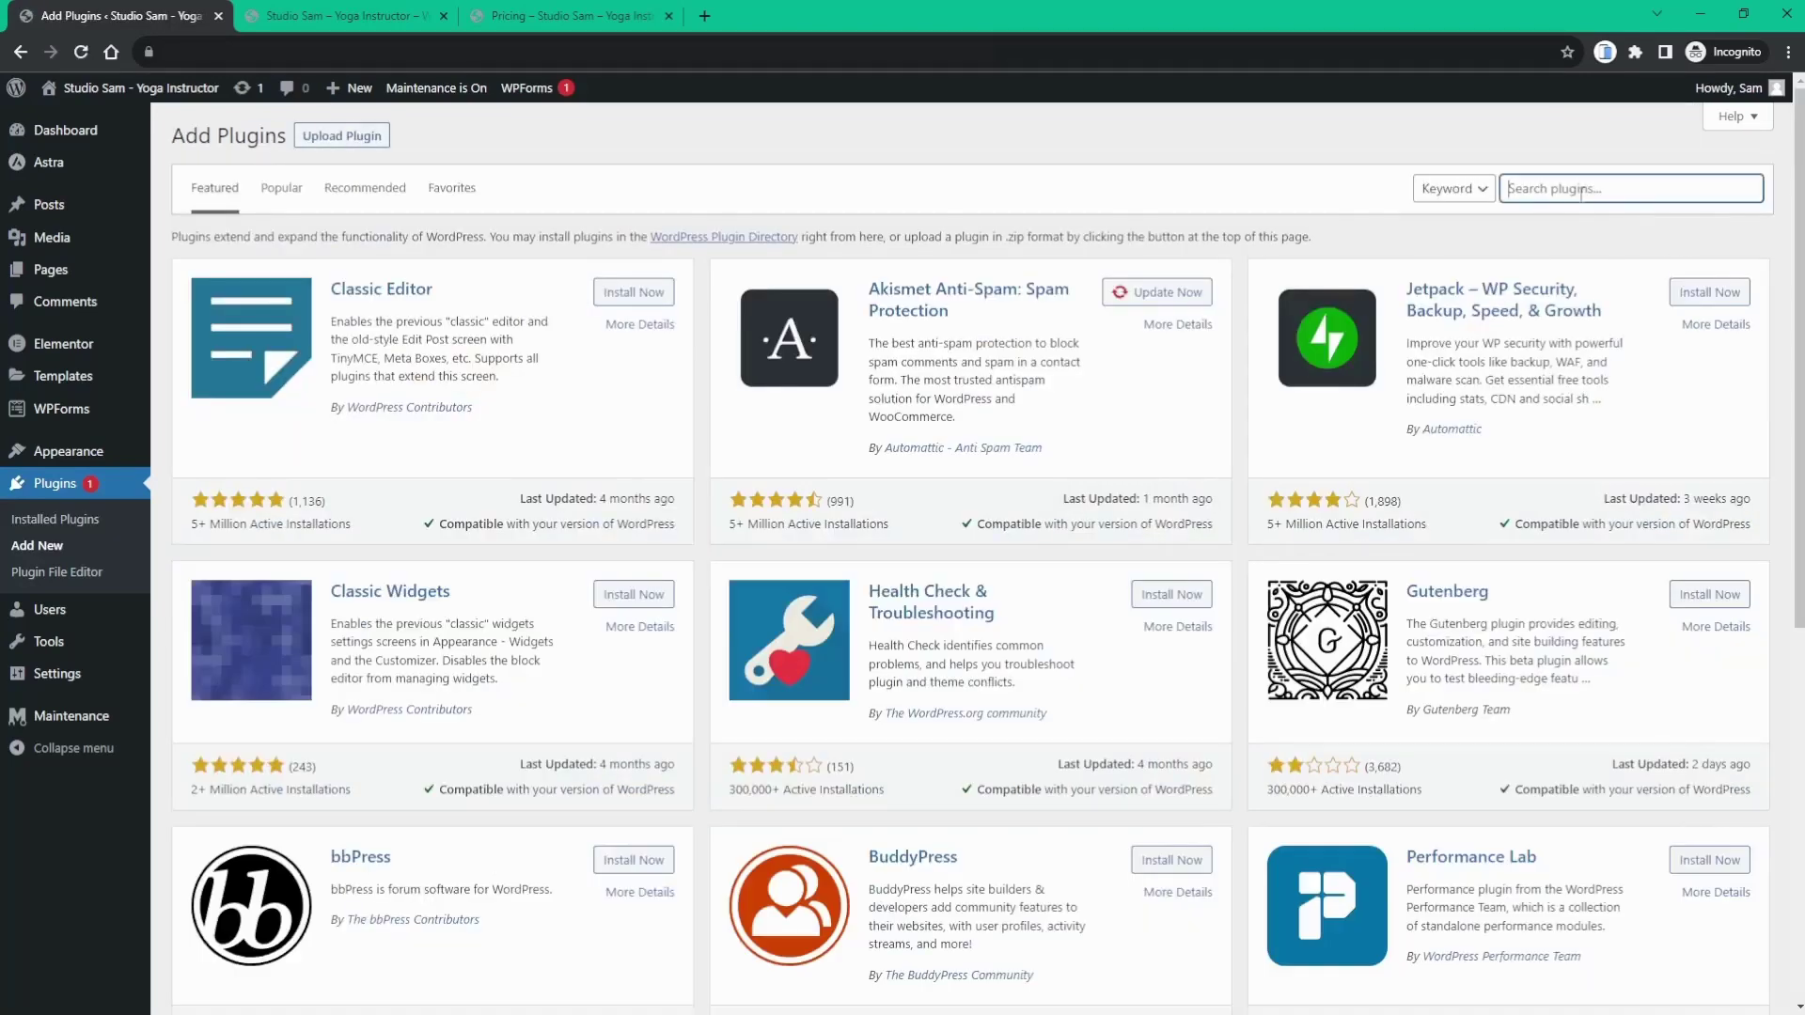
pyautogui.write('premium addo')
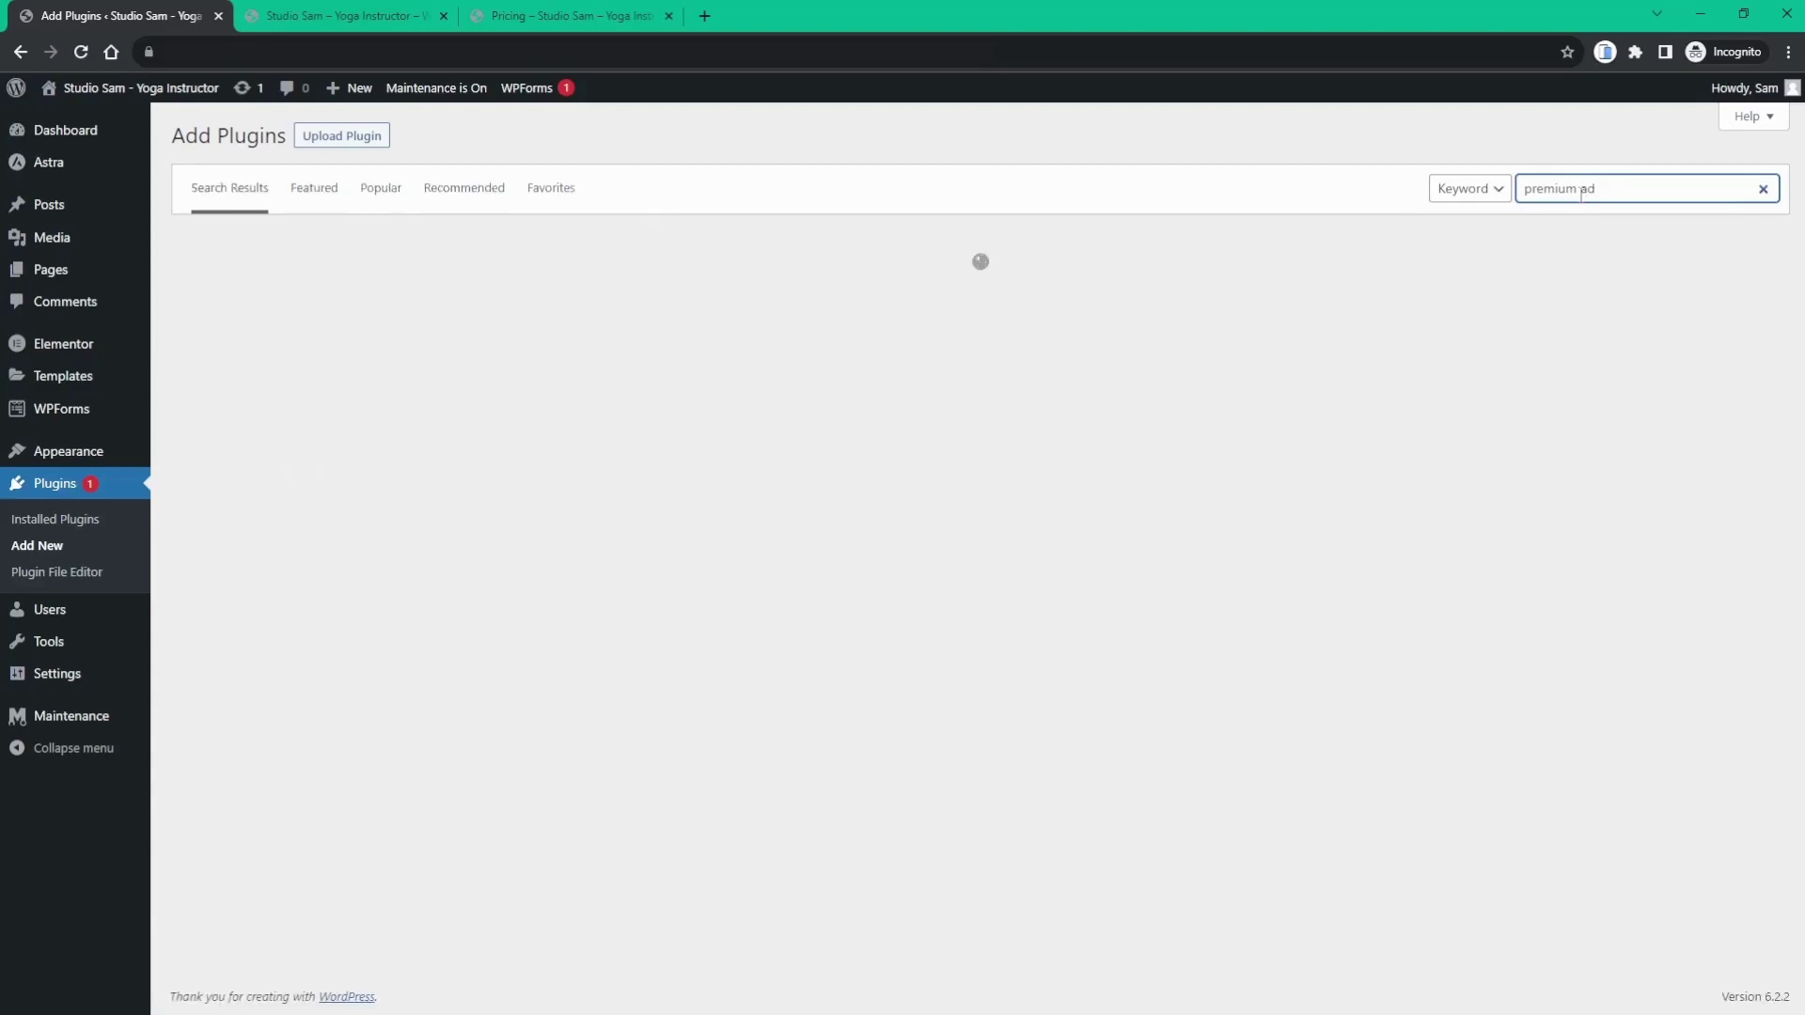
pyautogui.write('d')
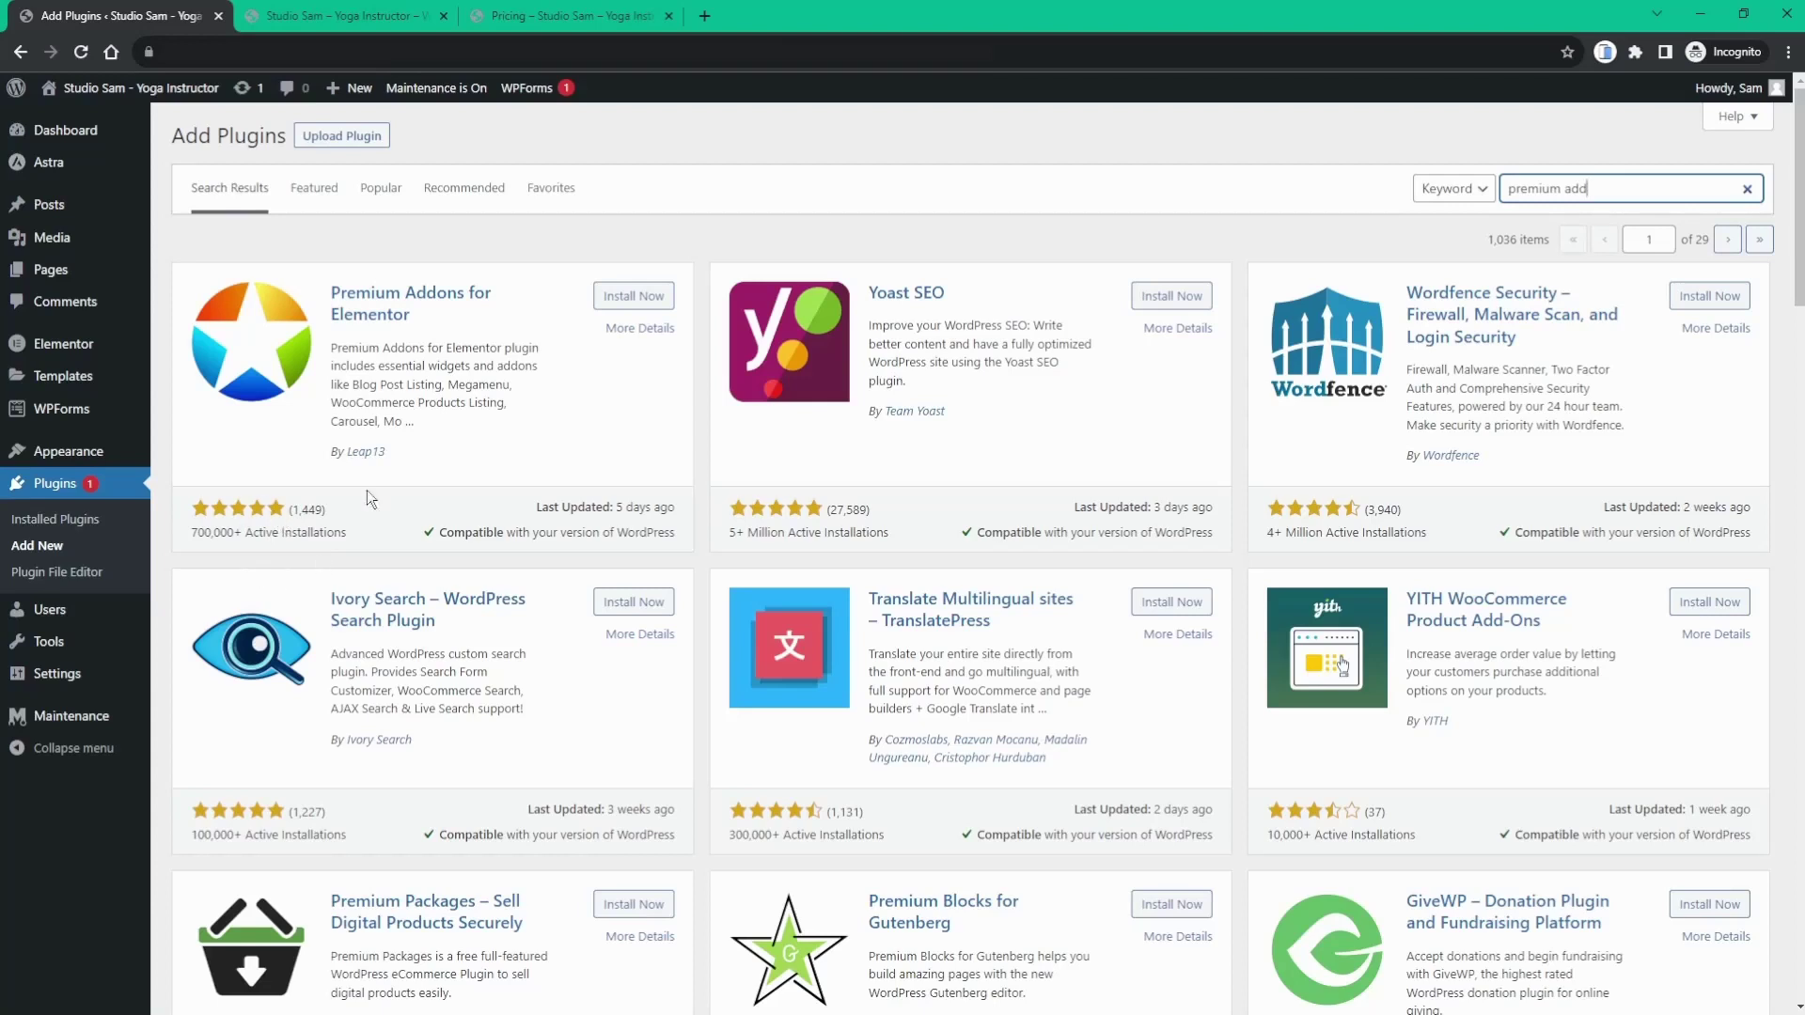
# - Install and activate the Premium Addons for Elementor plugin, and return to the dashboard home
pyautogui.click(656, 301)
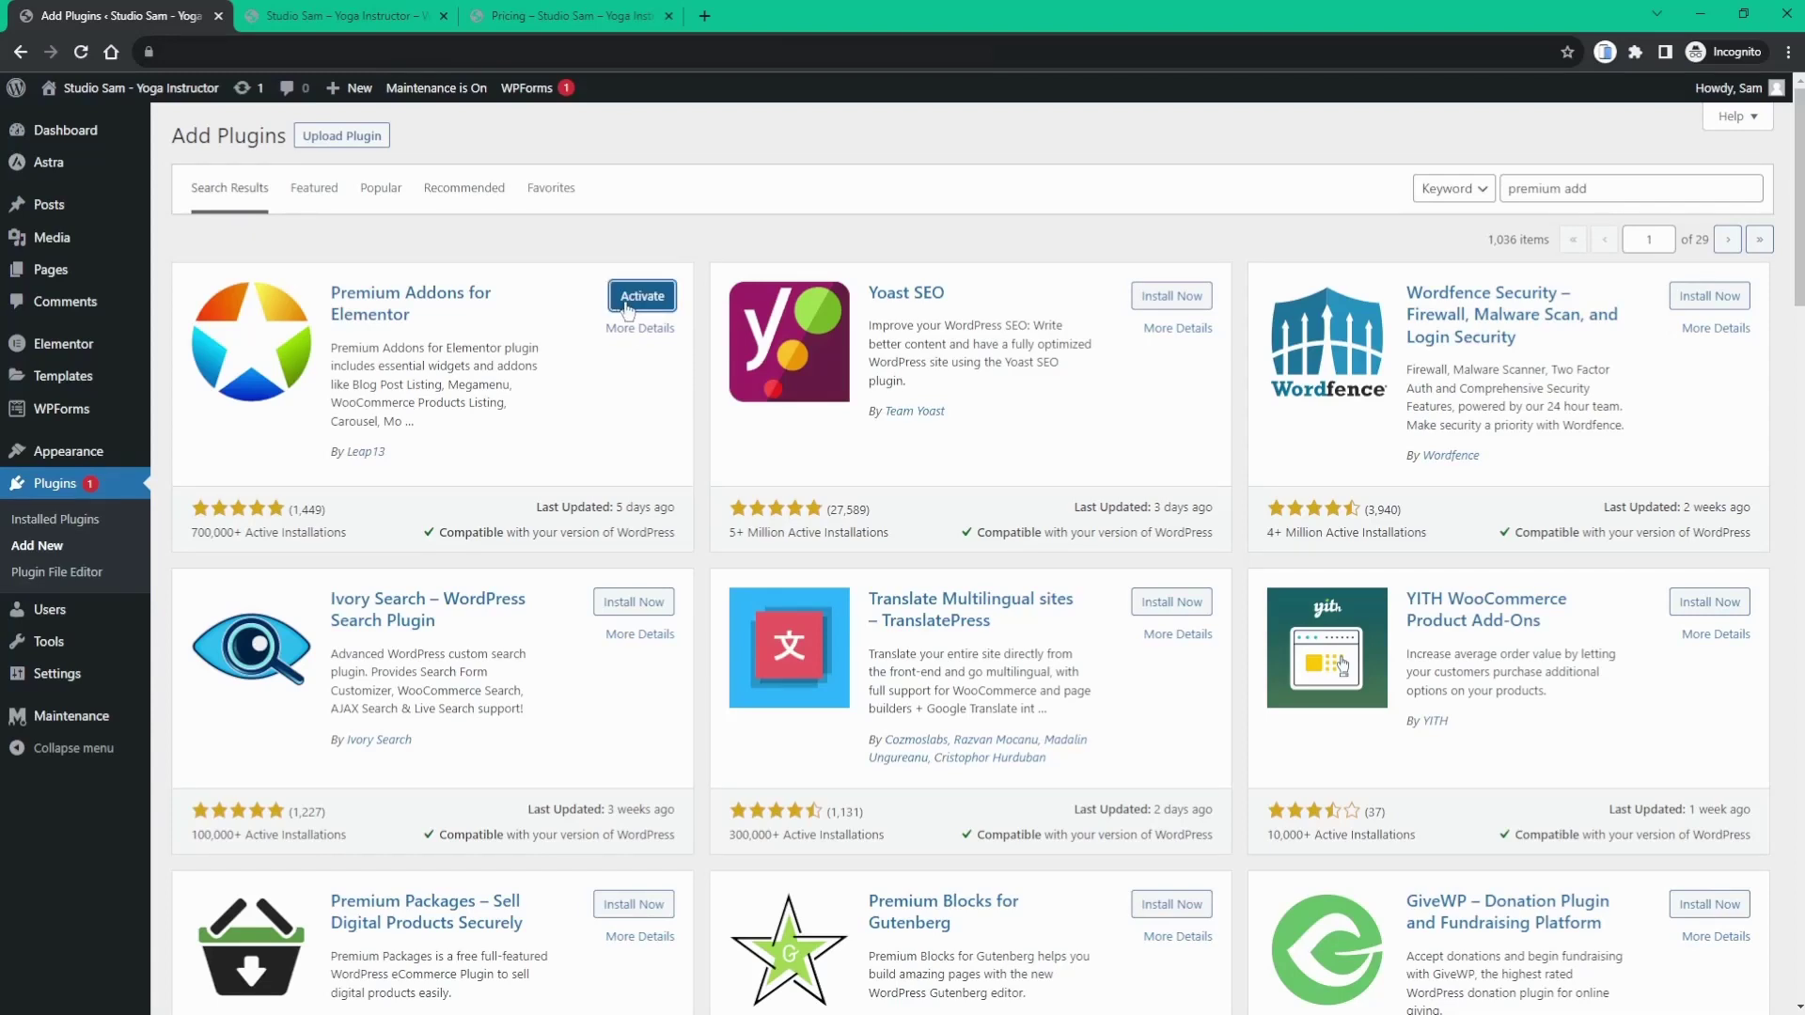
pyautogui.click(626, 305)
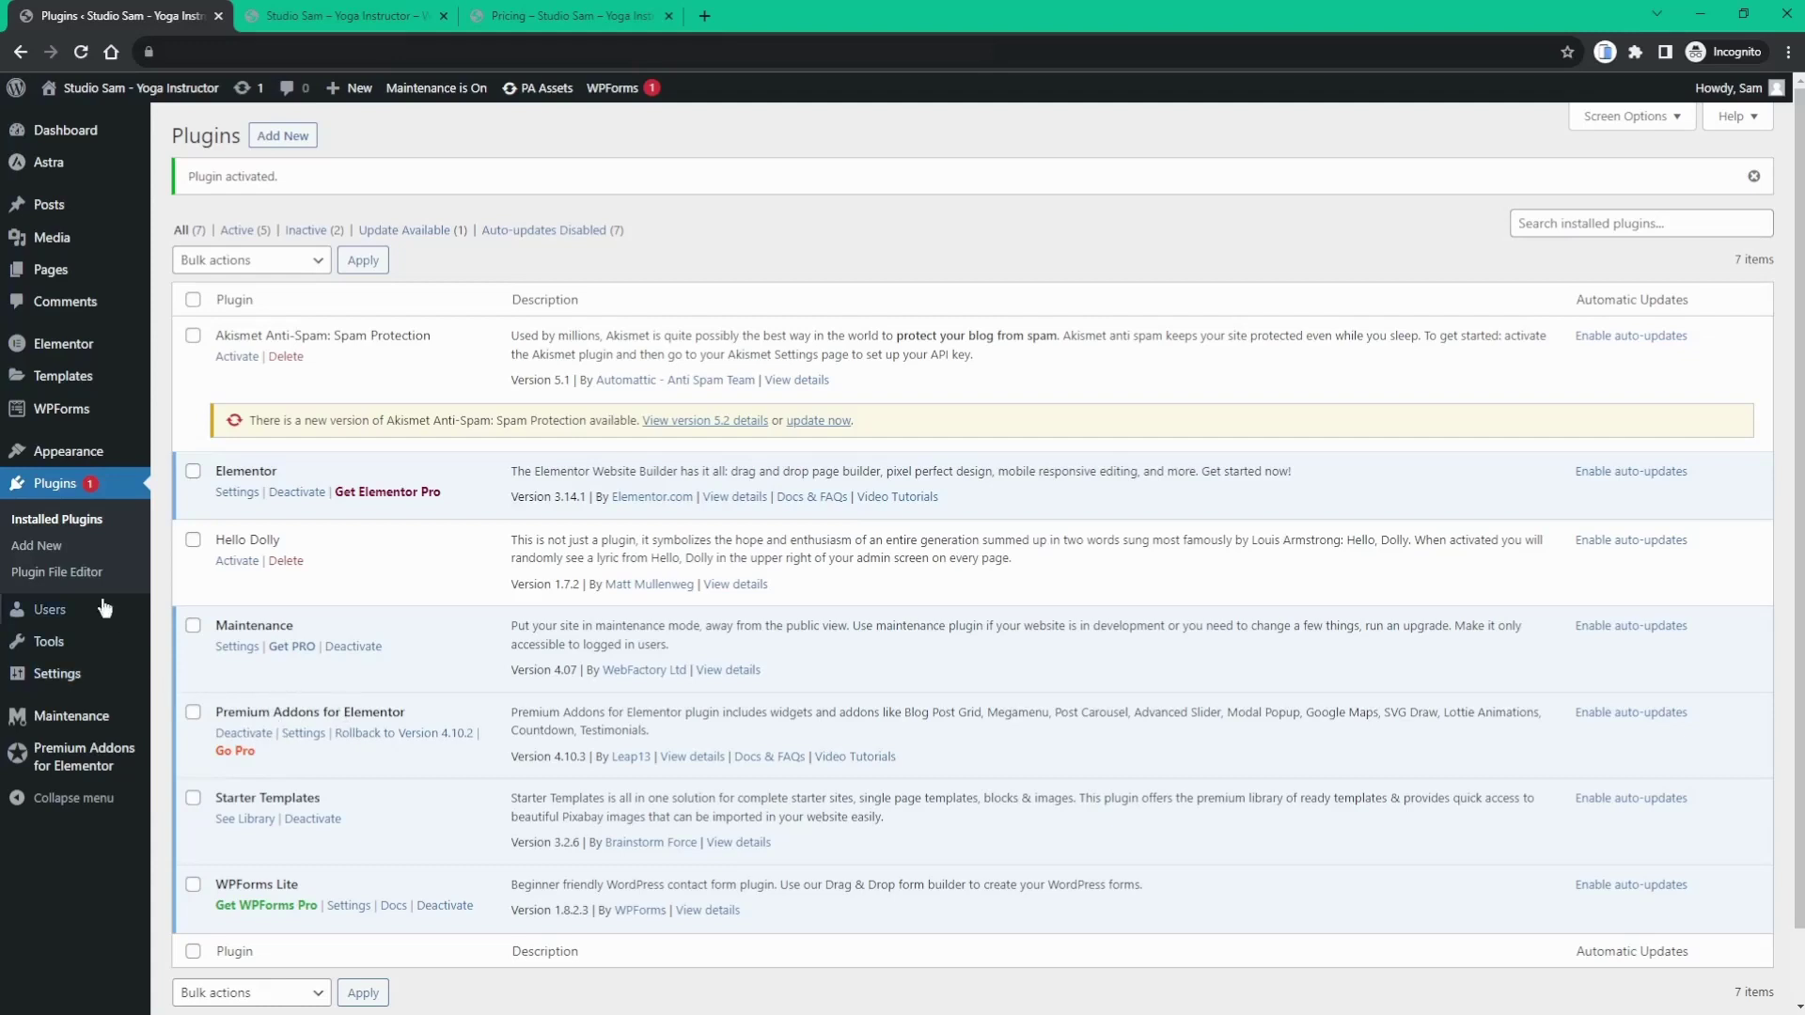
pyautogui.click(52, 143)
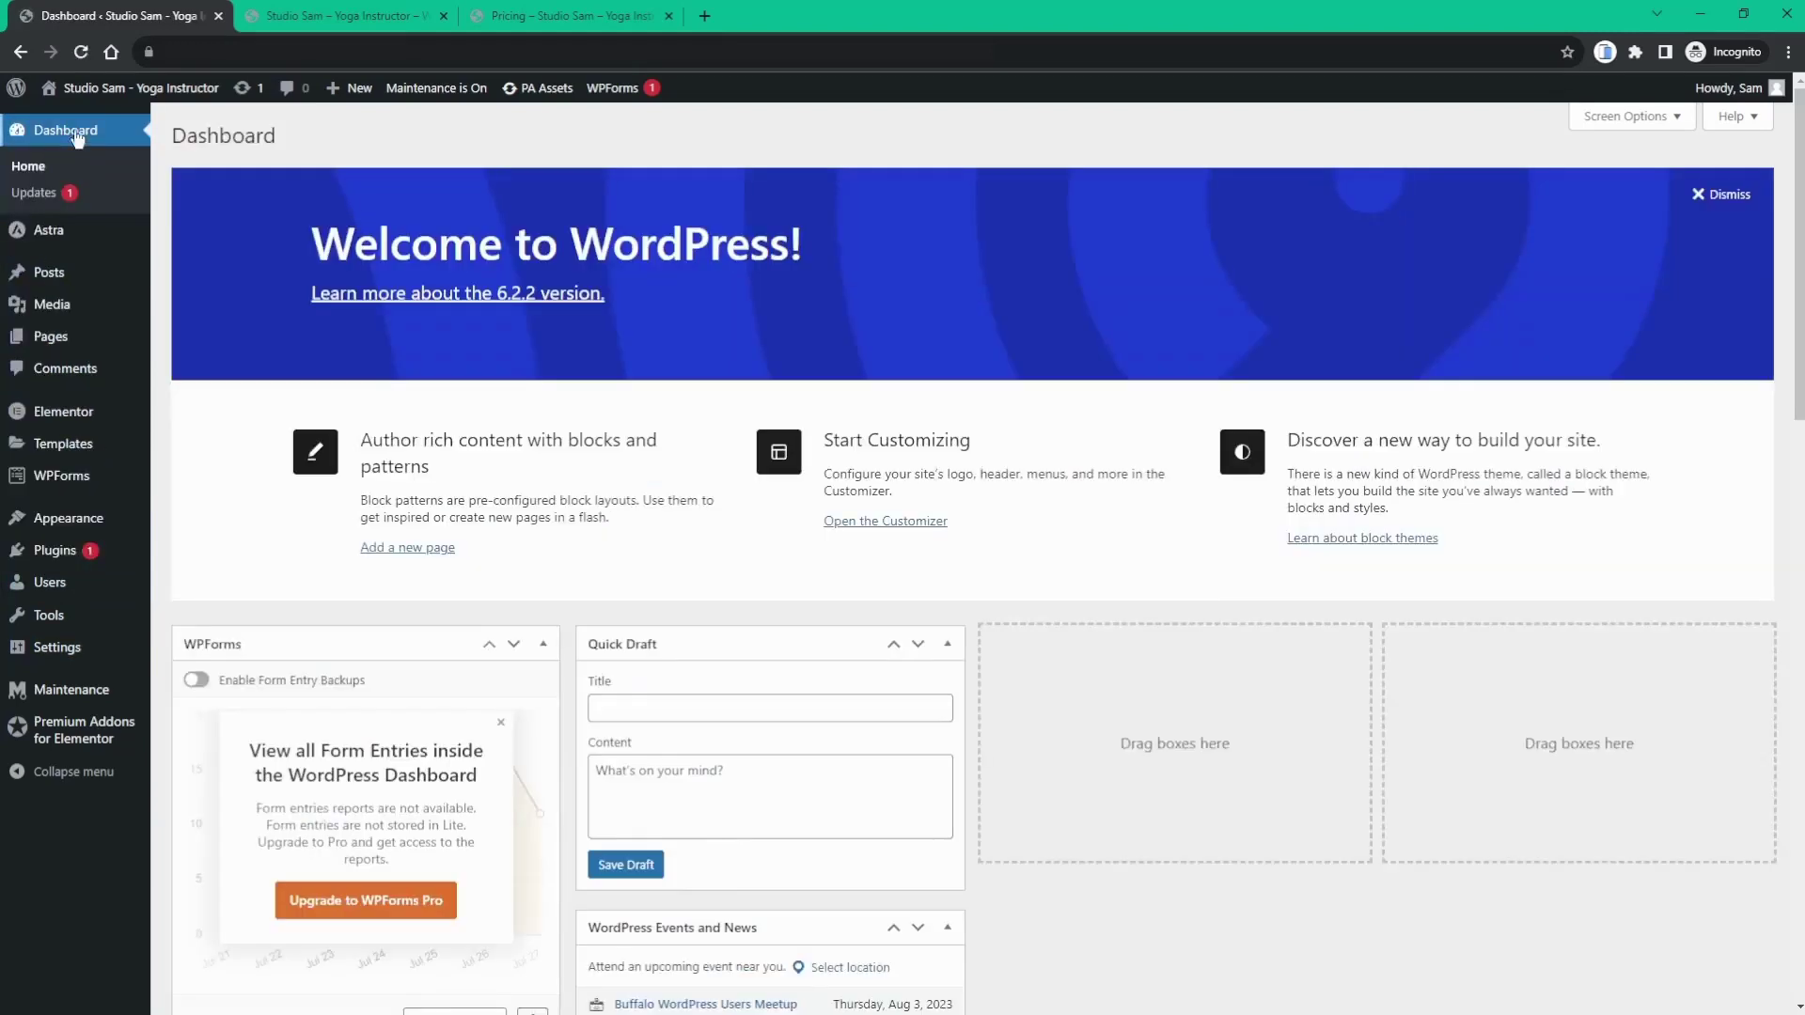
# - Open the Pricing page for editing with Elementor and add a new section with a single-column structure
pyautogui.click(568, 19)
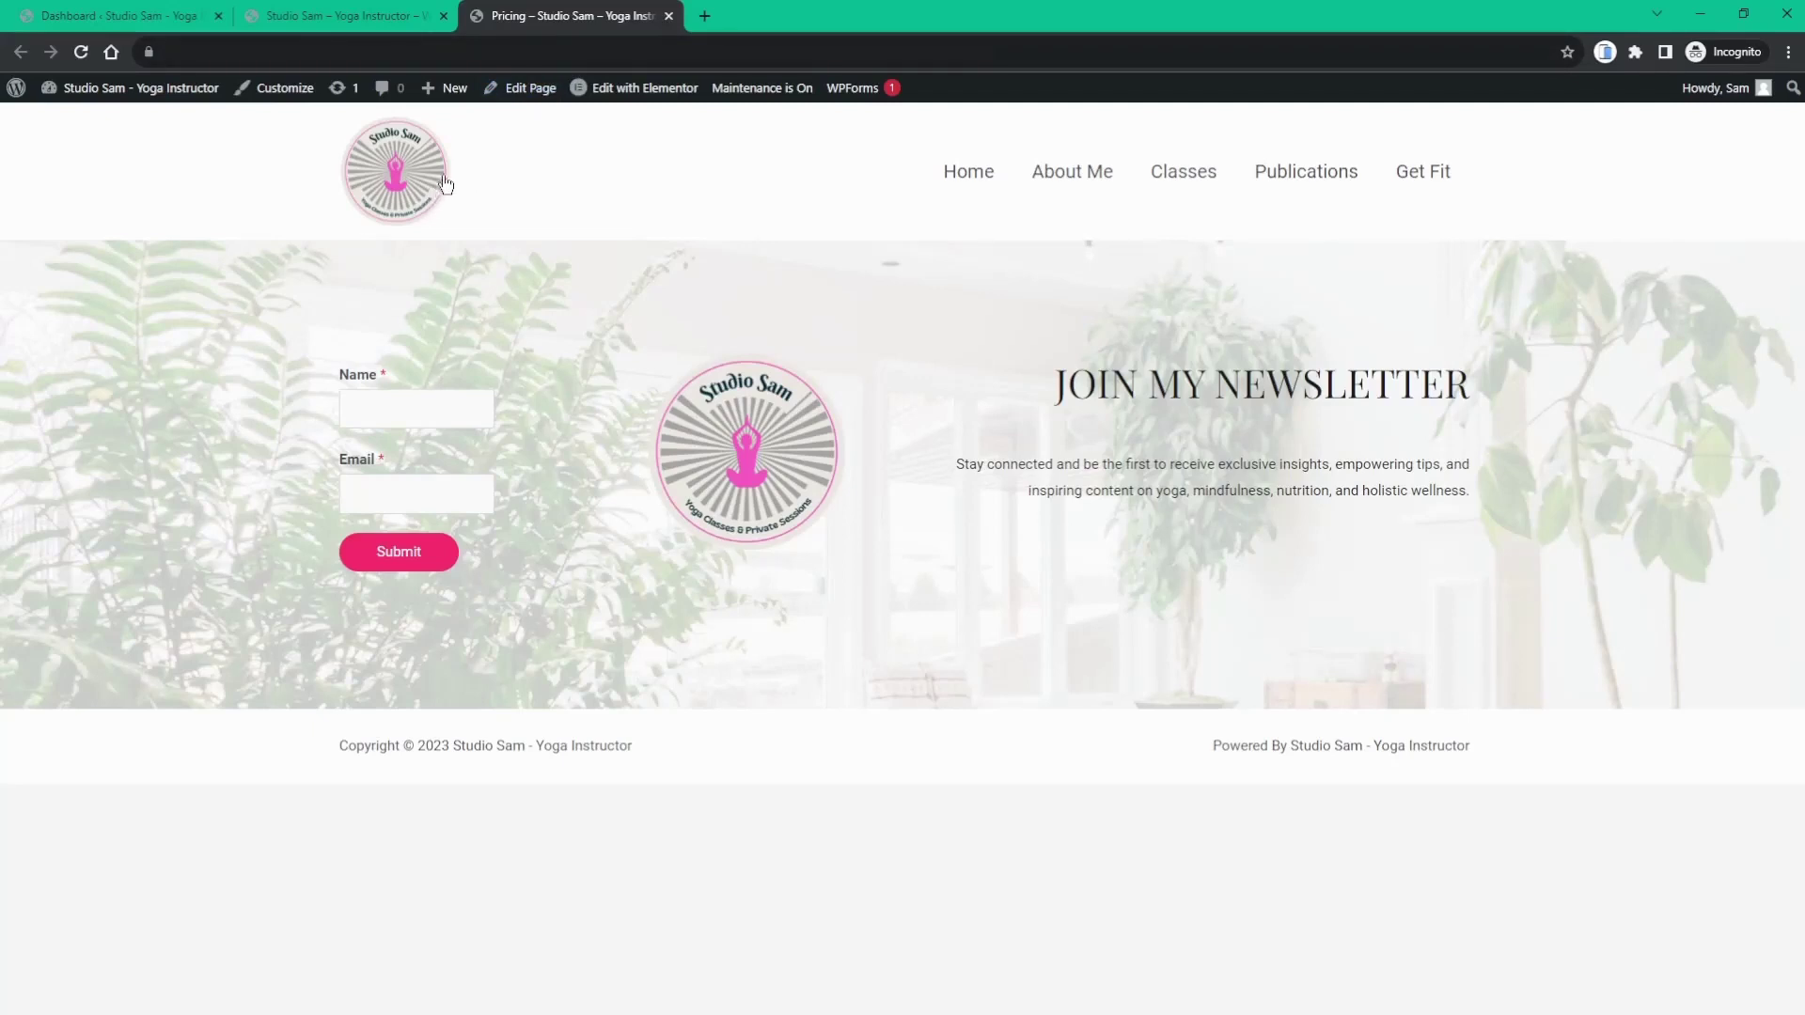
pyautogui.click(653, 93)
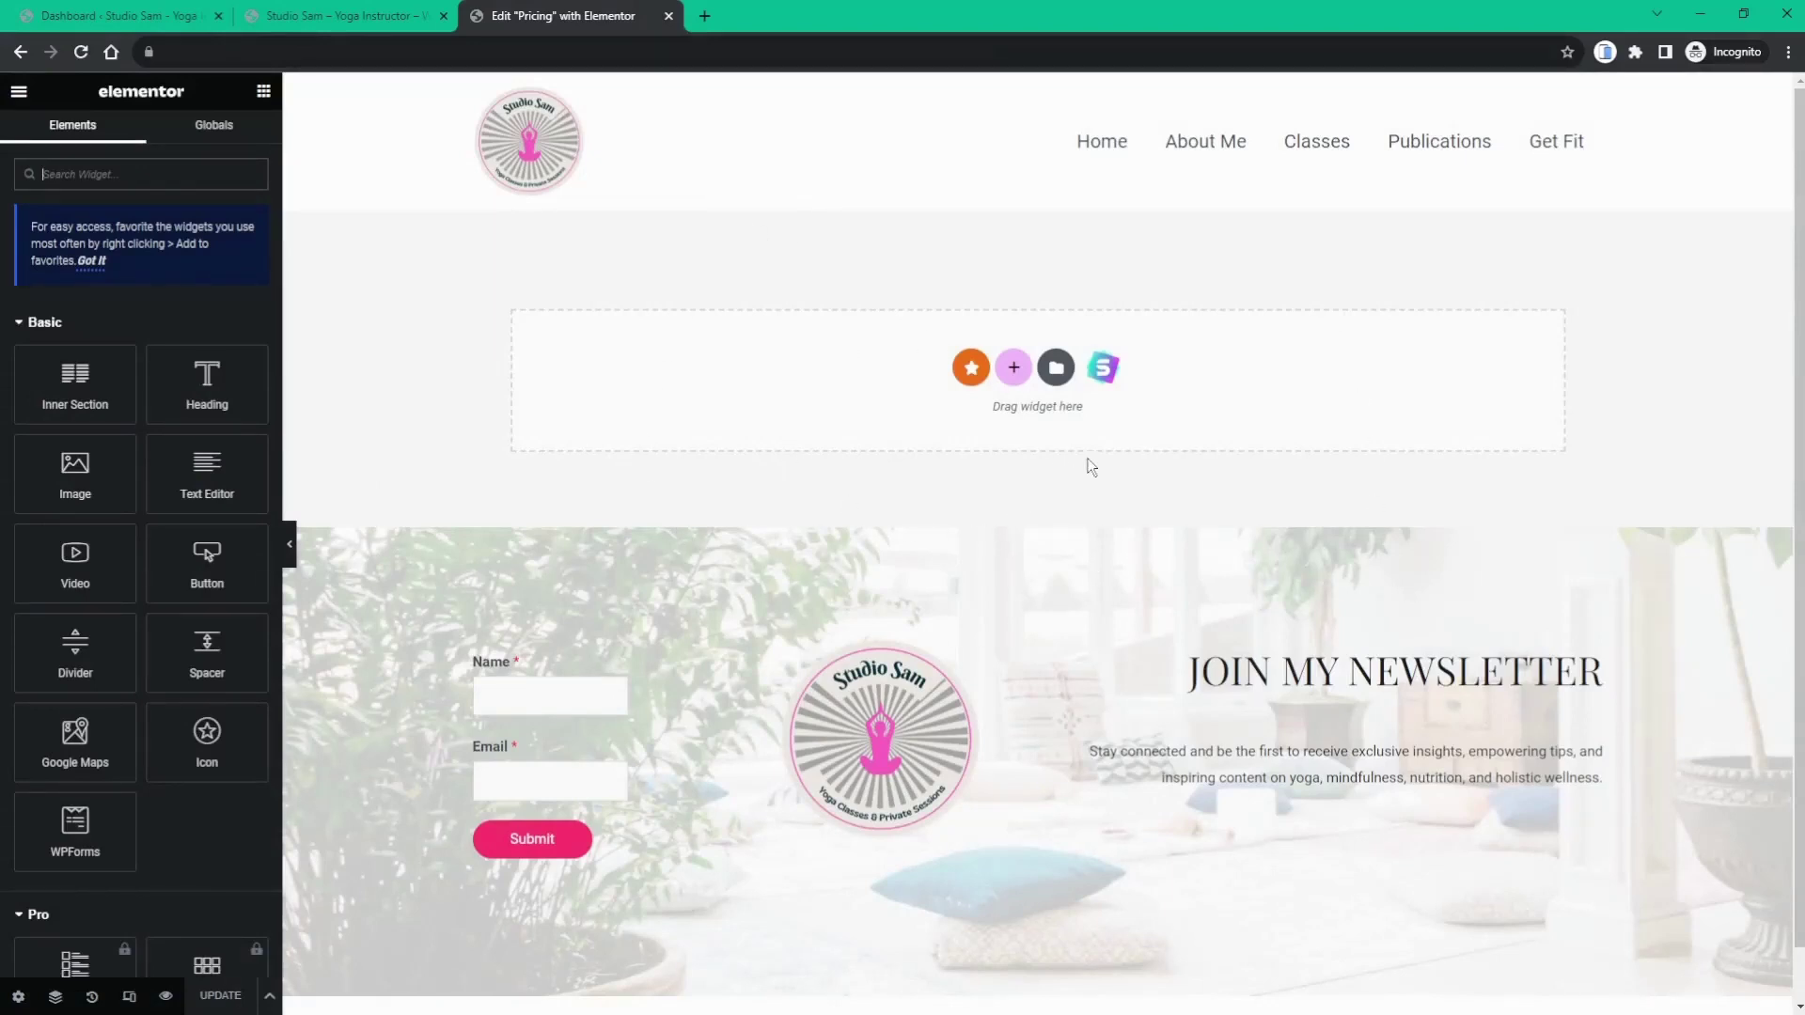
pyautogui.click(1006, 380)
pyautogui.click(1012, 369)
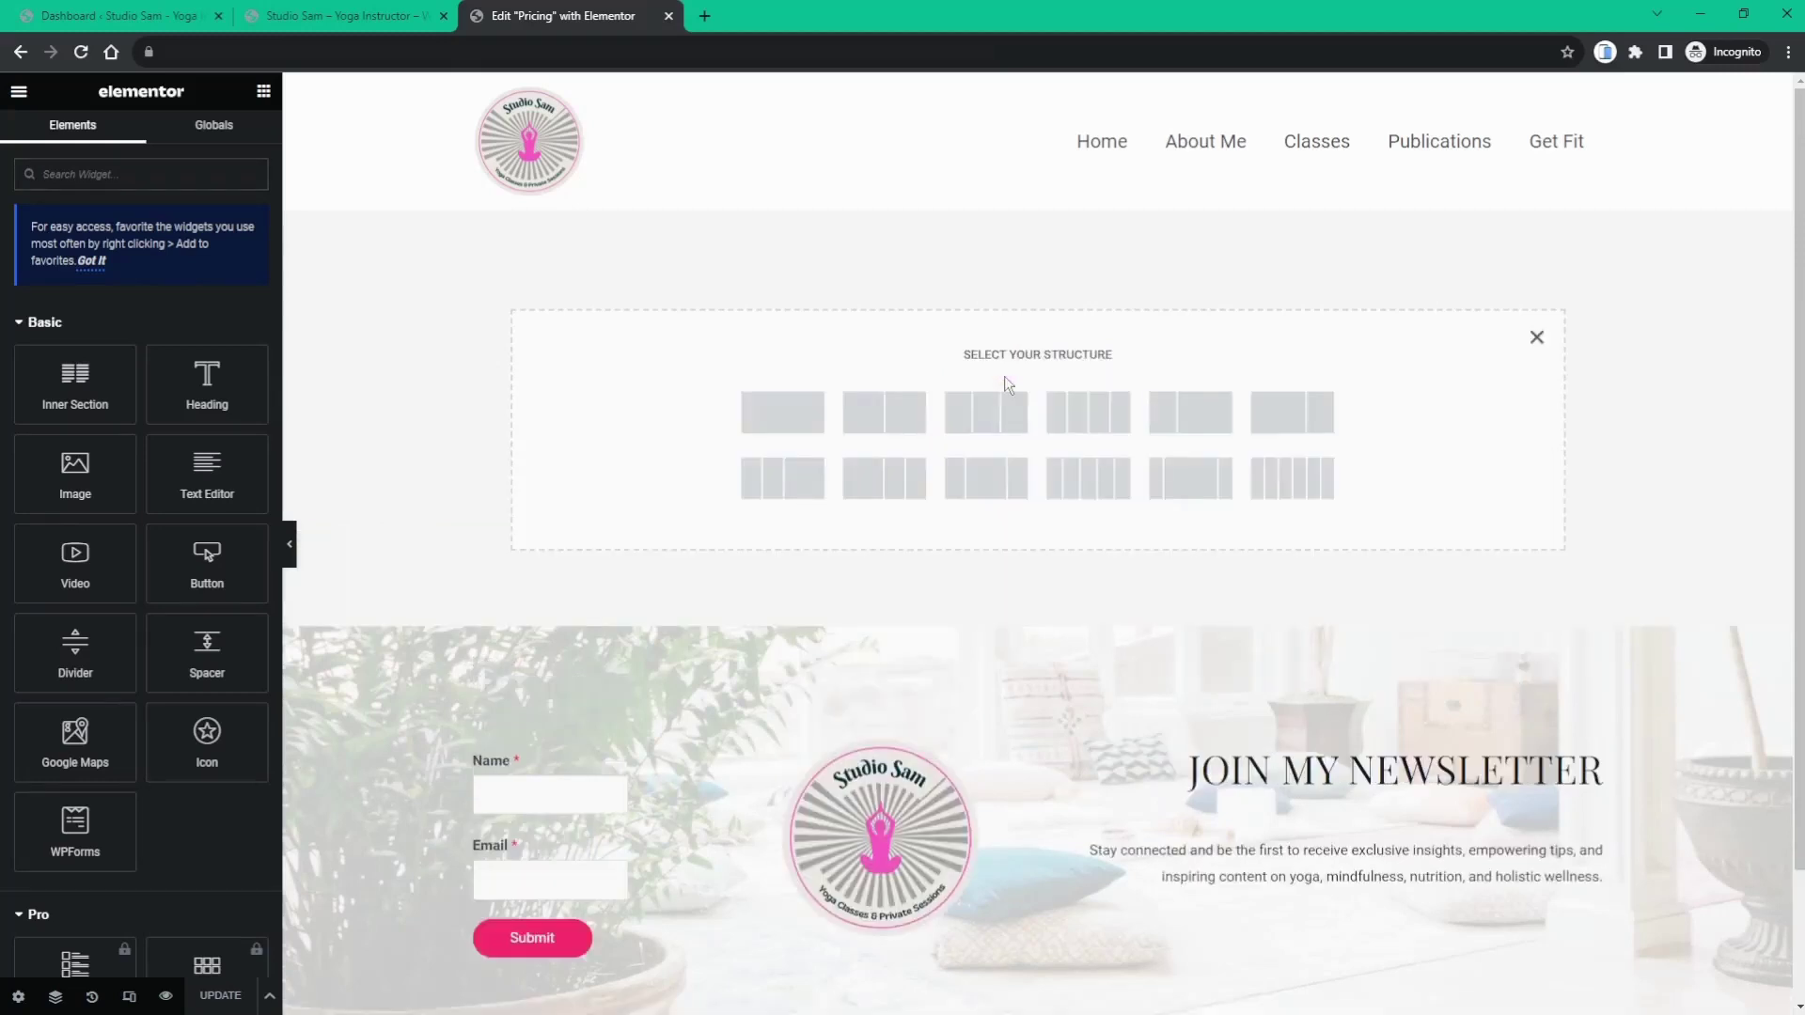
pyautogui.click(777, 407)
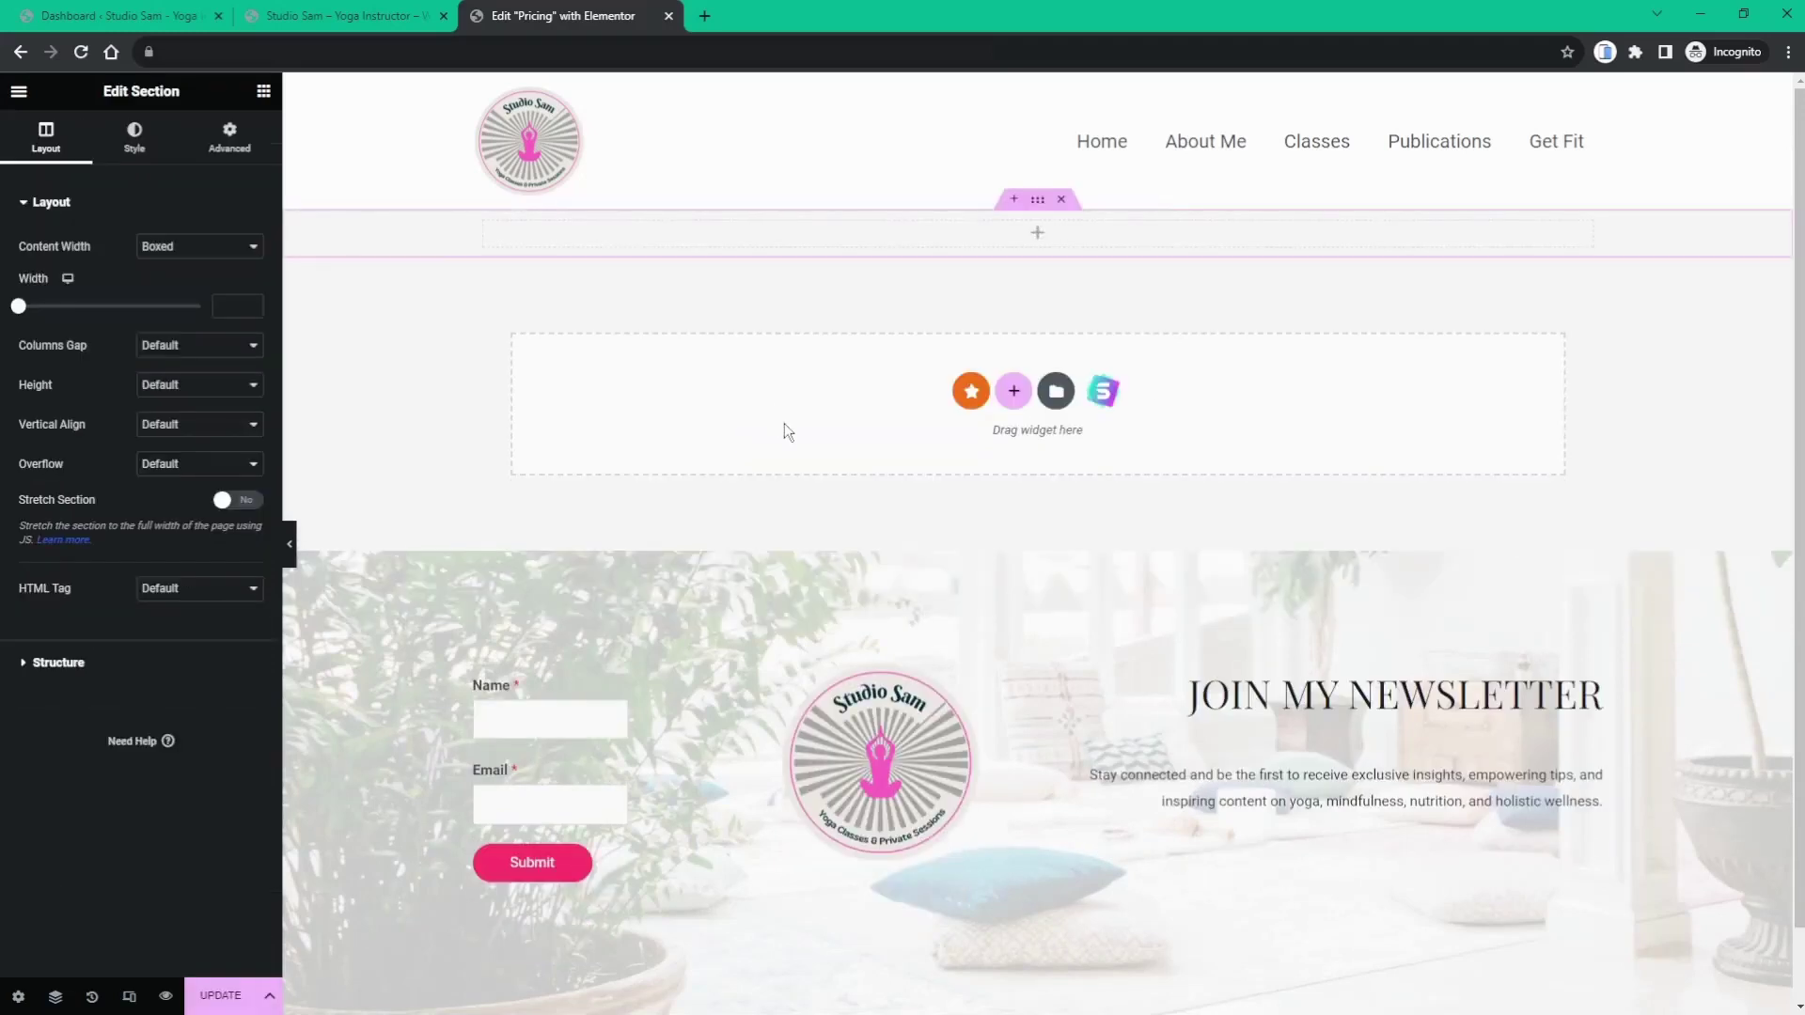
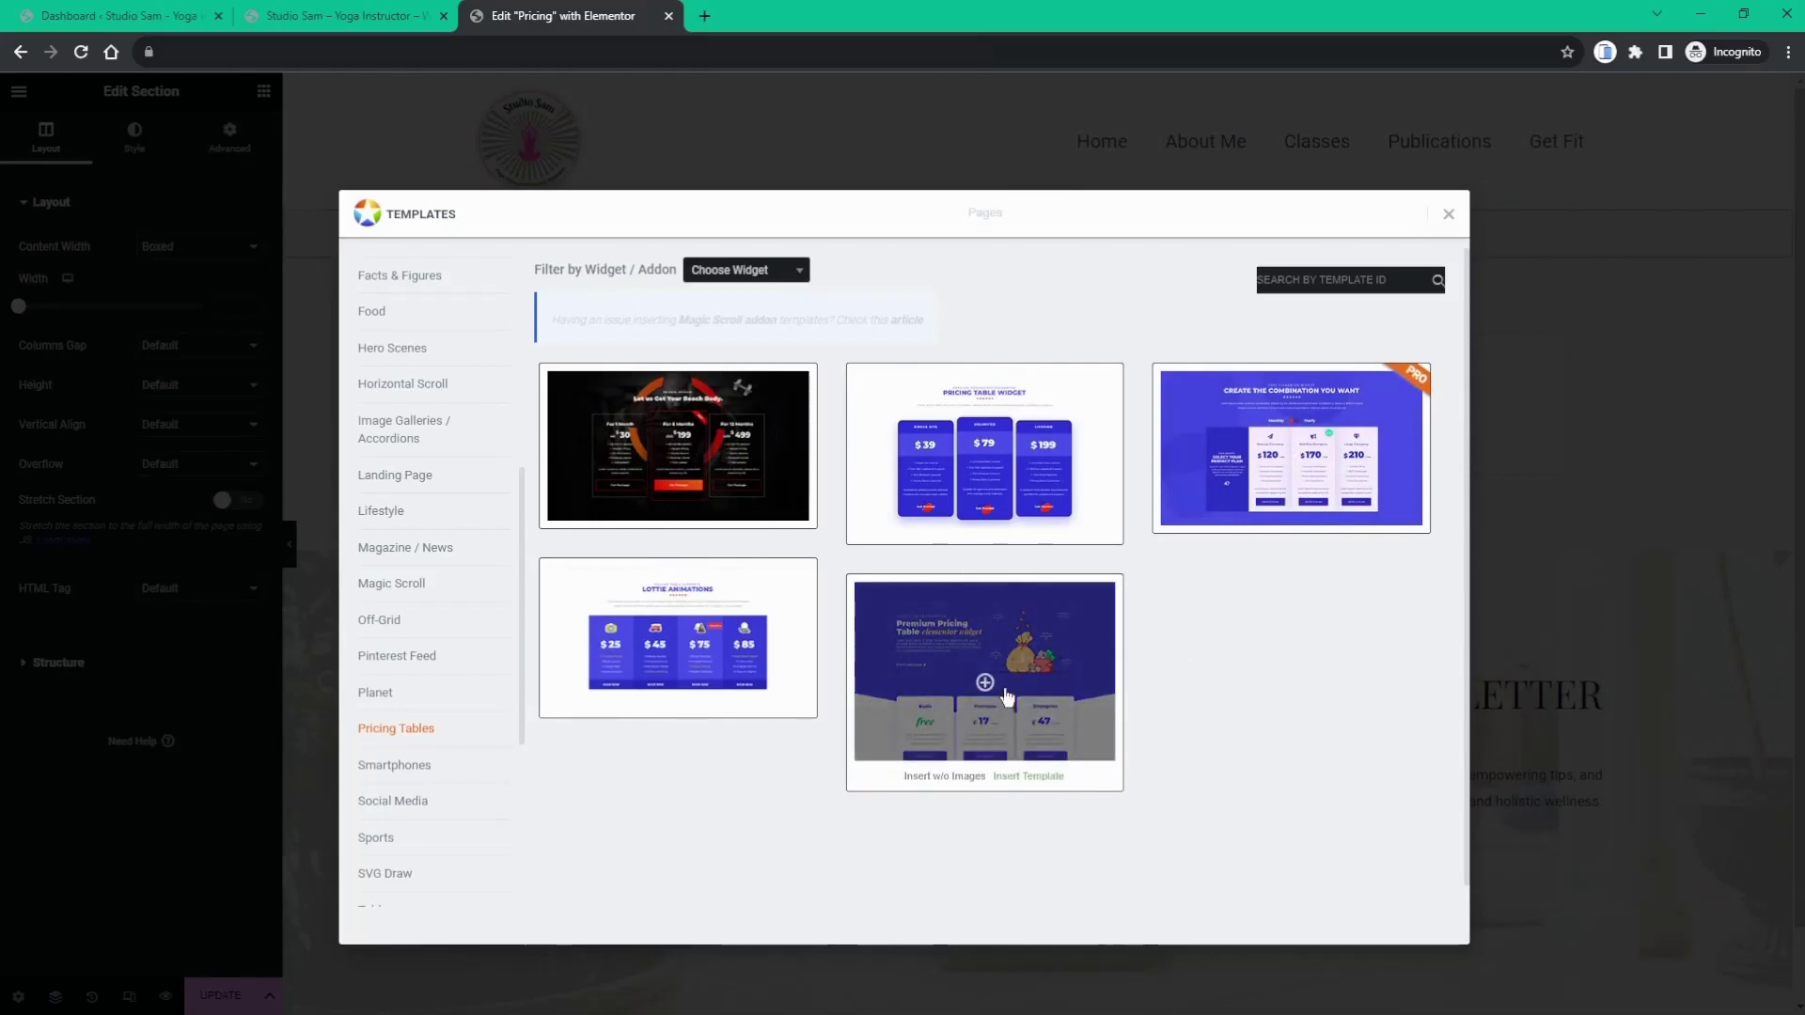
# - Preview the Premium Pricing Table template with Basic, Premium and Enterprise plans, and insert it into the page with its images
pyautogui.click(983, 682)
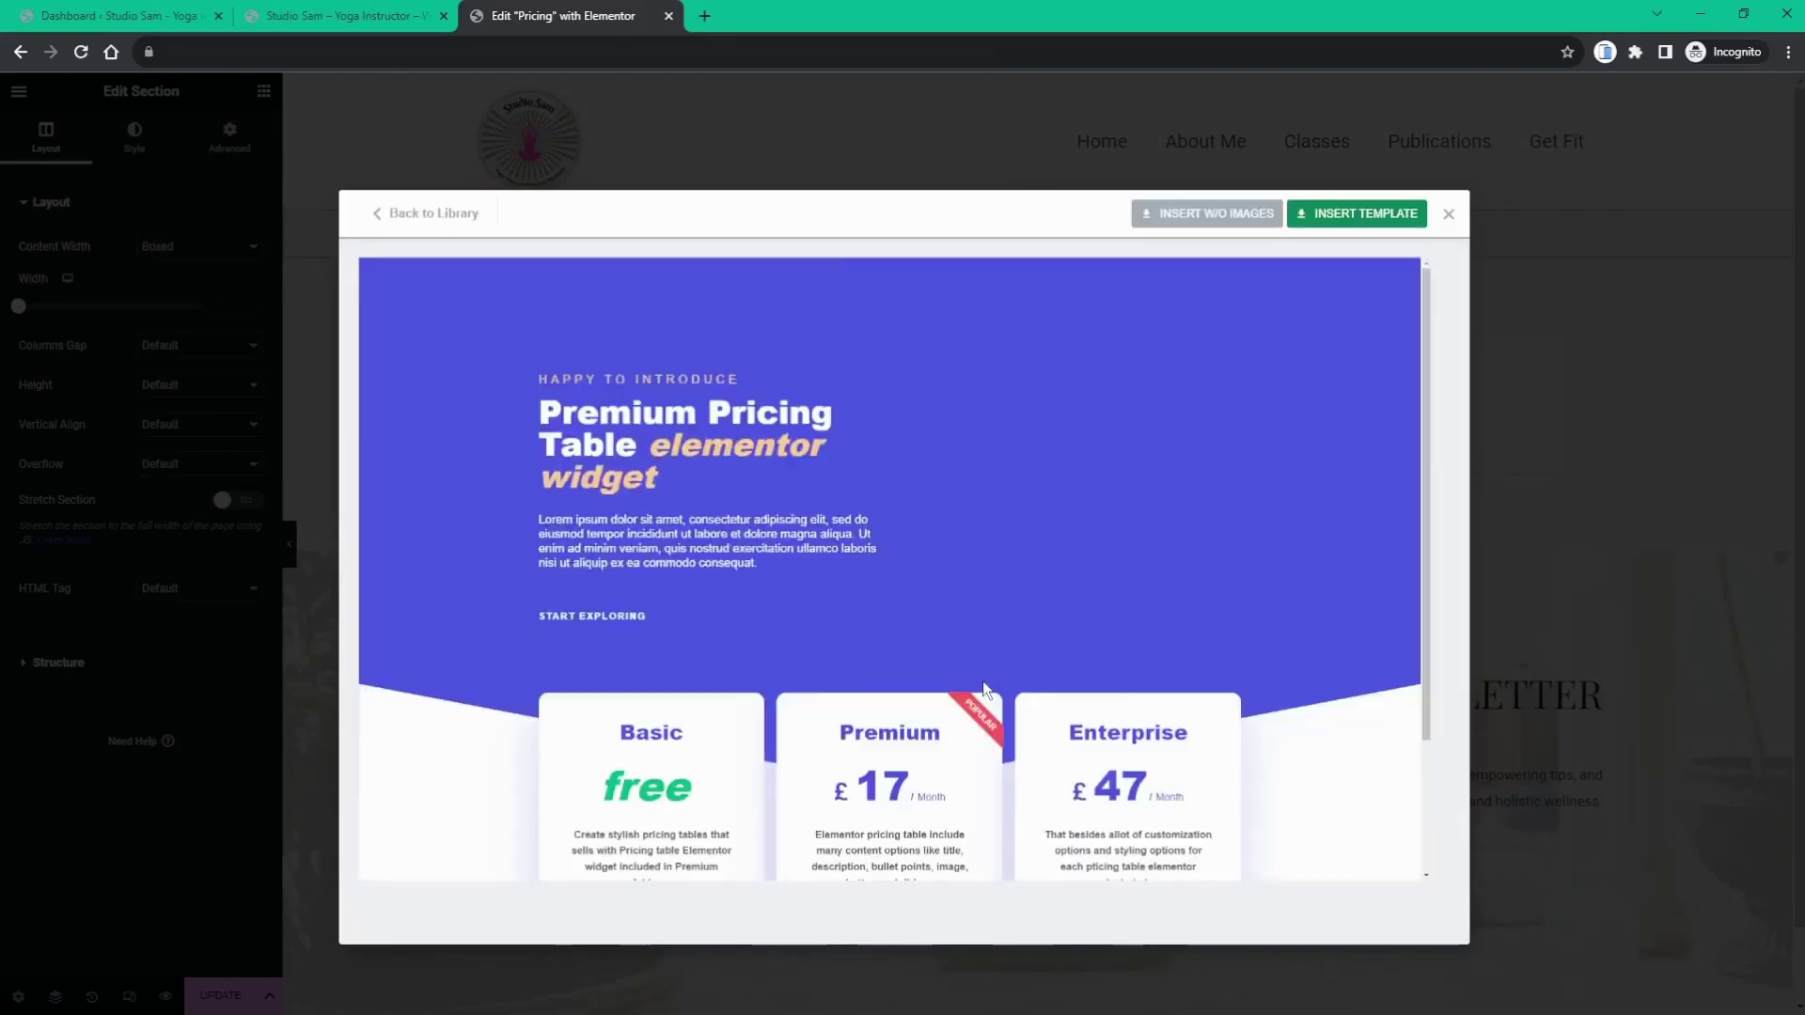
pyautogui.scroll(-1, 729, 445)
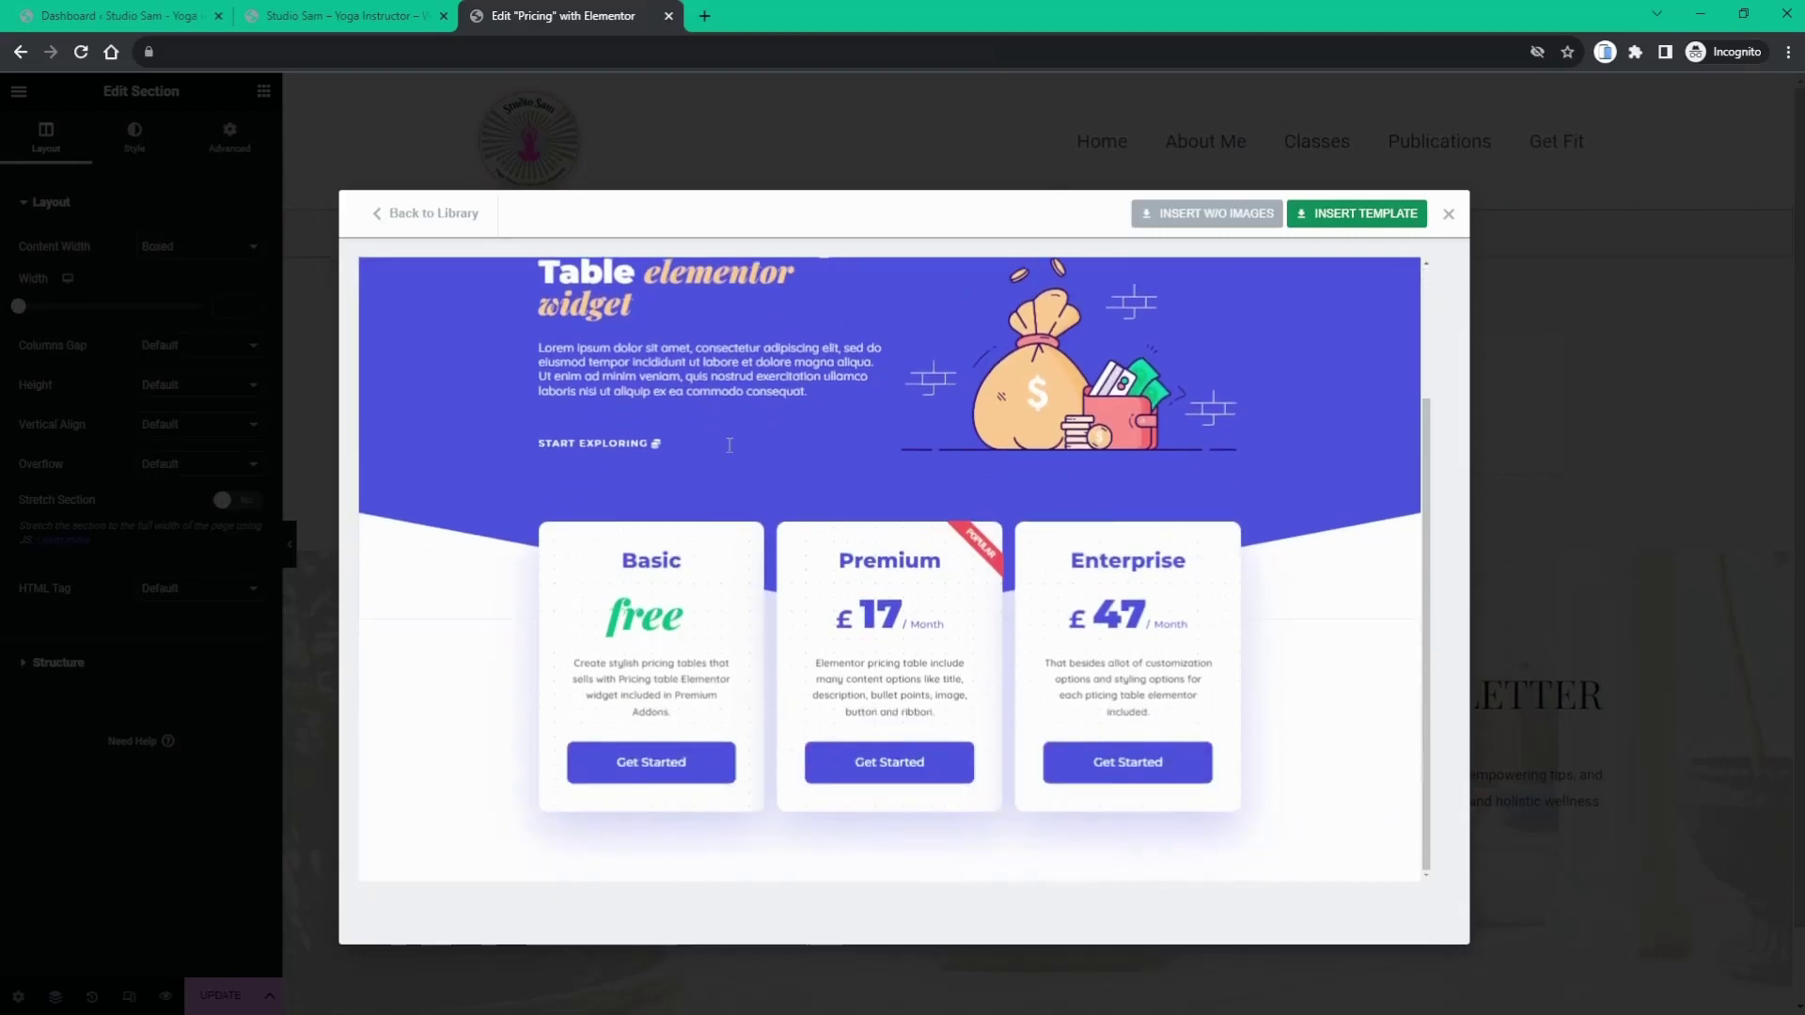
pyautogui.scroll(3, 730, 449)
pyautogui.scroll(-1, 731, 448)
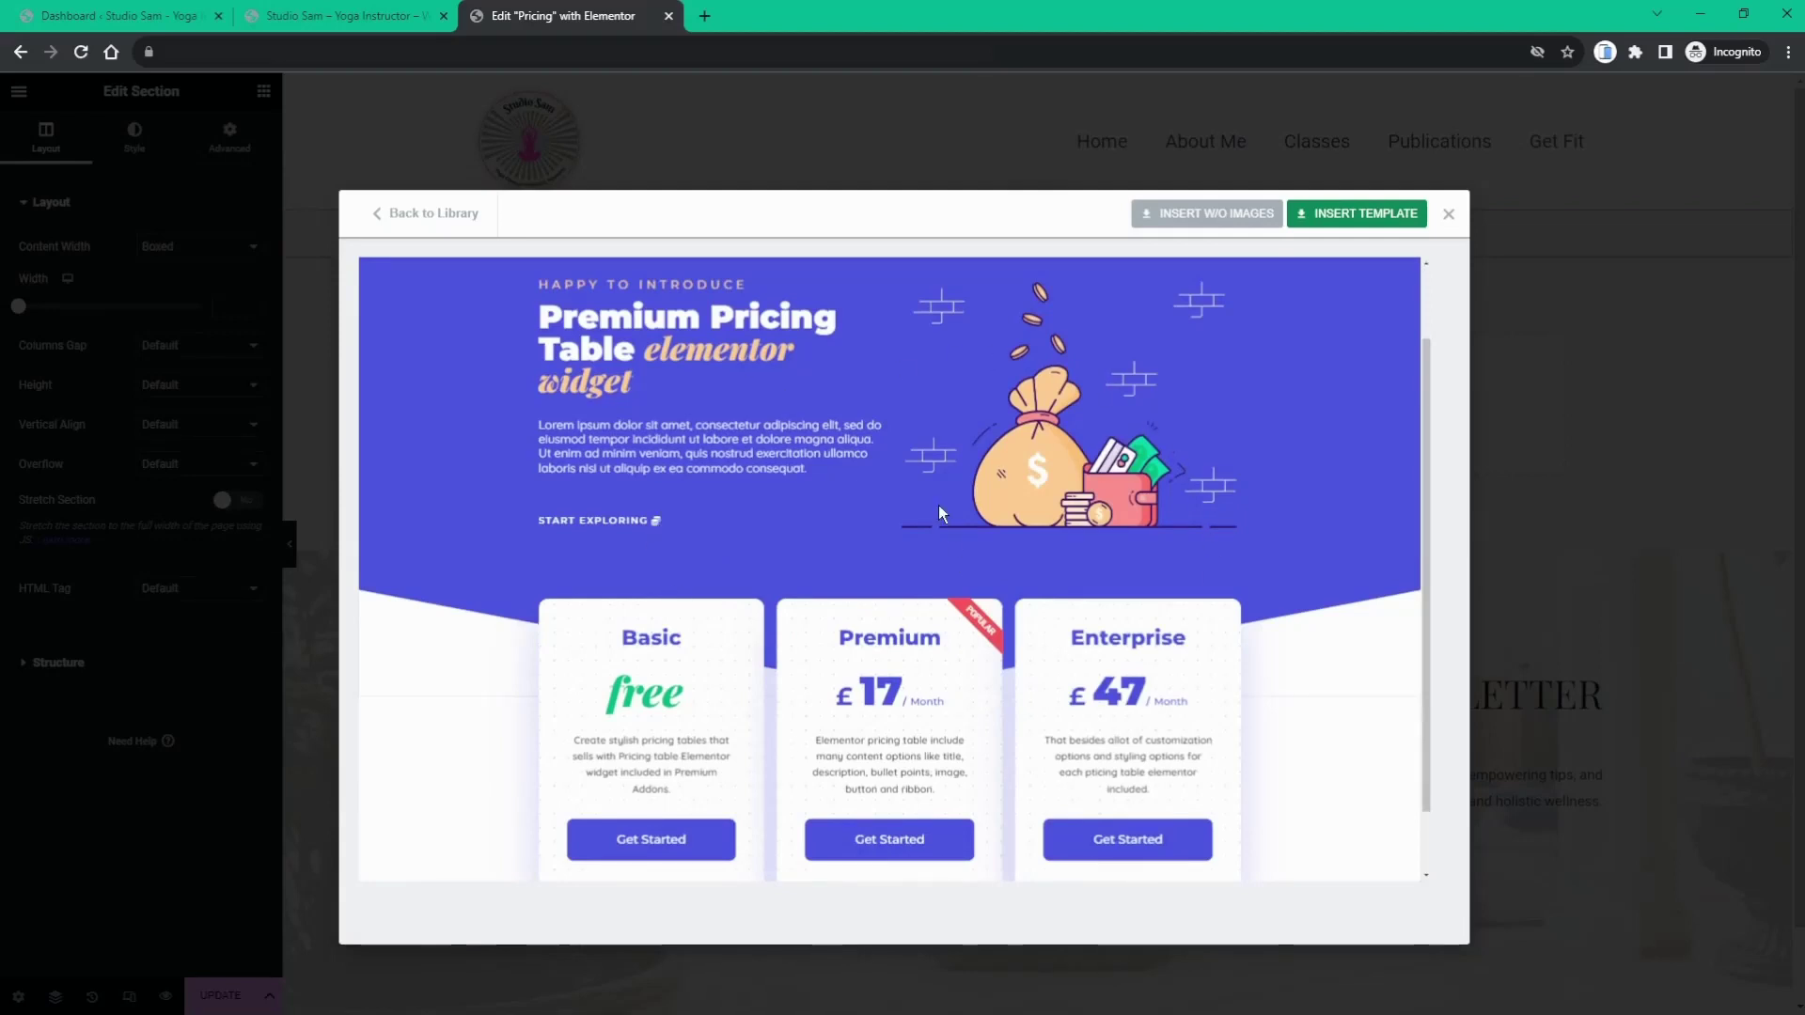
pyautogui.scroll(1, 938, 505)
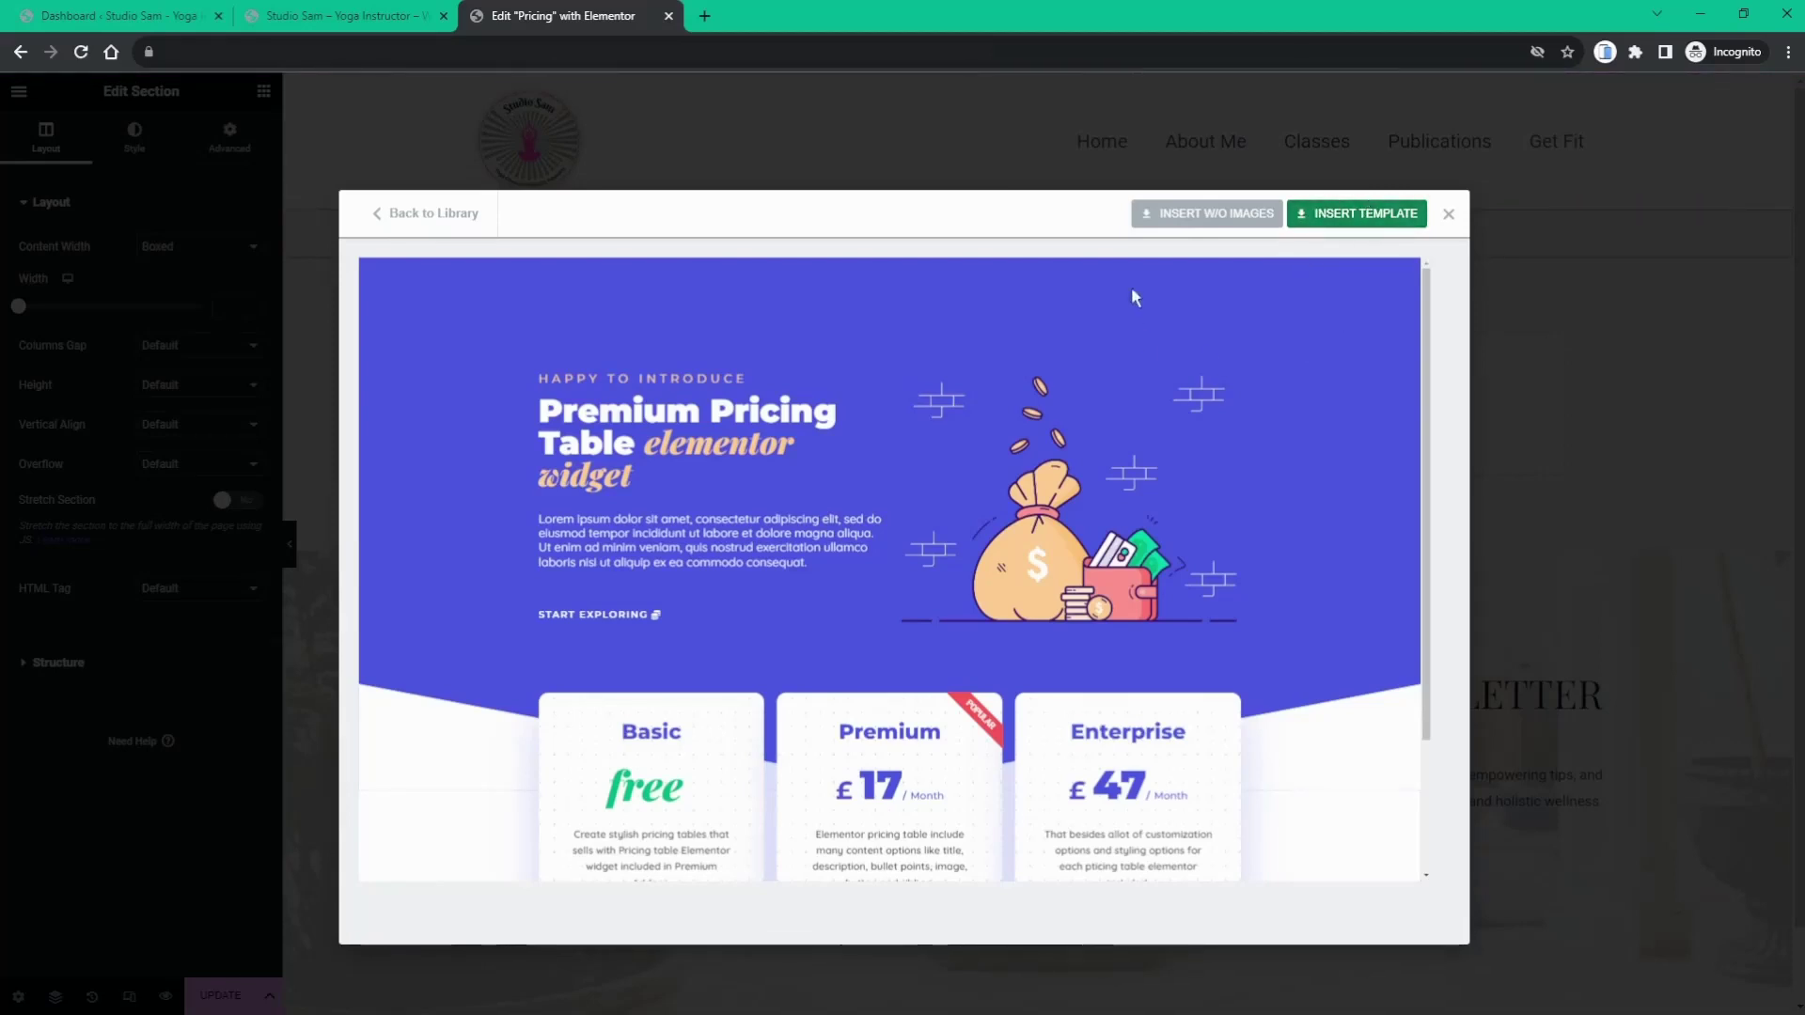
pyautogui.click(1362, 223)
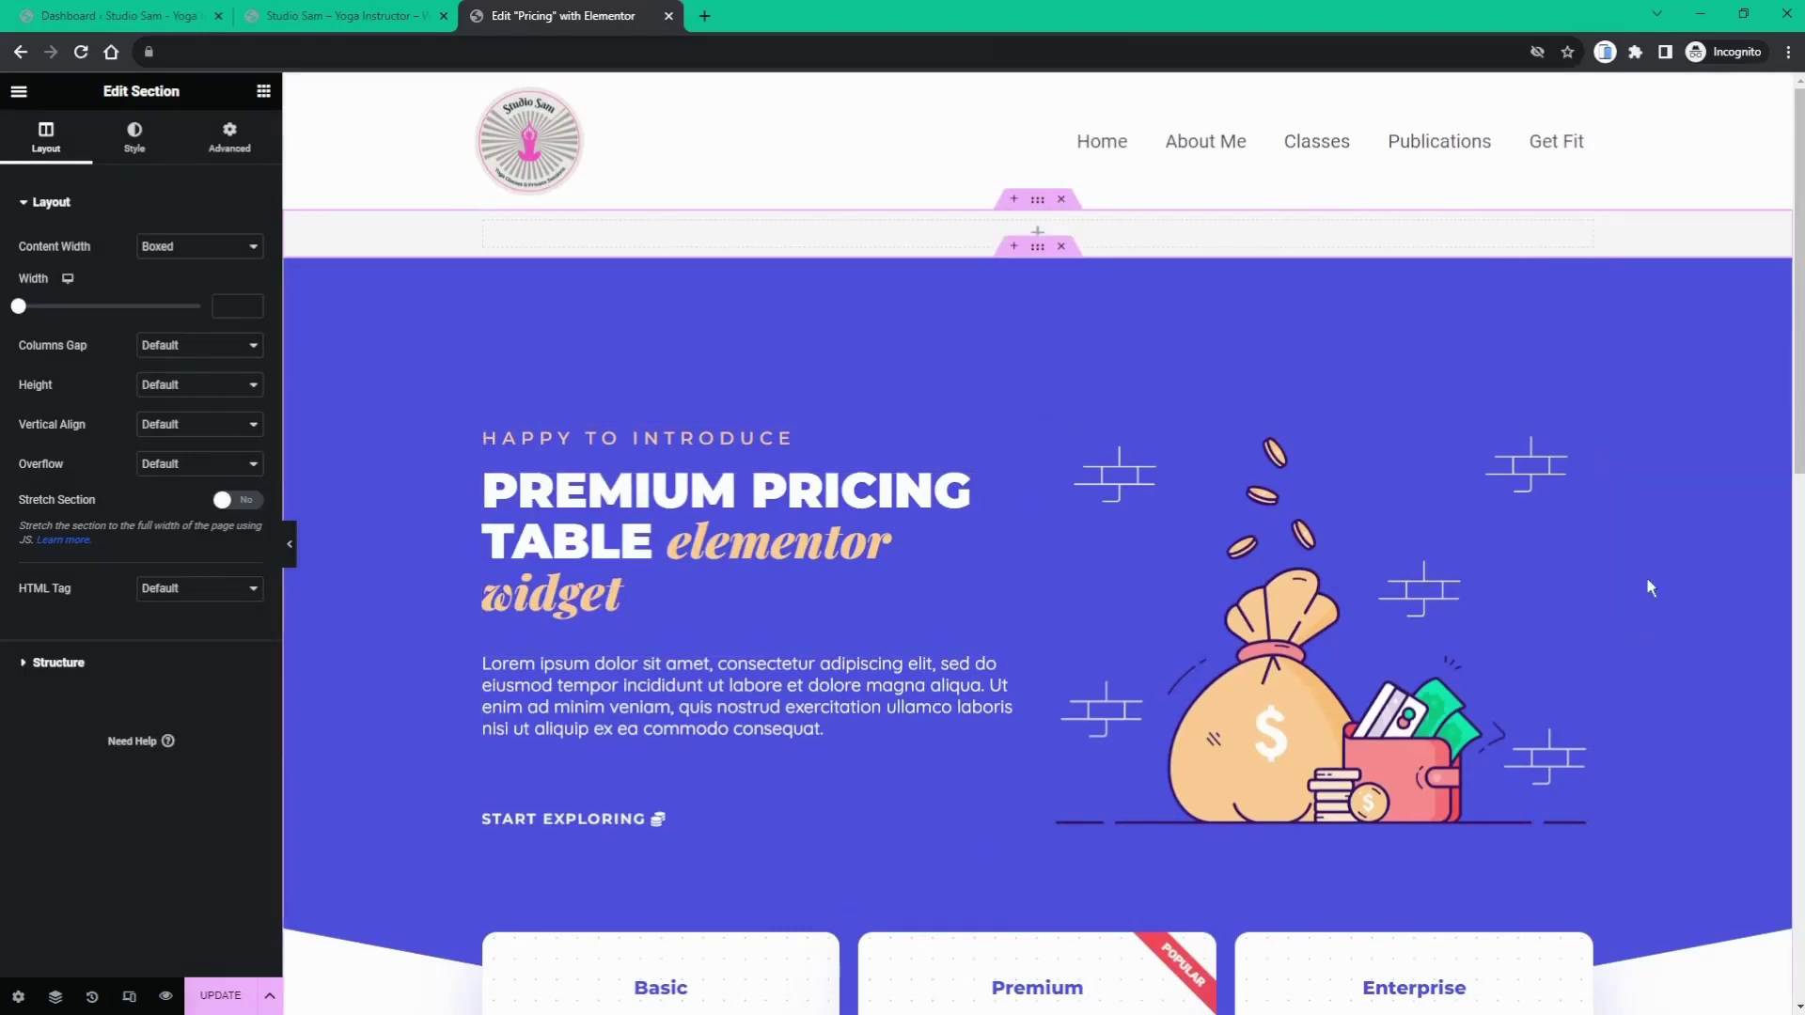
# - Review the inserted pricing template from header to plan cards and update the Pricing page
pyautogui.scroll(-3, 663, 211)
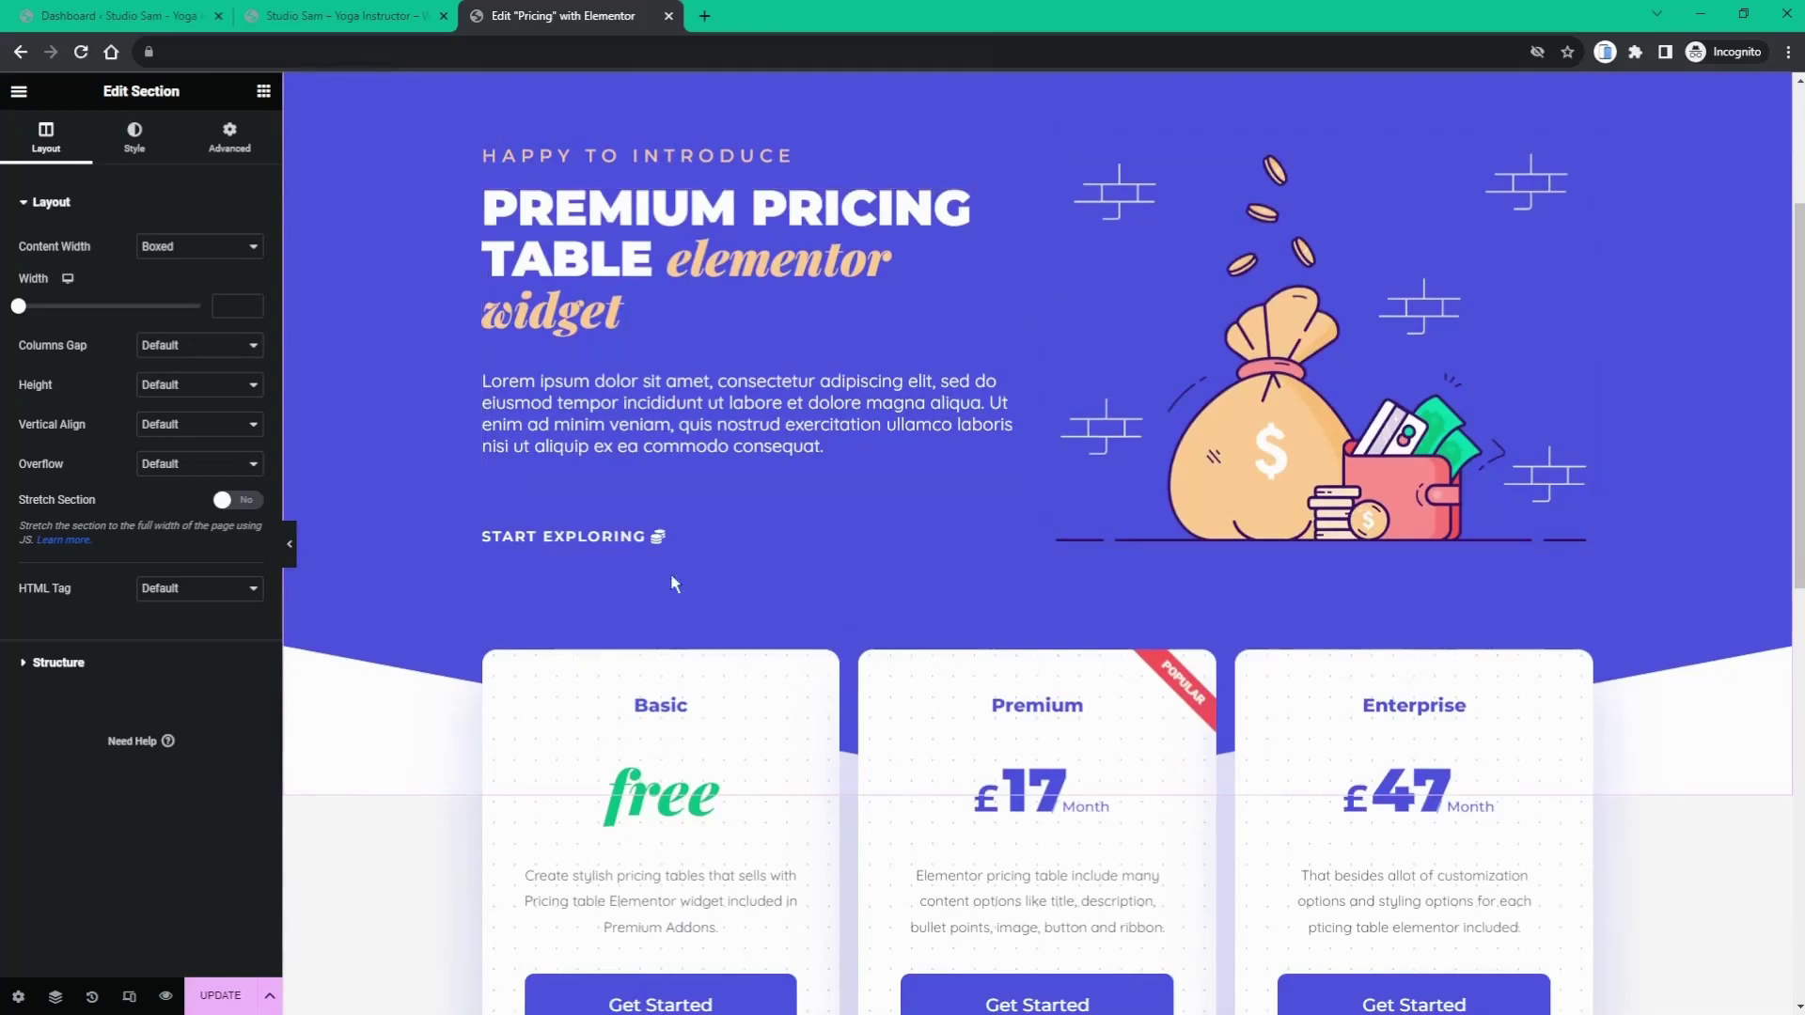
pyautogui.scroll(-8, 758, 457)
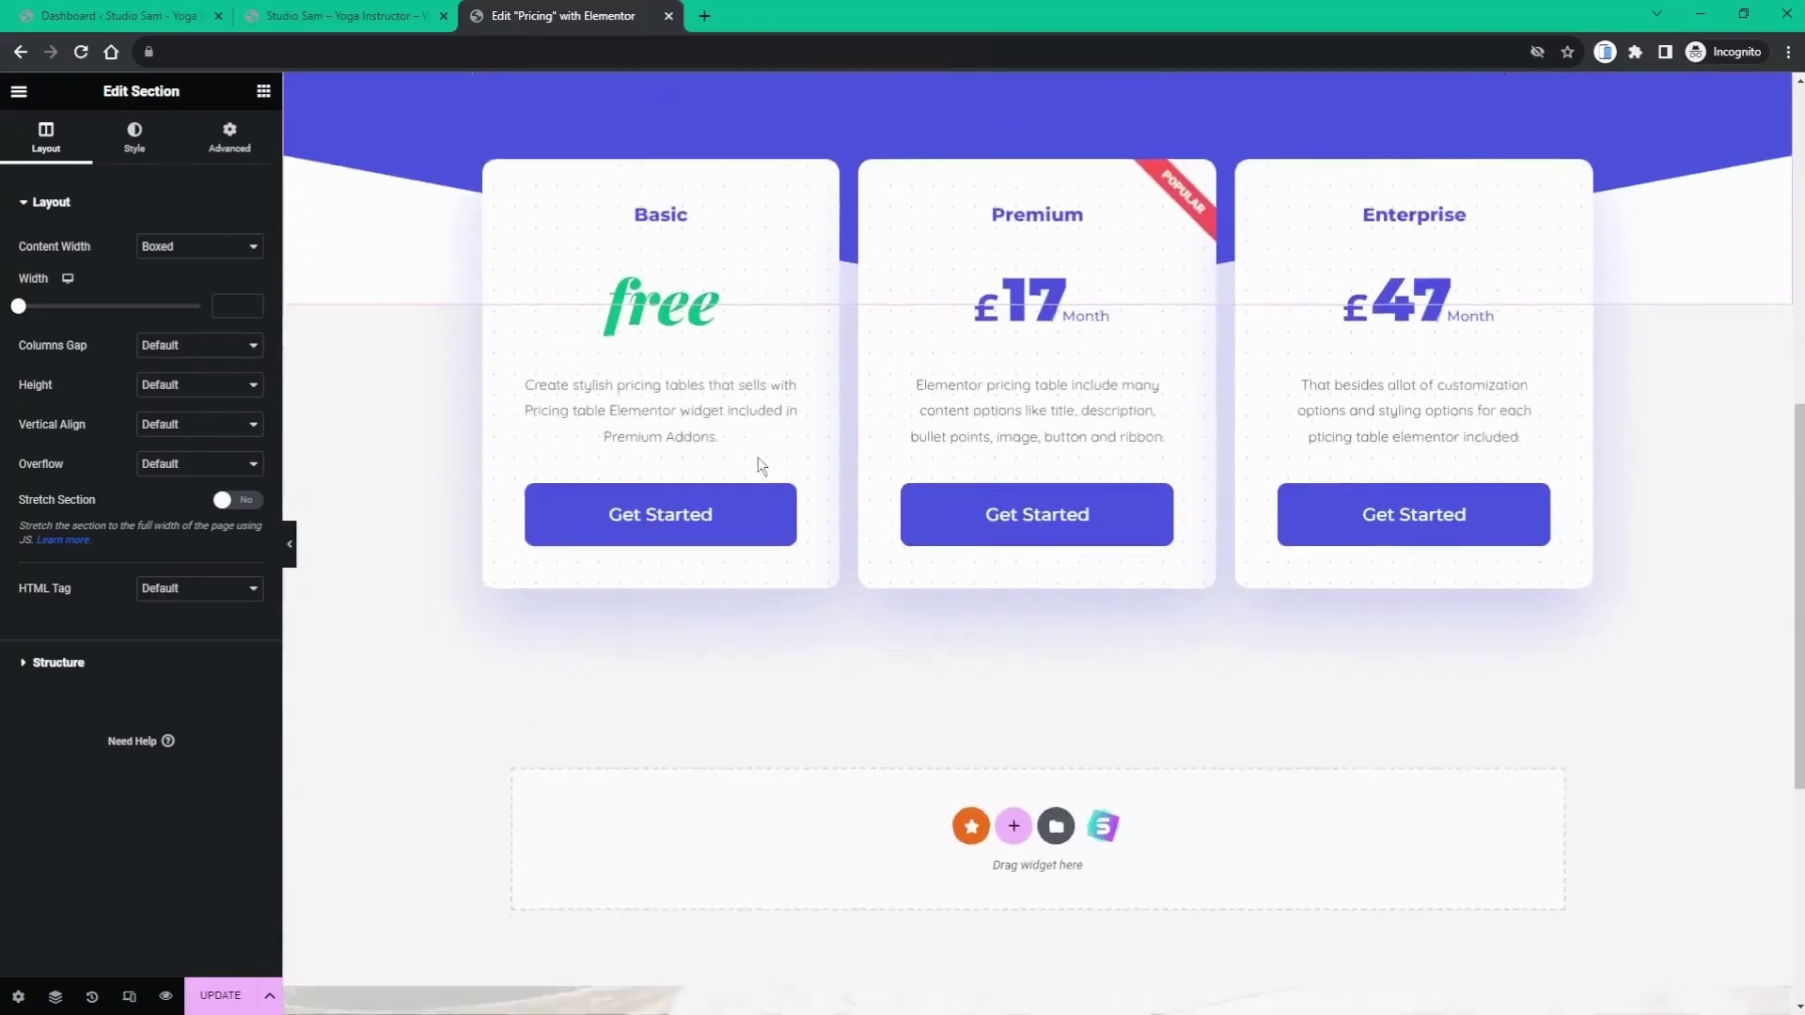
pyautogui.scroll(12, 757, 457)
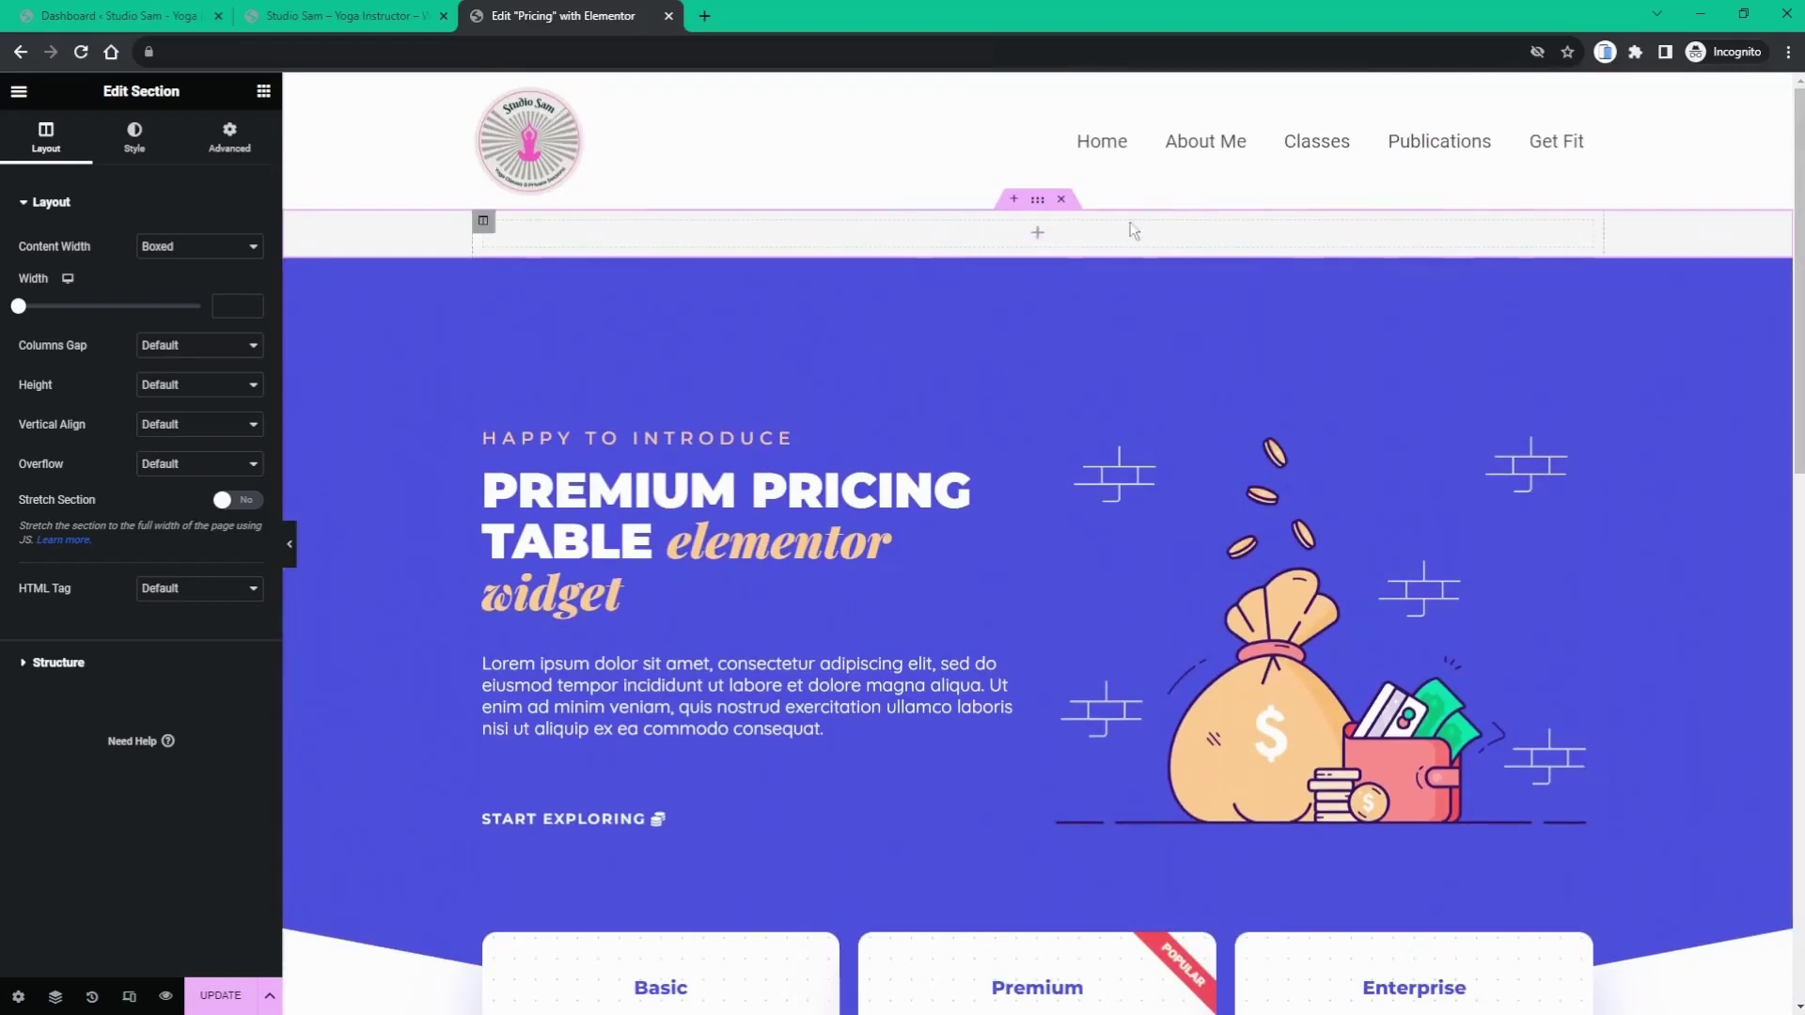
pyautogui.scroll(-2, 376, 693)
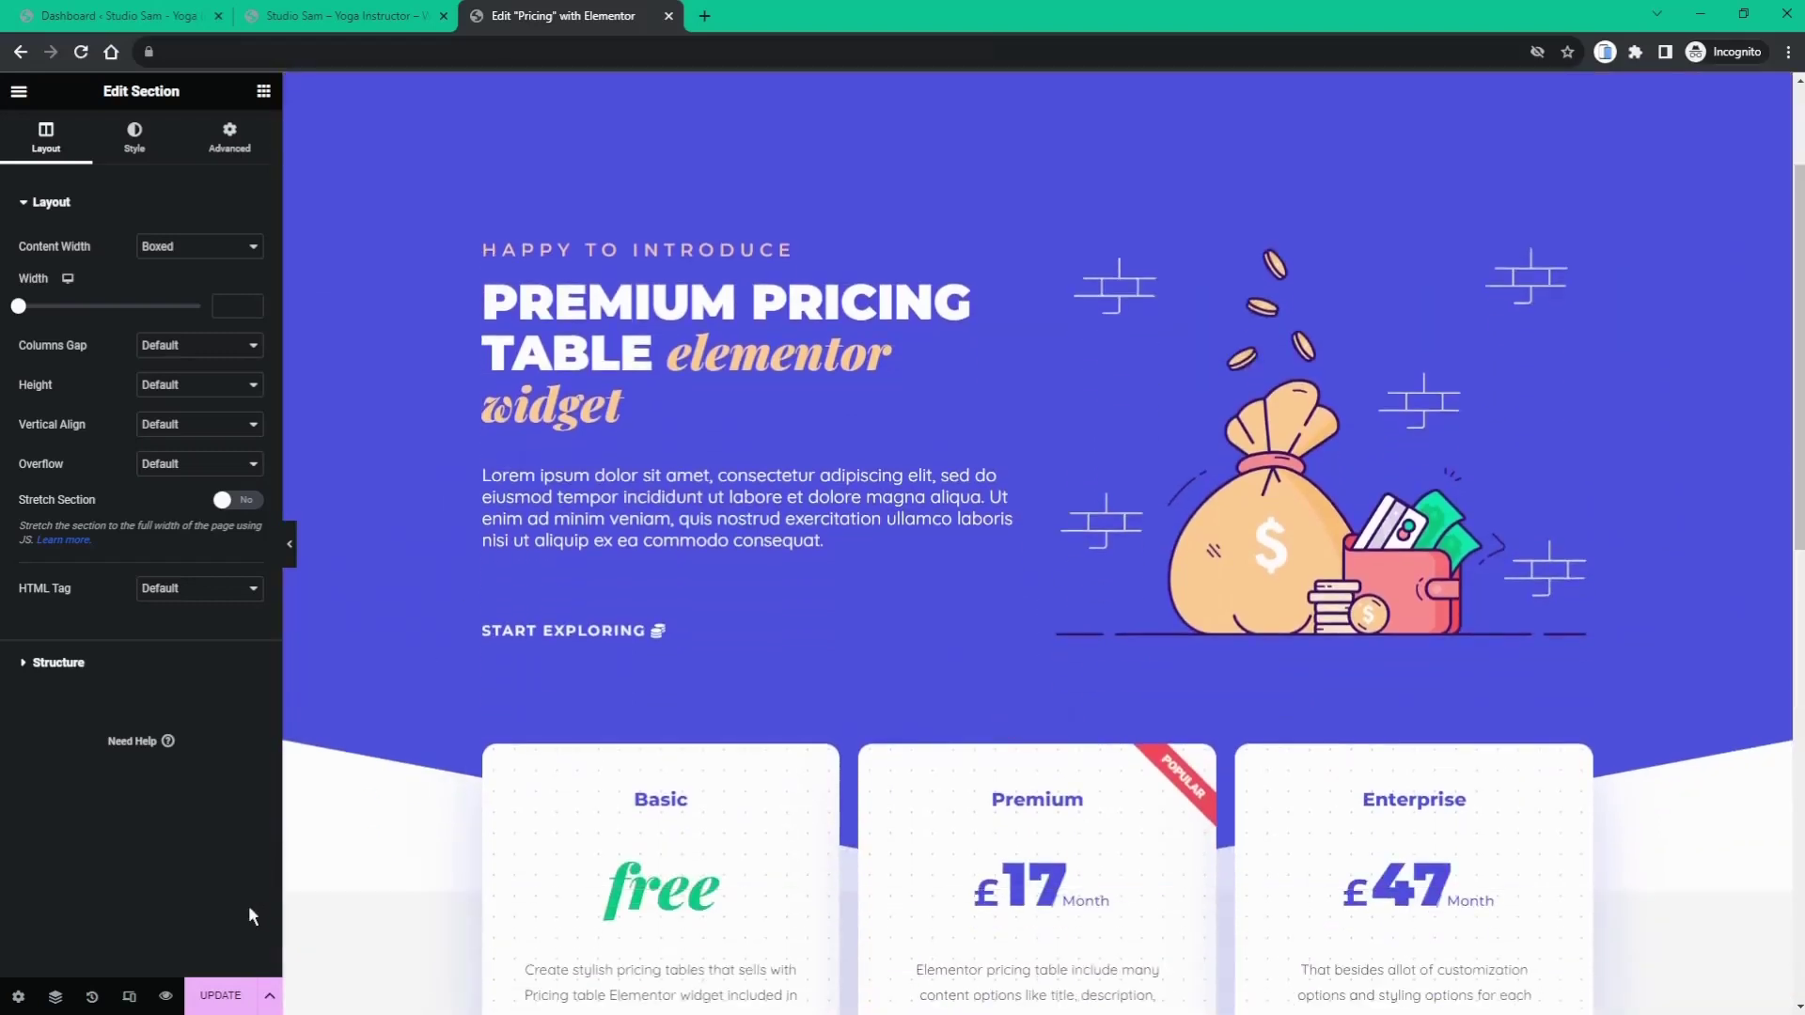
pyautogui.click(229, 996)
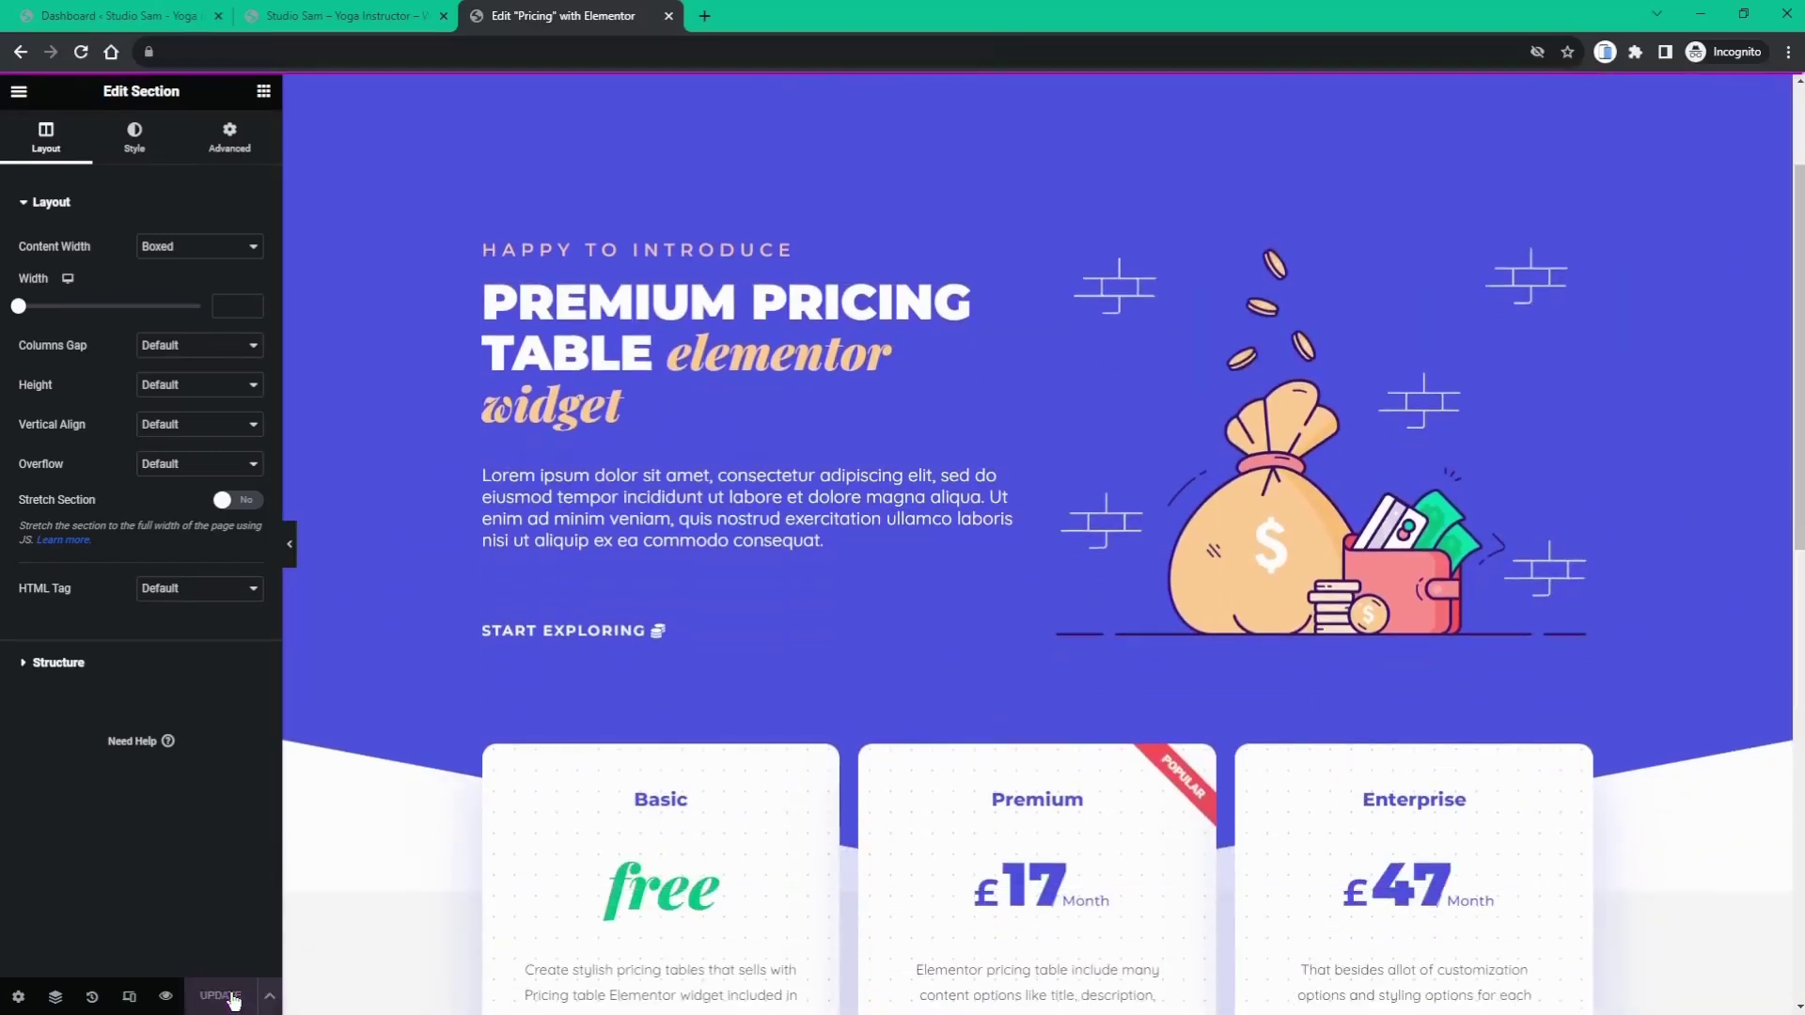
# - Go to the WordPress page list and open the published Pricing page in a new browser tab
pyautogui.click(137, 26)
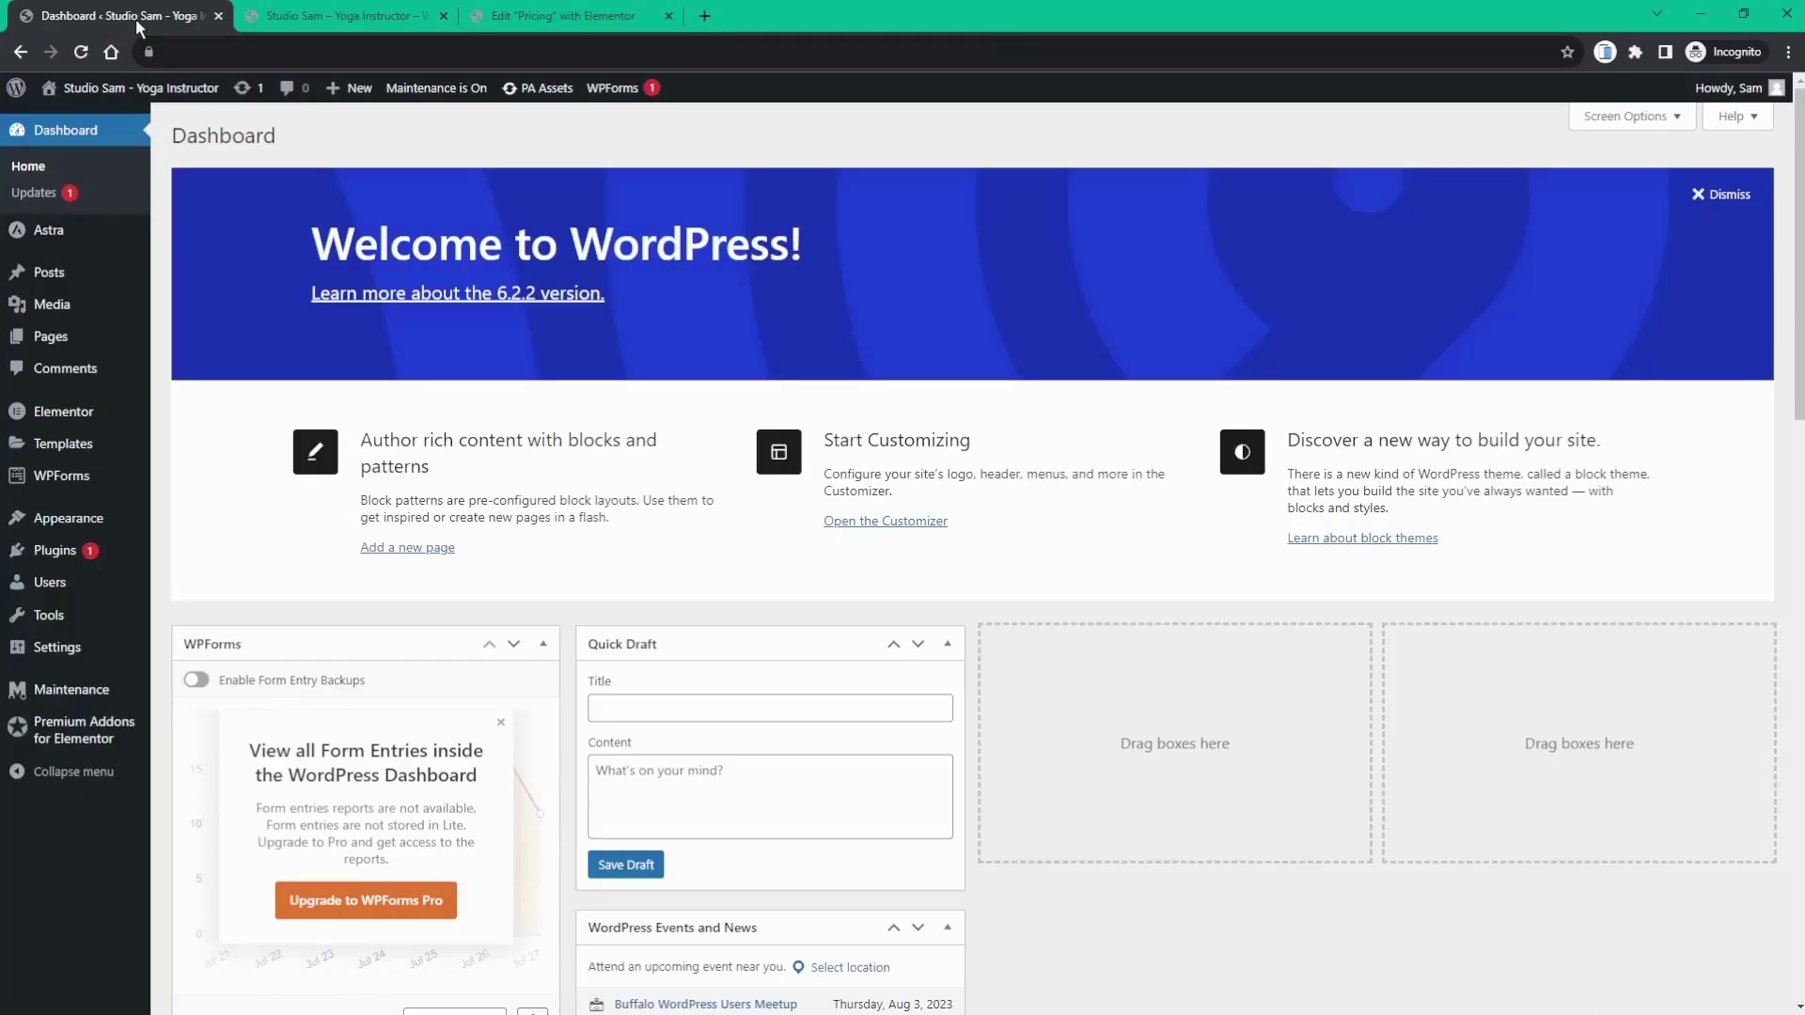
pyautogui.click(60, 344)
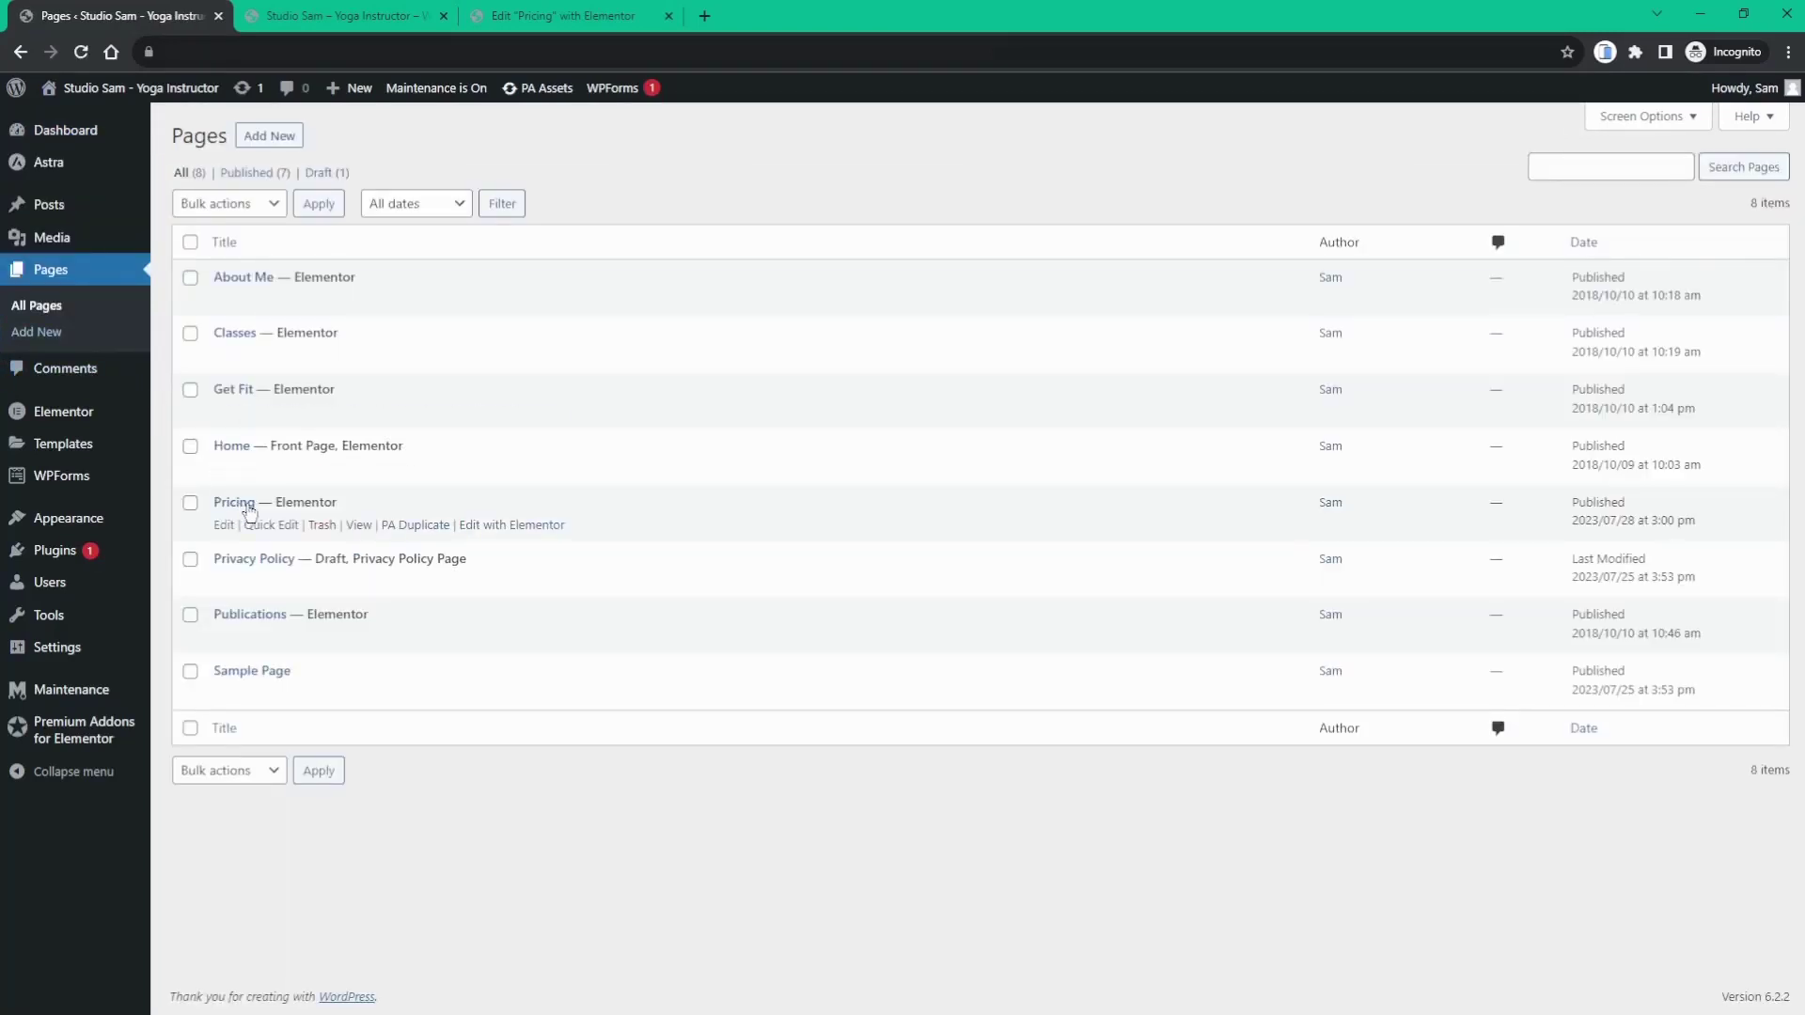
pyautogui.keyDown('ctrl'); pyautogui.click(359, 526); pyautogui.keyUp('ctrl')
pyautogui.click(811, 21)
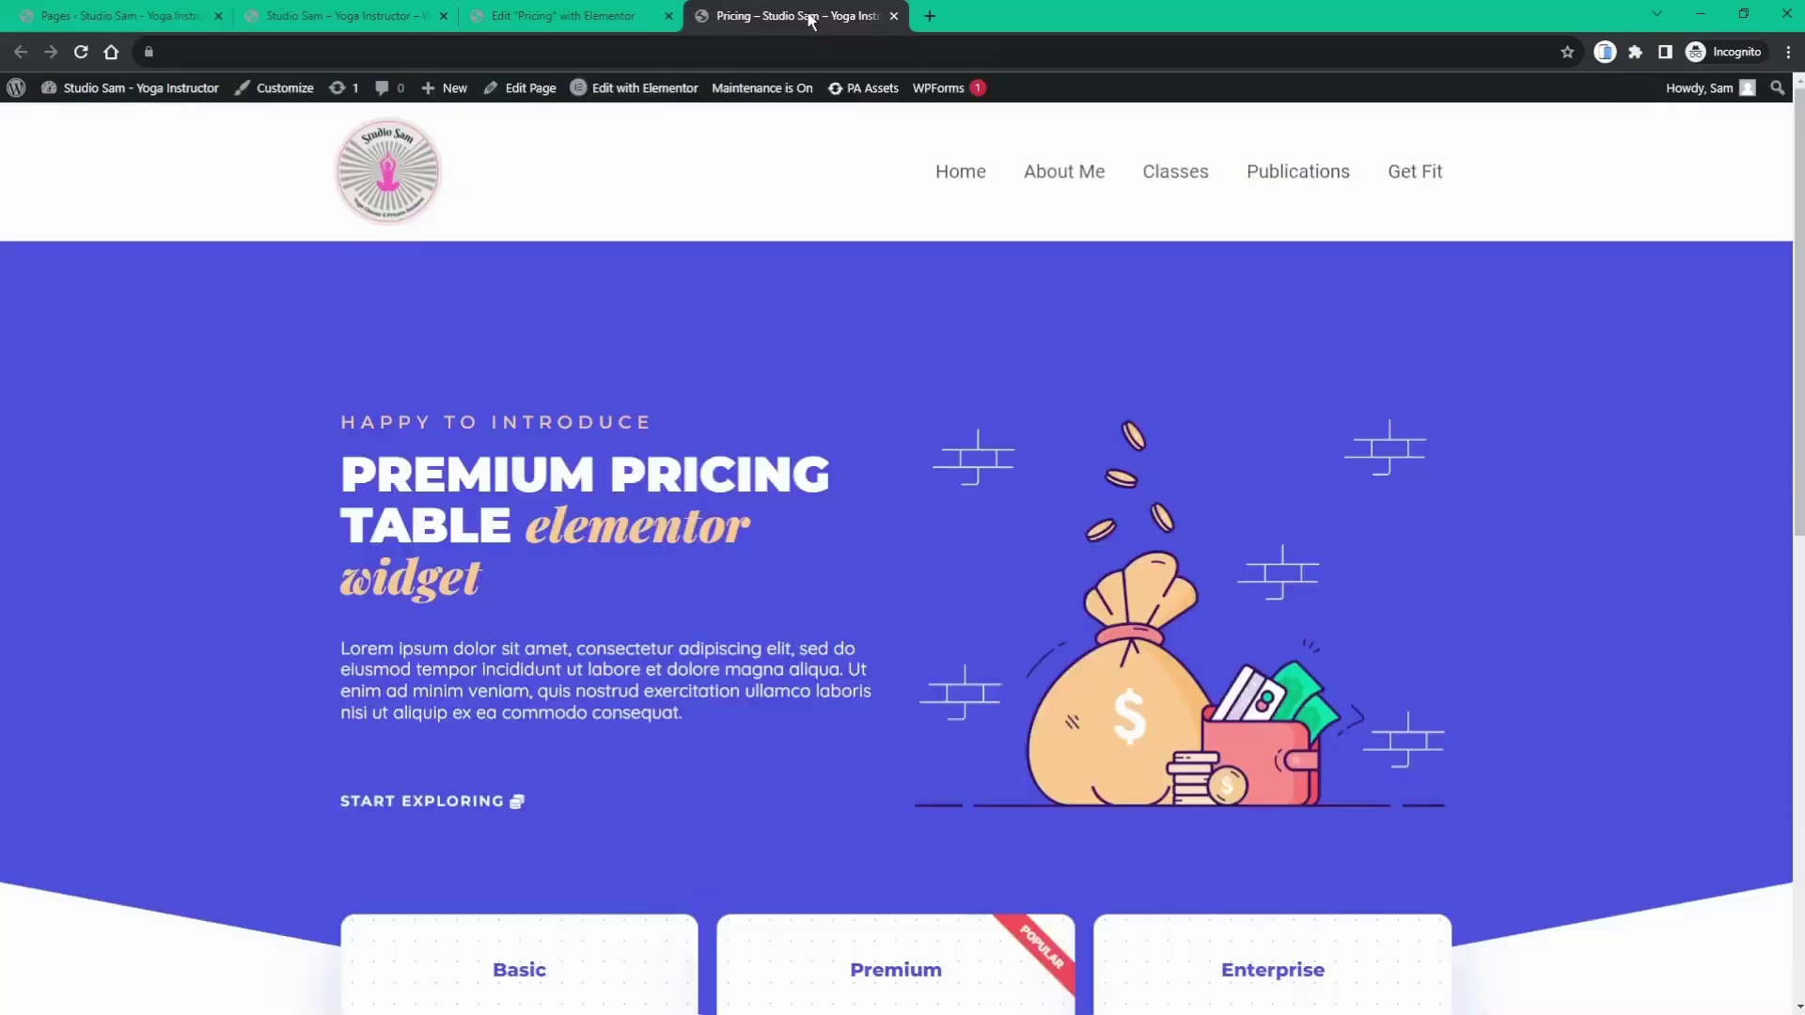
# - Examine the published Pricing page from the header and banner through the plan cards to the newsletter footer
pyautogui.scroll(-10, 827, 325)
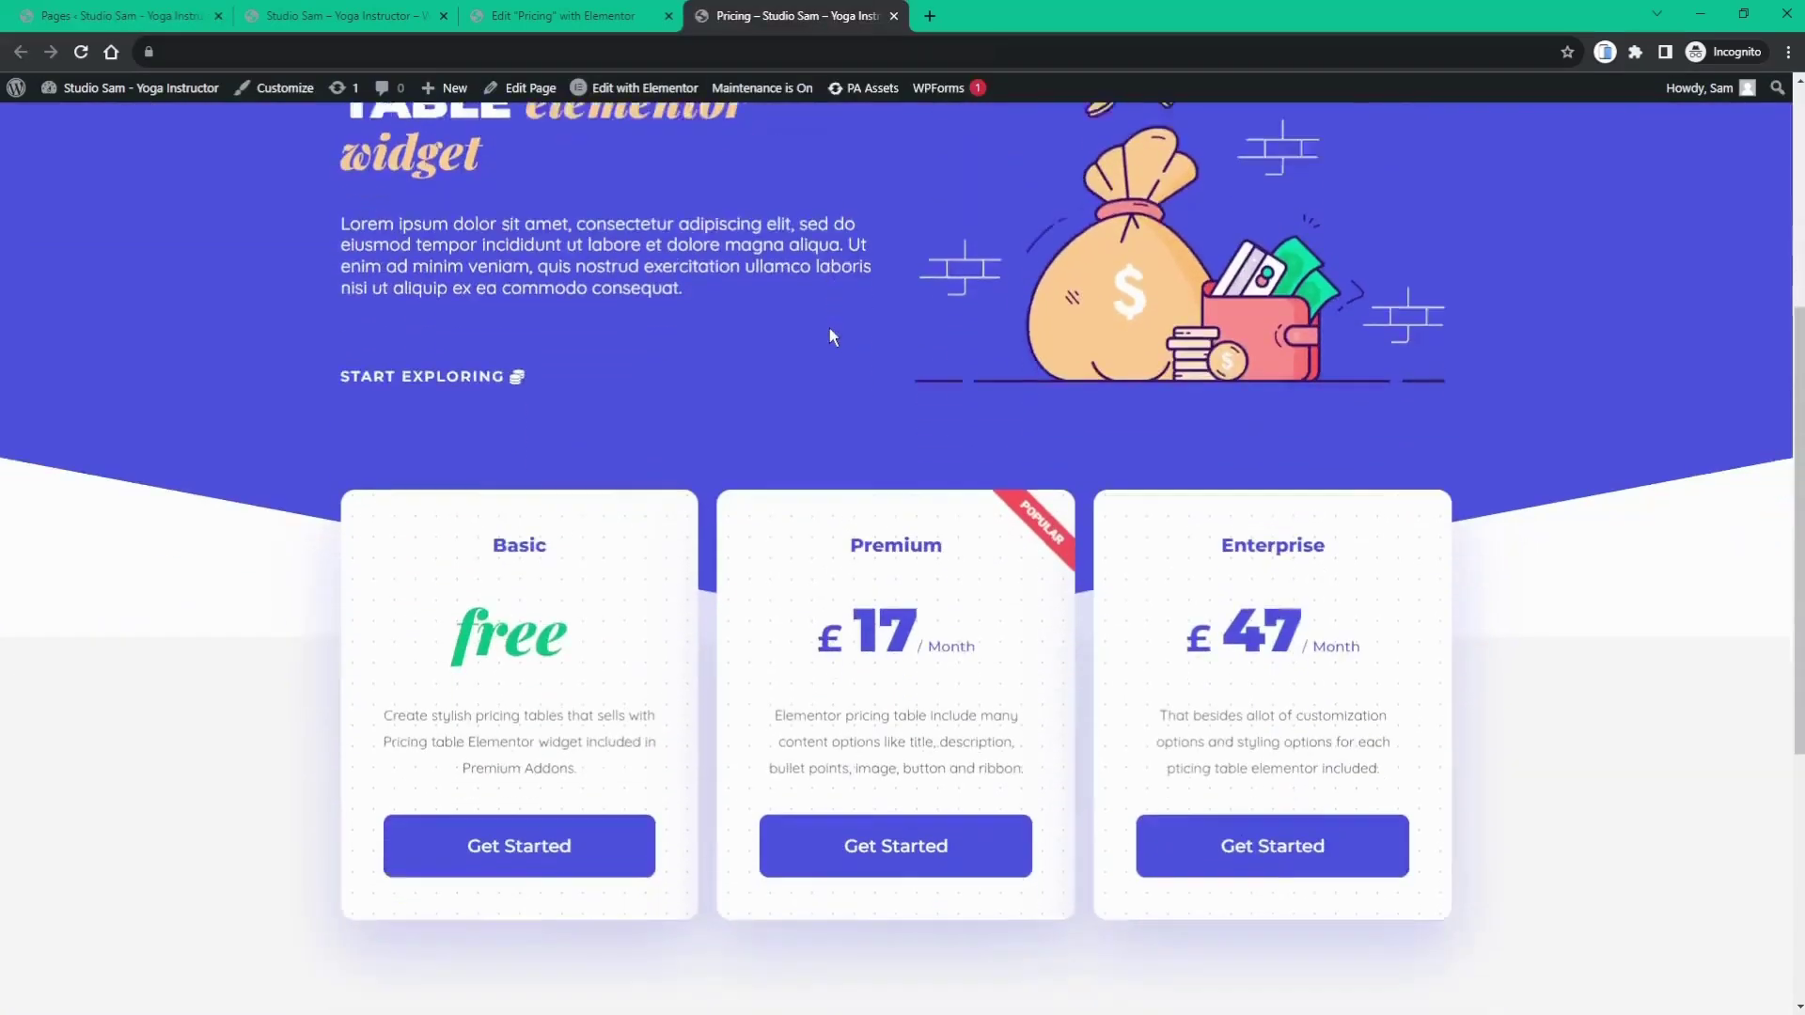
pyautogui.scroll(10, 827, 325)
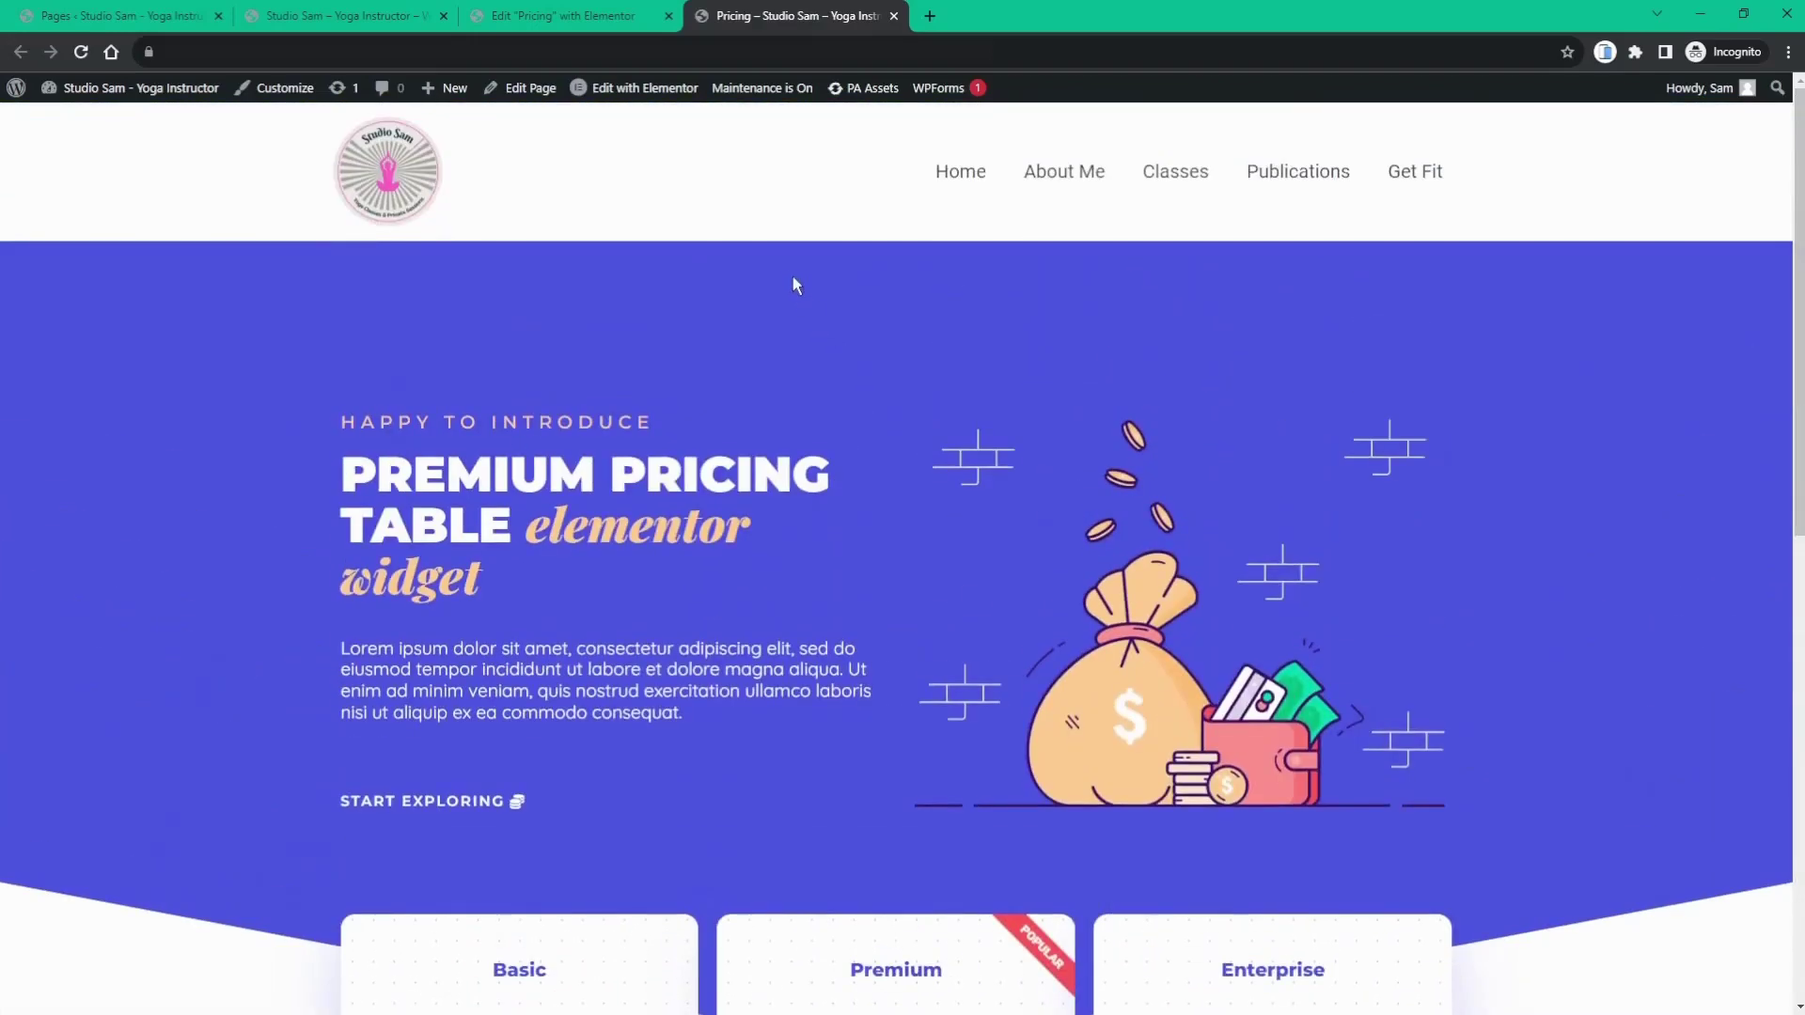
pyautogui.scroll(-5, 429, 256)
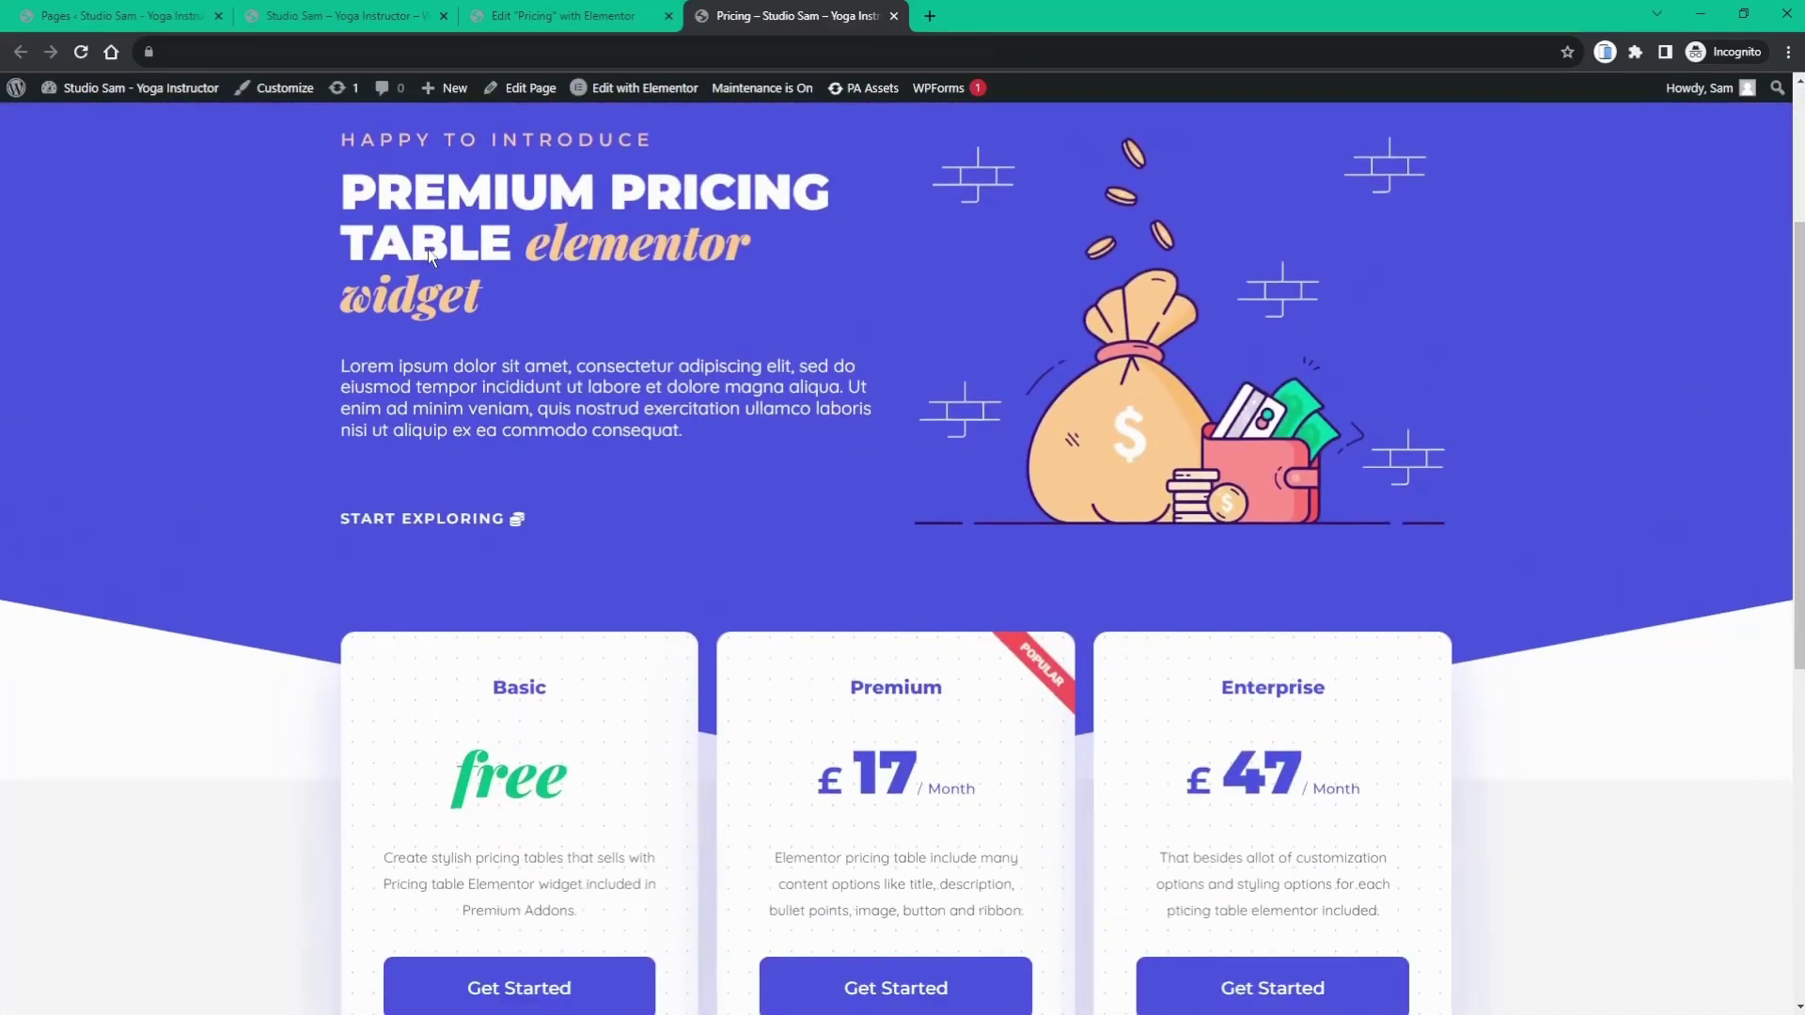
pyautogui.scroll(-1, 399, 254)
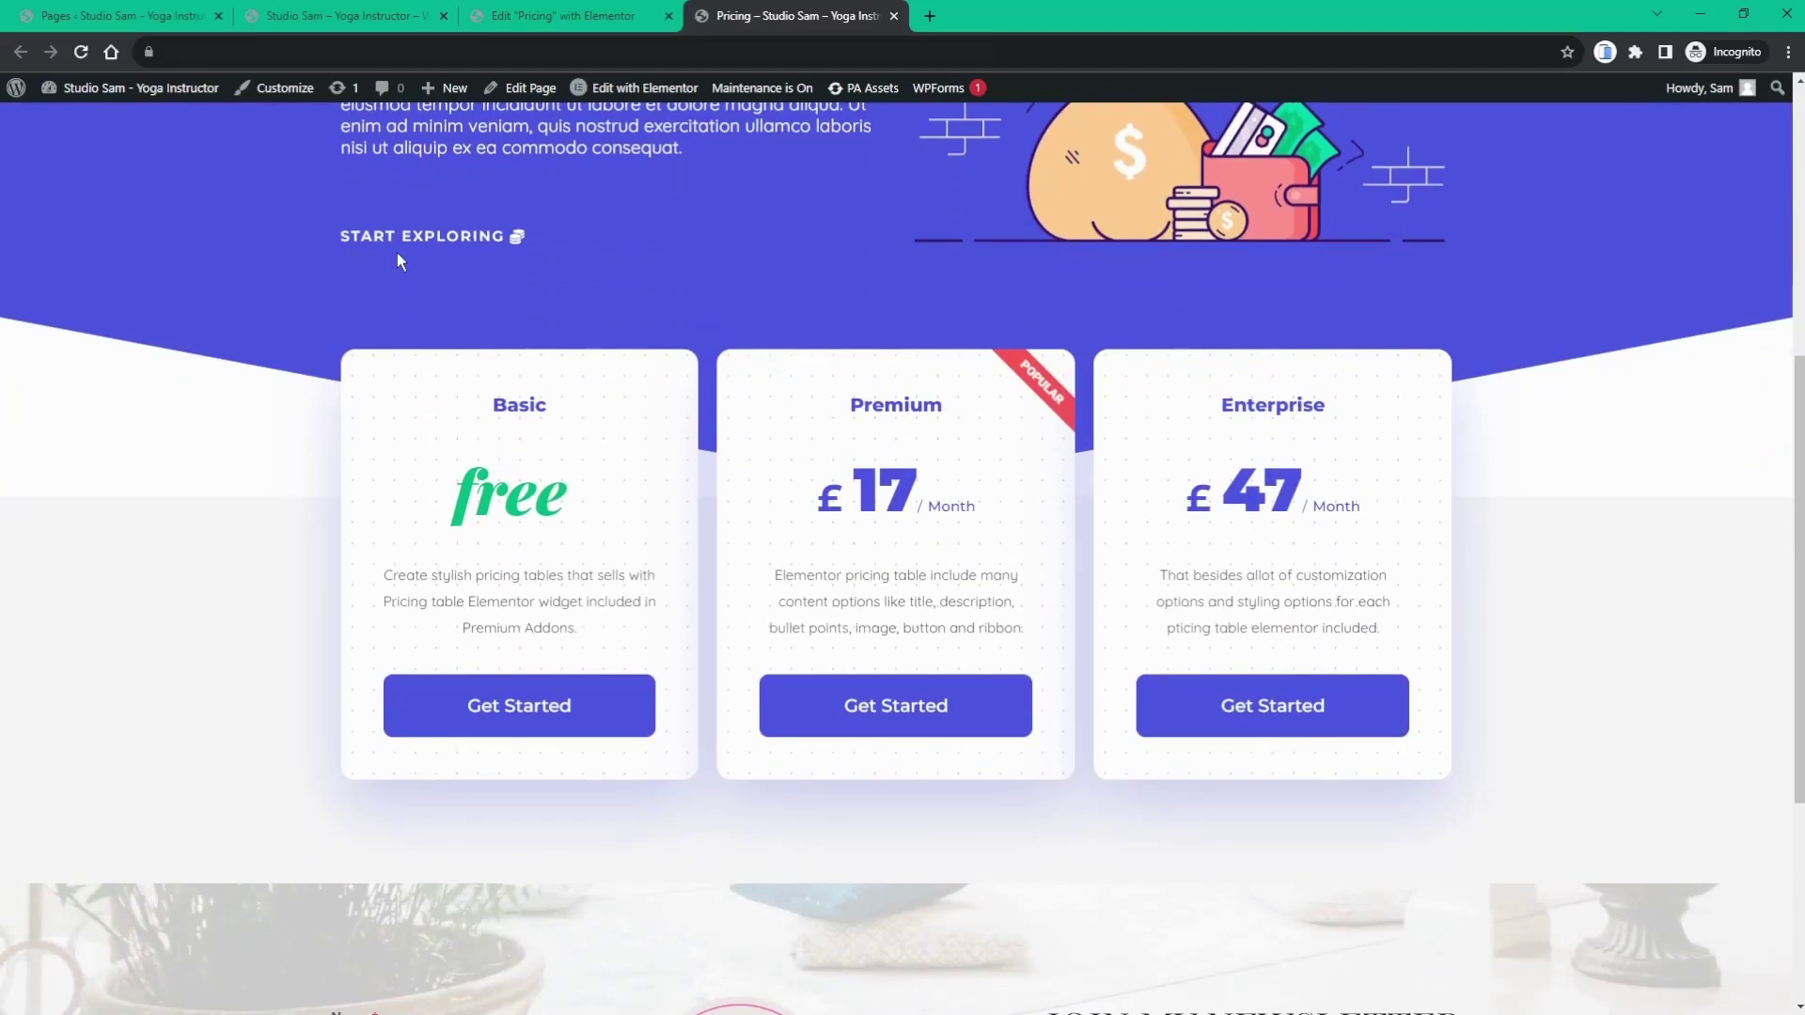
pyautogui.scroll(6, 436, 375)
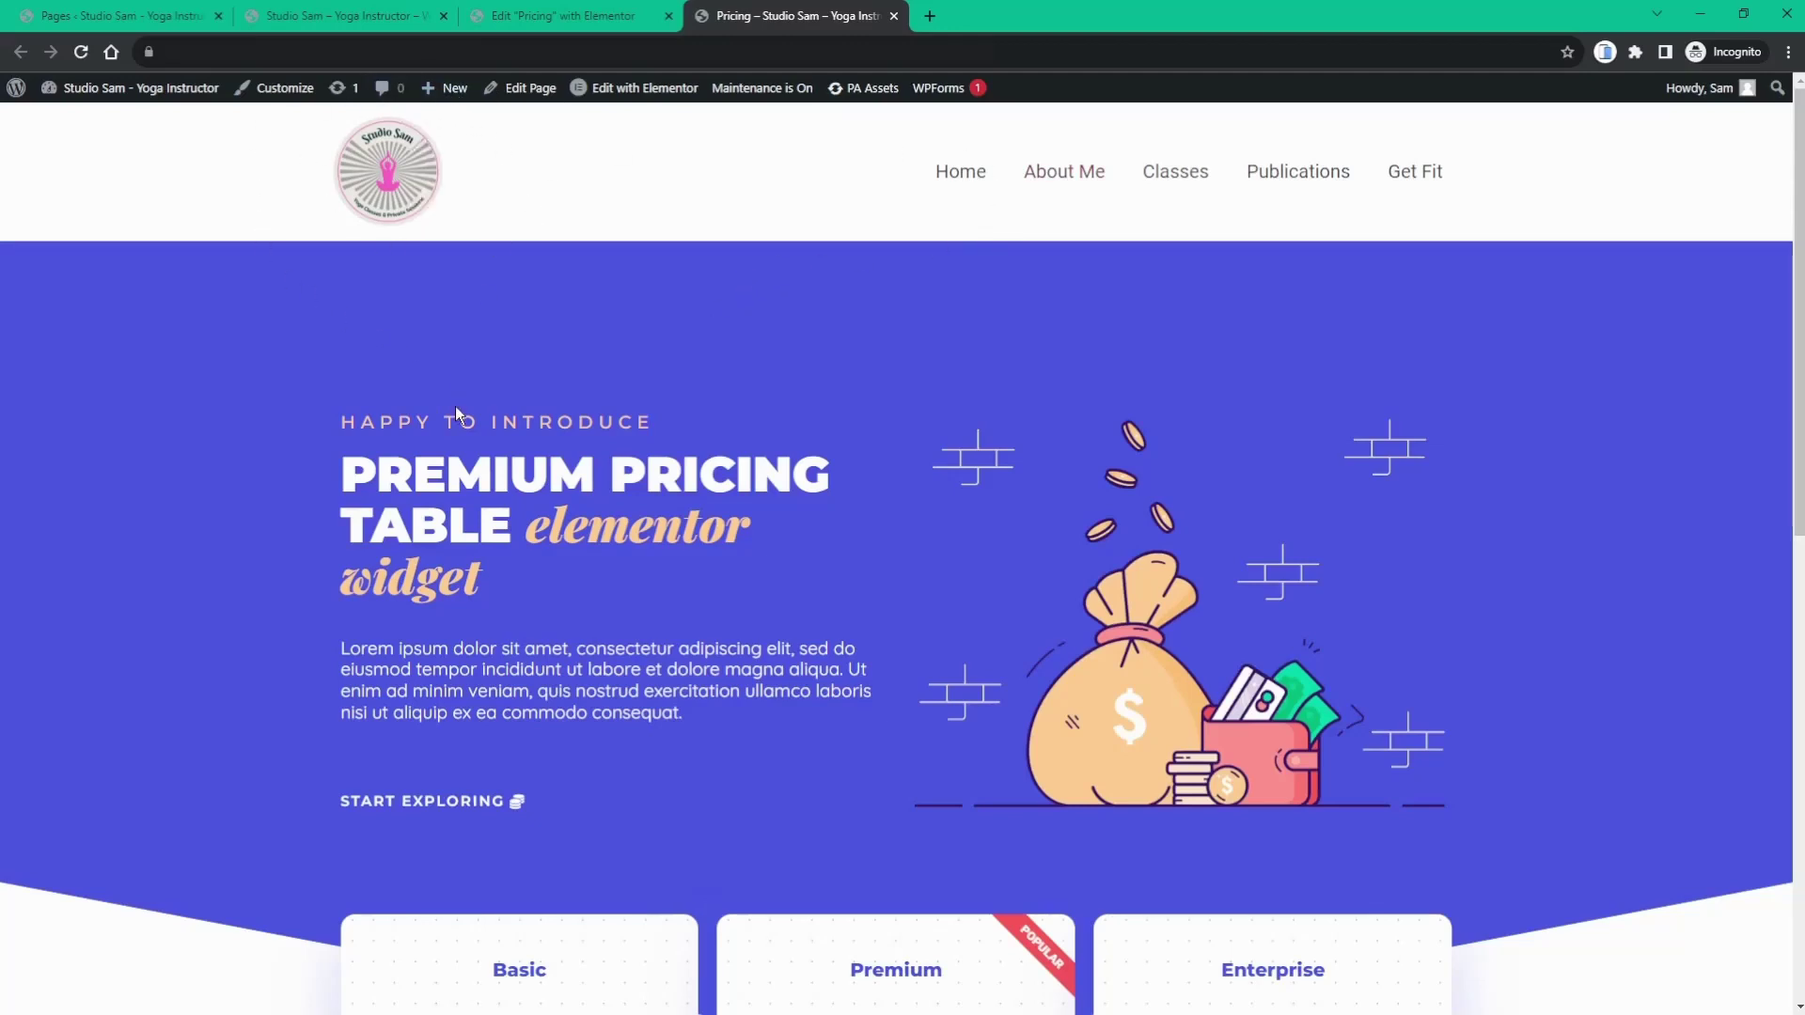
pyautogui.scroll(-2, 457, 414)
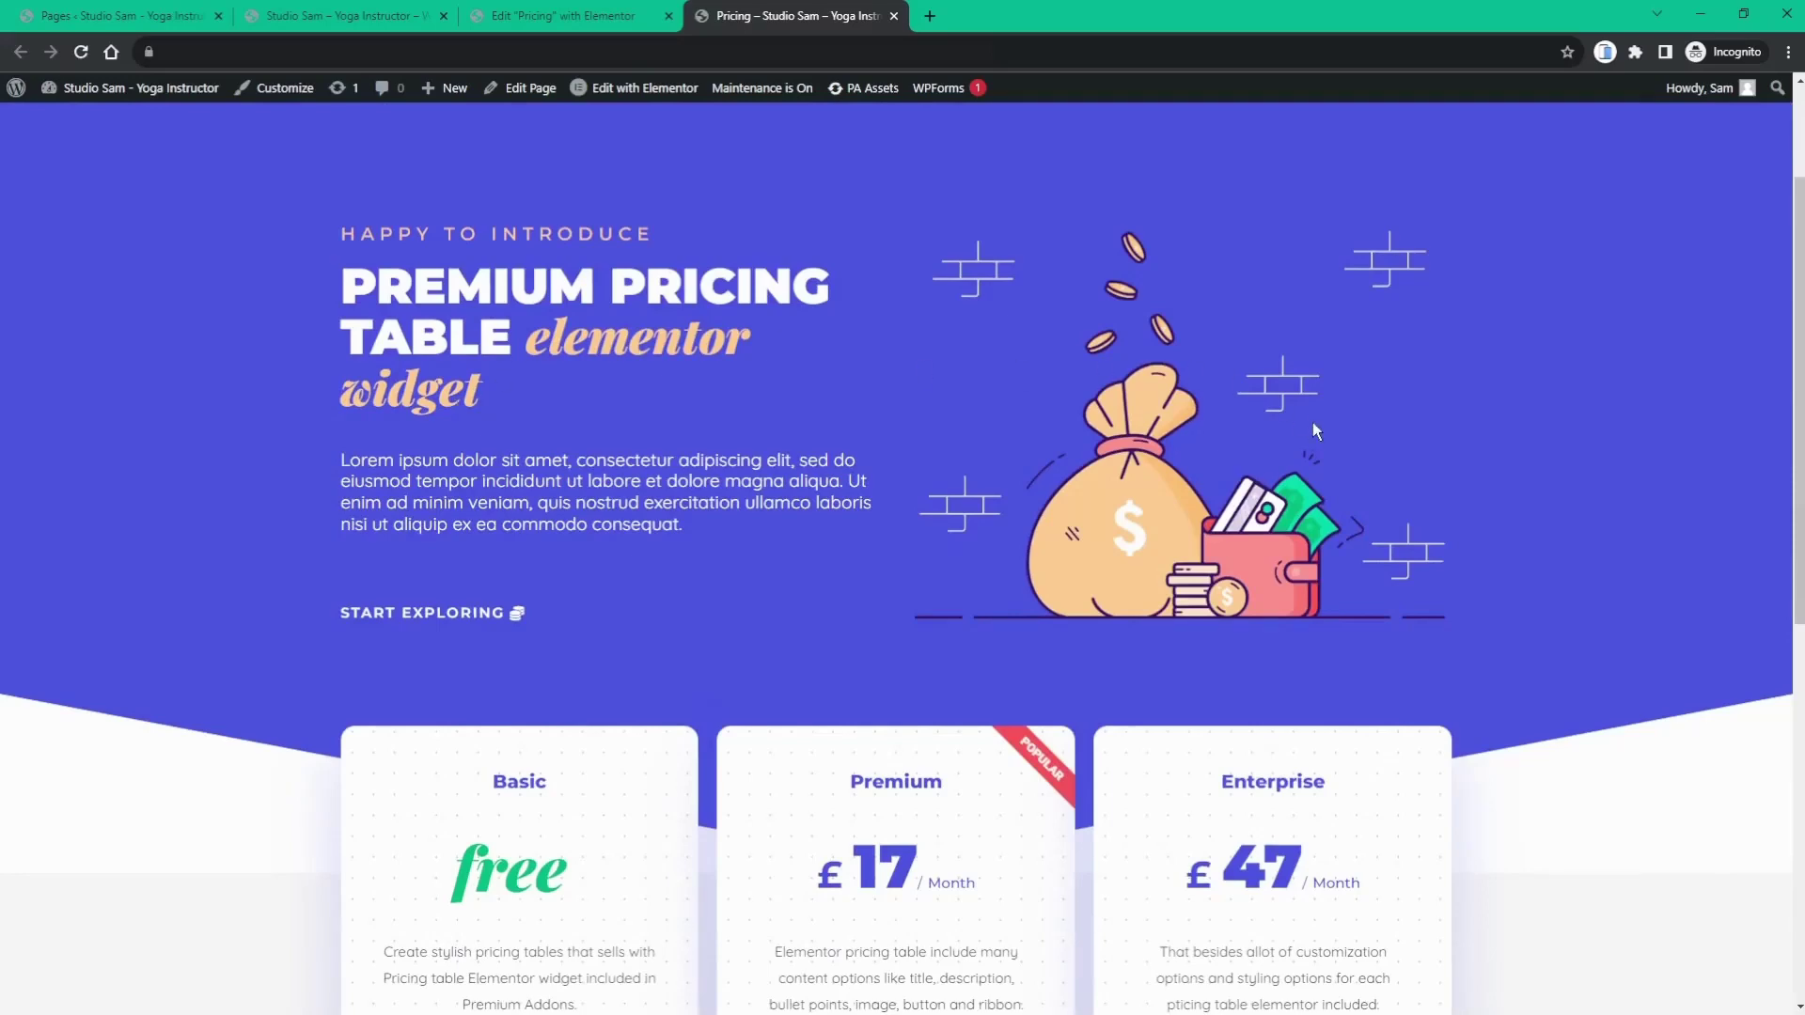
pyautogui.scroll(-8, 700, 256)
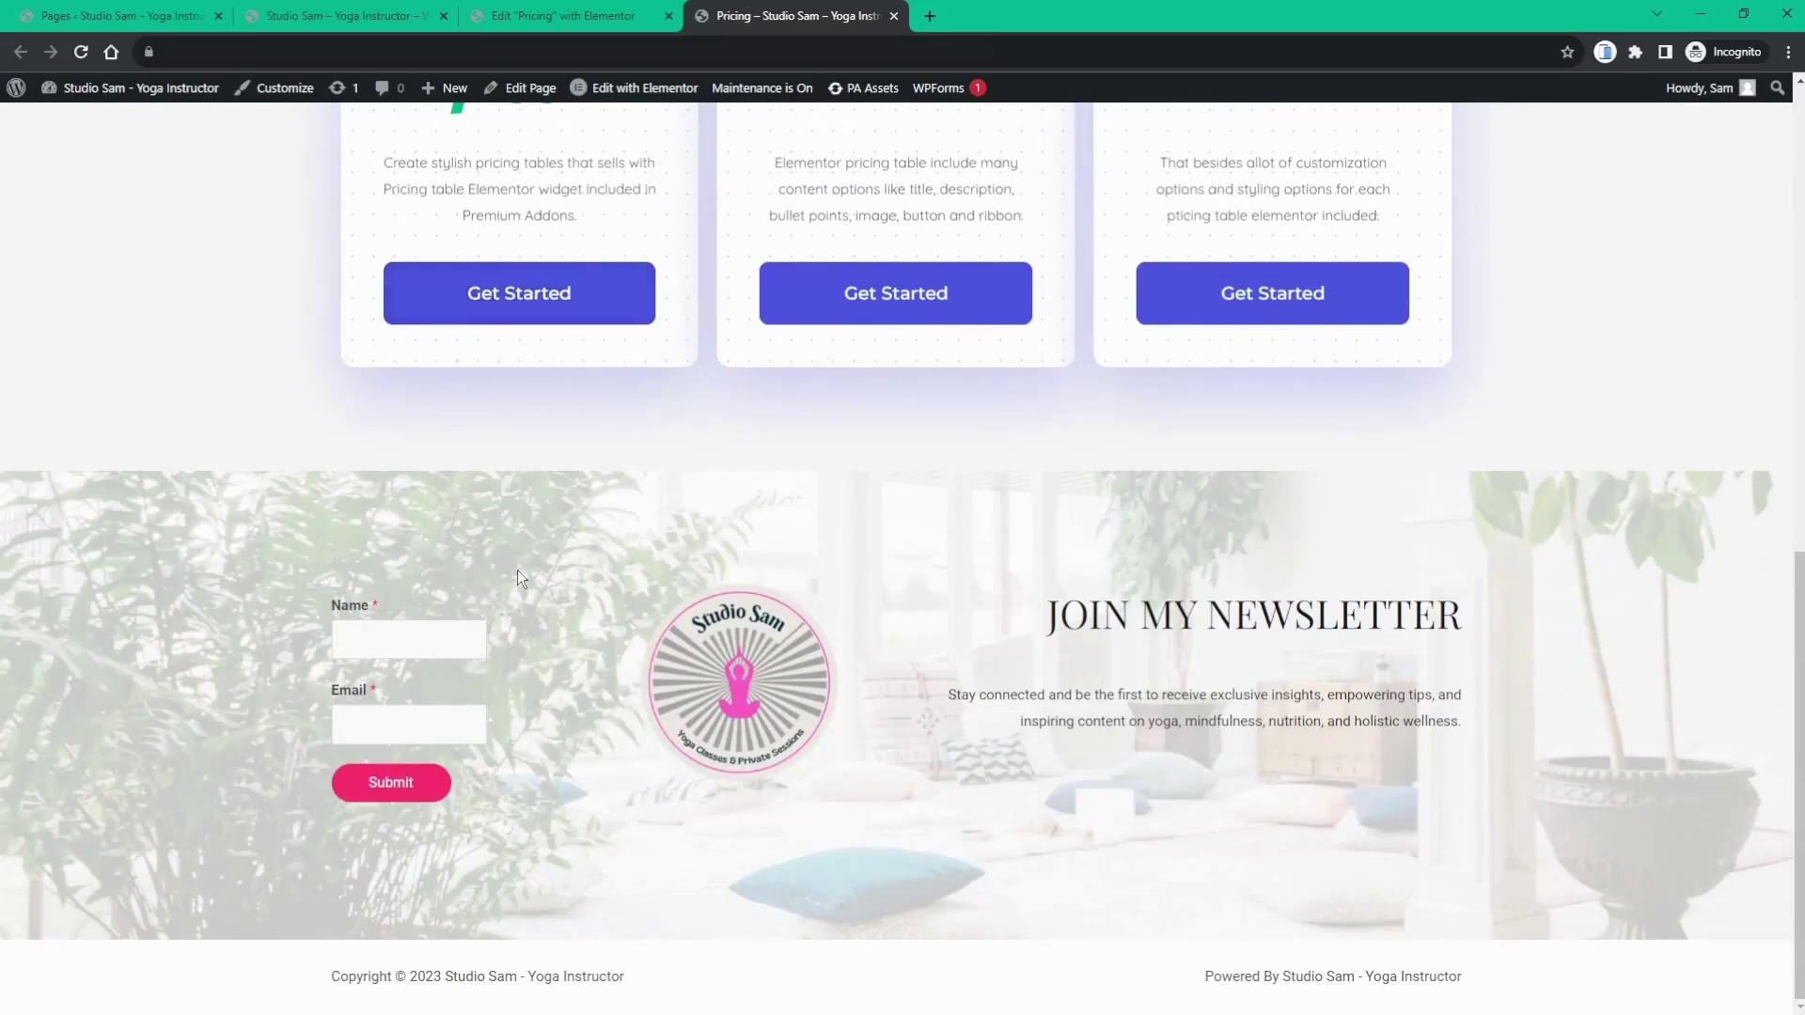
pyautogui.scroll(8, 517, 570)
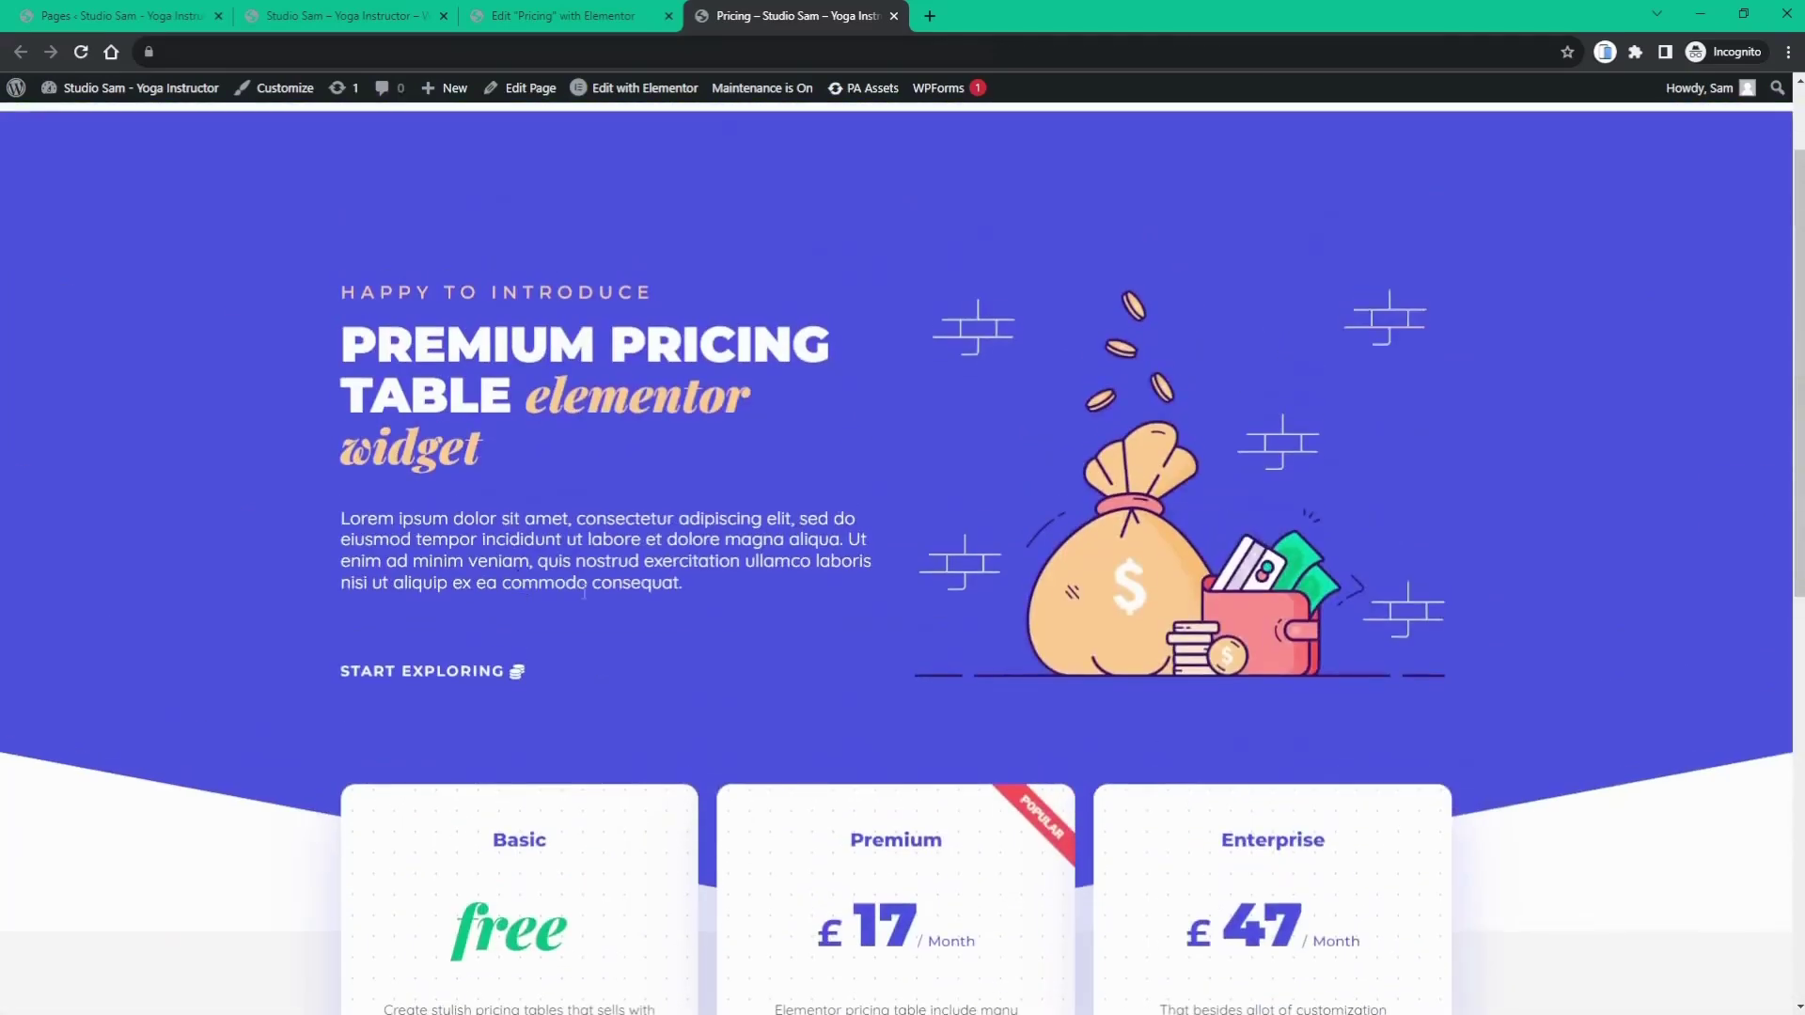
pyautogui.scroll(2, 620, 387)
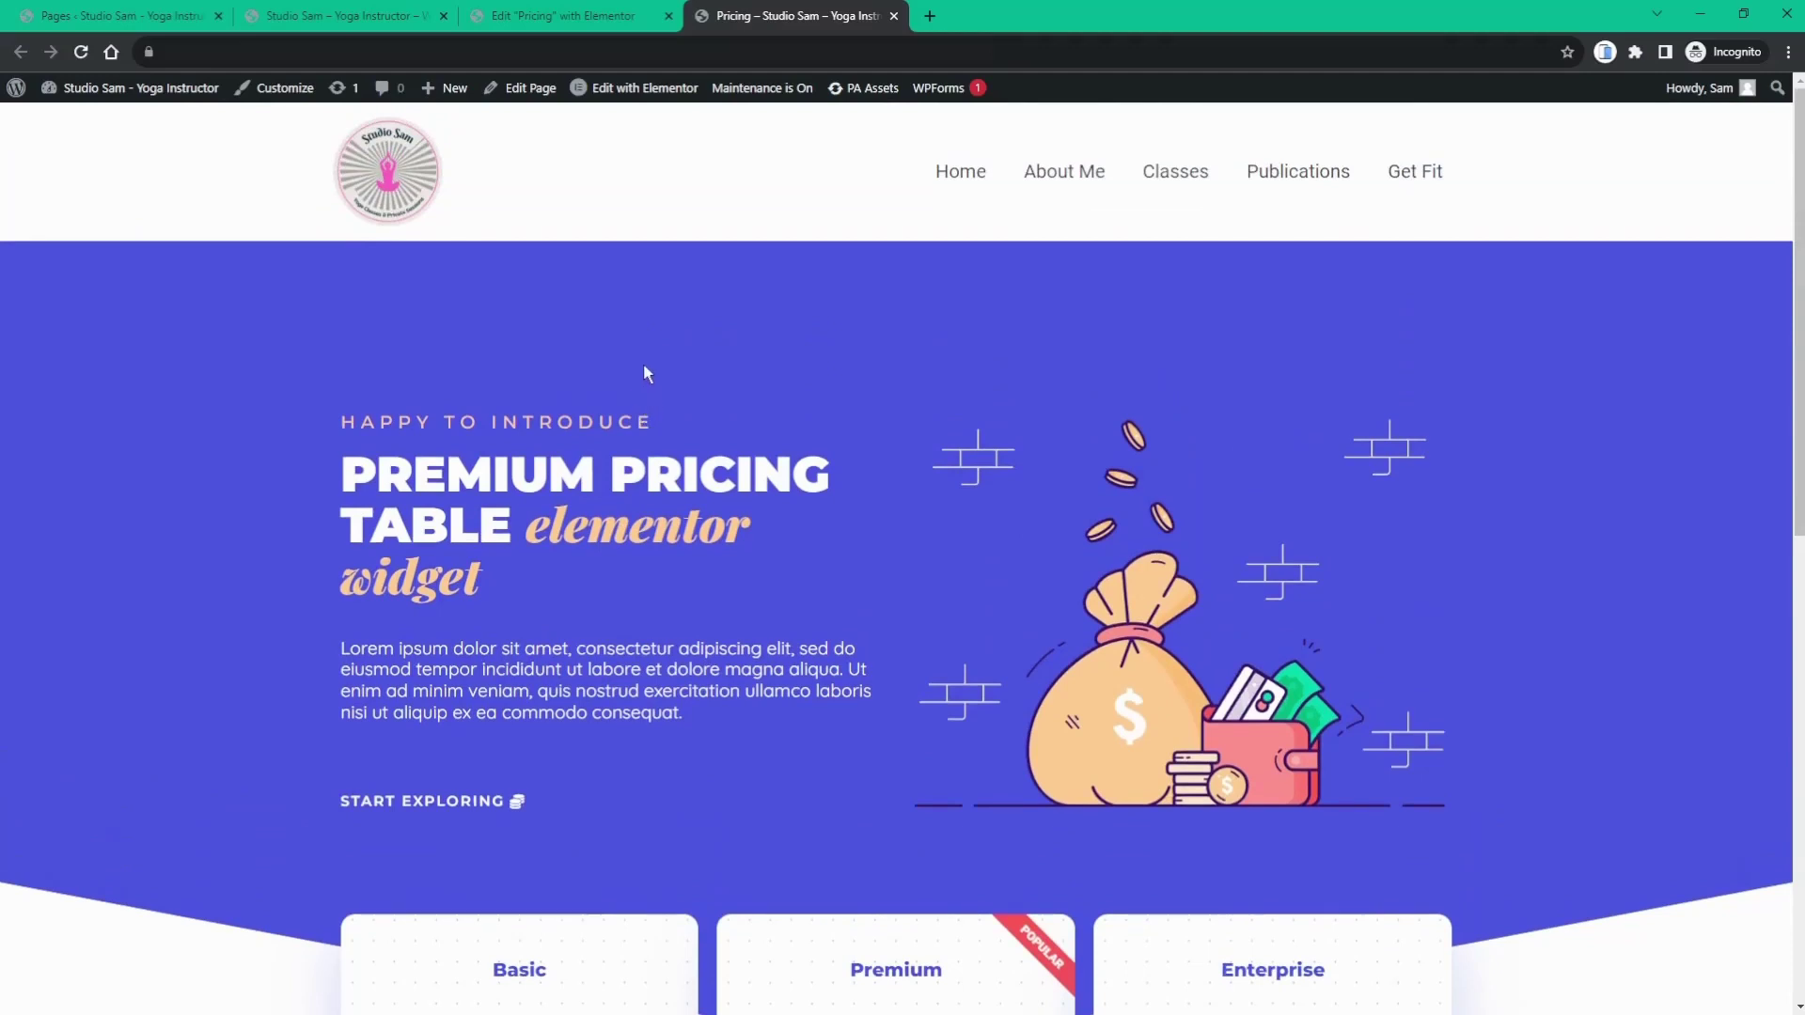
# - Return to the Pricing page in the Elementor editor and open the "Happy to Introduce" heading's content settings
pyautogui.click(514, 21)
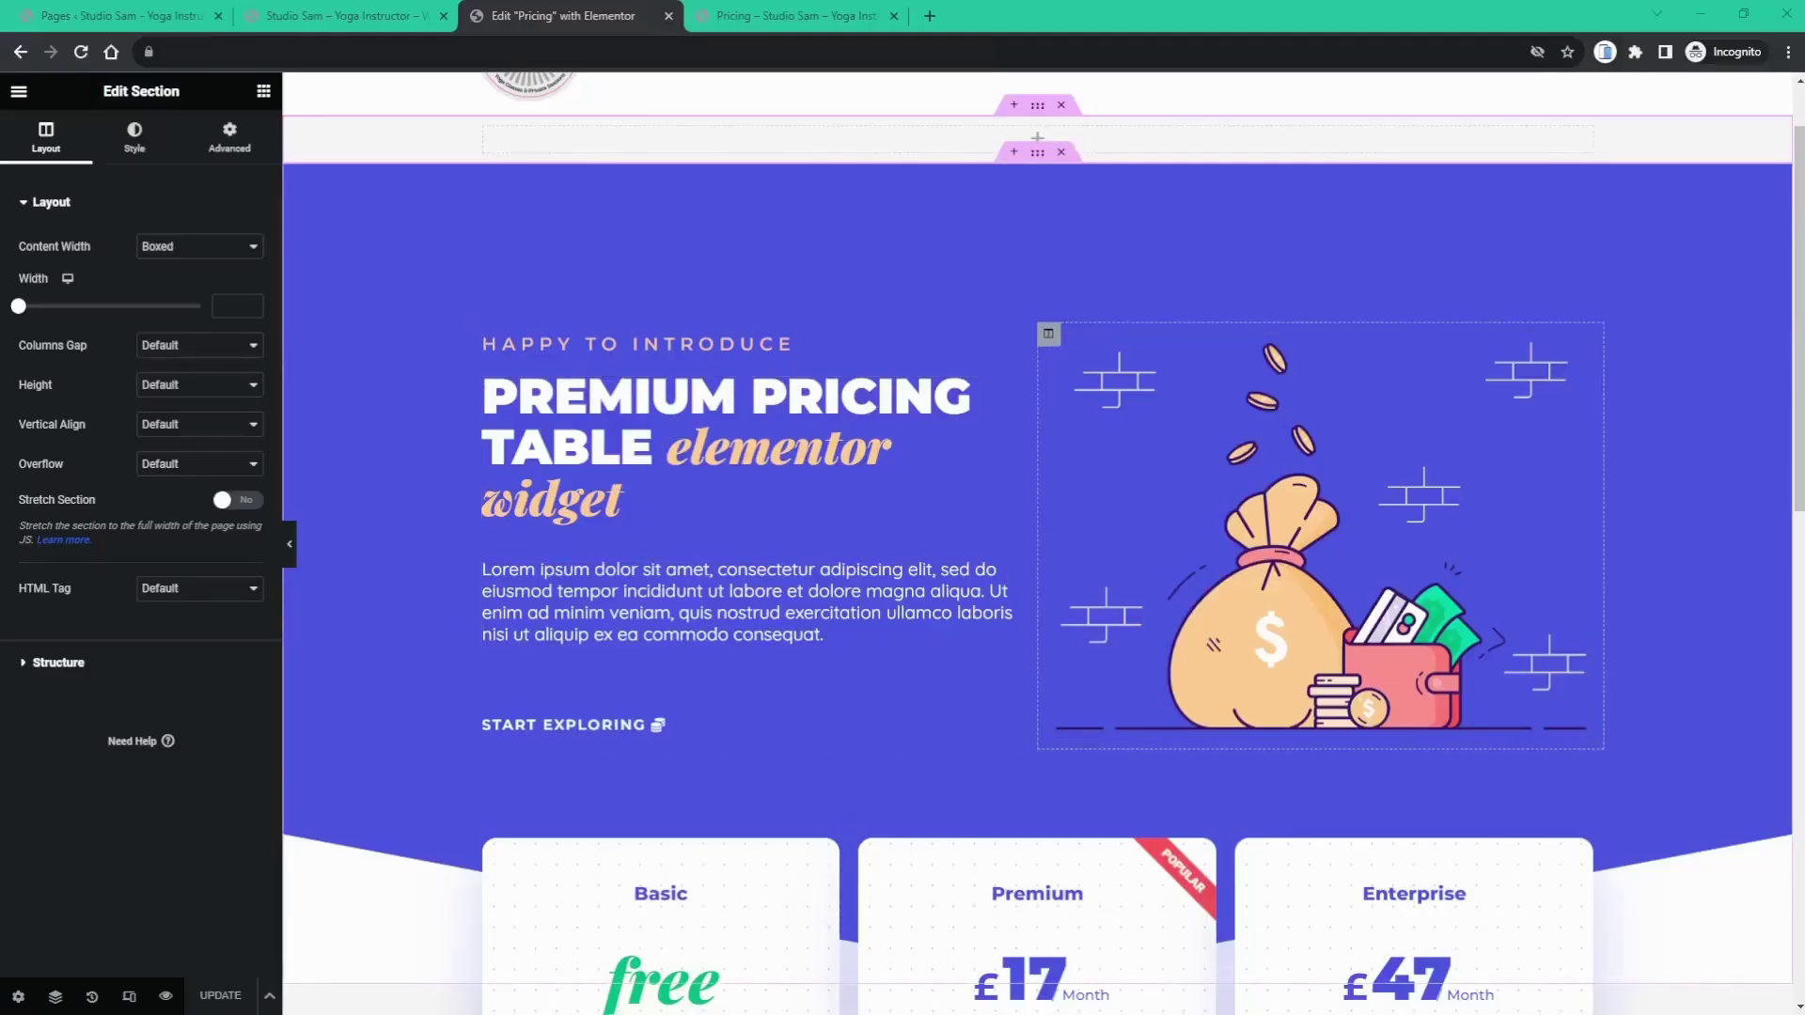
pyautogui.scroll(-3, 1316, 517)
pyautogui.scroll(2, 1316, 517)
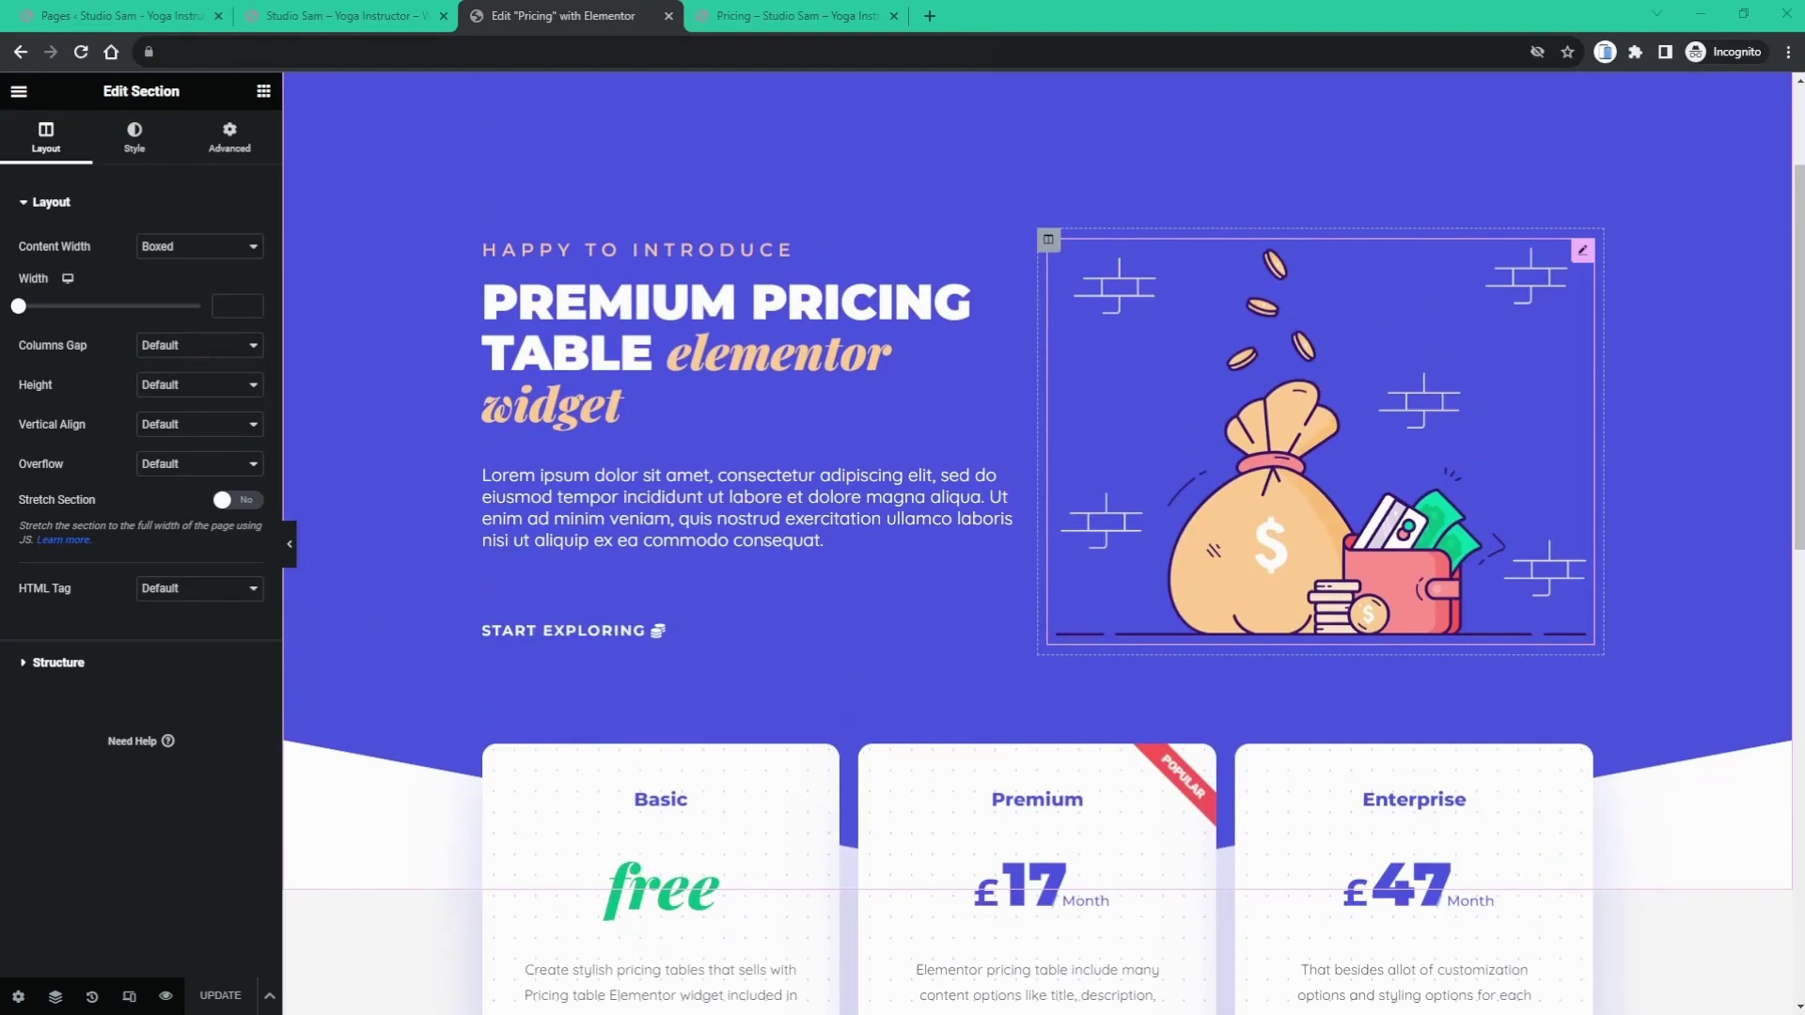
pyautogui.scroll(2, 1316, 517)
pyautogui.scroll(-1, 1316, 517)
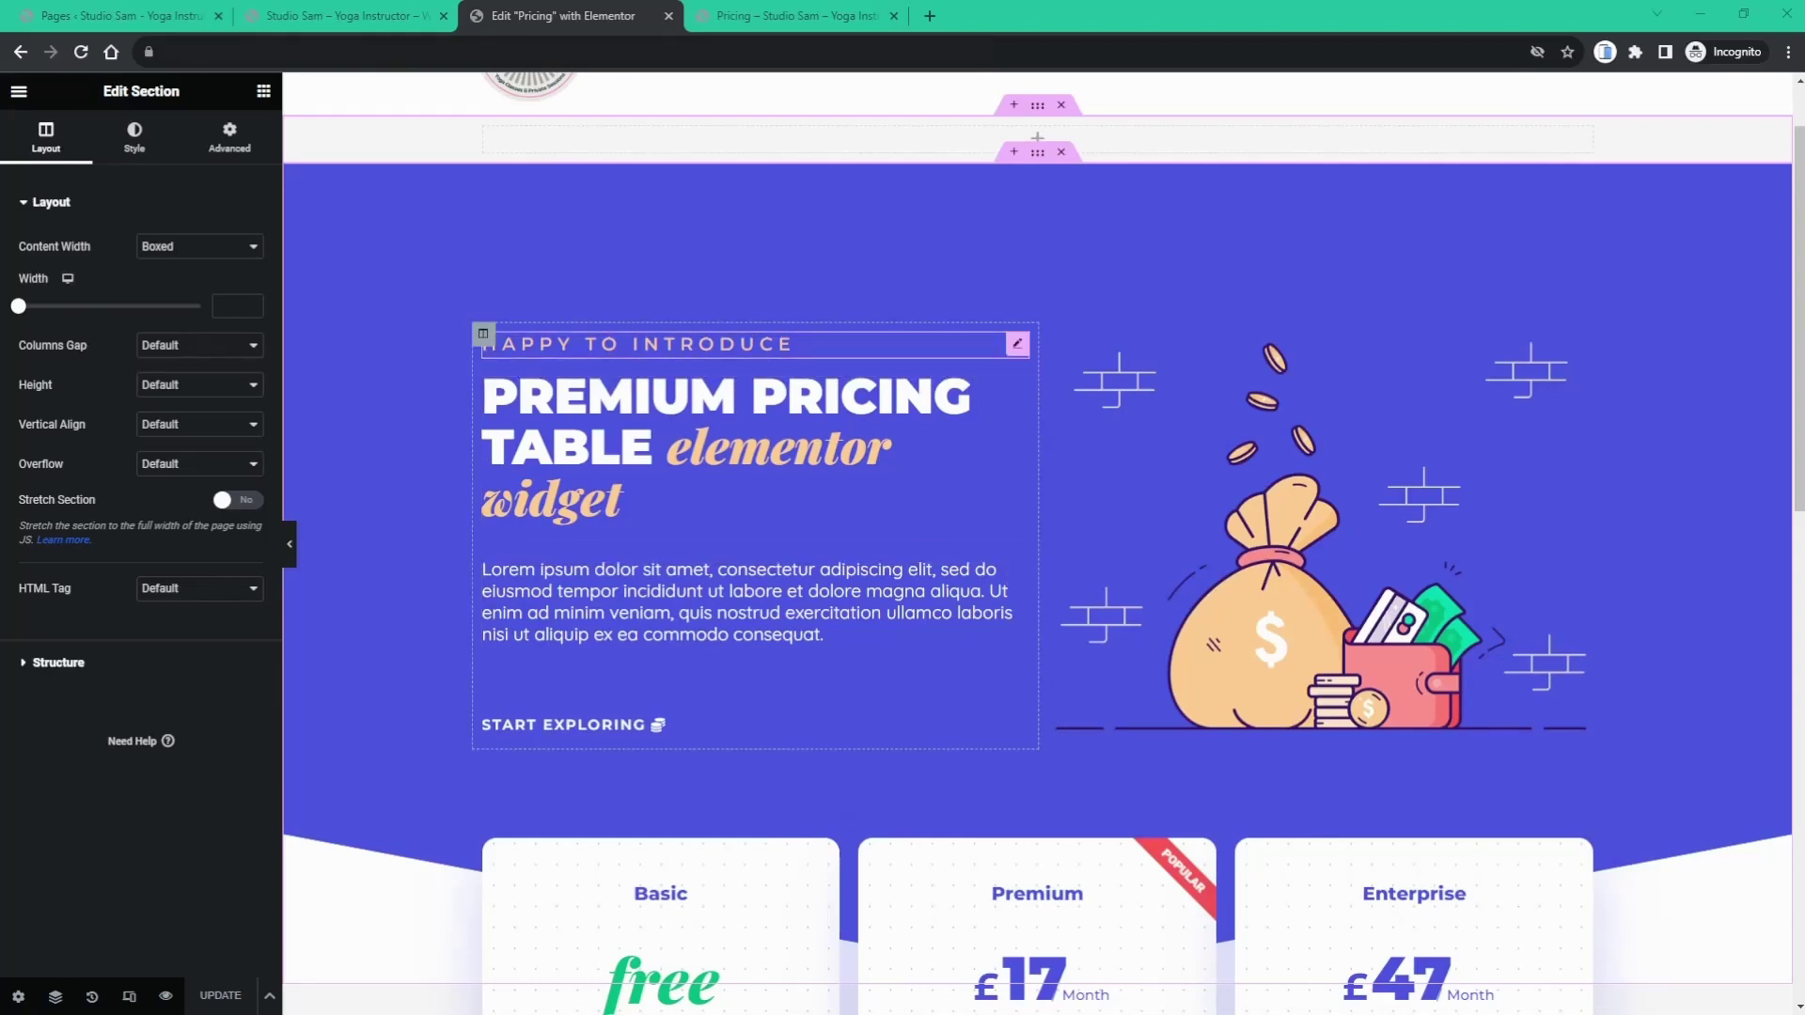
pyautogui.click(1016, 346)
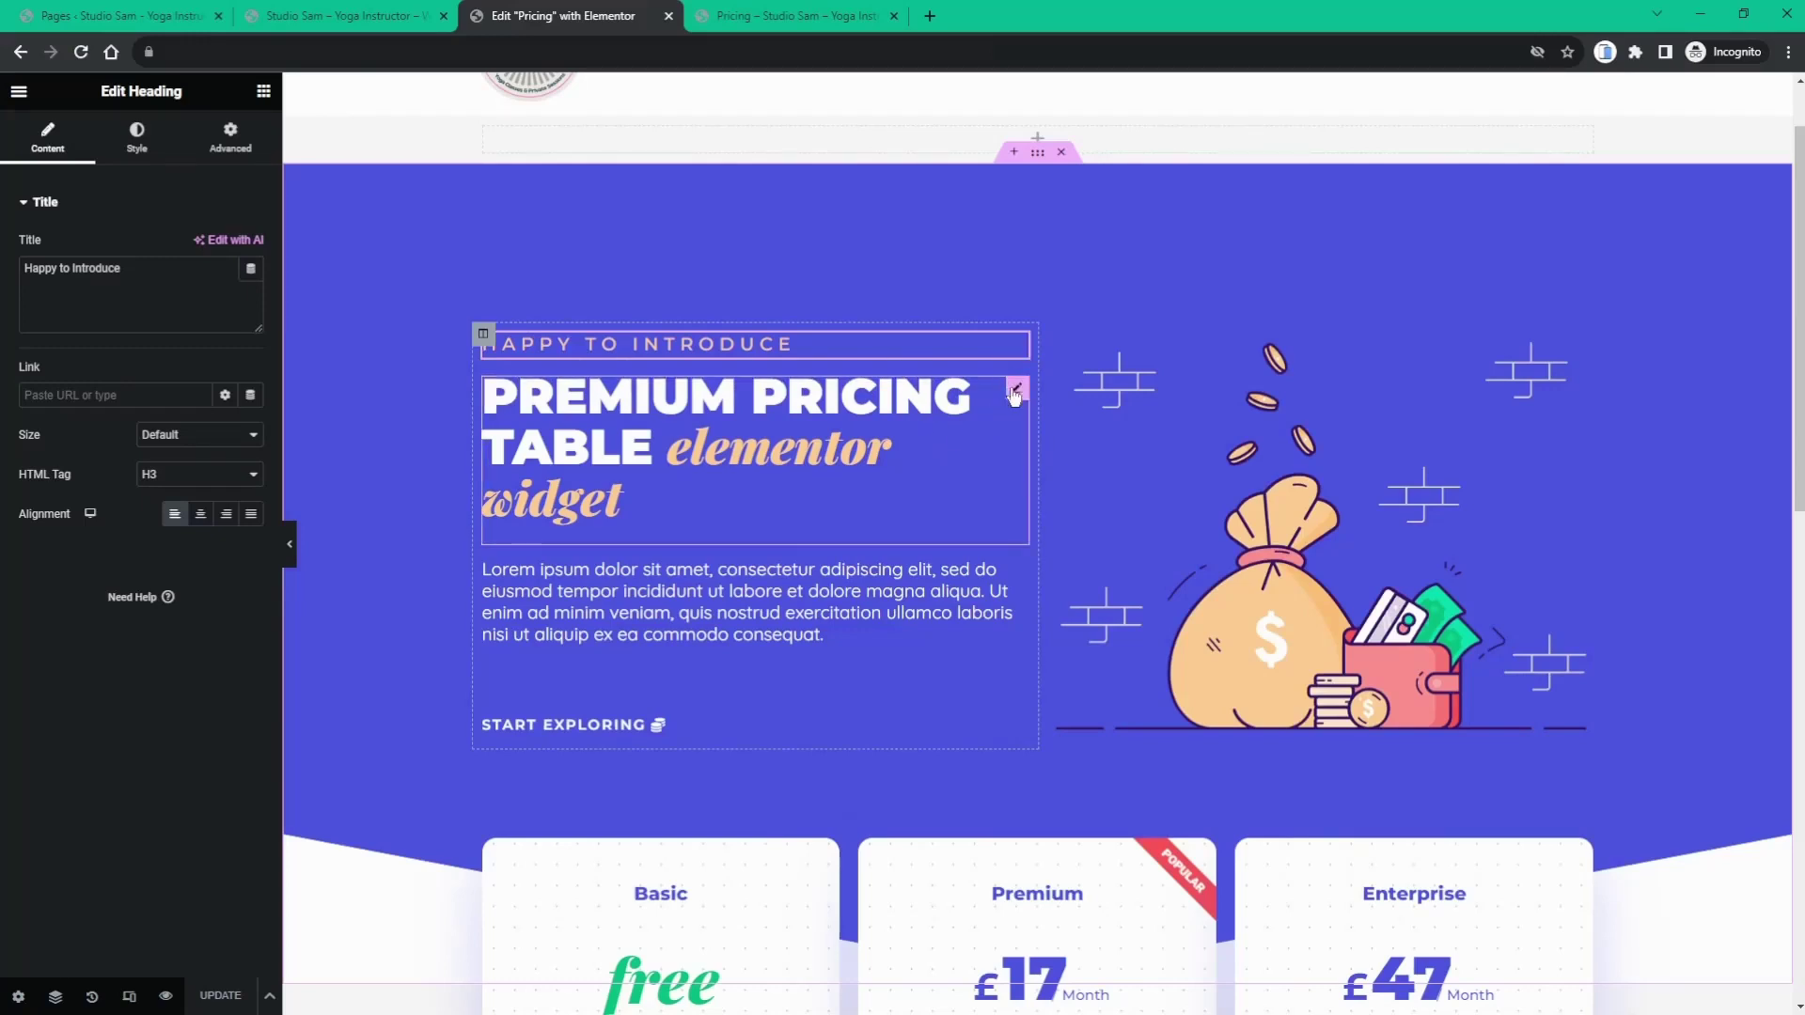
# - Set the first part of the banner's dual heading to "My Yoga and Nutrition"
pyautogui.click(1015, 389)
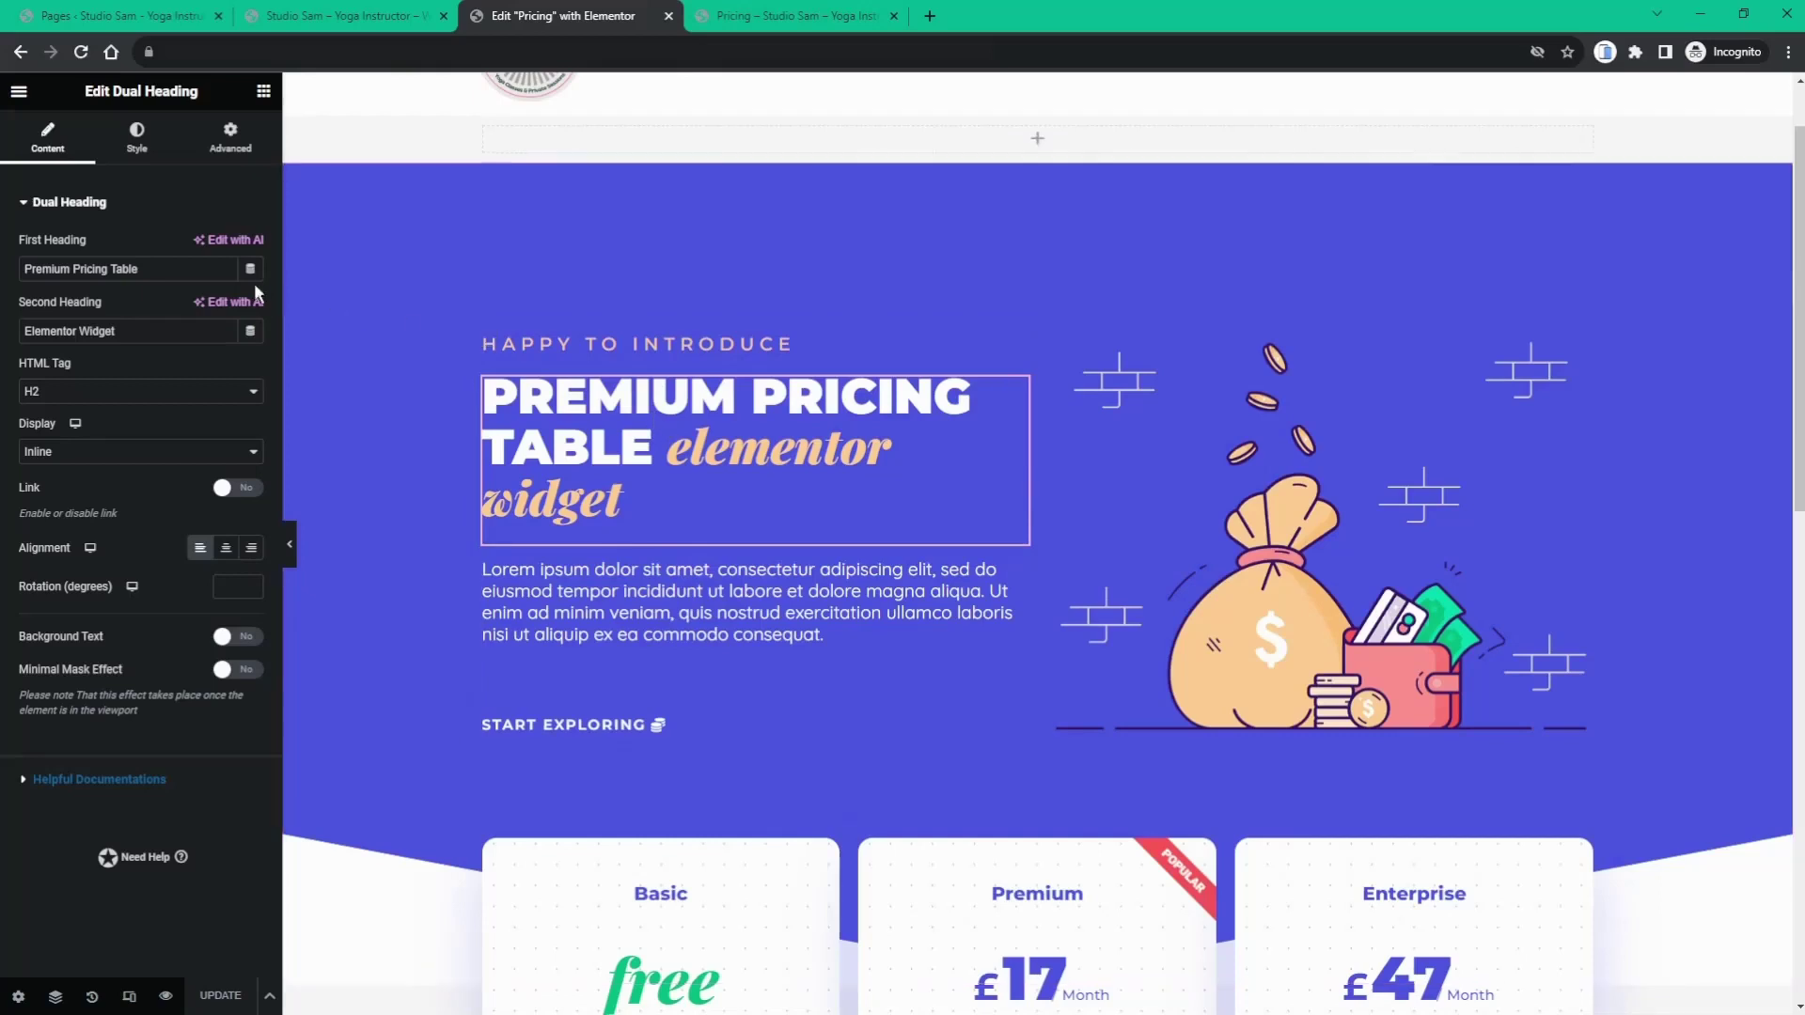
pyautogui.moveTo(161, 271); pyautogui.dragTo(24, 275)
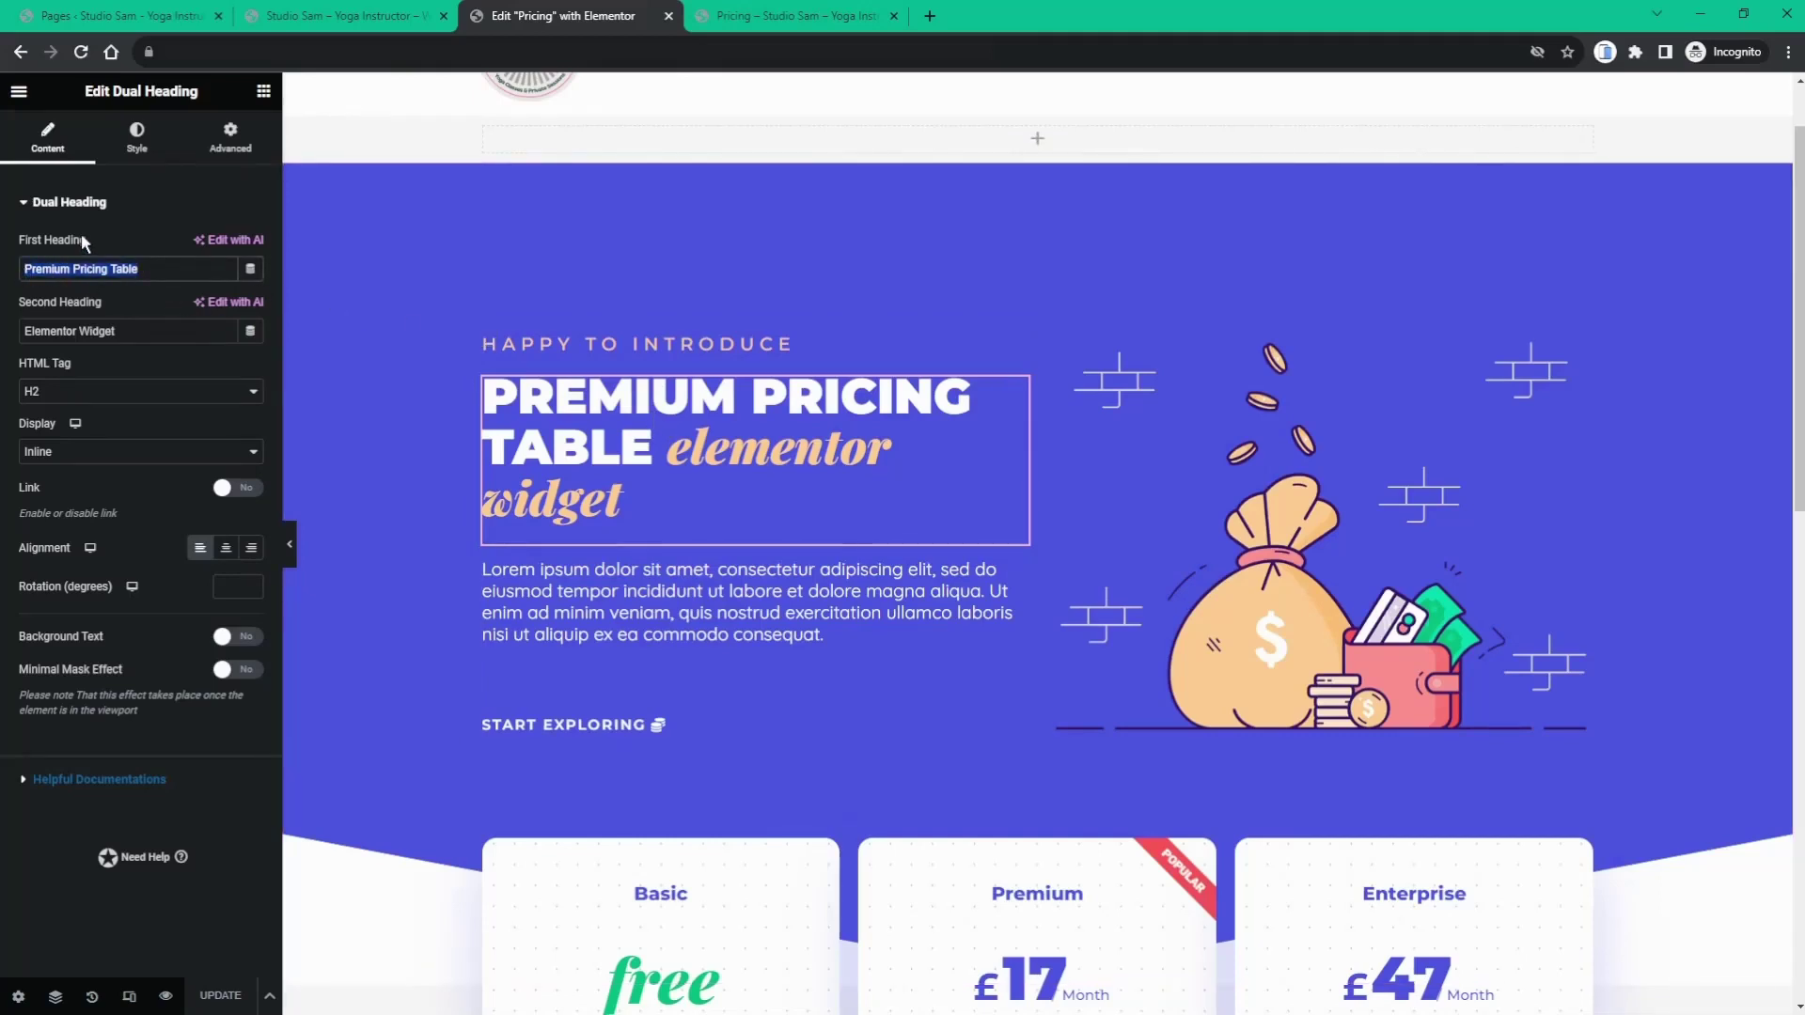
pyautogui.write('My ')
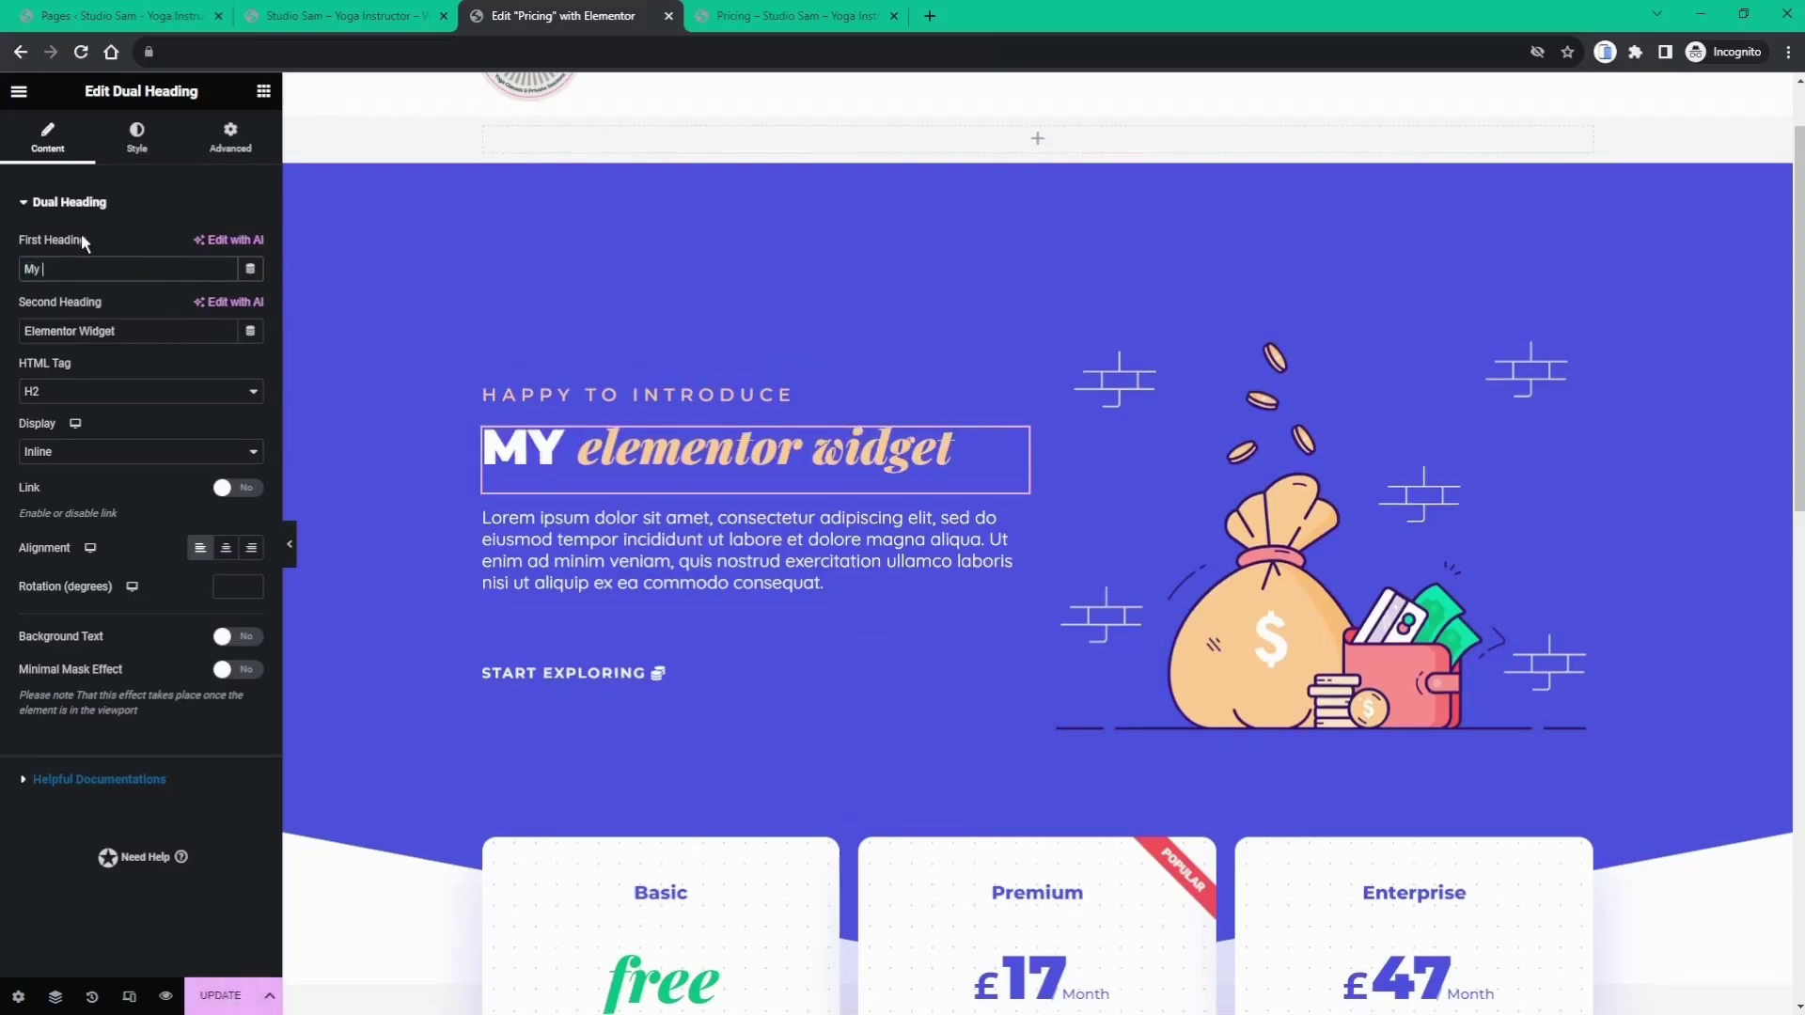
pyautogui.write('Yoga dn')
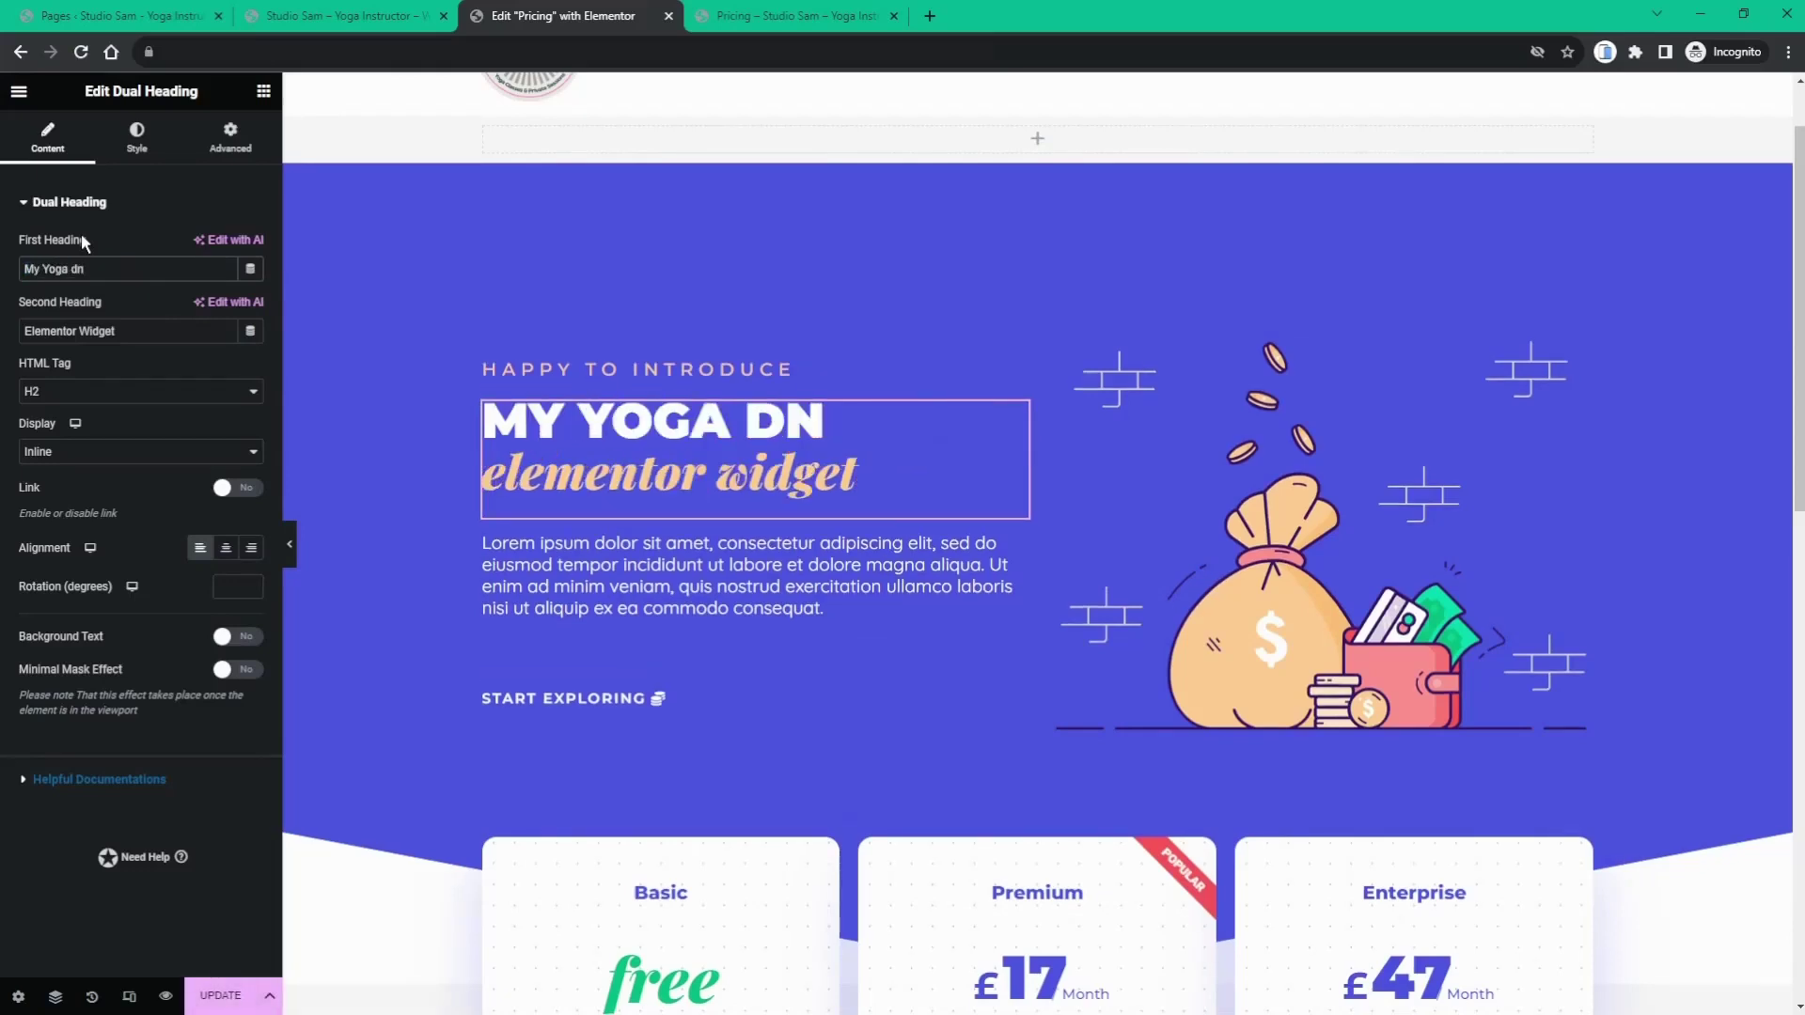
pyautogui.press('BackSpace')
pyautogui.press('BackSpace')
pyautogui.write('a')
pyautogui.press('BackSpace')
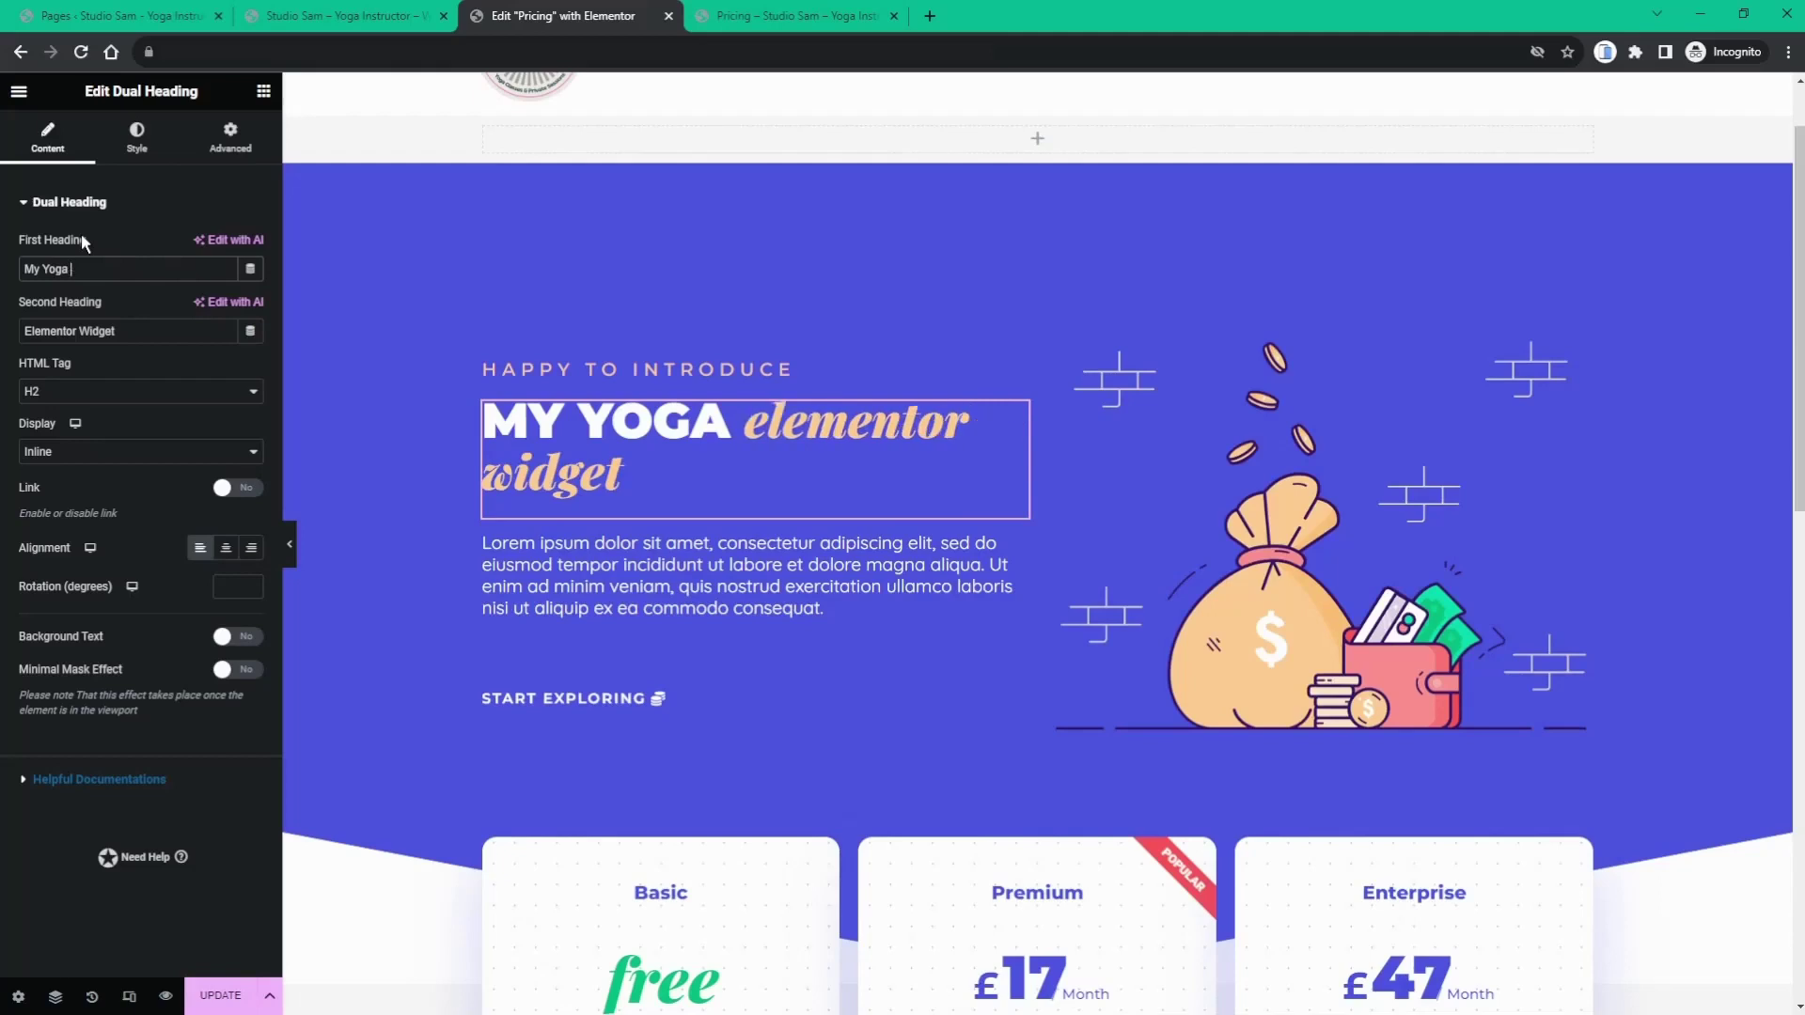
pyautogui.write('and ')
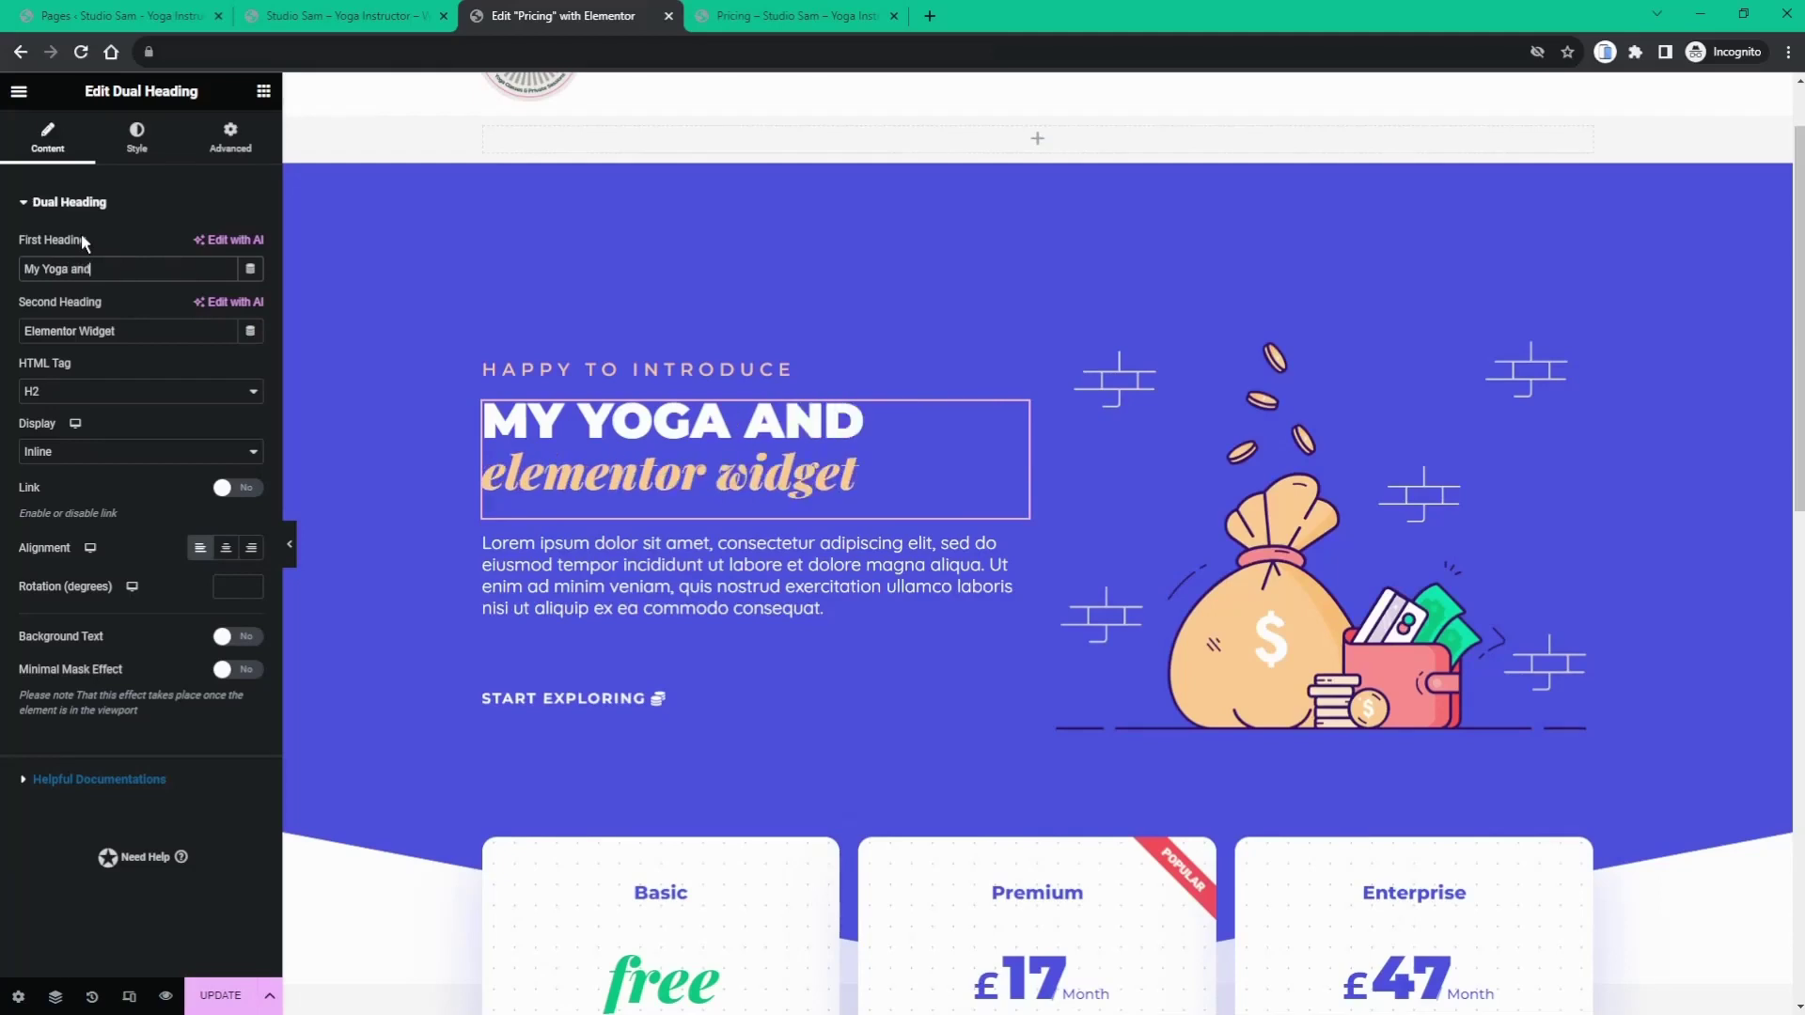
pyautogui.write('Nutrition')
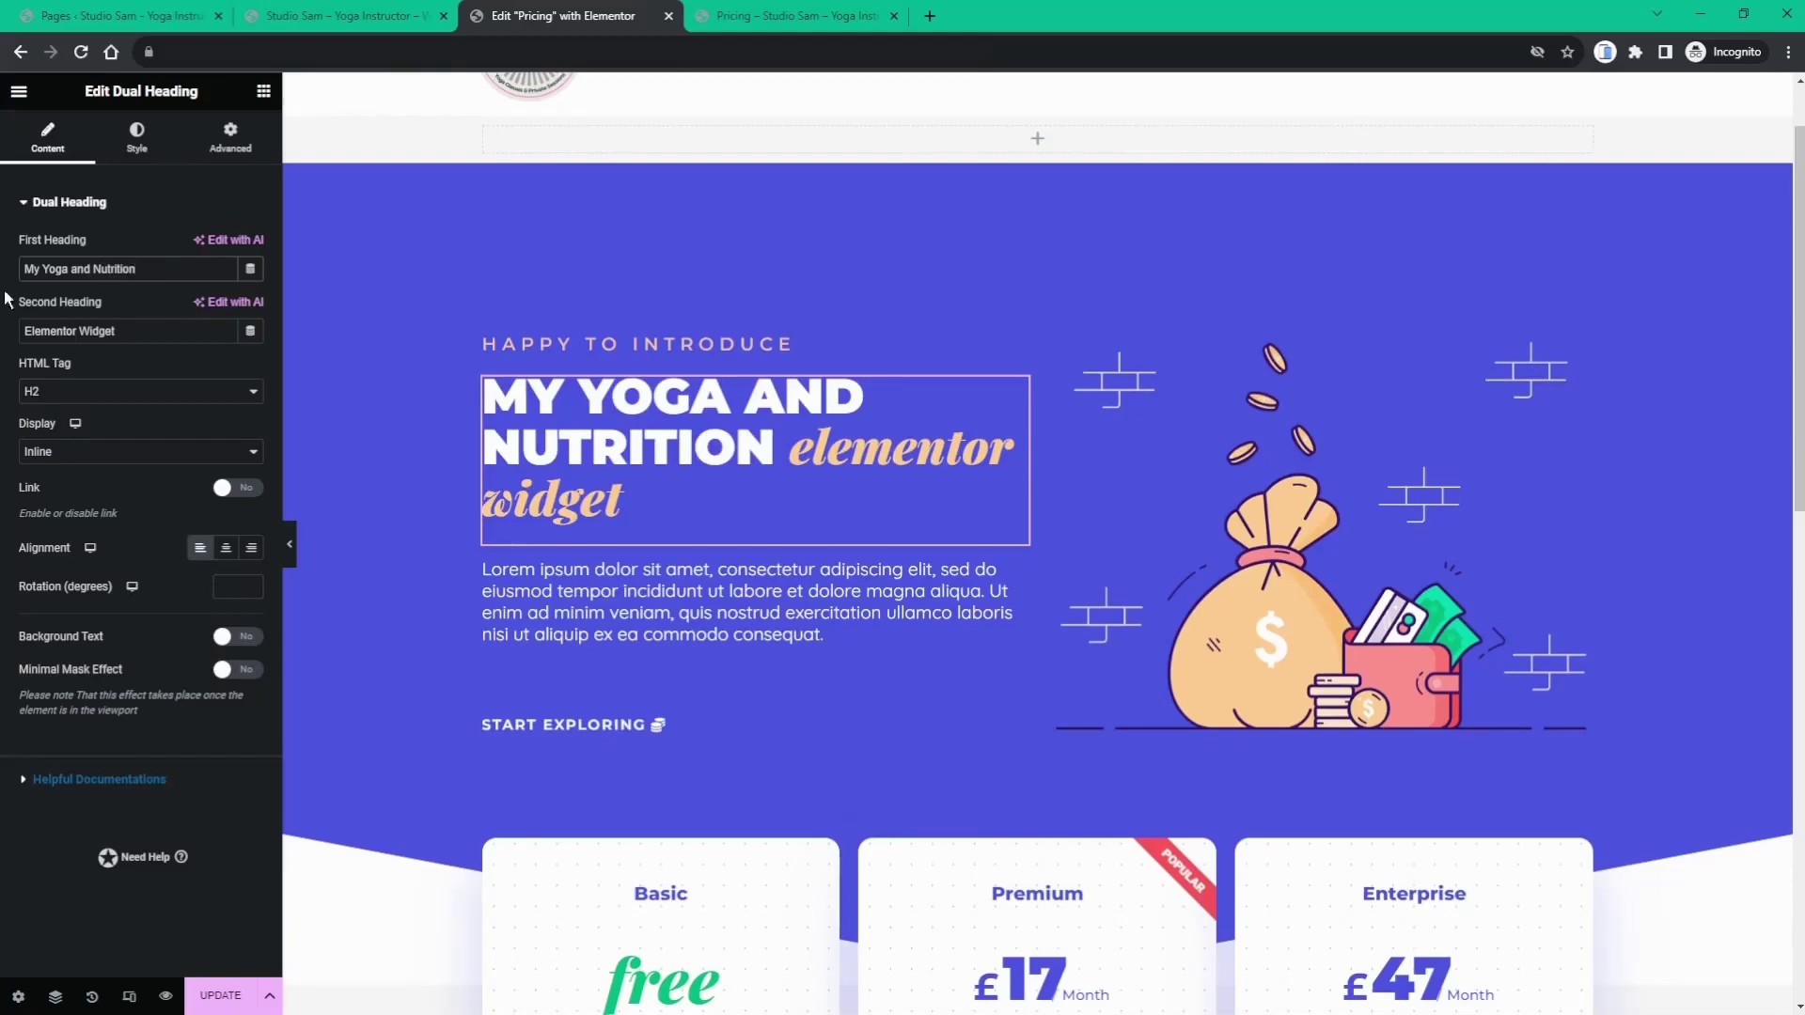
# - Set the second part of the banner's dual heading to "pricing and discounts"
pyautogui.moveTo(132, 331); pyautogui.dragTo(22, 330)
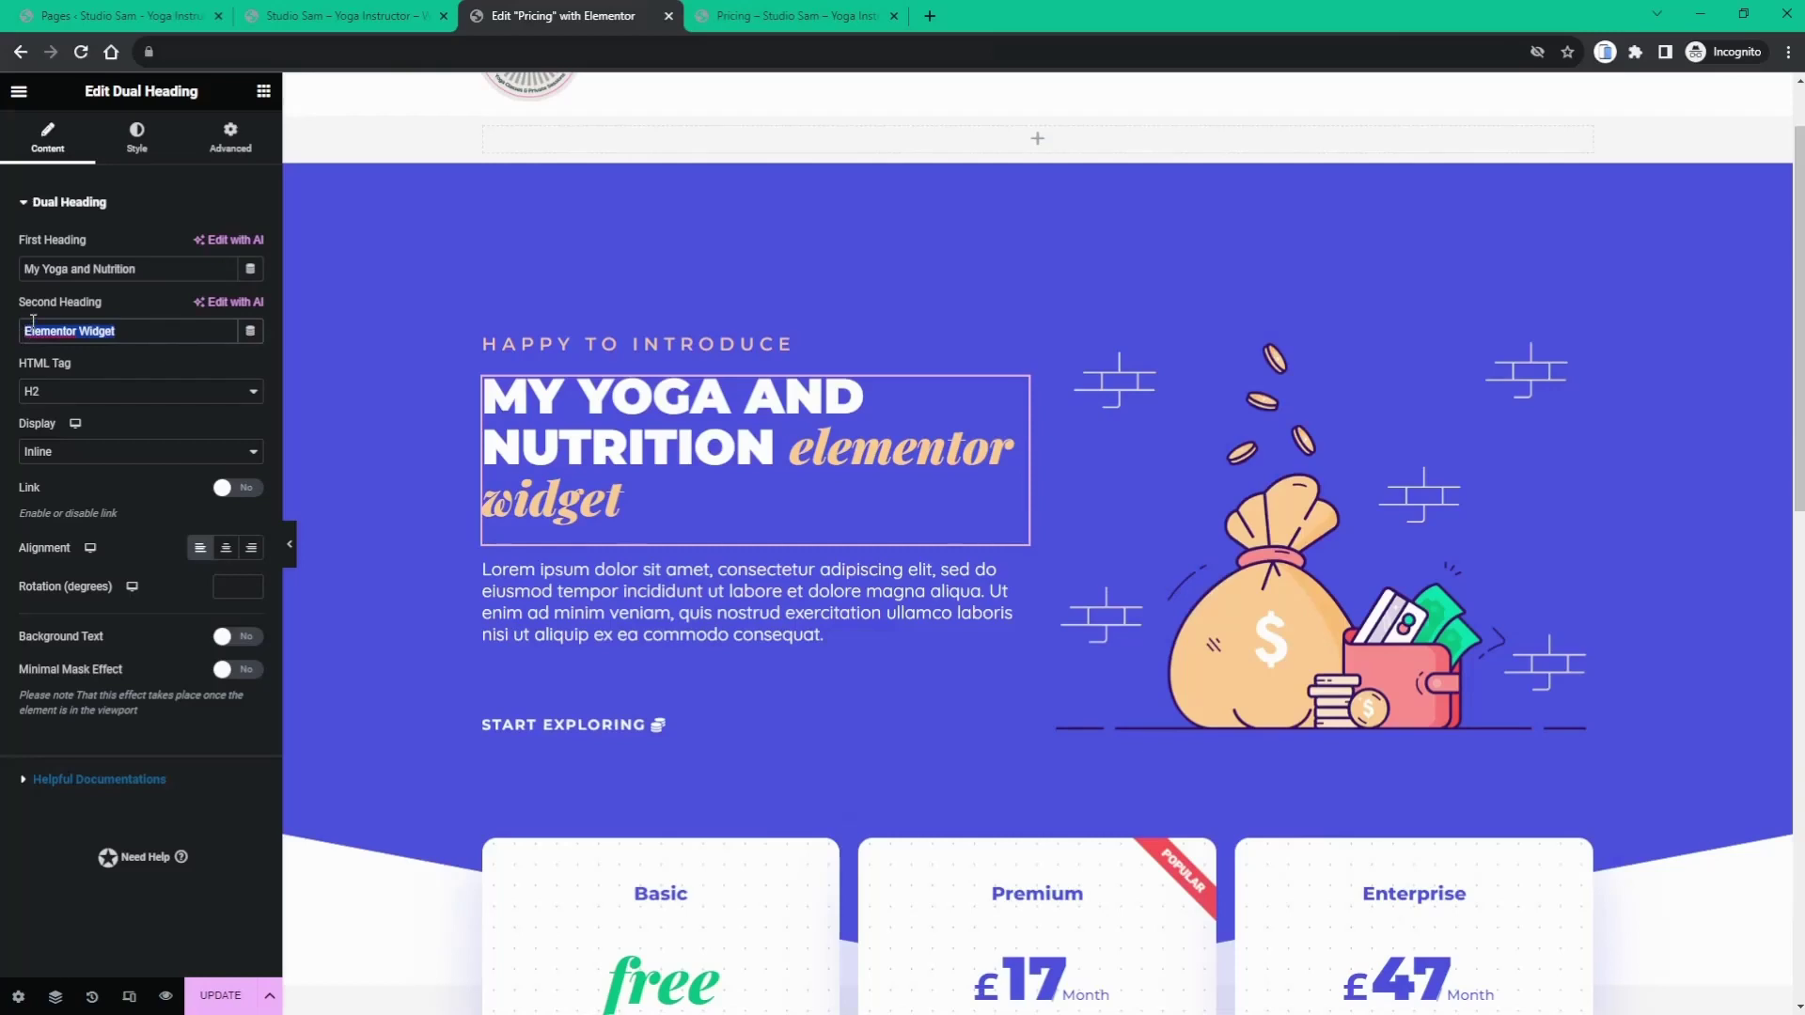
pyautogui.write('pricing an')
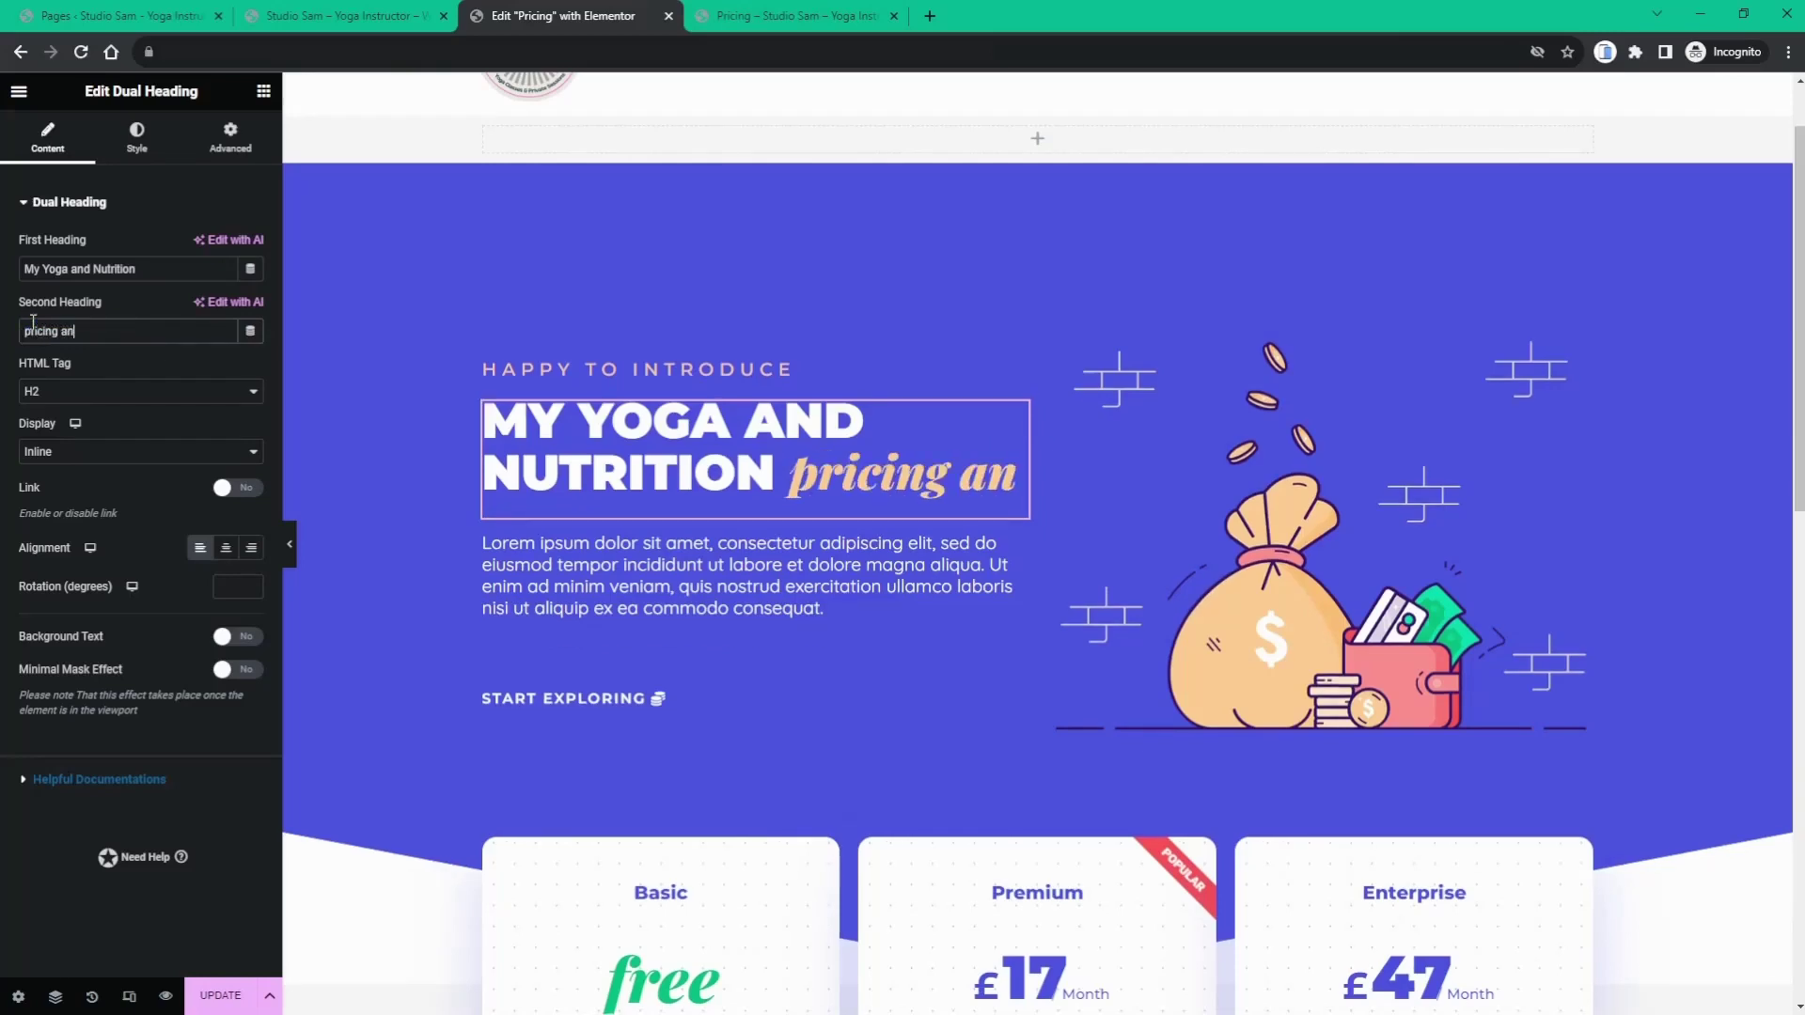
pyautogui.write('d ')
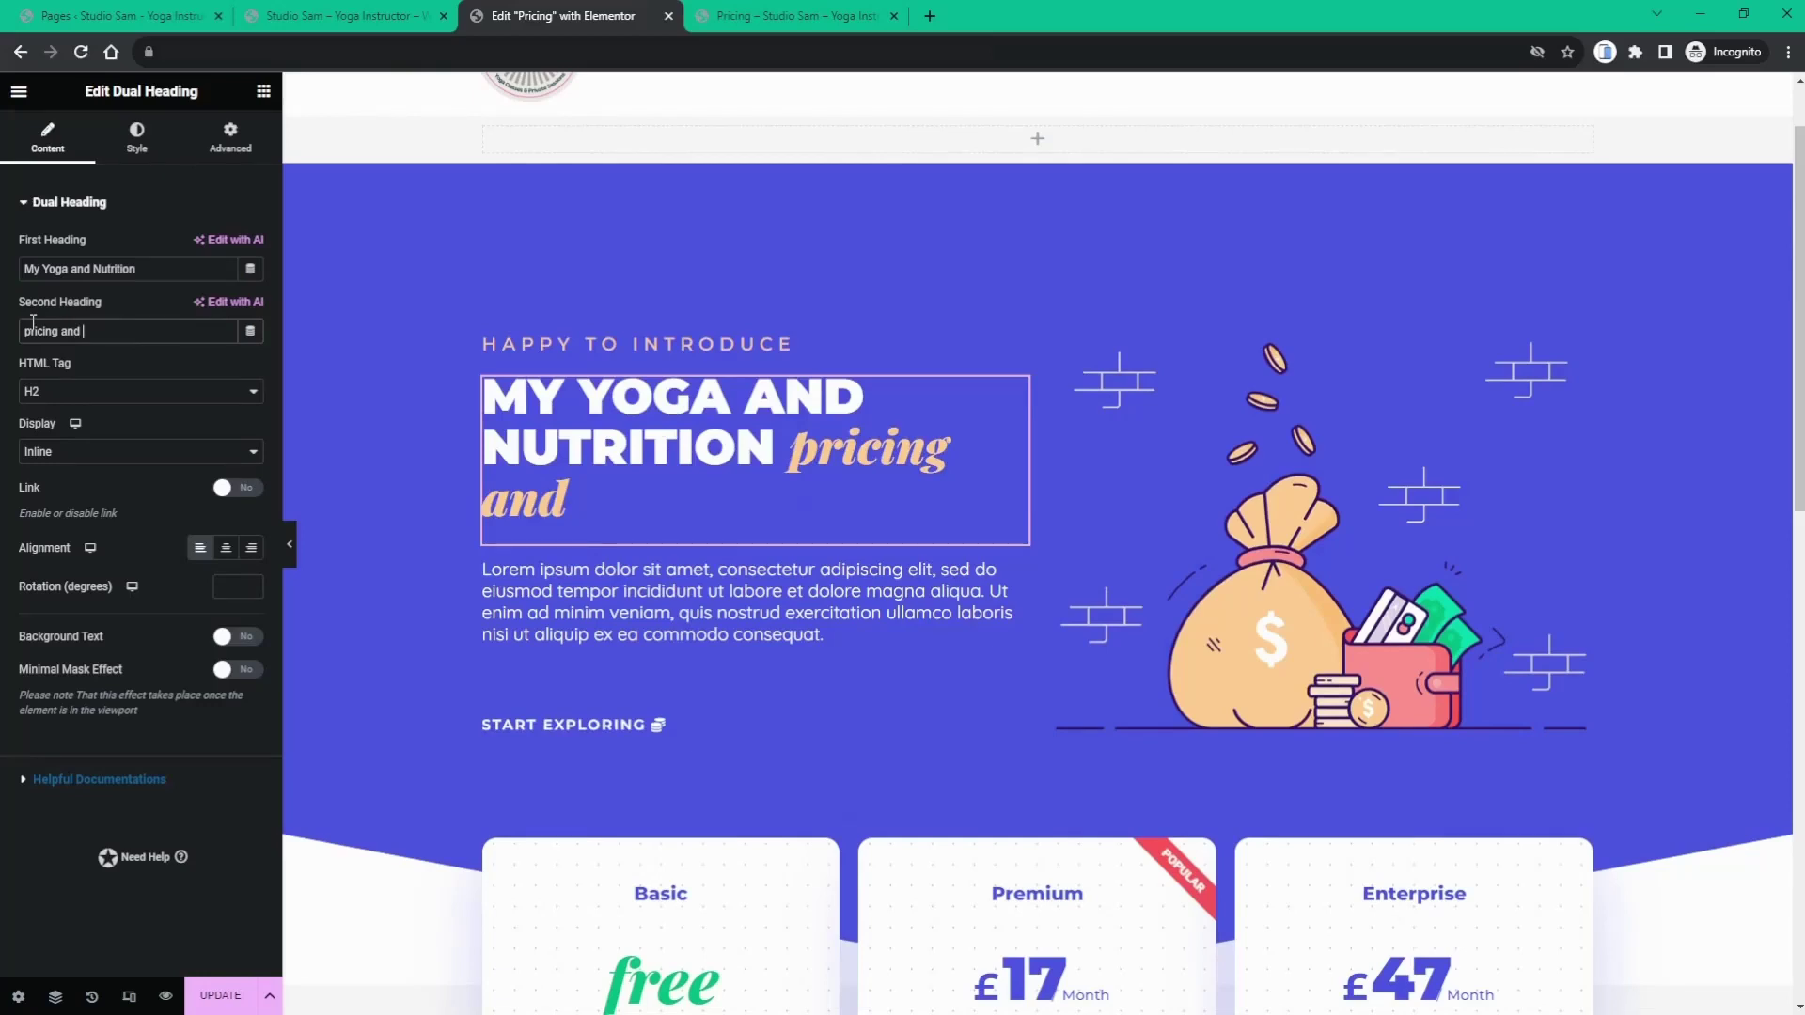
pyautogui.write('disc')
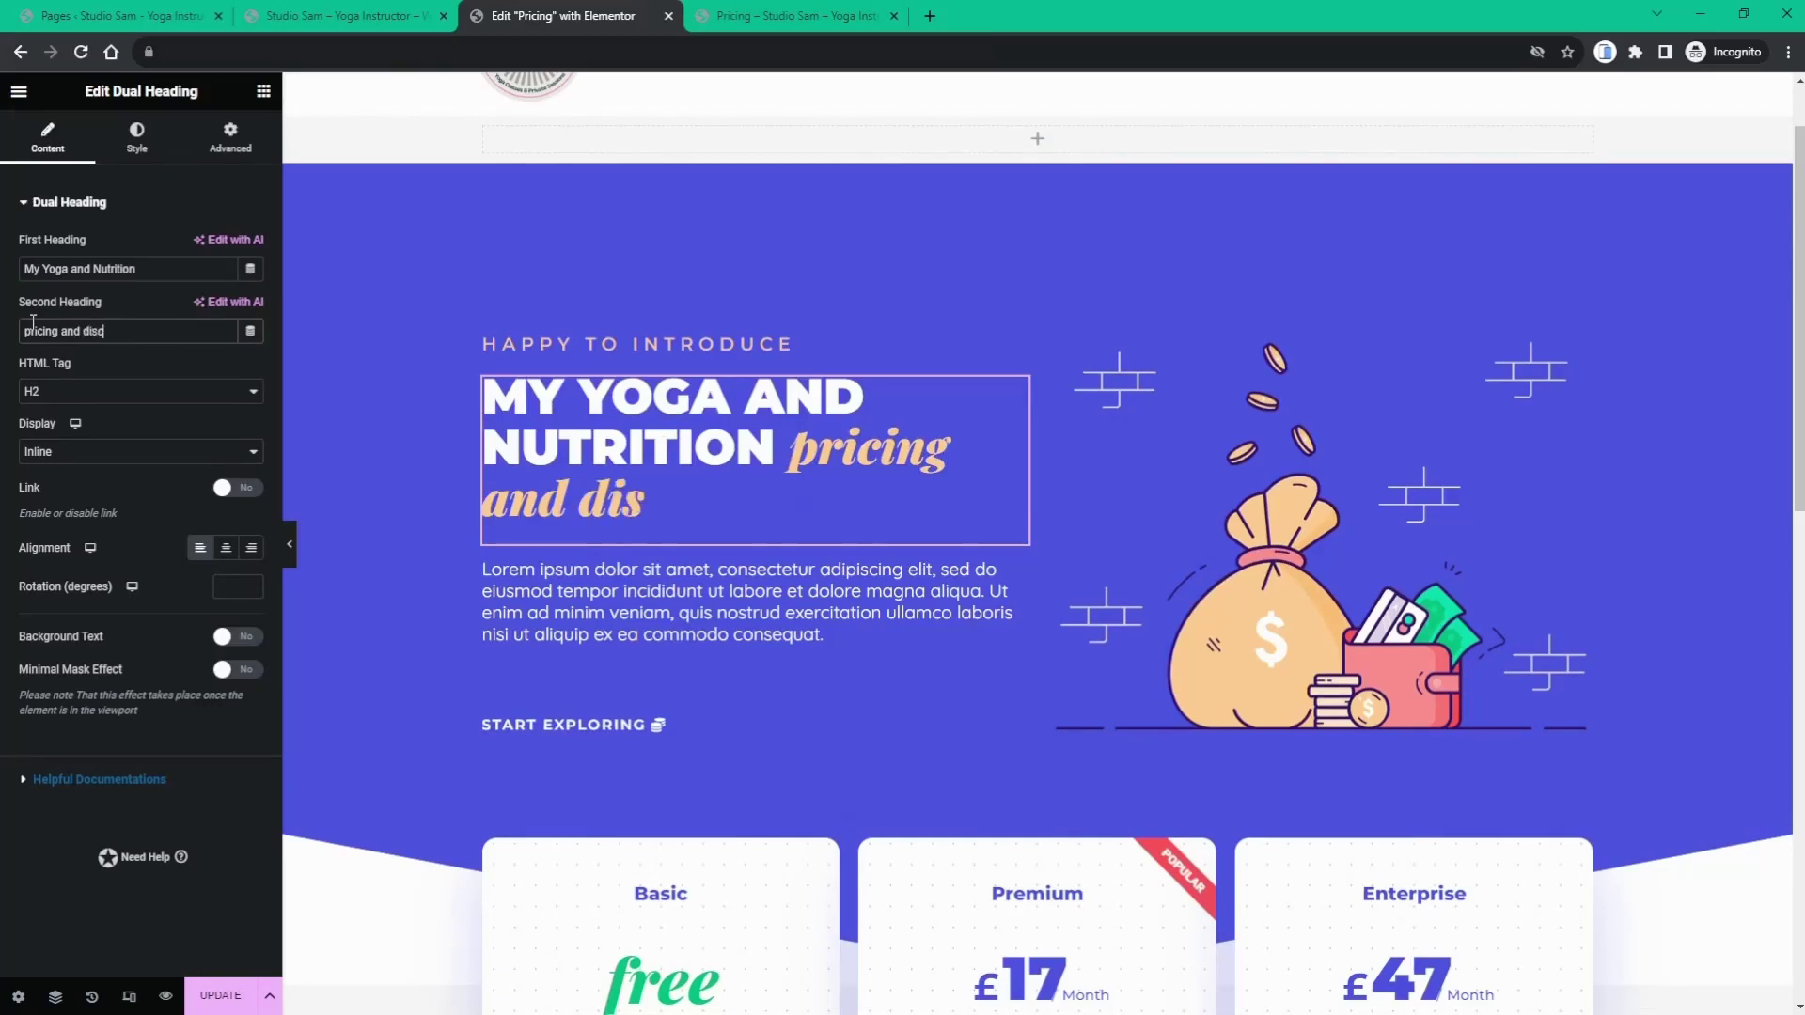
pyautogui.write('ounts')
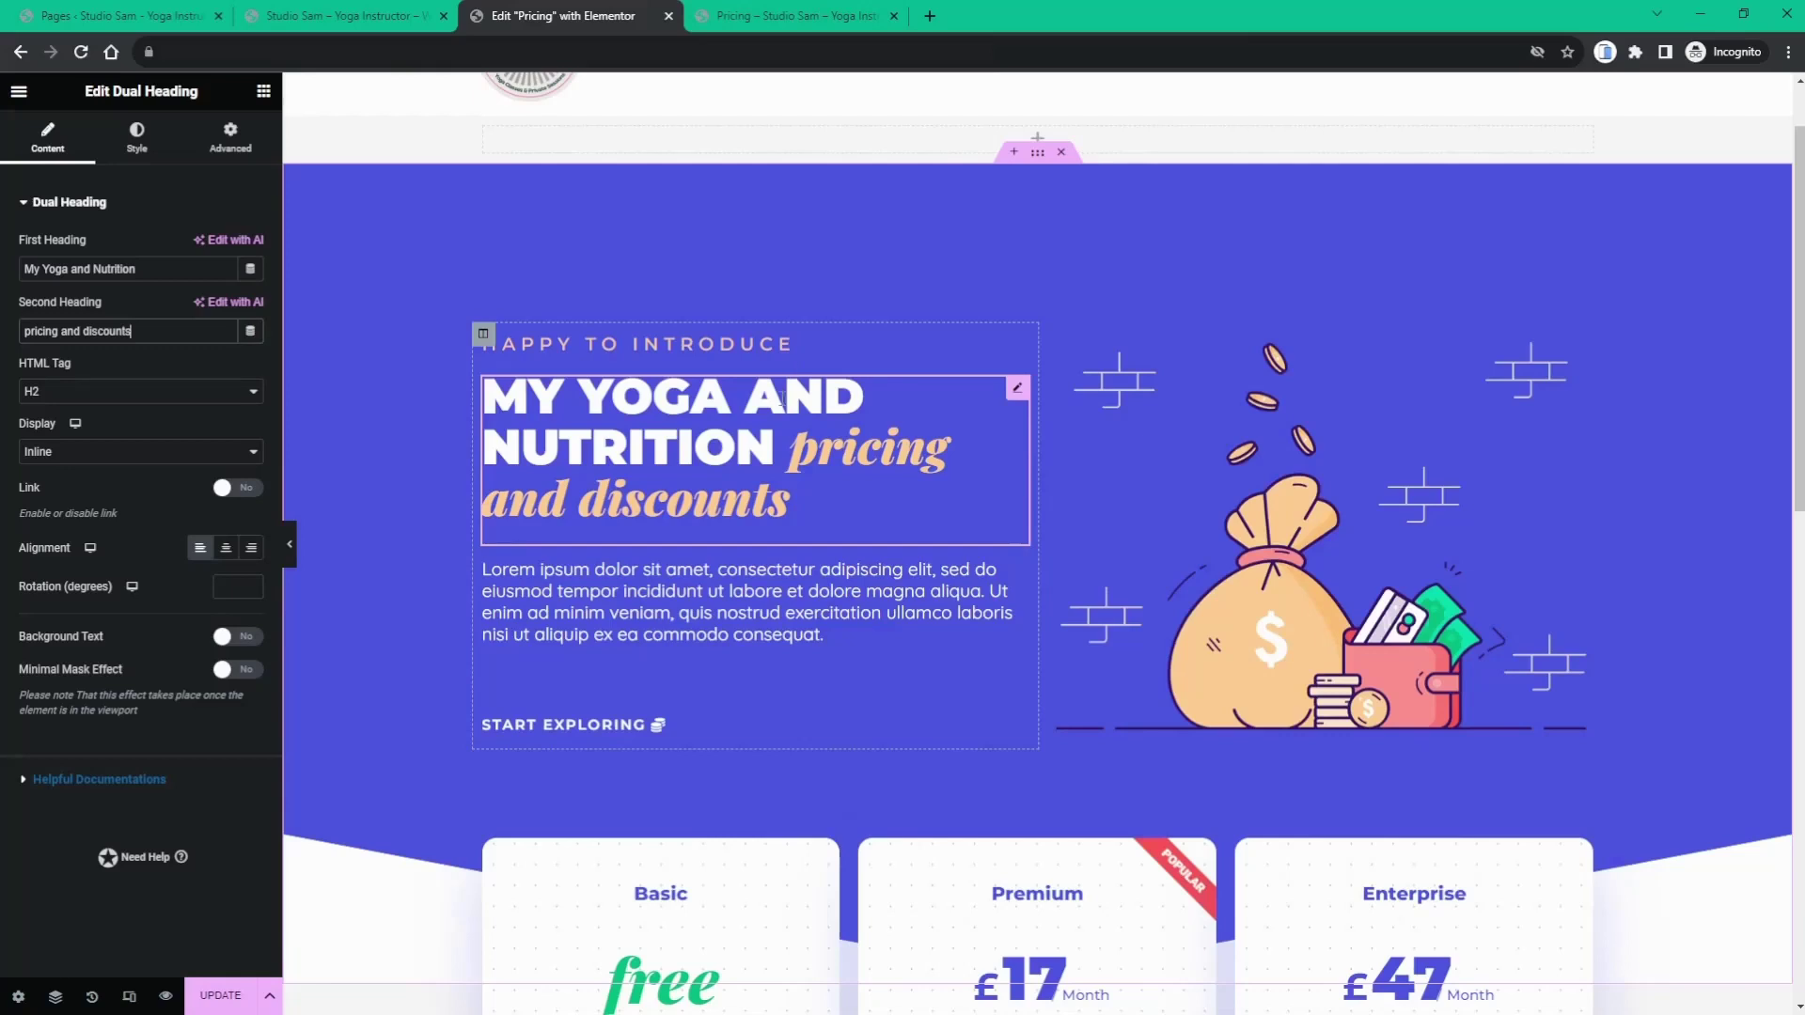
# - Replace the banner's Lorem ipsum paragraph with "View my packages and services"
pyautogui.click(577, 594)
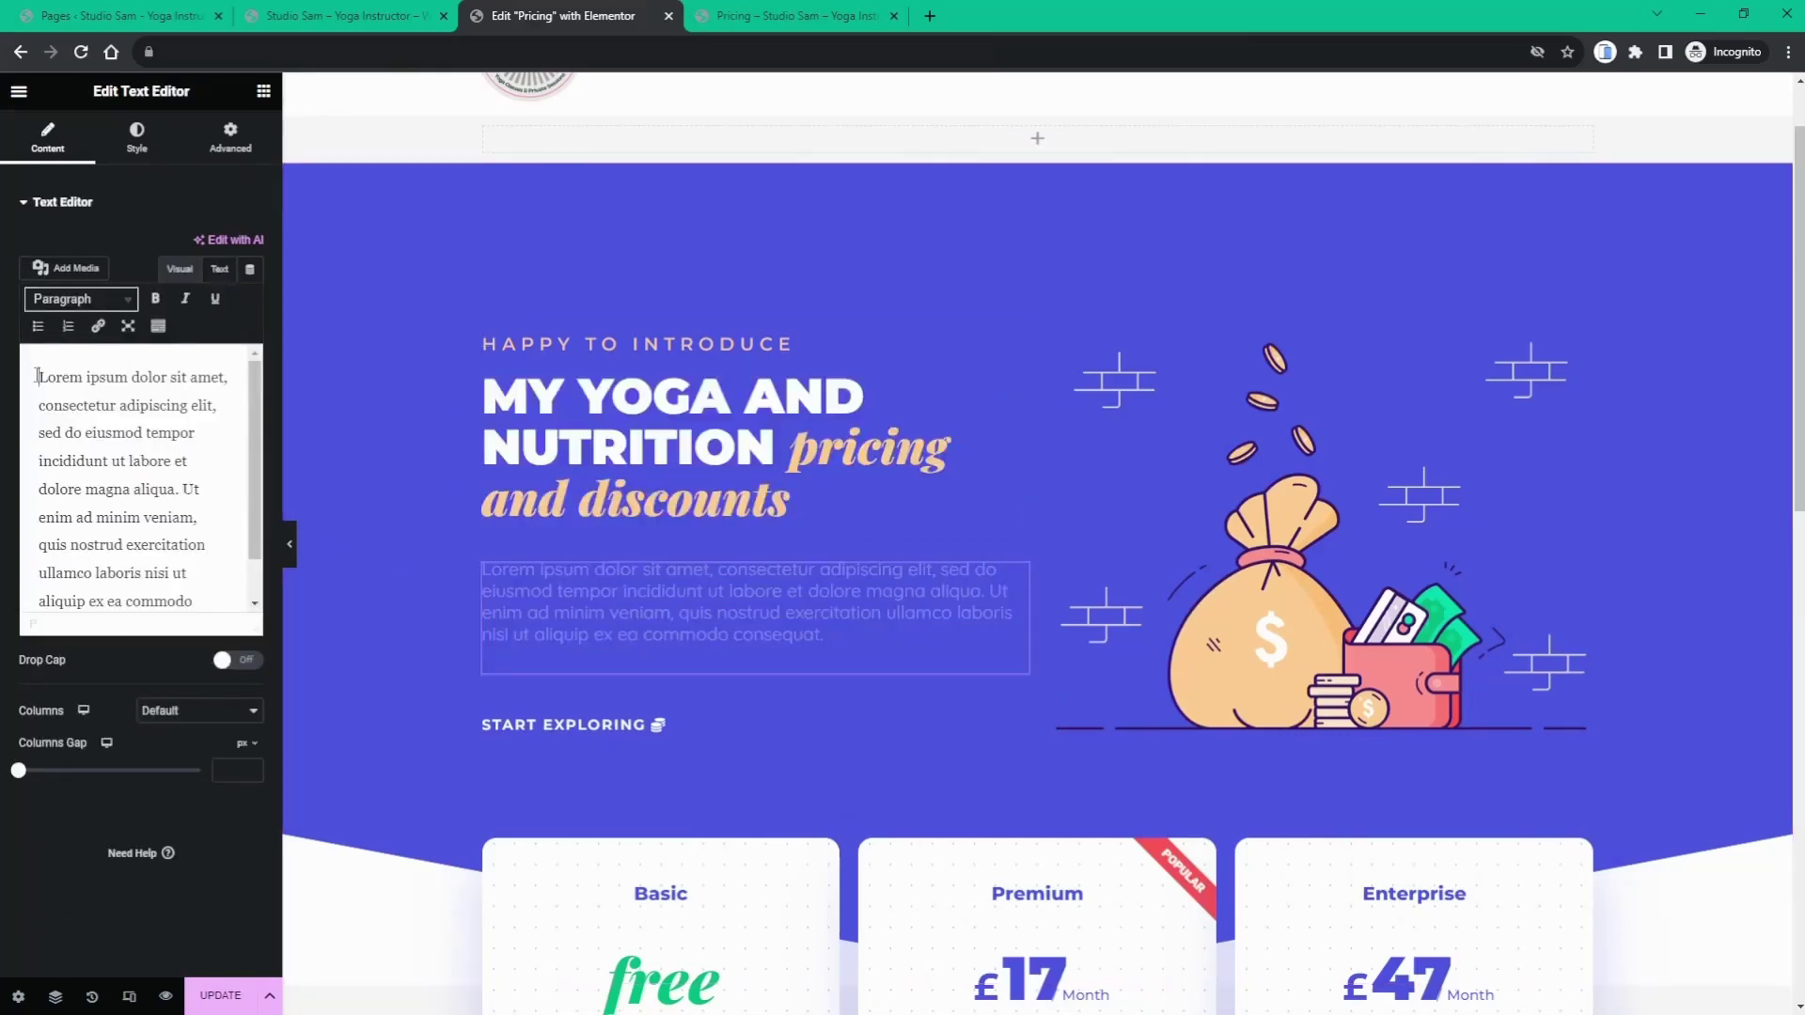
pyautogui.moveTo(39, 376); pyautogui.dragTo(151, 578)
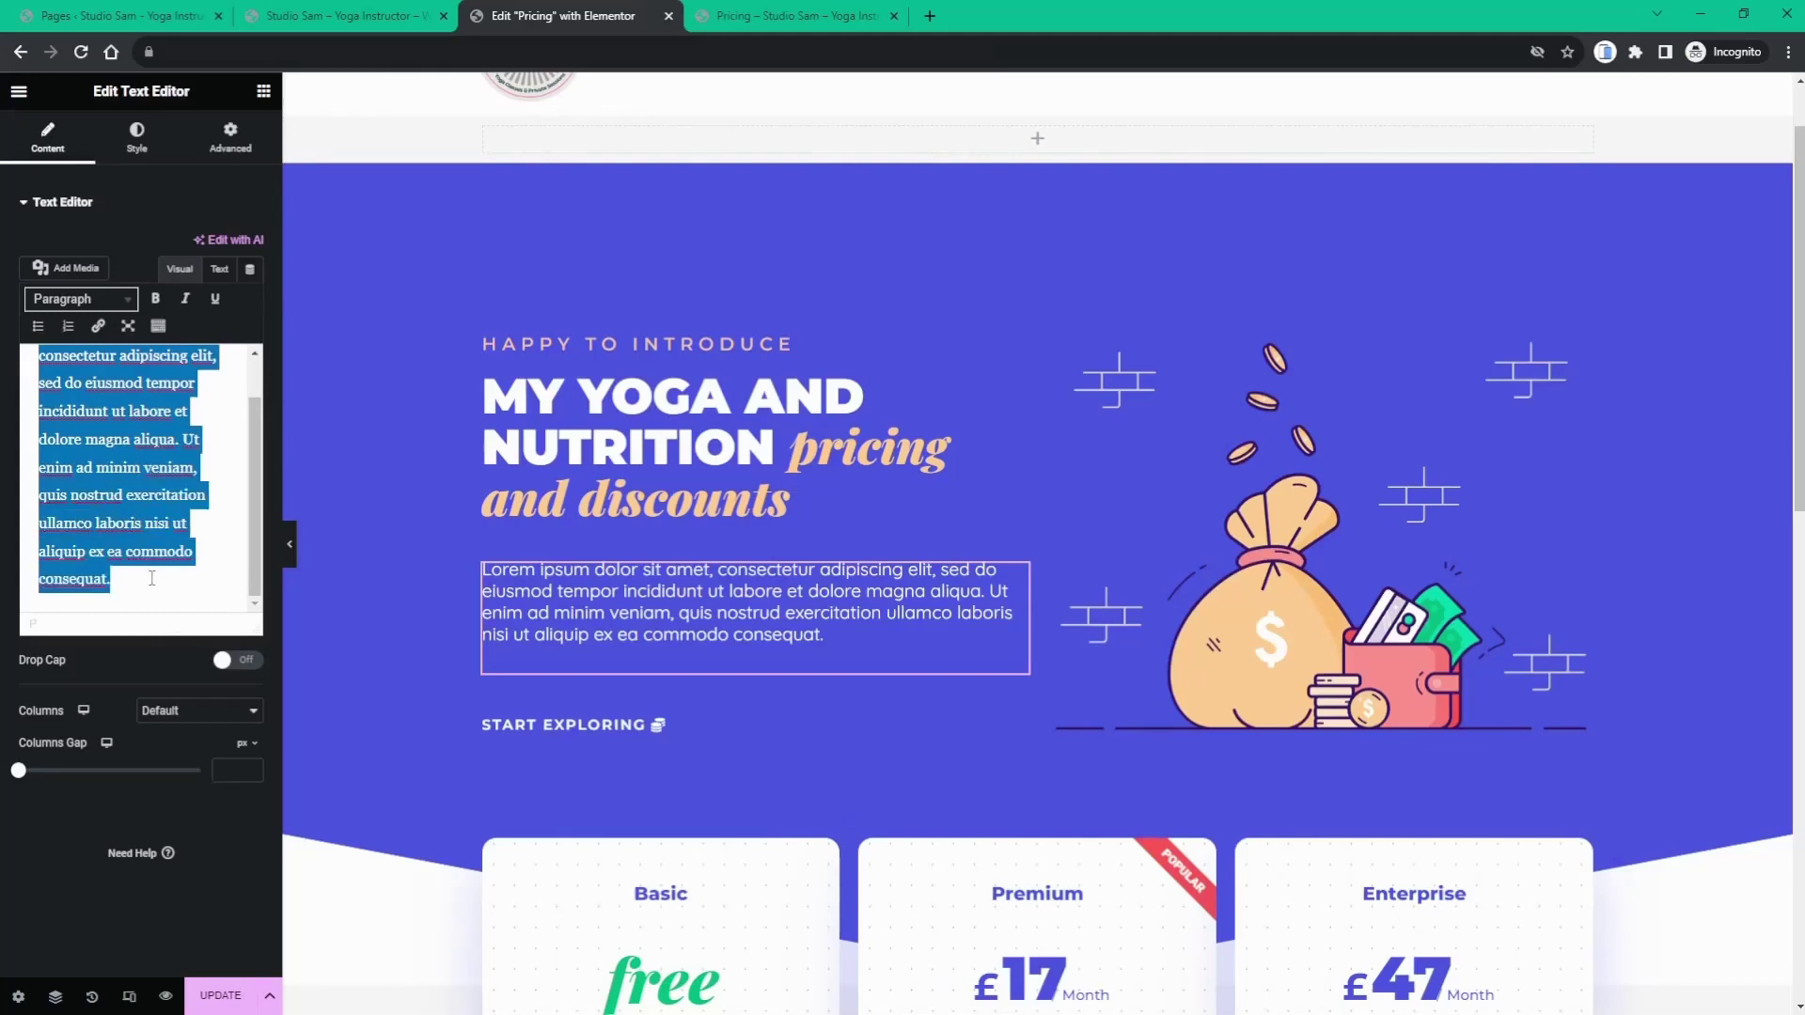
pyautogui.press('BackSpace')
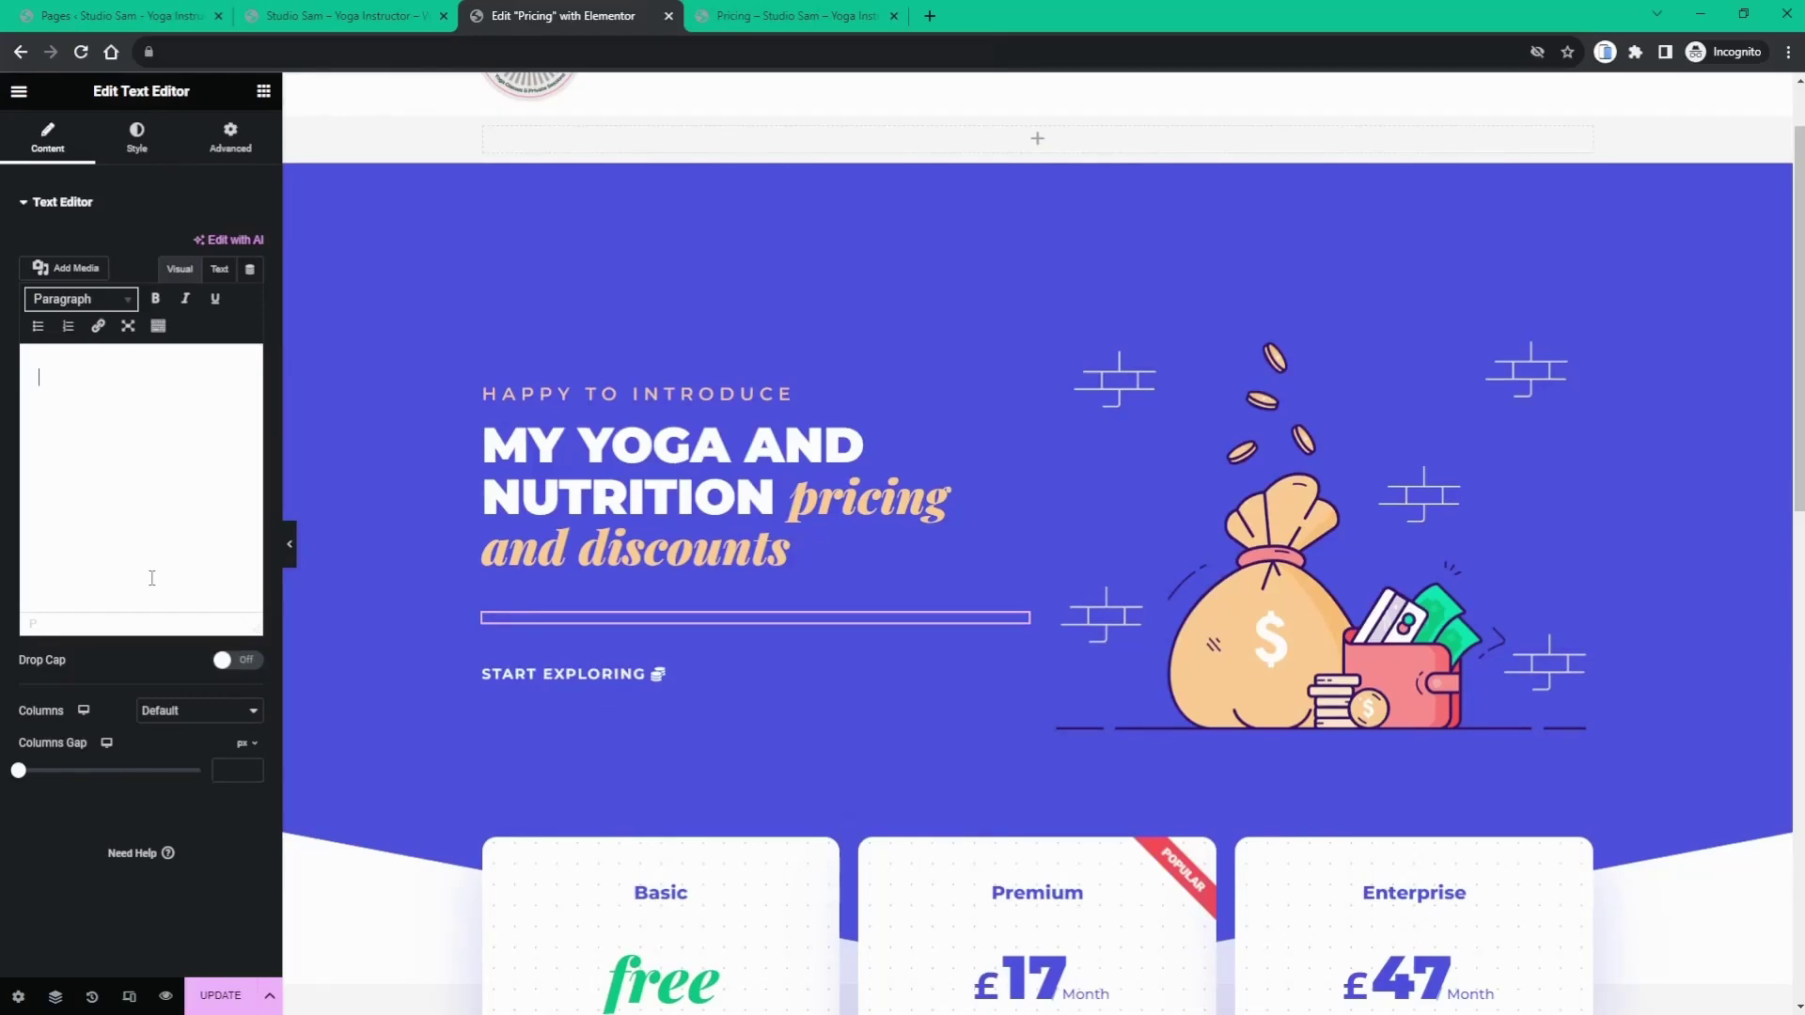
pyautogui.write('View my ')
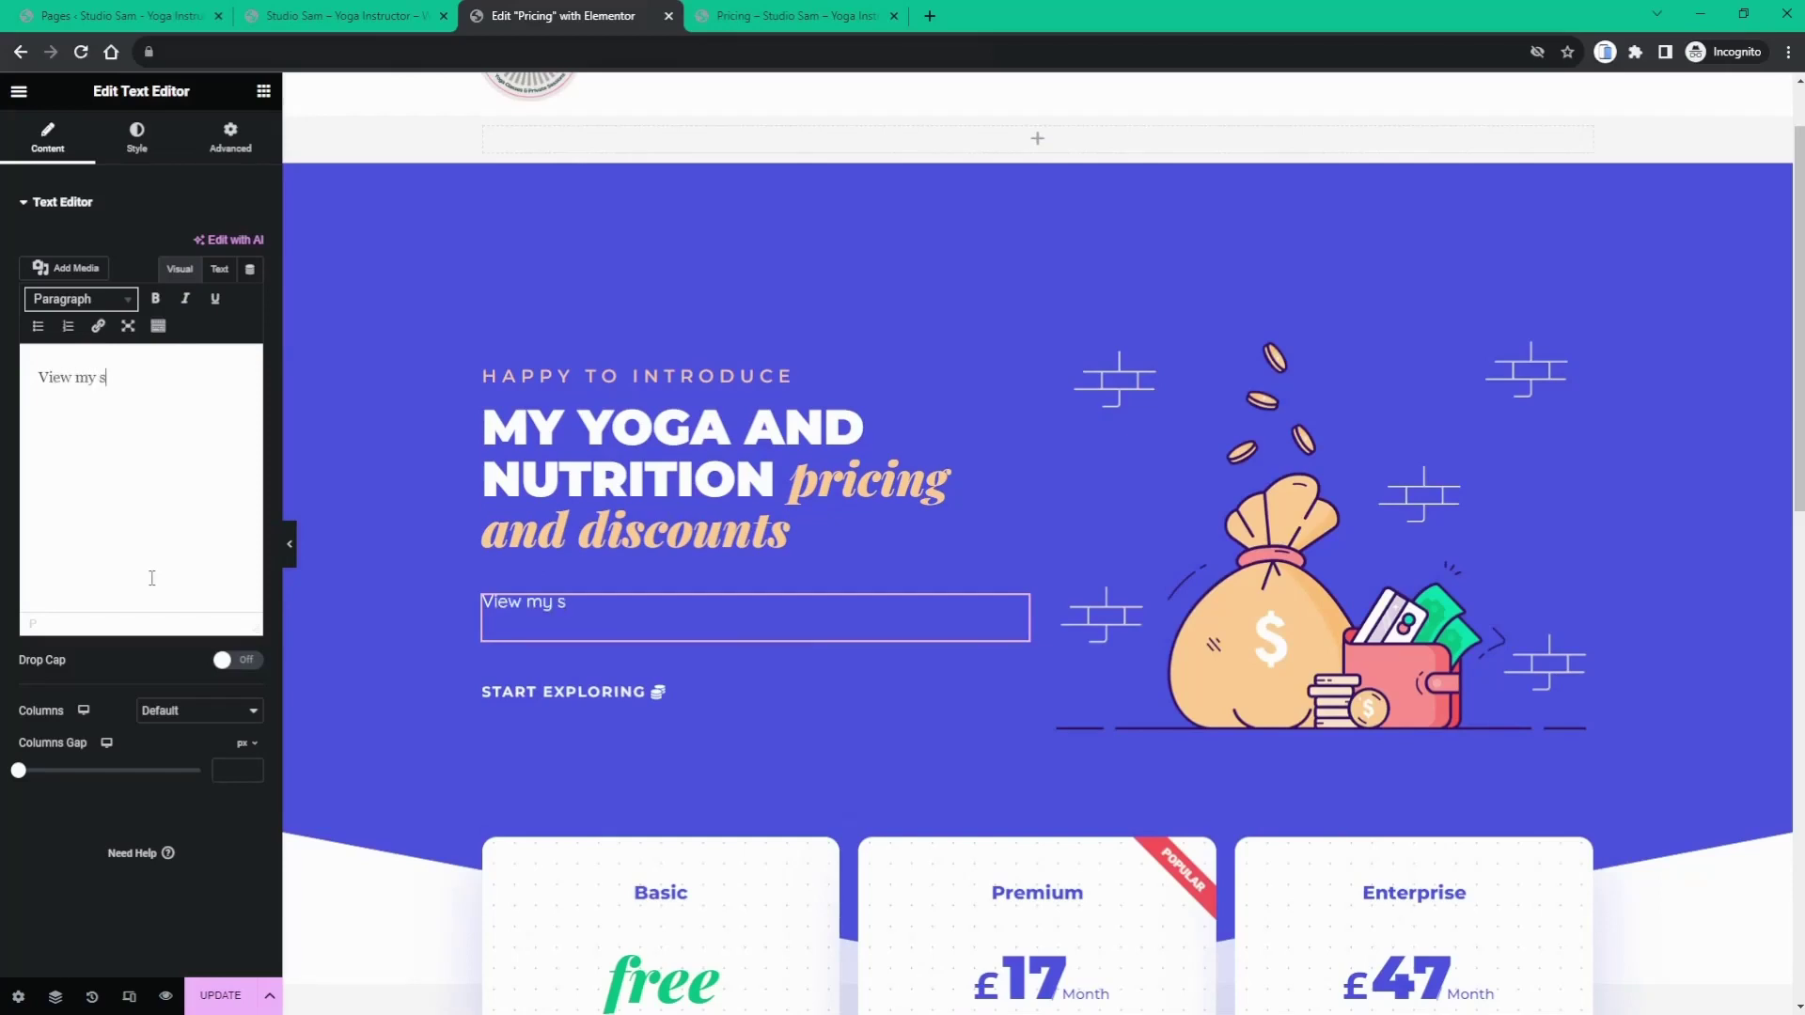
pyautogui.write('packaged')
pyautogui.write(' sh')
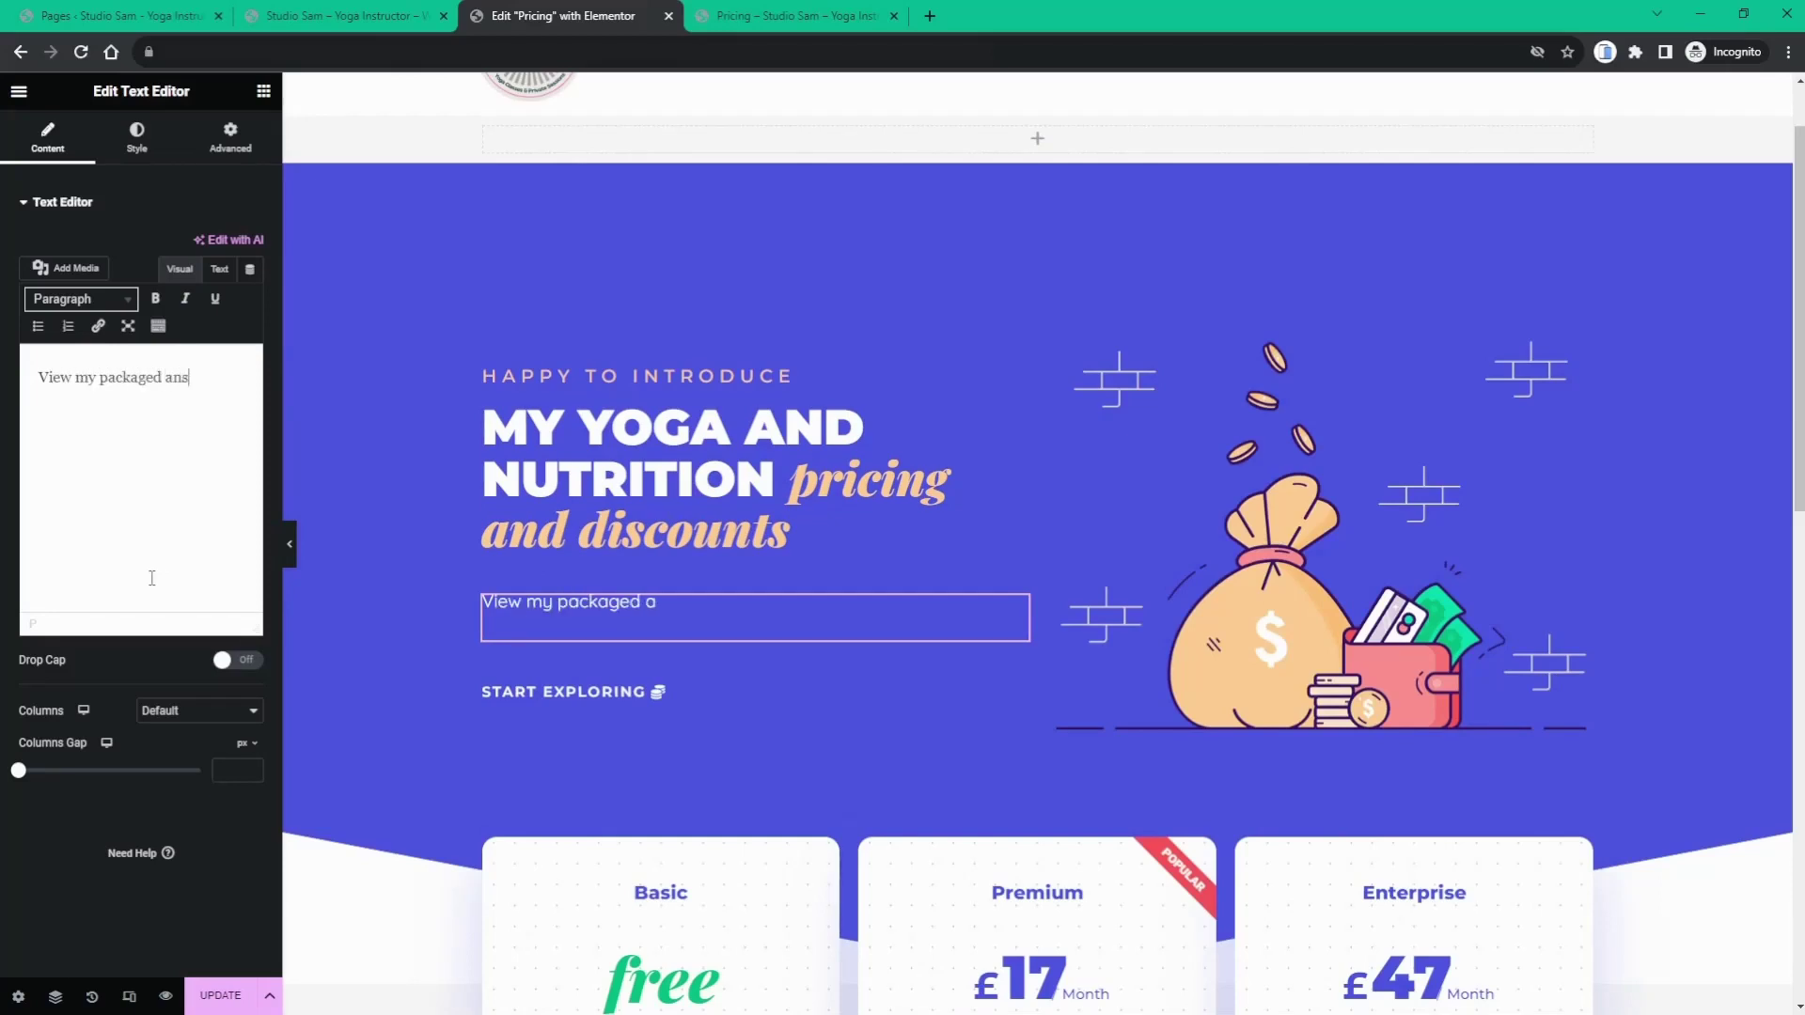
pyautogui.press('BackSpace')
pyautogui.press('BackSpace')
pyautogui.press('BackSpace')
pyautogui.write('s')
pyautogui.press('BackSpace')
pyautogui.press('BackSpace')
pyautogui.write('s and serb')
pyautogui.press('BackSpace')
pyautogui.write('vices')
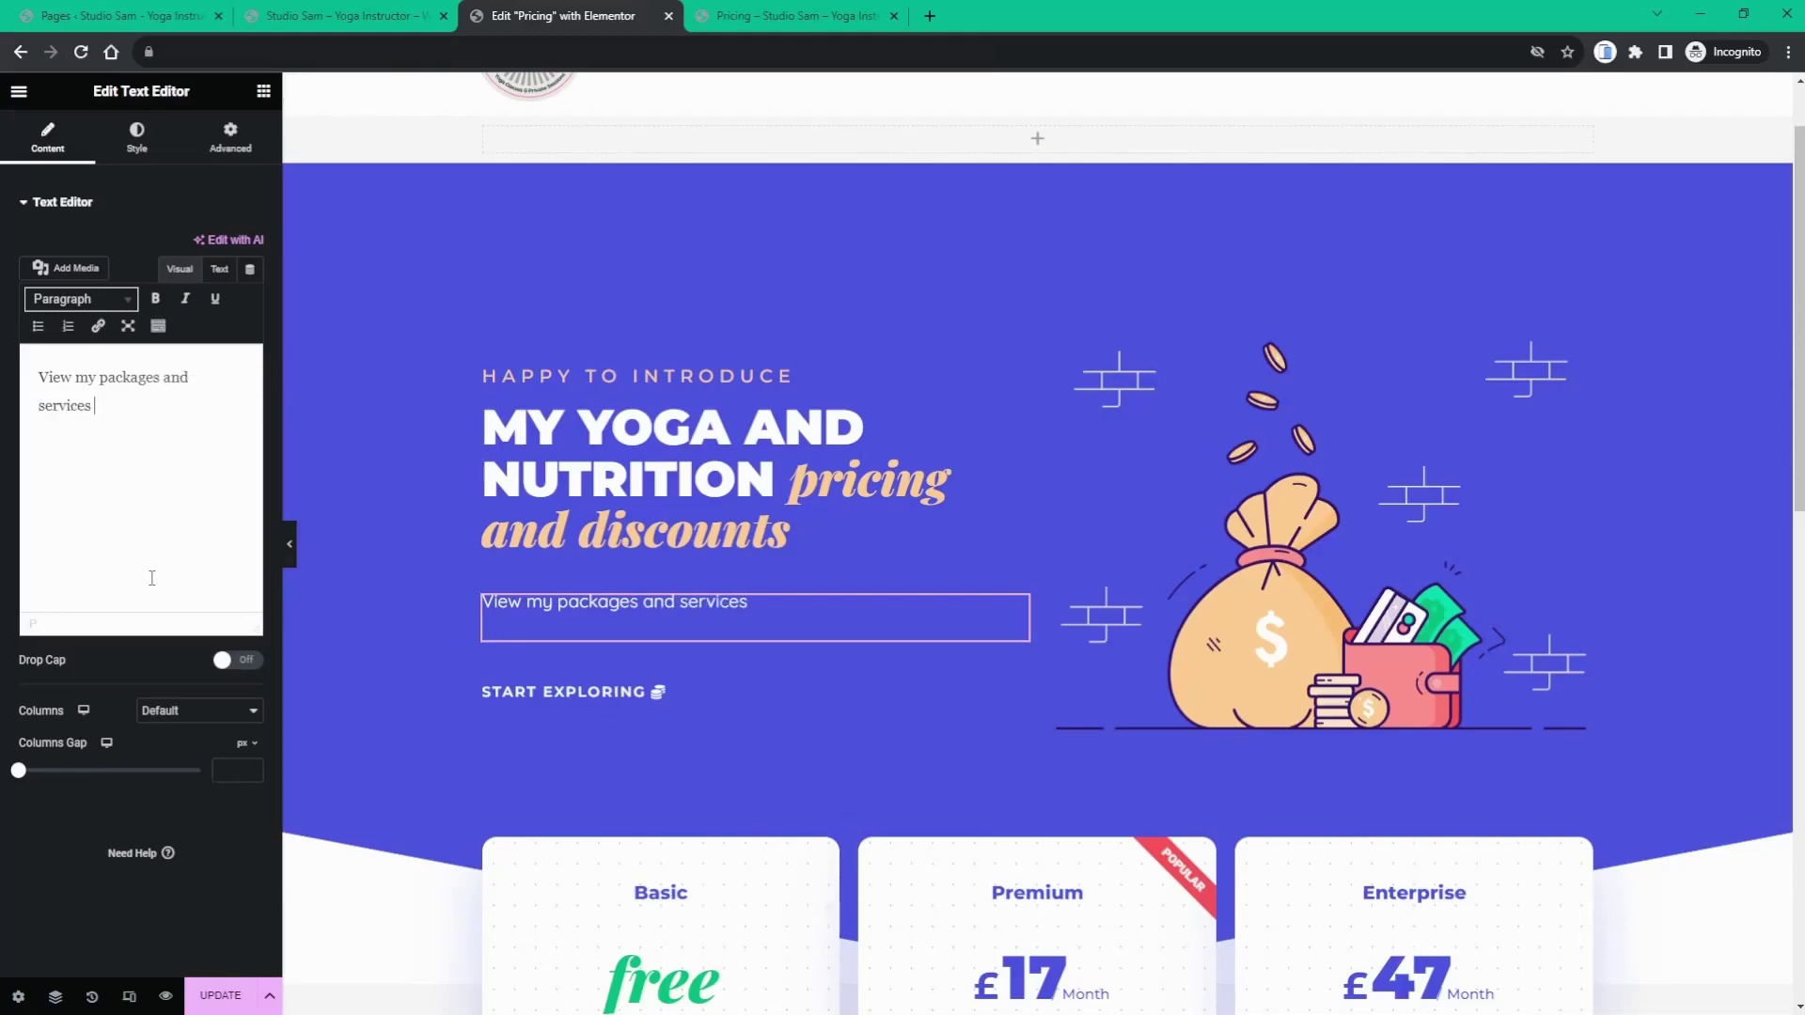
# - Continue the banner paragraph's opening sentence with "related to my yoga teaching and nutritional consulting."
pyautogui.write(' related to my')
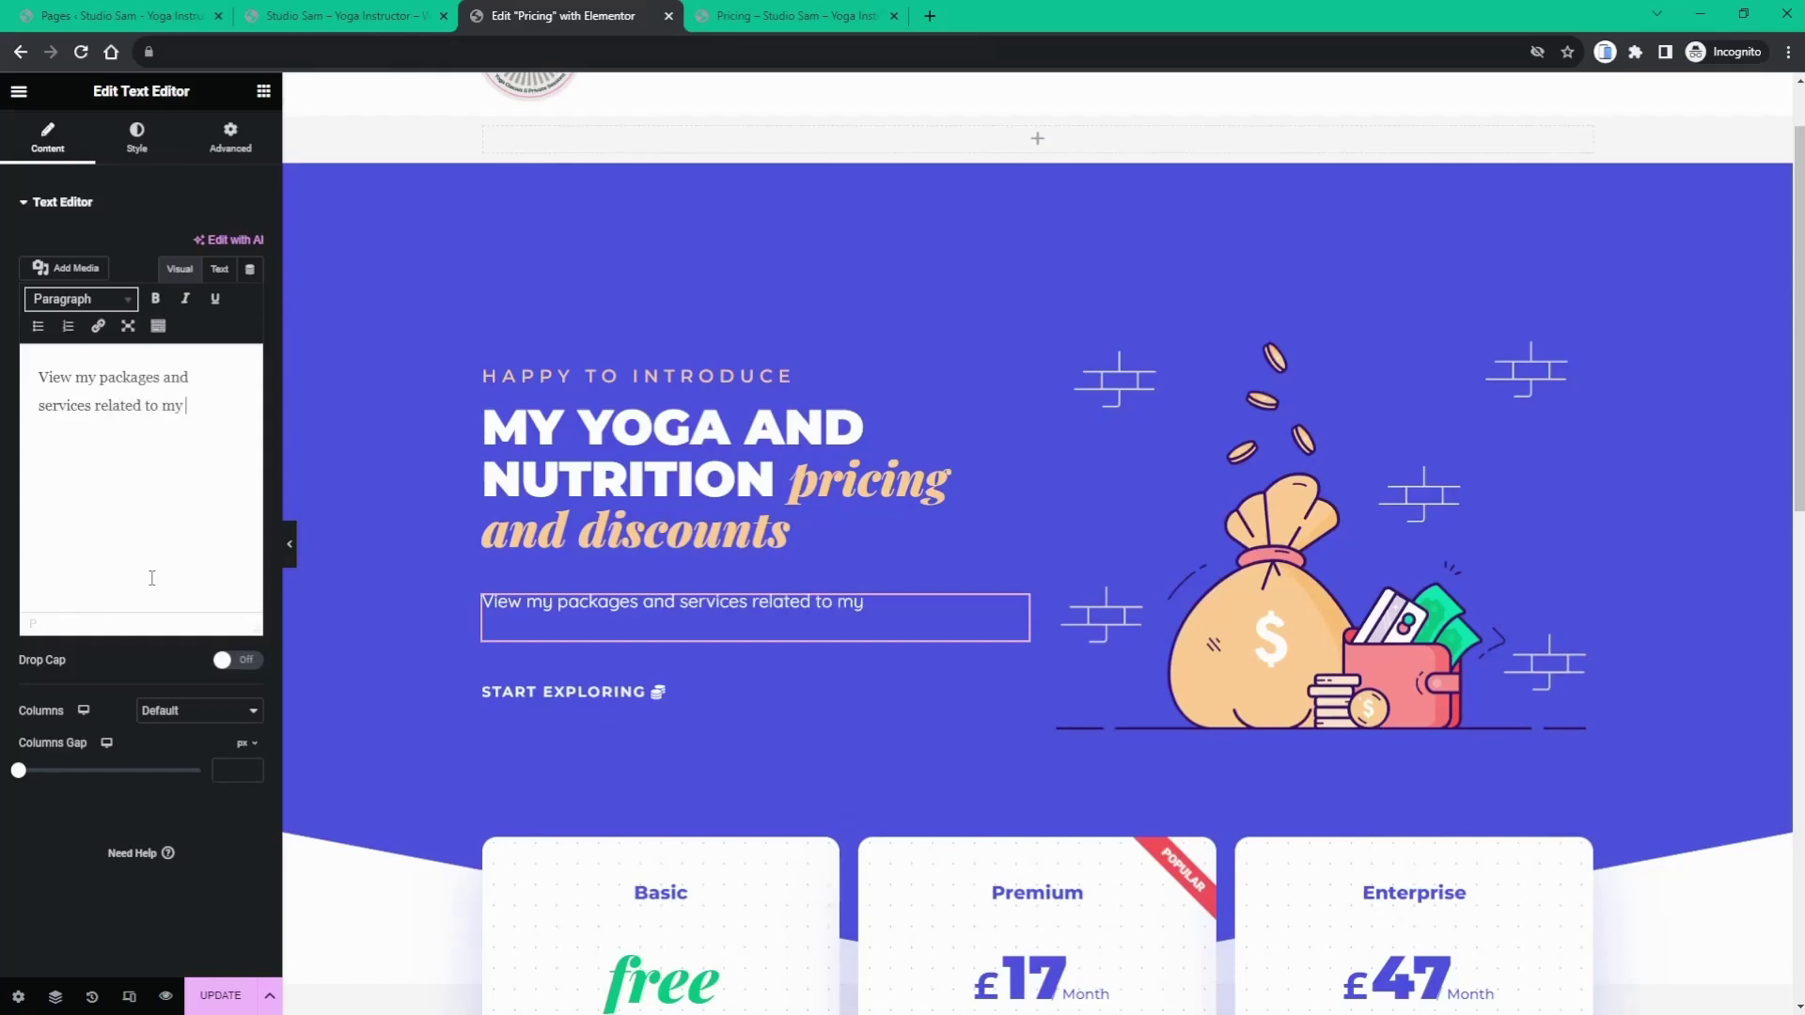
pyautogui.write(' yoga teaching')
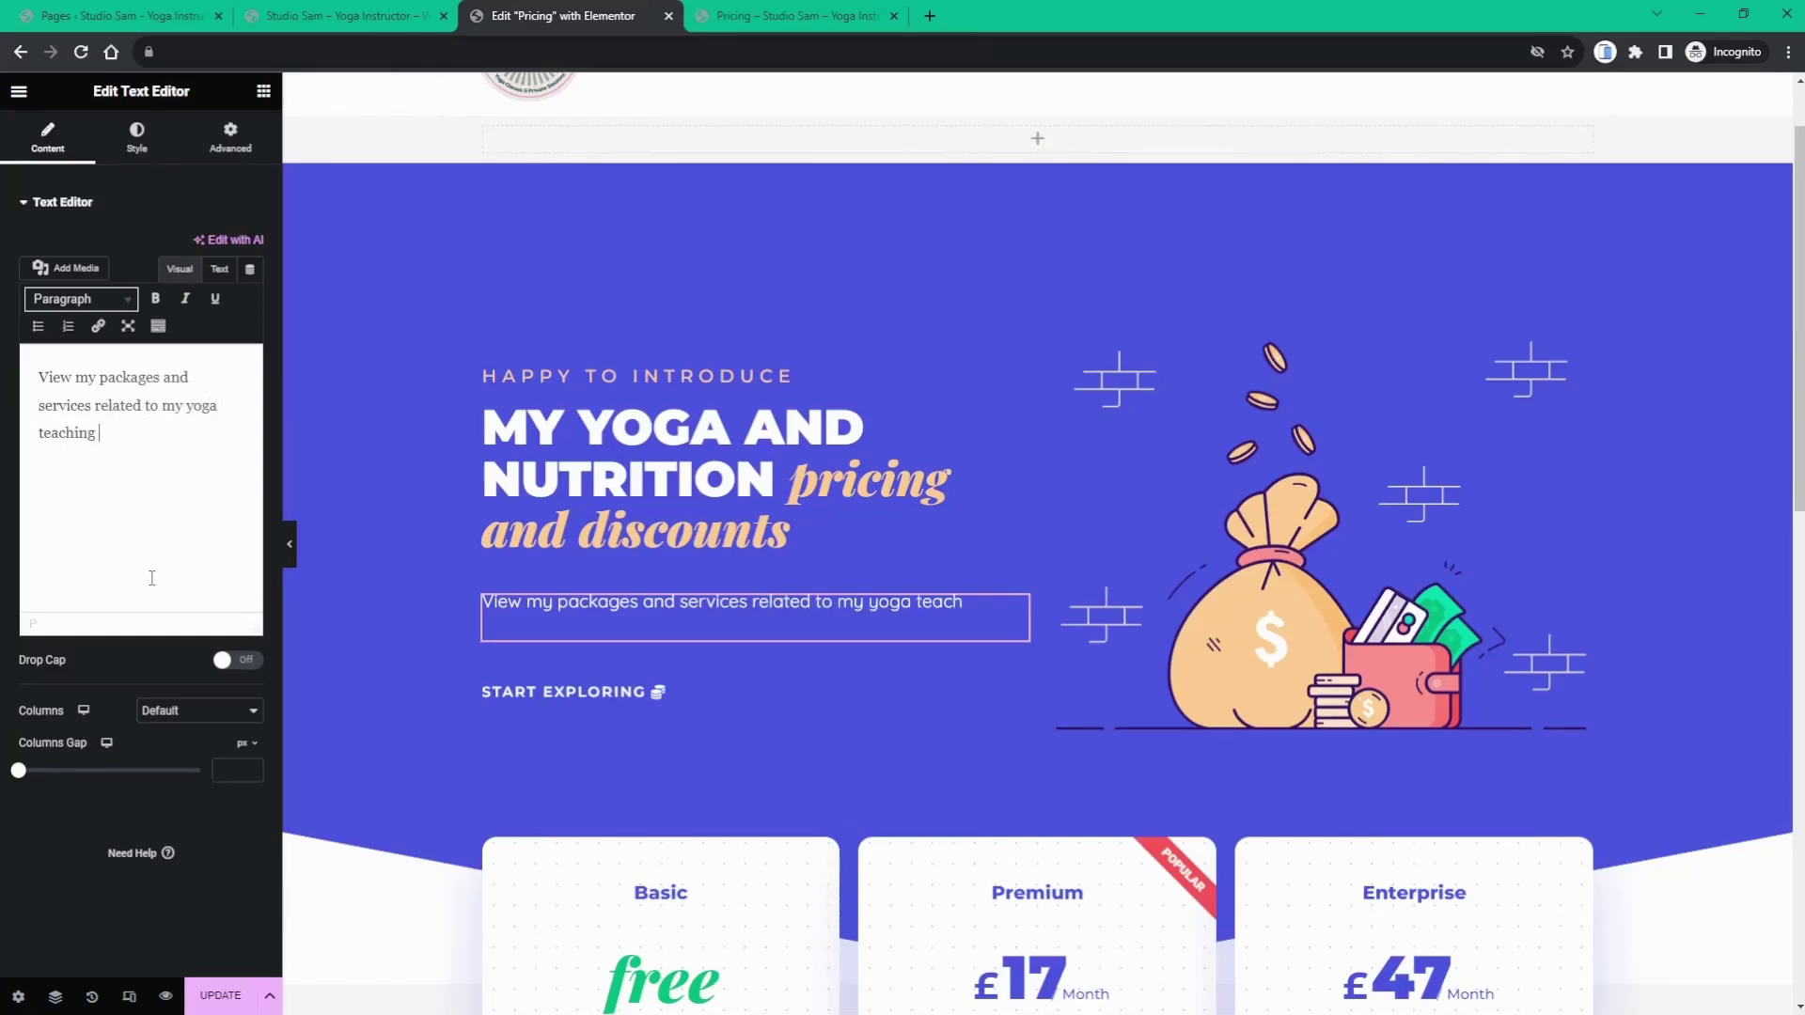
pyautogui.write(' and nutri')
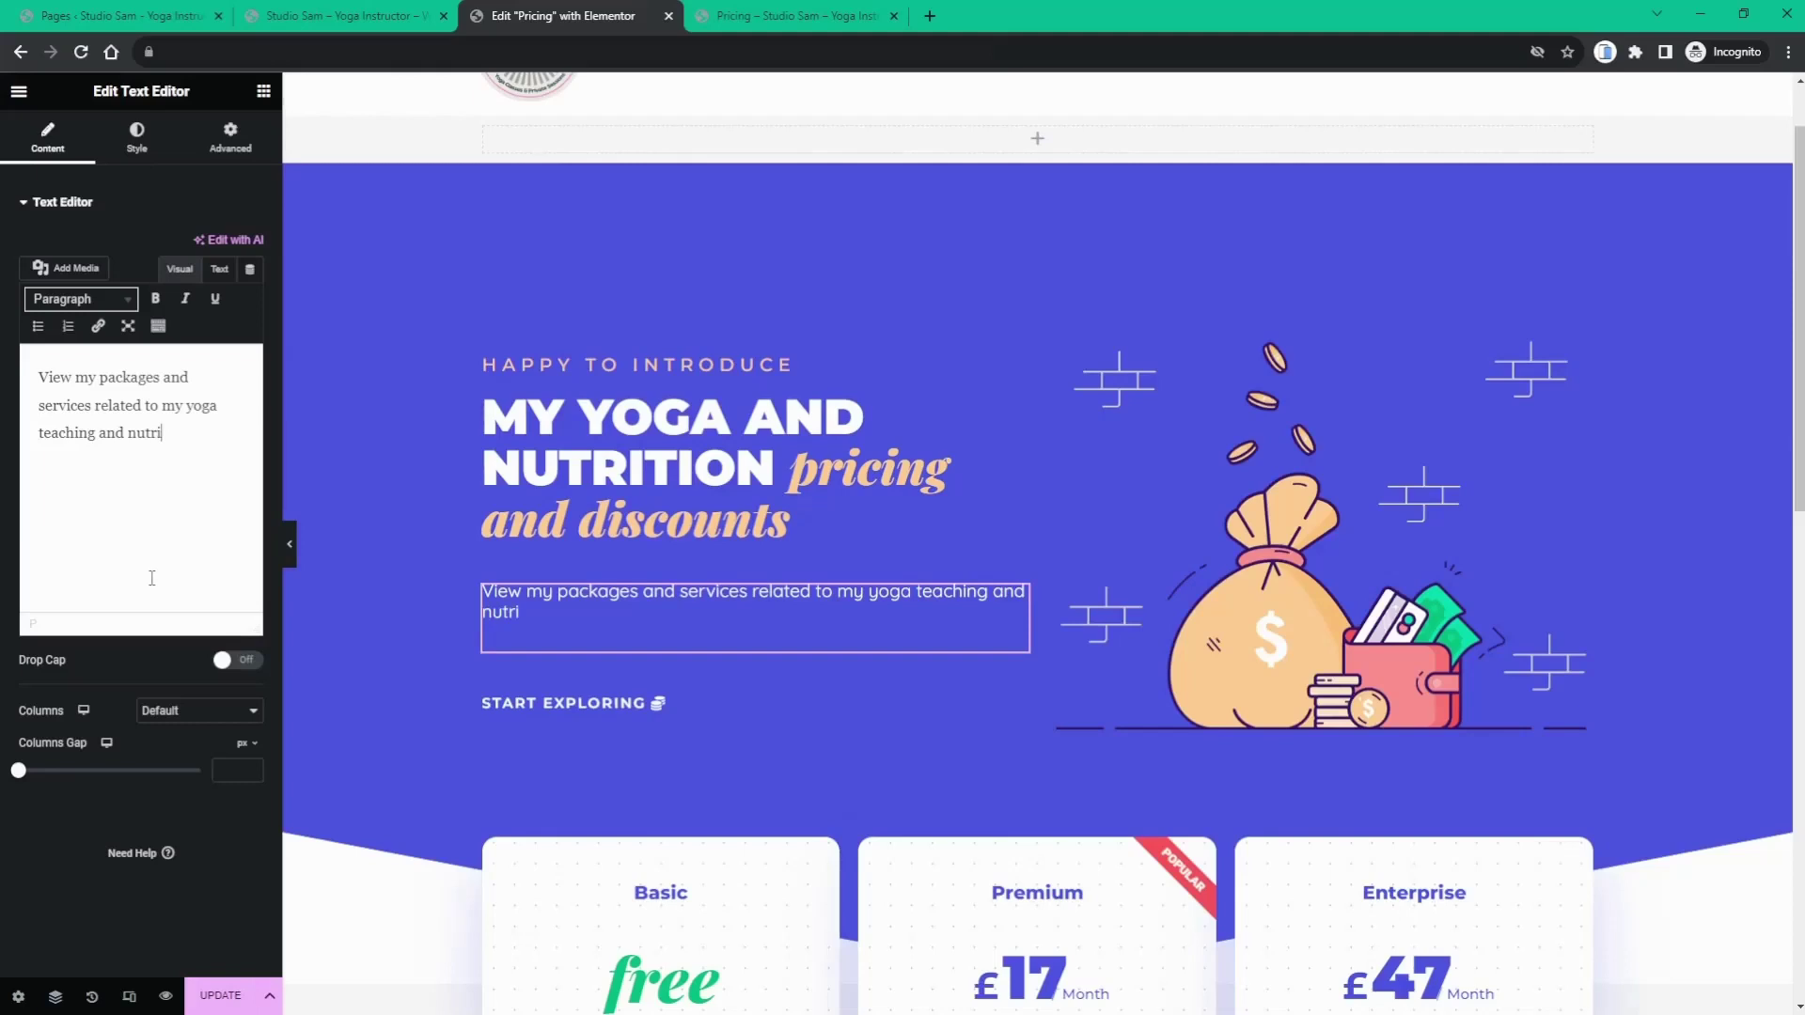
pyautogui.write('onal consult')
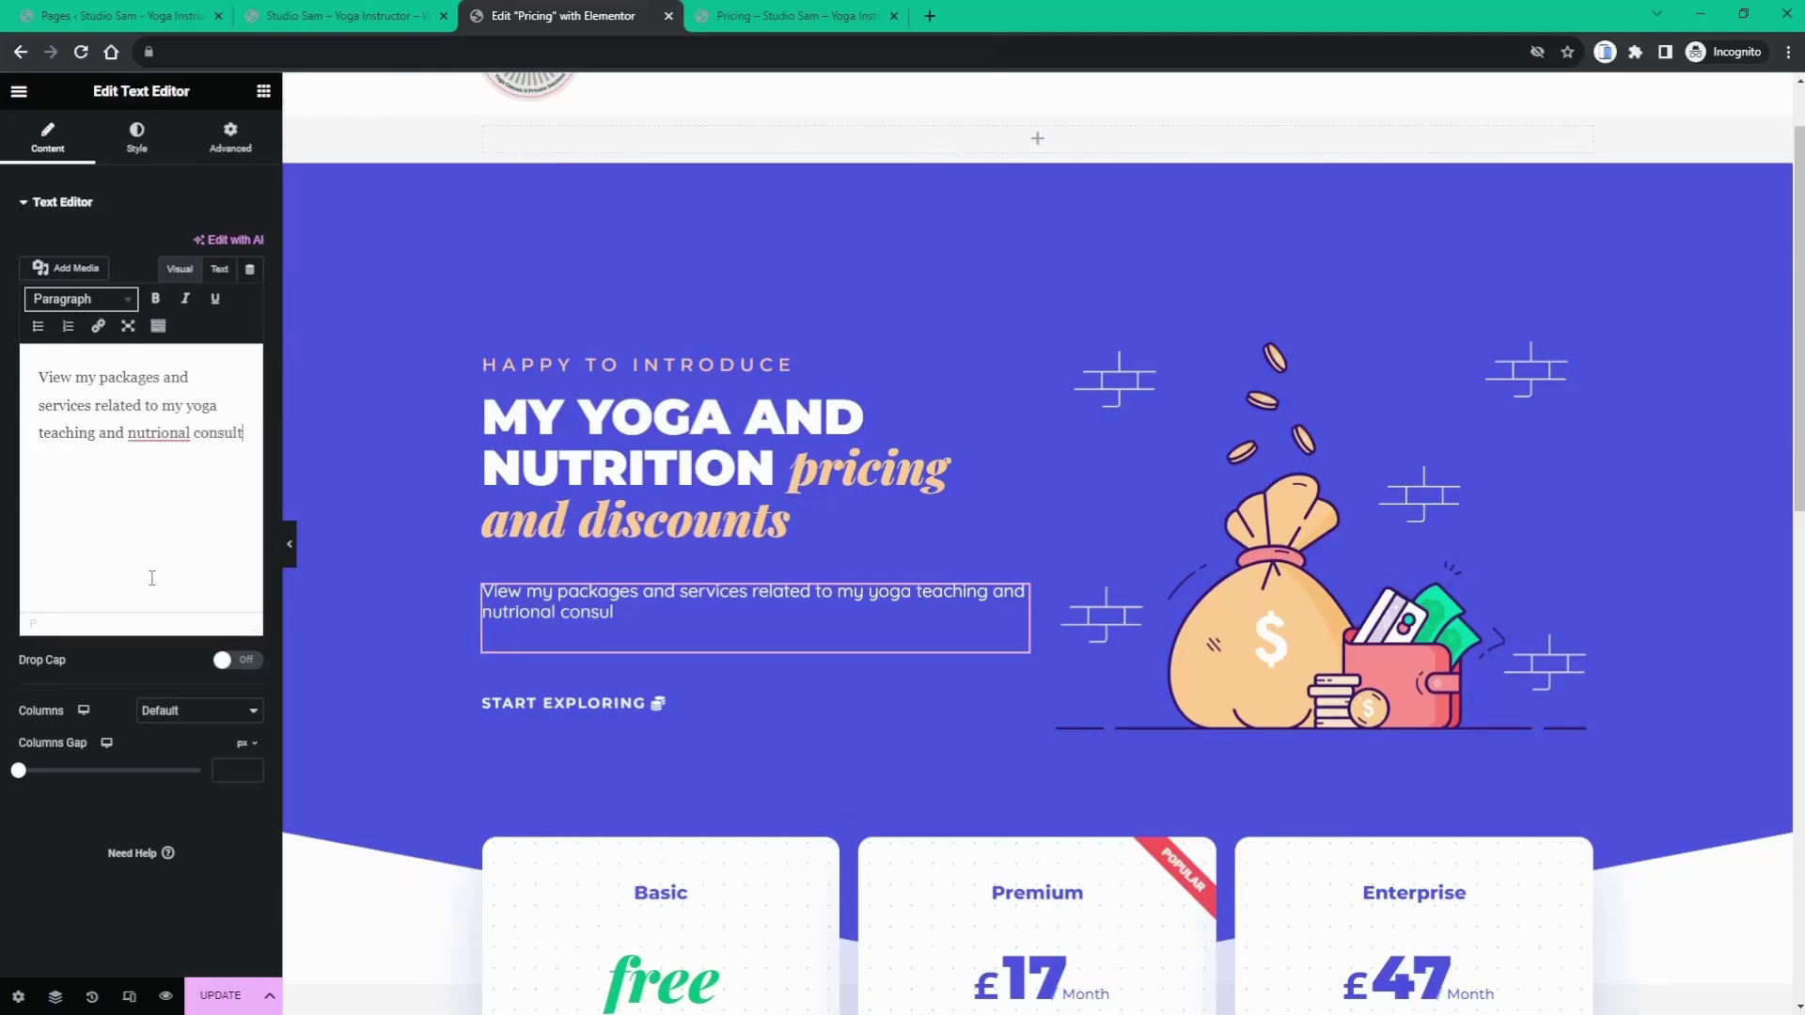
pyautogui.write('ing')
pyautogui.doubleClick(151, 432)
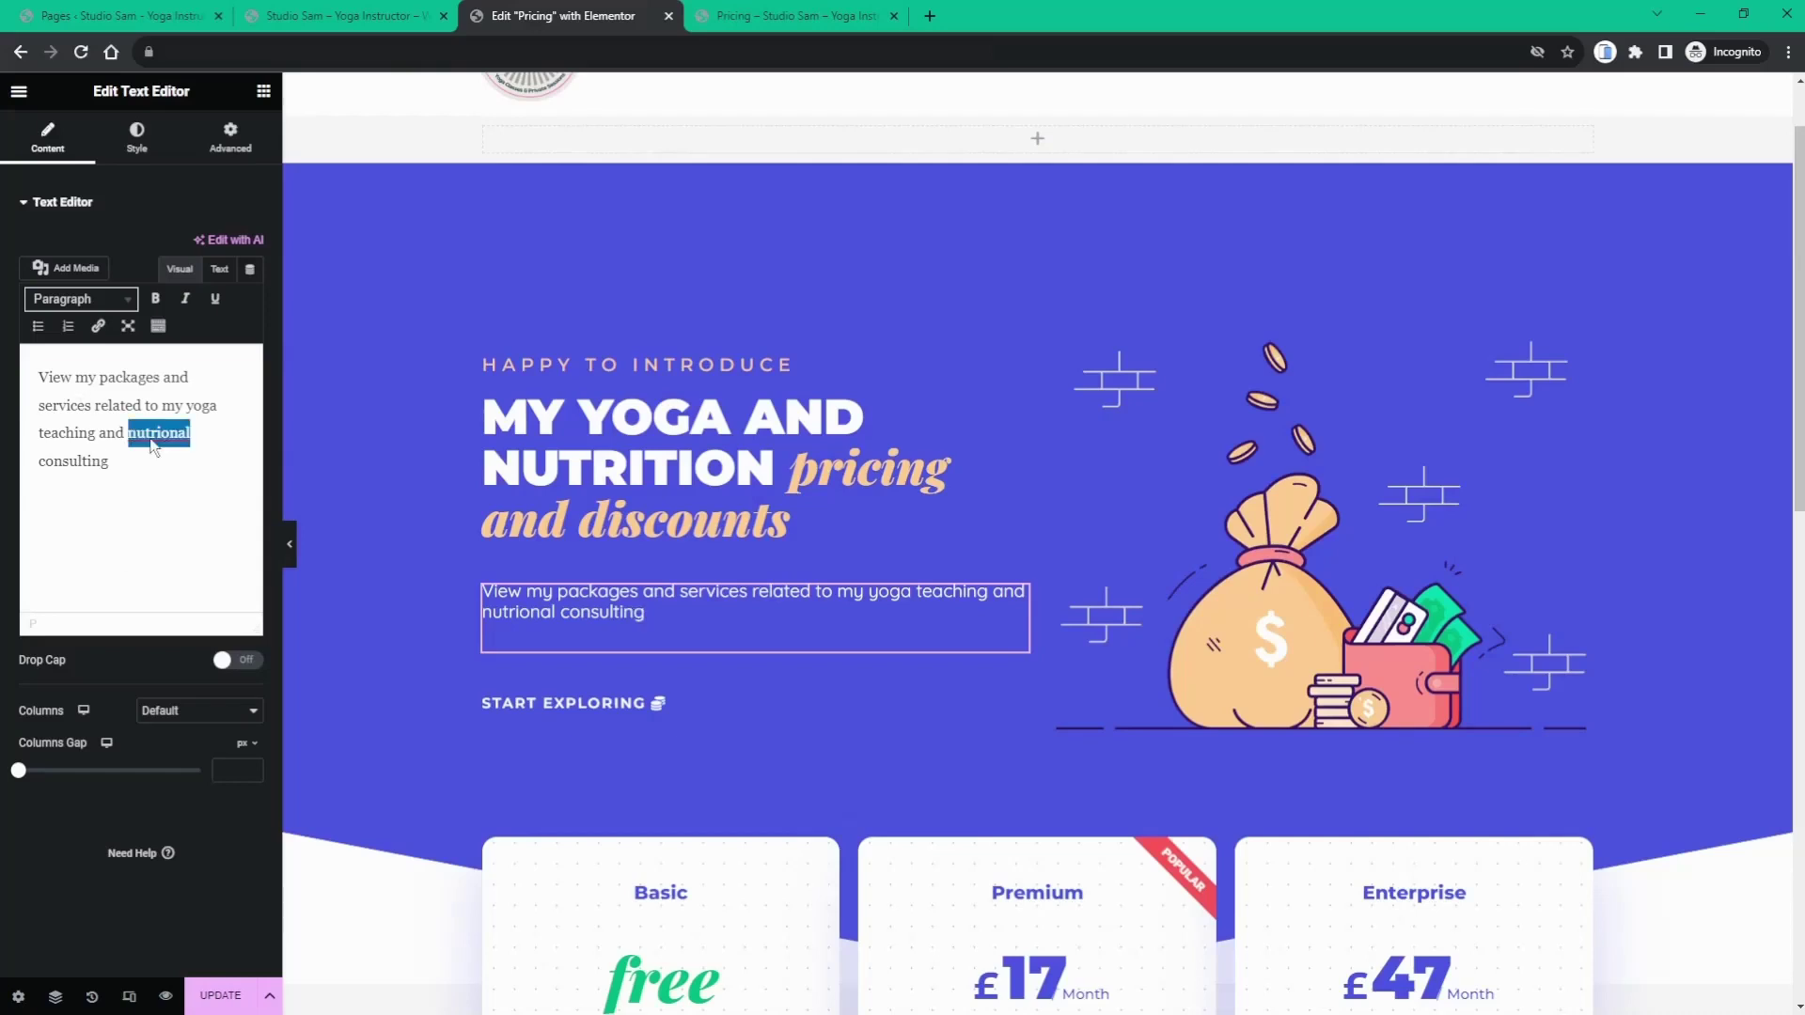
pyautogui.press('Left')
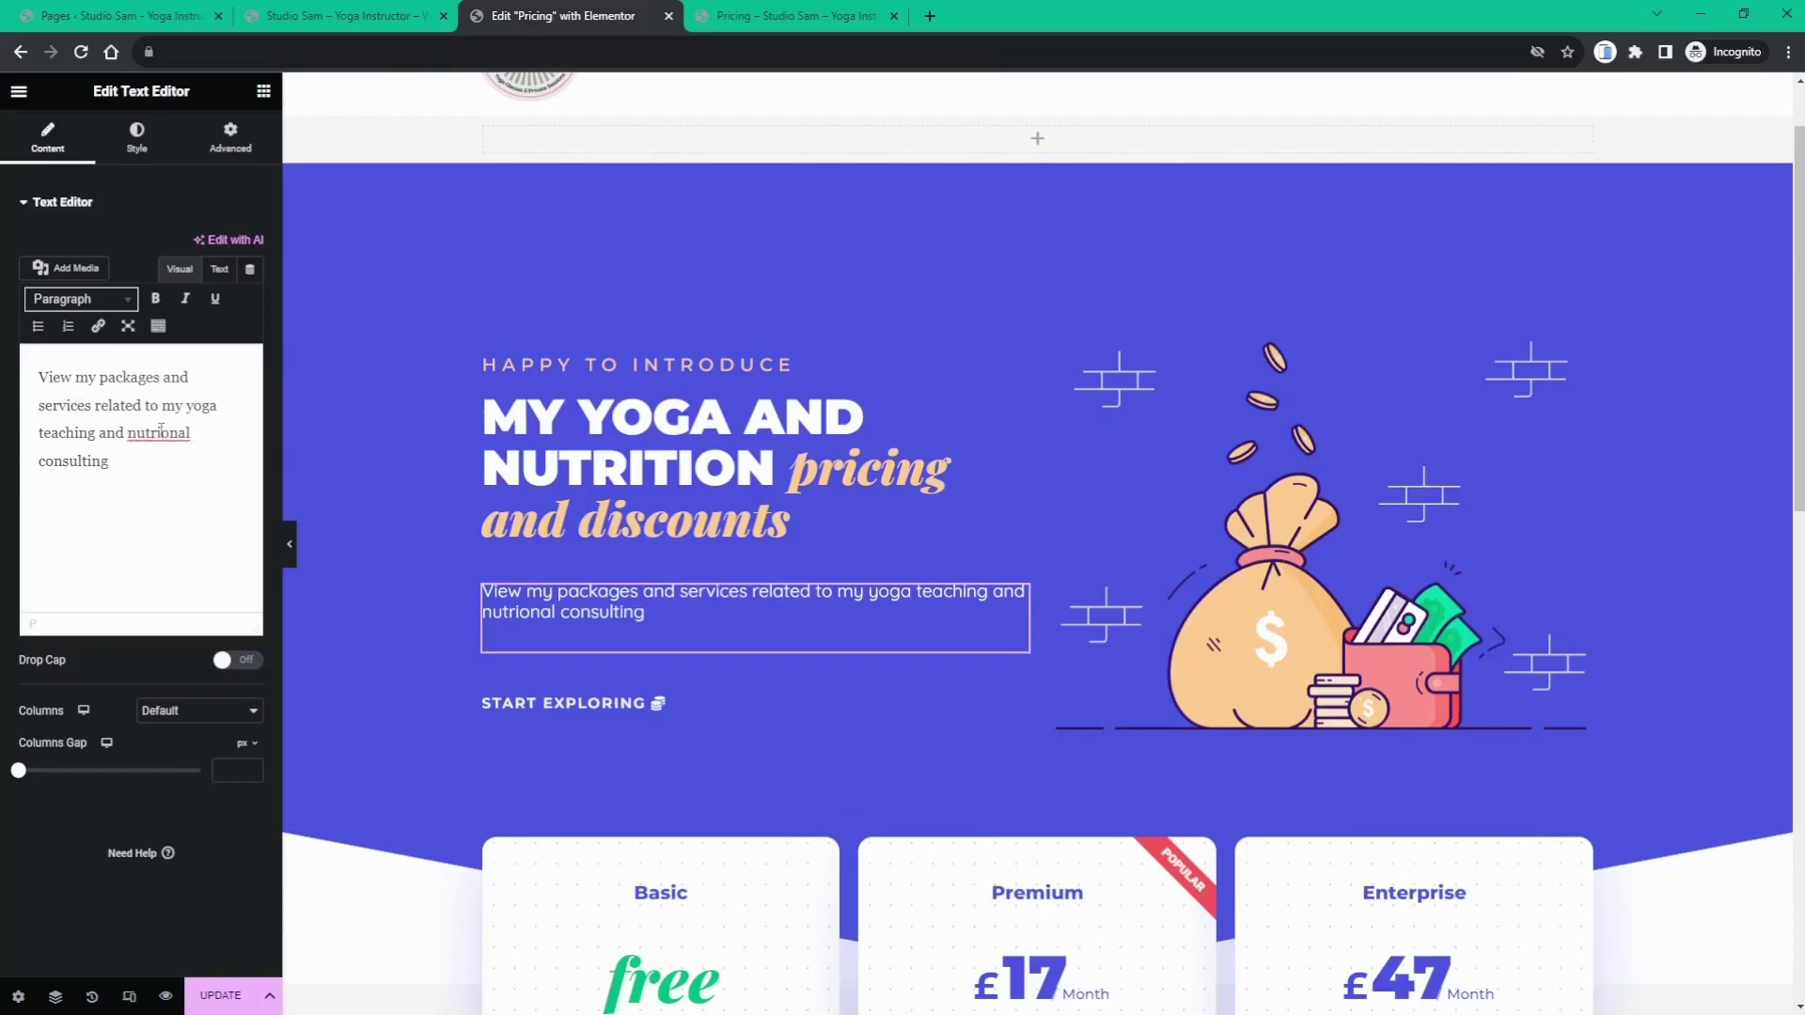
pyautogui.click(160, 432)
pyautogui.write('ti')
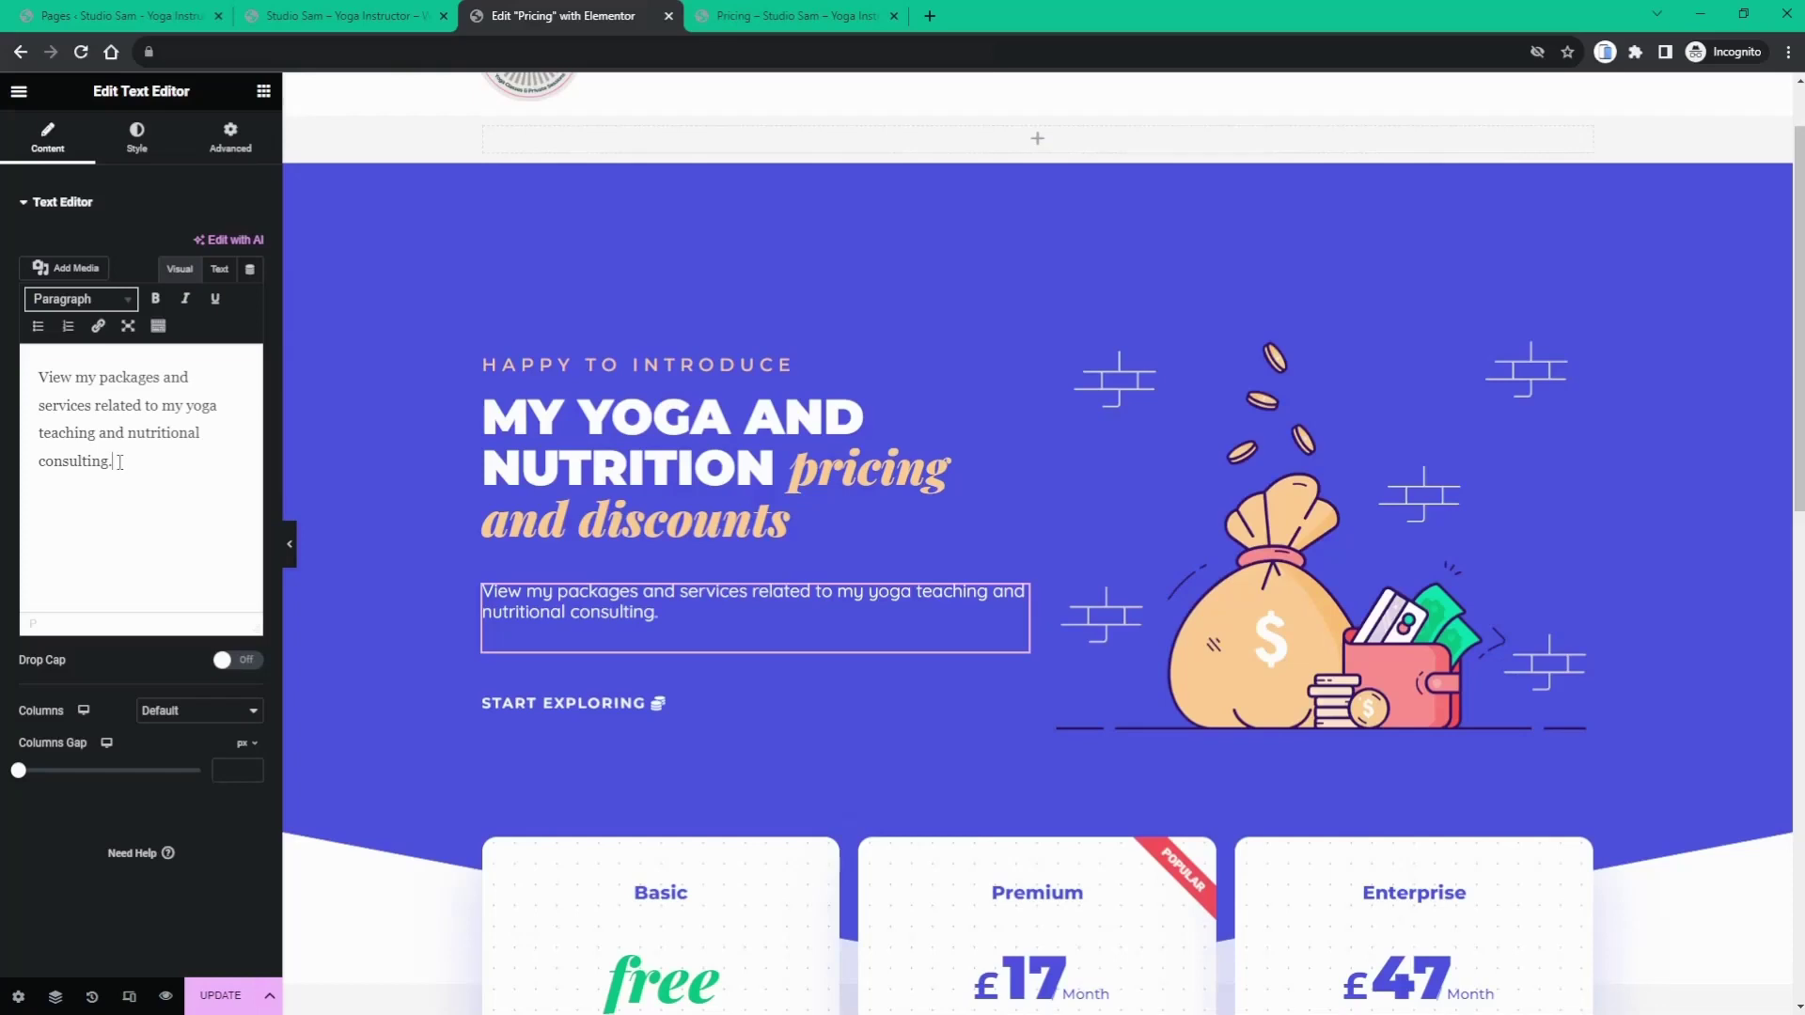
# - Append "I offer a wide range of teachings, if there is something specific you would like to request, please reach out to me" to the banner paragraph
pyautogui.write('I offer a wide range of')
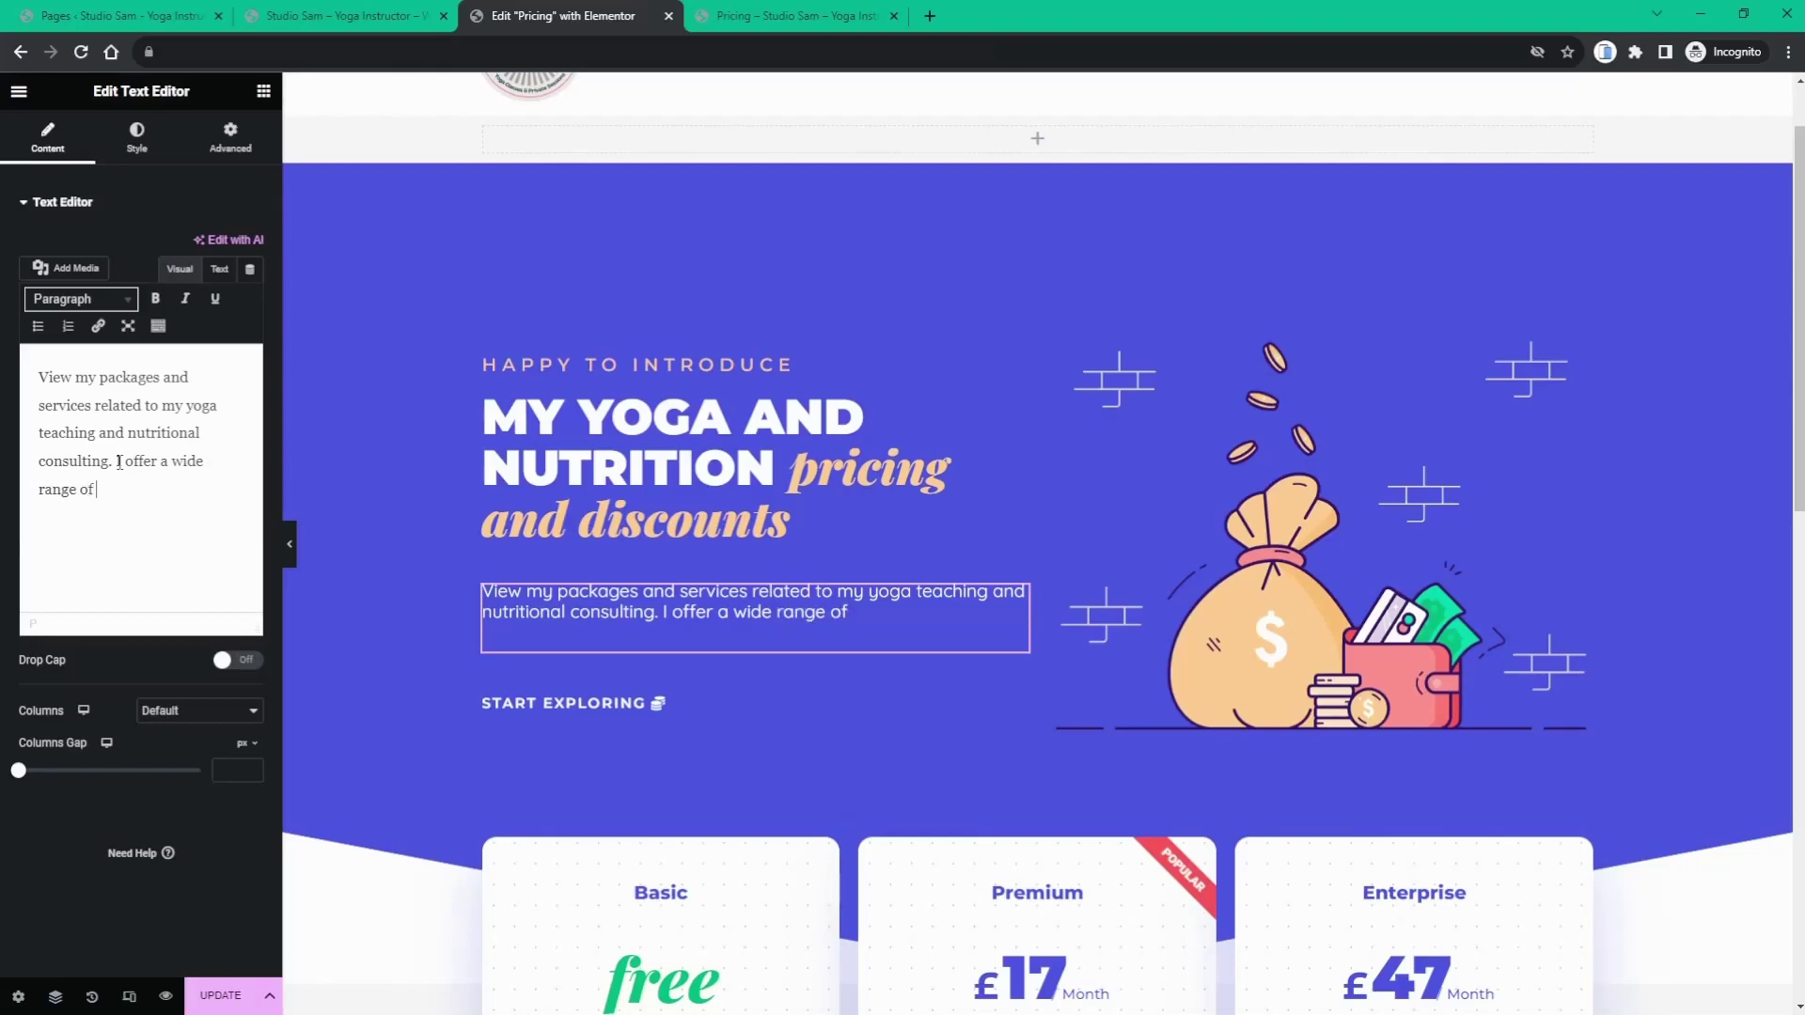
pyautogui.write(' teachings, if ther')
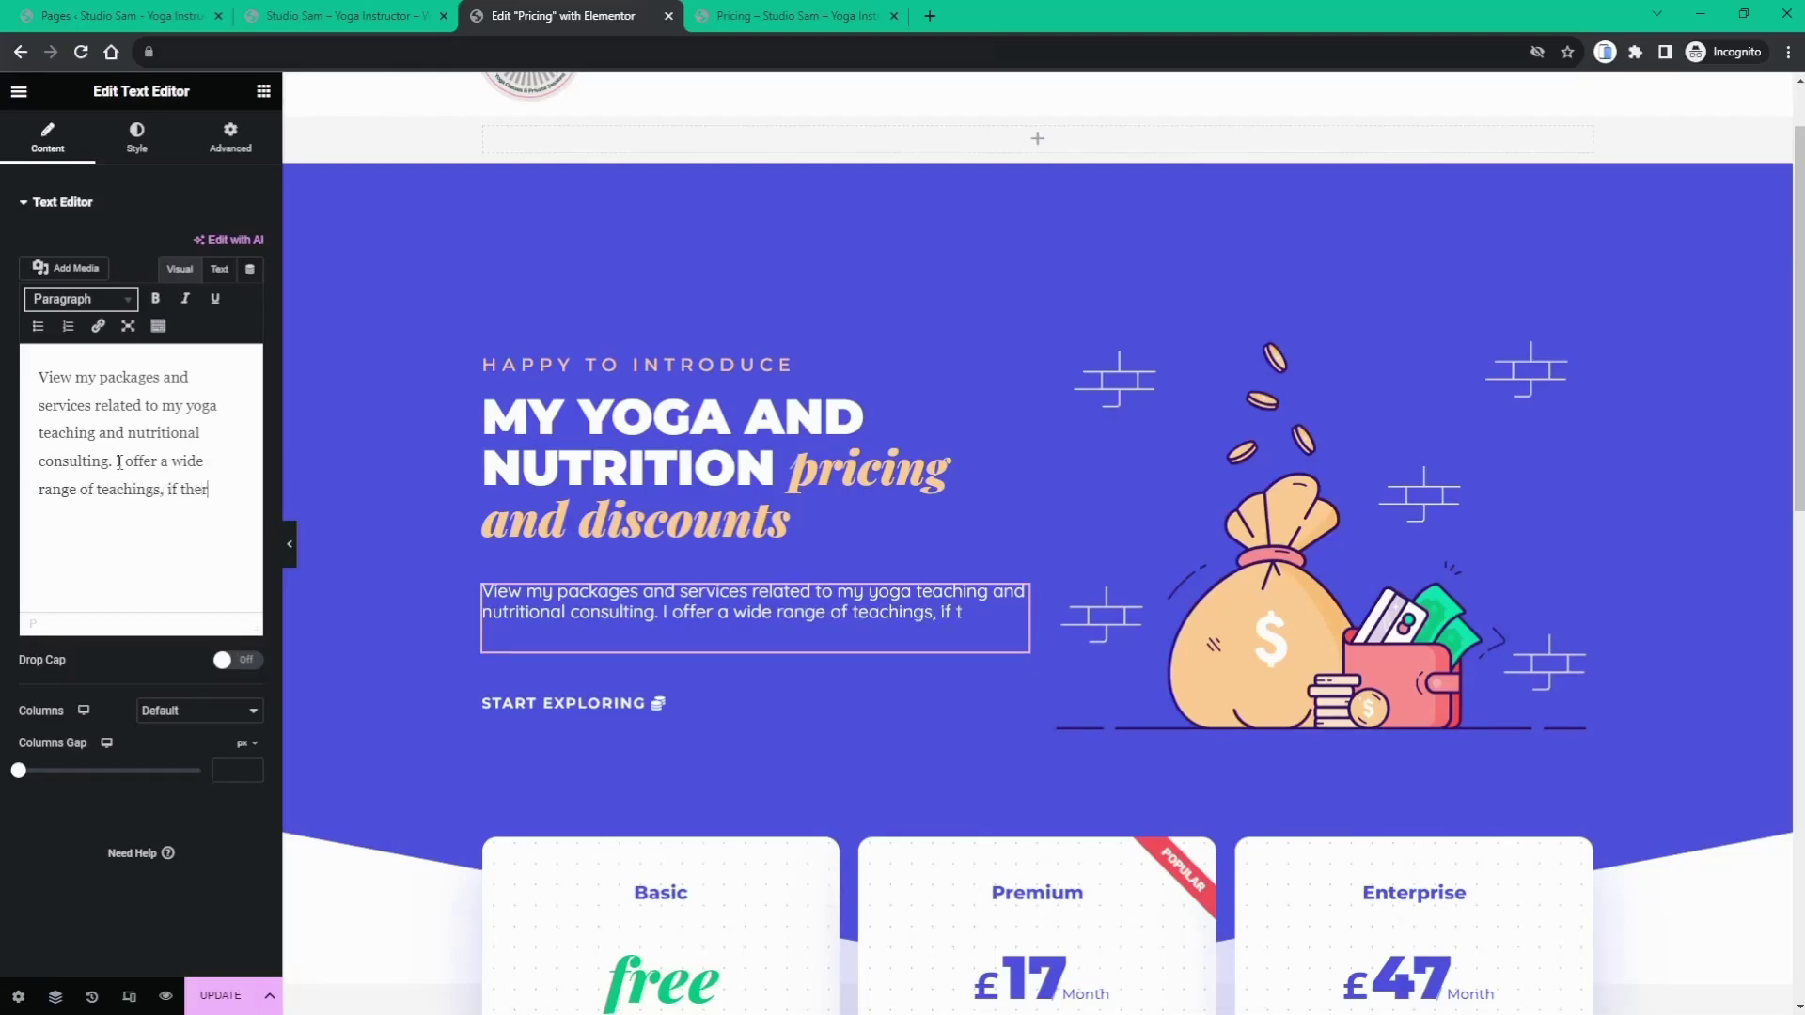
pyautogui.write('e is something ')
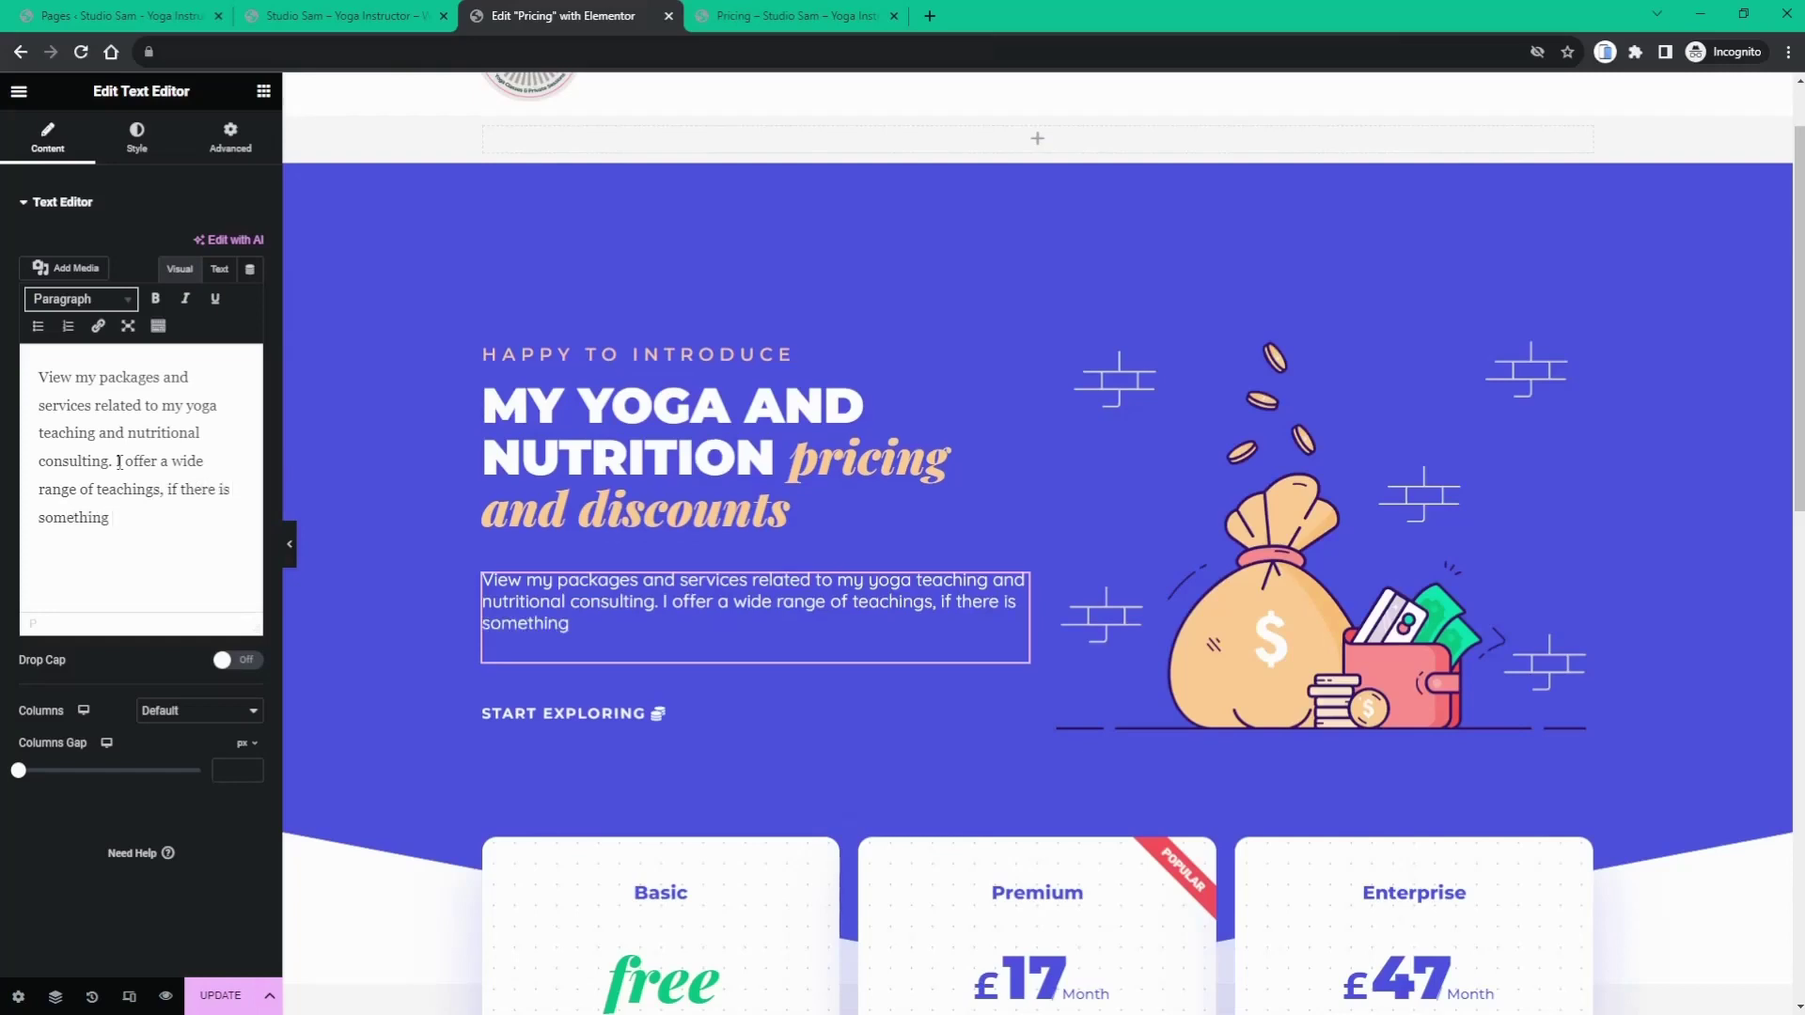
pyautogui.write('specific you woul')
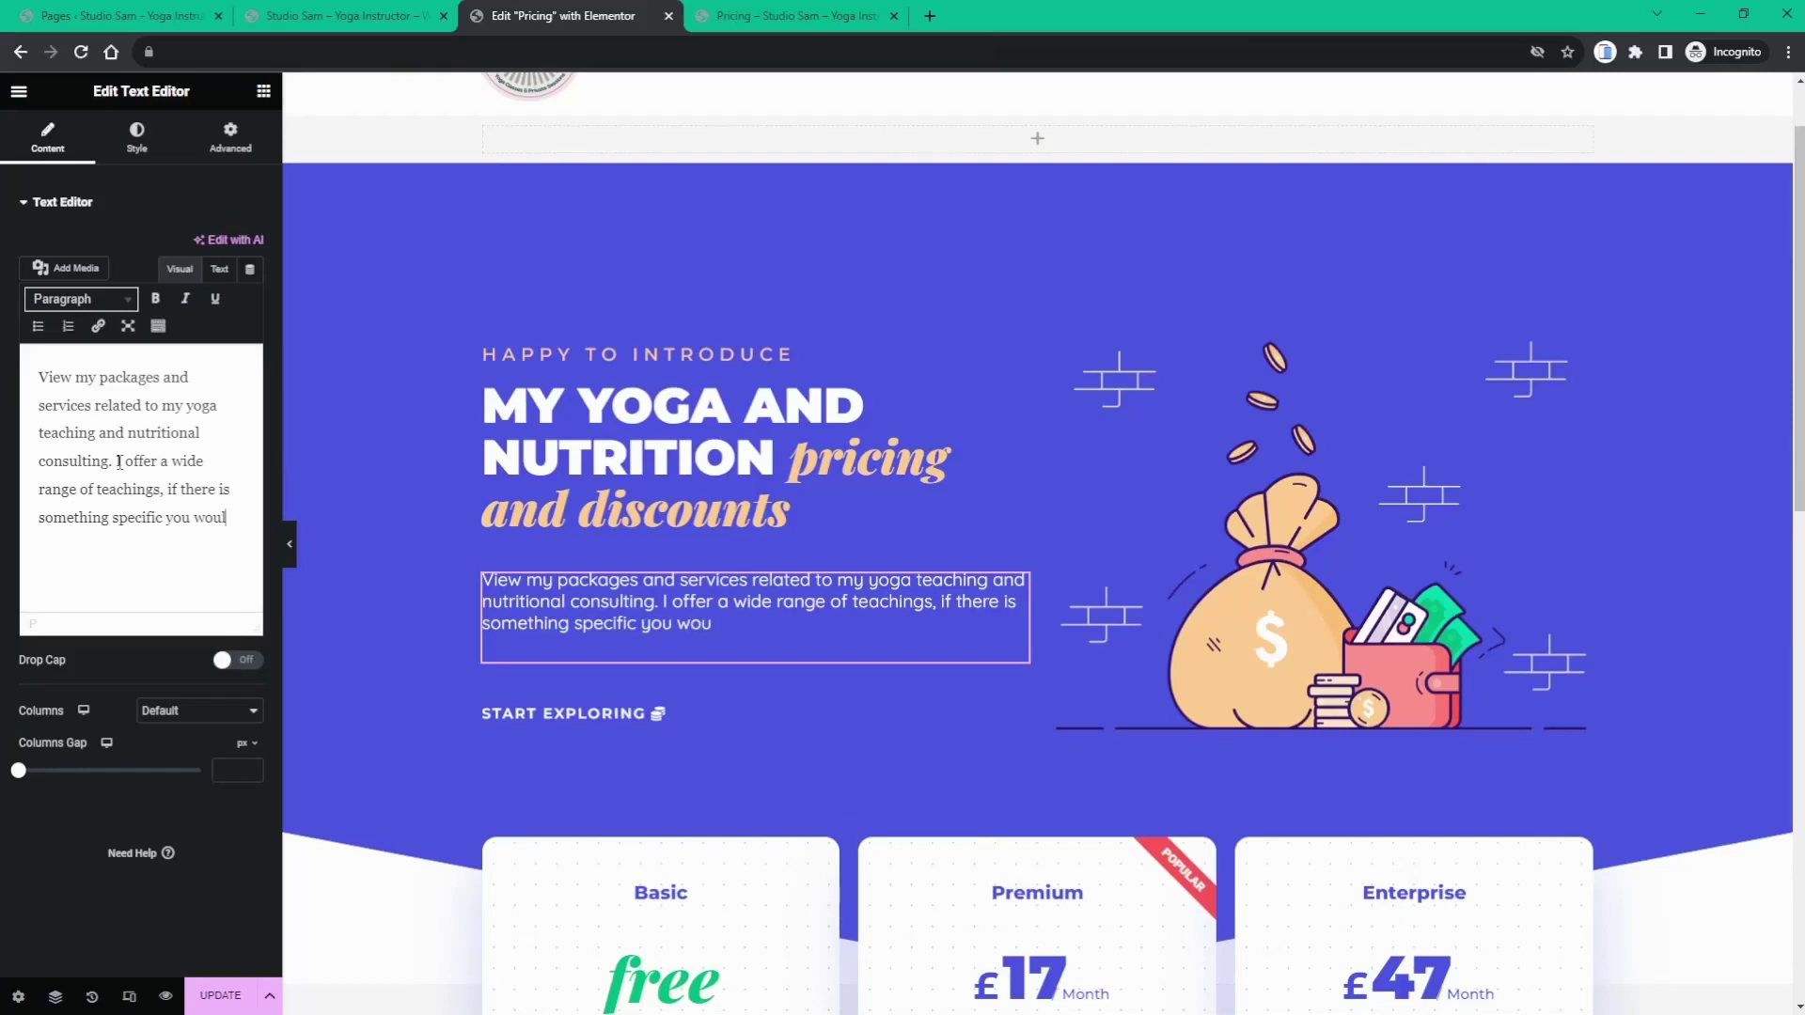
pyautogui.write('d like to req')
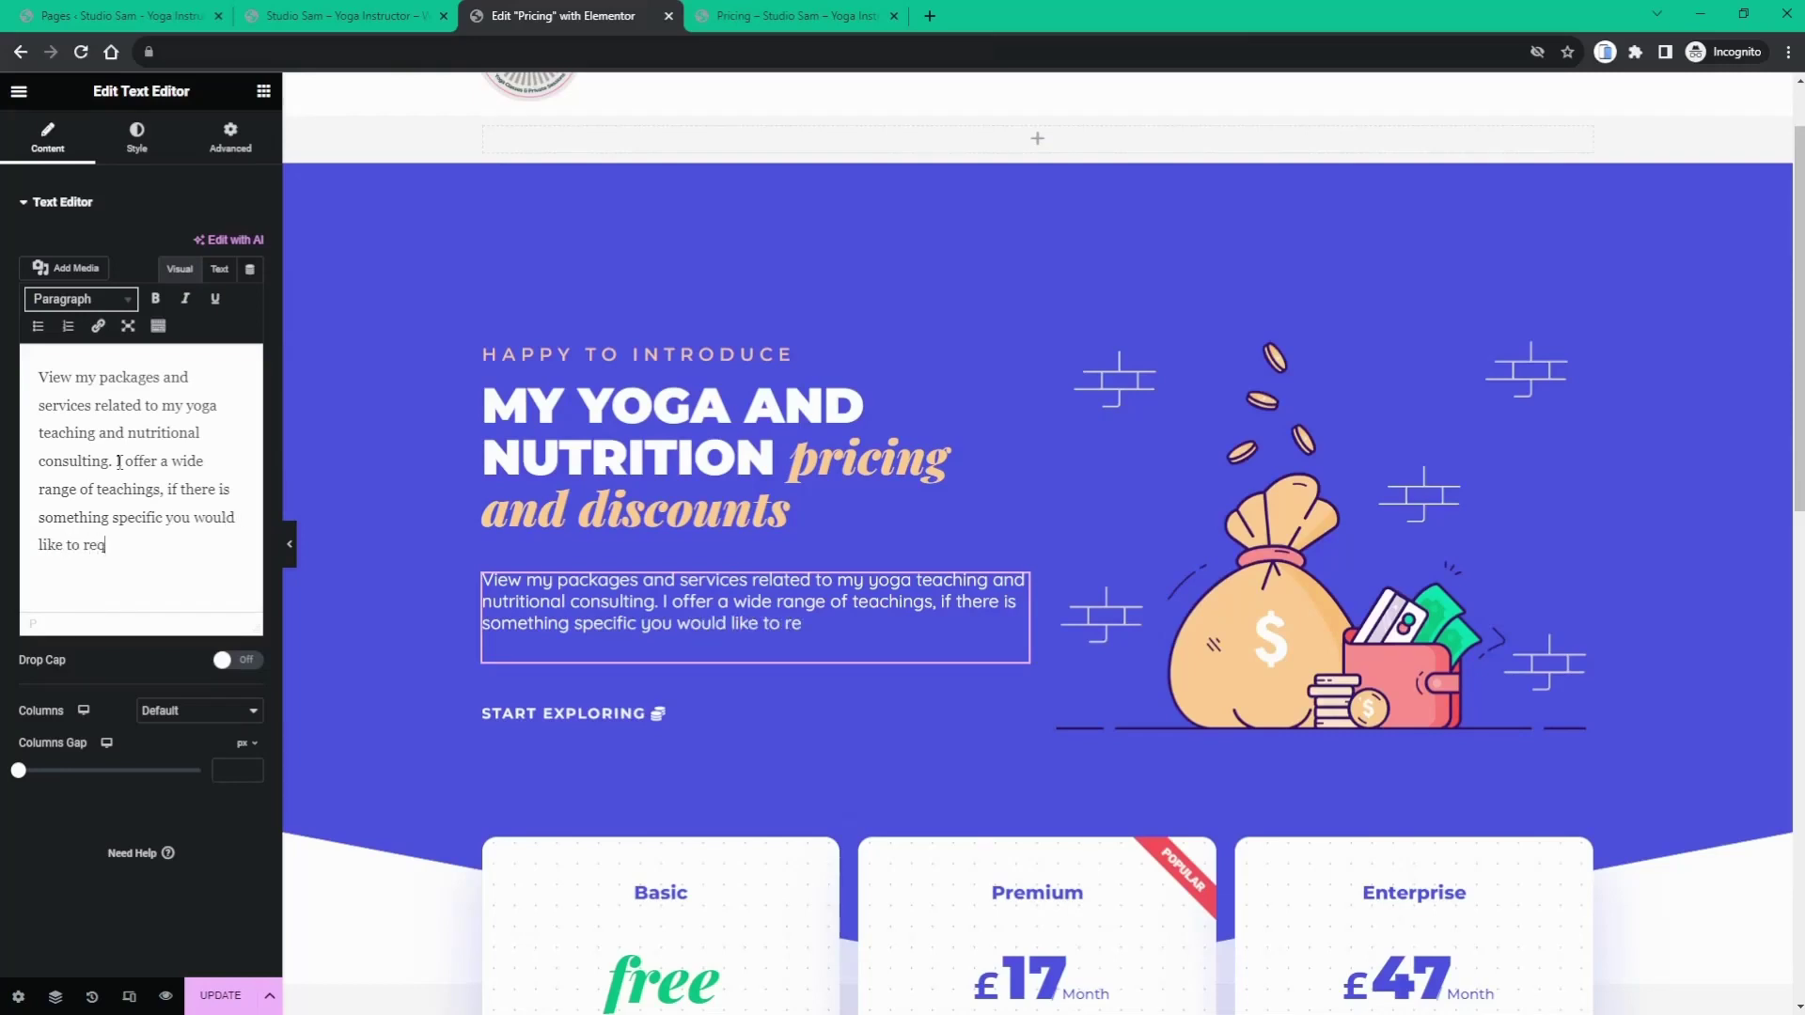
pyautogui.write('uest, feel')
pyautogui.press('BackSpace')
pyautogui.press('BackSpace')
pyautogui.press('BackSpace')
pyautogui.press('BackSpace')
pyautogui.write('please reach out to me')
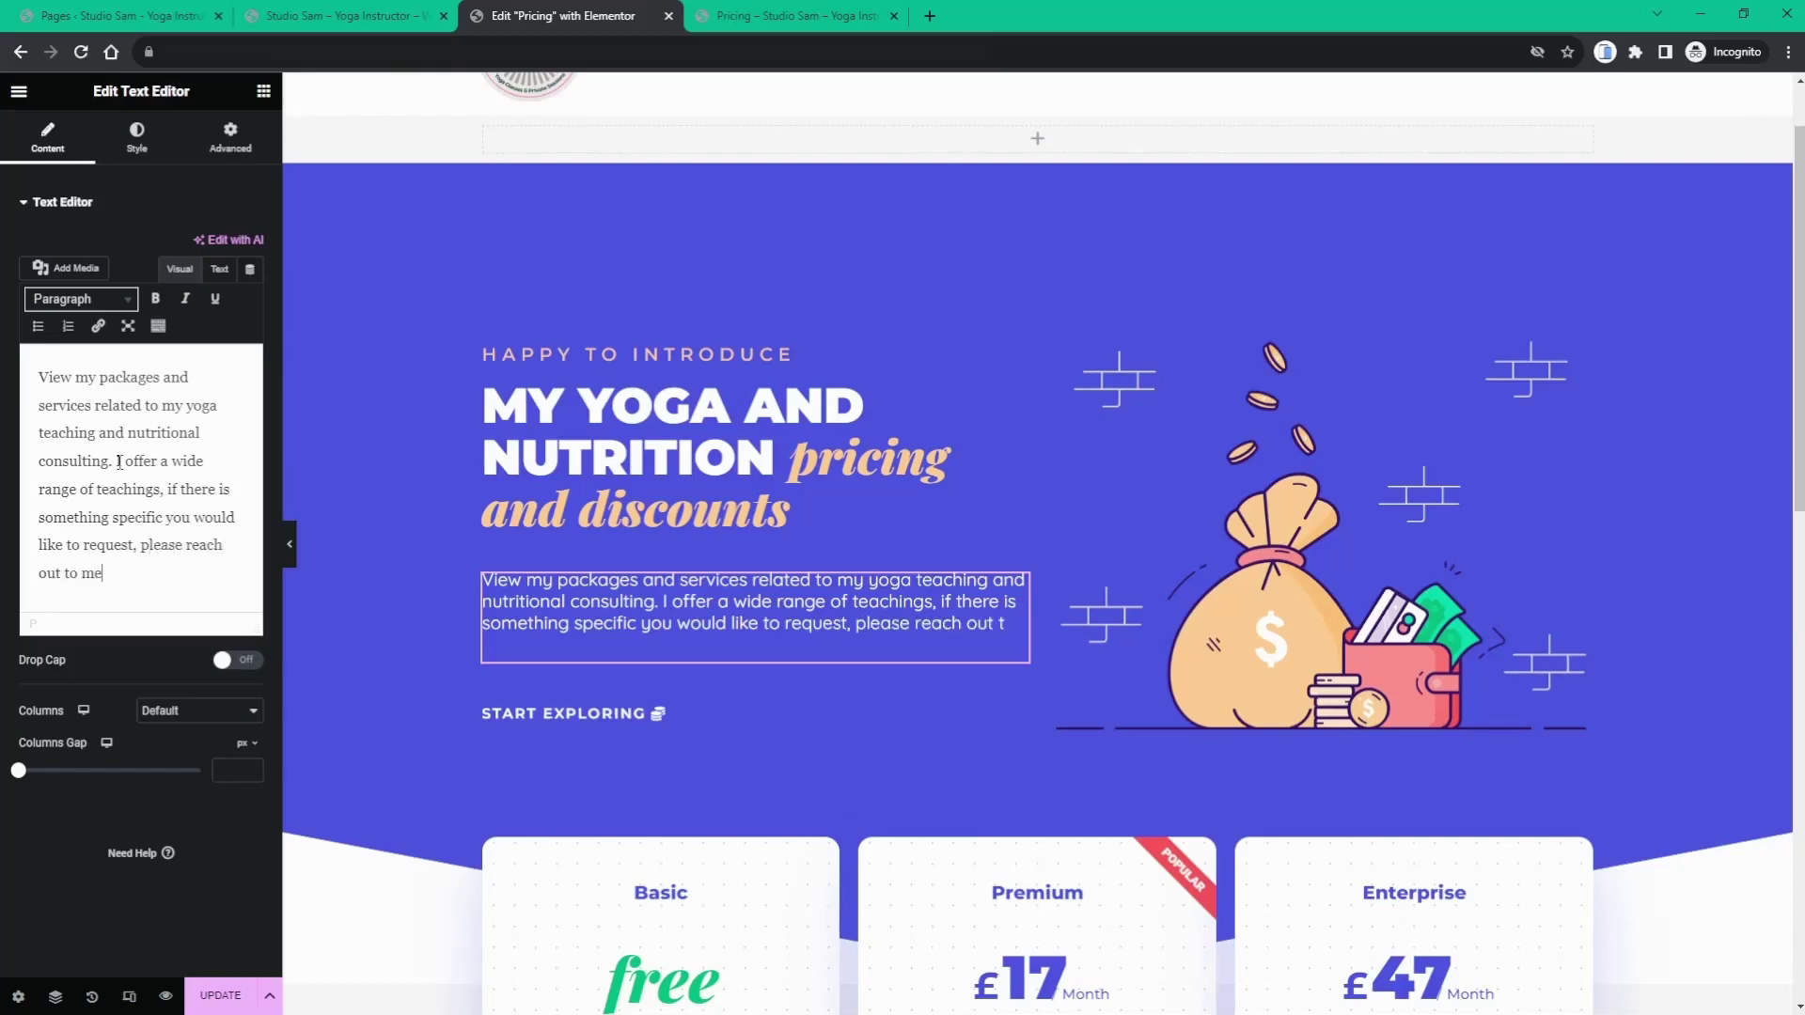
# - Finish the banner paragraph's last sentence with "and I'll be happy to accomodate!"
pyautogui.write(' and we')
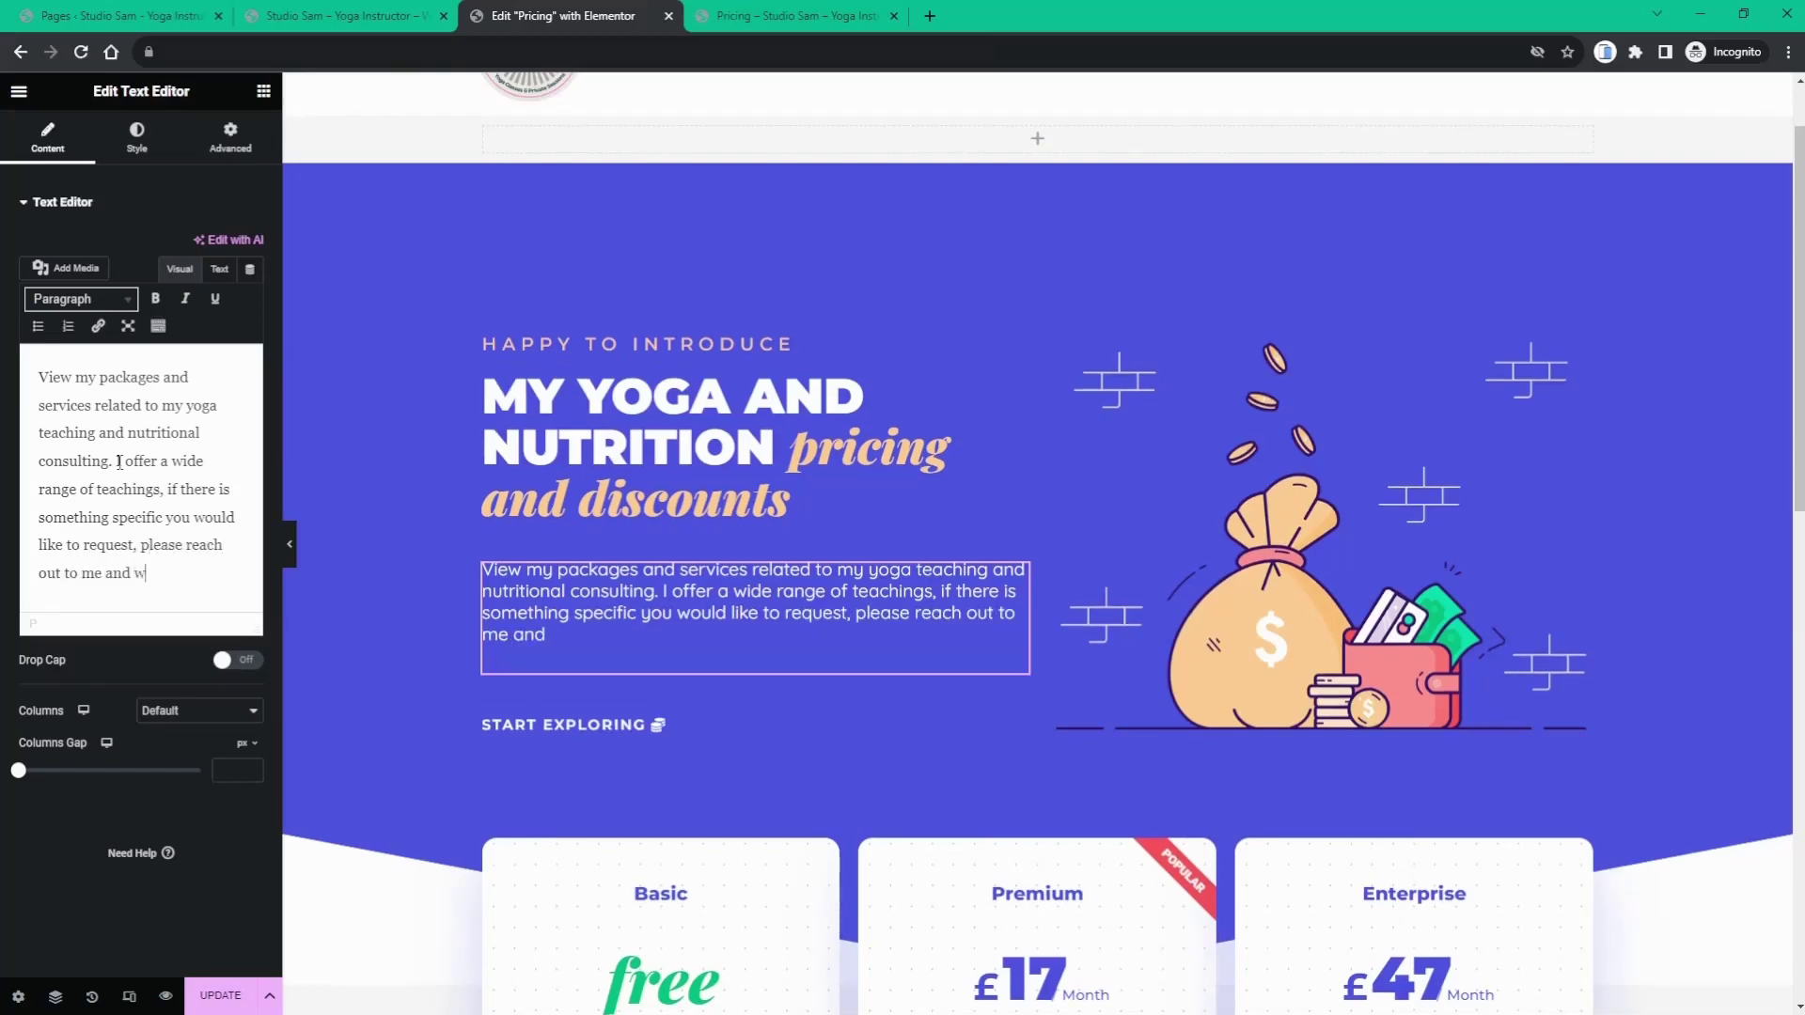
pyautogui.press('BackSpace')
pyautogui.press('BackSpace')
pyautogui.write("I'll be happy to")
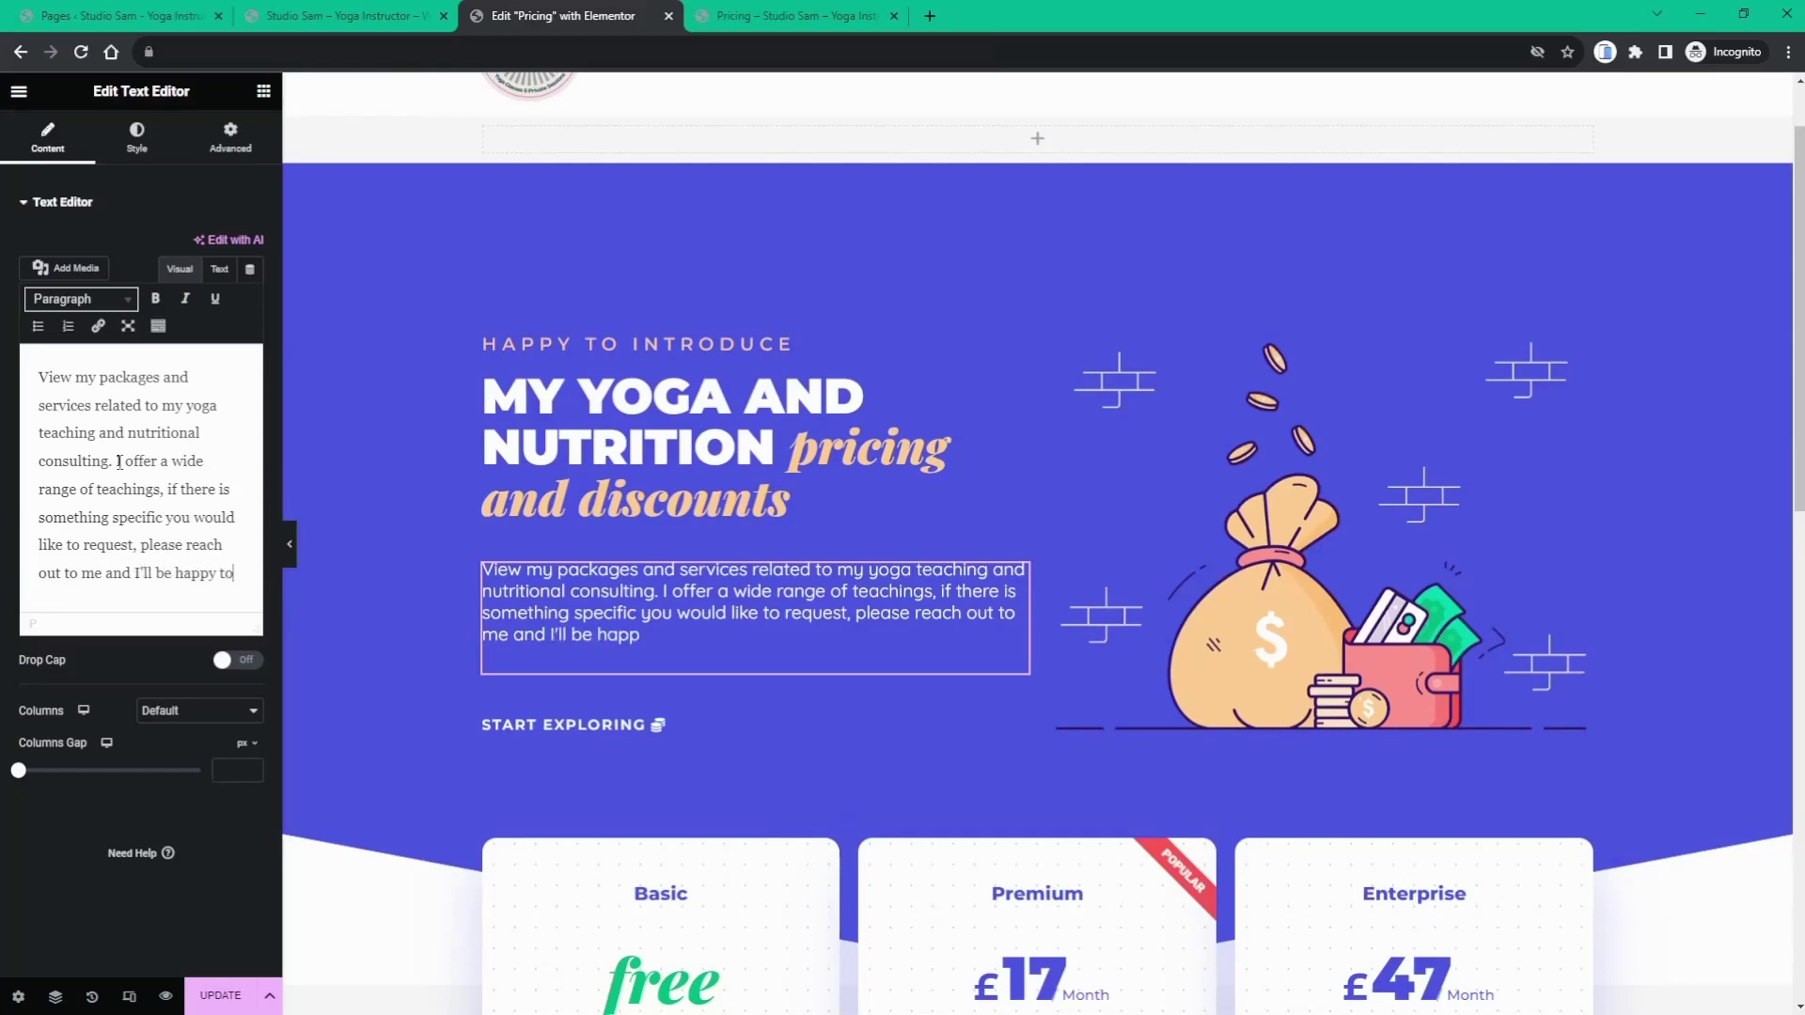
pyautogui.write(' ac')
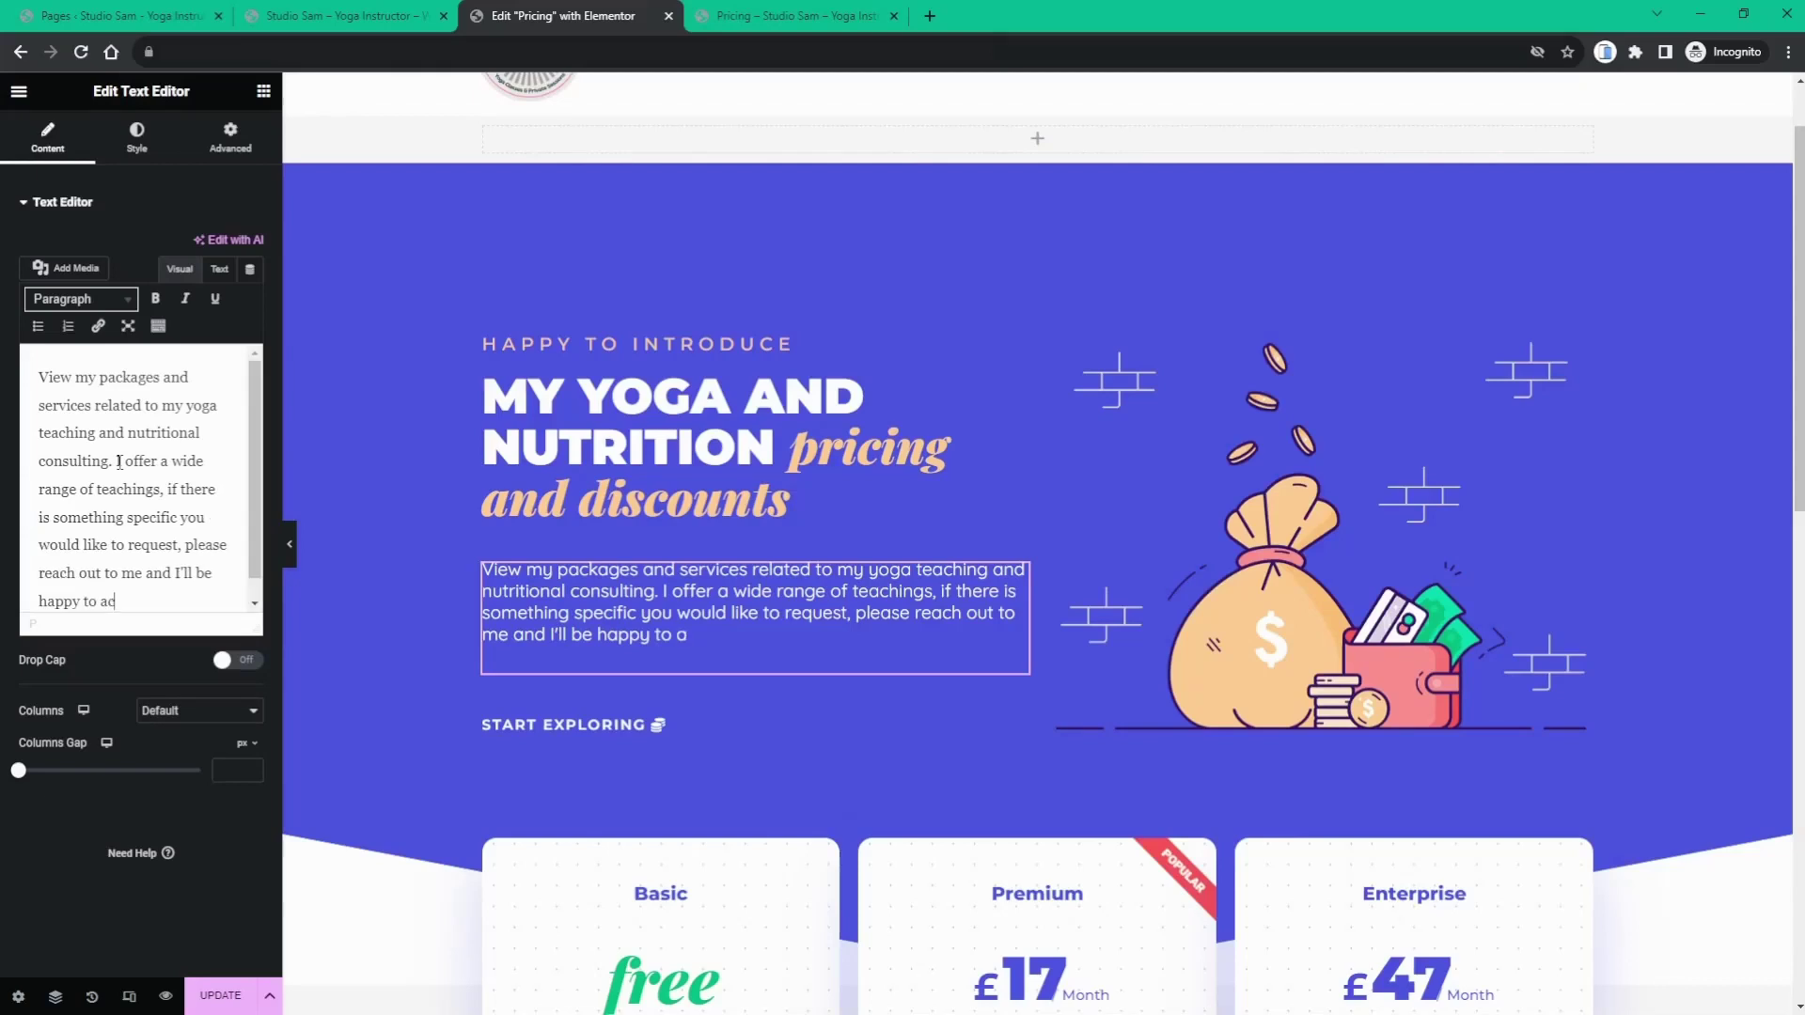
pyautogui.write('comodate!')
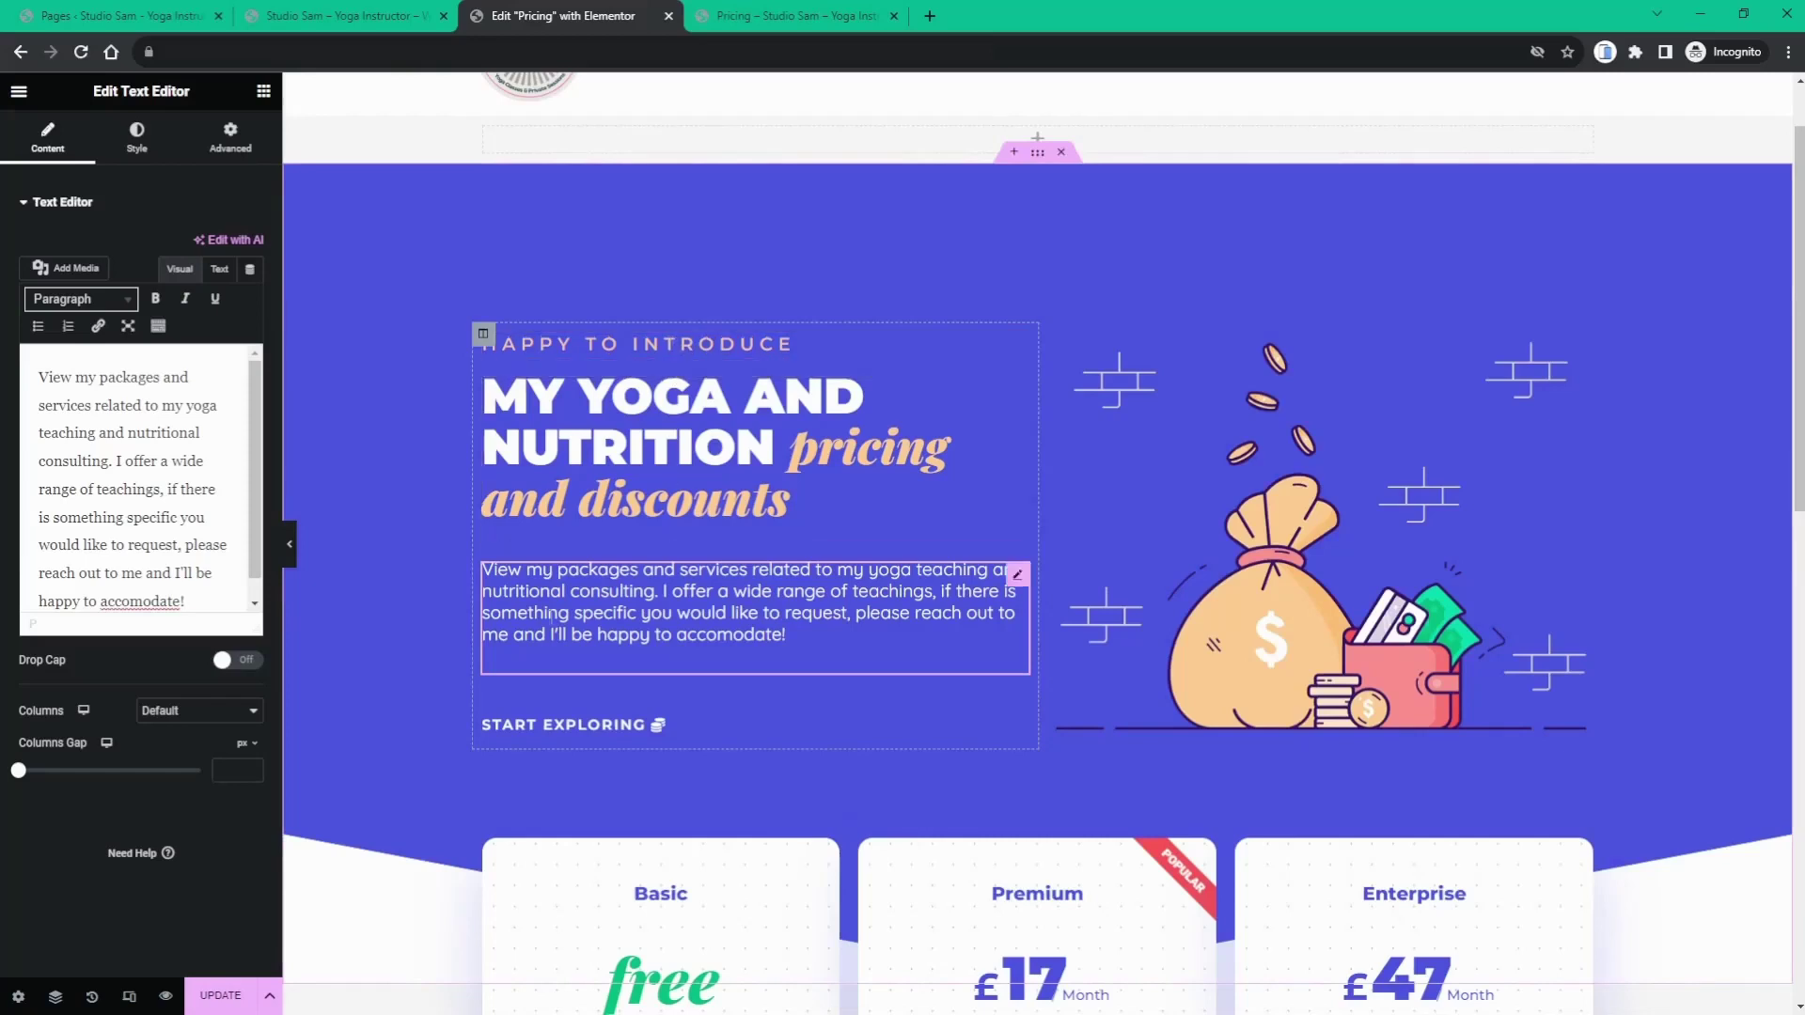
# - Change the "Happy to Introduce" heading above the banner's dual heading to "Namaste"
pyautogui.click(614, 340)
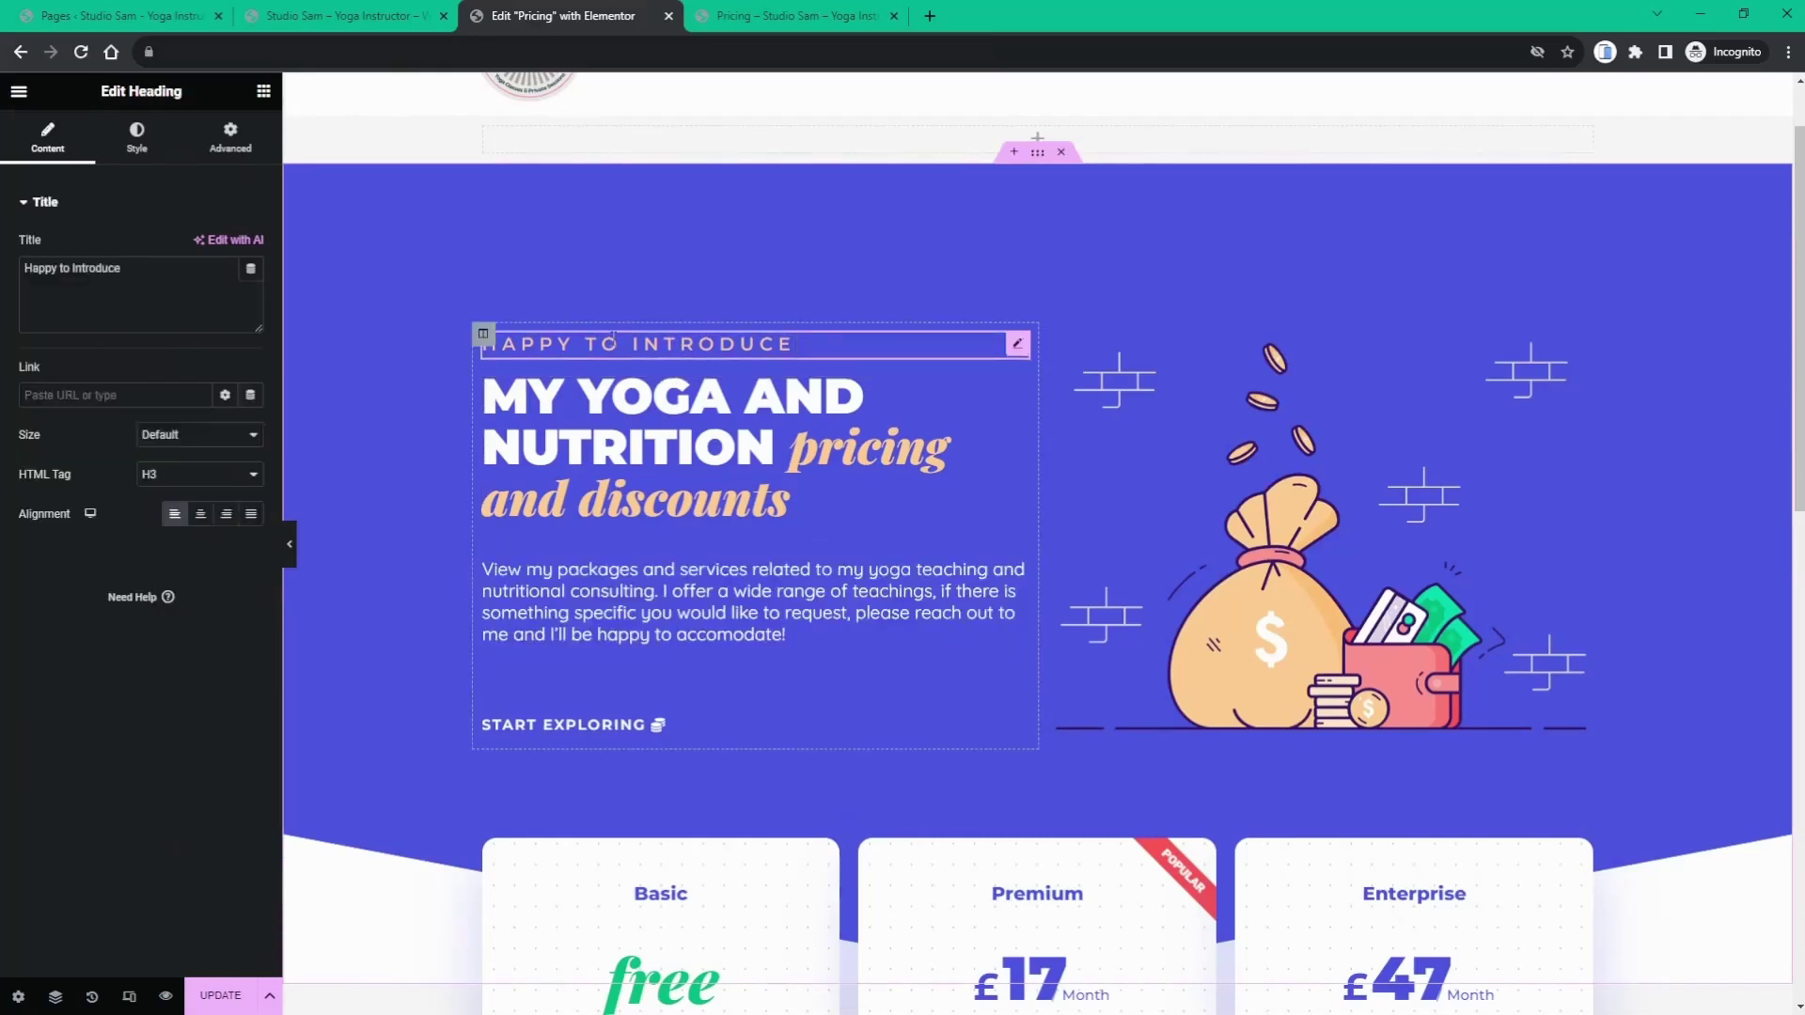
pyautogui.moveTo(127, 278); pyautogui.dragTo(28, 280)
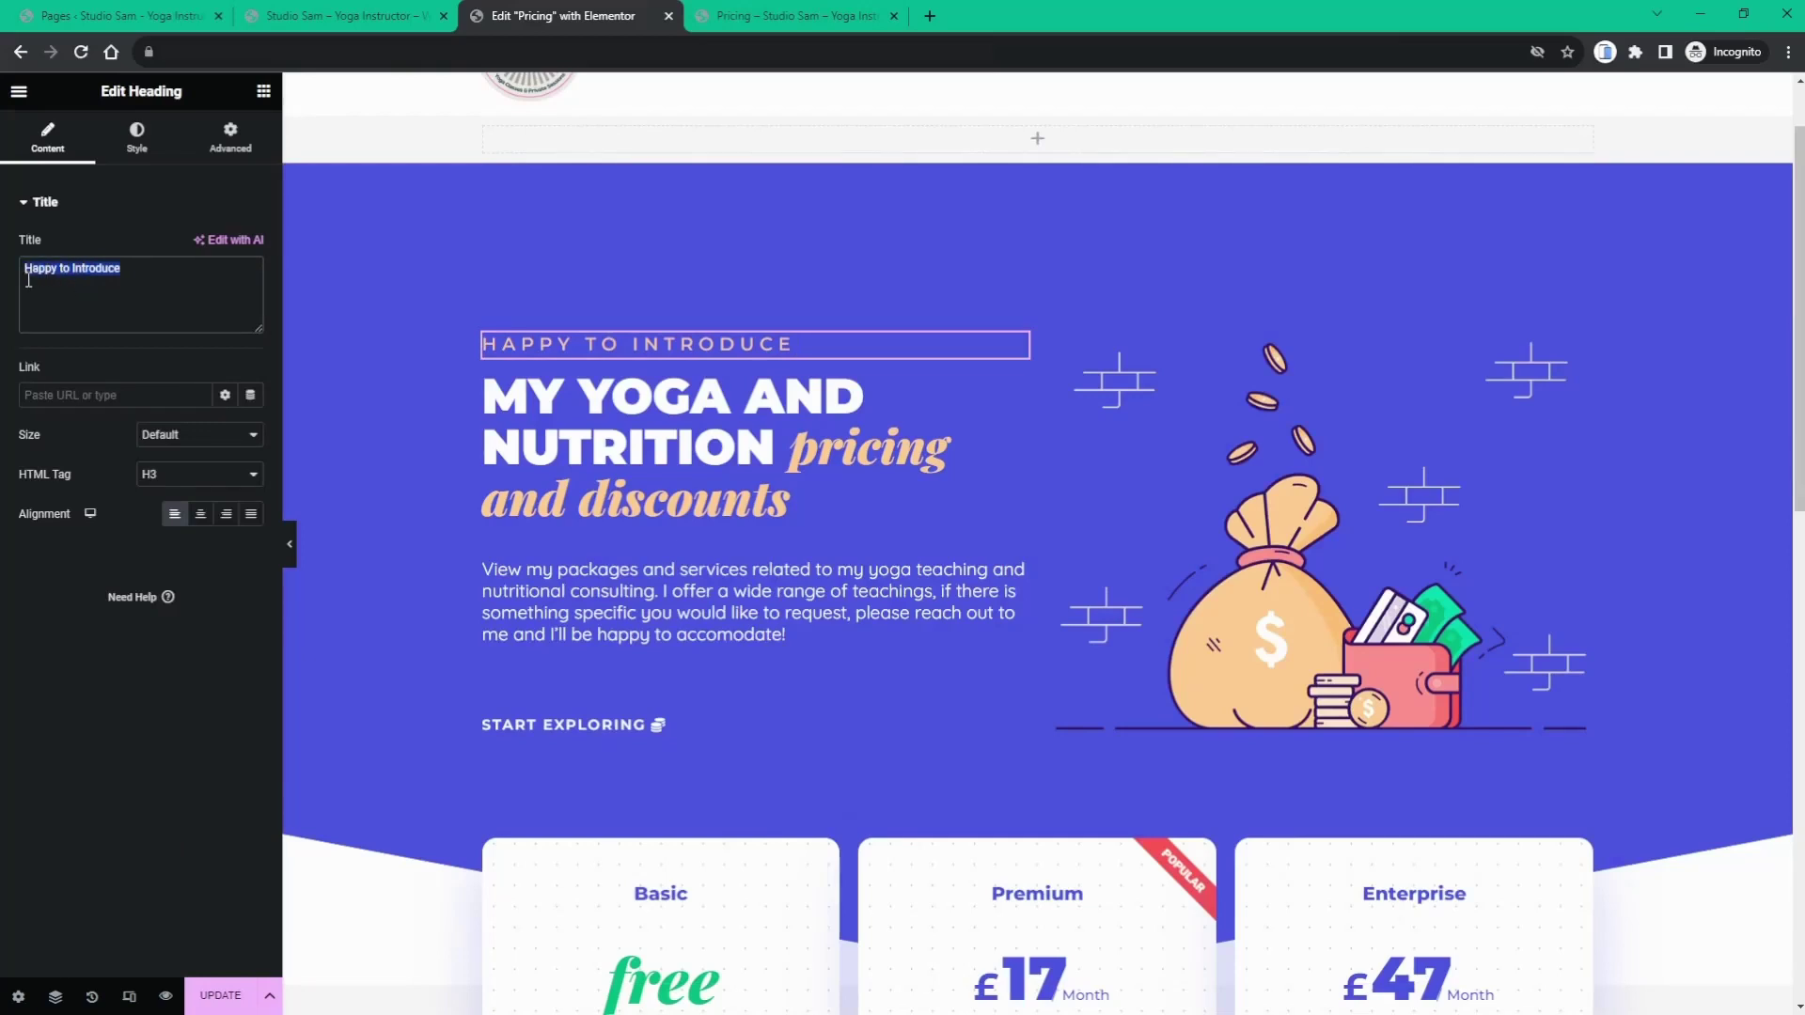
pyautogui.write('Namaste')
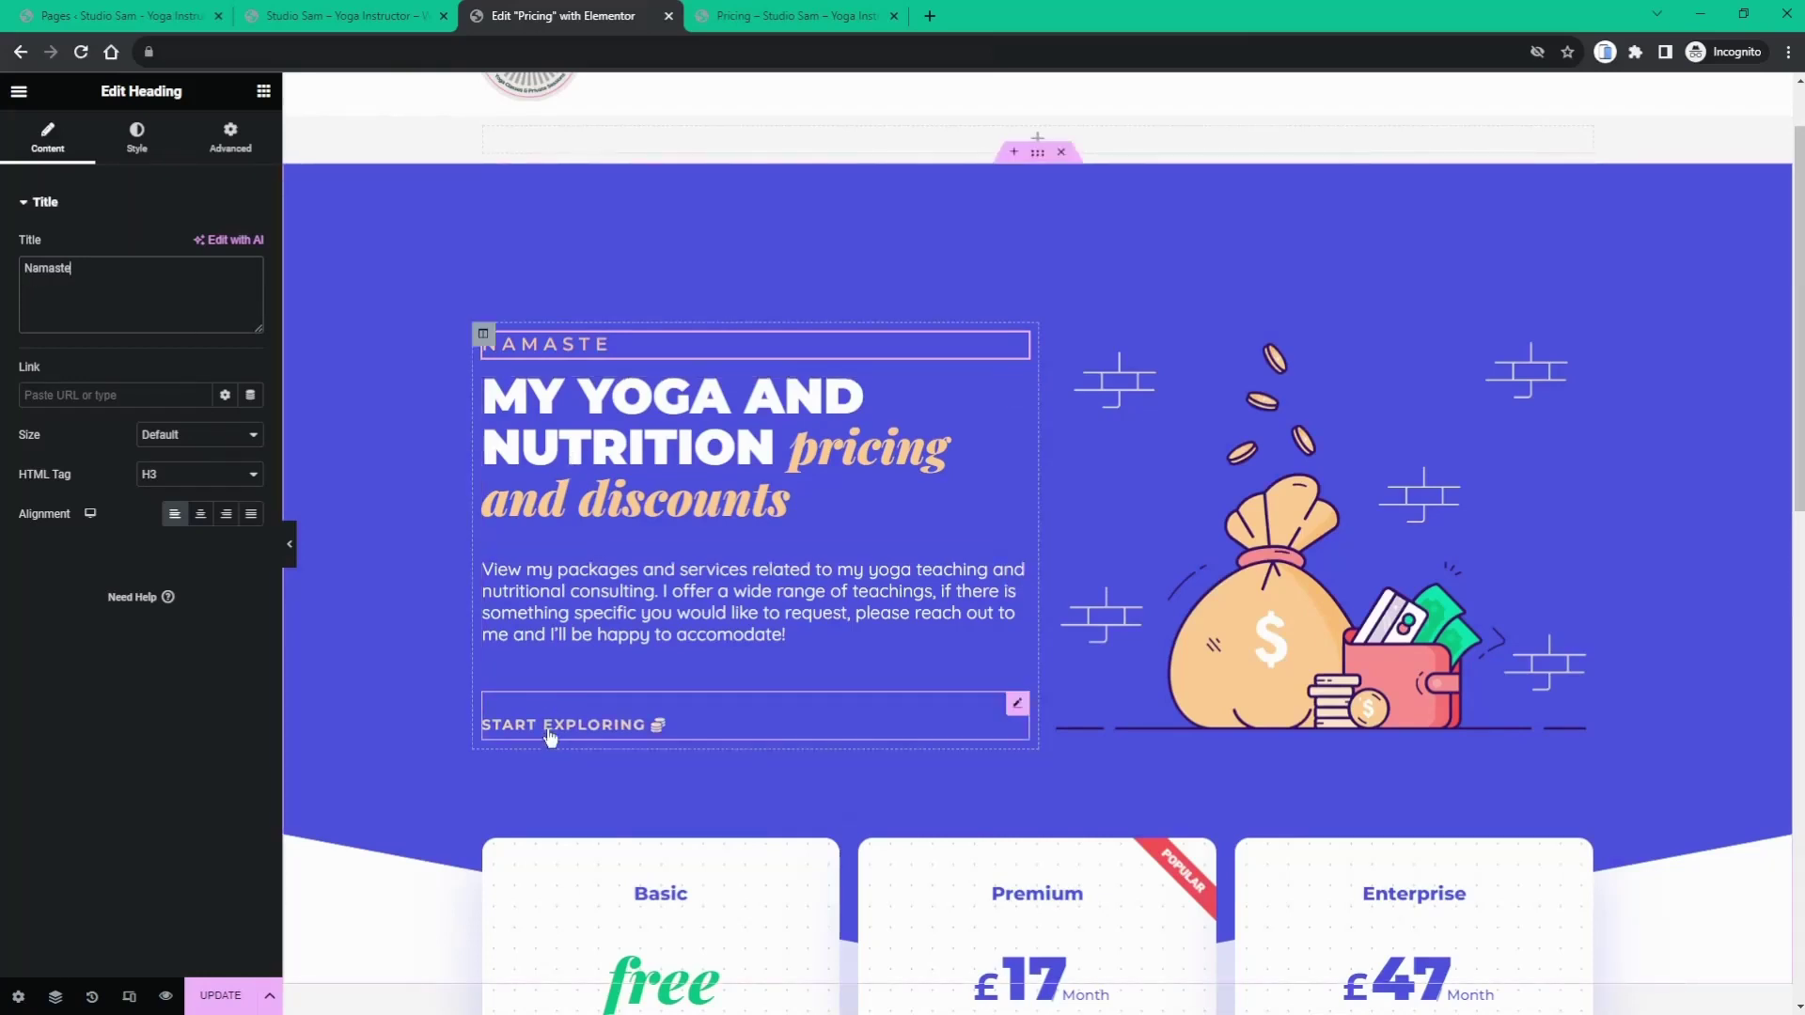
# - Change the text of the banner's "Start Exploring" button to "Contact me now"
pyautogui.click(1018, 705)
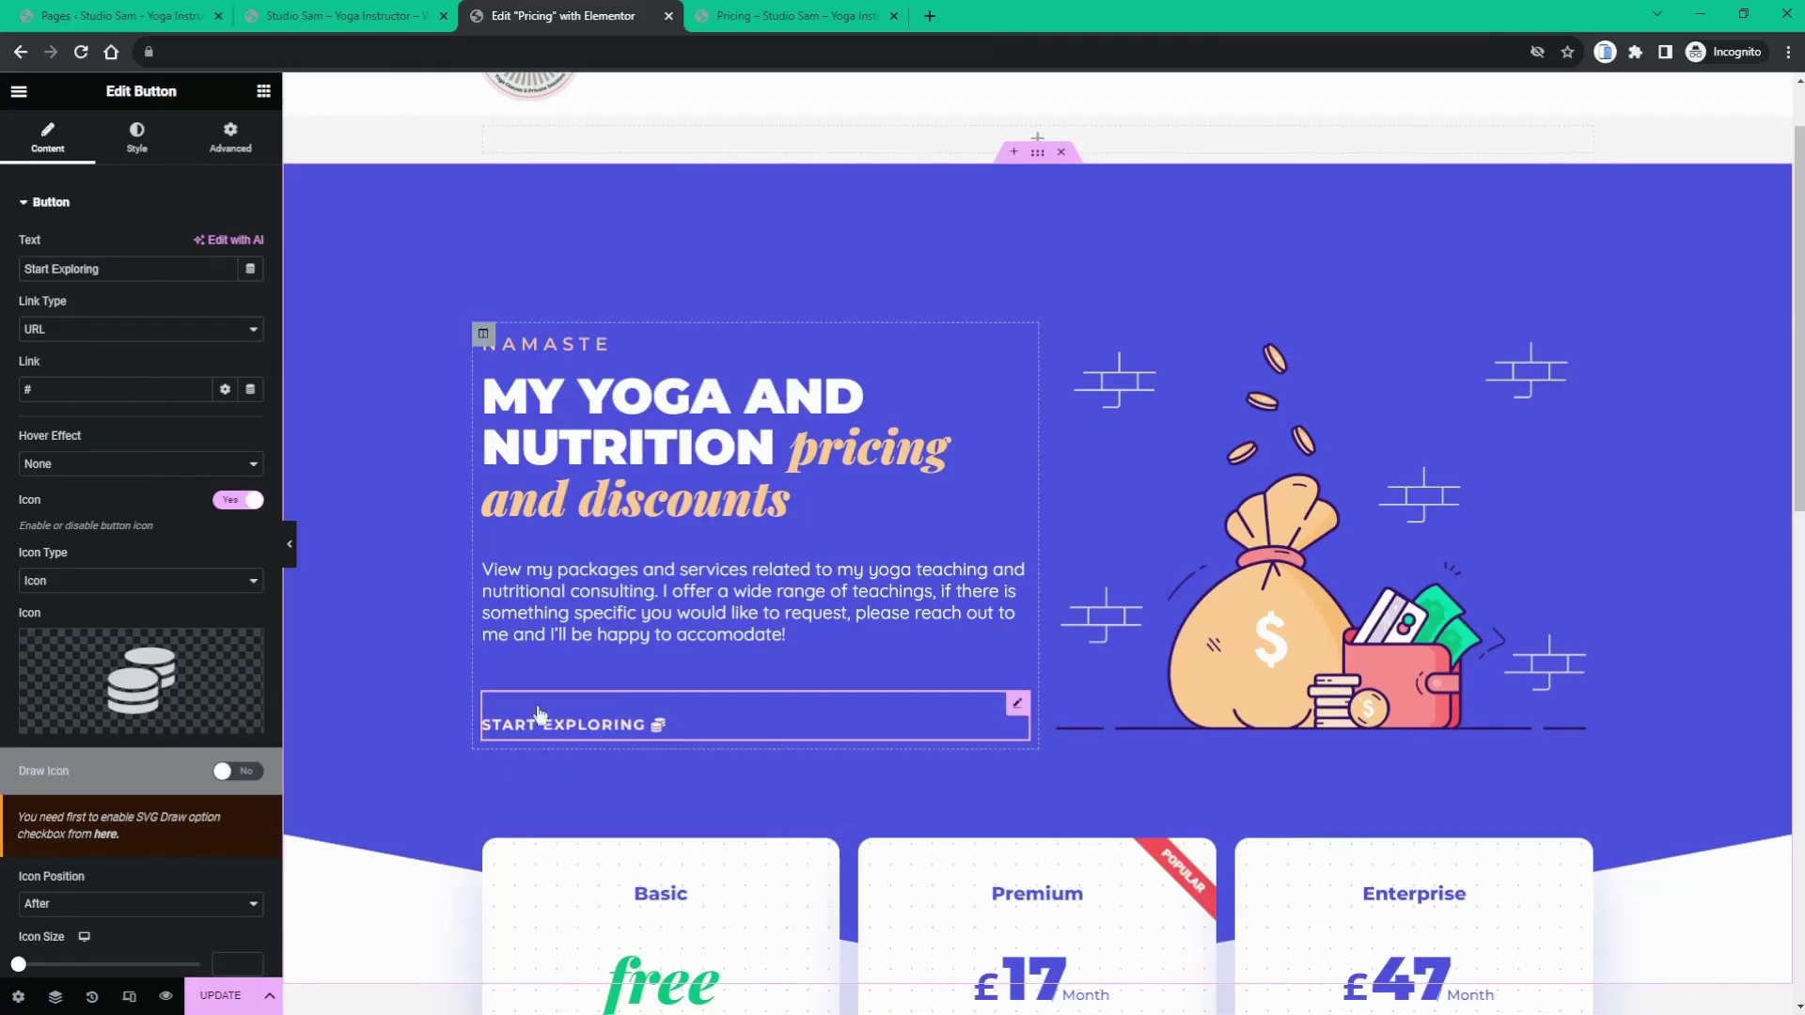
pyautogui.click(101, 275)
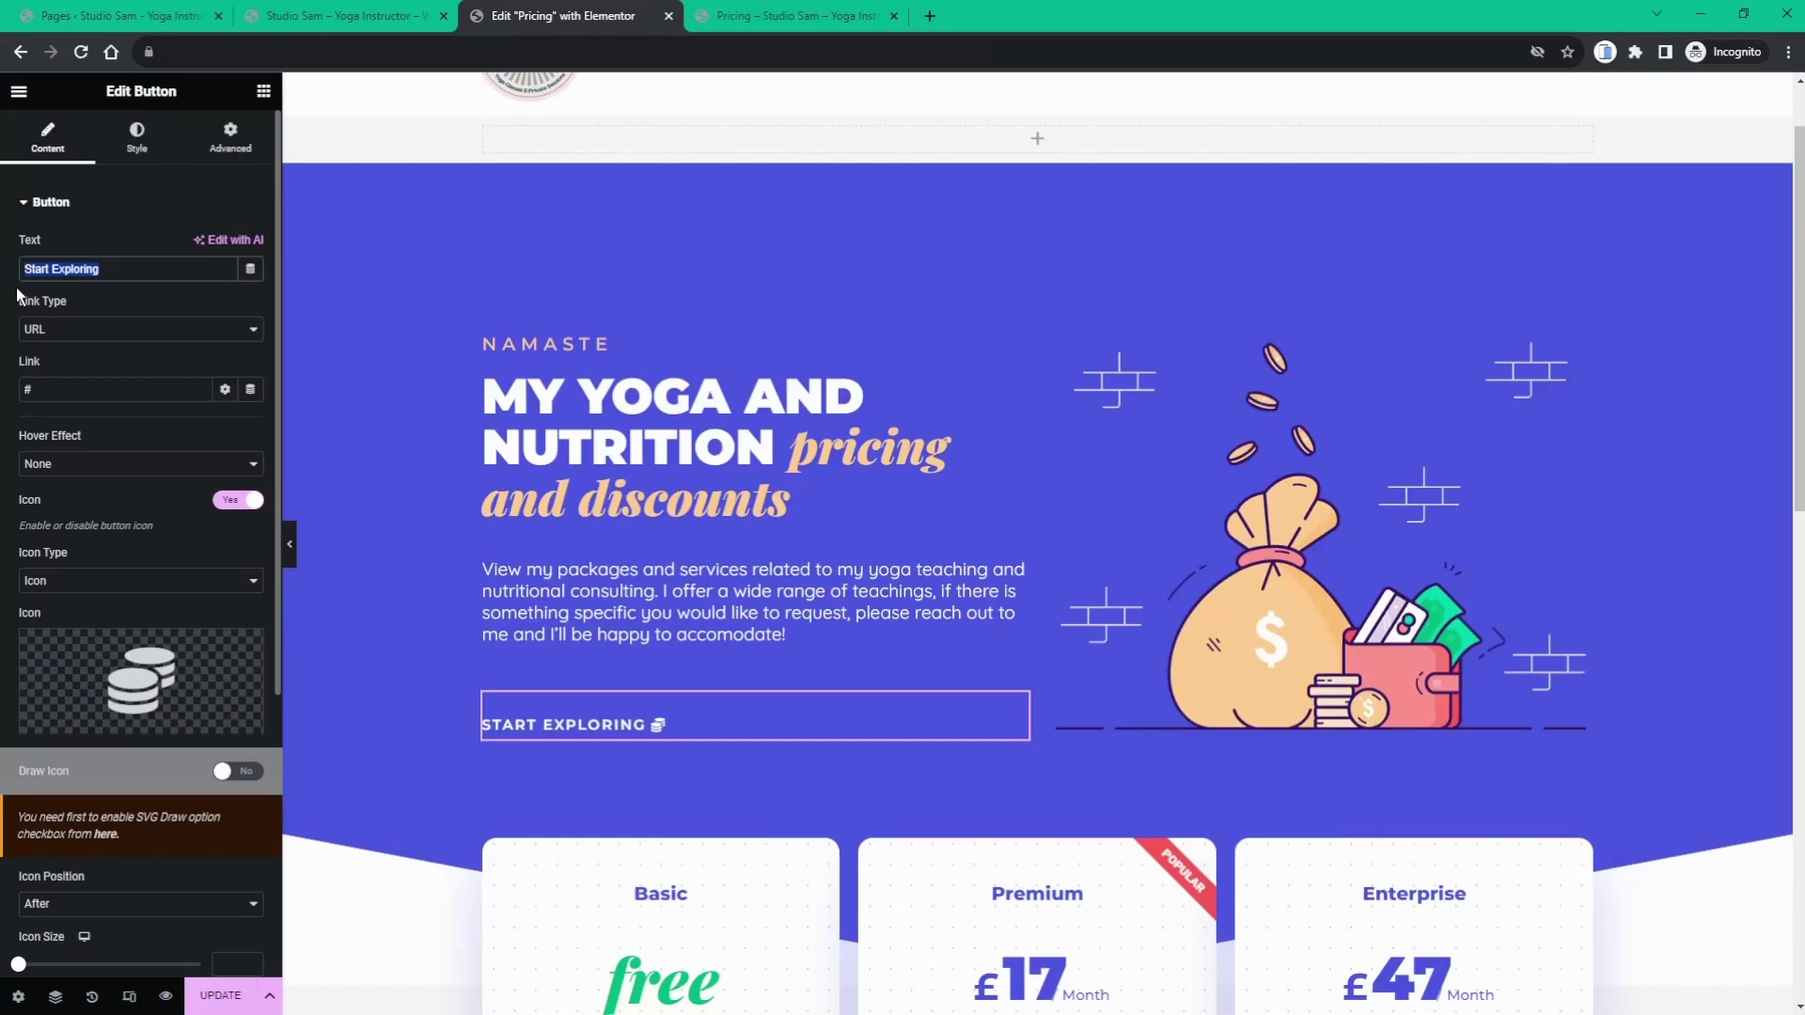
pyautogui.write('Con')
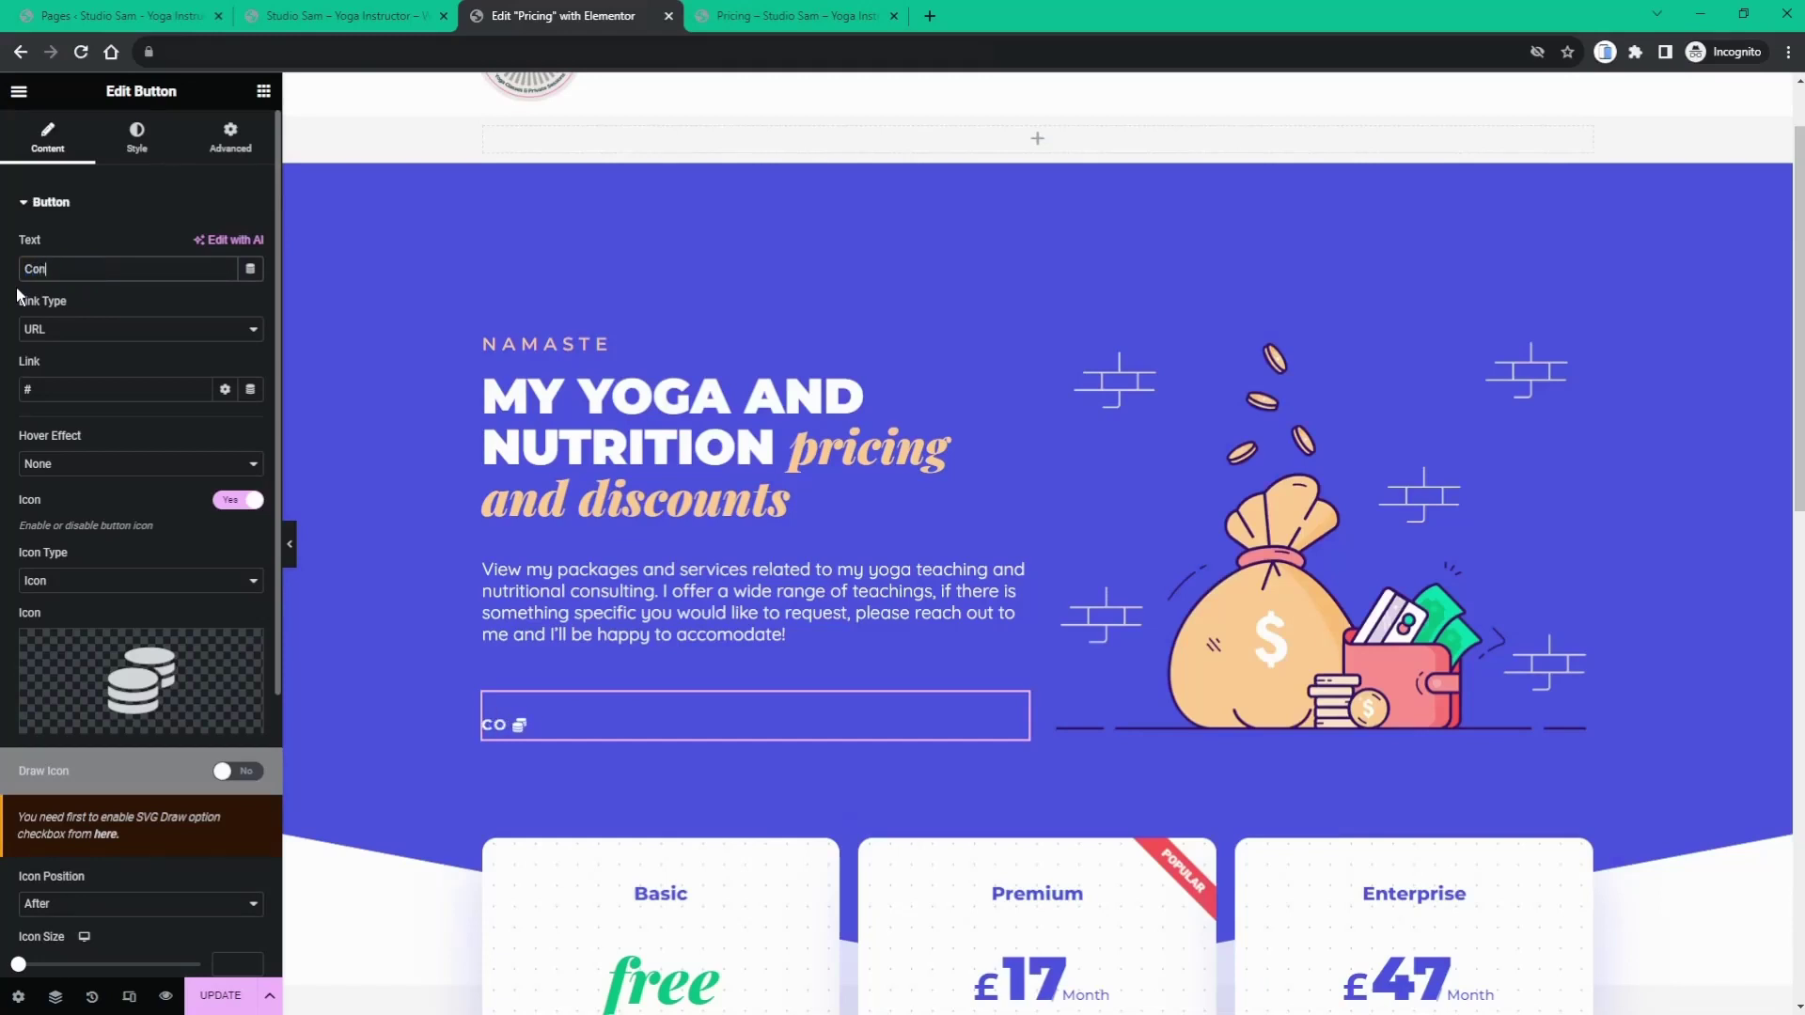
pyautogui.write('tact me now')
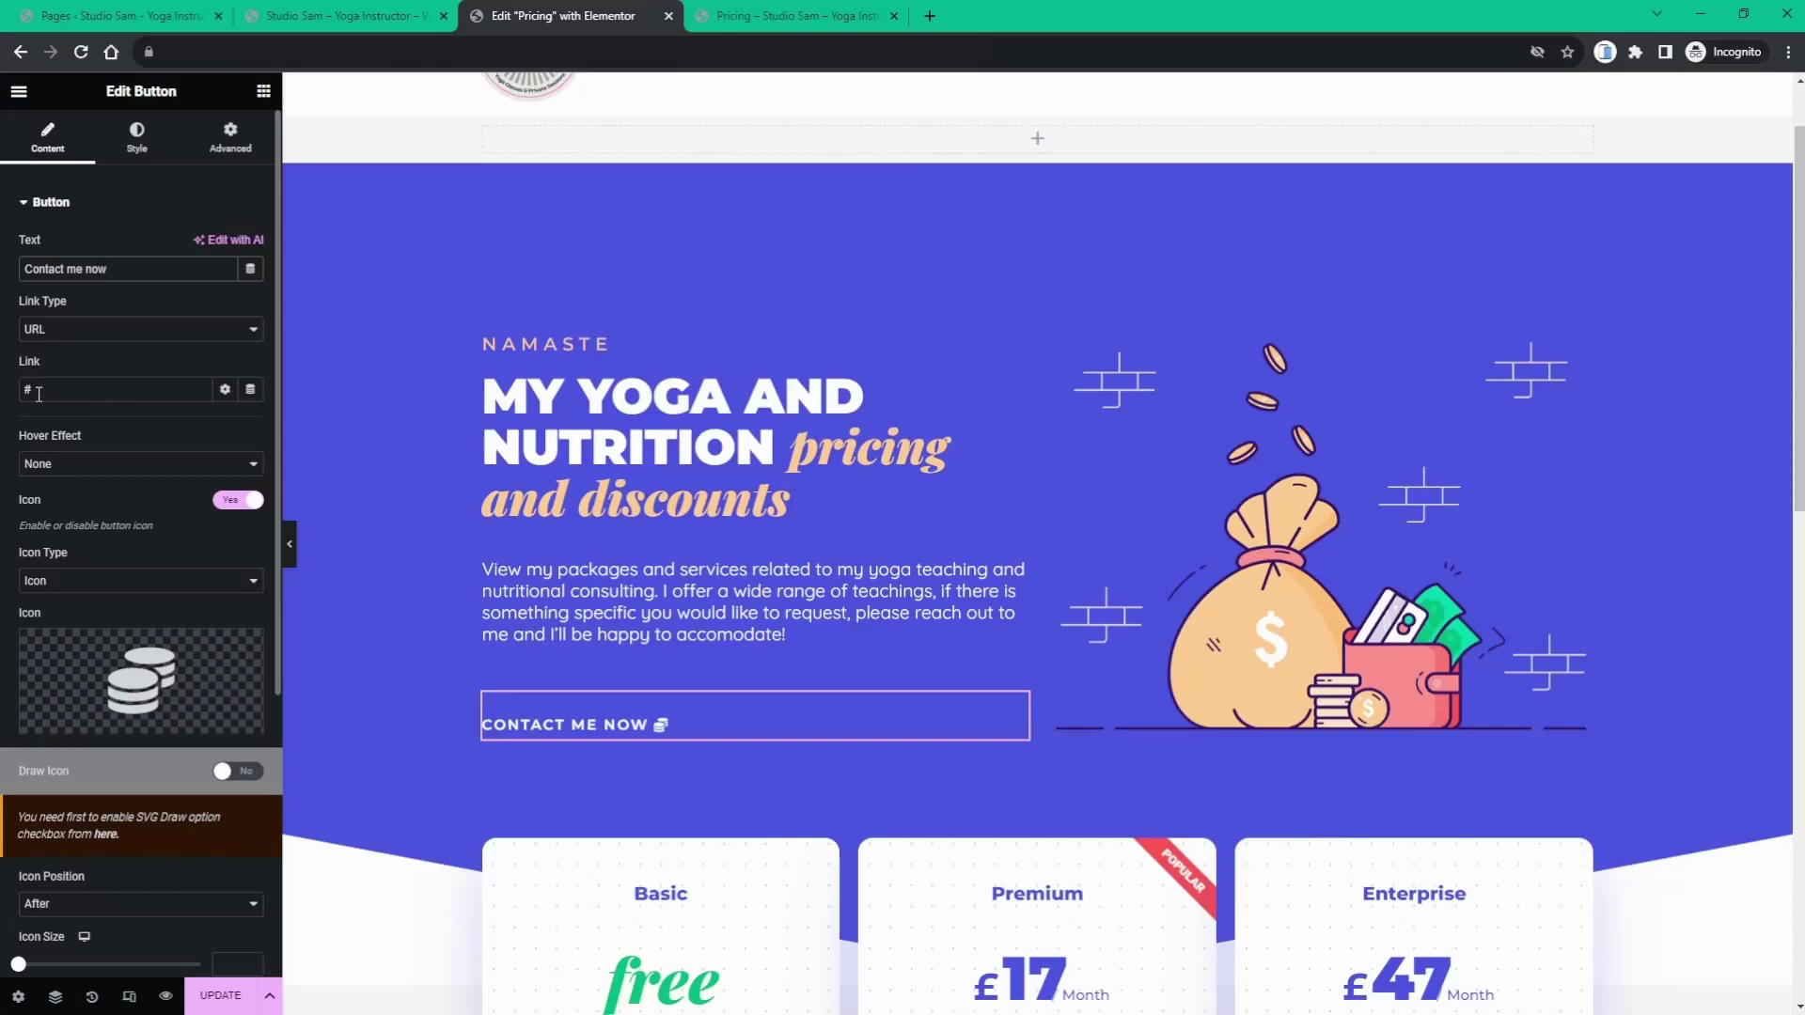
# - Replace the "#" placeholder link of the "Contact me now" button with the site's Get Fit page
pyautogui.press('BackSpace')
pyautogui.write('get')
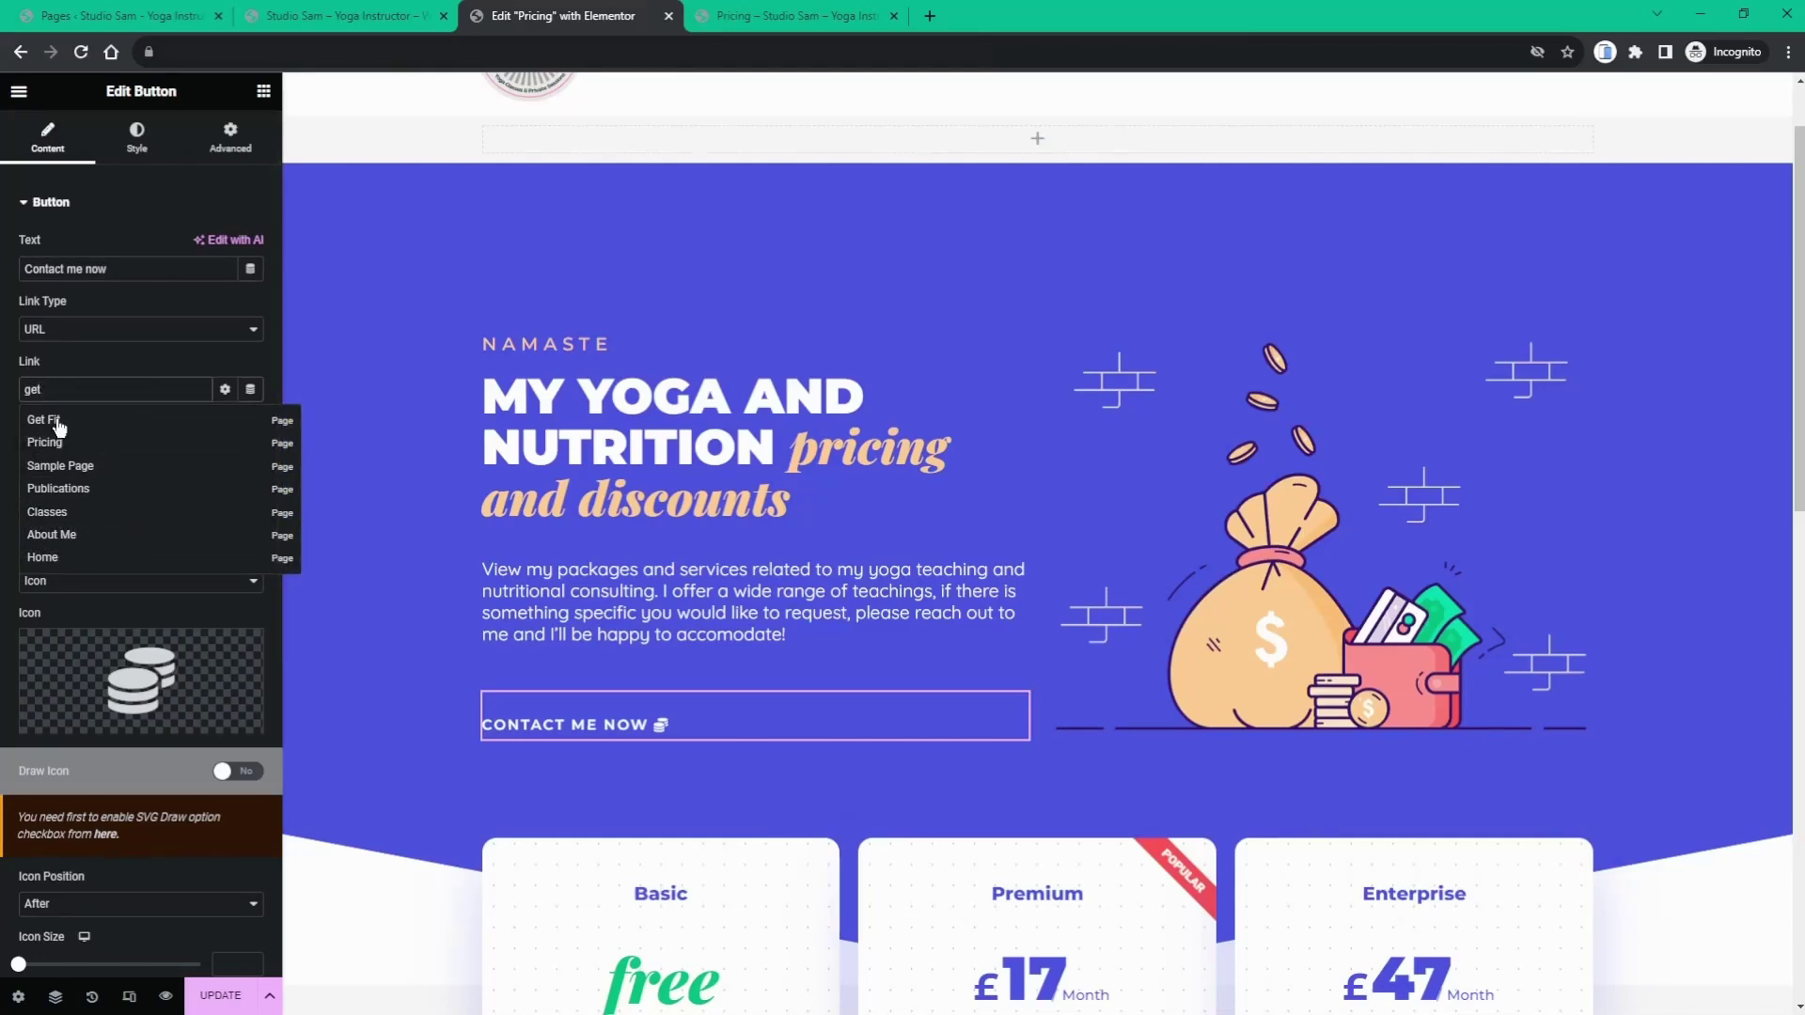
pyautogui.click(58, 427)
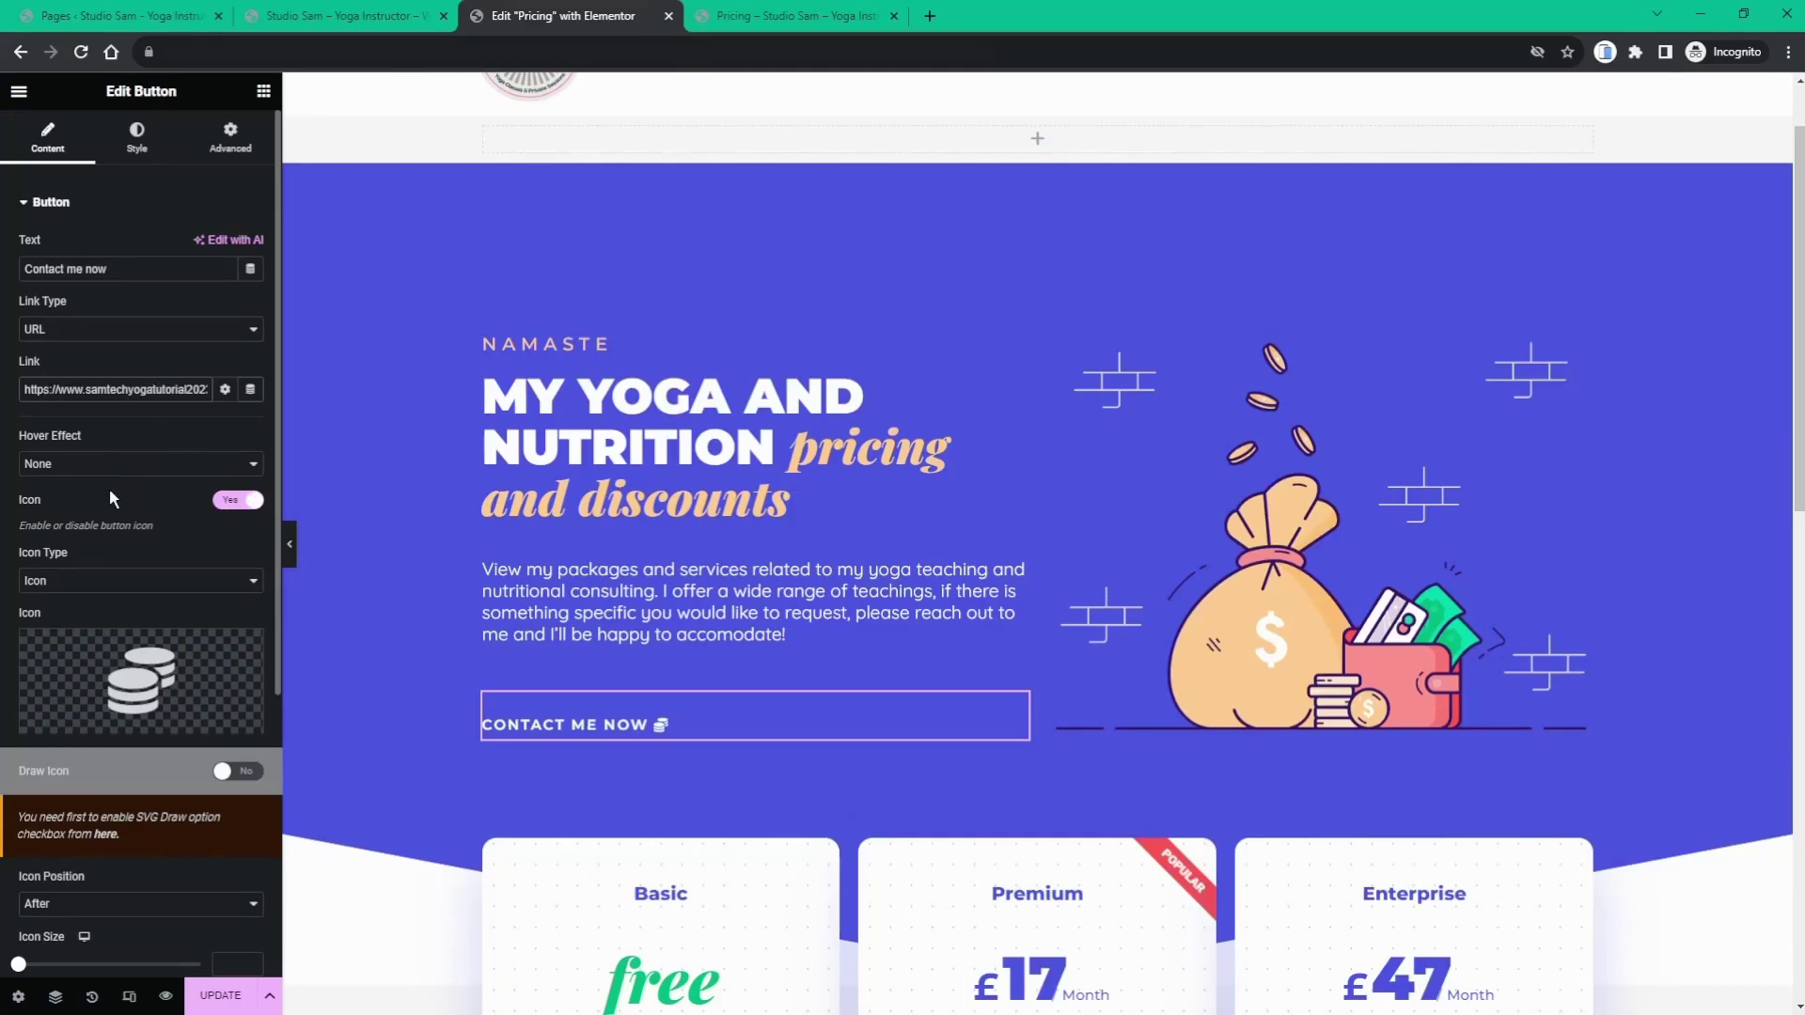
pyautogui.scroll(-1, 125, 455)
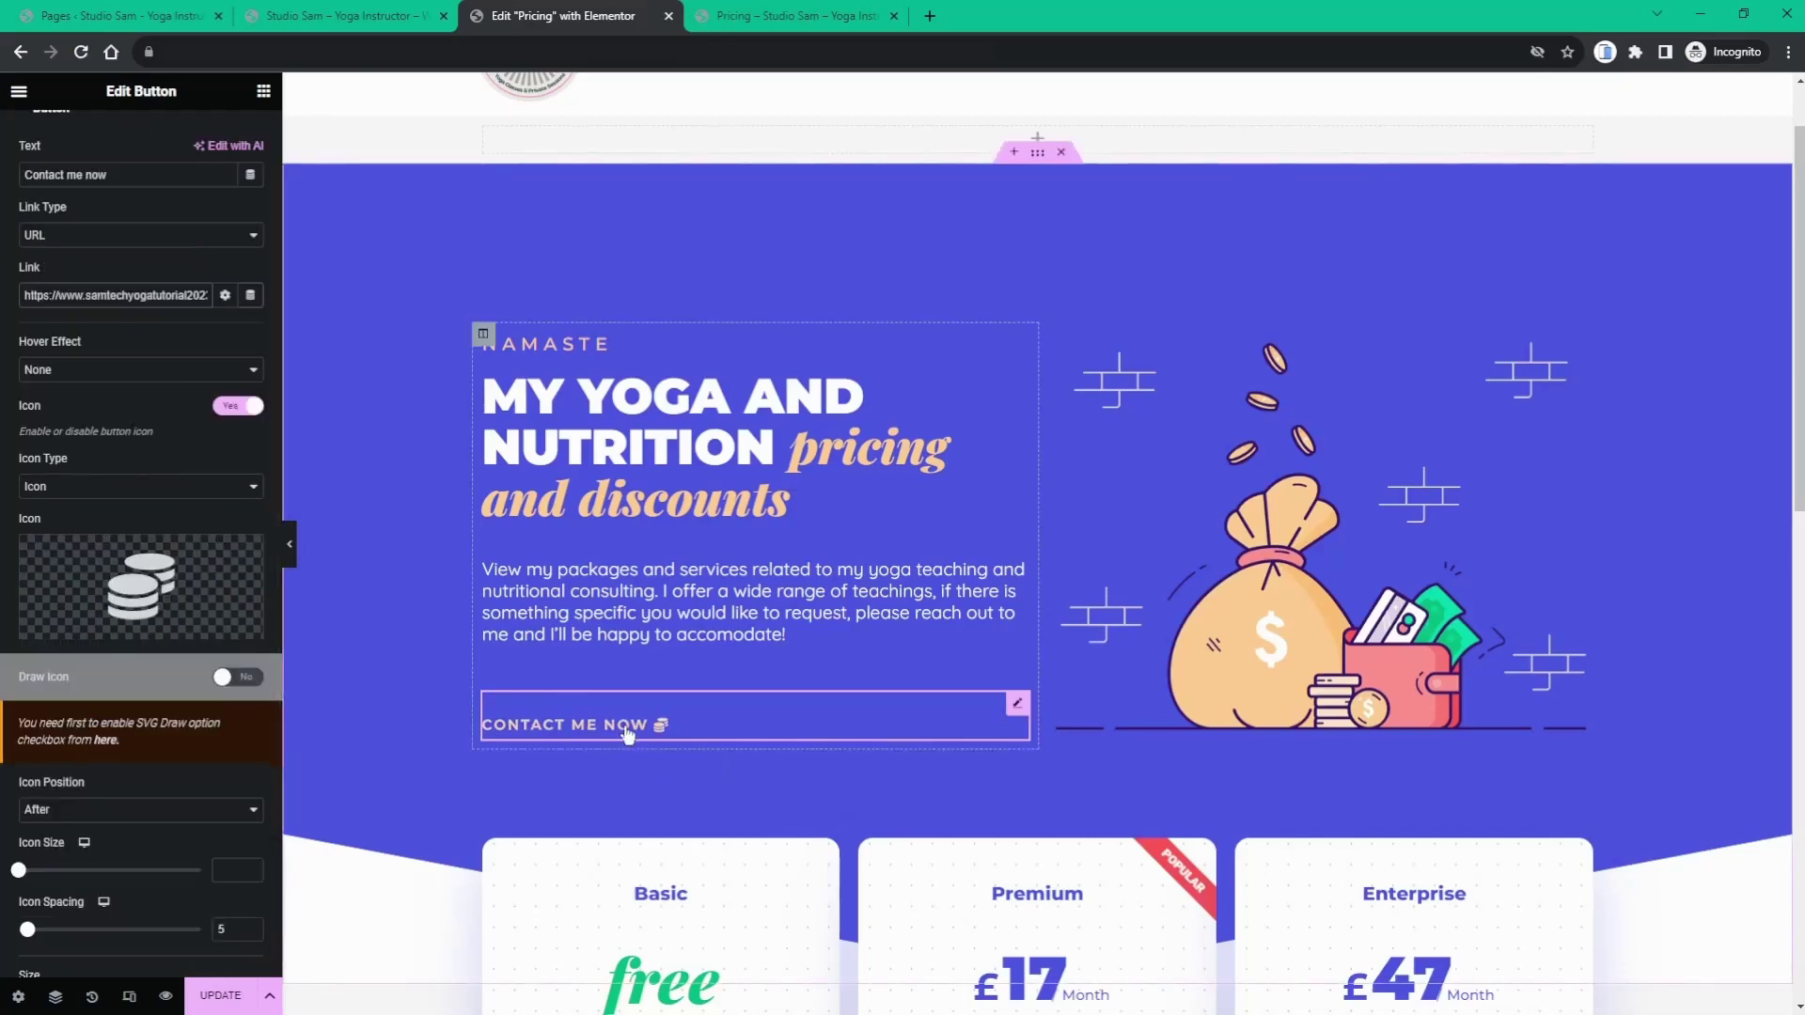
pyautogui.scroll(1, 137, 291)
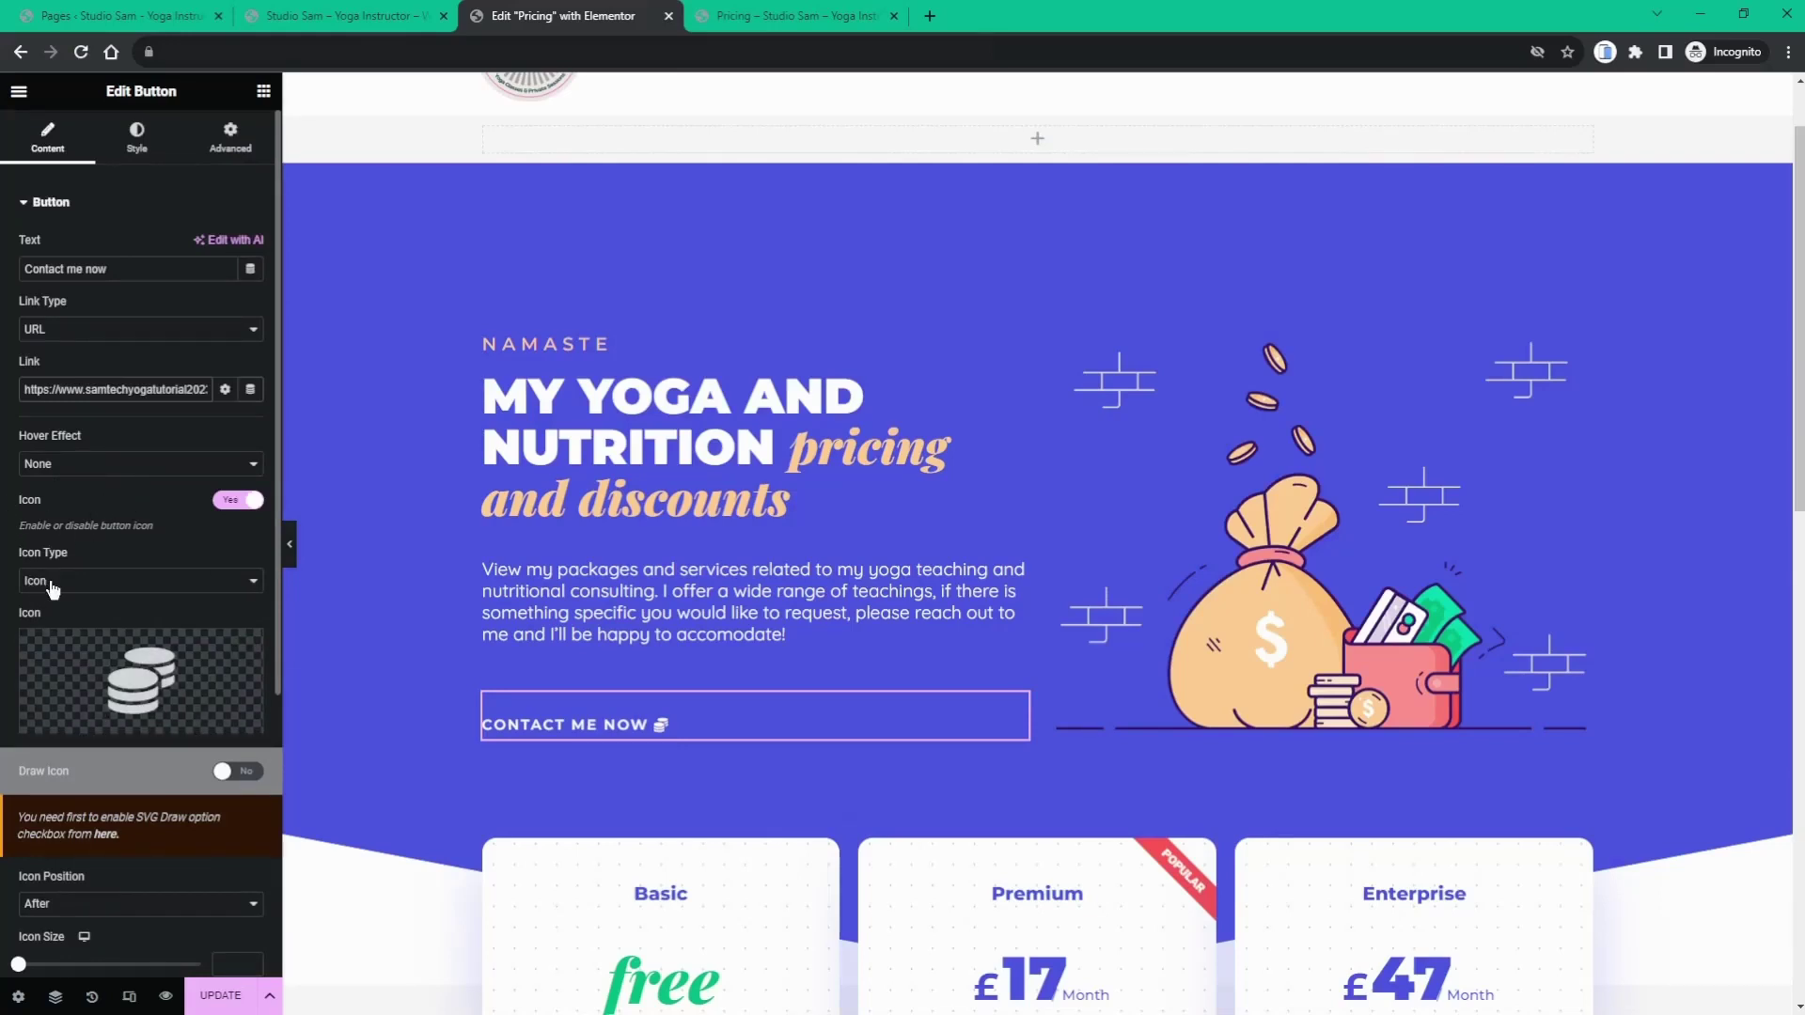
pyautogui.moveTo(75, 726)
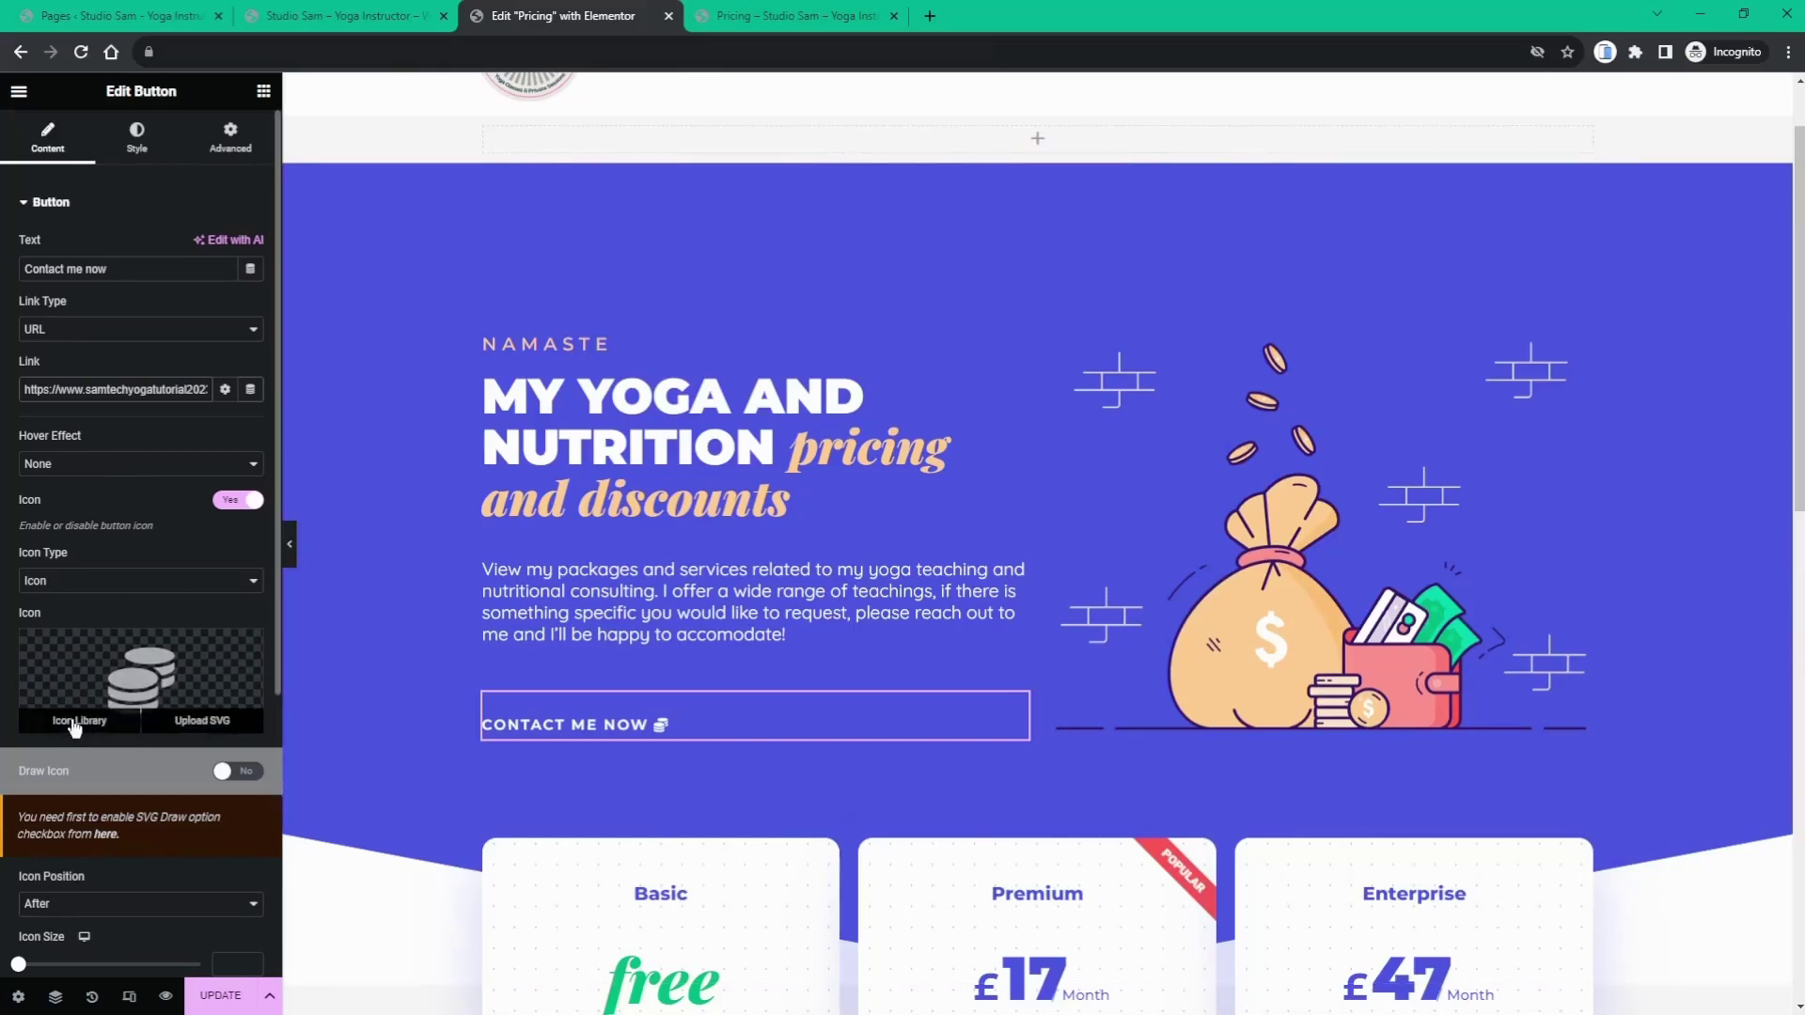
pyautogui.click(77, 721)
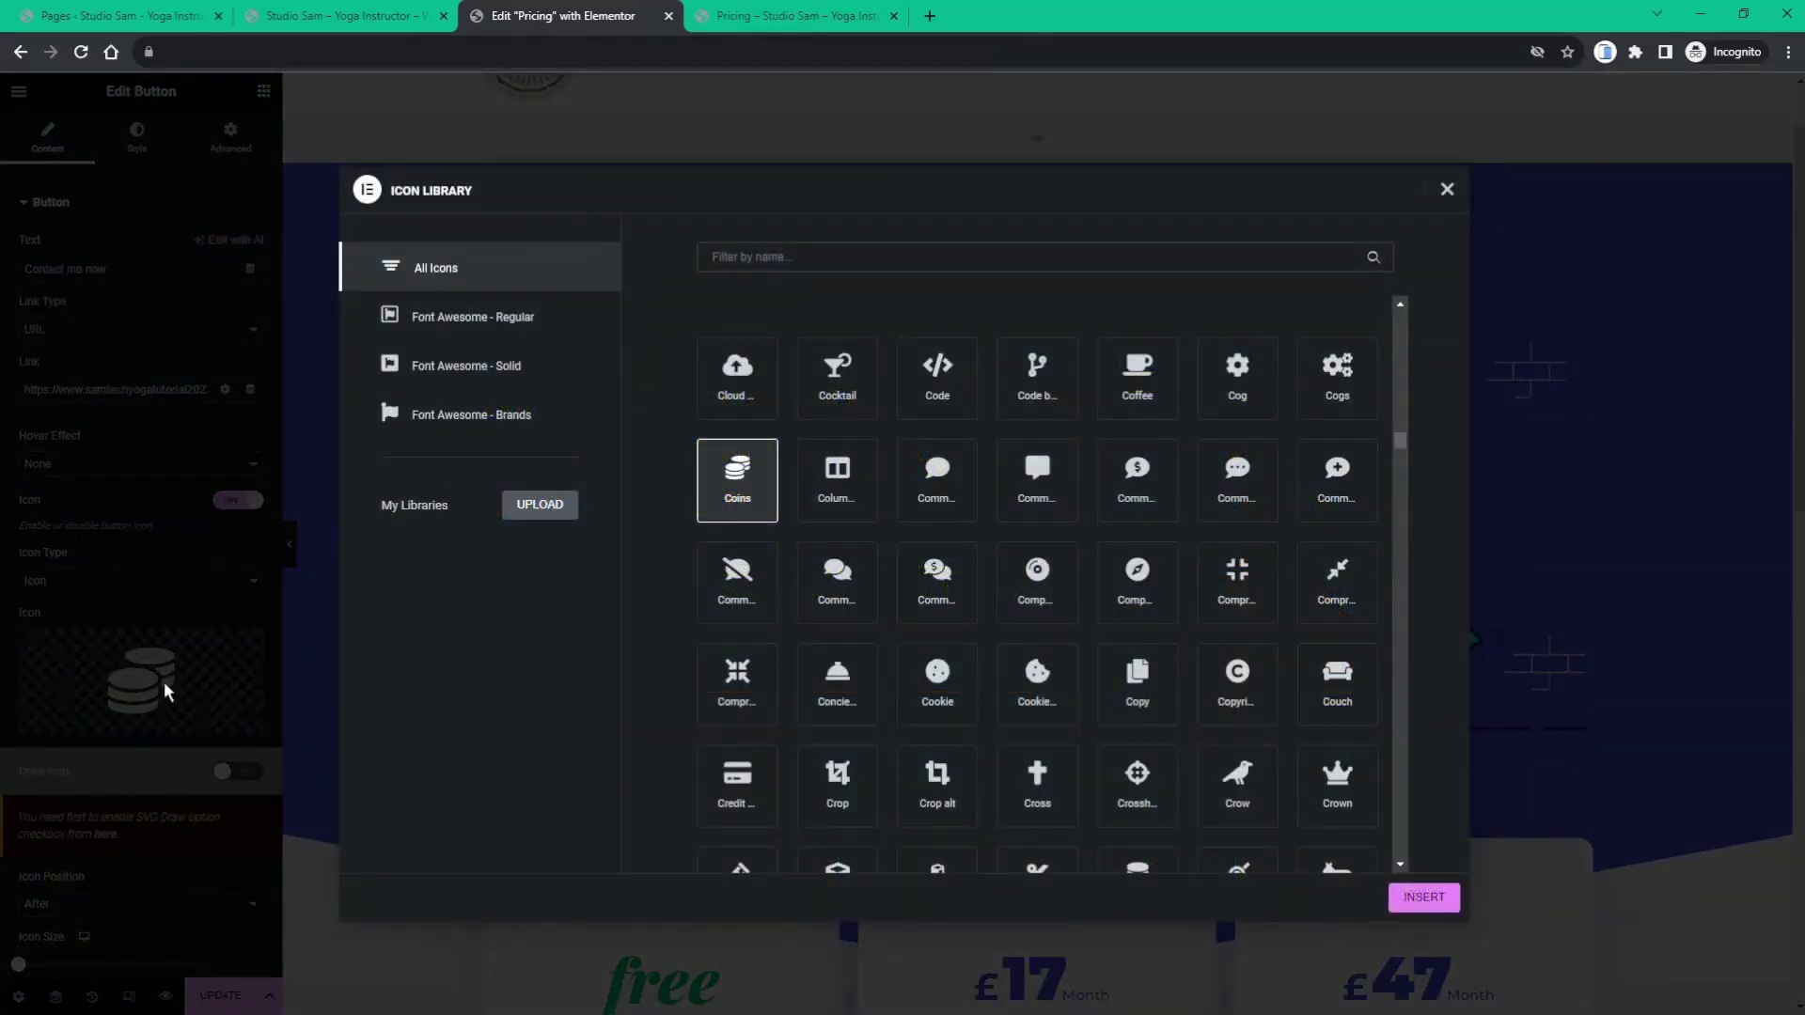
pyautogui.click(1447, 190)
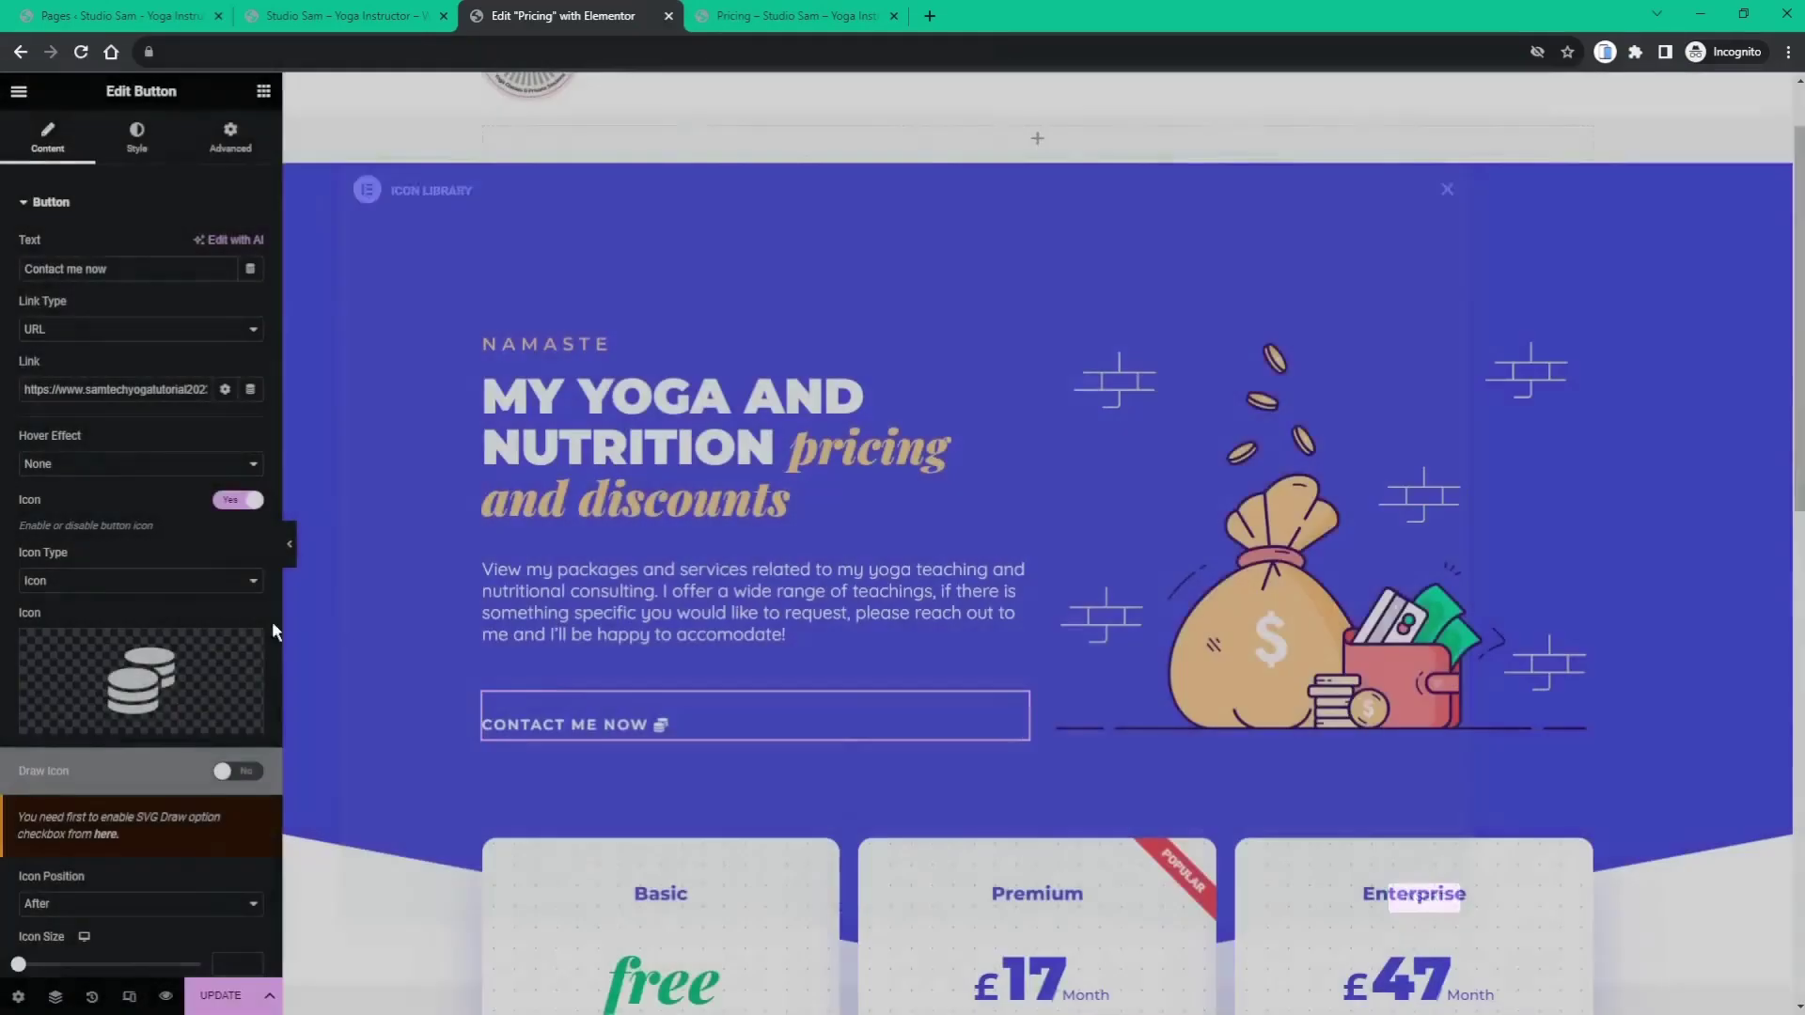
# - Search the icon library for "contac", "timer" and "book" icons for the "Contact me now" button
pyautogui.click(77, 721)
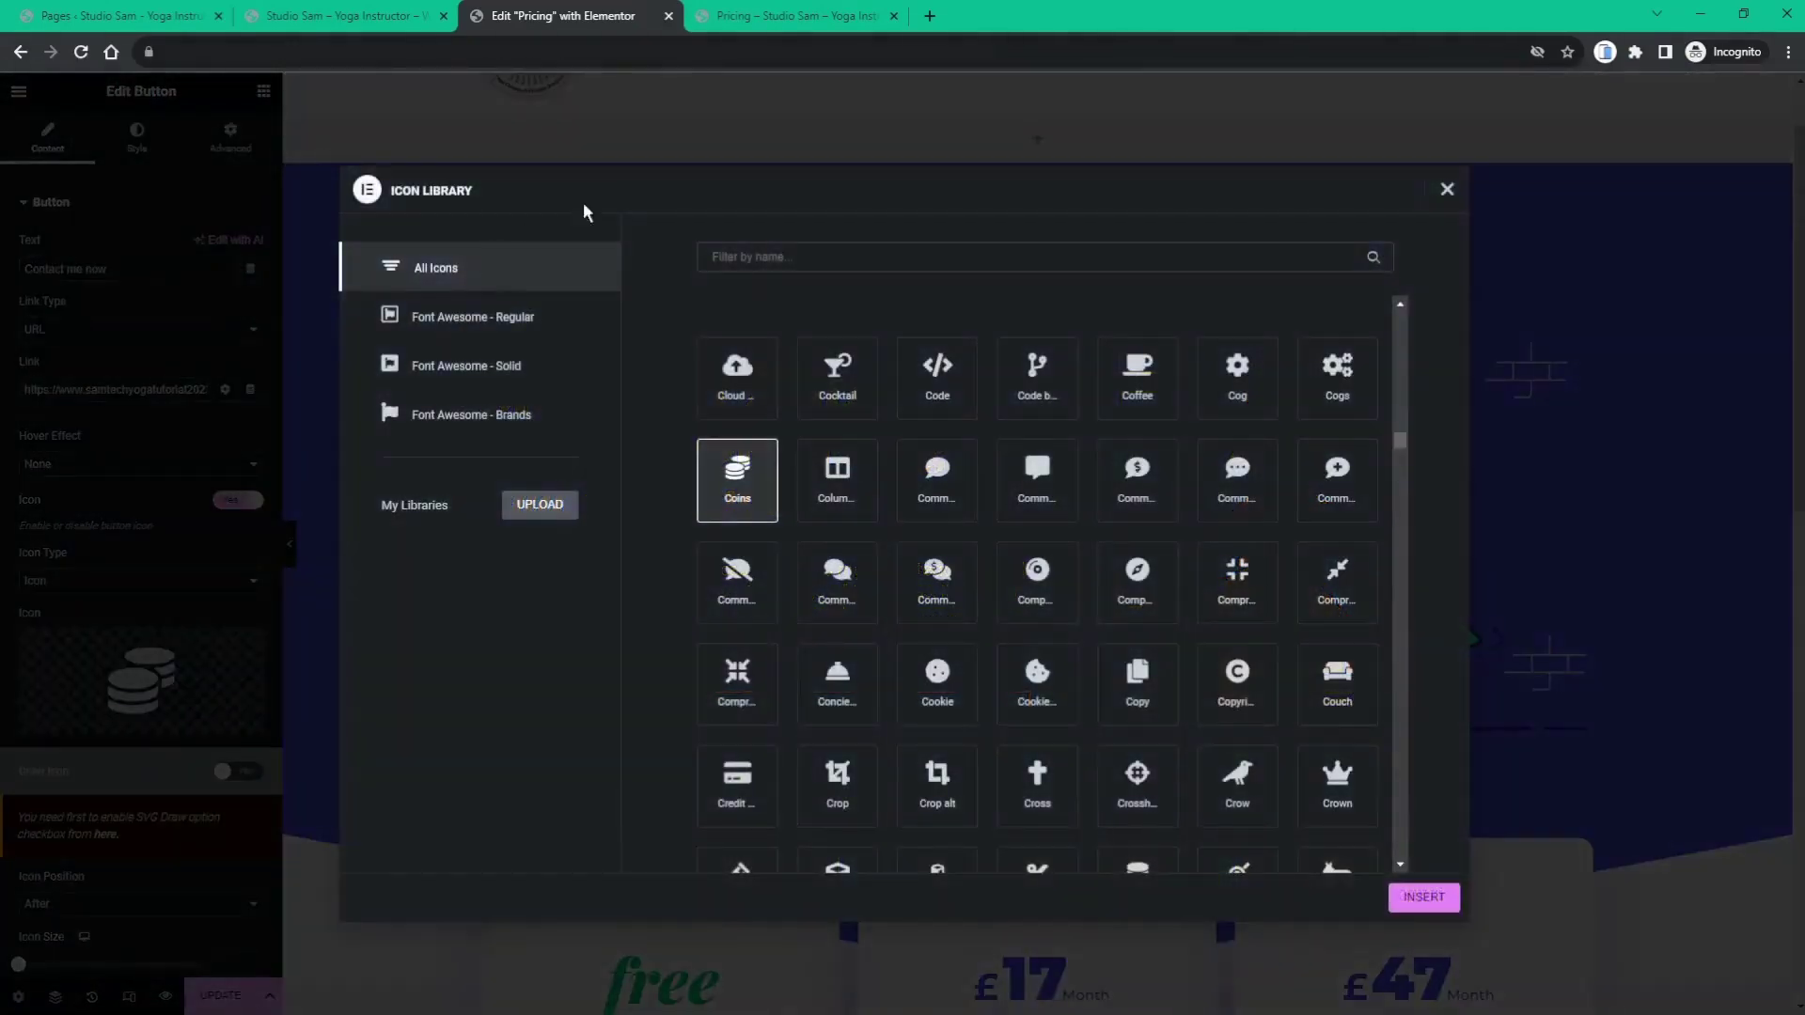
pyautogui.click(777, 267)
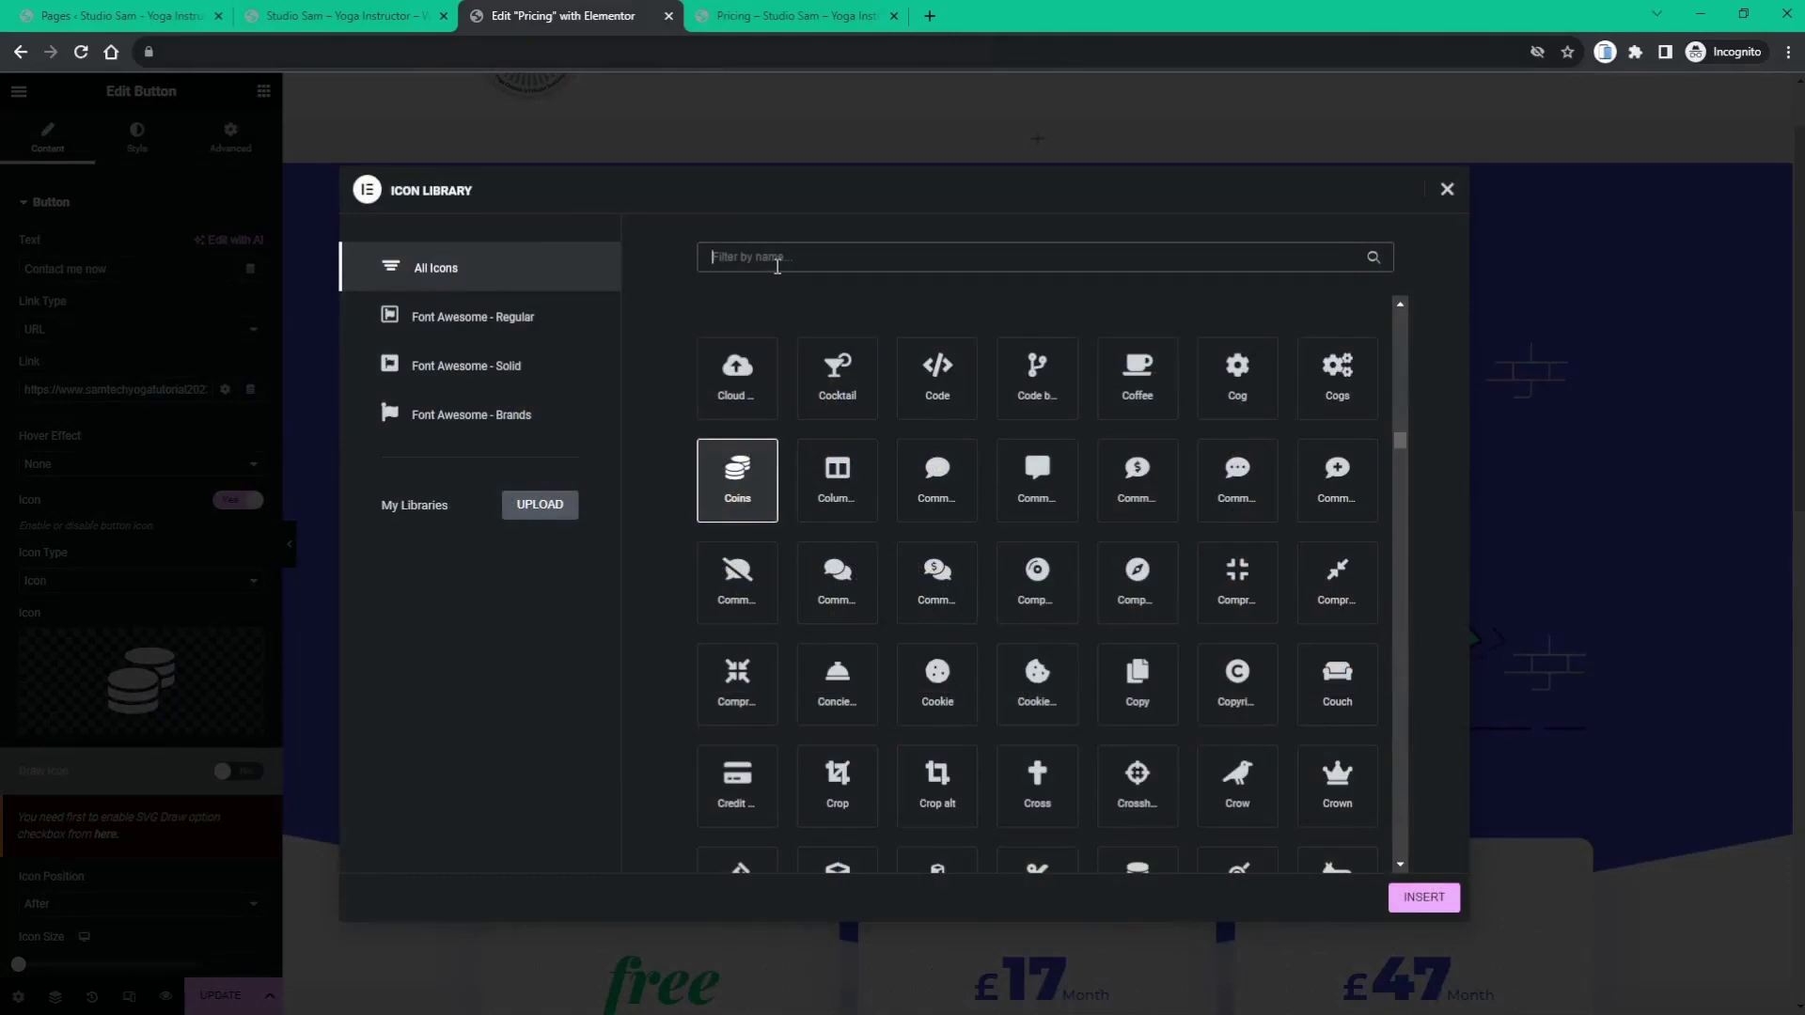
pyautogui.write('contac')
pyautogui.press('BackSpace')
pyautogui.press('BackSpace')
pyautogui.press('BackSpace')
pyautogui.press('BackSpace')
pyautogui.press('BackSpace')
pyautogui.press('BackSpace')
pyautogui.press('BackSpace')
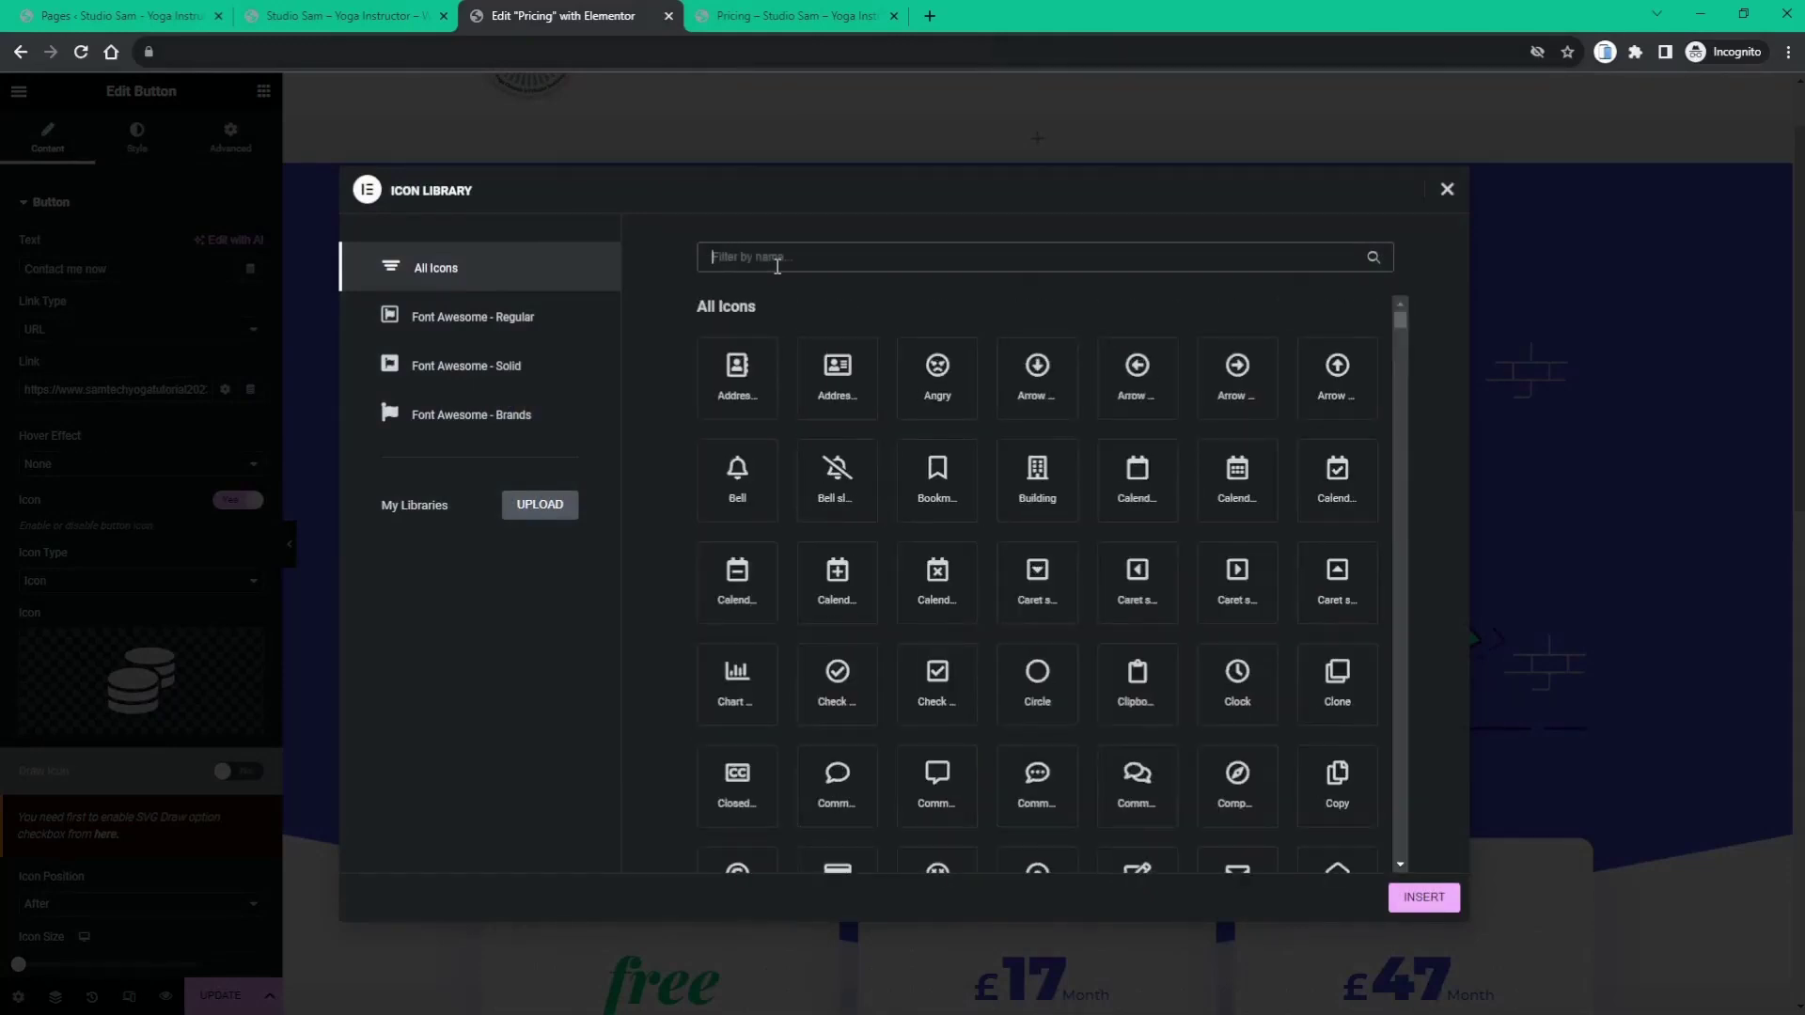
pyautogui.write('timer')
pyautogui.press('BackSpace')
pyautogui.press('BackSpace')
pyautogui.press('BackSpace')
pyautogui.press('BackSpace')
pyautogui.press('BackSpace')
pyautogui.write('book')
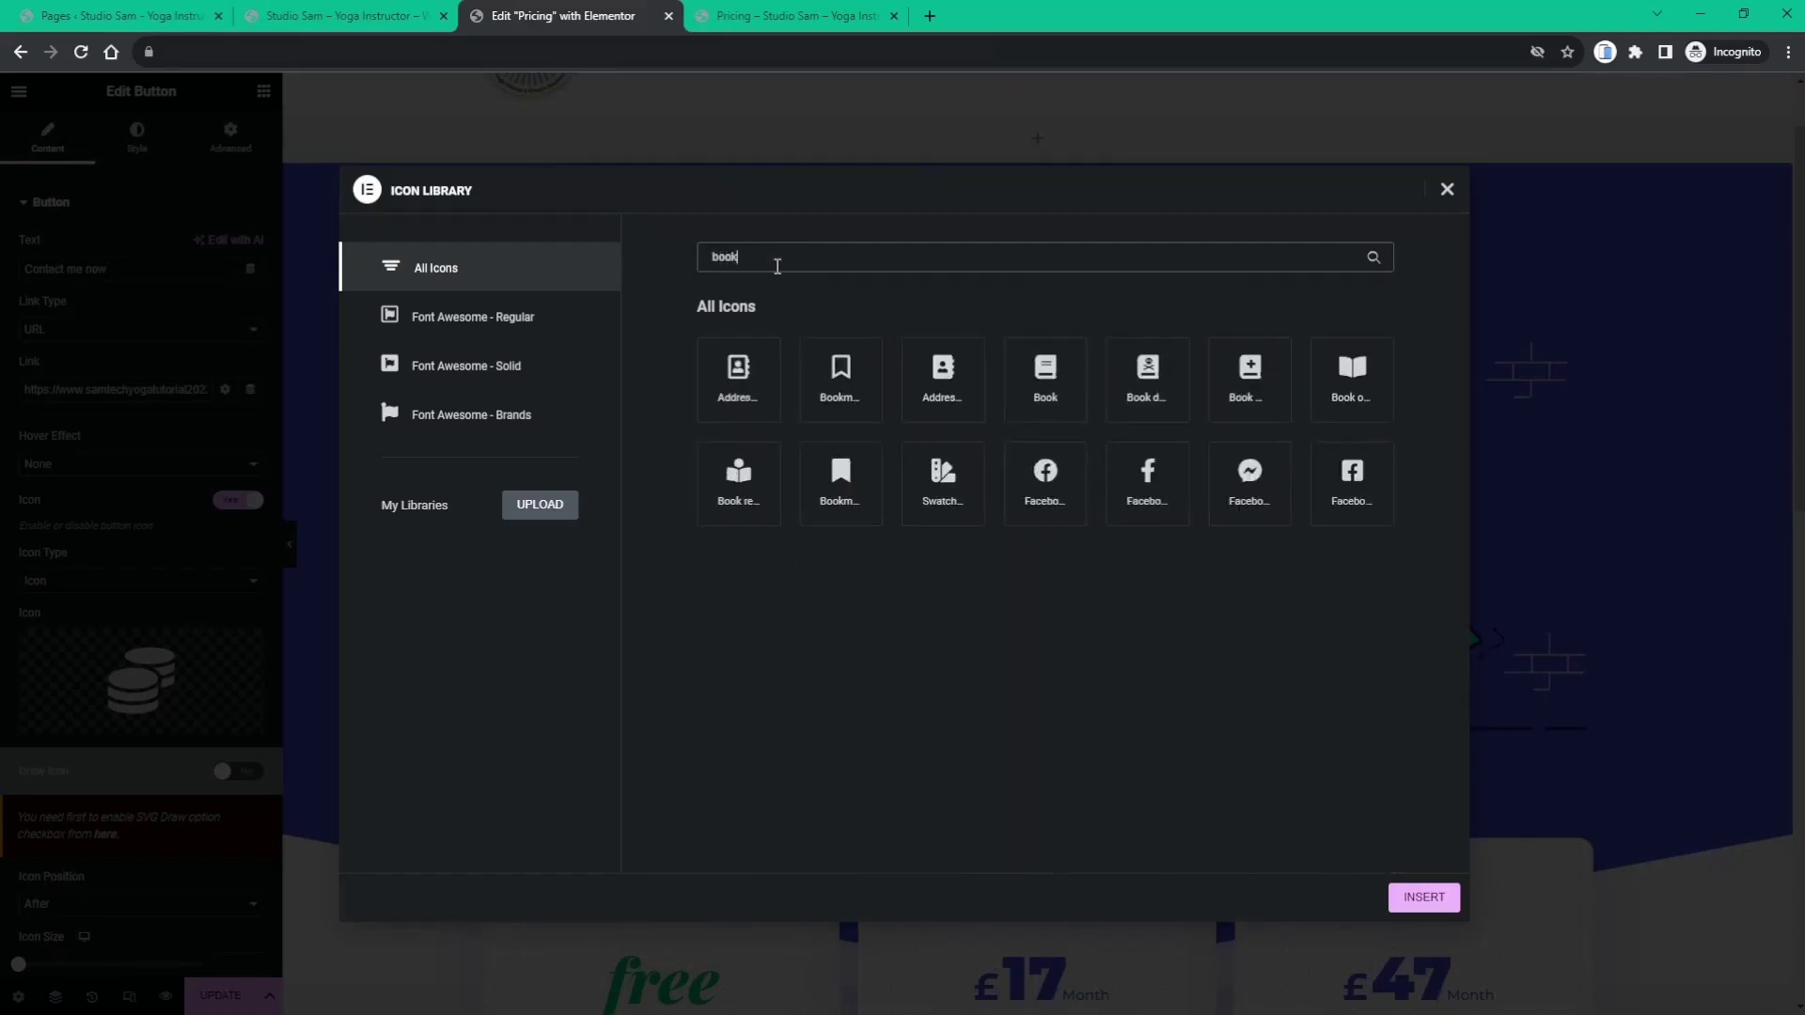
pyautogui.press('BackSpace')
pyautogui.press('BackSpace')
pyautogui.press('BackSpace')
pyautogui.press('BackSpace')
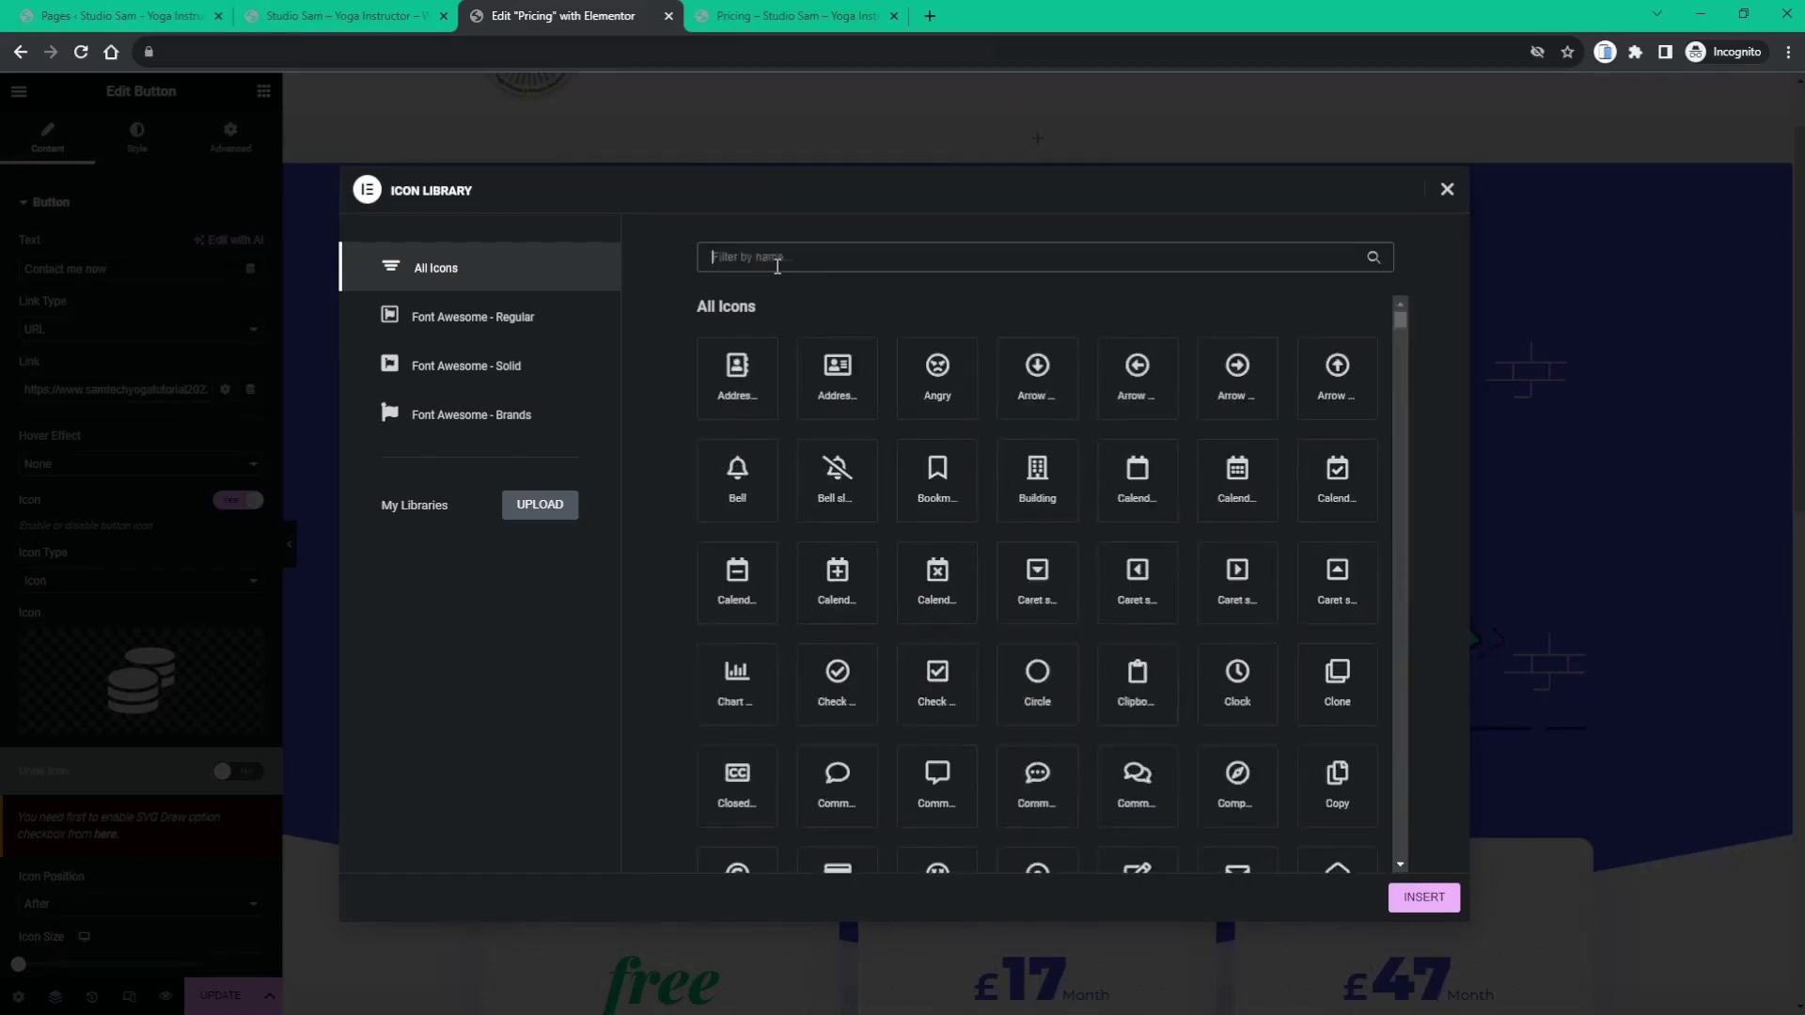
# - Search the icon library for "mail" and replace the "Contact me now" button's coins icon with Mail bulk
pyautogui.write('sen')
pyautogui.press('BackSpace')
pyautogui.press('BackSpace')
pyautogui.press('BackSpace')
pyautogui.write('emal')
pyautogui.press('BackSpace')
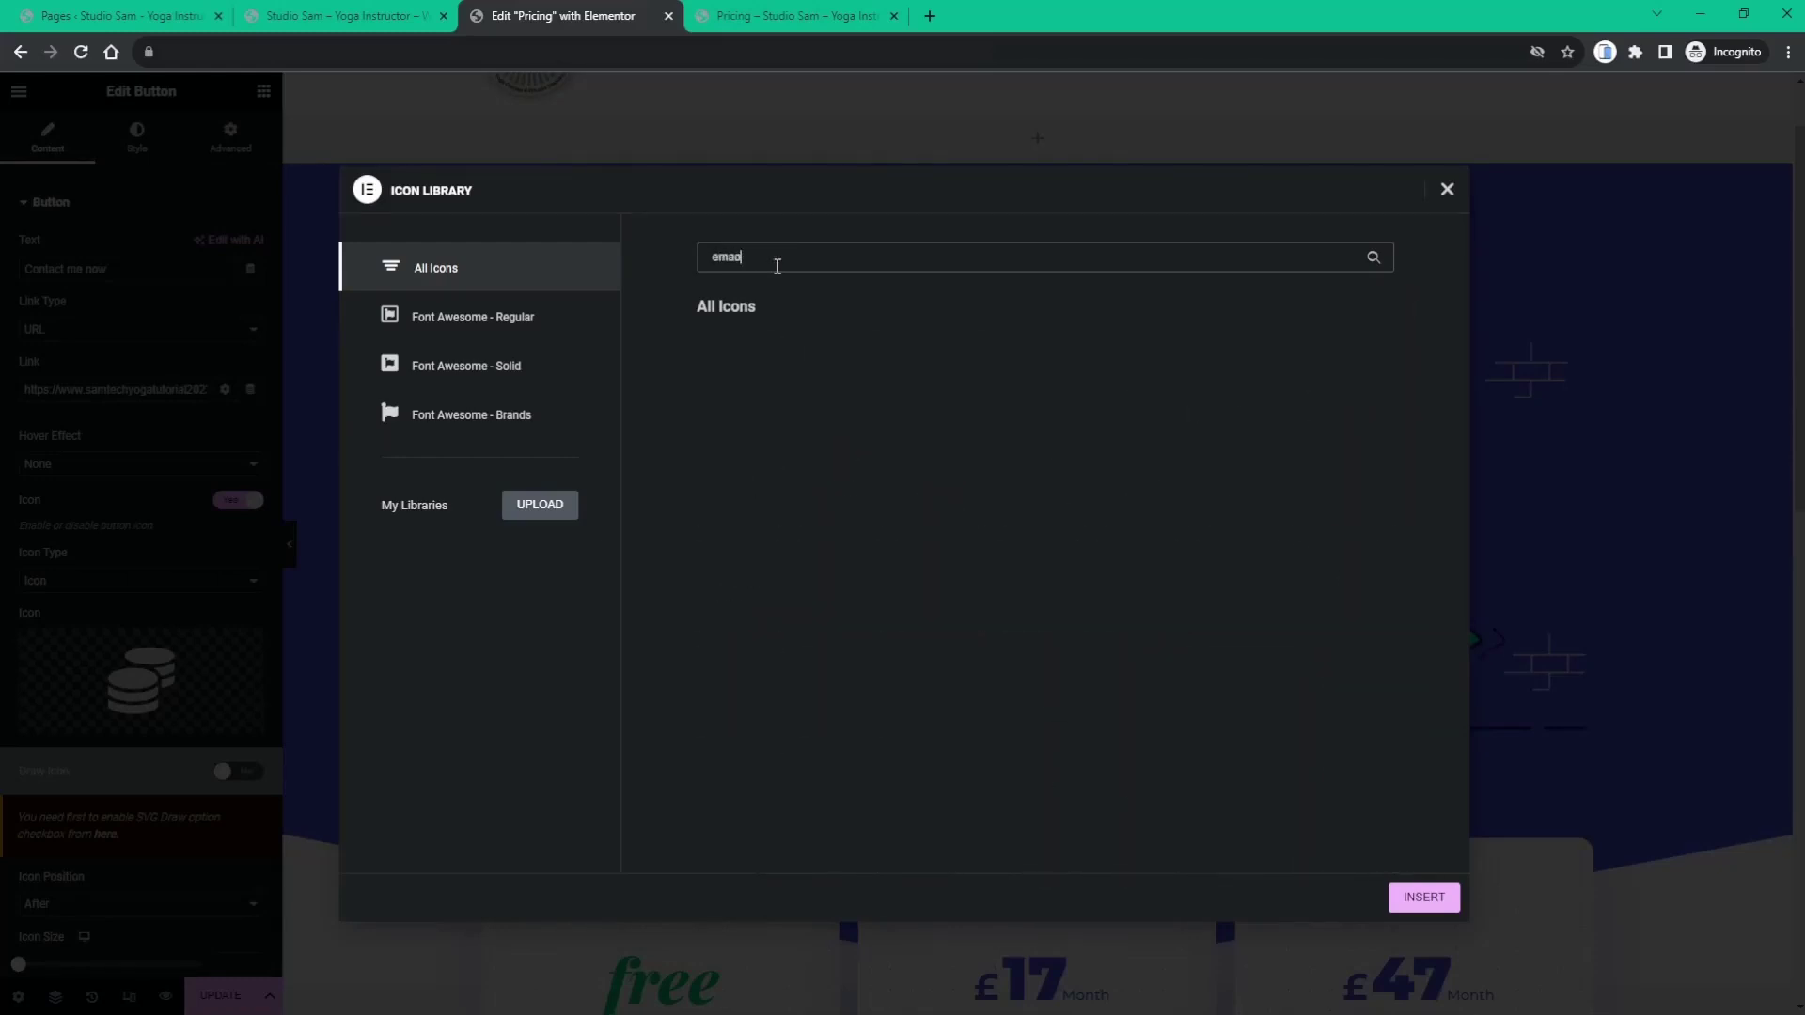
pyautogui.write('i')
pyautogui.press('BackSpace')
pyautogui.press('BackSpace')
pyautogui.press('BackSpace')
pyautogui.press('BackSpace')
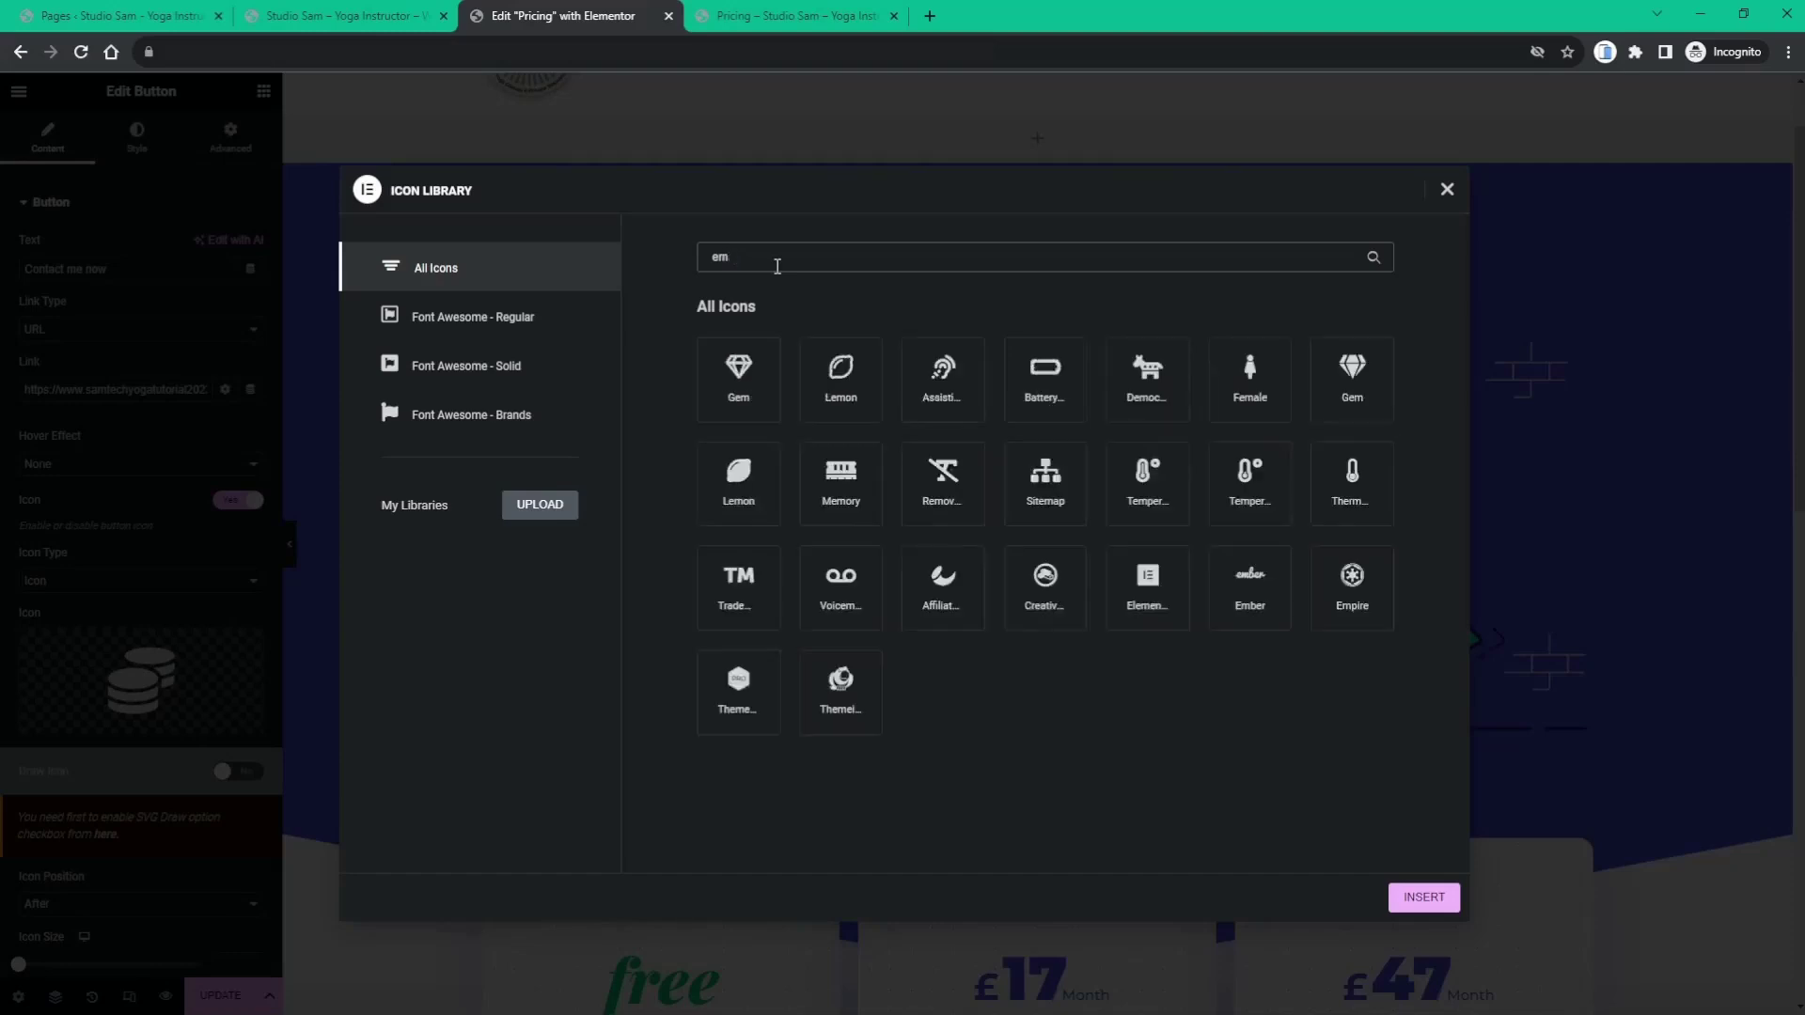
pyautogui.write('mail')
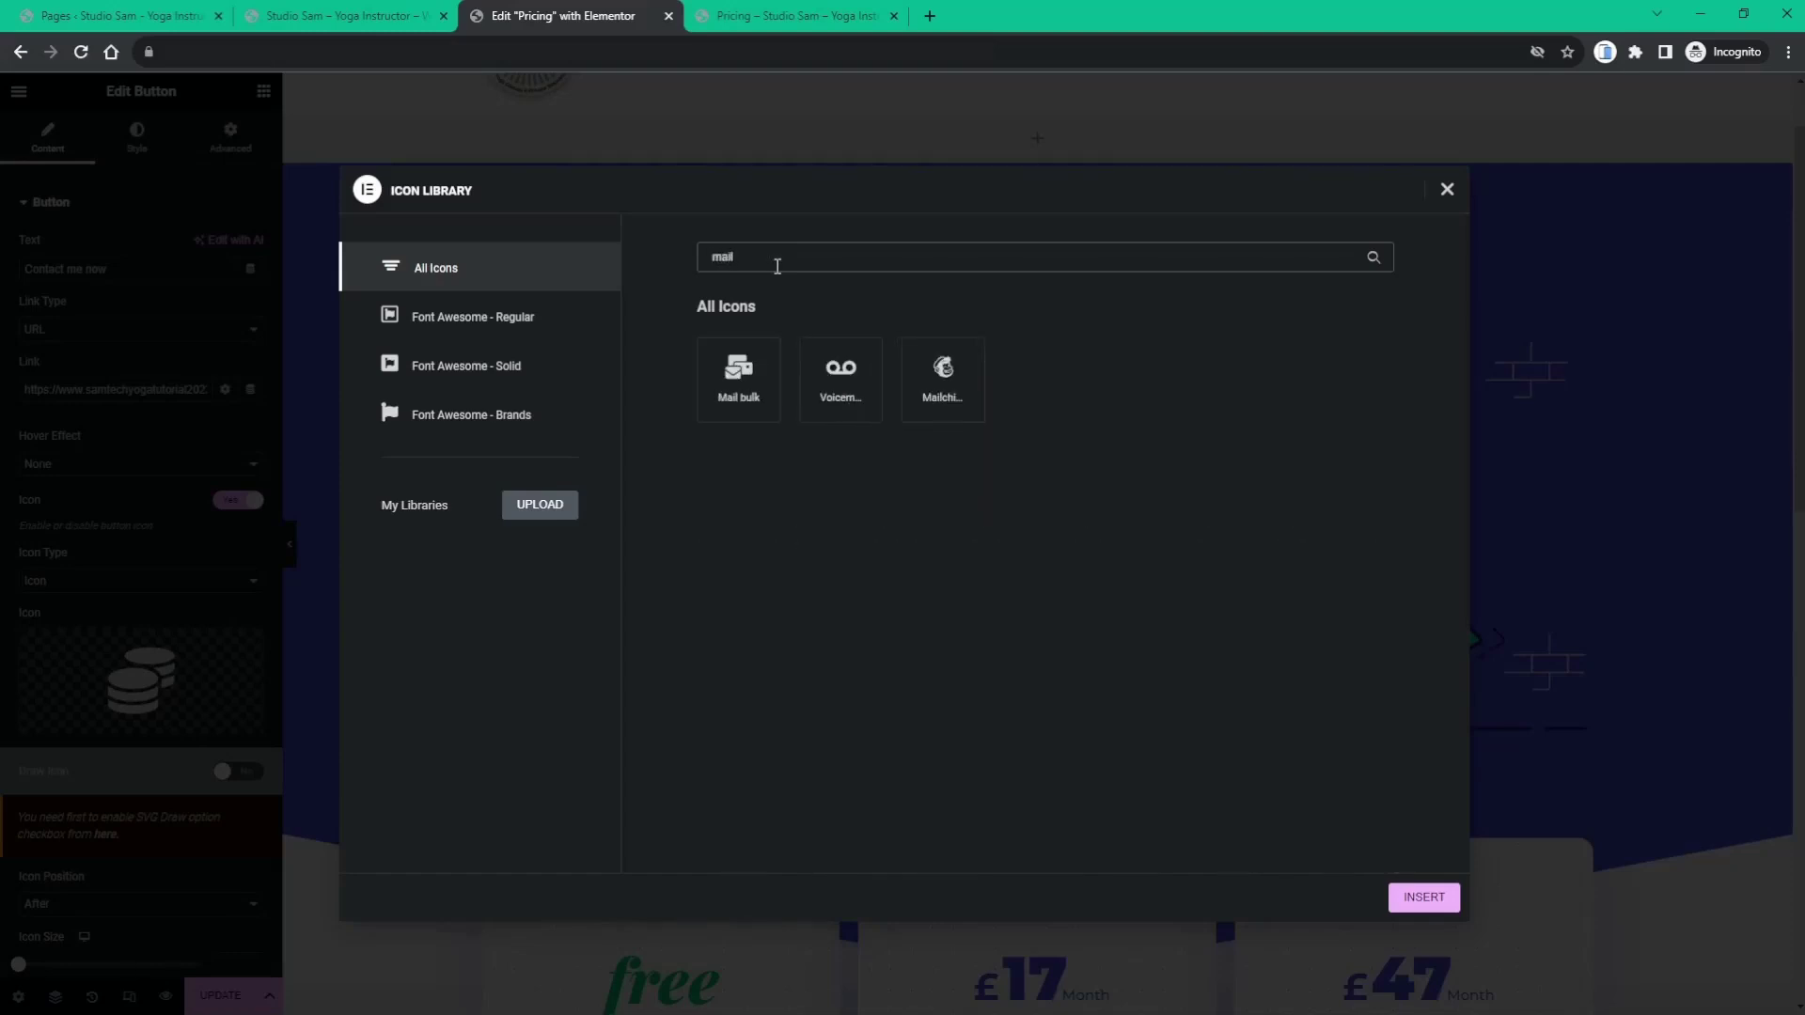
pyautogui.click(739, 385)
pyautogui.click(1420, 898)
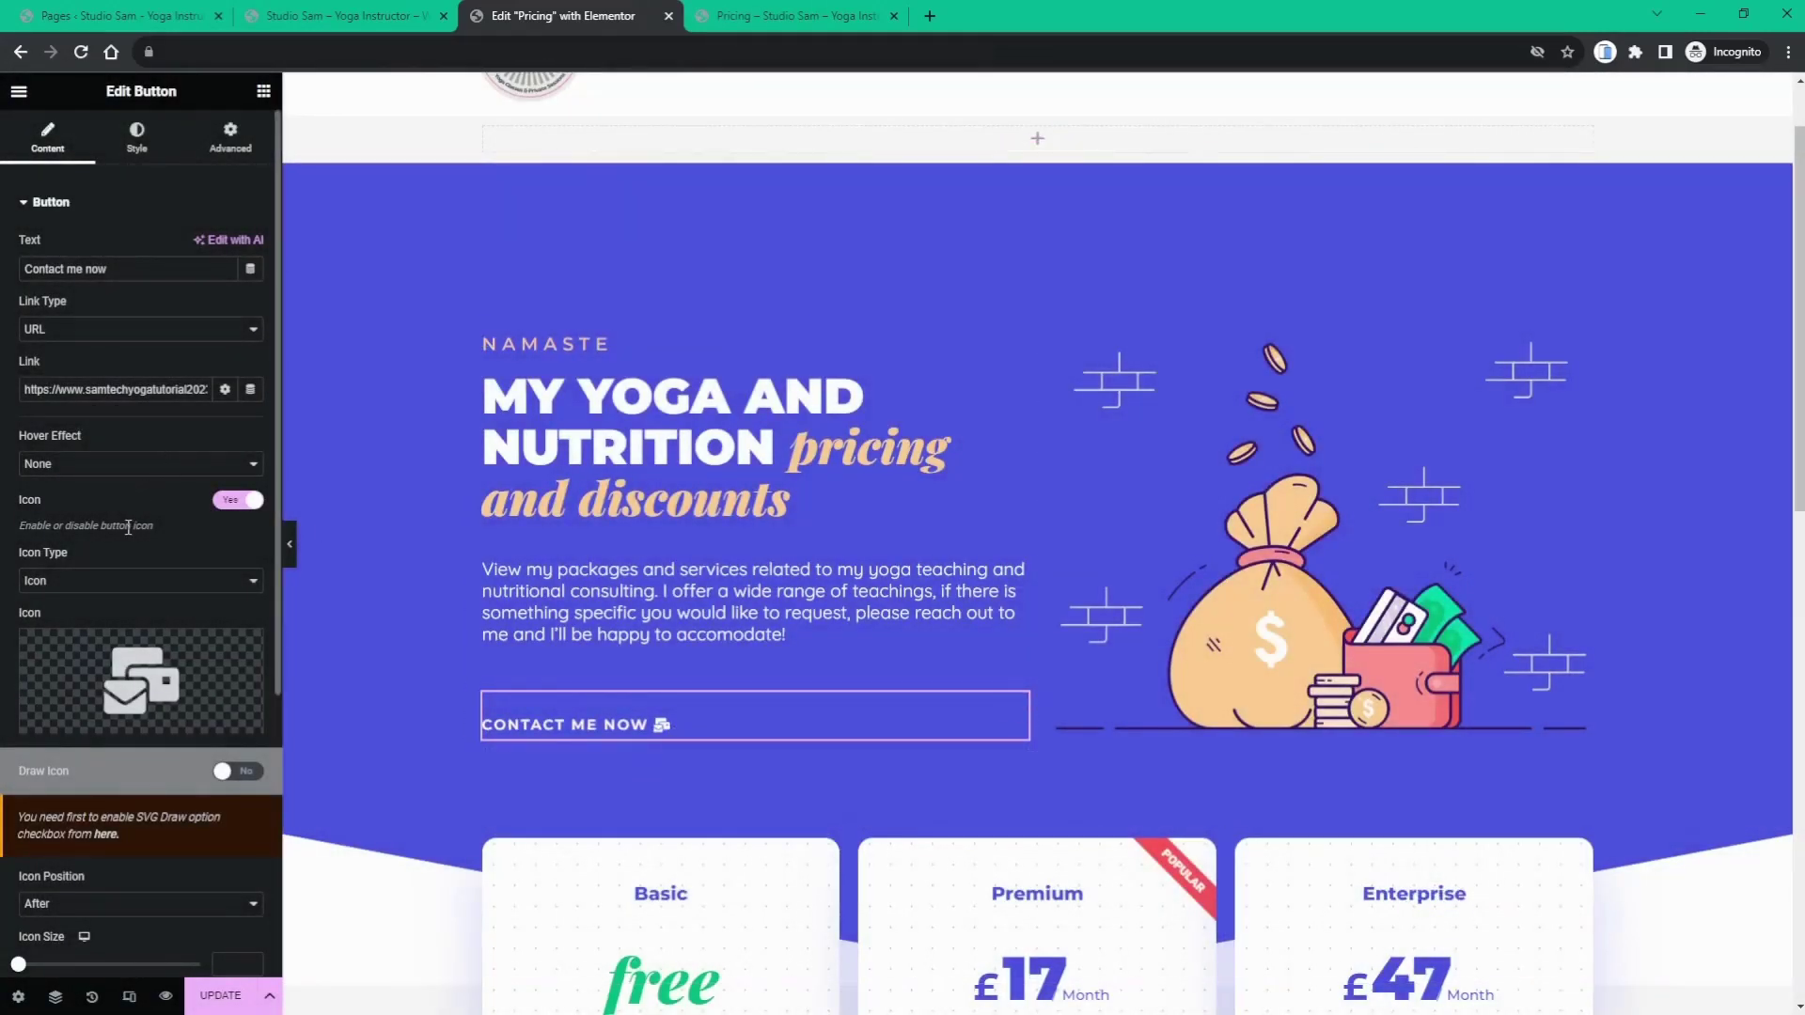
# - Set the button icon's size to 50, its position to Before and its spacing to 15
pyautogui.scroll(-2, 128, 526)
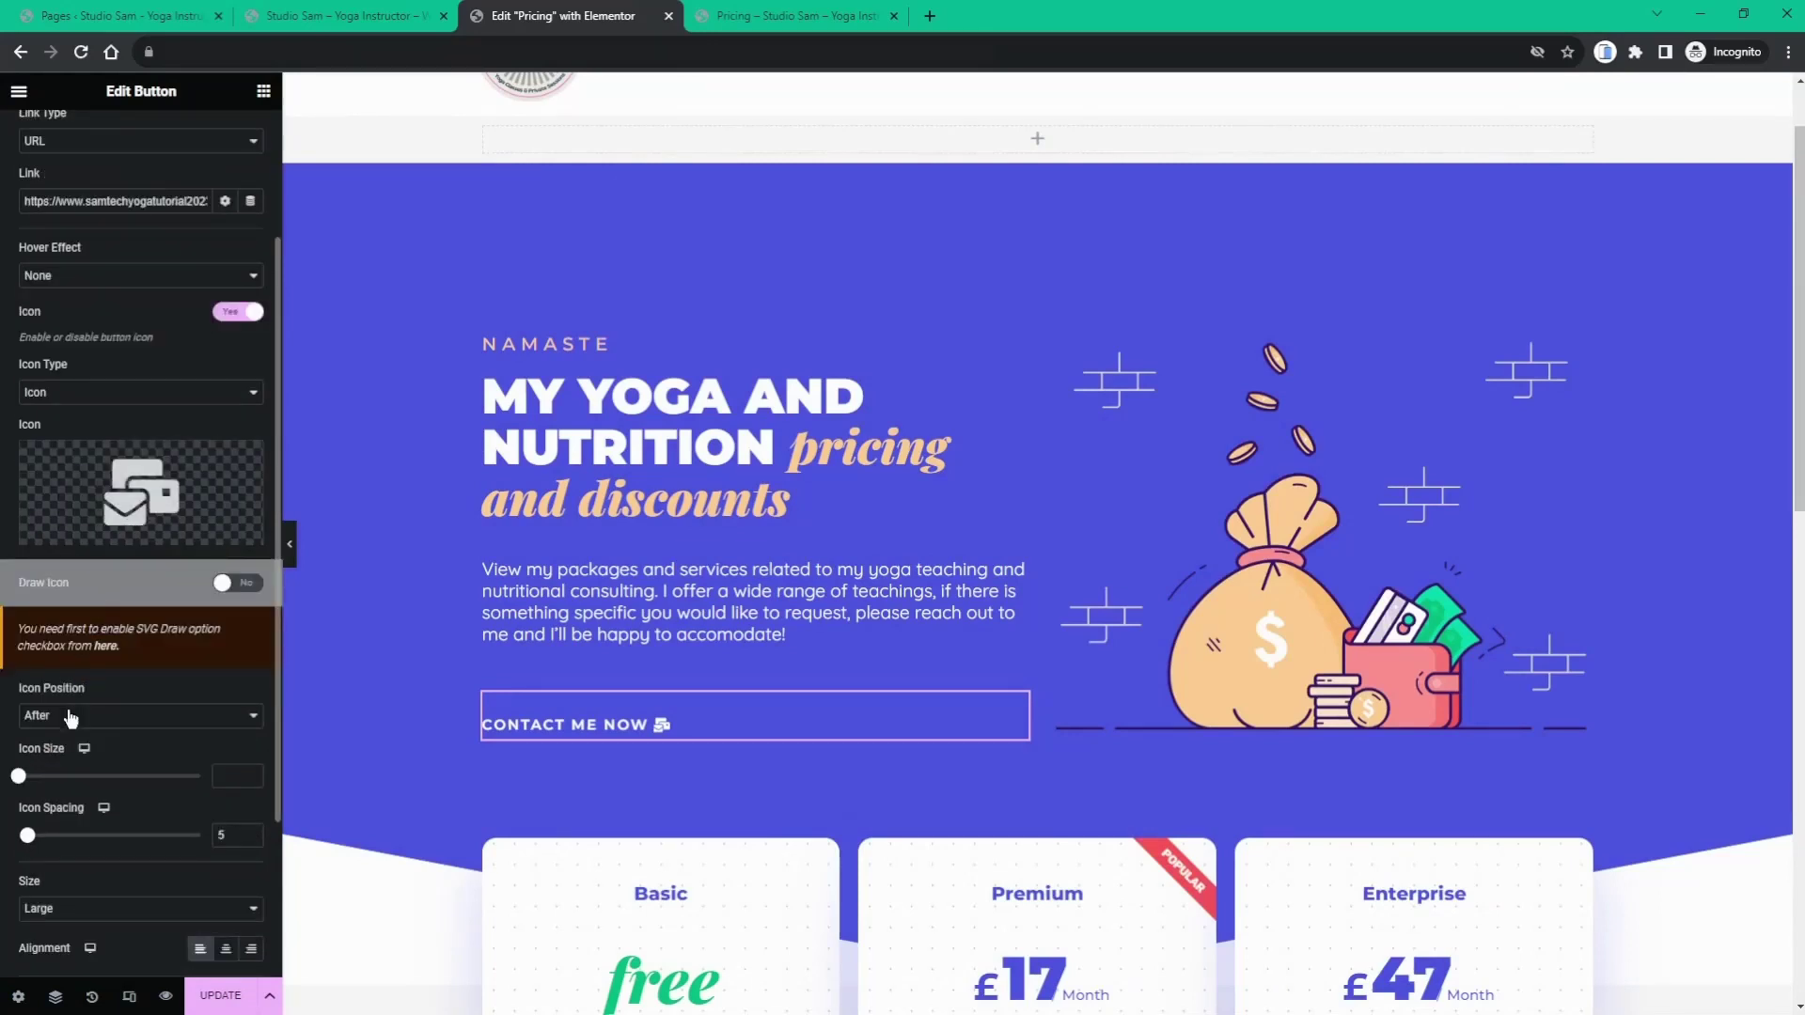
pyautogui.scroll(-1, 69, 717)
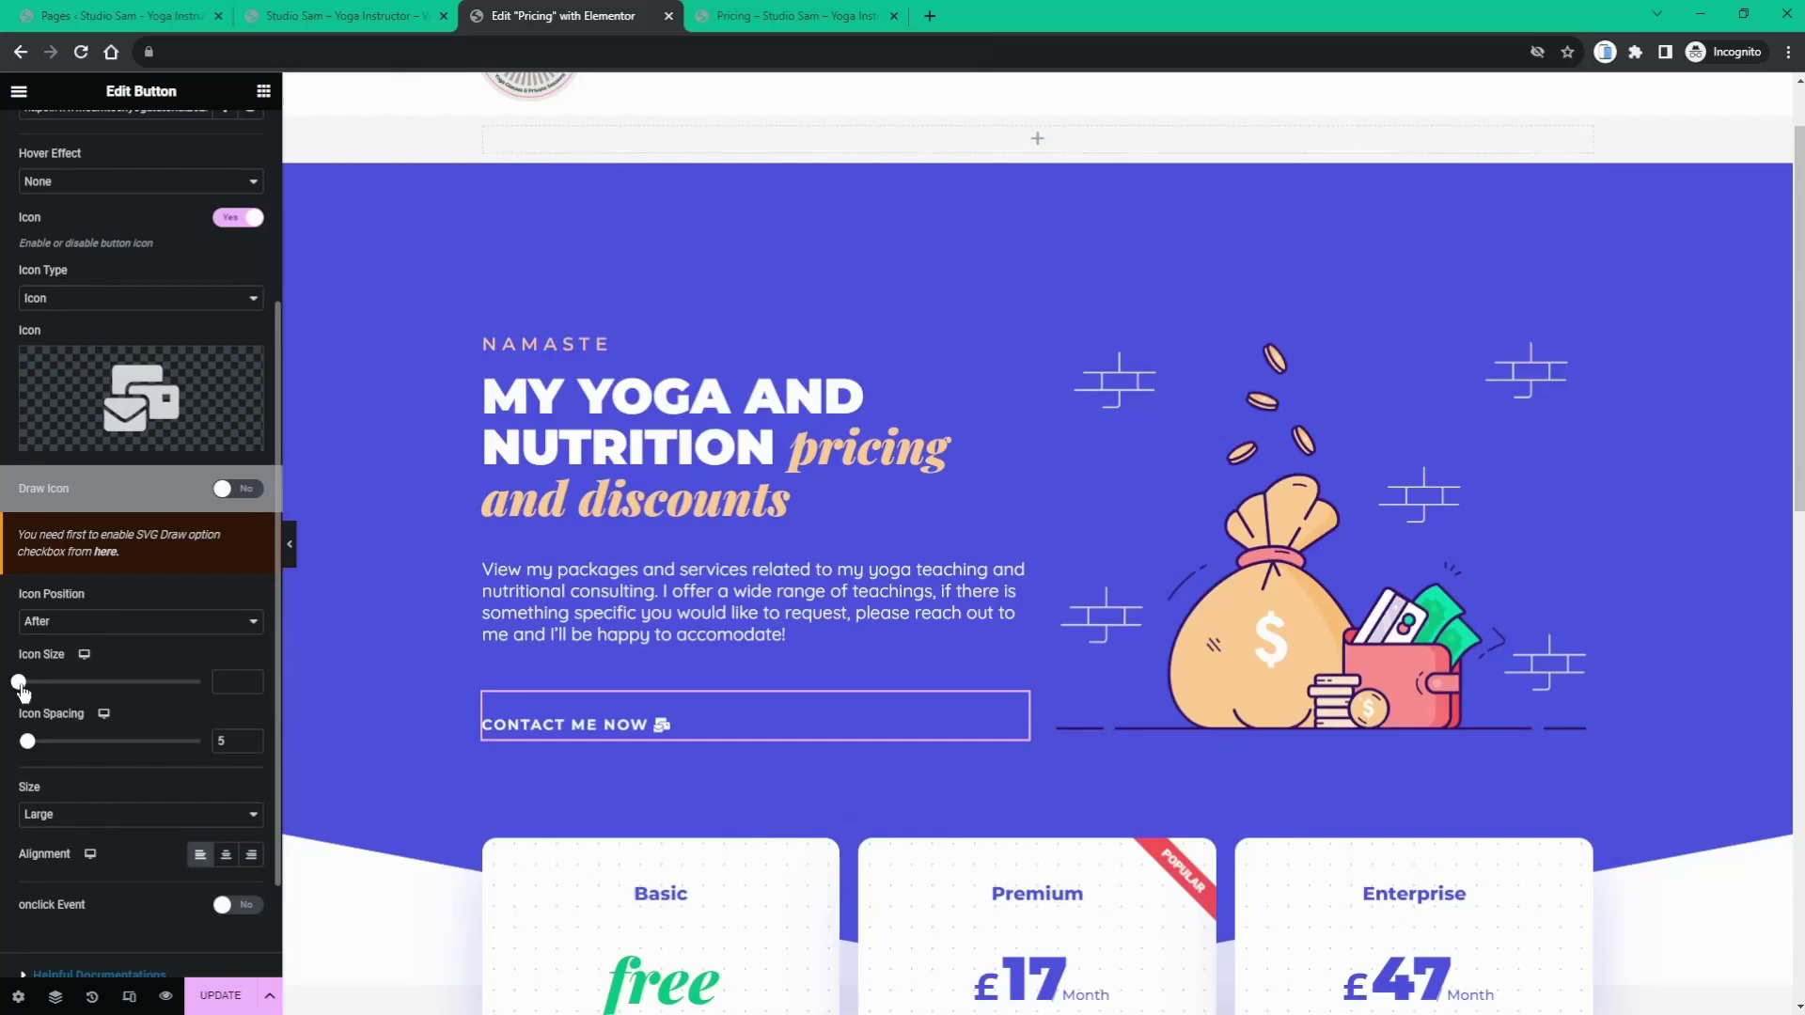
pyautogui.moveTo(20, 684); pyautogui.dragTo(64, 684)
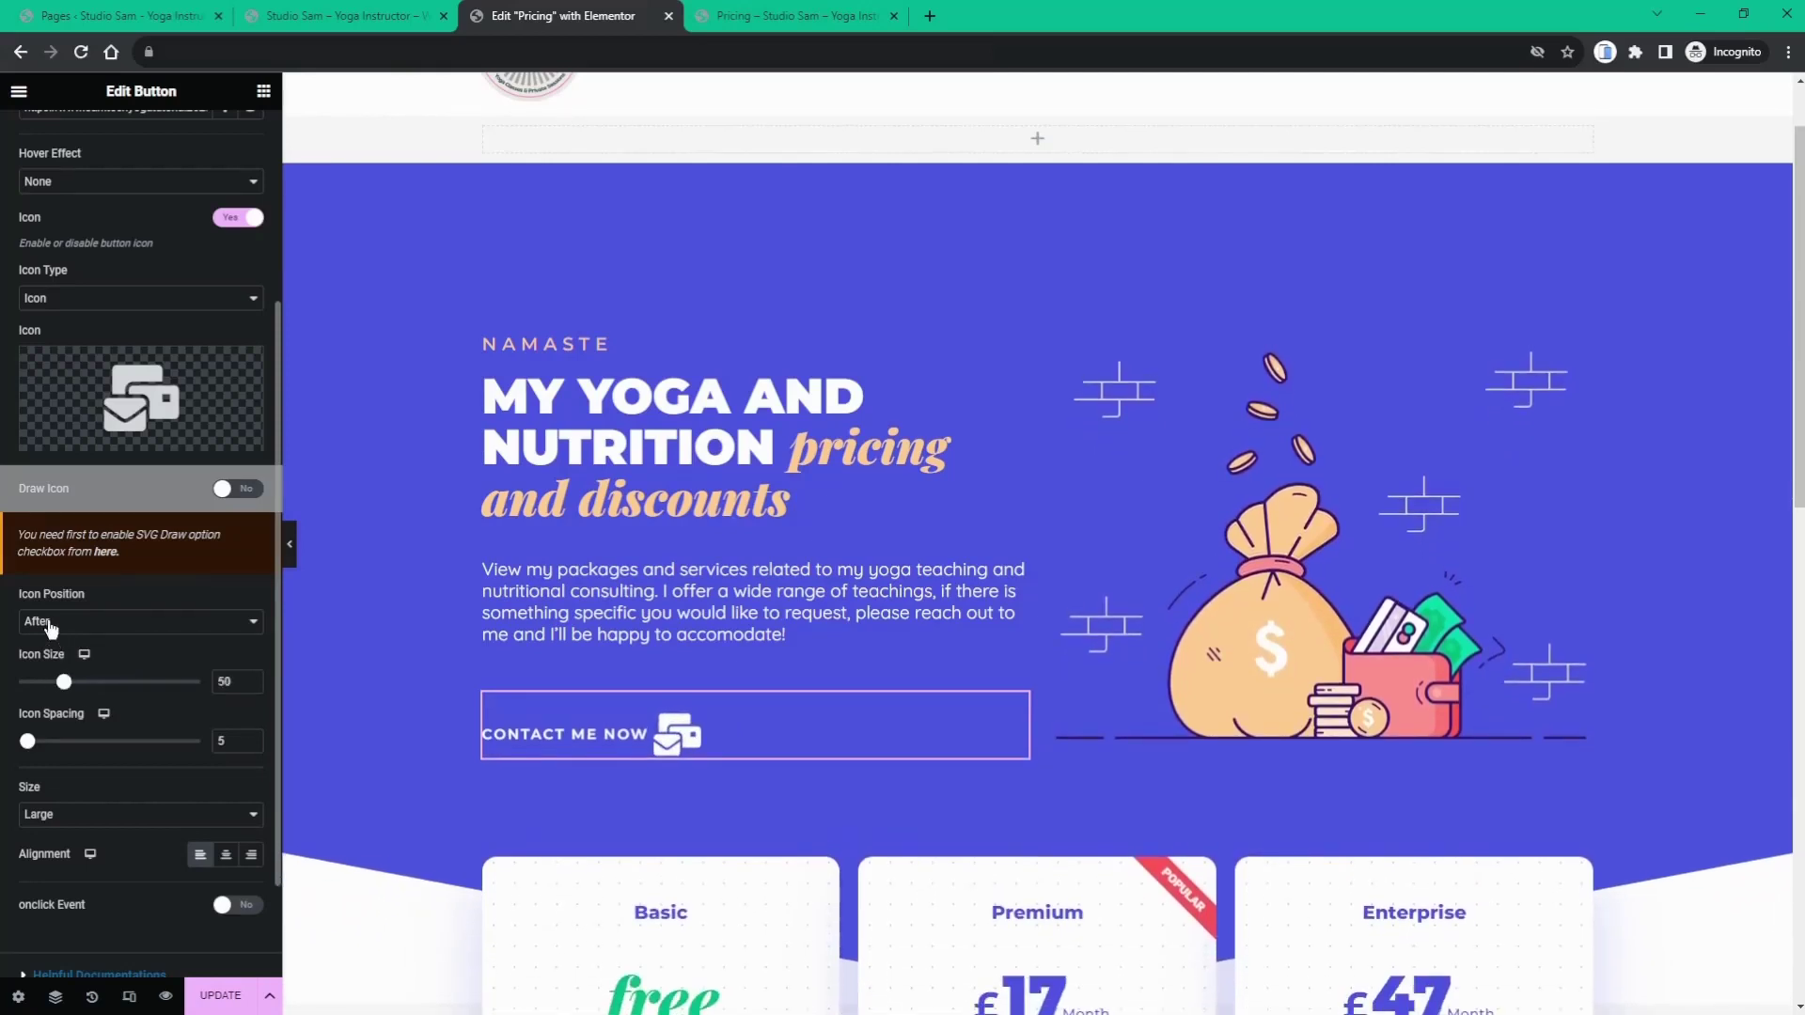
pyautogui.click(62, 632)
pyautogui.click(64, 640)
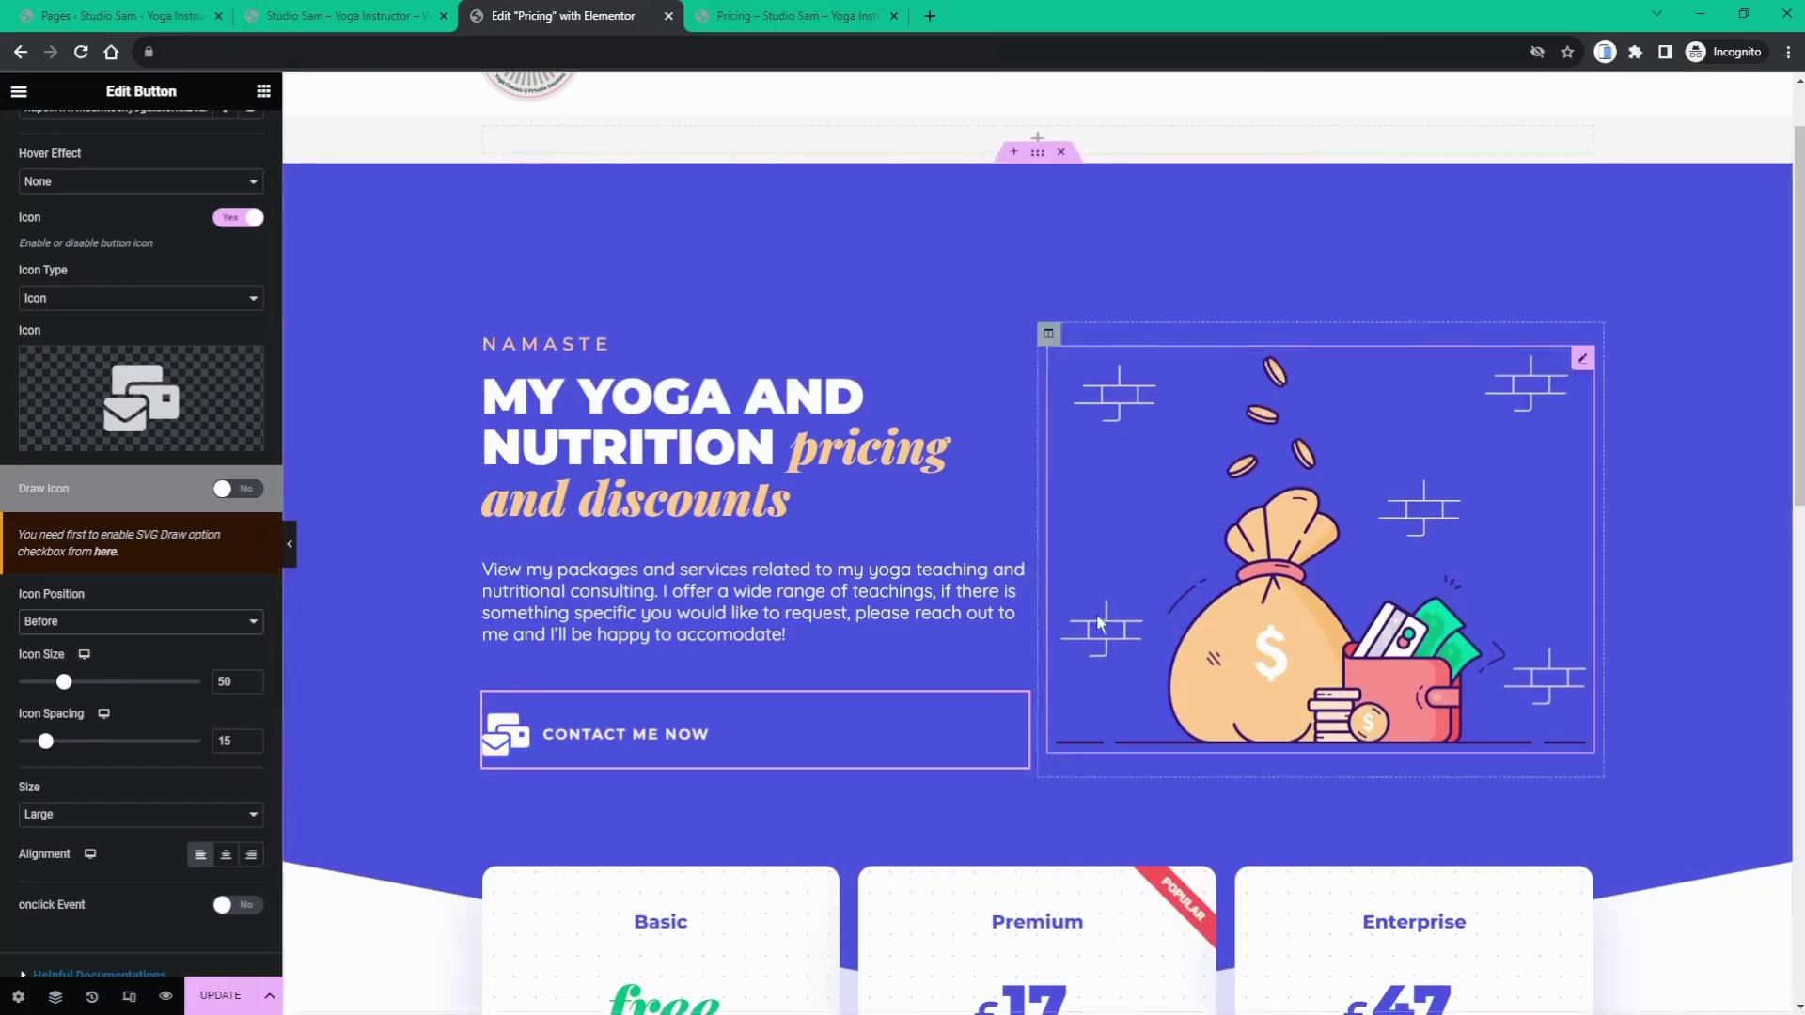
# - Replace the banner's money illustration with the newly uploaded image pricing-back.png
pyautogui.scroll(-1, 667, 470)
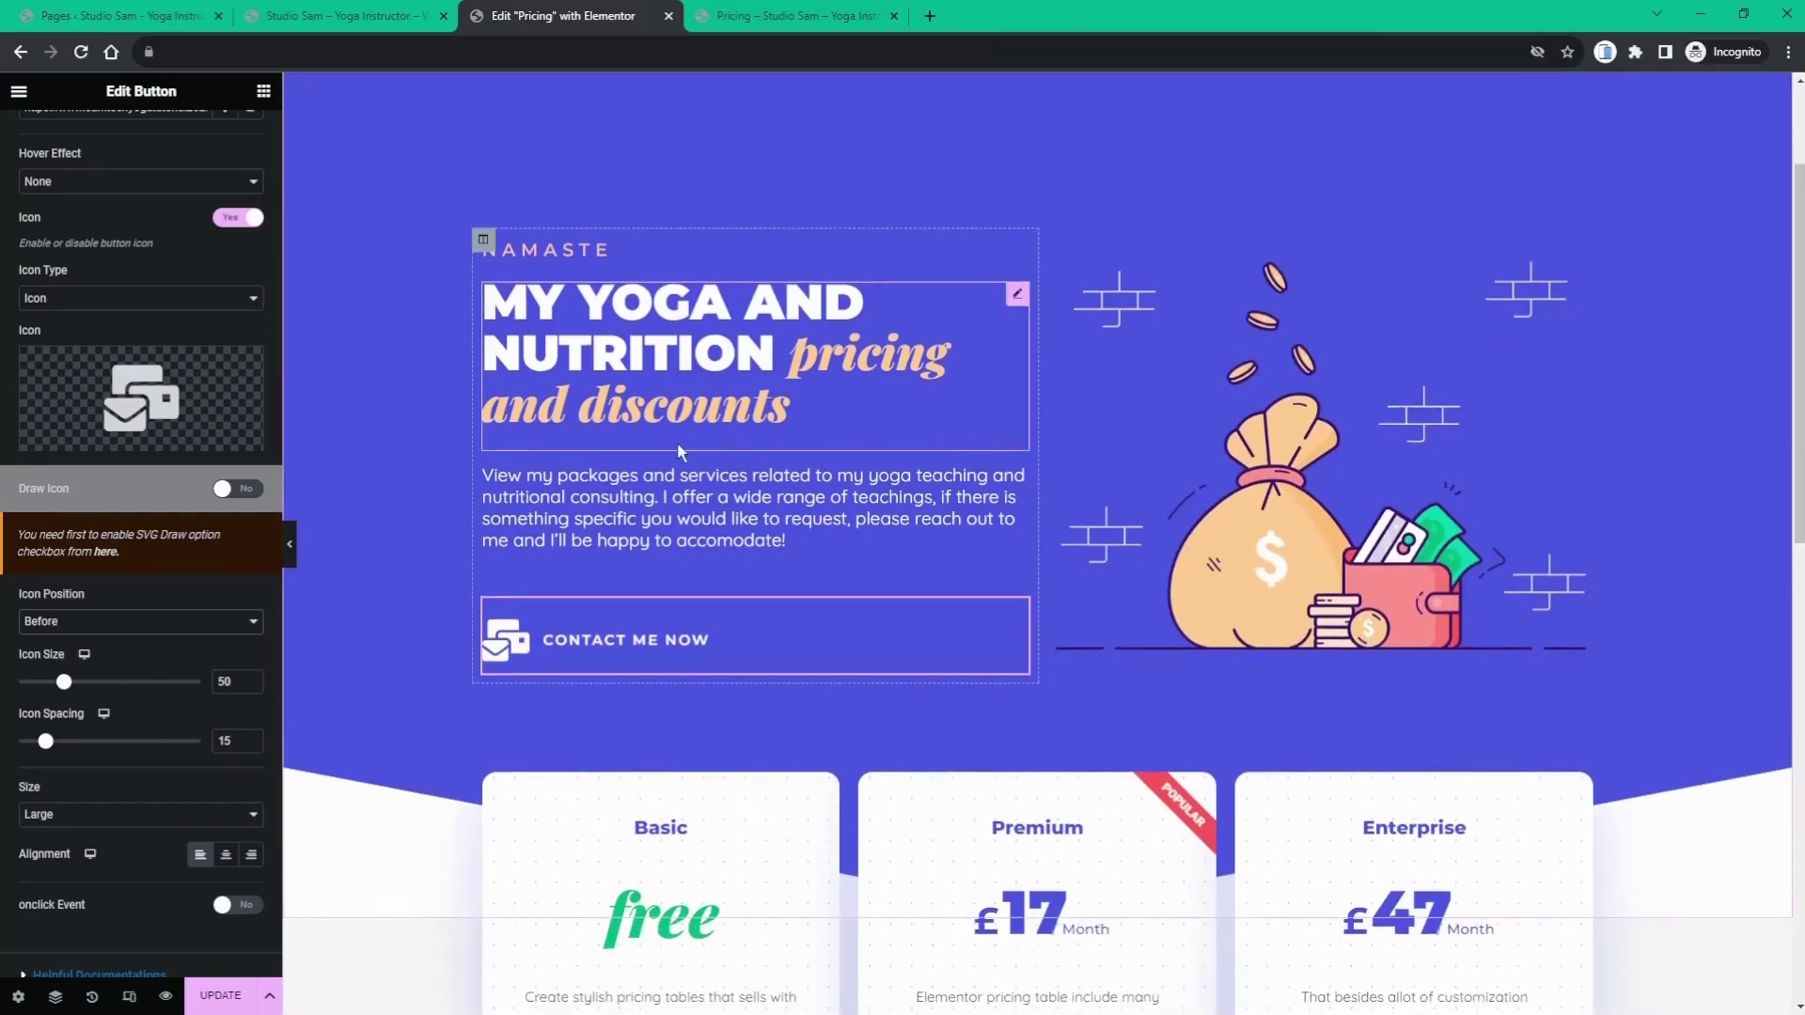
pyautogui.scroll(1, 662, 460)
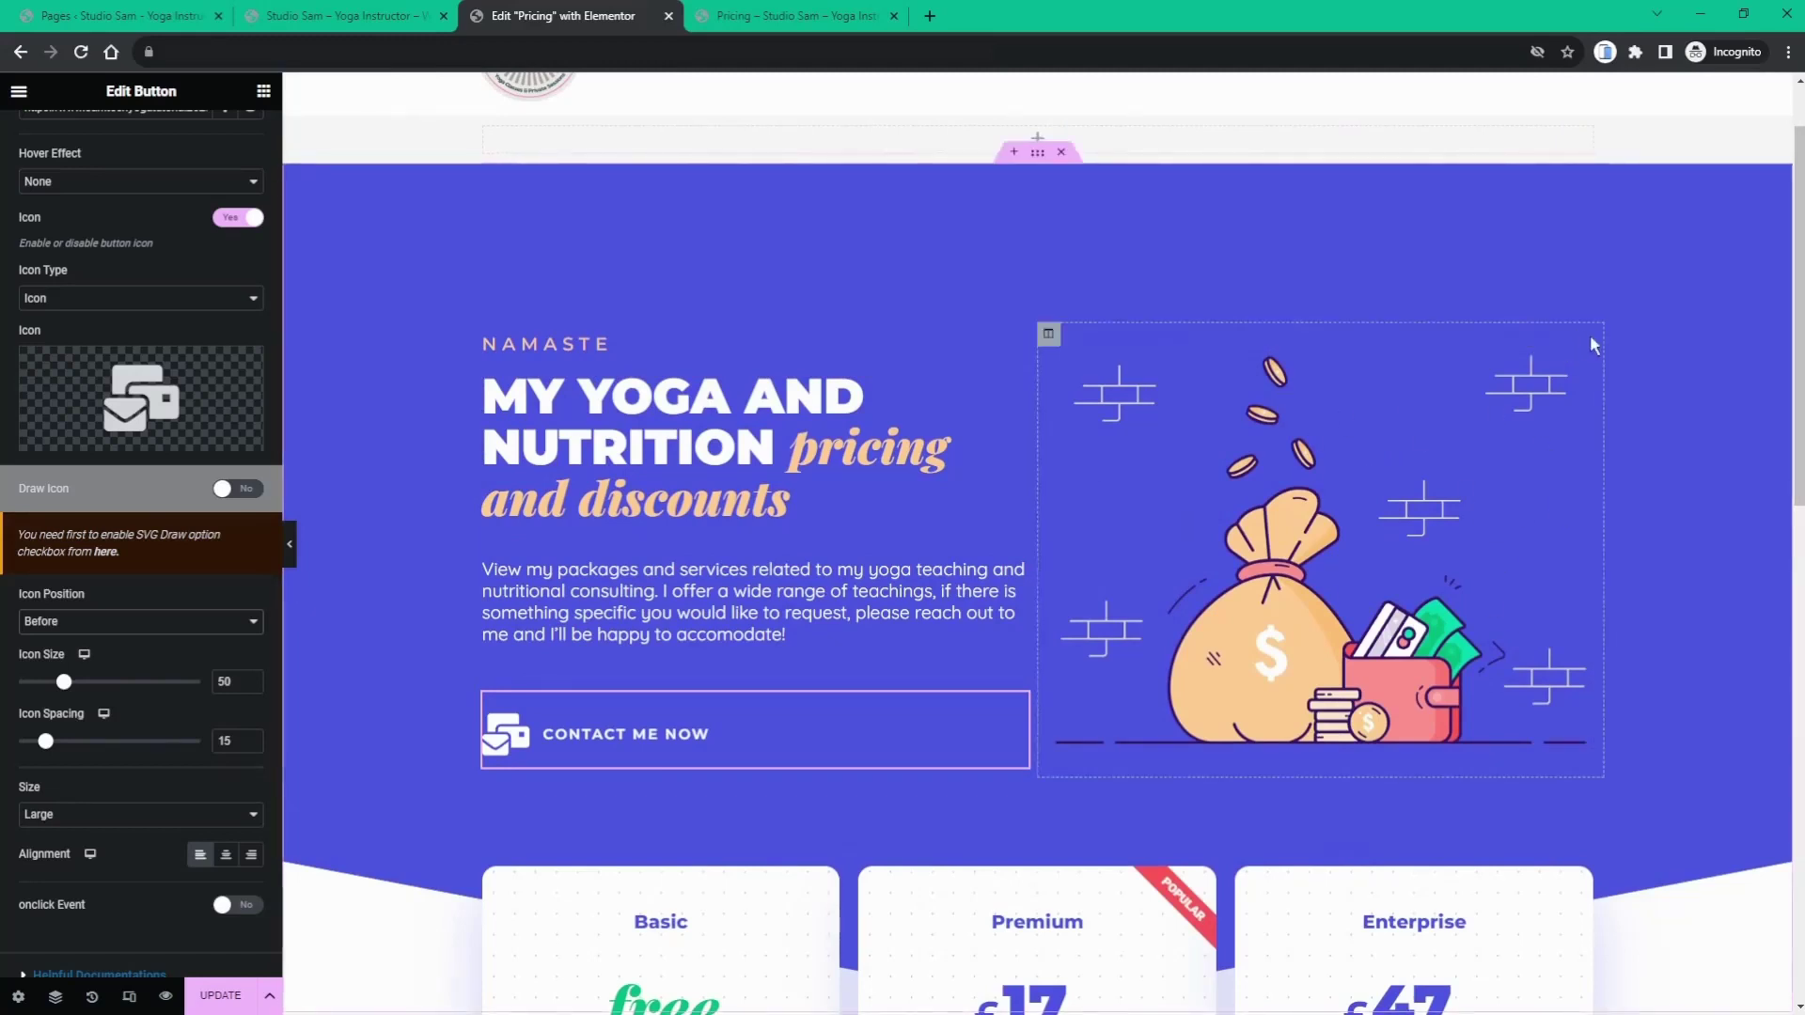
pyautogui.click(1583, 363)
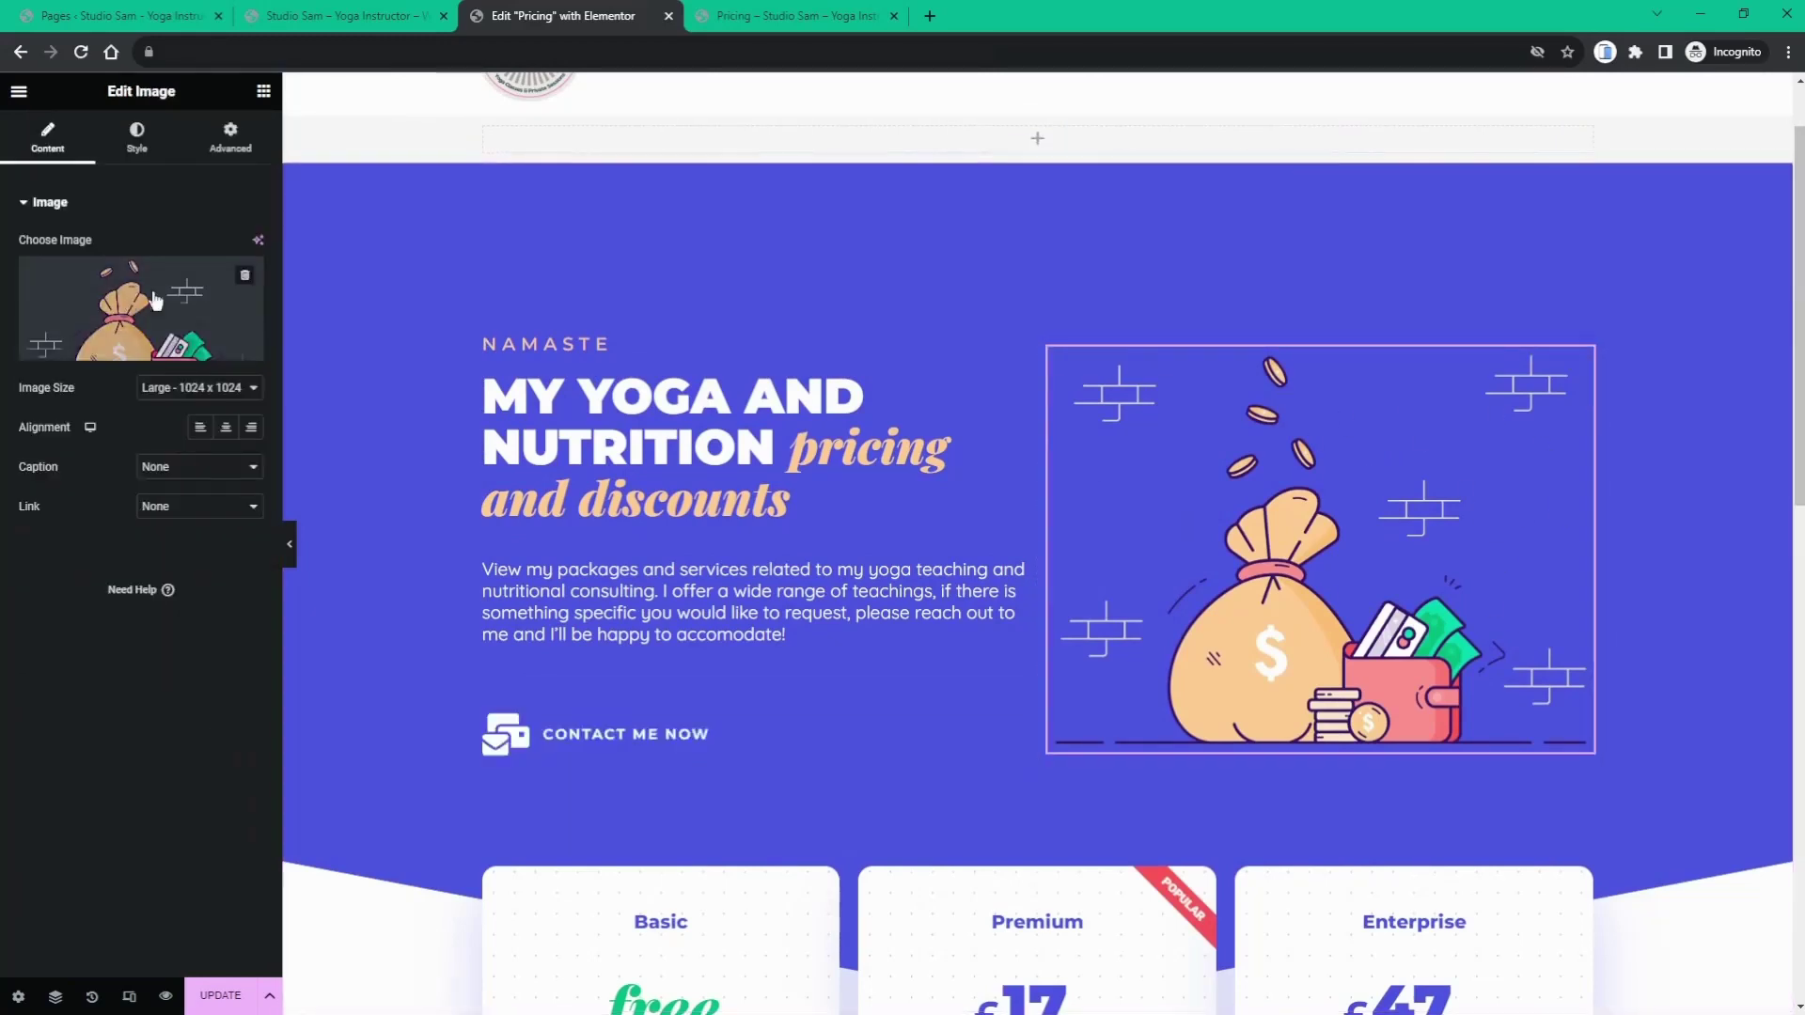
pyautogui.click(107, 355)
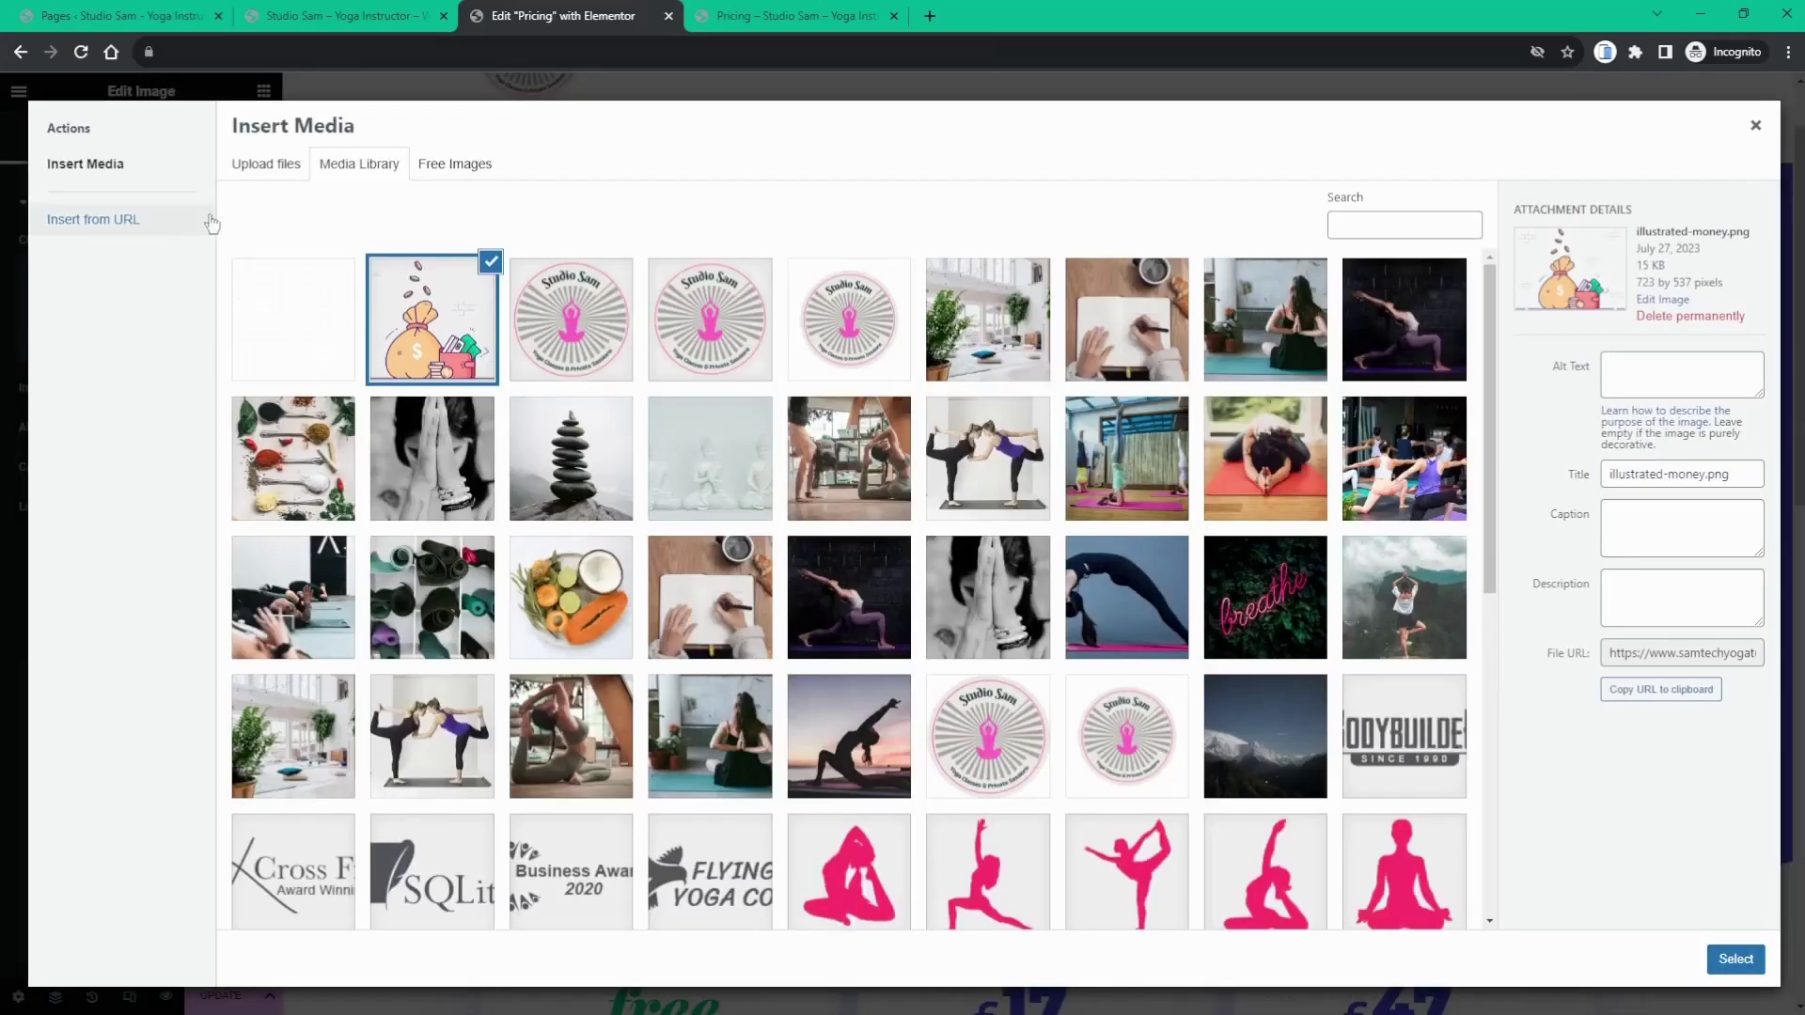
pyautogui.click(268, 167)
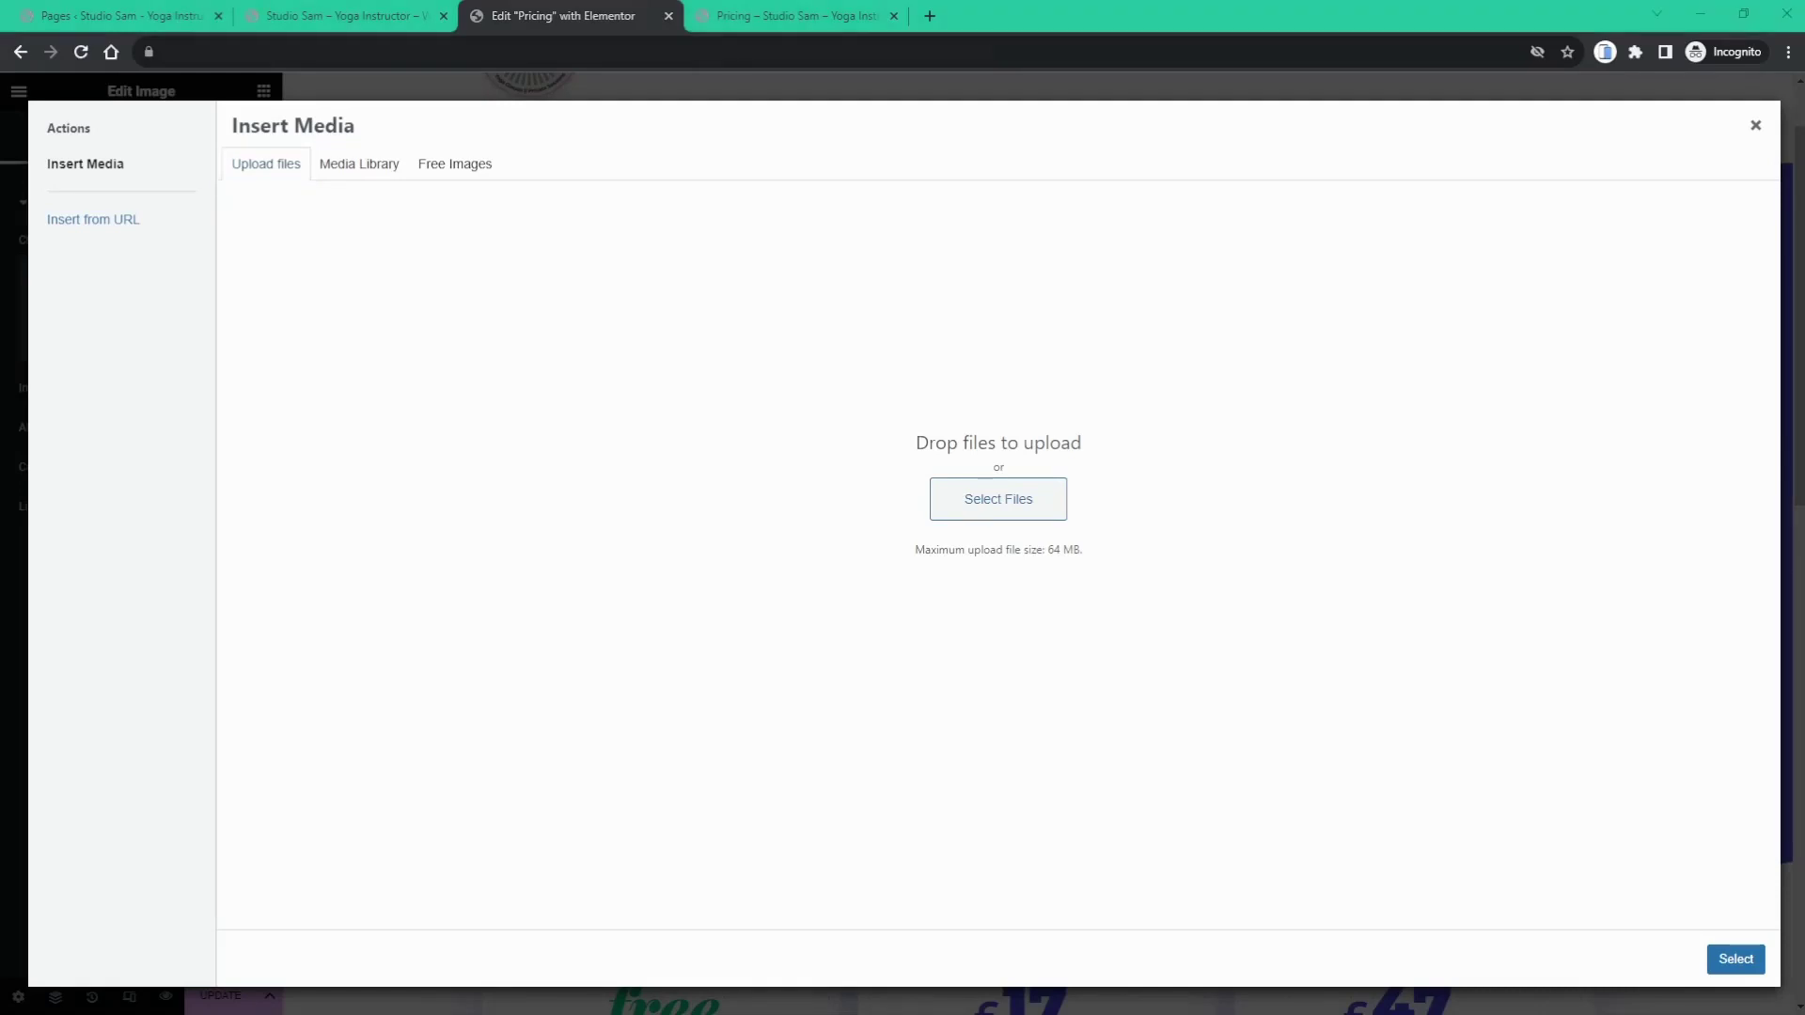
pyautogui.moveTo(998, 564); pyautogui.dragTo(503, 435)
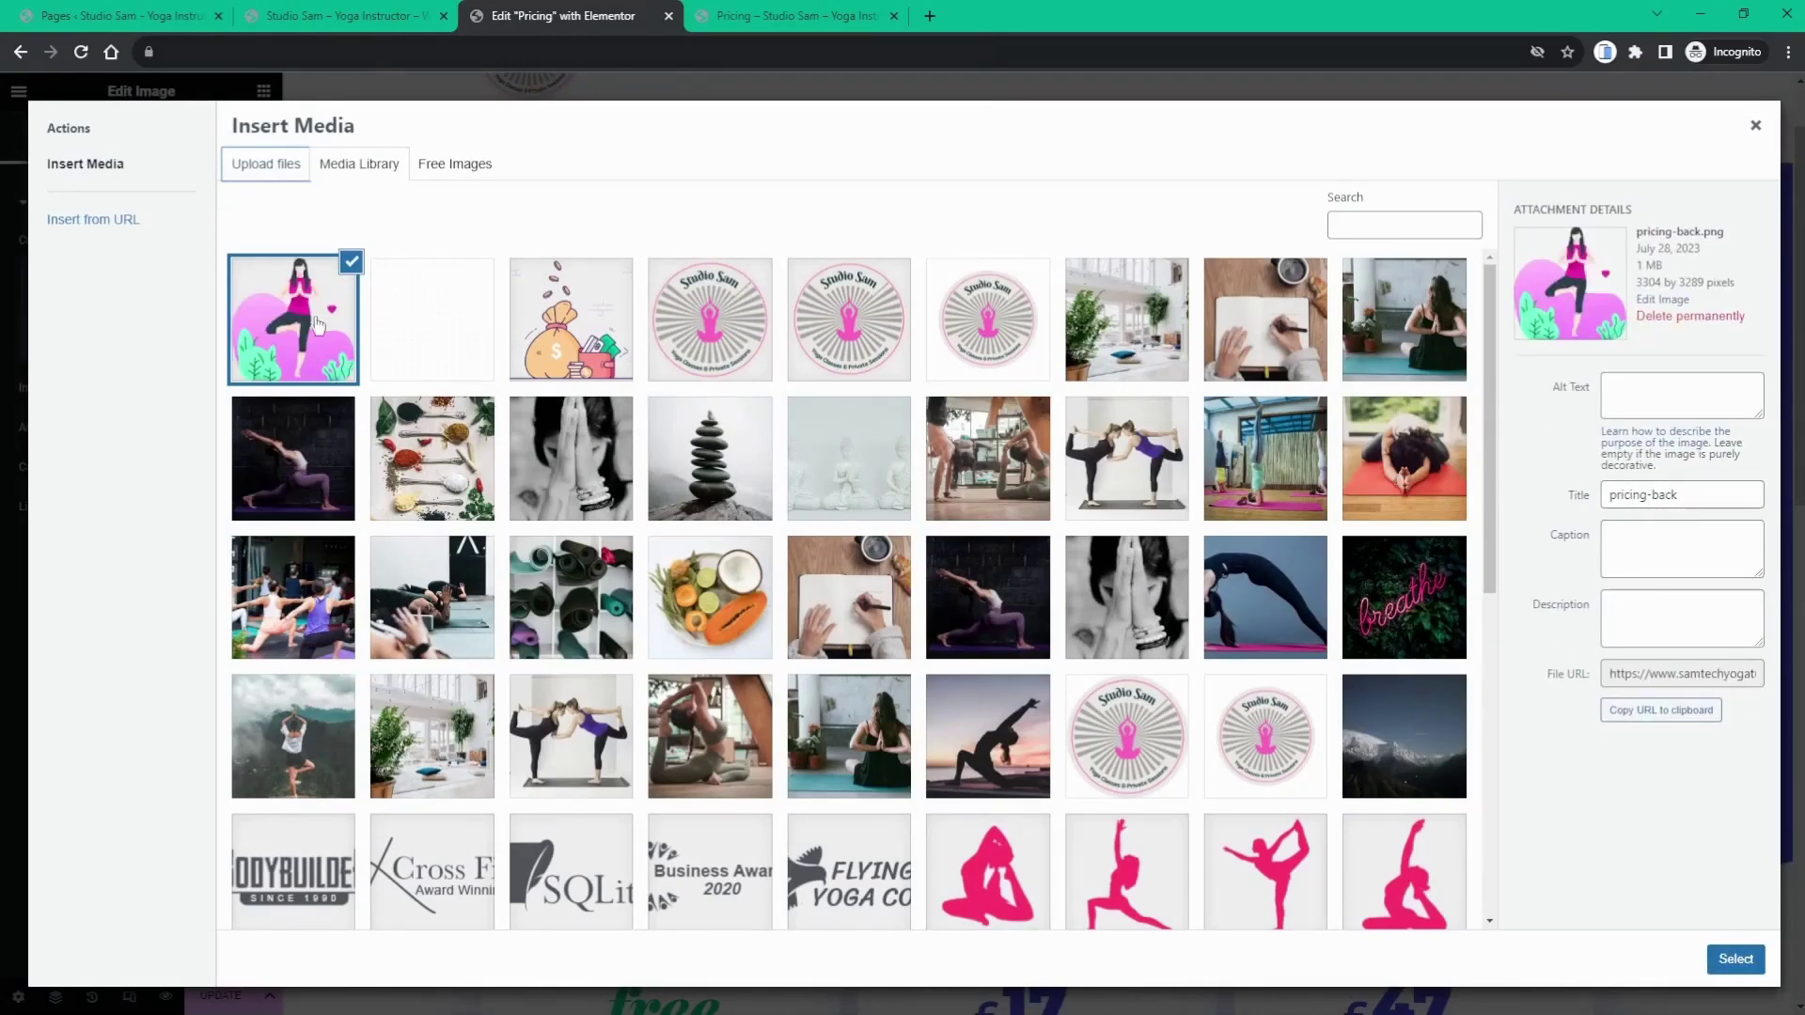
pyautogui.click(1735, 959)
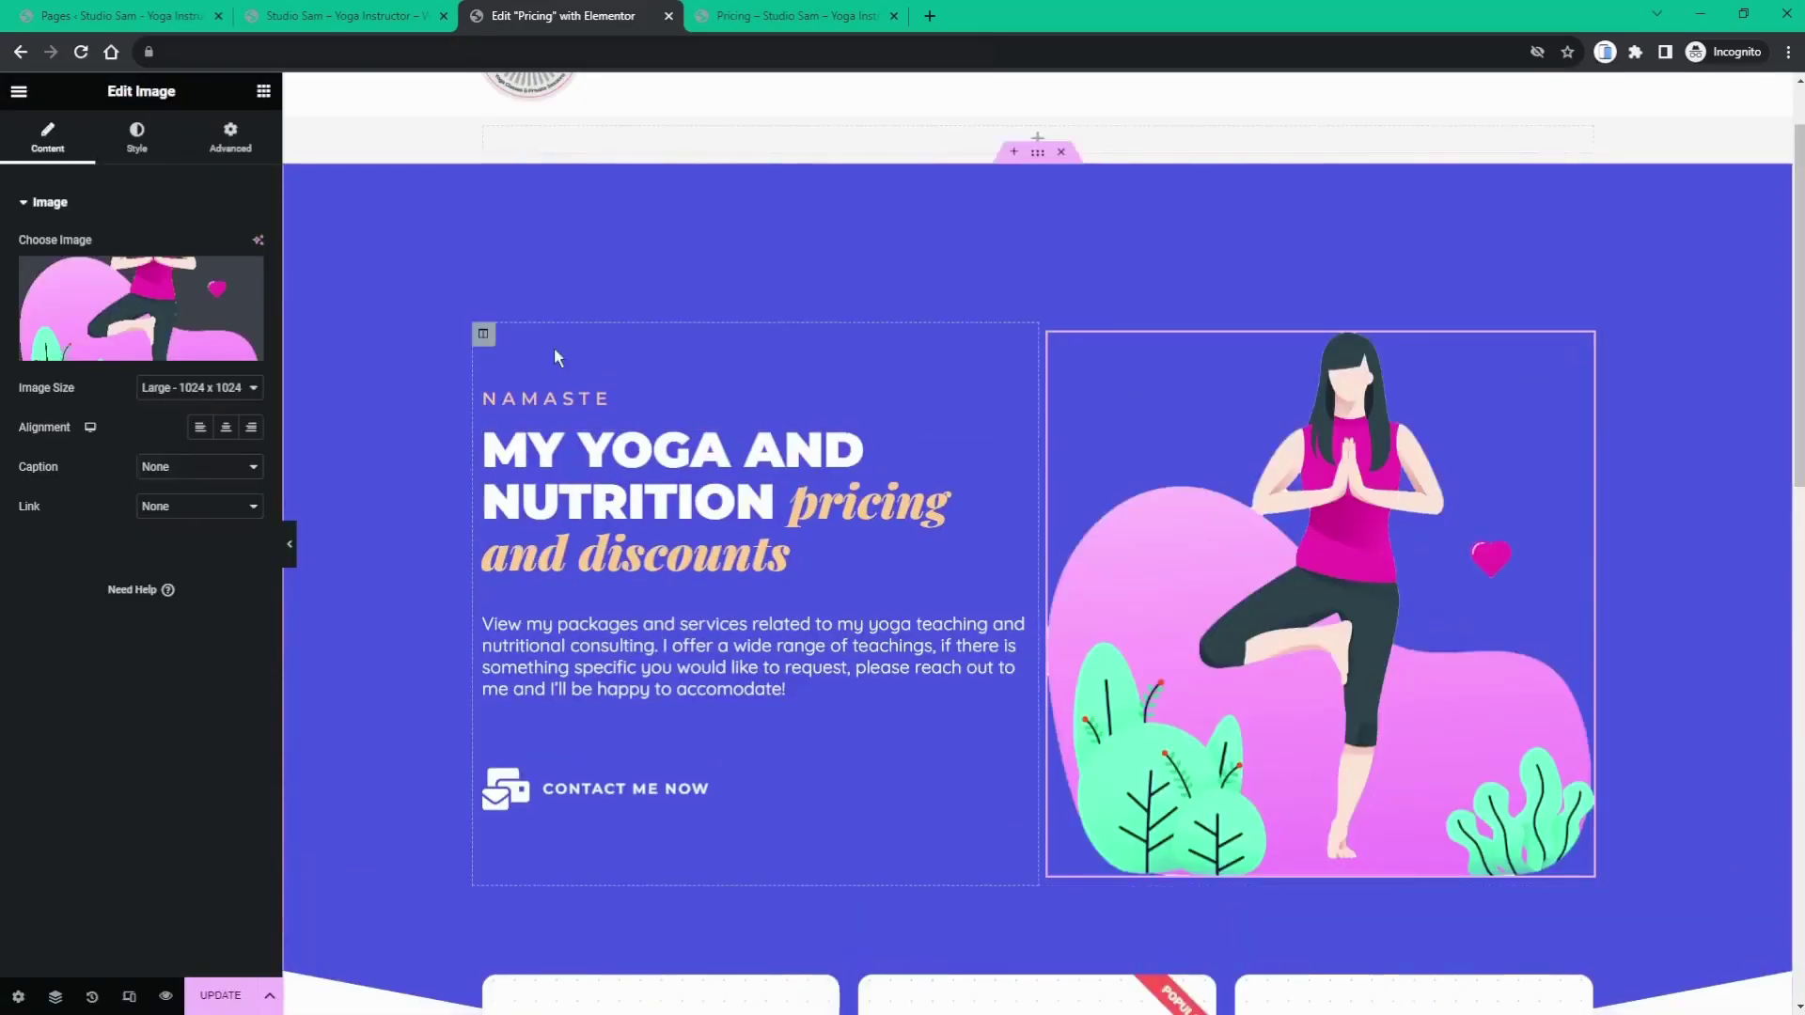
# - Set the banner image's size to Full and its maximum width to 80%
pyautogui.click(174, 397)
pyautogui.click(188, 494)
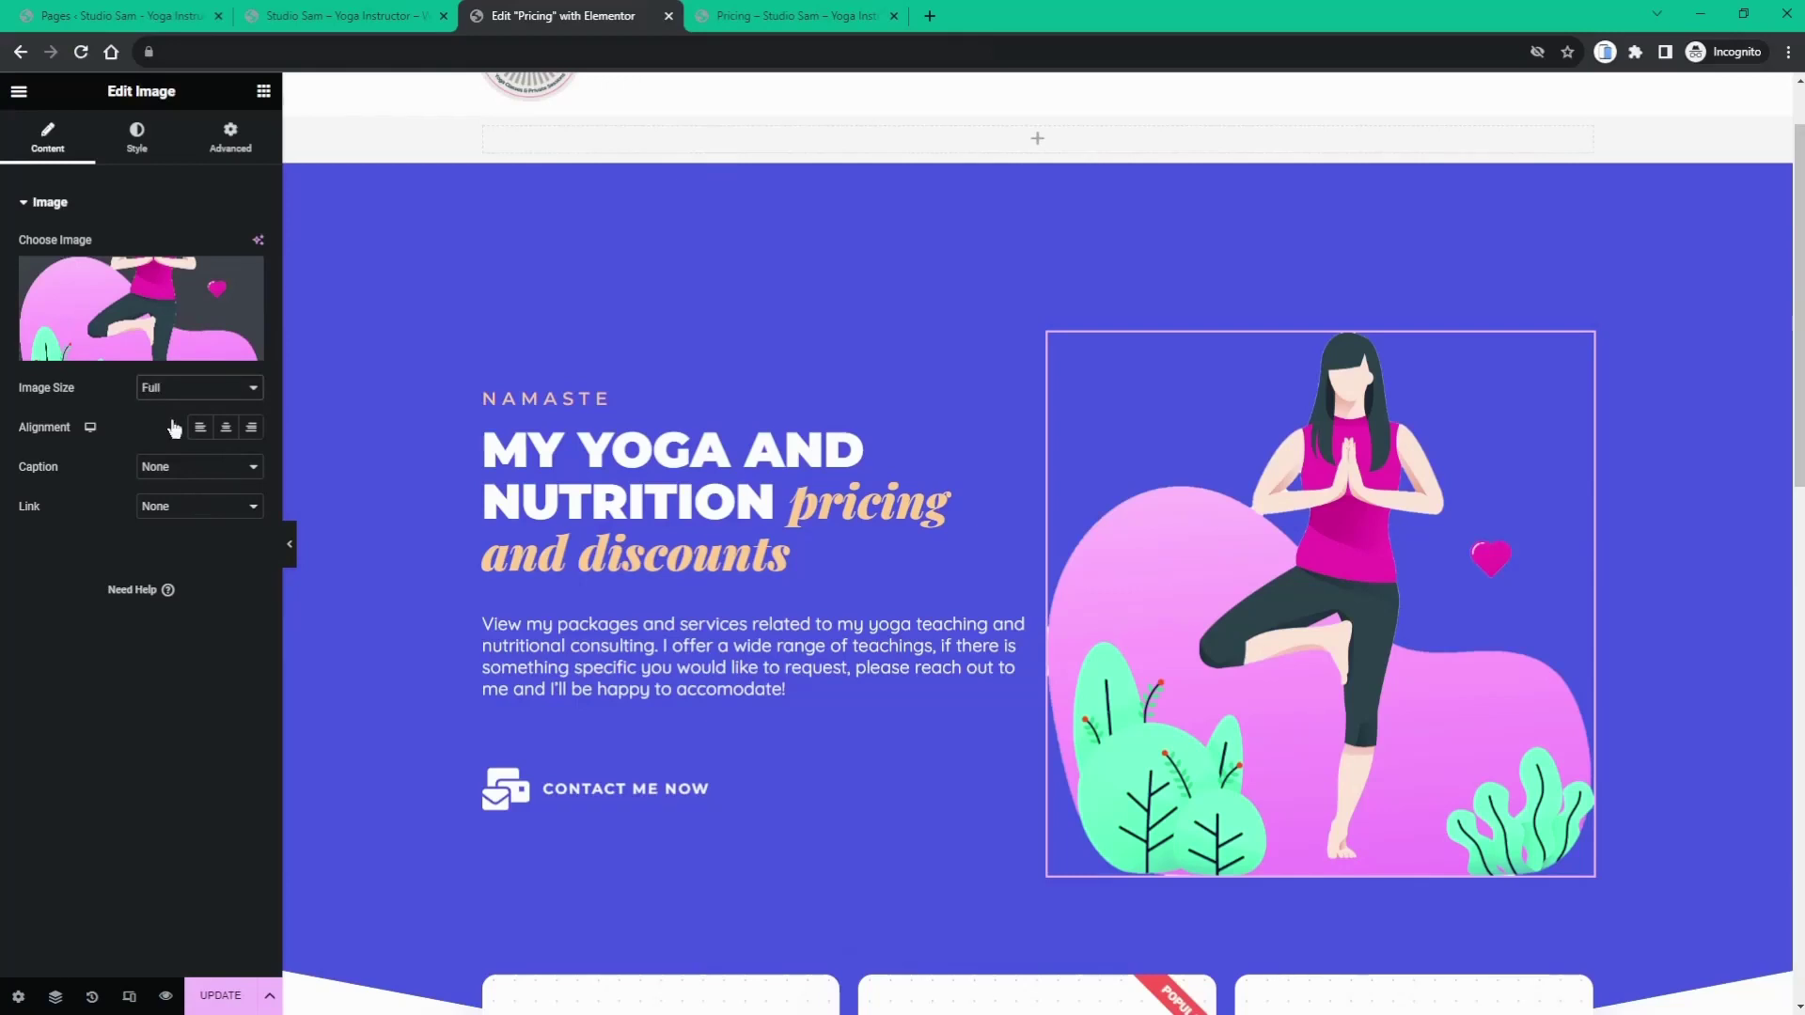
pyautogui.click(132, 153)
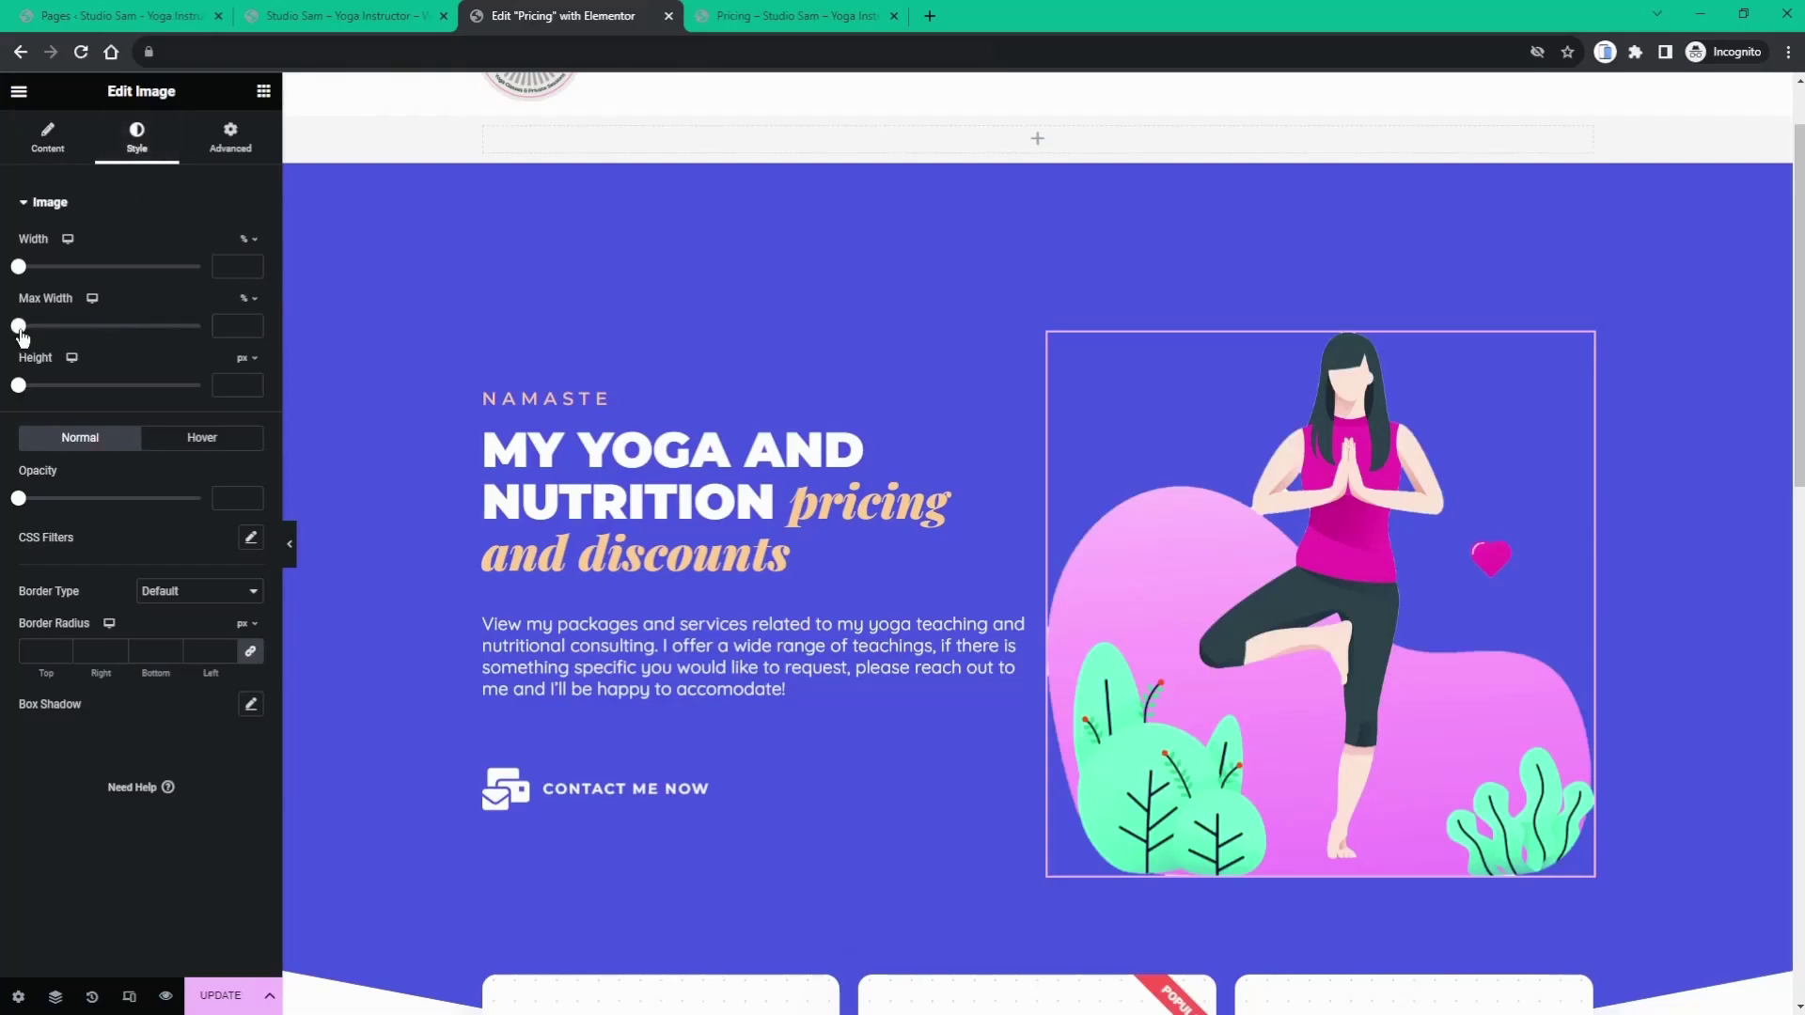
pyautogui.moveTo(19, 327); pyautogui.dragTo(167, 363)
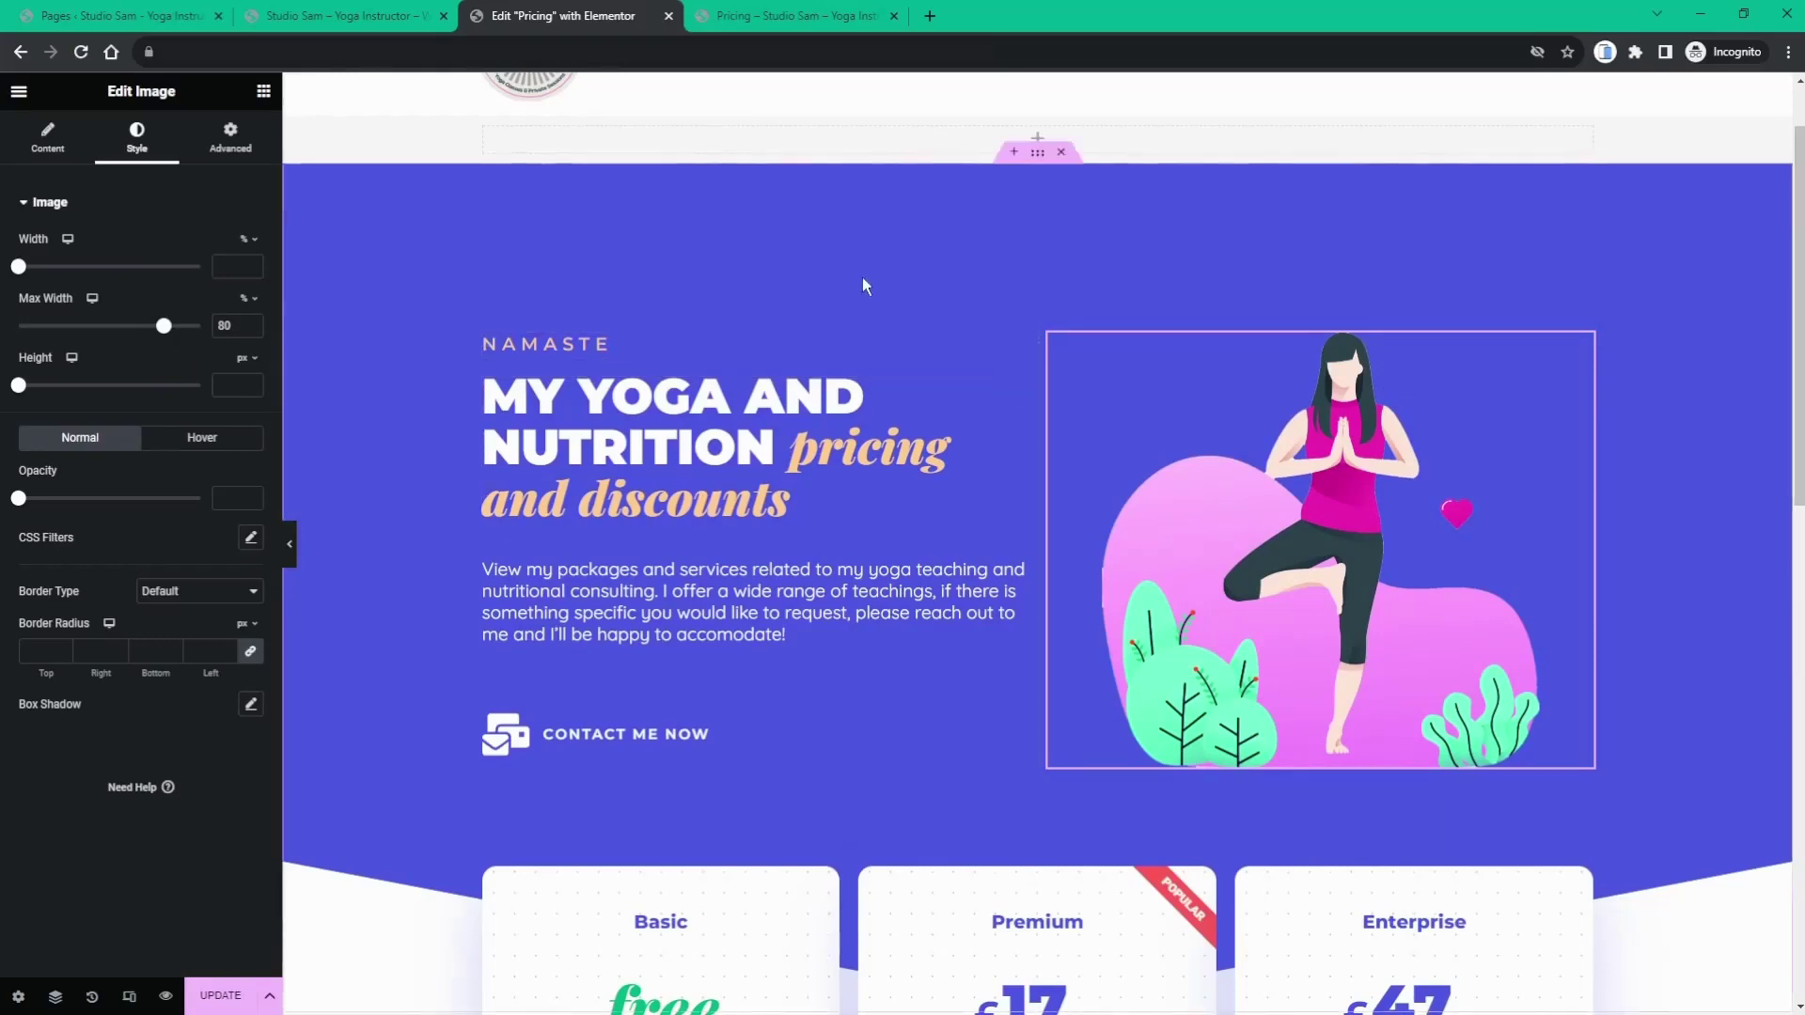
# - Duplicate the column holding the Premium pricing card to add a fourth card to the row
pyautogui.scroll(-2, 914, 282)
pyautogui.scroll(-4, 912, 277)
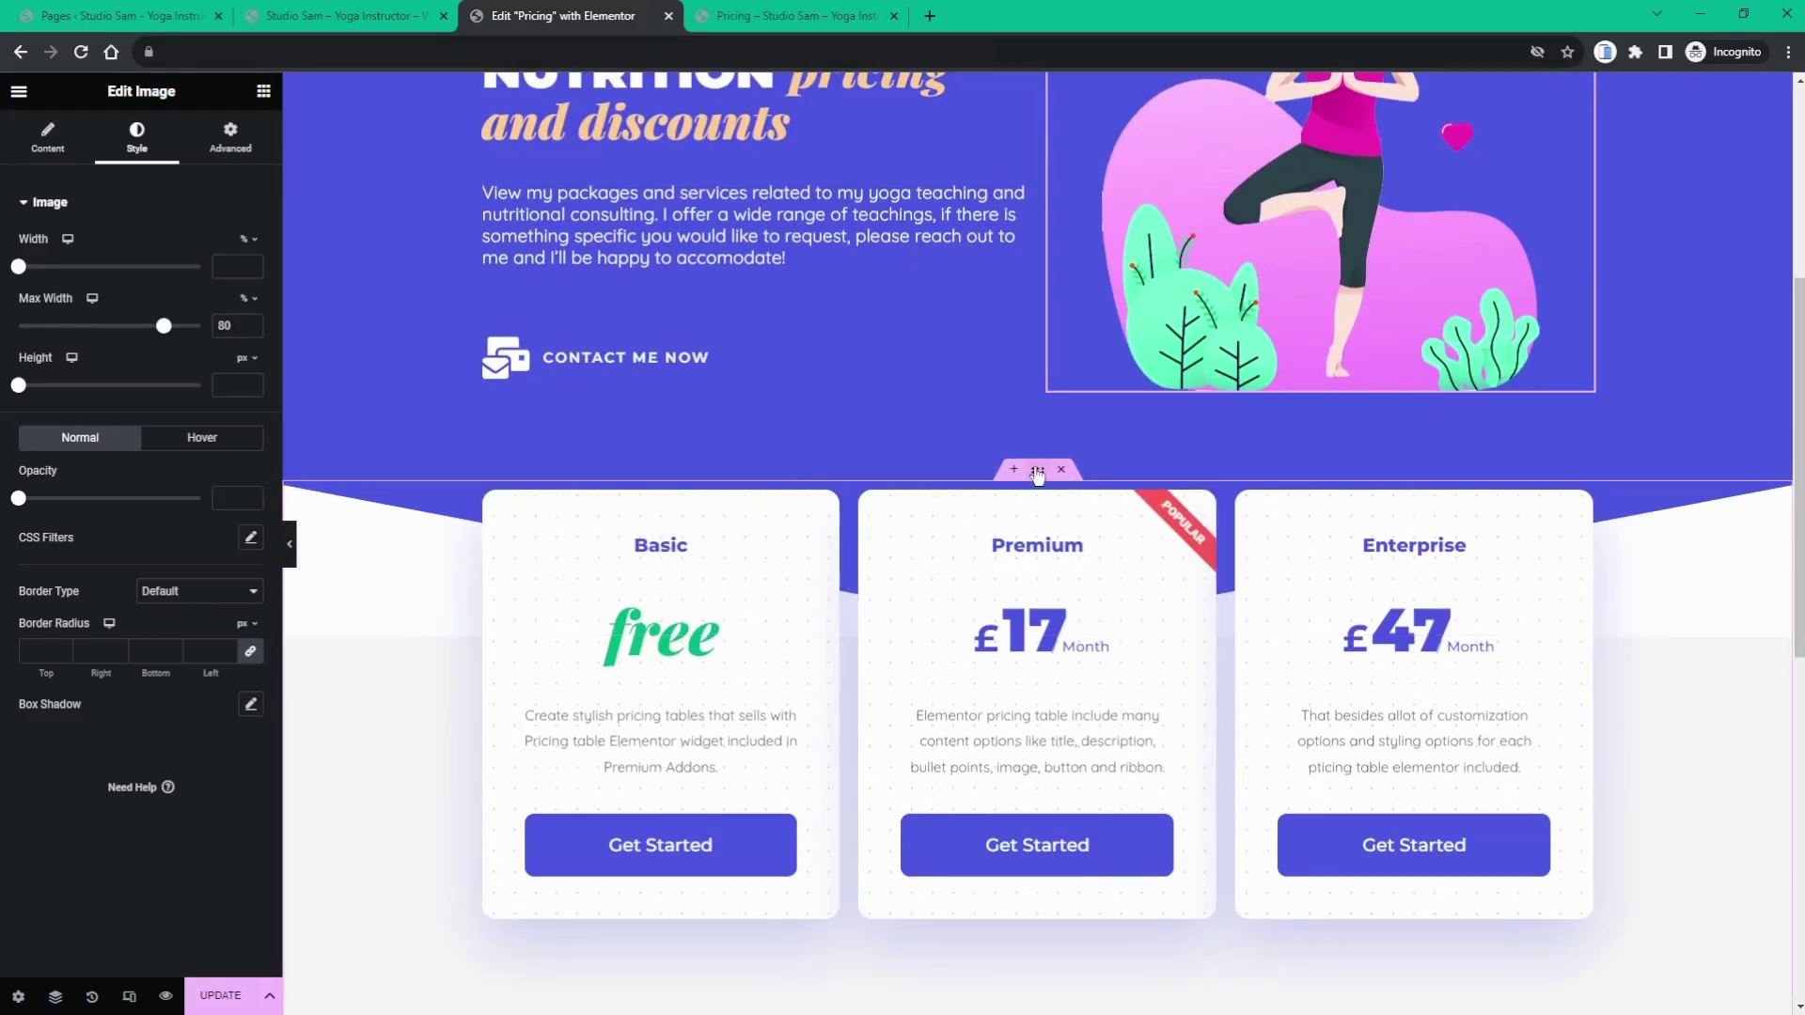
pyautogui.click(827, 505)
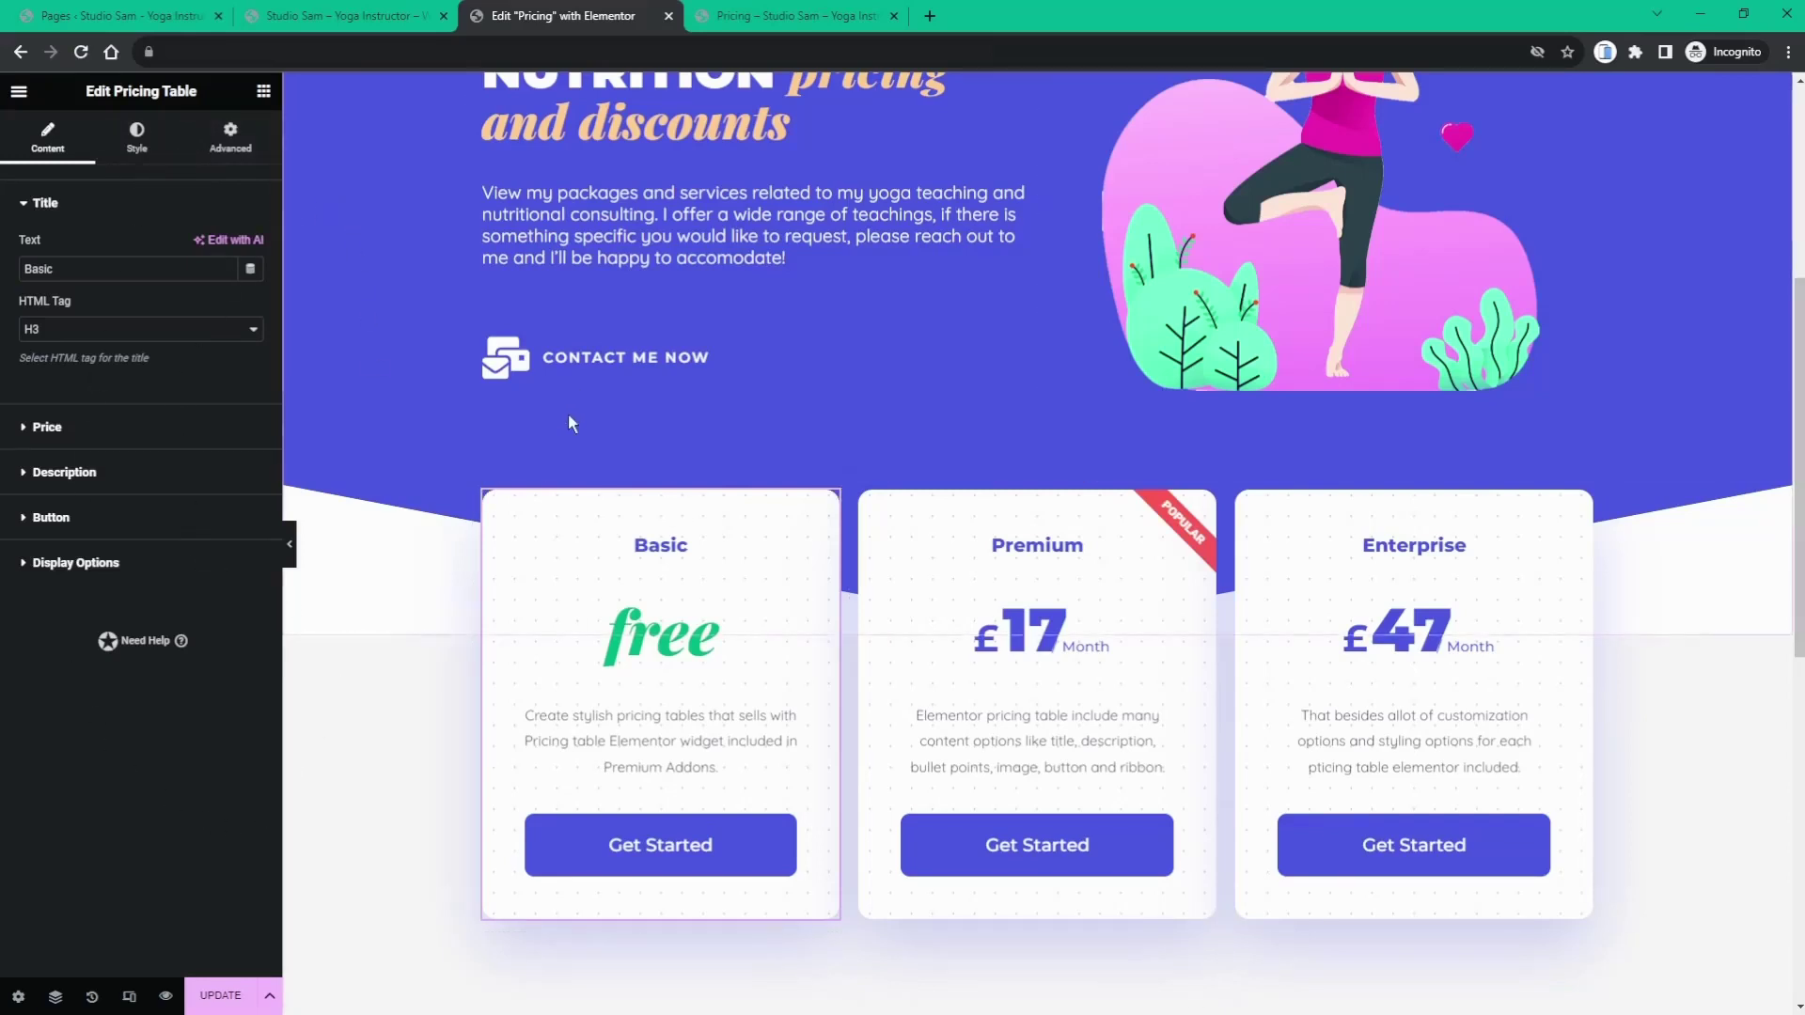
pyautogui.scroll(1, 568, 414)
pyautogui.scroll(-2, 570, 415)
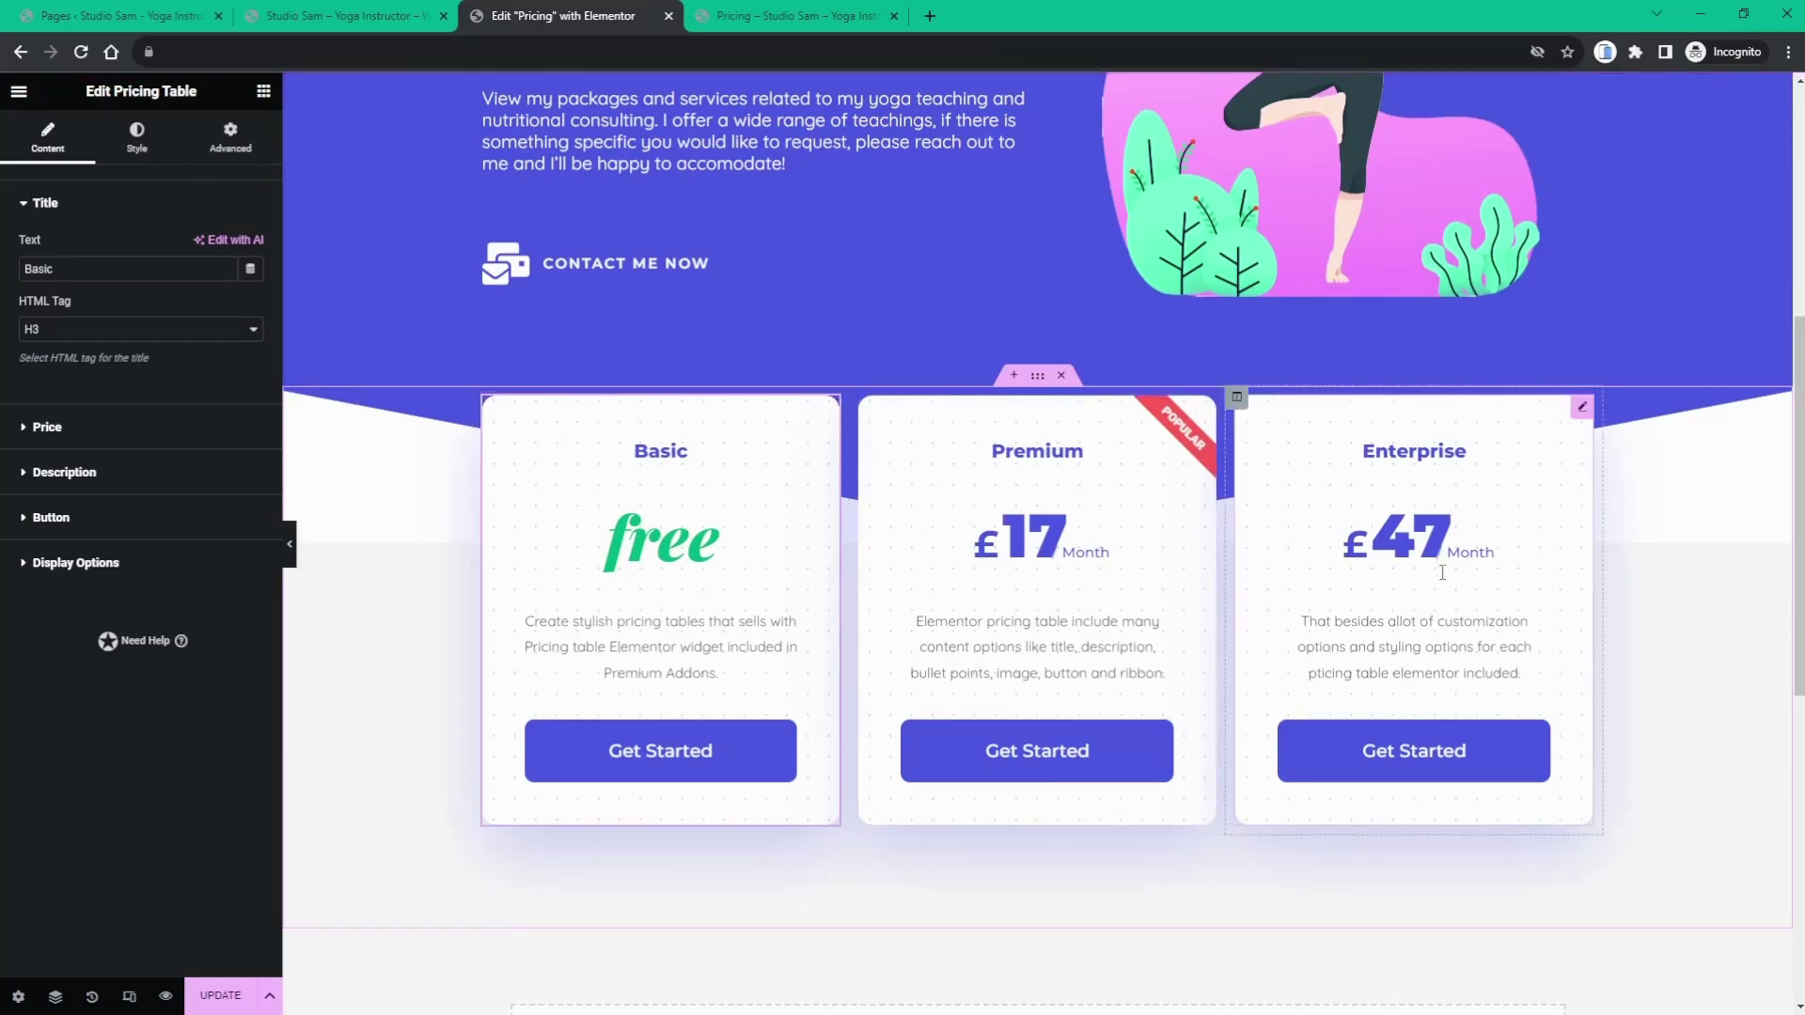
pyautogui.scroll(3, 1440, 571)
pyautogui.scroll(-2, 1439, 571)
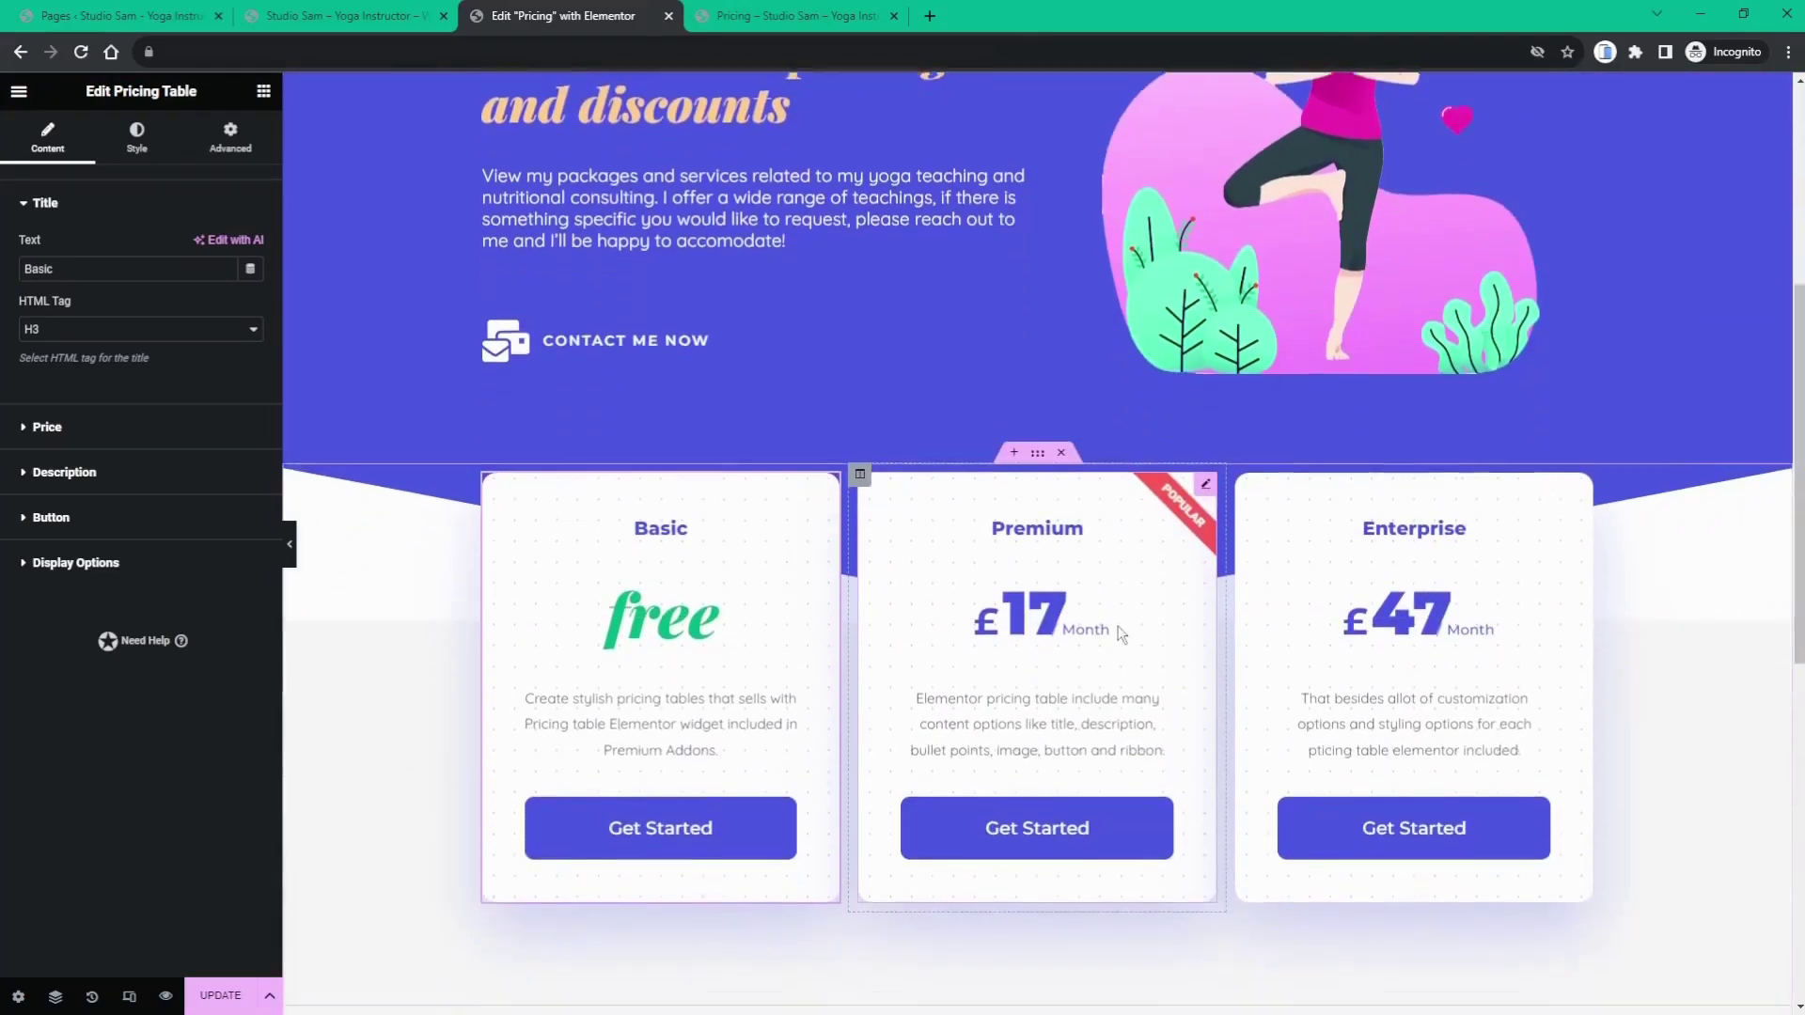
pyautogui.scroll(-1, 1119, 628)
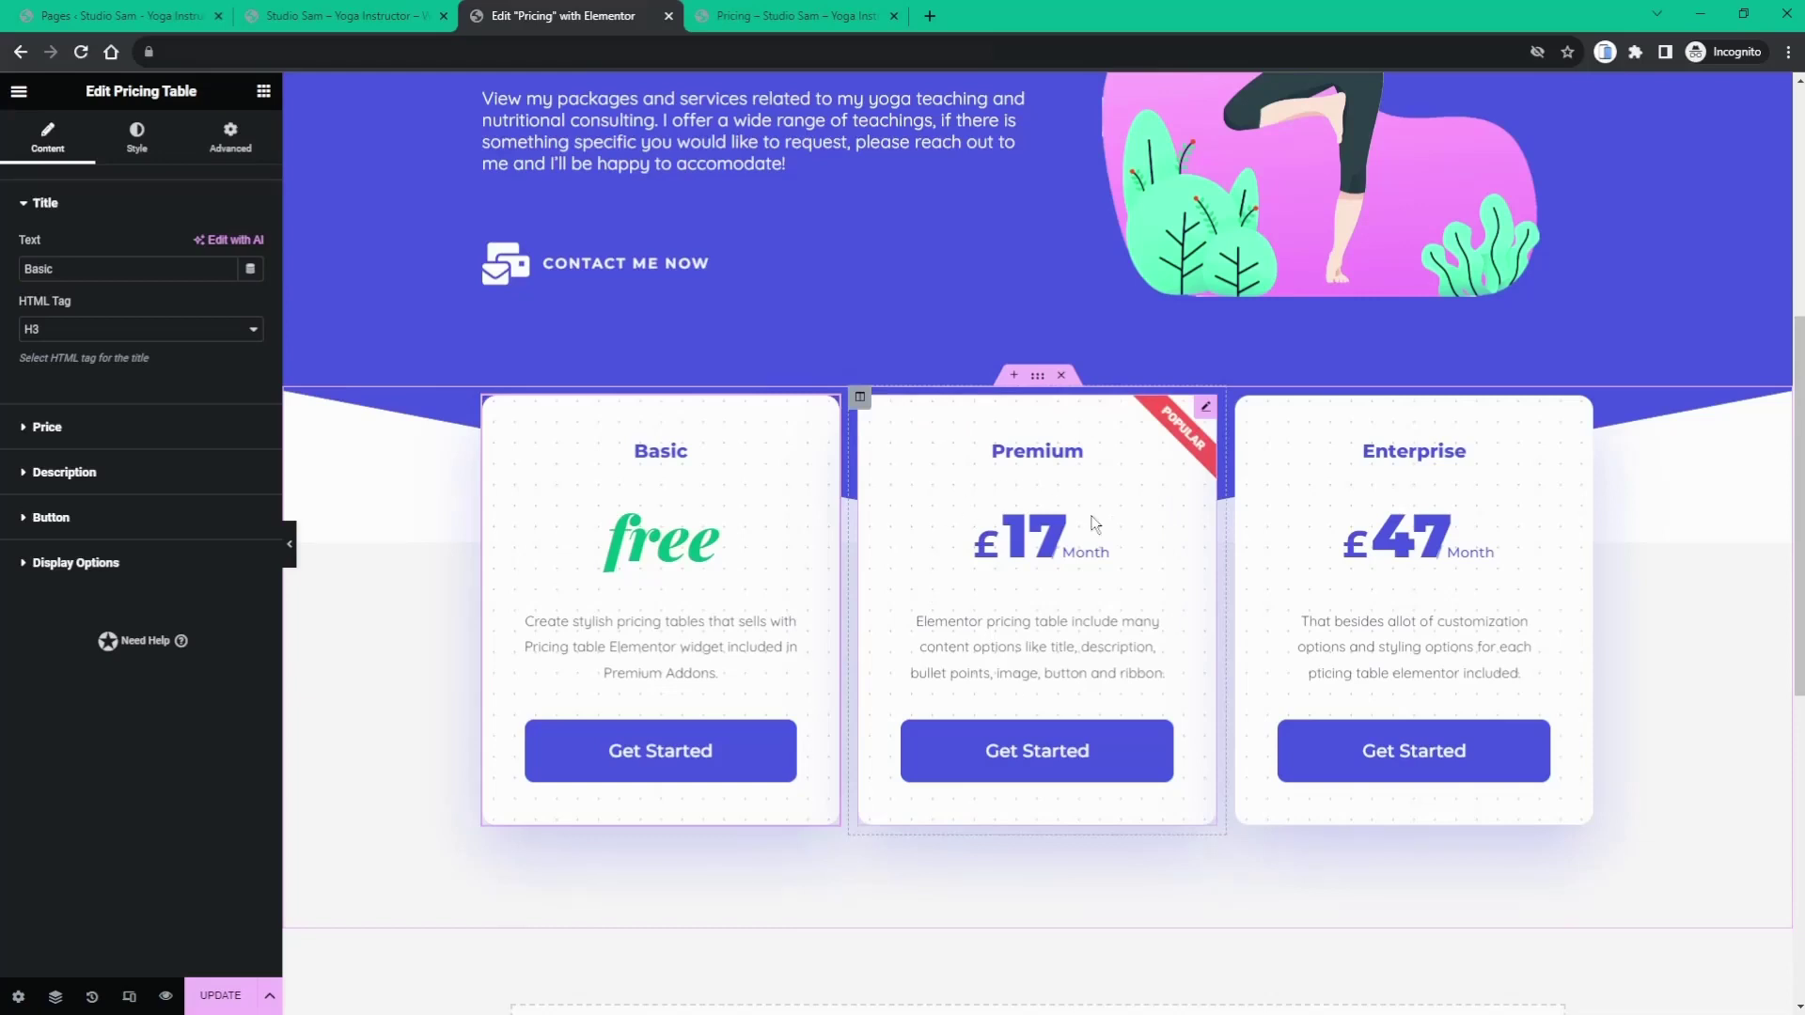
pyautogui.rightClick(860, 402)
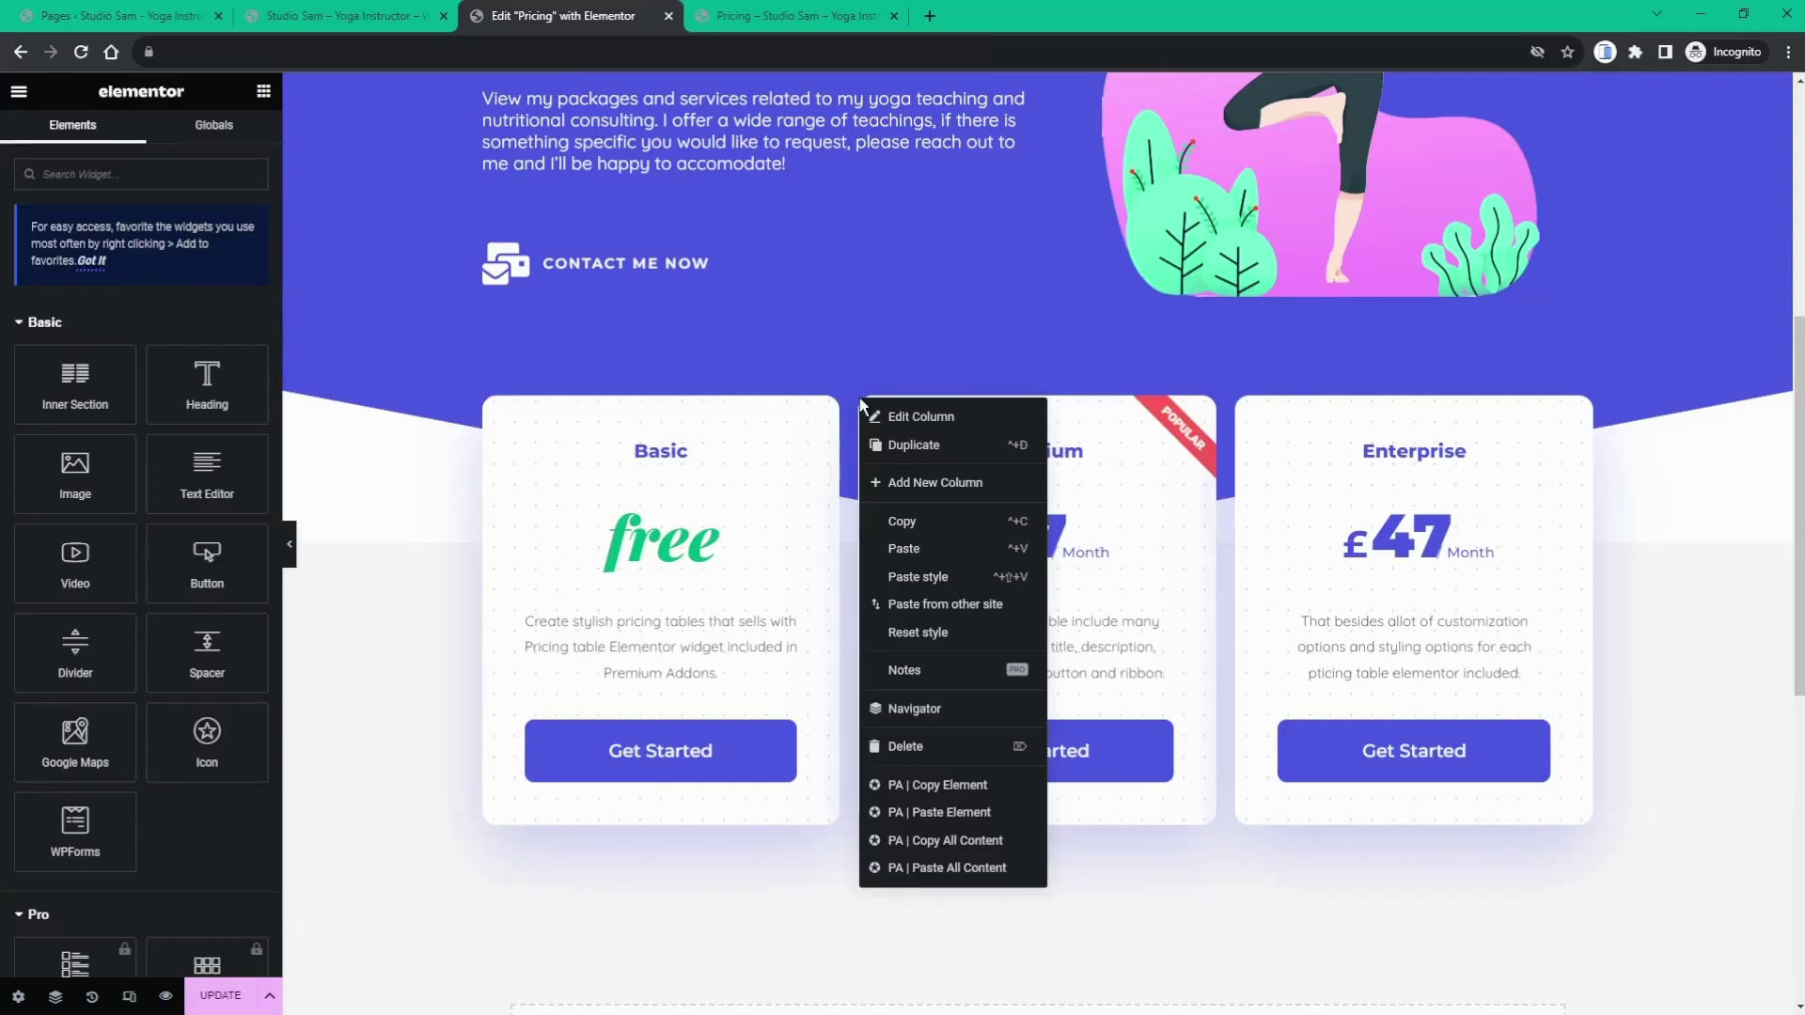
pyautogui.click(904, 448)
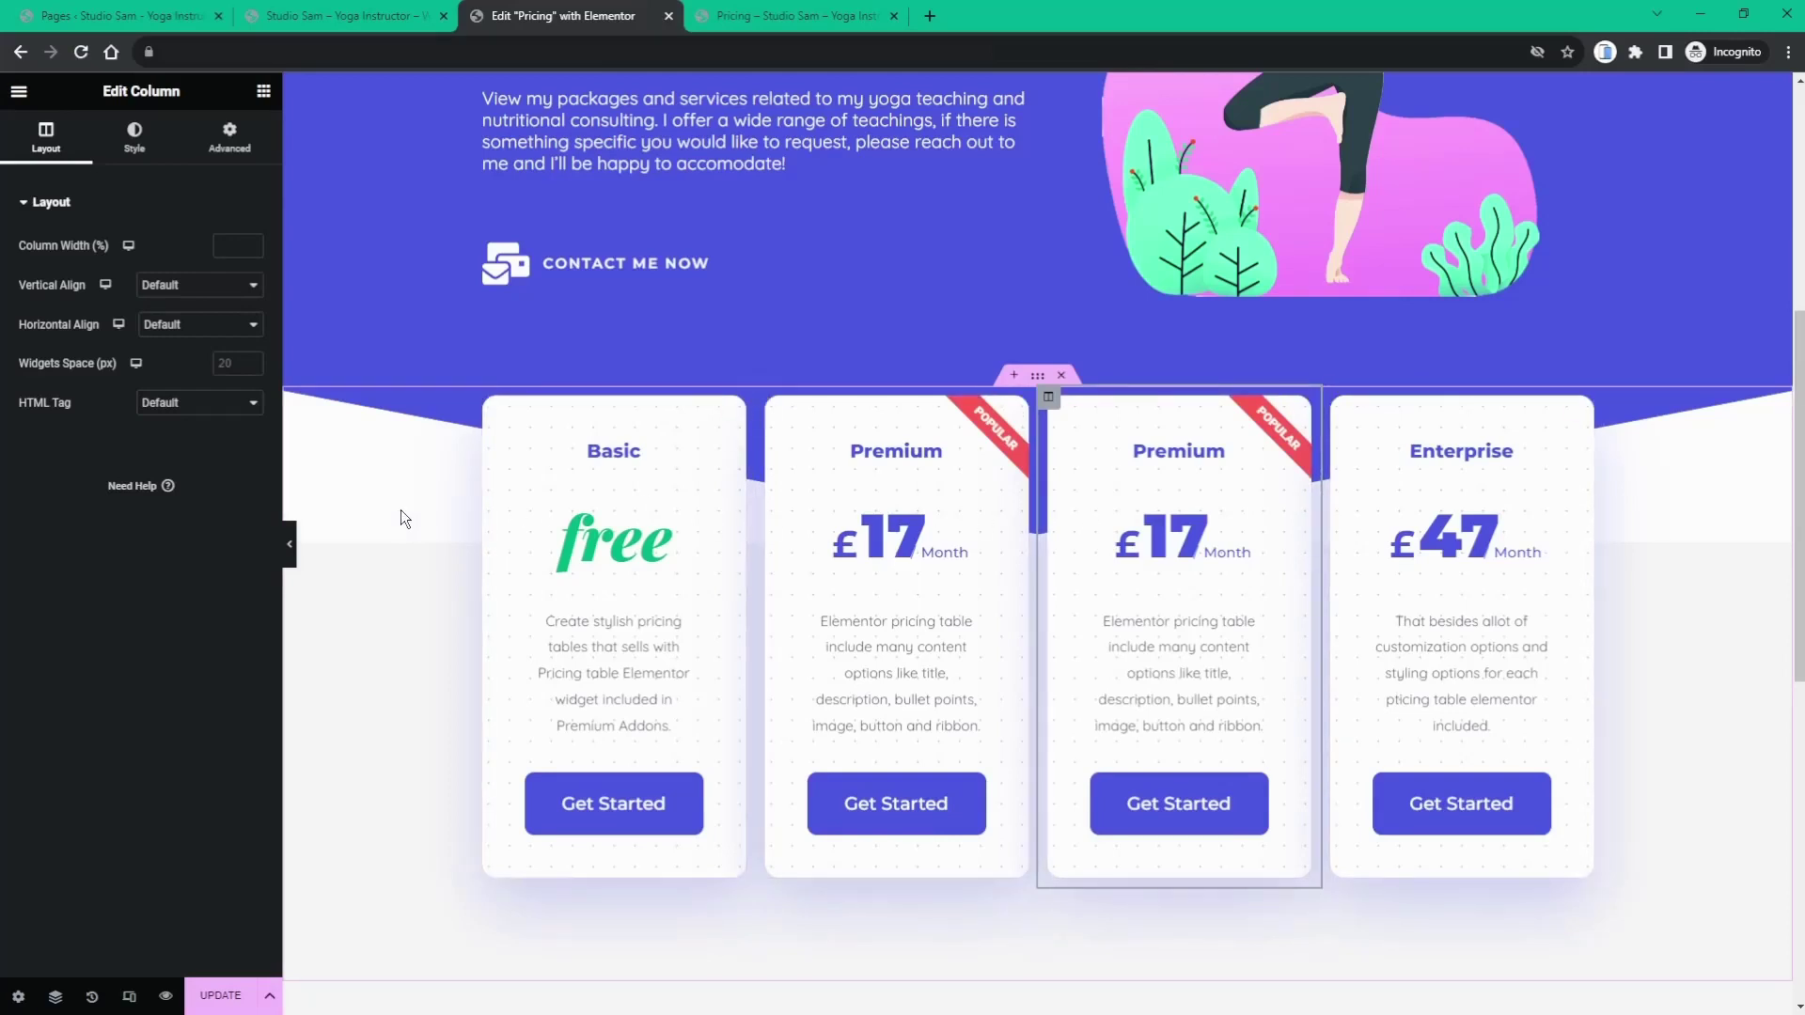
# - Review the banner and the row of four pricing cards to plan the colour and content changes
pyautogui.scroll(2, 400, 509)
pyautogui.scroll(-2, 391, 521)
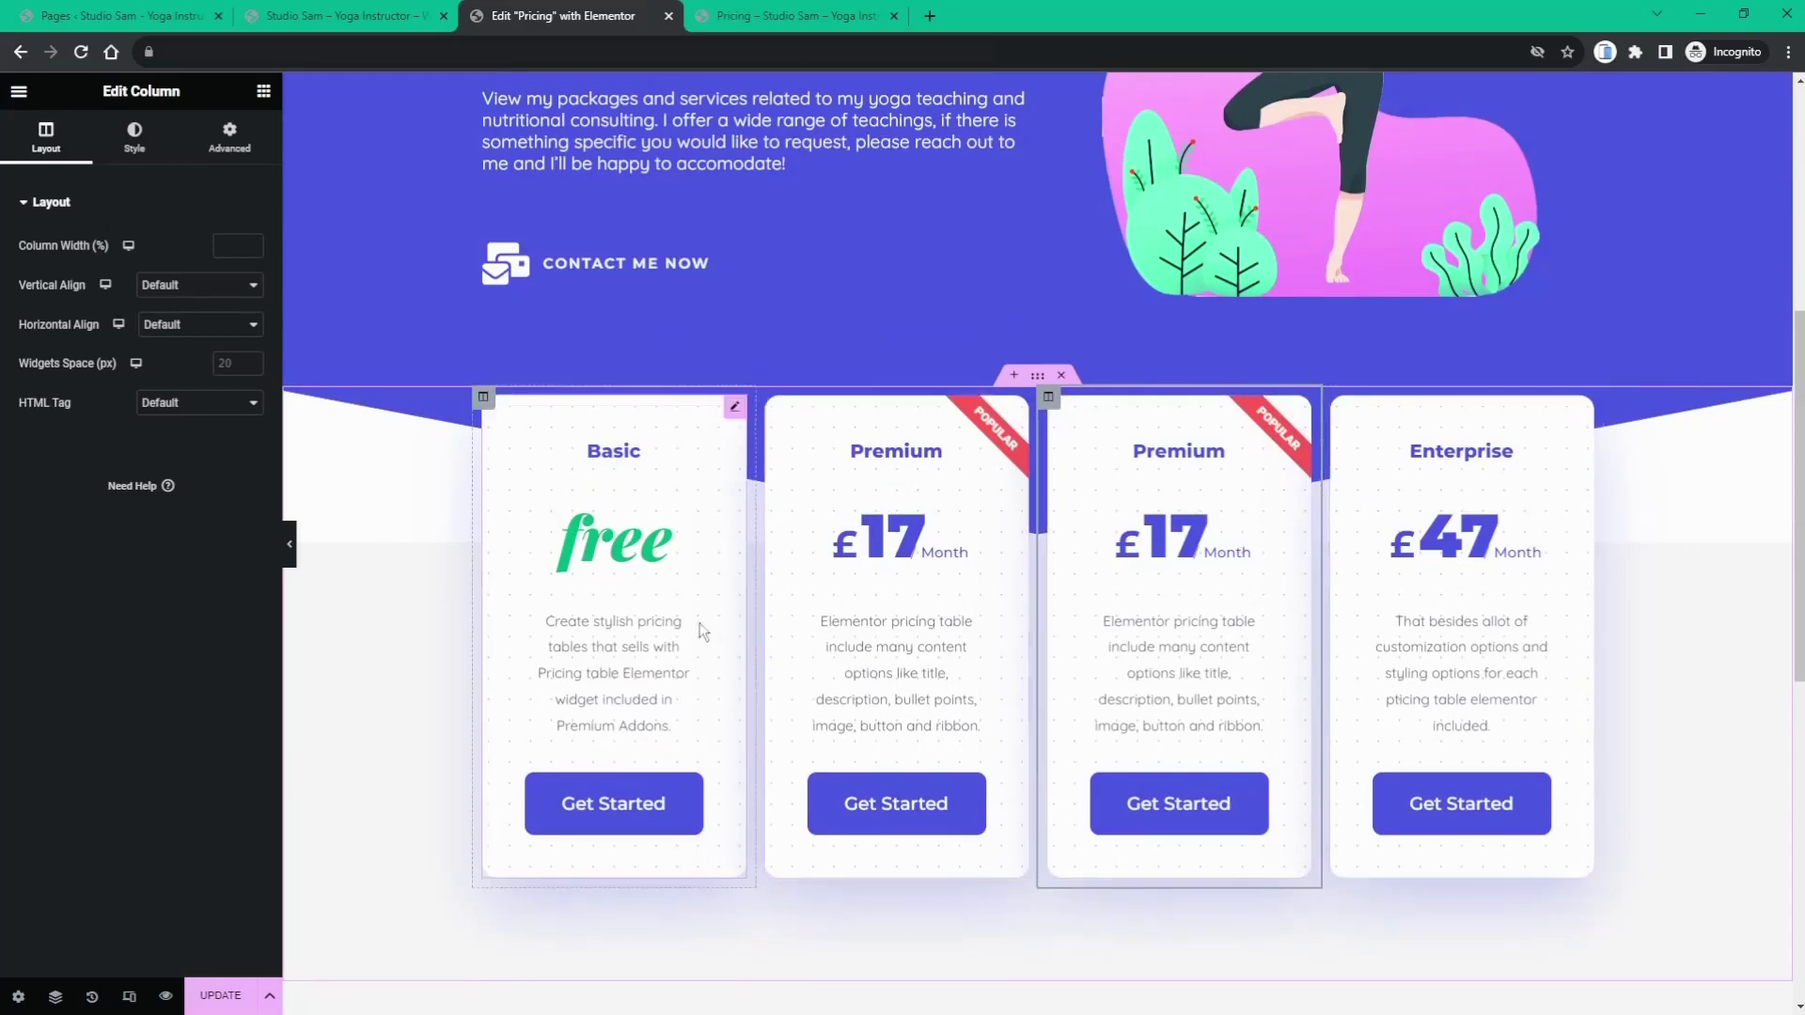
pyautogui.scroll(3, 438, 466)
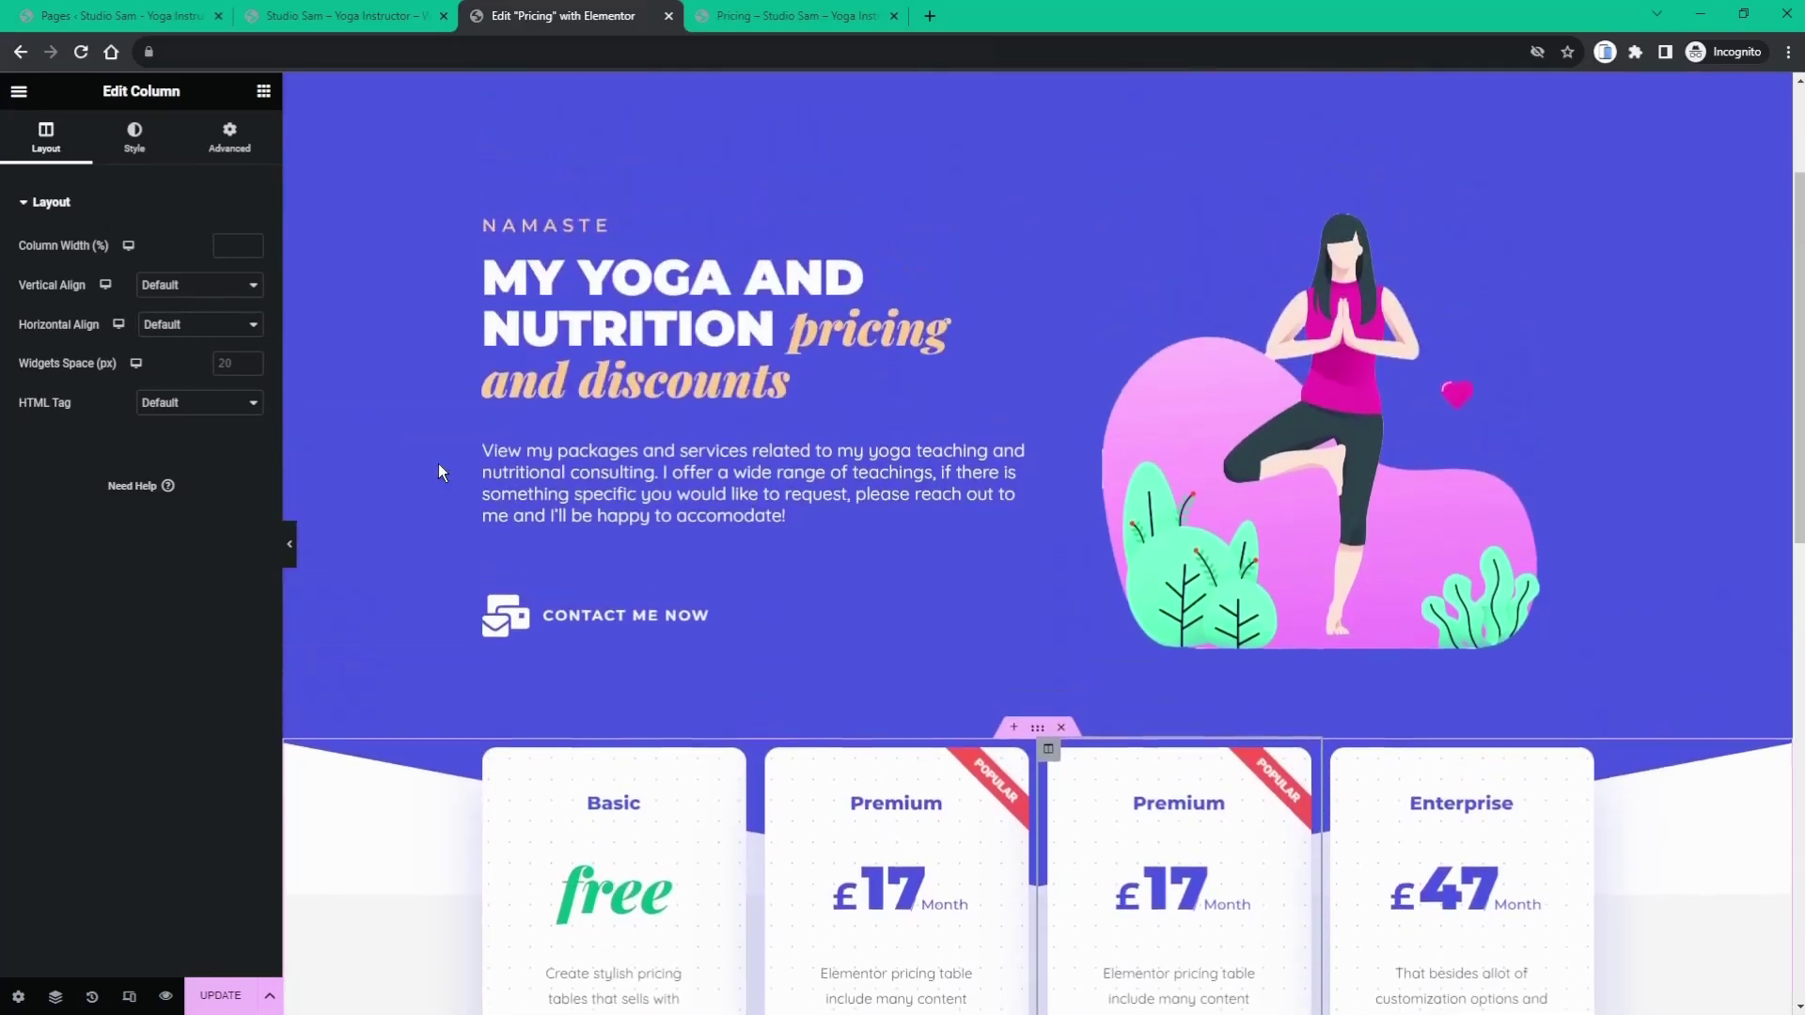
pyautogui.scroll(-1, 438, 465)
pyautogui.scroll(1, 438, 464)
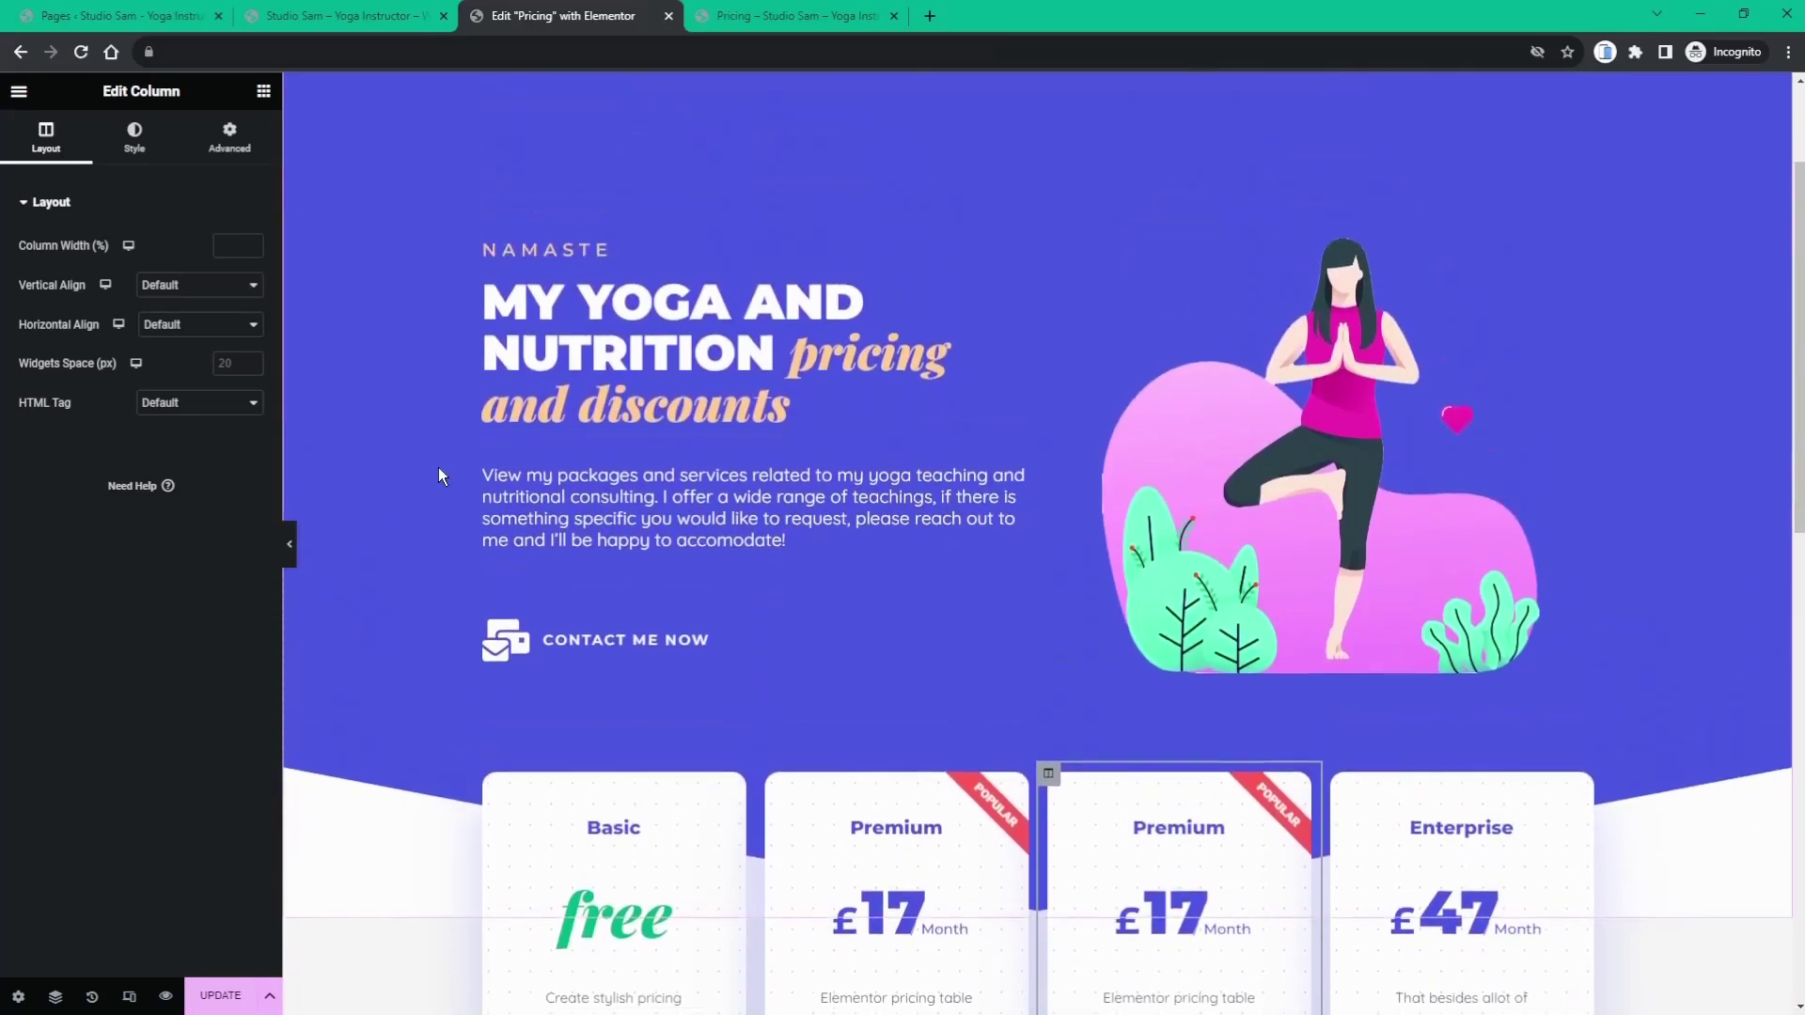
pyautogui.scroll(-3, 438, 466)
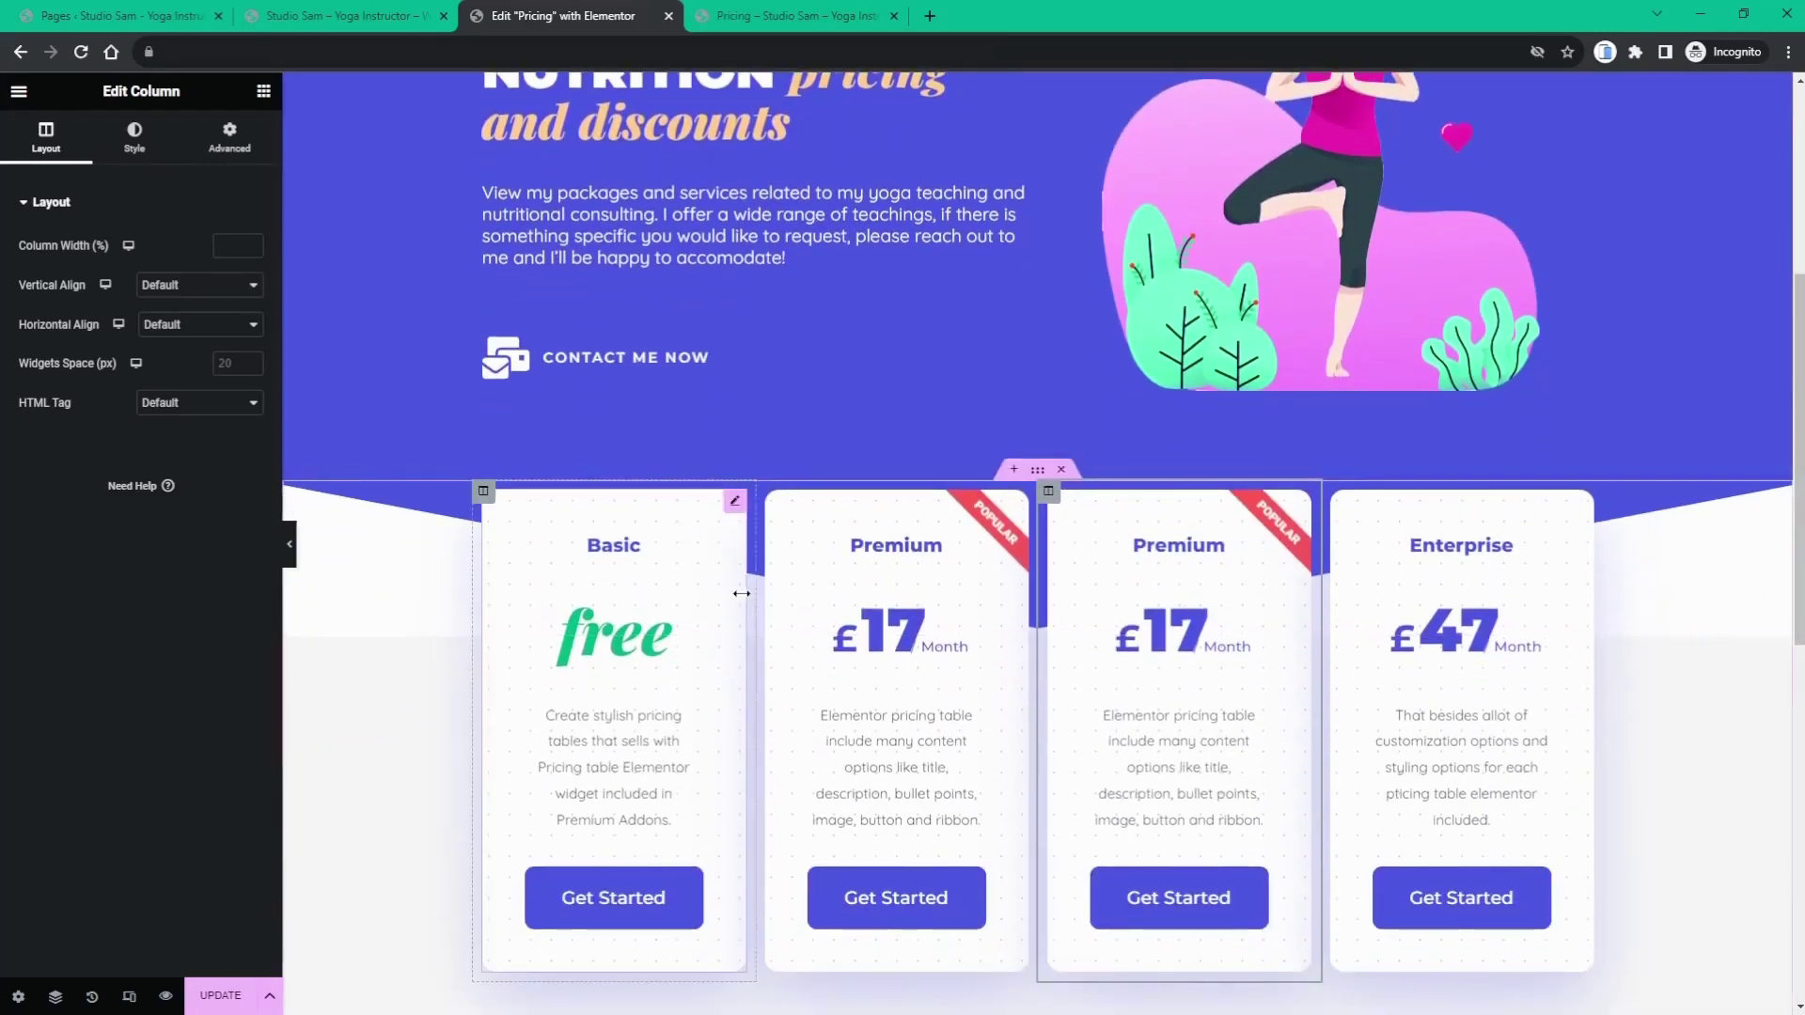
pyautogui.scroll(2, 741, 601)
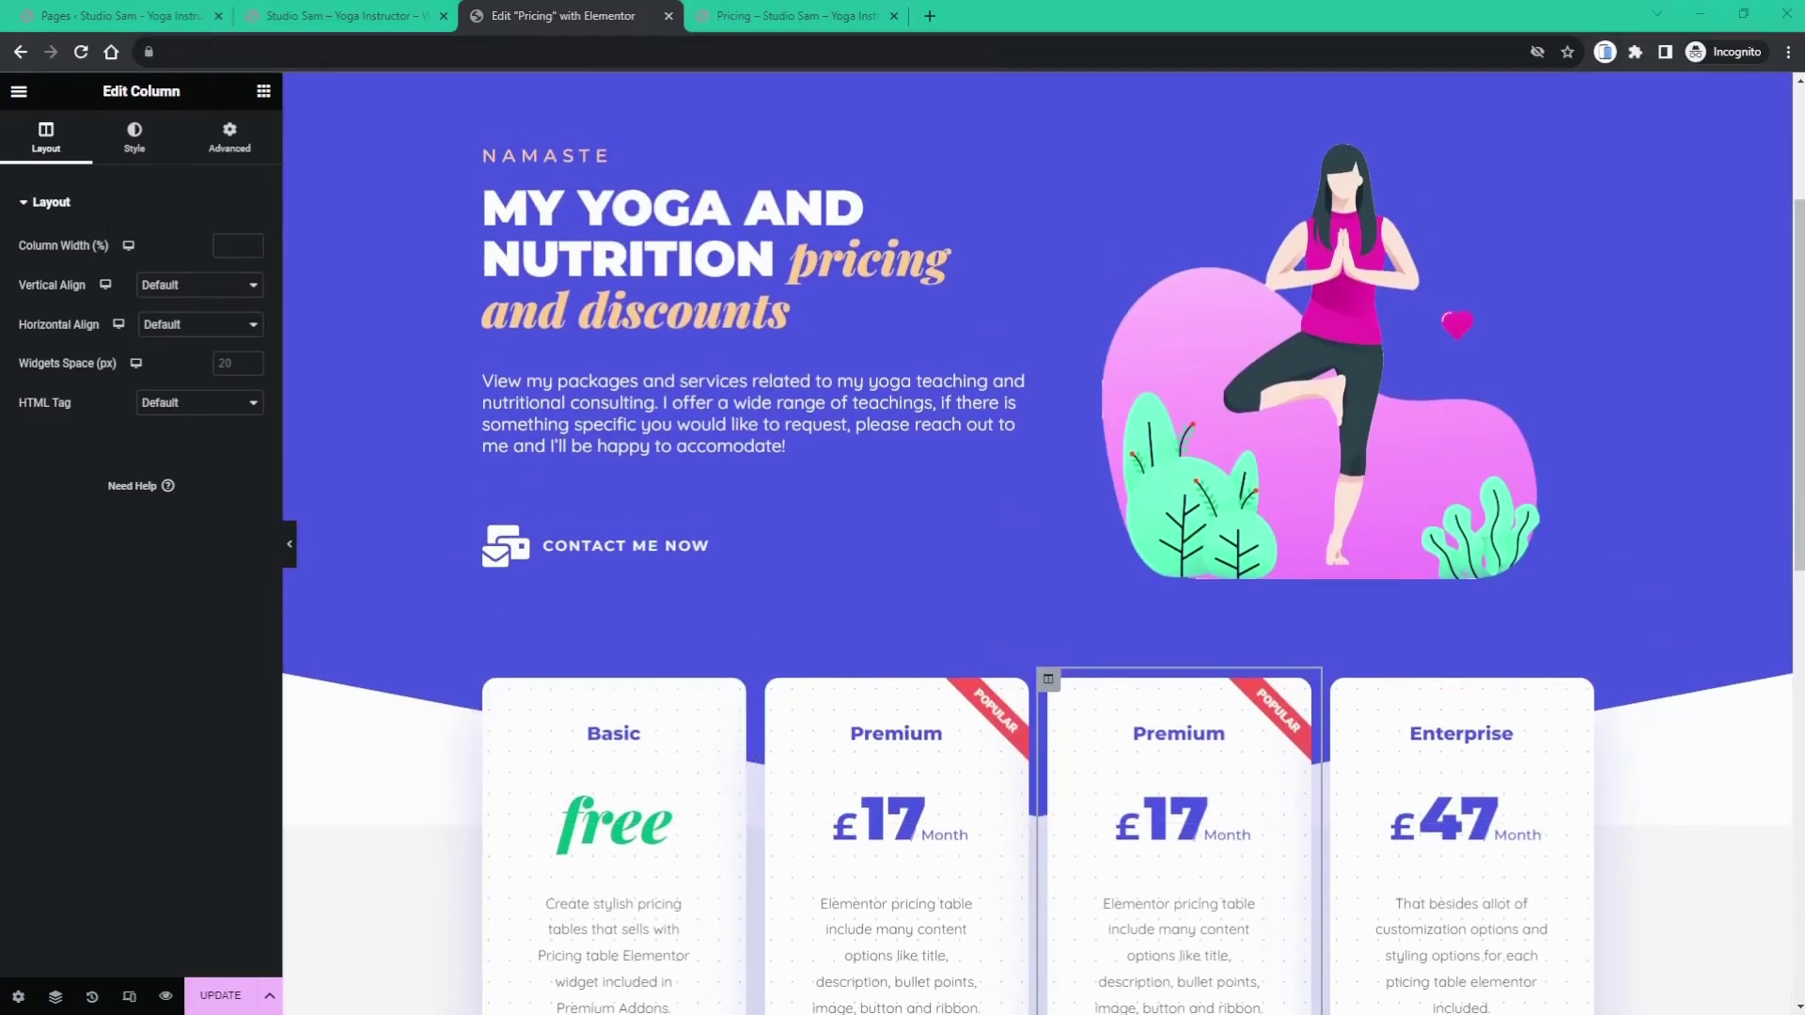
pyautogui.scroll(2, 1316, 376)
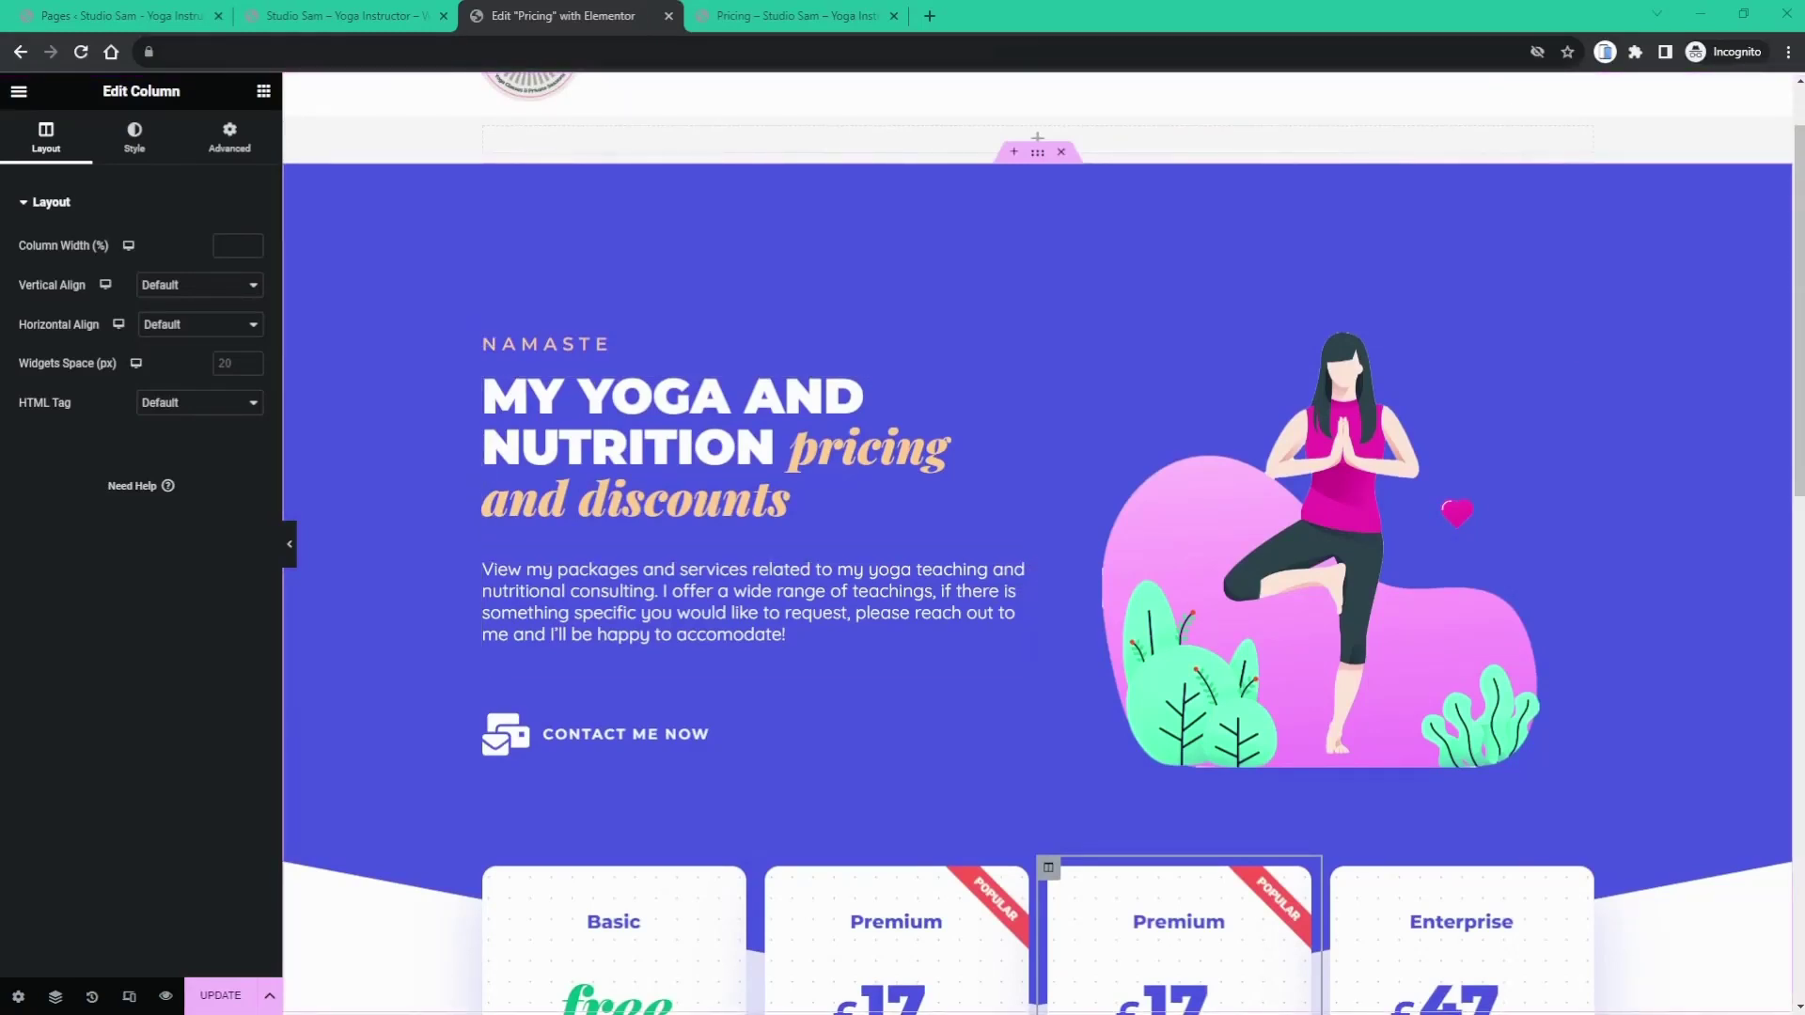
pyautogui.scroll(-2, 1038, 542)
pyautogui.scroll(-2, 1038, 542)
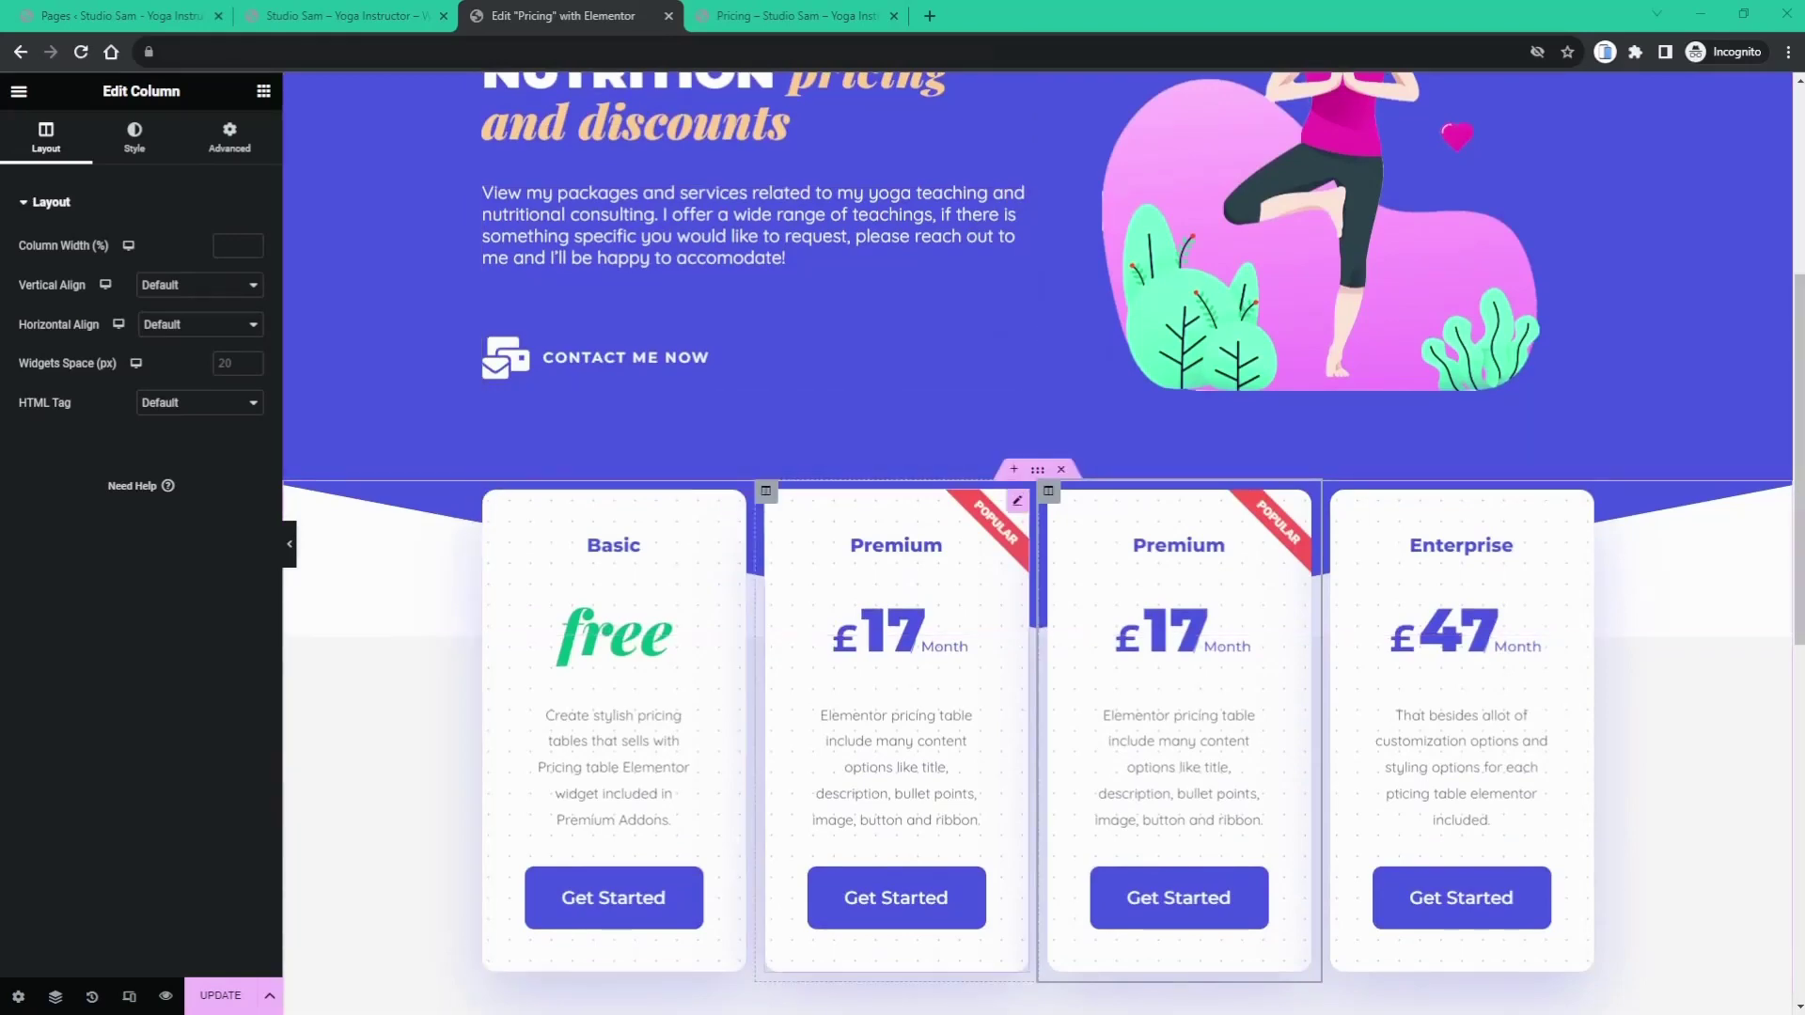
pyautogui.scroll(1, 1179, 658)
pyautogui.scroll(3, 1043, 542)
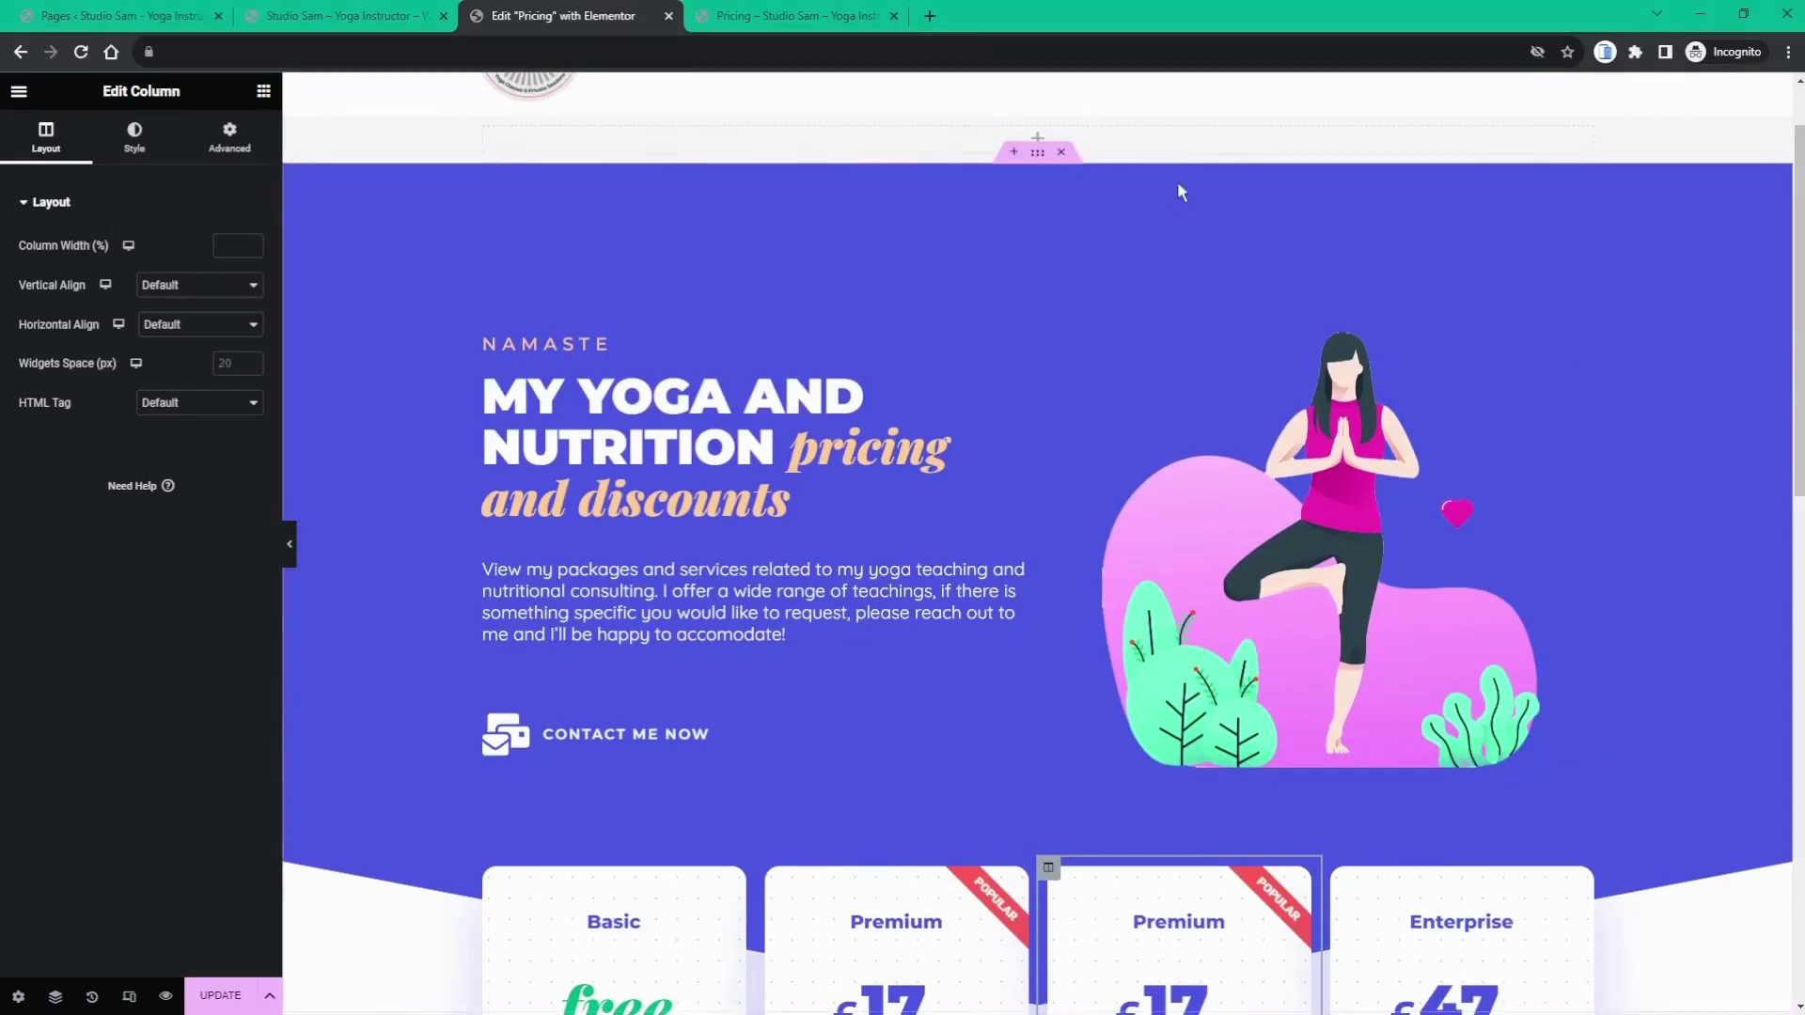
# - Set the banner section's background colour to the global Saved Color #4
pyautogui.click(1038, 152)
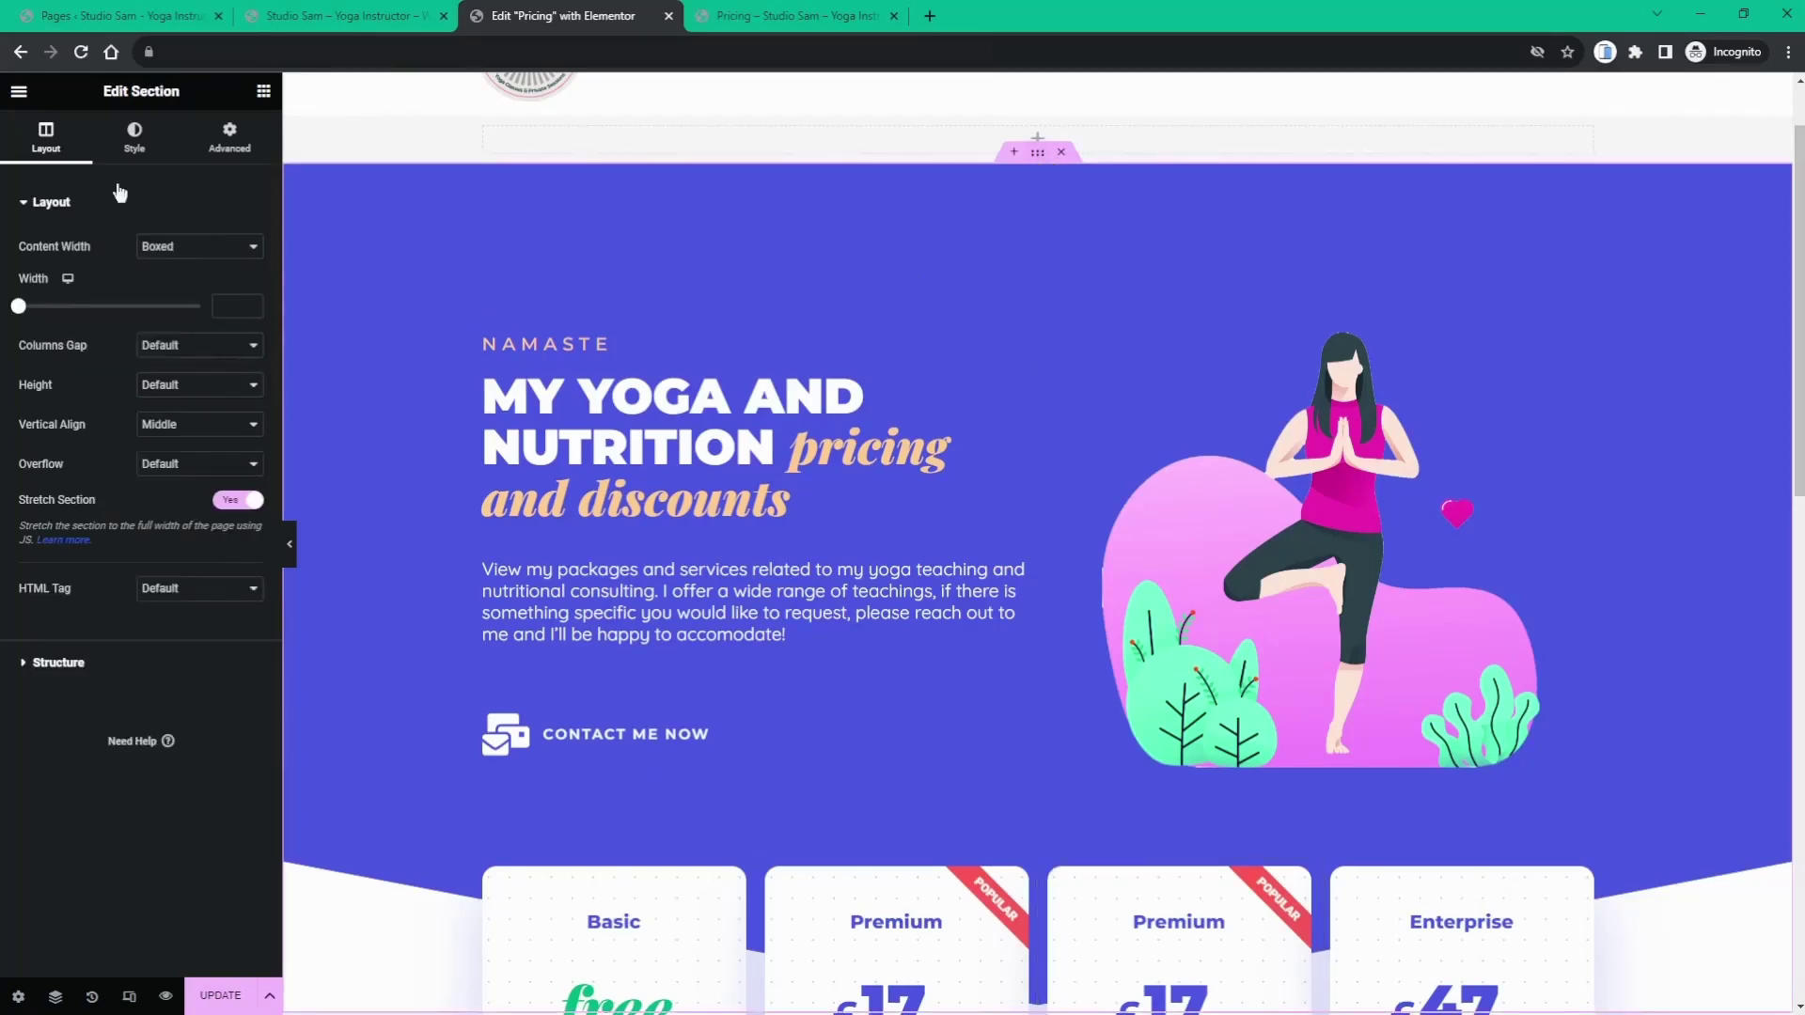
pyautogui.click(156, 152)
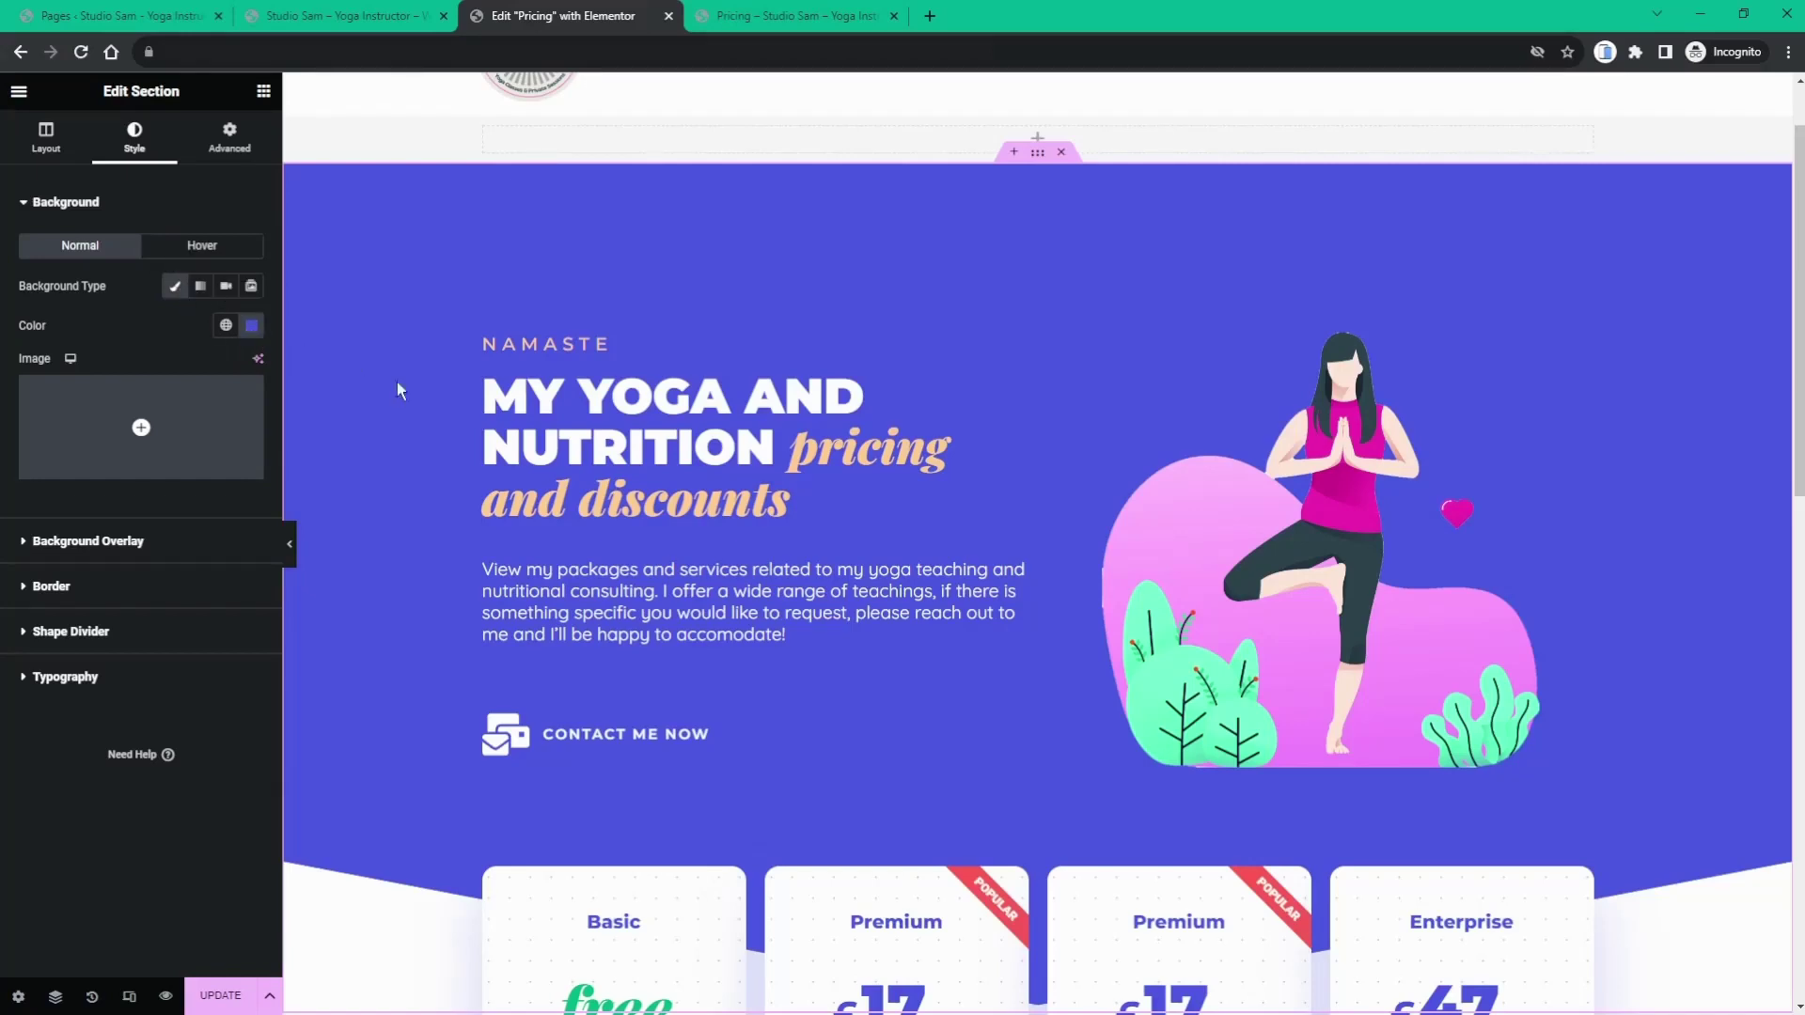
pyautogui.scroll(1, 963, 620)
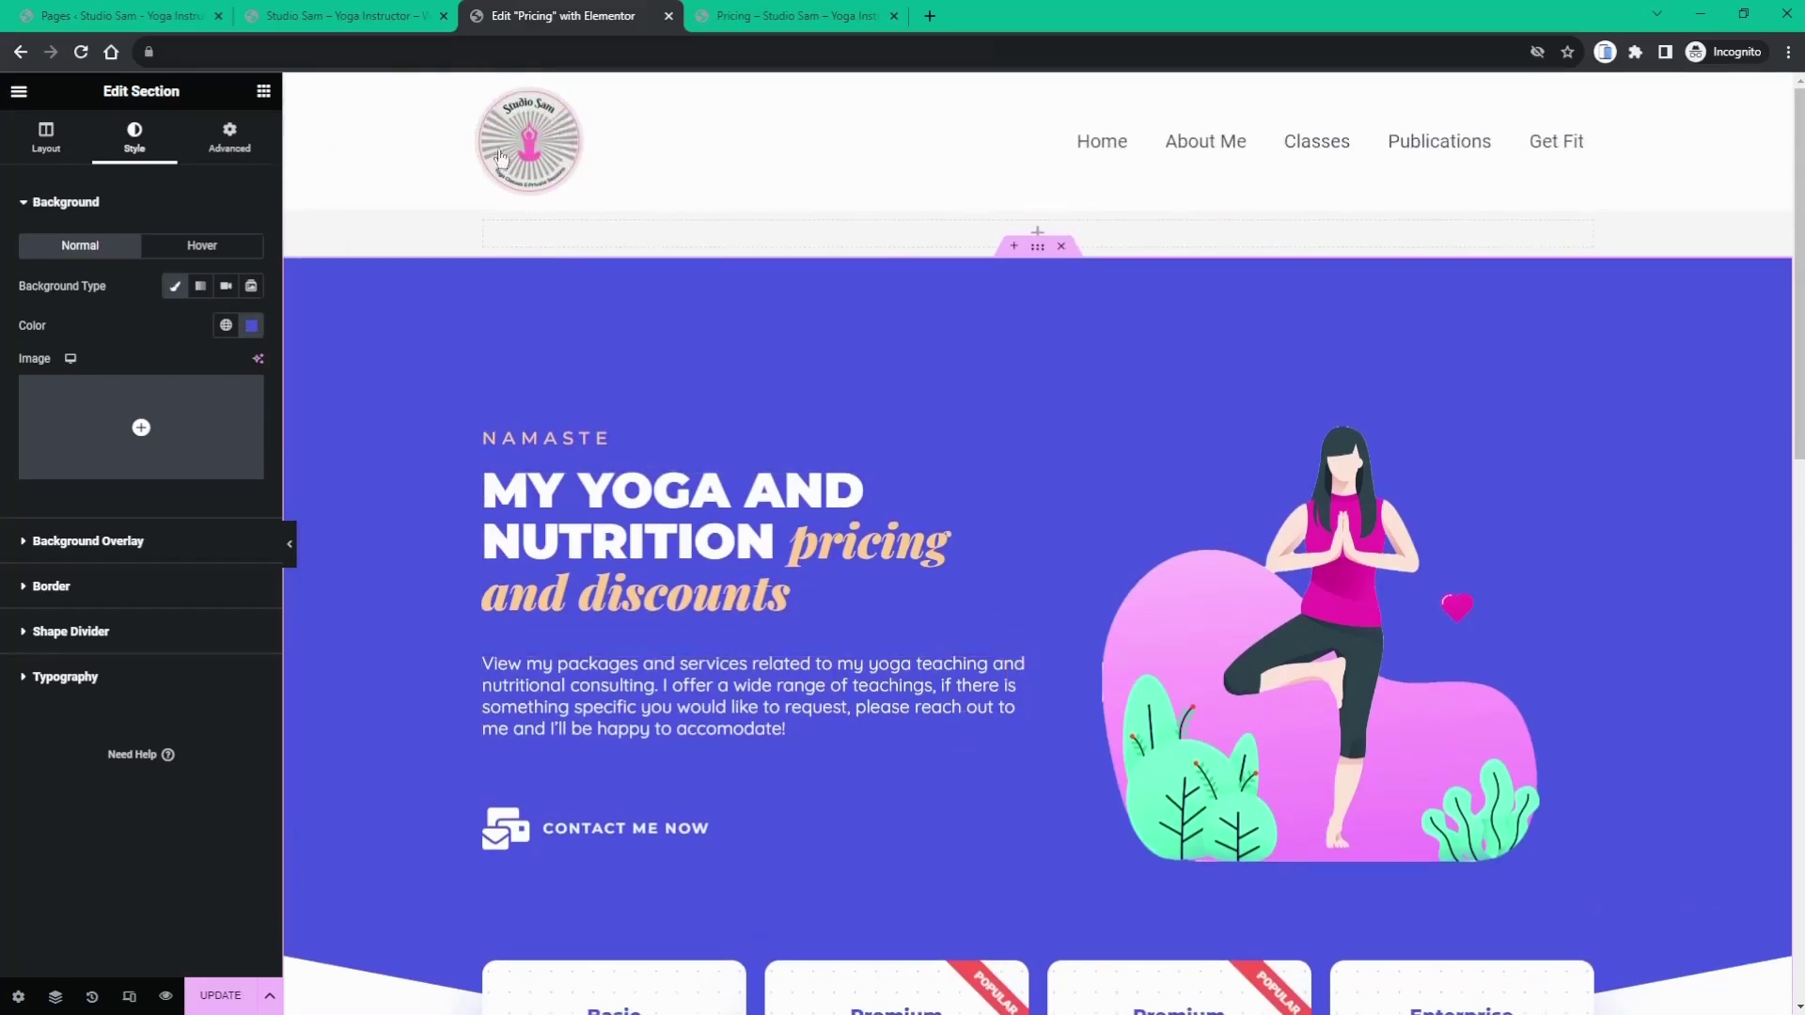
pyautogui.scroll(-1, 677, 409)
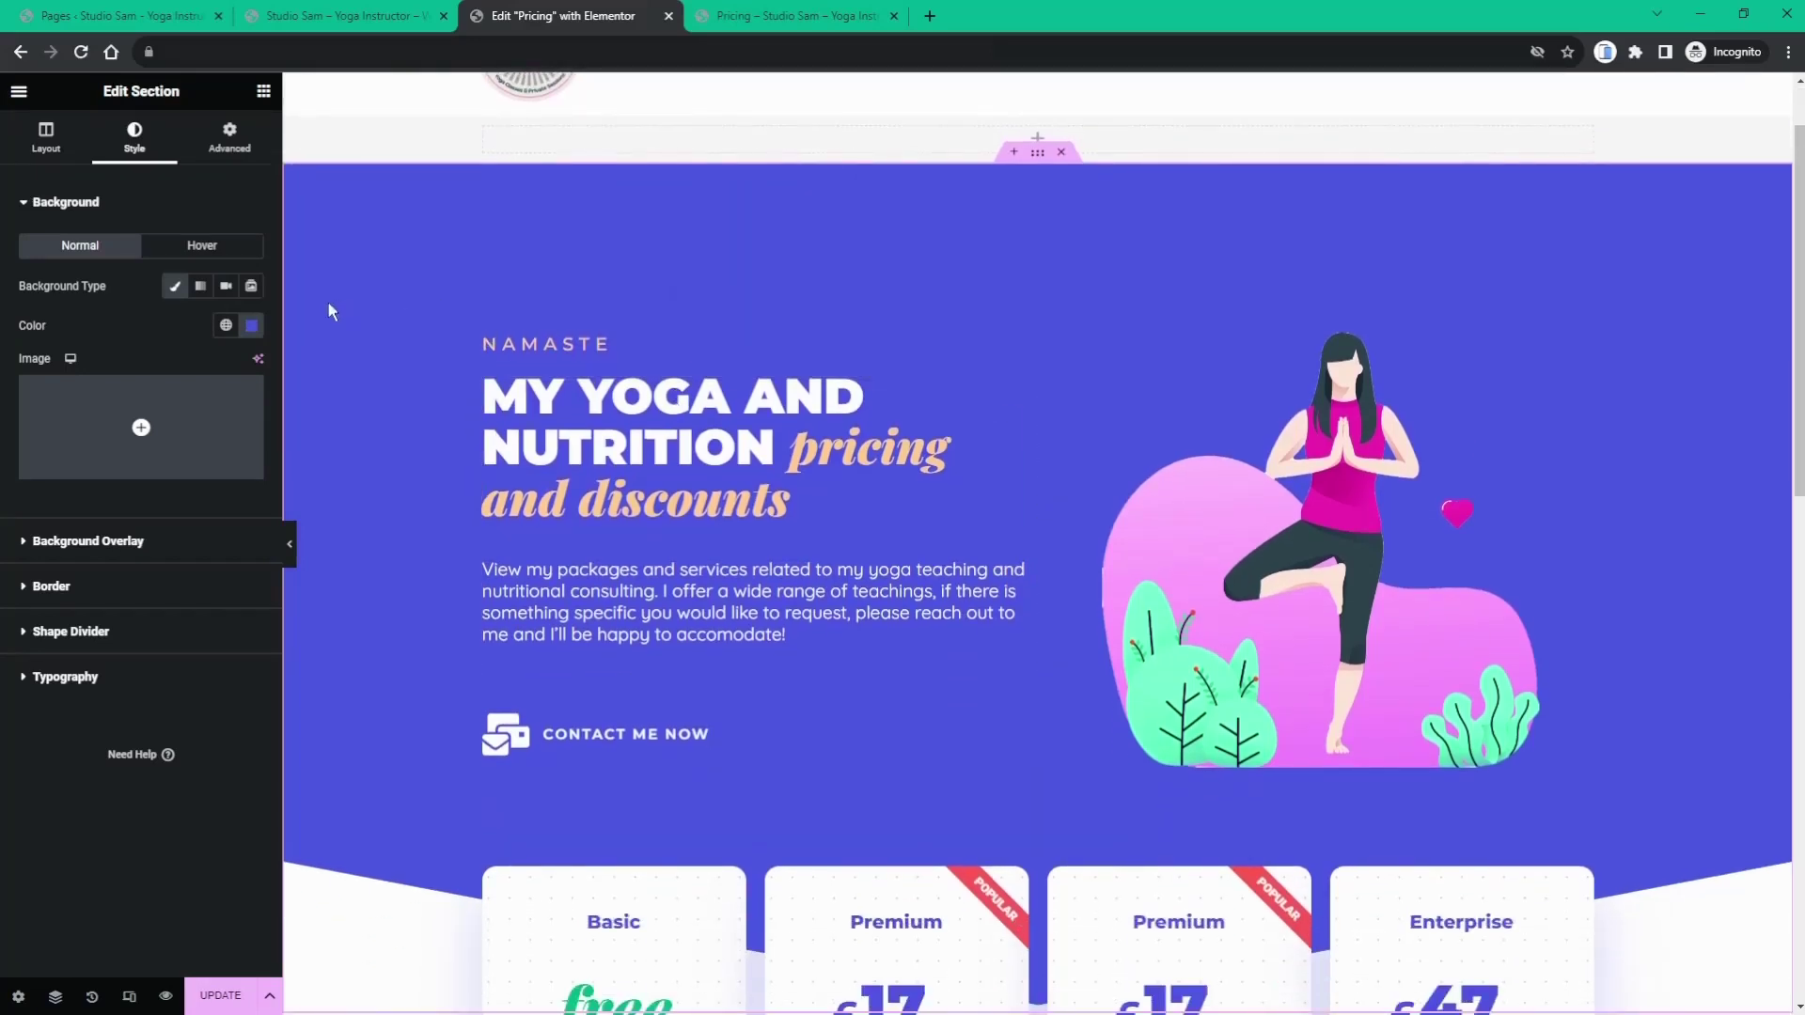
pyautogui.click(226, 326)
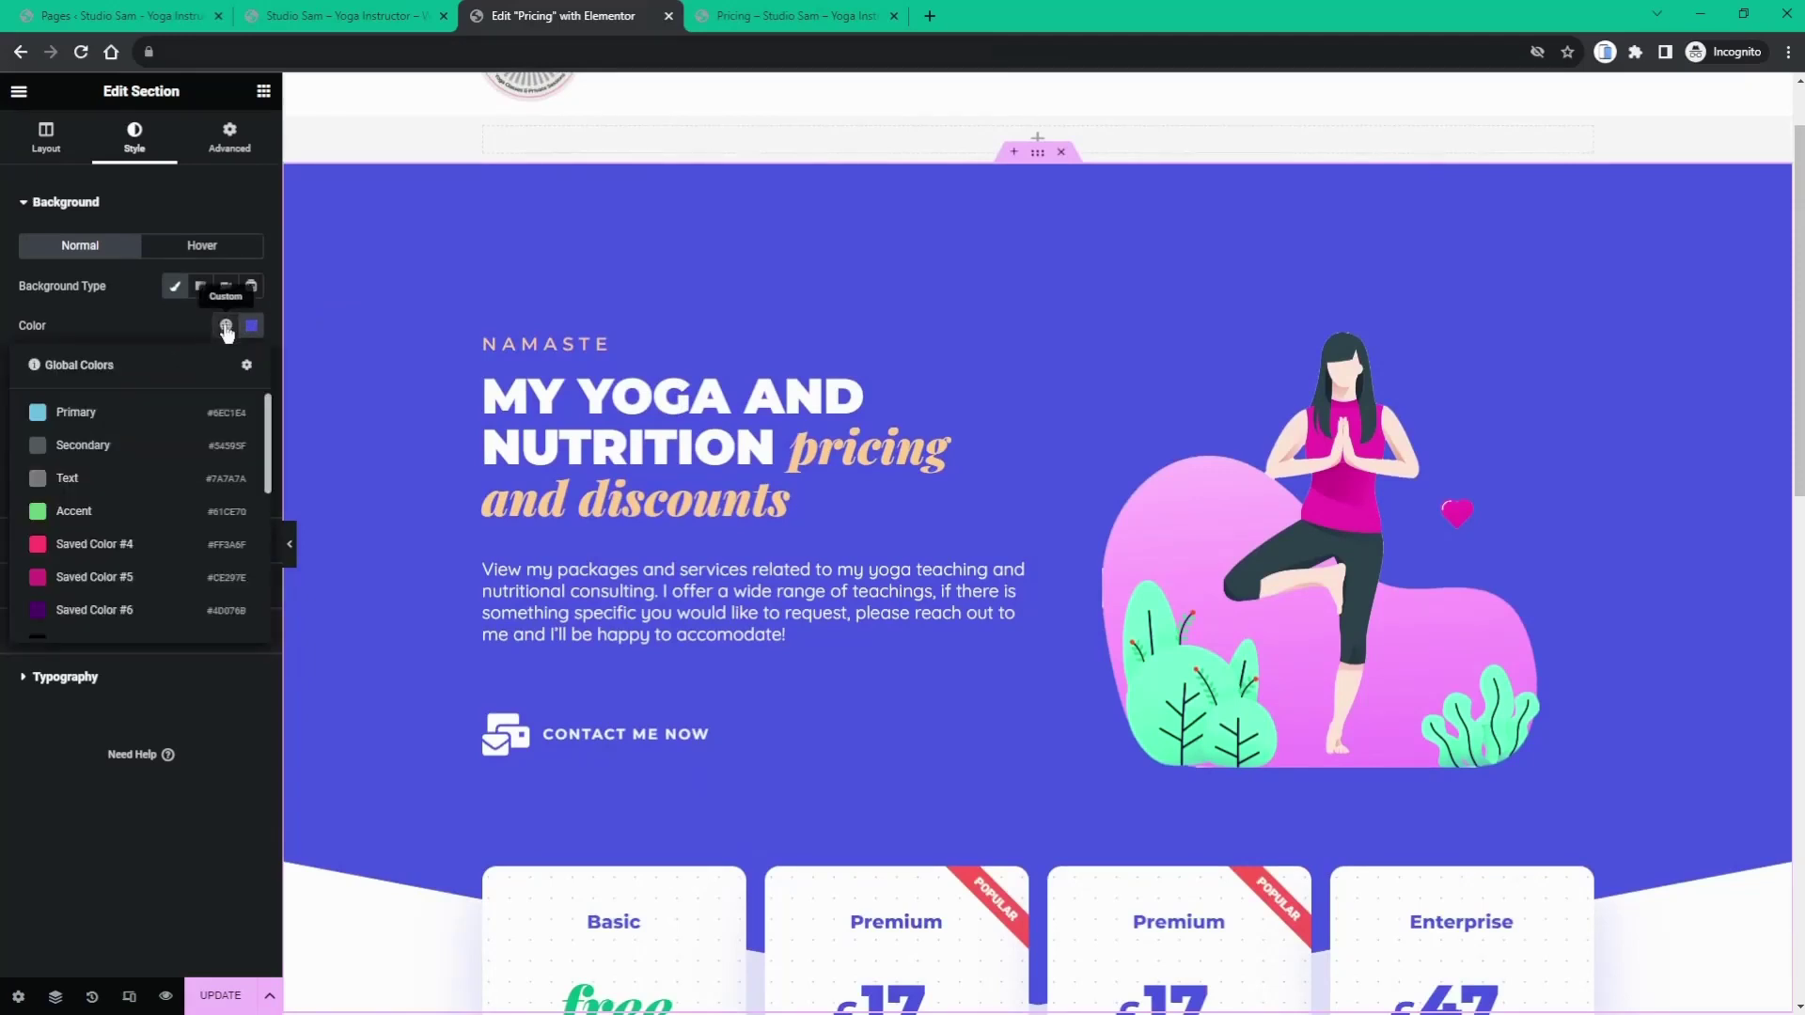
pyautogui.click(162, 545)
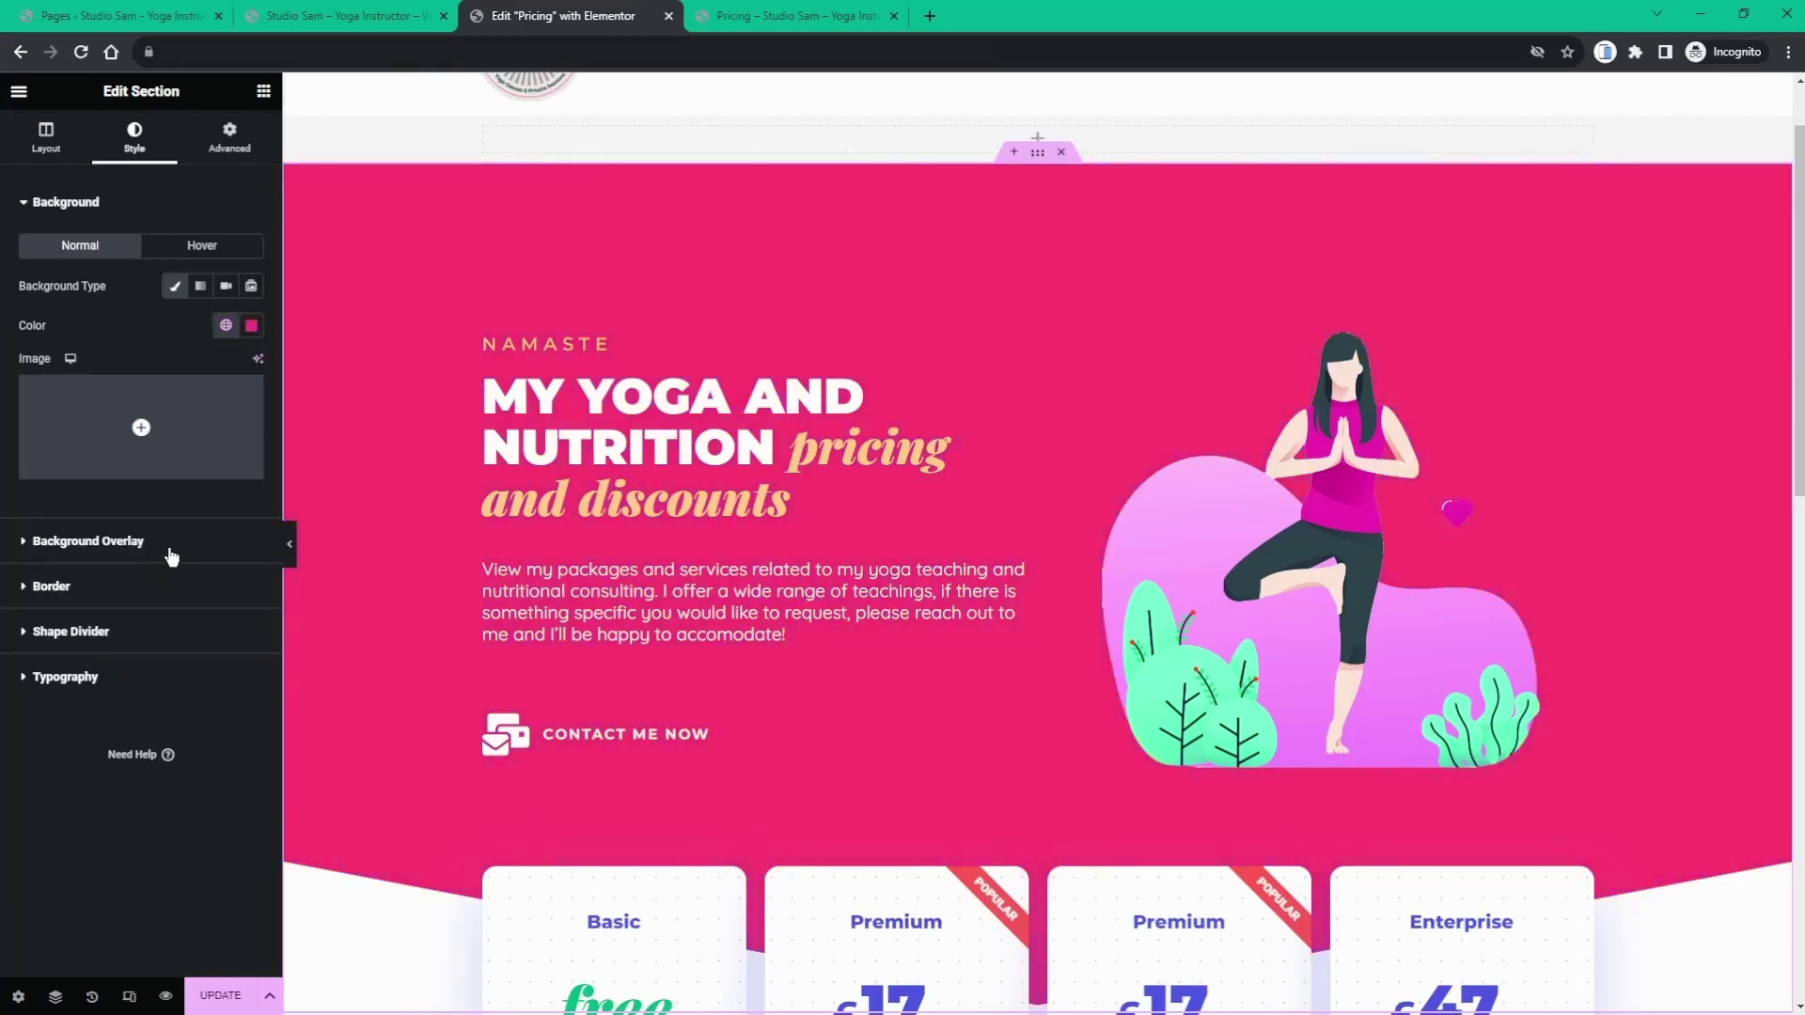
# - Try a slightly softer custom pink for the banner section's background and settle on the global Theme Color 2
pyautogui.click(251, 326)
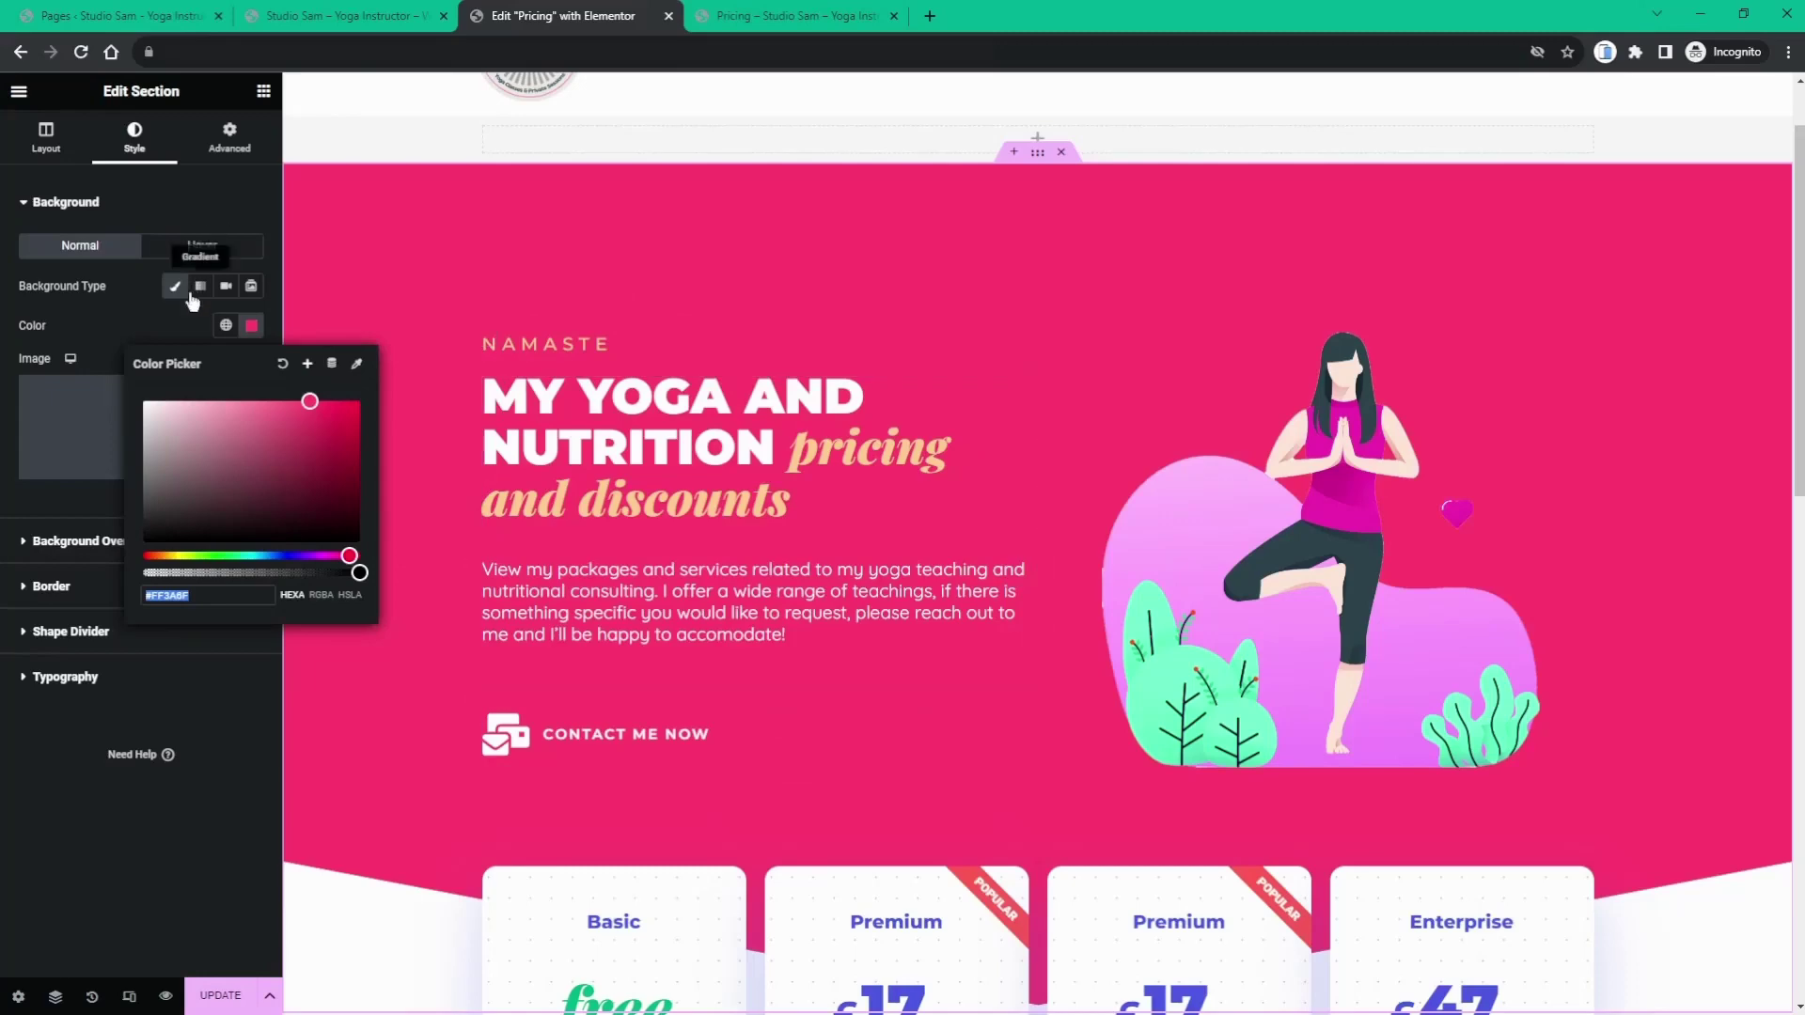
pyautogui.moveTo(305, 403)
pyautogui.mouseDown()
pyautogui.moveTo(223, 430)
pyautogui.moveTo(274, 403)
pyautogui.moveTo(258, 406)
pyautogui.moveTo(293, 411)
pyautogui.moveTo(295, 428)
pyautogui.moveTo(280, 420)
pyautogui.moveTo(317, 451)
pyautogui.moveTo(323, 430)
pyautogui.moveTo(301, 432)
pyautogui.moveTo(314, 410)
pyautogui.moveTo(341, 415)
pyautogui.moveTo(313, 462)
pyautogui.moveTo(270, 404)
pyautogui.moveTo(303, 399)
pyautogui.moveTo(317, 406)
pyautogui.moveTo(252, 448)
pyautogui.moveTo(273, 404)
pyautogui.moveTo(303, 422)
pyautogui.moveTo(278, 412)
pyautogui.moveTo(298, 407)
pyautogui.mouseUp()
pyautogui.click(226, 327)
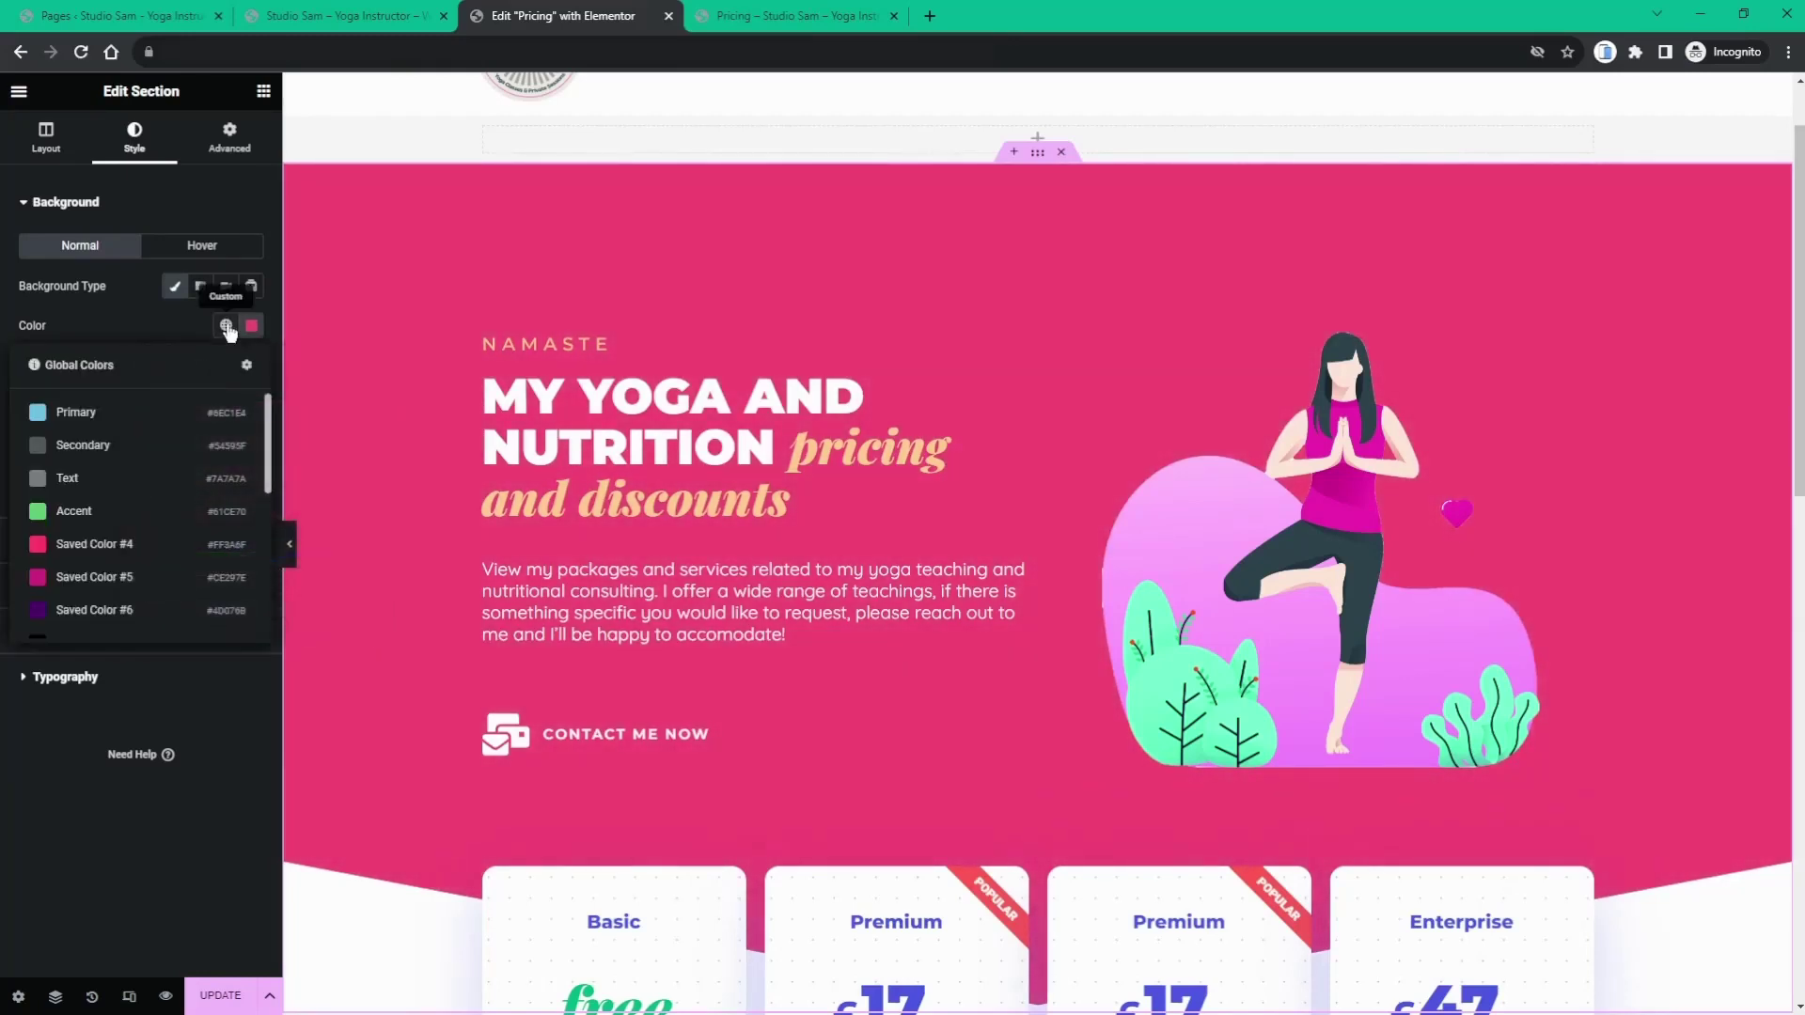
pyautogui.scroll(-3, 113, 540)
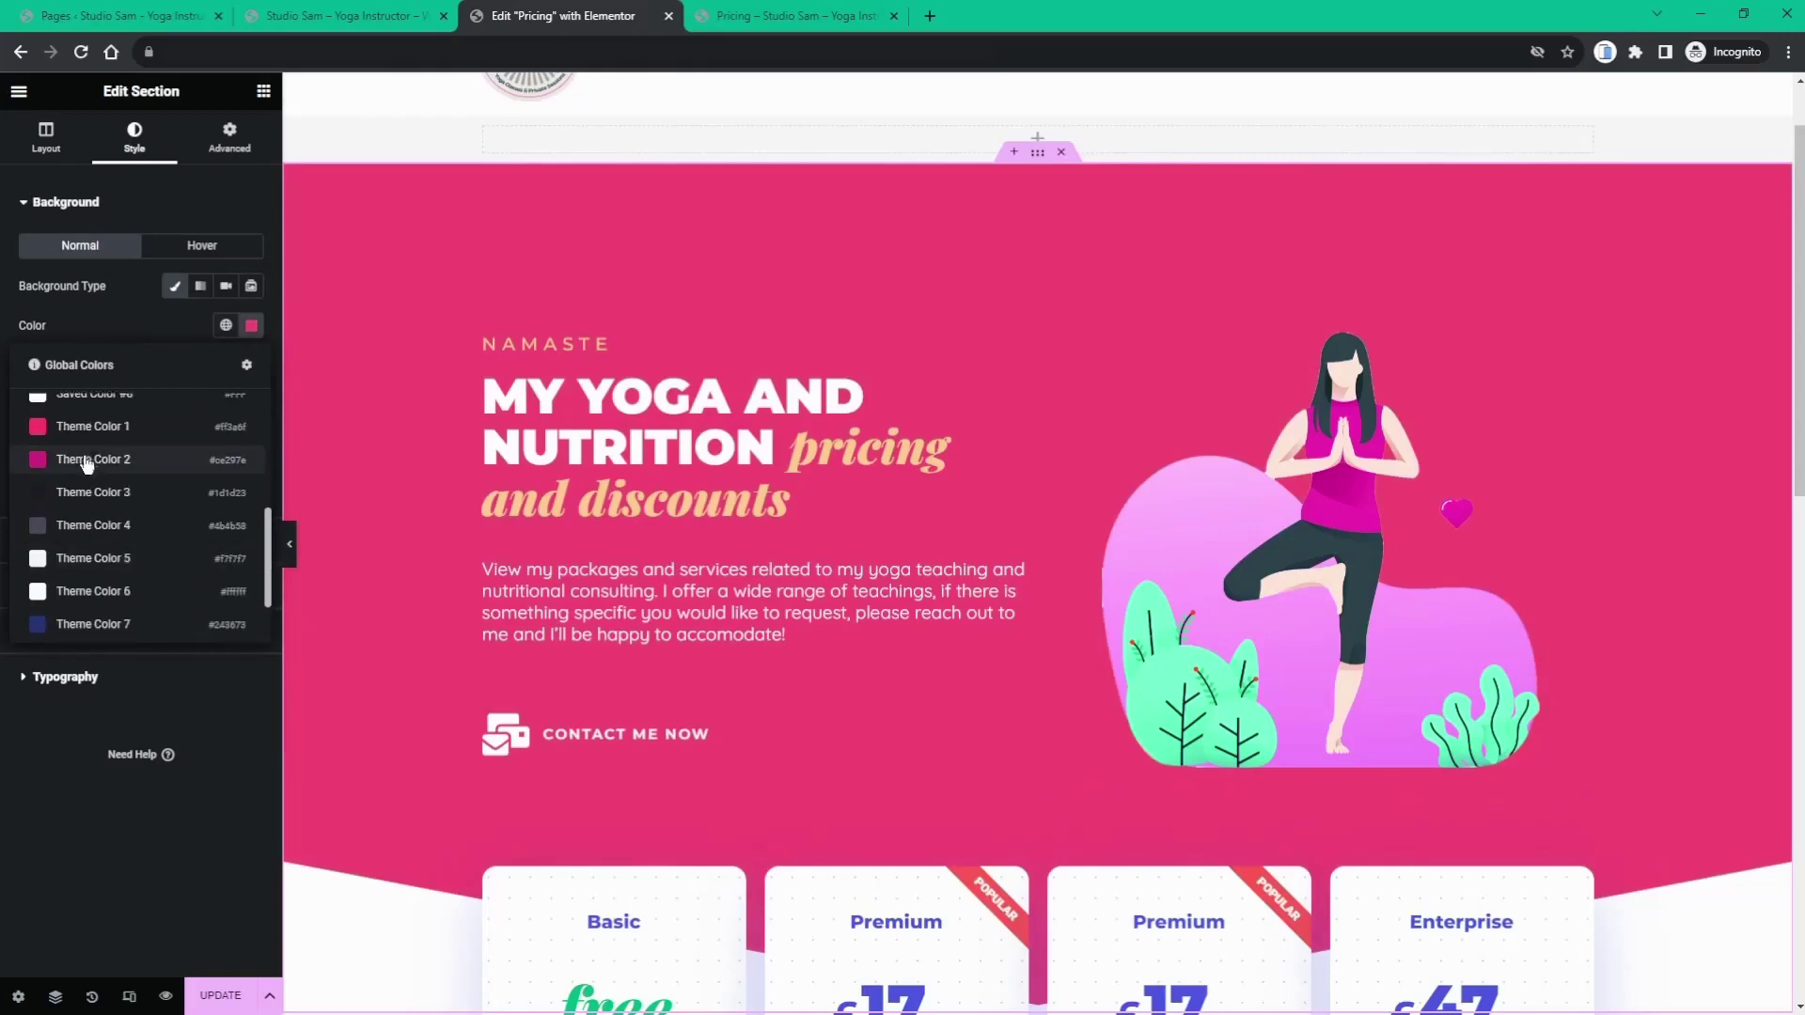
pyautogui.click(87, 459)
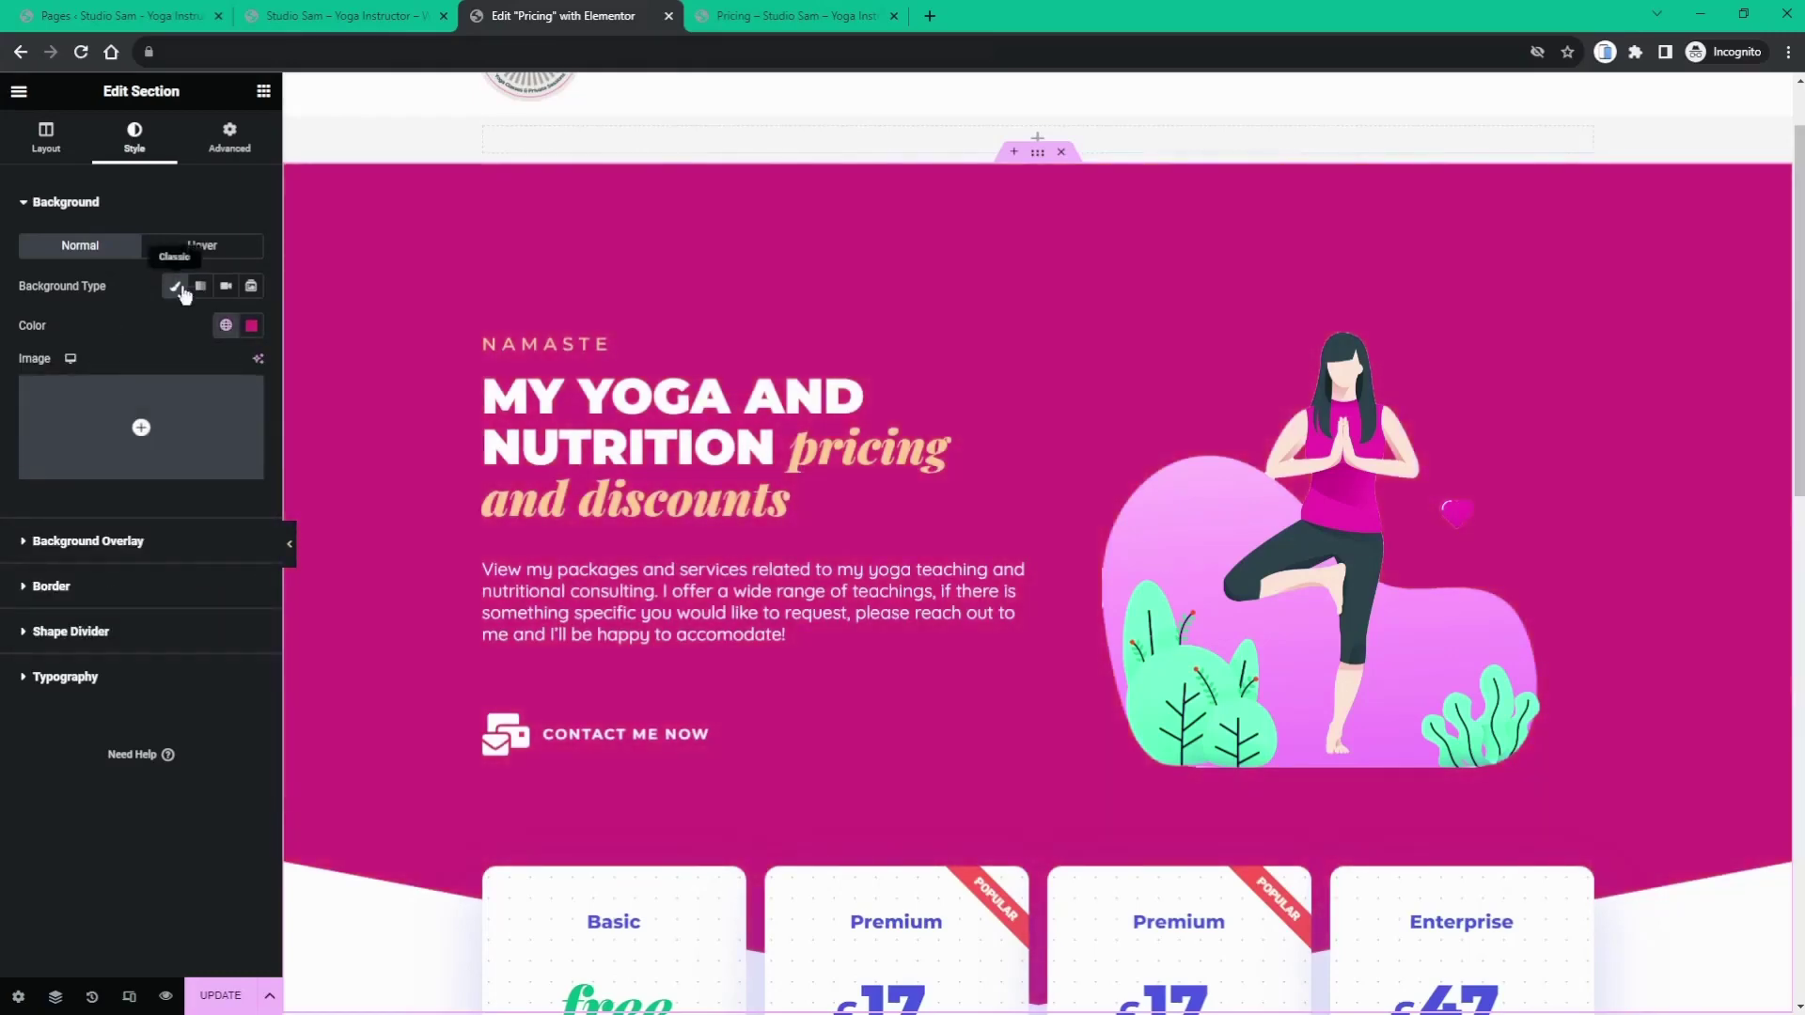
# - Compare the banner background in global Saved Color #4 and return it to Theme Color 2
pyautogui.click(226, 326)
pyautogui.click(134, 538)
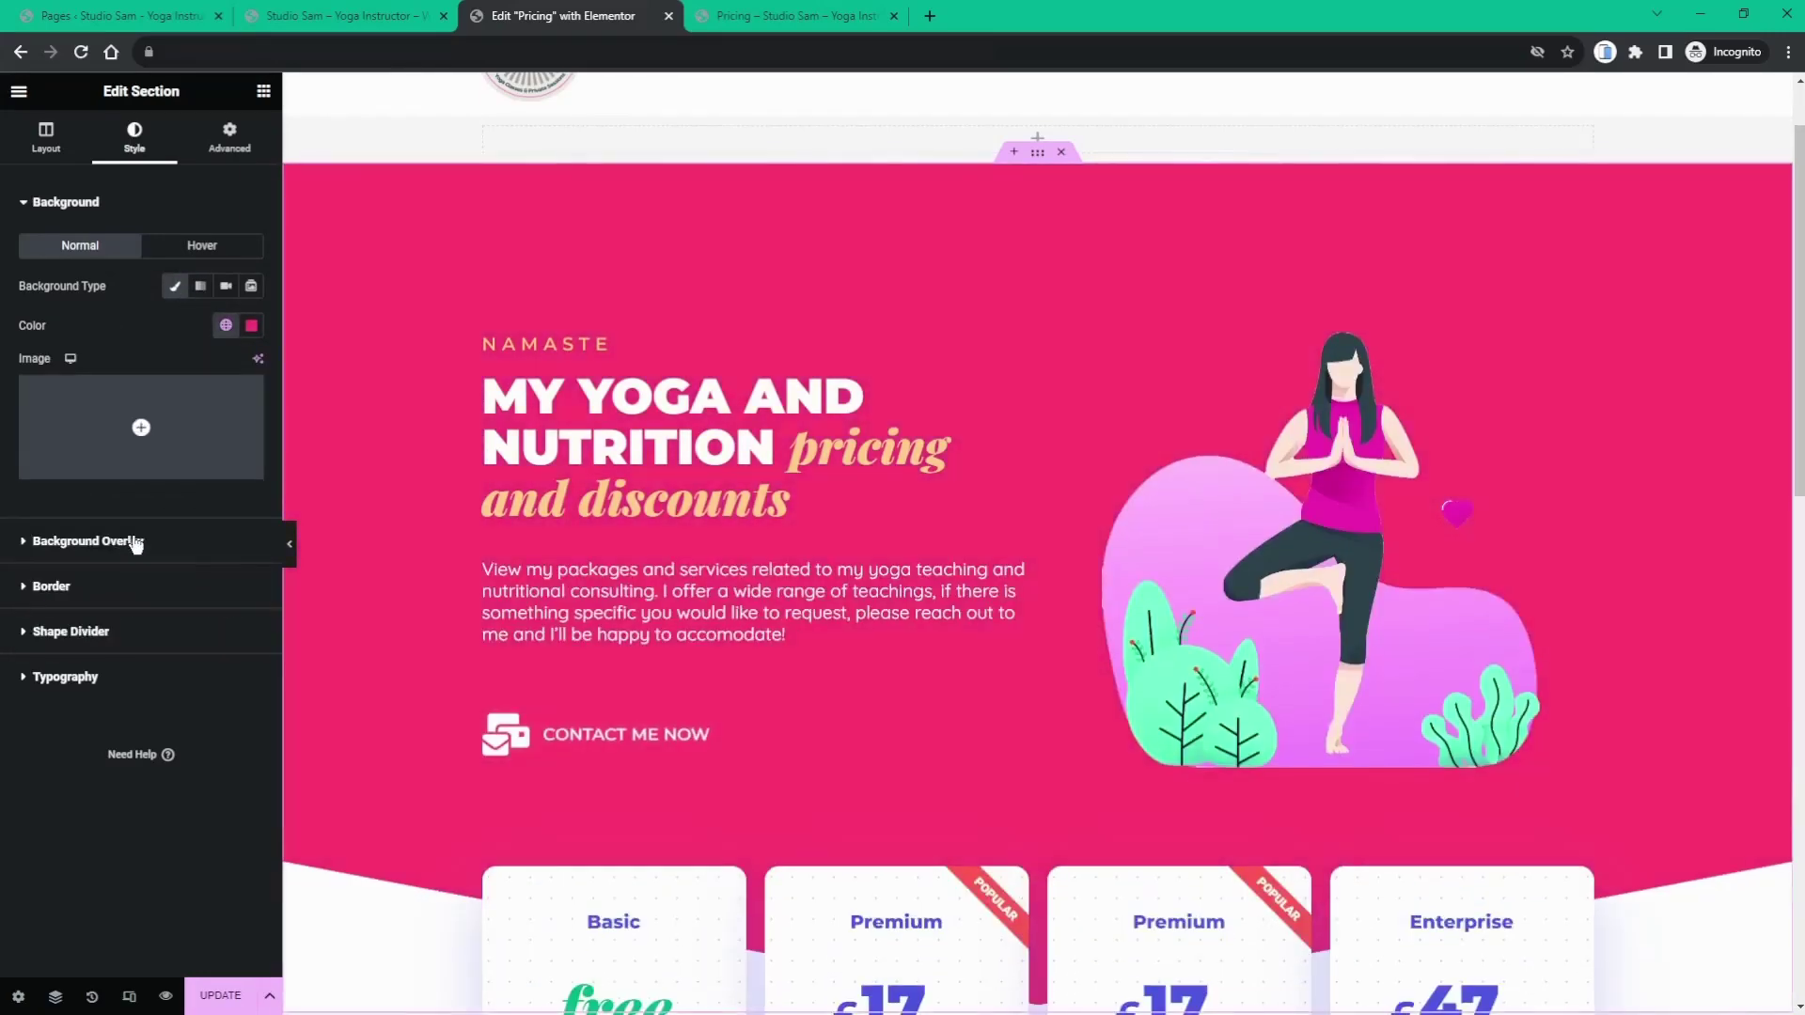
pyautogui.click(226, 325)
pyautogui.scroll(-3, 103, 531)
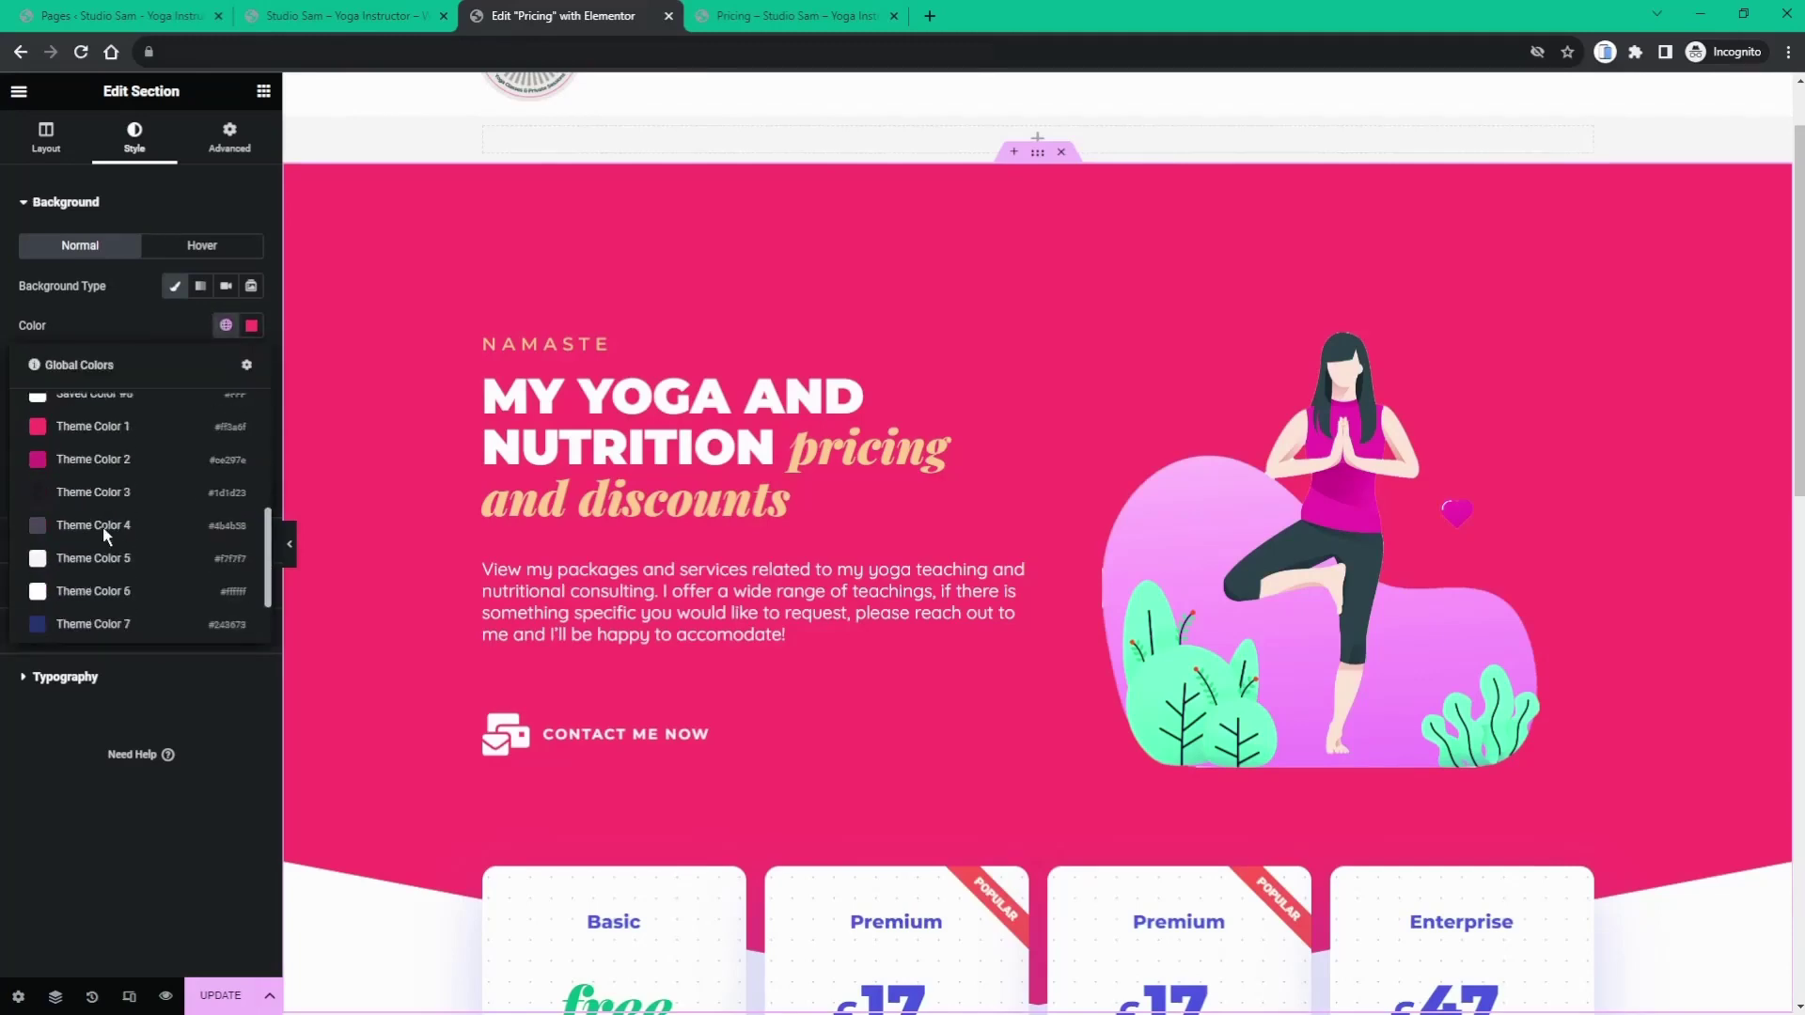
pyautogui.click(92, 458)
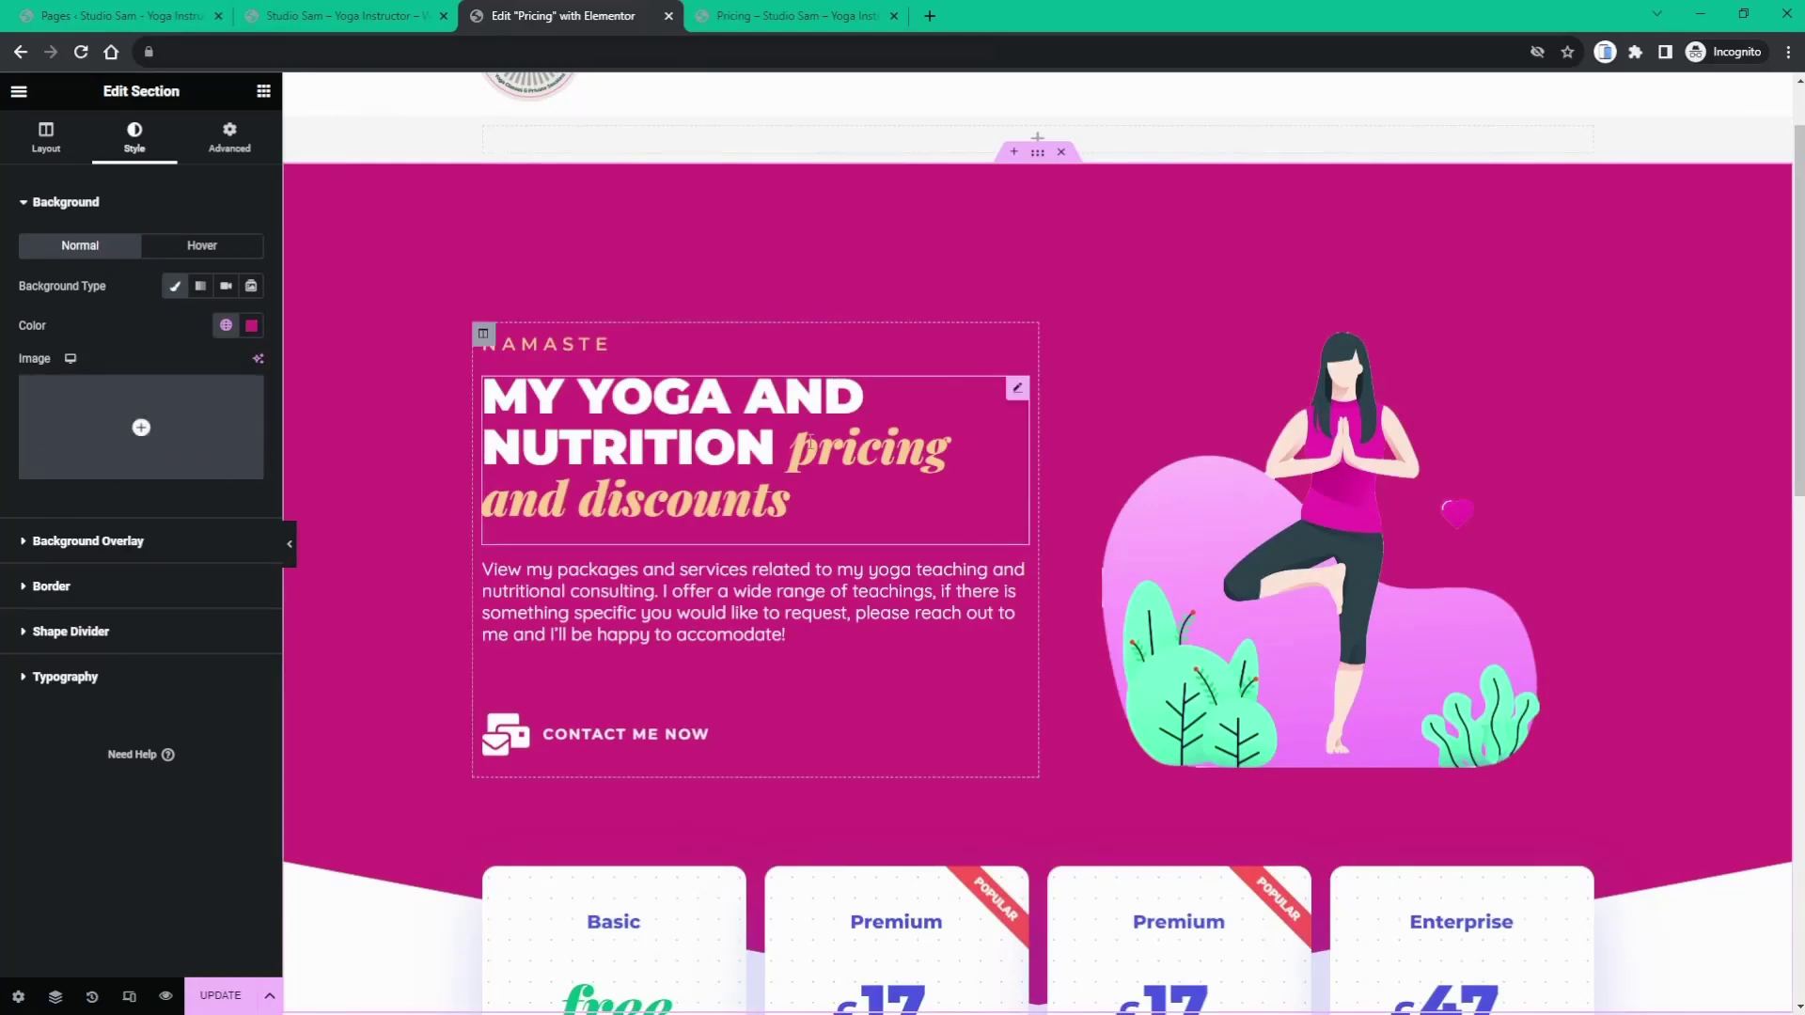
# - Change the title of the Basic pricing card to Consultation
pyautogui.scroll(-5, 818, 520)
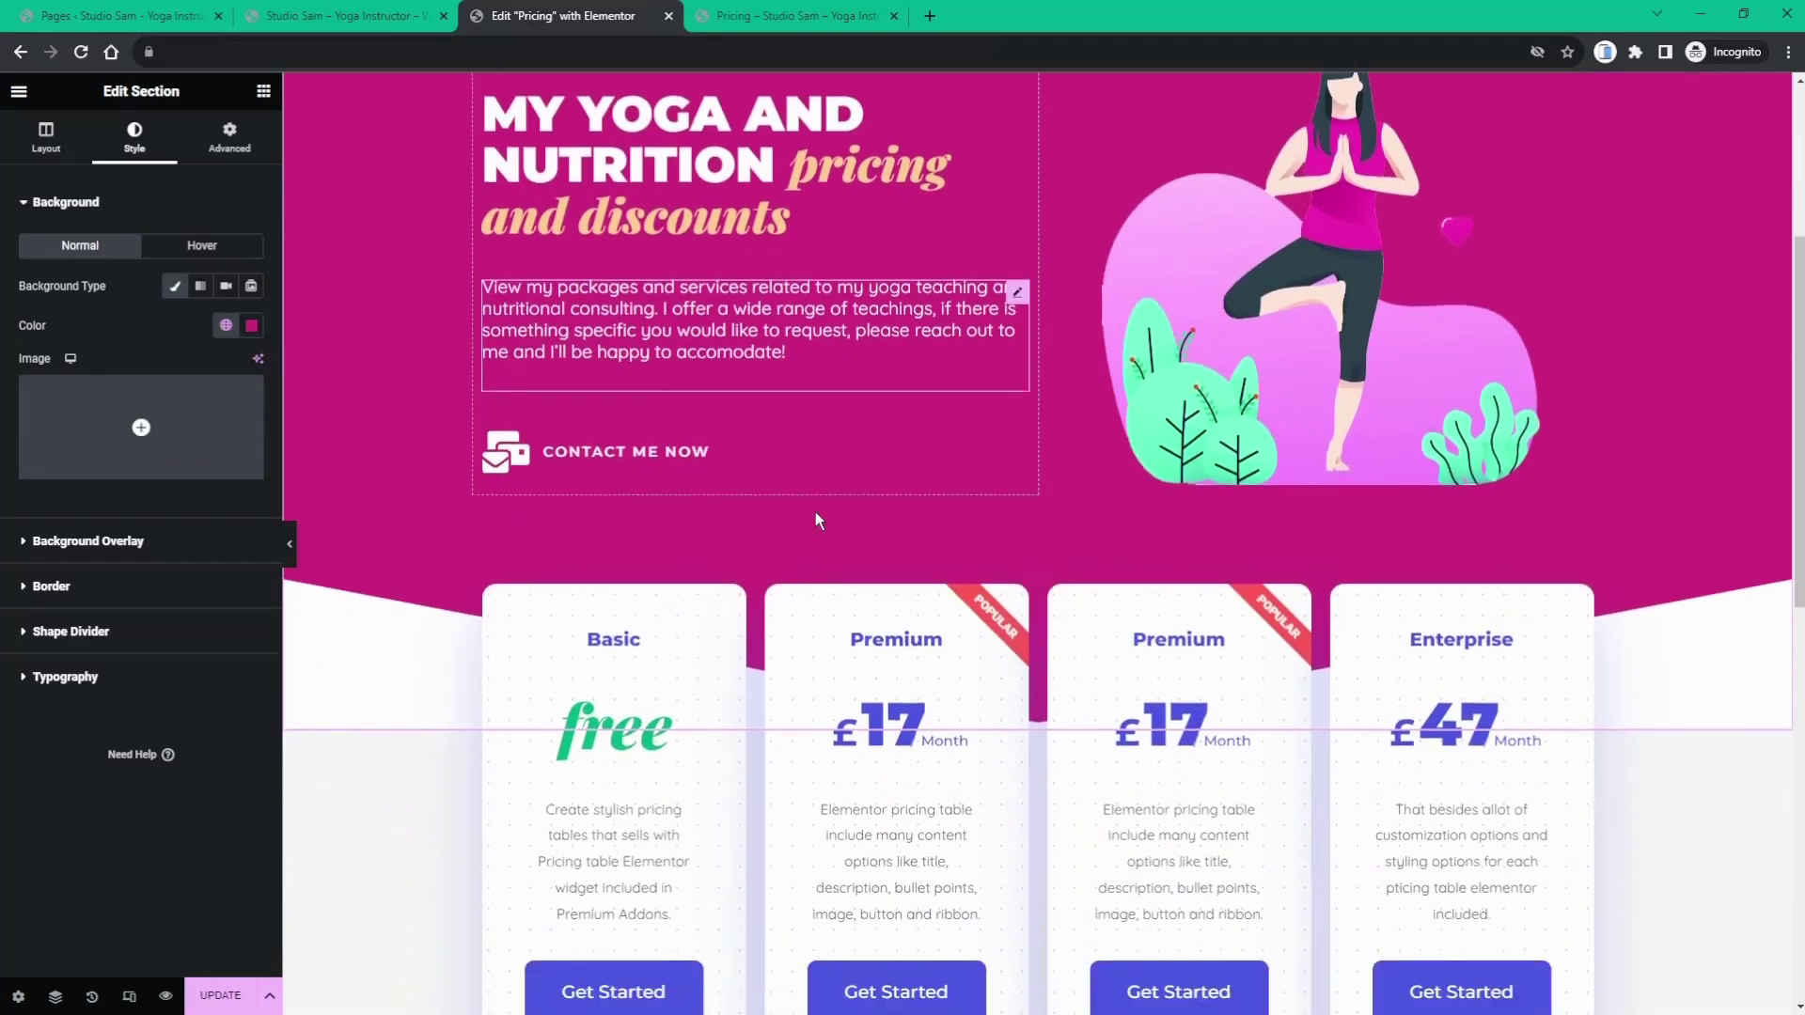
pyautogui.scroll(3, 818, 520)
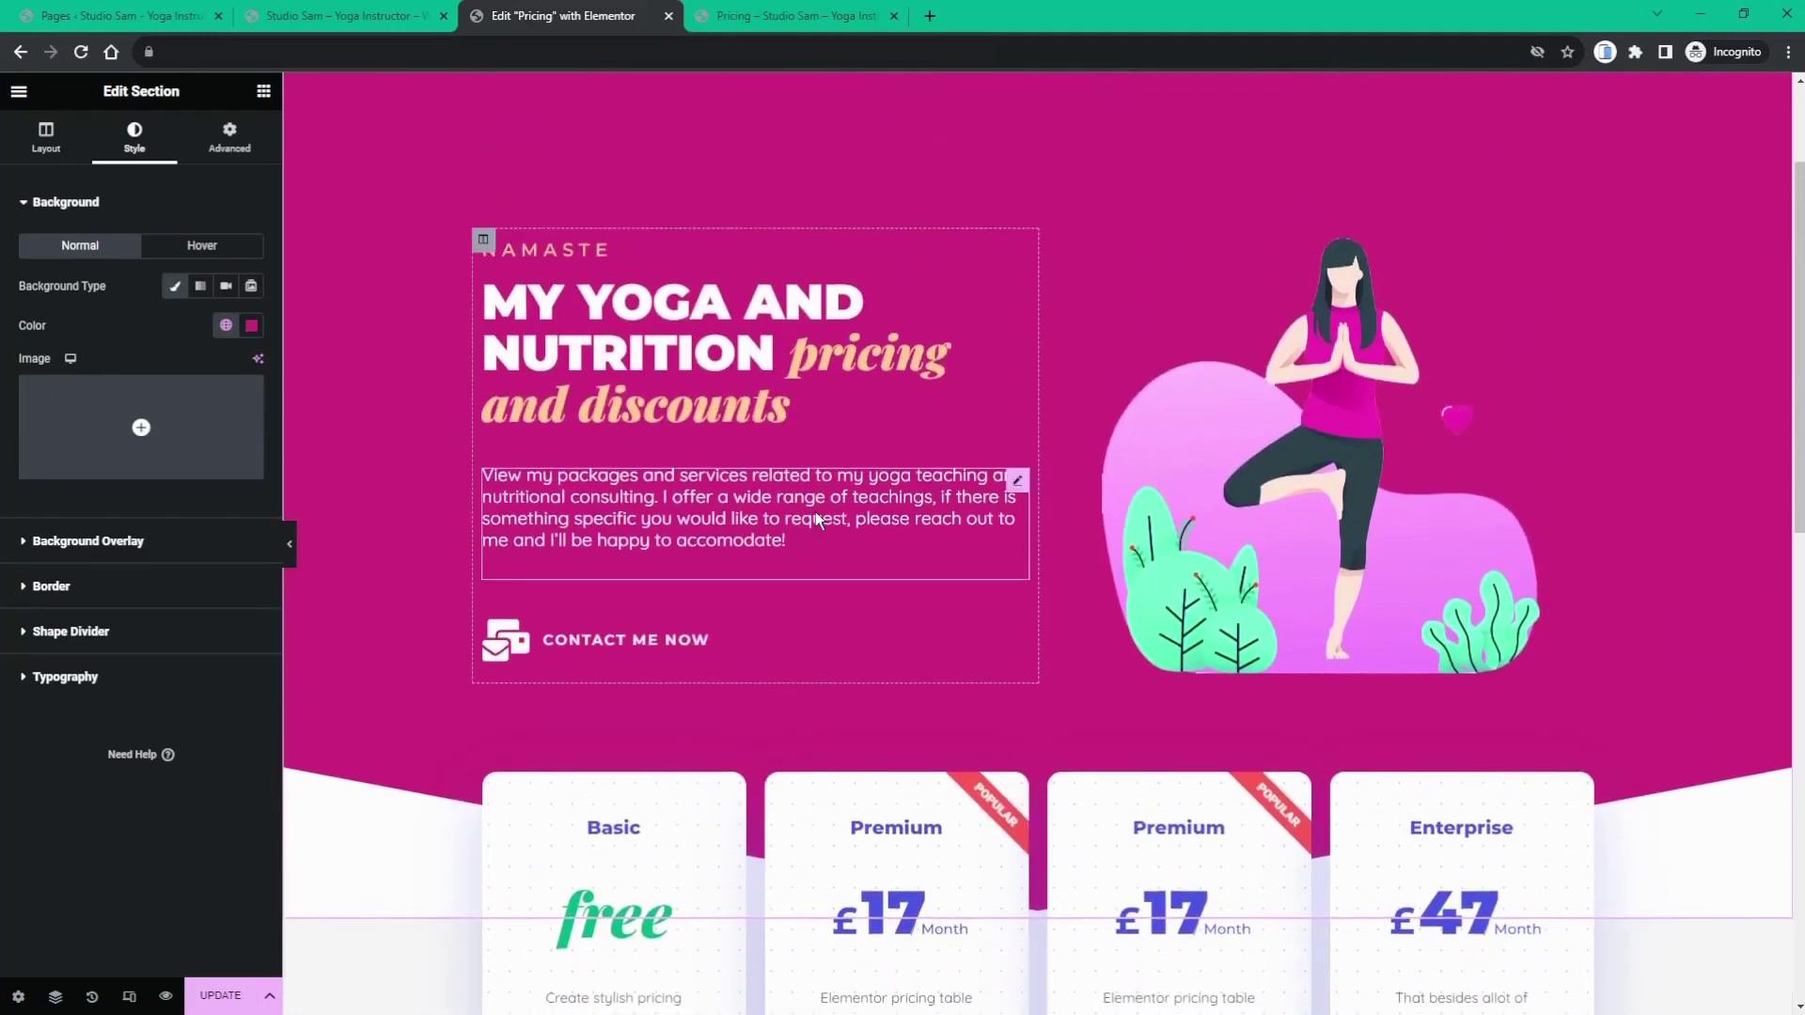
pyautogui.scroll(-1, 794, 564)
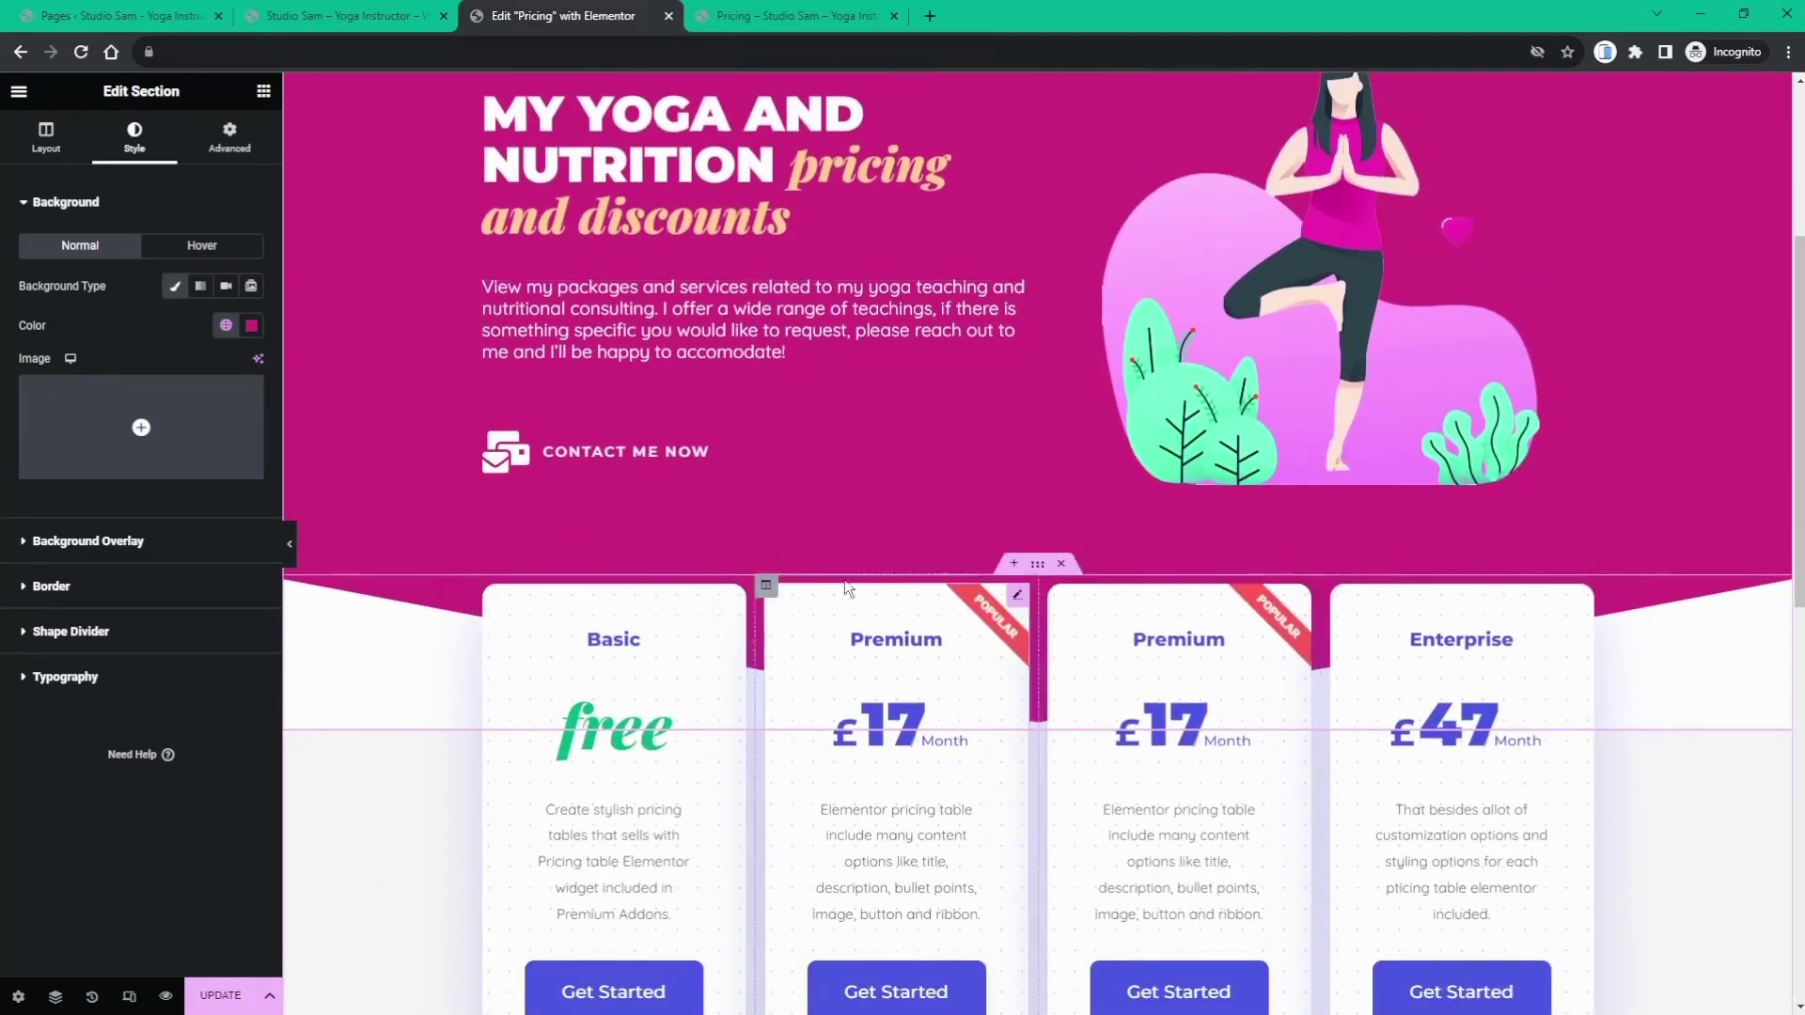
pyautogui.scroll(-1, 505, 598)
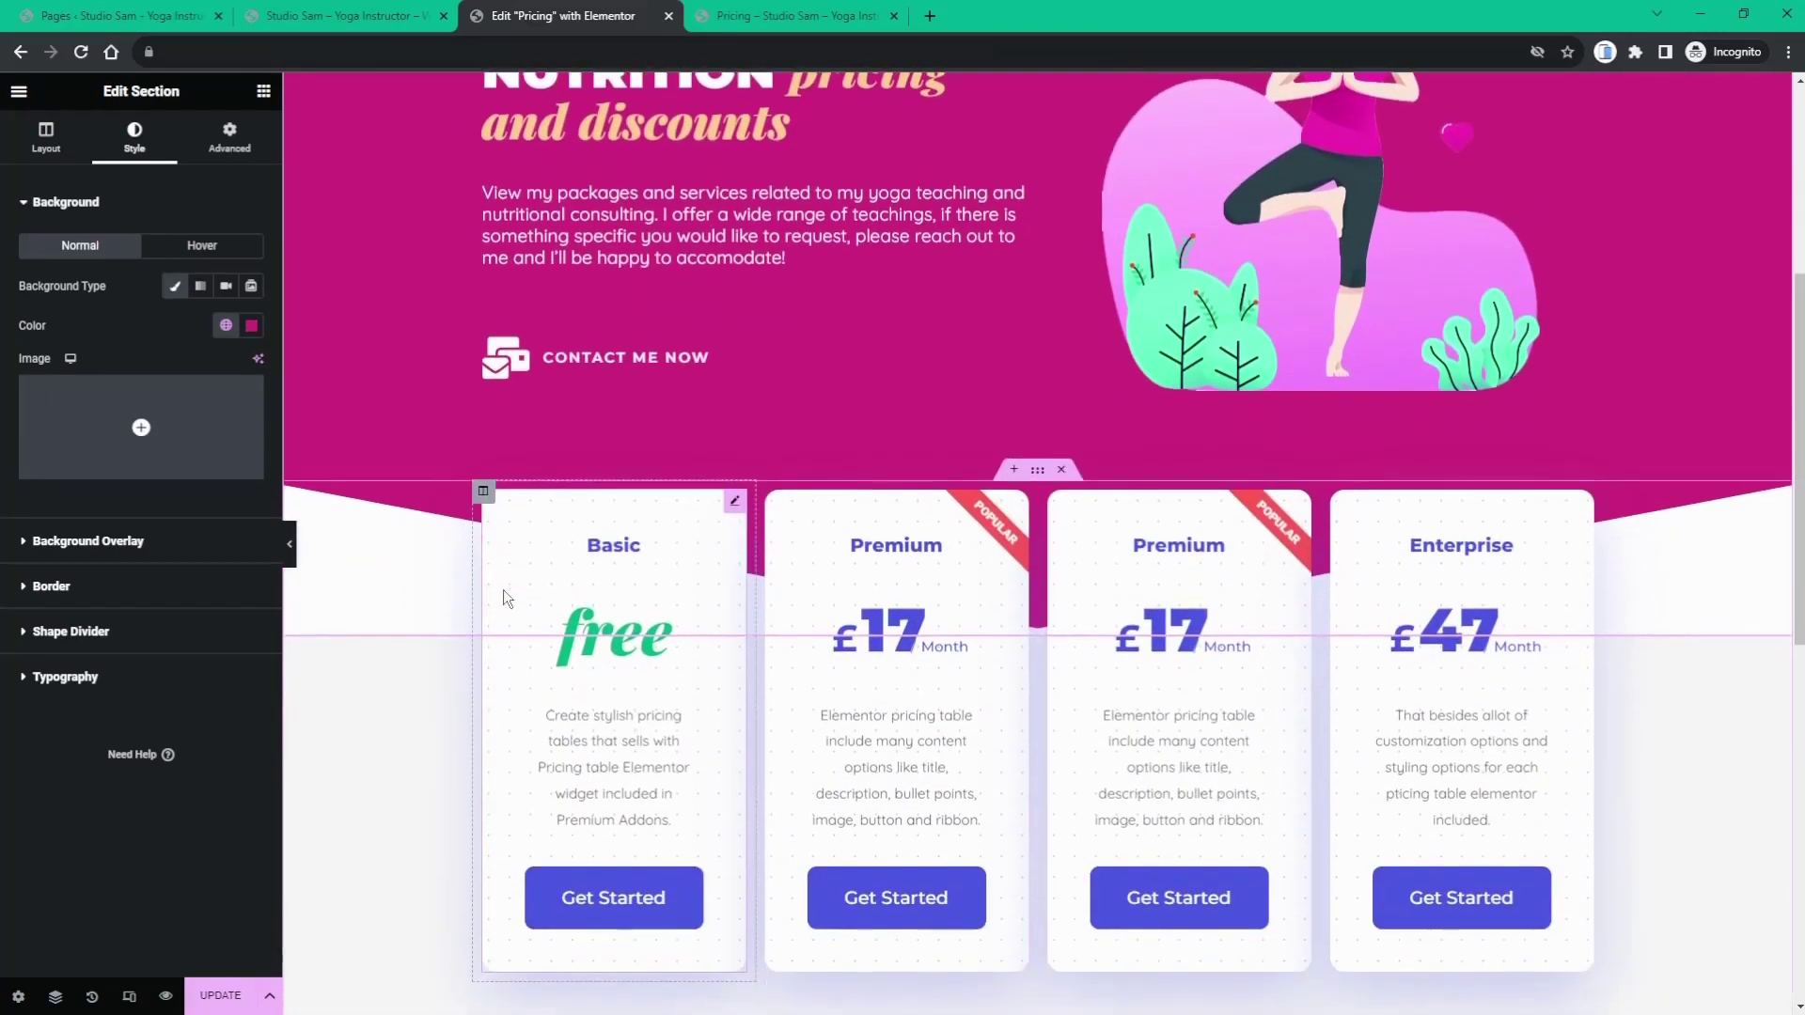
pyautogui.click(735, 504)
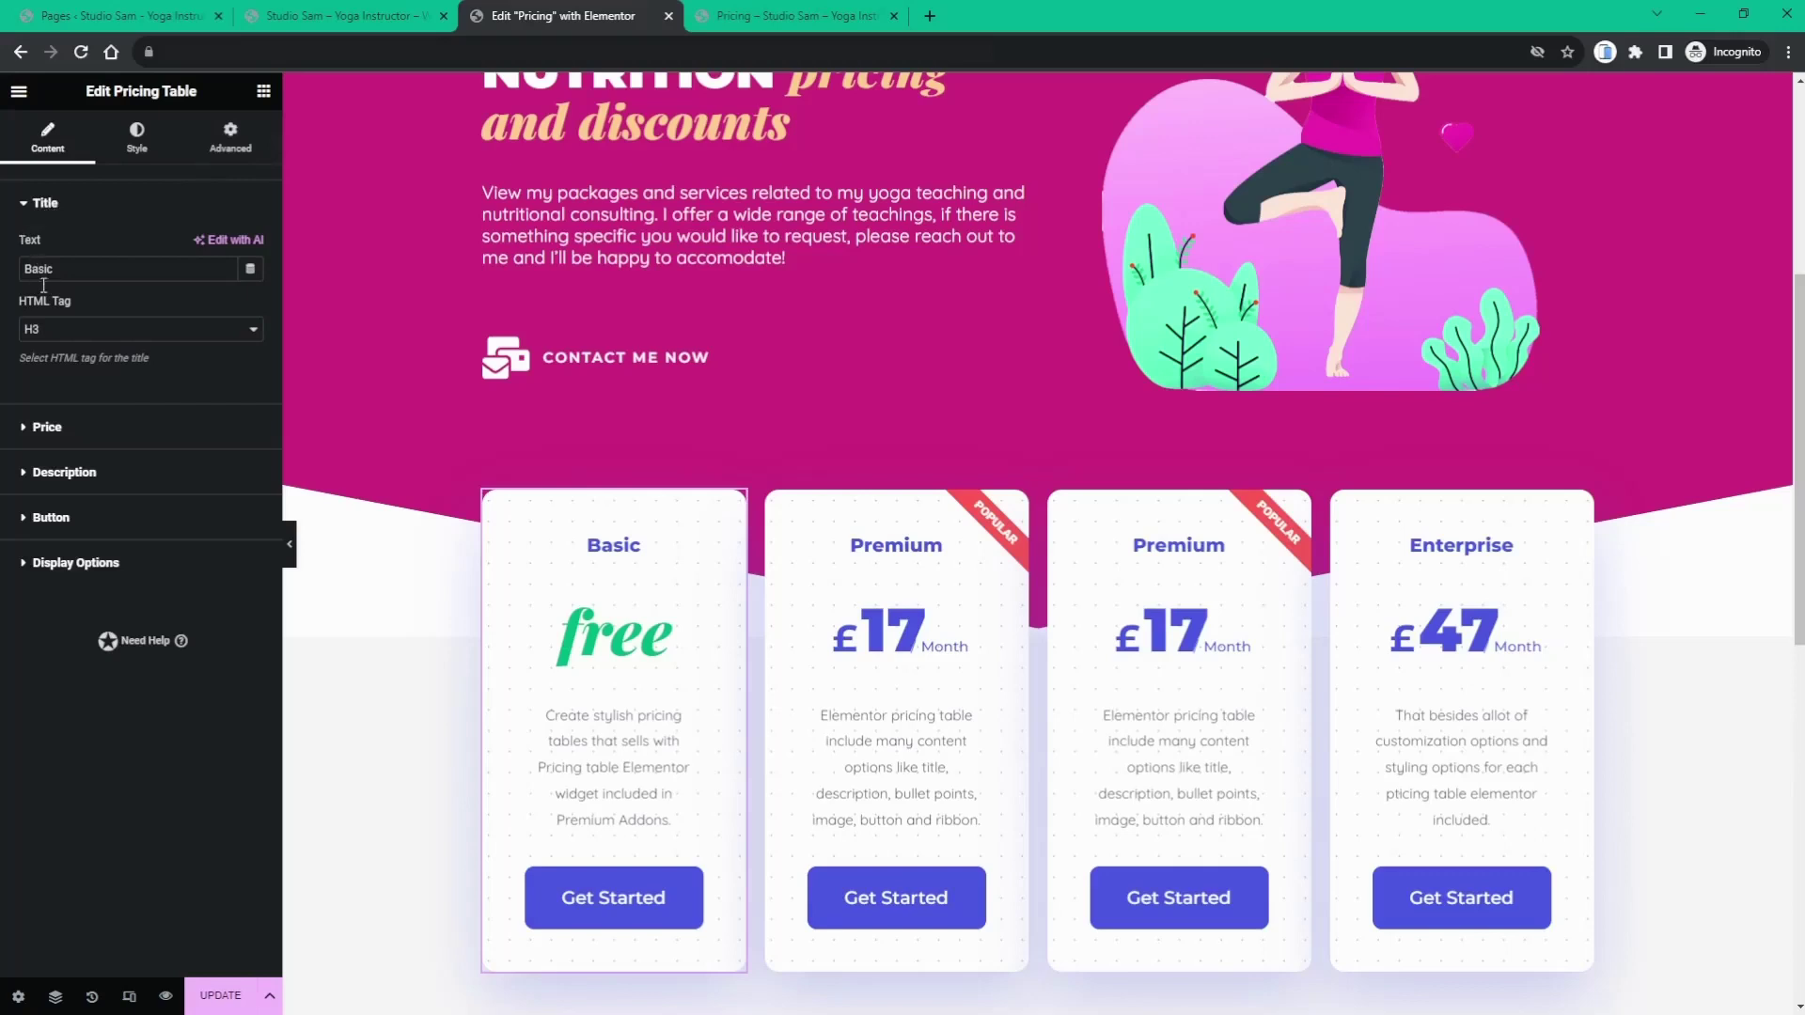
pyautogui.doubleClick(71, 268)
pyautogui.write('Cob')
pyautogui.press('BackSpace')
pyautogui.write('nsultation')
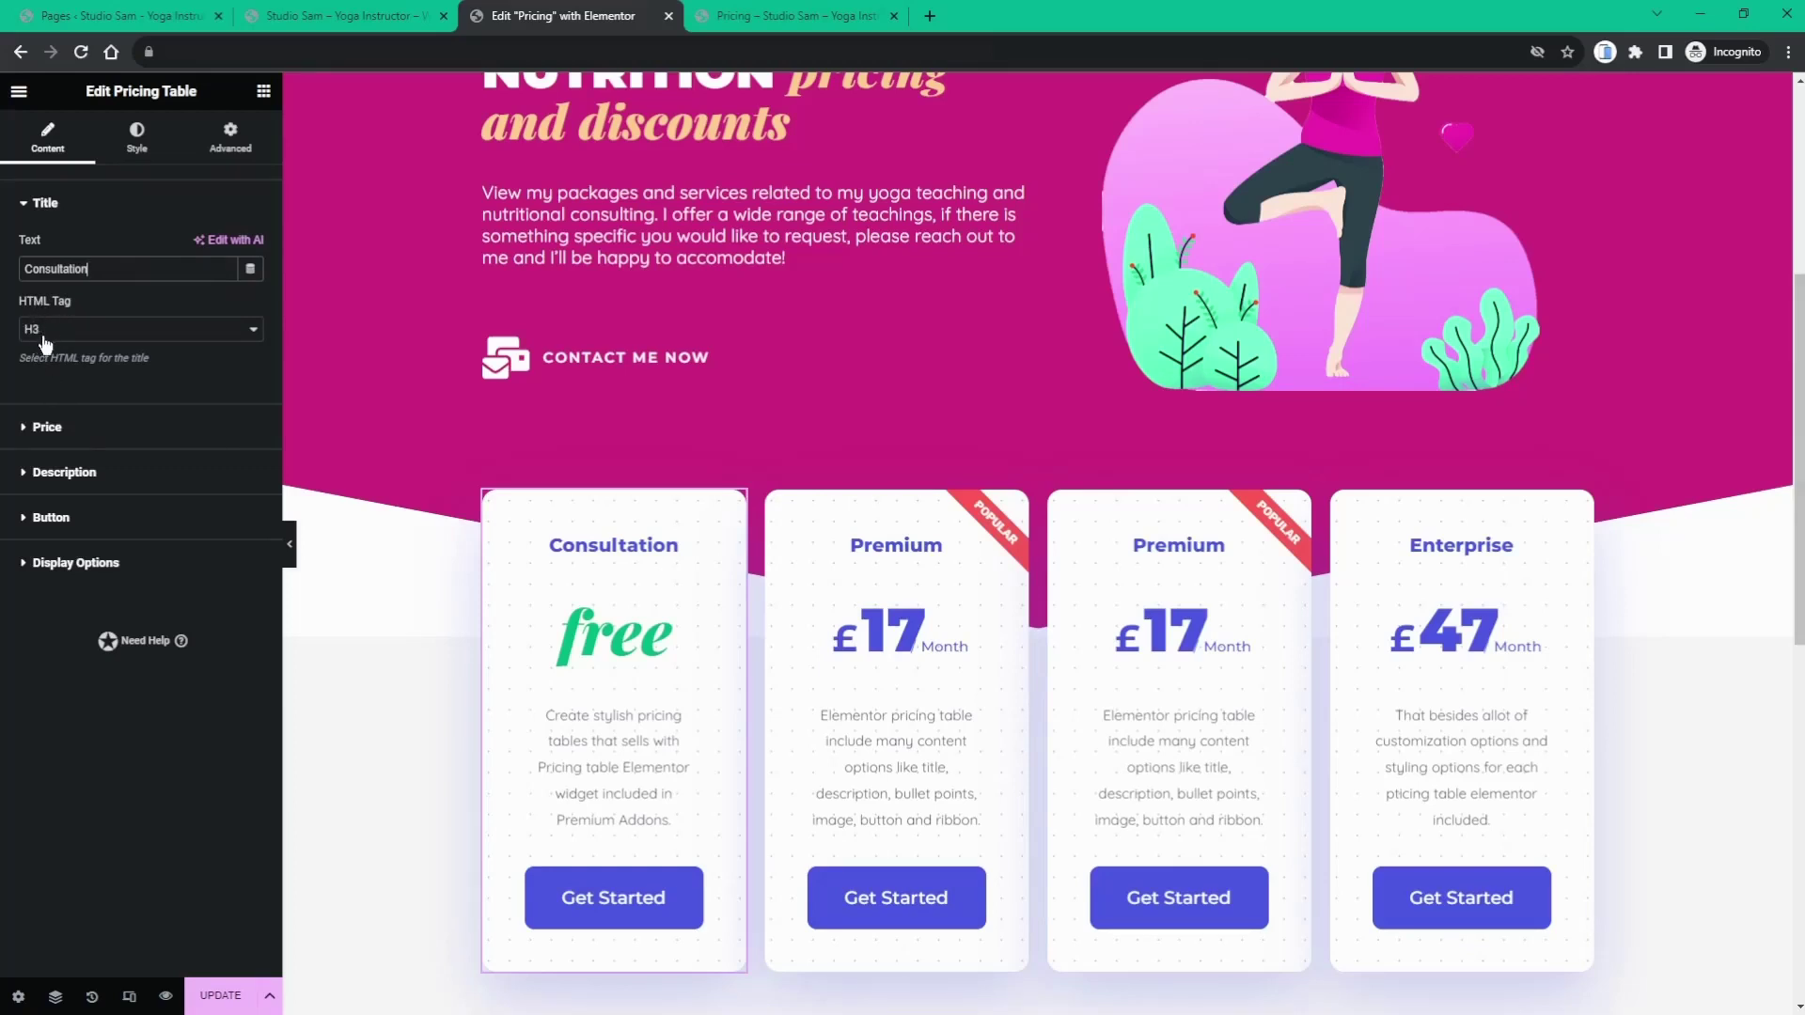
# - Replace the Consultation card's description with "Start your free 60 minute consultation, whether it is for my yoga or nutritional consultation services."
pyautogui.click(53, 428)
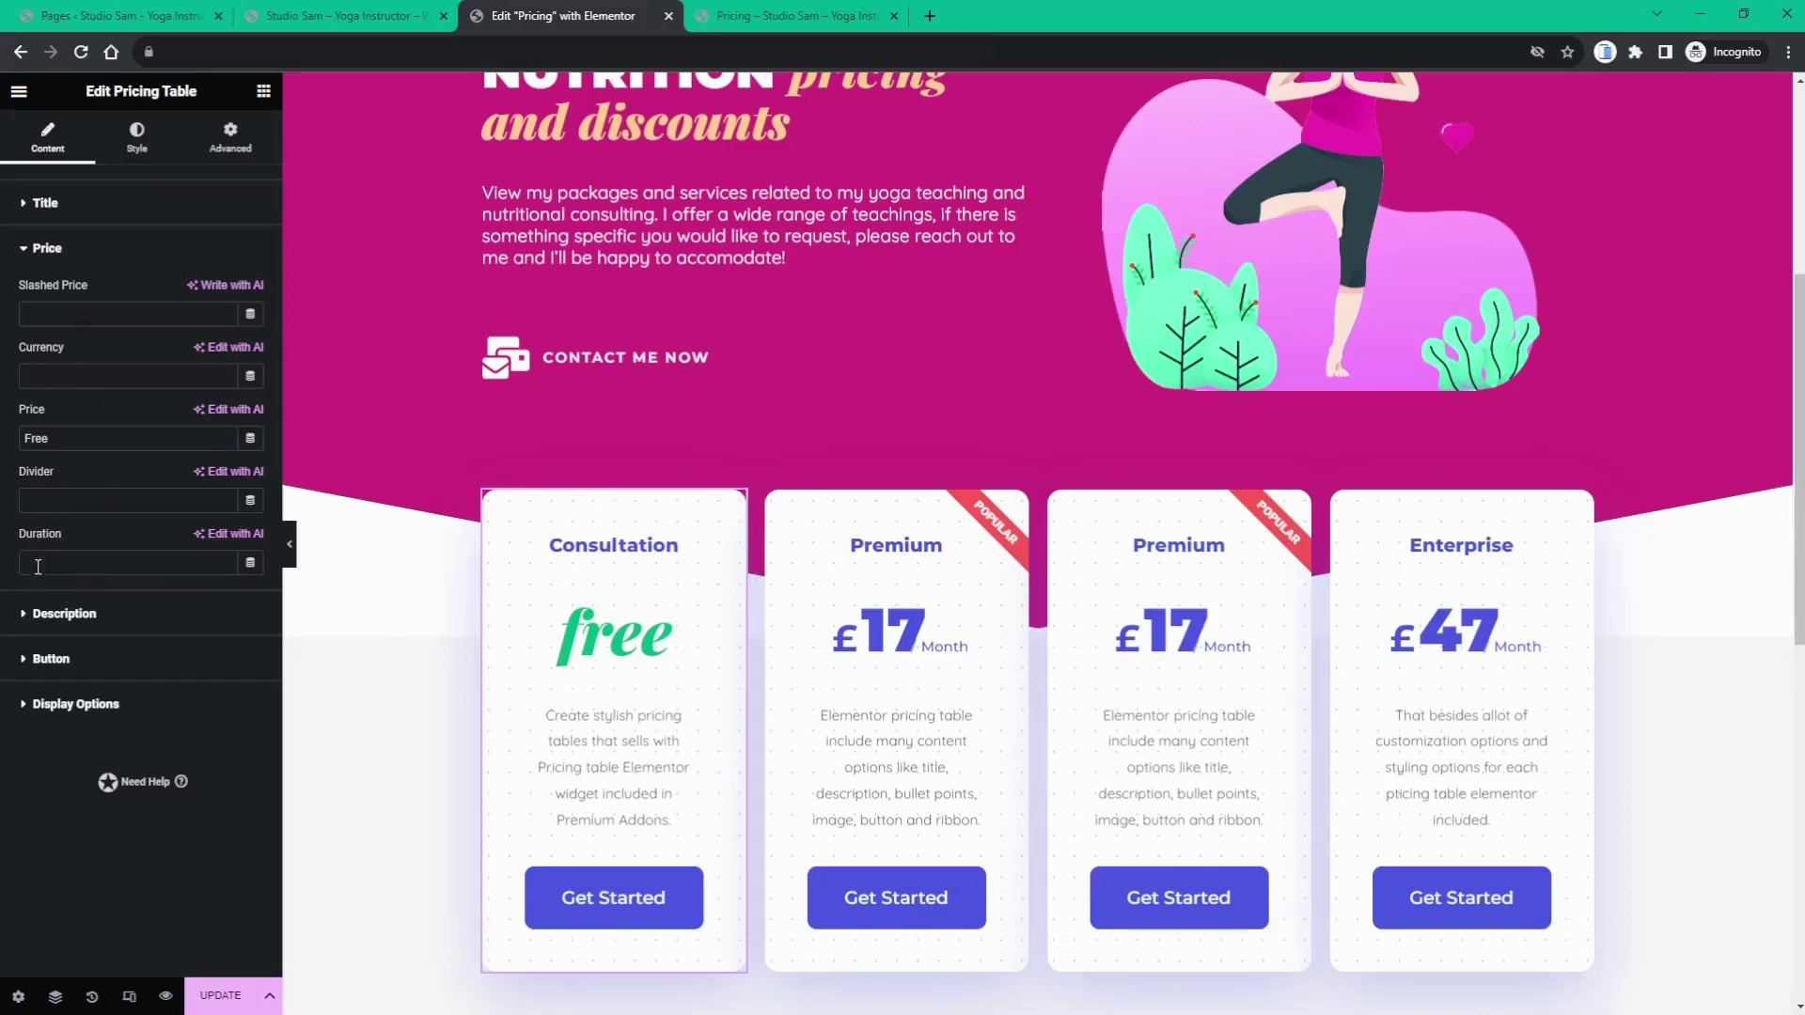
pyautogui.click(62, 618)
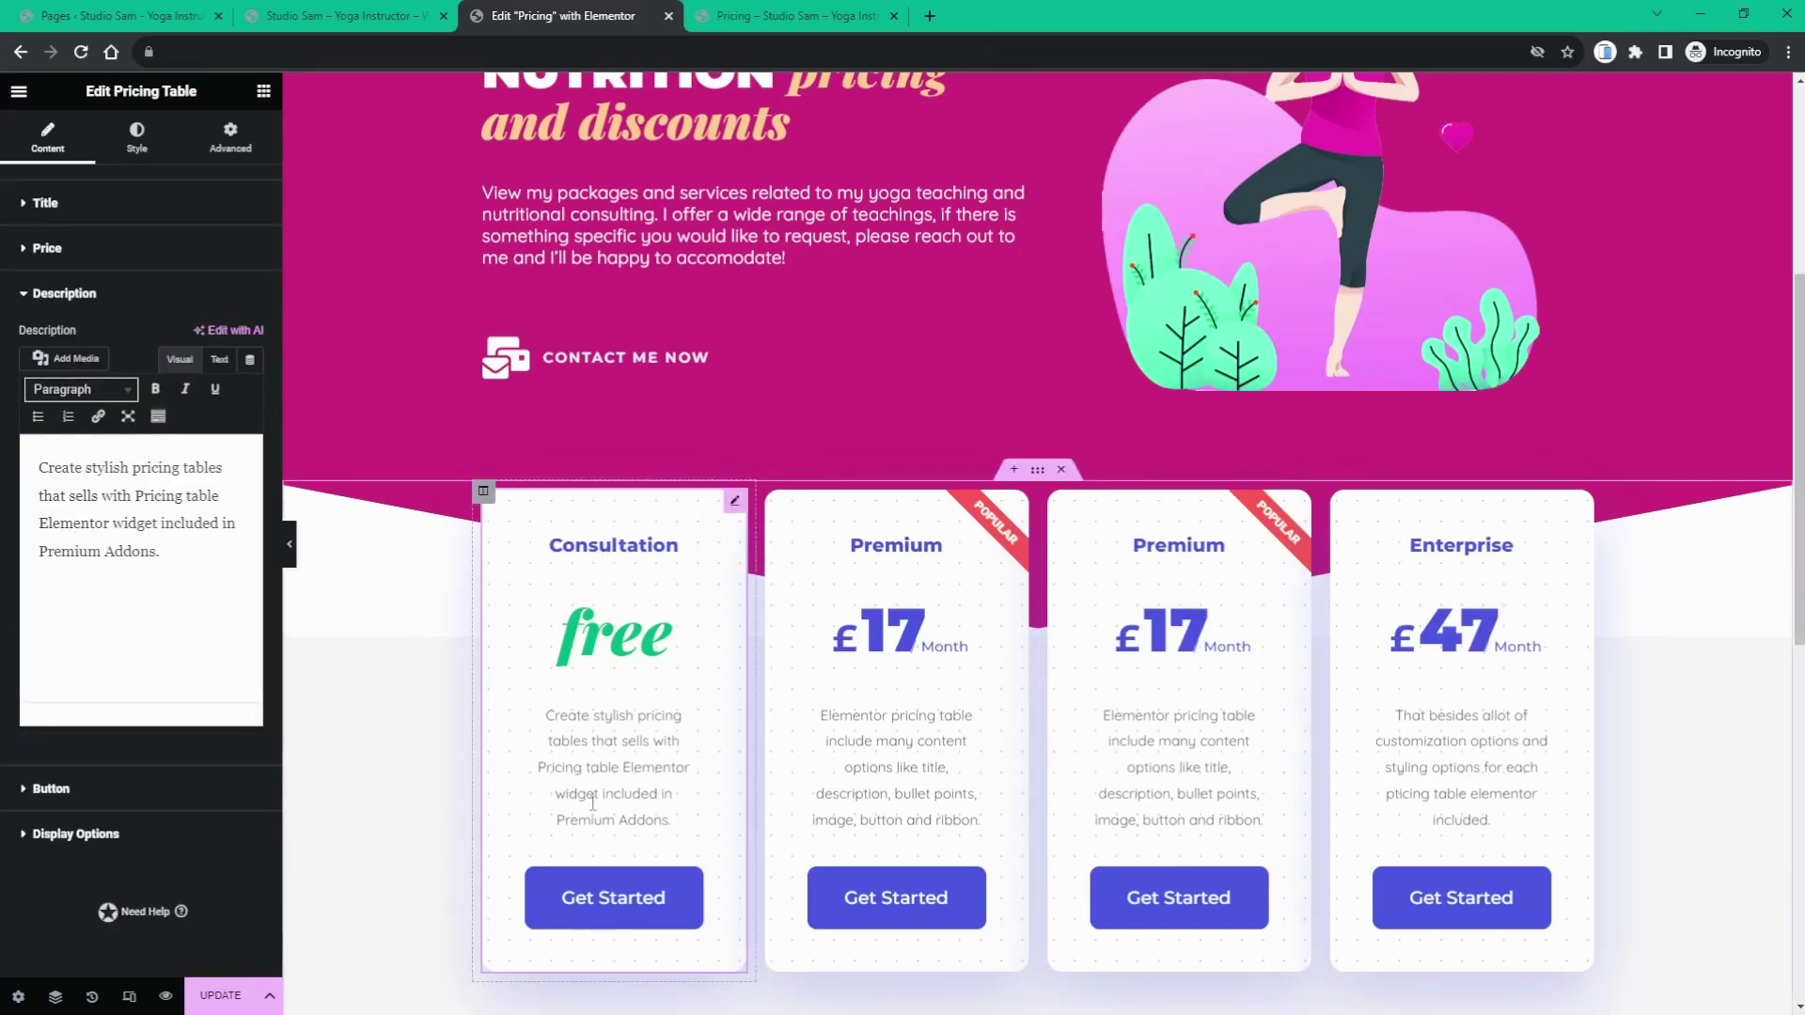
pyautogui.moveTo(160, 553); pyautogui.dragTo(28, 467)
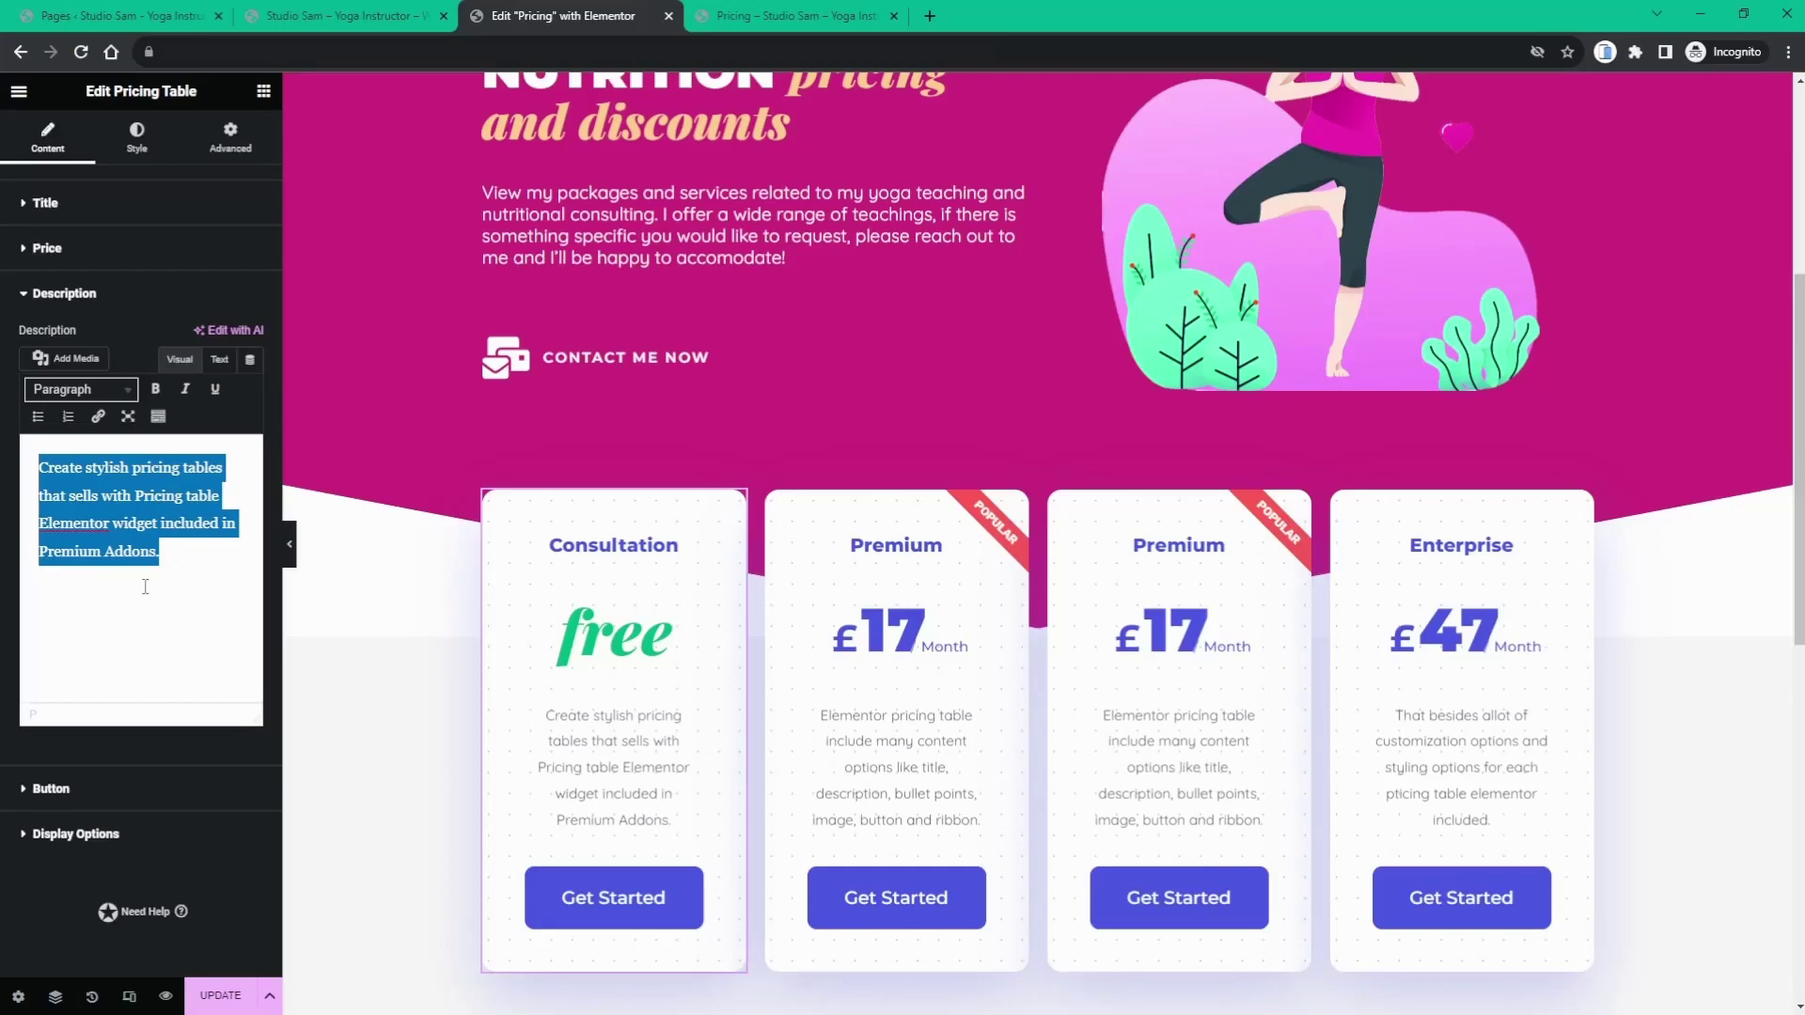
pyautogui.write('Start')
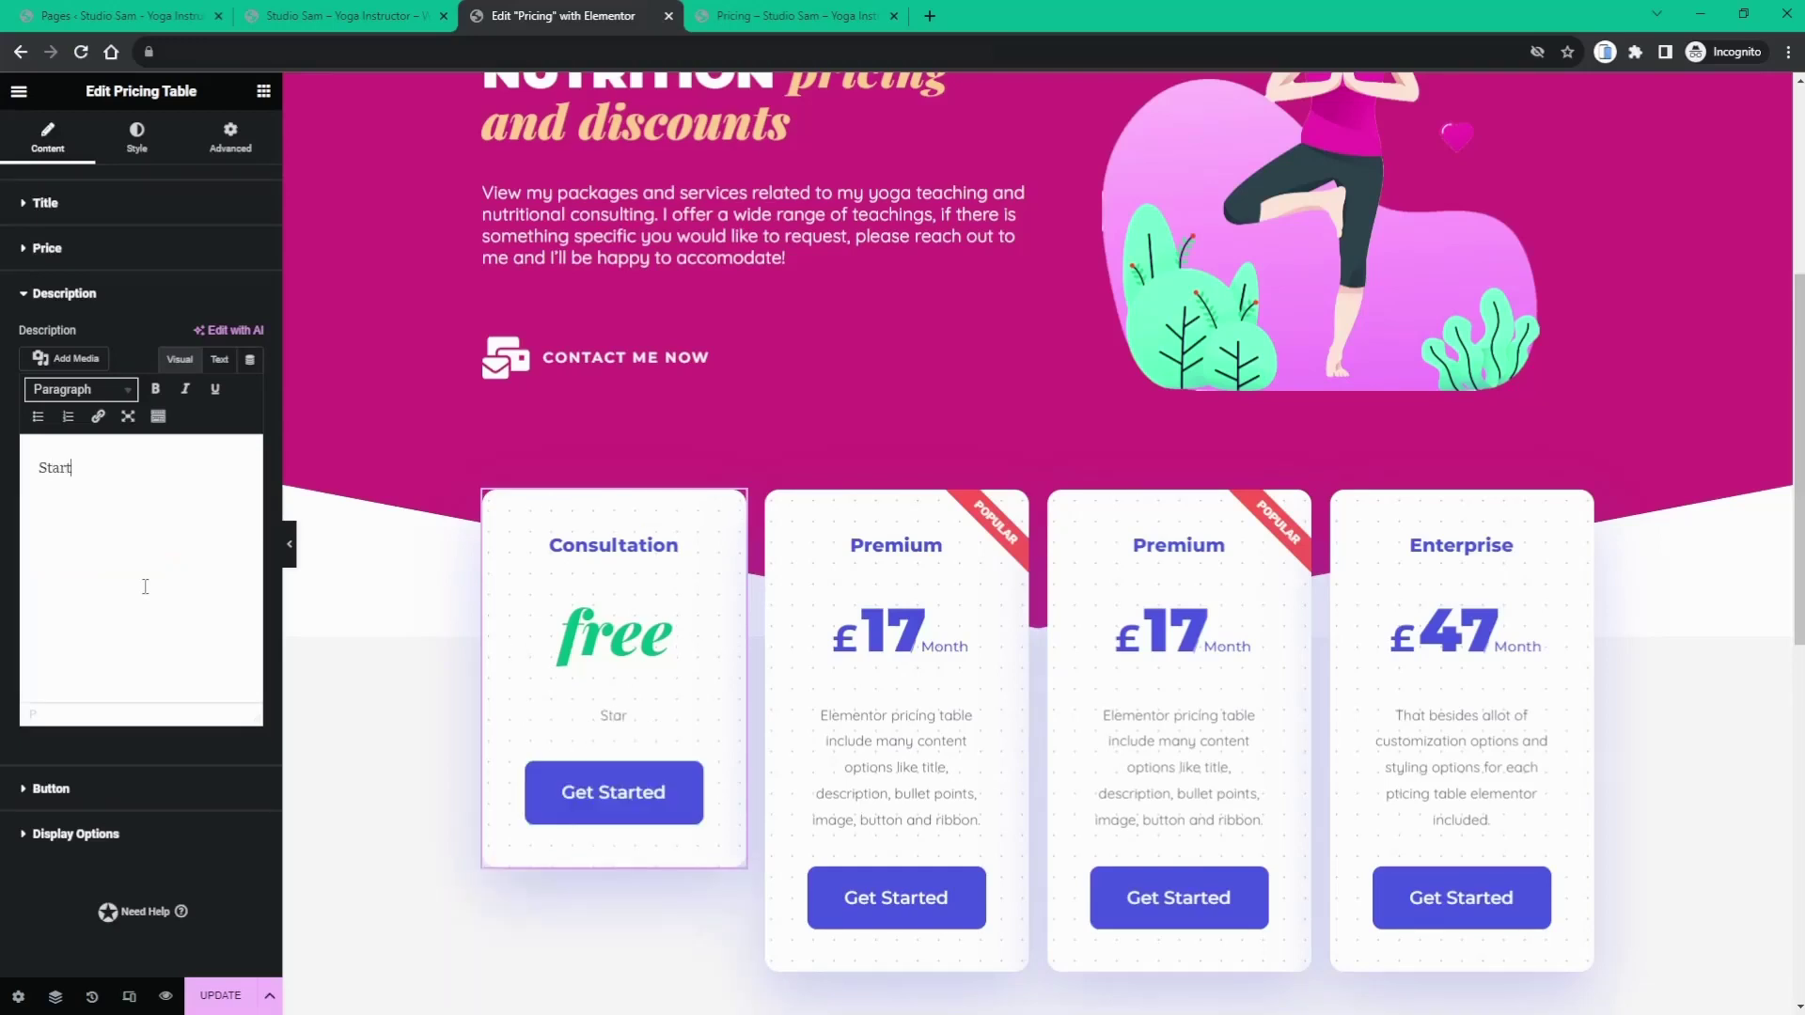
pyautogui.write(' your free 60 minute consult')
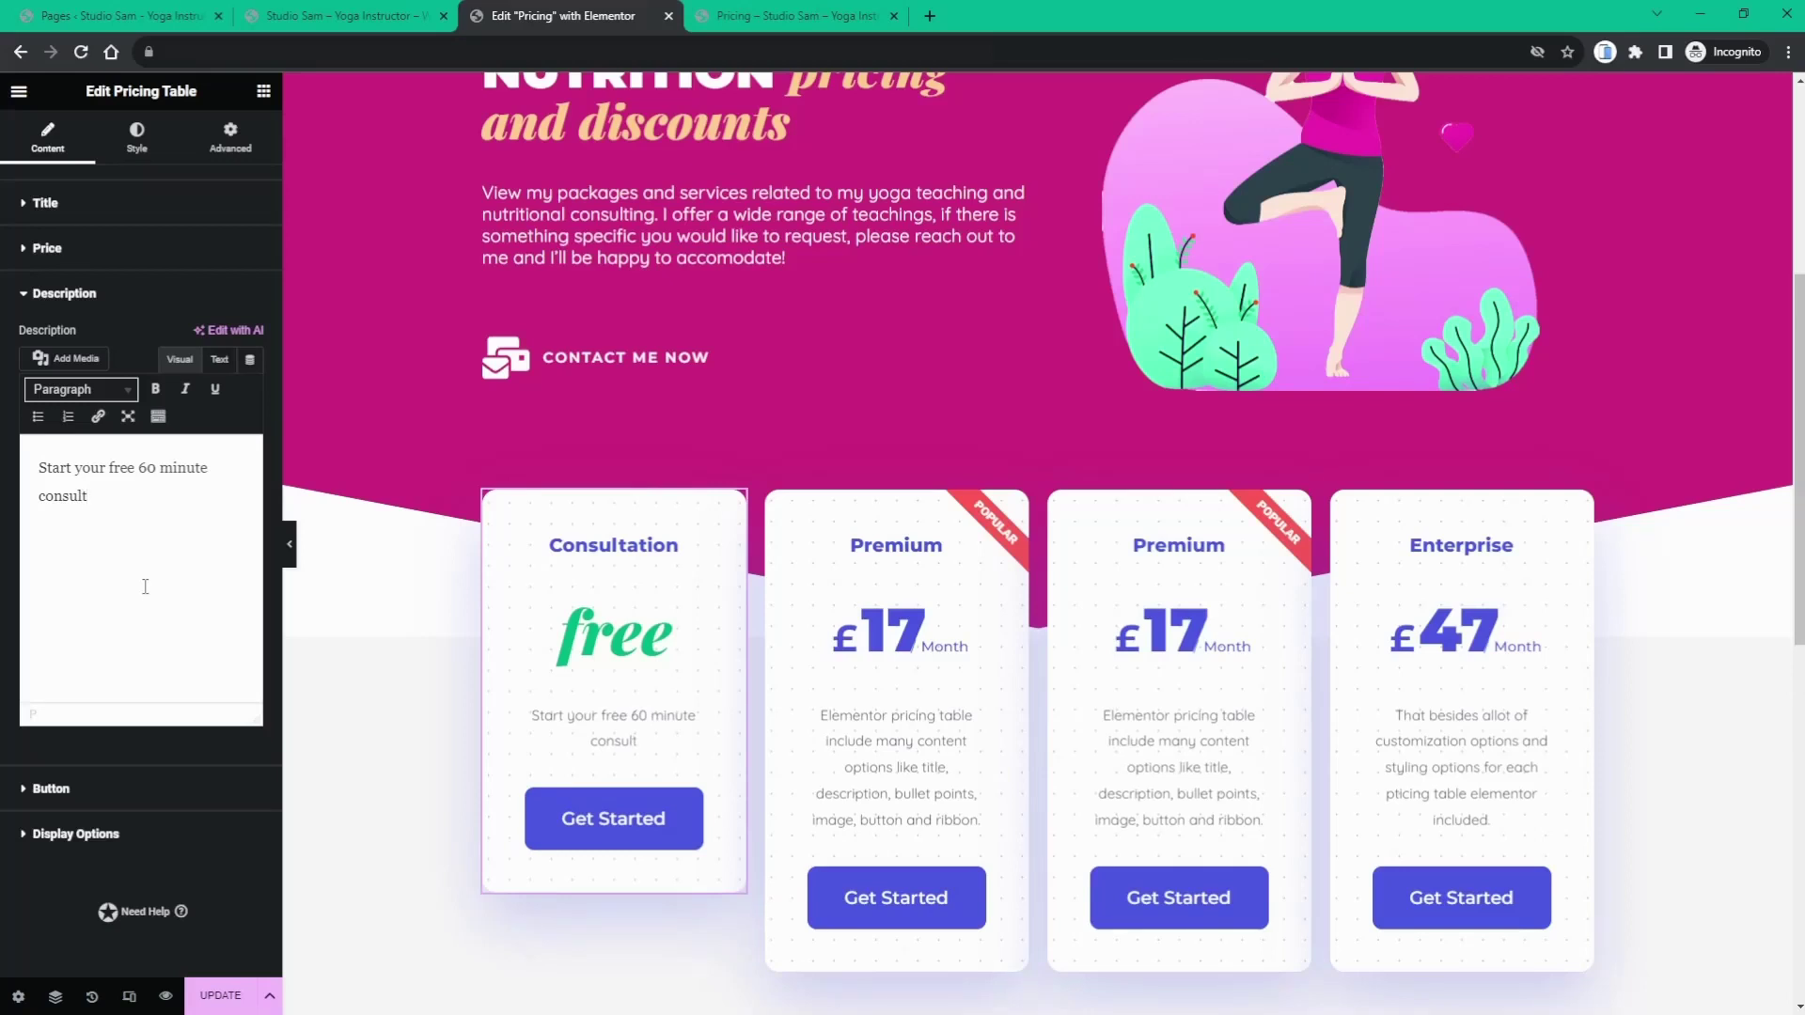
pyautogui.write('ation, whether it')
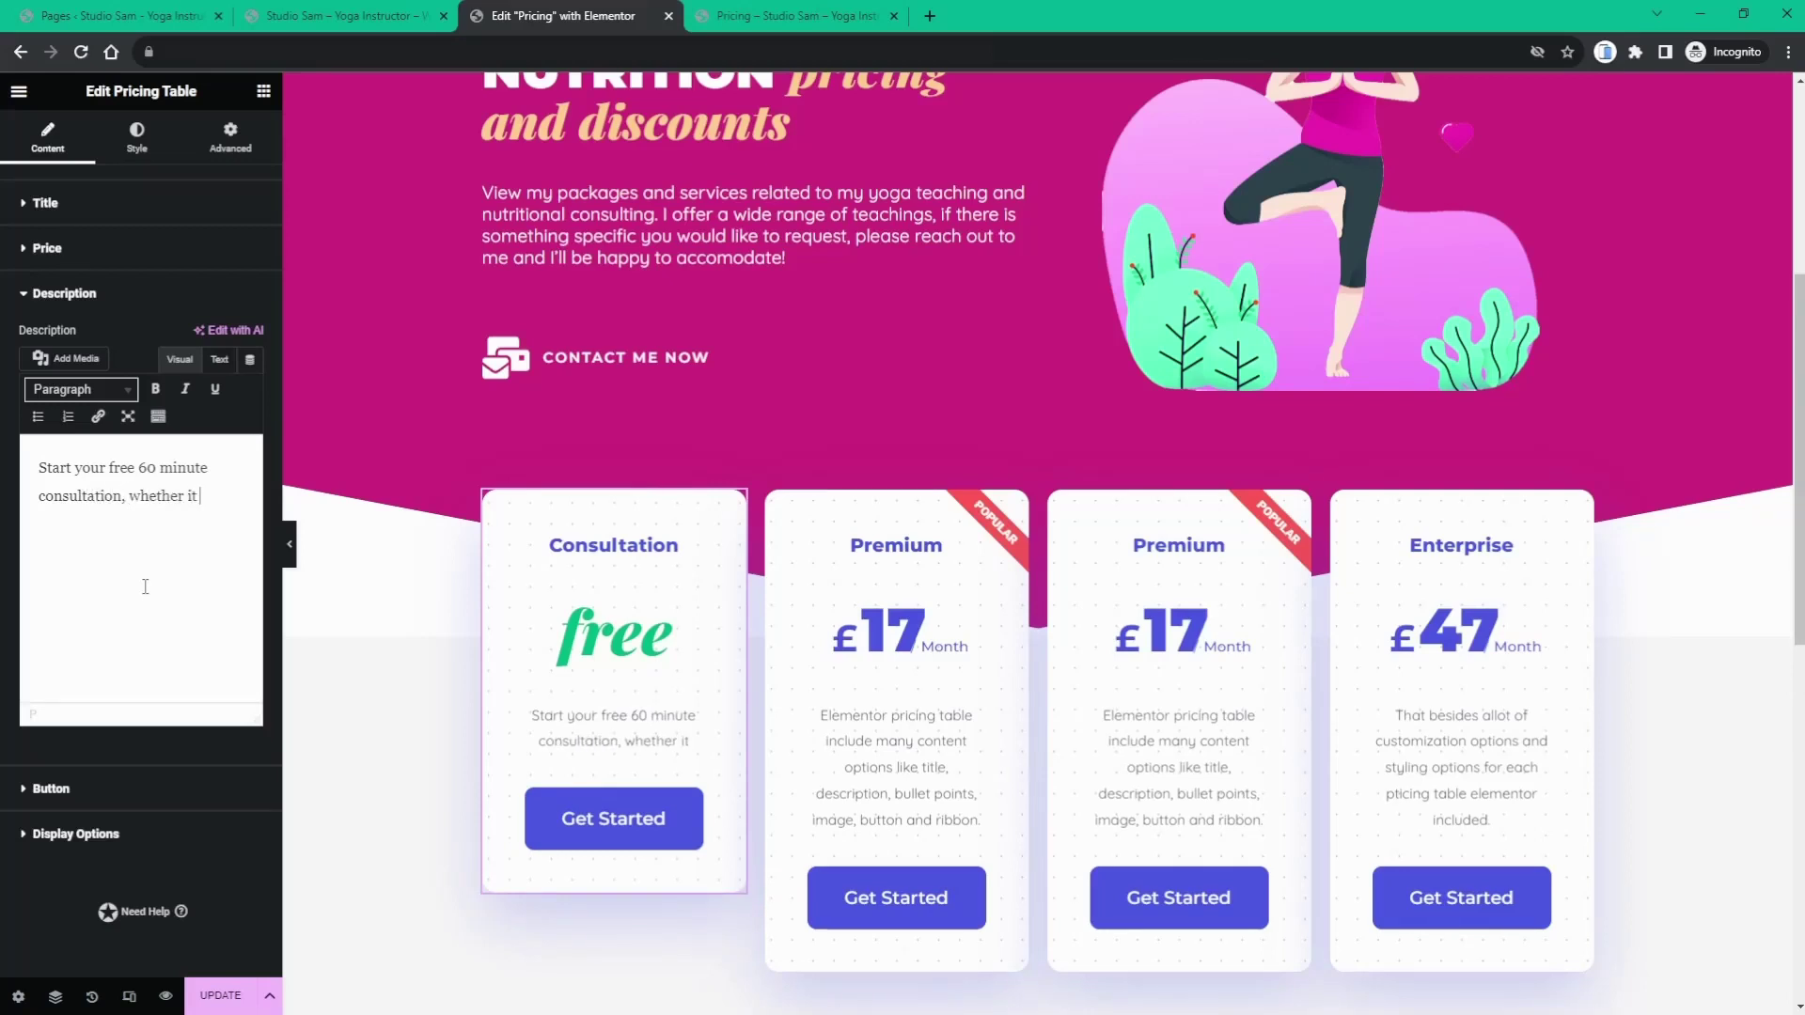
pyautogui.write(' is for my yoga o')
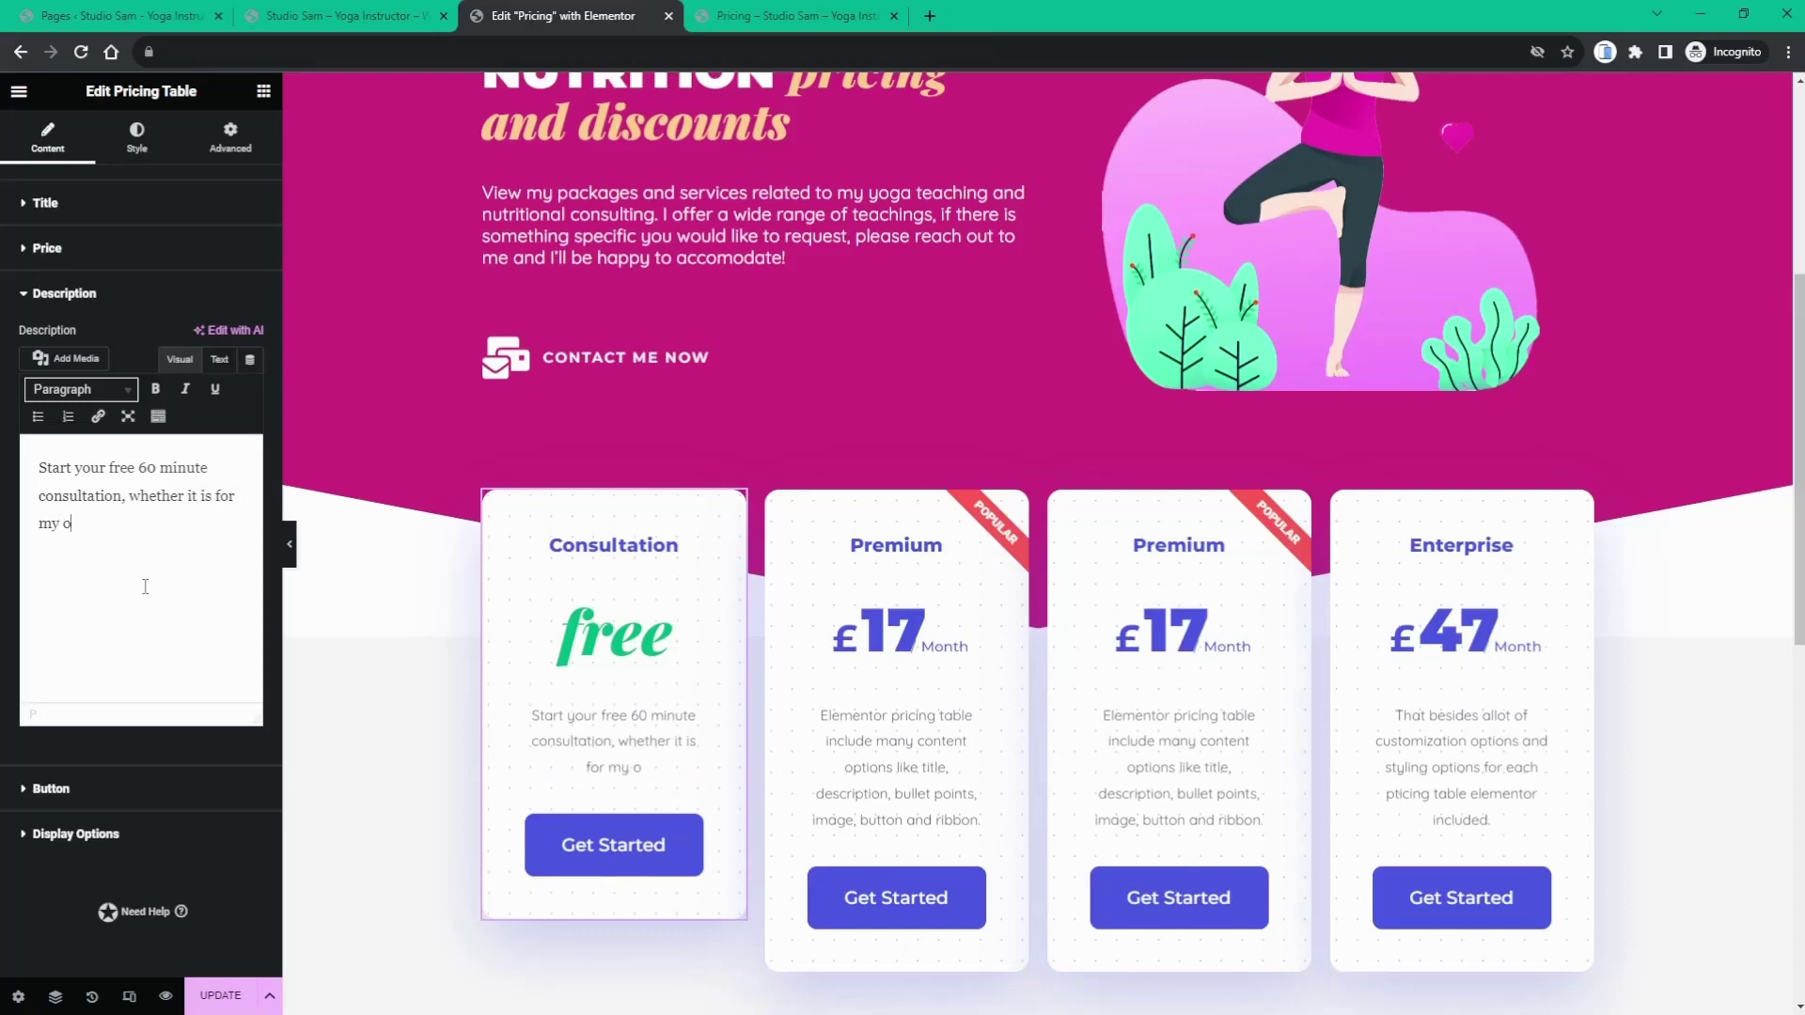
pyautogui.write('r nutritiona')
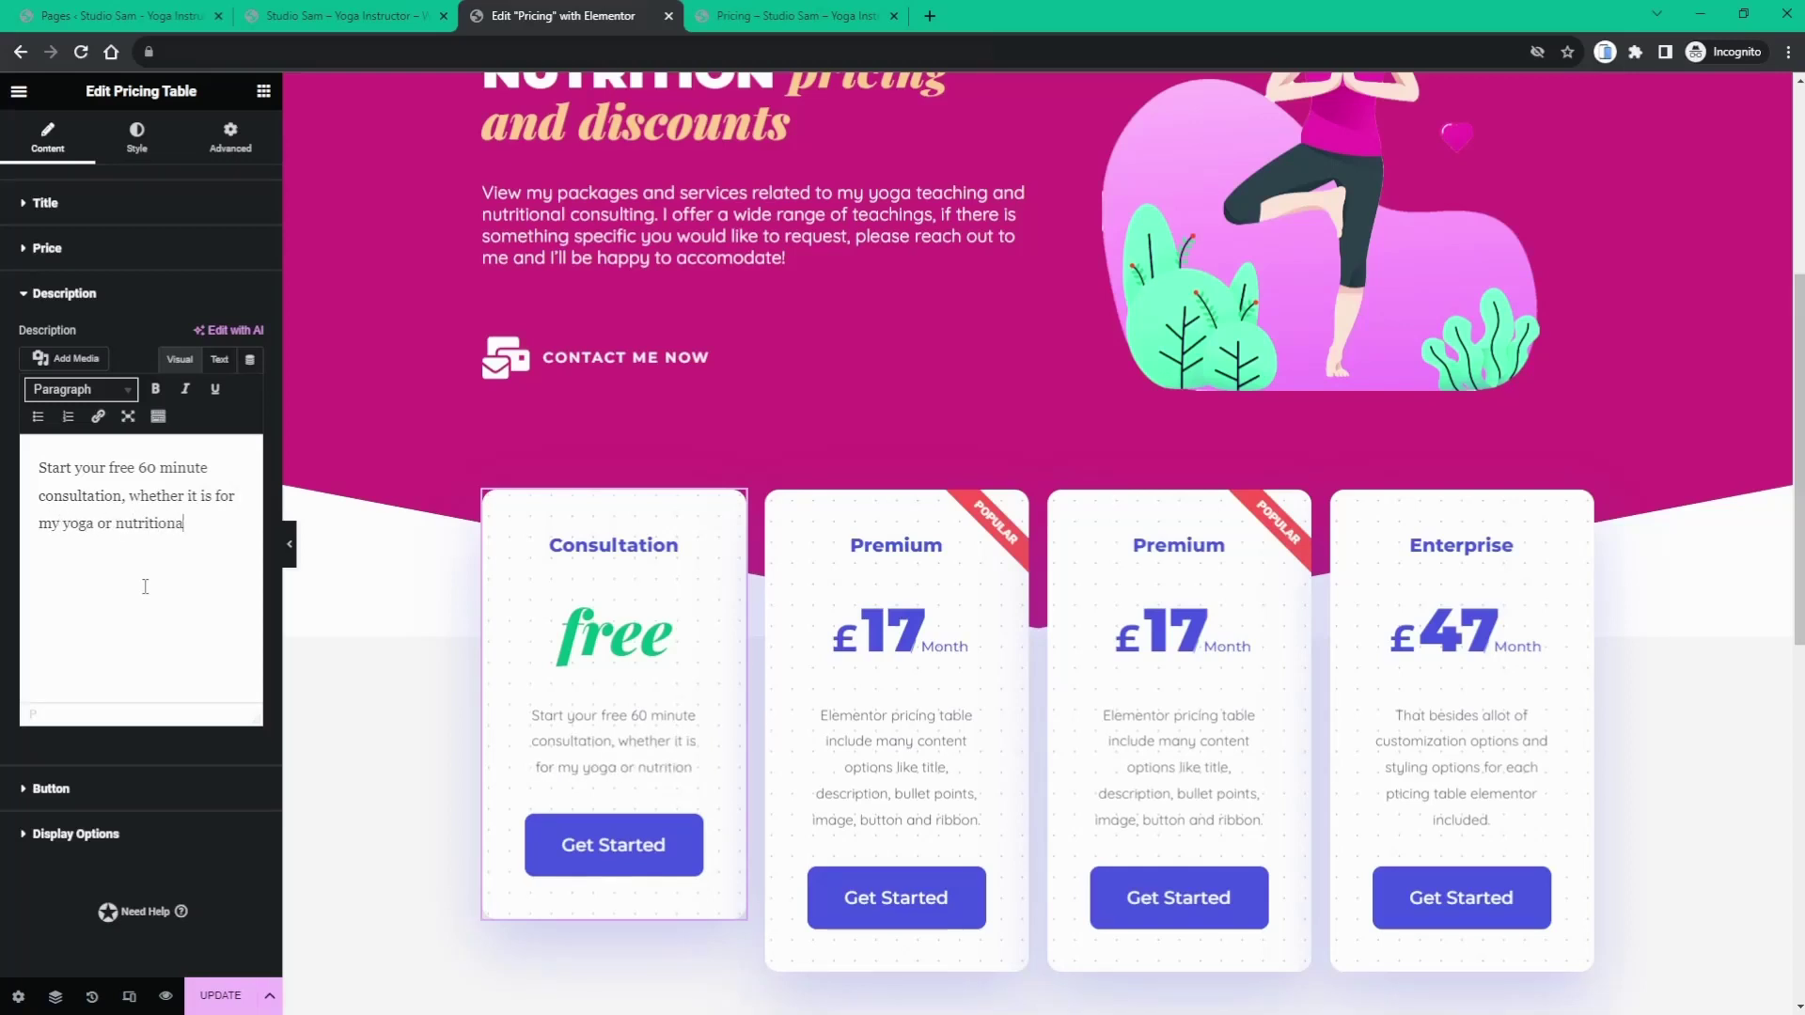
pyautogui.write('l consultation')
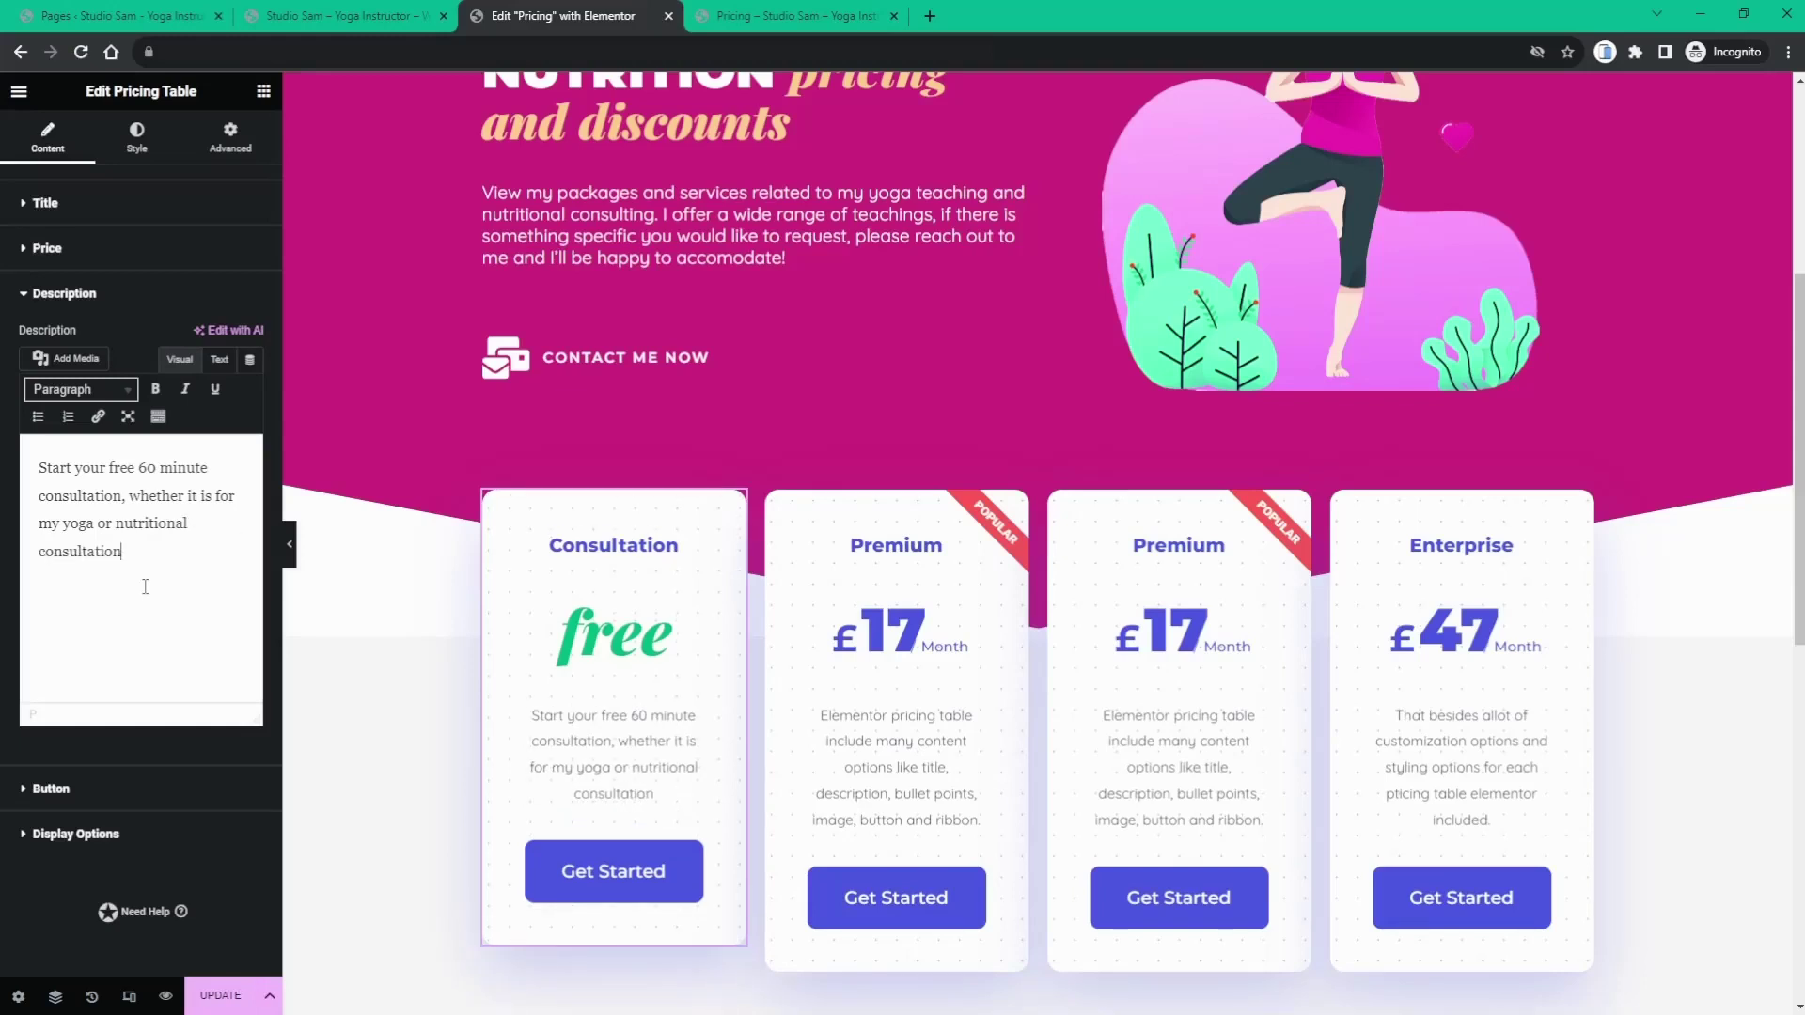
pyautogui.write(' services')
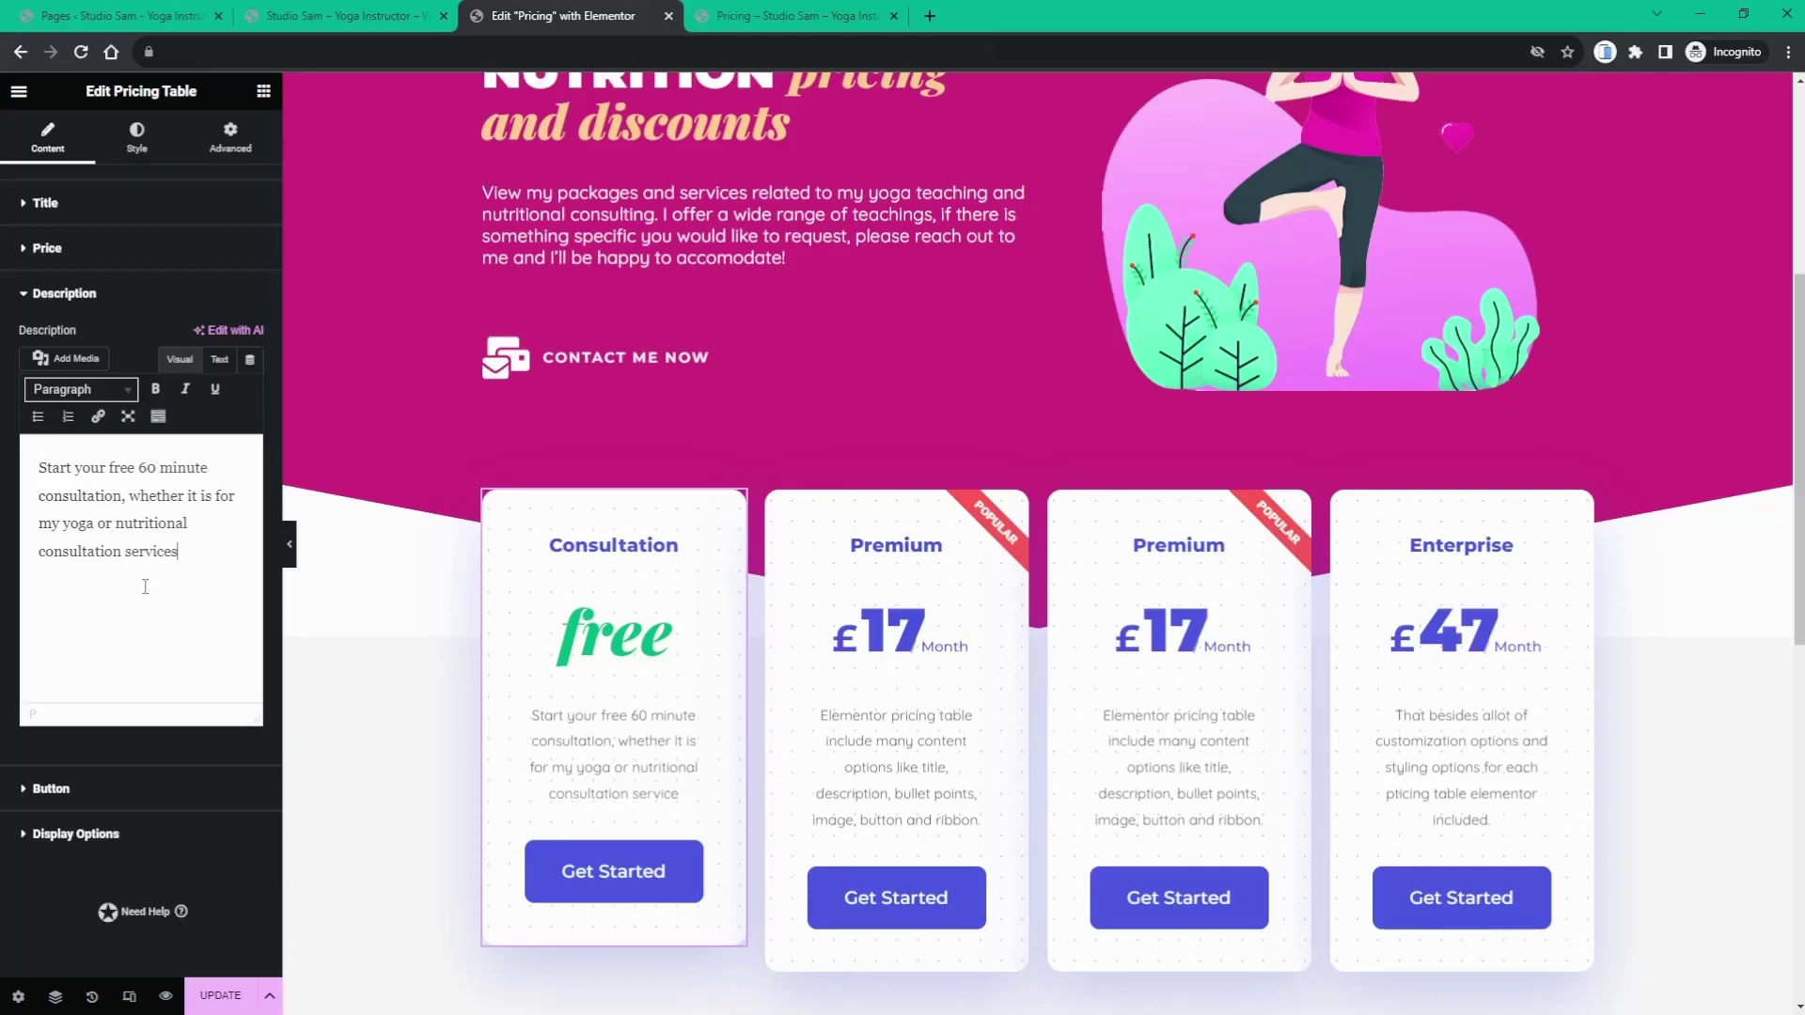
pyautogui.write('.')
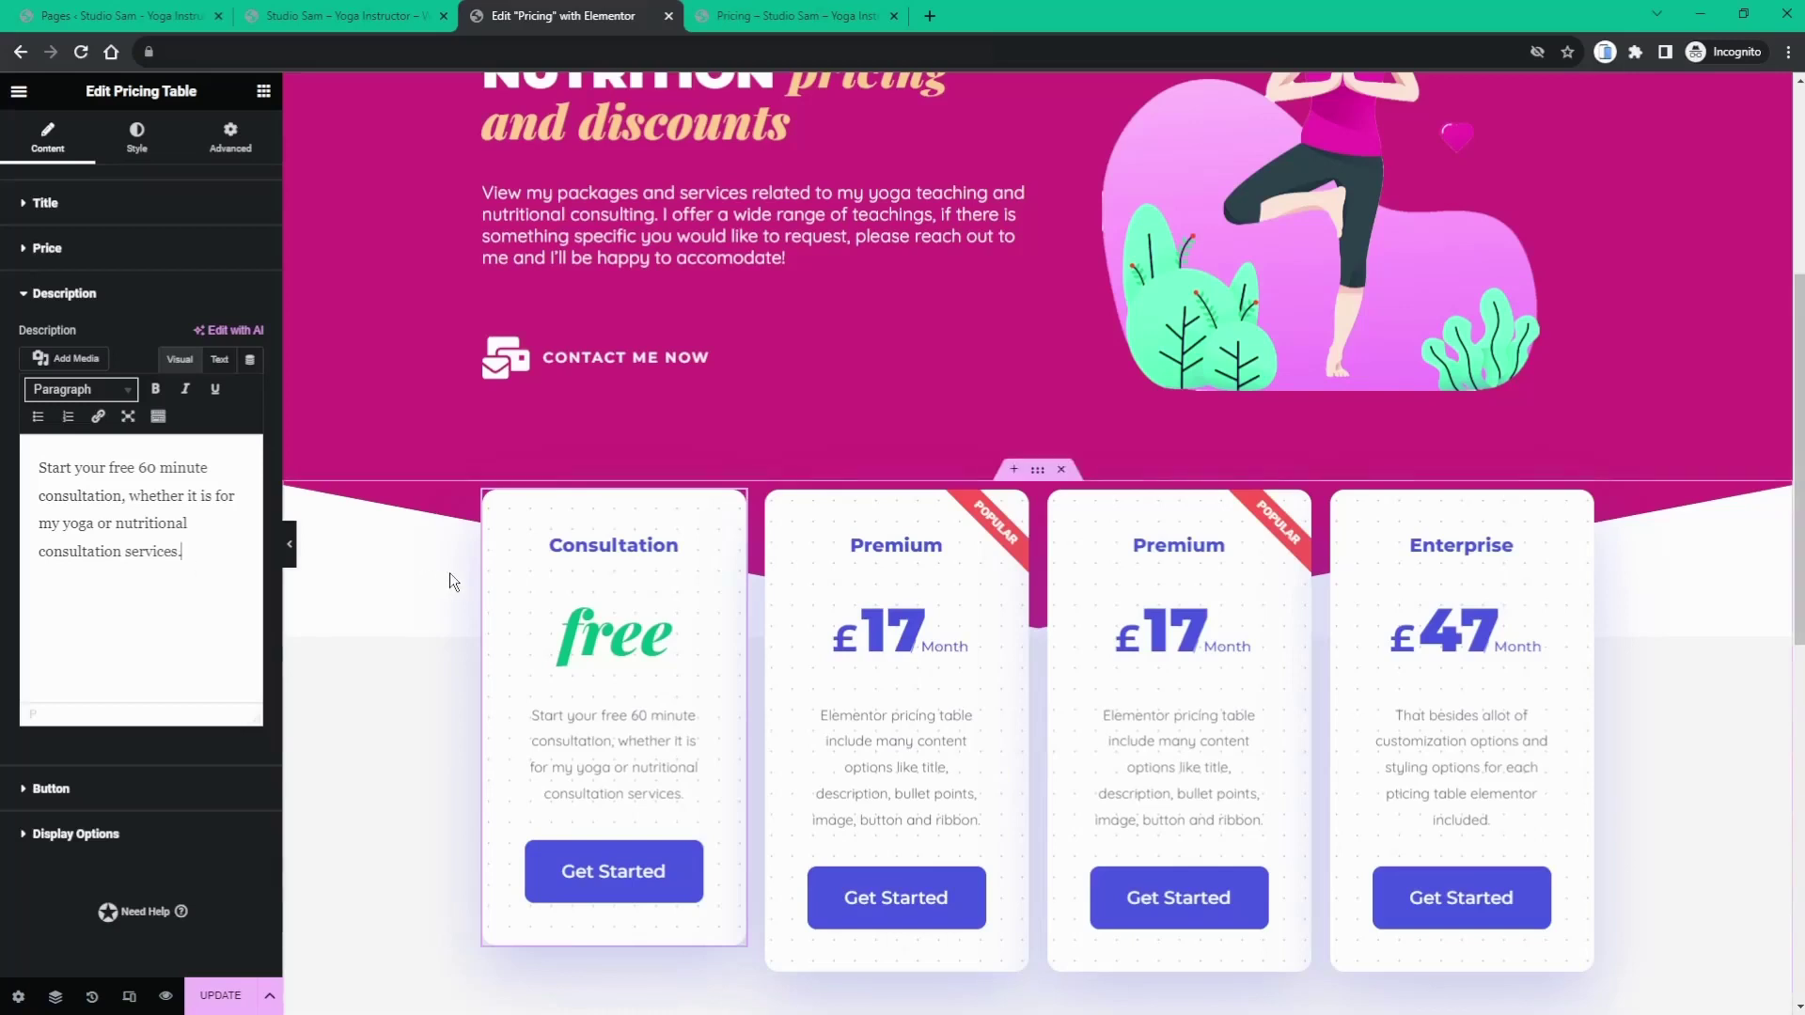
pyautogui.scroll(-1, 398, 568)
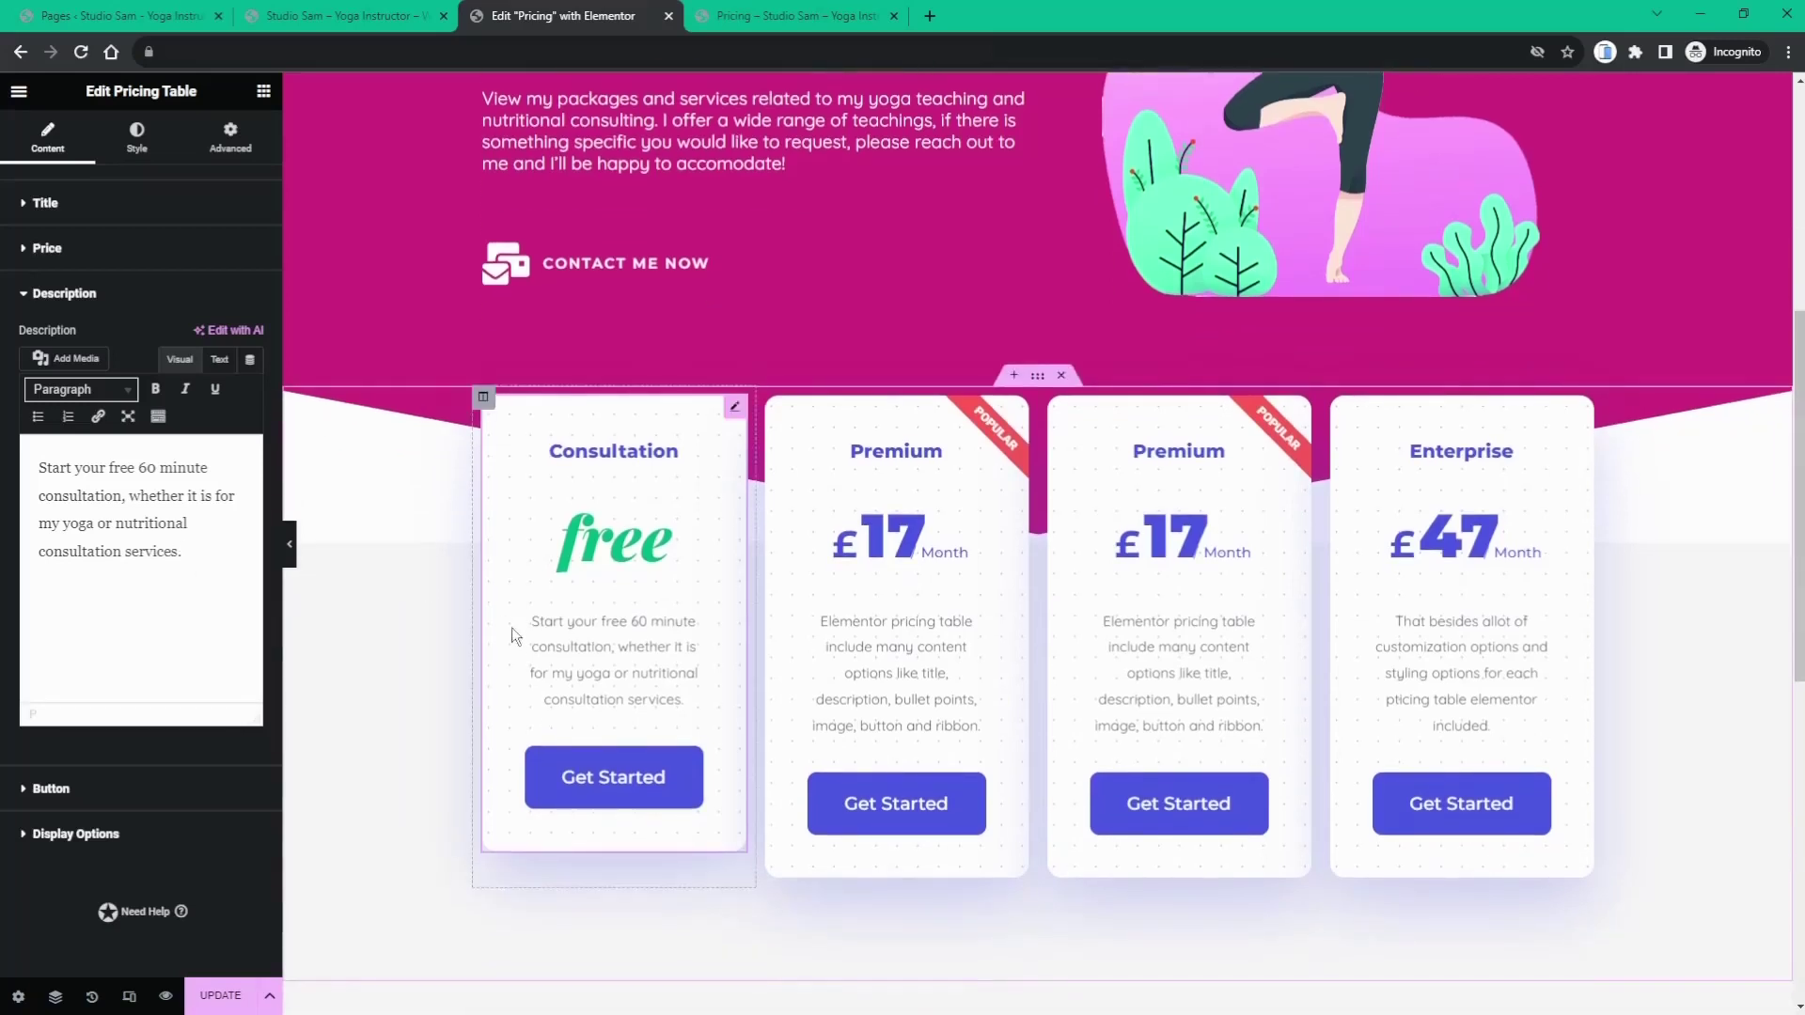
# - Change the Consultation card's button text to "Book Yours Today!"
pyautogui.click(91, 292)
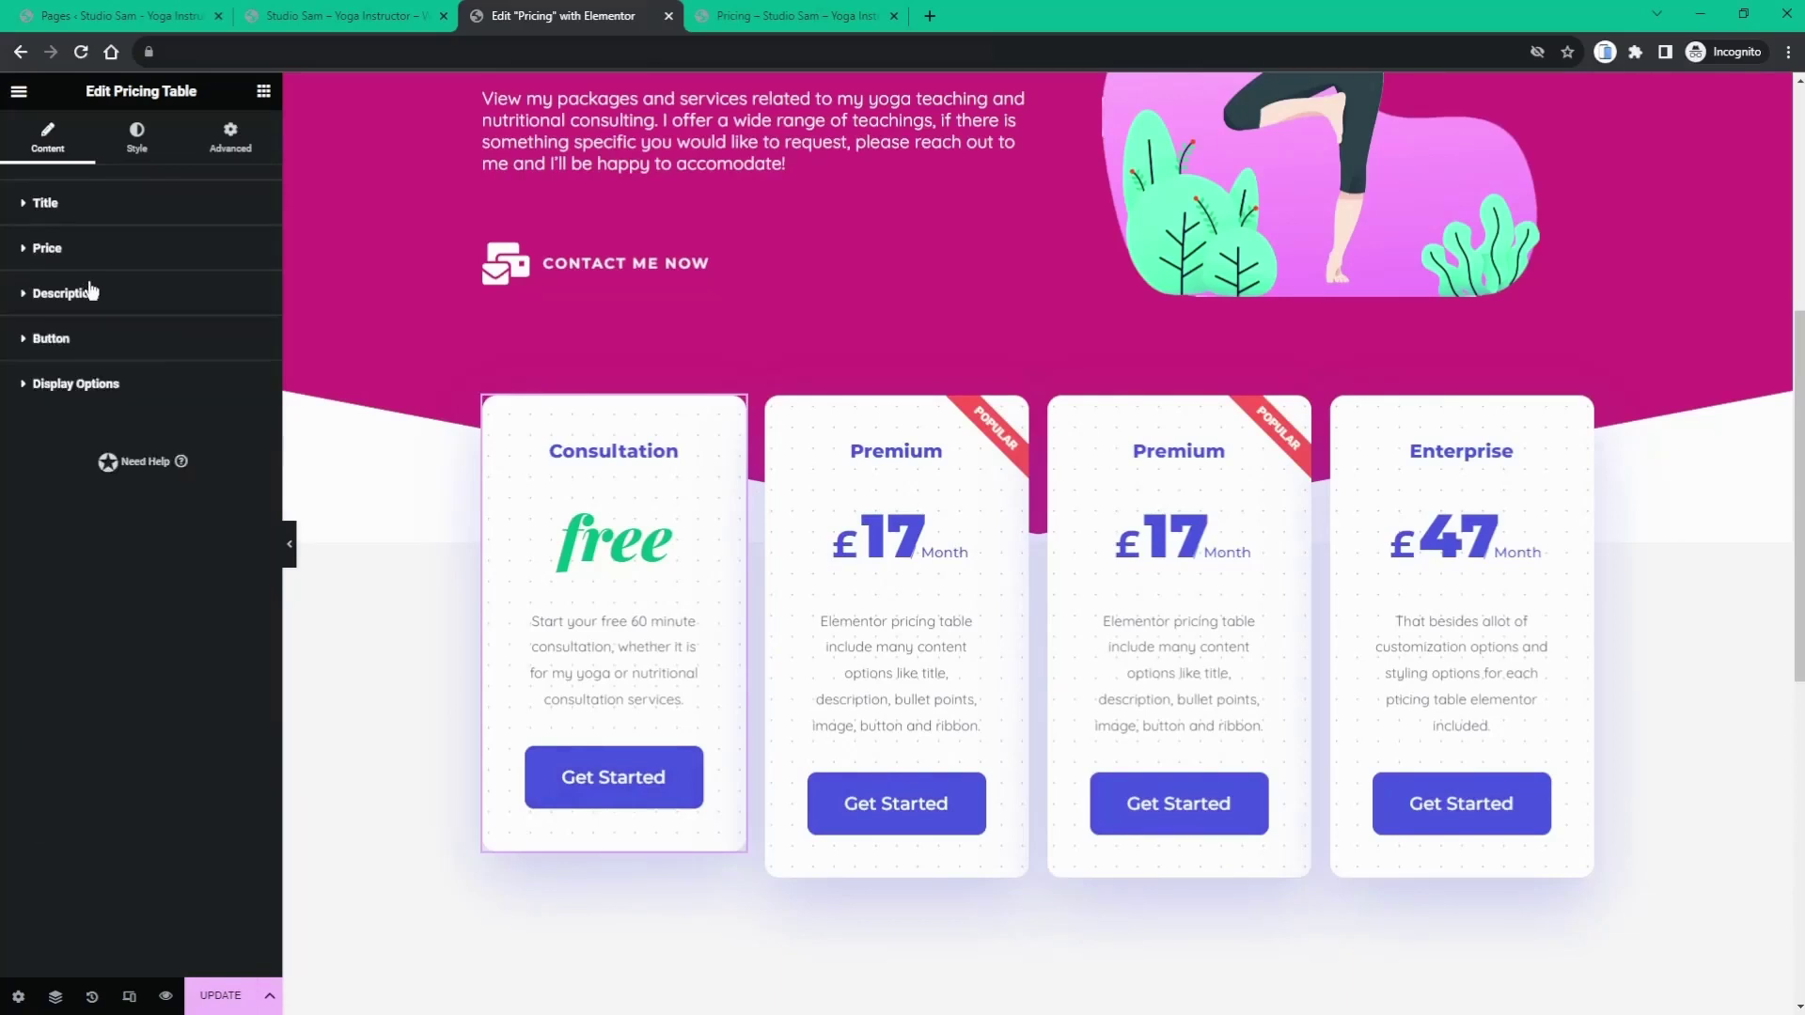
pyautogui.click(59, 339)
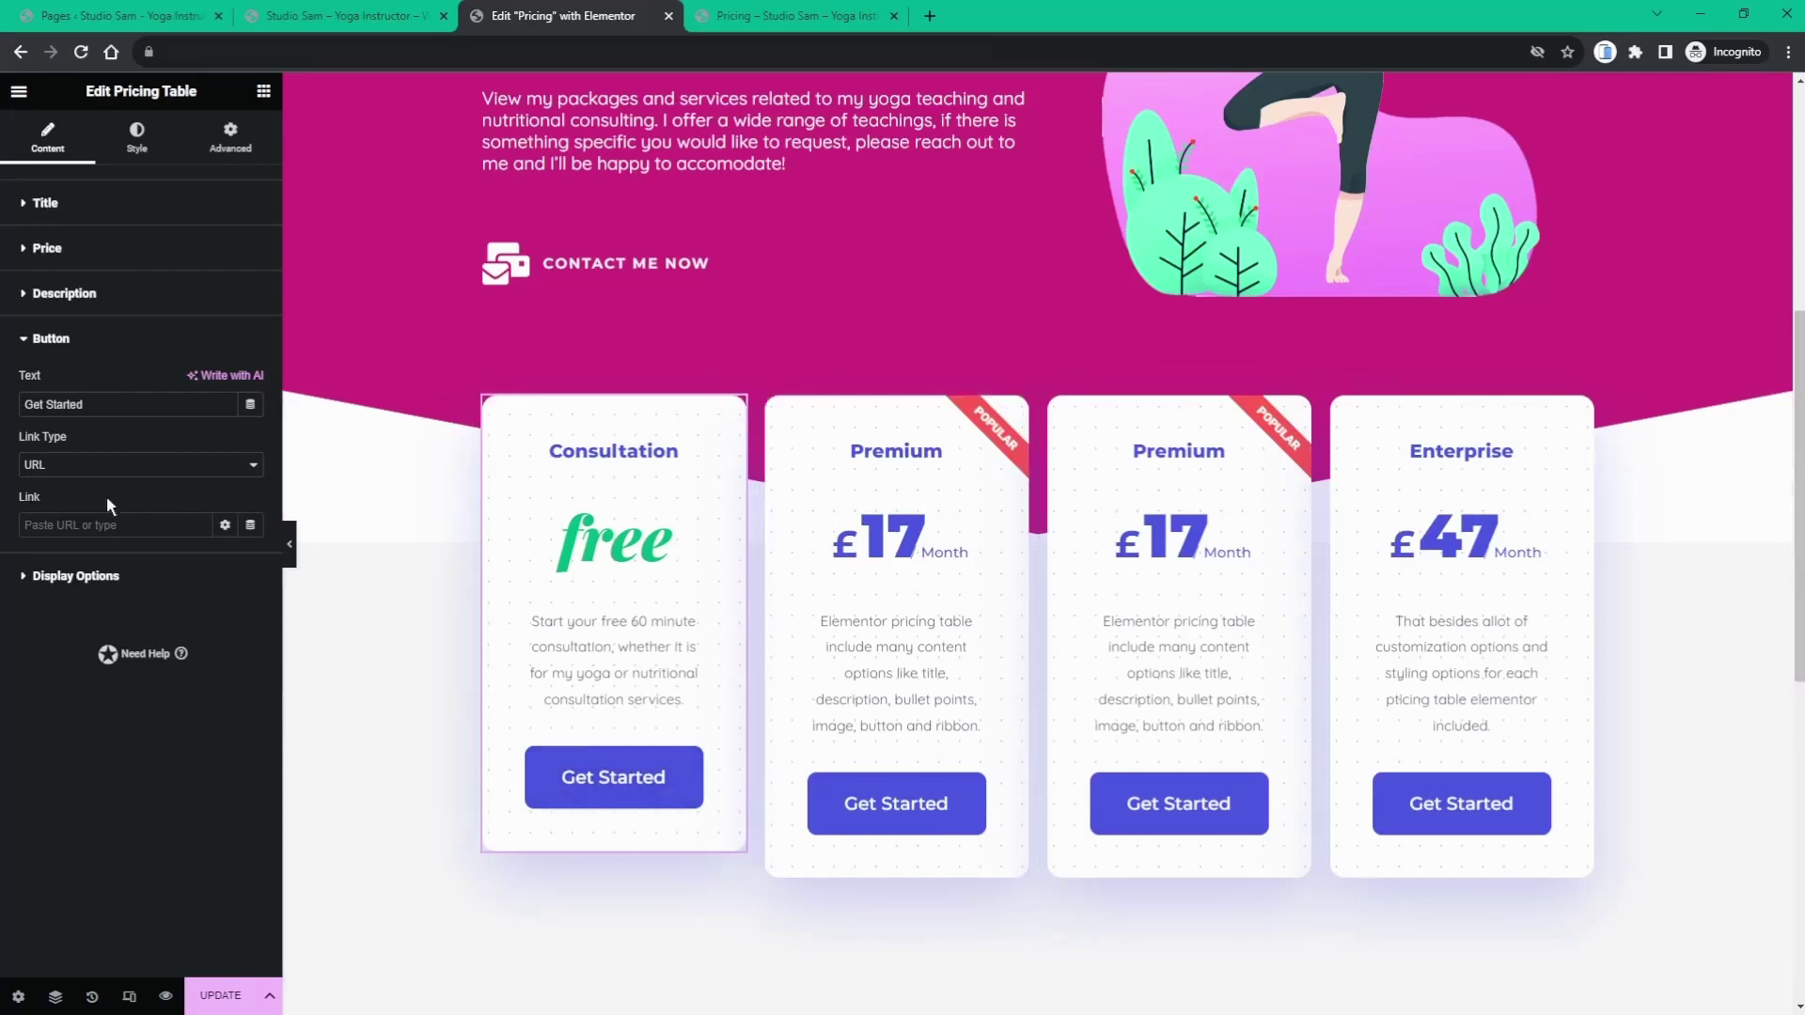
pyautogui.moveTo(113, 404); pyautogui.dragTo(41, 414)
pyautogui.write('C')
pyautogui.press('BackSpace')
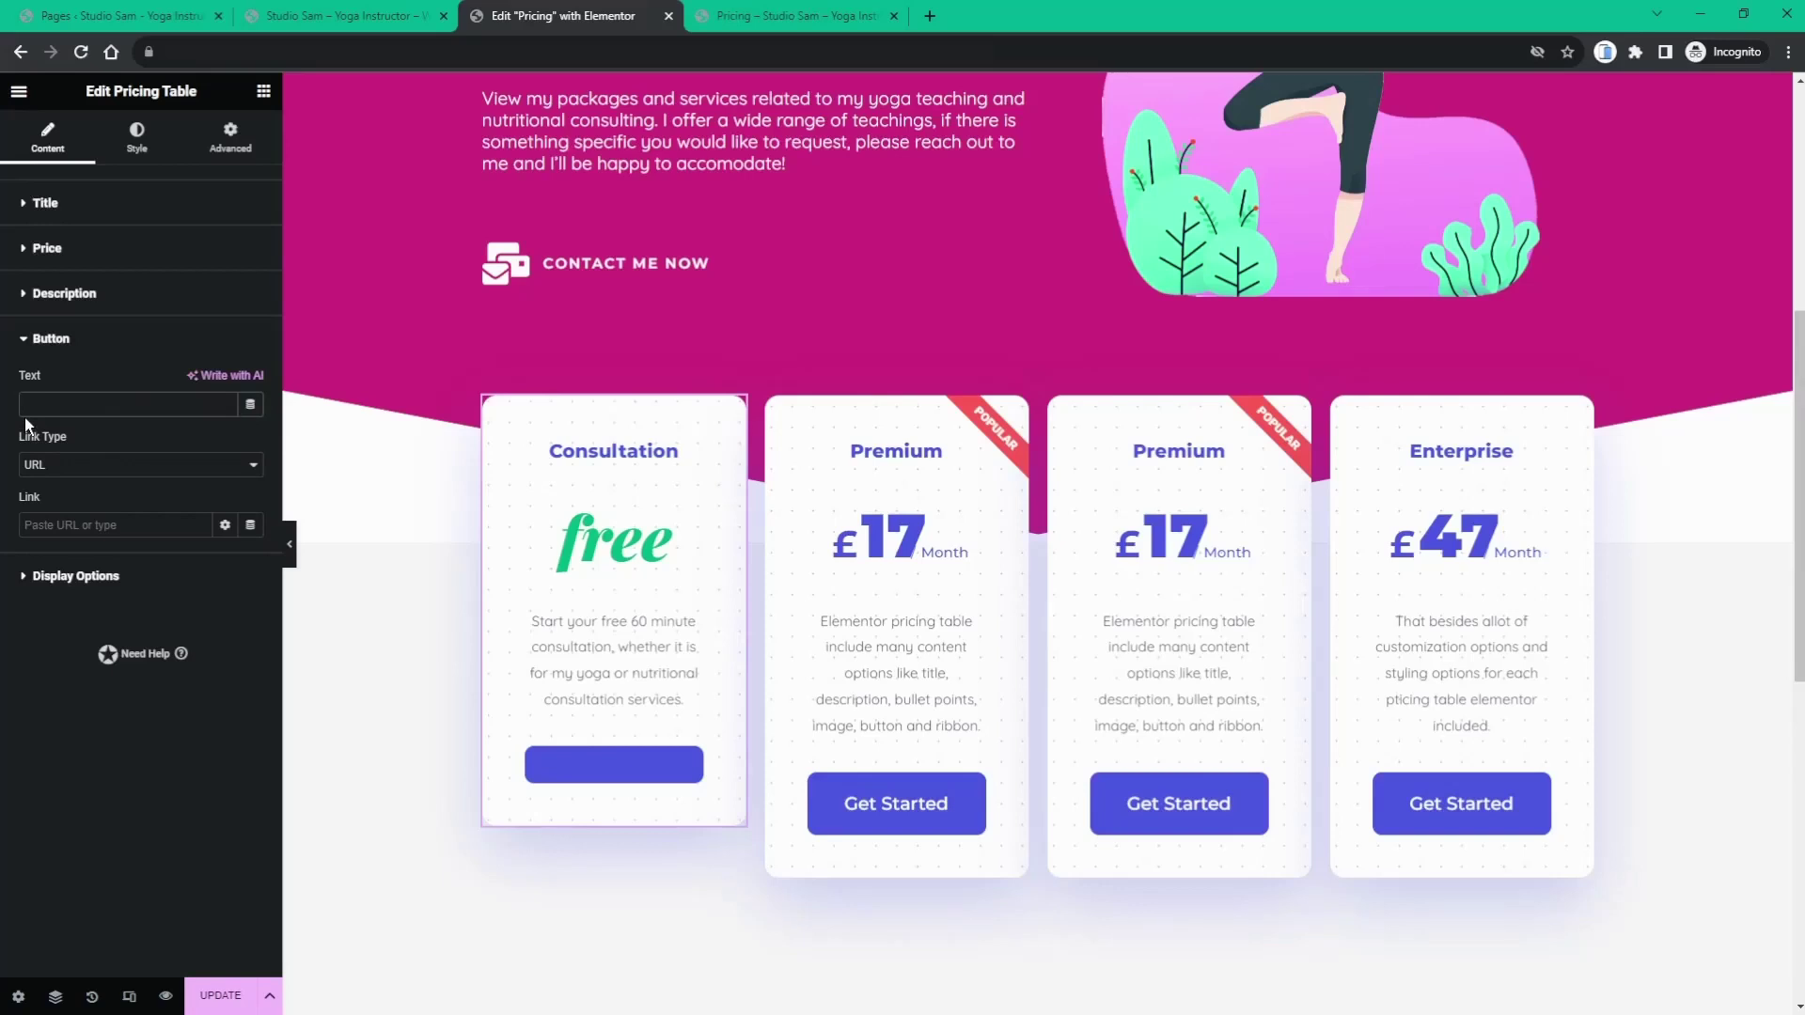
pyautogui.write('Book ')
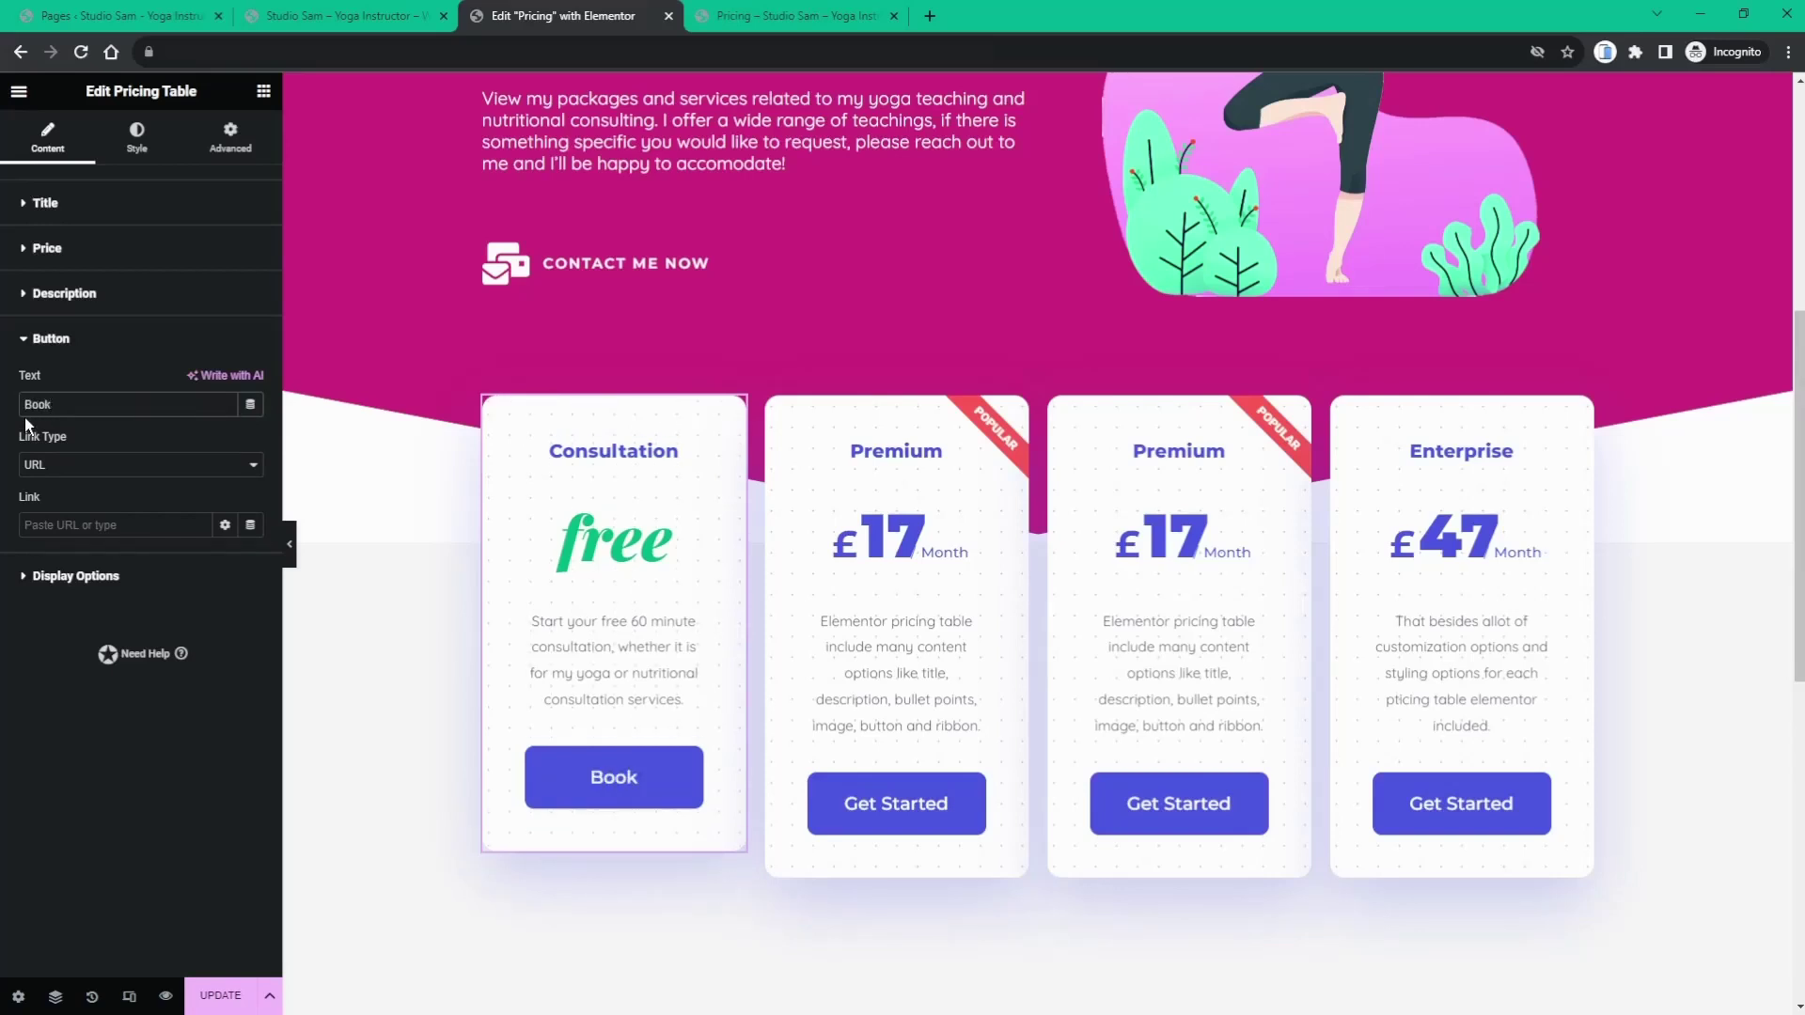
pyautogui.write('yours')
pyautogui.press('BackSpace')
pyautogui.press('BackSpace')
pyautogui.press('BackSpace')
pyautogui.press('BackSpace')
pyautogui.write('Yours Today!')
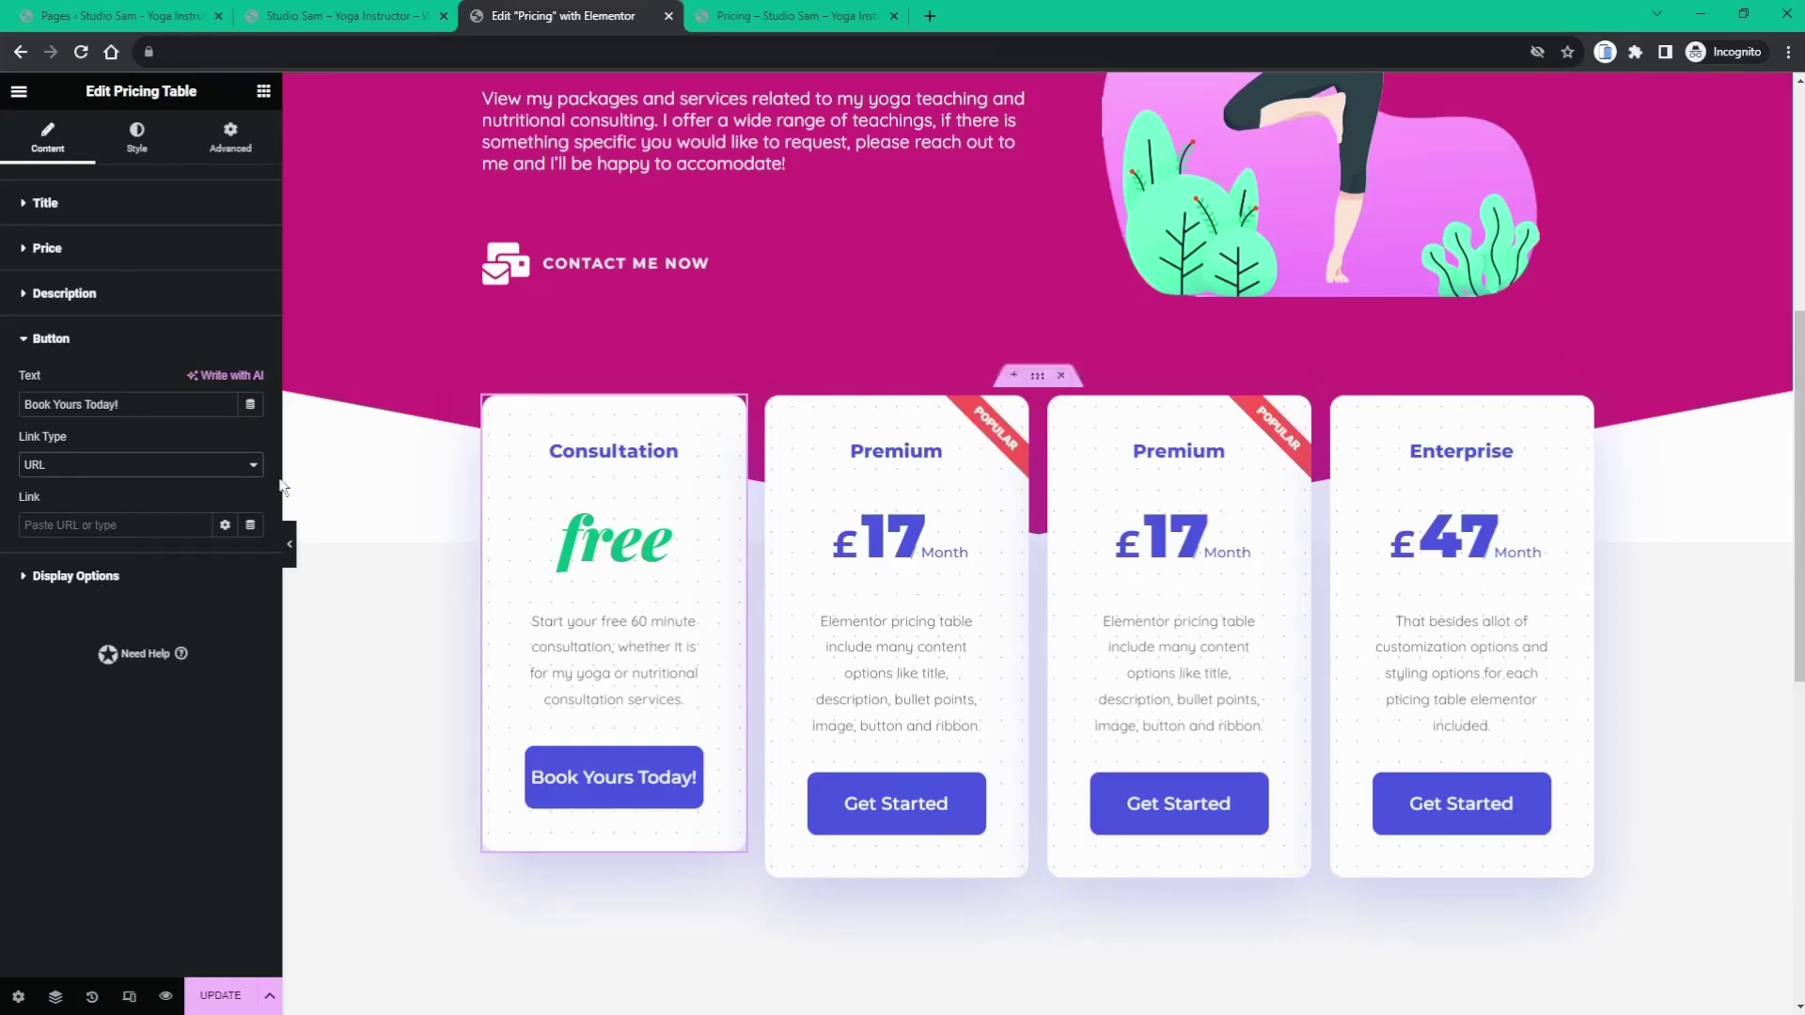
# - Try showing the feature list and then the ribbon on the Consultation card, hiding each again
pyautogui.click(64, 578)
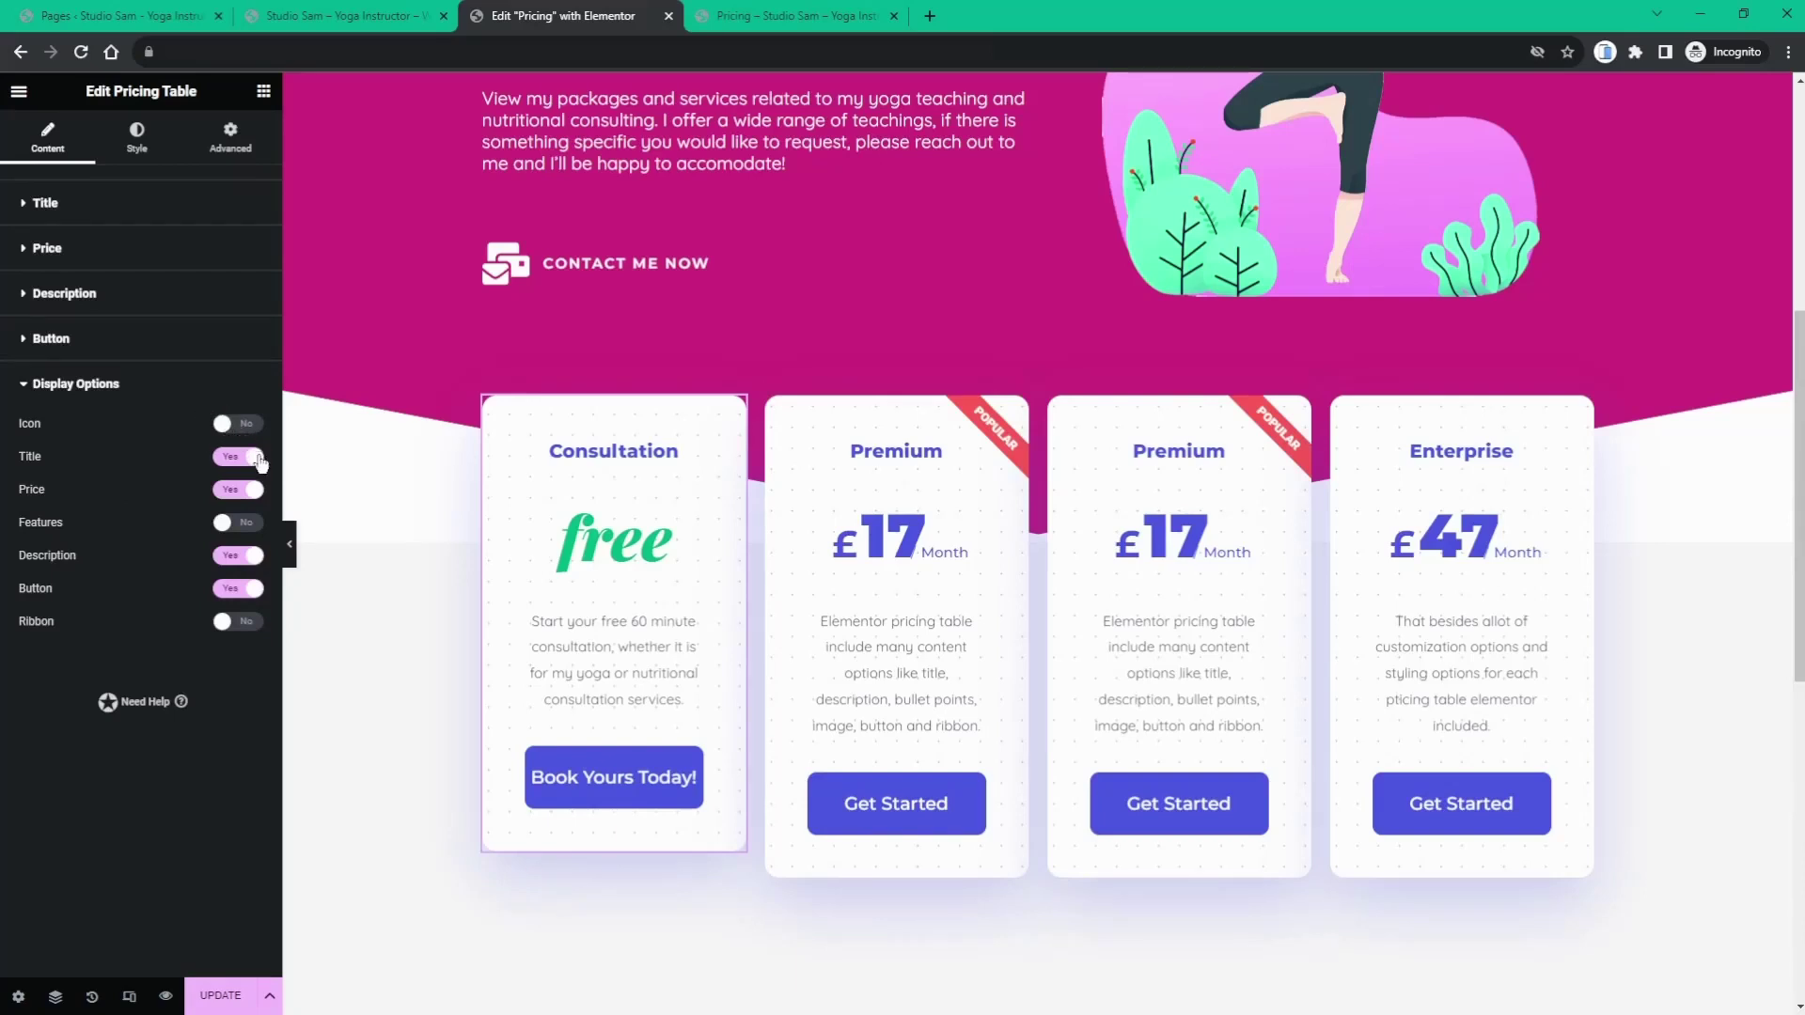
pyautogui.click(243, 524)
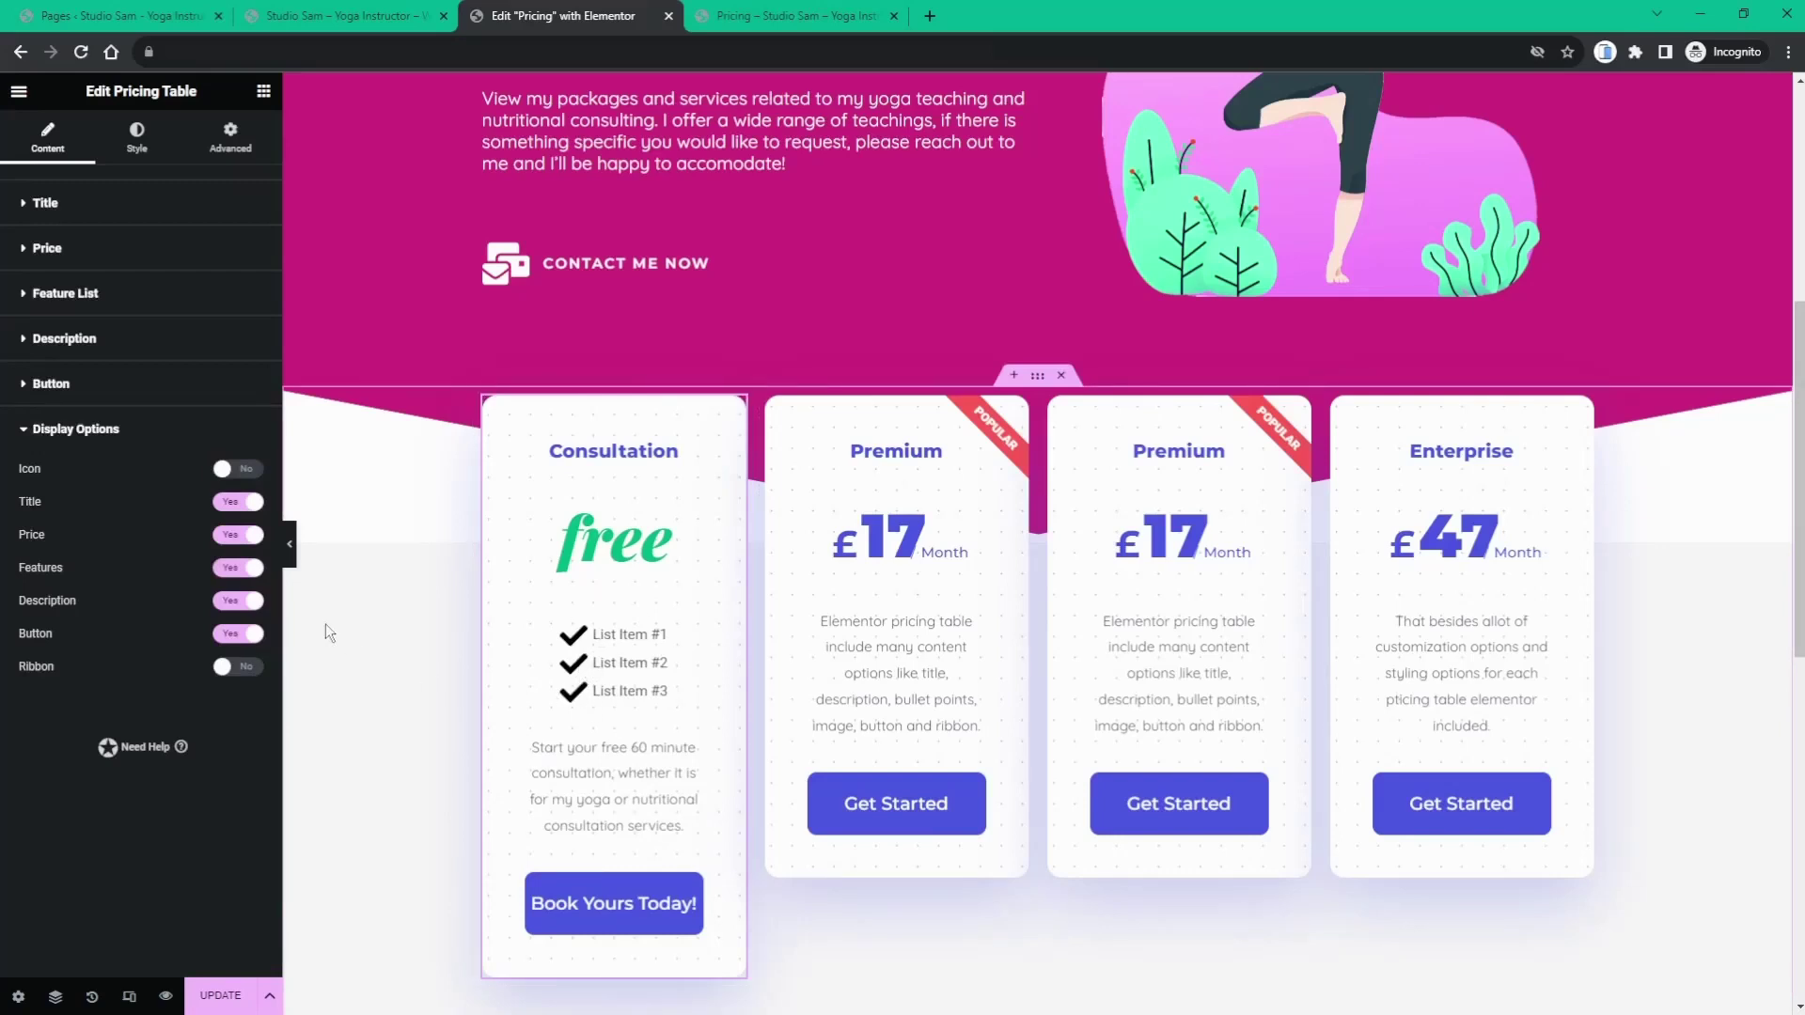
pyautogui.click(241, 571)
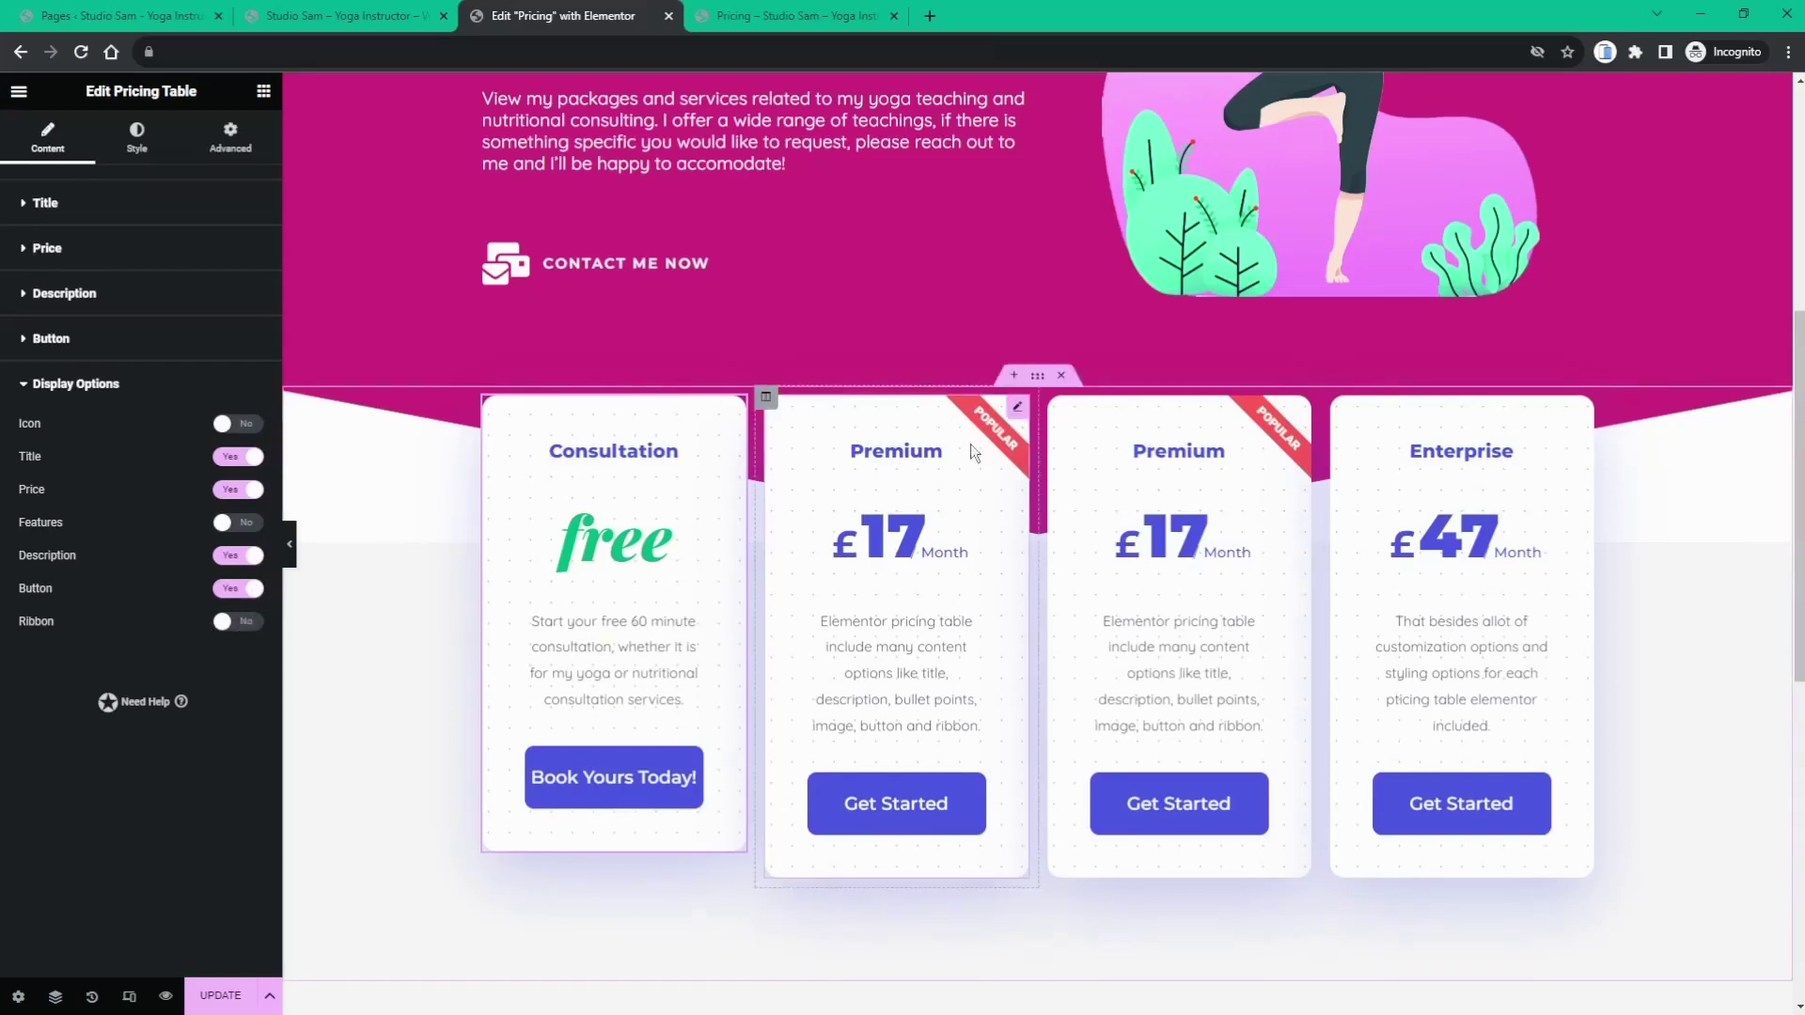
pyautogui.click(246, 624)
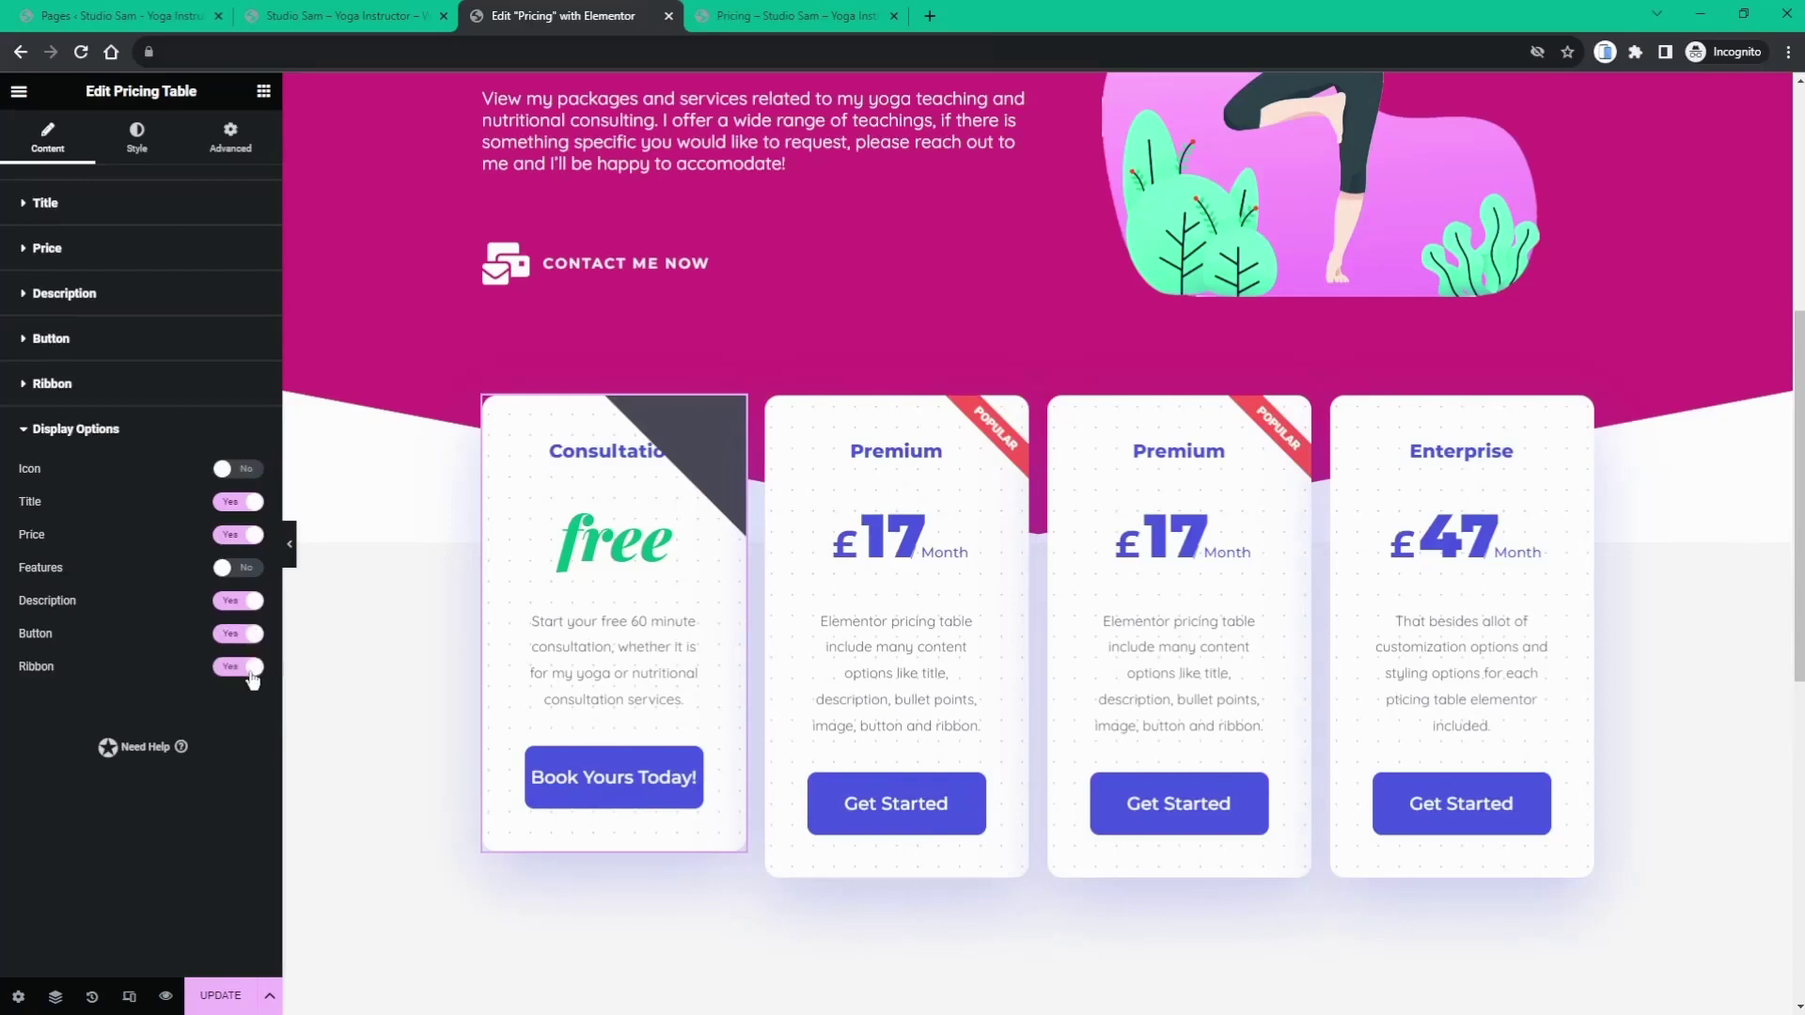
pyautogui.click(249, 669)
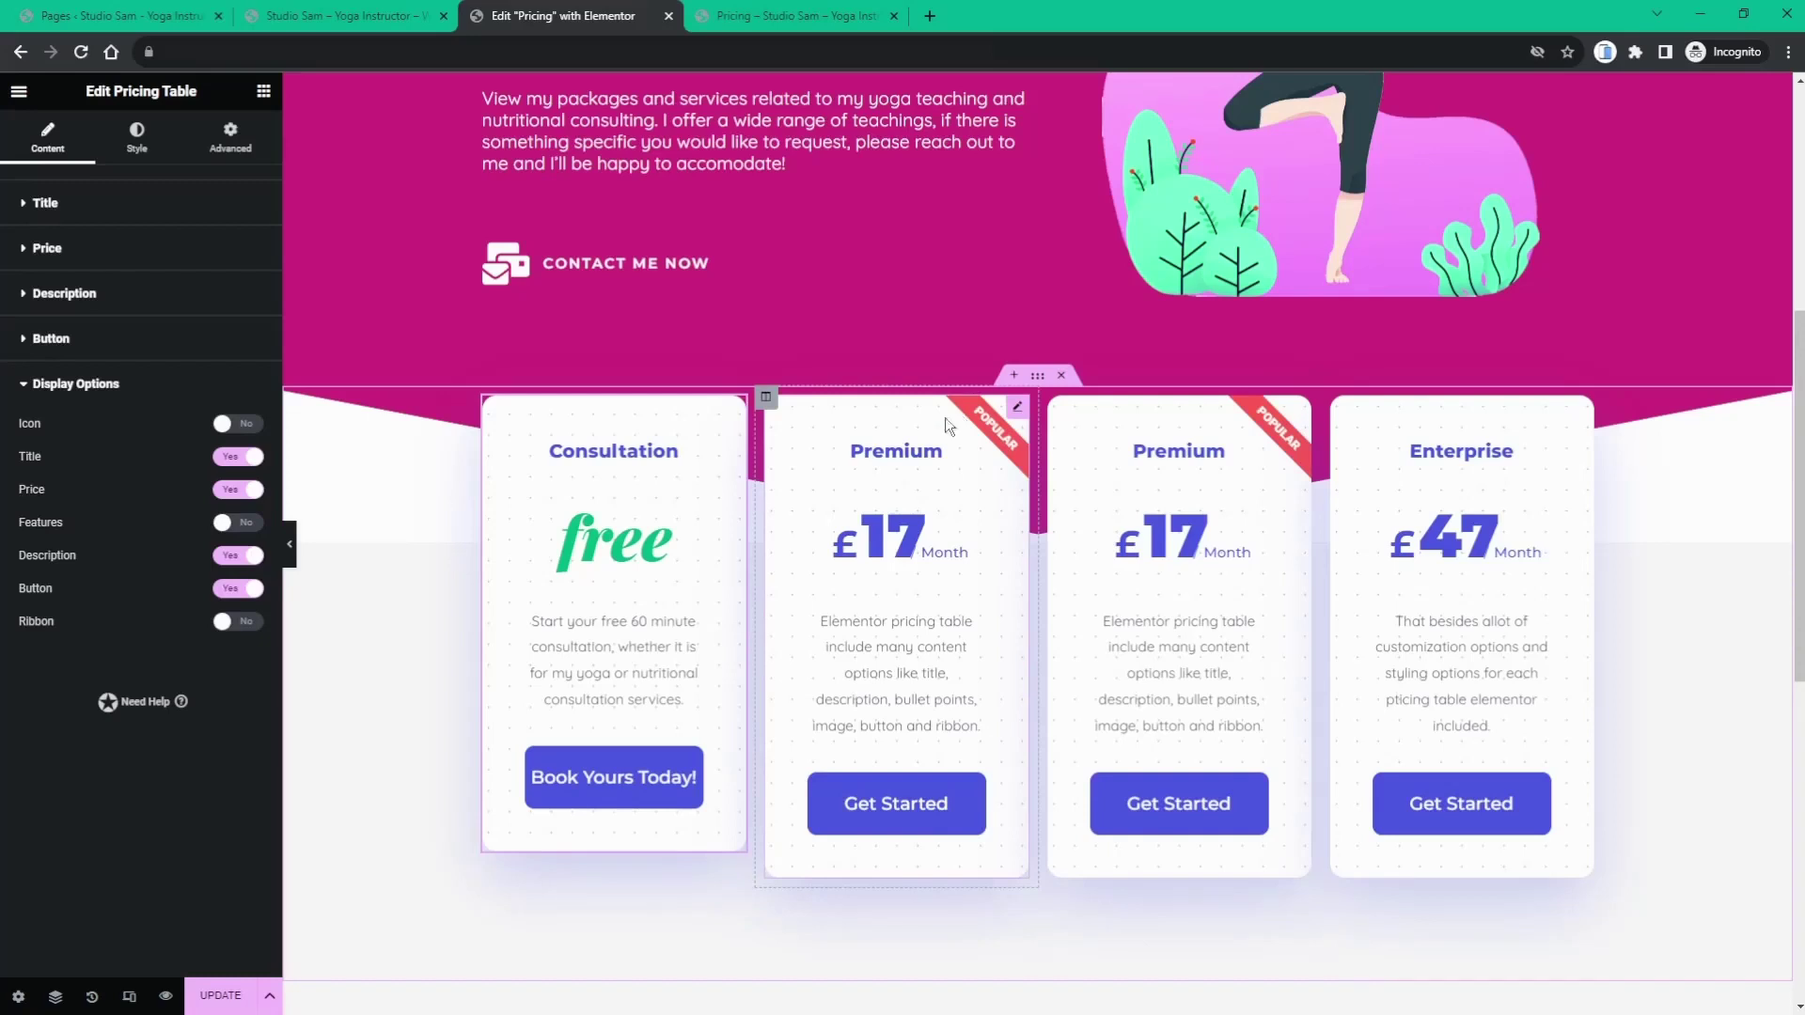
pyautogui.click(139, 139)
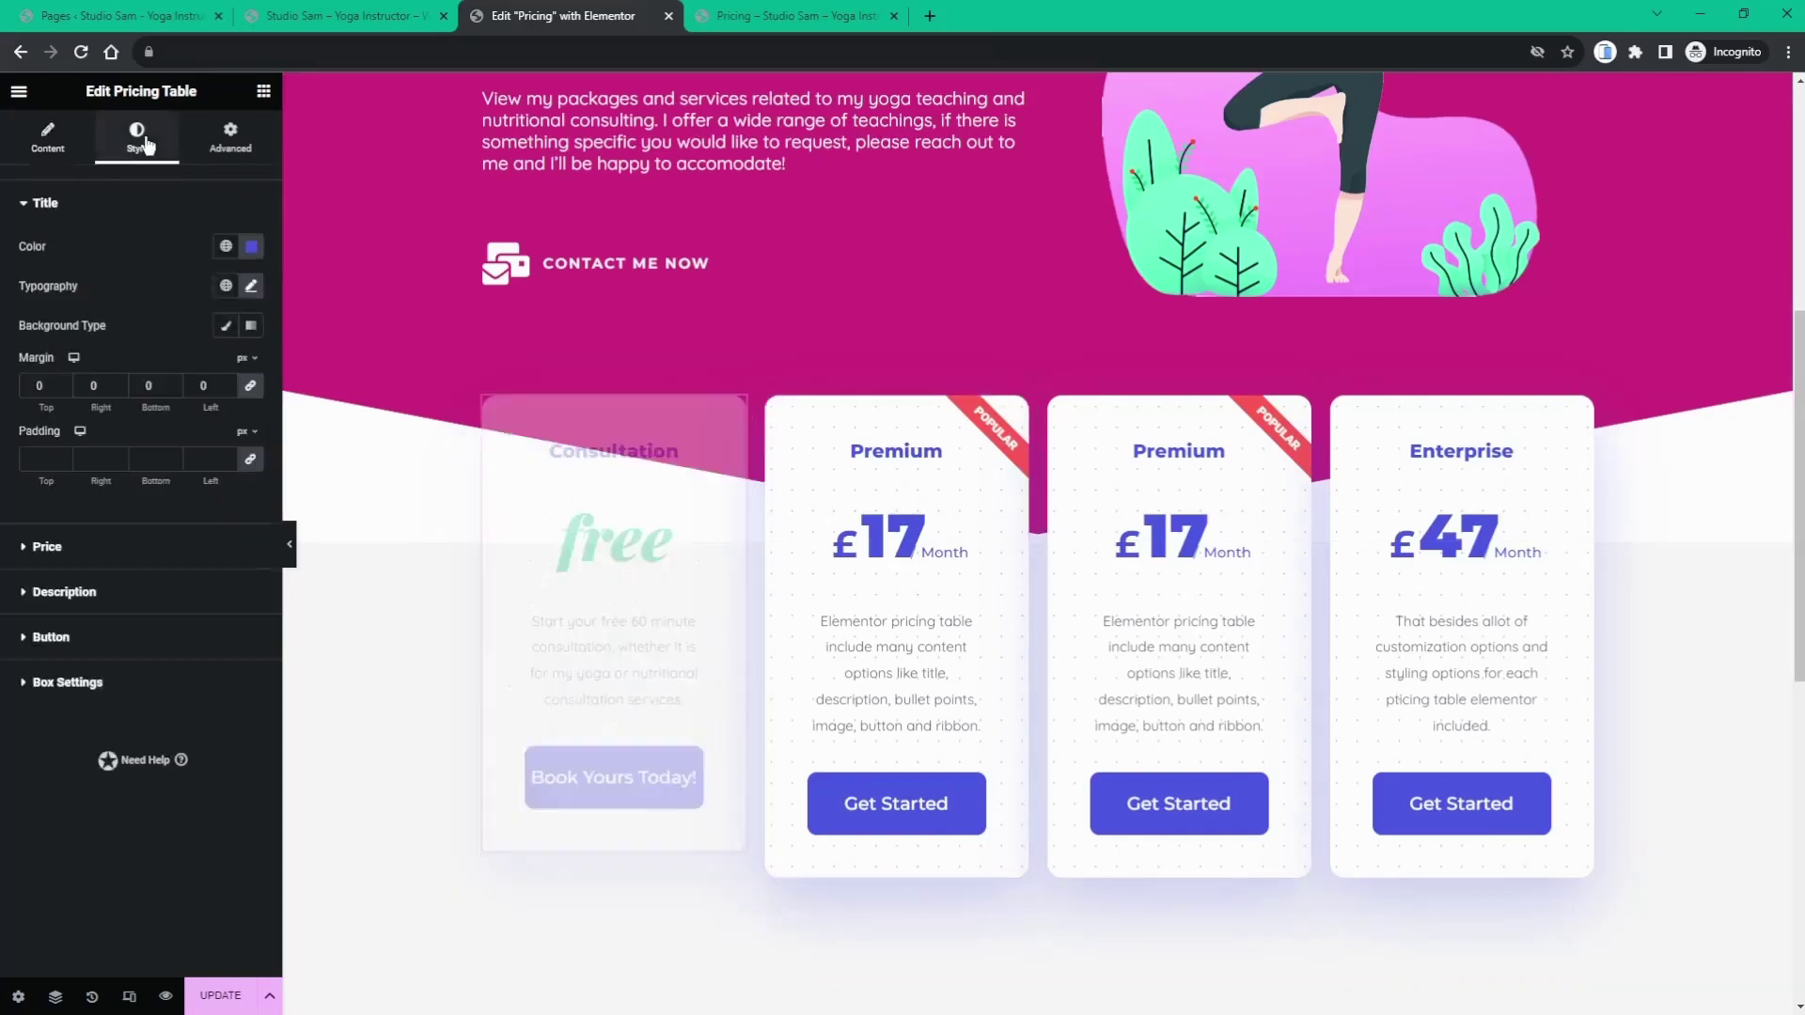
pyautogui.click(71, 146)
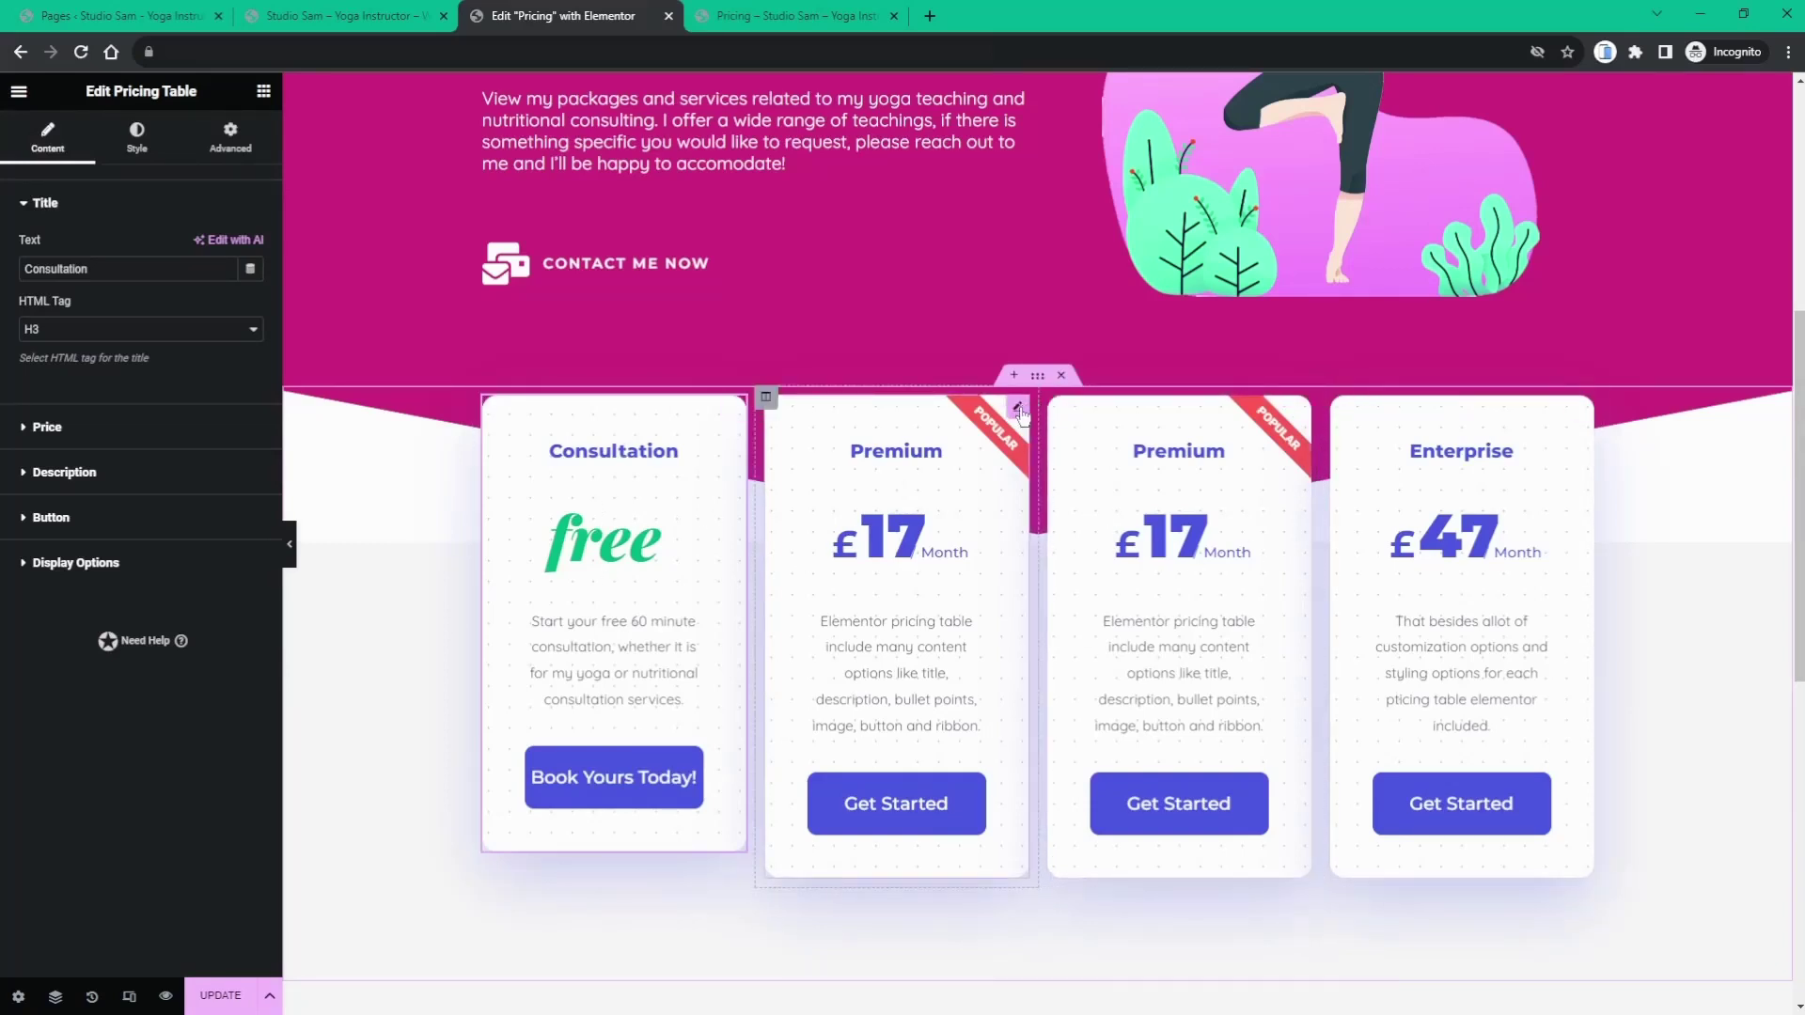
# - Change the title of the first Premium pricing card, beside Consultation, to "Private Yoga"
pyautogui.click(1018, 408)
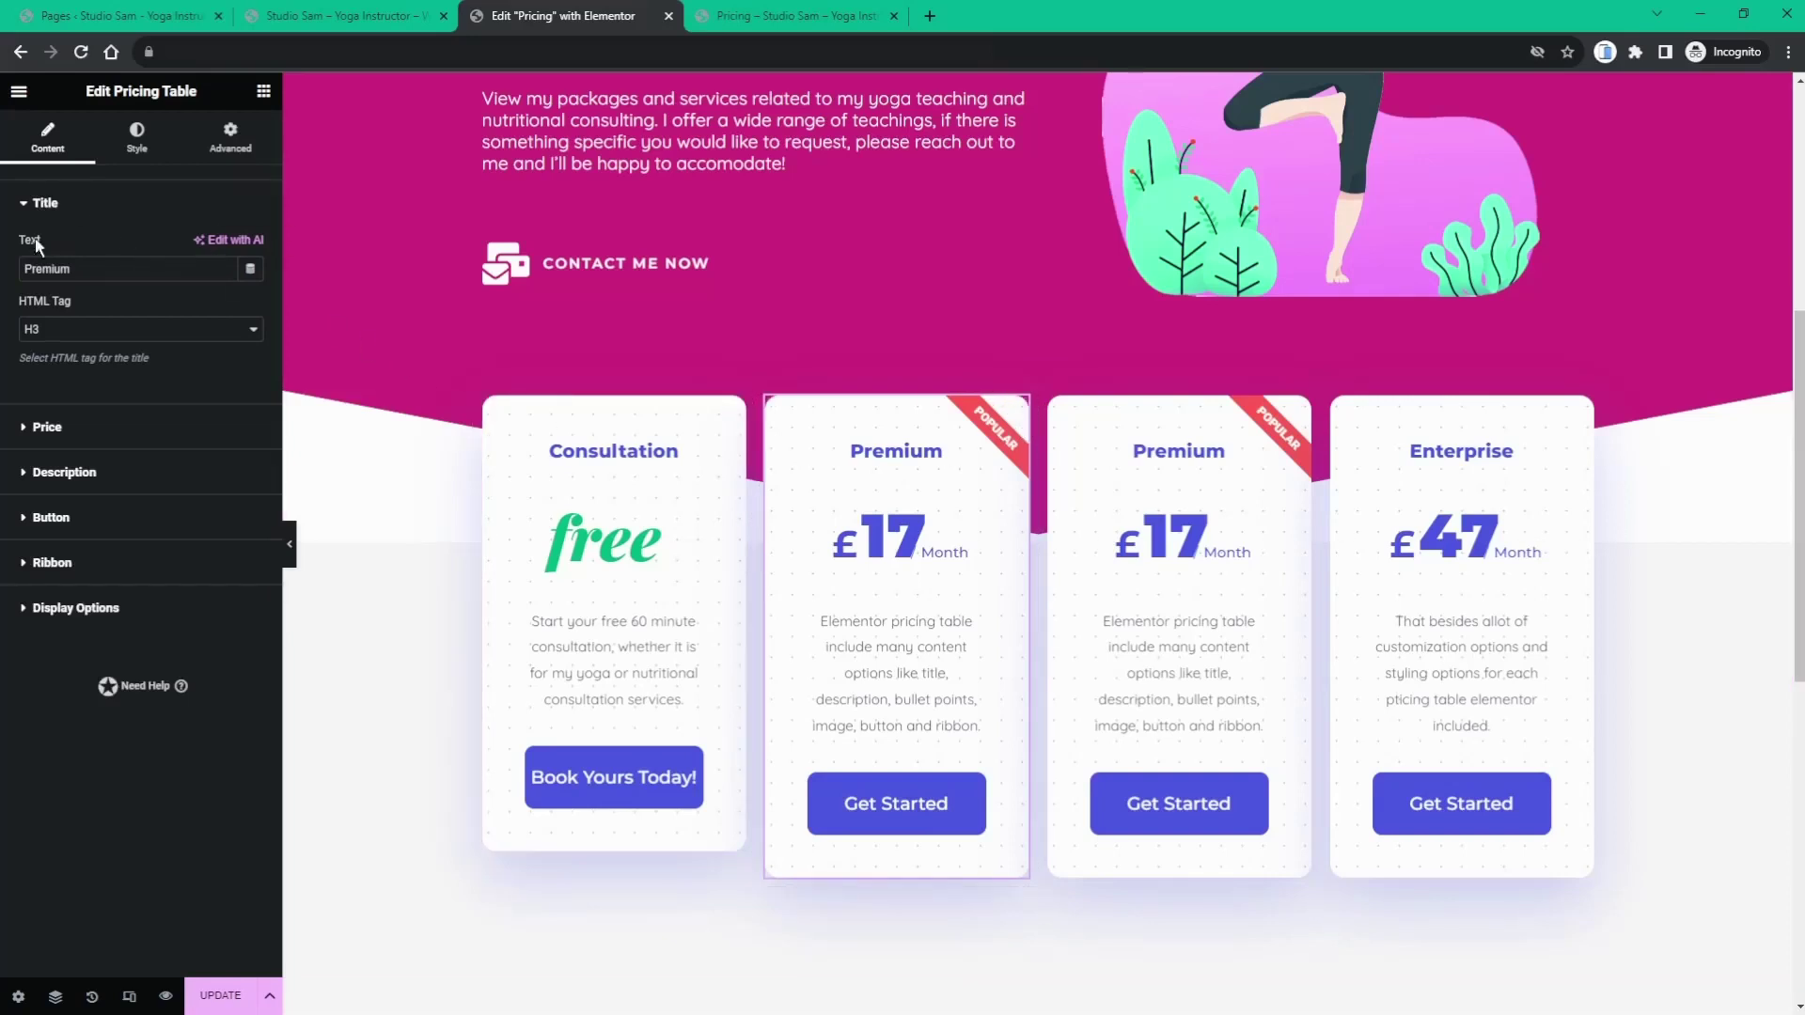
pyautogui.doubleClick(77, 270)
pyautogui.write('Pr')
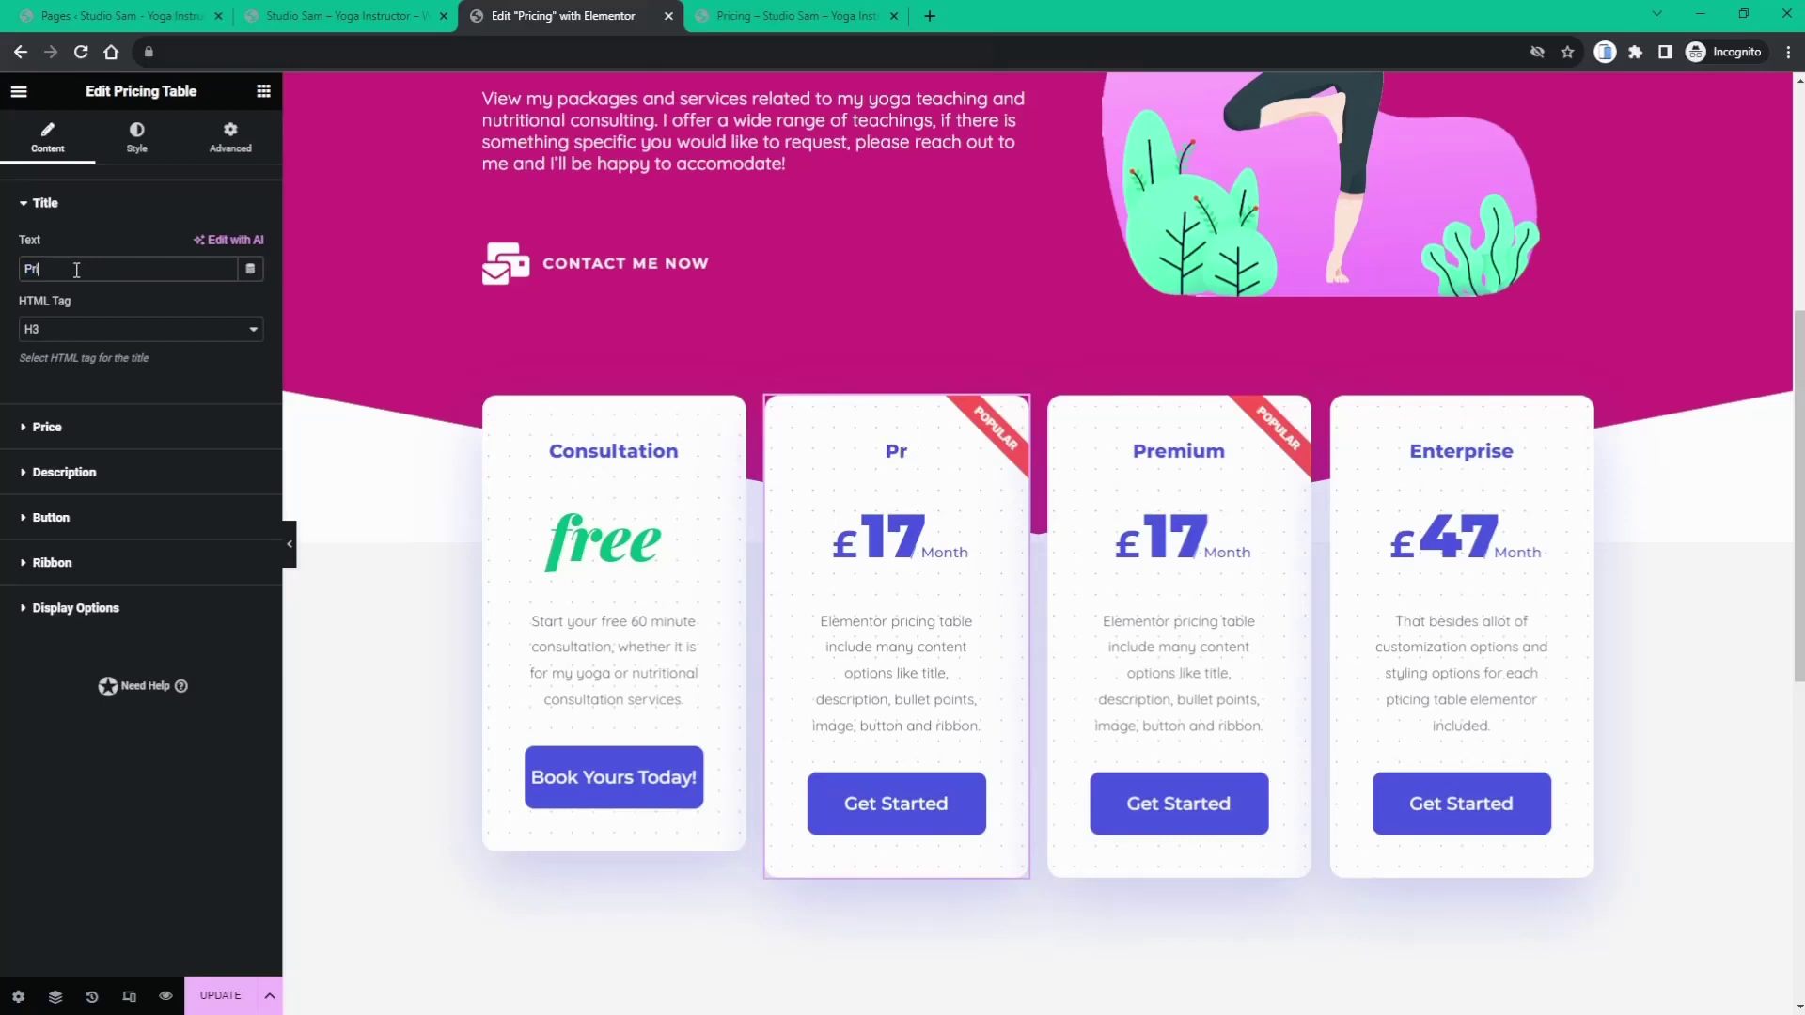
pyautogui.write('ivate Yoga')
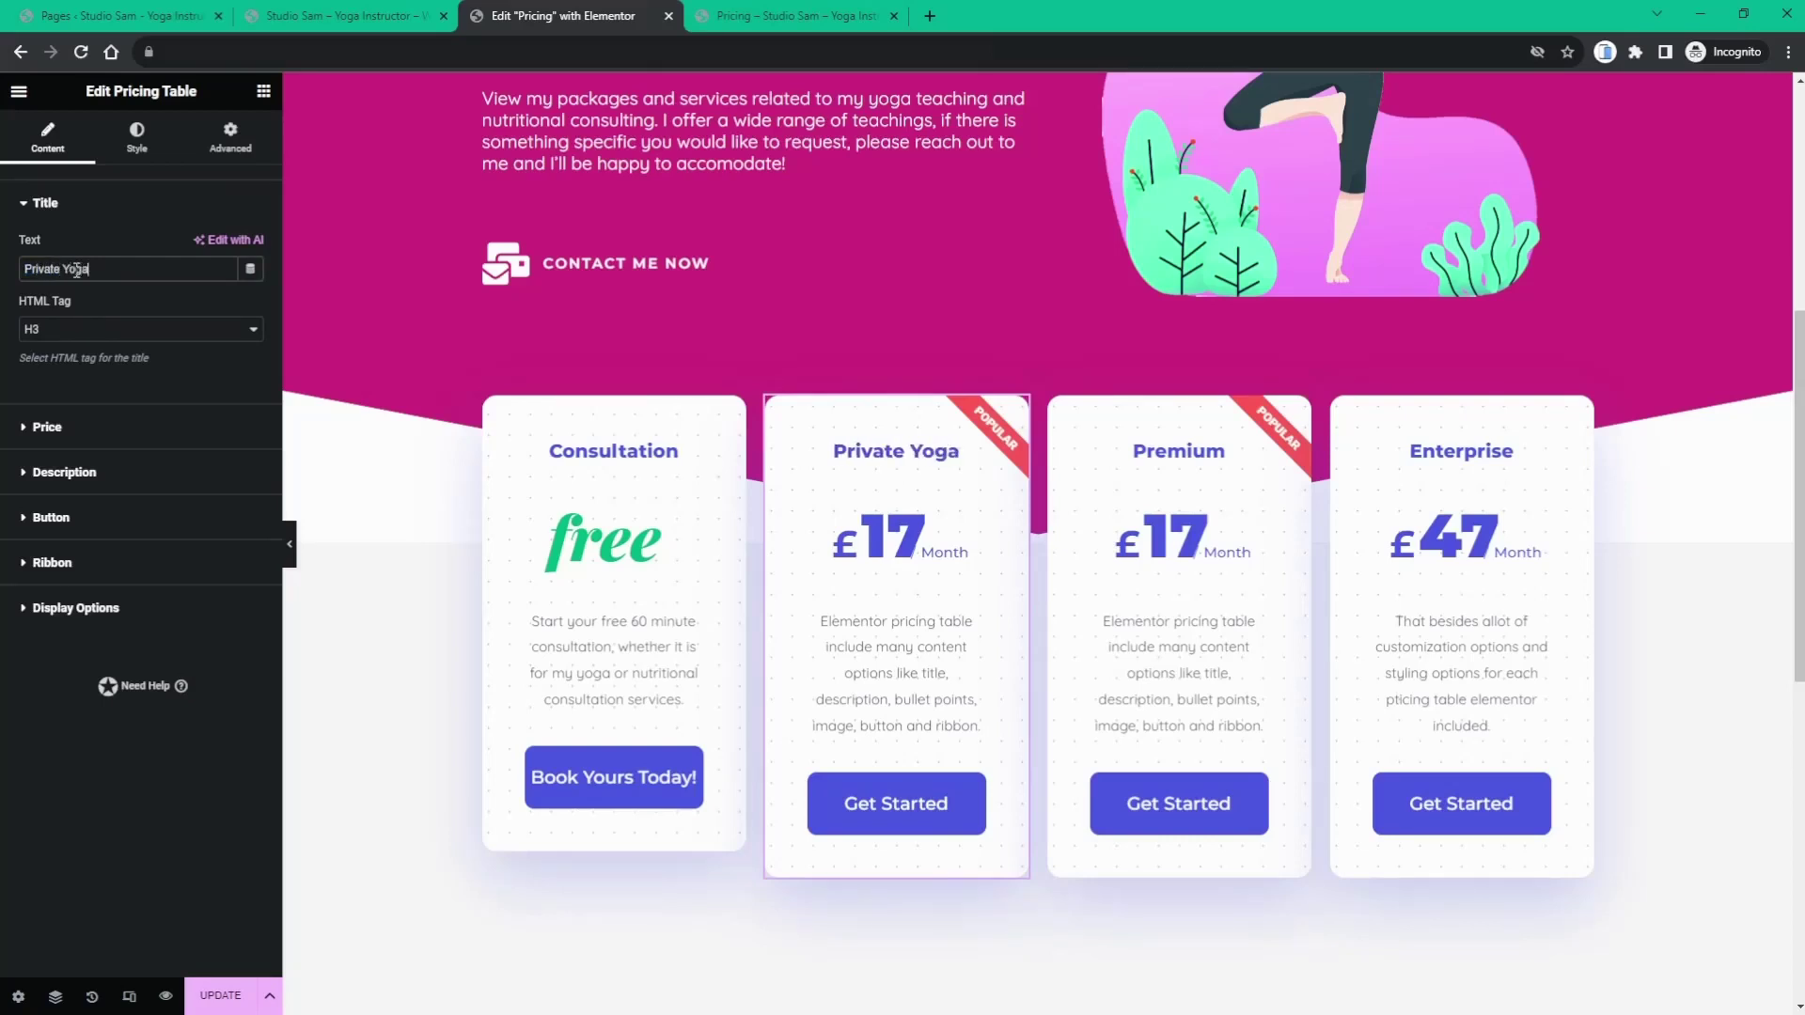
# - Set the Private Yoga card's currency to $ and its price to 75
pyautogui.click(49, 427)
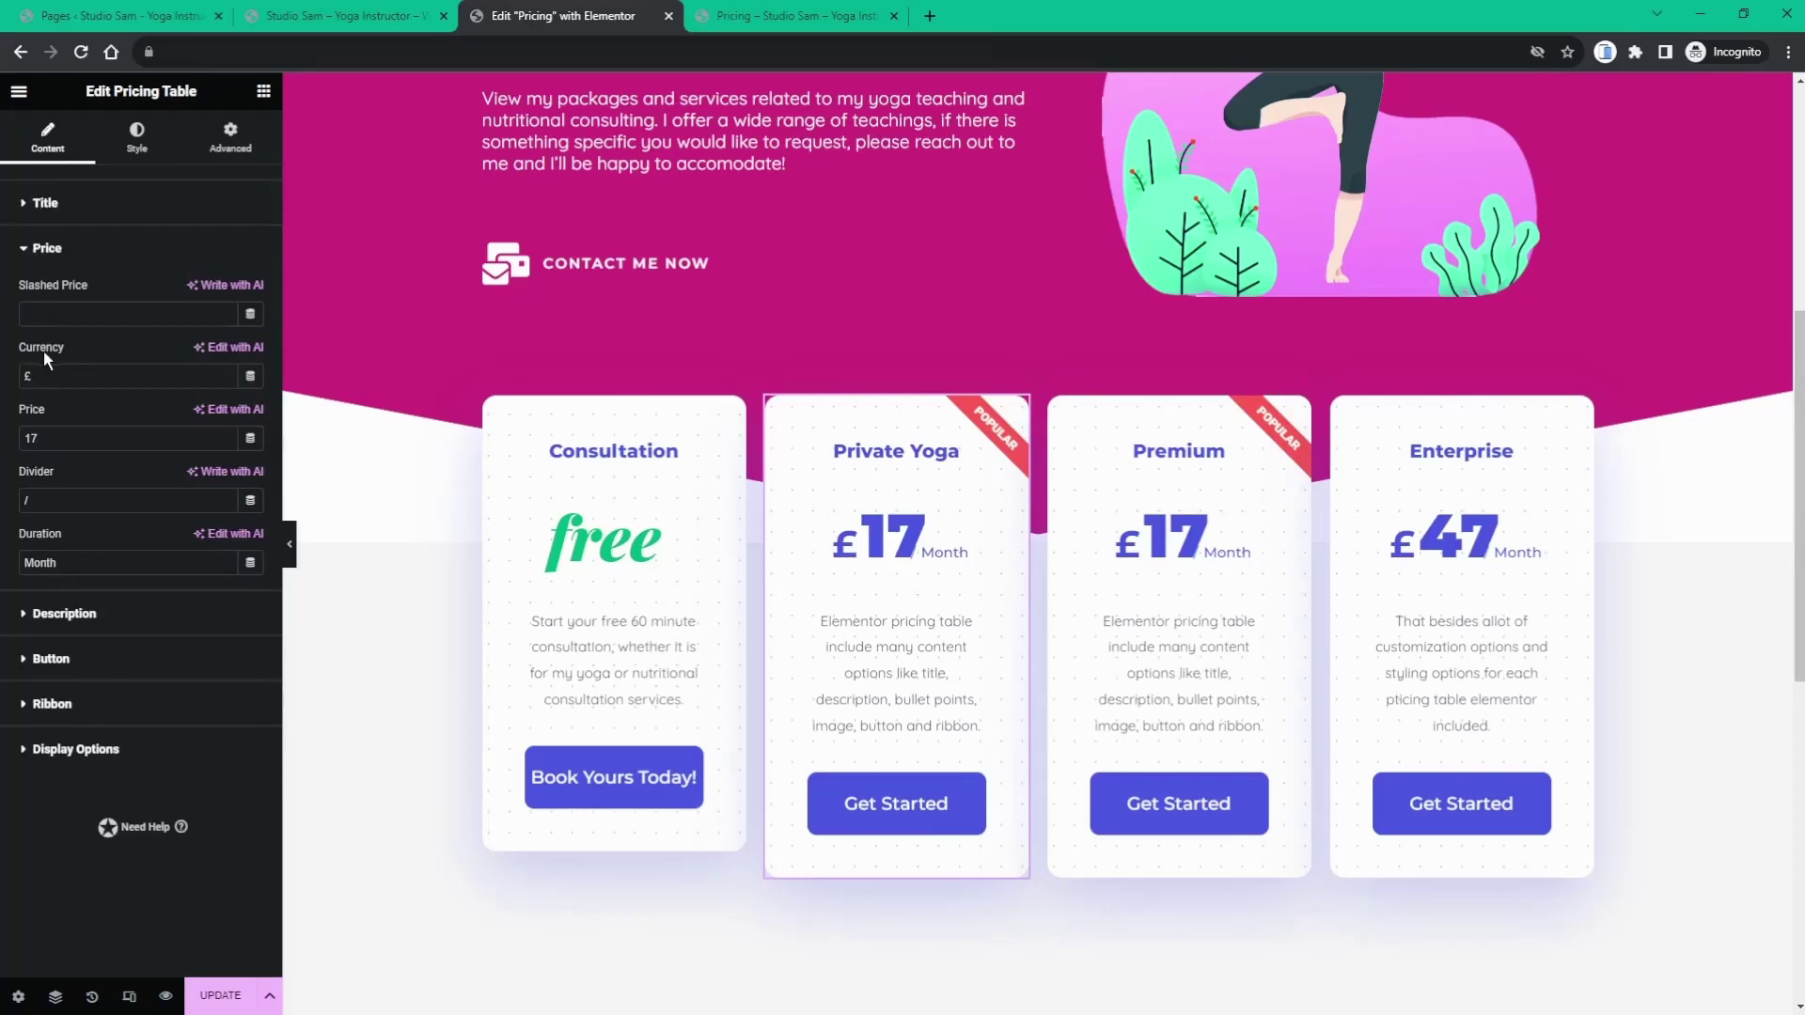
pyautogui.doubleClick(35, 381)
pyautogui.write('$')
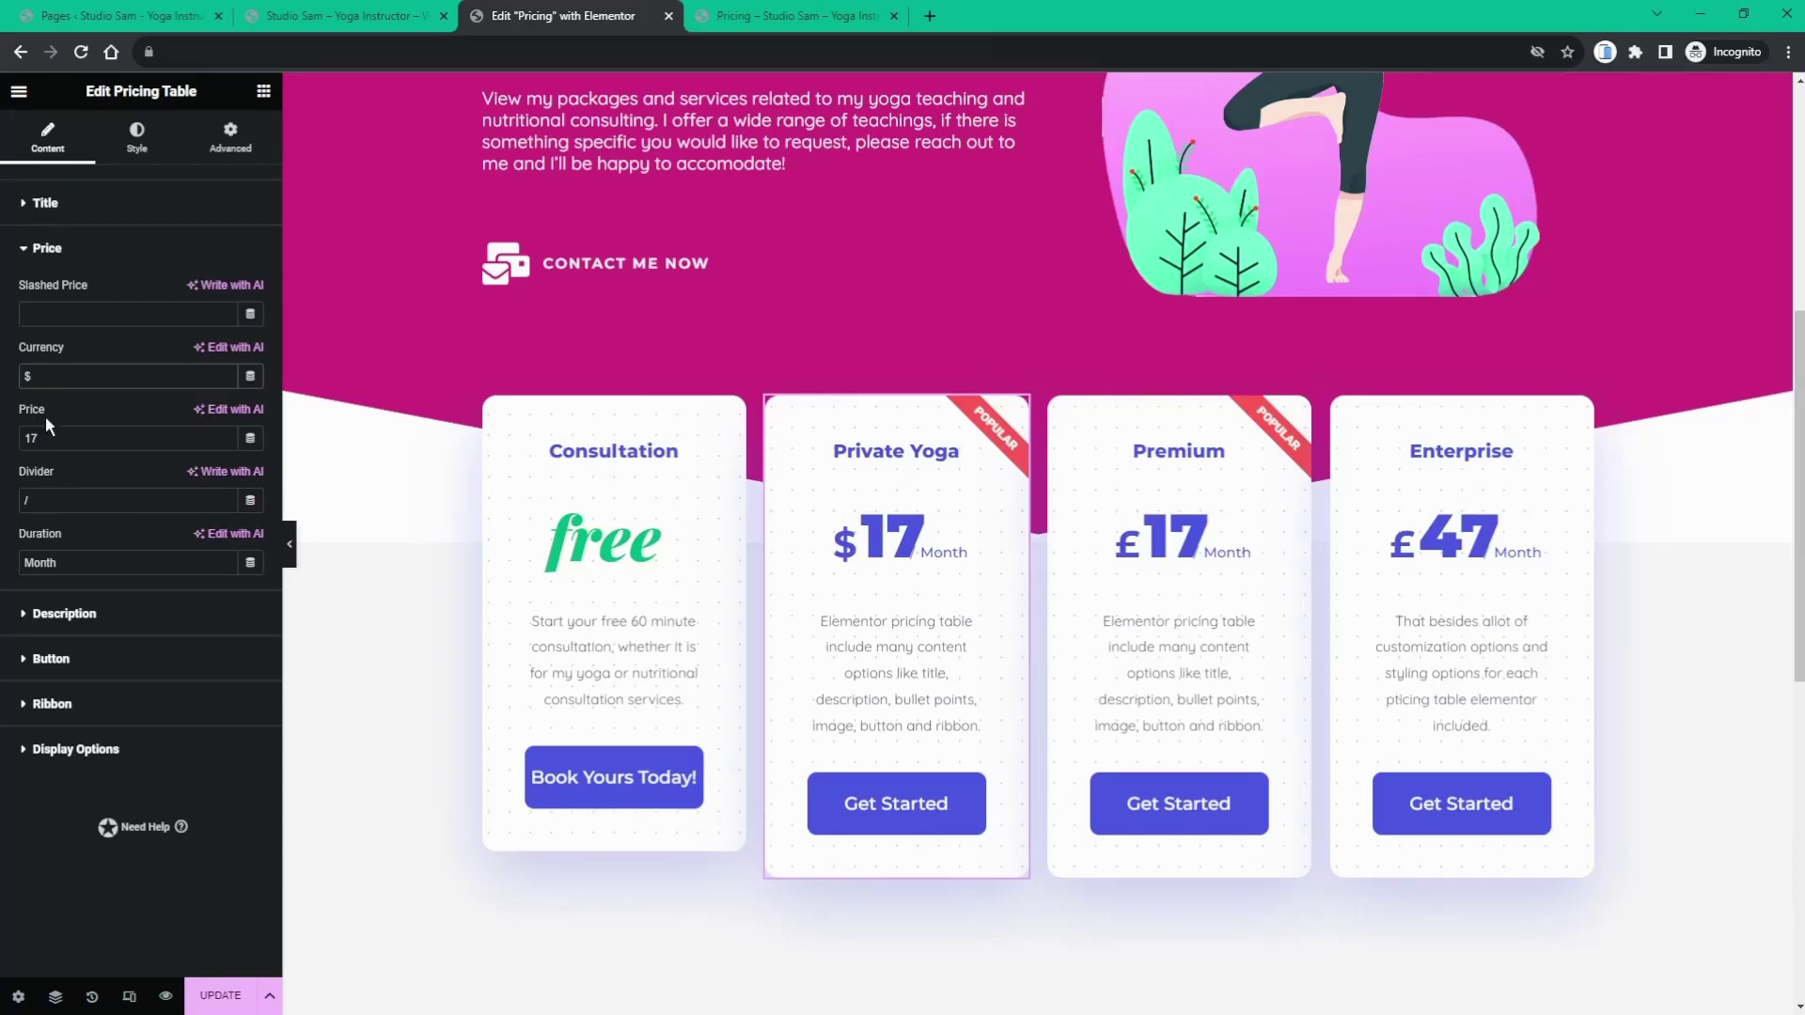
pyautogui.moveTo(43, 436); pyautogui.dragTo(18, 455)
pyautogui.write('75')
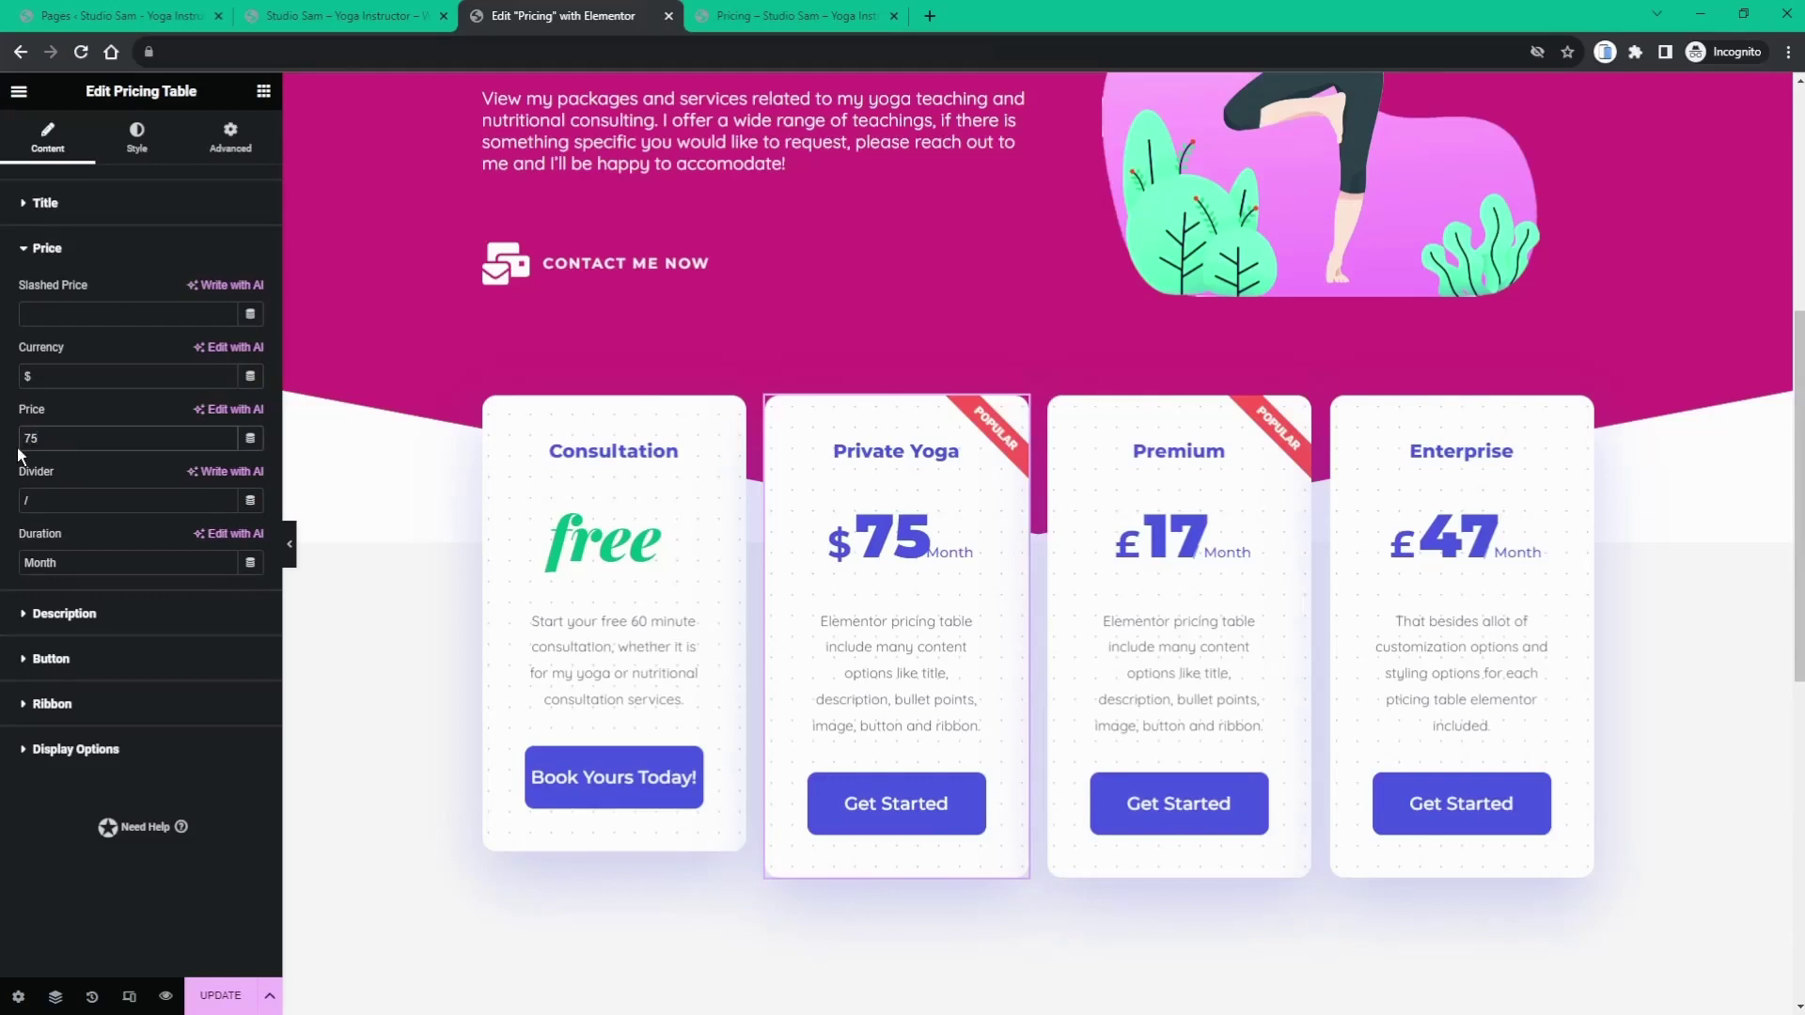
pyautogui.click(41, 500)
pyautogui.click(50, 561)
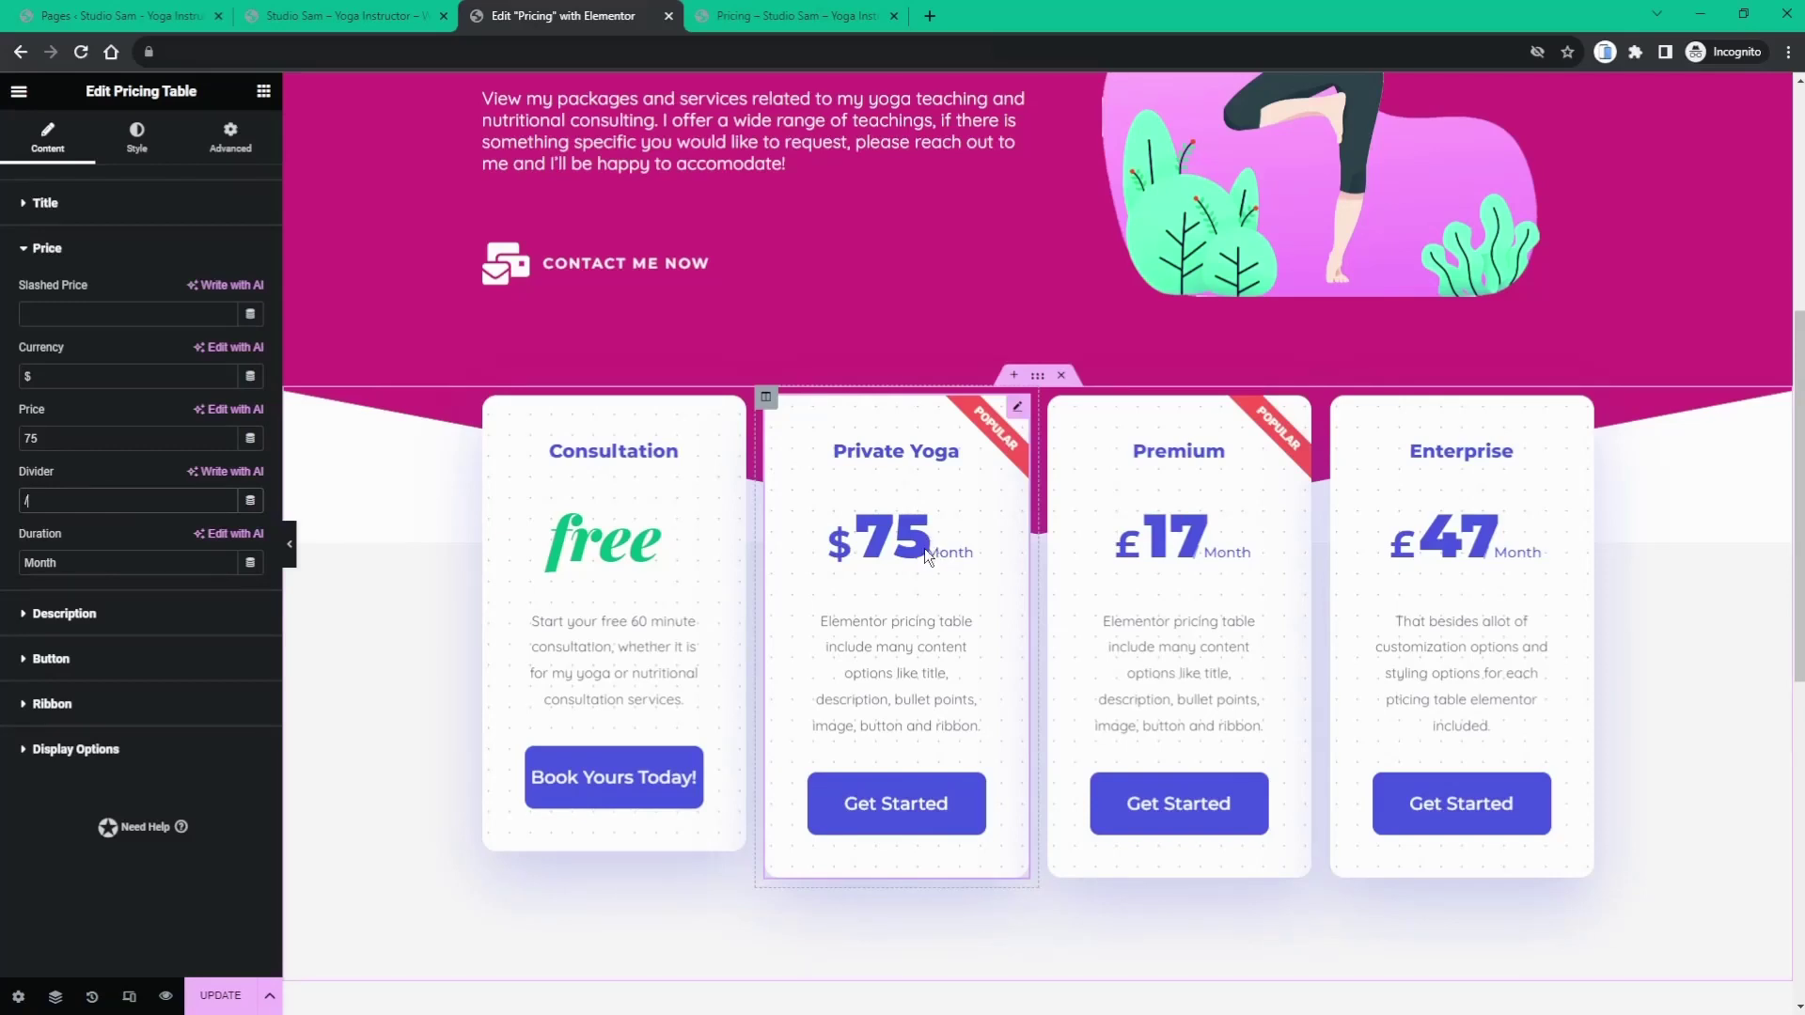
# - Replace the Private Yoga description with "One on One Yoga at the privacy of your home or my studio, perfect for beginners or experts!"
pyautogui.click(52, 612)
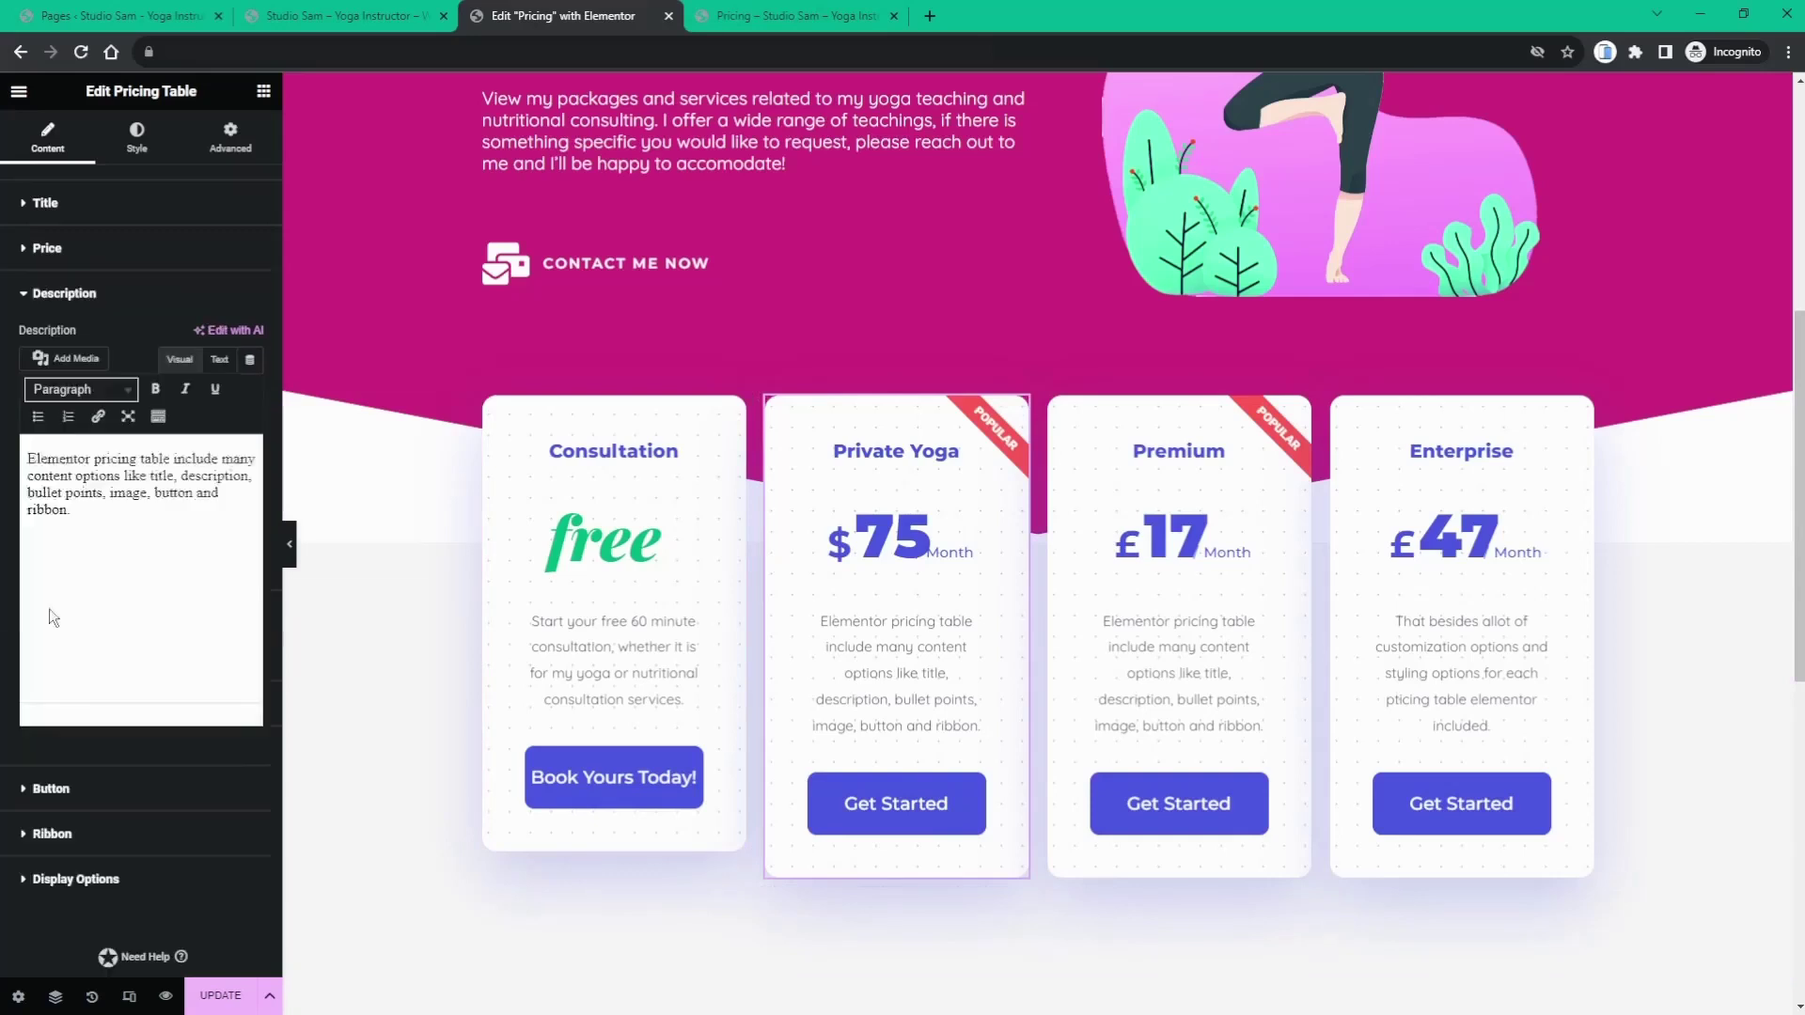
pyautogui.moveTo(97, 584); pyautogui.dragTo(40, 468)
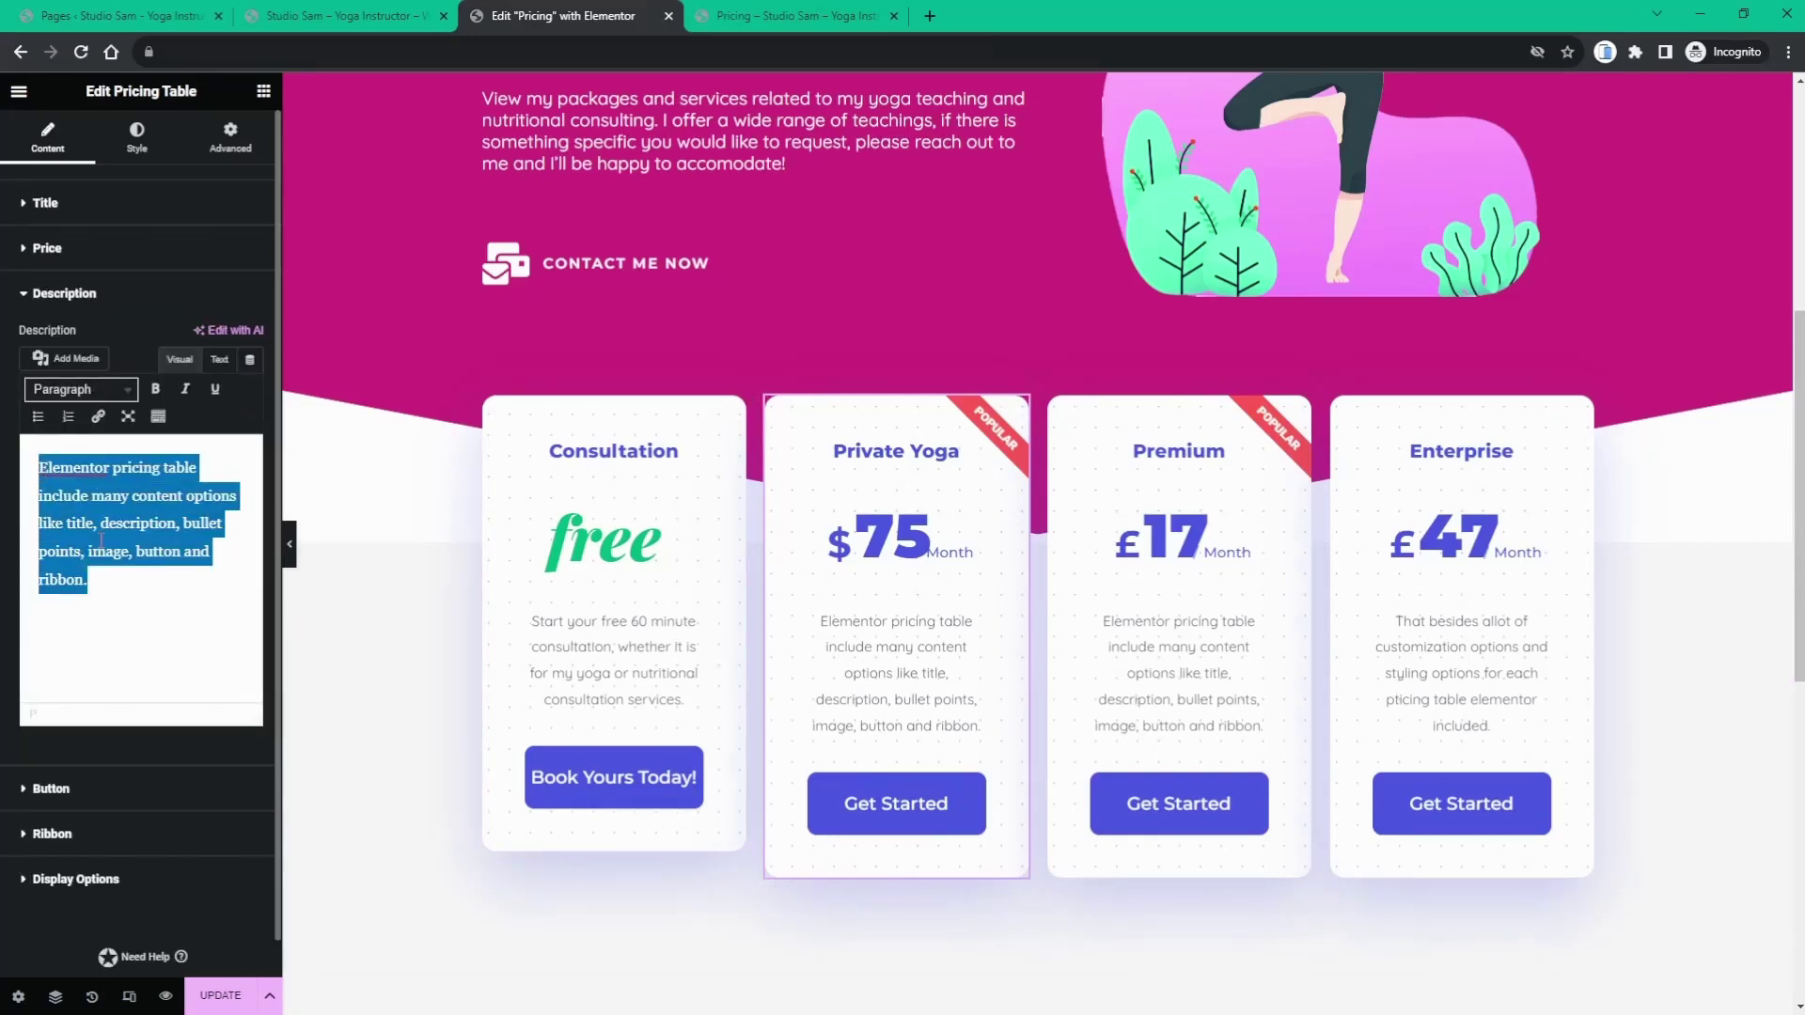
pyautogui.write('One')
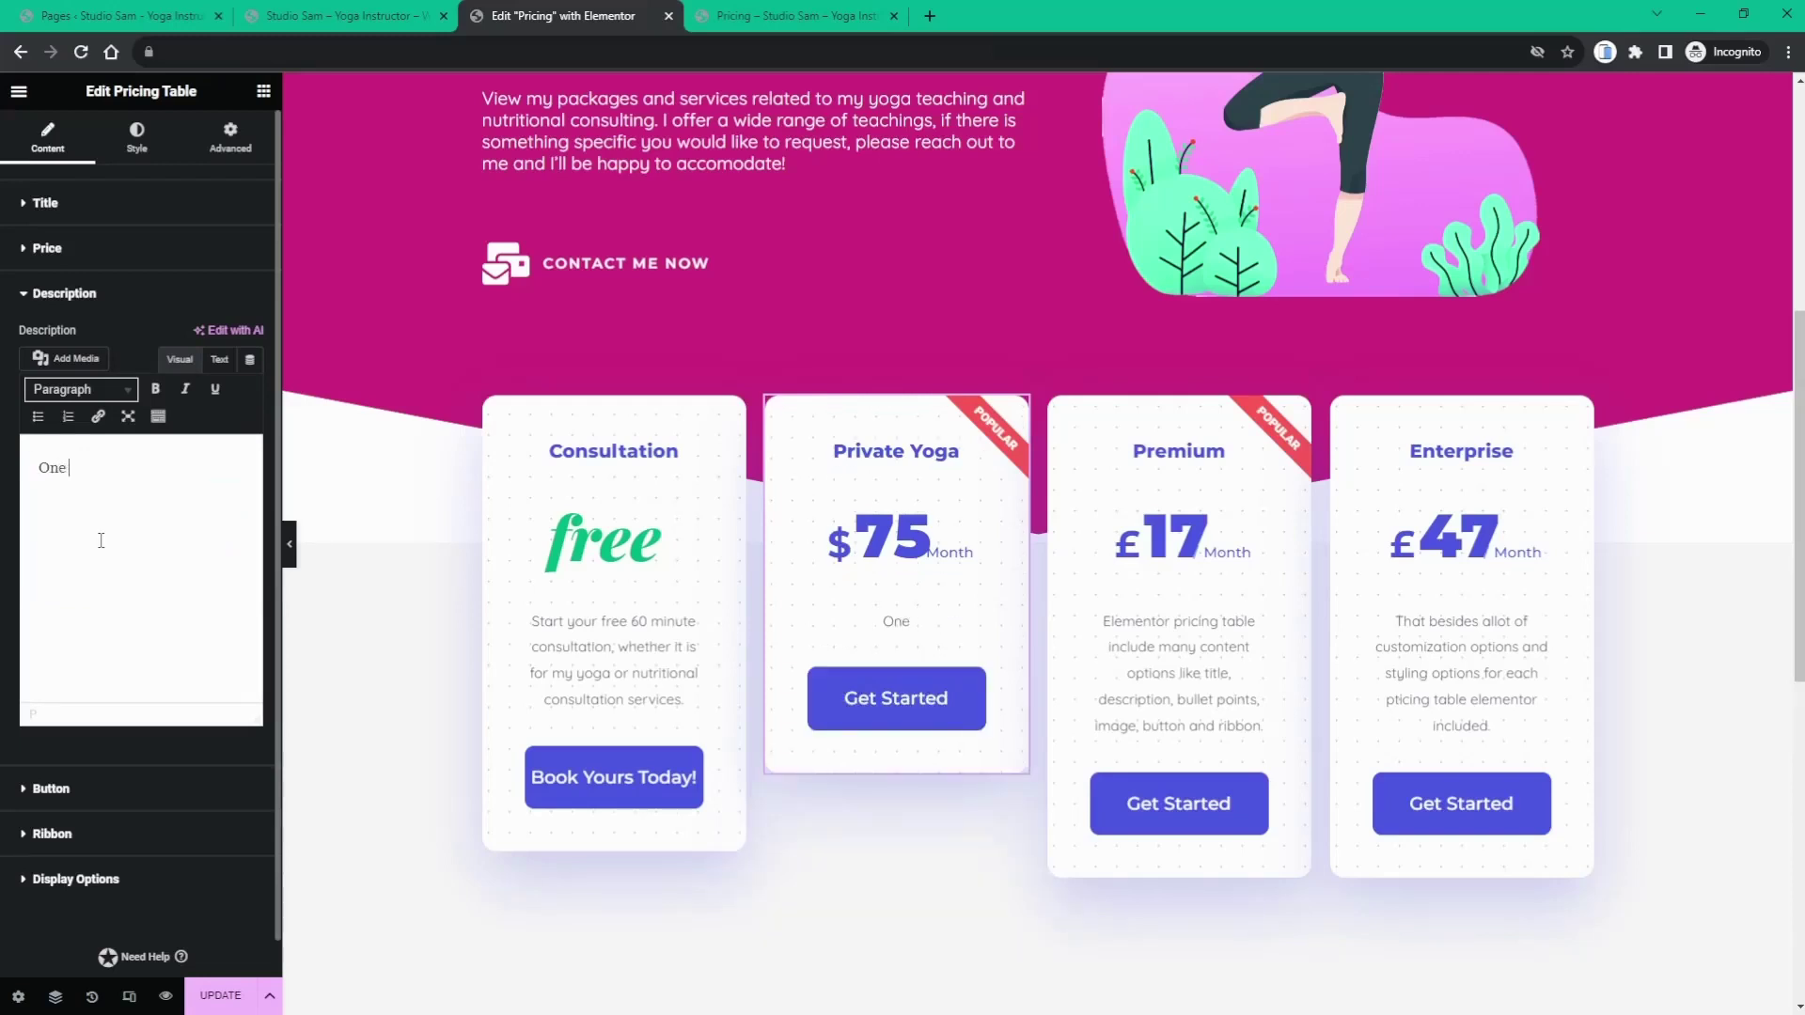
pyautogui.write(' on One Yoga at t')
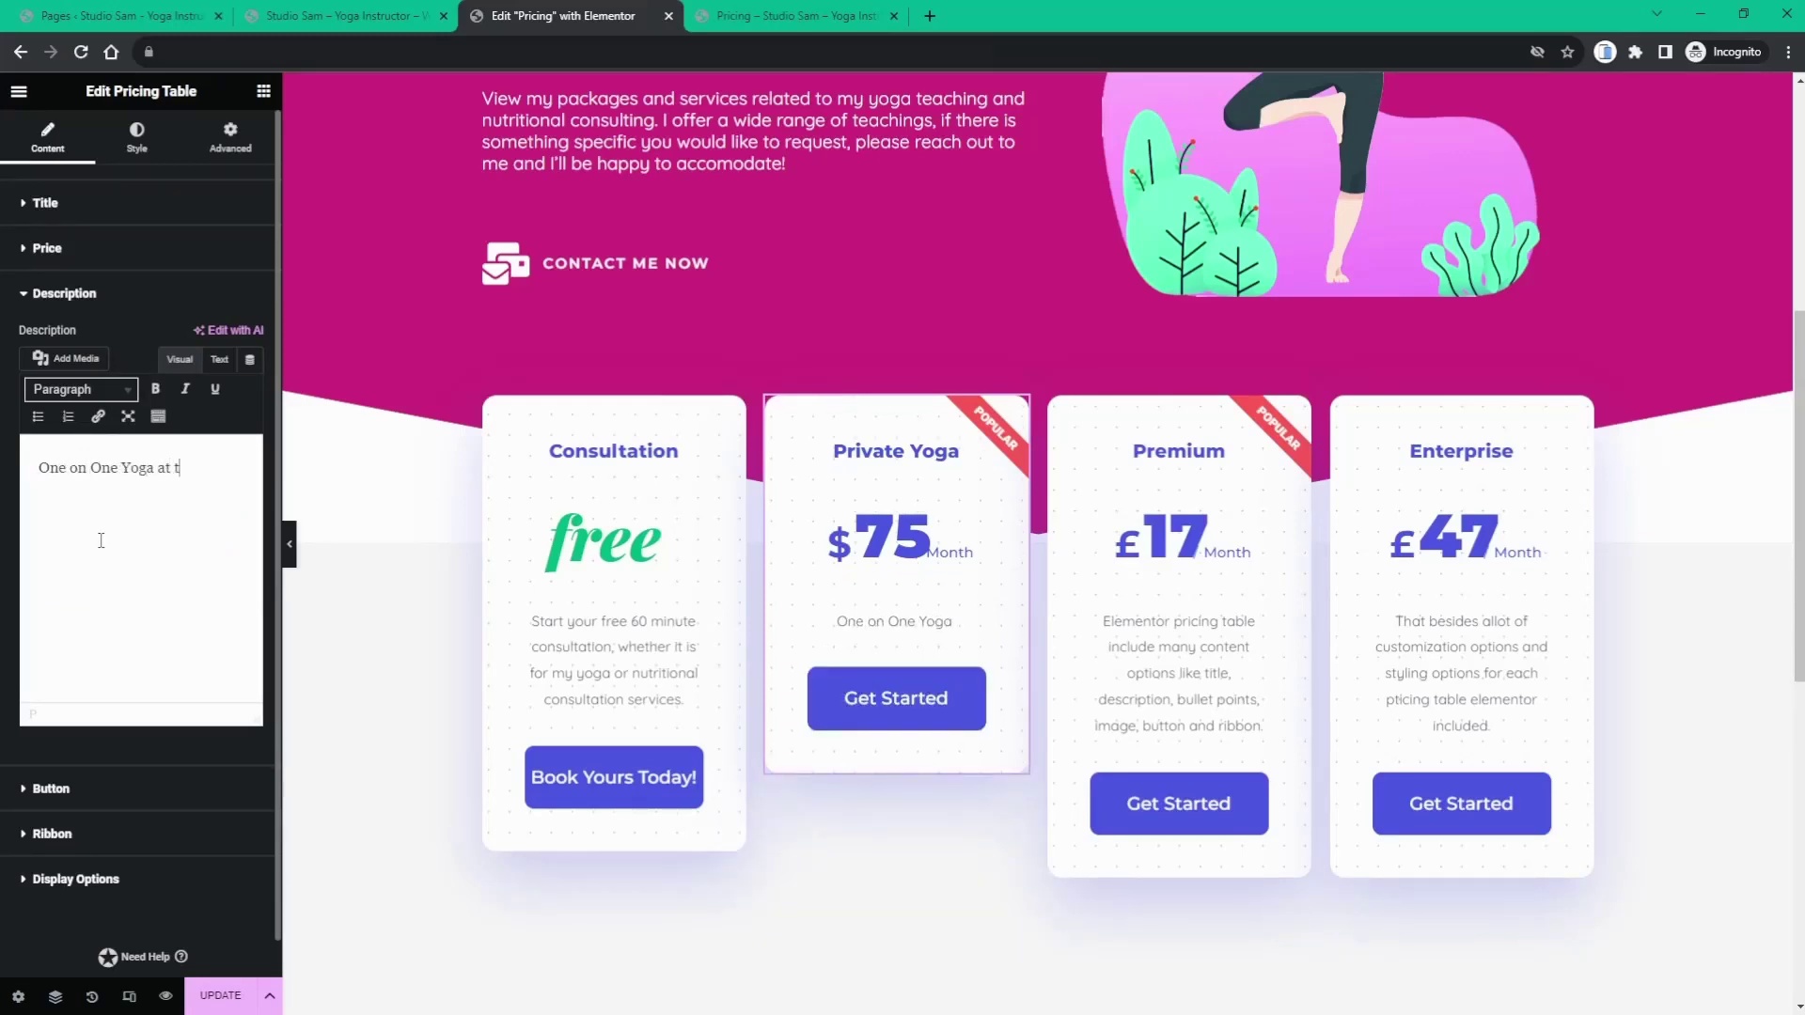
pyautogui.write('he privady of ')
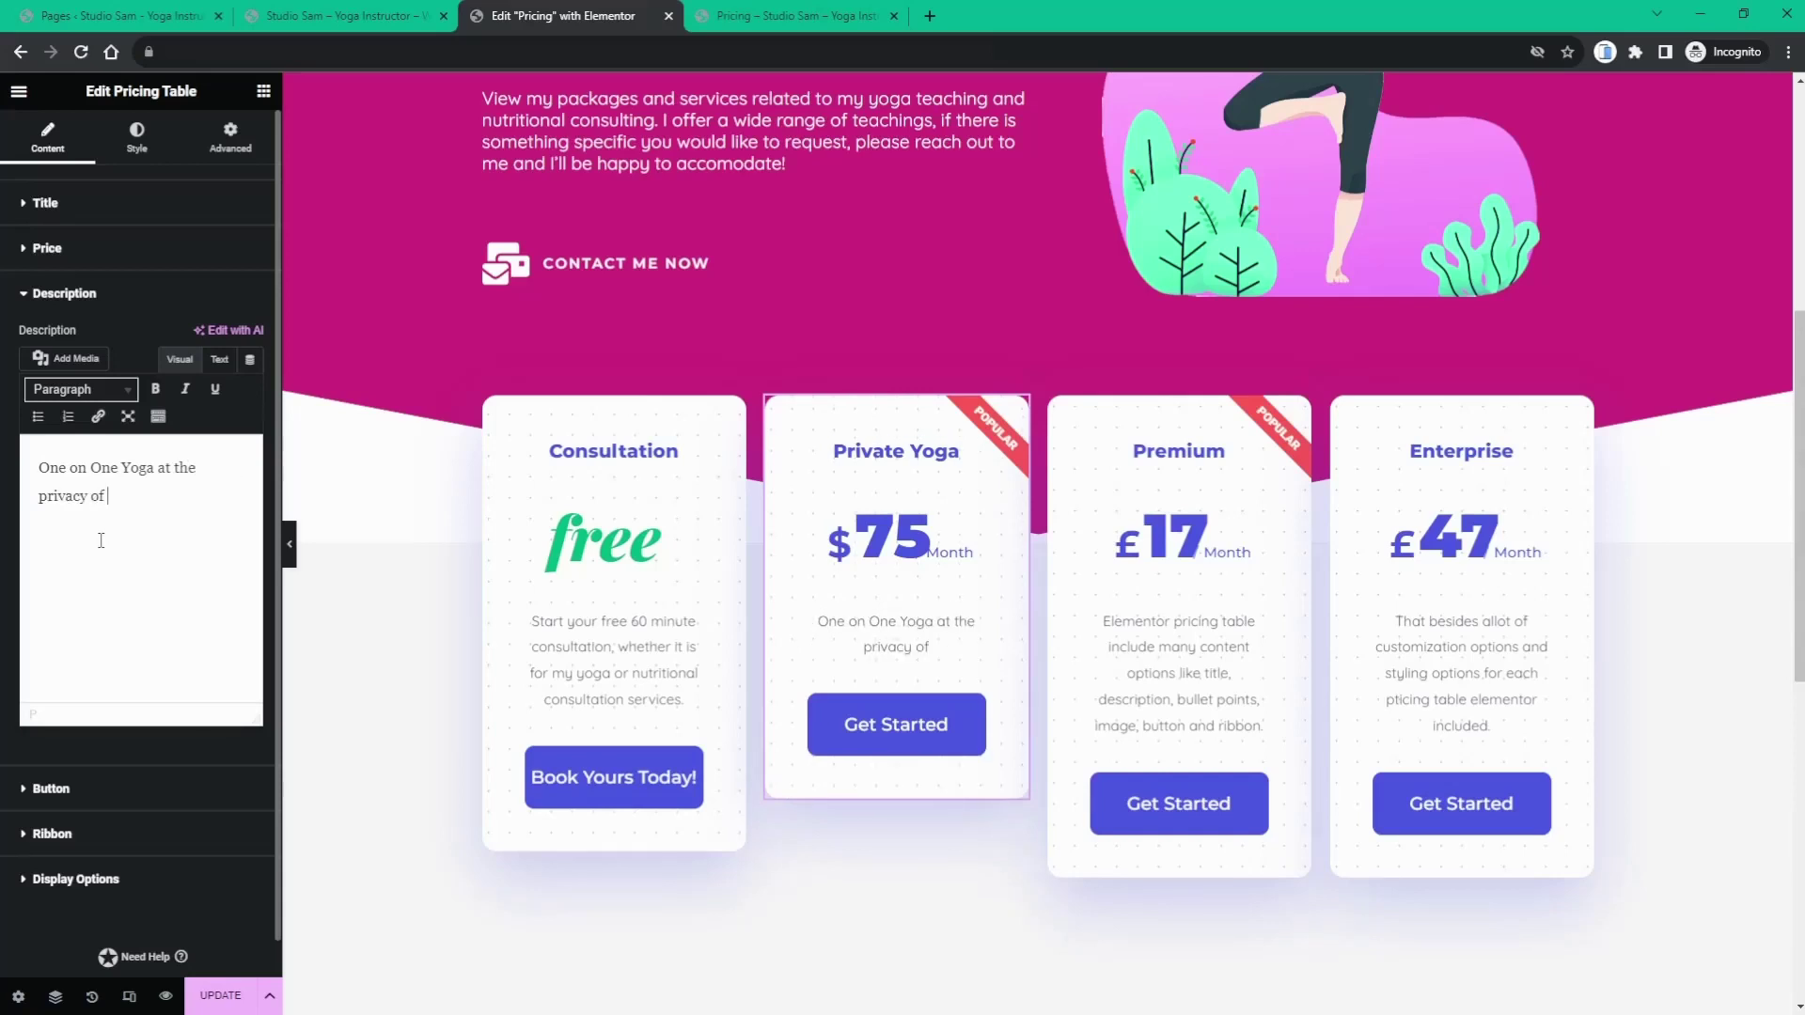
pyautogui.write('your home o')
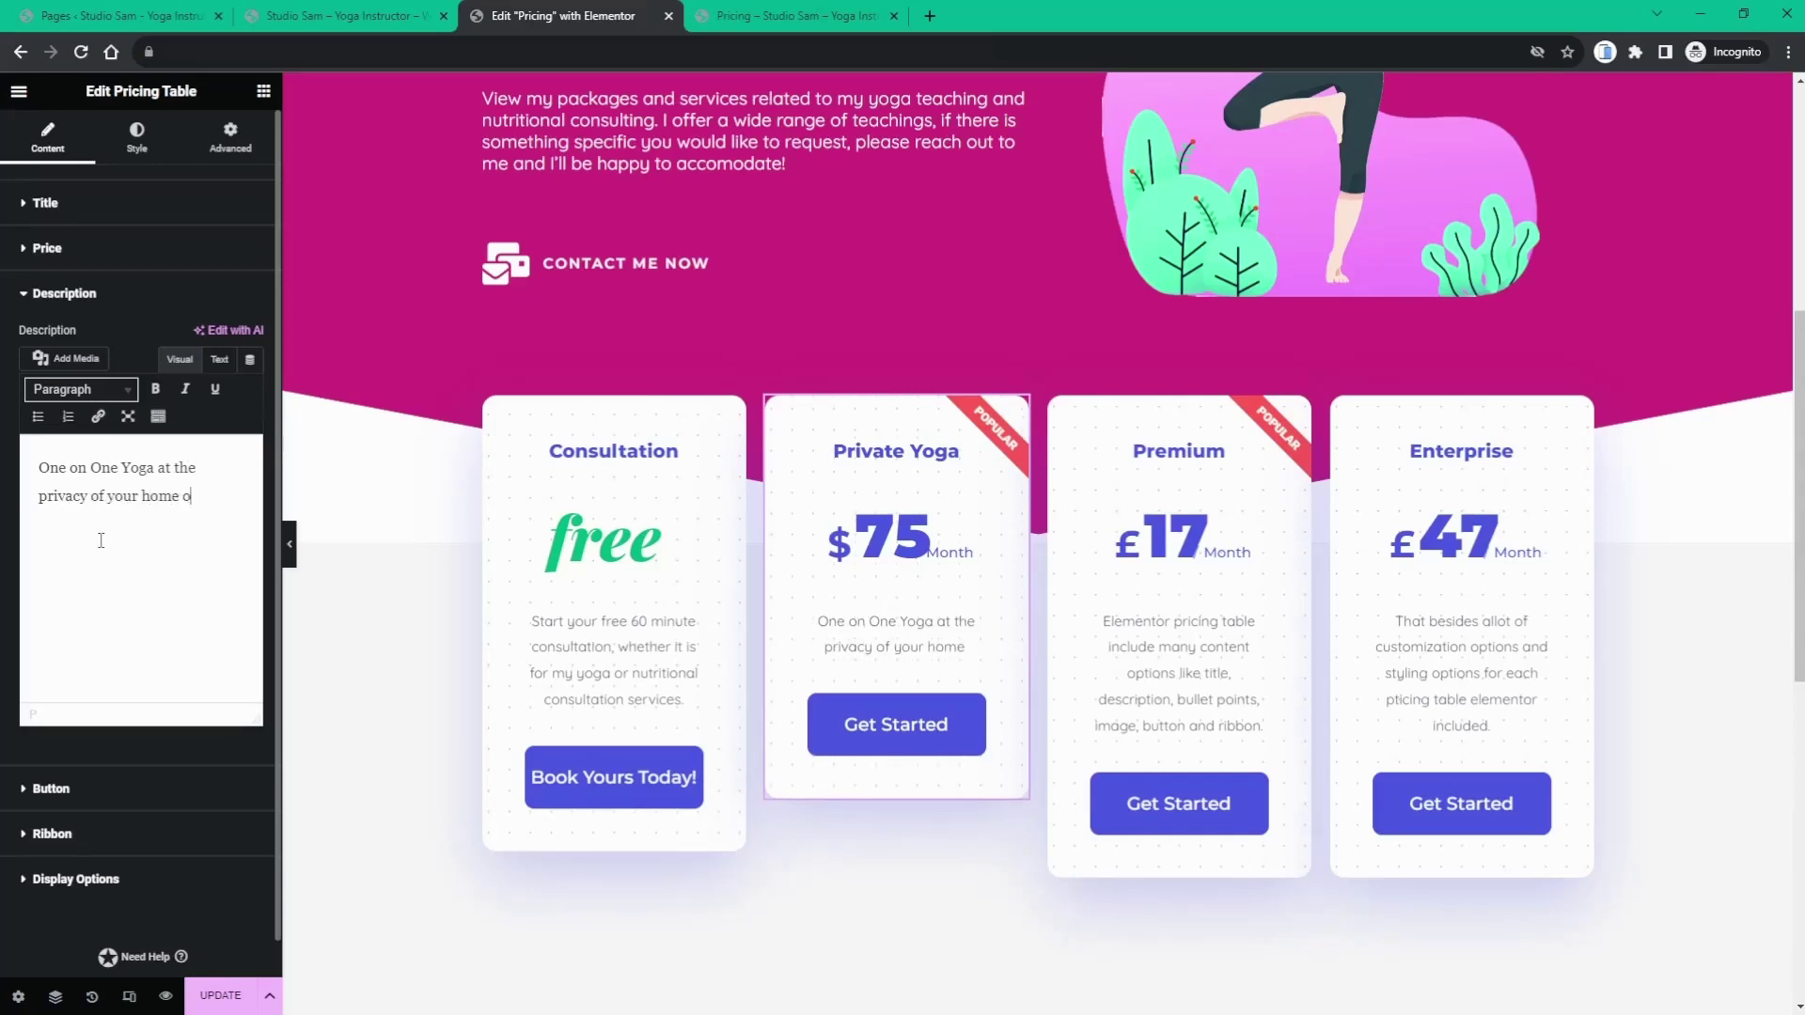
pyautogui.write('r my studio')
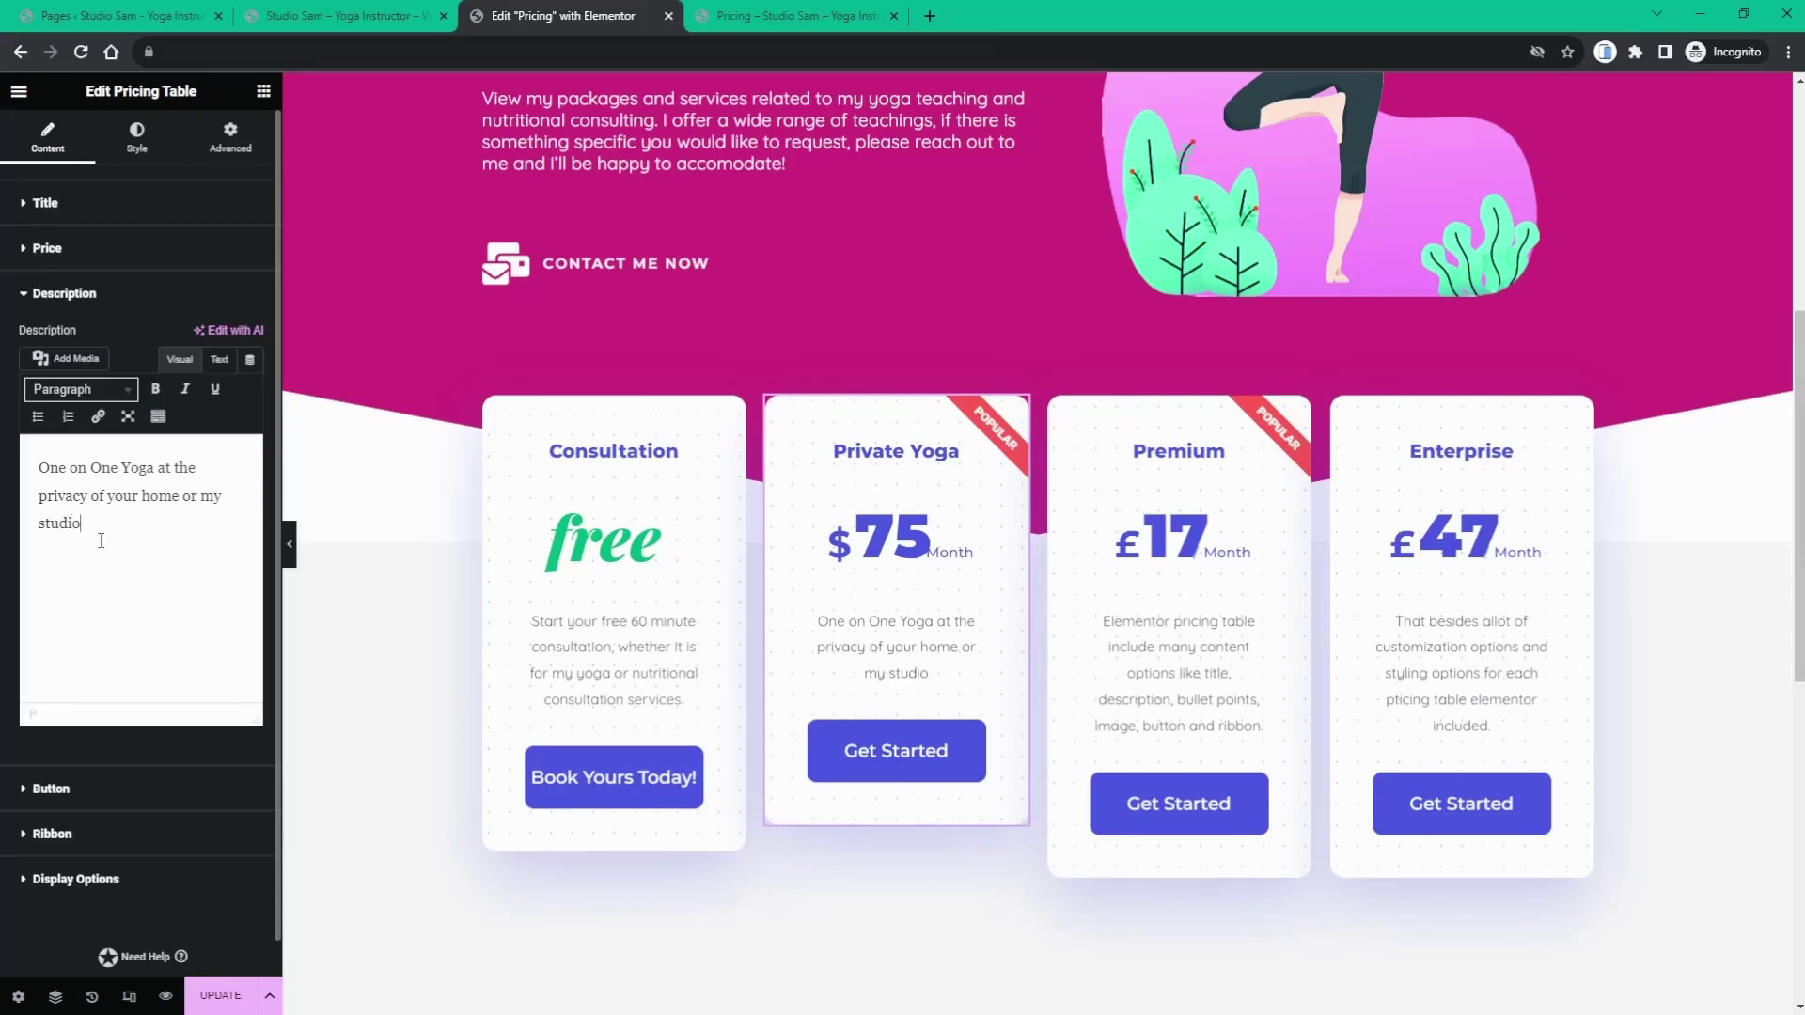
pyautogui.write(', perfect for beg')
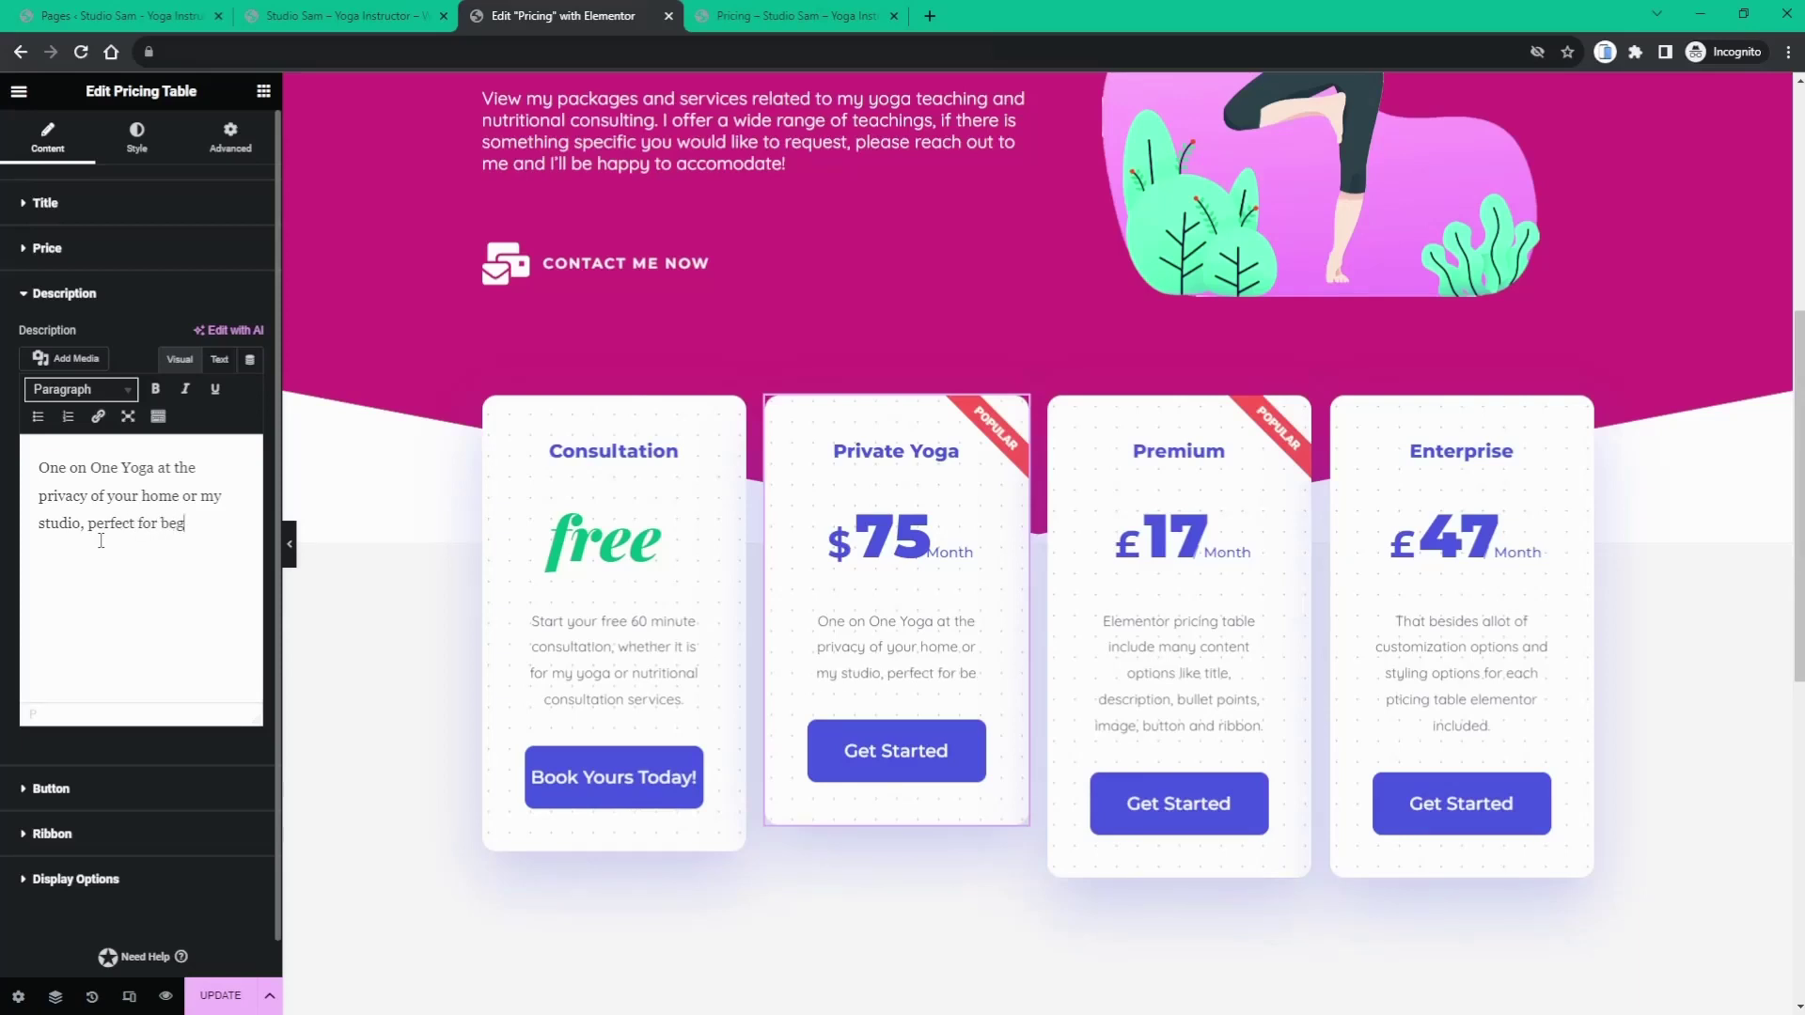
pyautogui.write('inners or')
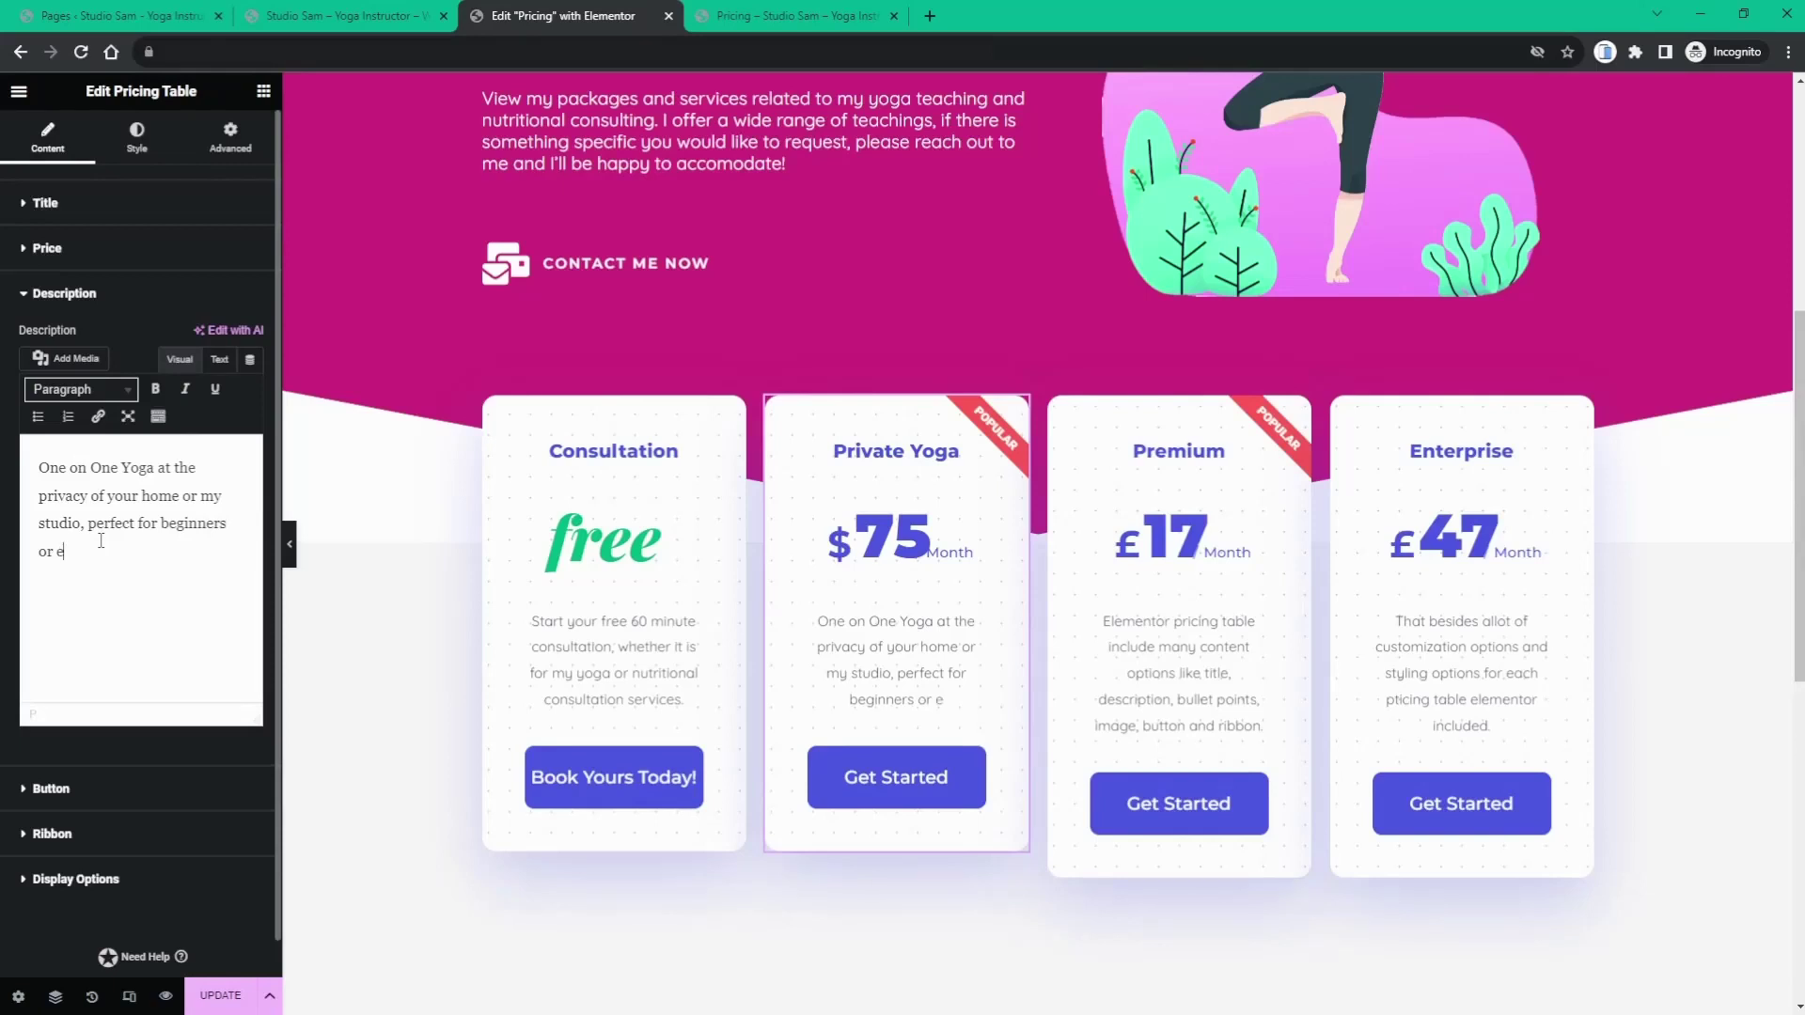
pyautogui.write(' experts!')
# - Change the Private Yoga card's button text to "Book Now"
pyautogui.click(55, 788)
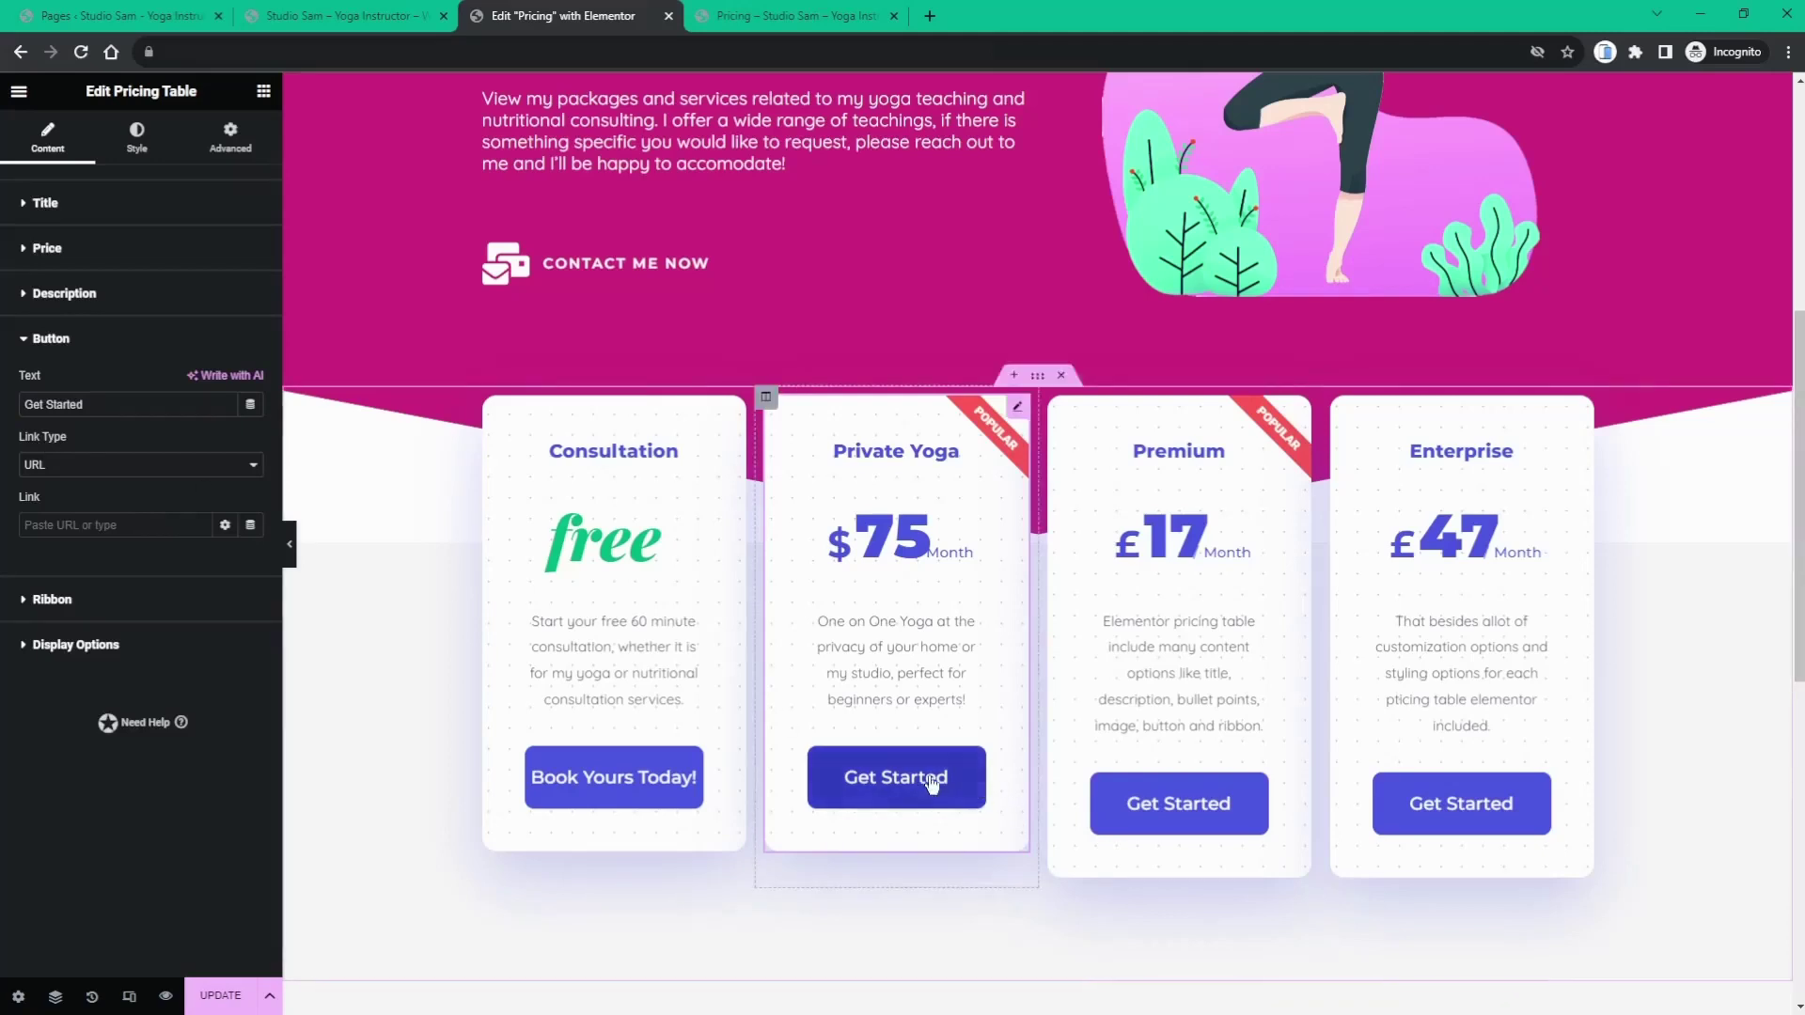
pyautogui.moveTo(87, 404); pyautogui.dragTo(22, 394)
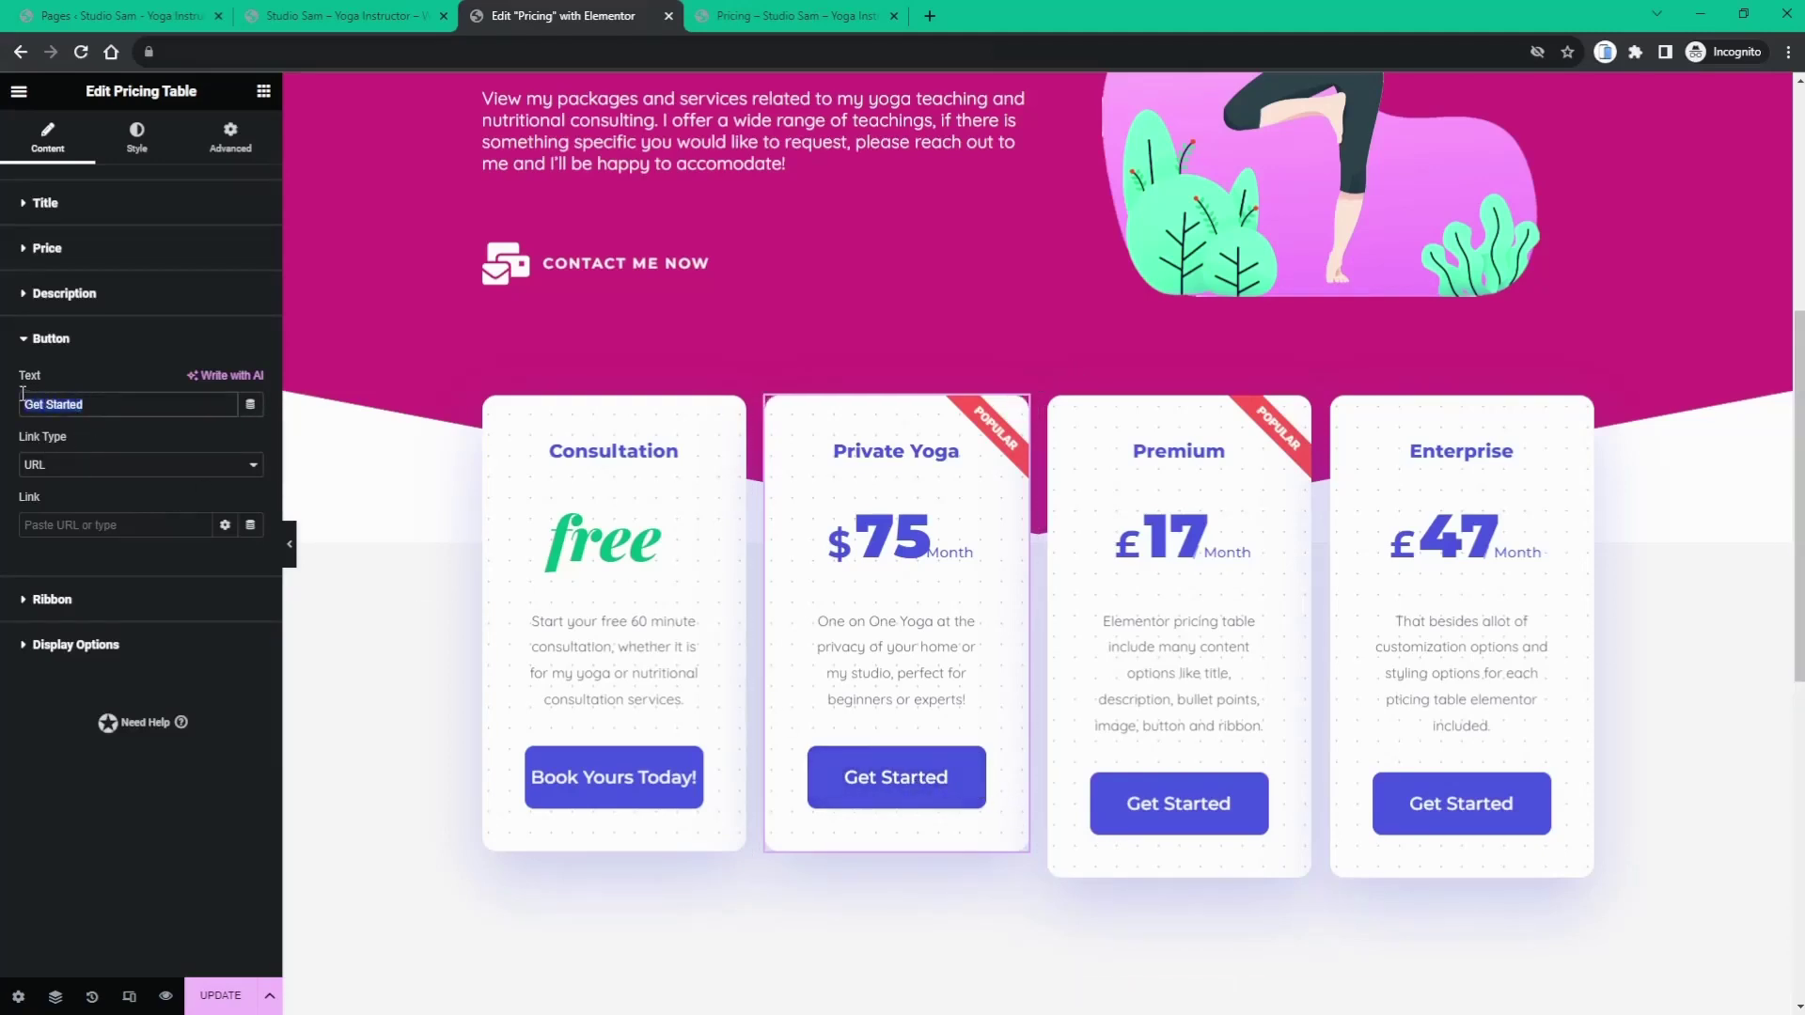
pyautogui.write('Book Now')
# - Try the Triangle and Flag ribbon types on the Private Yoga card, and return the ribbon to Stripe
pyautogui.click(65, 609)
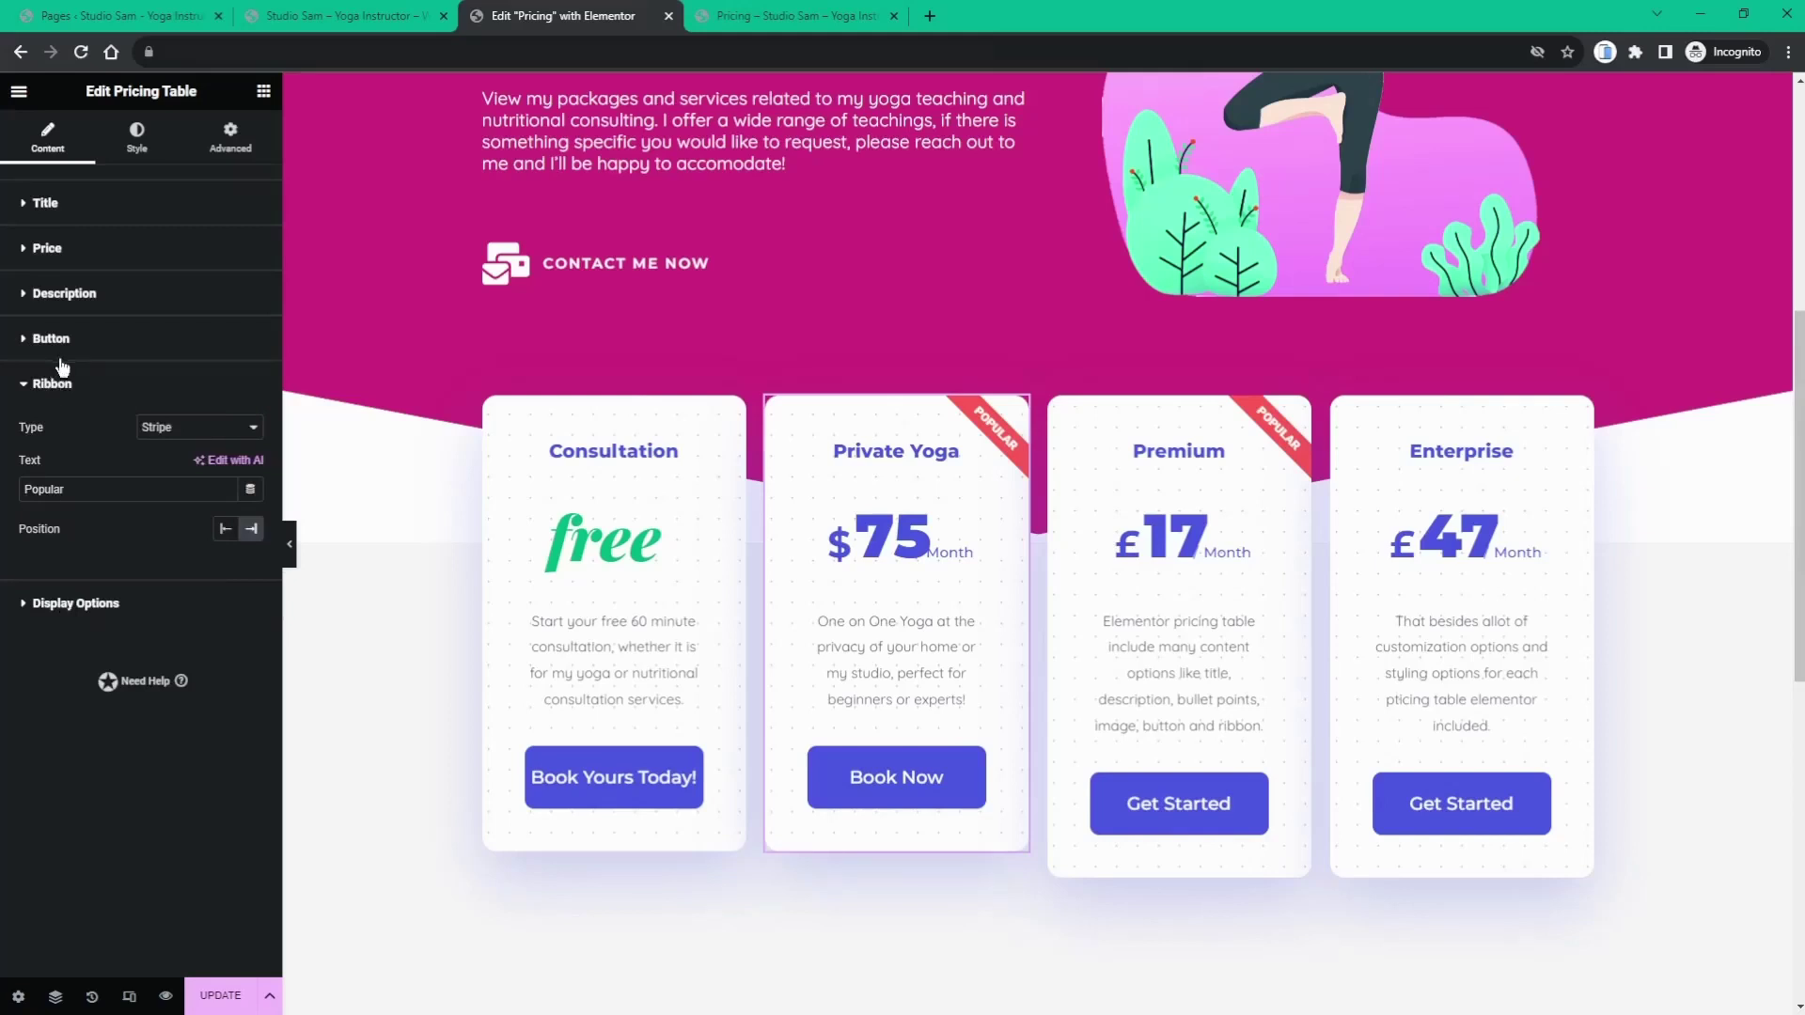
pyautogui.click(167, 430)
pyautogui.click(172, 460)
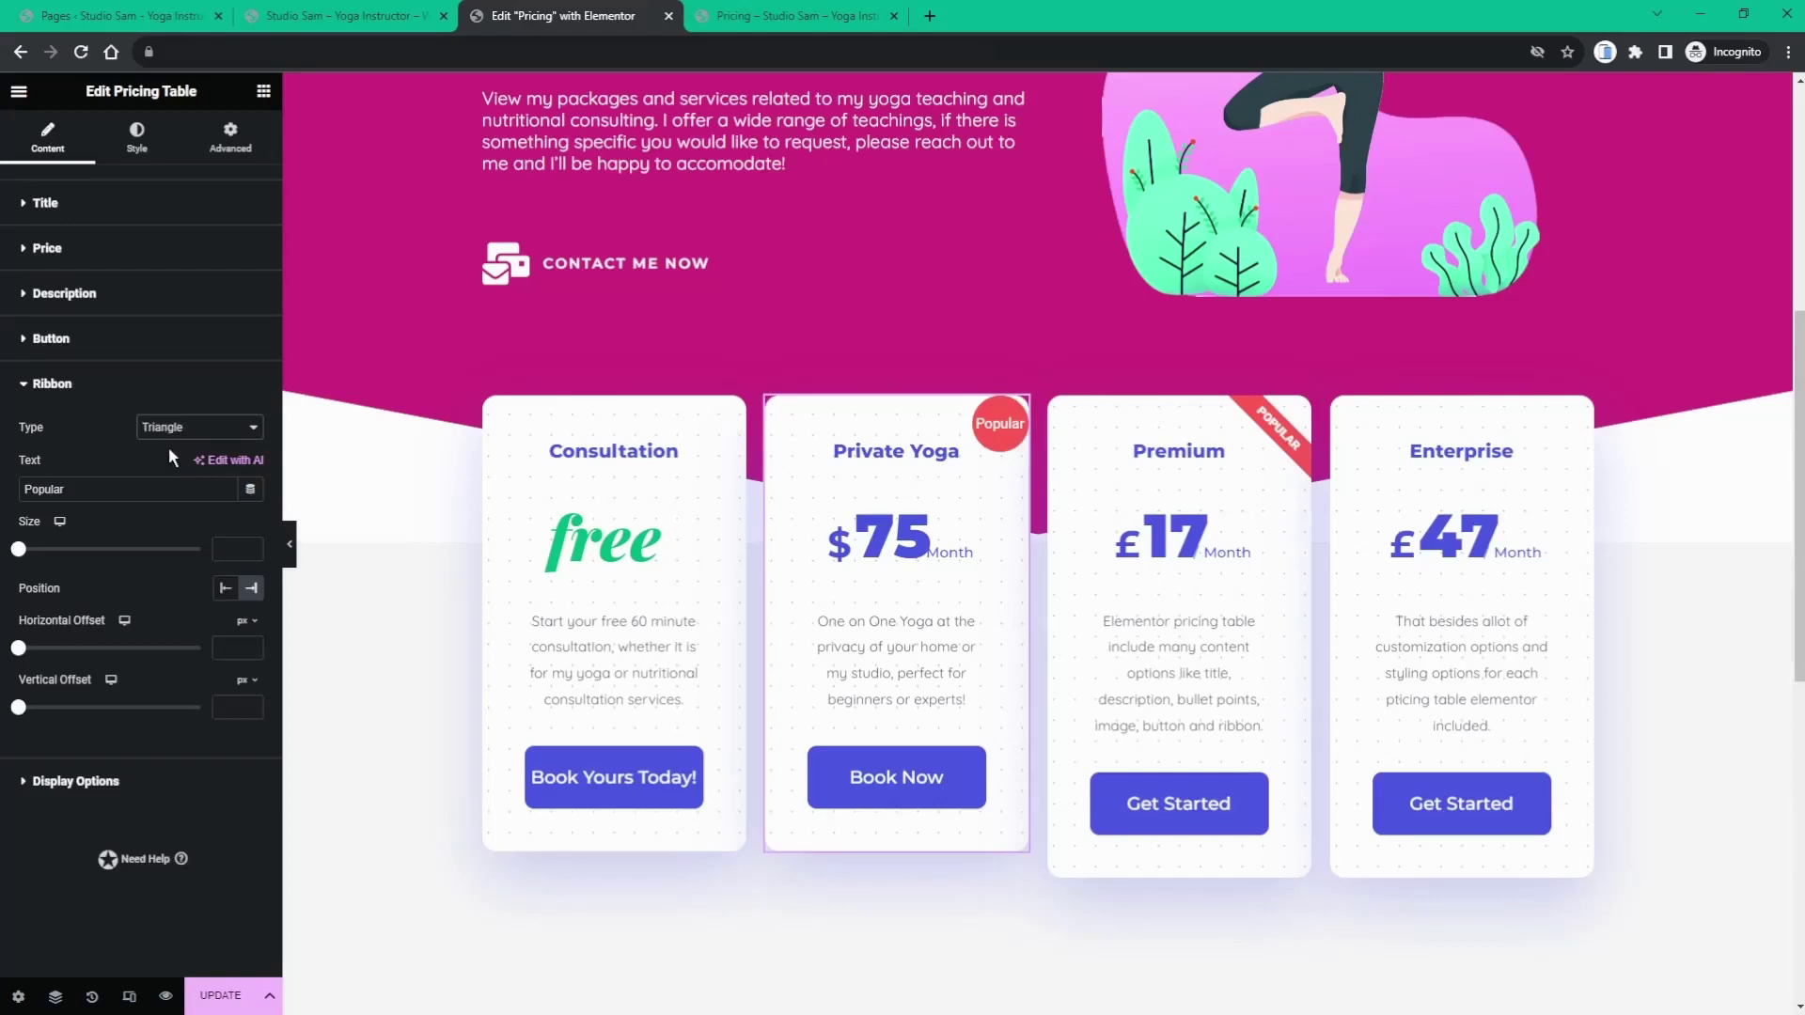
pyautogui.click(163, 483)
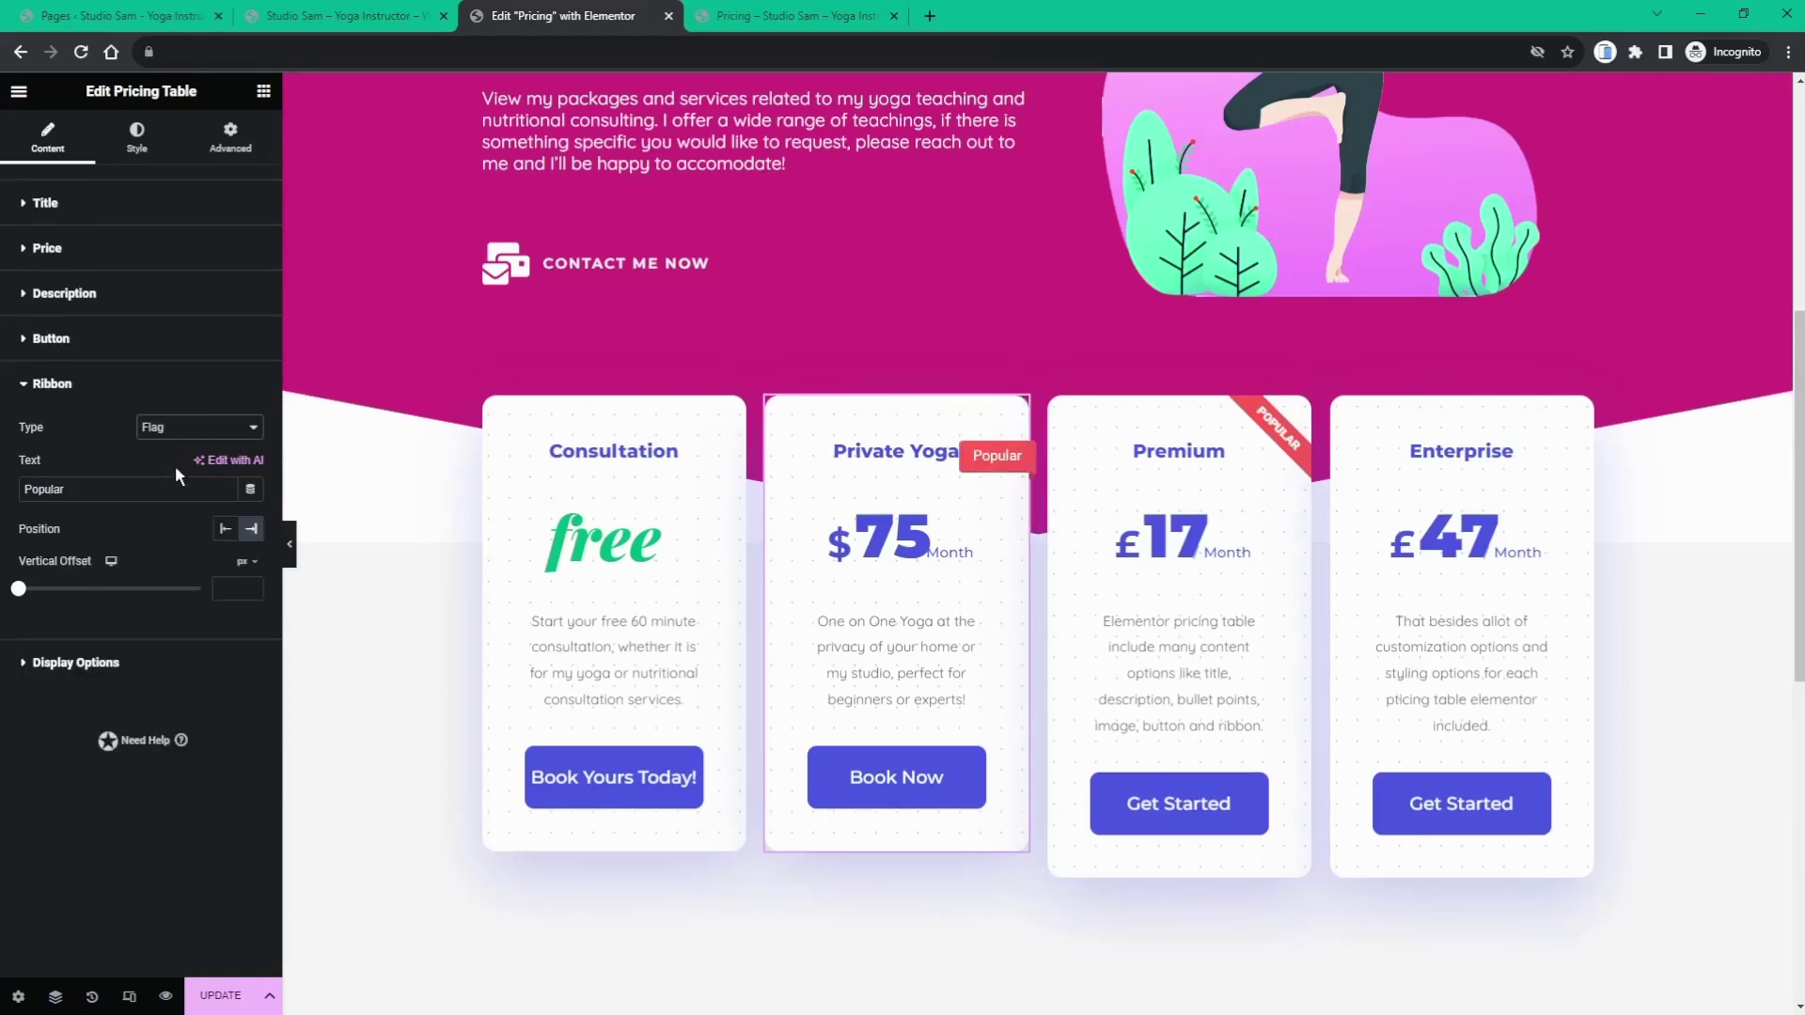
pyautogui.click(175, 469)
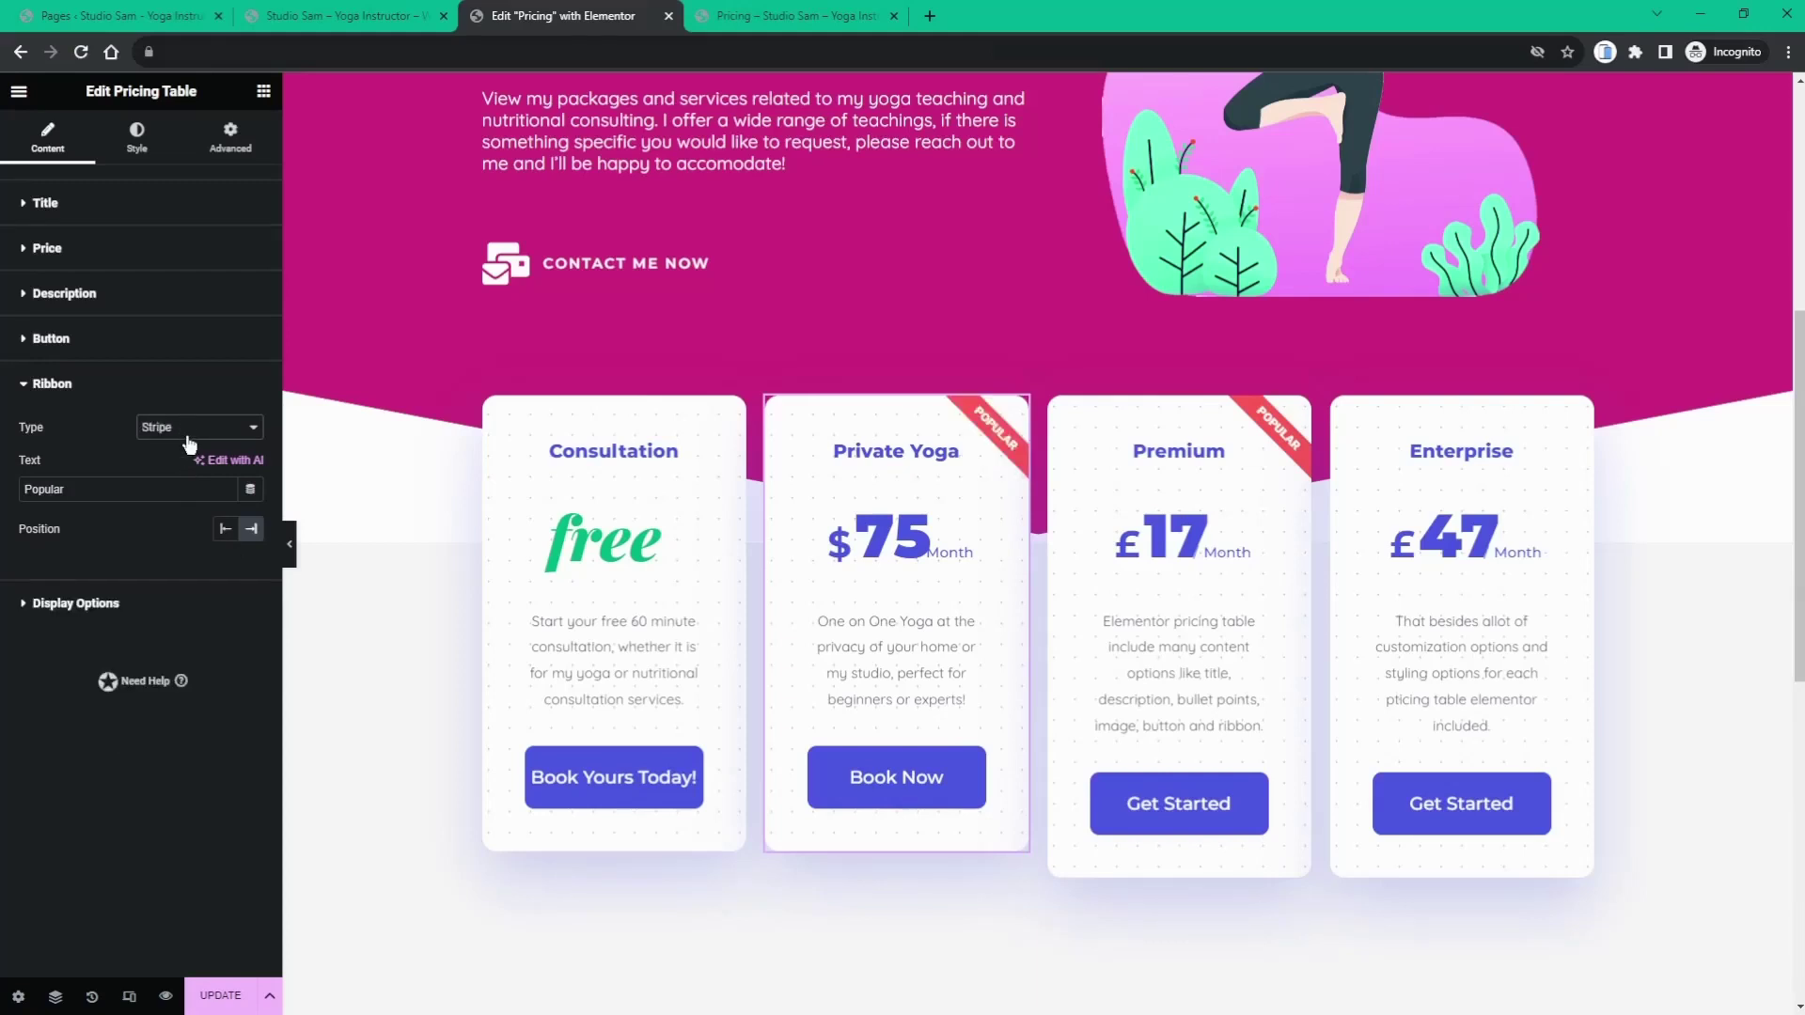
pyautogui.click(66, 500)
# - Save the pricing page and reload its live version to review the Consultation and Private Yoga cards
pyautogui.click(222, 994)
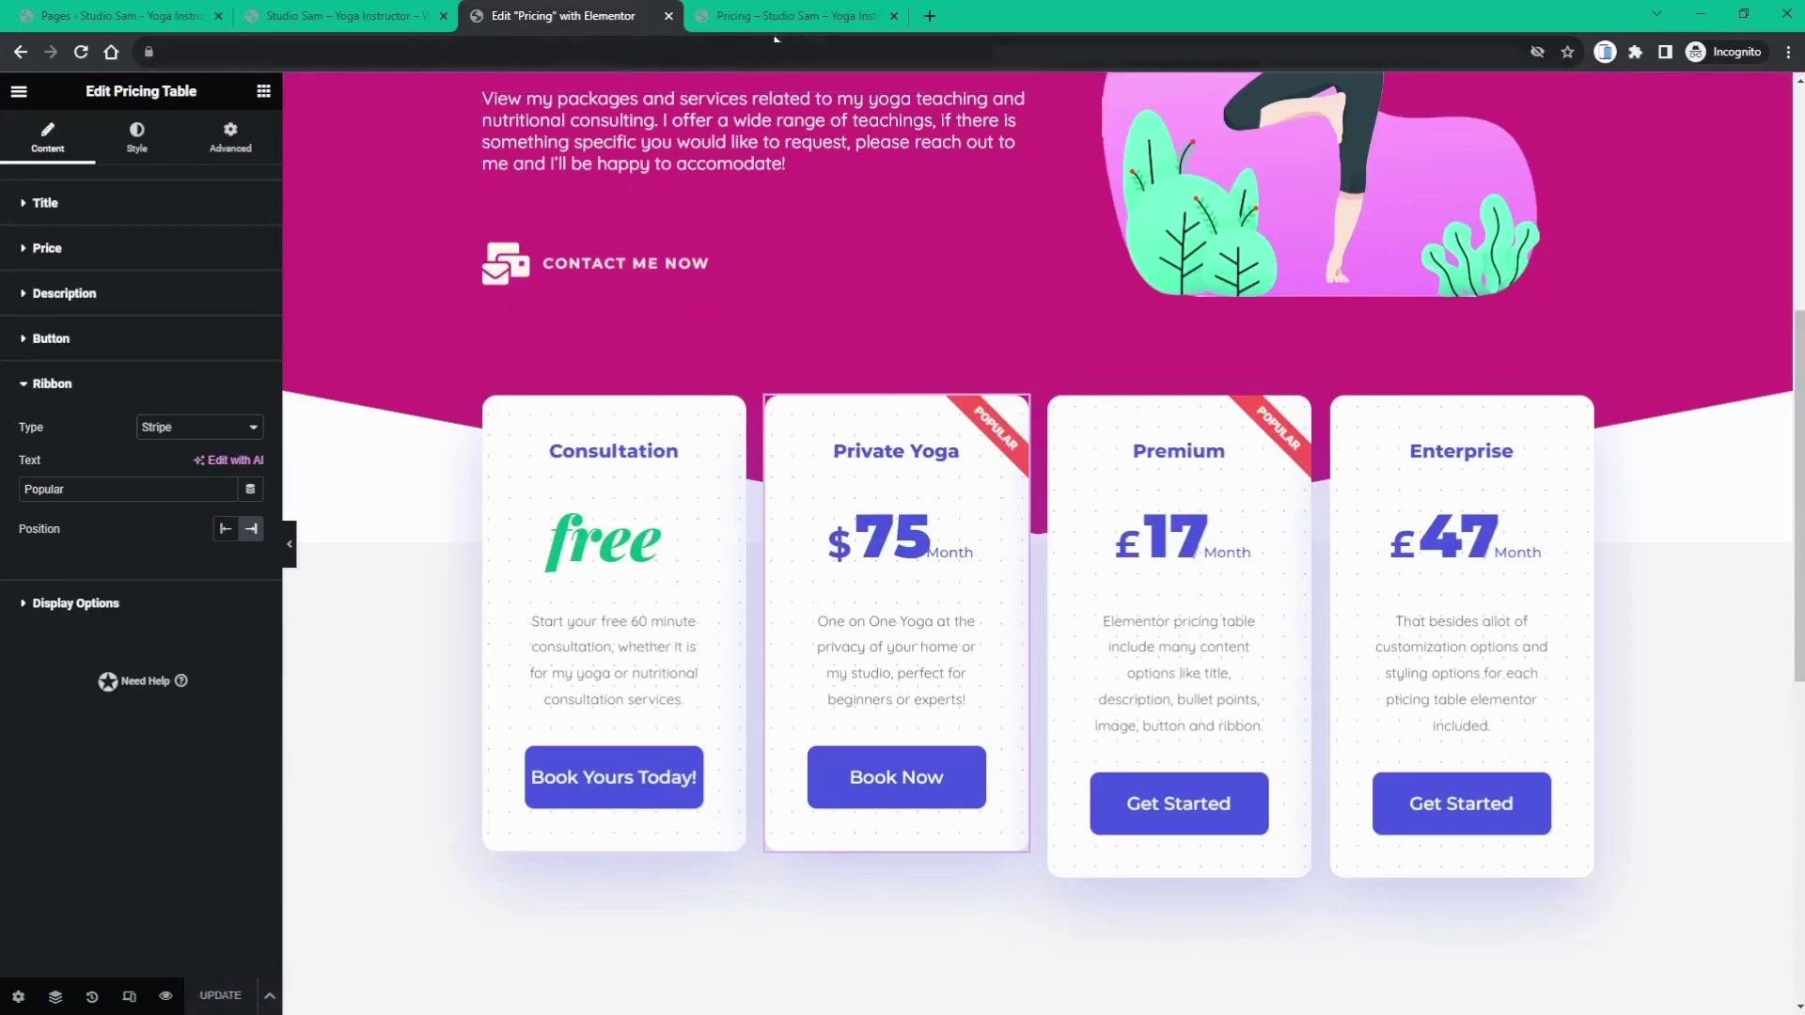
pyautogui.click(797, 16)
pyautogui.click(79, 51)
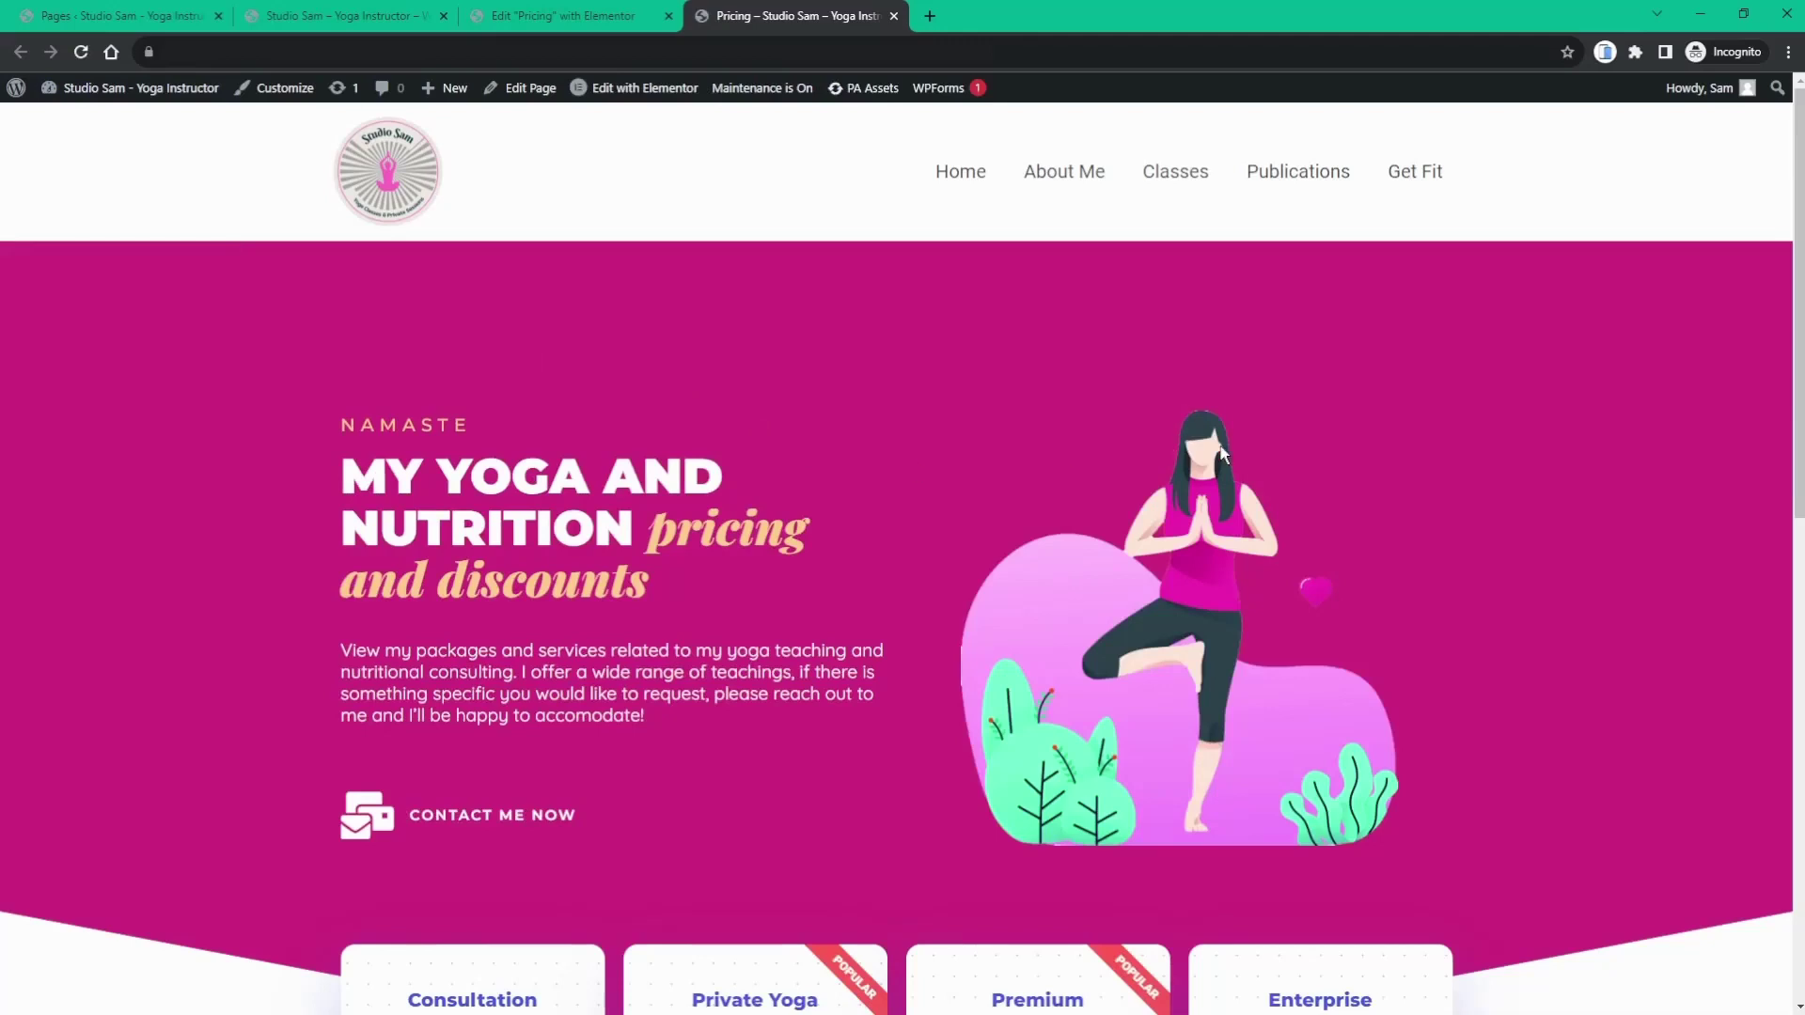
pyautogui.scroll(-2, 1143, 419)
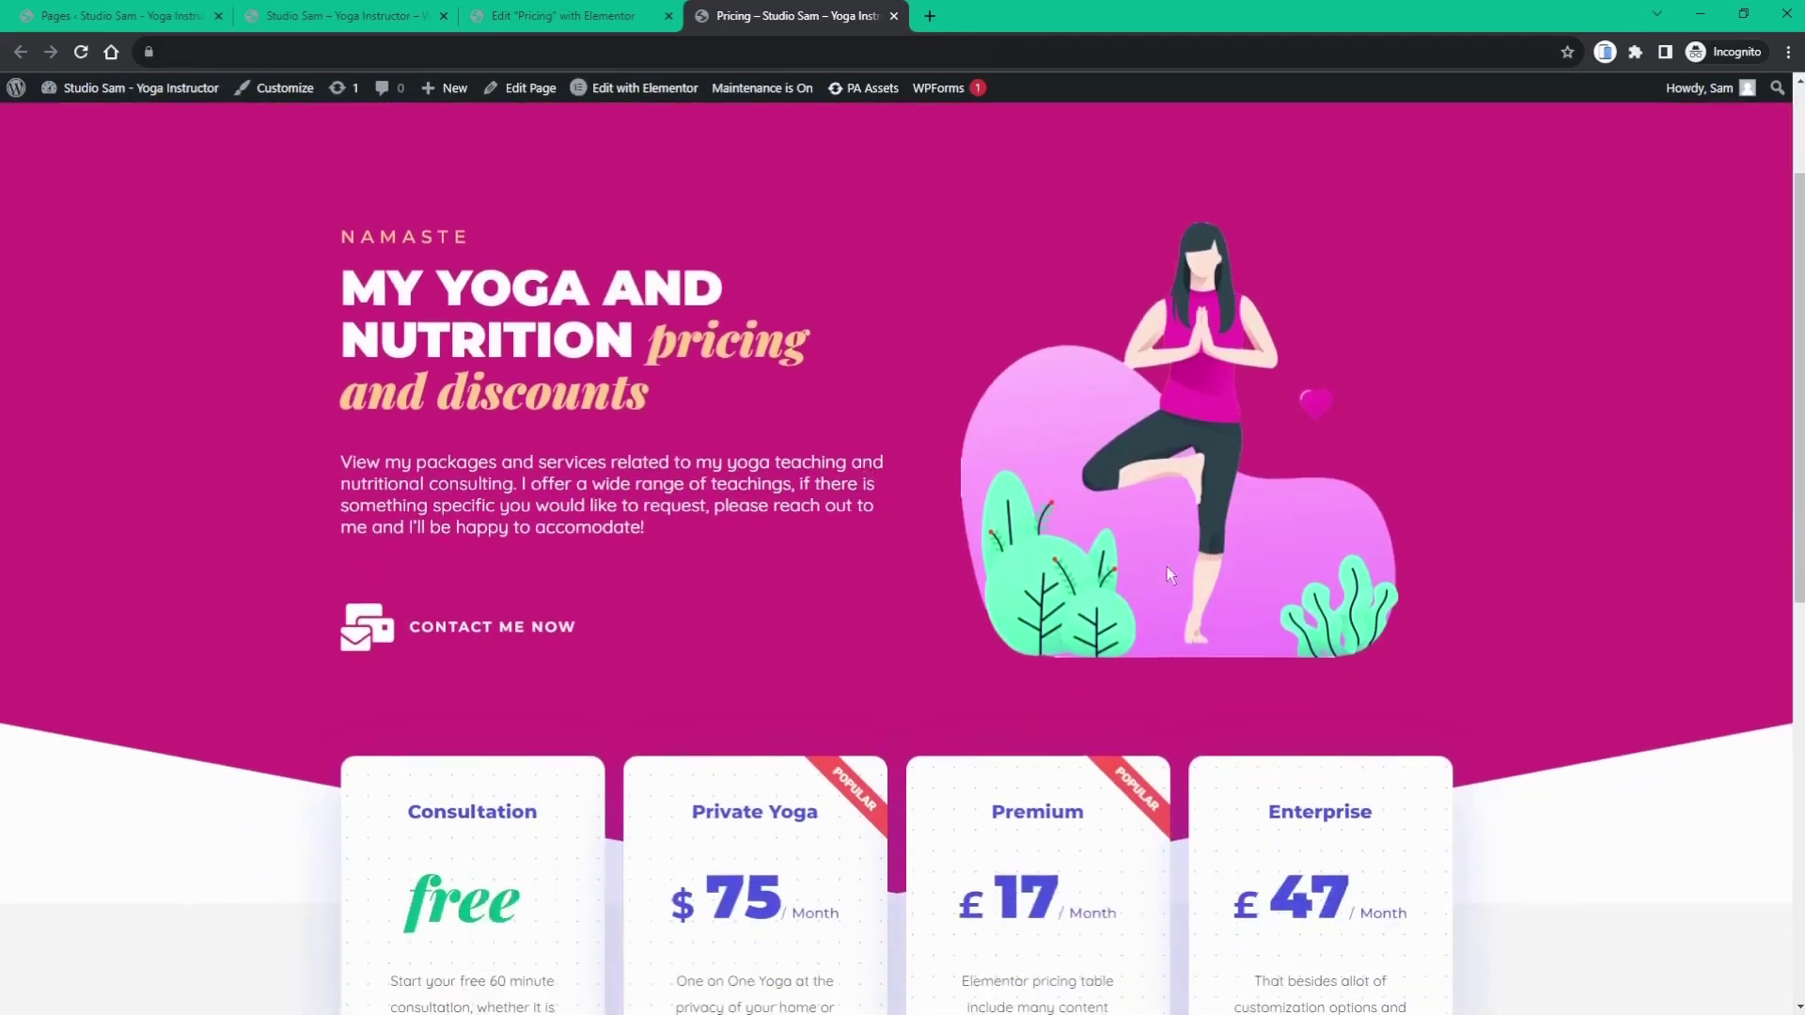
pyautogui.scroll(-2, 1317, 402)
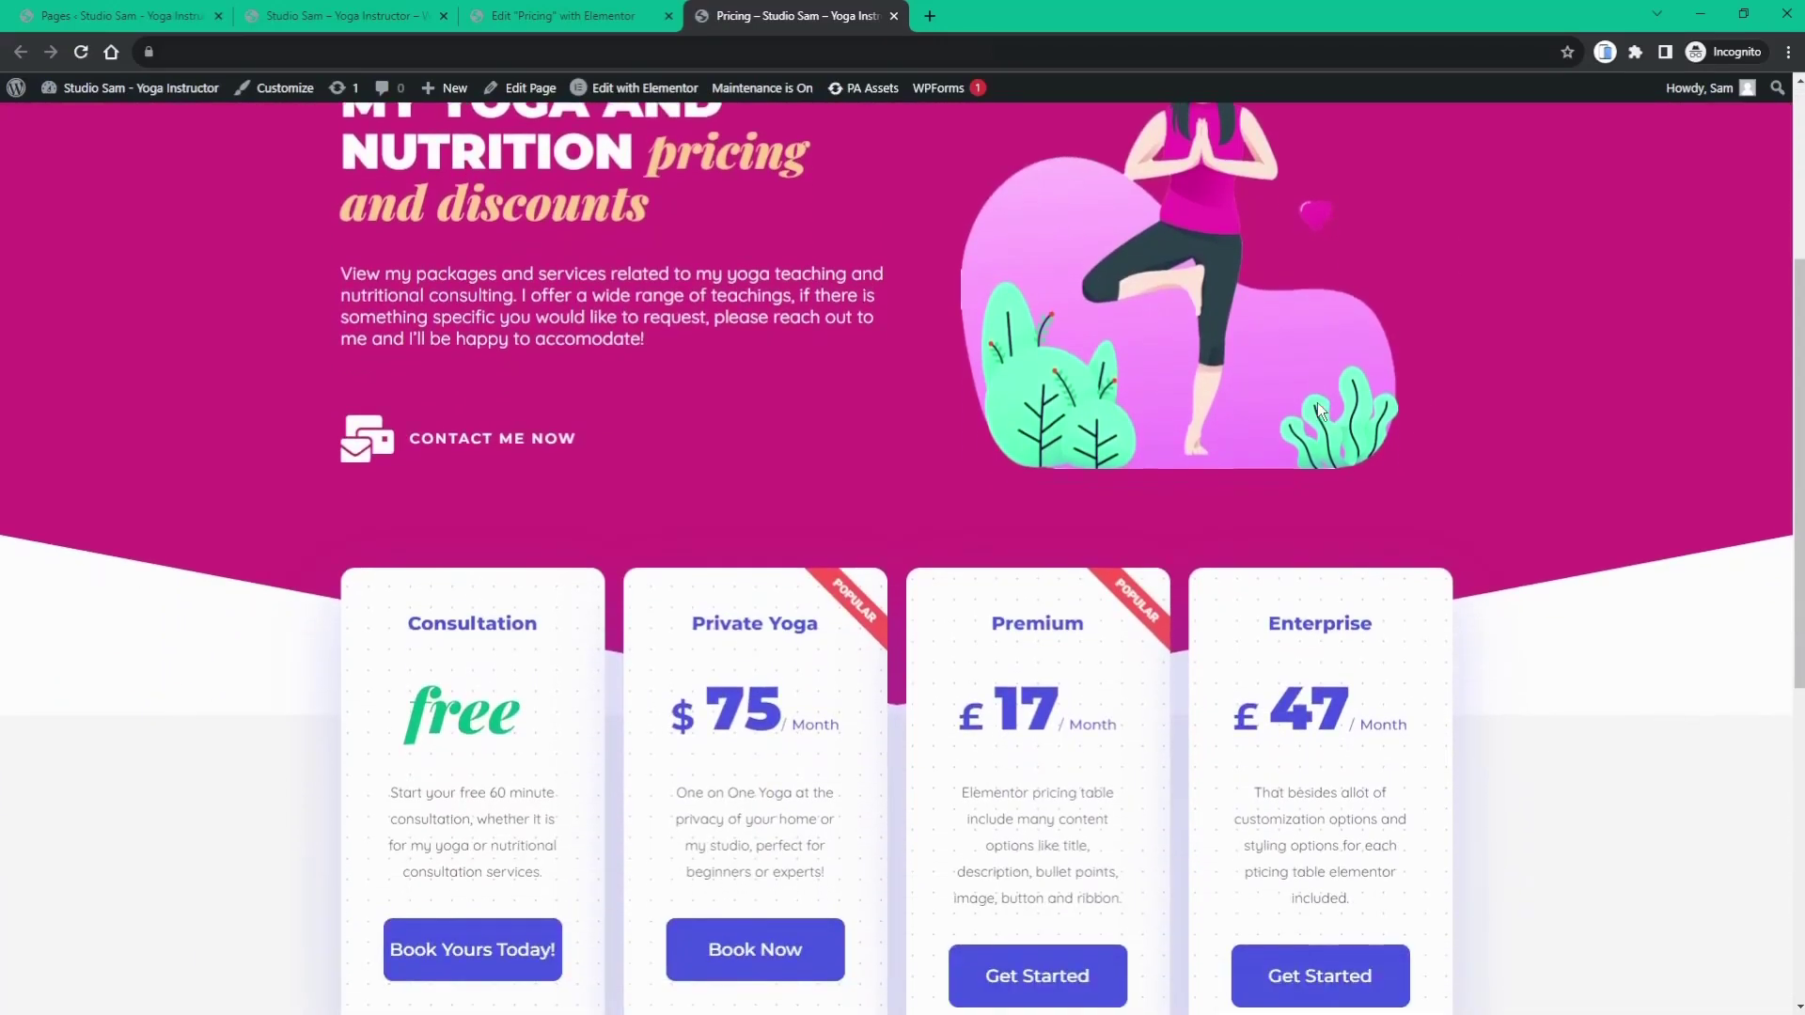
pyautogui.scroll(-1, 1646, 820)
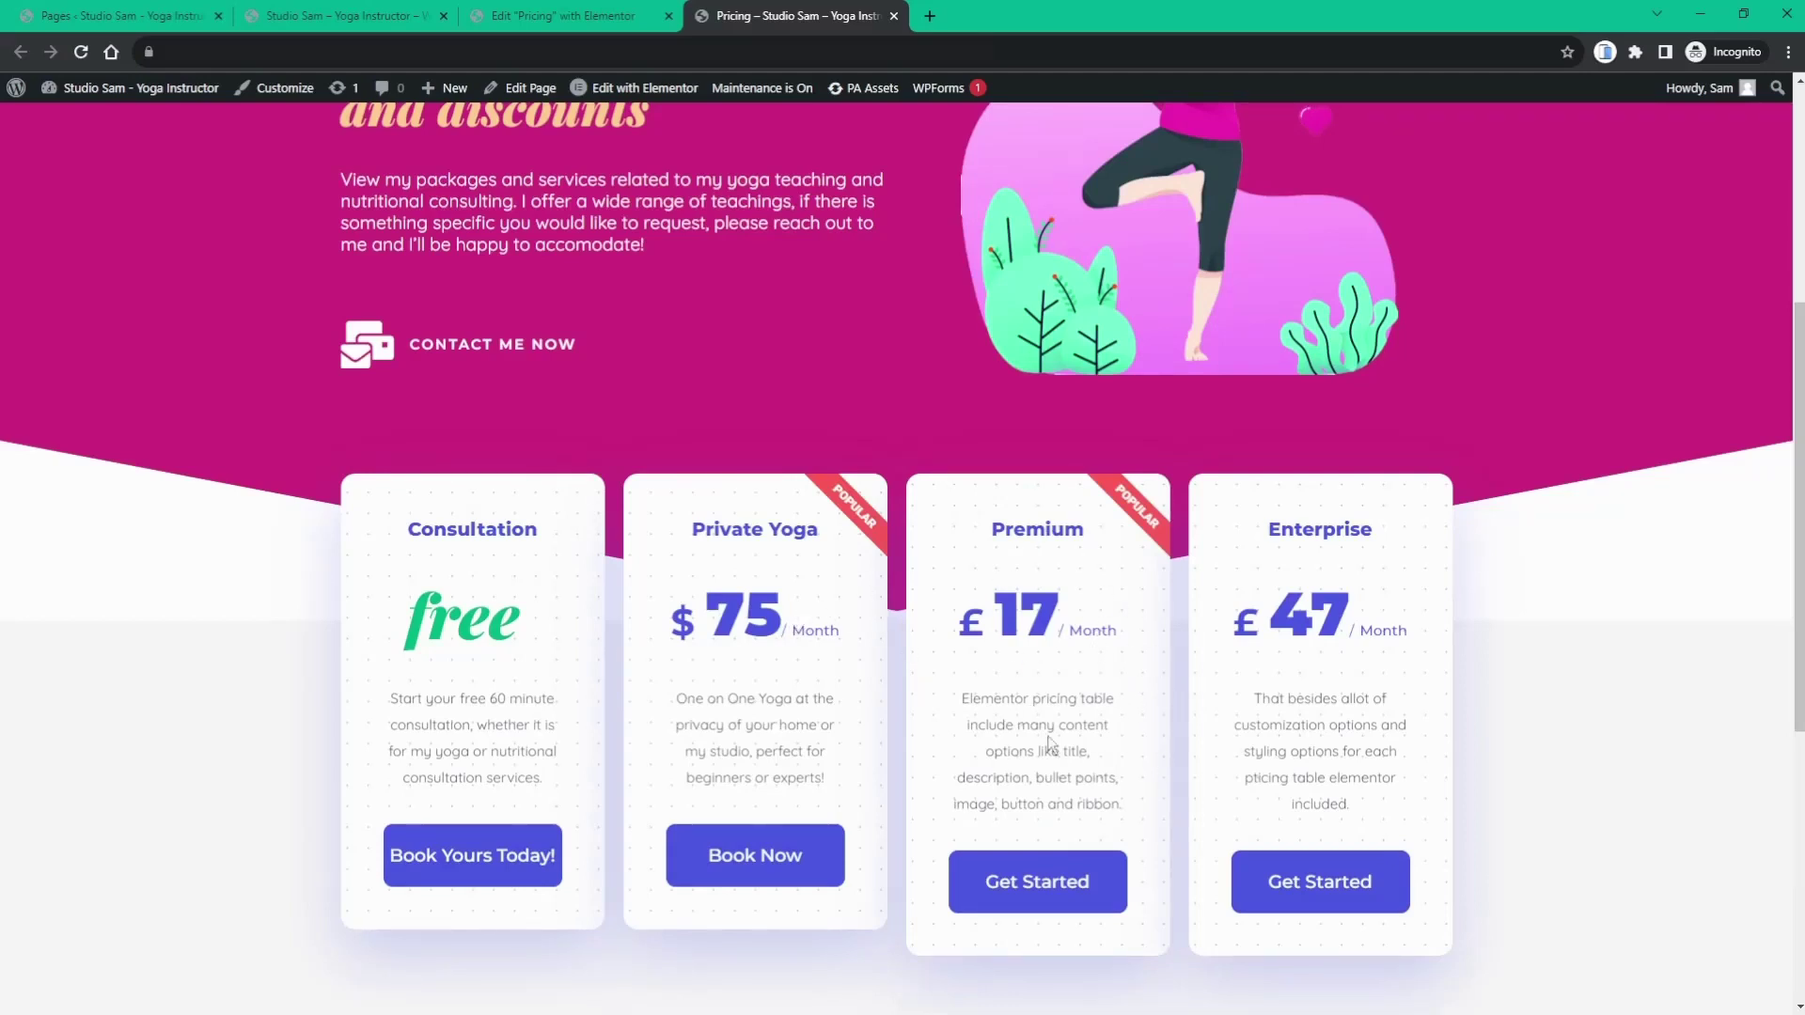
# - Back in the Elementor editor, change the title of the Premium card beside Private Yoga to "Group Yoga"
pyautogui.click(507, 17)
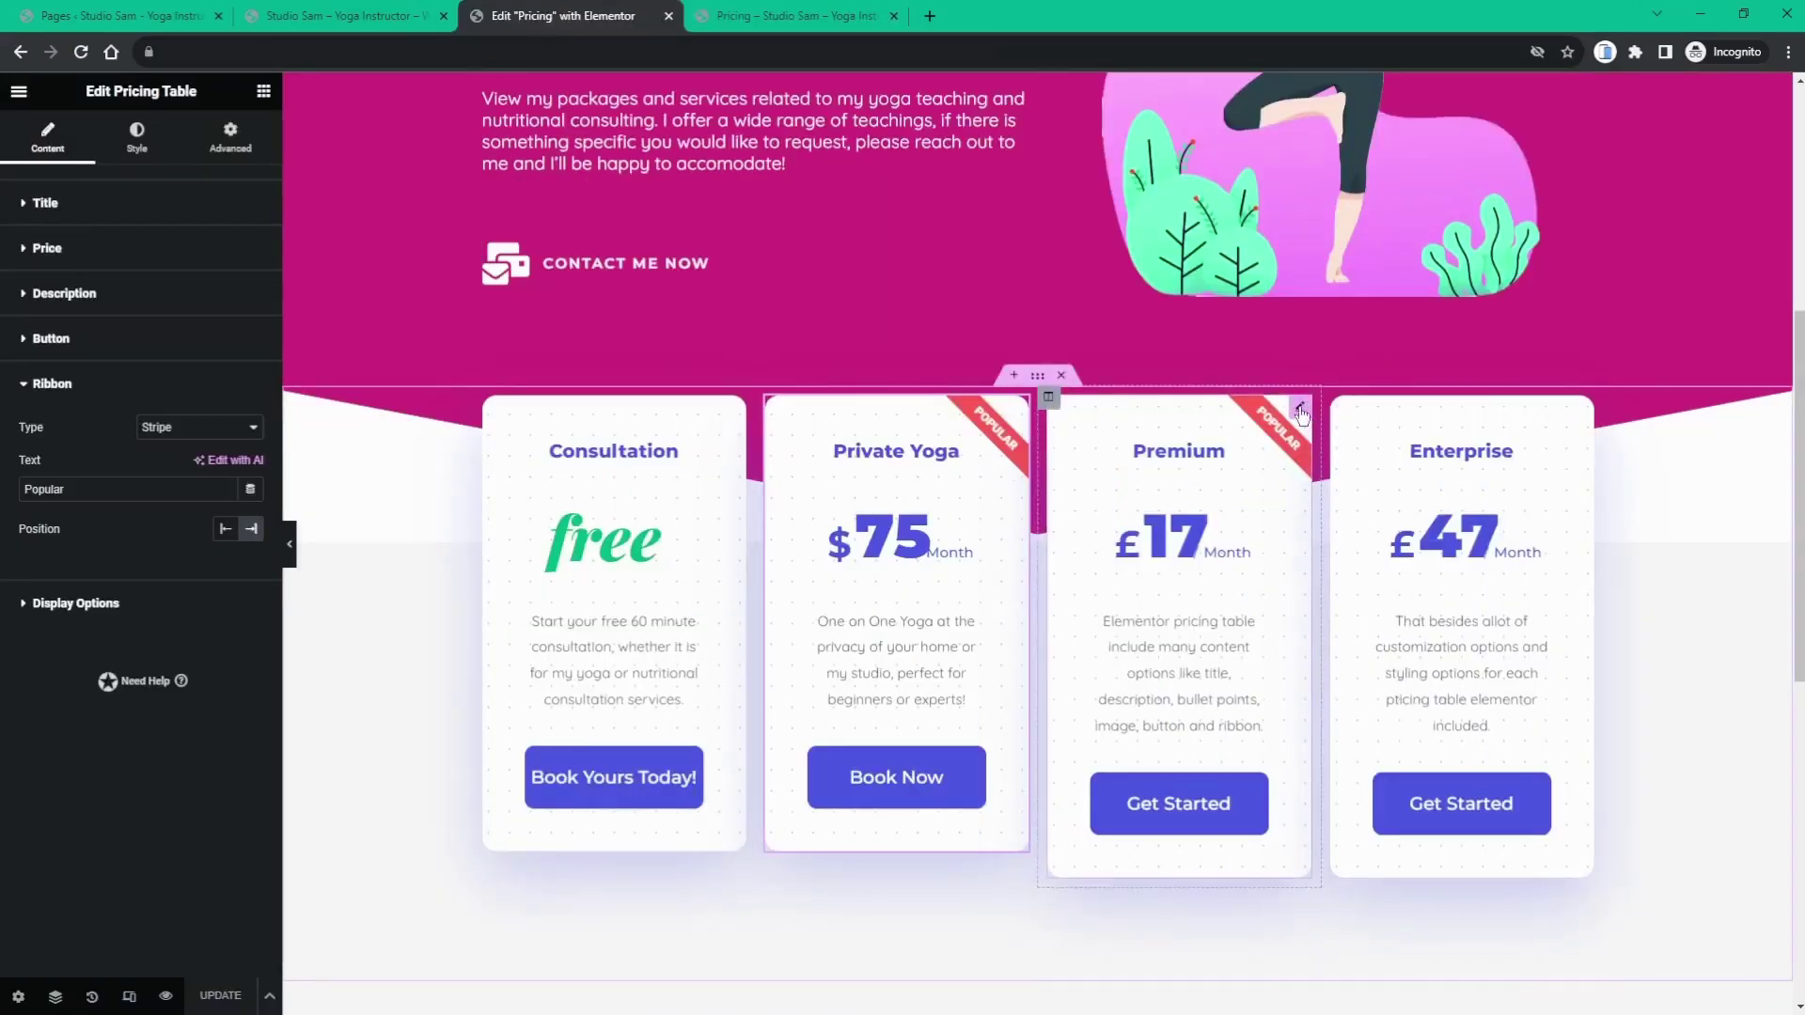
pyautogui.click(1300, 409)
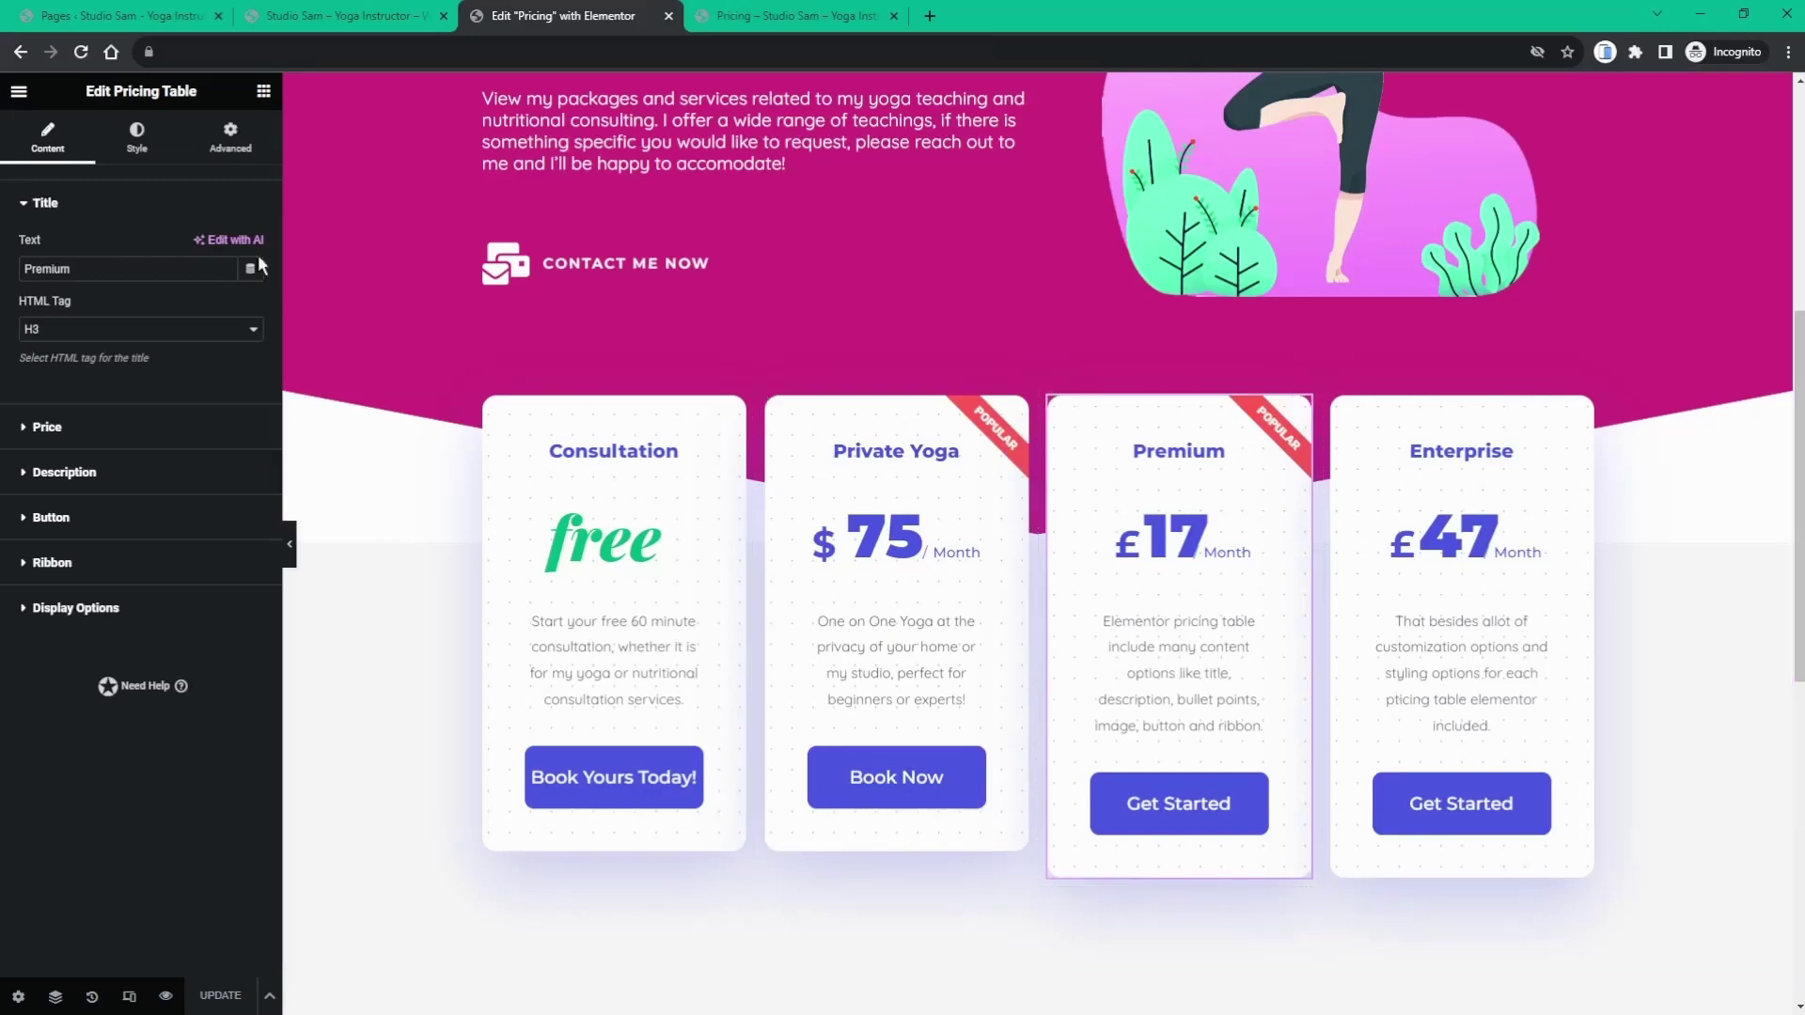
pyautogui.moveTo(83, 269); pyautogui.dragTo(4, 283)
pyautogui.write('Group Yog')
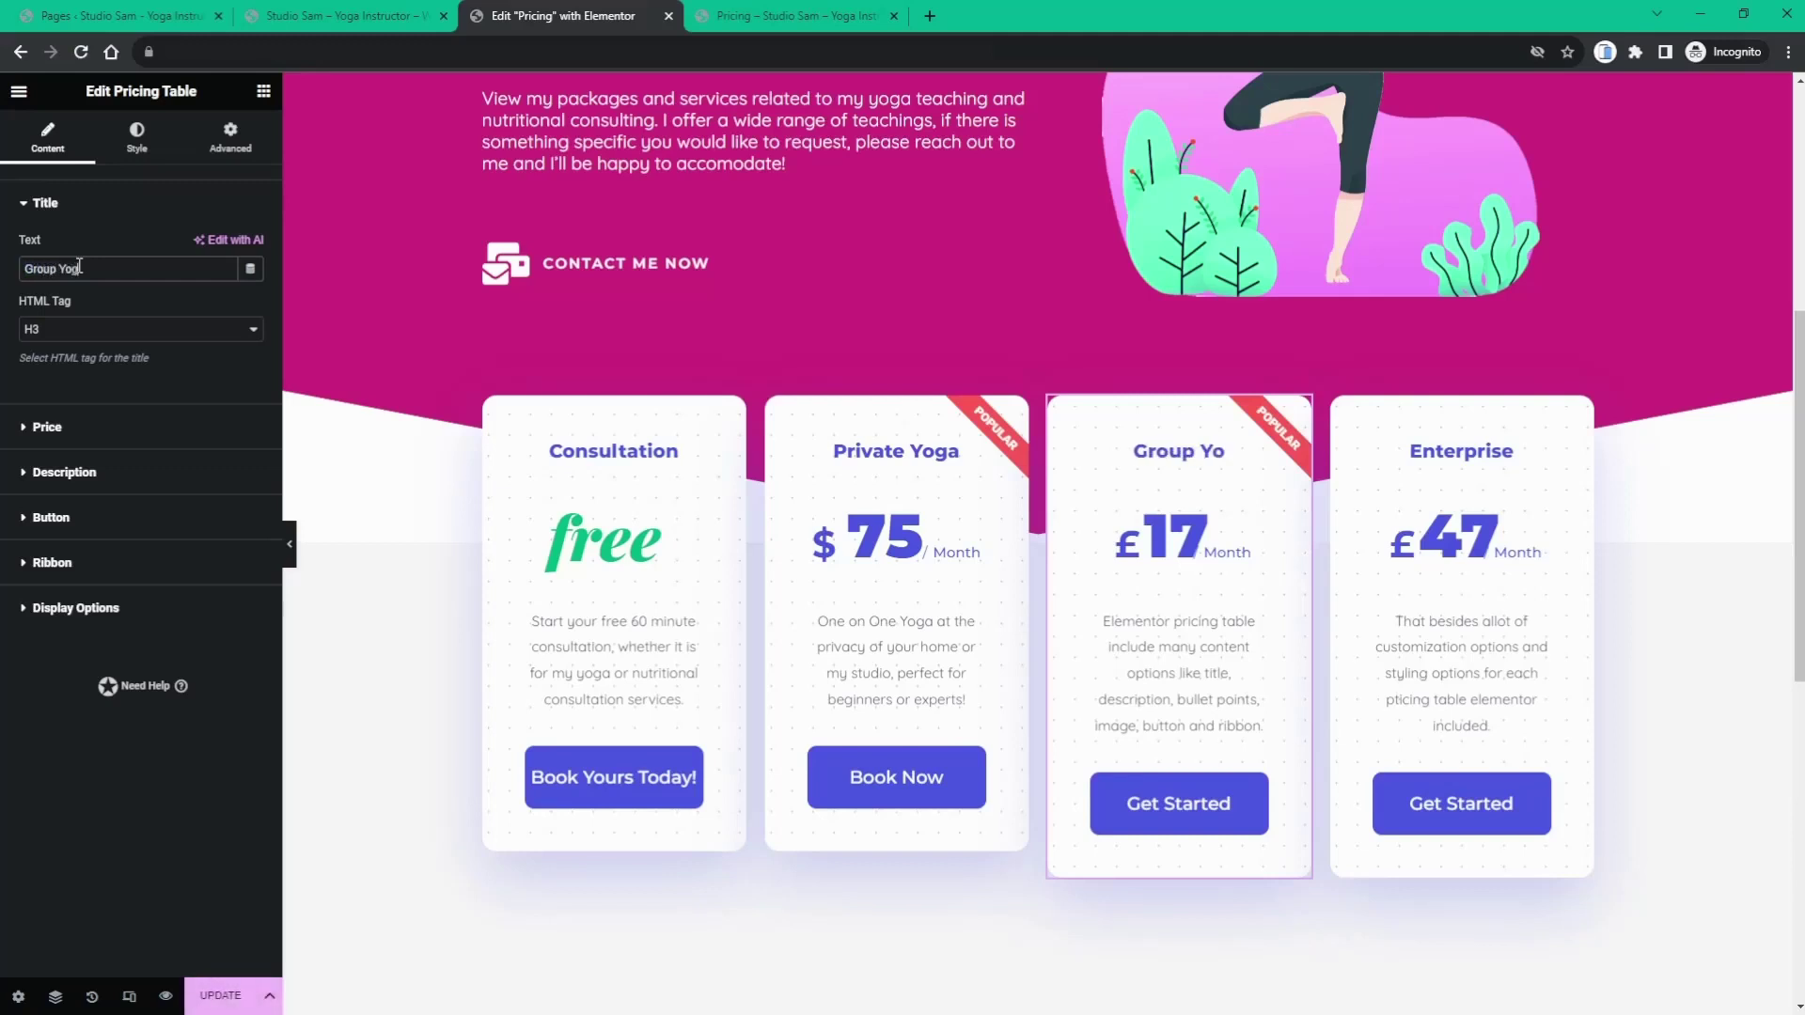
pyautogui.write('a')
# - Set the Group Yoga card's currency to $, its price to 200 and its duration to Hour
pyautogui.click(52, 434)
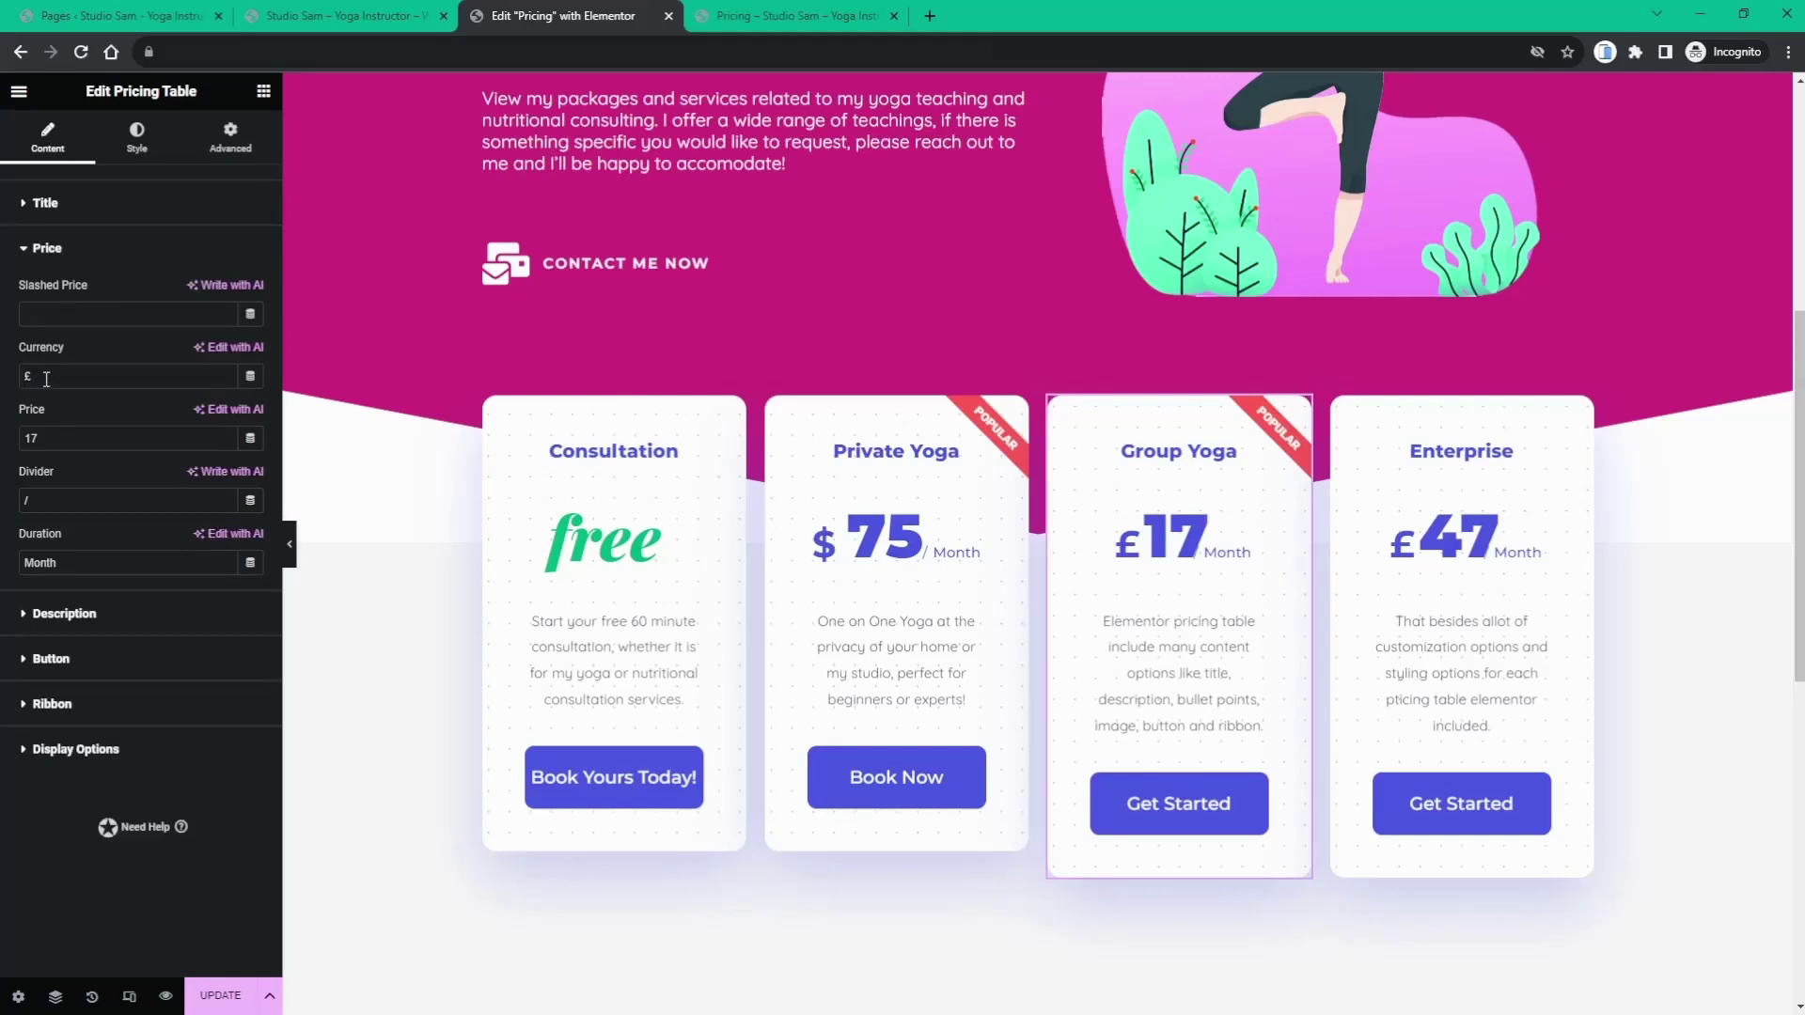
pyautogui.moveTo(41, 375); pyautogui.dragTo(8, 385)
pyautogui.write('$')
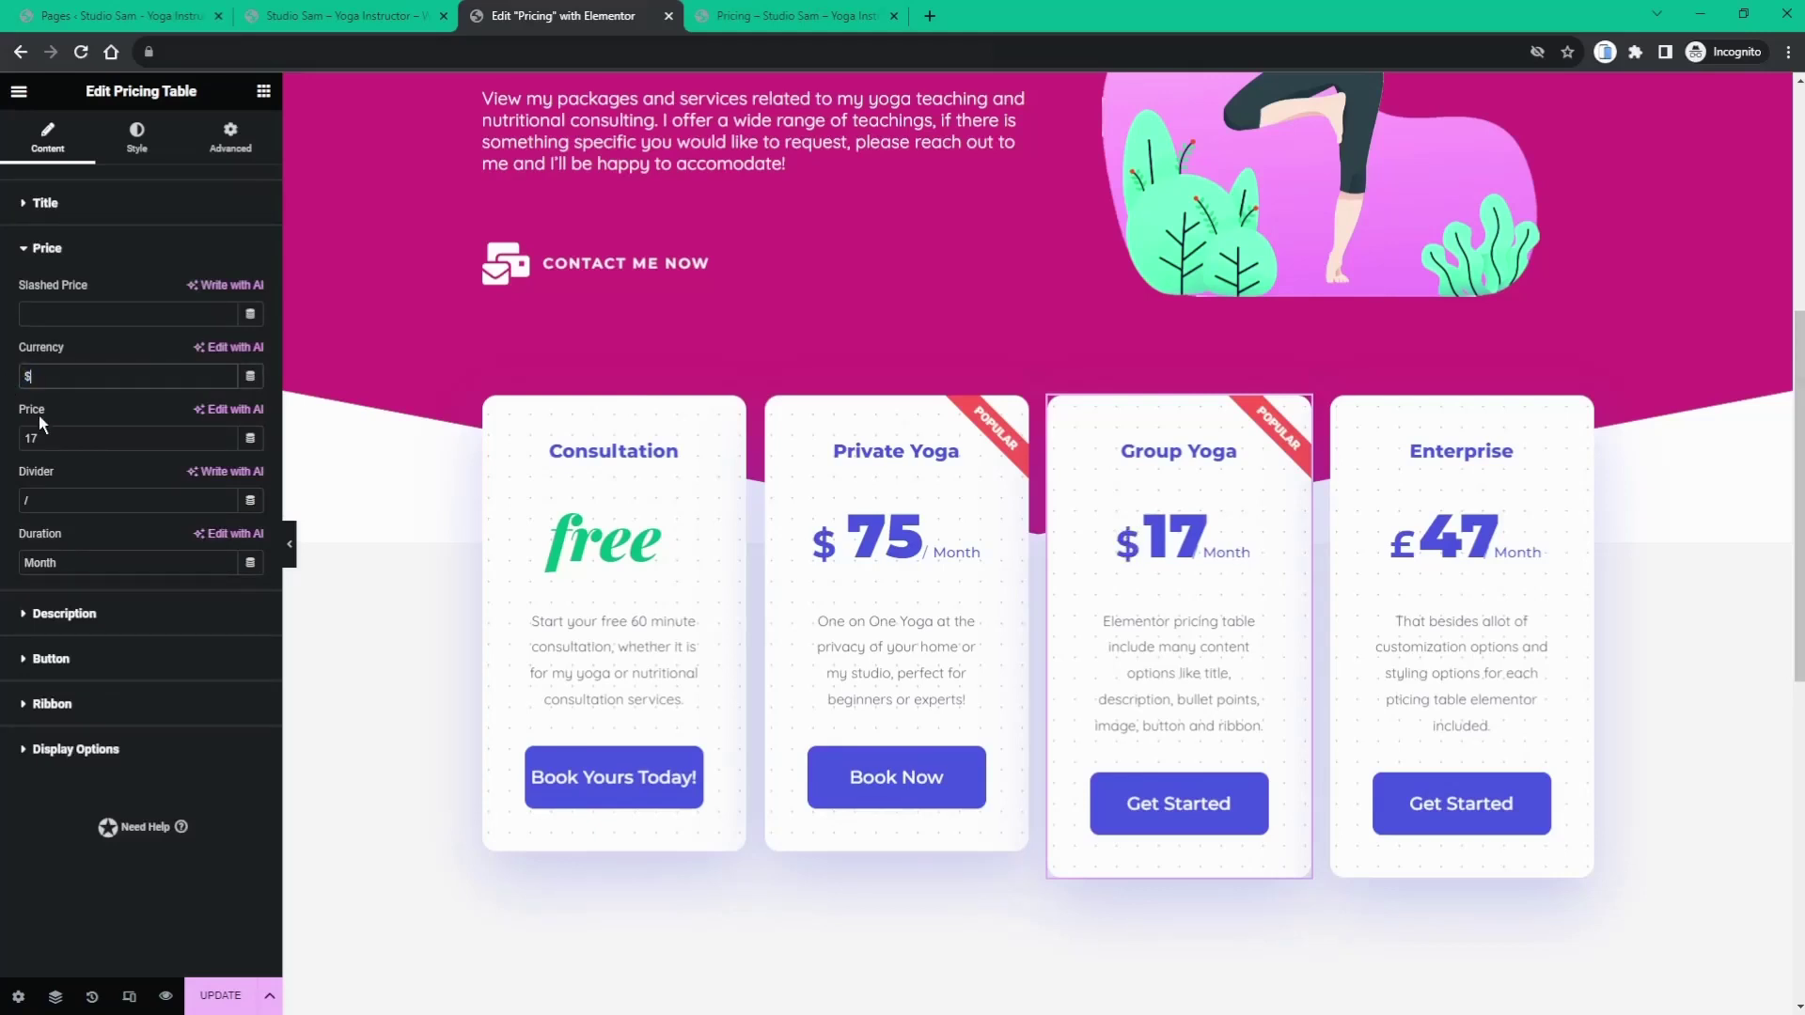
pyautogui.moveTo(43, 438); pyautogui.dragTo(21, 438)
pyautogui.write('200')
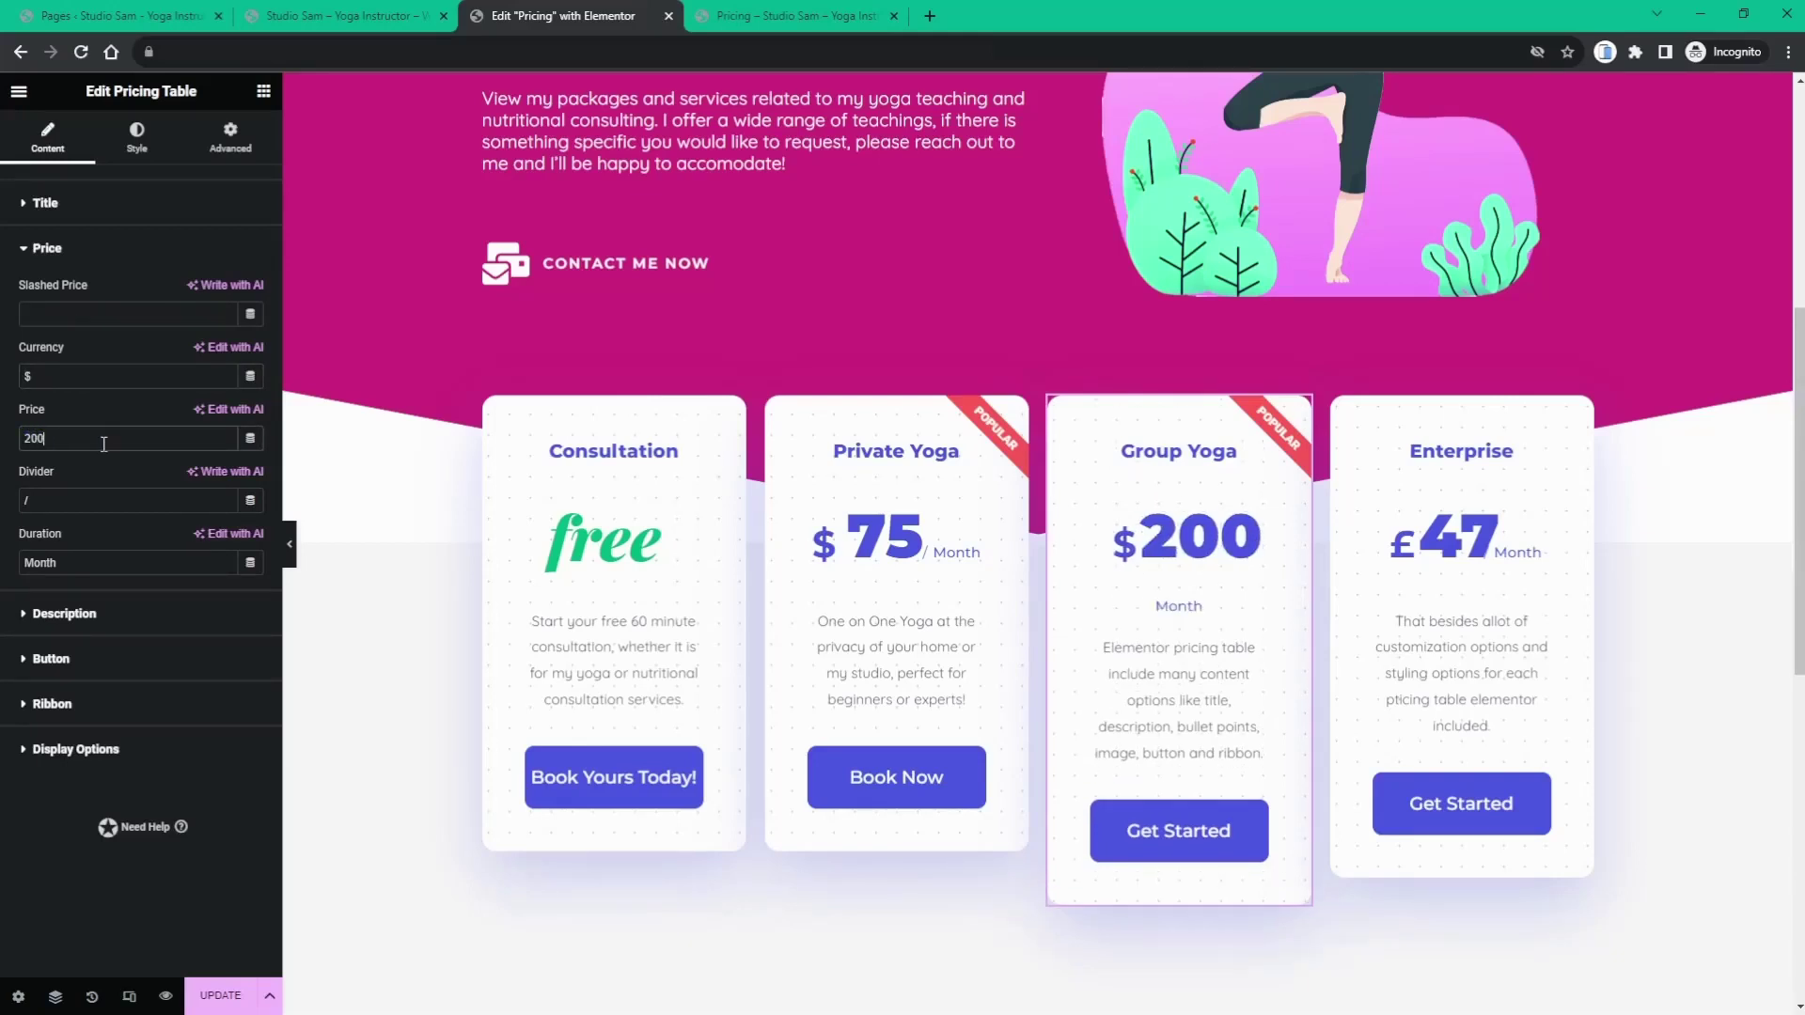
pyautogui.doubleClick(62, 563)
pyautogui.write('Hour')
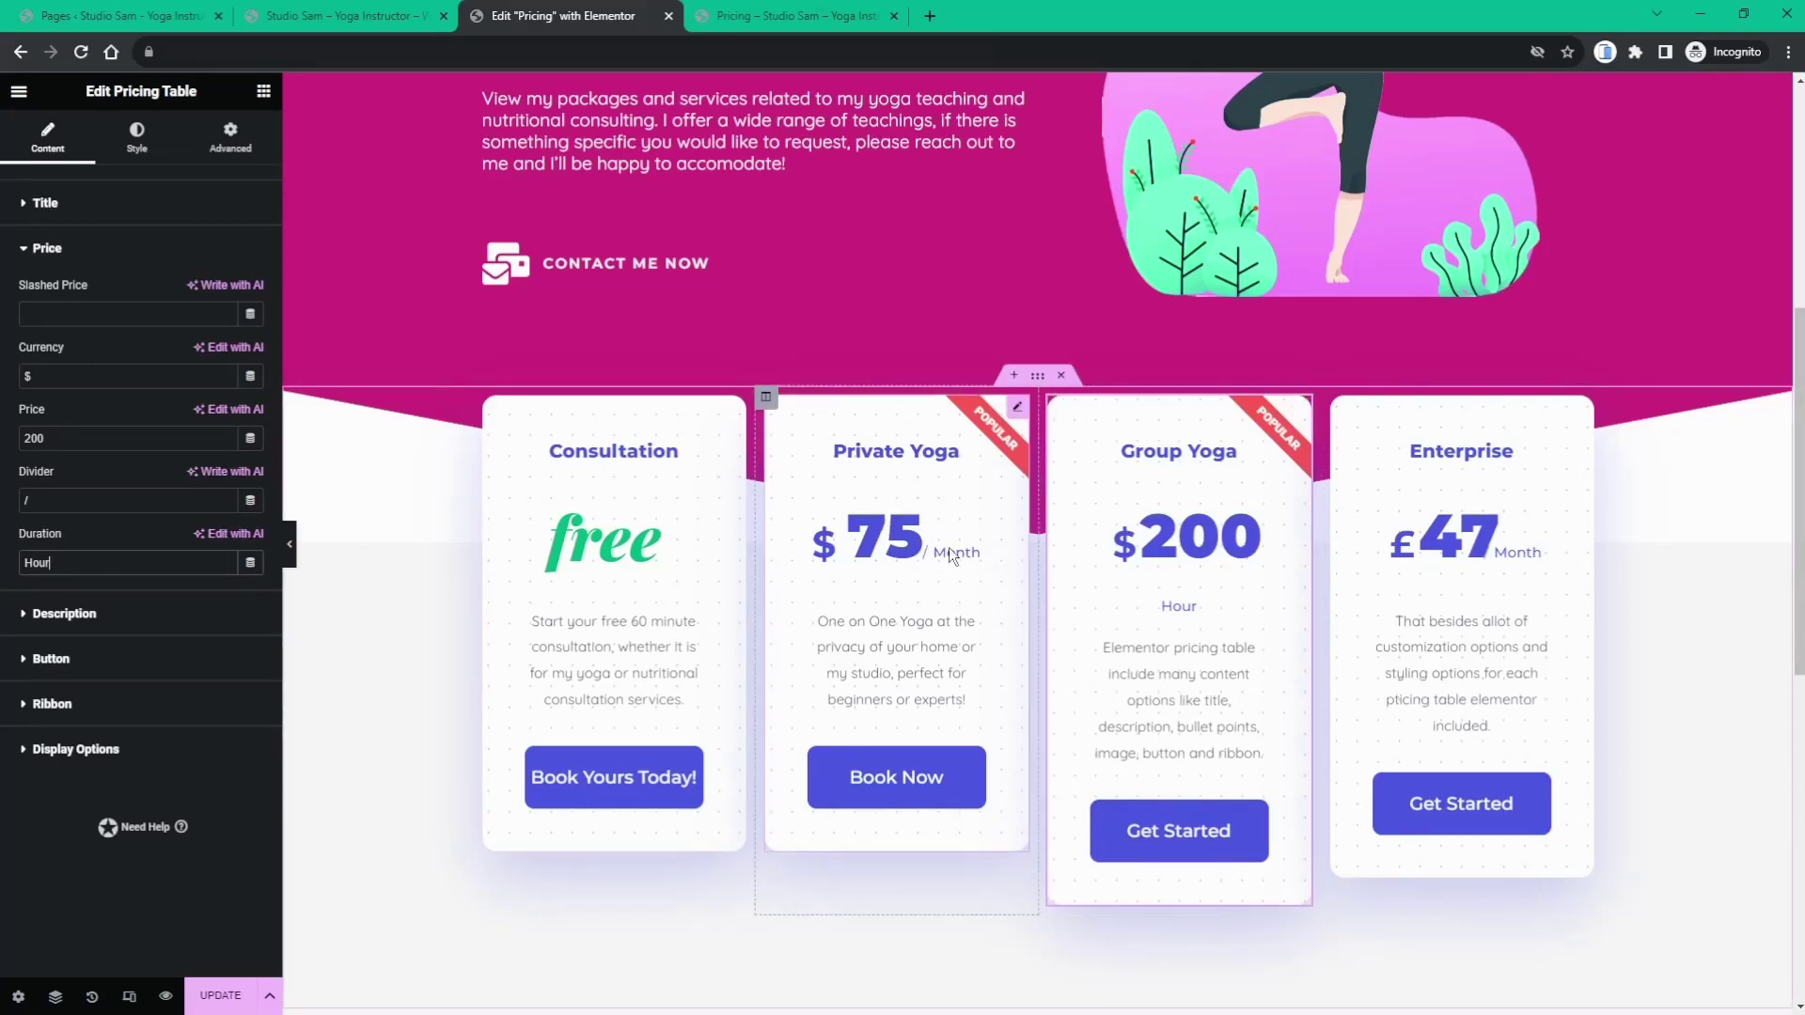
# - Change the price duration on the Private Yoga card to Hour
pyautogui.click(1016, 411)
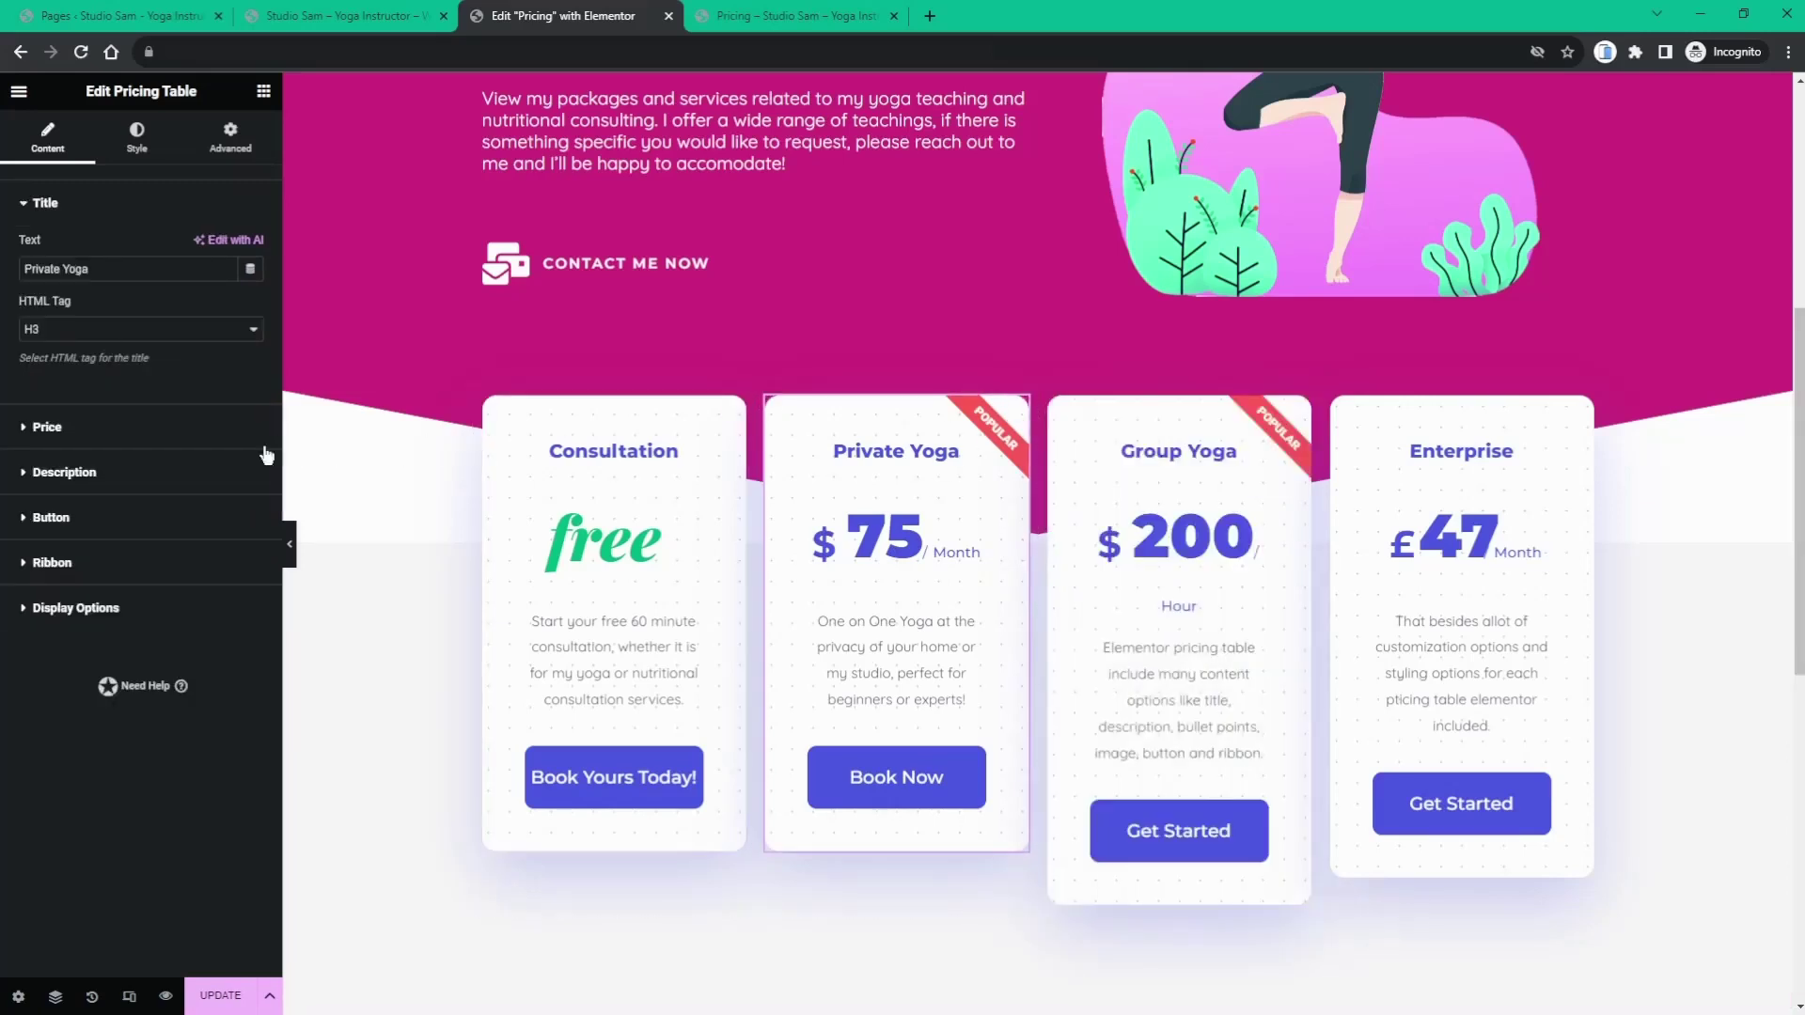
pyautogui.click(116, 431)
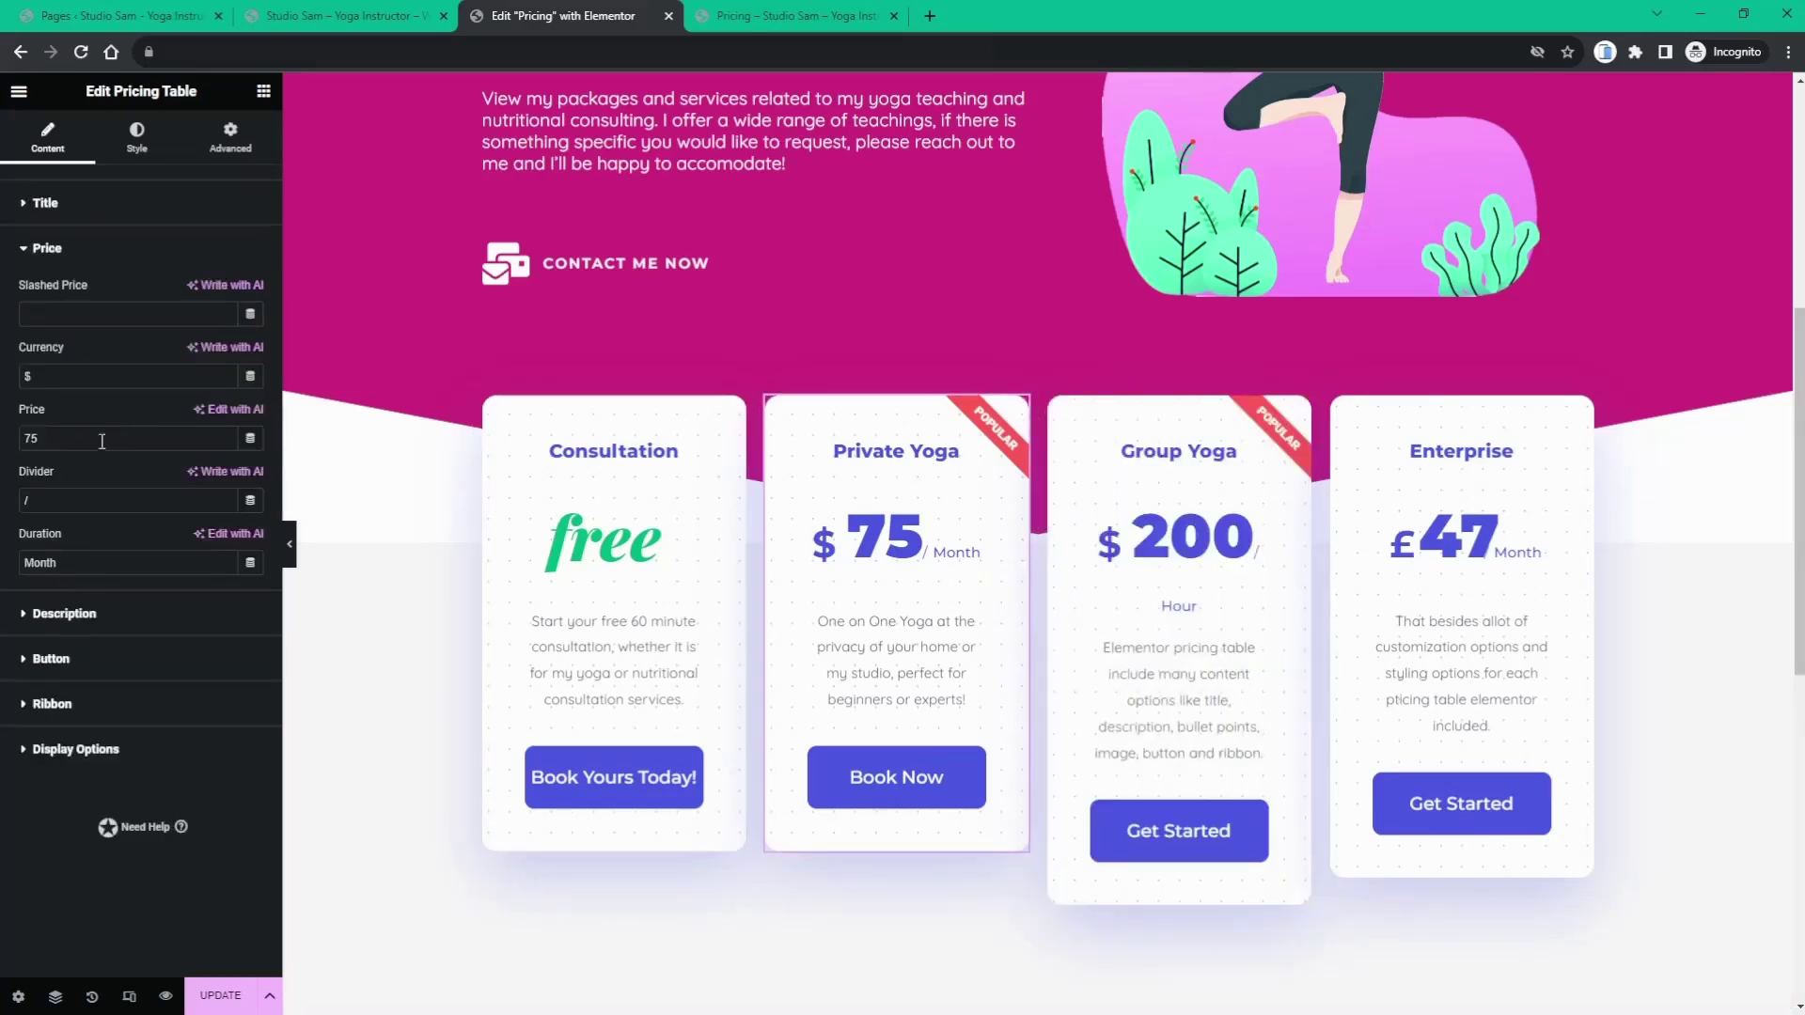
pyautogui.moveTo(63, 561); pyautogui.dragTo(24, 565)
pyautogui.write('Hour')
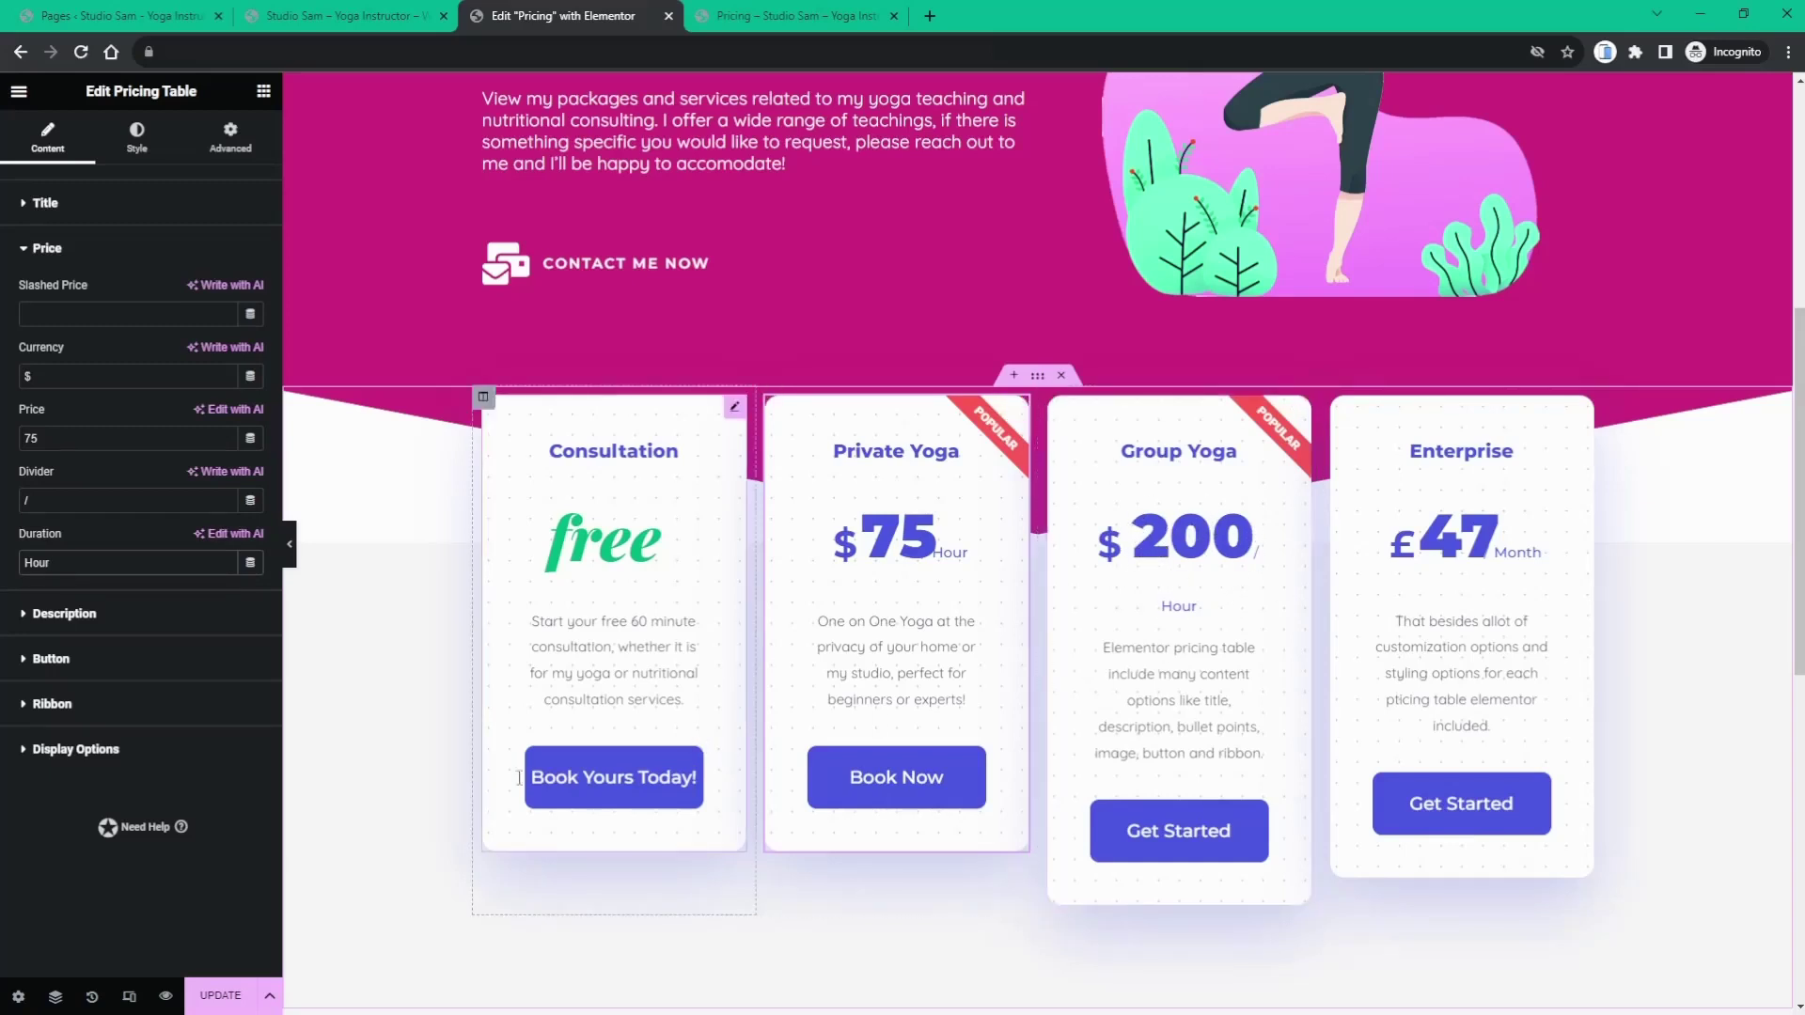
# - Save the pricing page and reload its live version to check the hourly prices on both yoga cards
pyautogui.click(222, 998)
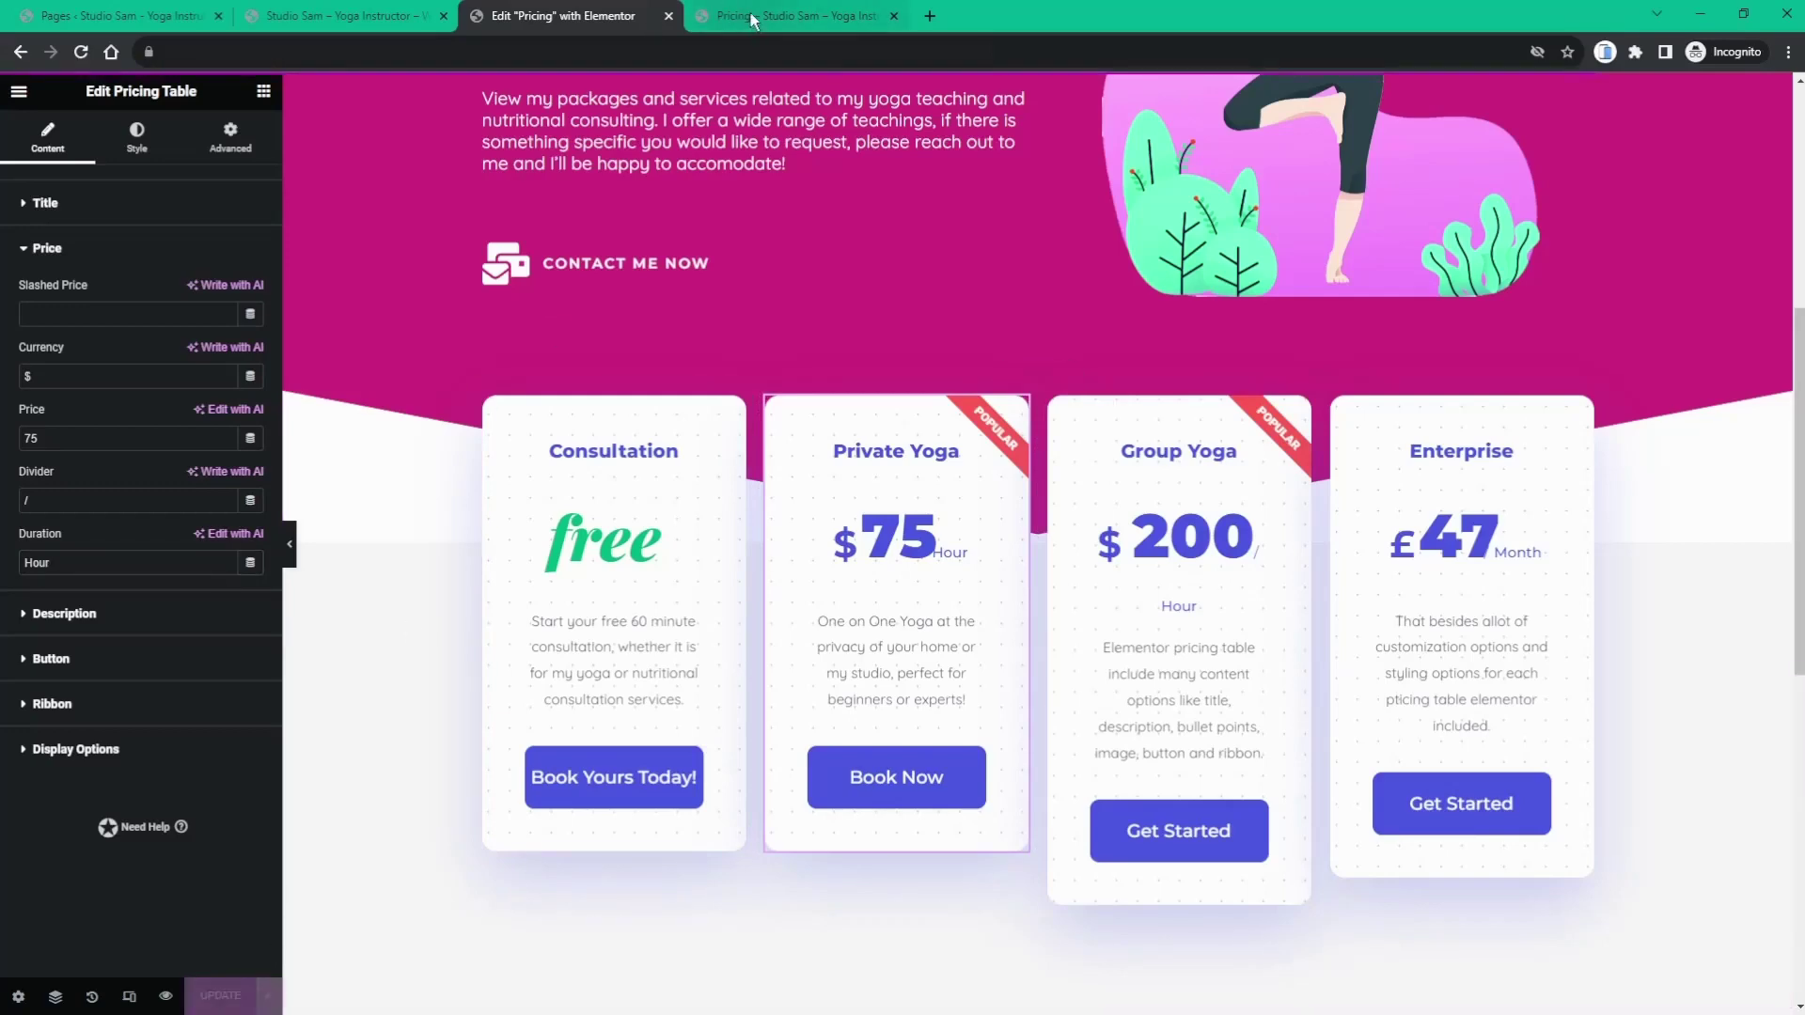
pyautogui.click(794, 16)
pyautogui.click(84, 53)
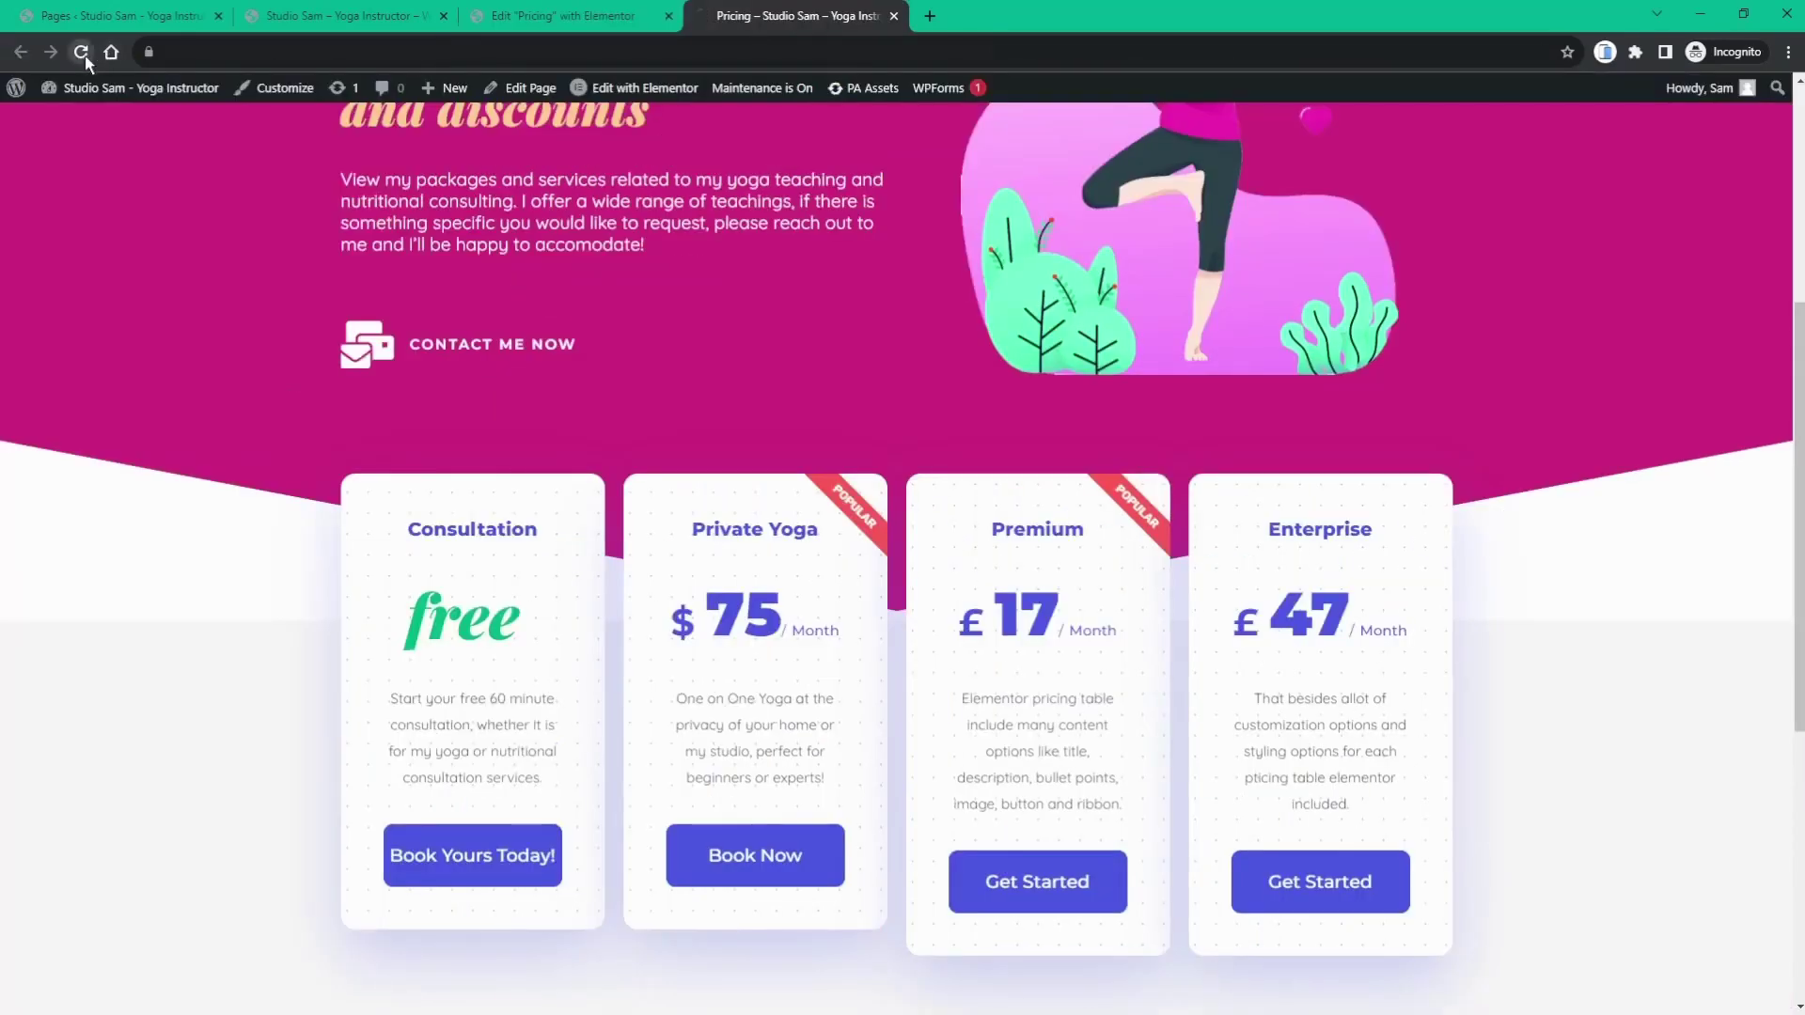
pyautogui.scroll(-1, 952, 566)
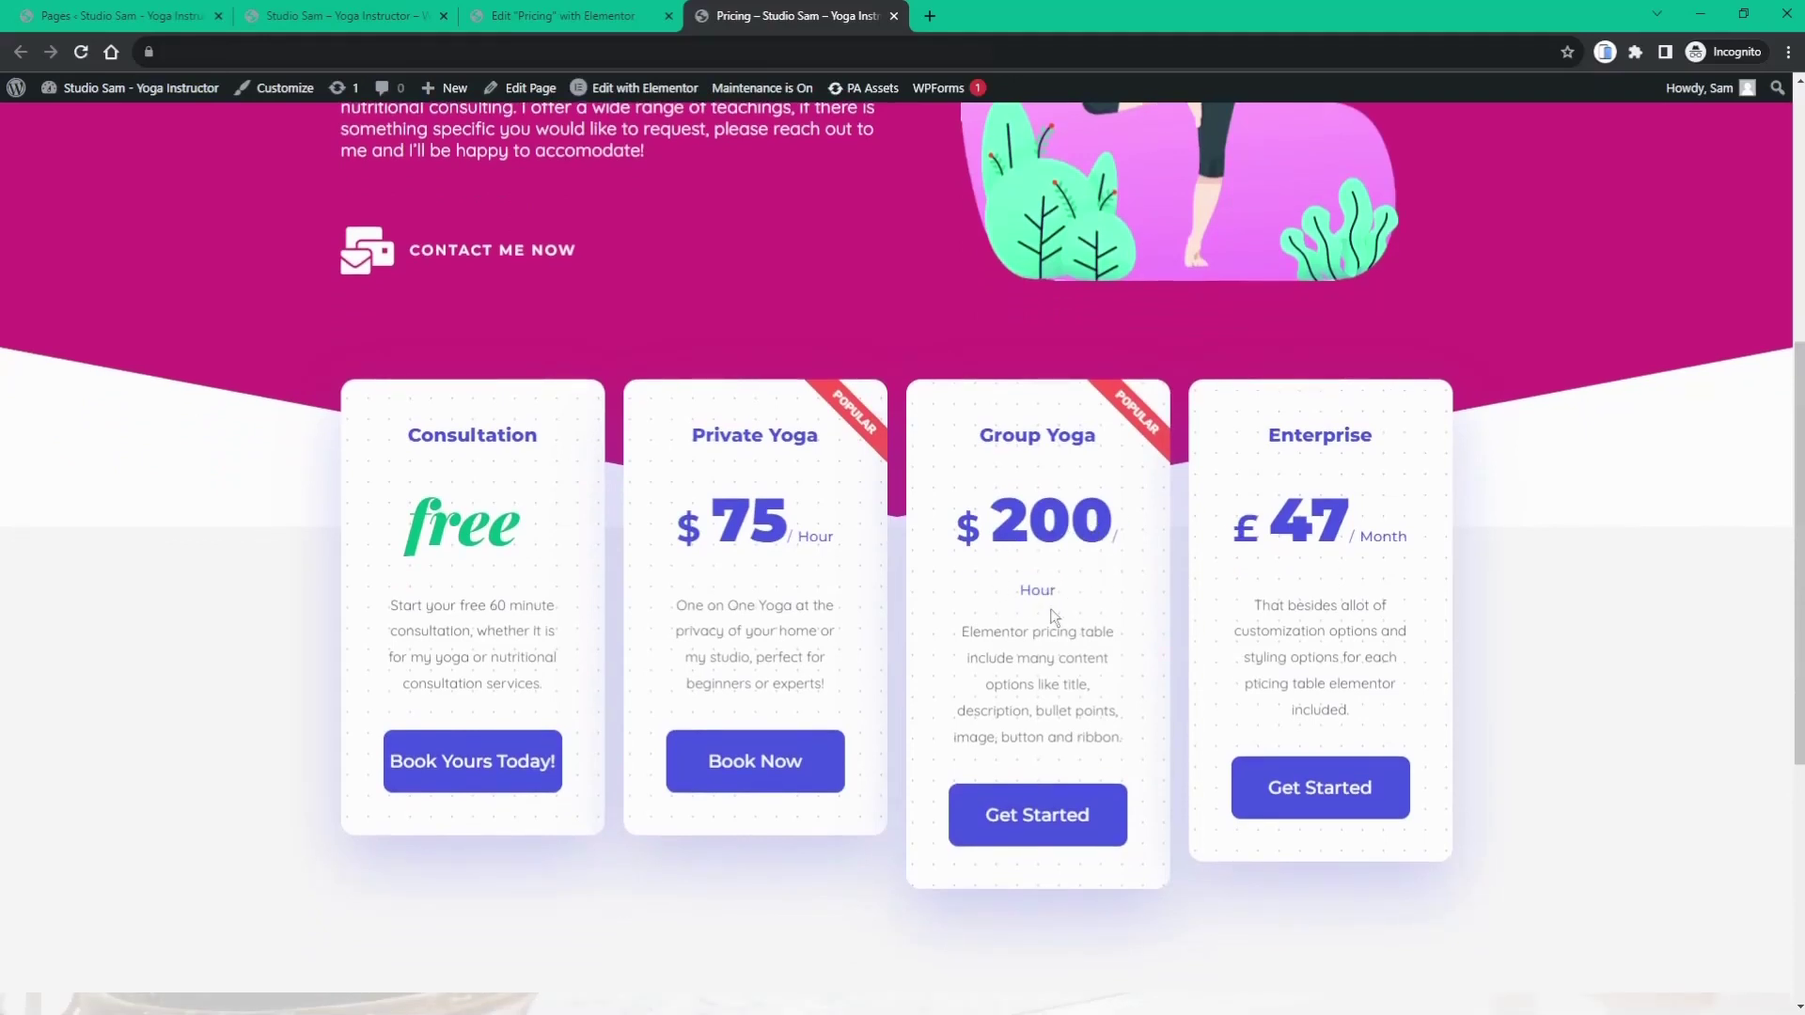
# - Back in the Elementor editor, unlink the Group Yoga card's box padding values and reduce the left padding to 25 px
pyautogui.click(543, 17)
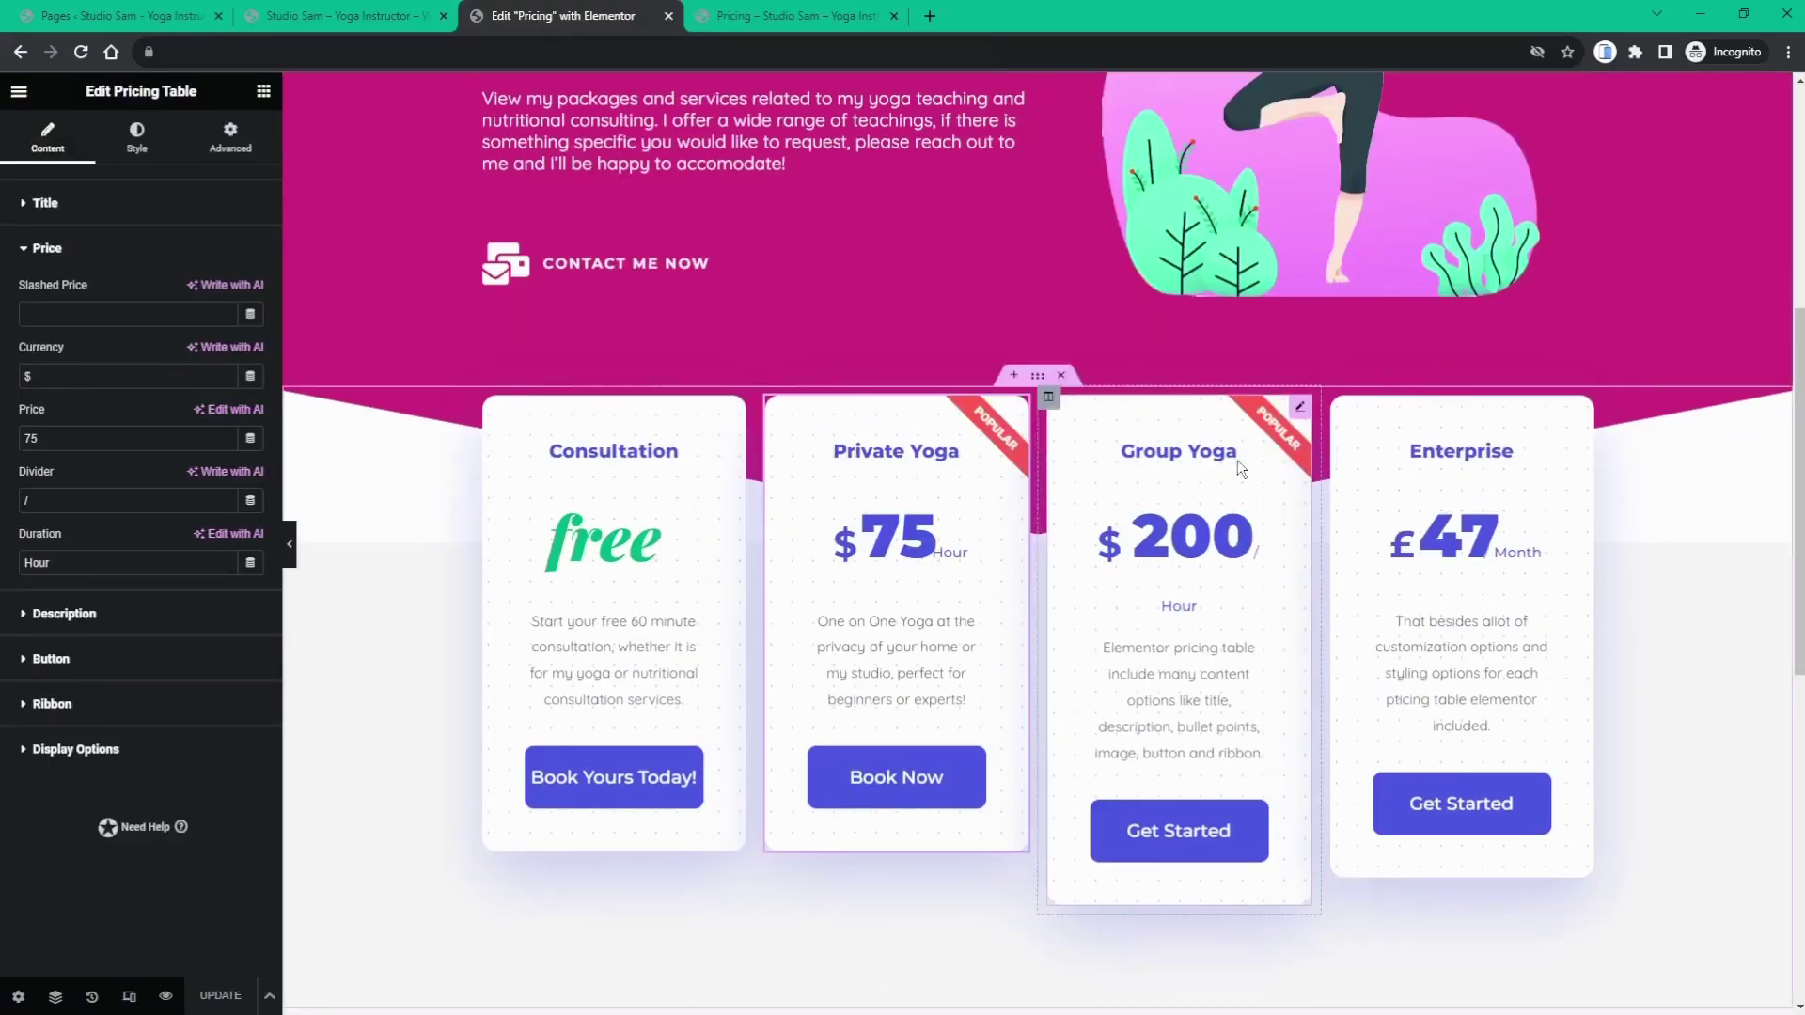
pyautogui.click(1298, 411)
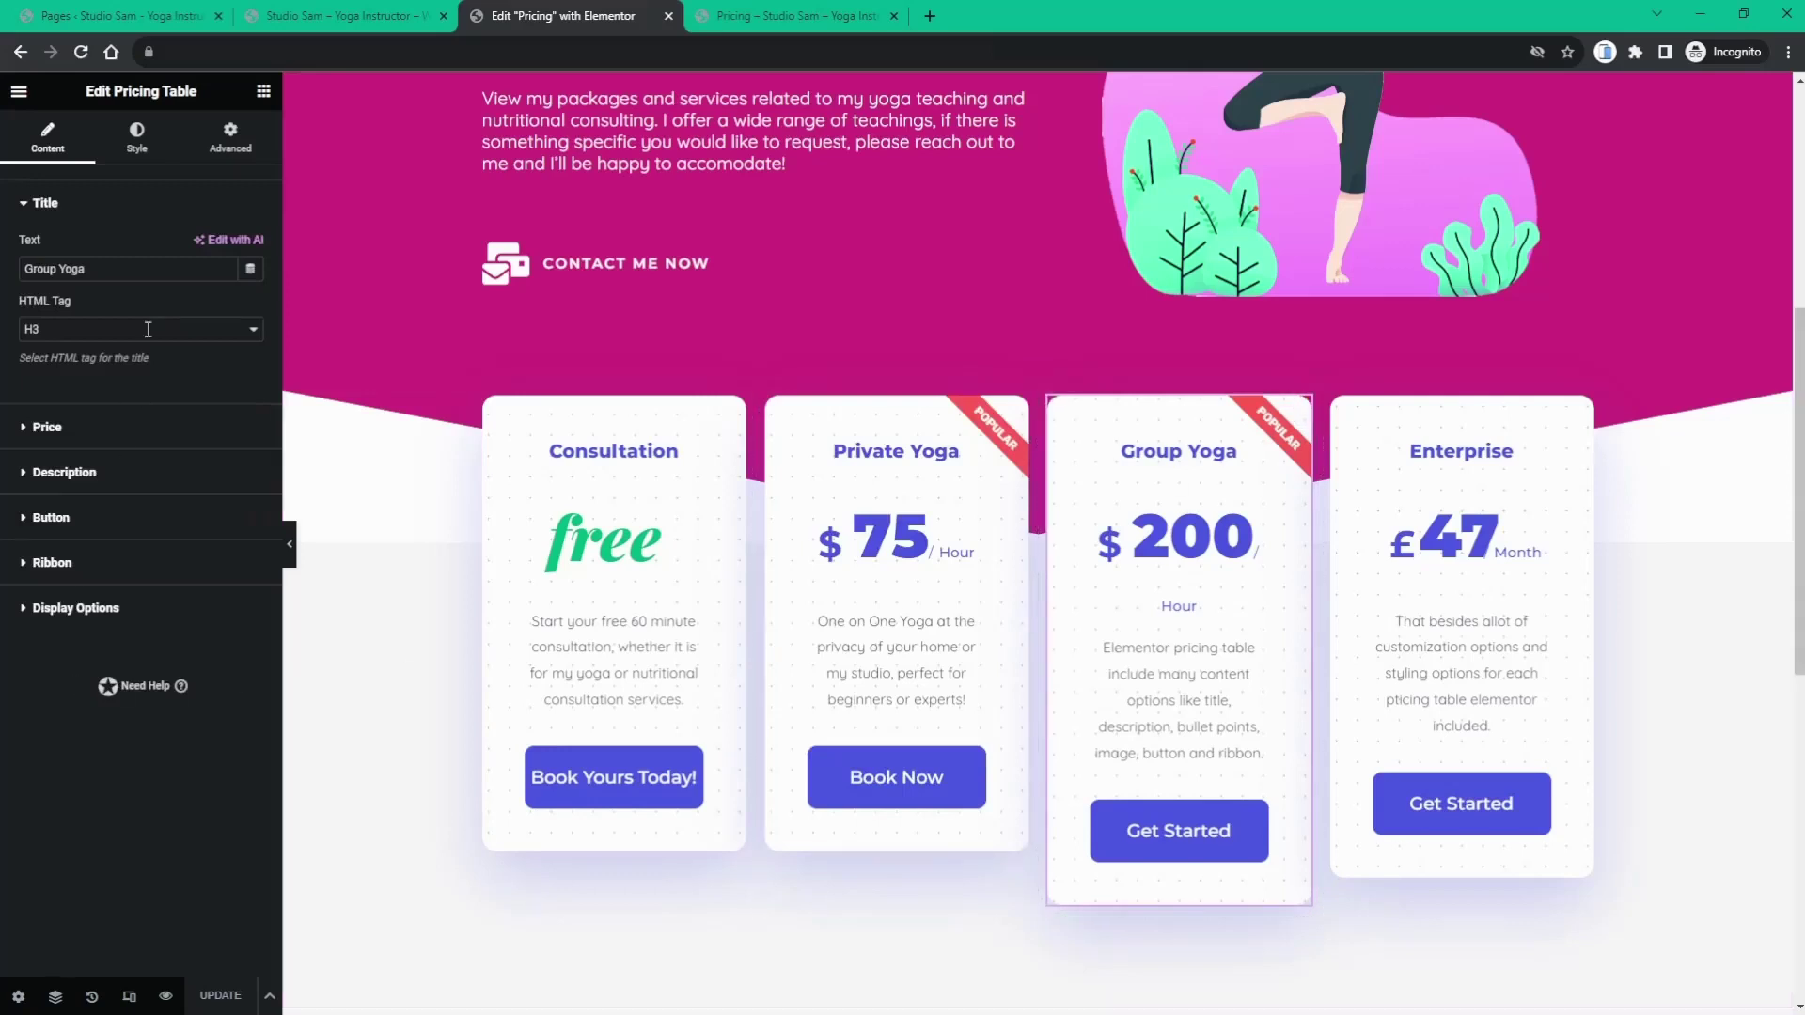
pyautogui.click(159, 166)
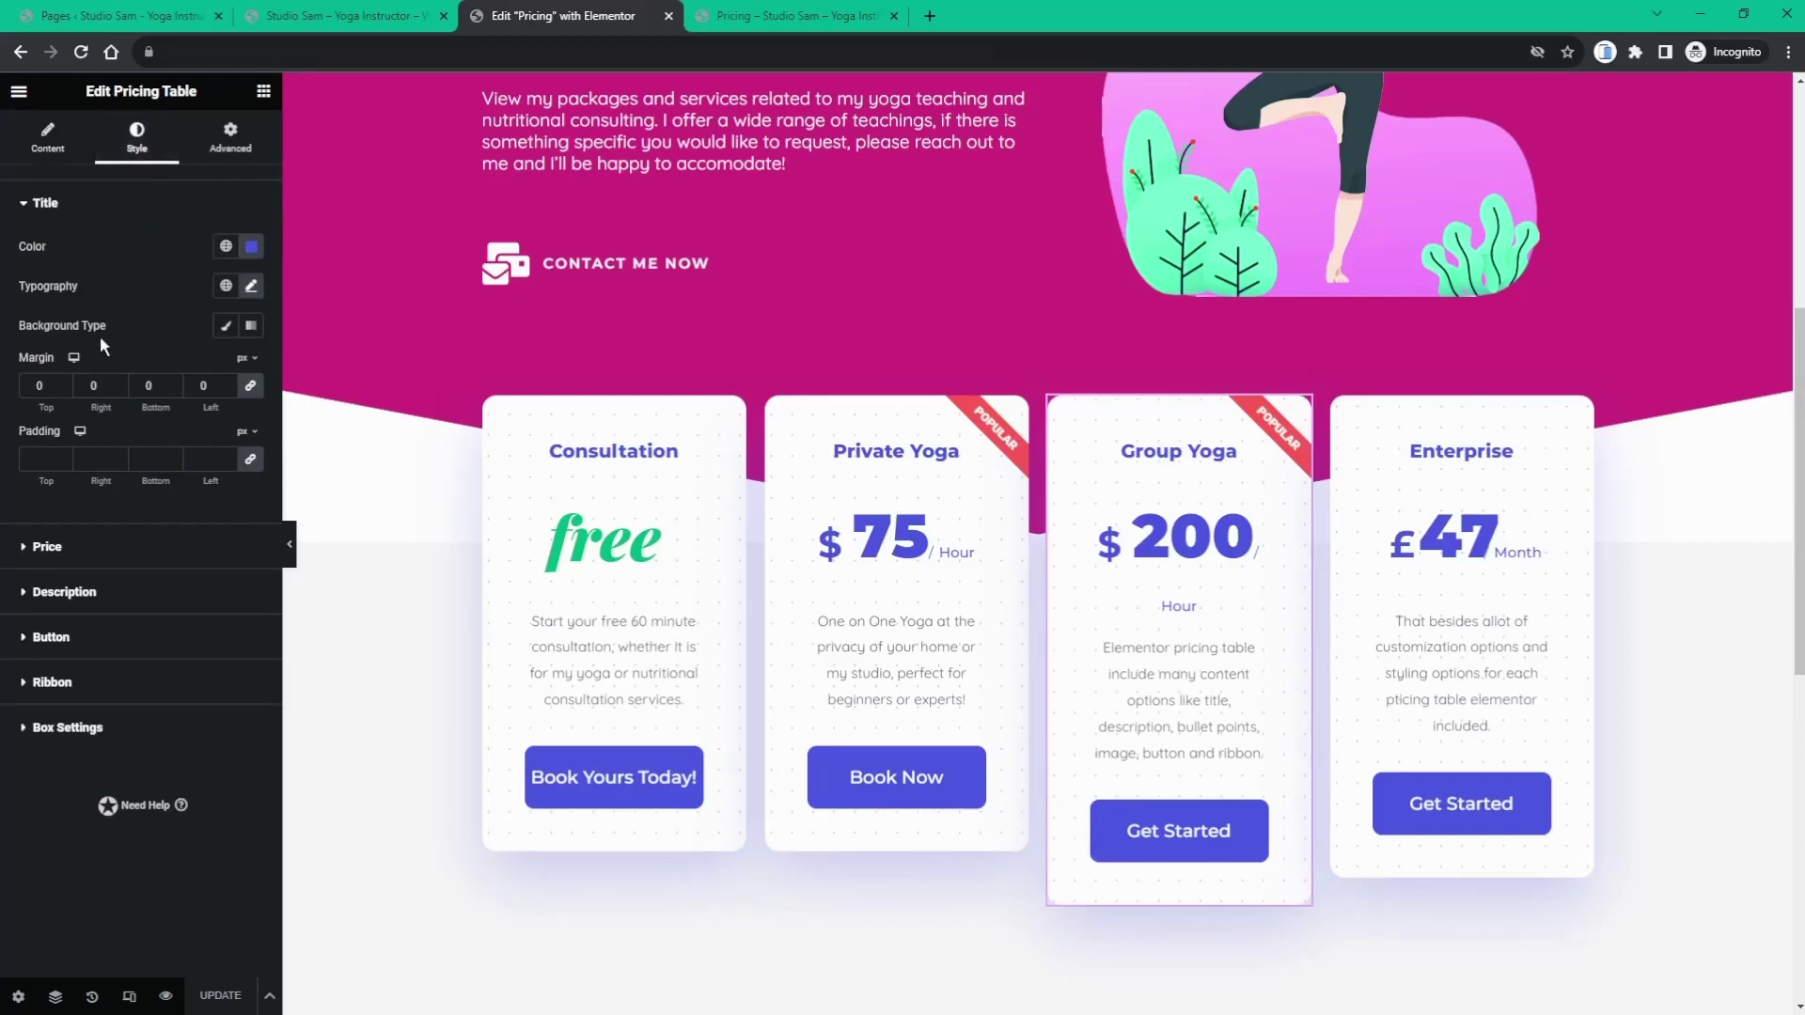
pyautogui.click(68, 729)
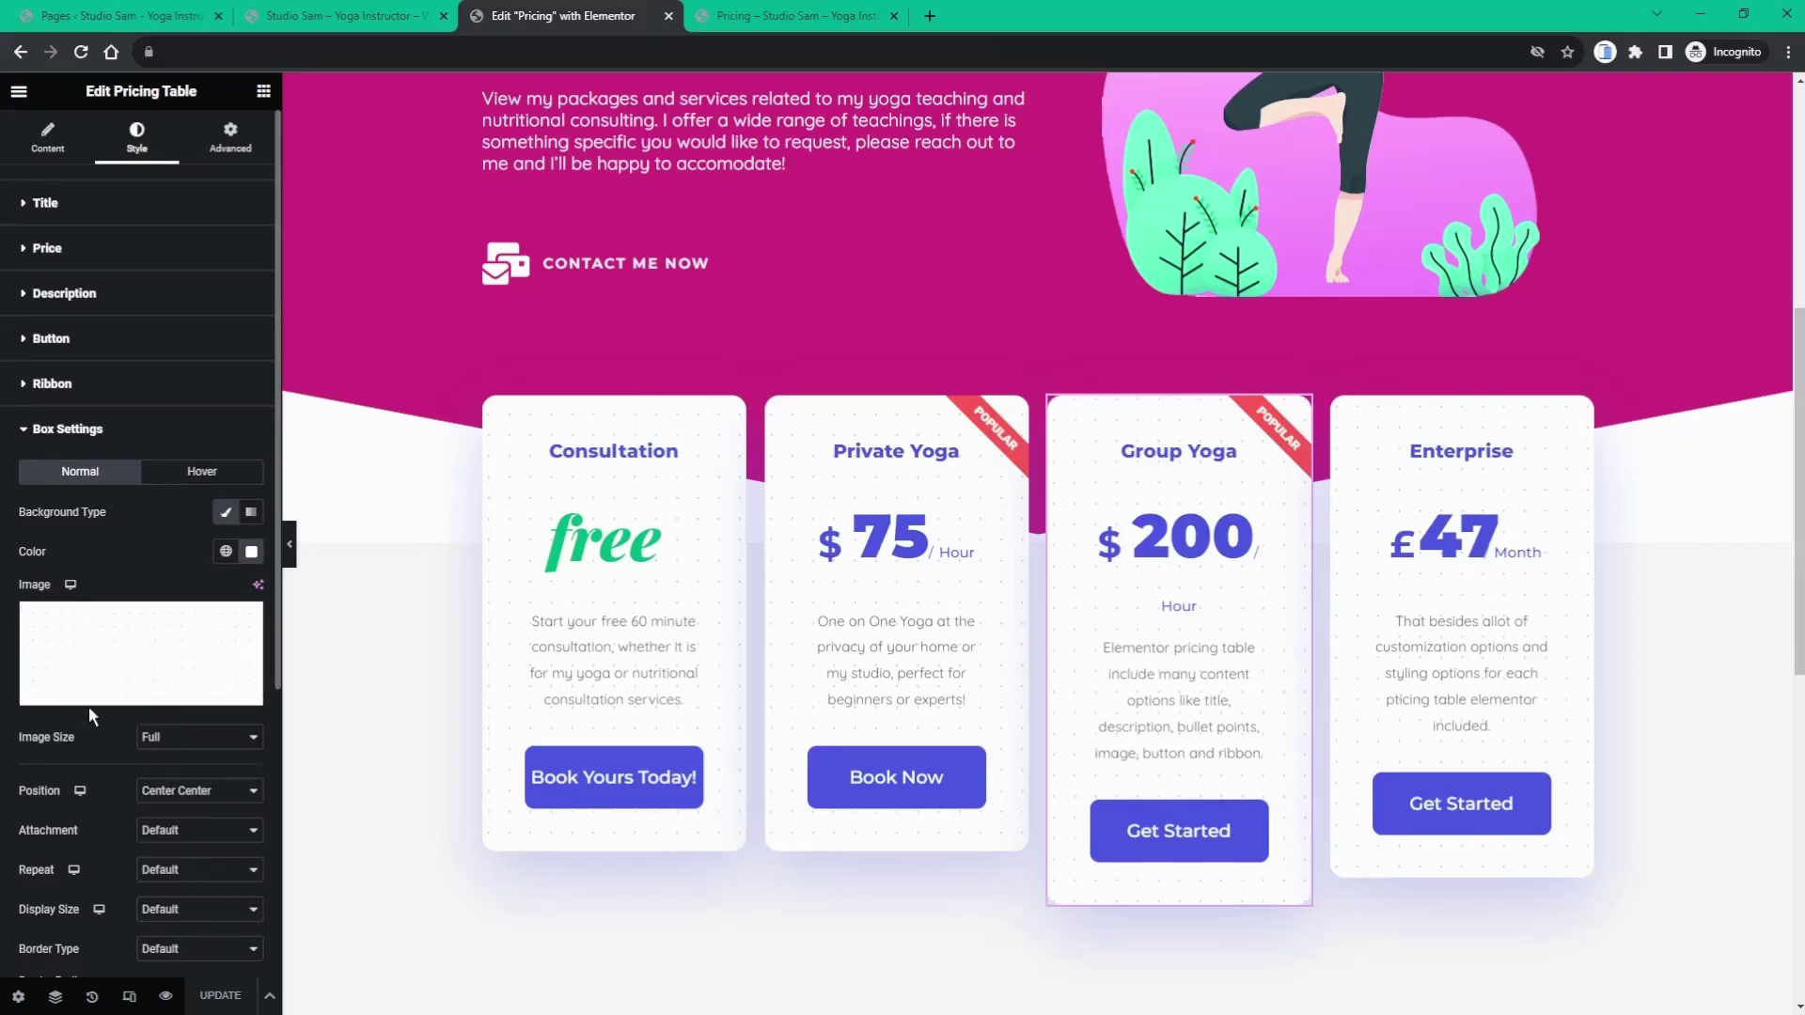
pyautogui.scroll(-5, 88, 707)
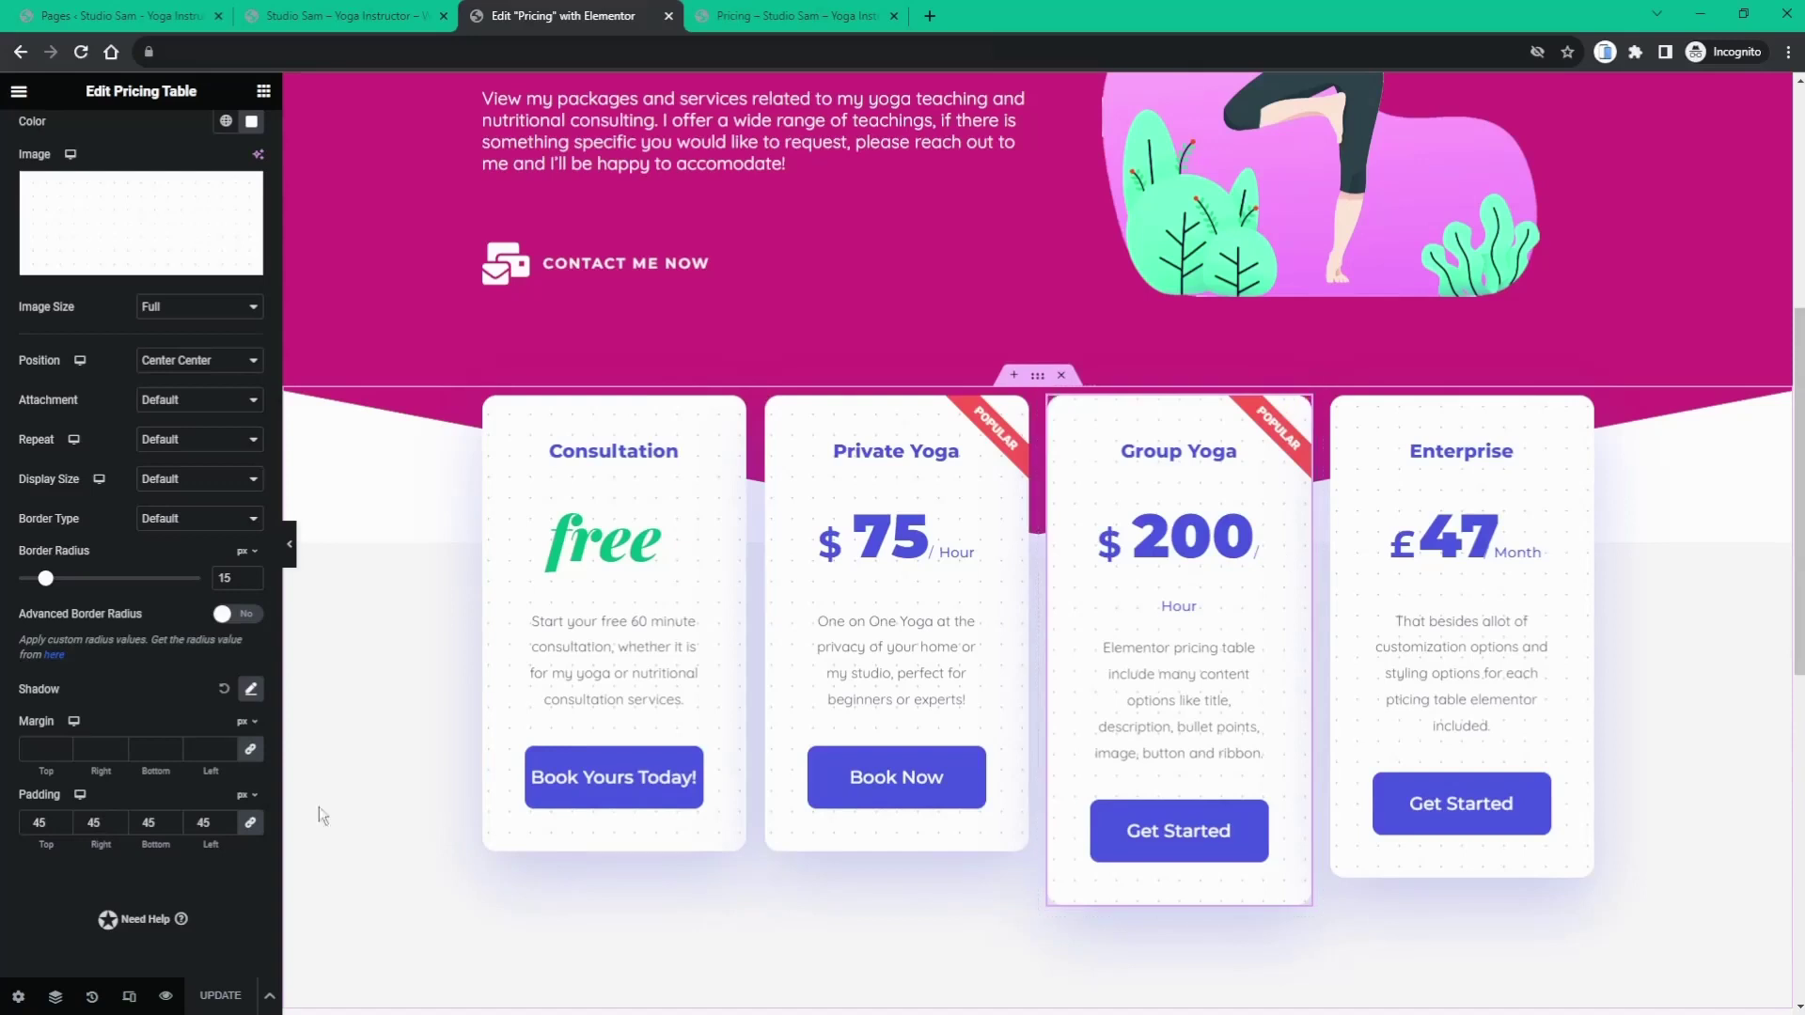
pyautogui.click(251, 825)
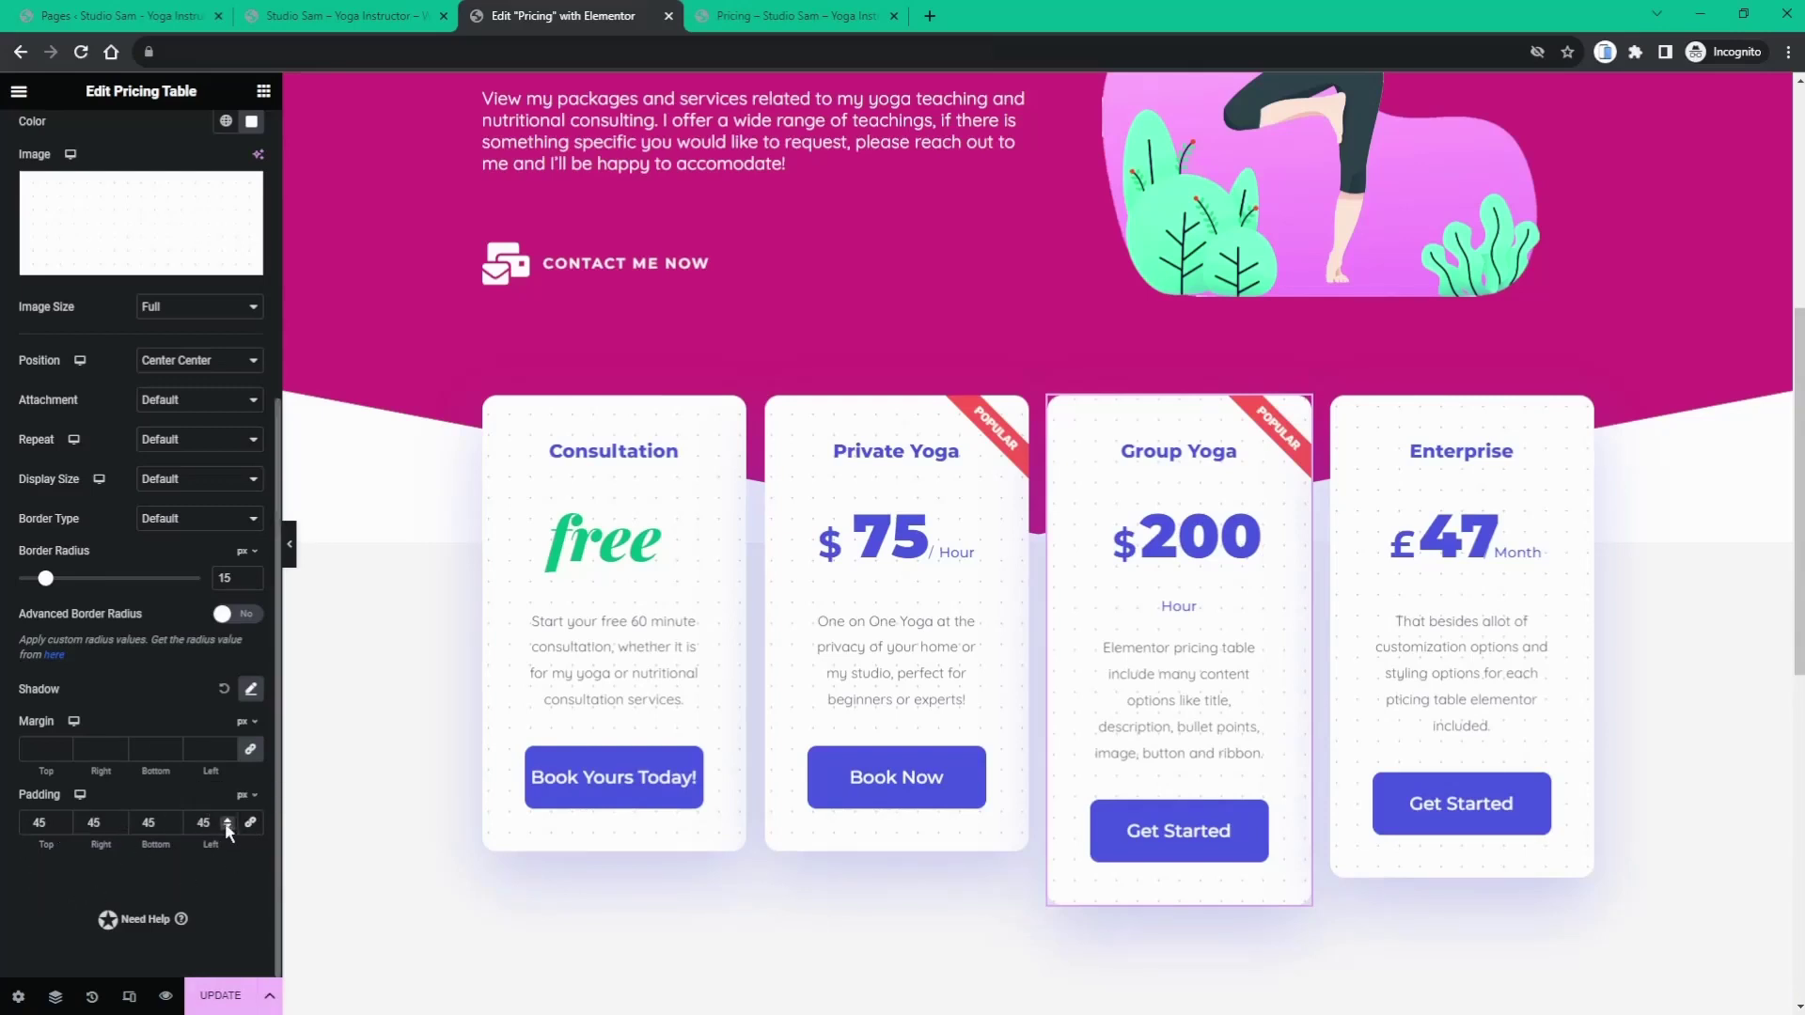
pyautogui.click(226, 826)
pyautogui.click(227, 827)
pyautogui.click(227, 827)
pyautogui.click(226, 826)
pyautogui.click(227, 826)
pyautogui.click(226, 827)
pyautogui.click(226, 826)
pyautogui.click(226, 826)
pyautogui.click(227, 826)
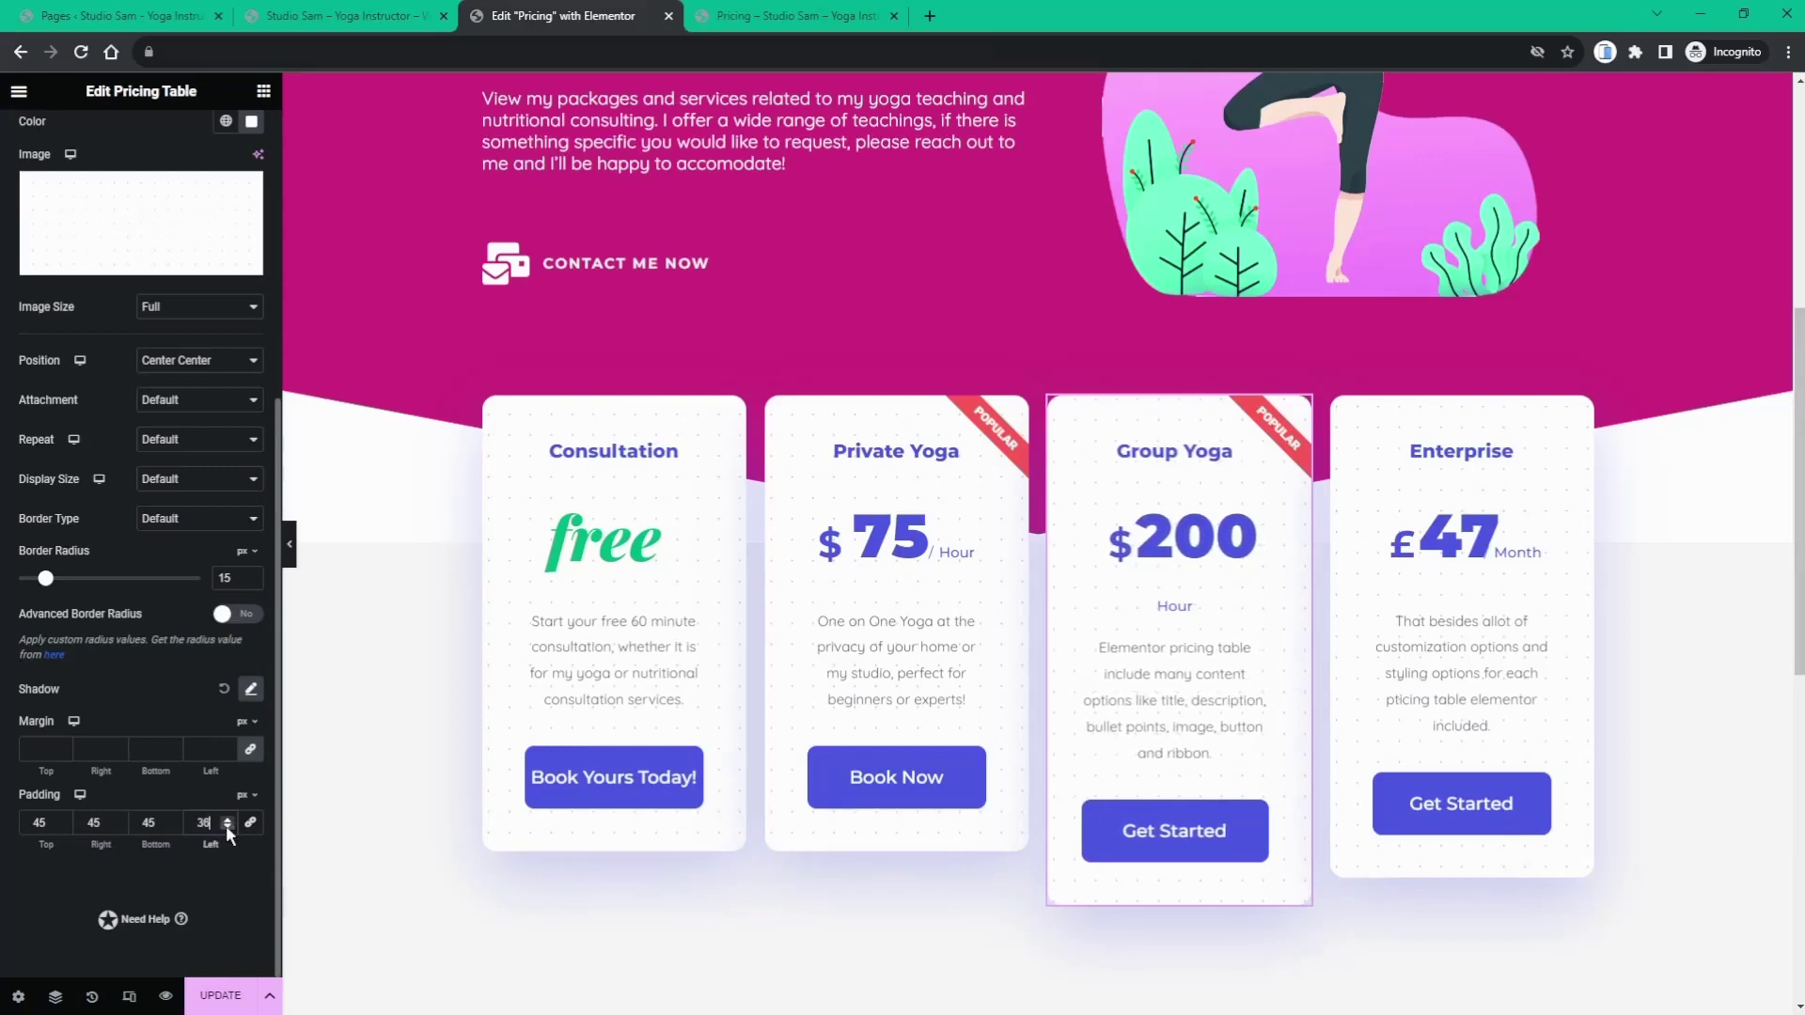
pyautogui.click(226, 826)
pyautogui.click(226, 826)
pyautogui.click(226, 826)
pyautogui.click(227, 826)
pyautogui.click(227, 827)
pyautogui.click(226, 826)
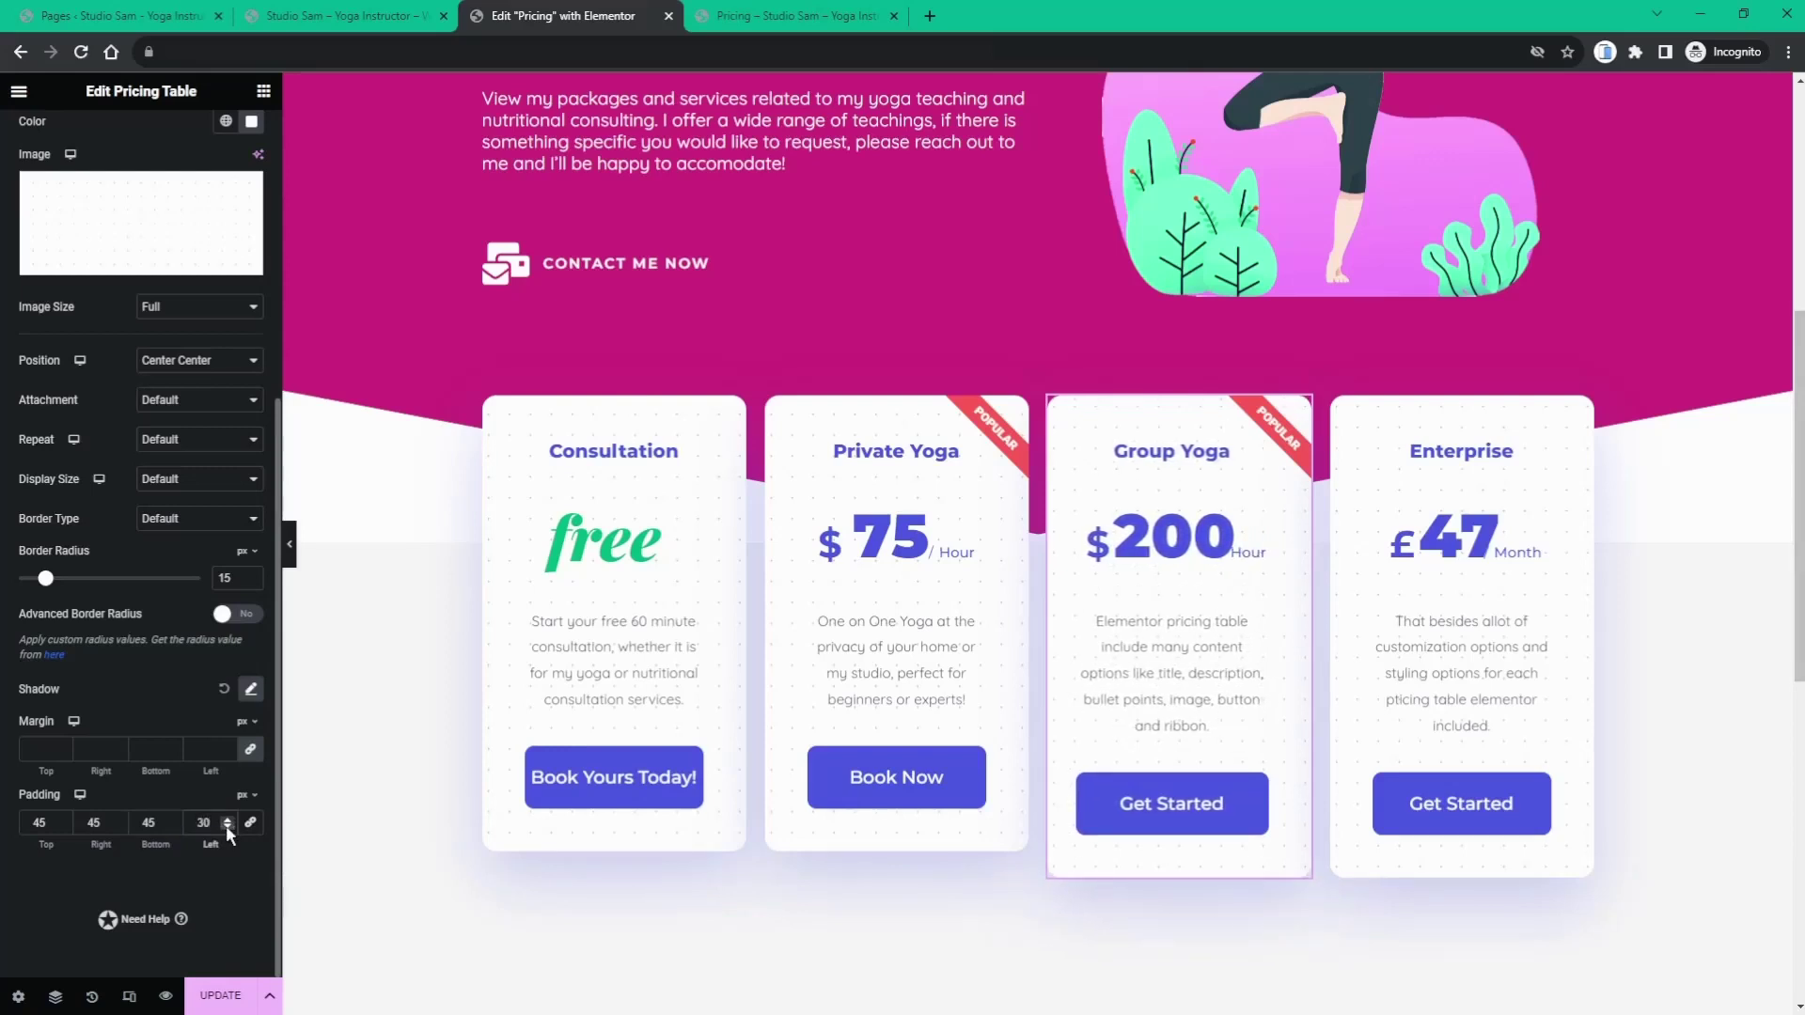
pyautogui.click(226, 826)
pyautogui.click(226, 826)
pyautogui.click(226, 826)
pyautogui.click(226, 826)
pyautogui.click(226, 827)
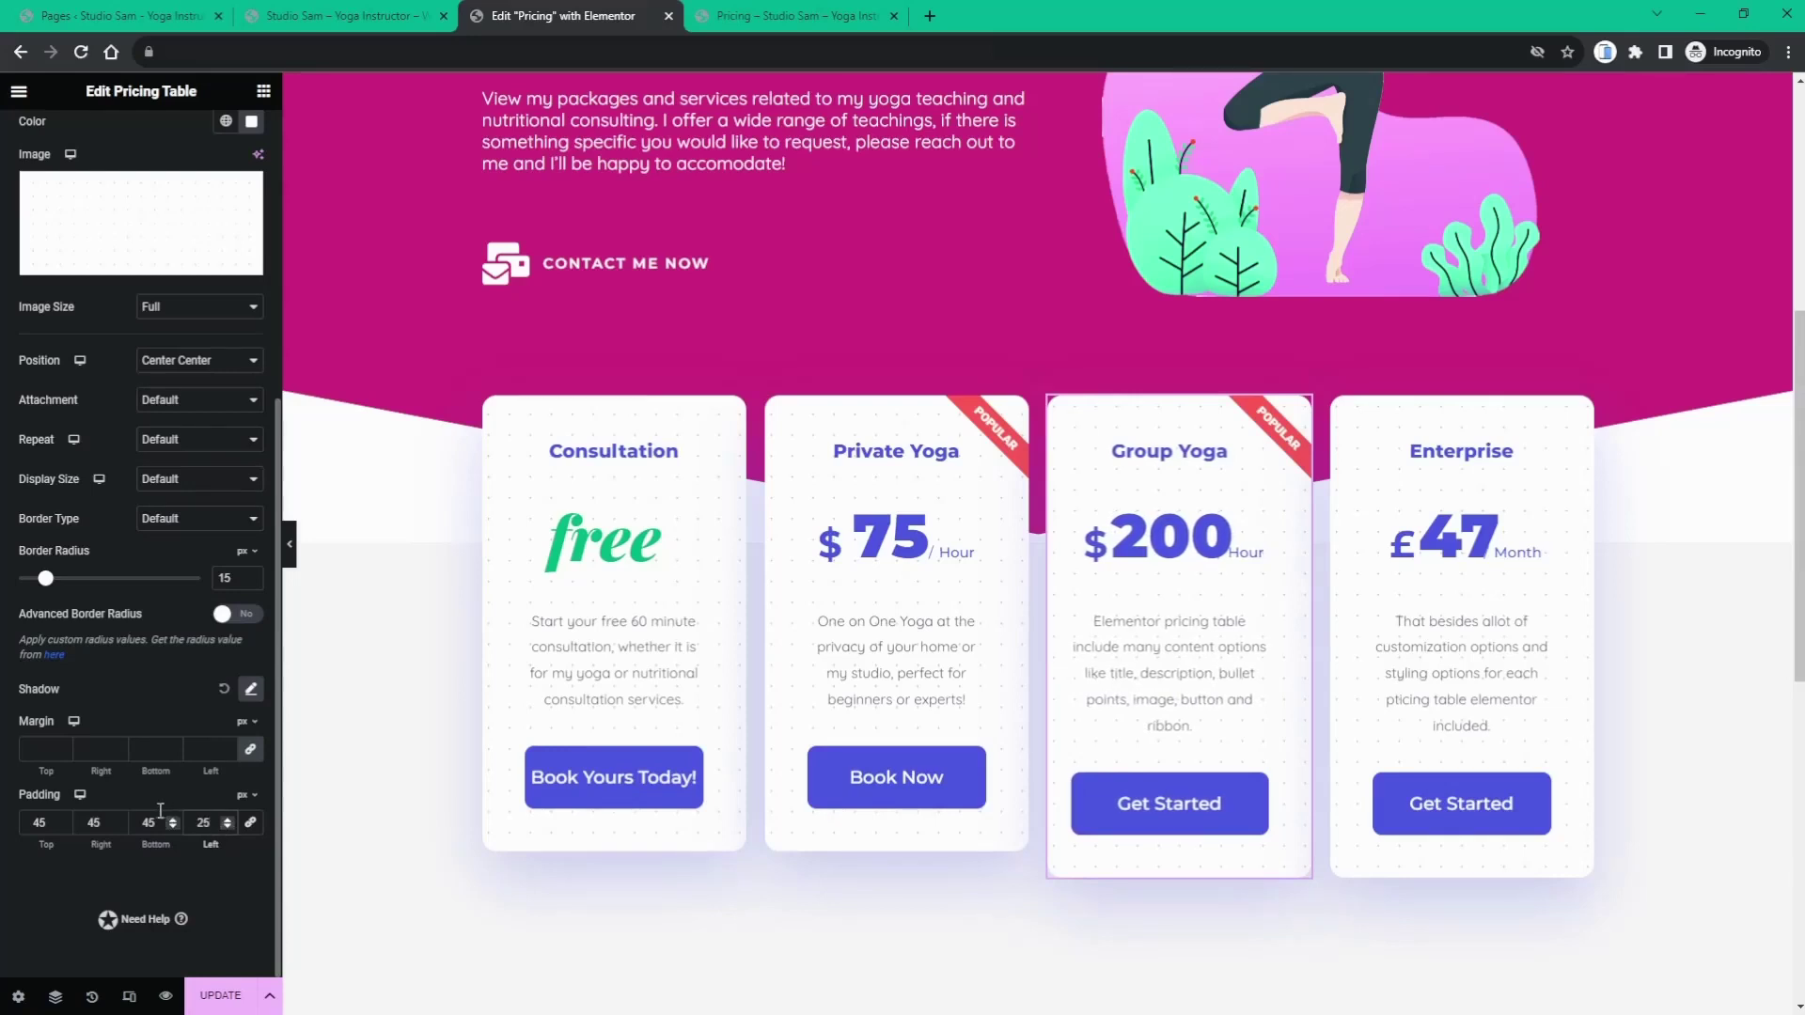
# - Reduce the Group Yoga card's right box padding to 25 px
pyautogui.click(117, 826)
pyautogui.click(118, 827)
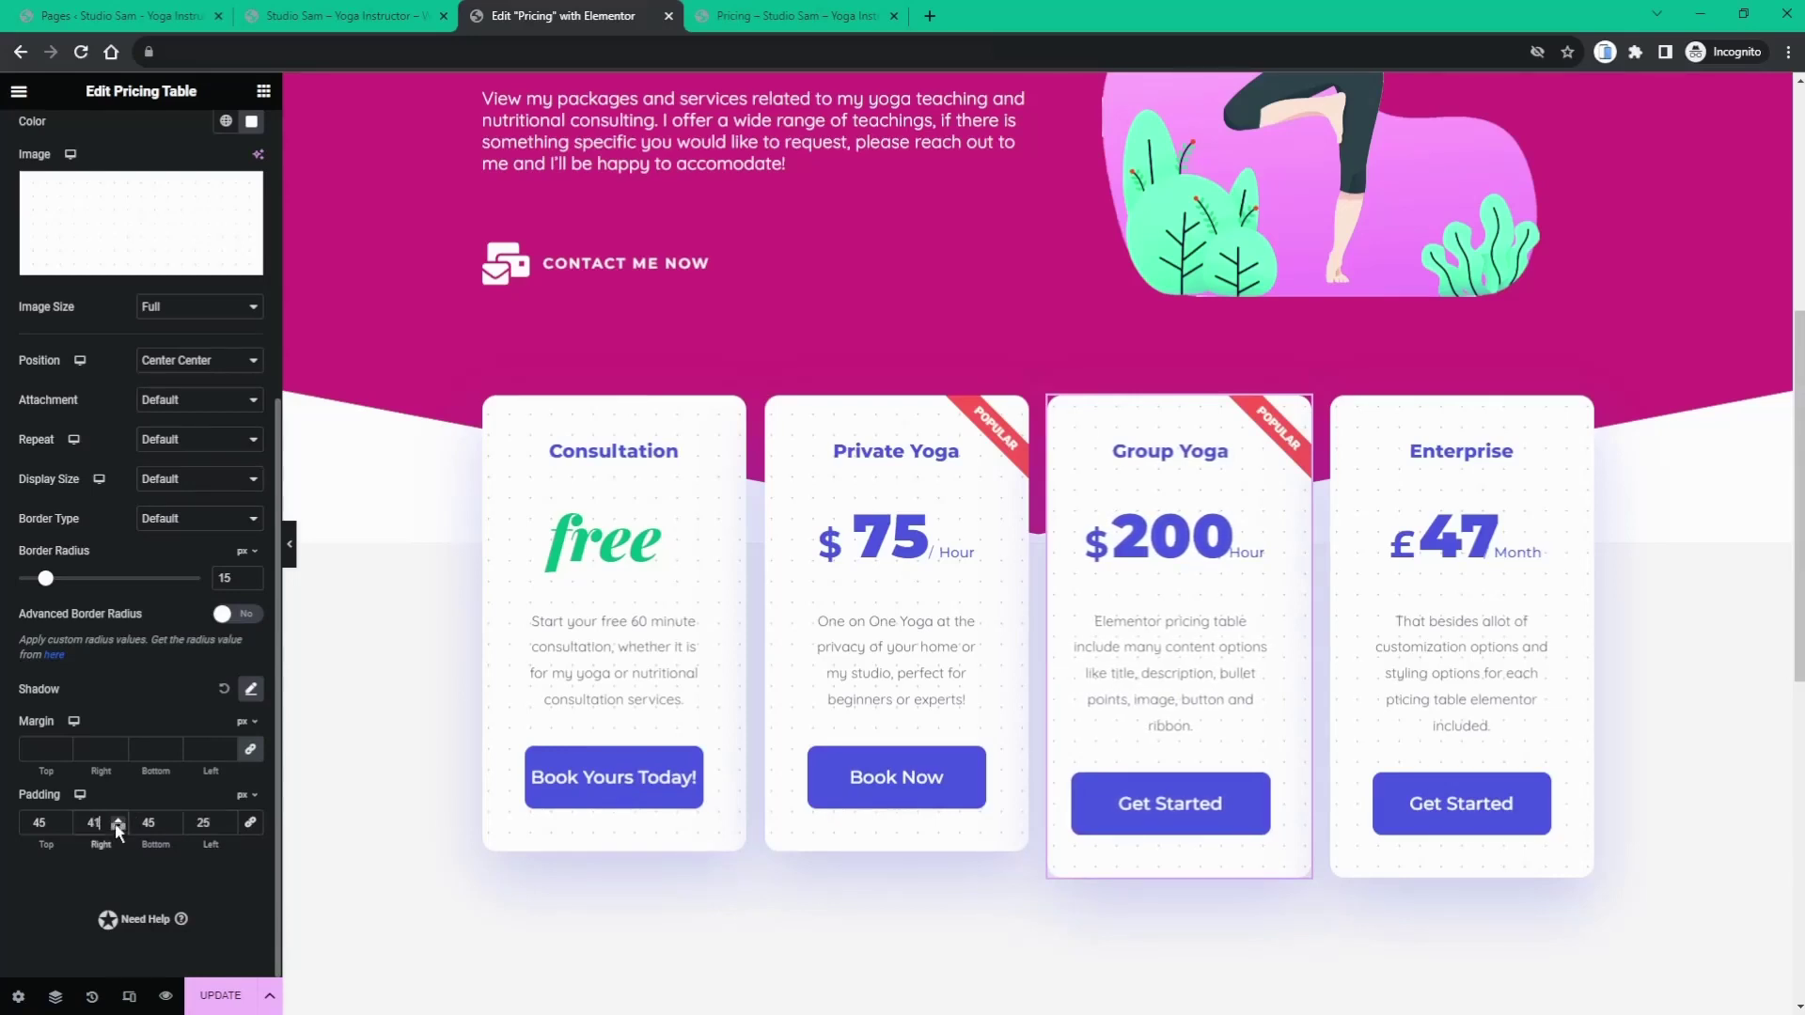
pyautogui.click(118, 827)
pyautogui.click(117, 826)
pyautogui.click(118, 827)
pyautogui.click(117, 826)
pyautogui.click(117, 826)
pyautogui.click(118, 827)
pyautogui.click(117, 826)
pyautogui.click(117, 826)
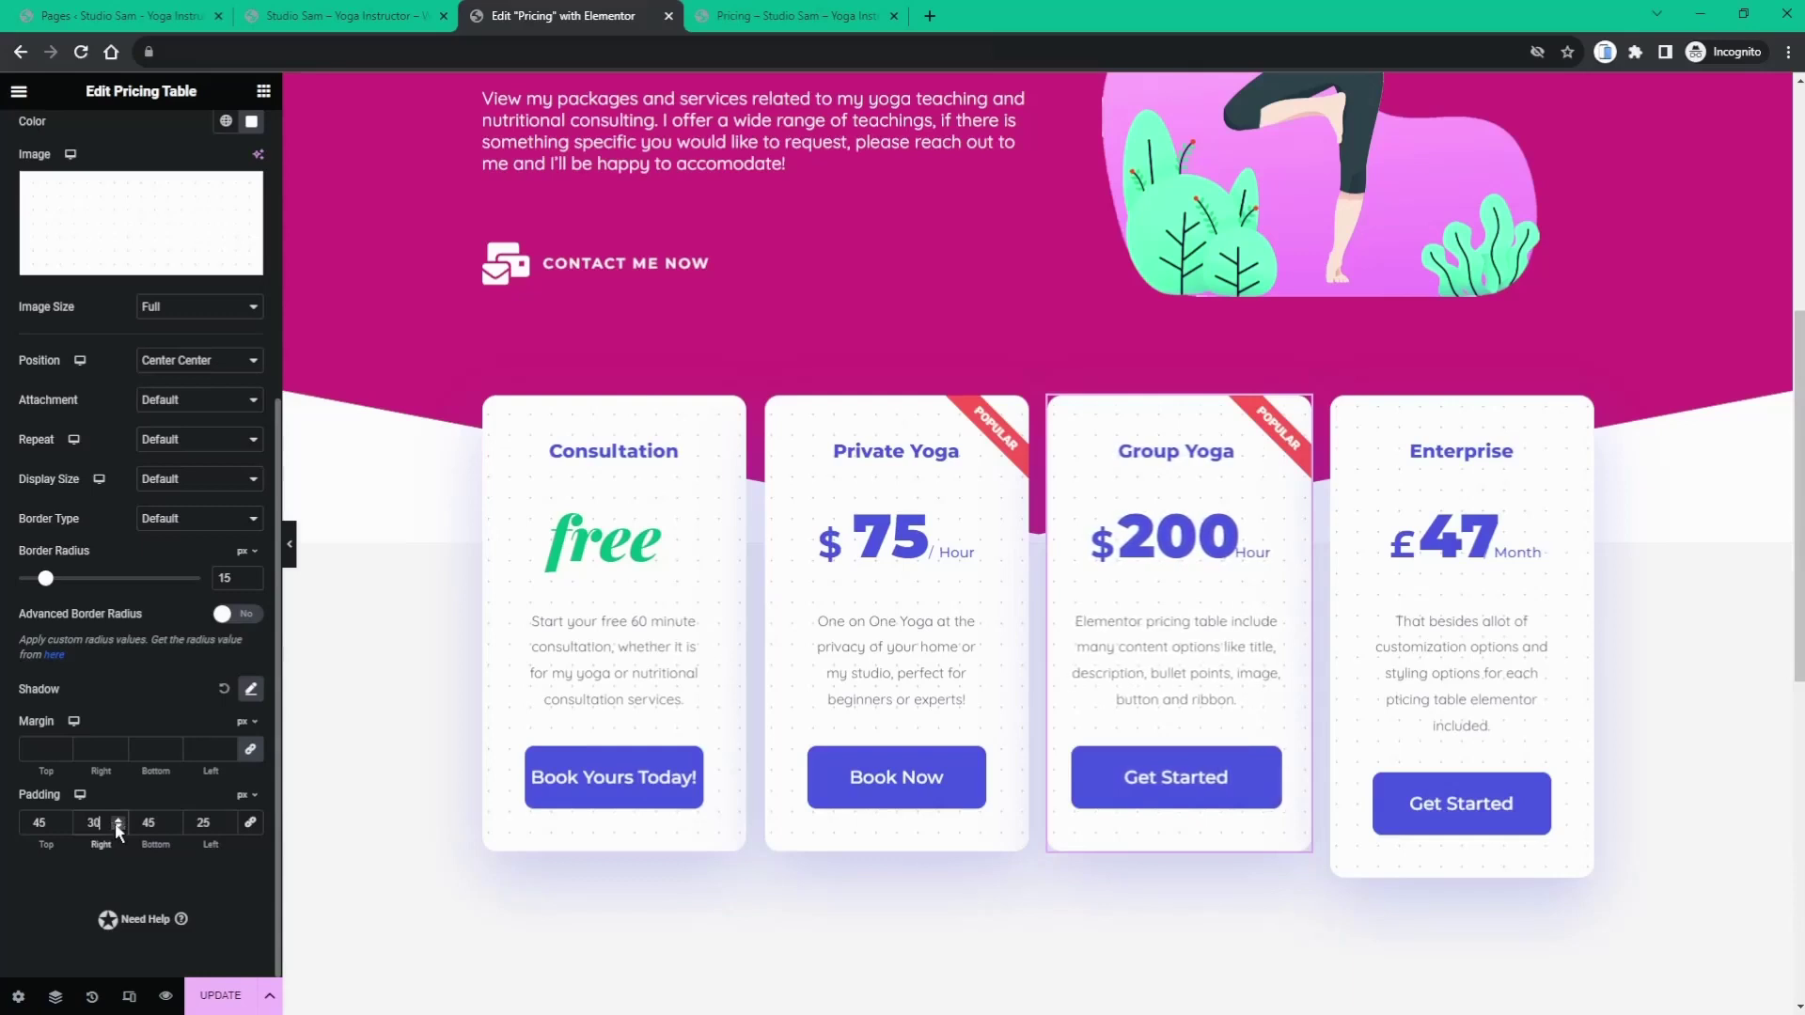
pyautogui.click(117, 826)
pyautogui.click(117, 826)
pyautogui.click(118, 826)
pyautogui.click(118, 826)
pyautogui.click(118, 826)
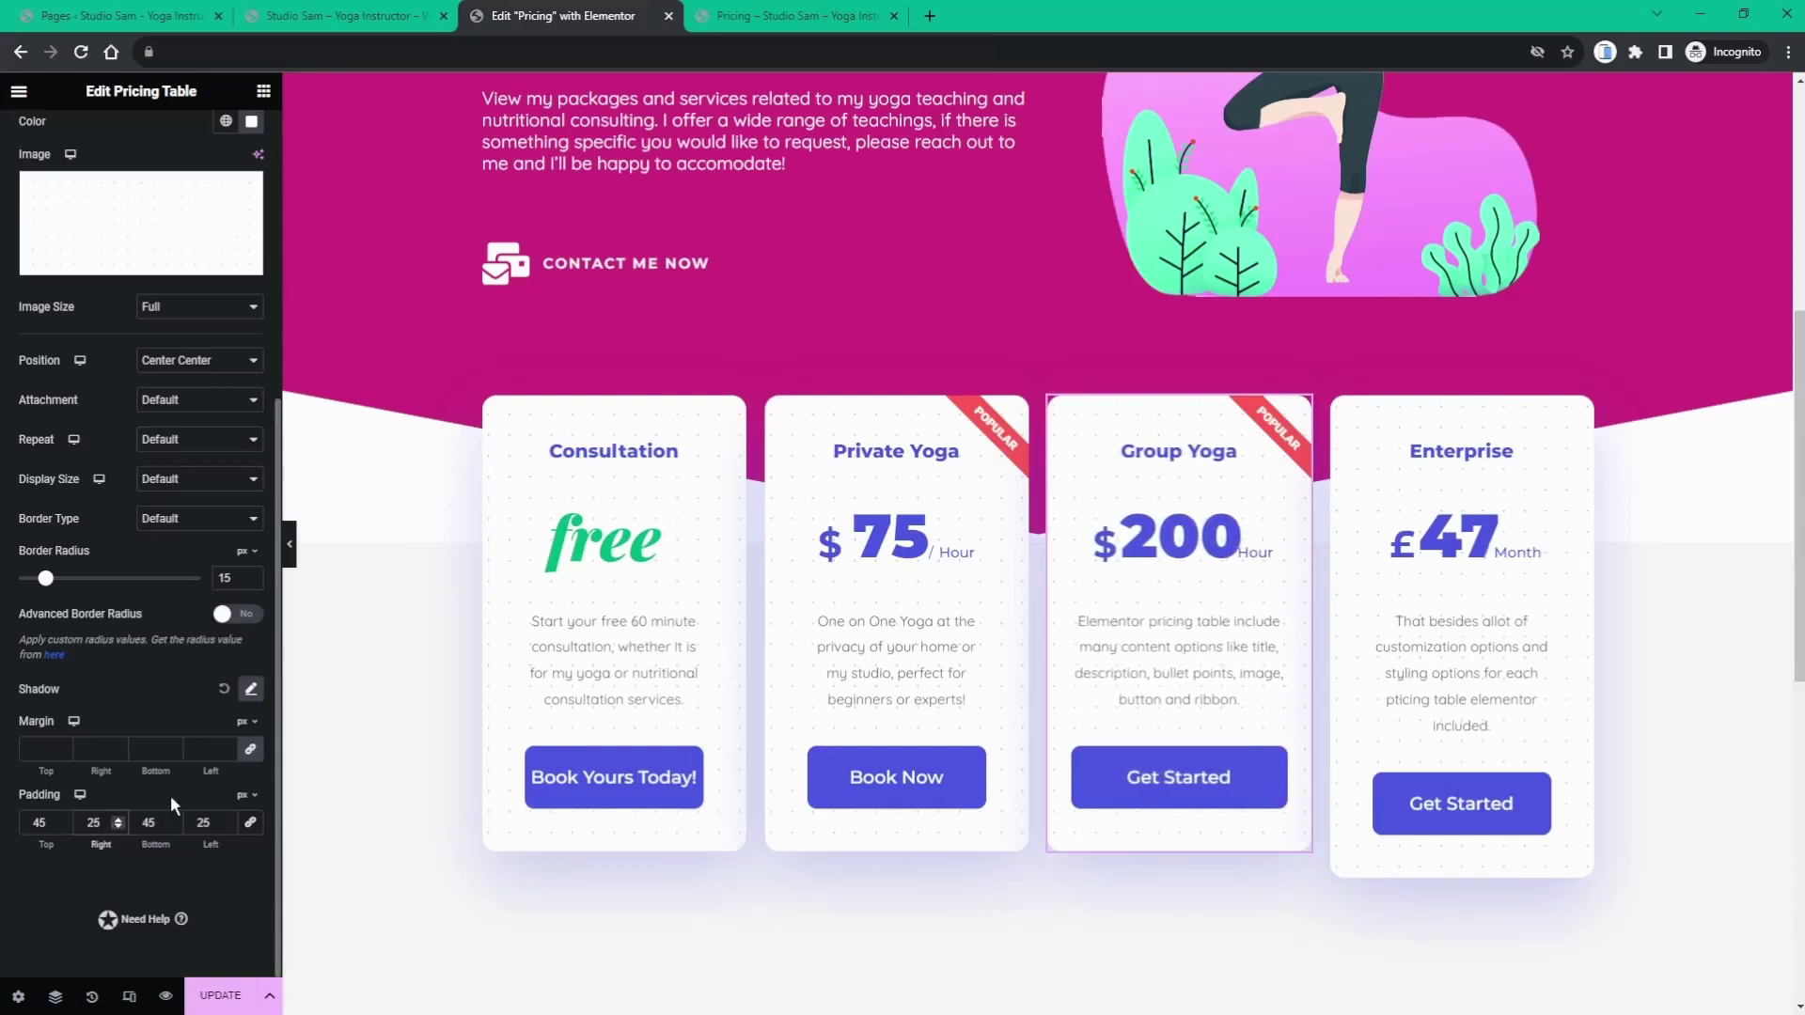
# - Save the pricing page, reload its live version and compare the Group Yoga card's price line with the editor view
pyautogui.click(231, 995)
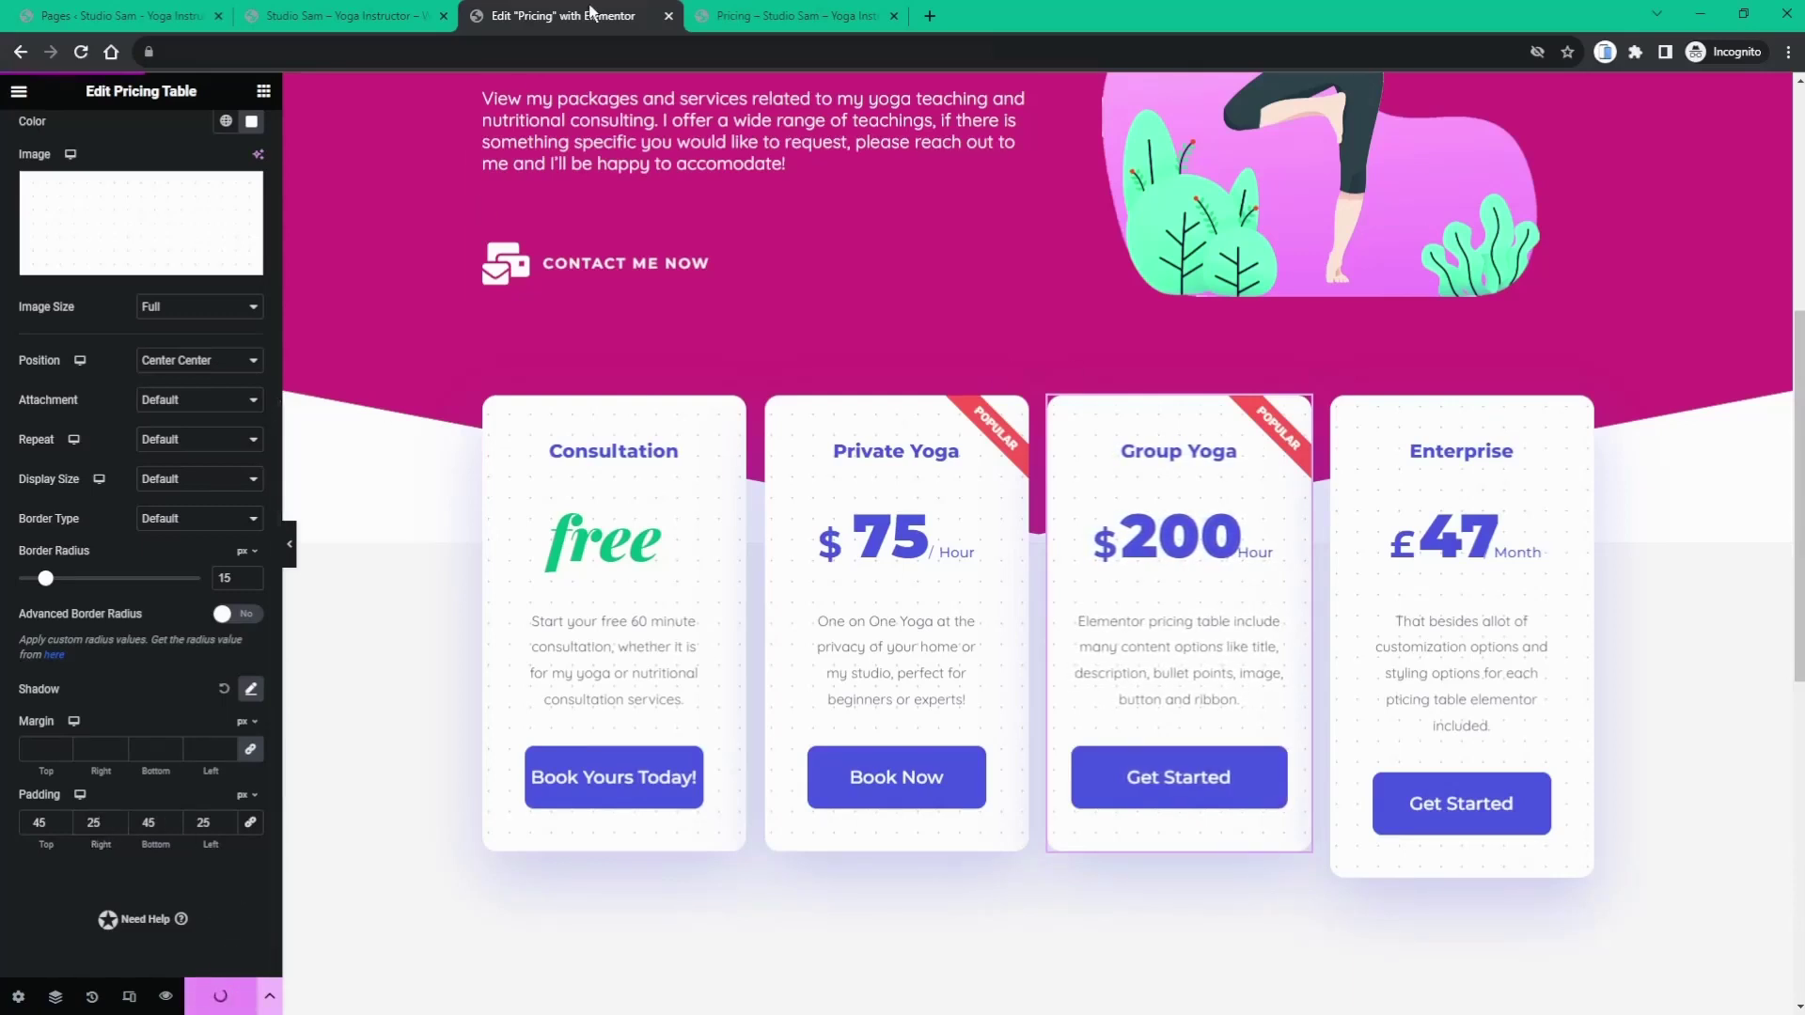
pyautogui.click(739, 19)
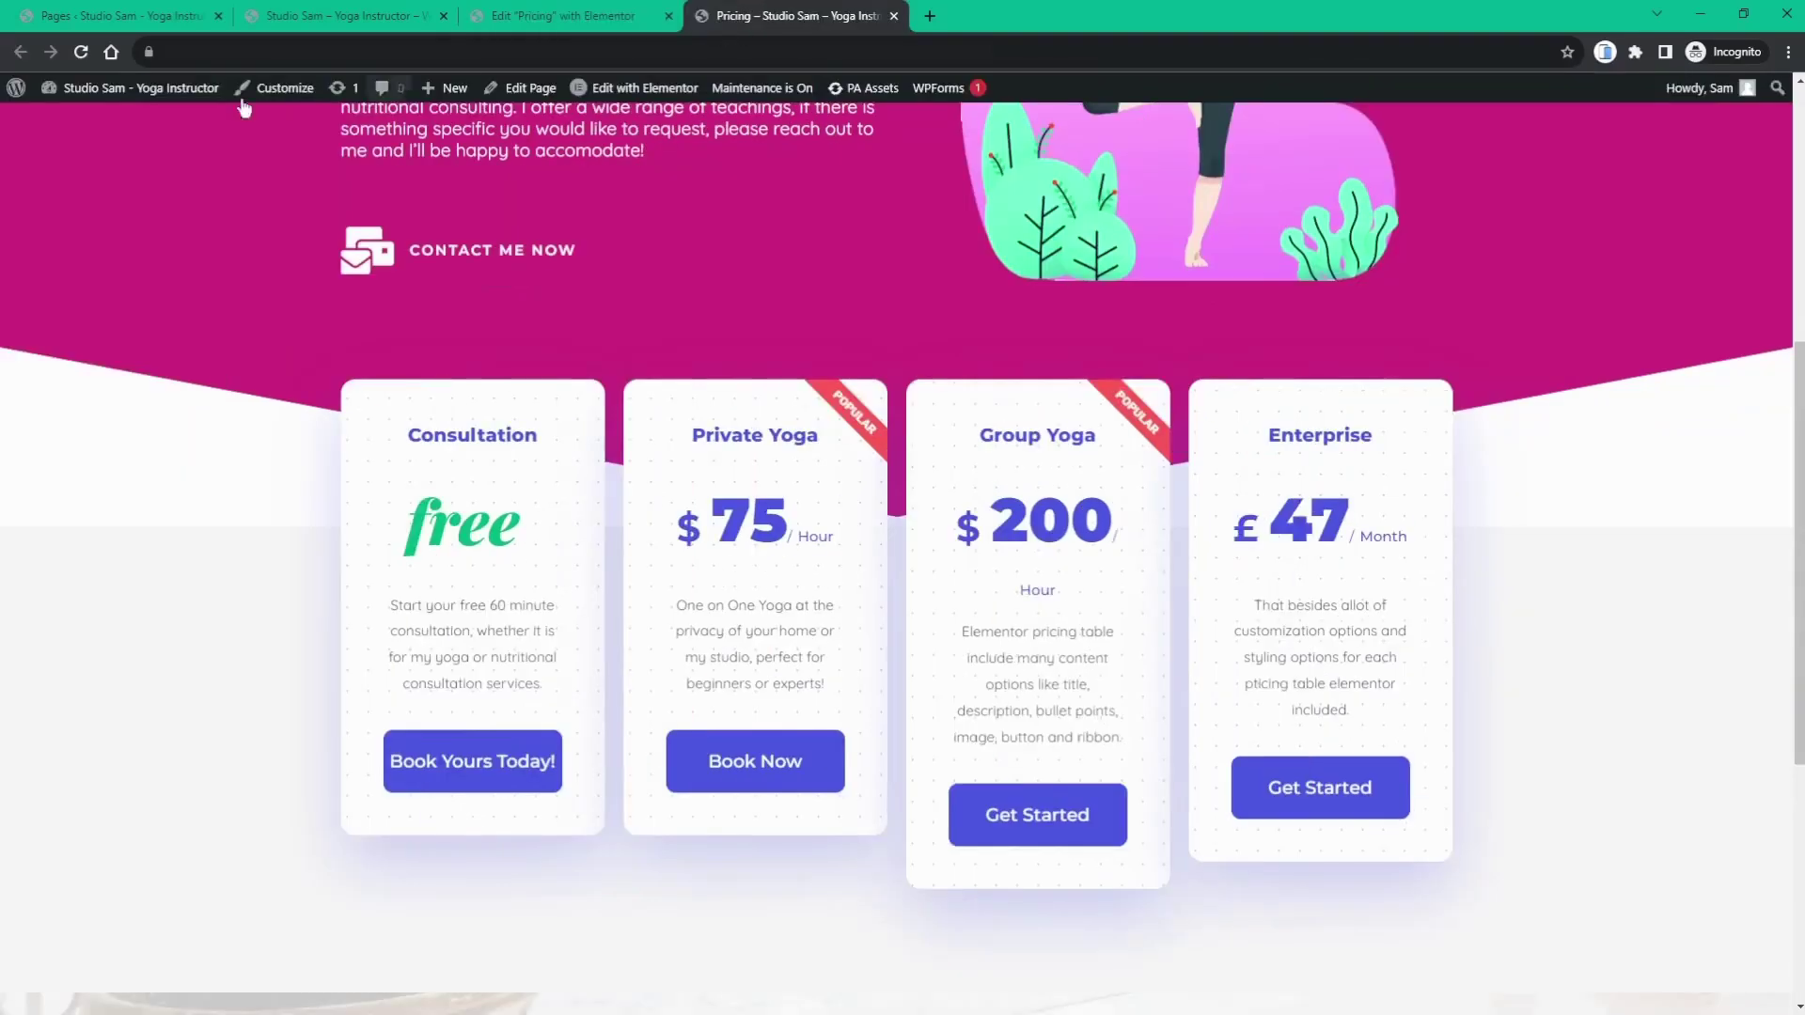
pyautogui.click(86, 53)
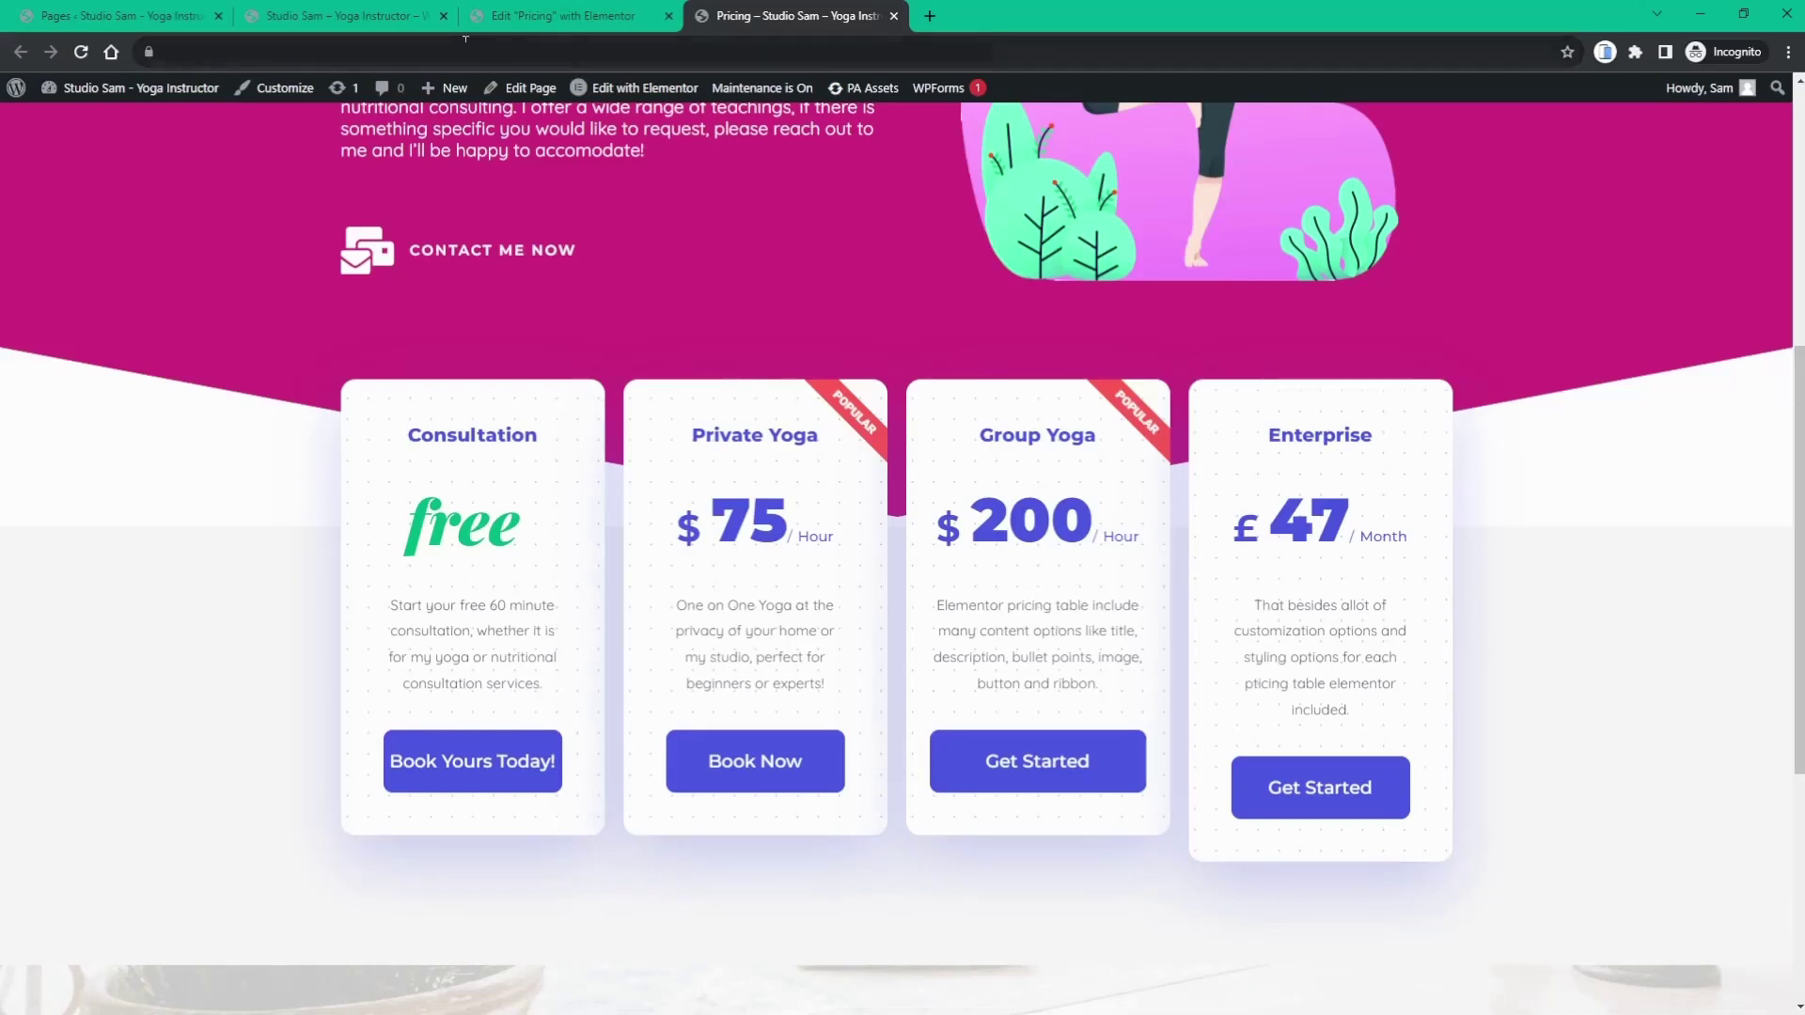
pyautogui.click(555, 19)
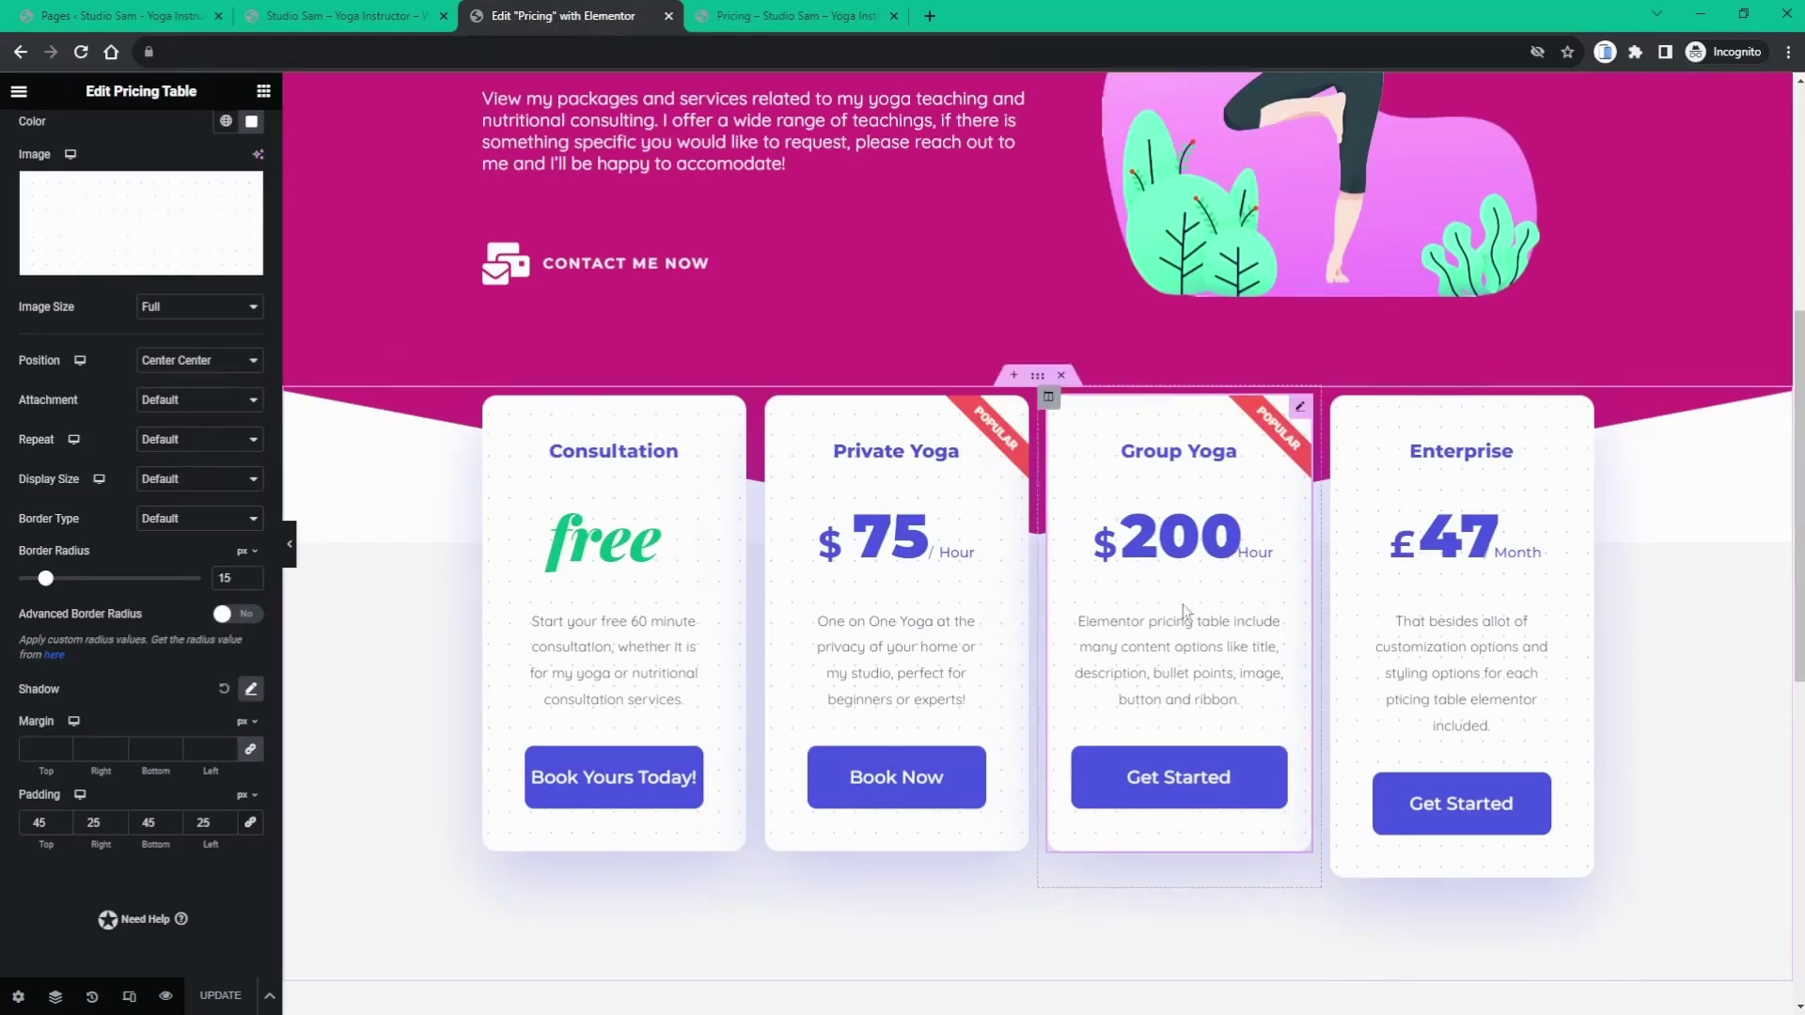
pyautogui.click(798, 20)
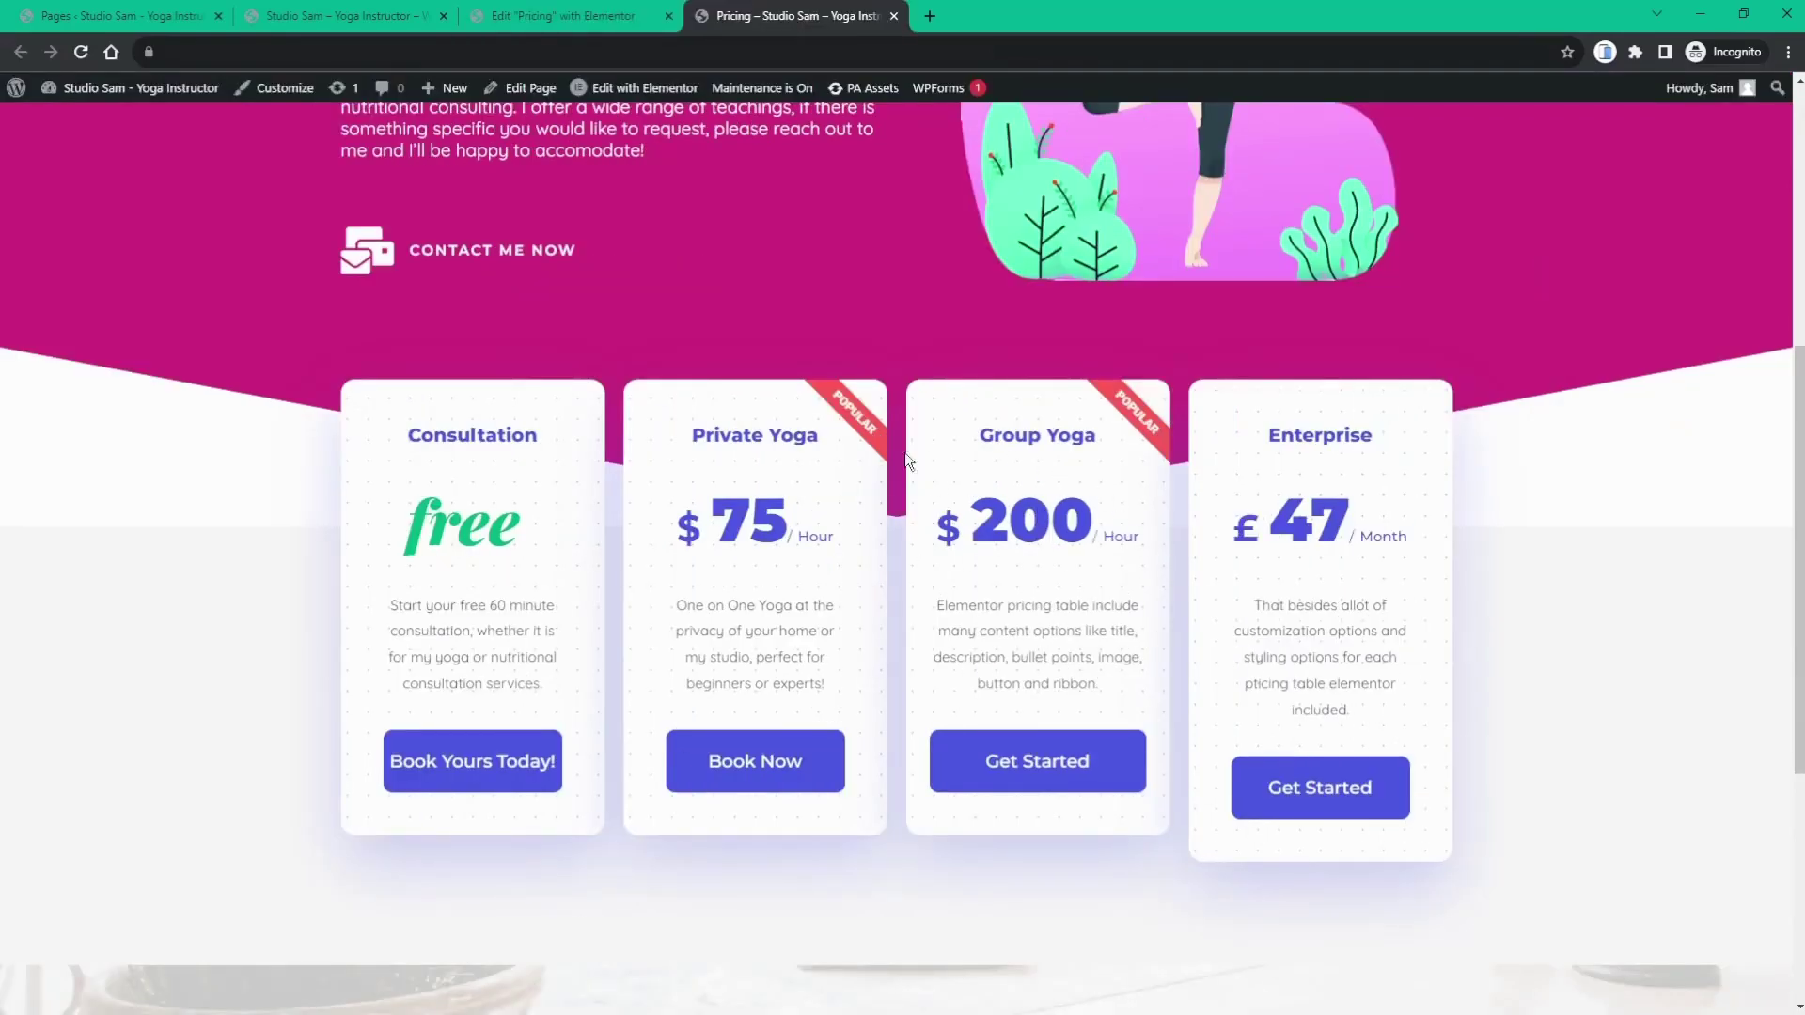
# - In the editor, set the Private Yoga card's unlinked left and right box padding to 25 px and compare it with Group Yoga's padding
pyautogui.click(504, 17)
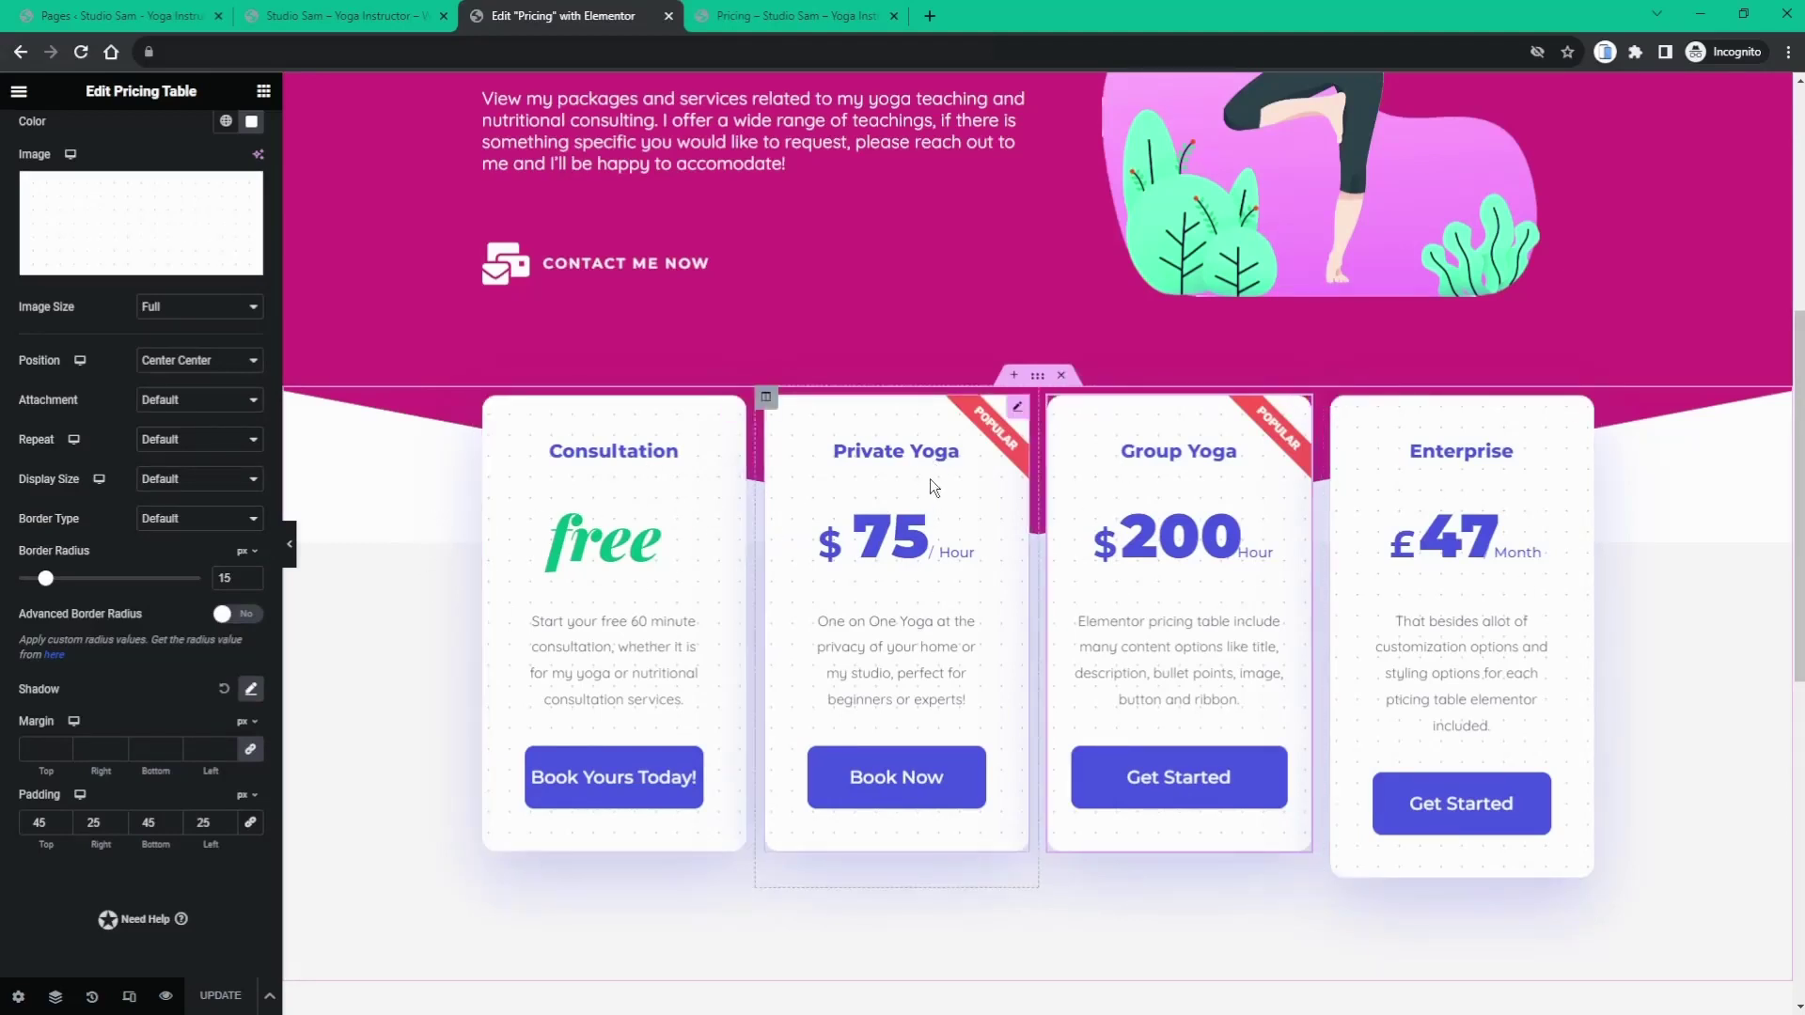
pyautogui.click(1017, 412)
pyautogui.click(137, 149)
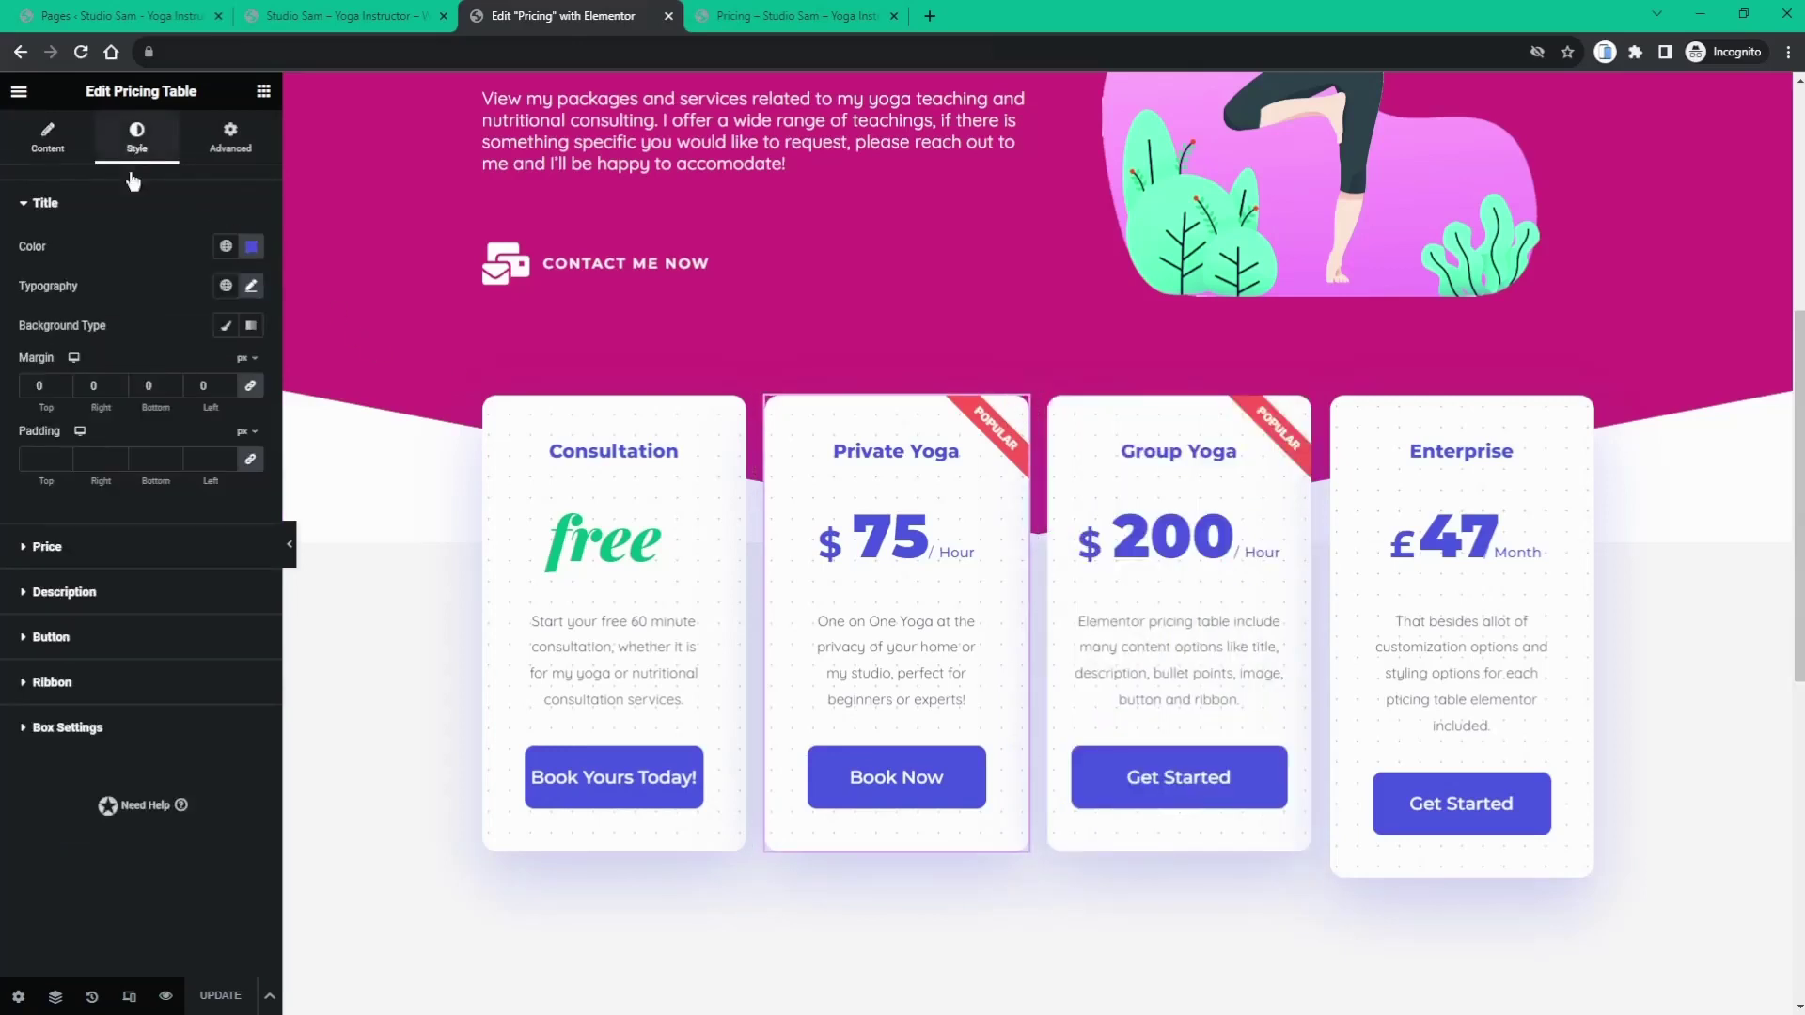
pyautogui.click(89, 728)
pyautogui.scroll(-5, 64, 545)
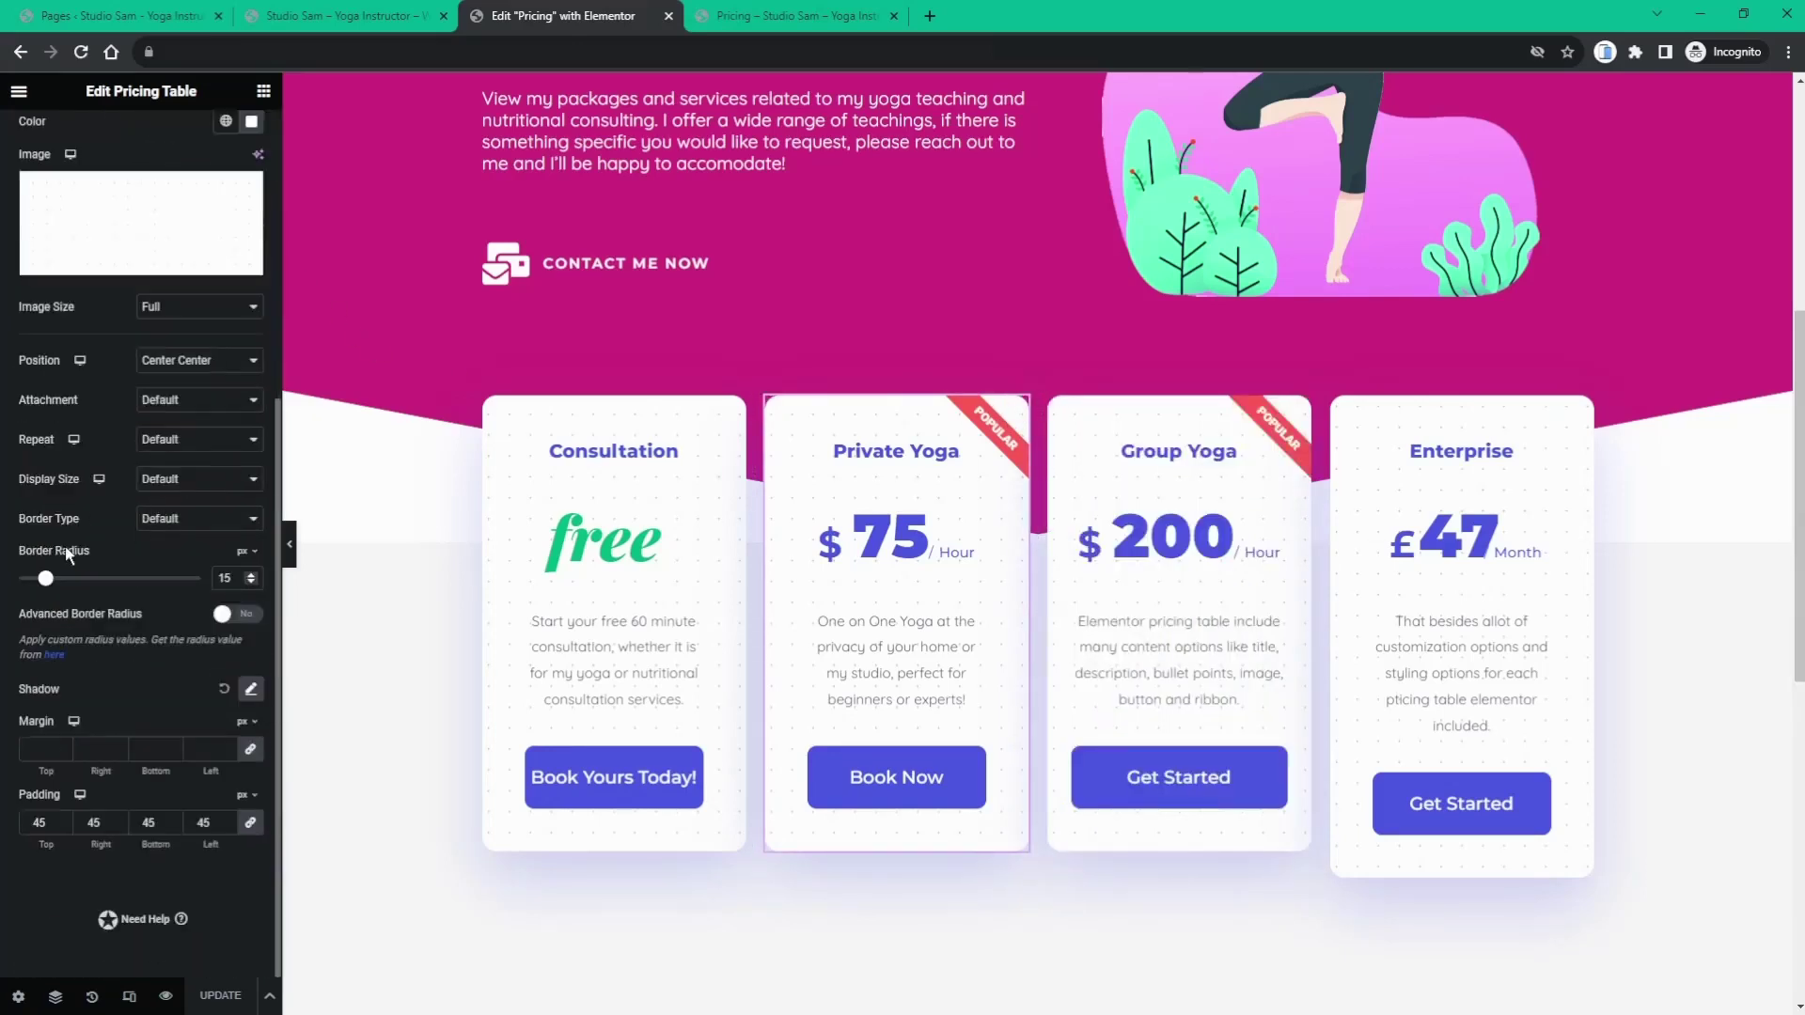
pyautogui.click(248, 825)
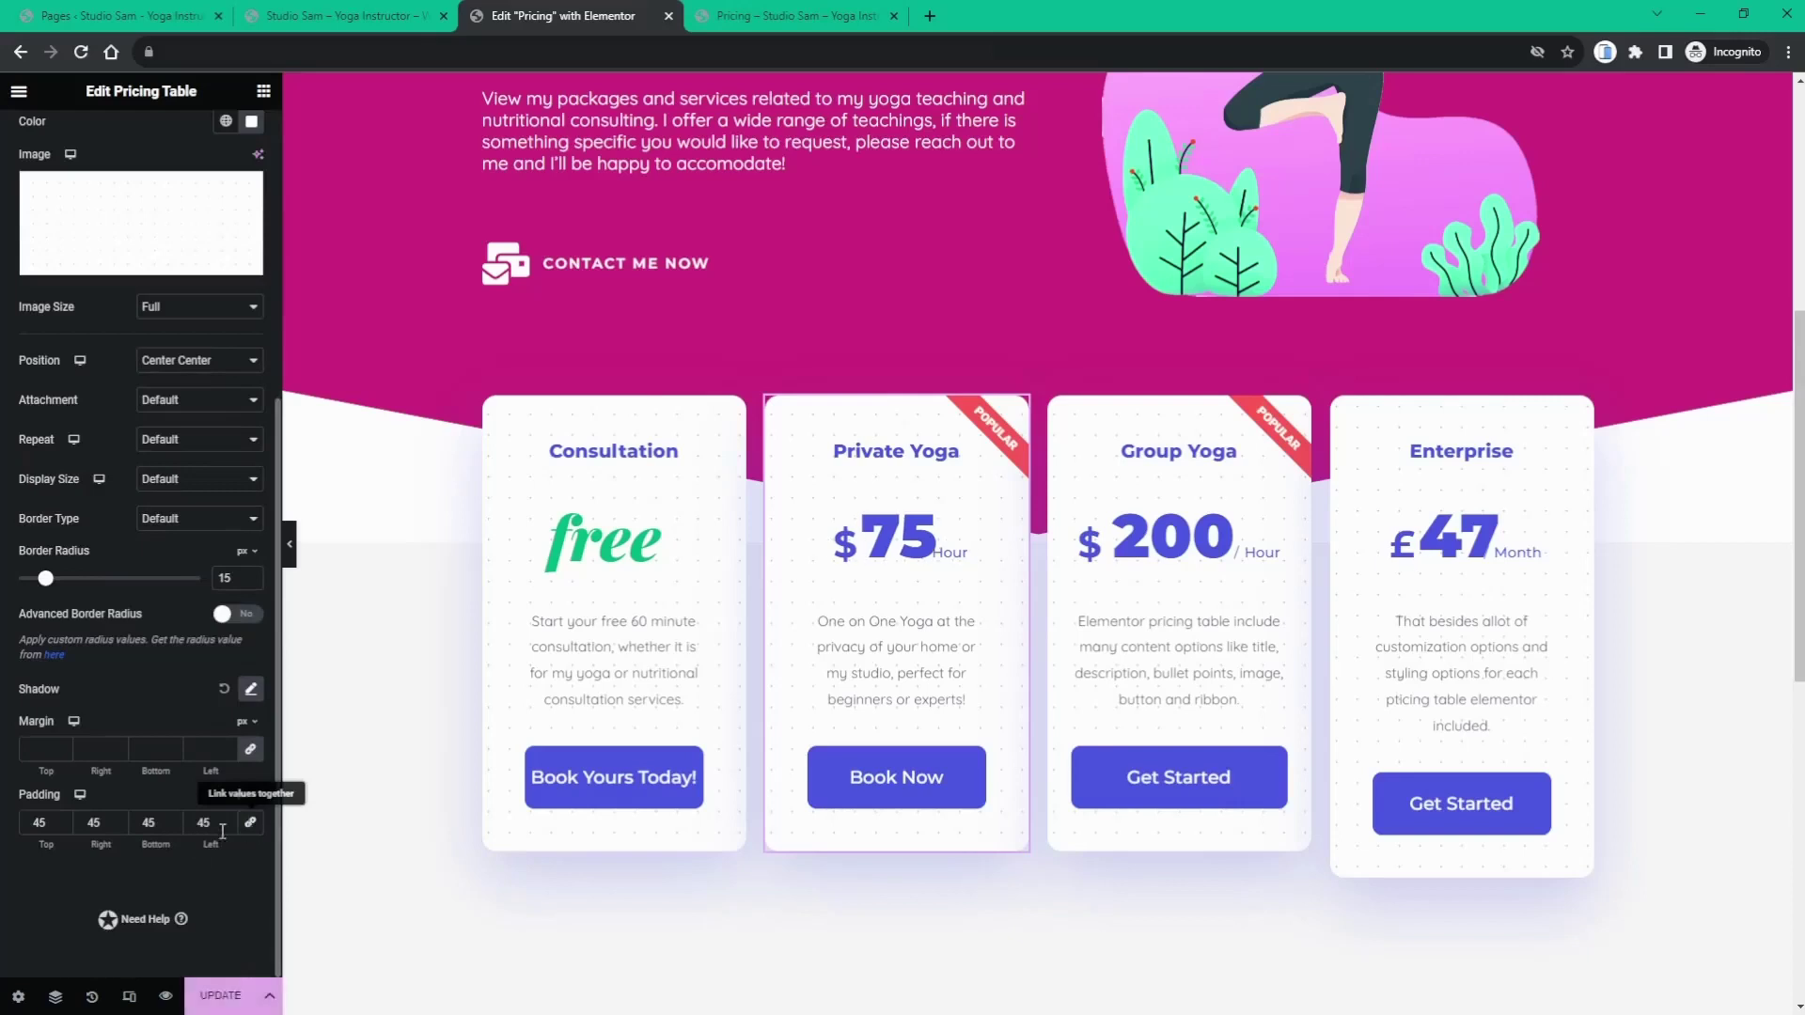
pyautogui.doubleClick(201, 823)
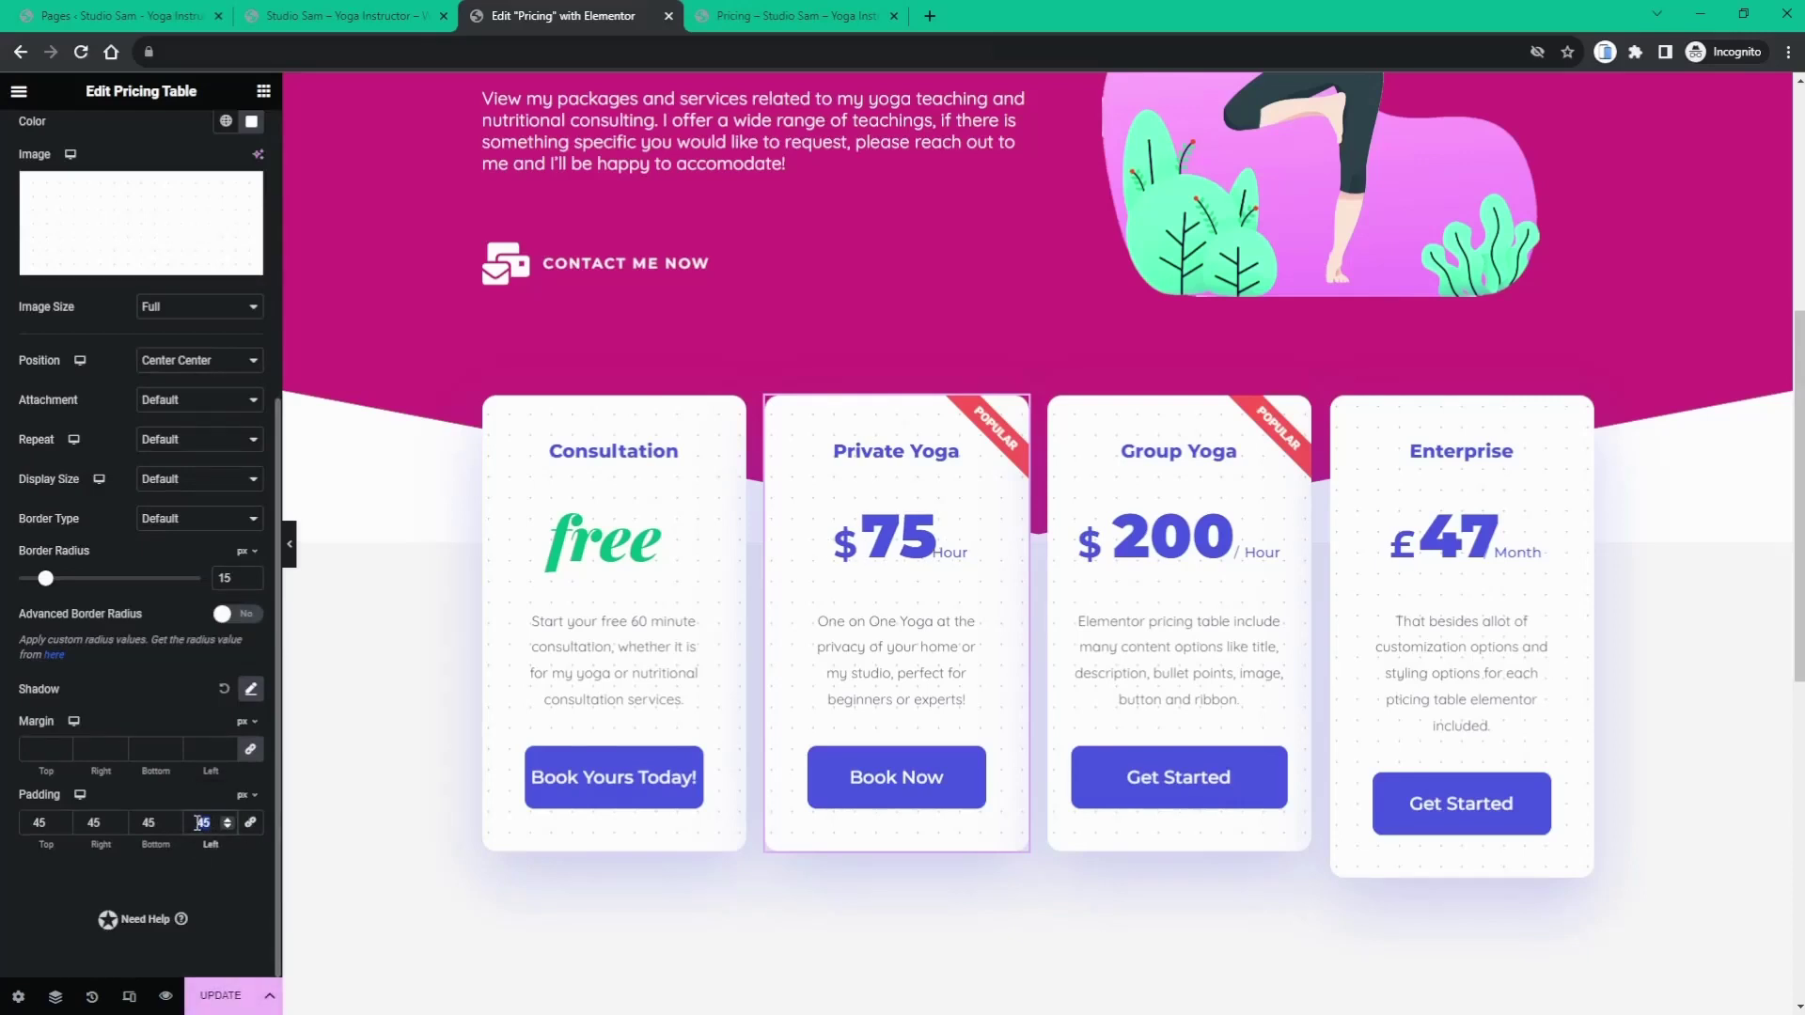
pyautogui.write('25')
pyautogui.doubleClick(91, 824)
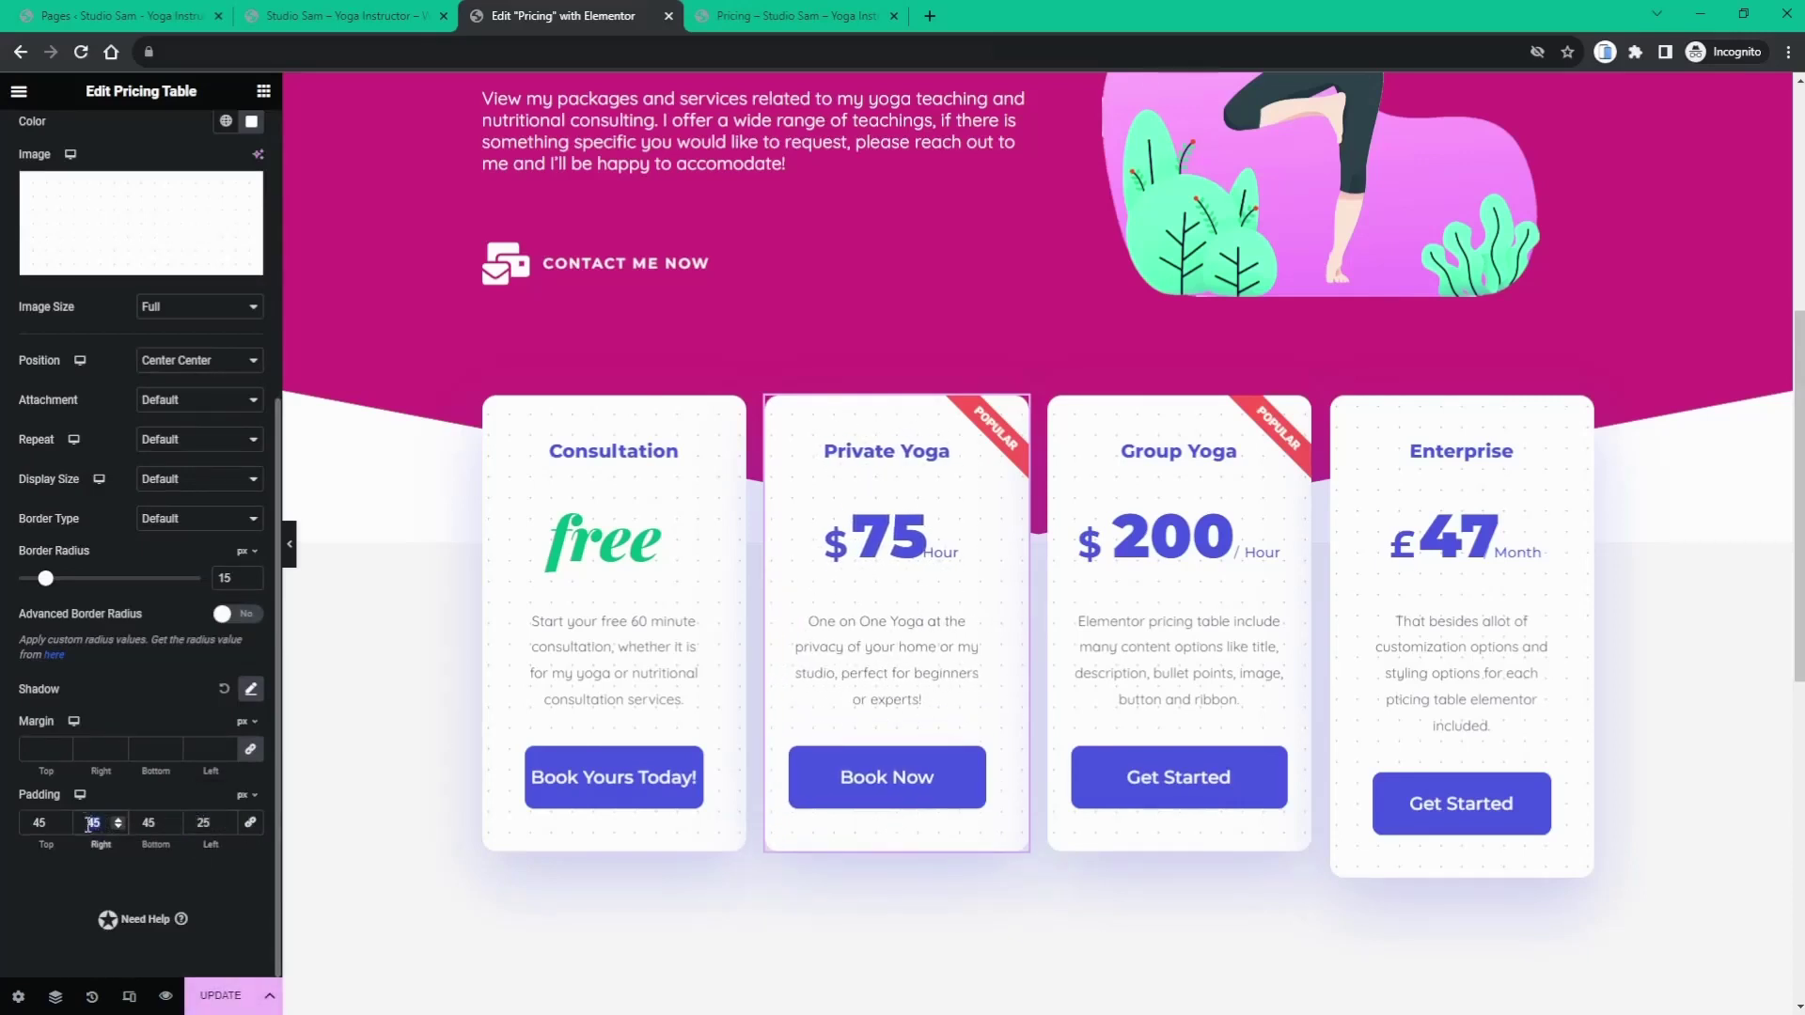
pyautogui.write('25')
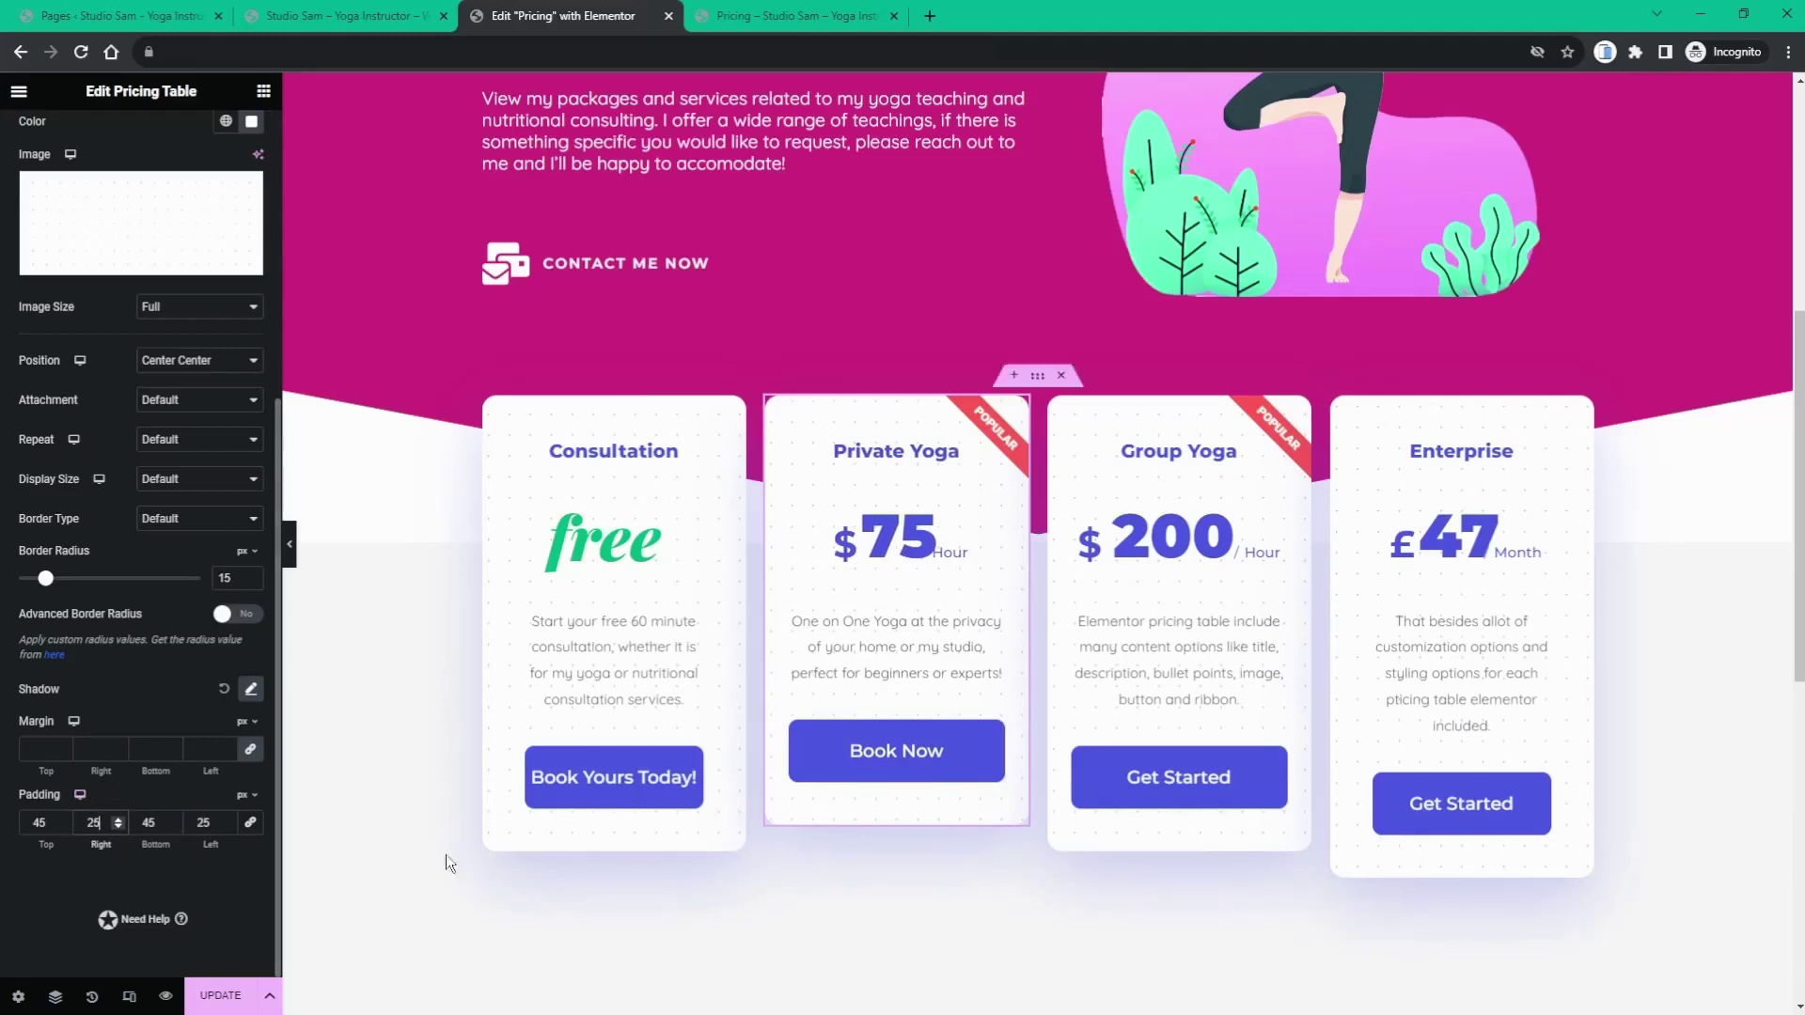
pyautogui.click(1300, 408)
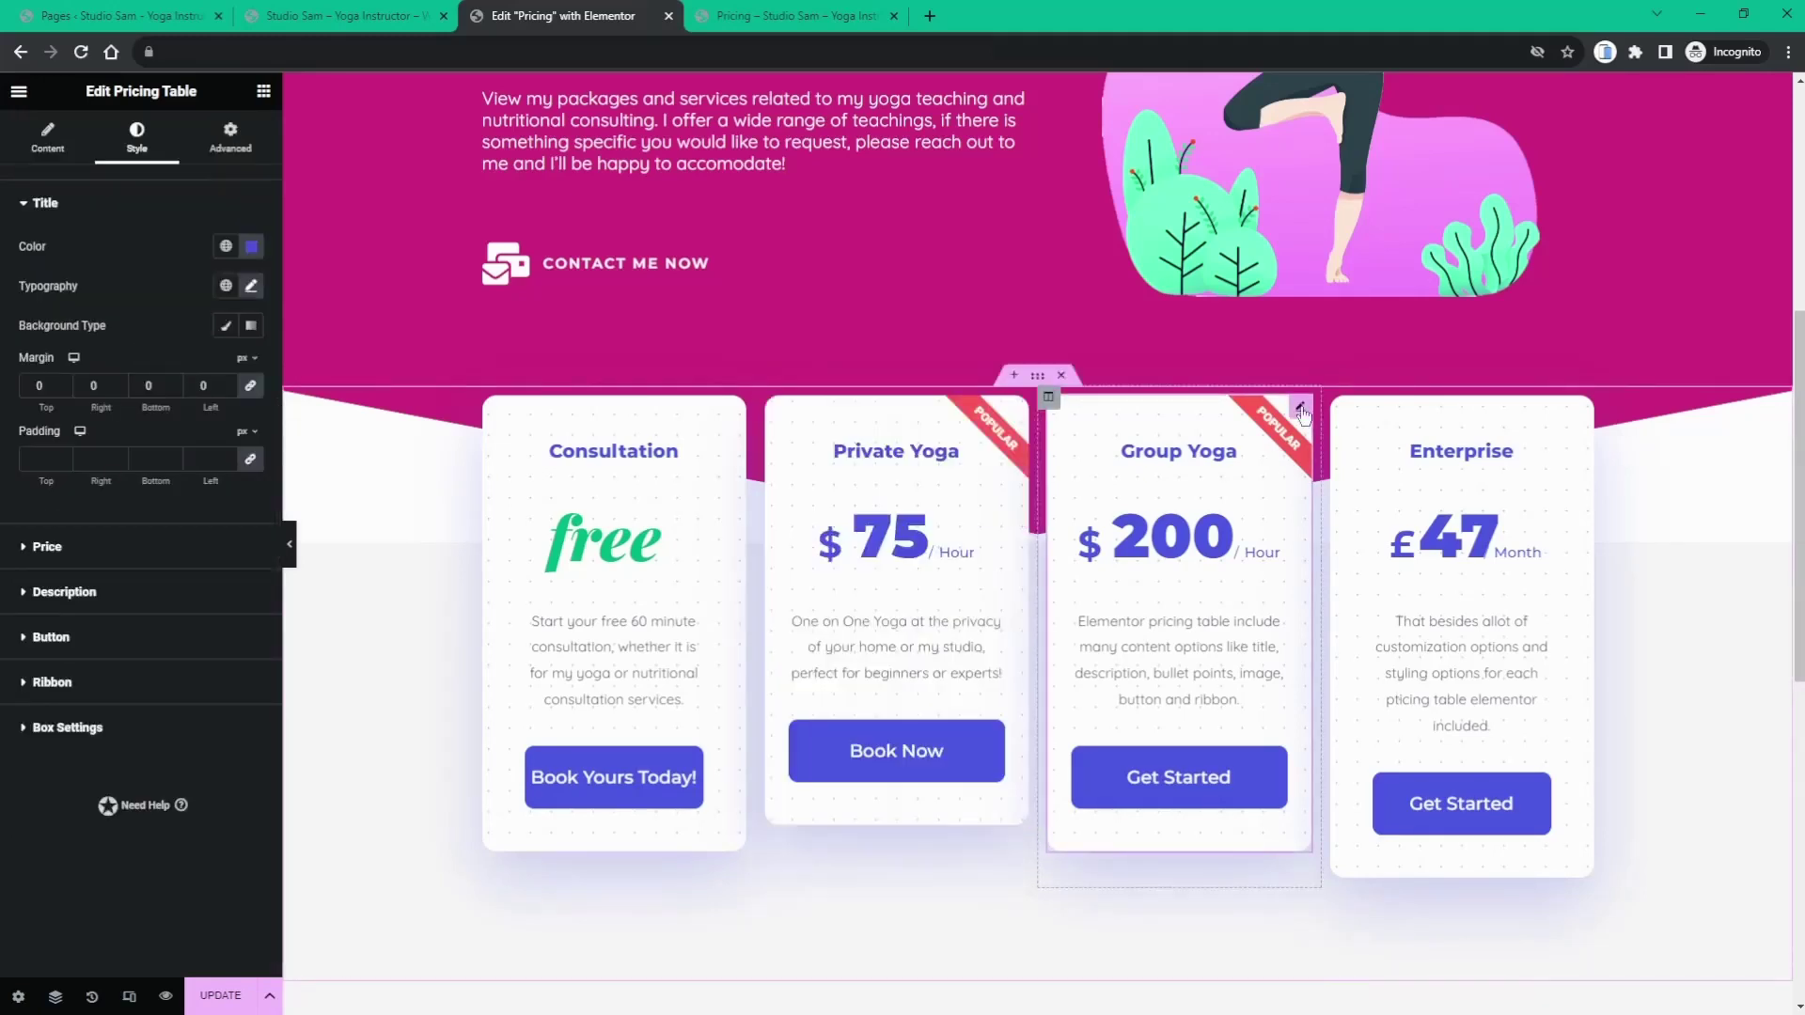
pyautogui.click(79, 735)
pyautogui.scroll(-1, 121, 756)
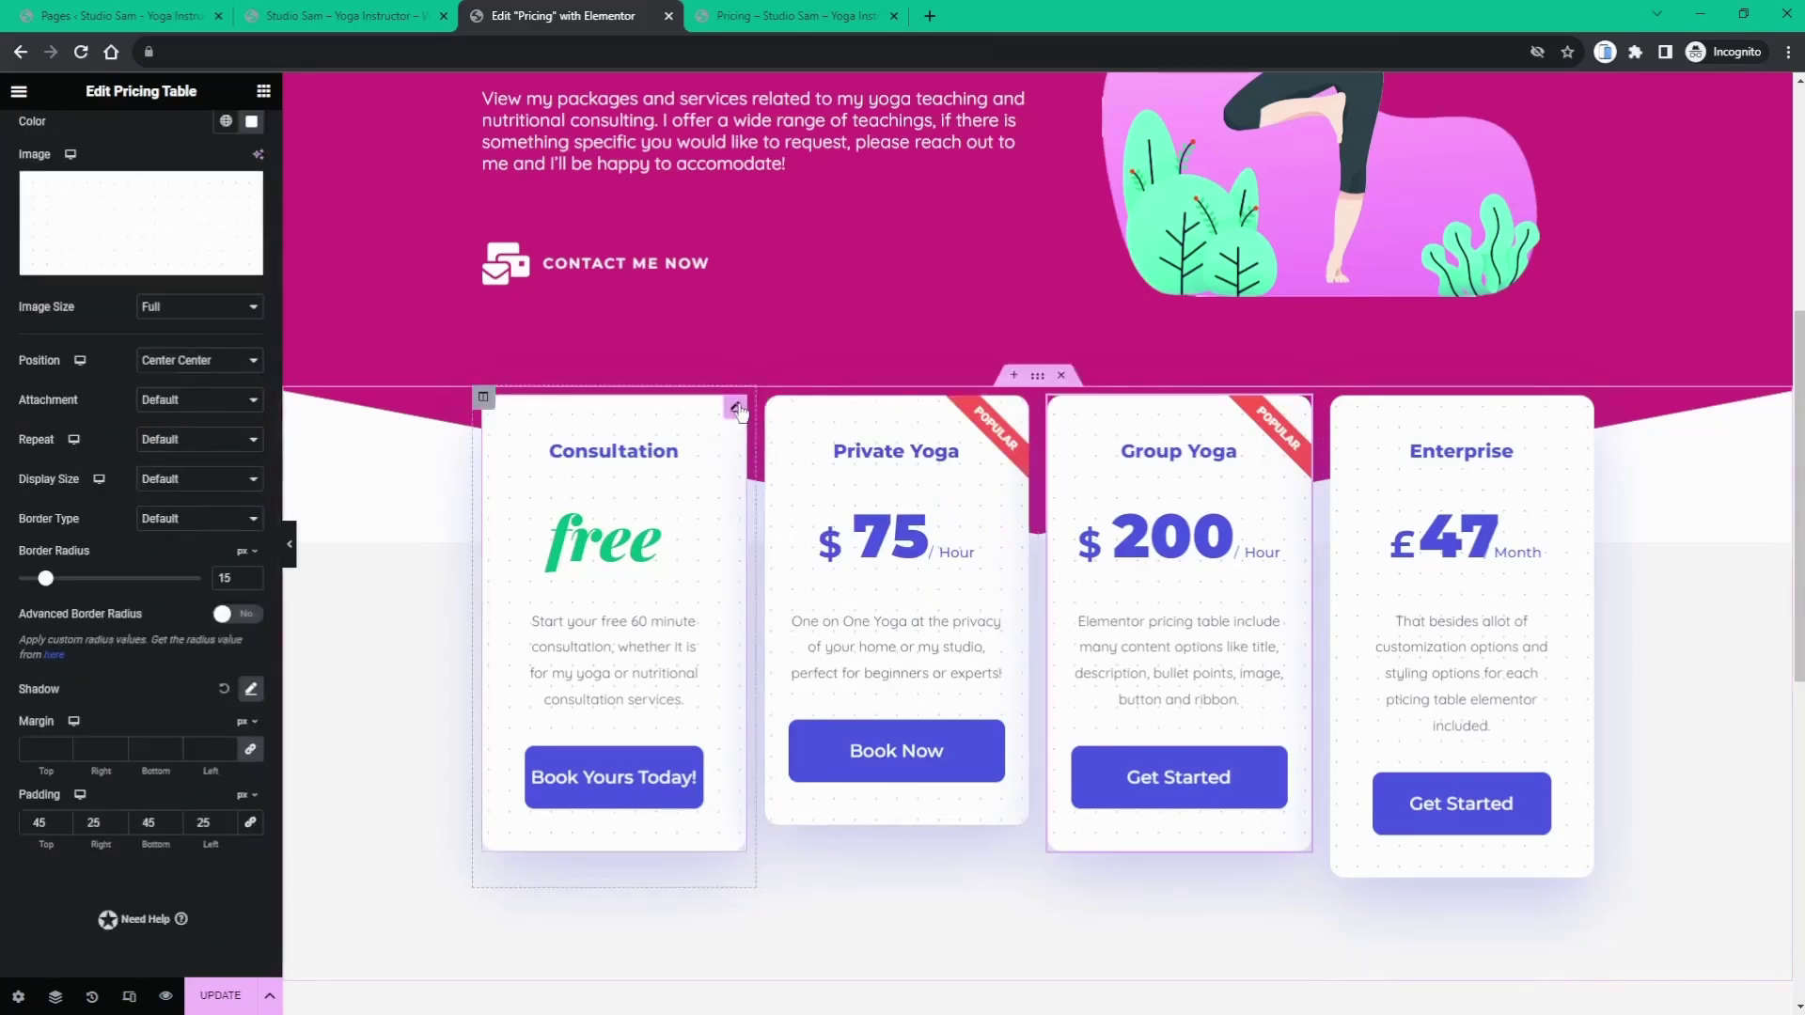
# - Unlink the Consultation card's box padding and set its left and right values to 25 px
pyautogui.click(736, 408)
pyautogui.click(136, 137)
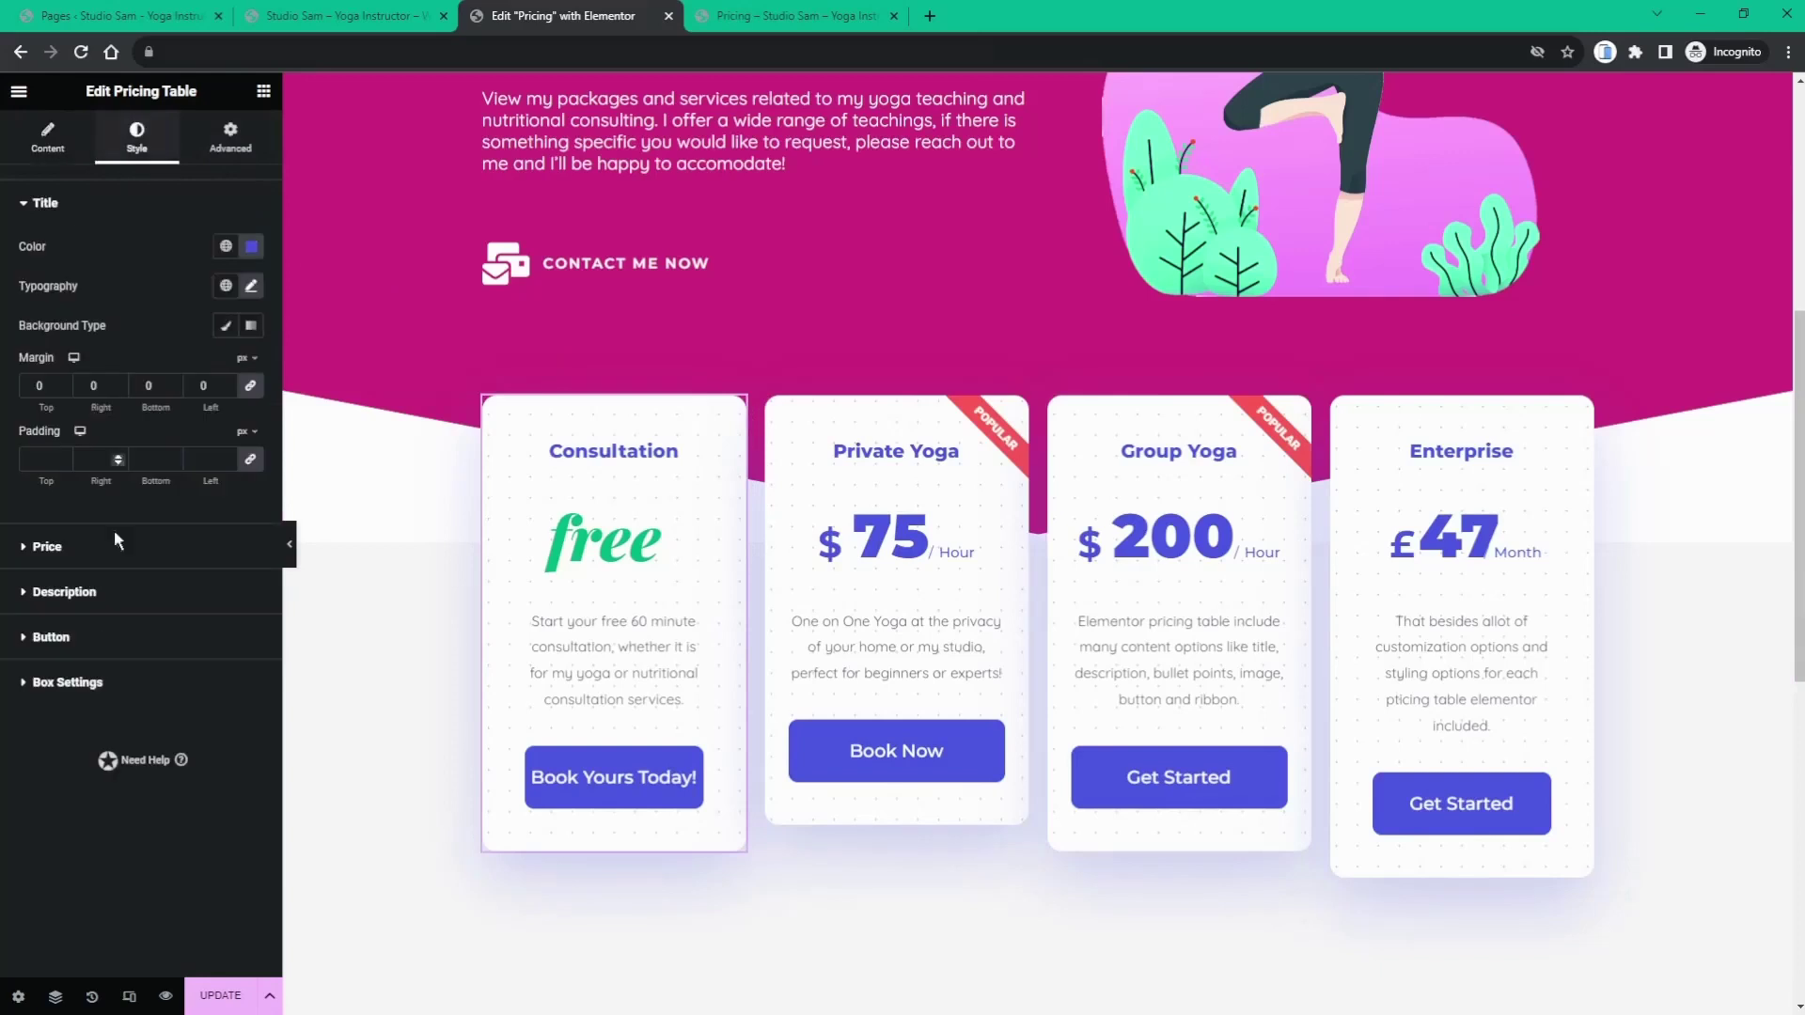
pyautogui.click(75, 683)
pyautogui.scroll(-5, 180, 734)
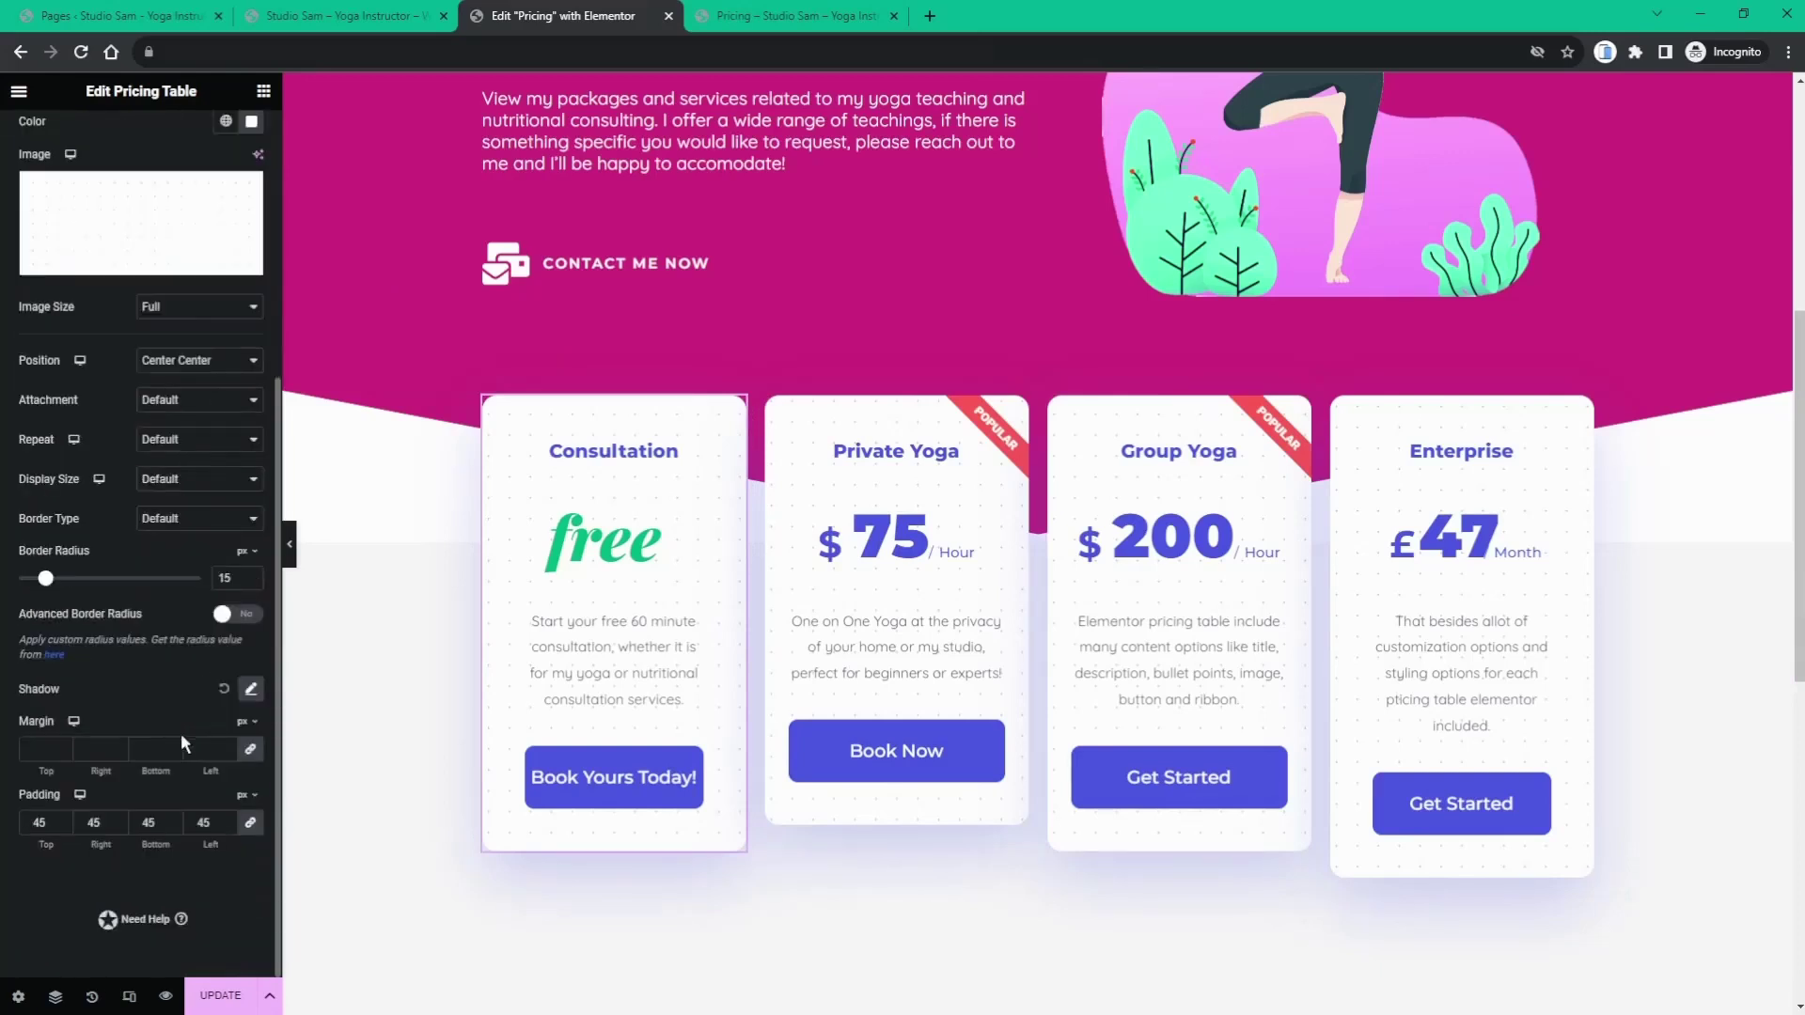
pyautogui.click(250, 824)
pyautogui.doubleClick(203, 824)
pyautogui.write('2')
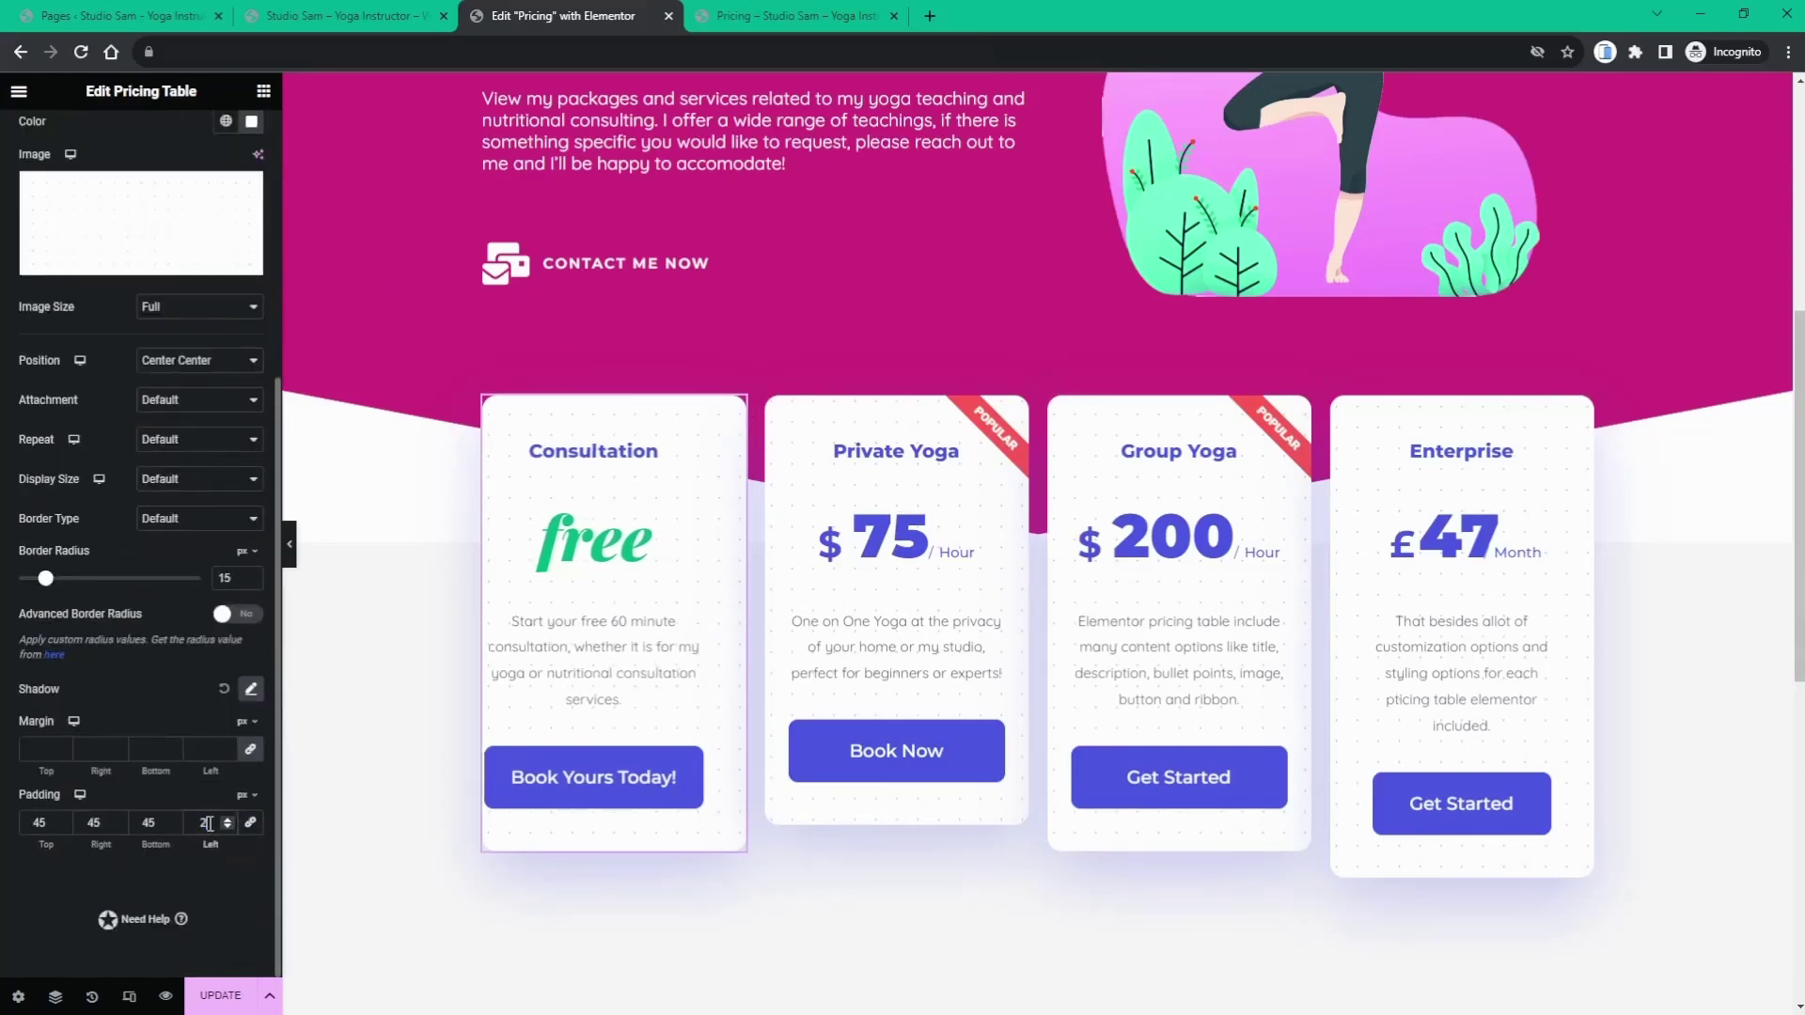
pyautogui.write('5')
pyautogui.click(97, 824)
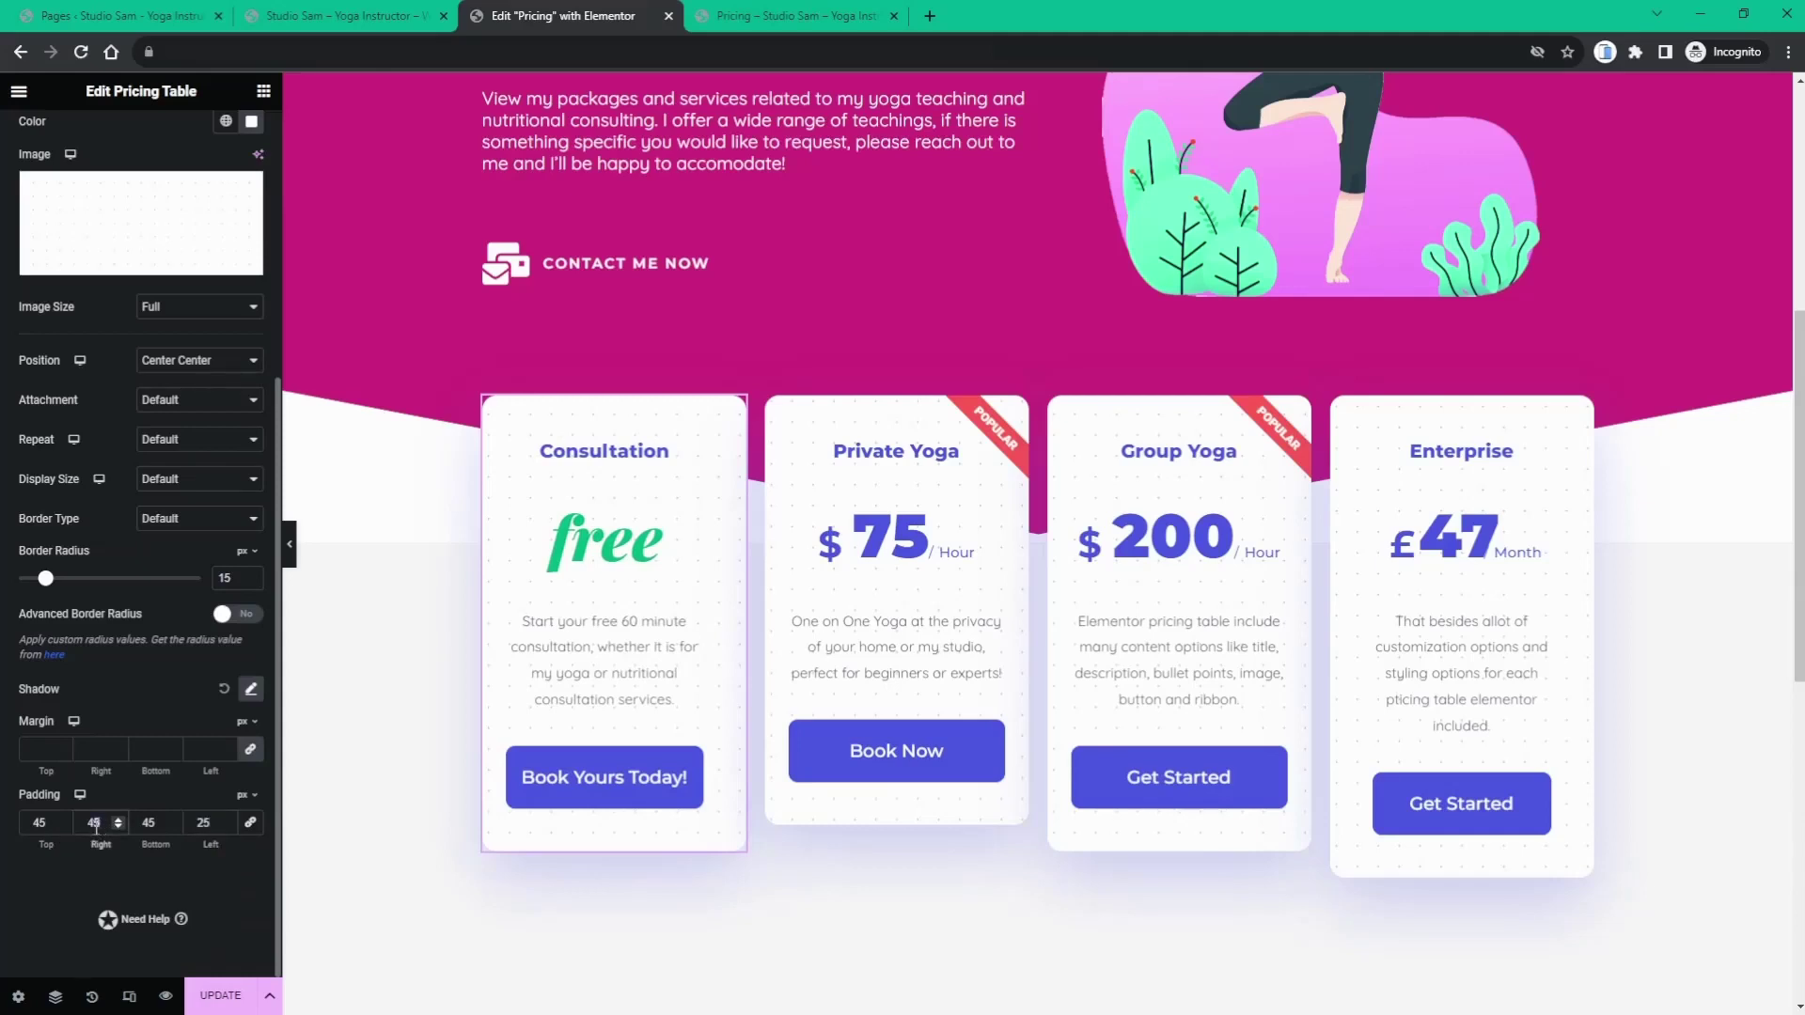
pyautogui.doubleClick(94, 823)
pyautogui.write('25')
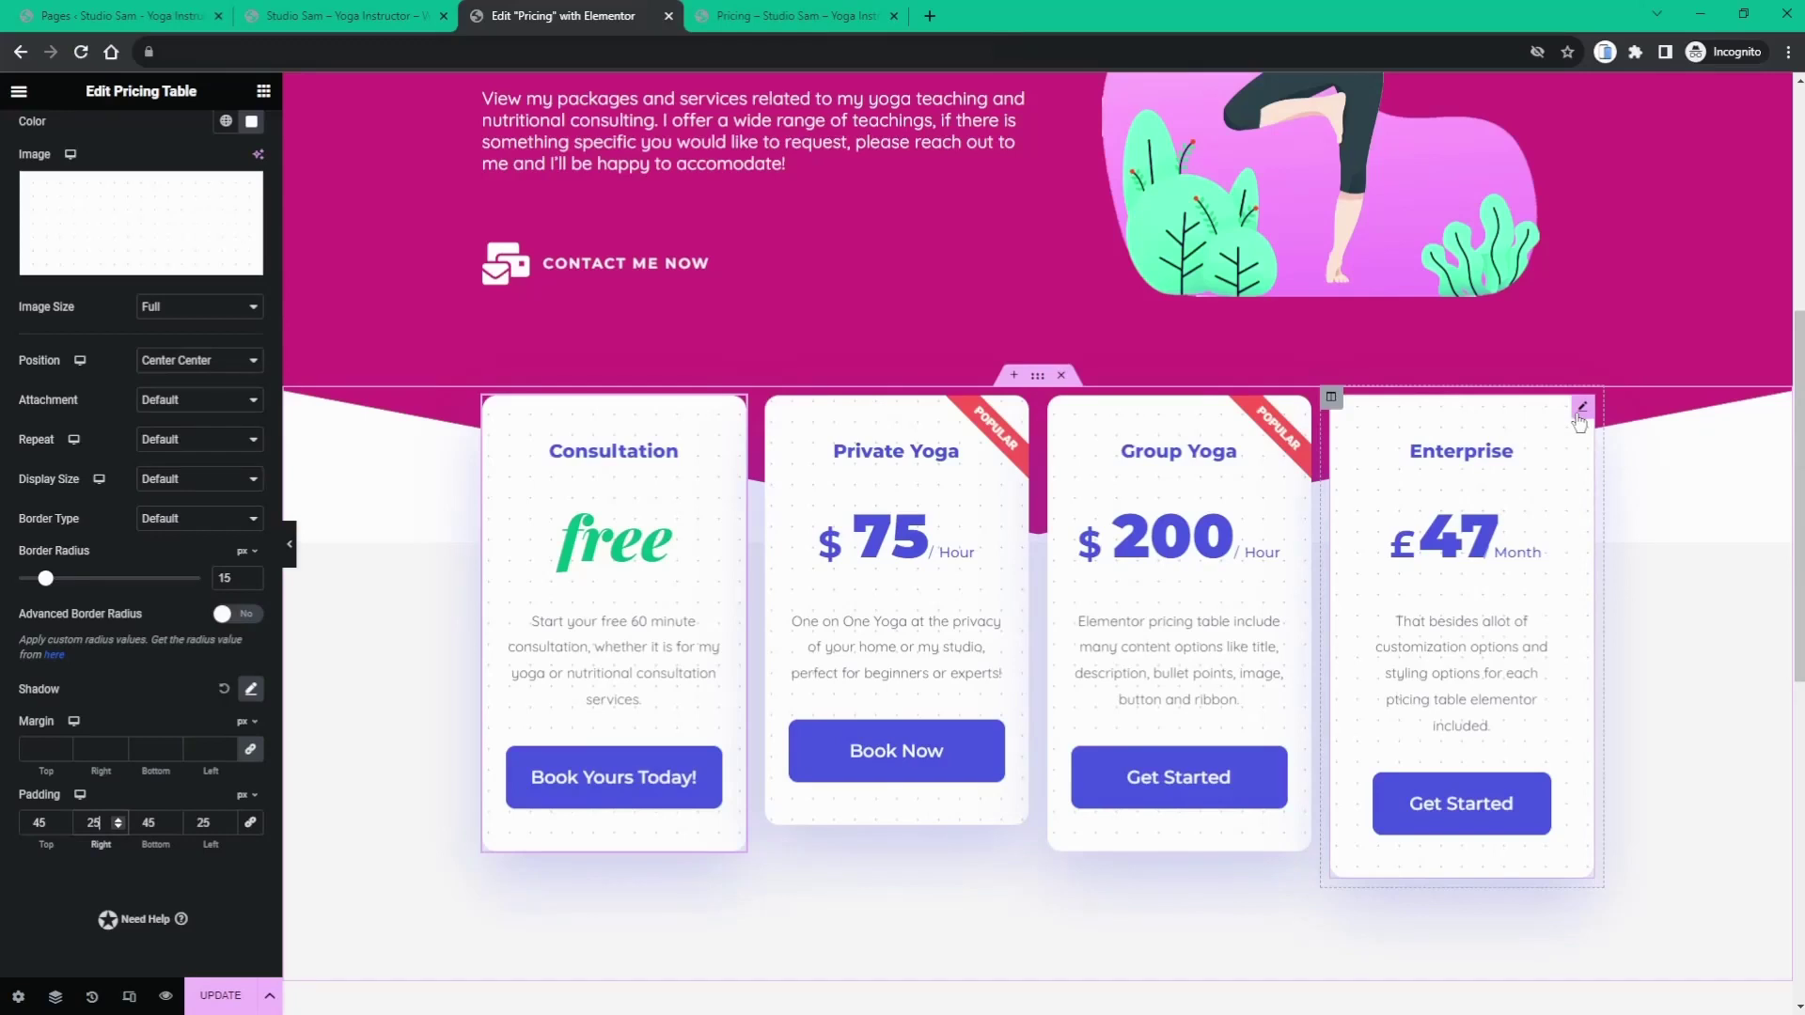
# - Delete the Enterprise card's column and duplicate the Group Yoga column in its place
pyautogui.rightClick(1331, 404)
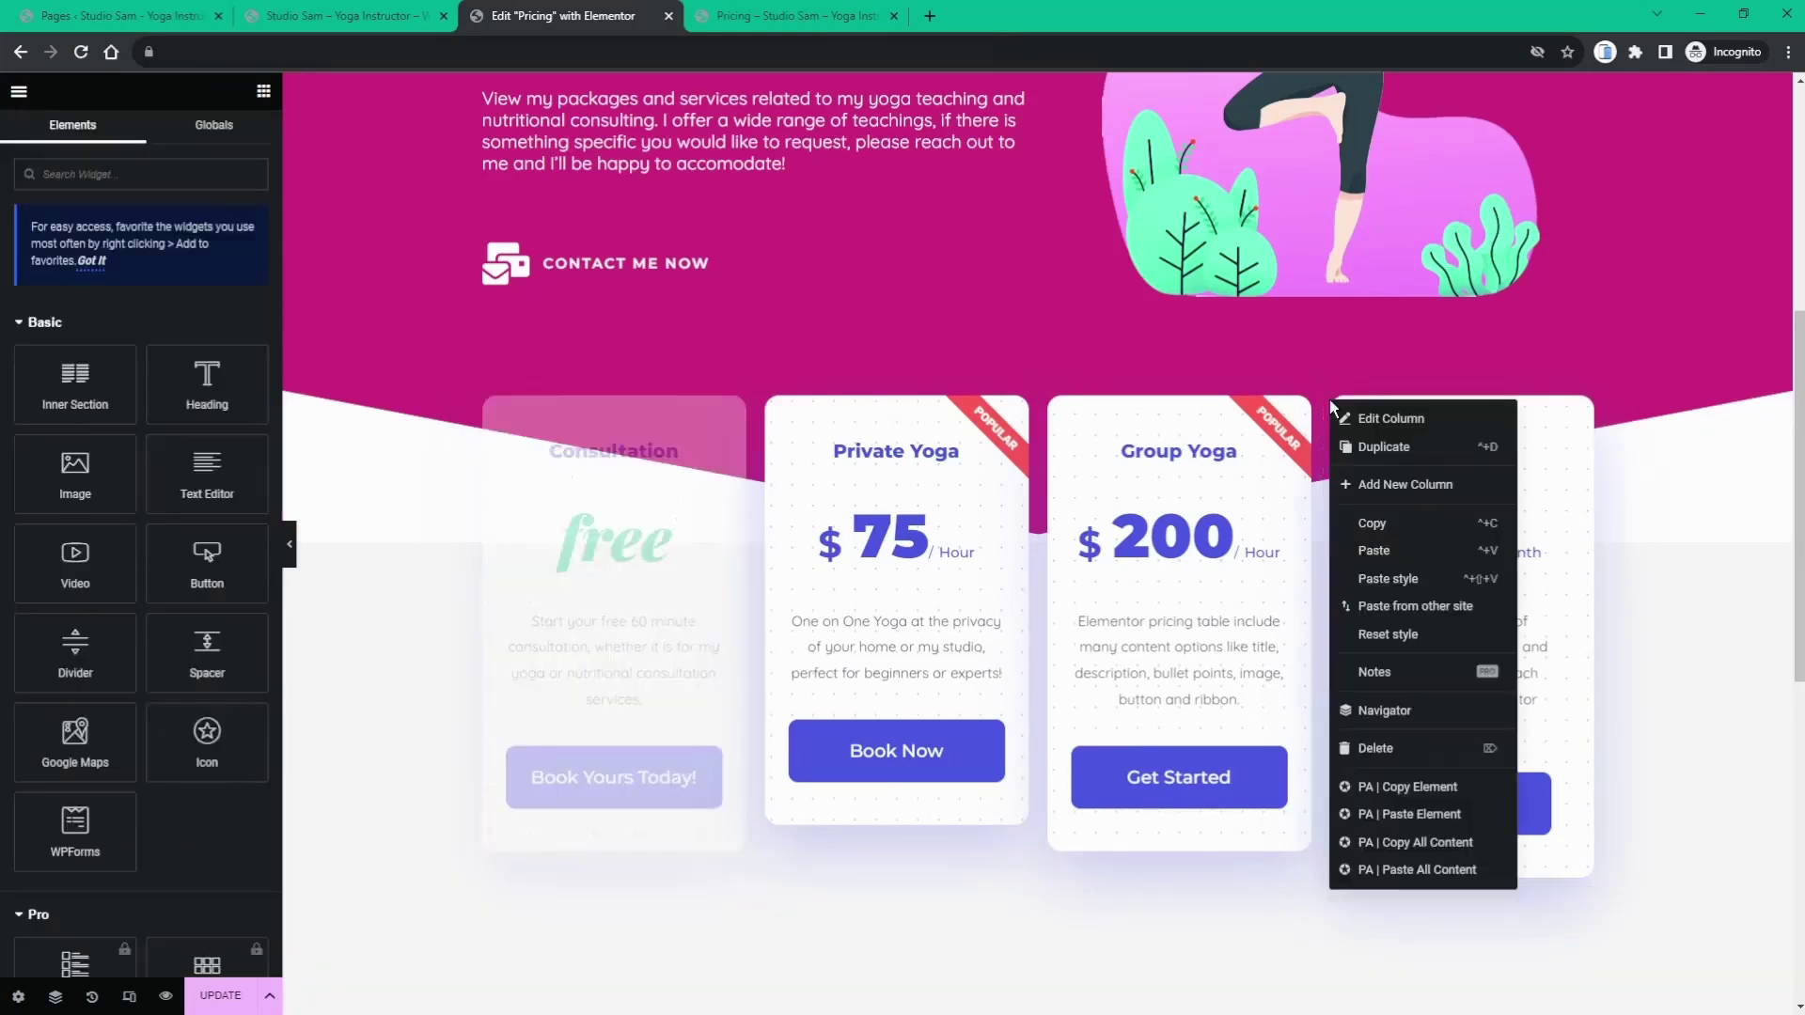
pyautogui.click(1432, 749)
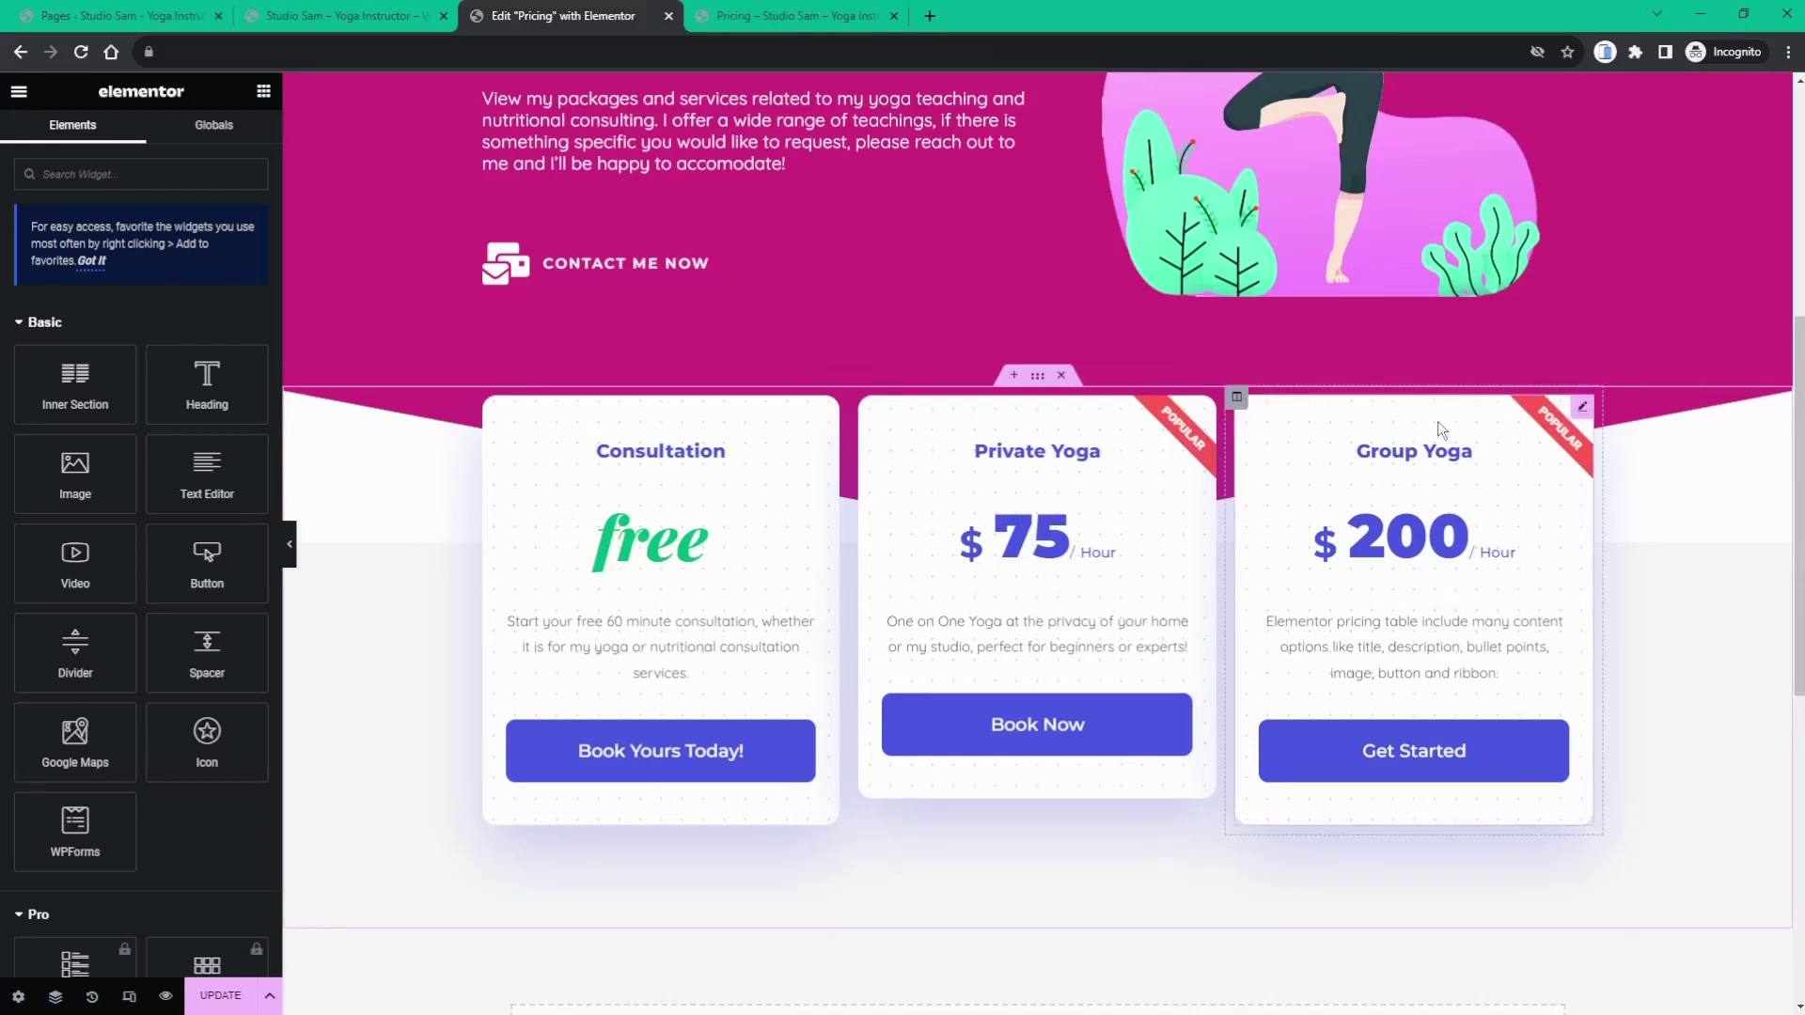
pyautogui.rightClick(1234, 405)
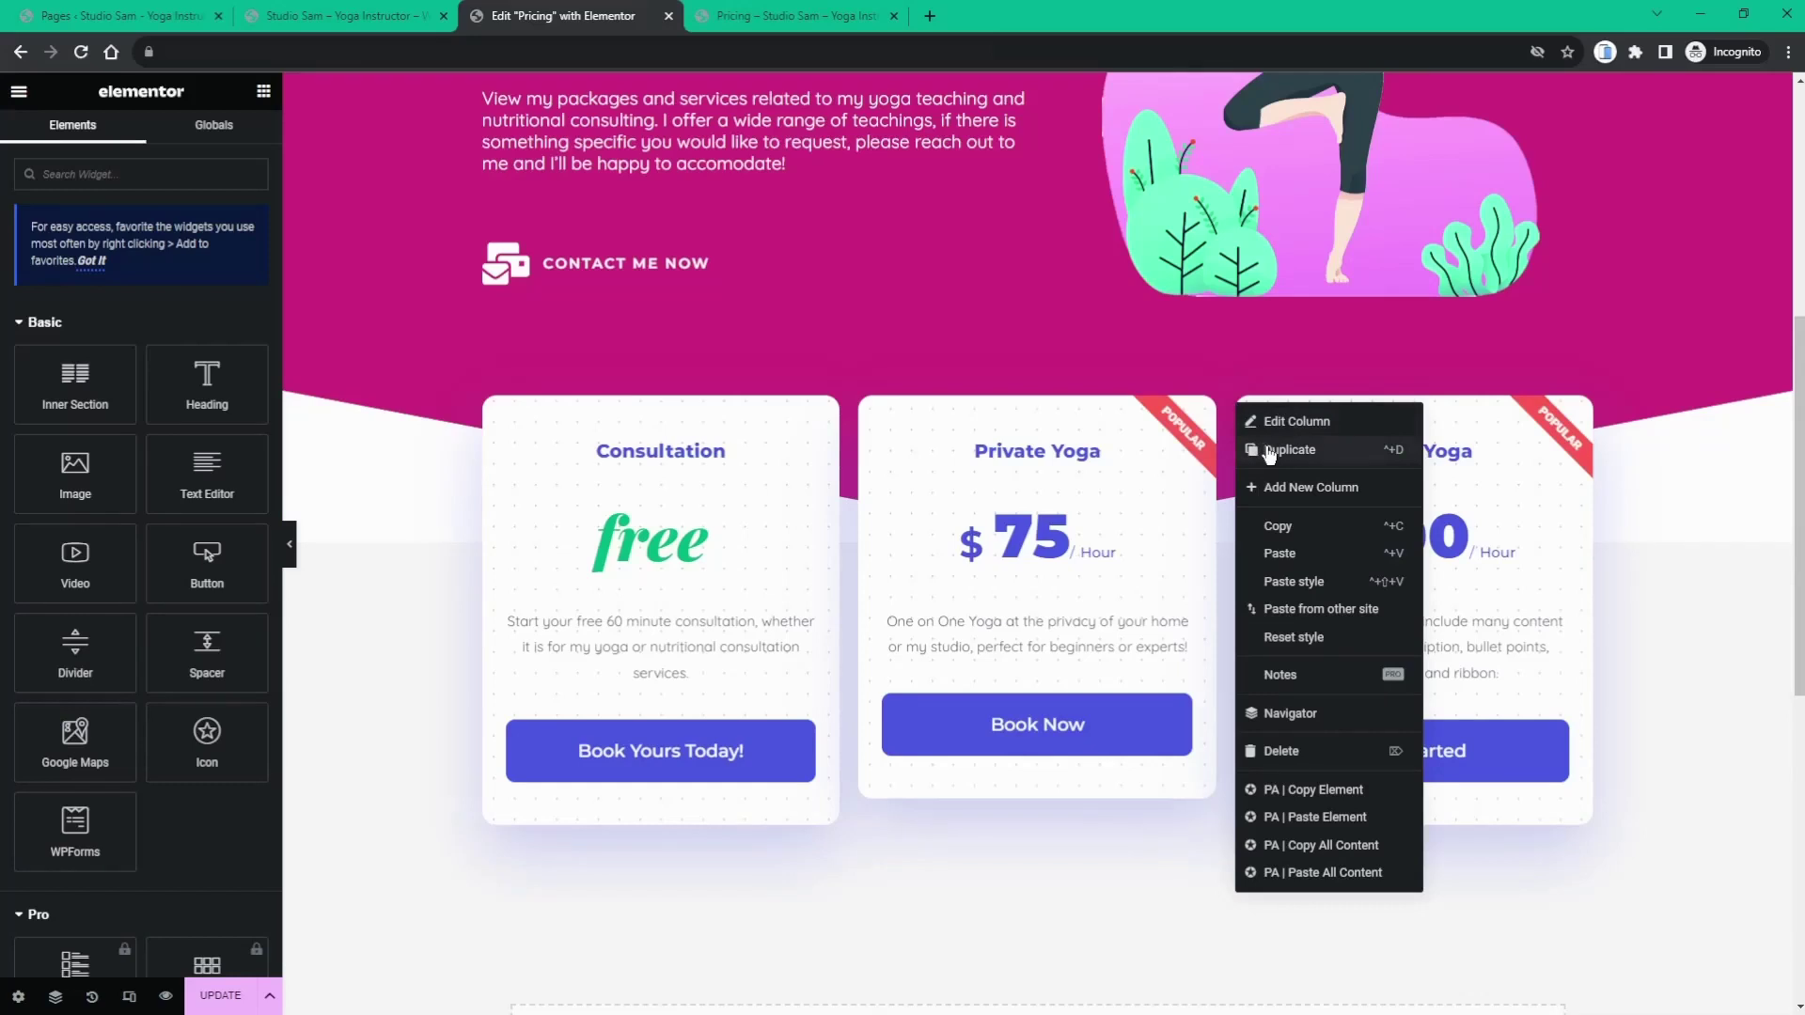
pyautogui.click(1265, 449)
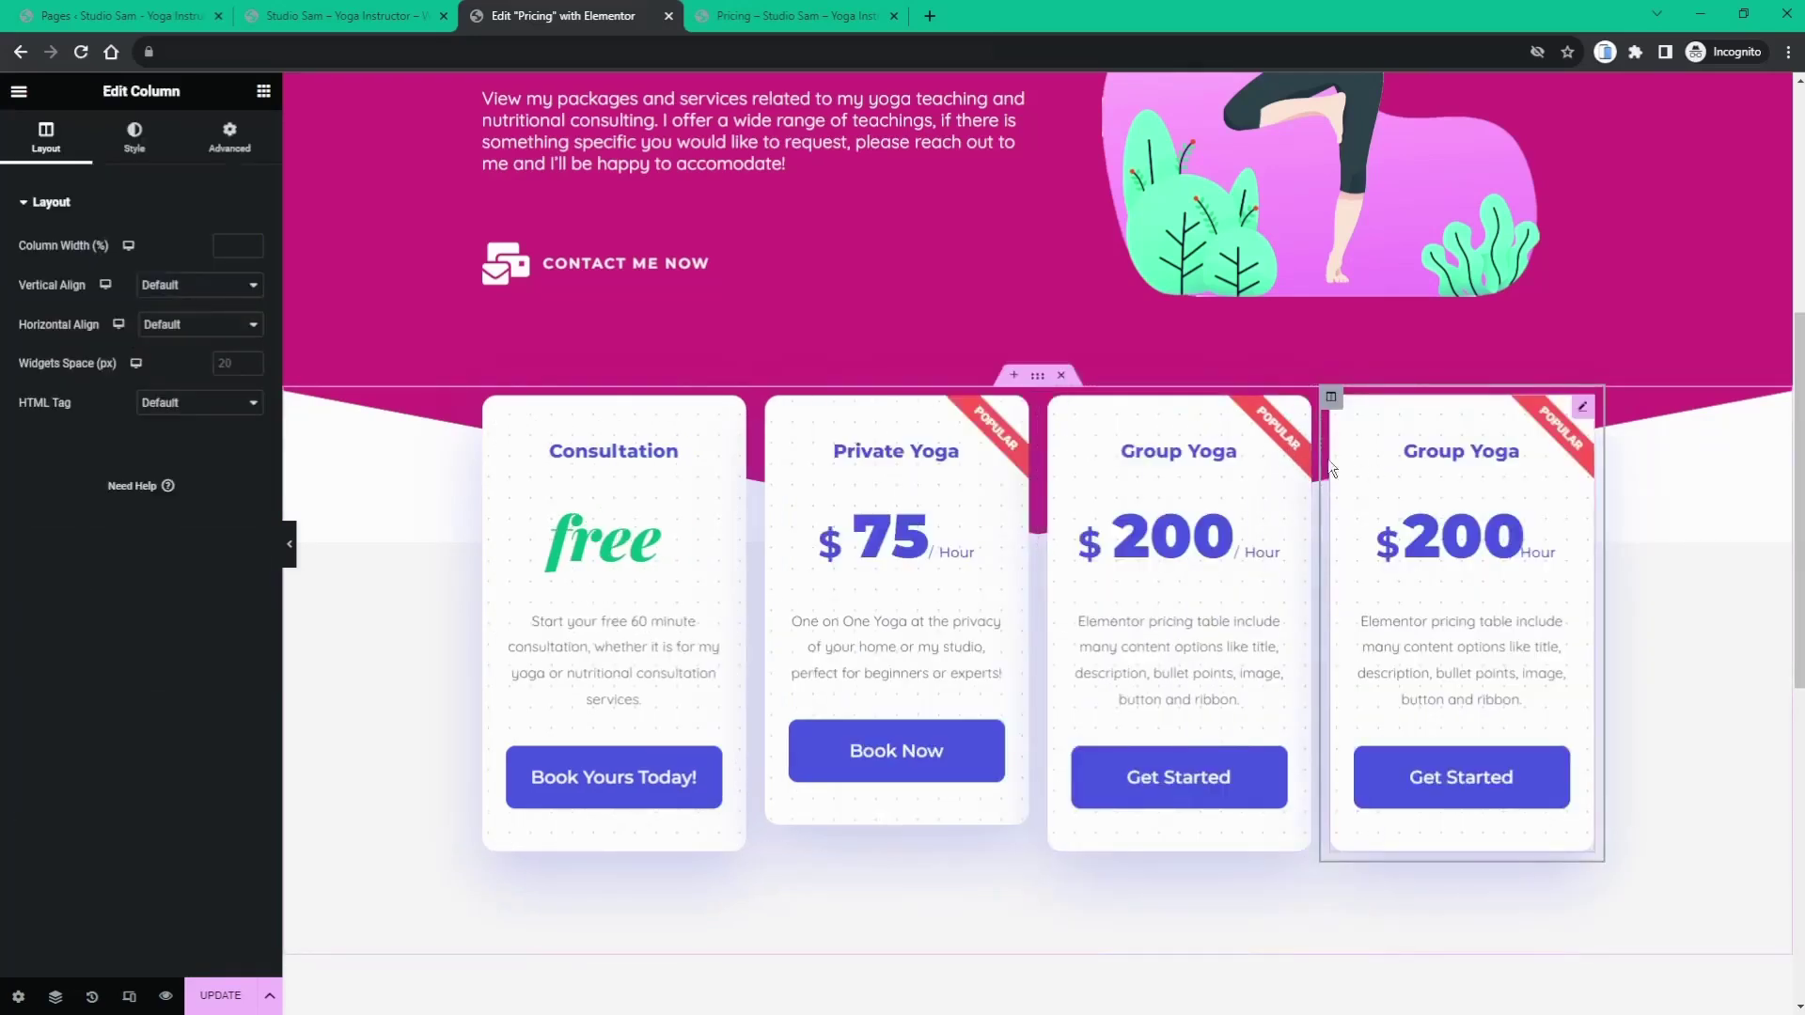
# - Save the pricing page in the editor and reload its live version
pyautogui.click(209, 995)
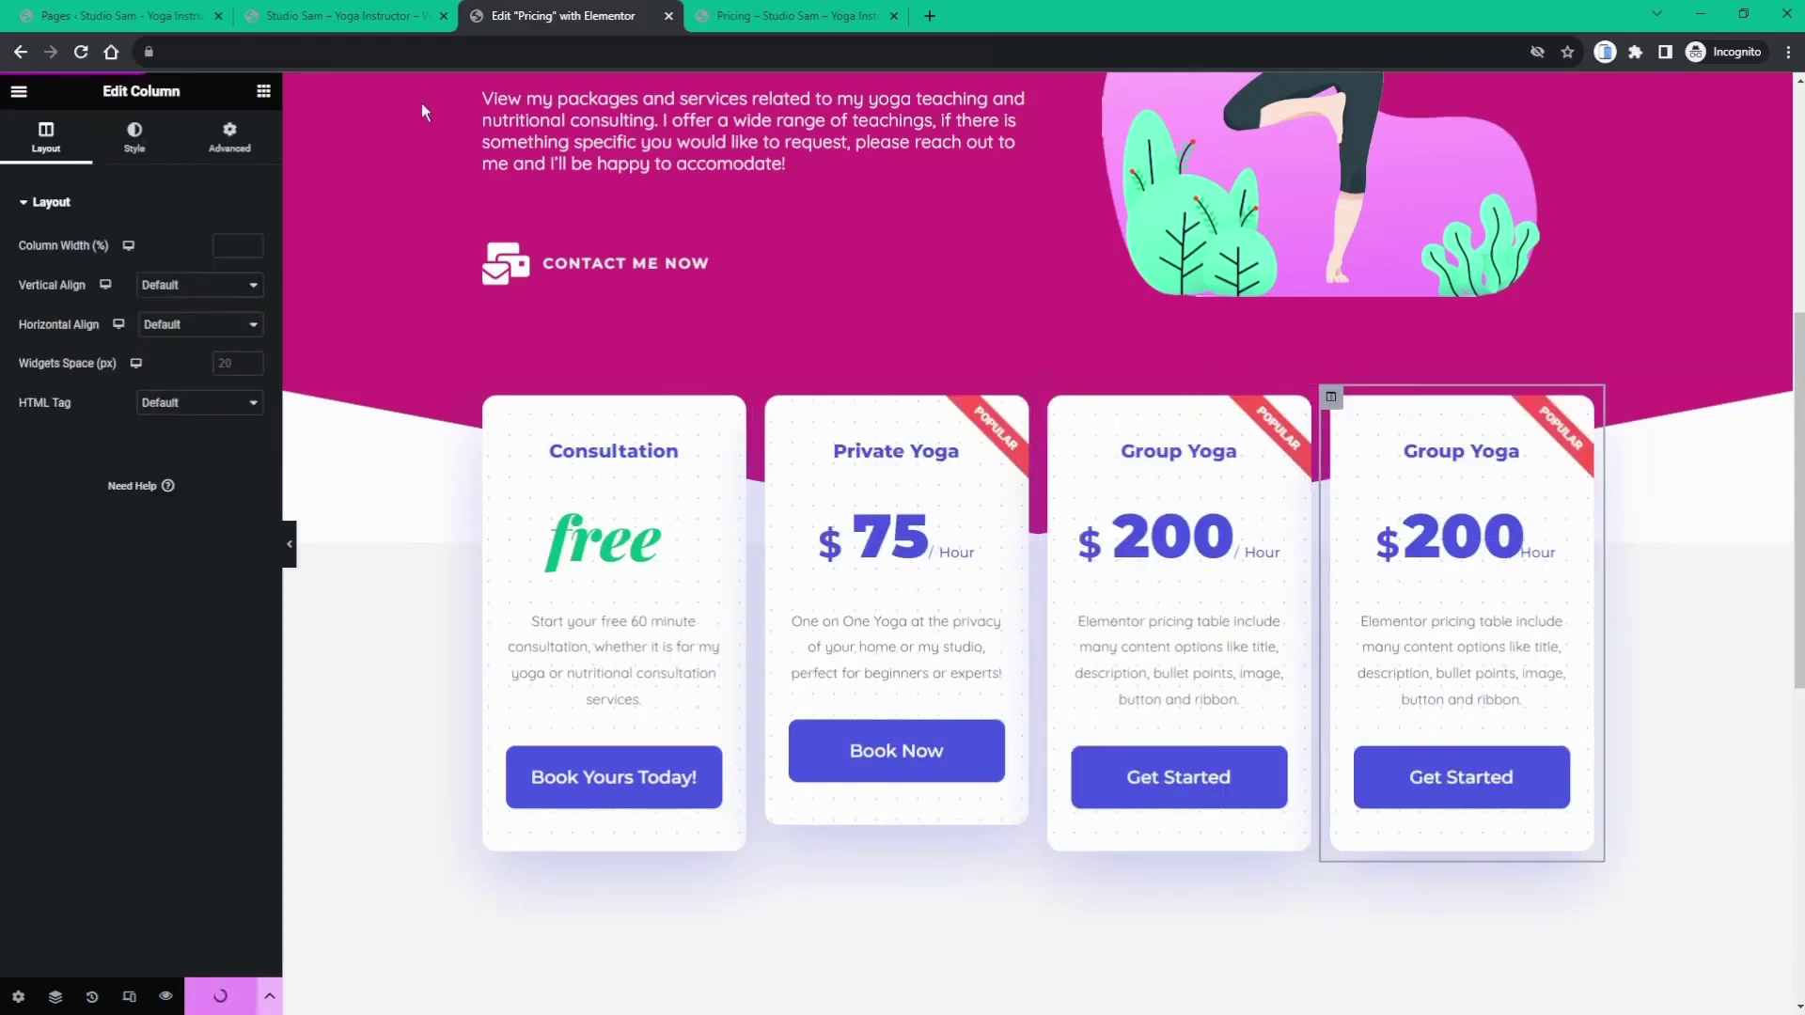
pyautogui.click(754, 14)
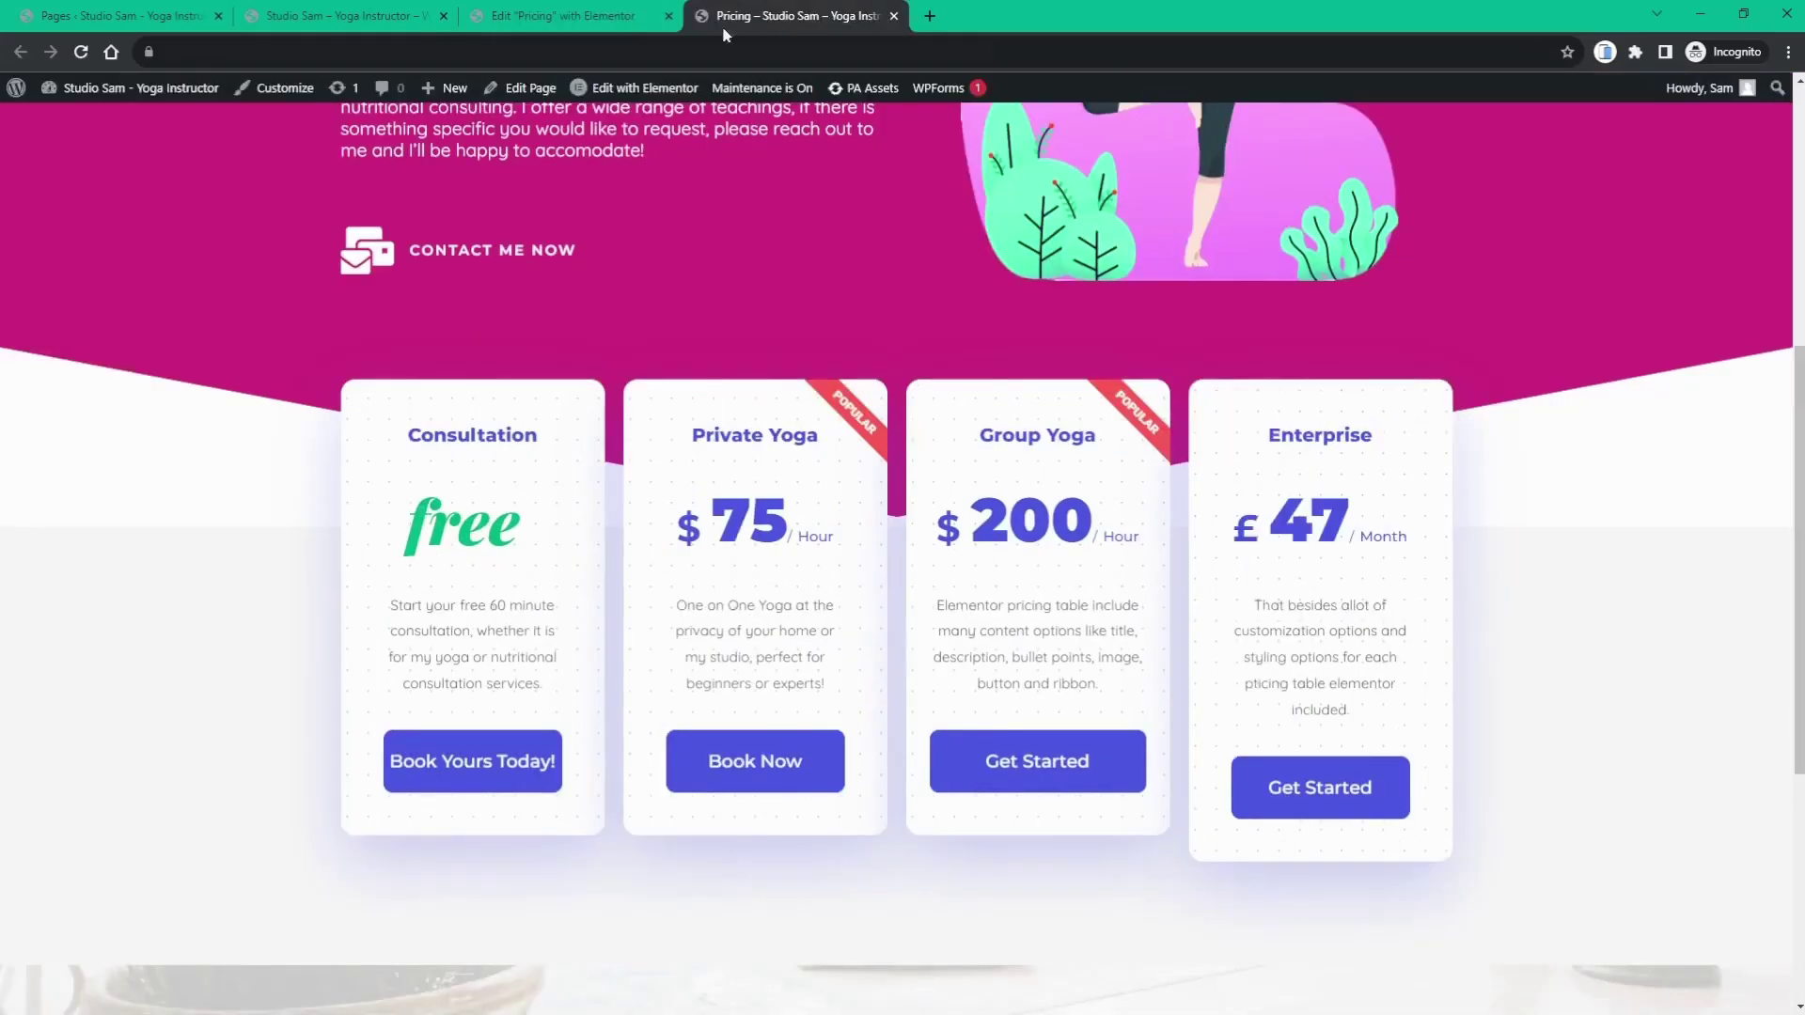
pyautogui.click(81, 53)
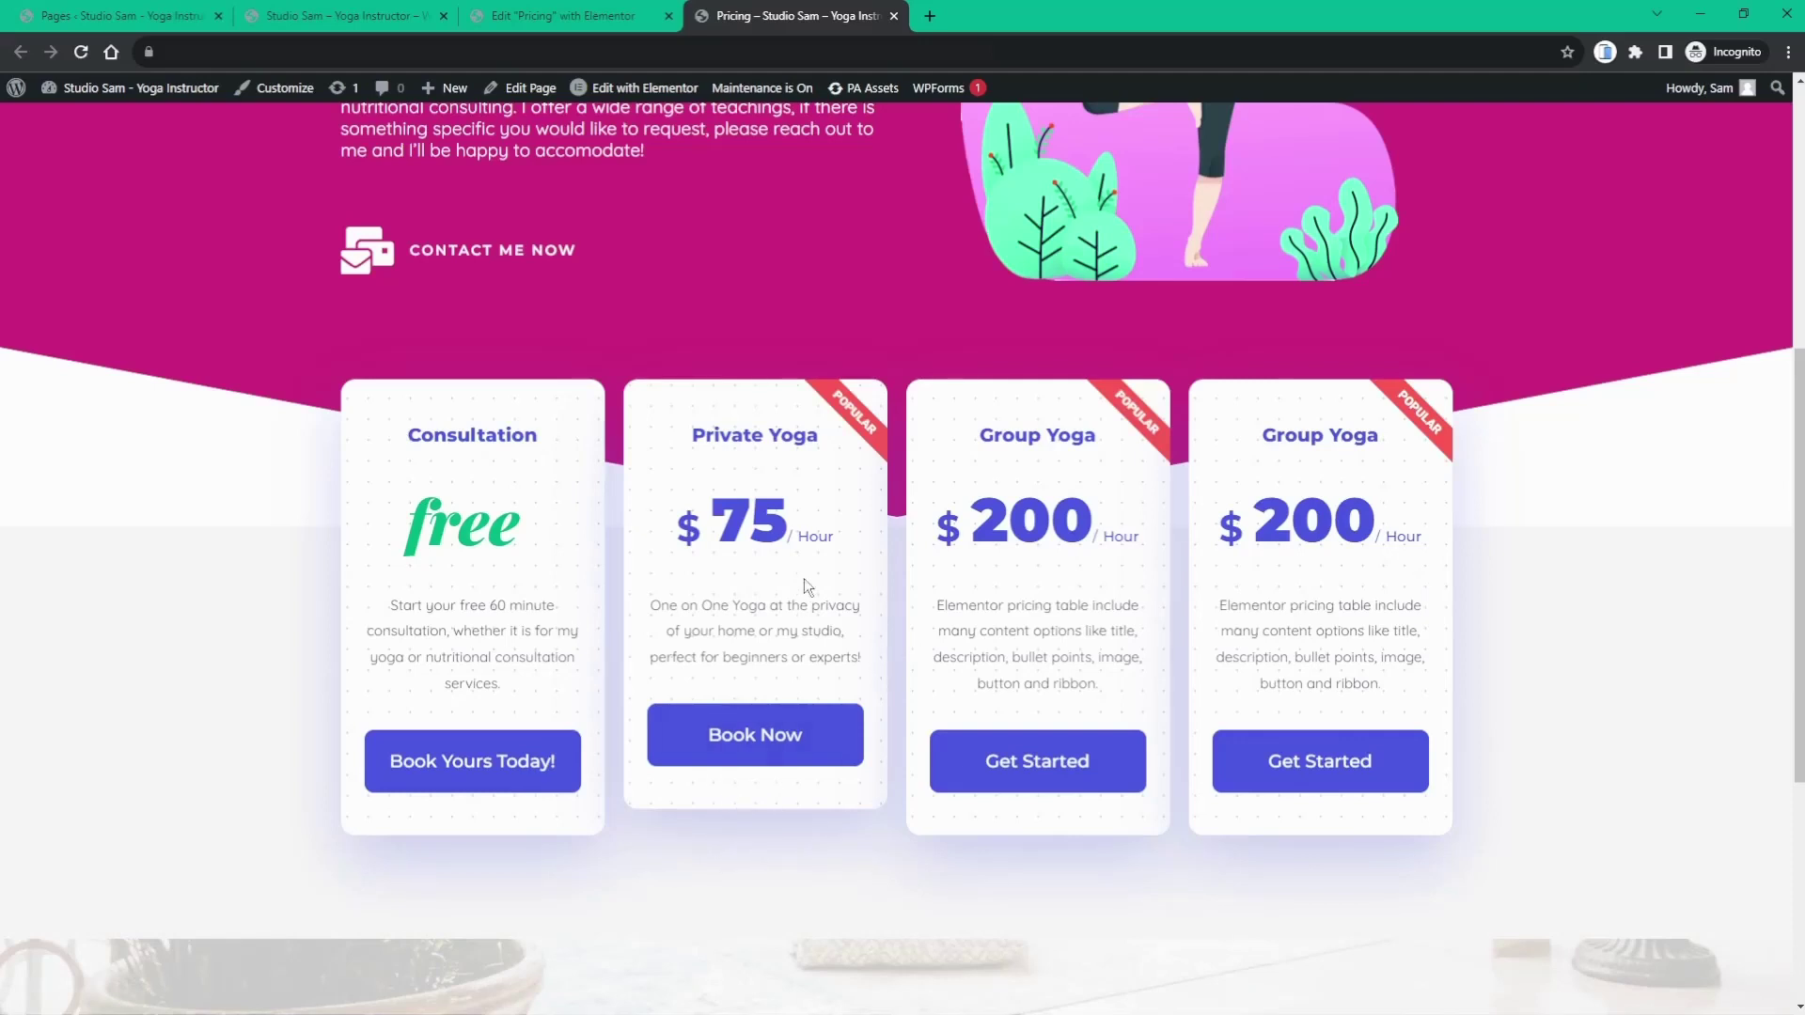
# - Compare the length of the description texts across the four pricing cards on the live page
pyautogui.moveTo(652, 604); pyautogui.dragTo(705, 657)
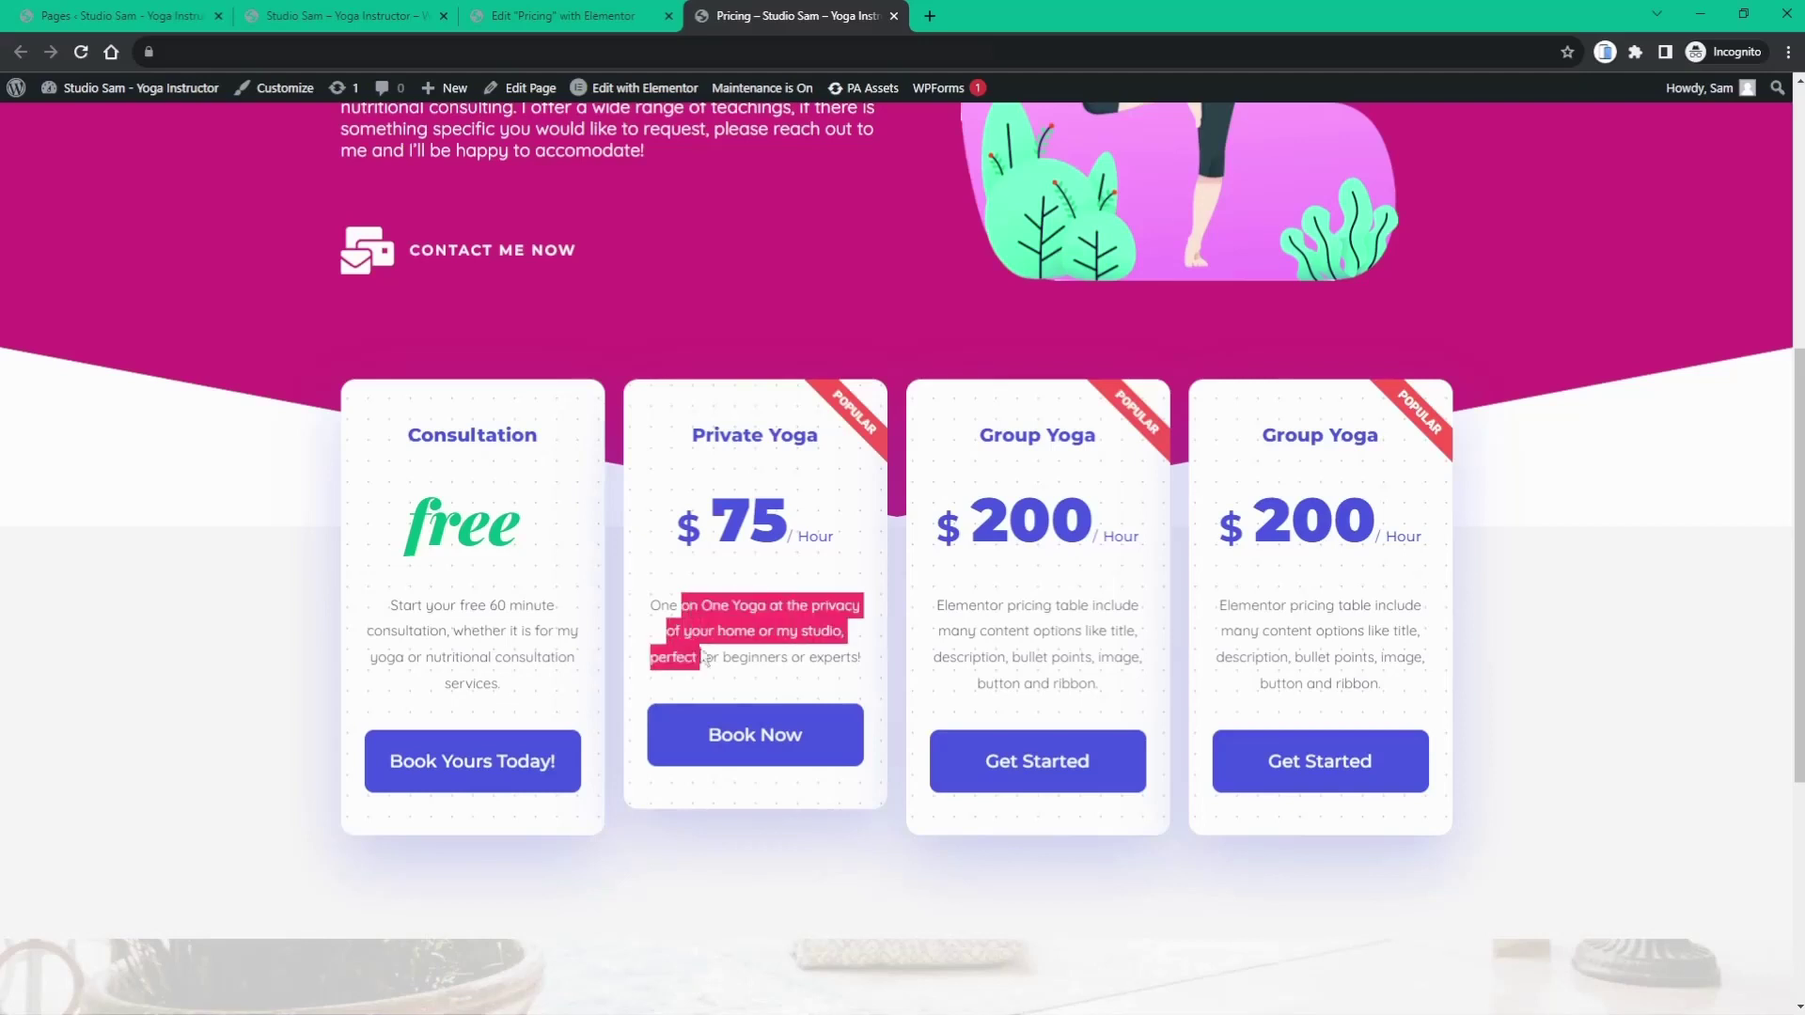
pyautogui.click(705, 656)
pyautogui.moveTo(438, 602); pyautogui.dragTo(466, 671)
pyautogui.click(470, 673)
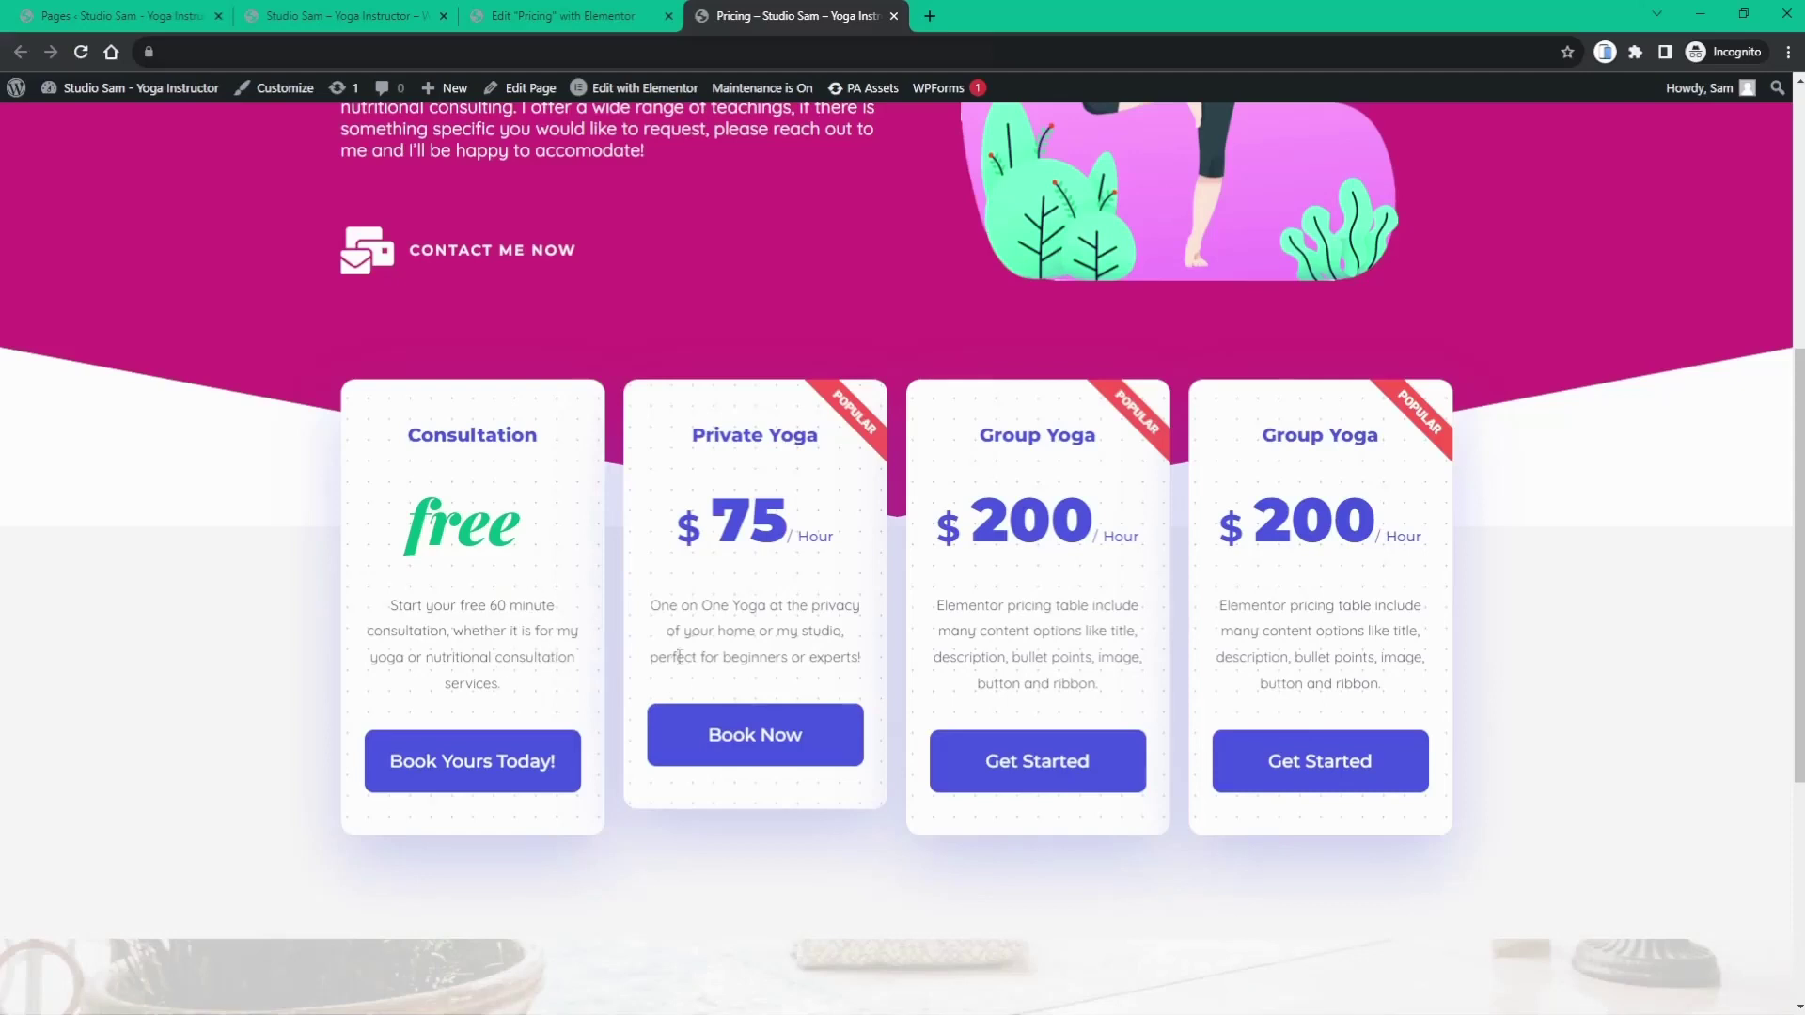
pyautogui.moveTo(481, 608); pyautogui.dragTo(501, 684)
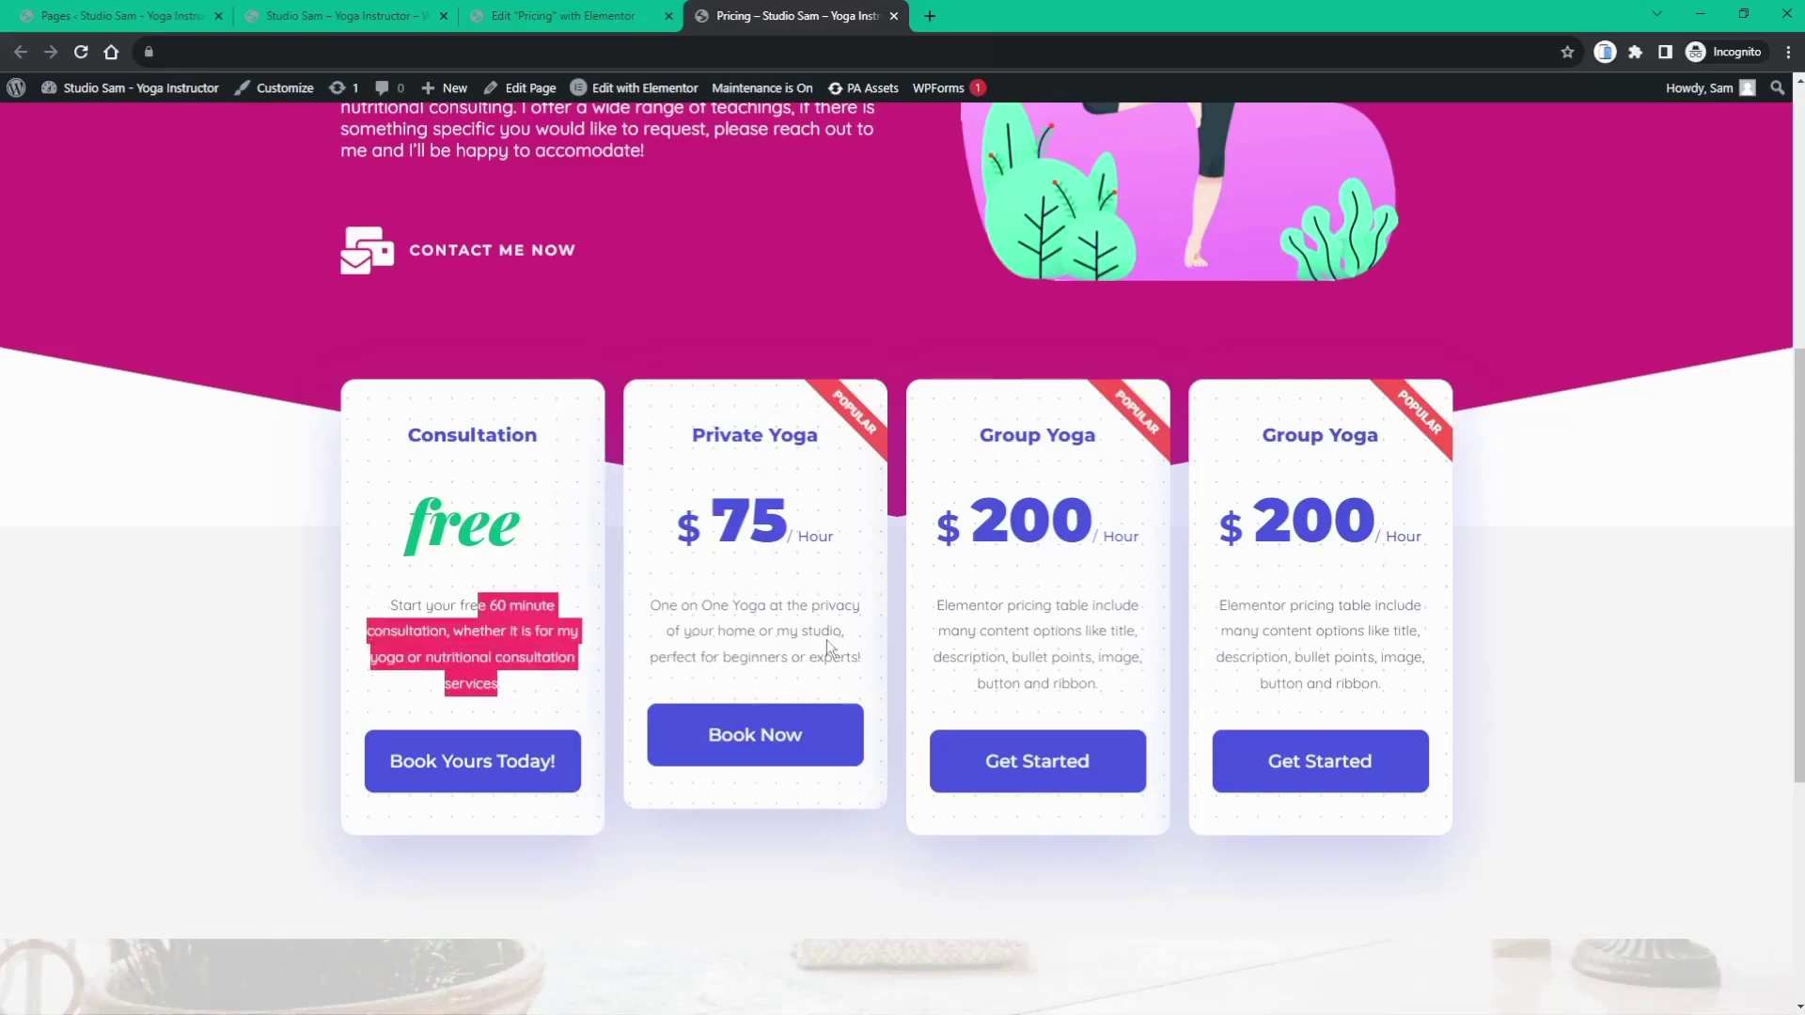
pyautogui.moveTo(811, 606); pyautogui.dragTo(816, 657)
pyautogui.moveTo(1024, 605); pyautogui.dragTo(1041, 683)
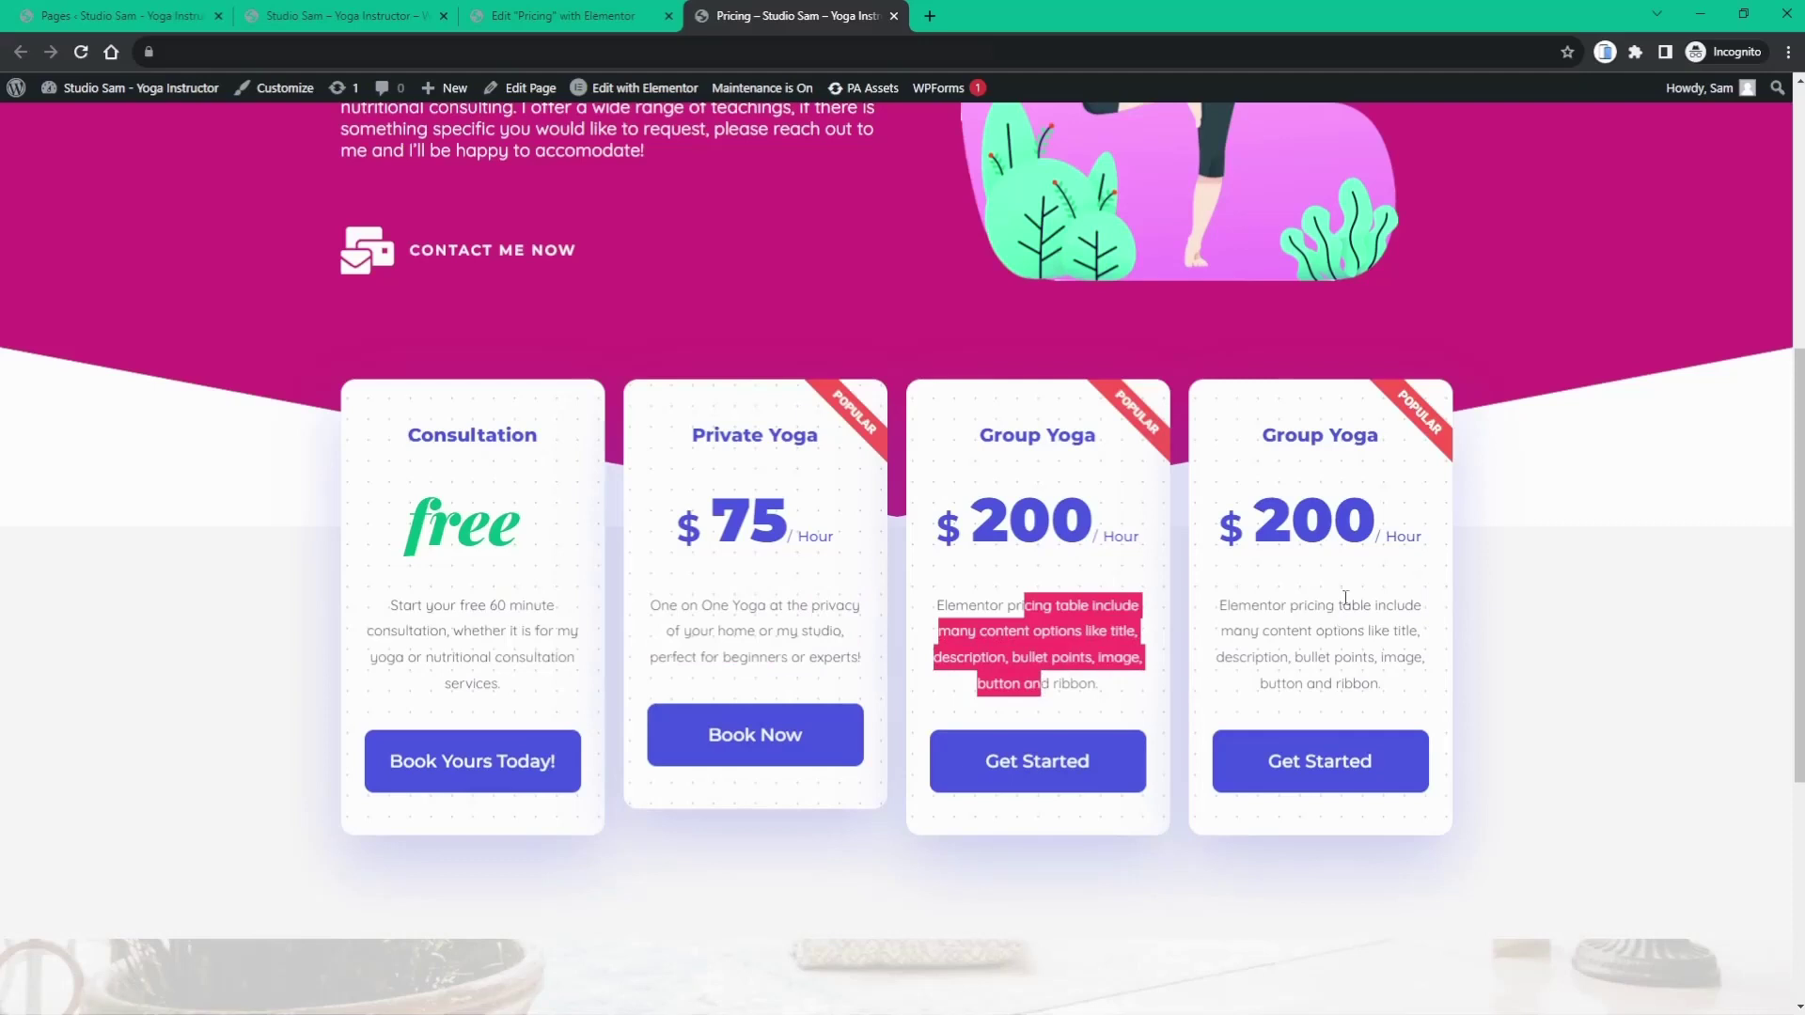
pyautogui.moveTo(1346, 605); pyautogui.dragTo(1341, 683)
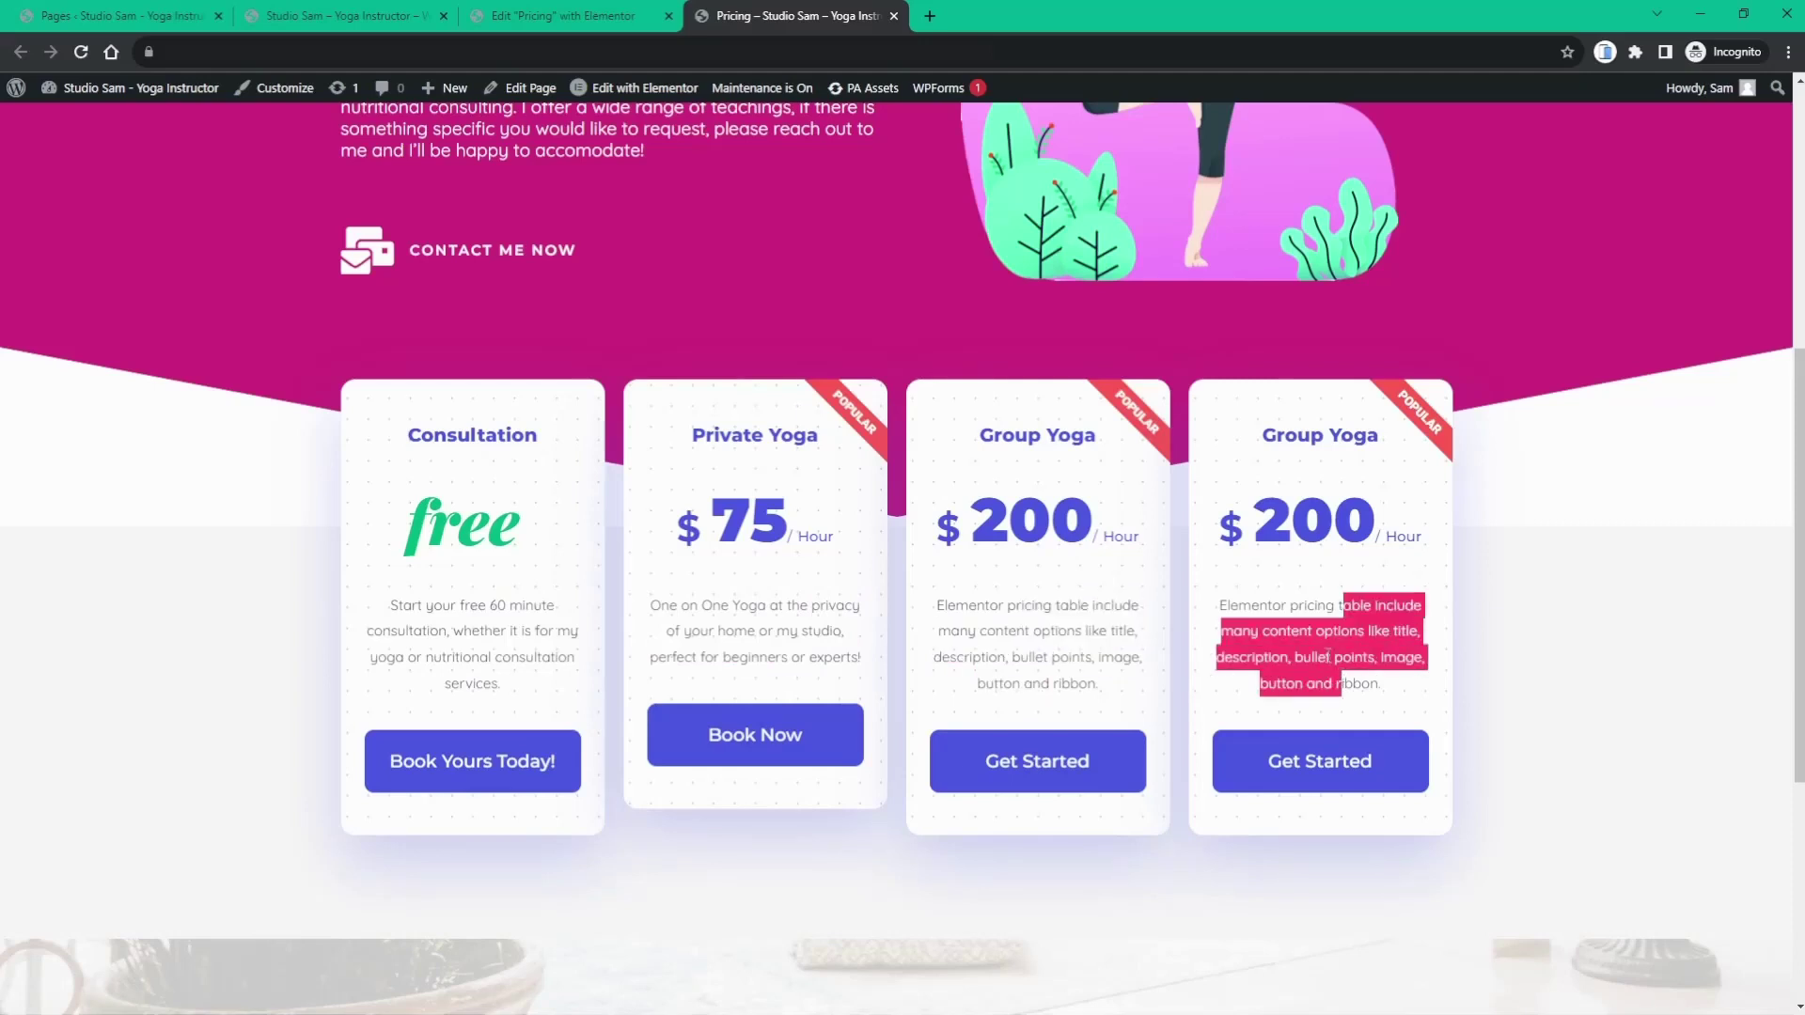
pyautogui.click(1326, 656)
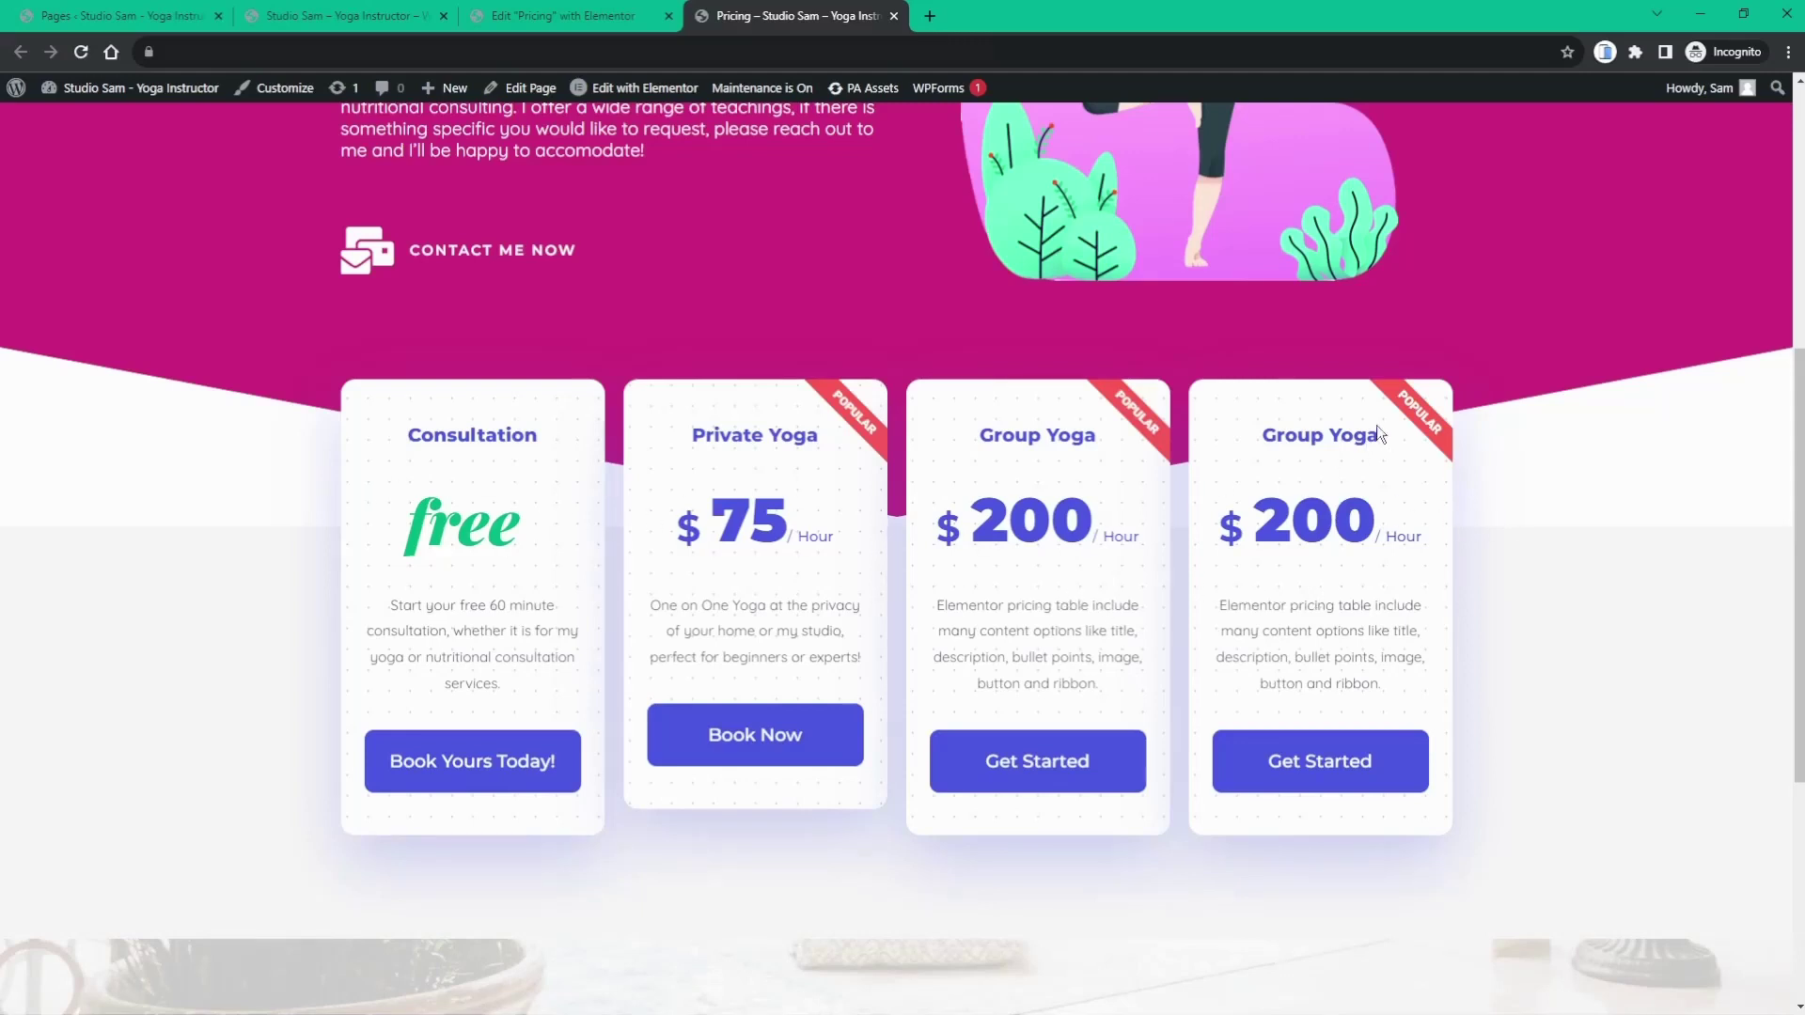
pyautogui.scroll(1, 1376, 425)
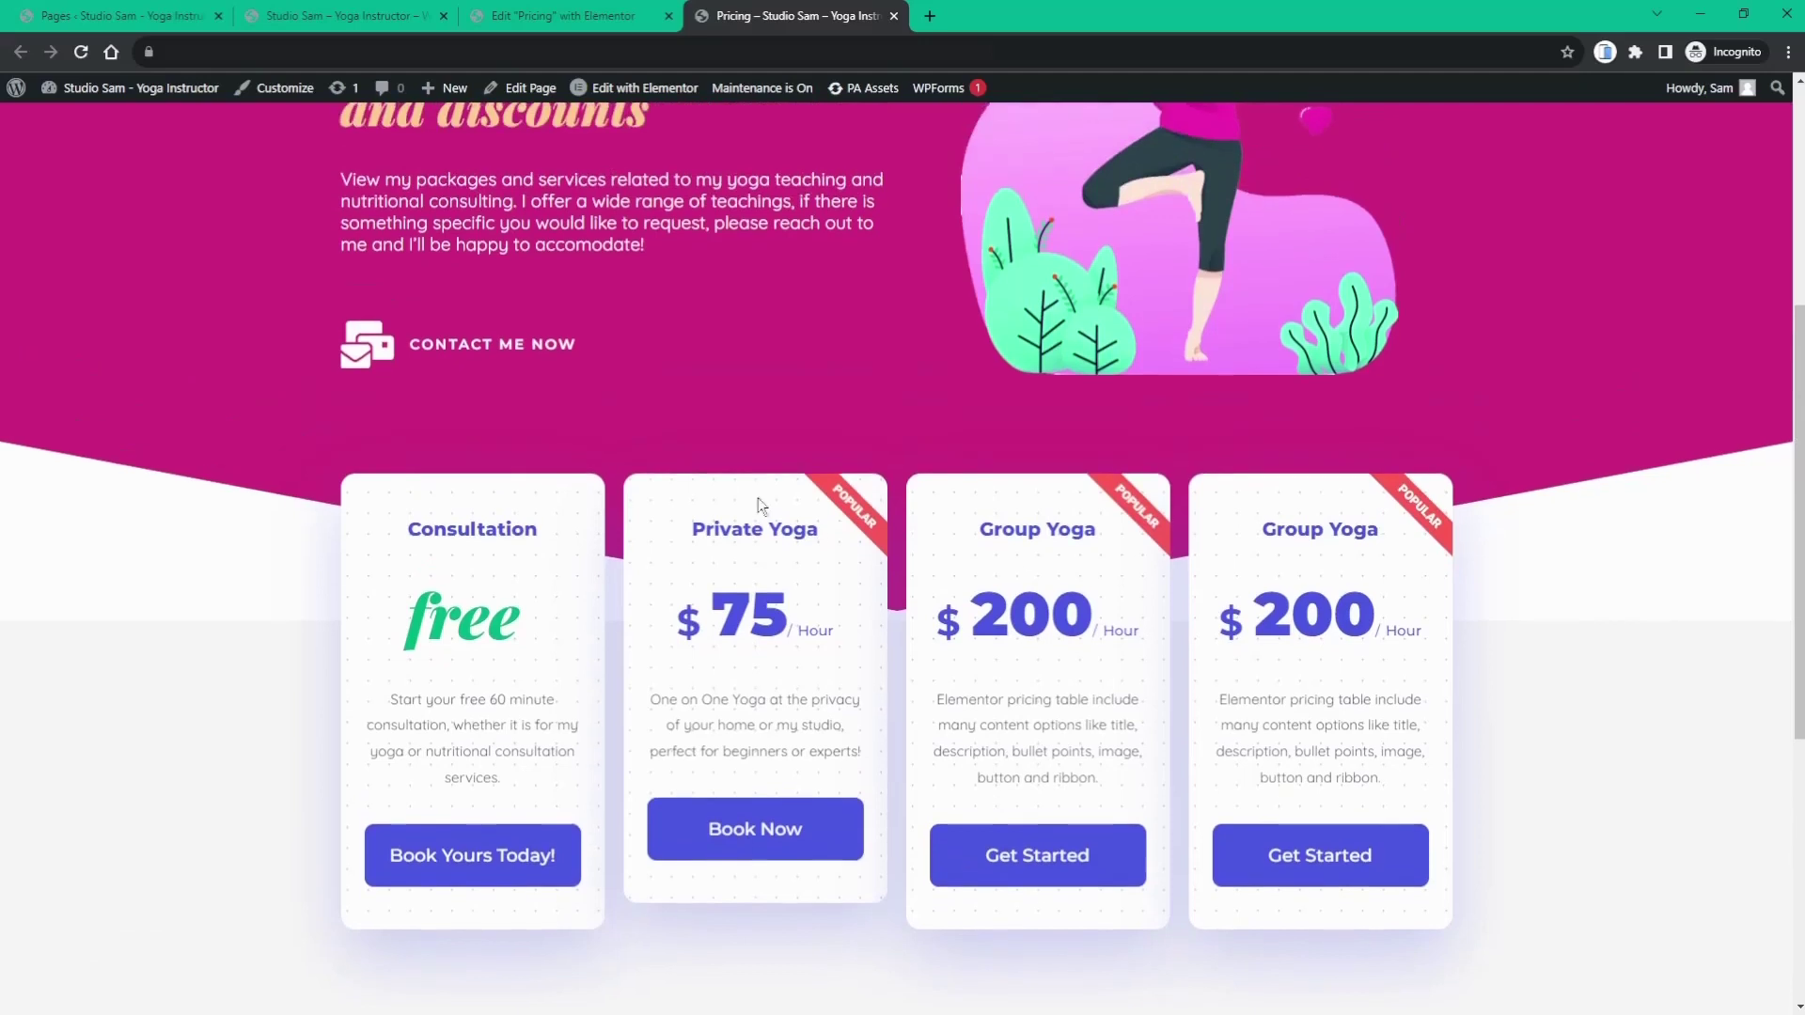
# - Back in the editor, change the title of the duplicated Group Yoga card to "Nutrition Plan"
pyautogui.click(559, 19)
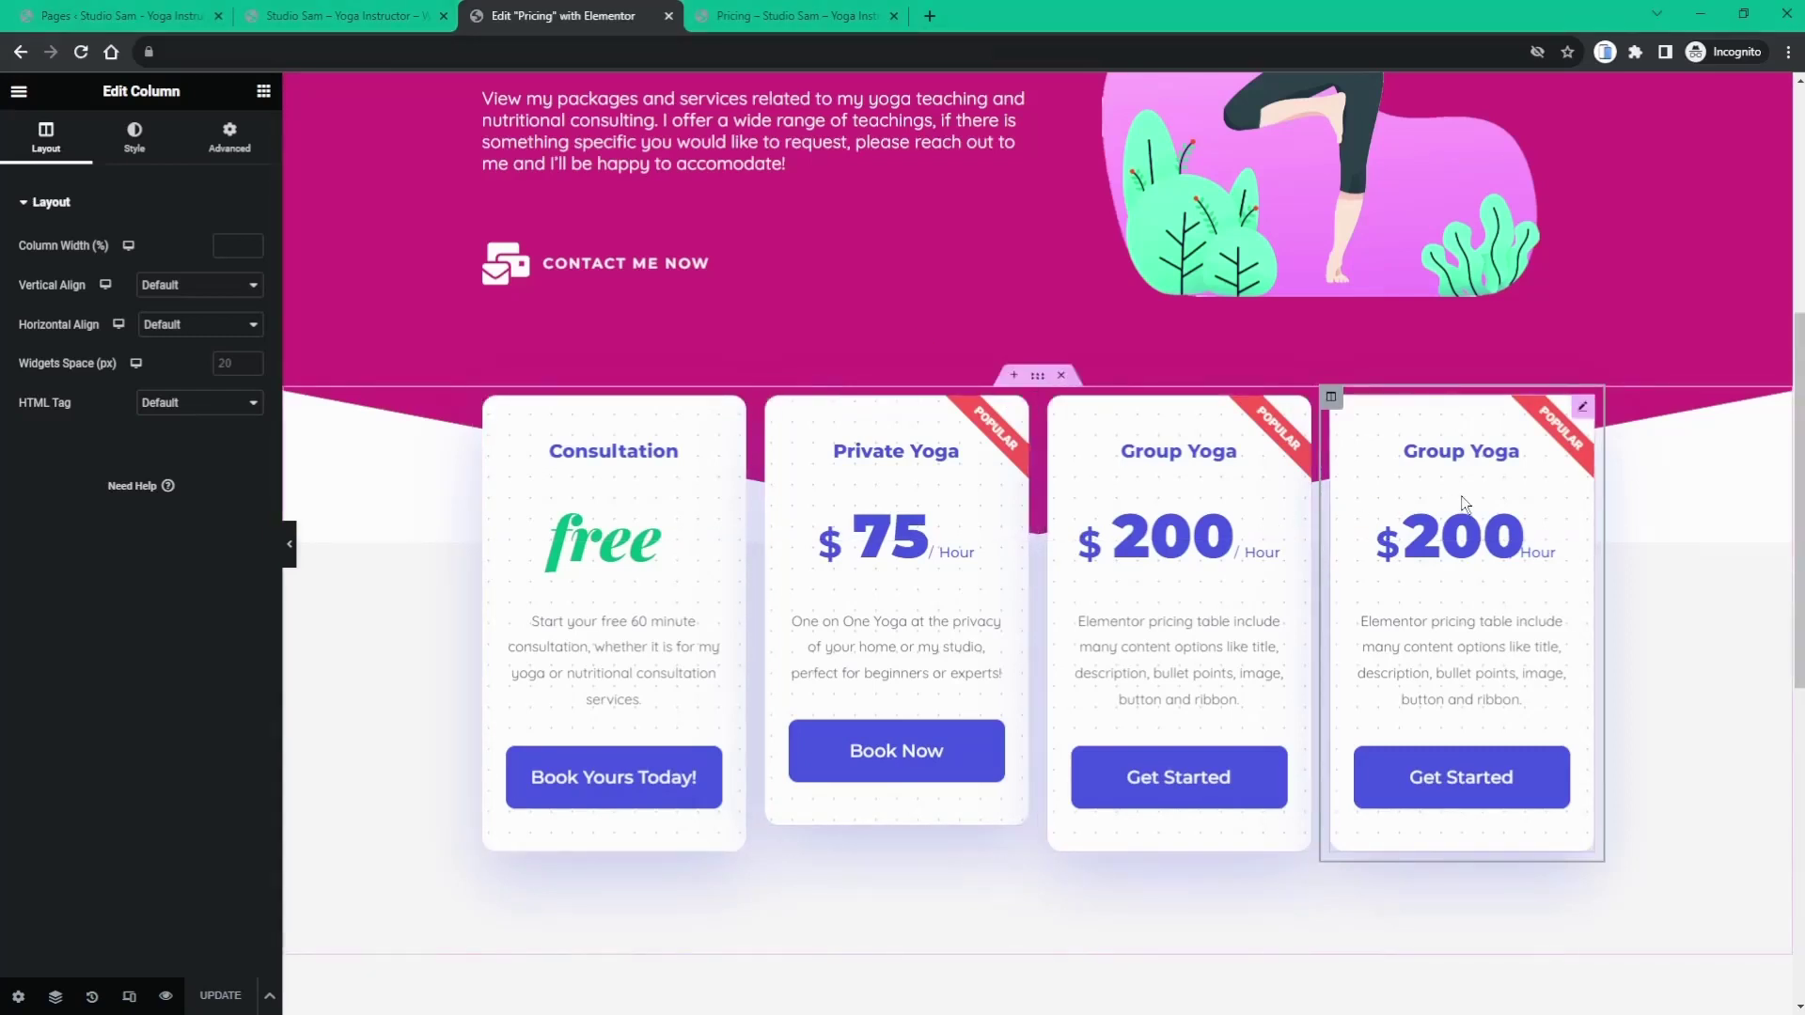
pyautogui.click(1582, 409)
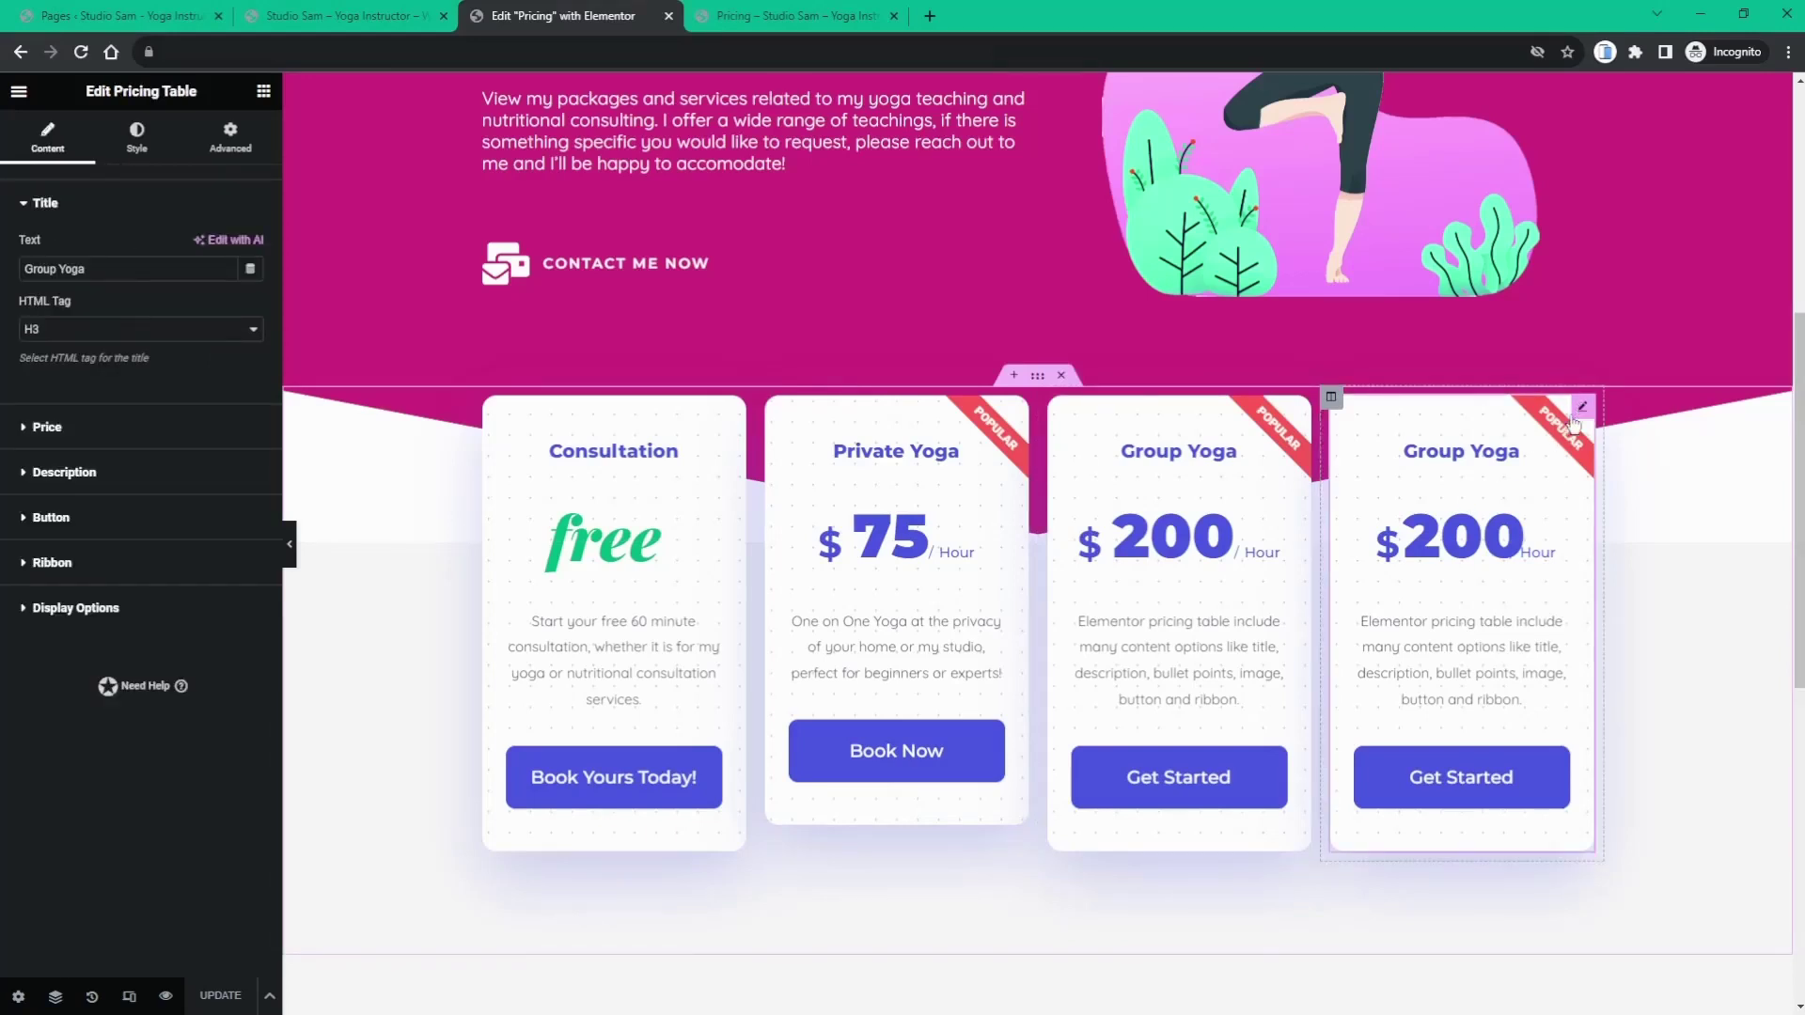
pyautogui.tripleClick(101, 271)
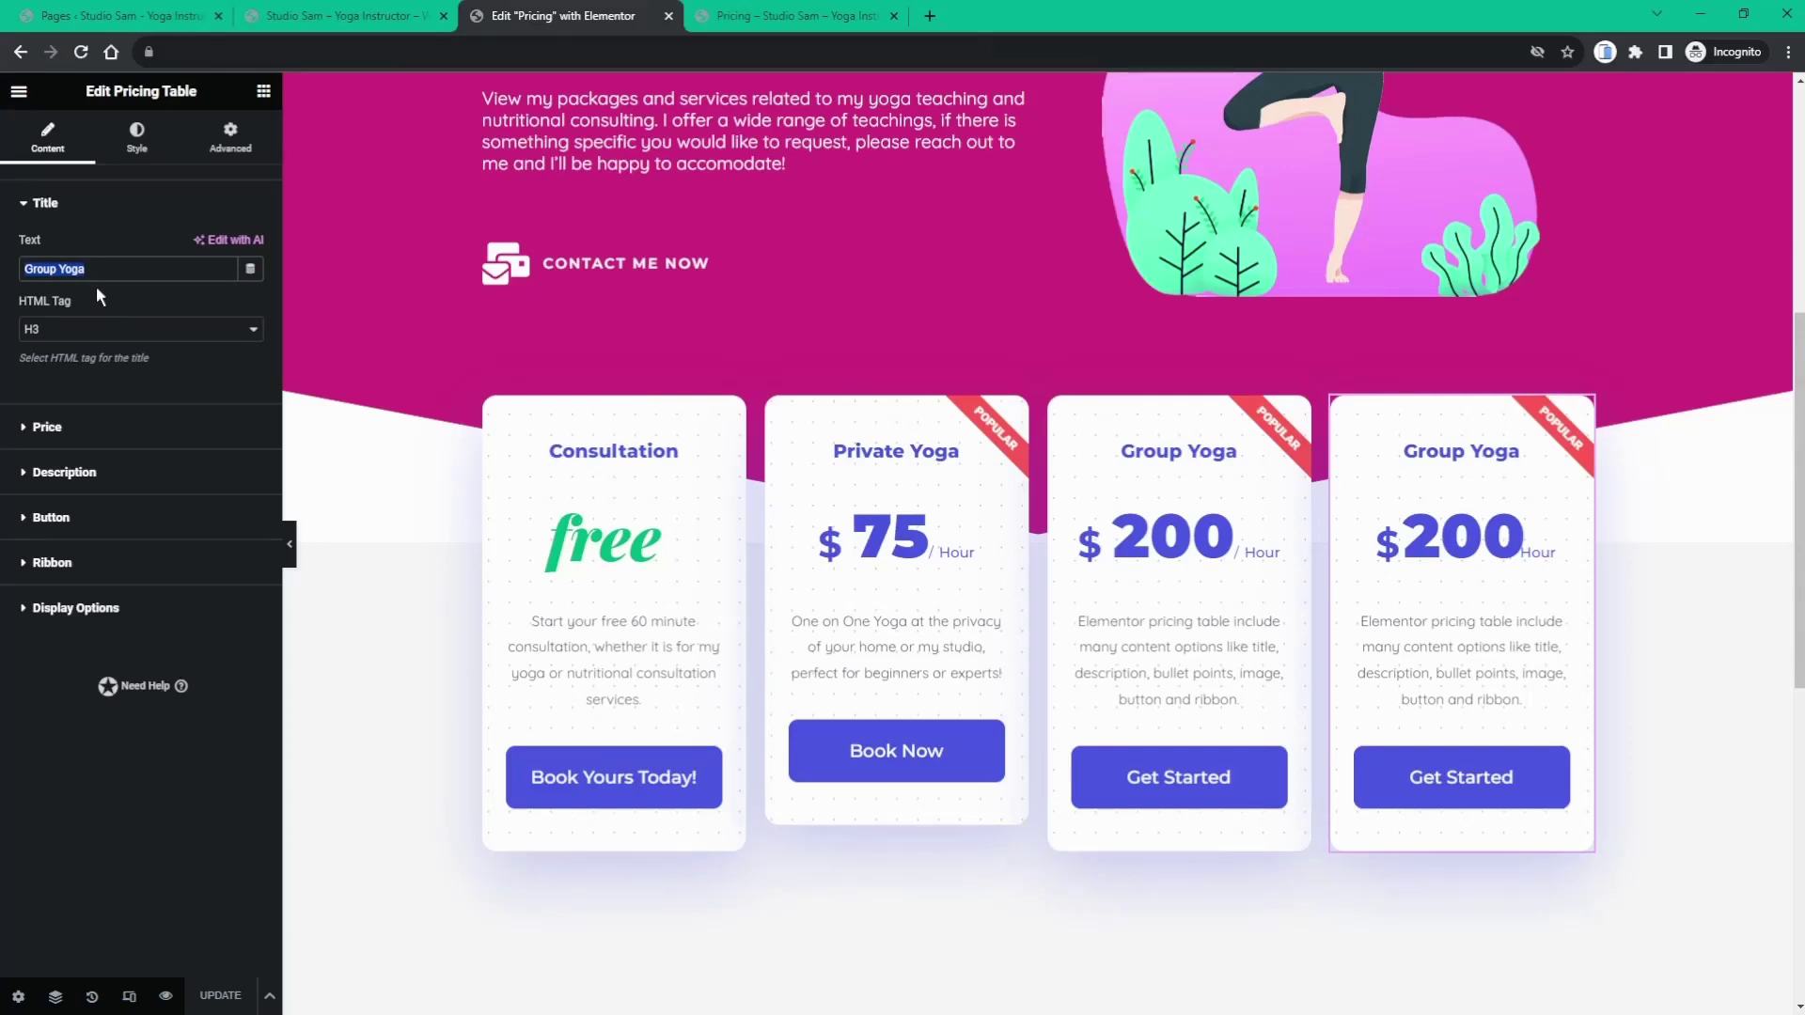
pyautogui.write('N')
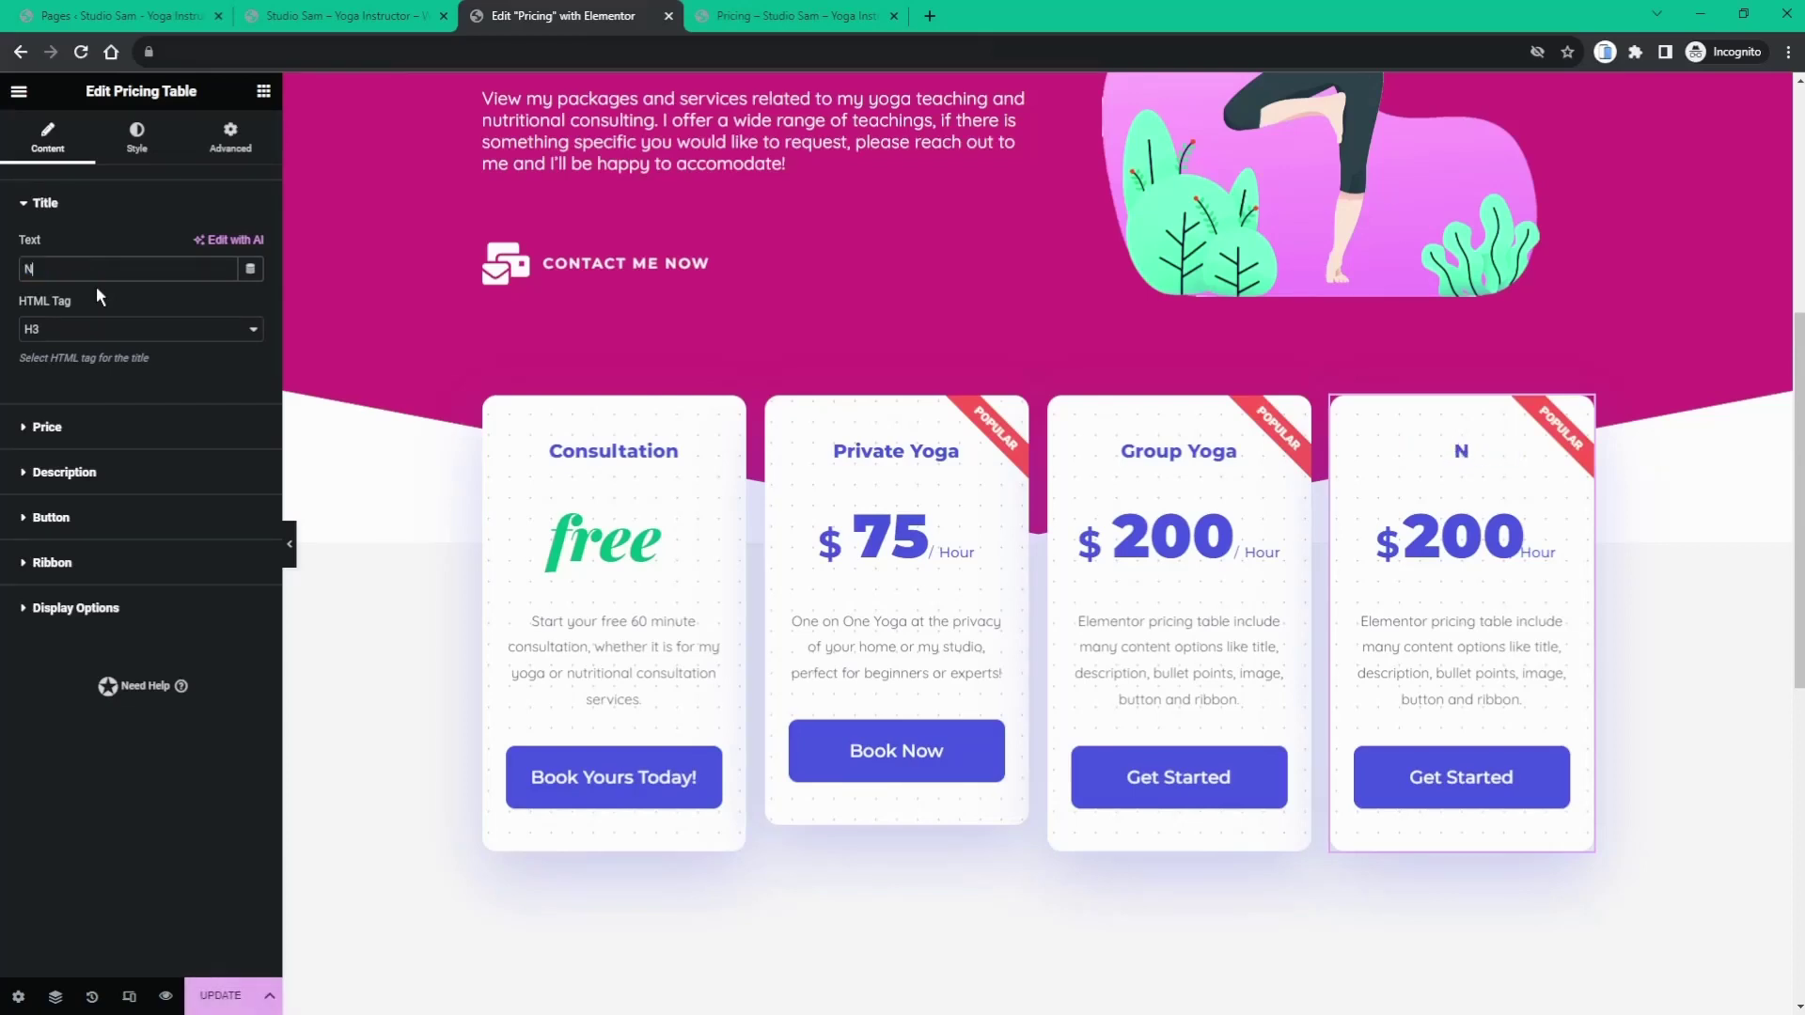
pyautogui.write('utrition Plan')
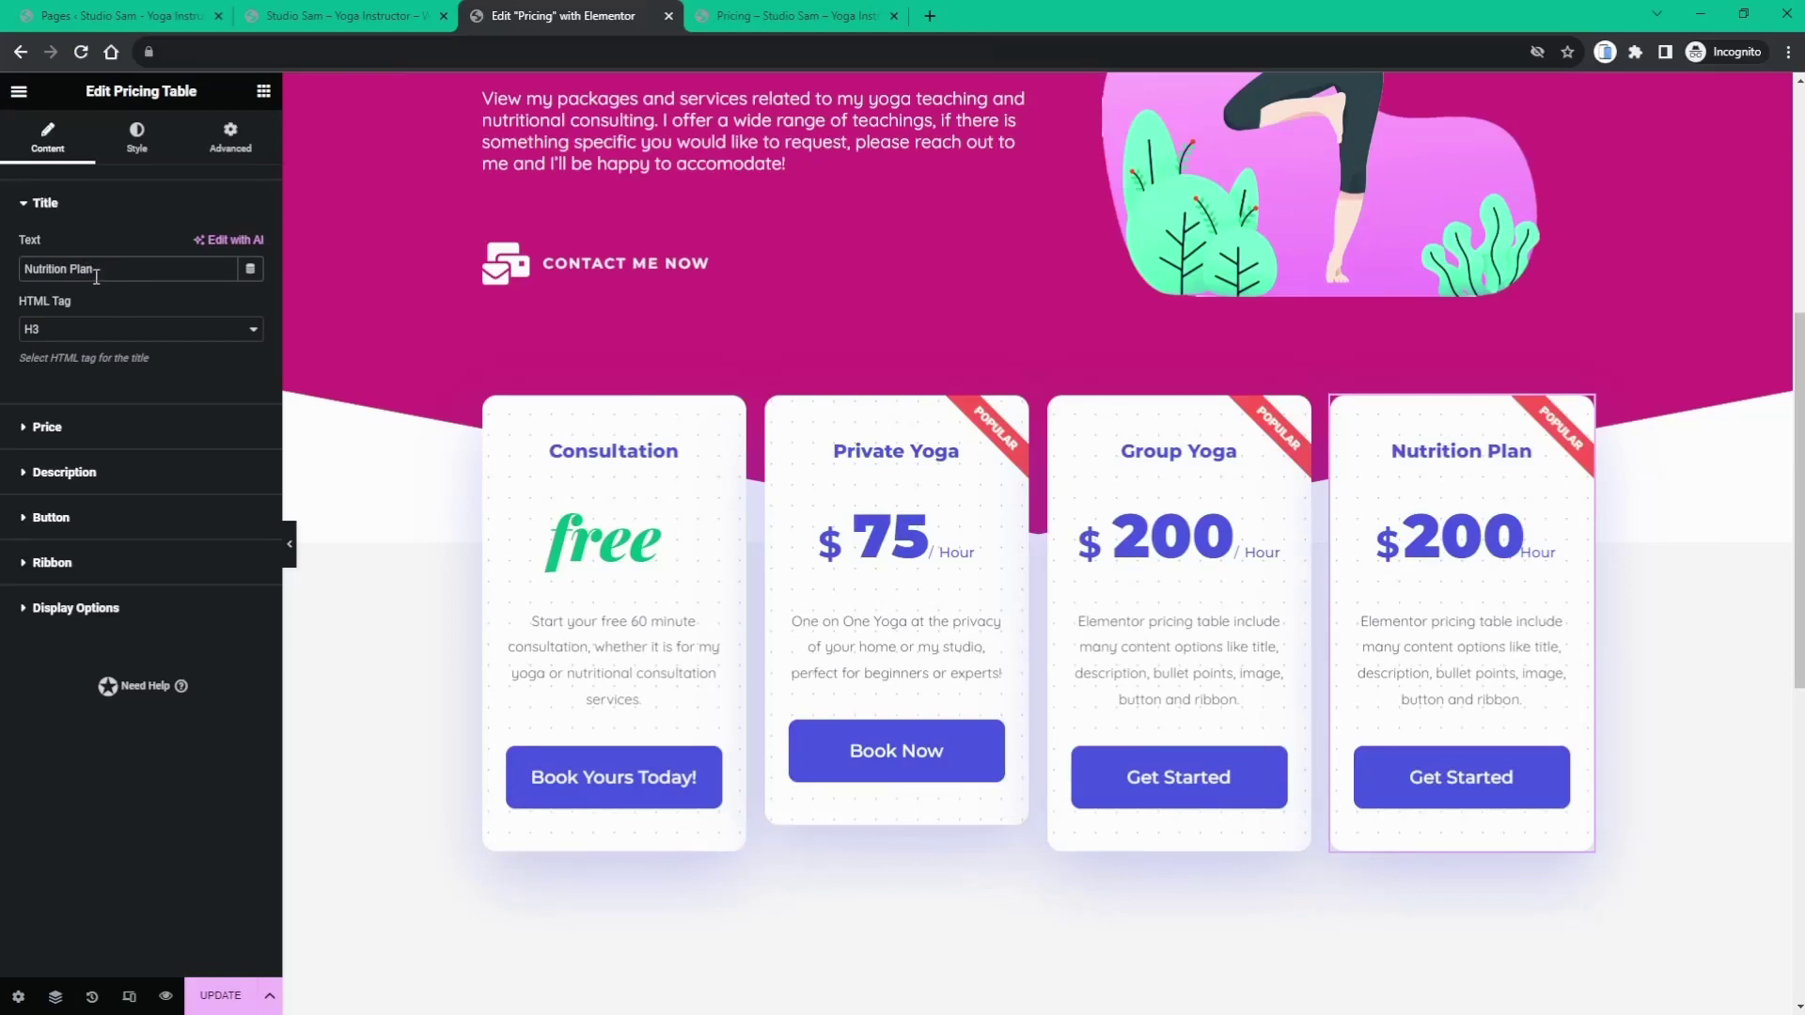
# - Set the Nutrition Plan card's price to 500
pyautogui.click(55, 430)
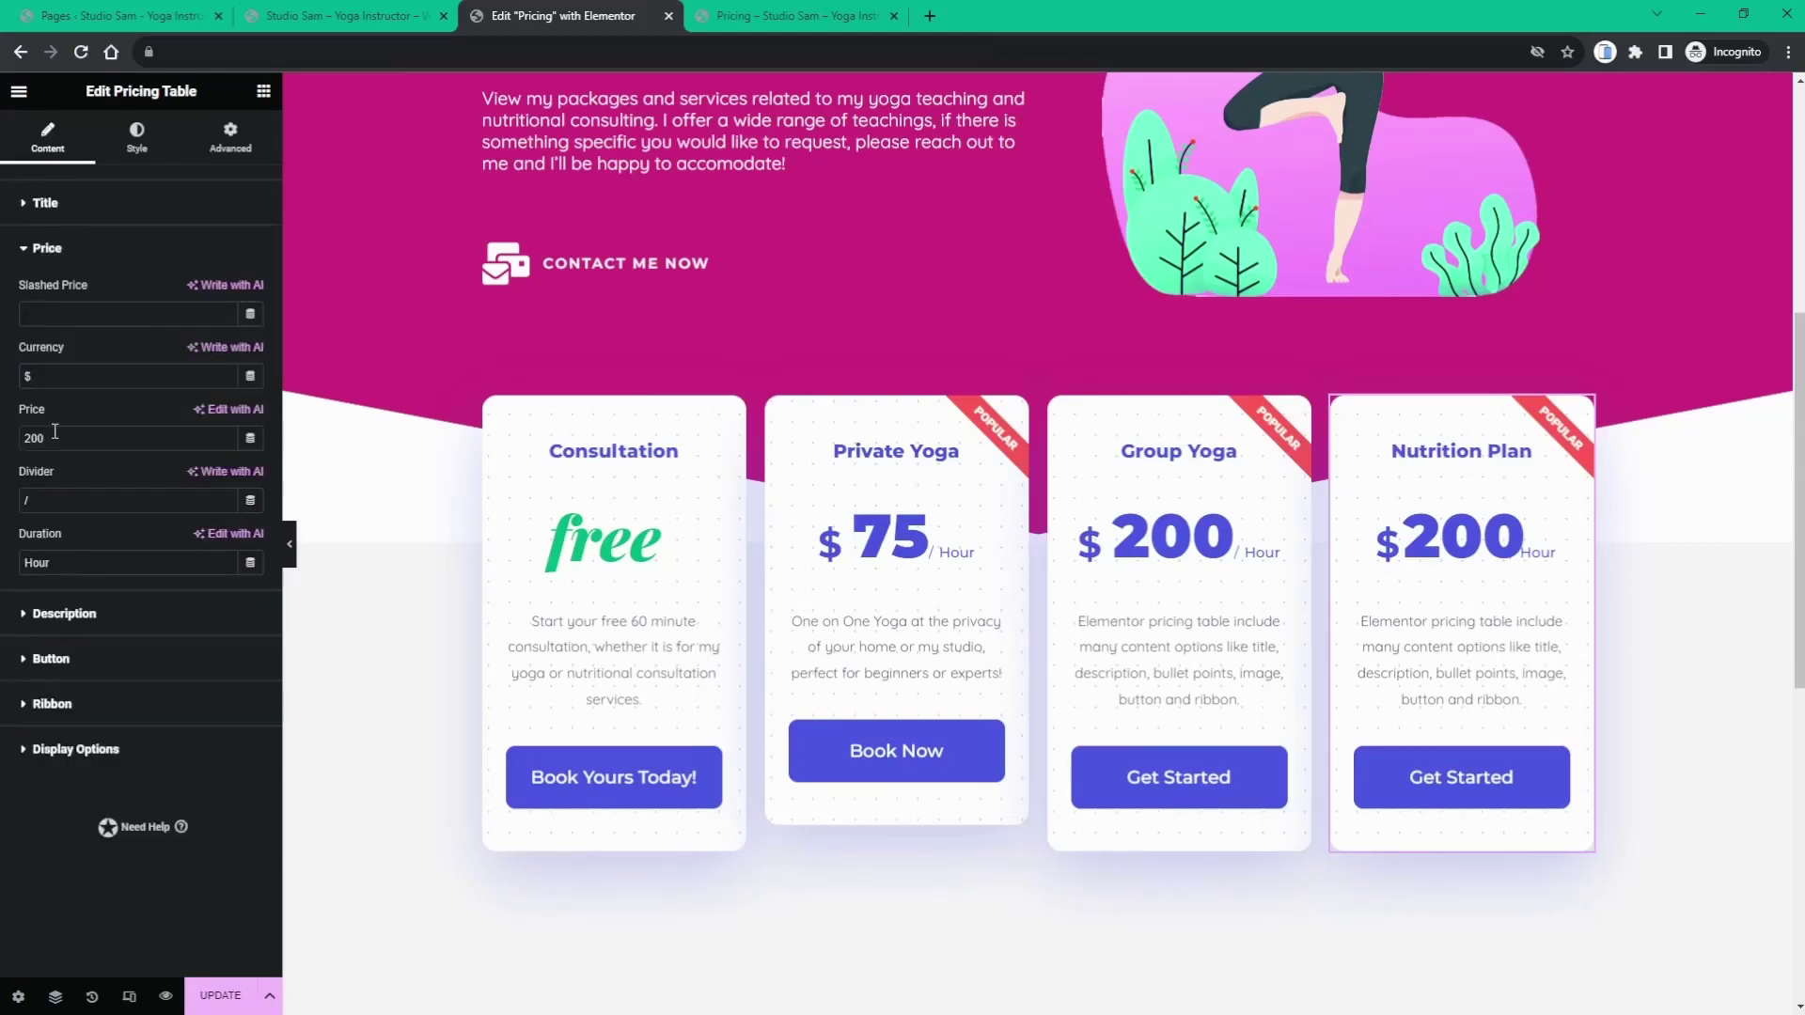
pyautogui.click(23, 378)
pyautogui.moveTo(47, 439); pyautogui.dragTo(26, 442)
pyautogui.write('50')
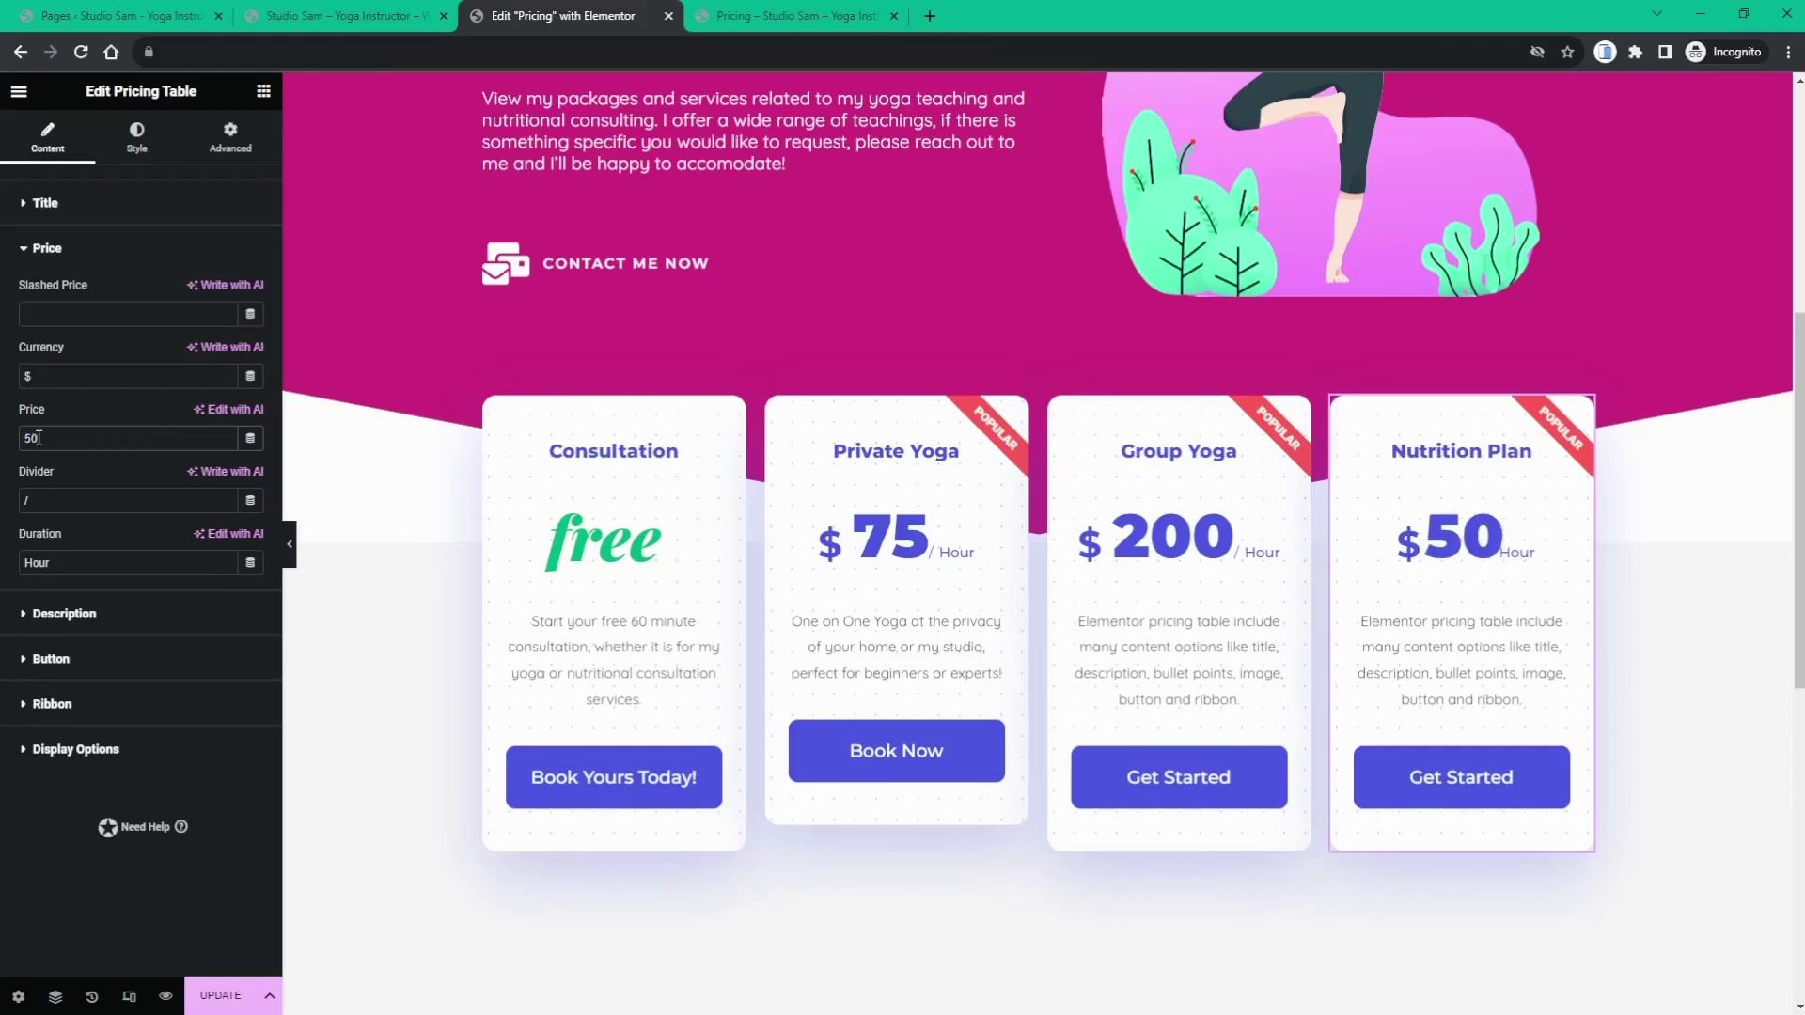
pyautogui.write('0')
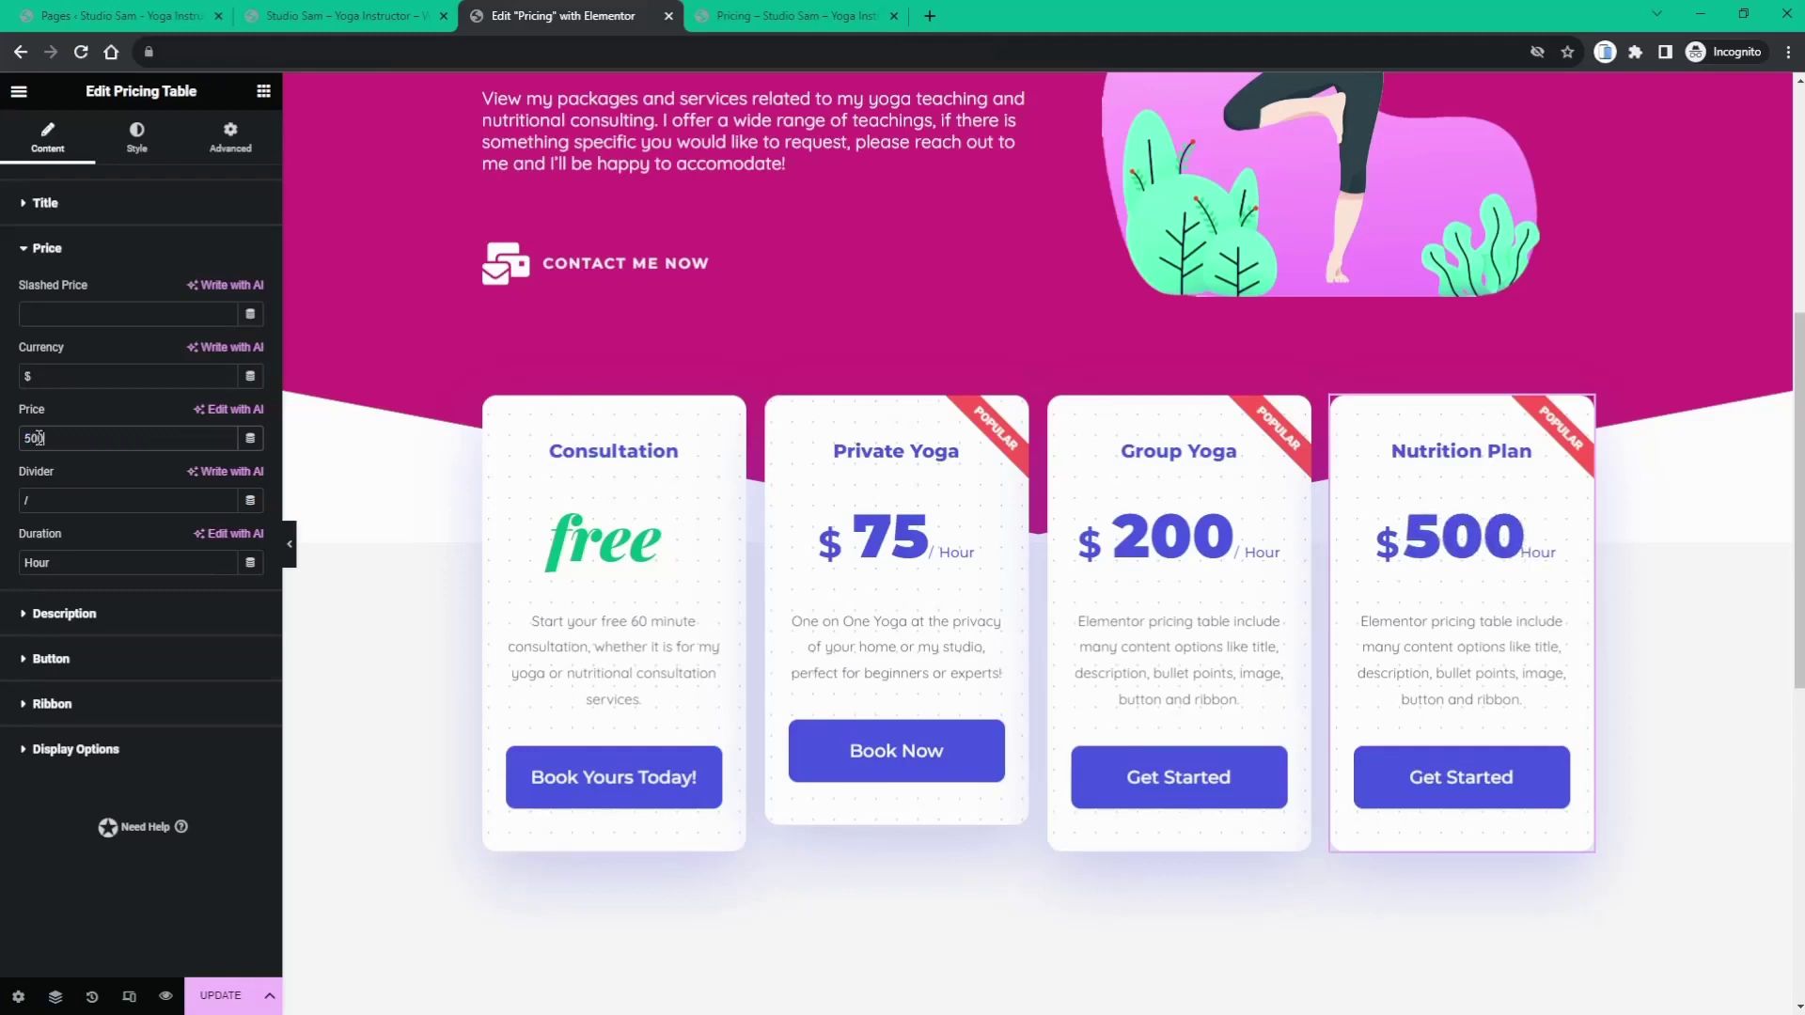
# - Clear the Nutrition Plan card's price divider and duration, and add a slashed price of 700
pyautogui.doubleClick(41, 498)
pyautogui.press('BackSpace')
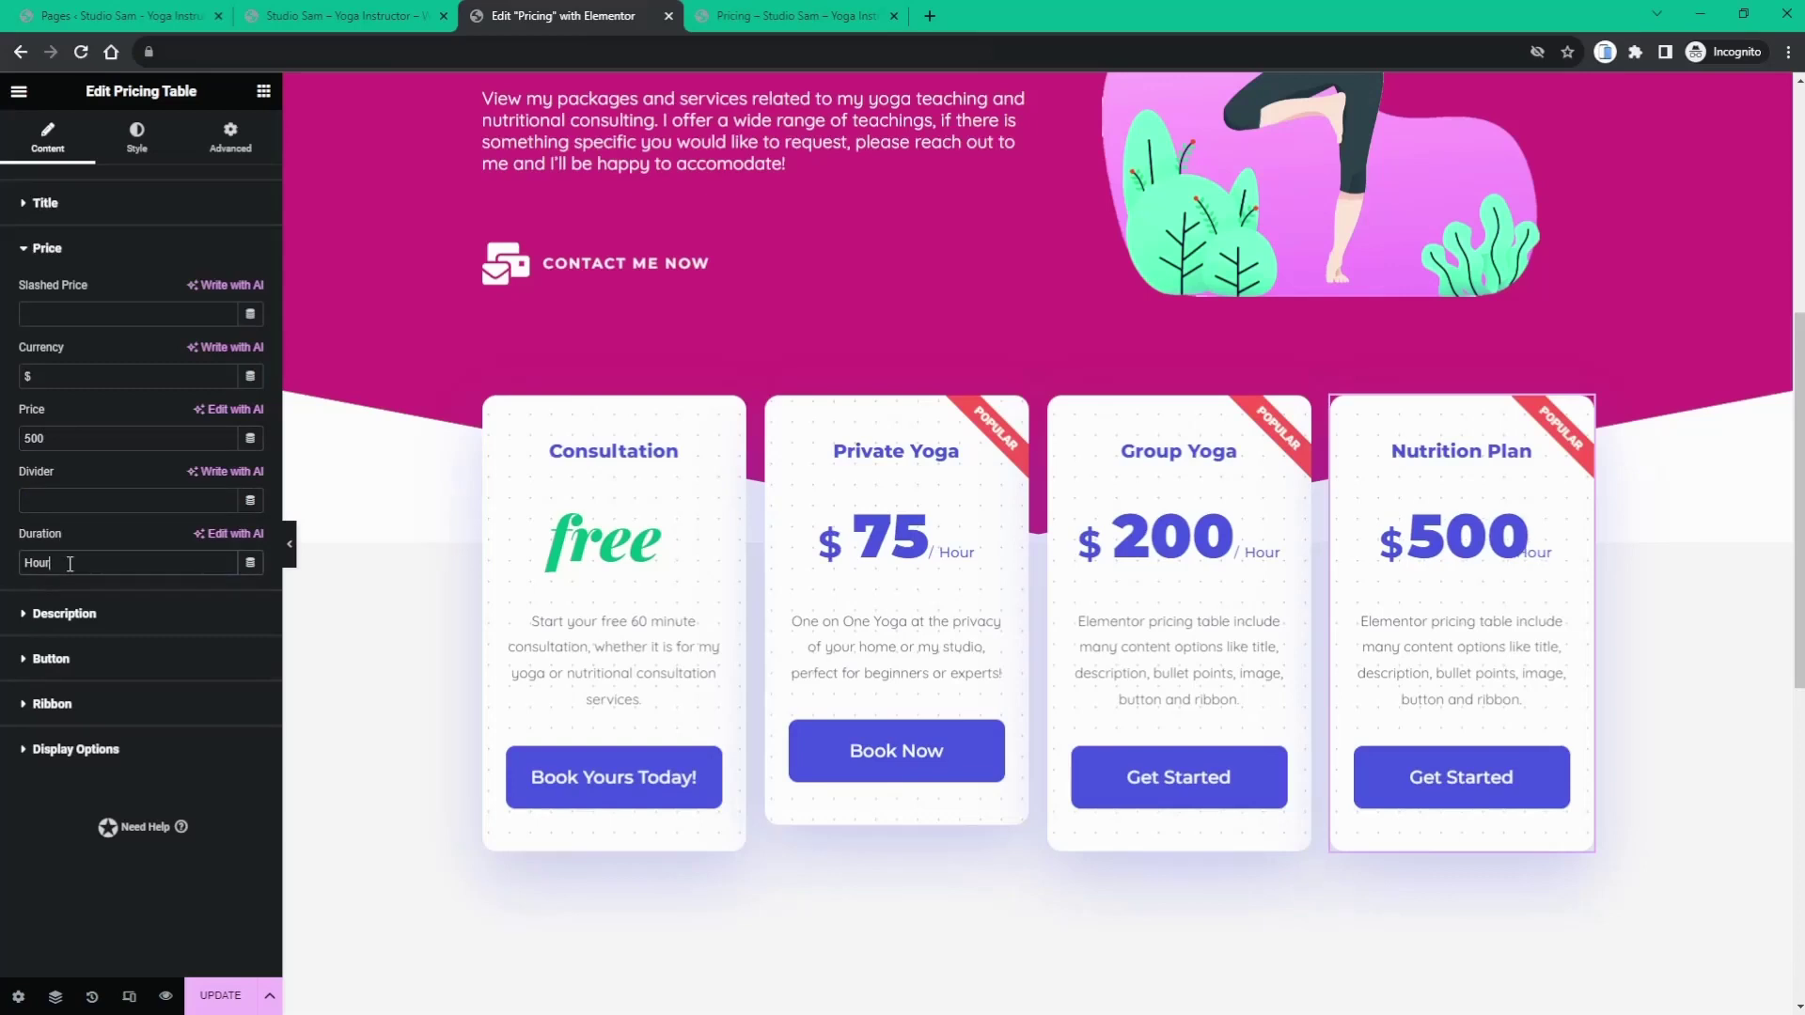
pyautogui.press('BackSpace')
pyautogui.press('BackSpace')
pyautogui.press('BackSpace')
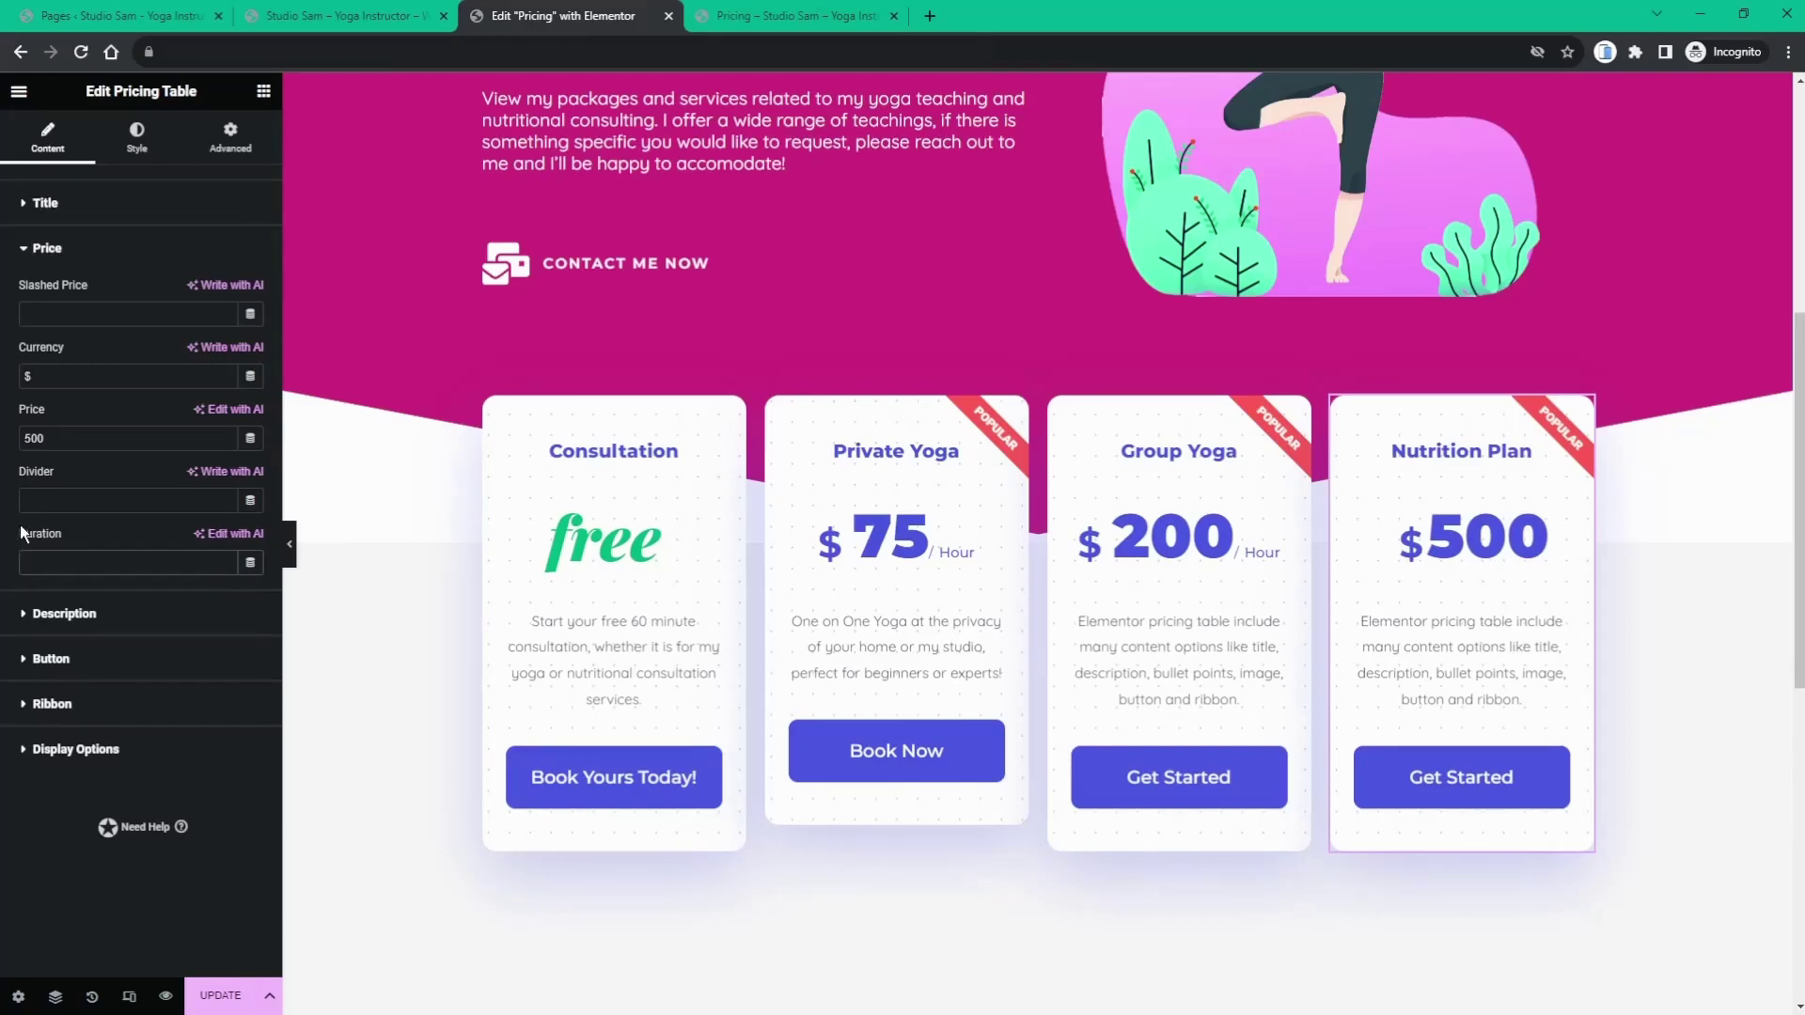
pyautogui.click(65, 311)
pyautogui.write('700')
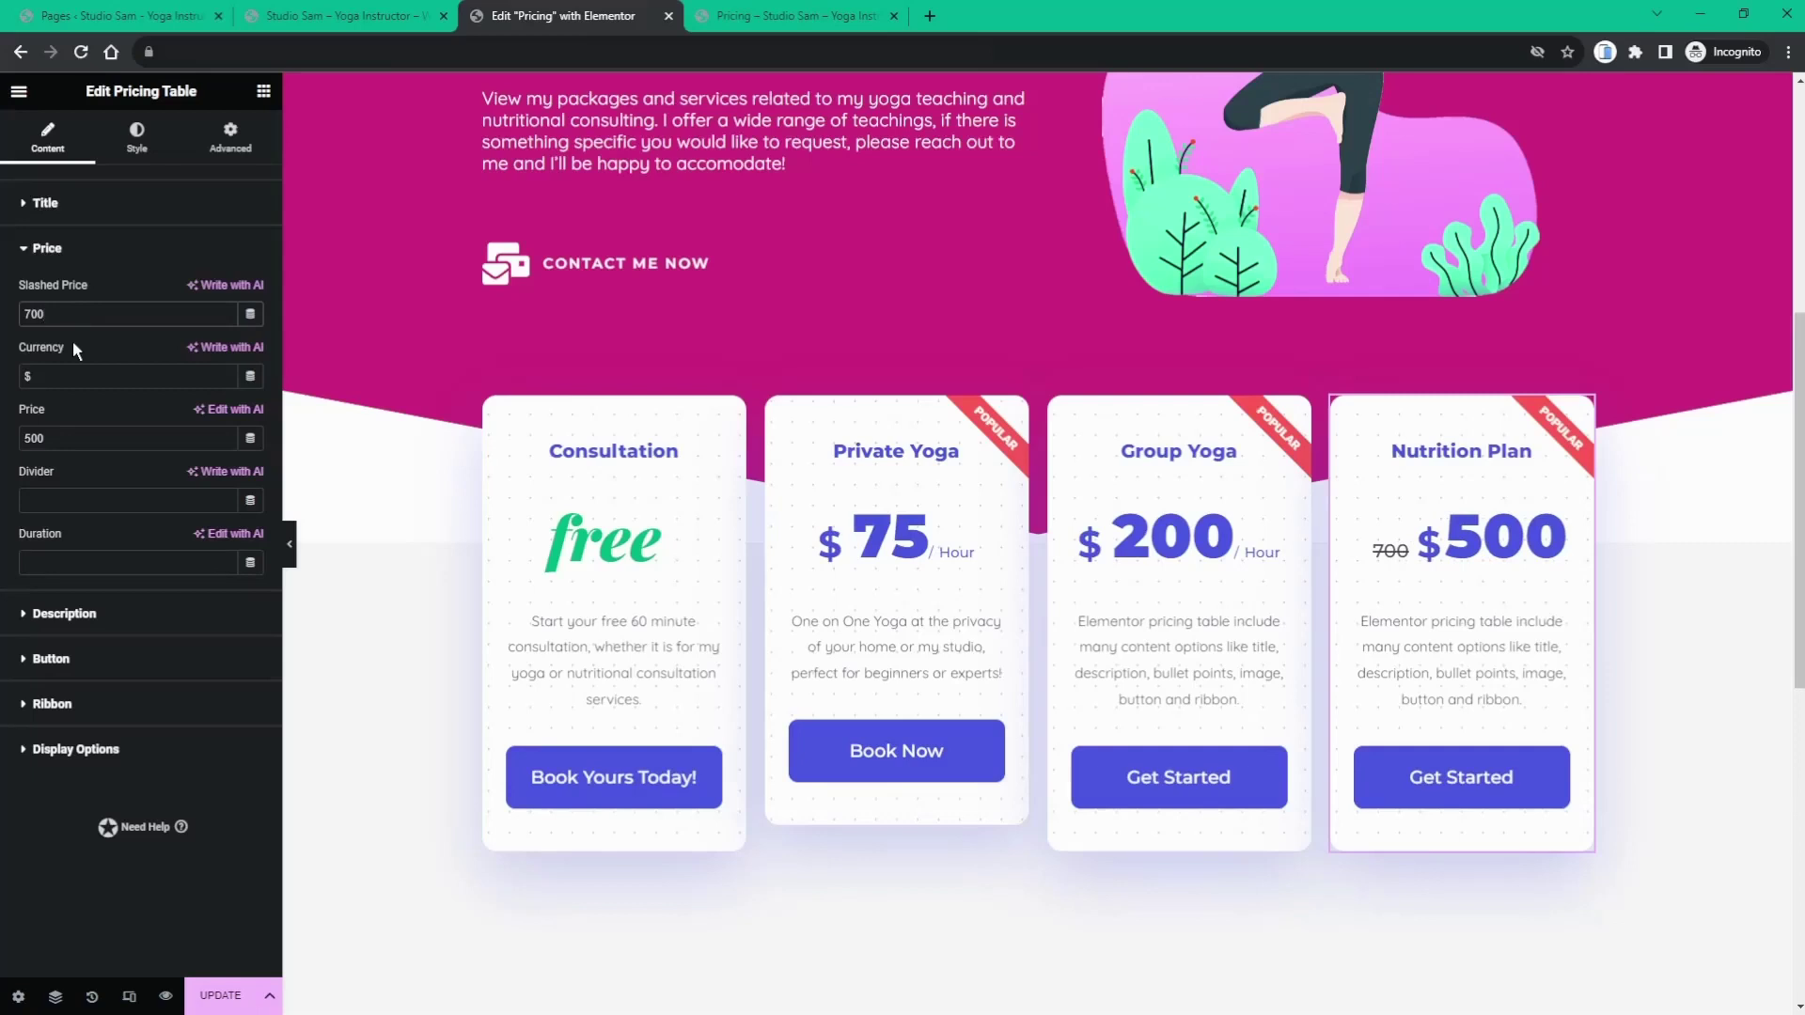
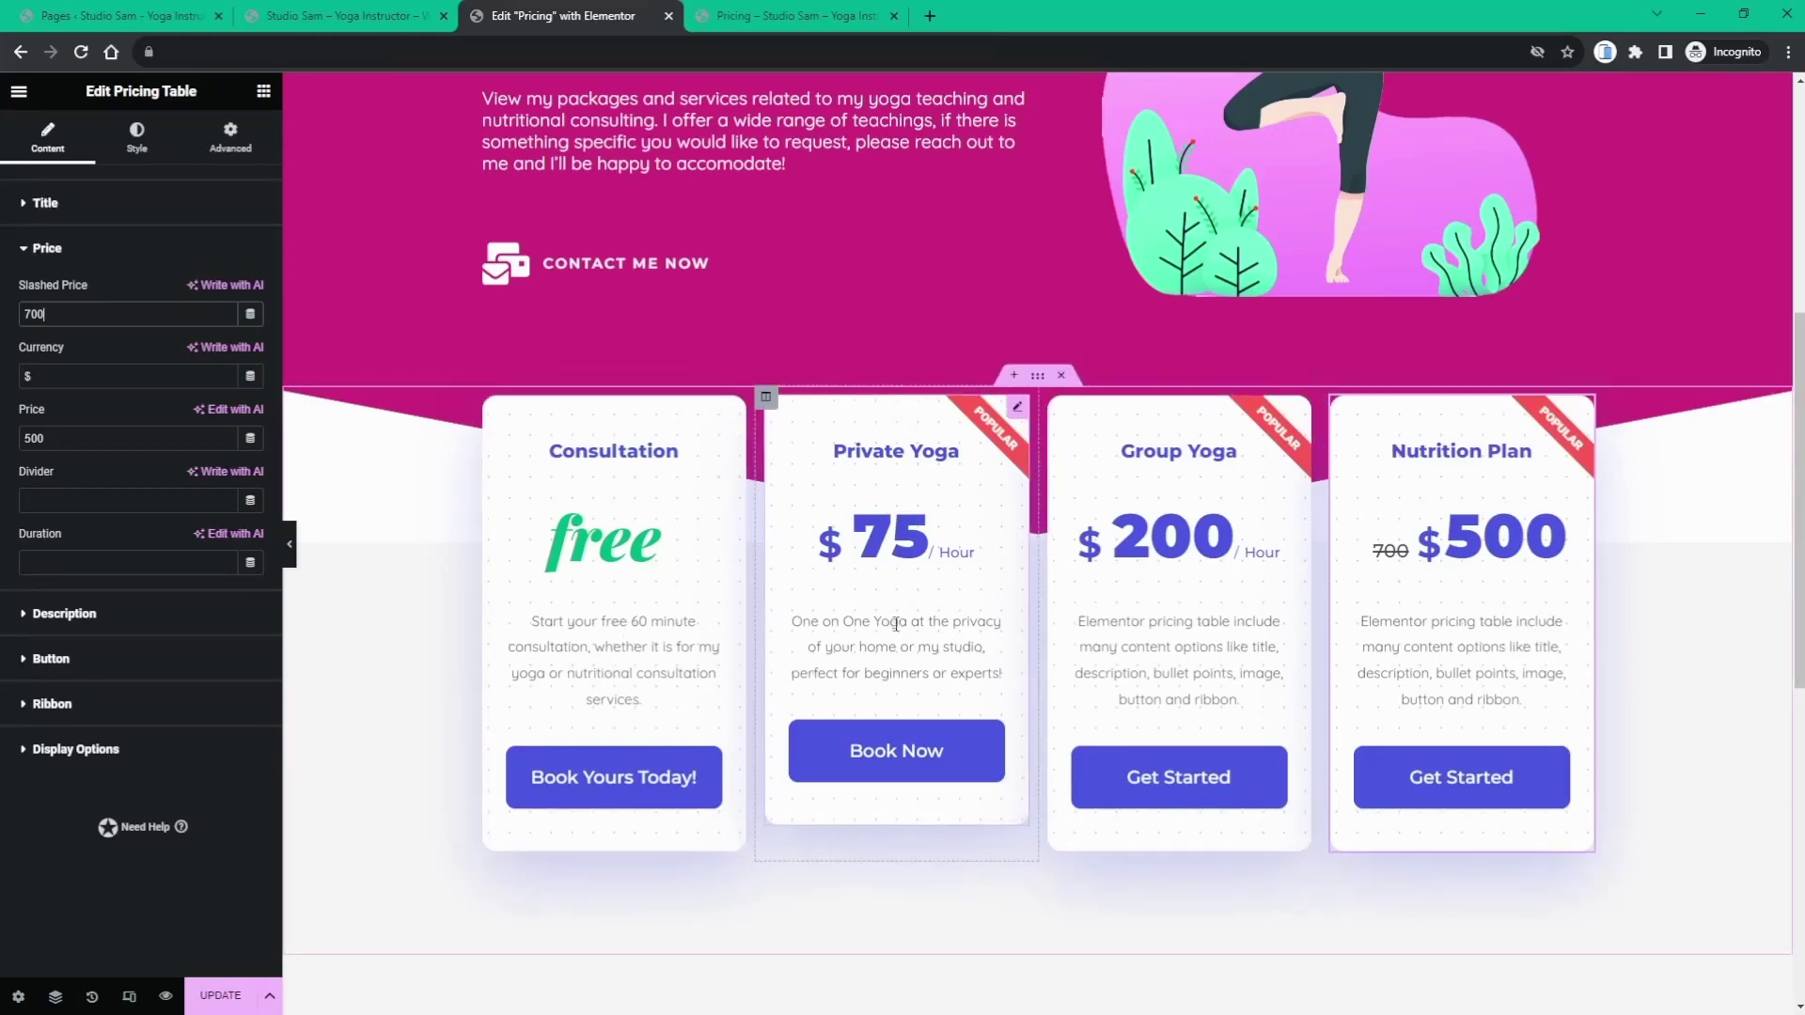
# - Append the sentence "Begin your yoga journey." to the Private Yoga card's description
pyautogui.click(1017, 412)
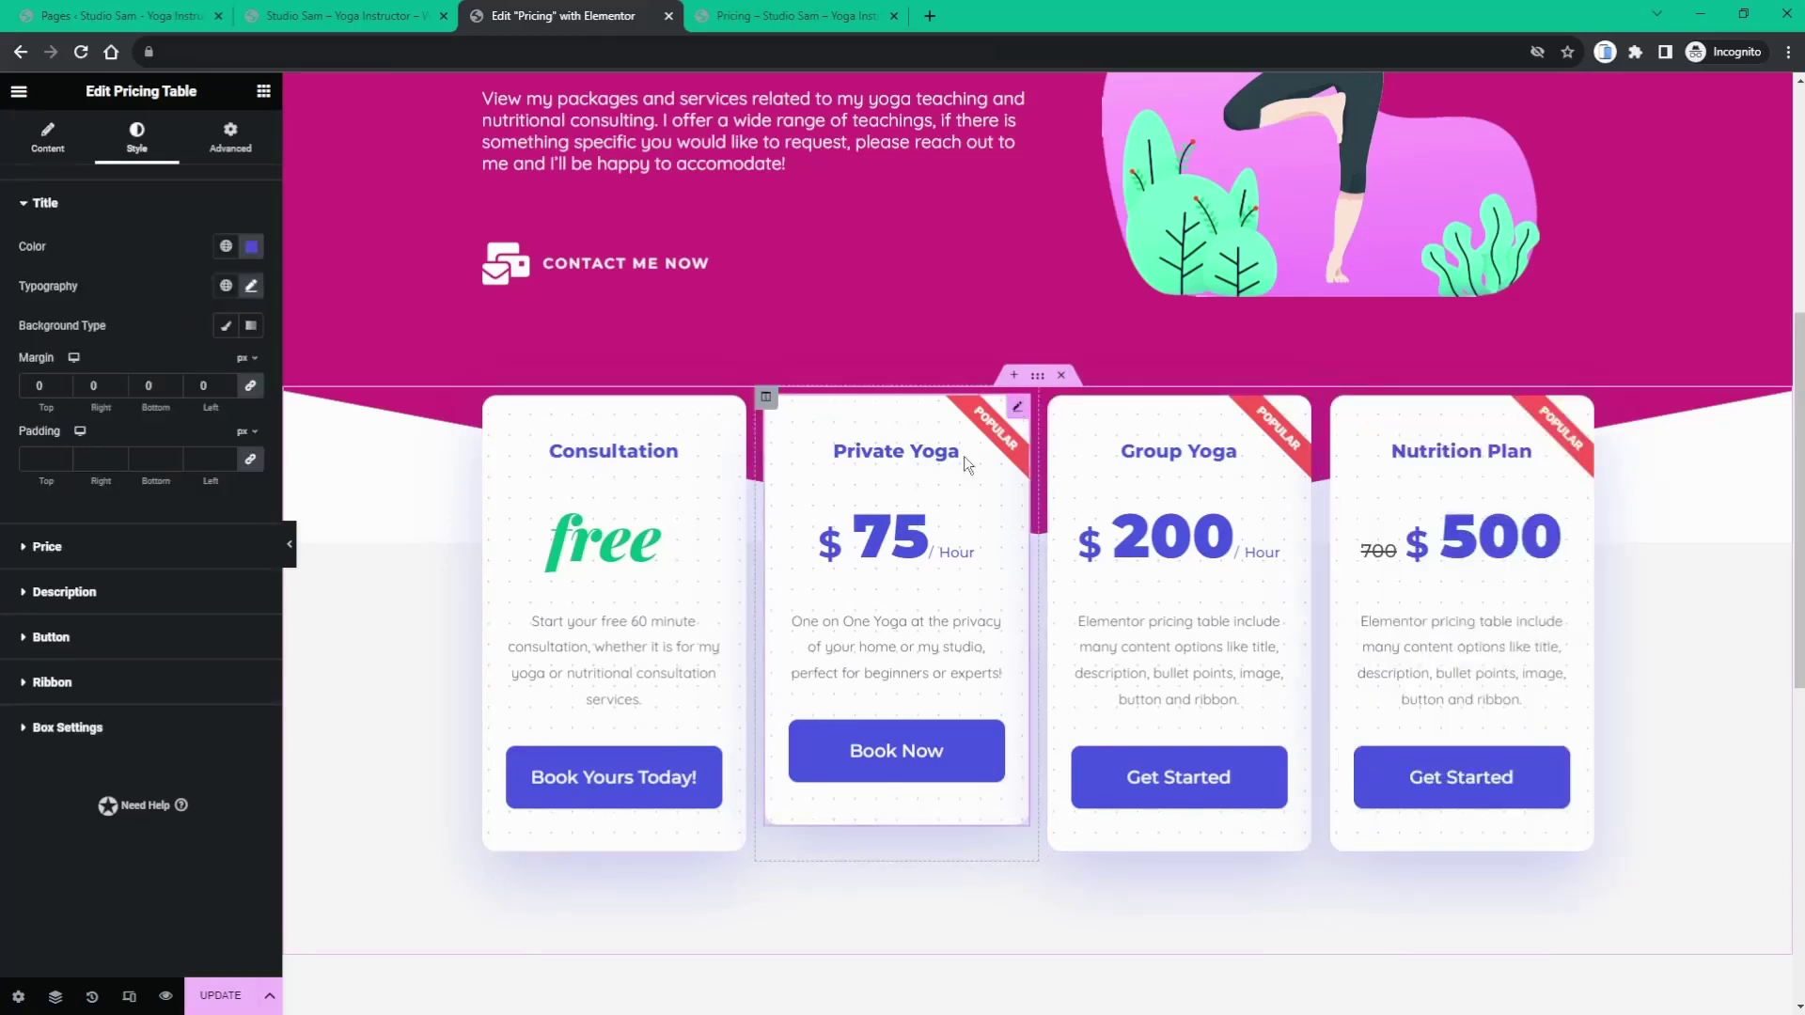
pyautogui.click(66, 139)
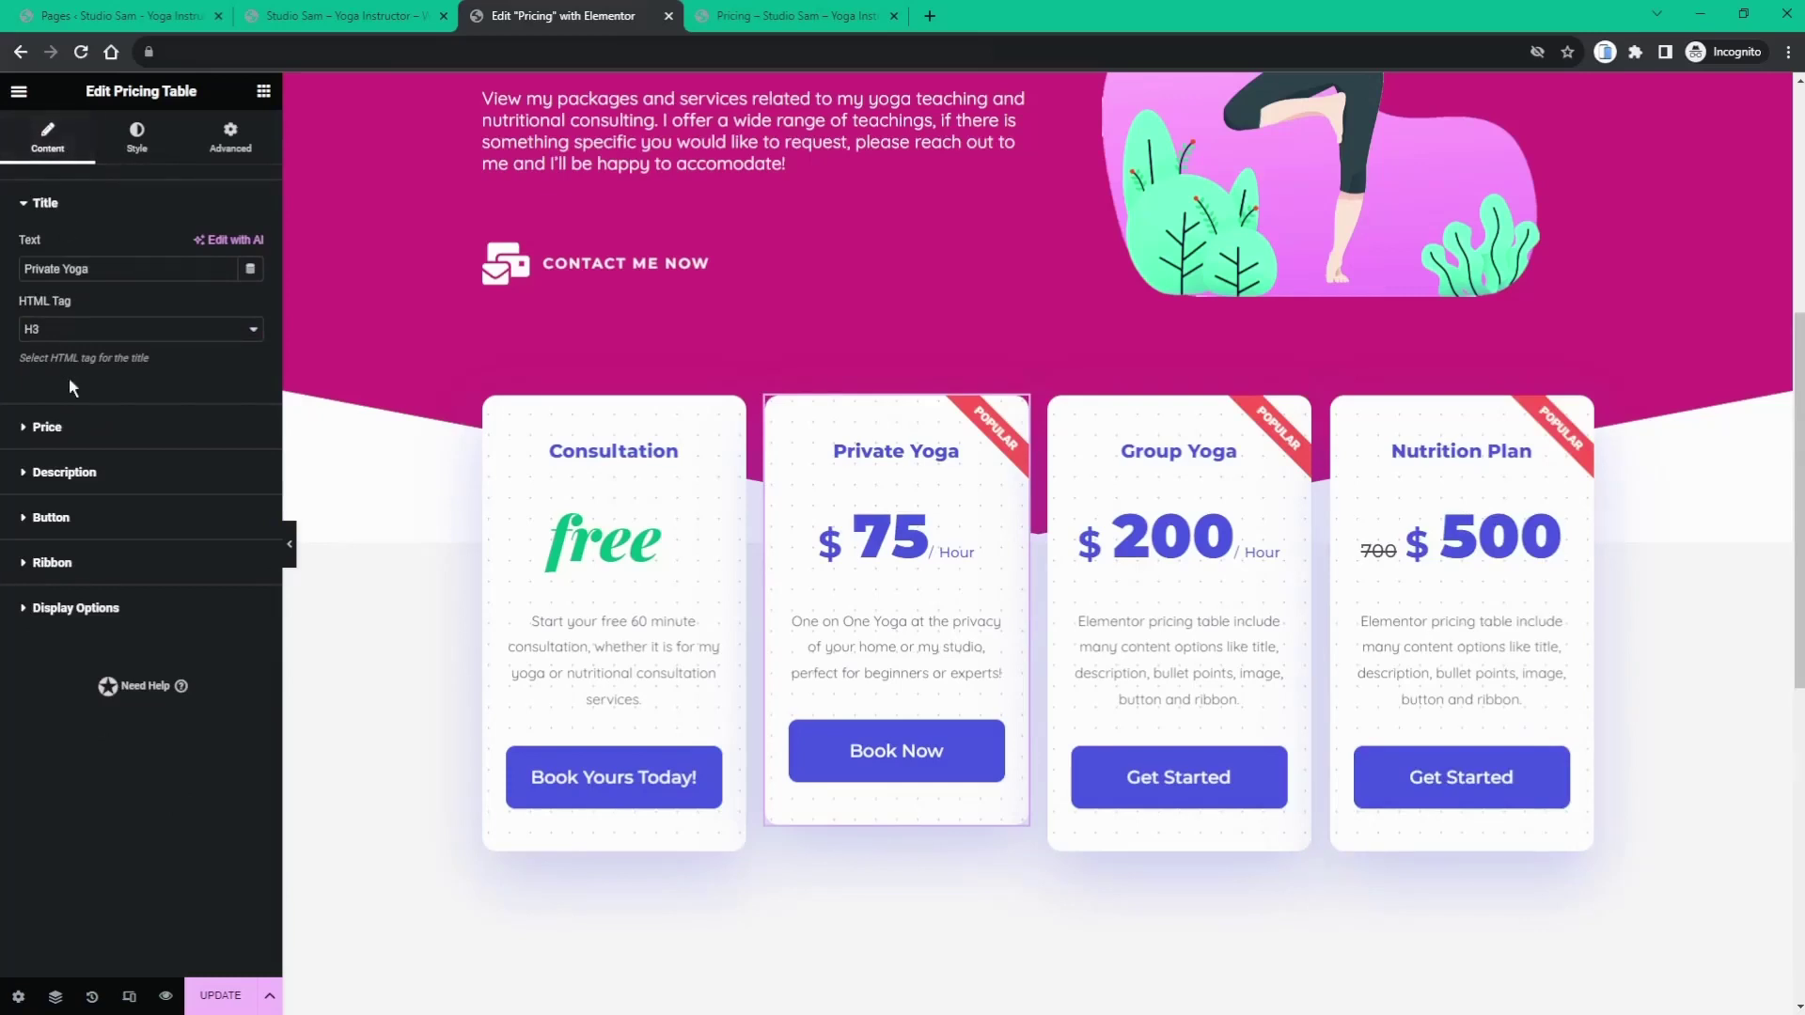
pyautogui.click(73, 473)
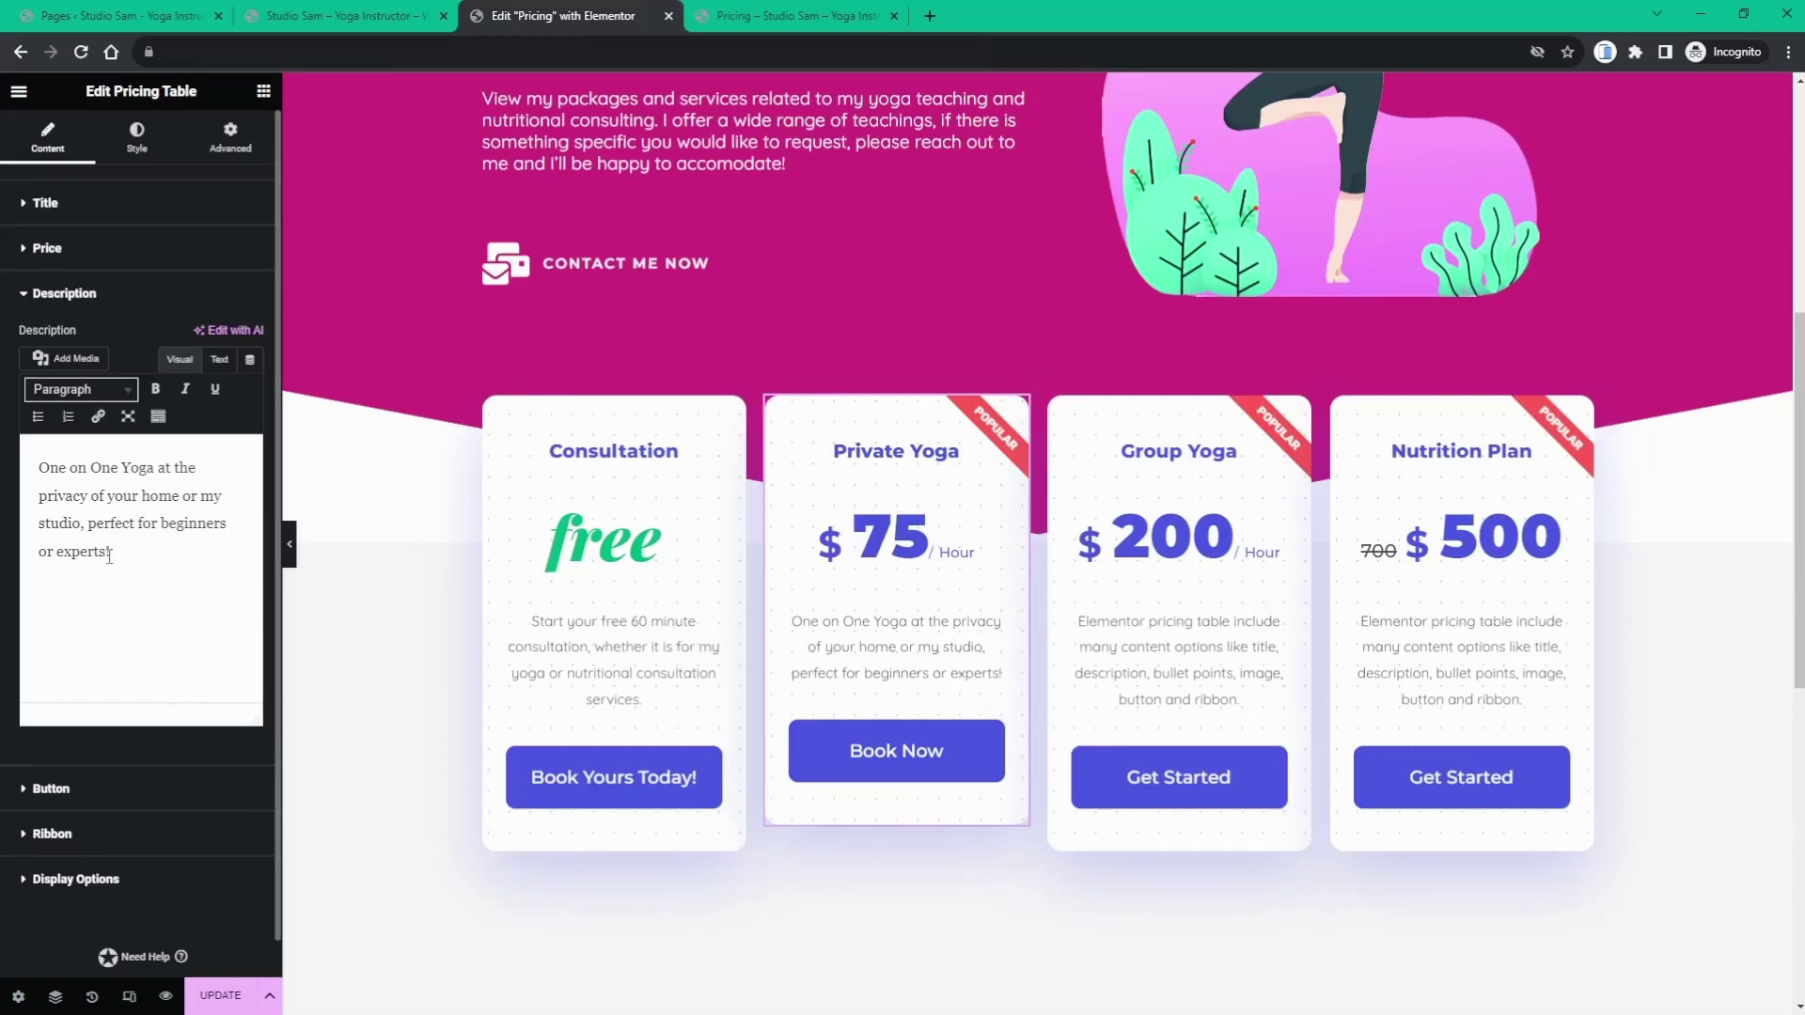
pyautogui.click(186, 554)
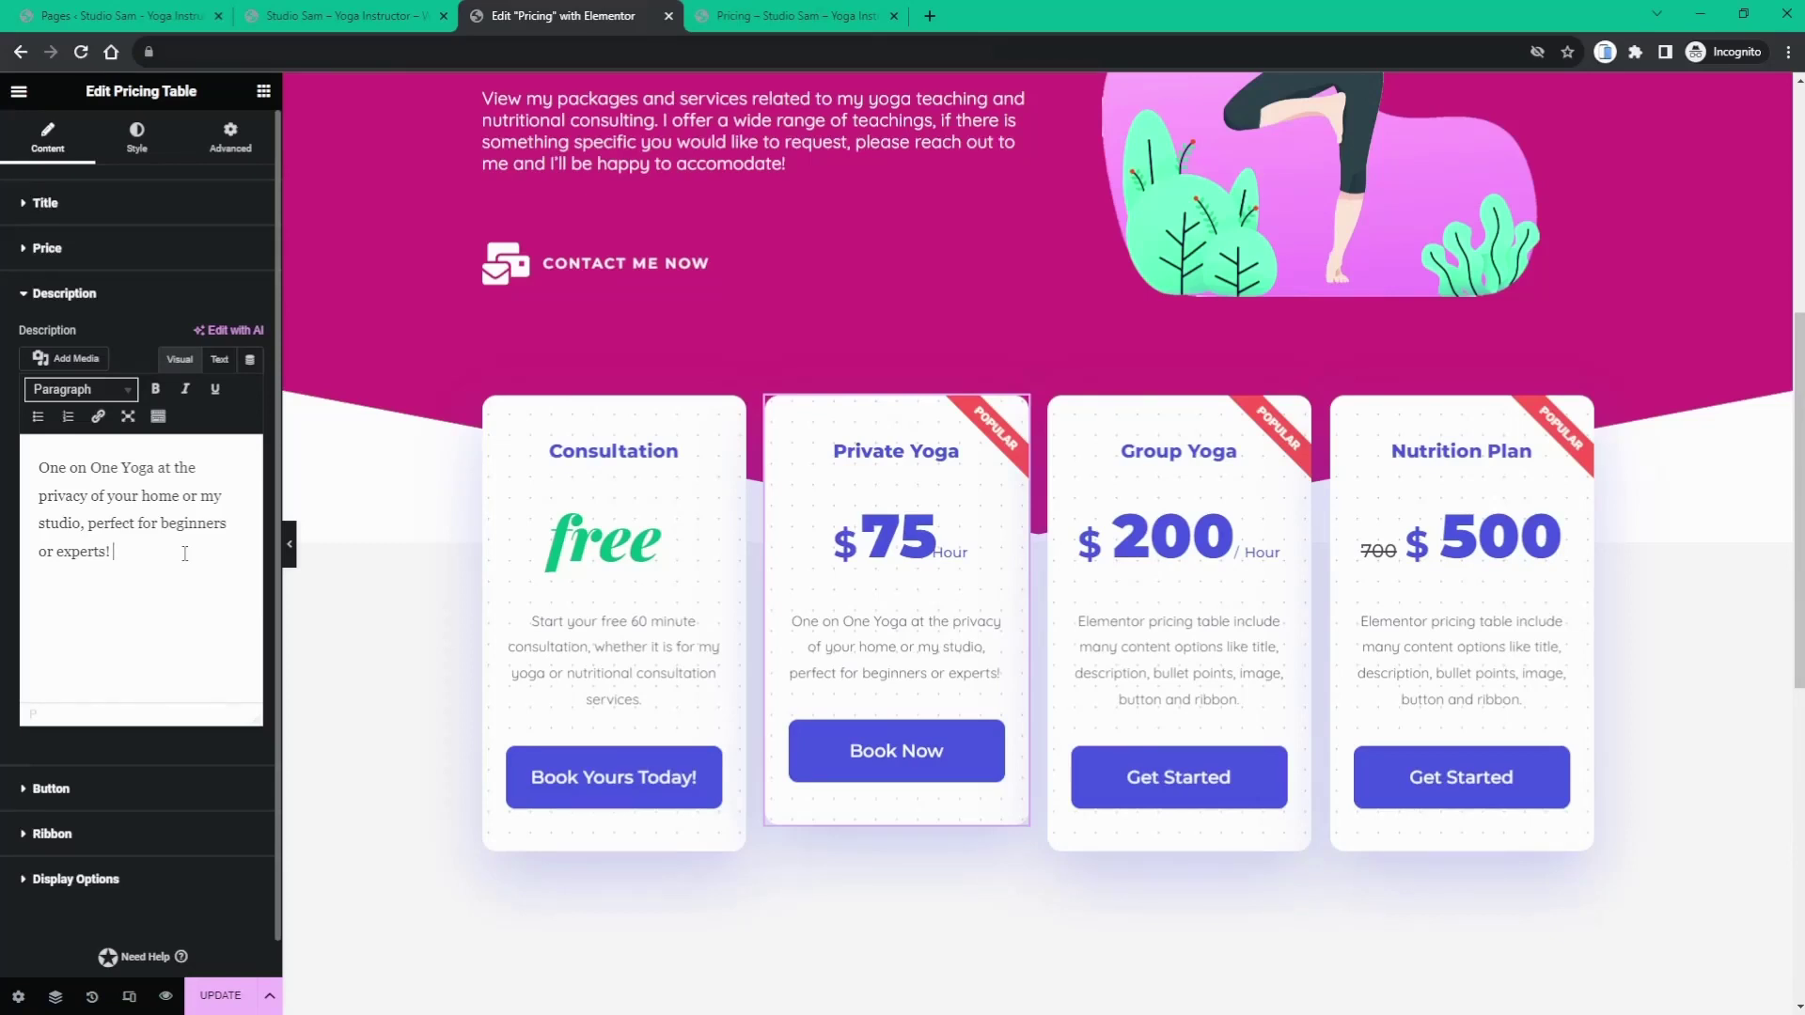
pyautogui.write('Begin your')
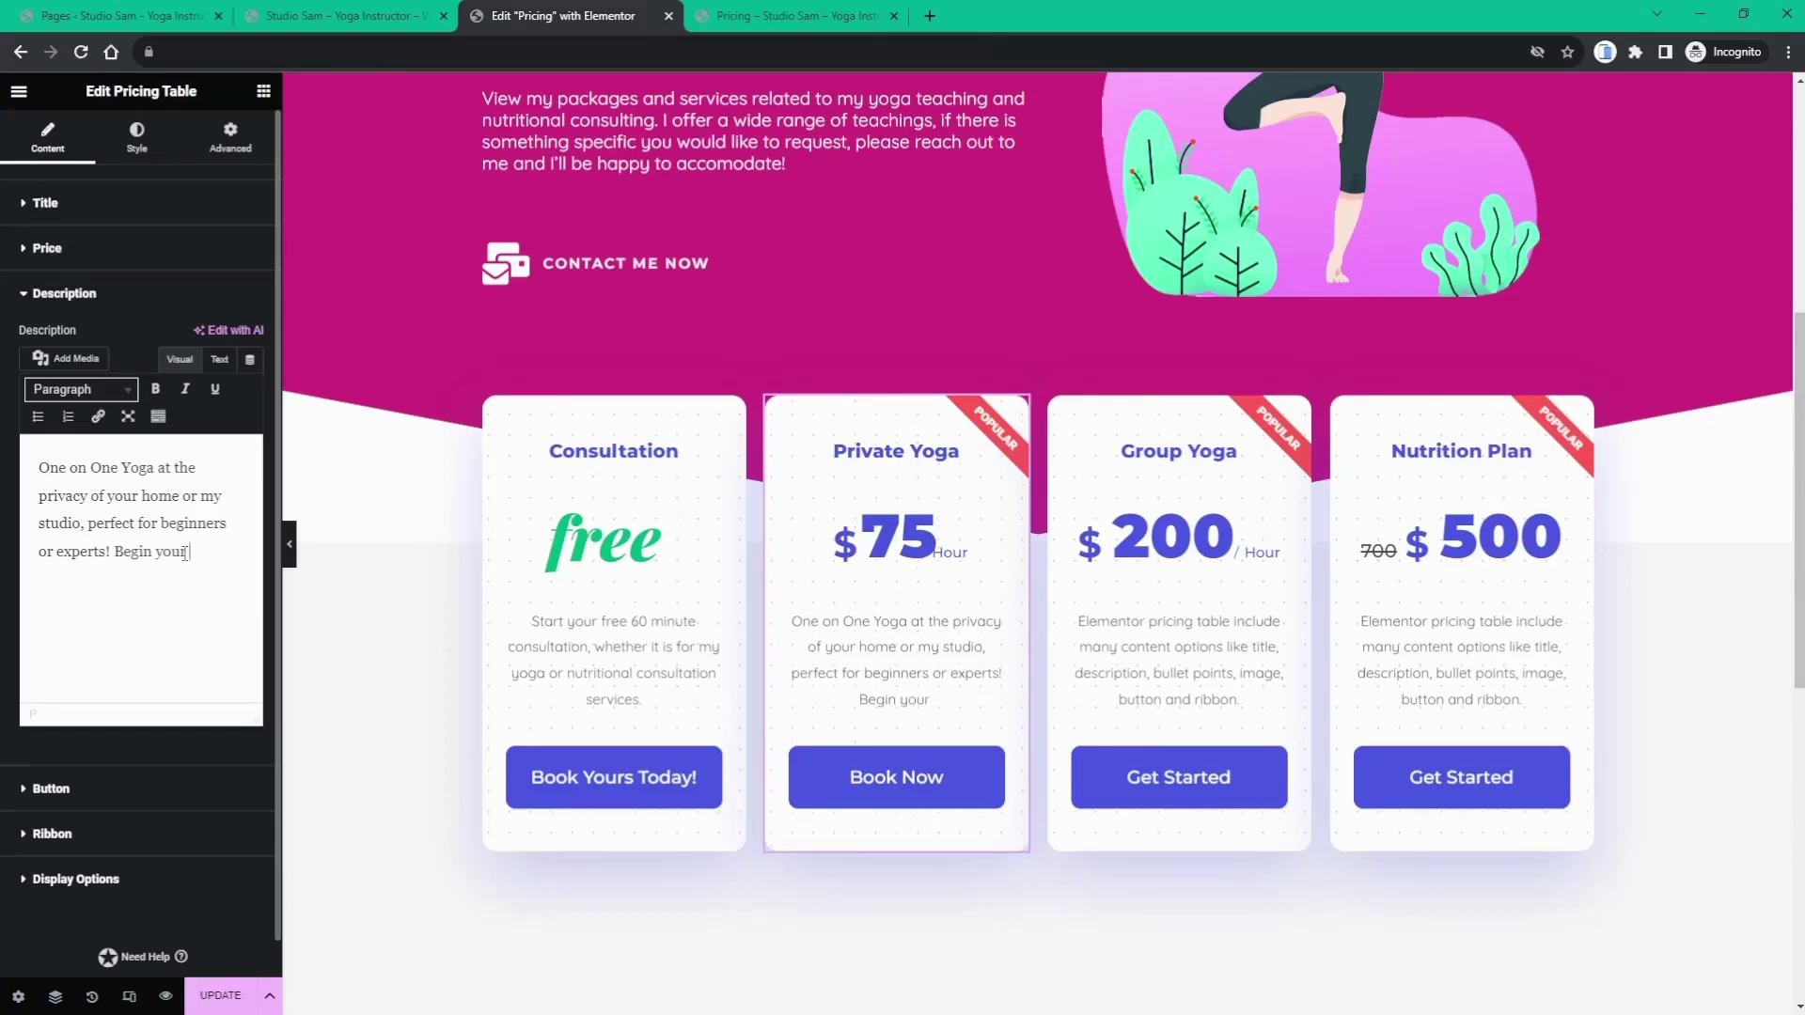
pyautogui.write(' yoga journe')
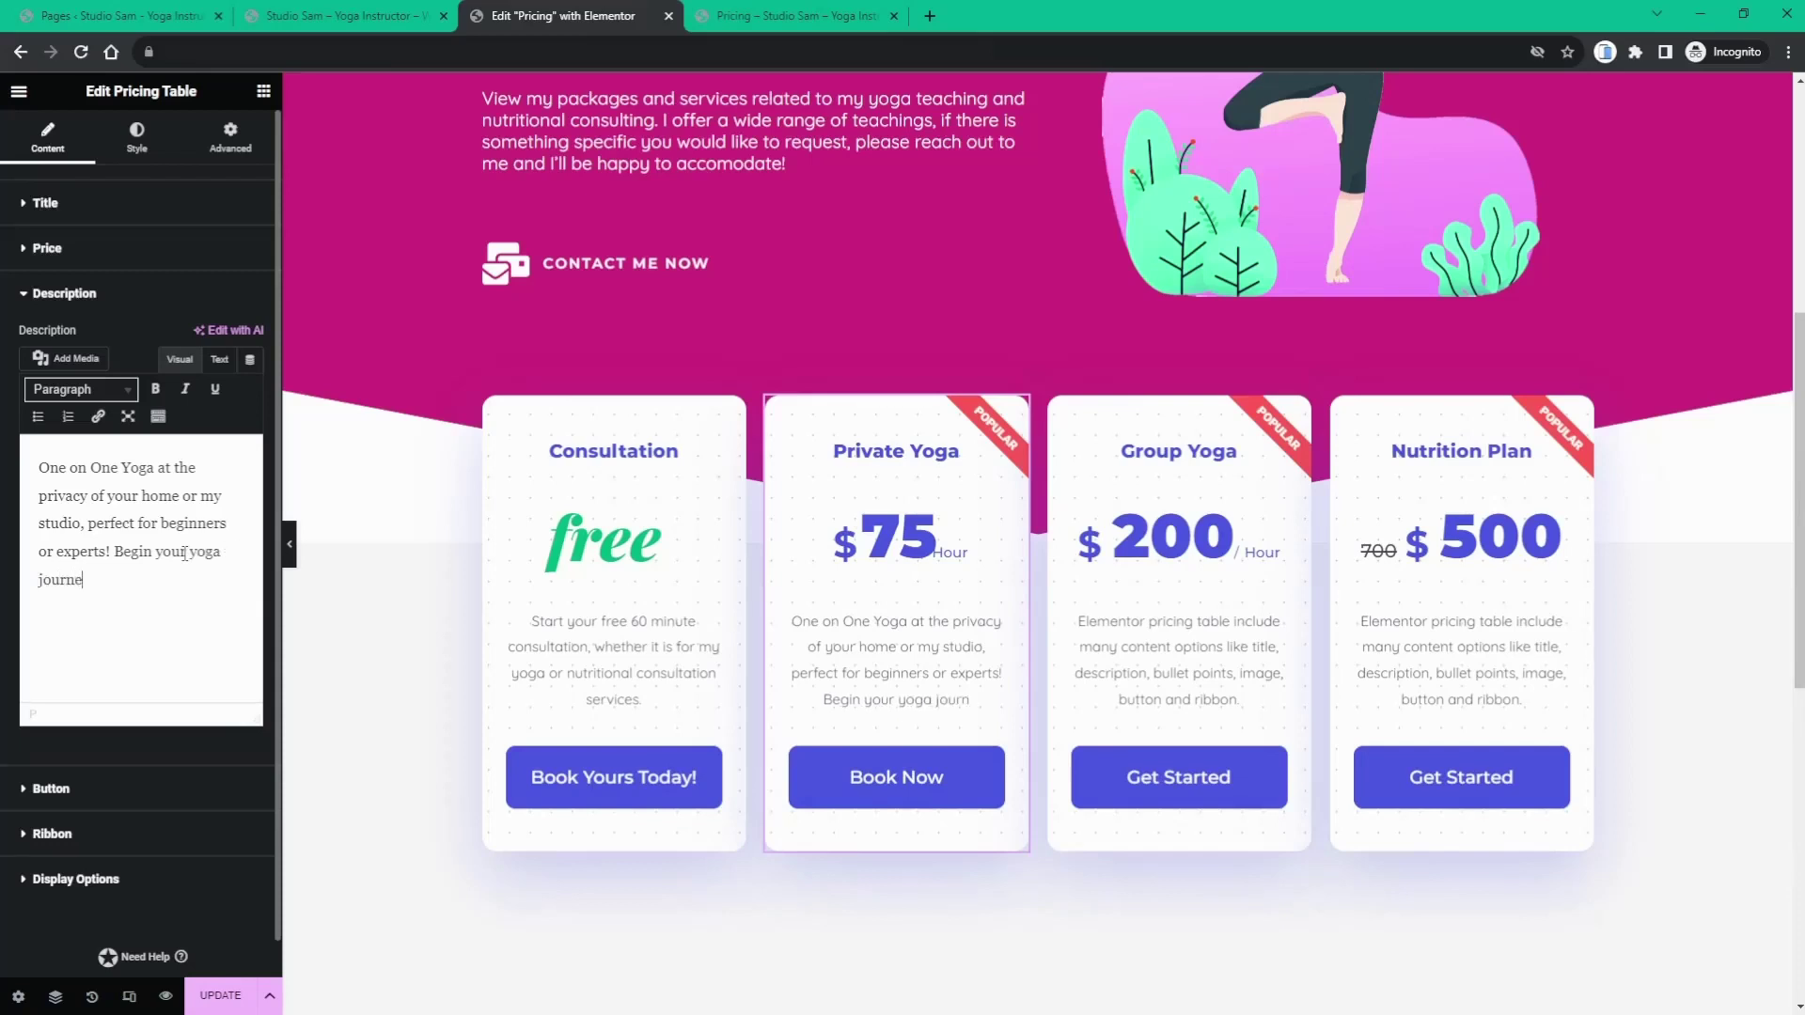
pyautogui.write('y.')
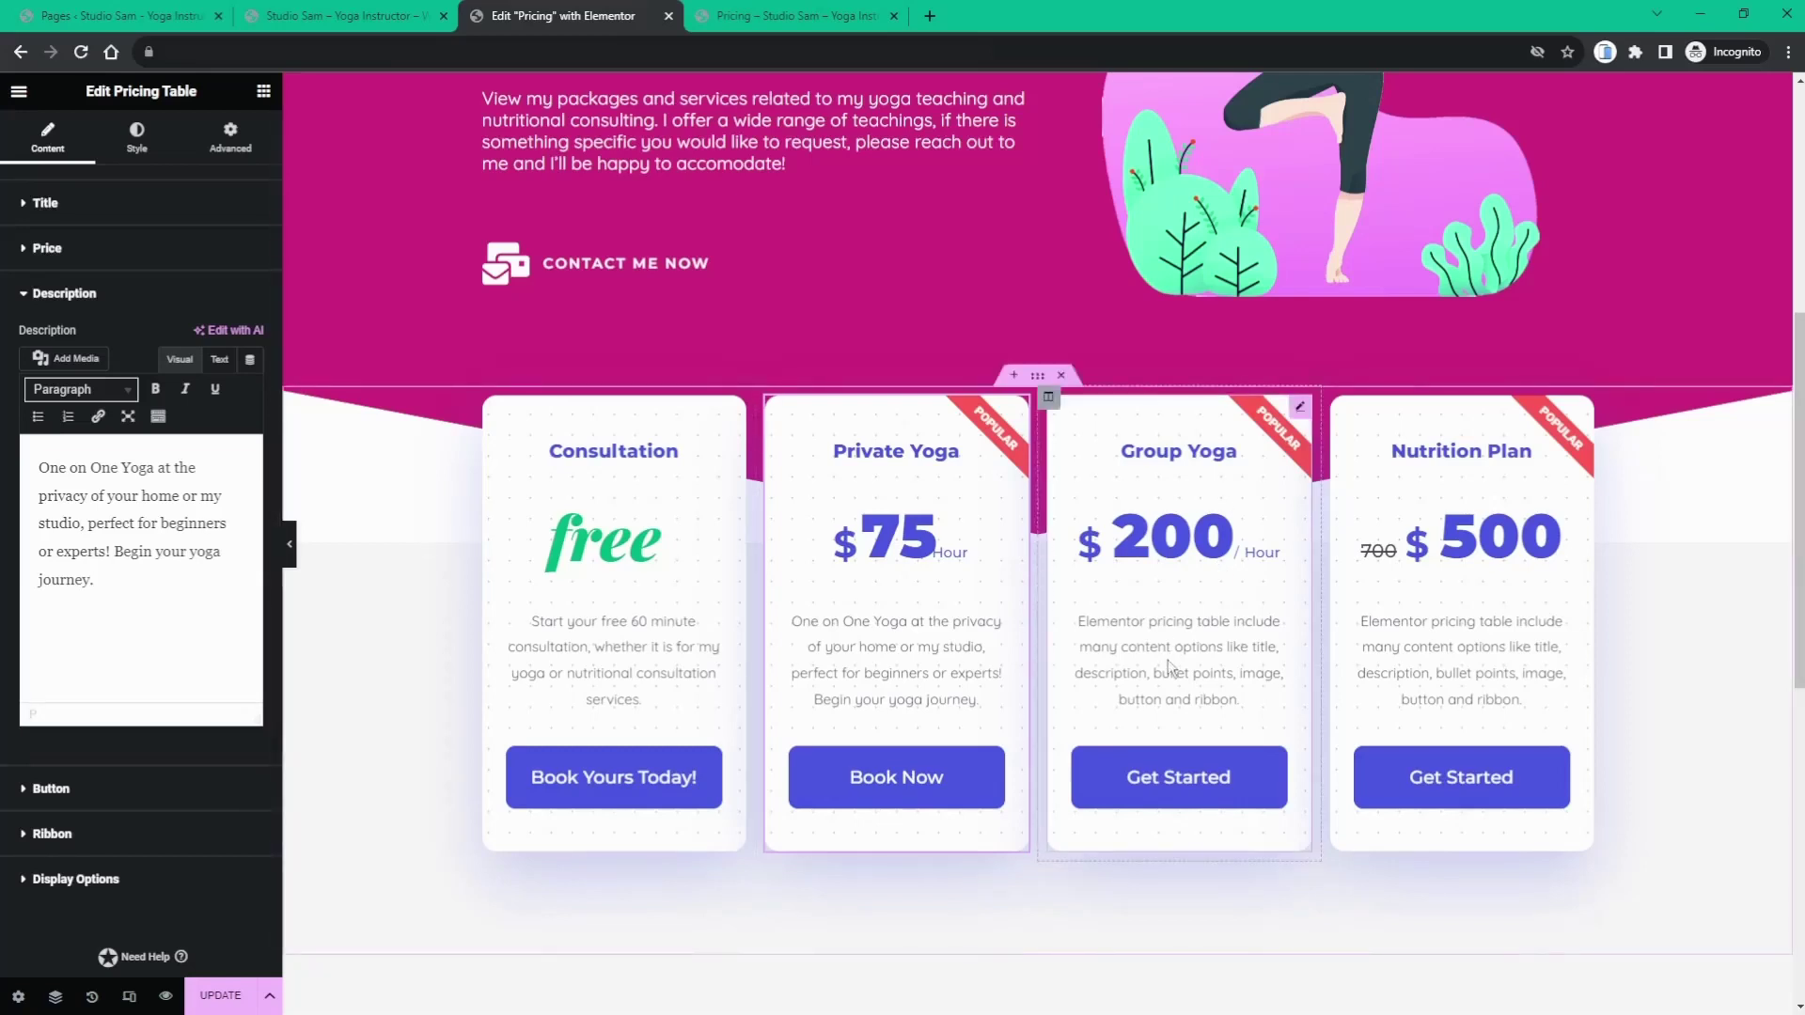
# - Set Group Yoga's description to "Group yoga for four or more individuals at a time, at the comfort of your home or at my studio. Get fit together!"
pyautogui.click(1299, 413)
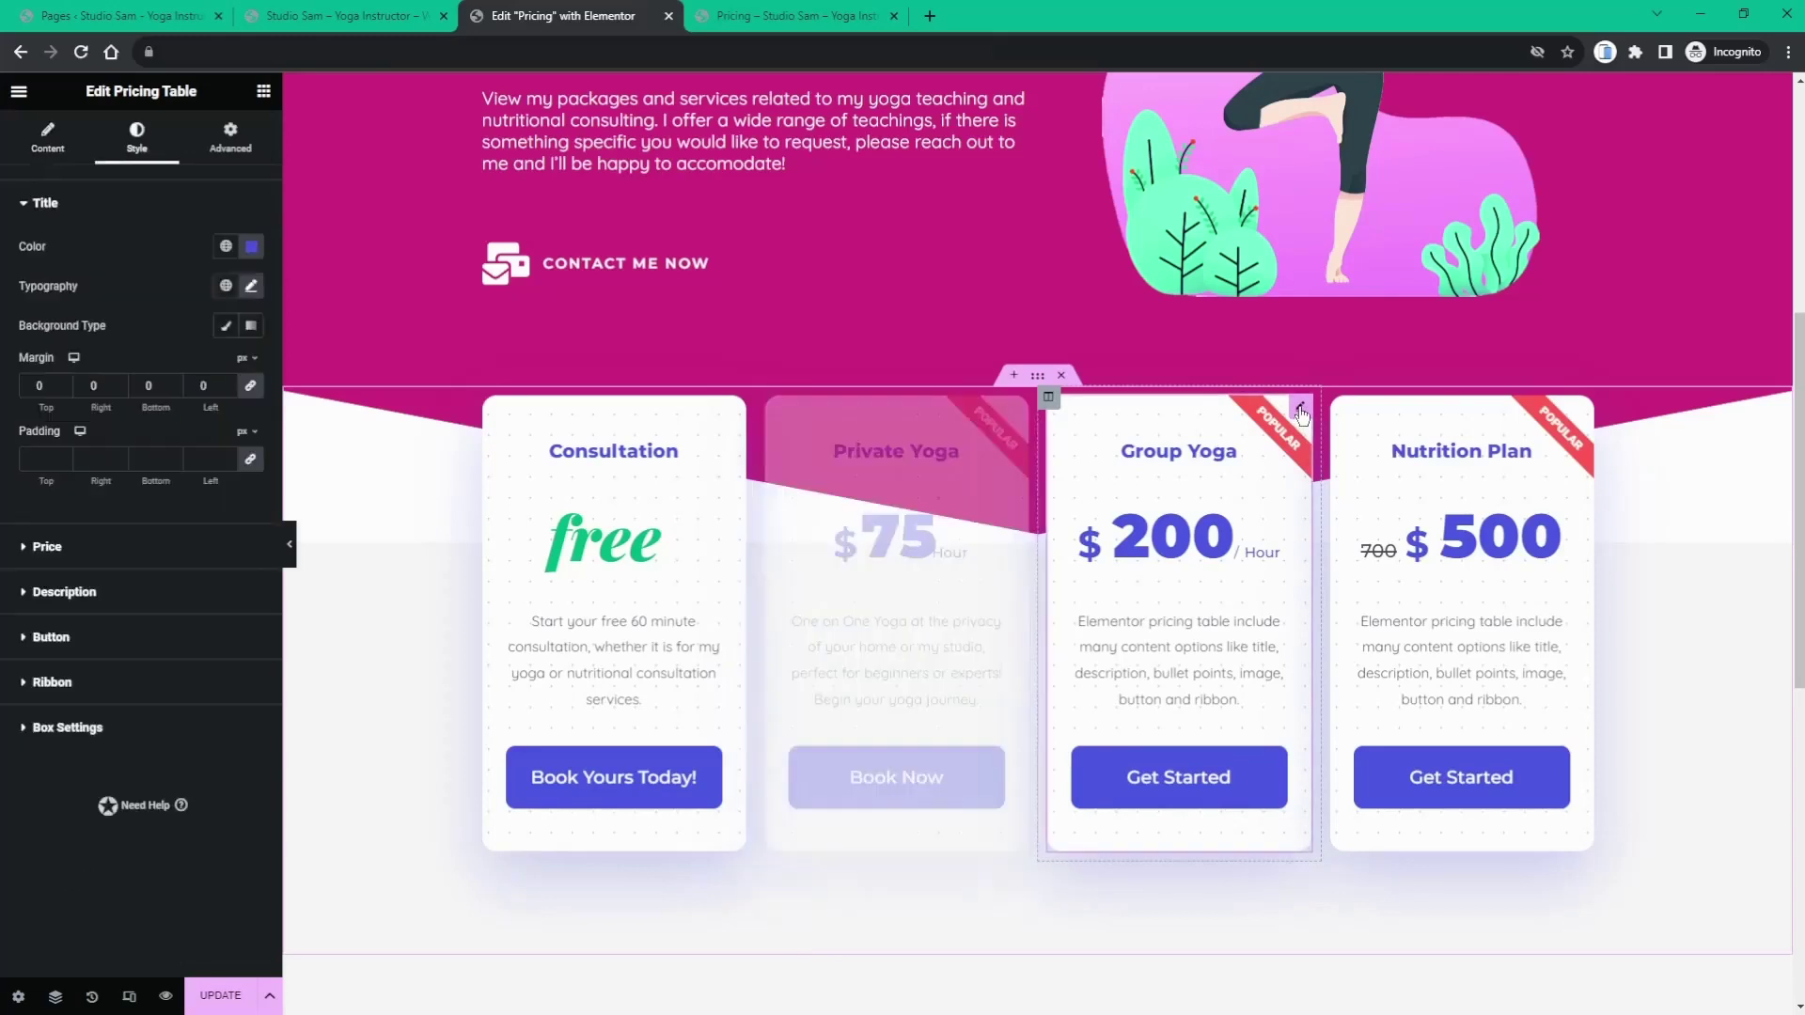
pyautogui.click(28, 143)
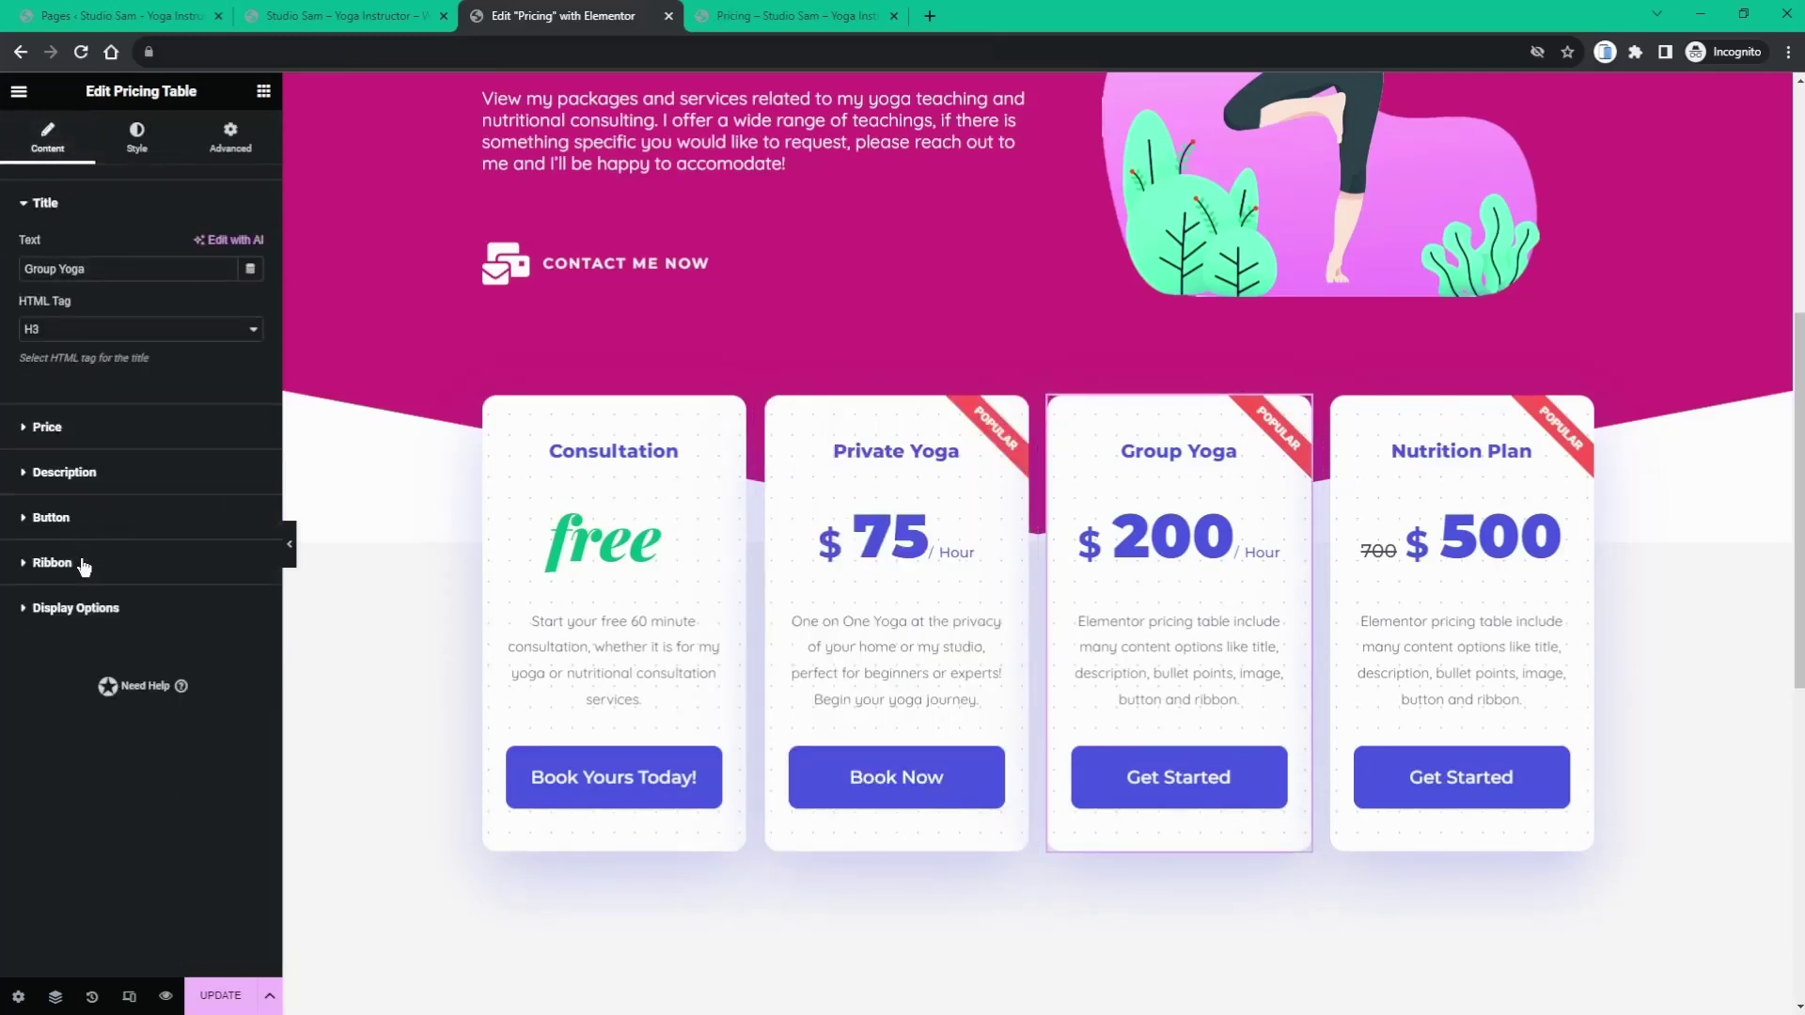
pyautogui.click(72, 609)
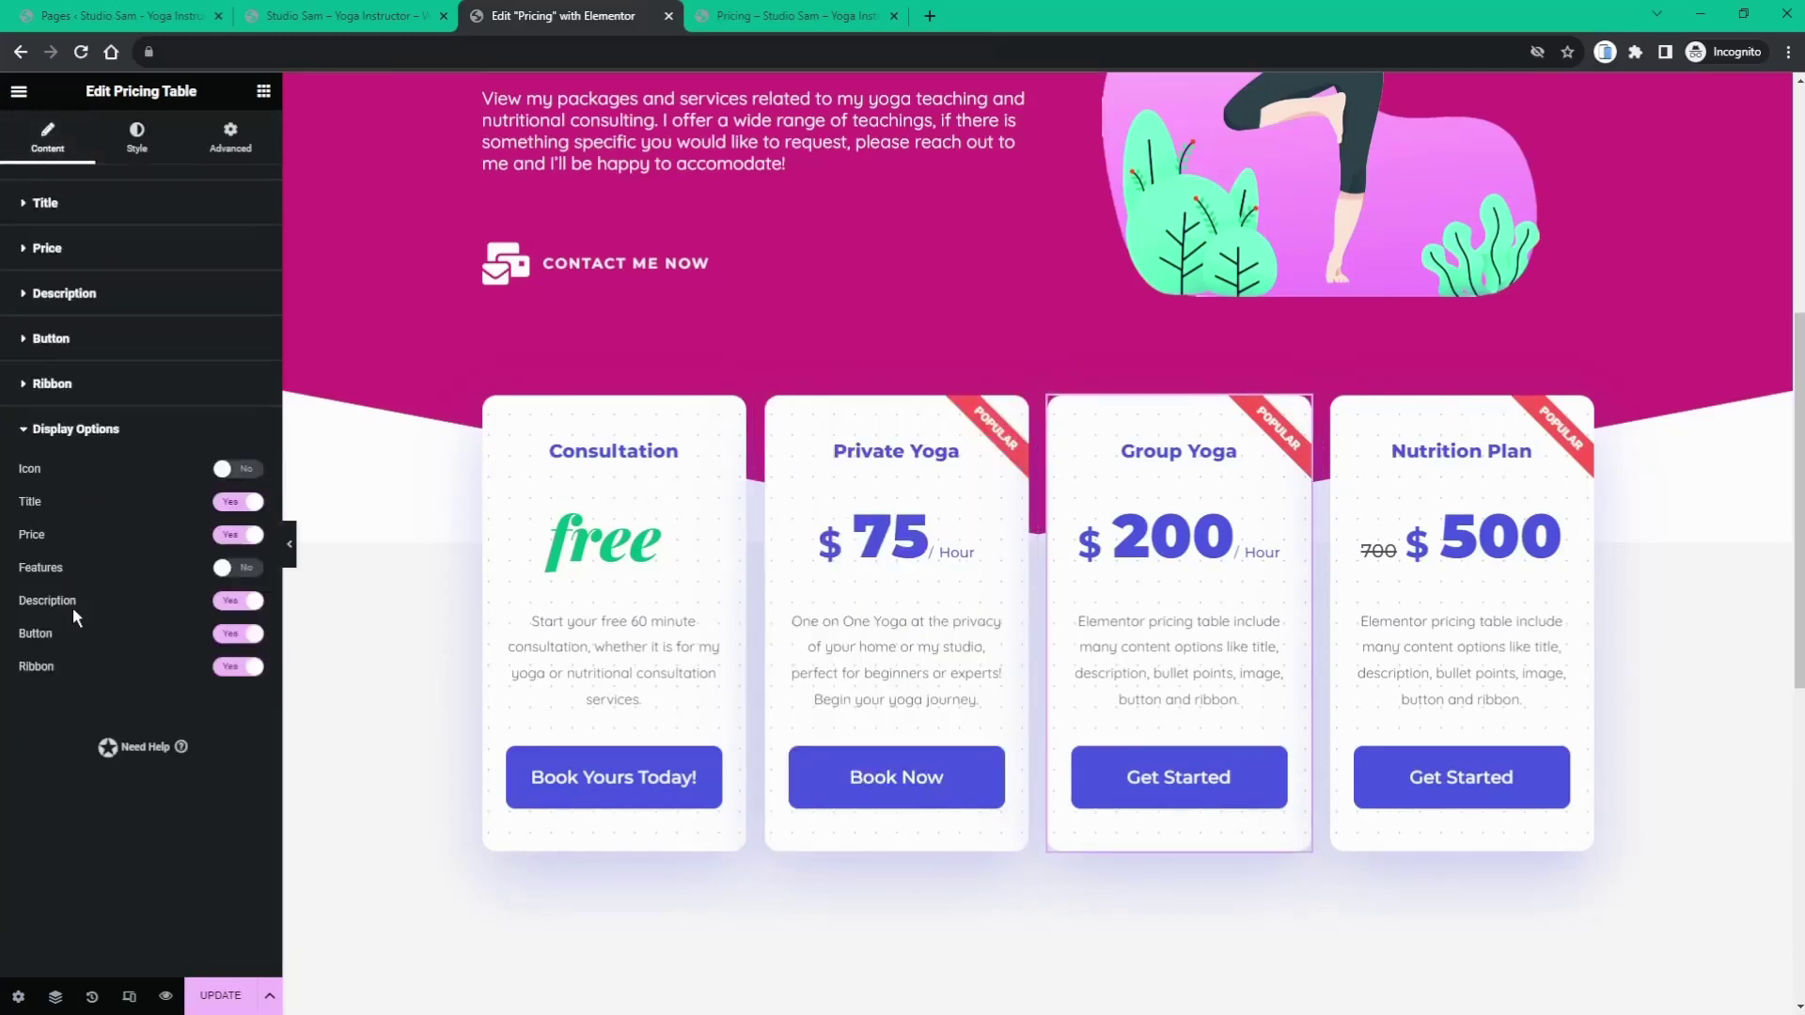
pyautogui.click(66, 297)
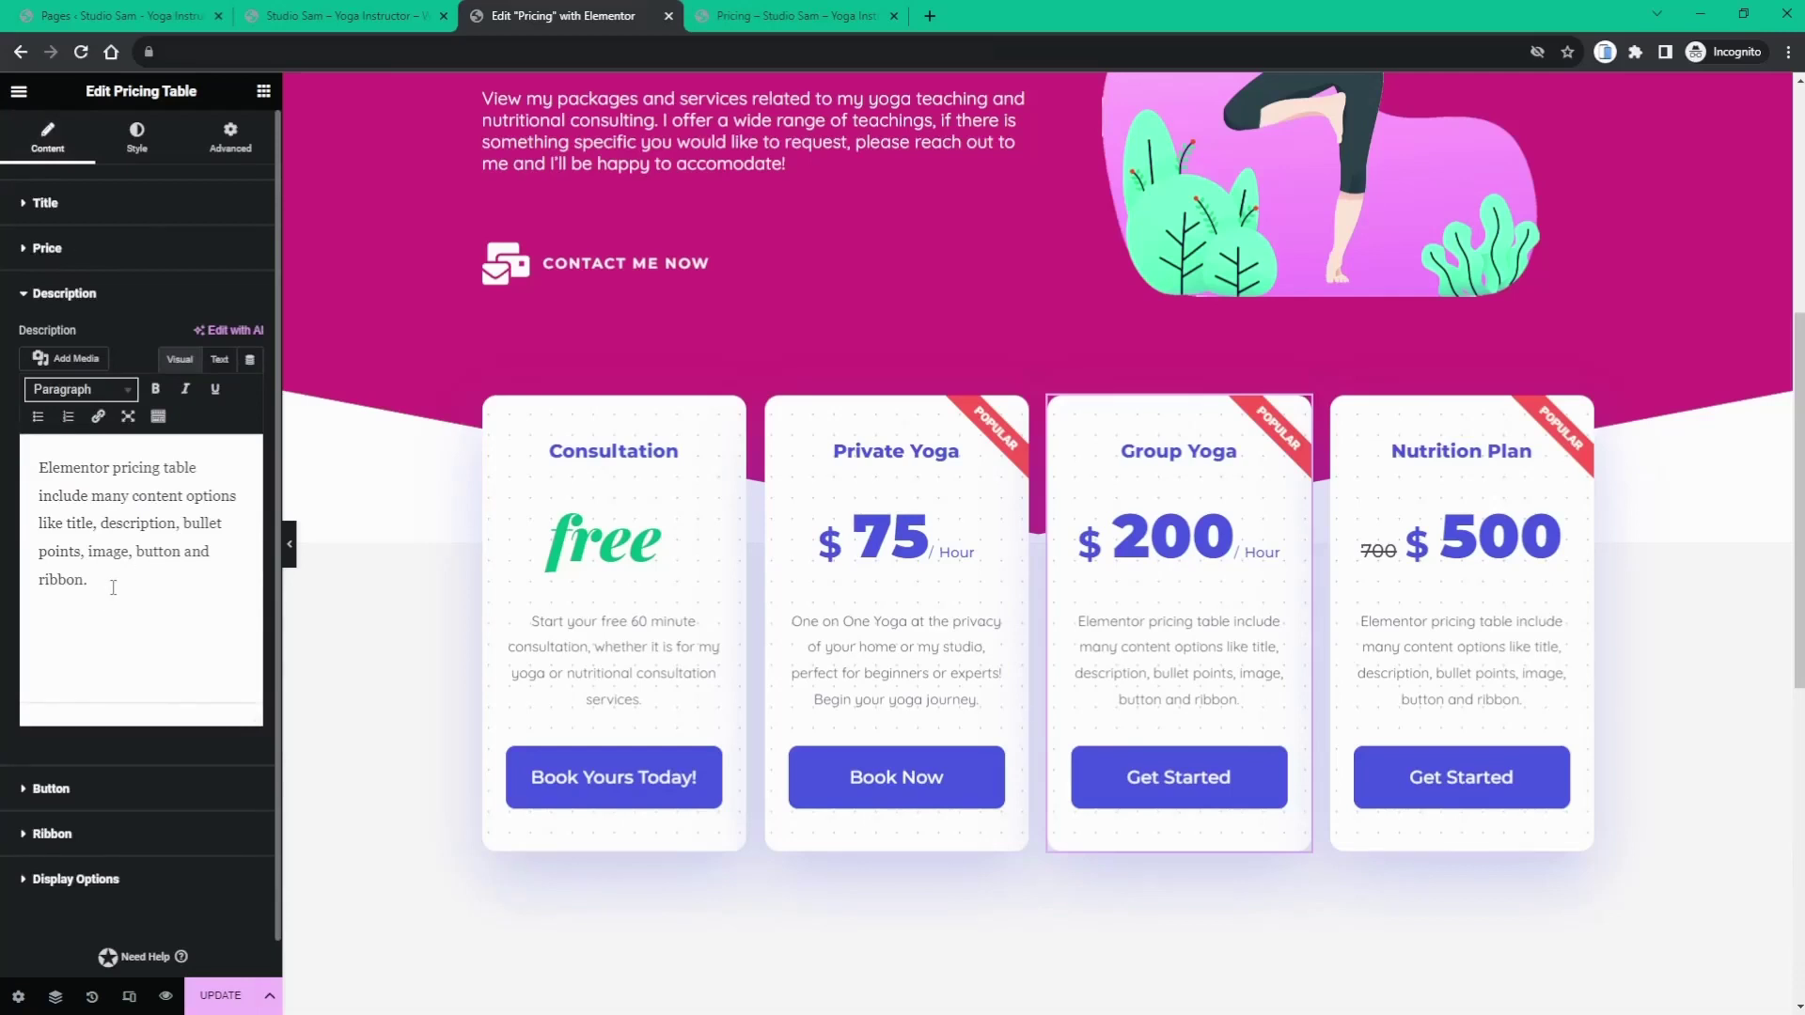
pyautogui.tripleClick(88, 570)
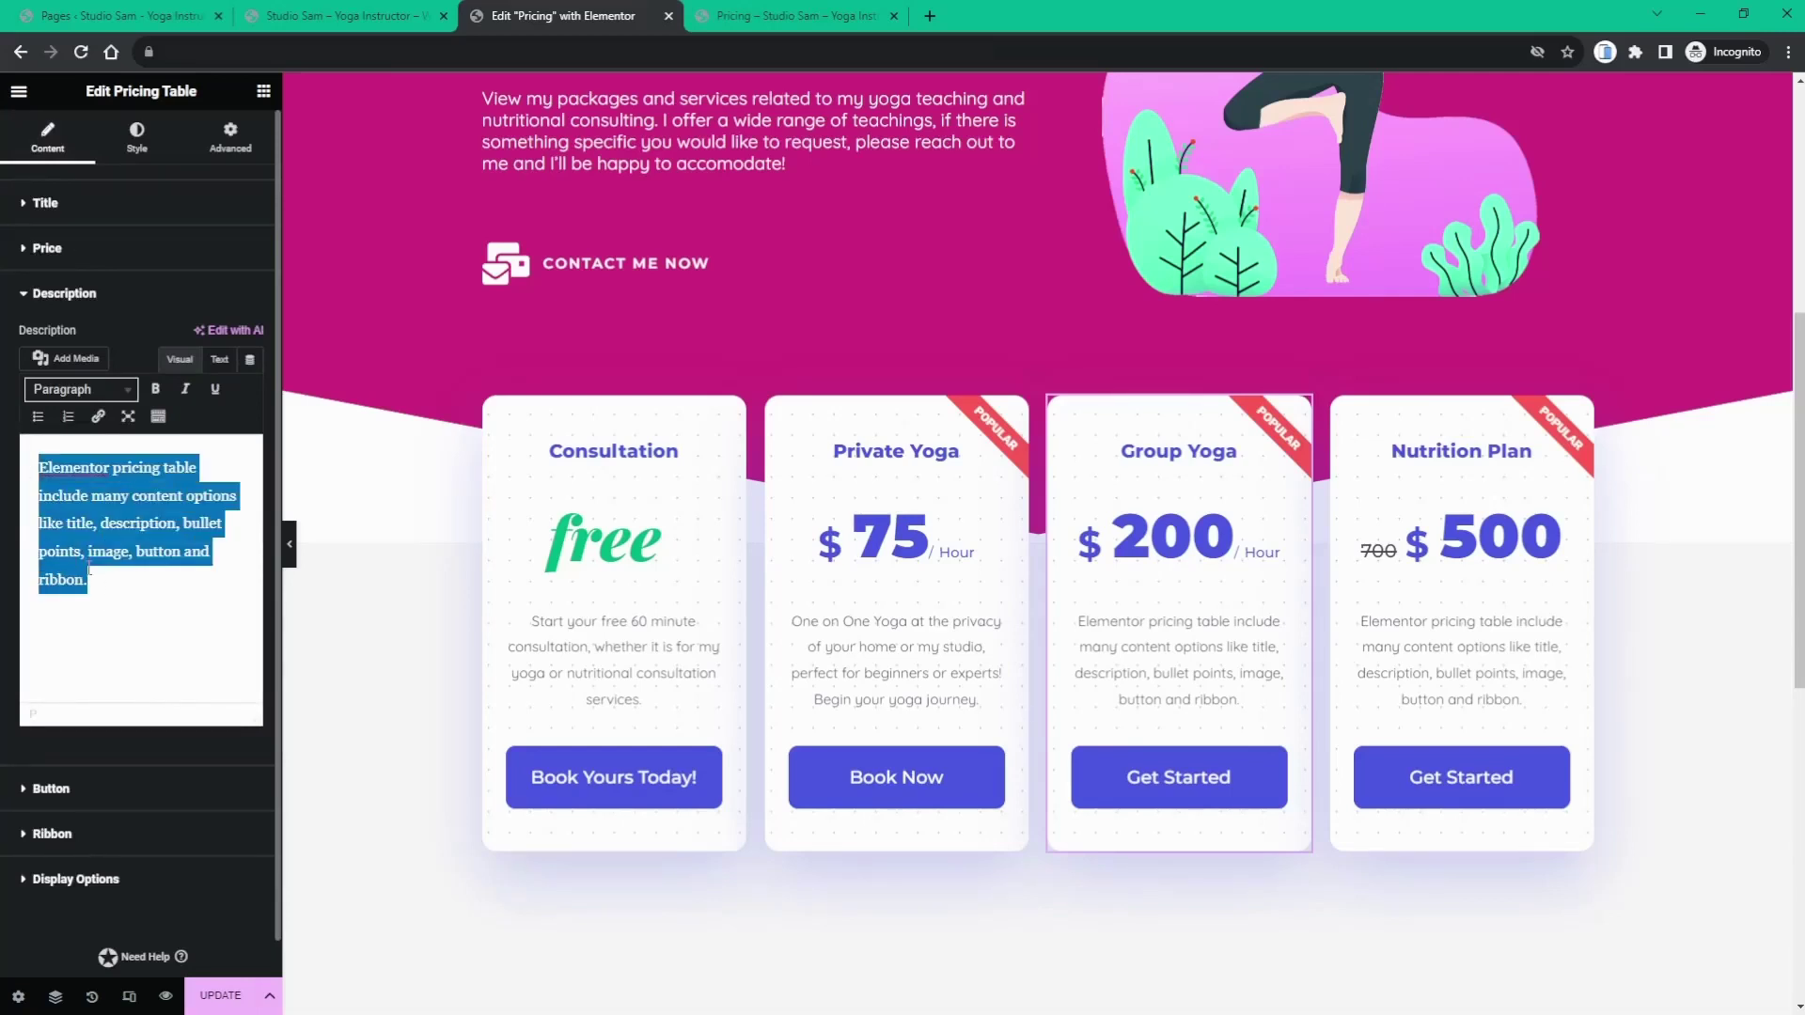
pyautogui.write('Group y')
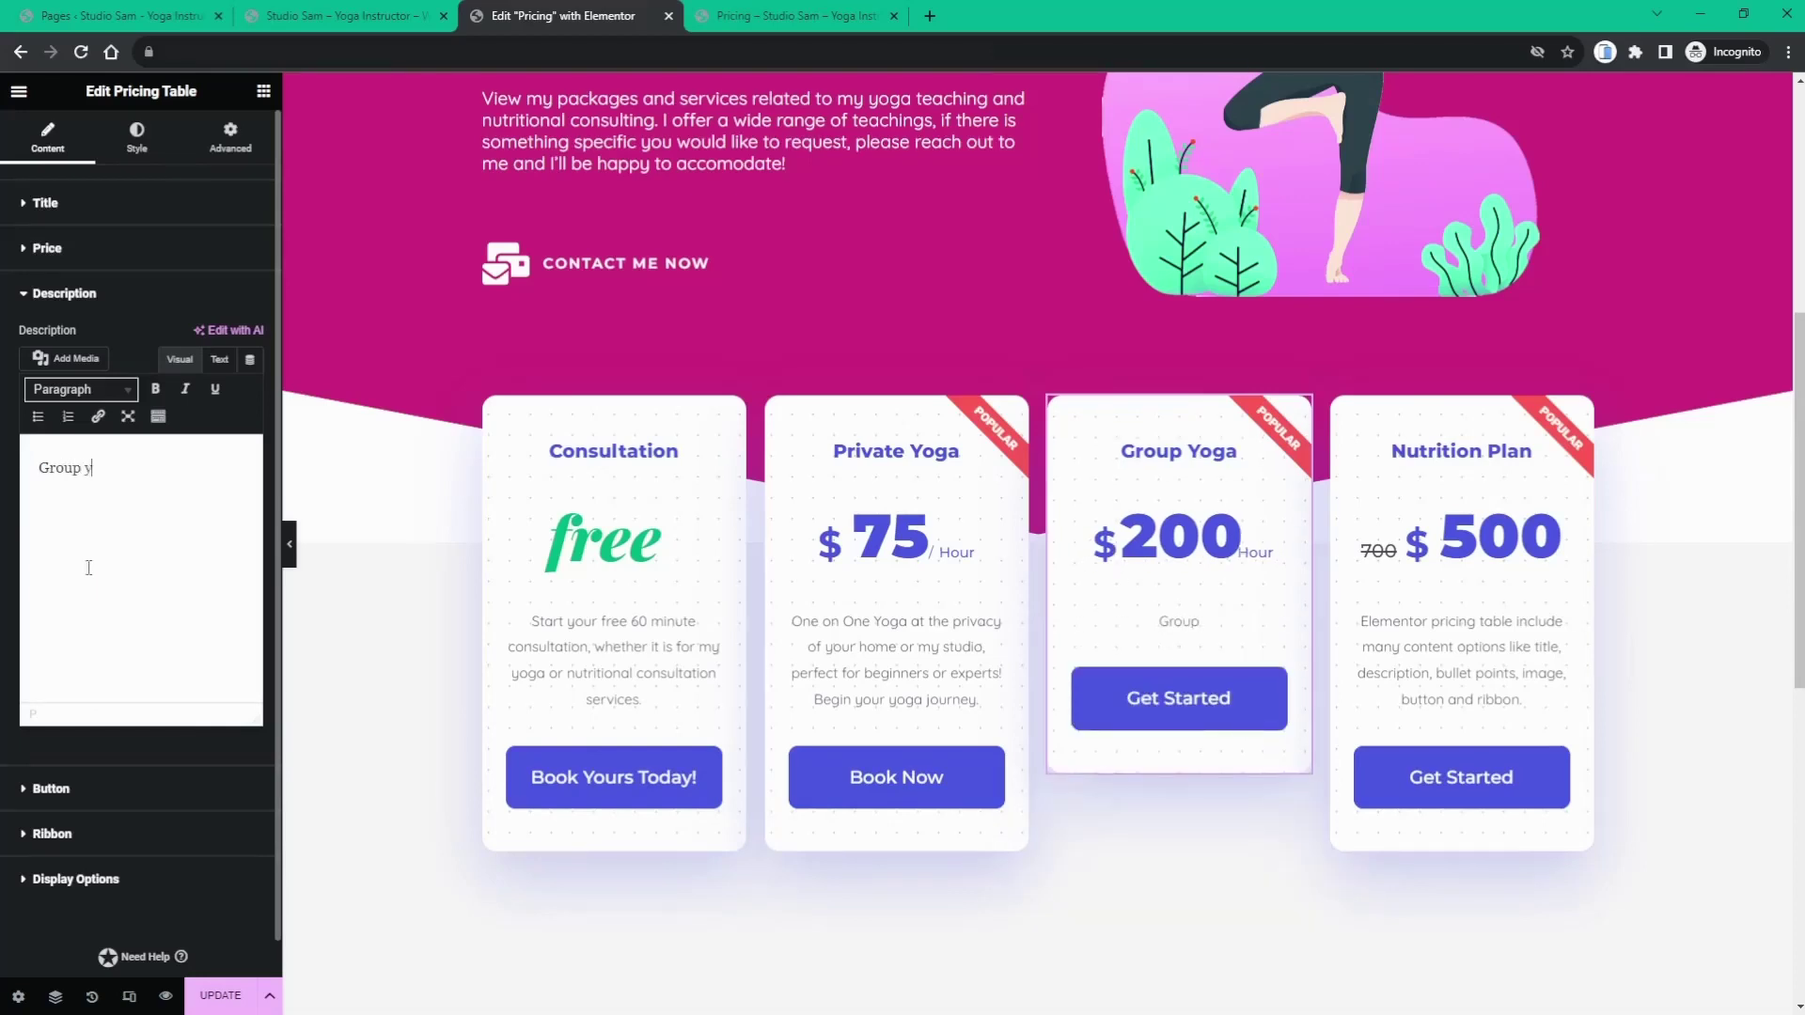
pyautogui.write('oga for')
pyautogui.write(' four or pm')
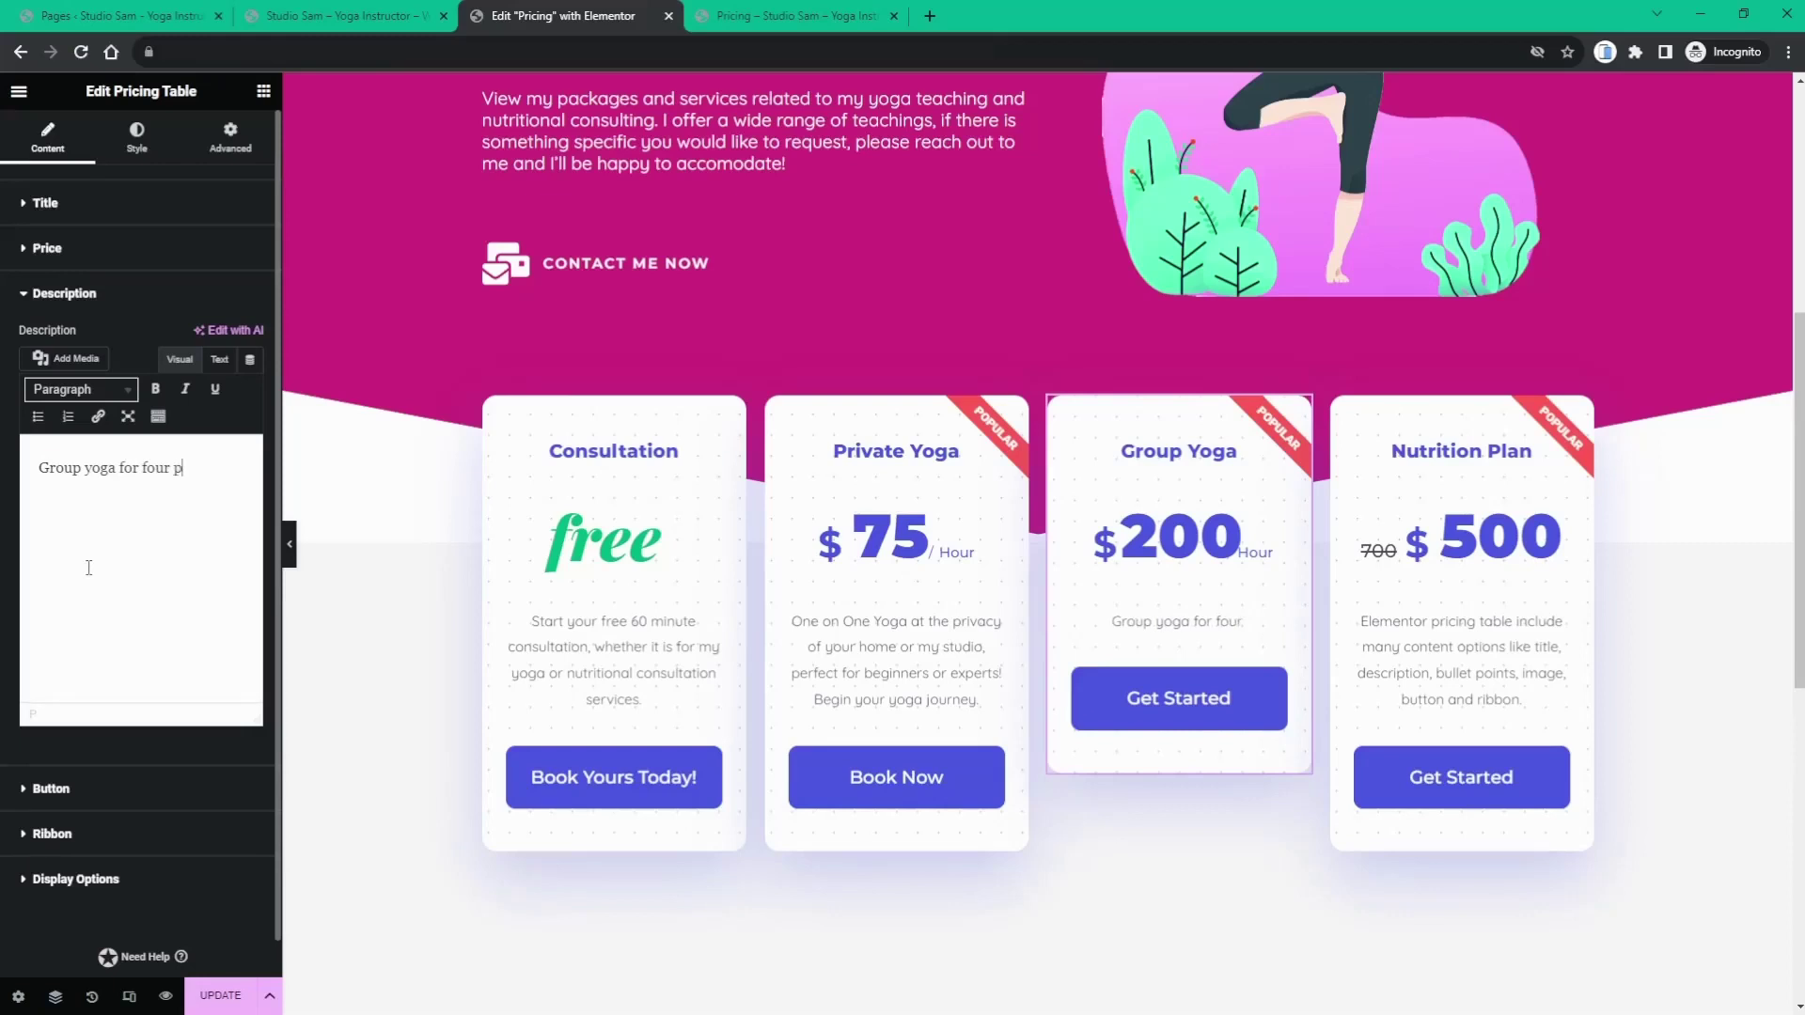
pyautogui.press('BackSpace')
pyautogui.press('BackSpace')
pyautogui.write('more individ')
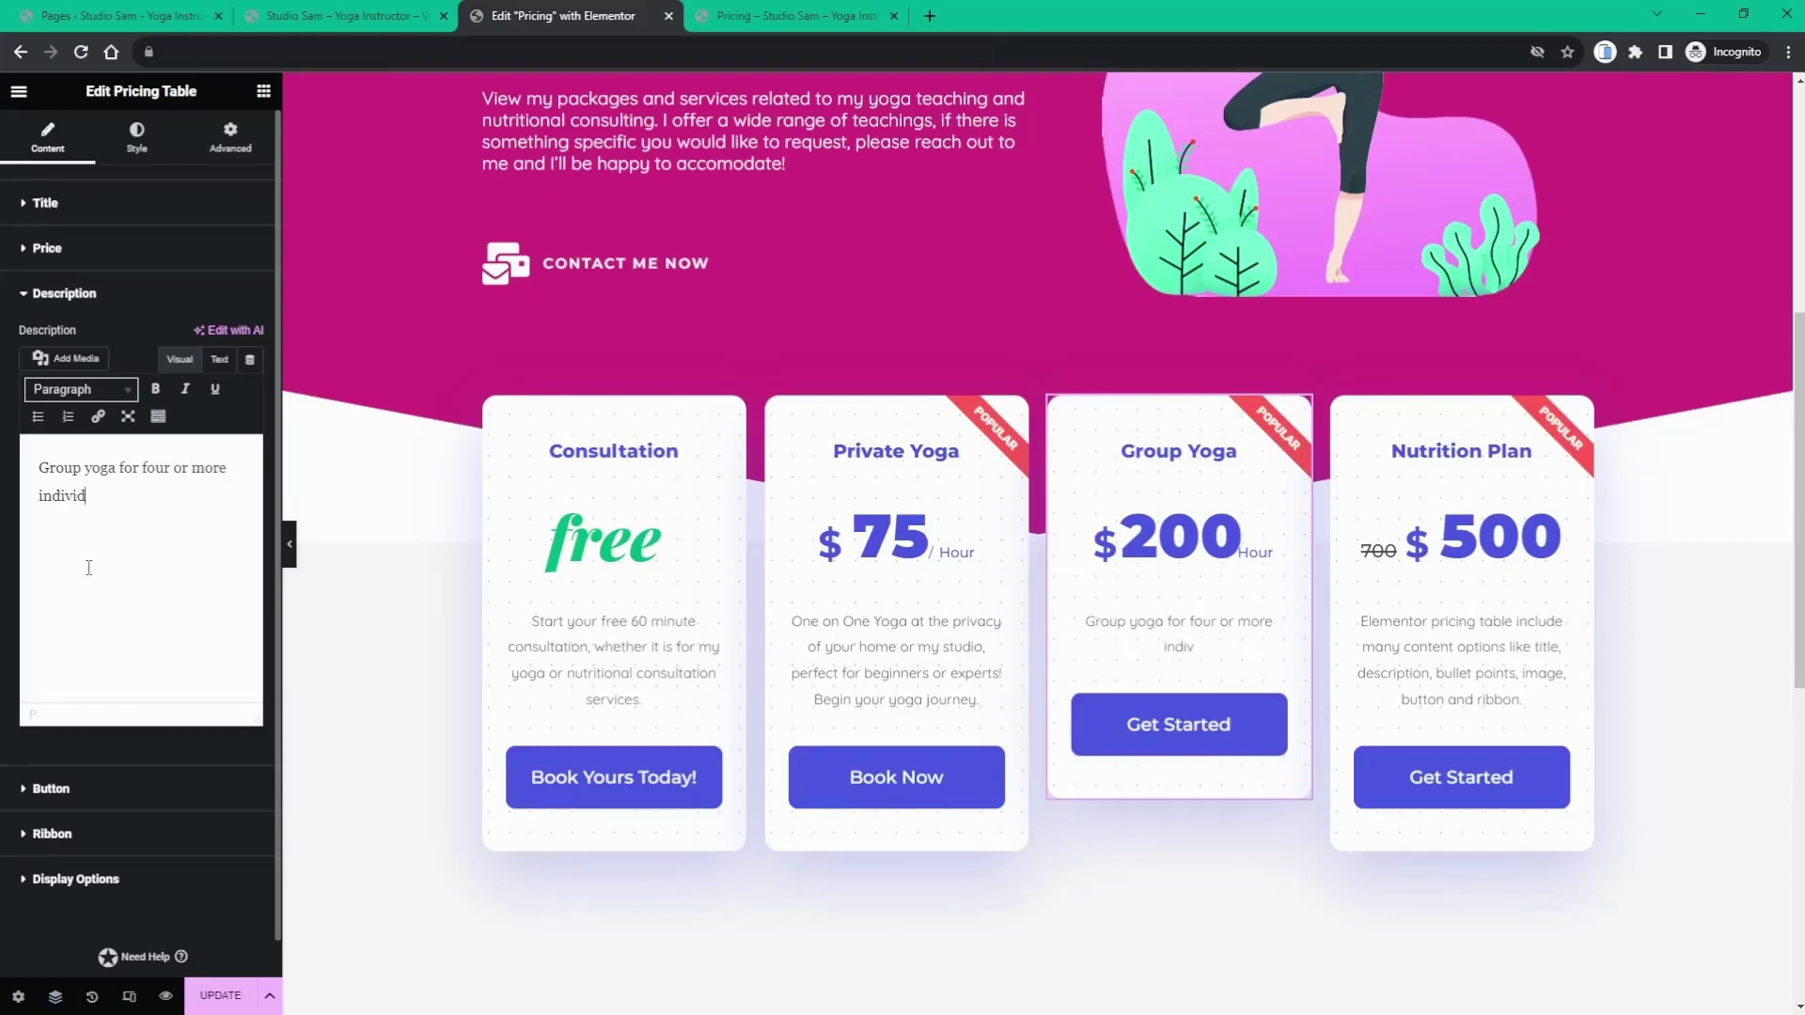
pyautogui.write('uals at a time, at the comfort of ')
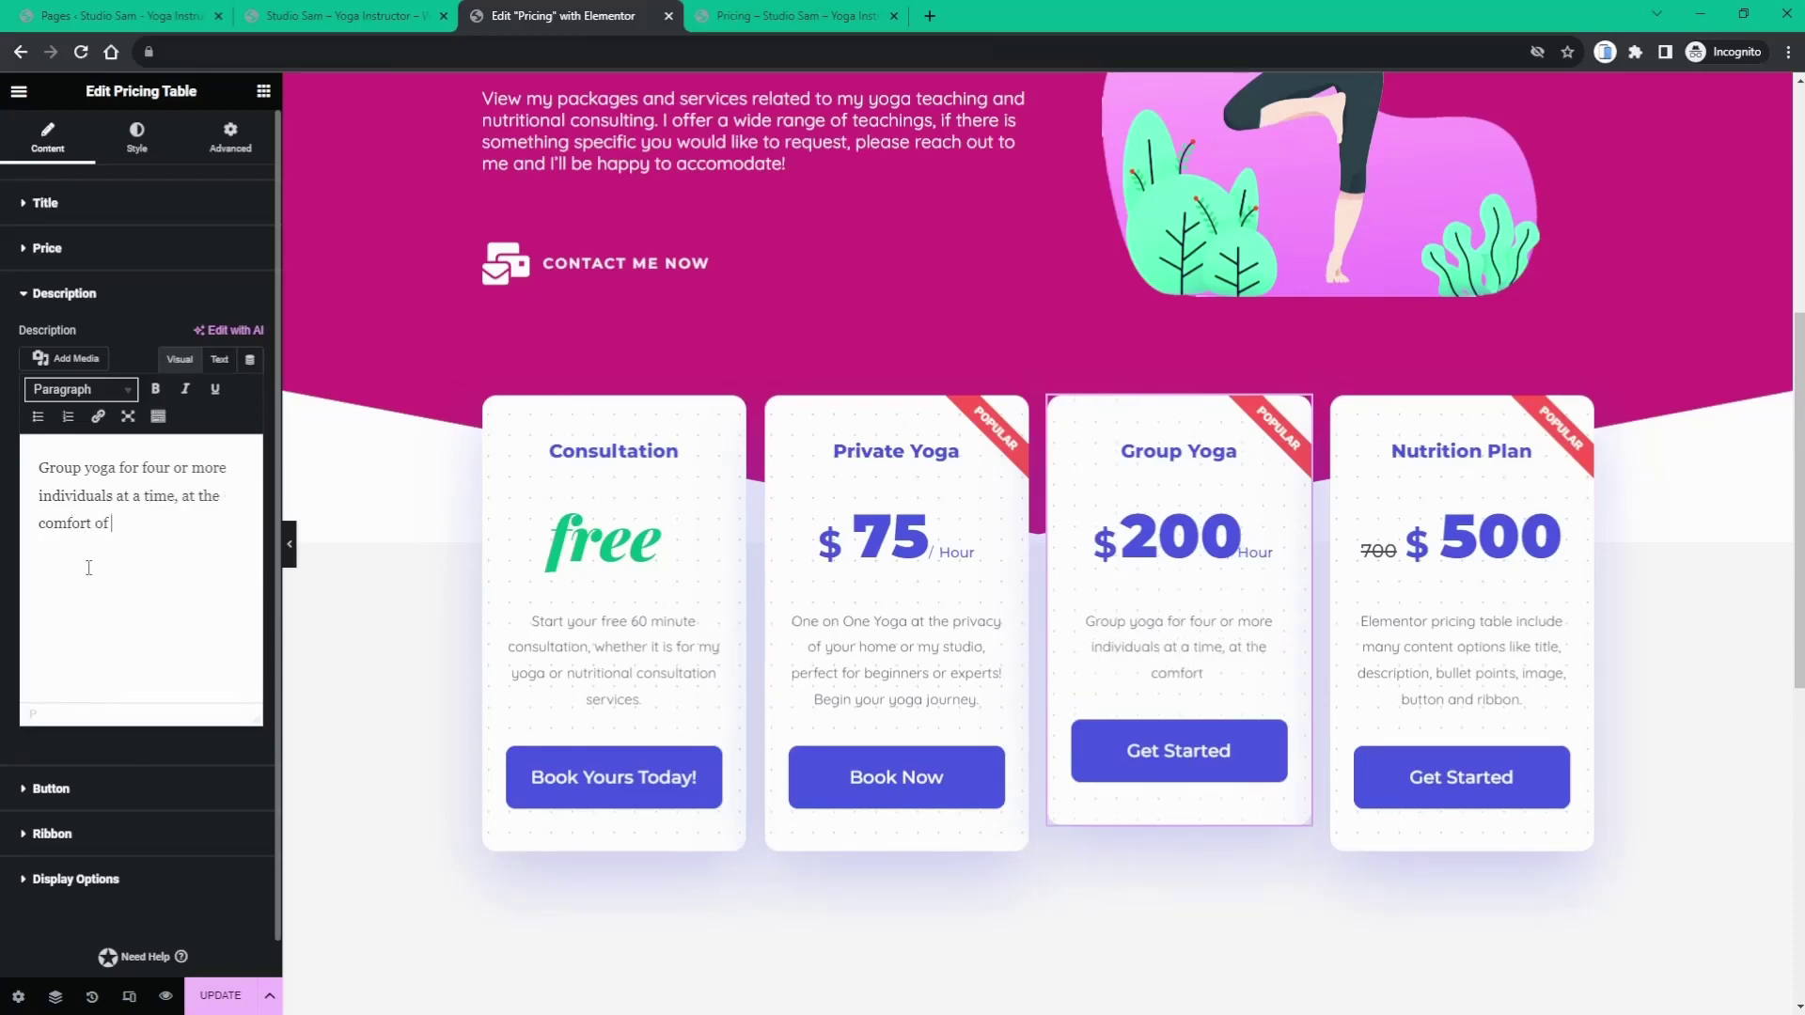
pyautogui.write('your home or at')
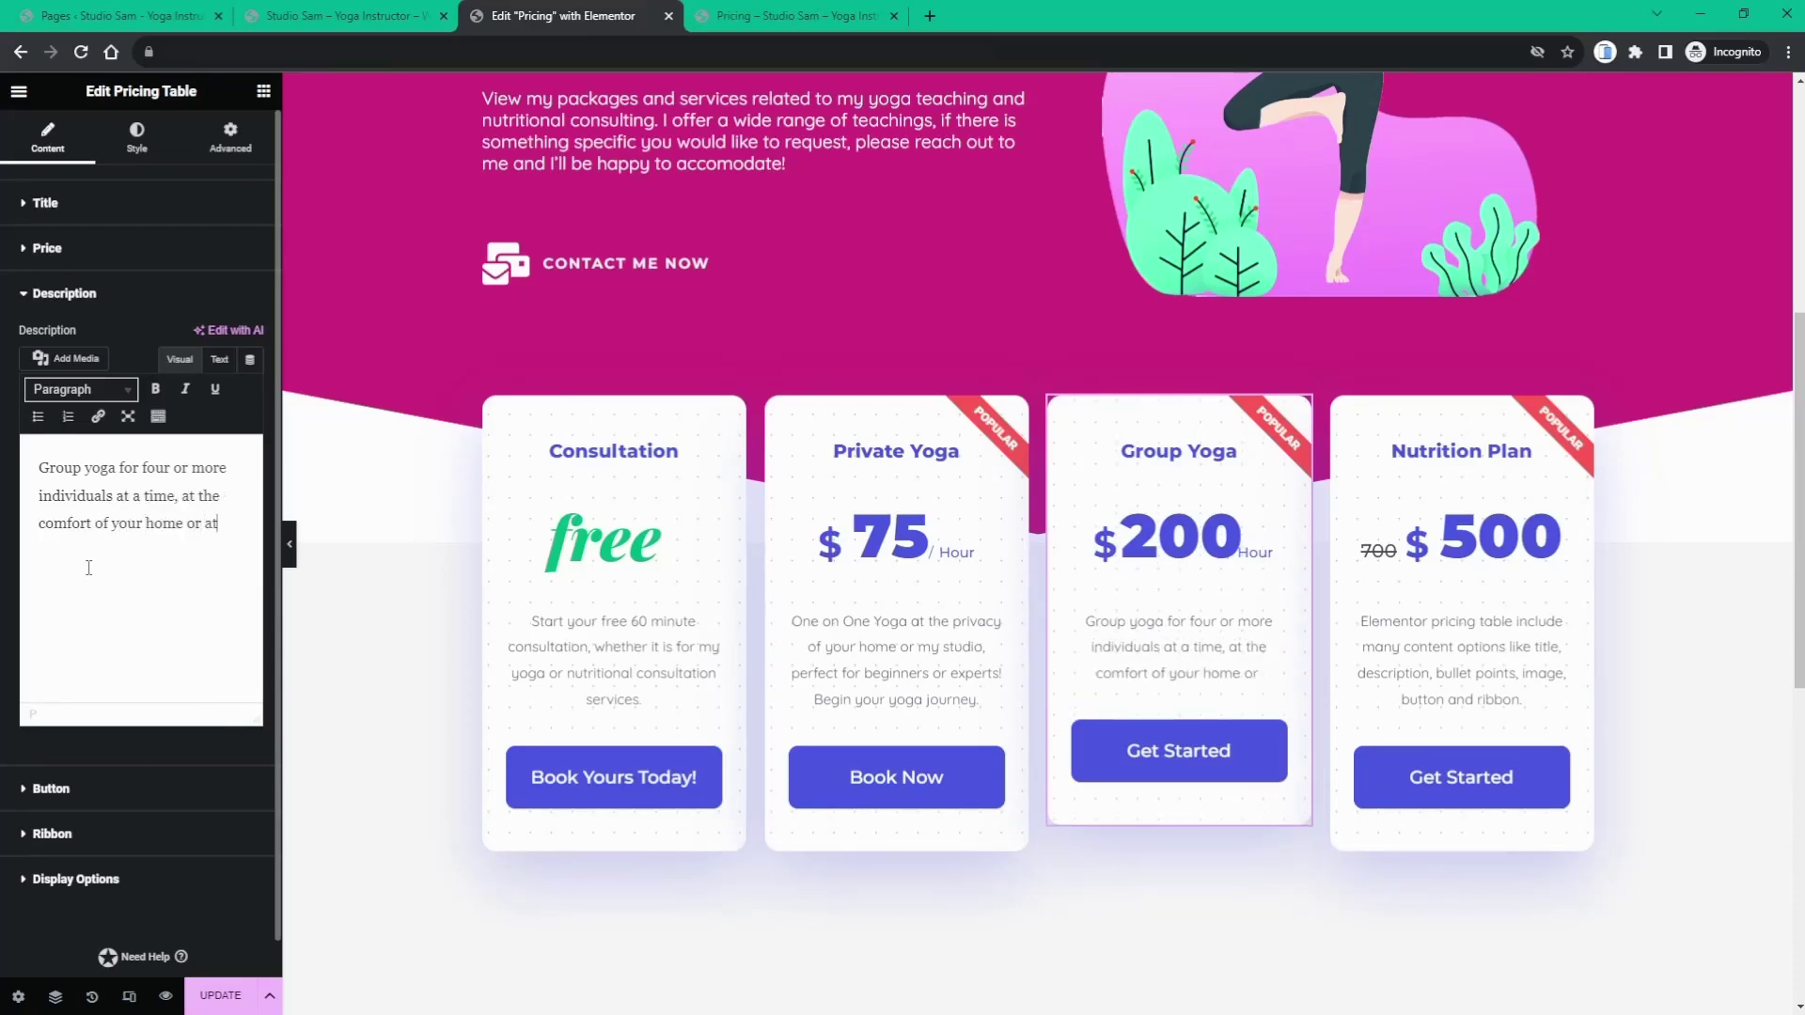
pyautogui.write(' my stu')
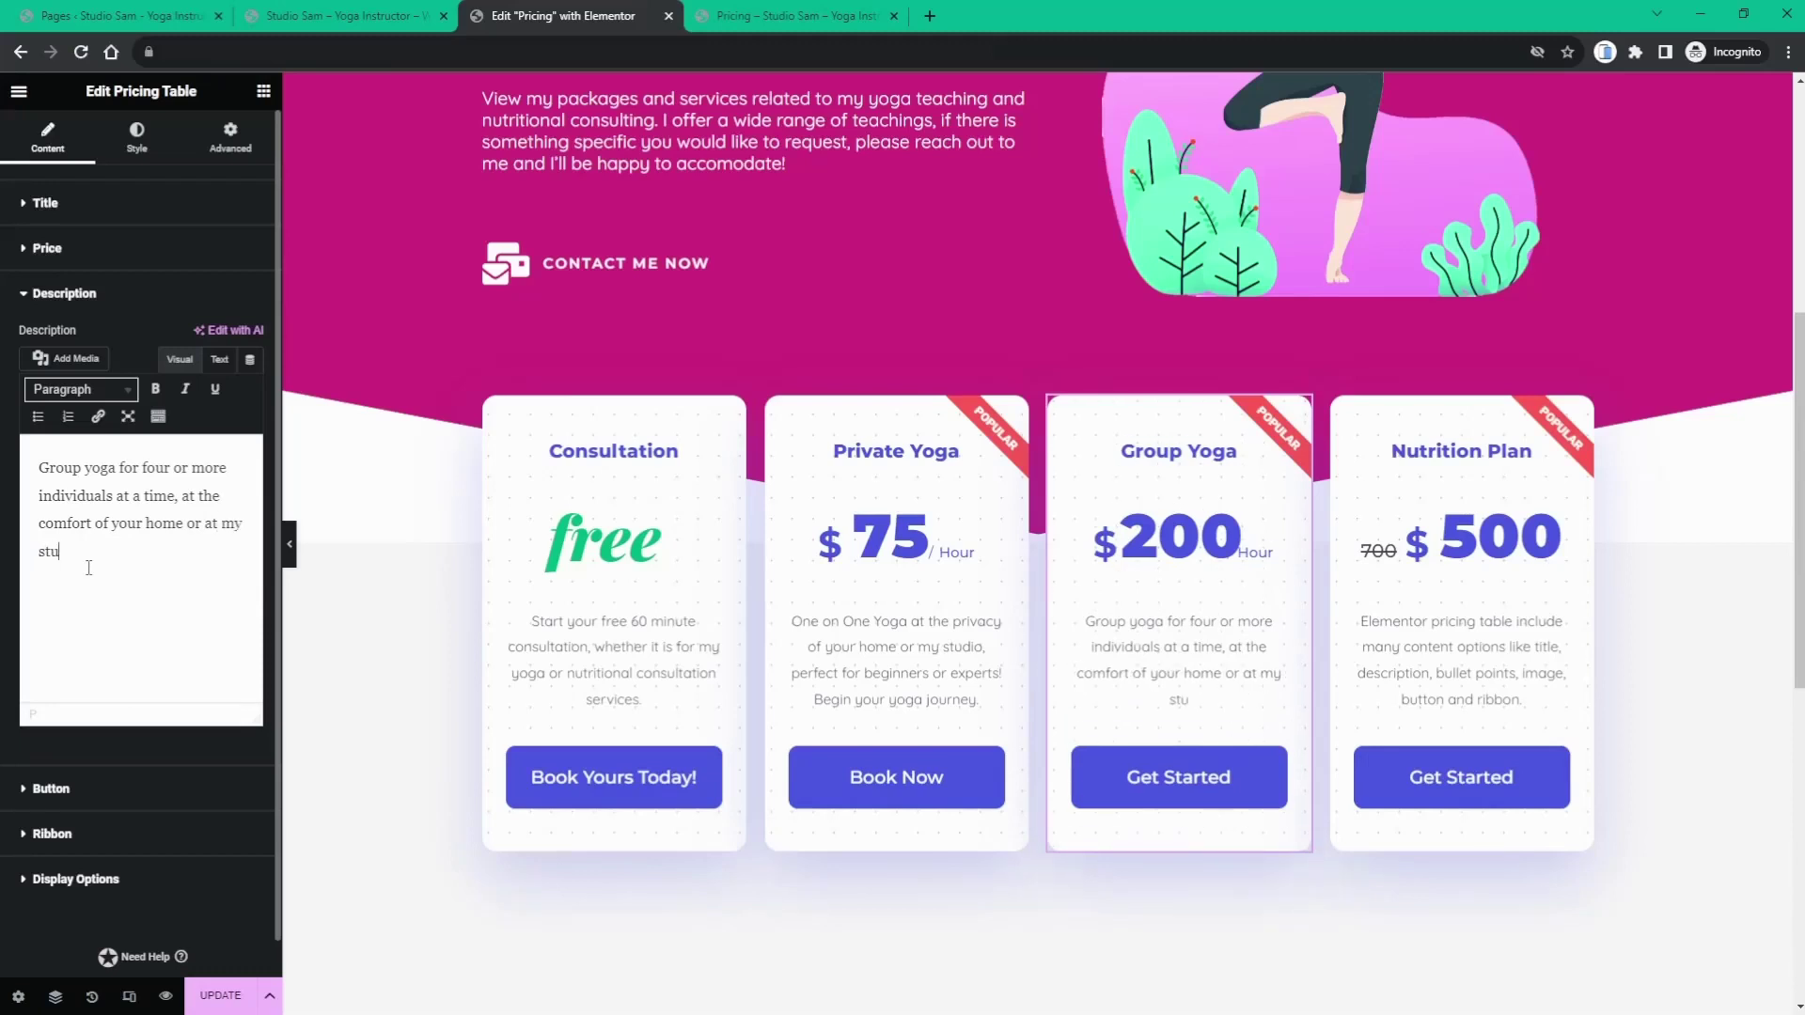
pyautogui.write('udio. Get fit together!')
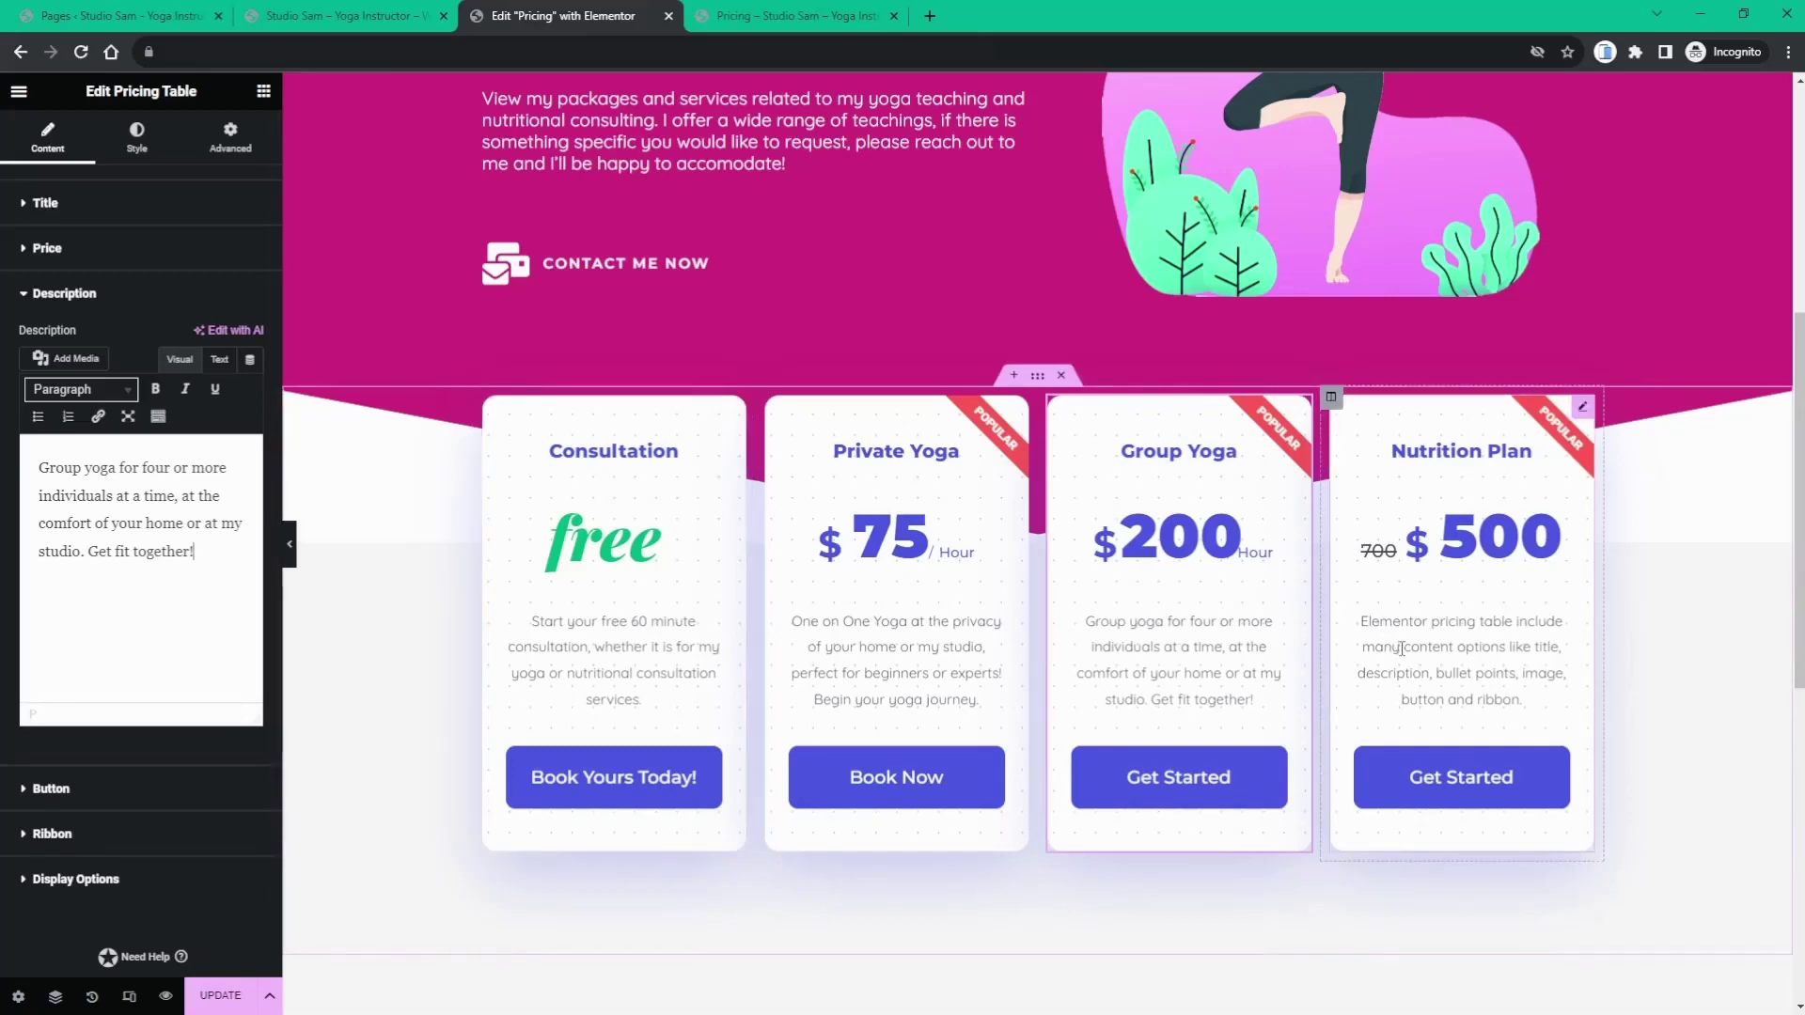
# - Replace the Nutrition Plan card's description with "Download my comprehensive nutrition plan, tailored to your specific needs. Consultation is included in this package."
pyautogui.click(1584, 407)
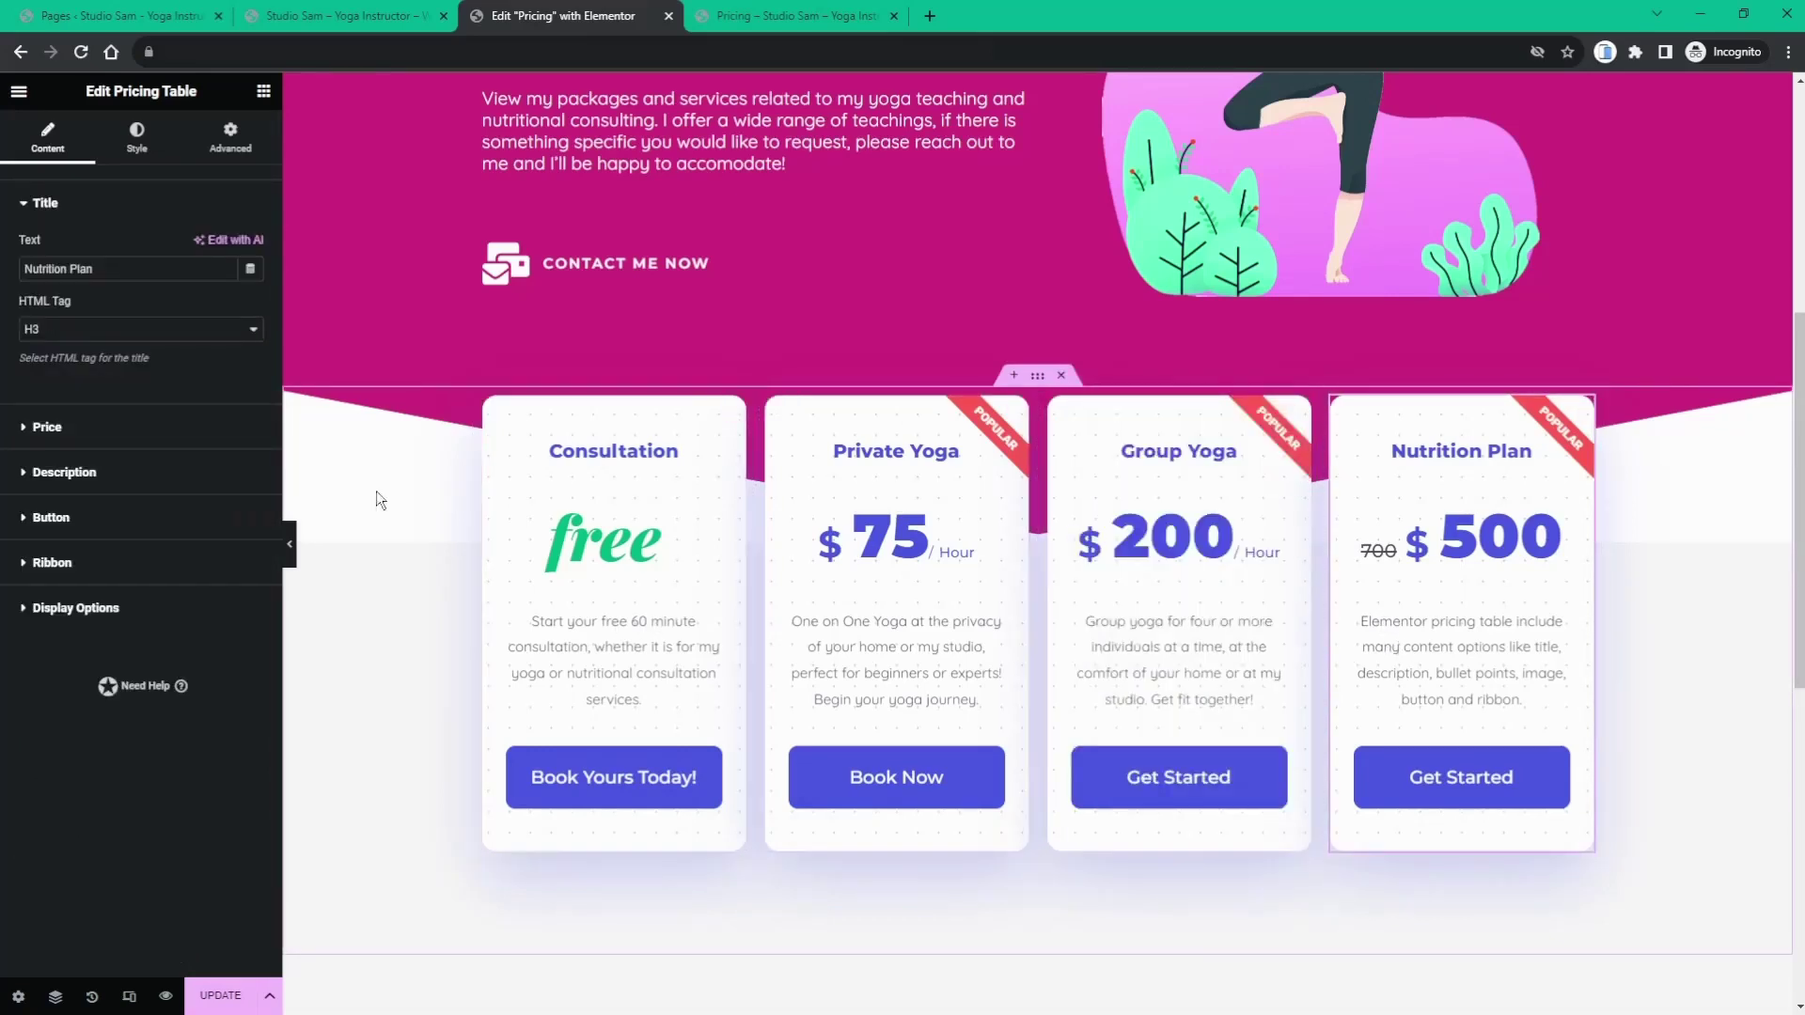
pyautogui.click(42, 471)
pyautogui.moveTo(103, 580); pyautogui.dragTo(22, 475)
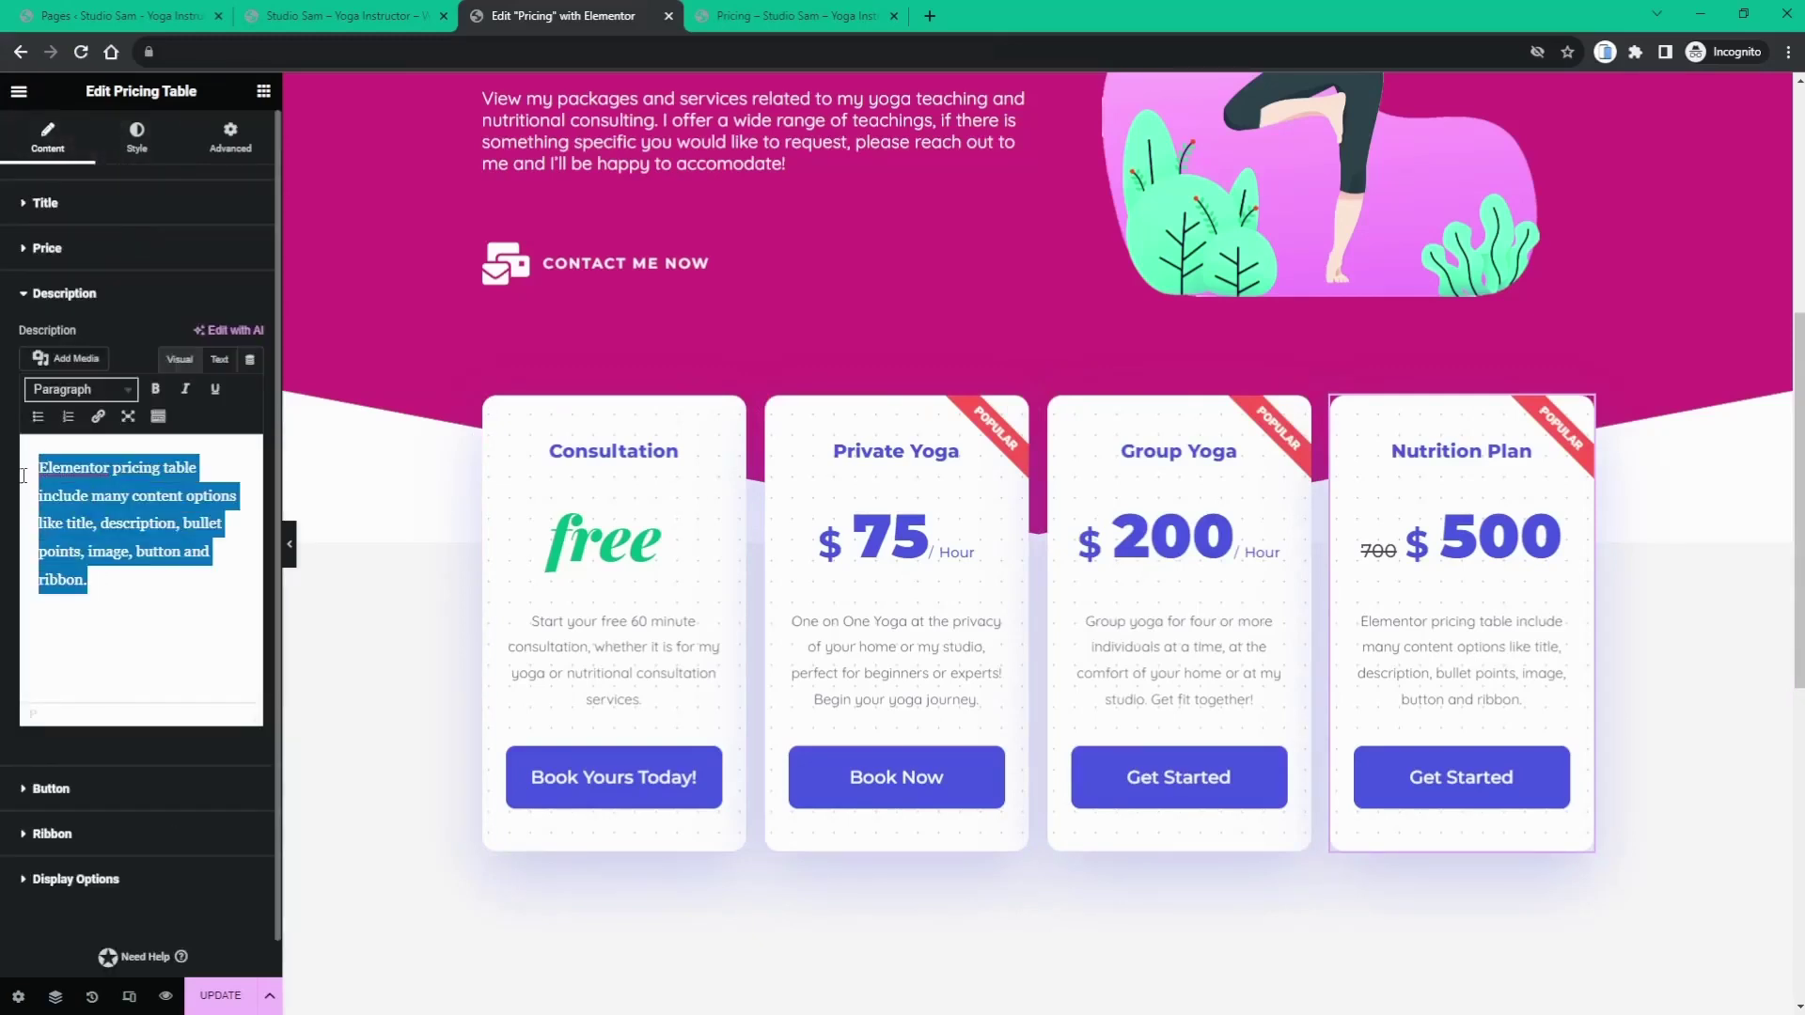
pyautogui.write('Do')
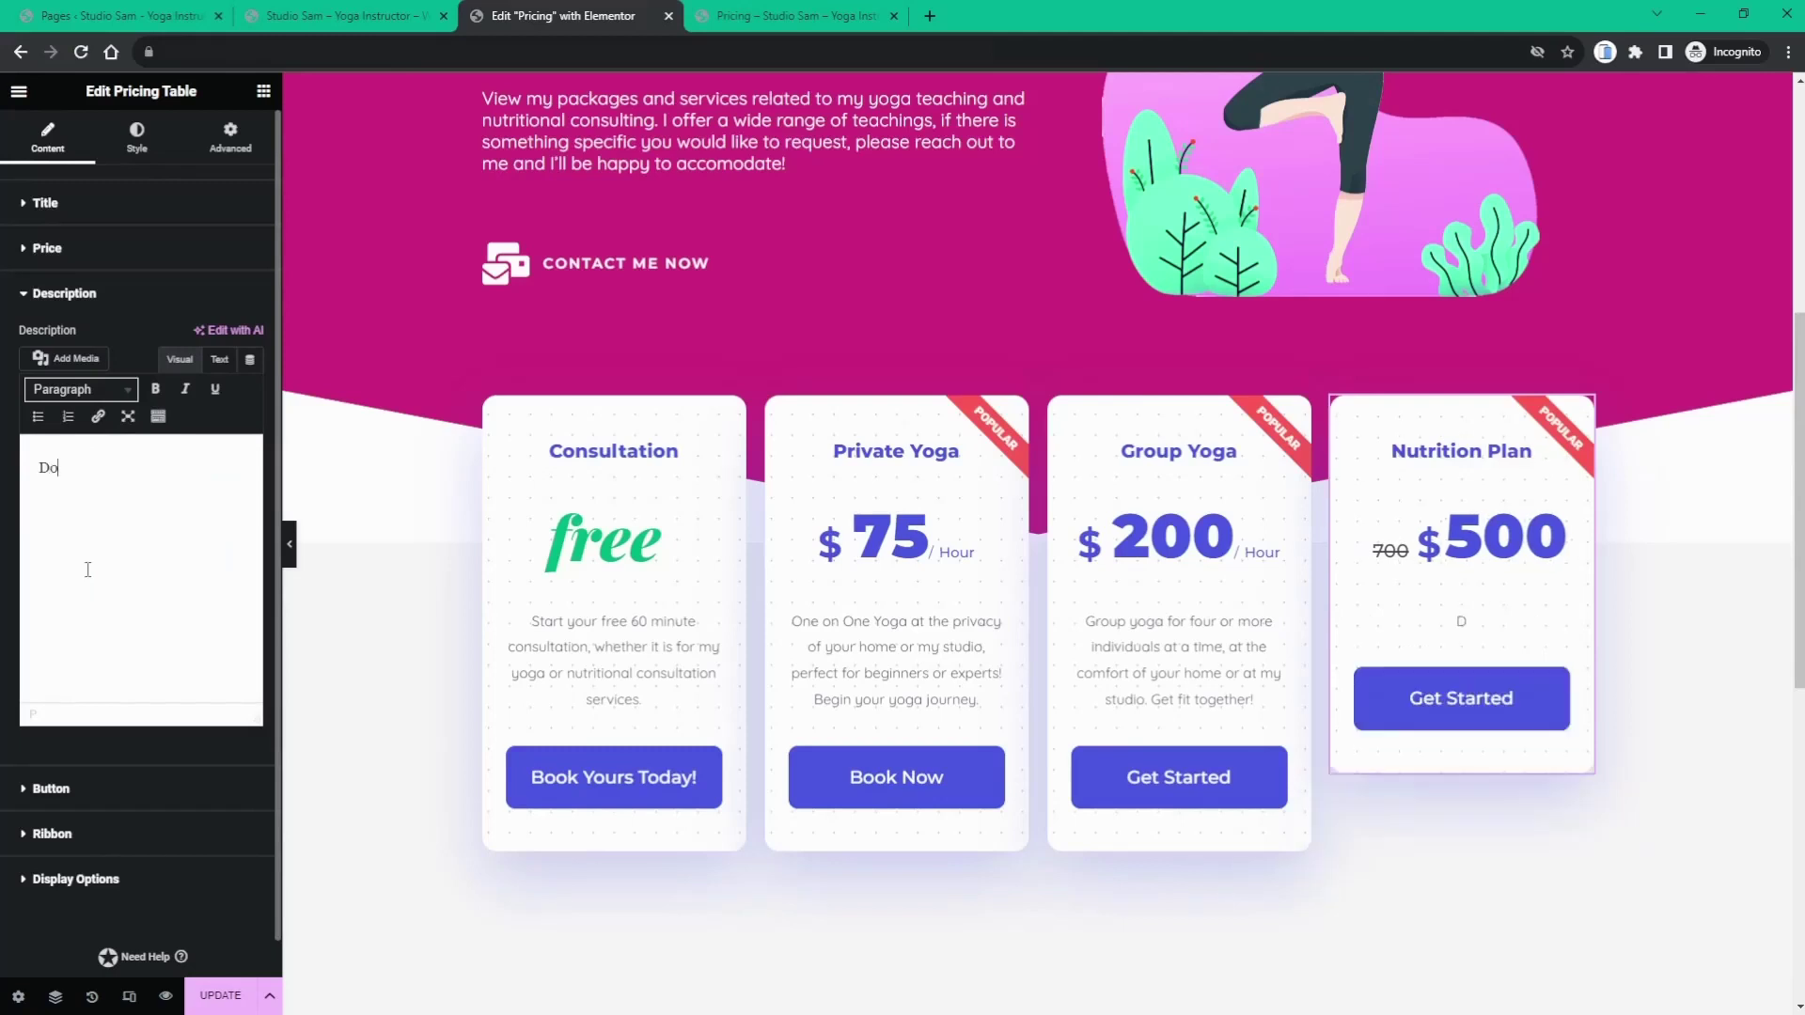
pyautogui.write('wnload my compreh')
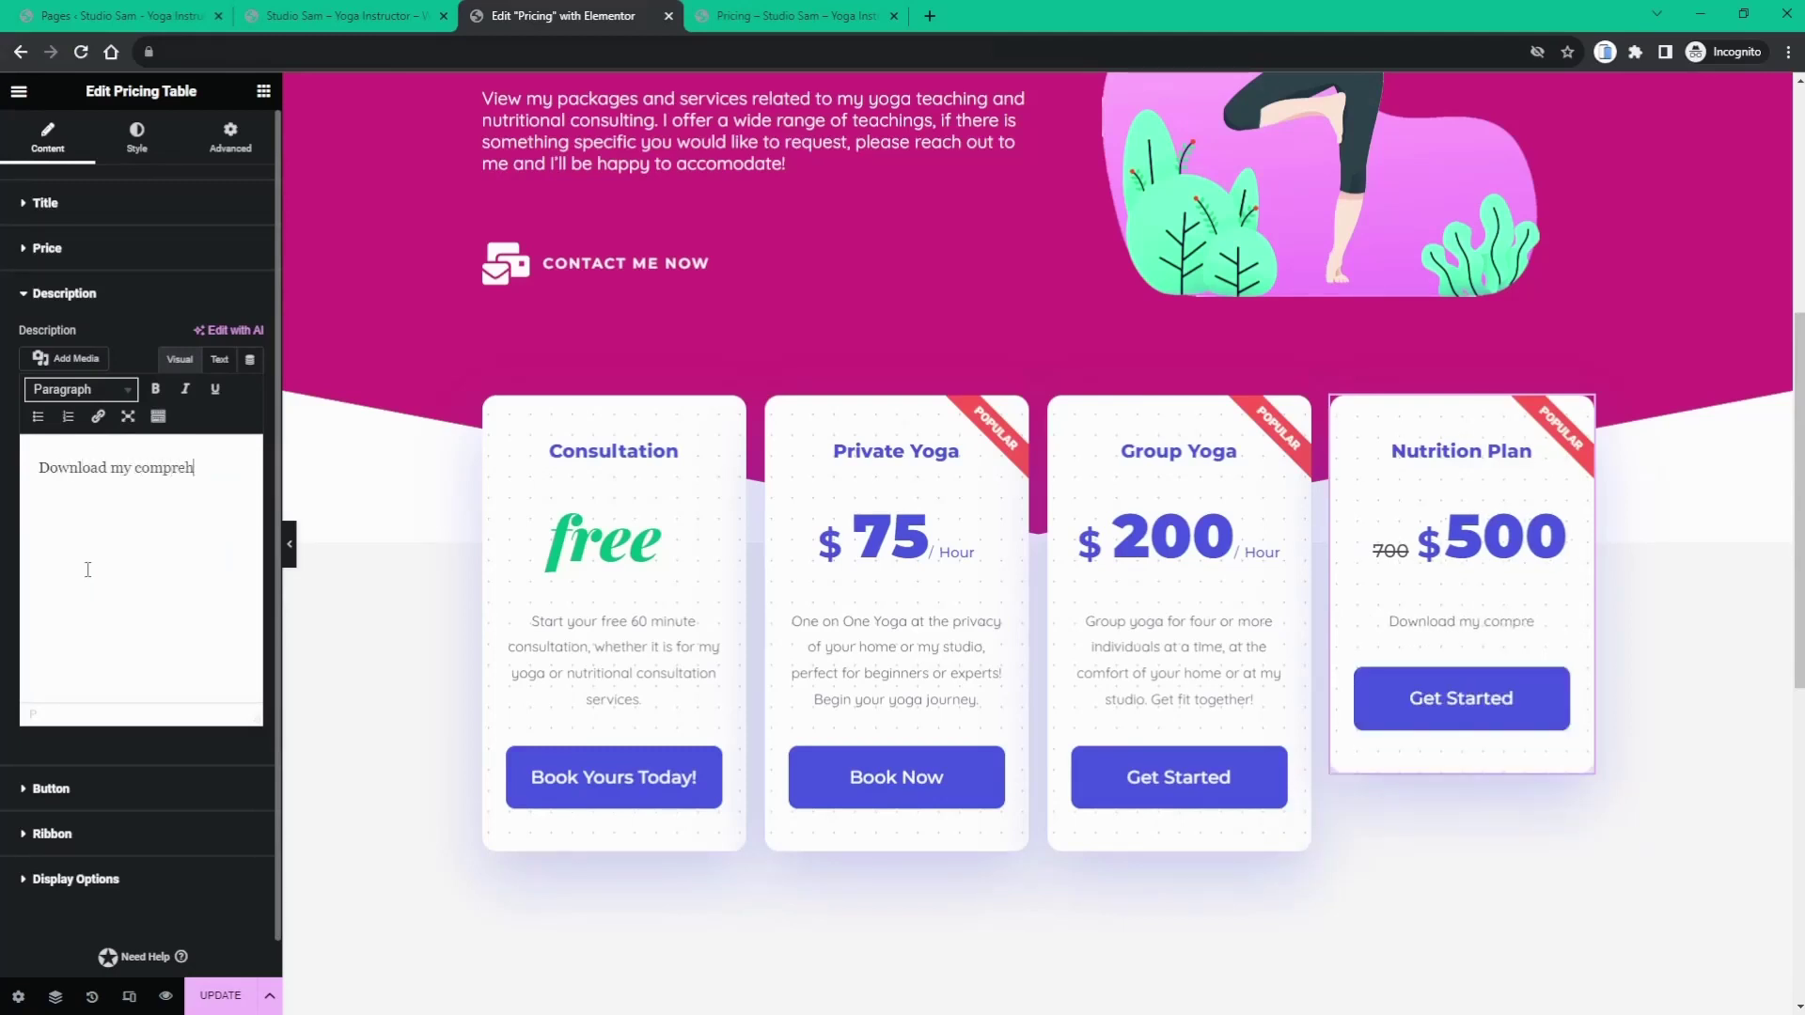
pyautogui.write('ensive nutri')
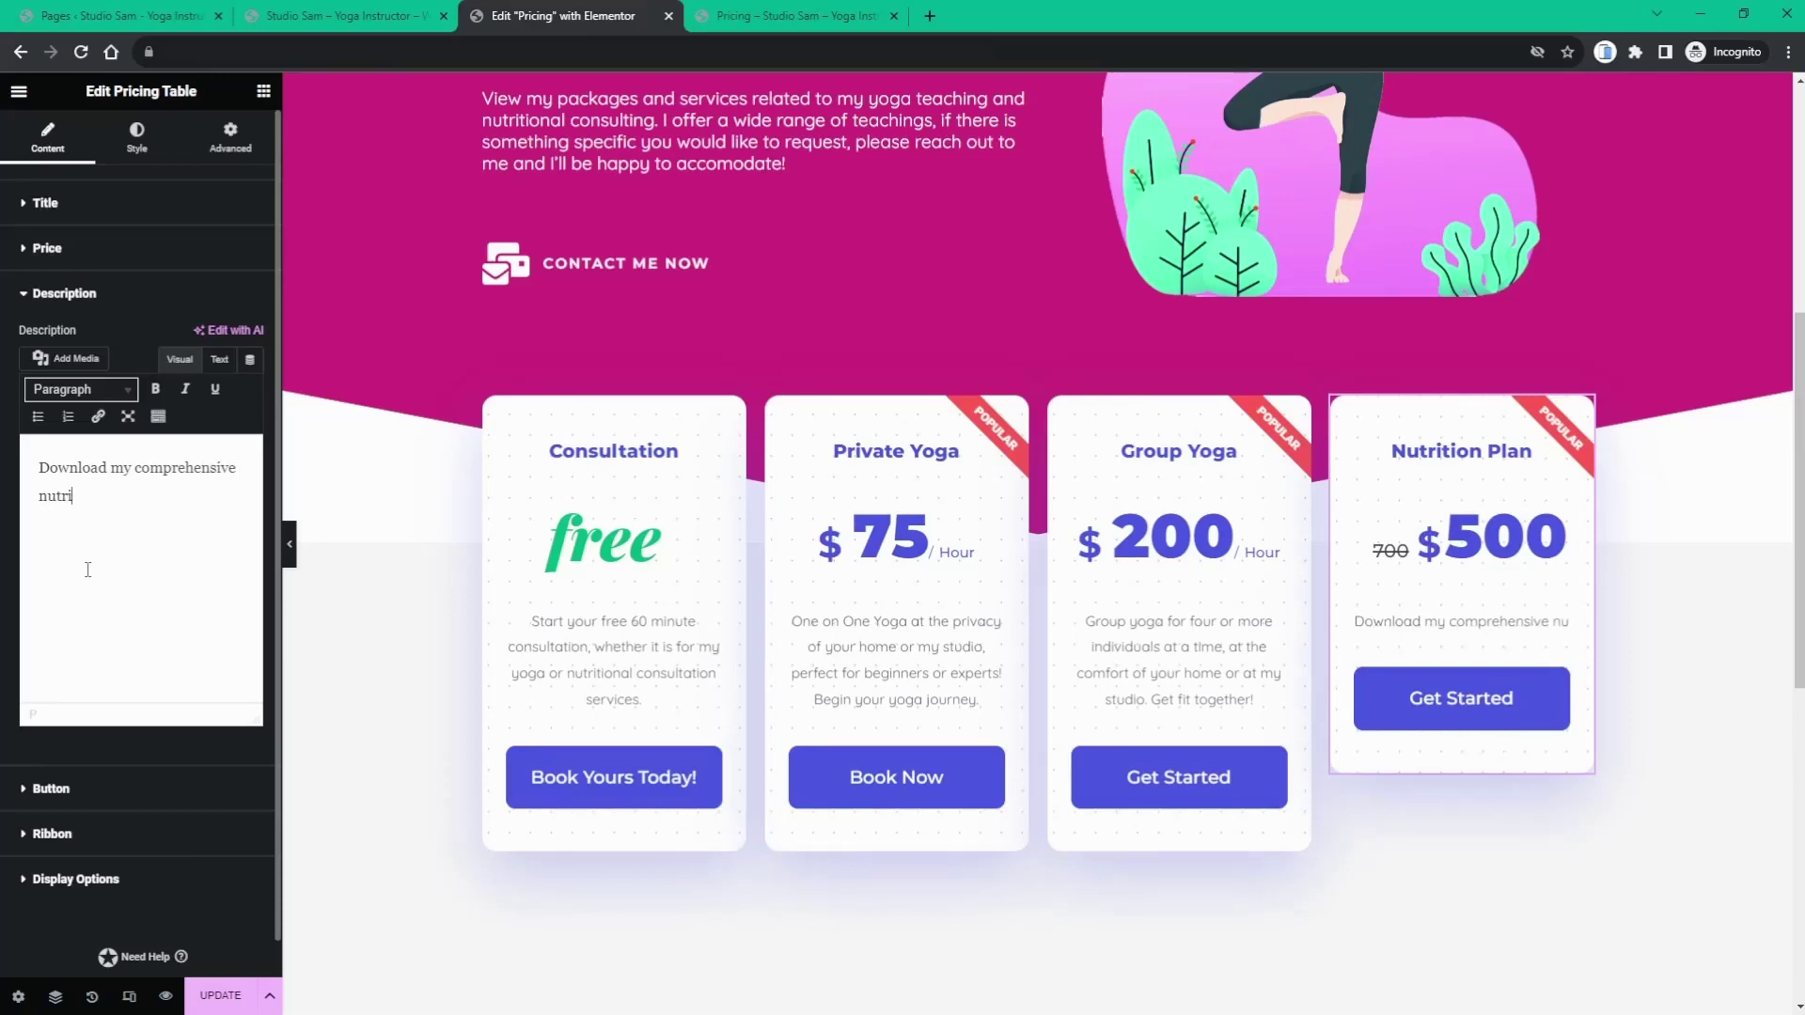
pyautogui.write('tion plan')
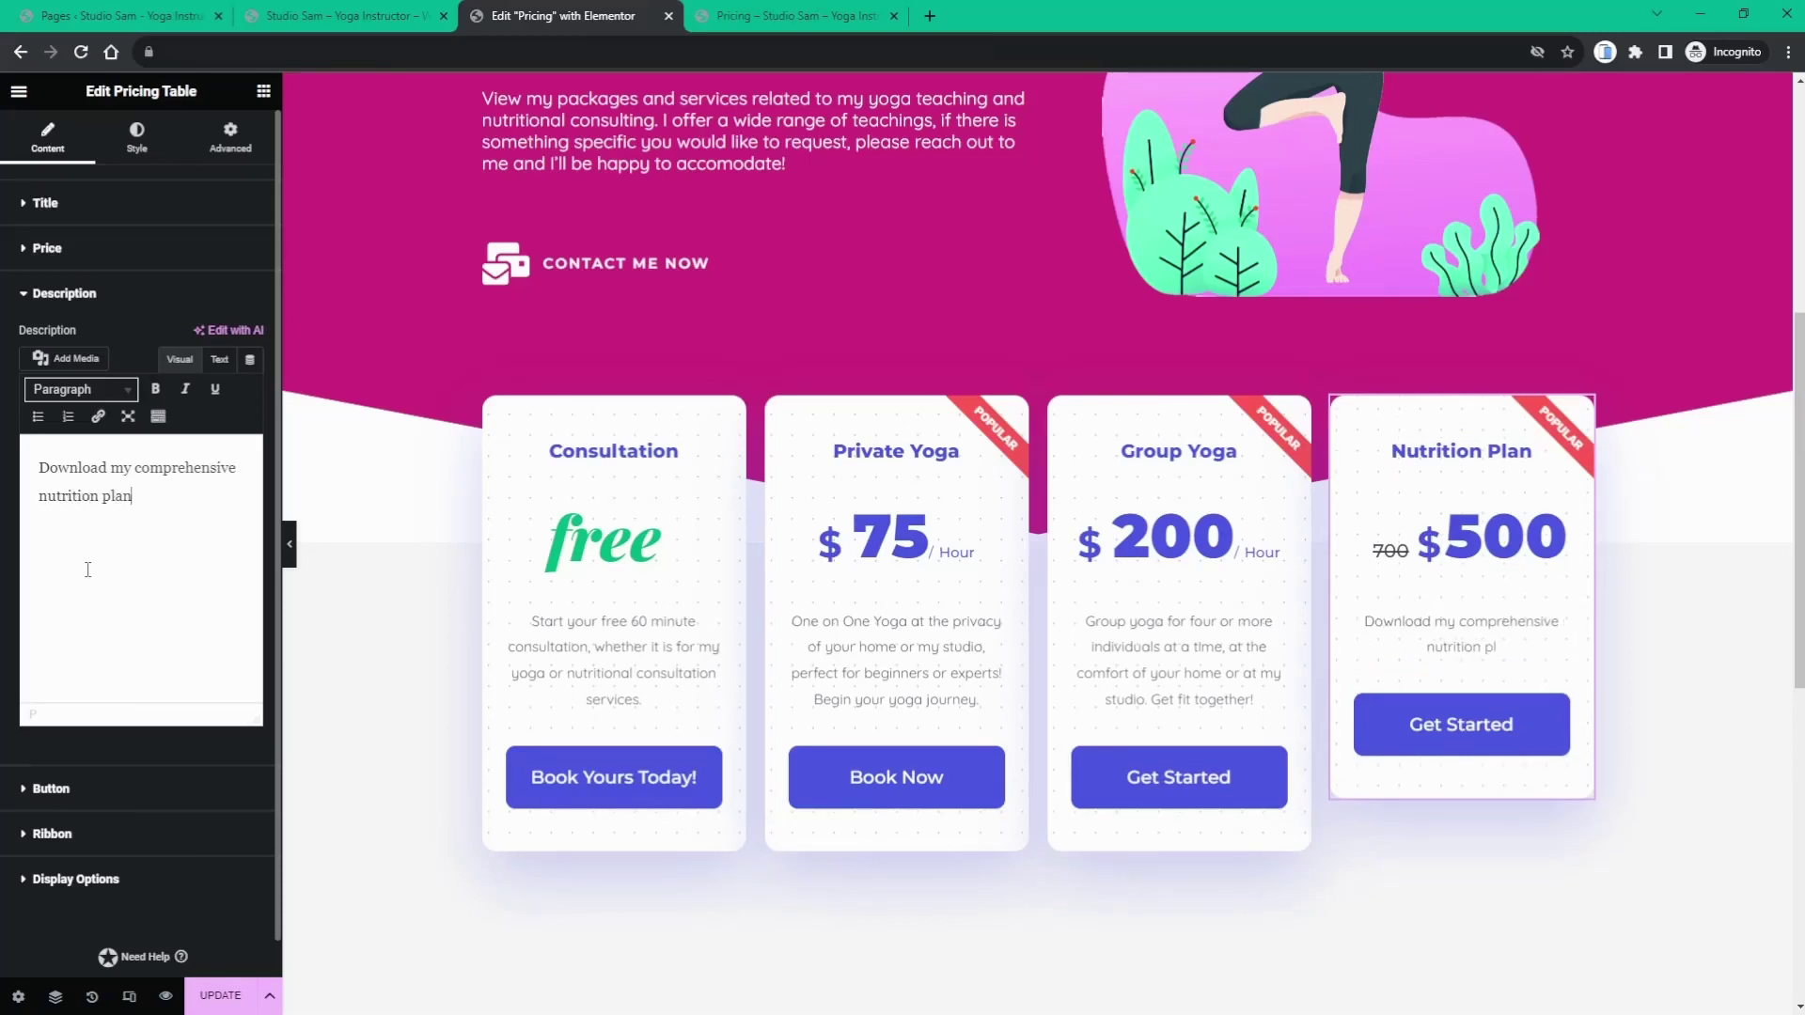
pyautogui.write(', tailored to y')
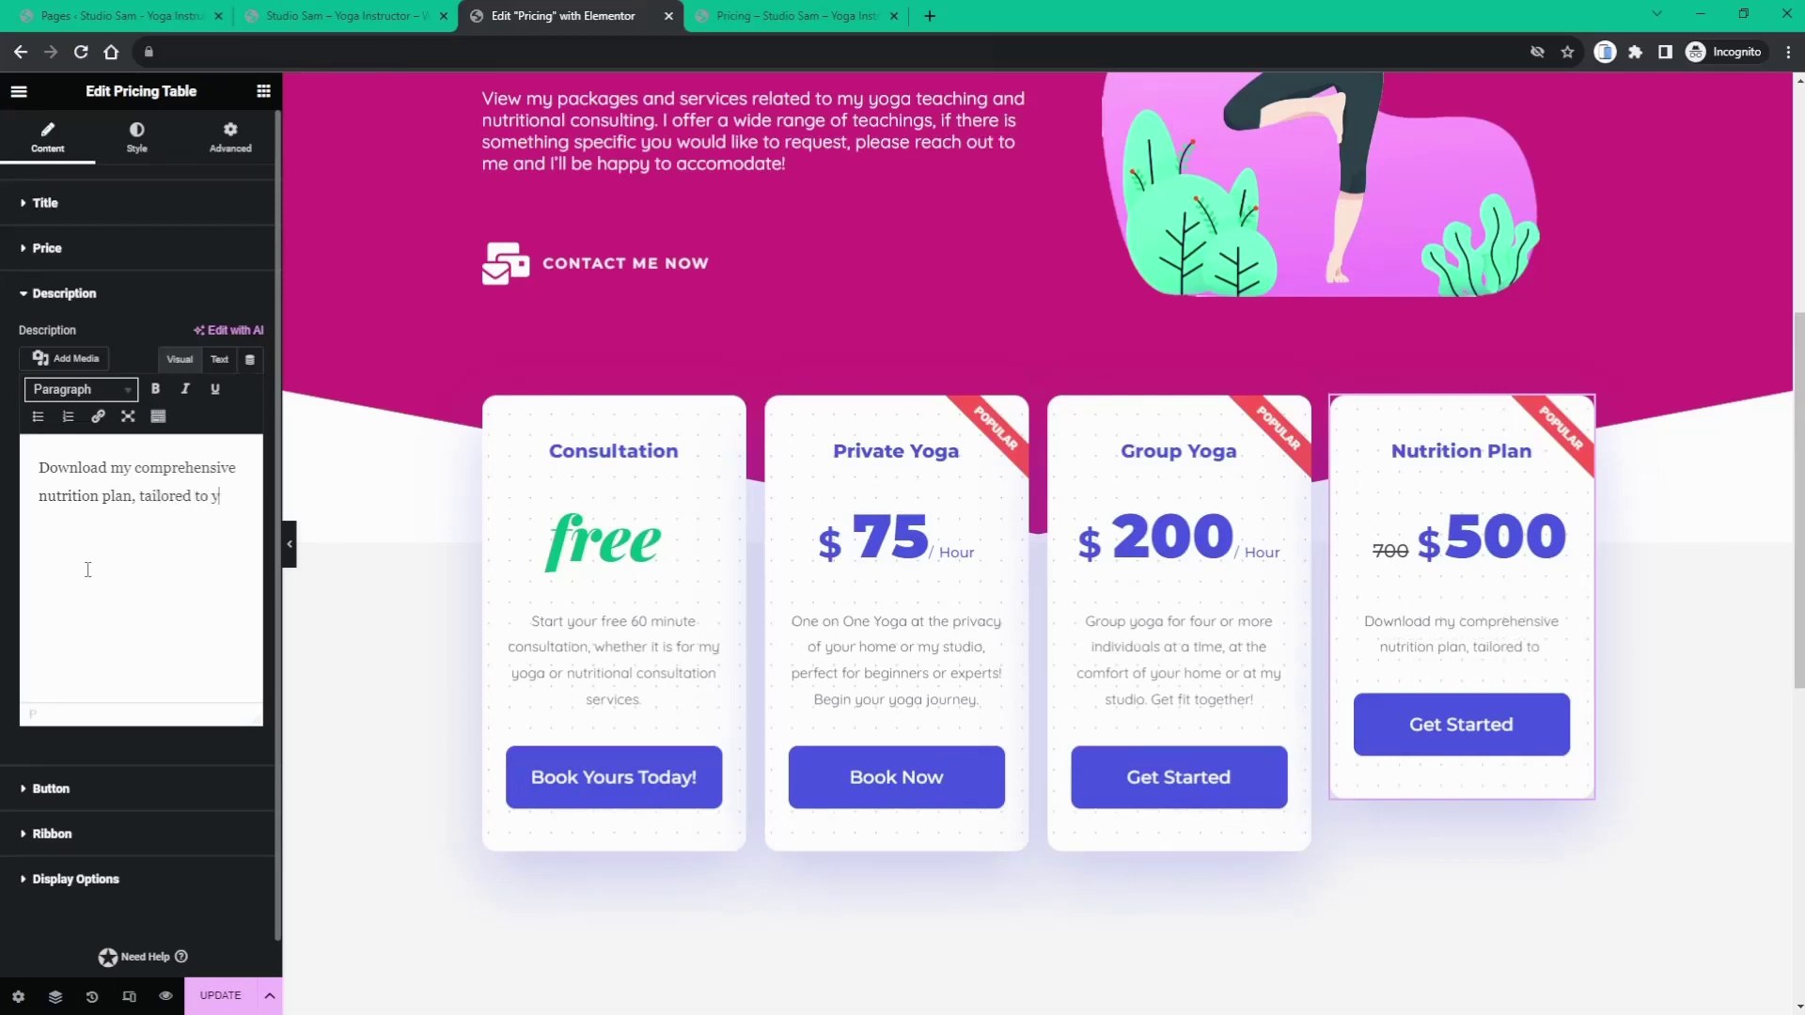
pyautogui.write('our specific ')
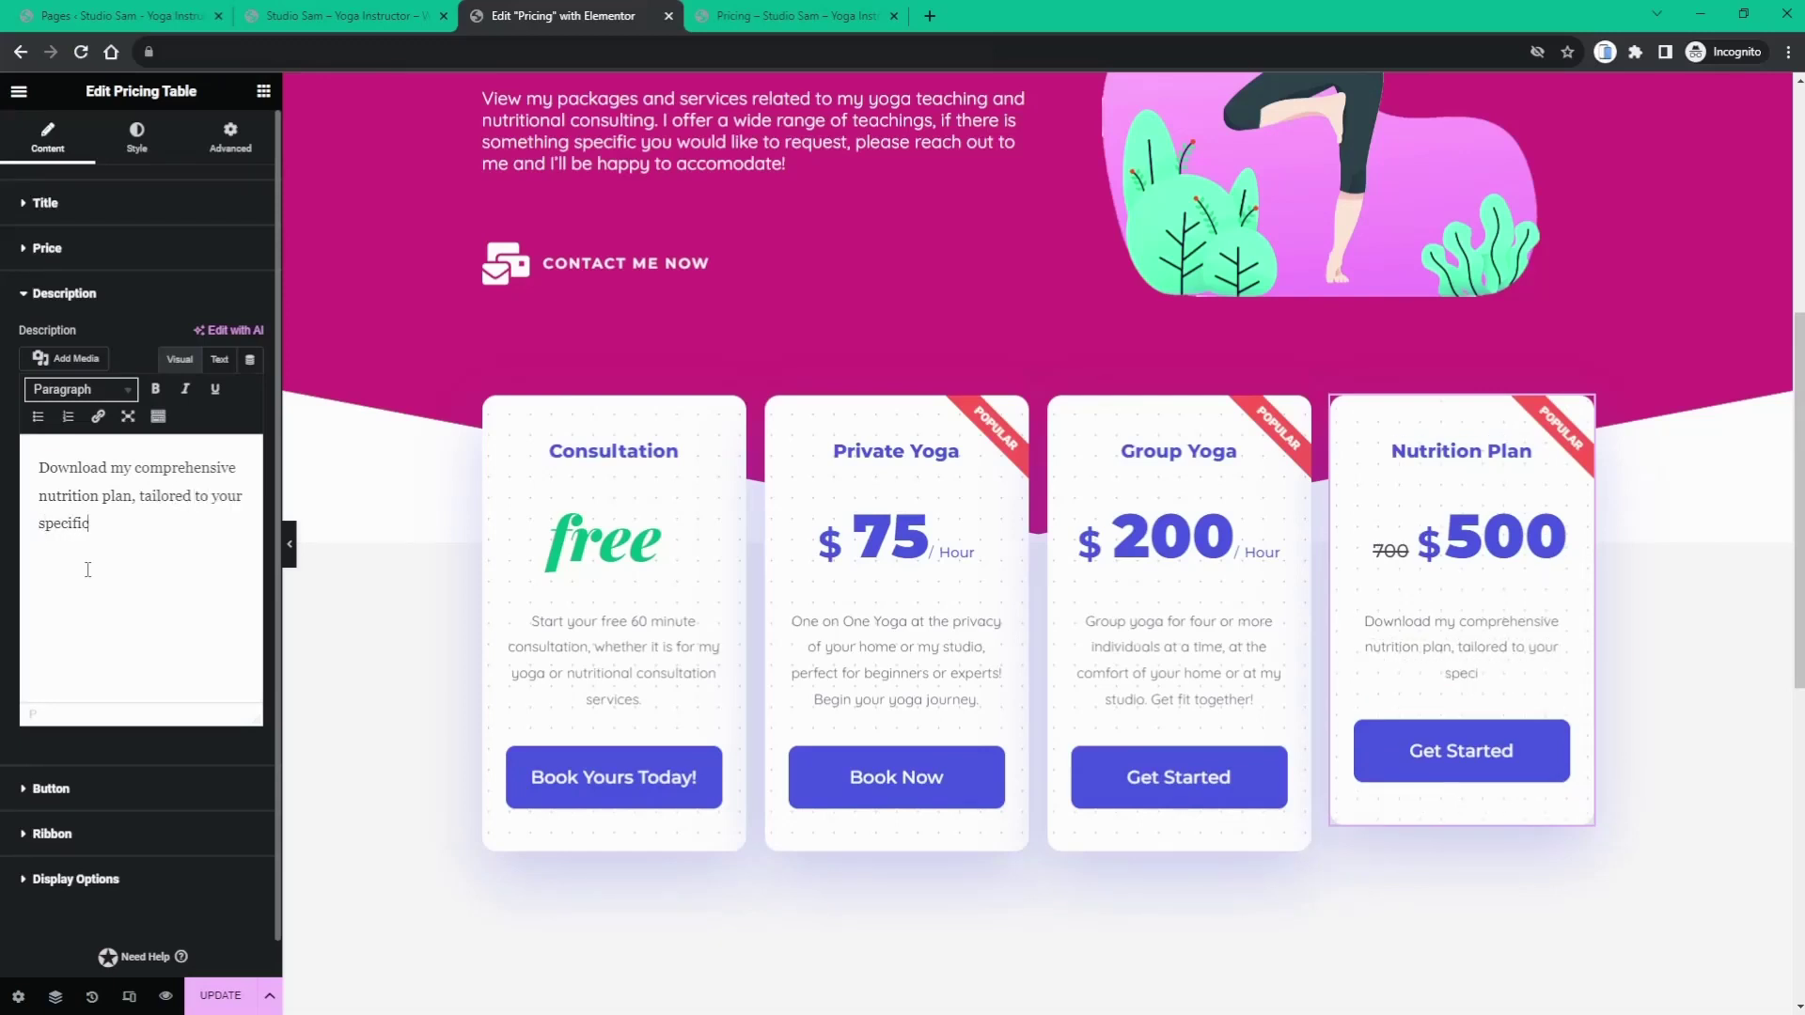
pyautogui.write('needs. Consul')
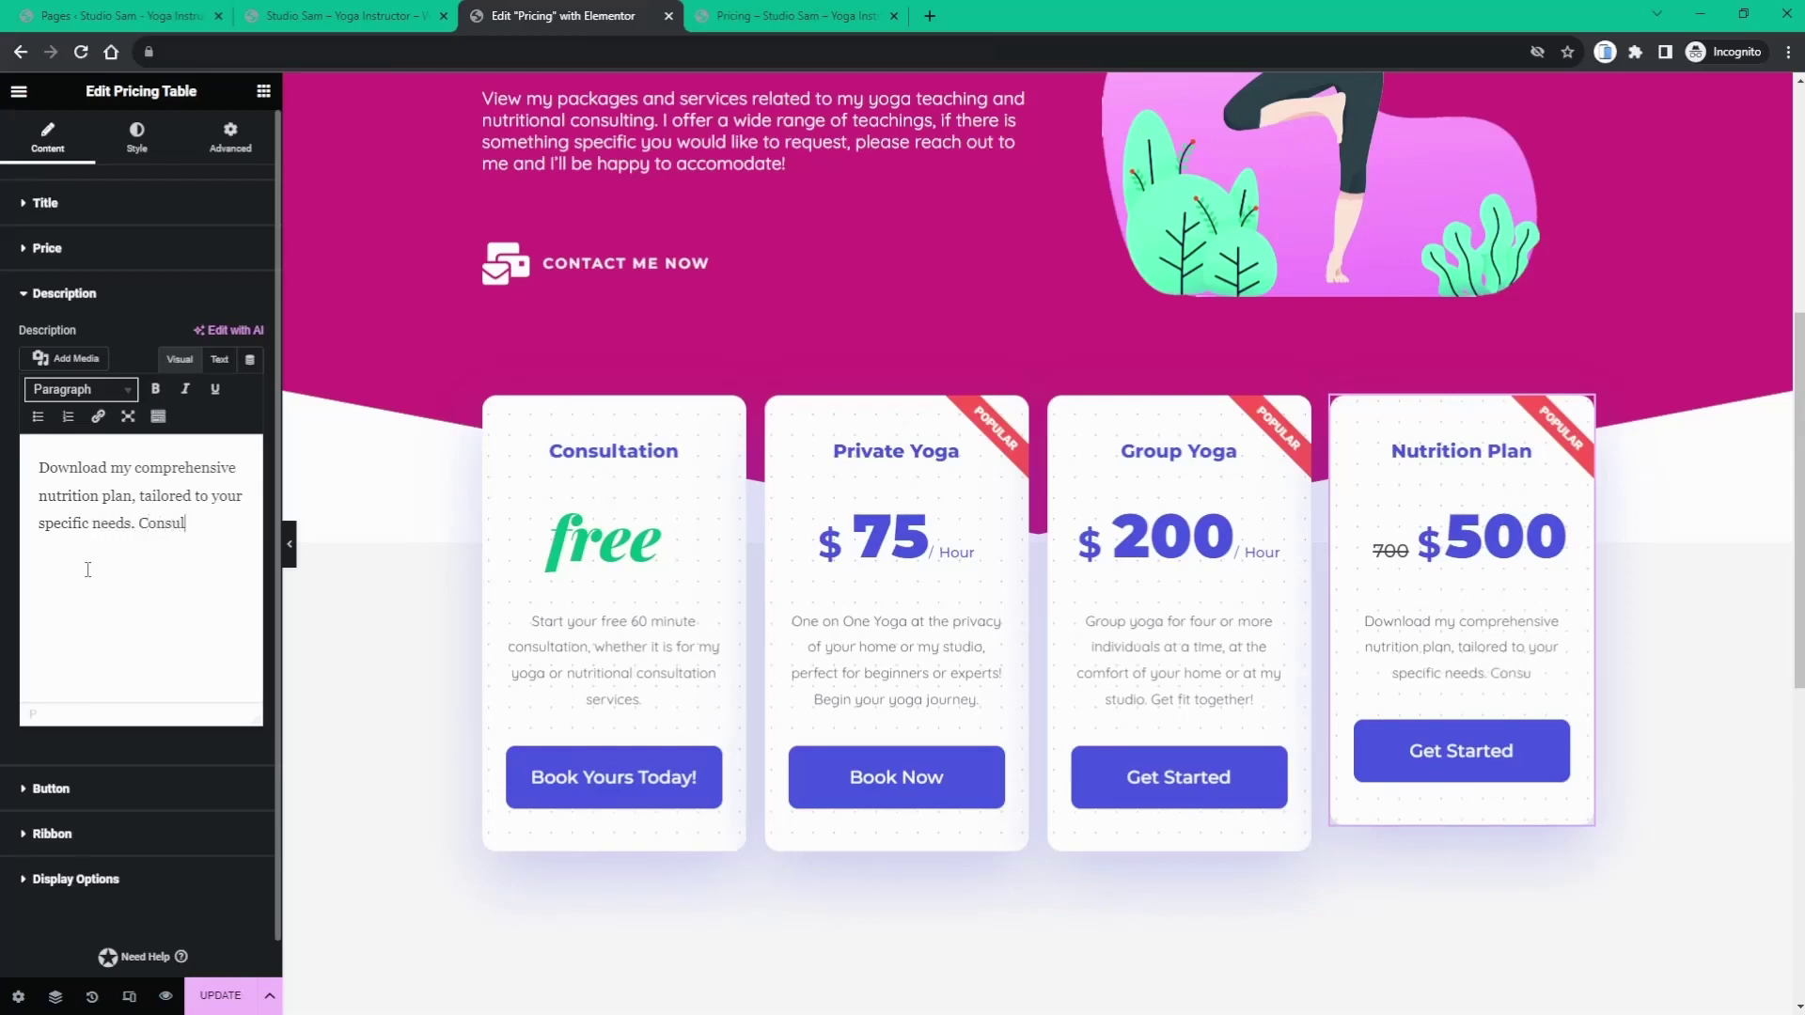
pyautogui.write('tation is include')
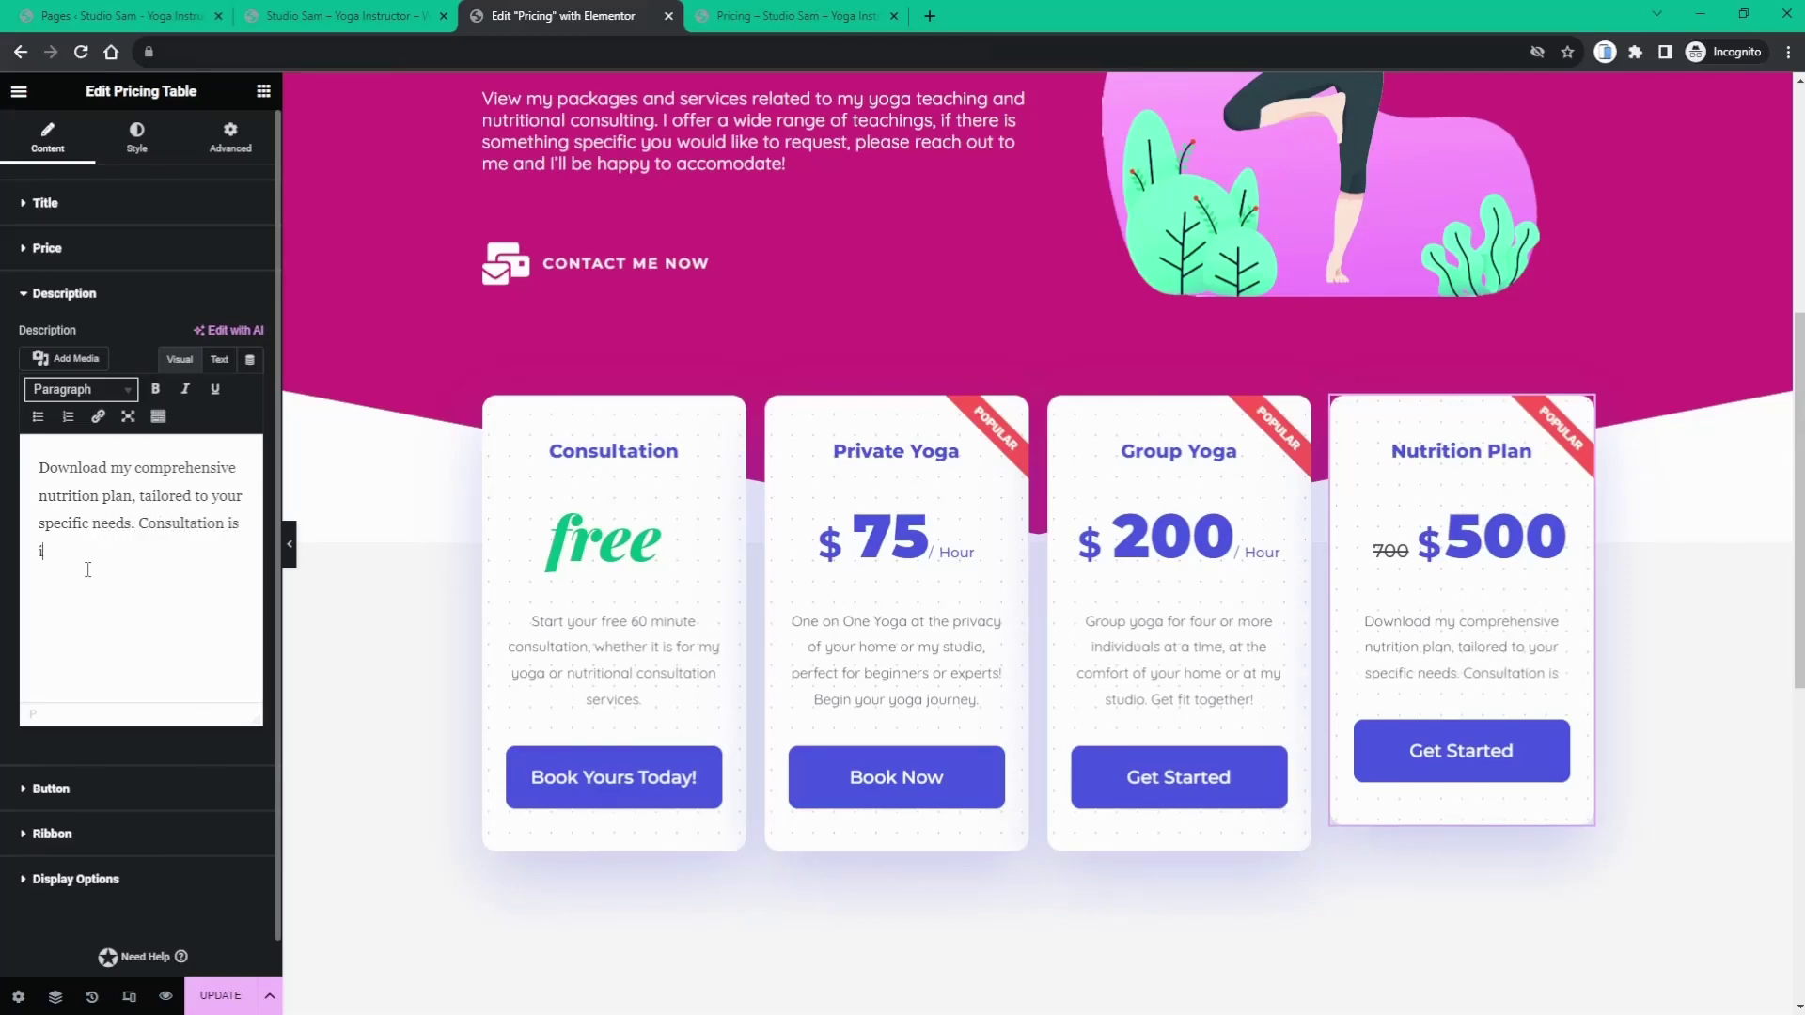
pyautogui.write('d i')
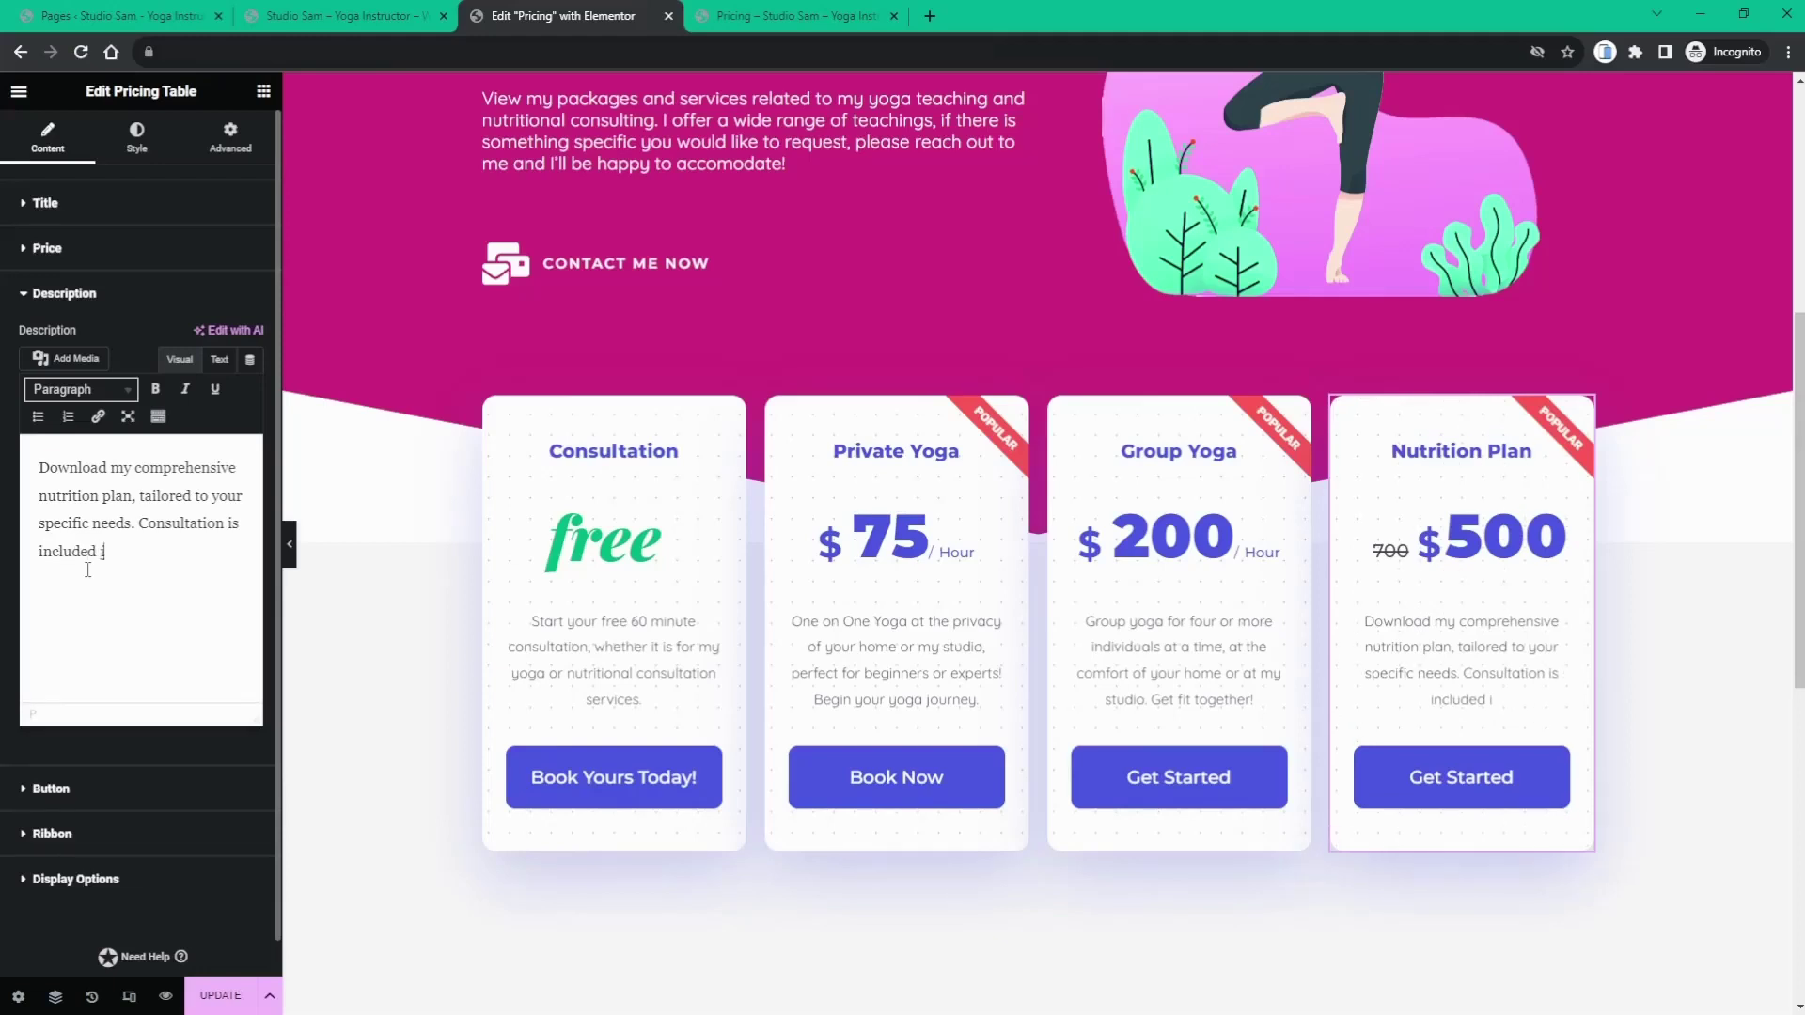
pyautogui.write('n this package')
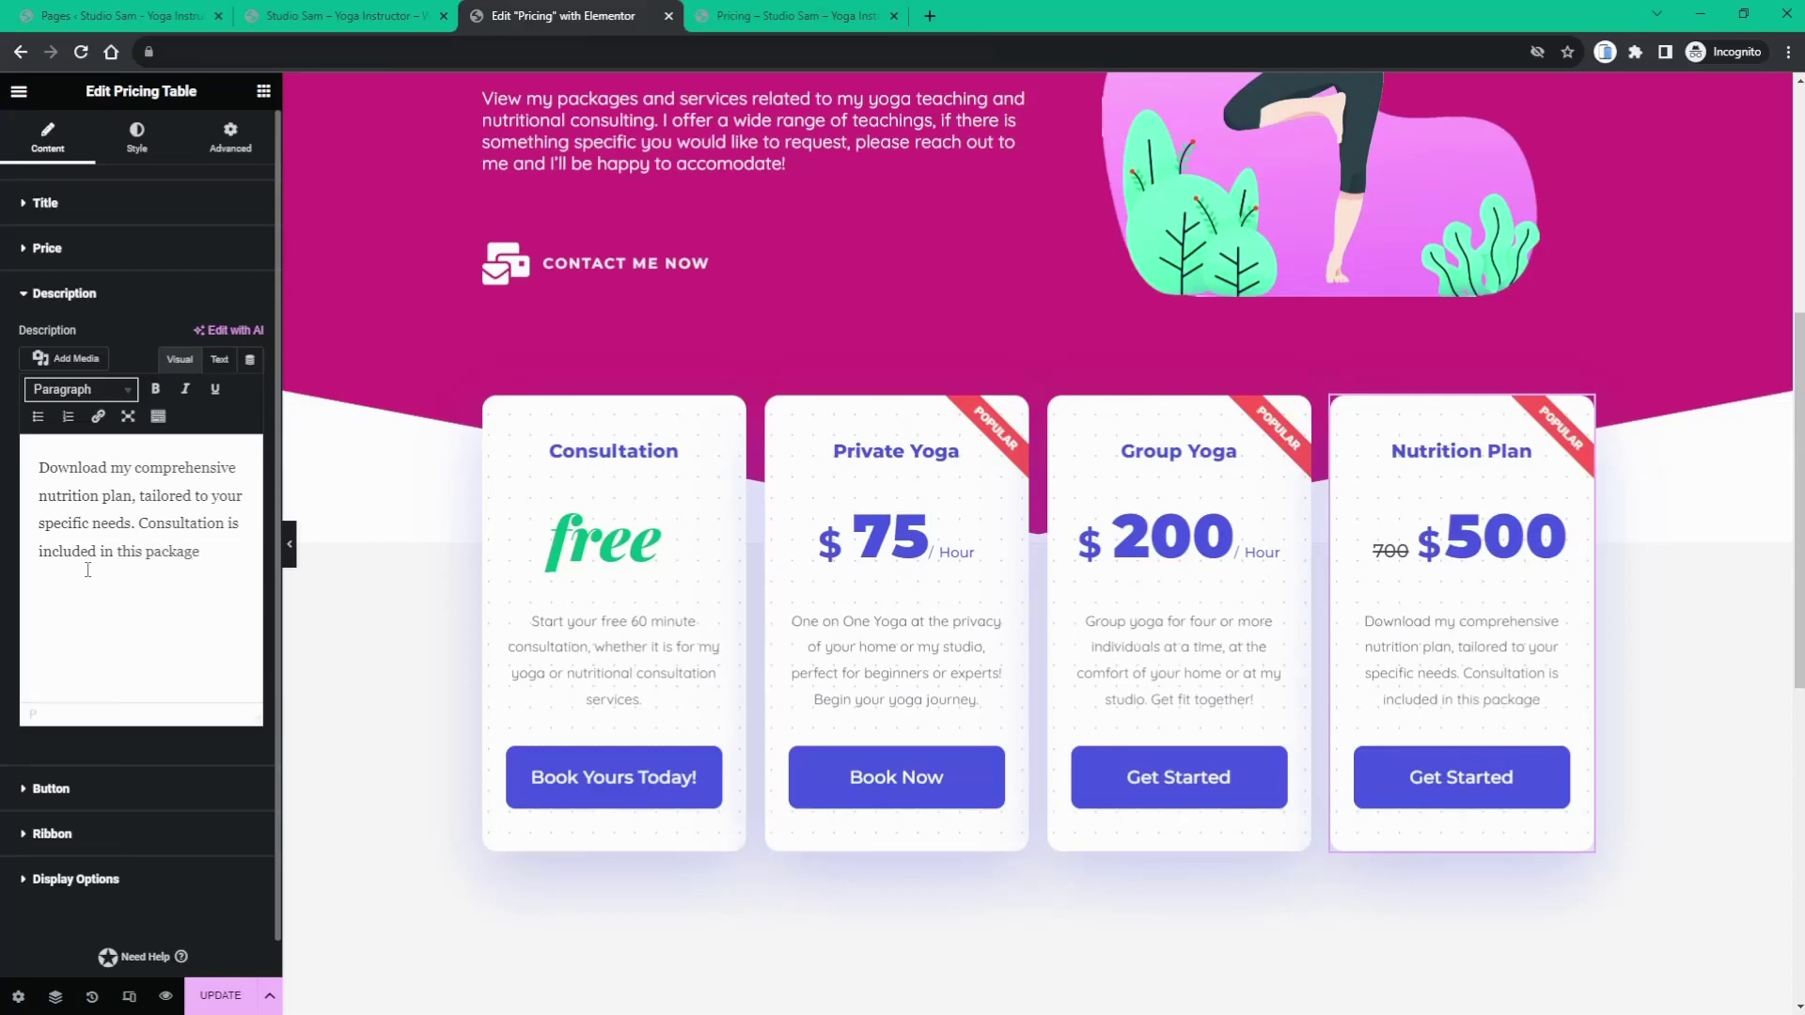
pyautogui.write('.')
# - Change the Nutrition Plan card's button text to "Download Now"
pyautogui.click(55, 787)
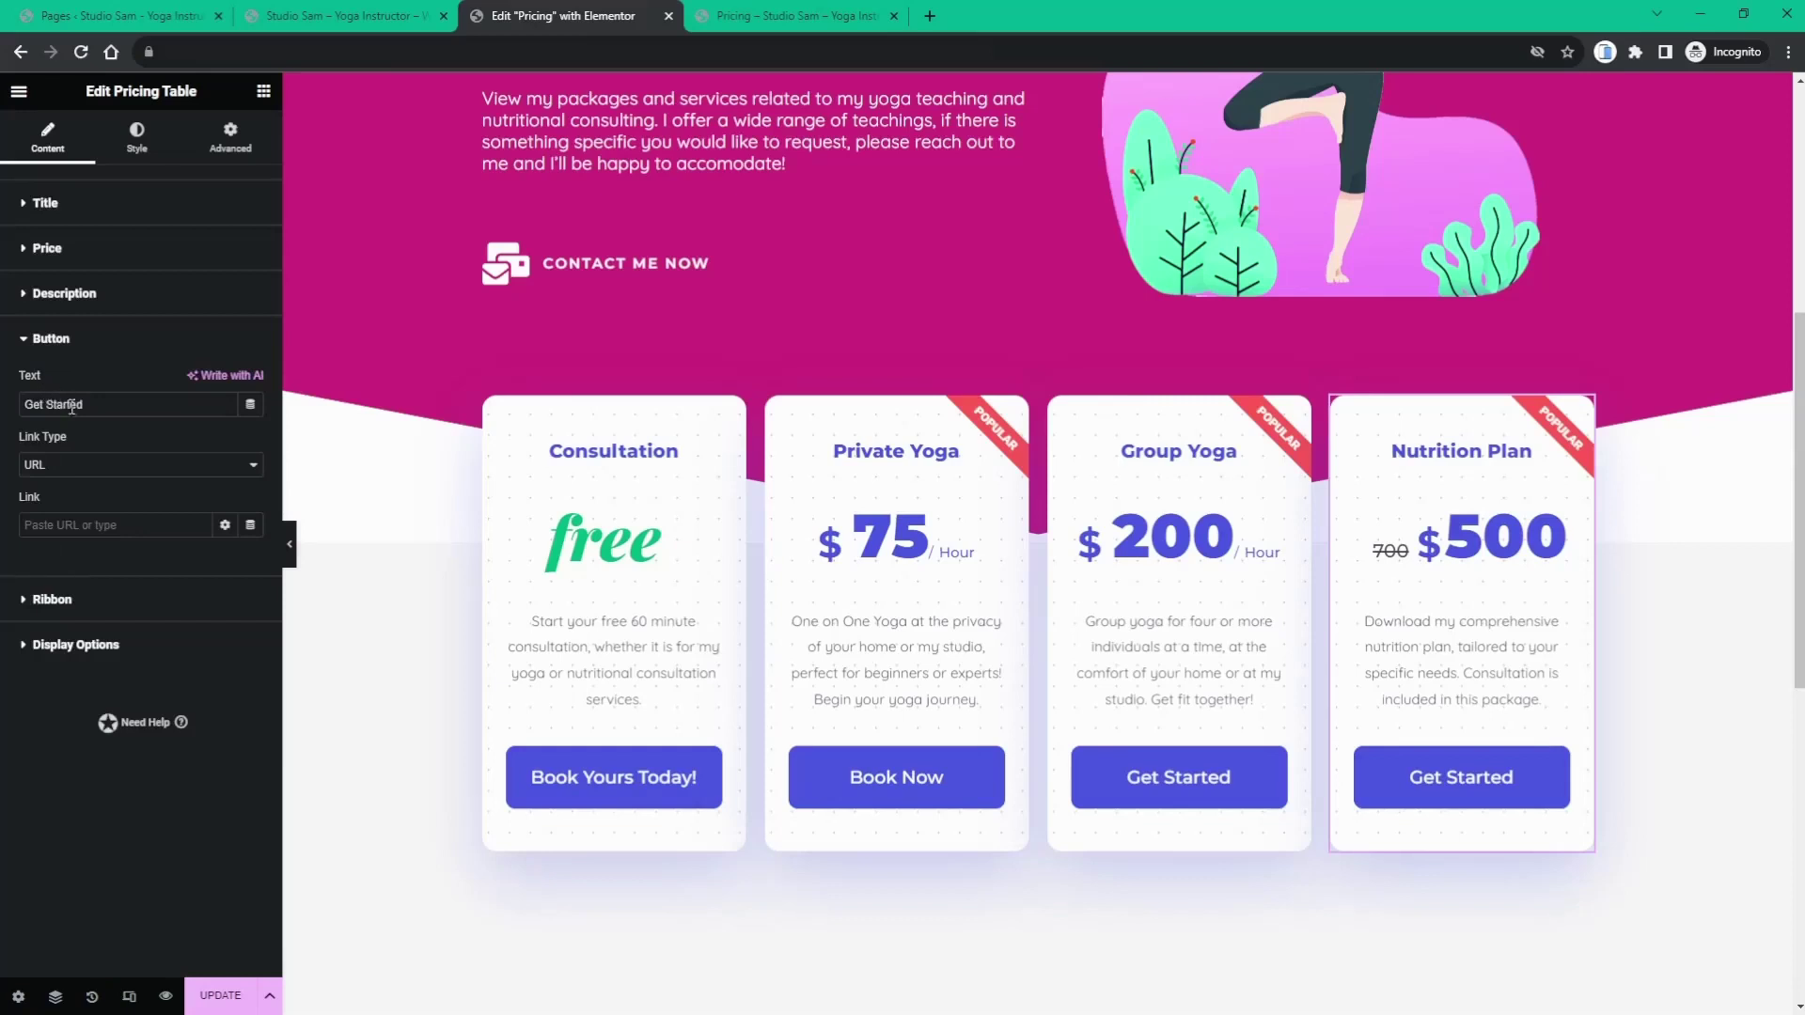
pyautogui.moveTo(85, 404); pyautogui.dragTo(25, 406)
pyautogui.write('Download Now')
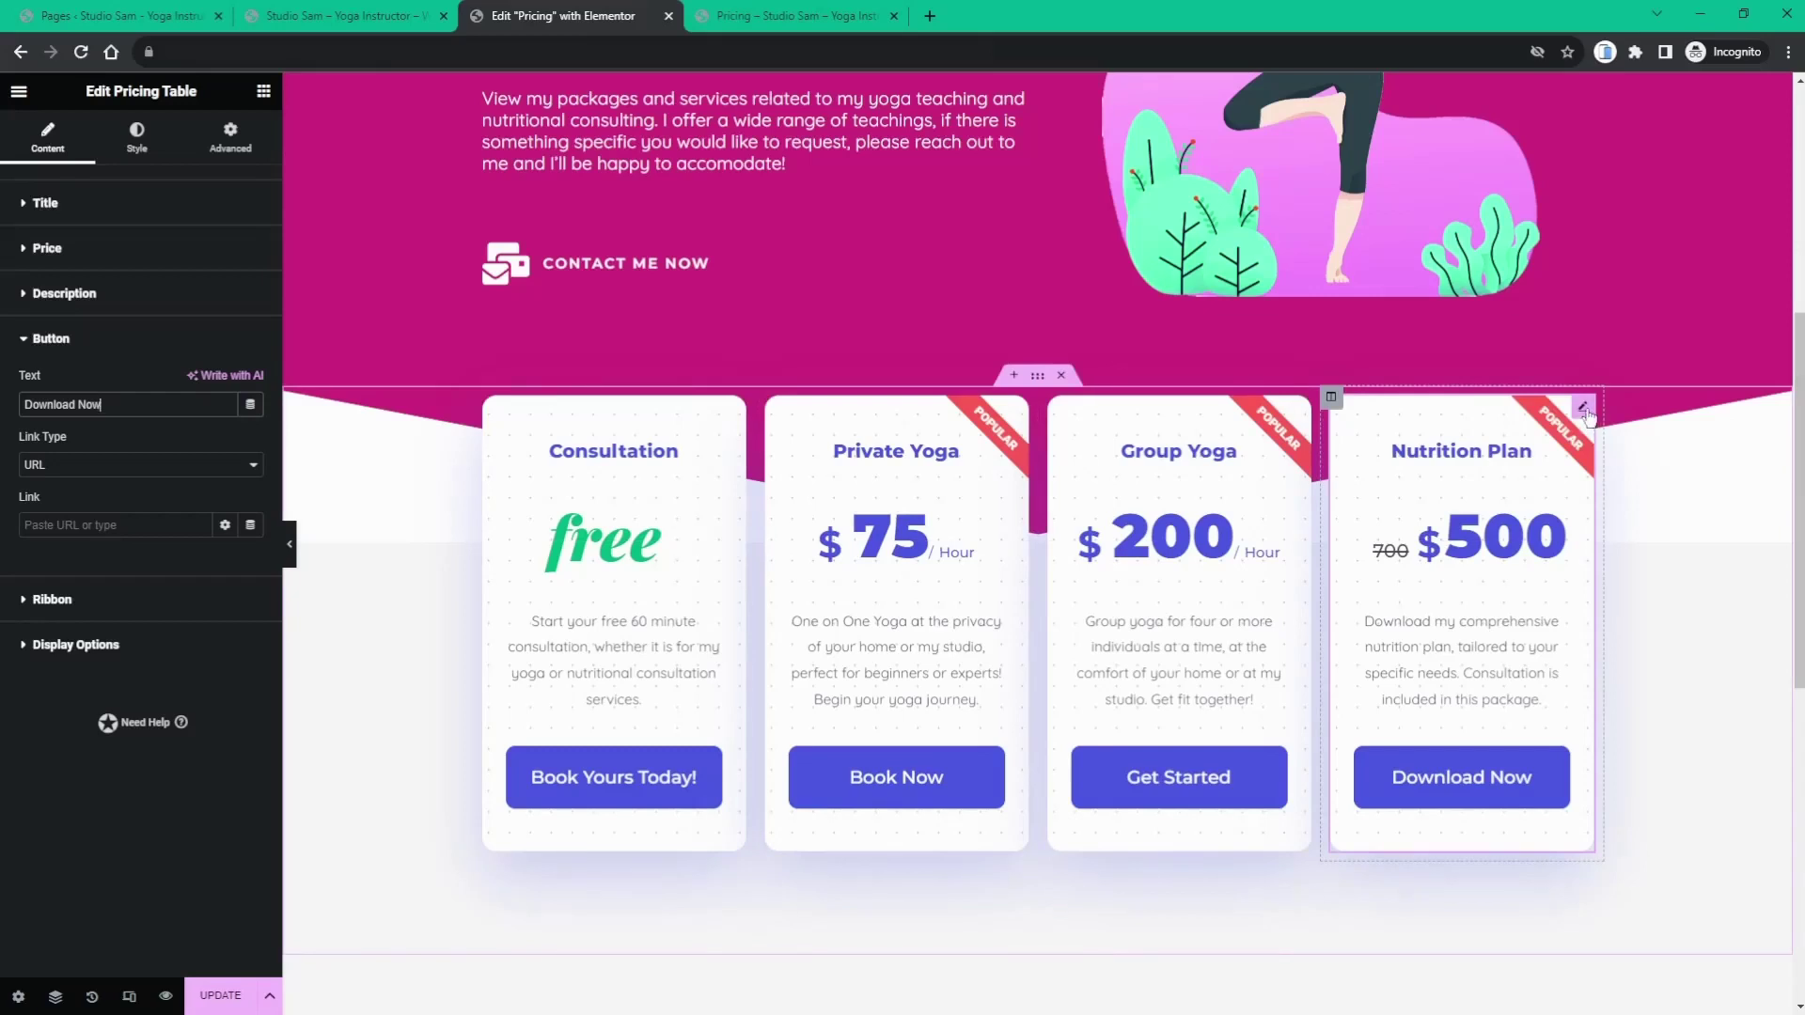
# - Change the Nutrition Plan card's ribbon type to Circle and its text to "On Sale"
pyautogui.click(61, 601)
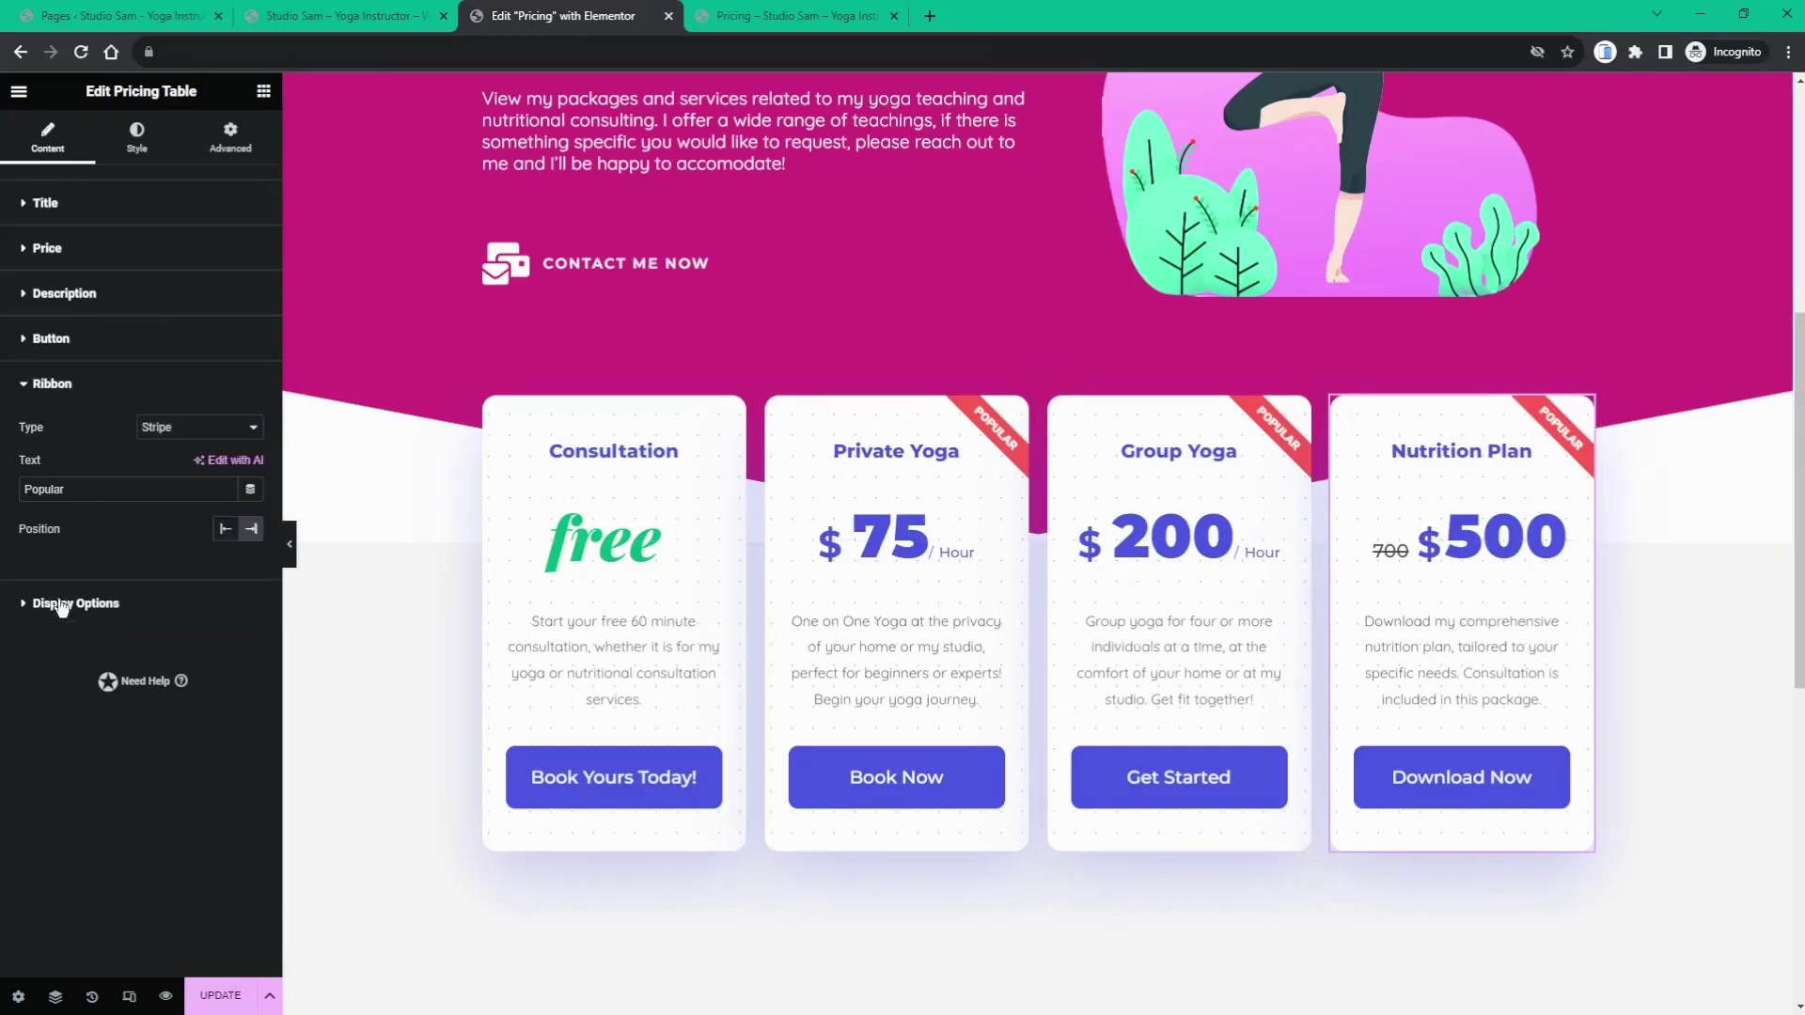
pyautogui.click(173, 455)
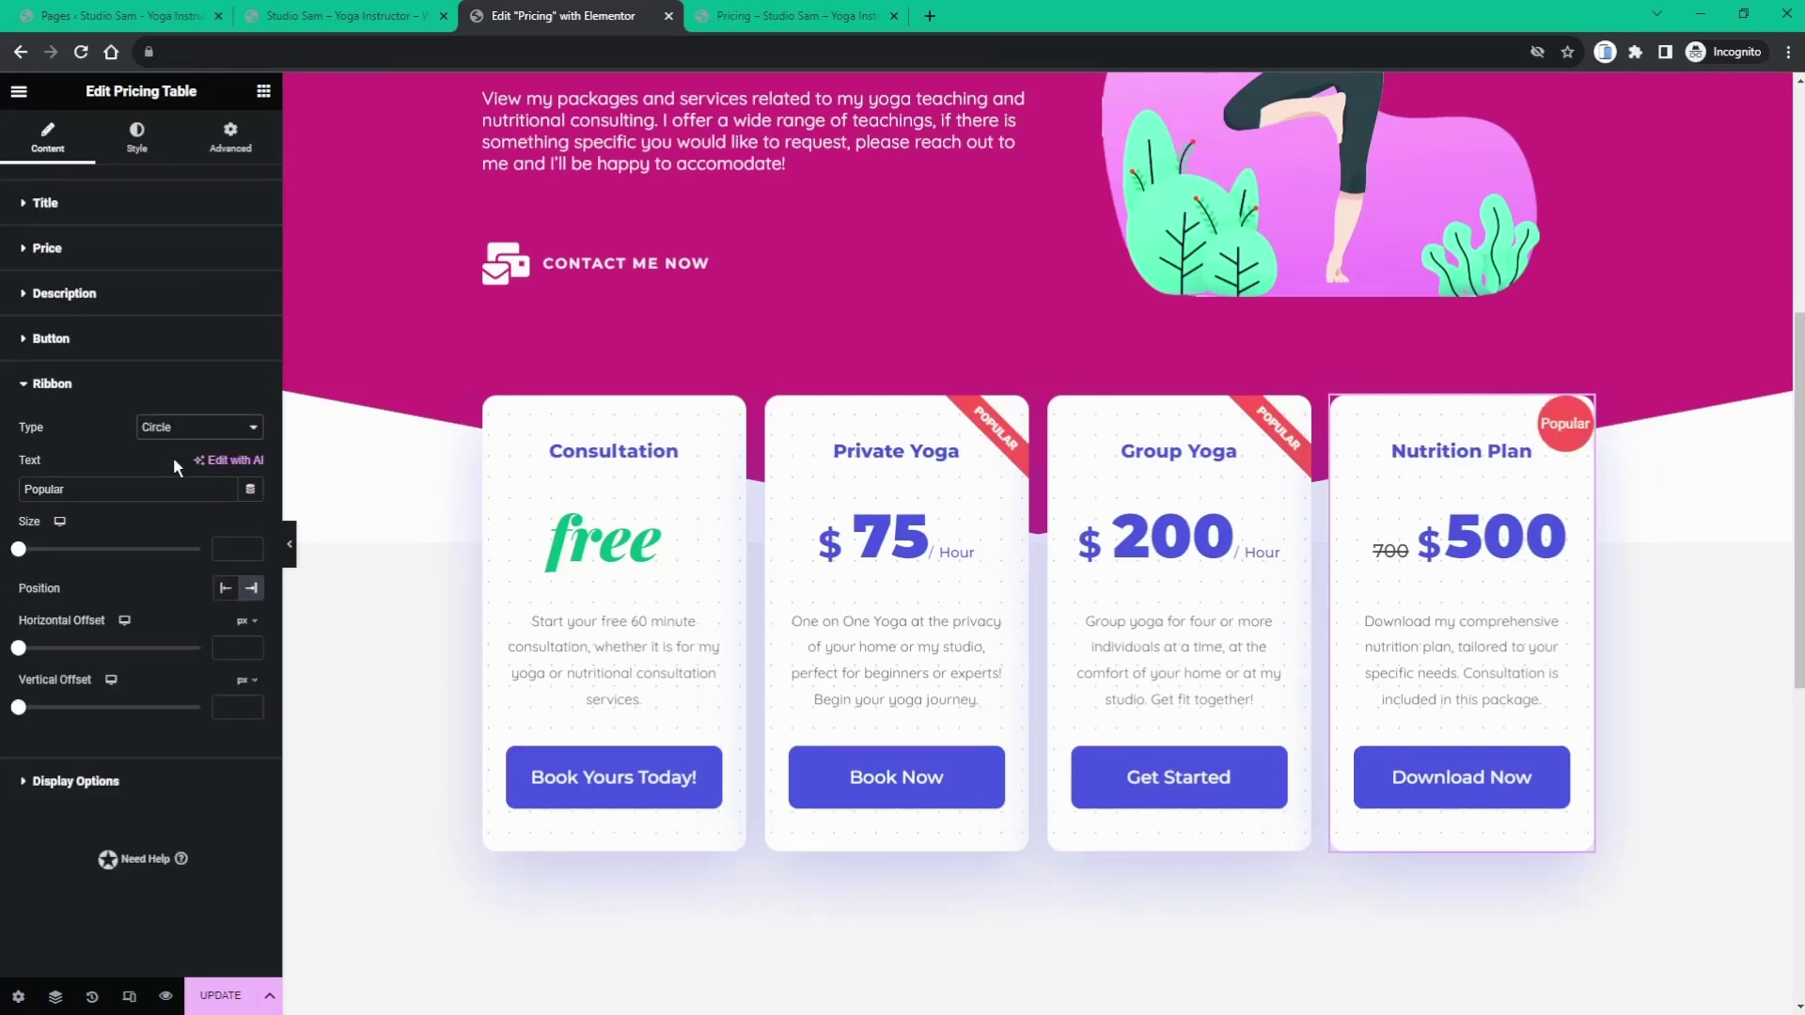
pyautogui.doubleClick(67, 488)
pyautogui.write('On Sale')
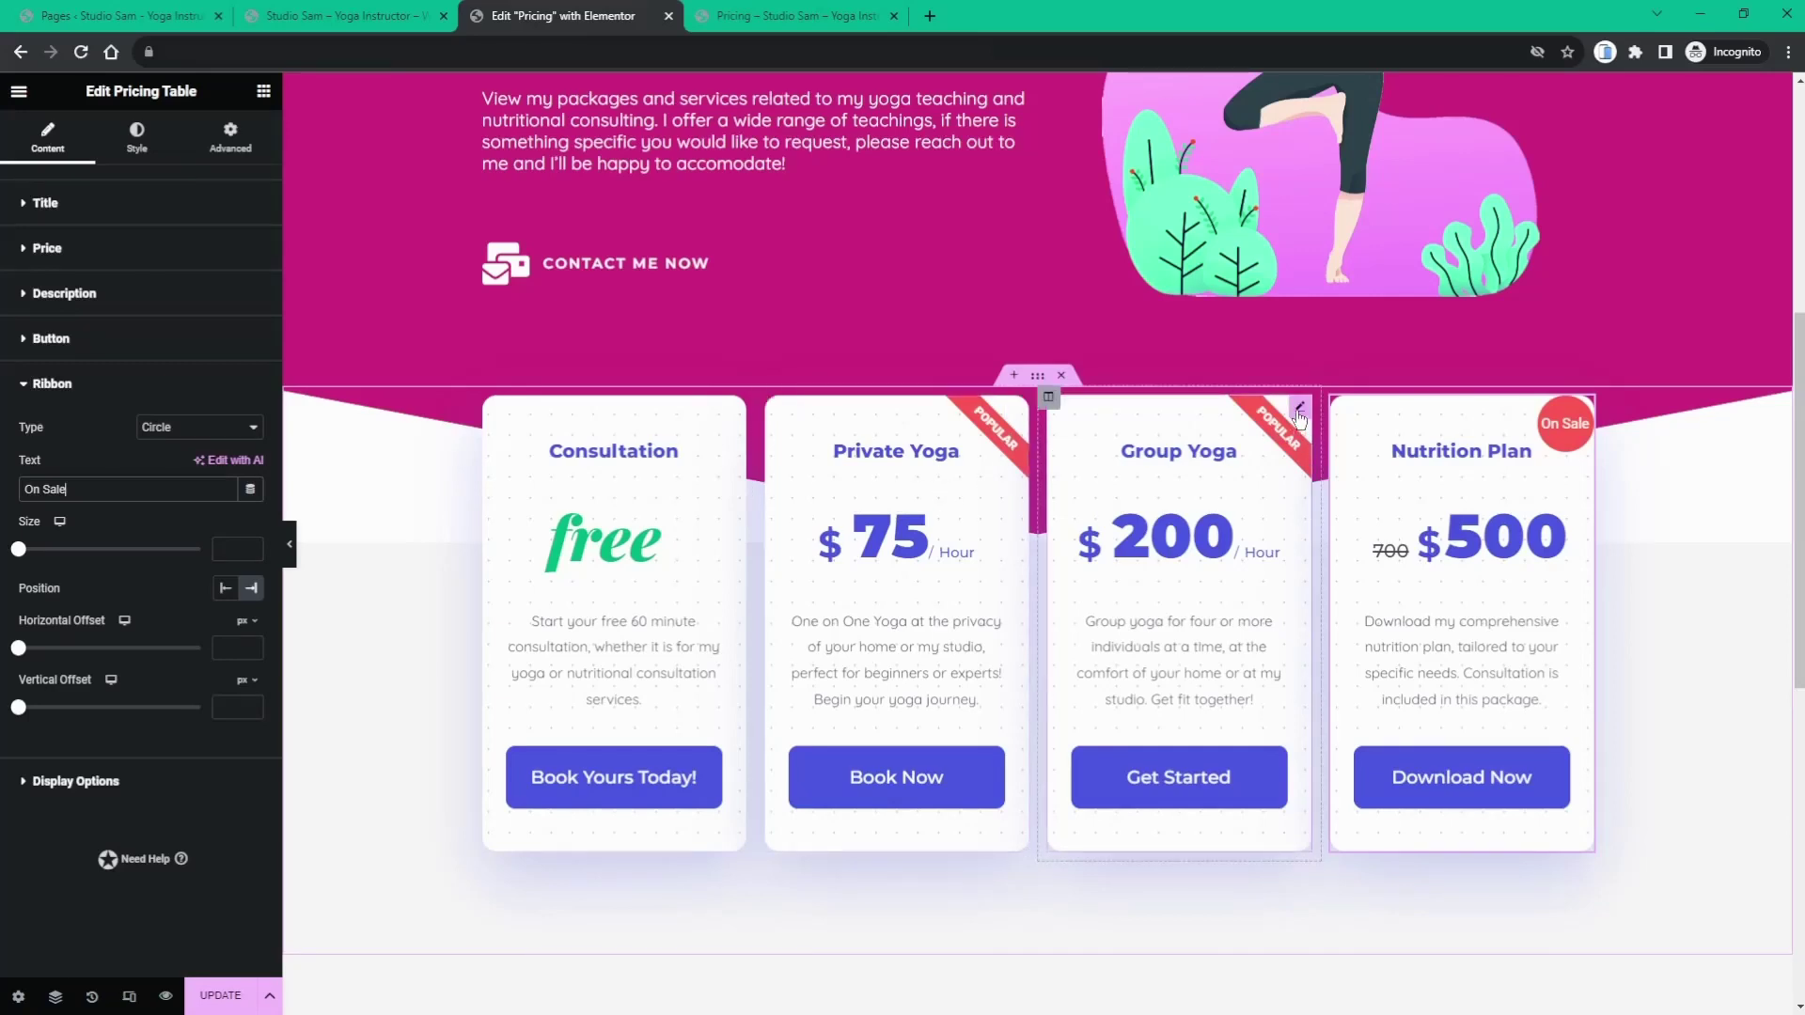
# - Turn off the ribbon on the Group Yoga card and update the page
pyautogui.click(1299, 410)
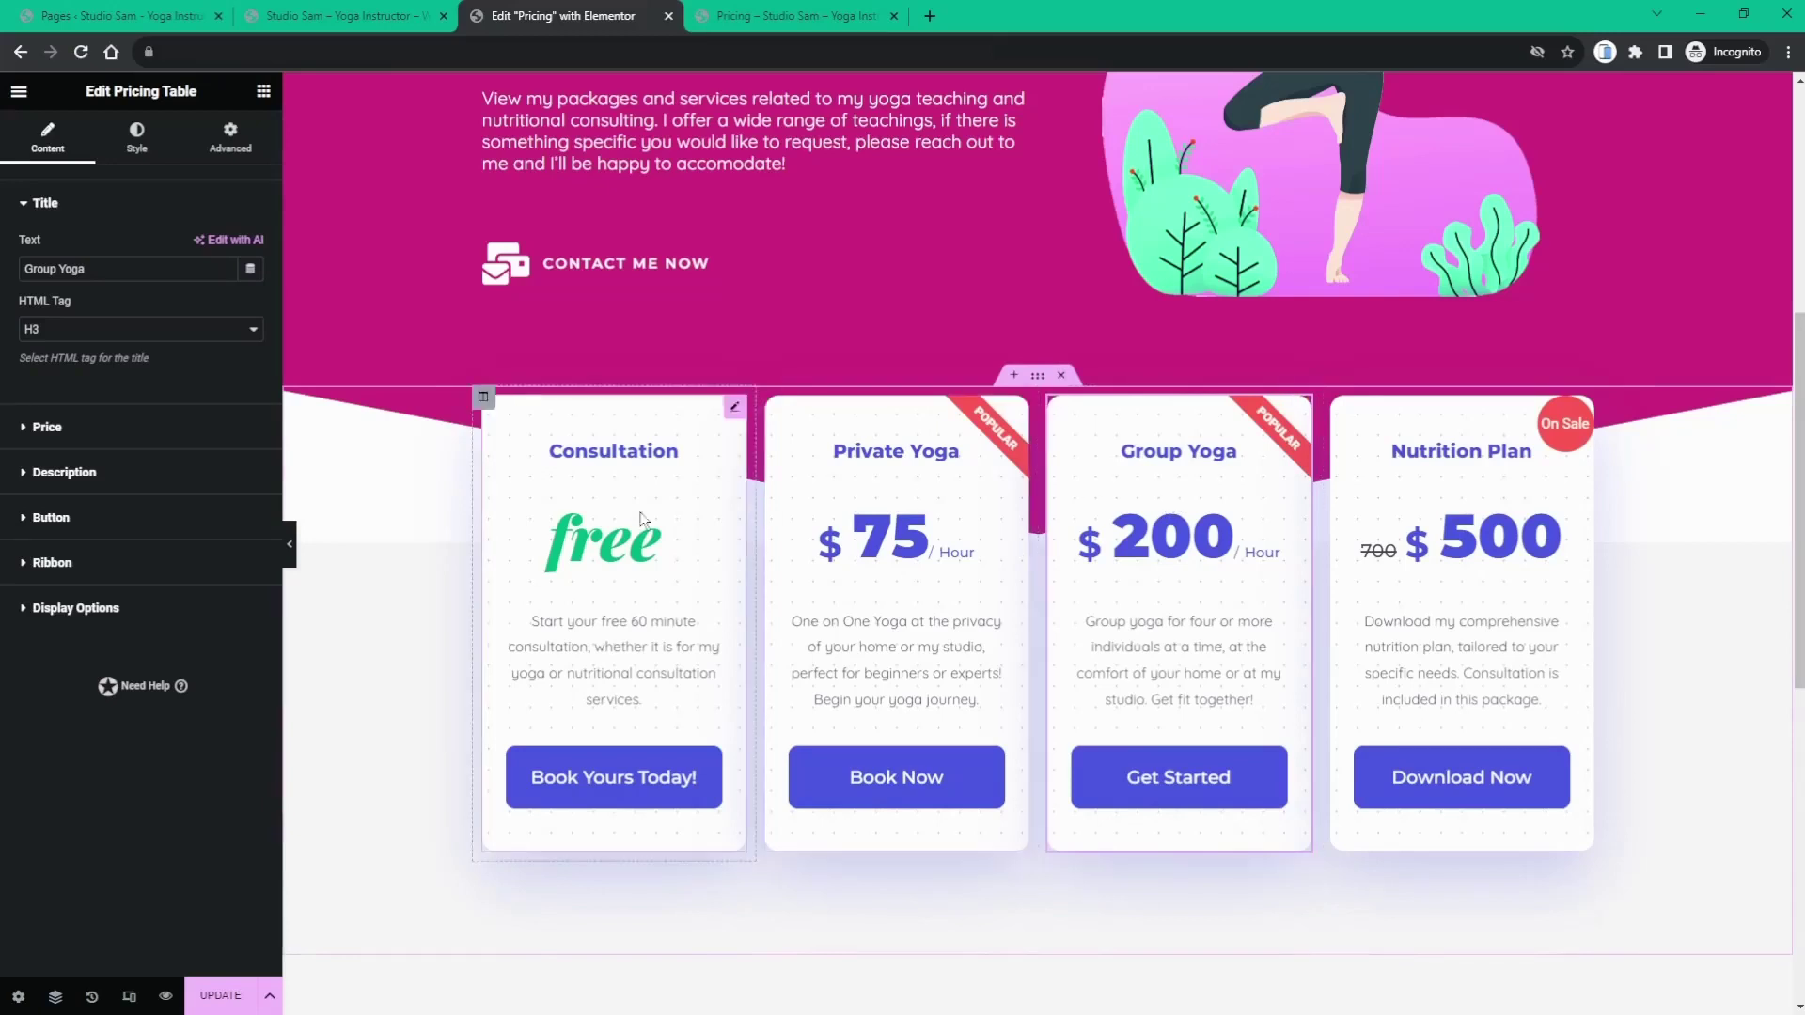
pyautogui.click(64, 607)
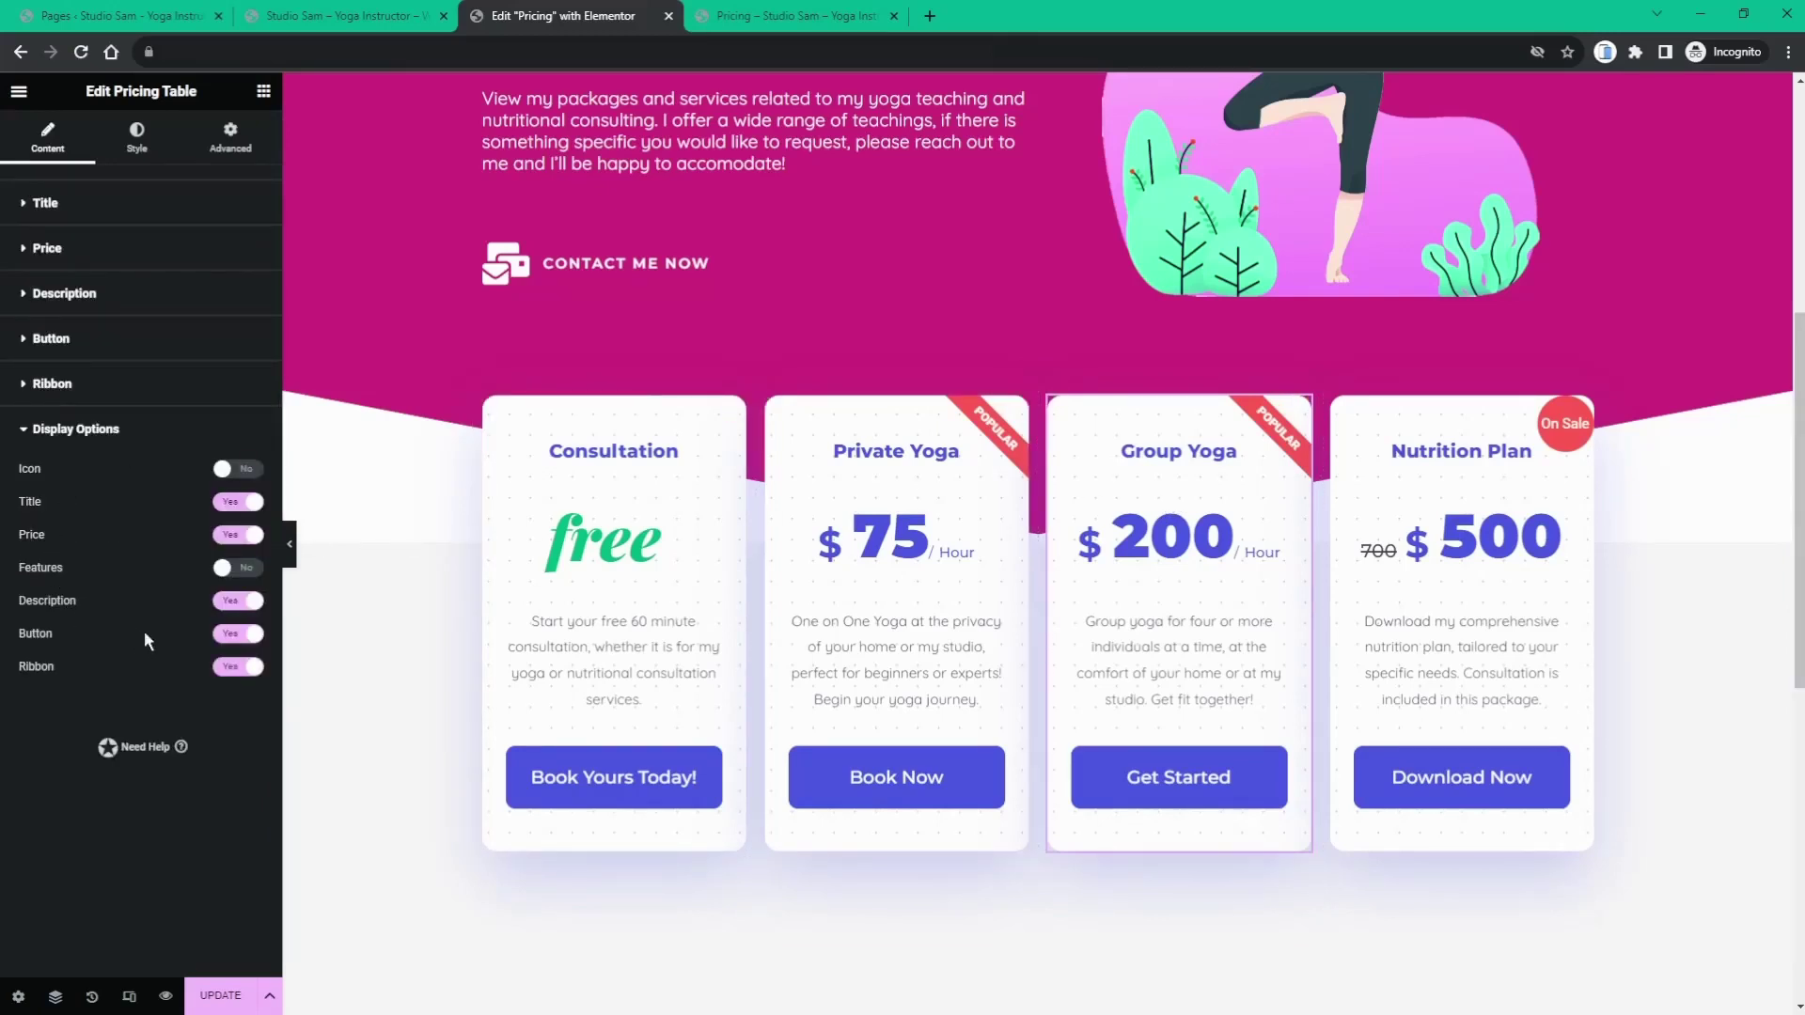
pyautogui.click(245, 667)
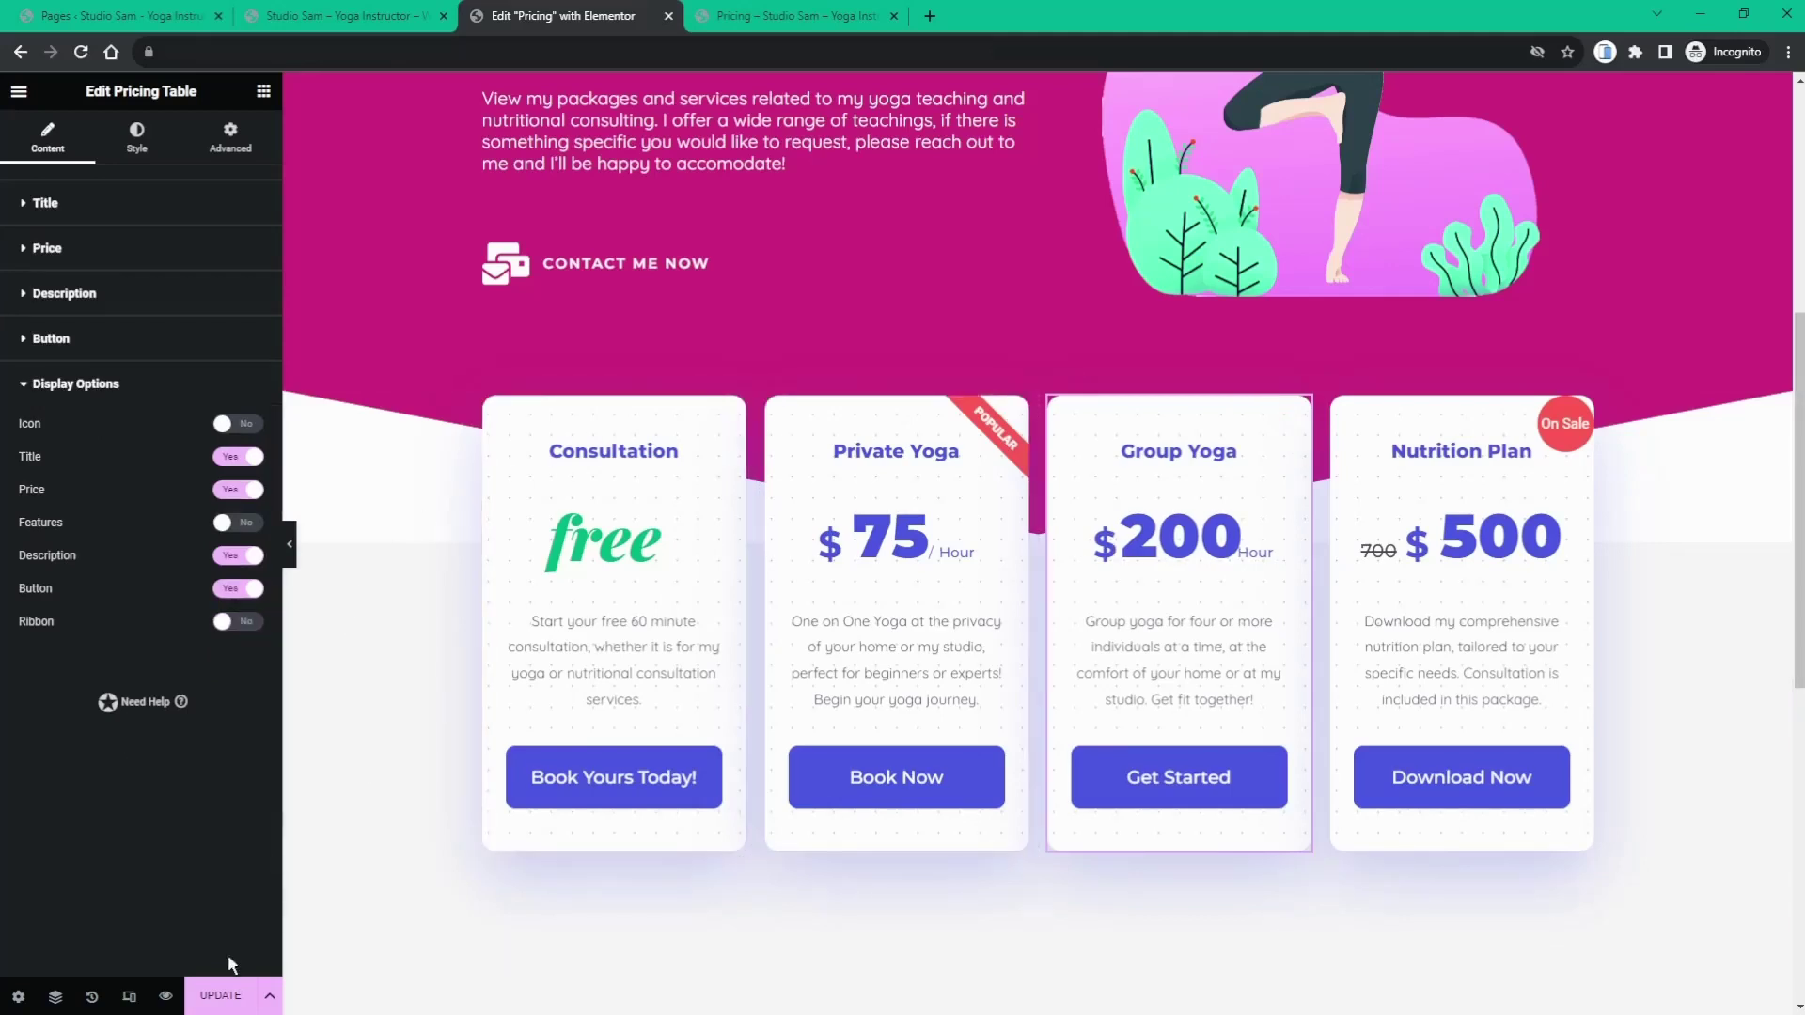
pyautogui.click(220, 995)
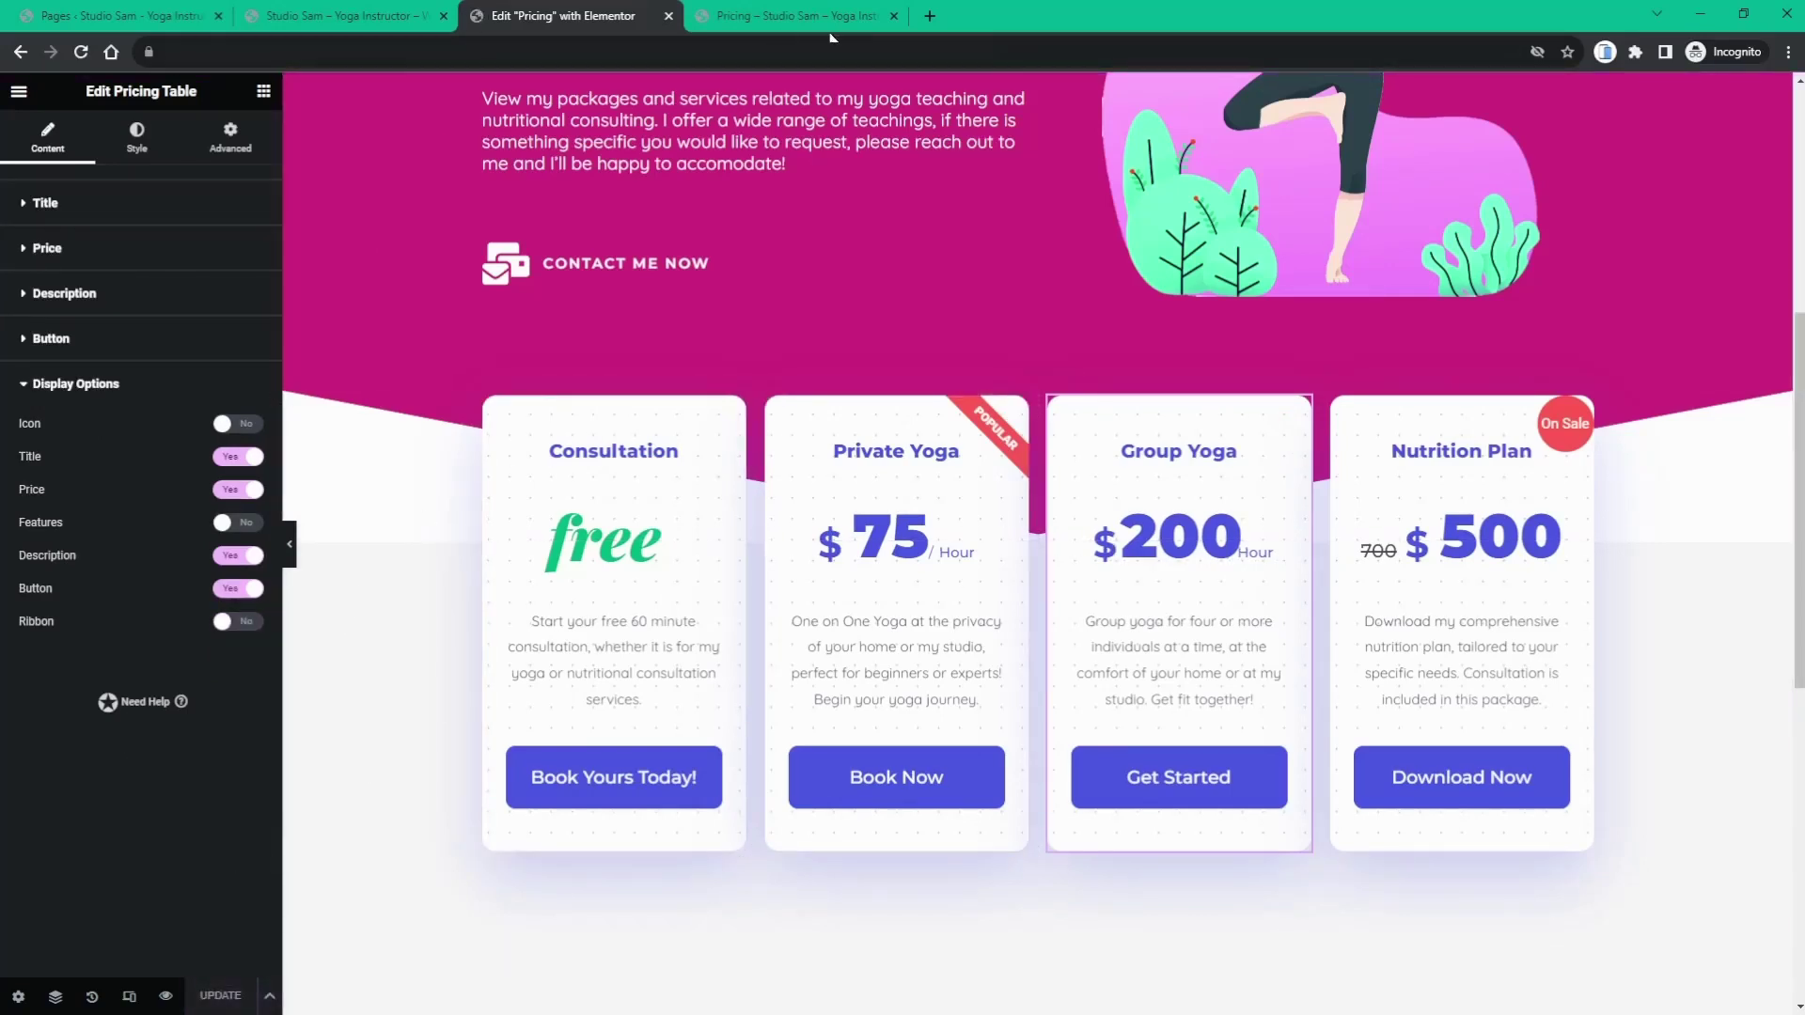
# - Reload the live Pricing page and review the pricing cards and the hero section
pyautogui.click(810, 16)
pyautogui.click(81, 52)
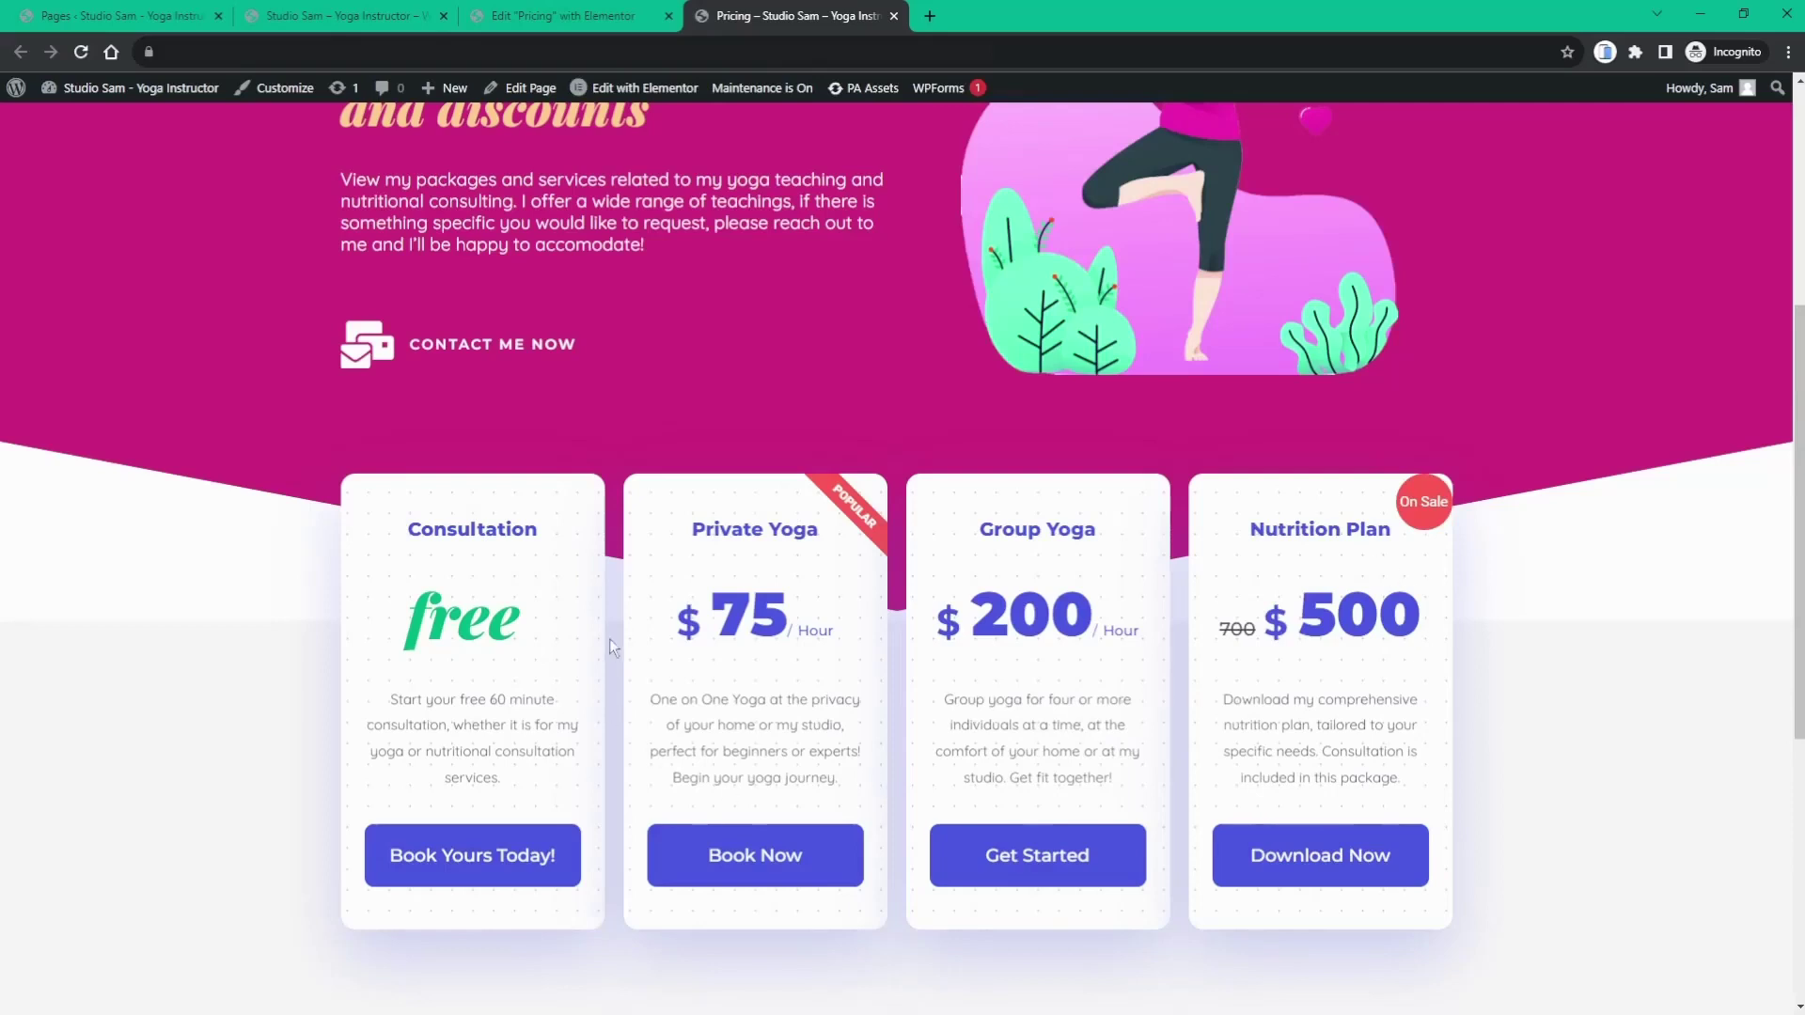
pyautogui.scroll(3, 333, 589)
pyautogui.scroll(2, 334, 598)
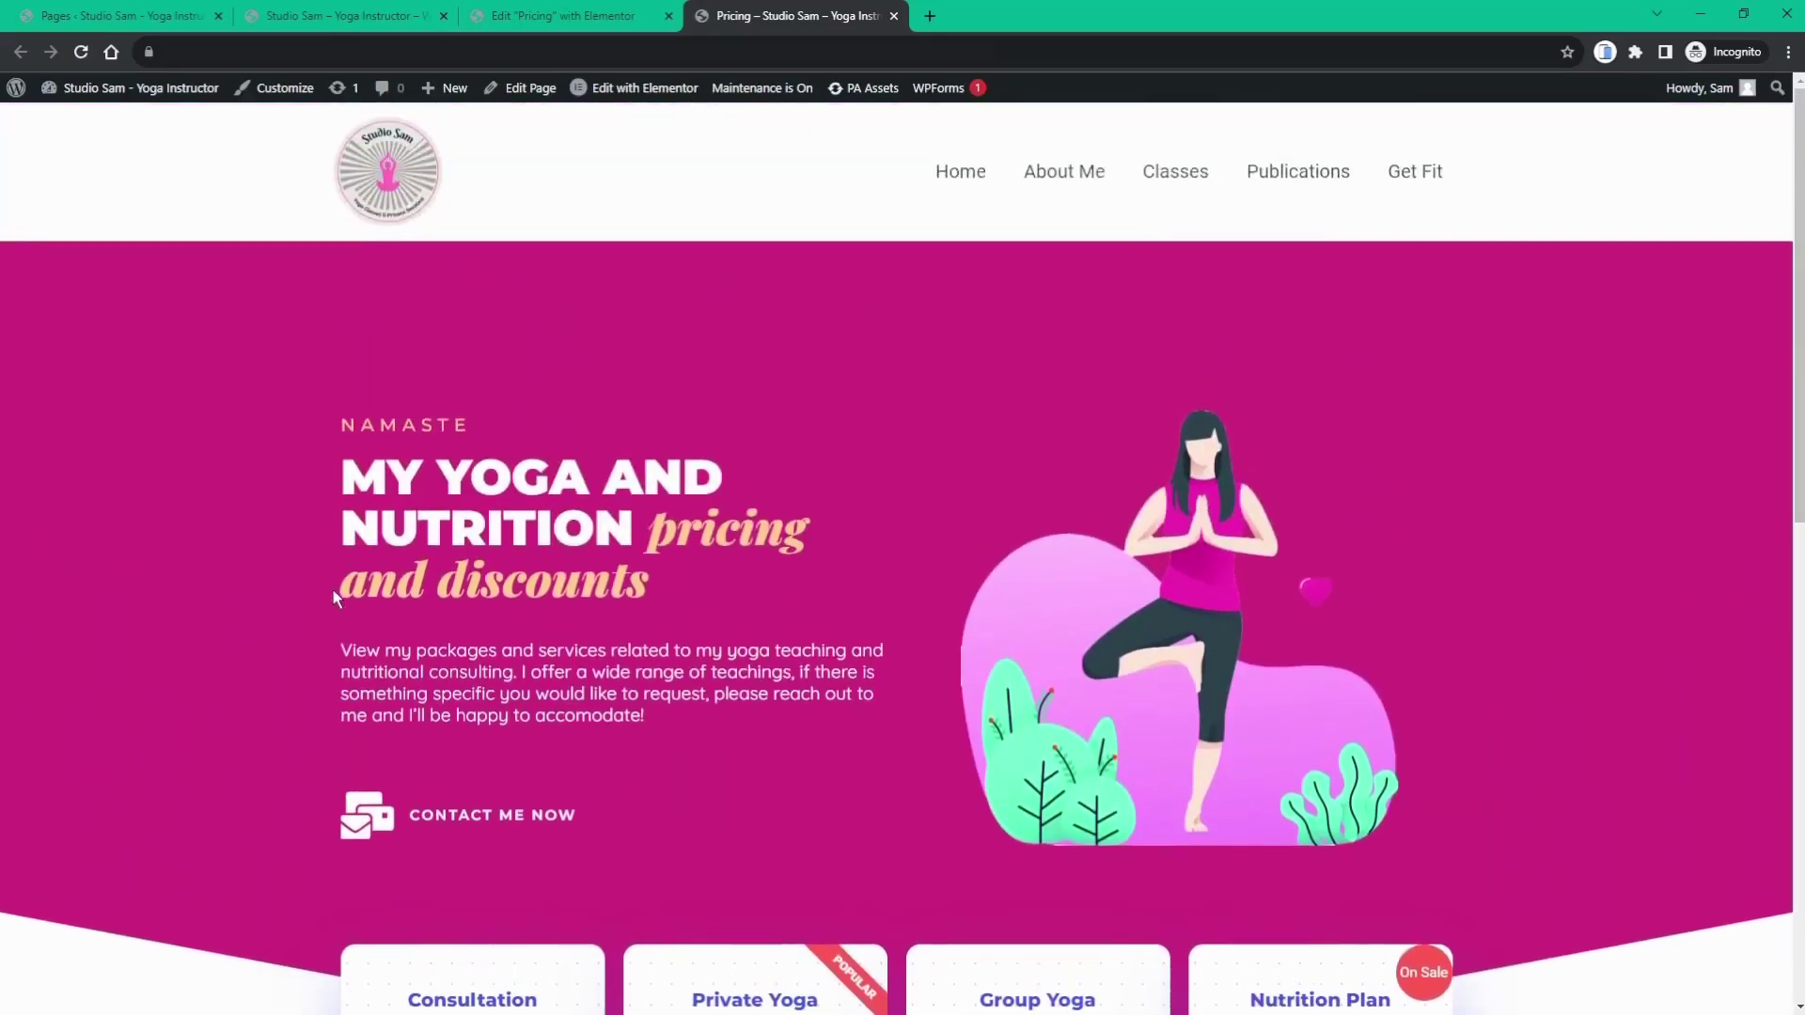
# - Examine the layout and colors of the four pricing cards against the hero section on the live page
pyautogui.scroll(-5, 333, 598)
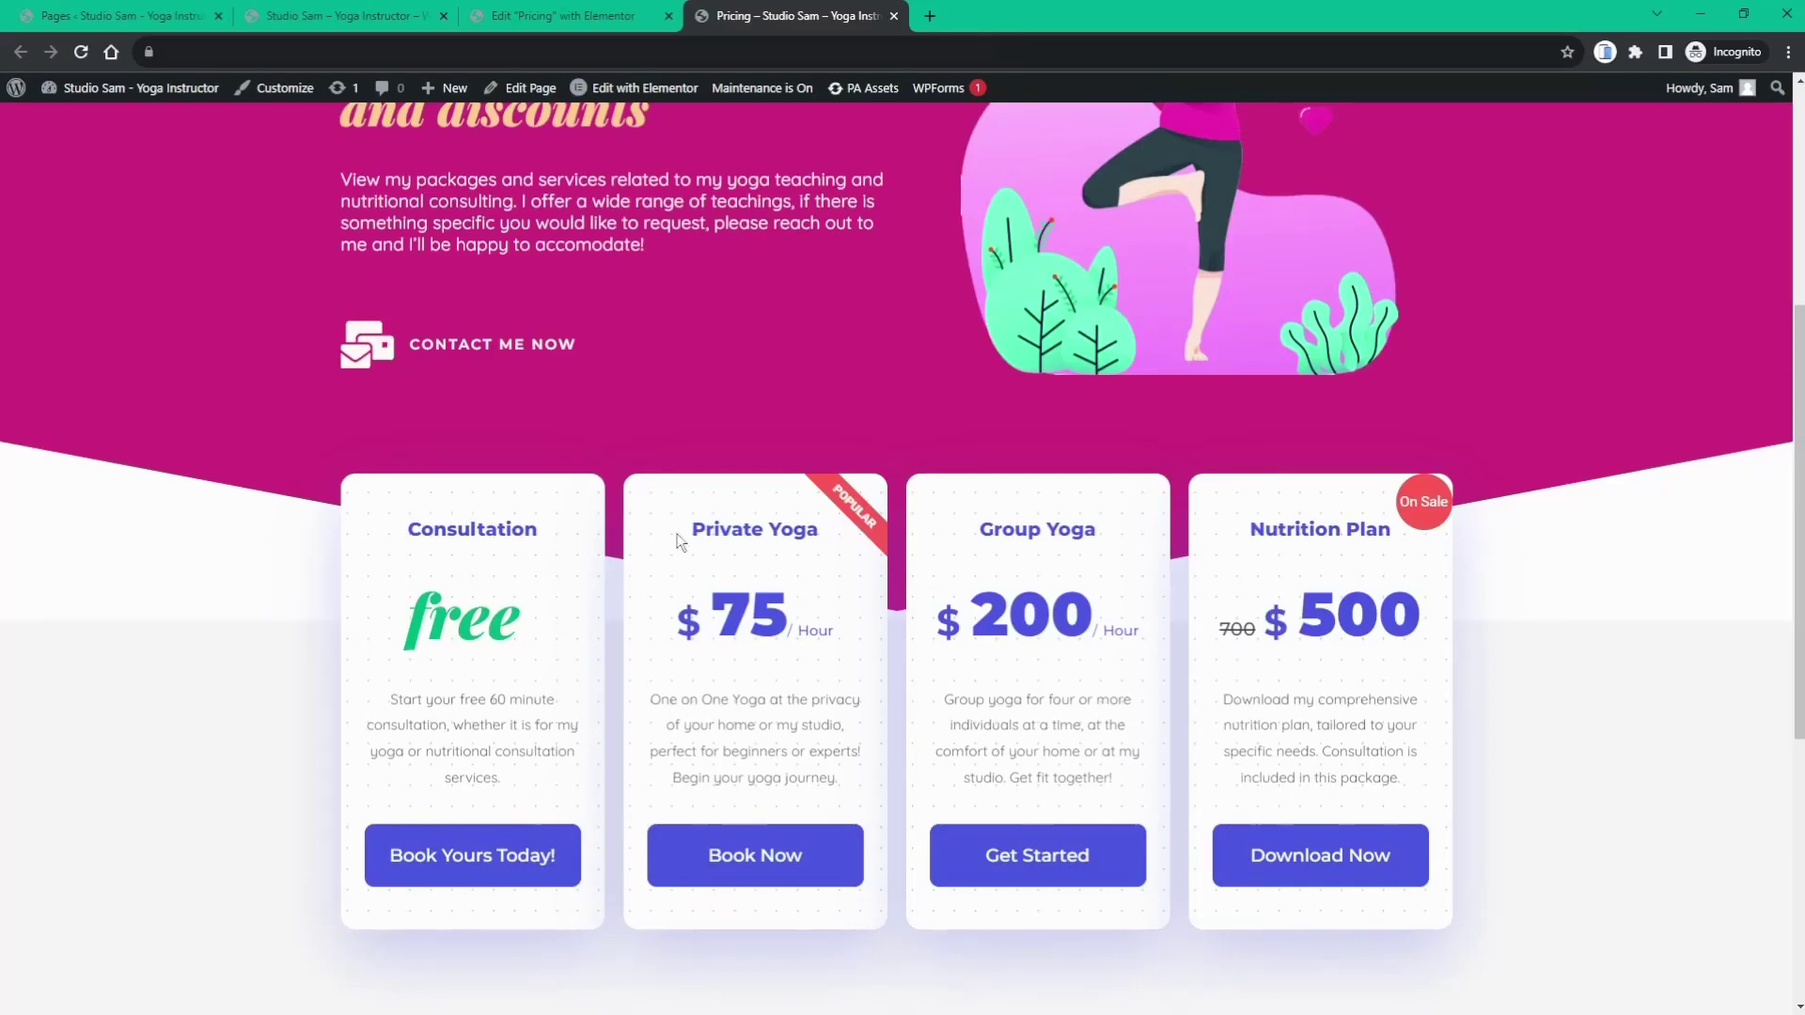
pyautogui.scroll(1, 1373, 592)
pyautogui.scroll(1, 1384, 576)
pyautogui.scroll(-2, 60, 693)
pyautogui.scroll(1, 945, 652)
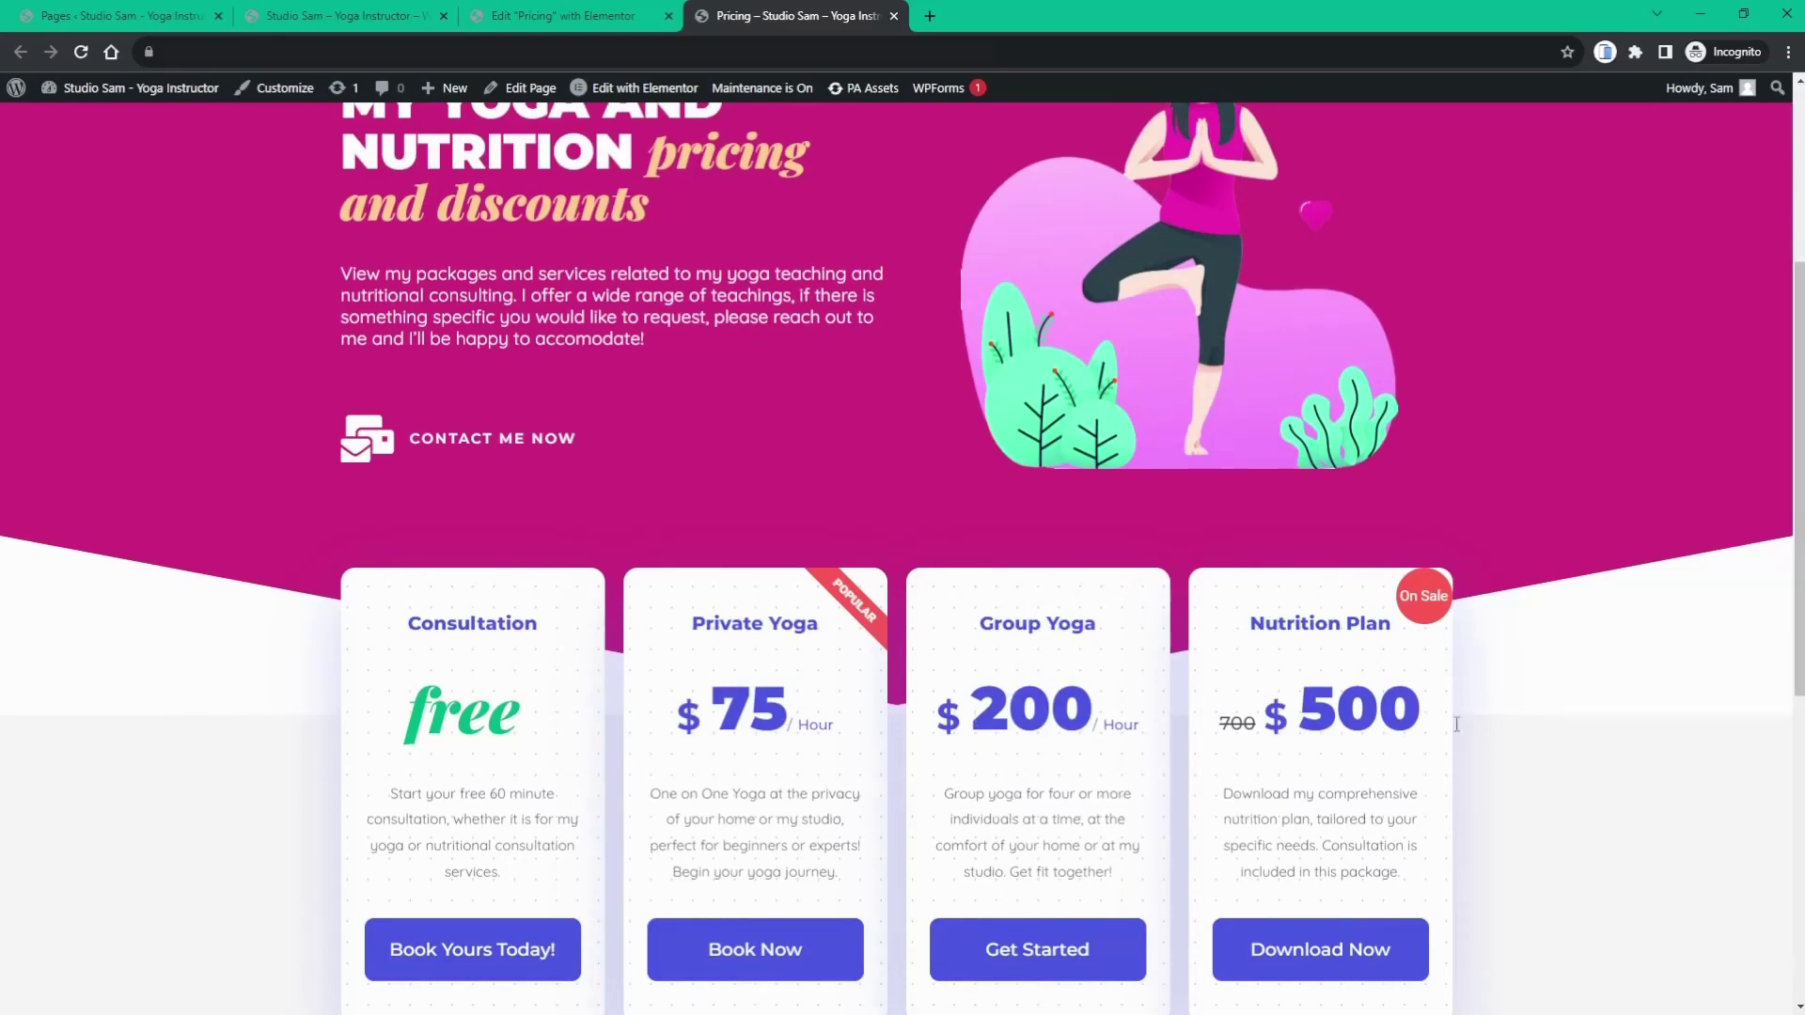
pyautogui.scroll(2, 761, 500)
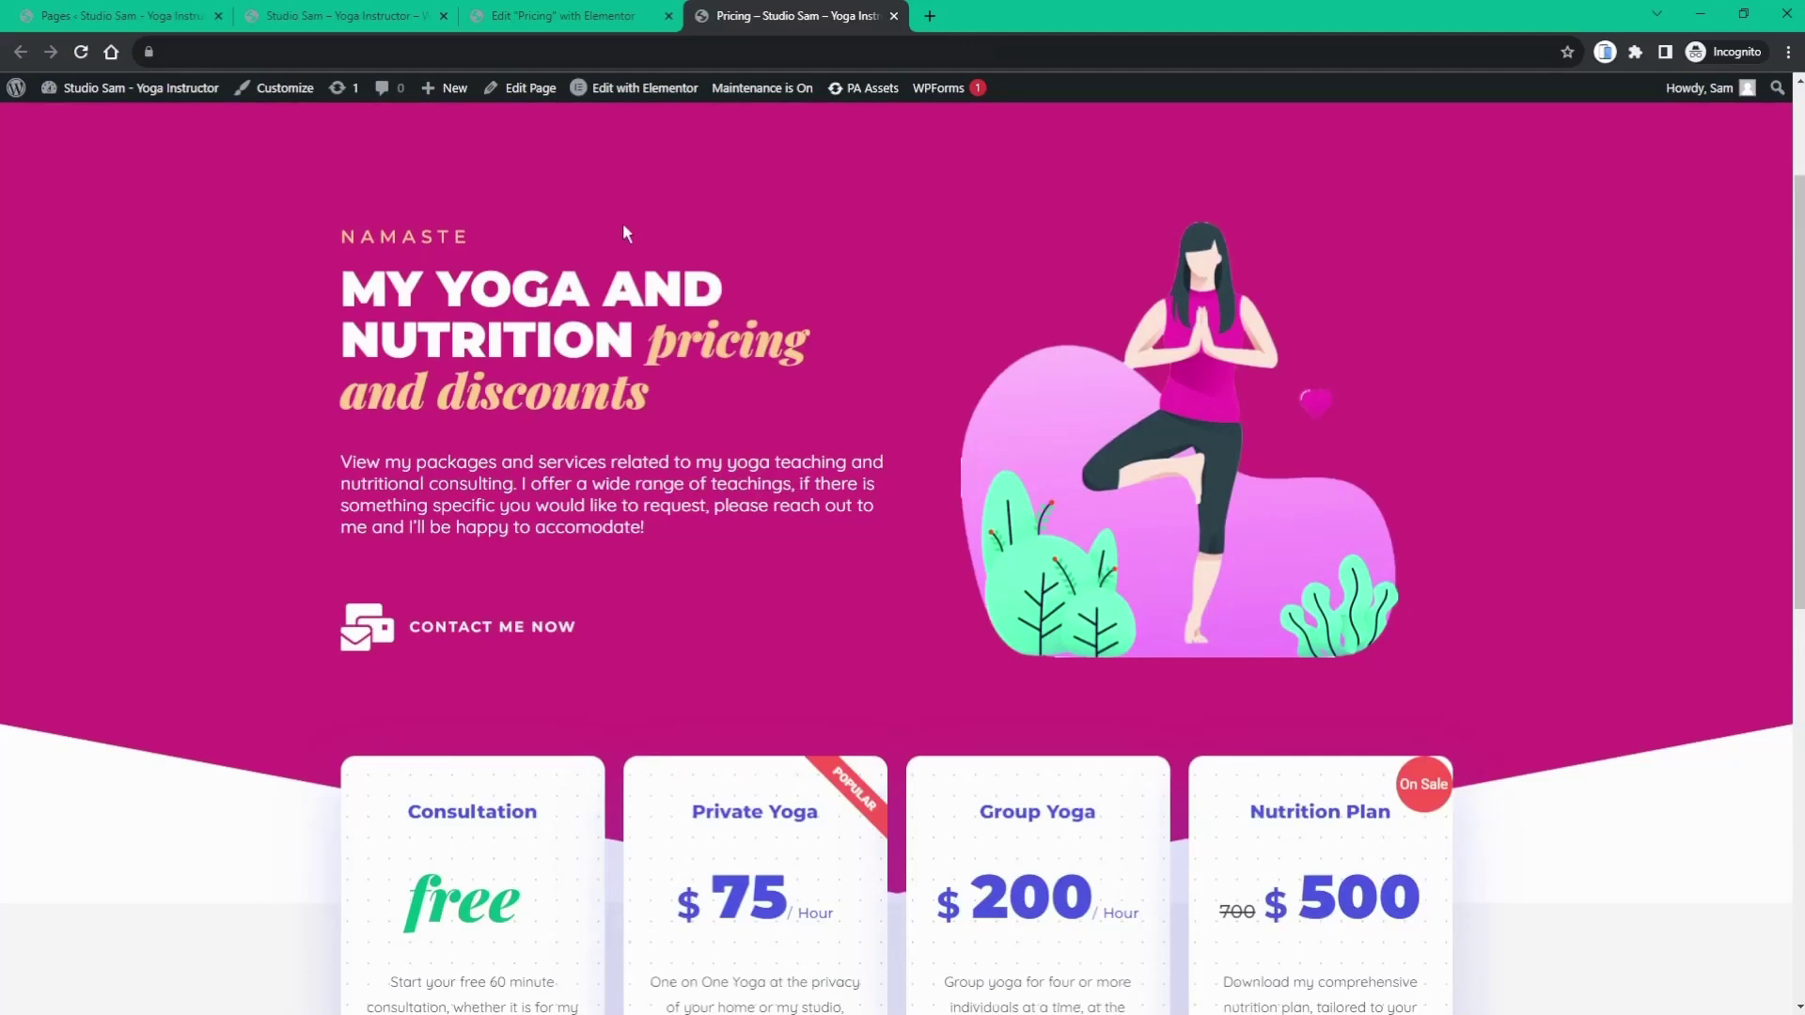
# - Switch back to the Elementor editor of the Pricing page and look over its hero section and pricing cards
pyautogui.click(540, 17)
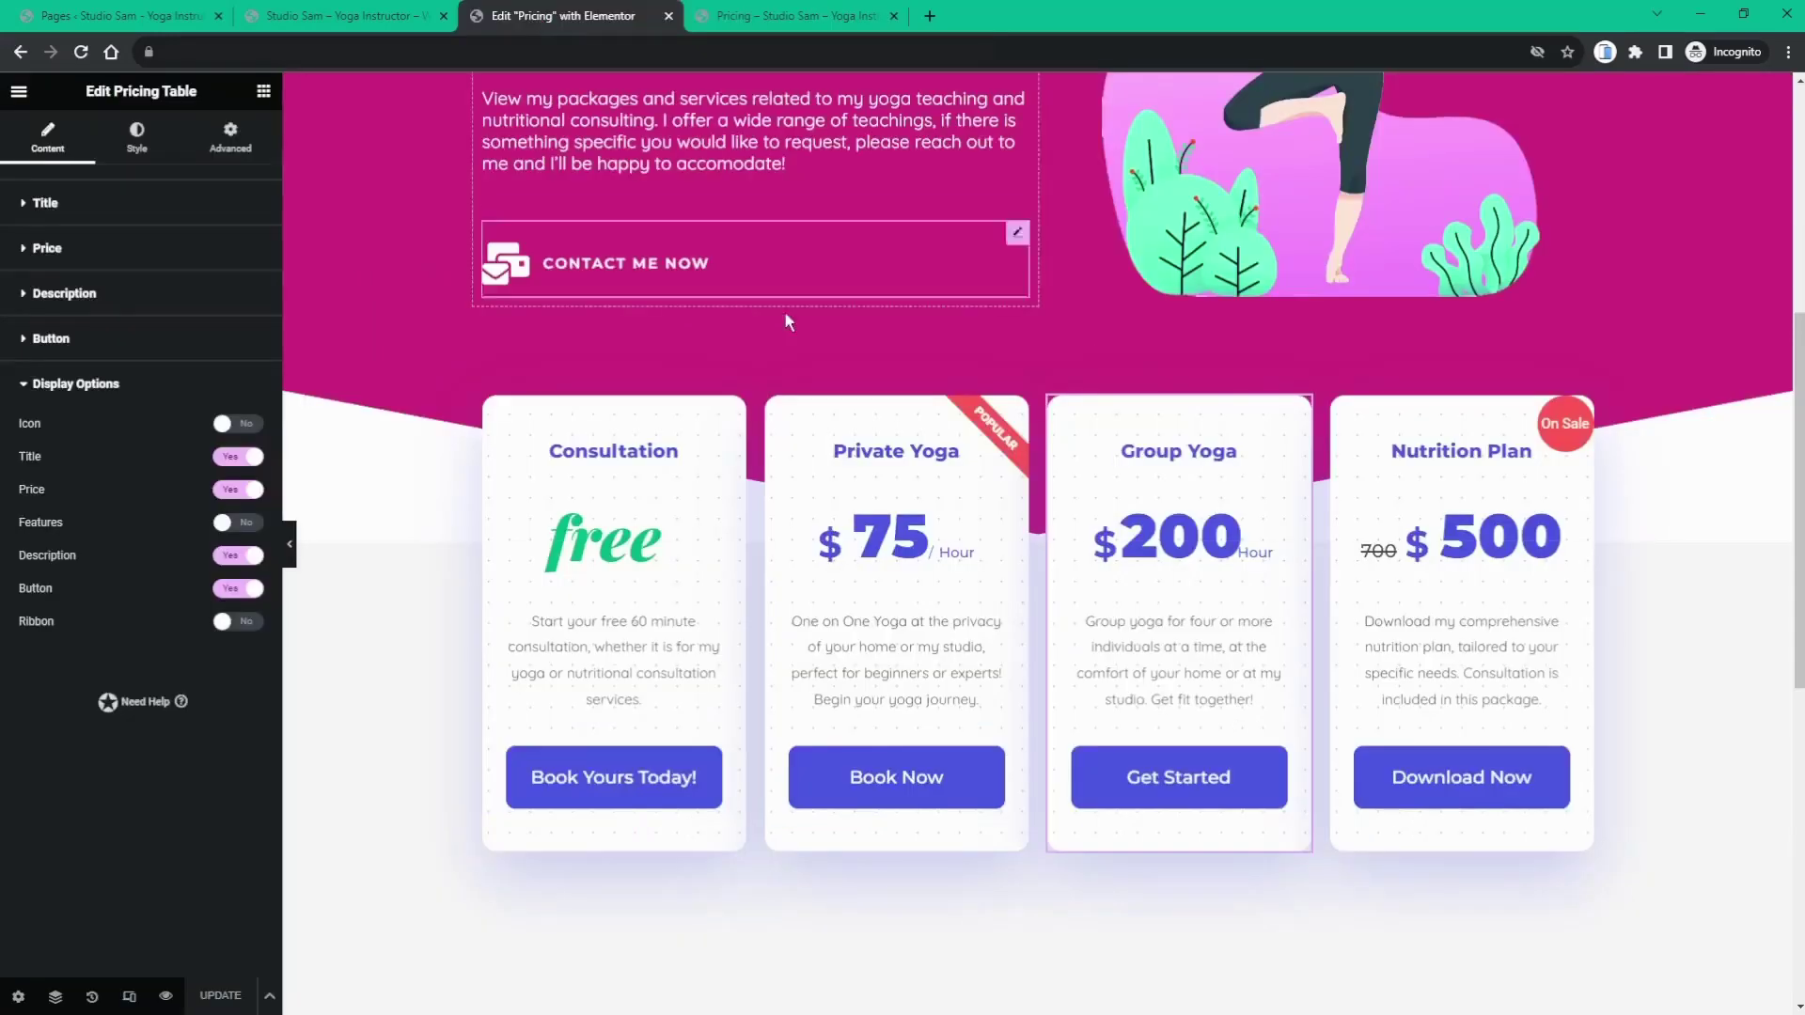
pyautogui.scroll(2, 814, 348)
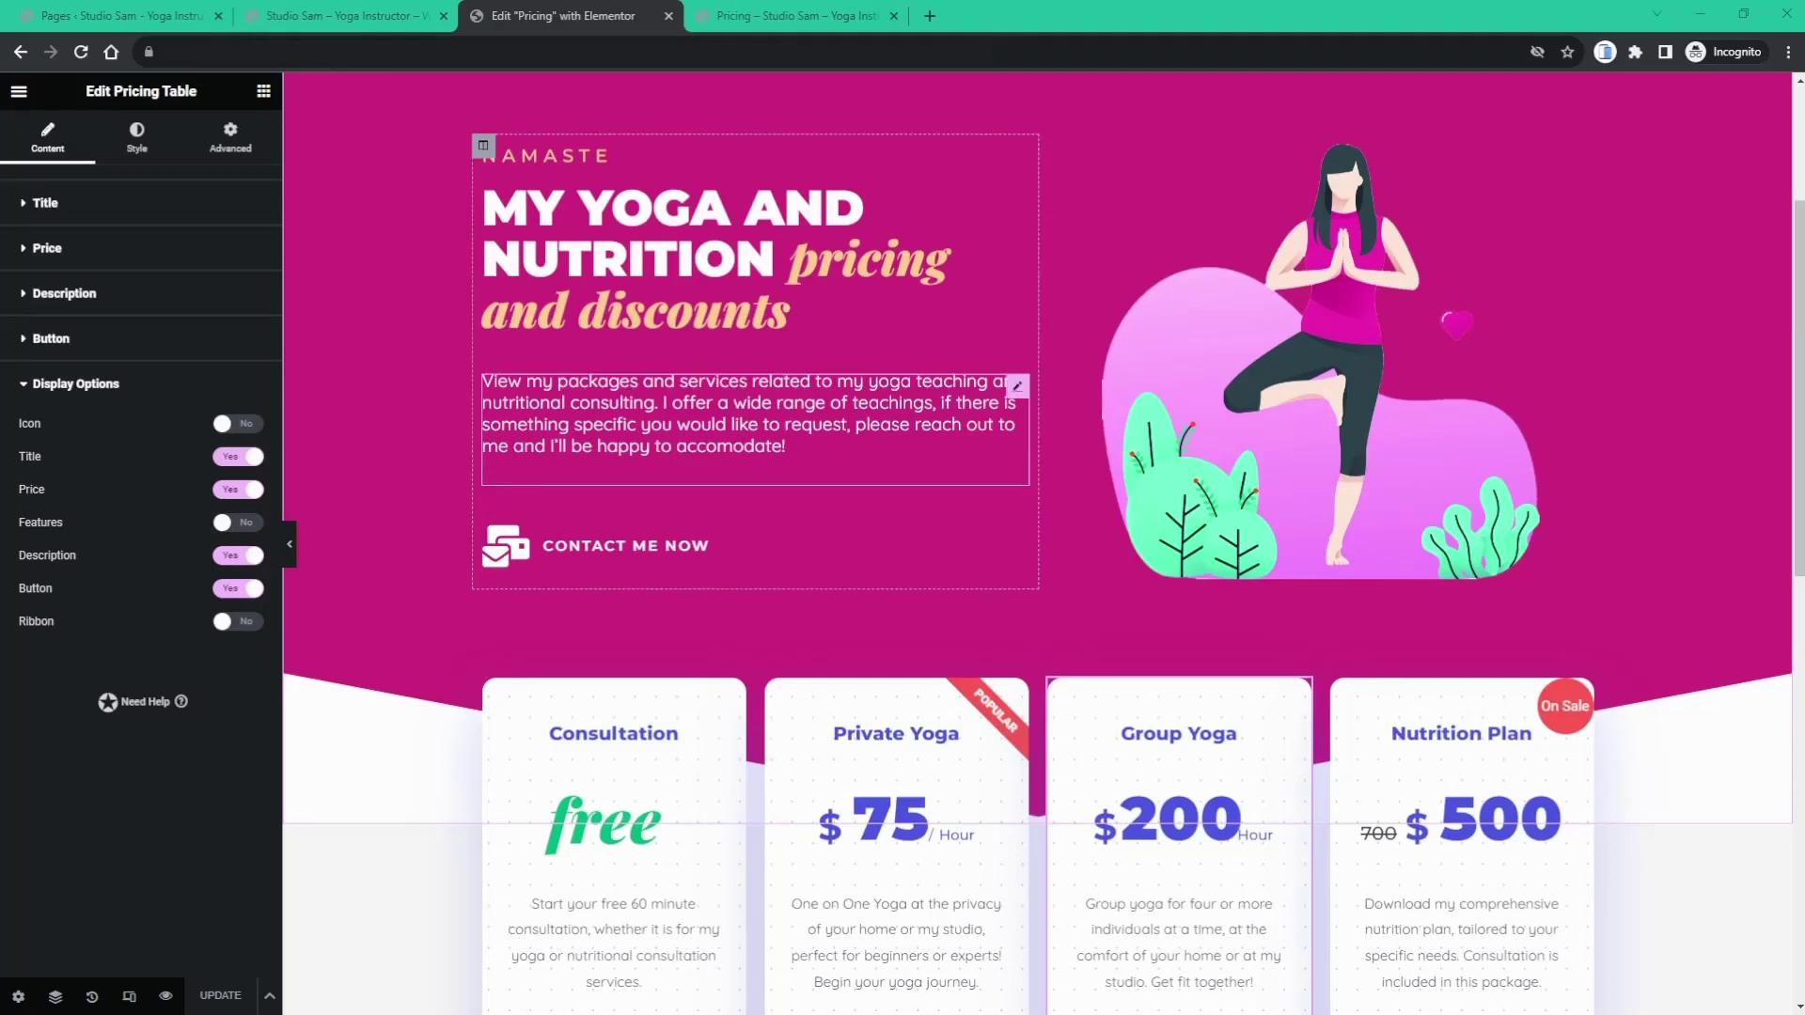
pyautogui.scroll(-4, 1037, 542)
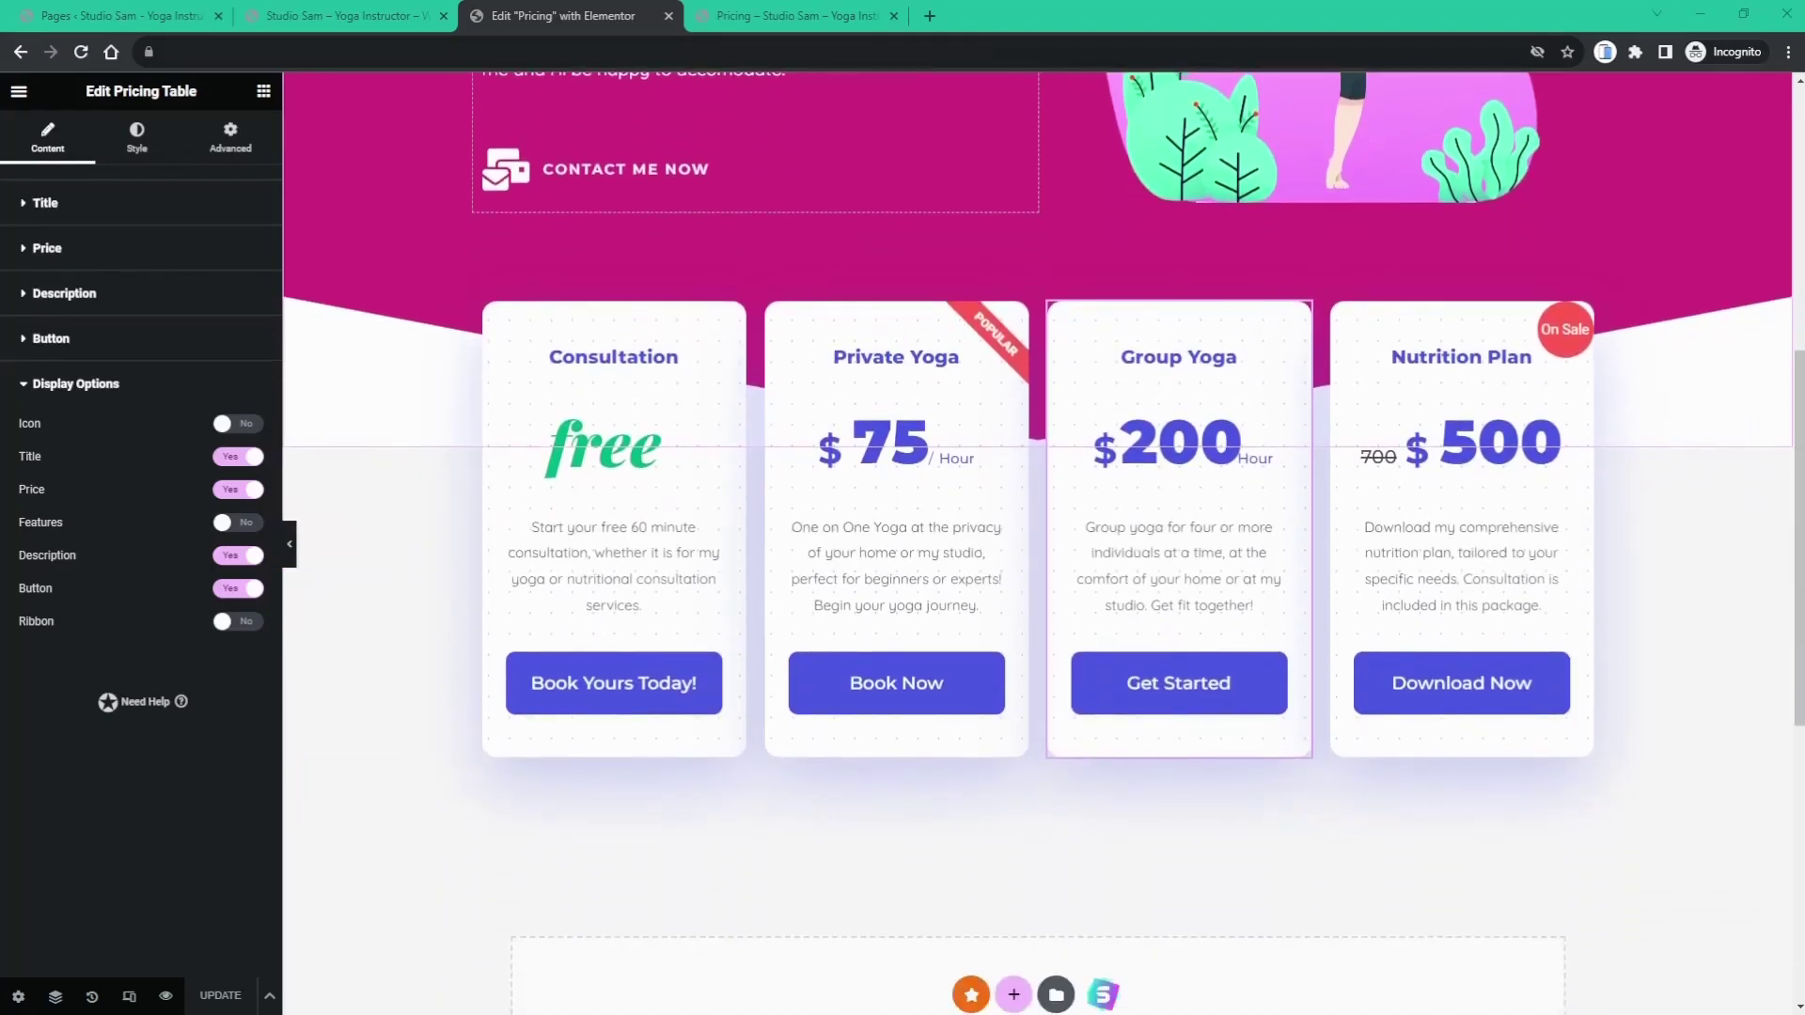
pyautogui.scroll(4, 1036, 542)
pyautogui.scroll(3, 1037, 543)
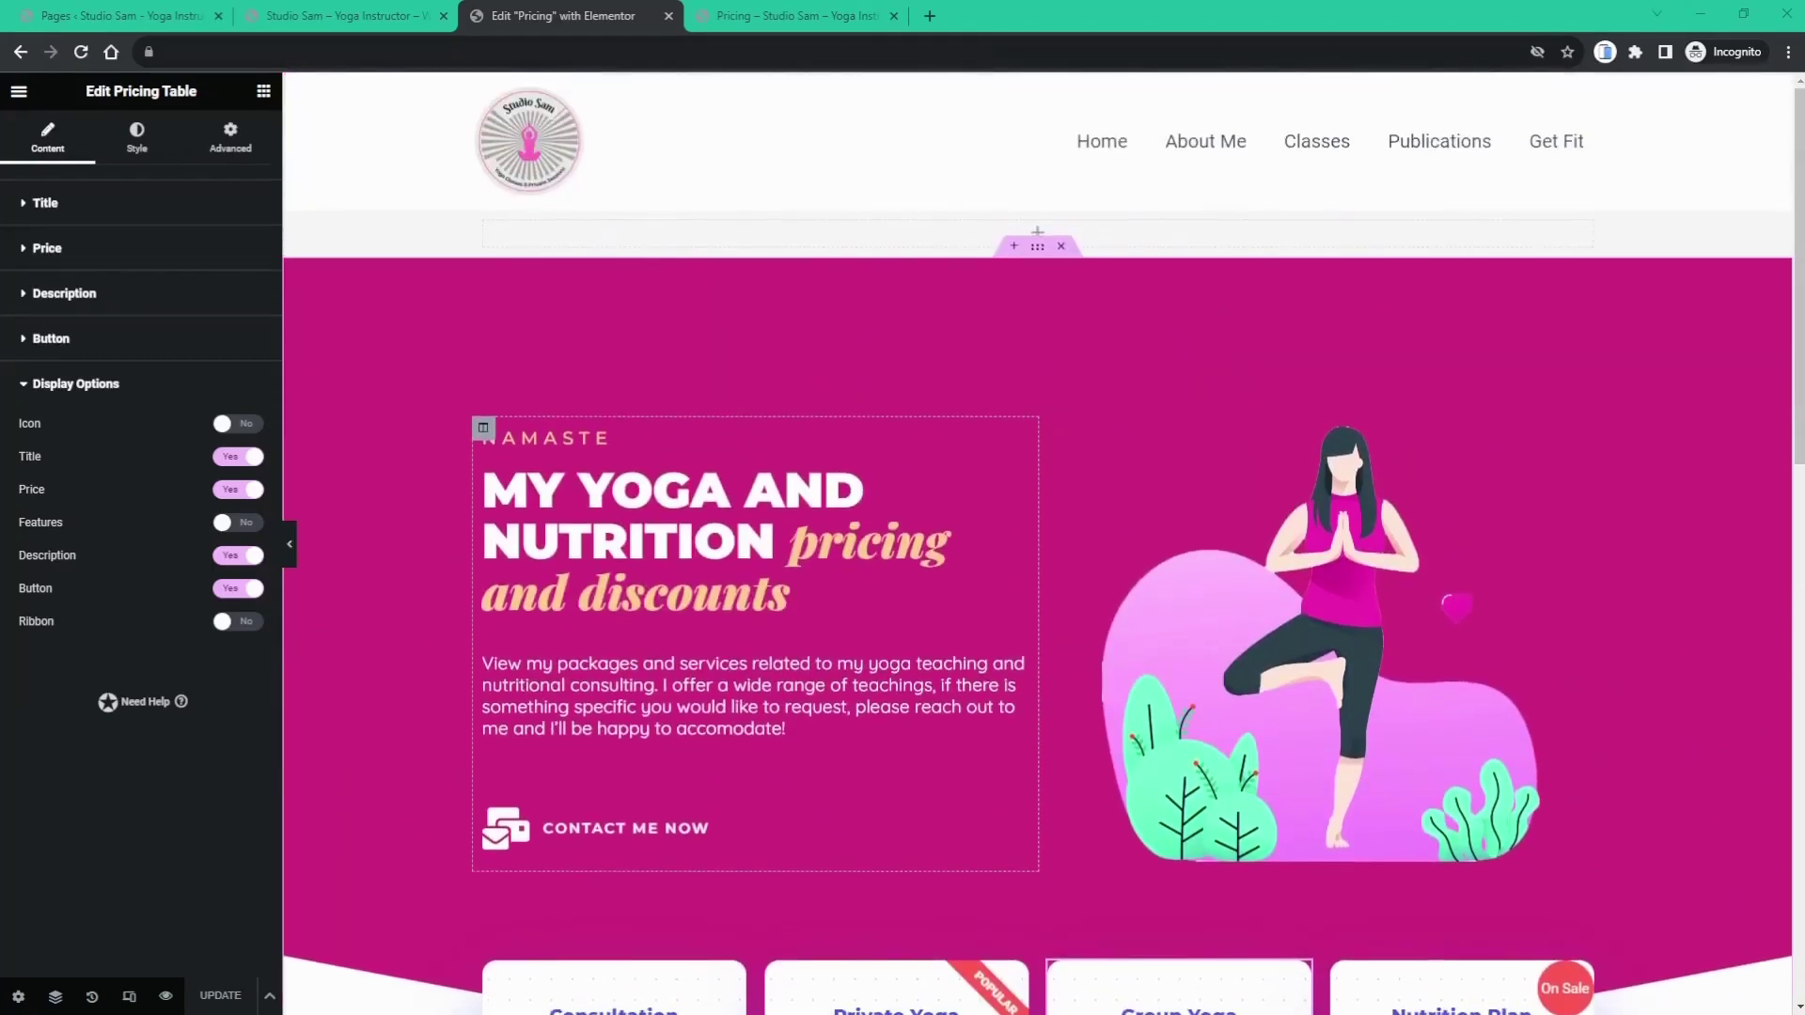
pyautogui.scroll(-3, 1037, 543)
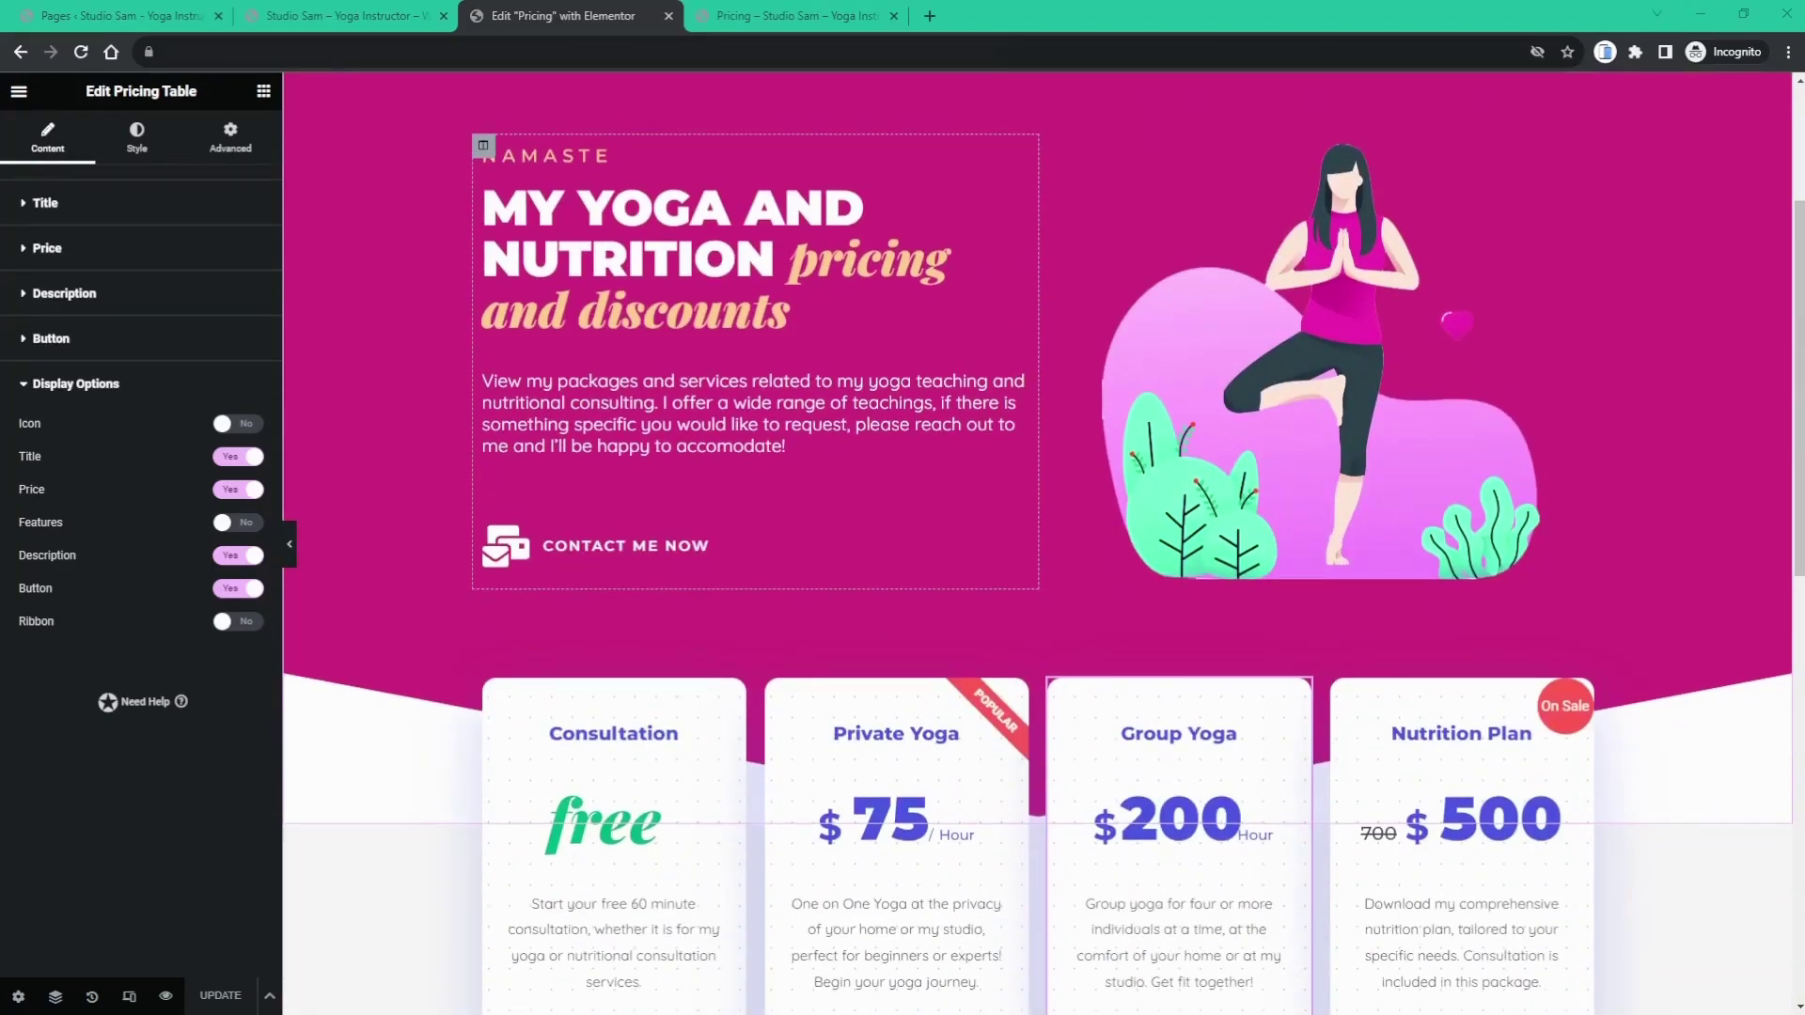
pyautogui.scroll(-2, 1037, 542)
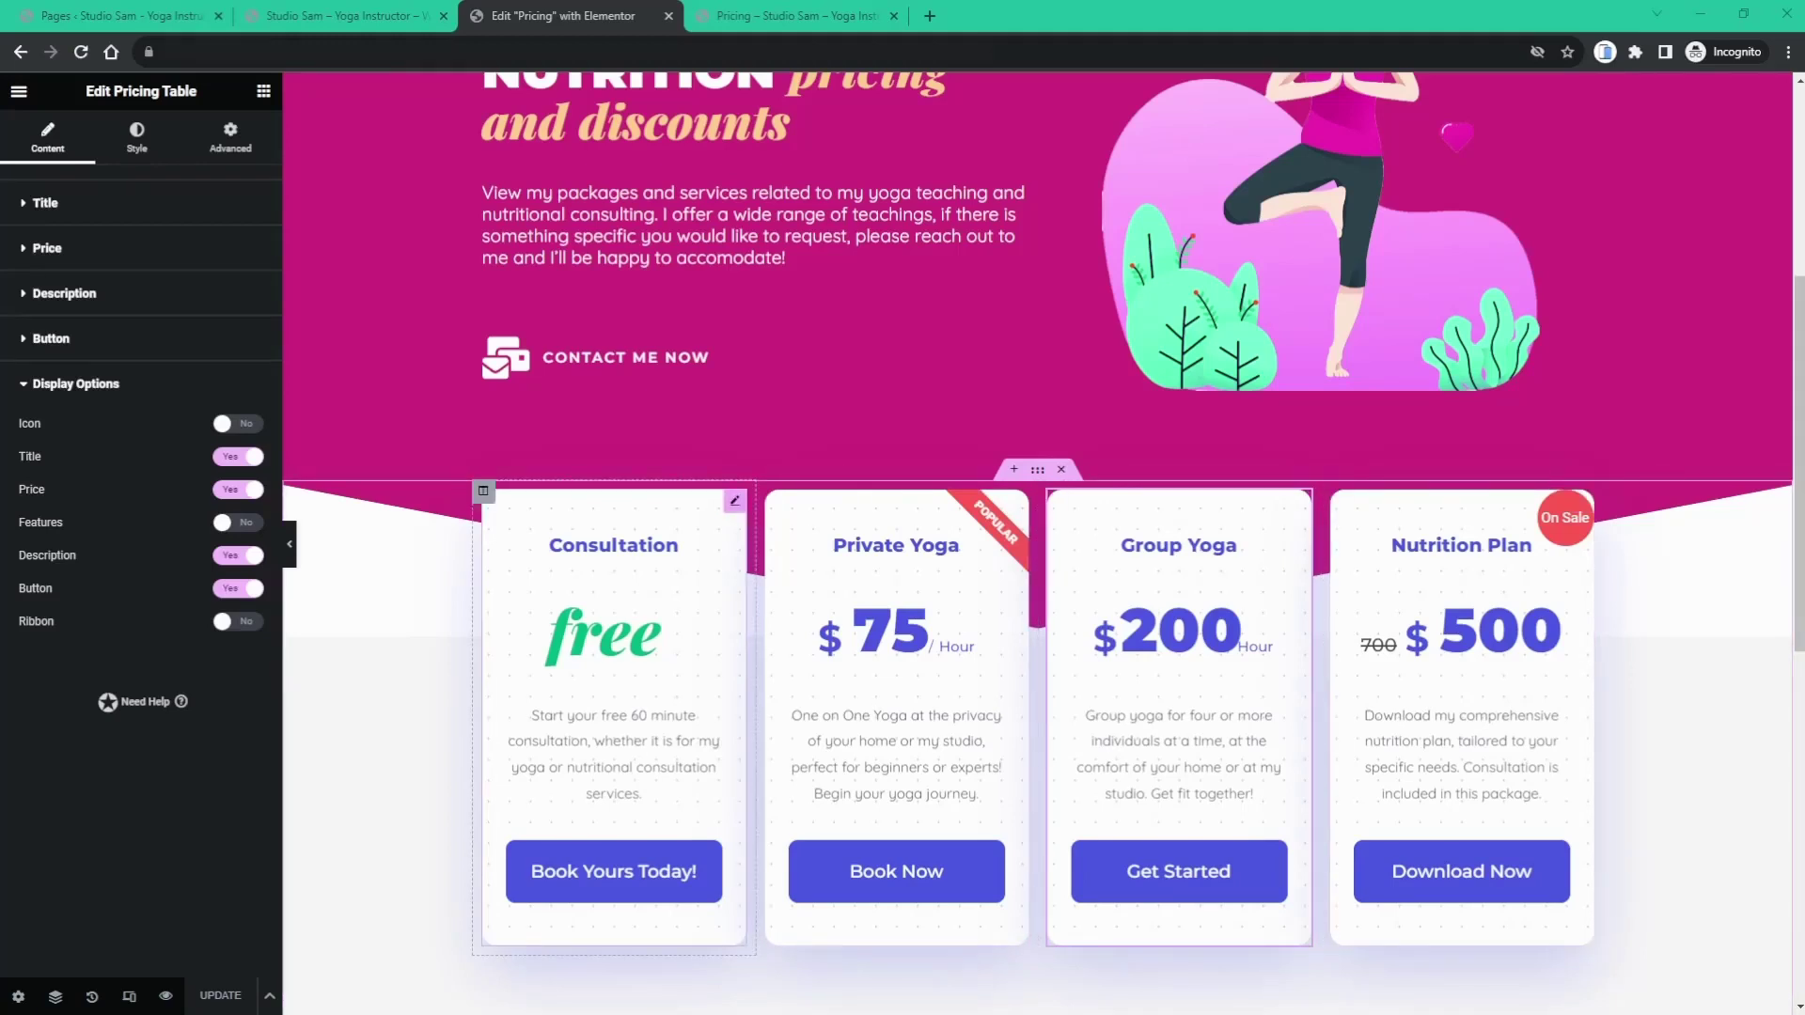
# - Open the Consultation card's style settings, and check which global color the hero section's background uses
pyautogui.click(734, 502)
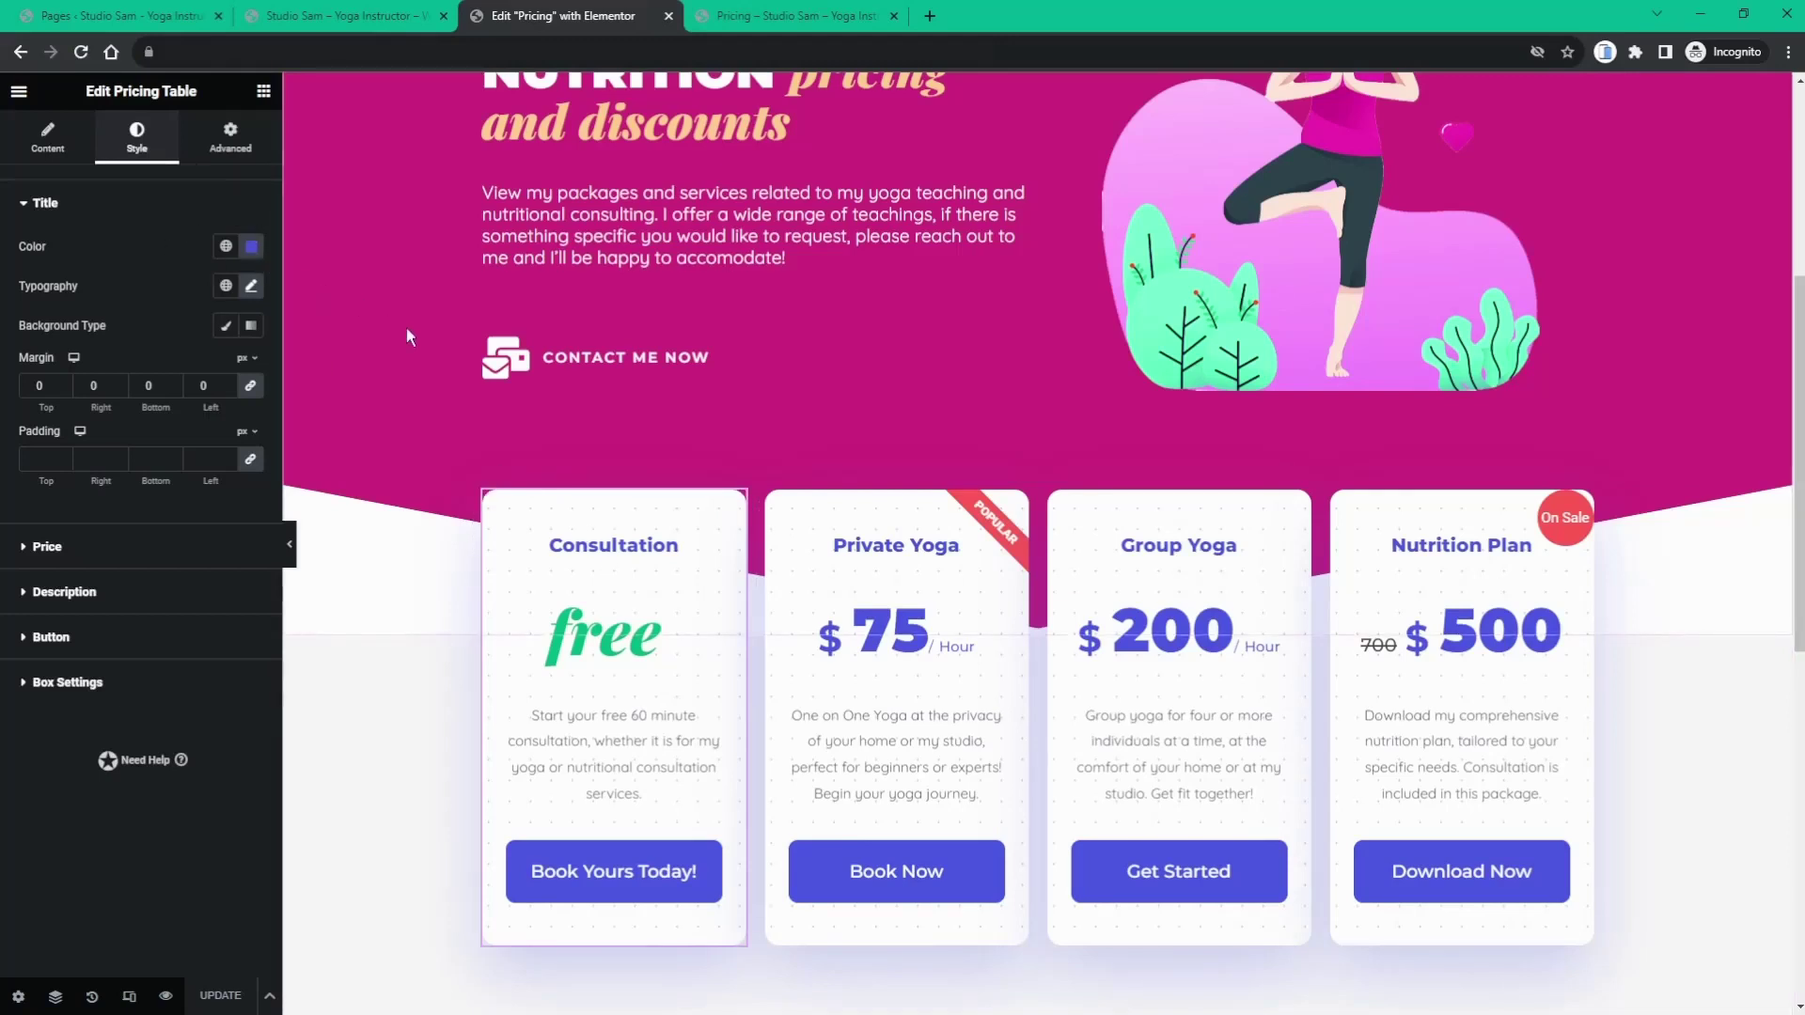
pyautogui.scroll(2, 453, 271)
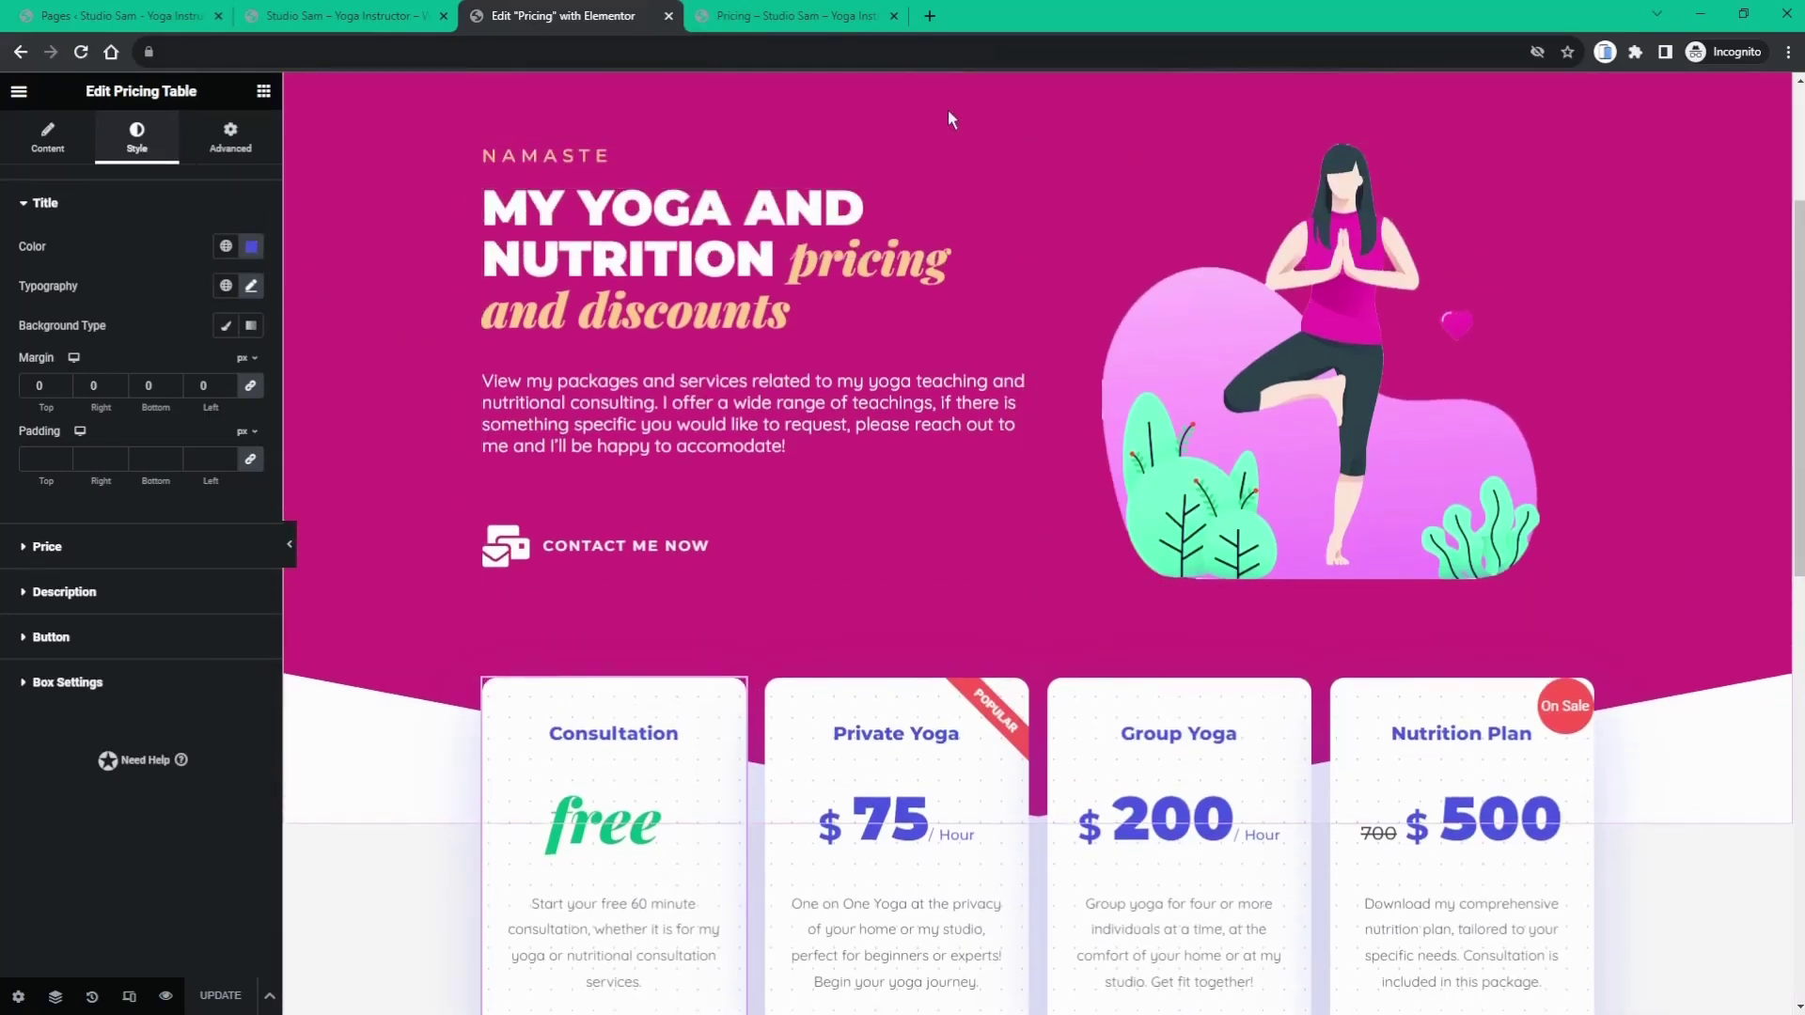
pyautogui.scroll(3, 959, 221)
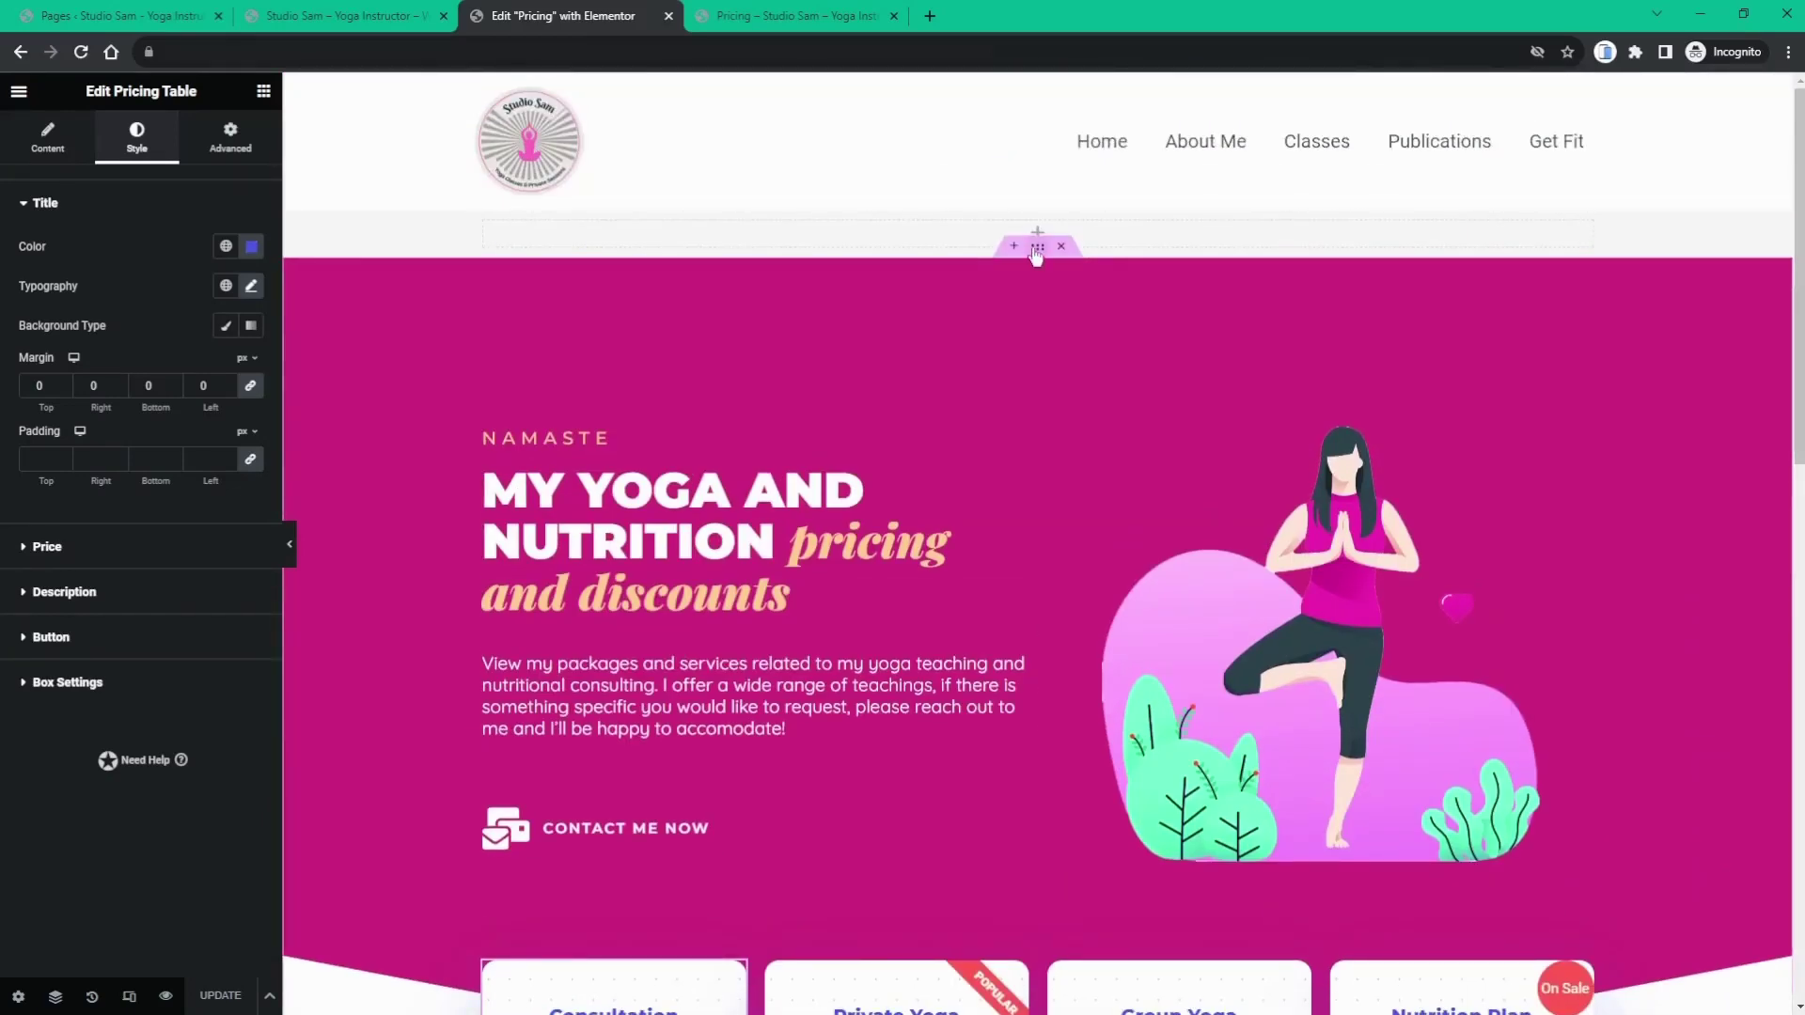
pyautogui.click(1037, 249)
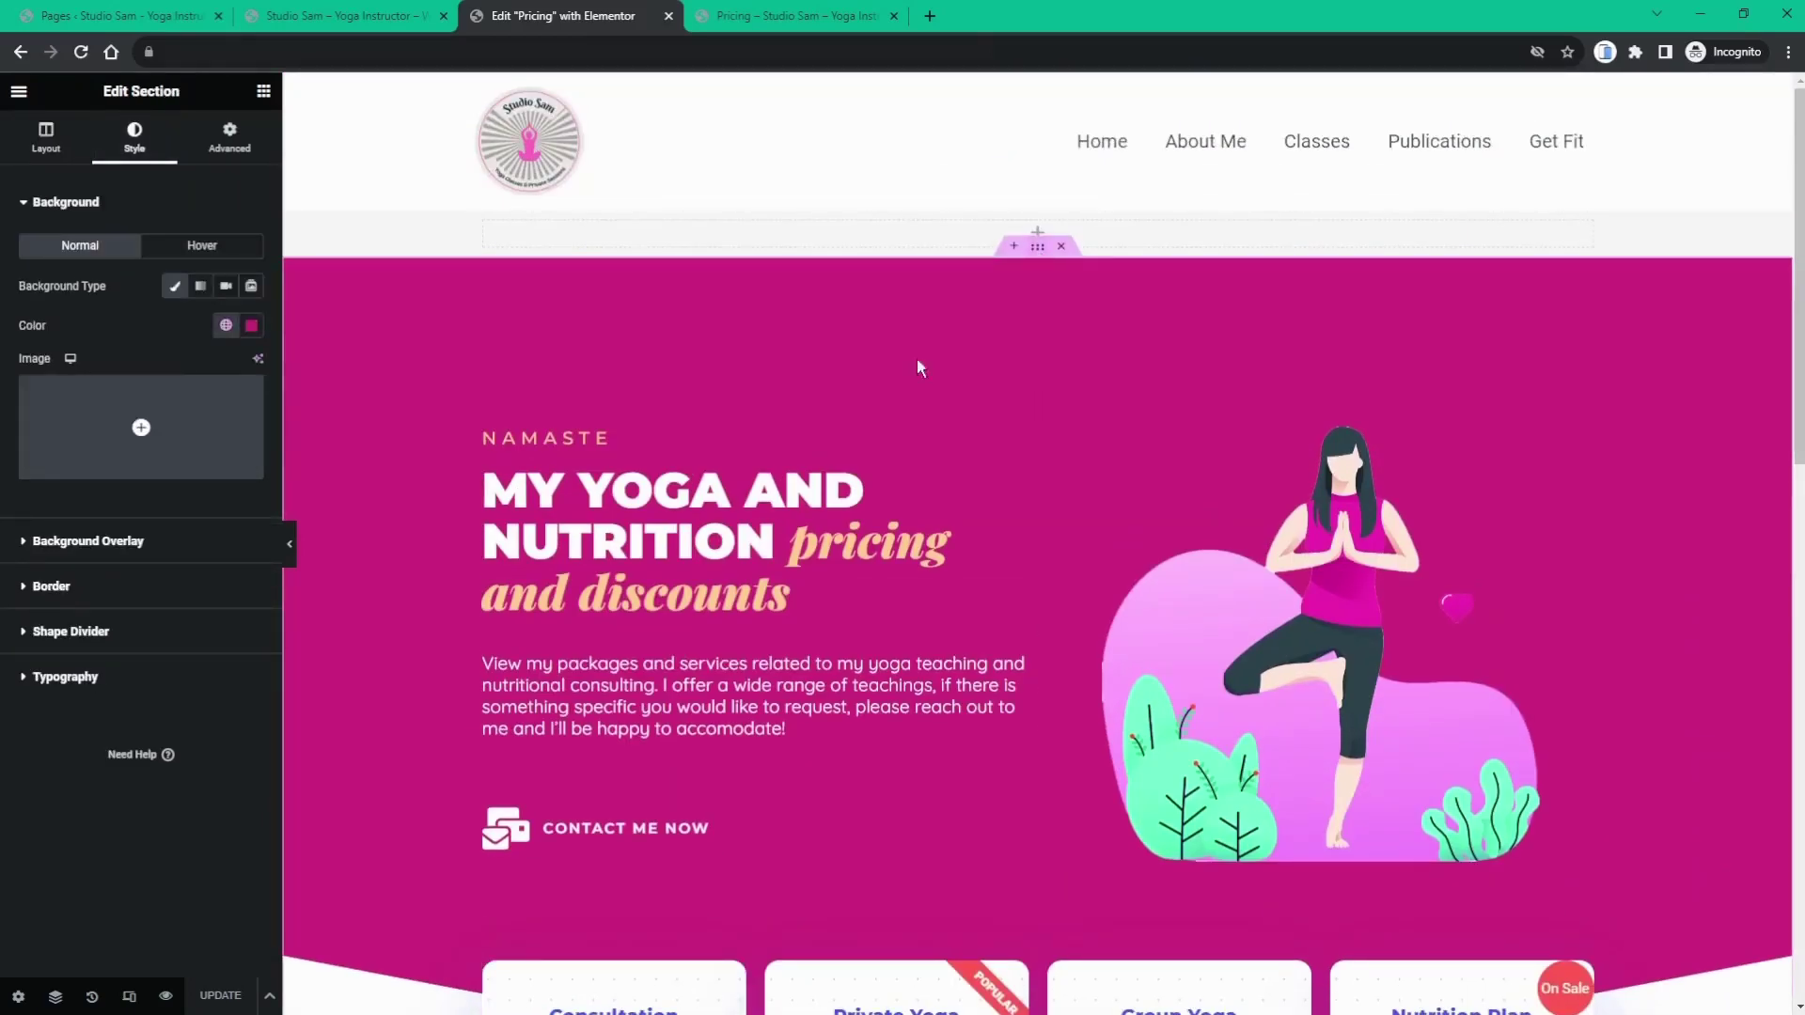
pyautogui.click(226, 327)
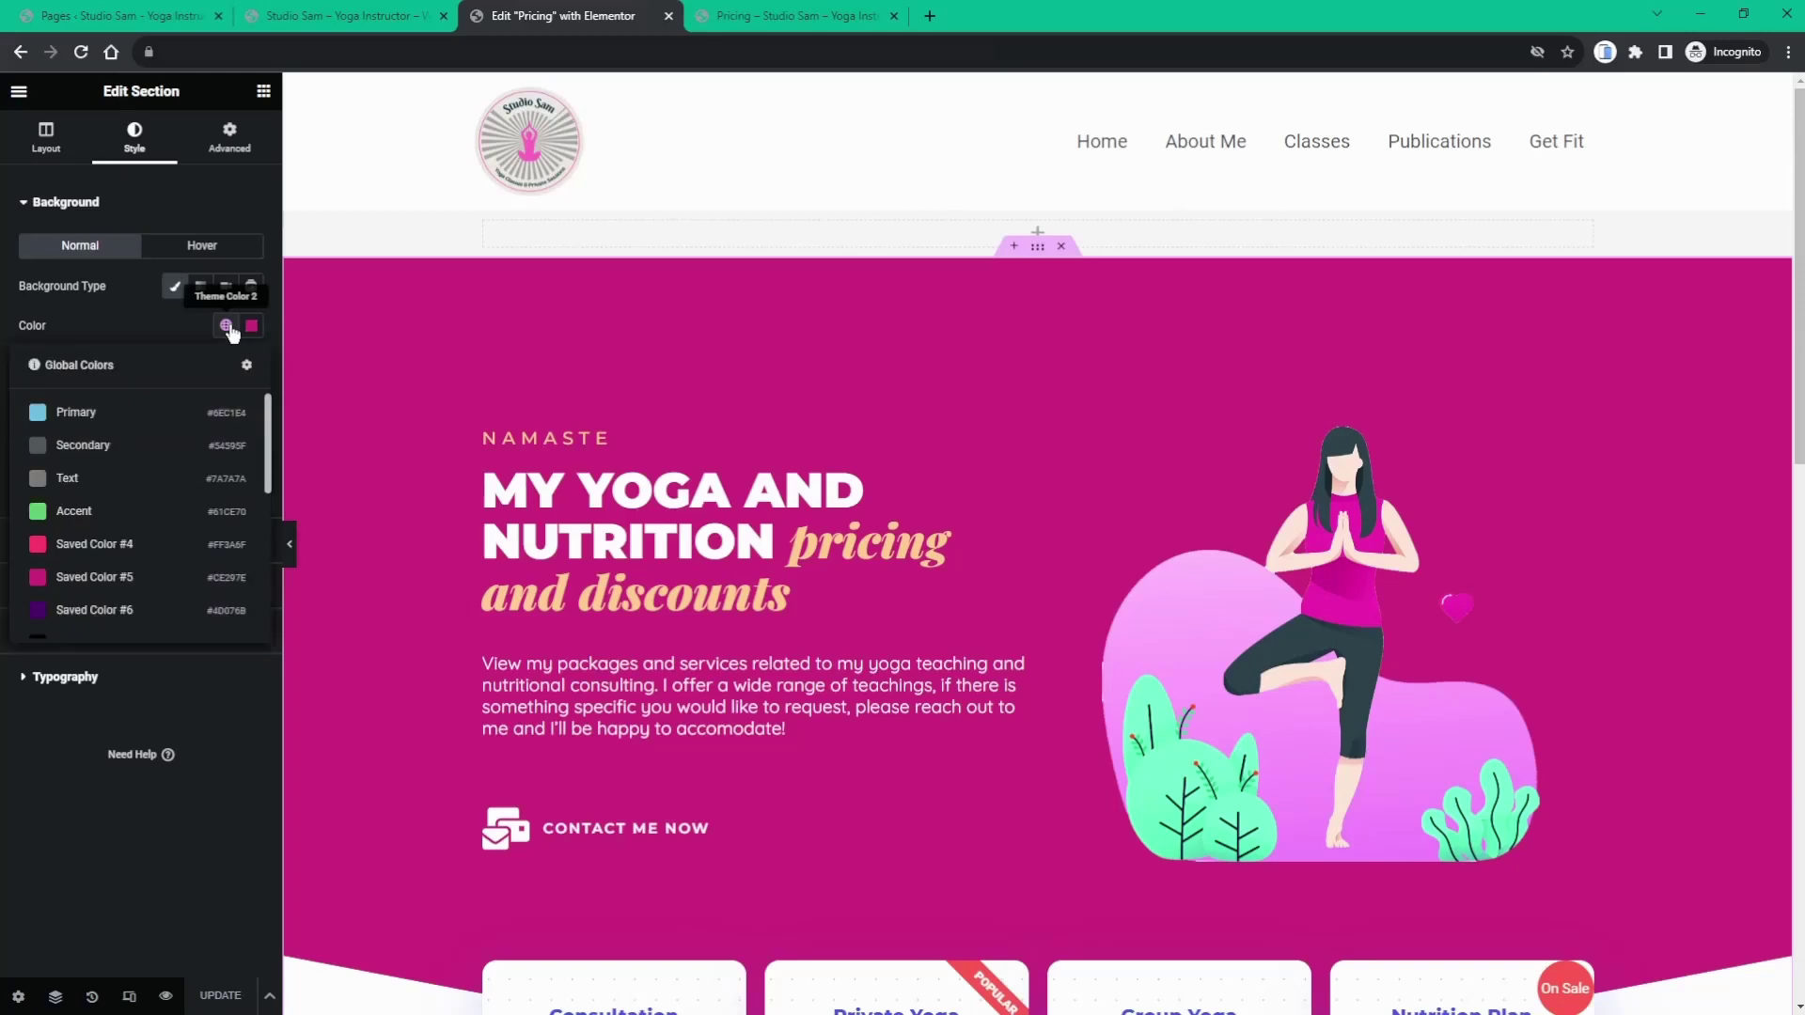
pyautogui.scroll(-5, 169, 561)
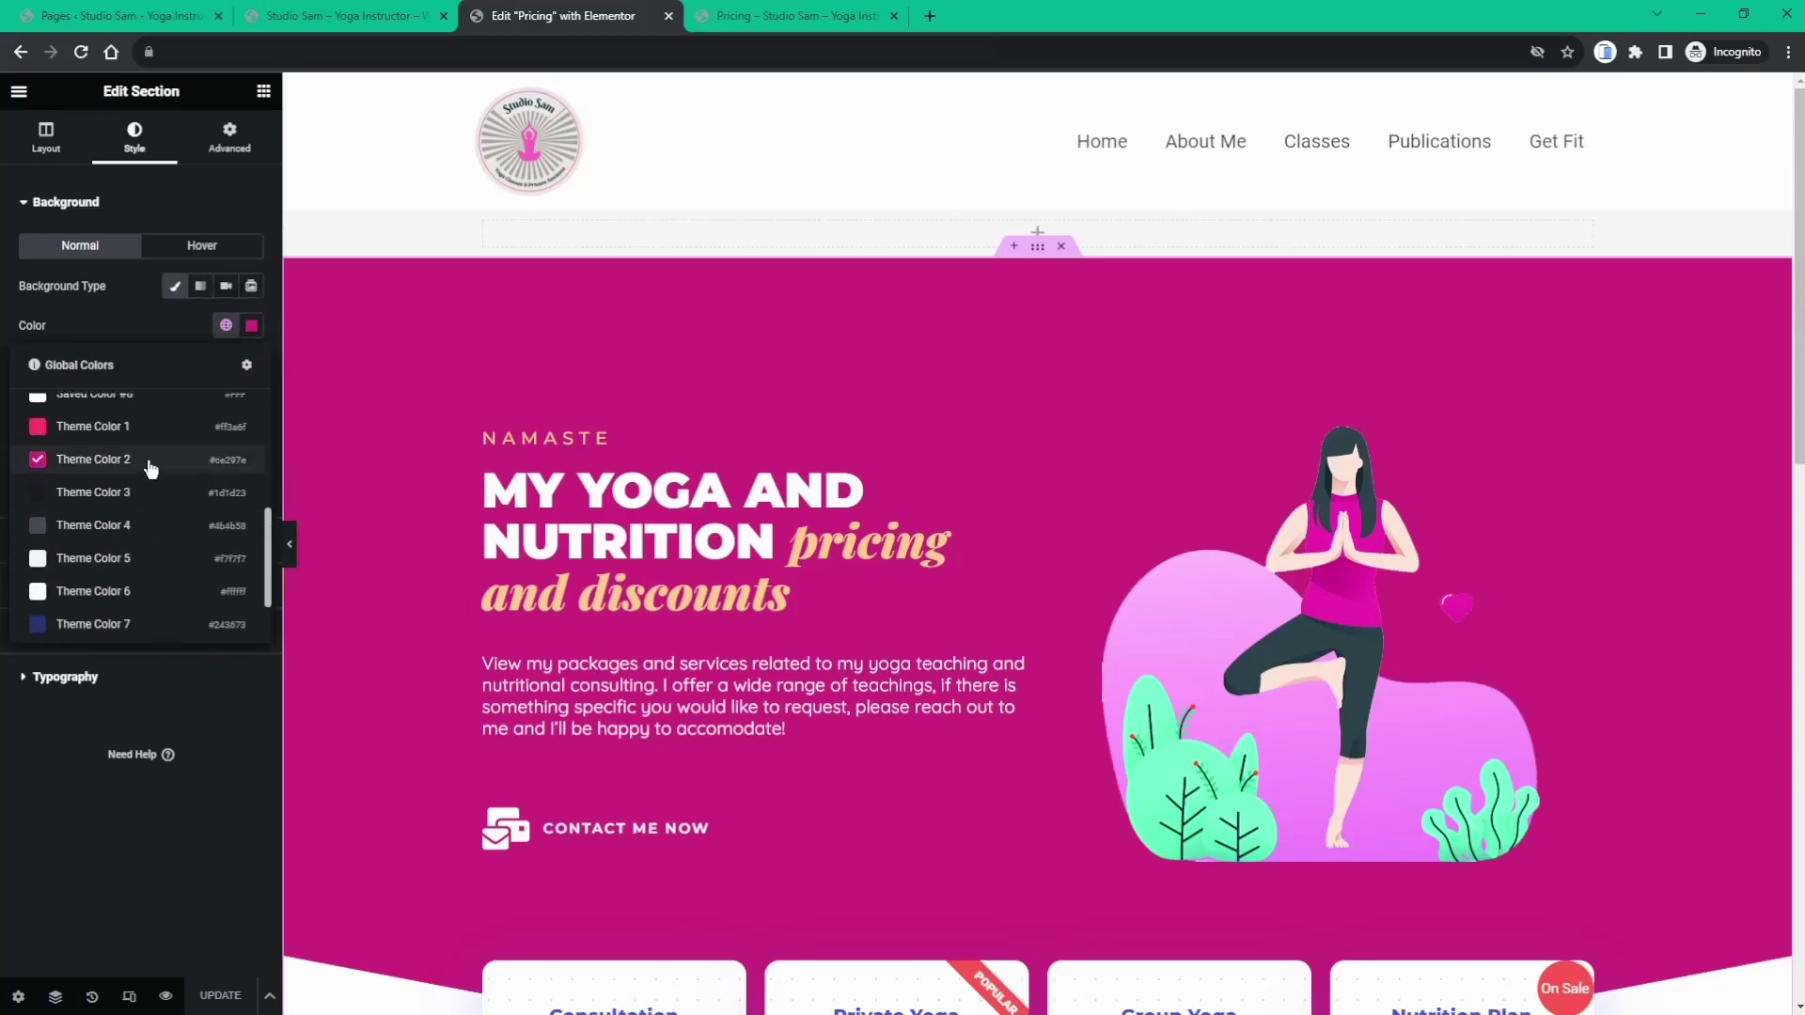
pyautogui.click(227, 326)
pyautogui.scroll(-7, 616, 512)
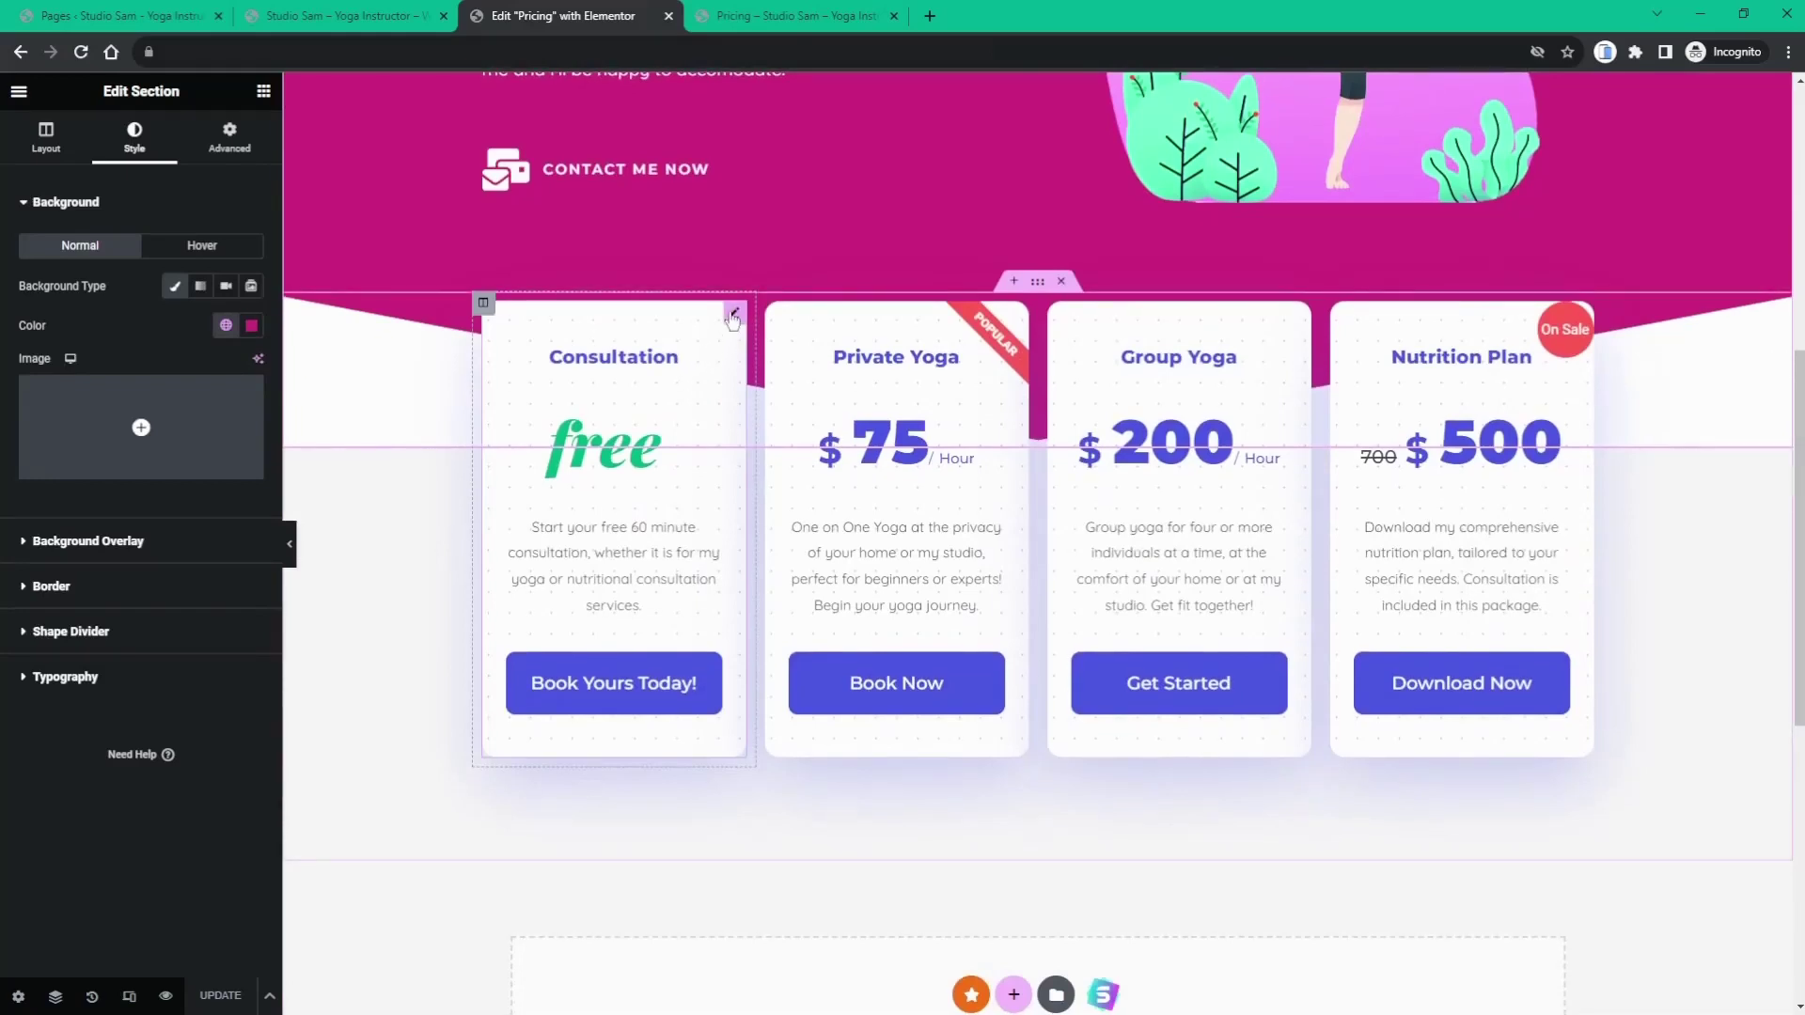
# - Open the global color choices for the Consultation card's title
pyautogui.click(734, 316)
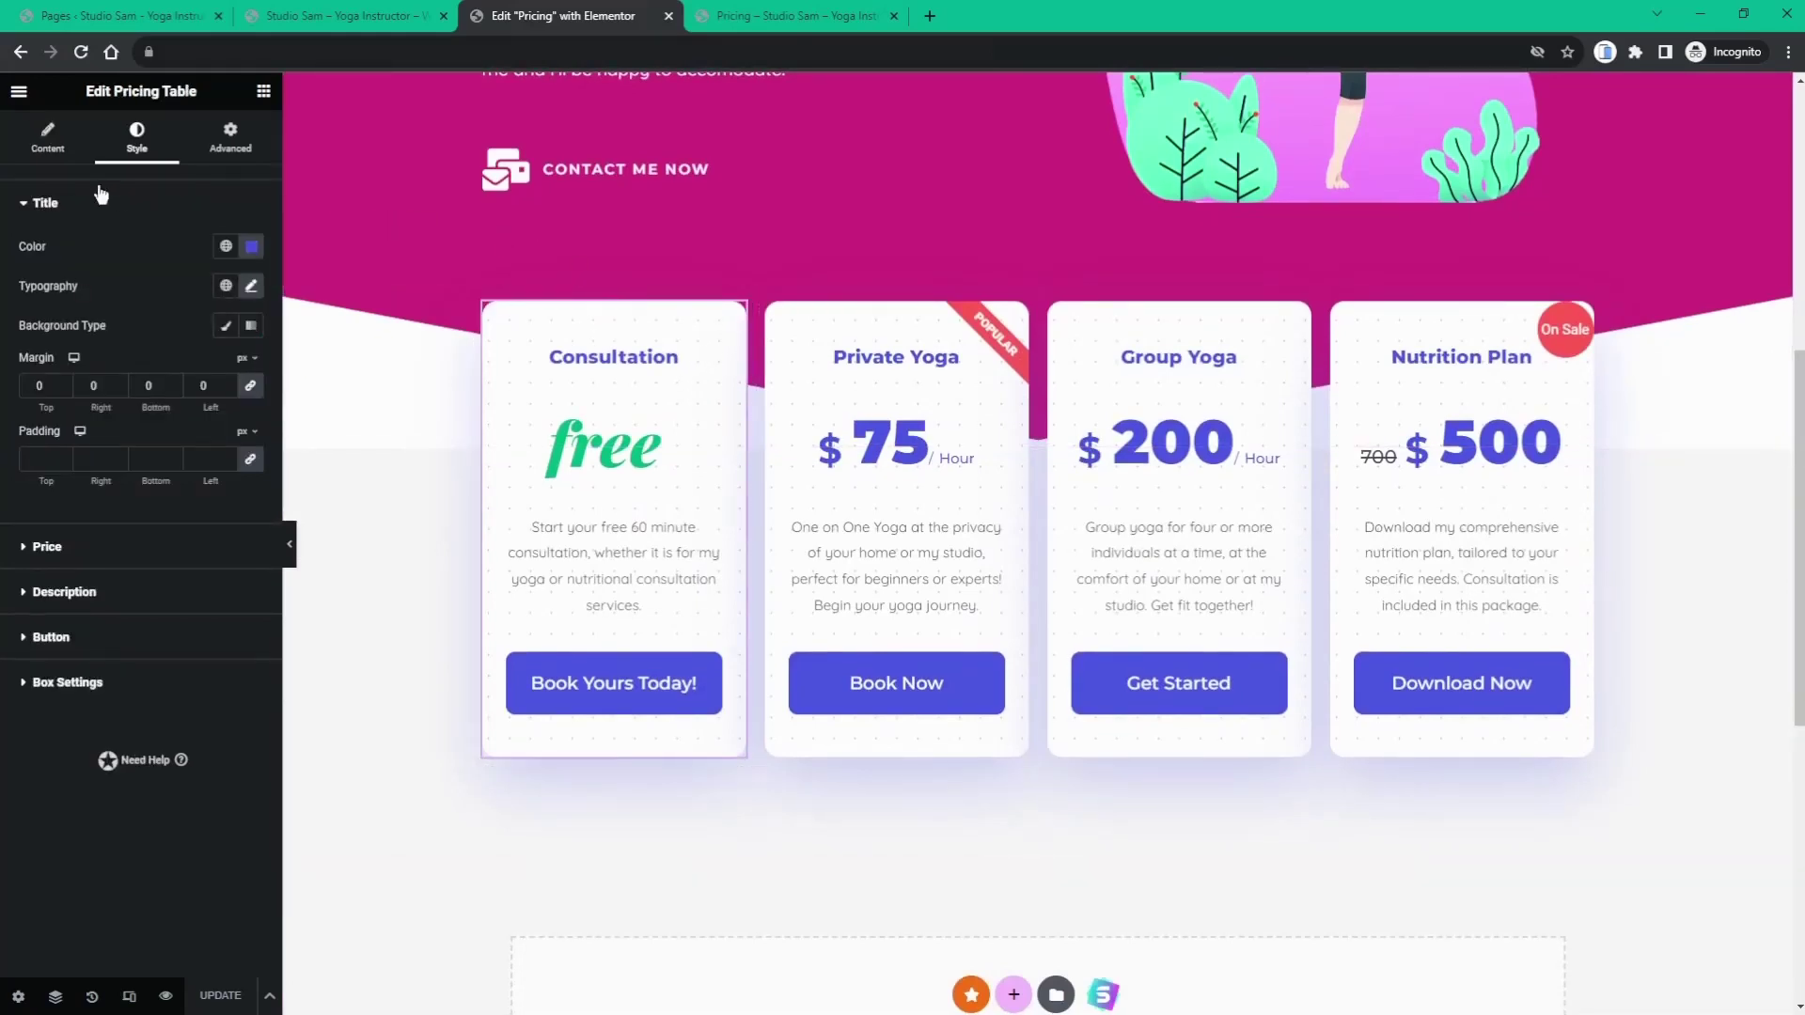
pyautogui.click(226, 246)
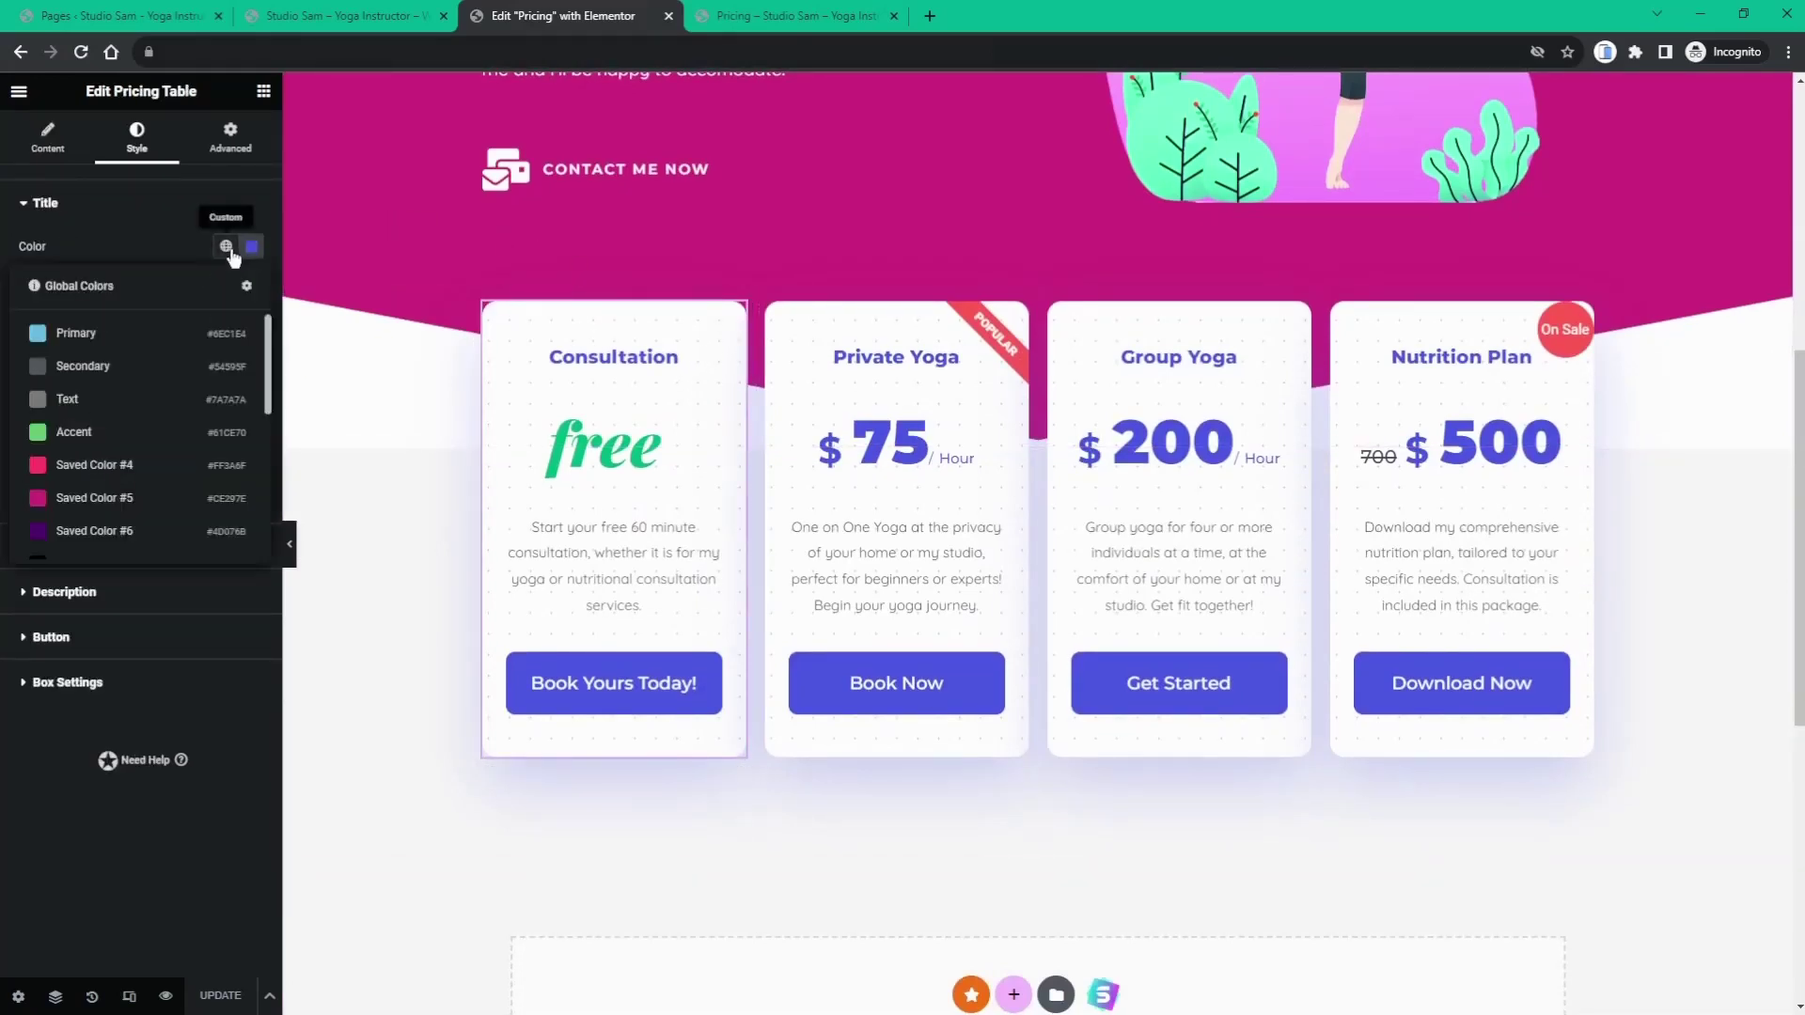
# - Set the Consultation pricing table's title color to the global Theme Color 2
pyautogui.scroll(-4, 122, 411)
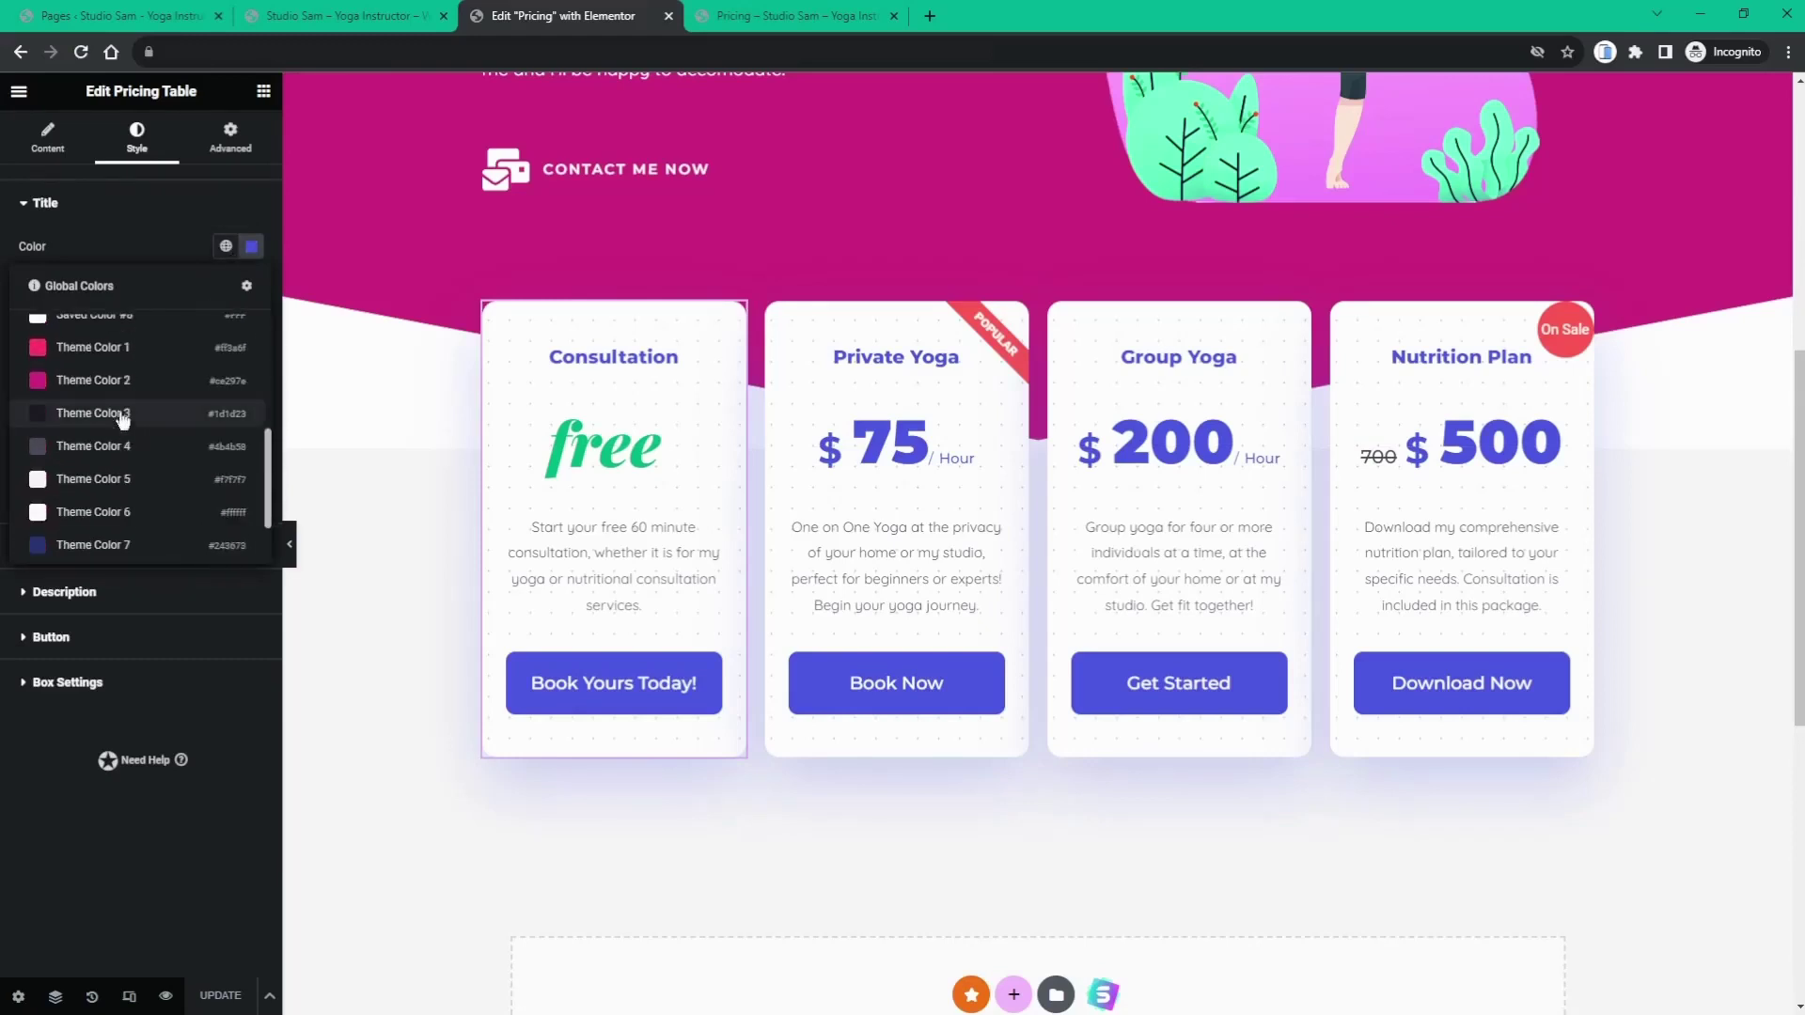
pyautogui.click(115, 380)
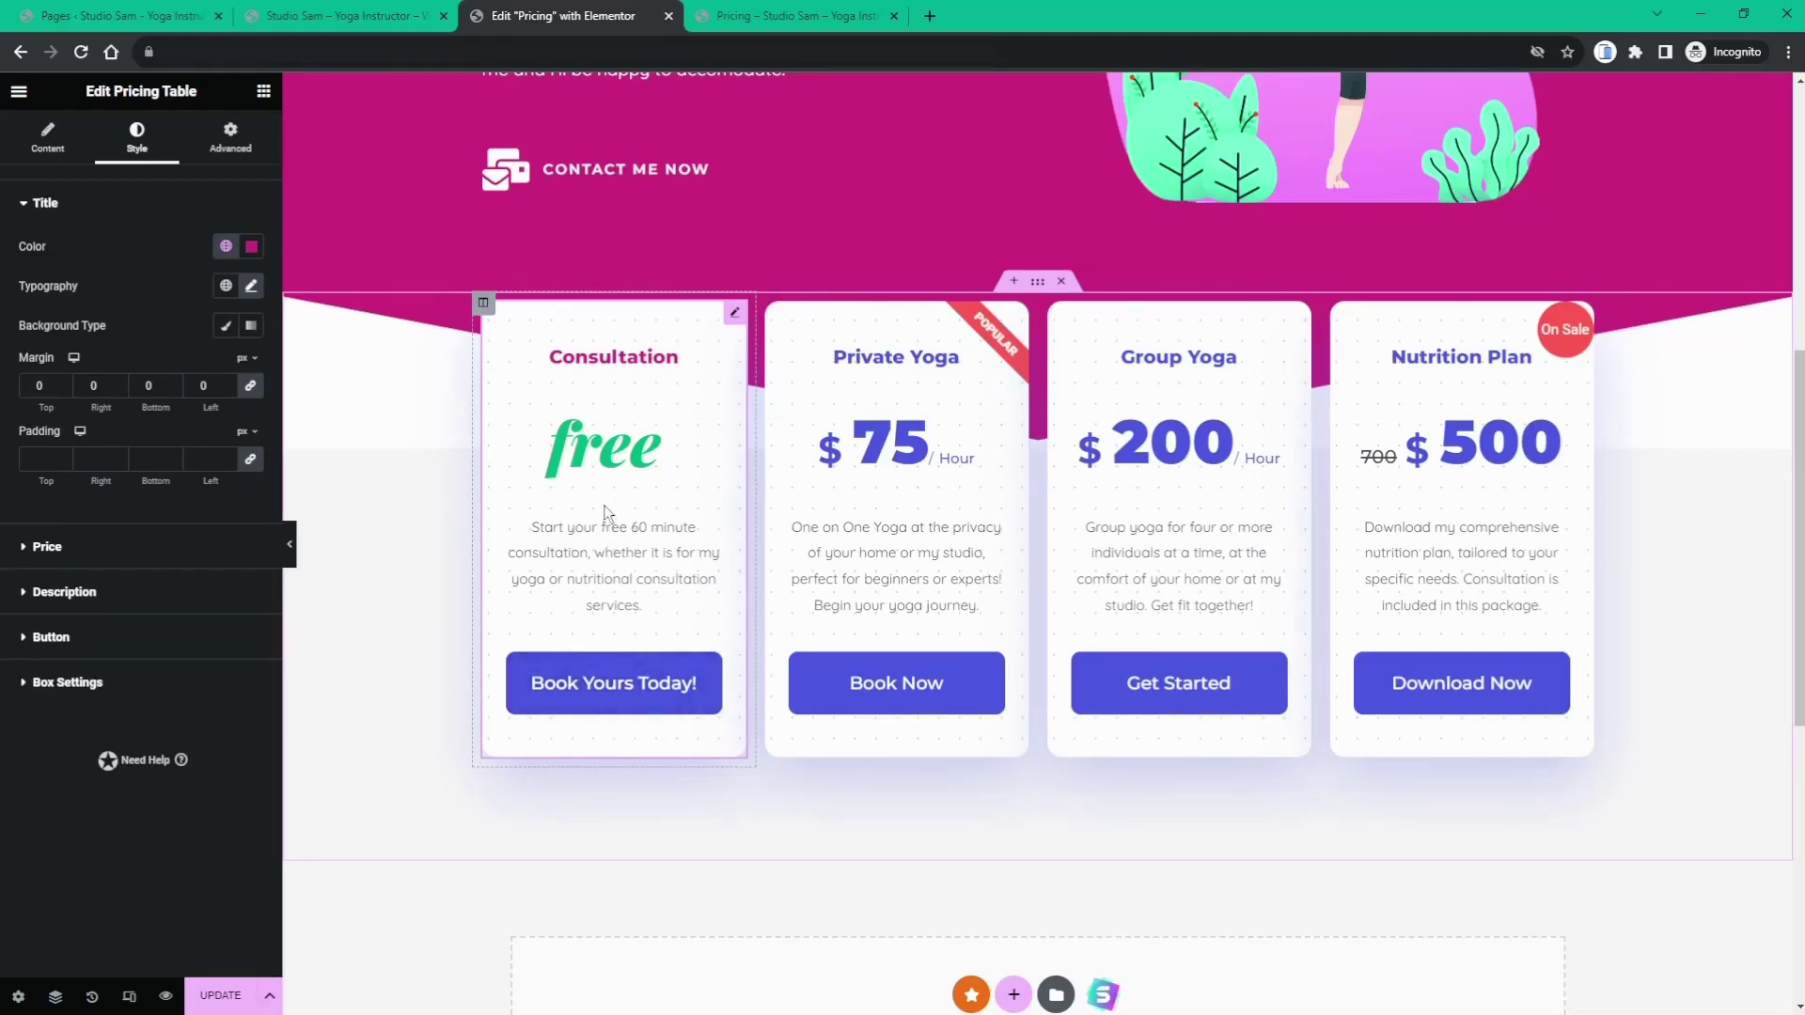
pyautogui.scroll(1, 606, 503)
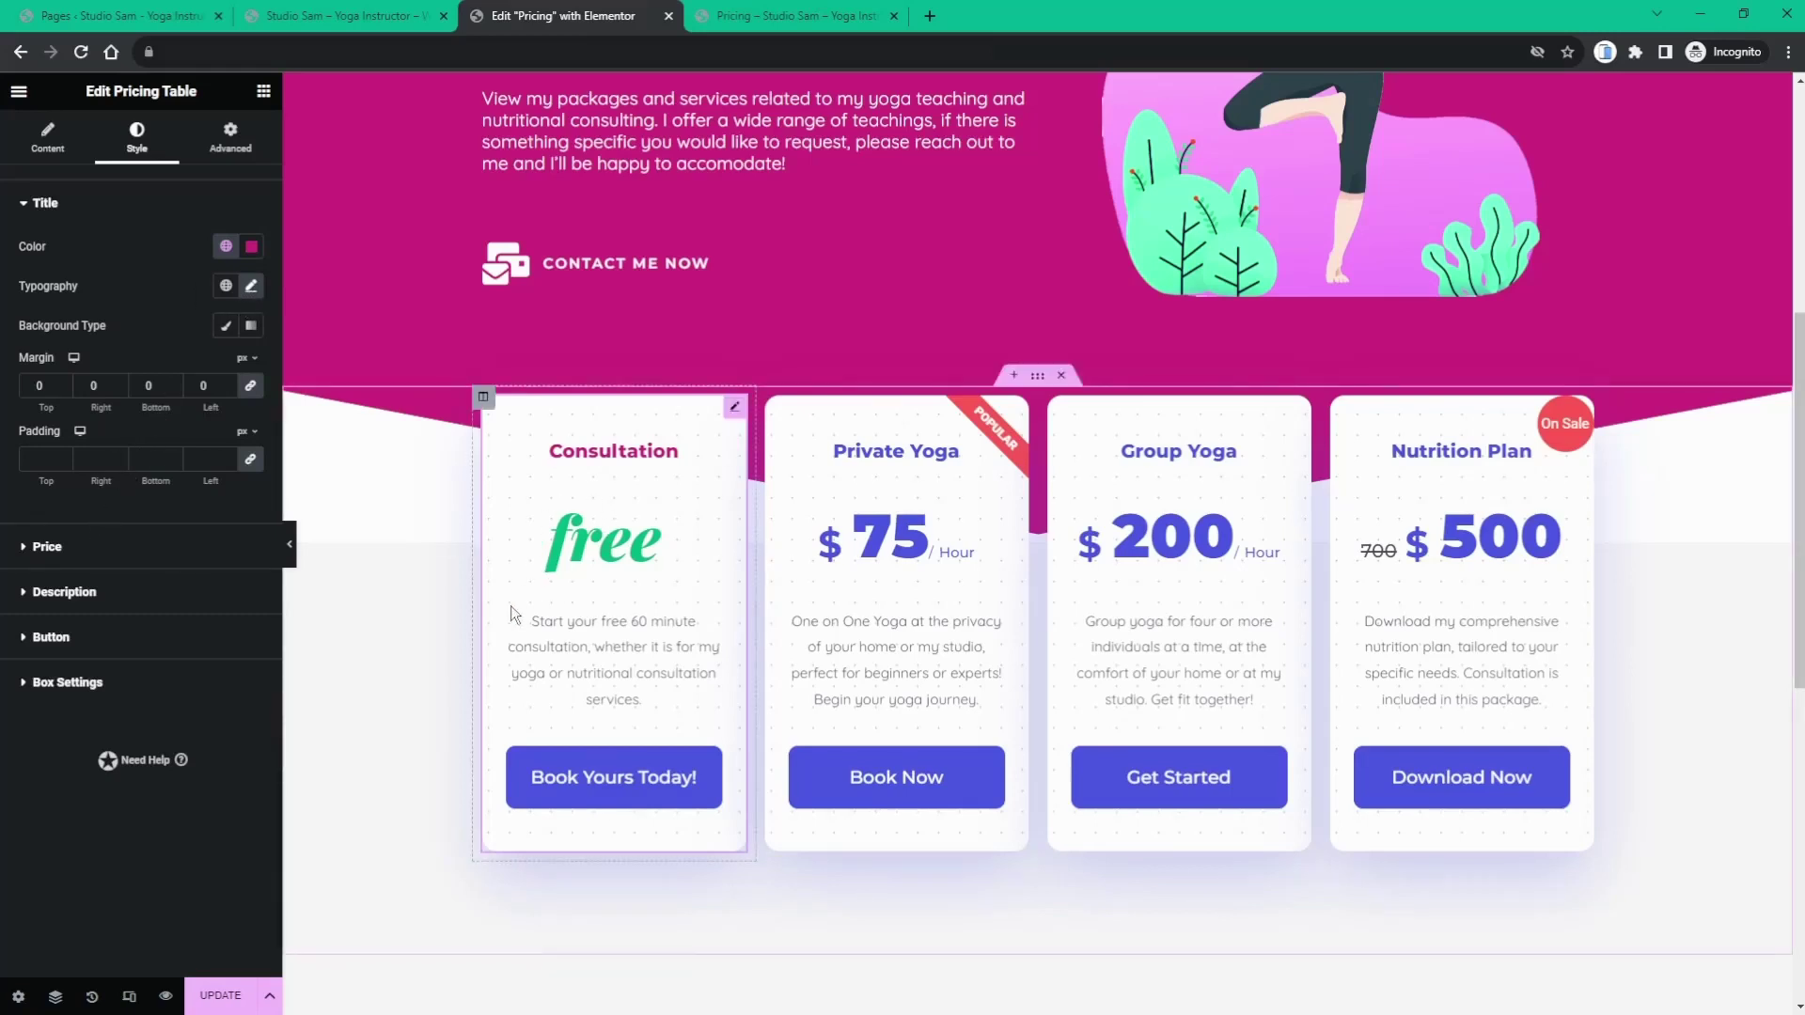
# - Set the Consultation button's normal background color to the global Theme Color 2
pyautogui.click(52, 639)
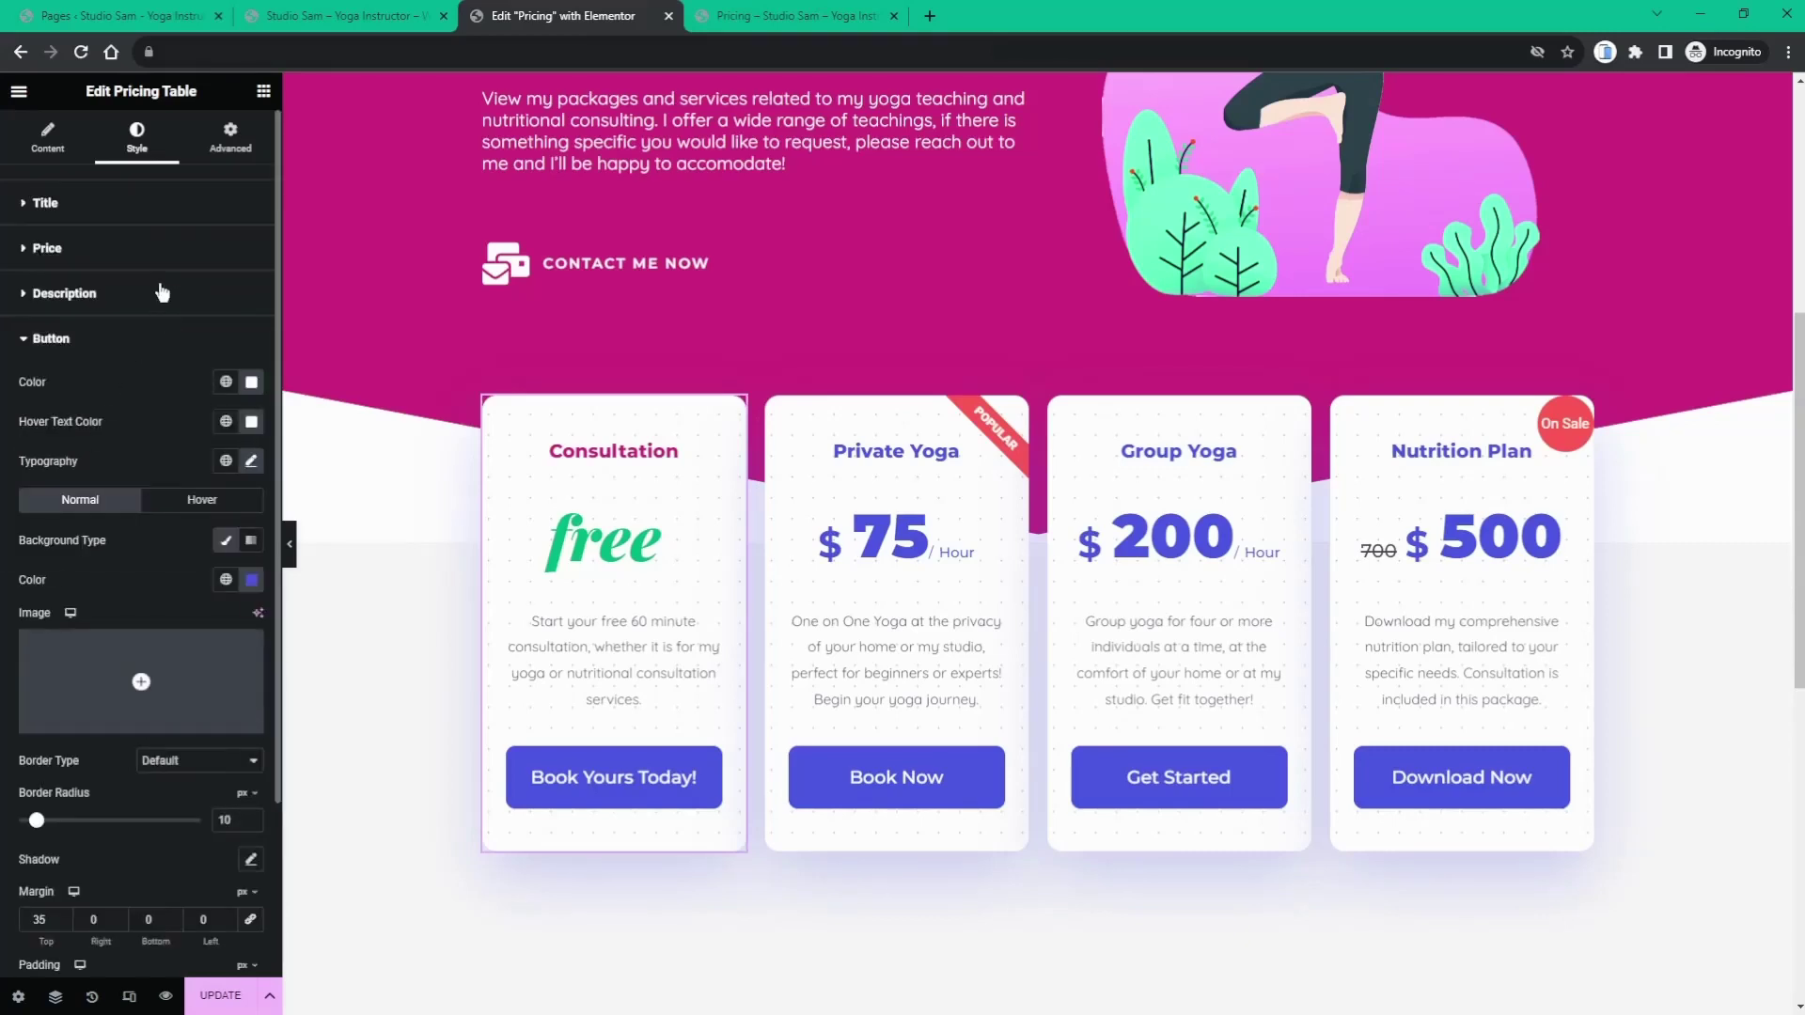
pyautogui.scroll(-1, 158, 343)
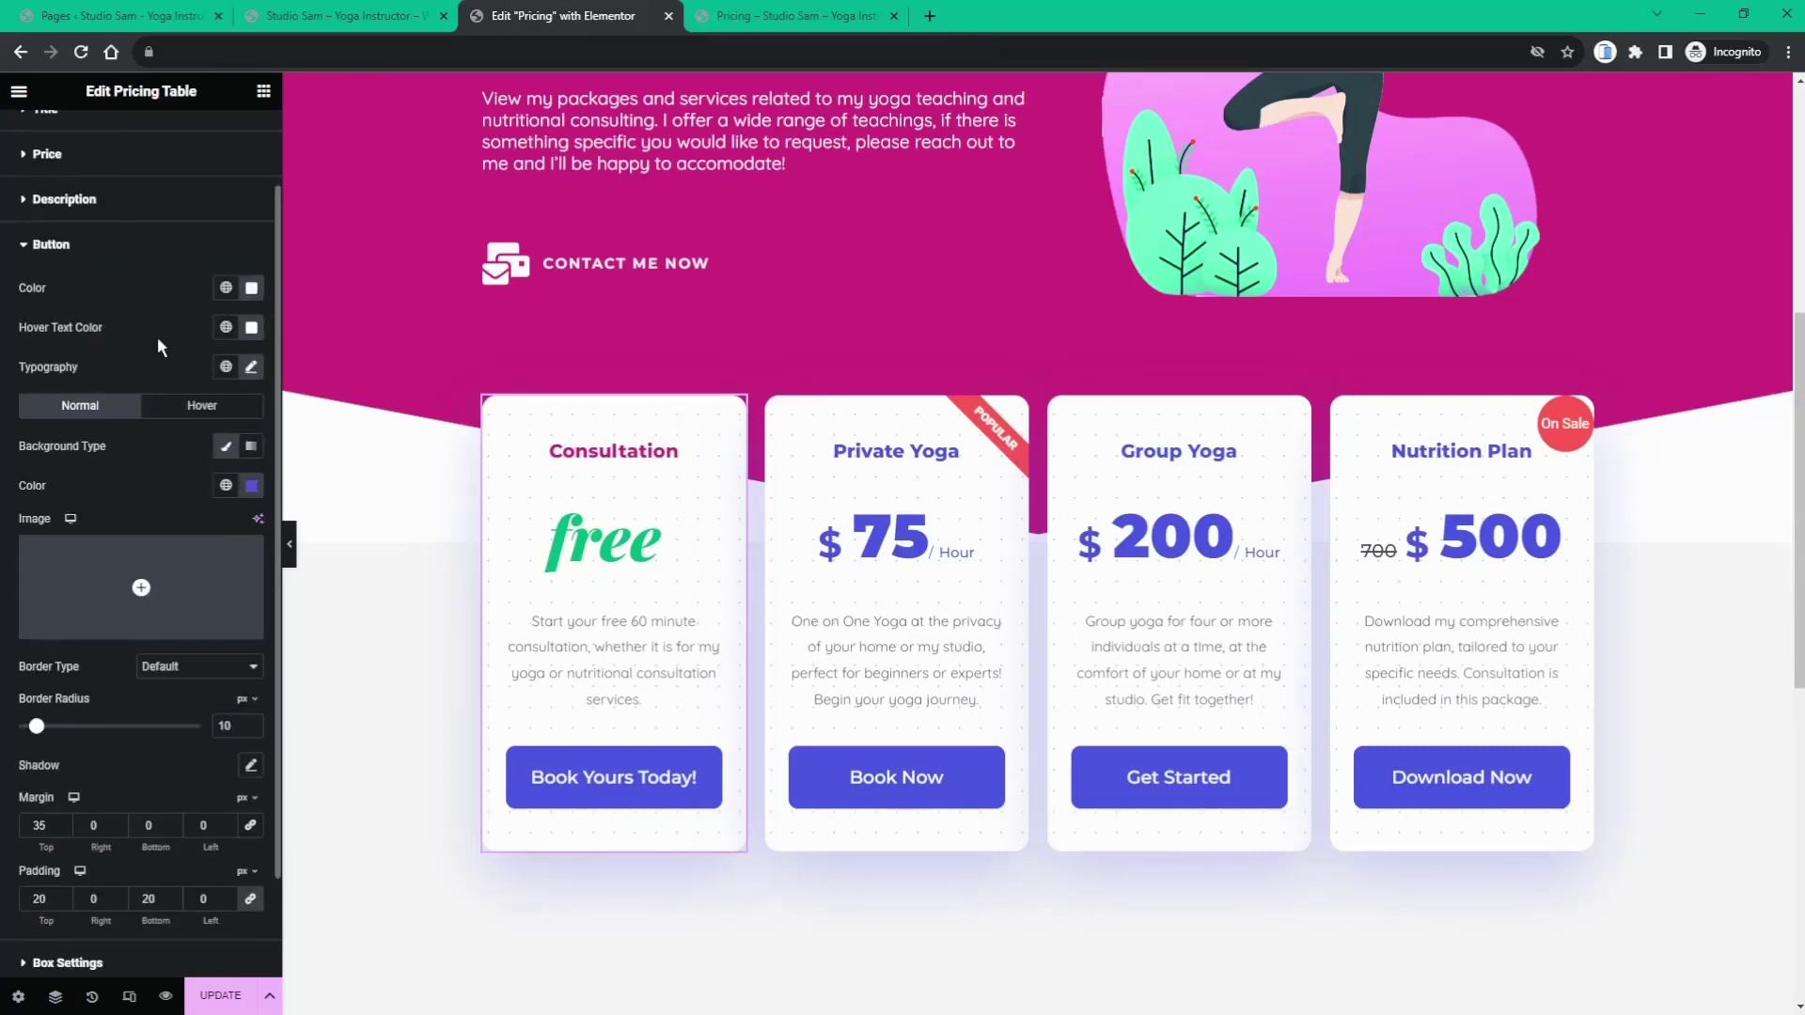
pyautogui.scroll(1, 158, 346)
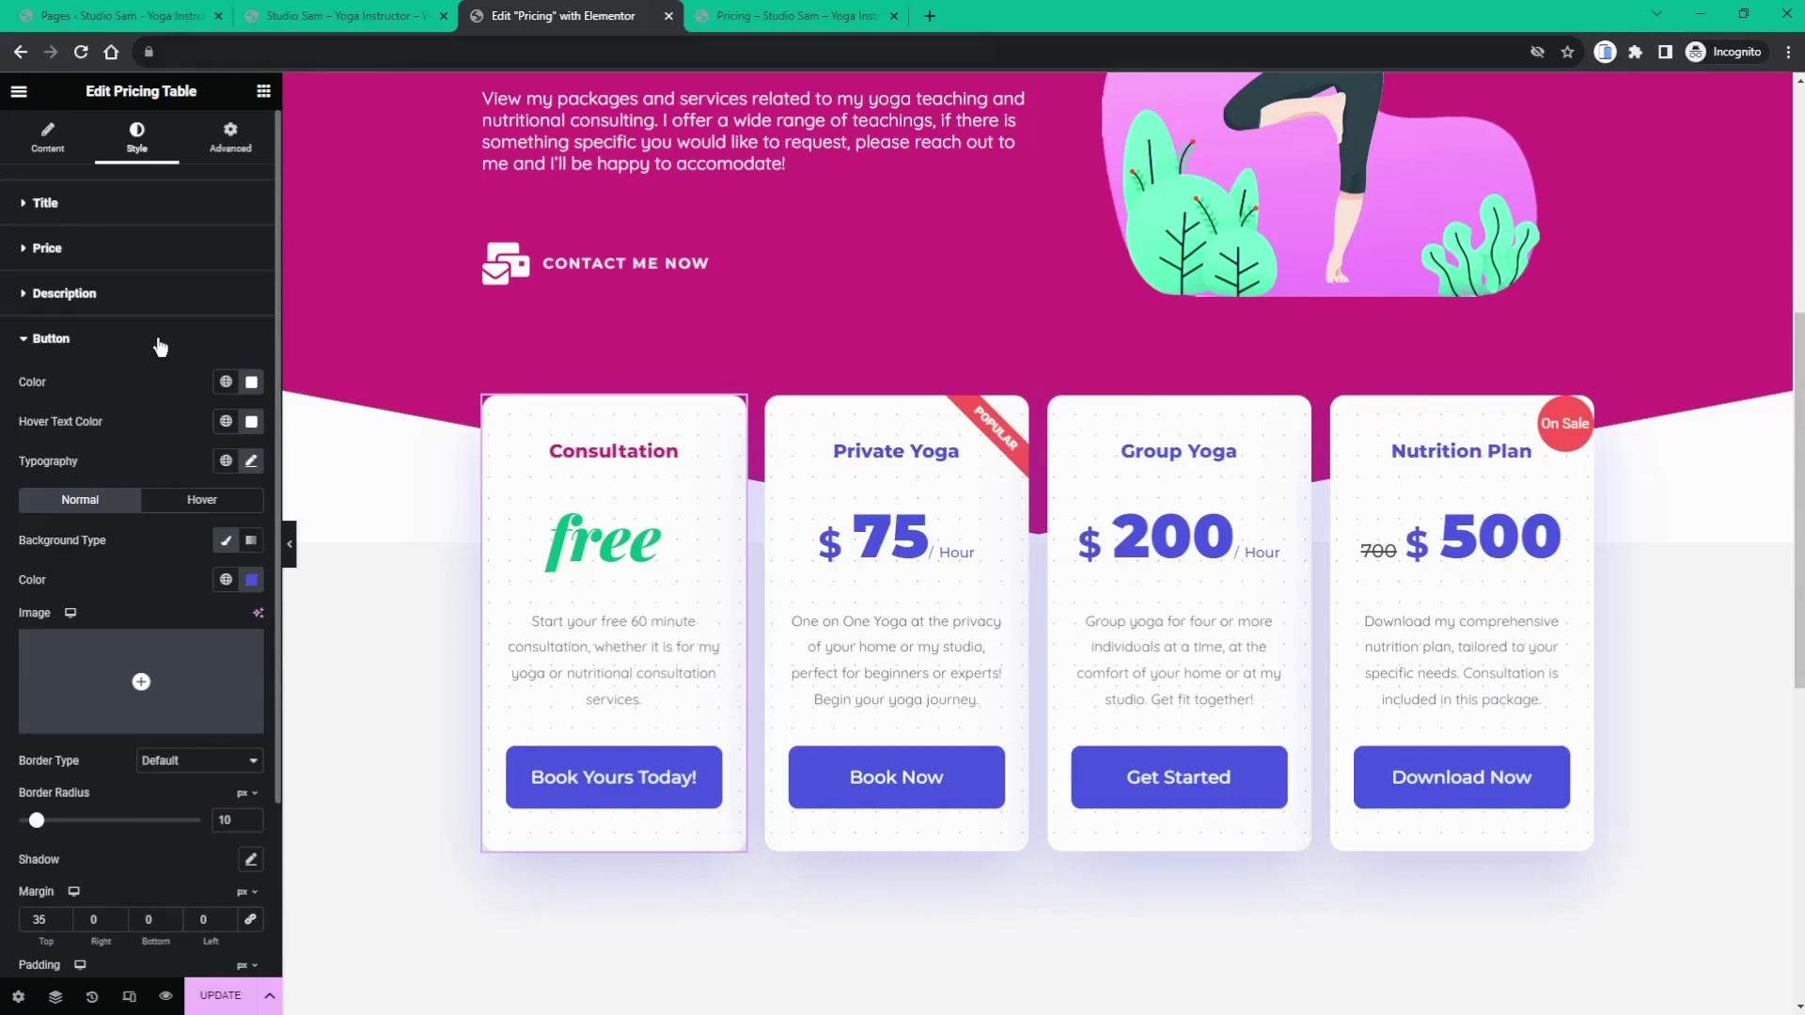
pyautogui.click(203, 502)
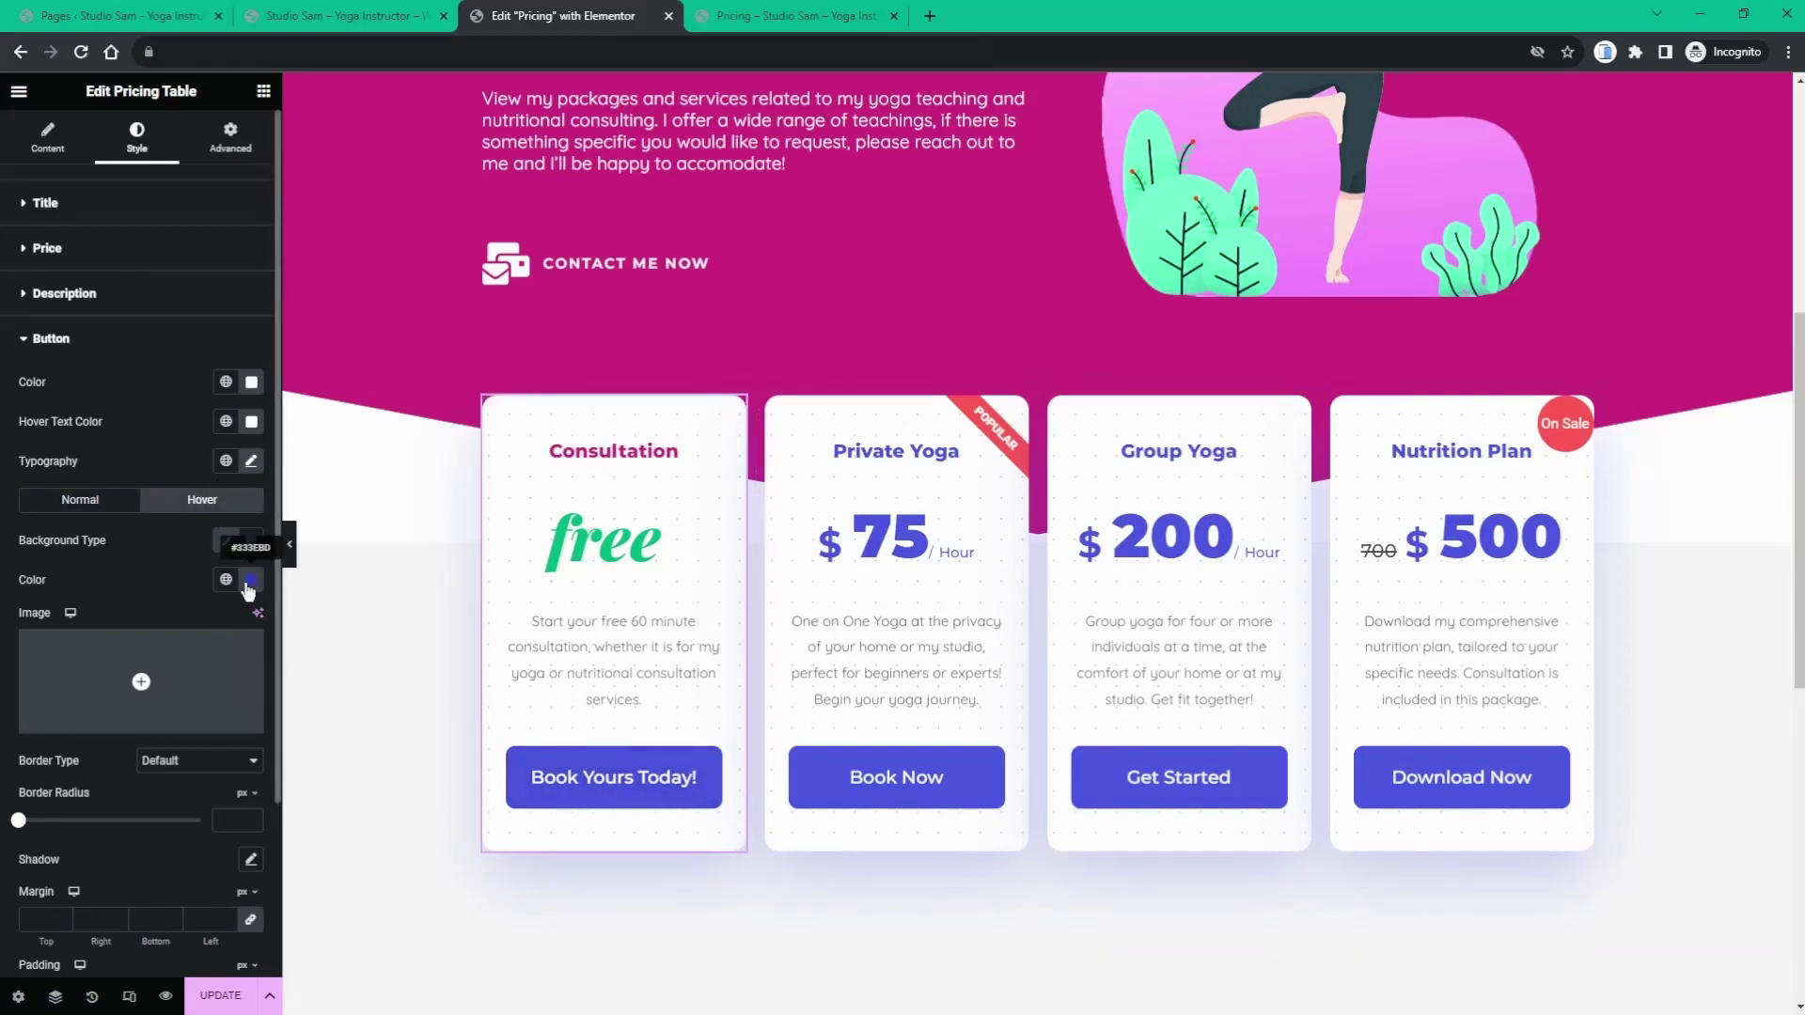
pyautogui.click(128, 503)
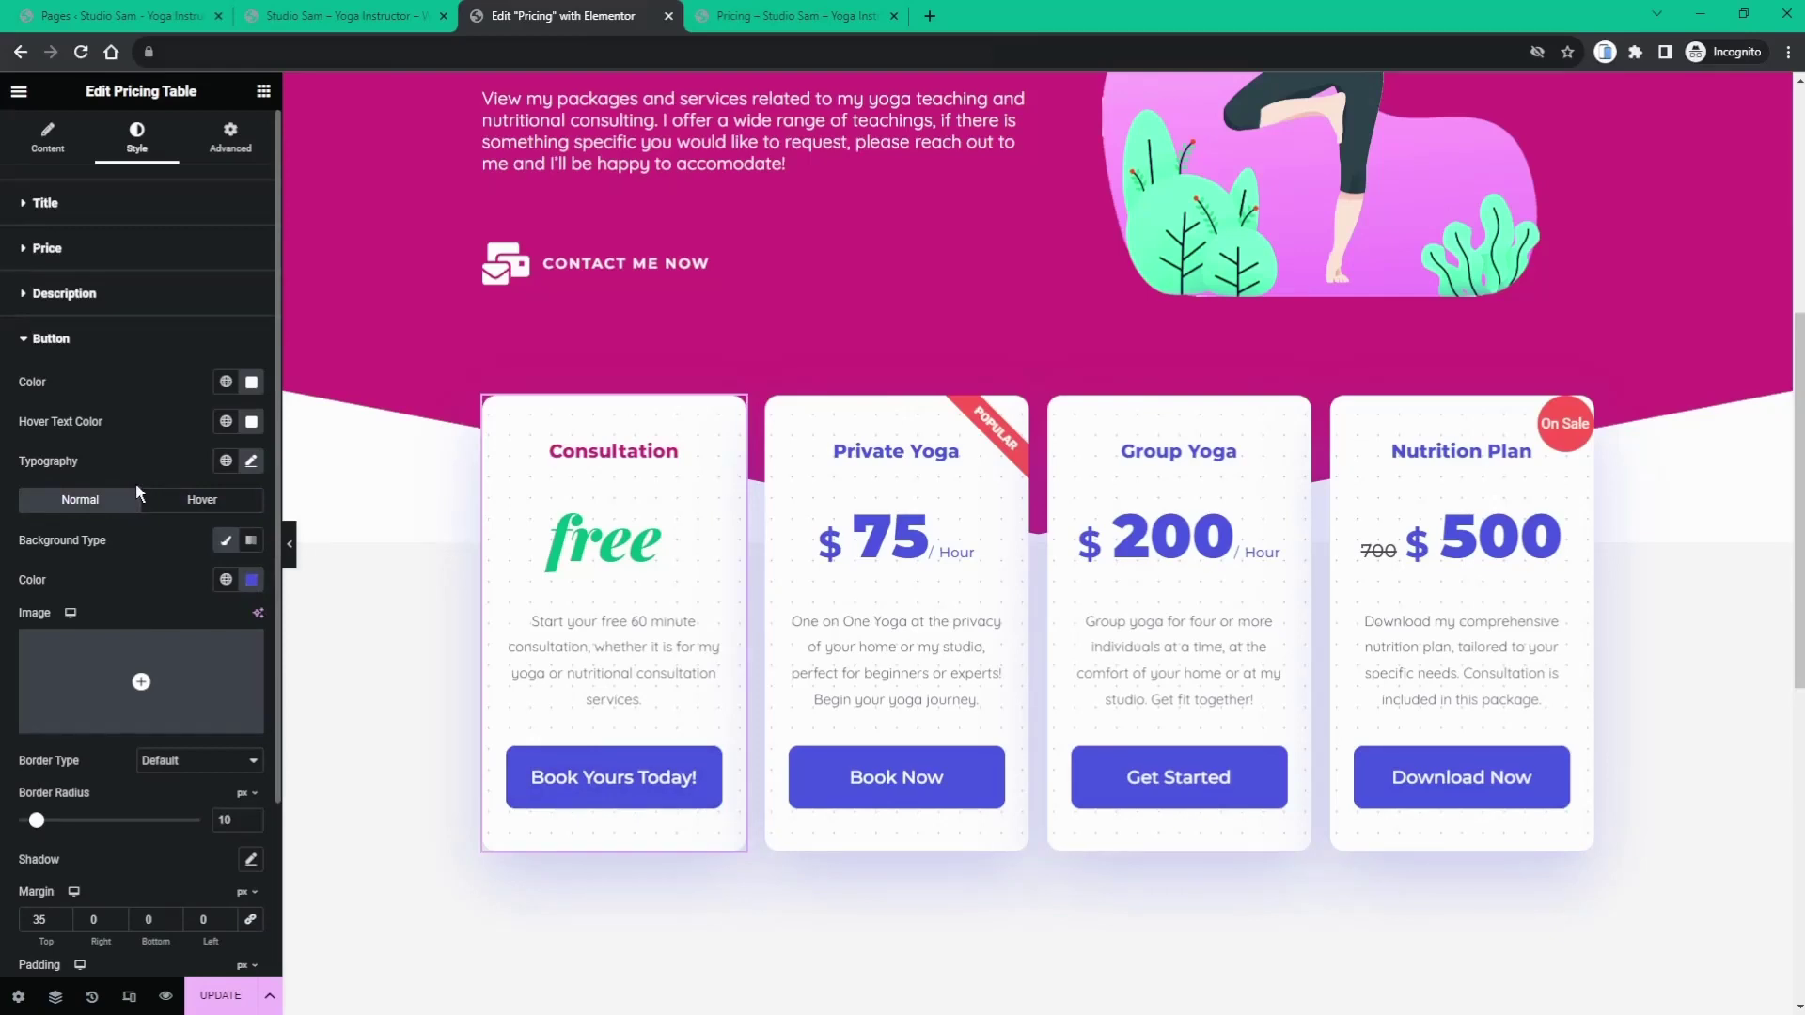
pyautogui.click(224, 581)
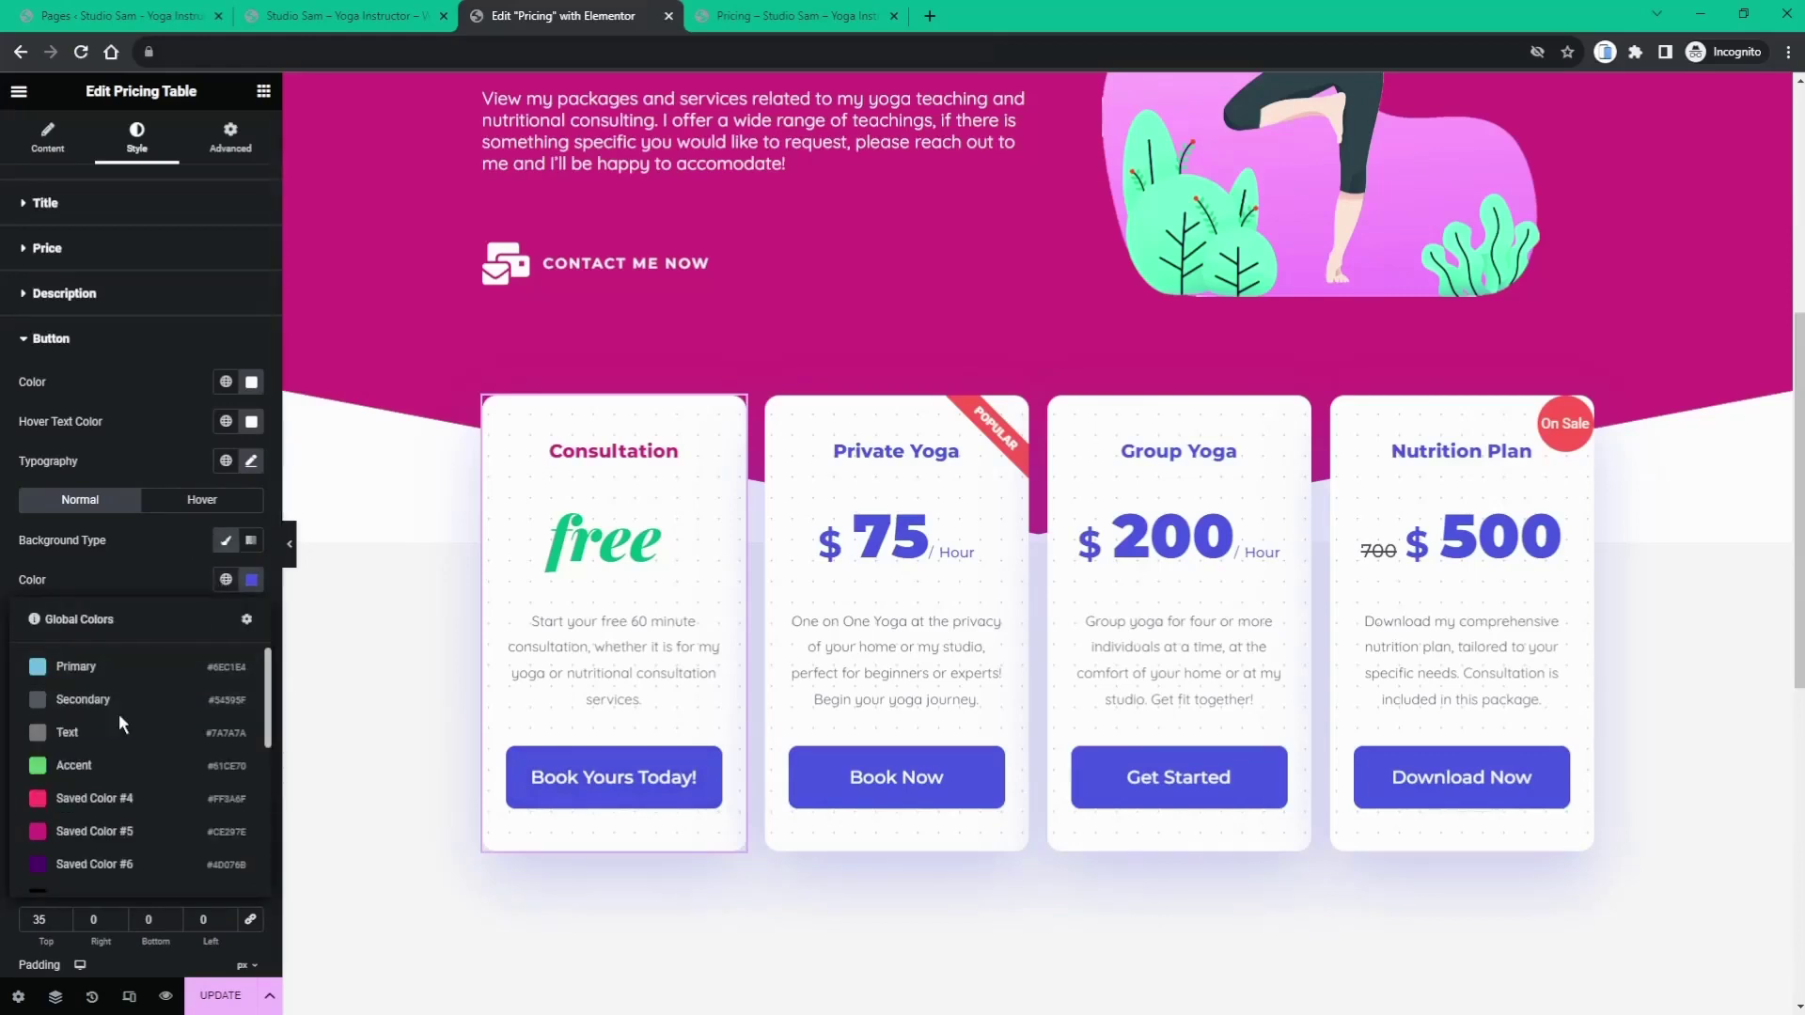
pyautogui.scroll(-3, 120, 714)
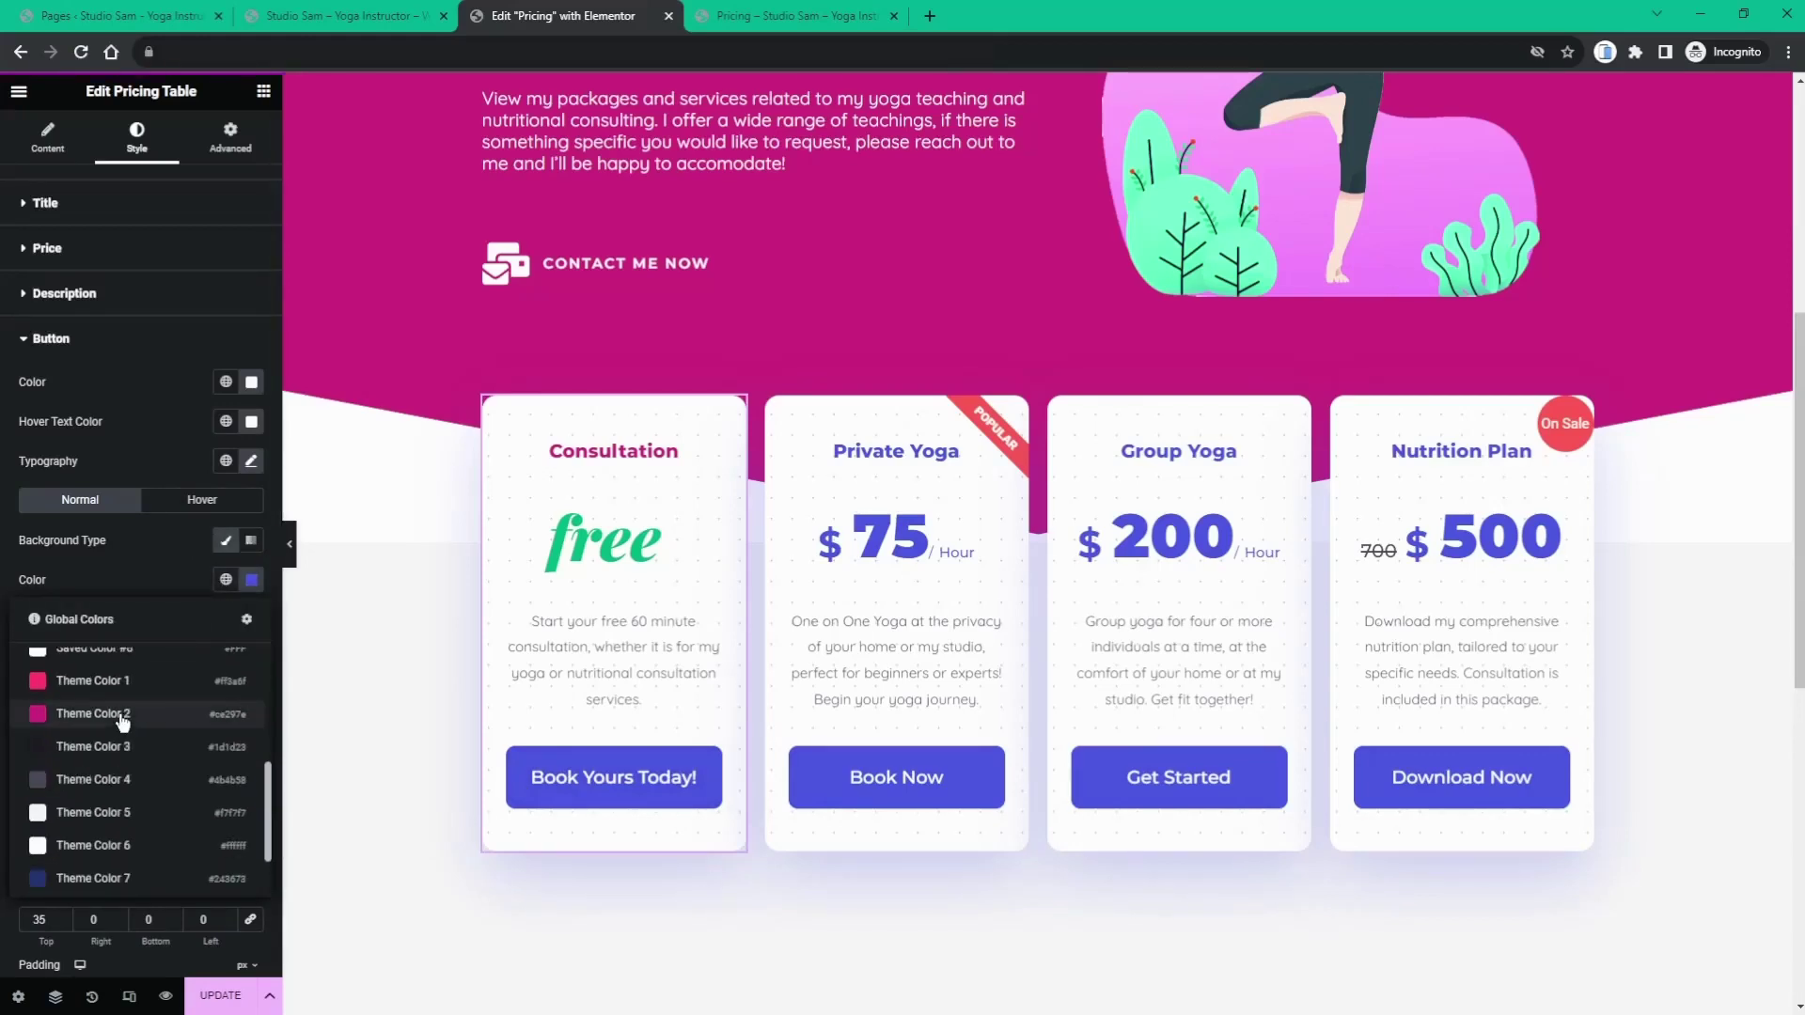
pyautogui.click(116, 714)
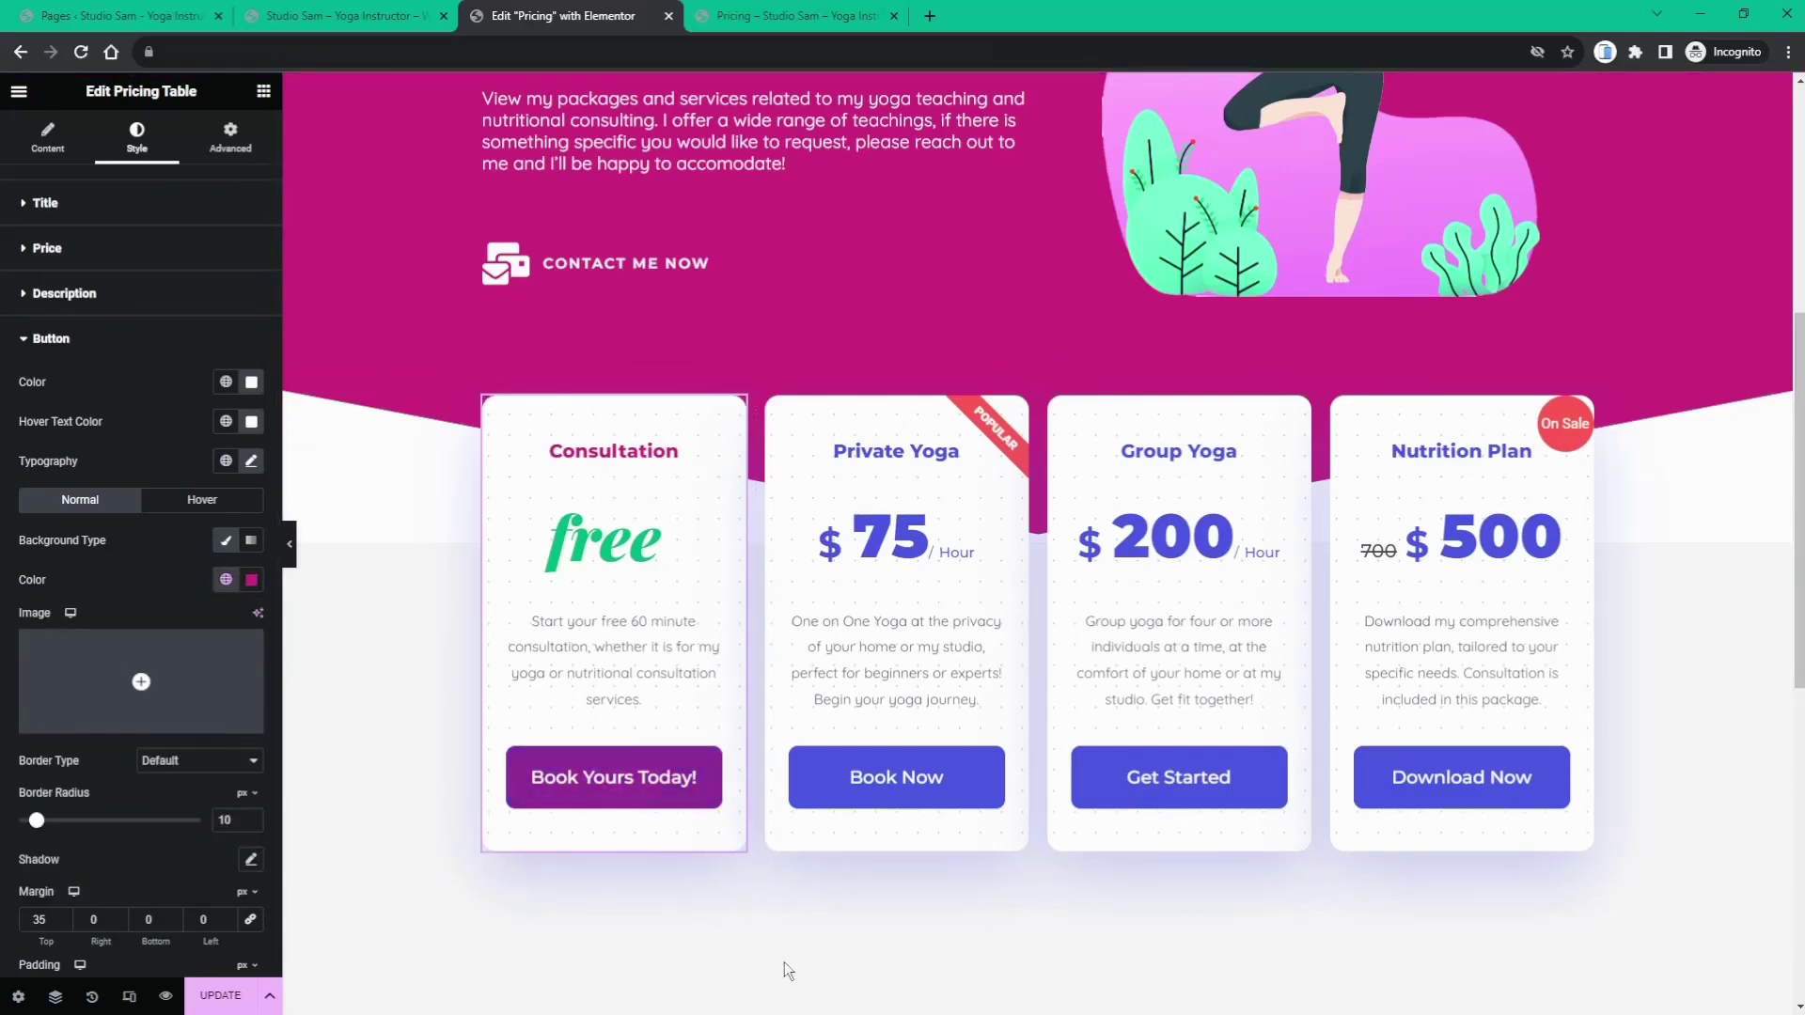
pyautogui.scroll(2, 627, 944)
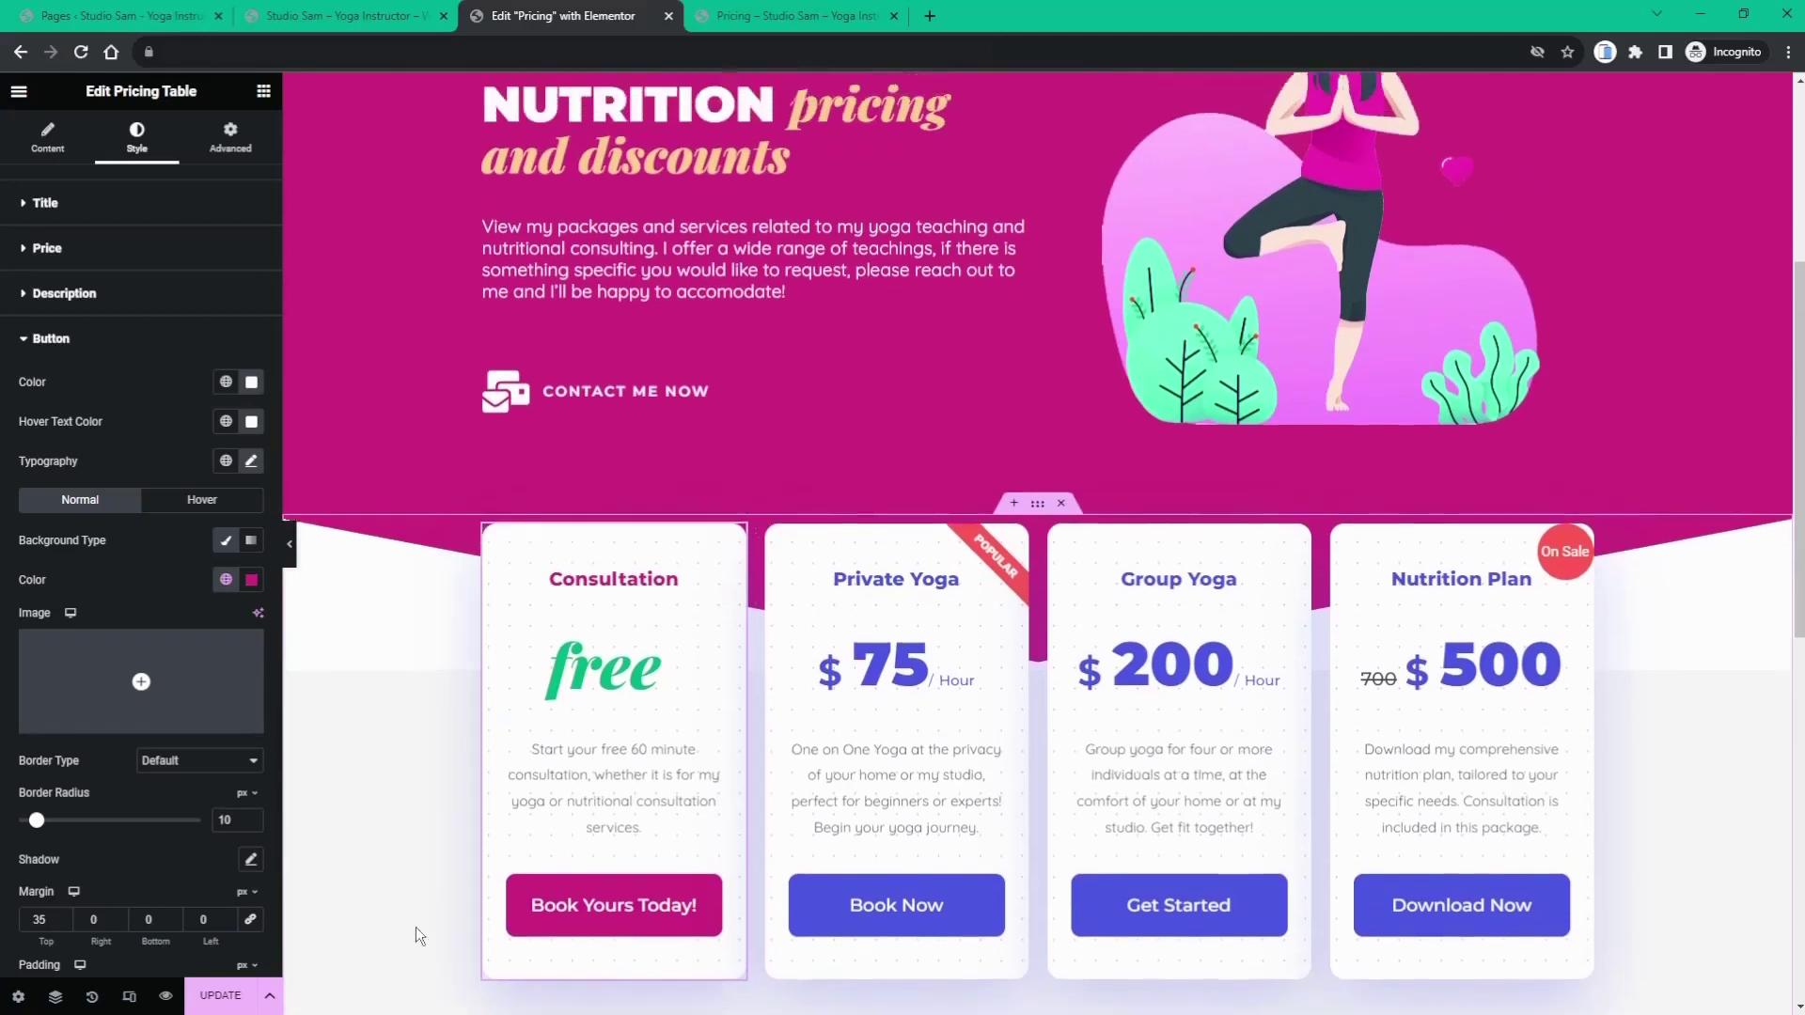
pyautogui.scroll(-1, 422, 766)
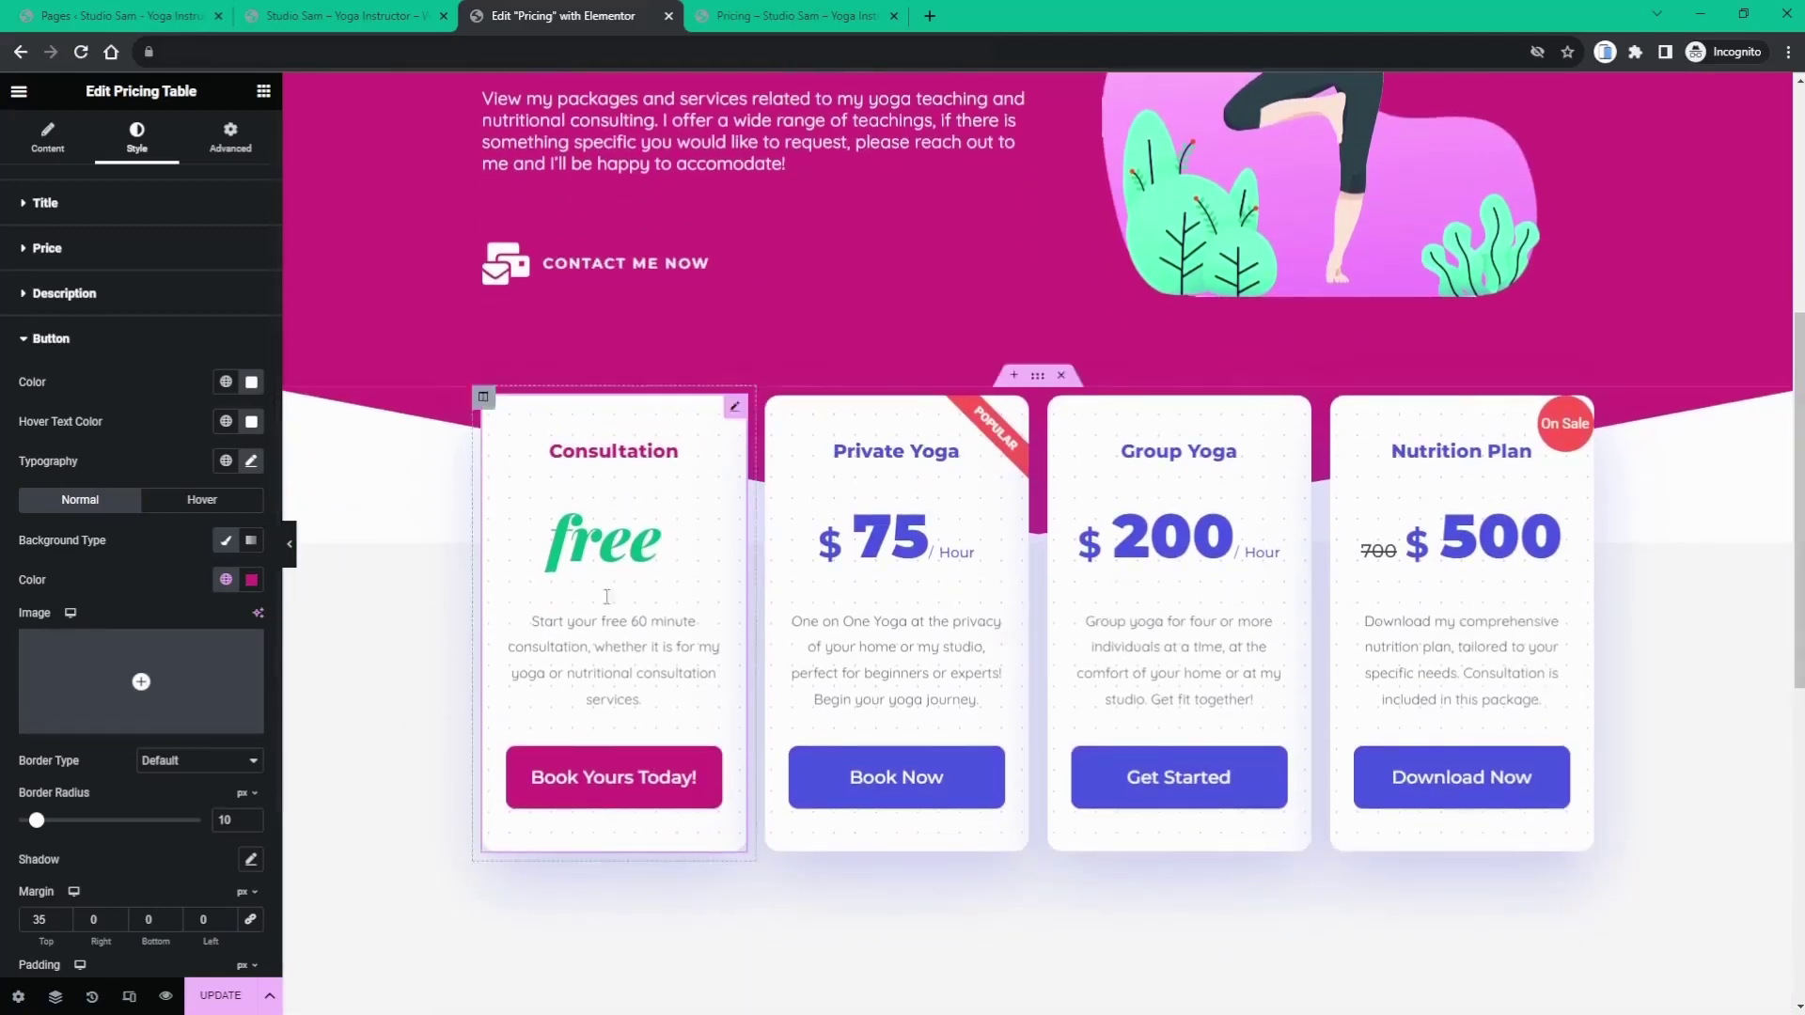
# - Try Saved Color #6 and the dark blue #243673 as the Consultation button's normal background color
pyautogui.click(225, 580)
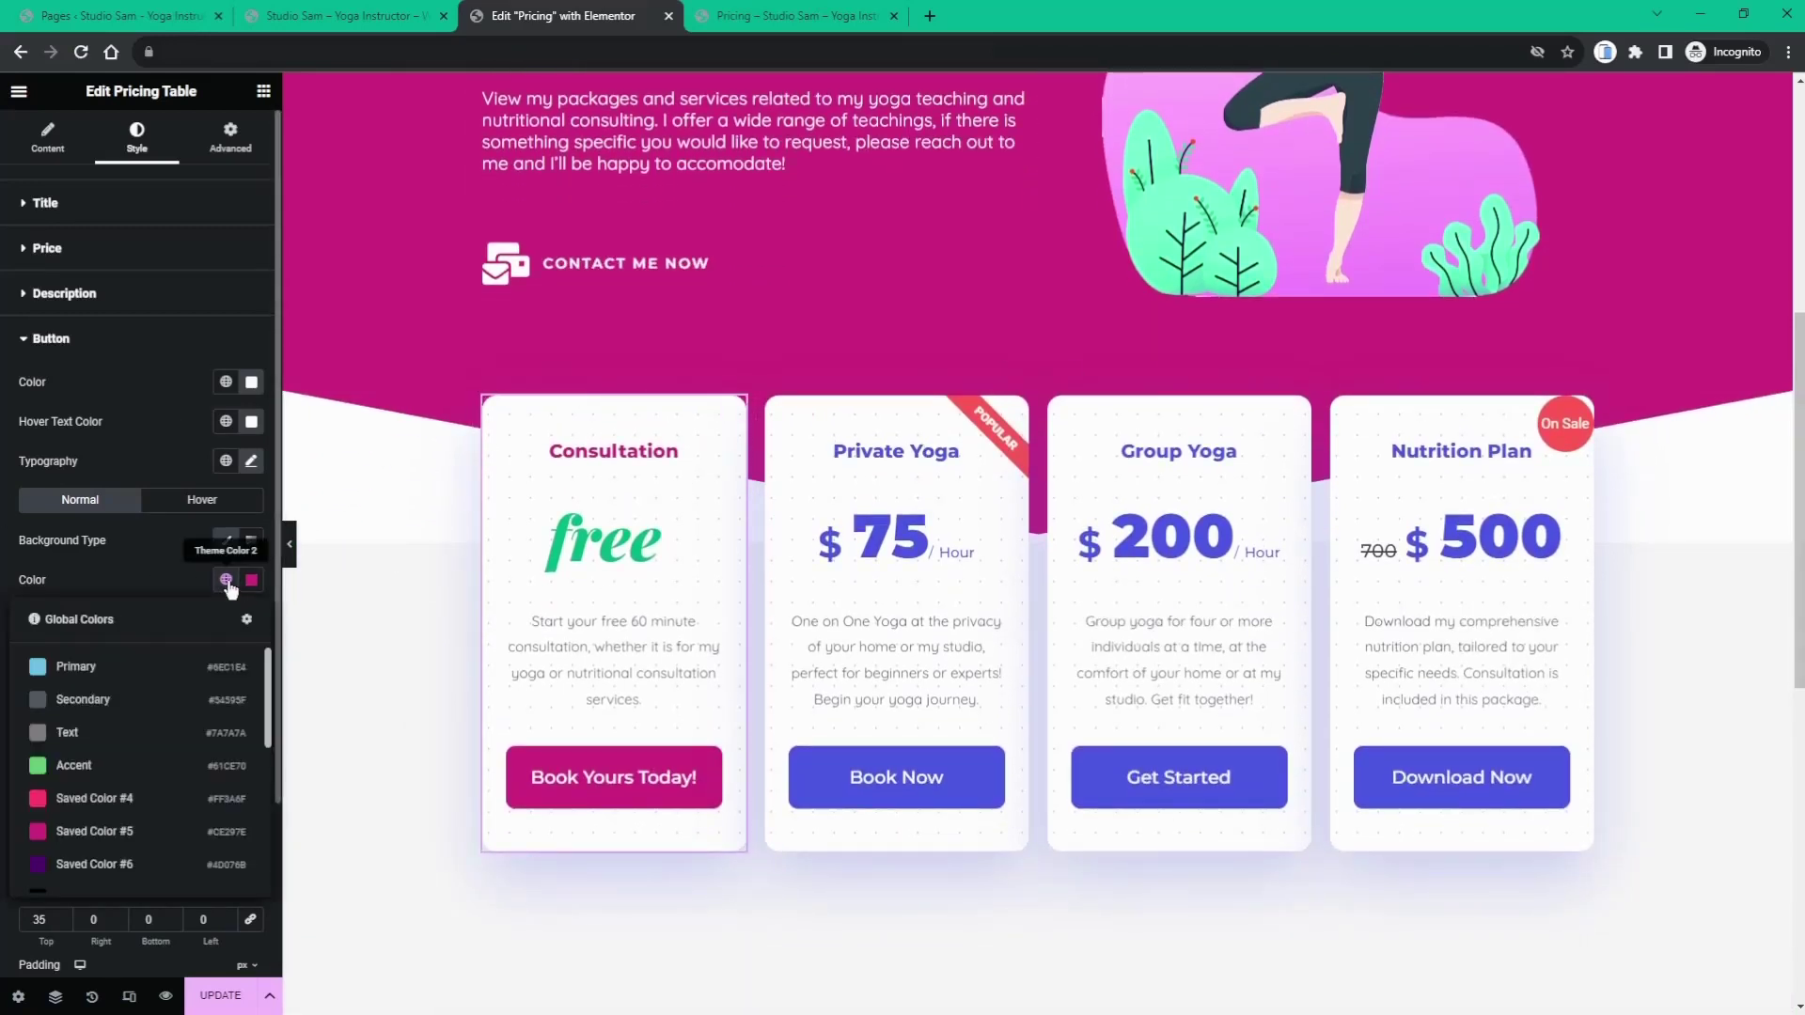
pyautogui.scroll(-3, 141, 766)
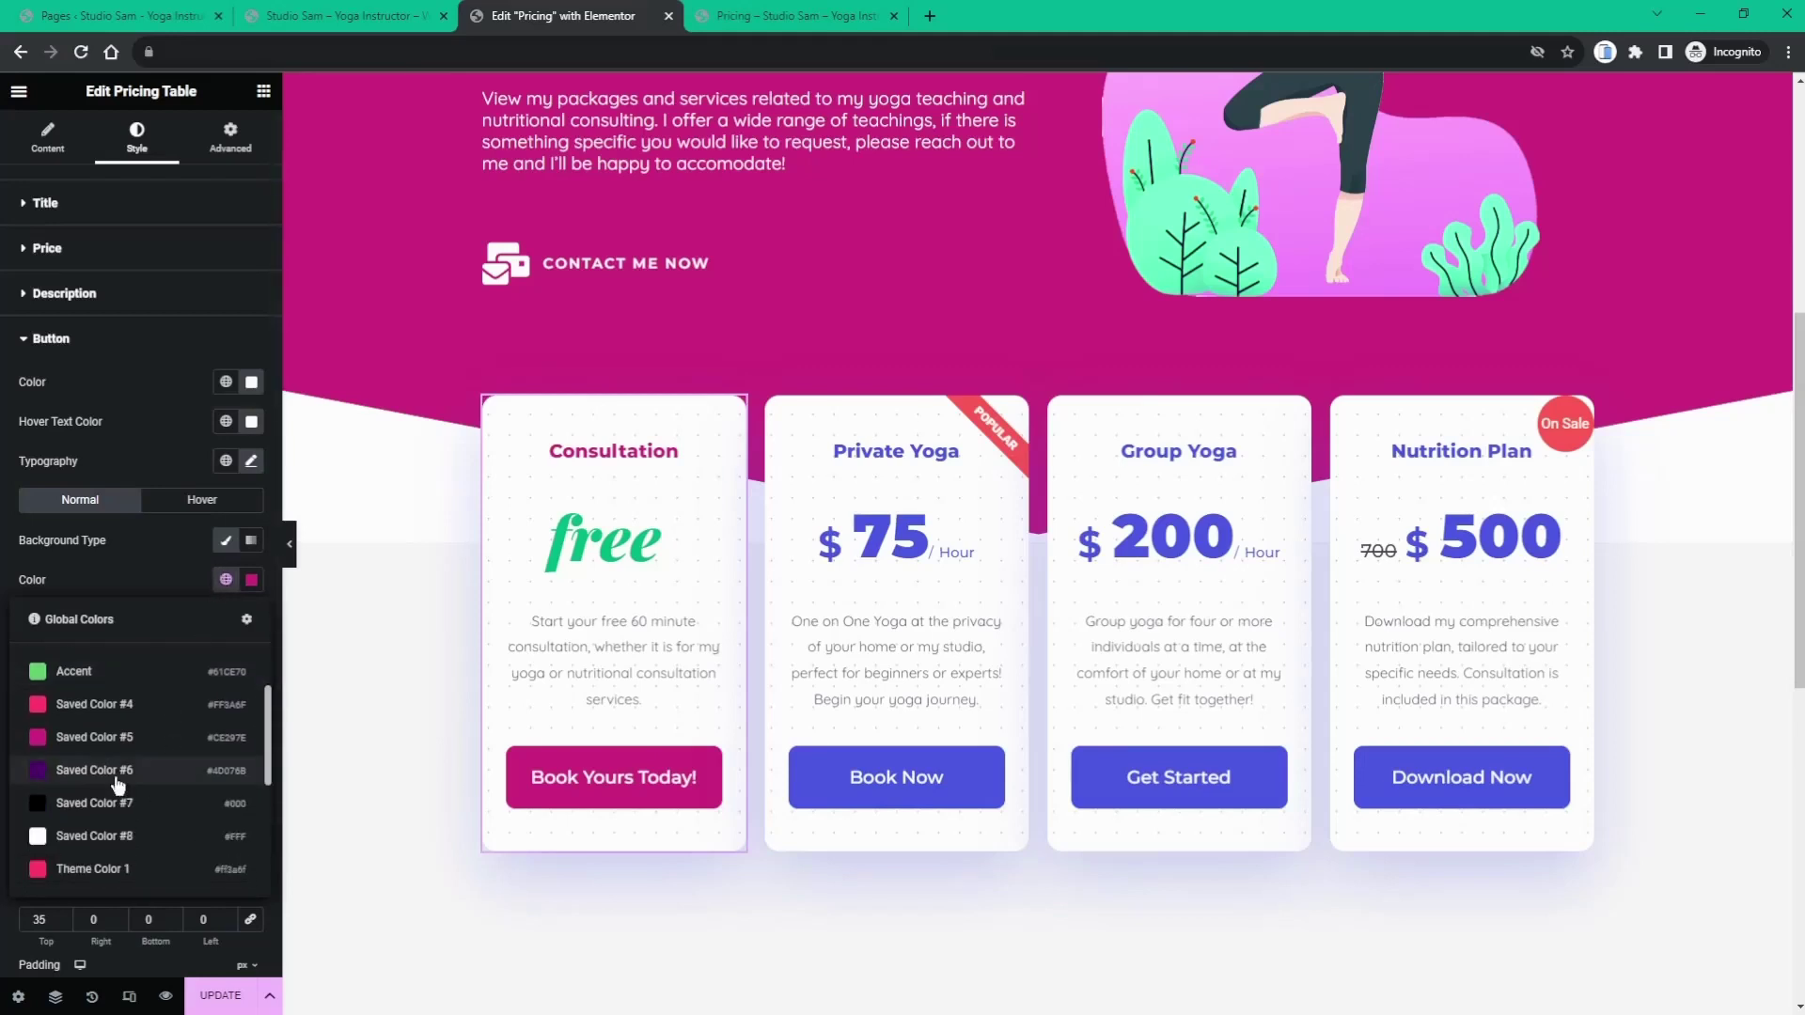
pyautogui.click(115, 778)
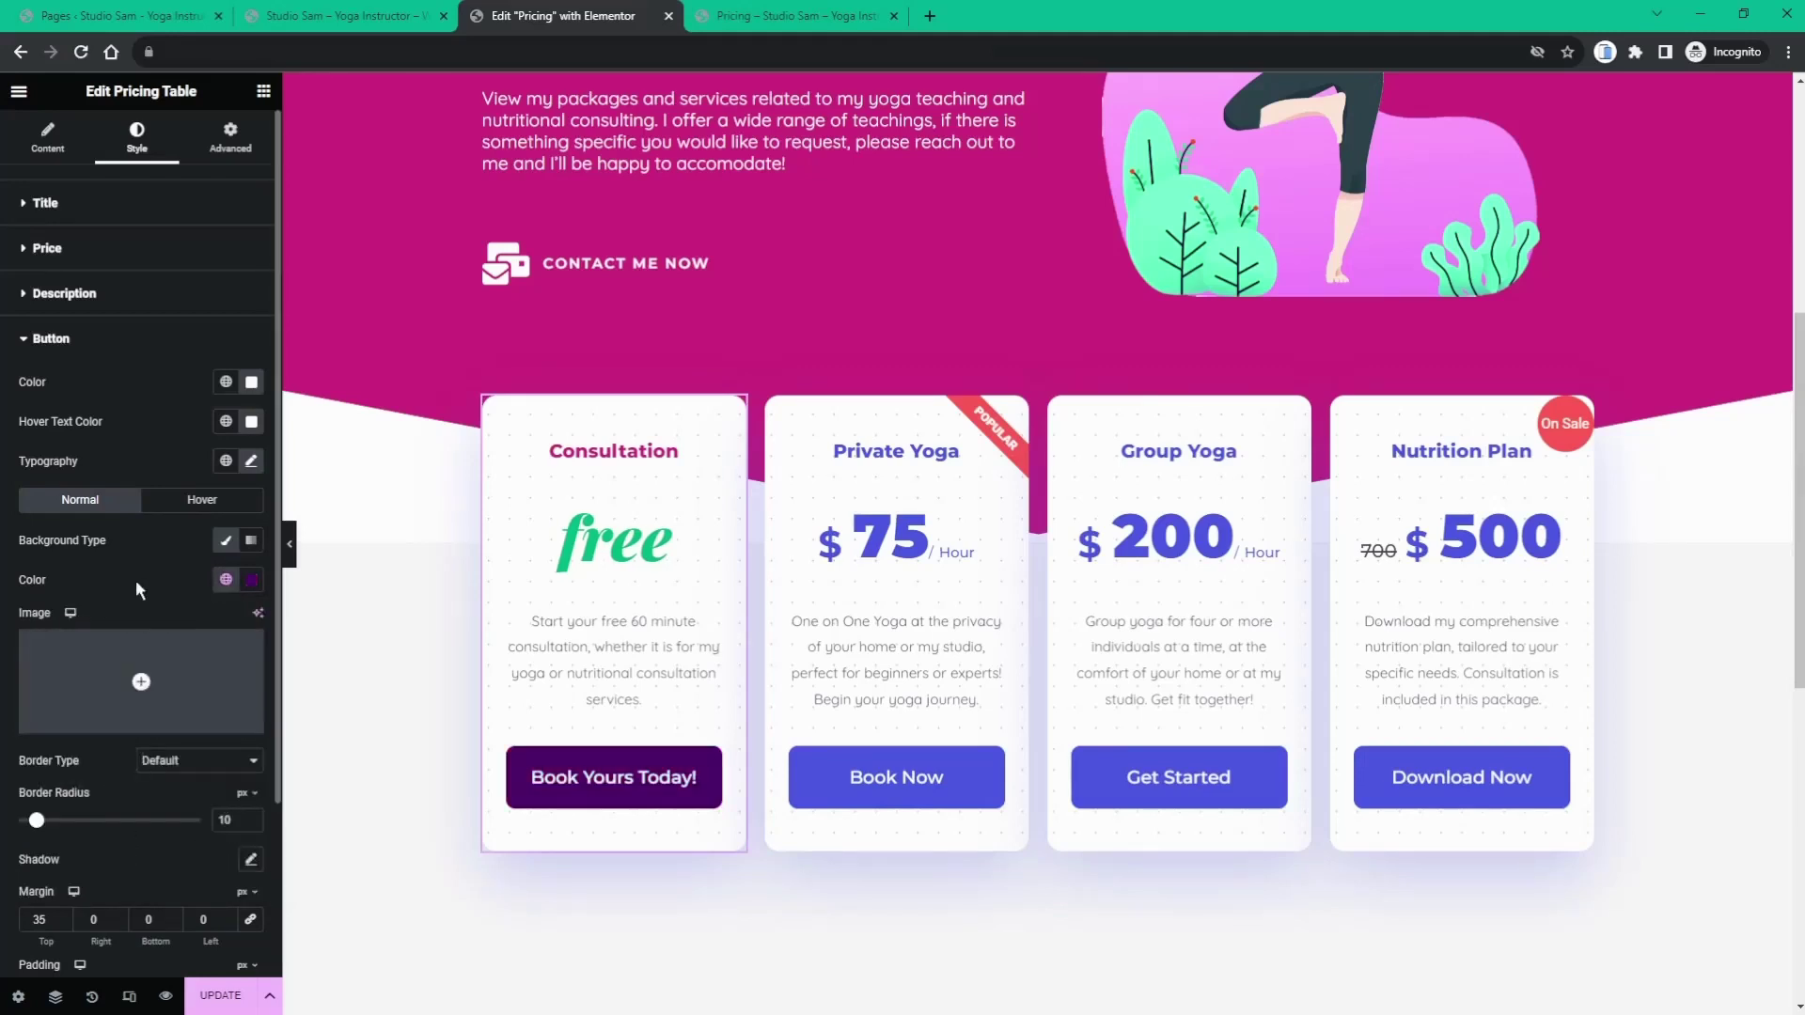
pyautogui.click(225, 580)
pyautogui.scroll(-5, 147, 745)
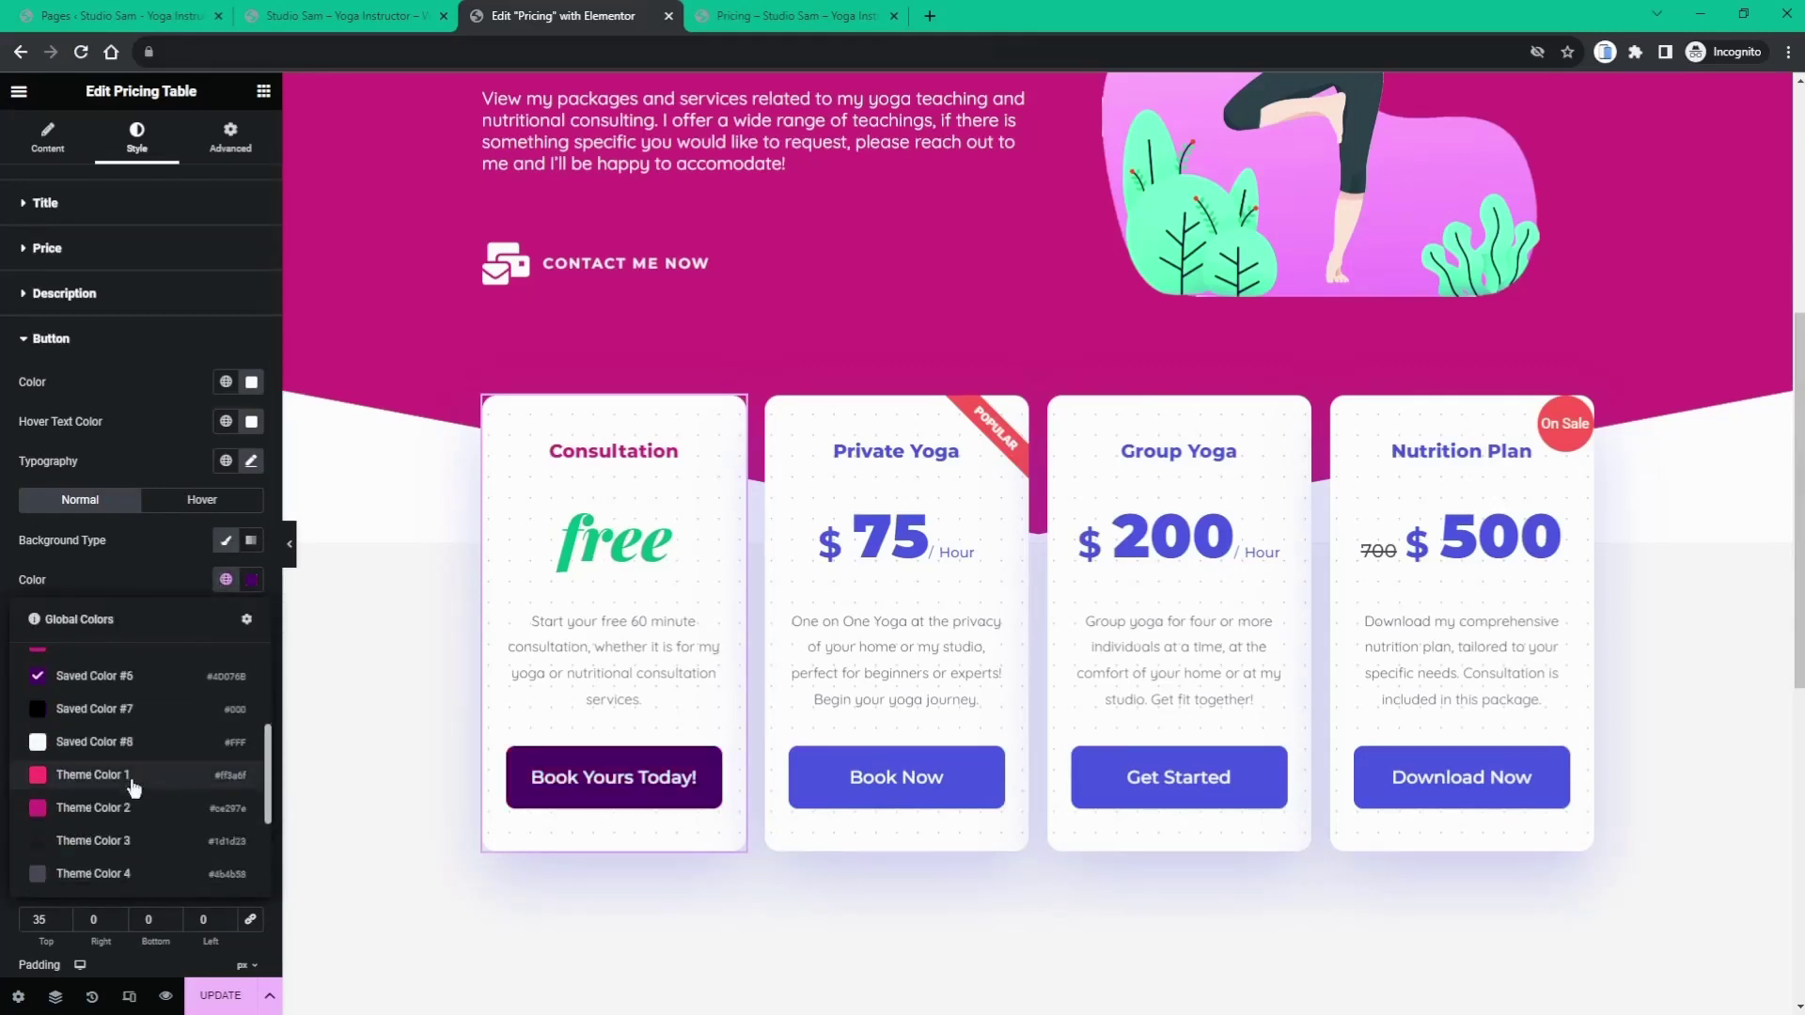
pyautogui.click(128, 799)
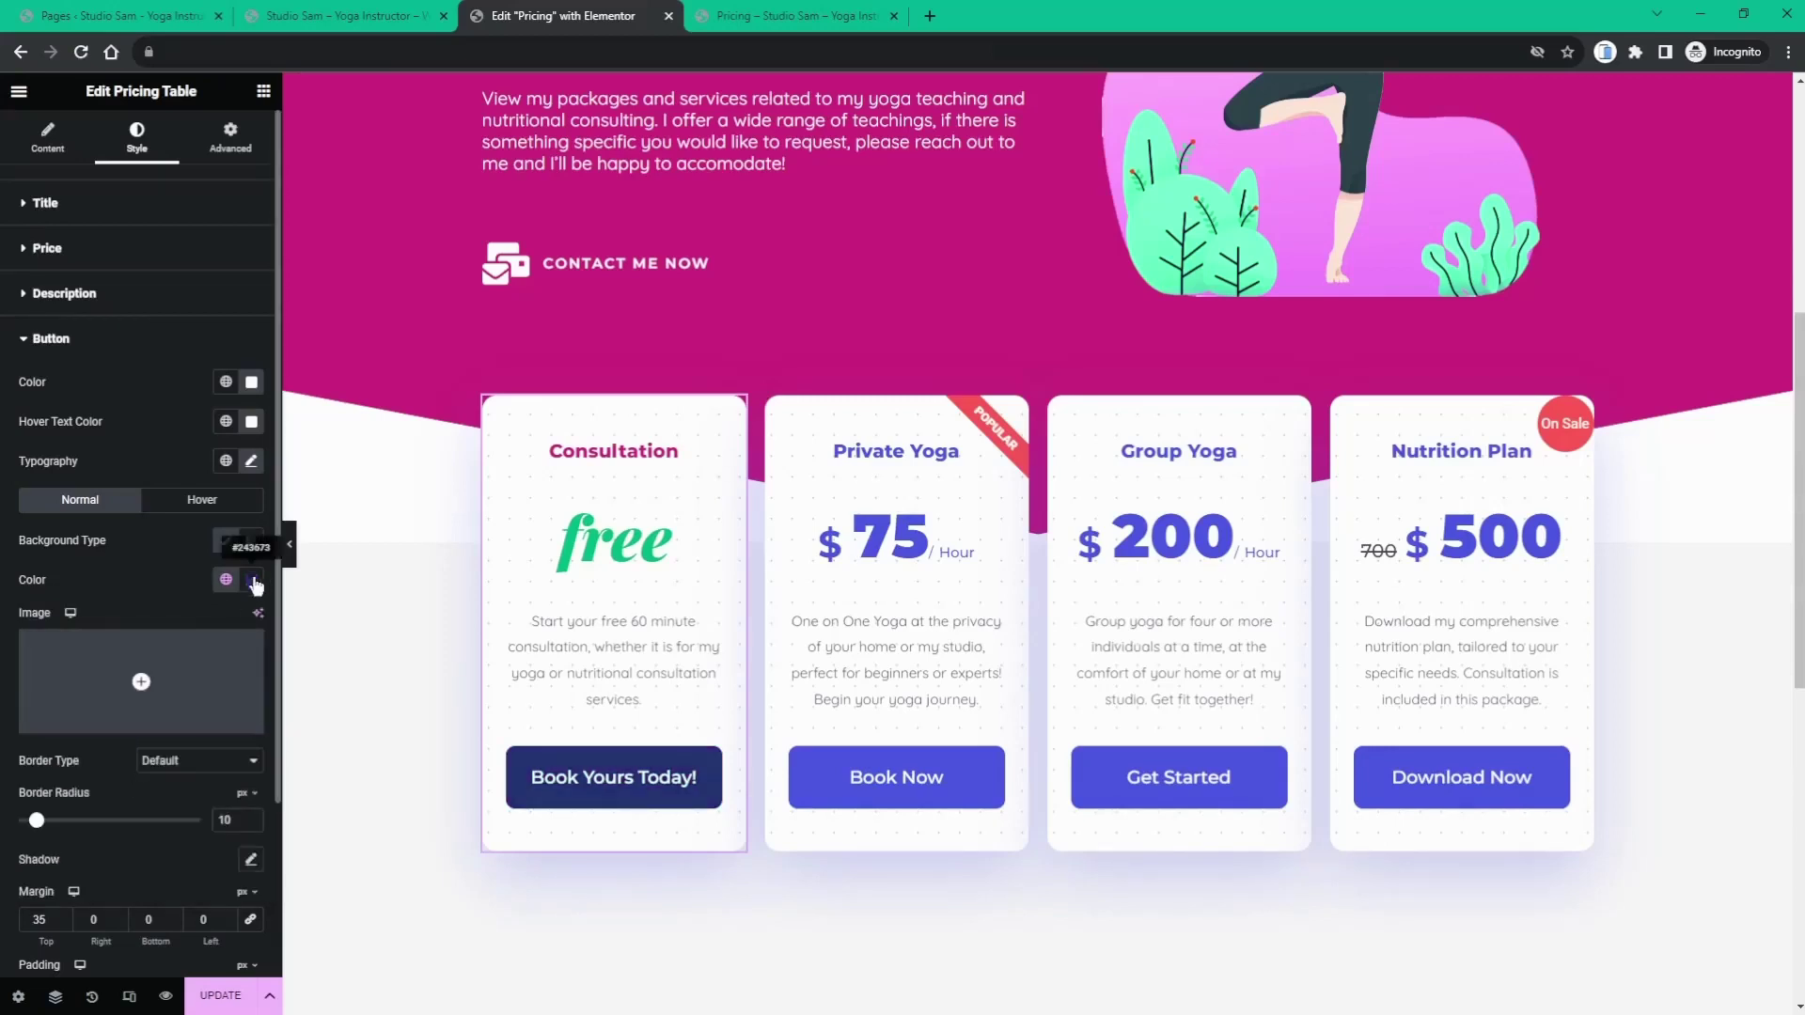
# - Set the Consultation button's normal background color to the global Saved Color #6
pyautogui.click(226, 588)
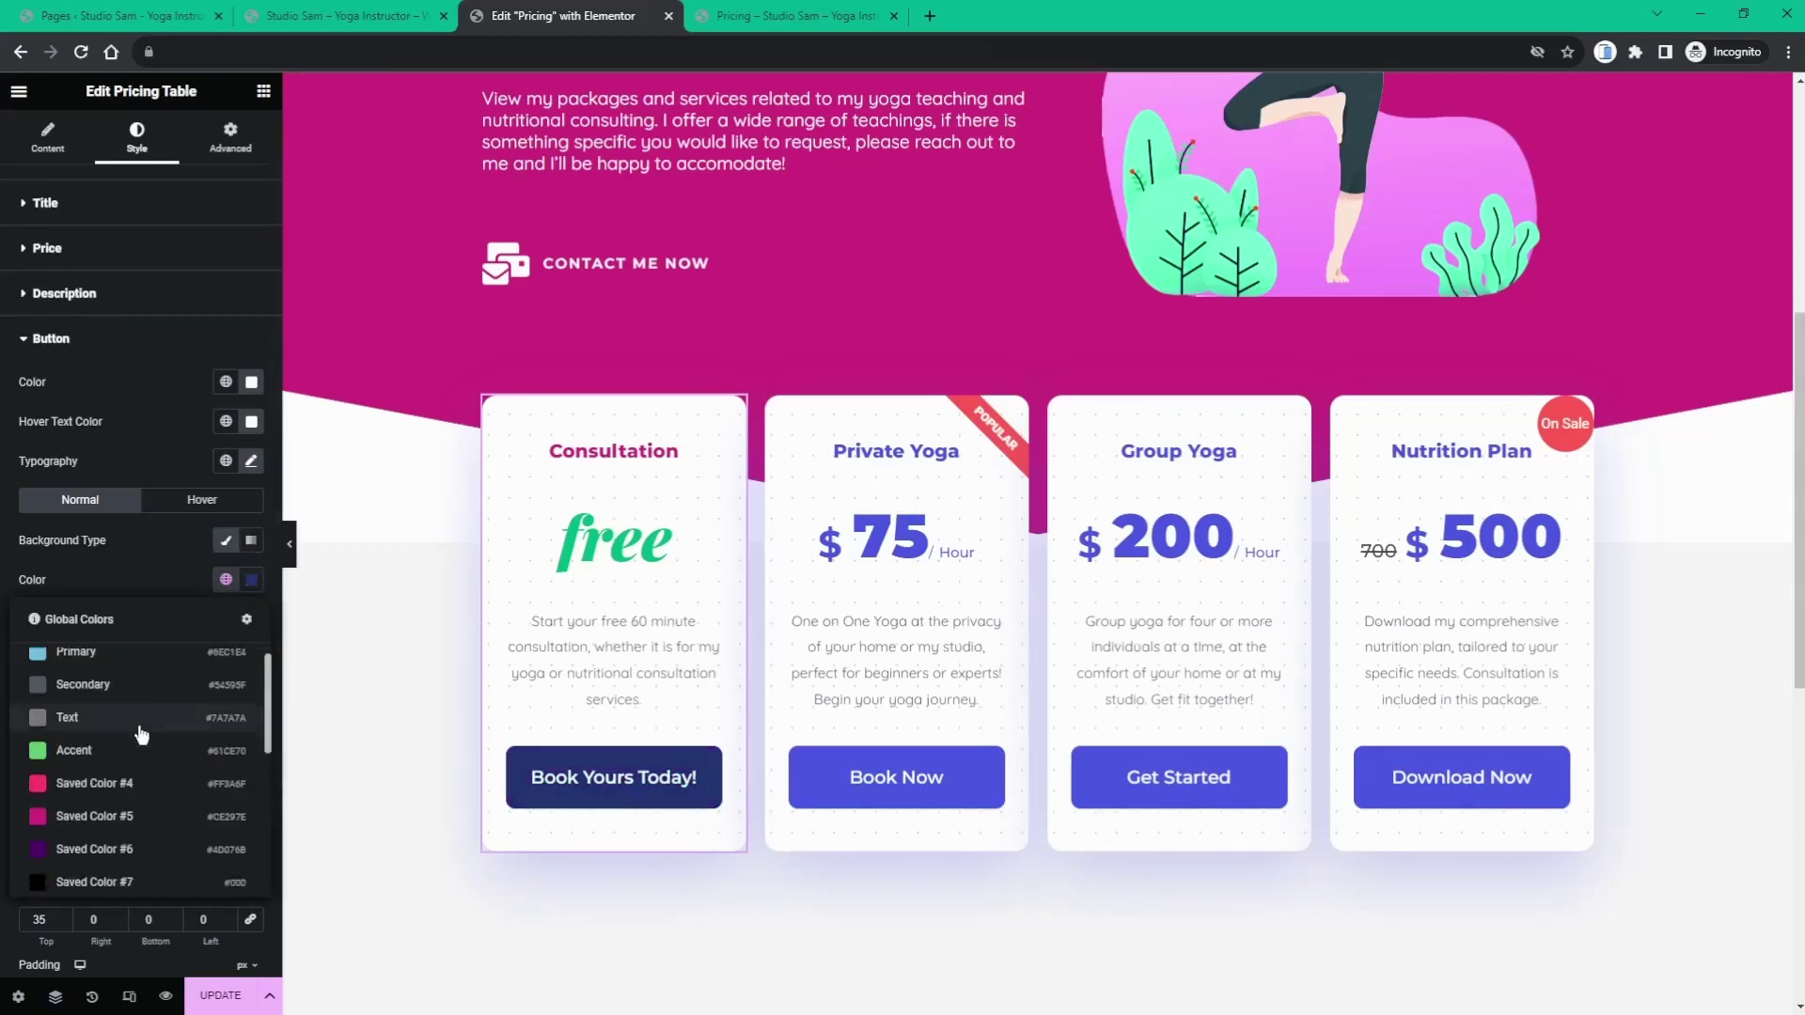
pyautogui.scroll(-5, 133, 742)
pyautogui.scroll(-5, 130, 714)
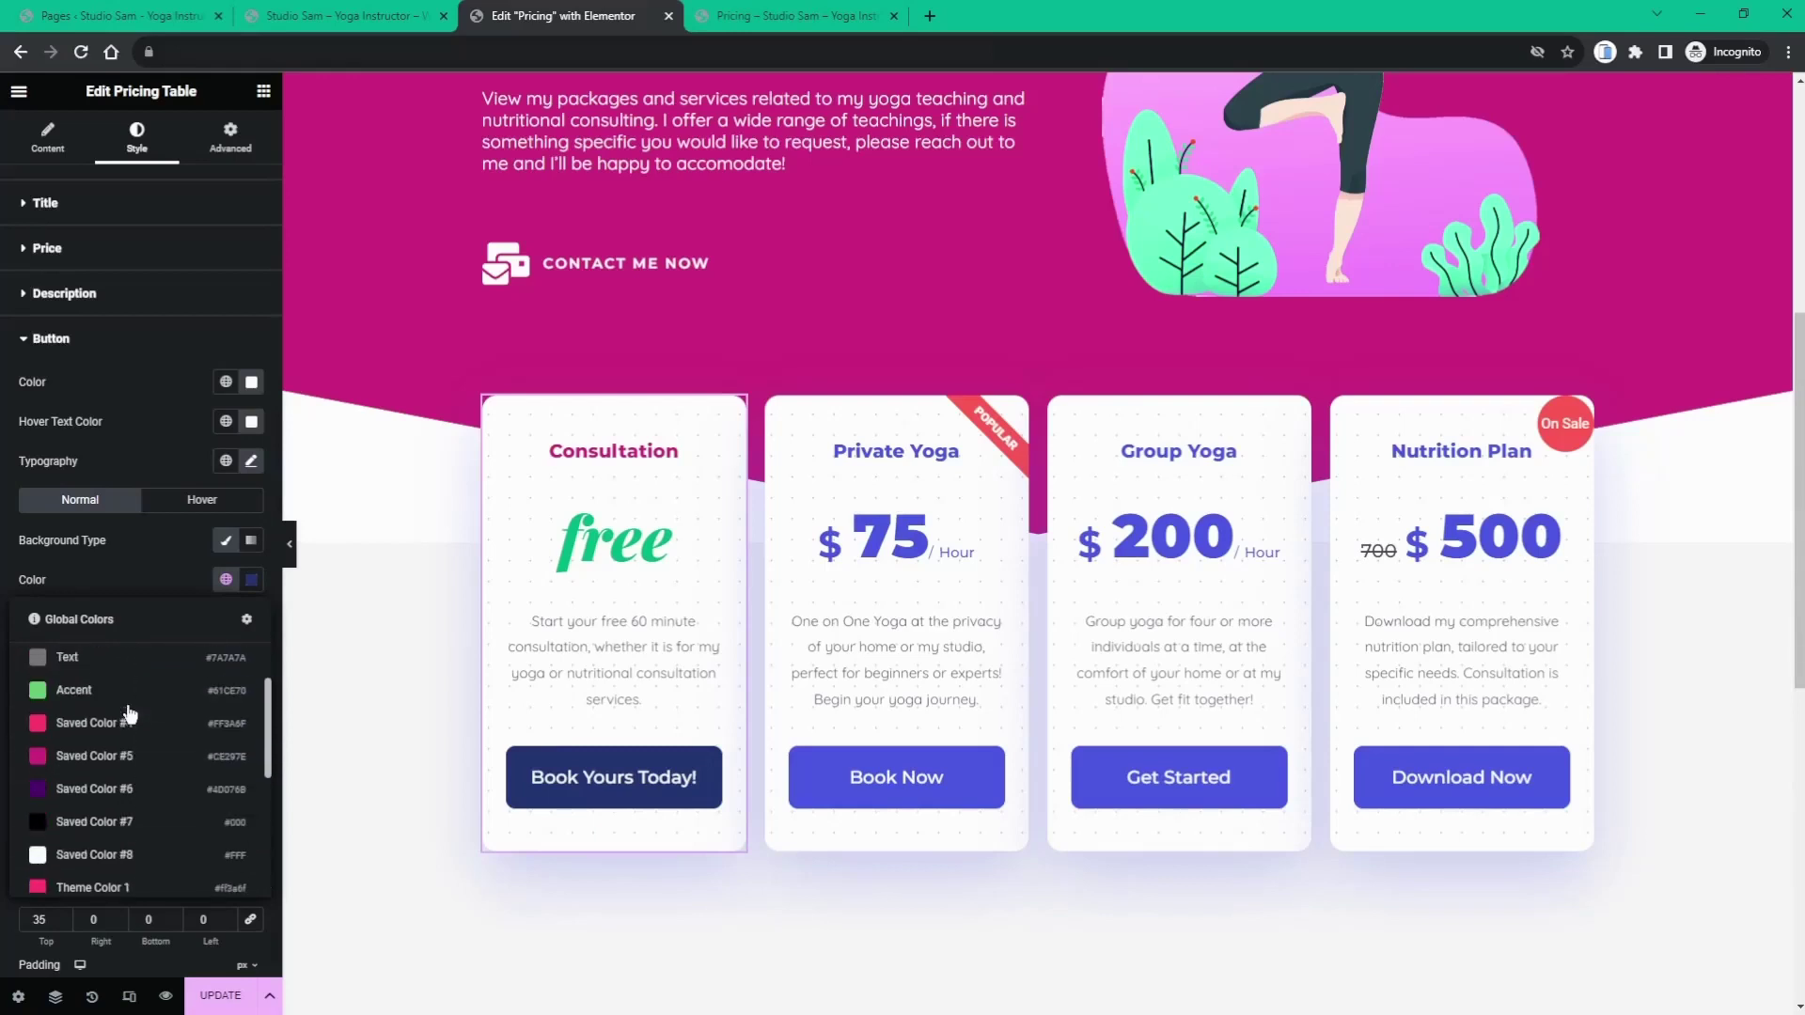
pyautogui.click(115, 790)
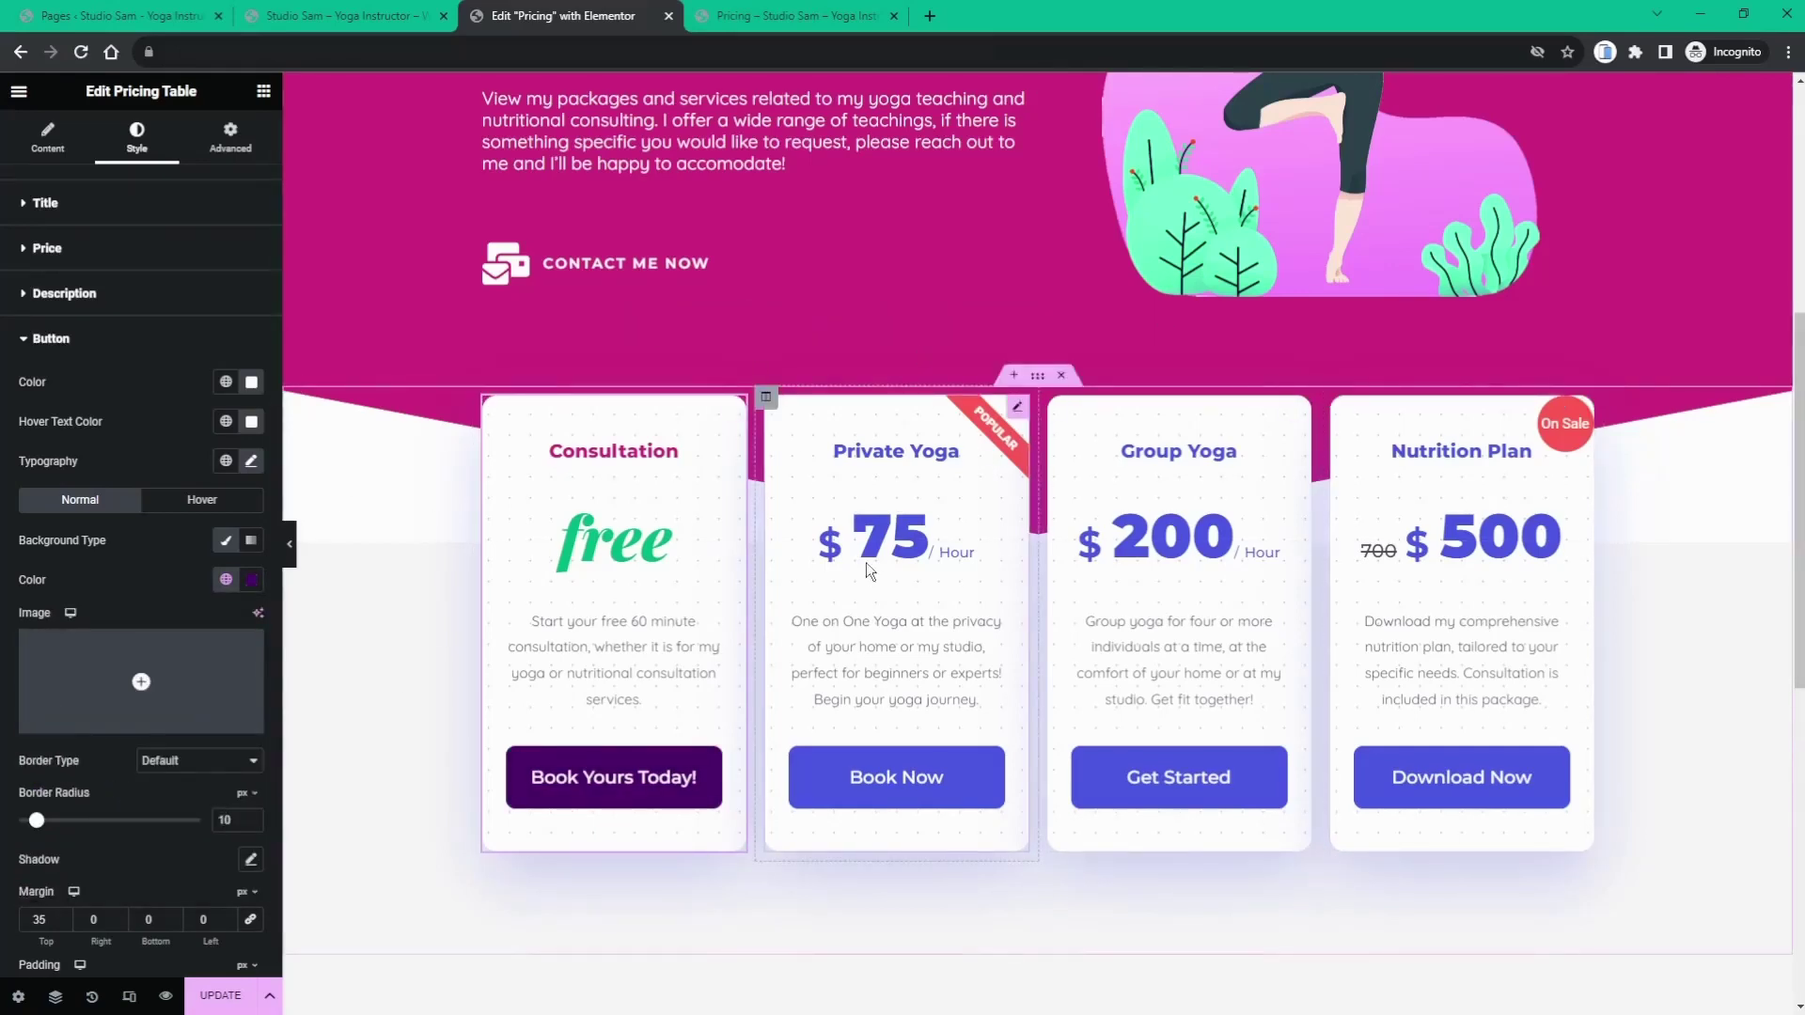
pyautogui.scroll(1, 722, 597)
pyautogui.scroll(-1, 755, 575)
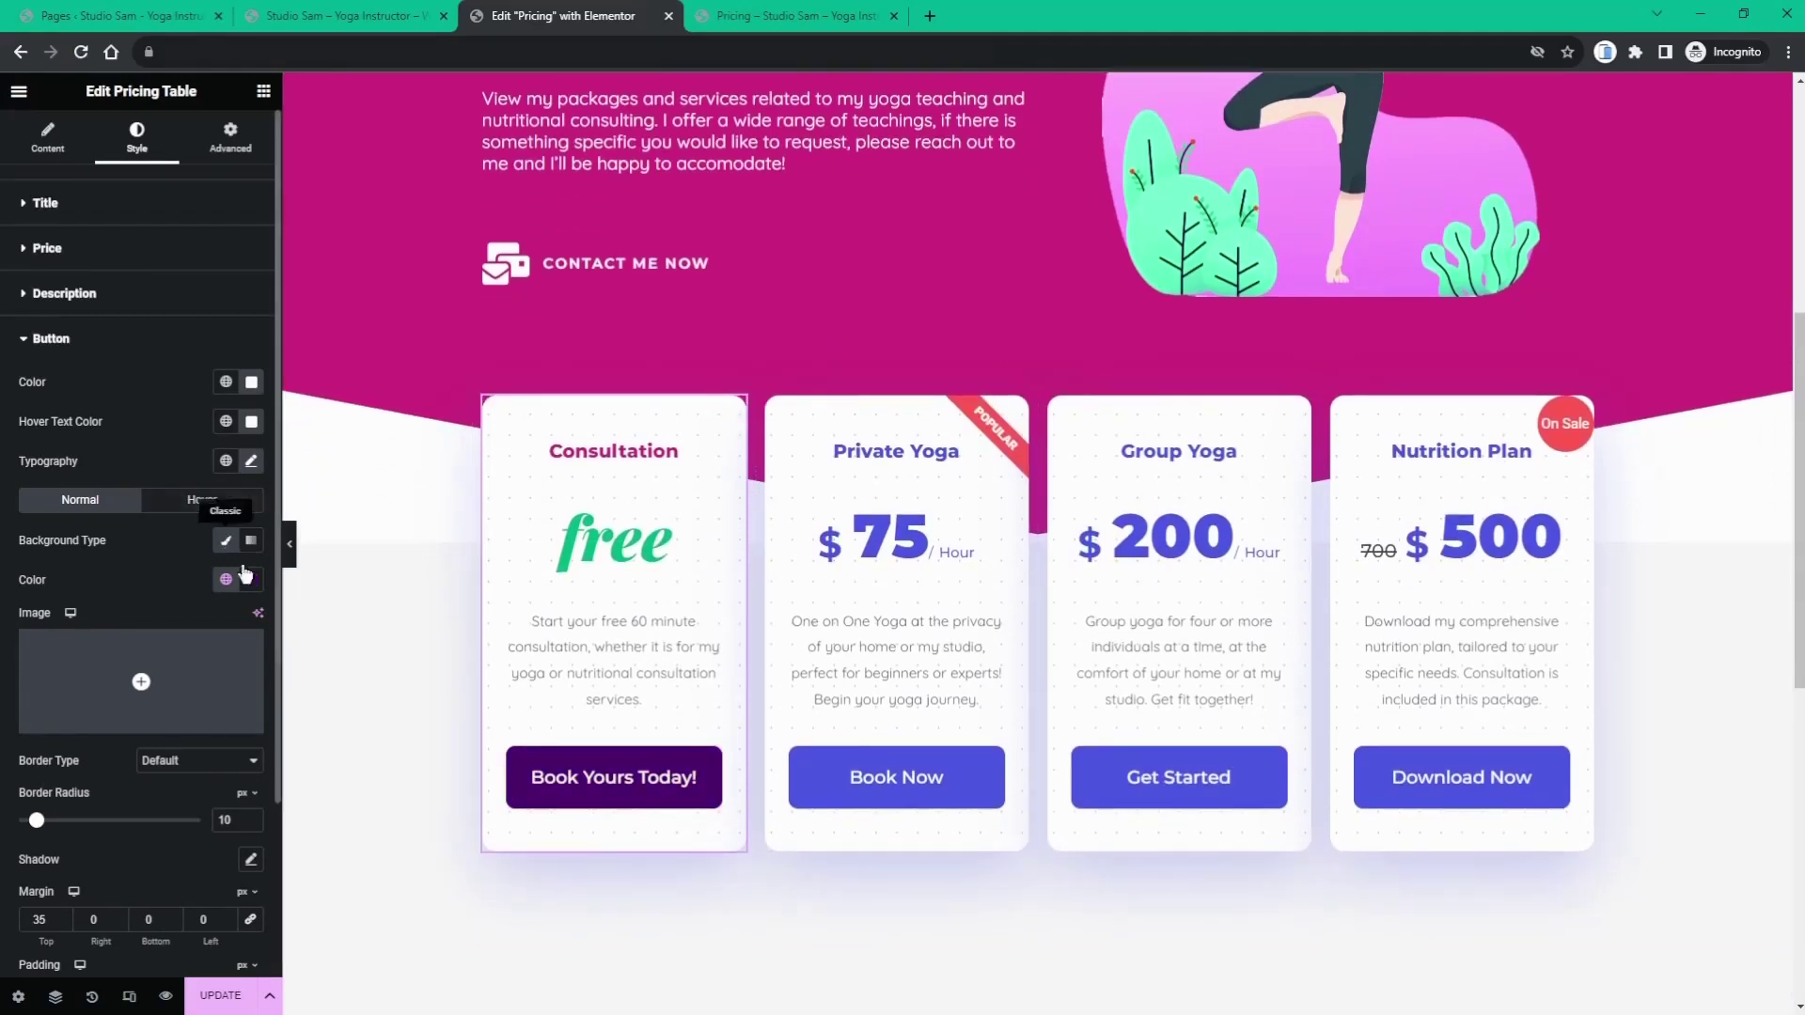
# - Set the Consultation button's hover background color to the global Accent color
pyautogui.click(210, 505)
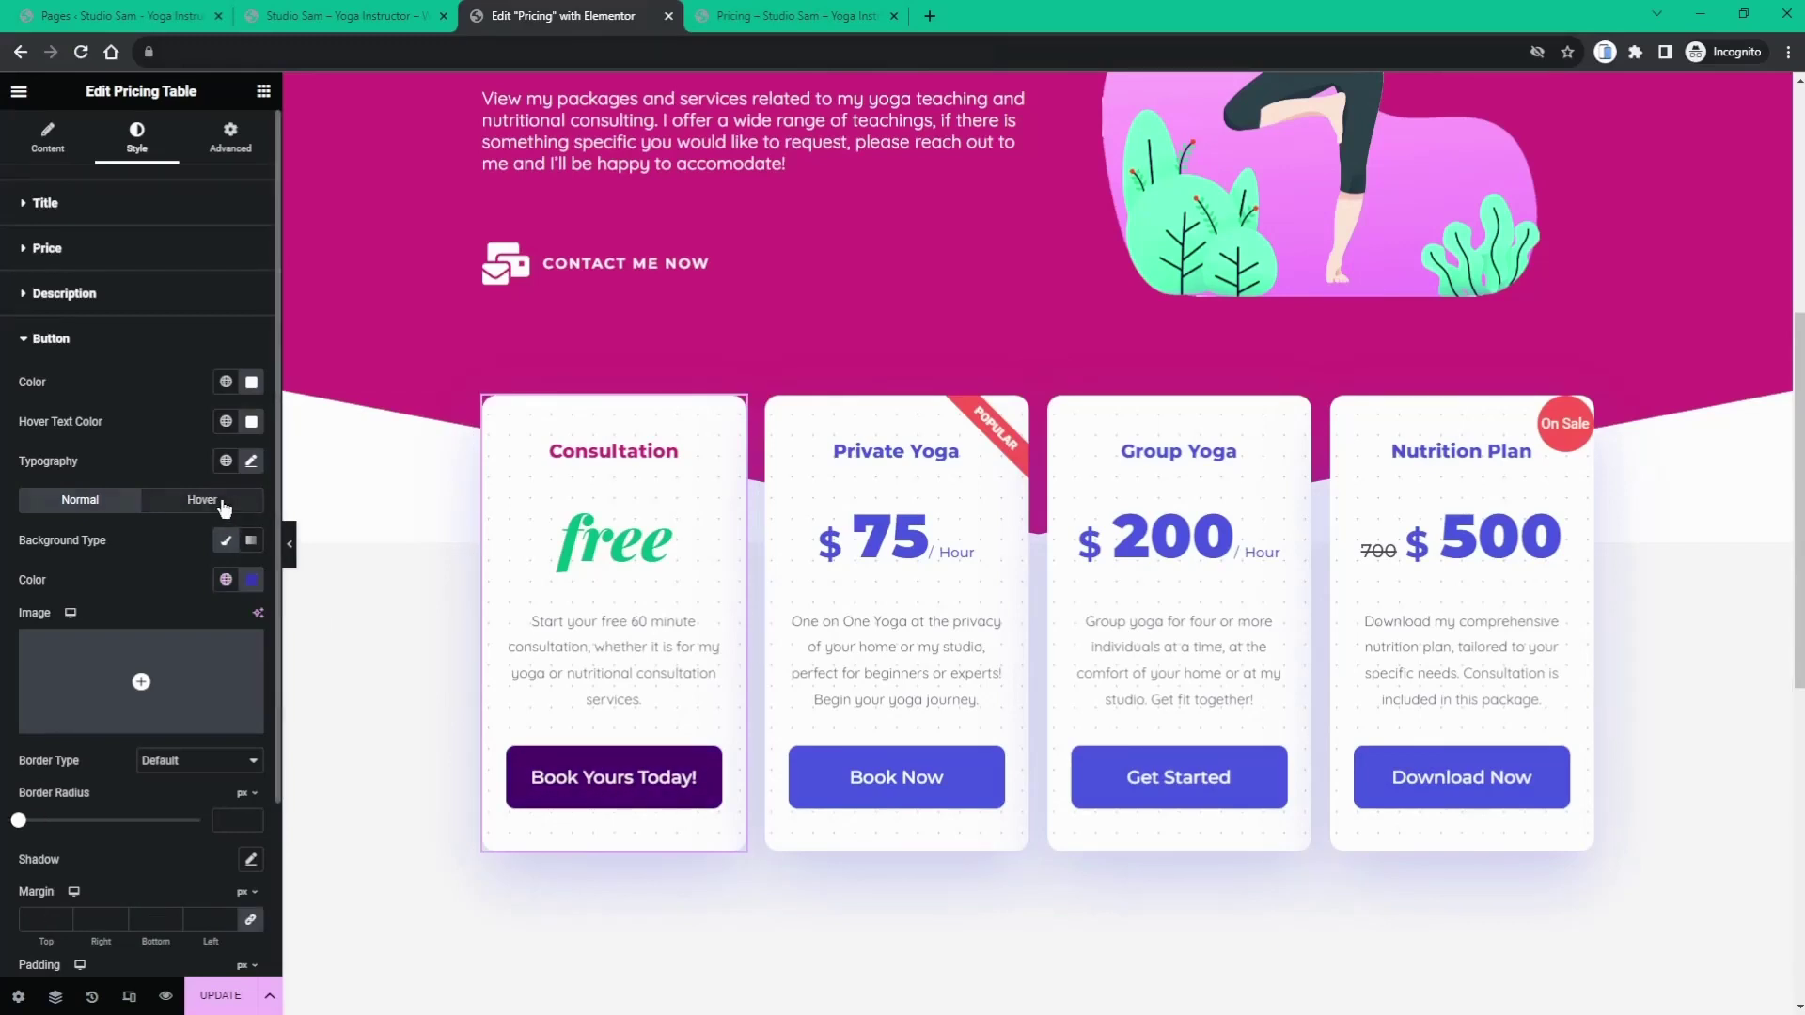
pyautogui.click(225, 581)
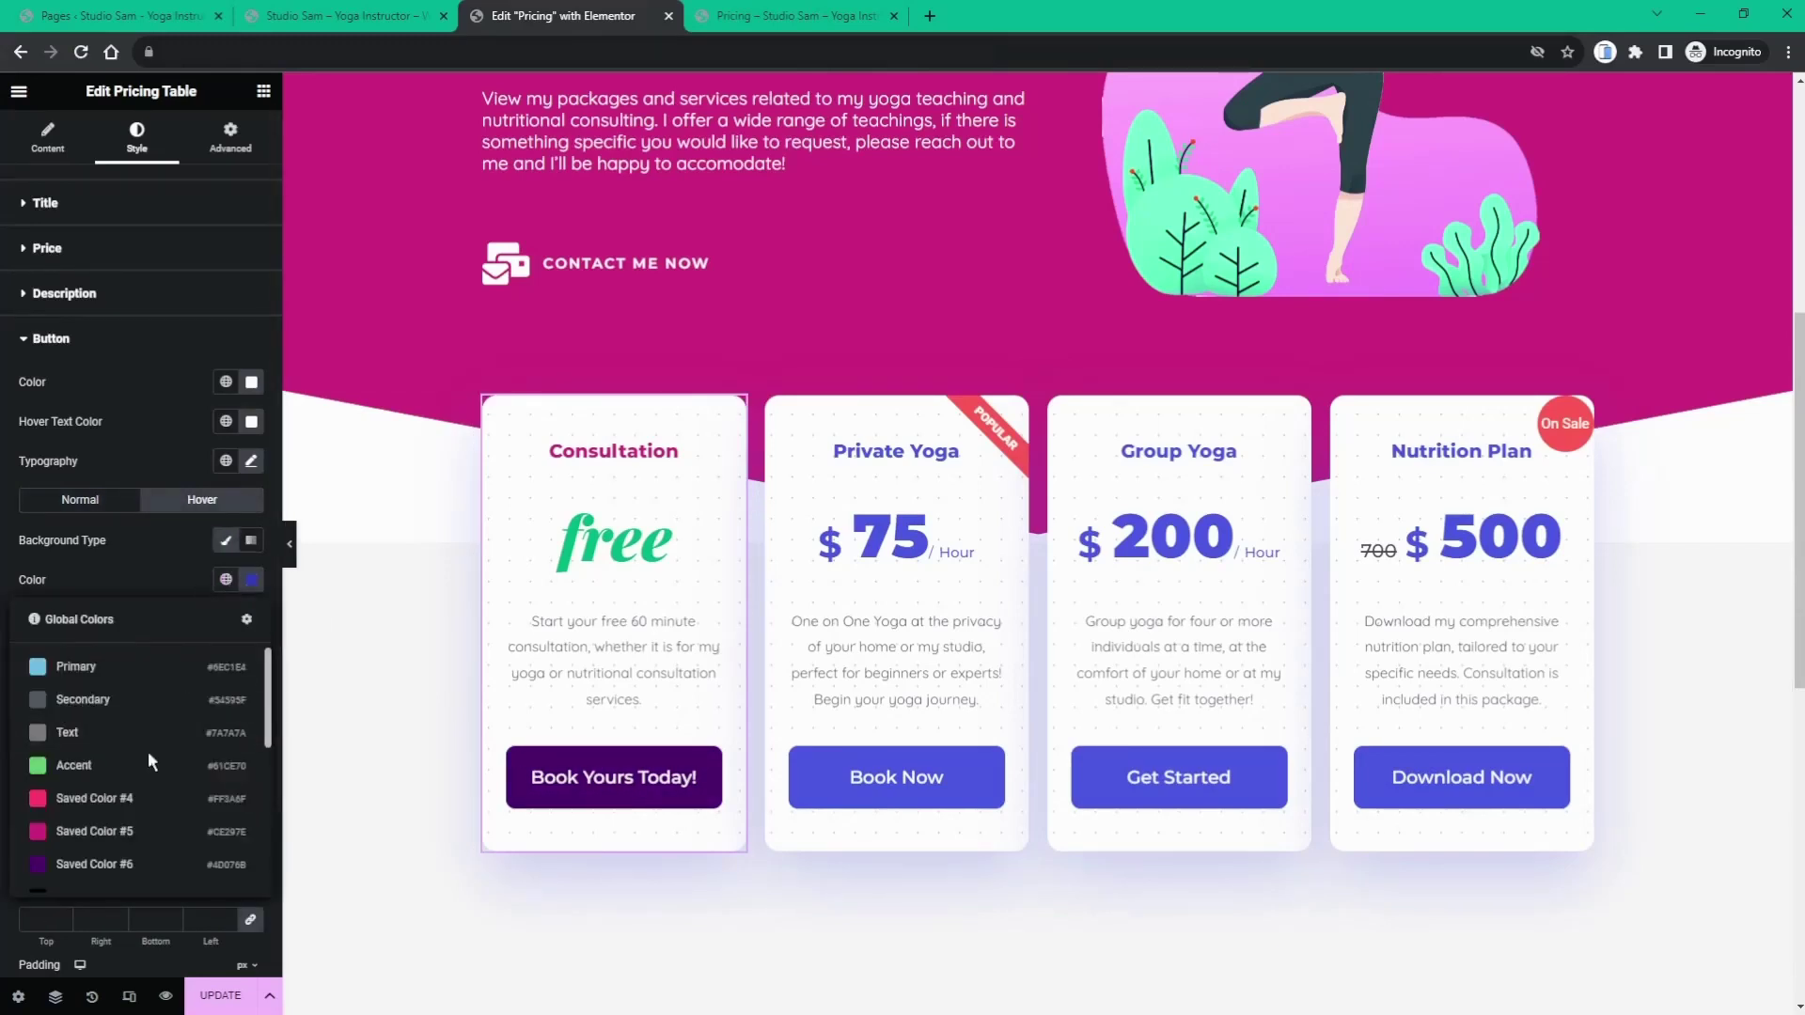
pyautogui.scroll(-2, 122, 752)
pyautogui.click(87, 679)
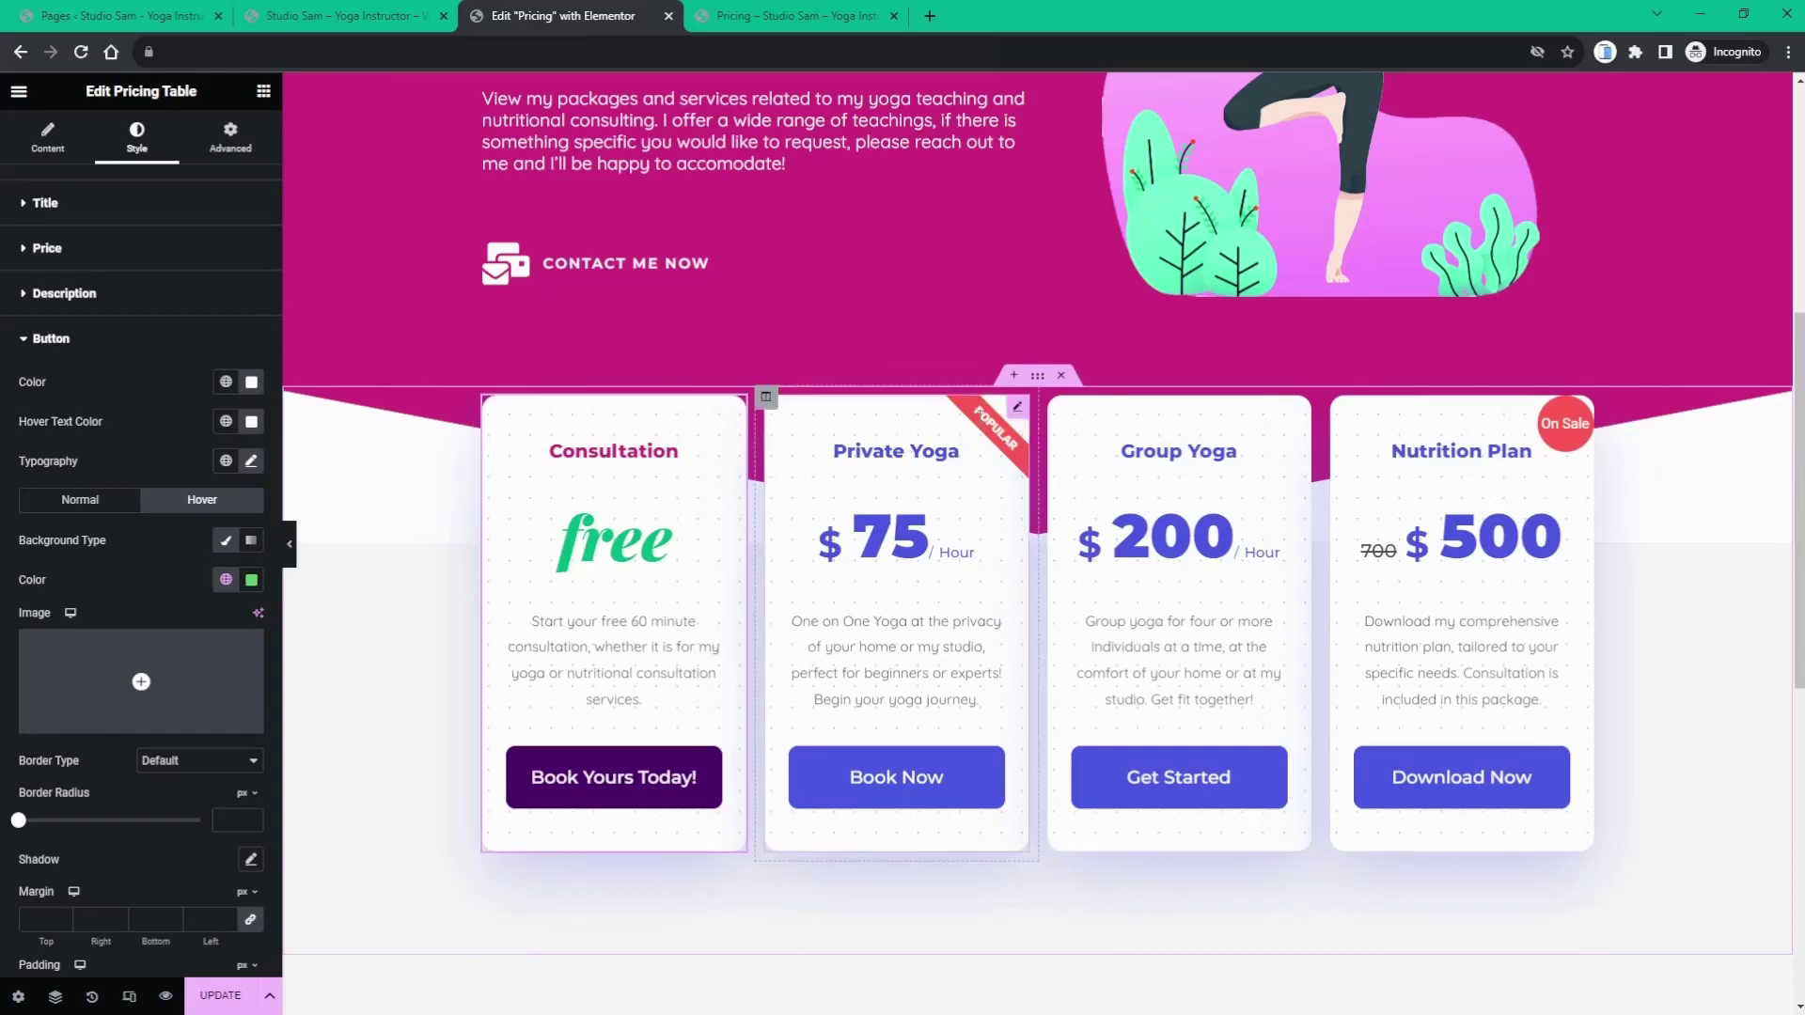
# - Set the Private Yoga pricing table's title color to the global Theme Color 2
pyautogui.click(1020, 410)
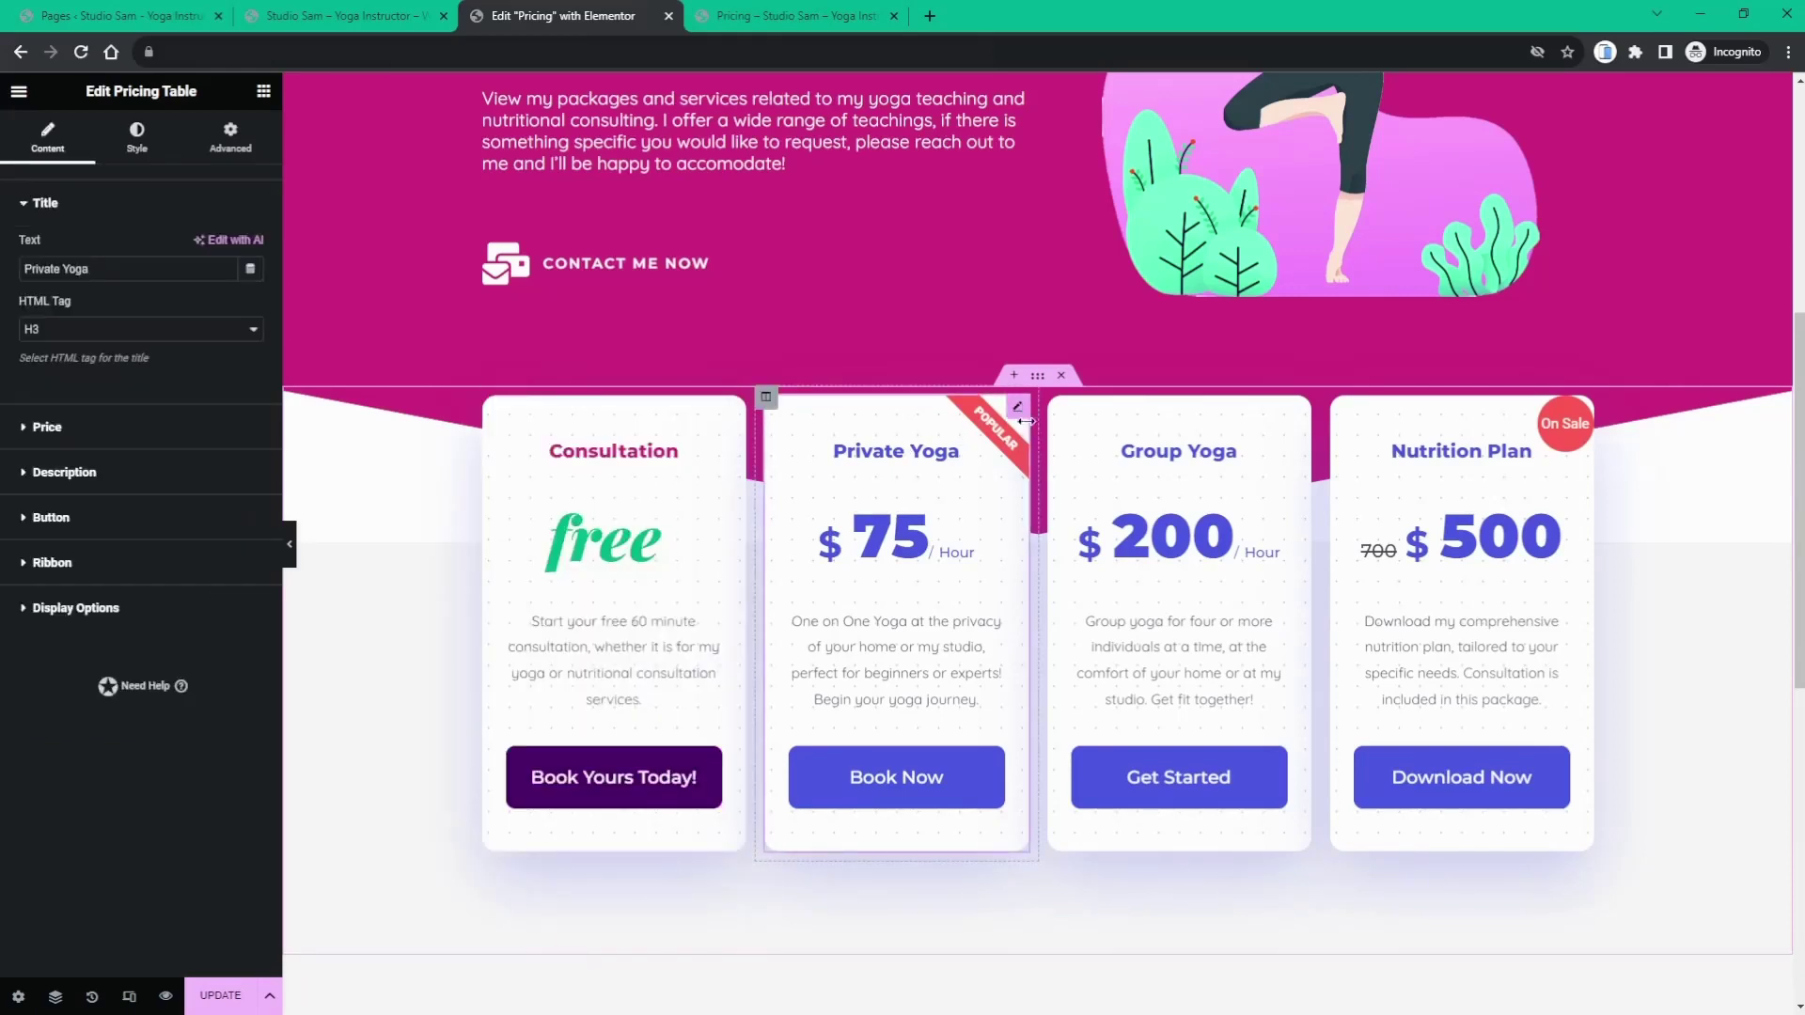
pyautogui.click(136, 138)
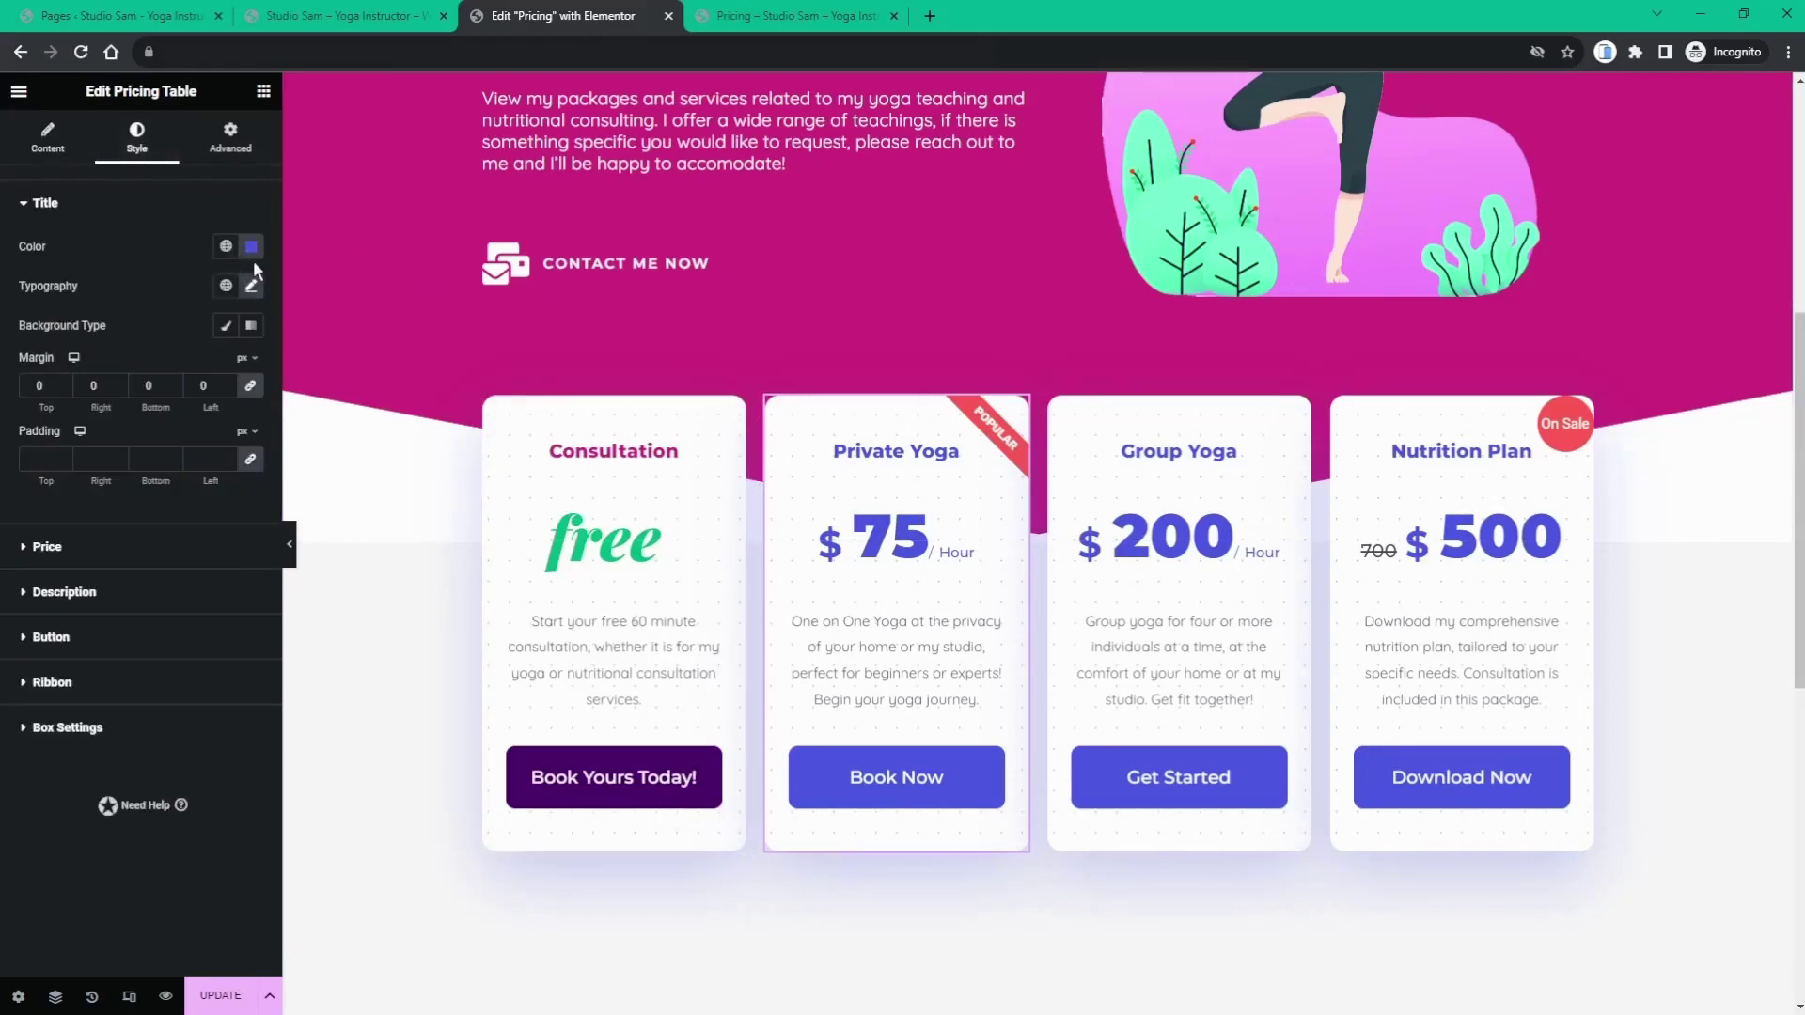
pyautogui.click(226, 246)
pyautogui.scroll(-3, 158, 510)
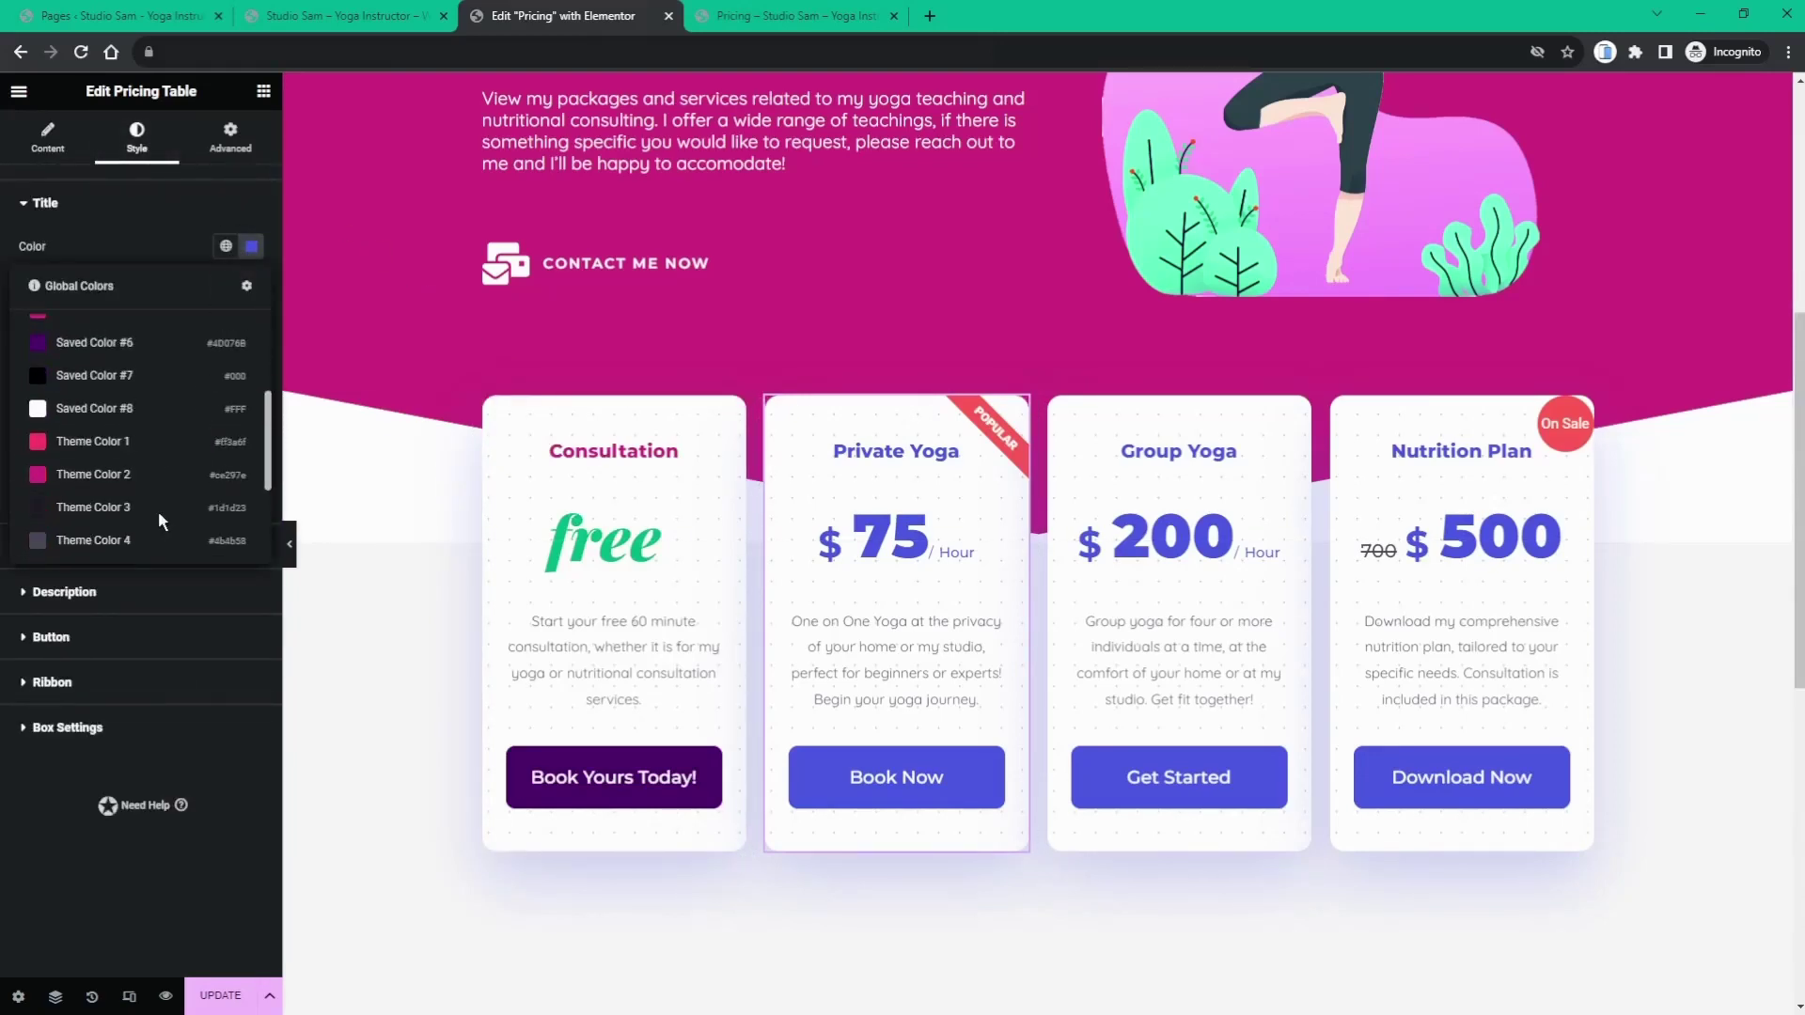
pyautogui.click(145, 480)
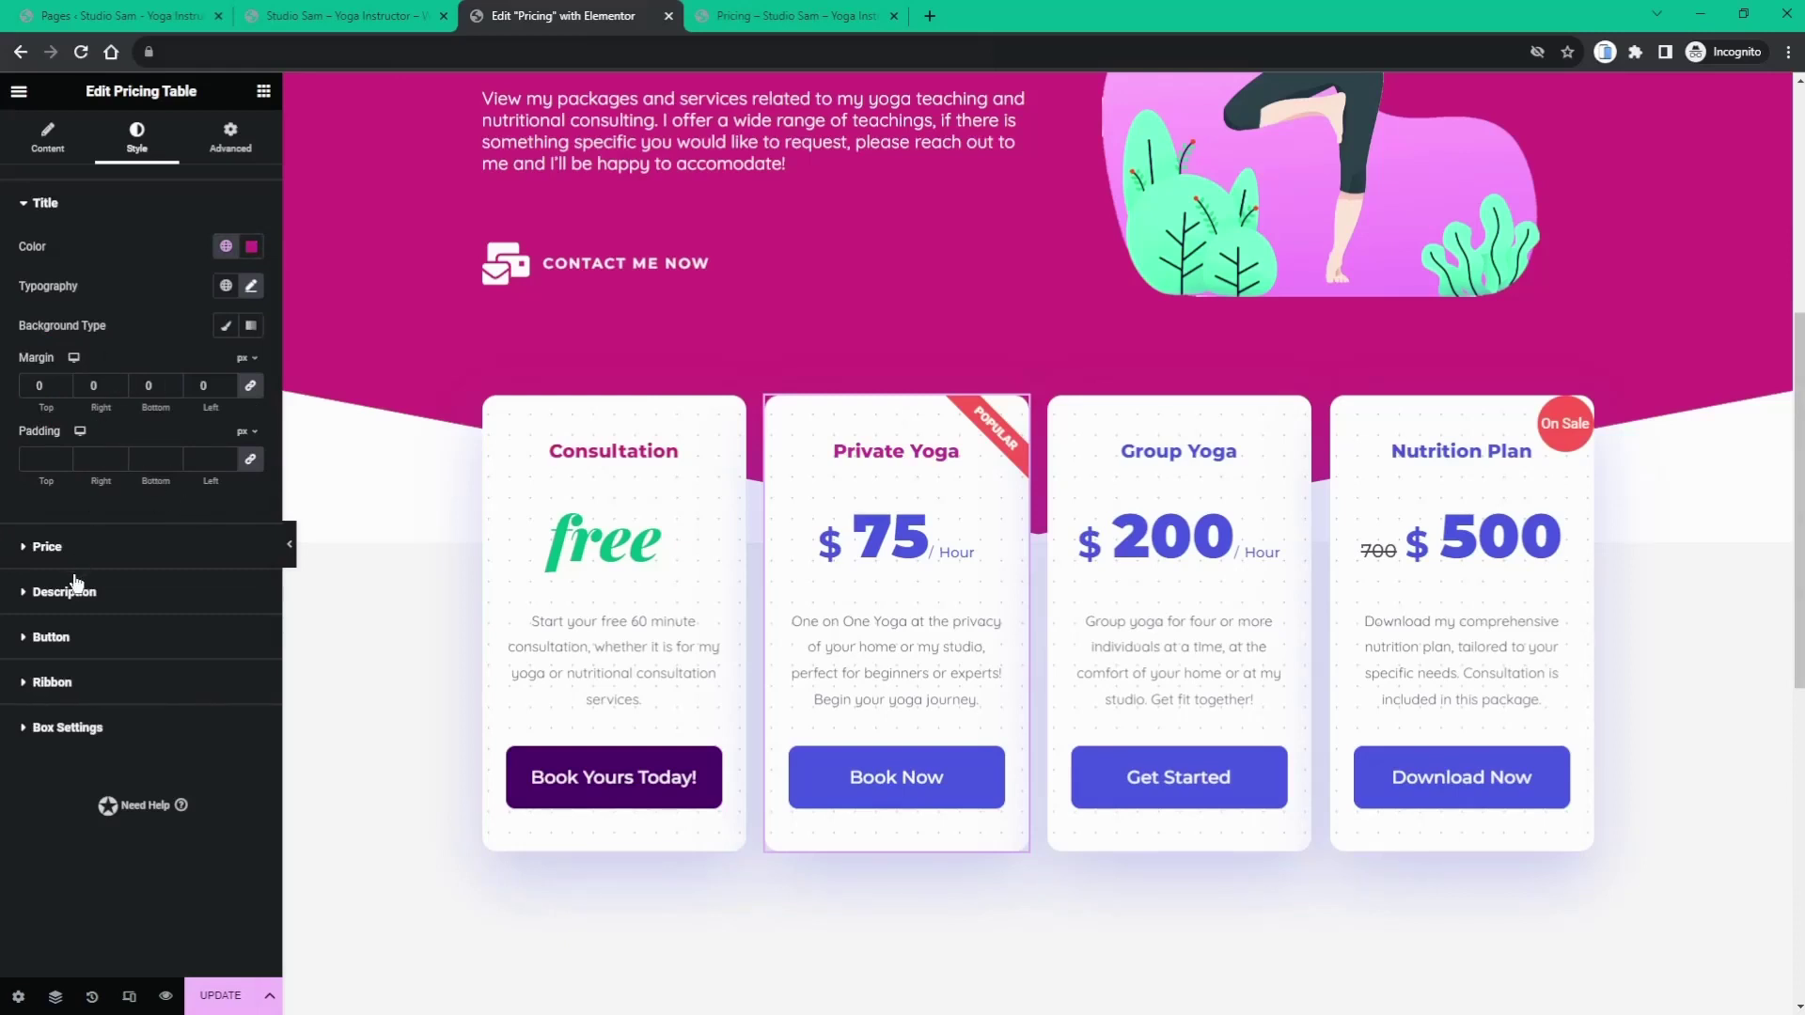
# - Set the Private Yoga table's currency and price colors to the global Accent color
pyautogui.click(47, 547)
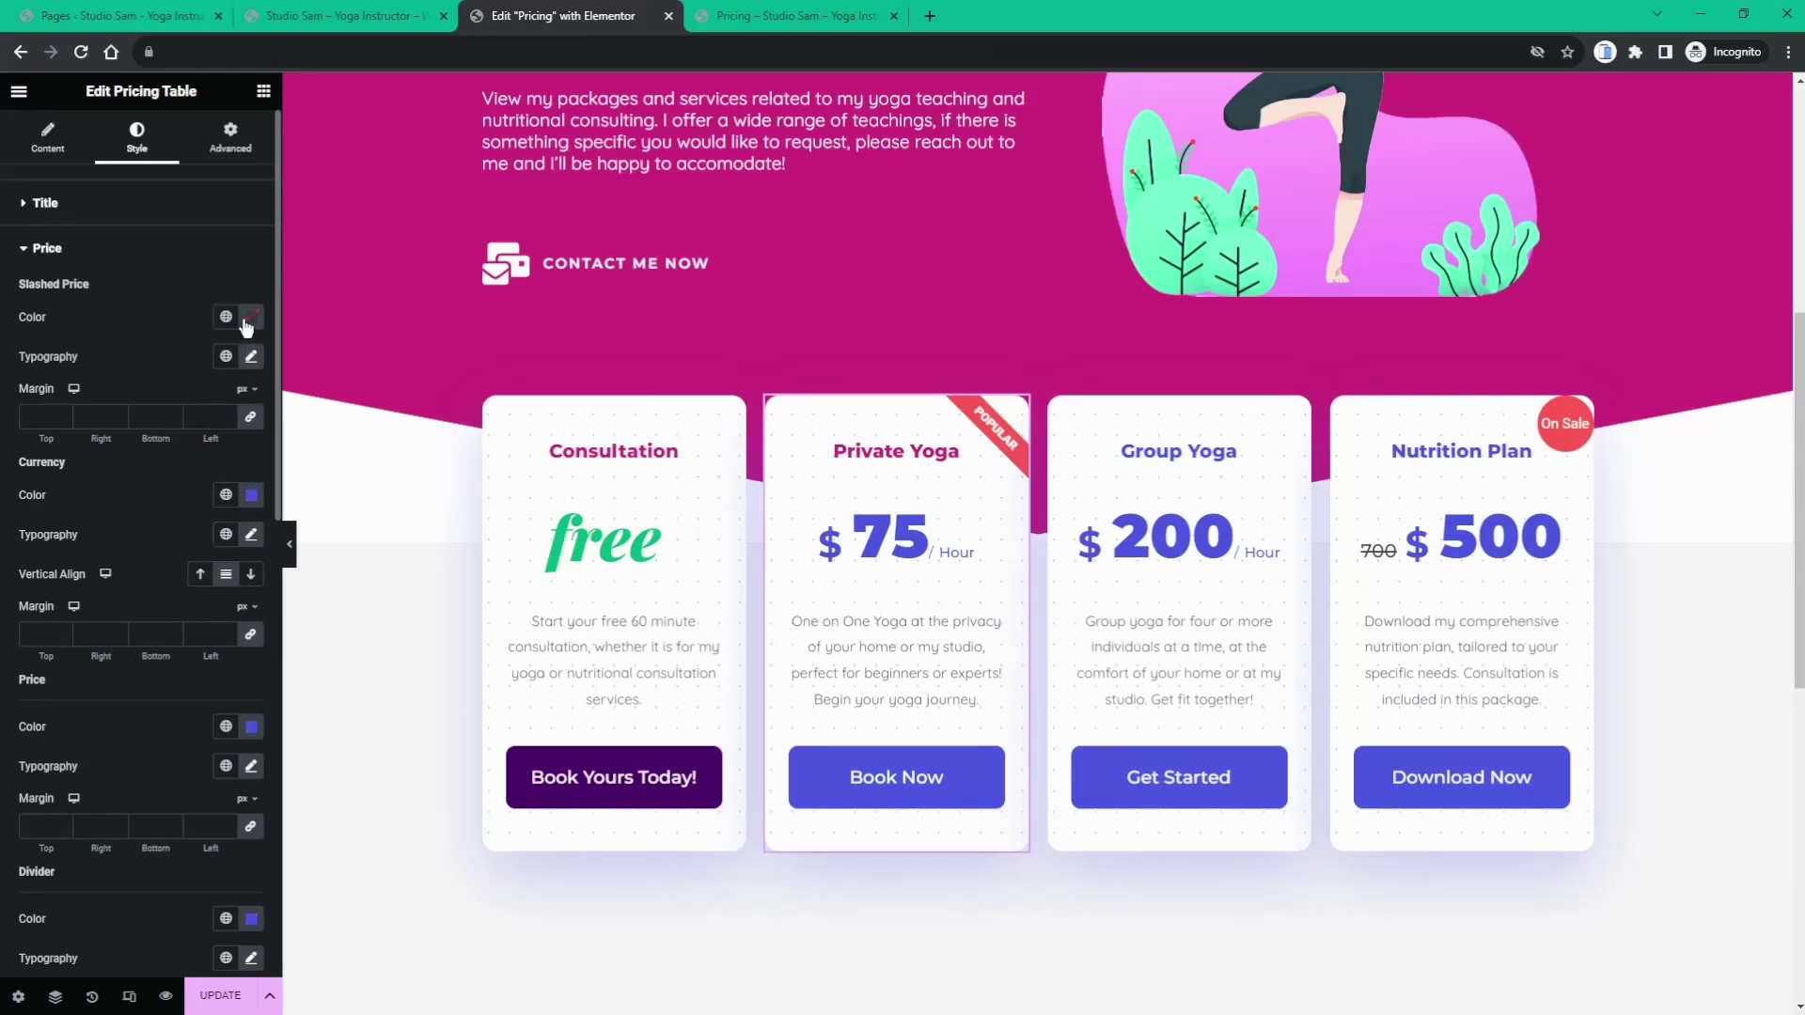
pyautogui.click(225, 495)
pyautogui.click(156, 683)
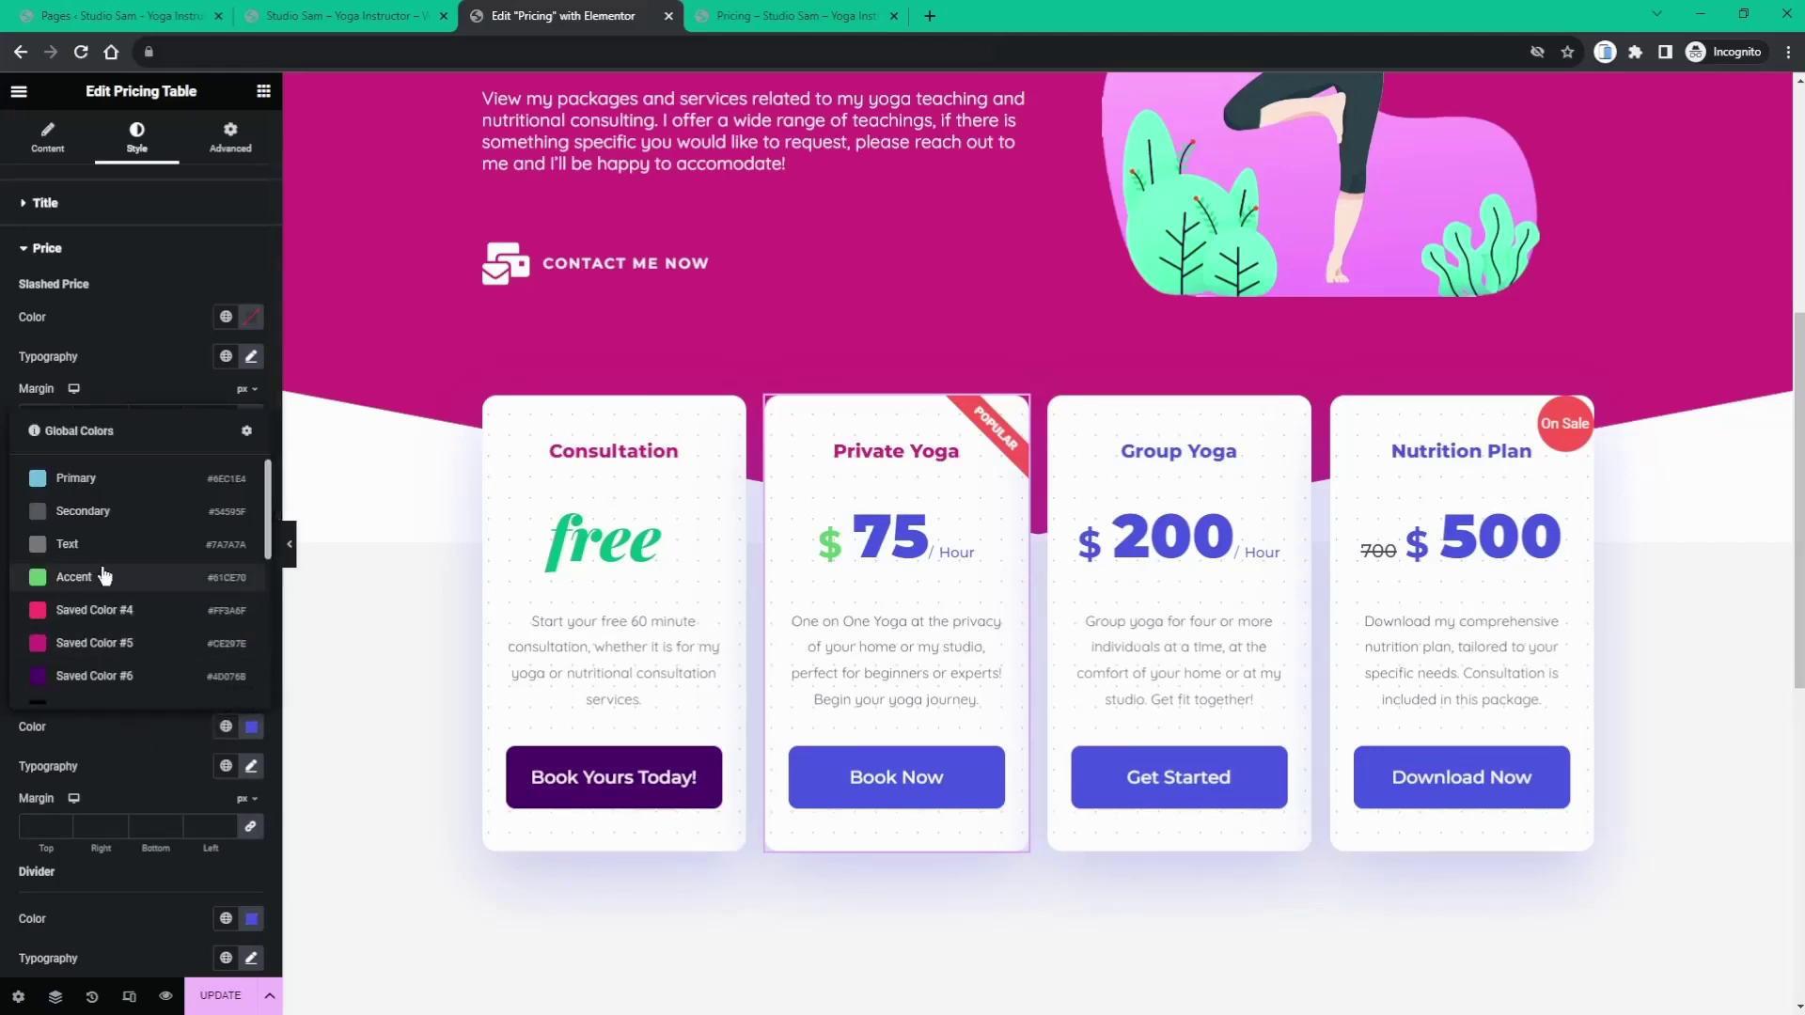
pyautogui.click(106, 576)
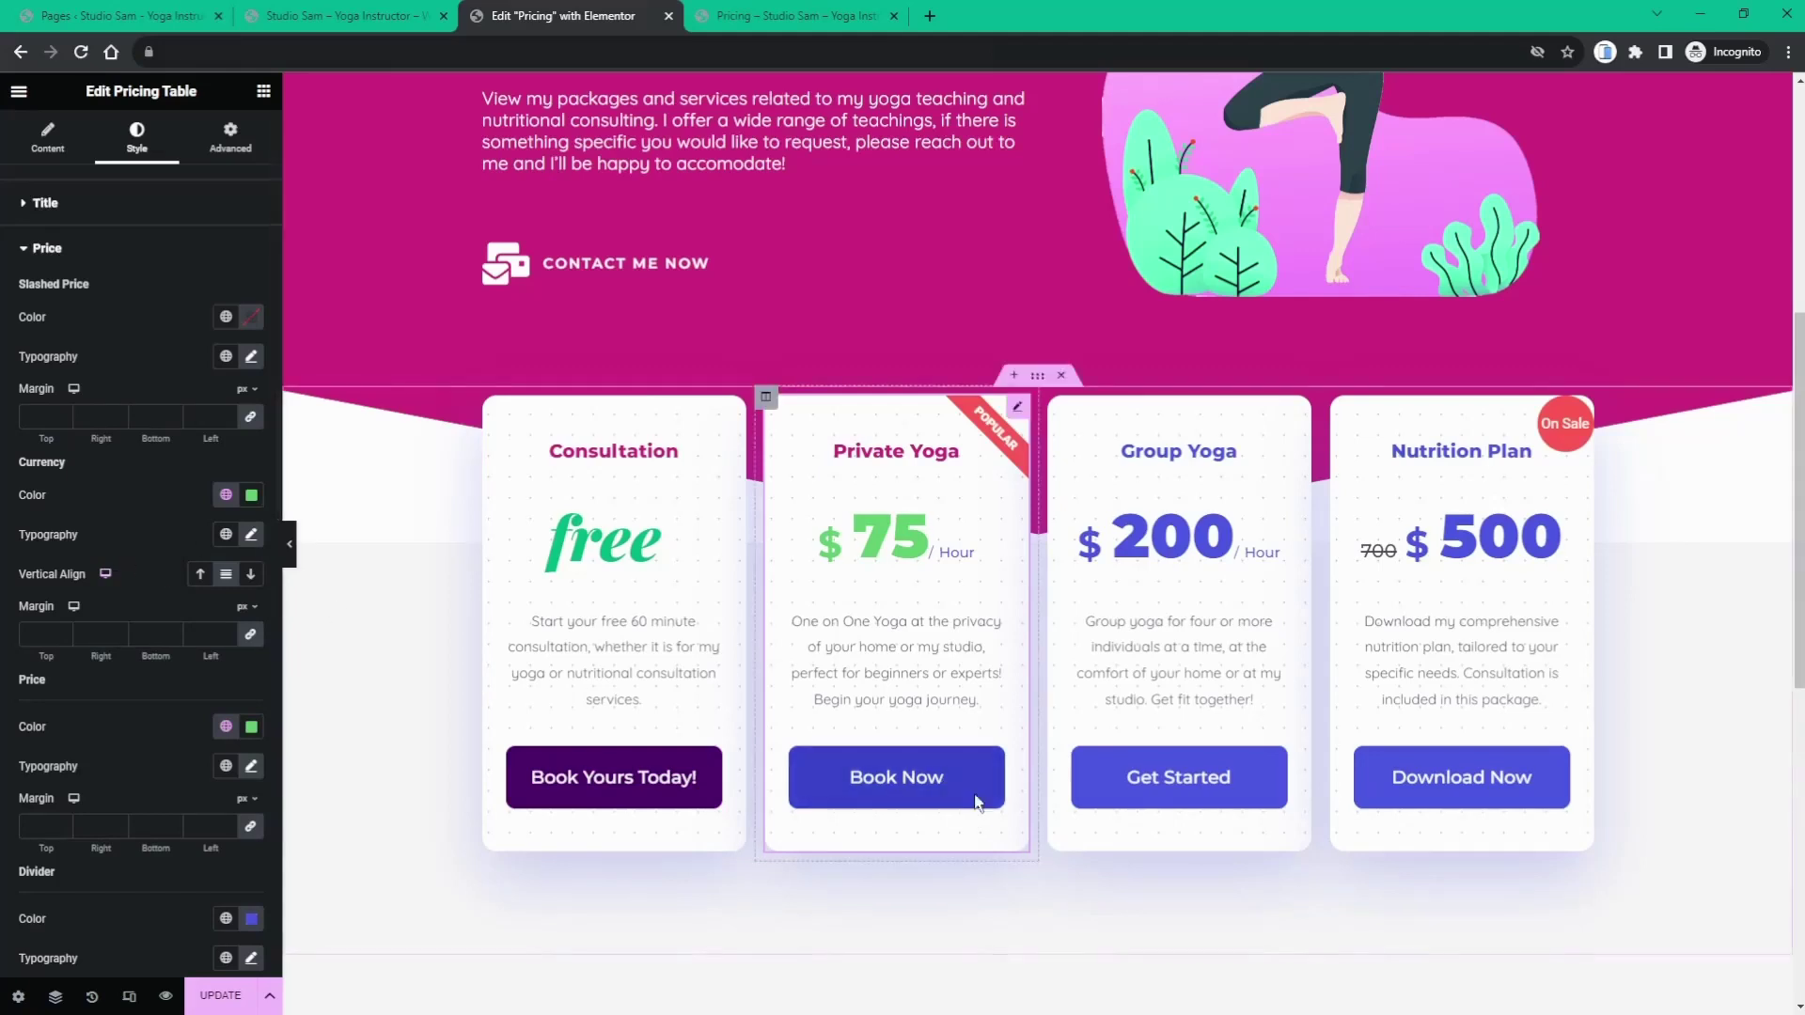
# - Set the Private Yoga price divider's color to the global Accent color
pyautogui.scroll(-2, 132, 611)
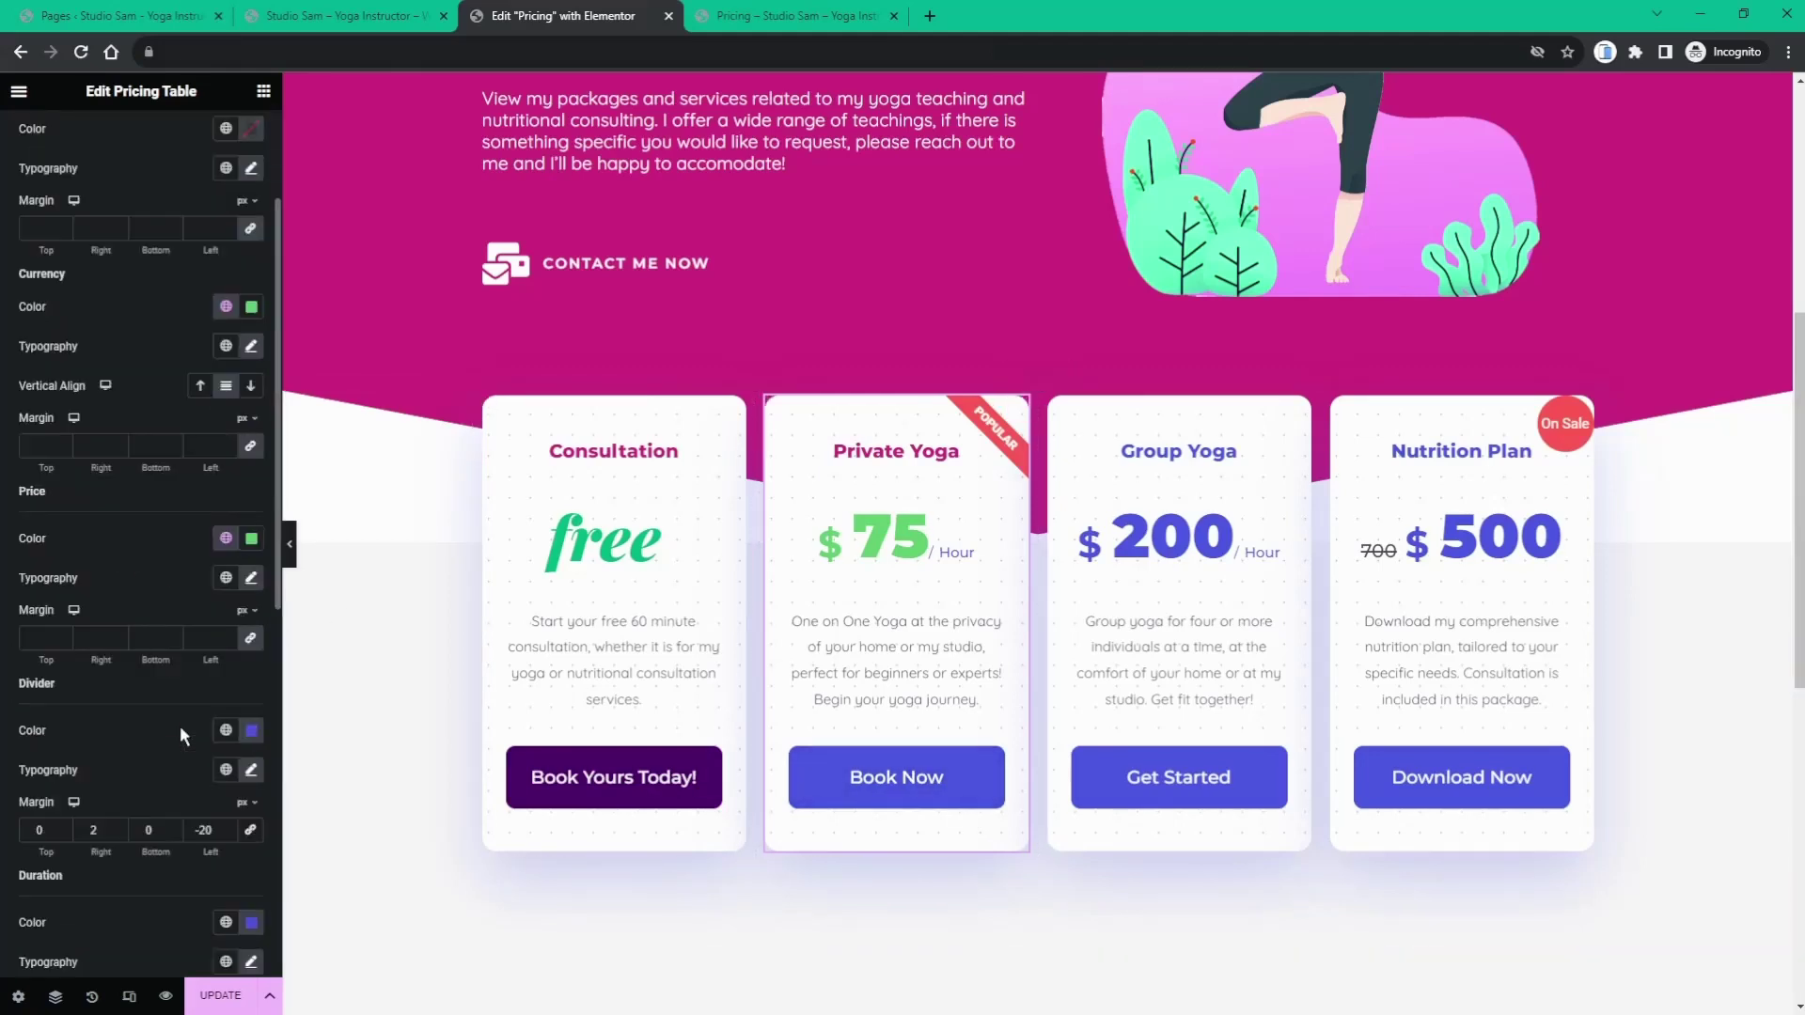
pyautogui.click(224, 729)
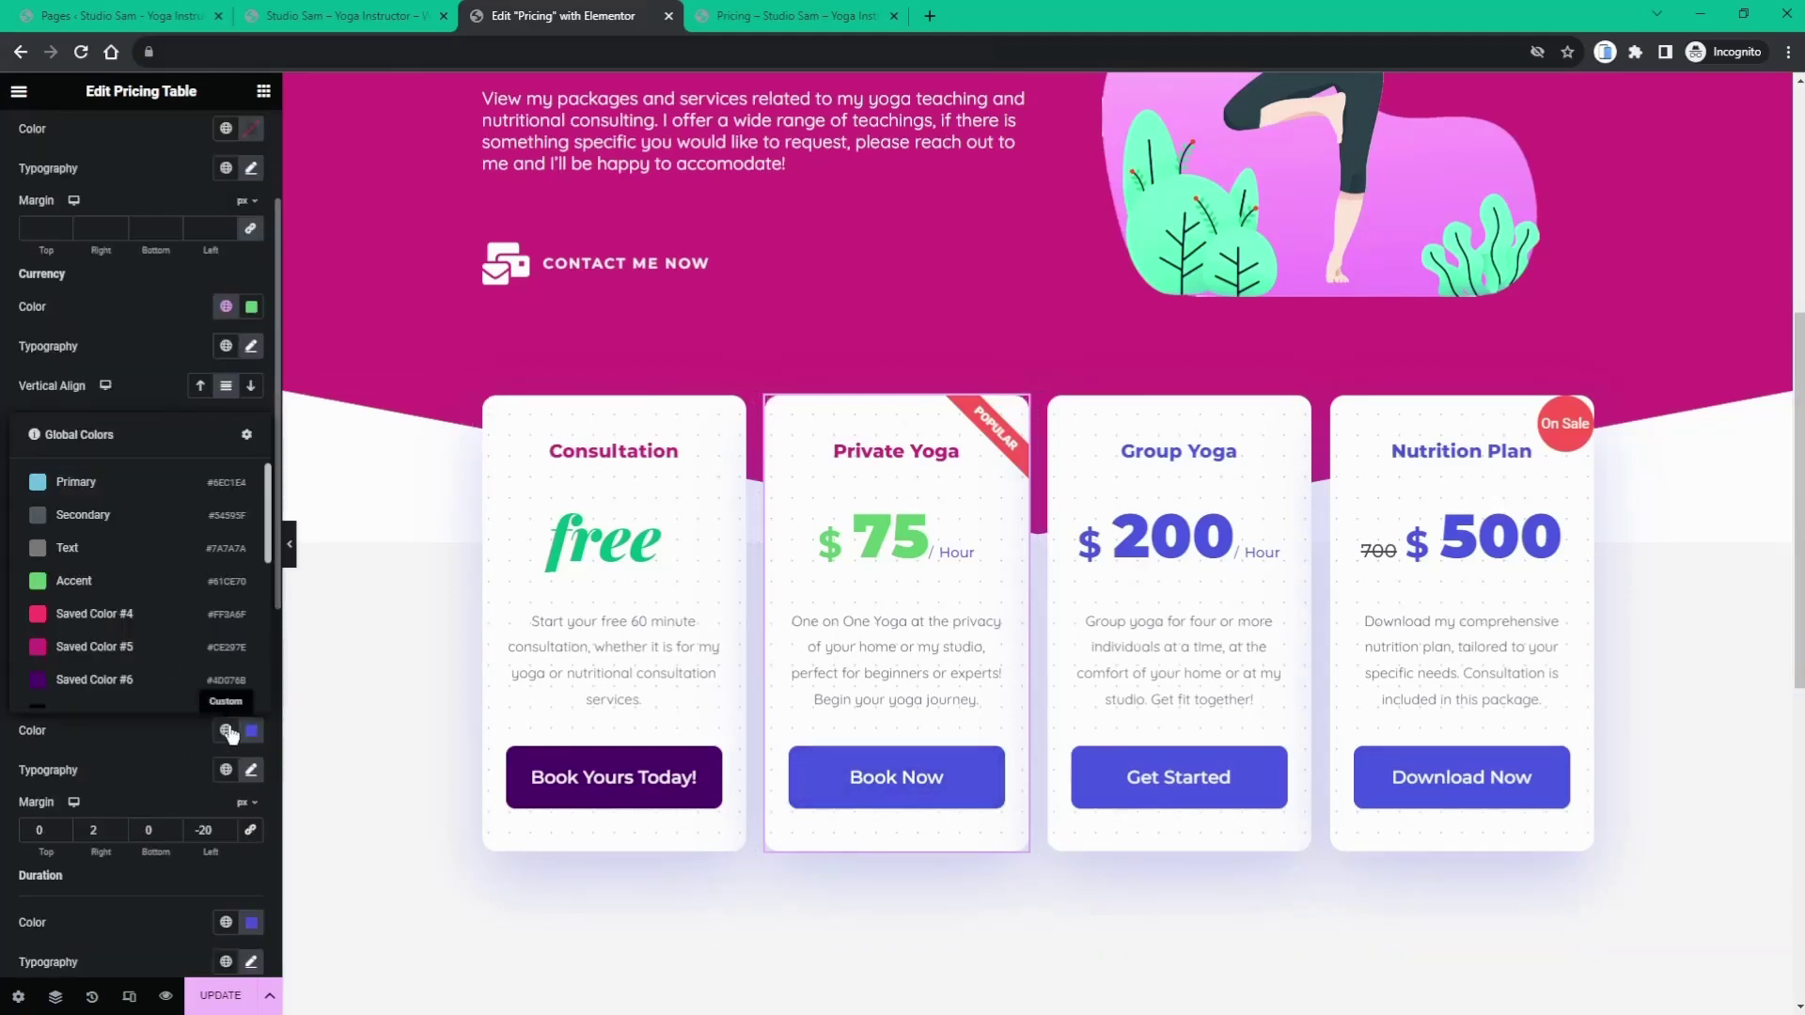
pyautogui.click(113, 574)
pyautogui.scroll(-1, 245, 797)
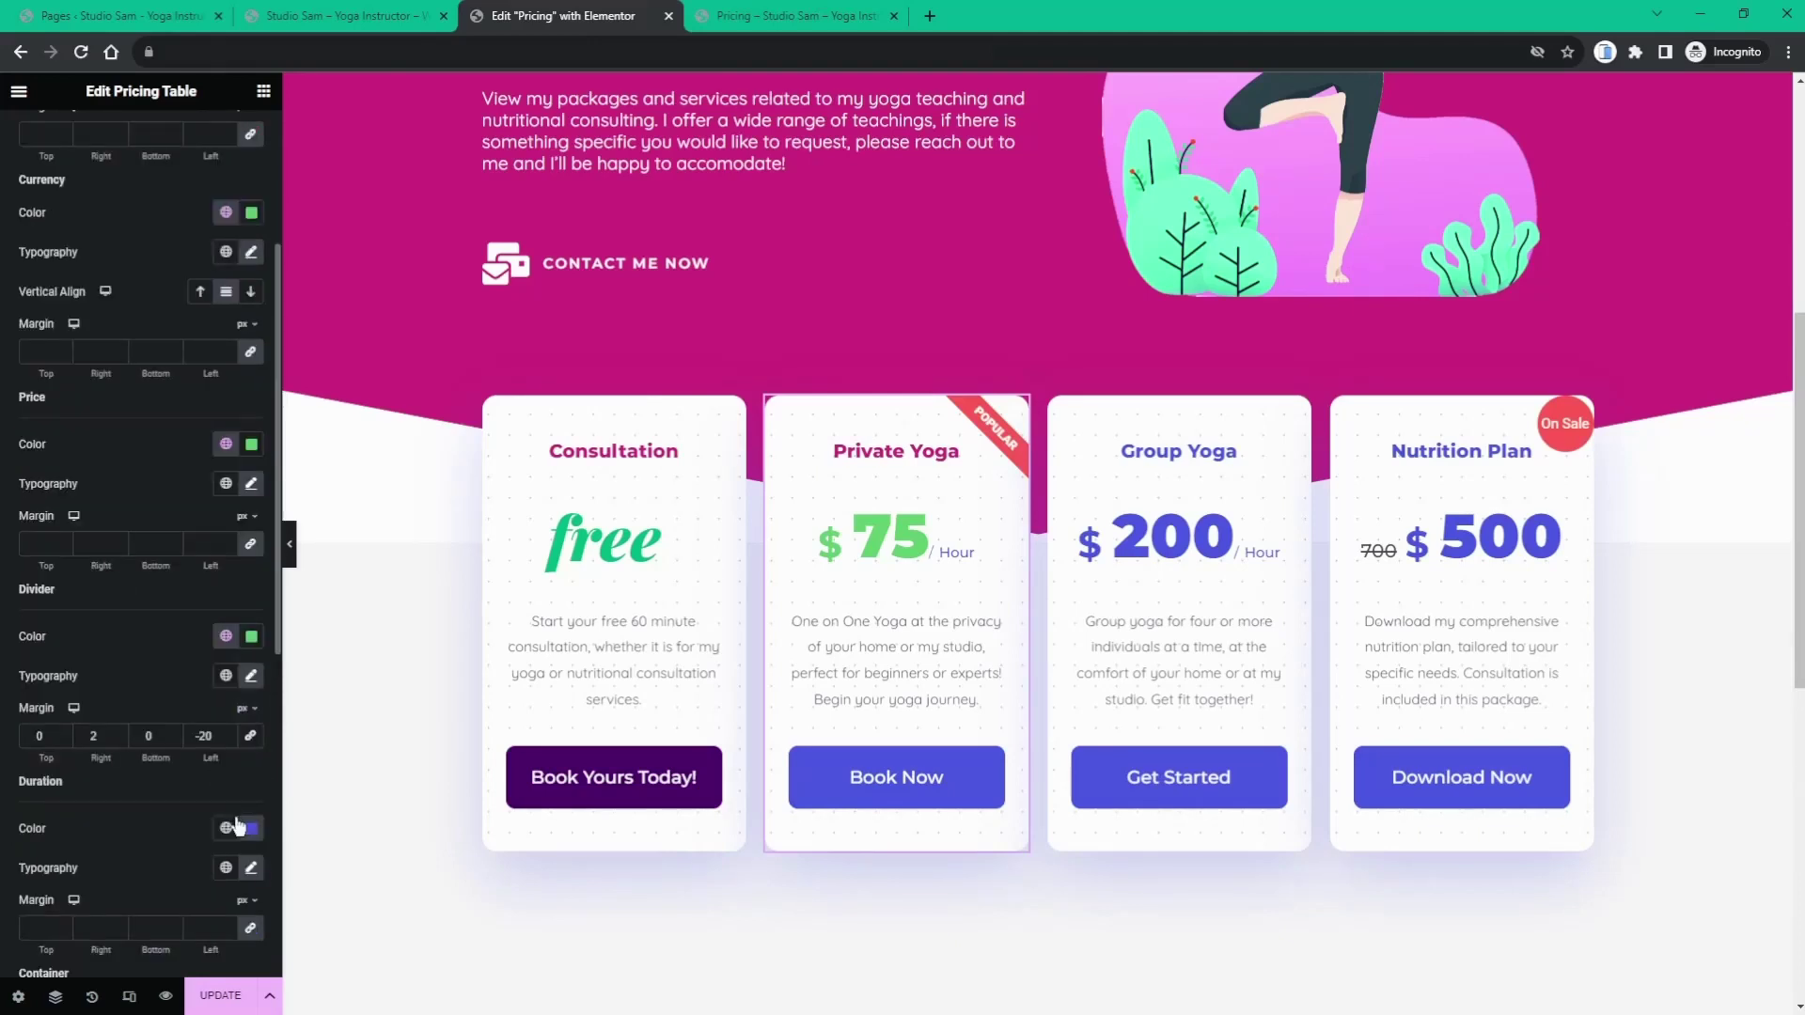
# - Set the Private Yoga table's duration color to the global Accent color
pyautogui.click(237, 826)
pyautogui.click(121, 679)
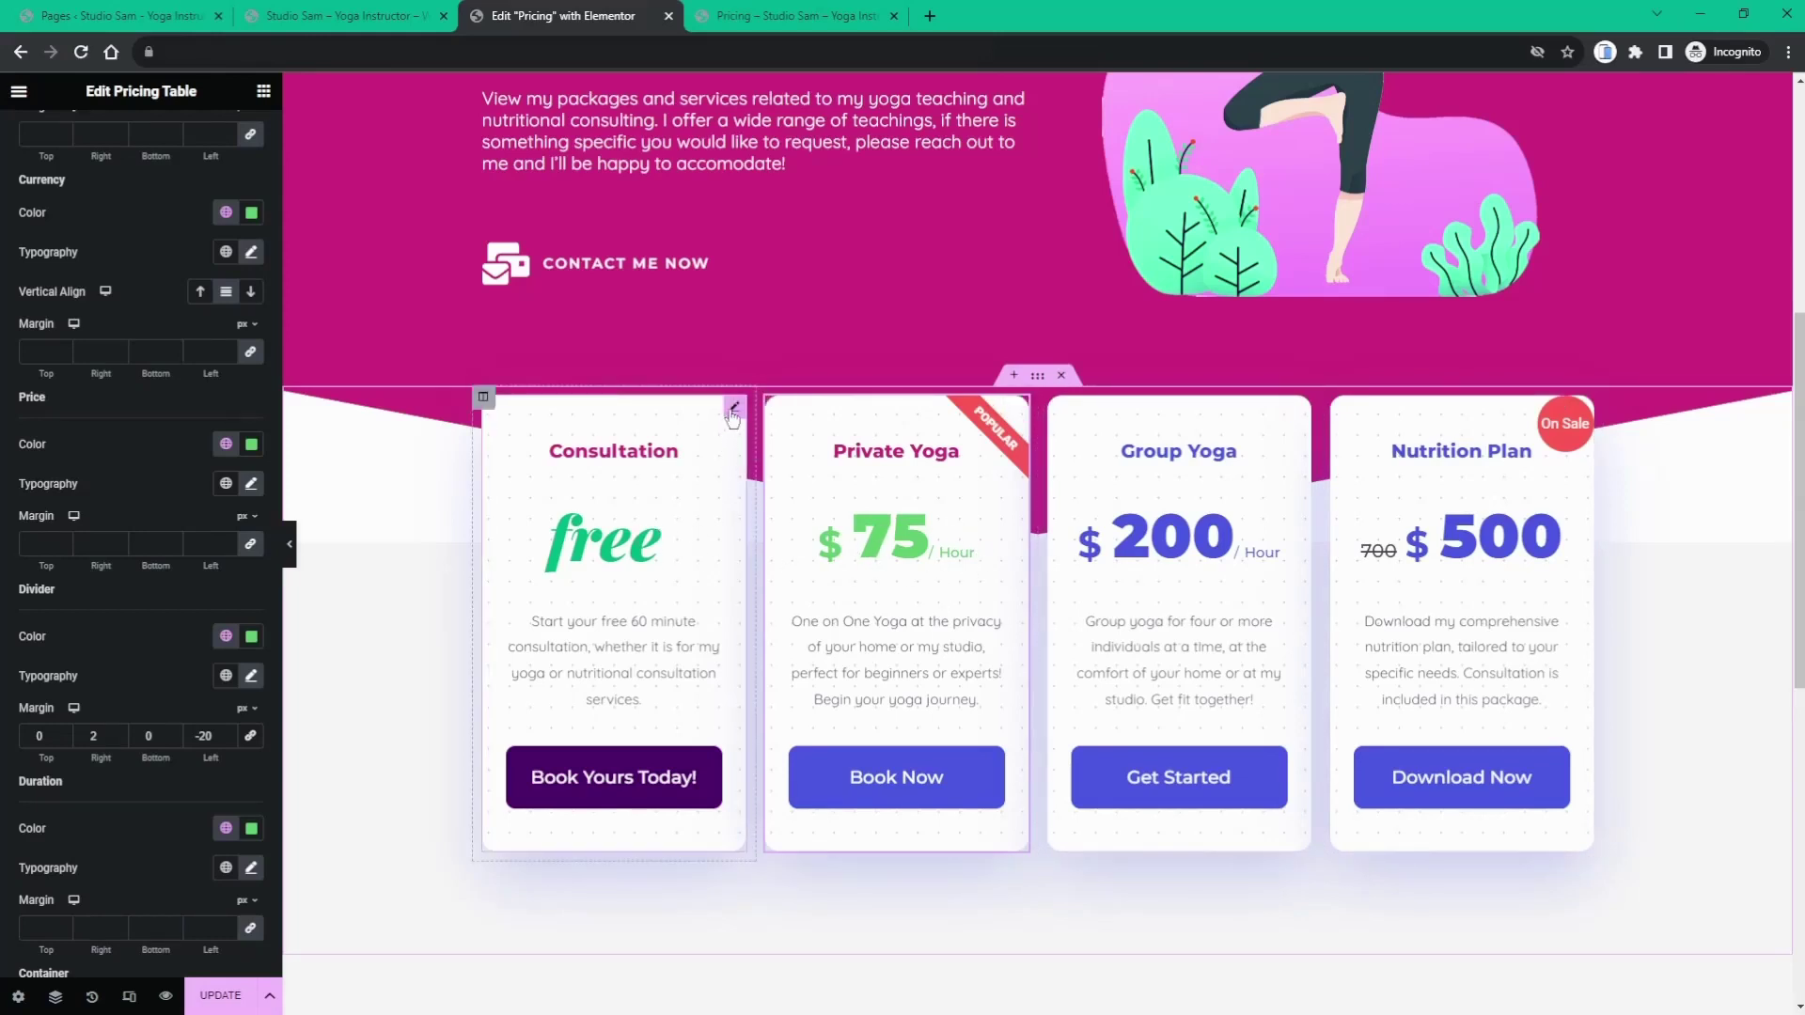
# - Set the Consultation pricing table's price color to the global Accent color
pyautogui.click(733, 409)
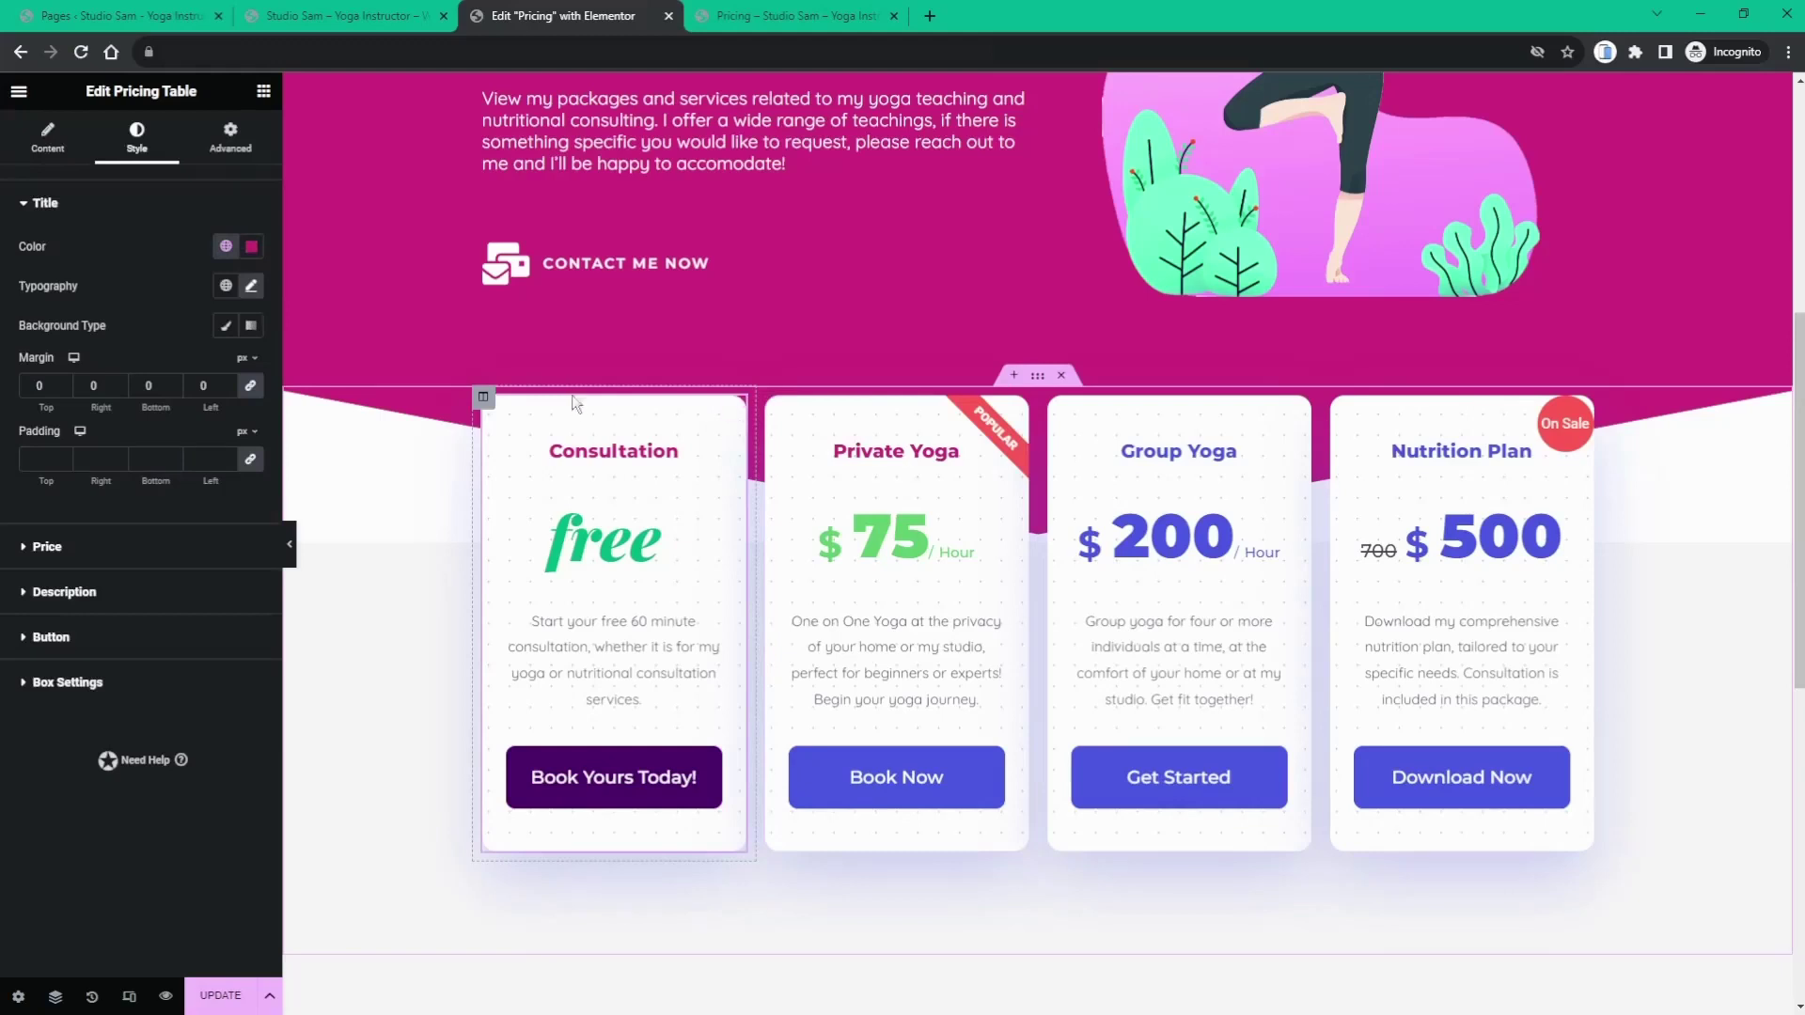
pyautogui.click(45, 548)
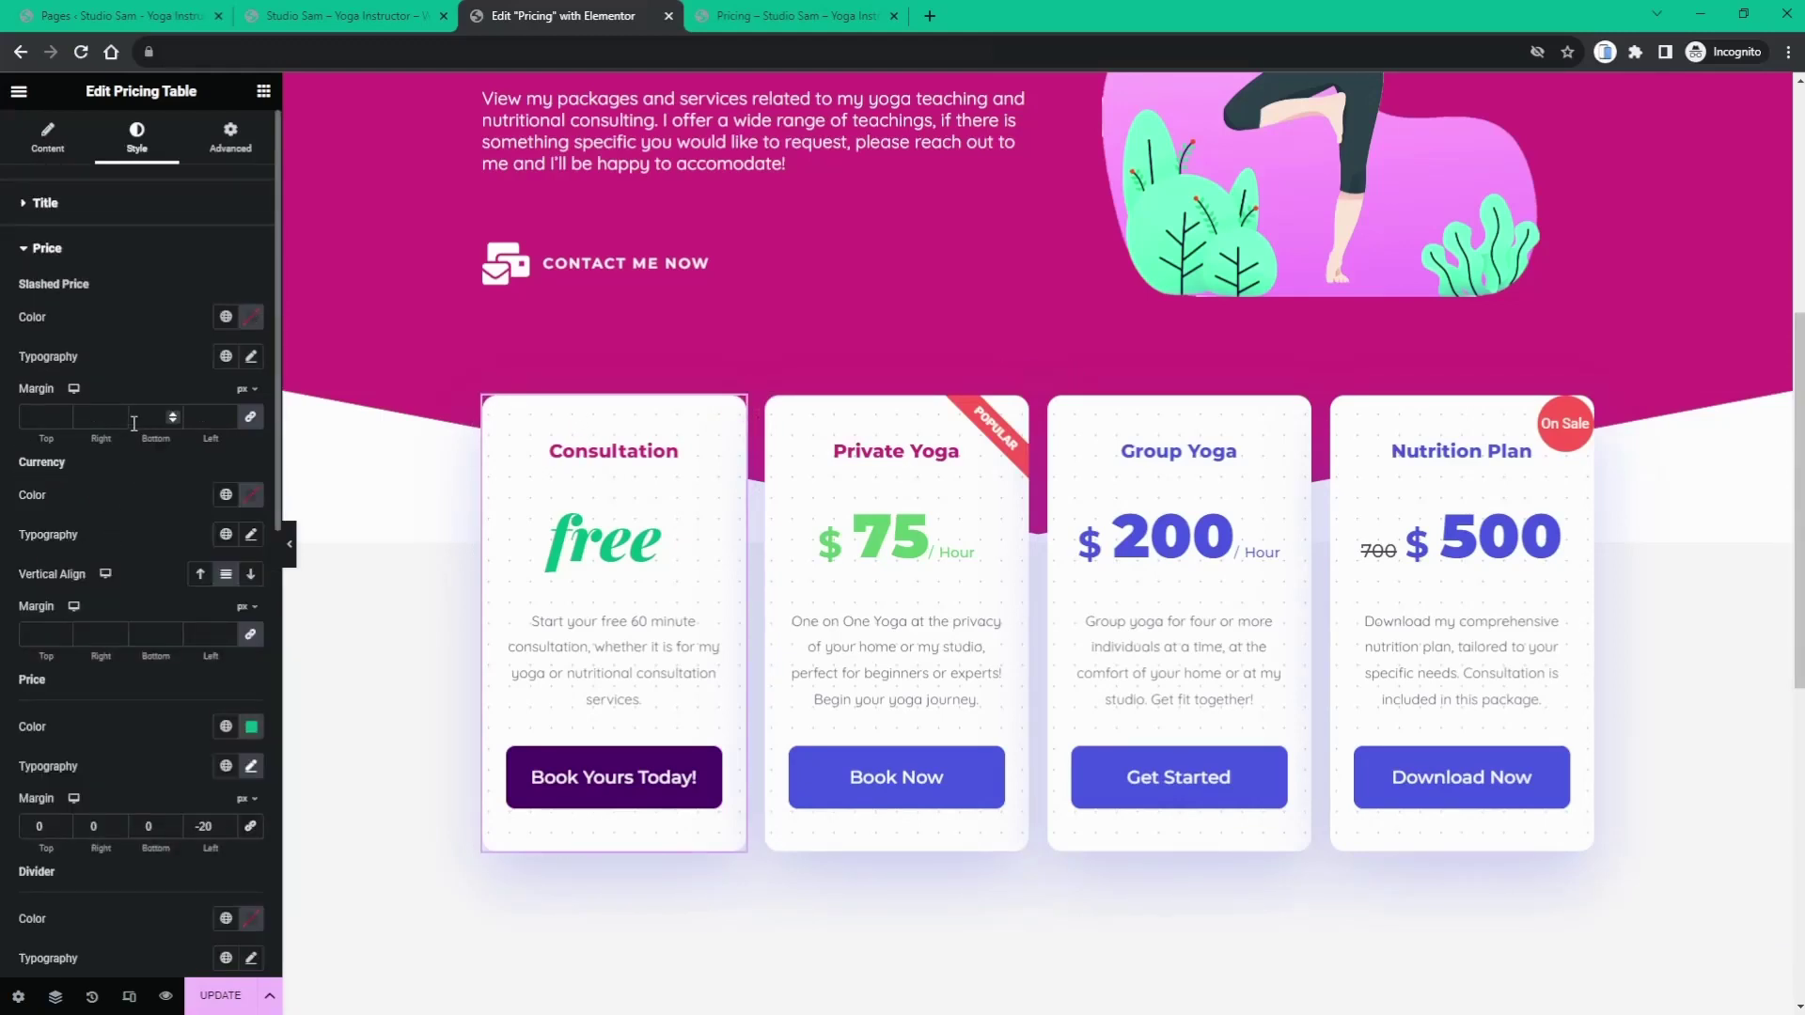
pyautogui.scroll(-2, 134, 423)
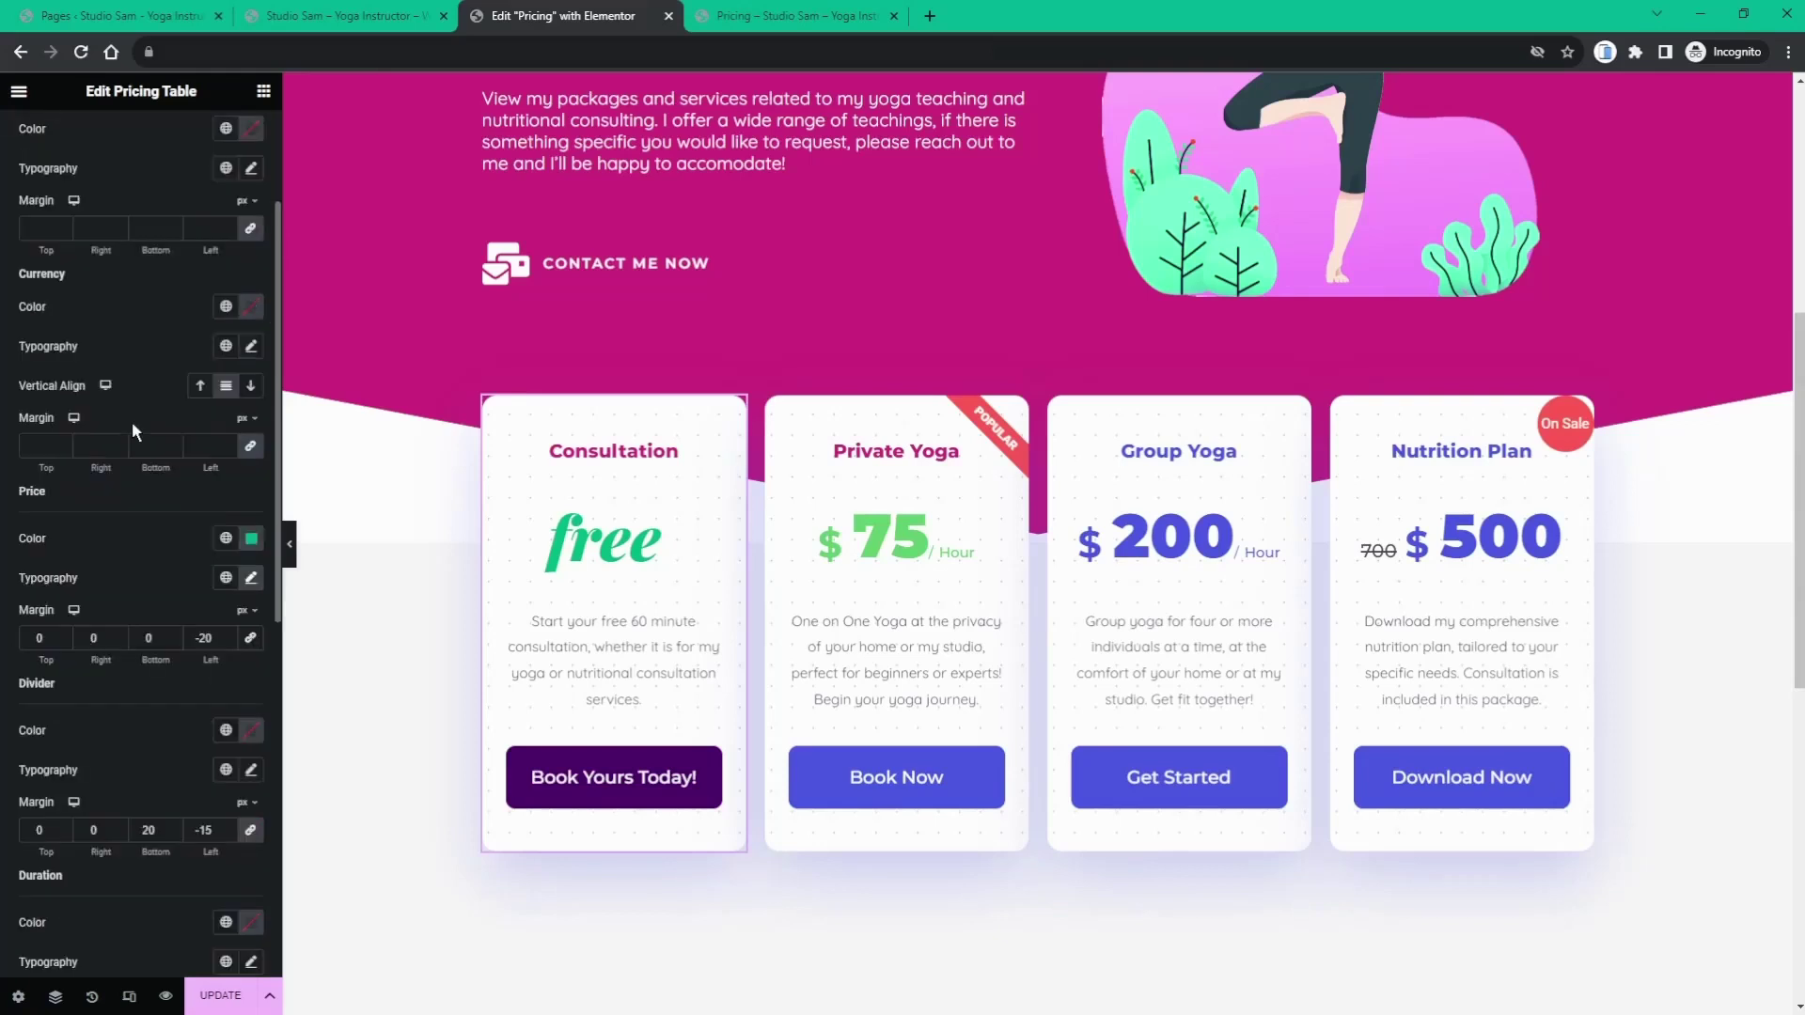
pyautogui.scroll(-4, 132, 421)
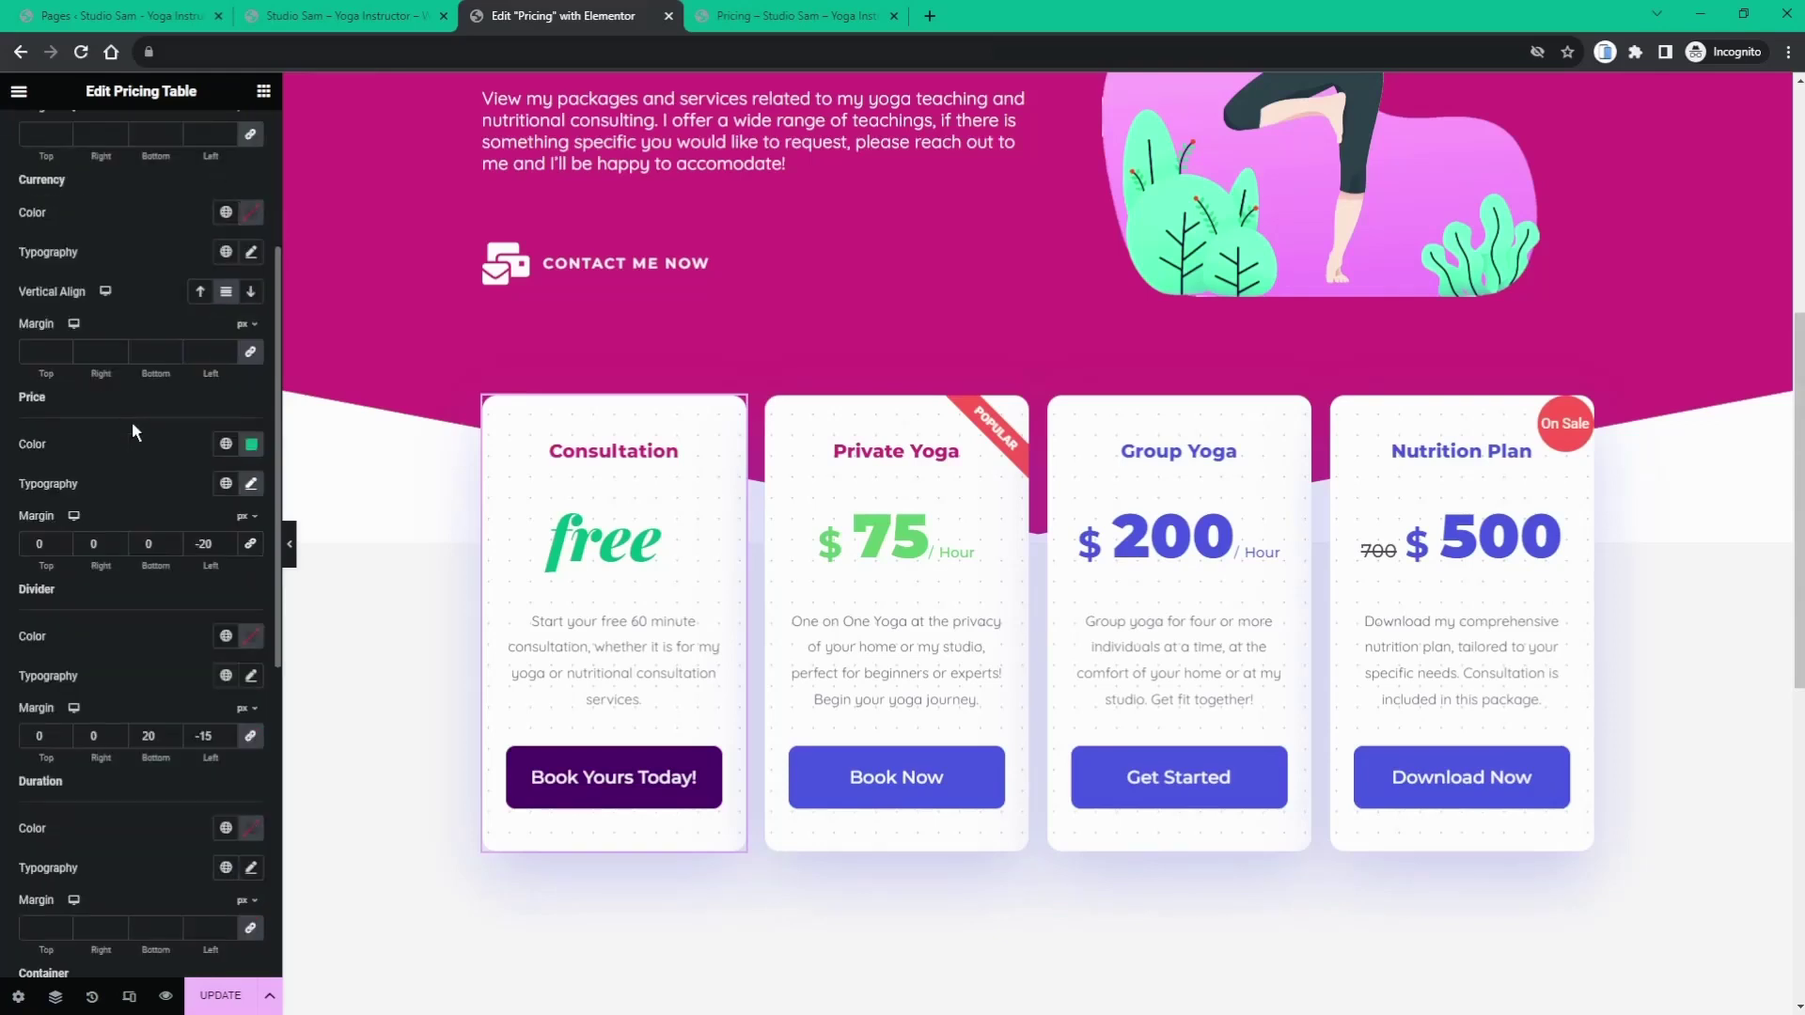
pyautogui.scroll(2, 174, 376)
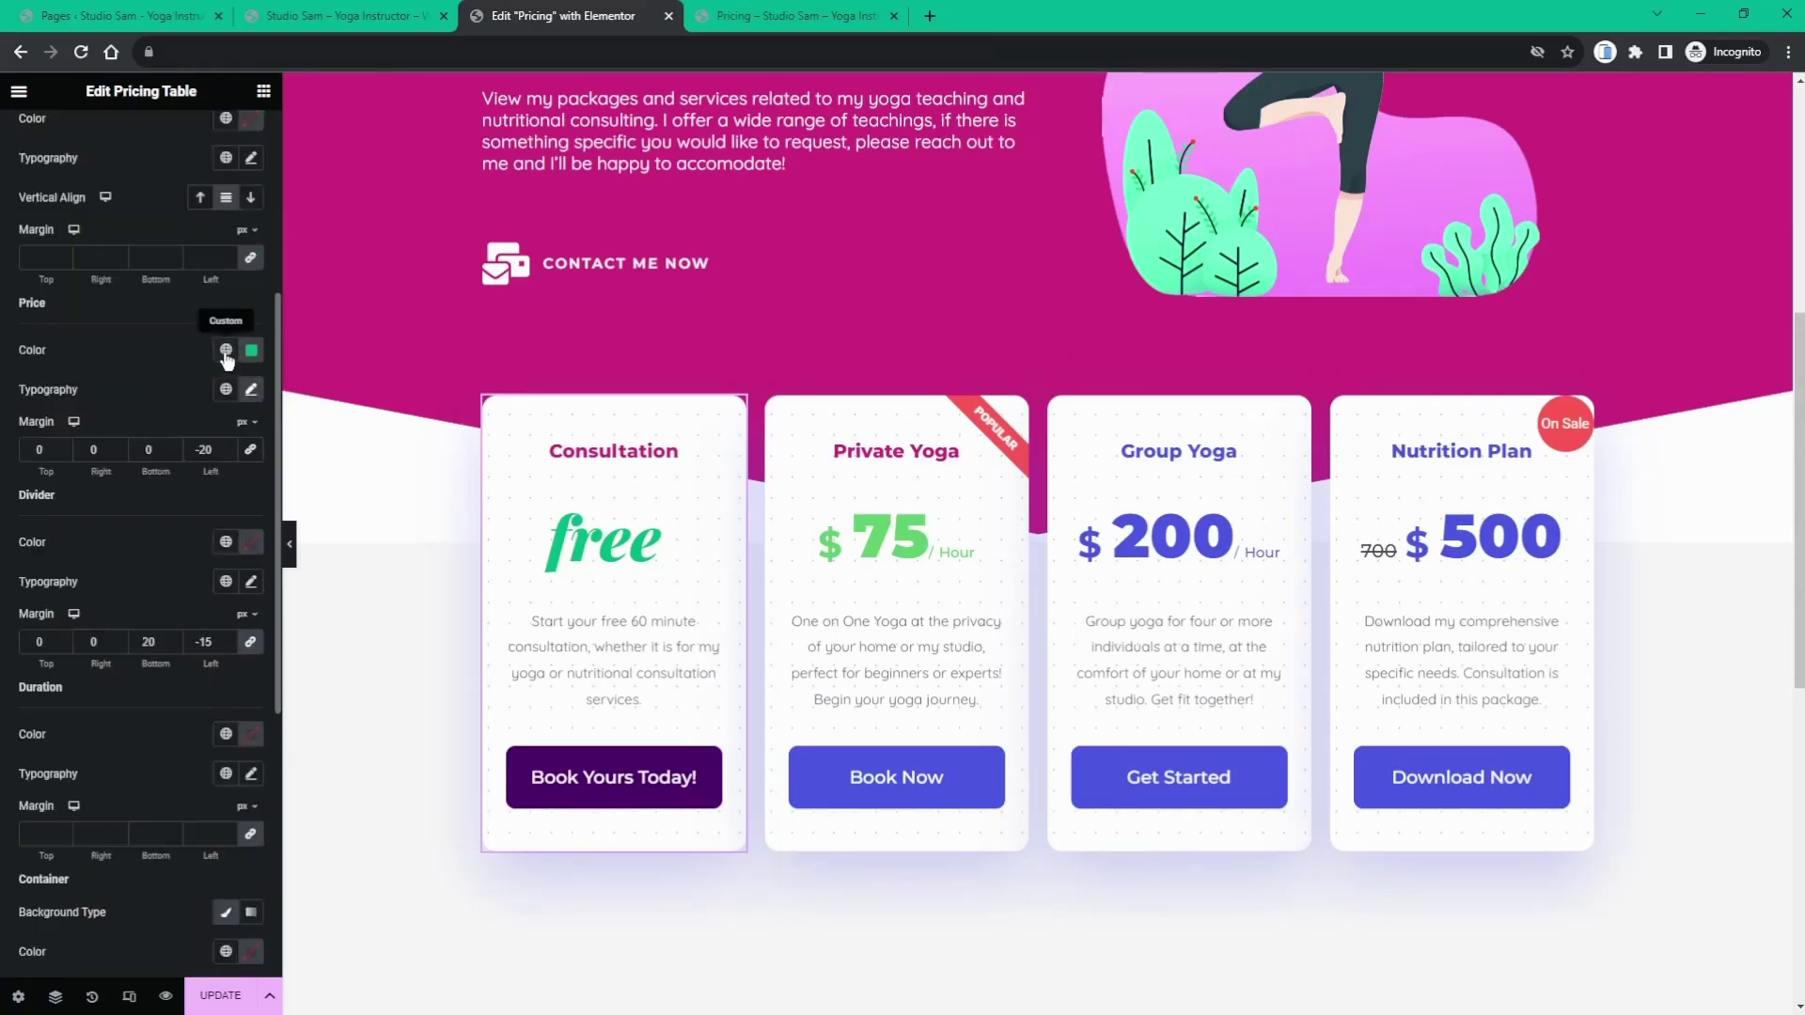
pyautogui.click(226, 354)
pyautogui.click(141, 529)
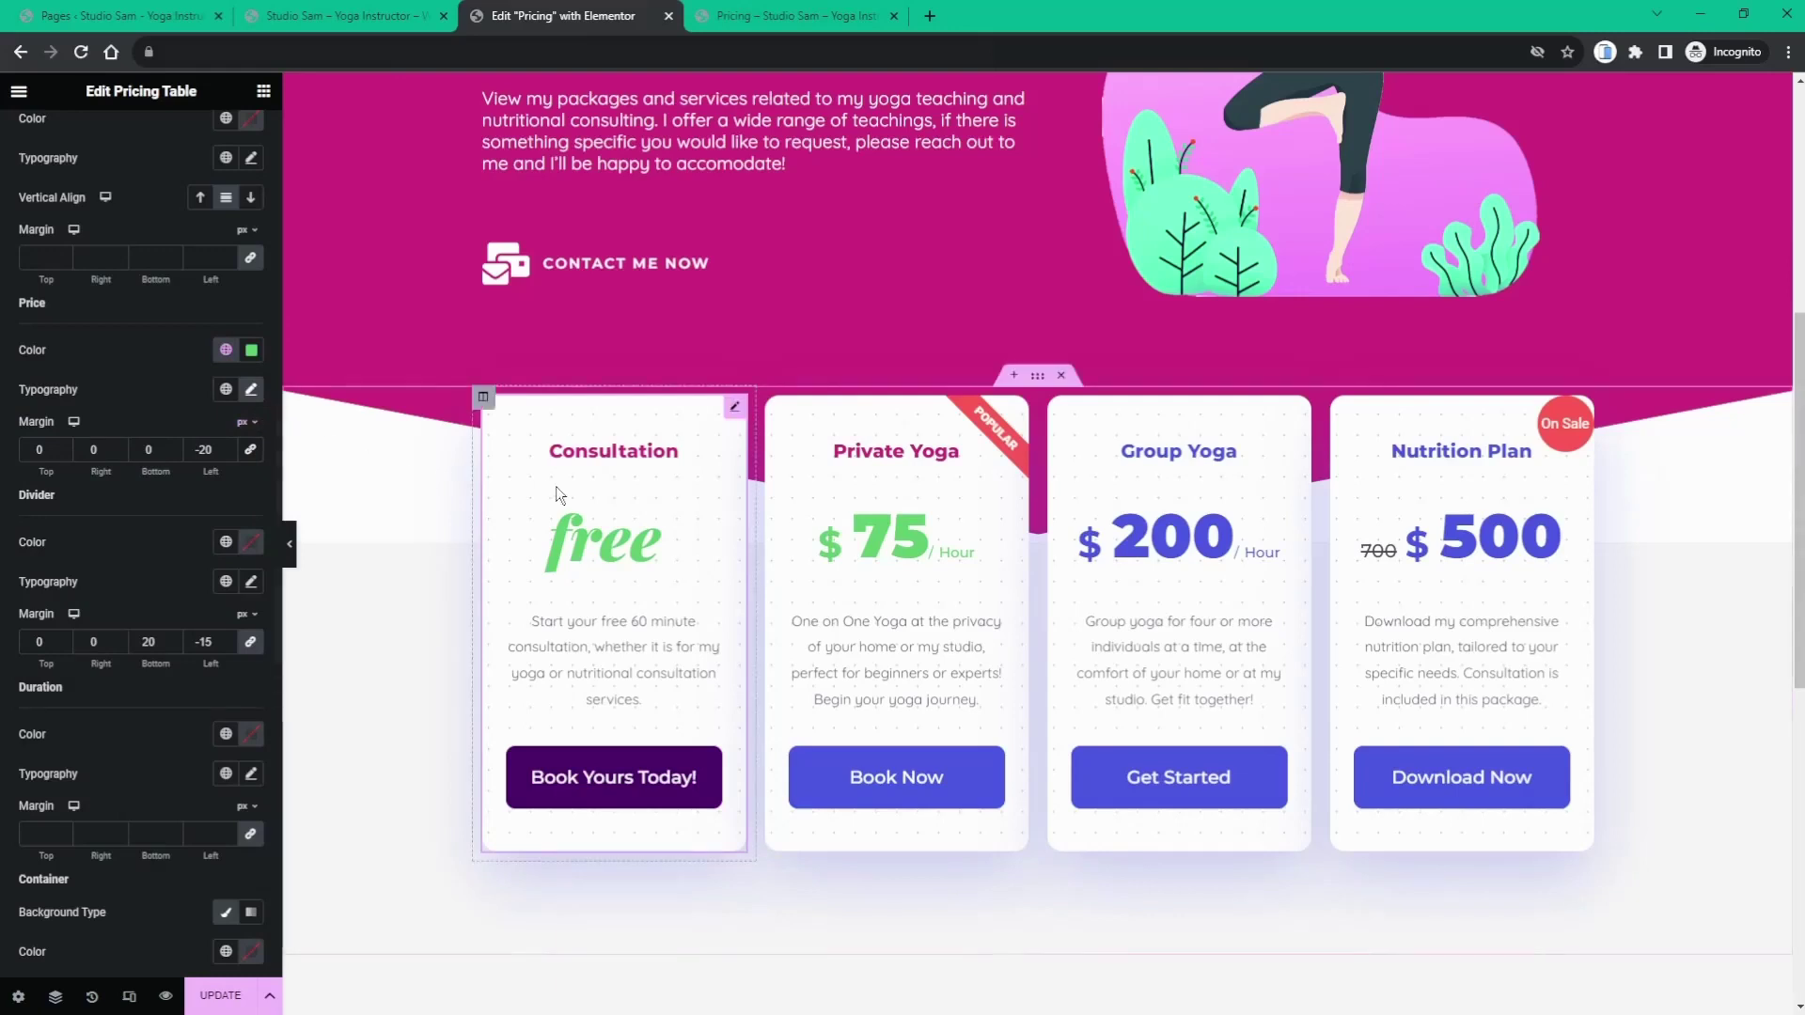
# - Set the Private Yoga button's normal background color to the global Saved Color #6
pyautogui.click(1013, 411)
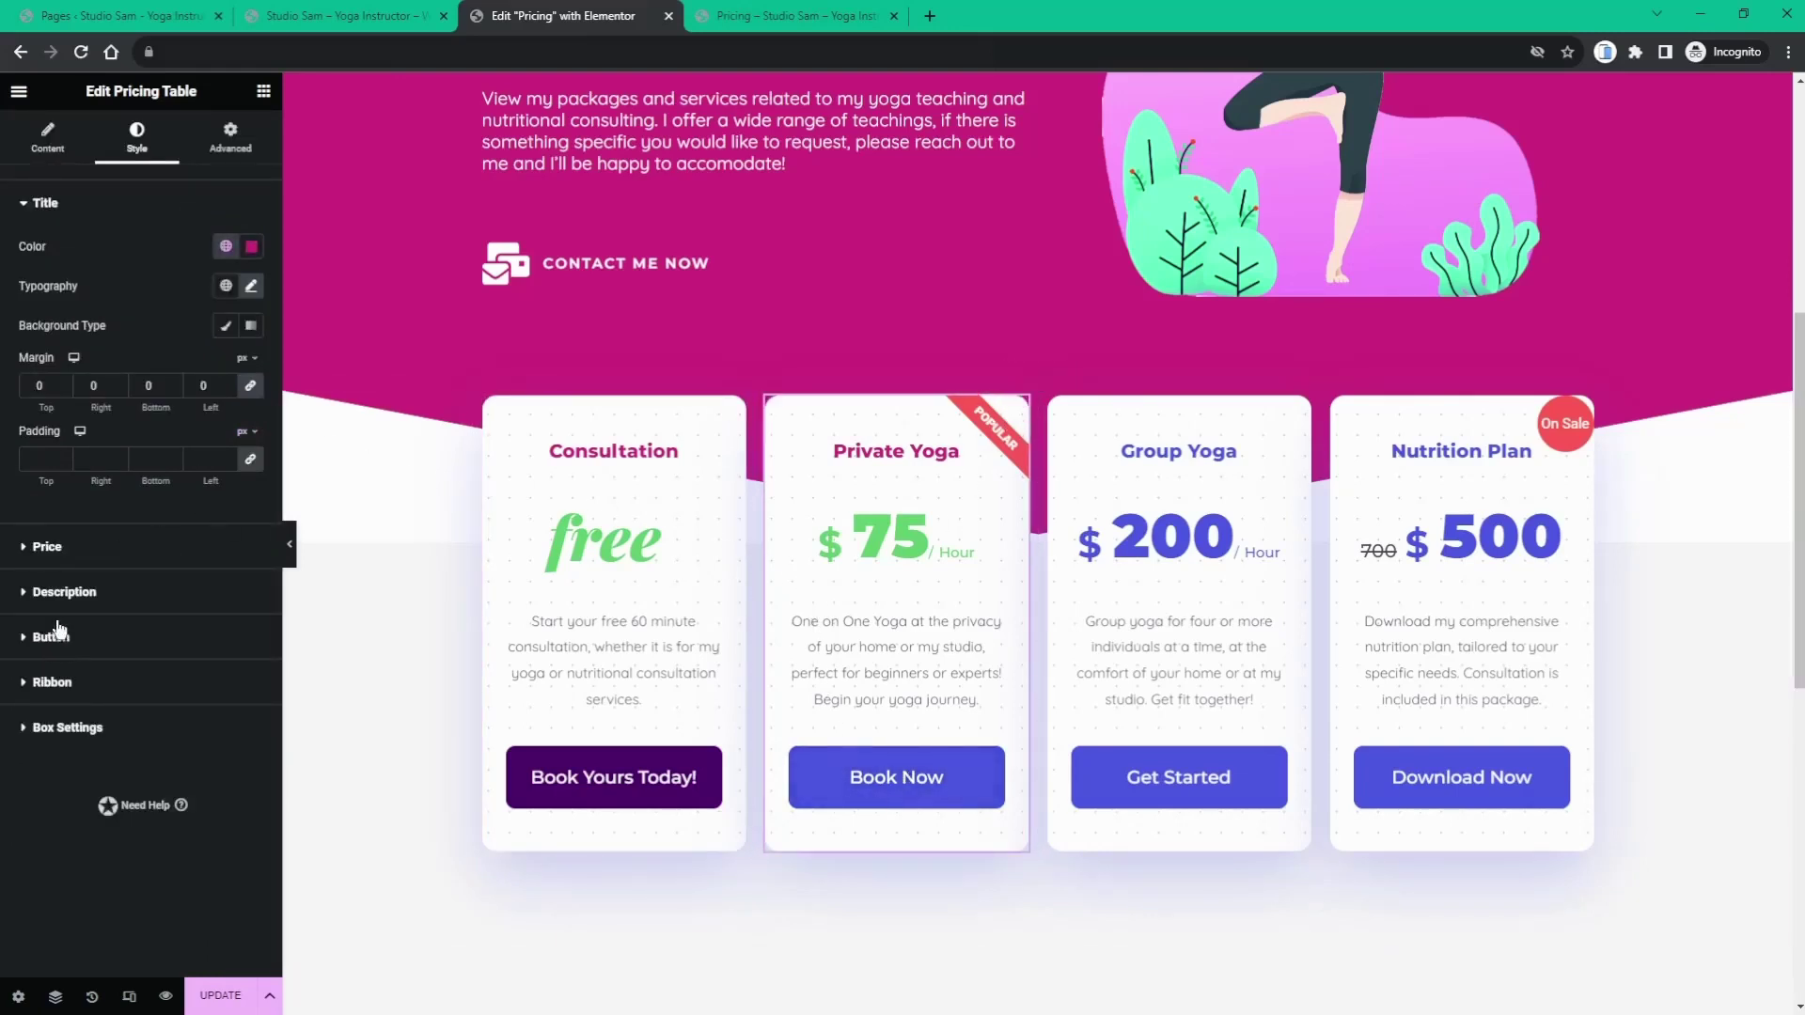
pyautogui.click(60, 639)
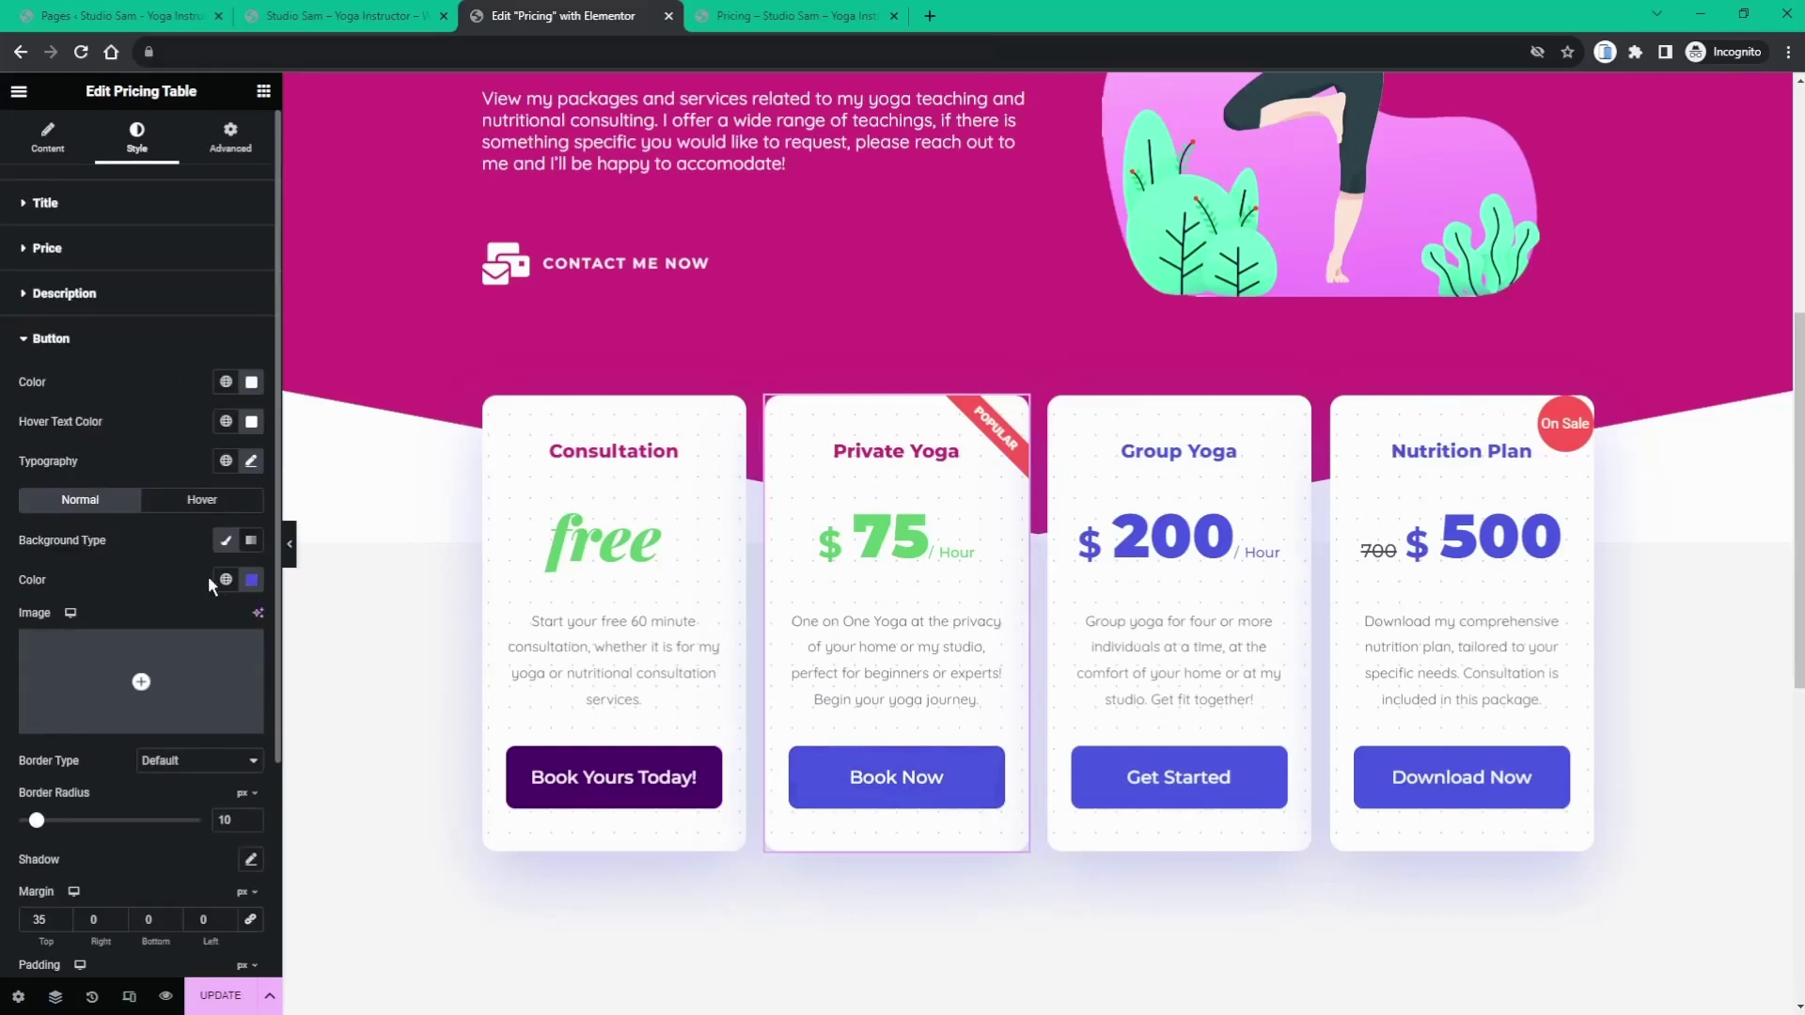
pyautogui.scroll(-1, 207, 564)
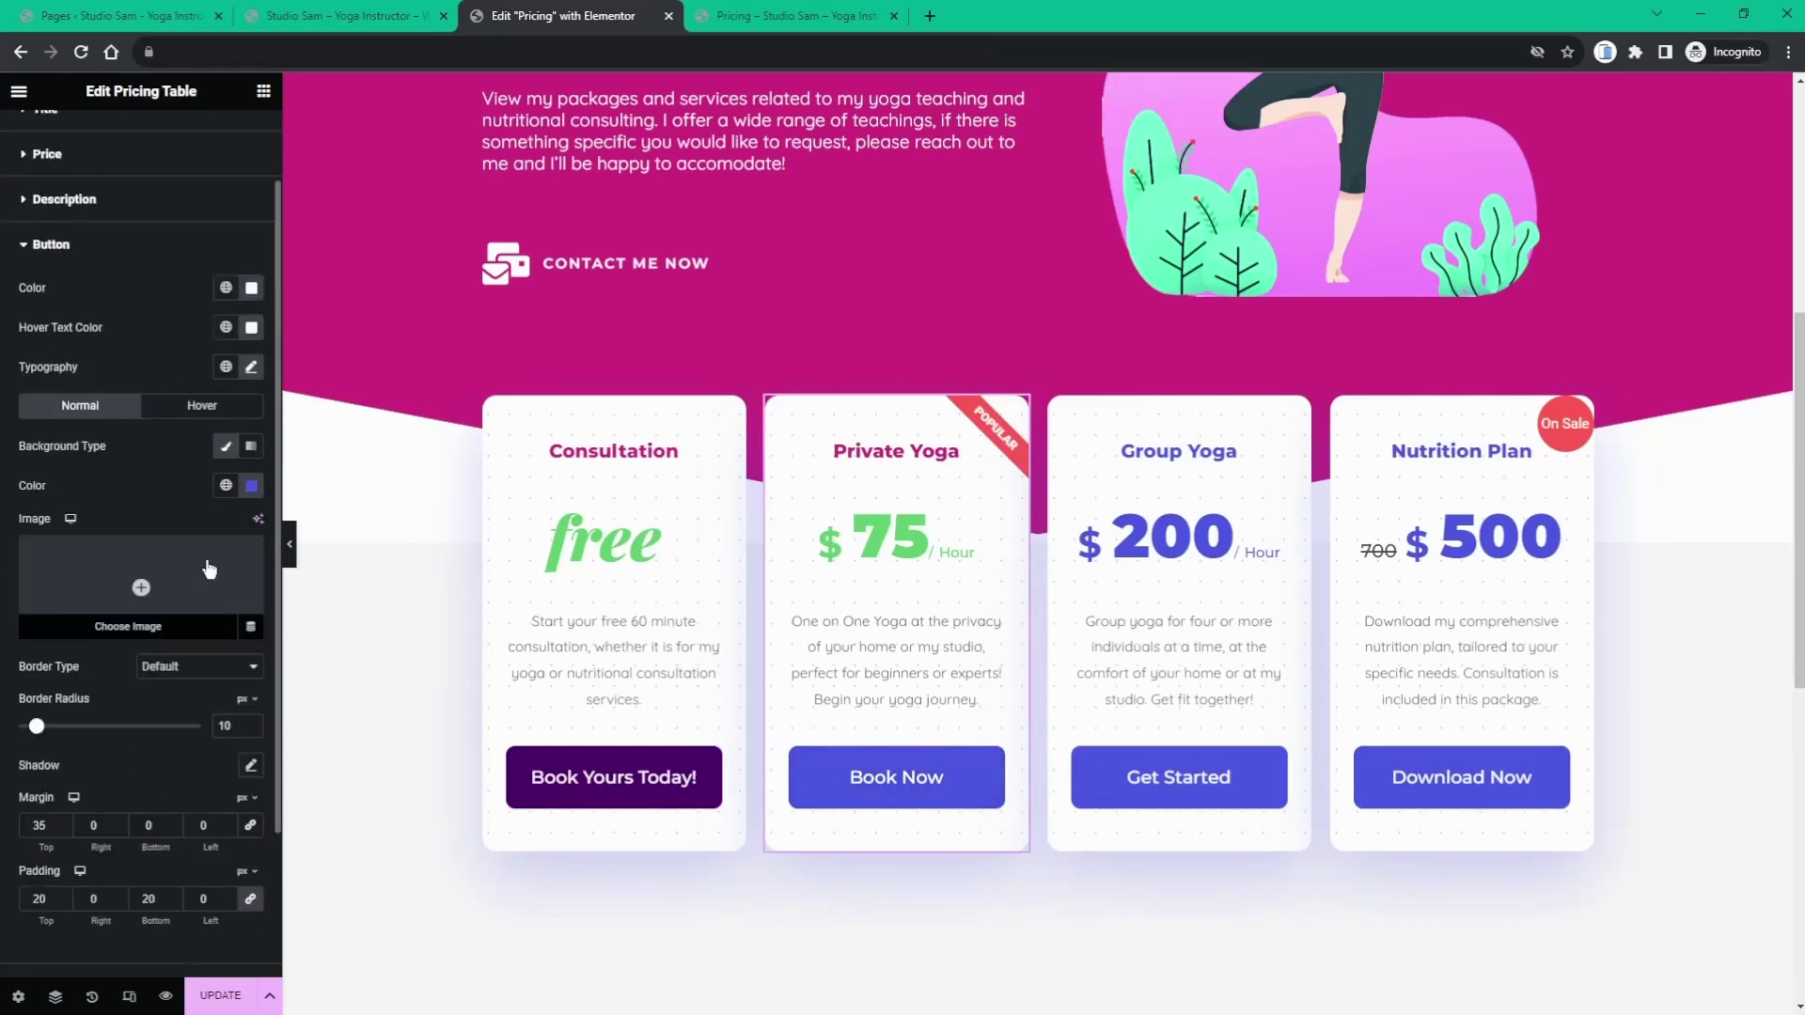
pyautogui.click(226, 486)
pyautogui.scroll(-2, 122, 714)
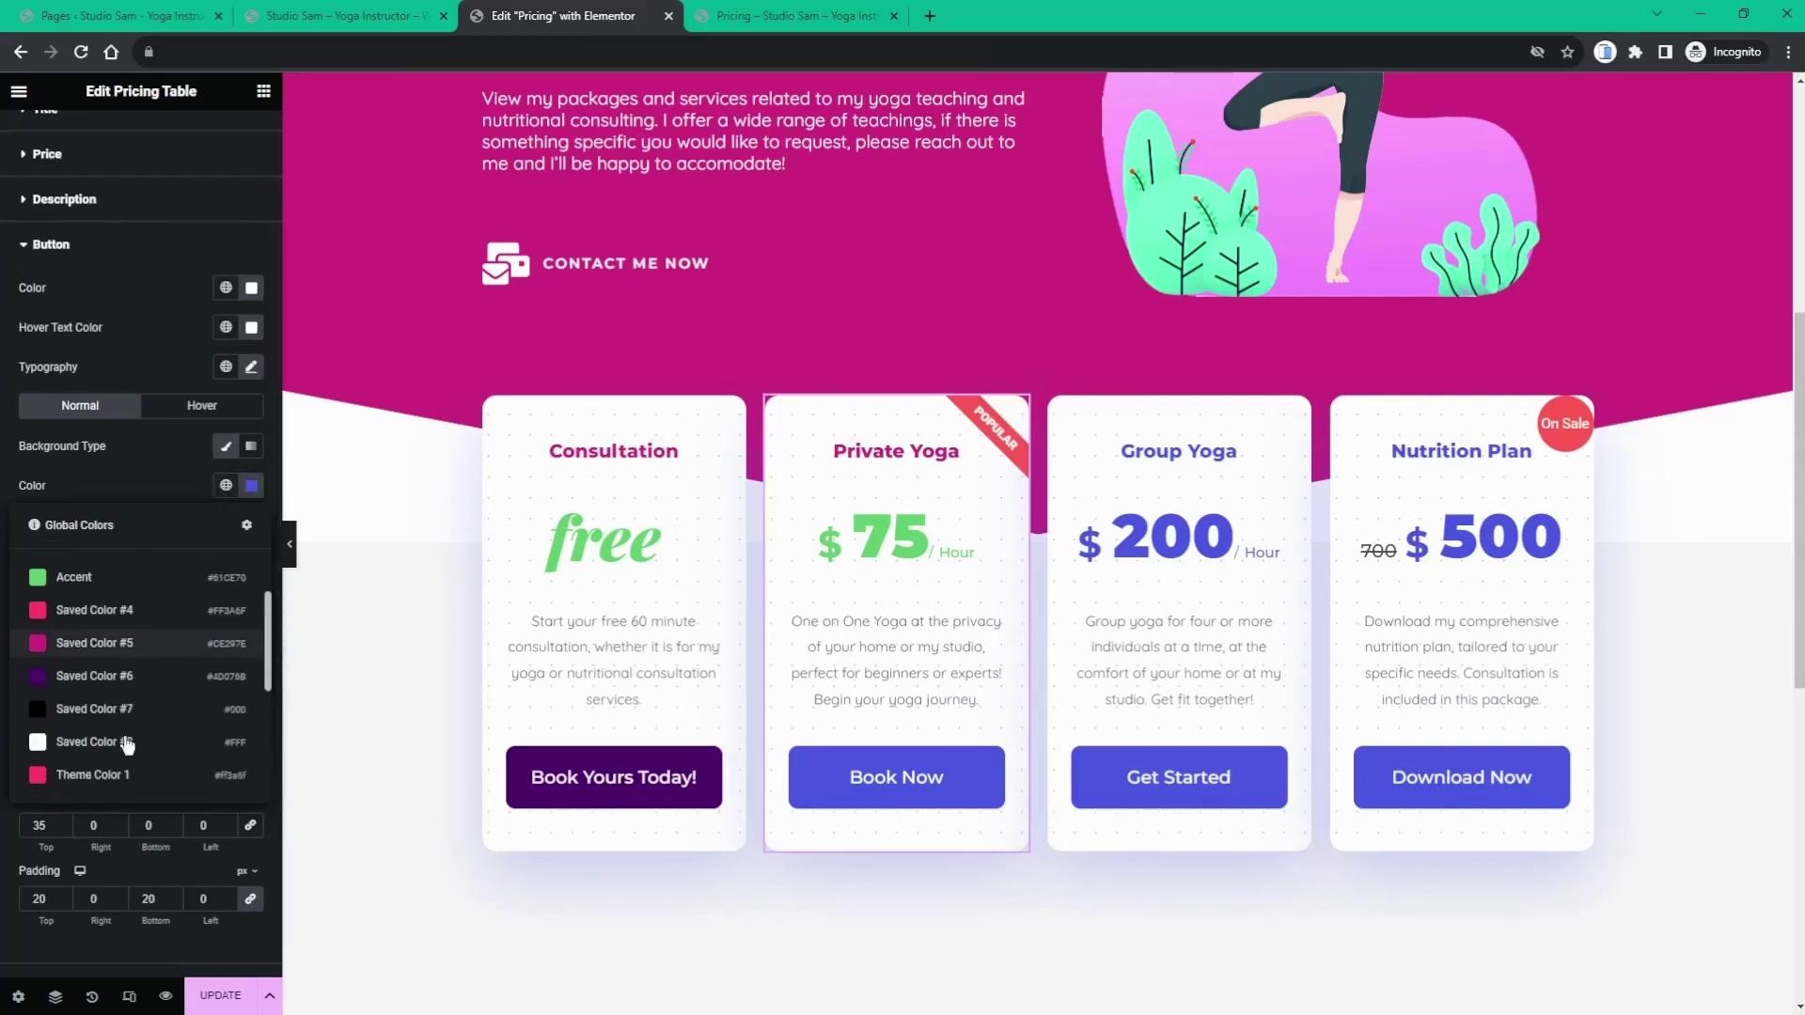
pyautogui.click(117, 670)
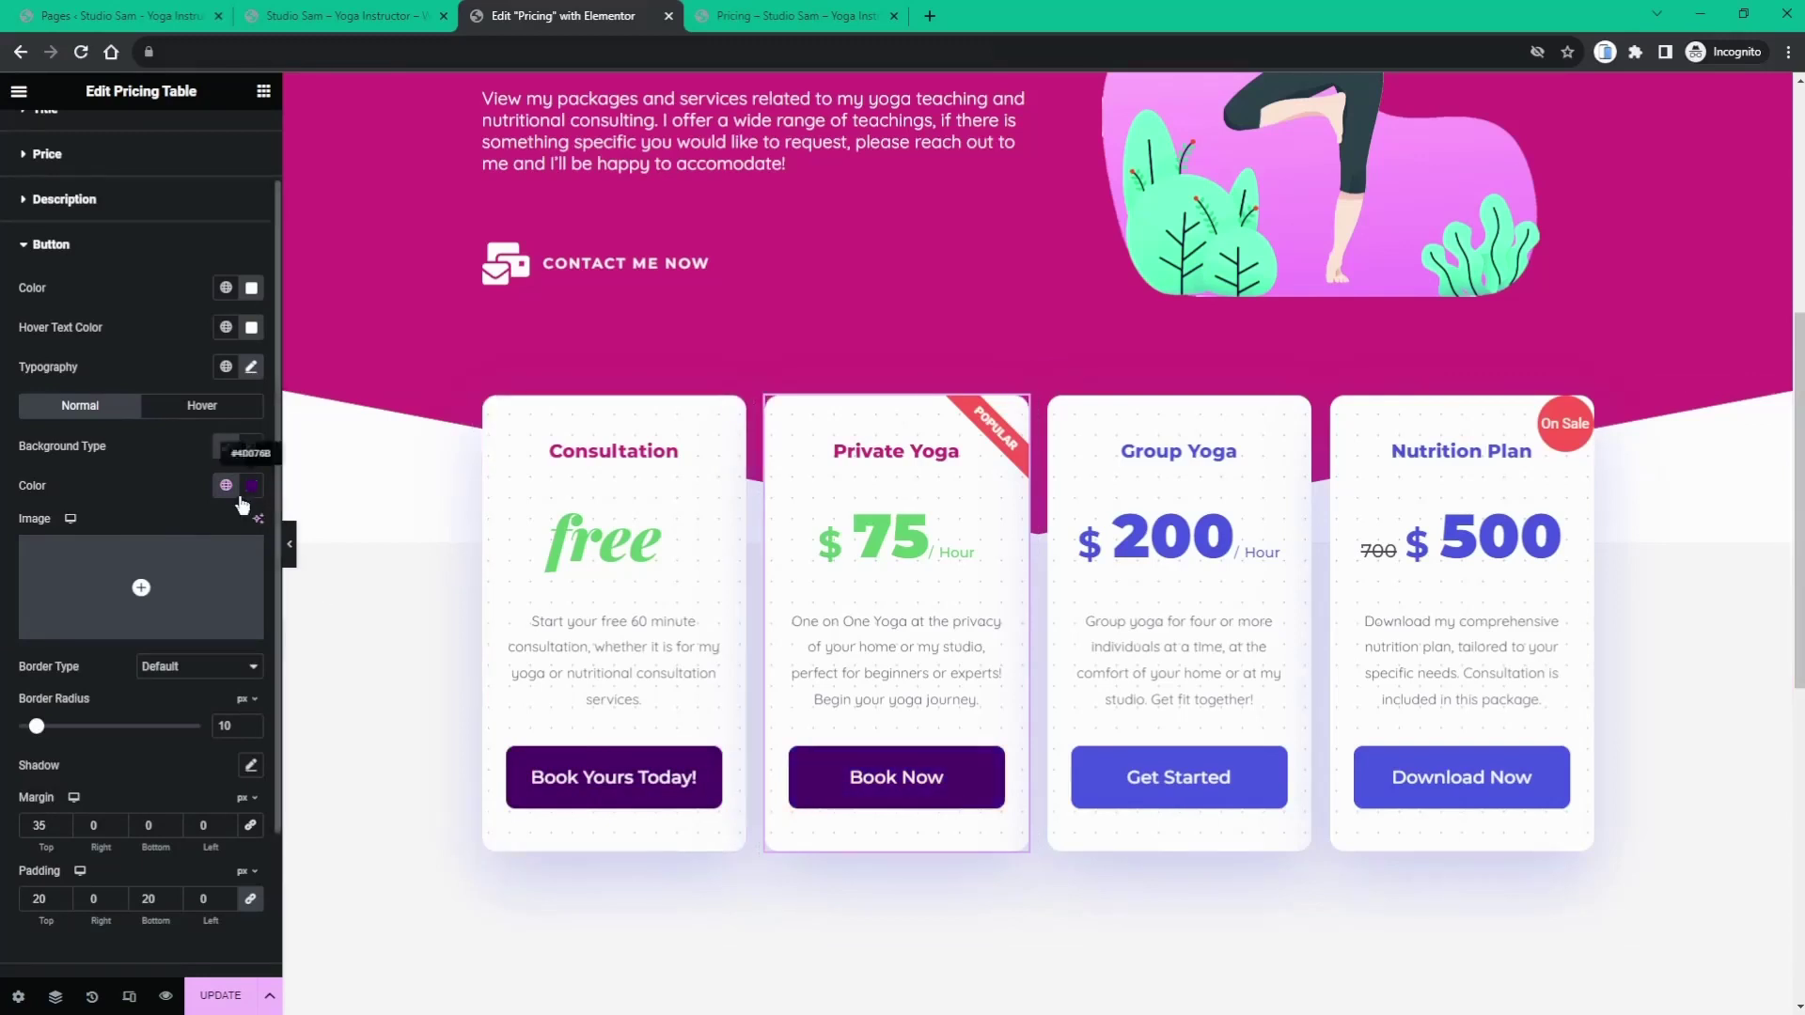
# - Set the Private Yoga button's hover background color to the global Accent color and open the table's ribbon style settings
pyautogui.click(213, 409)
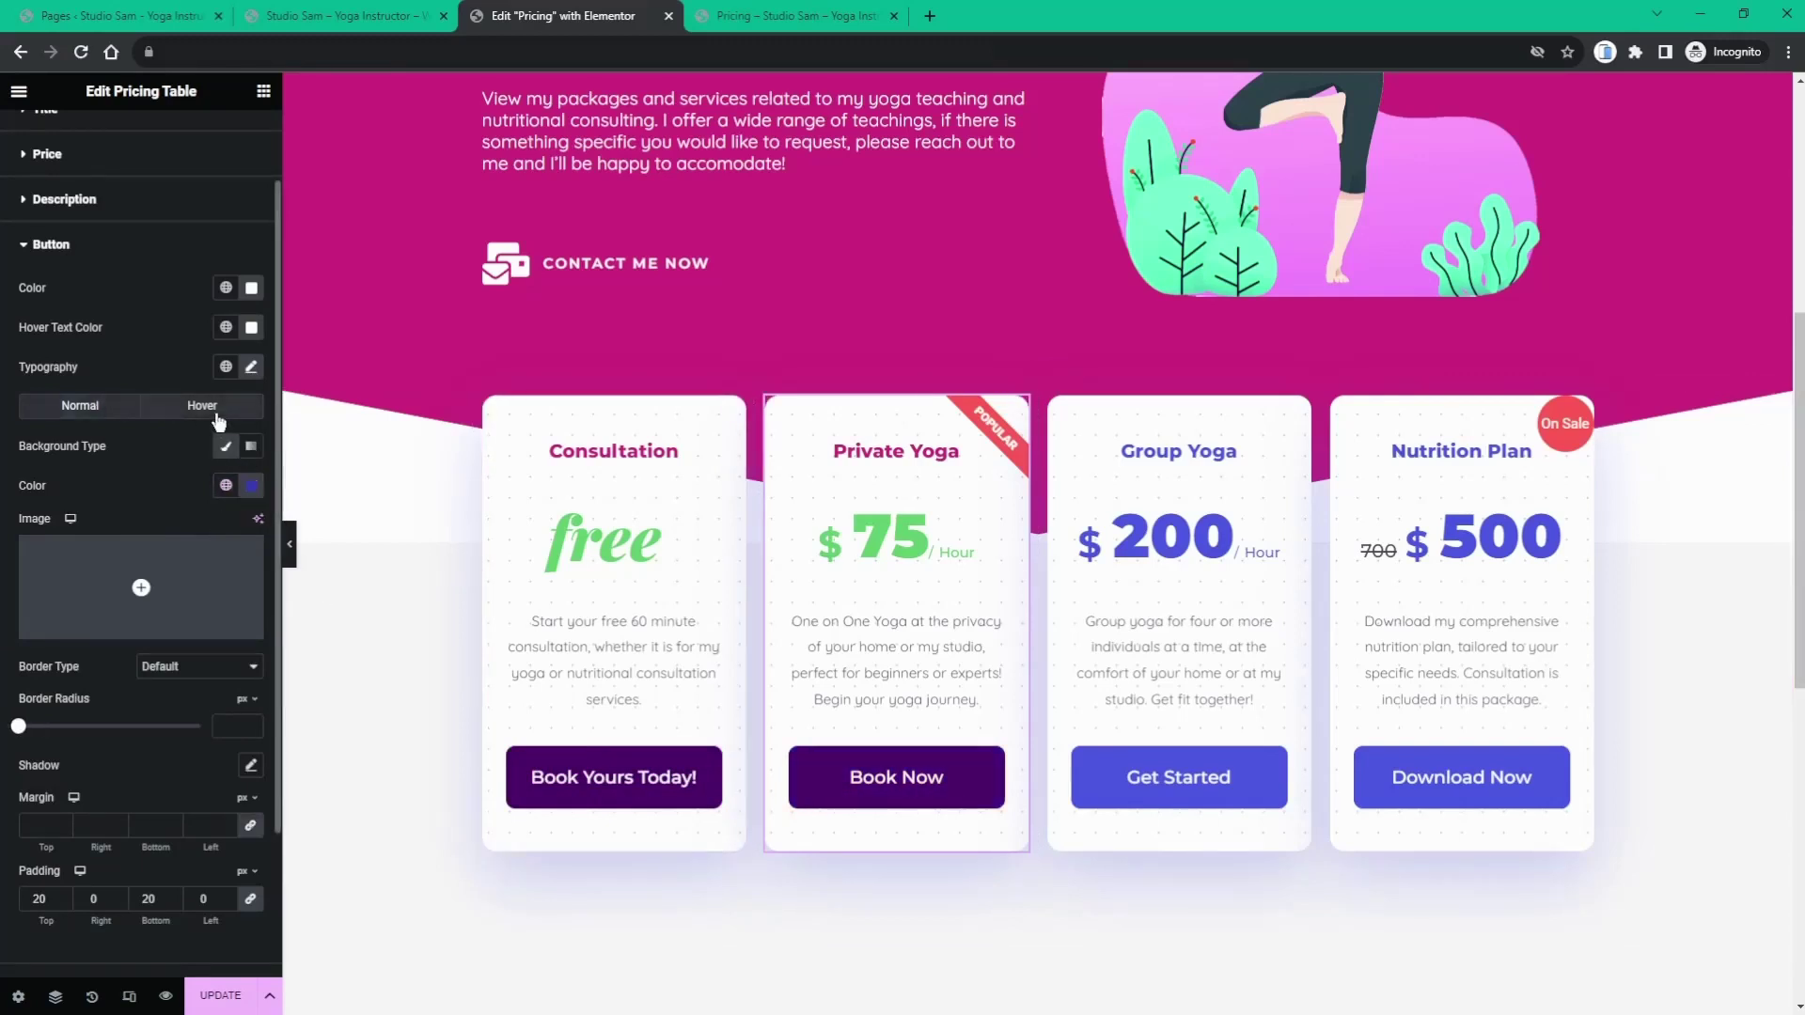
pyautogui.click(226, 485)
pyautogui.click(129, 681)
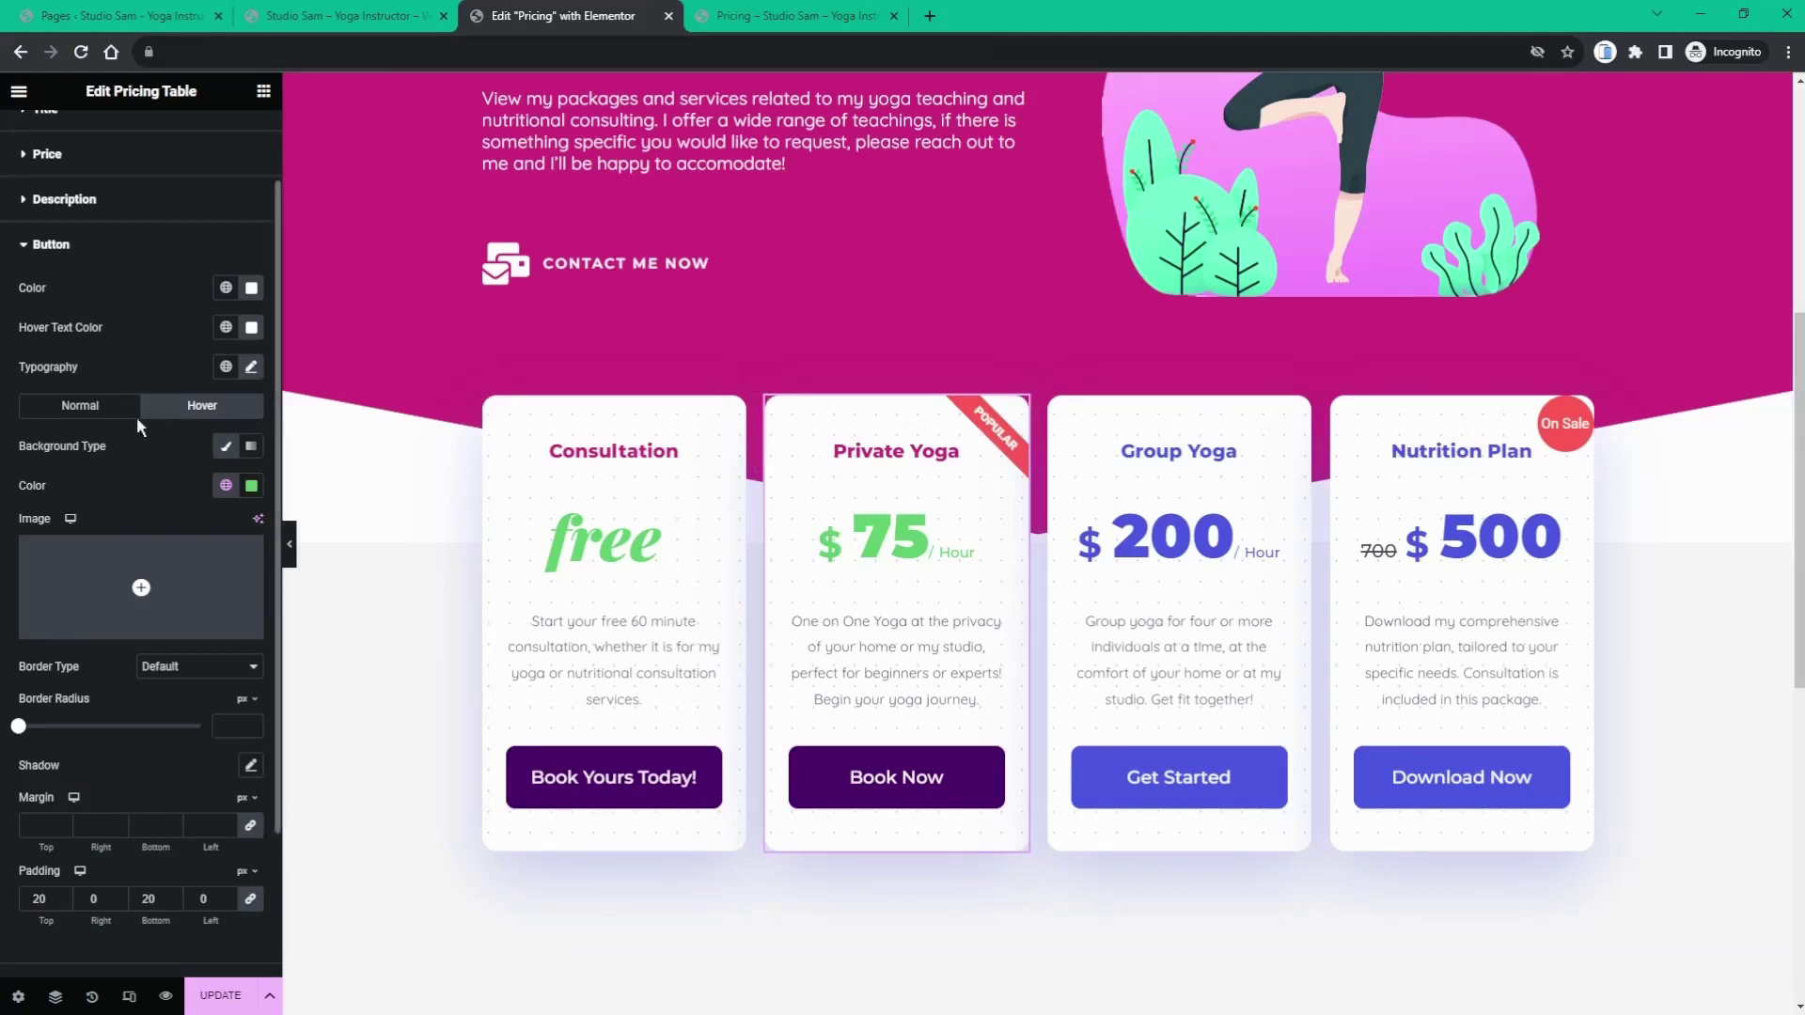
pyautogui.click(70, 241)
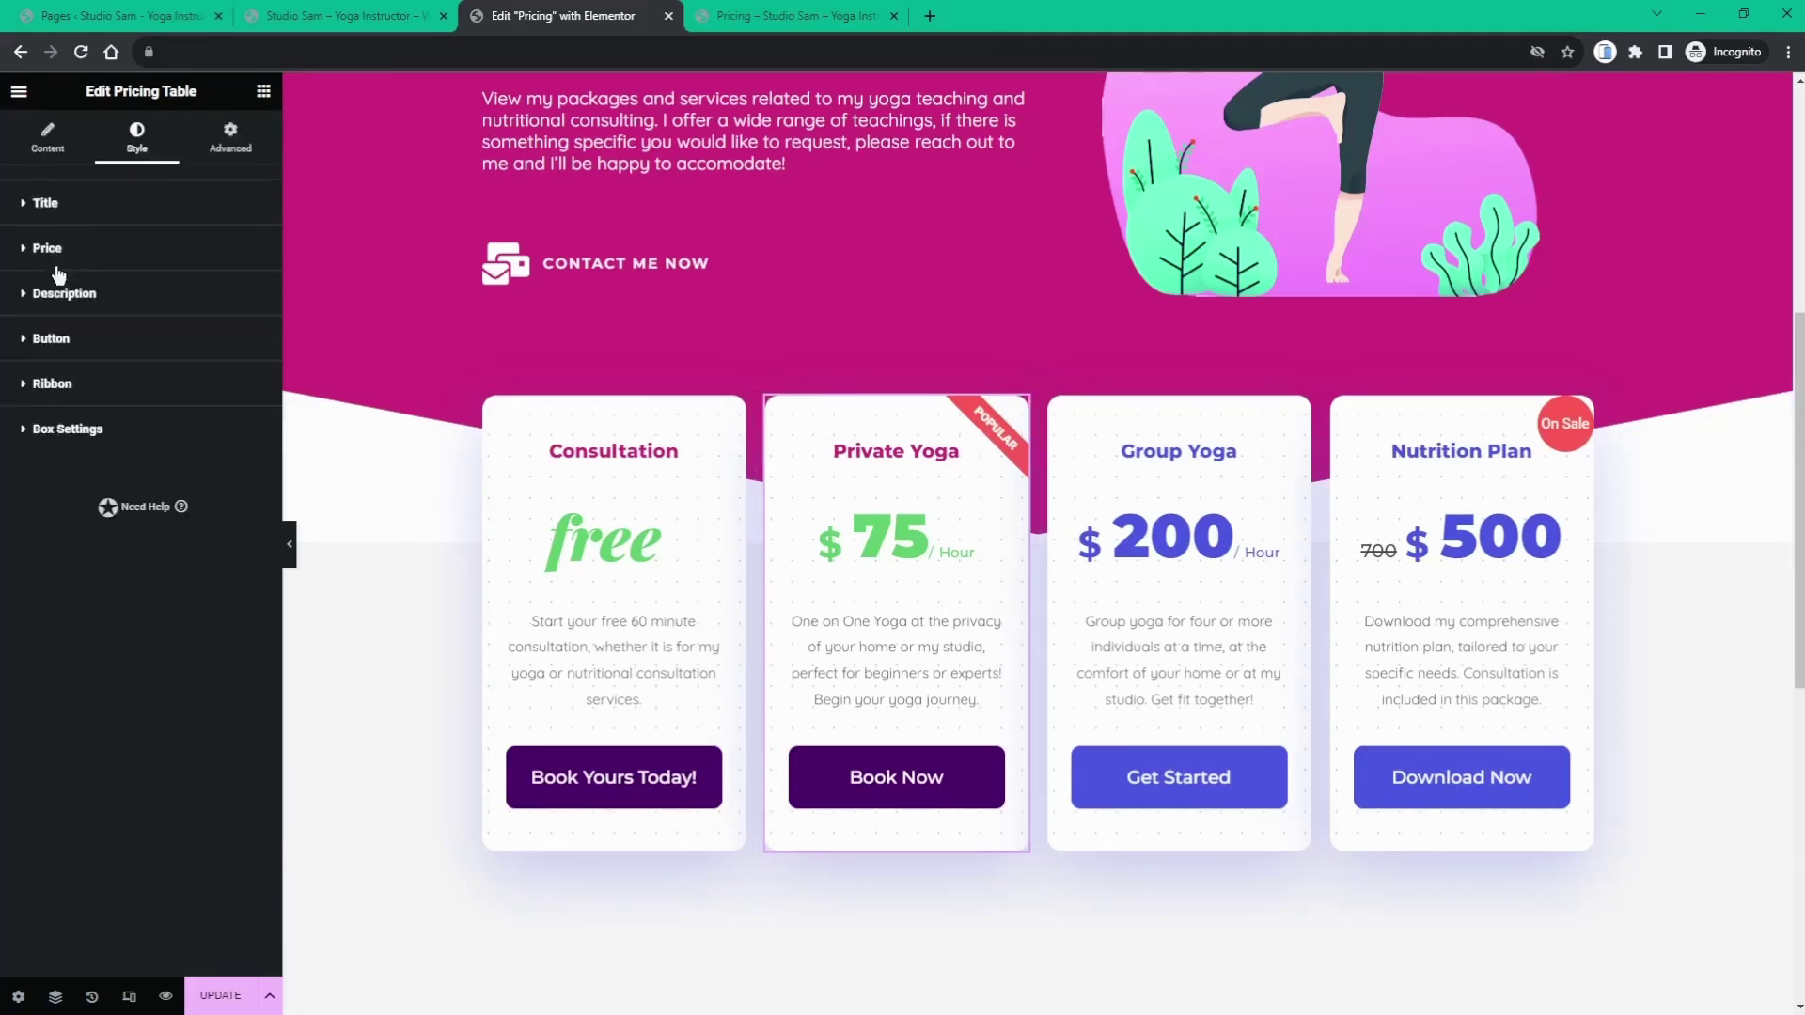
pyautogui.click(63, 385)
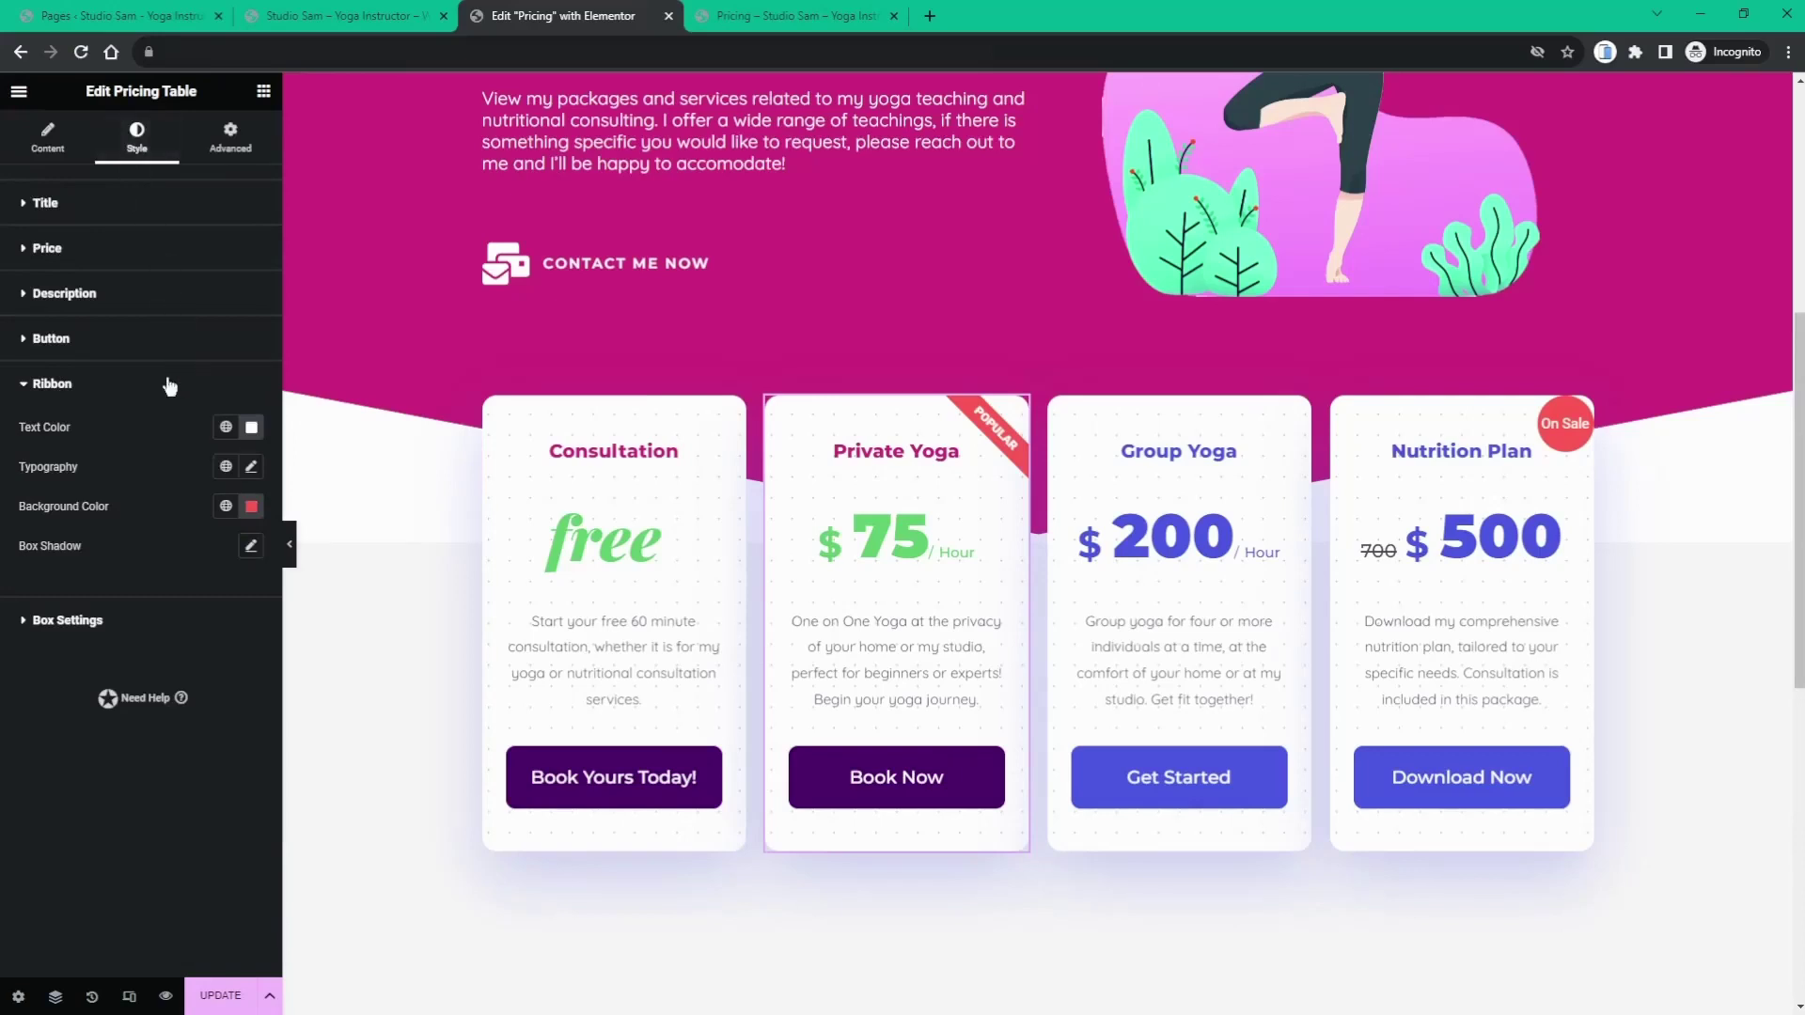
# - Try the global colors Saved Color #4, Accent and Saved Color #6 as the Private Yoga ribbon's background
pyautogui.click(227, 509)
pyautogui.click(155, 732)
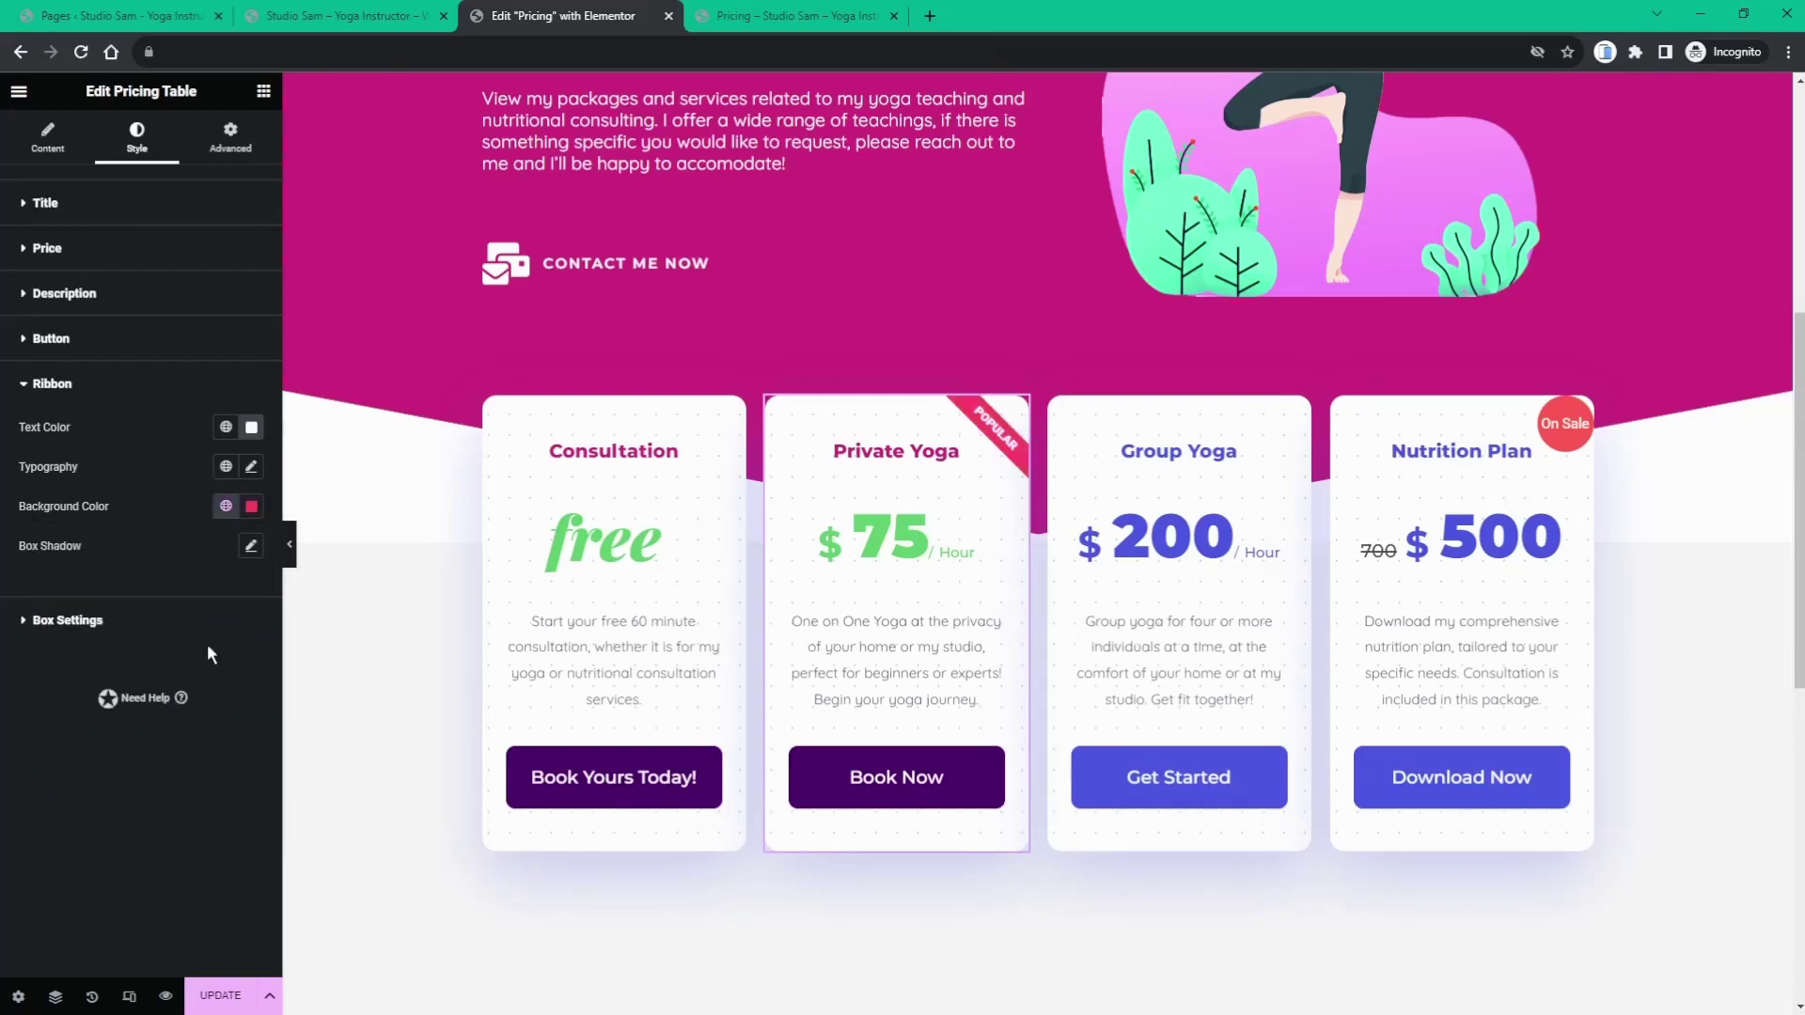
pyautogui.click(227, 508)
pyautogui.click(56, 694)
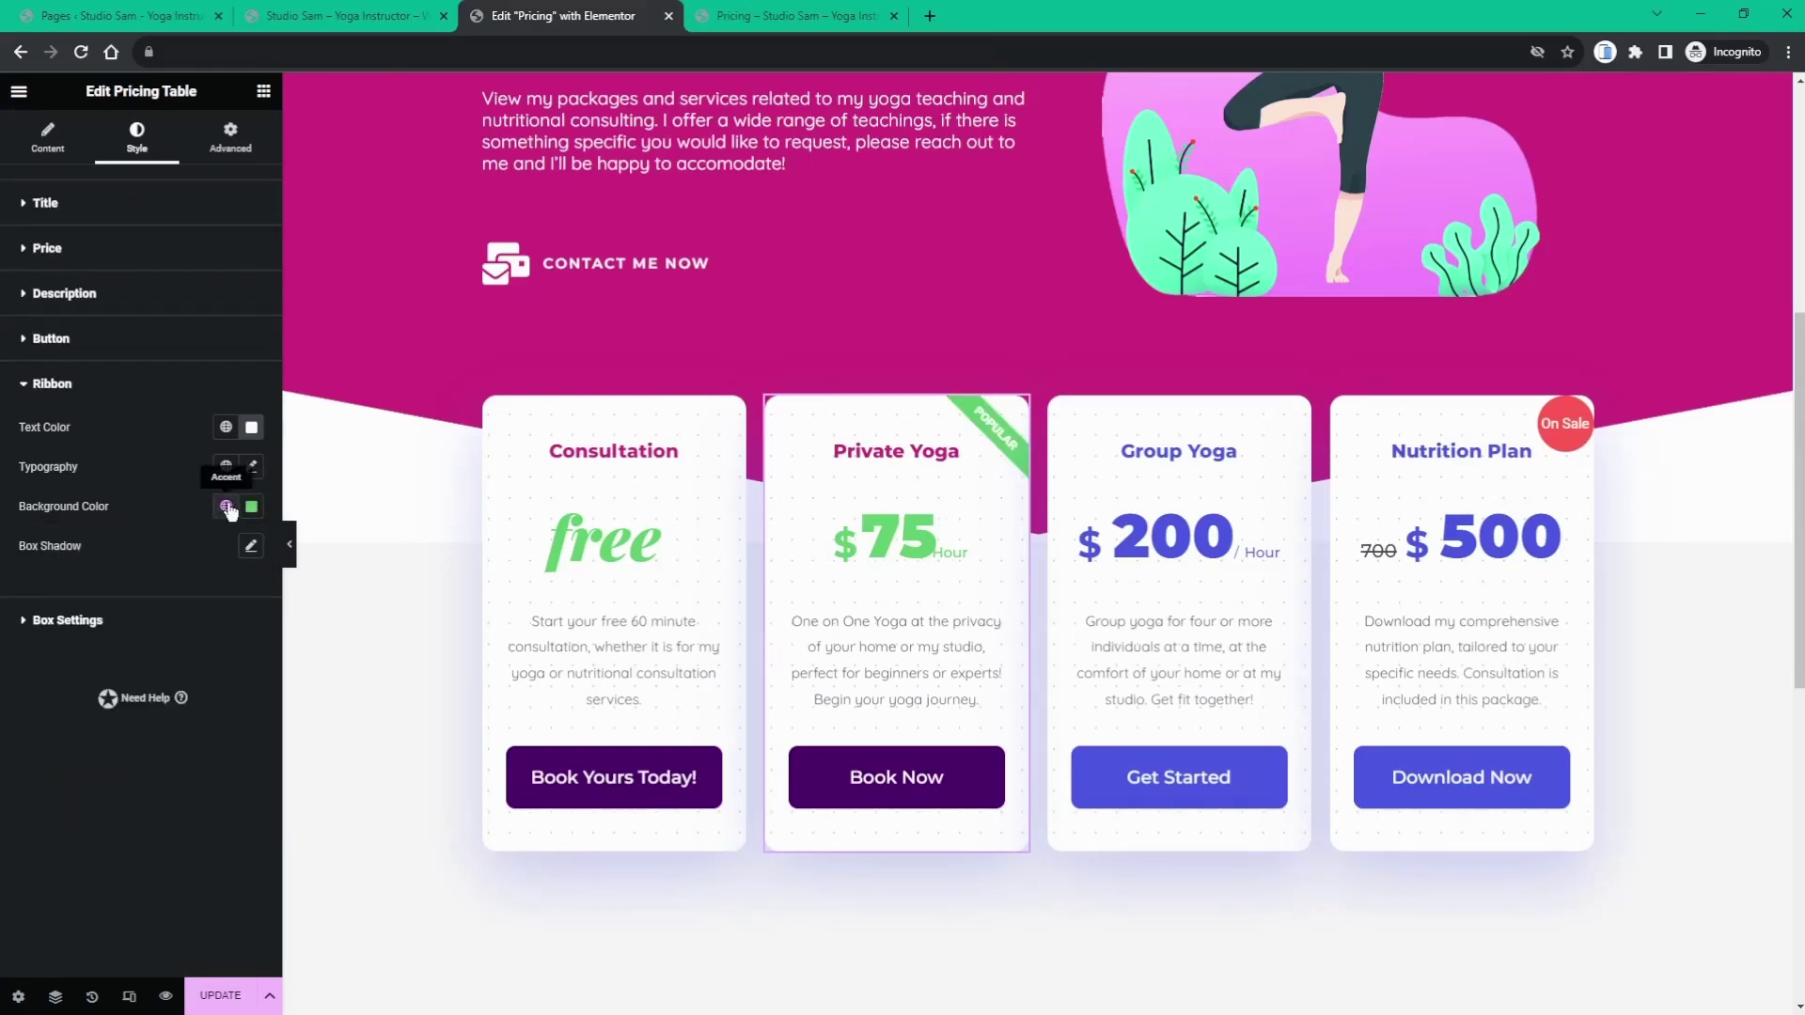
pyautogui.click(226, 508)
pyautogui.click(136, 798)
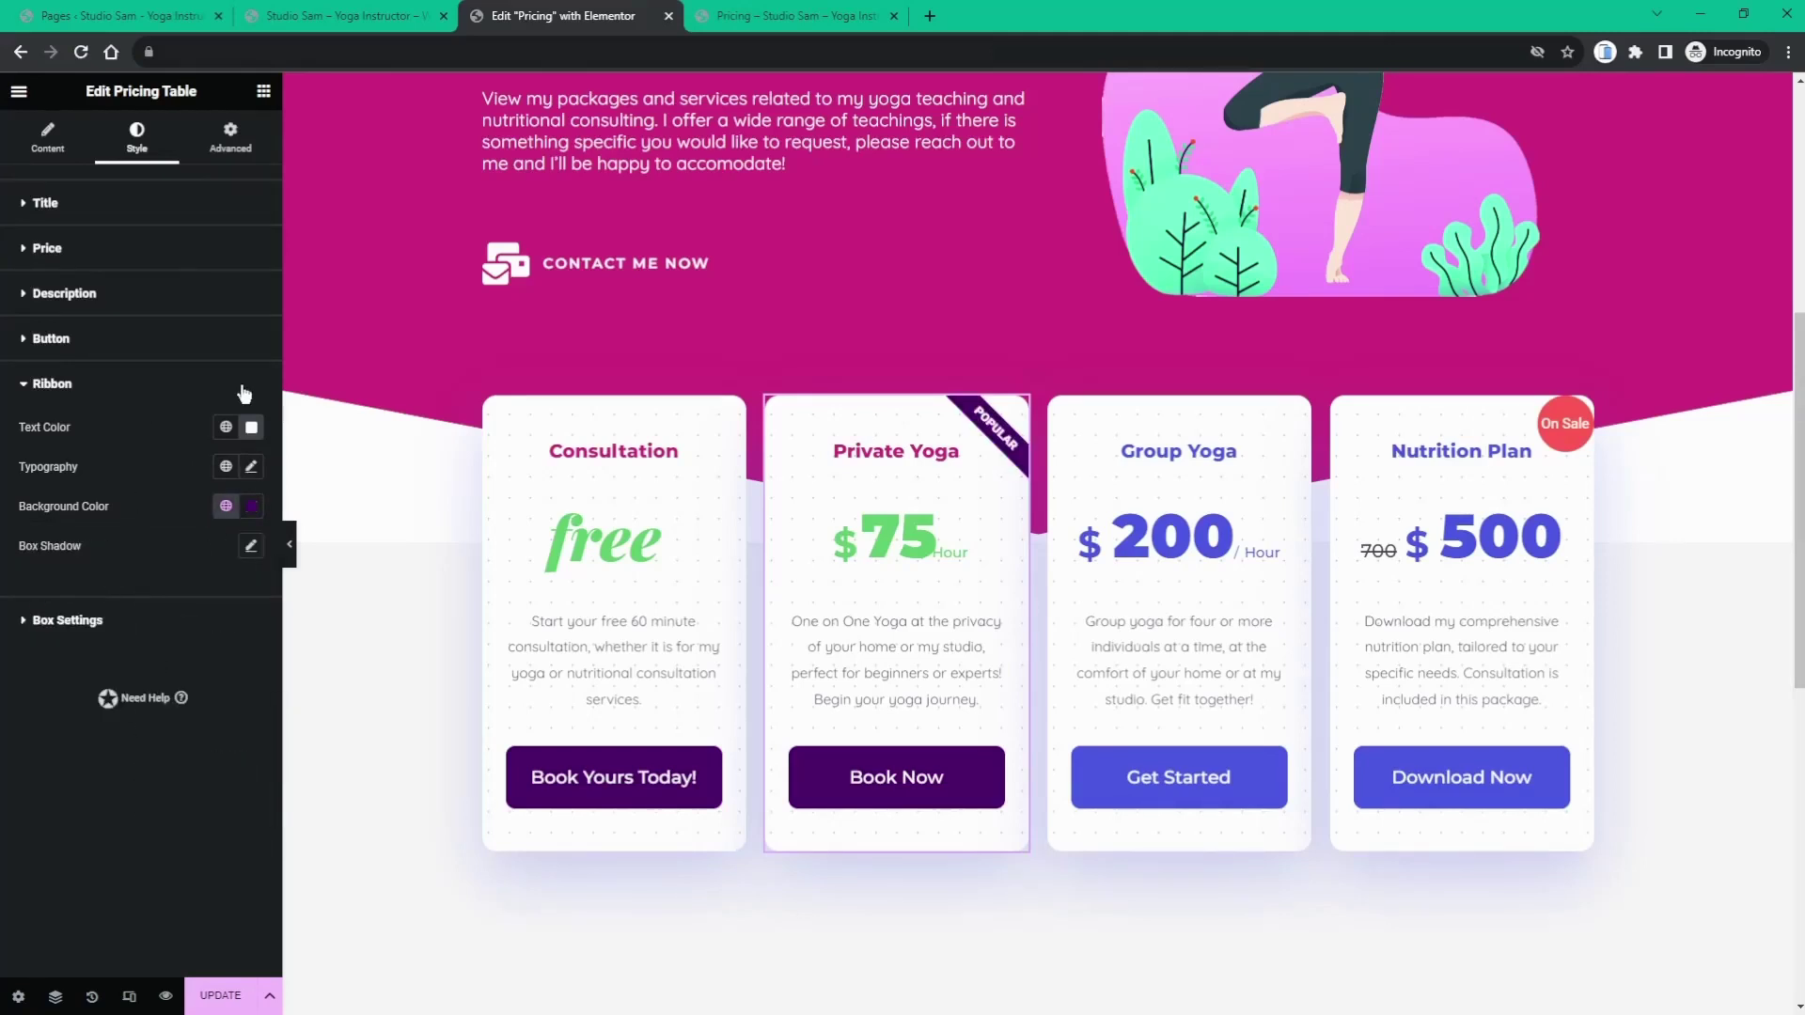
pyautogui.click(225, 506)
pyautogui.scroll(-1, 156, 621)
pyautogui.scroll(-4, 148, 638)
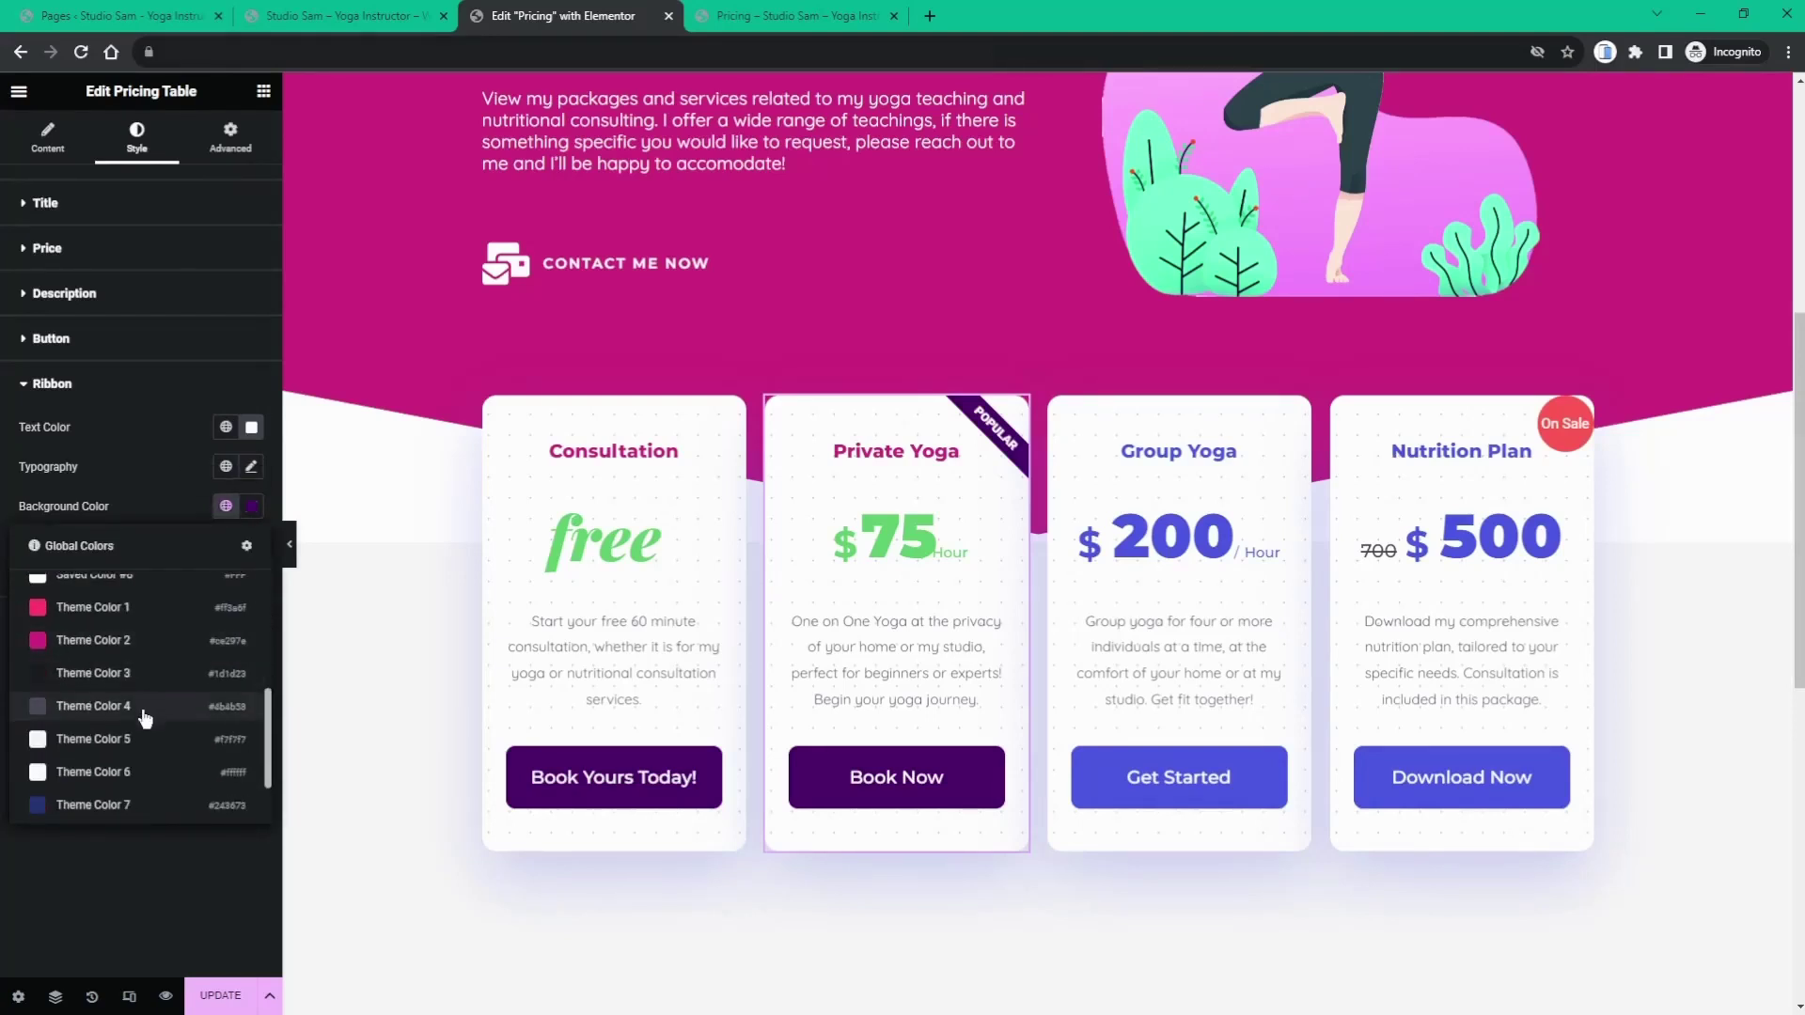
pyautogui.scroll(5, 146, 644)
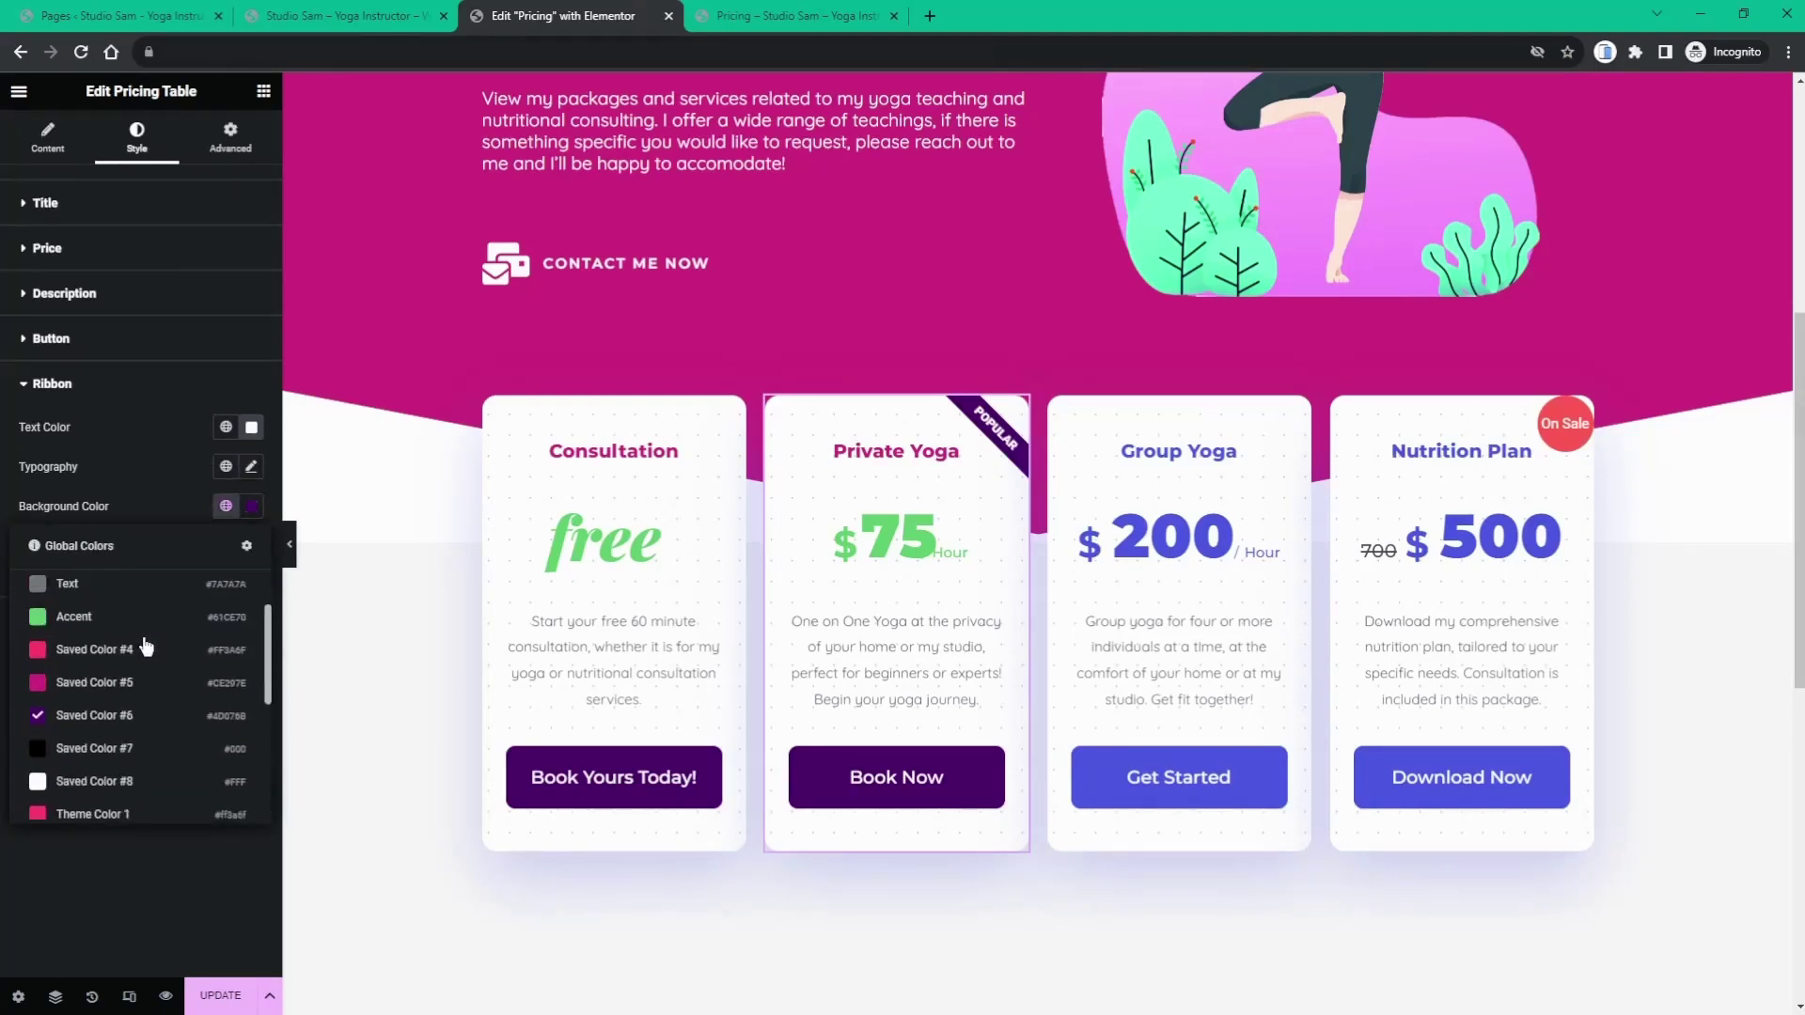
# - Set the Private Yoga ribbon's background to the custom bright red #FF0000
pyautogui.click(250, 507)
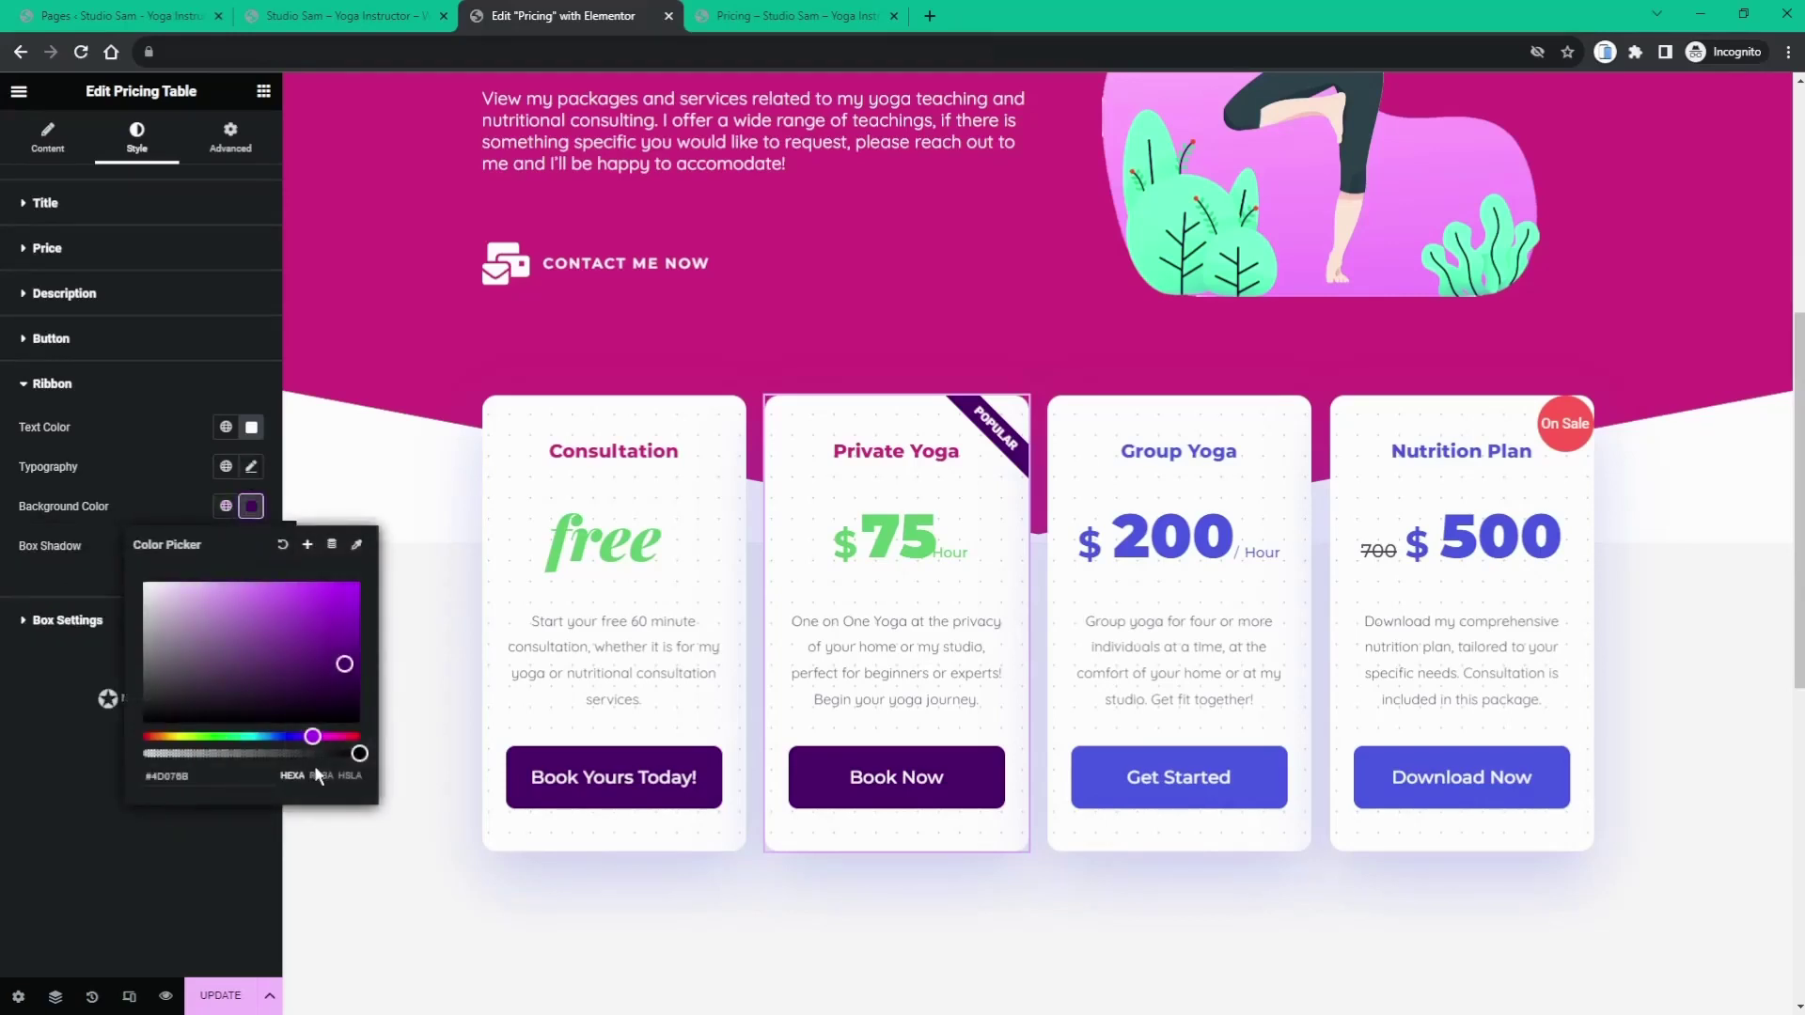
pyautogui.moveTo(312, 735); pyautogui.dragTo(359, 582)
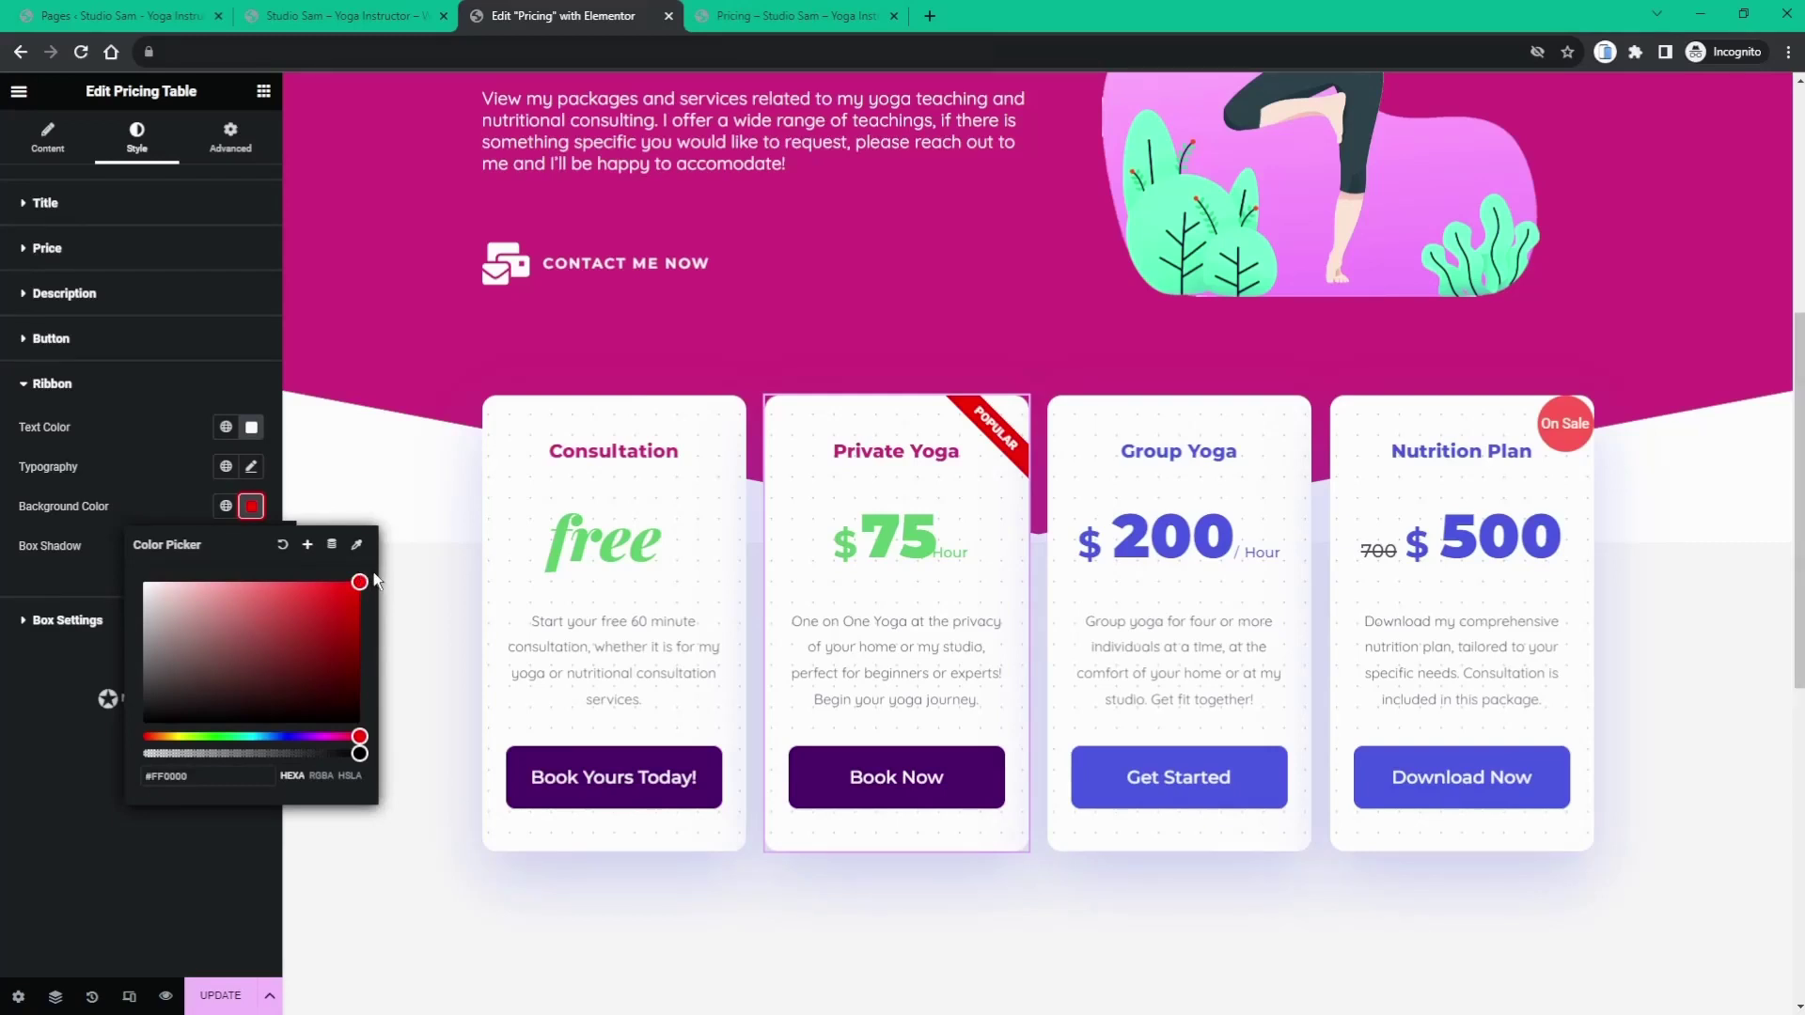
pyautogui.click(92, 815)
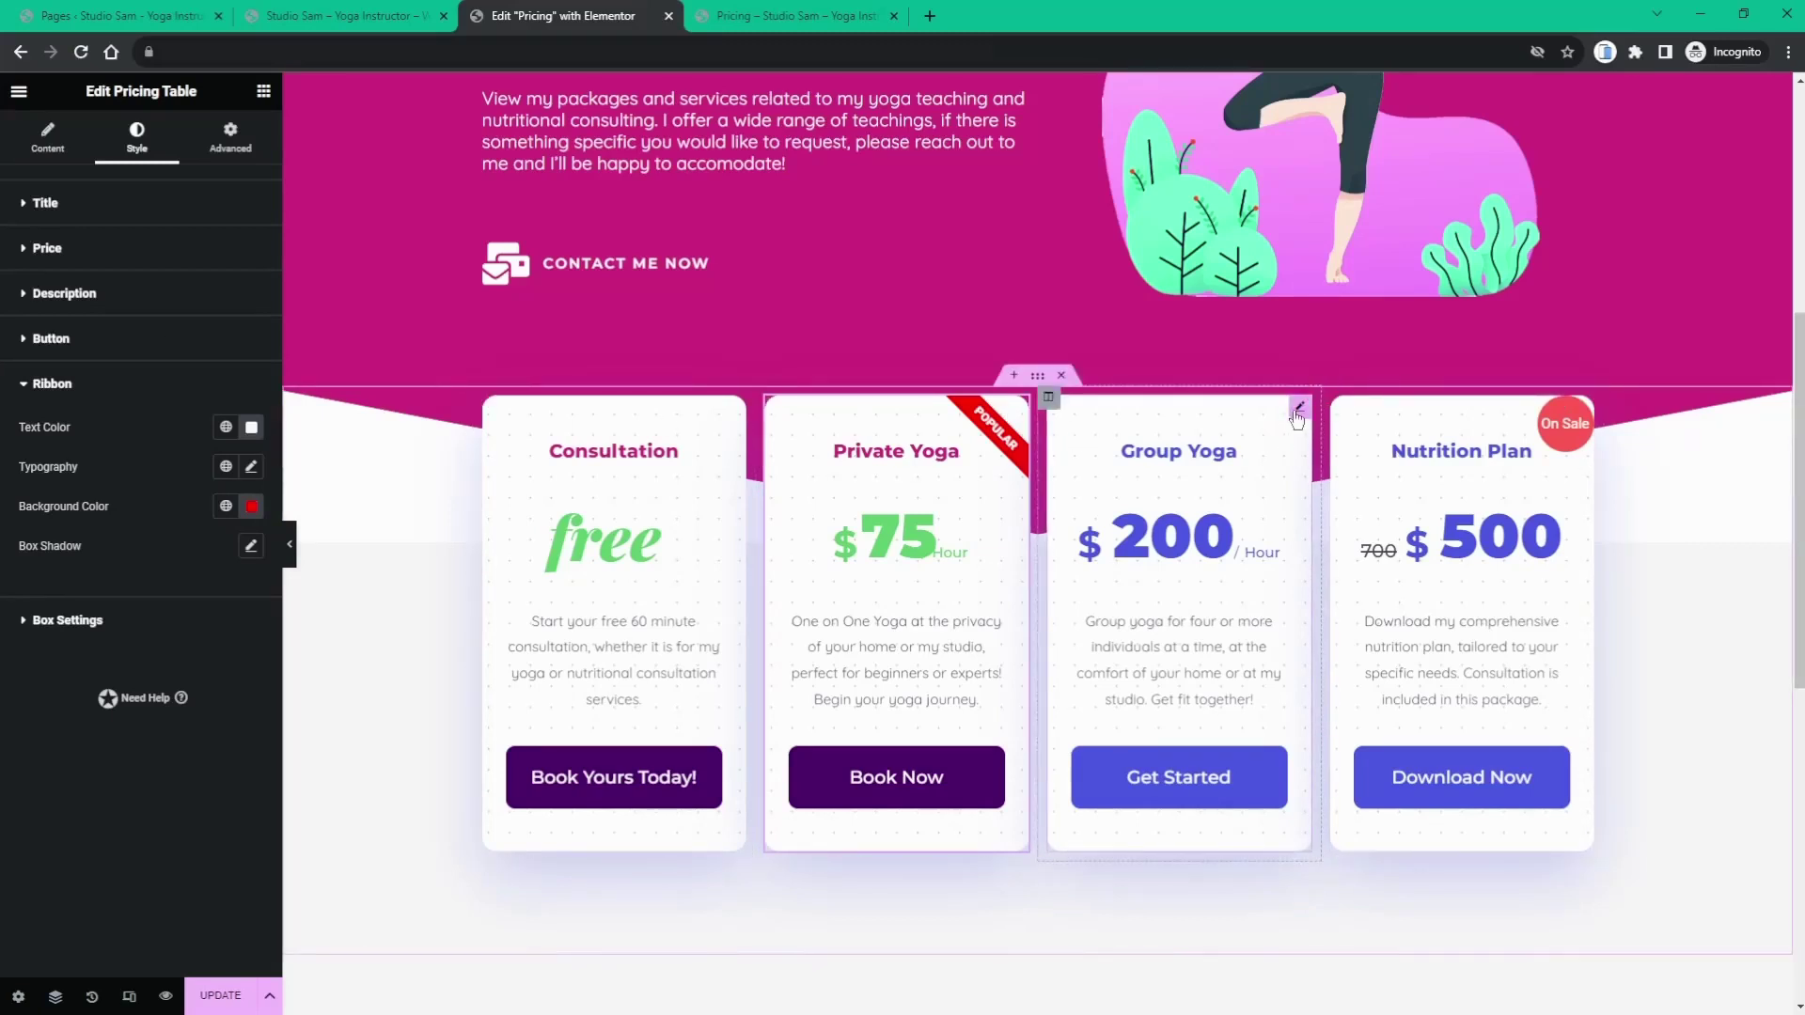
# - Set the Group Yoga pricing table's title color to the global Theme Color 2
pyautogui.click(1298, 410)
pyautogui.click(137, 136)
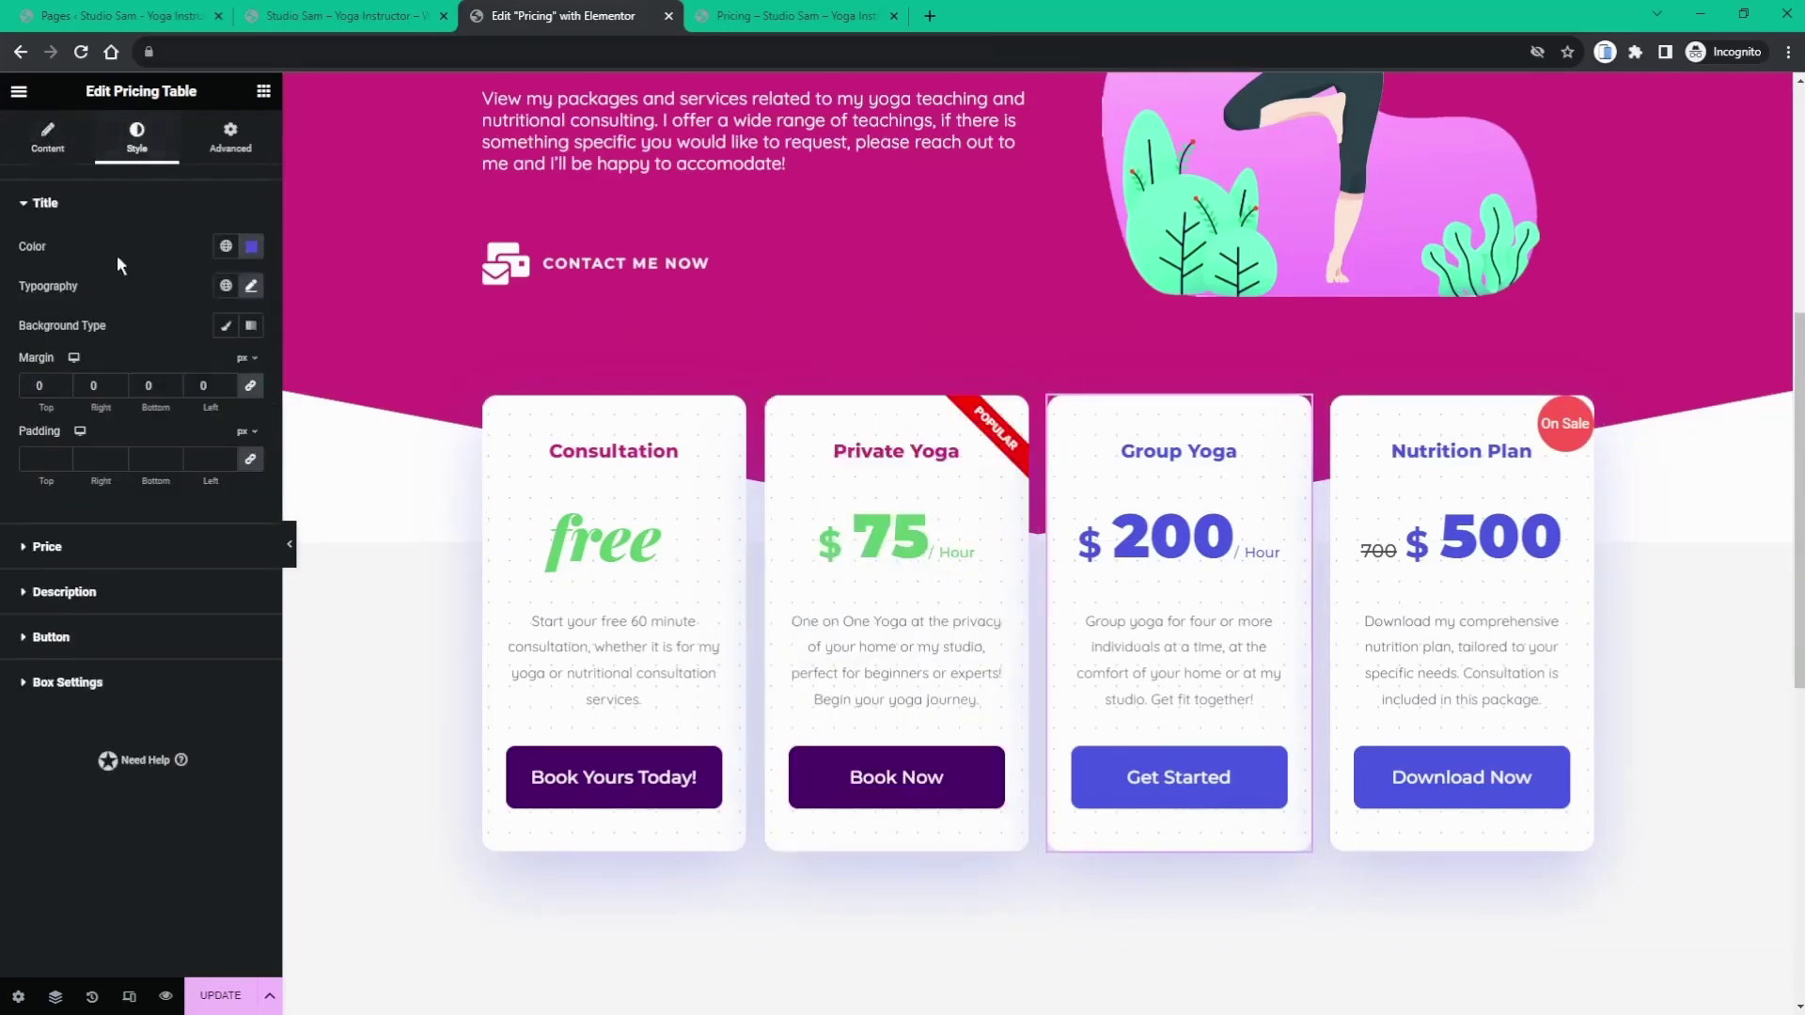
pyautogui.click(225, 246)
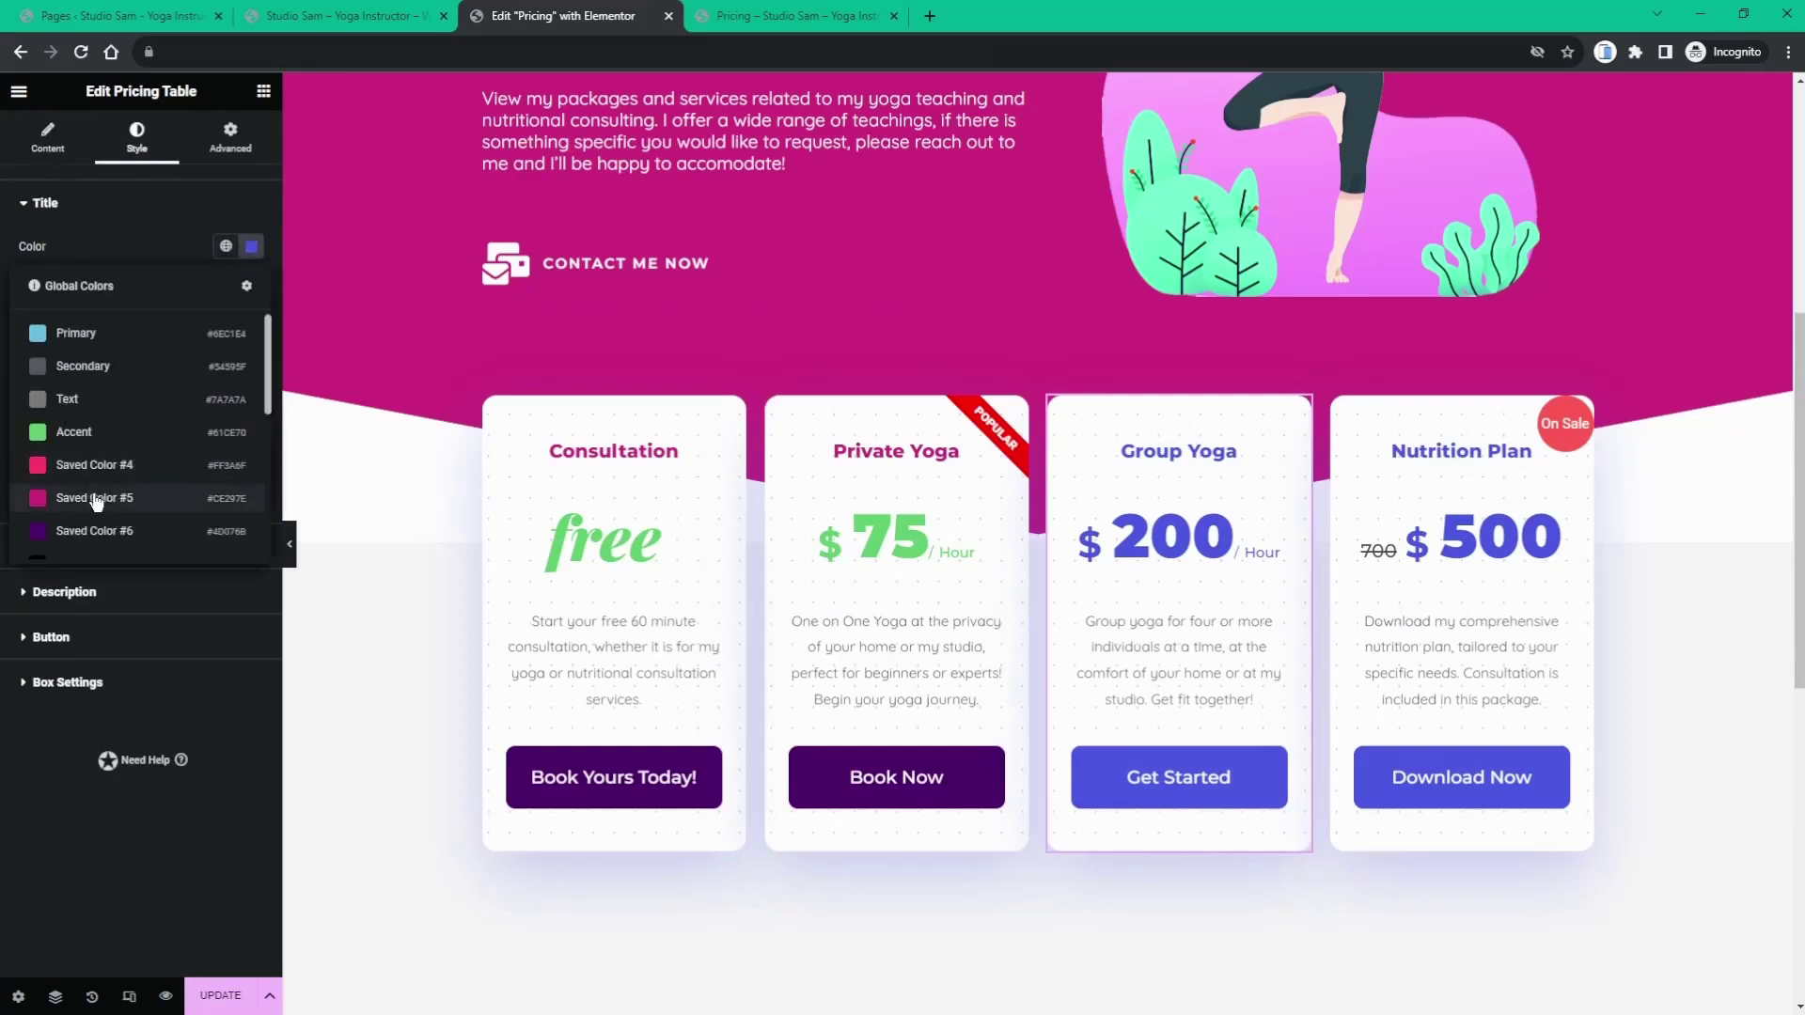
pyautogui.scroll(-2, 97, 503)
pyautogui.click(103, 479)
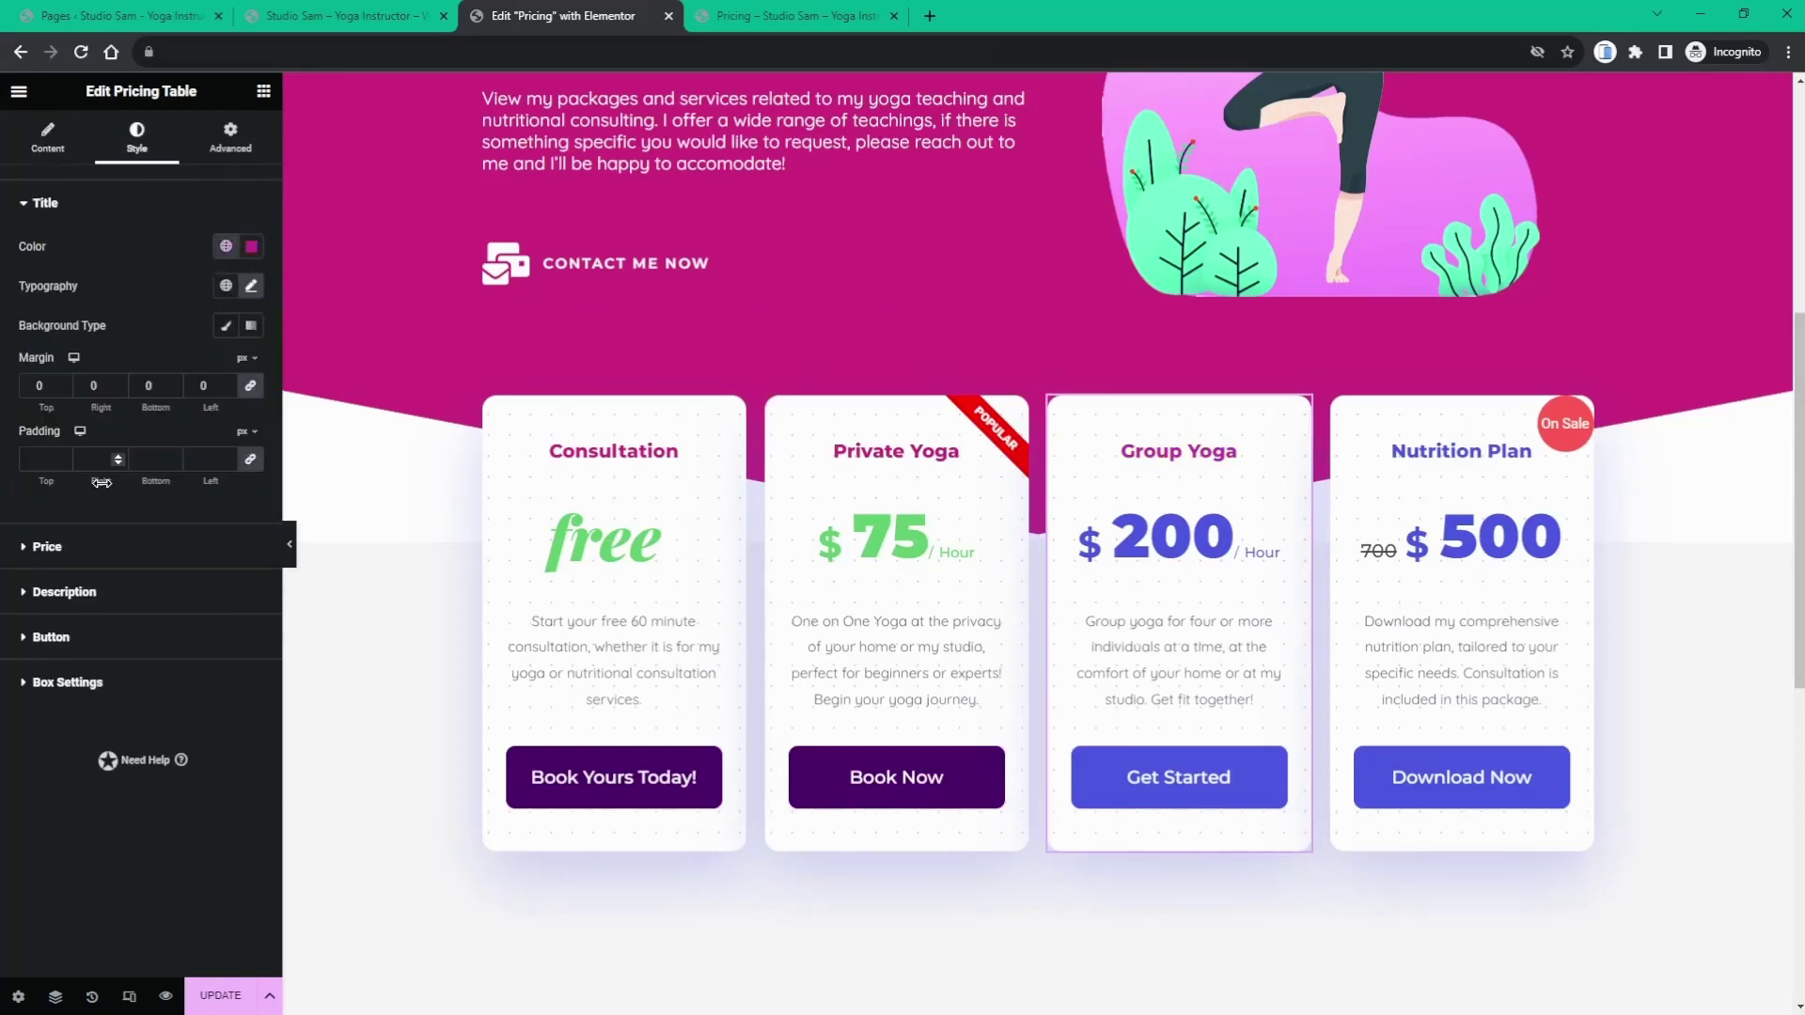
# - Set the Group Yoga table's currency and price colors to the global Accent color
pyautogui.click(79, 561)
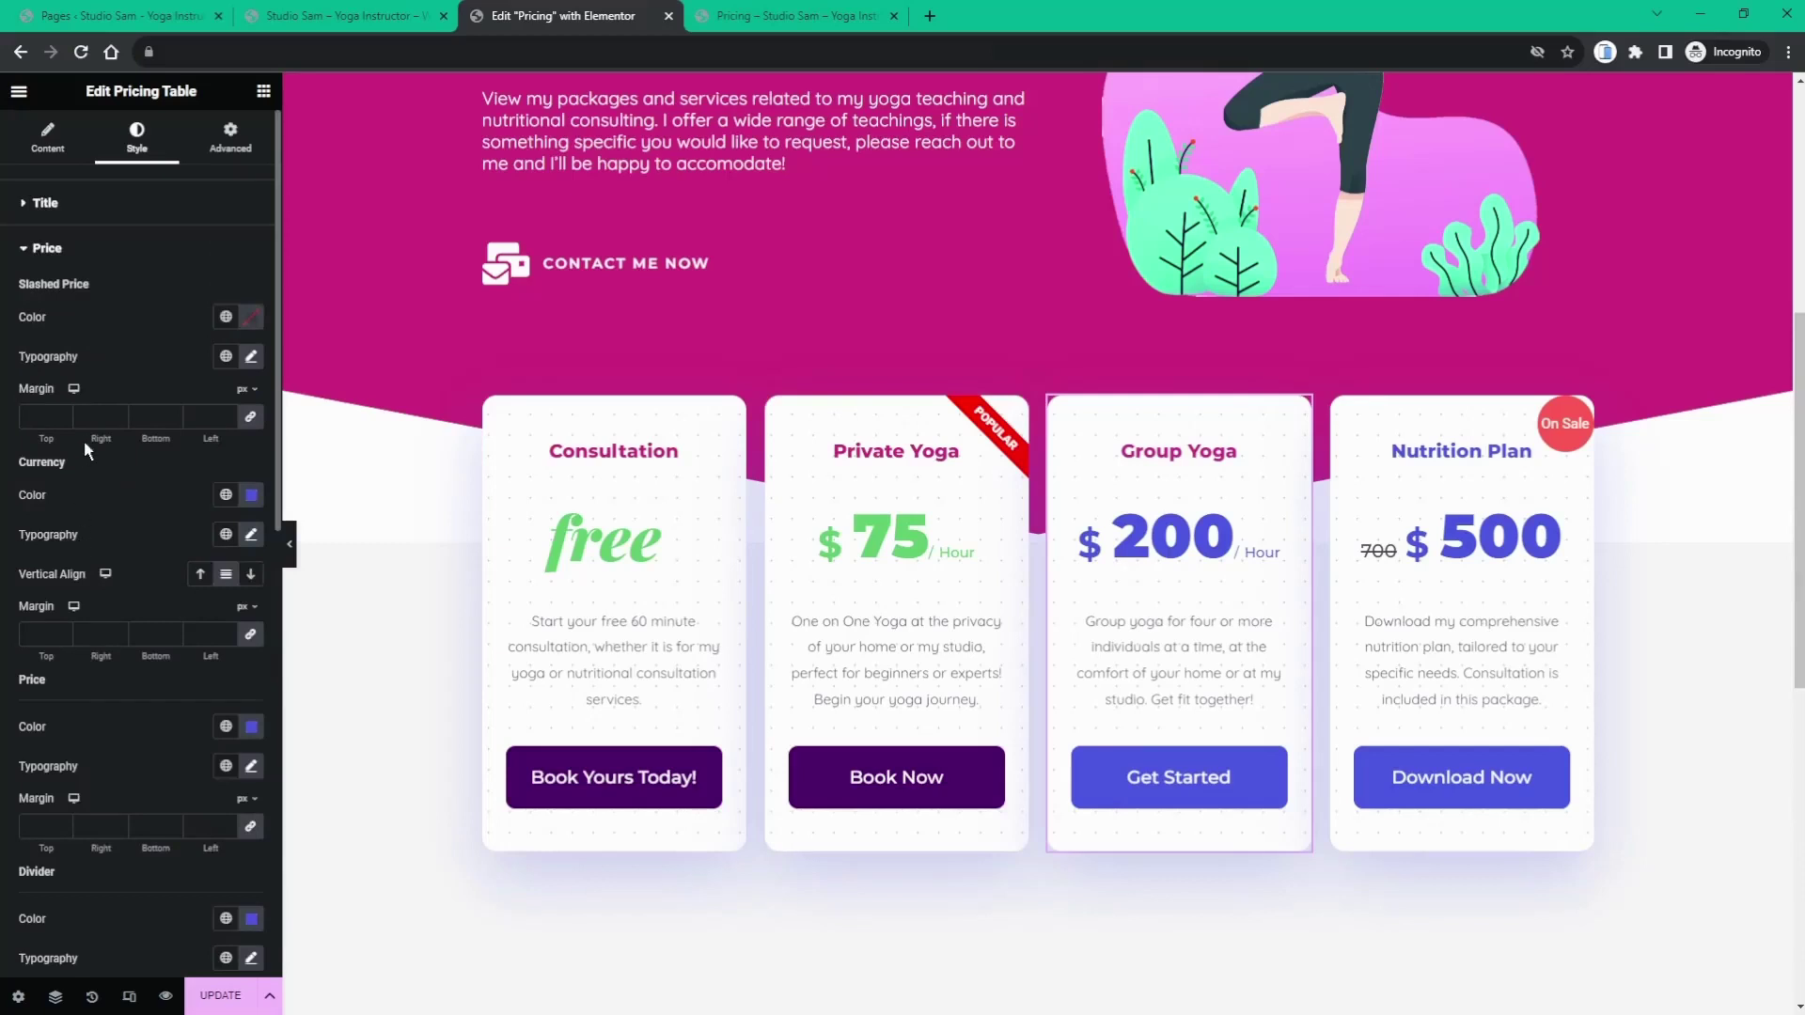
pyautogui.click(226, 495)
pyautogui.click(103, 675)
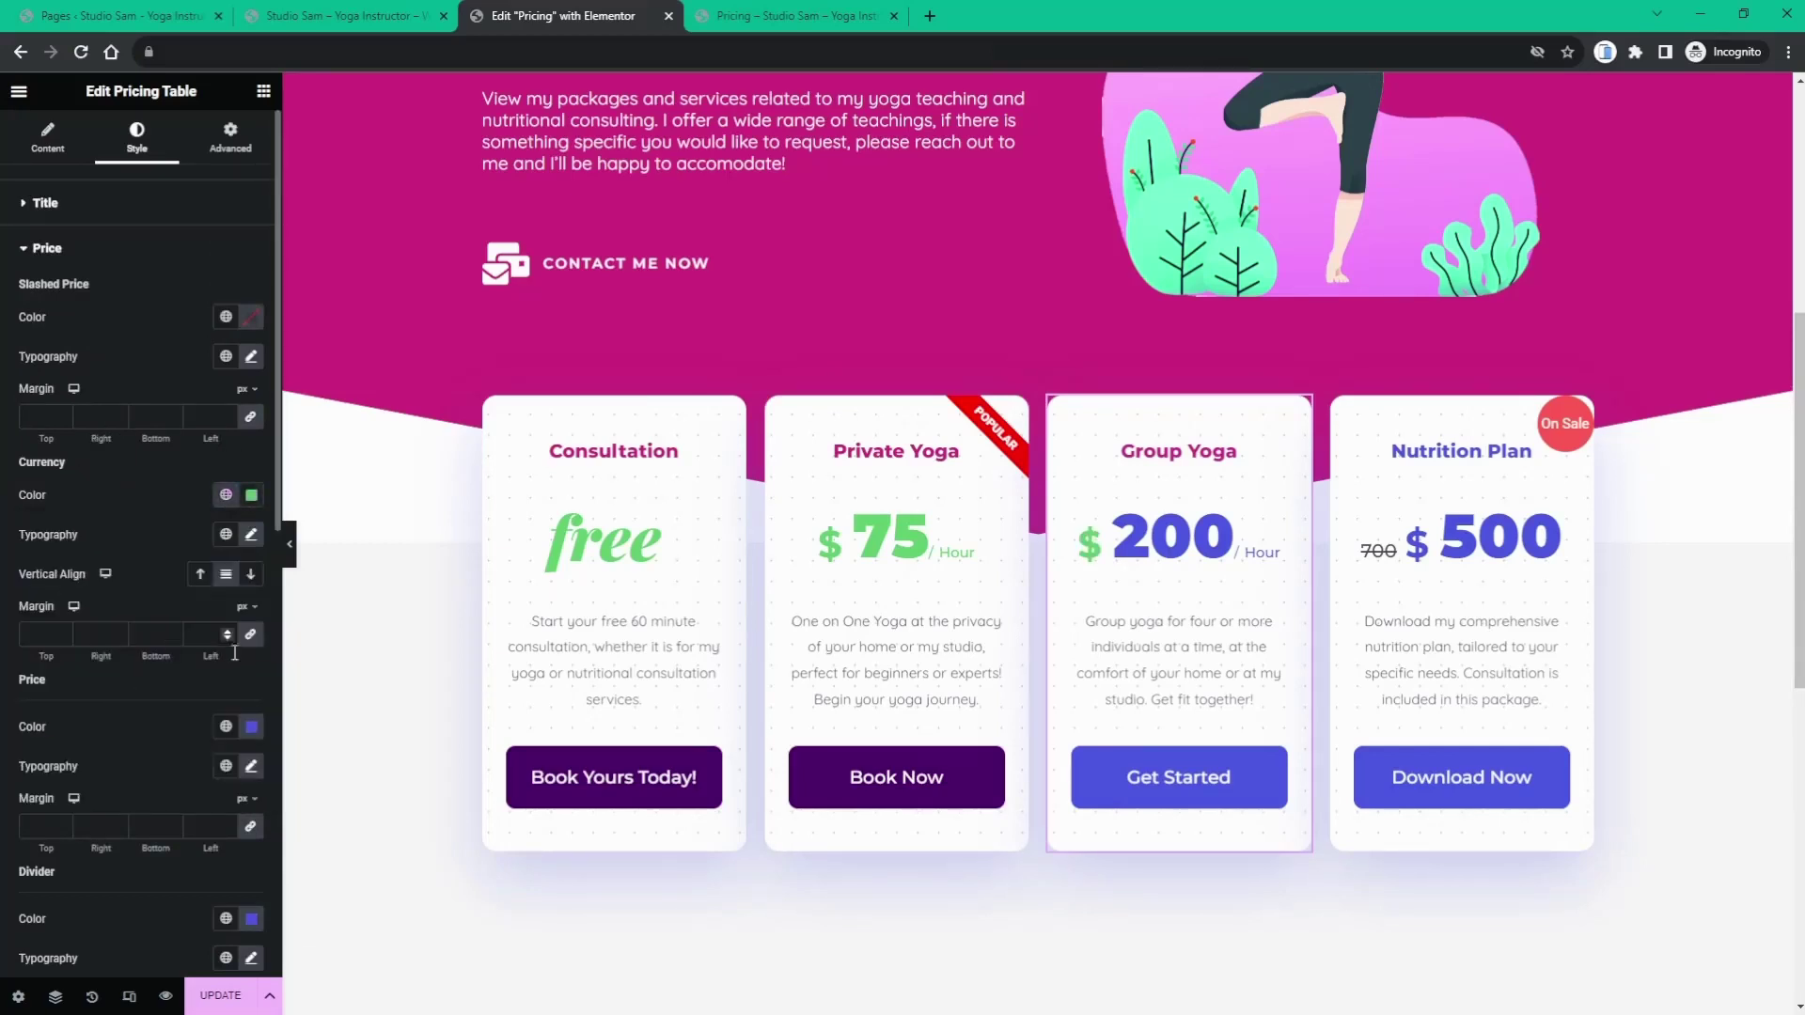
pyautogui.click(225, 727)
pyautogui.click(69, 573)
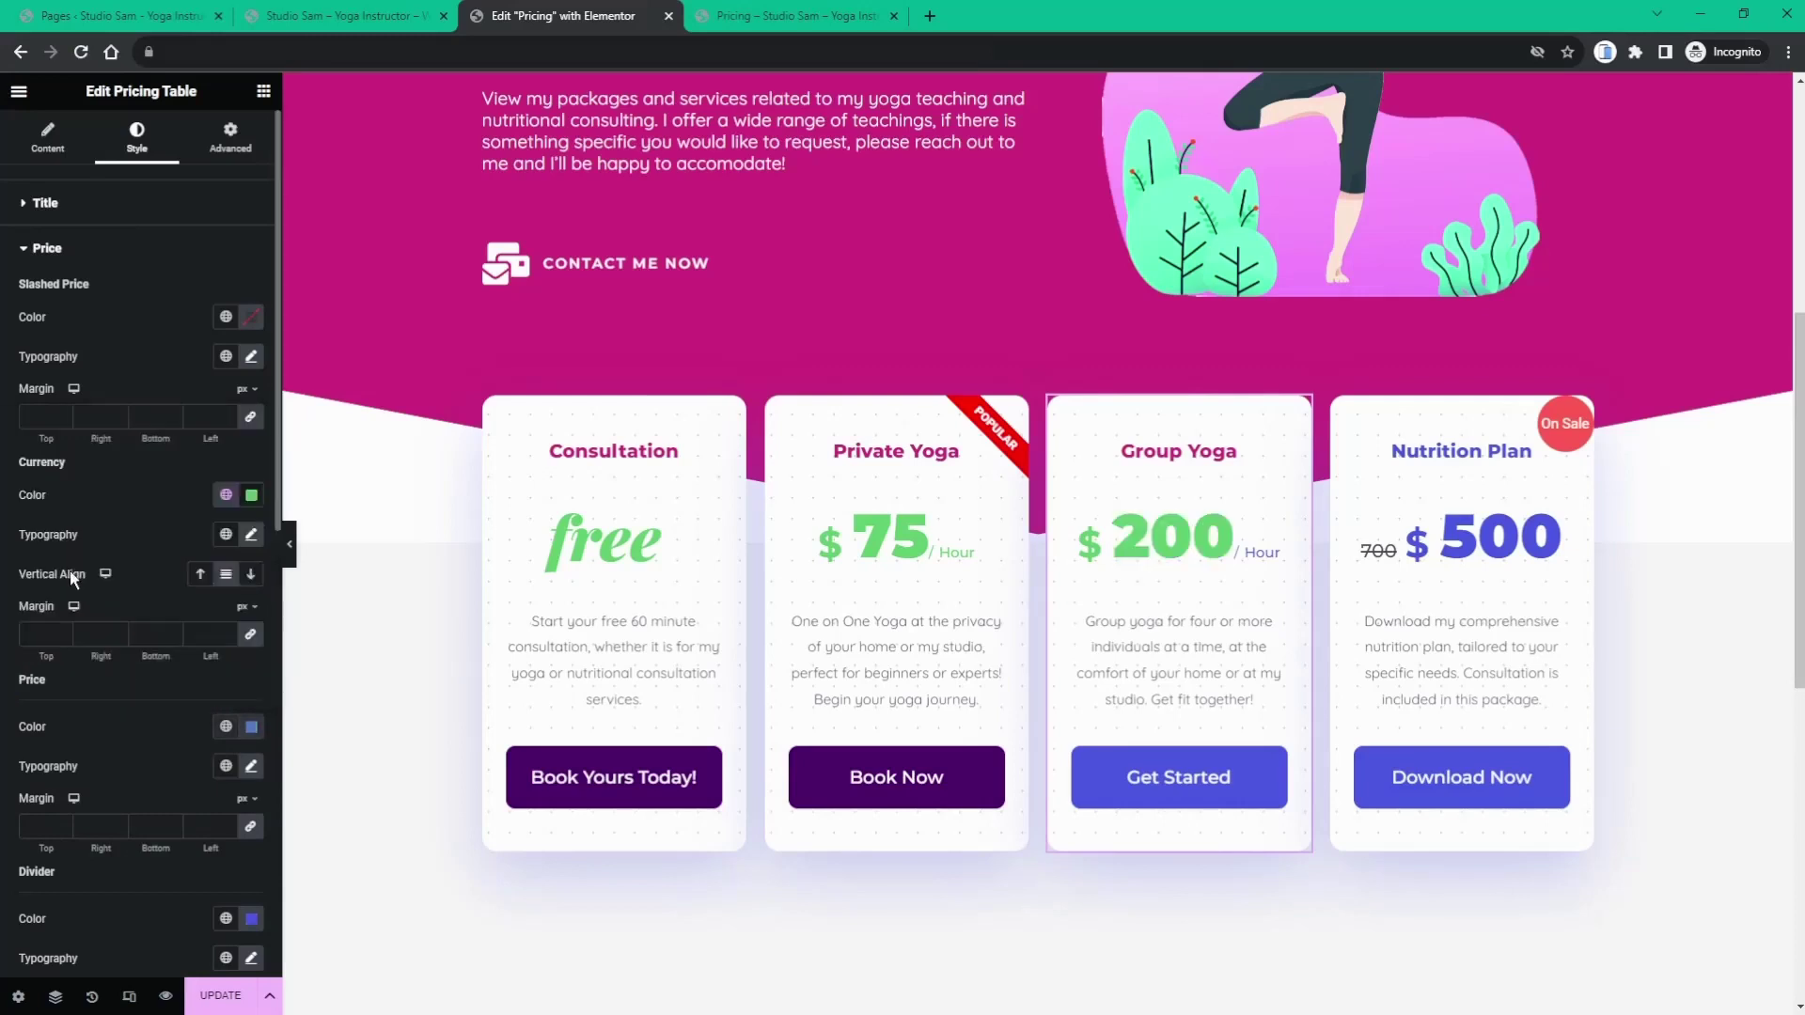
# - Set the Group Yoga table's price divider and duration colors to the global Accent color
pyautogui.scroll(-1, 189, 709)
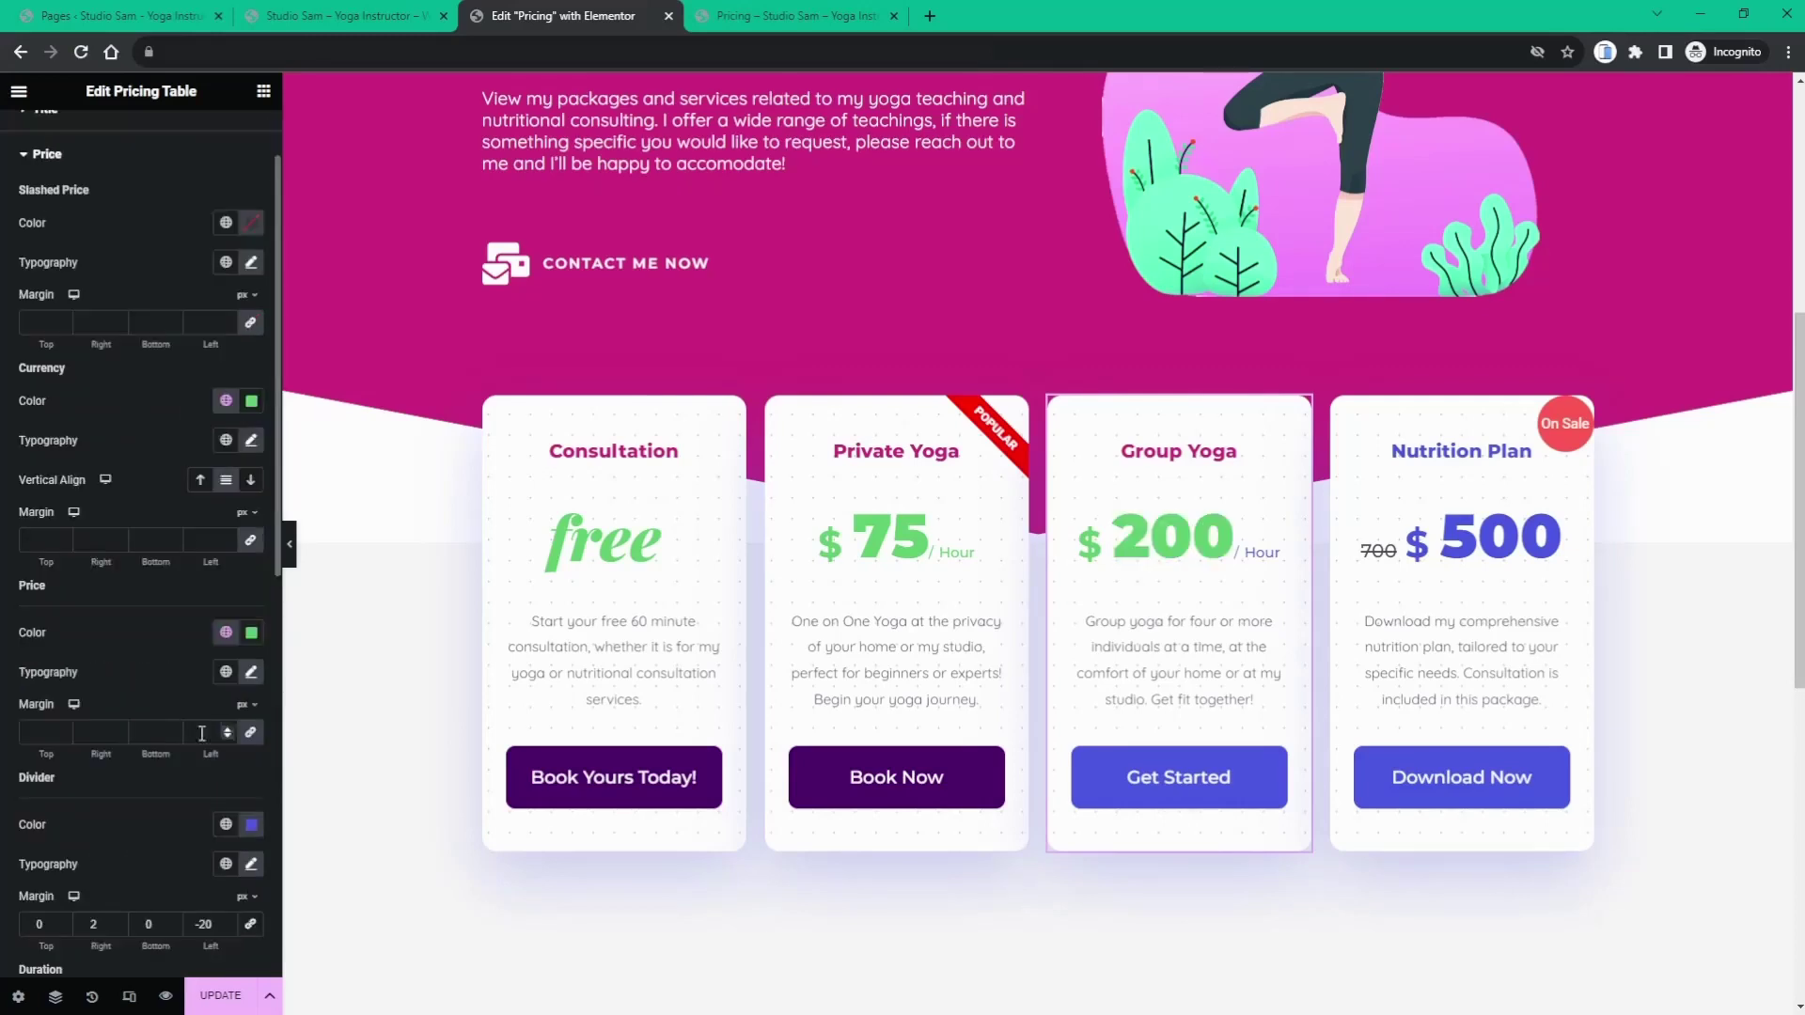
pyautogui.click(223, 828)
pyautogui.click(141, 675)
pyautogui.scroll(-3, 154, 704)
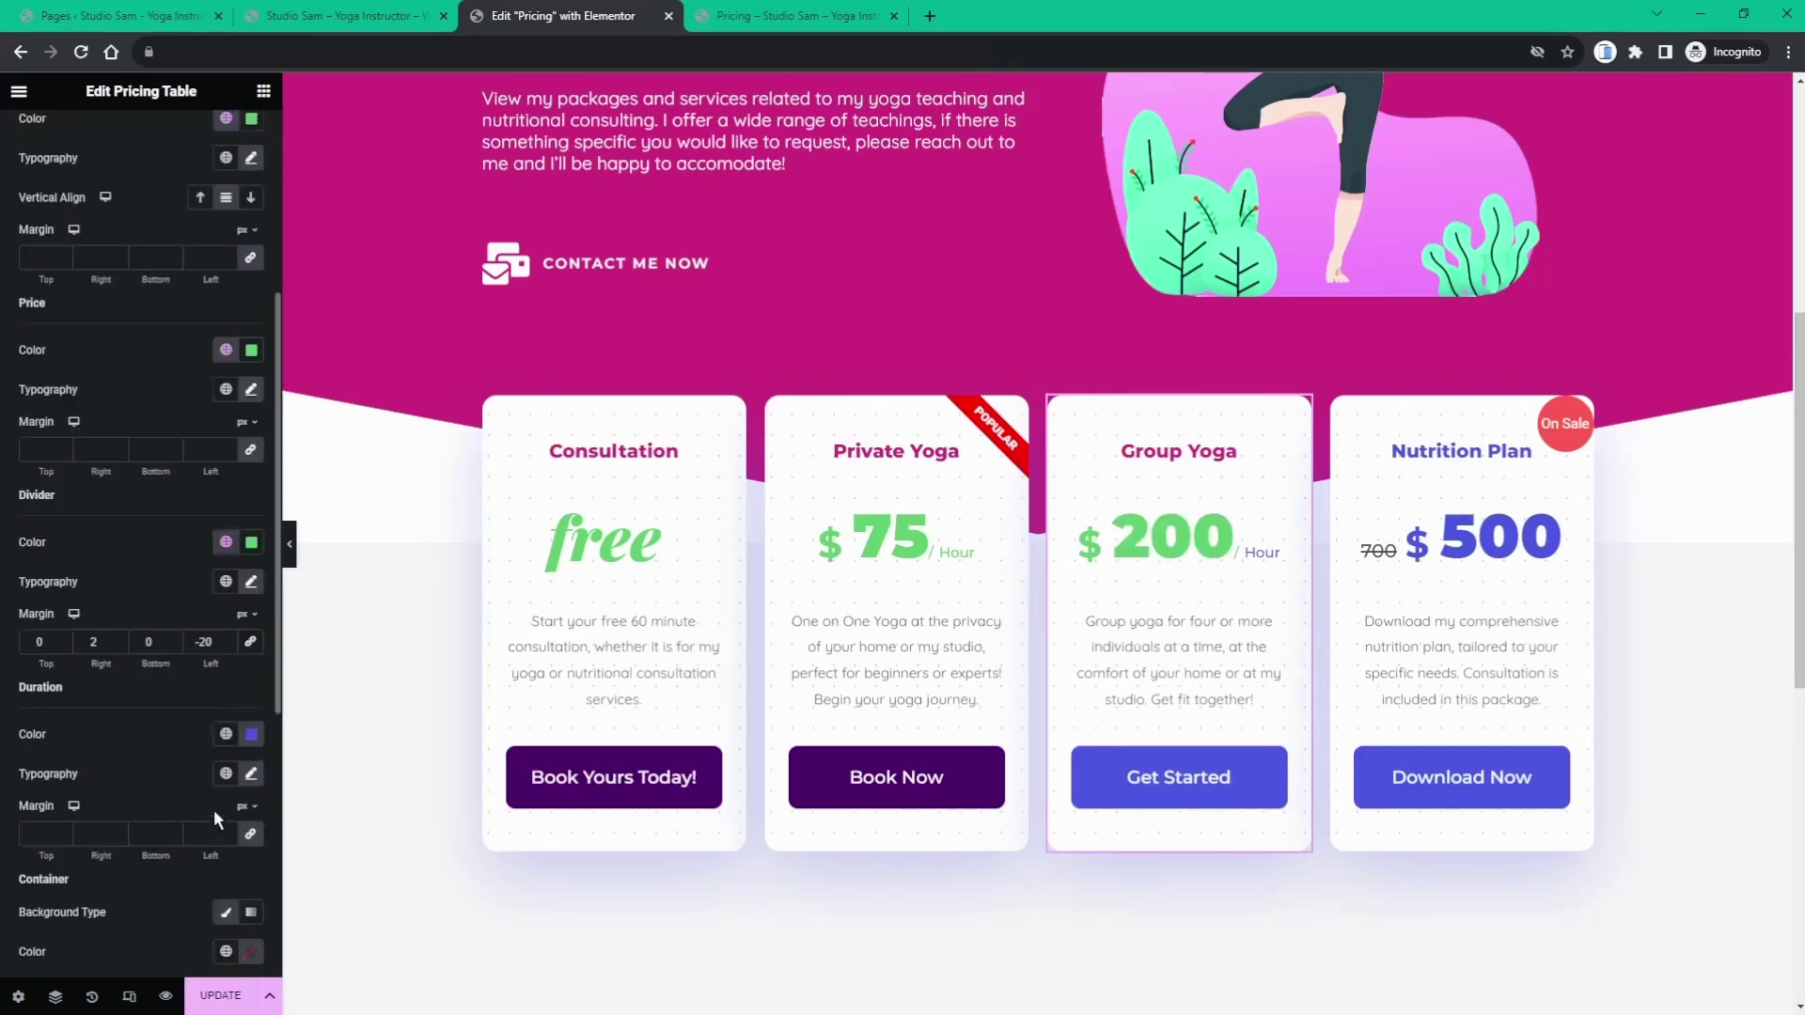
pyautogui.click(226, 734)
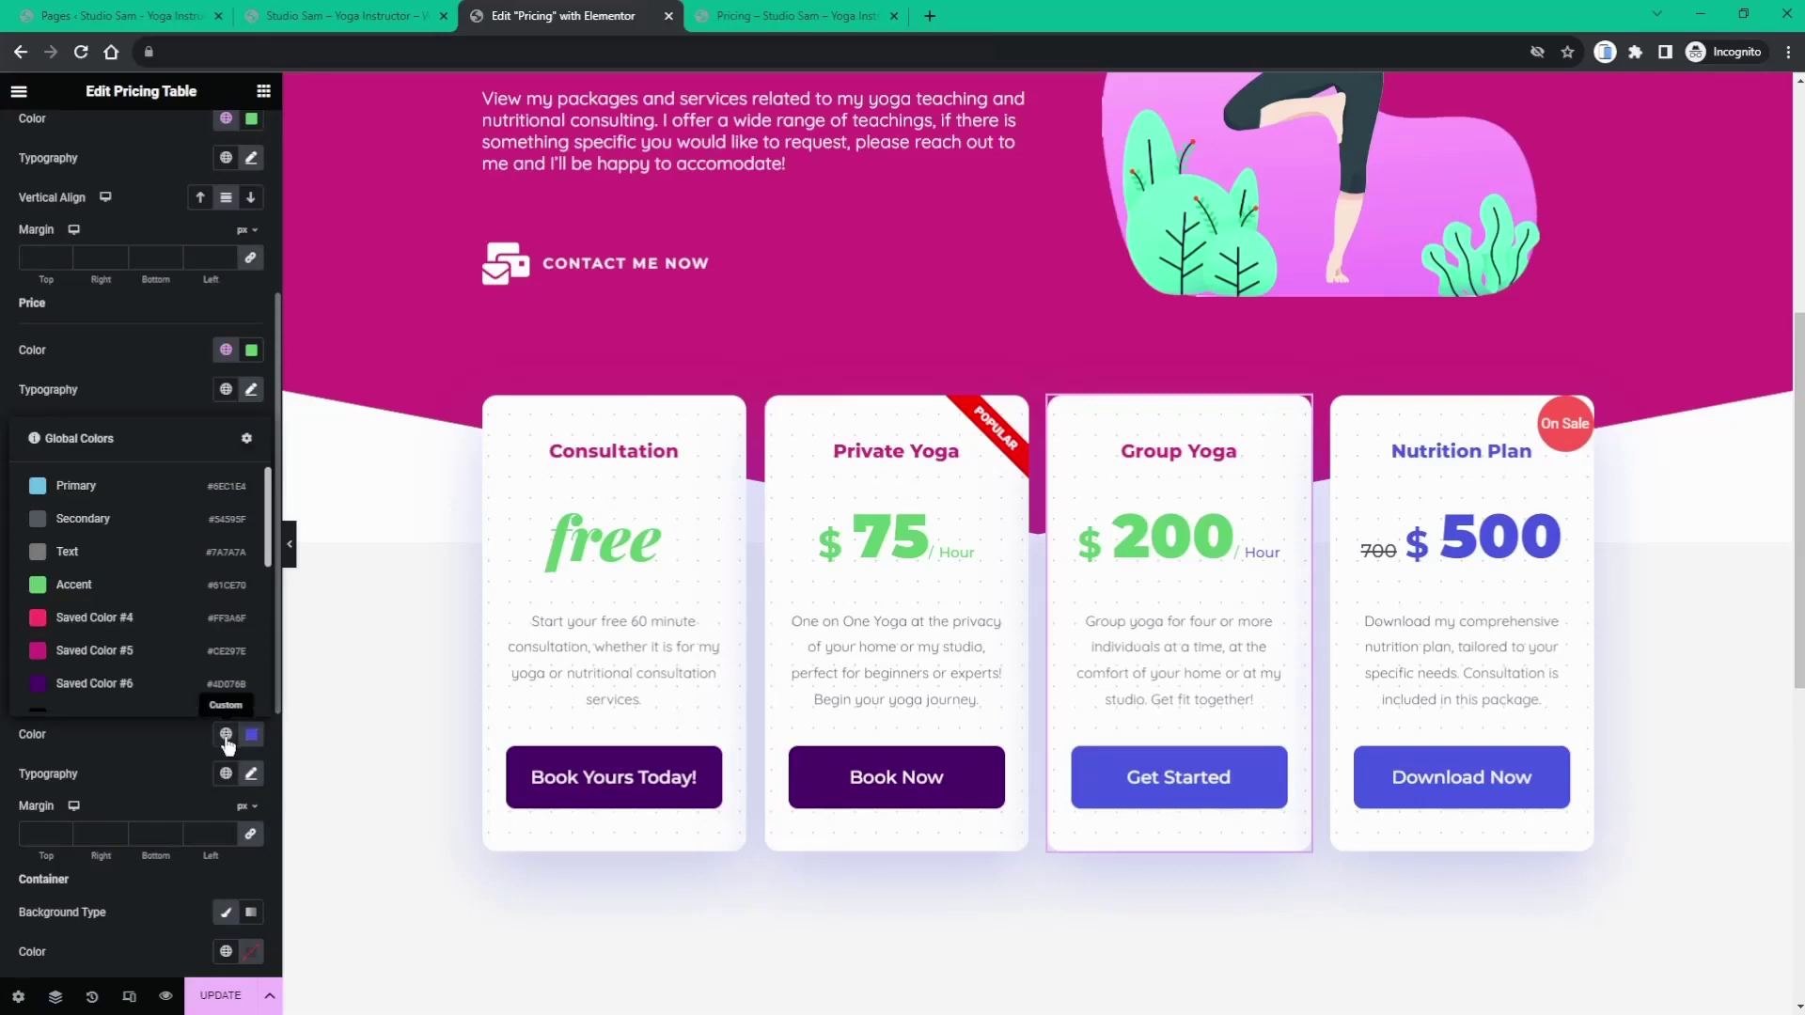
pyautogui.click(90, 586)
# - Set the Group Yoga button's background to the global Saved Color #6 and its hover background to the global Accent color
pyautogui.scroll(-6, 93, 353)
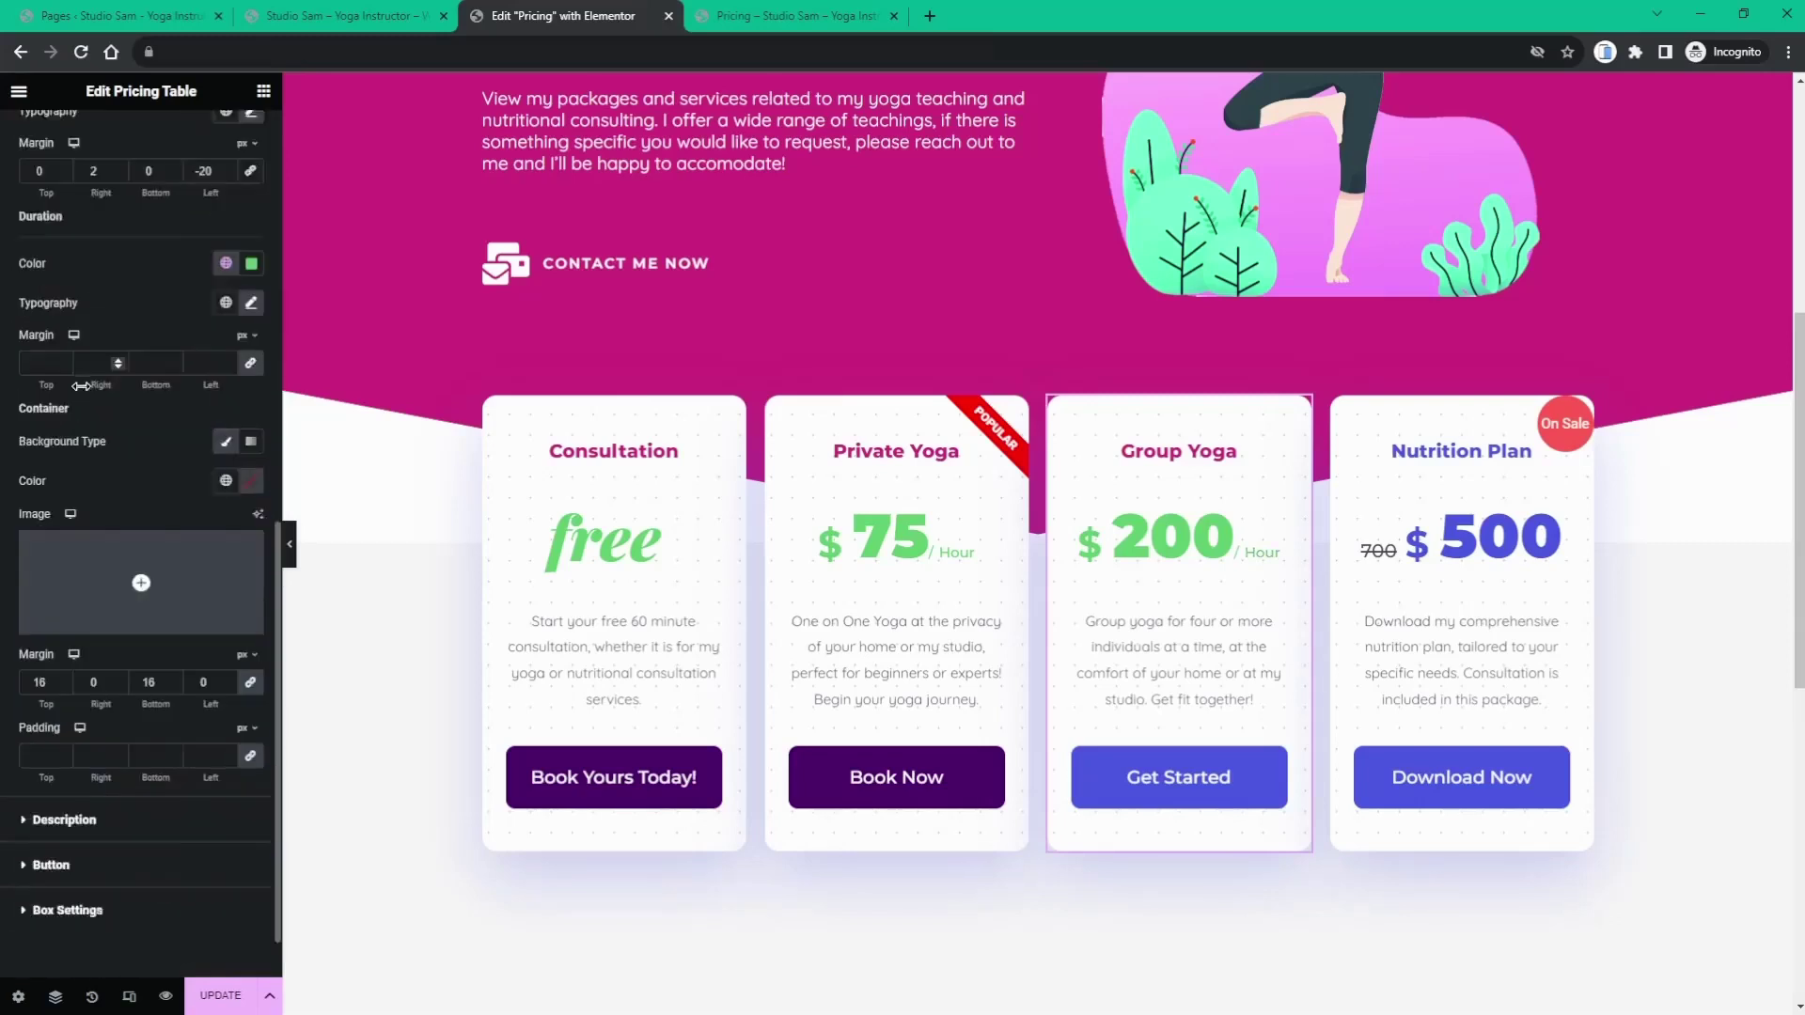
pyautogui.click(52, 796)
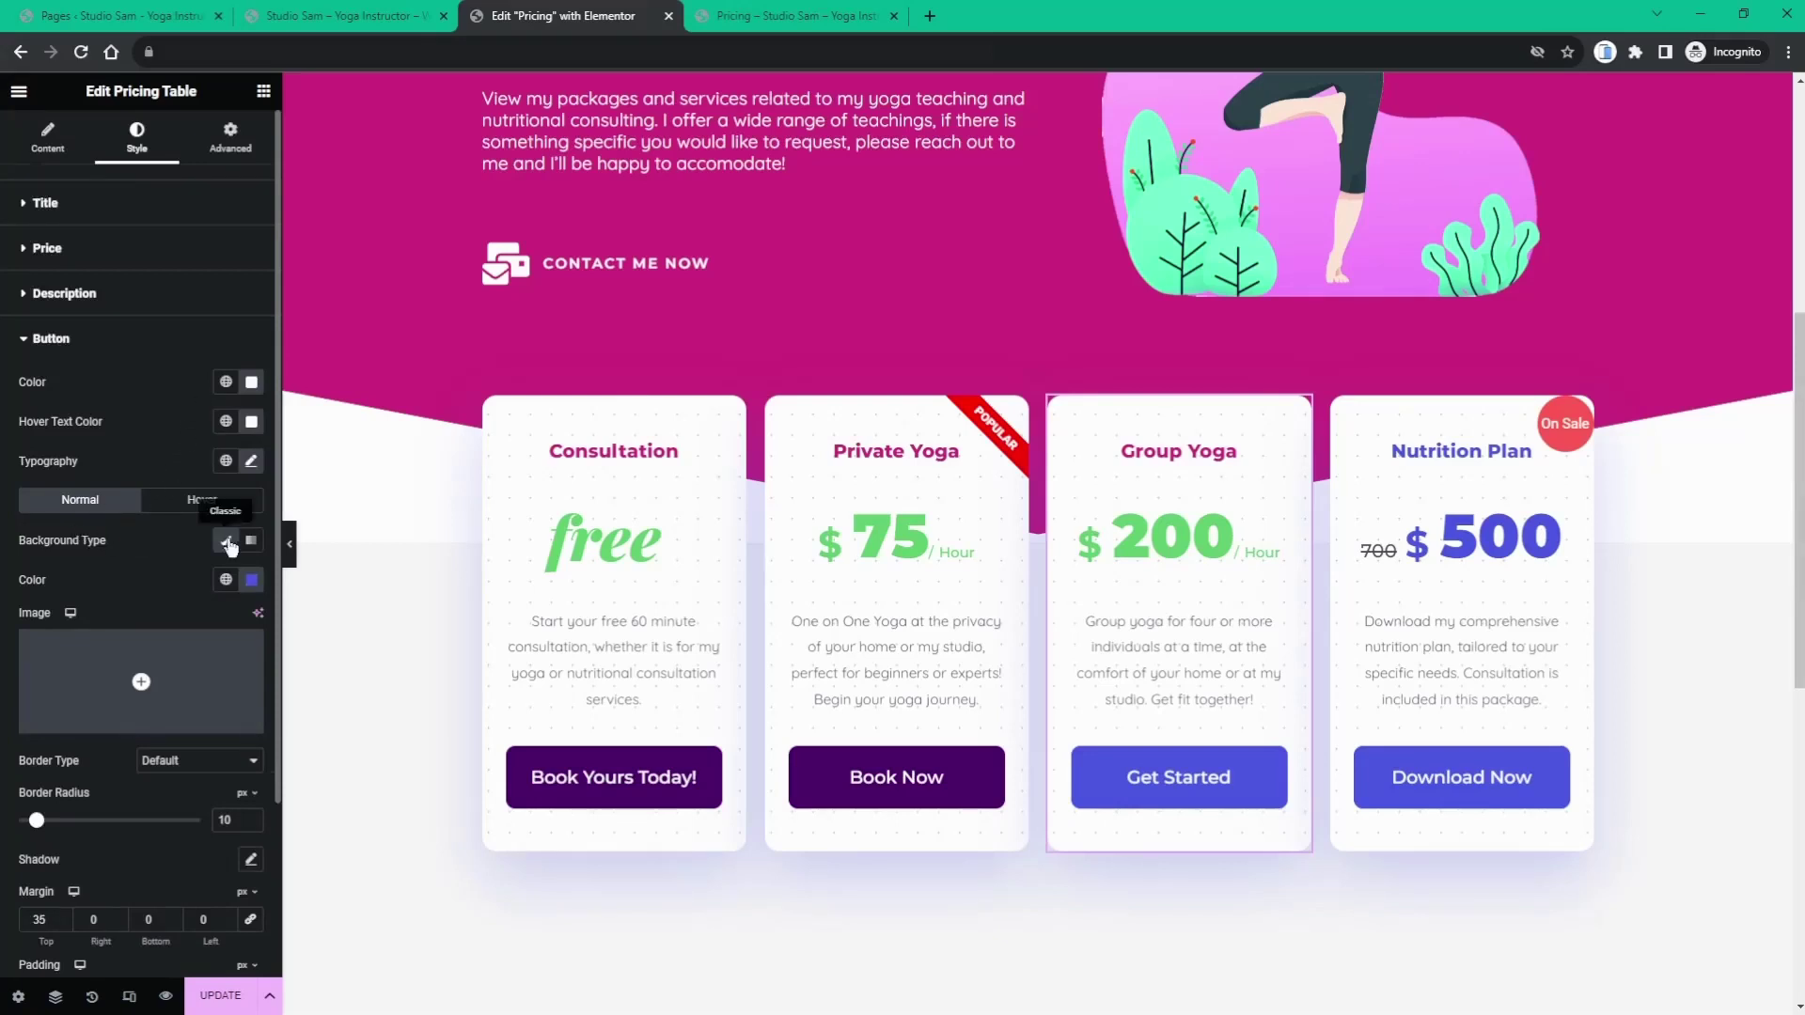
pyautogui.click(226, 579)
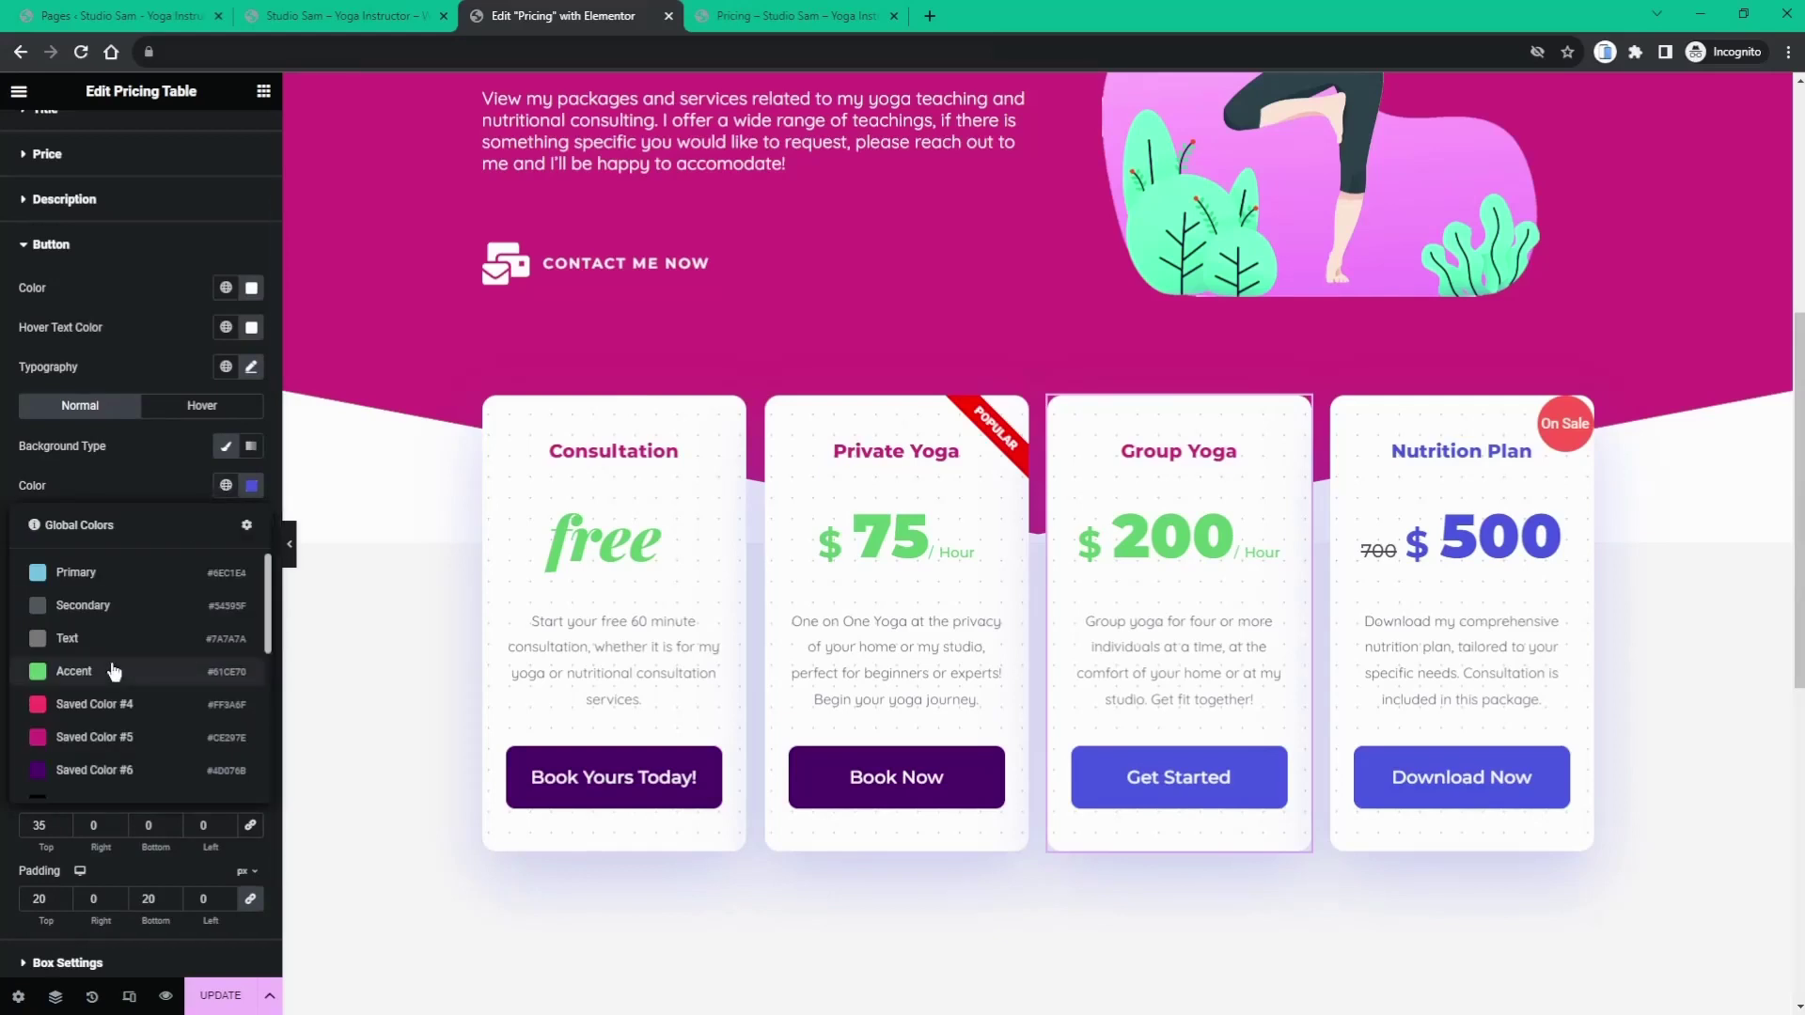
pyautogui.click(110, 775)
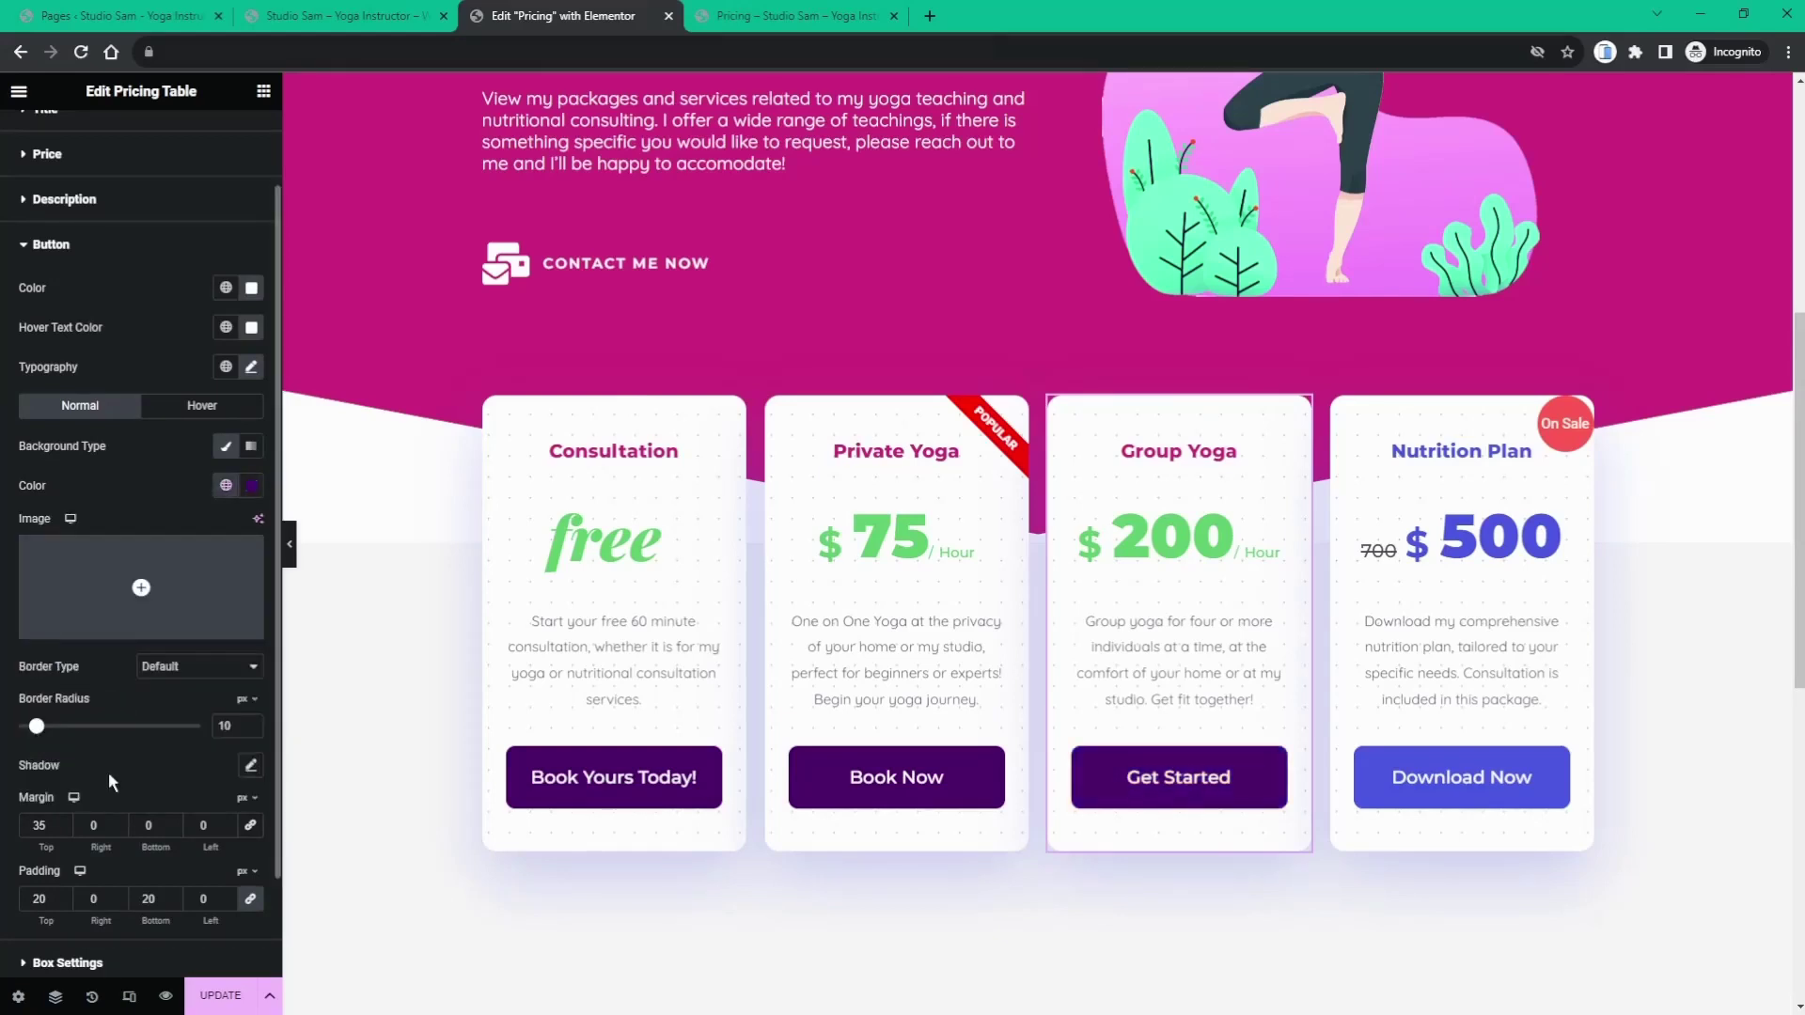
pyautogui.click(214, 410)
pyautogui.click(225, 486)
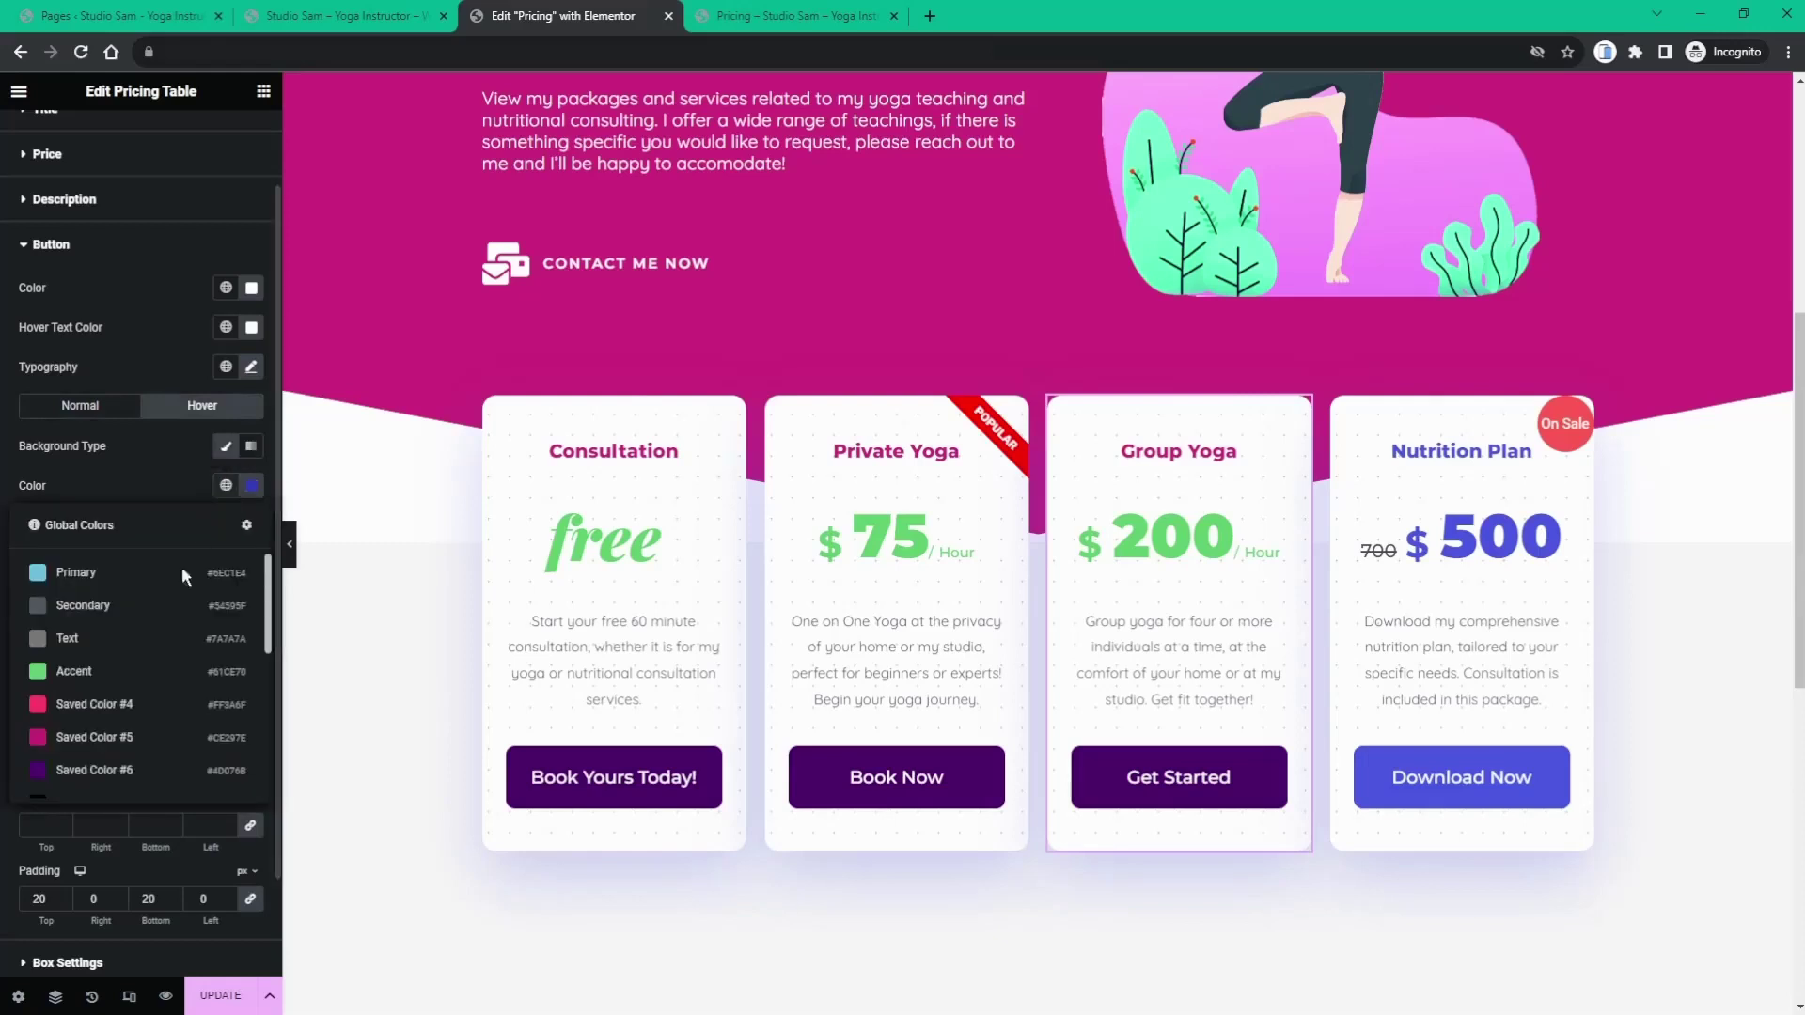
pyautogui.click(131, 677)
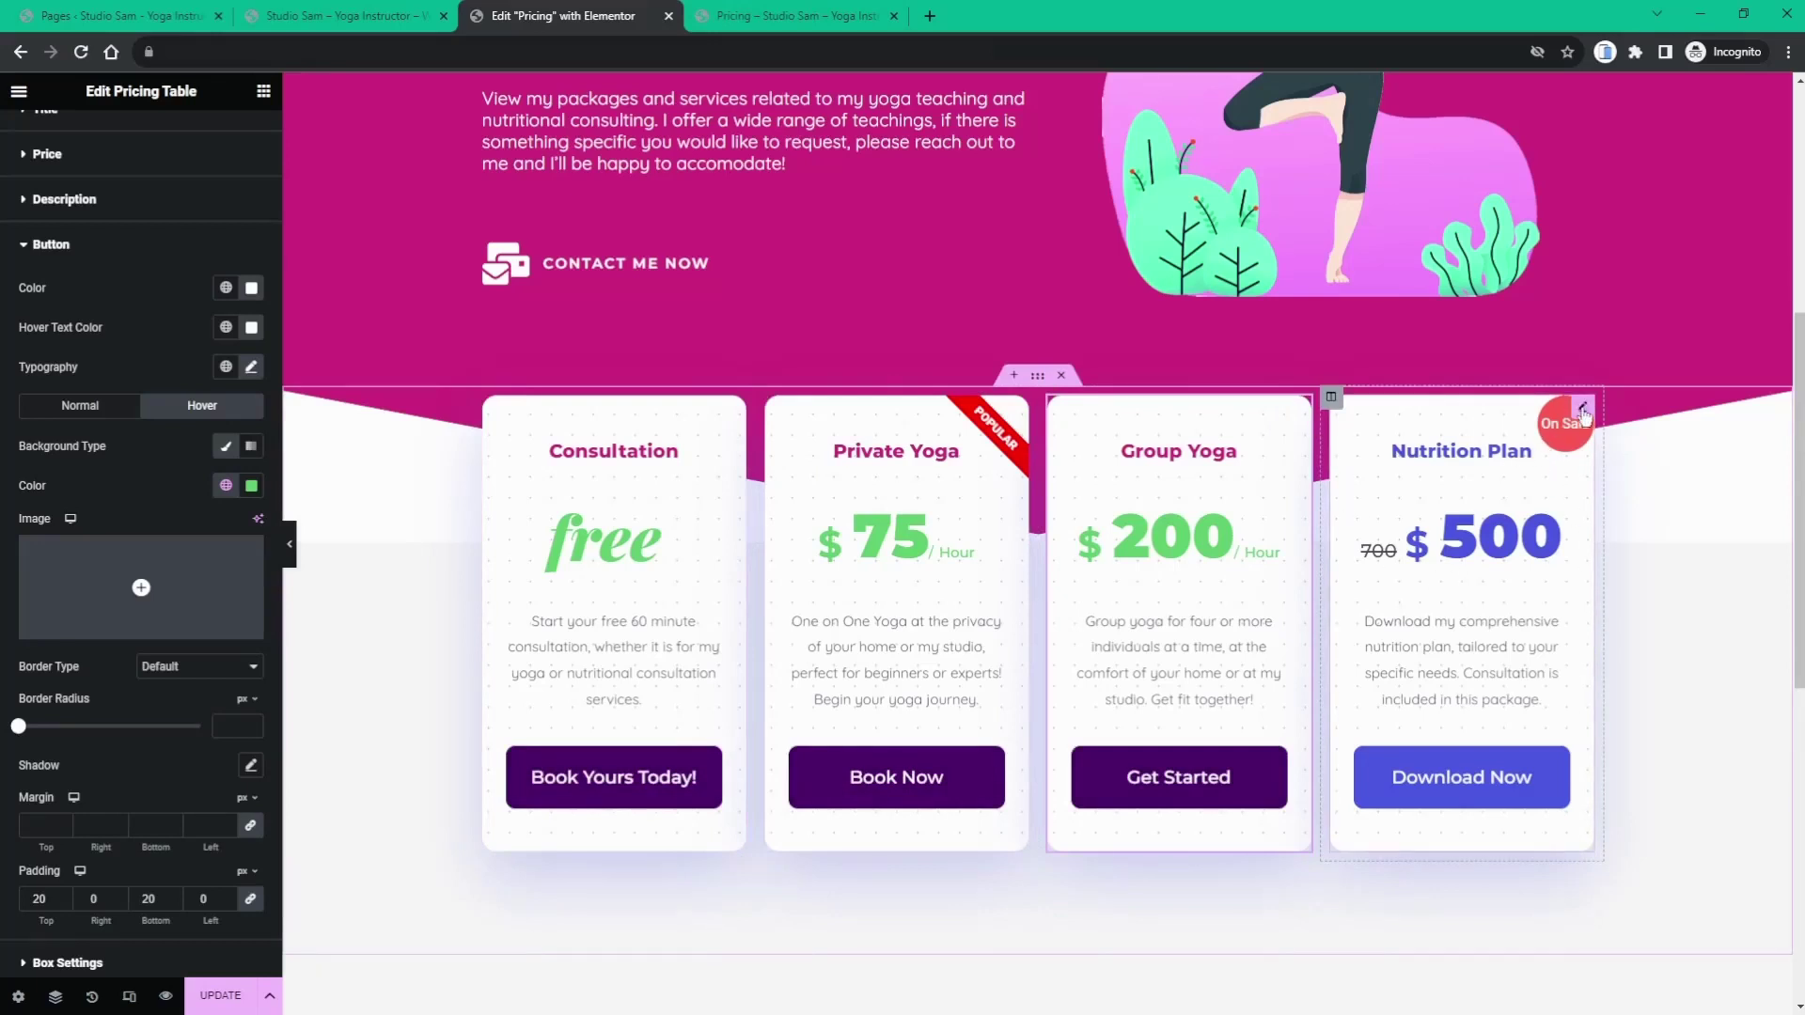
# - Set the Nutrition Plan pricing table's title color to the global Theme Color 2
pyautogui.click(1583, 412)
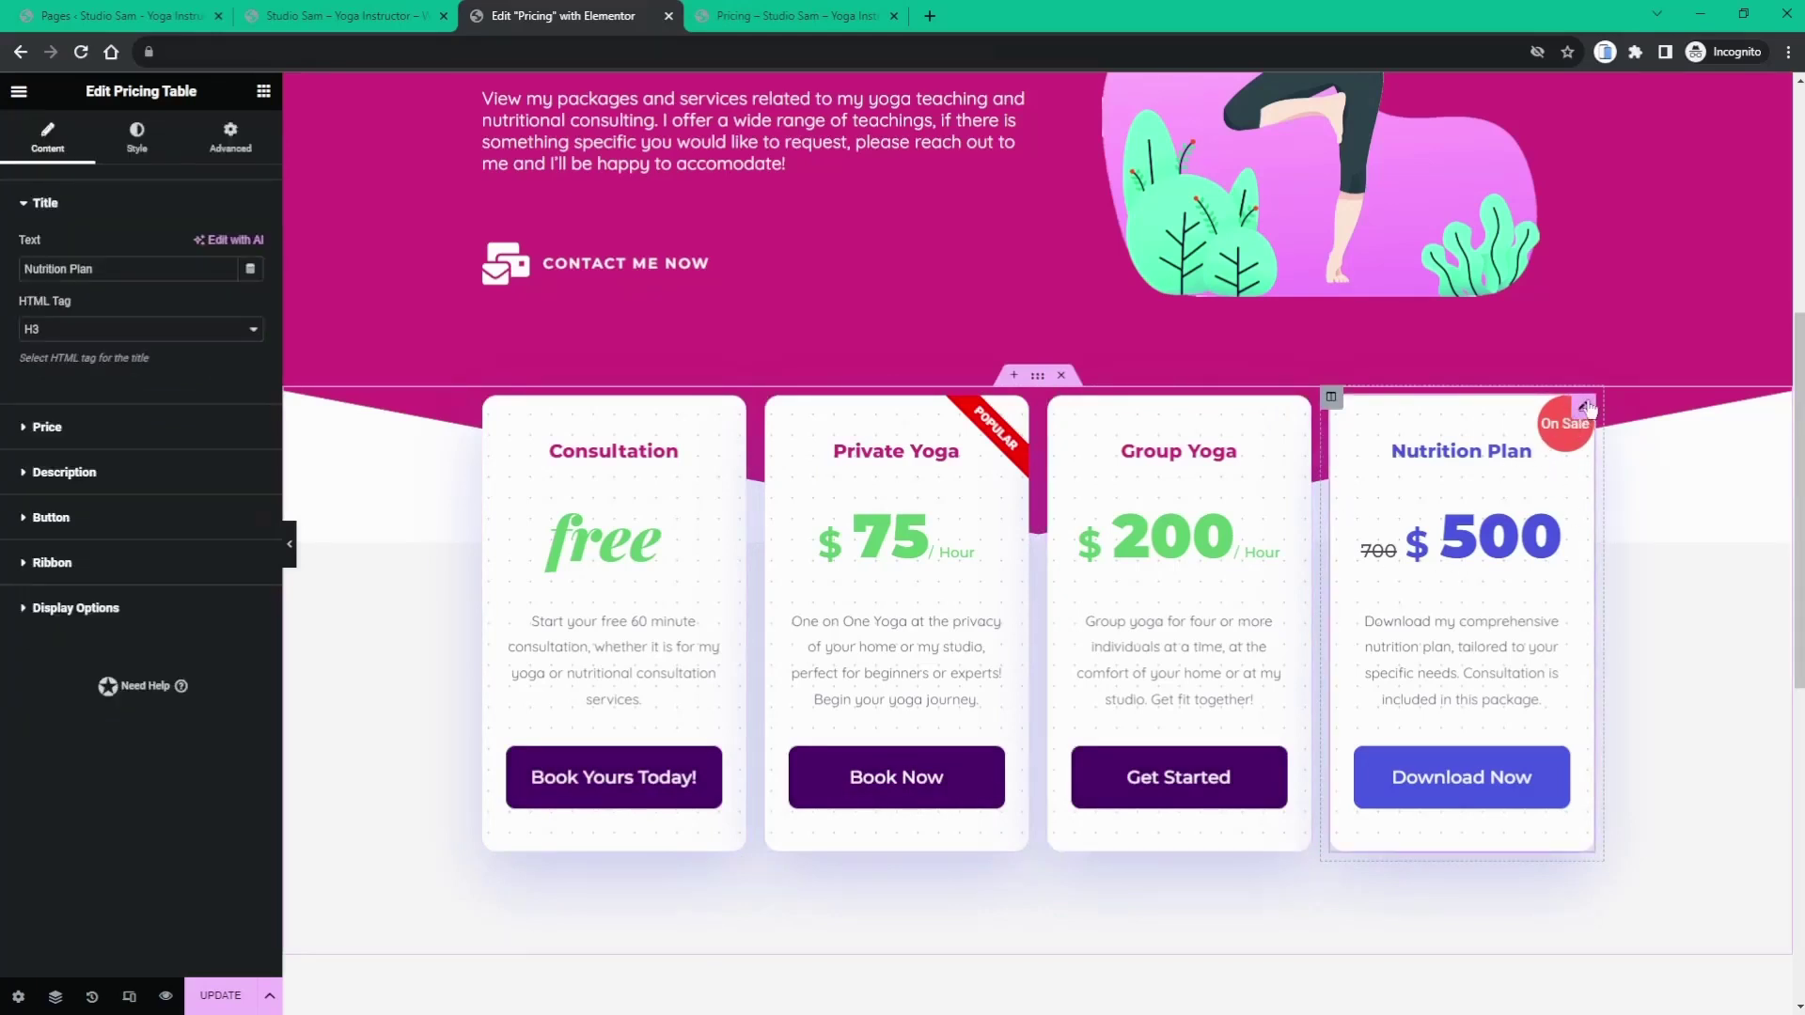
pyautogui.click(139, 134)
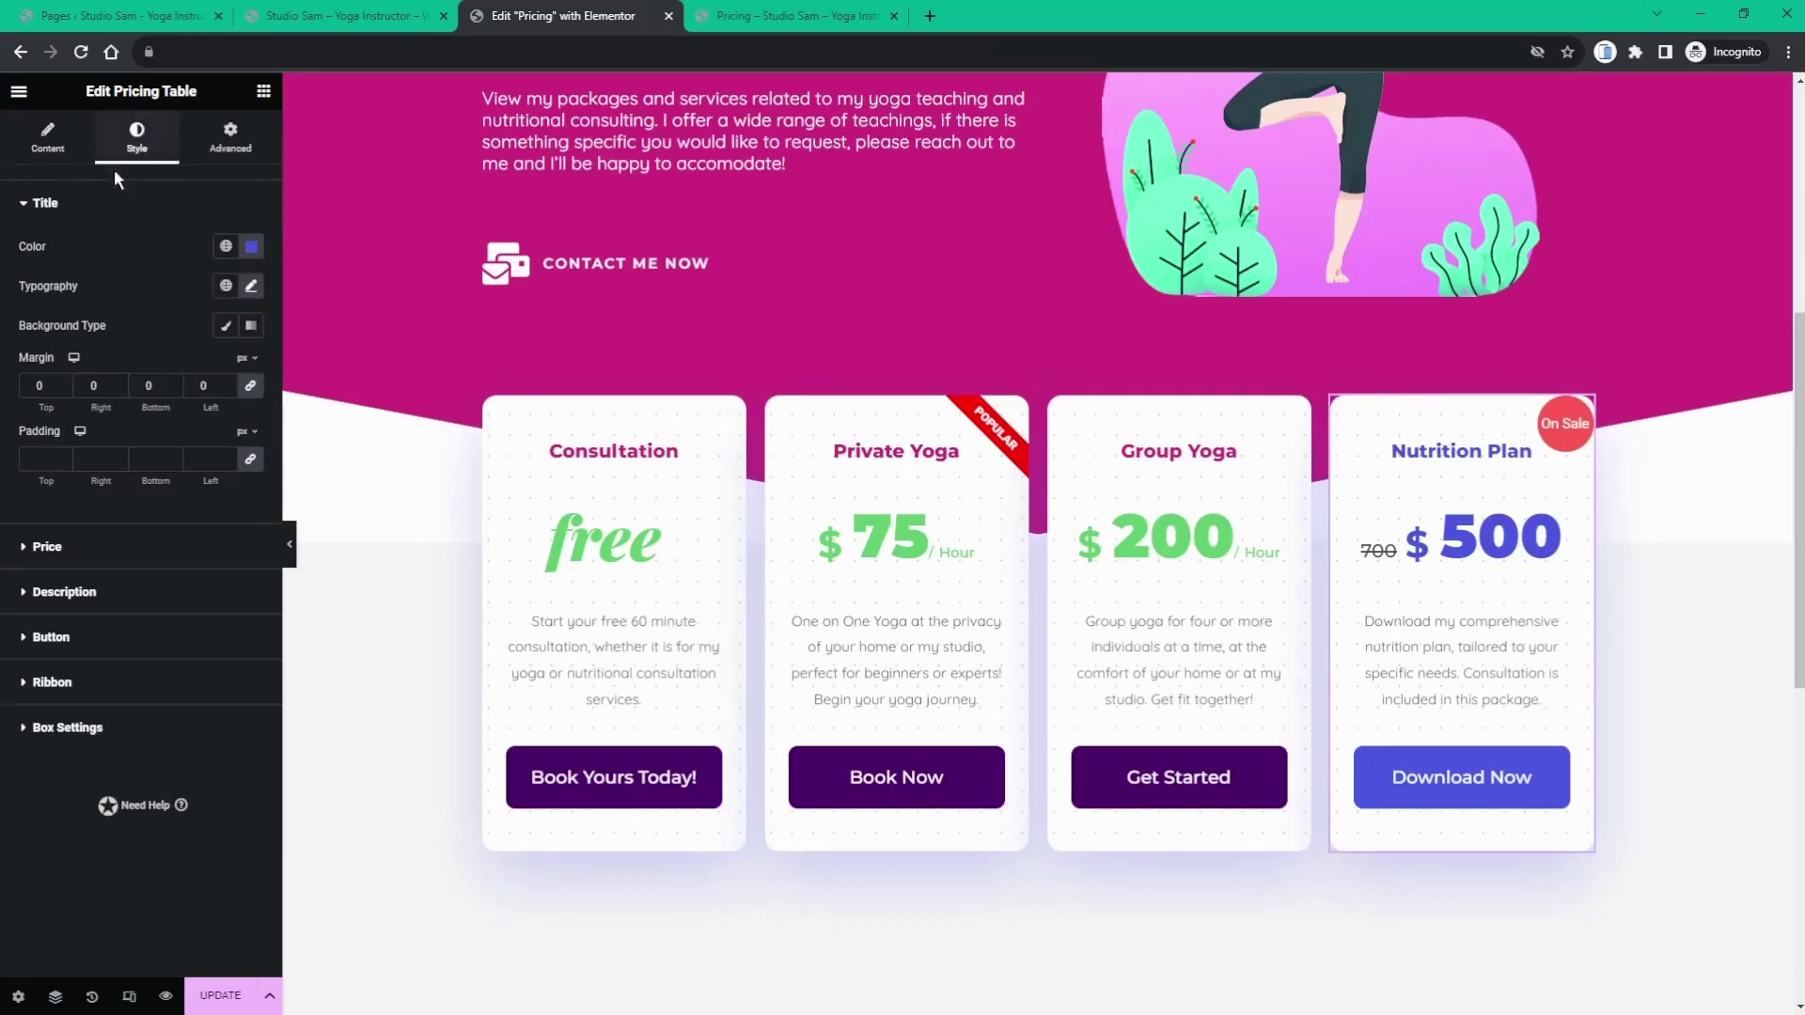
pyautogui.click(225, 248)
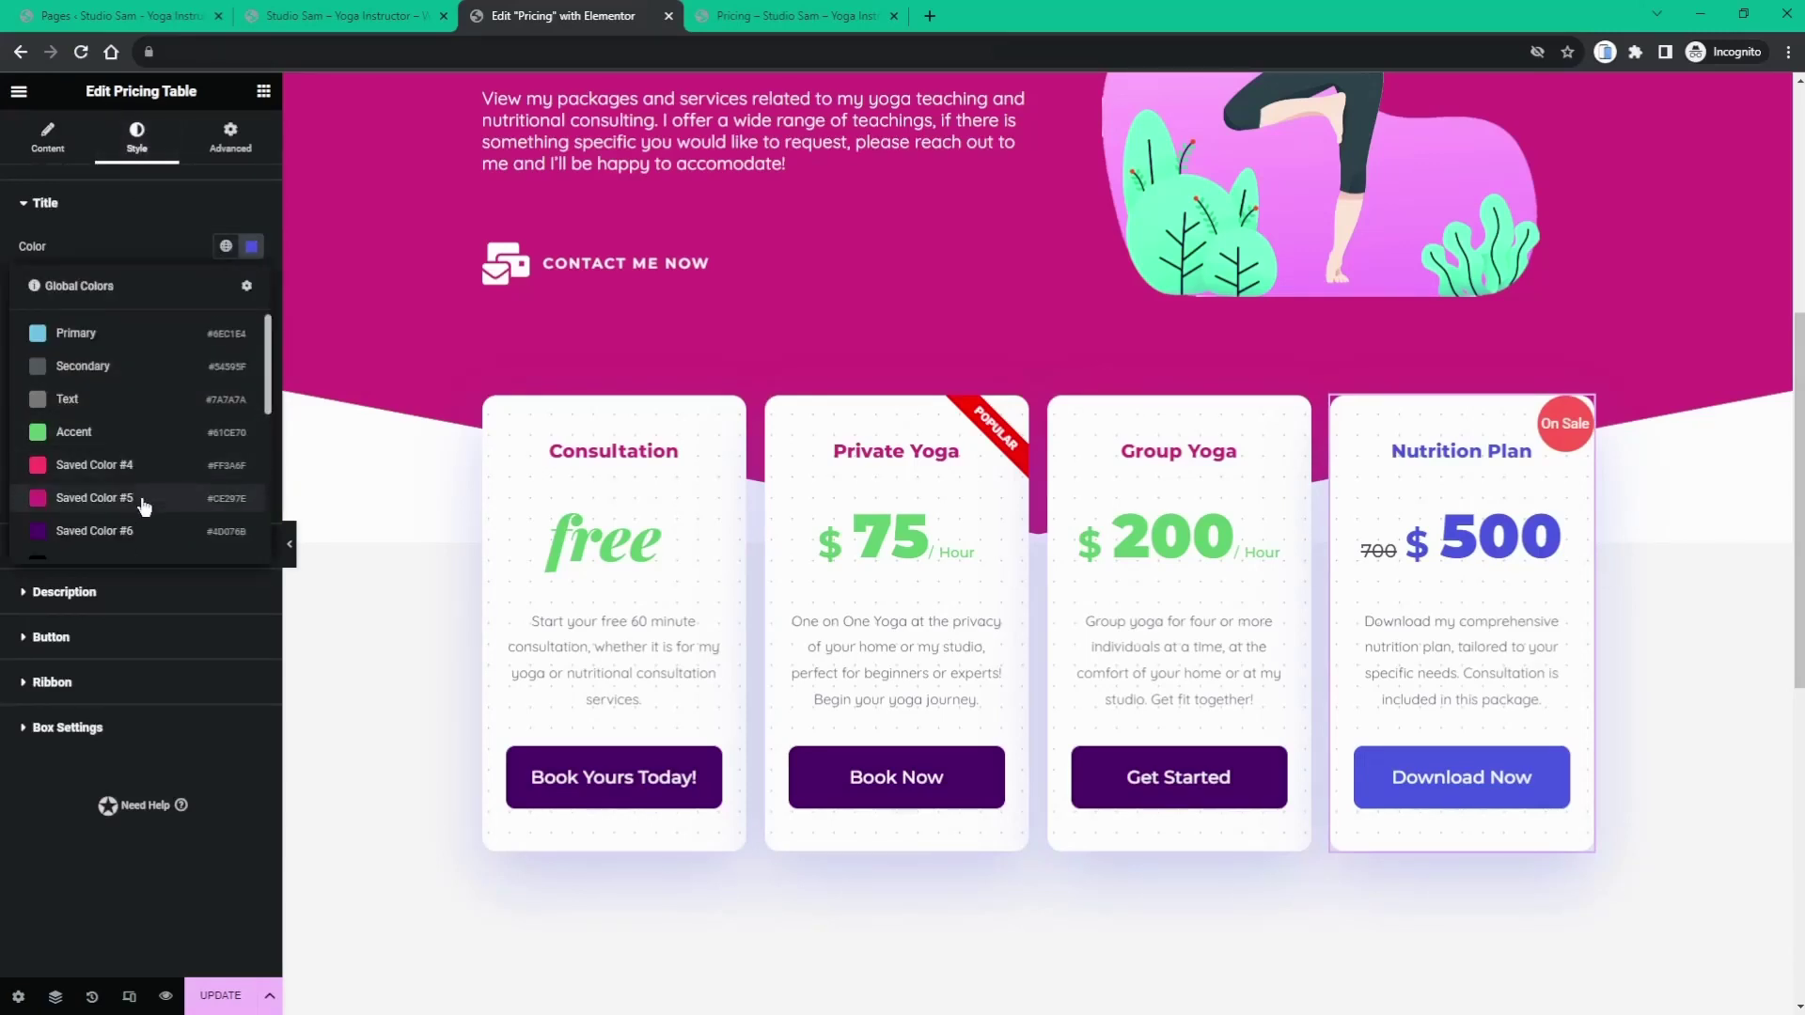
pyautogui.scroll(-2, 131, 480)
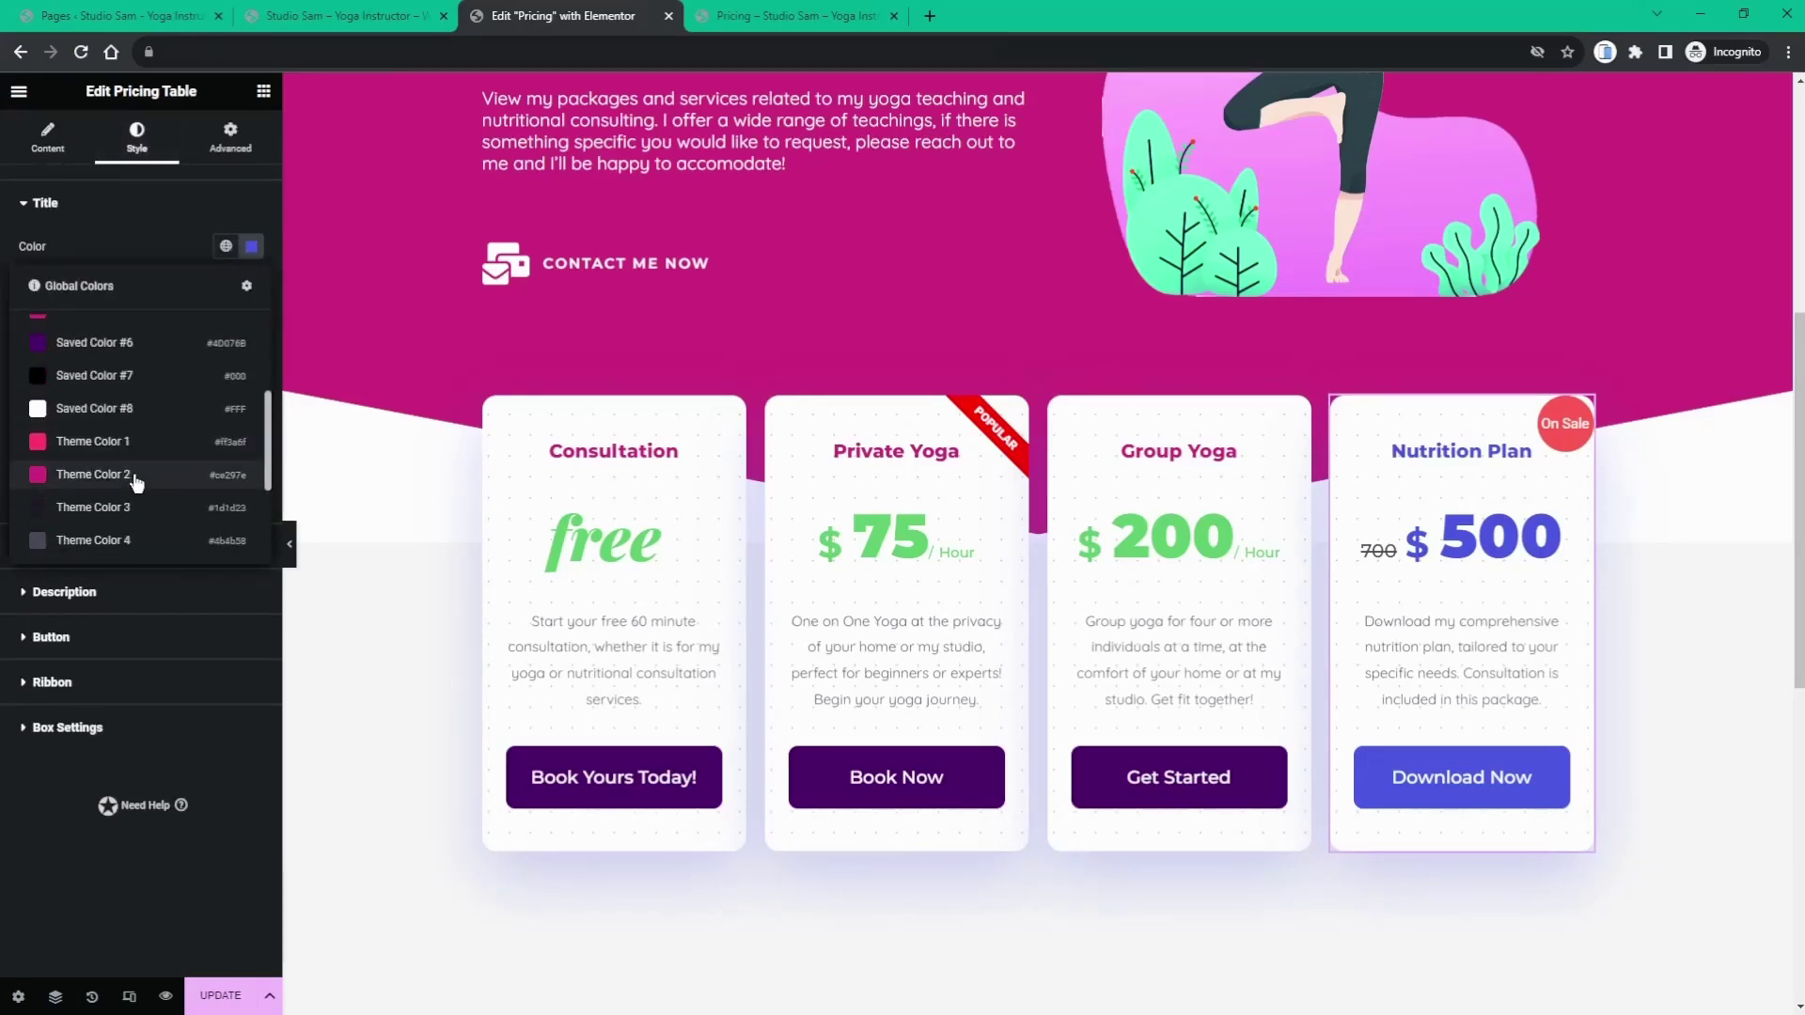
pyautogui.click(131, 477)
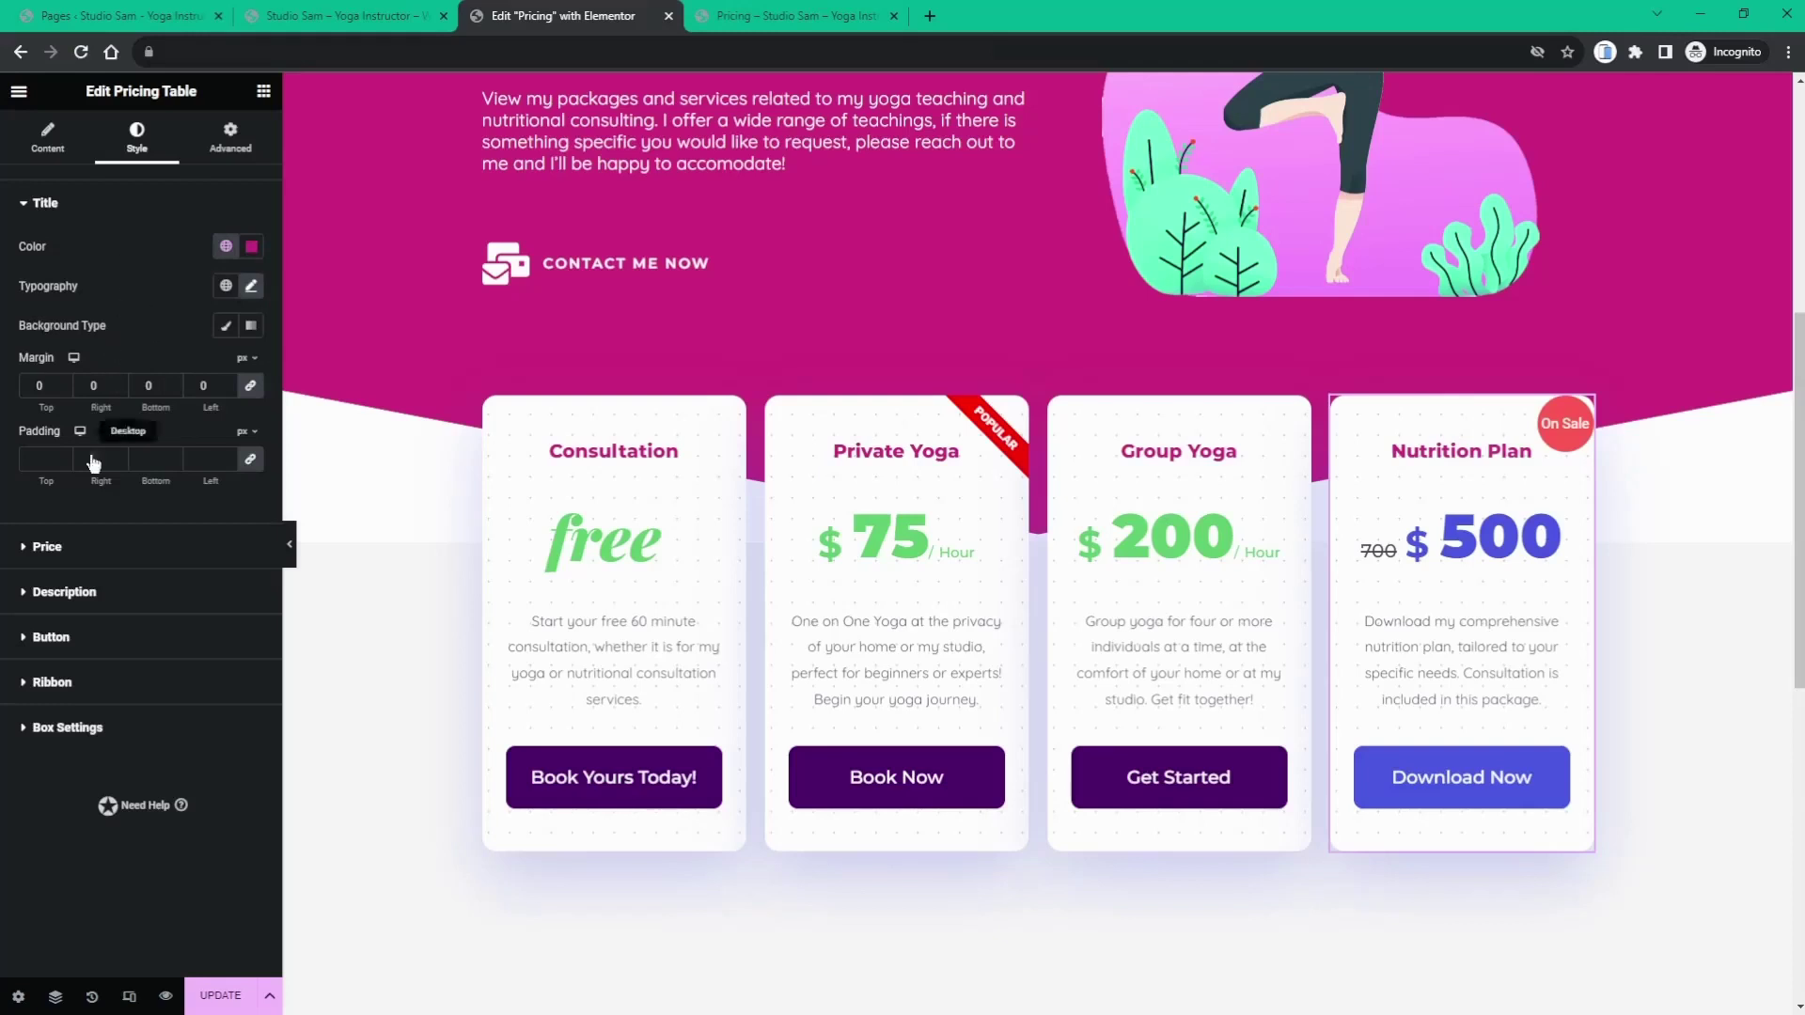
# - Set the Nutrition Plan table's currency and price colors to the global Accent color
pyautogui.click(81, 546)
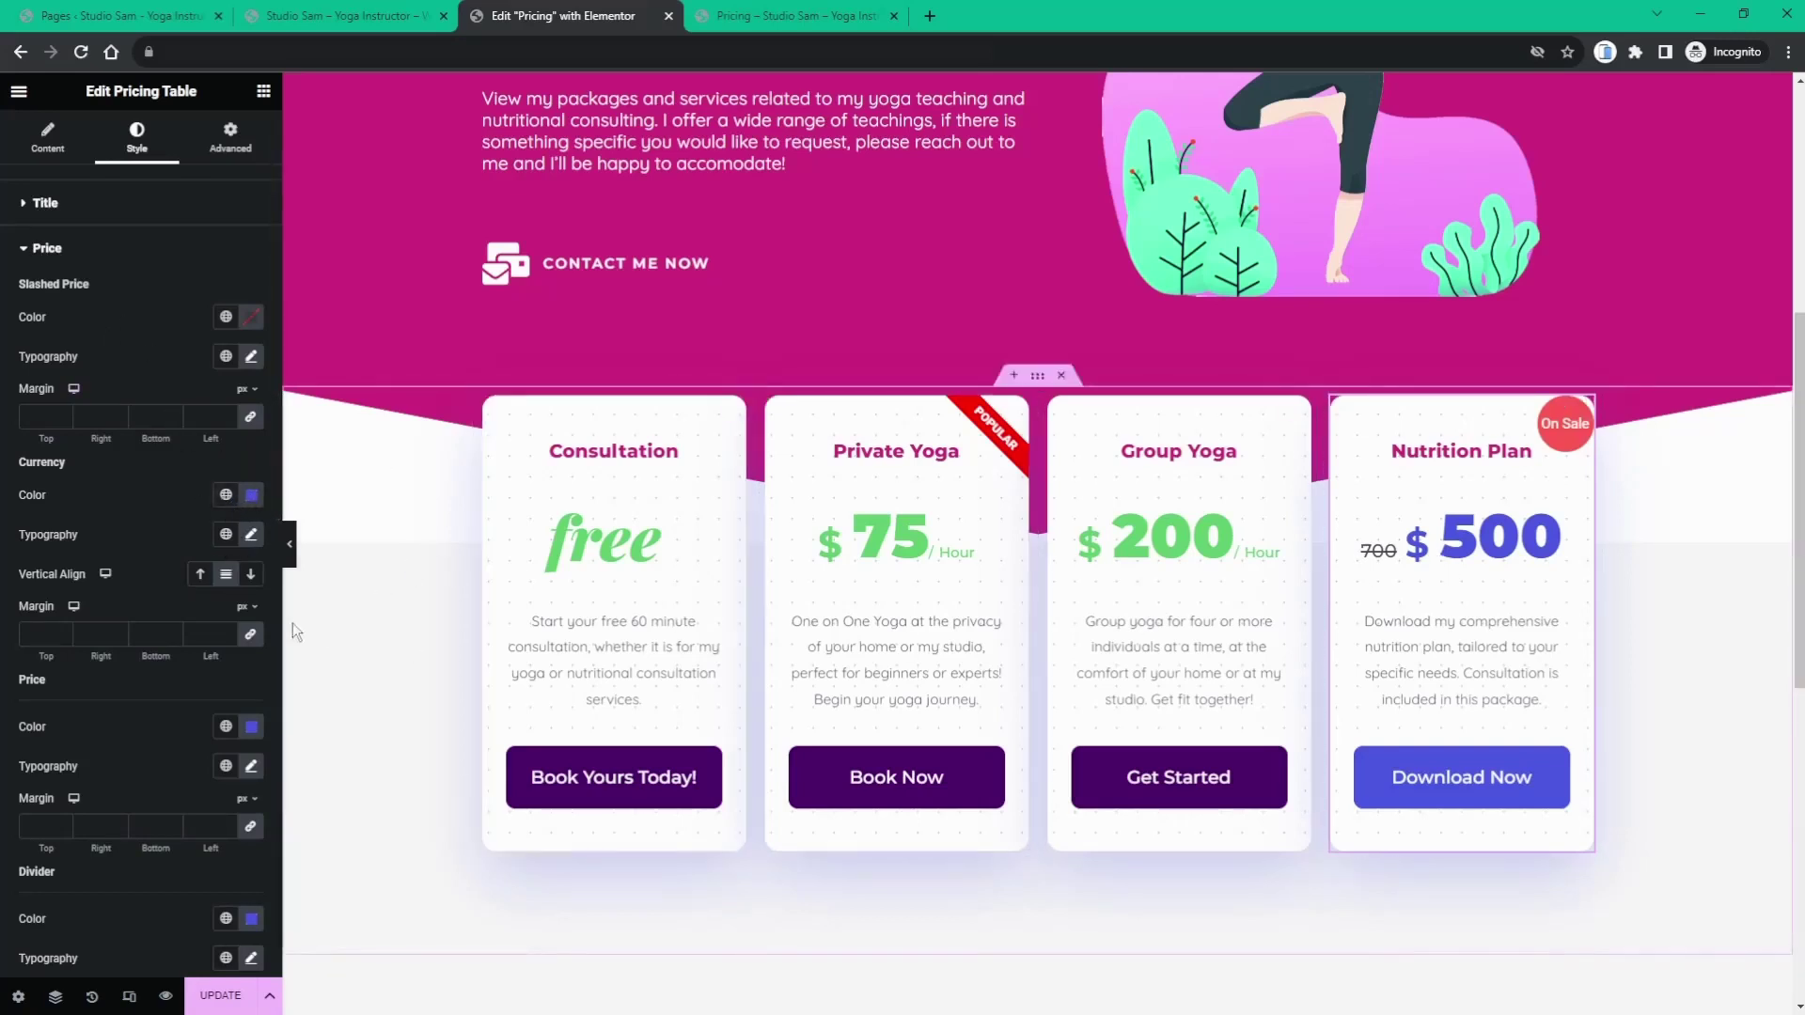
pyautogui.click(226, 495)
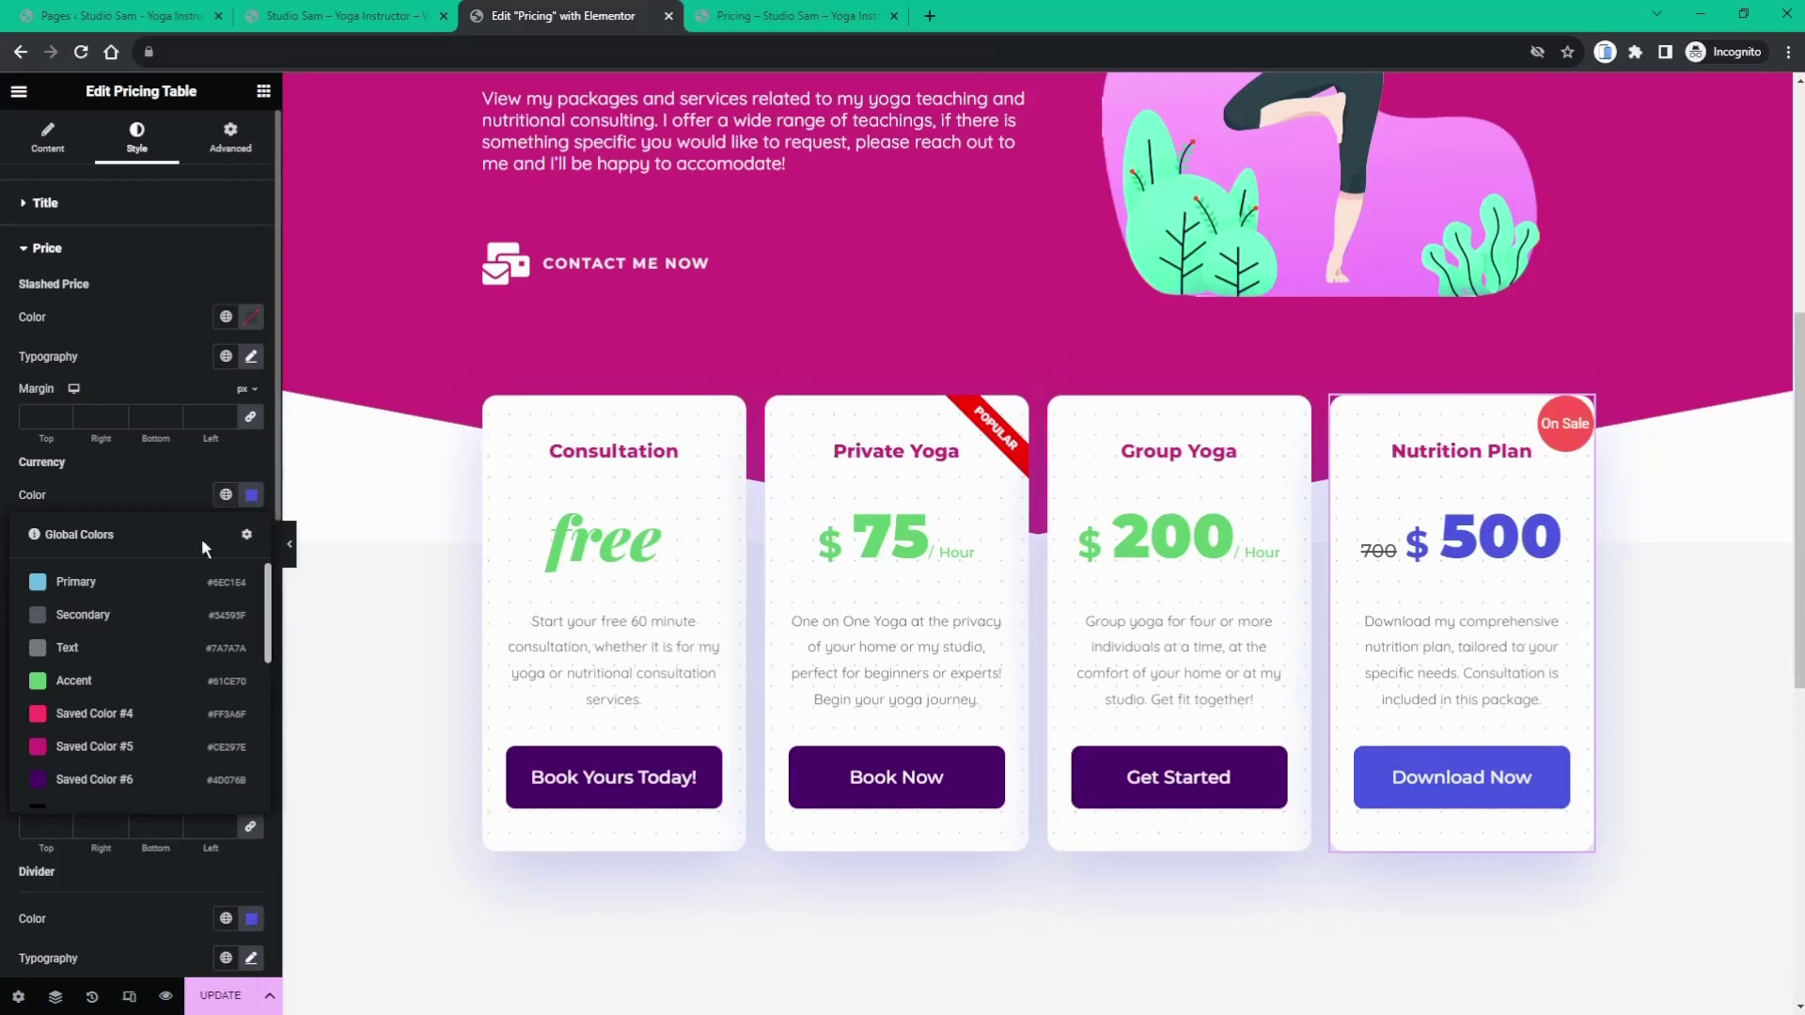
pyautogui.click(153, 680)
pyautogui.scroll(-1, 150, 673)
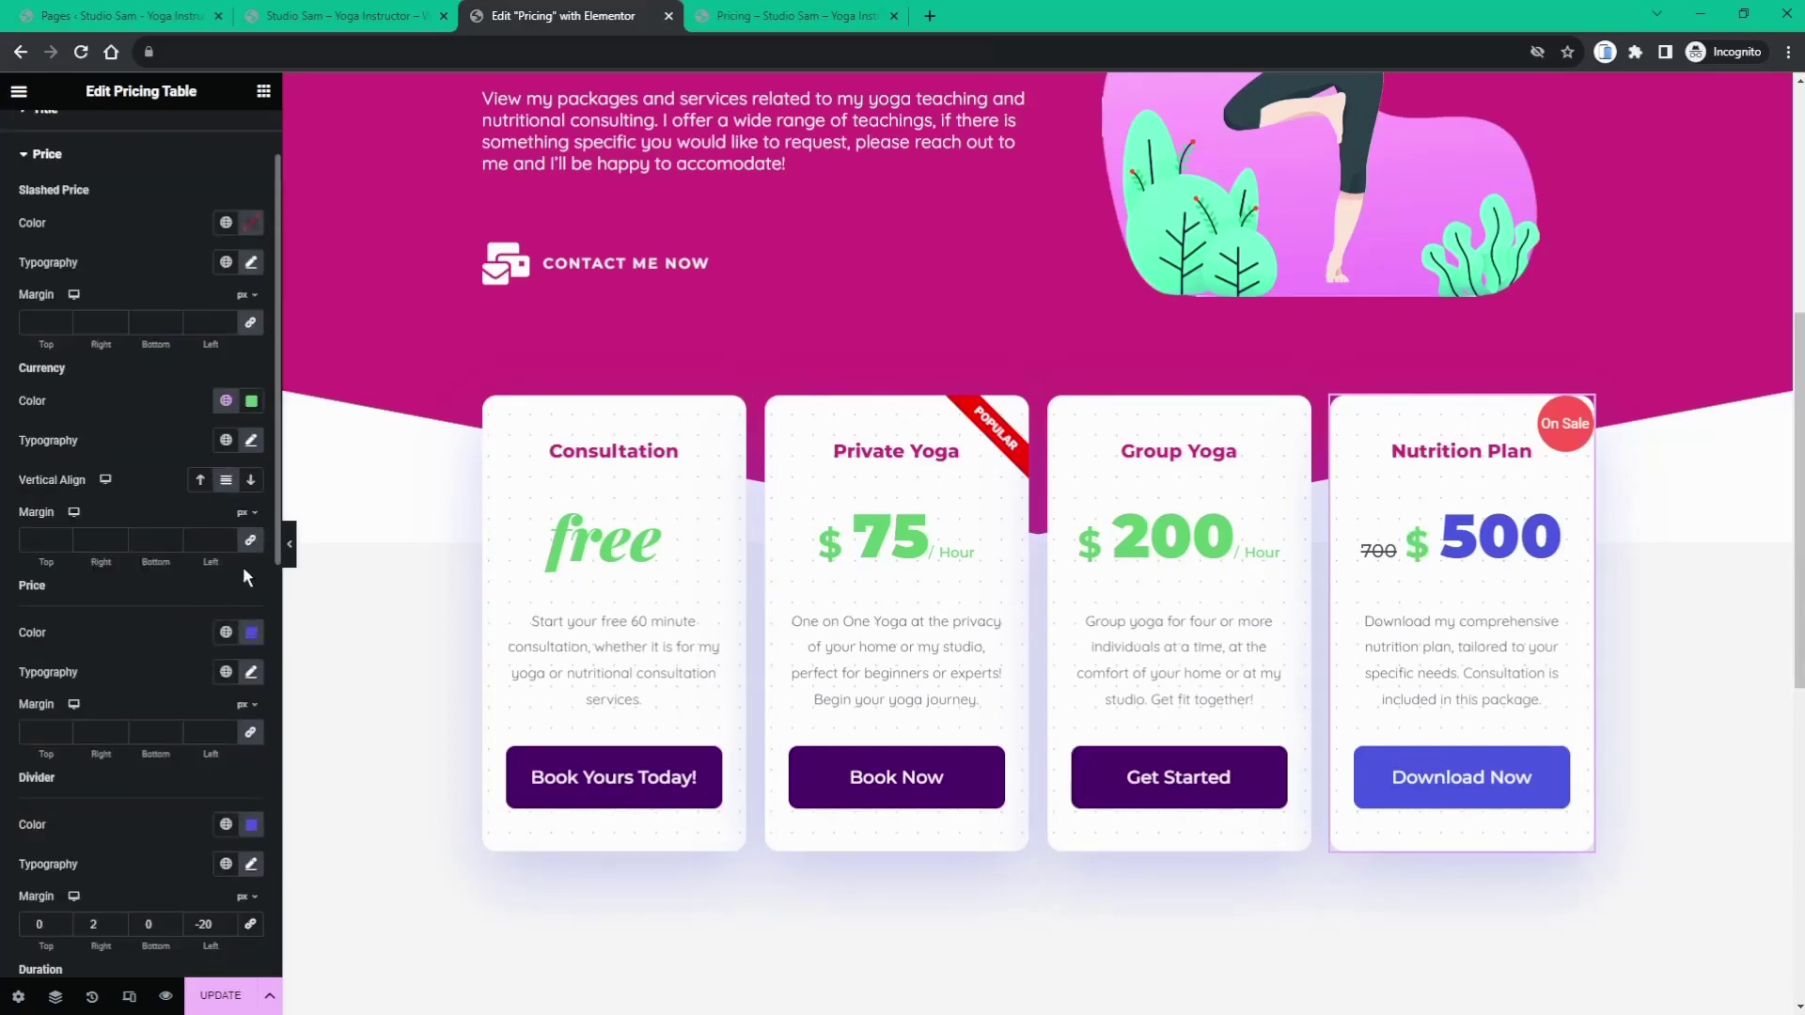
pyautogui.click(225, 632)
pyautogui.click(149, 814)
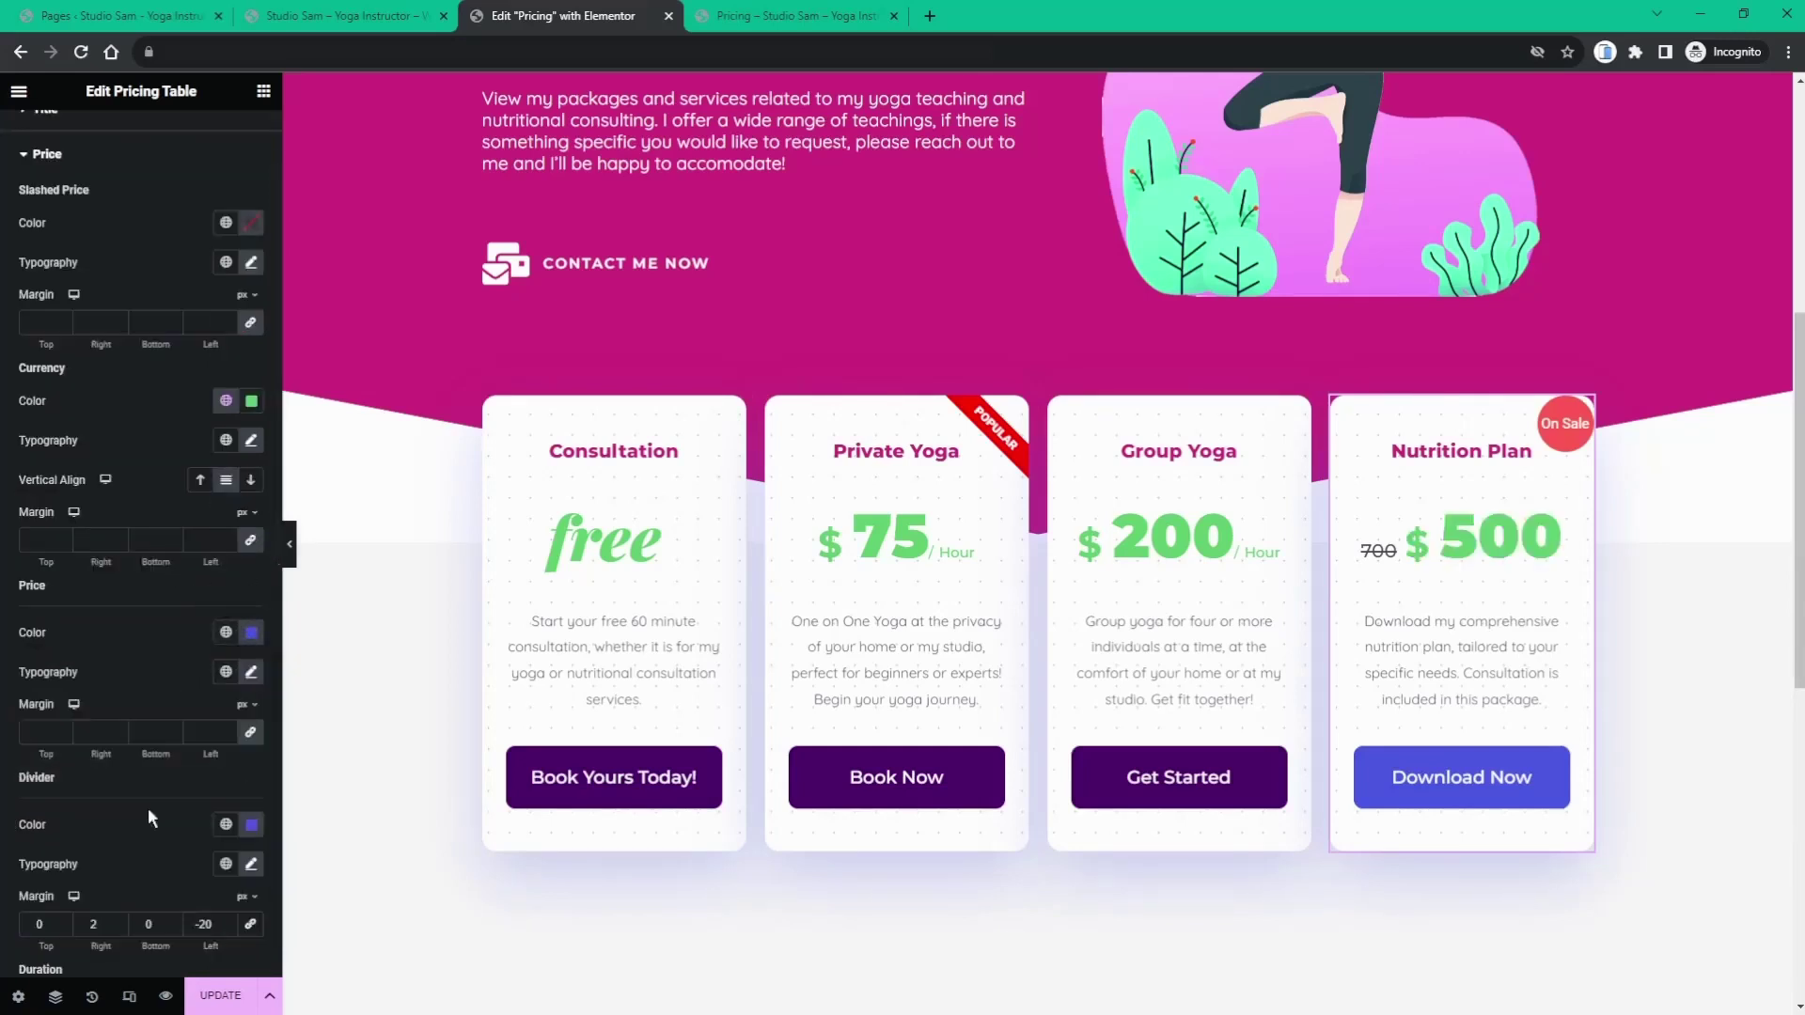
# - Give the Nutrition Plan's slashed price a custom bright red color
pyautogui.scroll(-1, 158, 702)
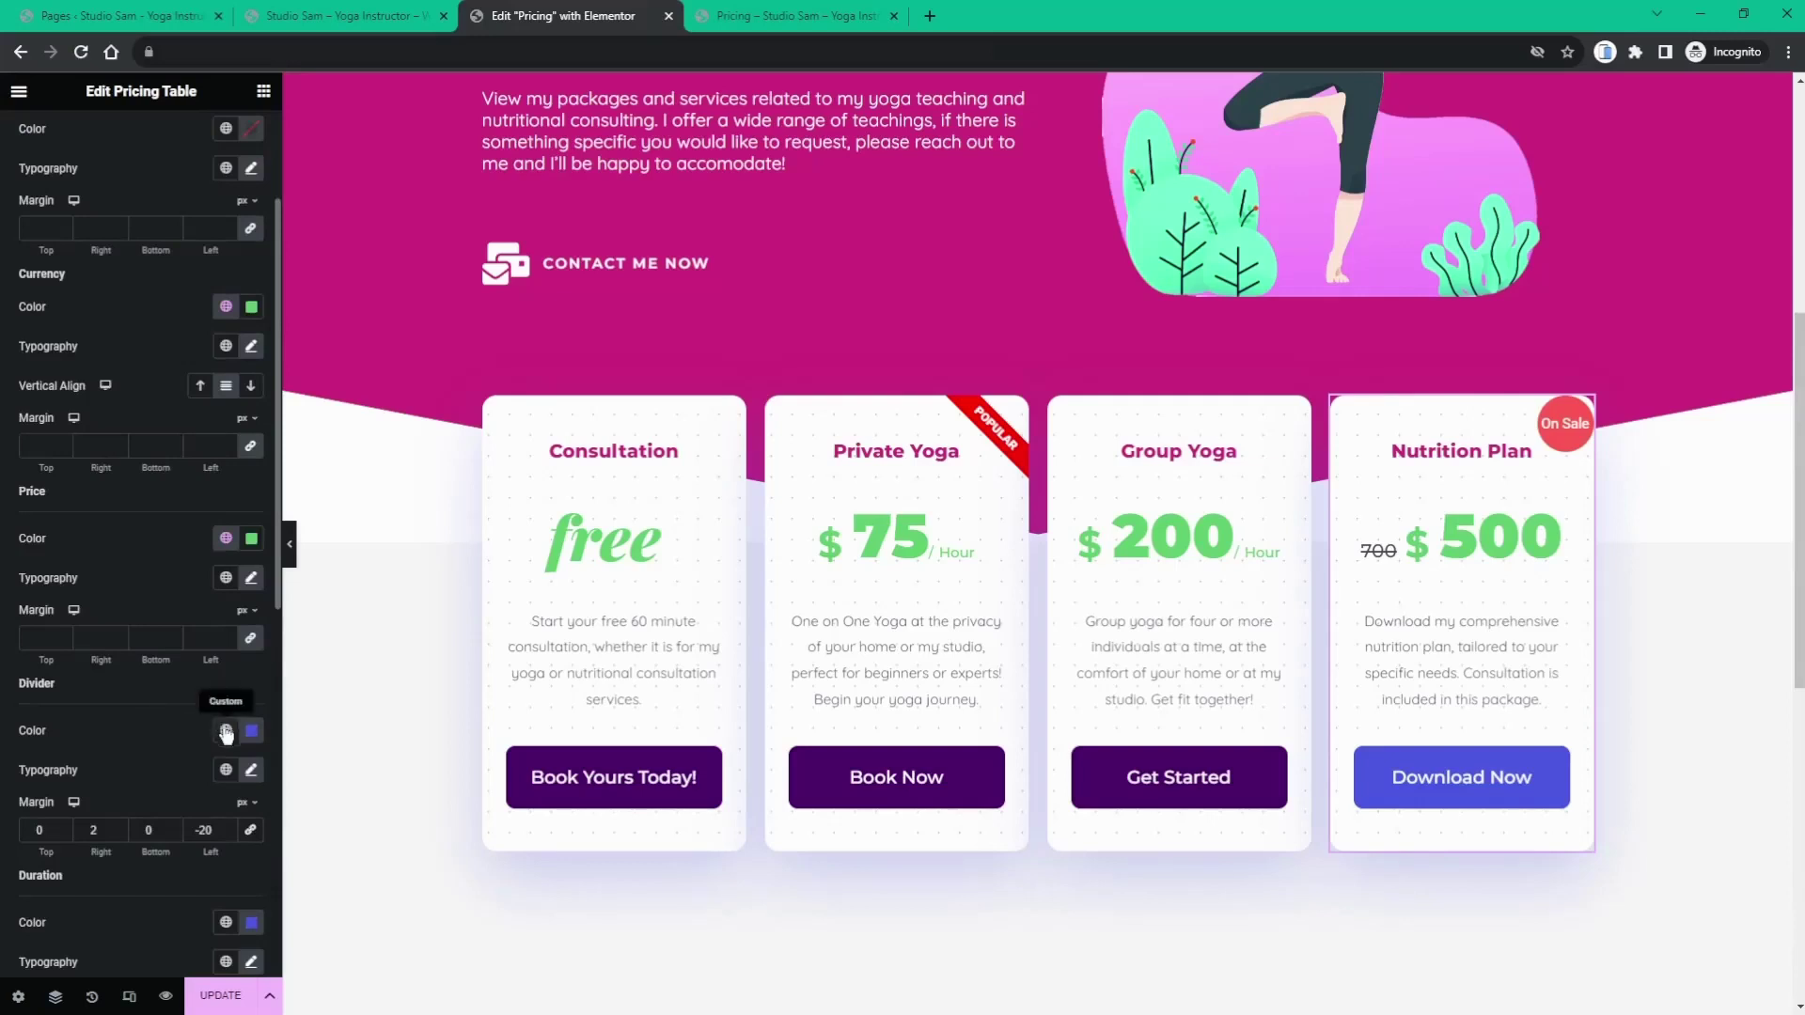
pyautogui.scroll(-1, 224, 747)
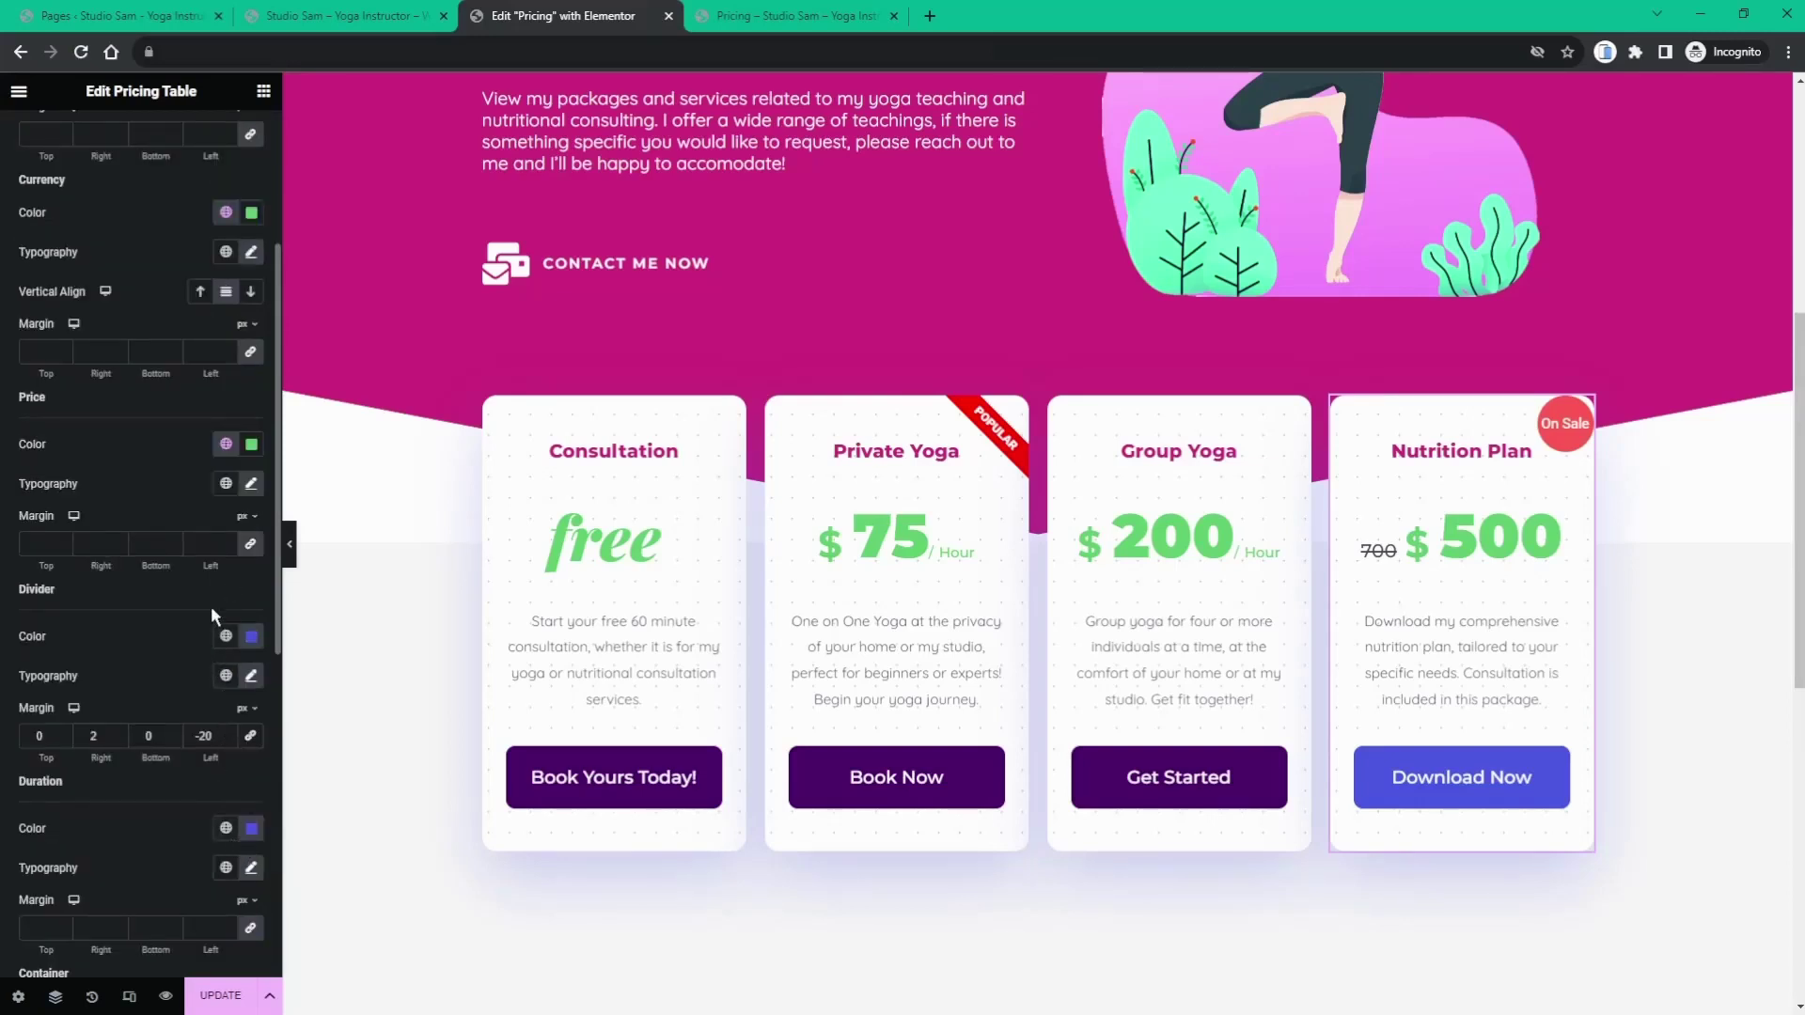
pyautogui.scroll(3, 211, 615)
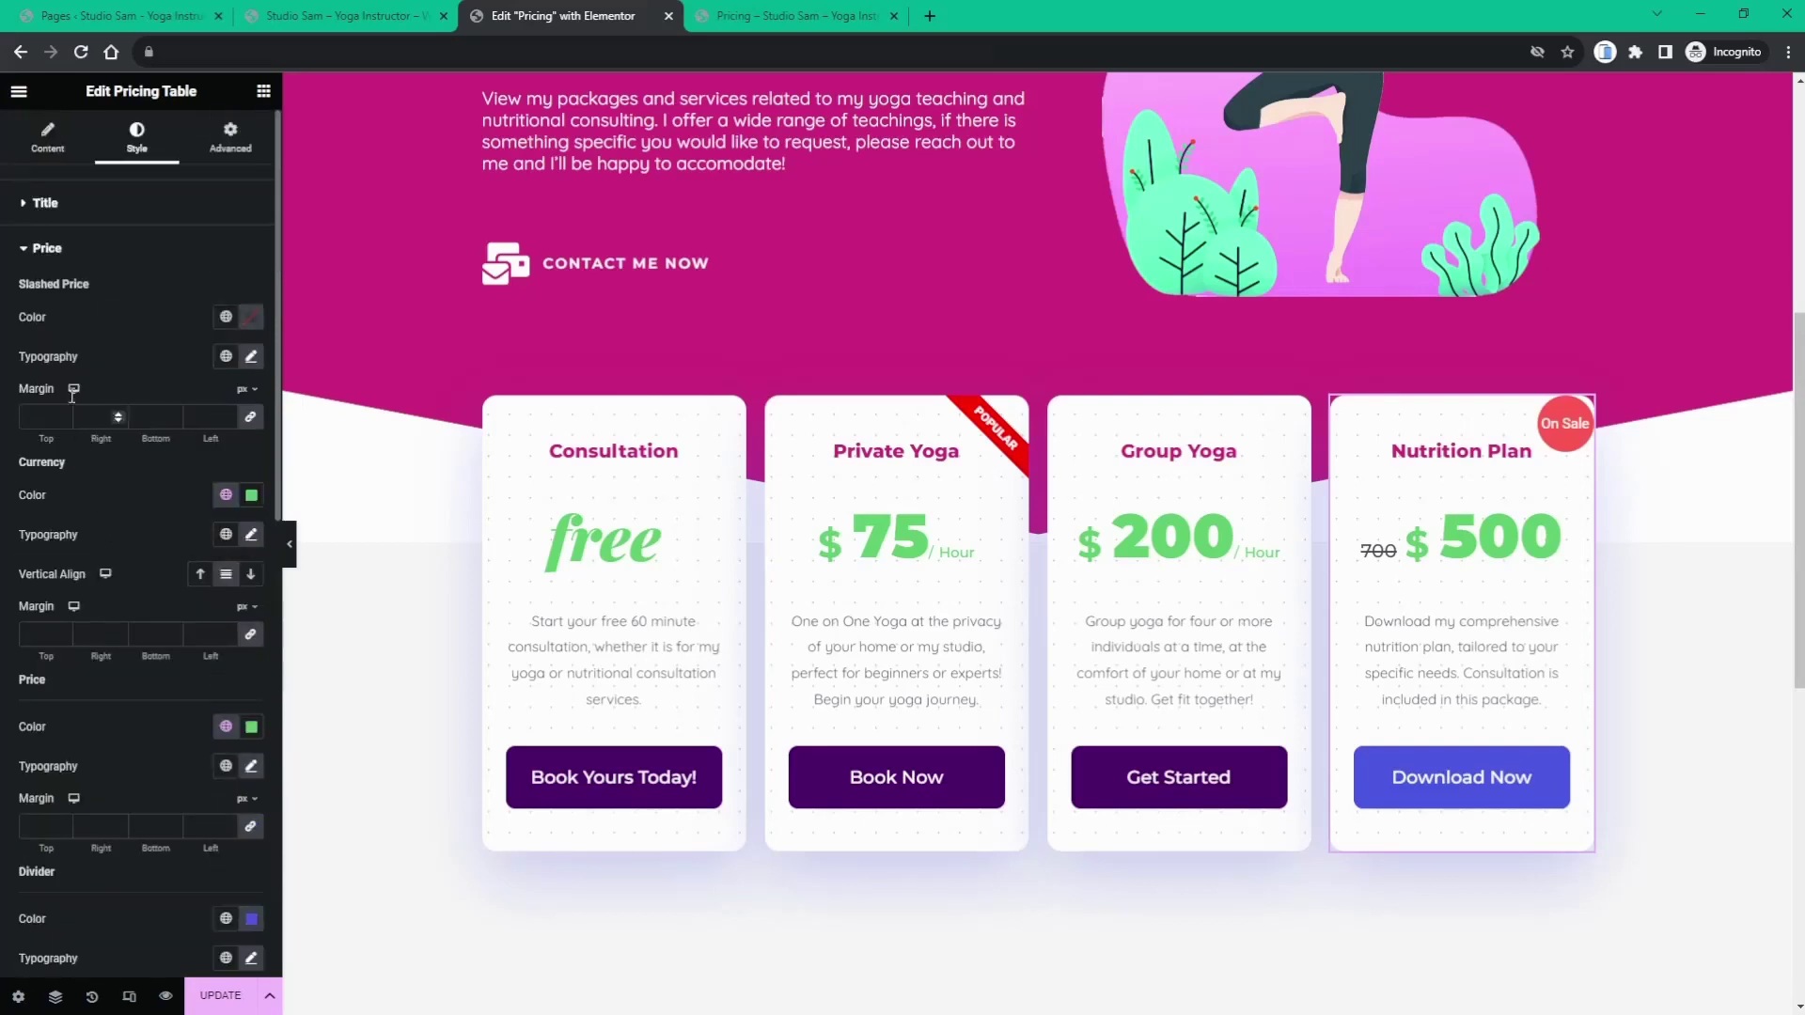
pyautogui.click(226, 317)
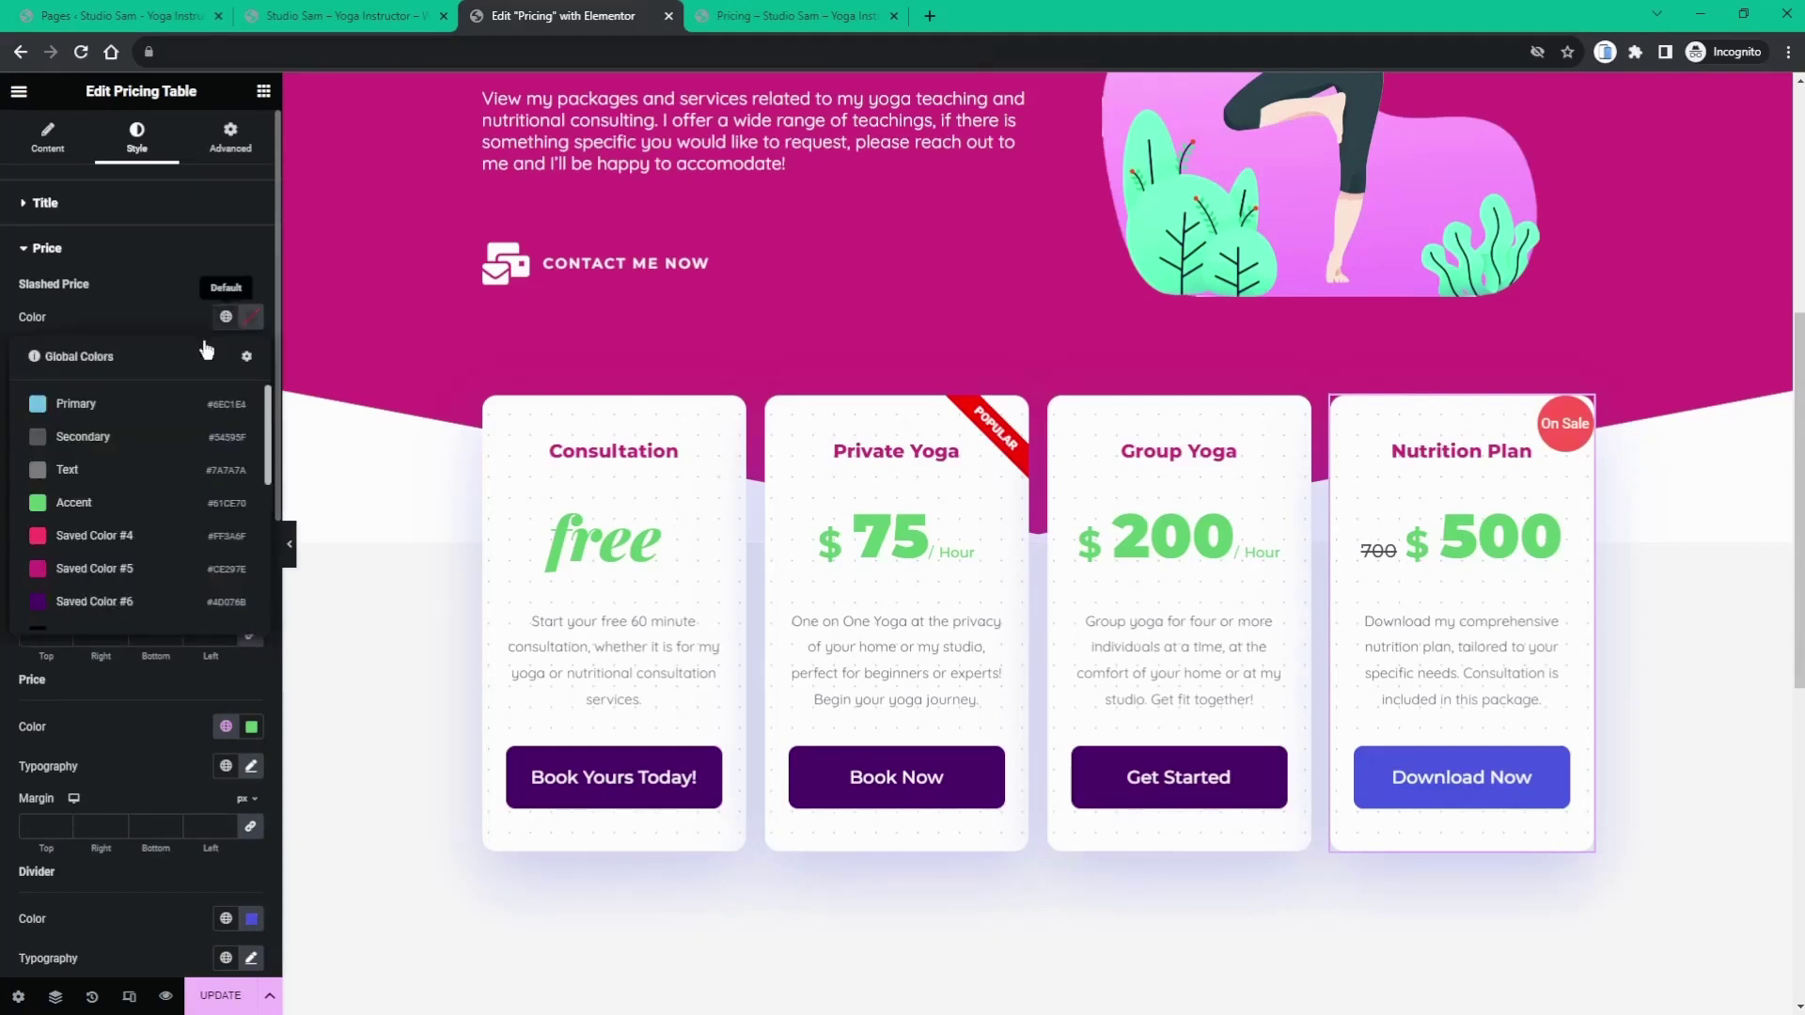
pyautogui.click(250, 319)
pyautogui.click(340, 401)
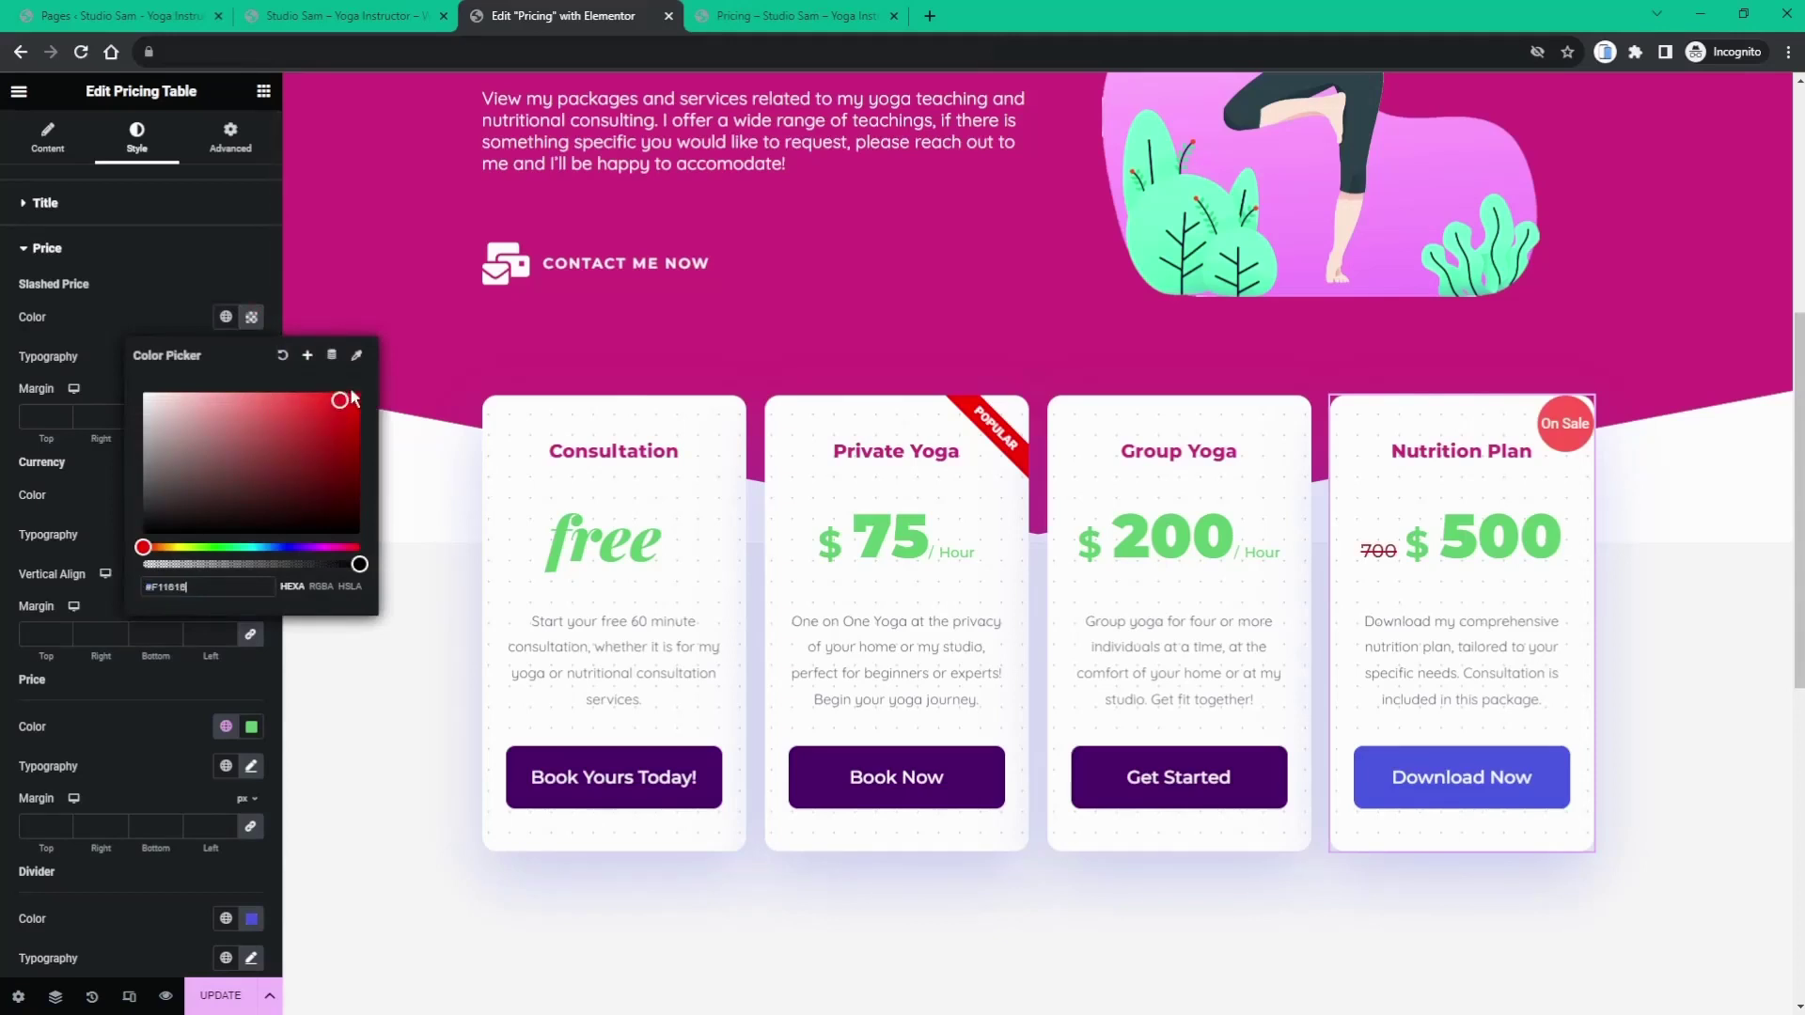
pyautogui.click(354, 393)
pyautogui.click(191, 297)
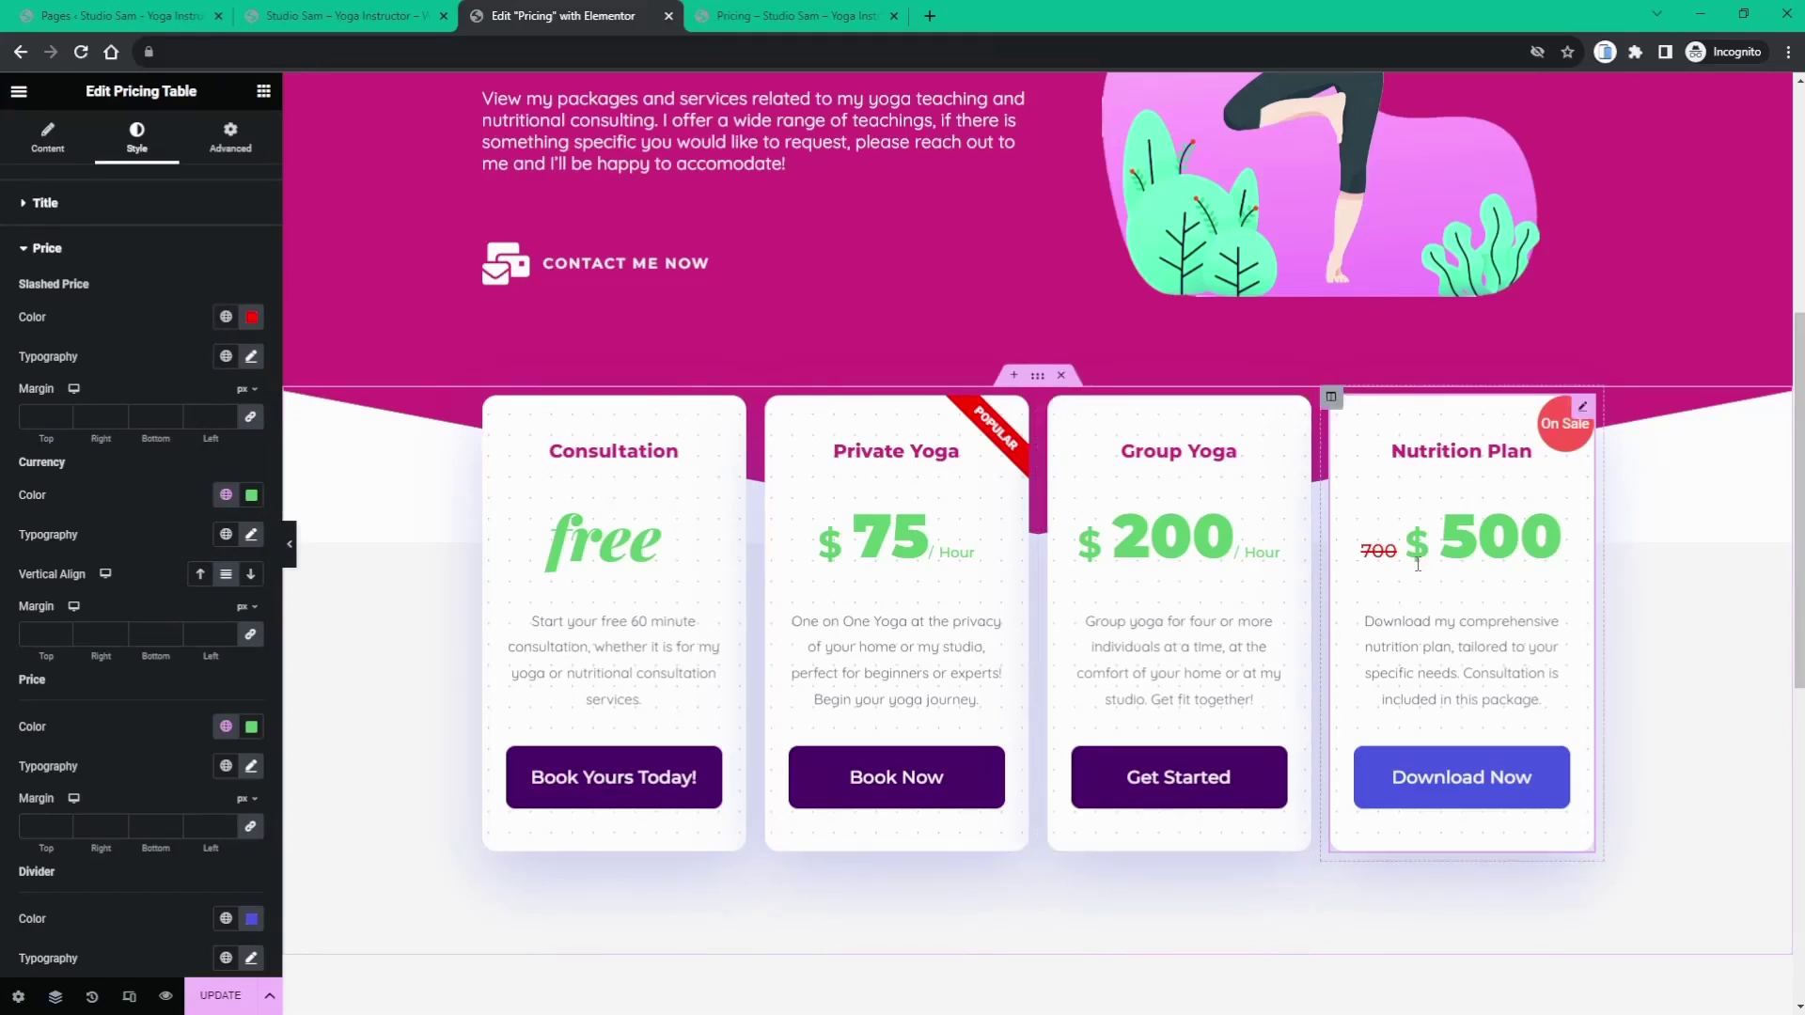
# - Add a dollar sign to the Nutrition Plan's slashed price so it reads $700
pyautogui.click(75, 150)
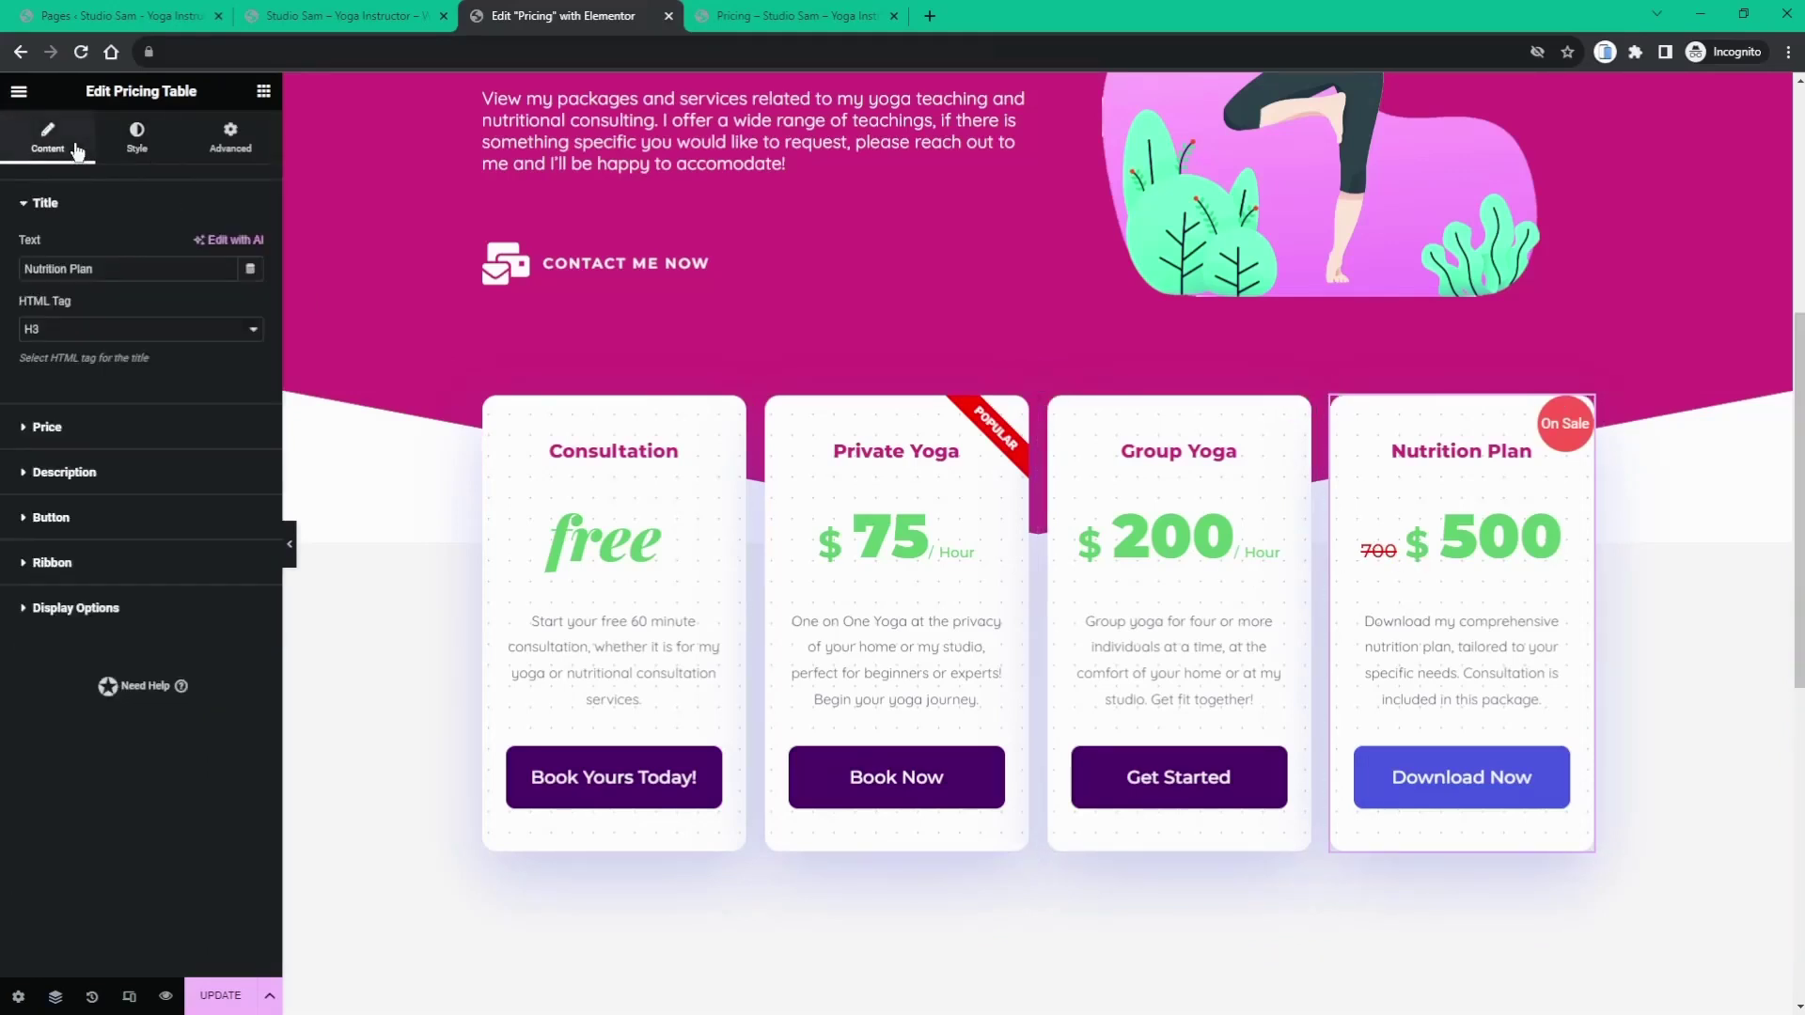
pyautogui.click(47, 428)
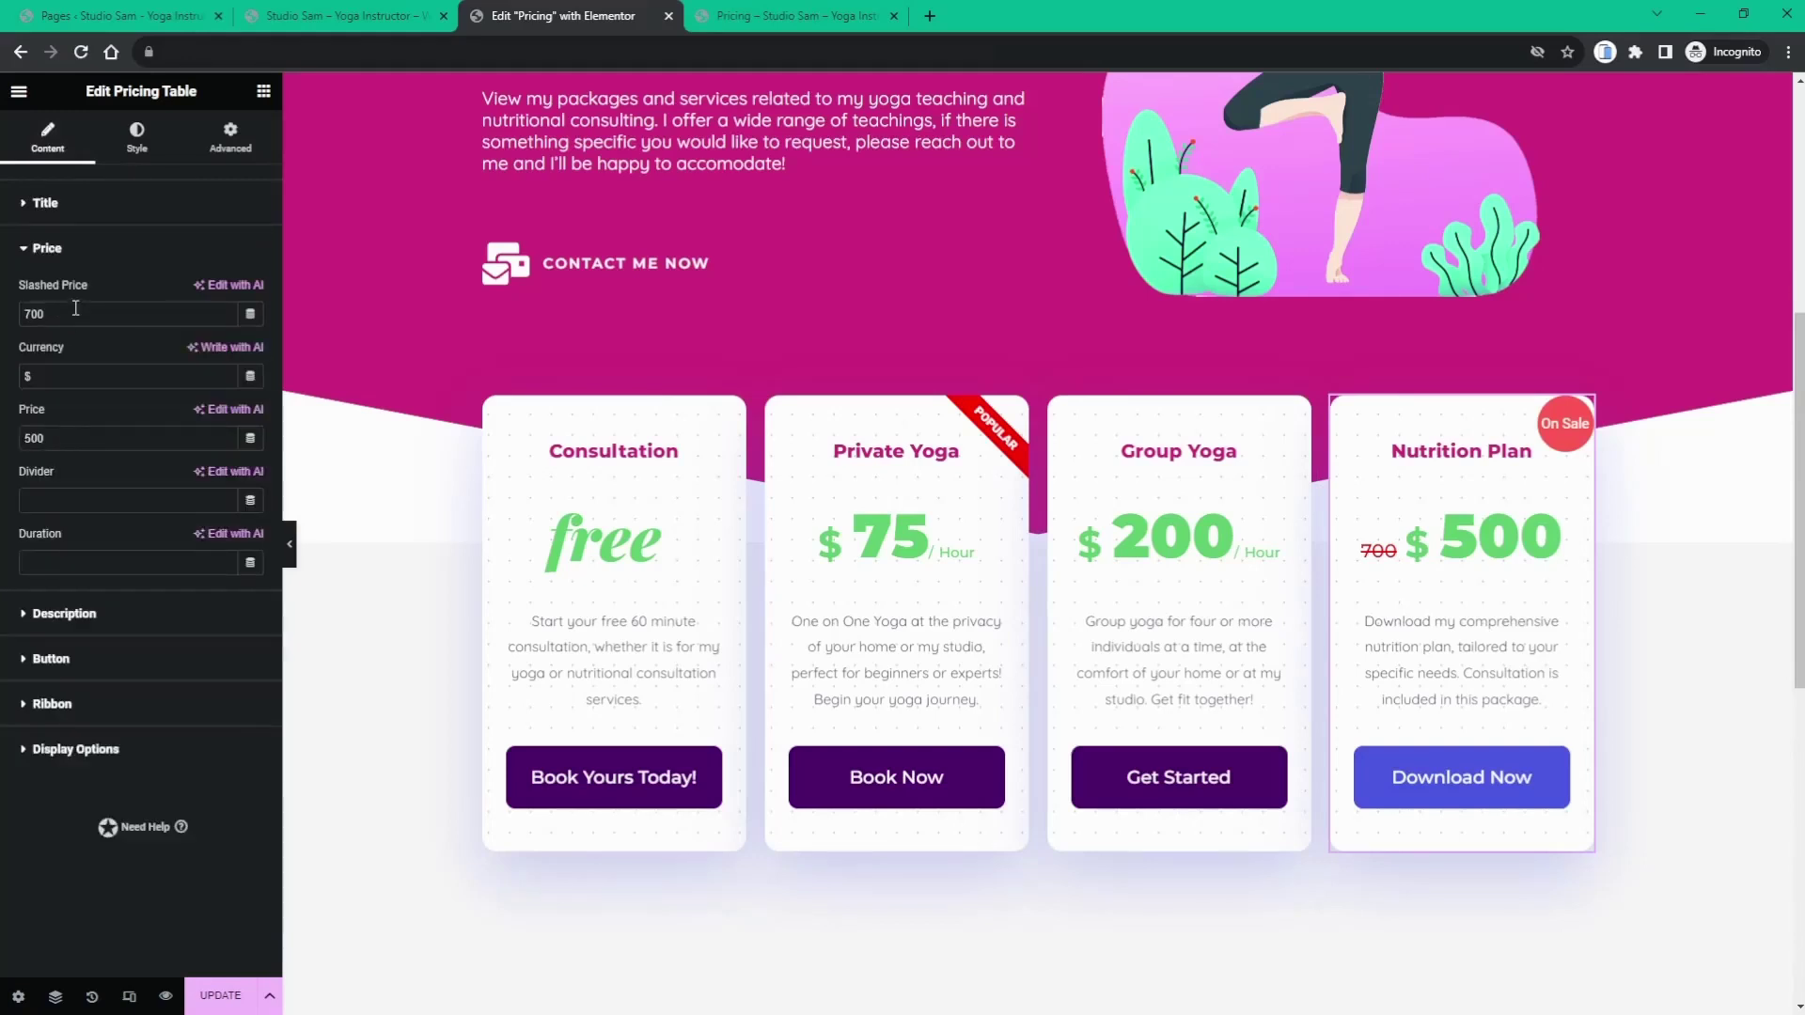
pyautogui.click(25, 314)
pyautogui.write('$')
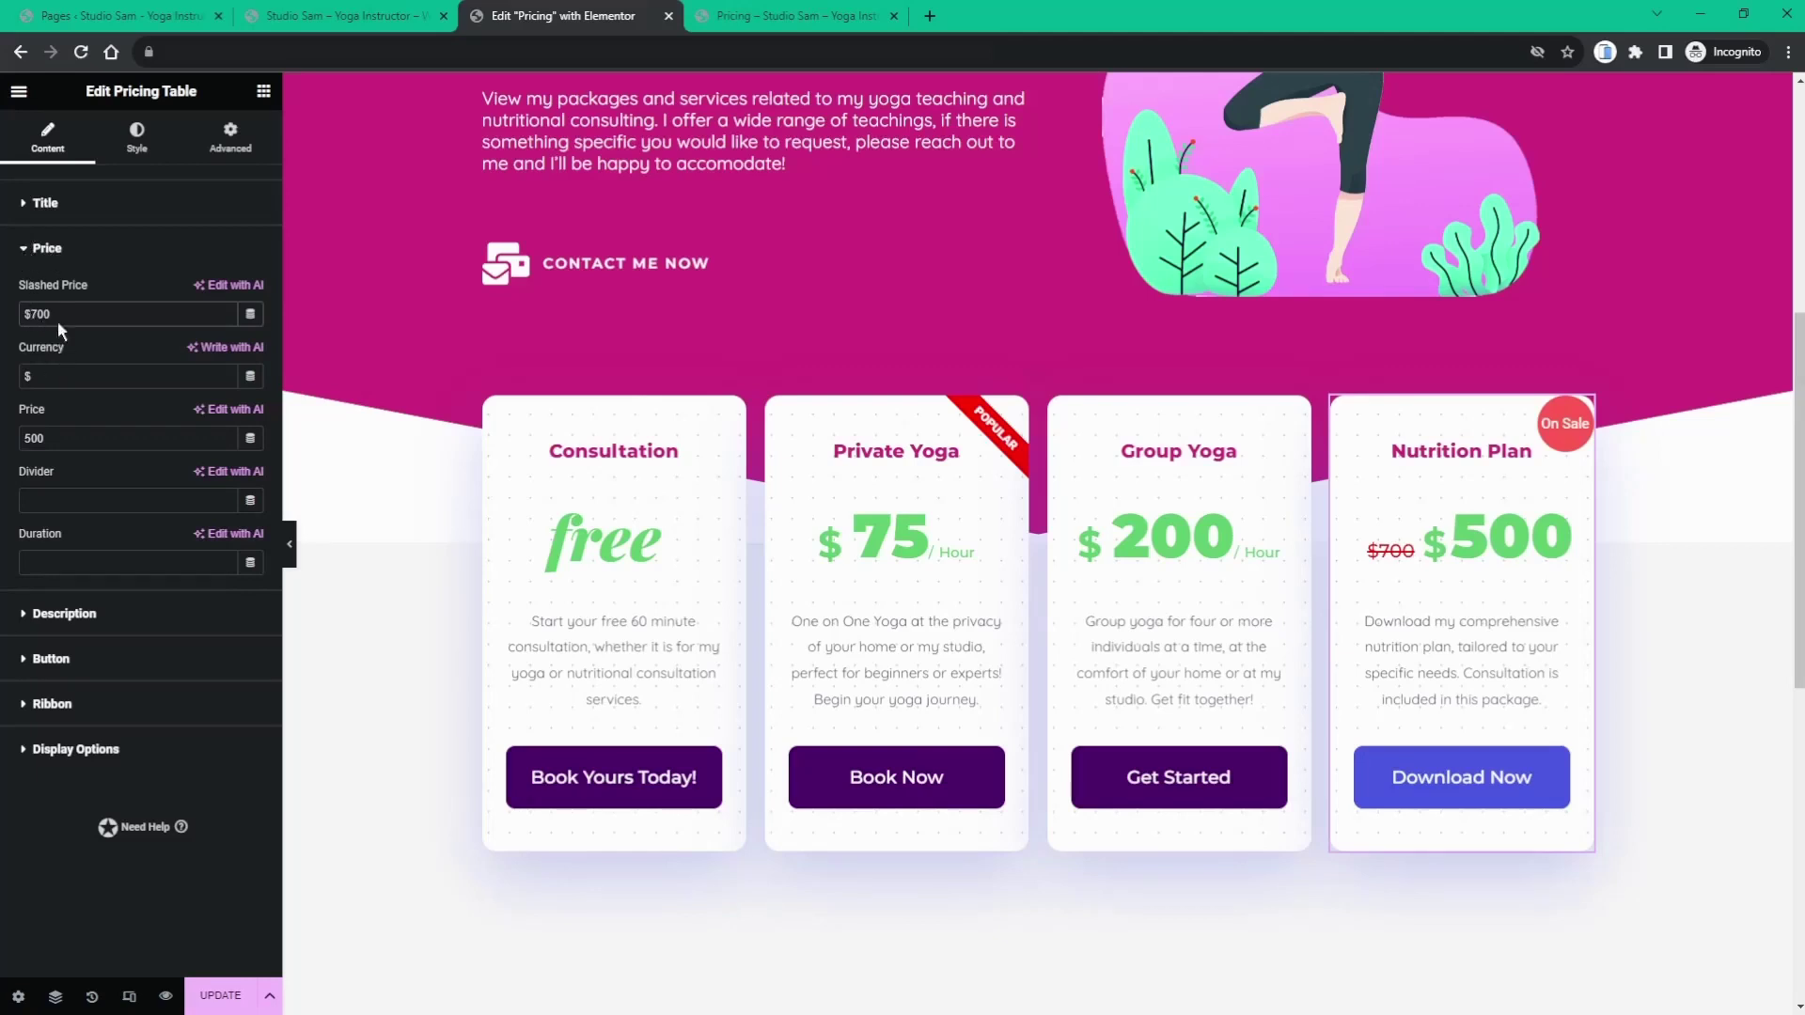
# - Set the font weight of the Nutrition Plan's slashed price to 700 (Bold)
pyautogui.click(123, 165)
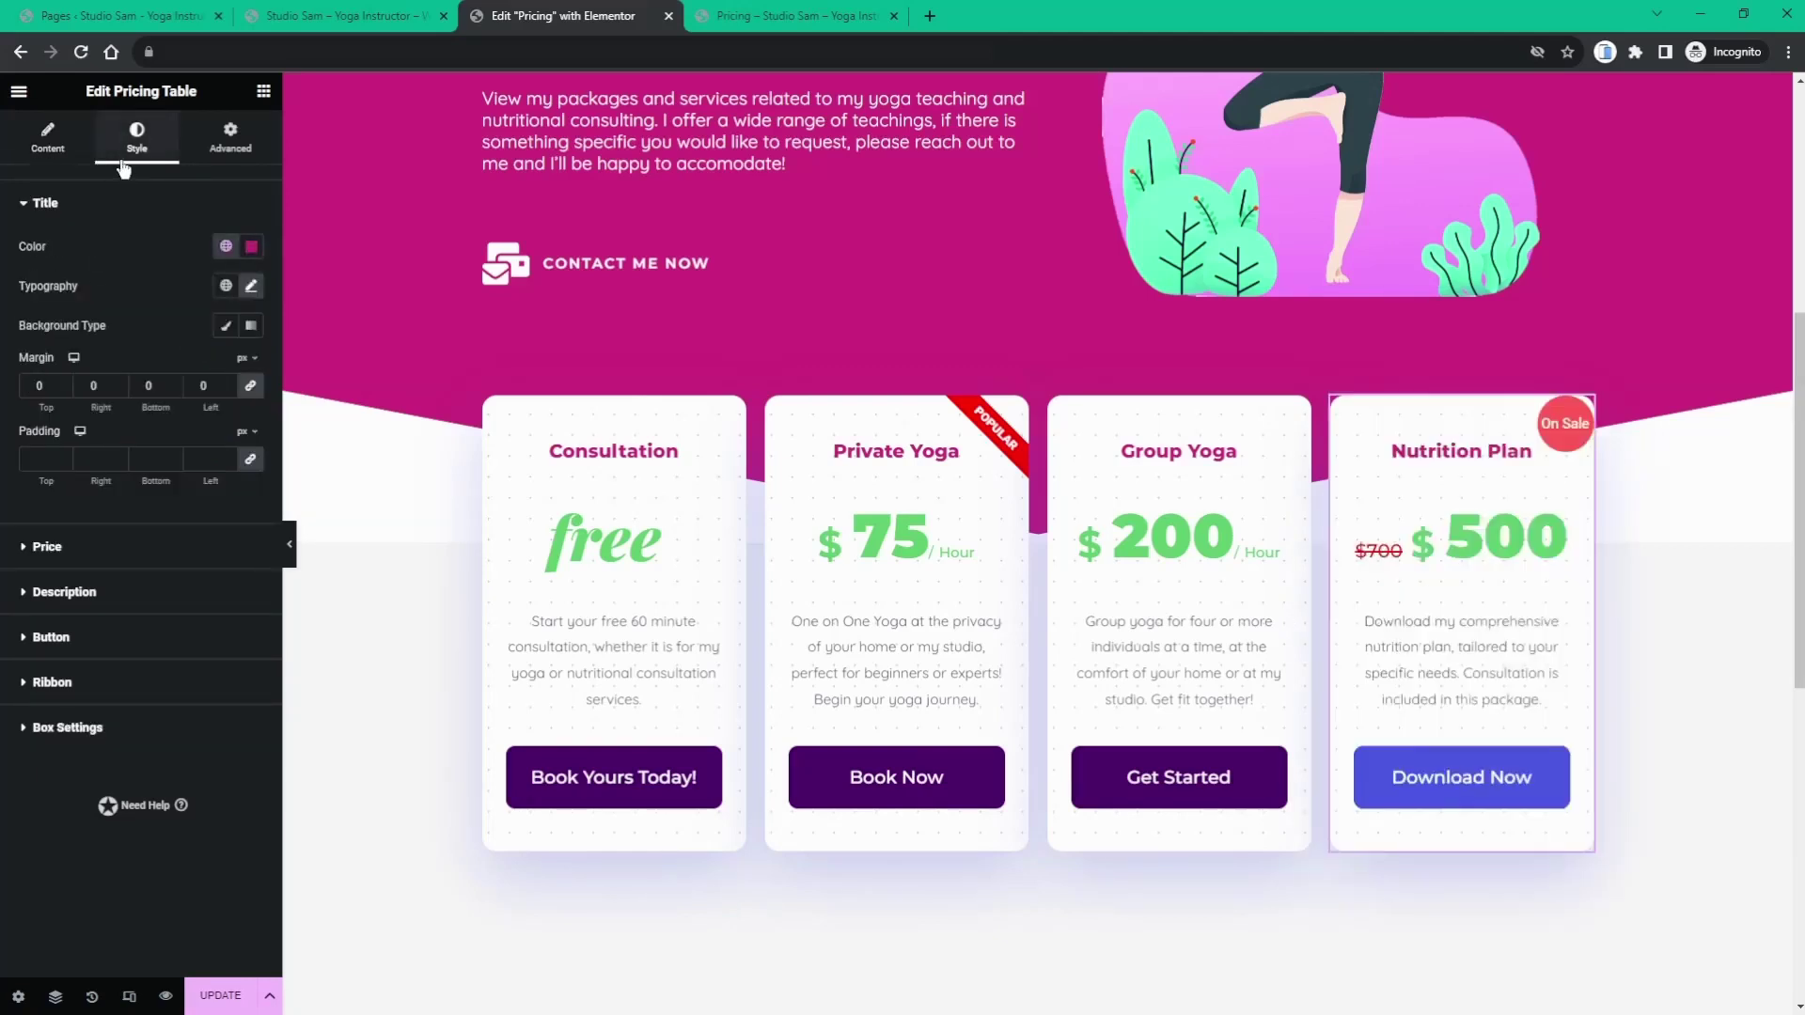
pyautogui.click(63, 546)
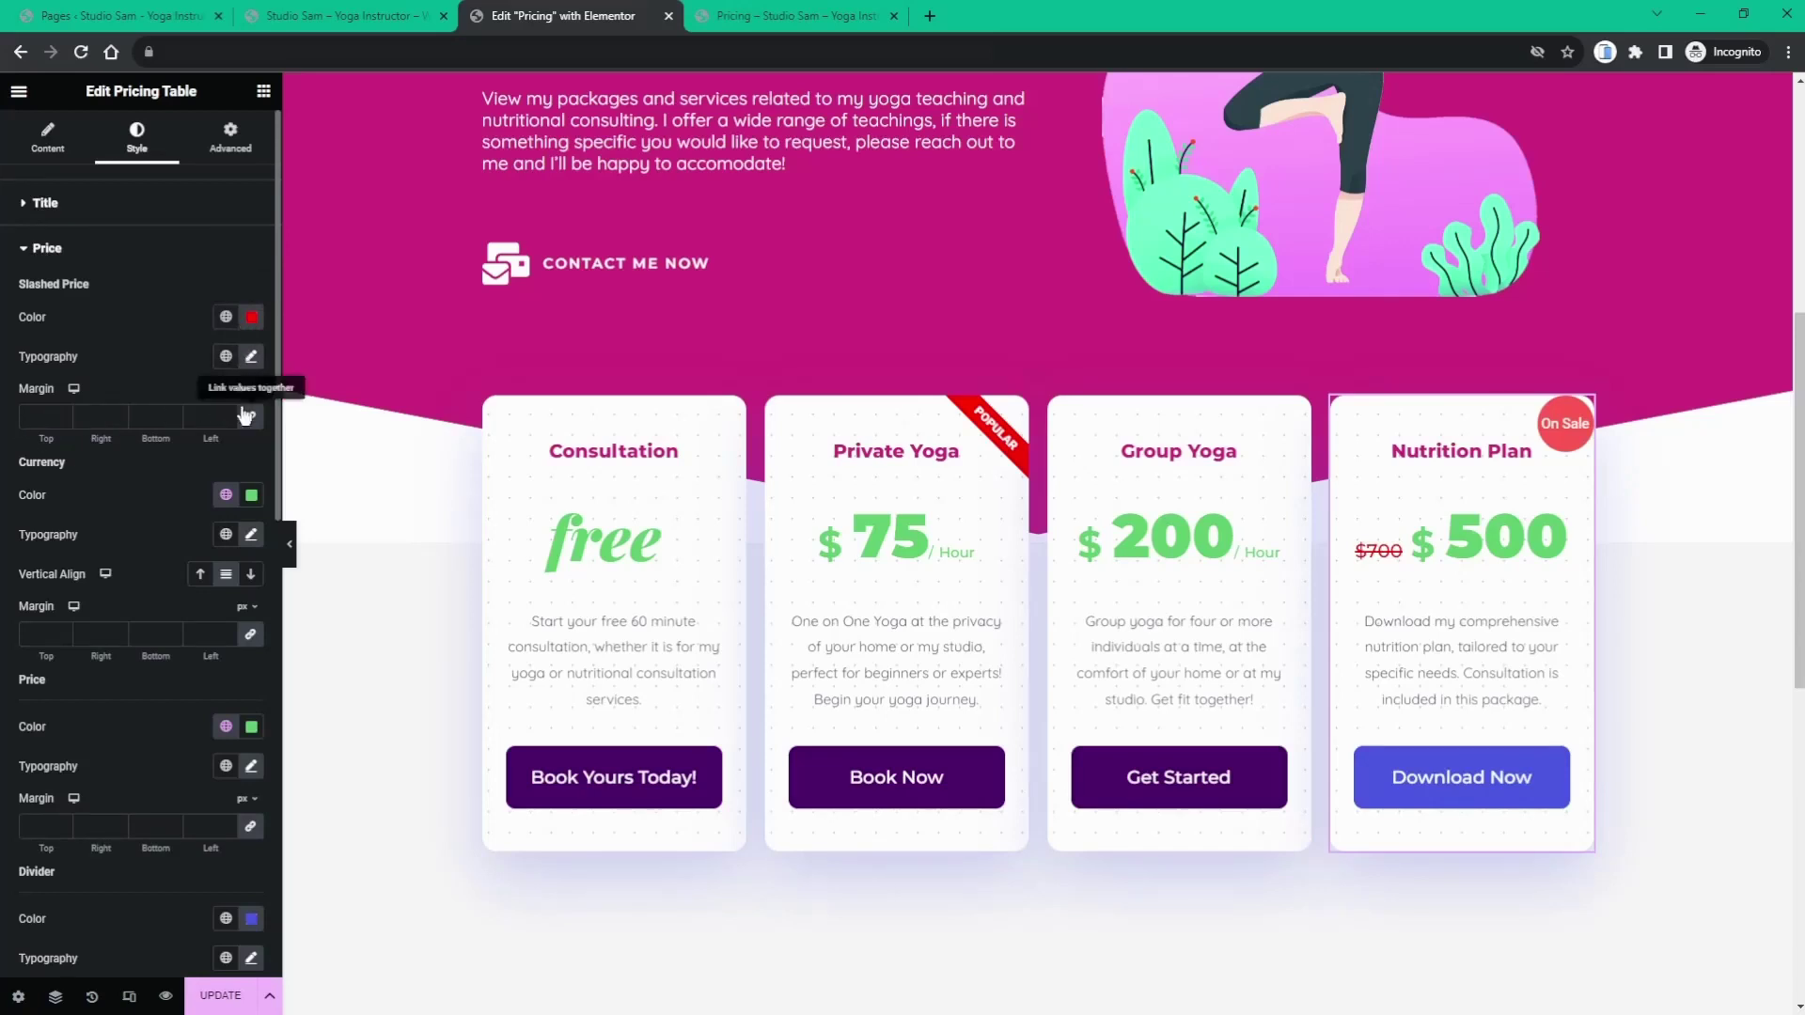
pyautogui.click(251, 358)
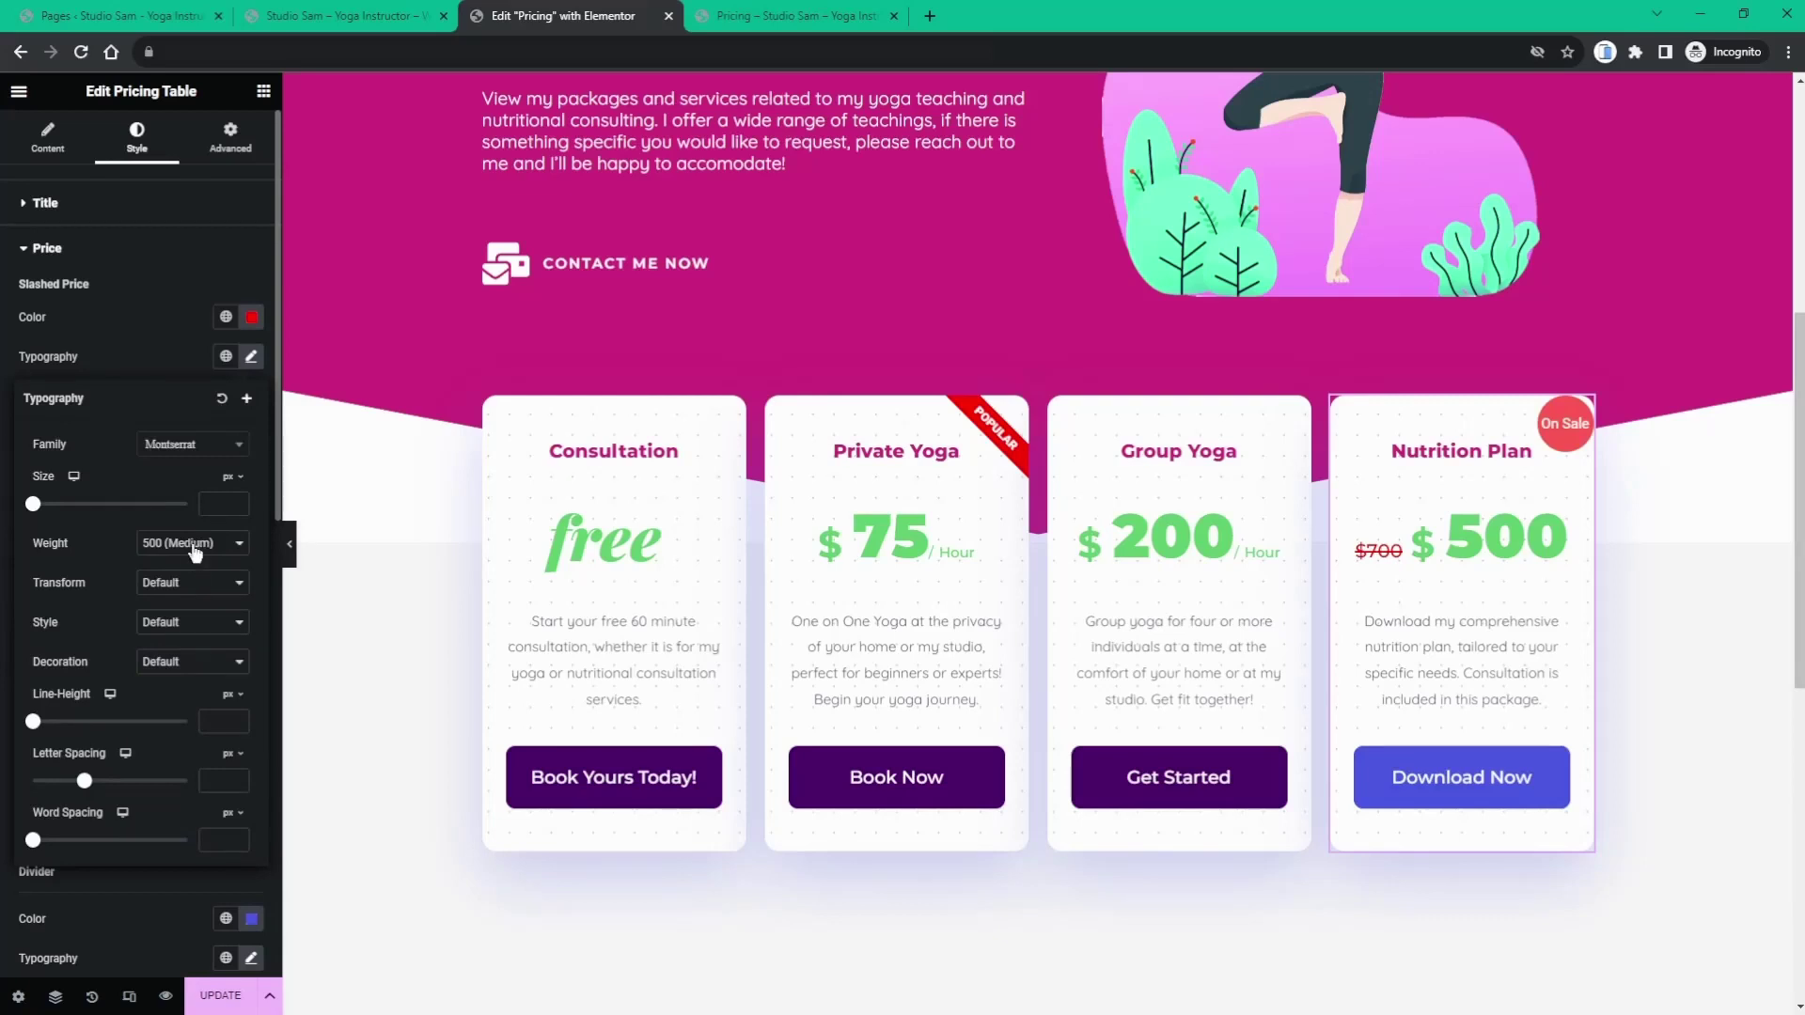
pyautogui.press('Down')
pyautogui.press('Down')
# - Try a line height of 1 and a letter spacing of 0.1 on the slashed price and undo the adjustment
pyautogui.click(34, 722)
pyautogui.moveTo(87, 784)
pyautogui.mouseDown()
pyautogui.moveTo(113, 785)
pyautogui.moveTo(89, 789)
pyautogui.mouseUp()
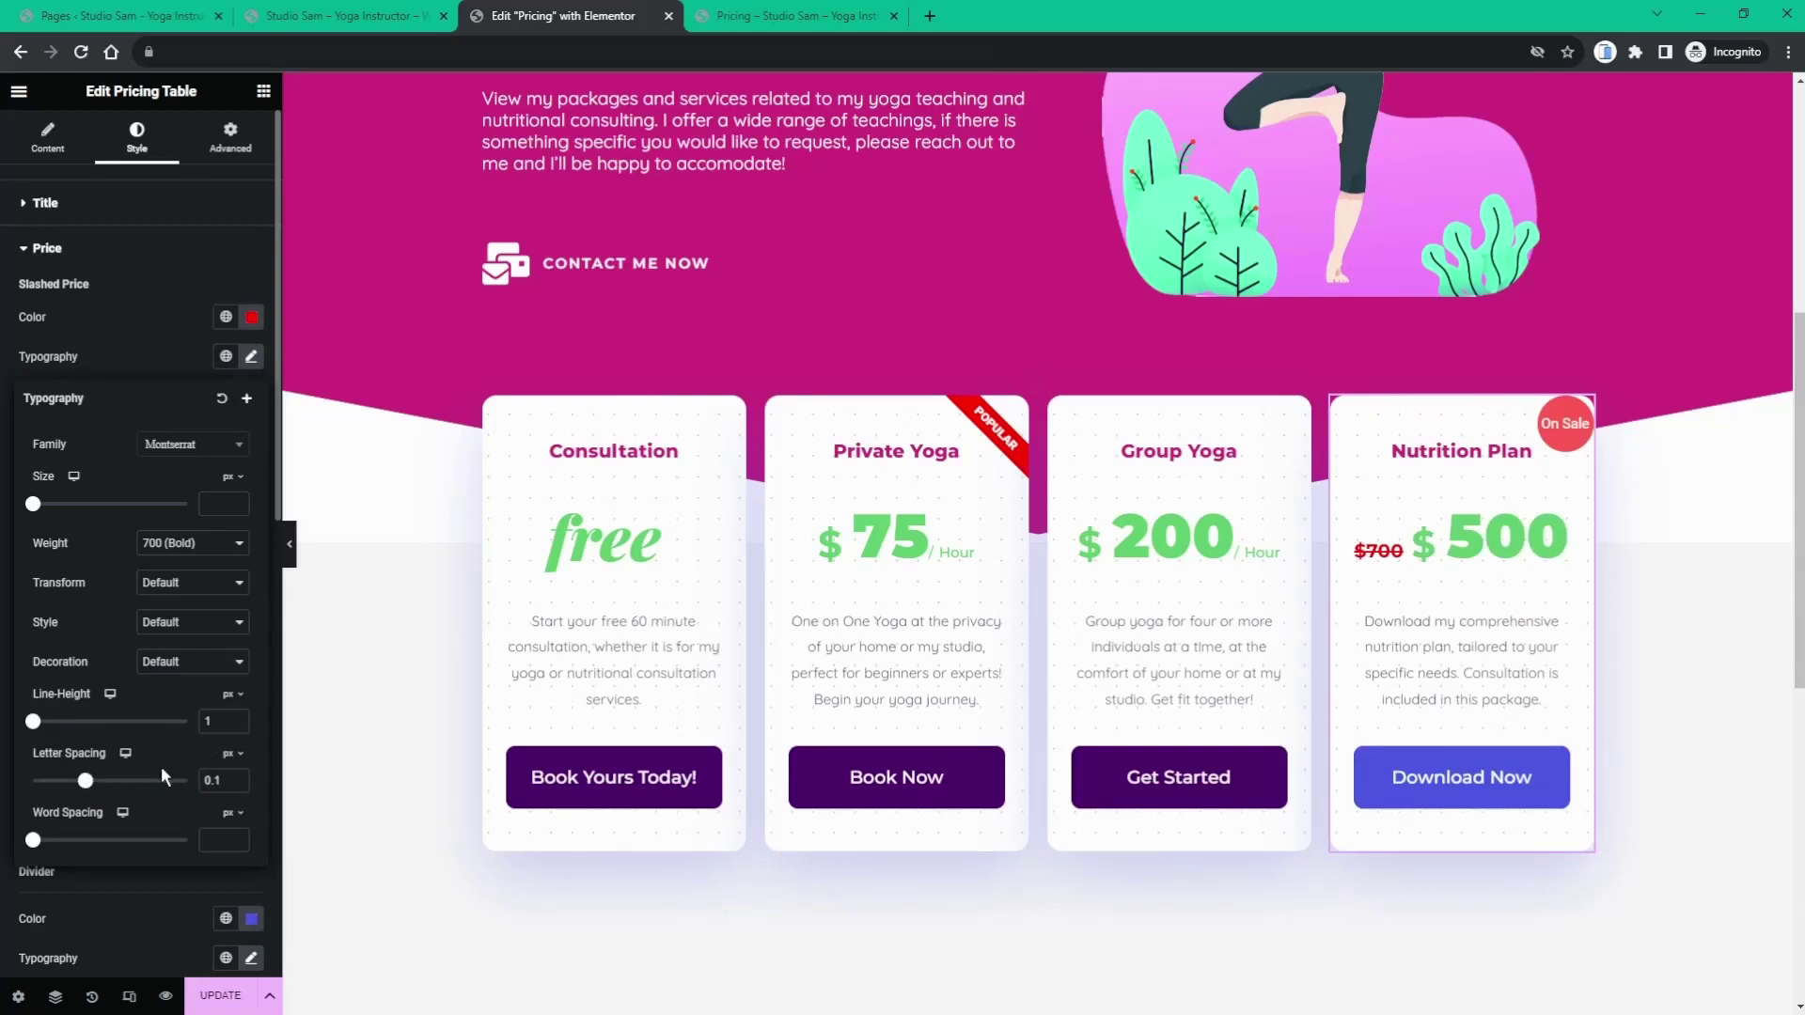
pyautogui.hotkey('ctrl', 'z')
pyautogui.click(155, 355)
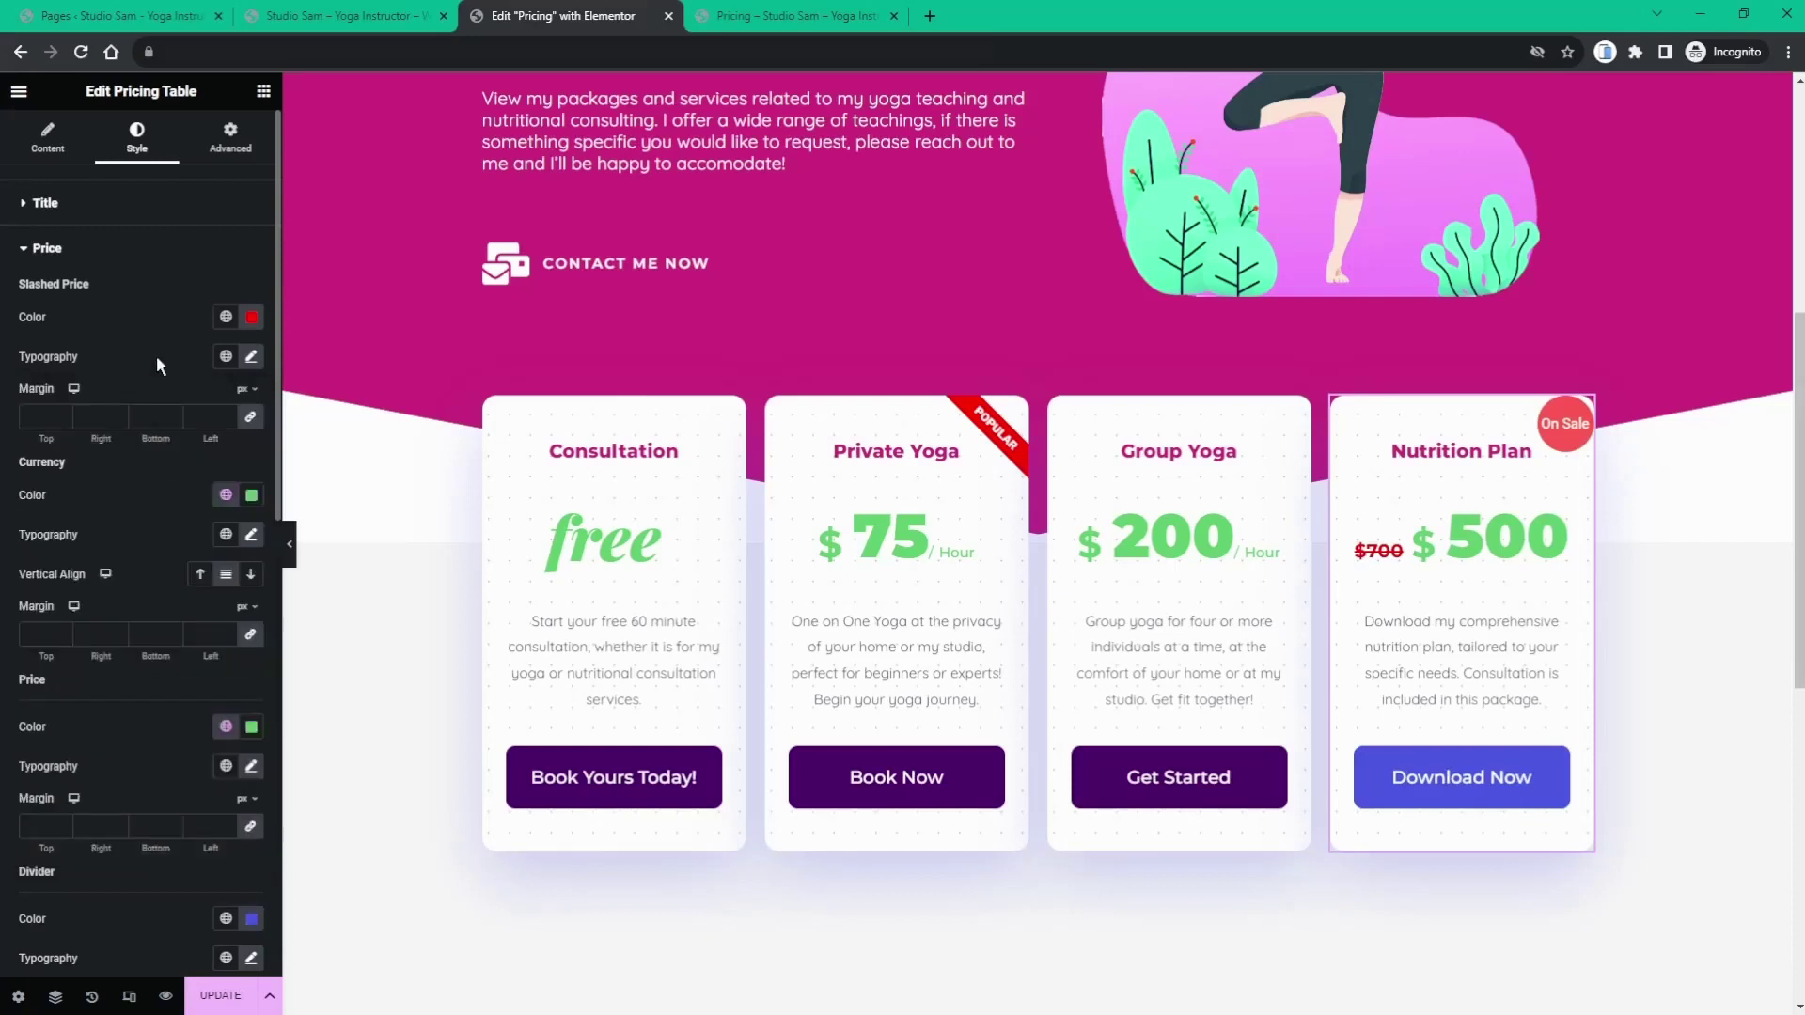
# - Try different margins around the Nutrition Plan's slashed price and settle on 0 px for all four sides
pyautogui.click(230, 420)
pyautogui.write('9')
pyautogui.click(229, 415)
pyautogui.click(229, 416)
pyautogui.click(229, 416)
pyautogui.click(229, 415)
pyautogui.click(229, 415)
pyautogui.scroll(-13, 231, 425)
pyautogui.scroll(-4, 231, 425)
pyautogui.scroll(-1, 229, 428)
pyautogui.scroll(-1, 228, 428)
pyautogui.click(172, 421)
pyautogui.write('4')
pyautogui.scroll(-3, 175, 421)
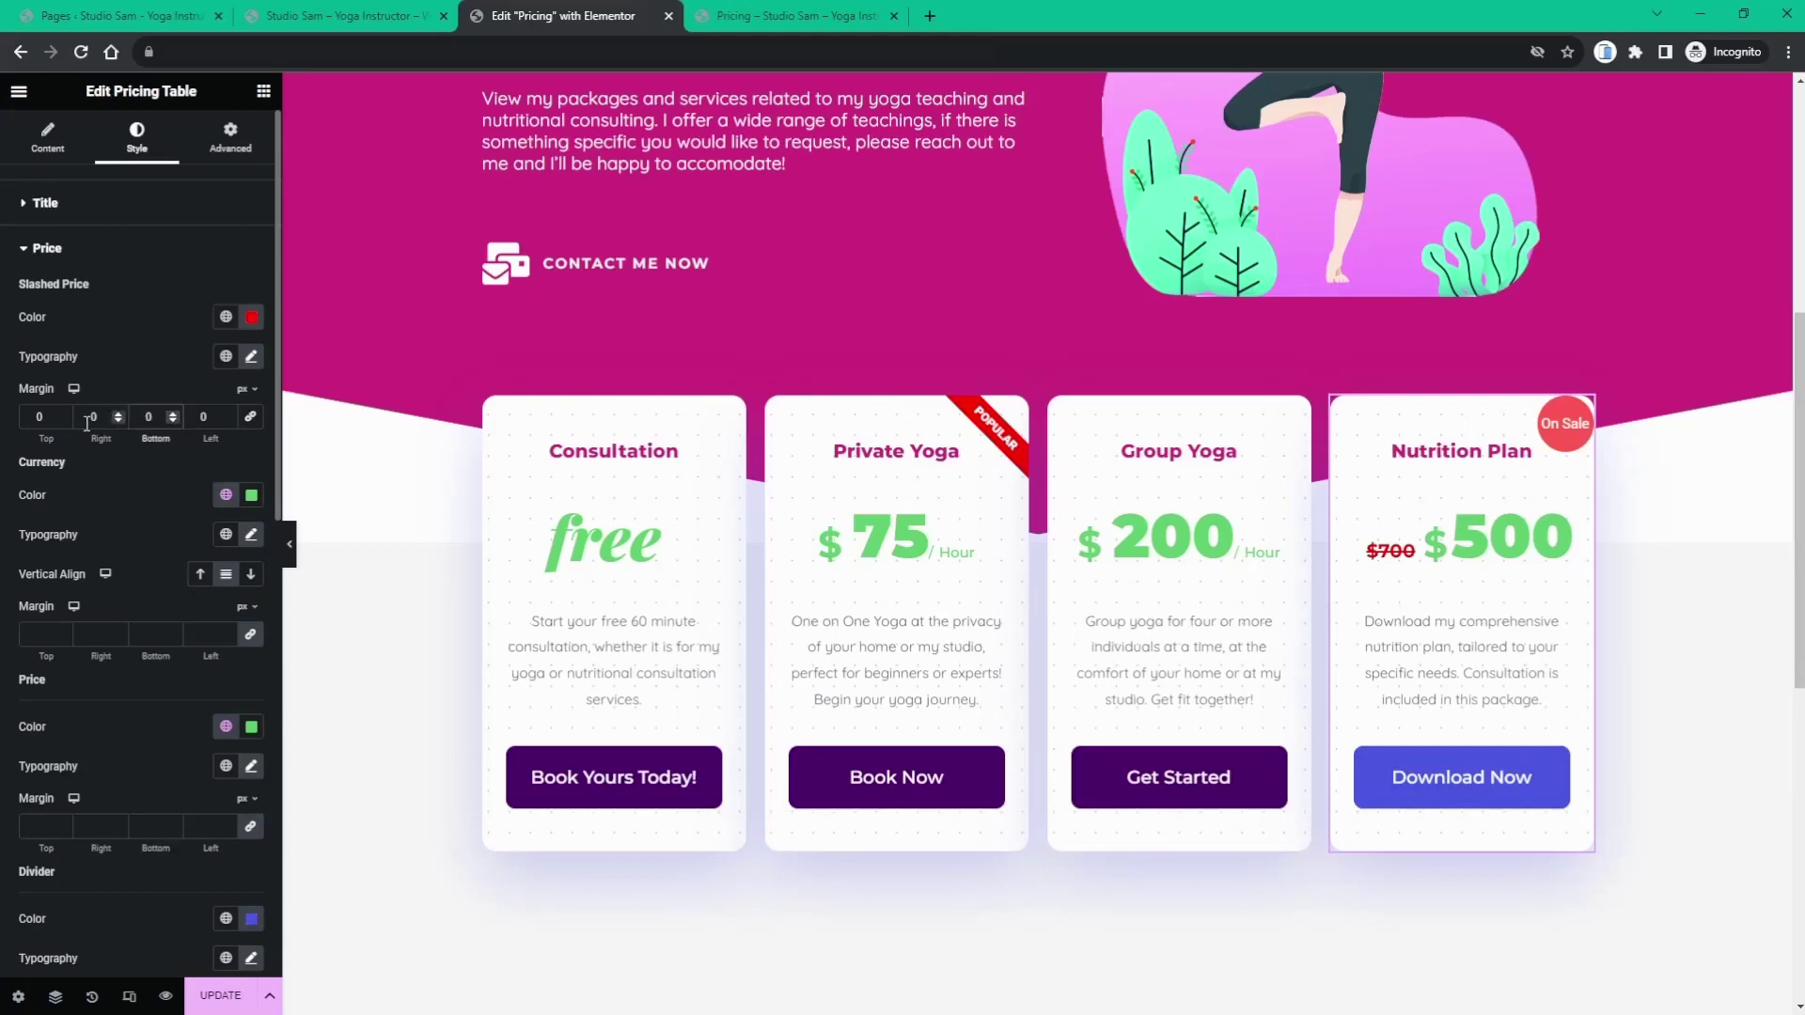
pyautogui.click(232, 422)
pyautogui.scroll(7, 231, 421)
pyautogui.scroll(7, 232, 421)
pyautogui.scroll(2, 232, 422)
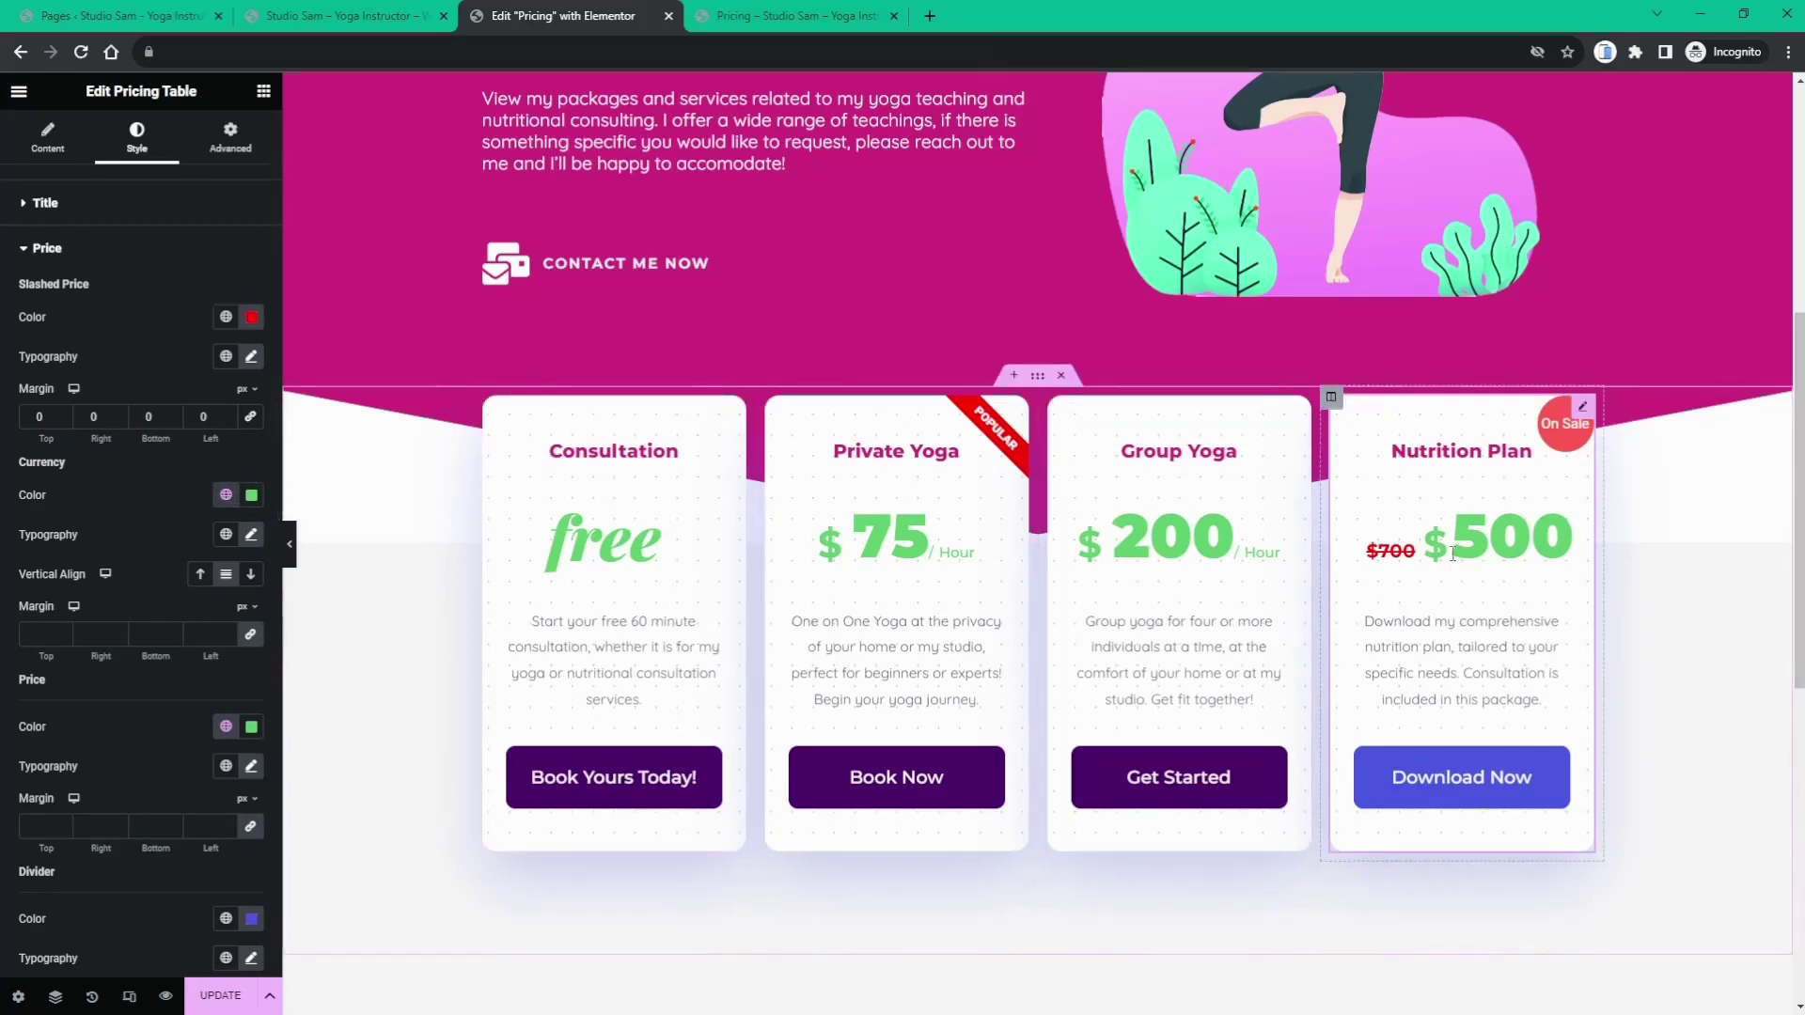
# - Set the Nutrition Plan button's normal background to the global Saved Color #6
pyautogui.click(79, 250)
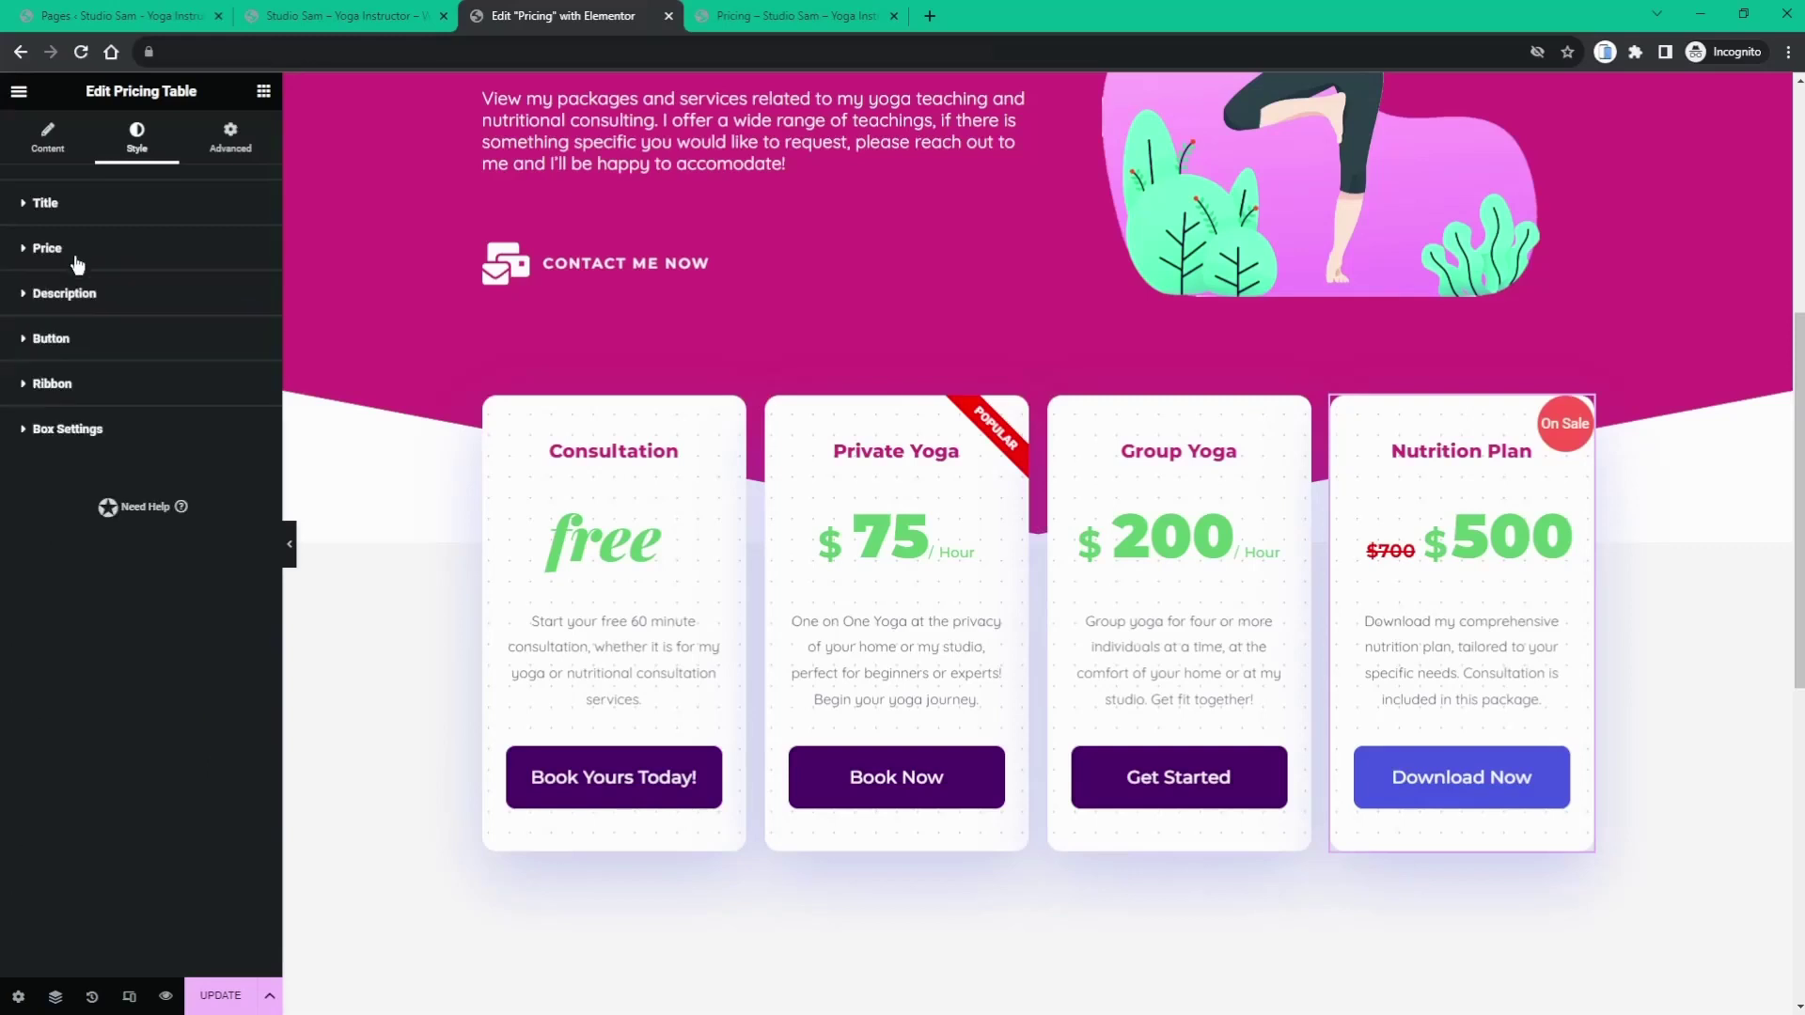
pyautogui.click(83, 341)
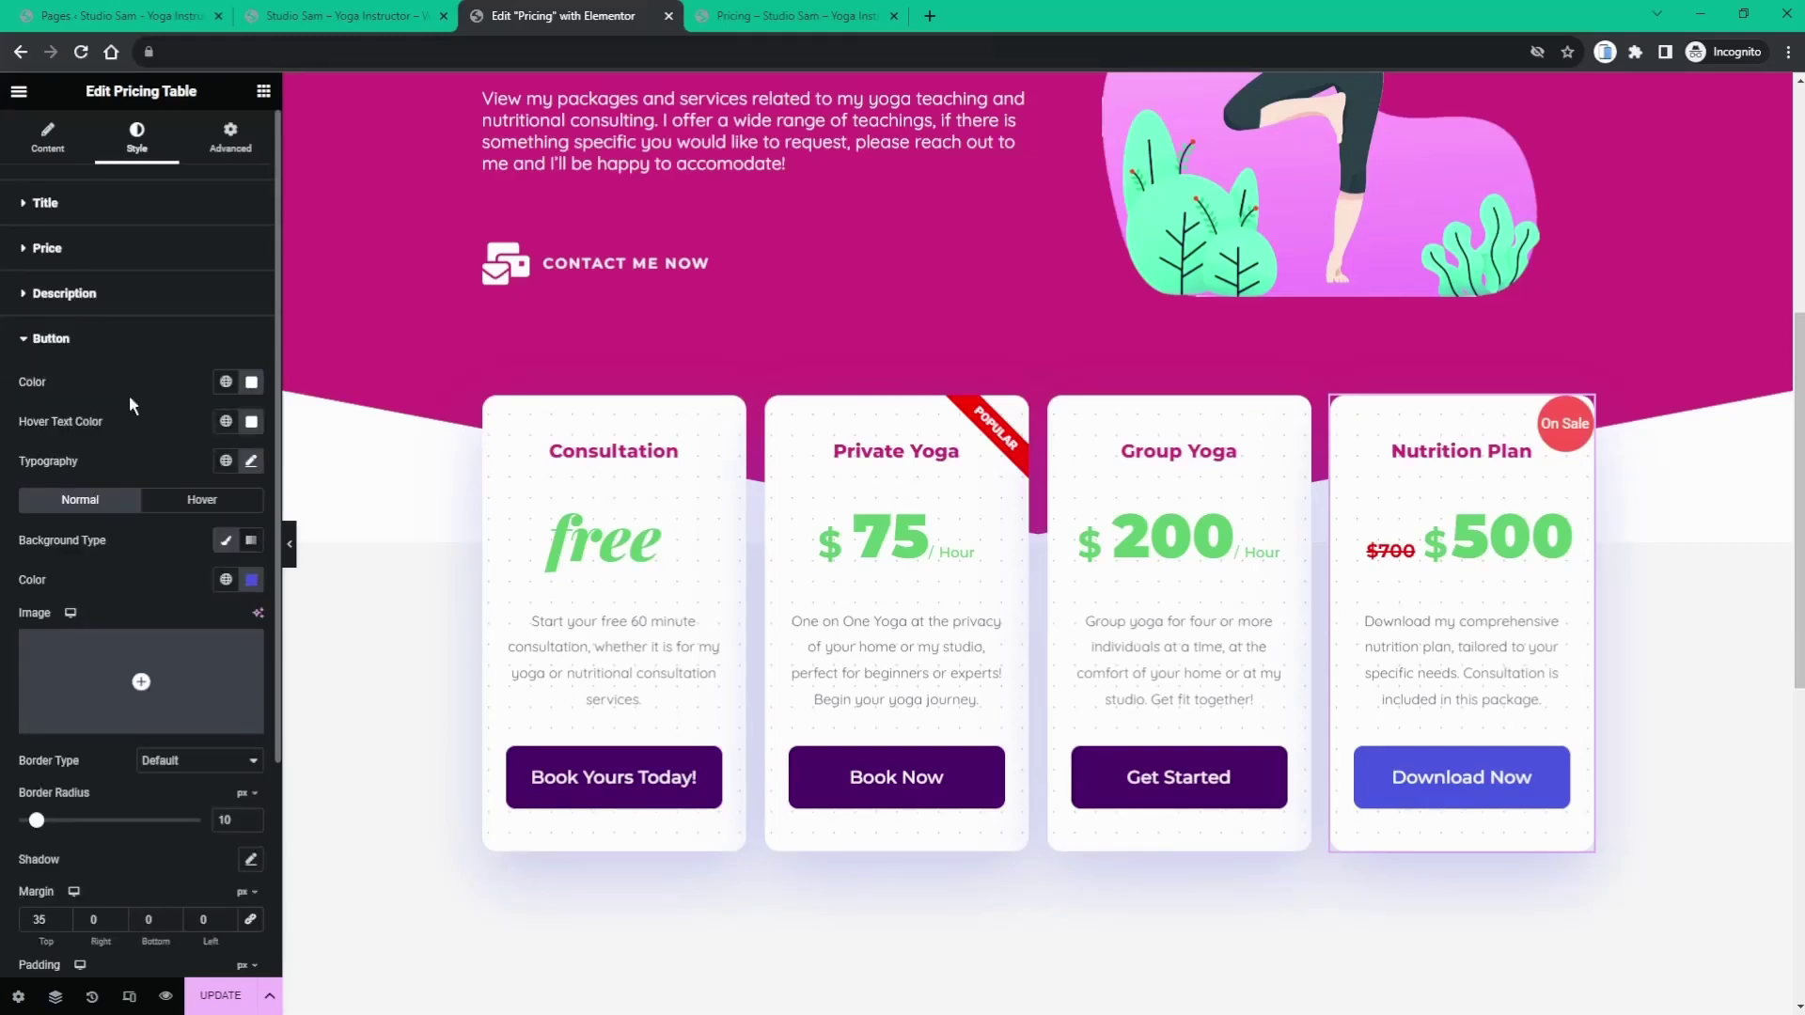
pyautogui.click(225, 579)
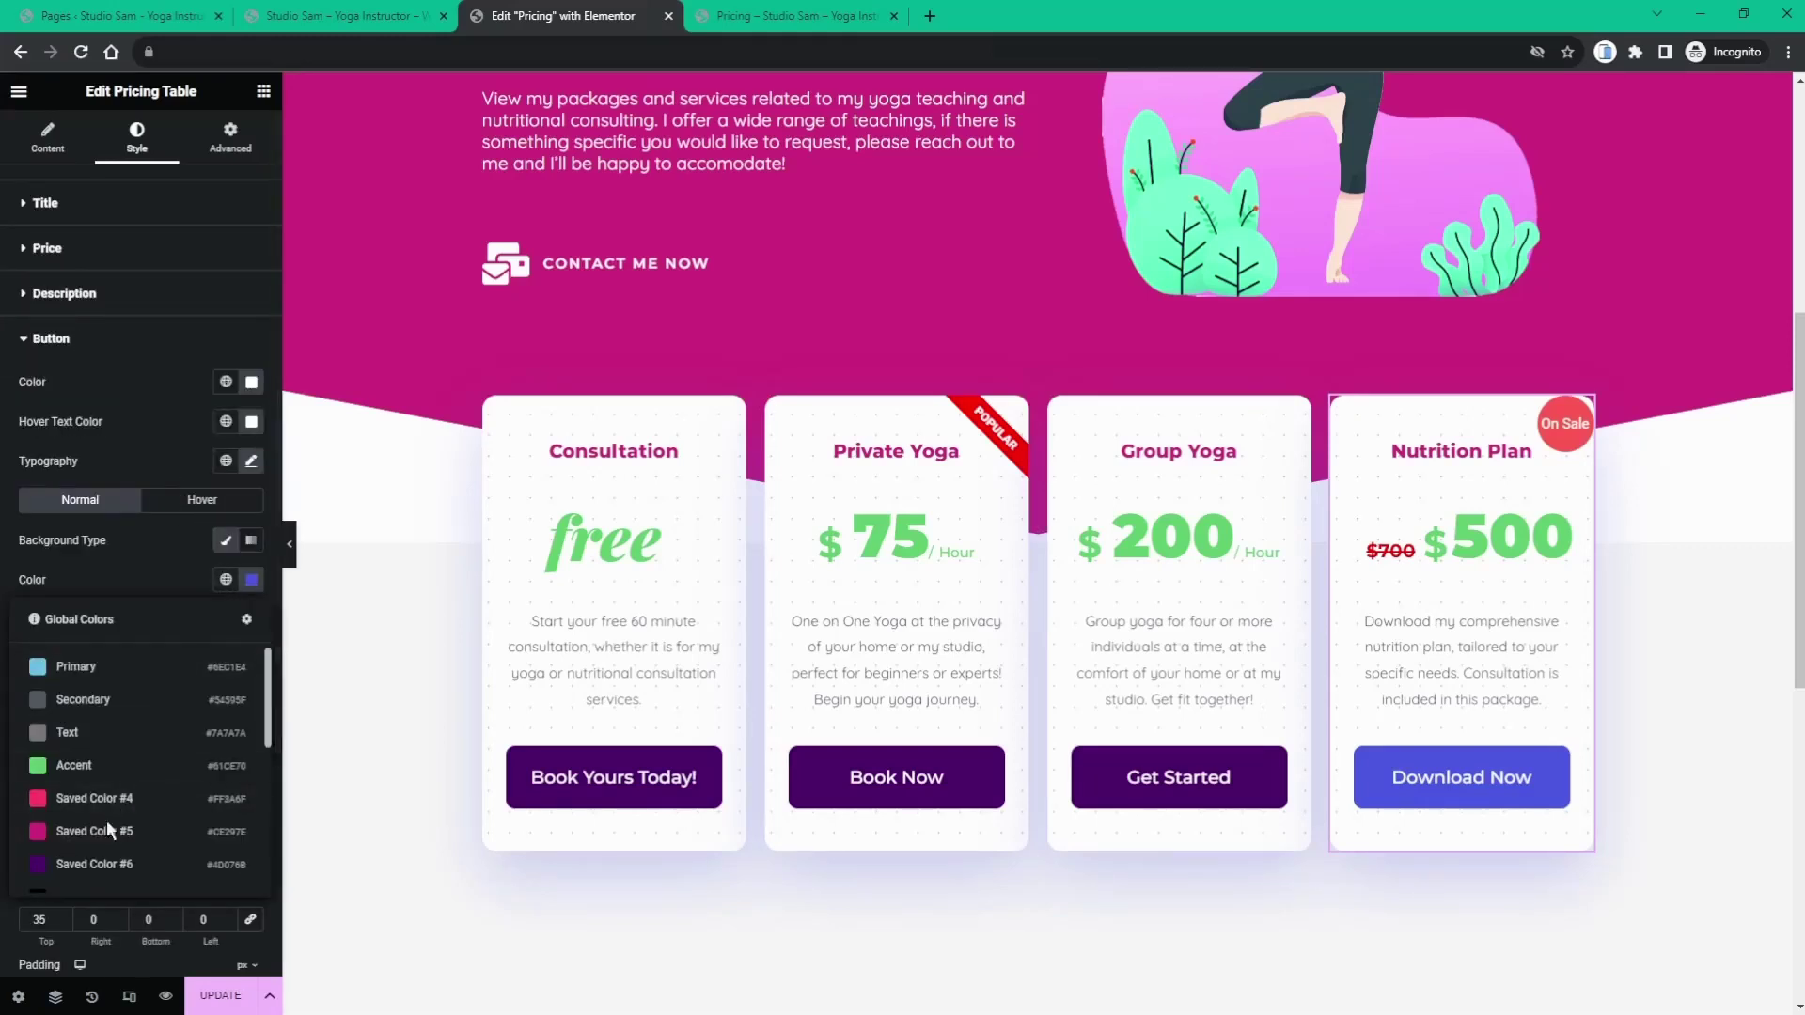
pyautogui.click(94, 864)
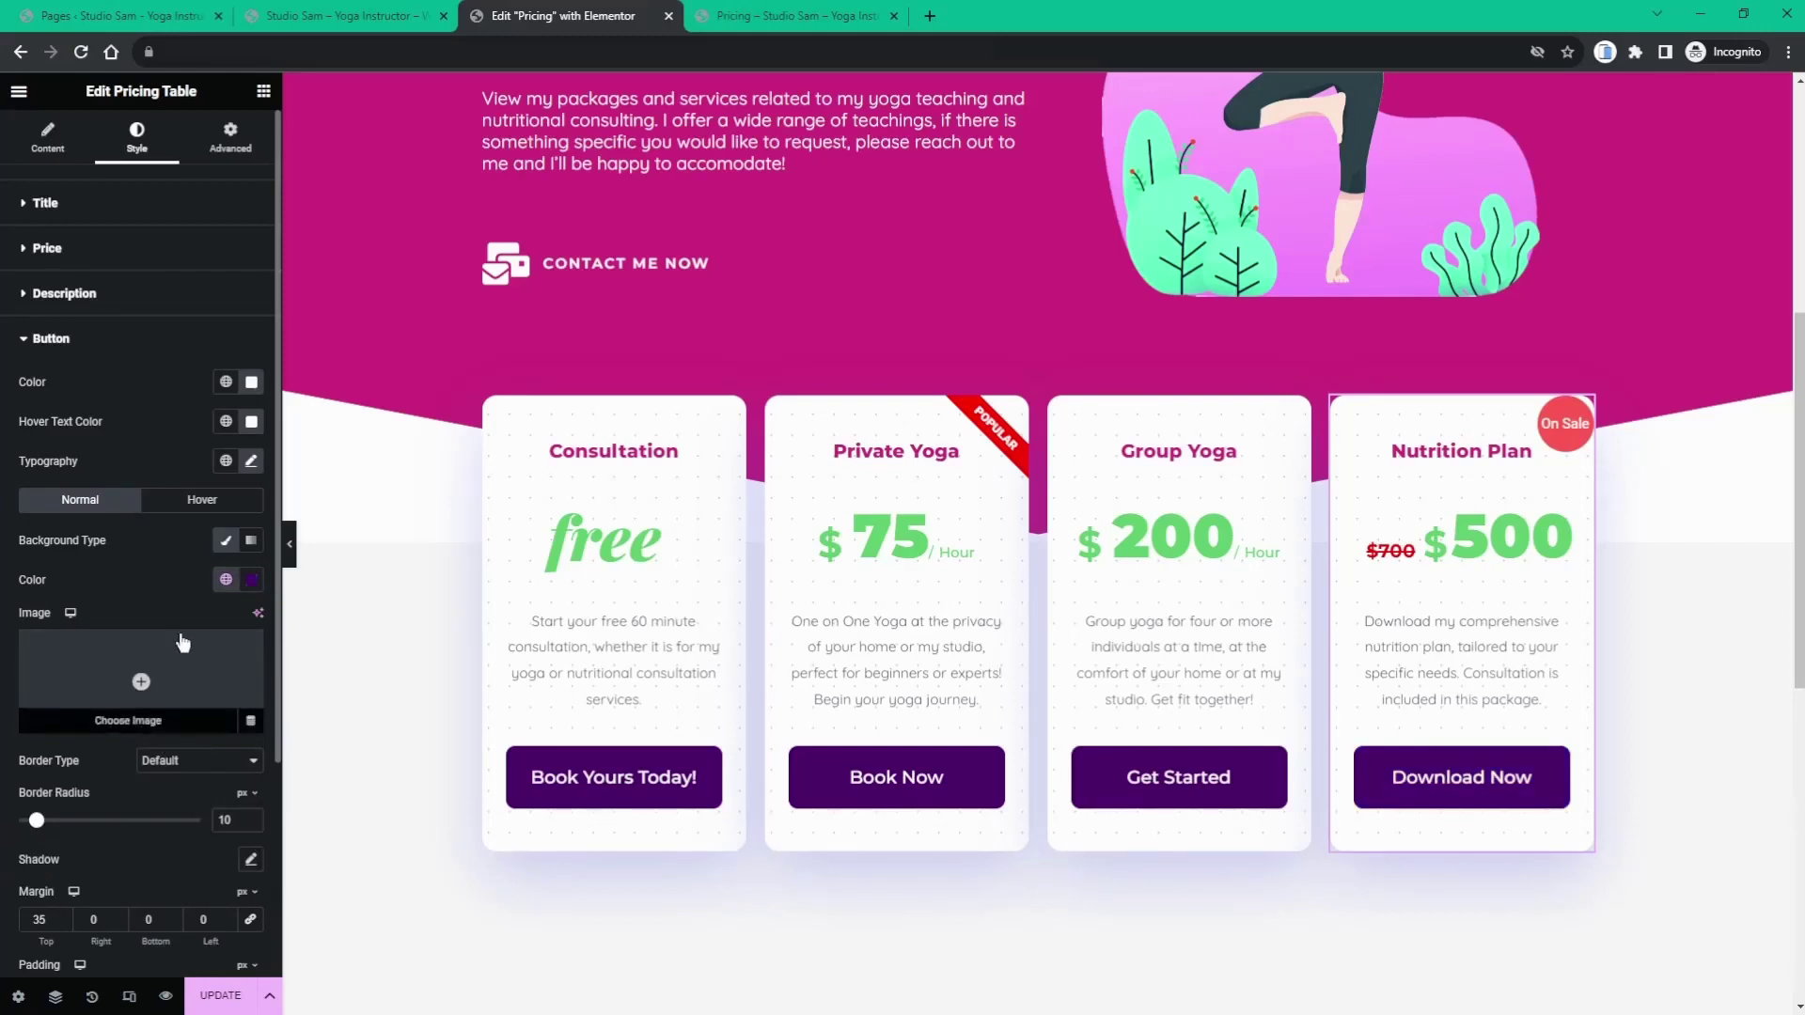
# - Set the hover background of the Nutrition Plan's button to the global Accent color
pyautogui.click(203, 499)
pyautogui.click(225, 579)
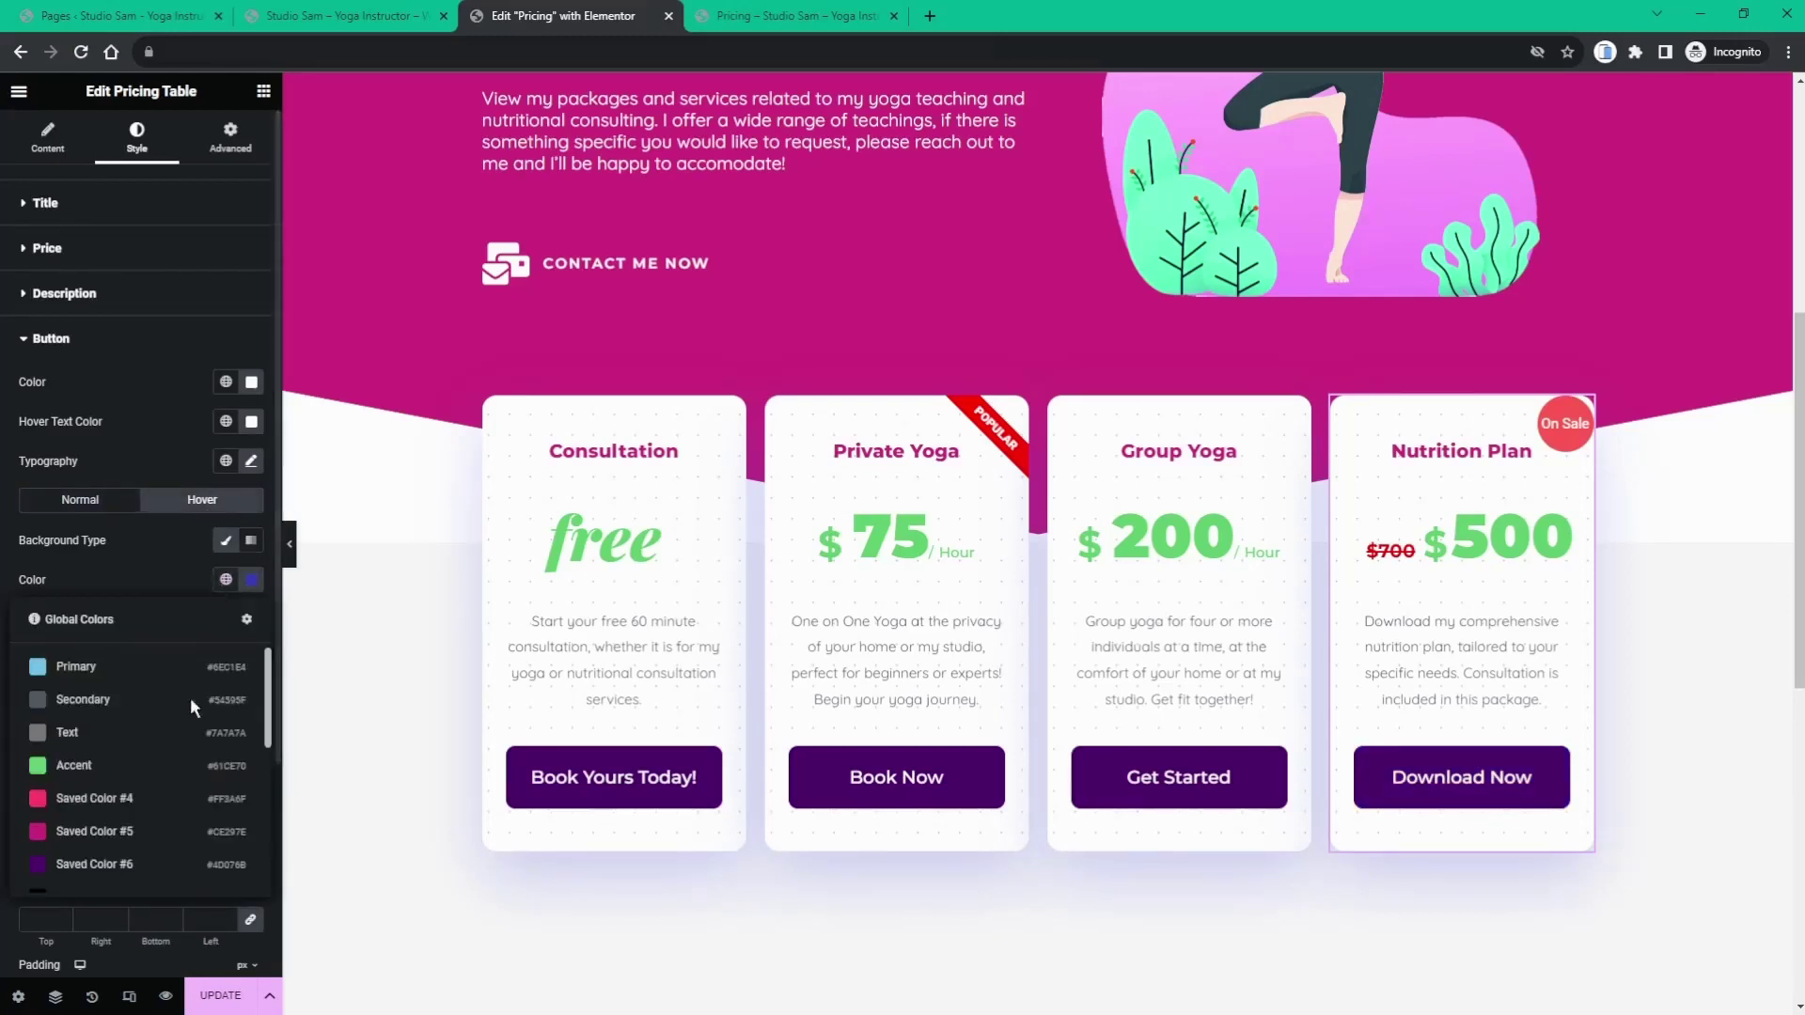
pyautogui.click(181, 774)
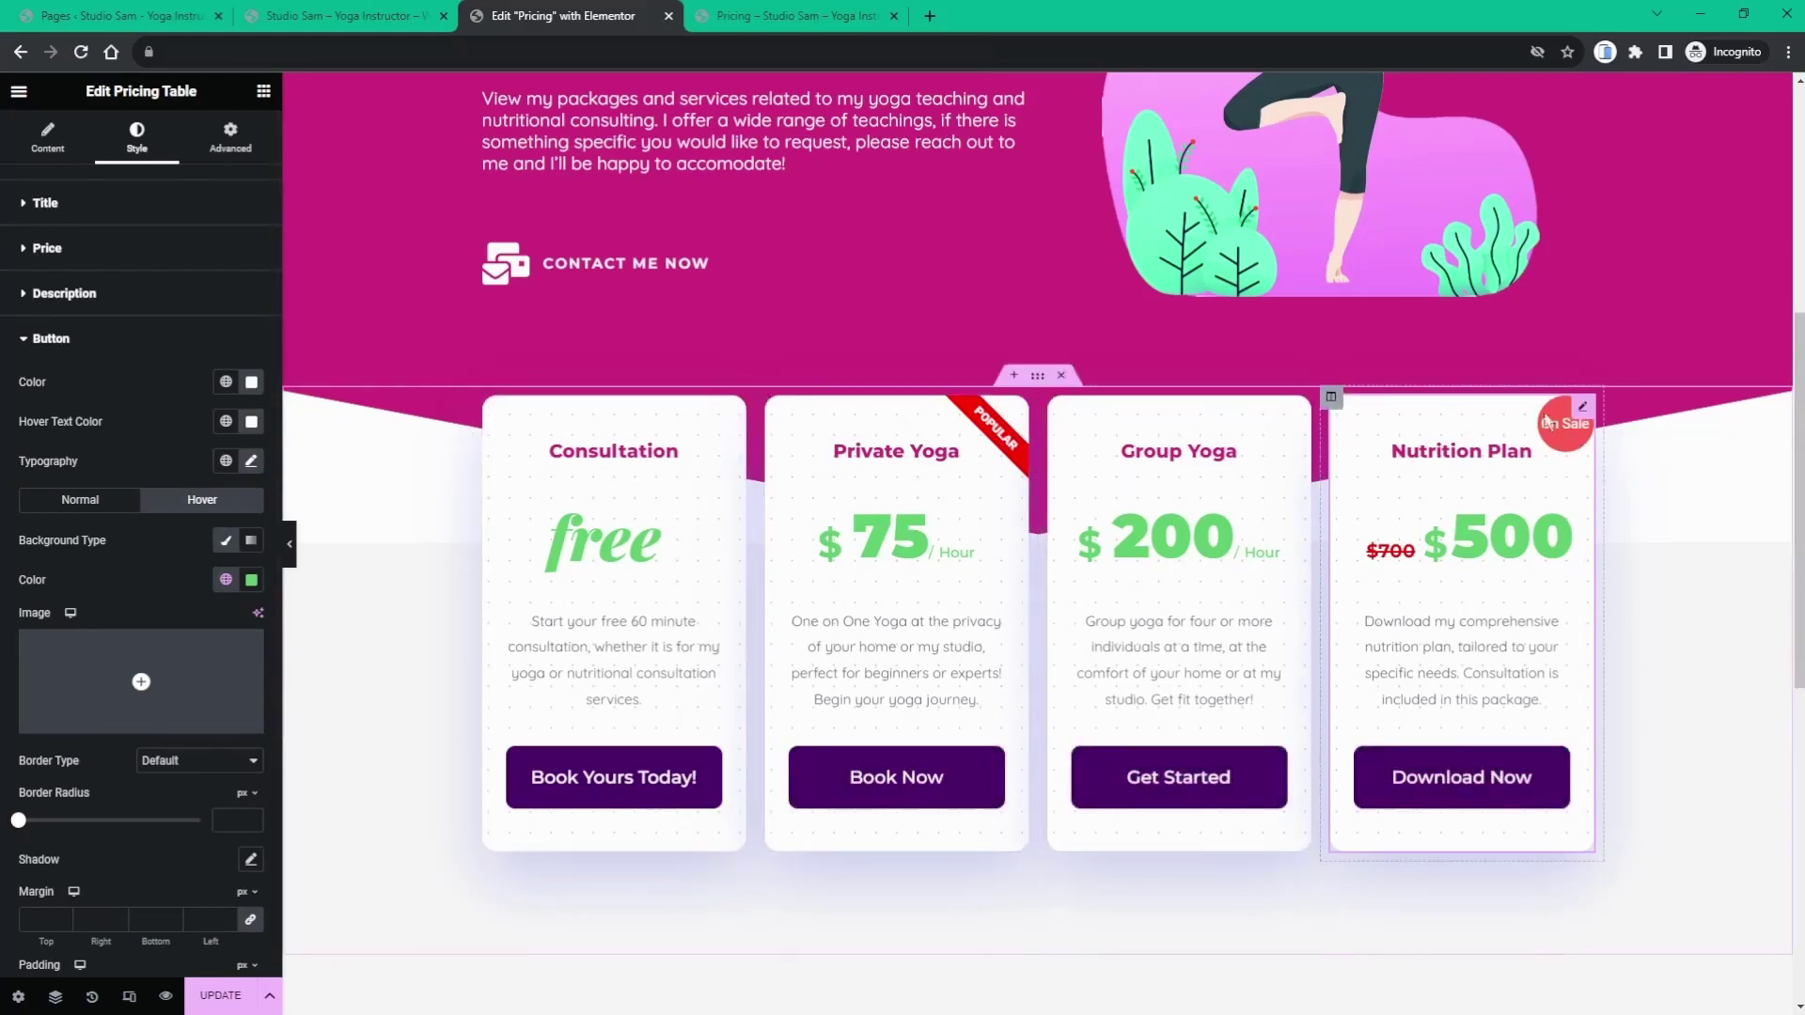
pyautogui.click(98, 346)
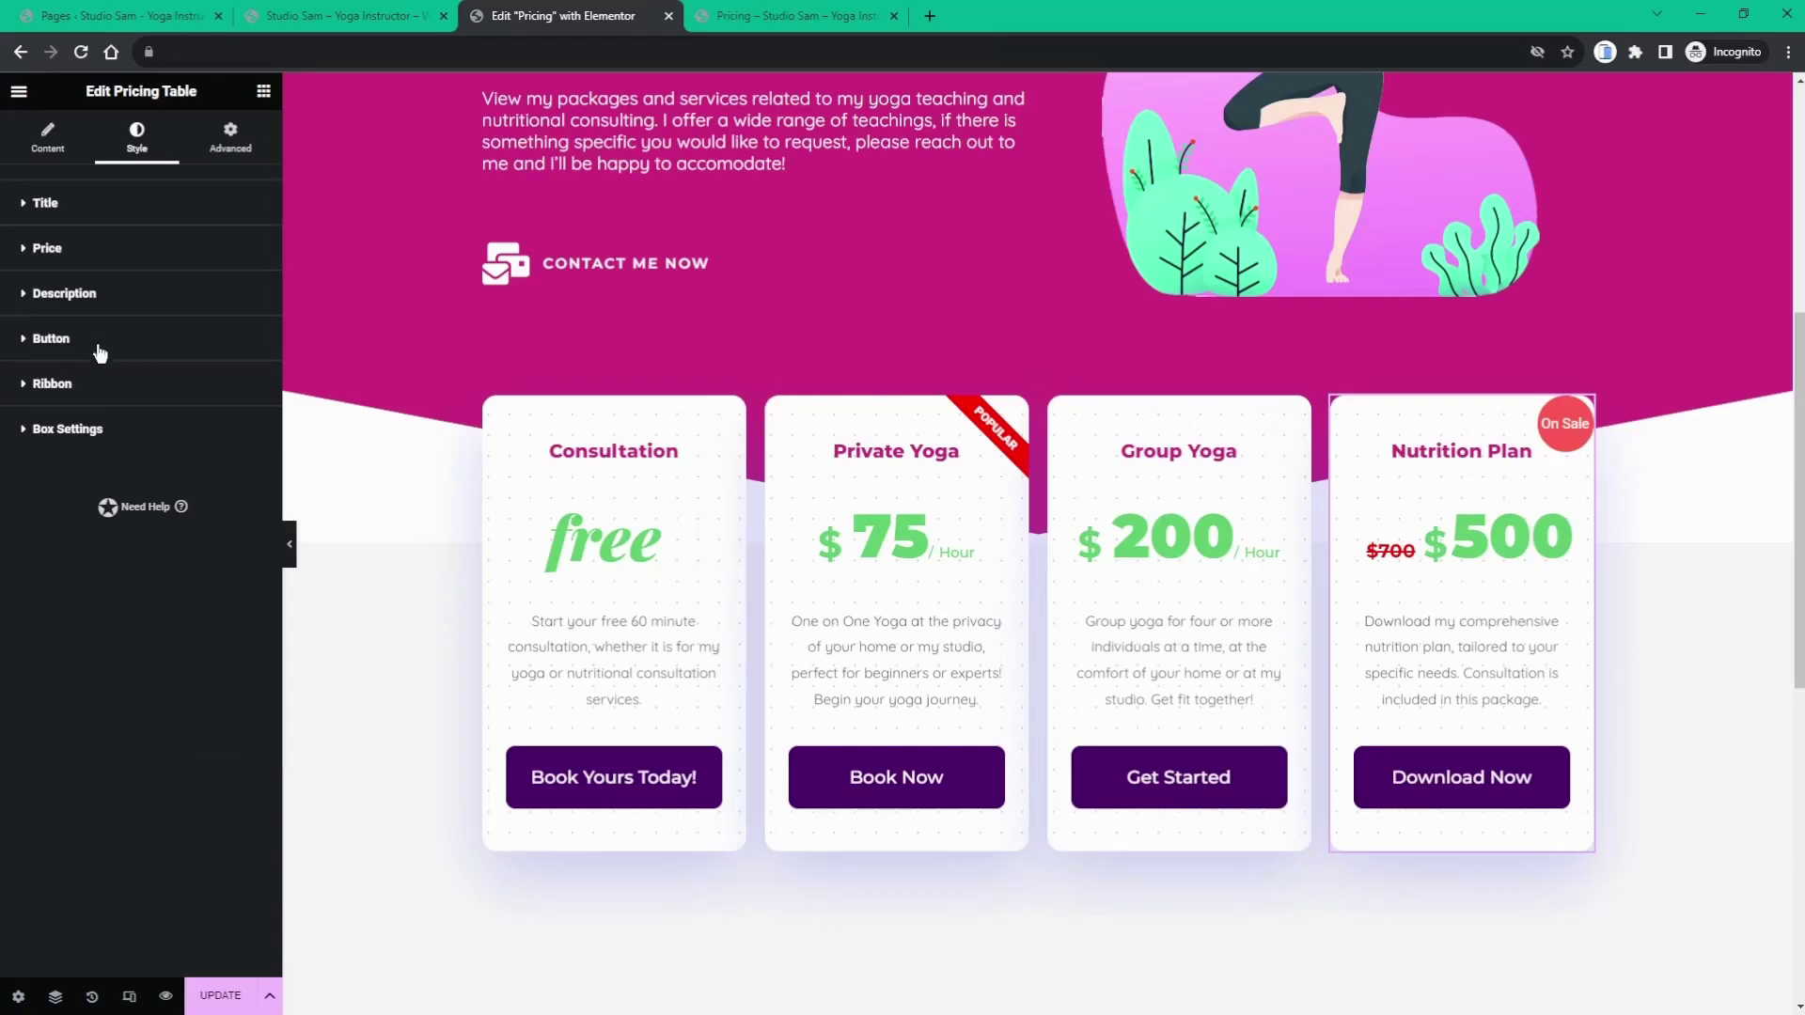
# - Try a pure red background on the Nutrition Plan's On Sale ribbon and settle on the global Accent color
pyautogui.click(94, 393)
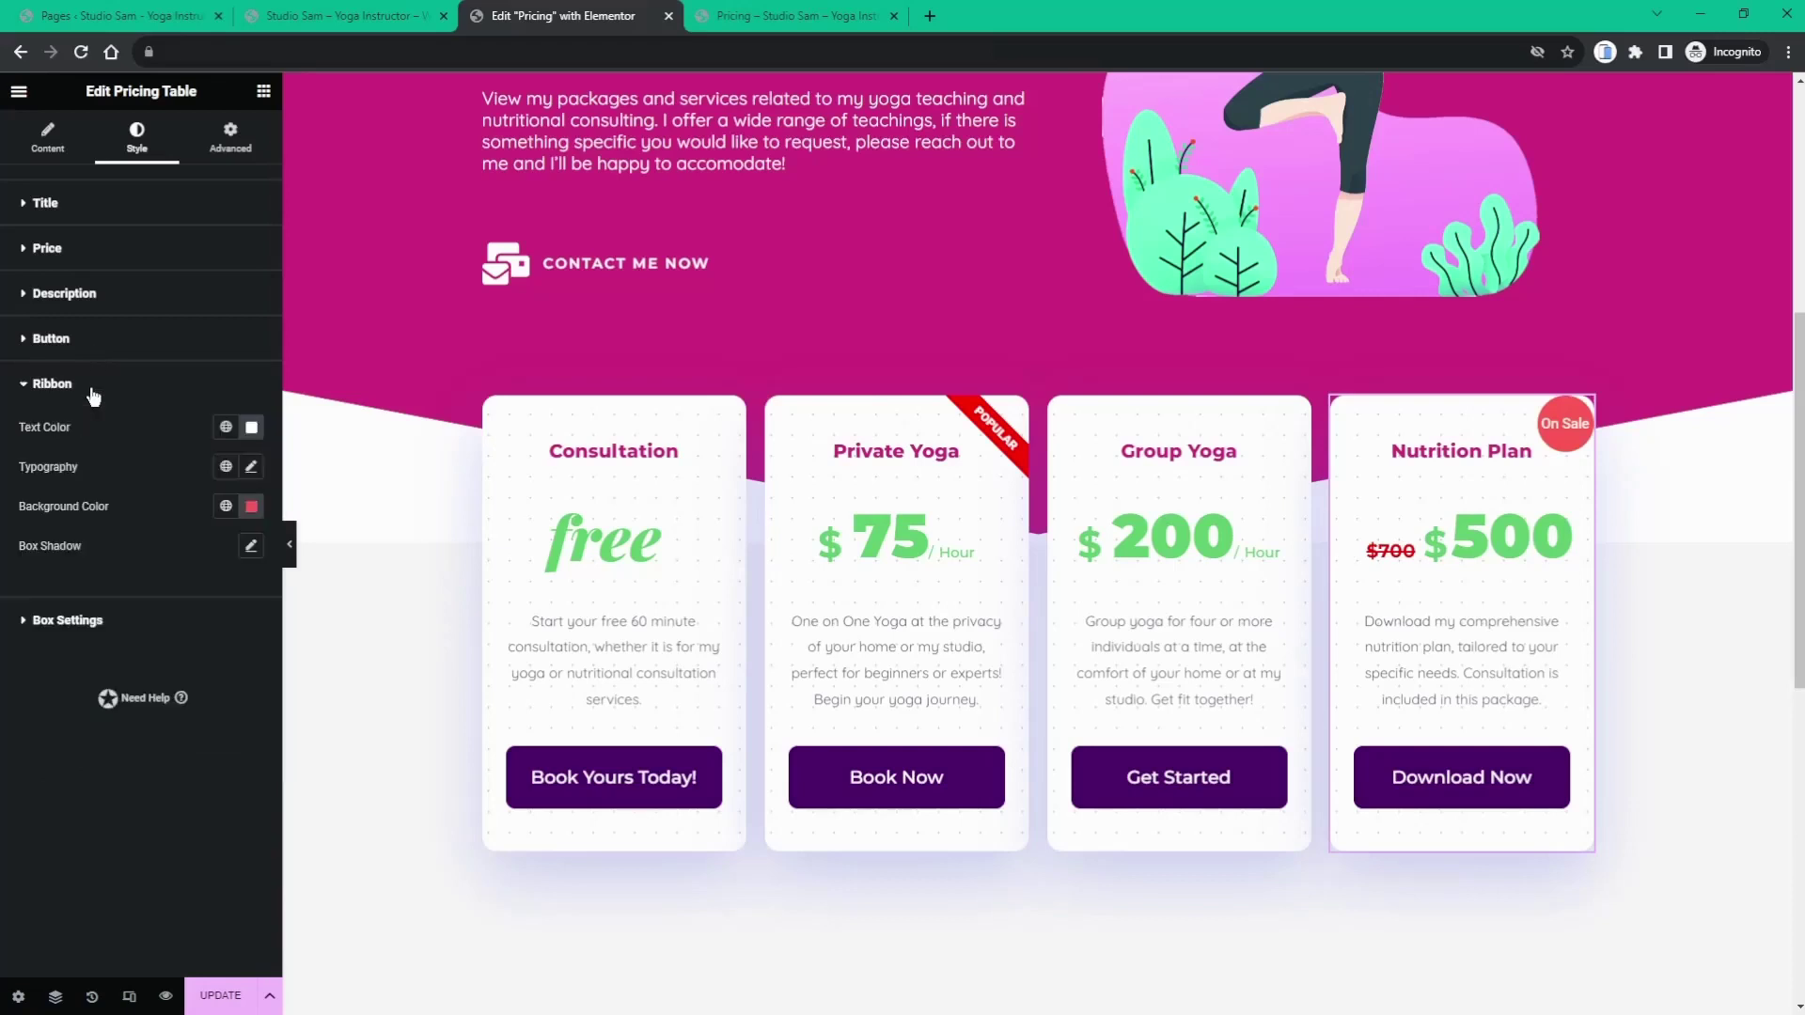
pyautogui.click(226, 508)
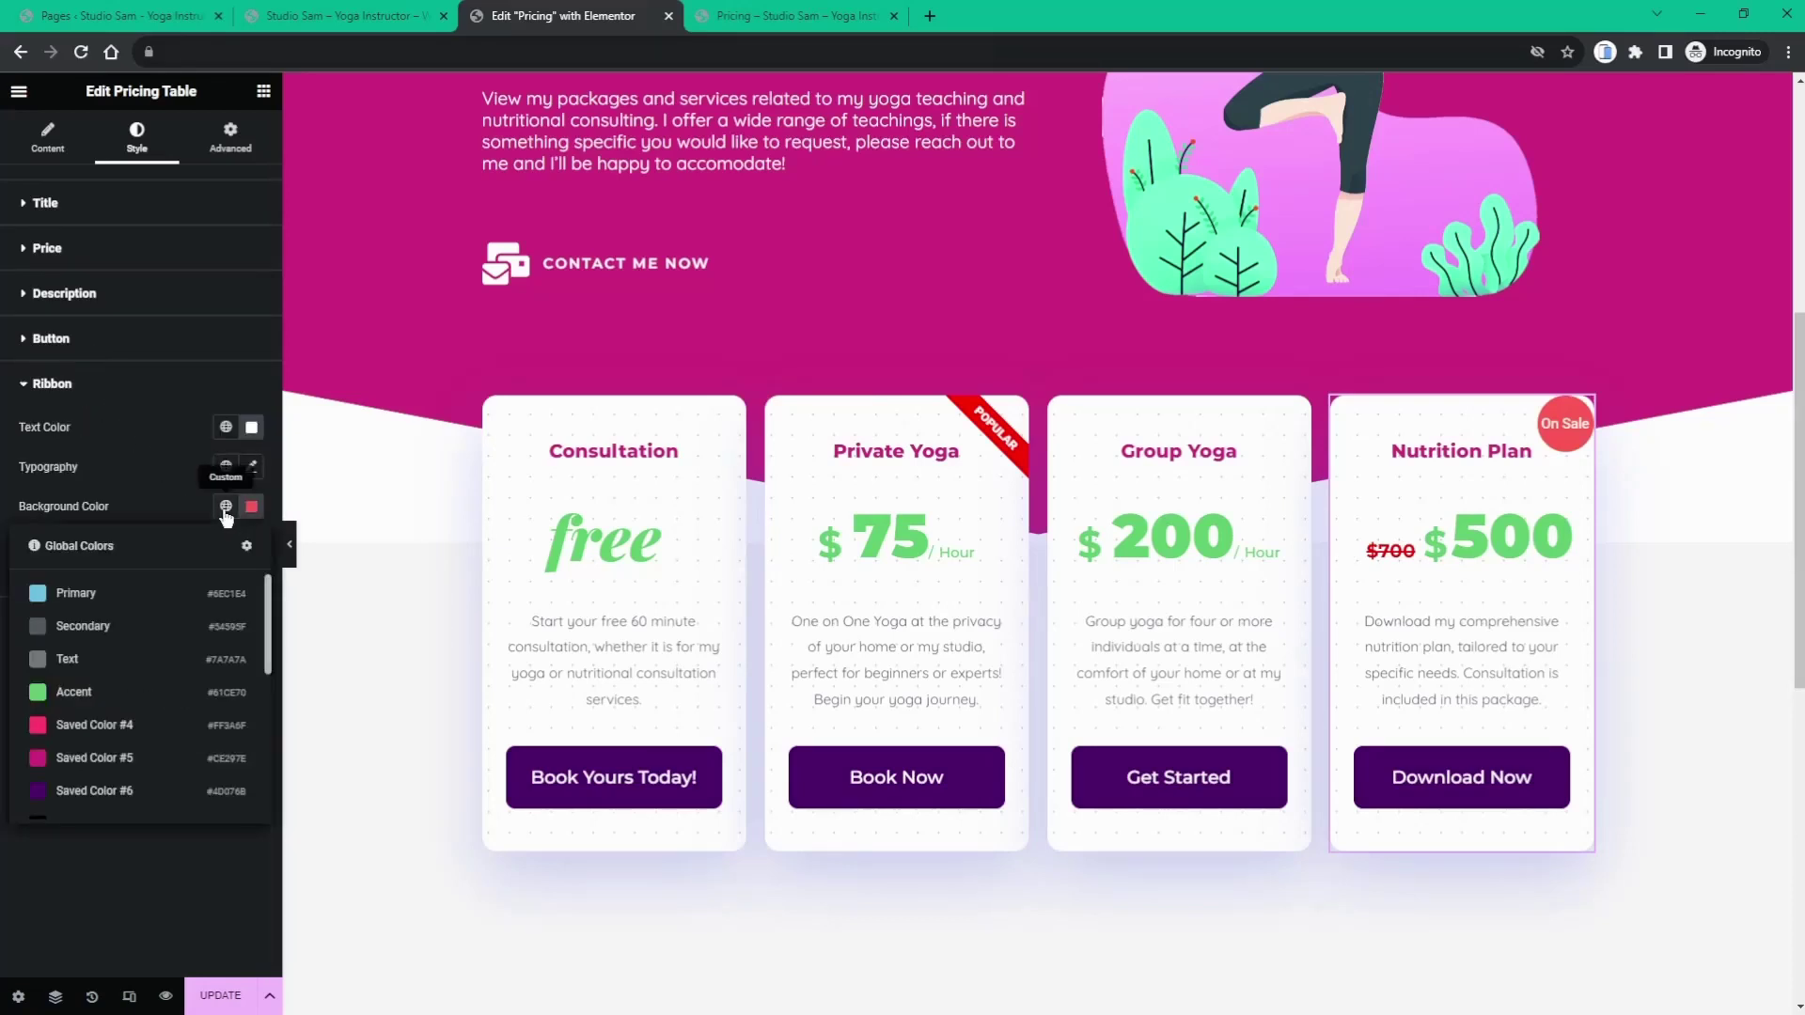
pyautogui.click(226, 508)
pyautogui.click(251, 506)
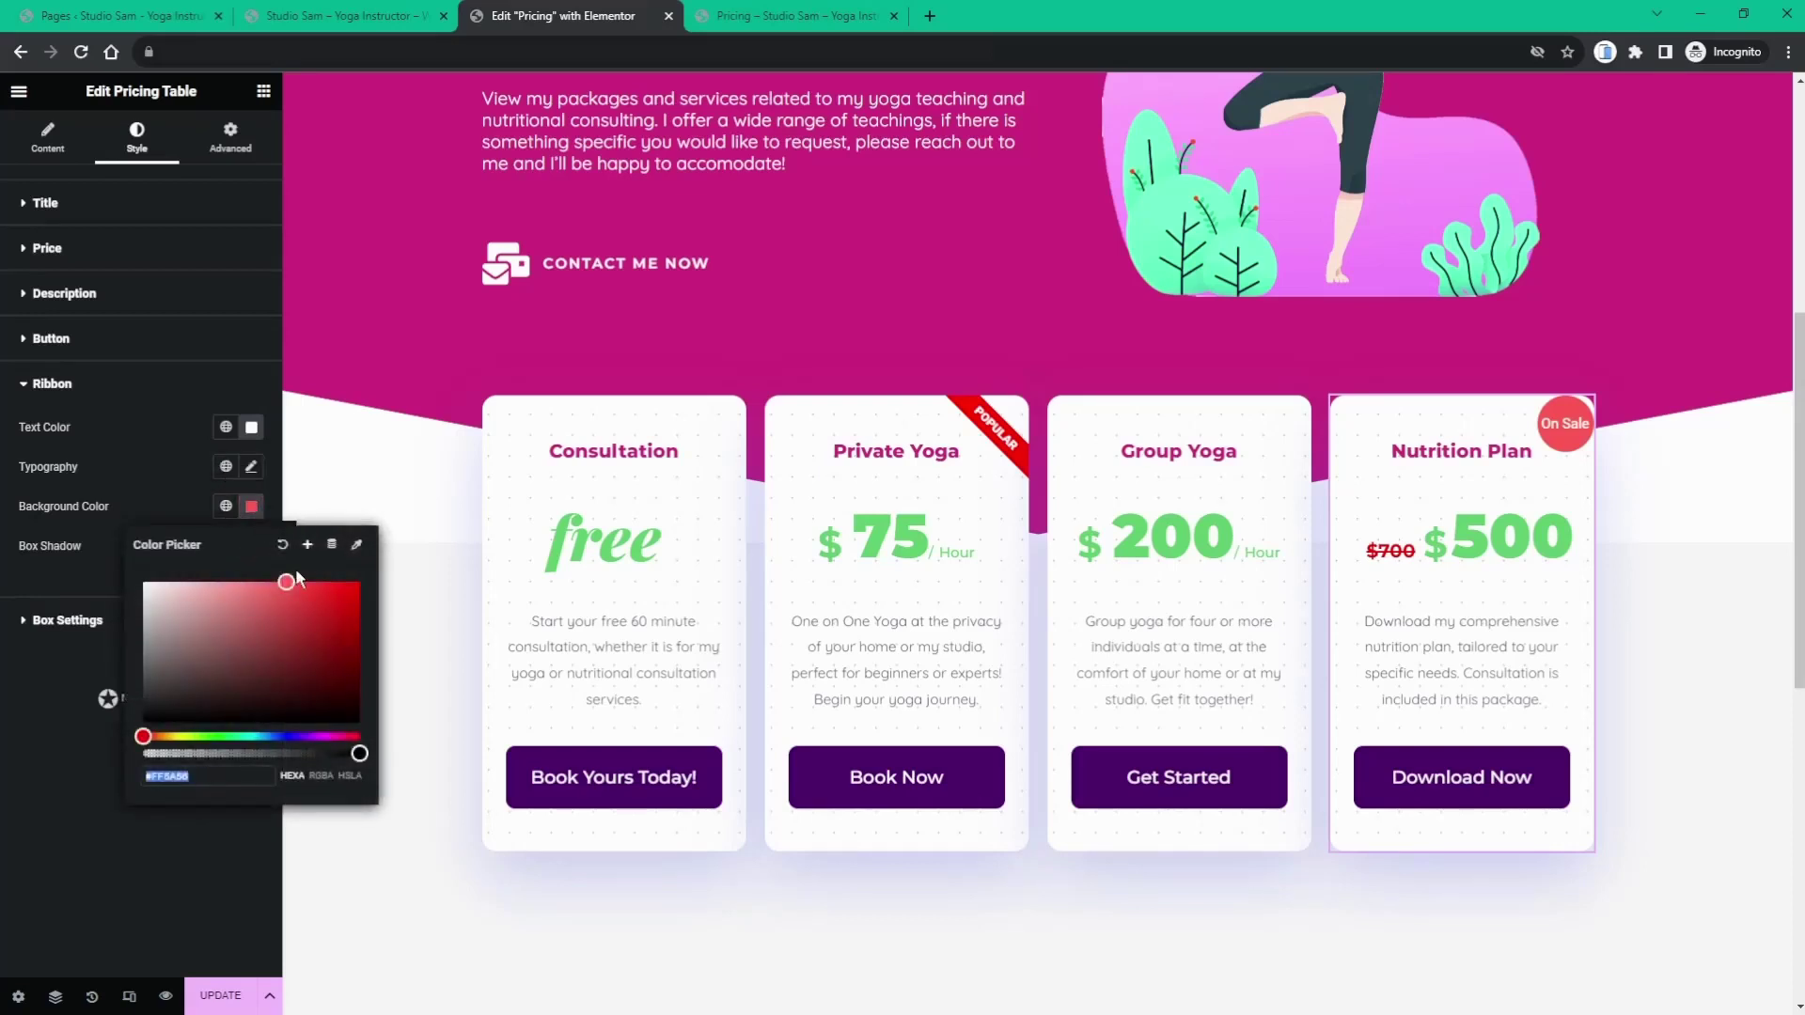
pyautogui.moveTo(286, 582); pyautogui.dragTo(381, 585)
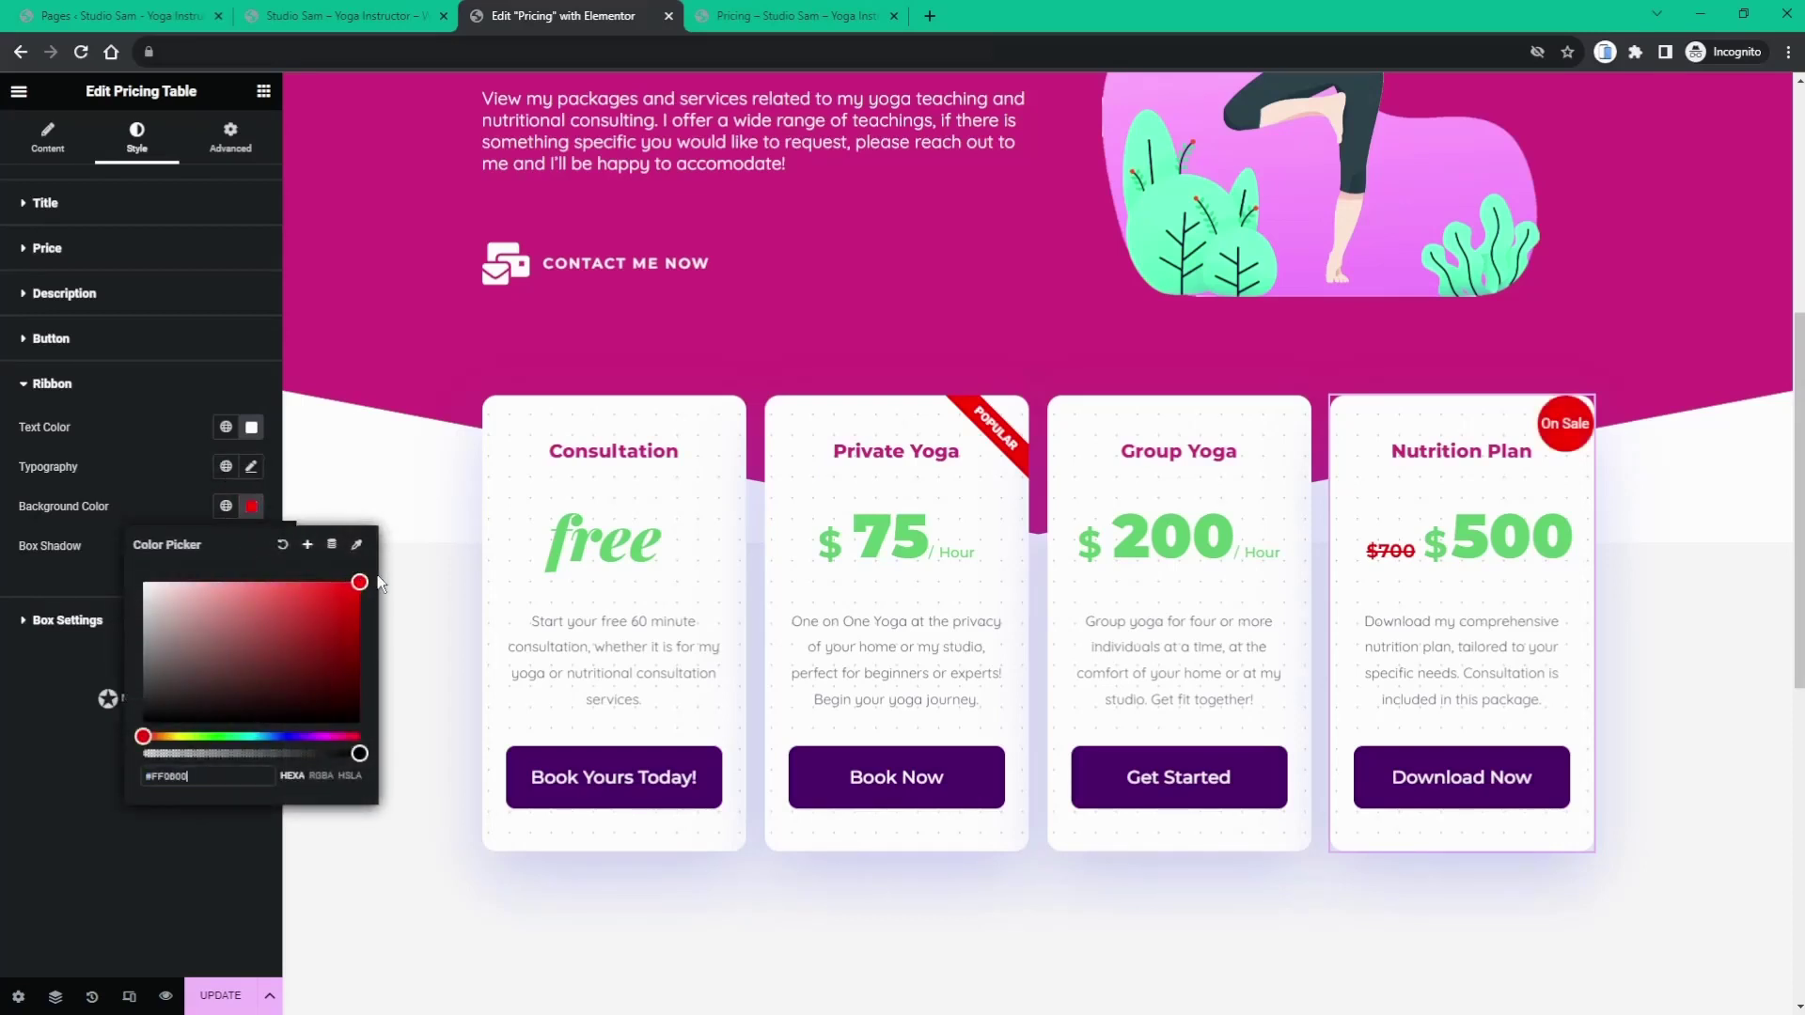
pyautogui.click(225, 506)
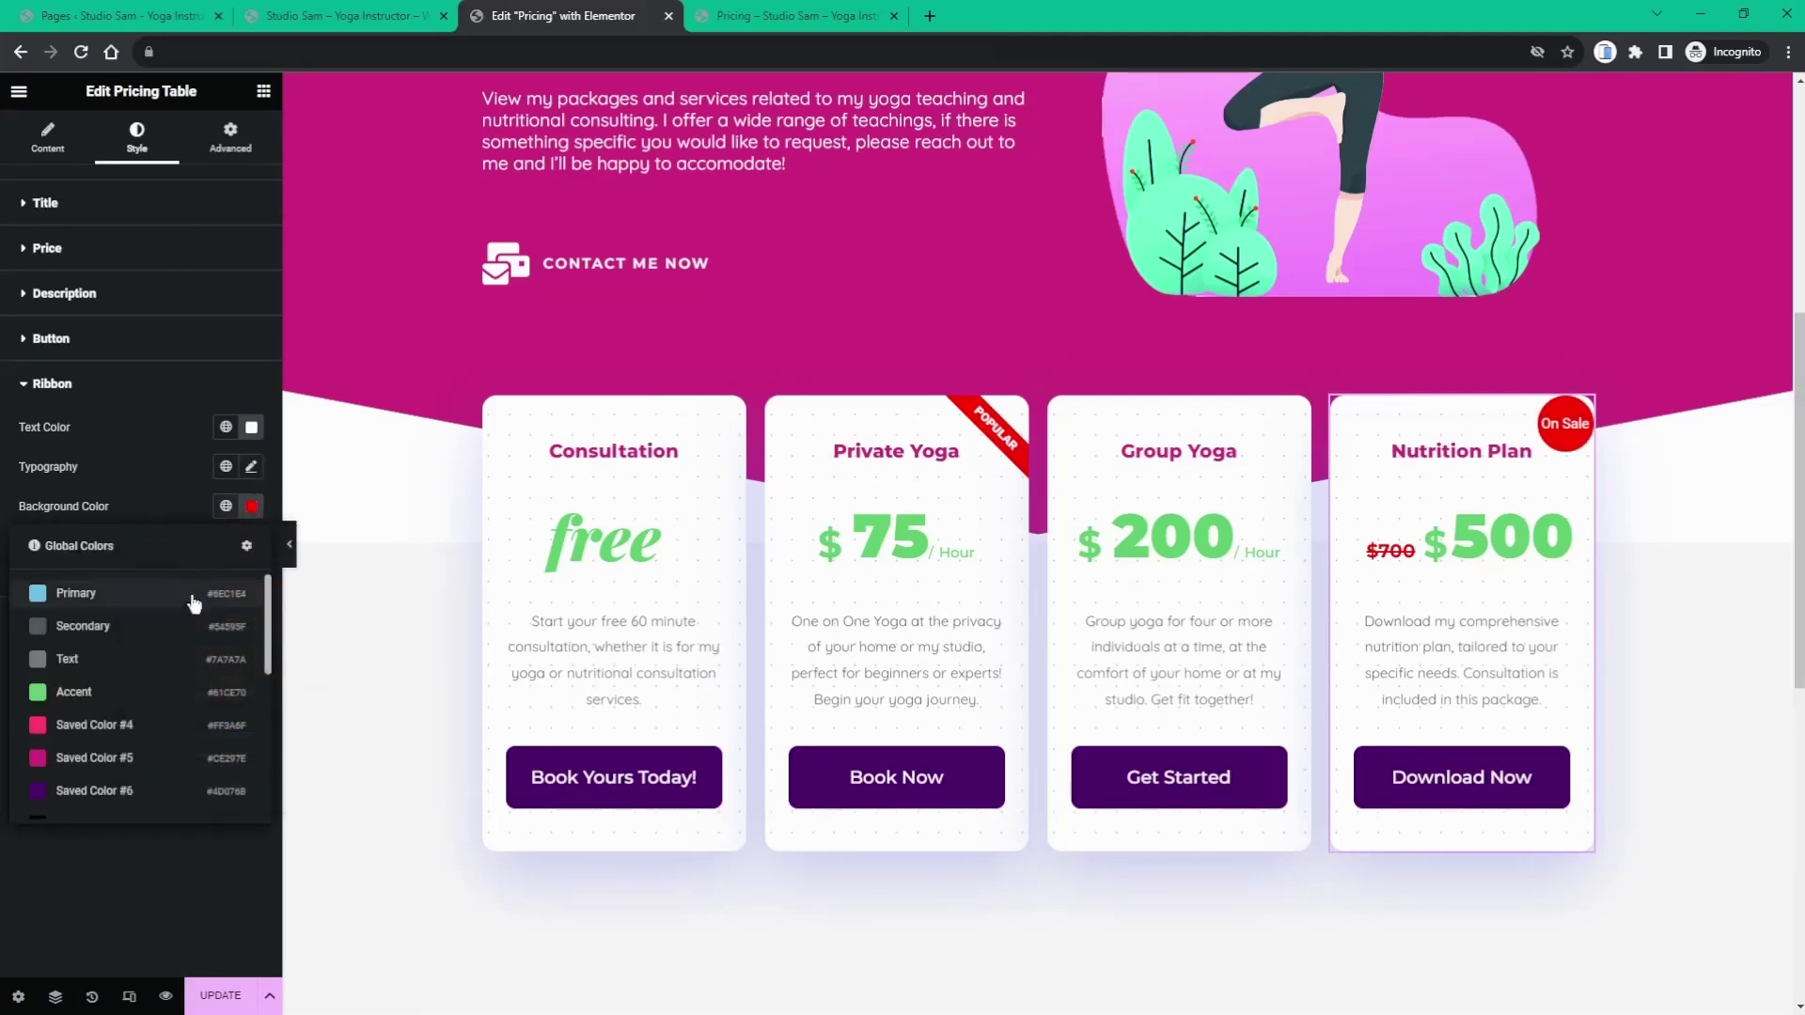
pyautogui.click(145, 693)
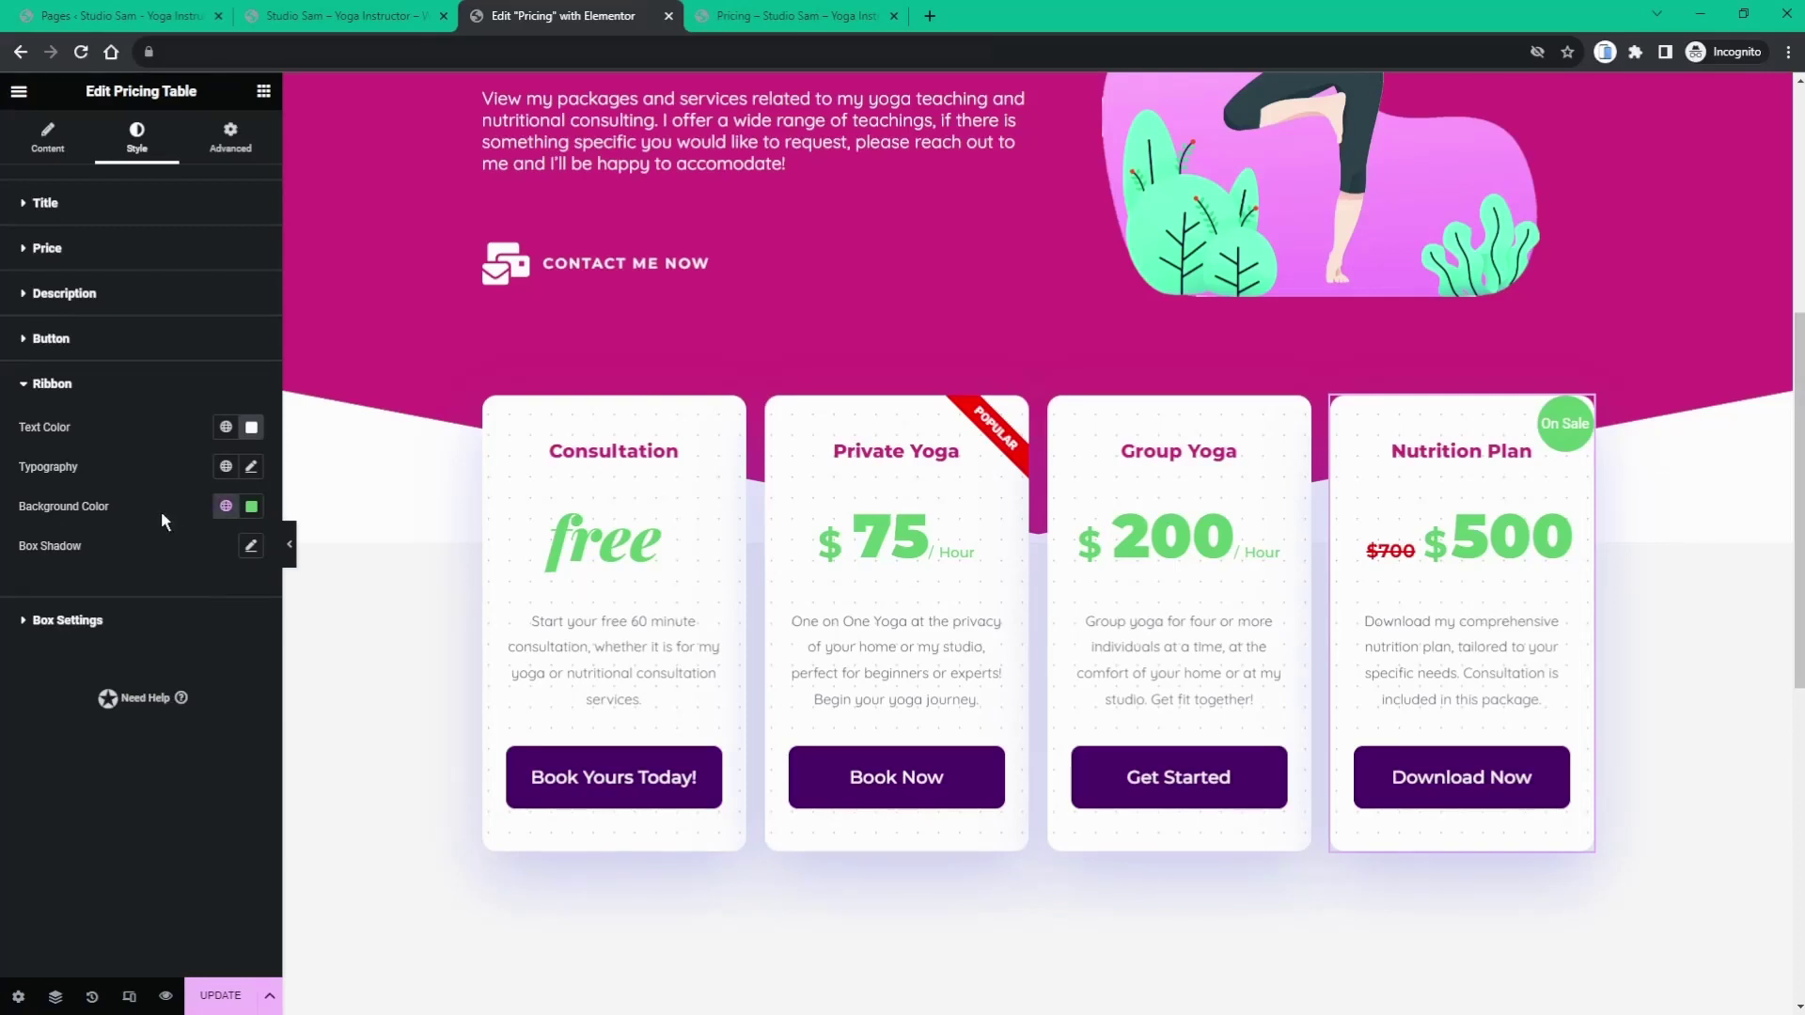
# - Examine how the restyled pricing tables and ribbons look together with the header section's colors
pyautogui.scroll(6, 1284, 553)
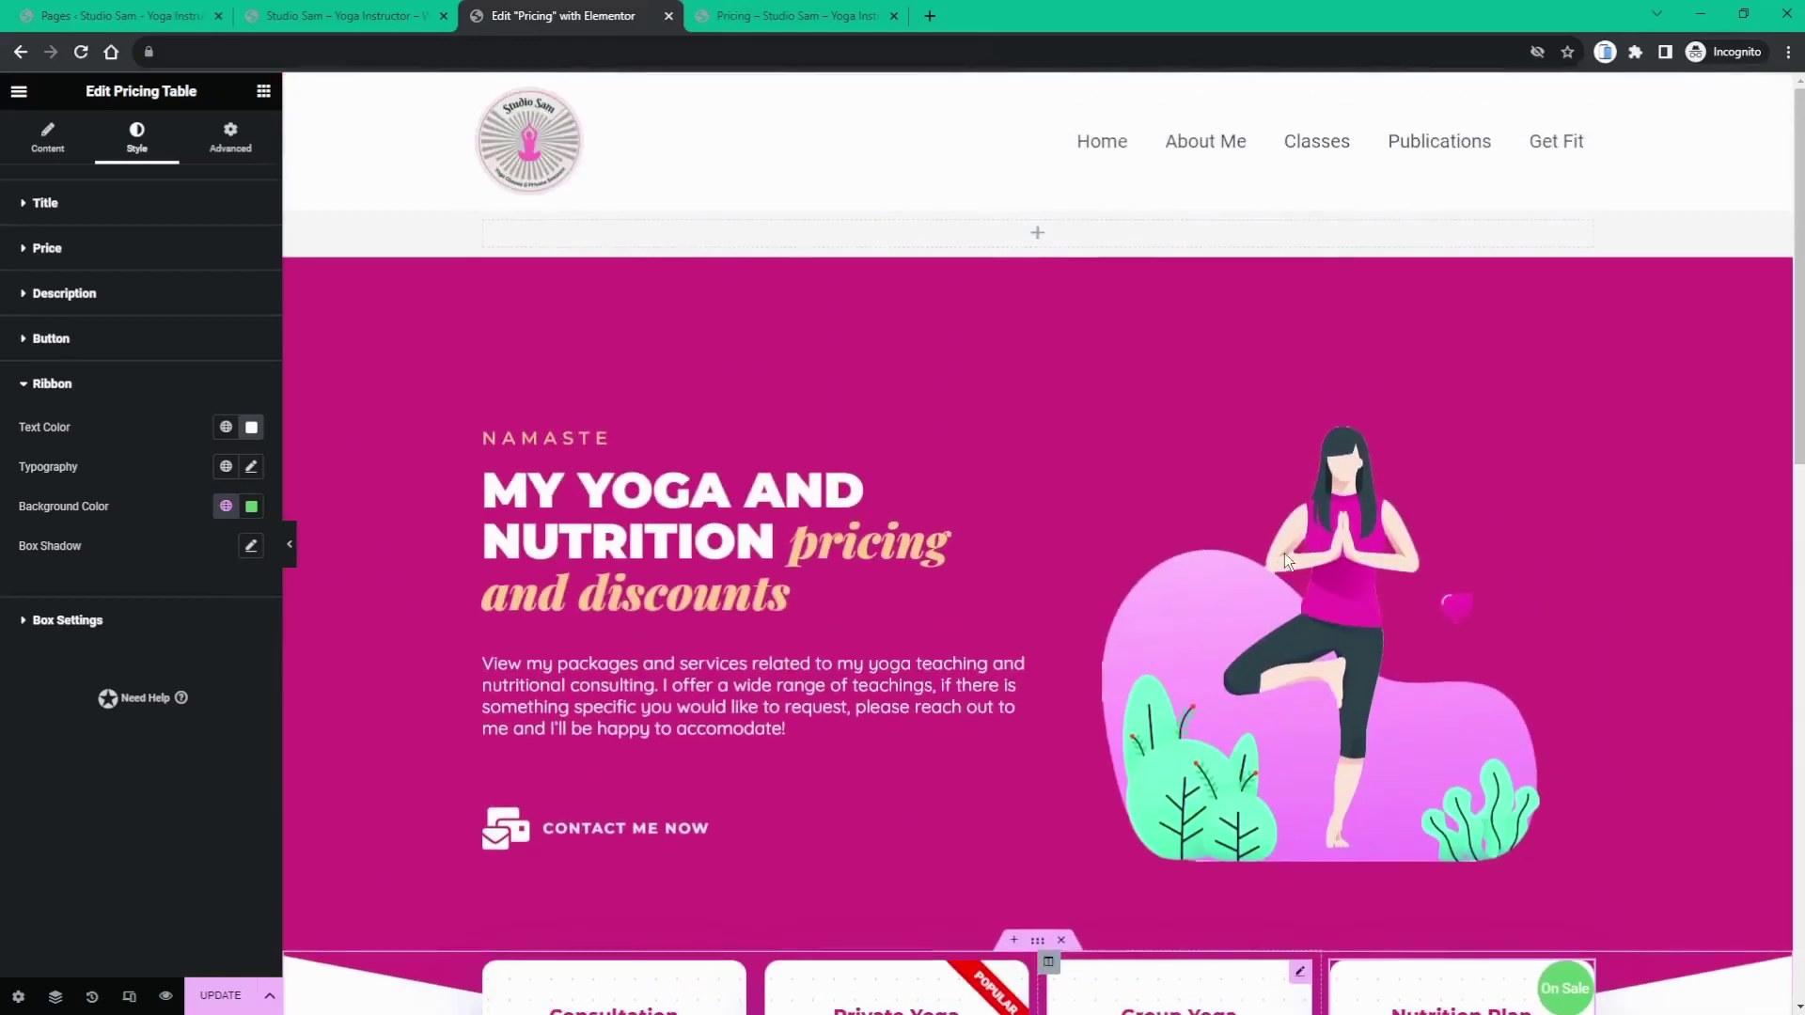
pyautogui.scroll(-4, 1284, 553)
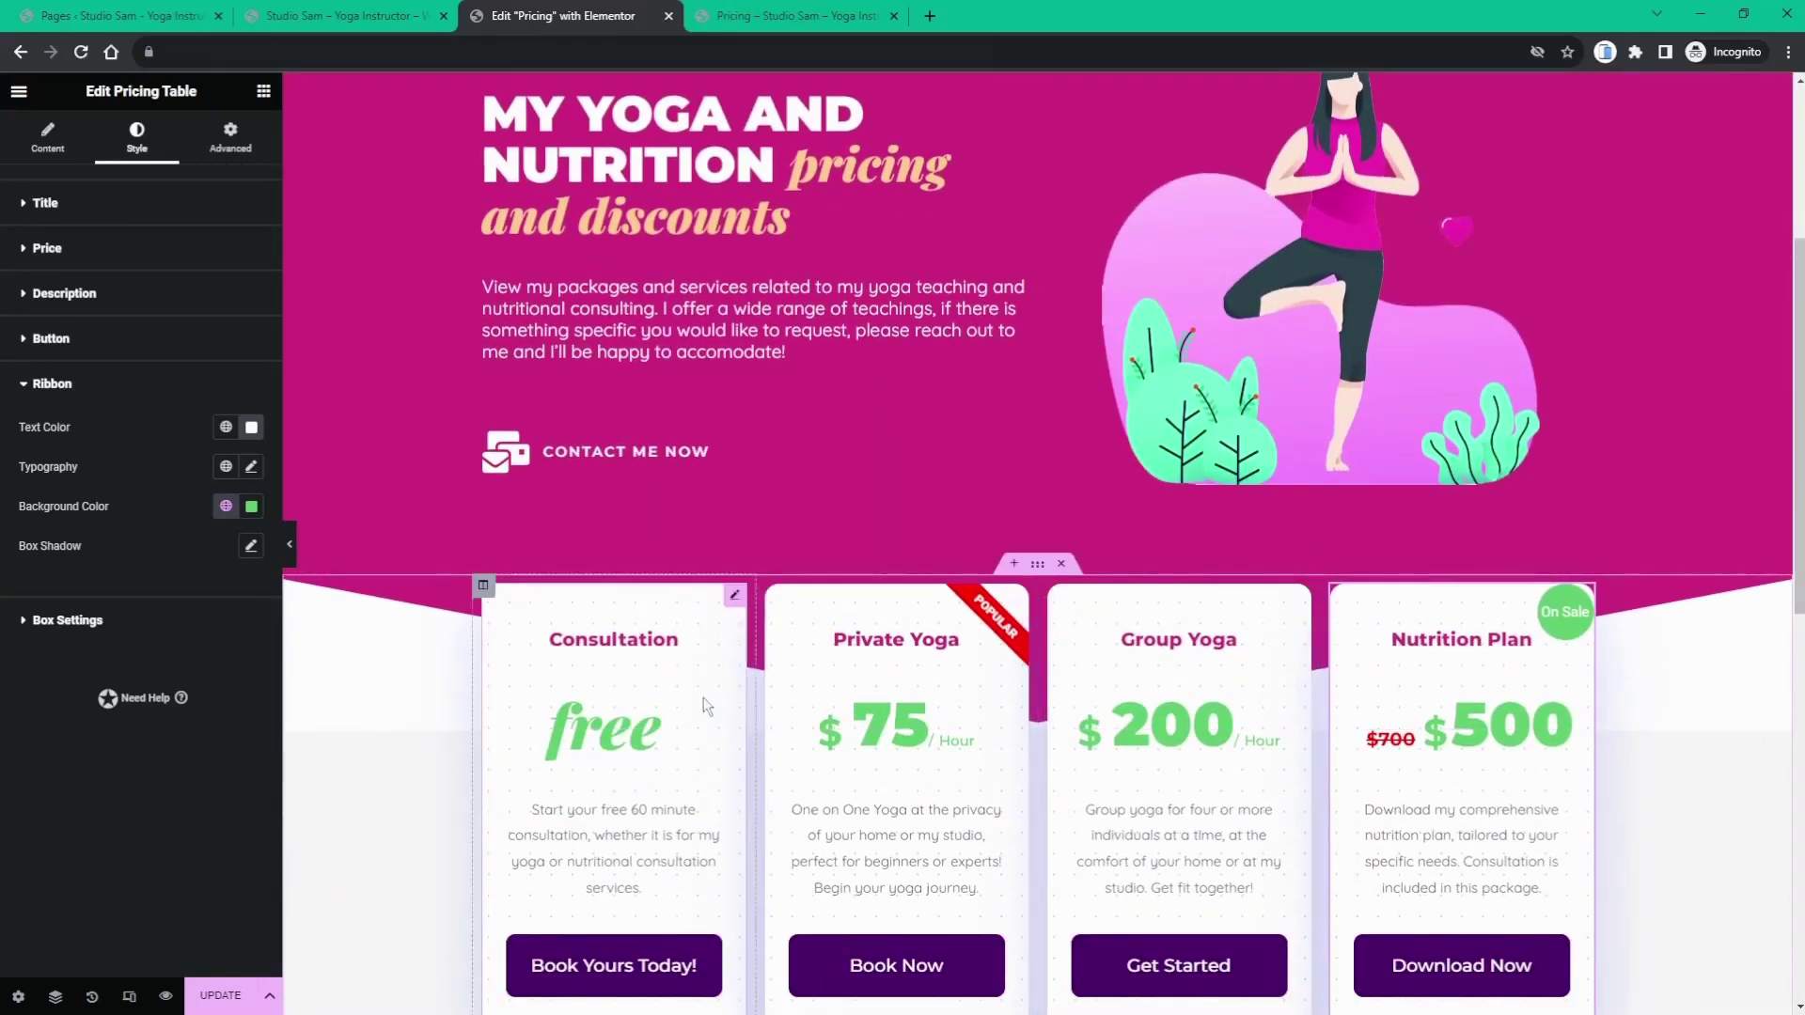
pyautogui.scroll(-1, 483, 694)
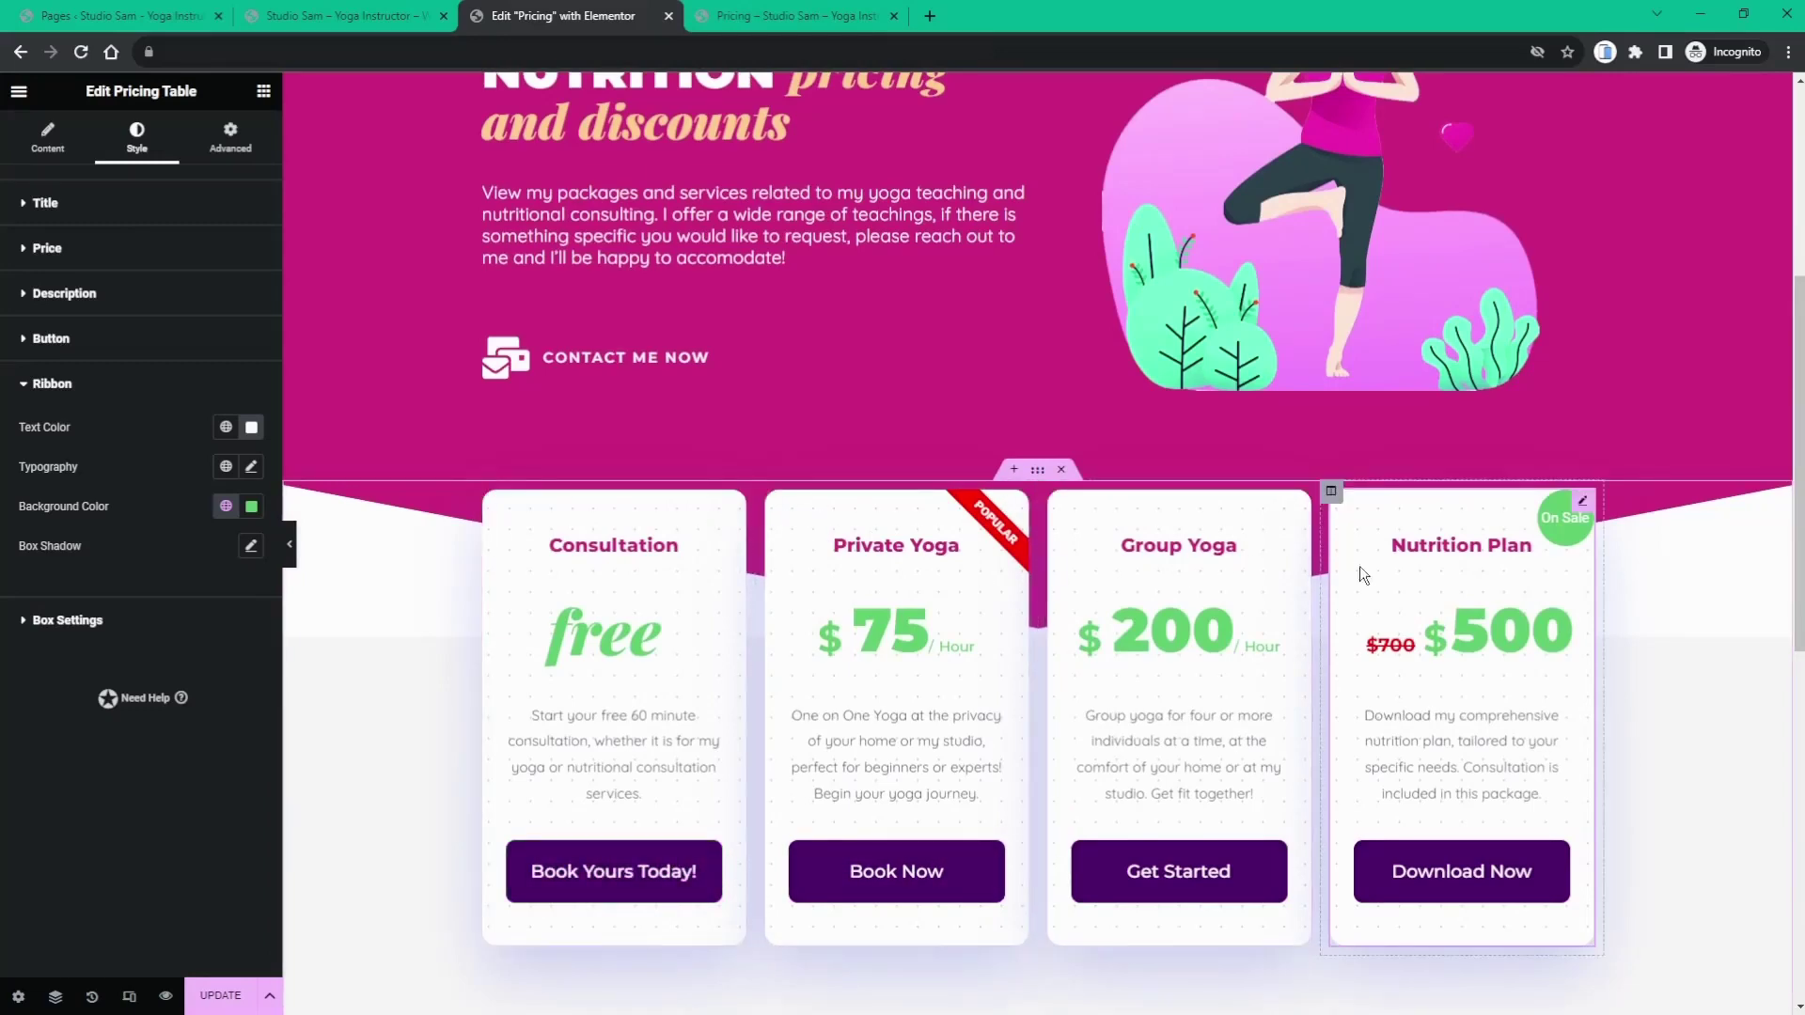
pyautogui.scroll(3, 856, 547)
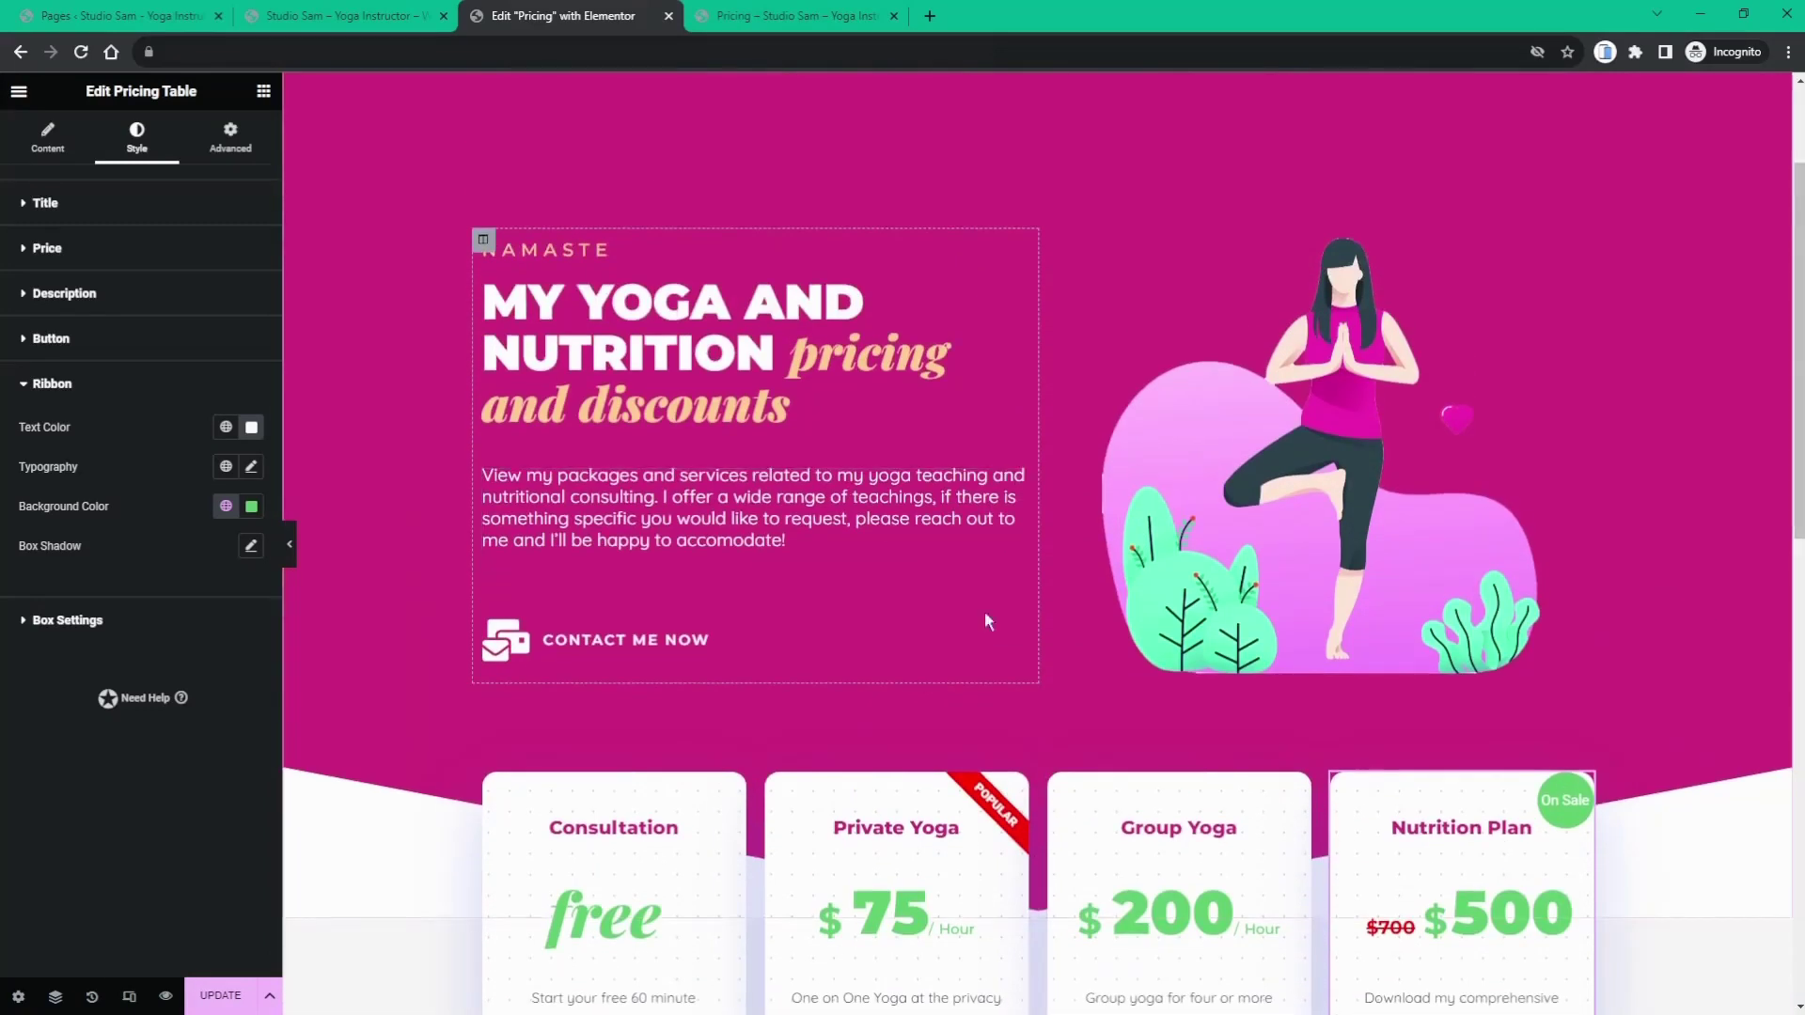
pyautogui.scroll(-2, 1435, 585)
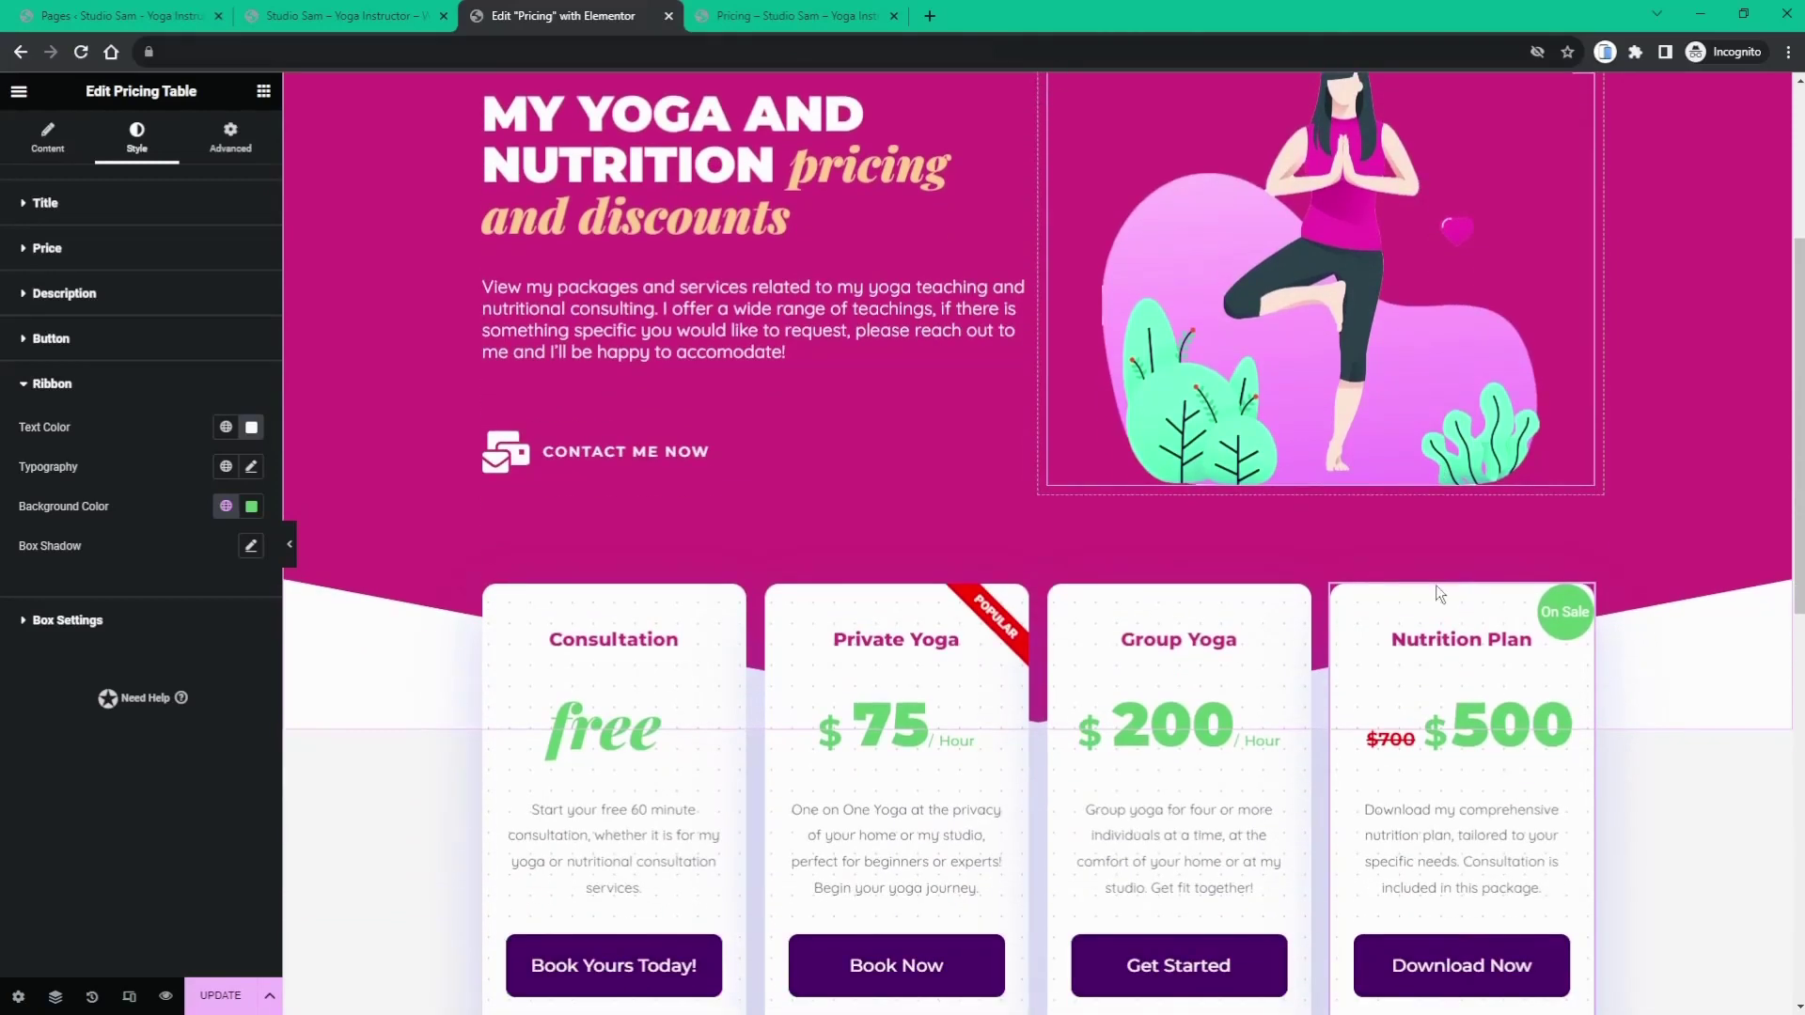
pyautogui.scroll(-2, 1436, 585)
pyautogui.scroll(2, 1436, 584)
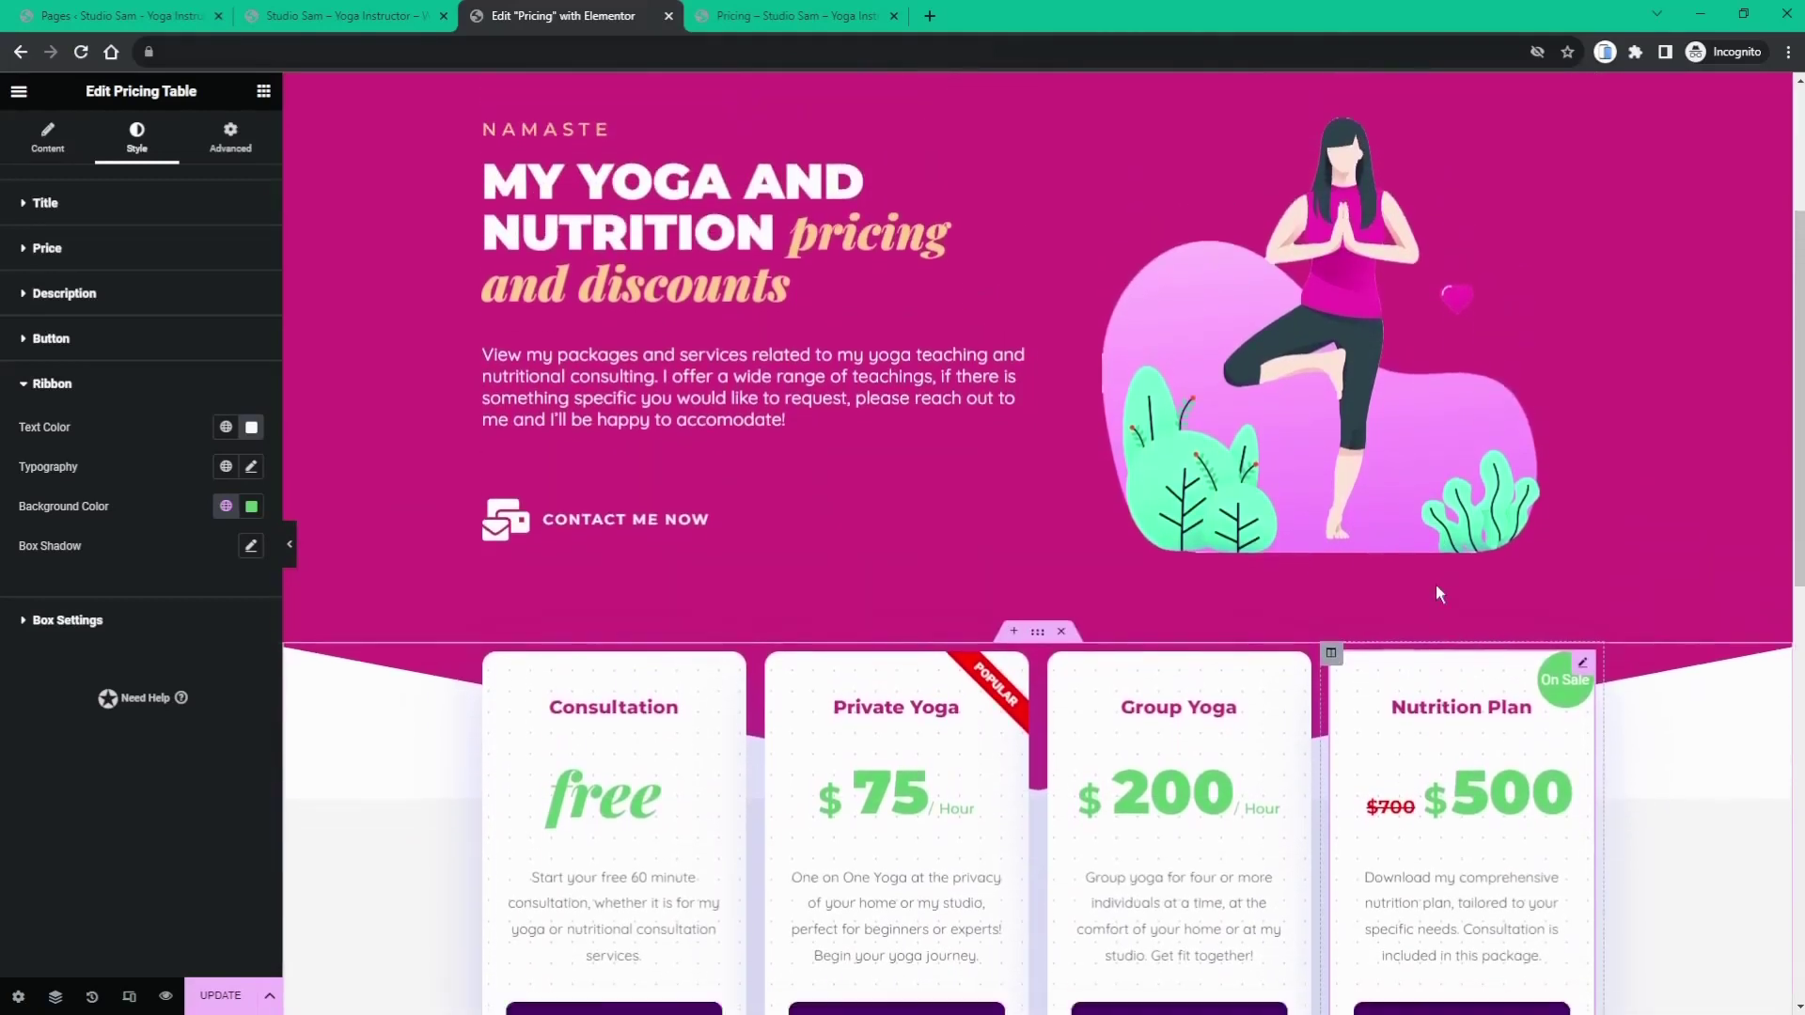
pyautogui.scroll(-2, 1435, 594)
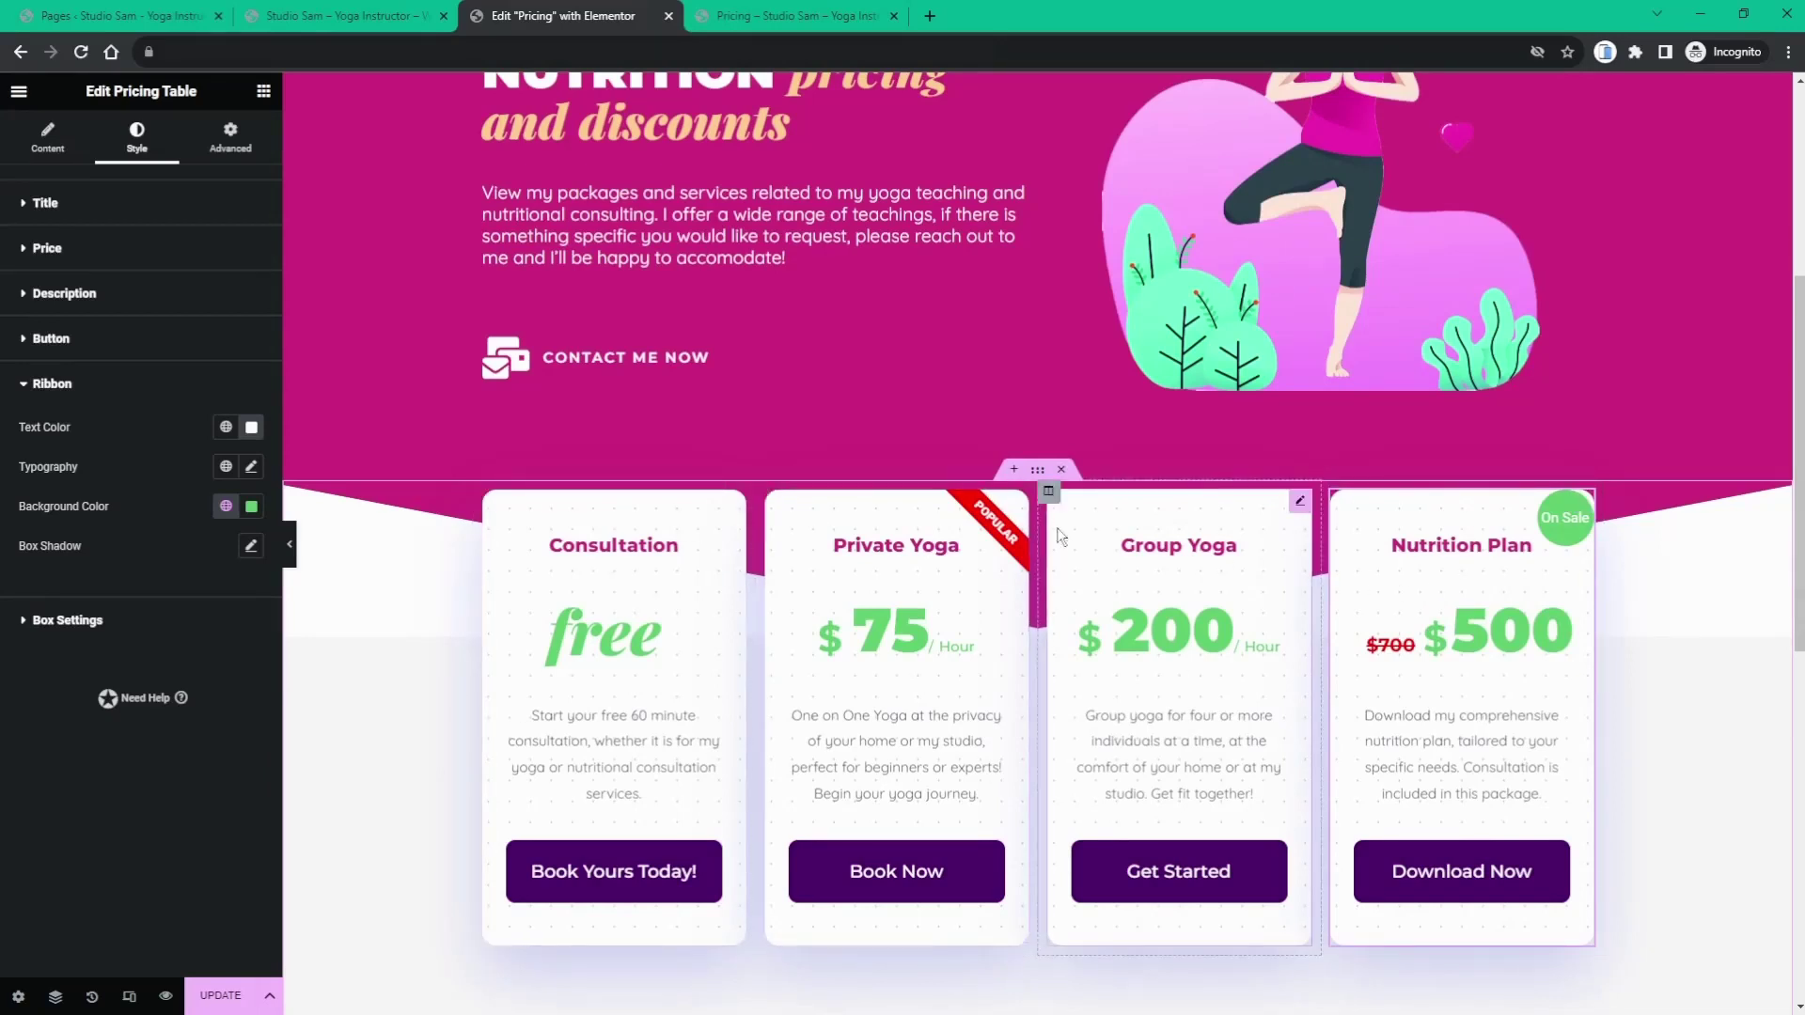
pyautogui.scroll(2, 959, 562)
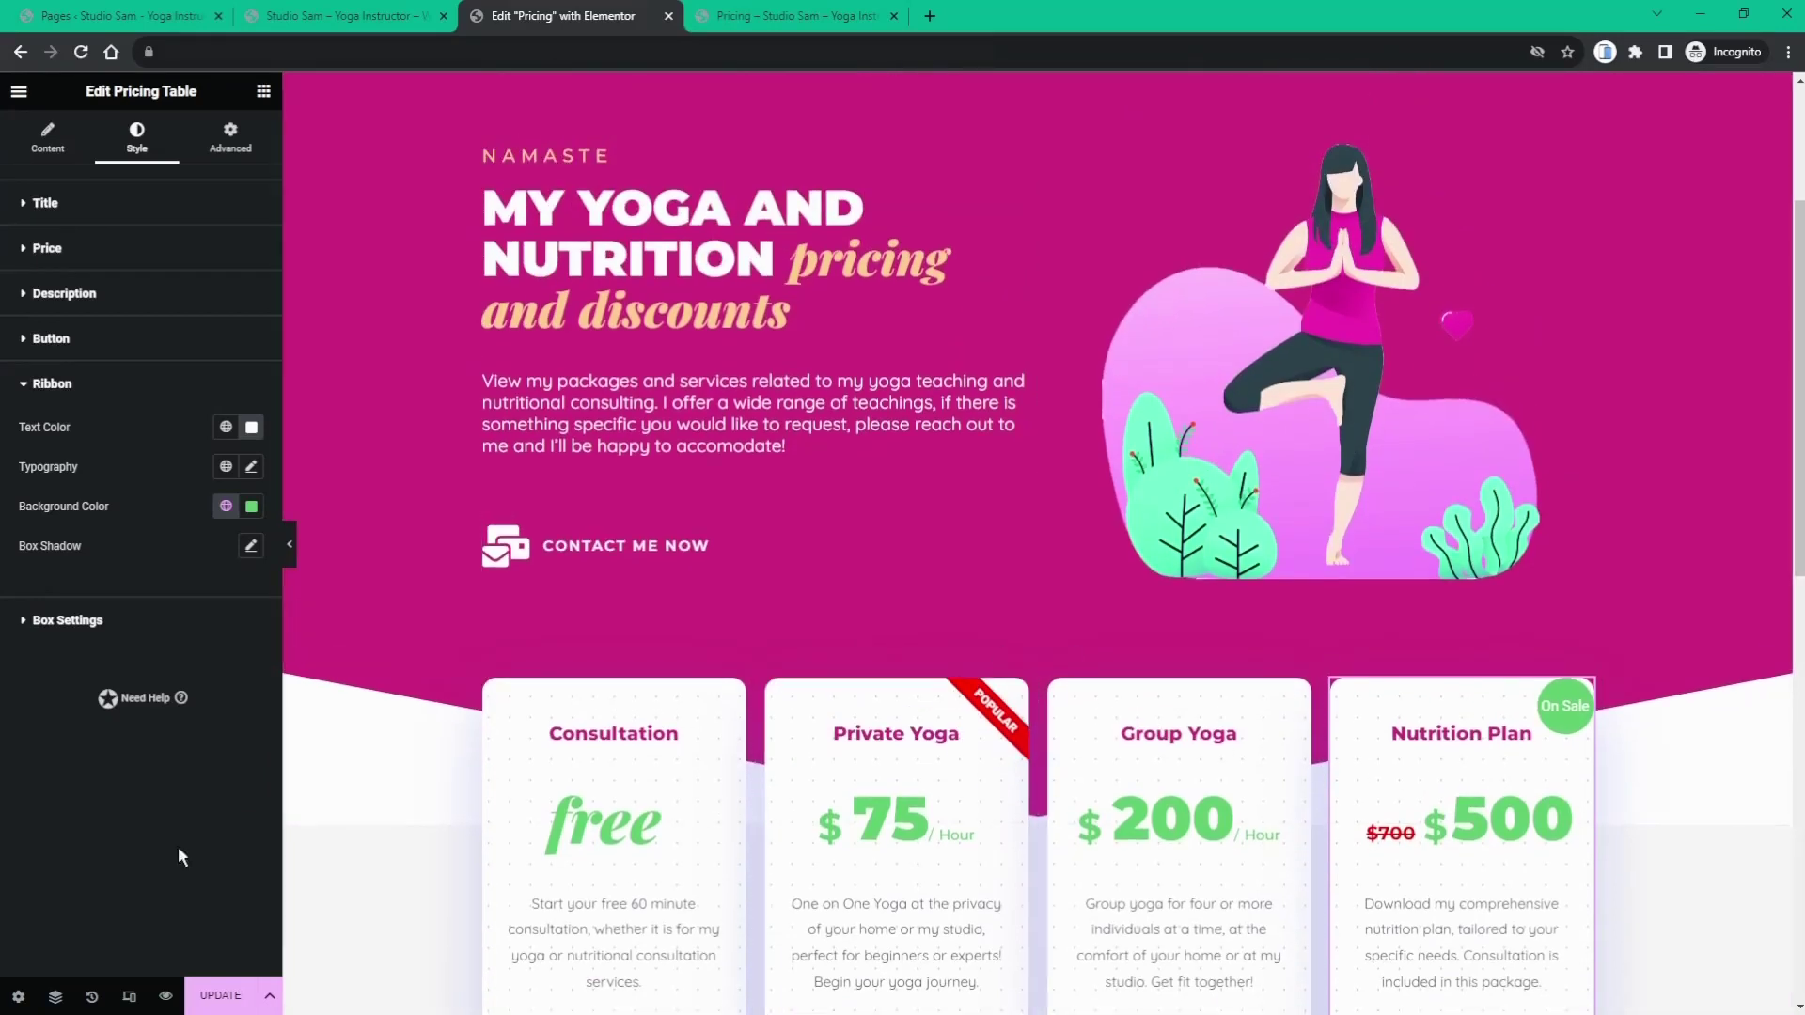
# - Update the Pricing page and reload its live version to check the restyled pricing tables
pyautogui.click(220, 987)
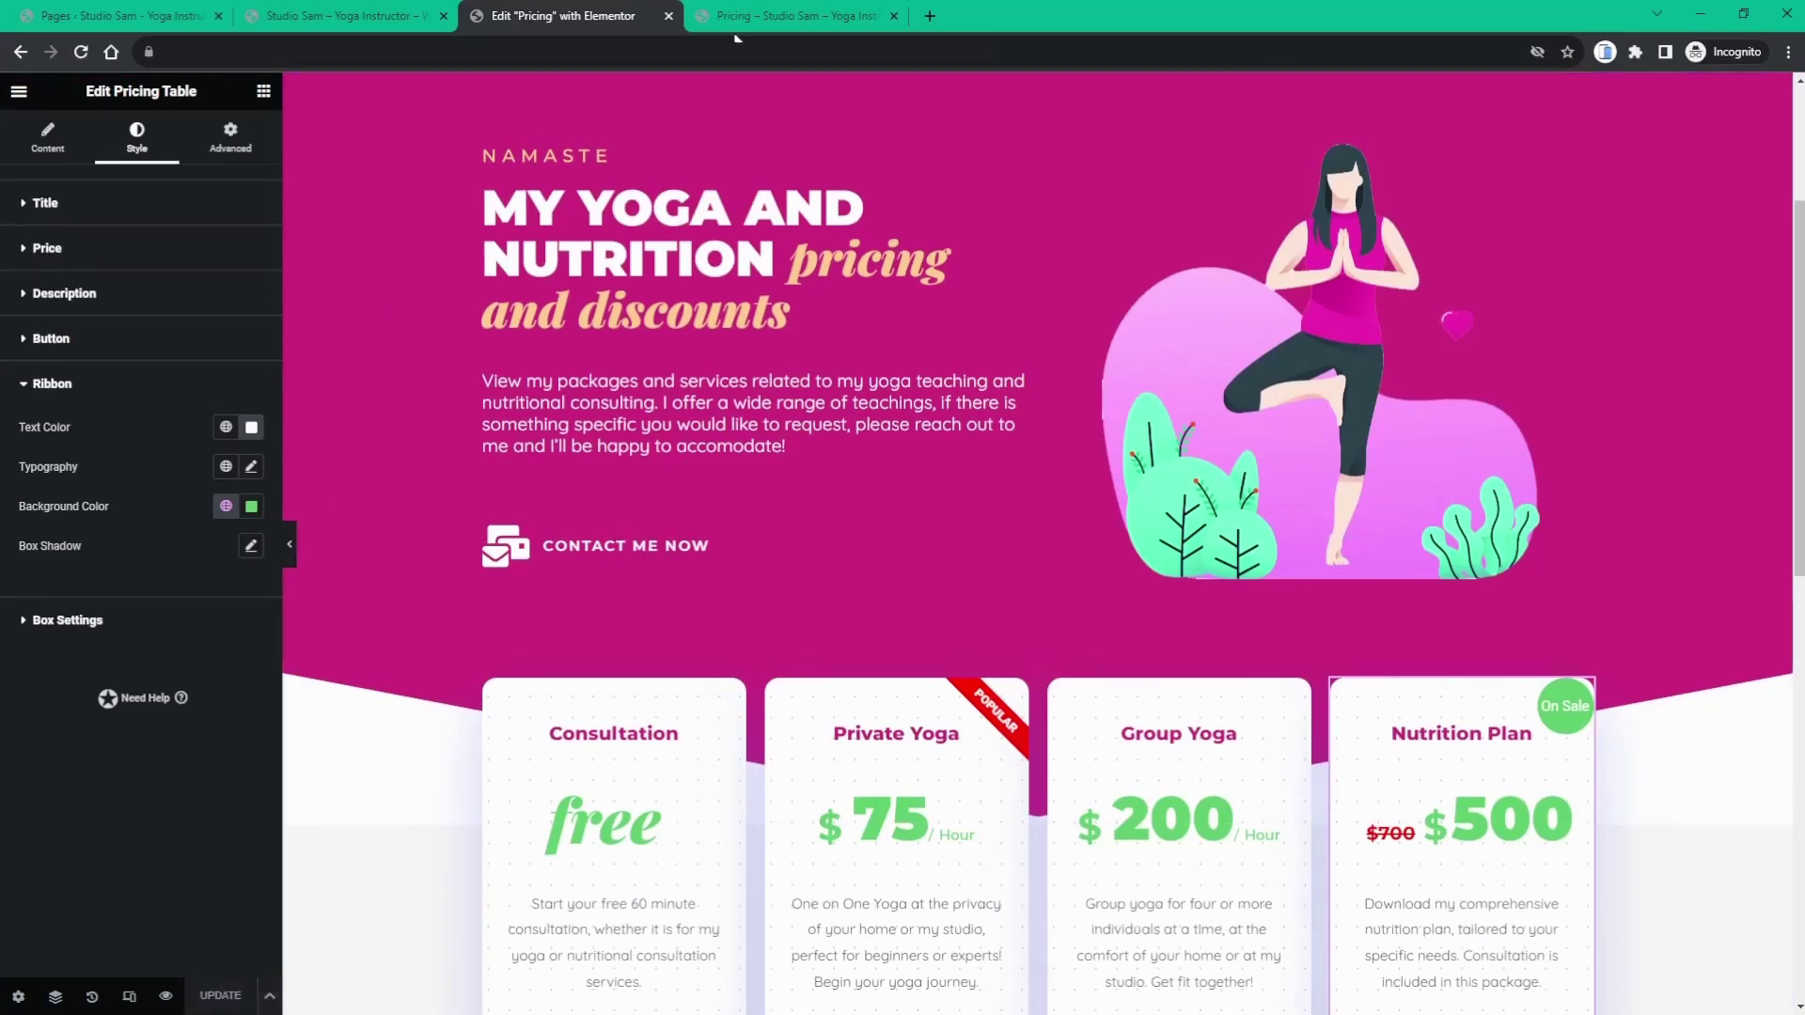
pyautogui.click(833, 25)
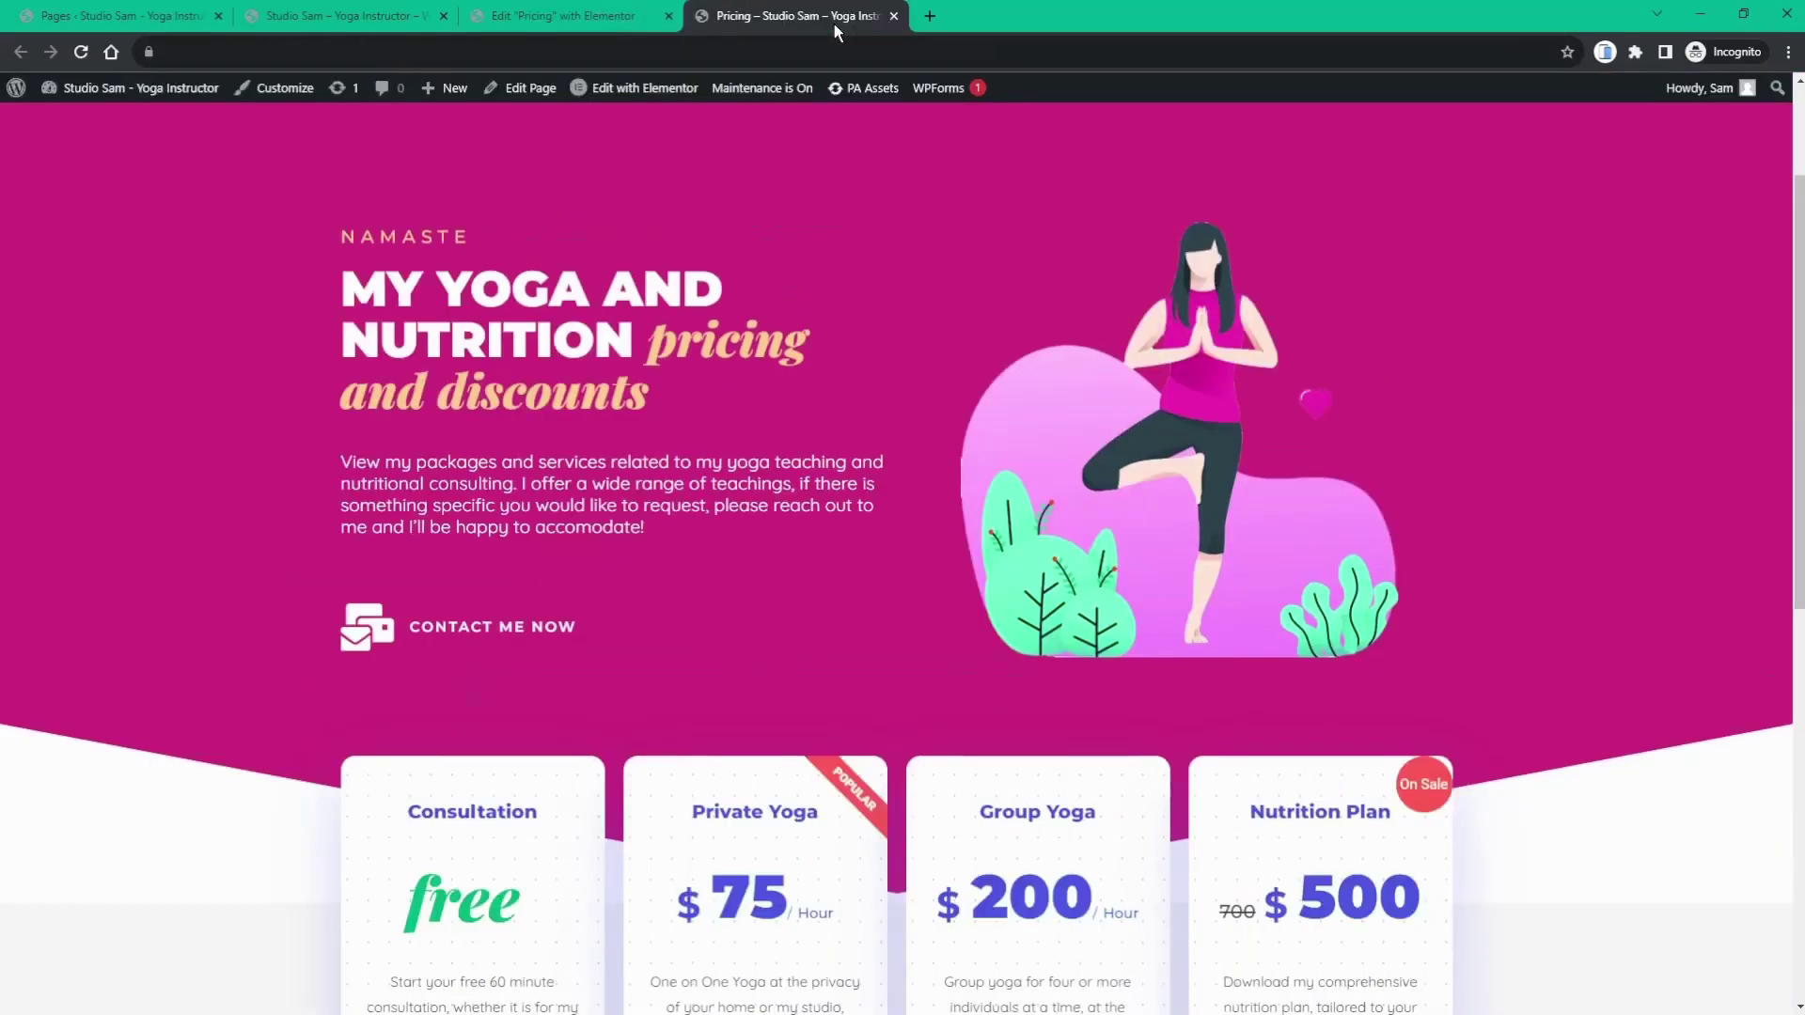
pyautogui.click(81, 52)
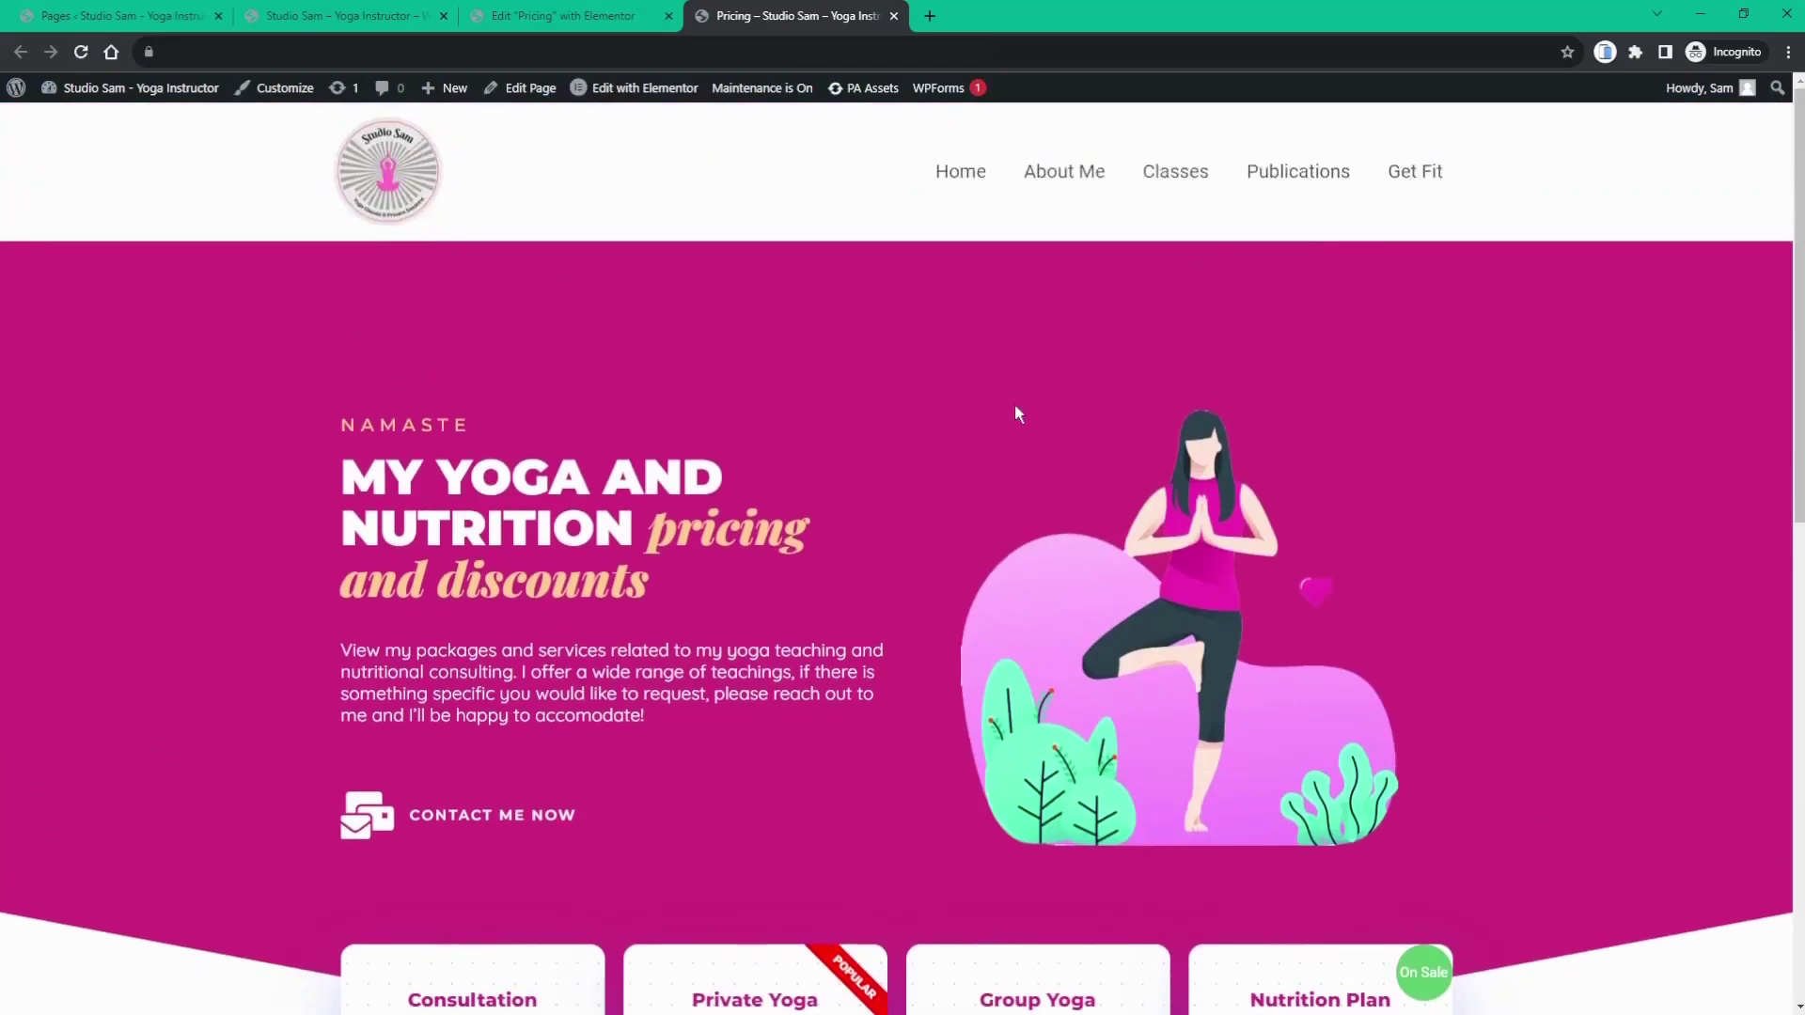
pyautogui.scroll(-3, 1014, 404)
pyautogui.scroll(-2, 1015, 411)
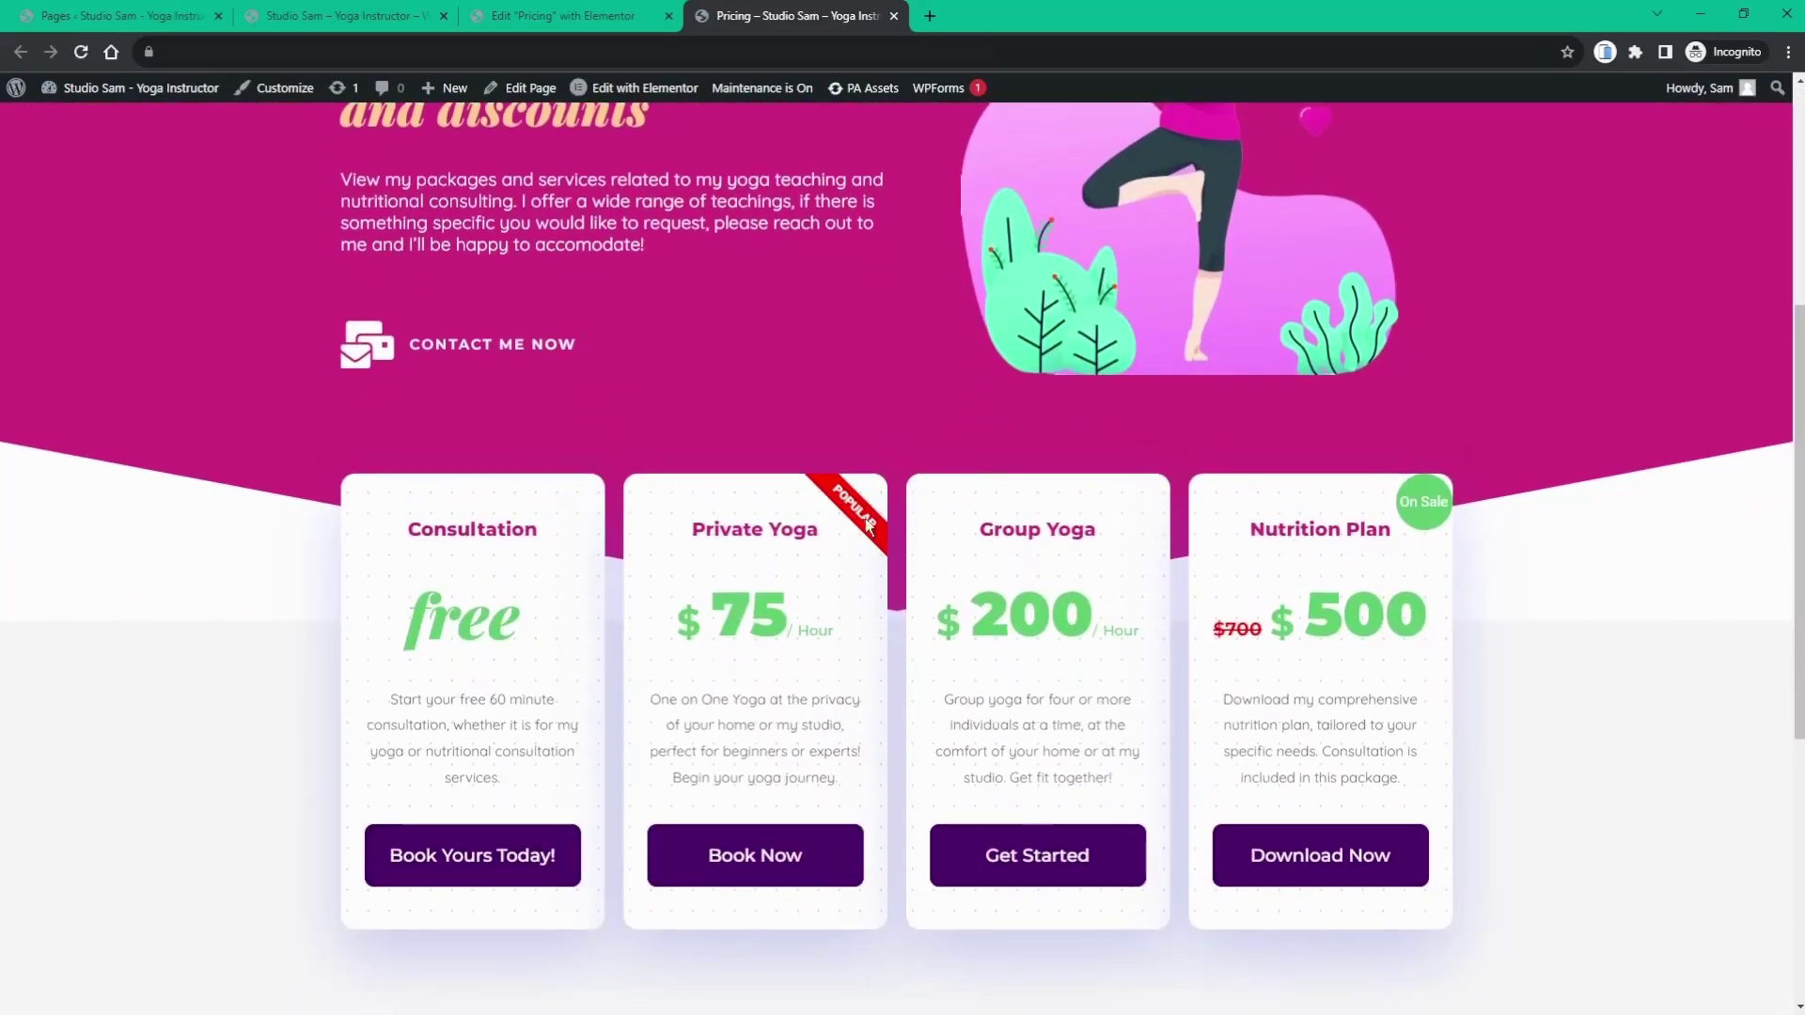
pyautogui.scroll(3, 426, 494)
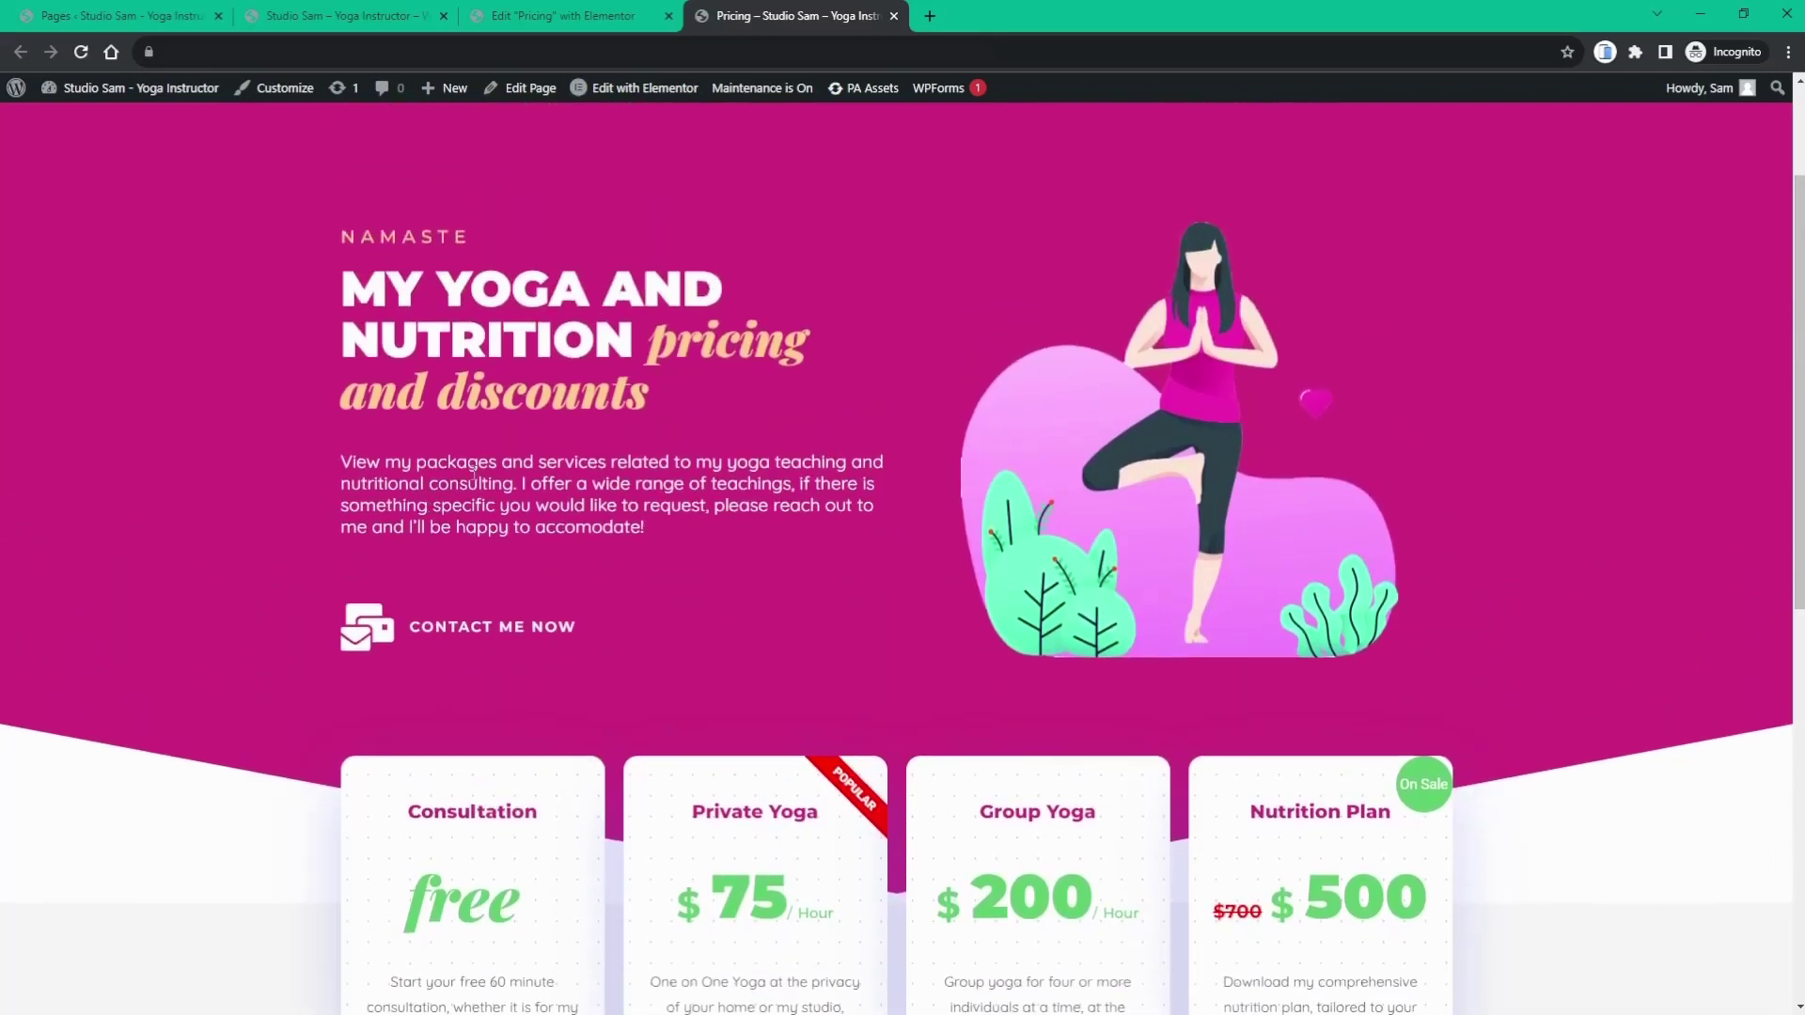
# - Return to the page editor and set the Consultation pricing table's hover transform scale to 1.1, keeping proportions
pyautogui.click(562, 17)
pyautogui.scroll(-1, 1044, 546)
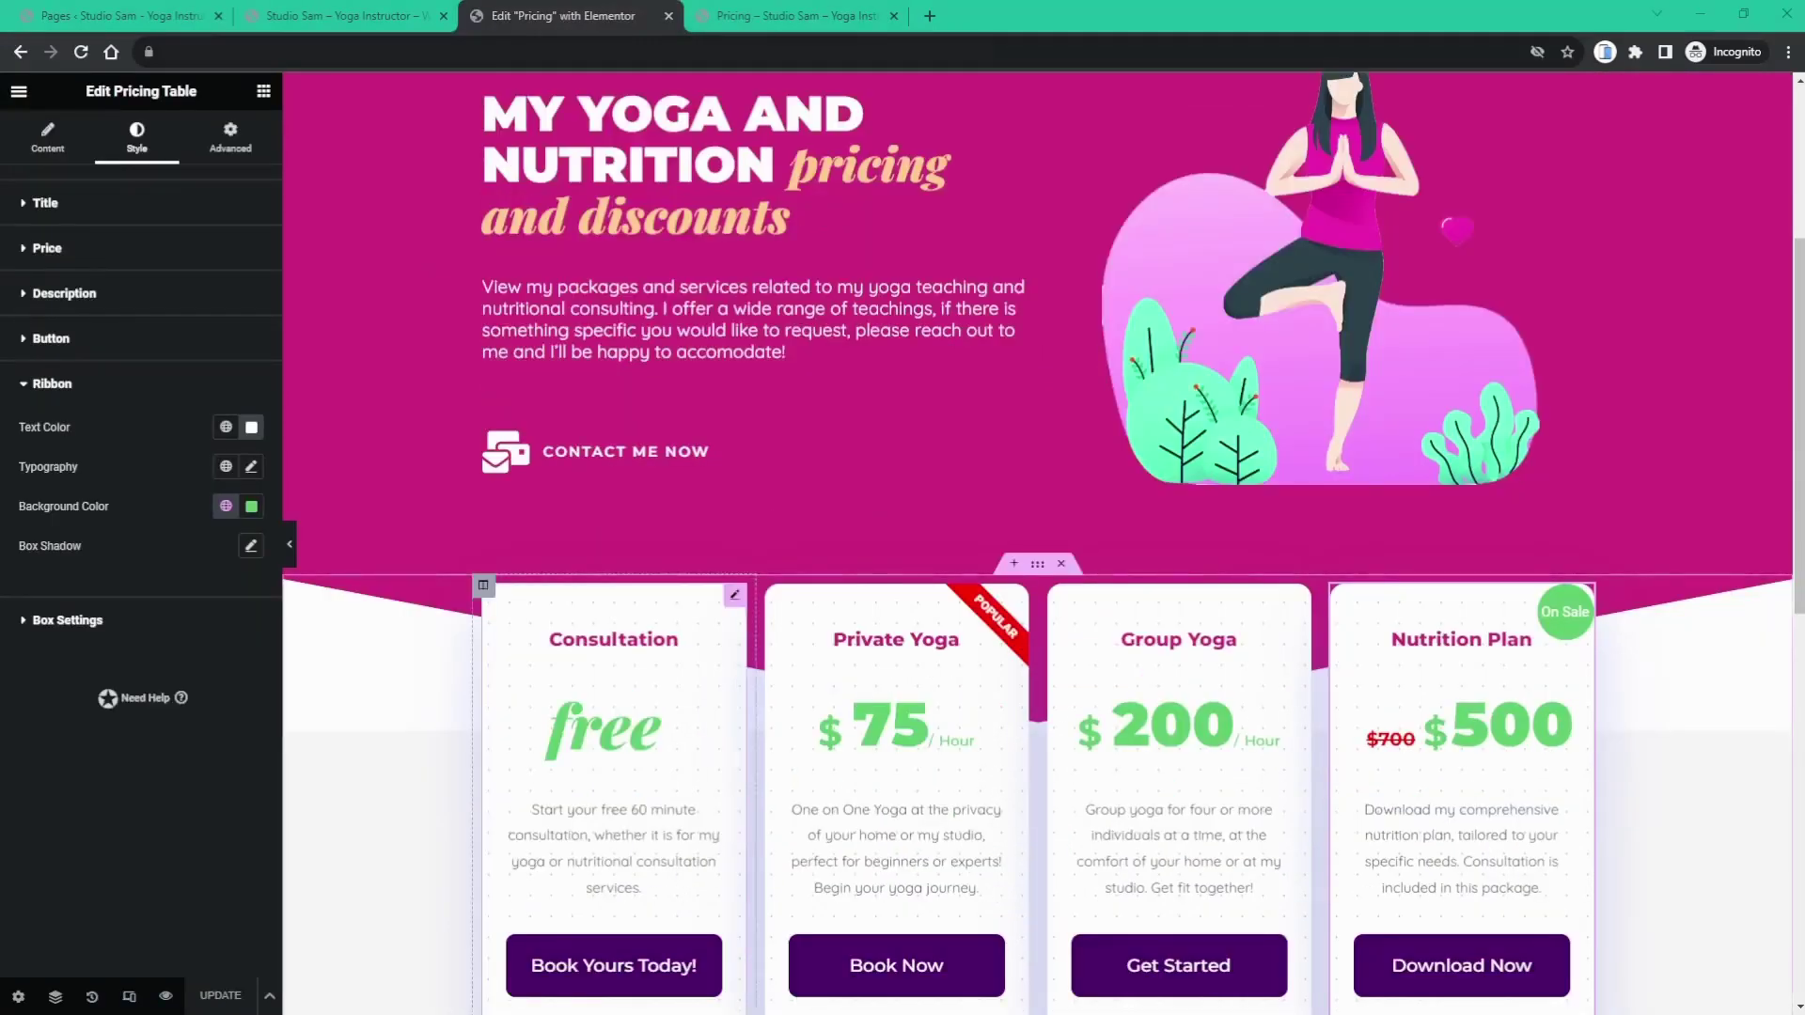
pyautogui.scroll(-3, 1043, 545)
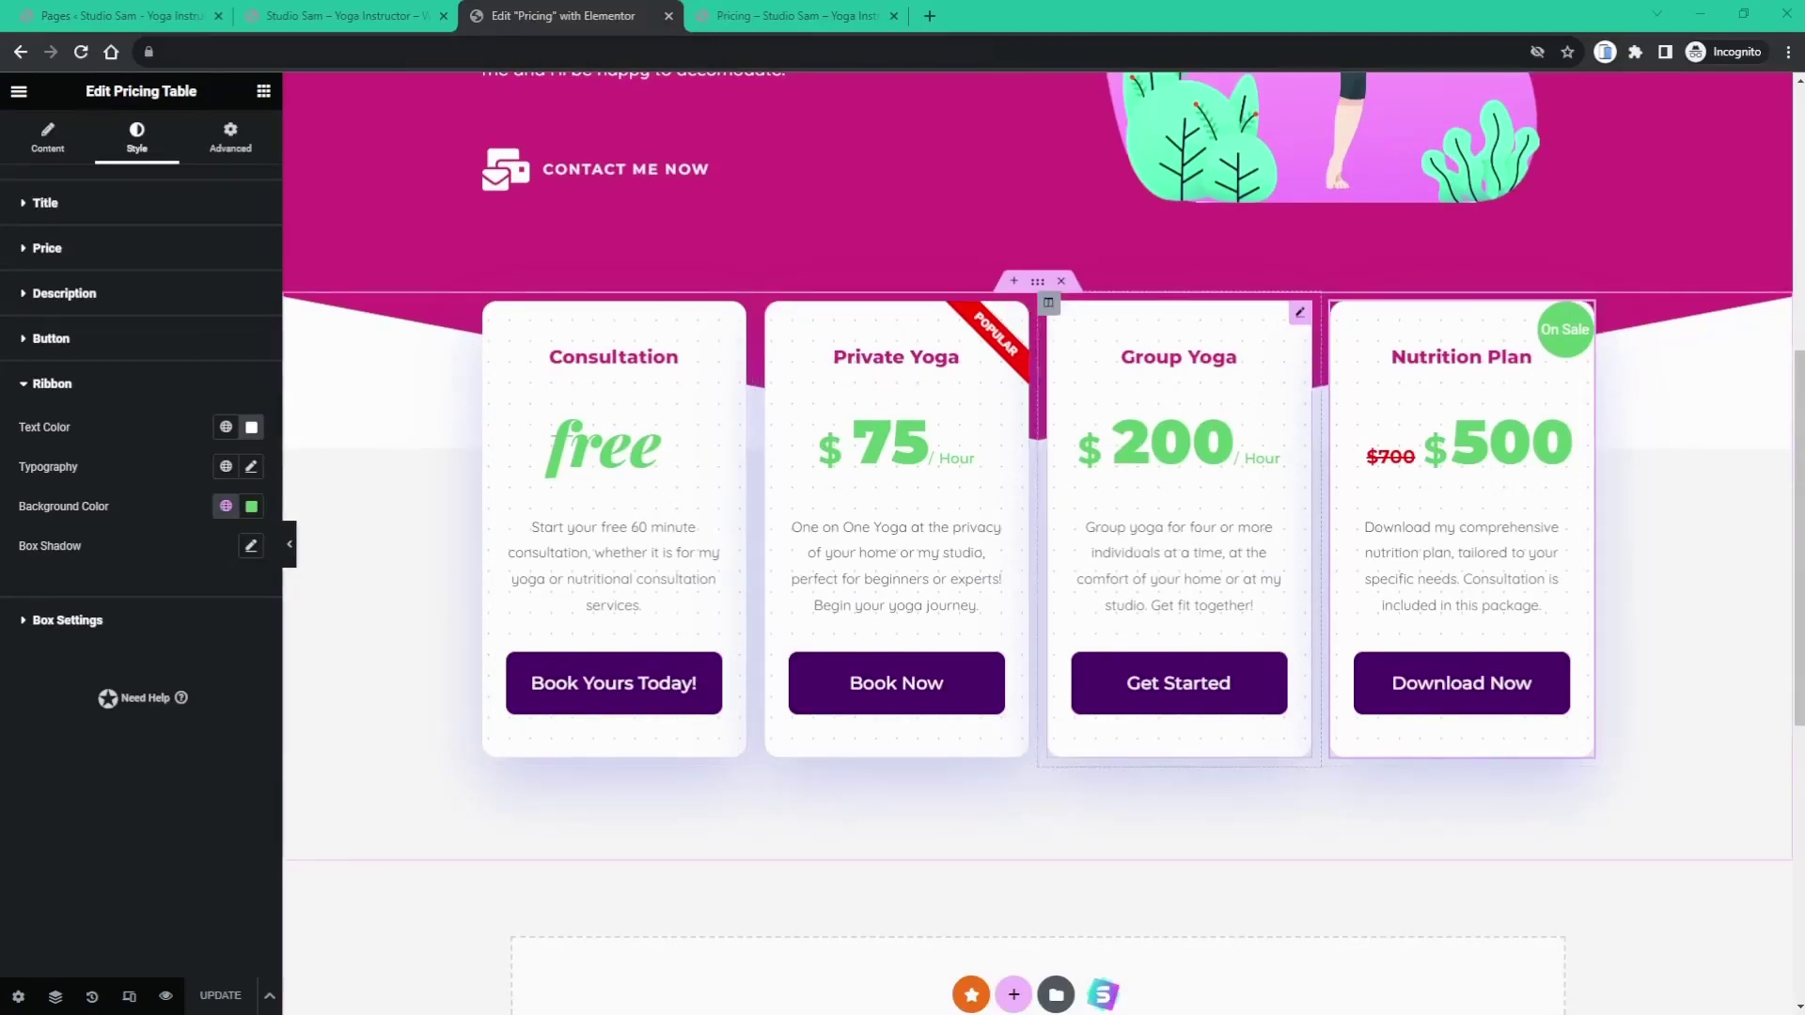
pyautogui.scroll(2, 1179, 526)
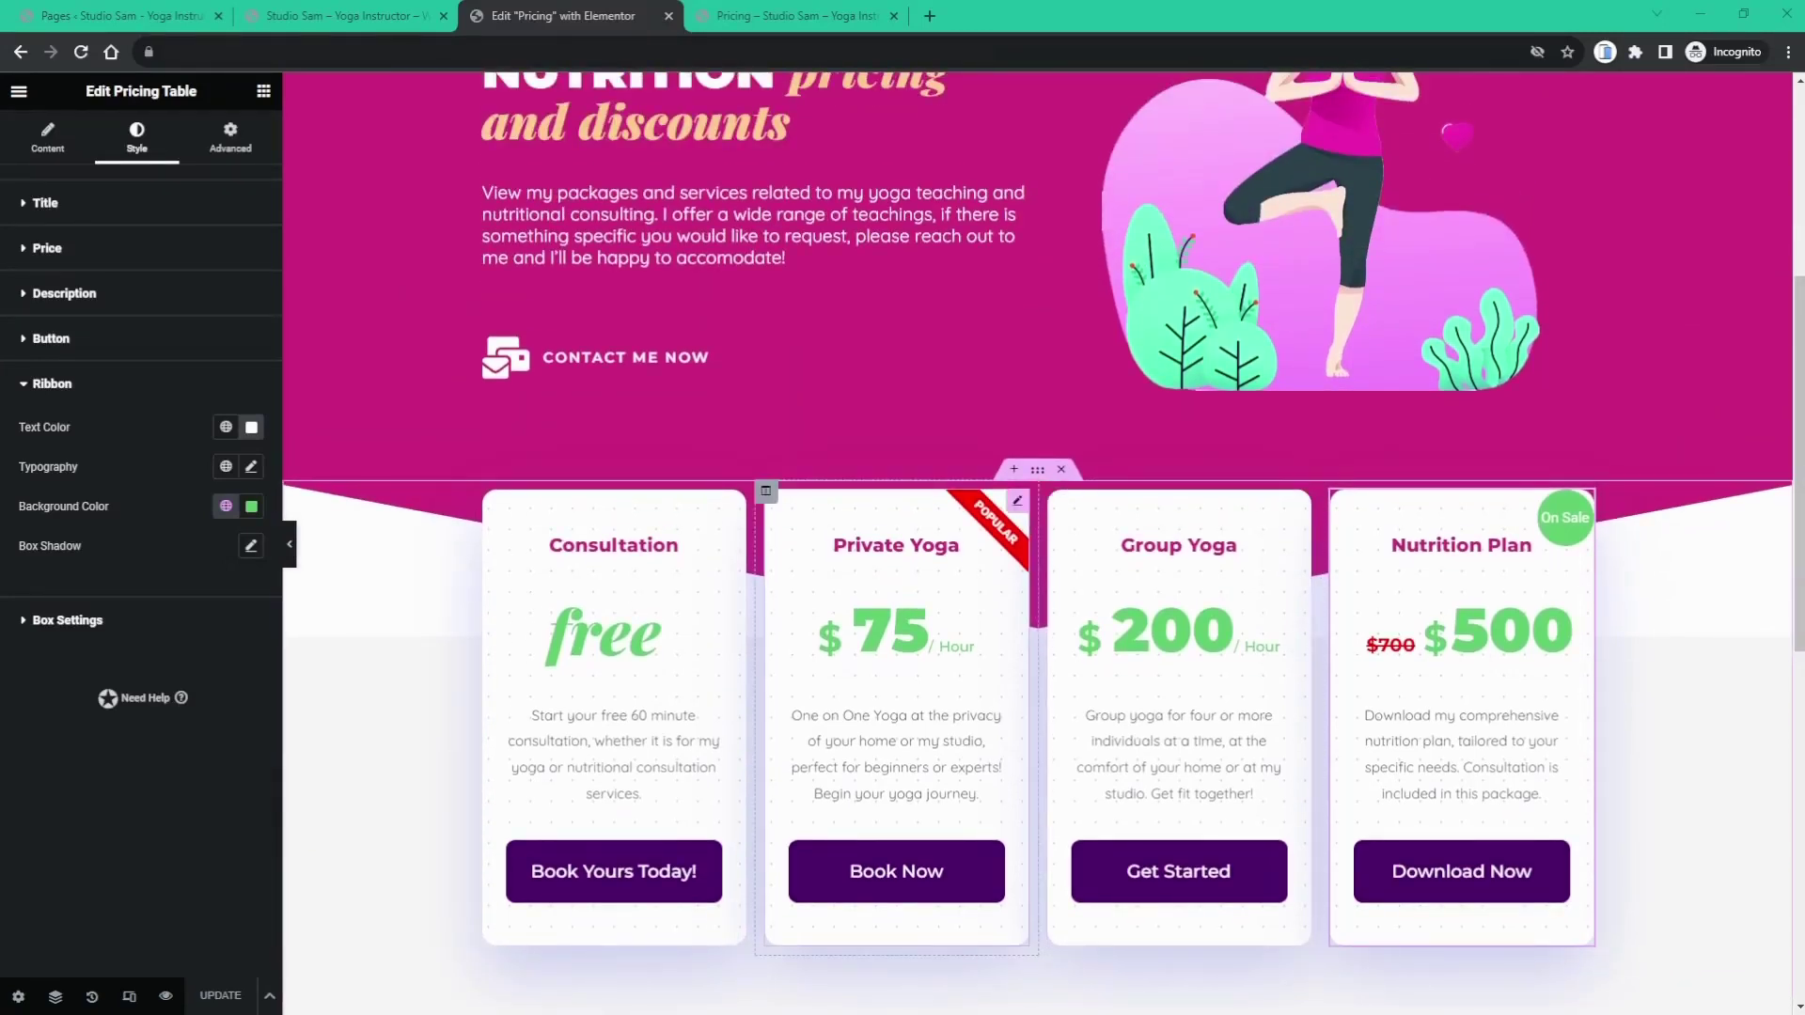
pyautogui.scroll(-1, 1043, 533)
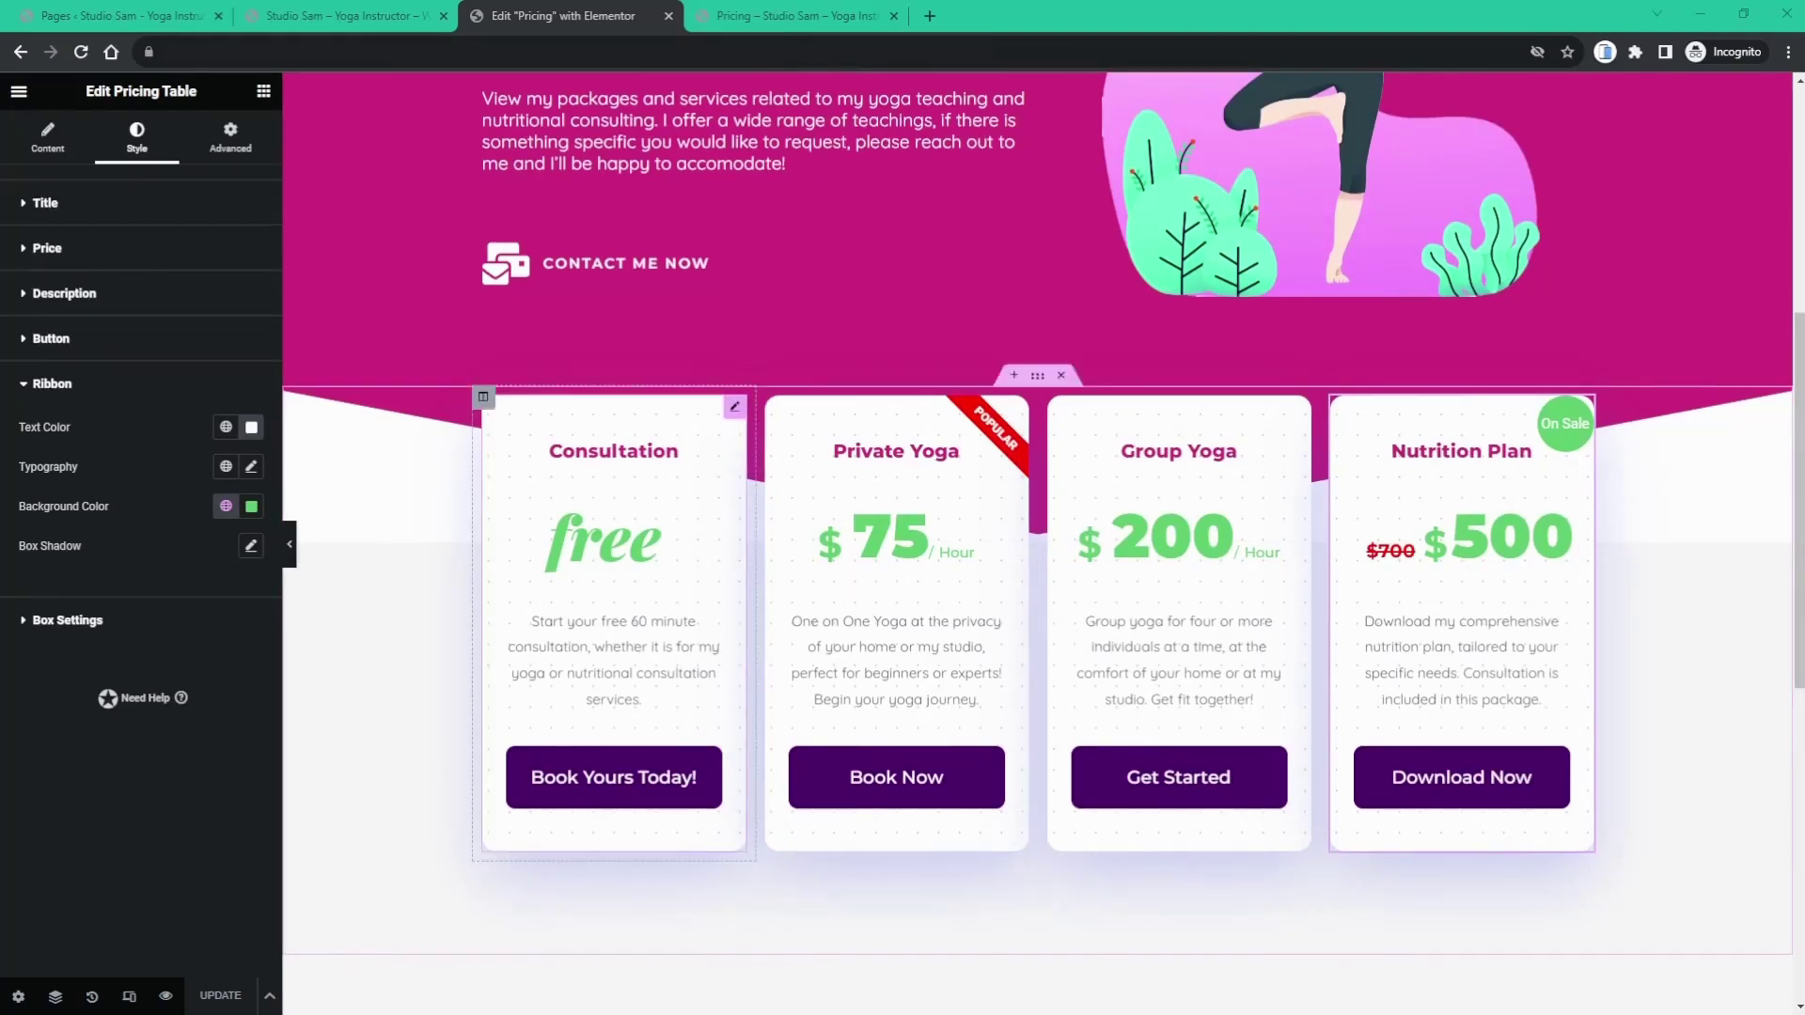
pyautogui.click(734, 409)
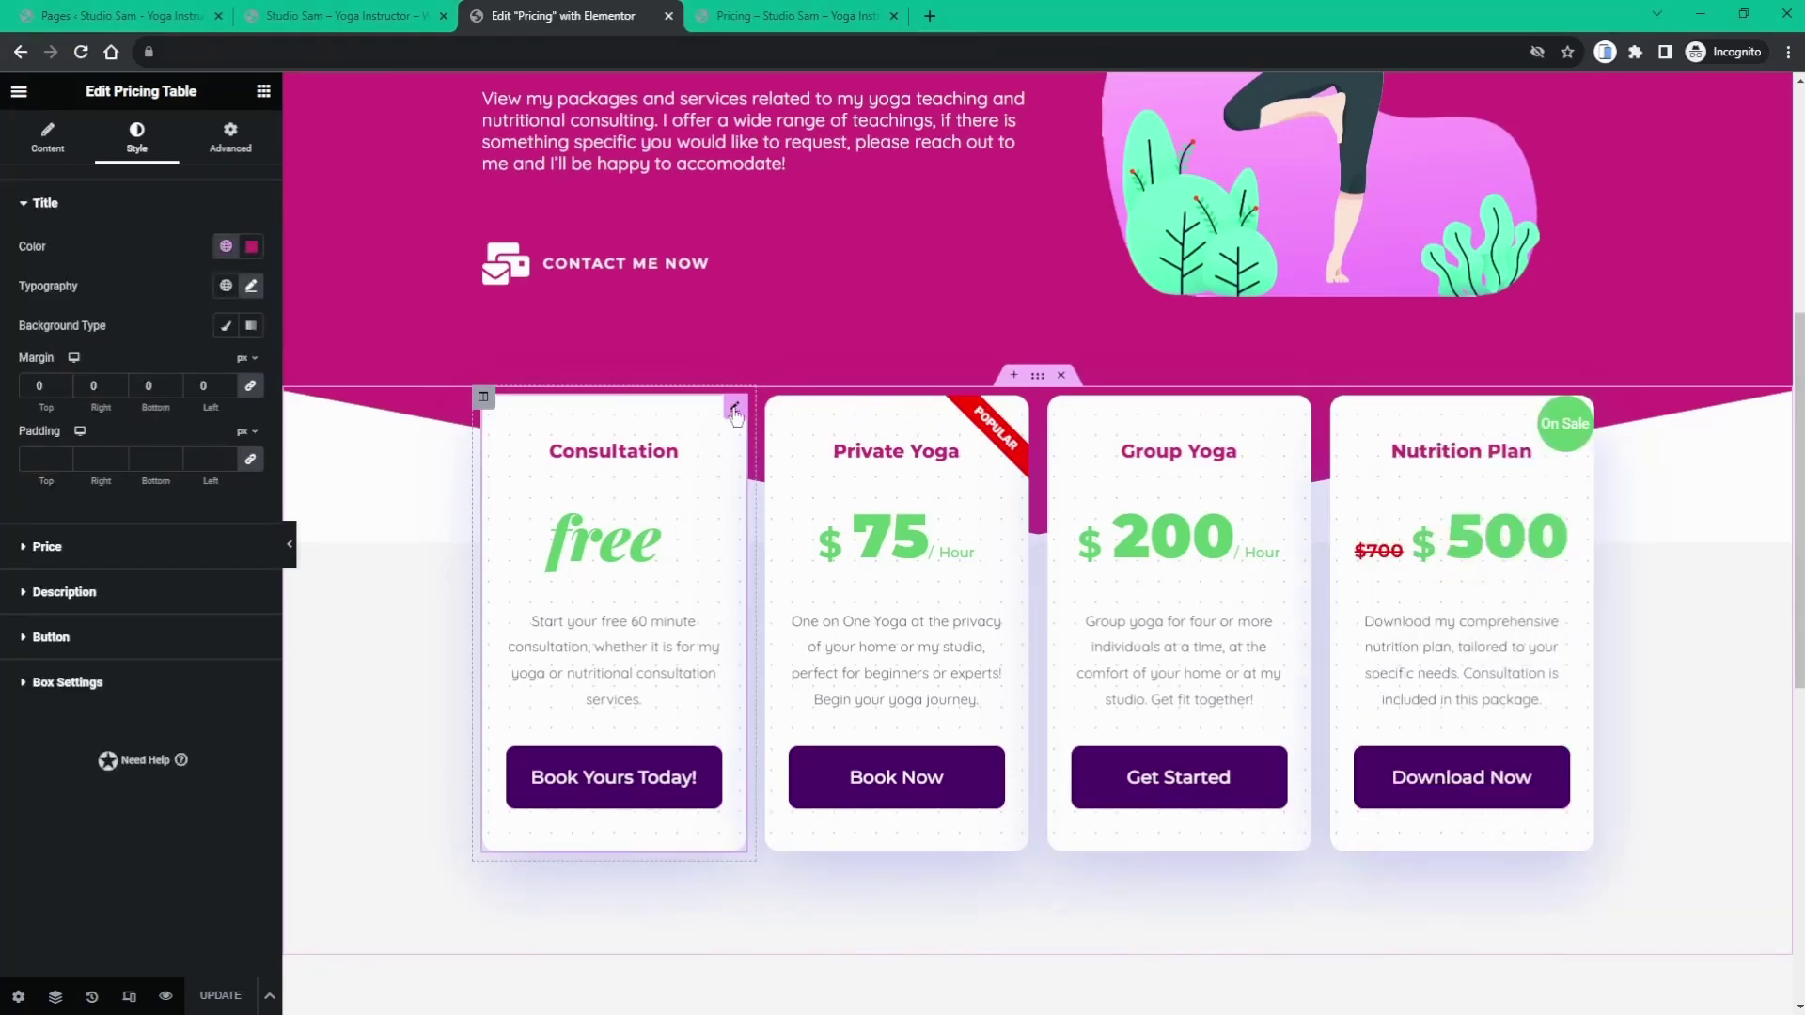
pyautogui.click(231, 152)
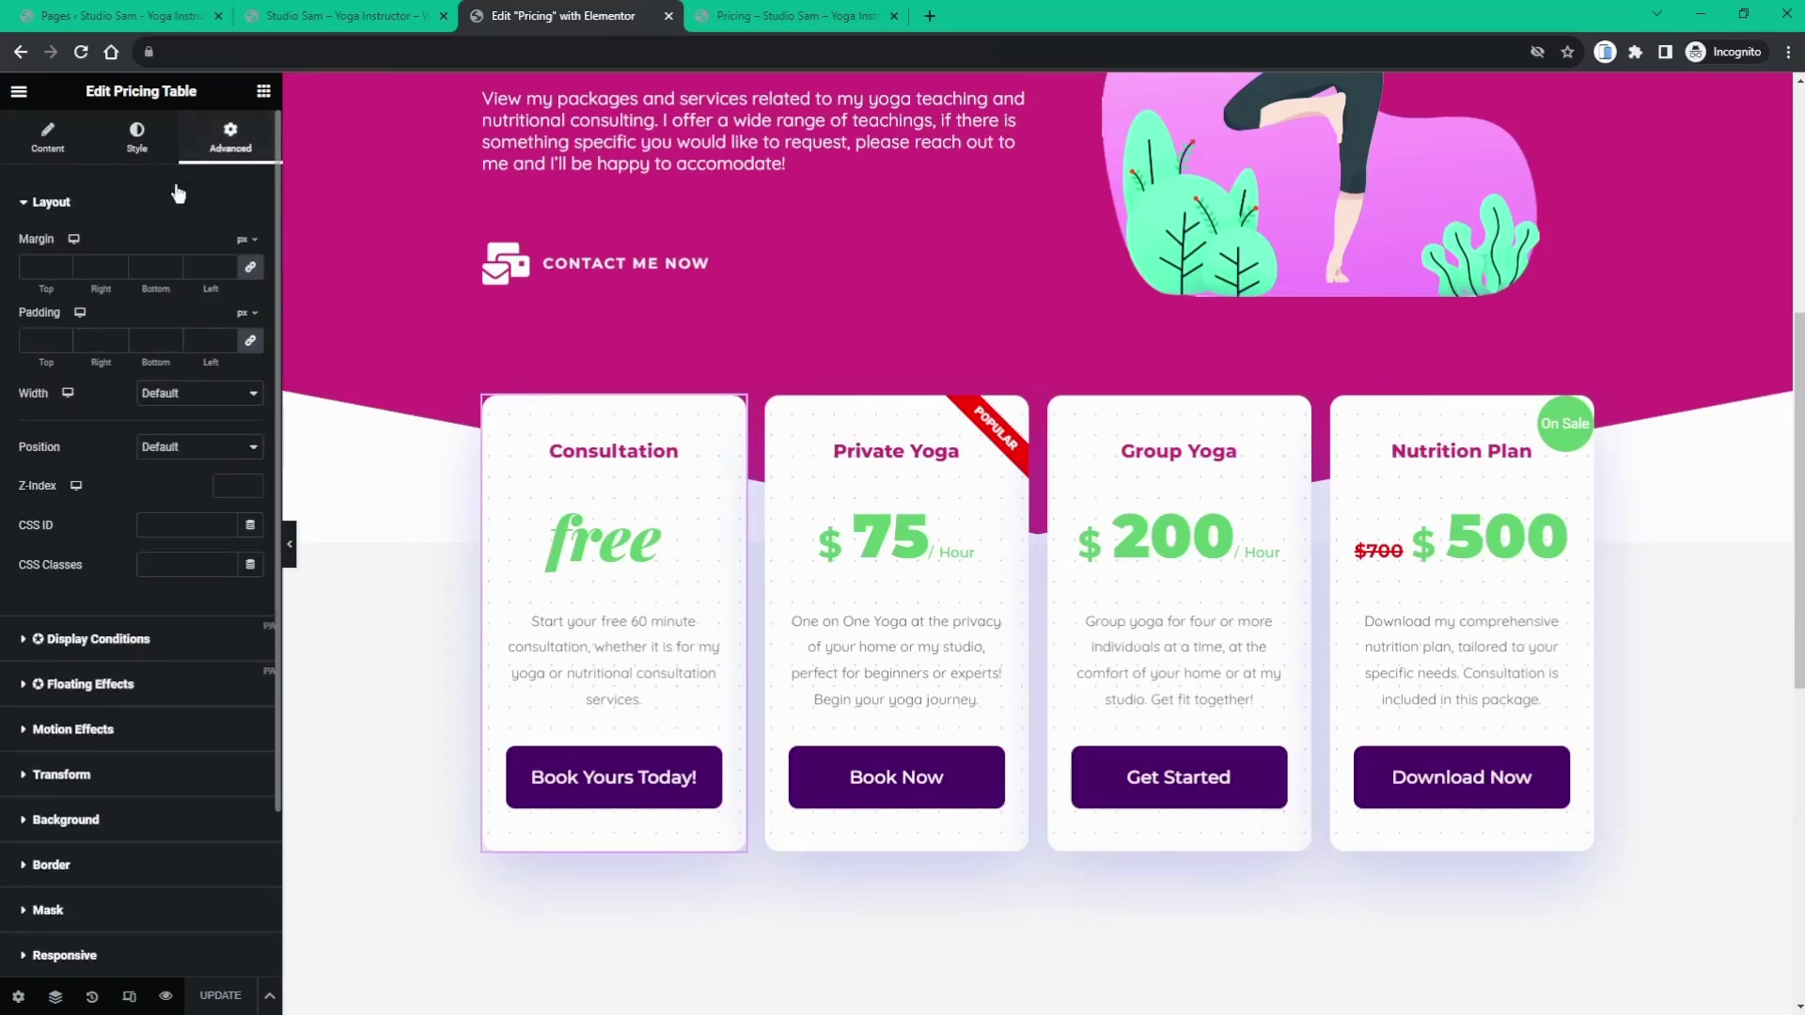
pyautogui.scroll(-3, 83, 394)
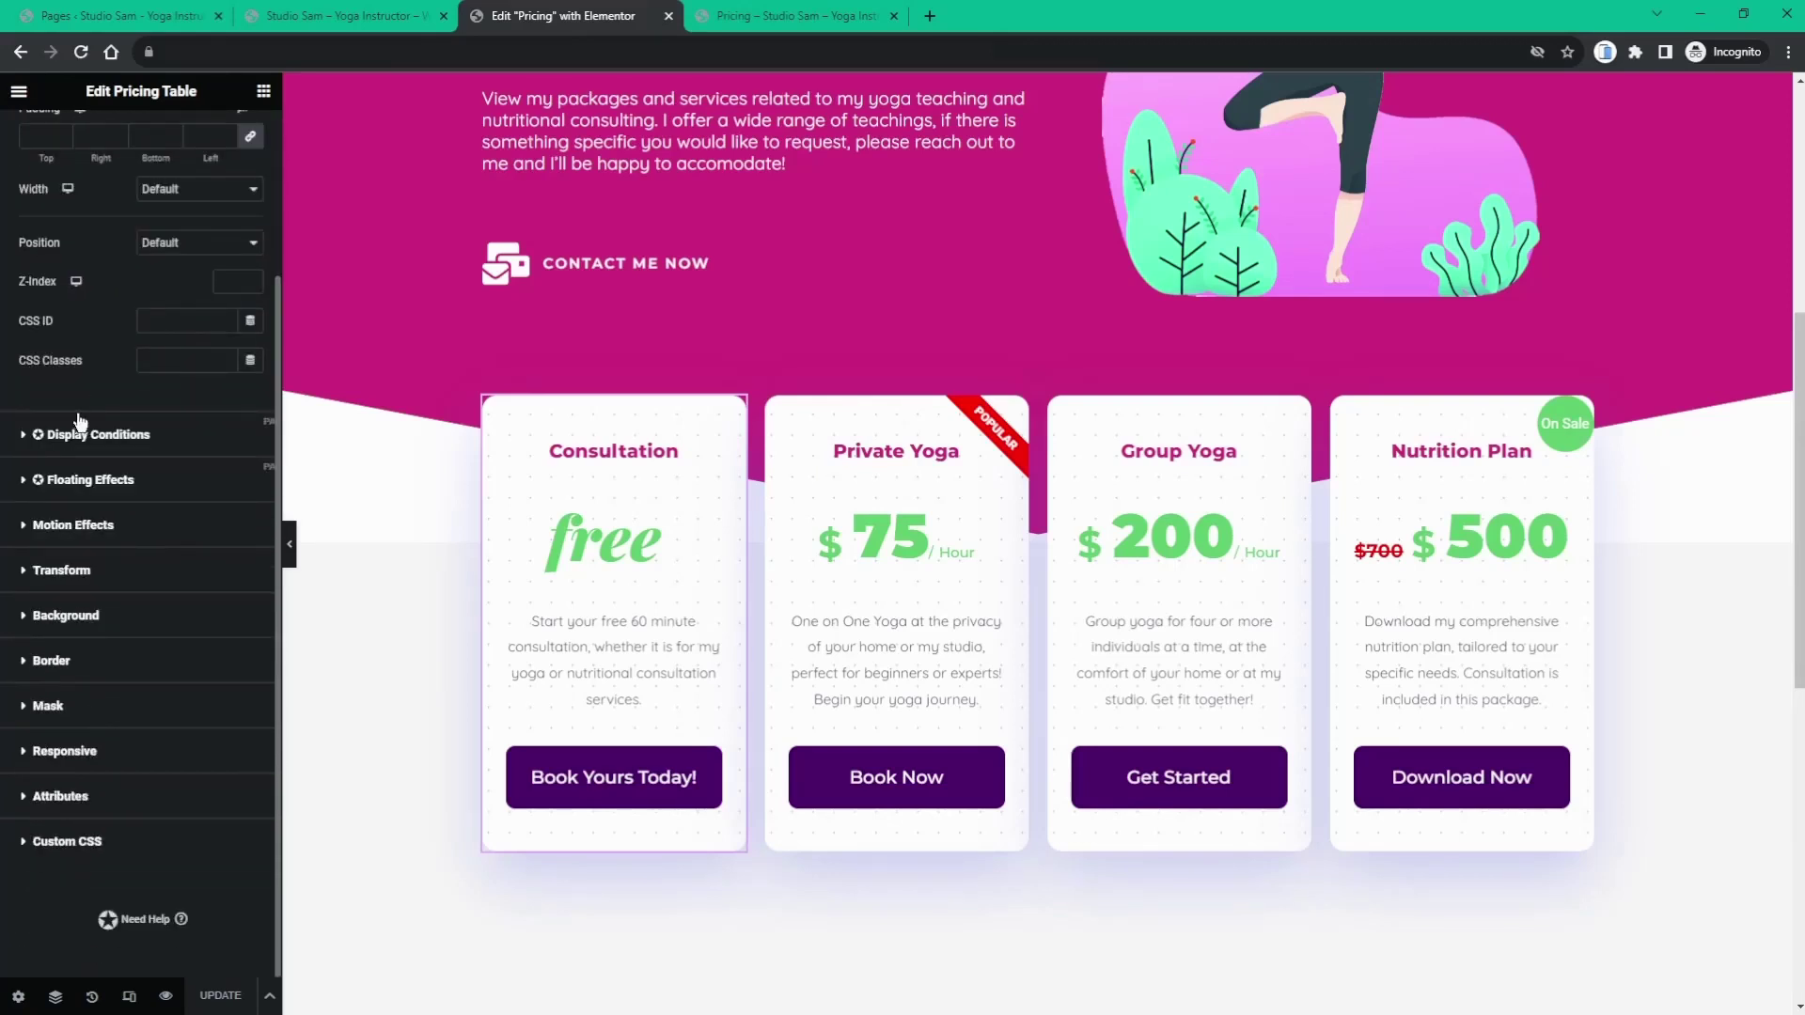
pyautogui.click(54, 573)
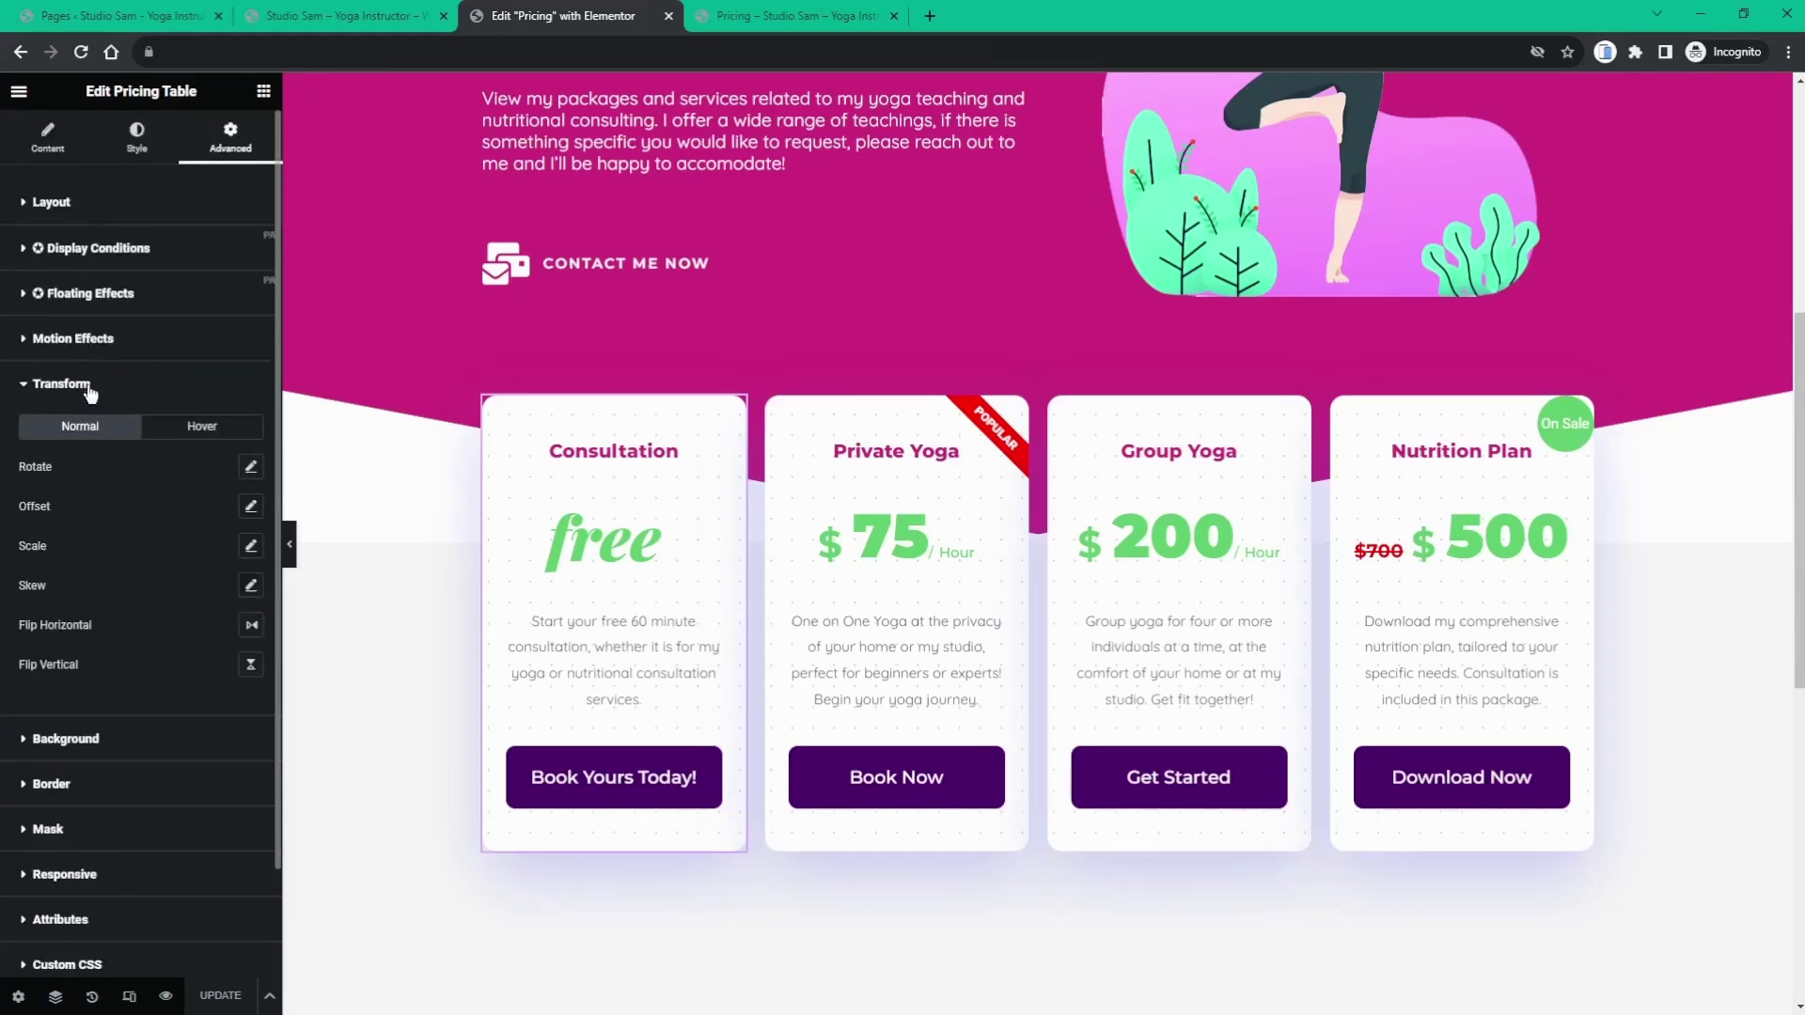
pyautogui.click(201, 430)
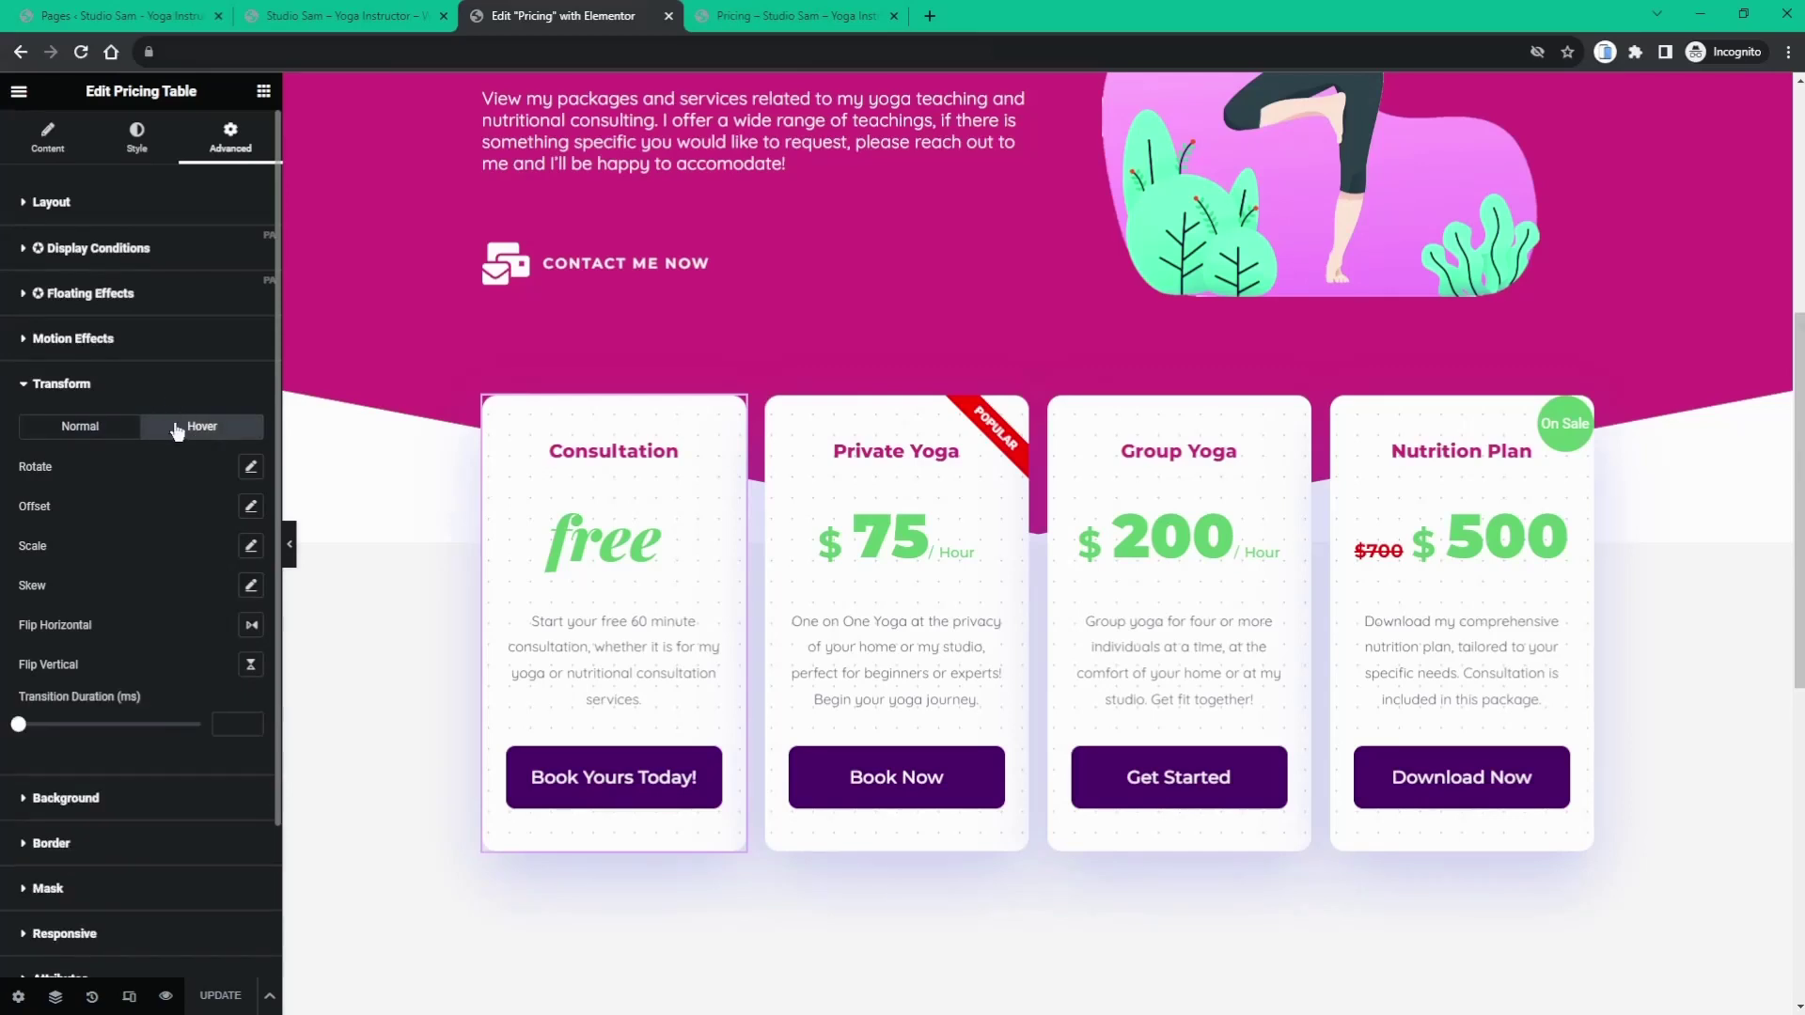
pyautogui.click(251, 546)
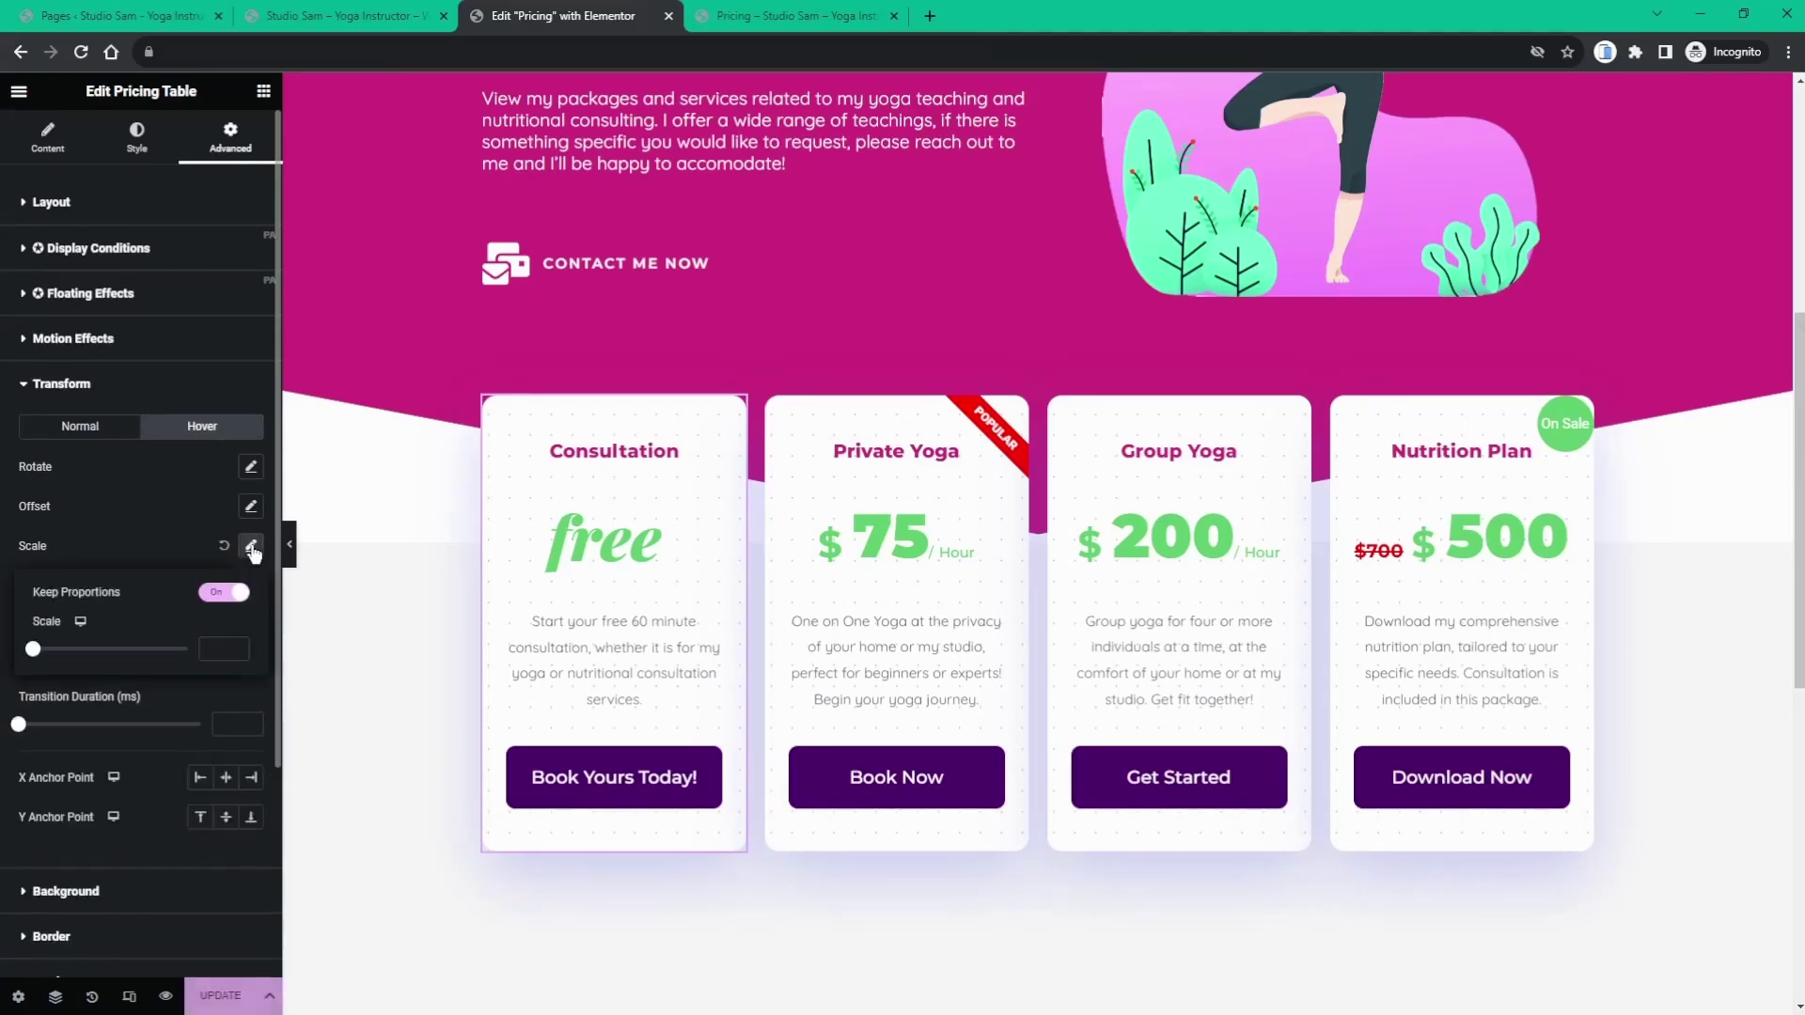
pyautogui.click(218, 649)
pyautogui.write('1.1')
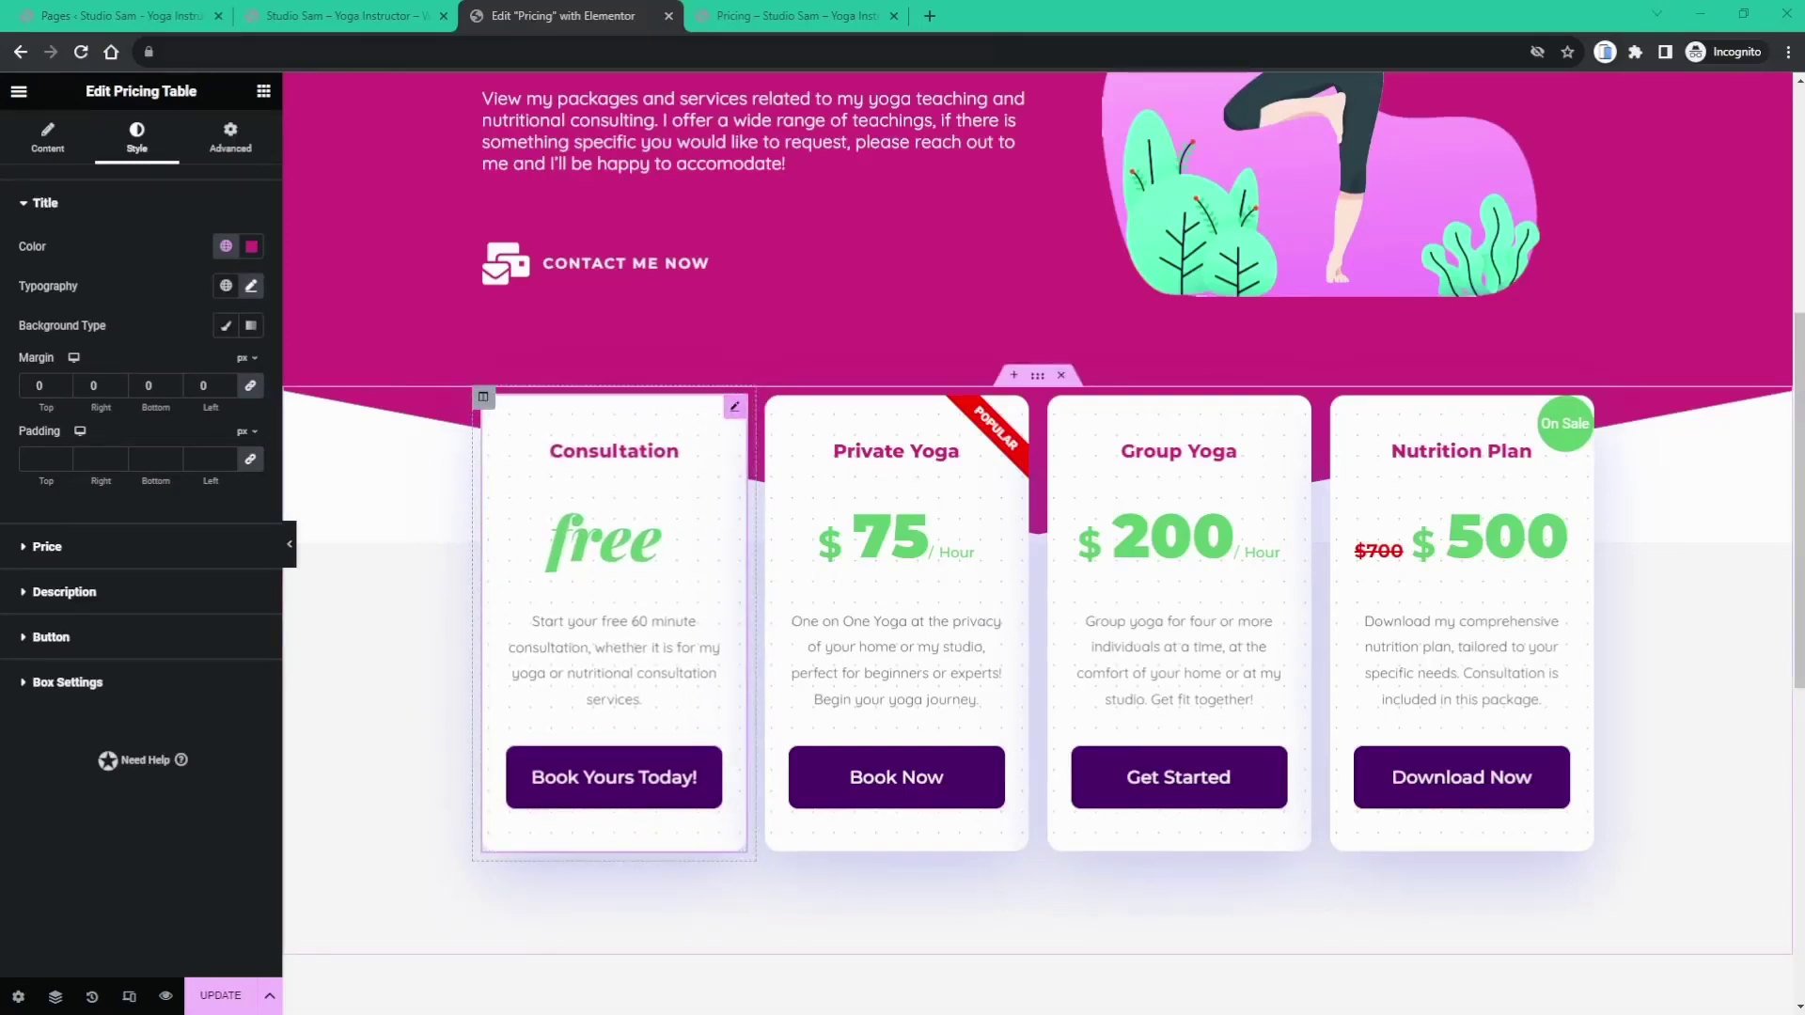
# - Add a shadow with its default settings to the Consultation pricing table's box for the hover state
pyautogui.click(736, 411)
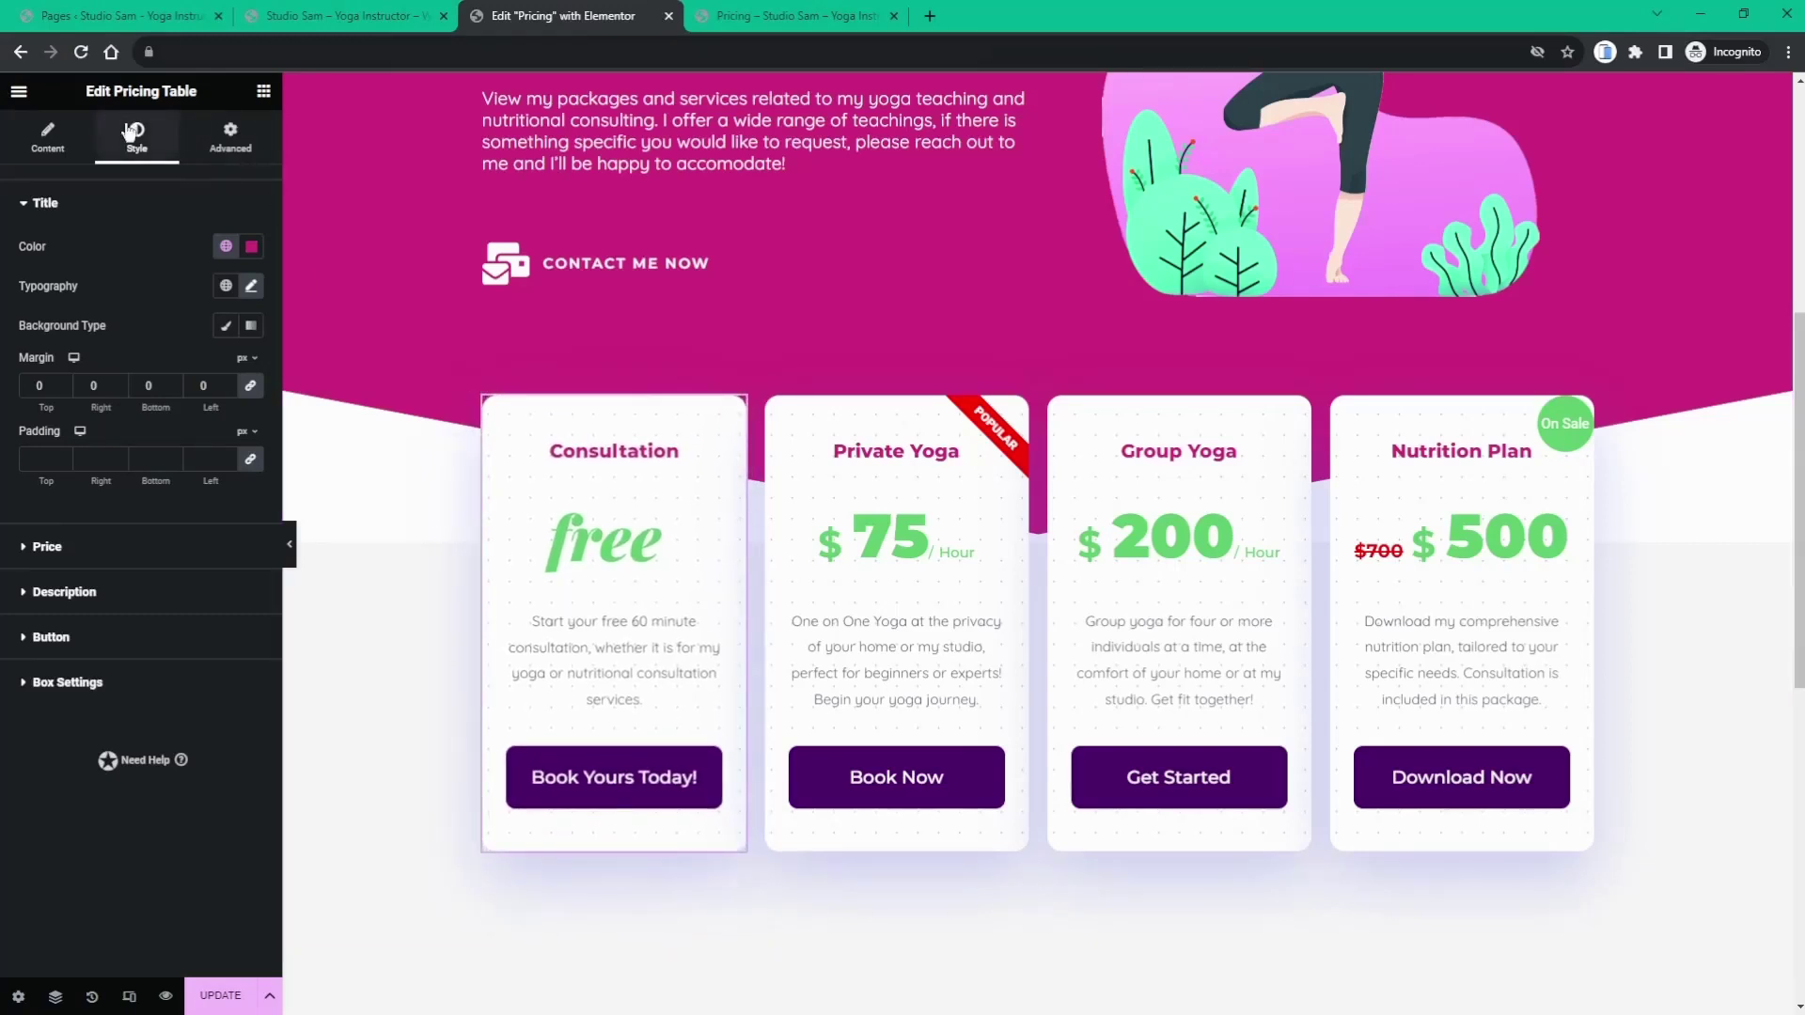
pyautogui.click(62, 683)
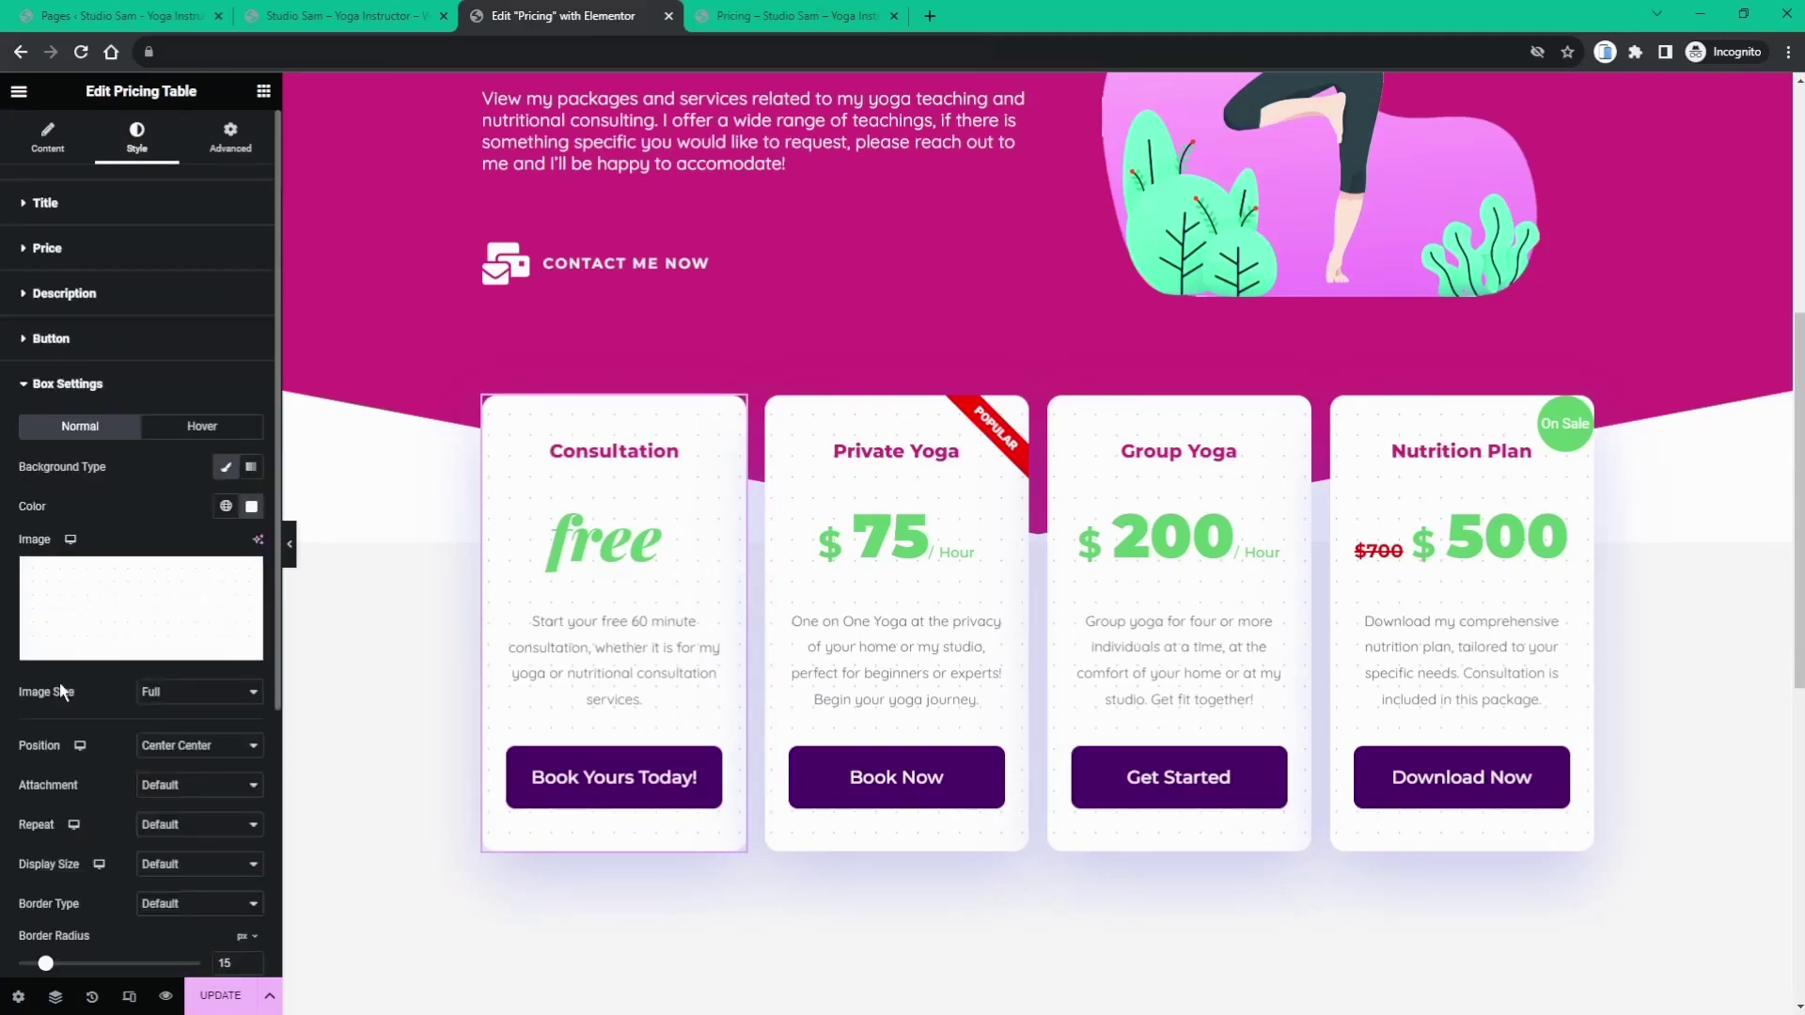
pyautogui.scroll(-1, 184, 461)
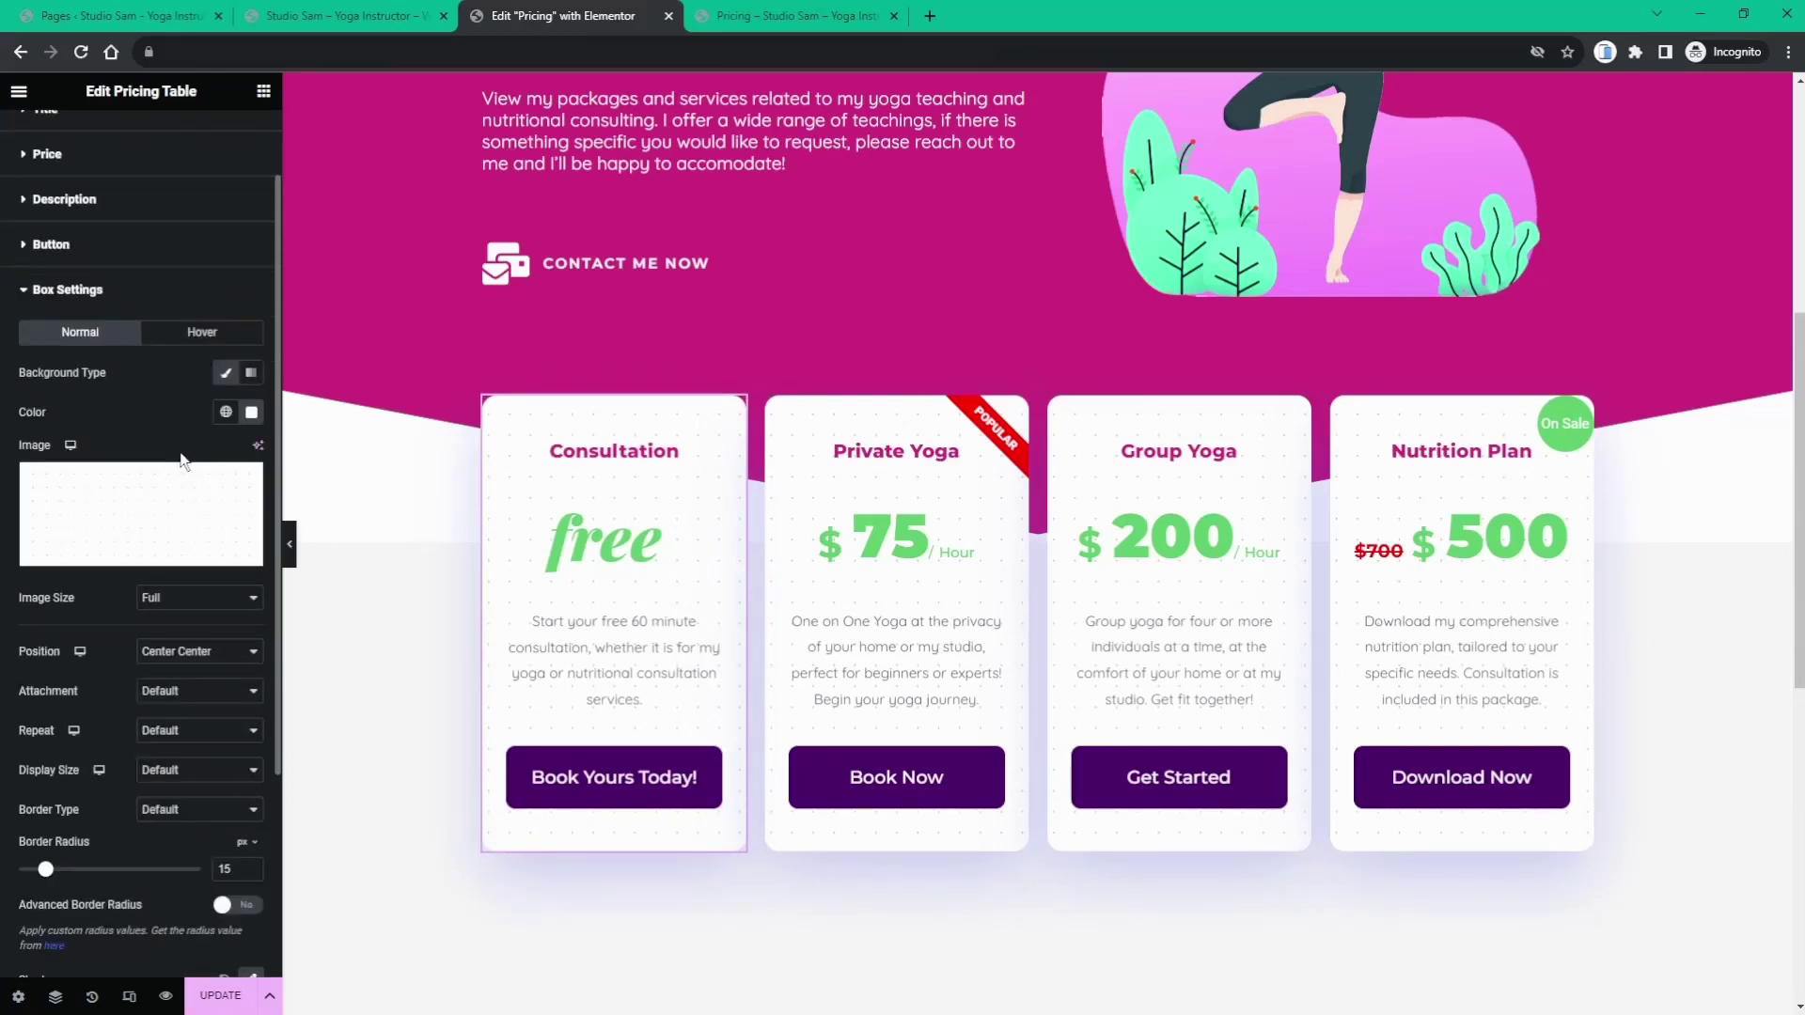
pyautogui.click(166, 340)
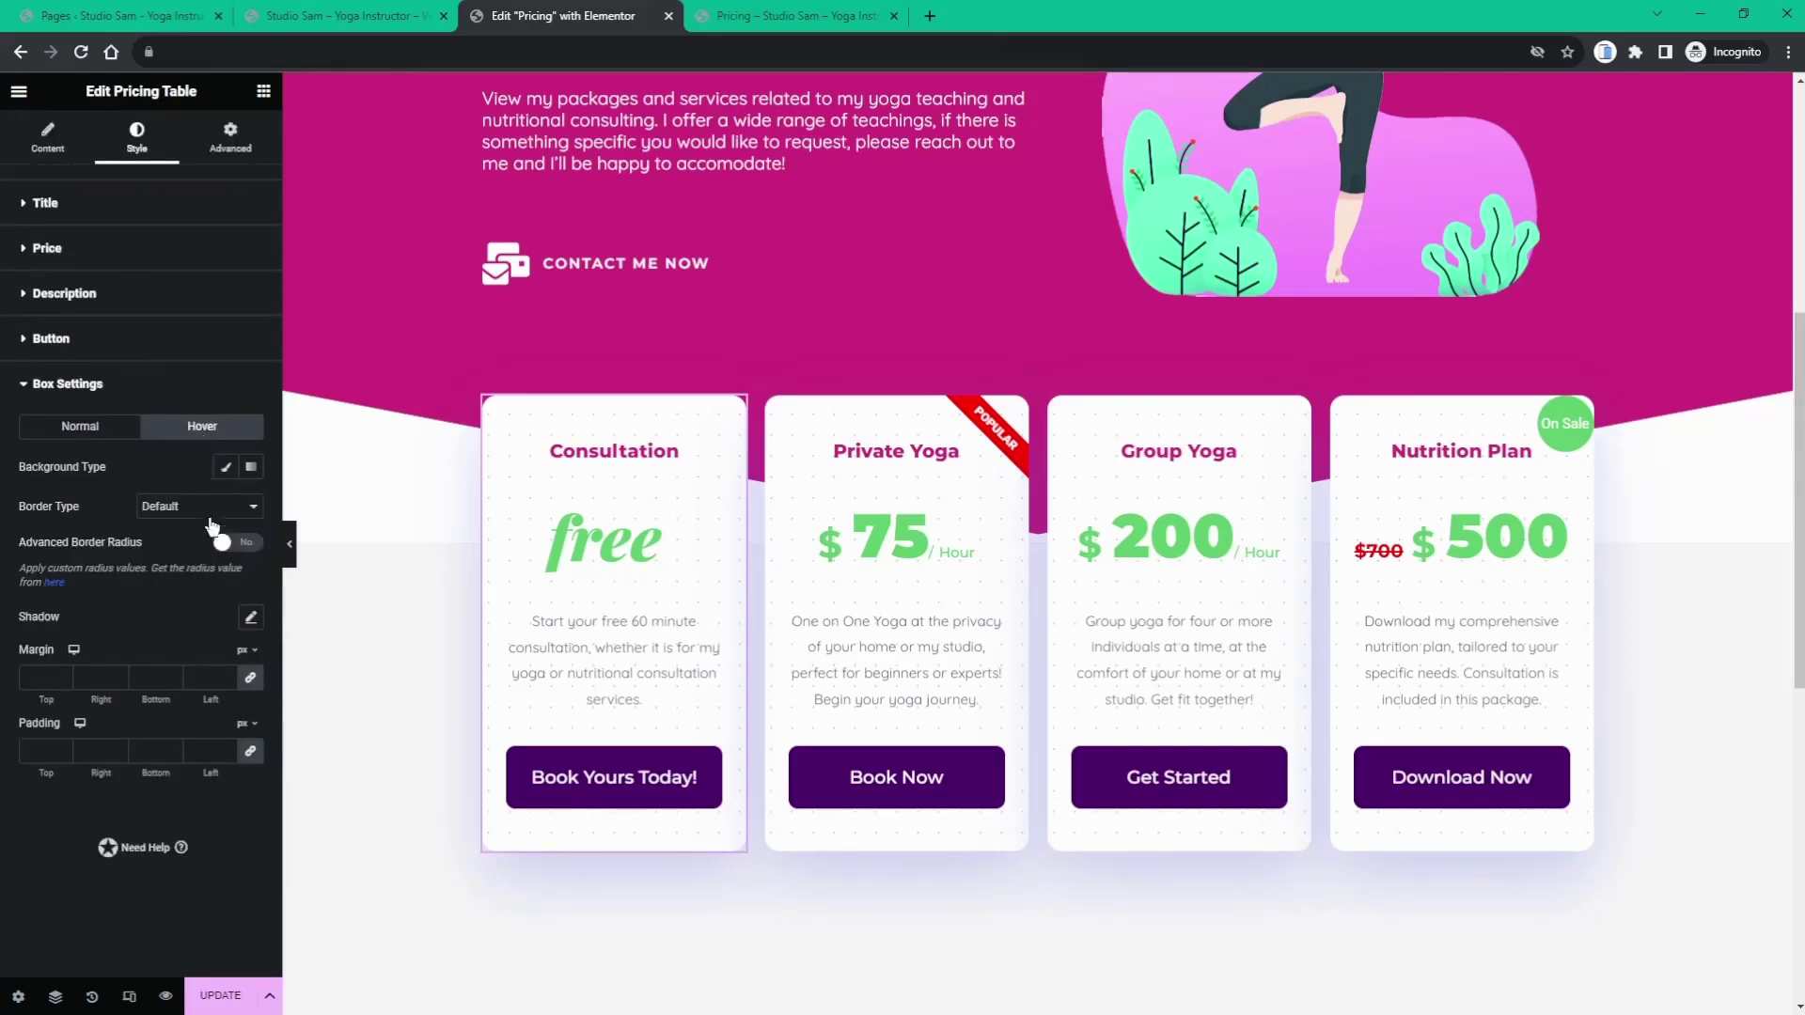
pyautogui.click(250, 618)
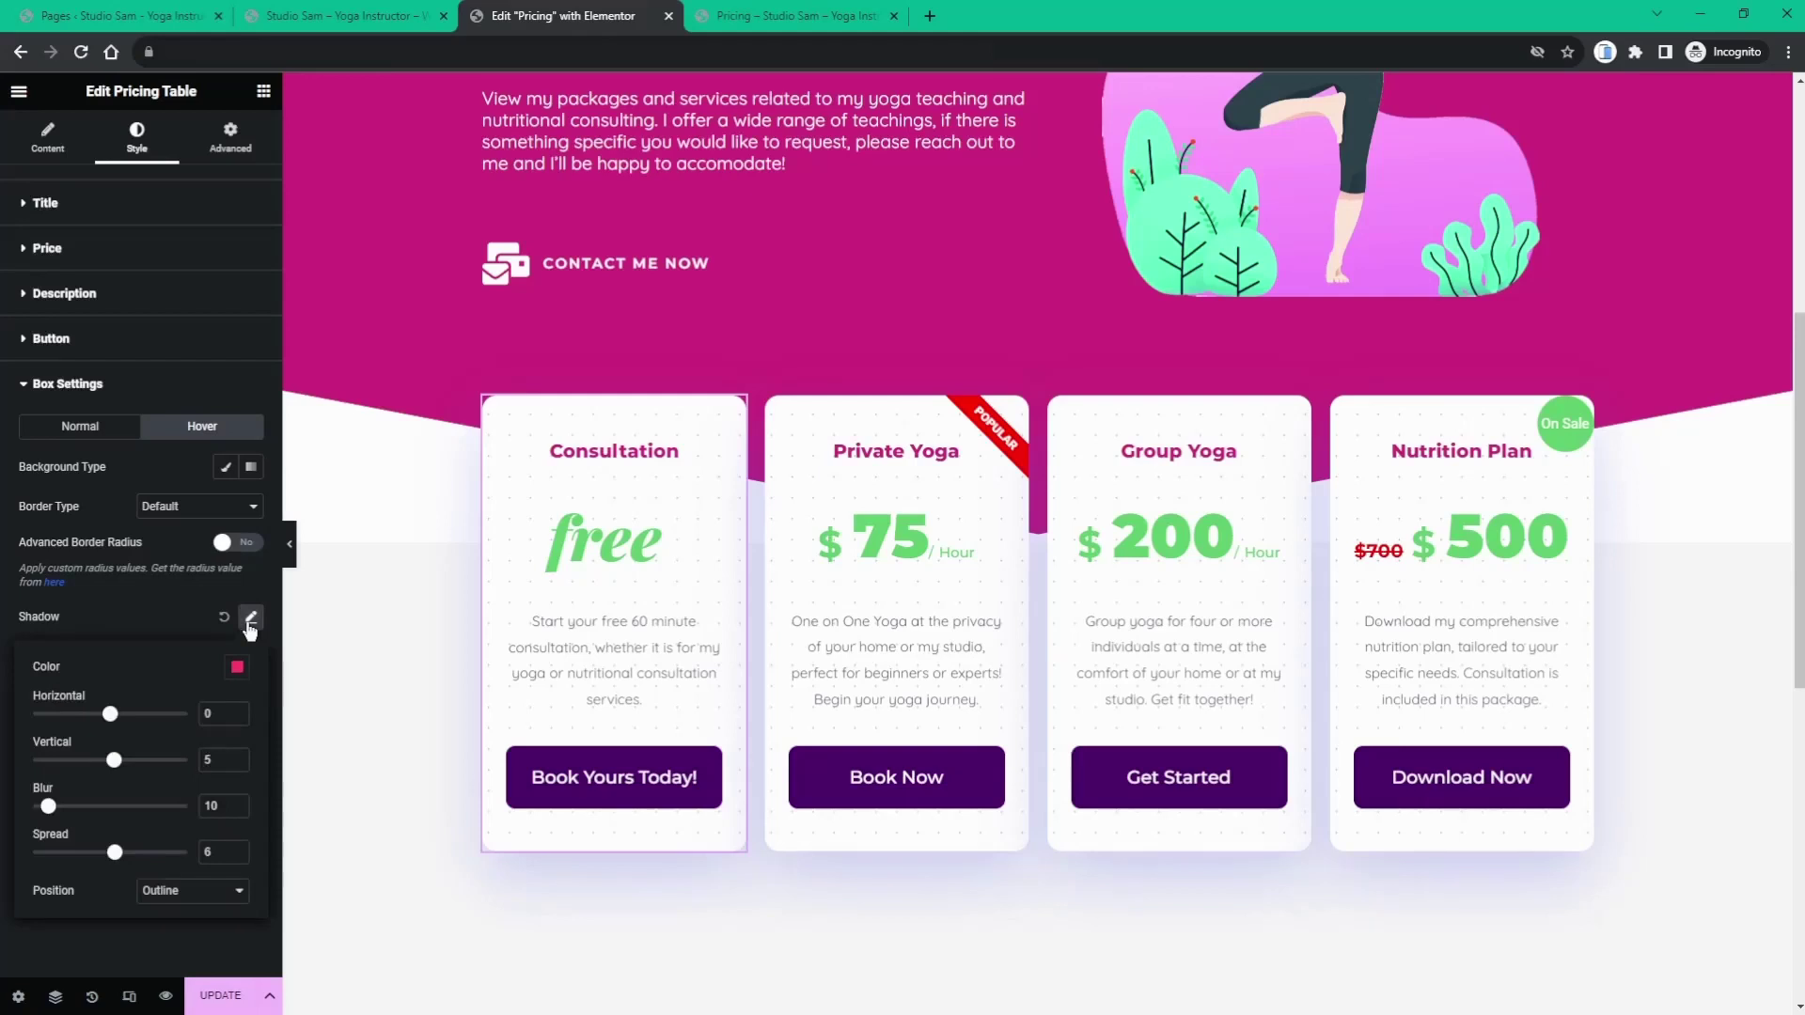
pyautogui.click(238, 668)
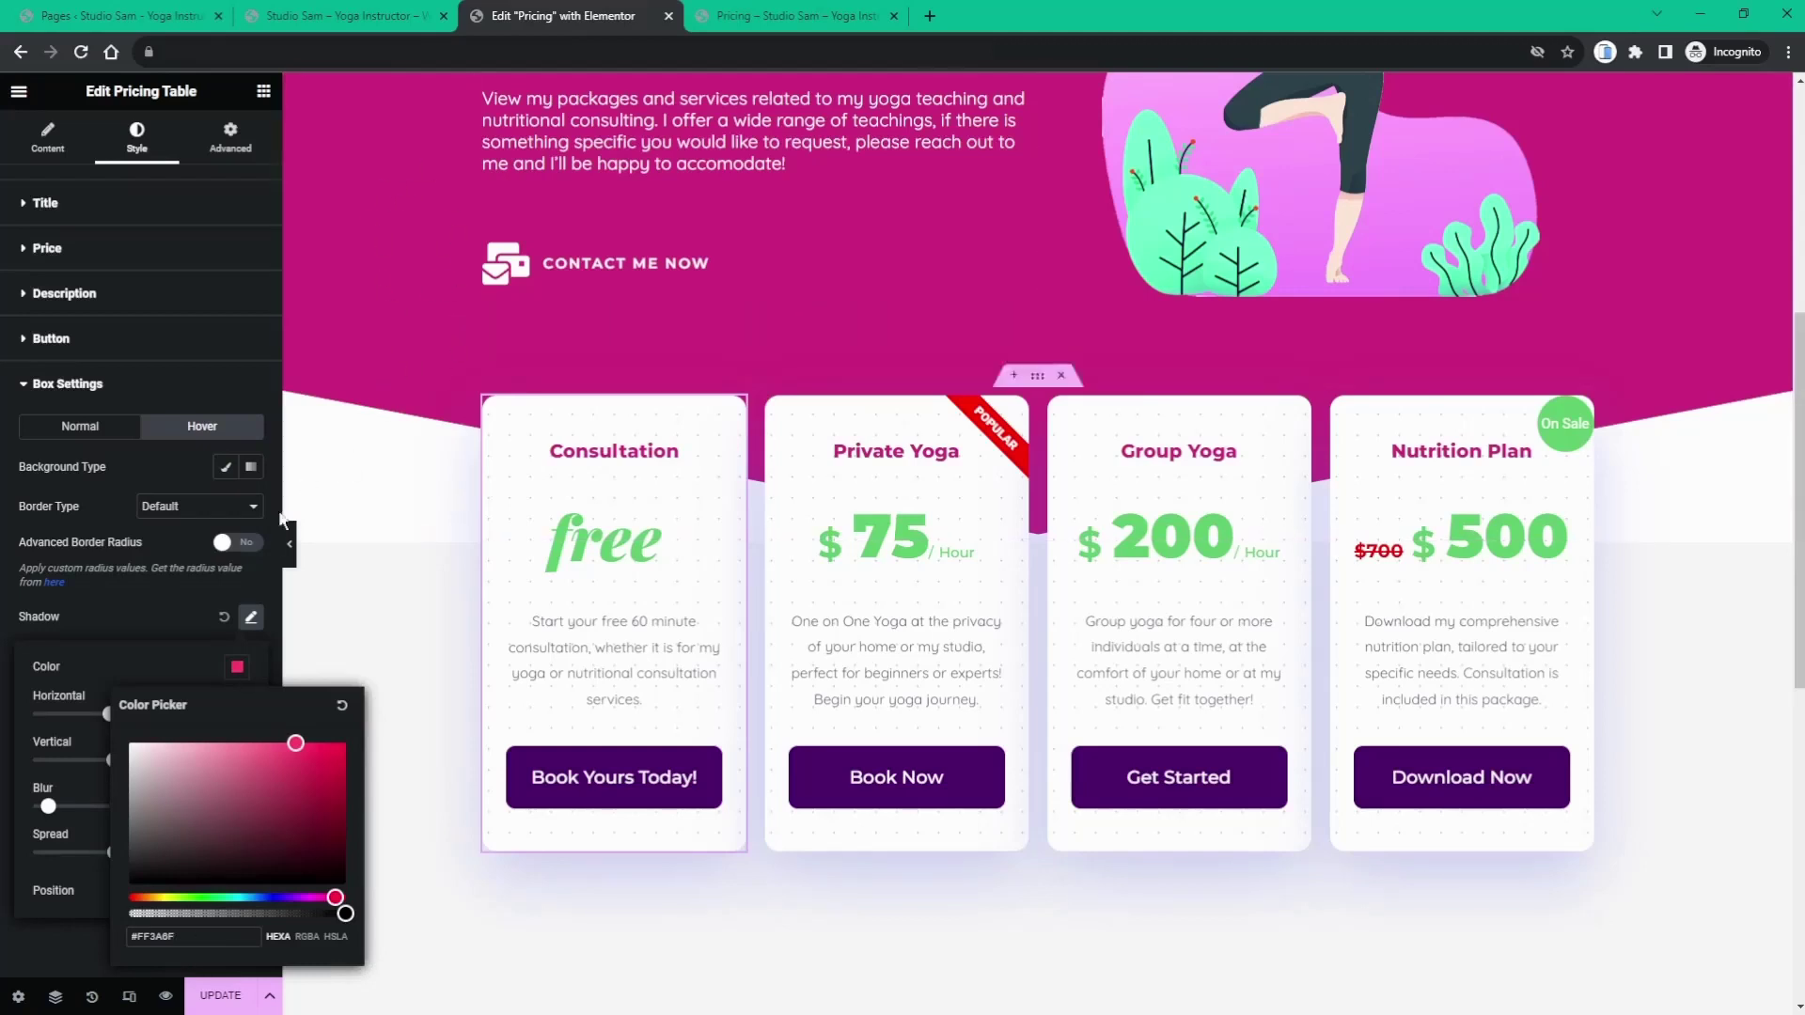
pyautogui.click(128, 660)
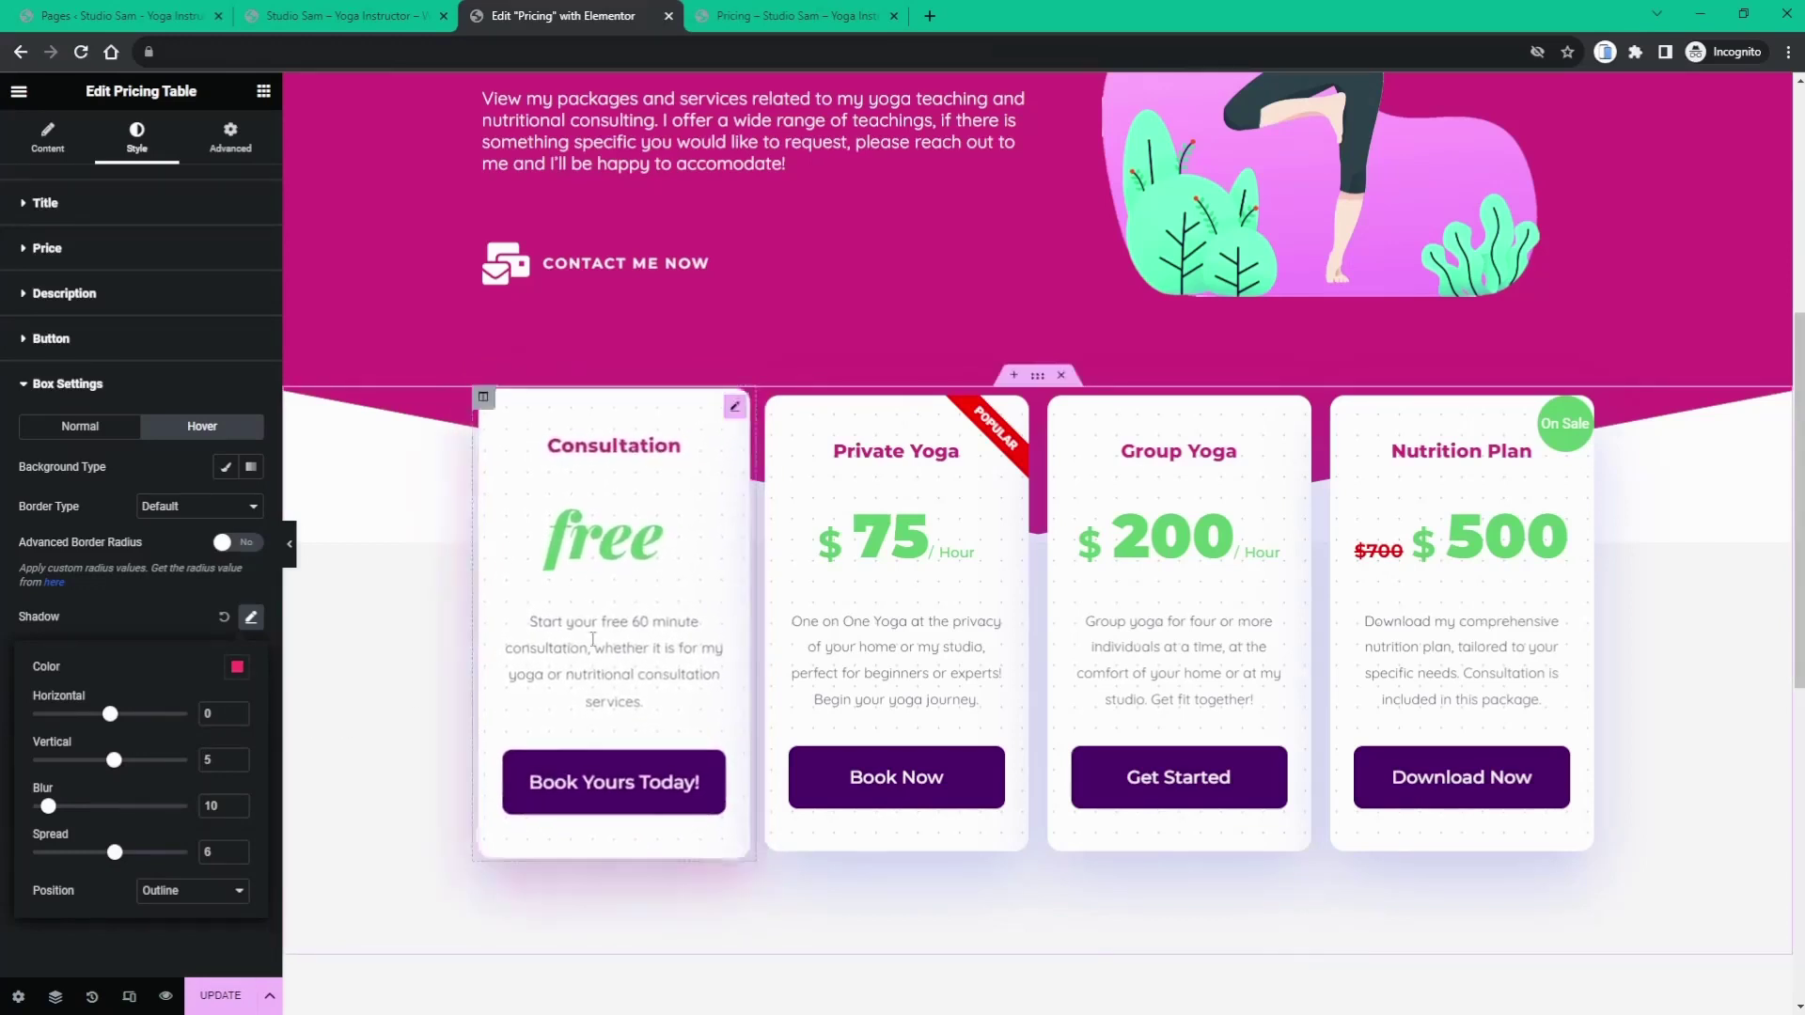
# - Try a green hover shadow on the Consultation table's box and settle on purple #7A3CD8, checking it against the header
pyautogui.click(235, 667)
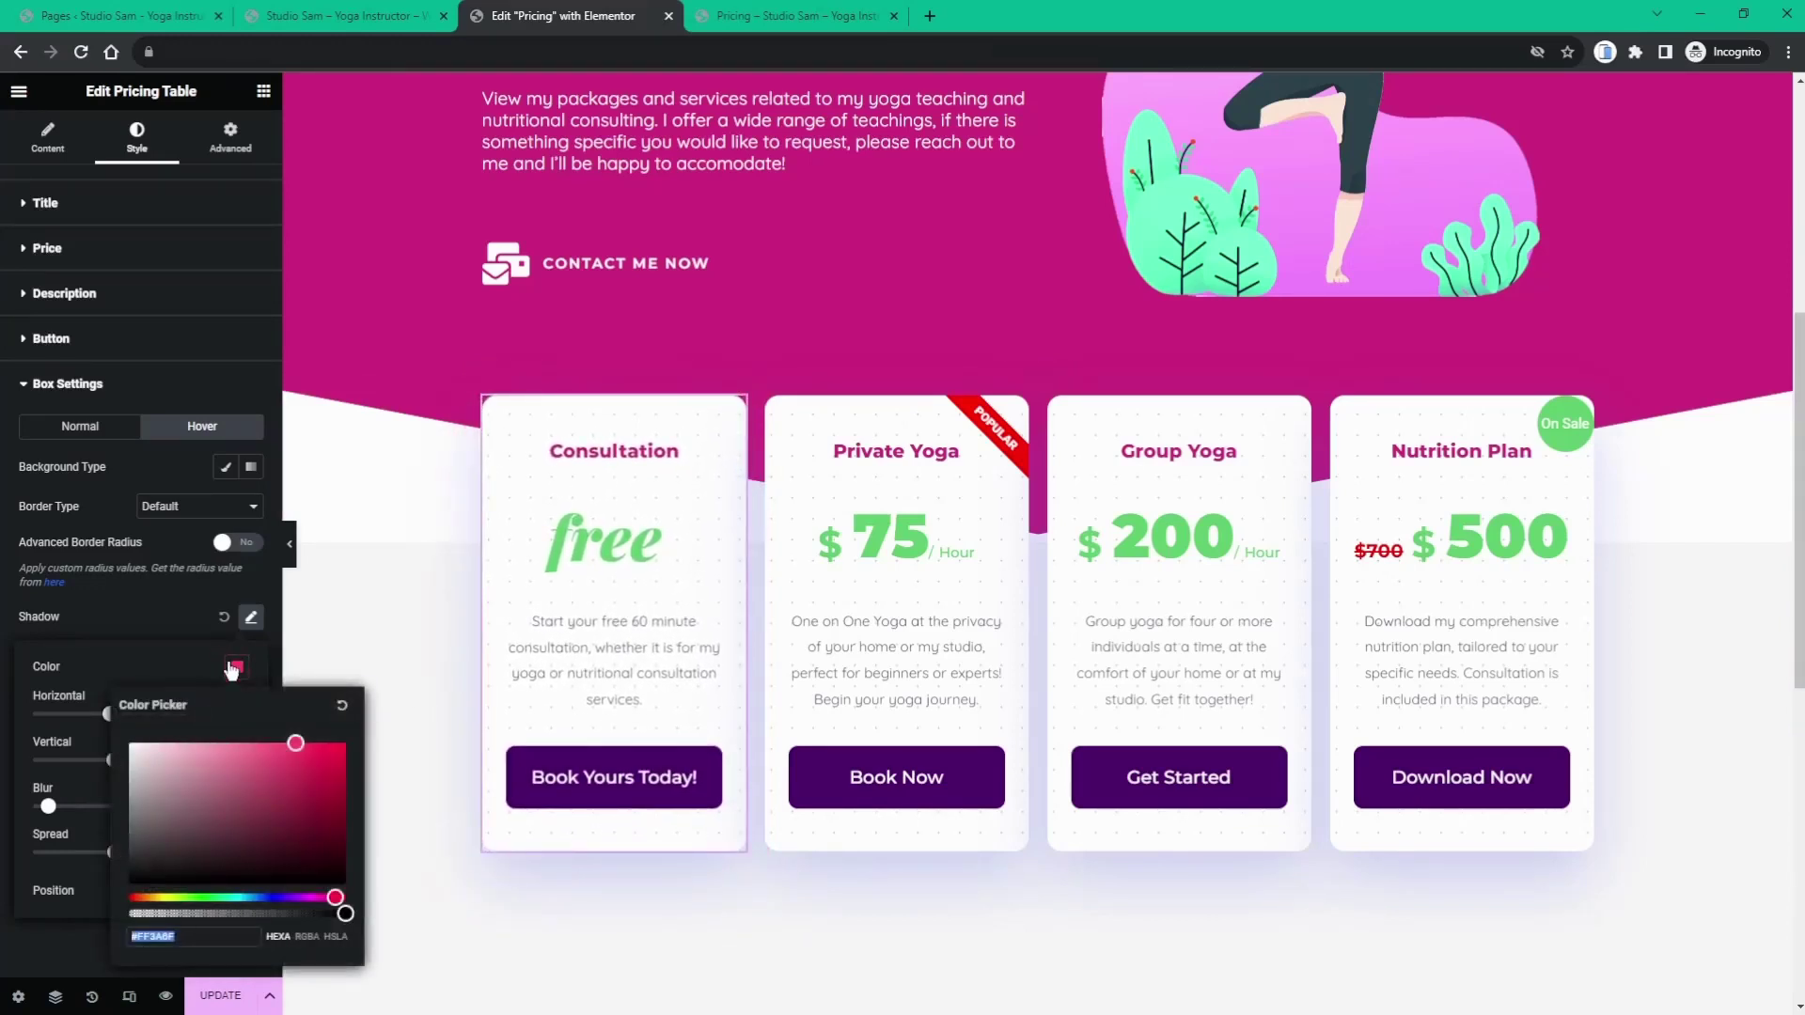
pyautogui.click(202, 896)
pyautogui.click(286, 762)
pyautogui.moveTo(202, 896)
pyautogui.mouseDown()
pyautogui.moveTo(263, 897)
pyautogui.moveTo(213, 897)
pyautogui.mouseUp()
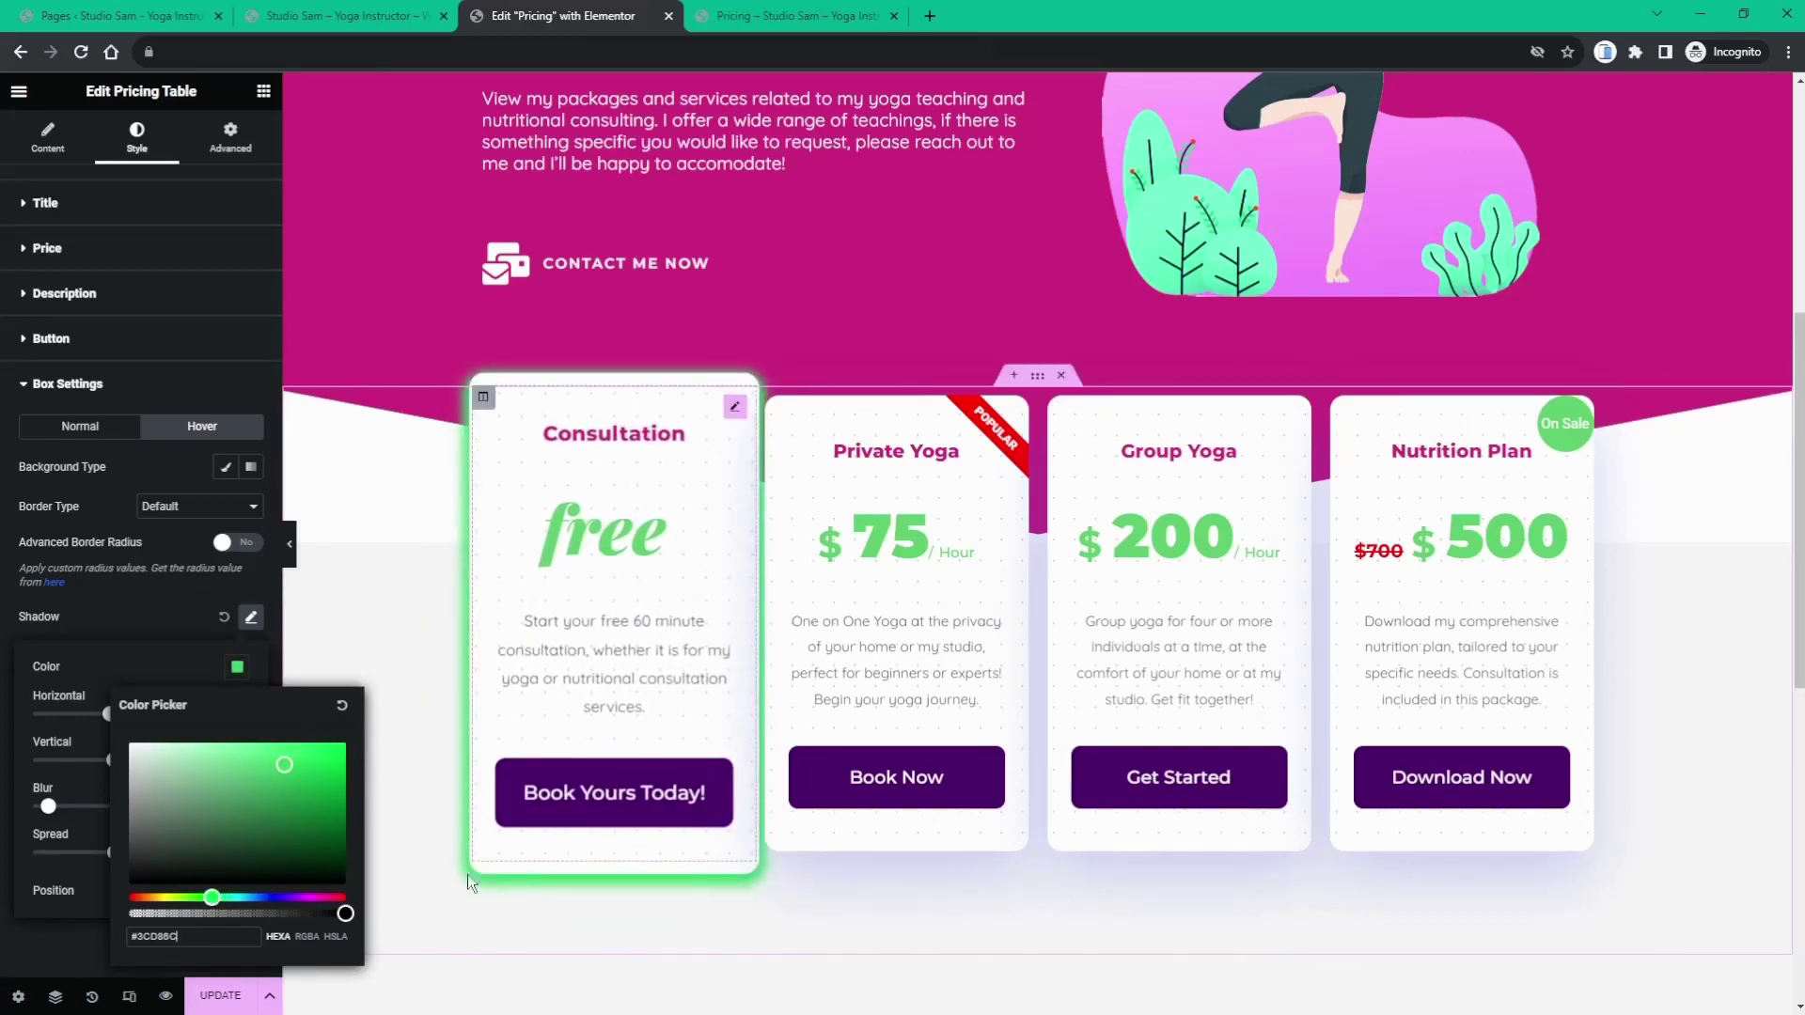
pyautogui.moveTo(212, 898); pyautogui.dragTo(154, 898)
pyautogui.moveTo(154, 896); pyautogui.dragTo(287, 880)
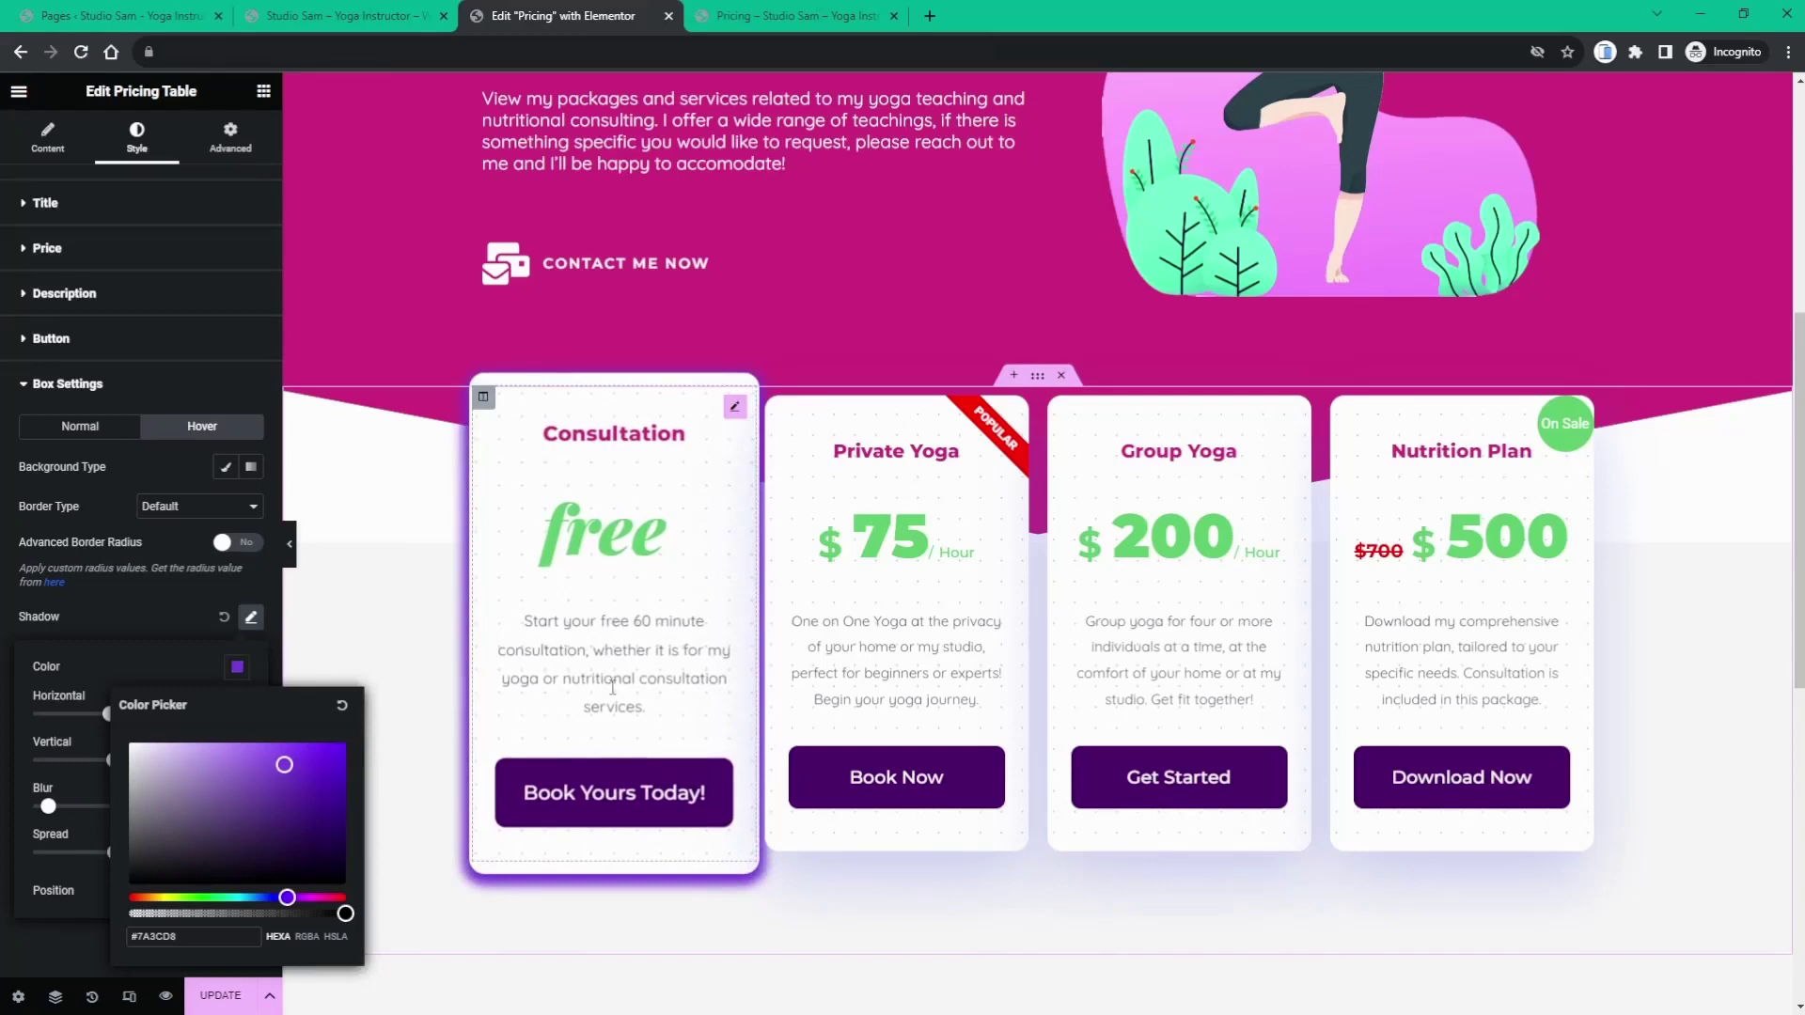
pyautogui.click(190, 624)
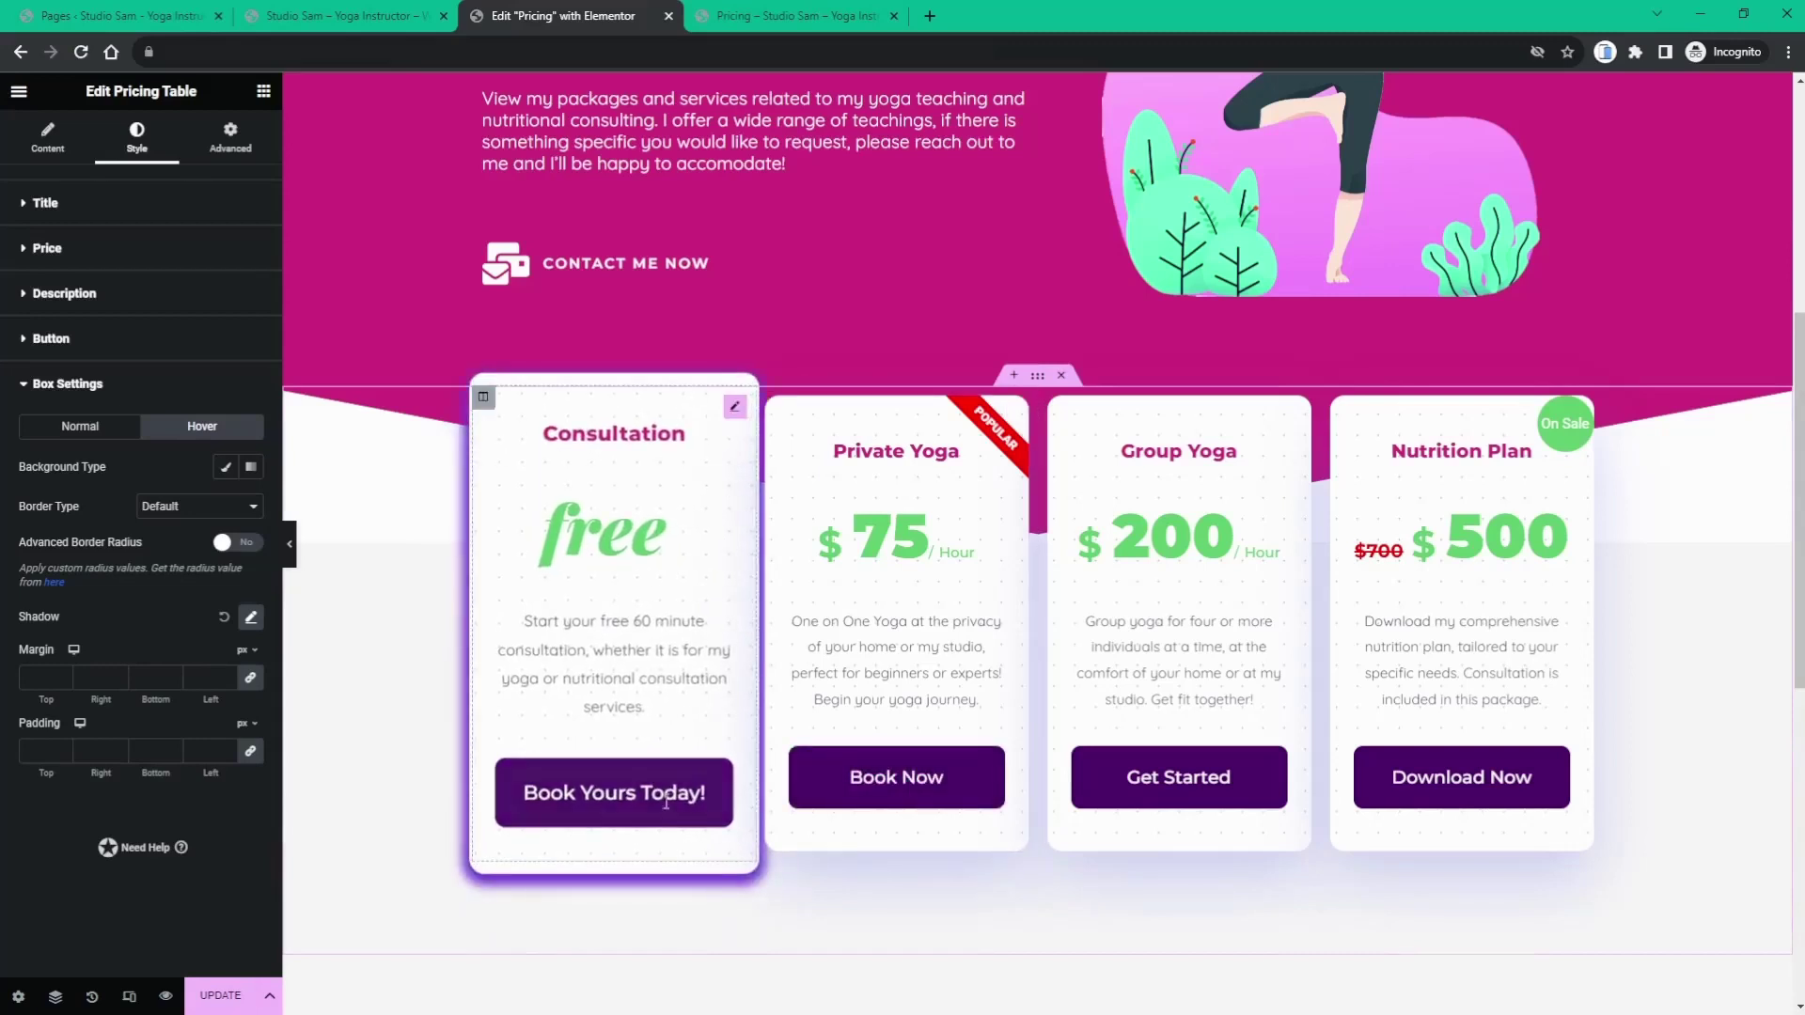
pyautogui.scroll(2, 408, 596)
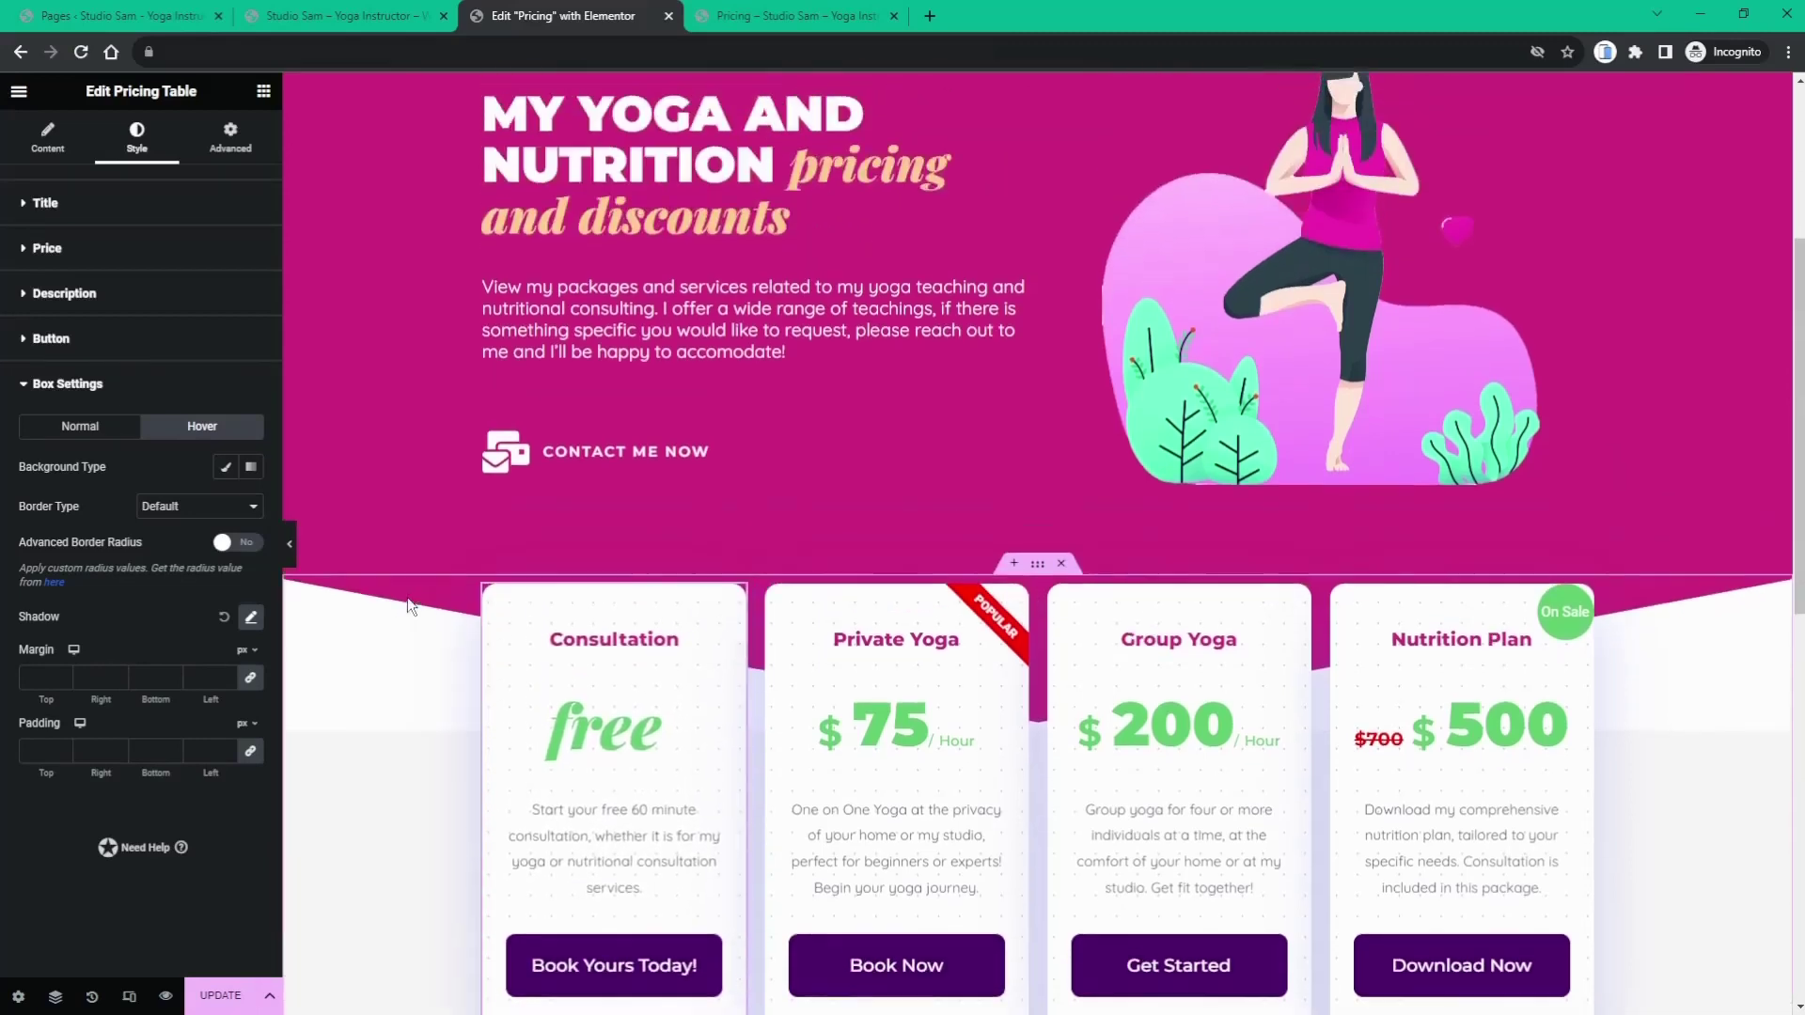
pyautogui.scroll(-1, 408, 595)
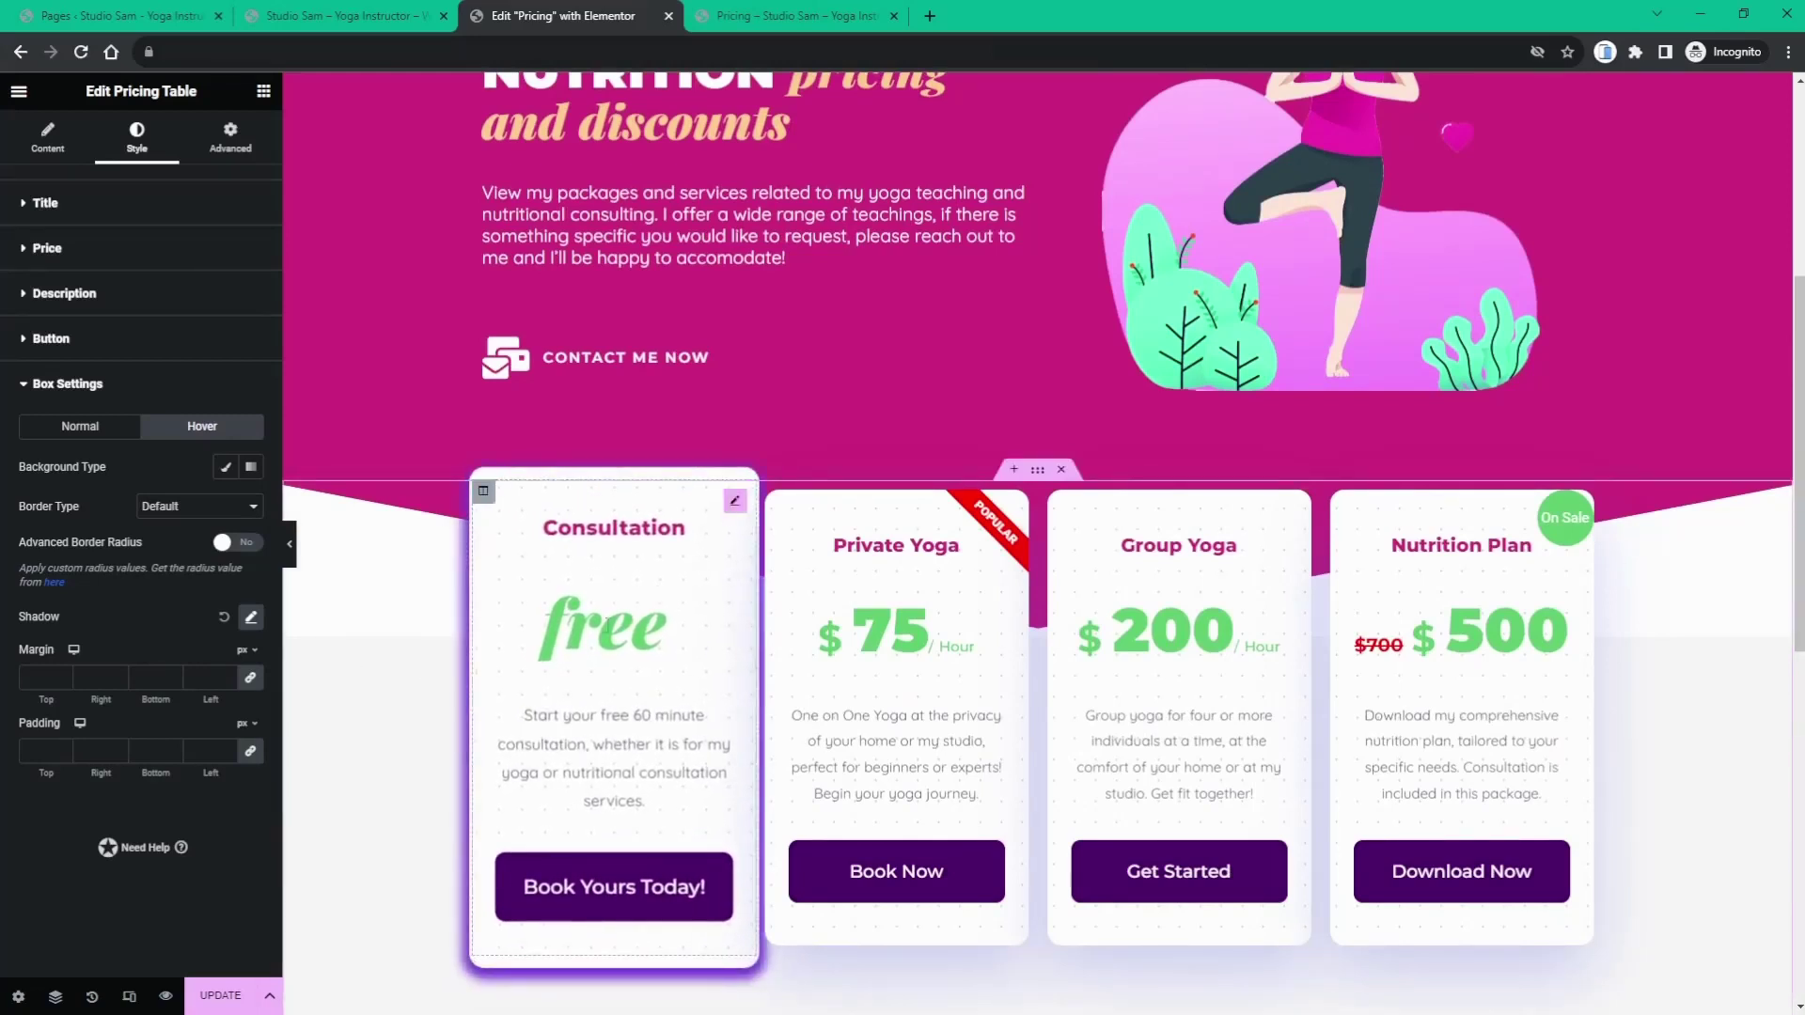
pyautogui.scroll(-1, 359, 600)
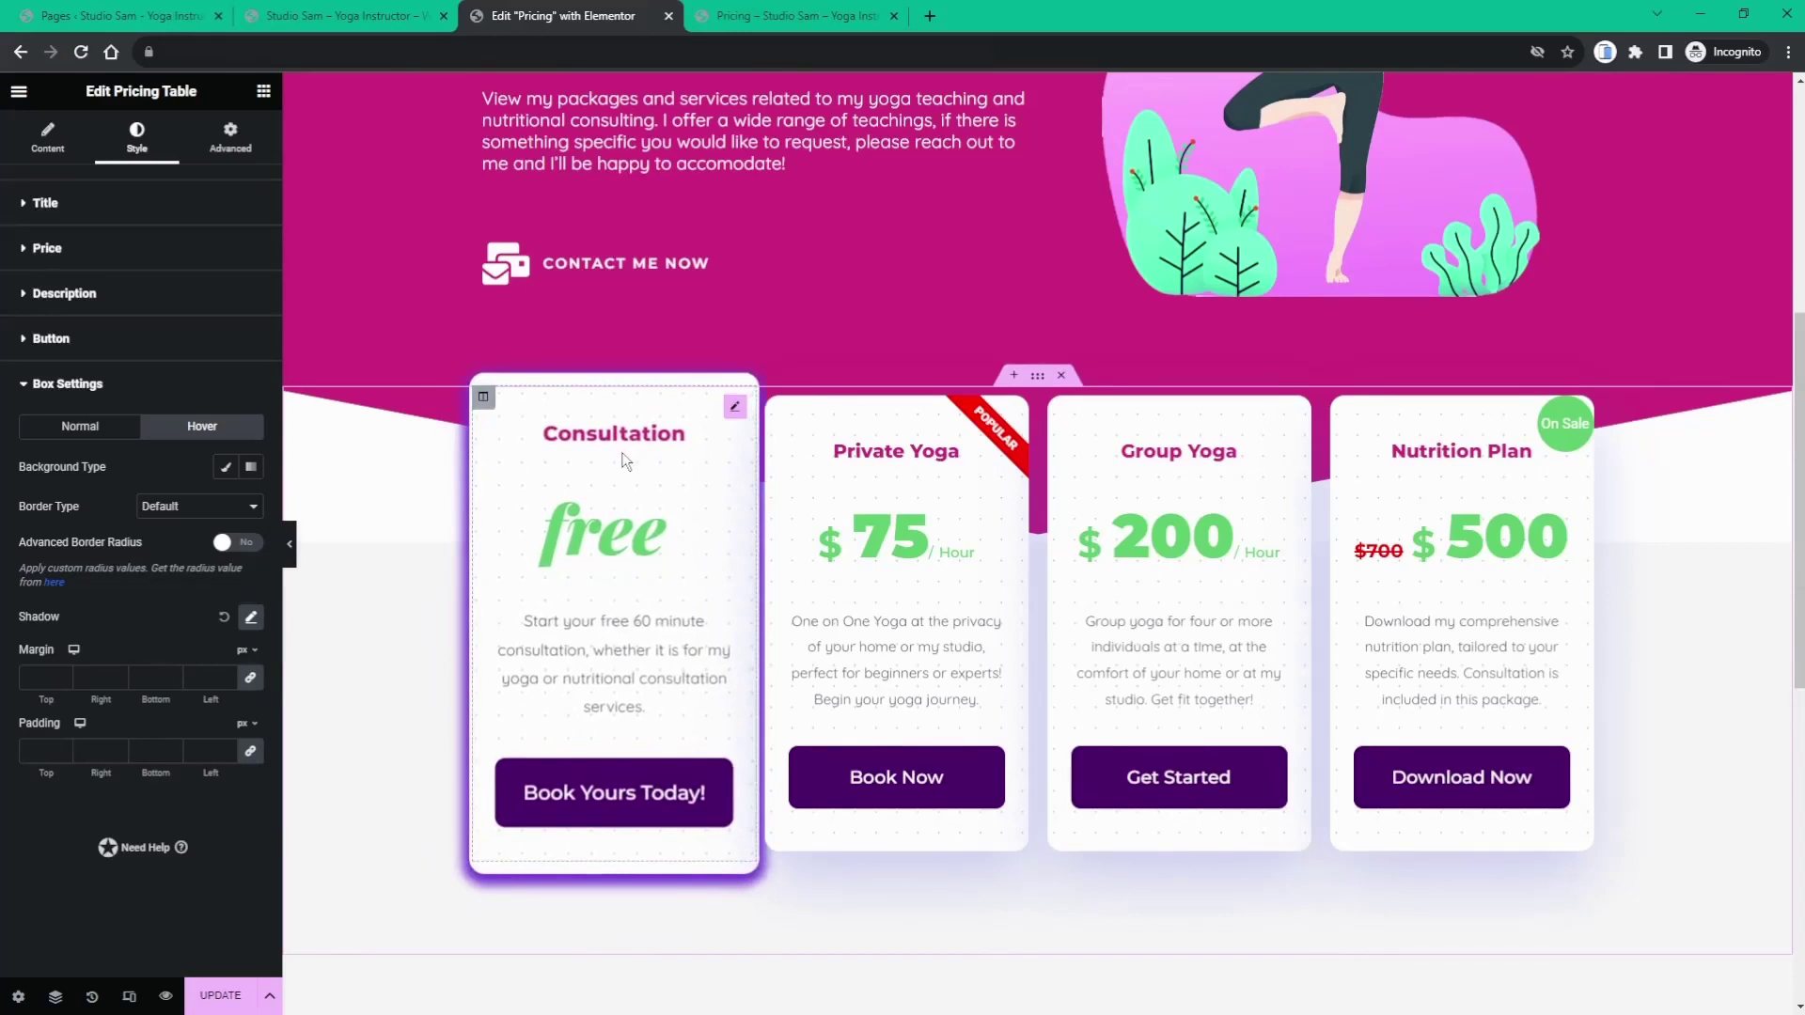
# - Review the Consultation table's title, price, description, button and box style settings
pyautogui.click(120, 385)
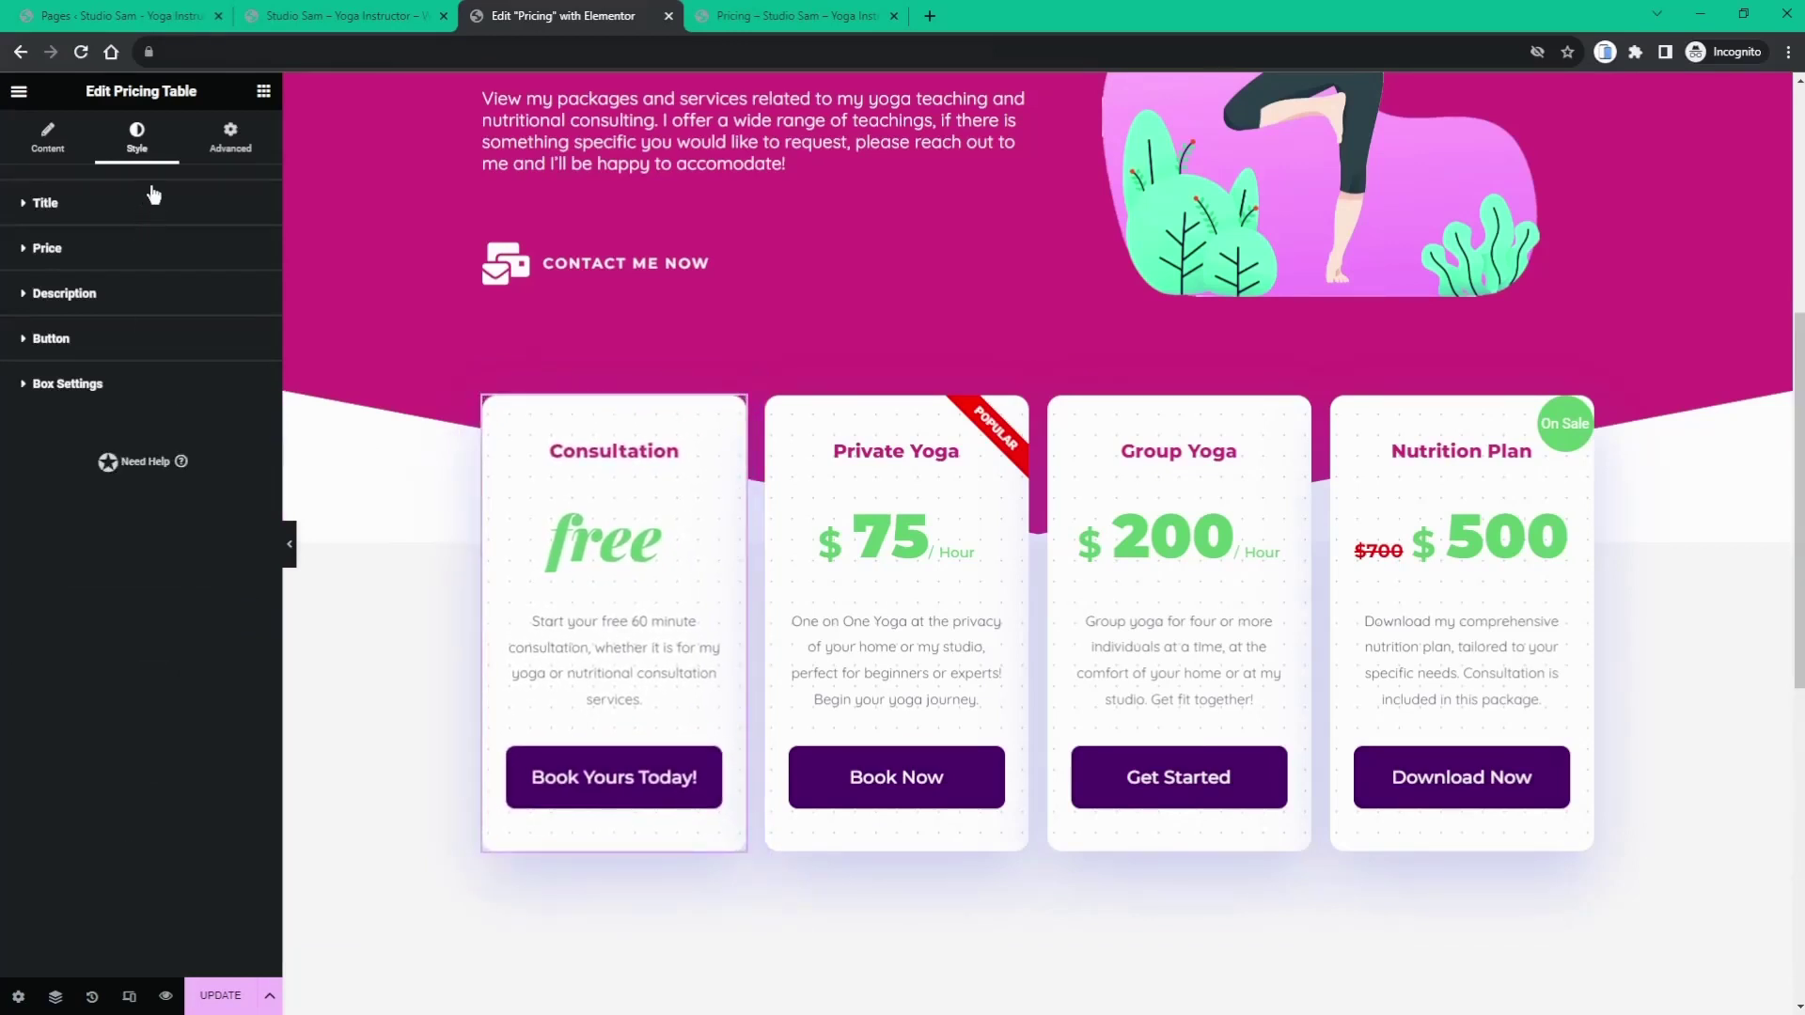
pyautogui.click(83, 212)
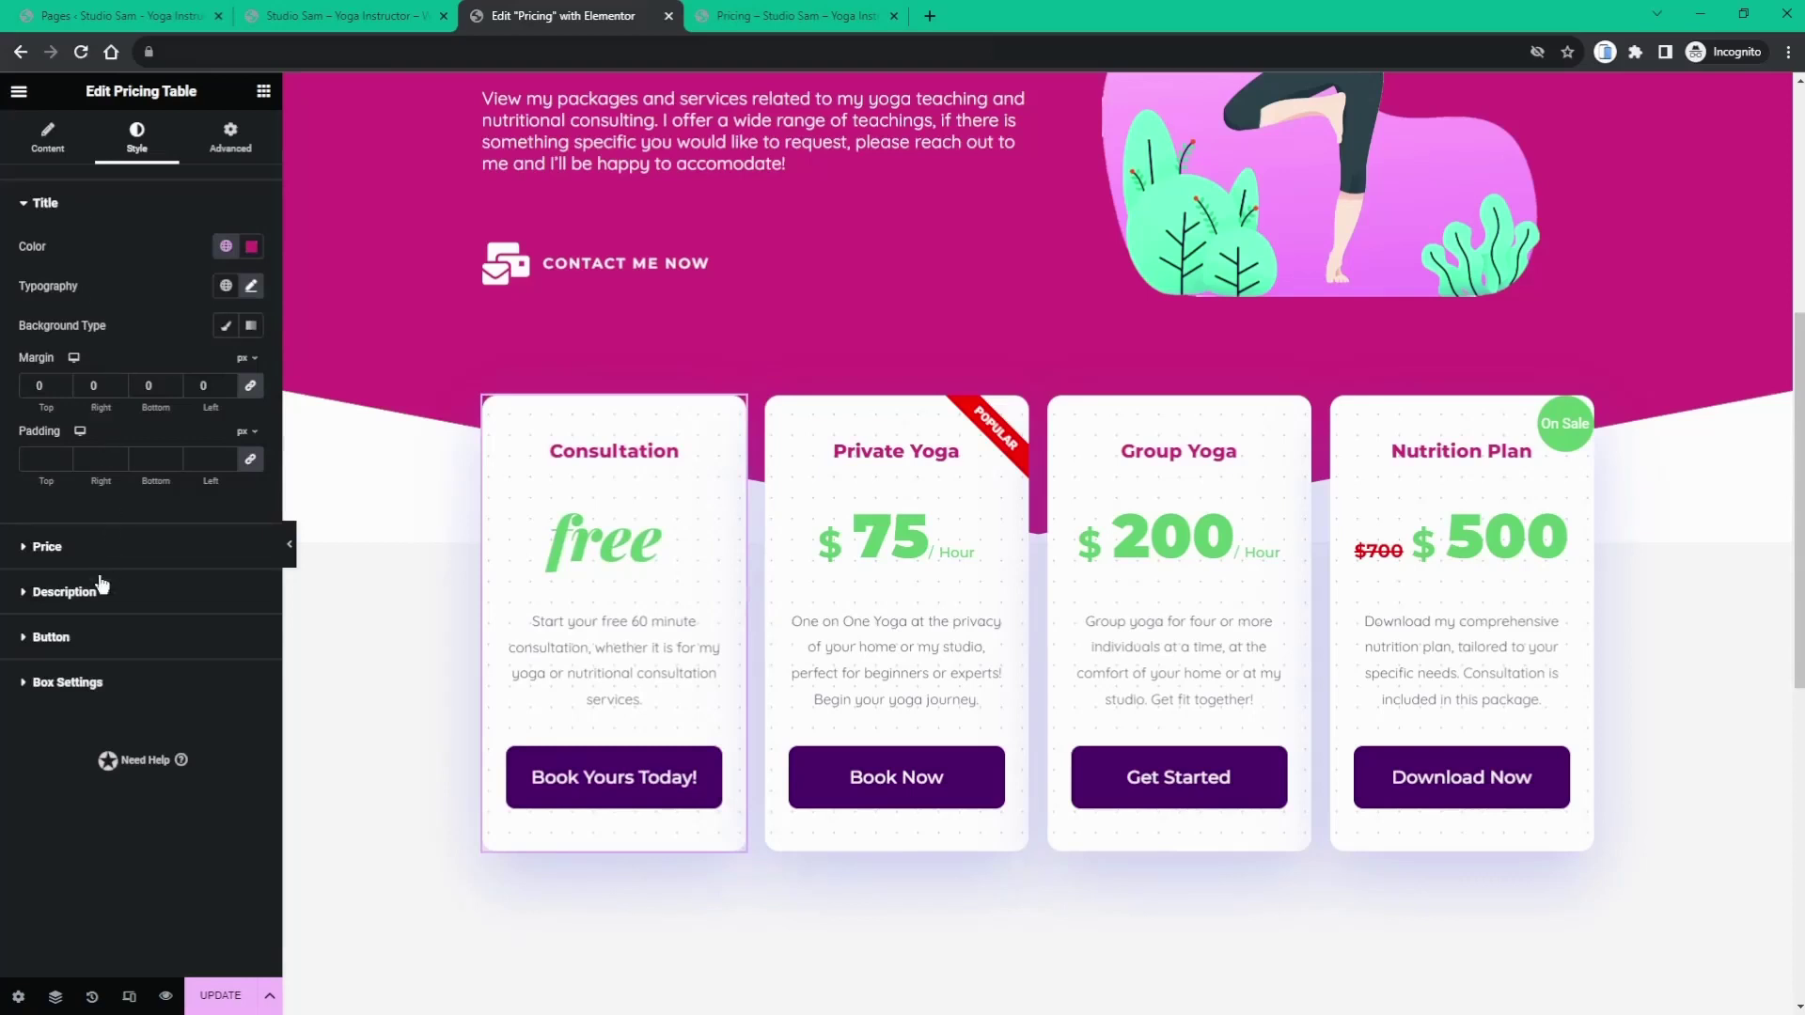
pyautogui.click(50, 553)
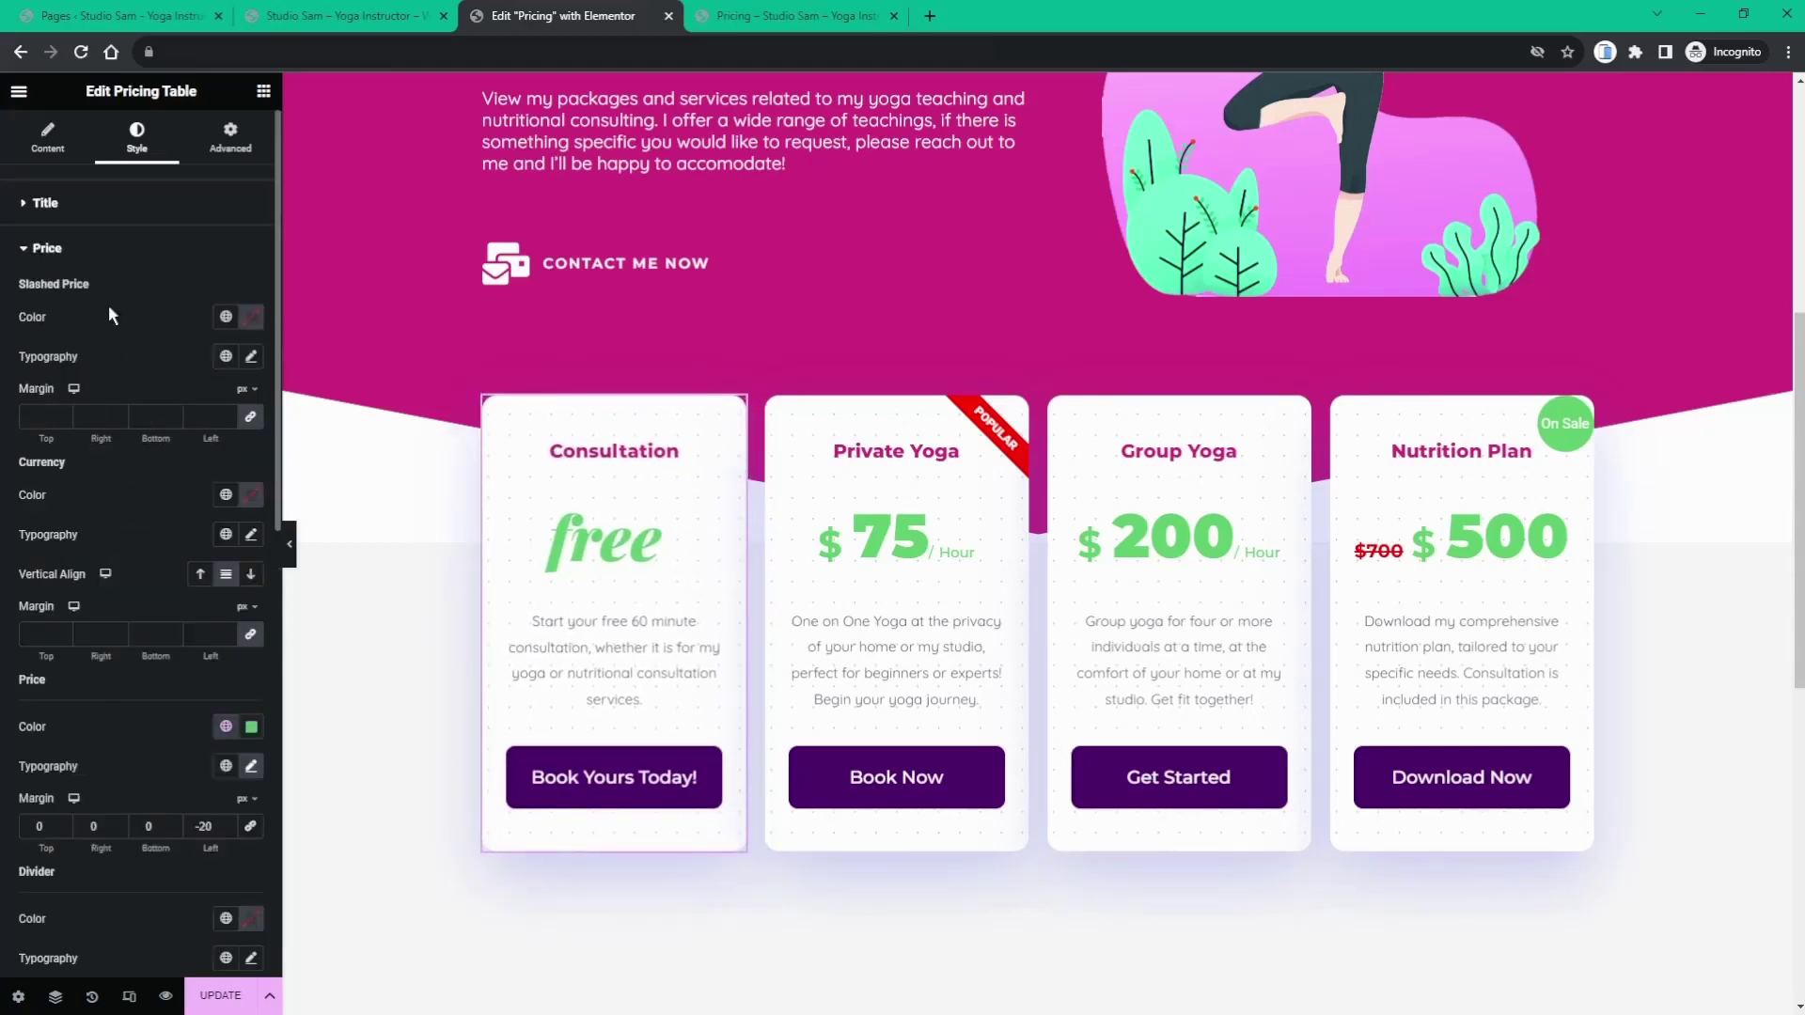
pyautogui.scroll(-8, 109, 313)
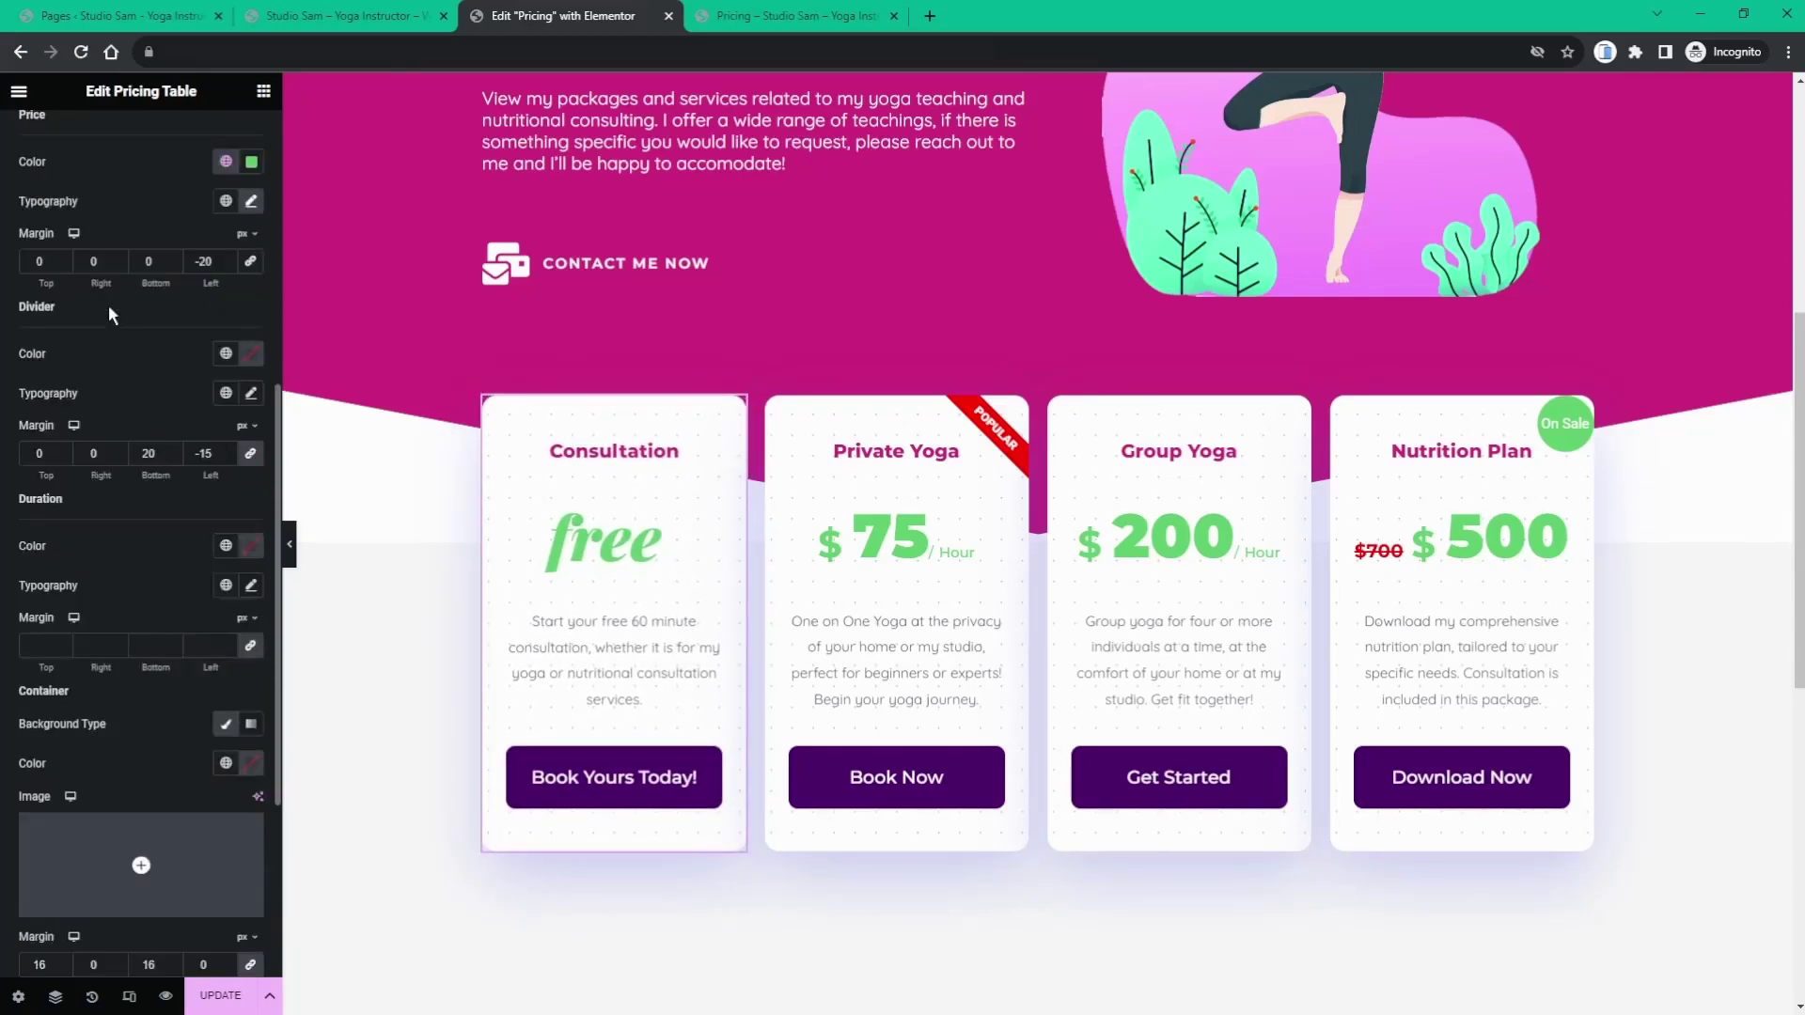
pyautogui.scroll(-2, 109, 313)
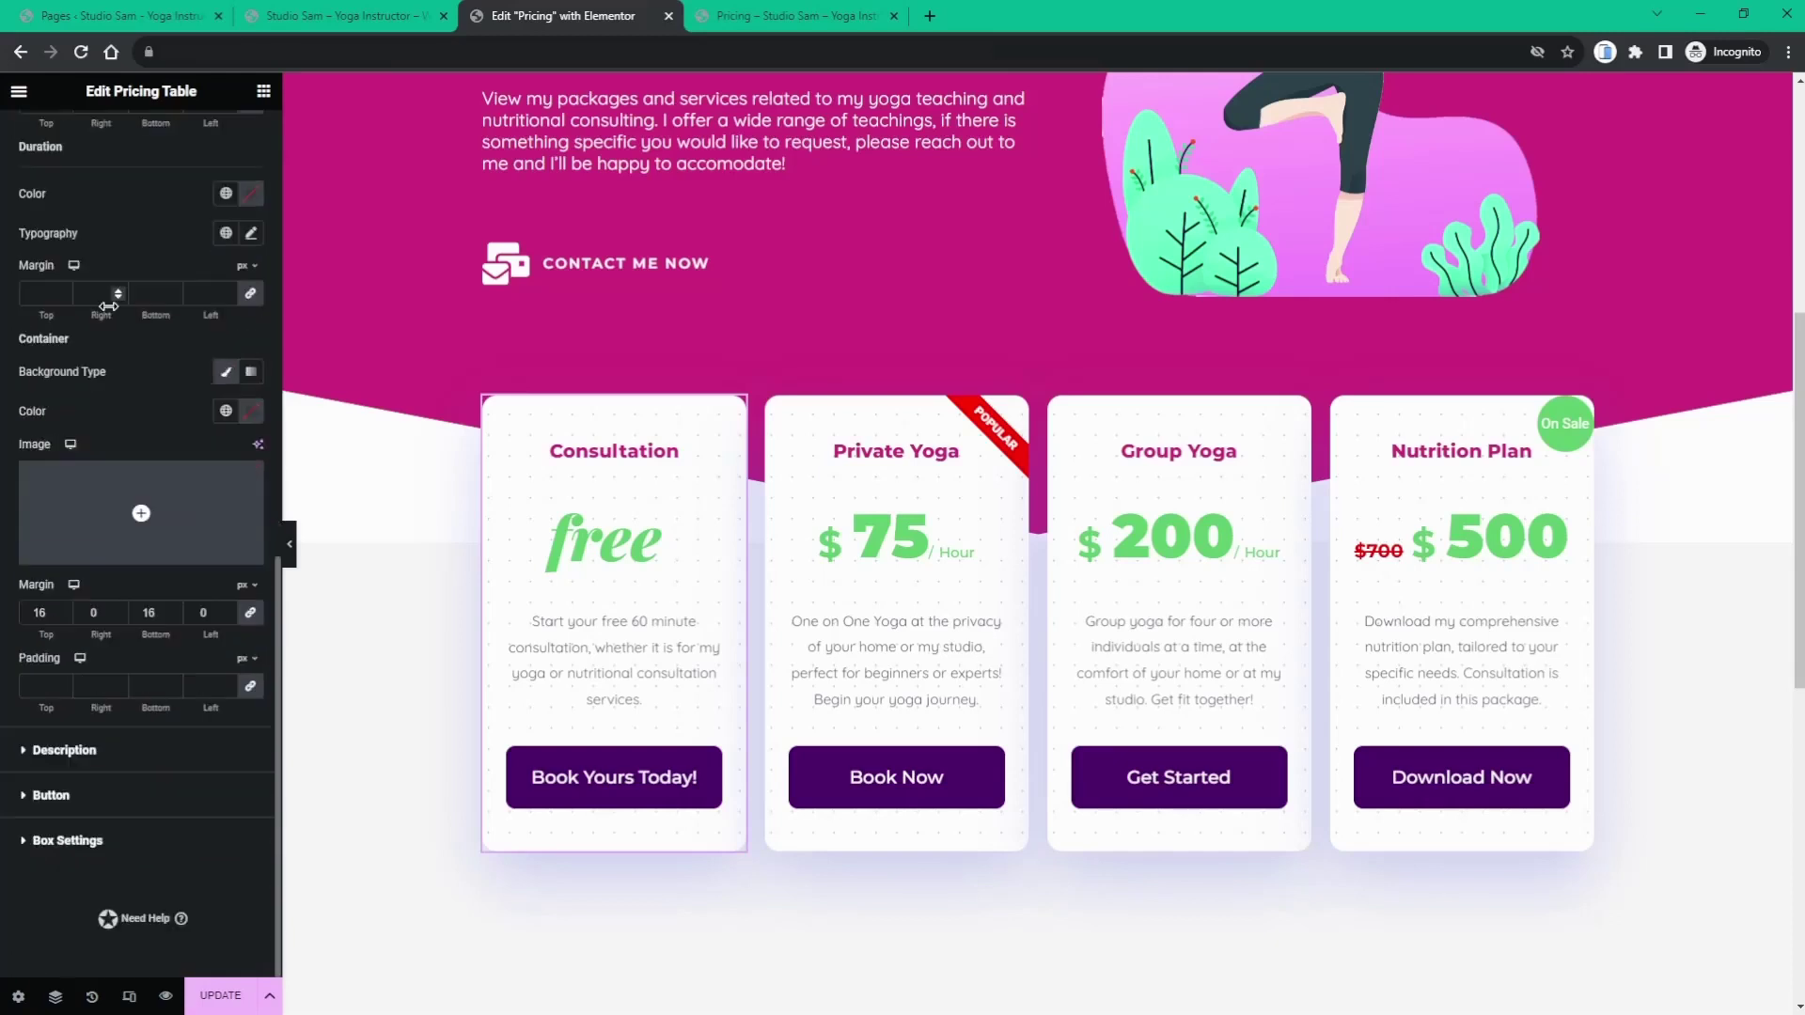
pyautogui.click(113, 754)
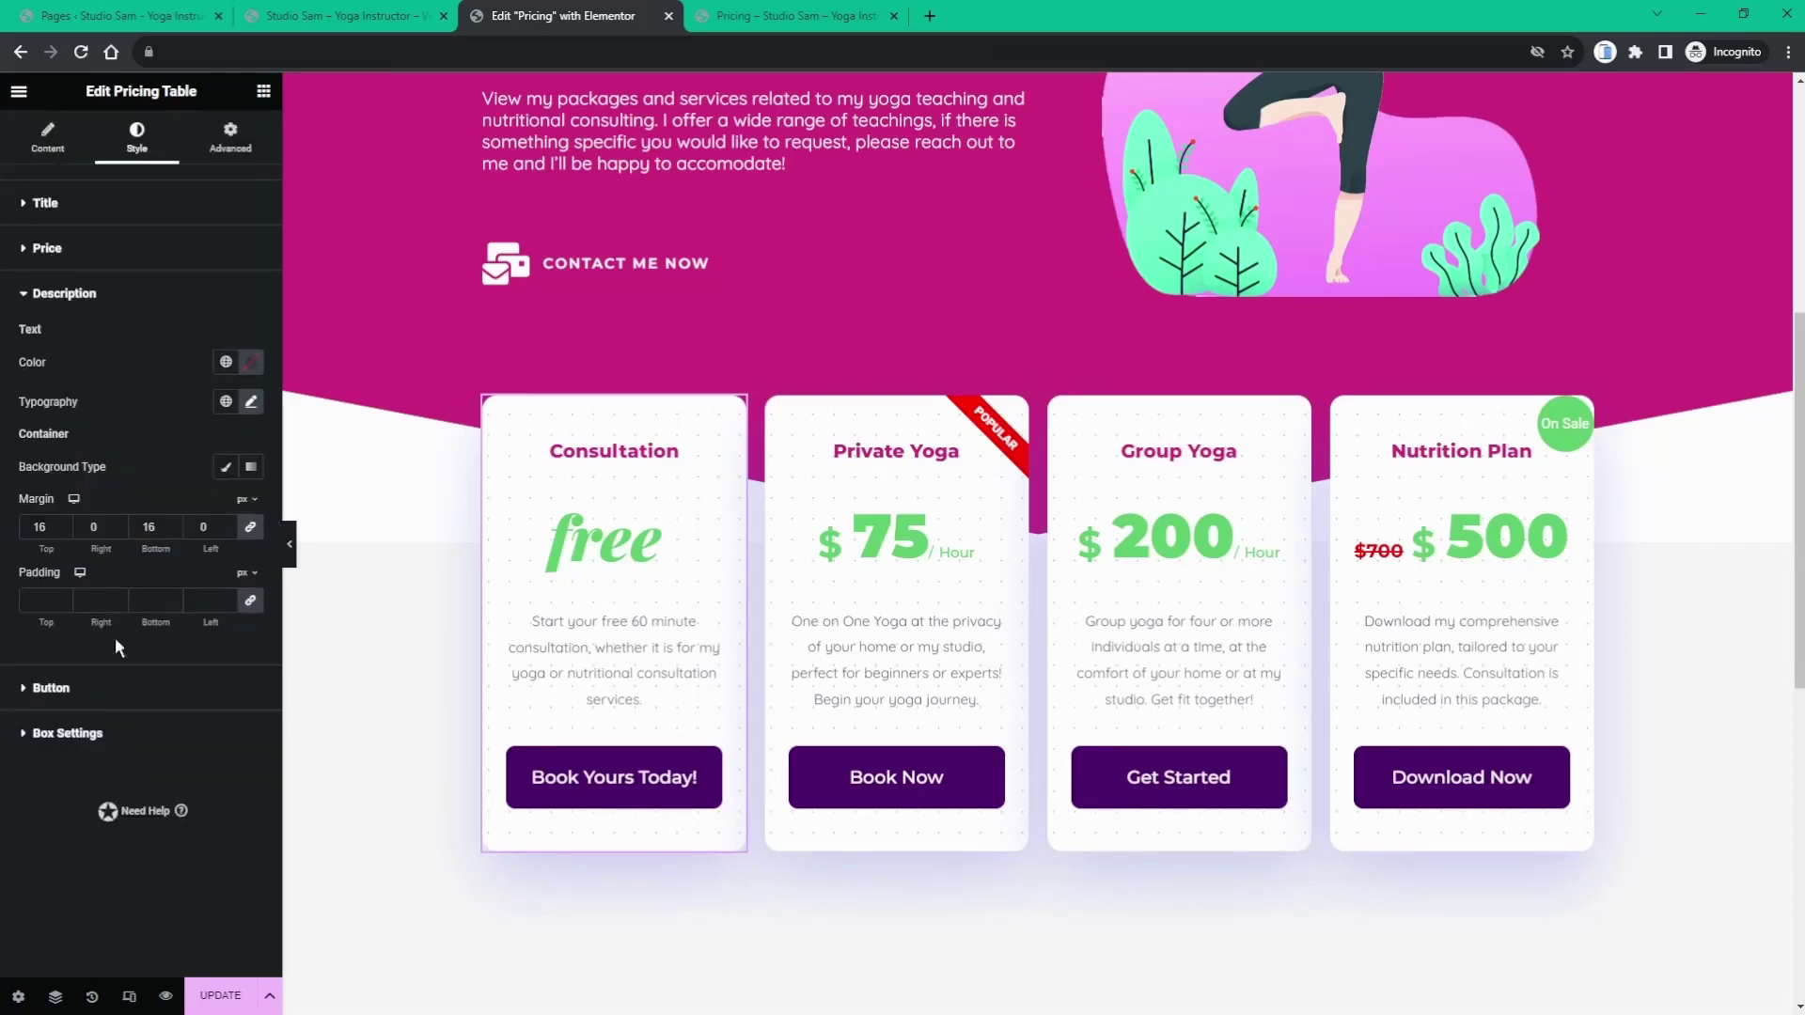
pyautogui.click(90, 696)
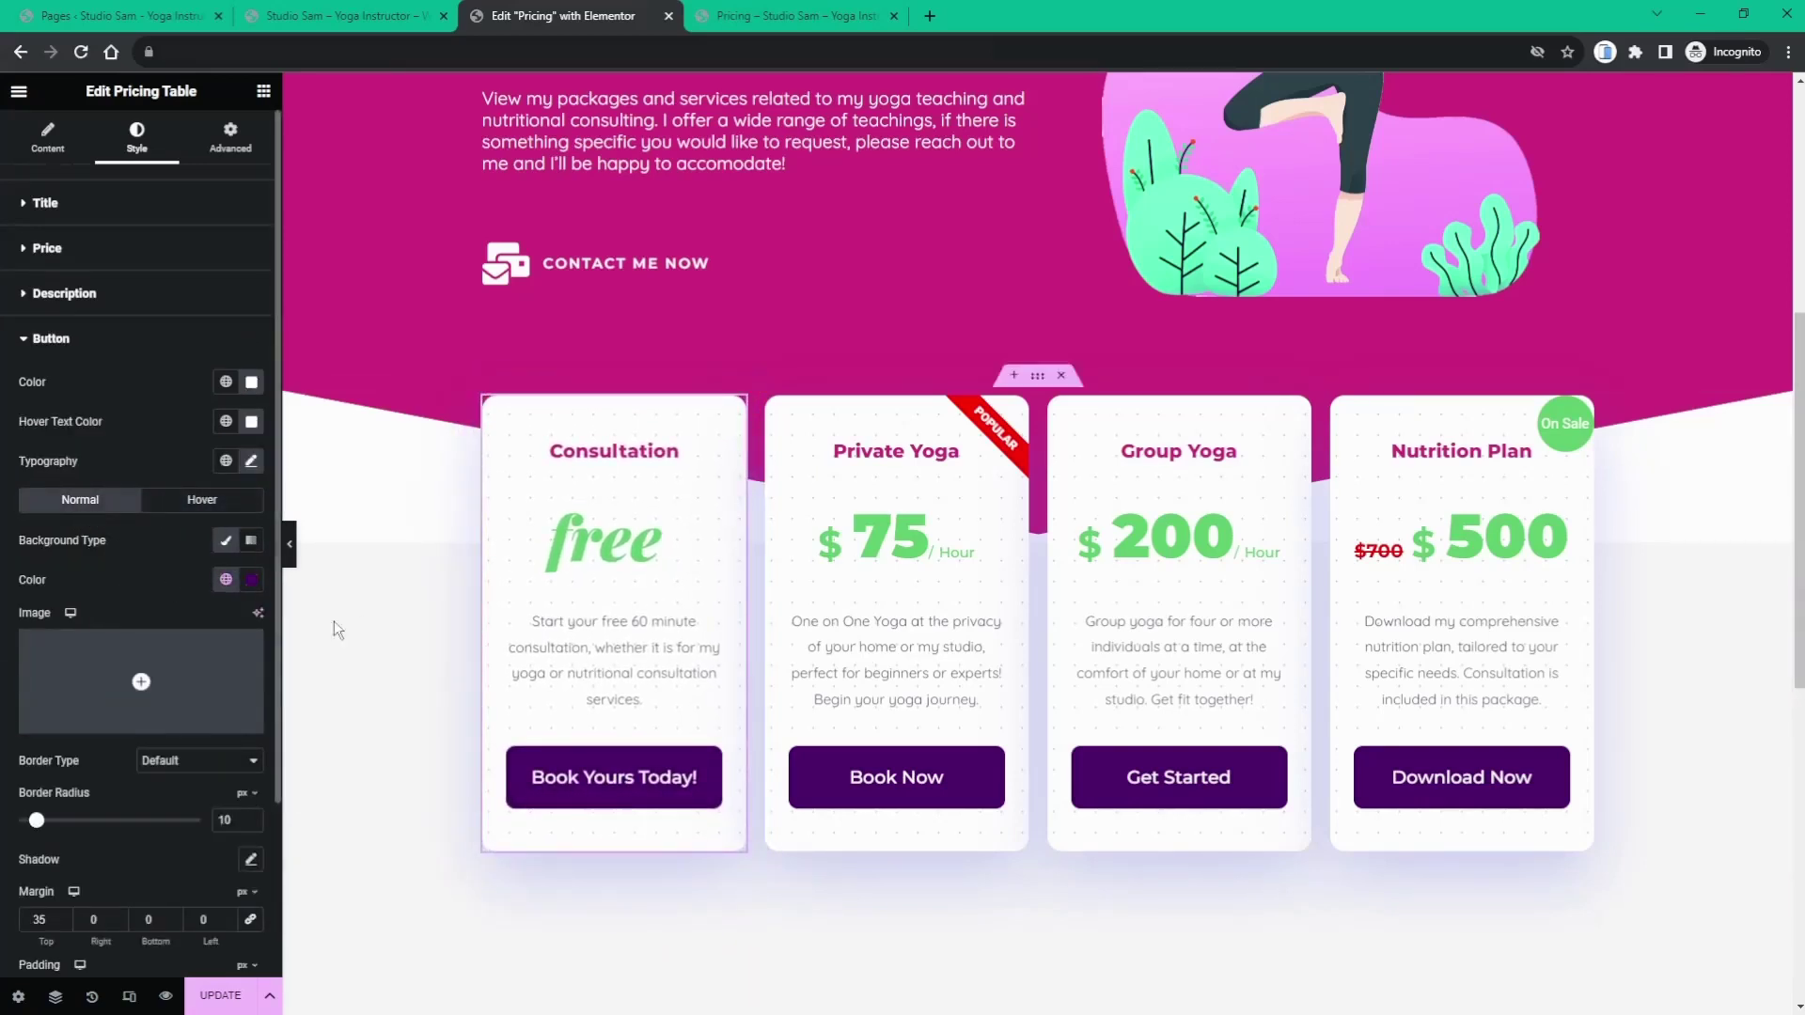
pyautogui.scroll(-3, 94, 583)
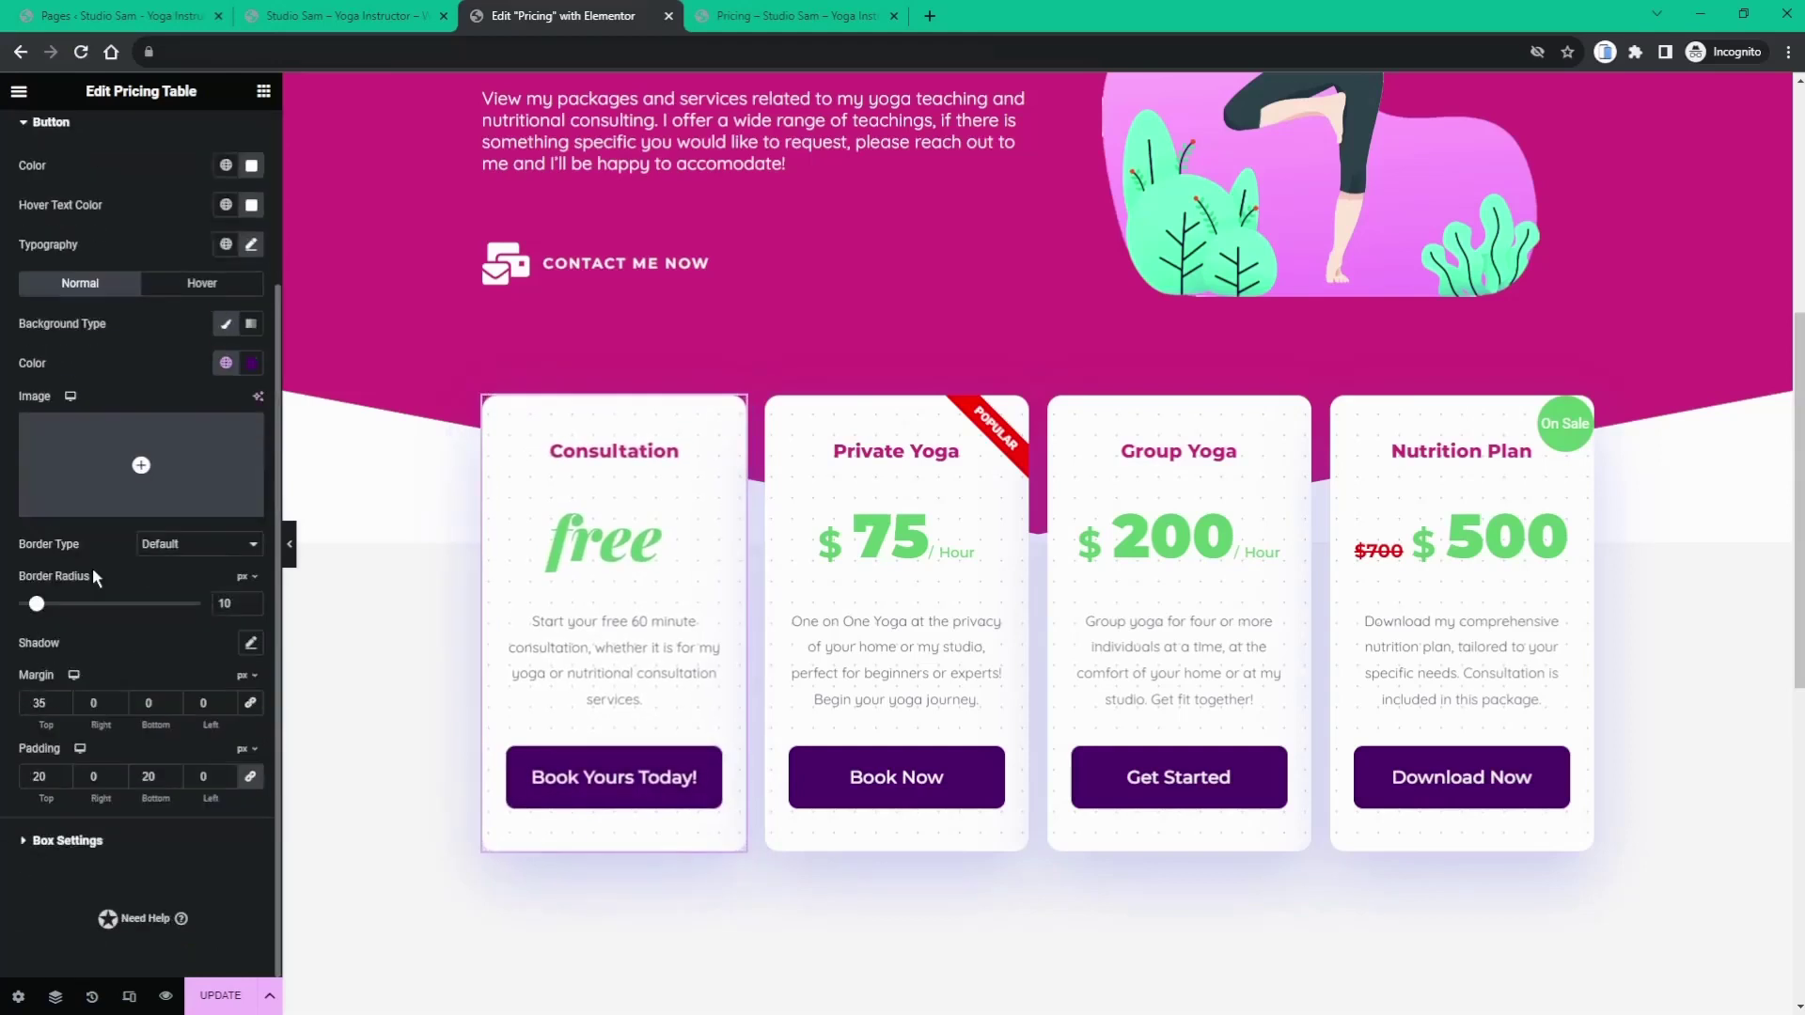
pyautogui.click(78, 843)
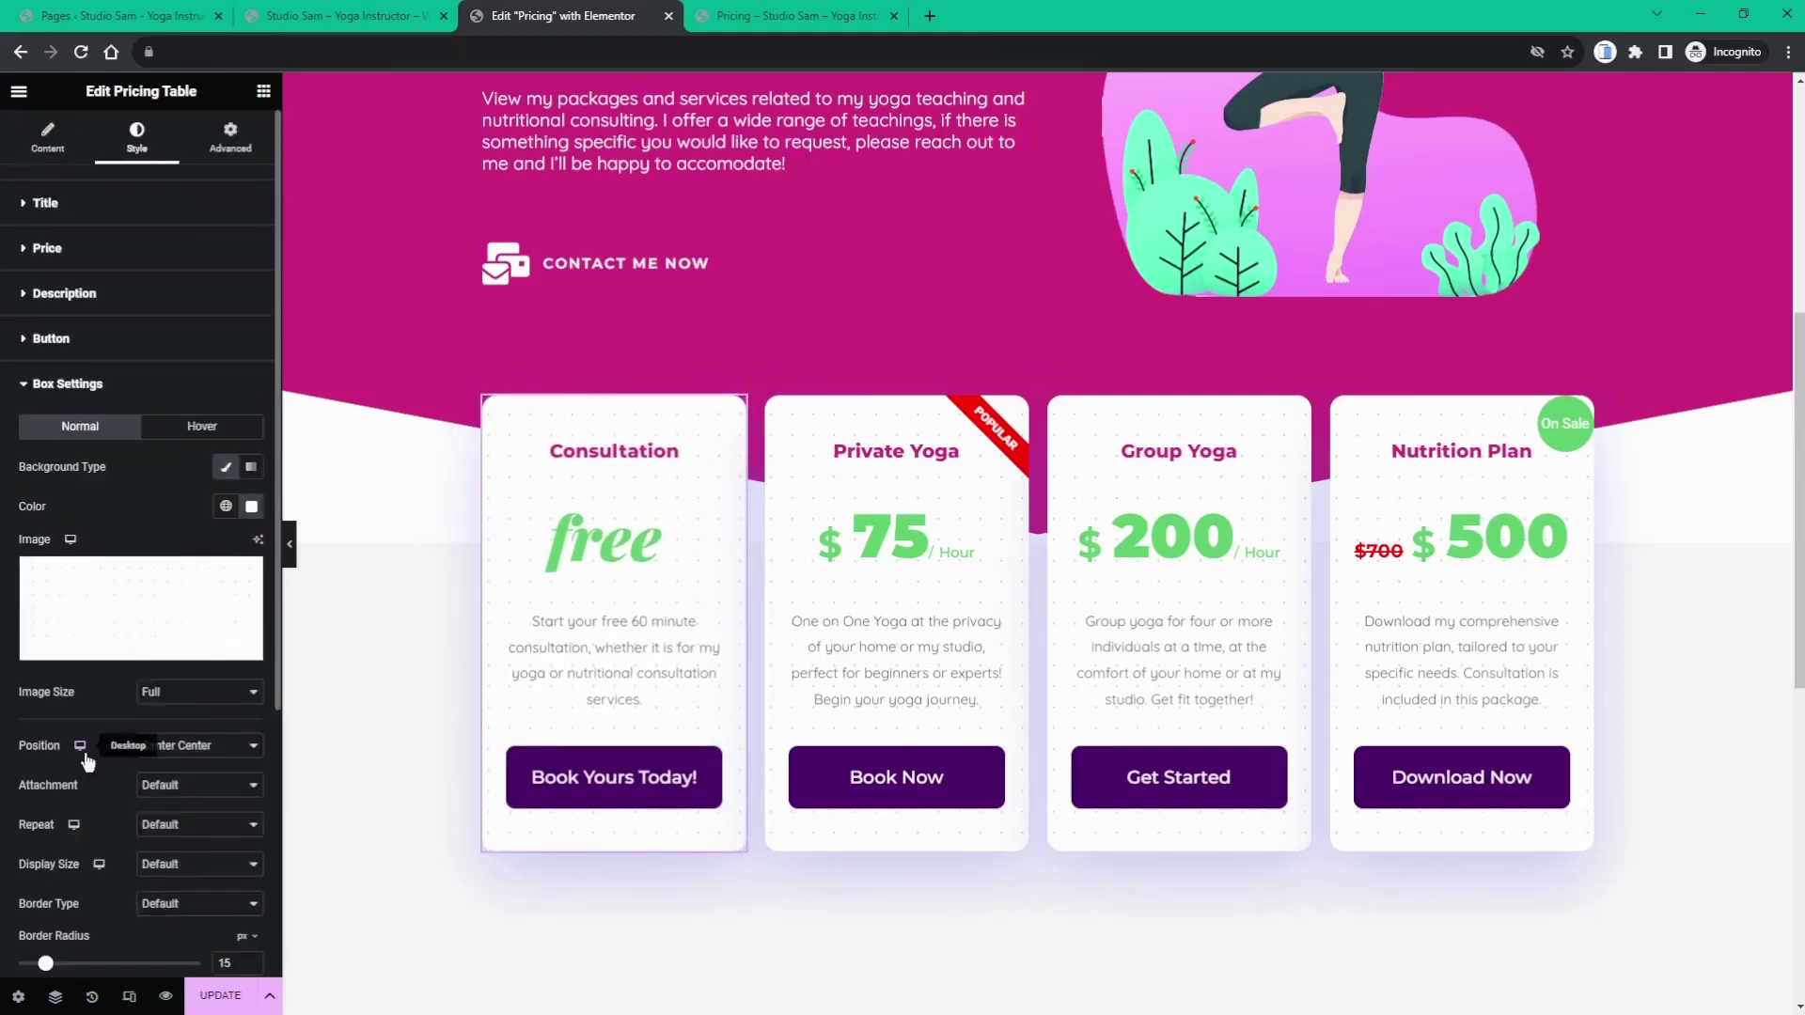
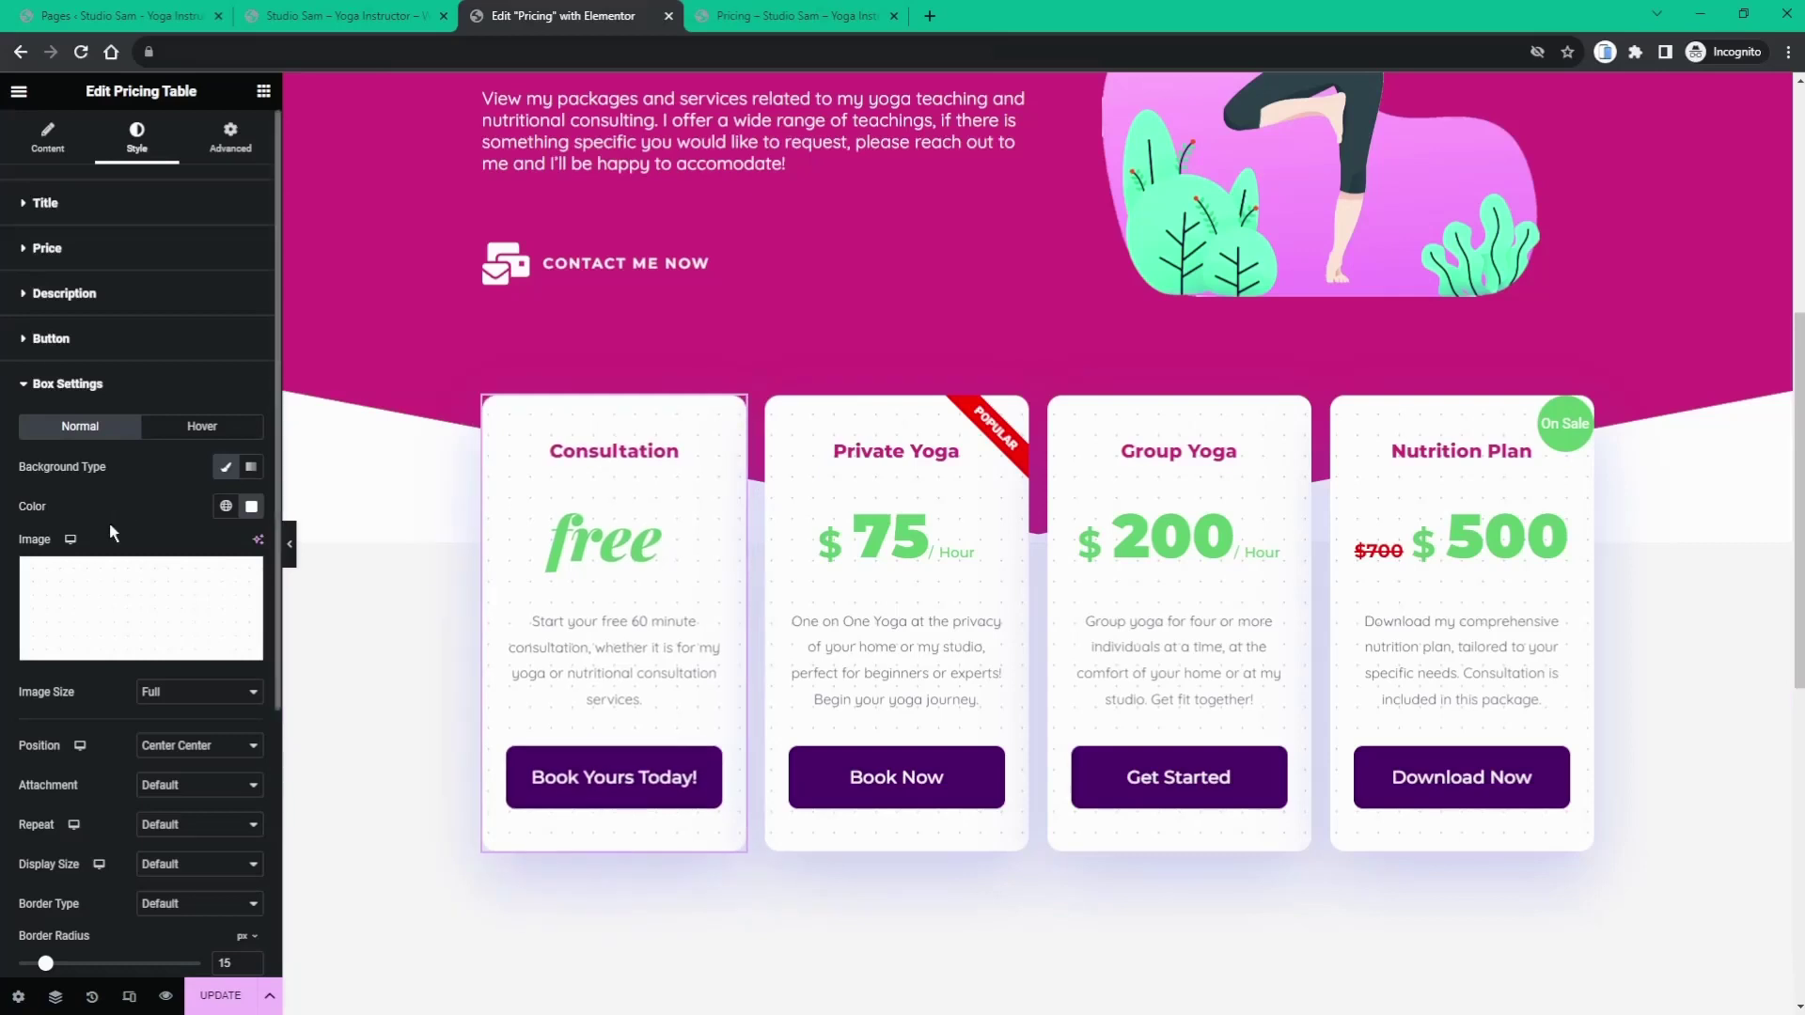
# - Check the color code of the Consultation box's hover shadow
pyautogui.scroll(-2, 146, 562)
pyautogui.click(191, 248)
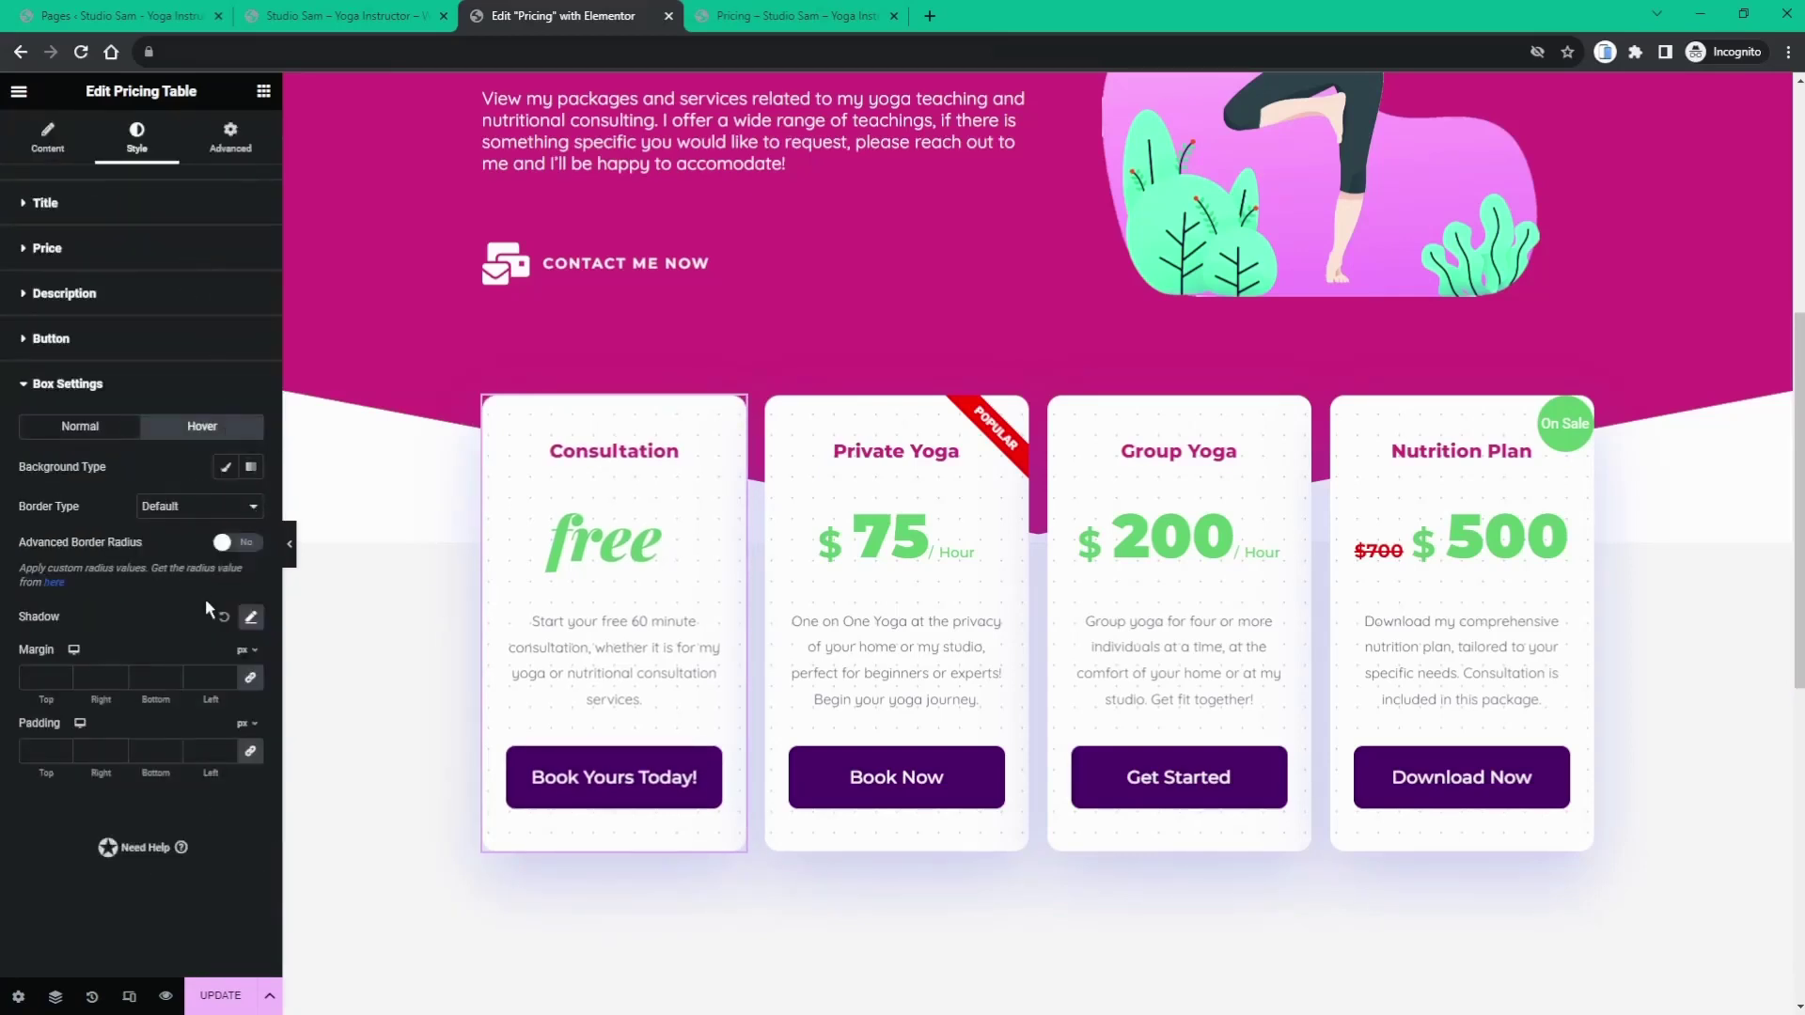
pyautogui.click(250, 617)
pyautogui.click(237, 668)
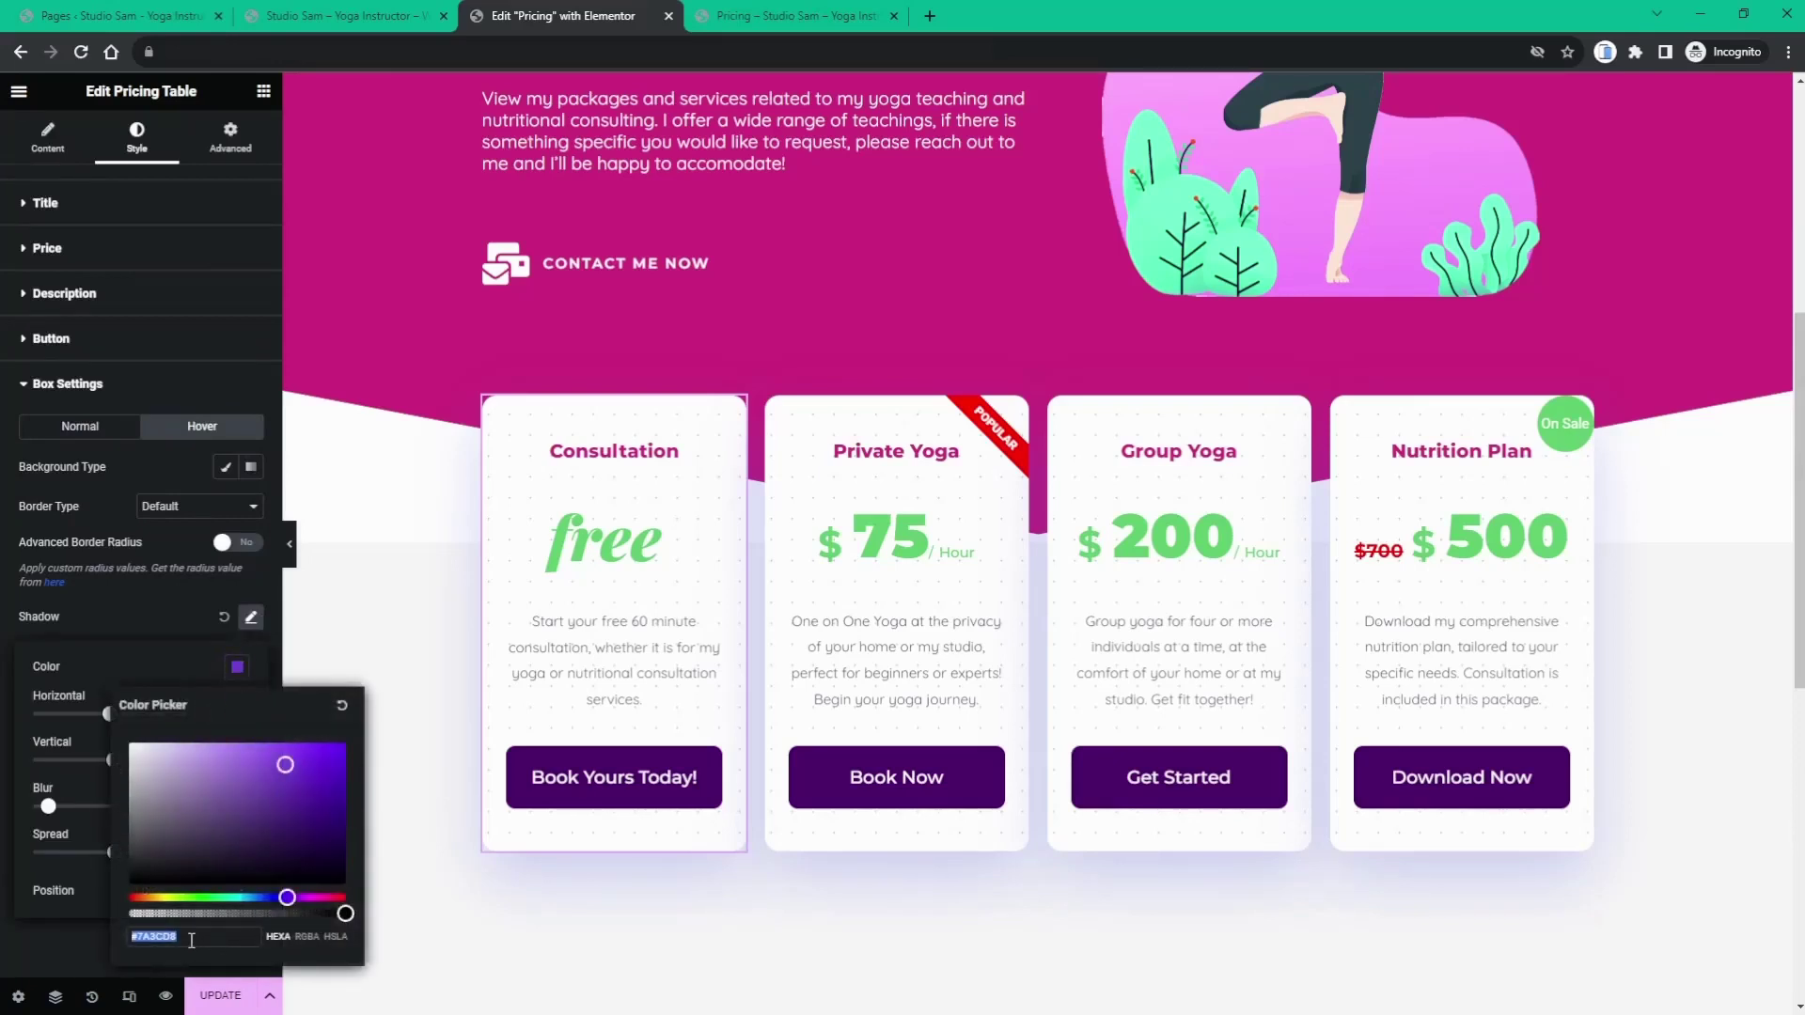
pyautogui.click(194, 599)
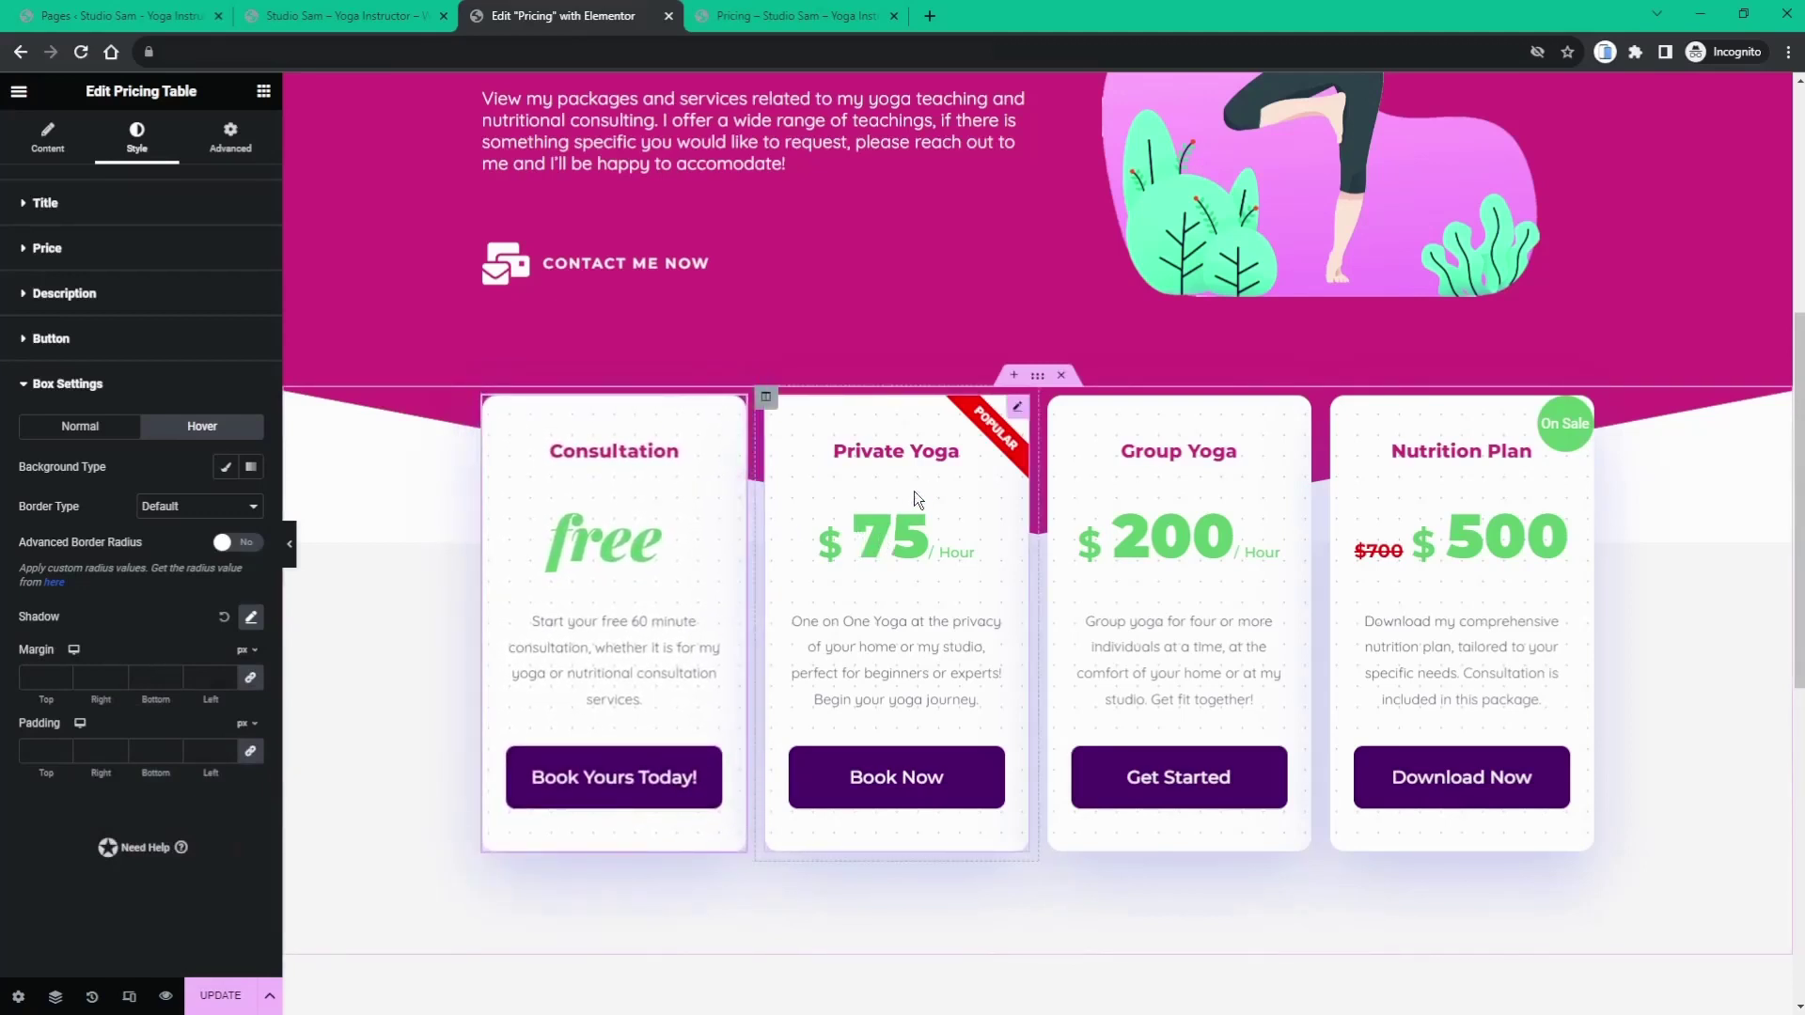
# - Copy the Consultation pricing table and paste its style onto the Private Yoga pricing table
pyautogui.click(1019, 411)
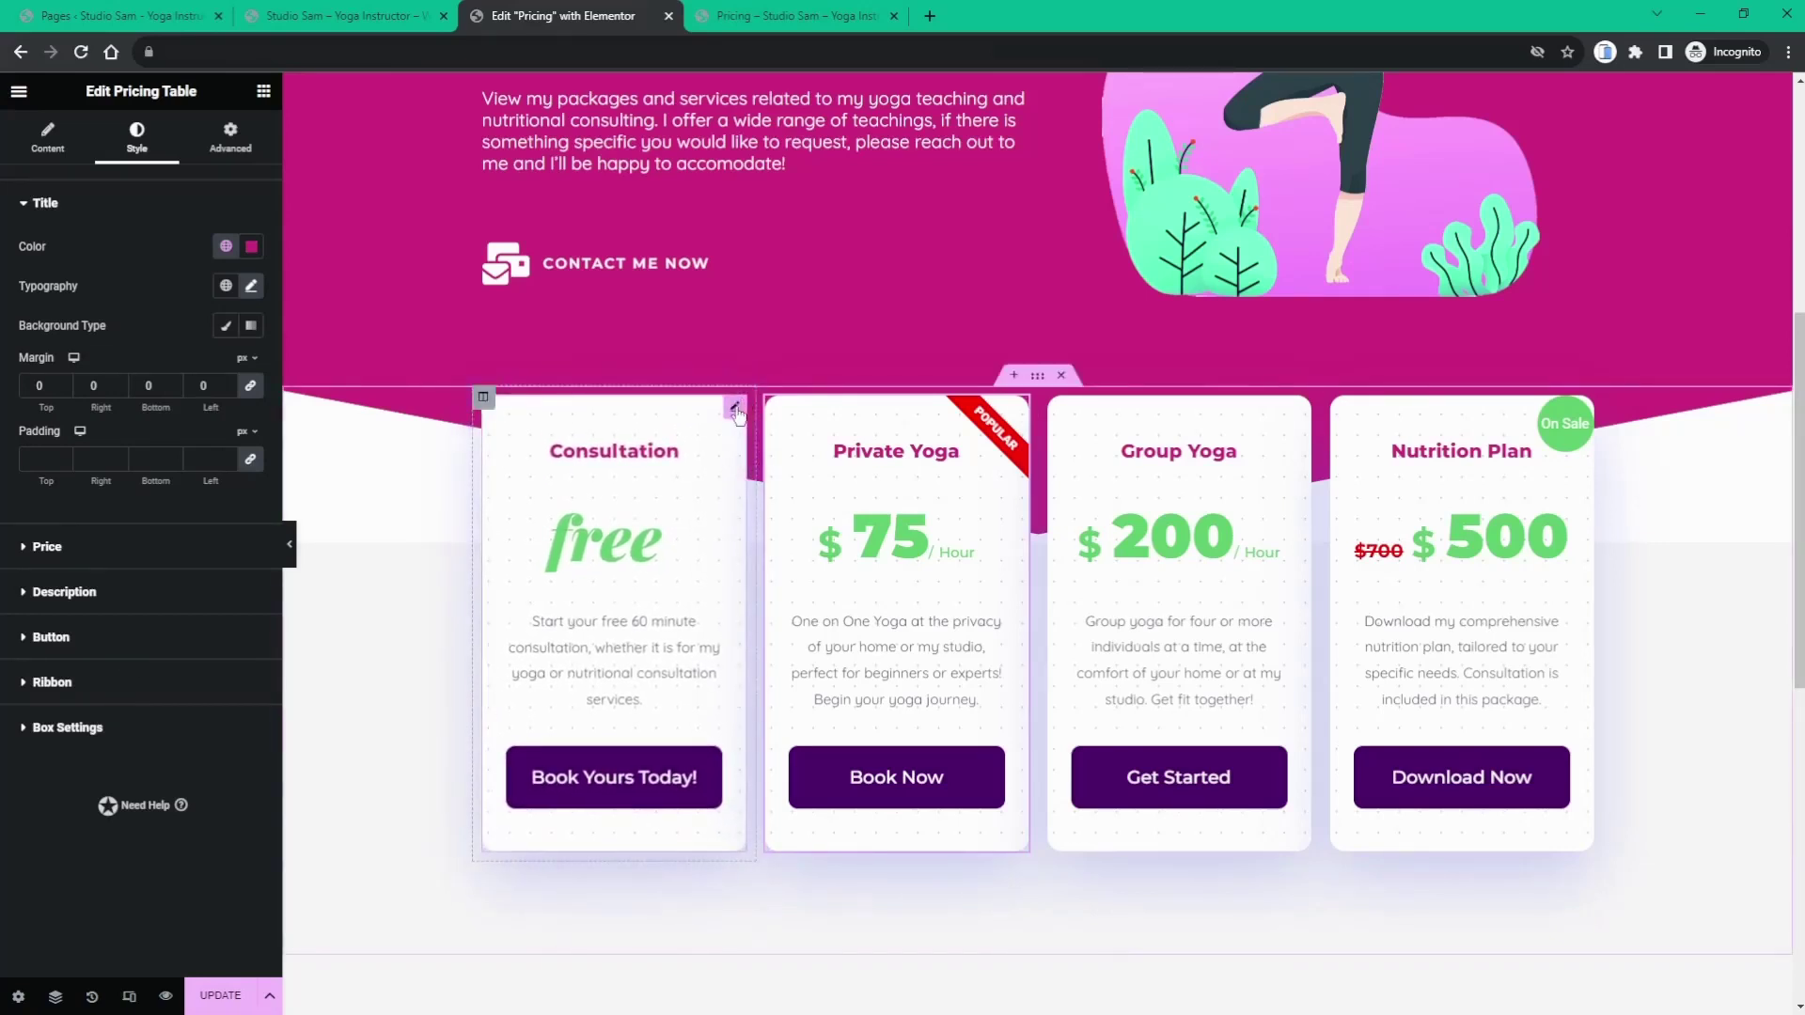
pyautogui.rightClick(745, 422)
pyautogui.click(779, 493)
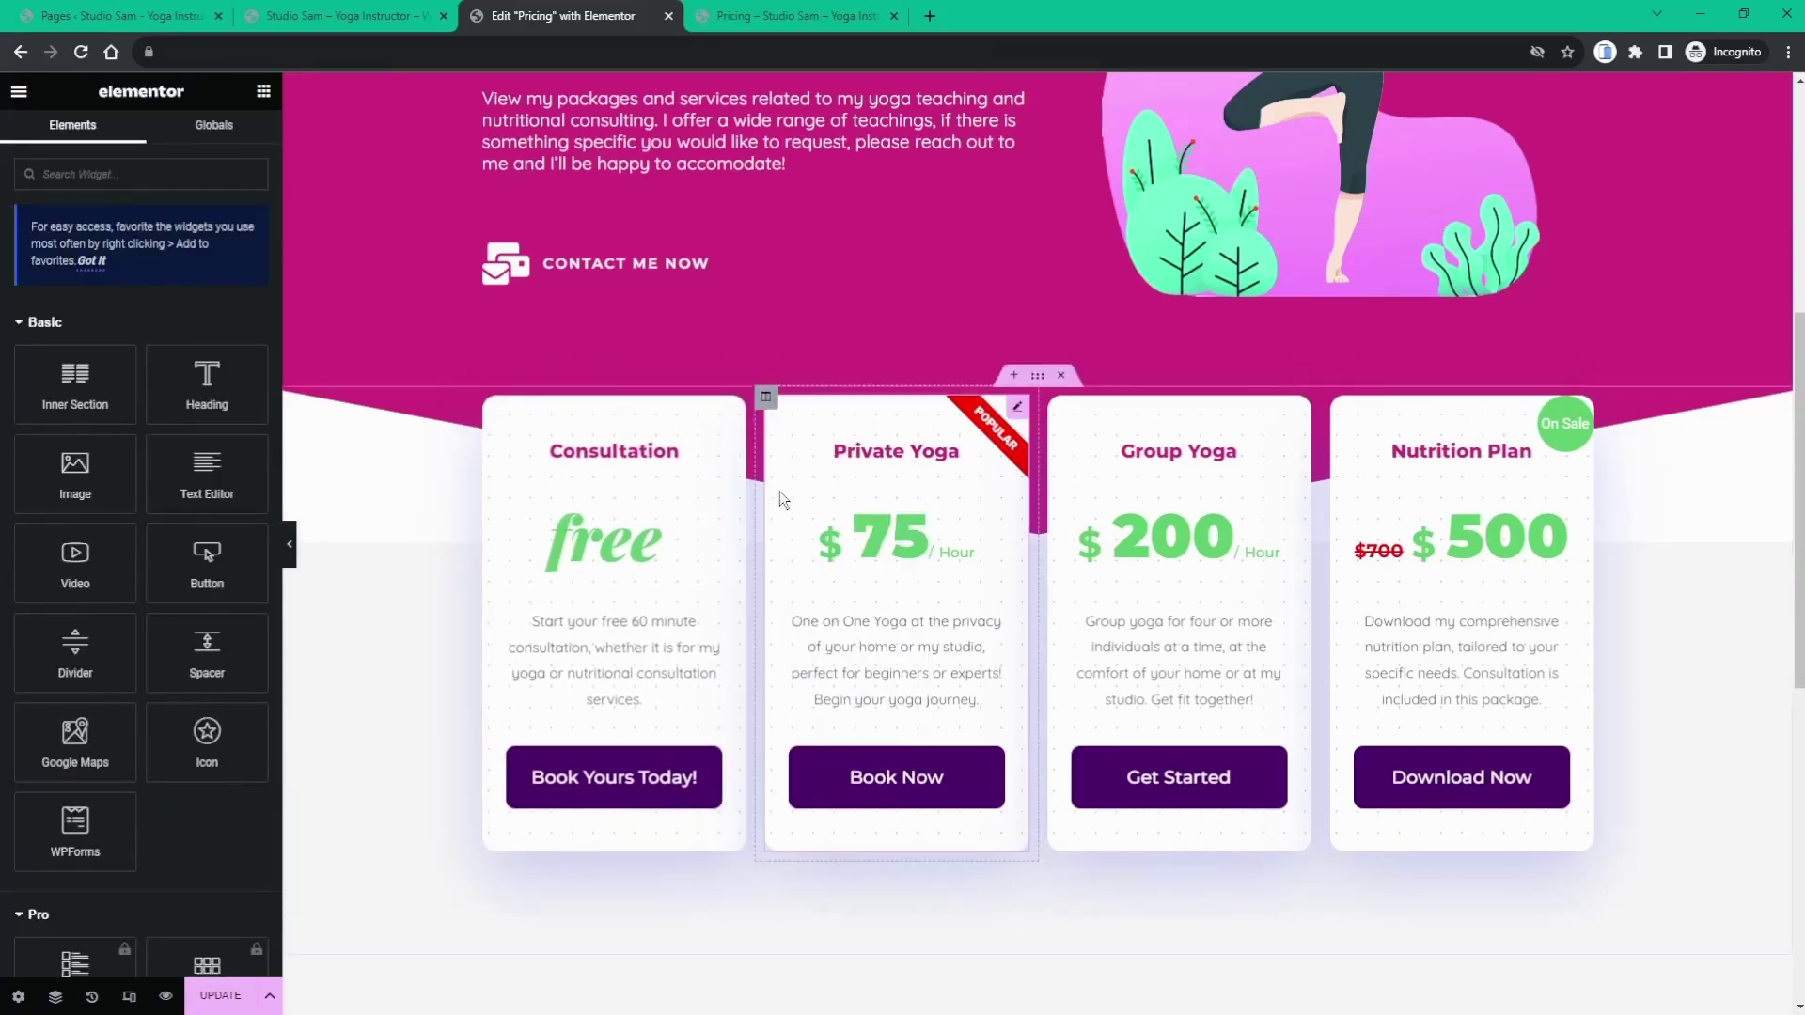
pyautogui.rightClick(1021, 413)
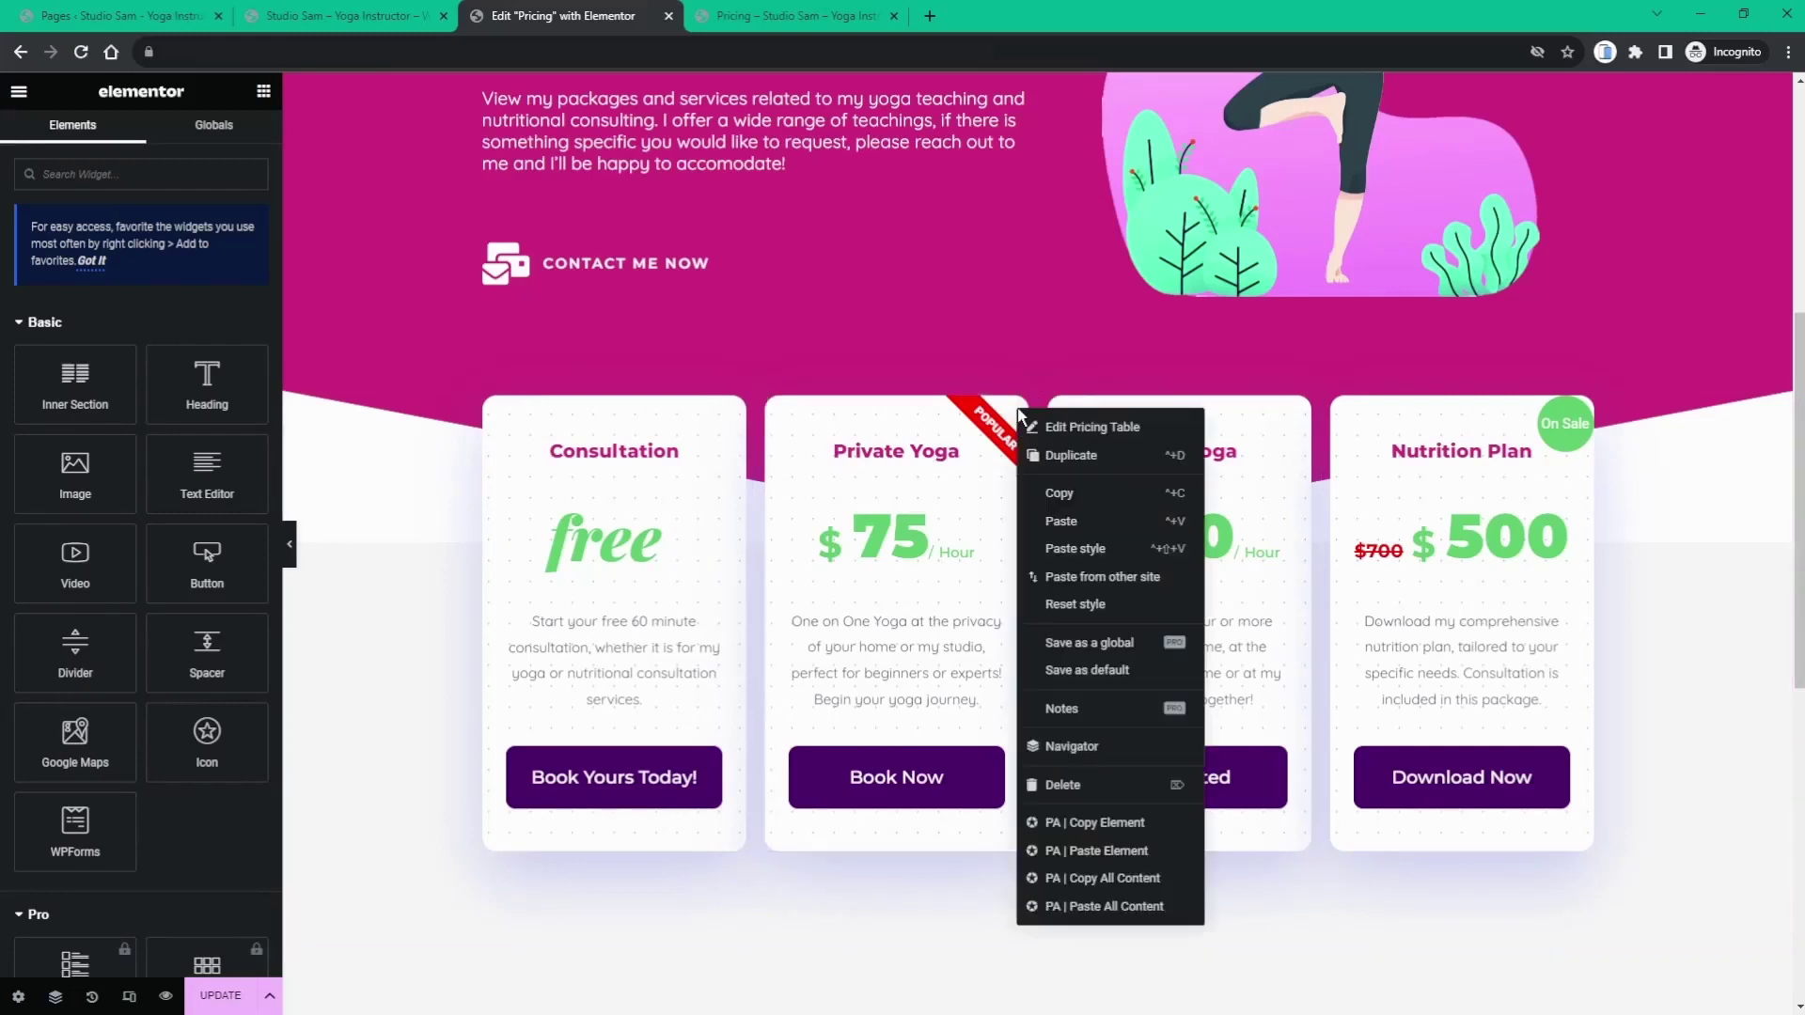
pyautogui.click(1096, 551)
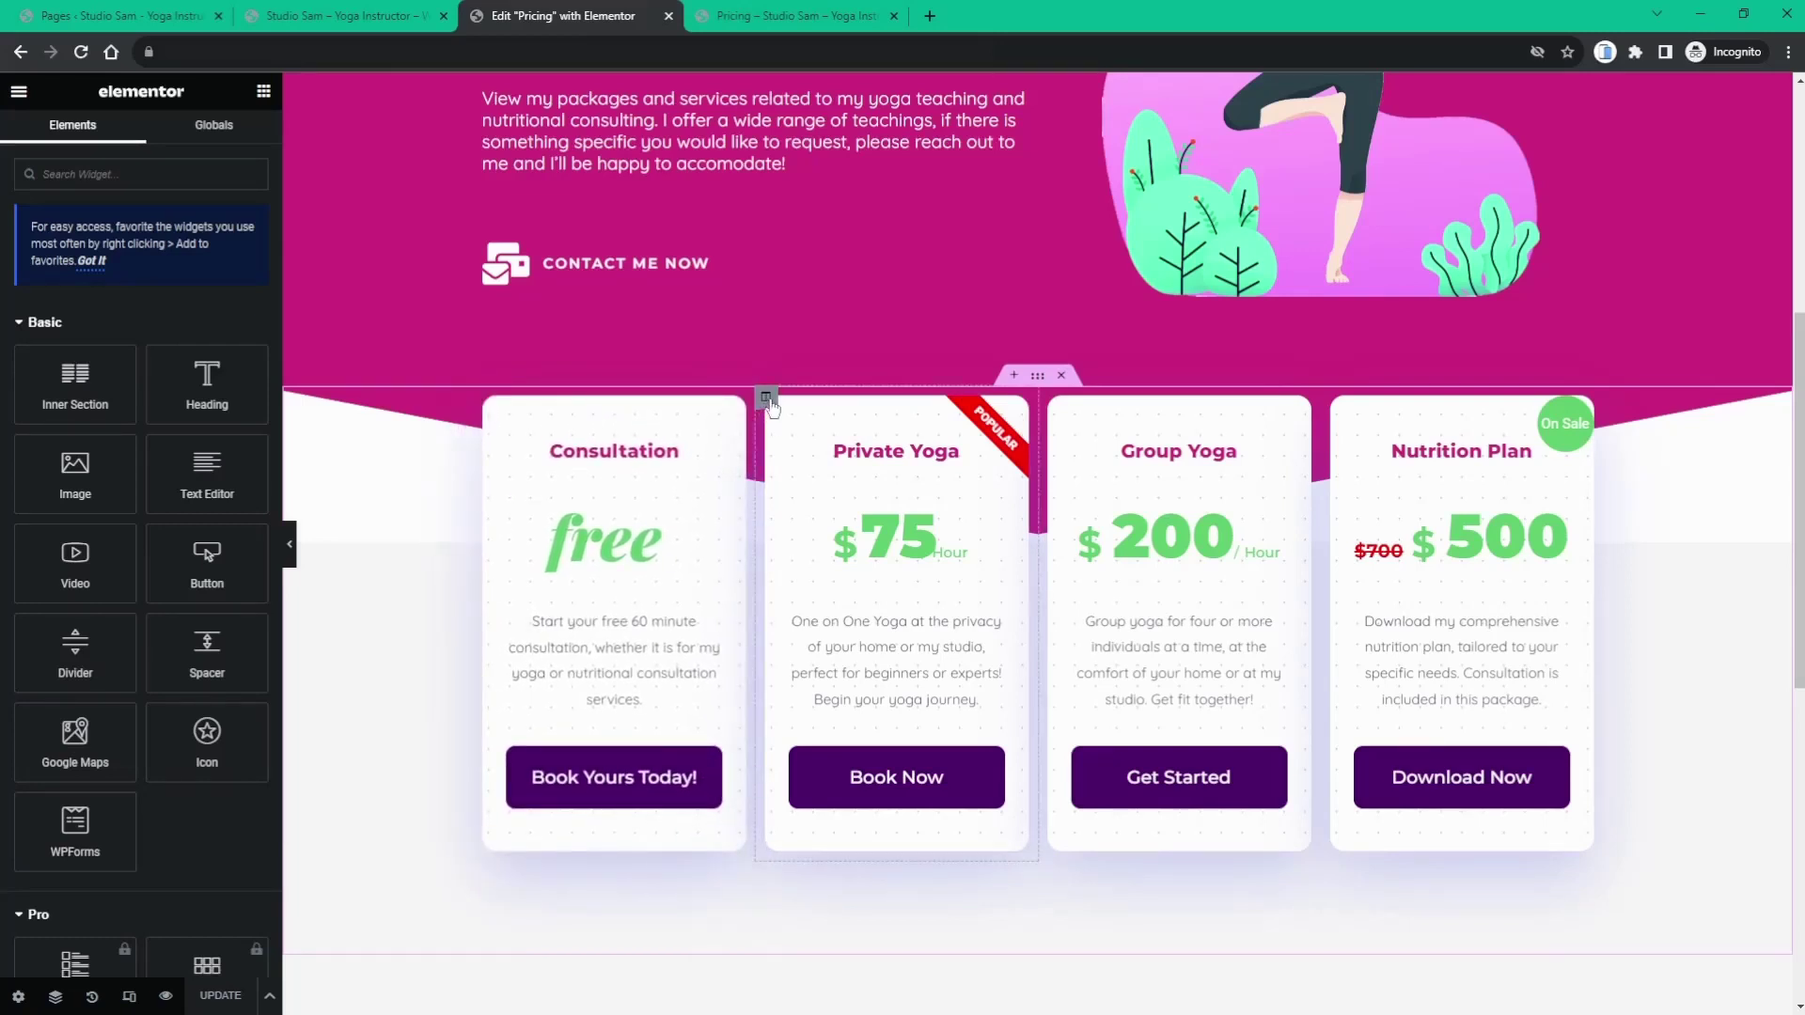
pyautogui.click(767, 397)
pyautogui.click(229, 138)
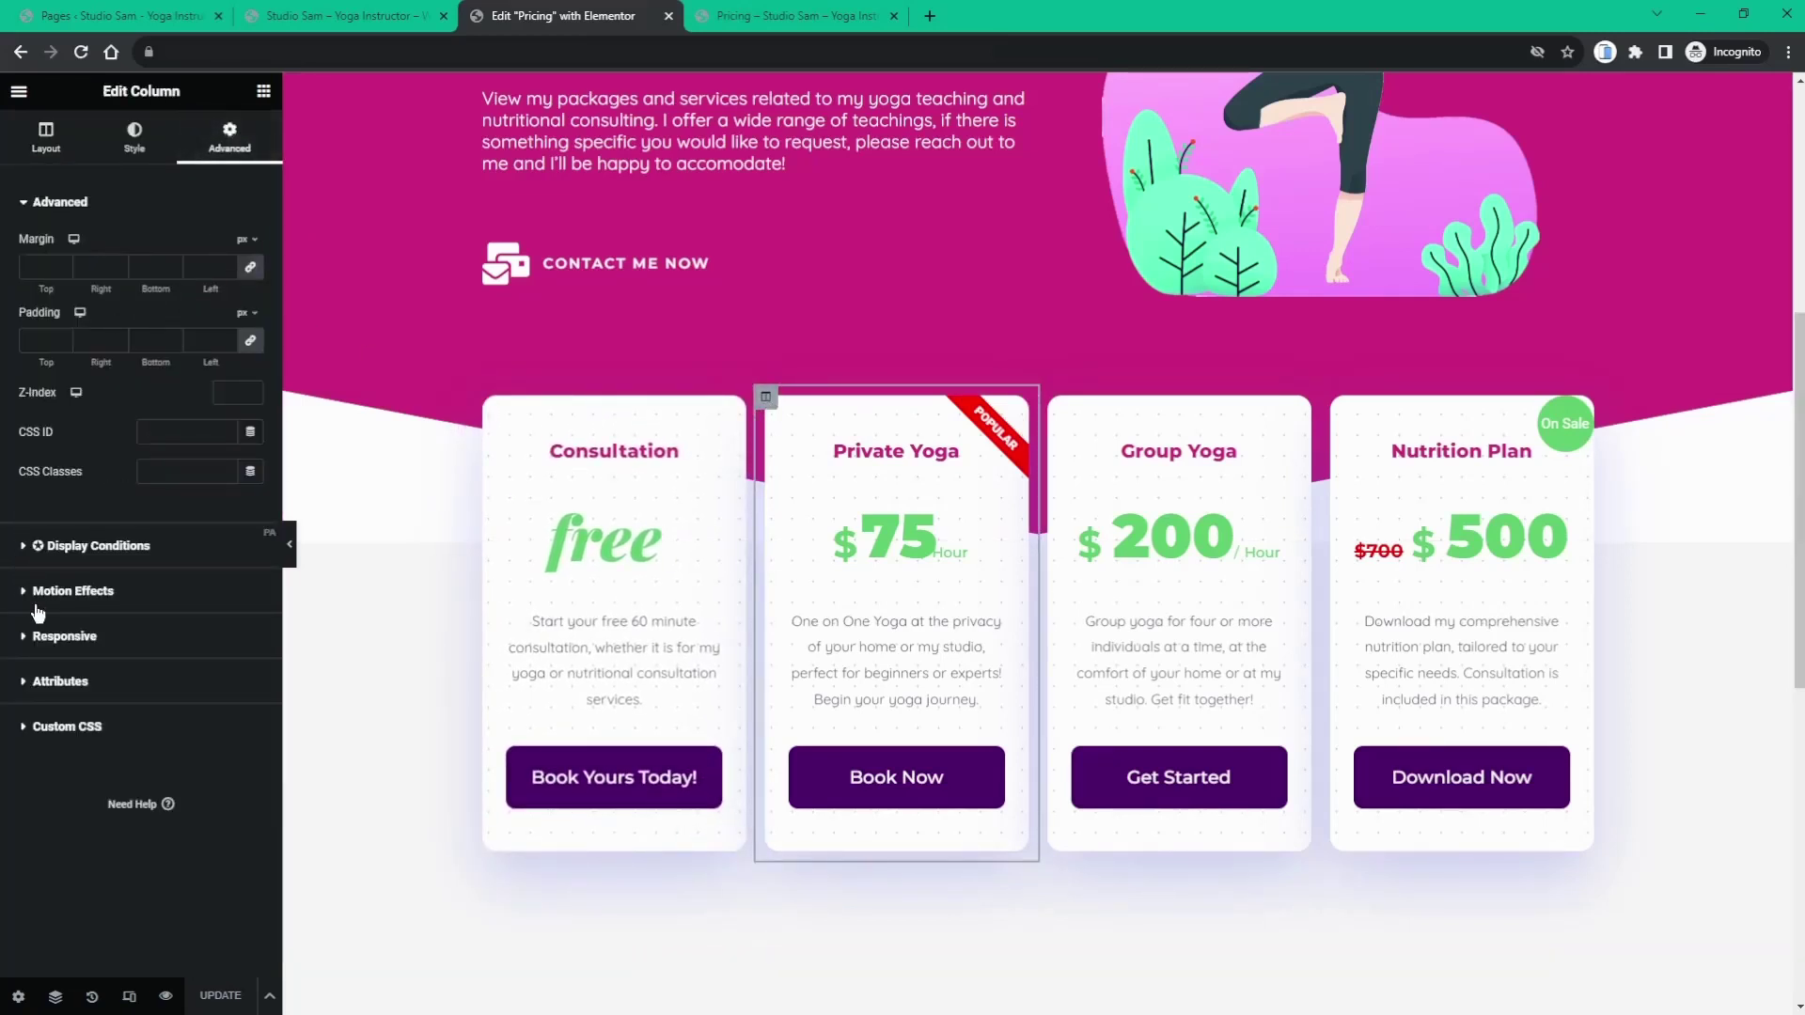
pyautogui.click(104, 592)
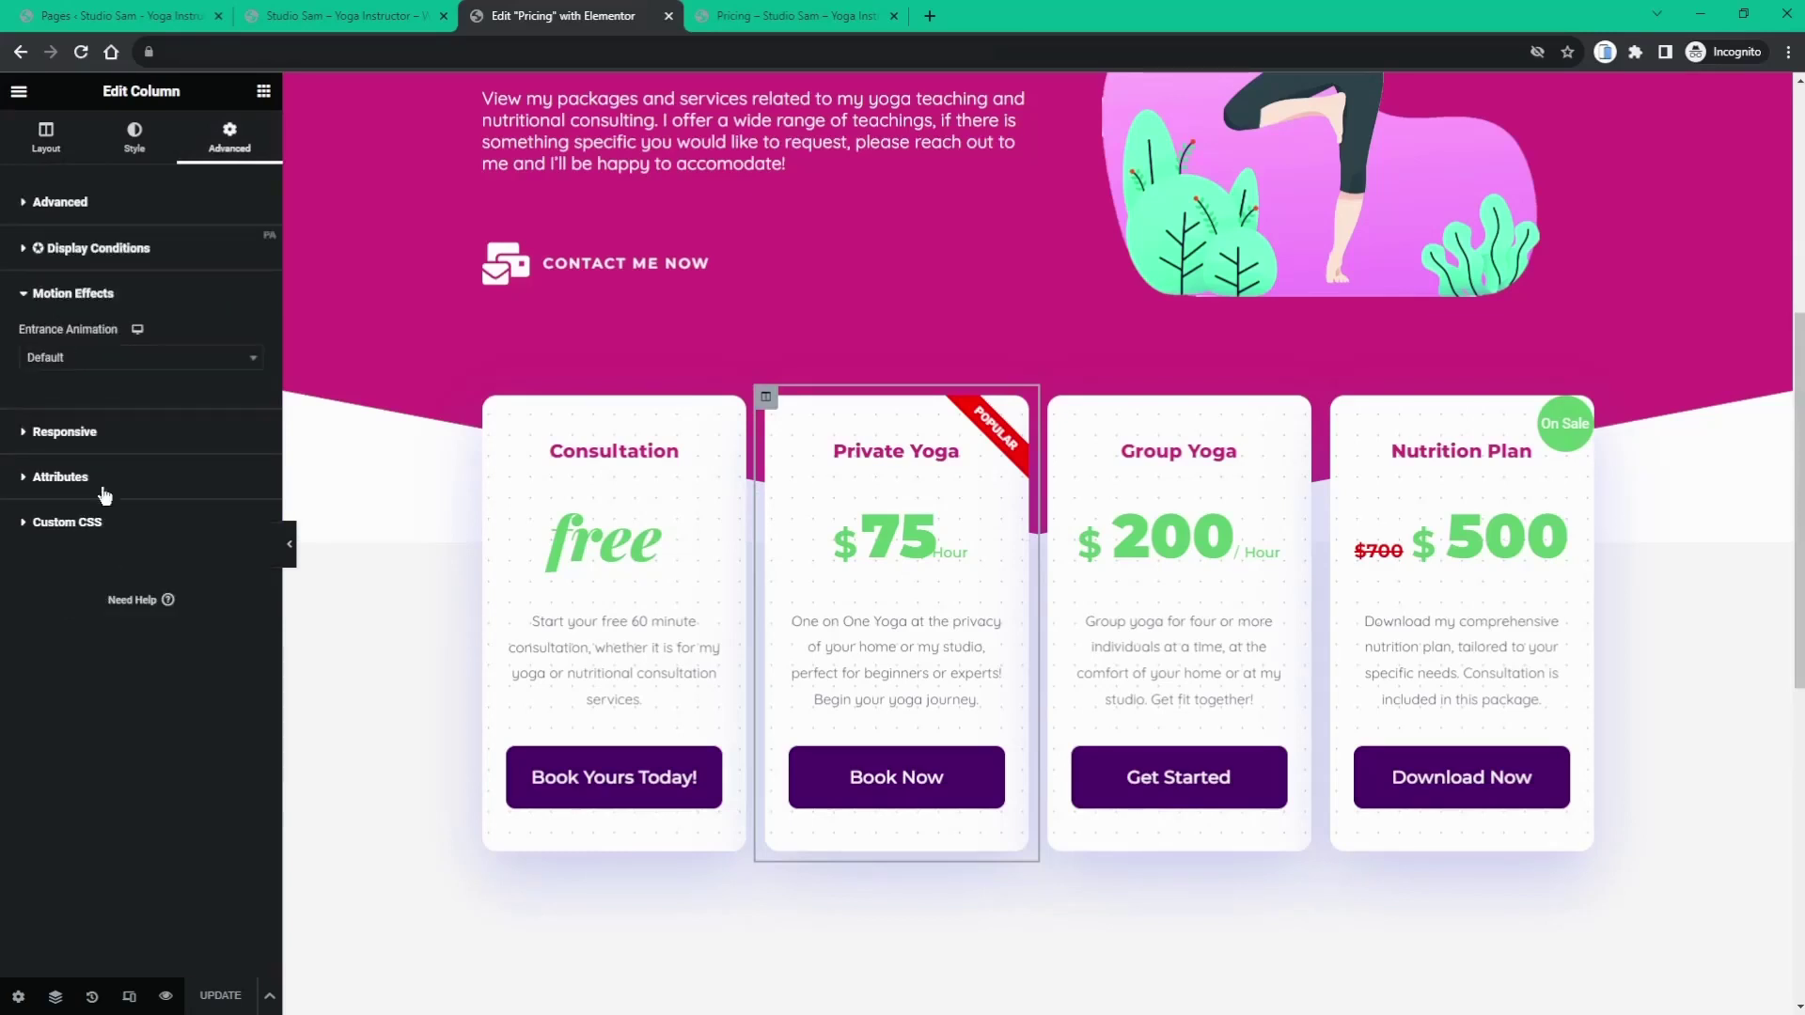
pyautogui.click(45, 431)
pyautogui.click(87, 334)
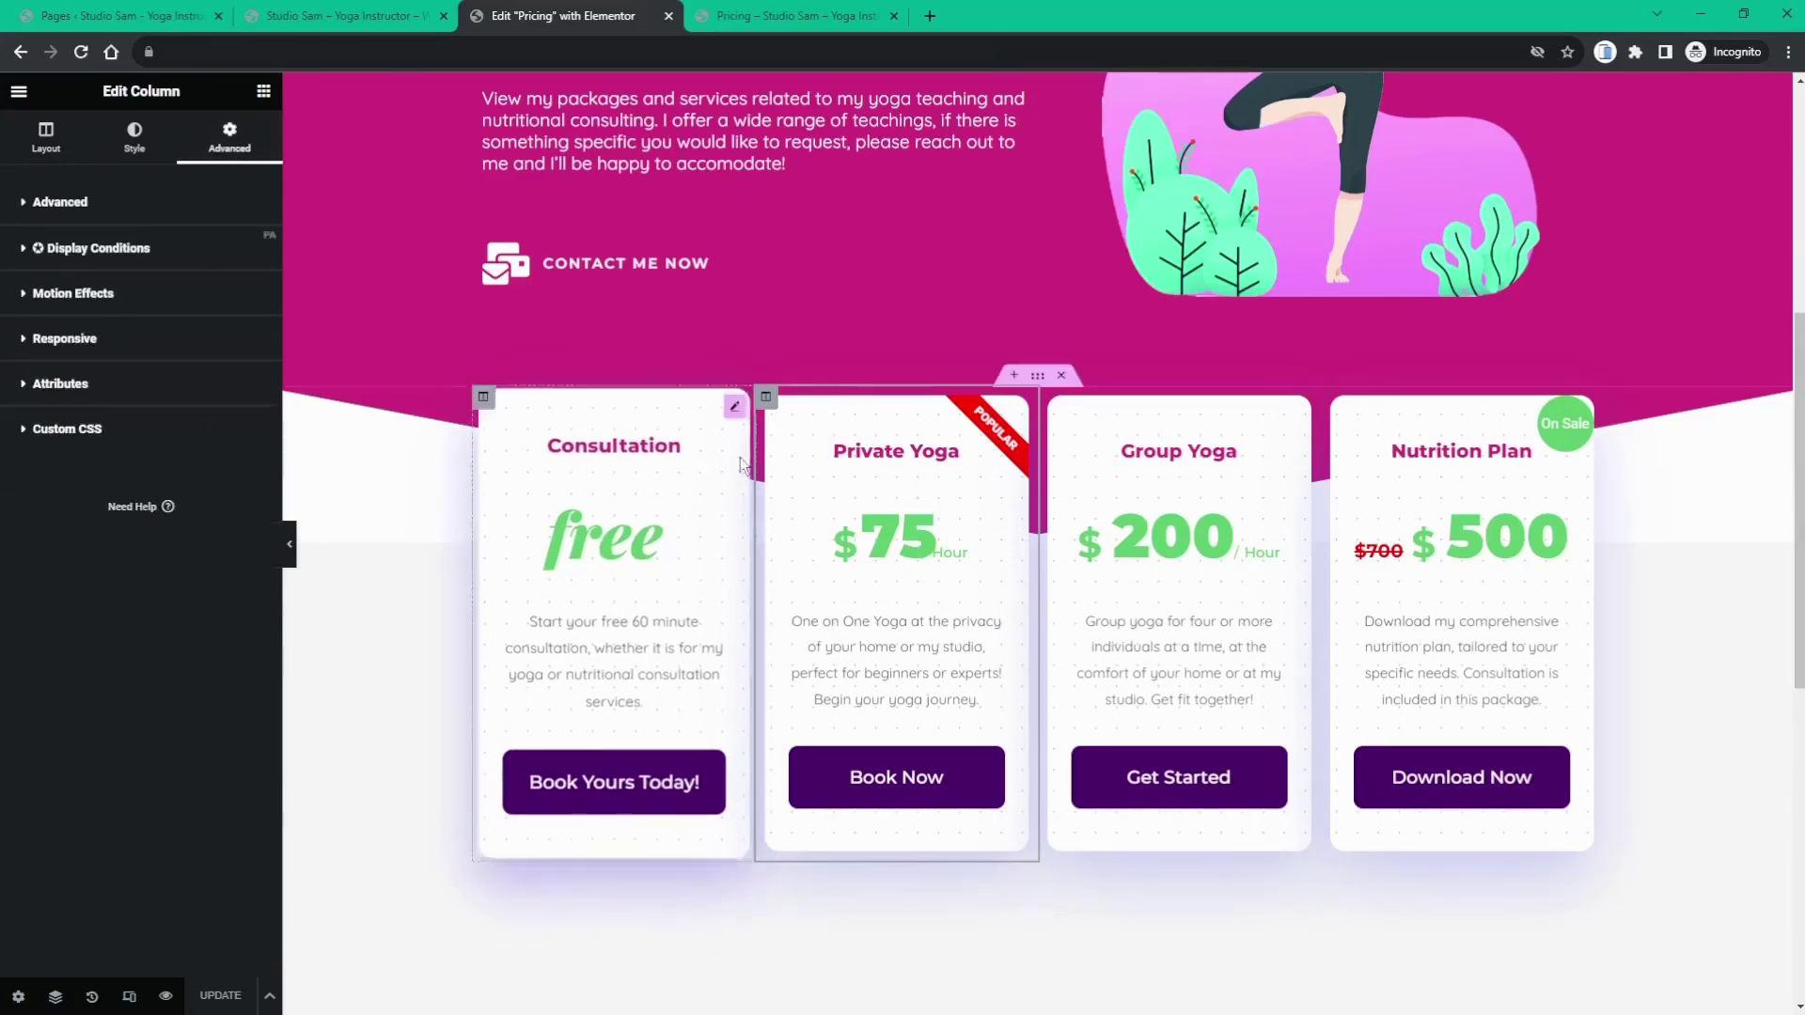
# - Set the Private Yoga pricing table's hover transform scale to 1.1 with proportions kept
pyautogui.click(1015, 410)
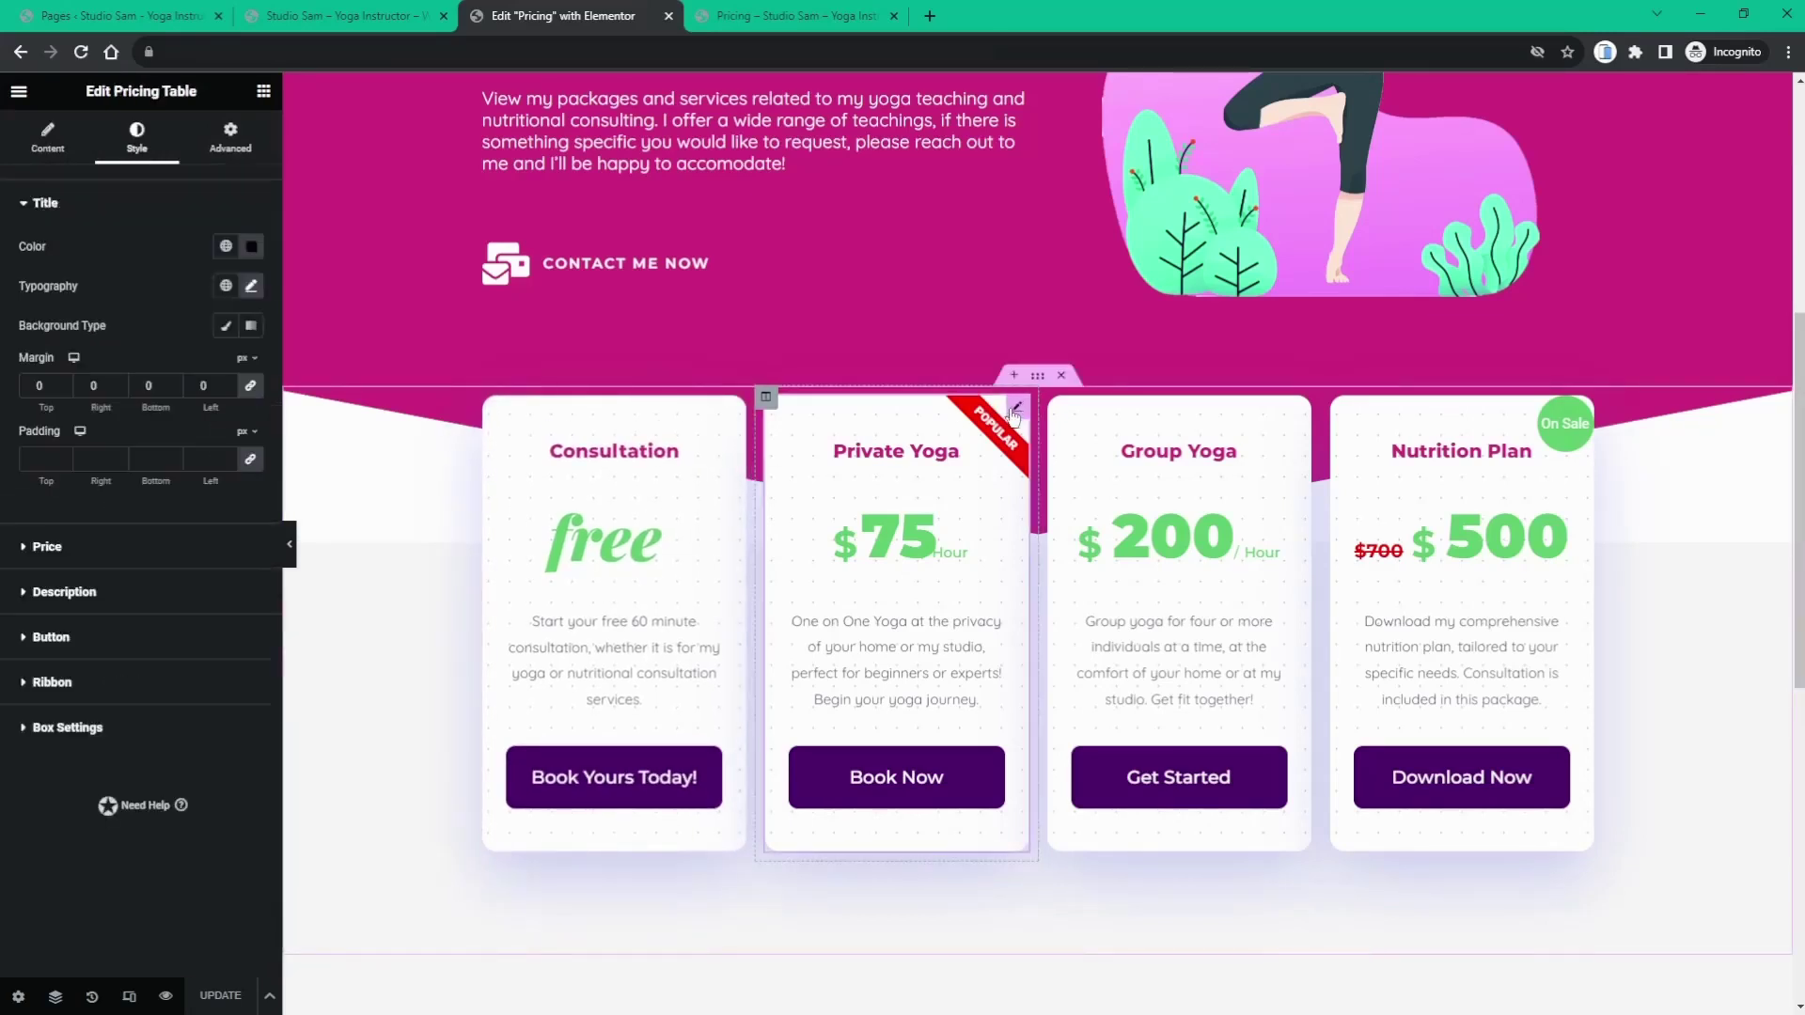
pyautogui.click(230, 138)
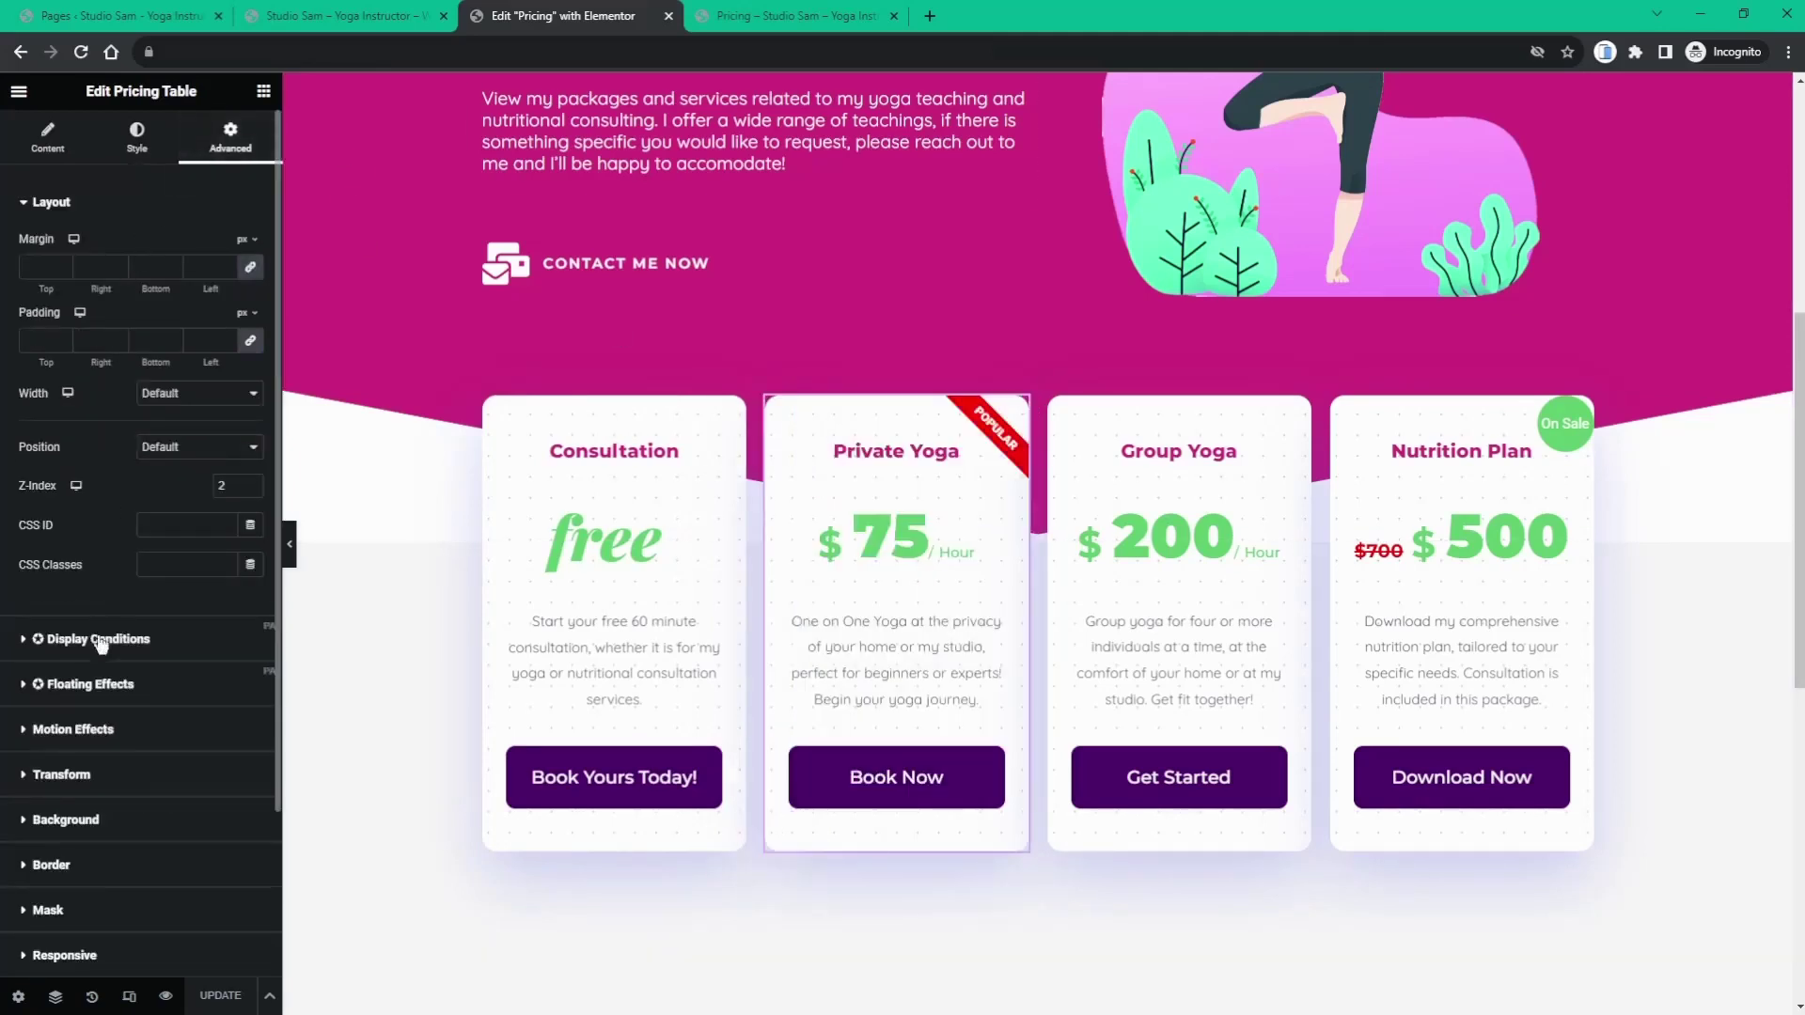
pyautogui.click(75, 774)
pyautogui.click(194, 430)
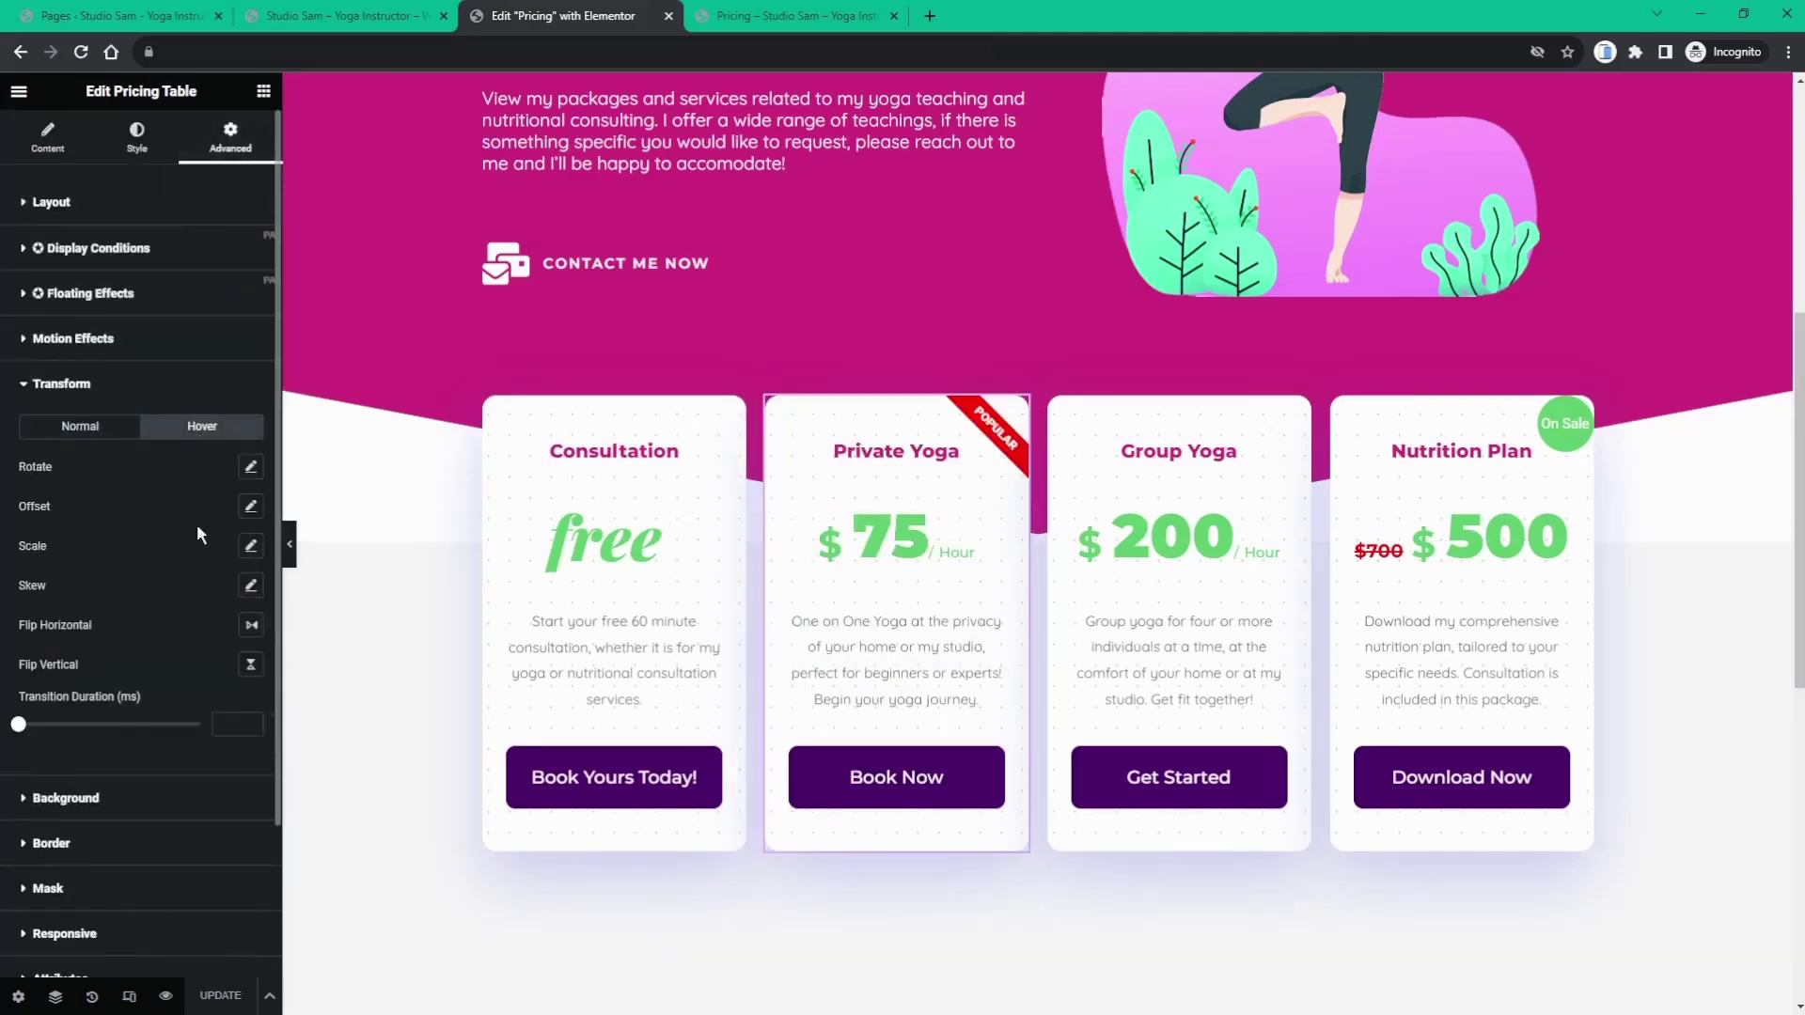
pyautogui.click(250, 547)
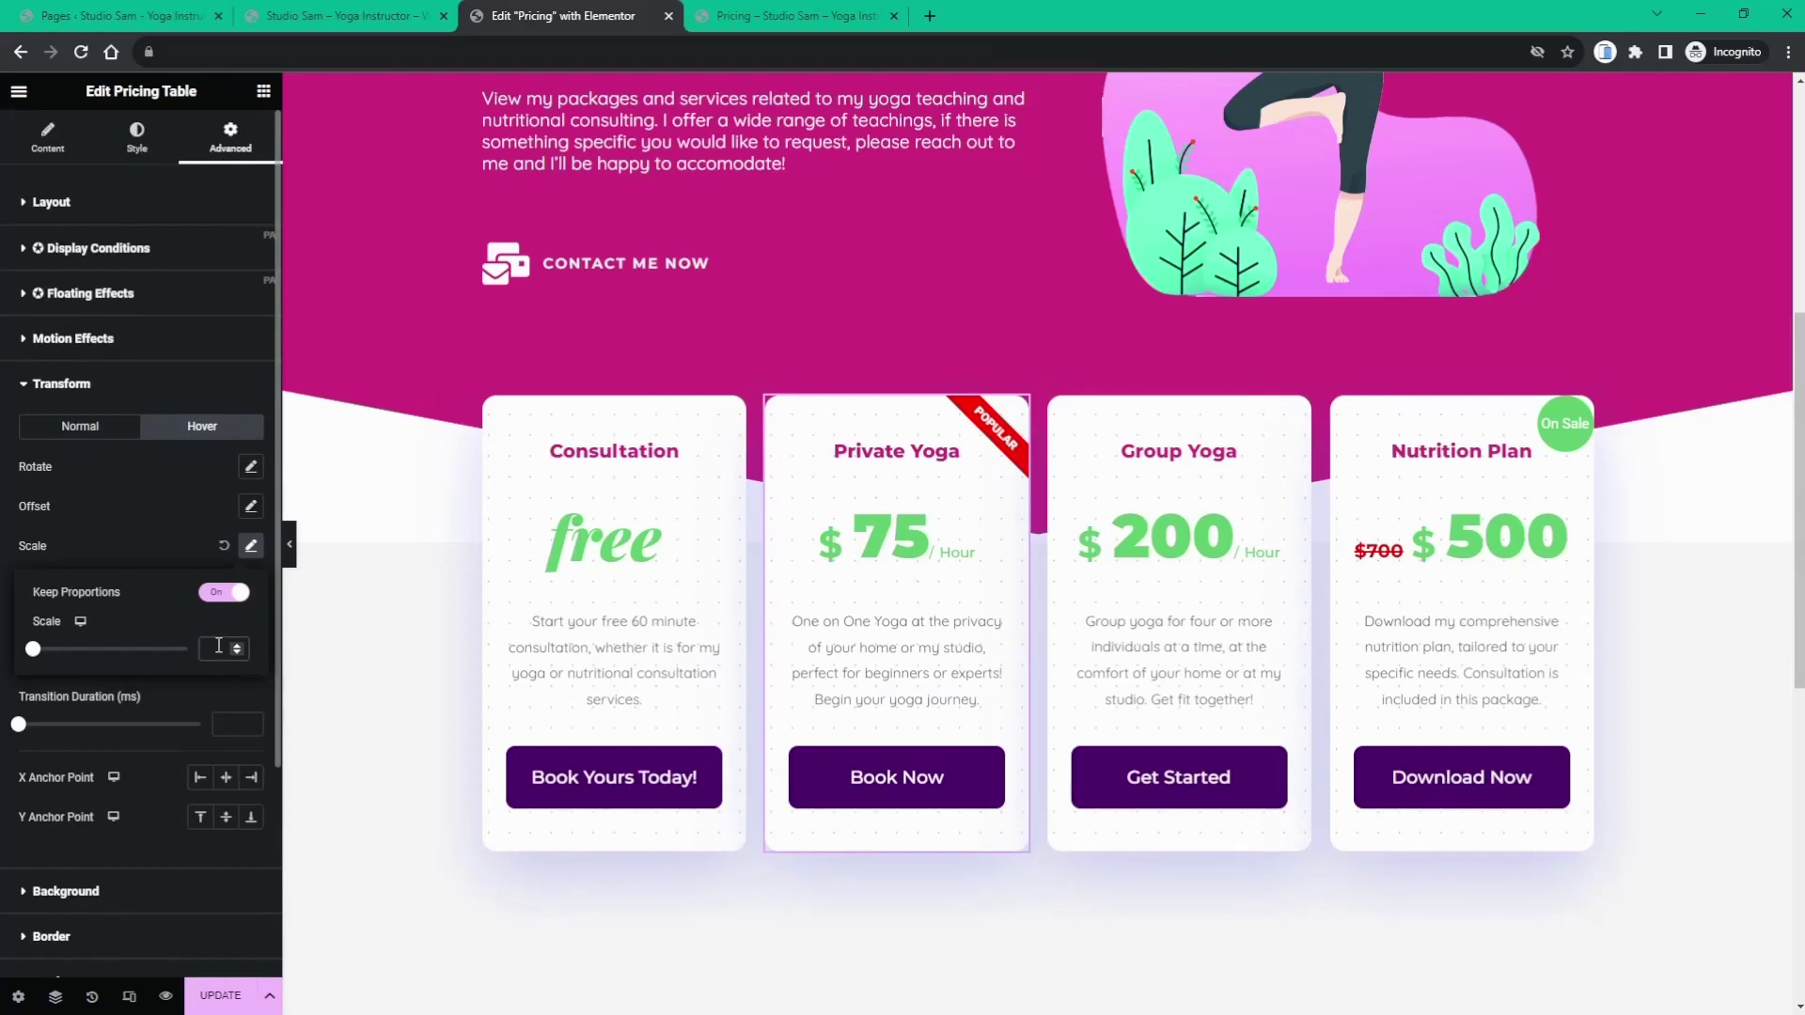
pyautogui.click(218, 648)
pyautogui.write('1.1')
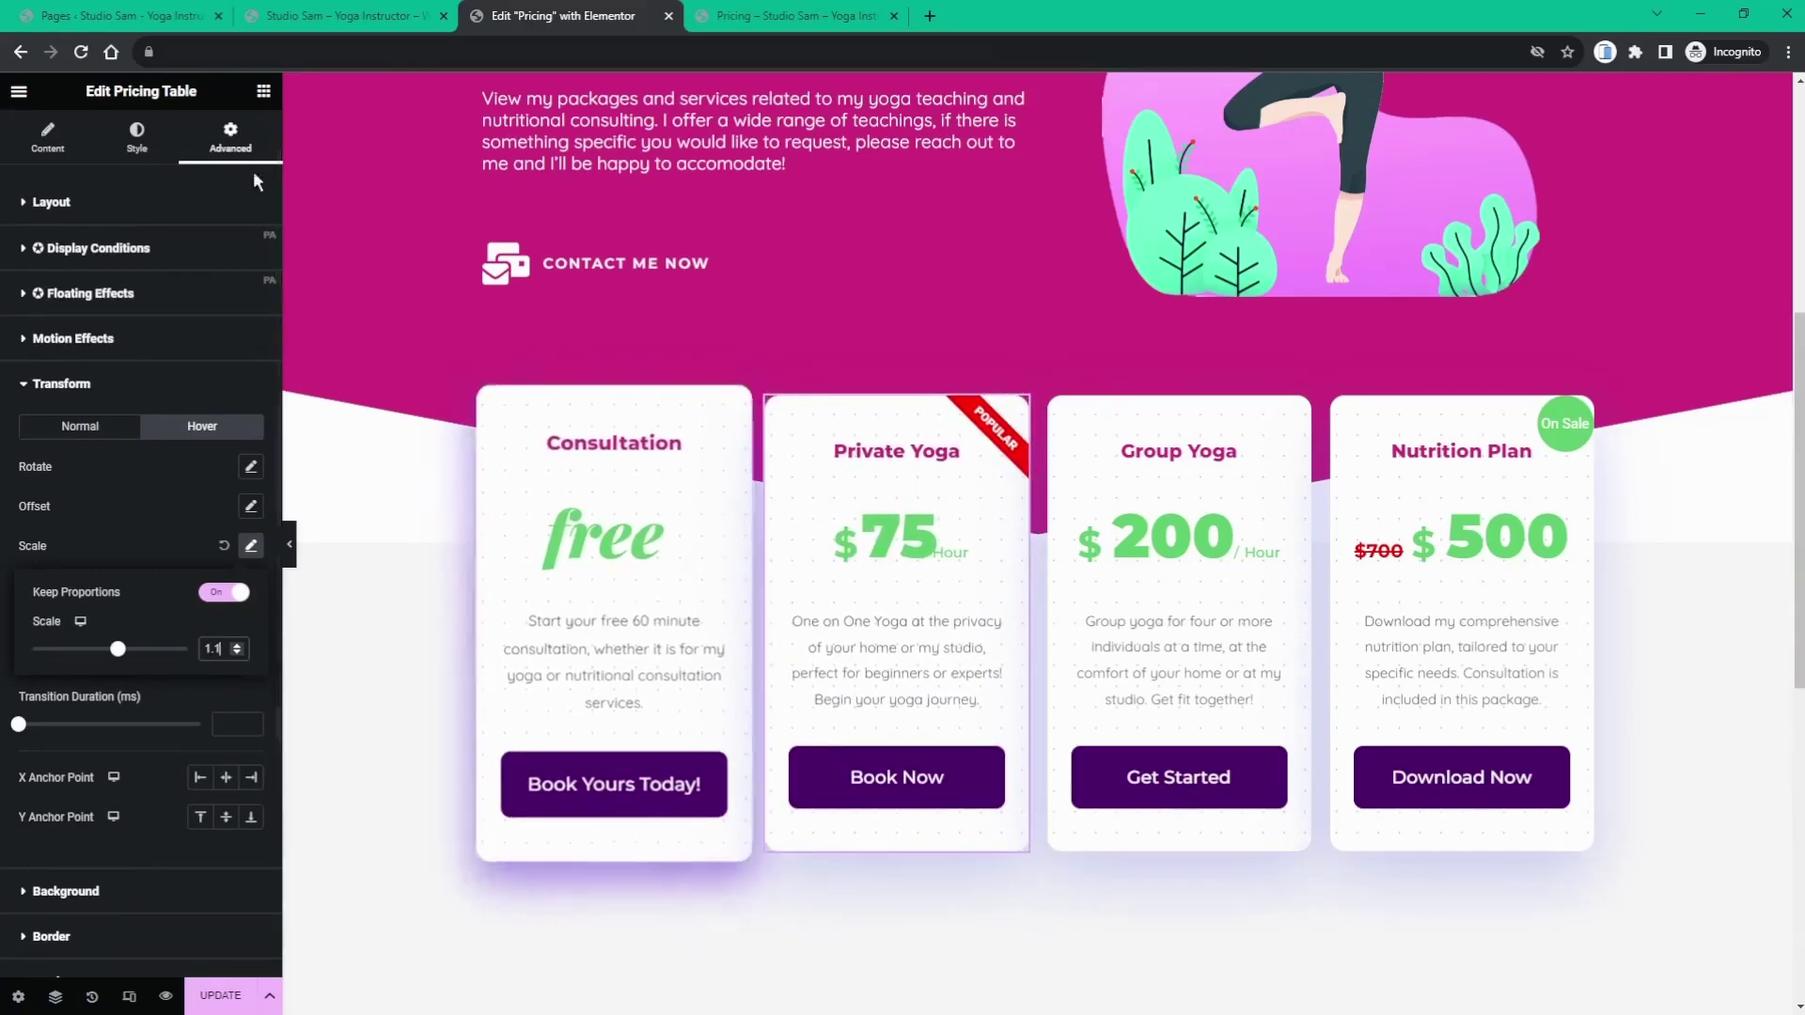
# - Try to paste the copied content as the color of the Private Yoga box's hover shadow
pyautogui.click(140, 153)
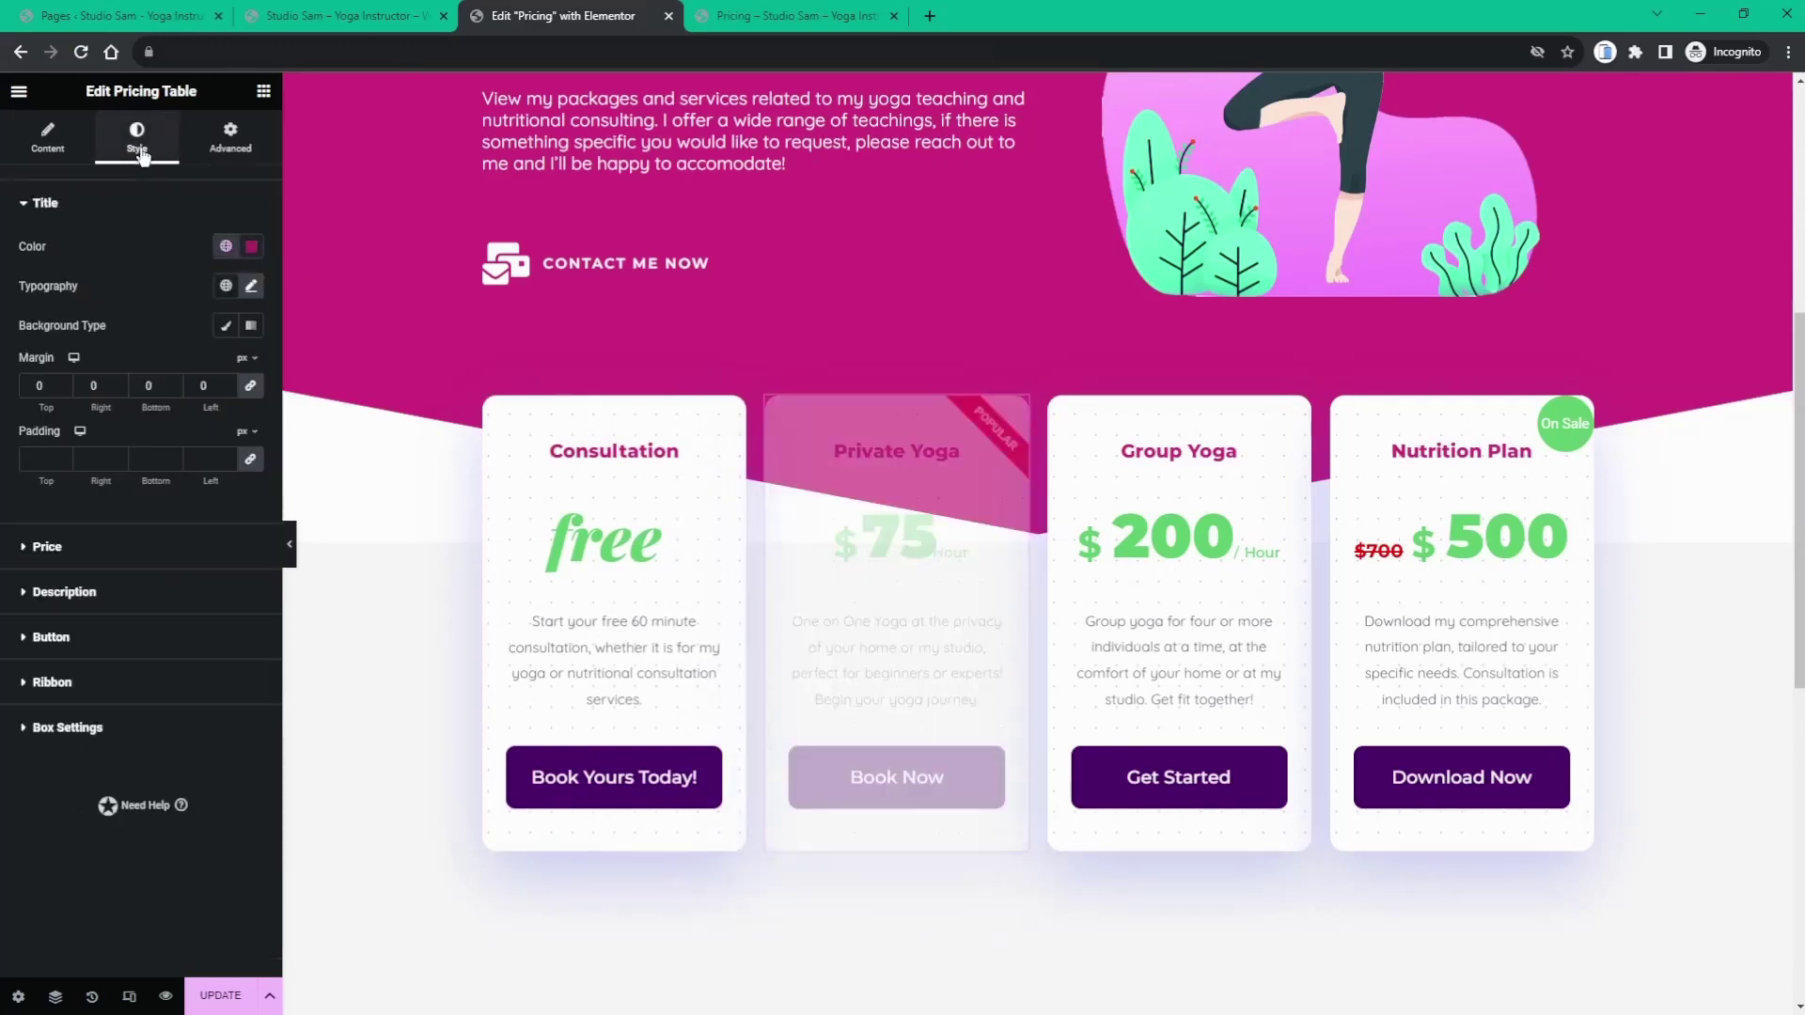
pyautogui.click(76, 729)
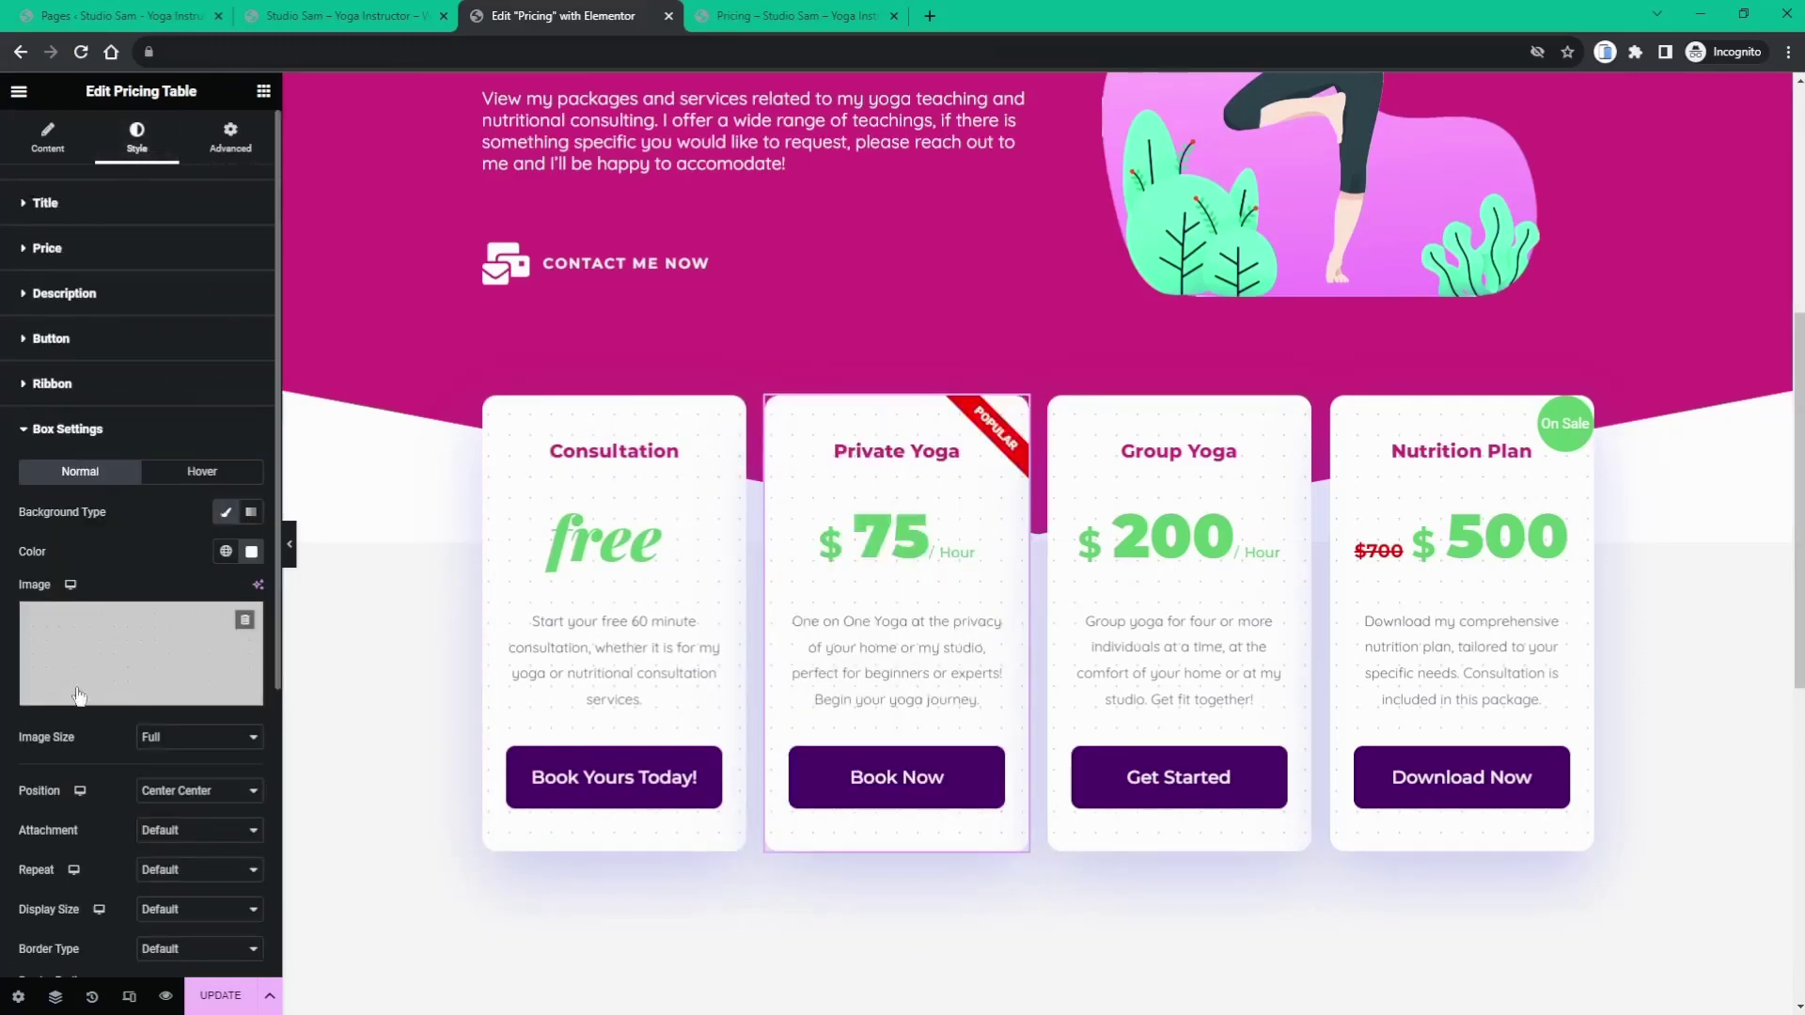
pyautogui.click(232, 475)
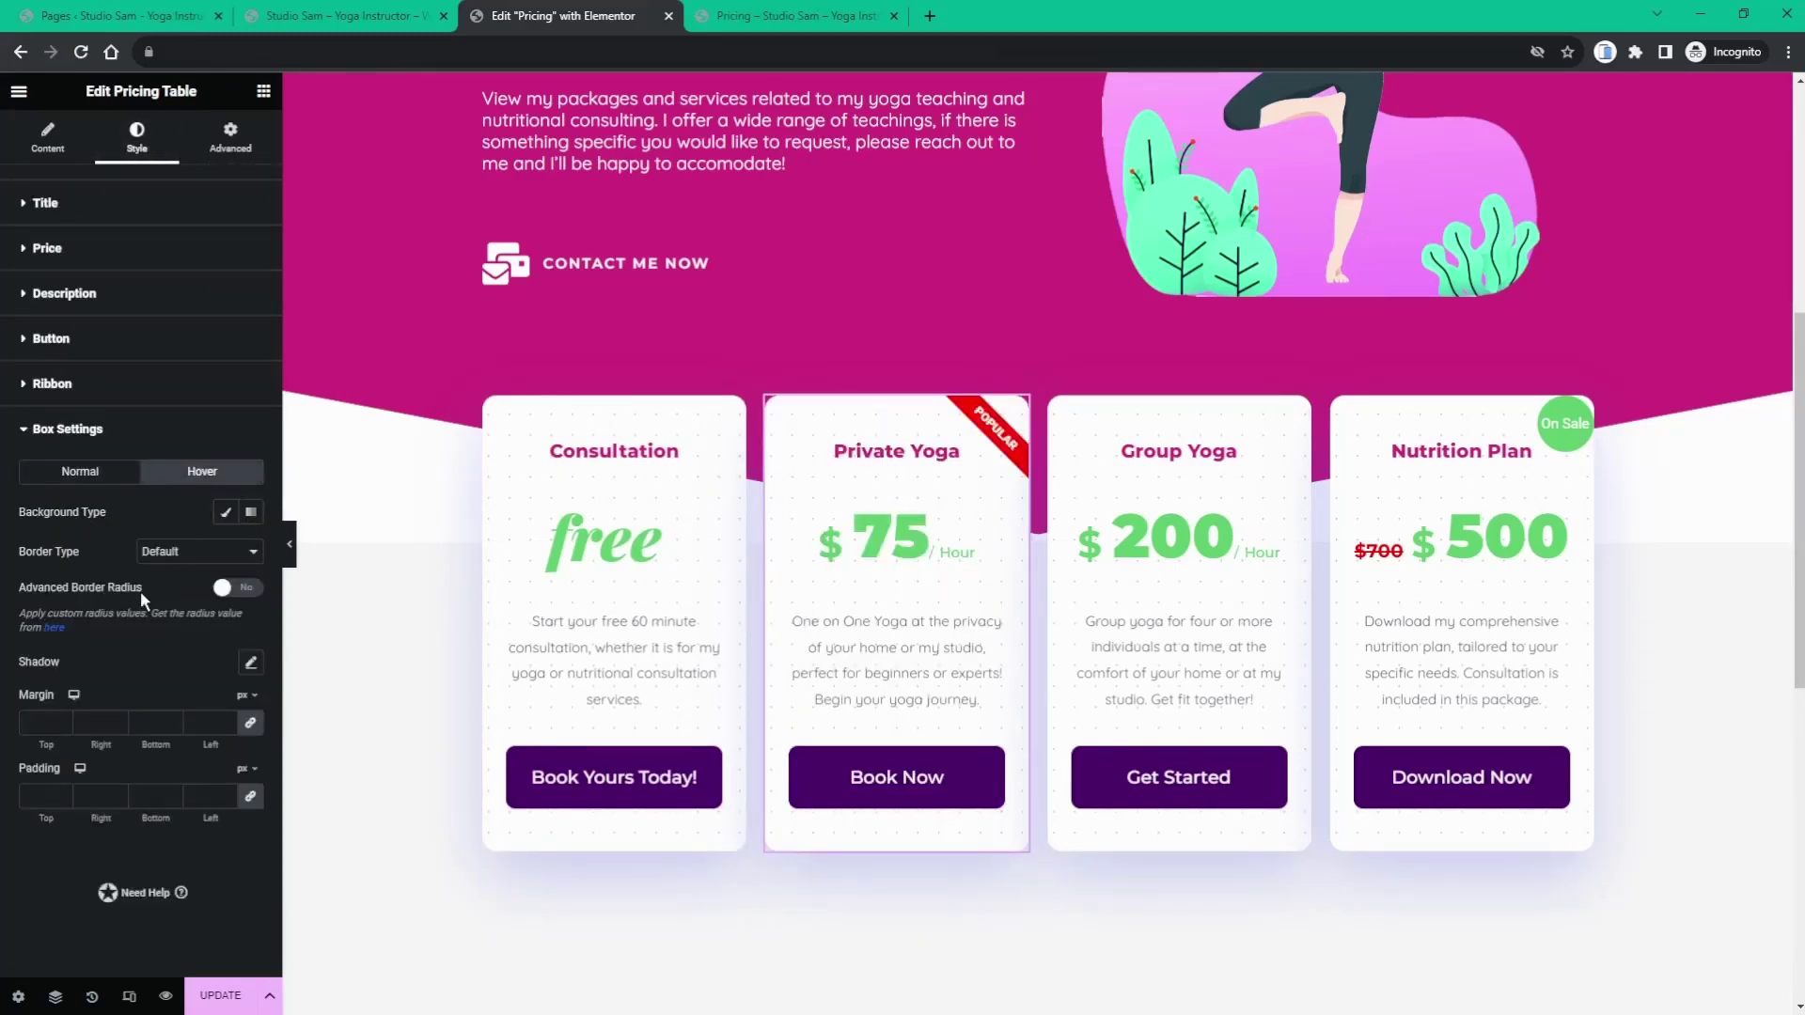
pyautogui.click(251, 666)
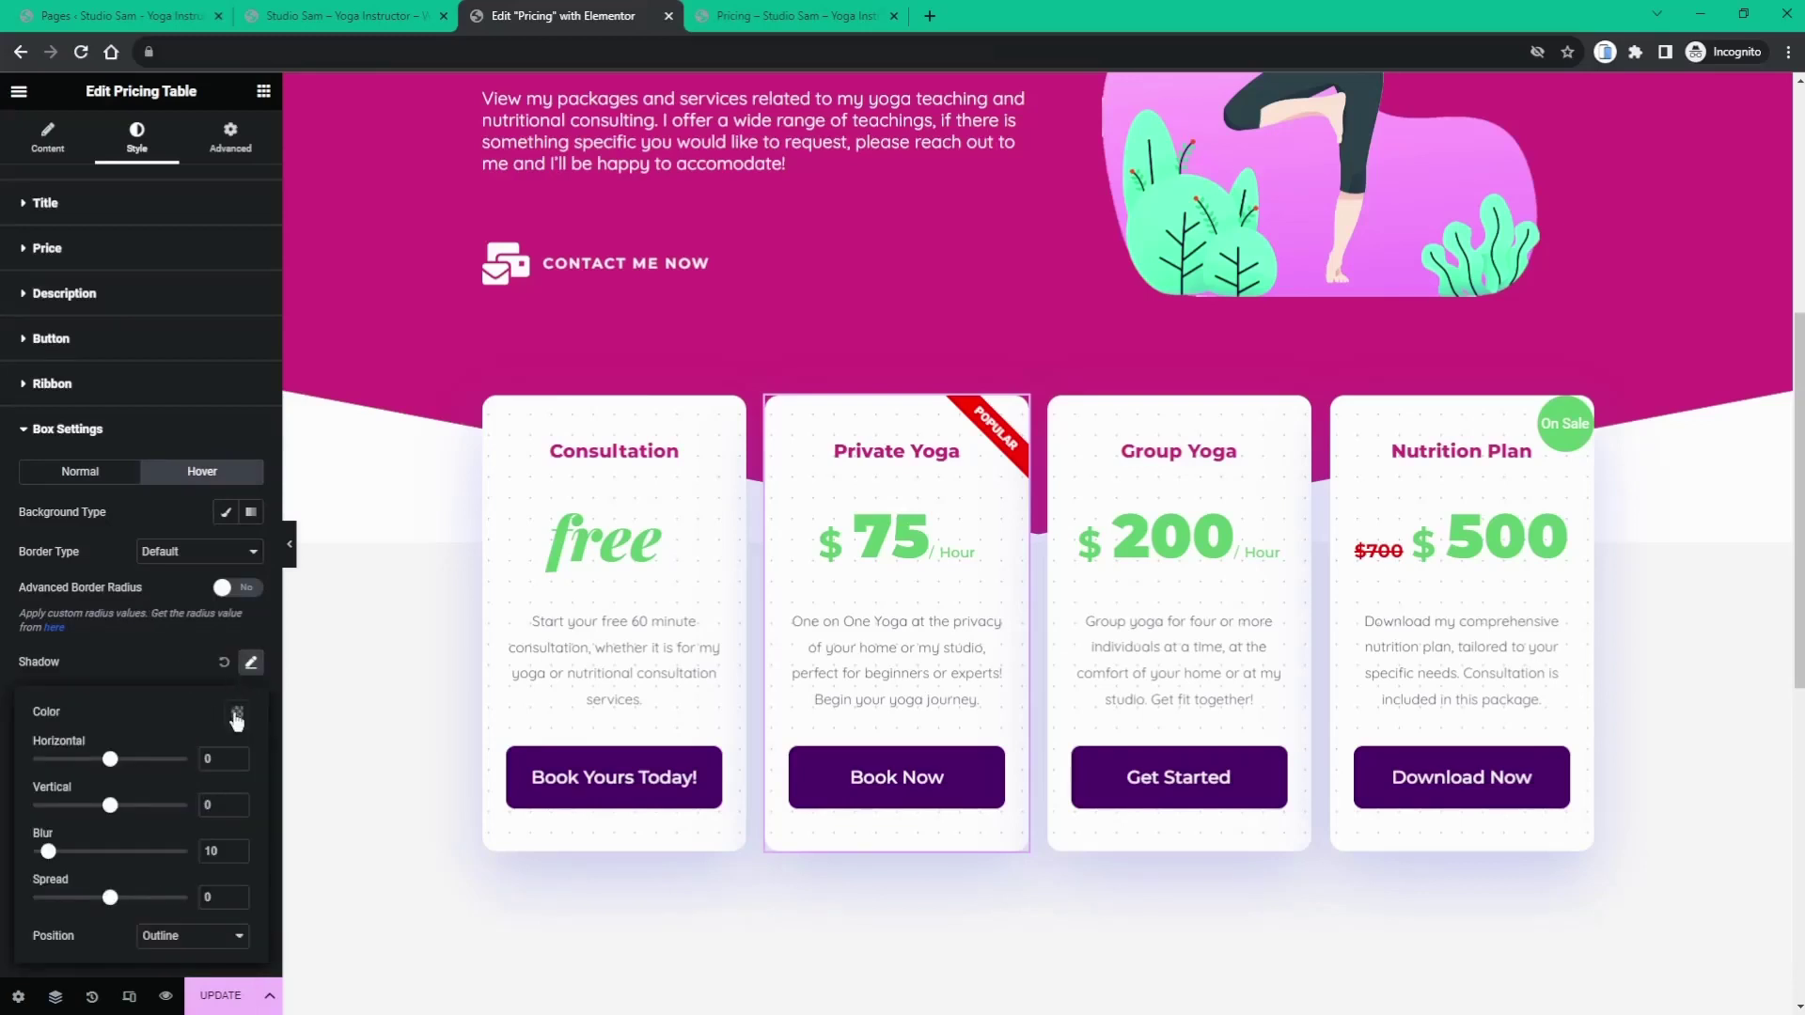
pyautogui.click(236, 716)
pyautogui.hotkey('ctrl', 'v')
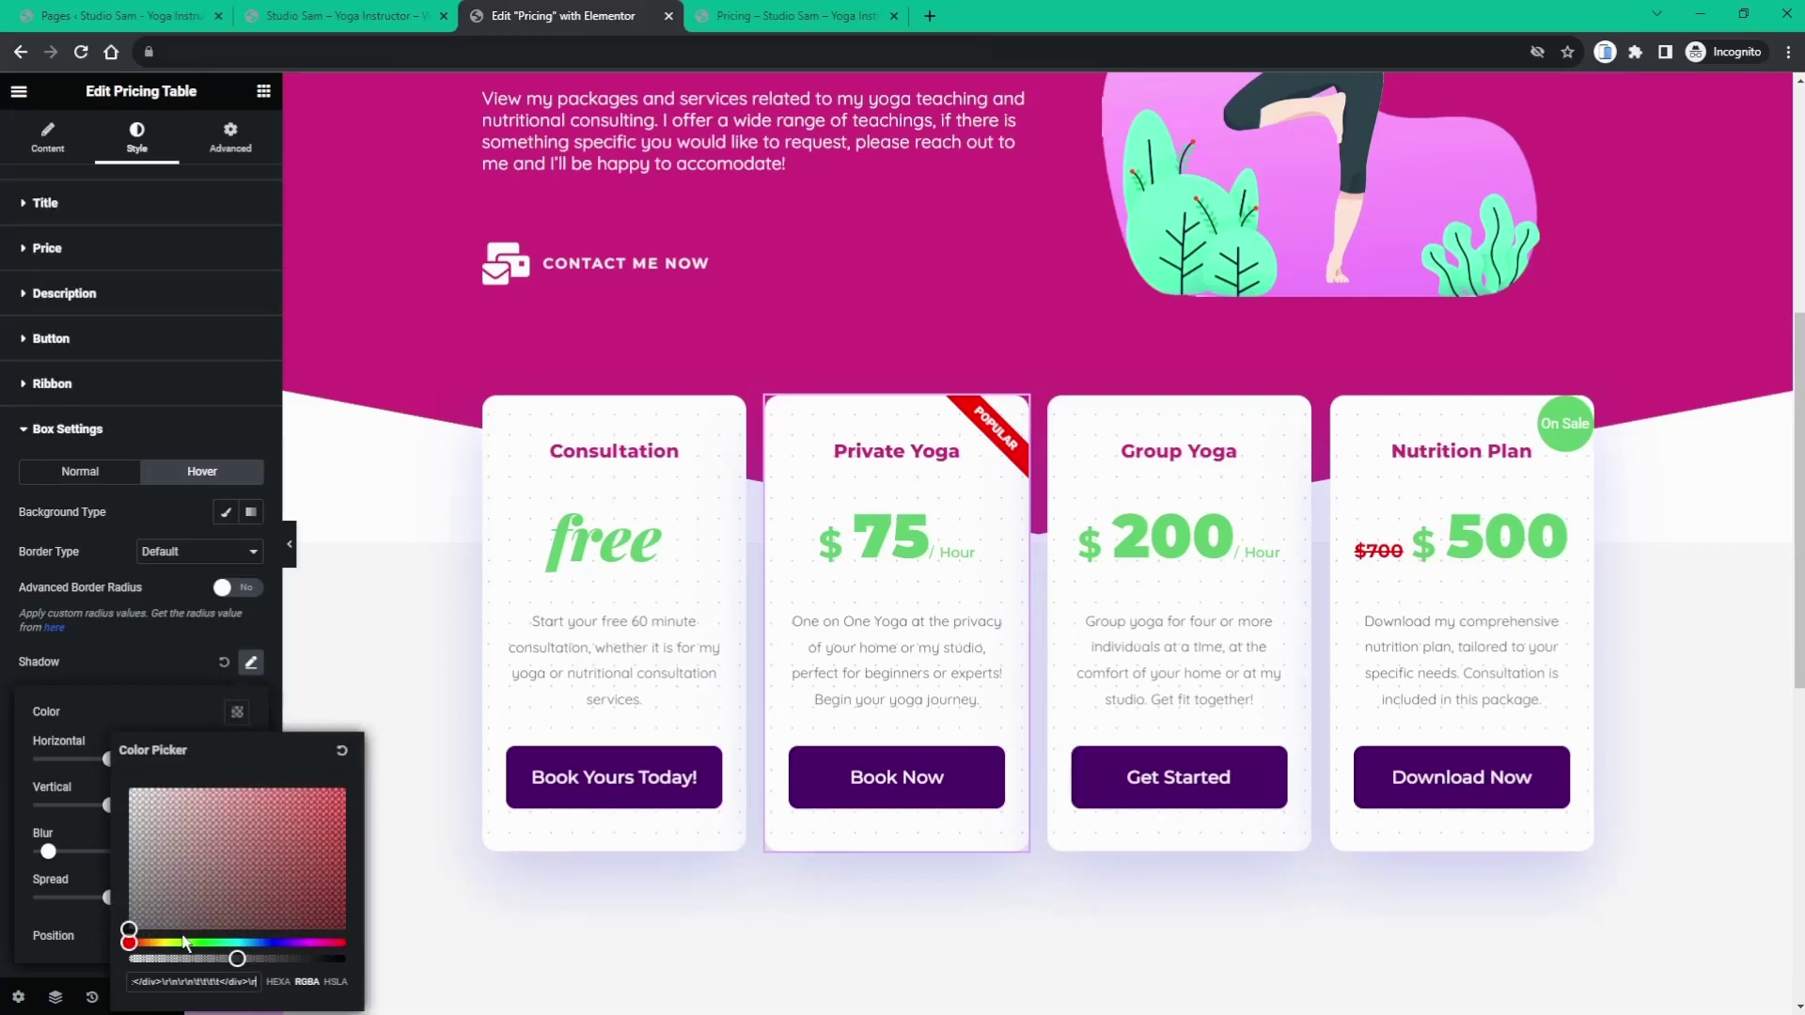
pyautogui.hotkey('ctrl', 'z')
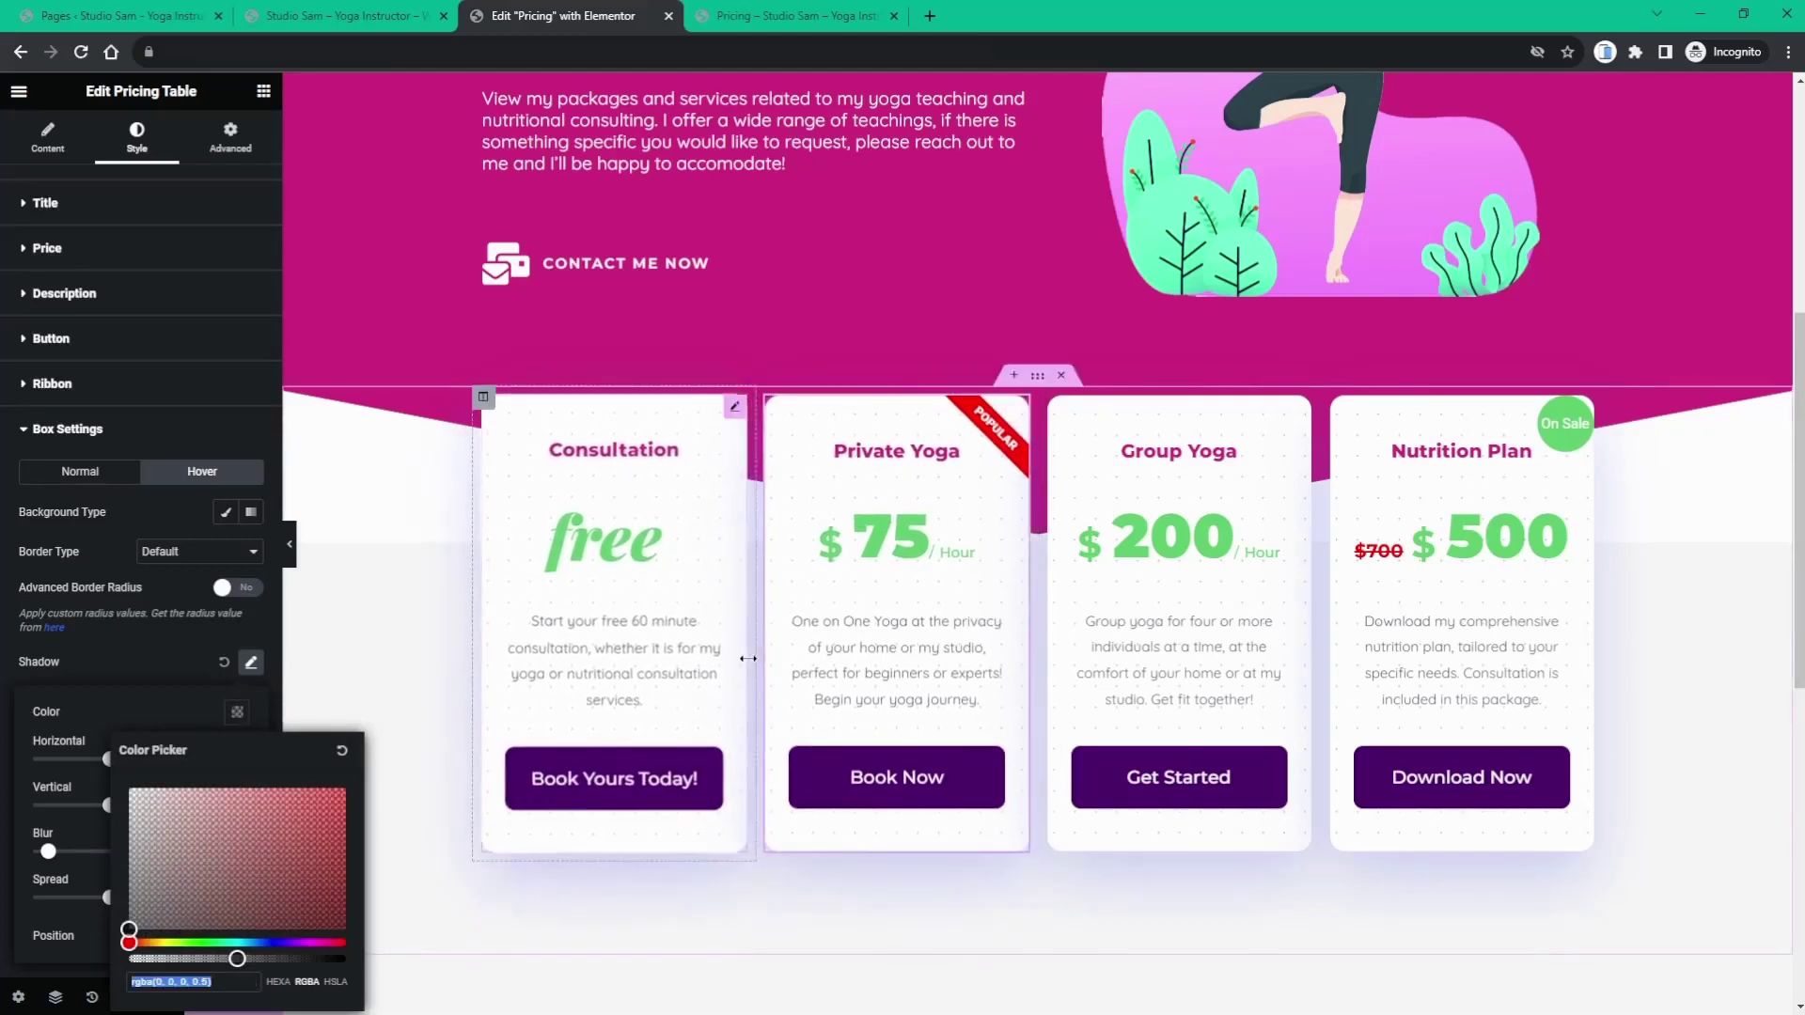
# - Copy the color code of the Consultation box's hover shadow
pyautogui.click(731, 409)
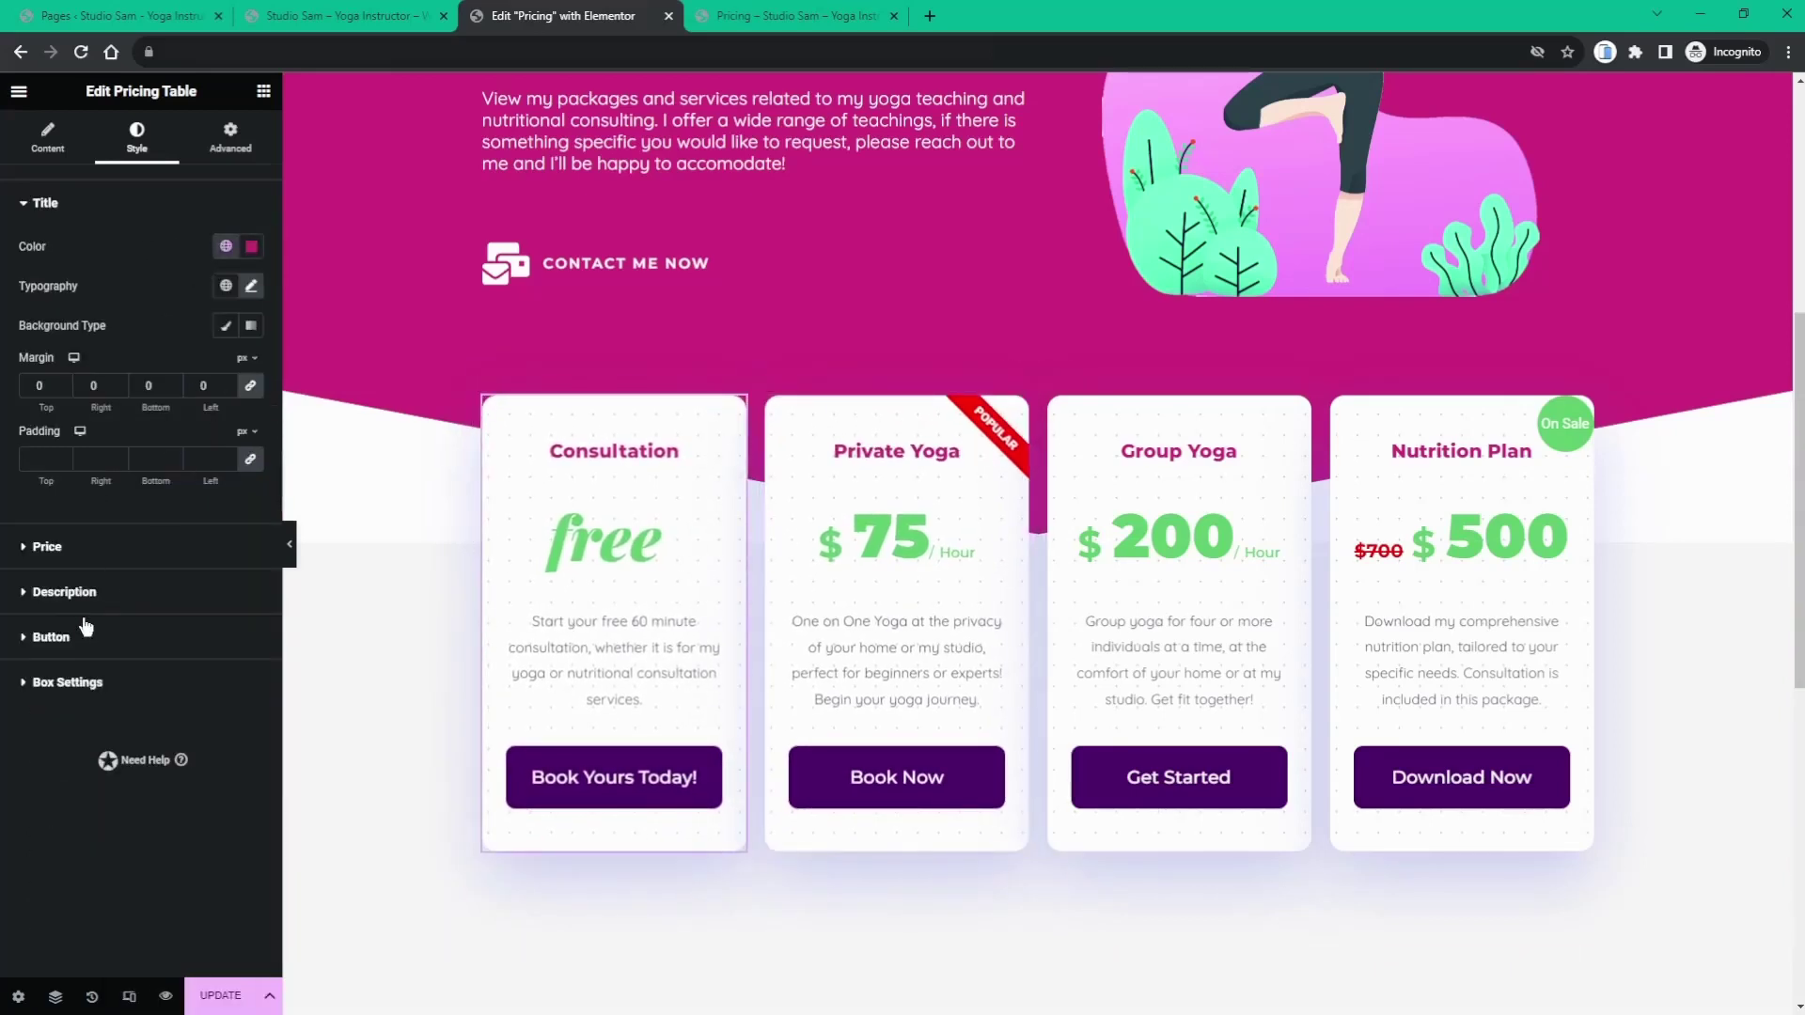
pyautogui.click(85, 689)
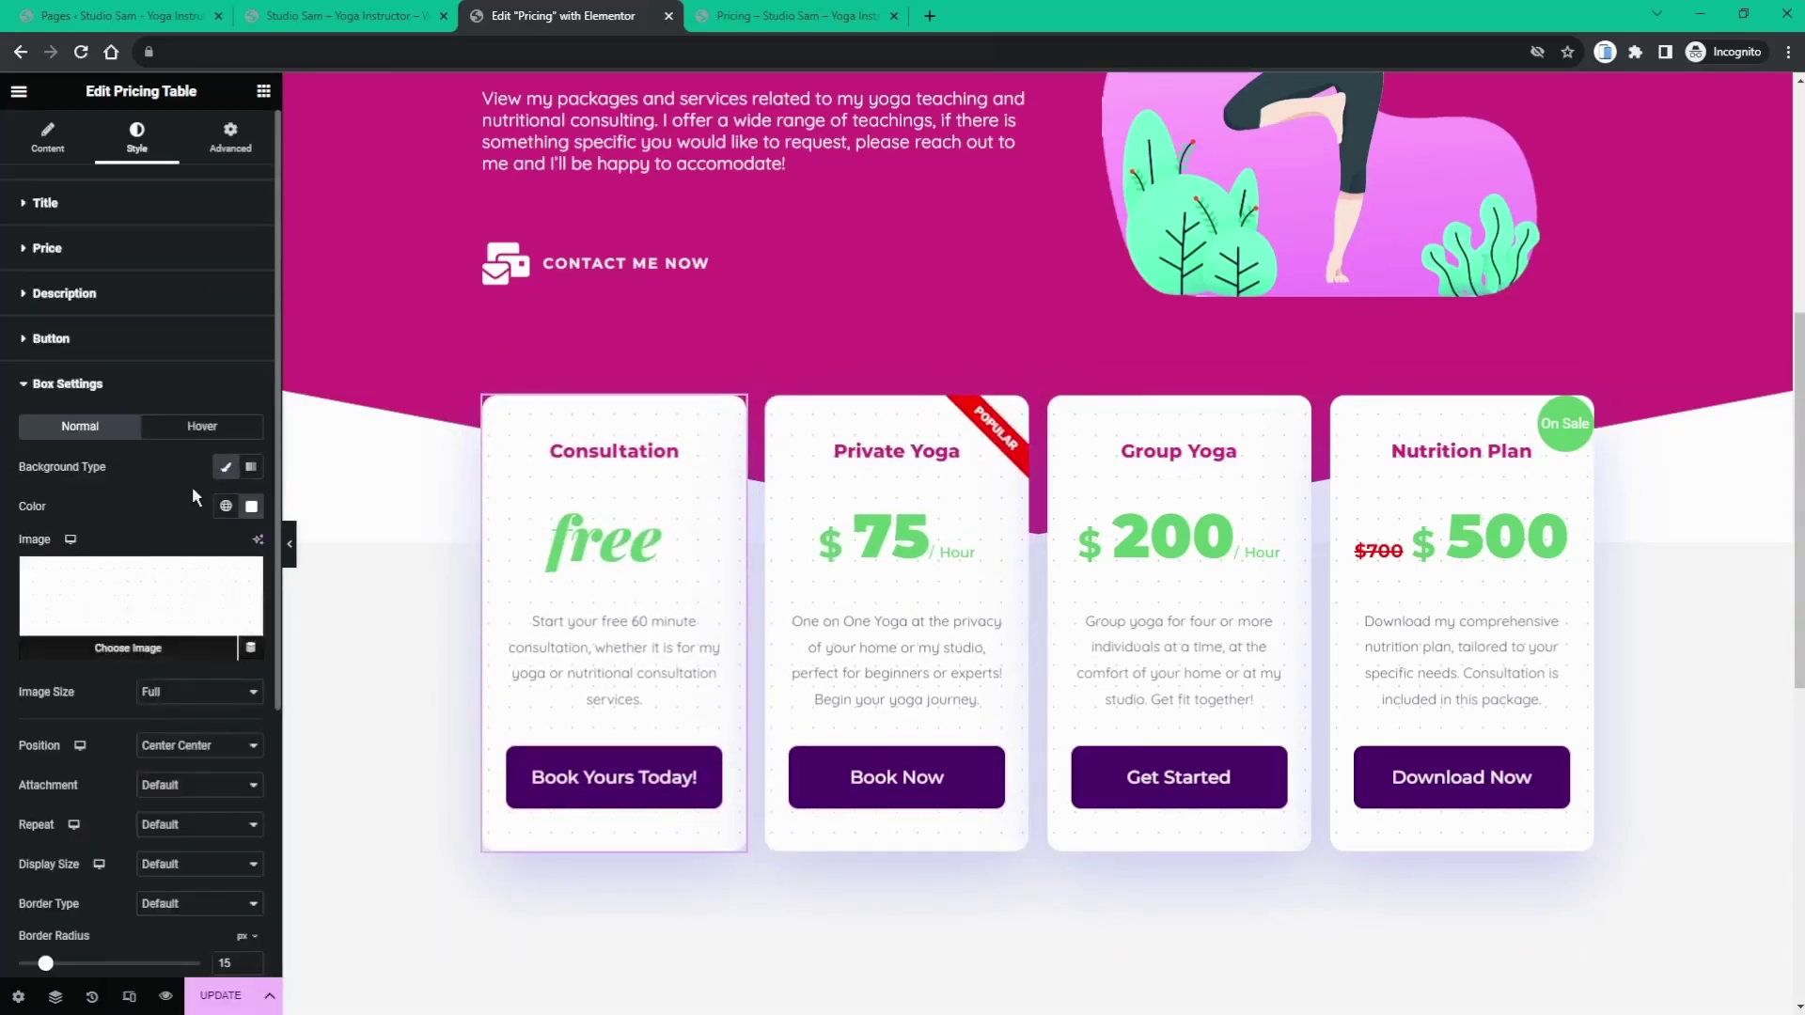
pyautogui.click(199, 426)
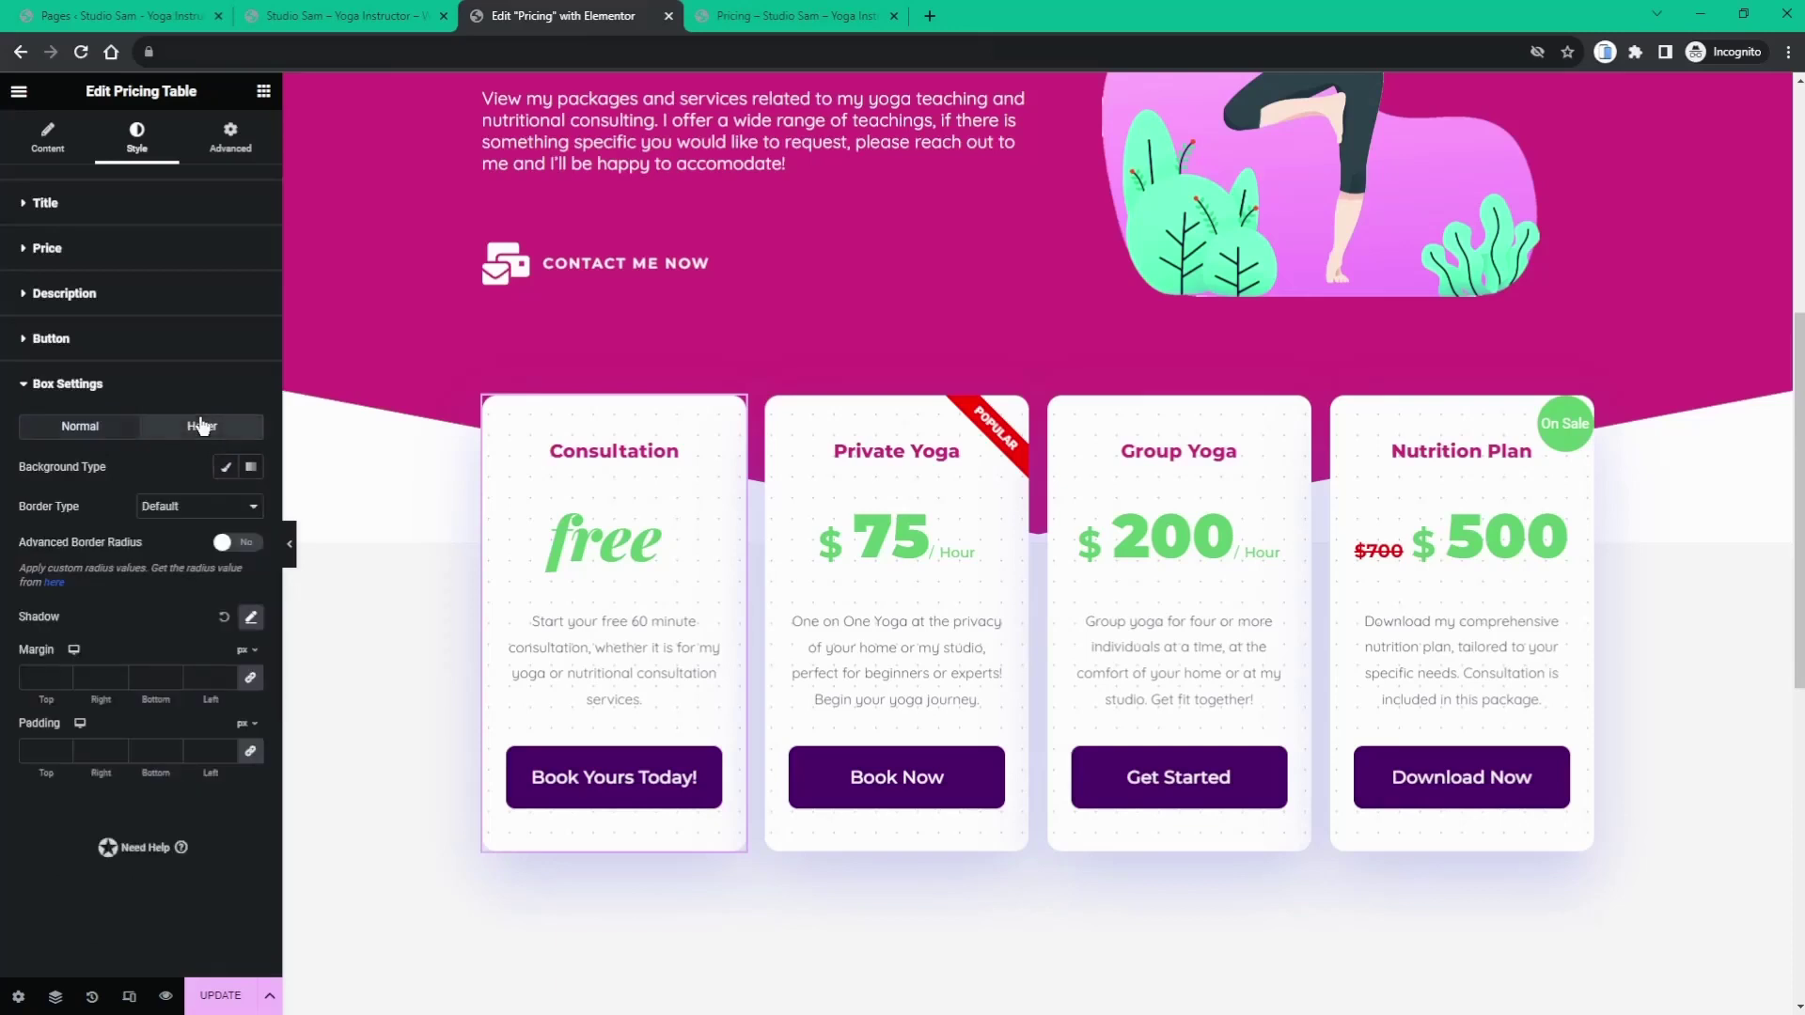
pyautogui.click(251, 616)
pyautogui.click(237, 666)
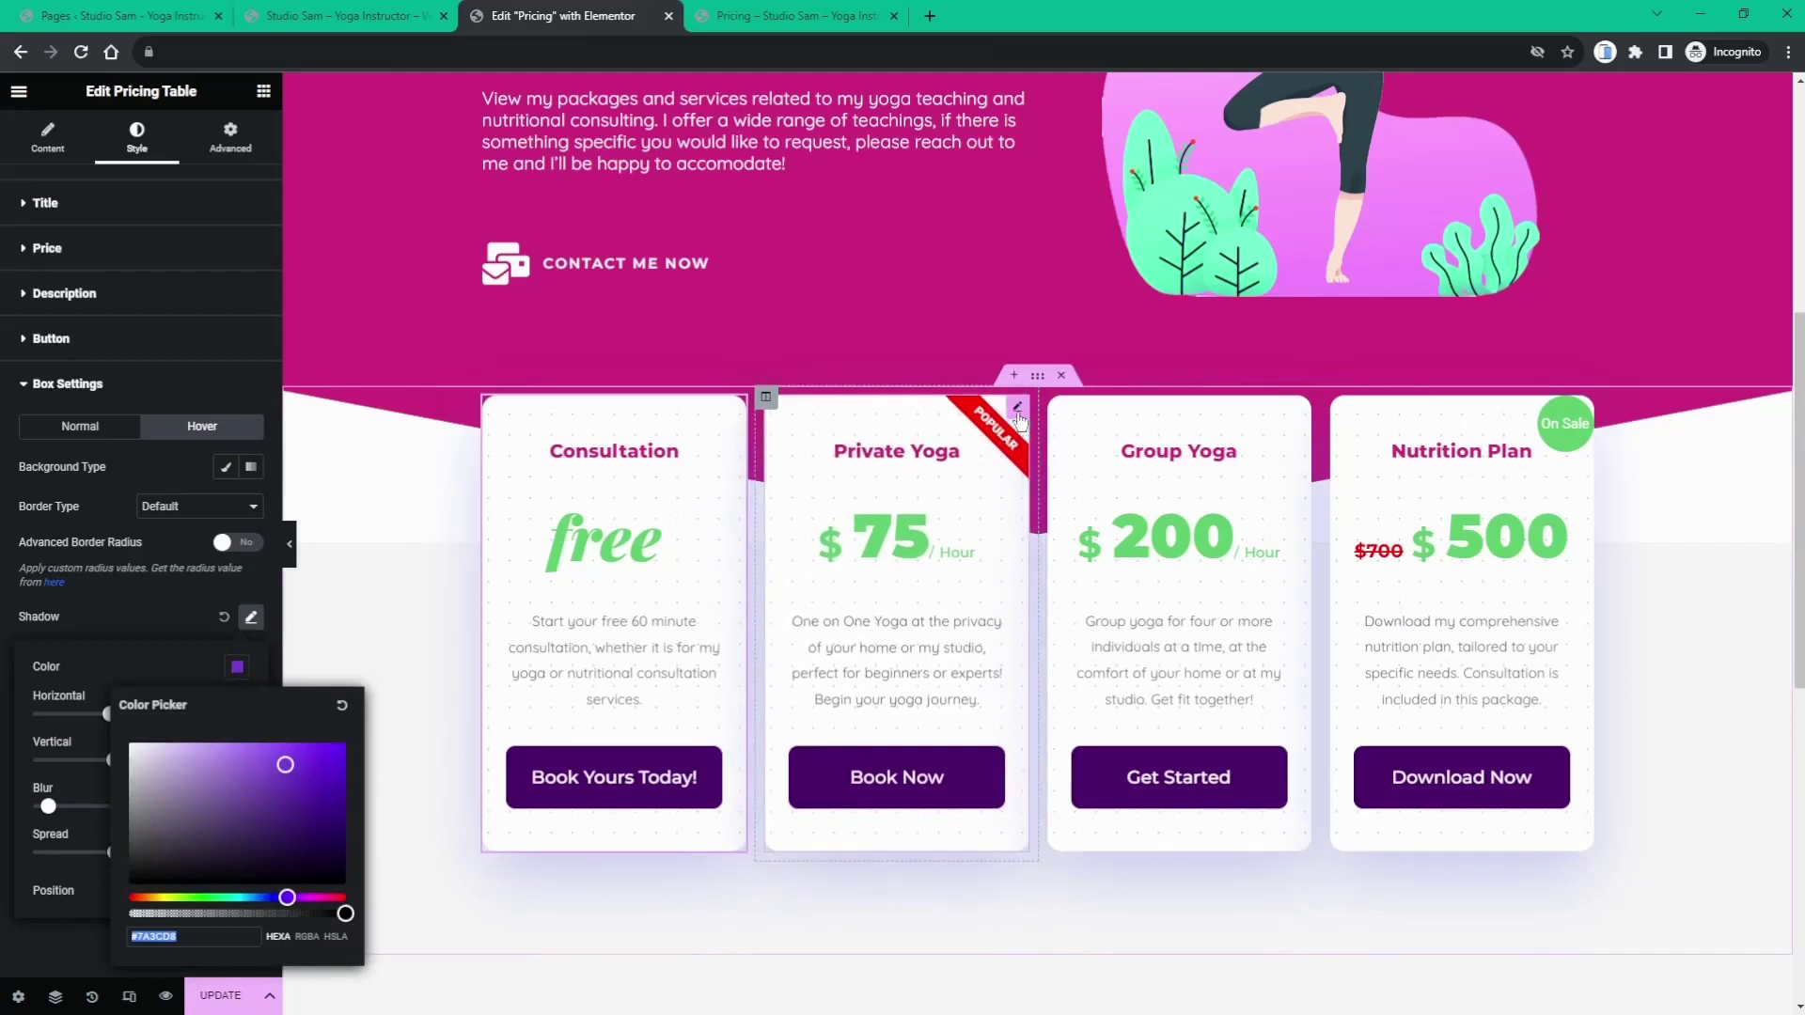
# - Set the Private Yoga box's hover shadow color to the copied purple #7A3CD8
pyautogui.click(1018, 410)
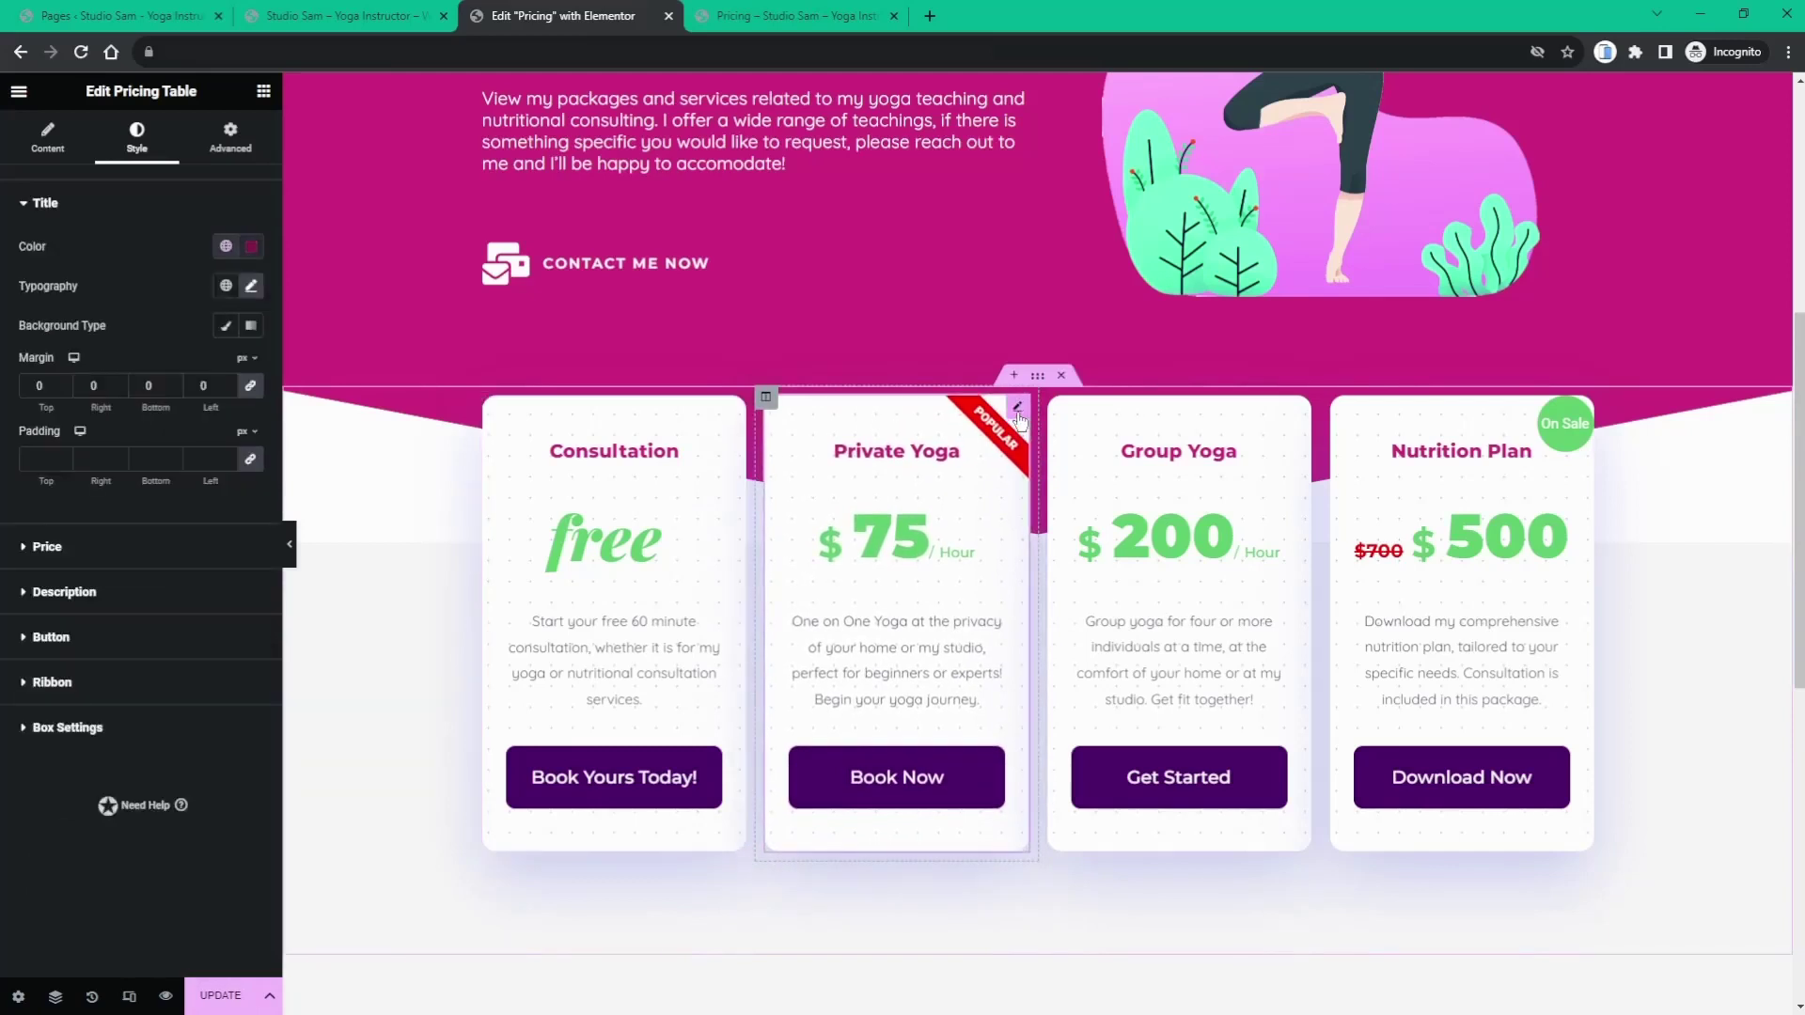
pyautogui.click(42, 731)
pyautogui.click(202, 471)
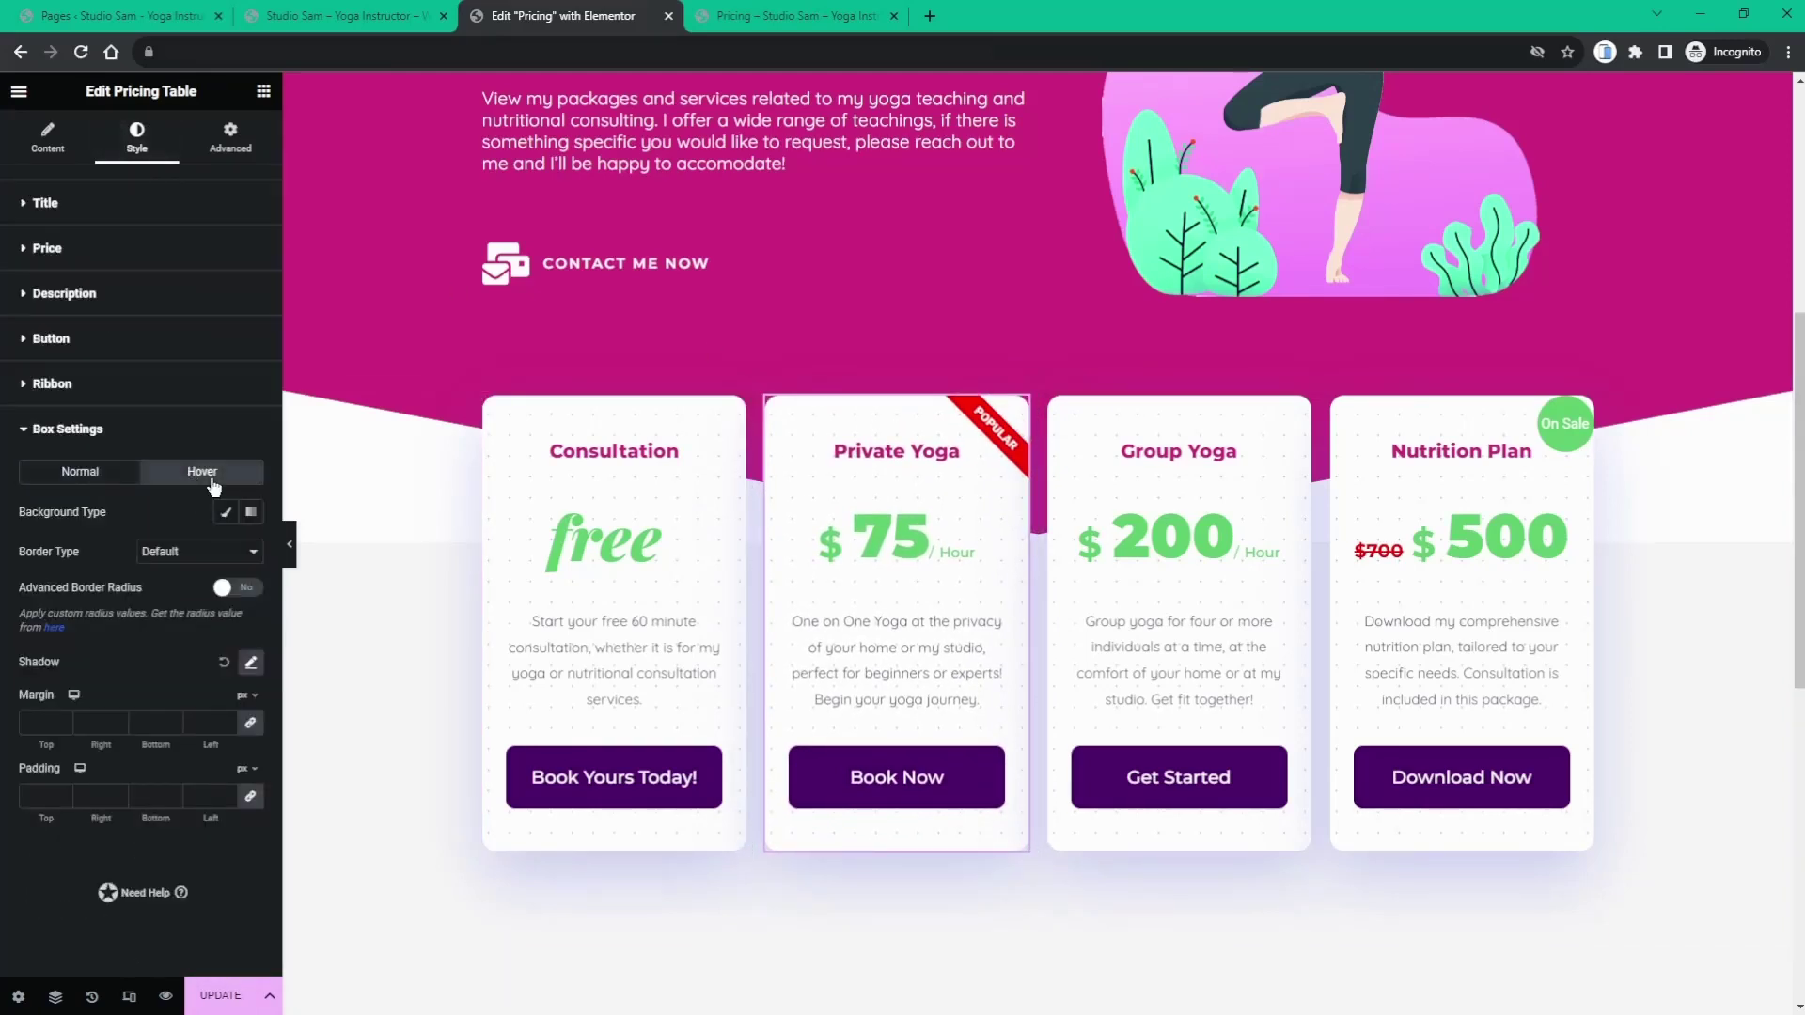
pyautogui.click(251, 663)
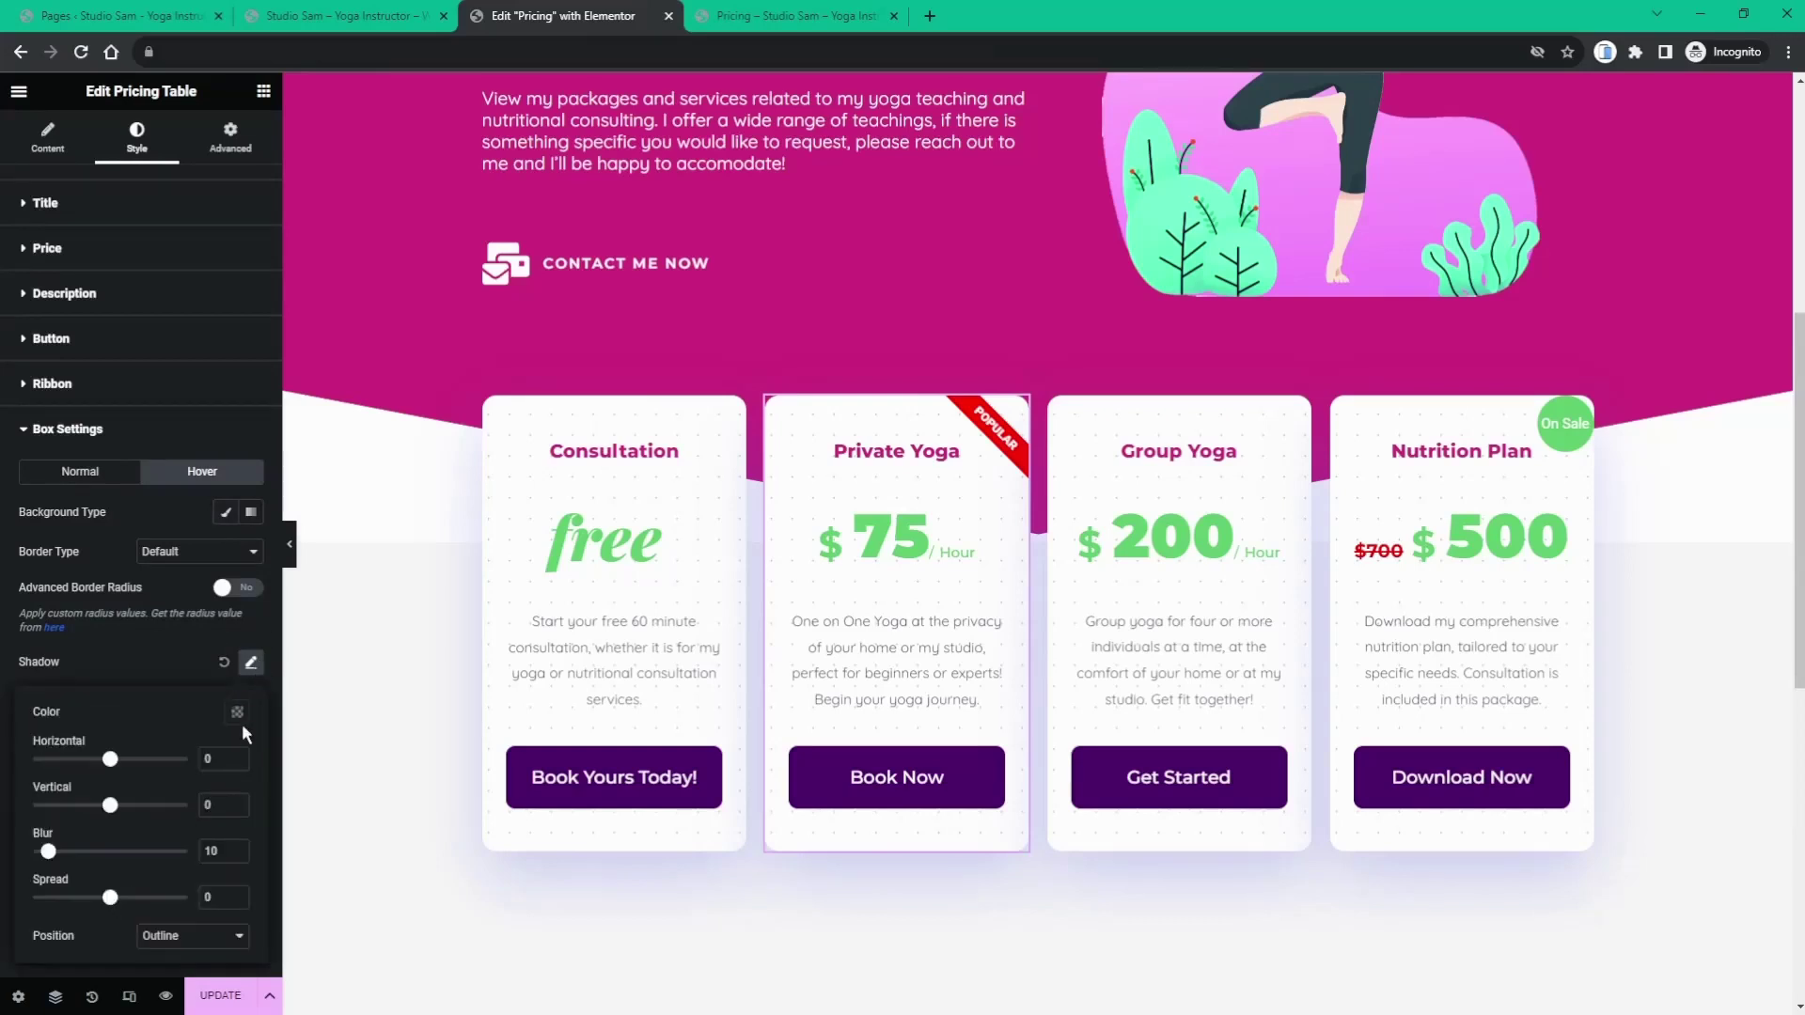
pyautogui.click(237, 712)
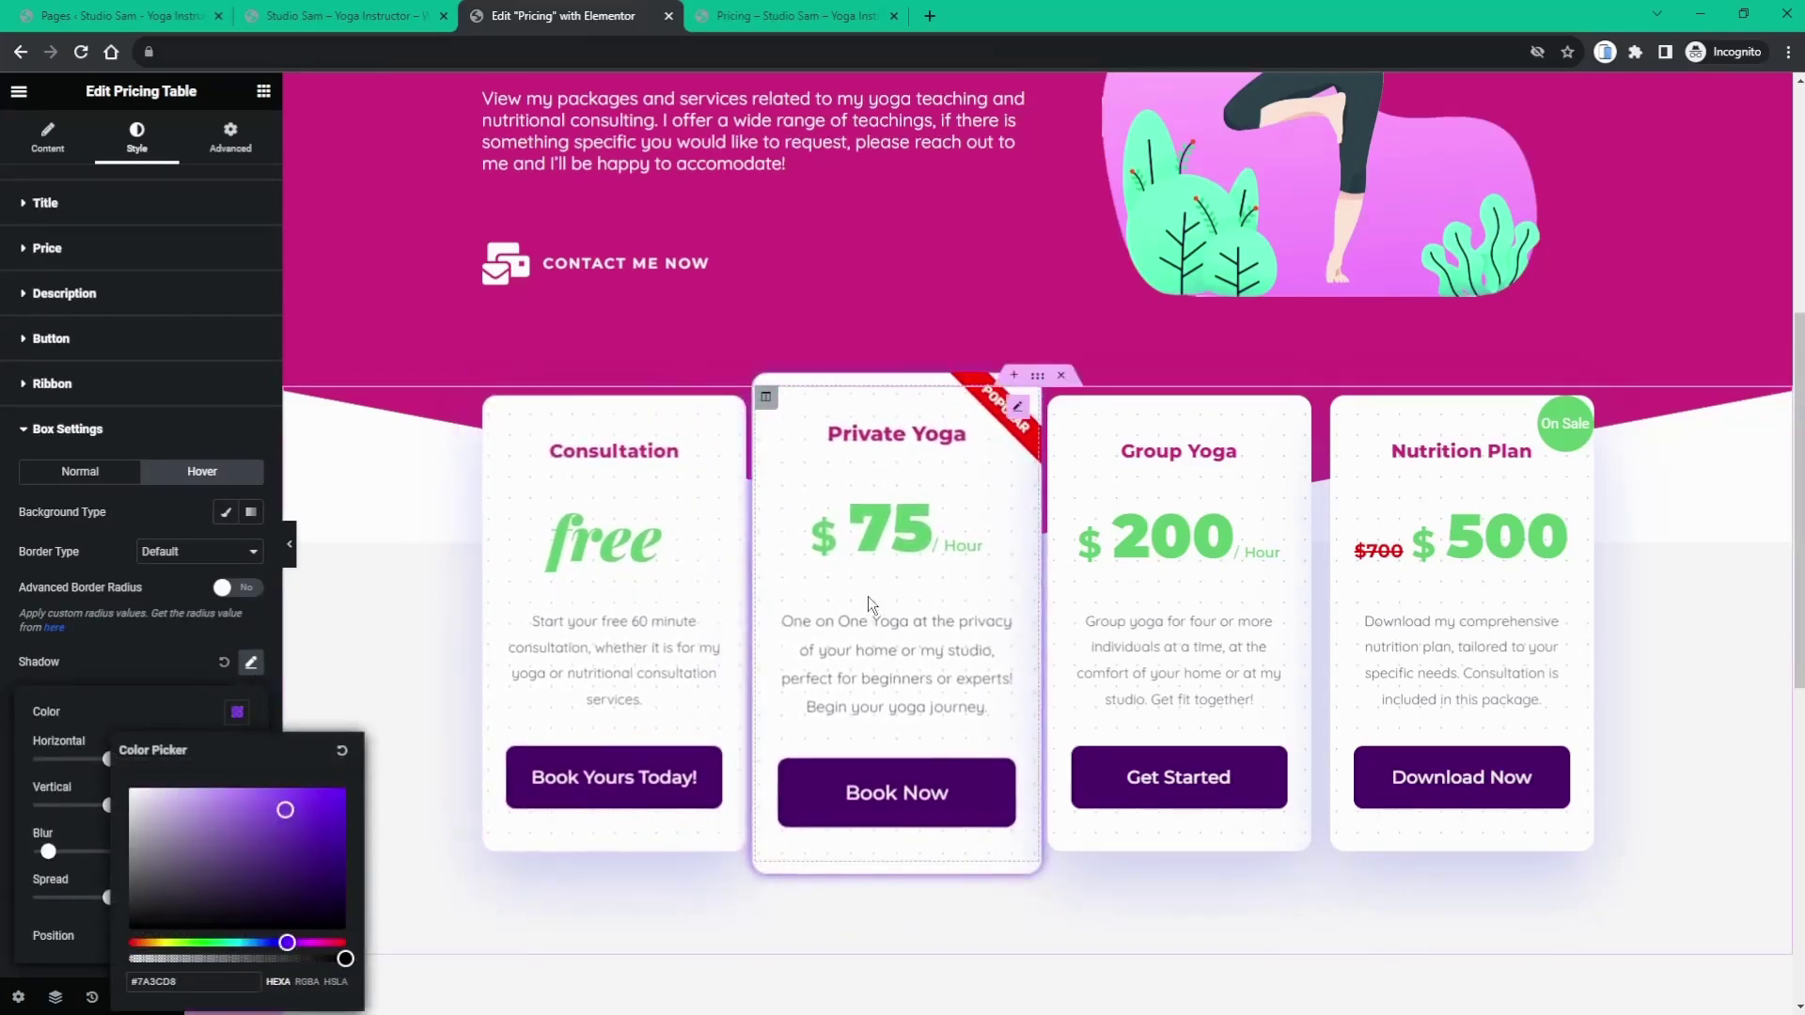
pyautogui.click(141, 711)
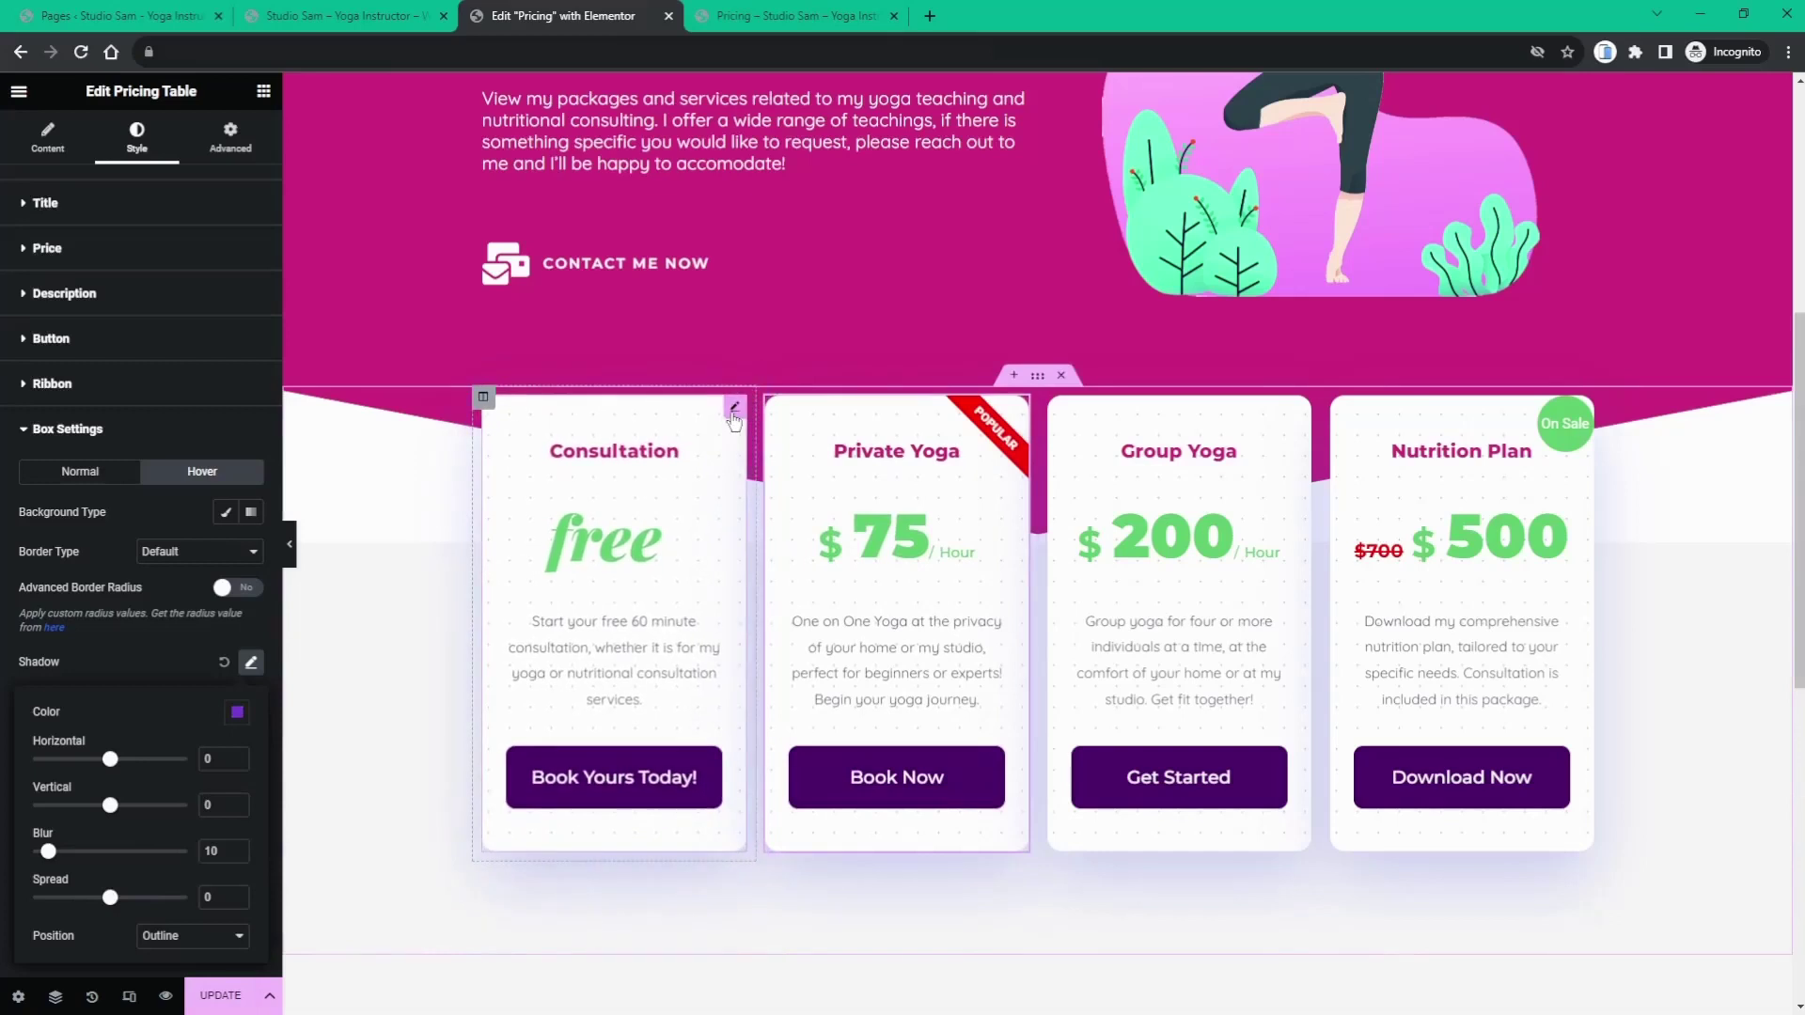
# - Check the offset, blur and spread values of the Consultation box's hover shadow
pyautogui.click(733, 413)
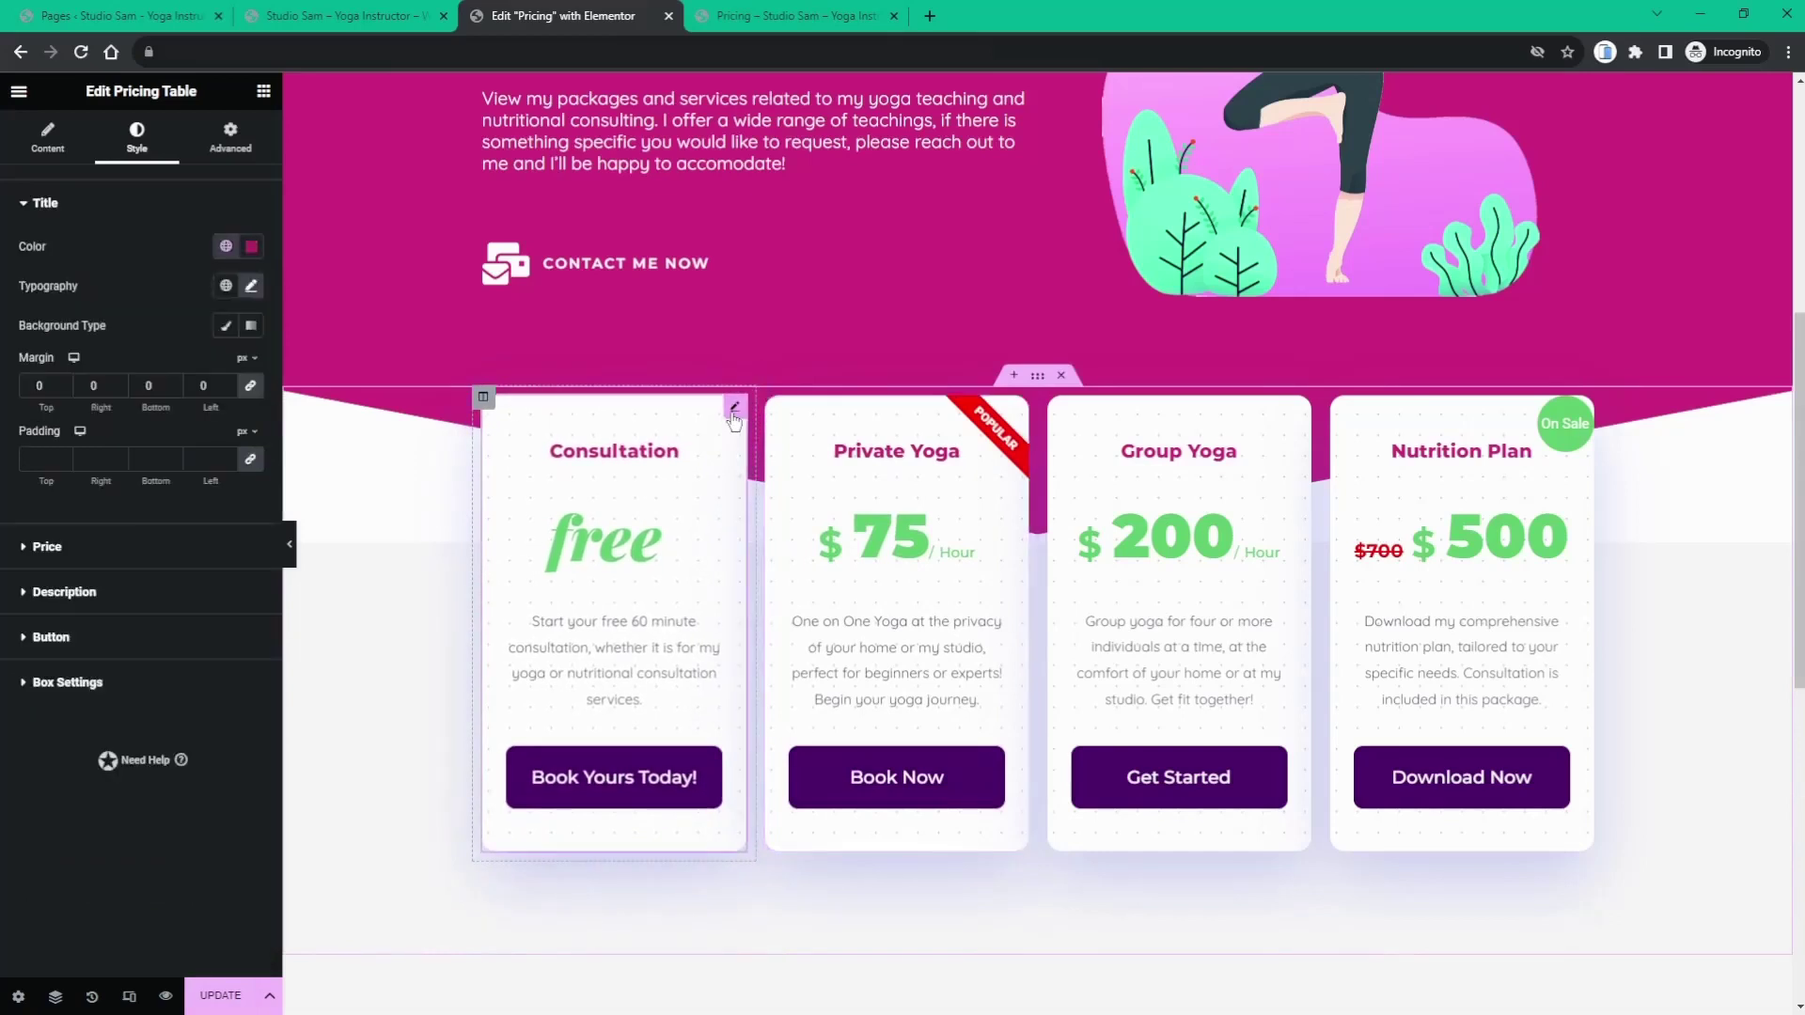
pyautogui.click(68, 683)
pyautogui.scroll(-3, 141, 508)
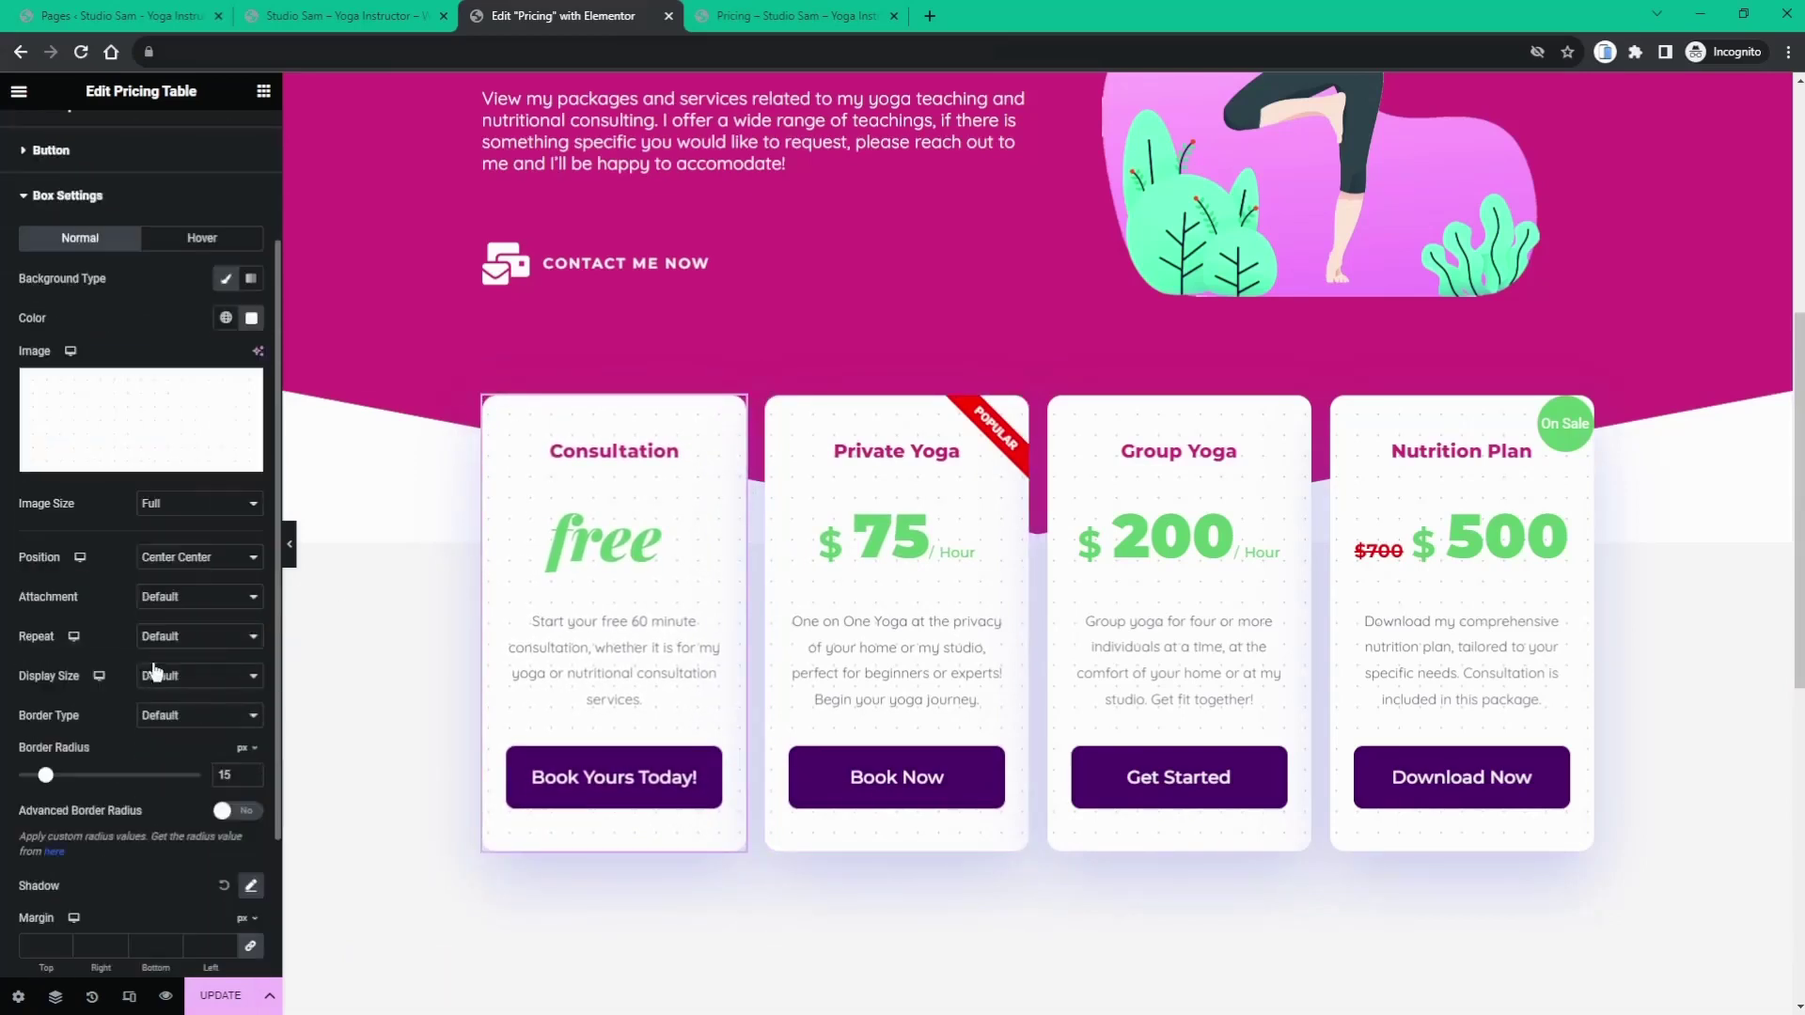
pyautogui.click(189, 241)
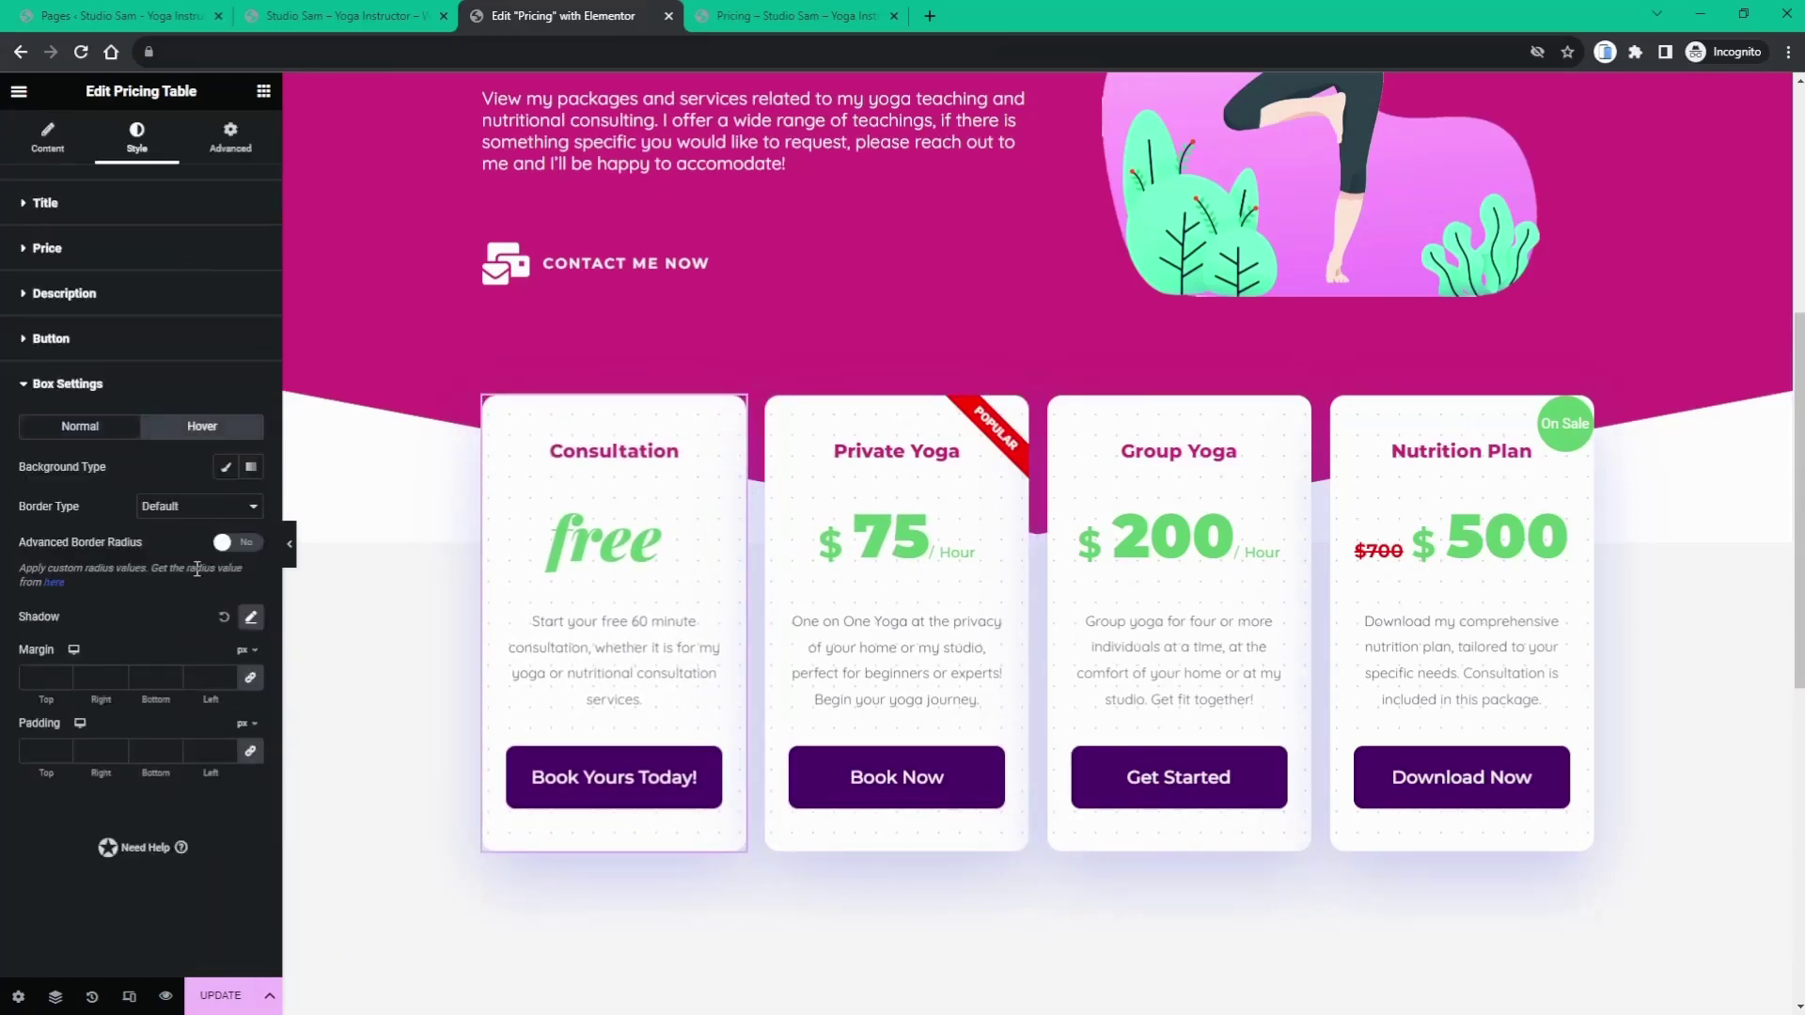
pyautogui.click(252, 620)
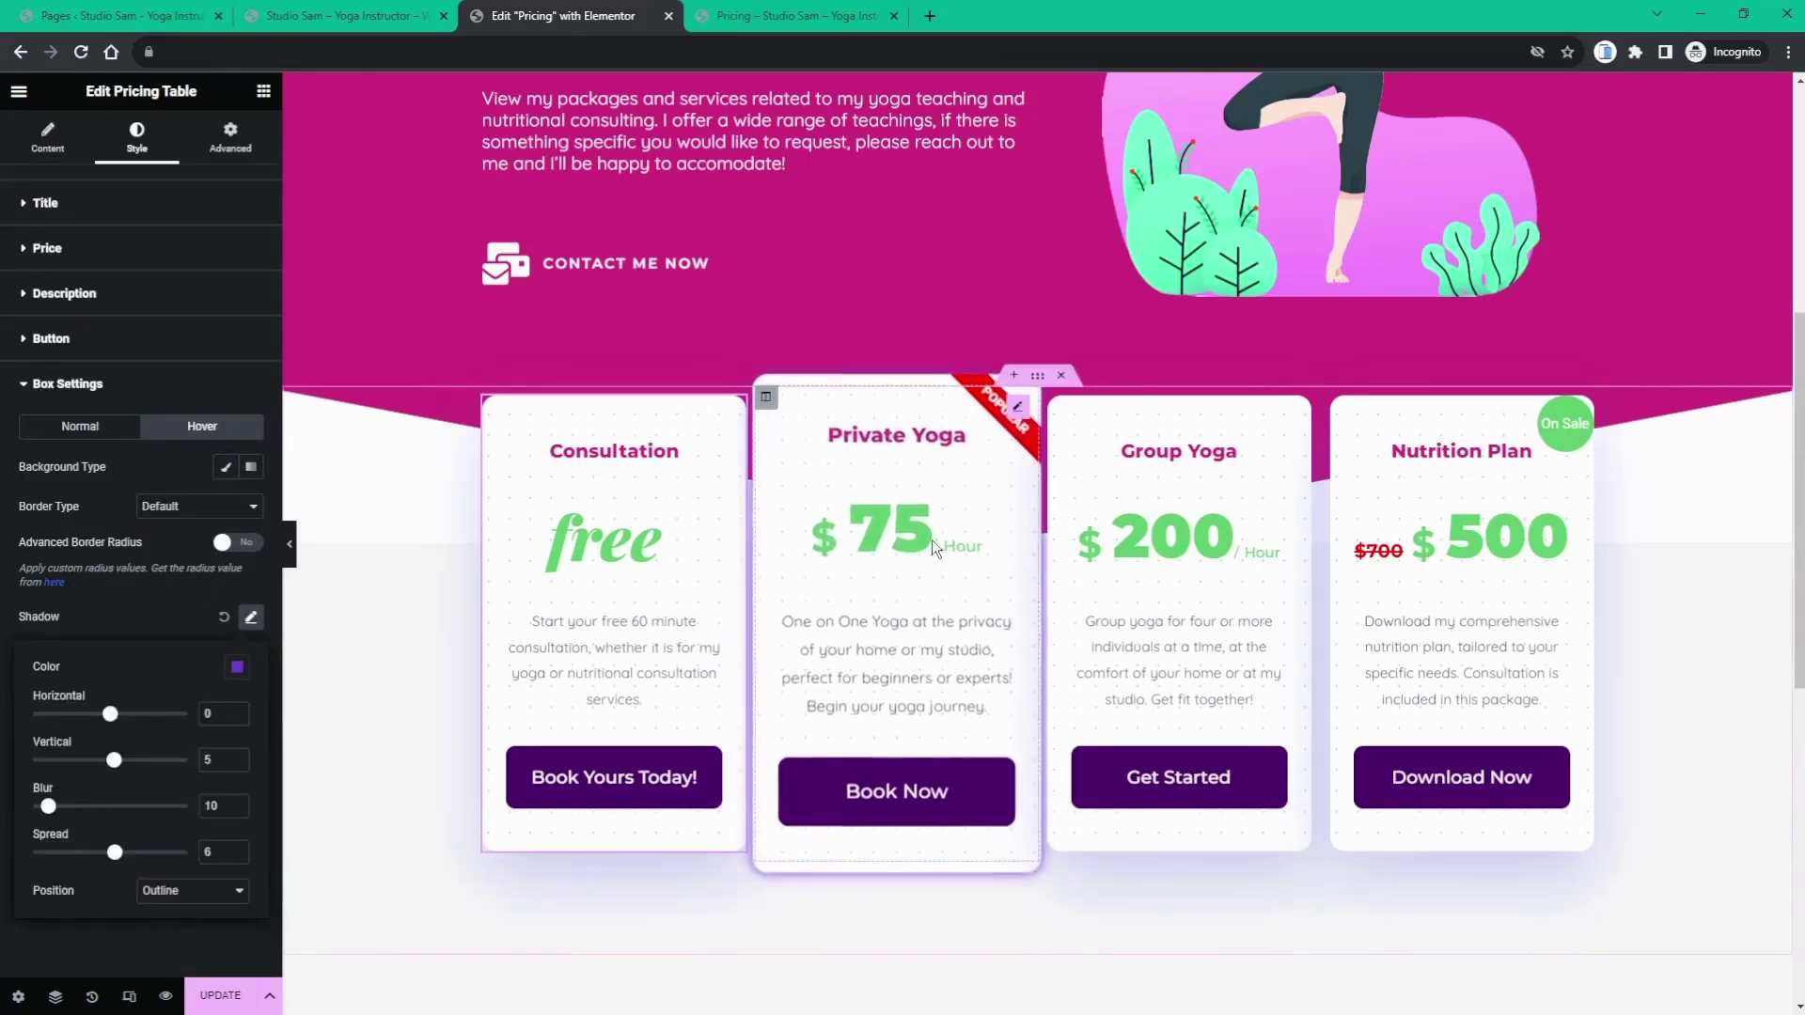
# - Set the Private Yoga box's hover shadow to a vertical offset of 5 and a spread of 6
pyautogui.click(1018, 410)
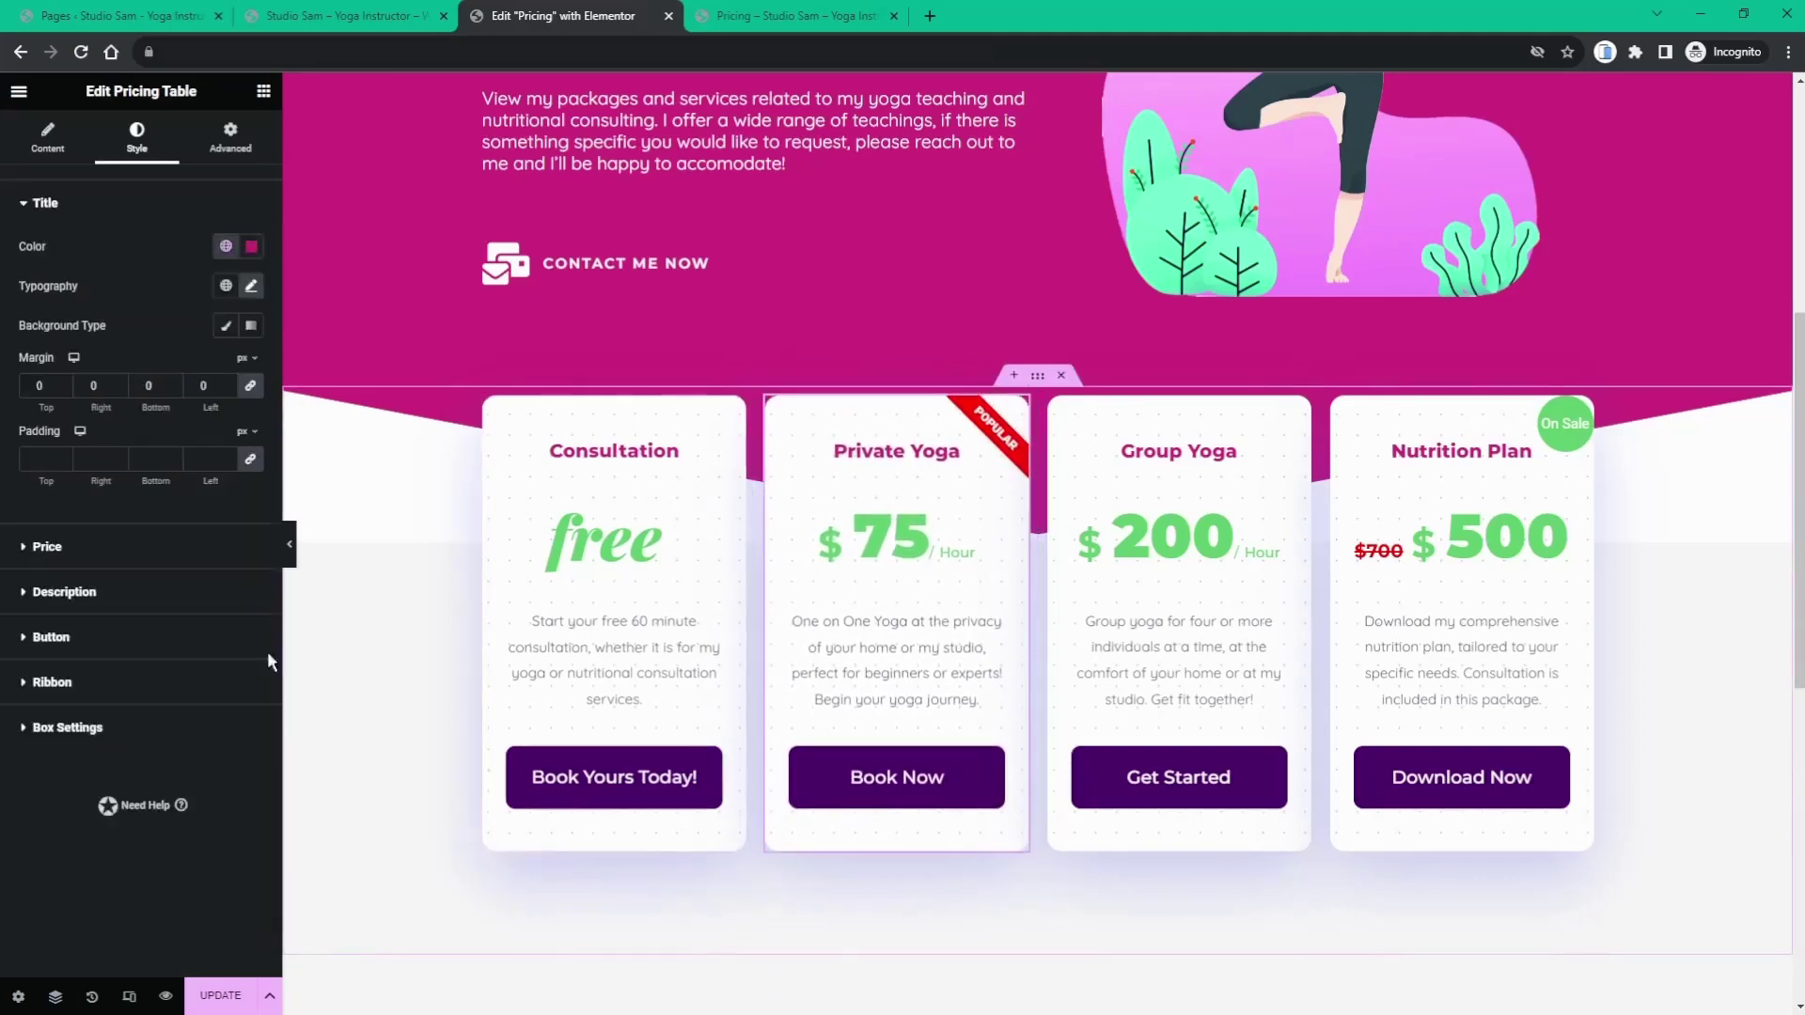
pyautogui.click(68, 732)
pyautogui.click(222, 475)
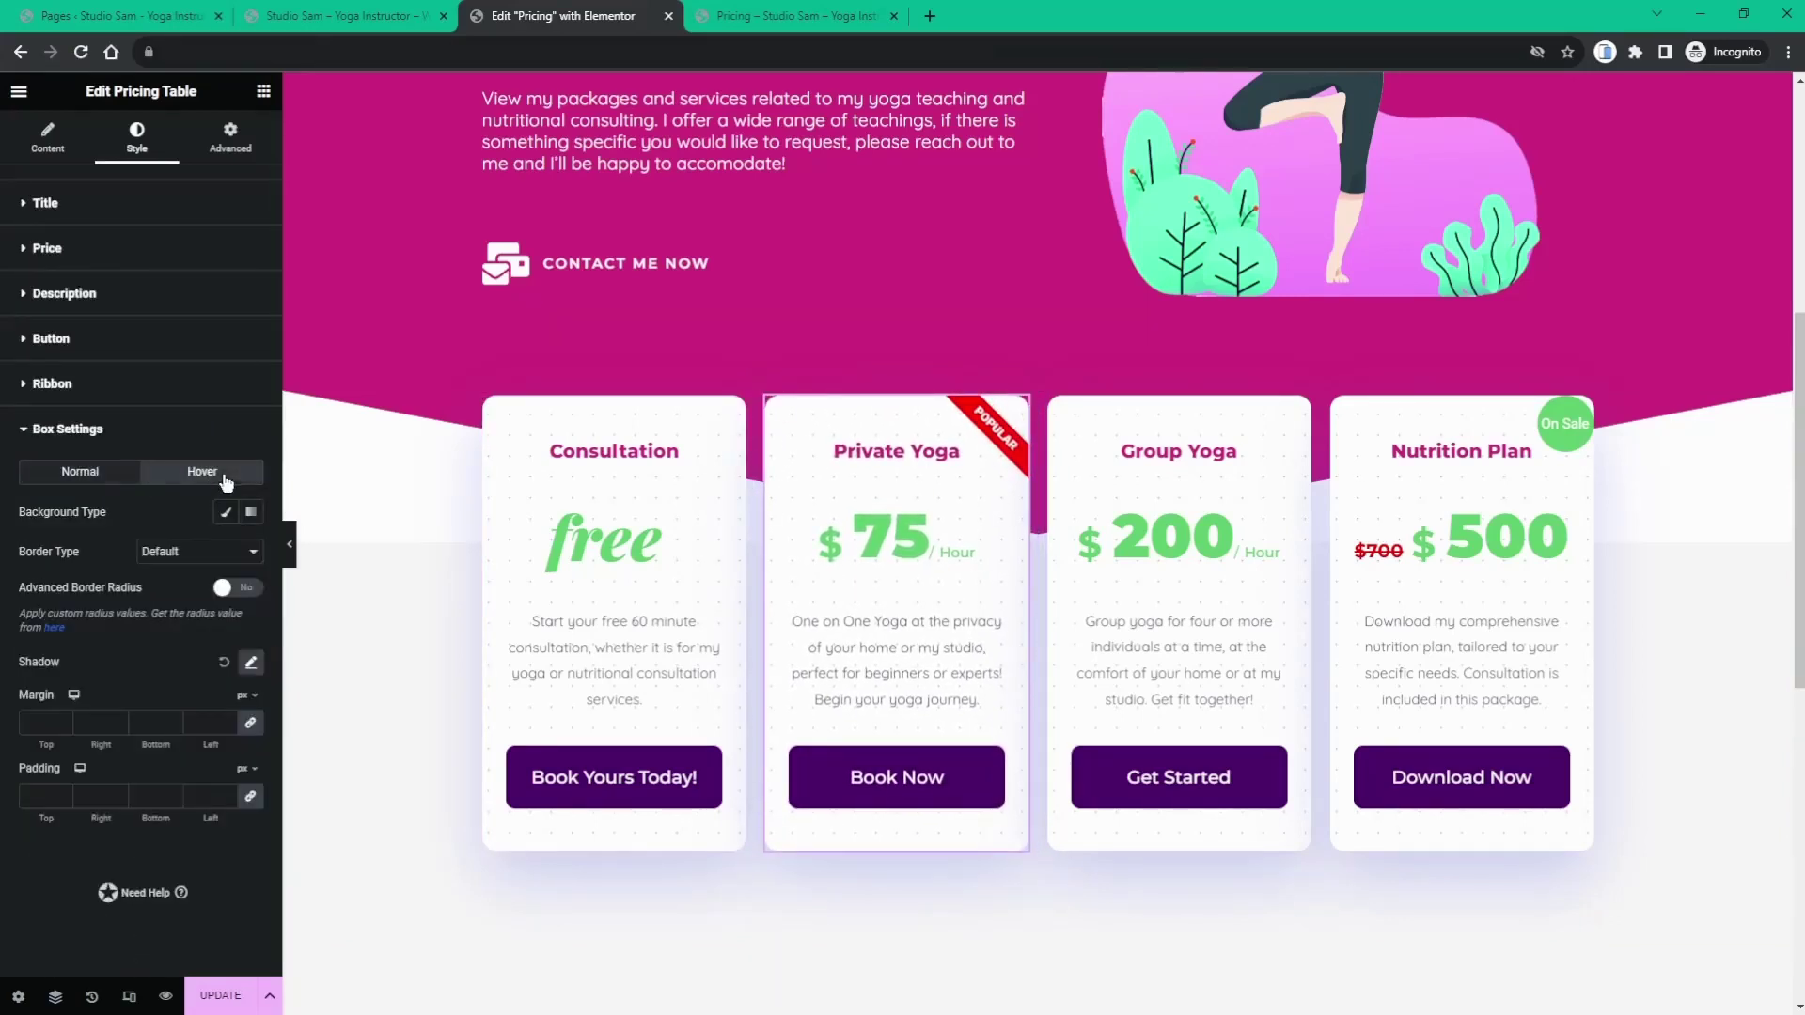
pyautogui.click(252, 664)
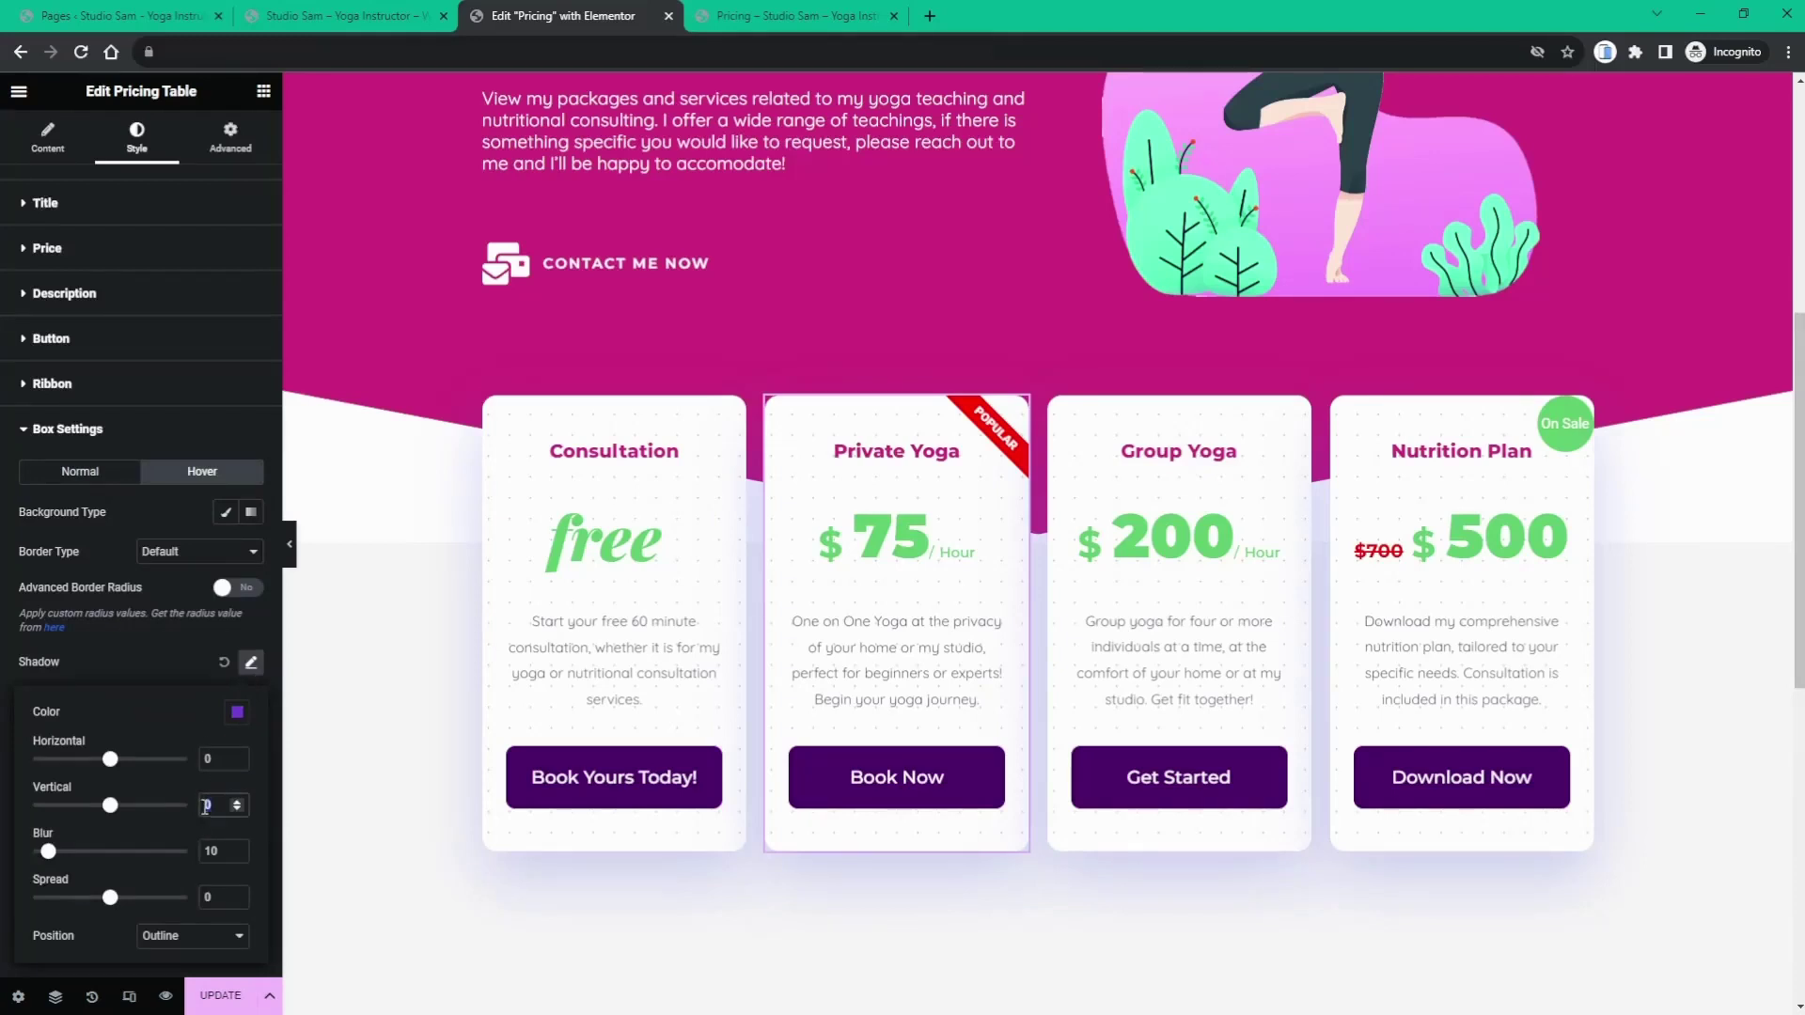
pyautogui.write('5')
pyautogui.write('6')
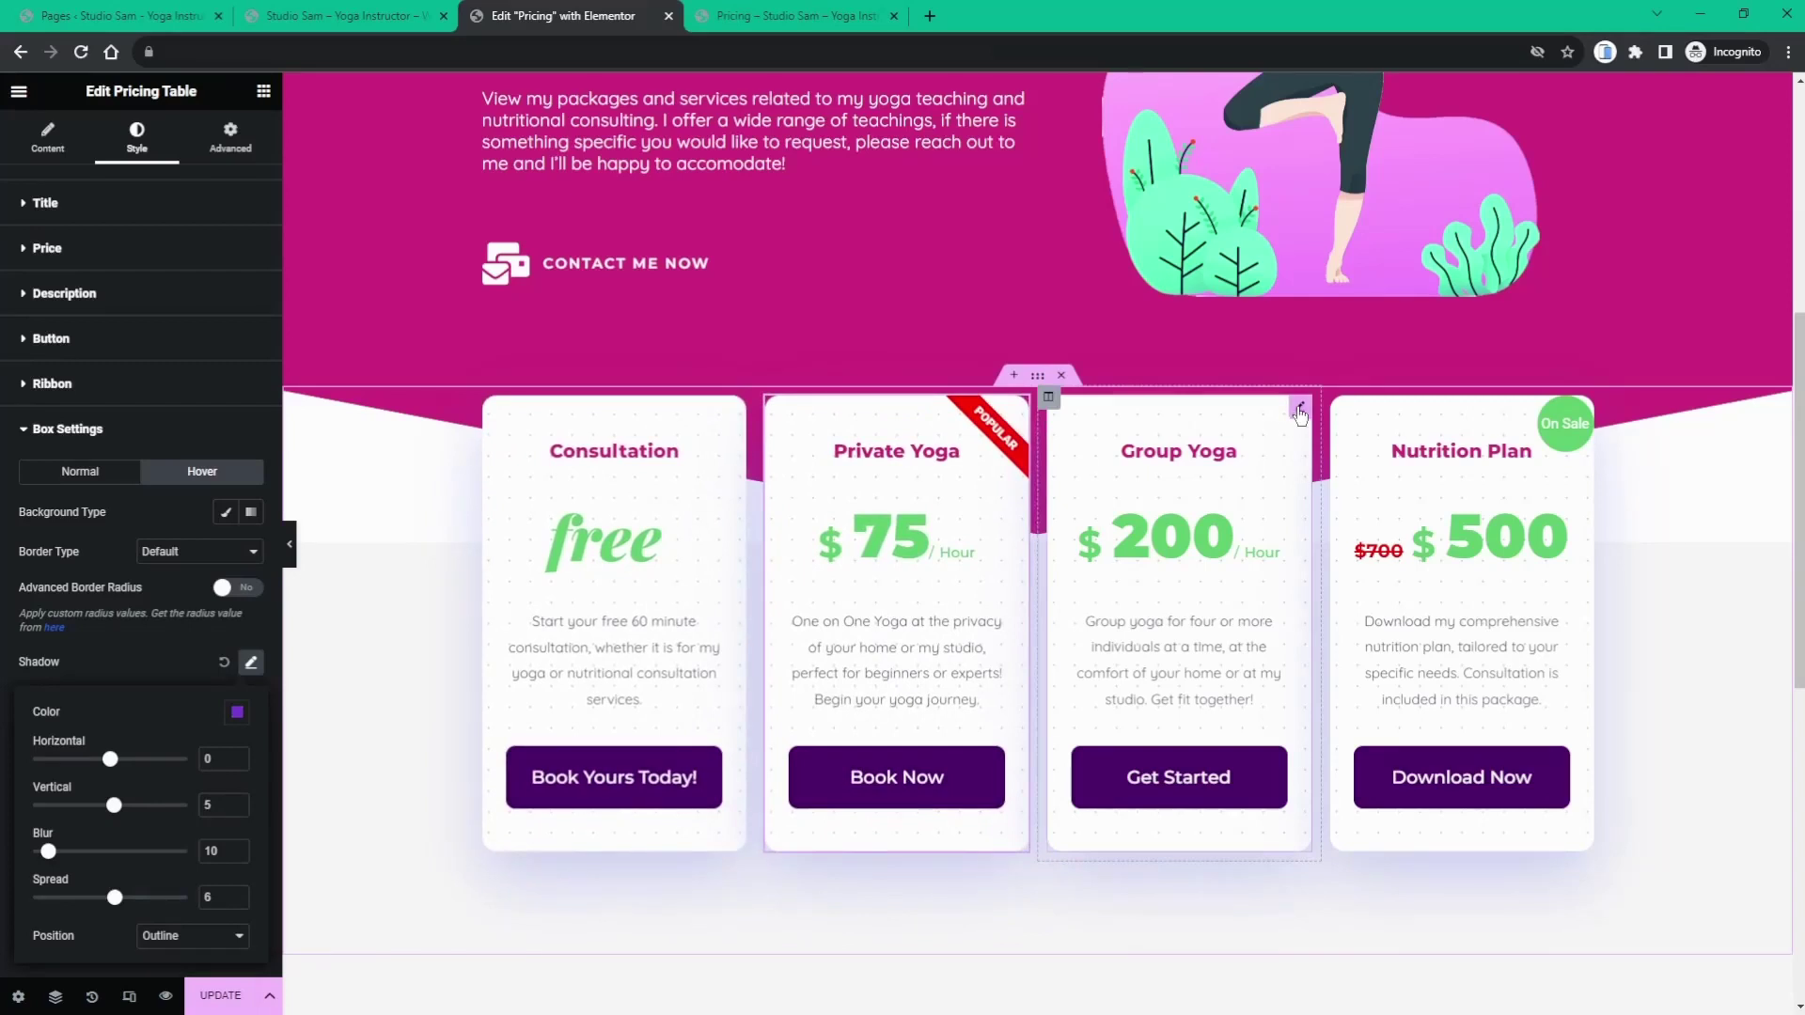
# - Set the Group Yoga pricing table's hover transform scale to 1.1 with proportions kept
pyautogui.click(1300, 413)
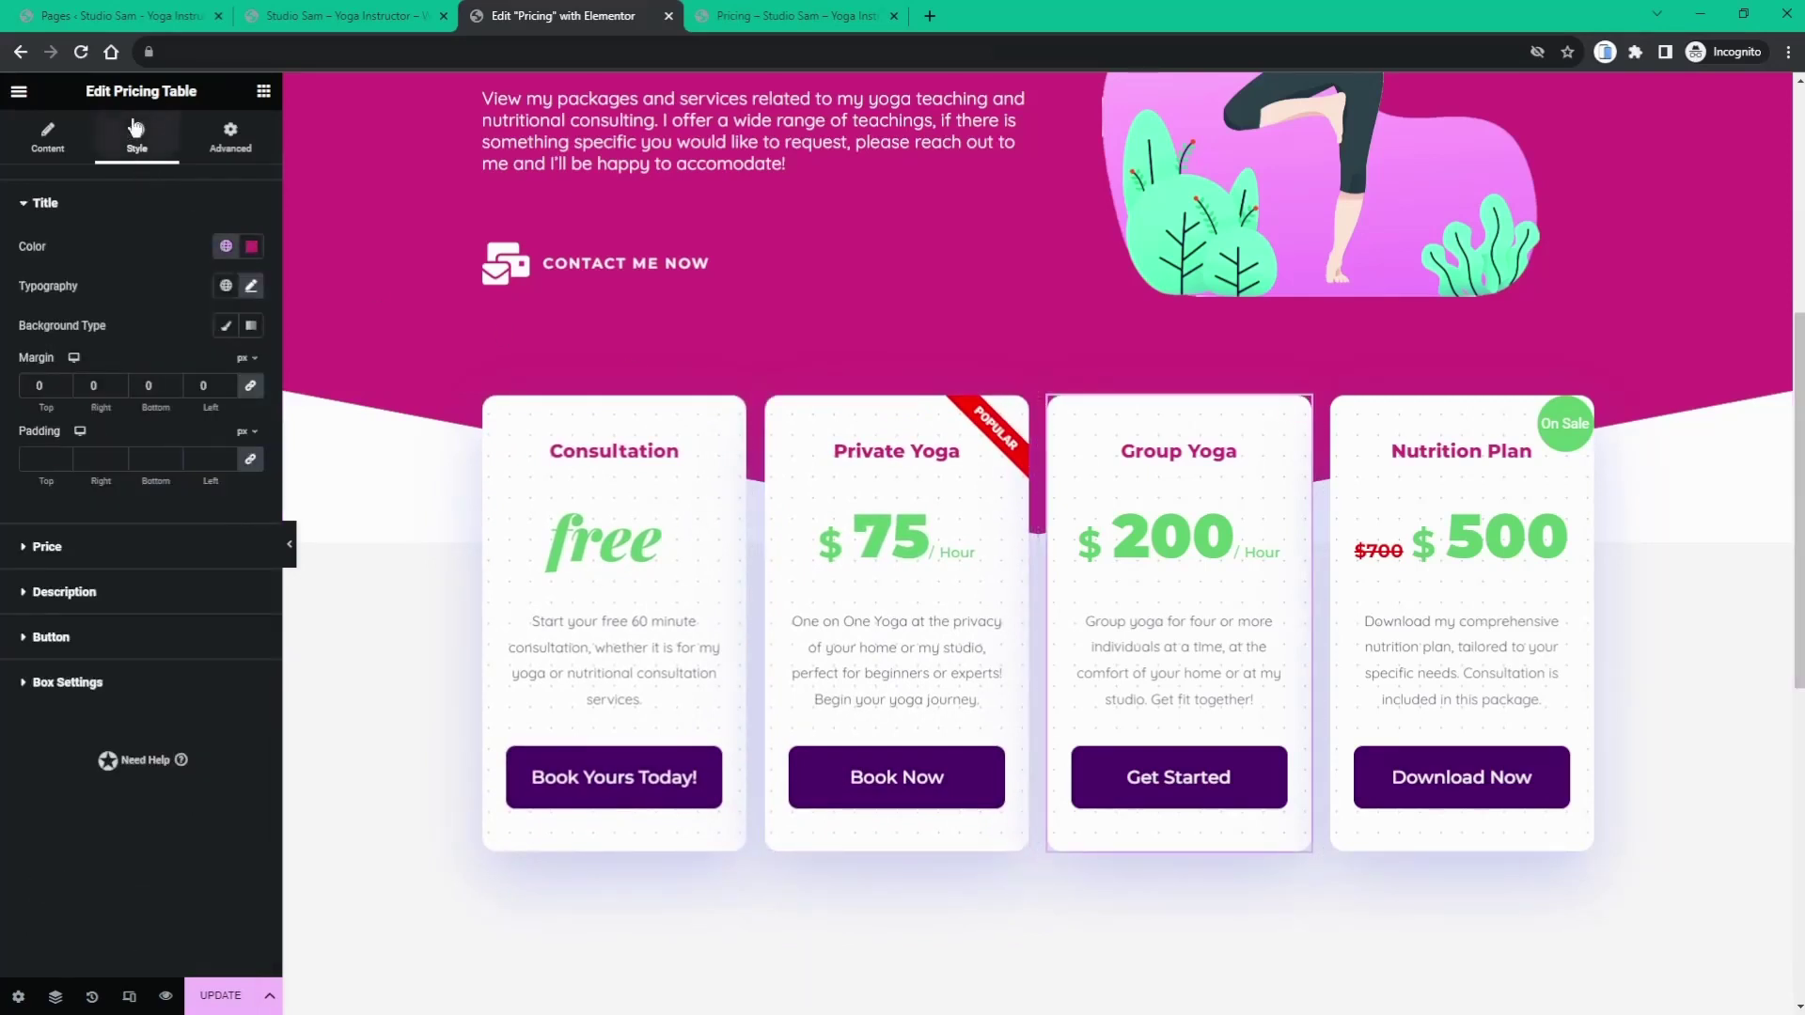
pyautogui.click(230, 137)
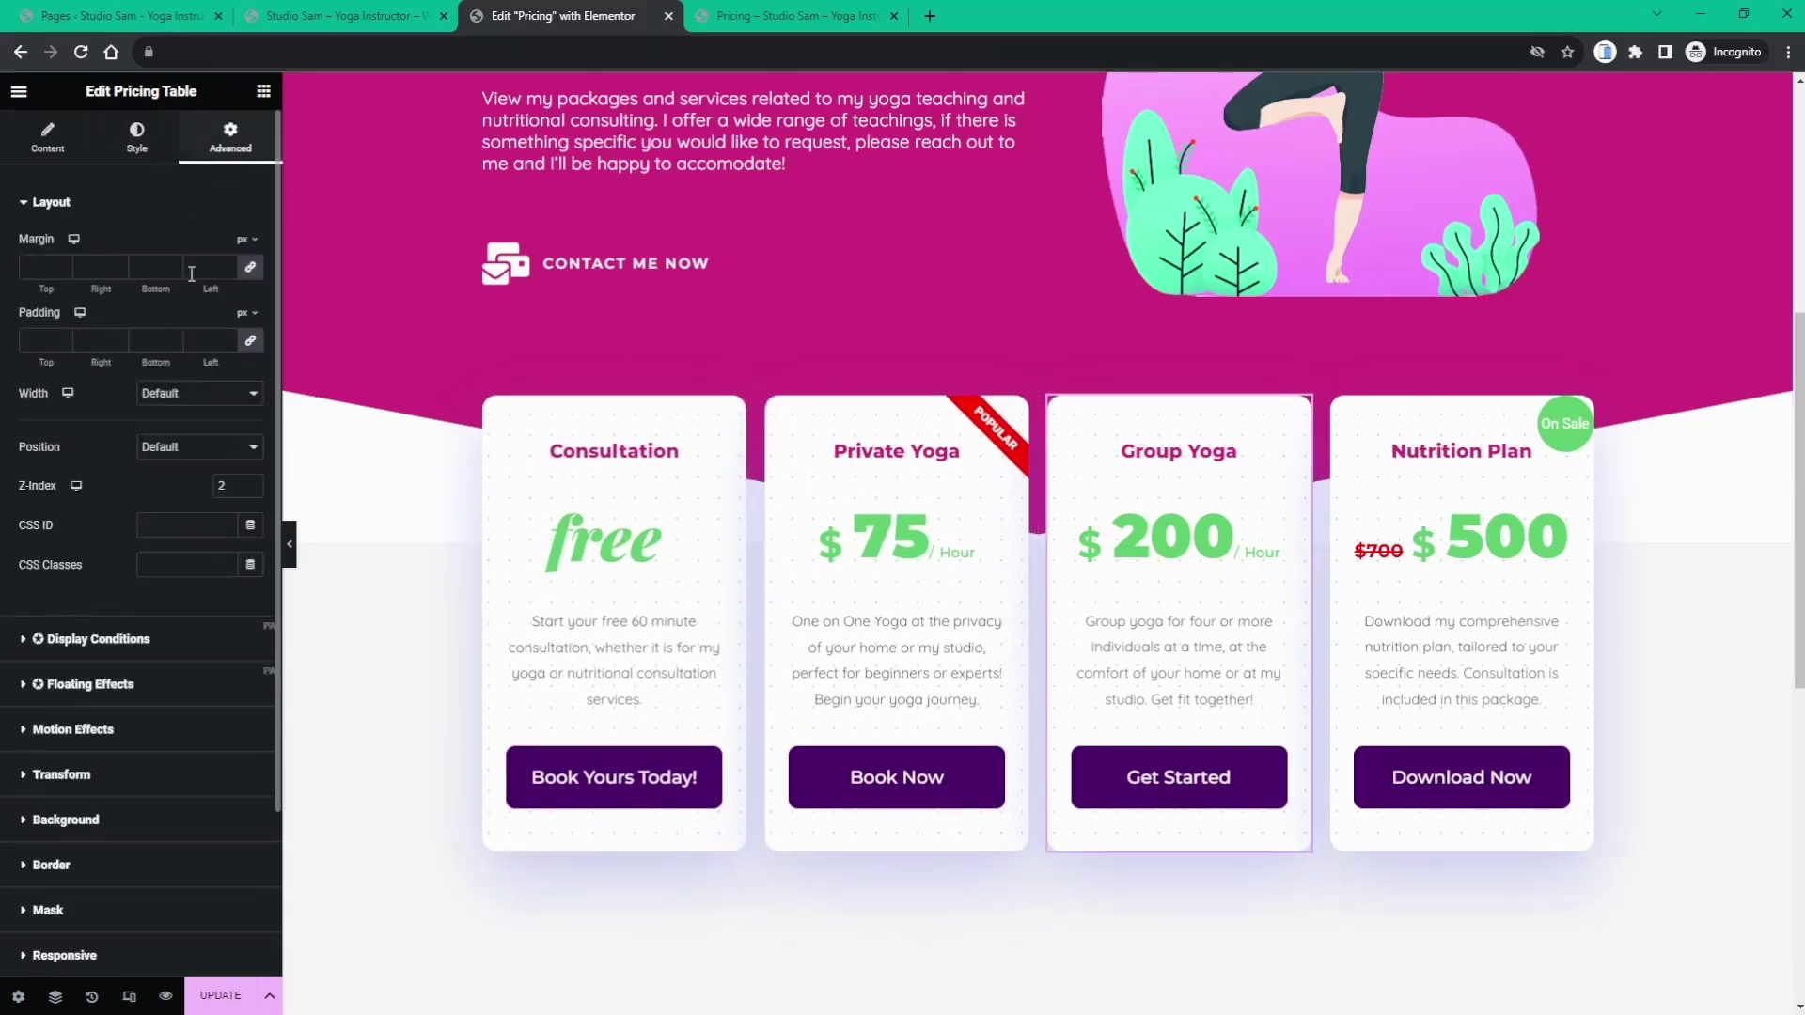
pyautogui.click(76, 780)
pyautogui.click(185, 425)
pyautogui.click(251, 545)
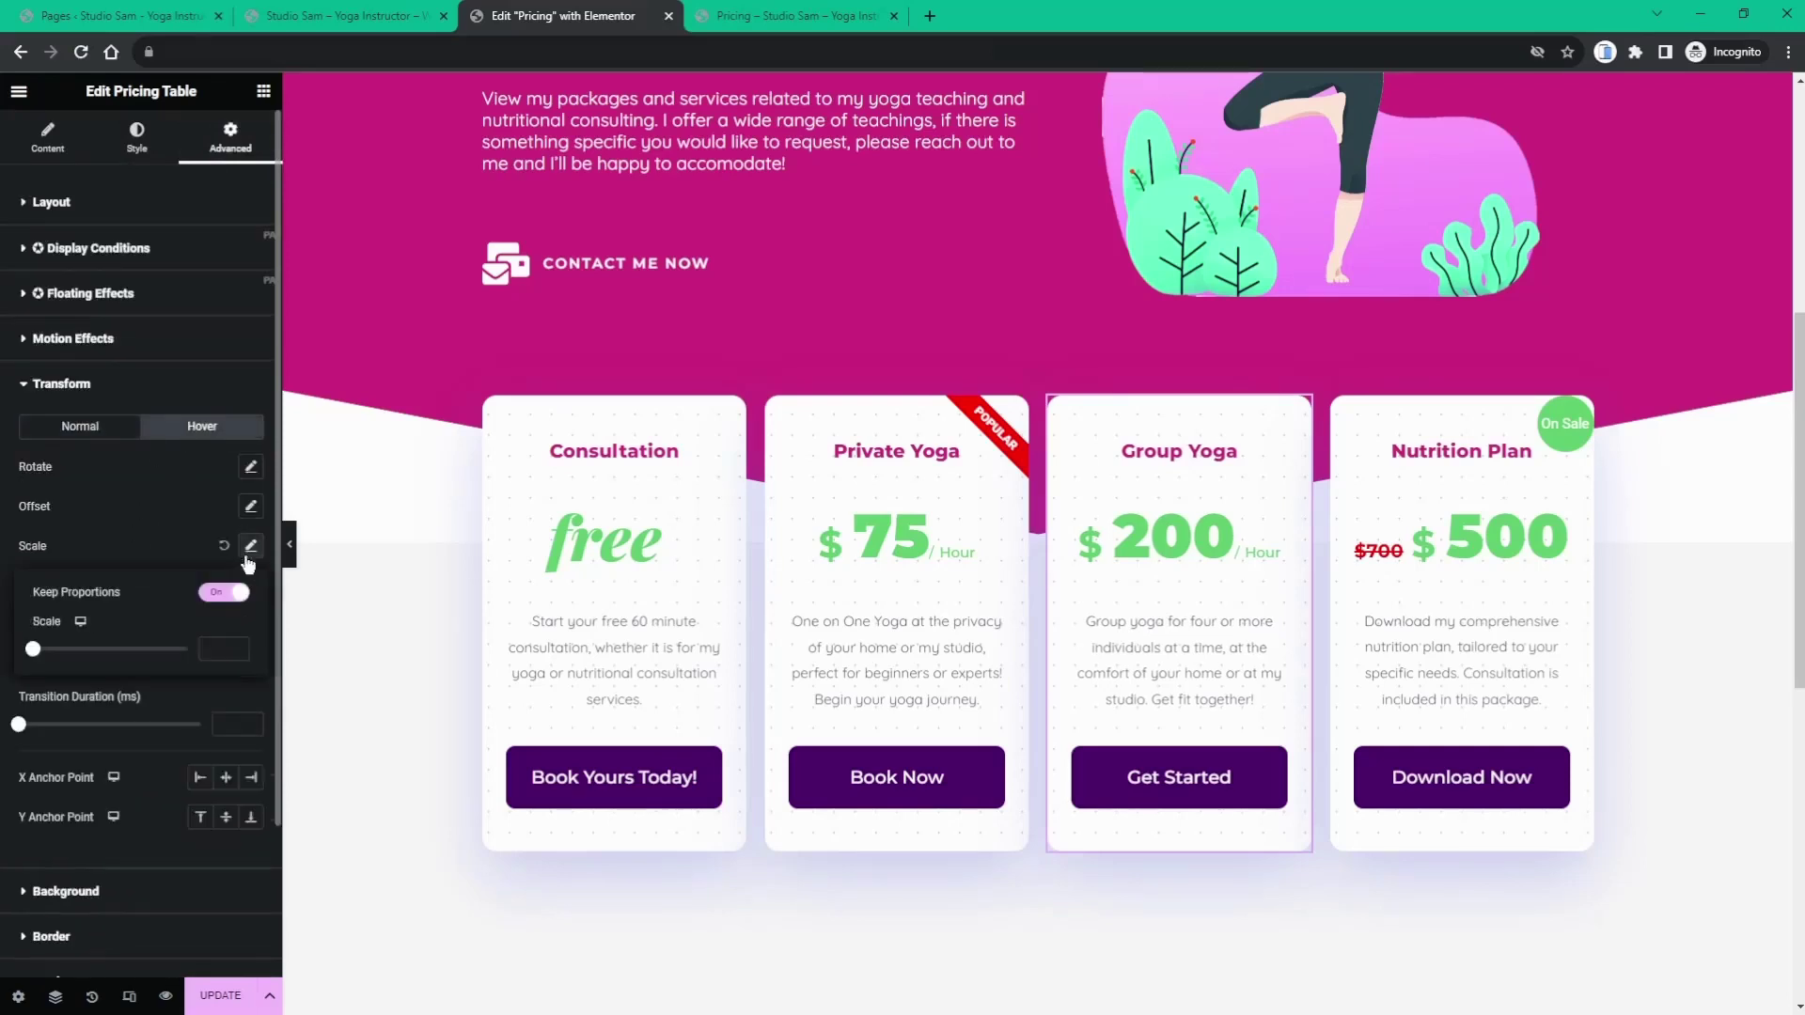
pyautogui.click(210, 655)
pyautogui.write('1.1')
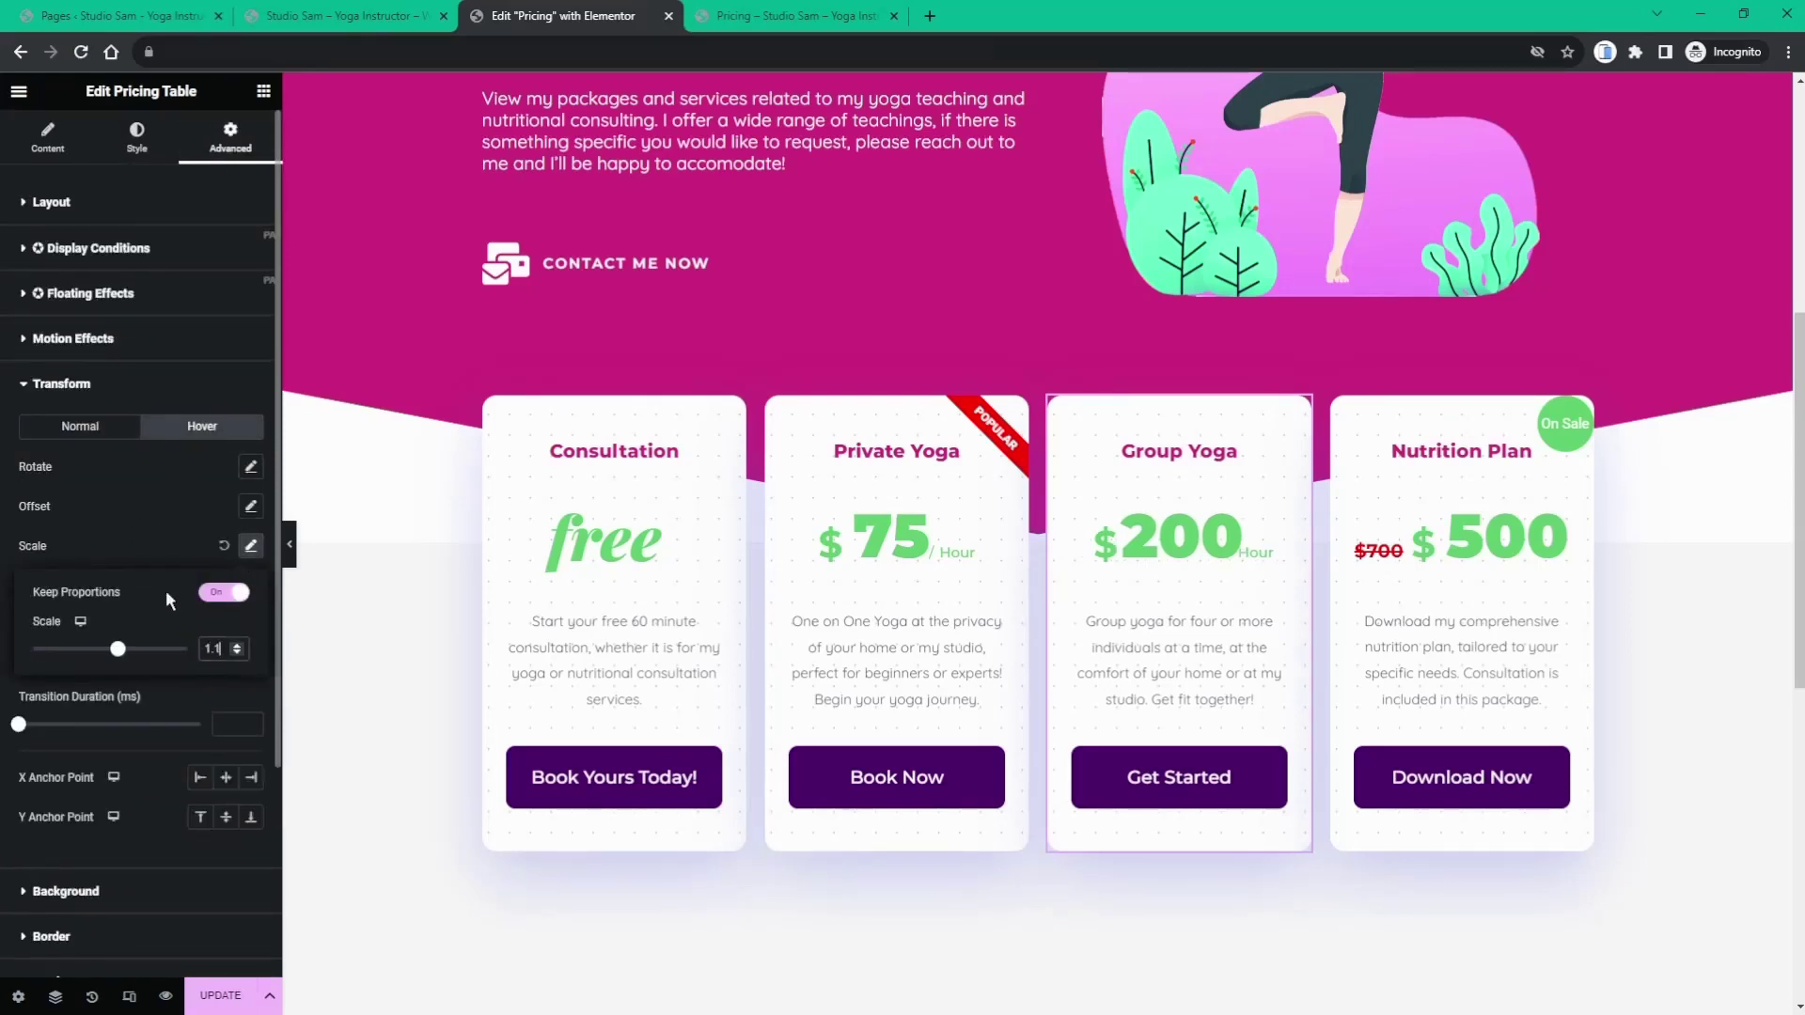
# - Set the Group Yoga box's hover shadow color to purple #7A3CD8
pyautogui.click(156, 550)
pyautogui.scroll(-3, 133, 719)
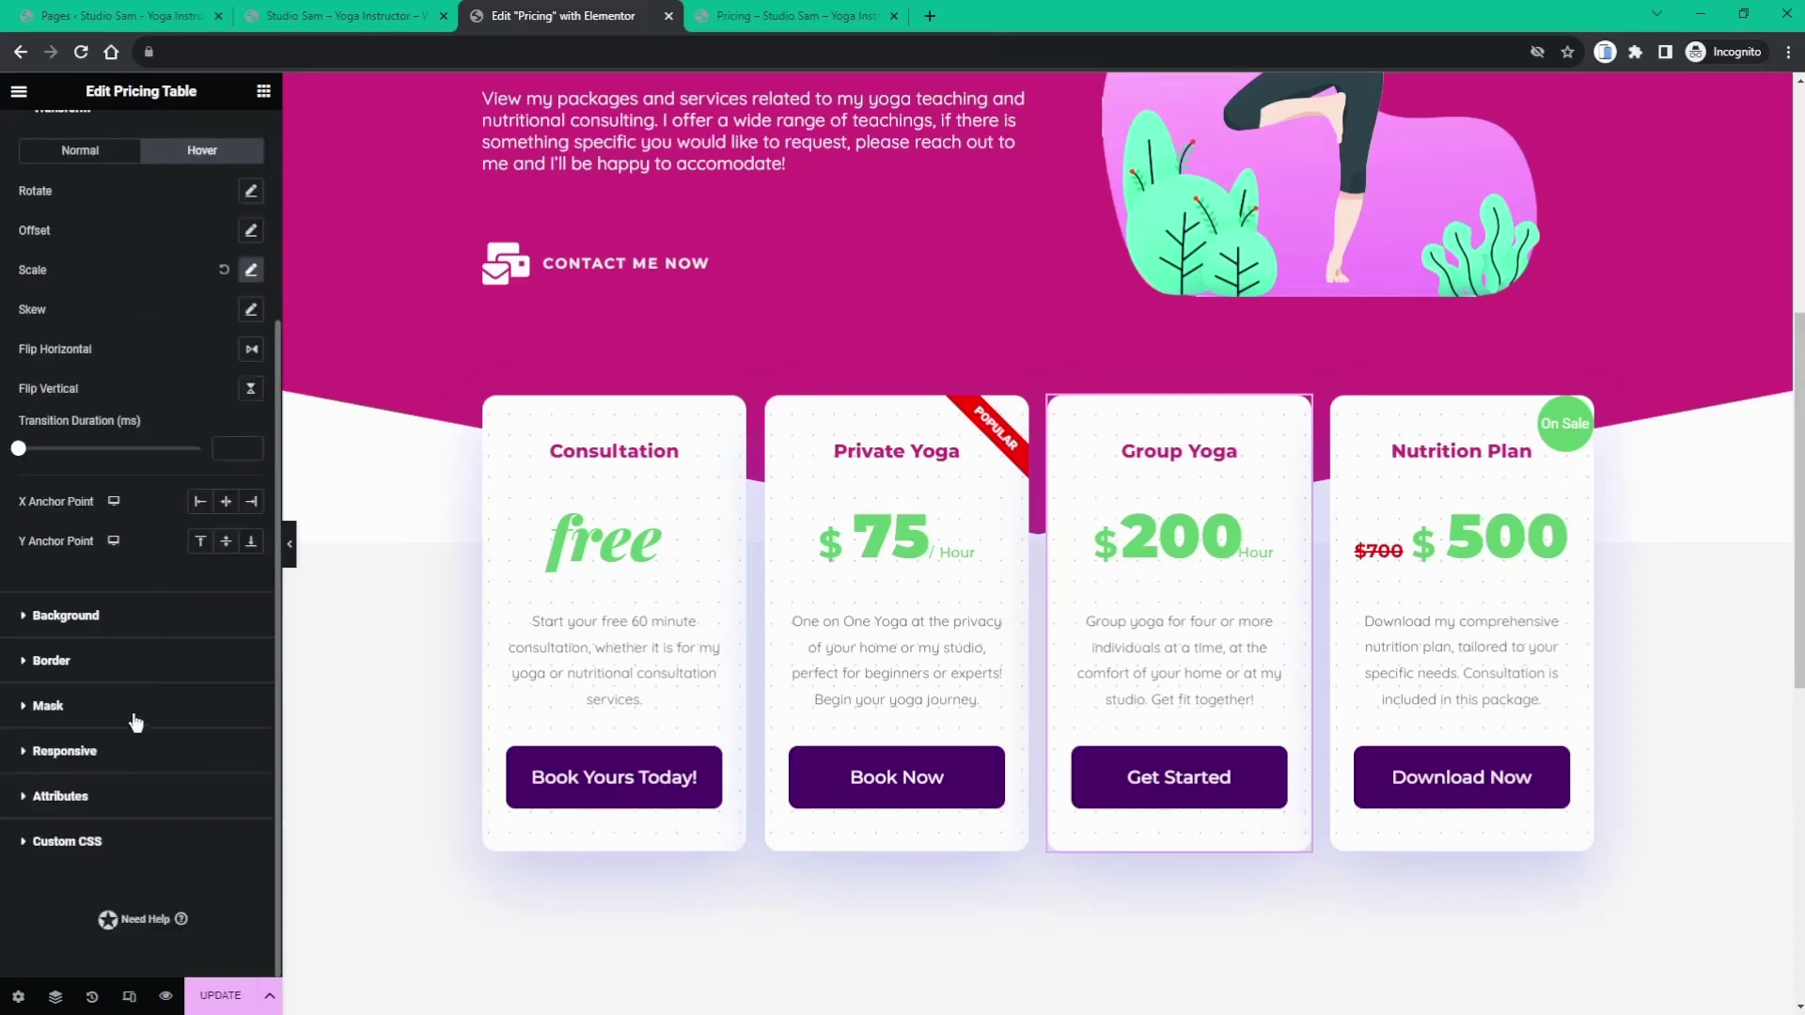
pyautogui.scroll(5, 46, 787)
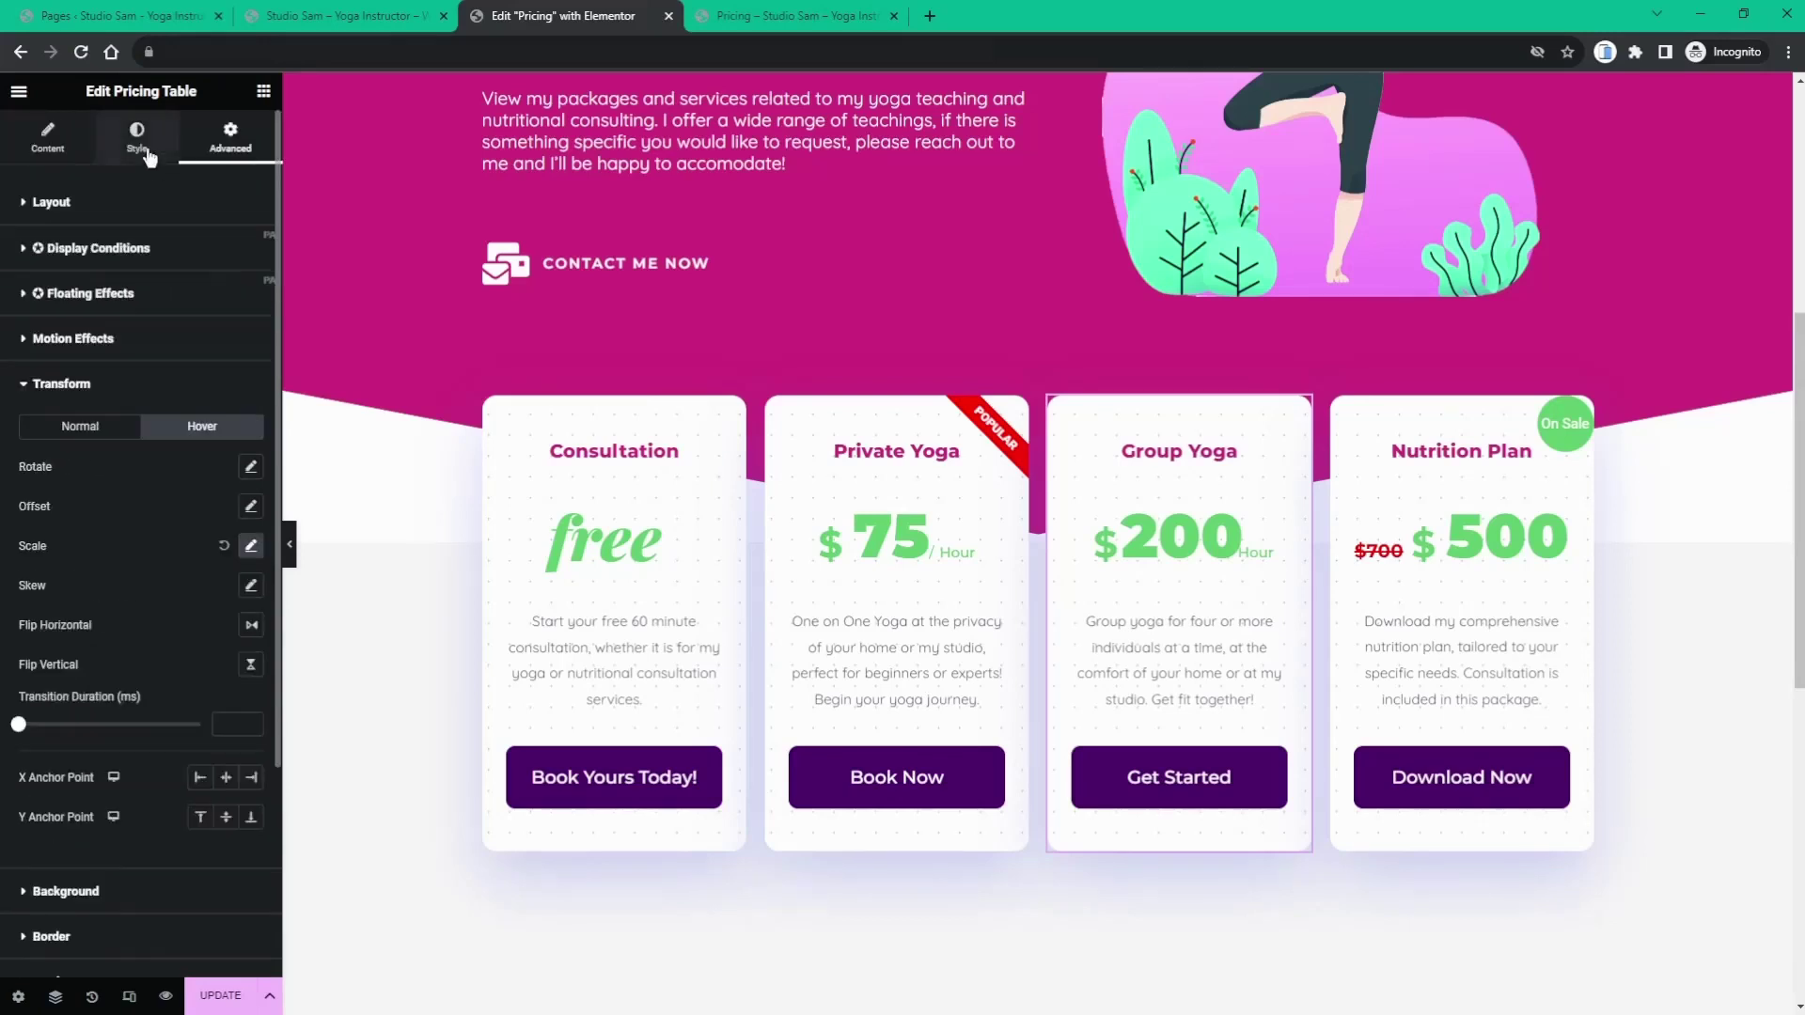
pyautogui.click(143, 150)
pyautogui.click(57, 683)
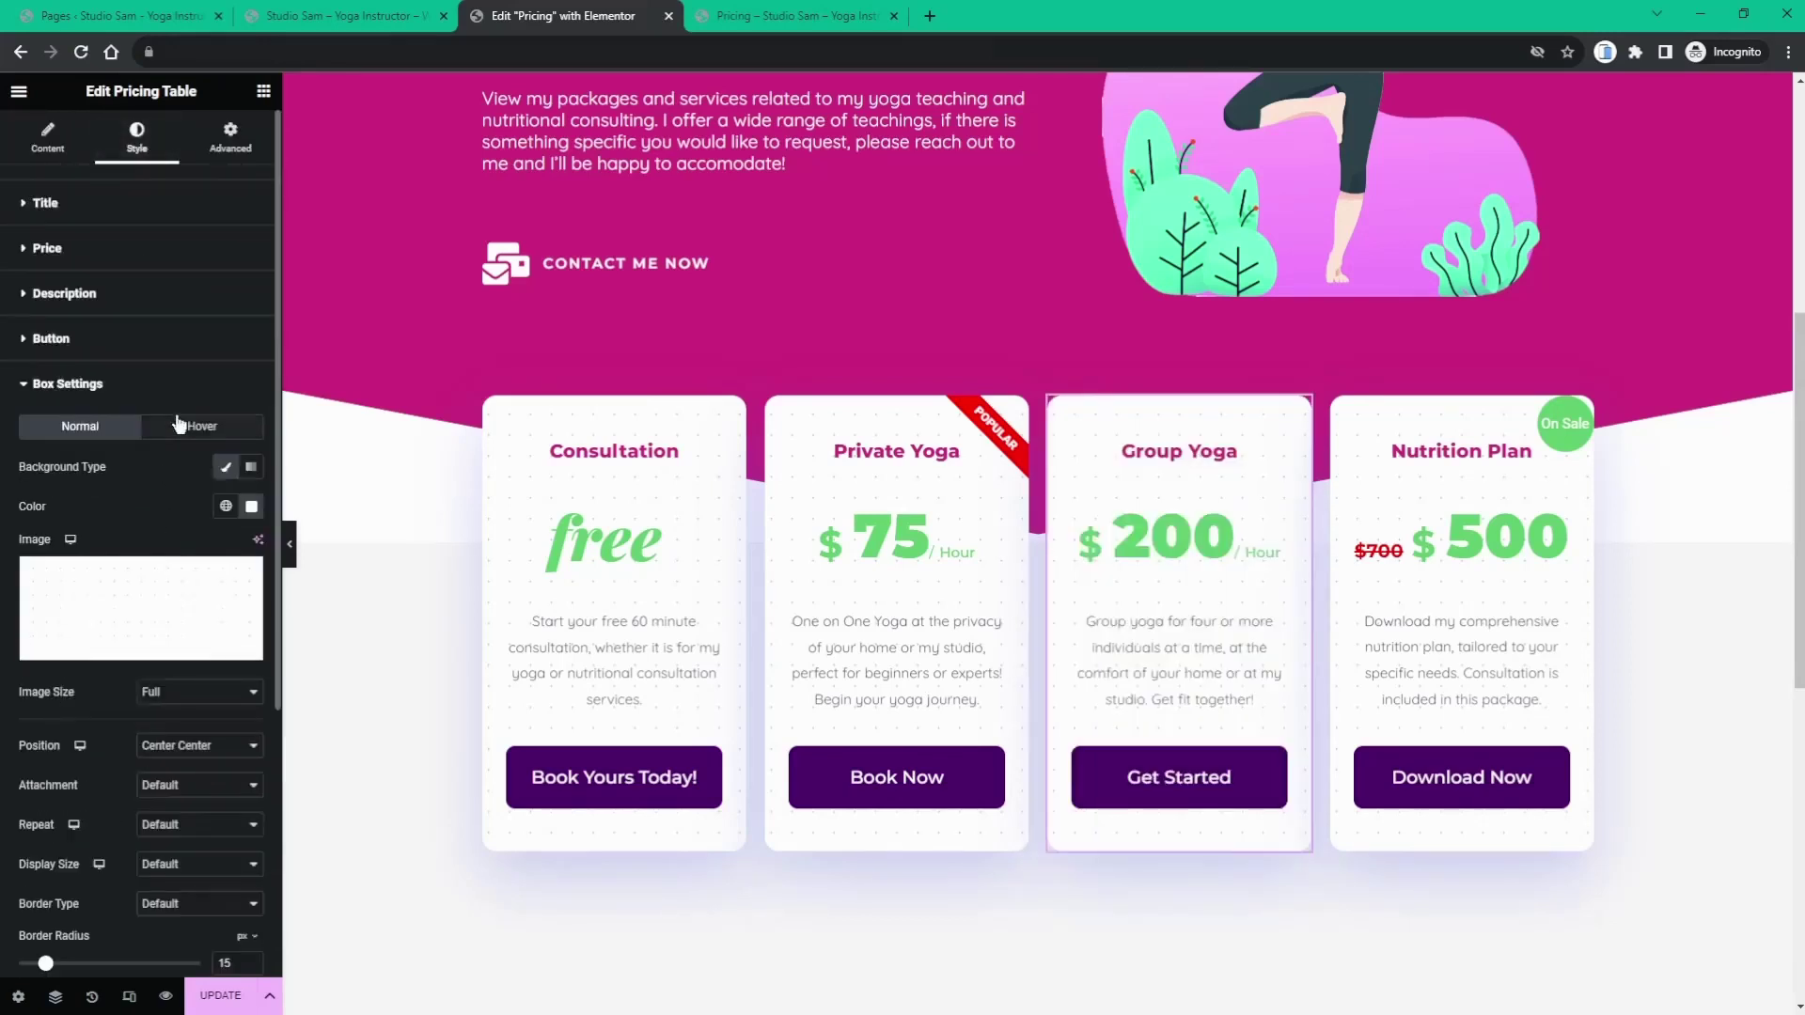
pyautogui.click(156, 386)
pyautogui.click(155, 390)
pyautogui.click(201, 426)
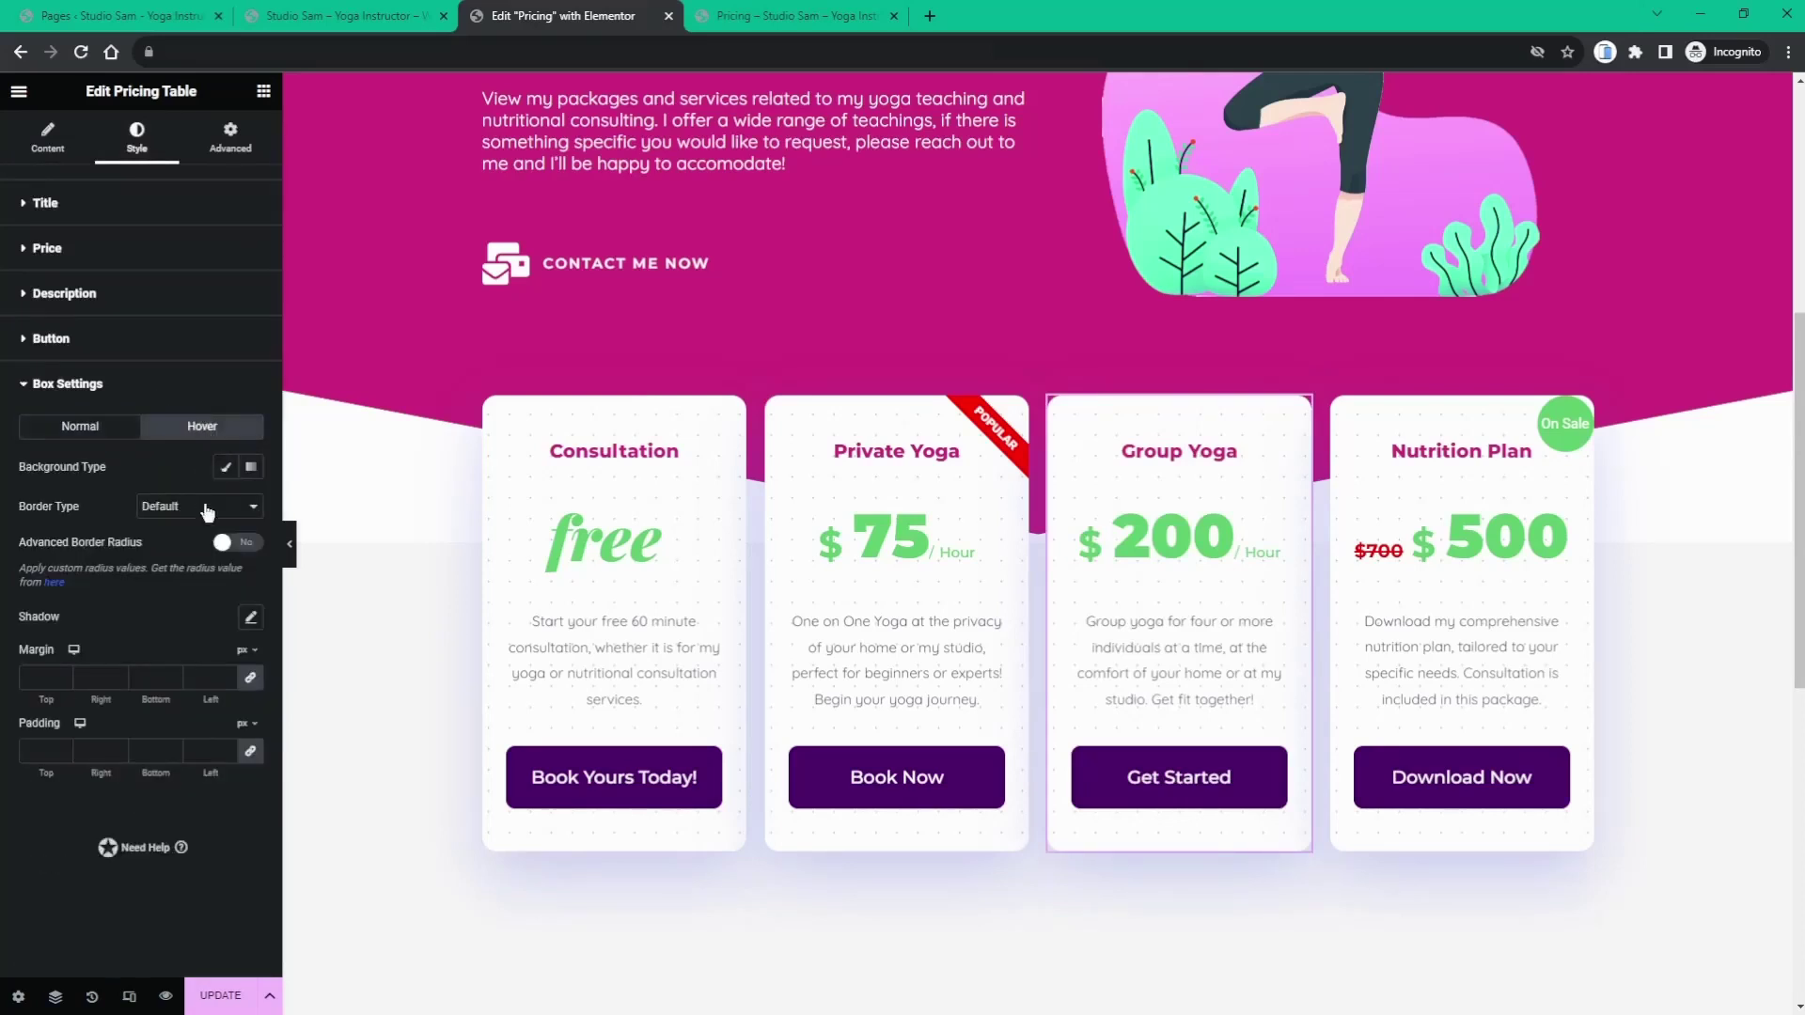
pyautogui.click(248, 618)
pyautogui.click(237, 666)
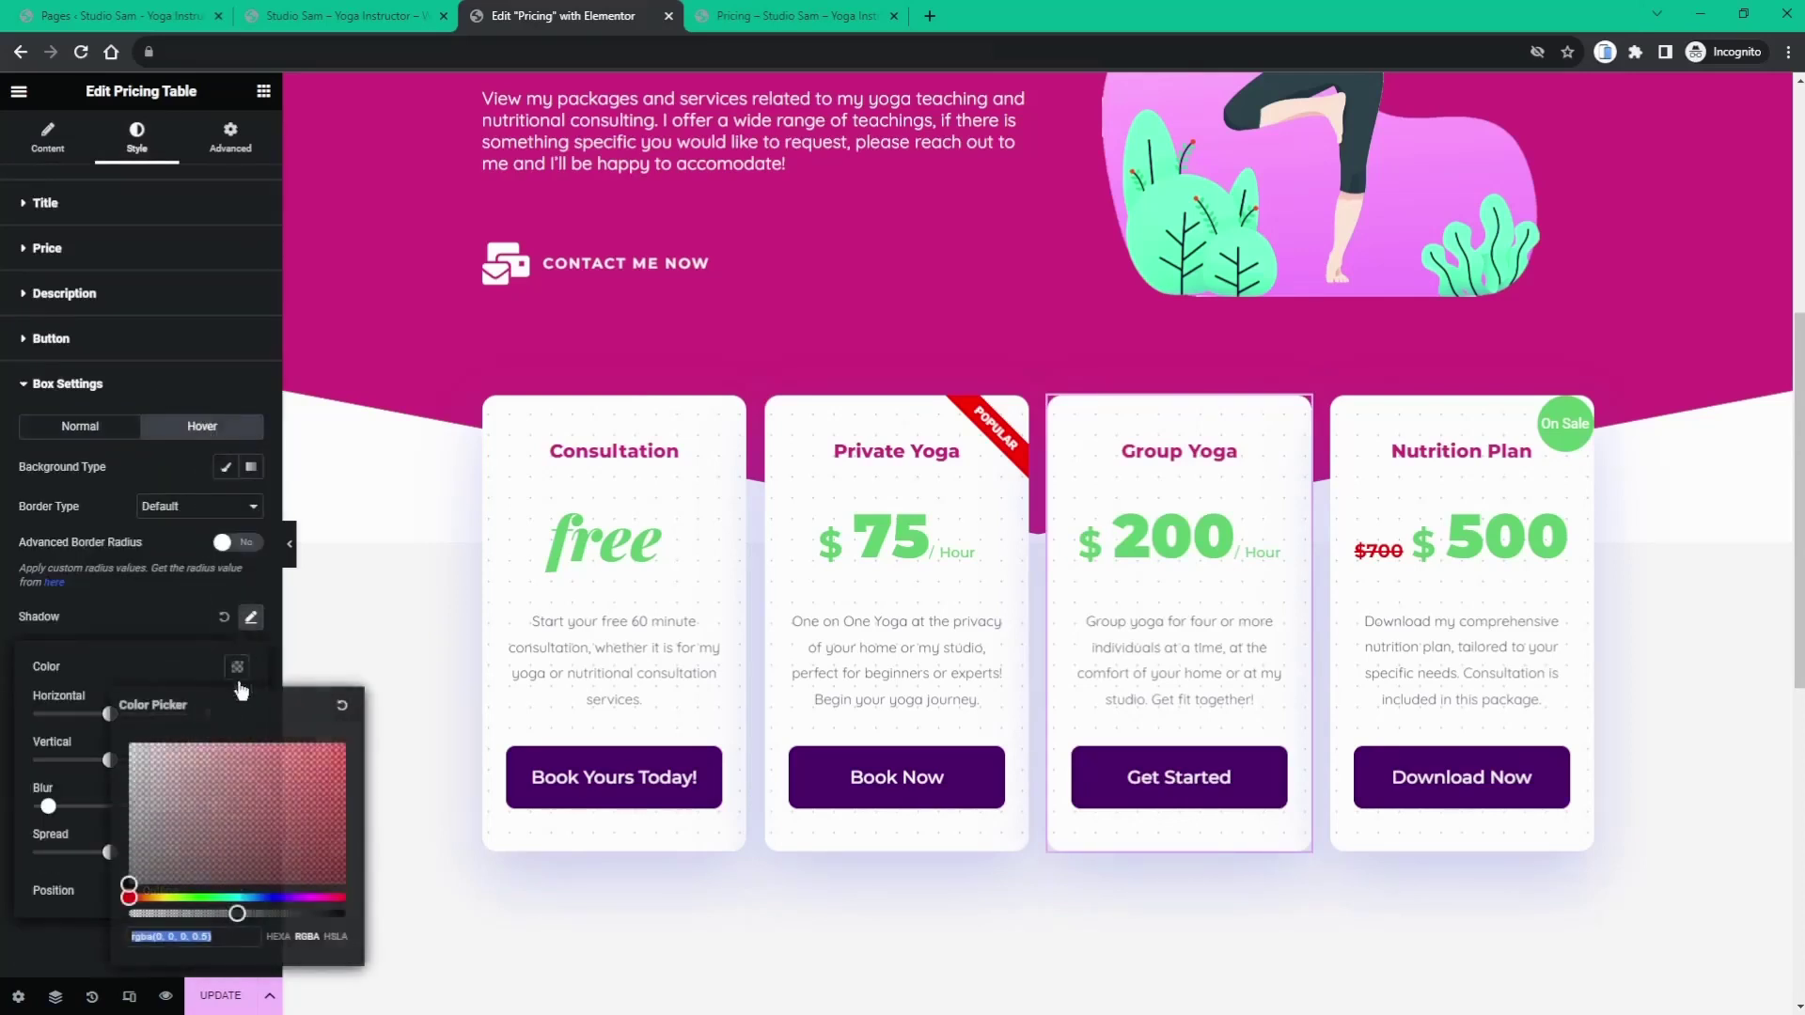
pyautogui.write('#7A3CD8')
pyautogui.click(180, 671)
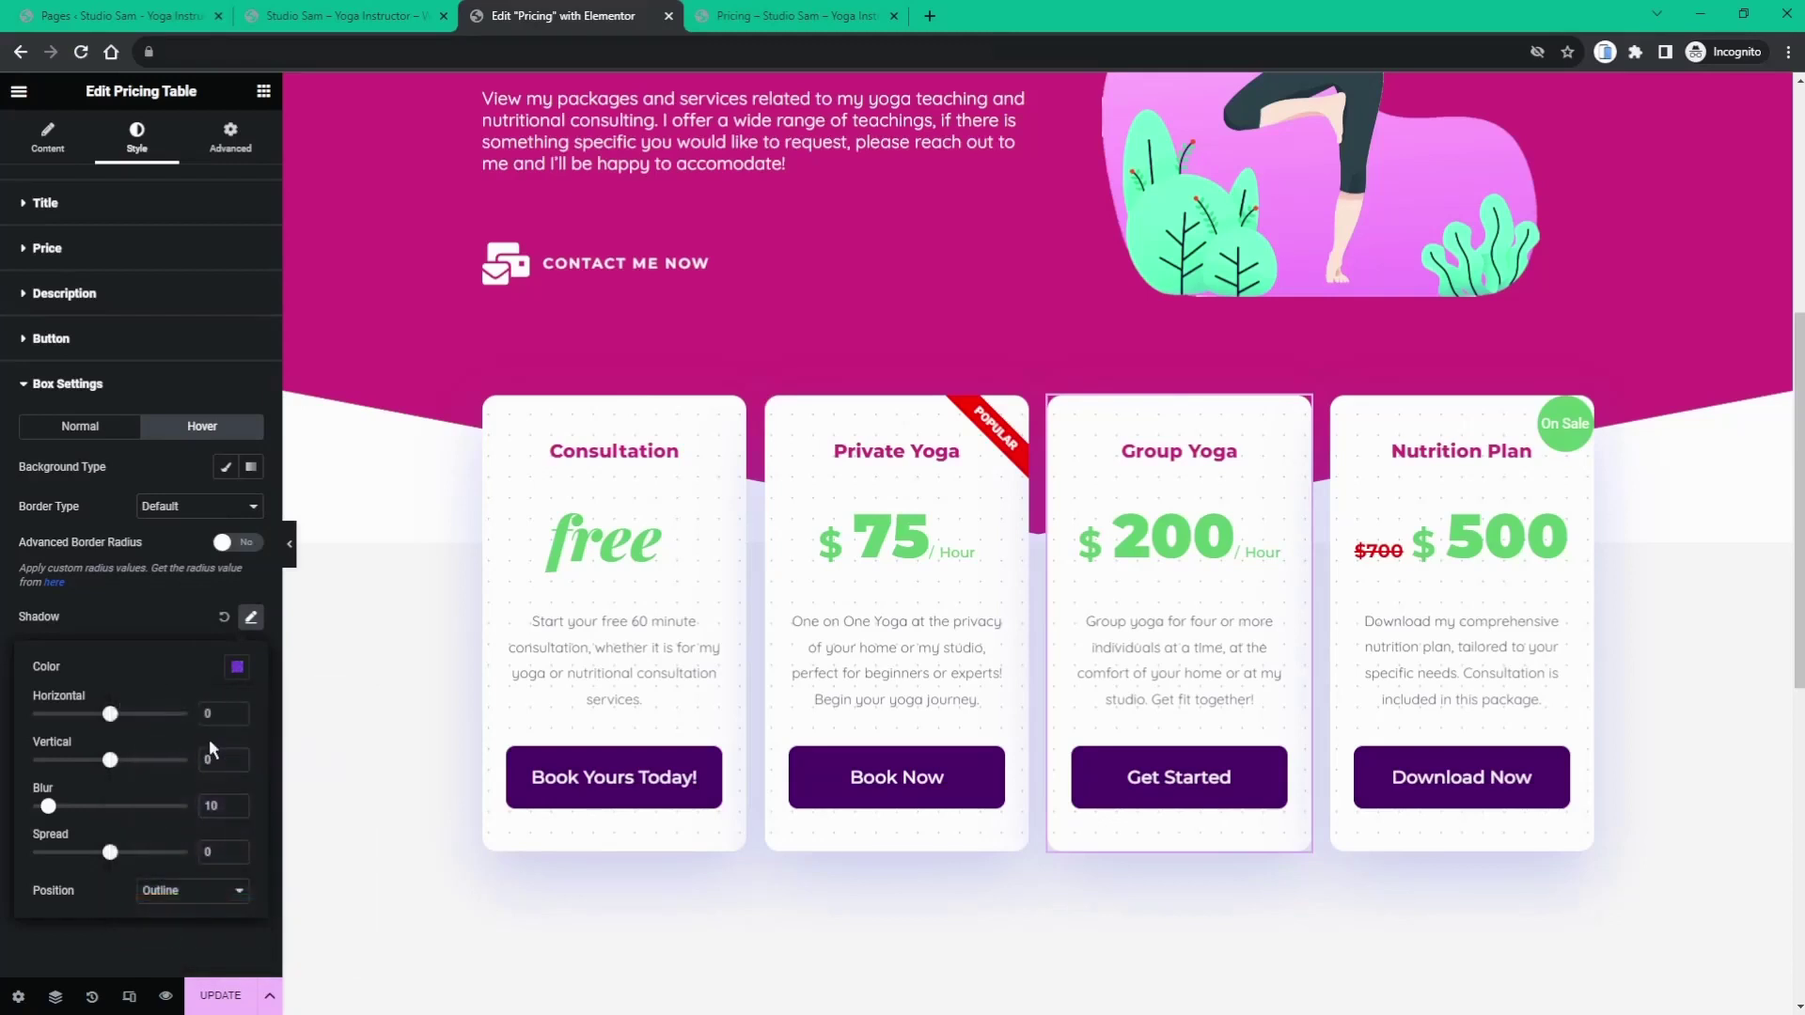
# - Set the Group Yoga box's hover shadow to a vertical offset of 5 and a spread of 6
pyautogui.write('5')
pyautogui.click(209, 852)
pyautogui.write('6')
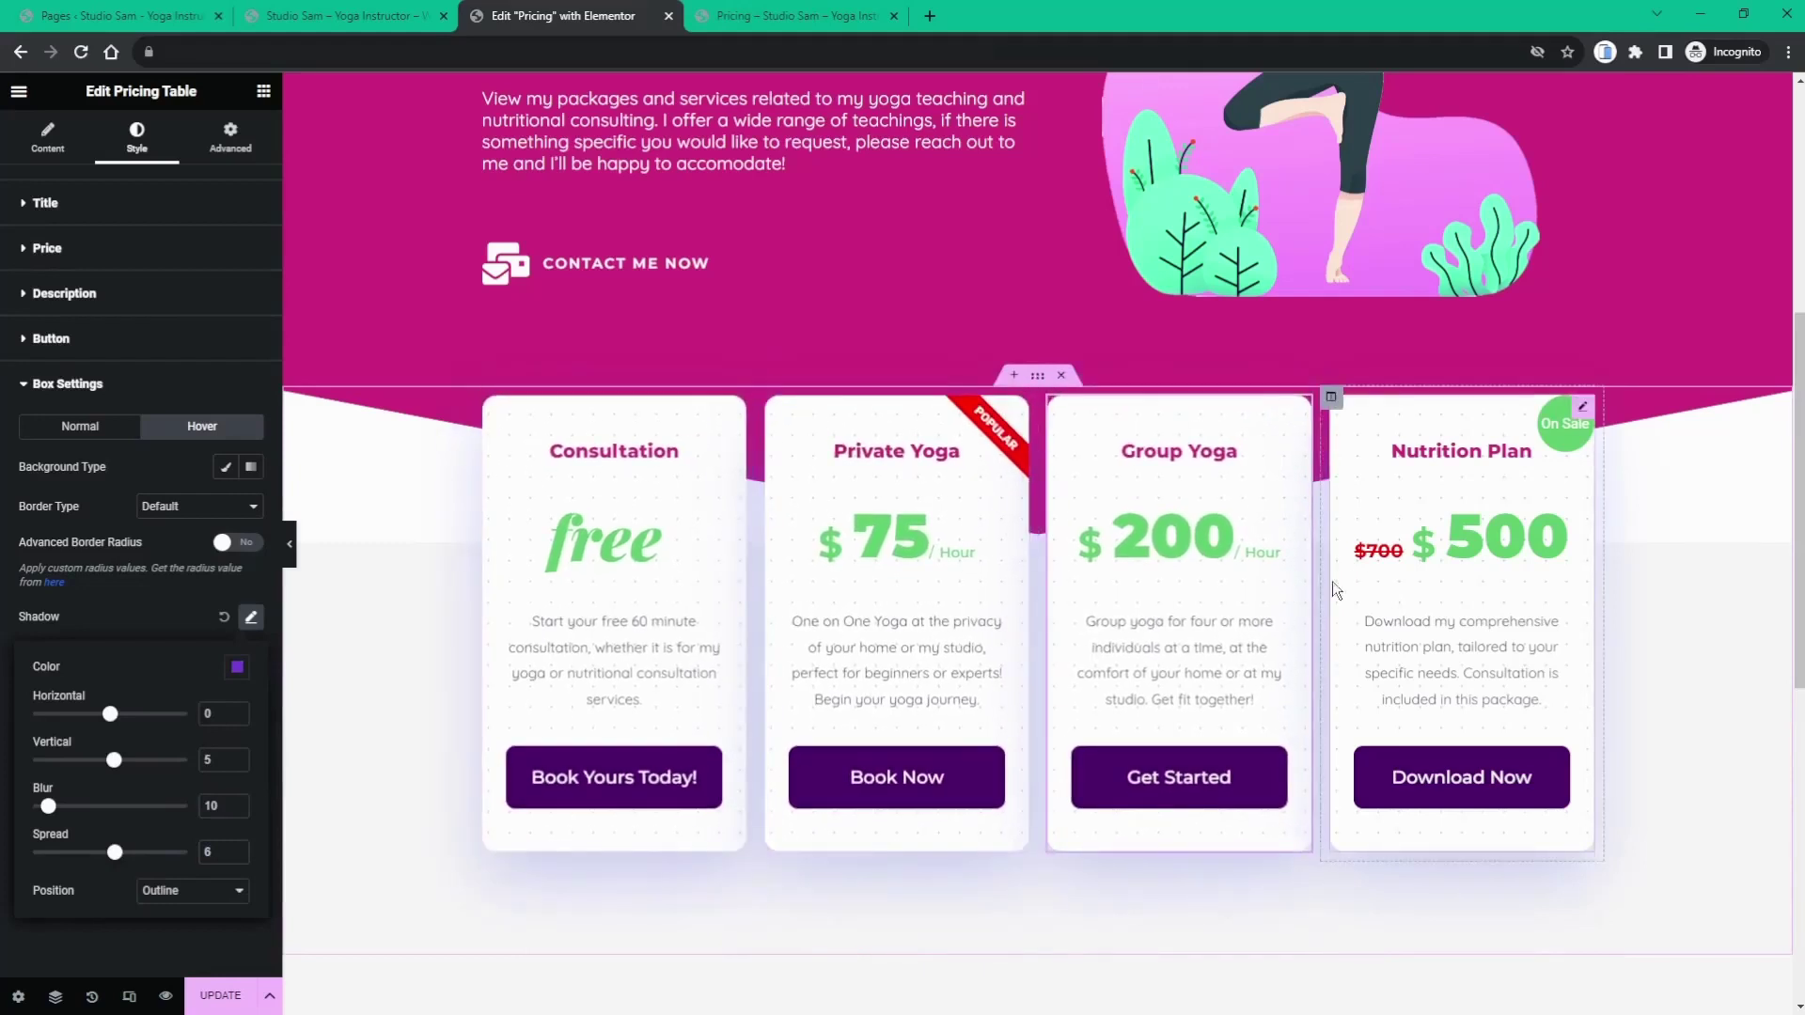
# - Set the Nutrition Plan pricing table's hover transform scale to 1.1 with proportions kept
pyautogui.click(1582, 414)
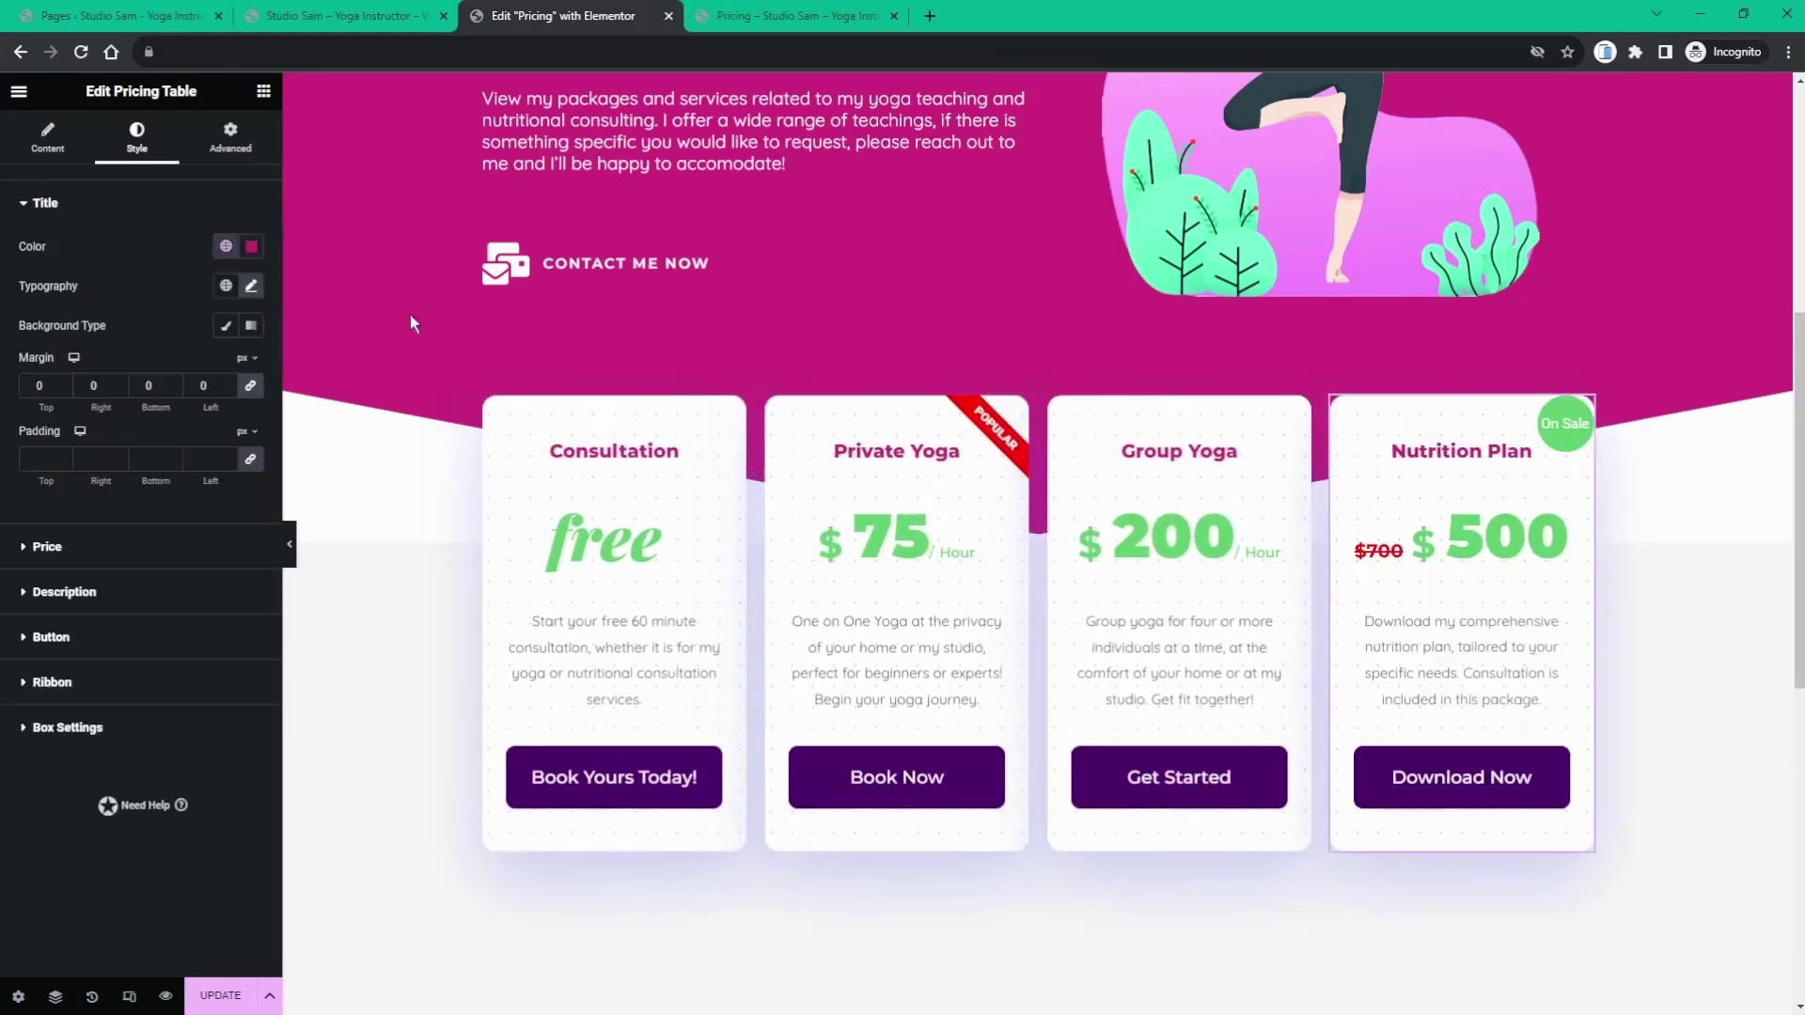
pyautogui.click(226, 141)
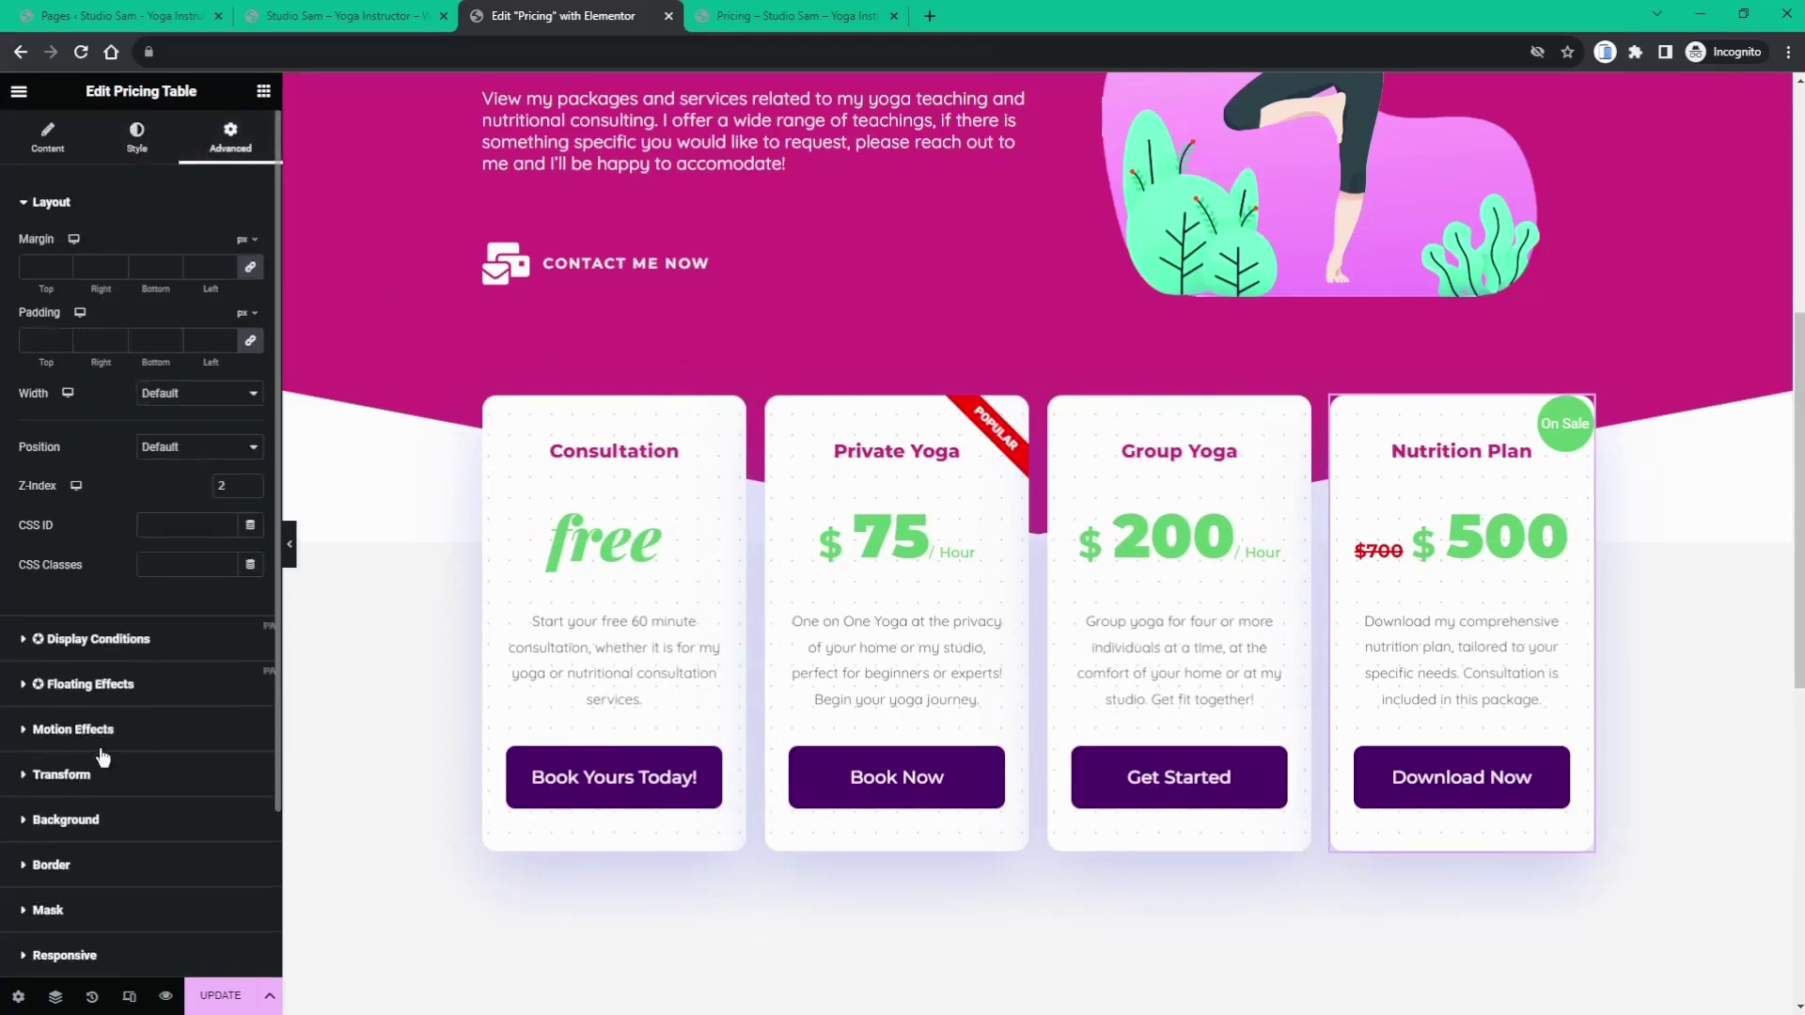
pyautogui.click(77, 777)
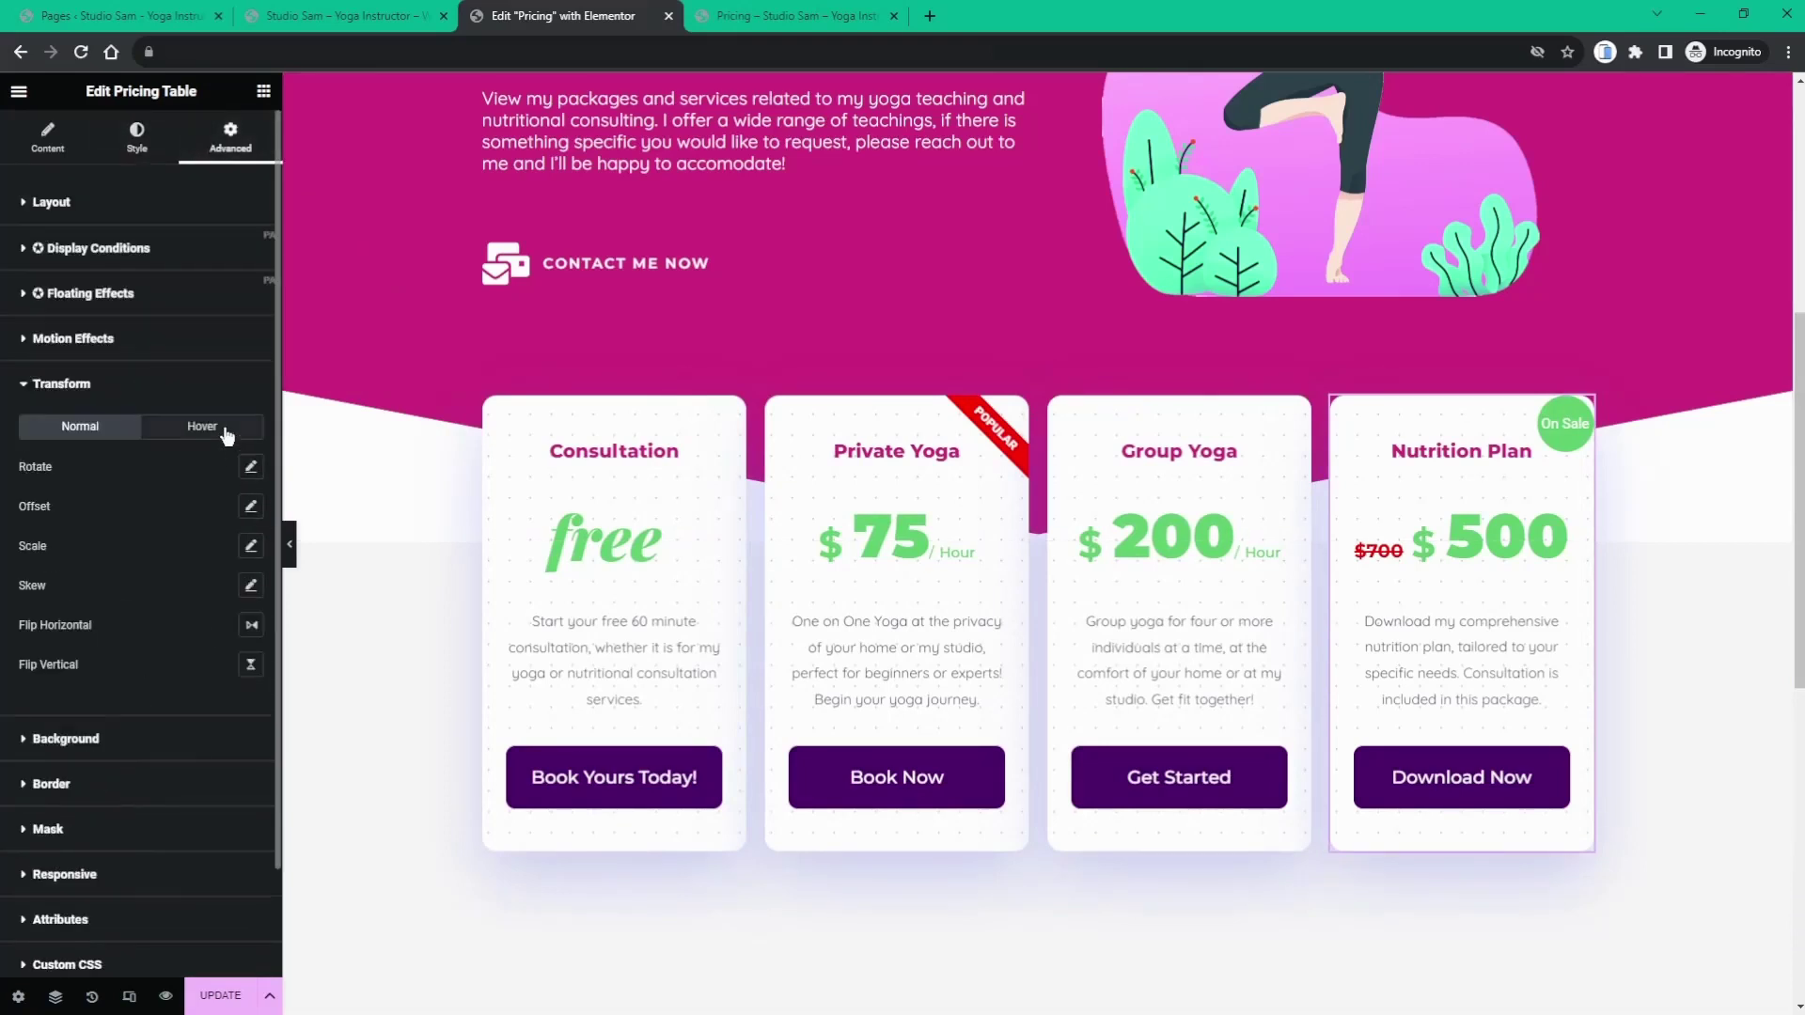
pyautogui.click(229, 433)
pyautogui.click(250, 546)
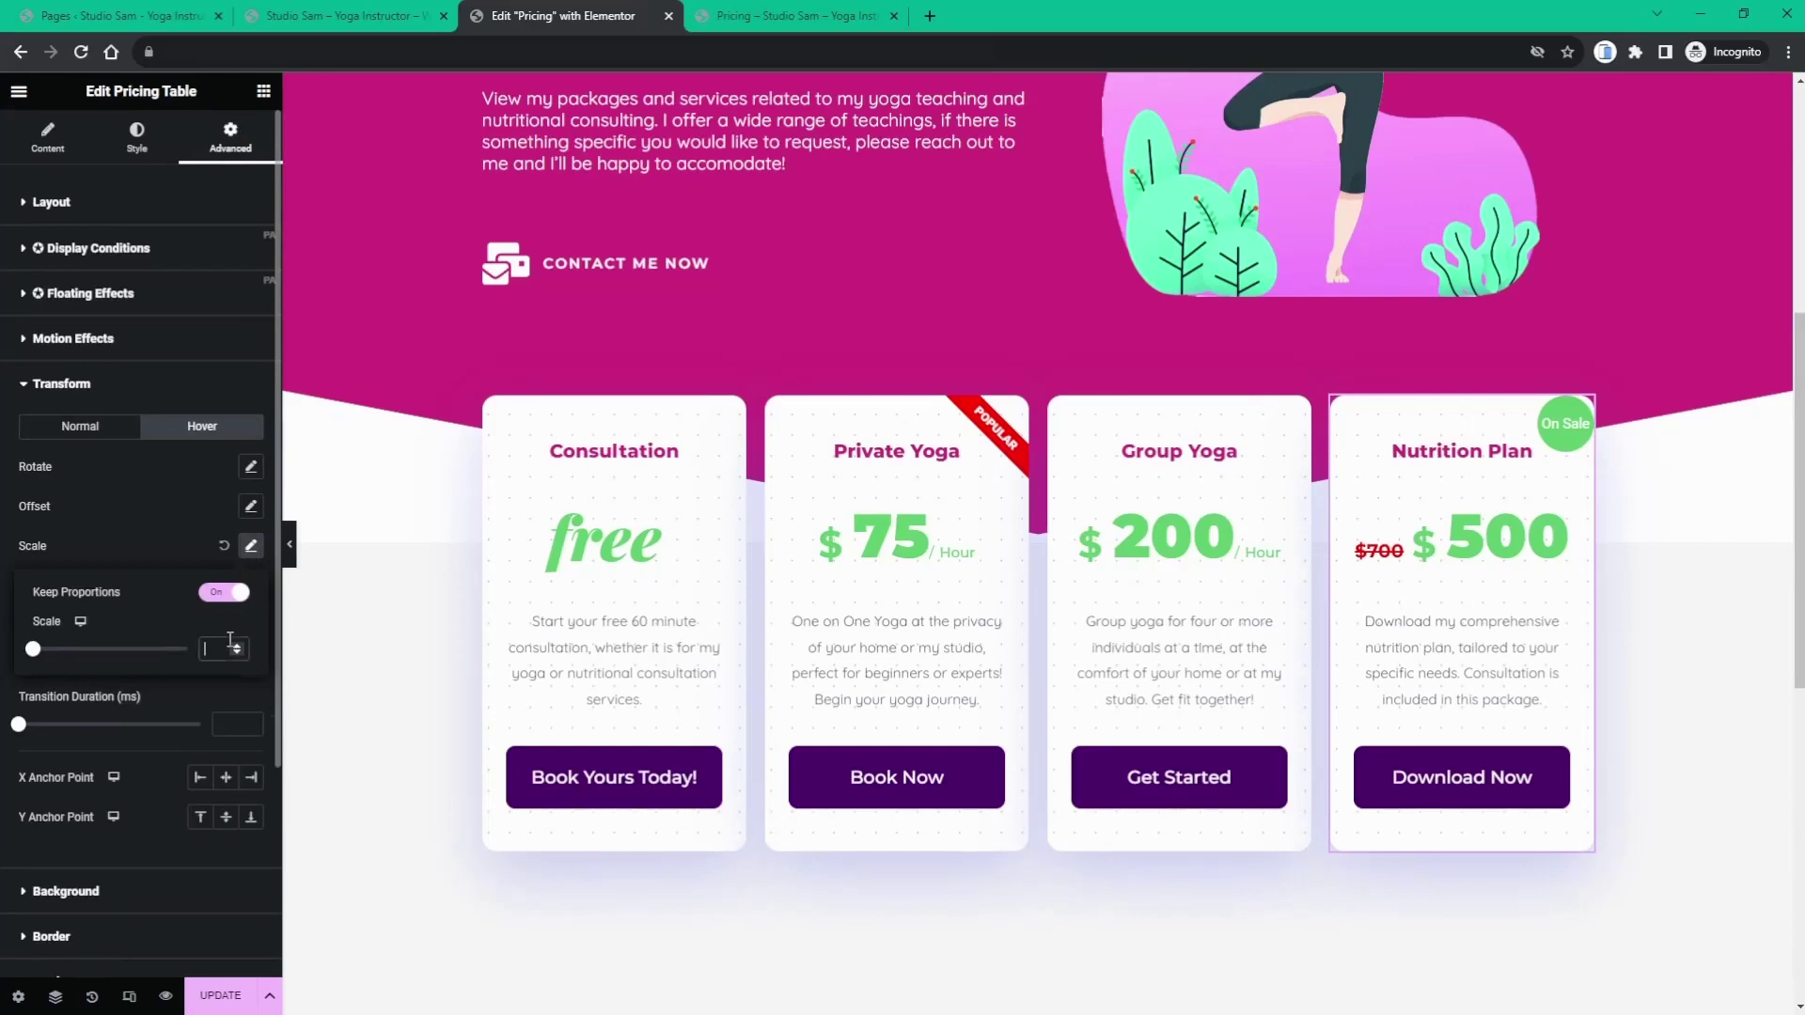
pyautogui.click(229, 643)
pyautogui.write('1.1')
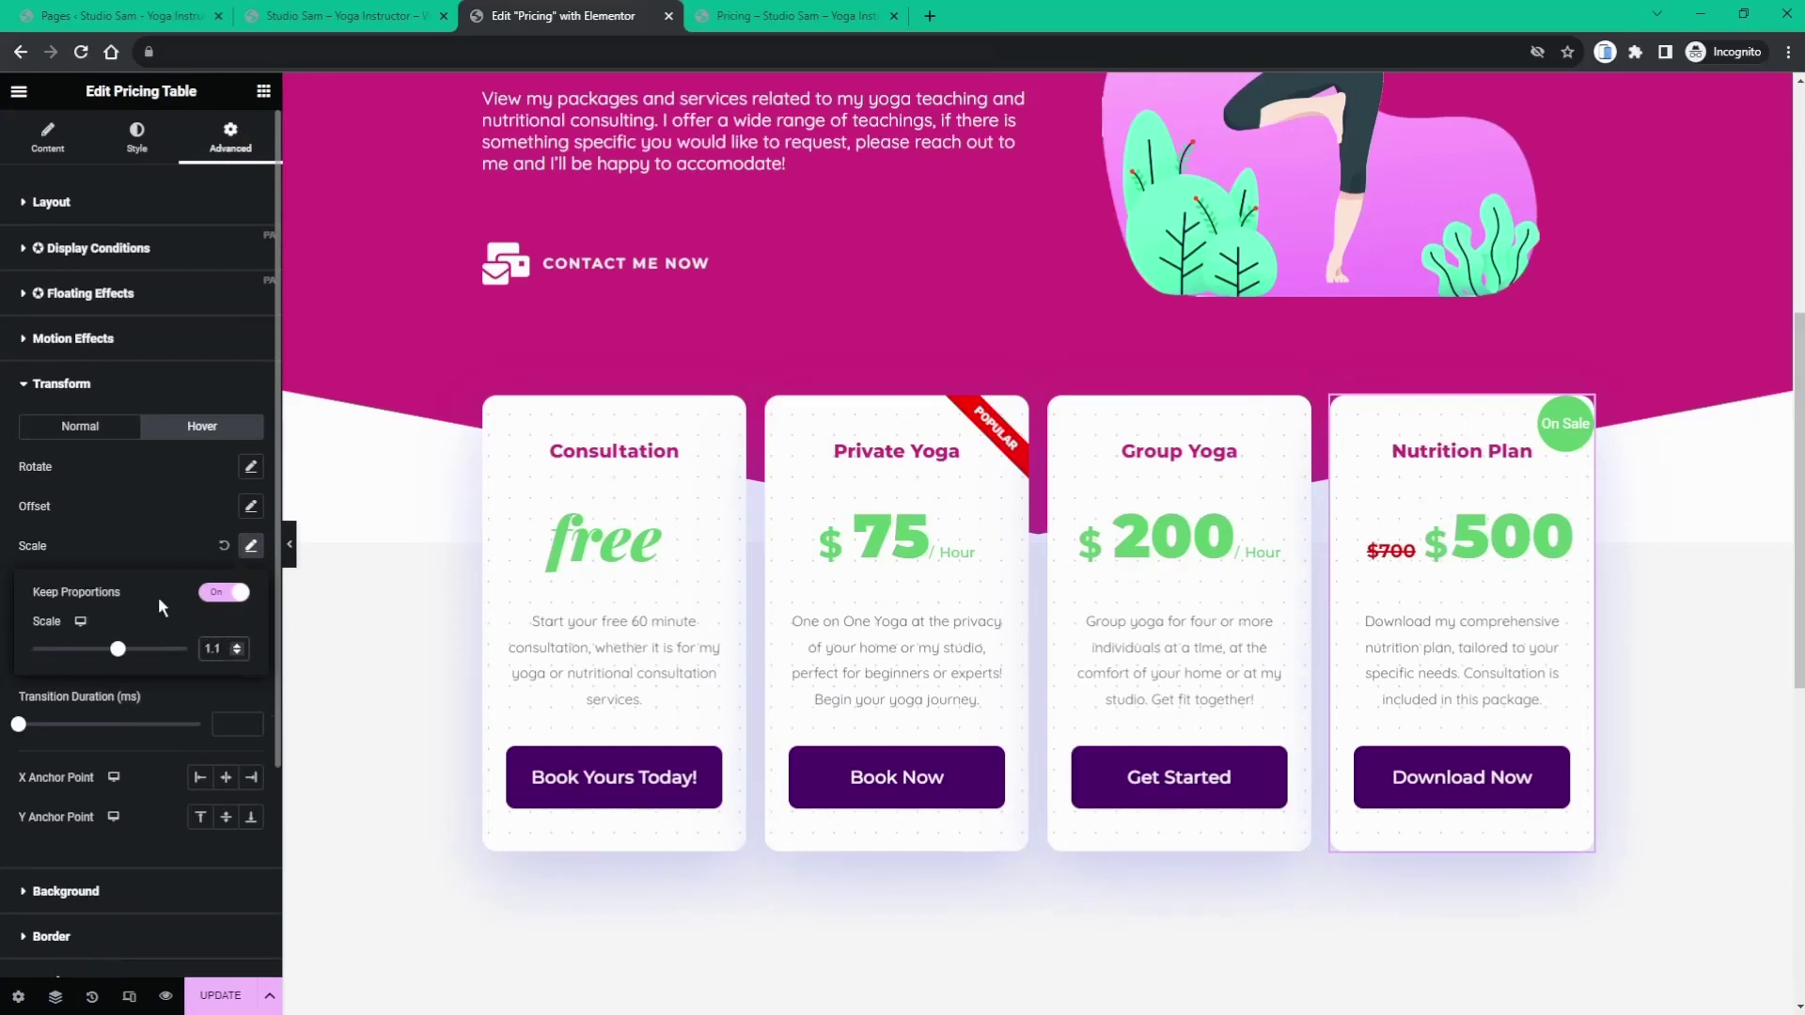
# - Give the Nutrition Plan box a hover shadow in the copied purple #7A3CD8, with a vertical offset of 5 and a spread of 6
pyautogui.click(155, 141)
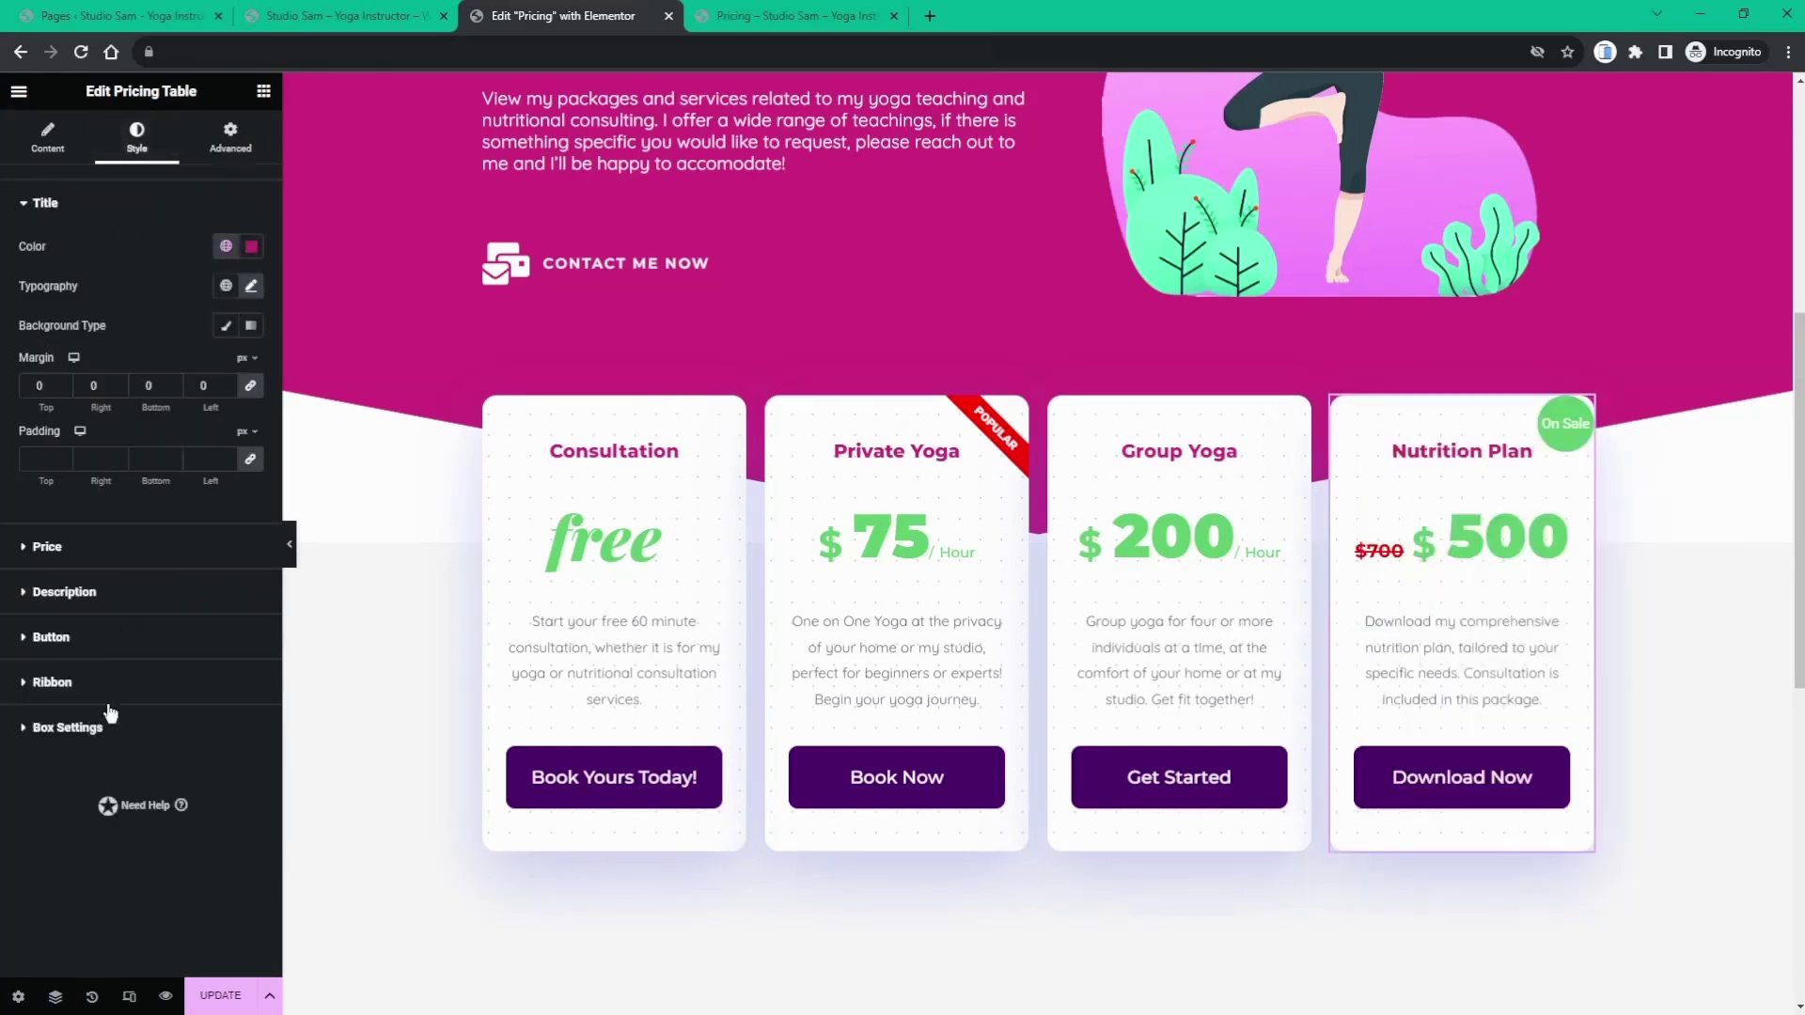
pyautogui.click(100, 727)
pyautogui.click(196, 480)
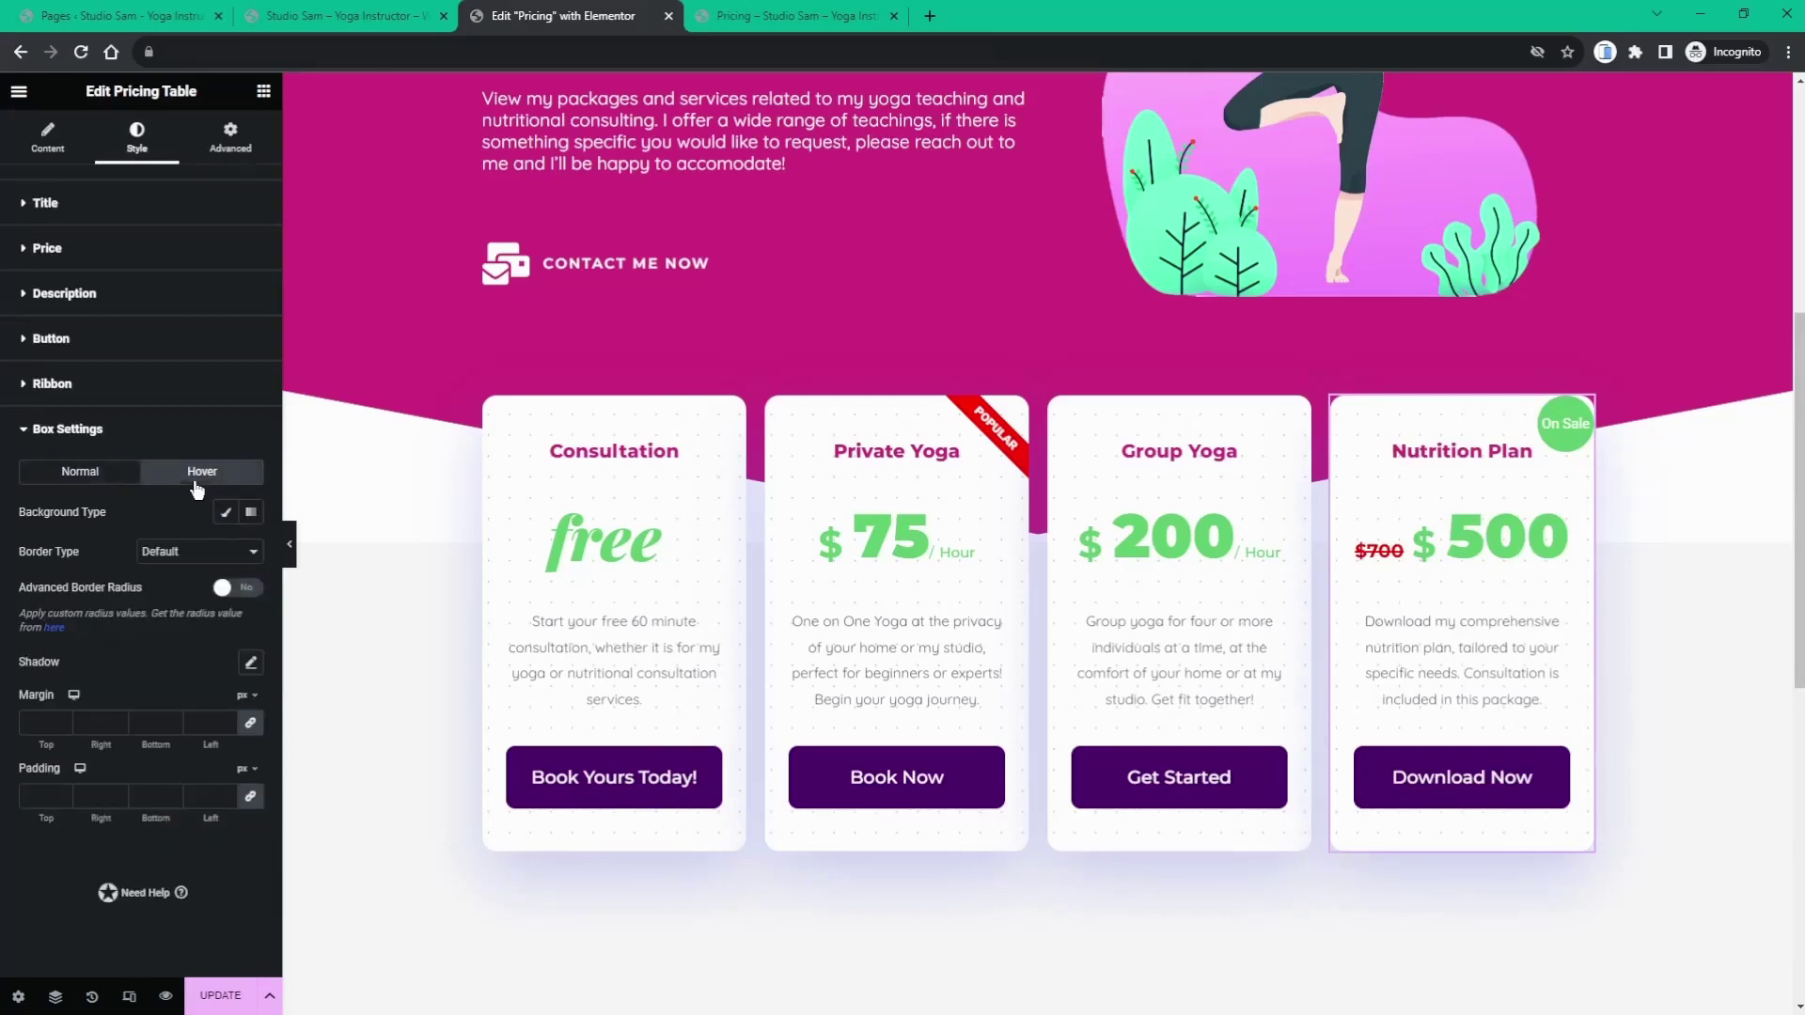
pyautogui.click(250, 663)
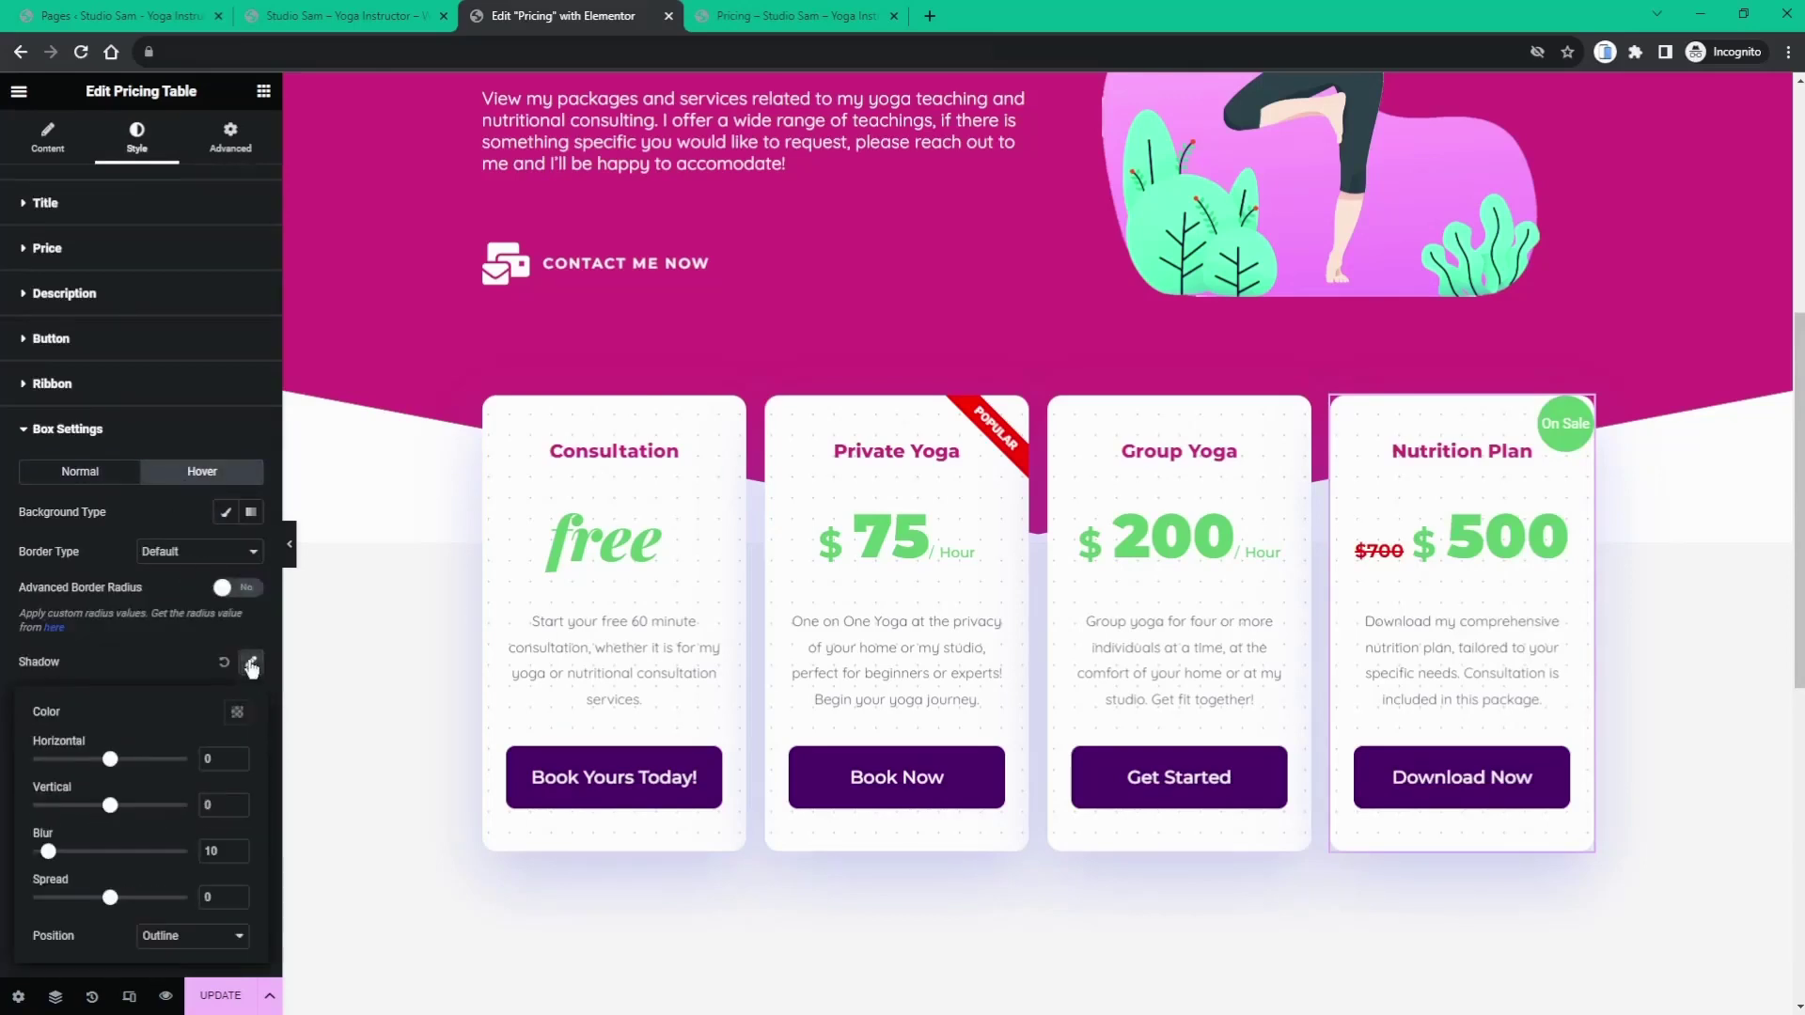
pyautogui.click(236, 713)
pyautogui.click(183, 702)
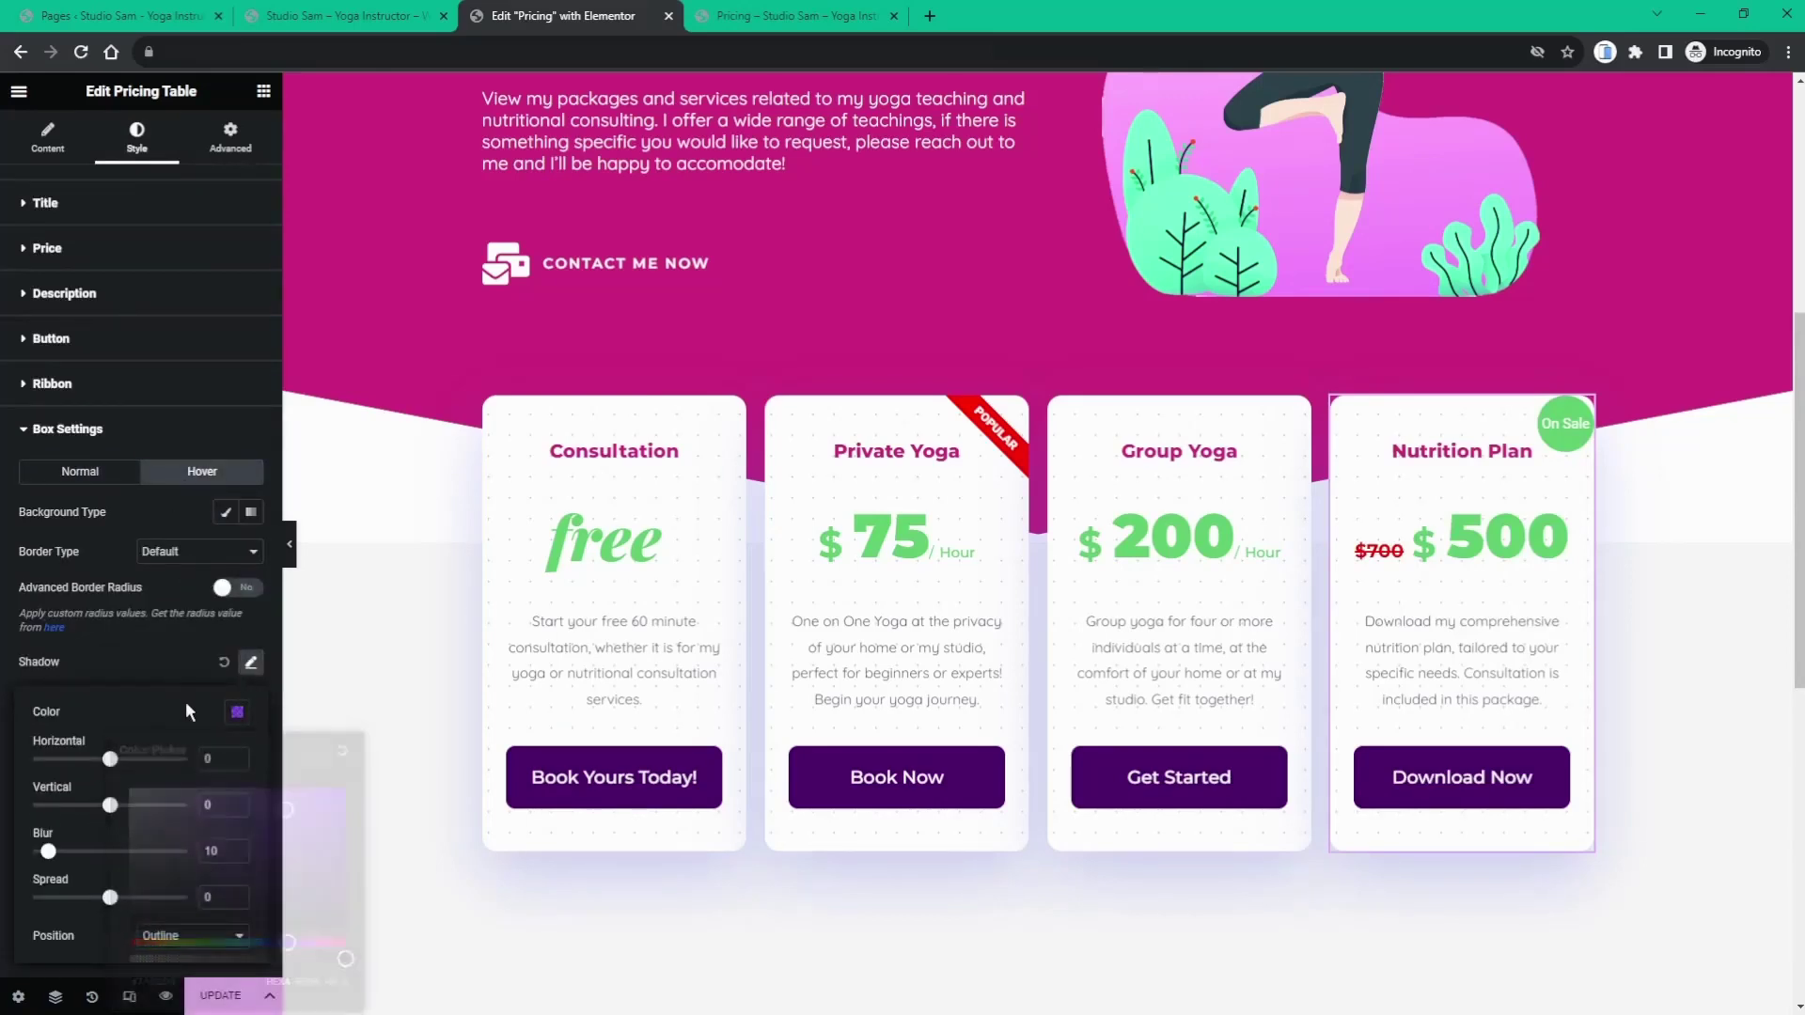
pyautogui.write('5')
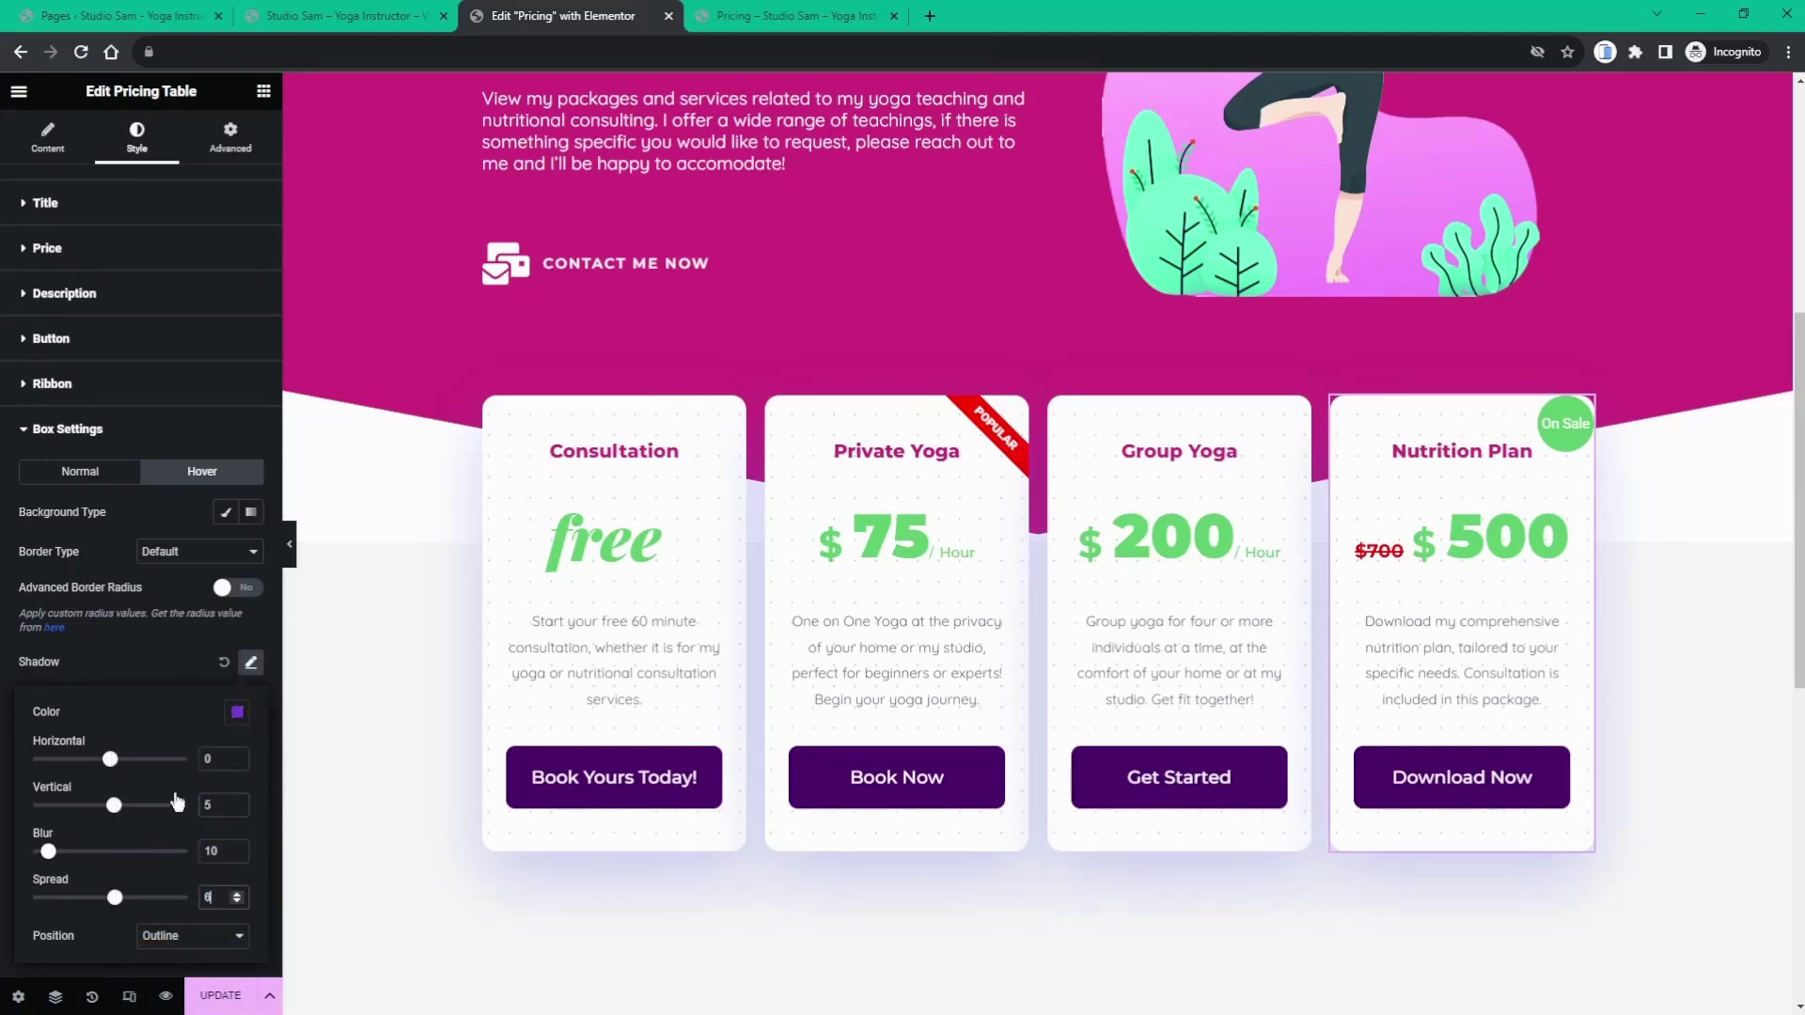
pyautogui.click(189, 662)
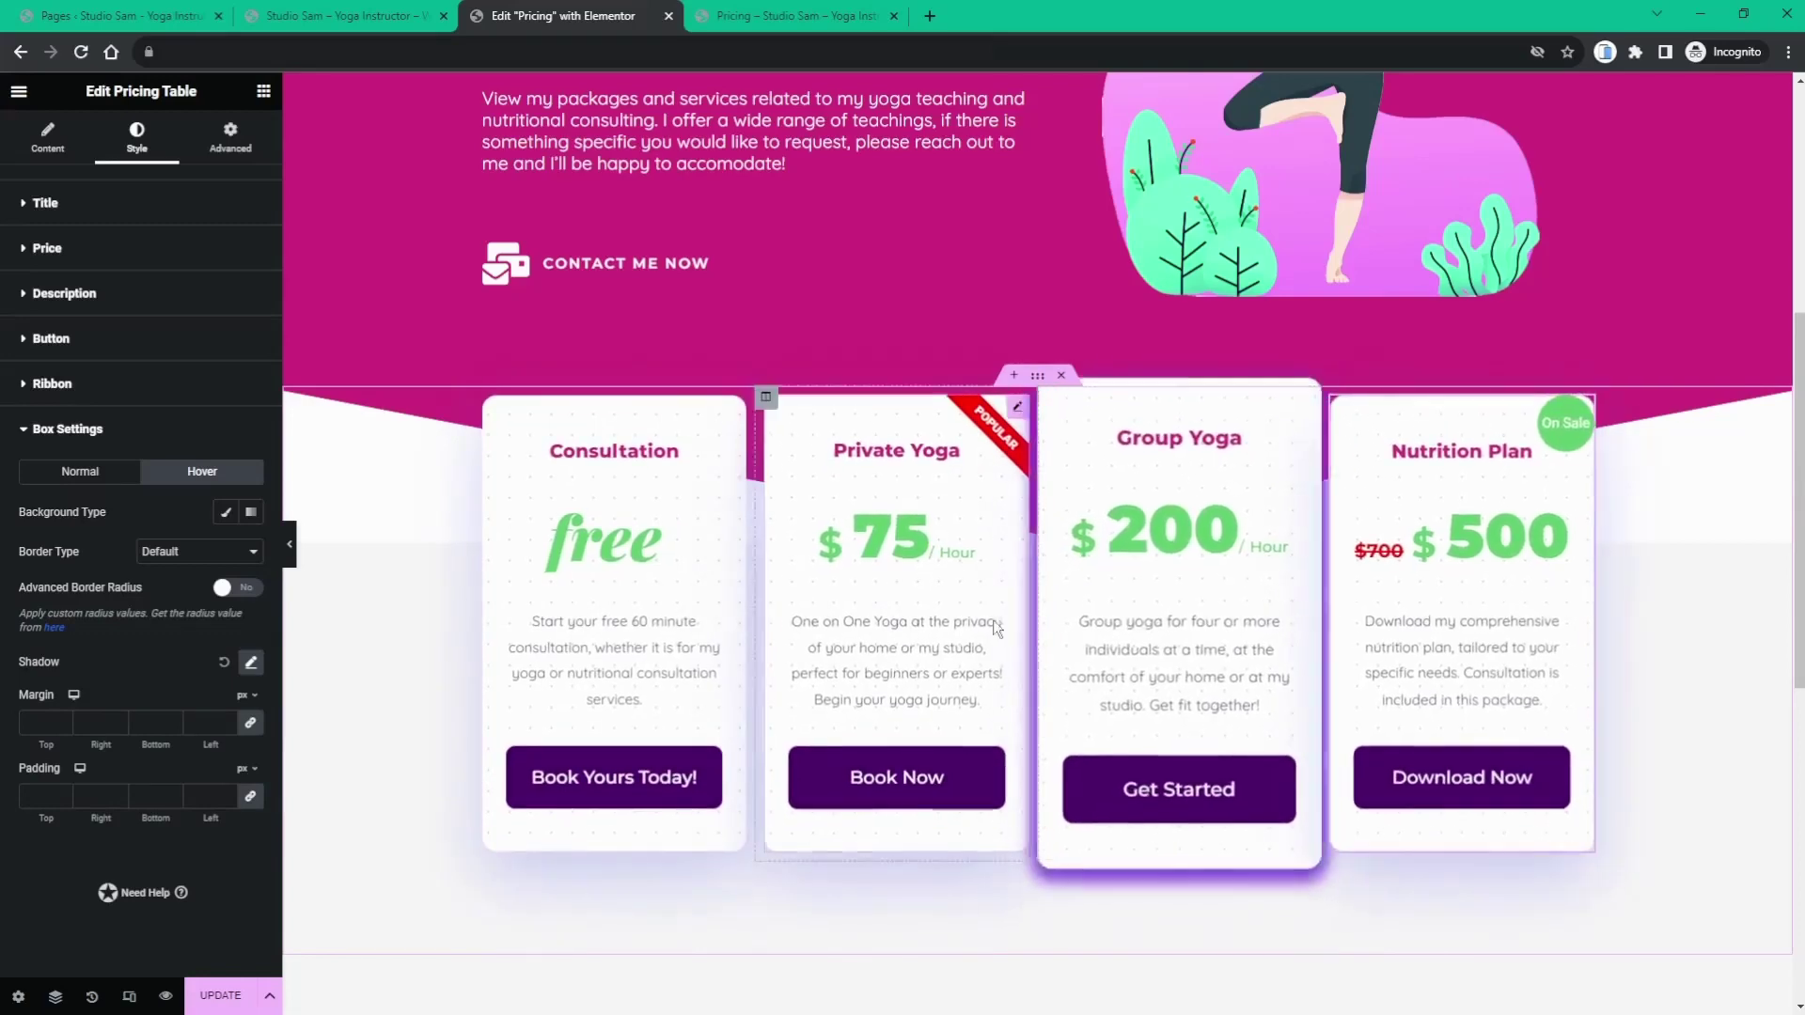
# - Review the hover effects across the four pricing tables and look over the header section above them
pyautogui.scroll(5, 1554, 580)
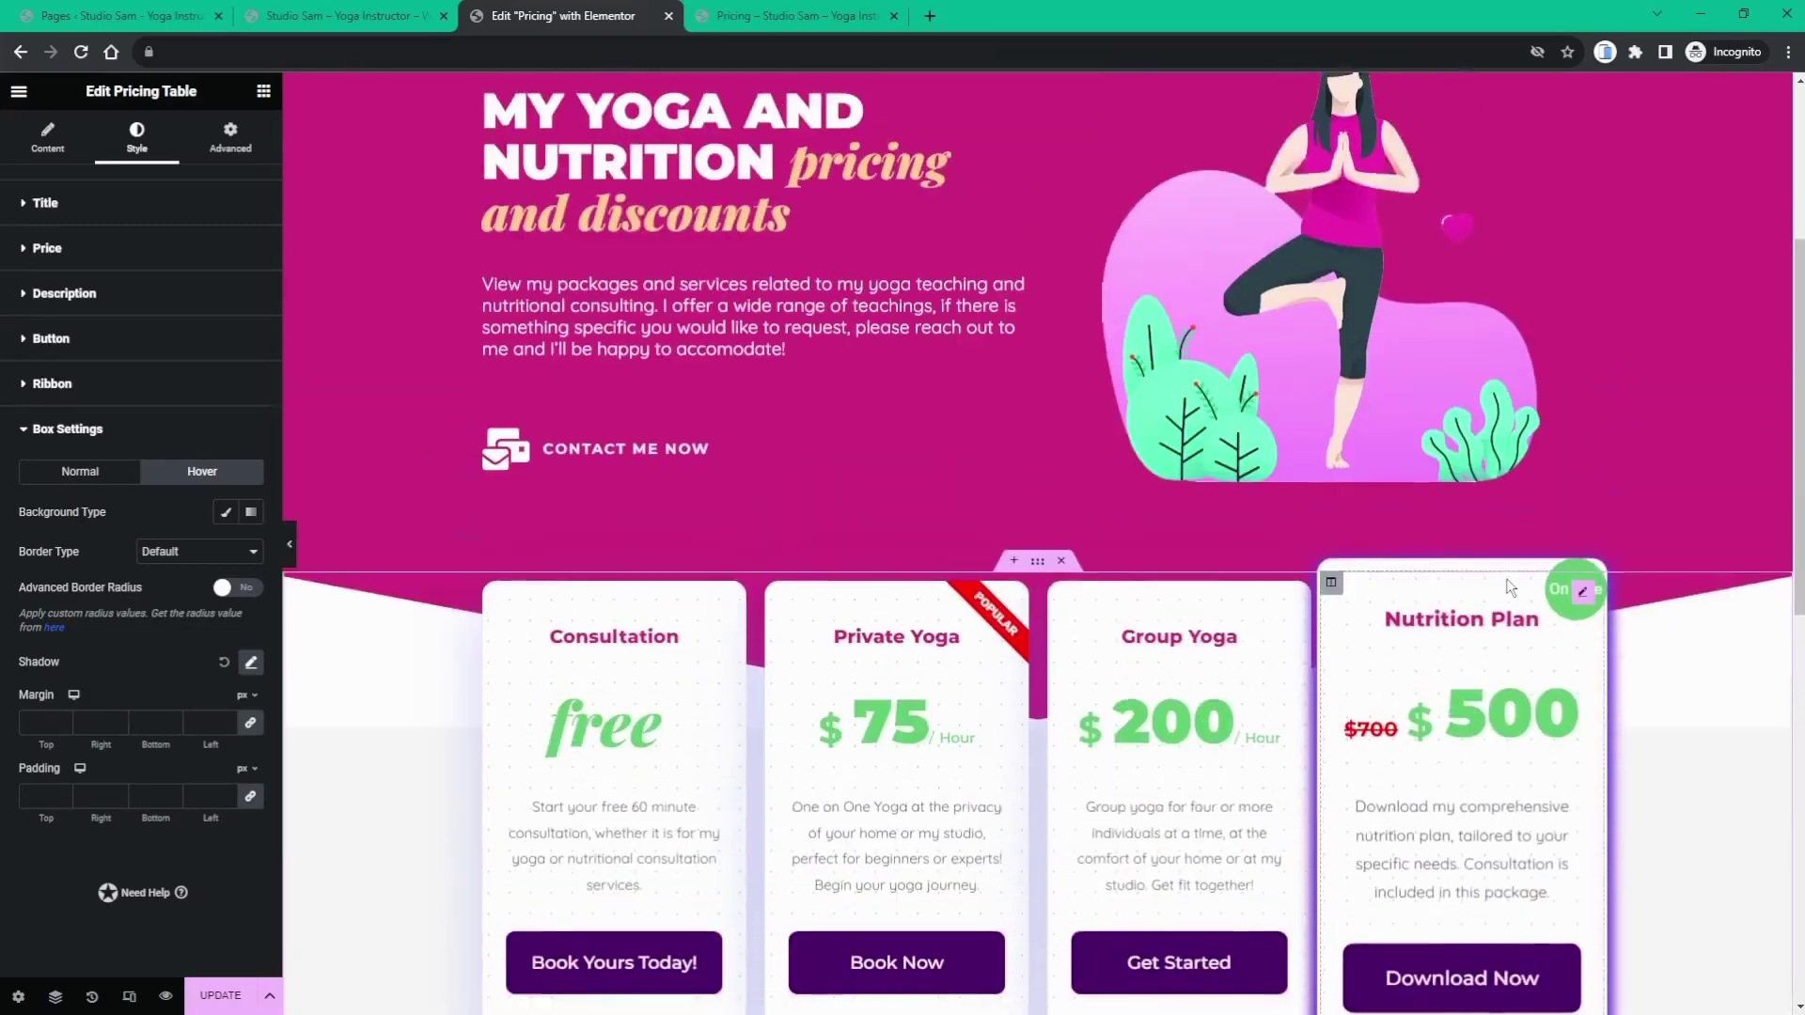
pyautogui.scroll(-1, 1053, 575)
pyautogui.scroll(-5, 698, 569)
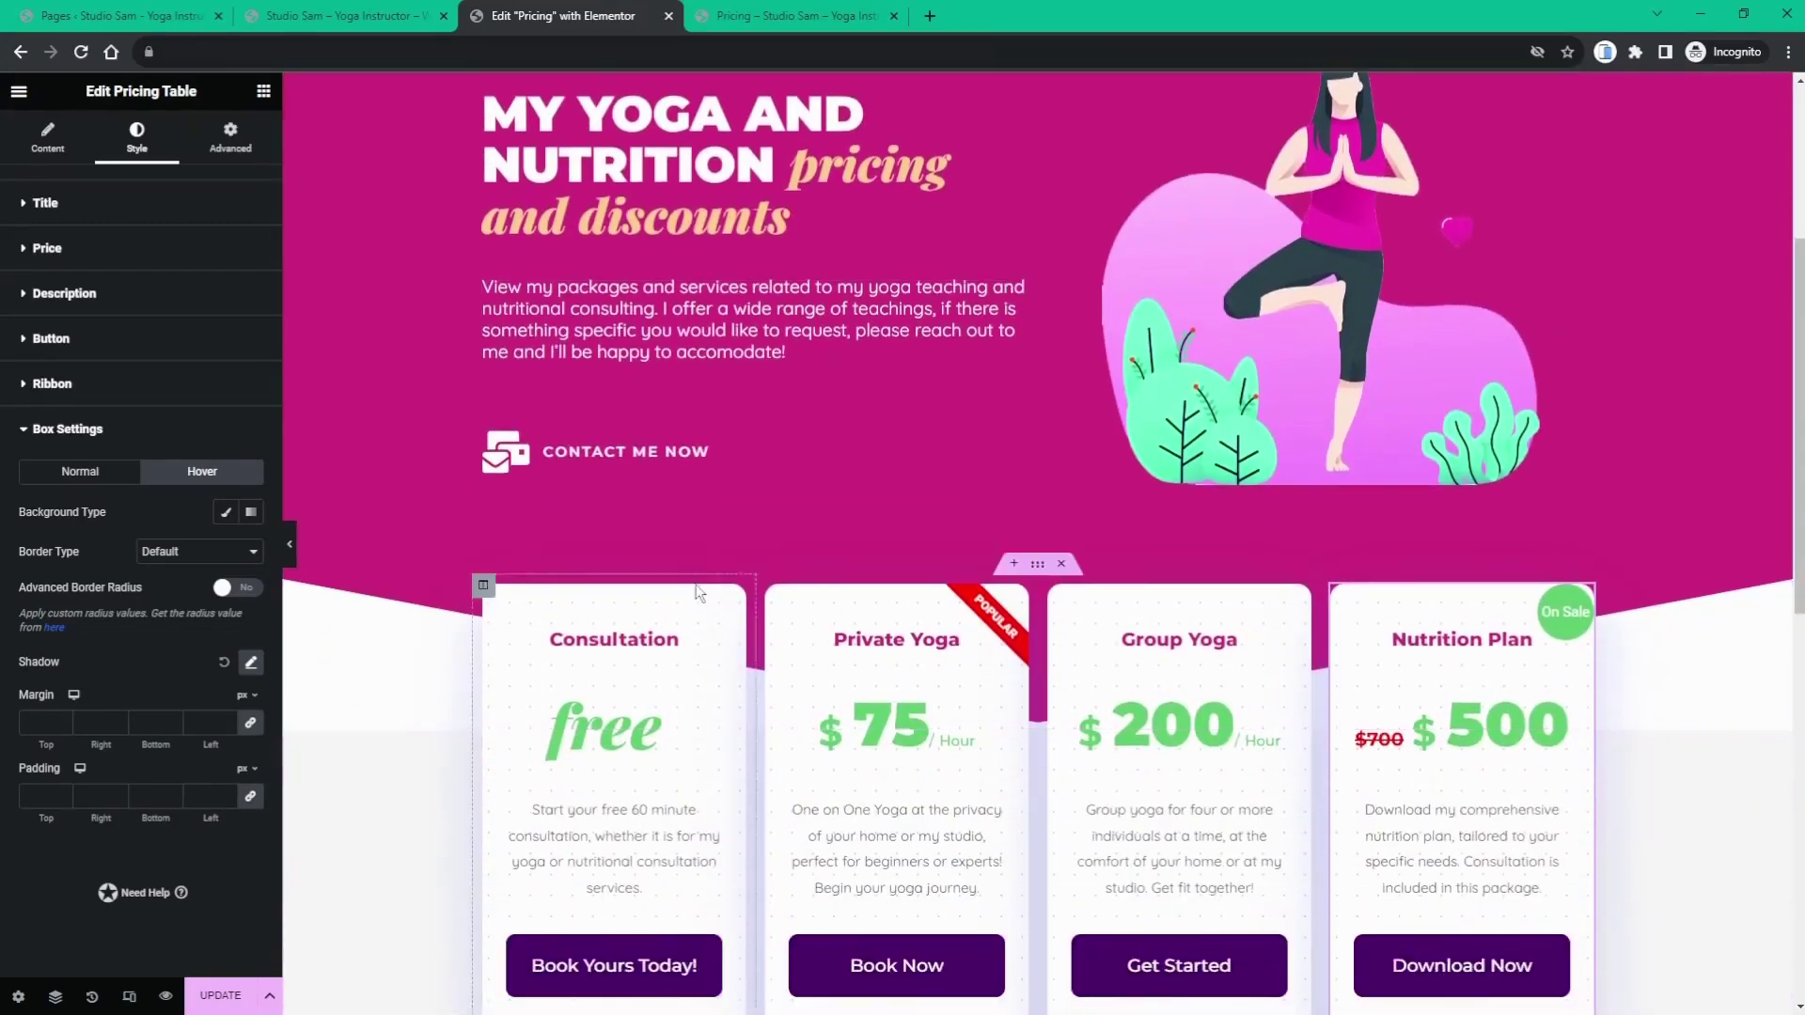
pyautogui.scroll(3, 658, 602)
pyautogui.scroll(2, 652, 601)
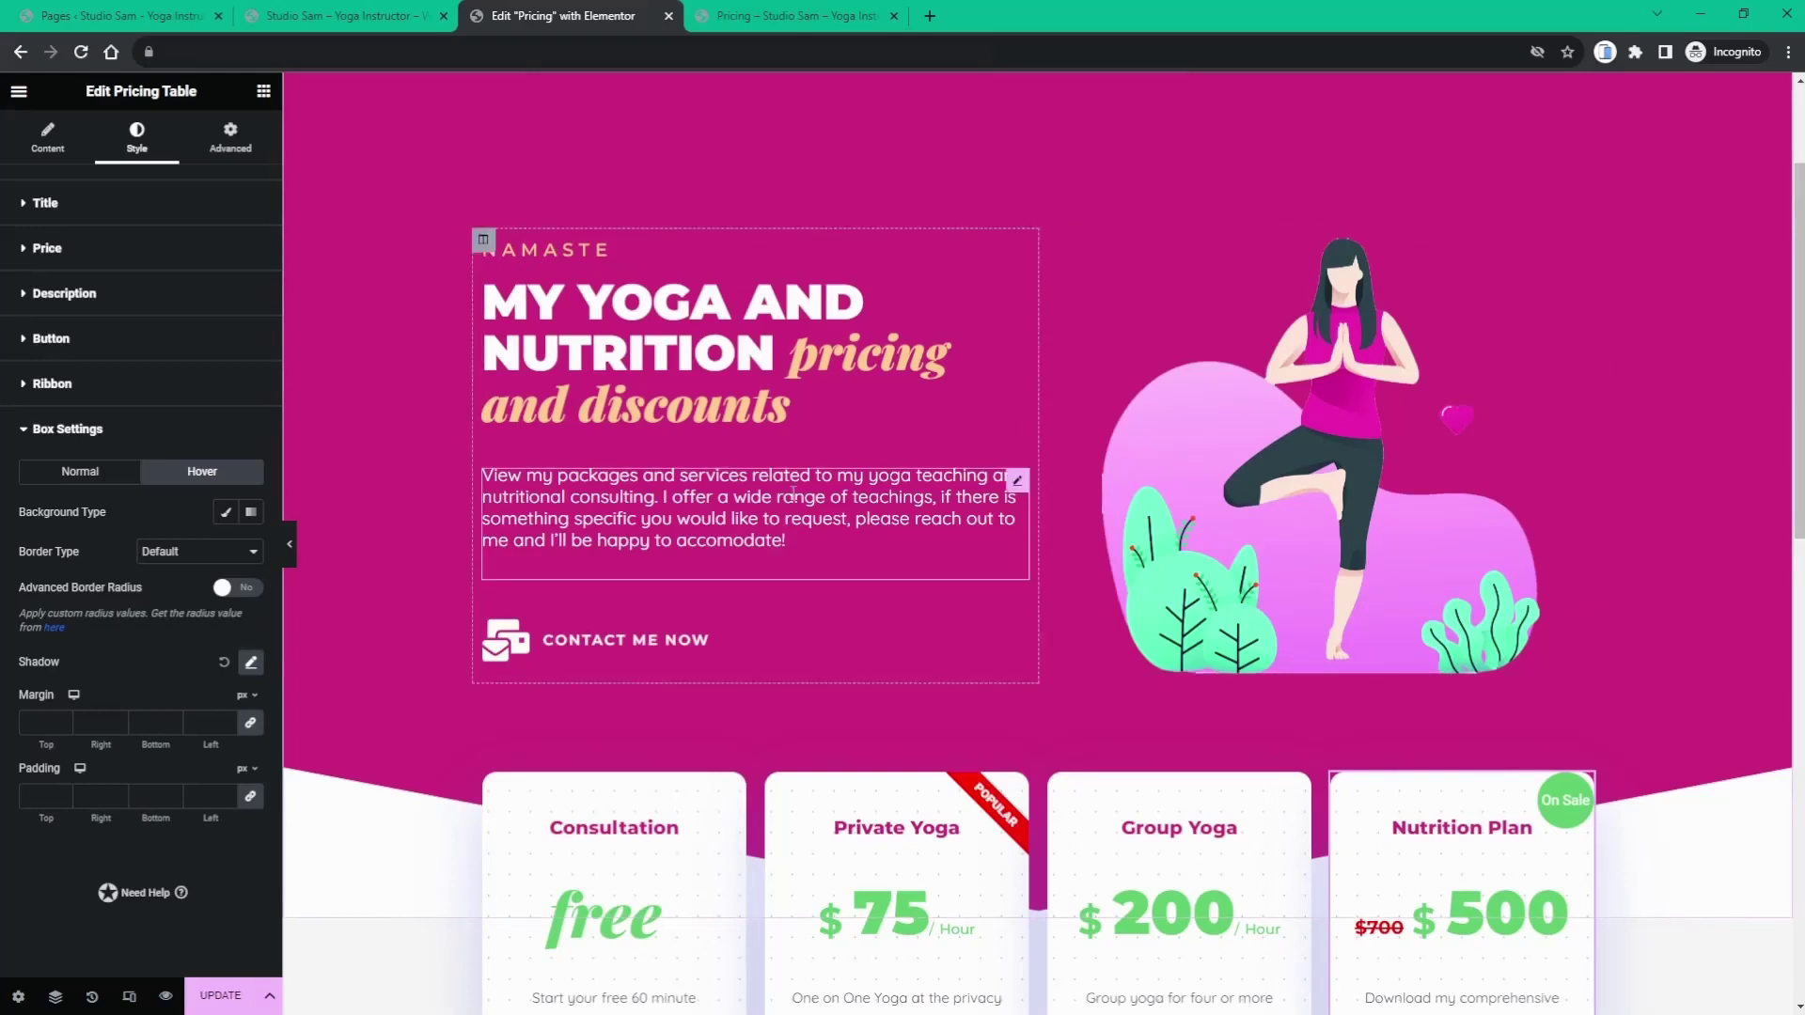
pyautogui.scroll(2, 793, 492)
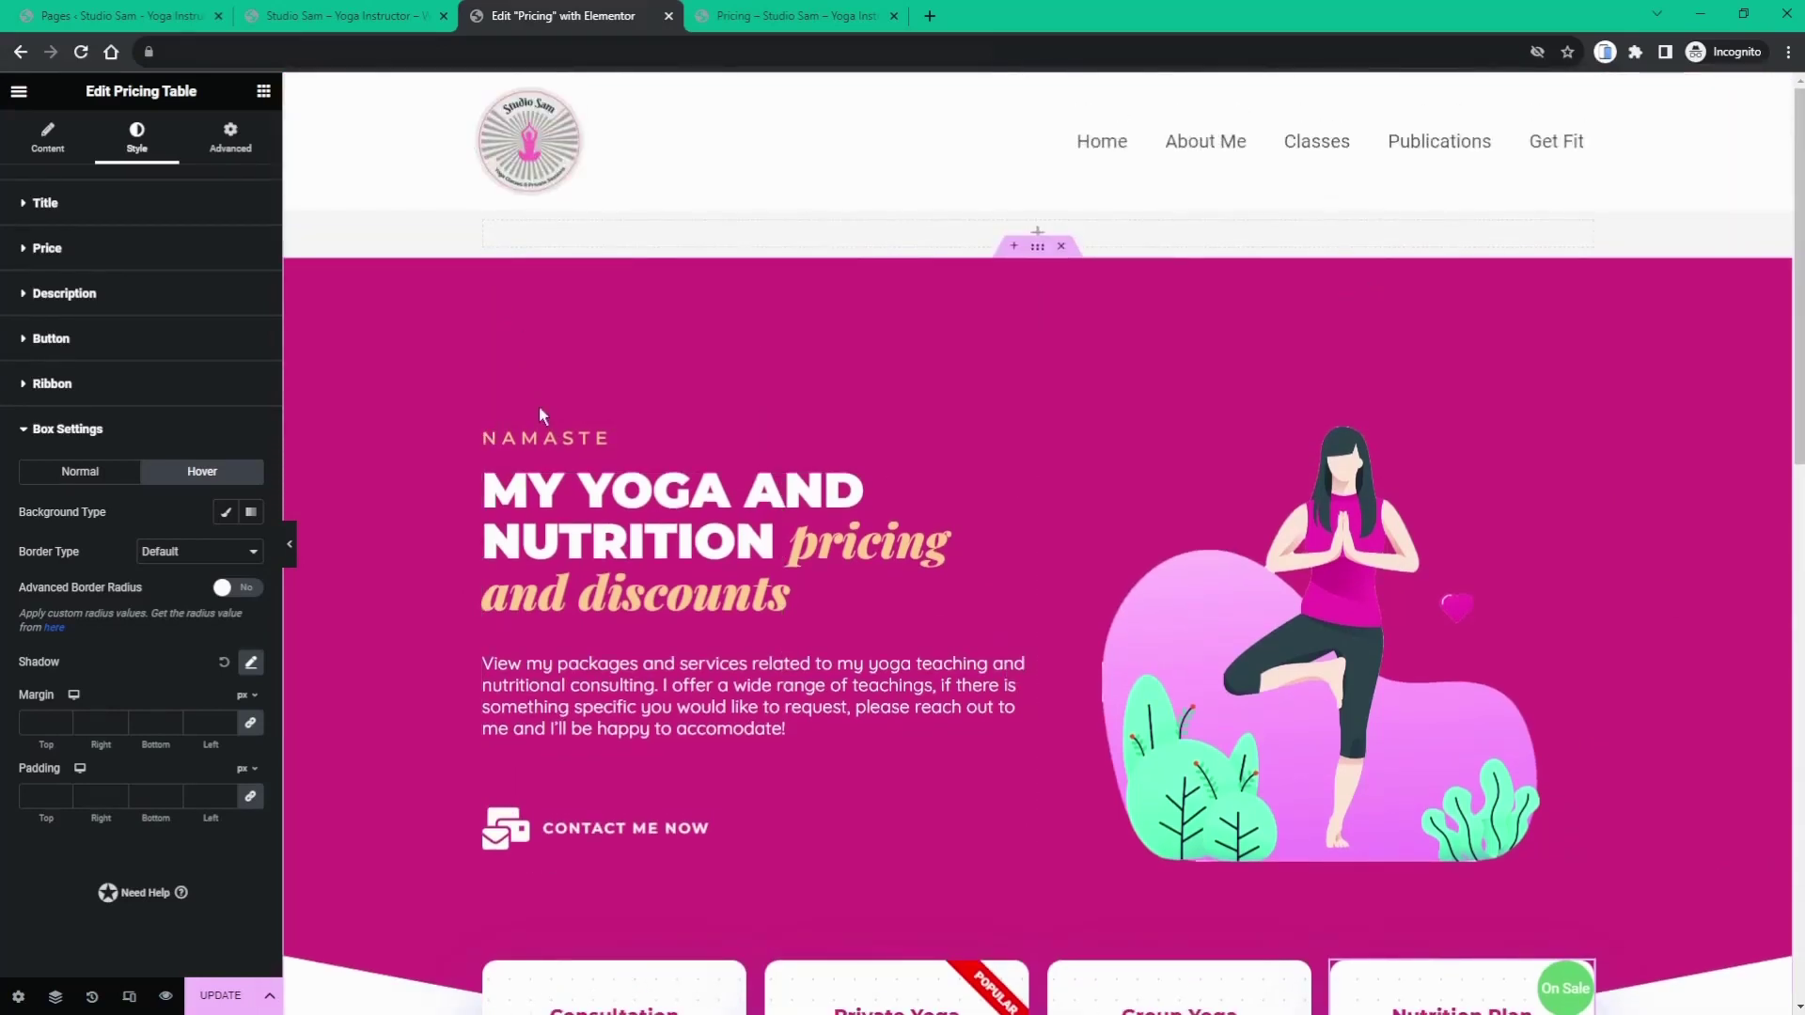
pyautogui.scroll(-1, 545, 386)
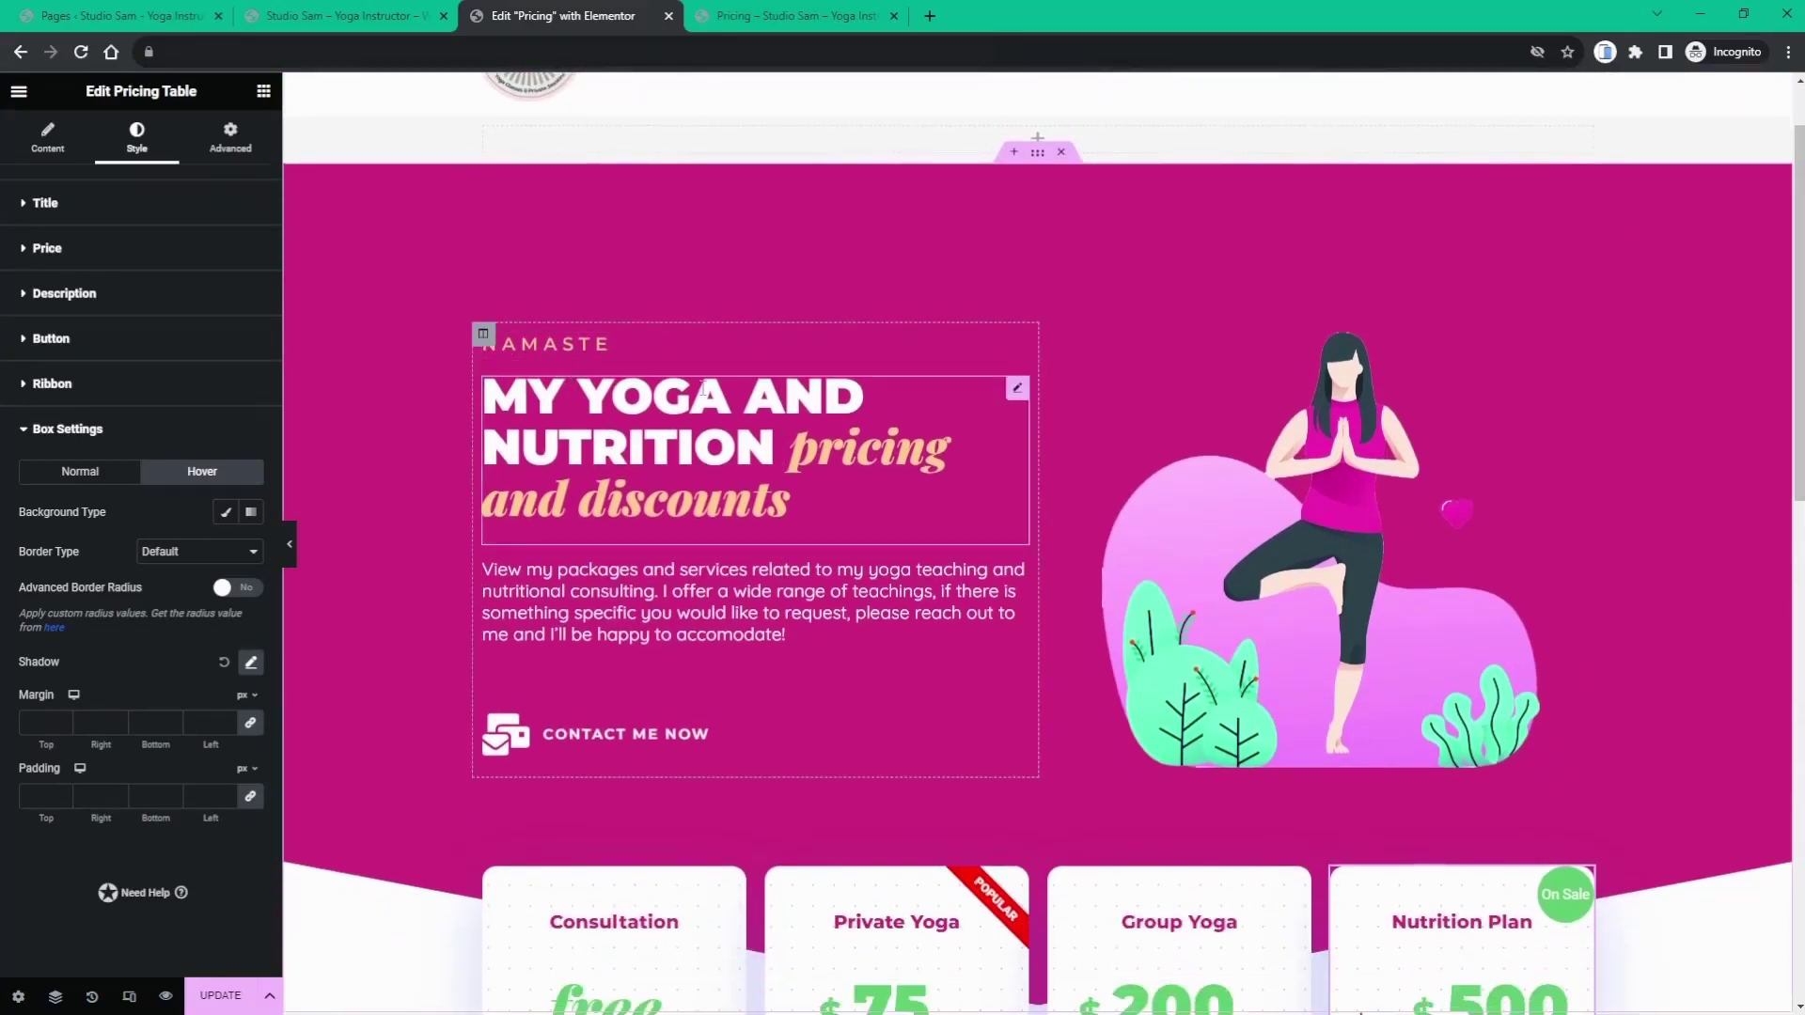
# - Add a hover transform scale with proportions kept to the "My Yoga and Nutrition pricing and discounts" heading
pyautogui.click(1015, 389)
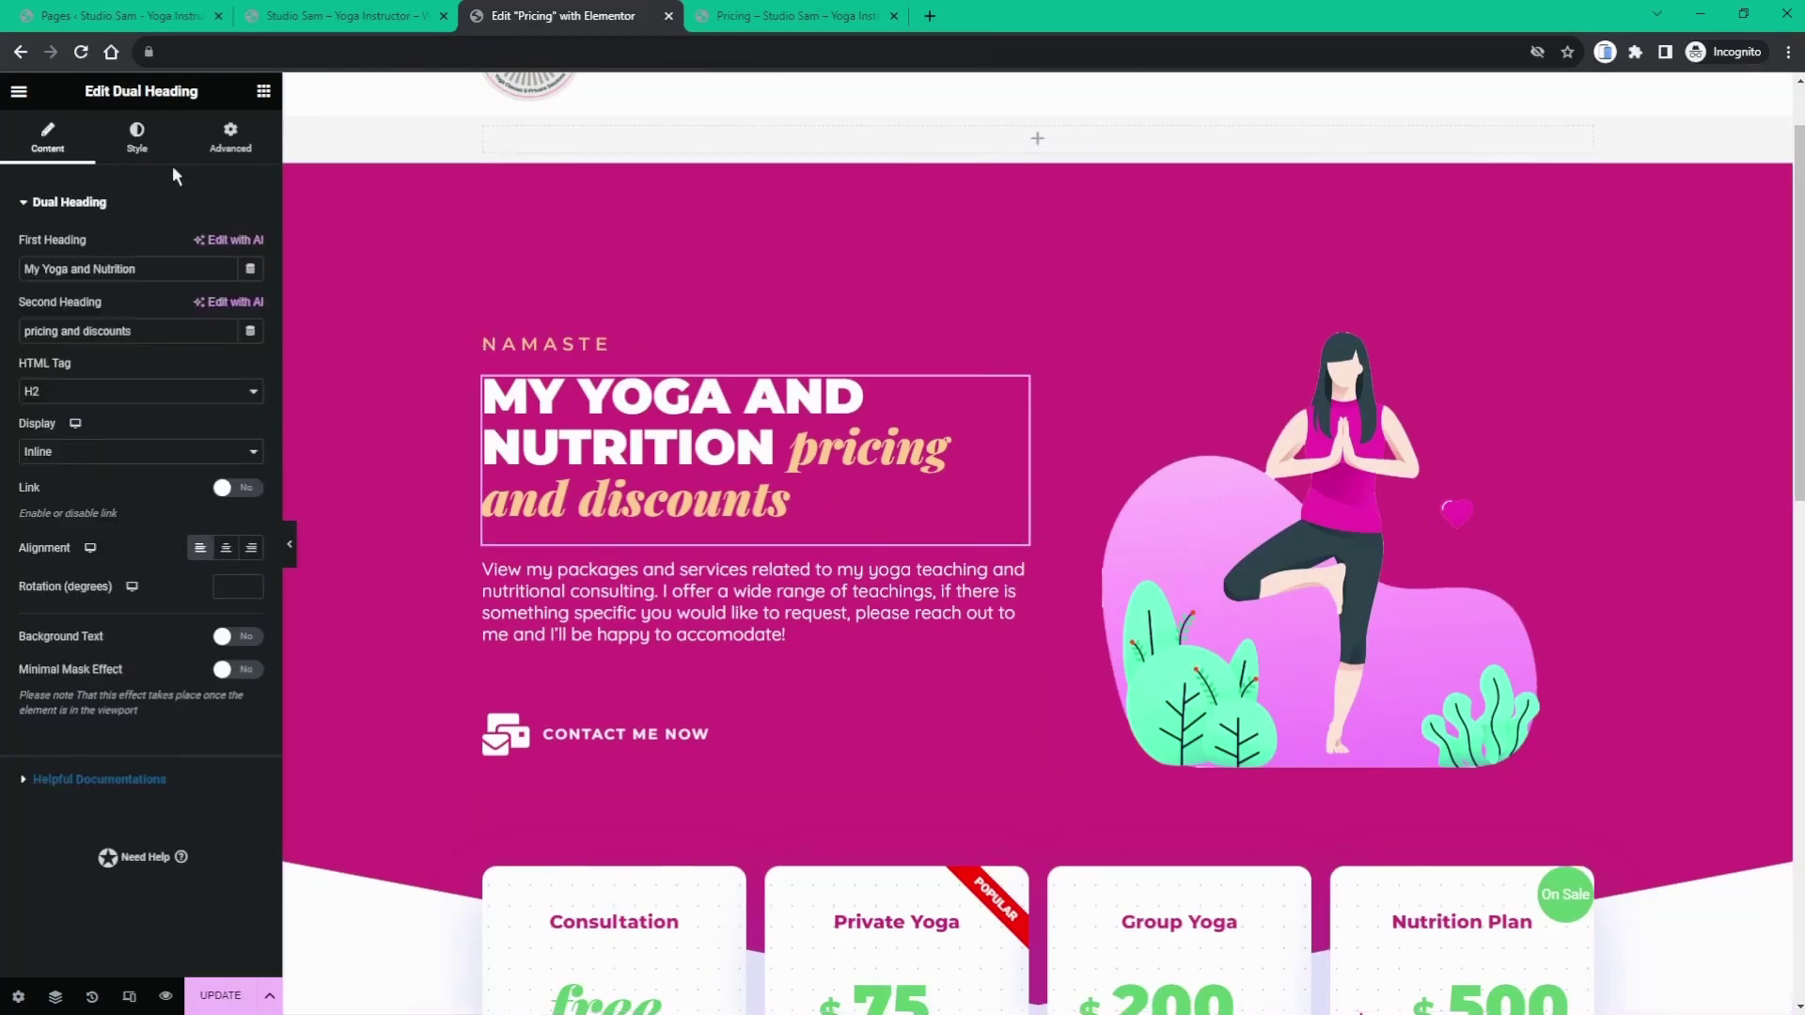
pyautogui.click(151, 131)
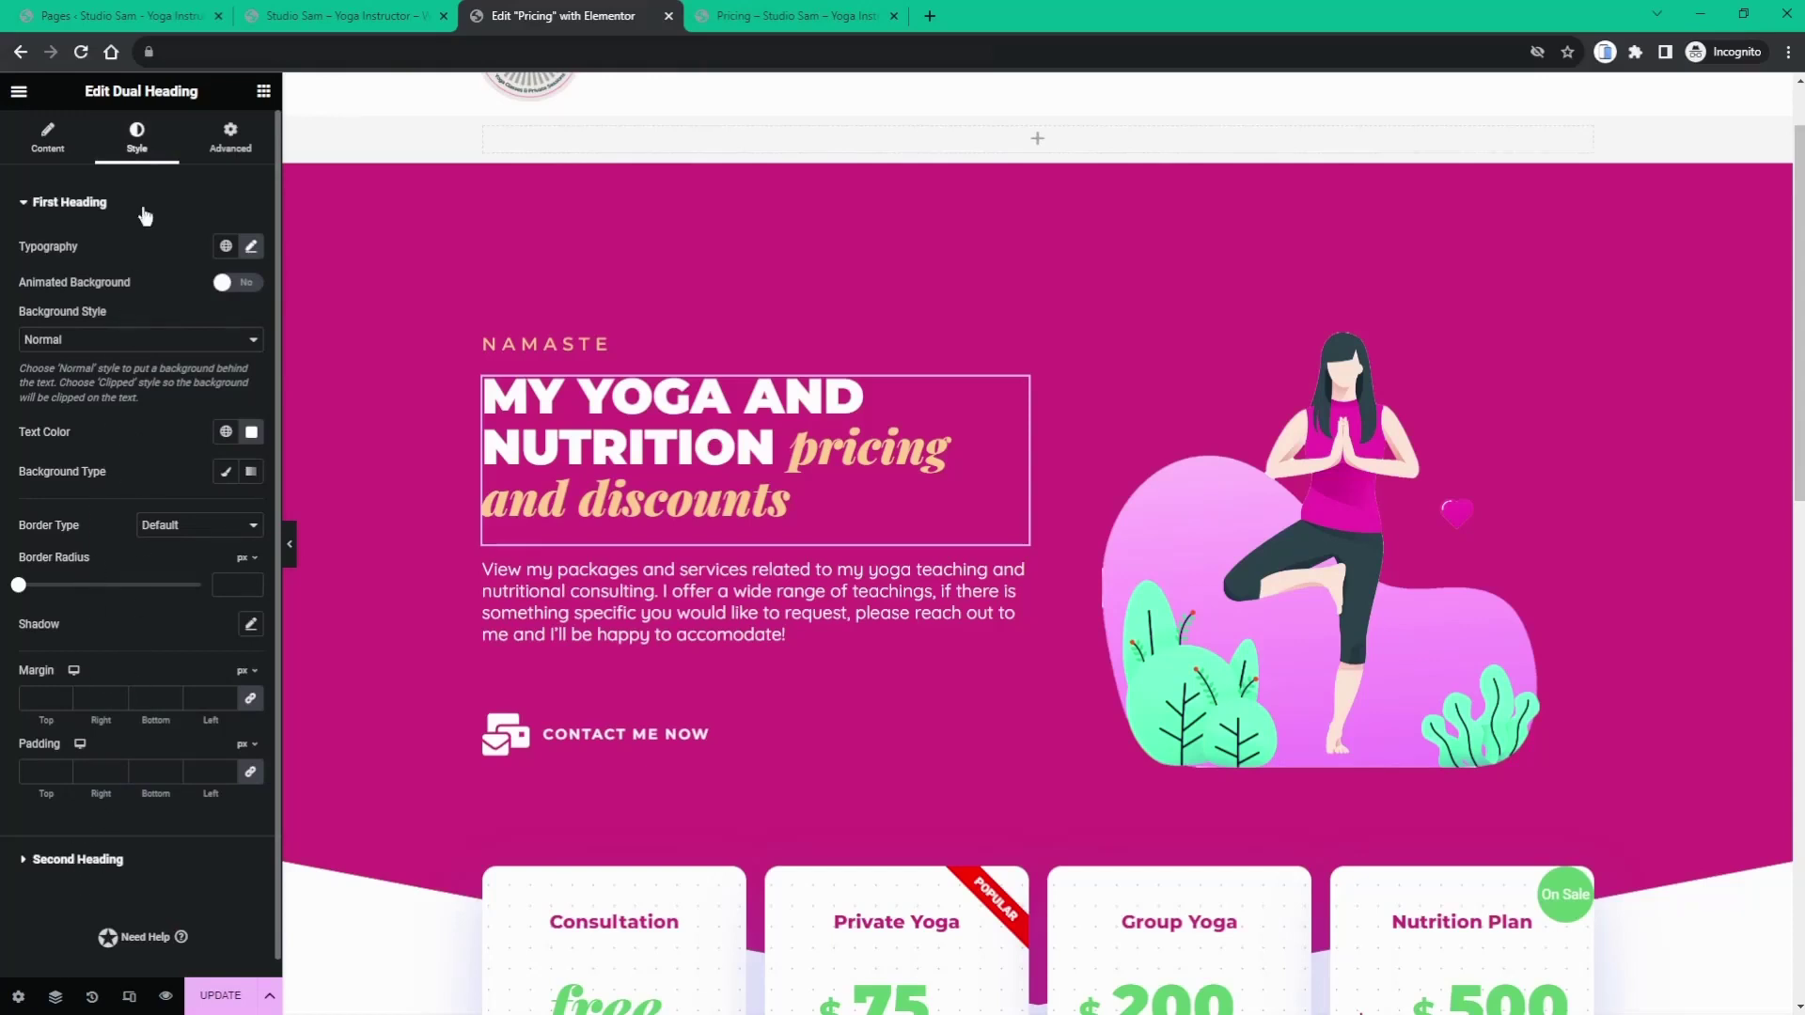
pyautogui.click(206, 152)
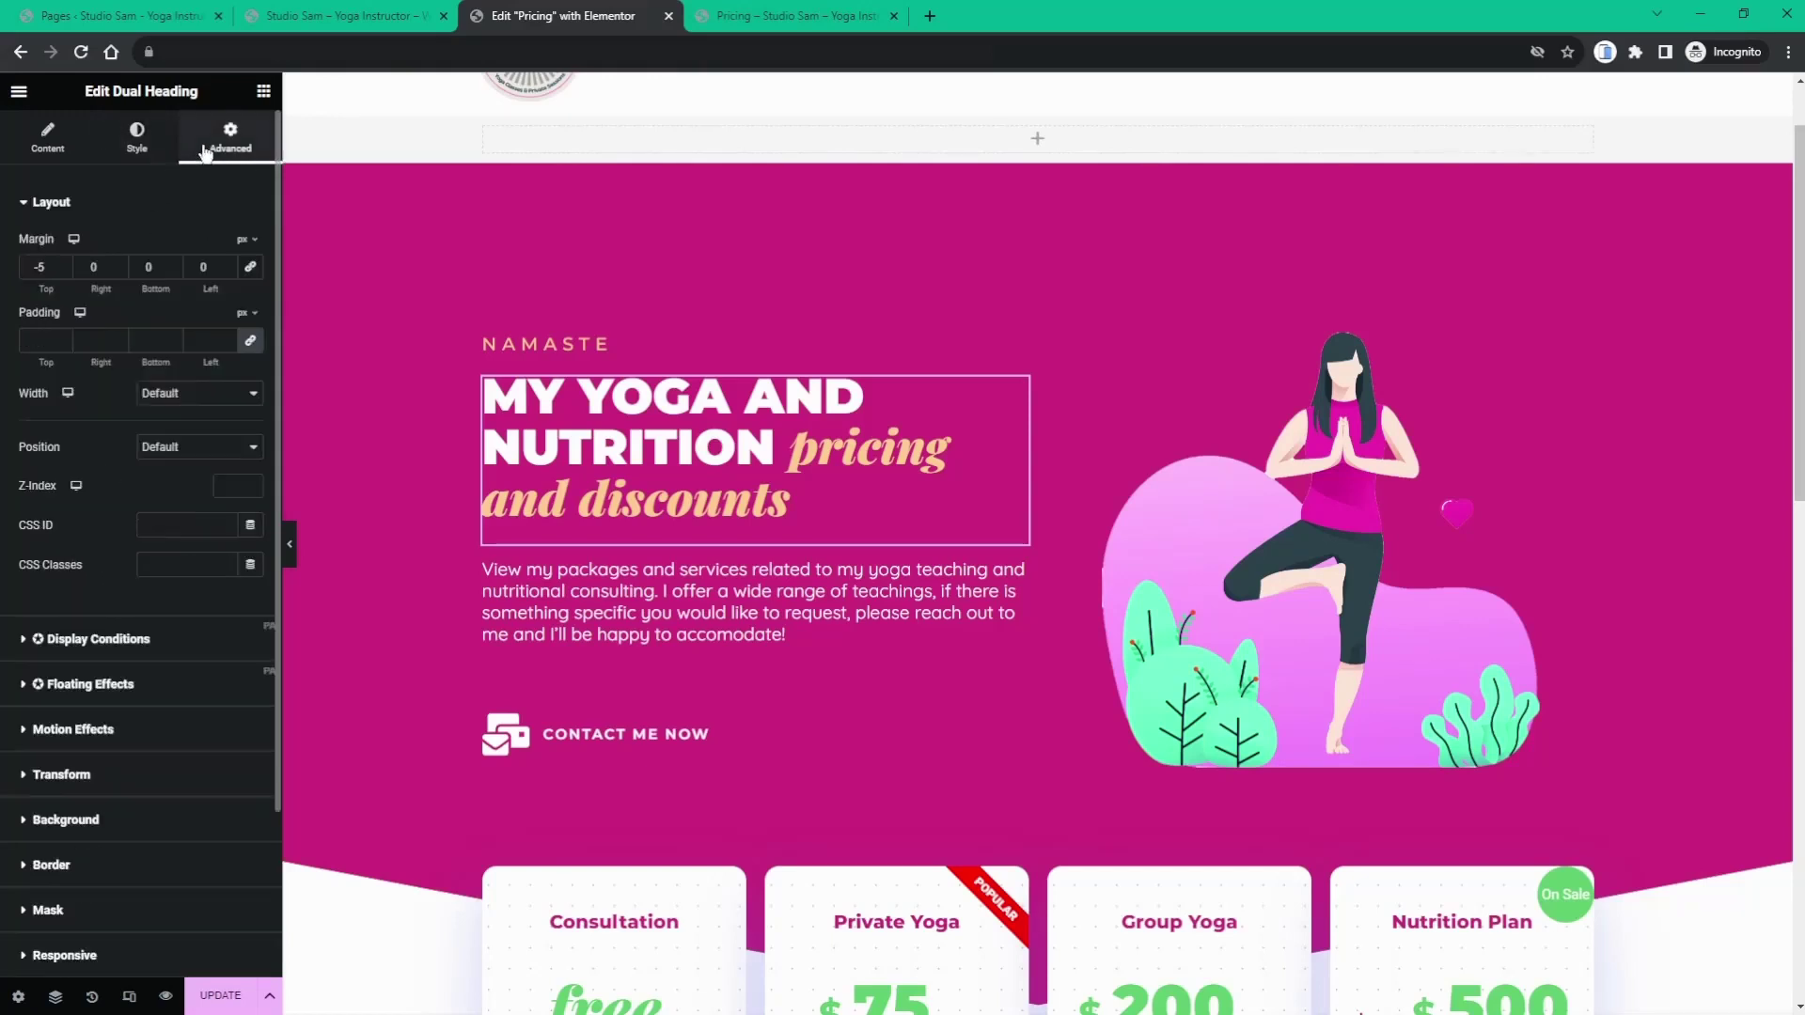
pyautogui.click(75, 780)
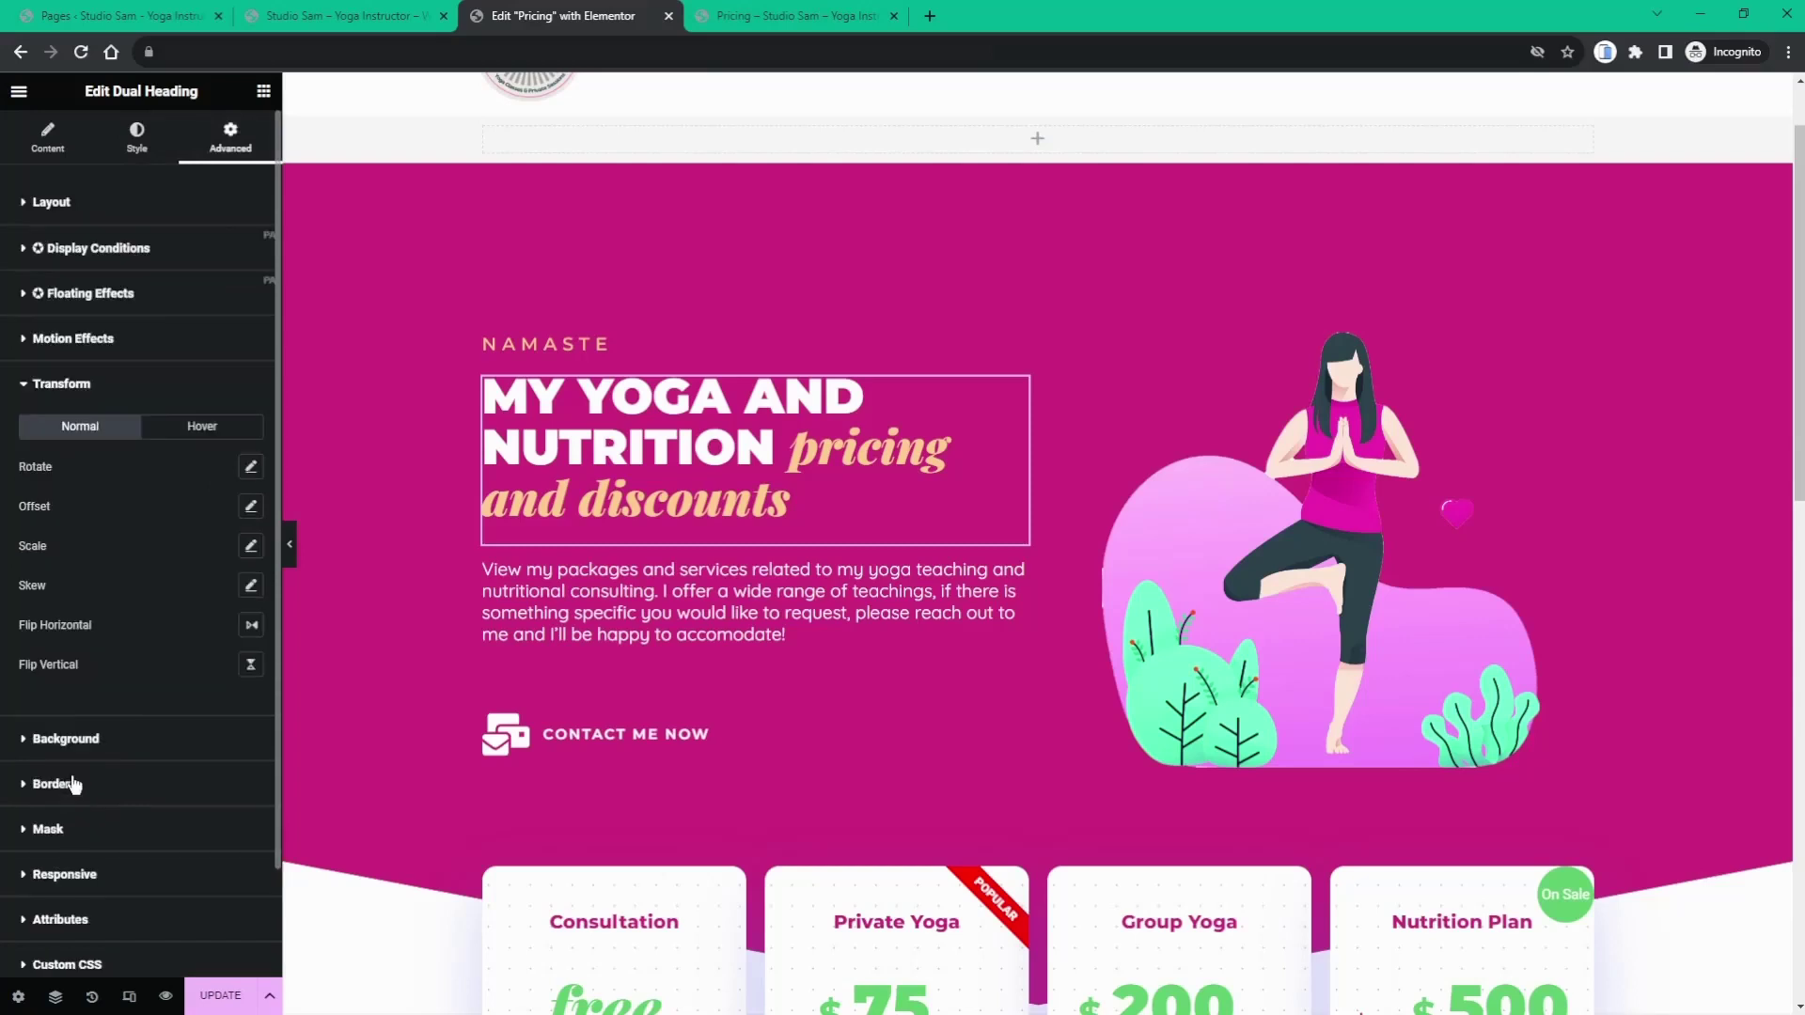
pyautogui.click(162, 428)
pyautogui.click(250, 547)
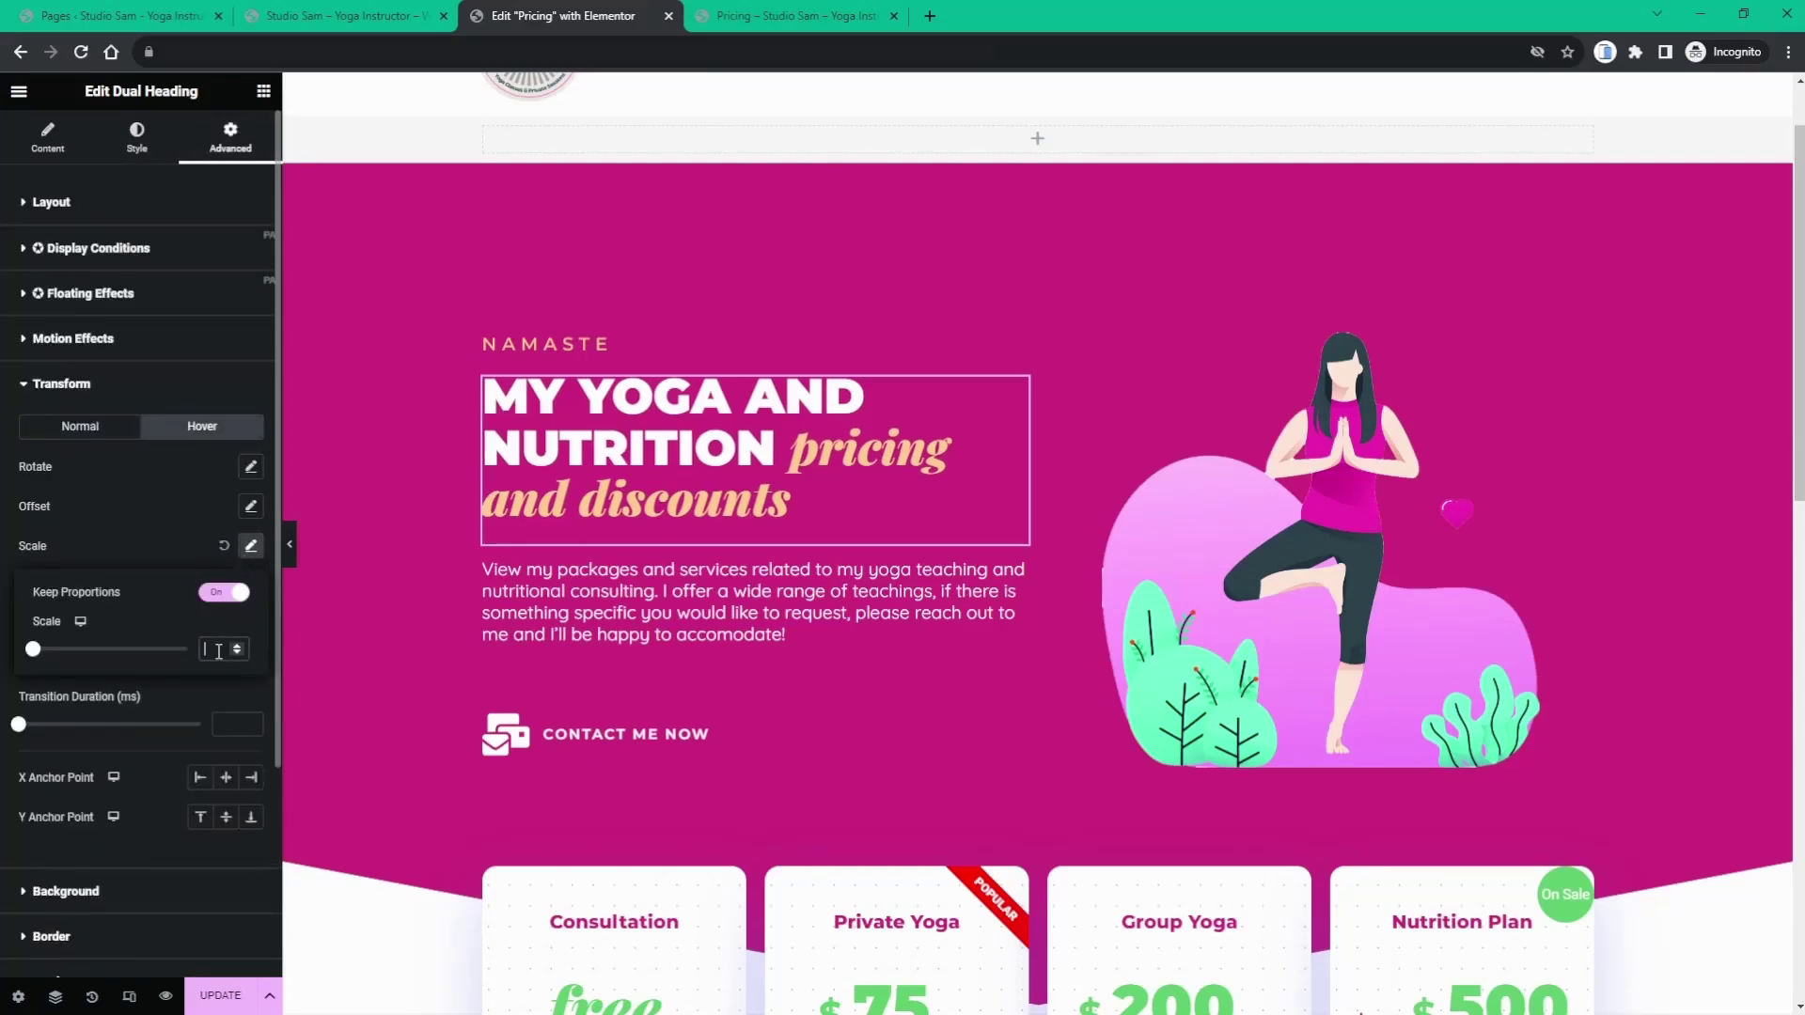
pyautogui.click(176, 509)
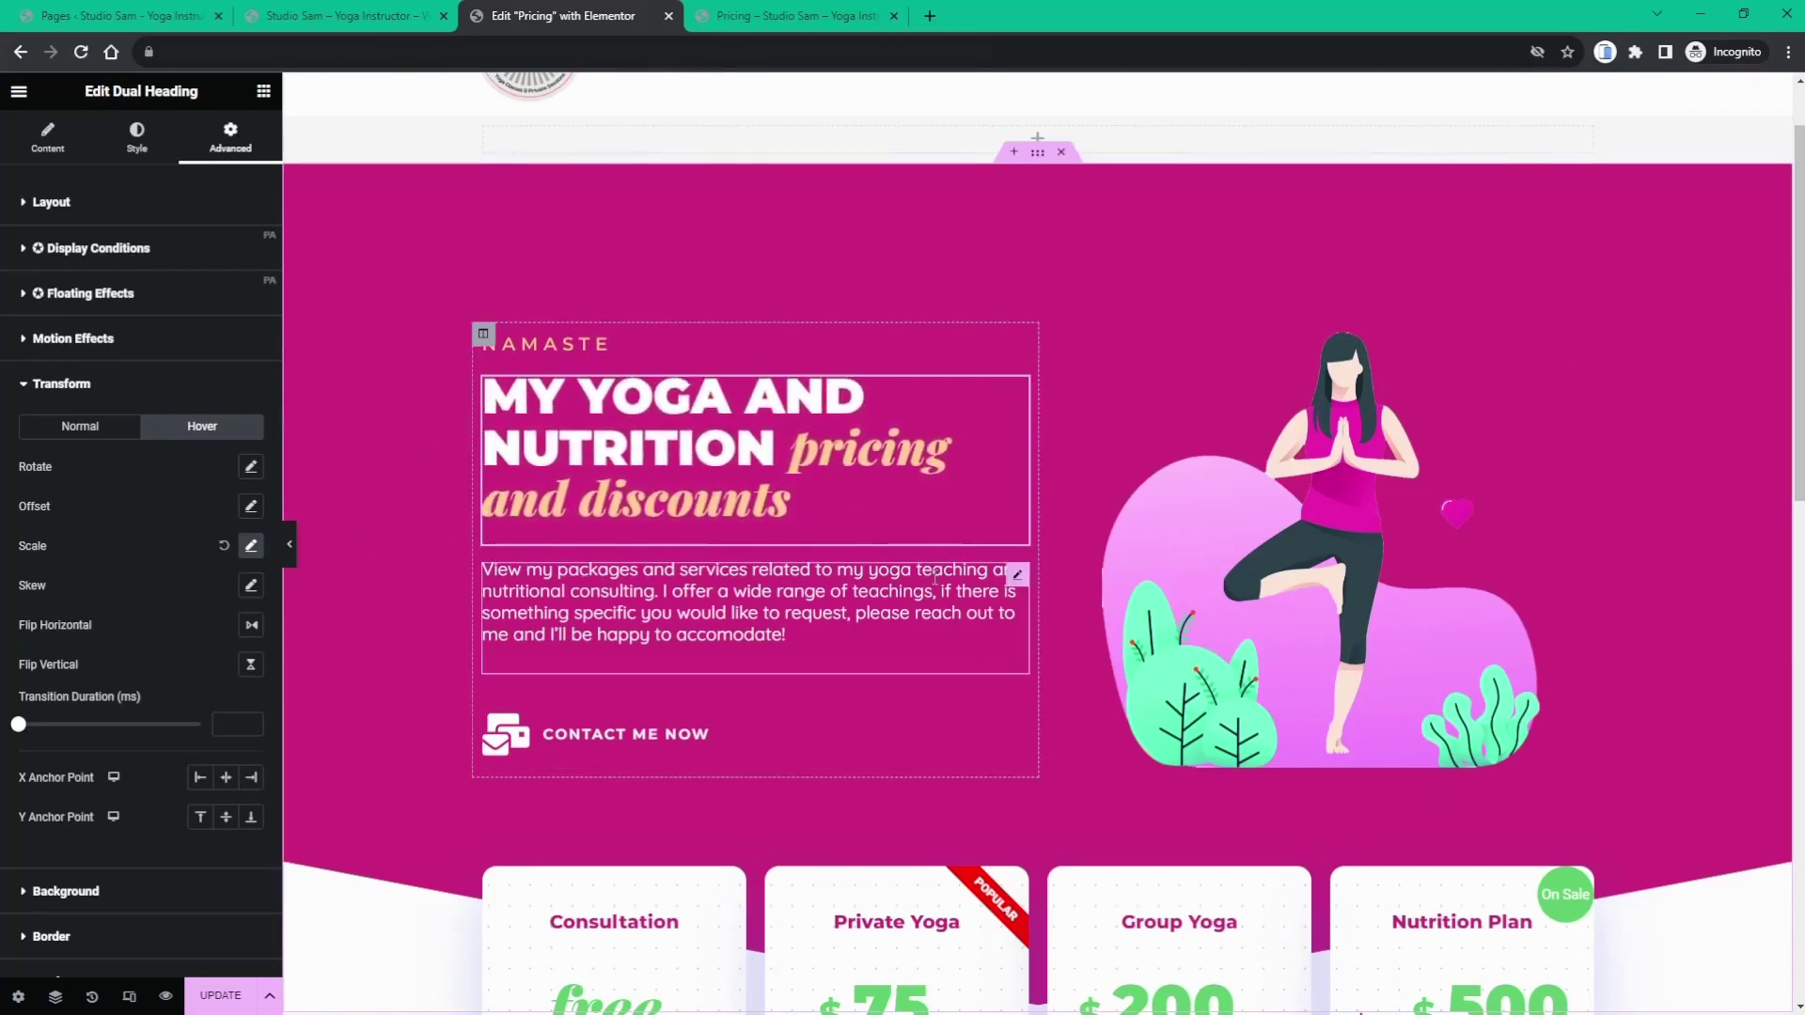
# - Set the hover transform scale of the introductory paragraph below the heading to 1.1 with proportions kept
pyautogui.click(1017, 577)
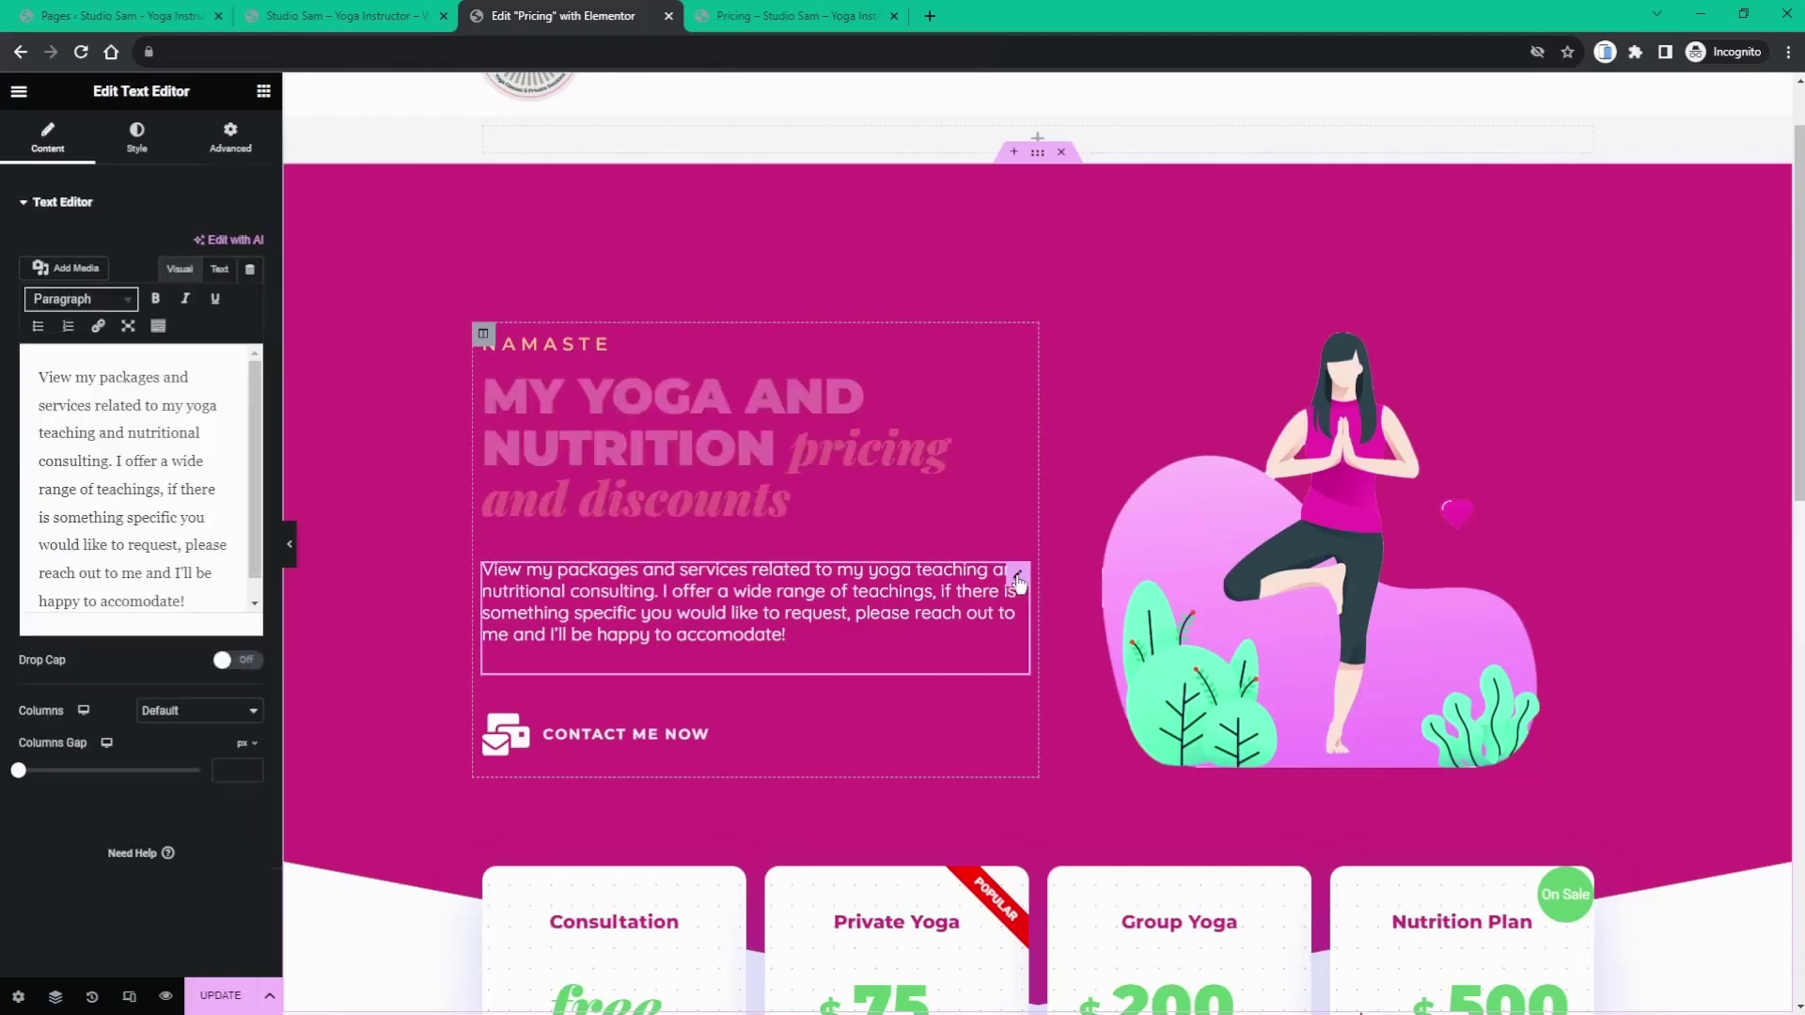
pyautogui.click(230, 137)
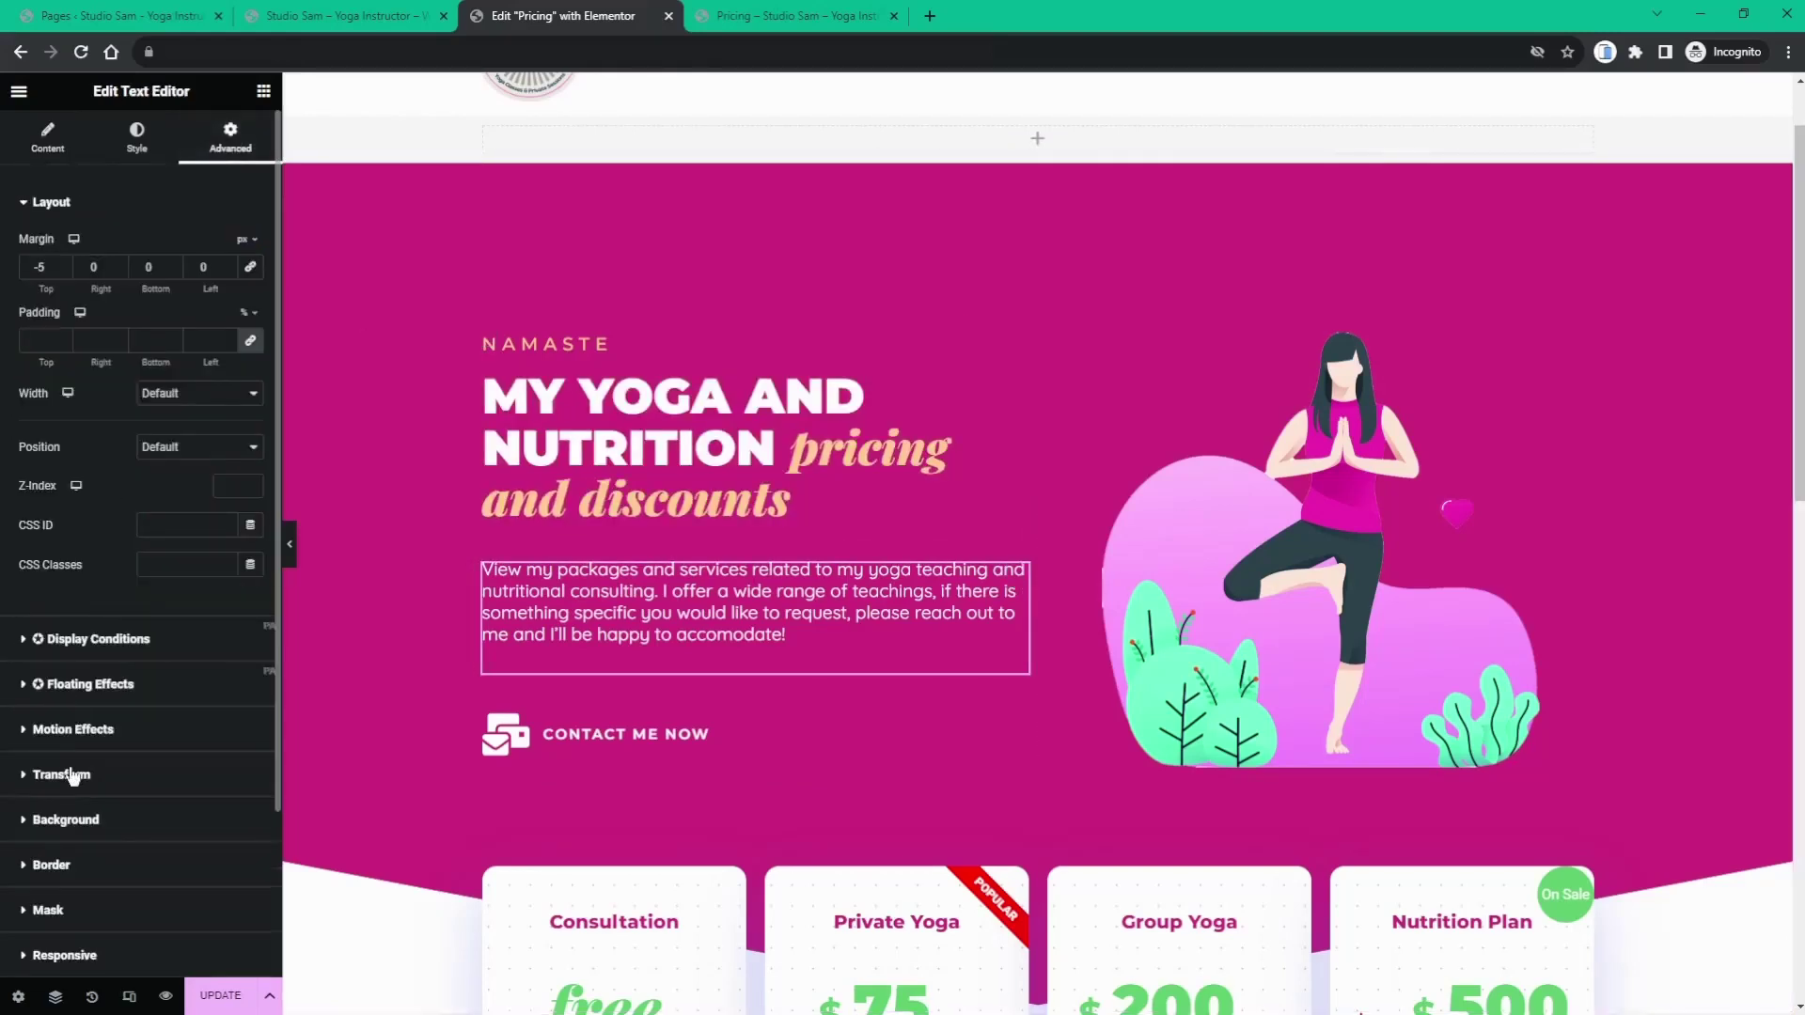
pyautogui.click(73, 776)
pyautogui.click(211, 424)
pyautogui.click(252, 546)
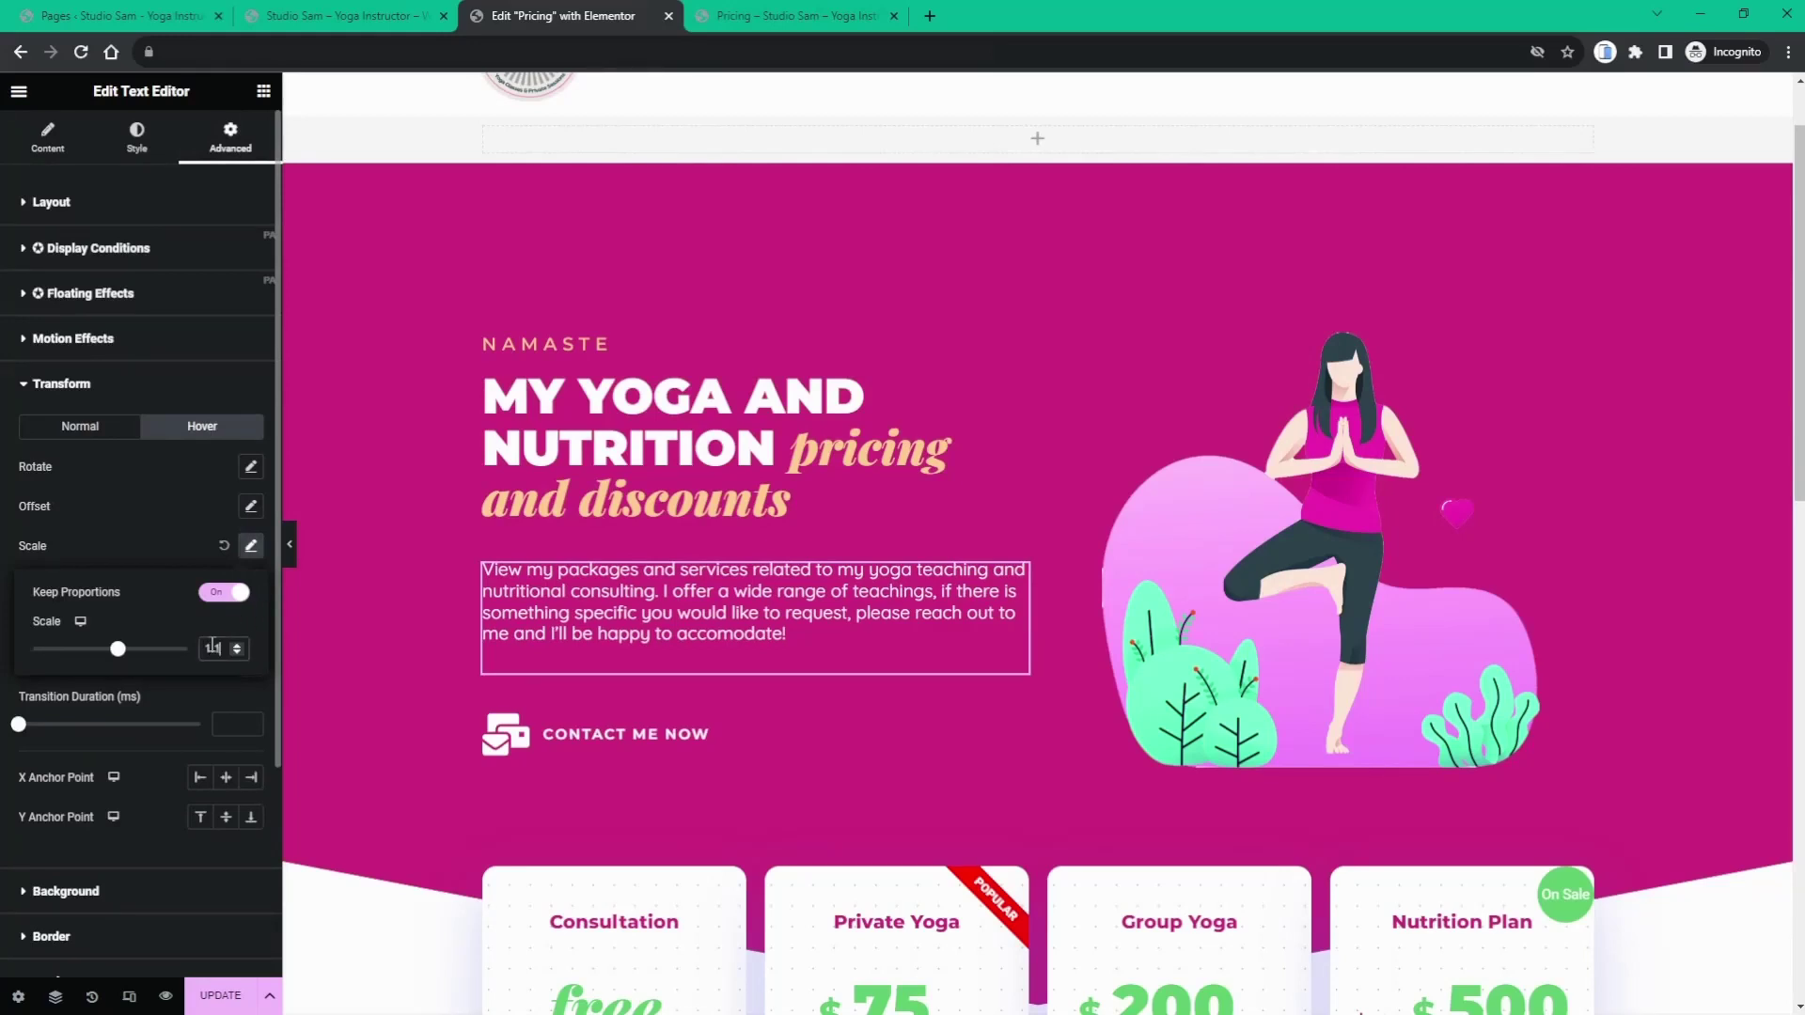
pyautogui.click(177, 551)
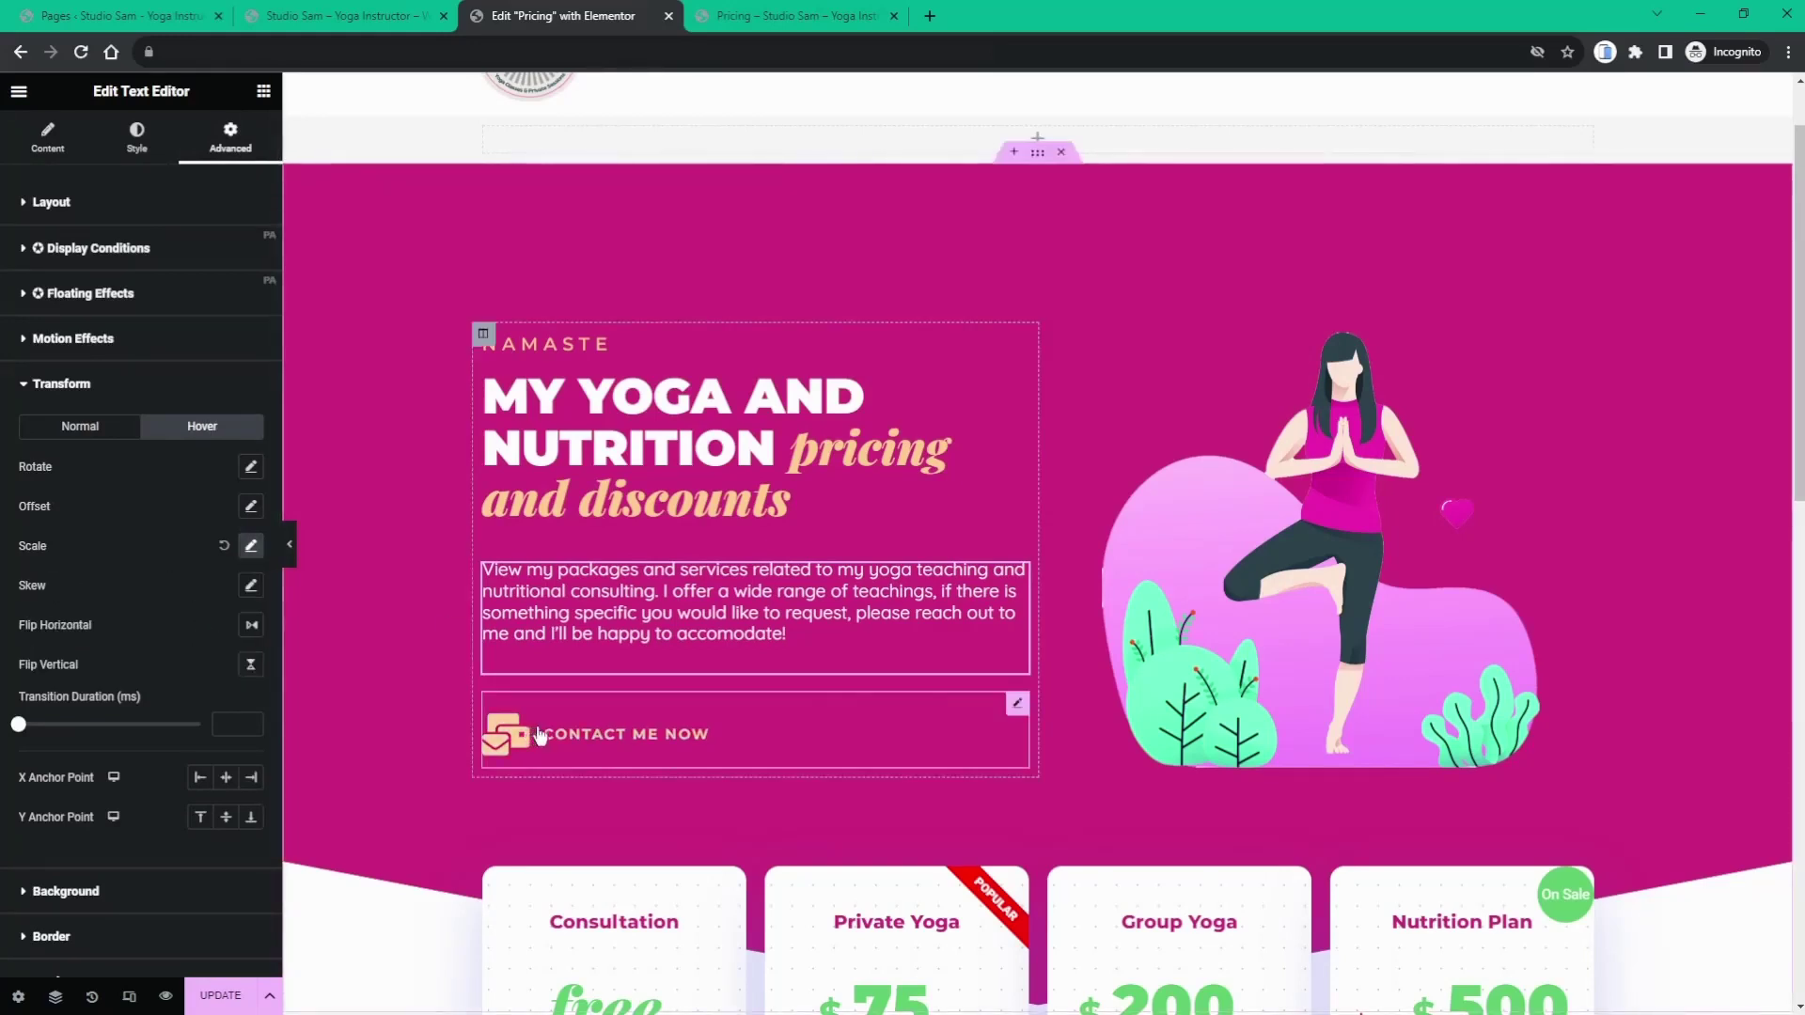
# - Add a hover transform scale with proportions kept to the "Contact me now" button below the introductory paragraph
pyautogui.click(1018, 705)
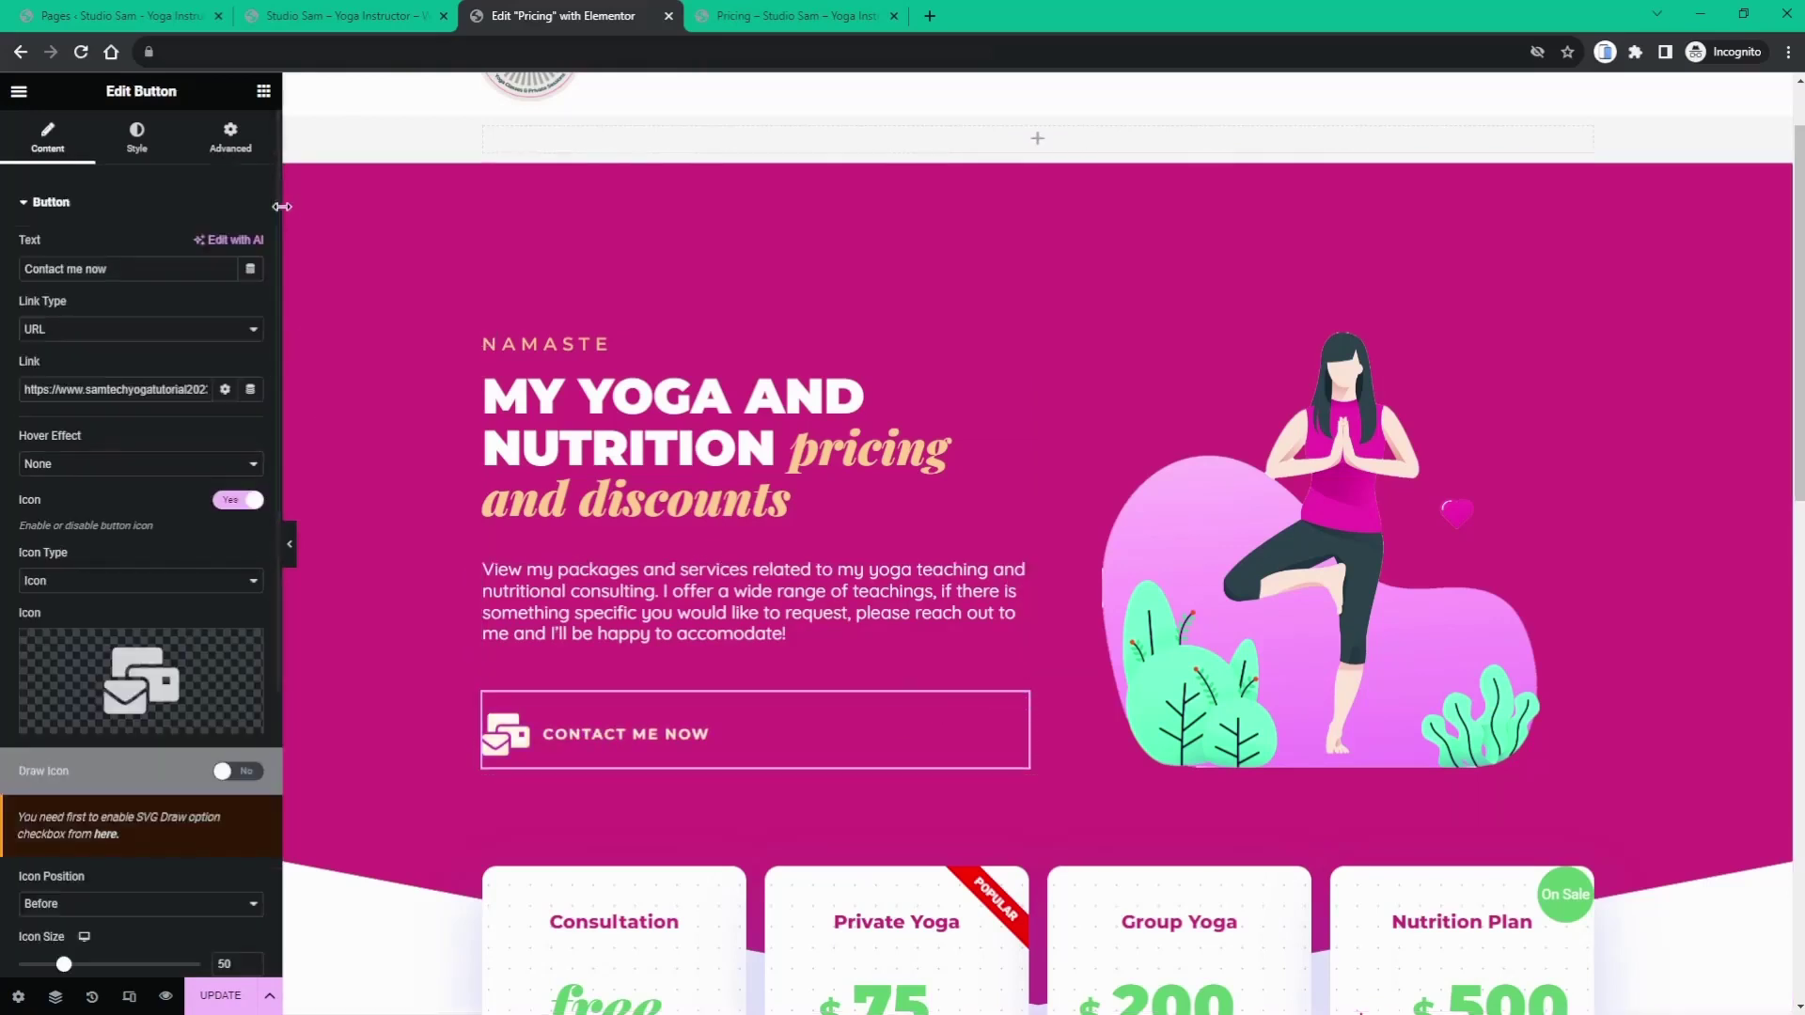
pyautogui.click(247, 155)
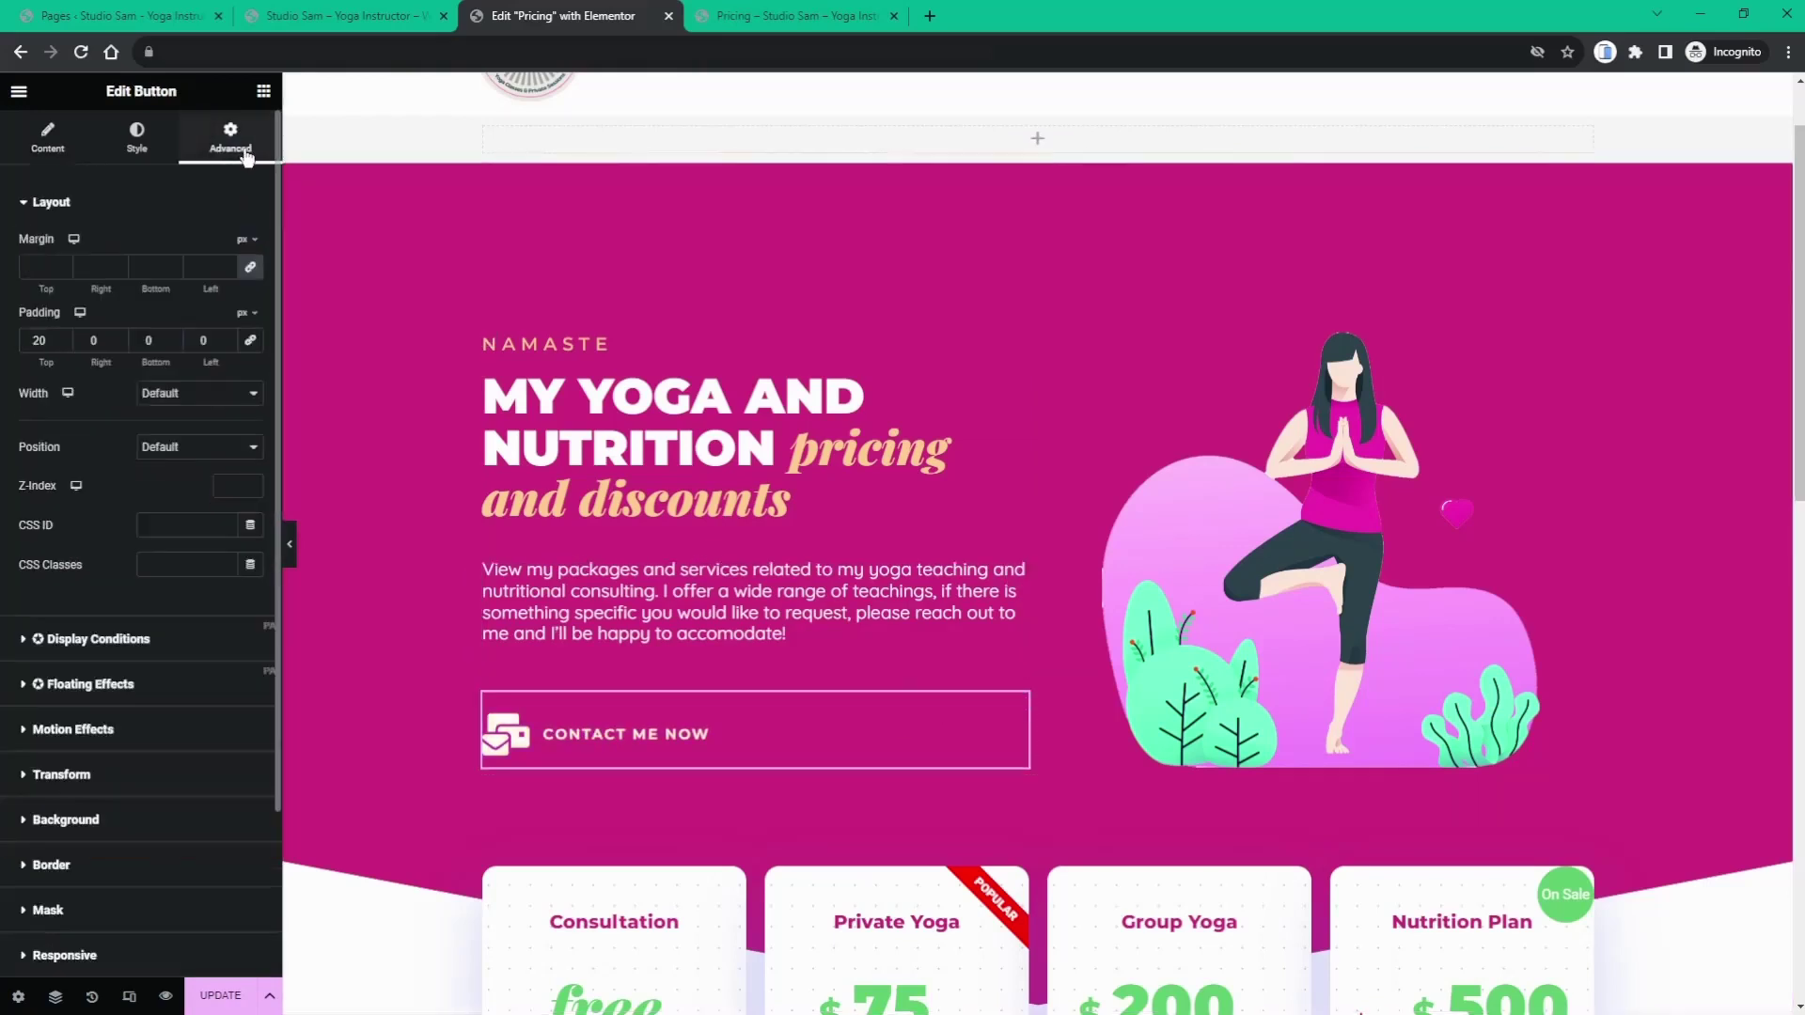
pyautogui.click(100, 778)
pyautogui.click(194, 425)
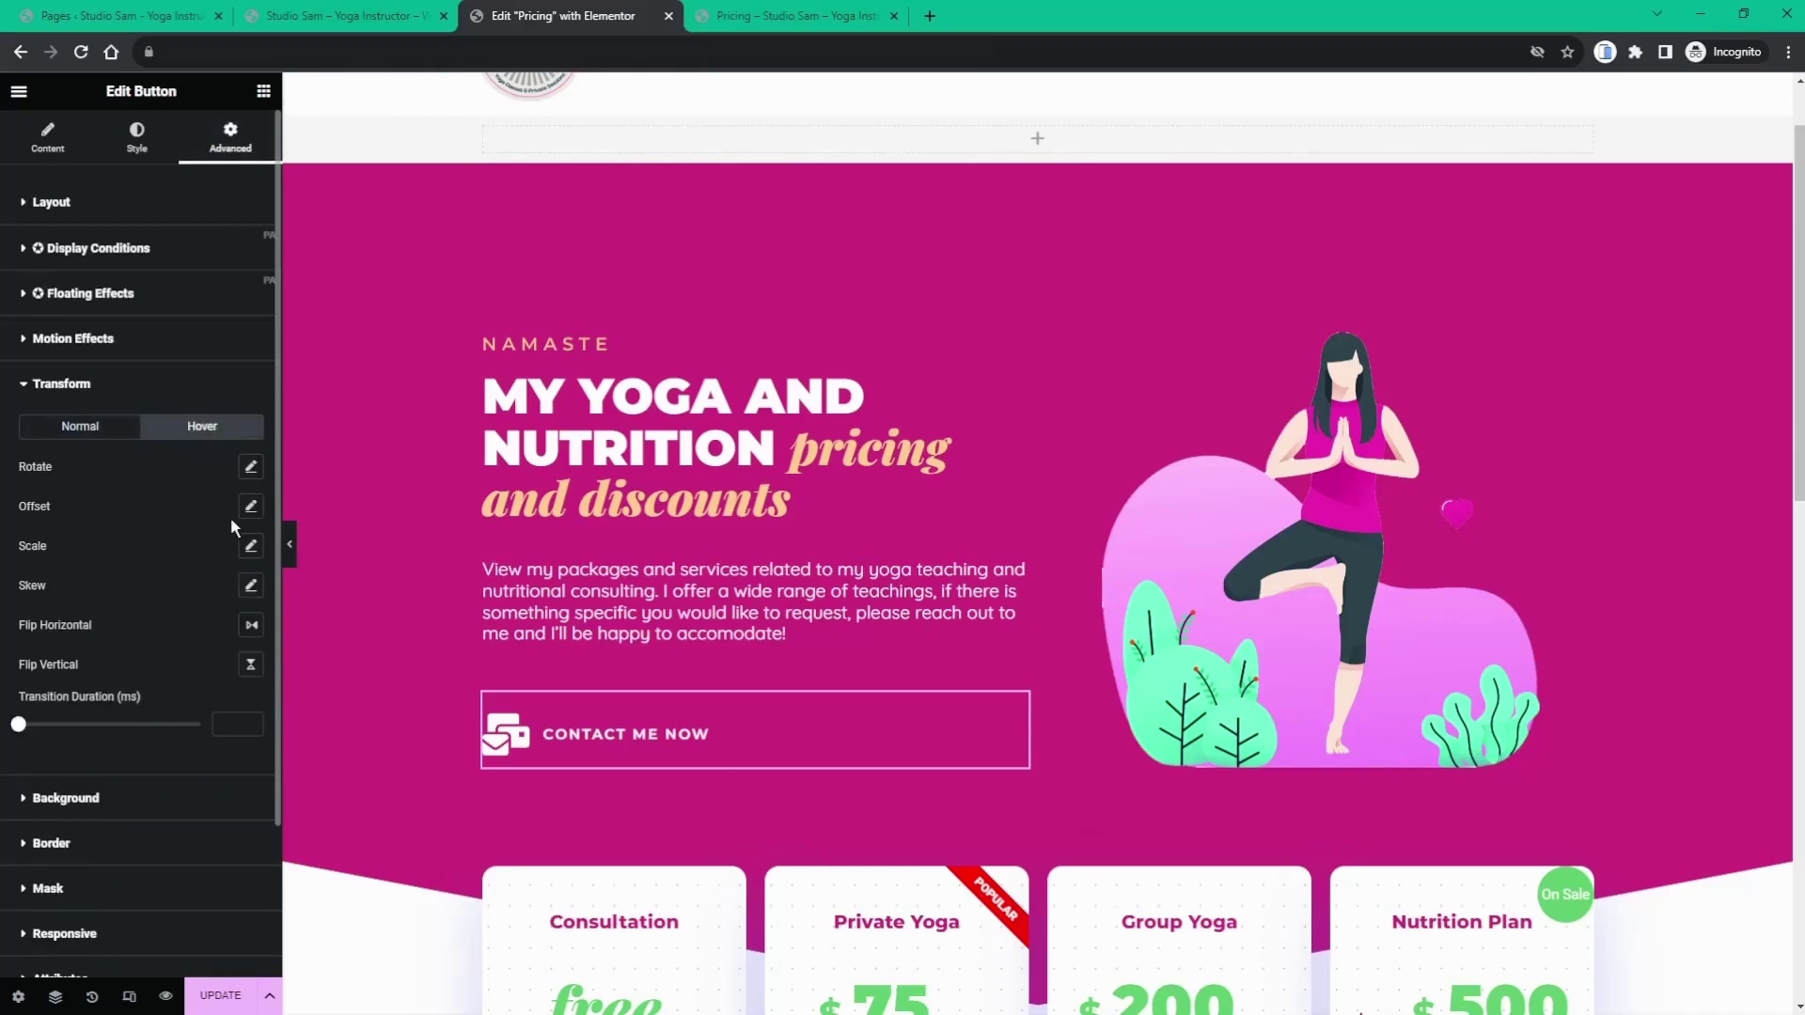
pyautogui.click(251, 548)
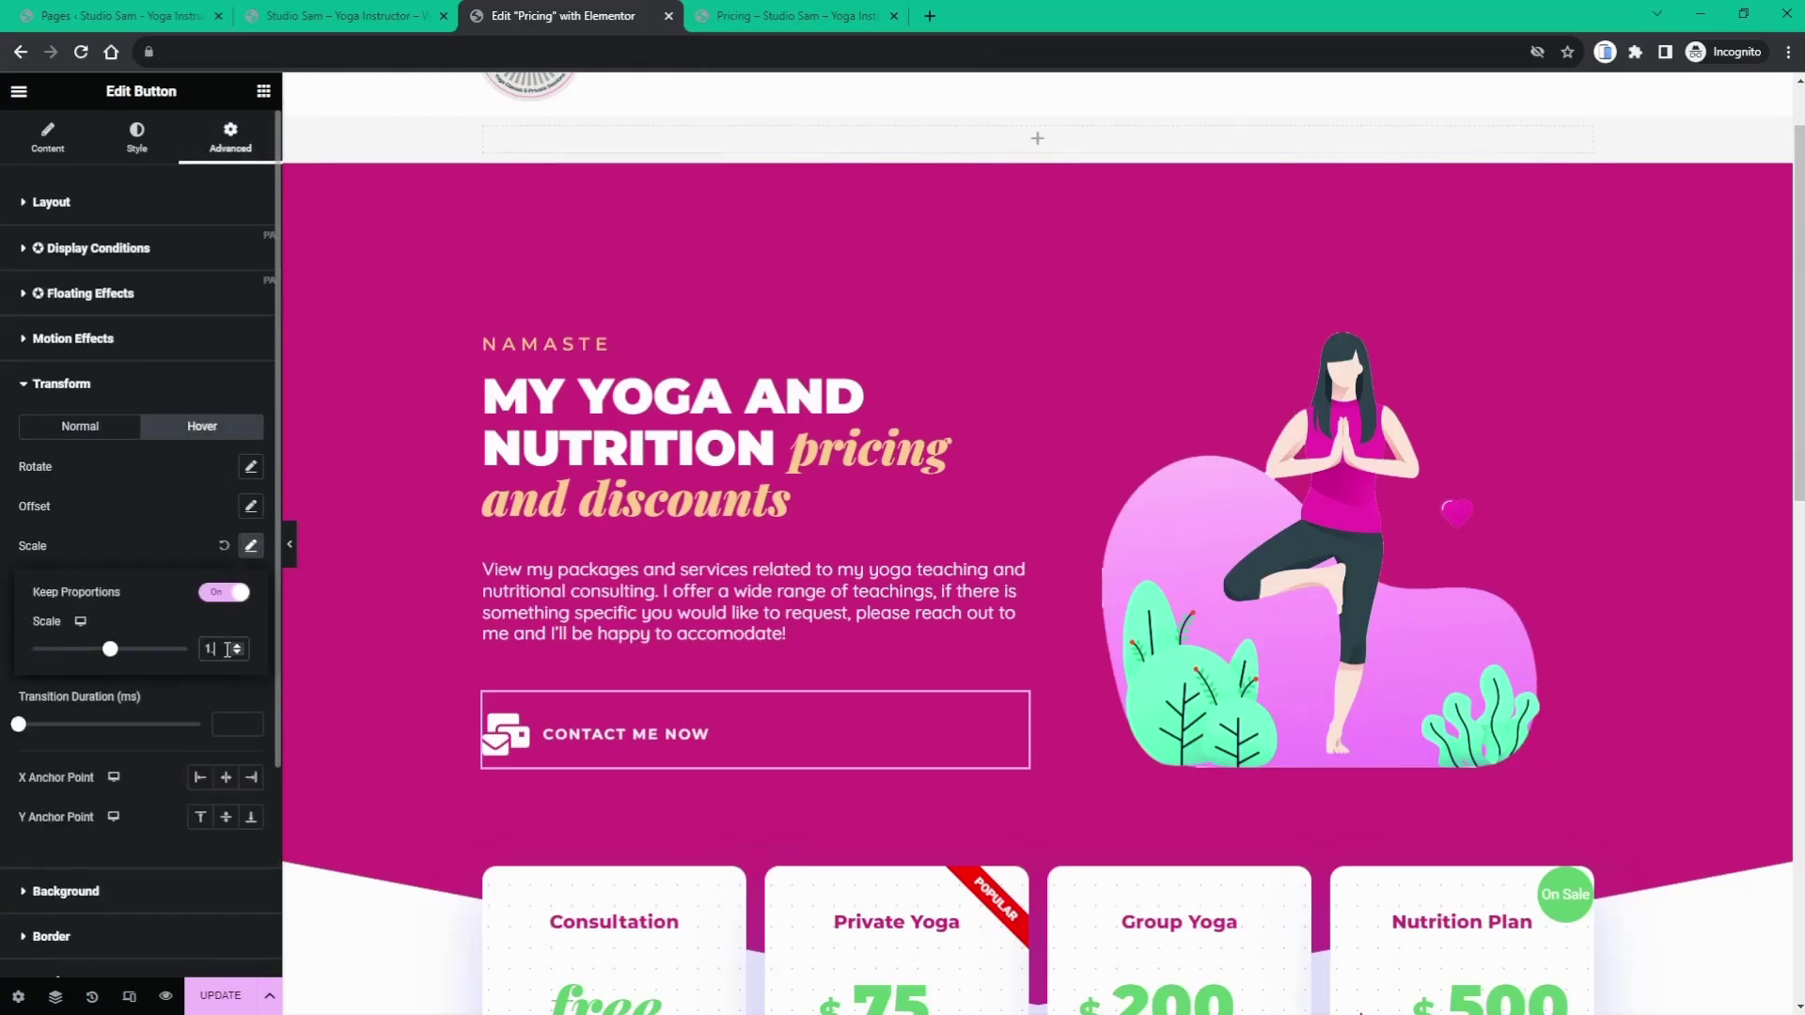
pyautogui.click(275, 613)
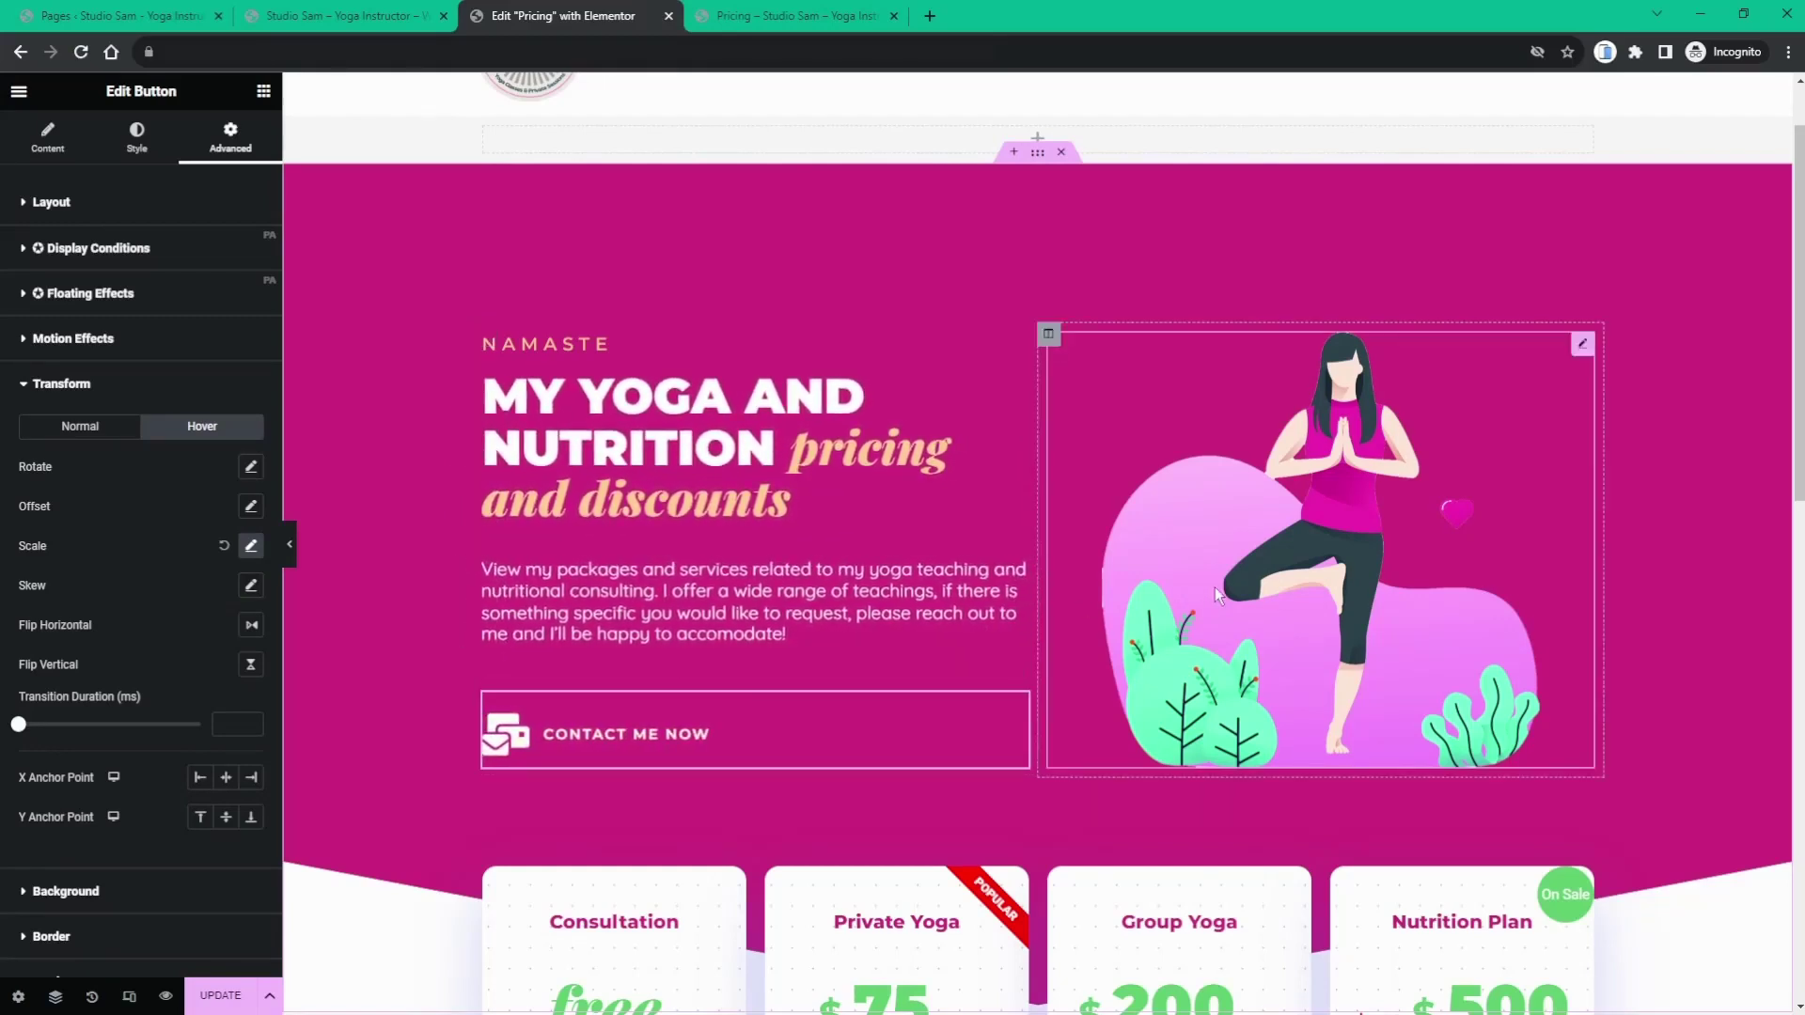
# - Add a hover transform scale with proportions kept to the yoga pose image in the pricing page's header section
pyautogui.click(1587, 347)
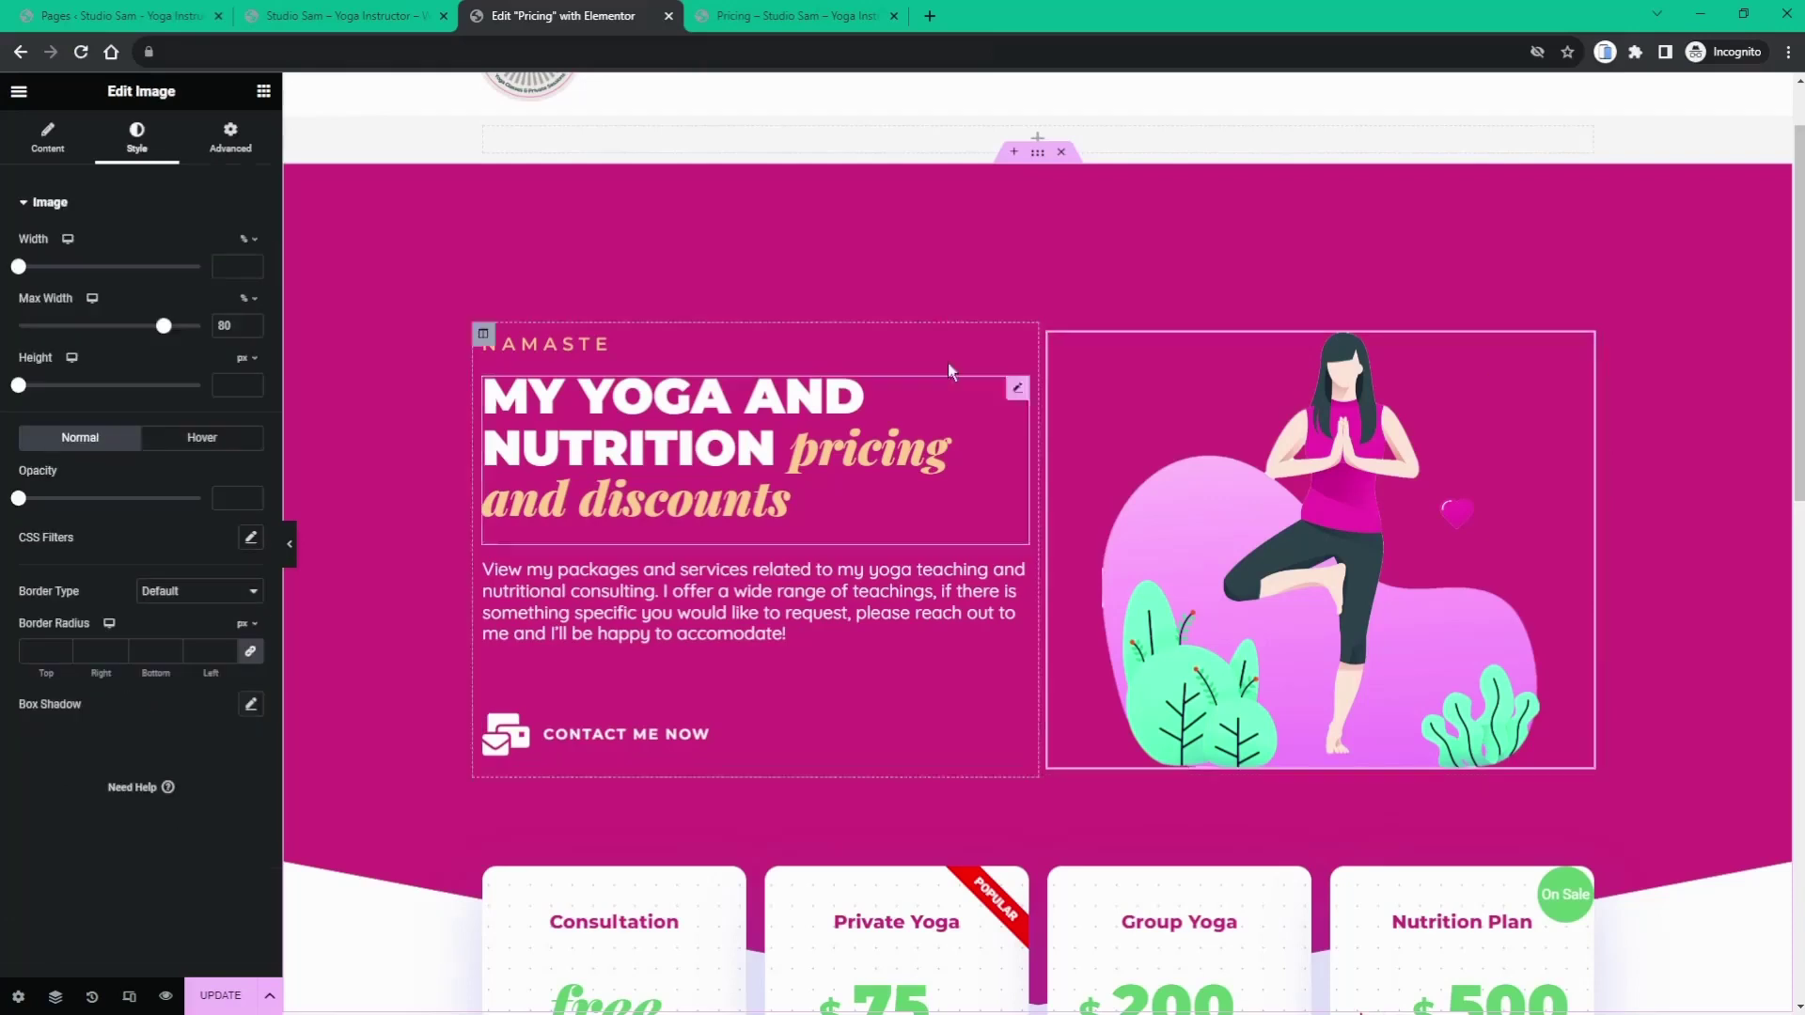
pyautogui.click(246, 140)
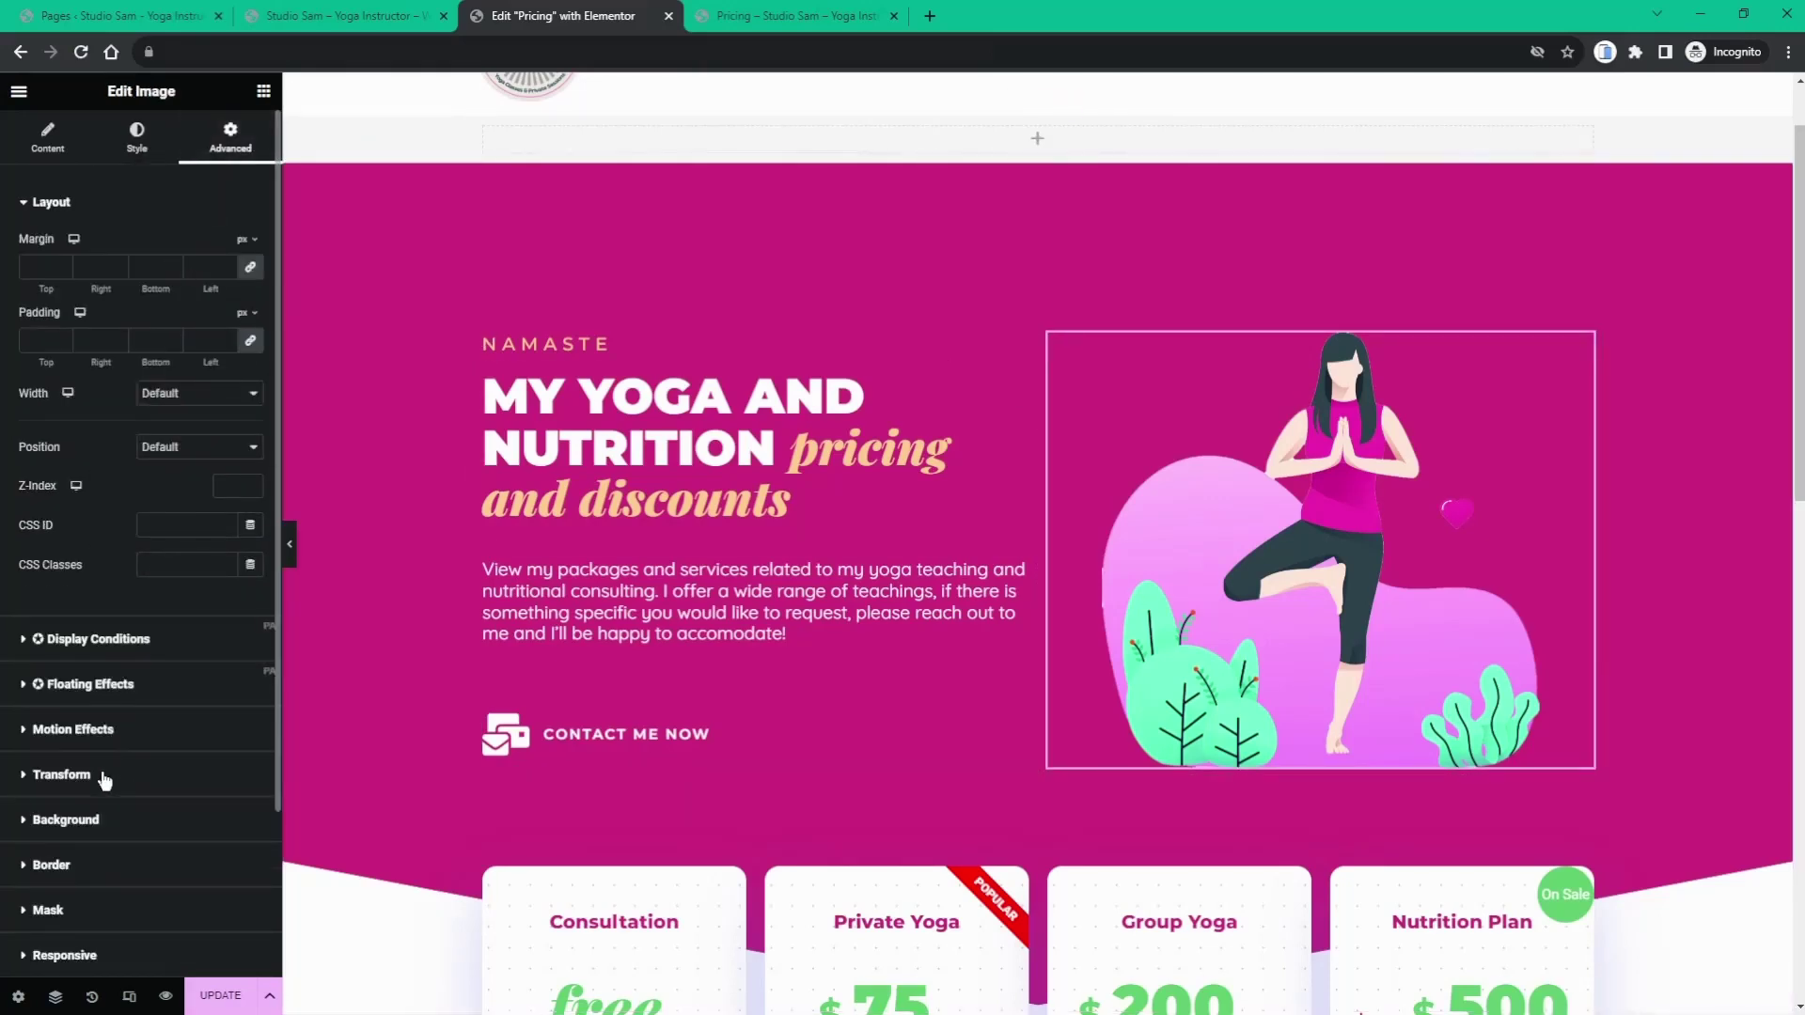
pyautogui.click(62, 774)
pyautogui.click(204, 399)
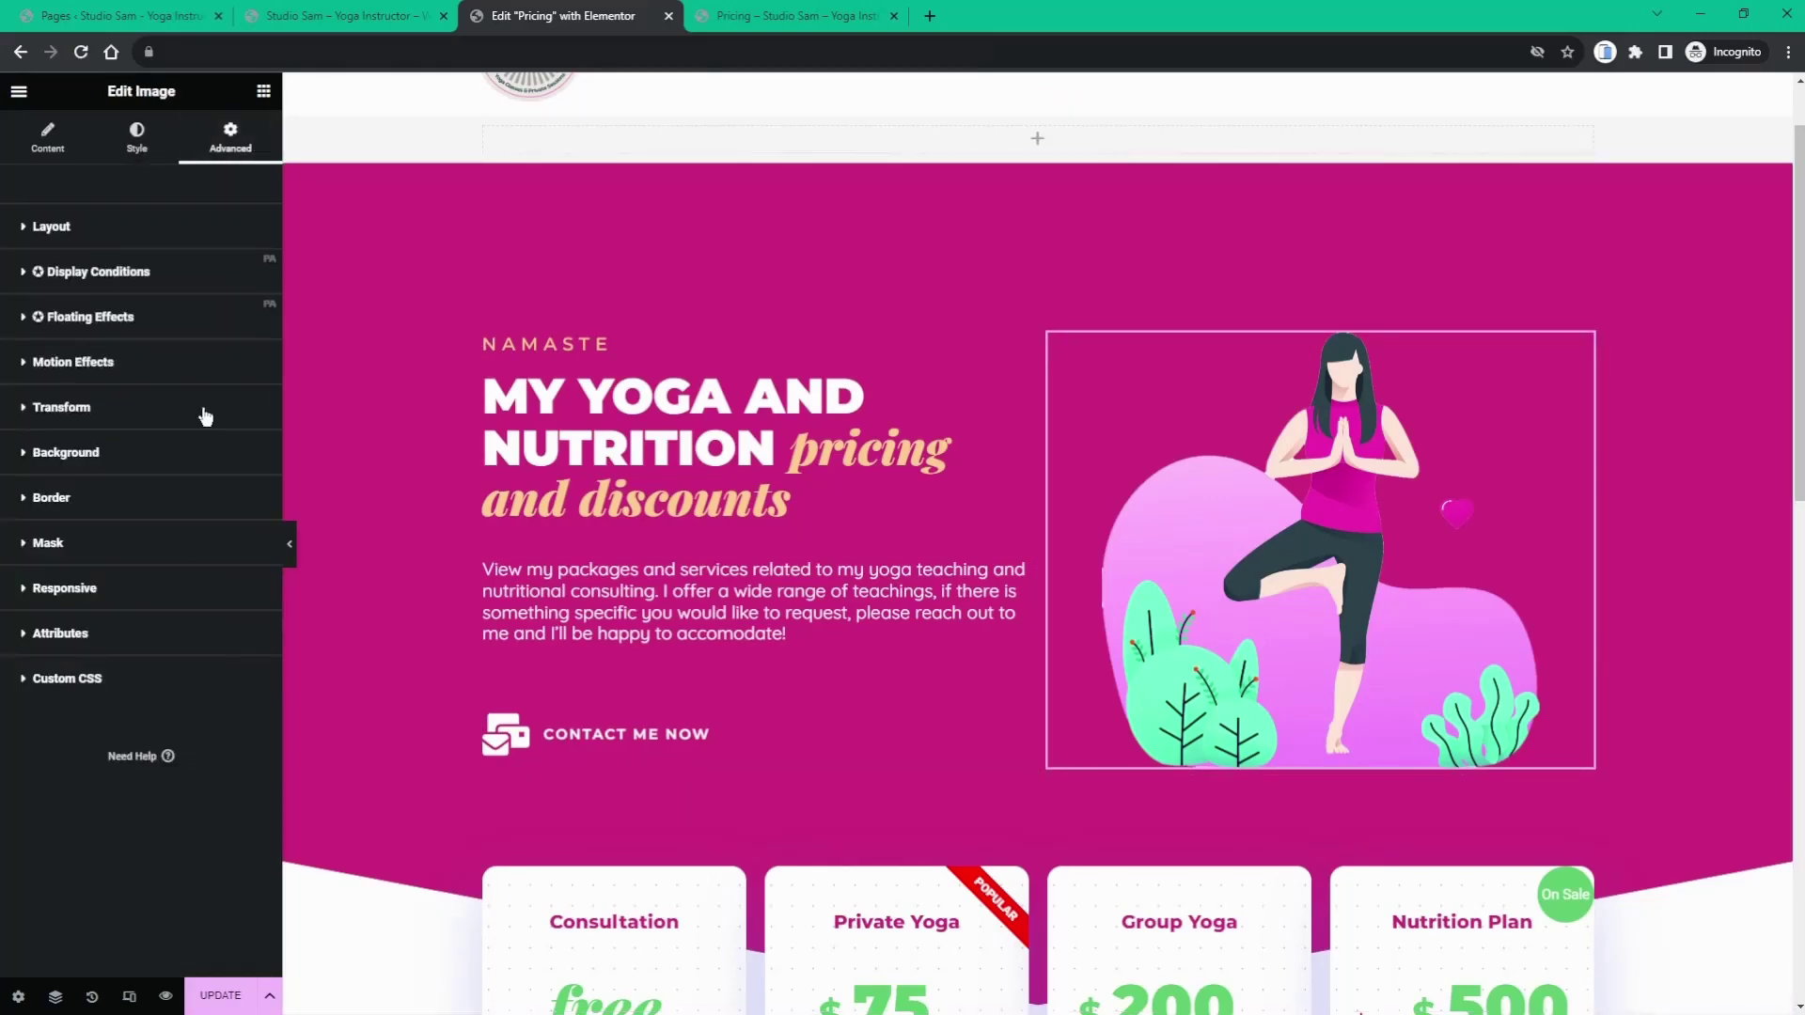
pyautogui.click(202, 413)
pyautogui.click(203, 418)
pyautogui.click(211, 411)
pyautogui.click(202, 449)
pyautogui.click(251, 570)
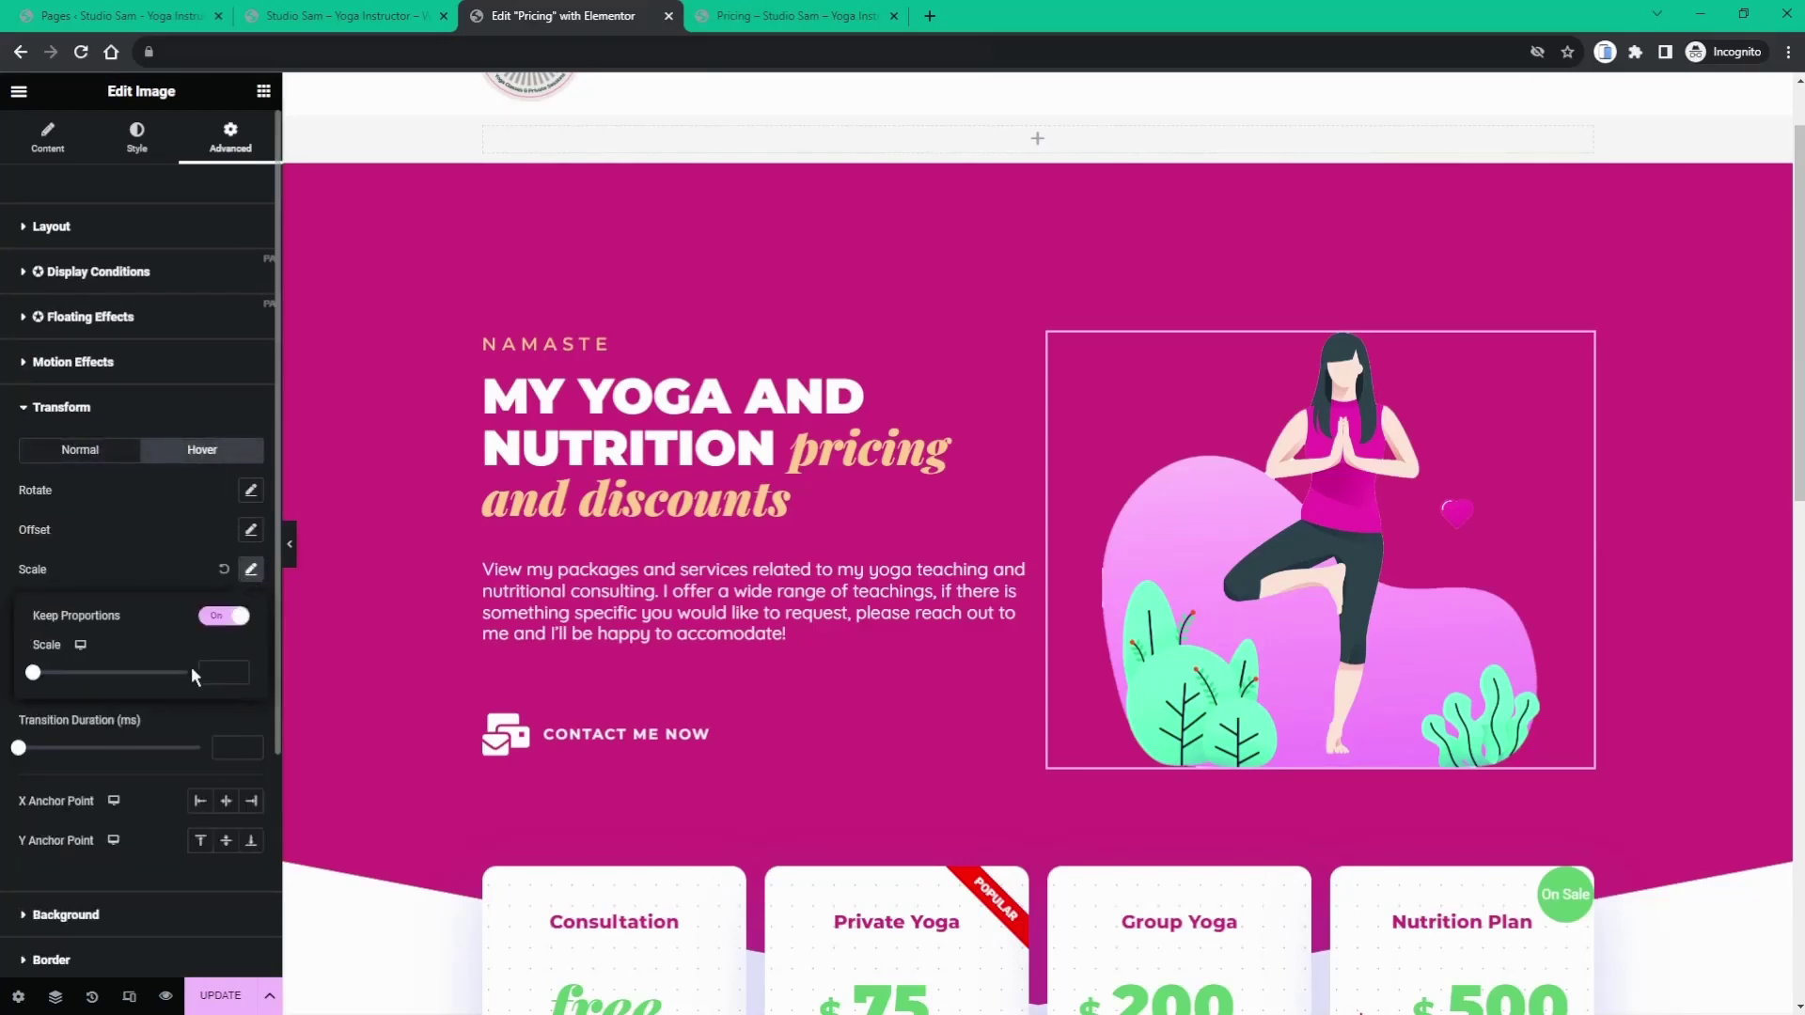
pyautogui.click(169, 581)
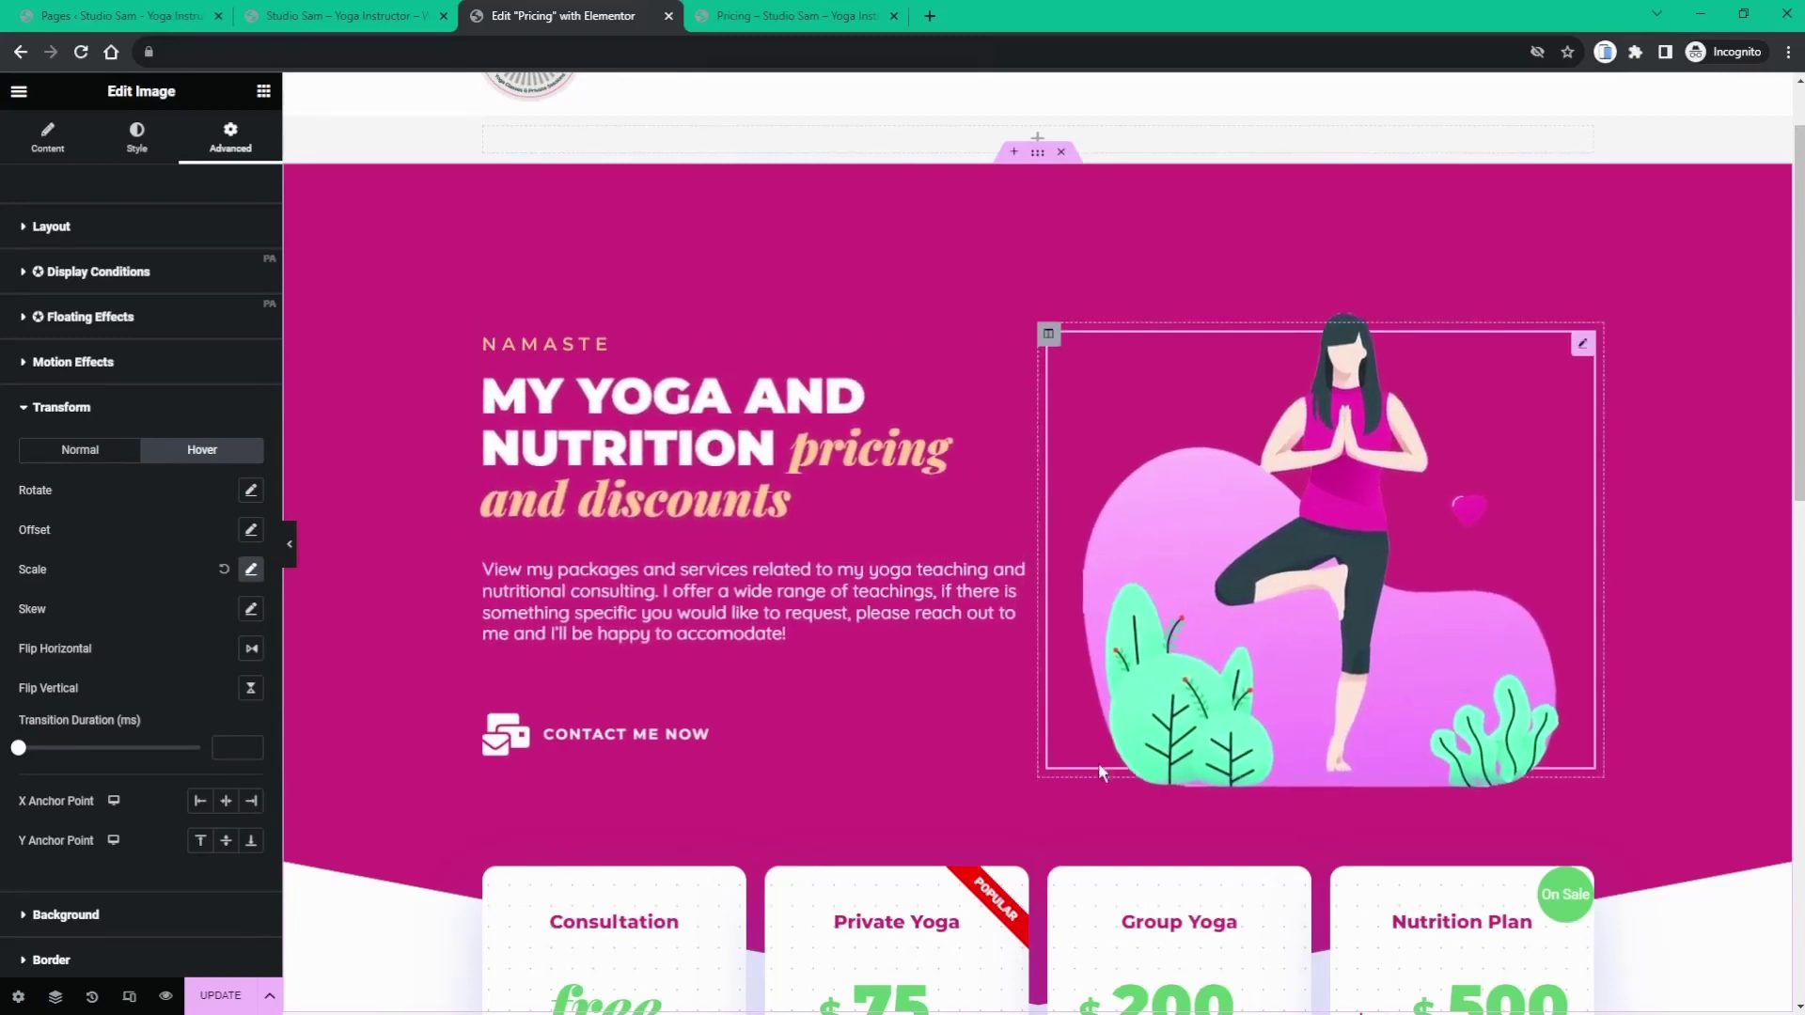
# - Review the hover effects on the header elements and the four pricing tables
pyautogui.scroll(-3, 977, 691)
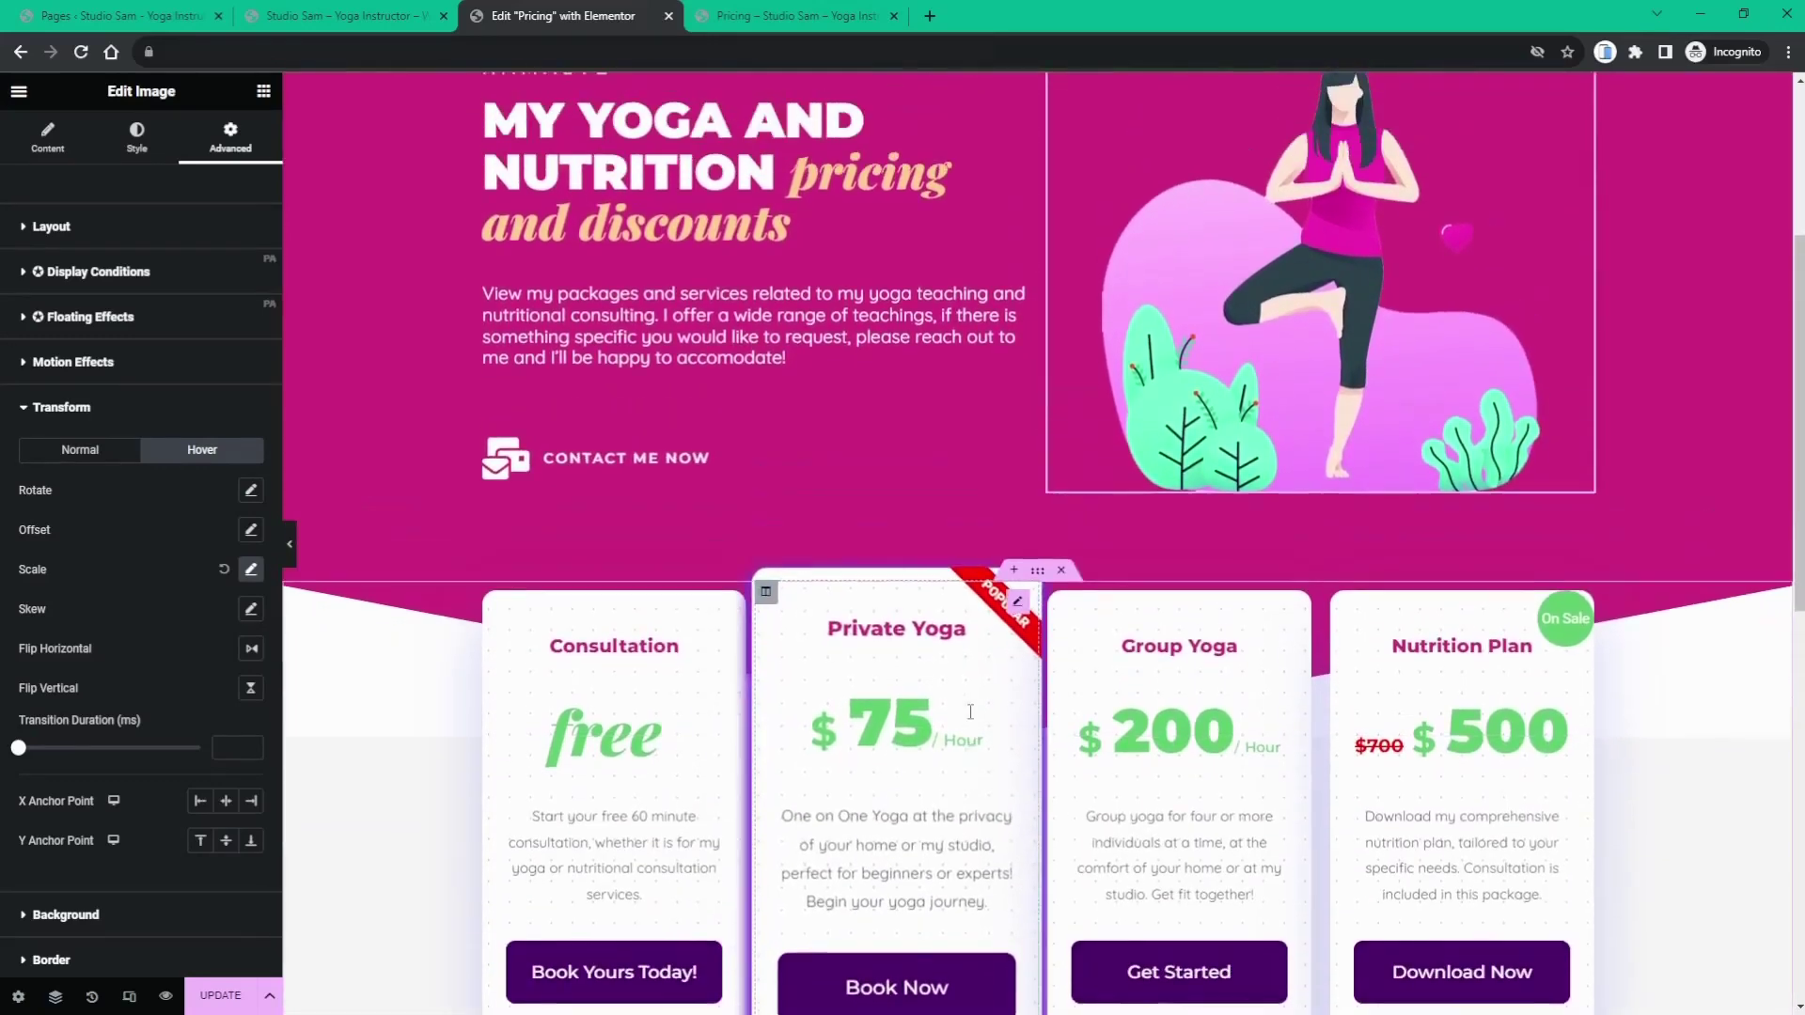
pyautogui.scroll(1, 970, 712)
pyautogui.scroll(-2, 1235, 825)
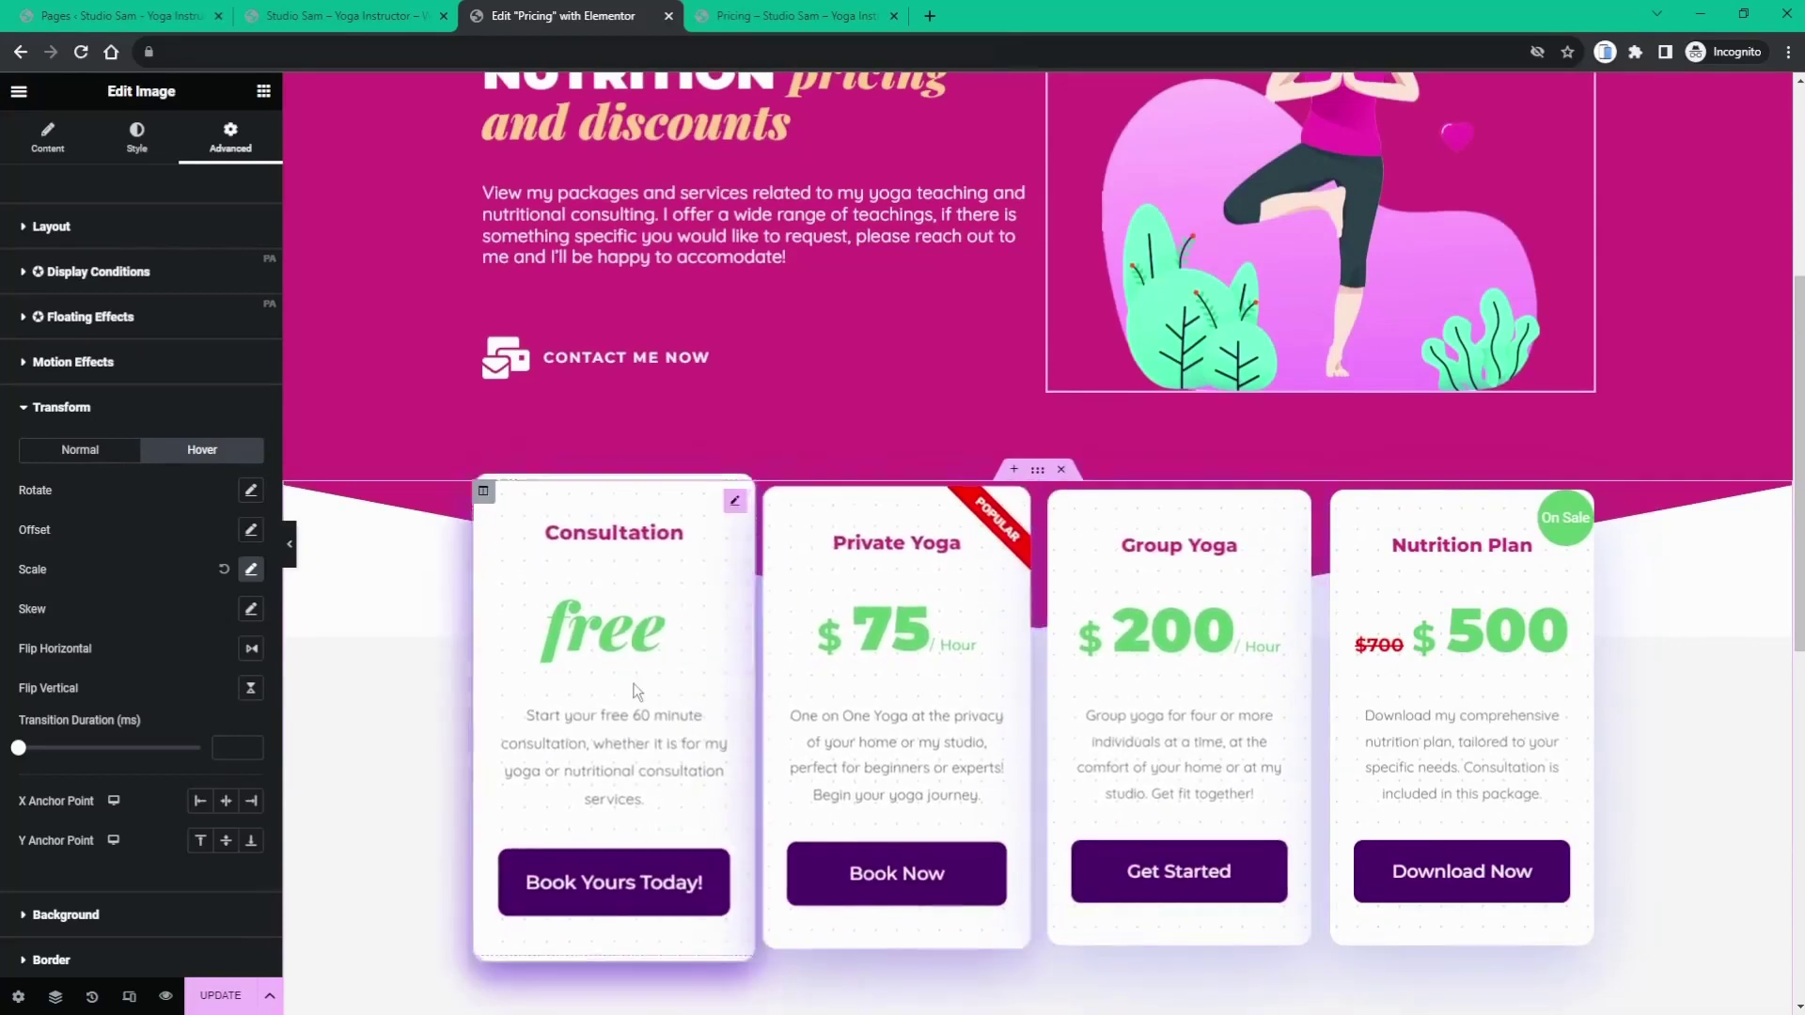
pyautogui.scroll(3, 1397, 660)
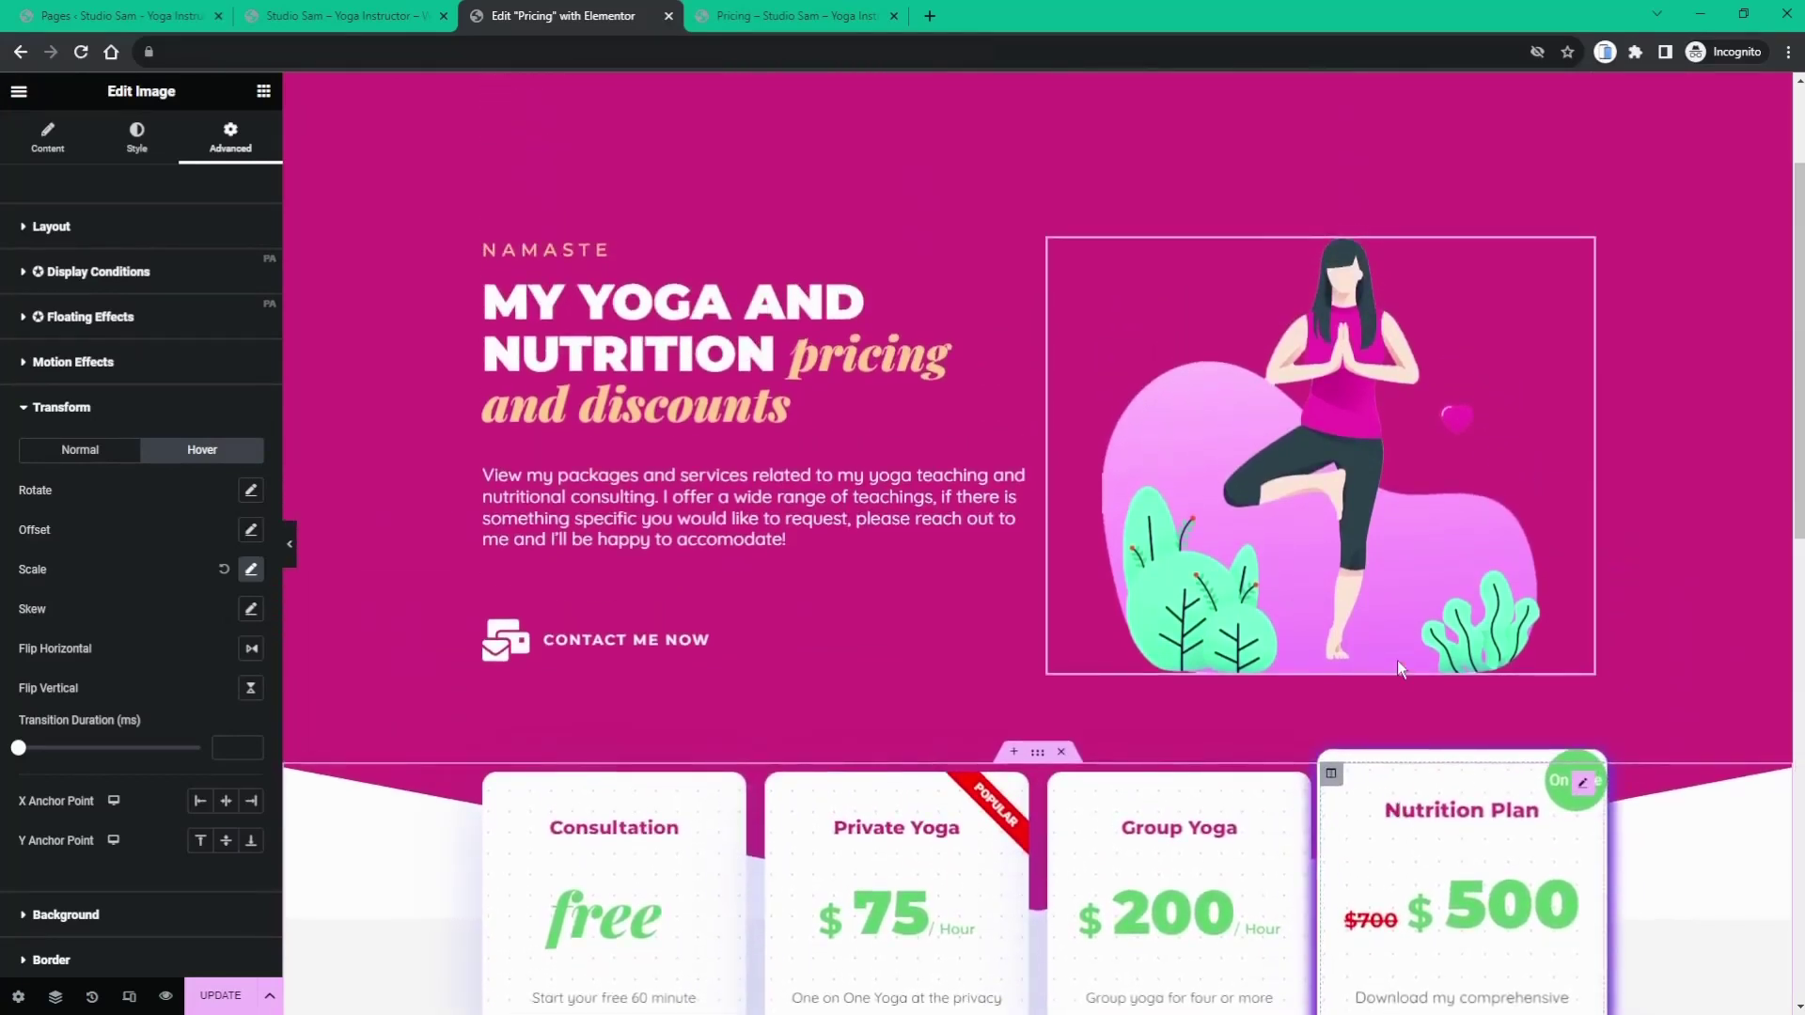
pyautogui.scroll(2, 1397, 660)
pyautogui.scroll(-3, 1397, 660)
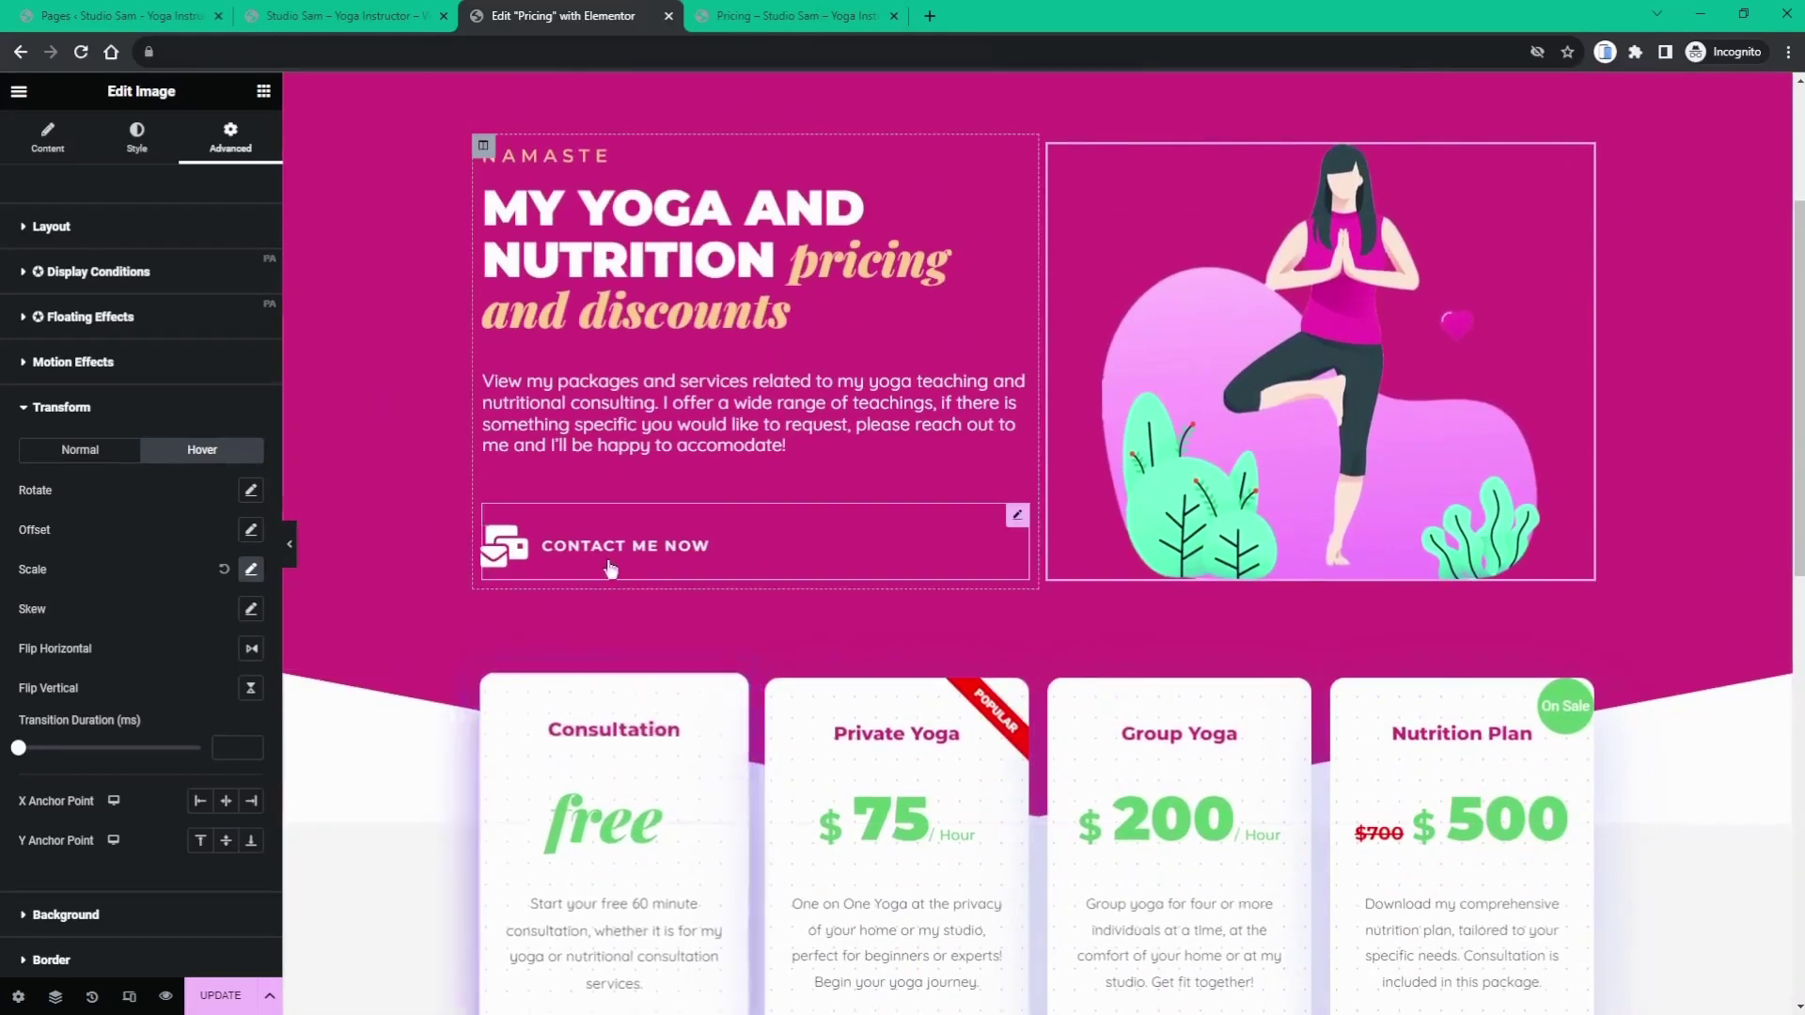
pyautogui.scroll(-2, 611, 564)
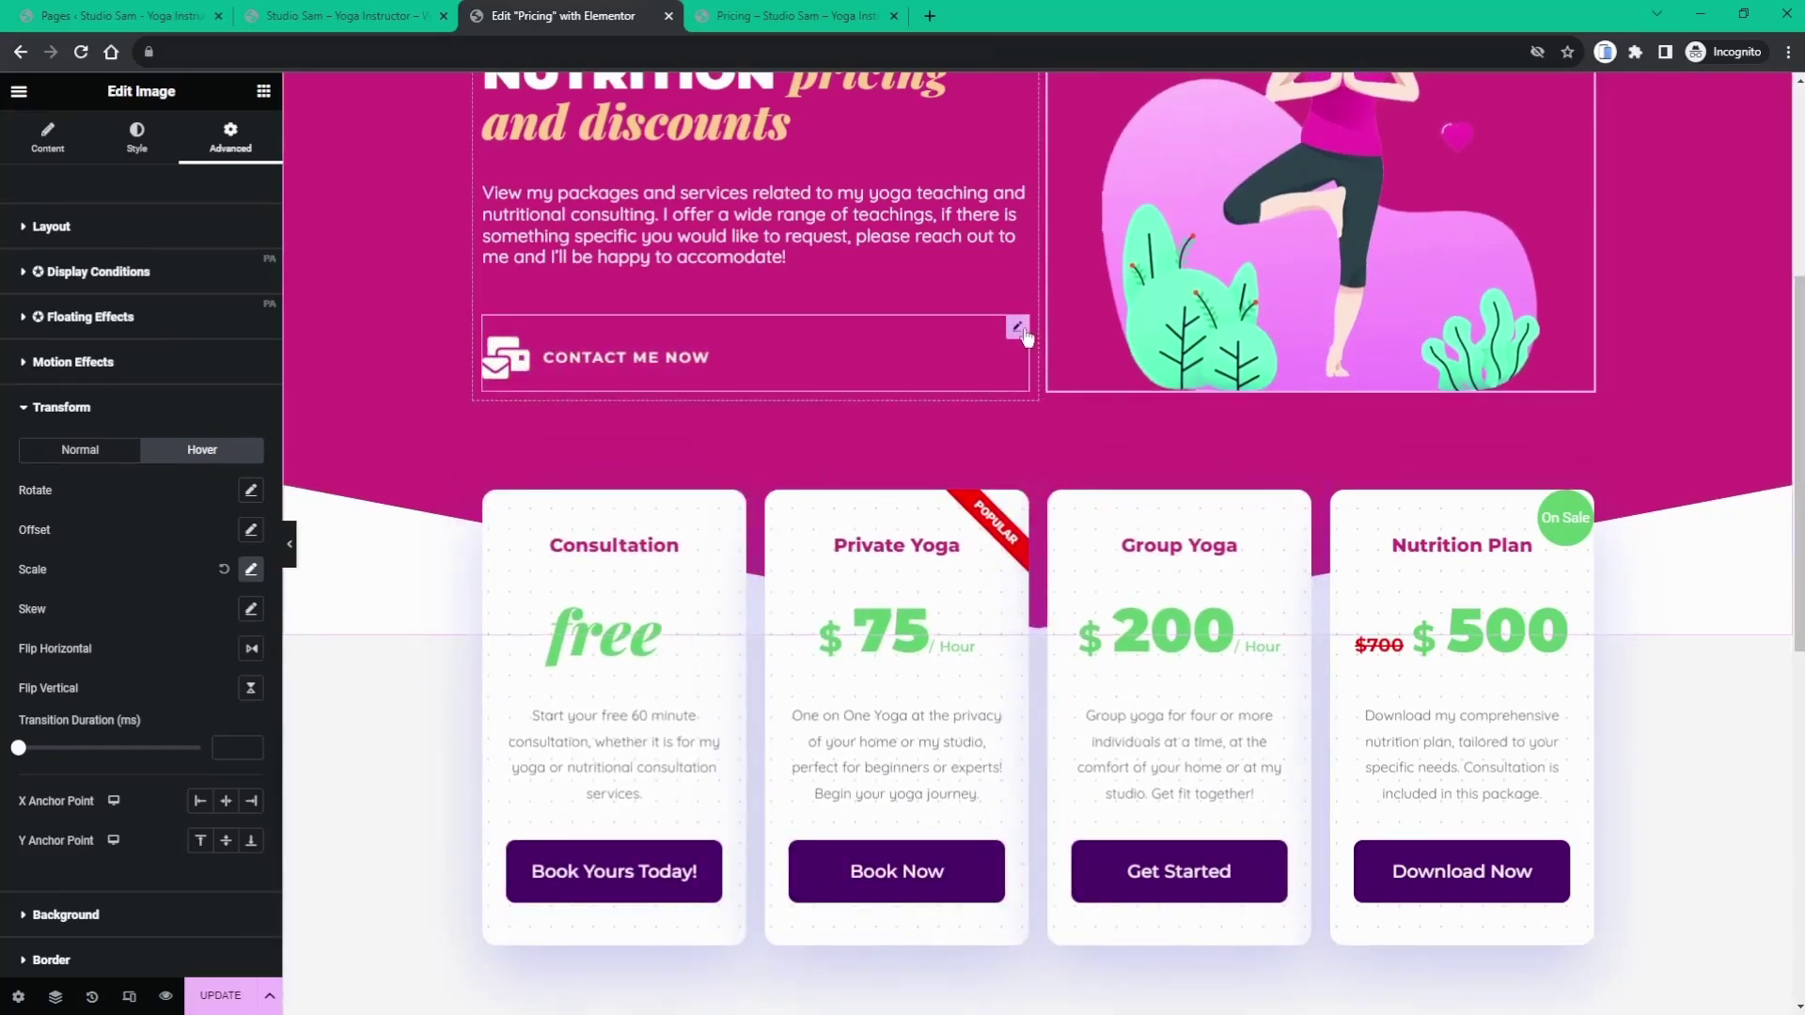
# - Examine the "Contact me now" button's normal and hover color settings and check its hover look on the page
pyautogui.click(1019, 329)
pyautogui.click(139, 143)
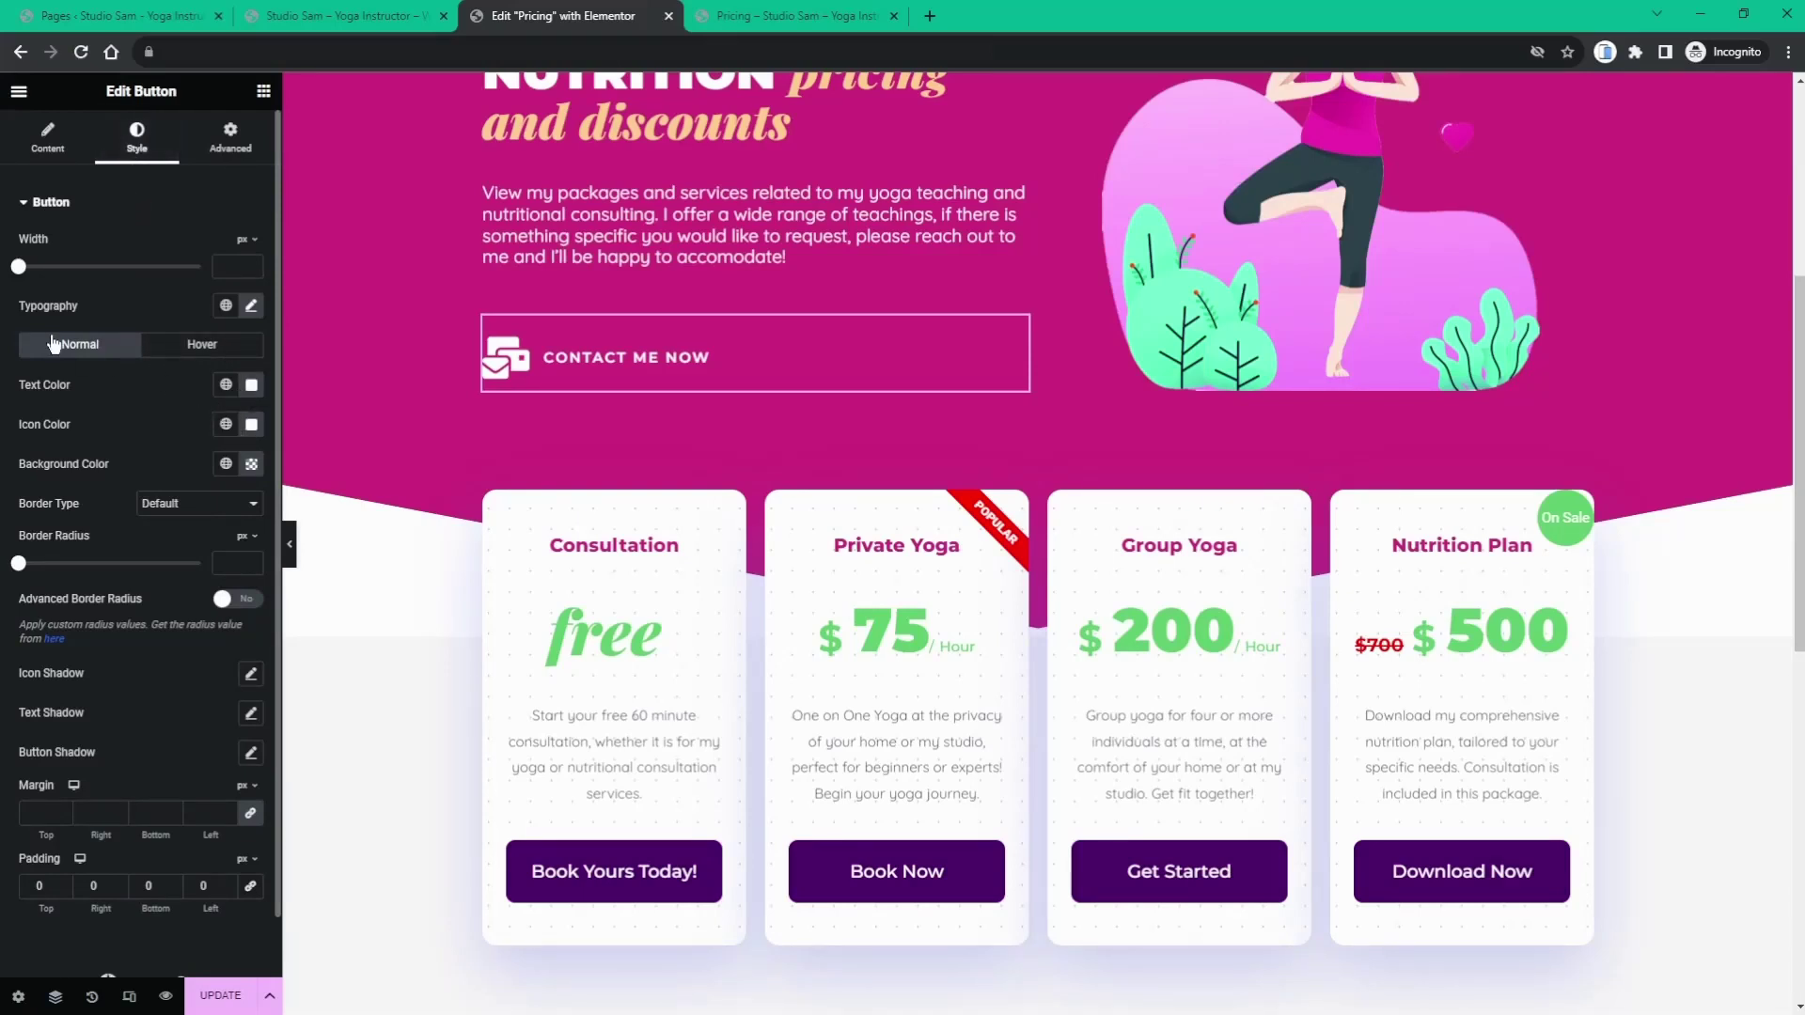
pyautogui.click(169, 346)
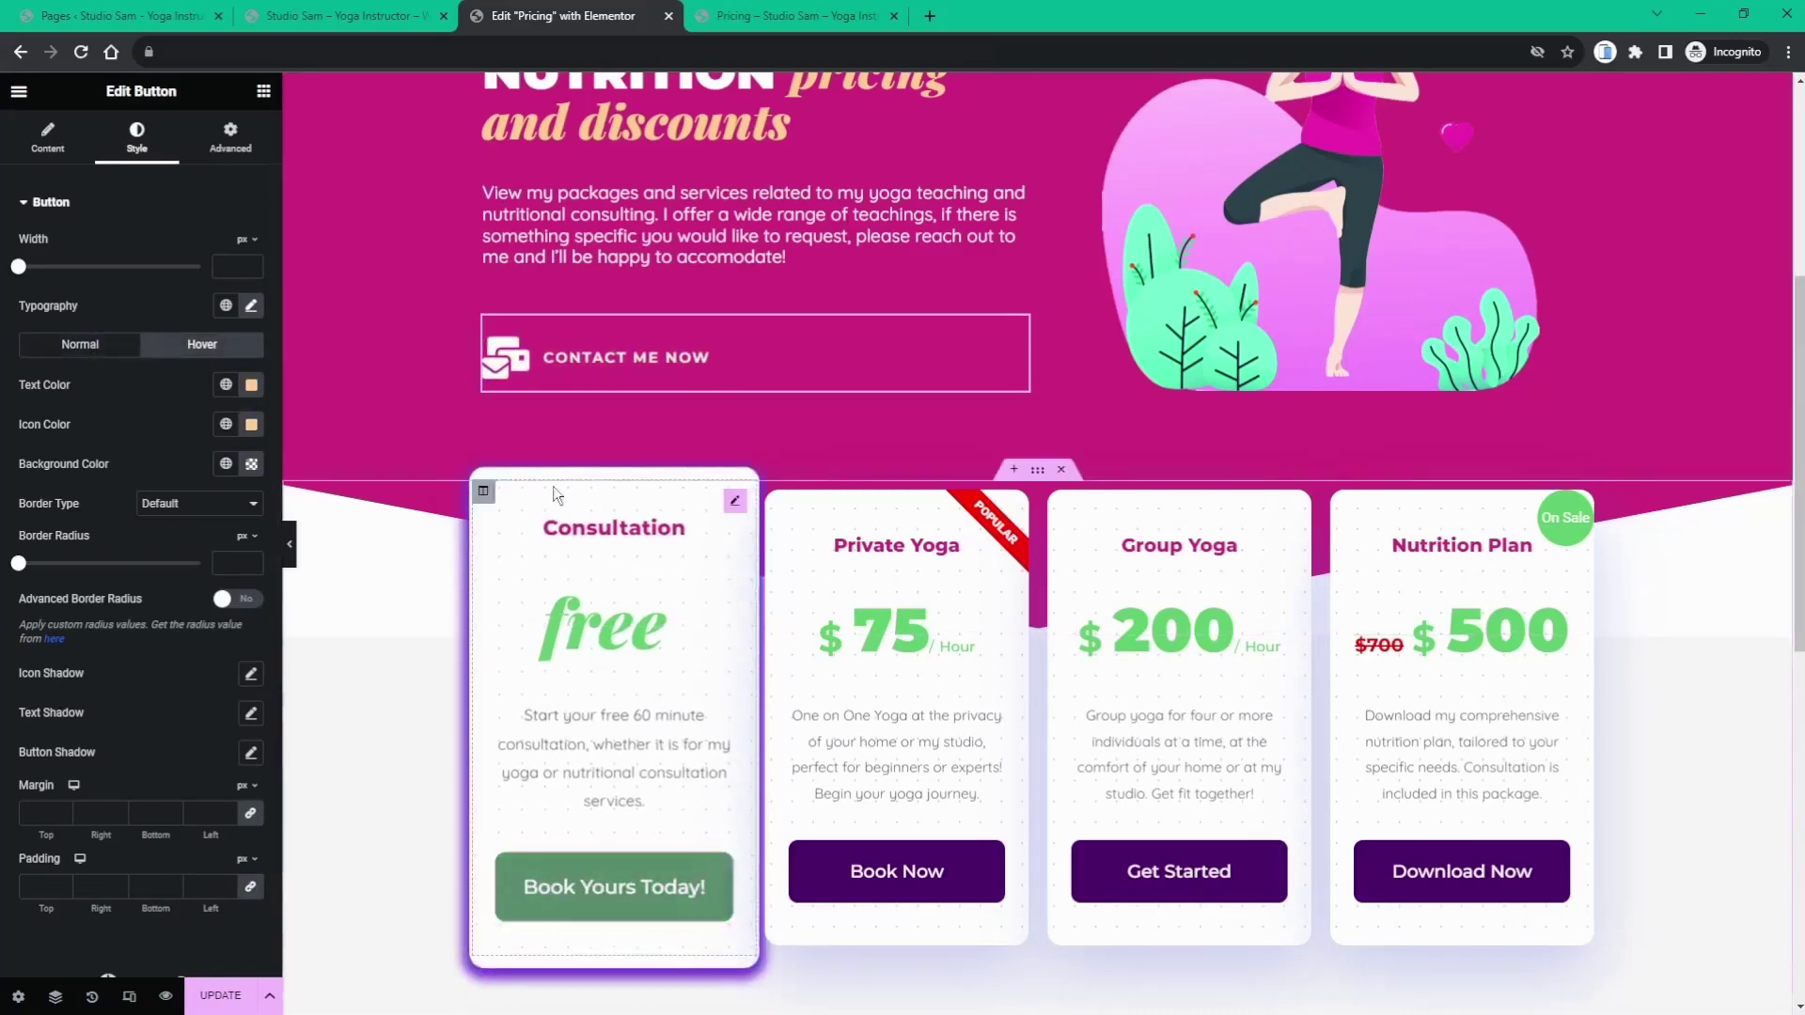
pyautogui.scroll(2, 392, 455)
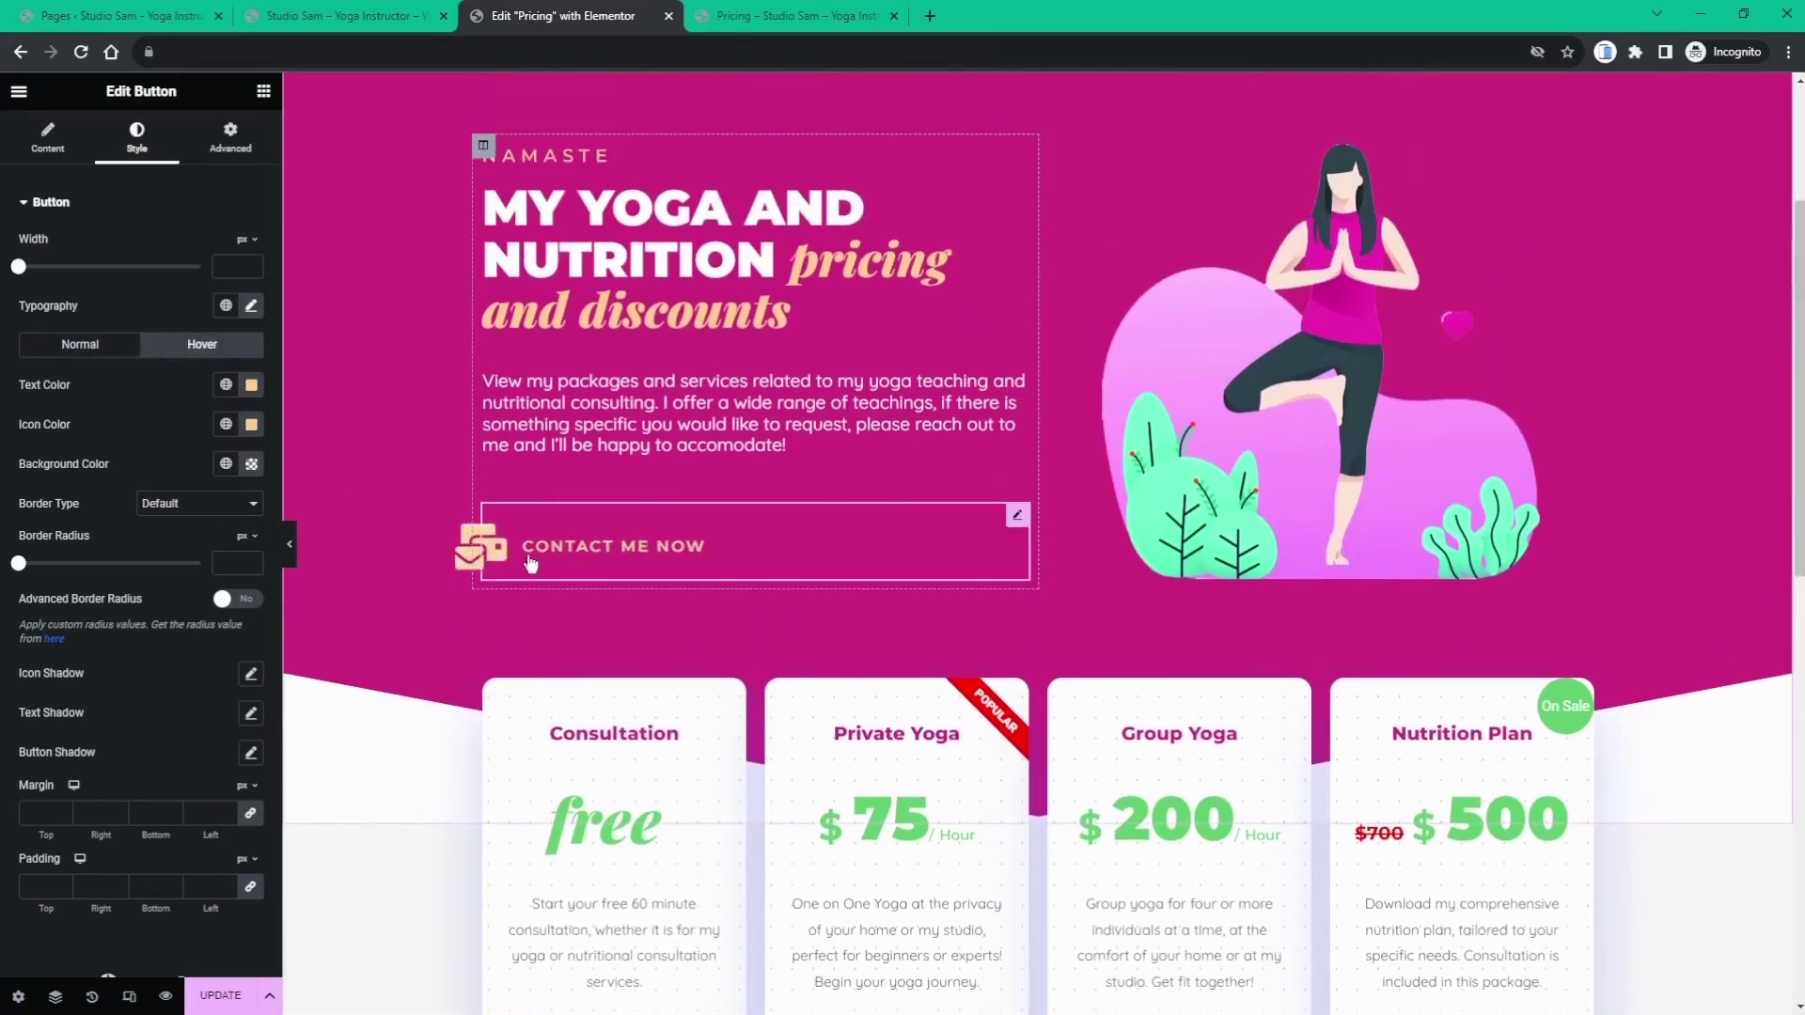
# - Try #7A3CD8 as the normal icon color of the "Contact me now" button, check it against the page, and undo the change
pyautogui.click(118, 346)
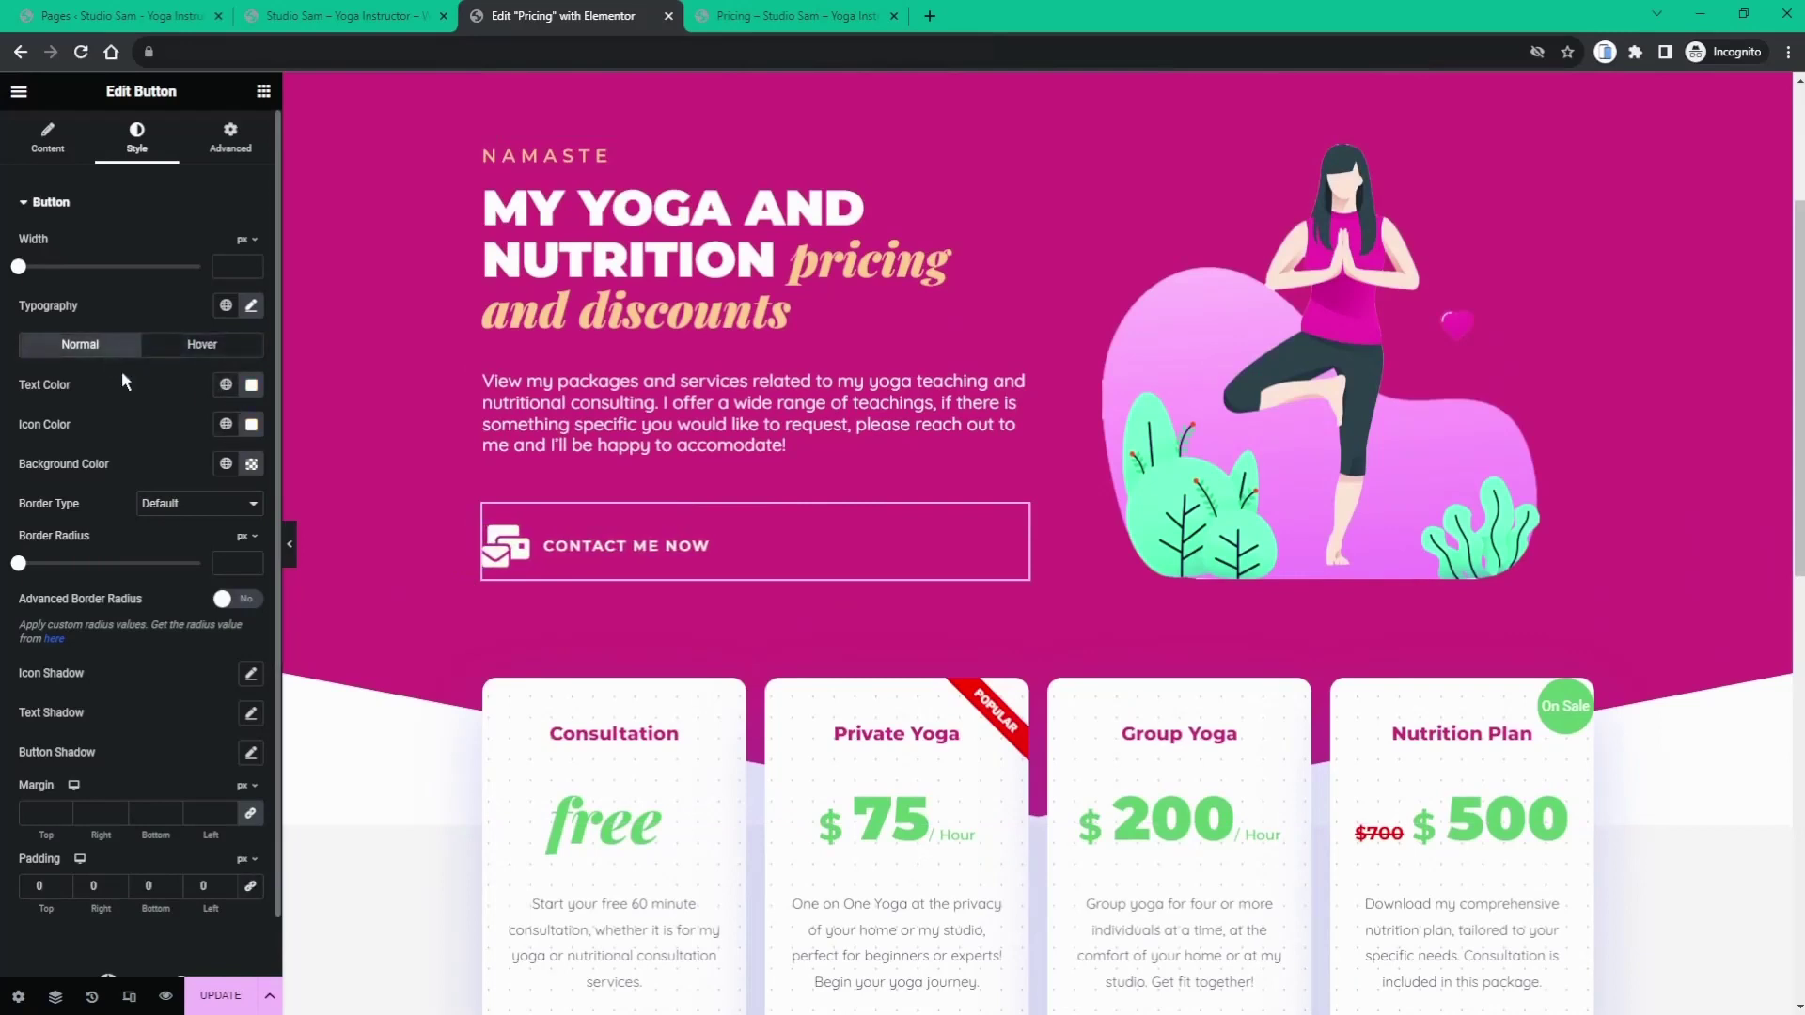
pyautogui.click(251, 425)
pyautogui.click(201, 695)
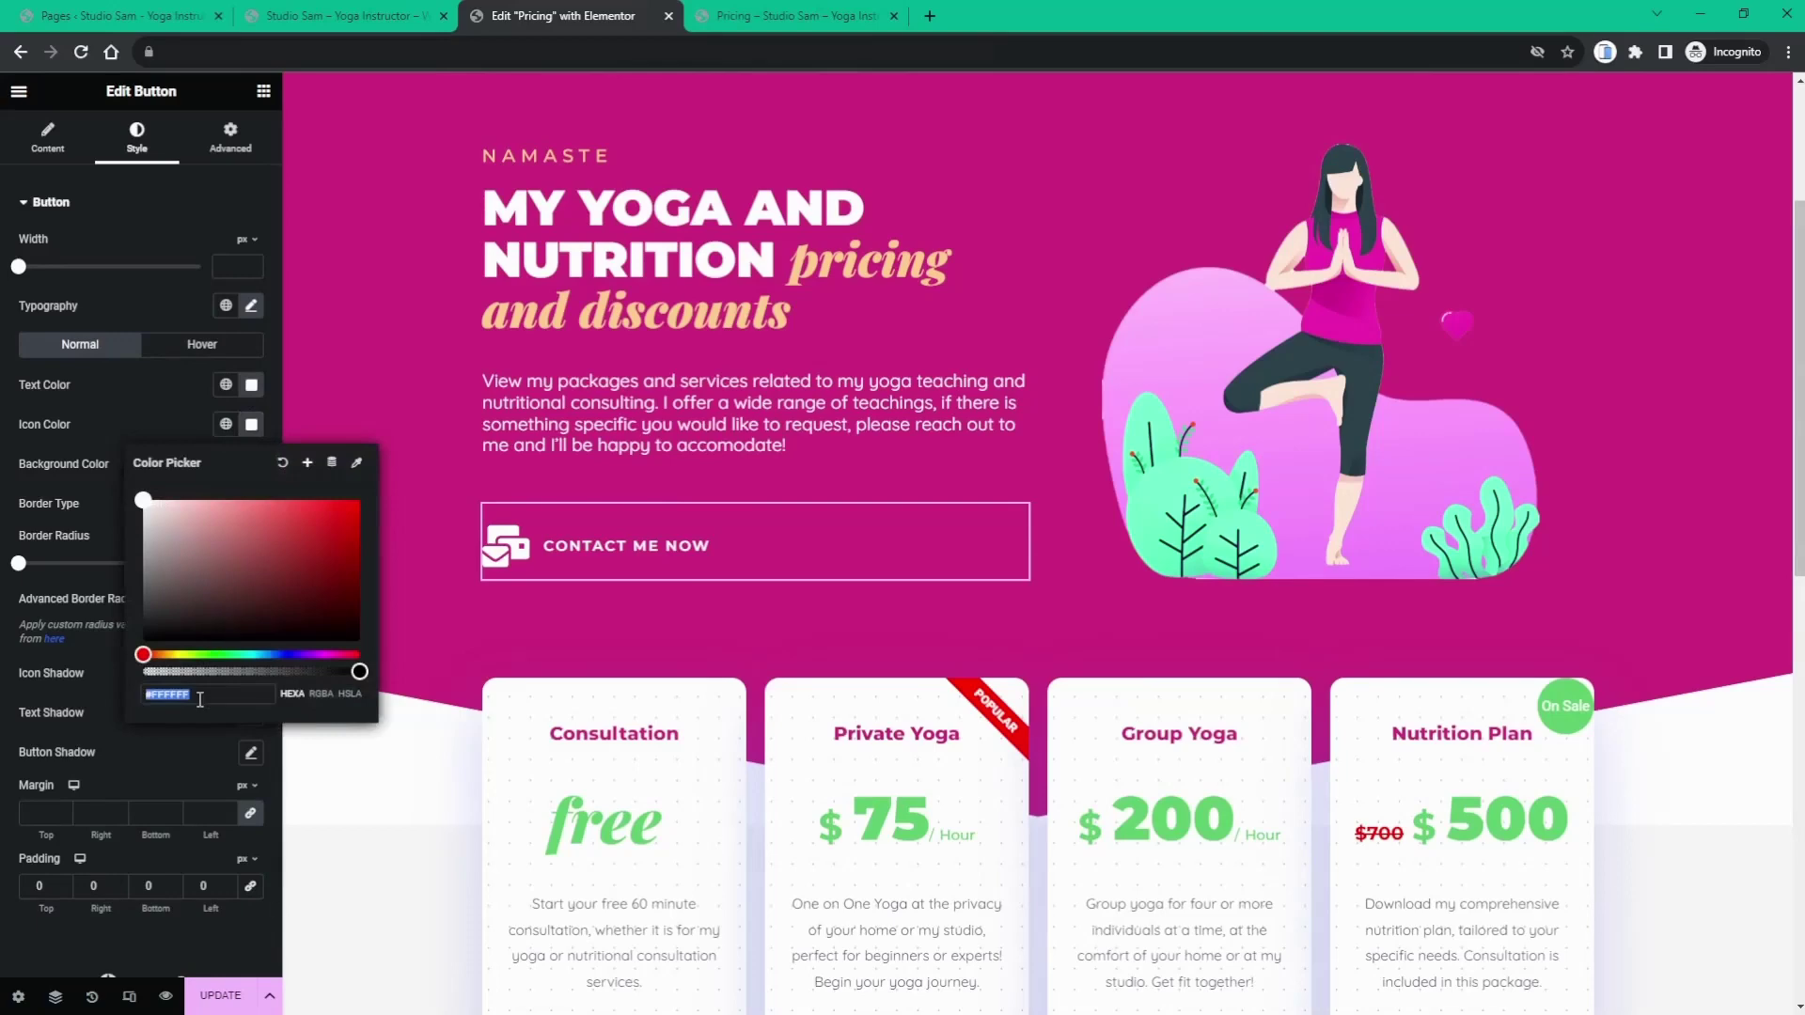
pyautogui.write('#7A3CD8')
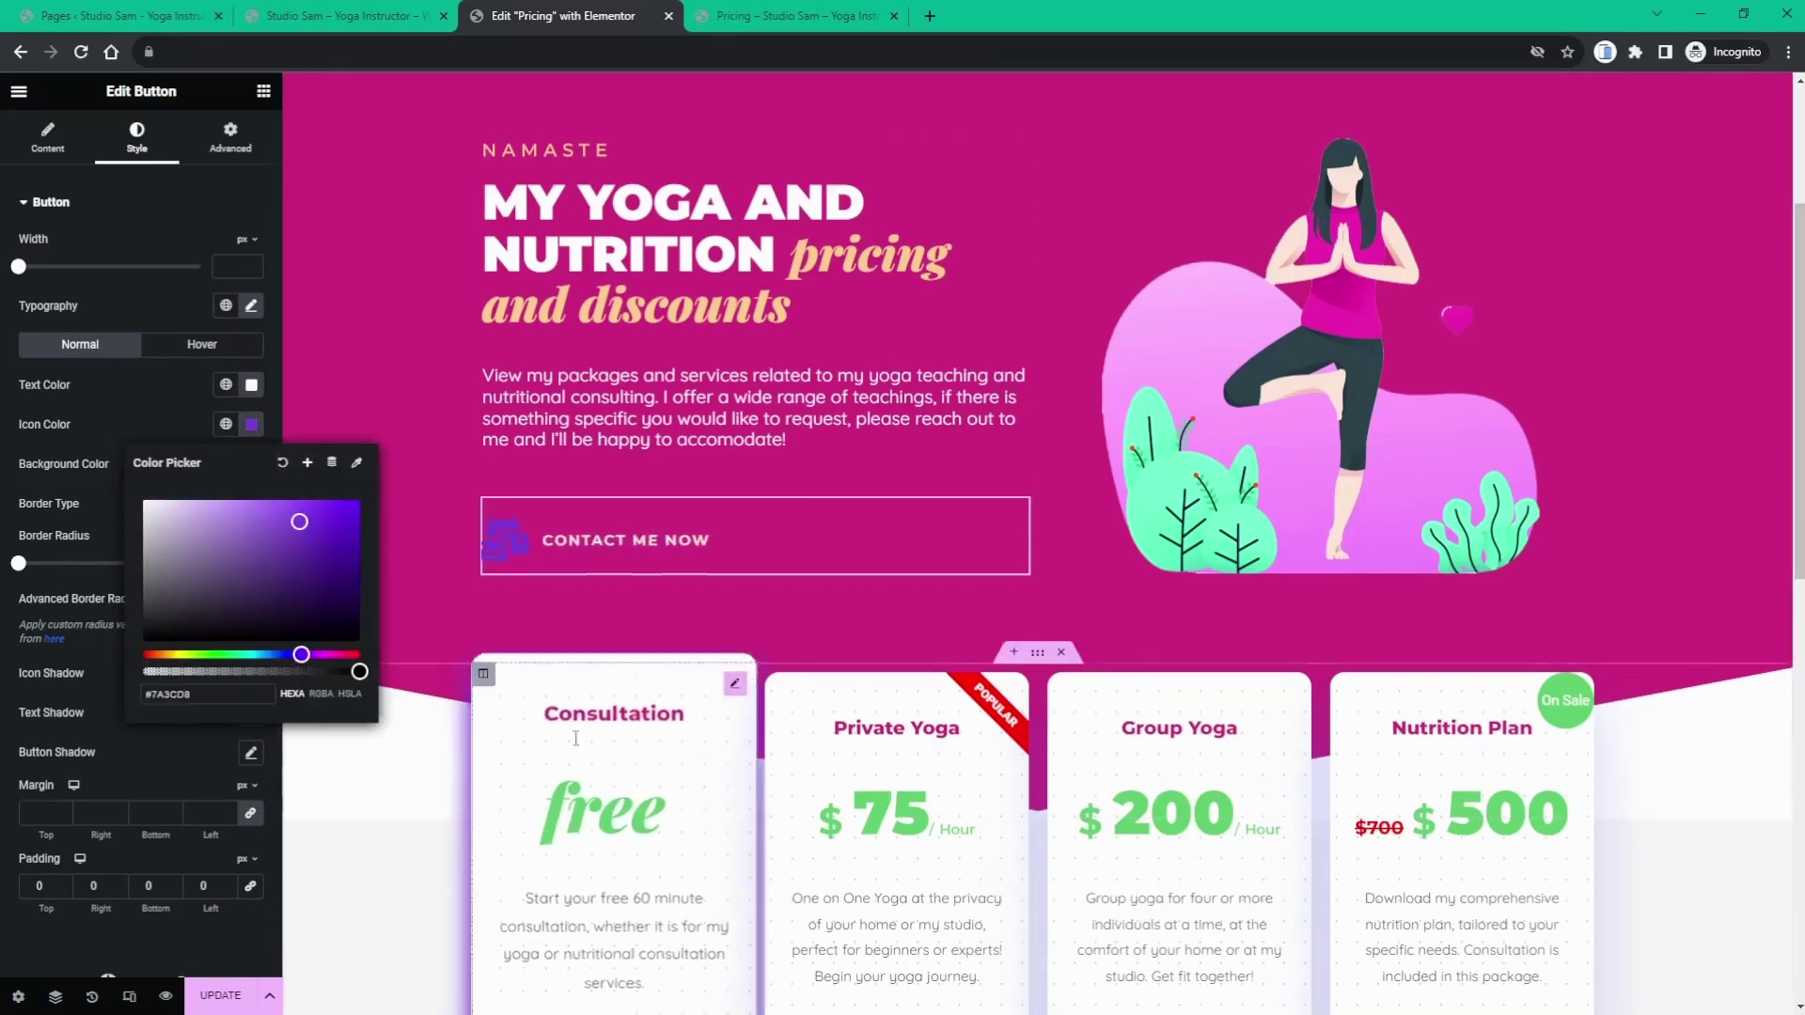
pyautogui.scroll(-5, 602, 602)
pyautogui.scroll(4, 592, 606)
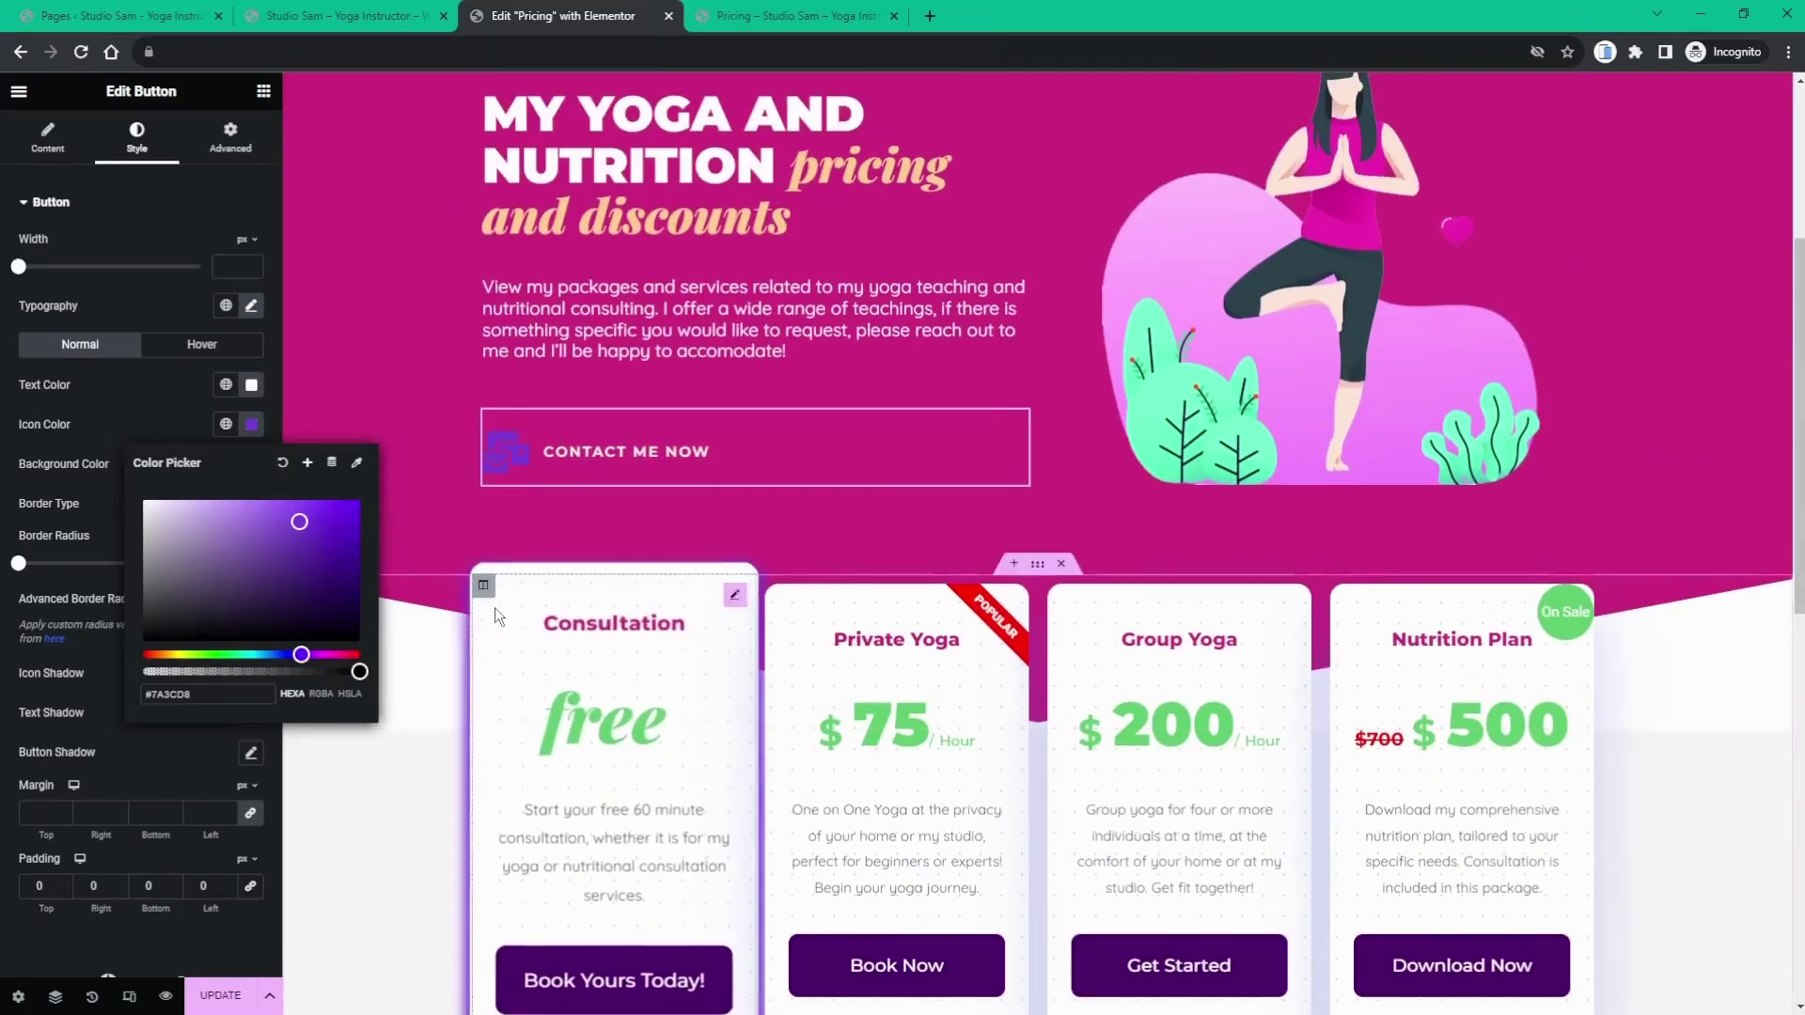
pyautogui.click(254, 460)
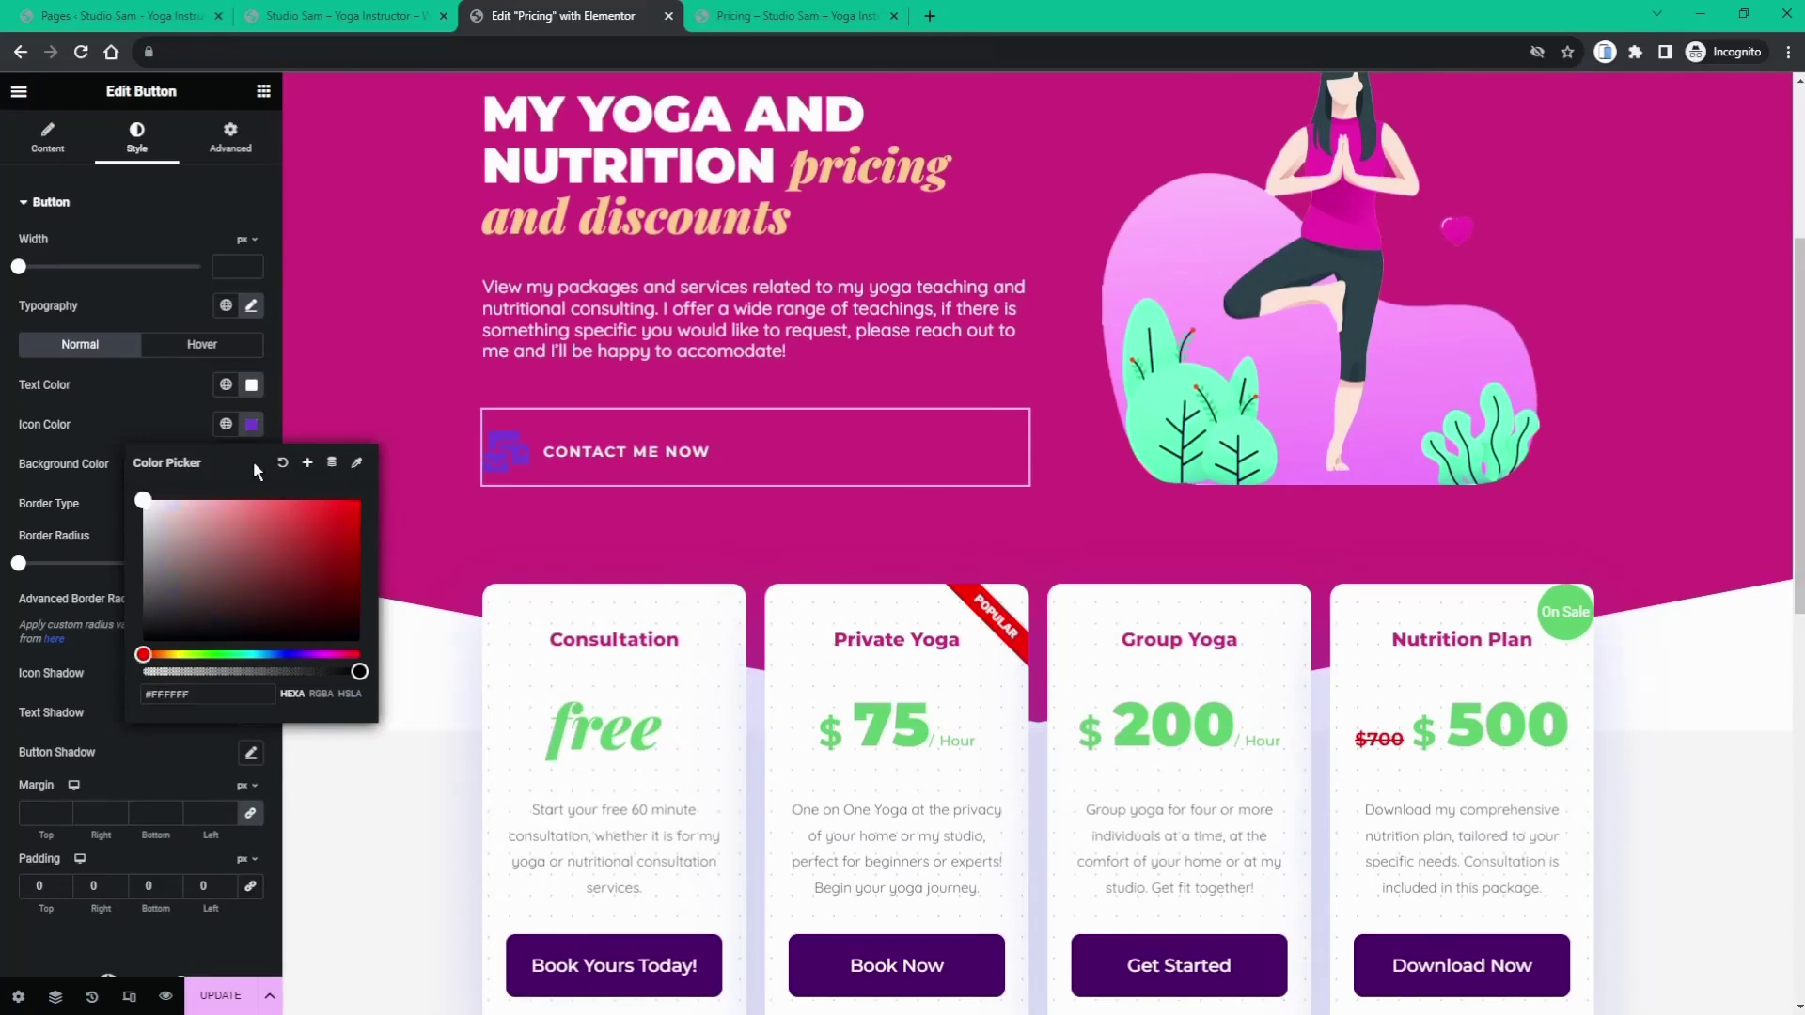
pyautogui.click(185, 418)
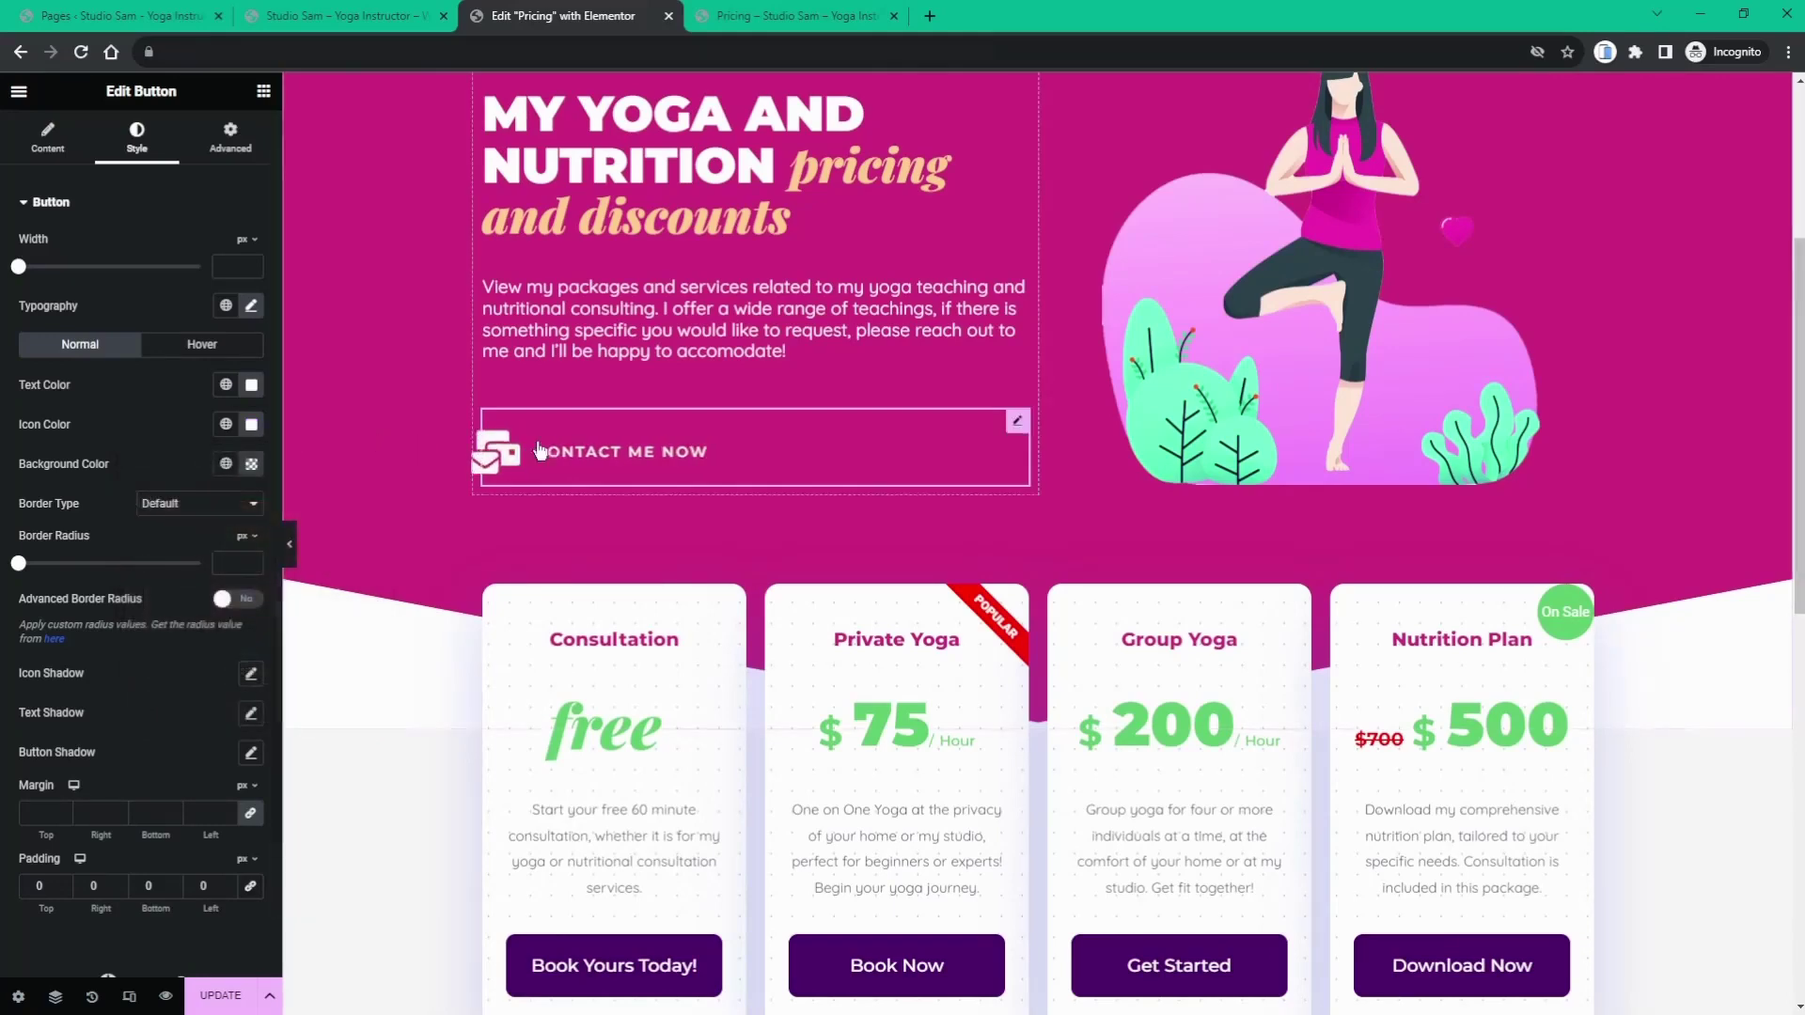
# - Examine the hover behavior of the heading, paragraph, contact button and pricing tables across the page
pyautogui.scroll(3, 743, 526)
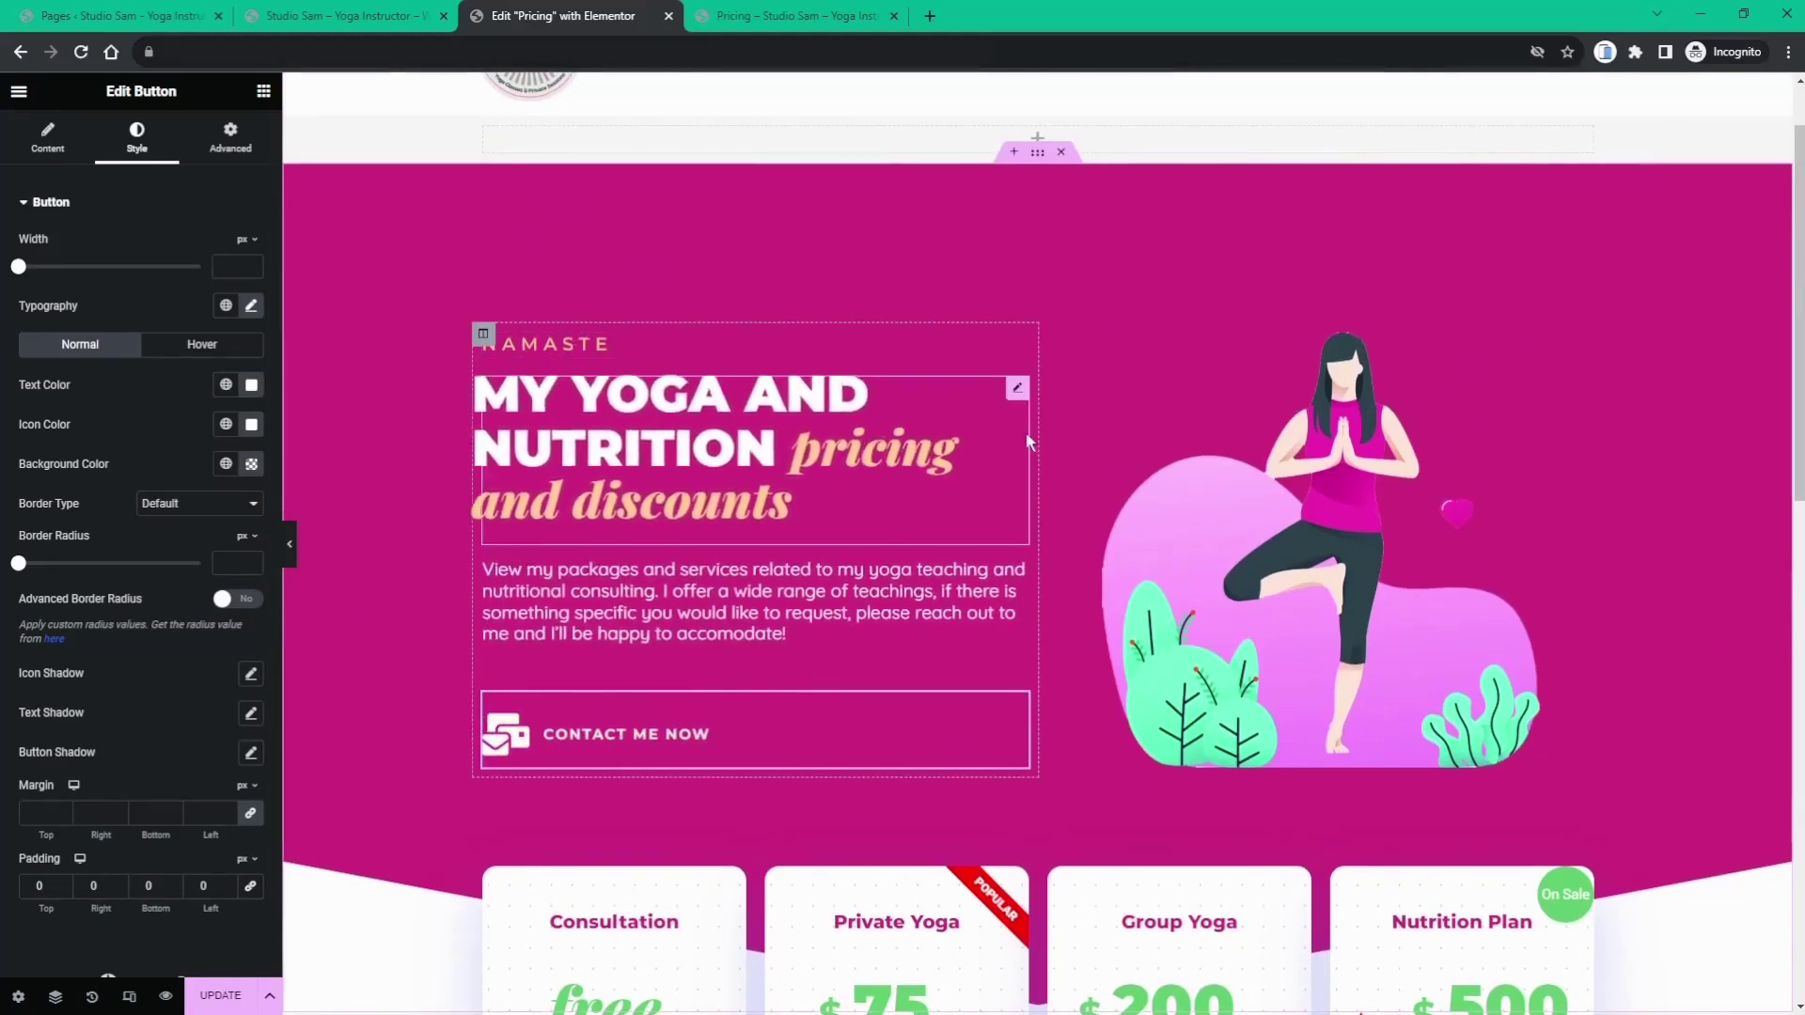
pyautogui.scroll(-3, 1228, 530)
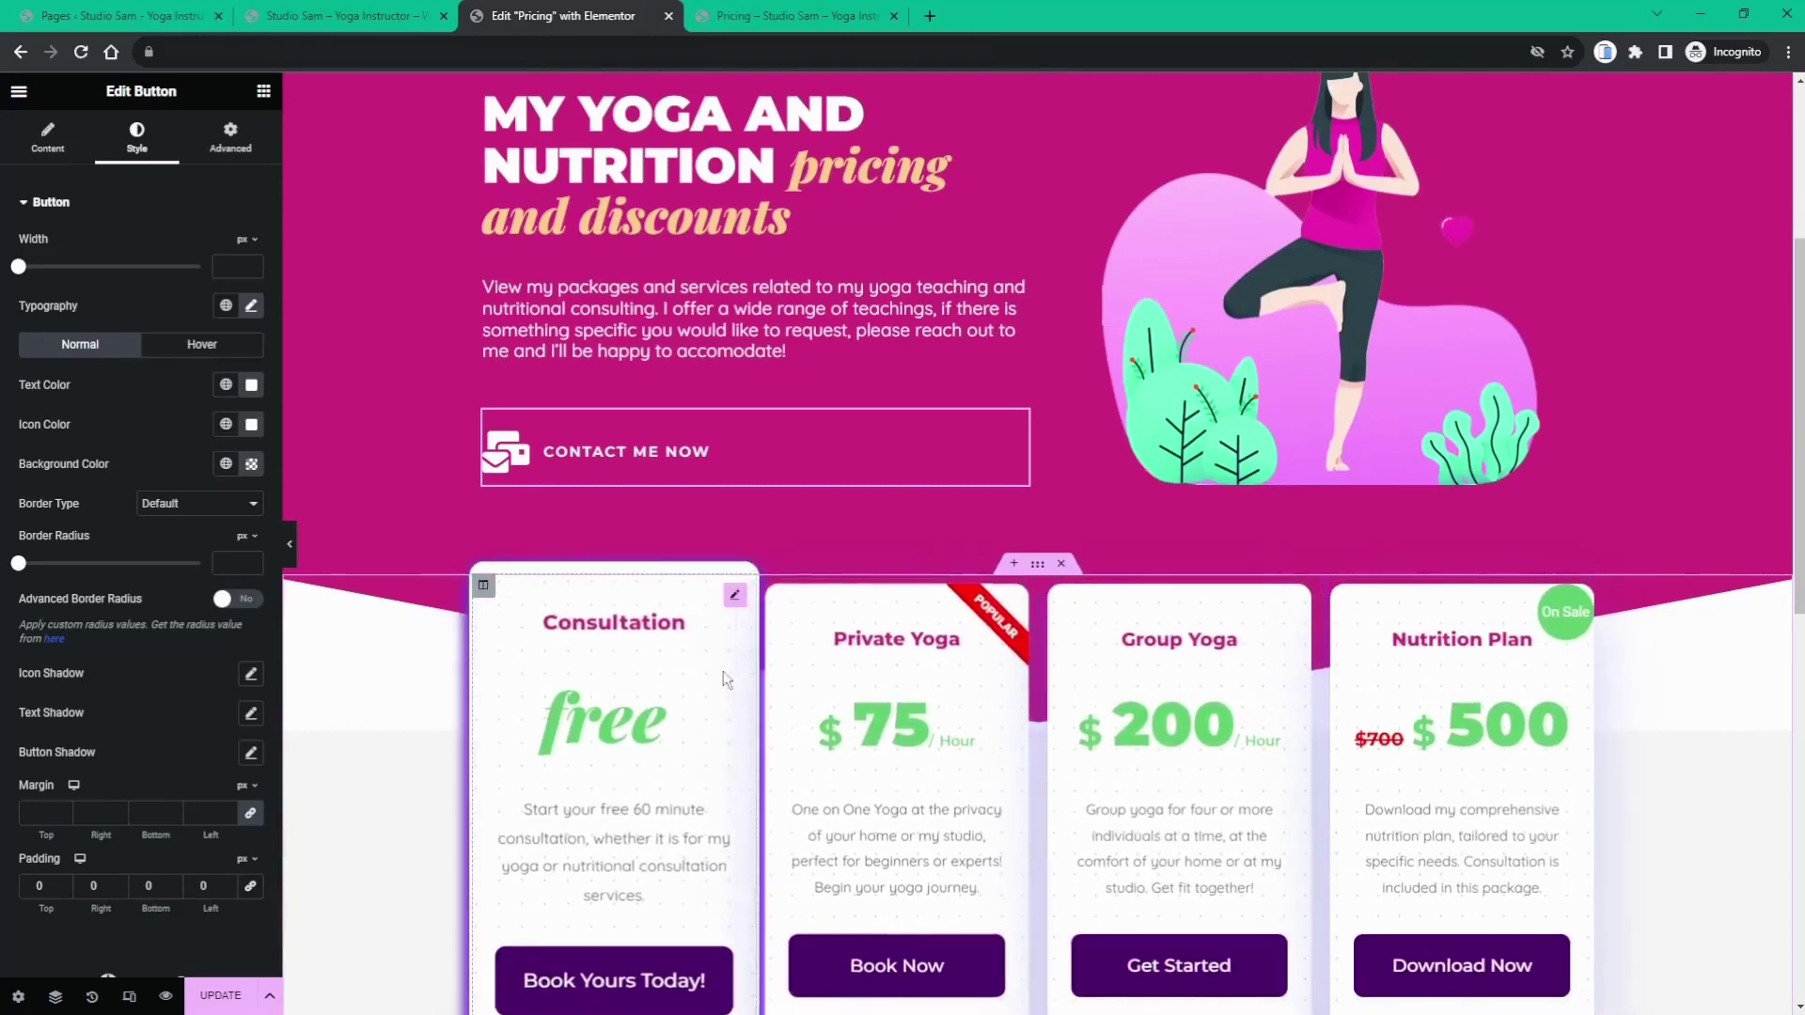
pyautogui.scroll(1, 1200, 520)
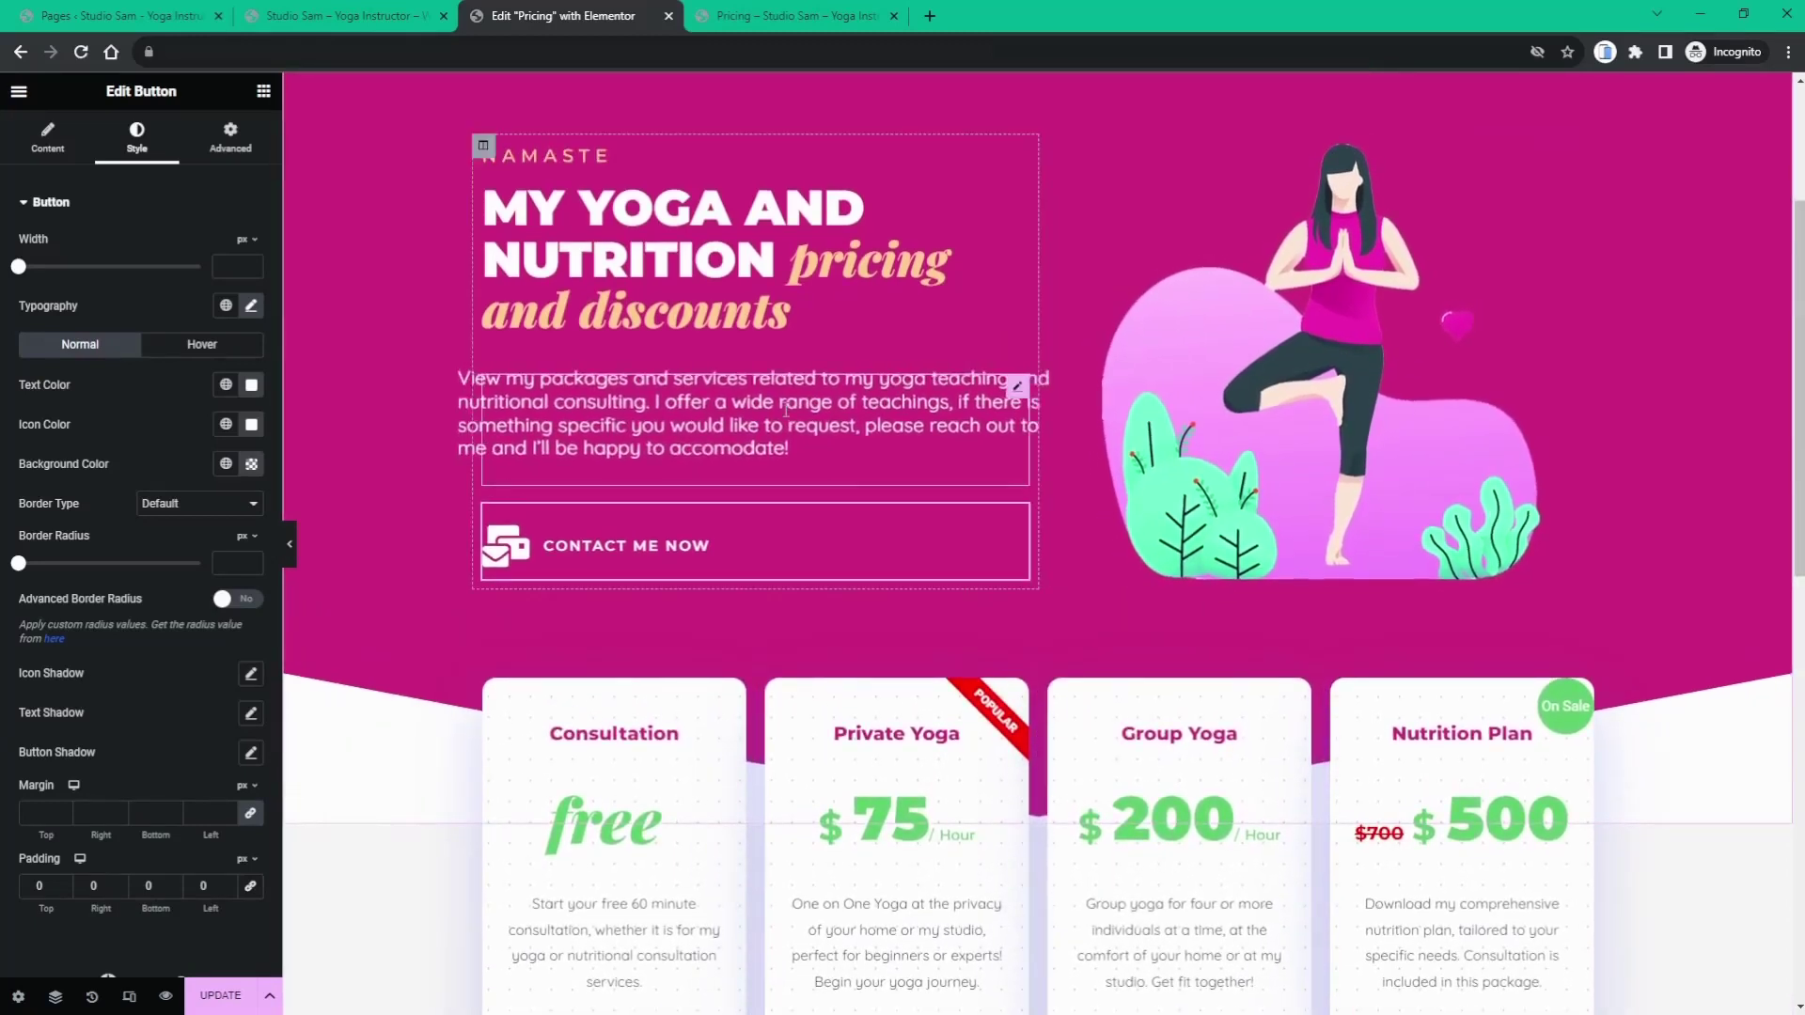
pyautogui.scroll(2, 1083, 434)
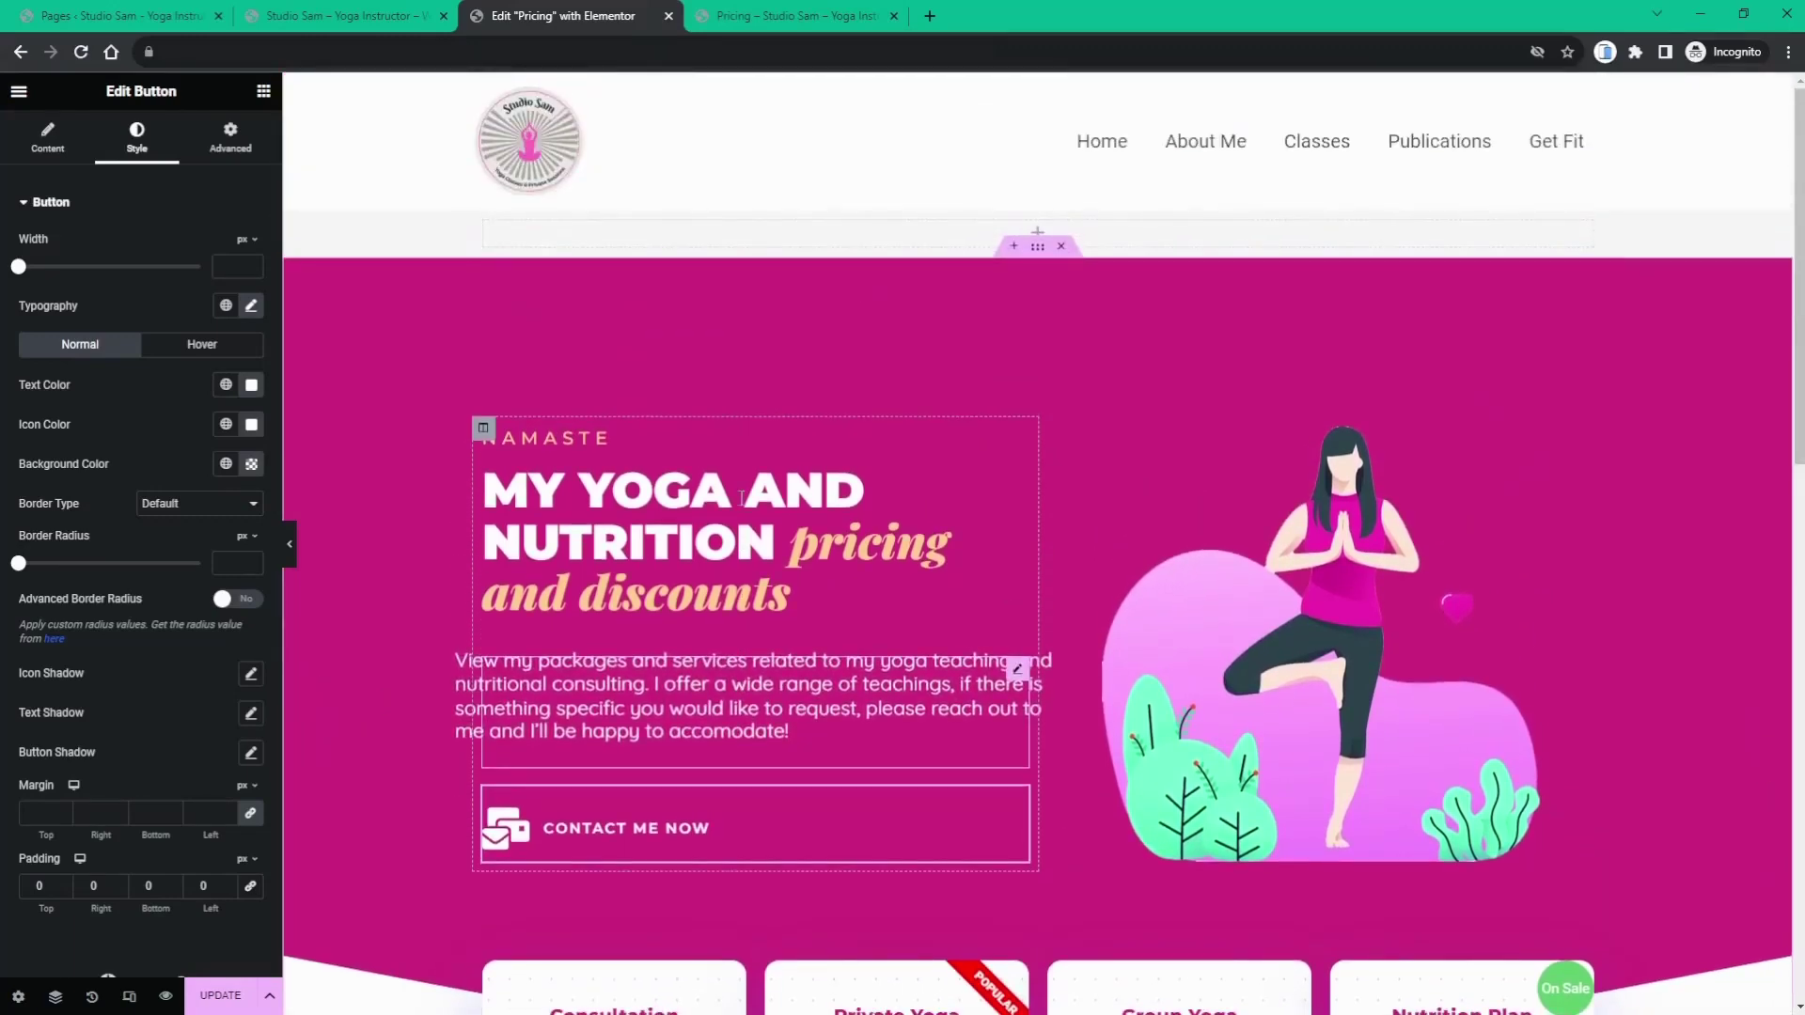
pyautogui.scroll(-4, 714, 489)
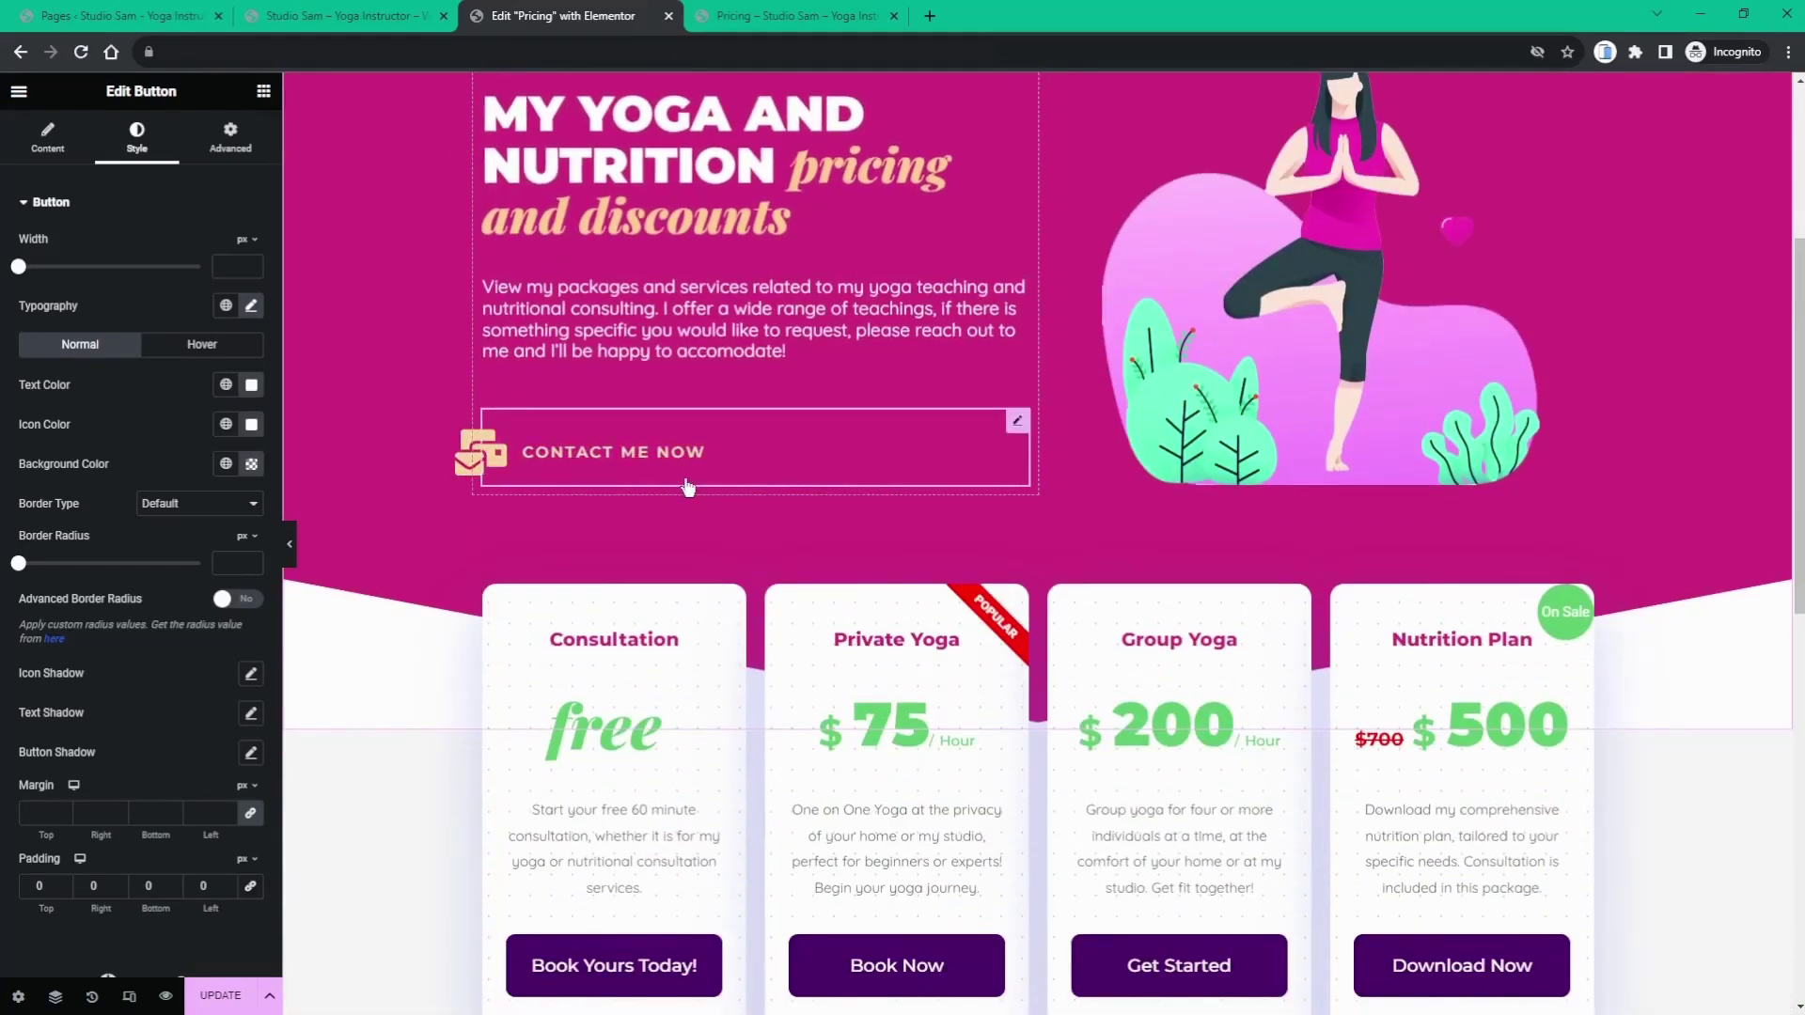
pyautogui.scroll(1, 675, 492)
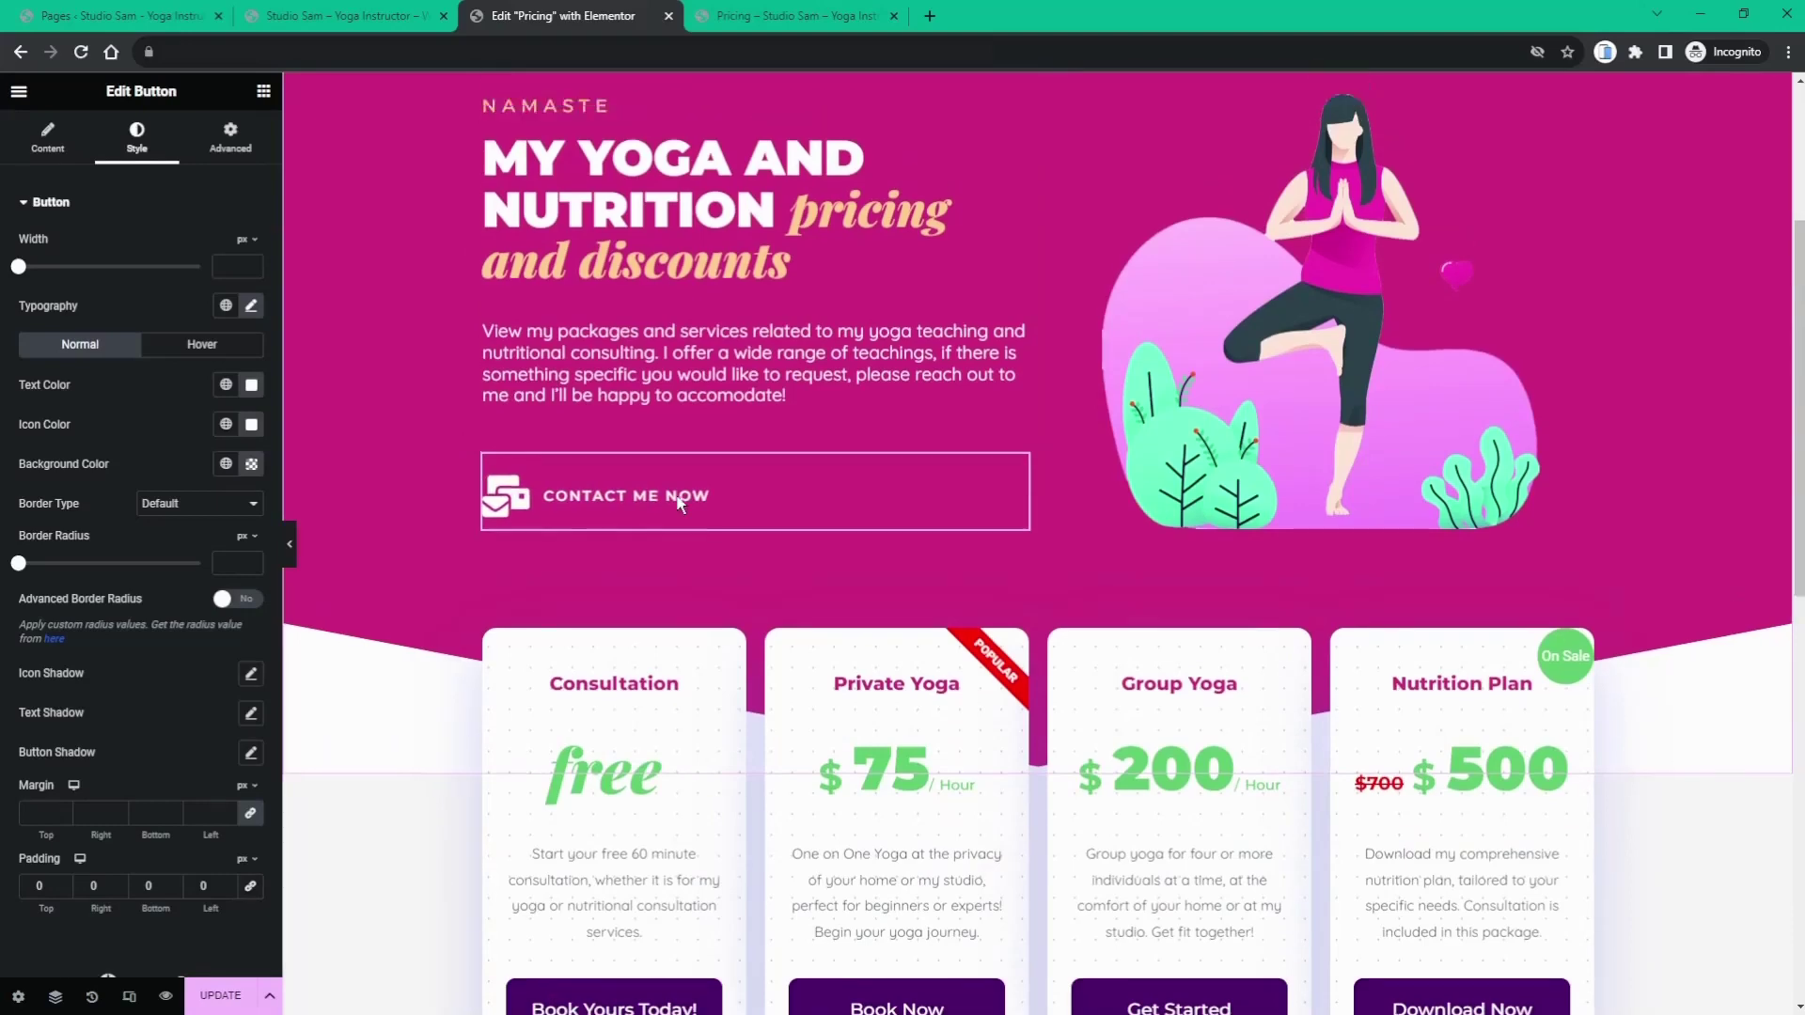
pyautogui.scroll(-1, 681, 505)
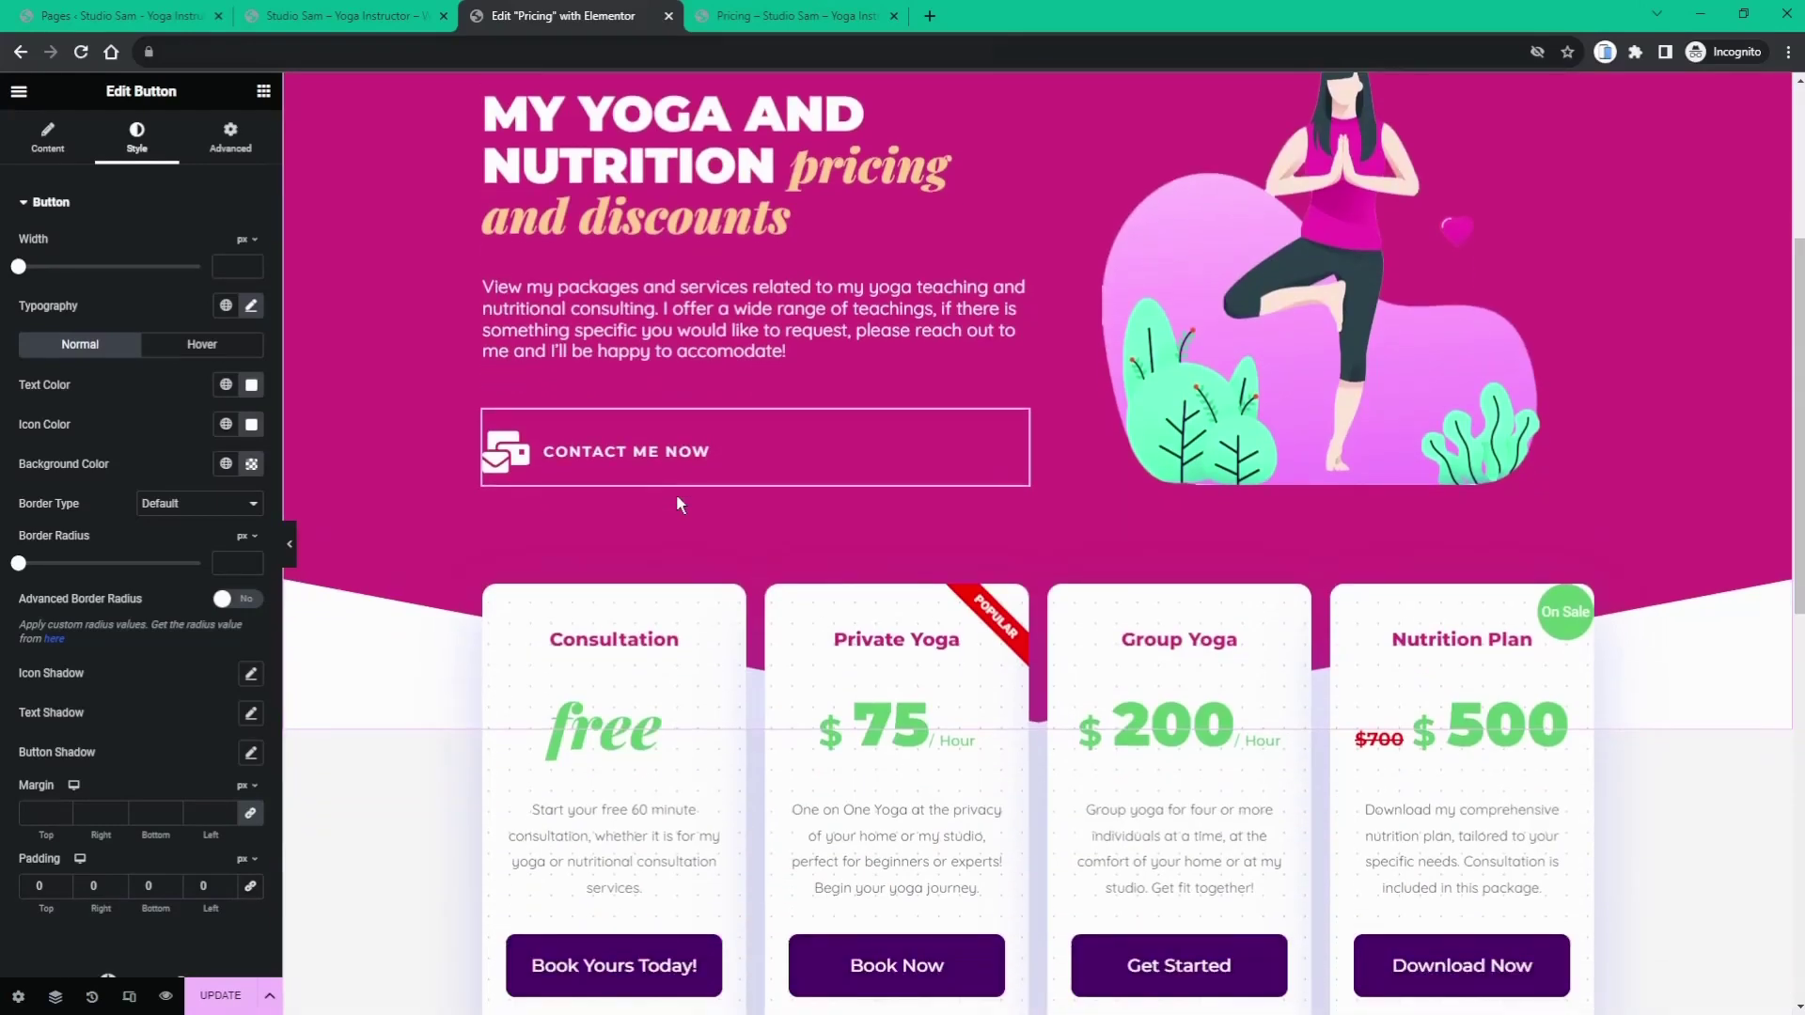
pyautogui.scroll(4, 681, 505)
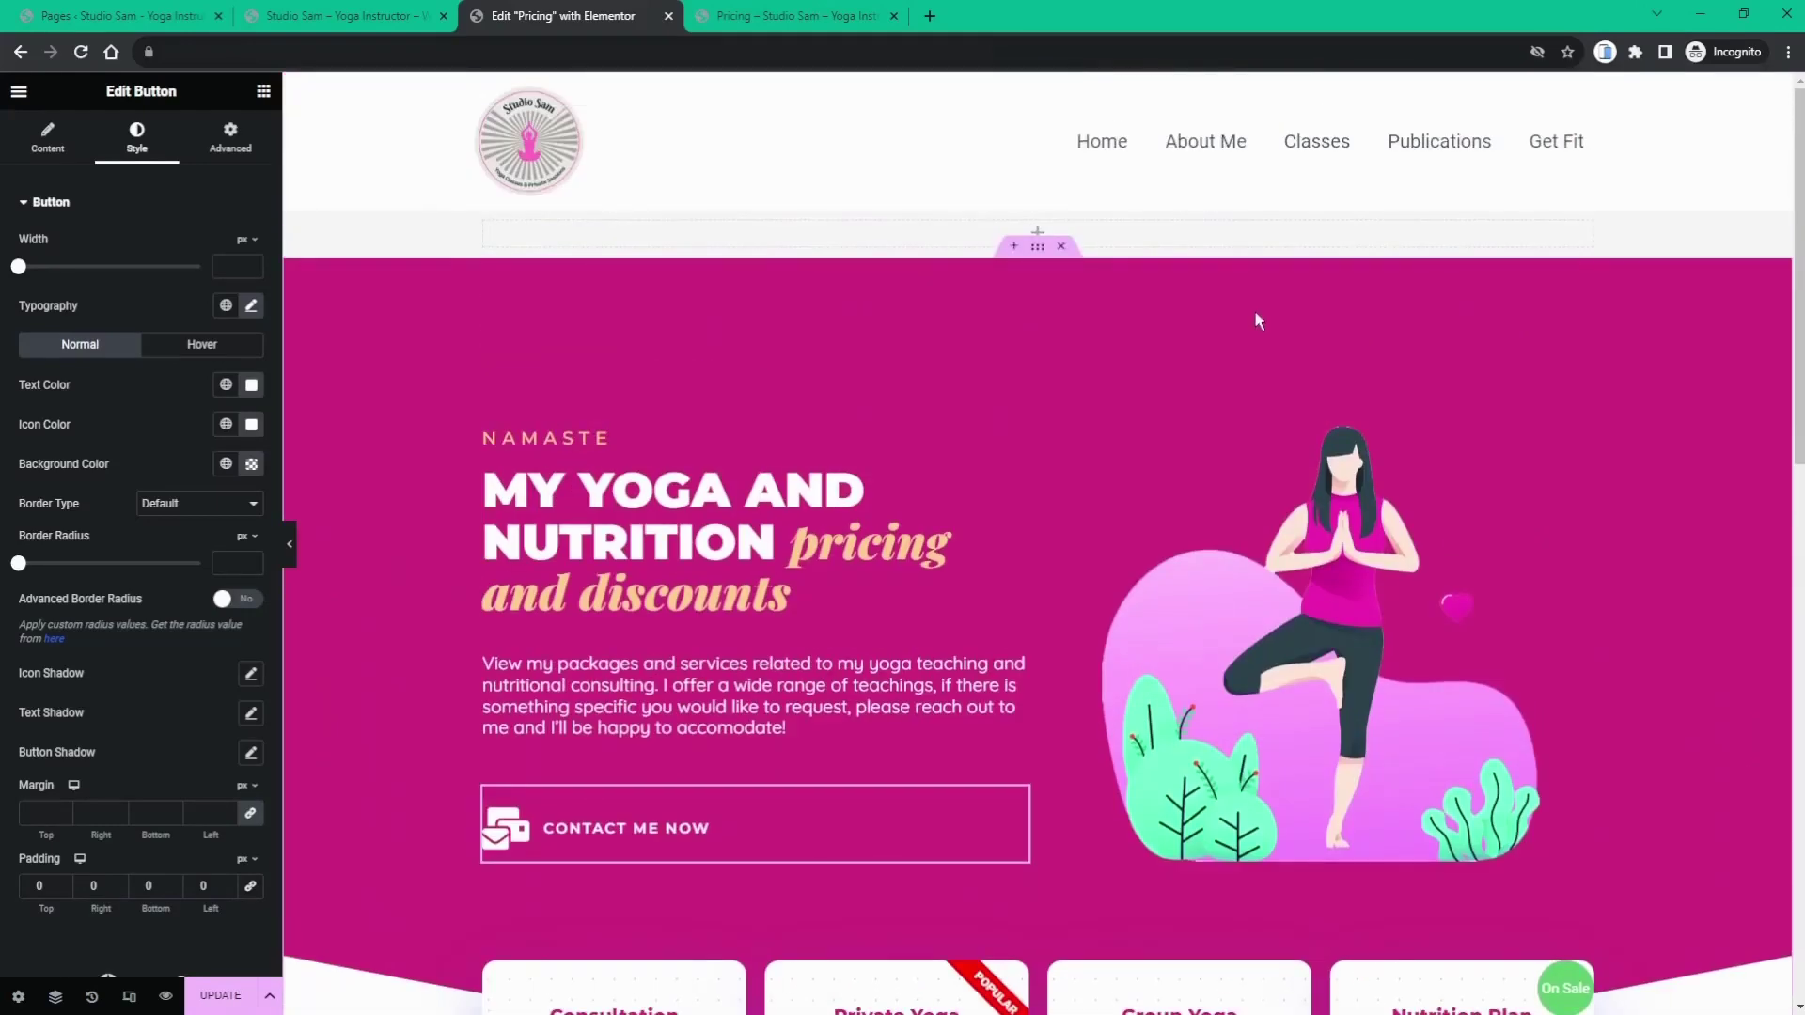
# - Save the Pricing page and copy its magenta header section
pyautogui.rightClick(1038, 248)
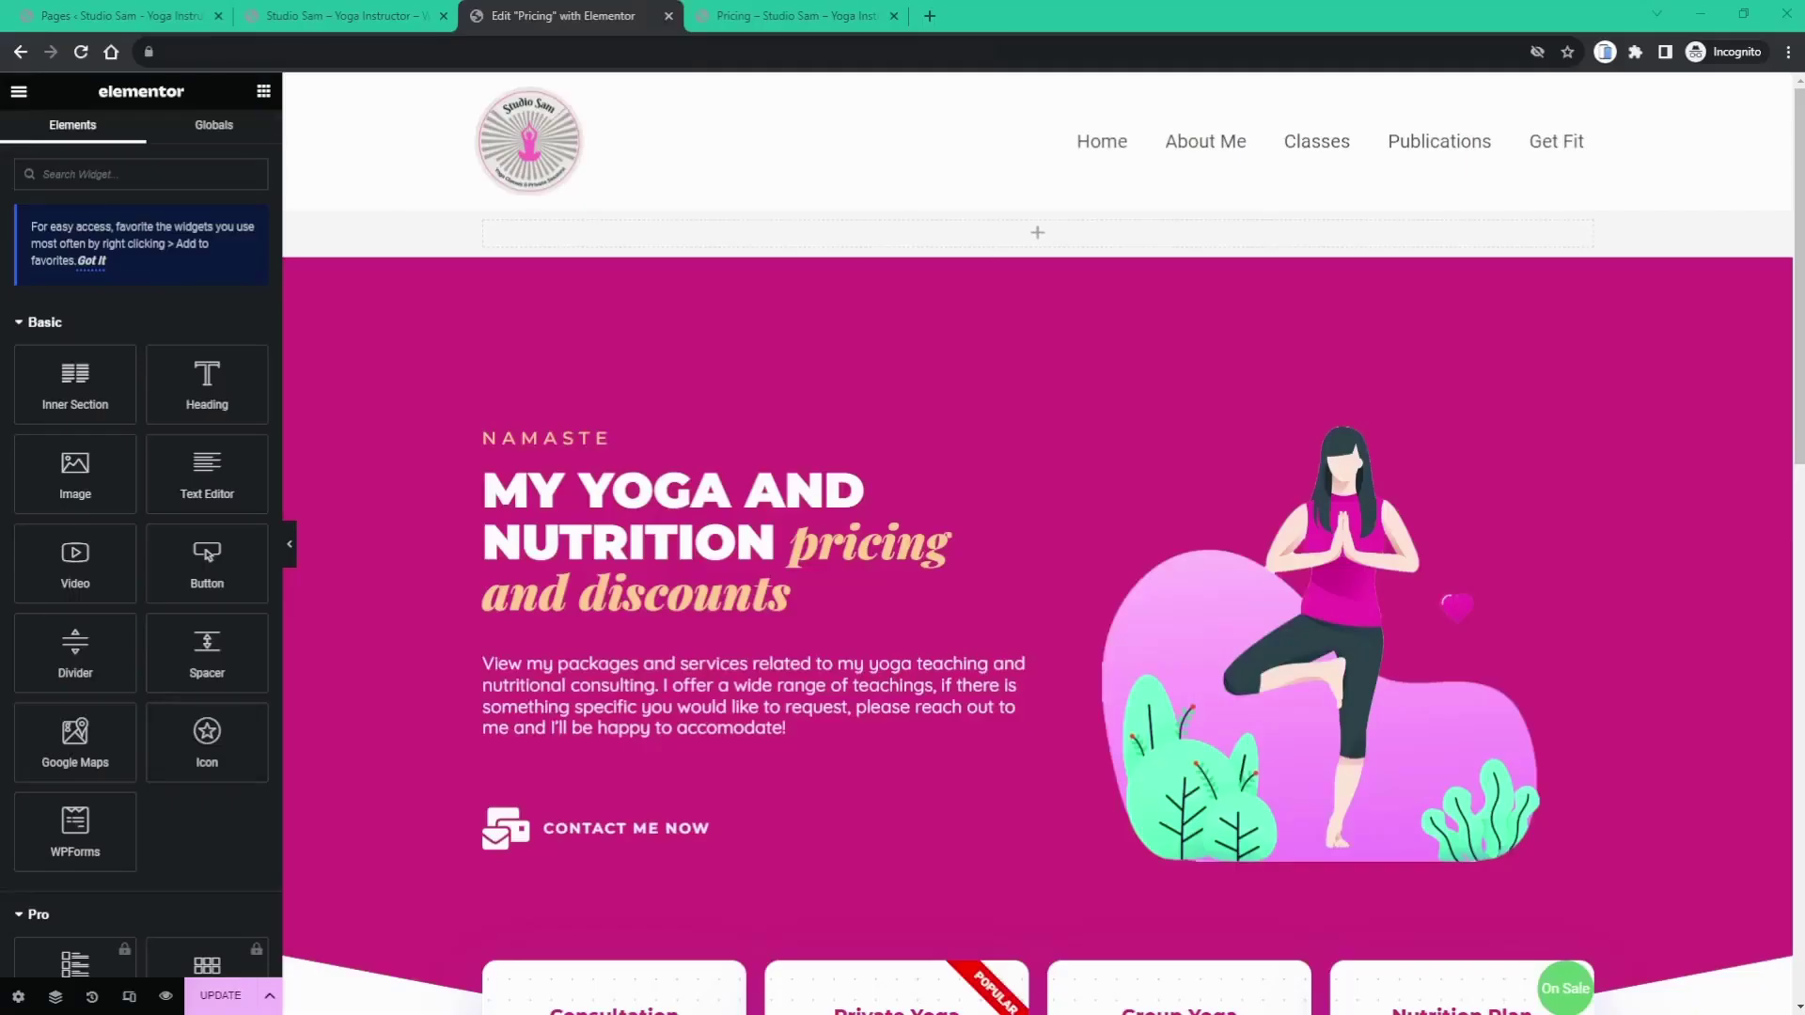
pyautogui.moveTo(1029, 274)
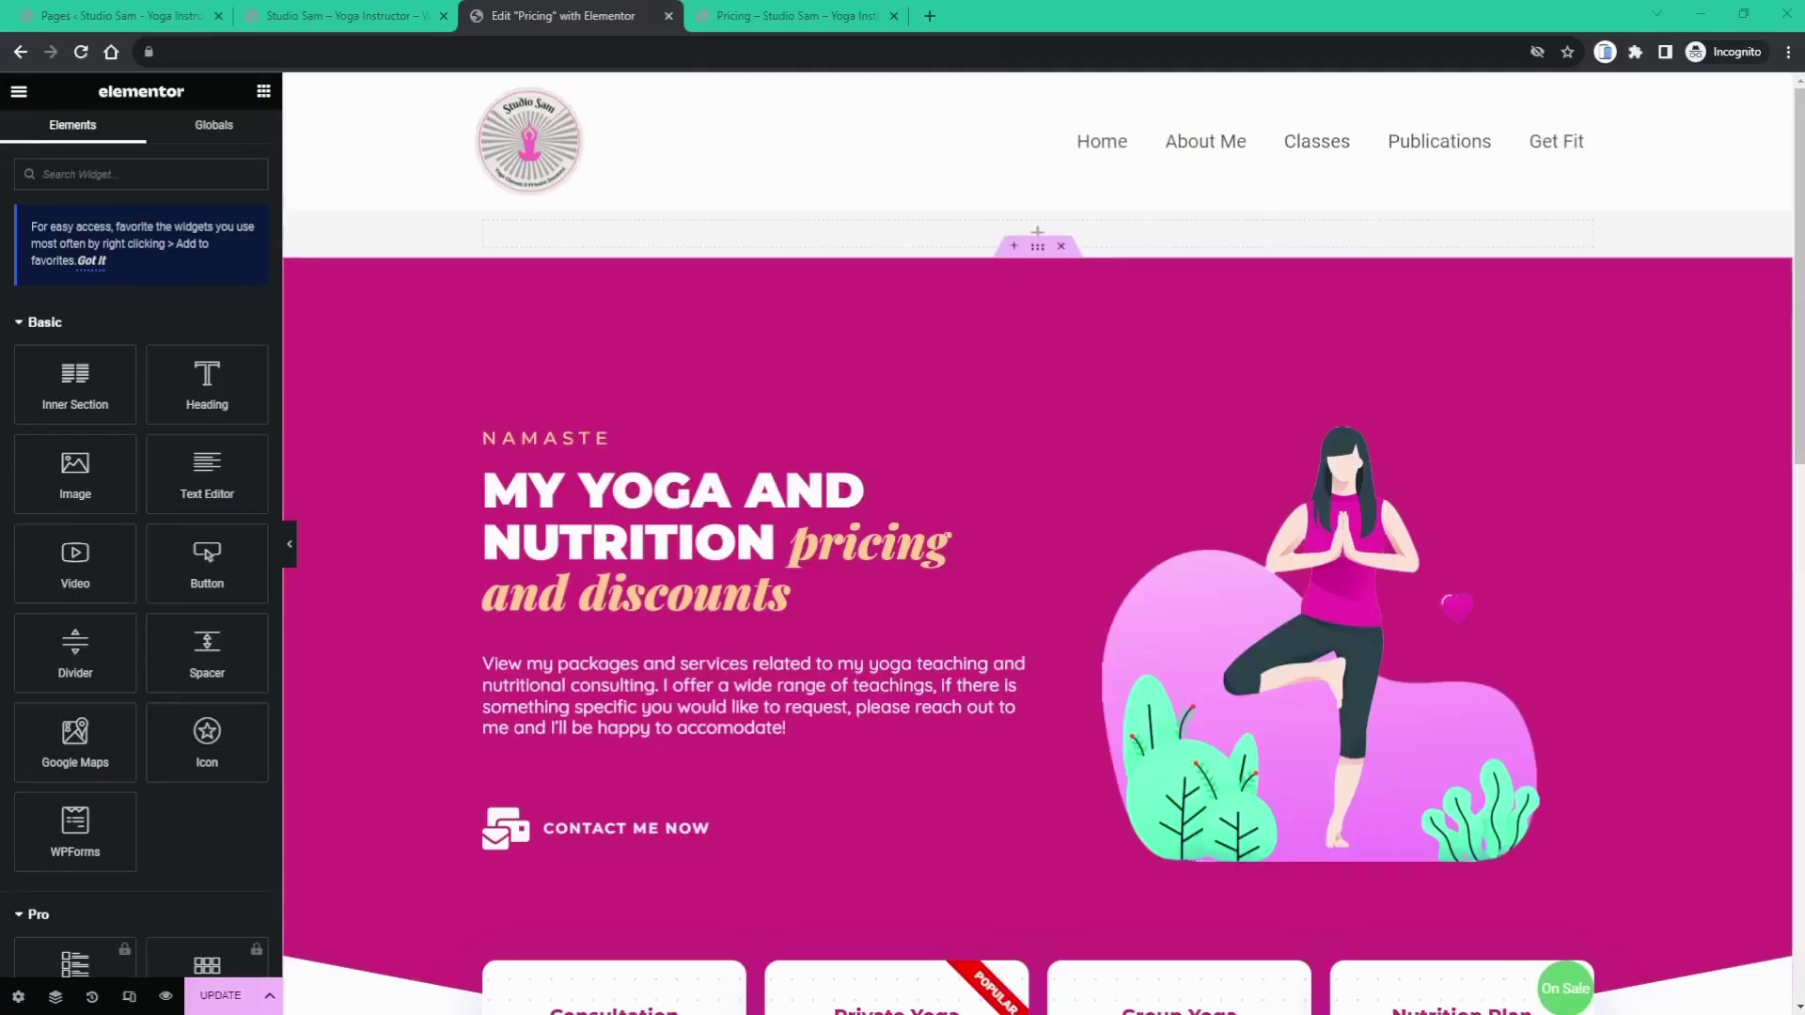
pyautogui.rightClick(1043, 260)
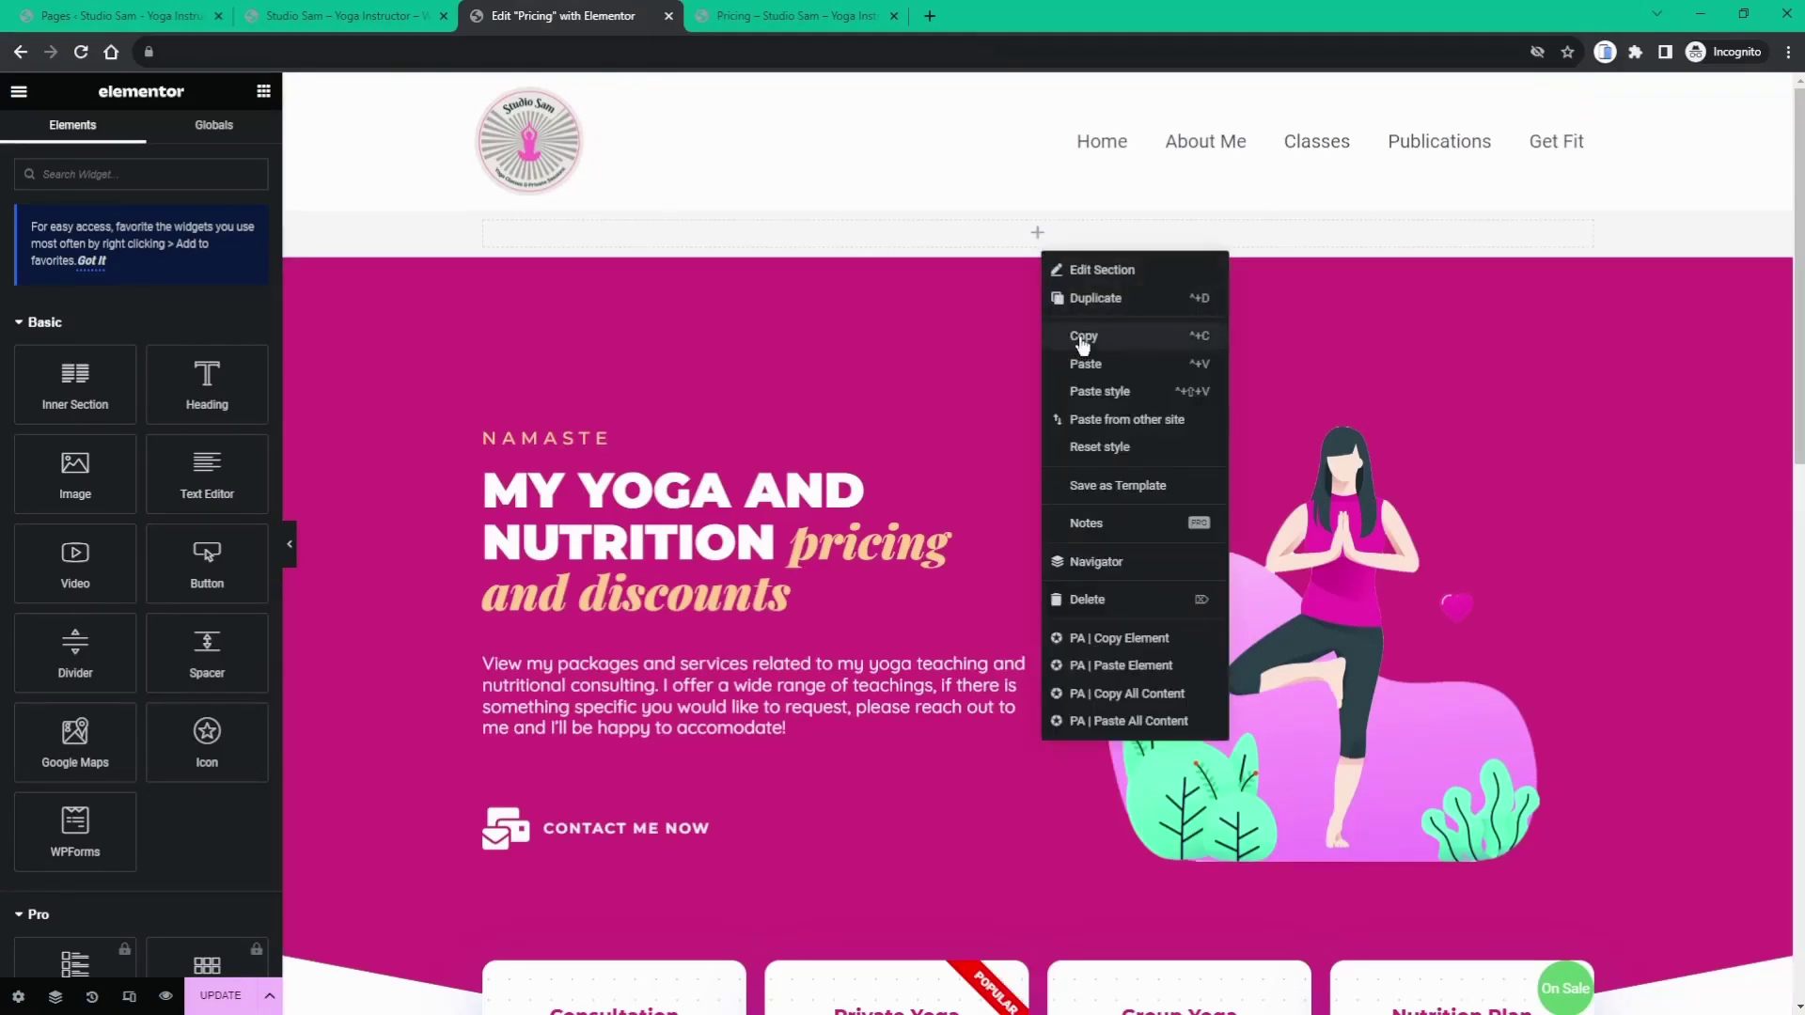
pyautogui.press('Escape')
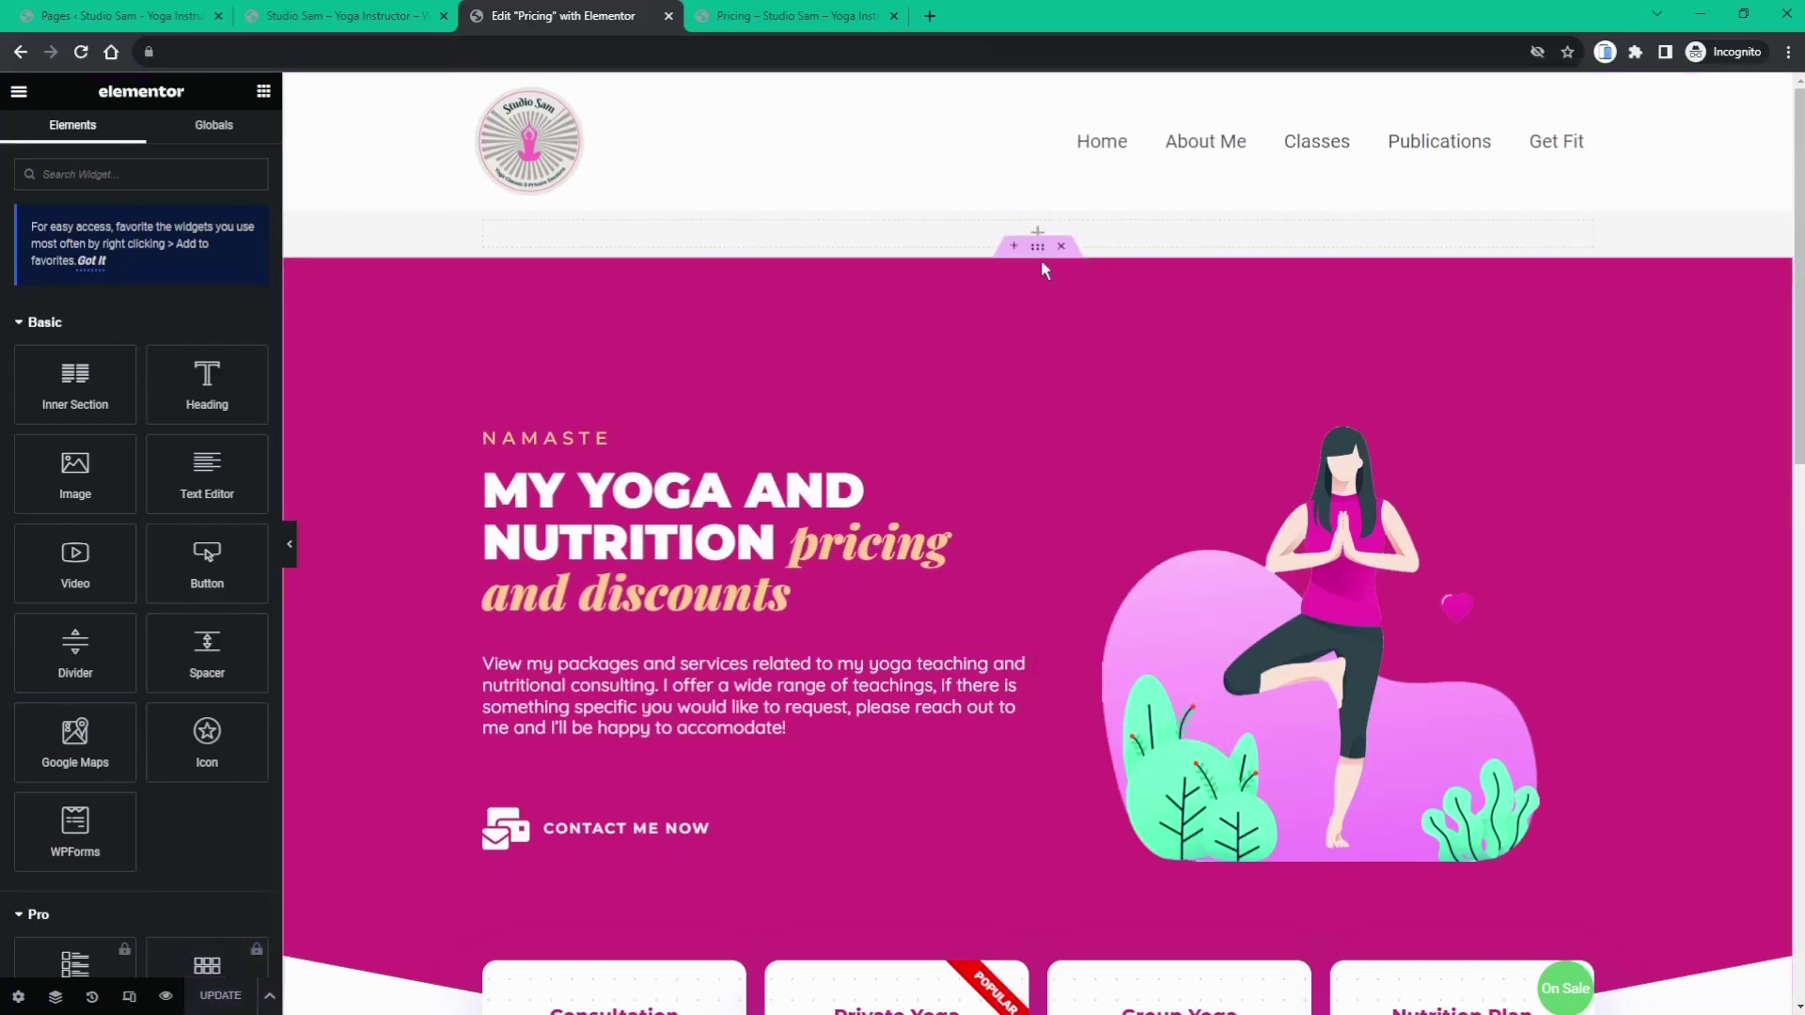
pyautogui.rightClick(1038, 252)
pyautogui.click(1079, 335)
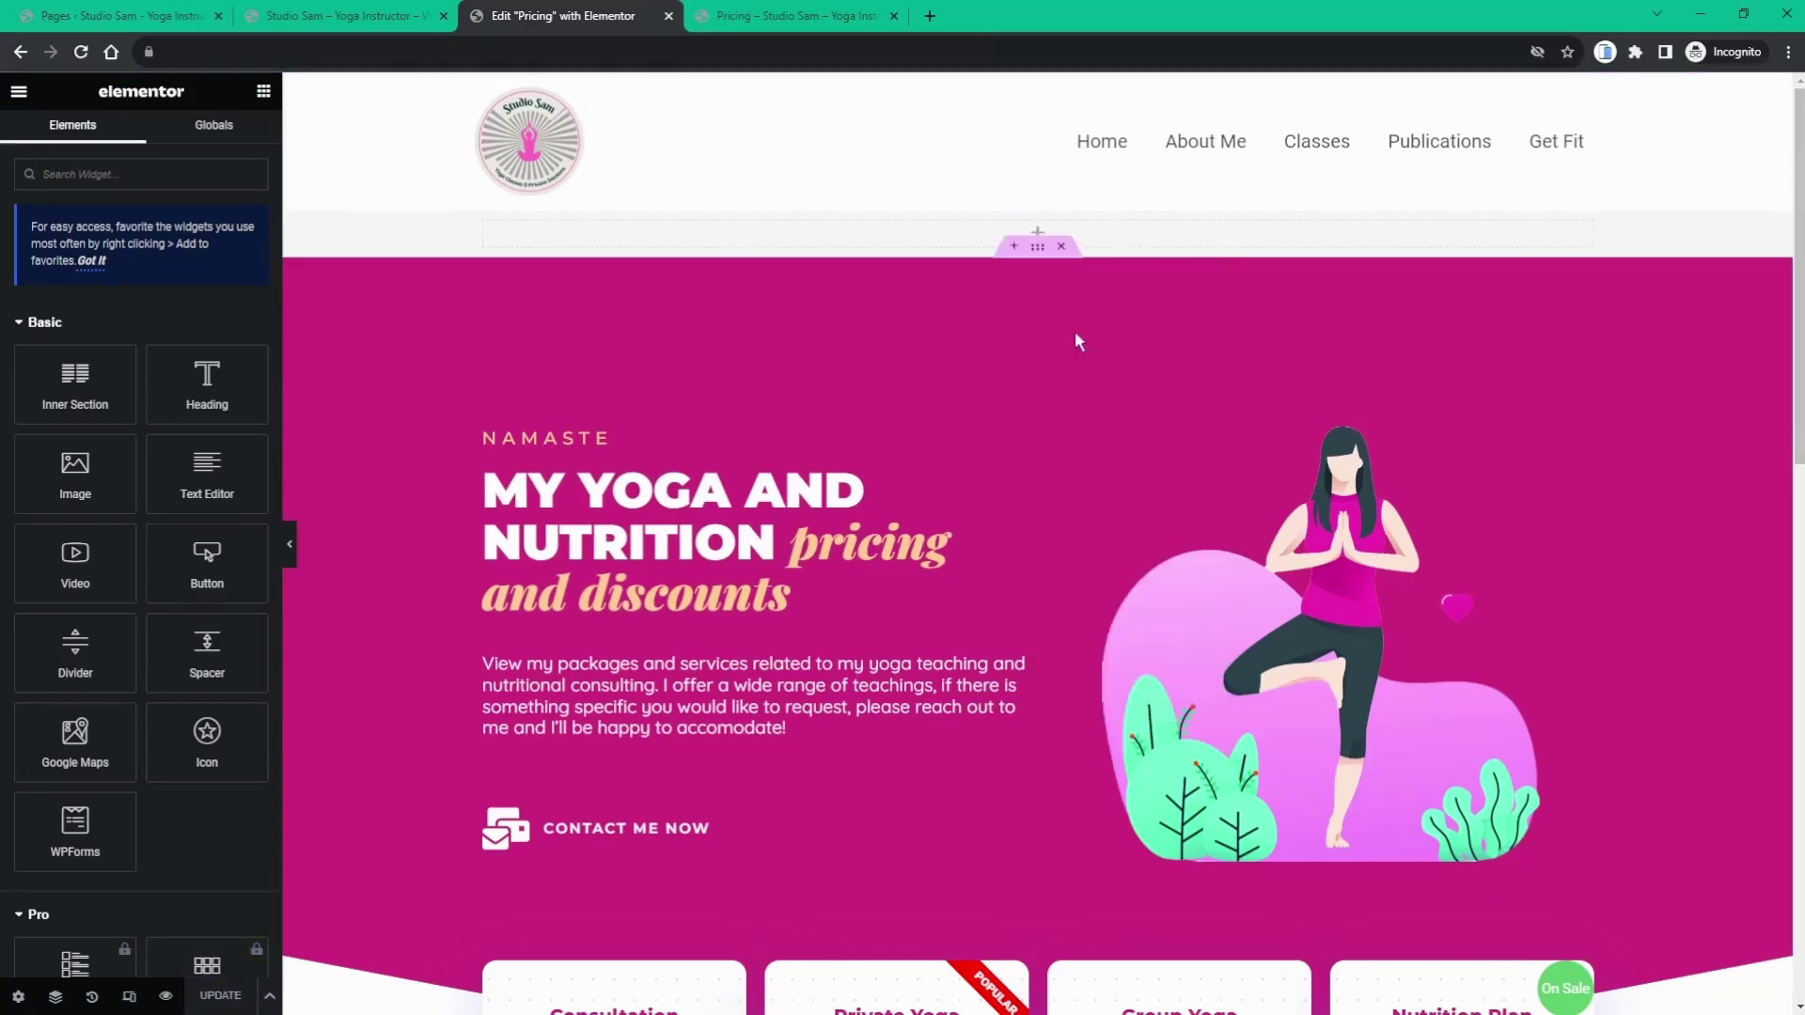
# - Go to the website's Classes page in the other browser tab and open it for editing in Elementor
pyautogui.click(359, 21)
pyautogui.scroll(-4, 942, 446)
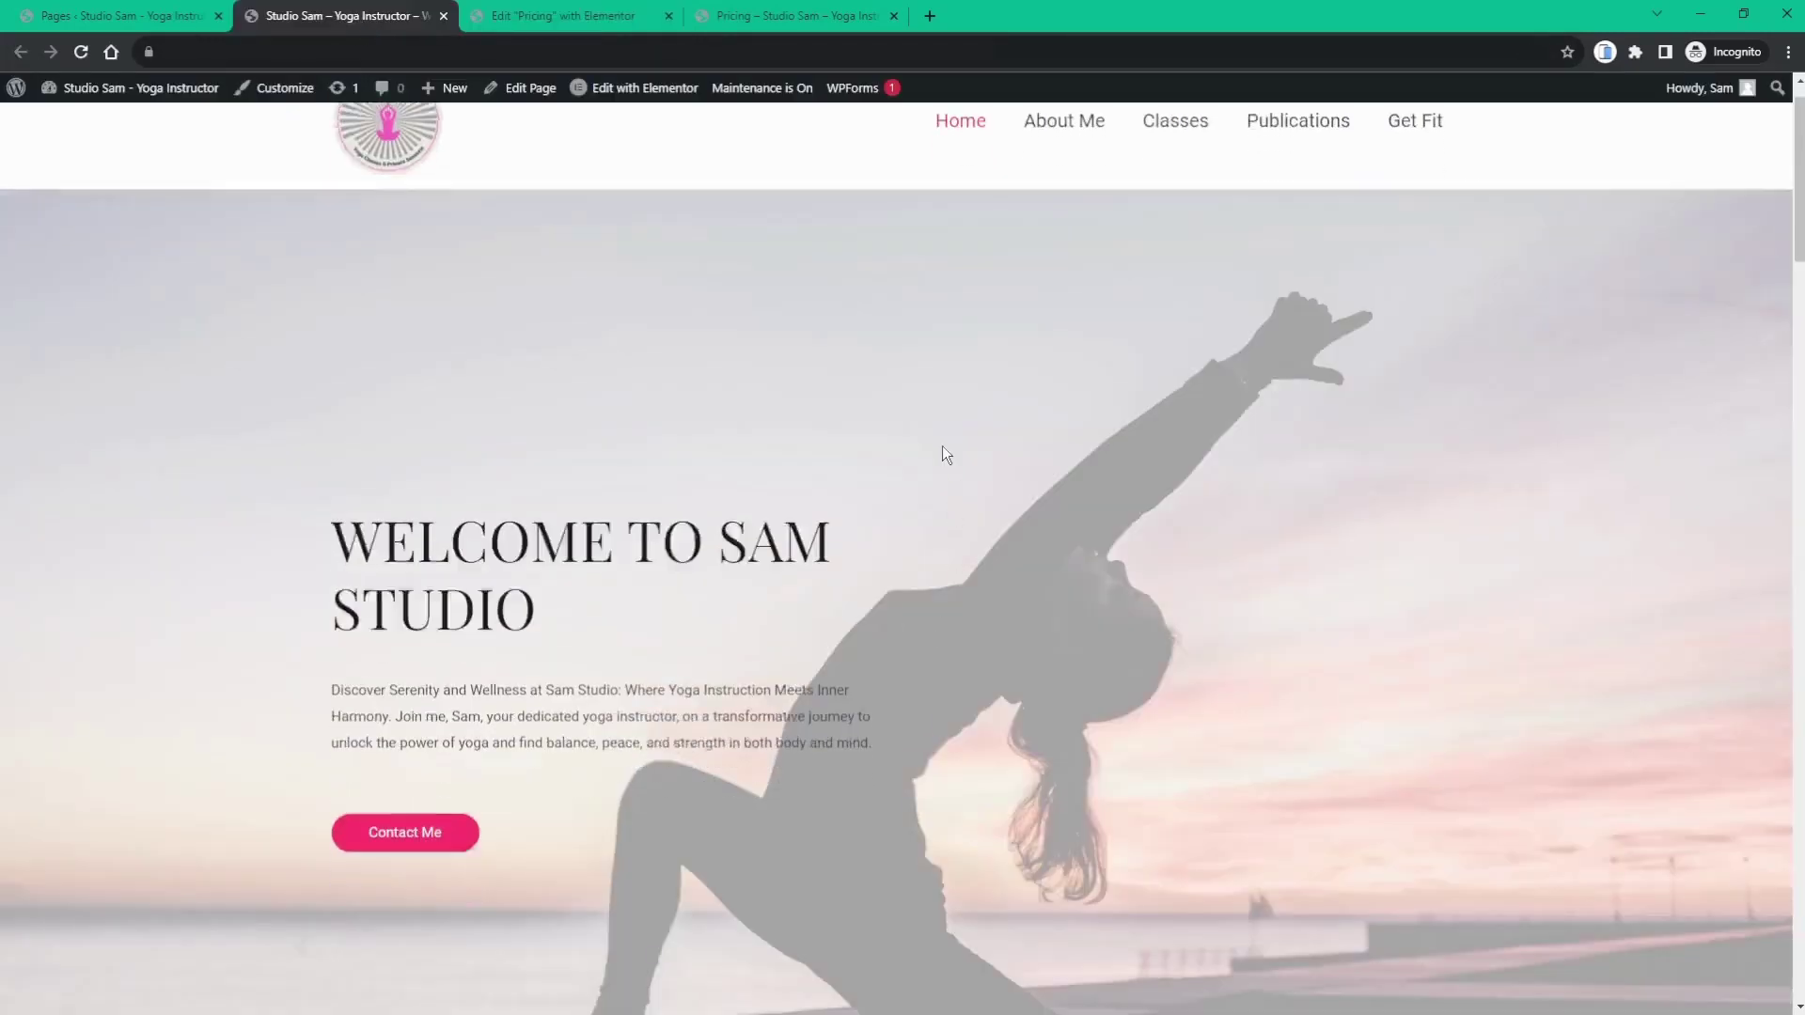
pyautogui.scroll(4, 942, 446)
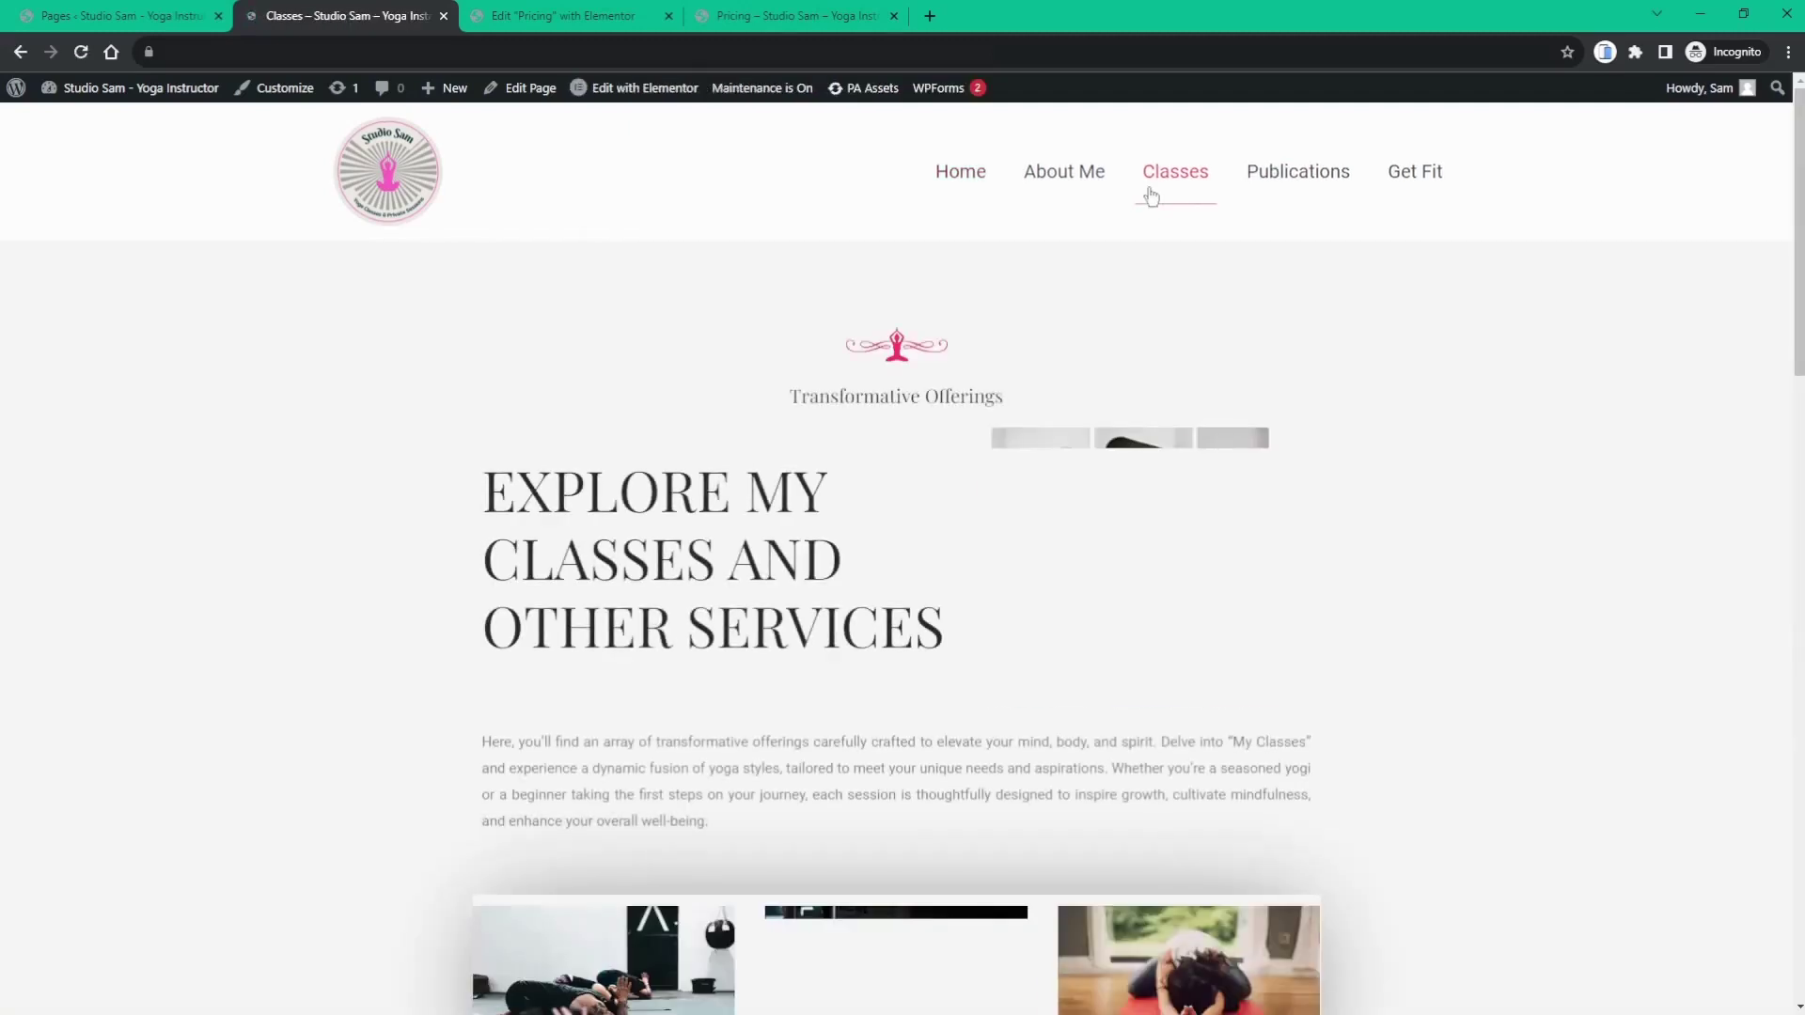
pyautogui.scroll(-6, 1018, 184)
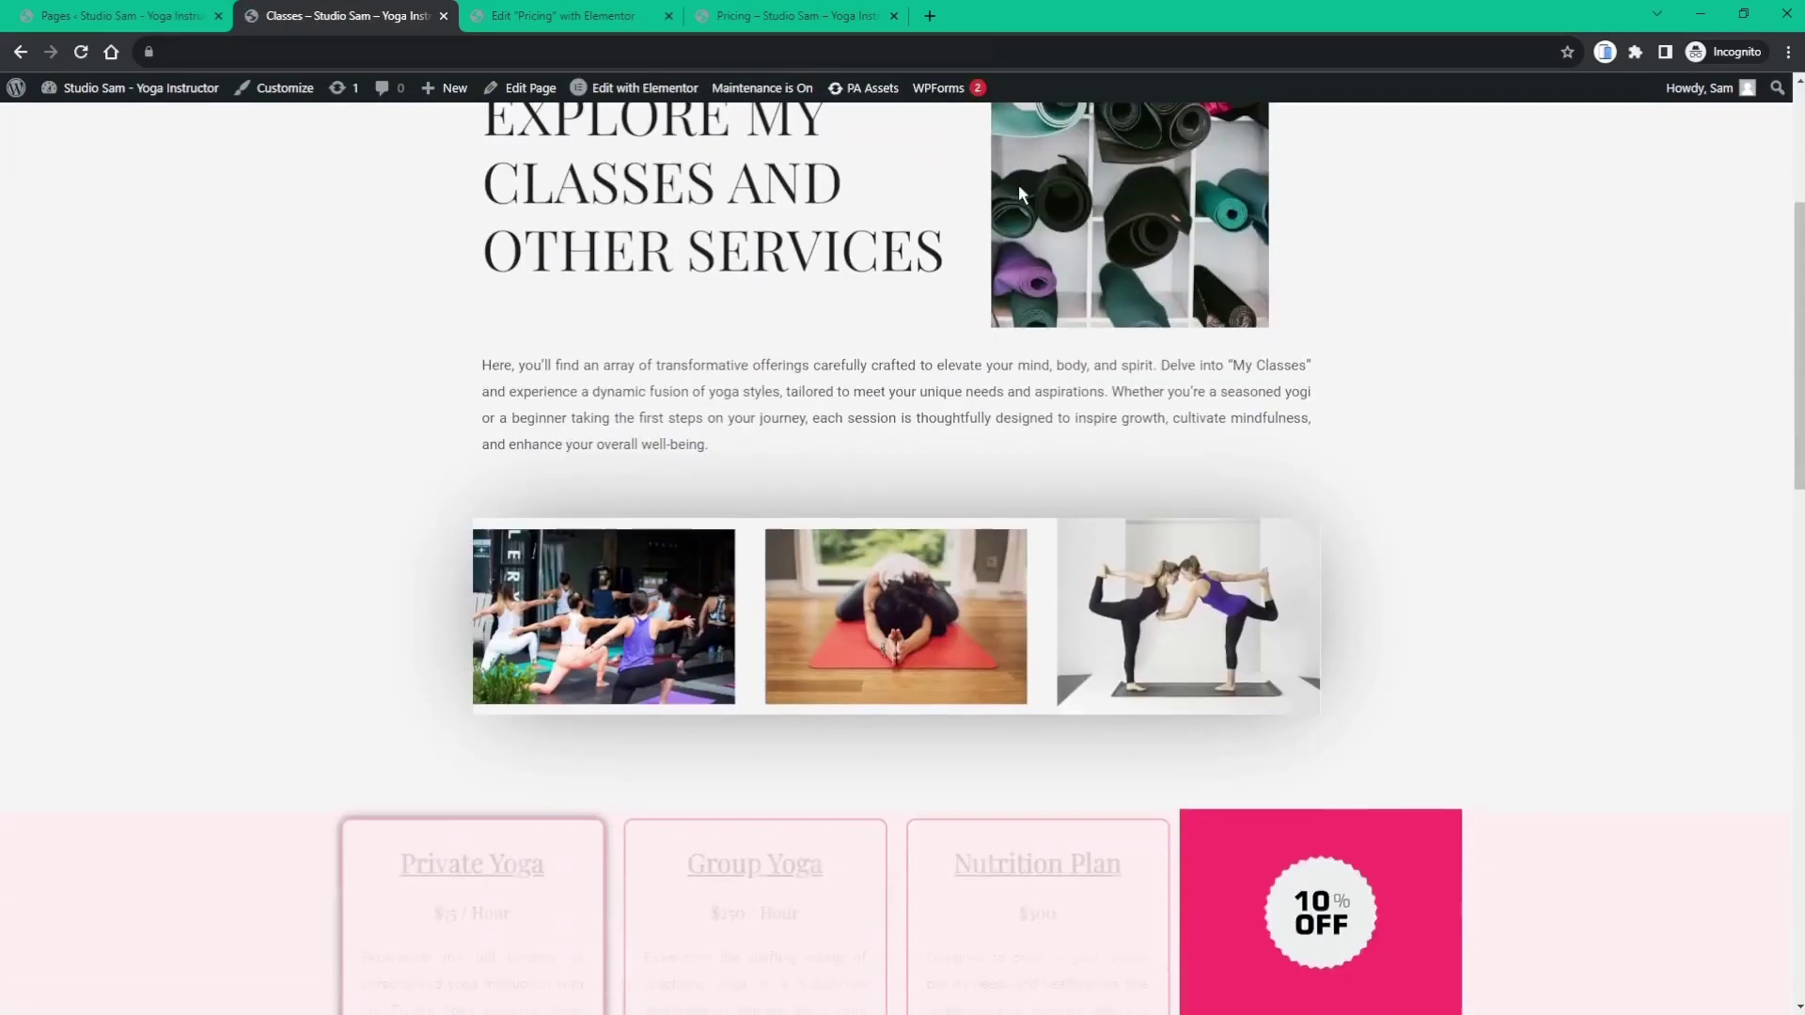
pyautogui.scroll(-3, 1345, 549)
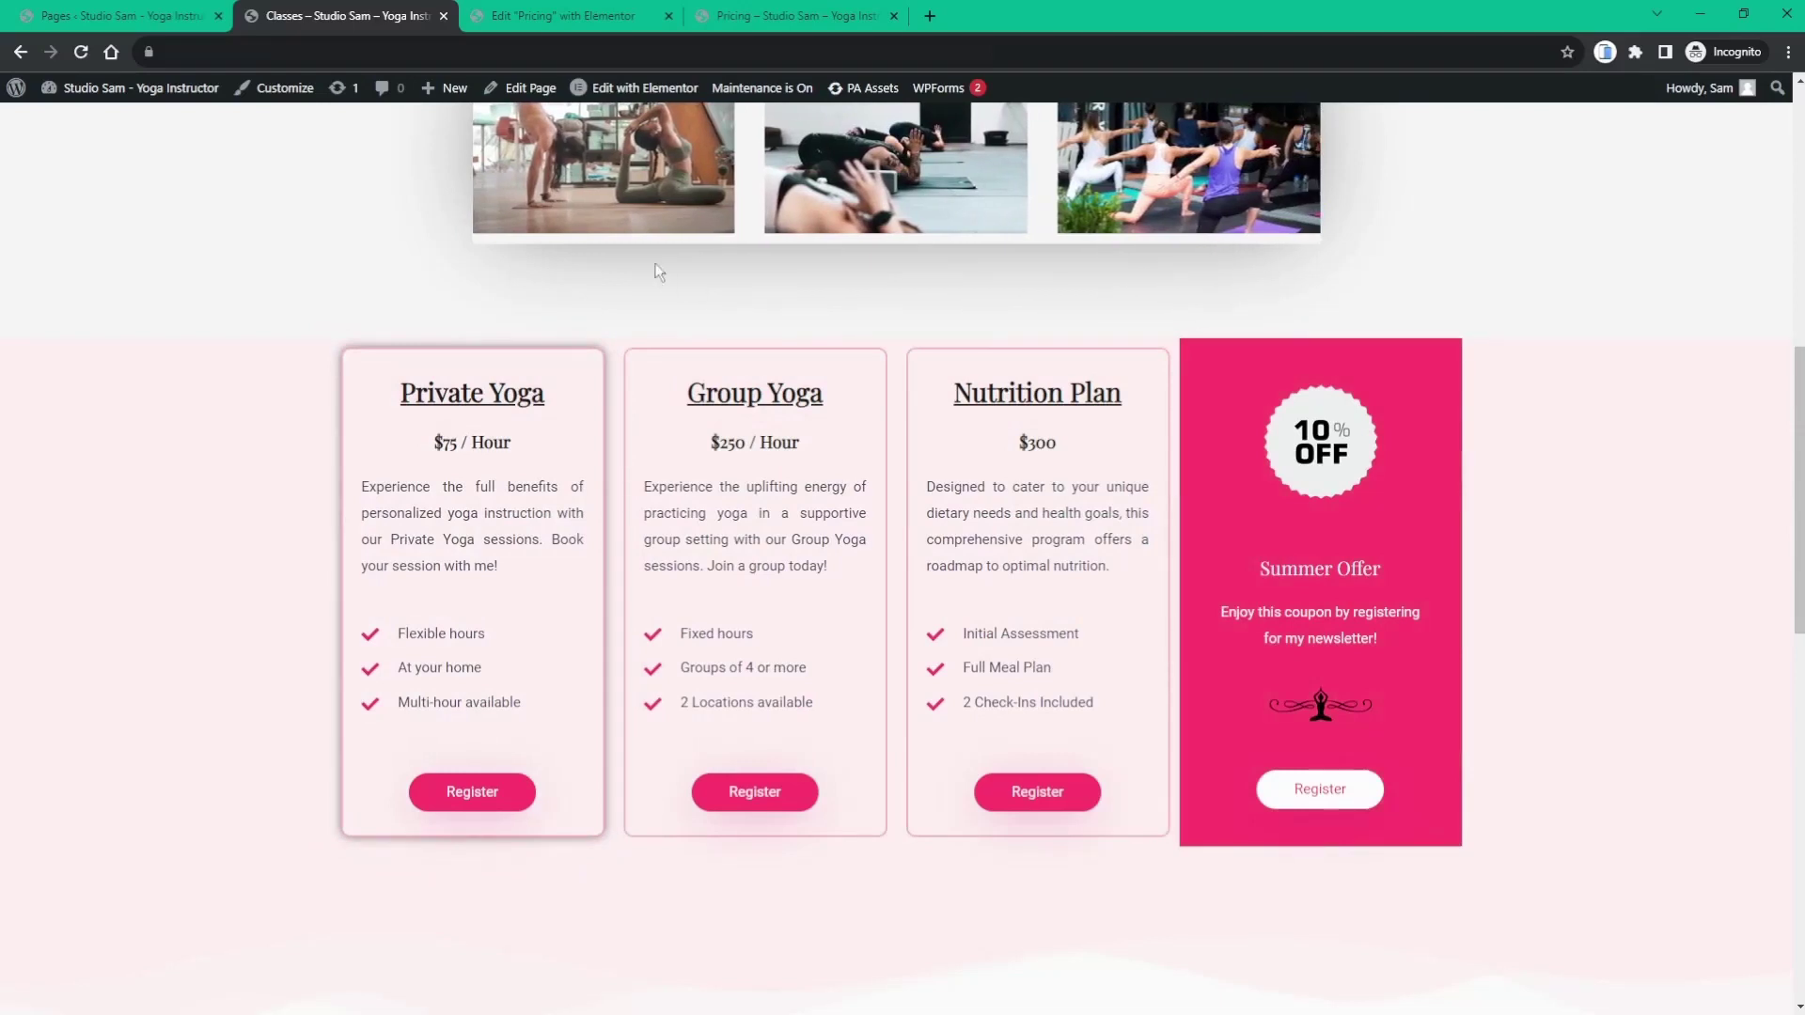
pyautogui.click(630, 90)
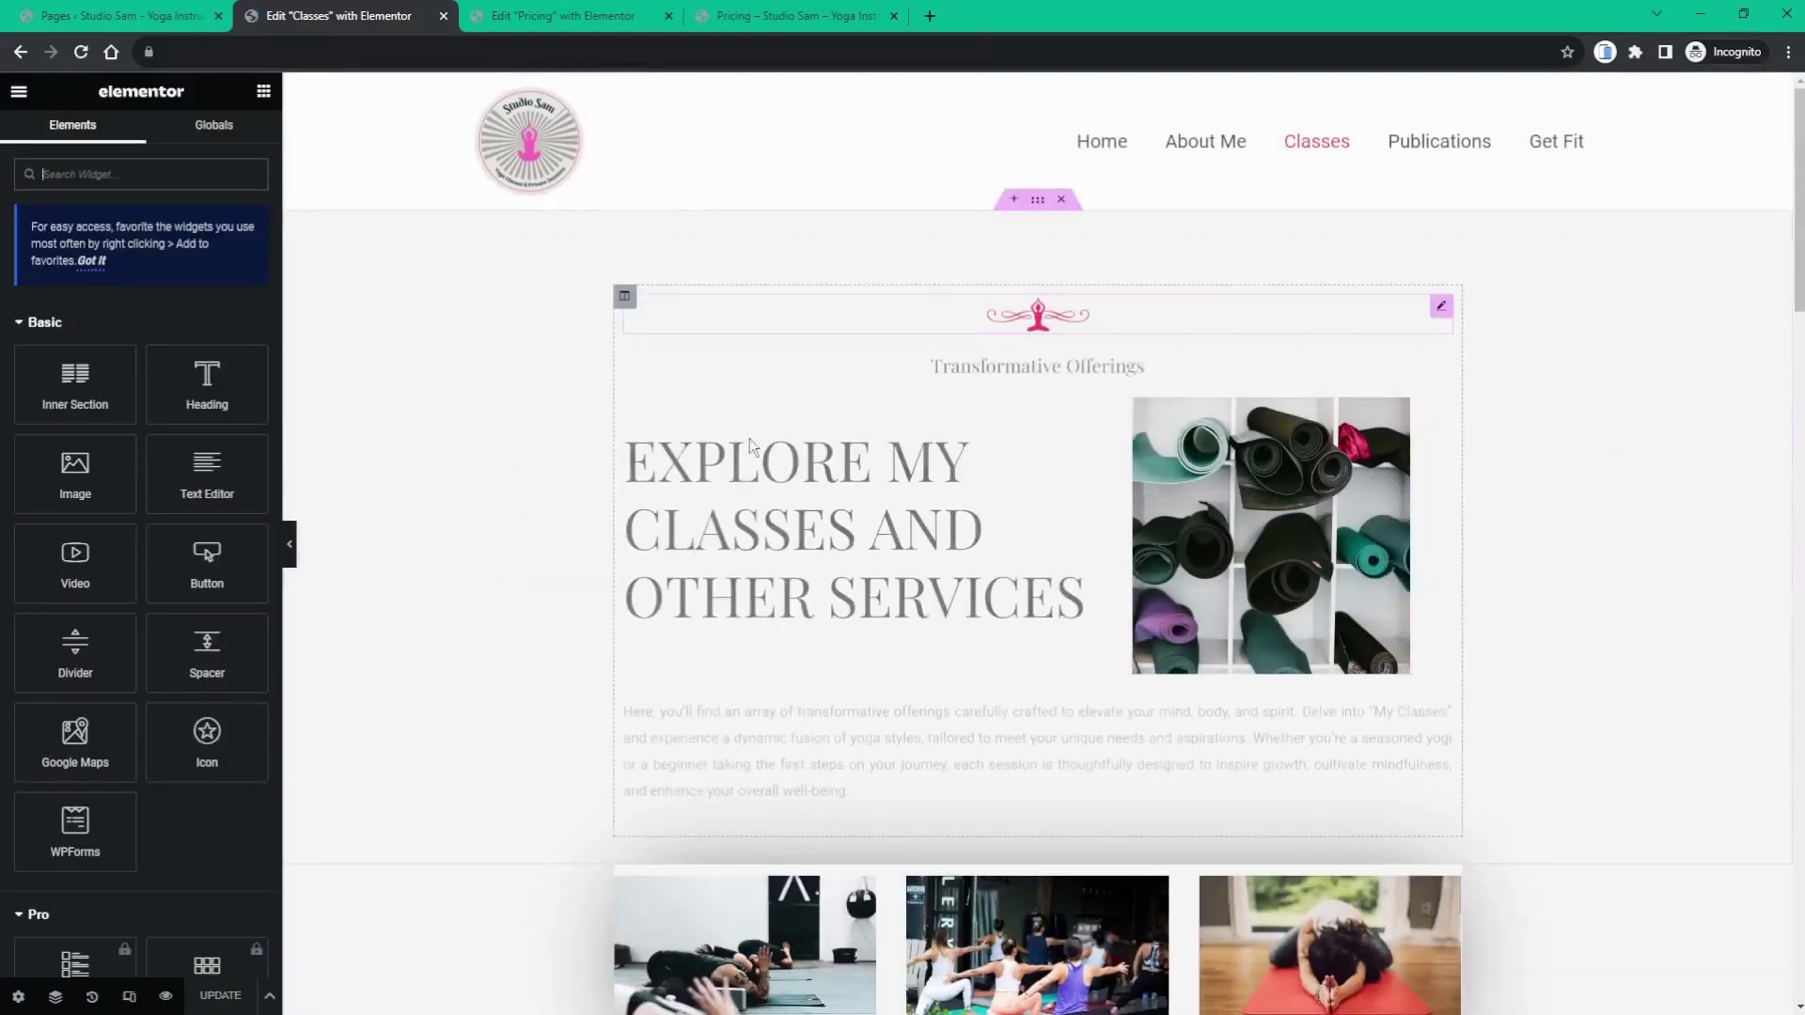
# - Add an empty section area on the Classes page between the image carousel and the pricing cards
pyautogui.click(523, 22)
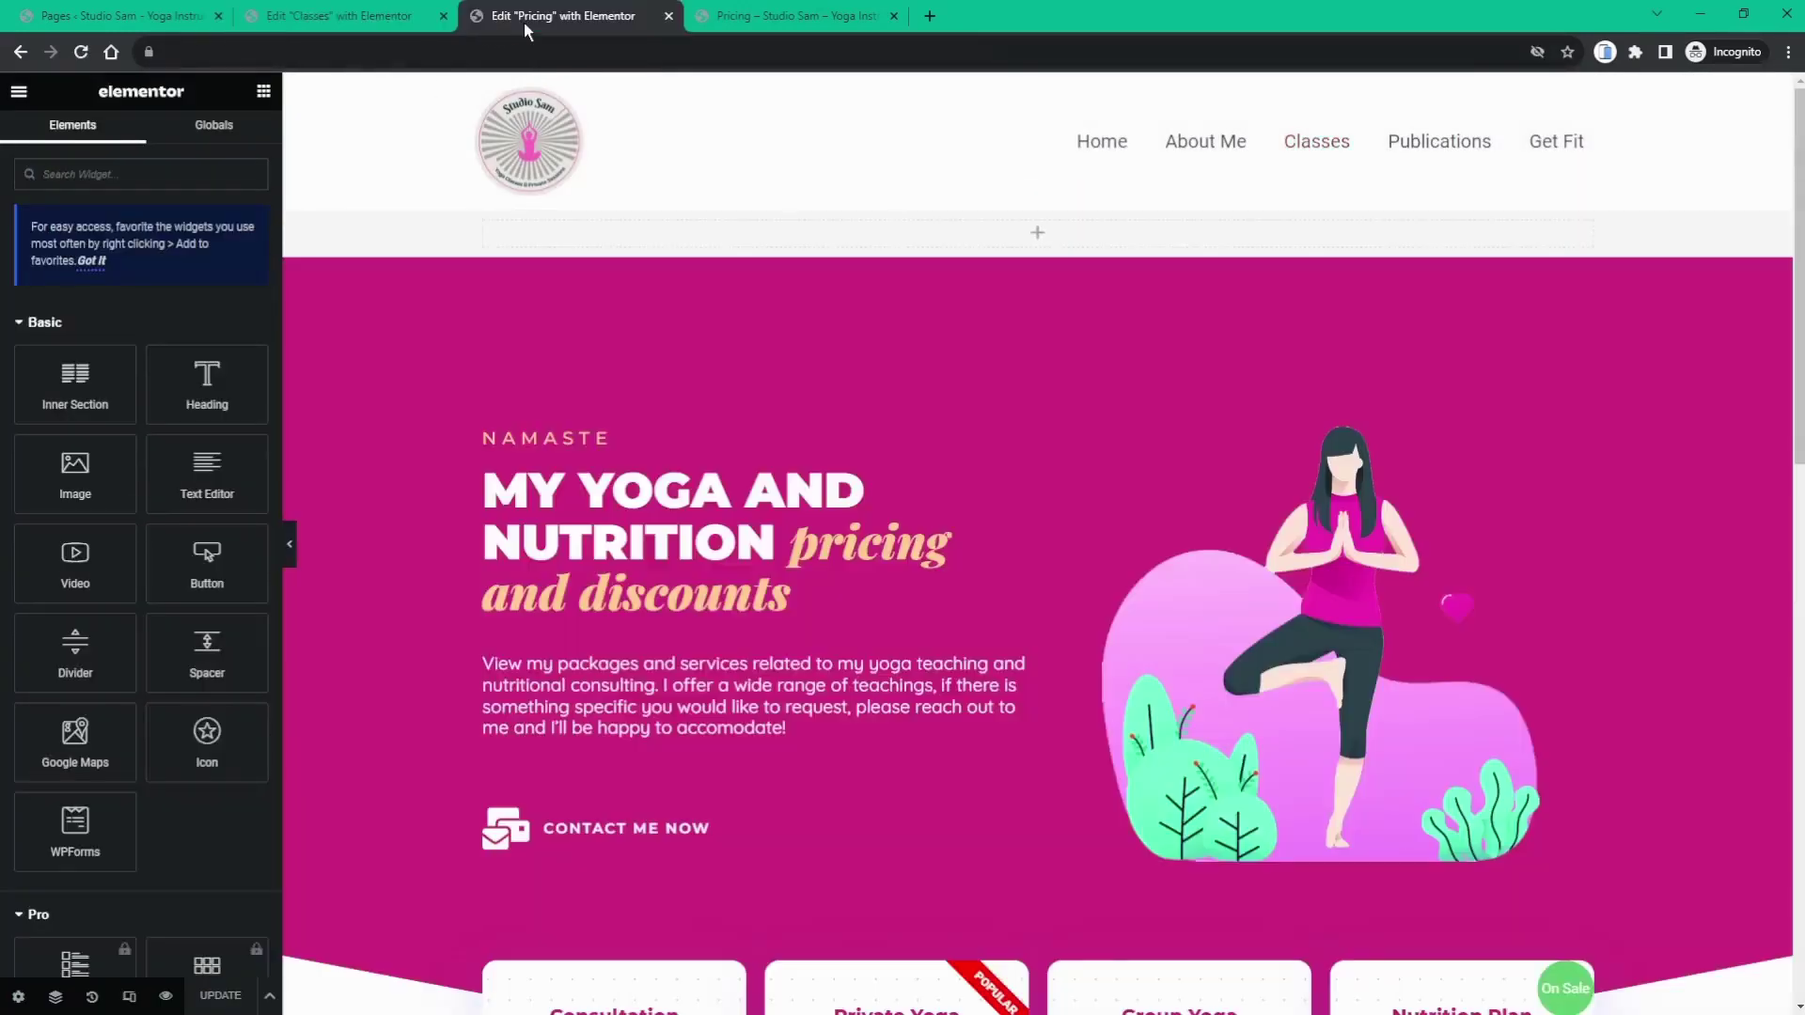
pyautogui.scroll(-6, 957, 323)
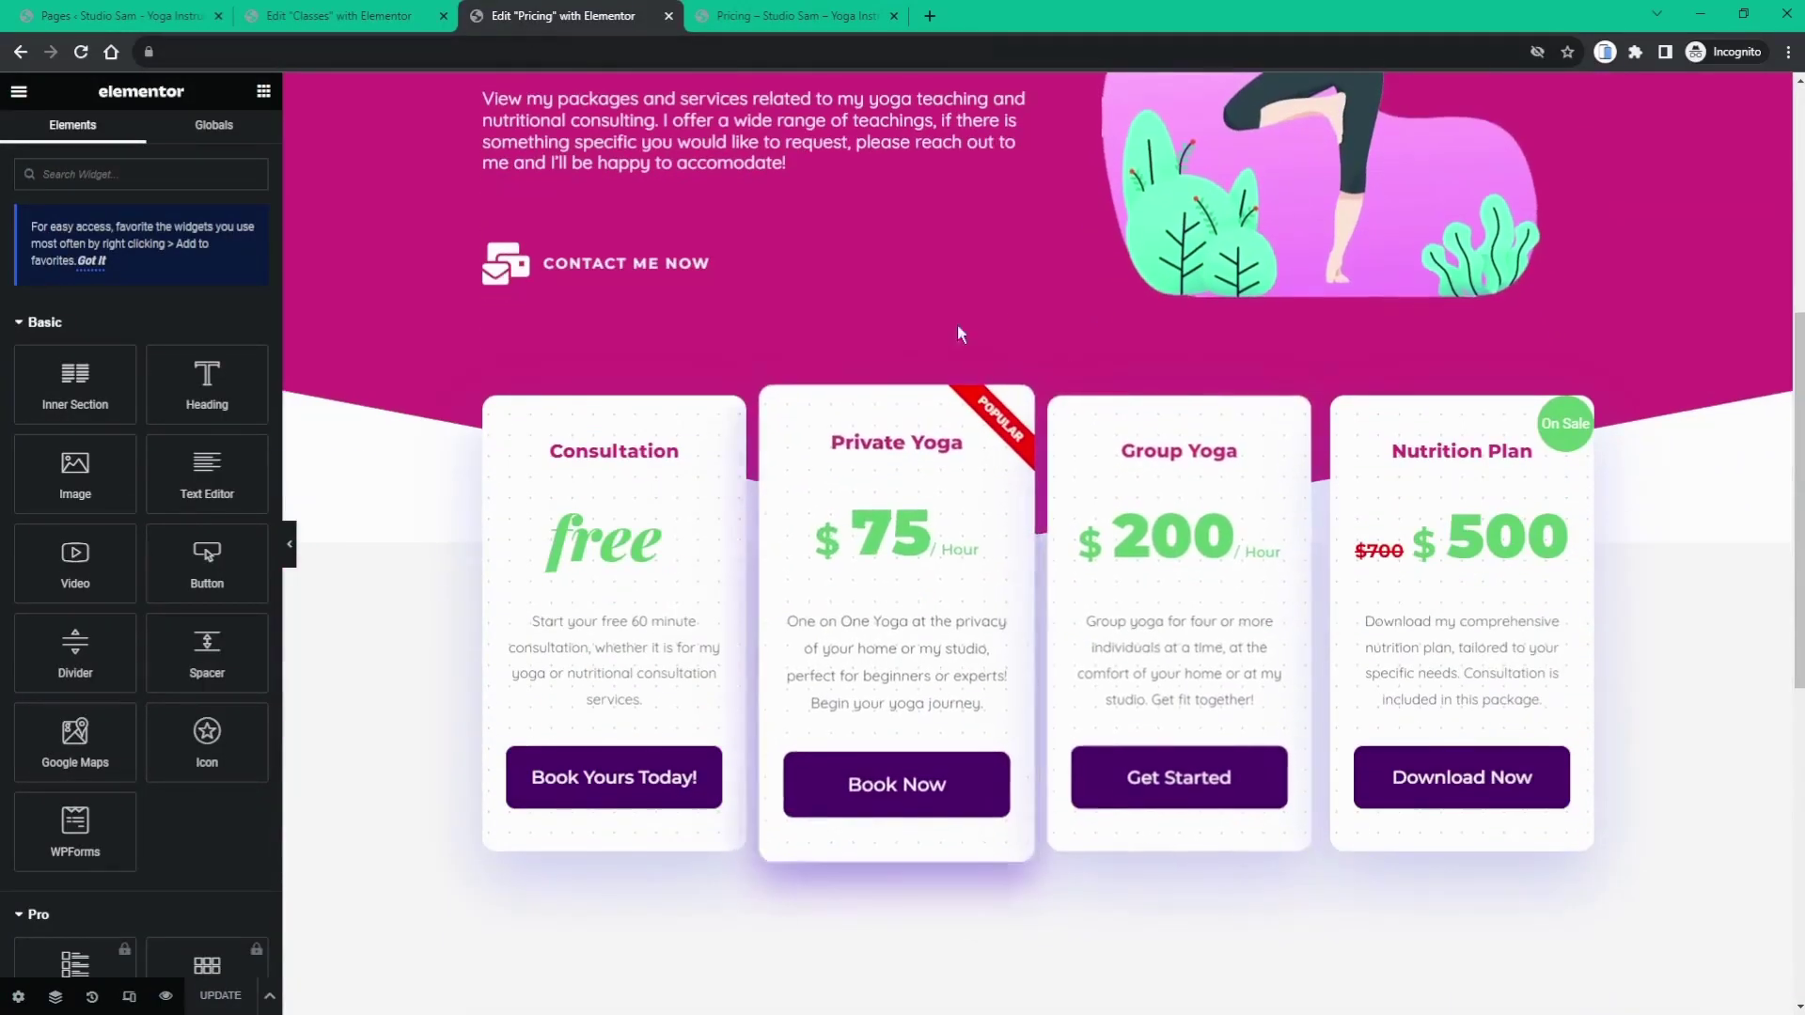
pyautogui.scroll(2, 977, 343)
pyautogui.scroll(4, 978, 347)
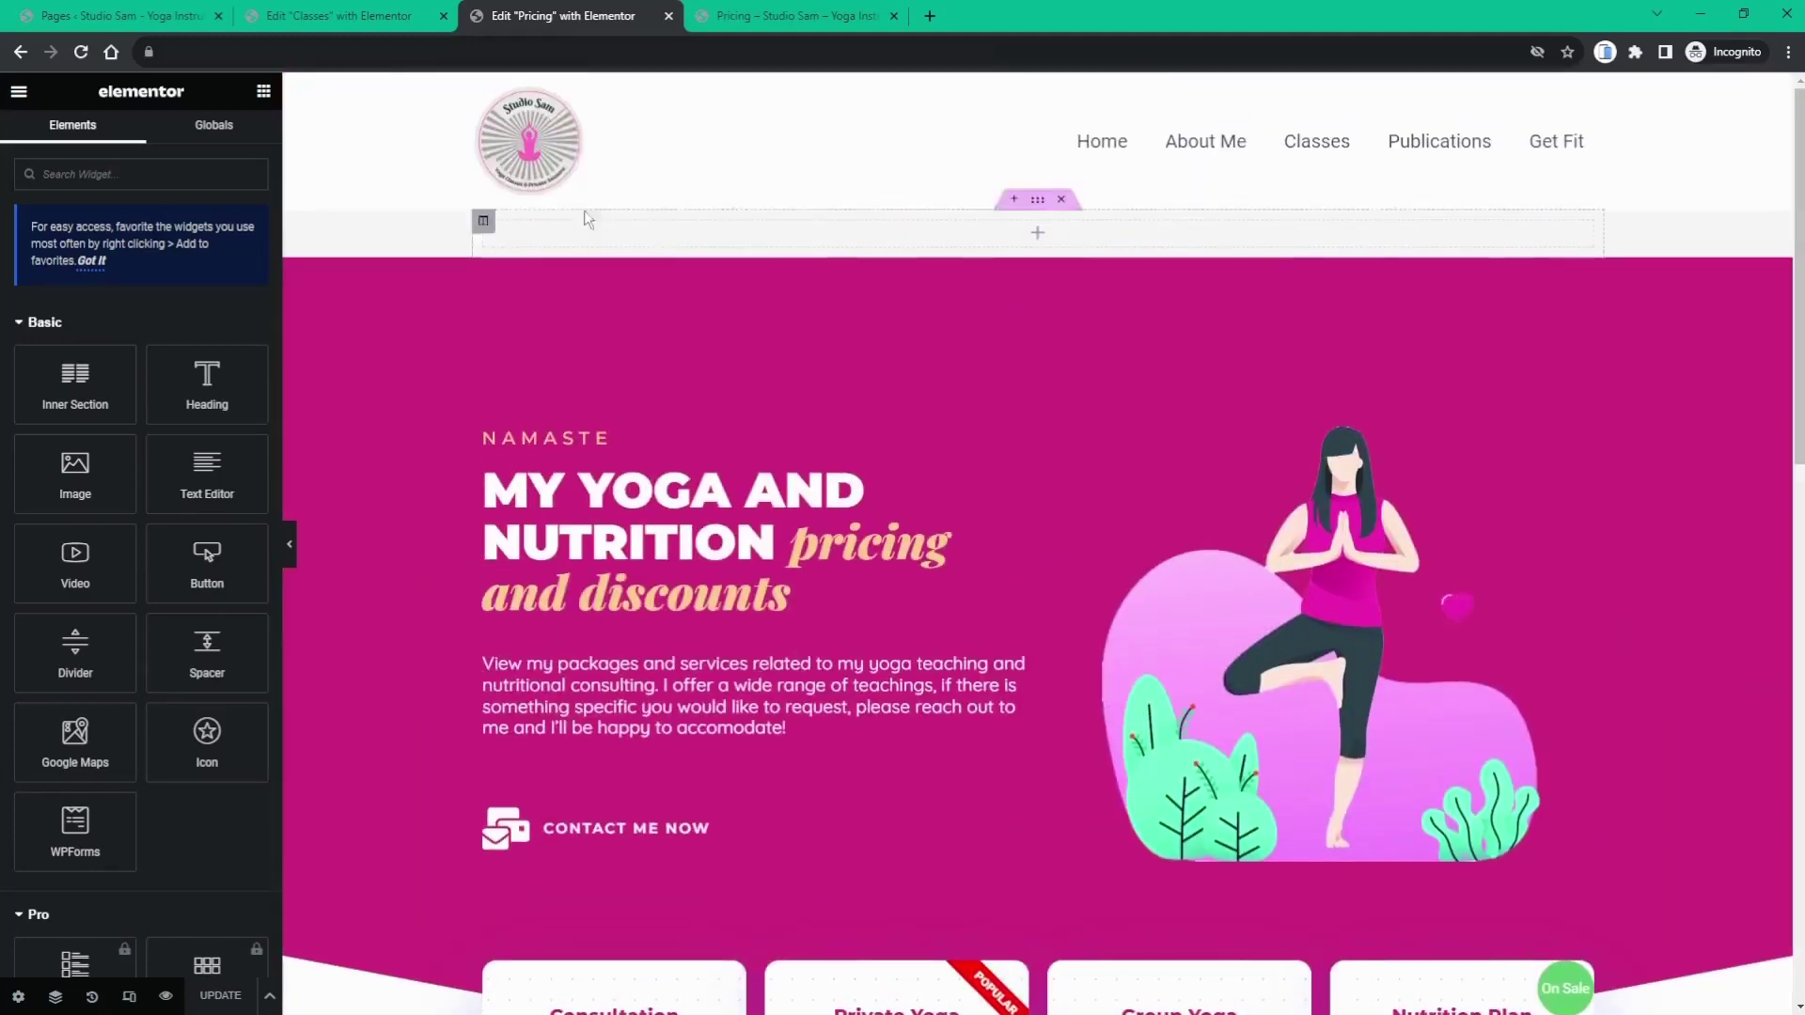
pyautogui.click(378, 19)
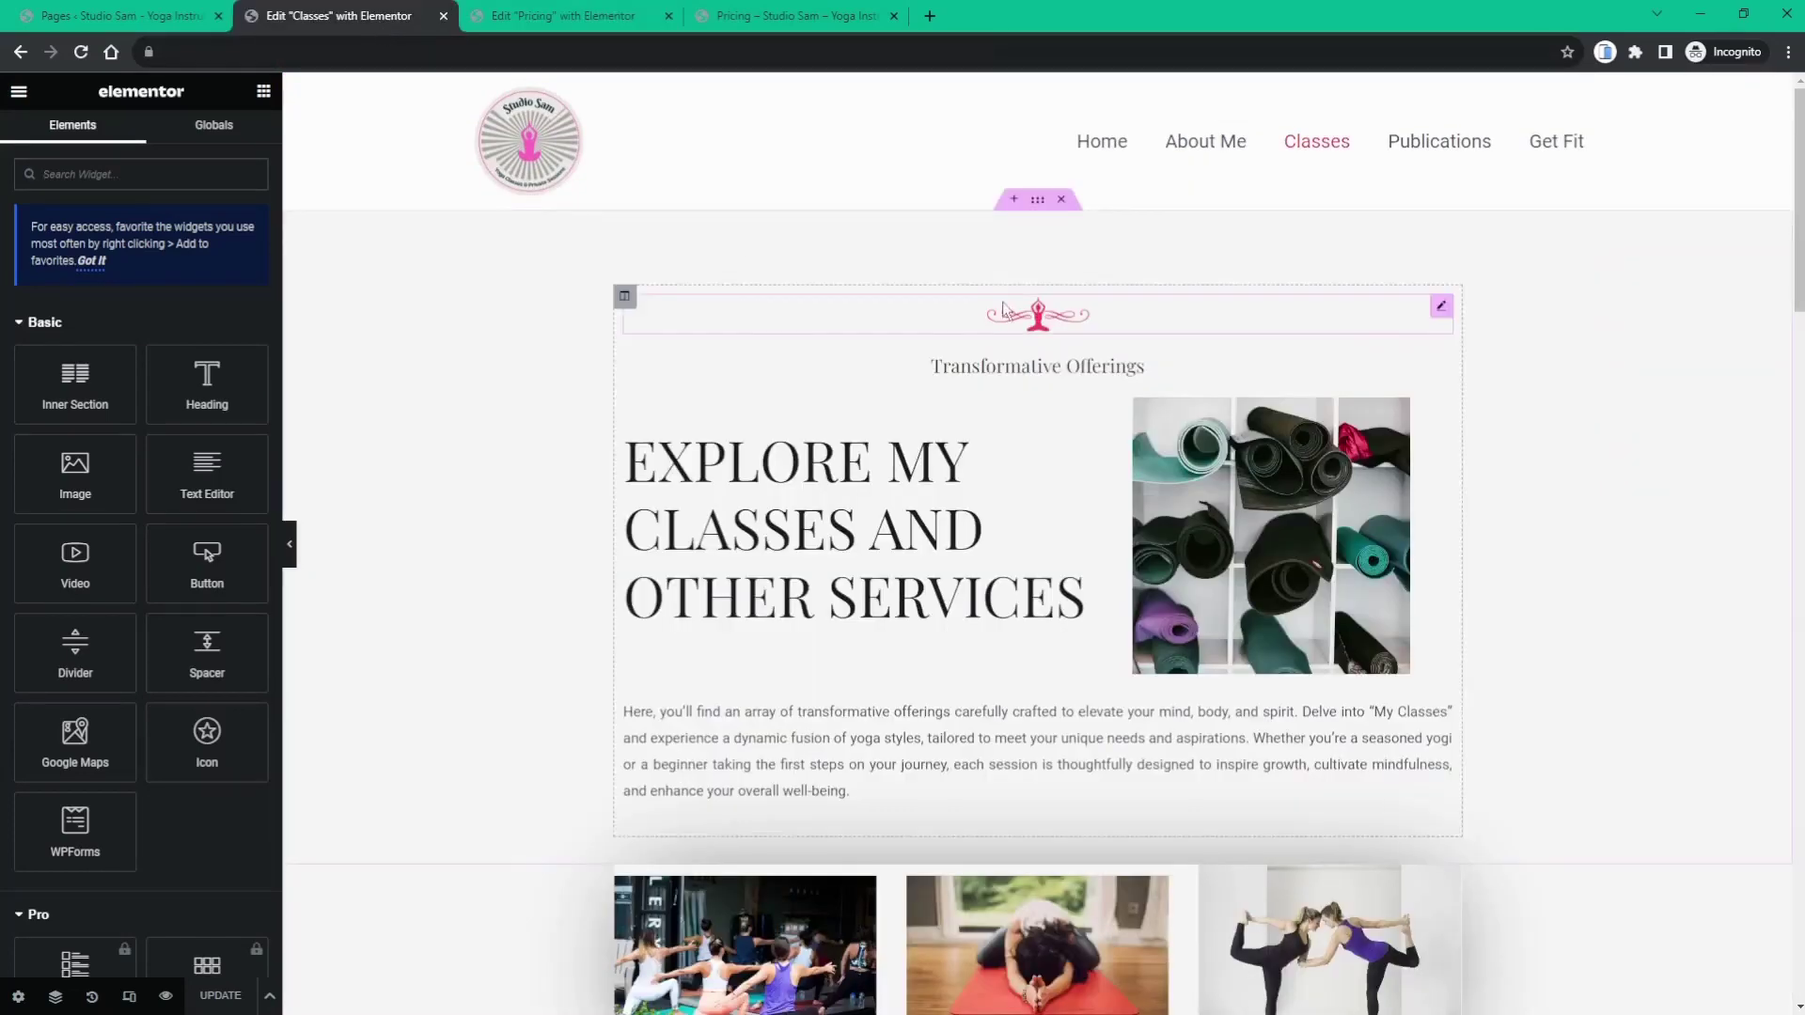
pyautogui.scroll(-8, 1041, 387)
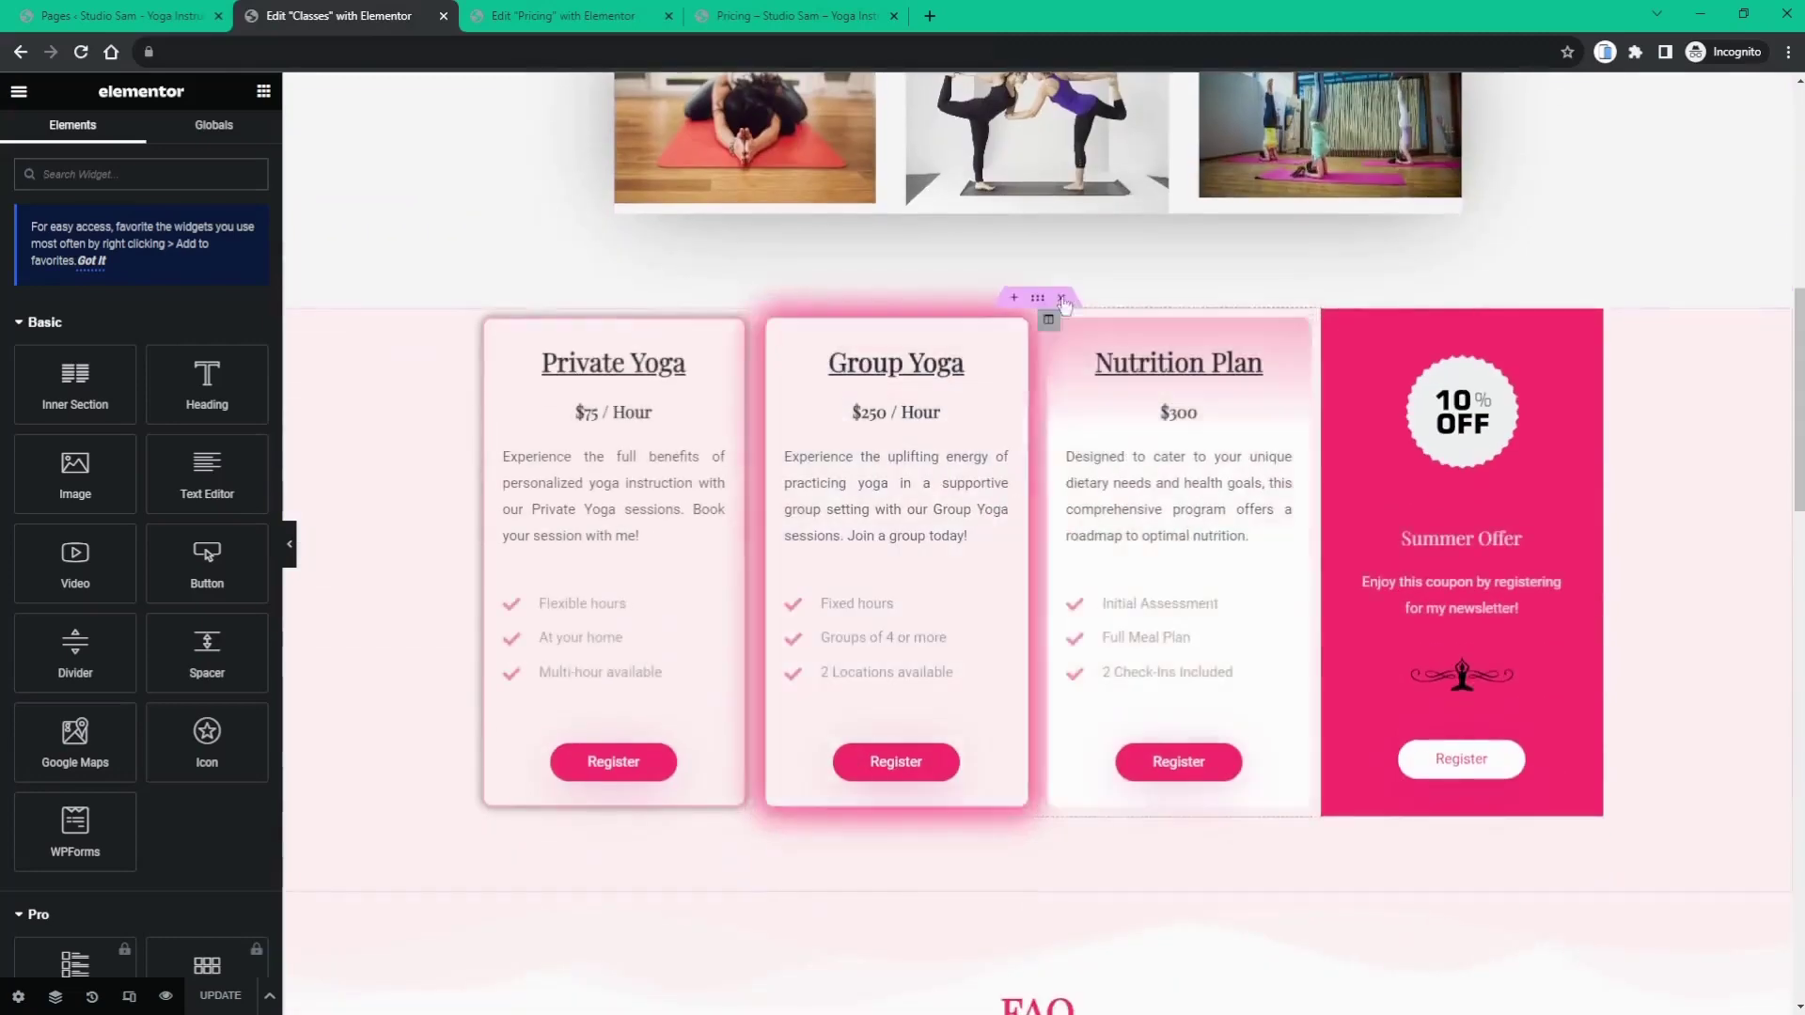
pyautogui.scroll(-4, 1081, 489)
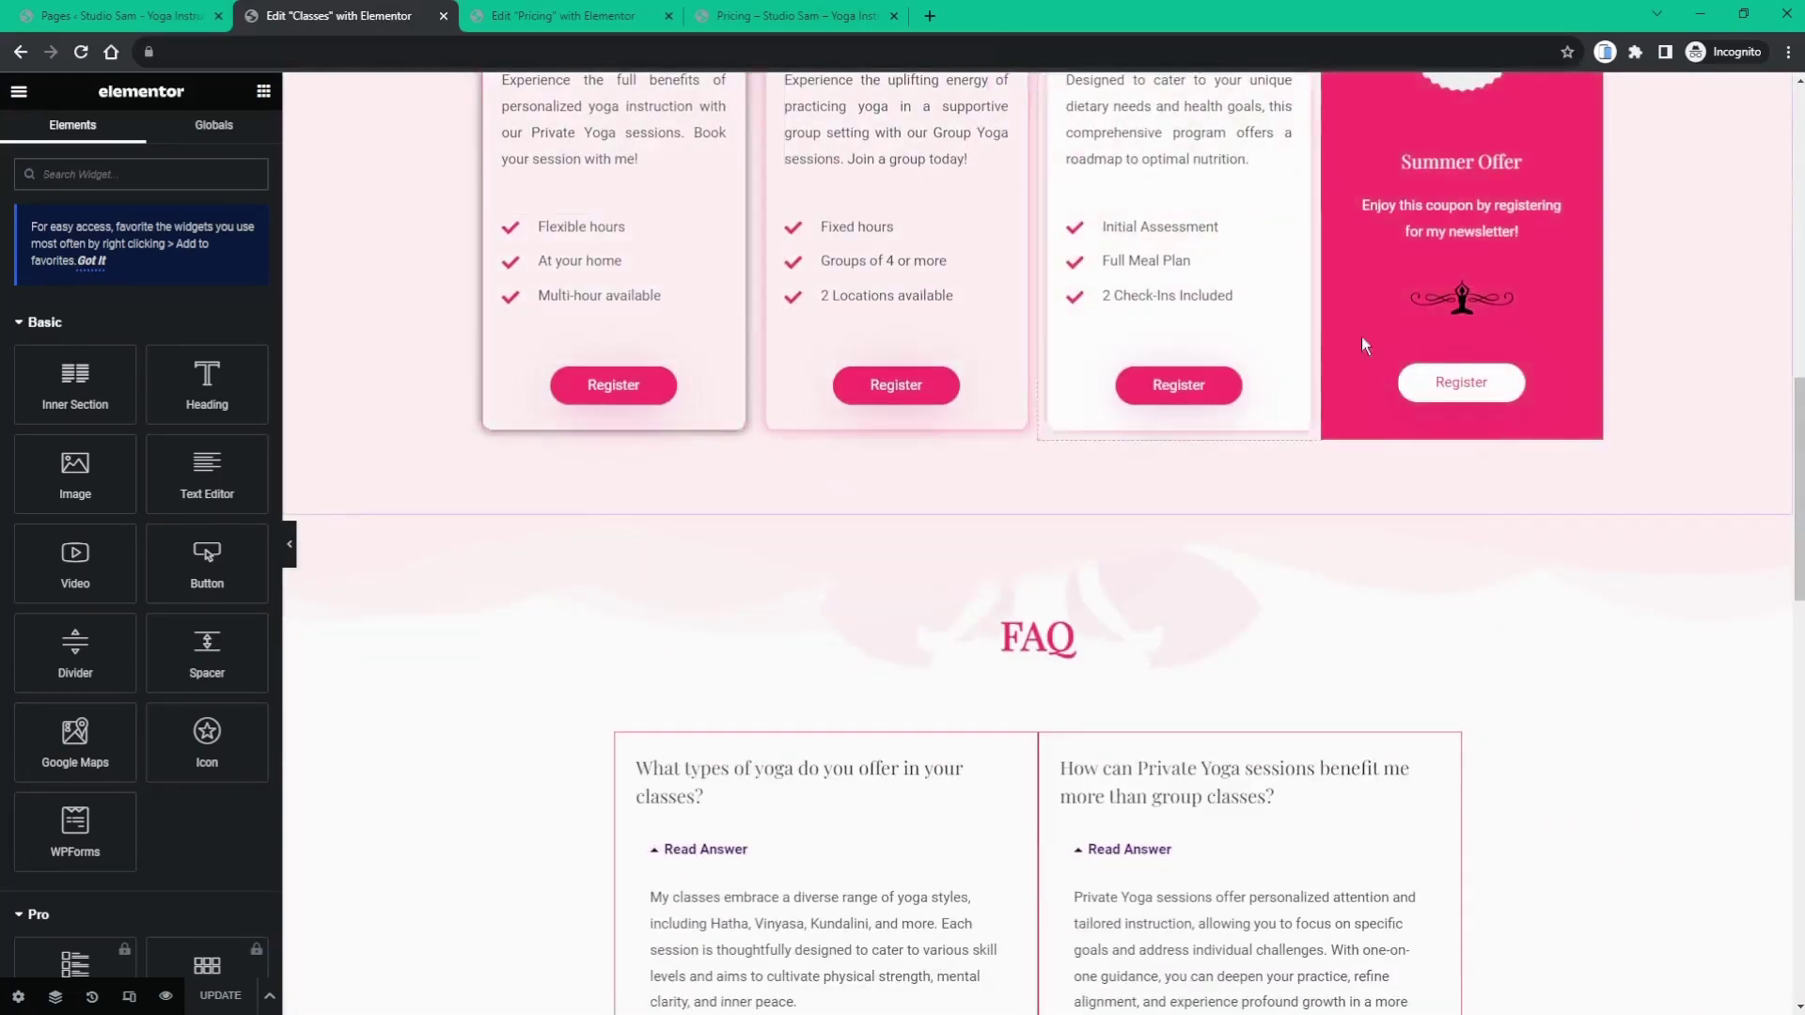
pyautogui.scroll(4, 846, 376)
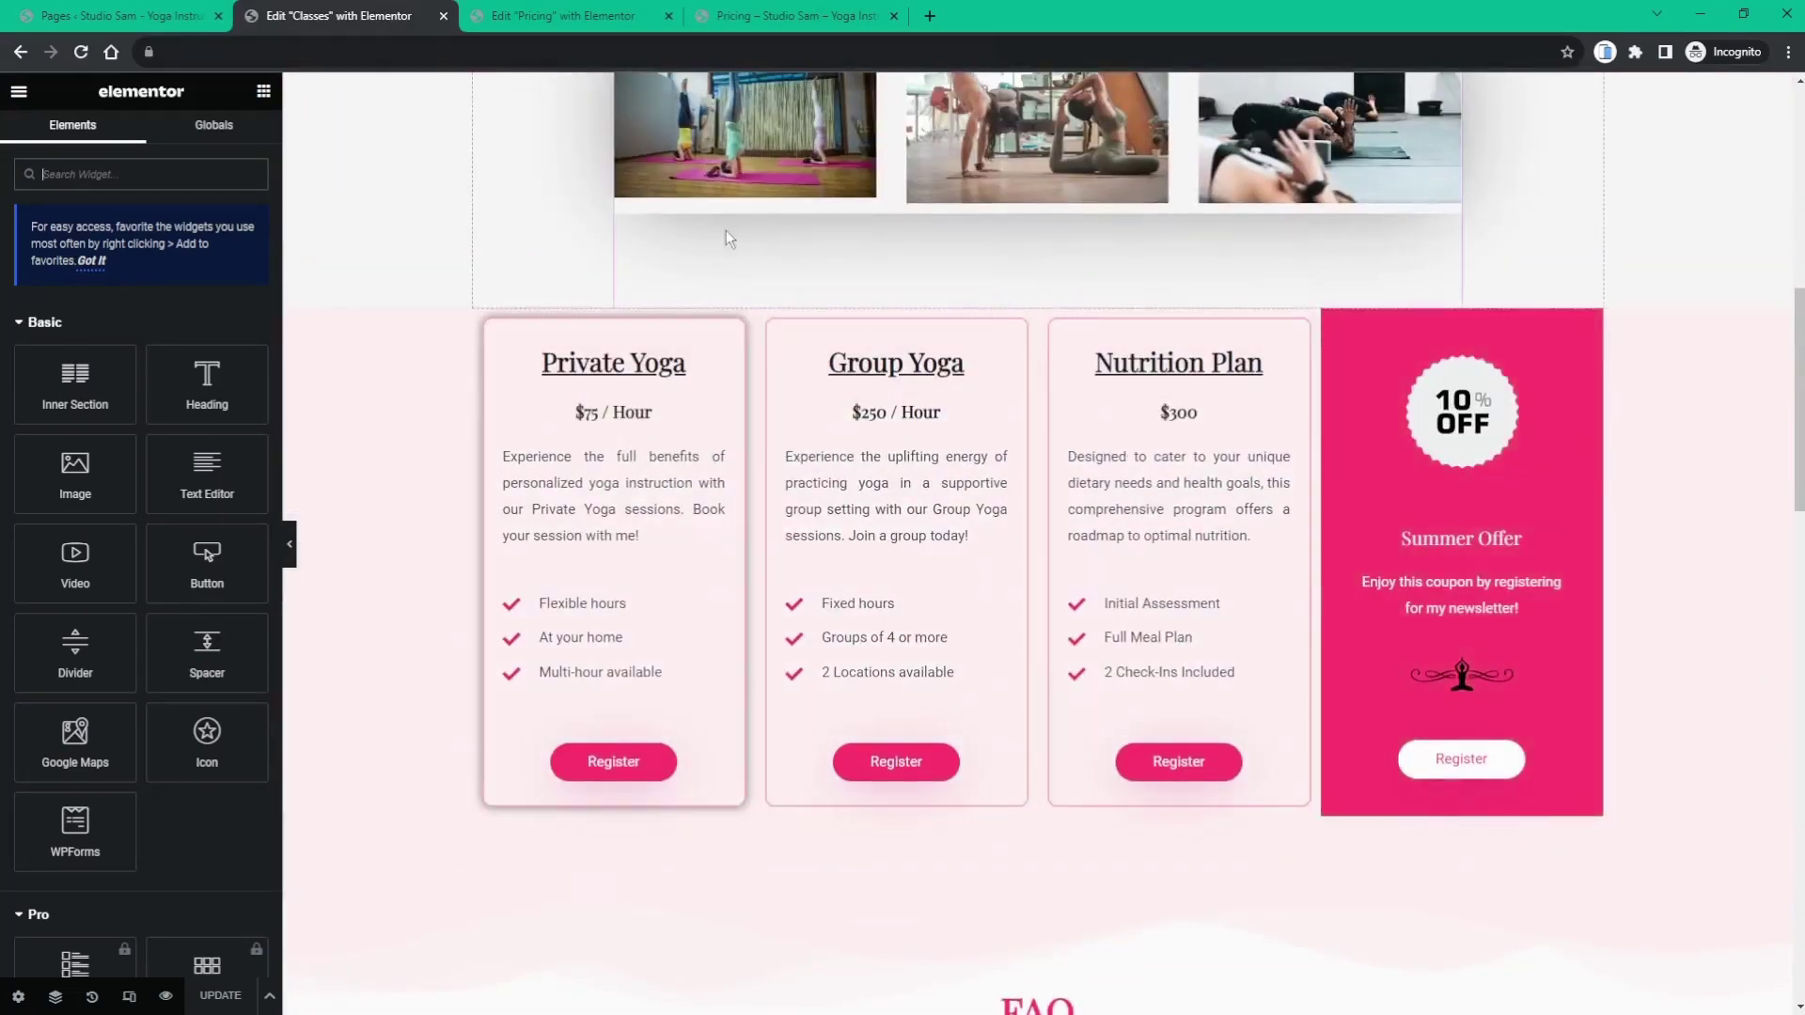
pyautogui.scroll(-4, 991, 573)
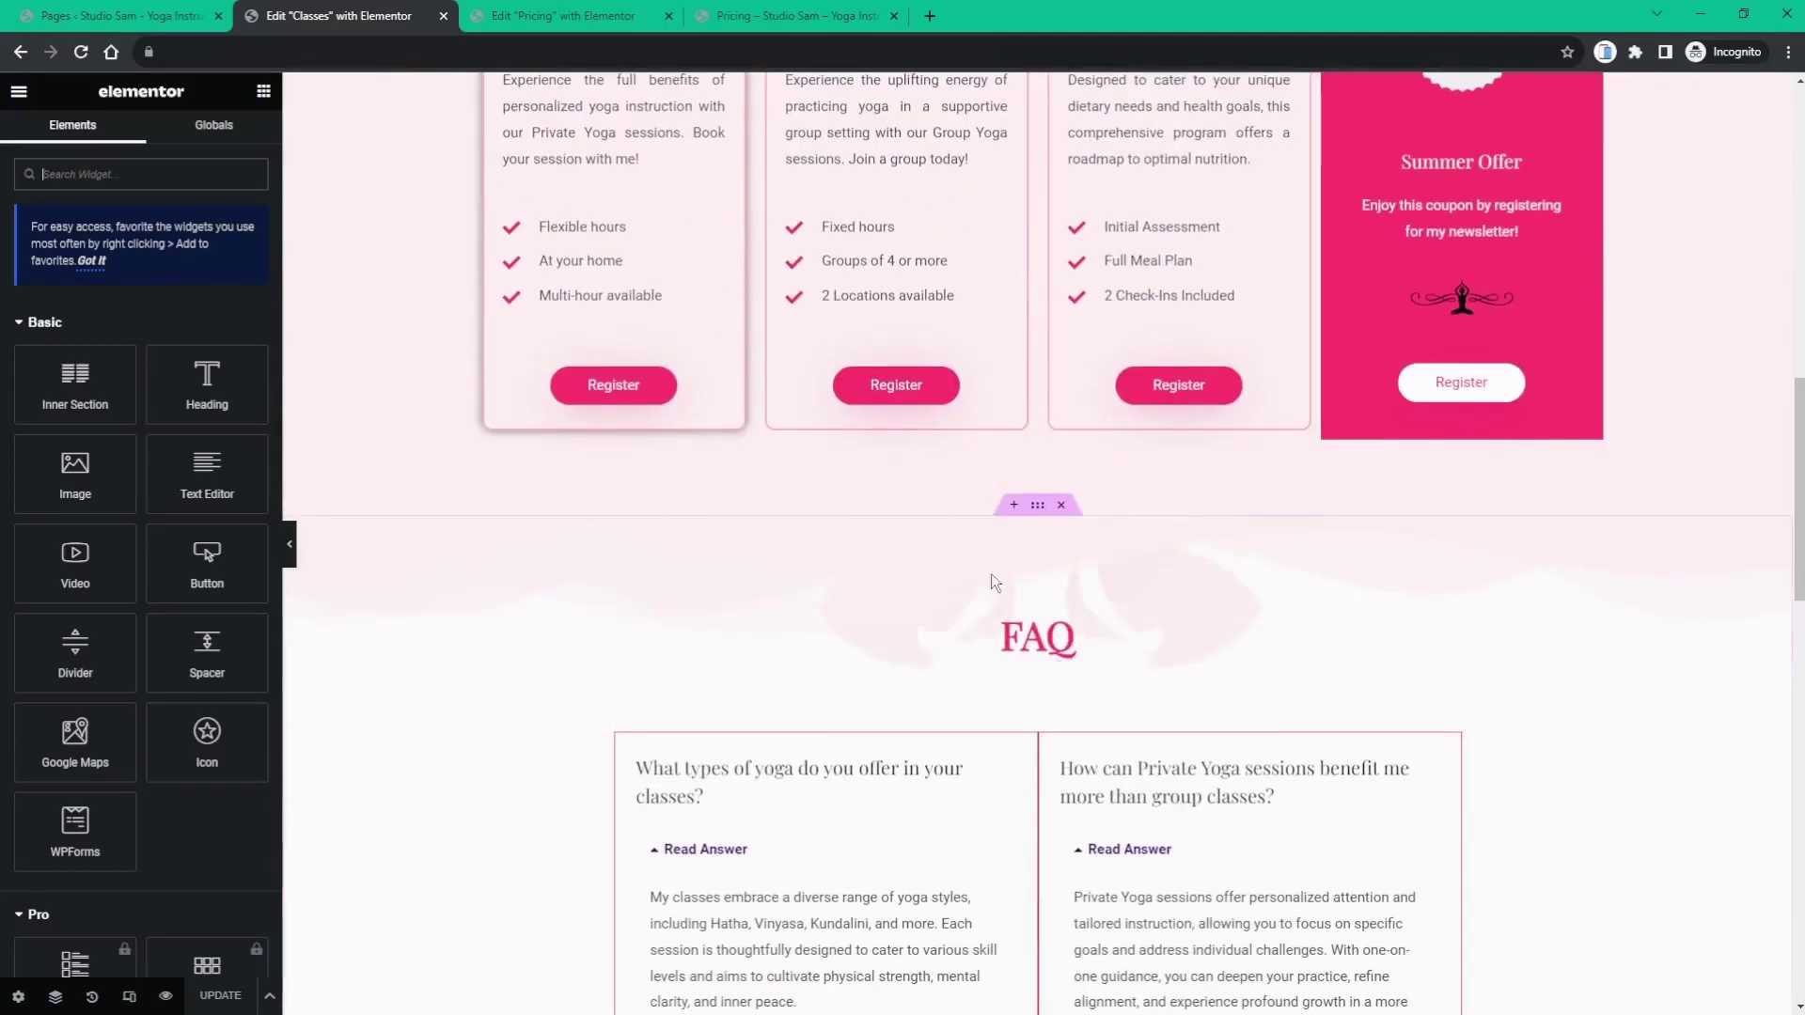
pyautogui.scroll(7, 991, 574)
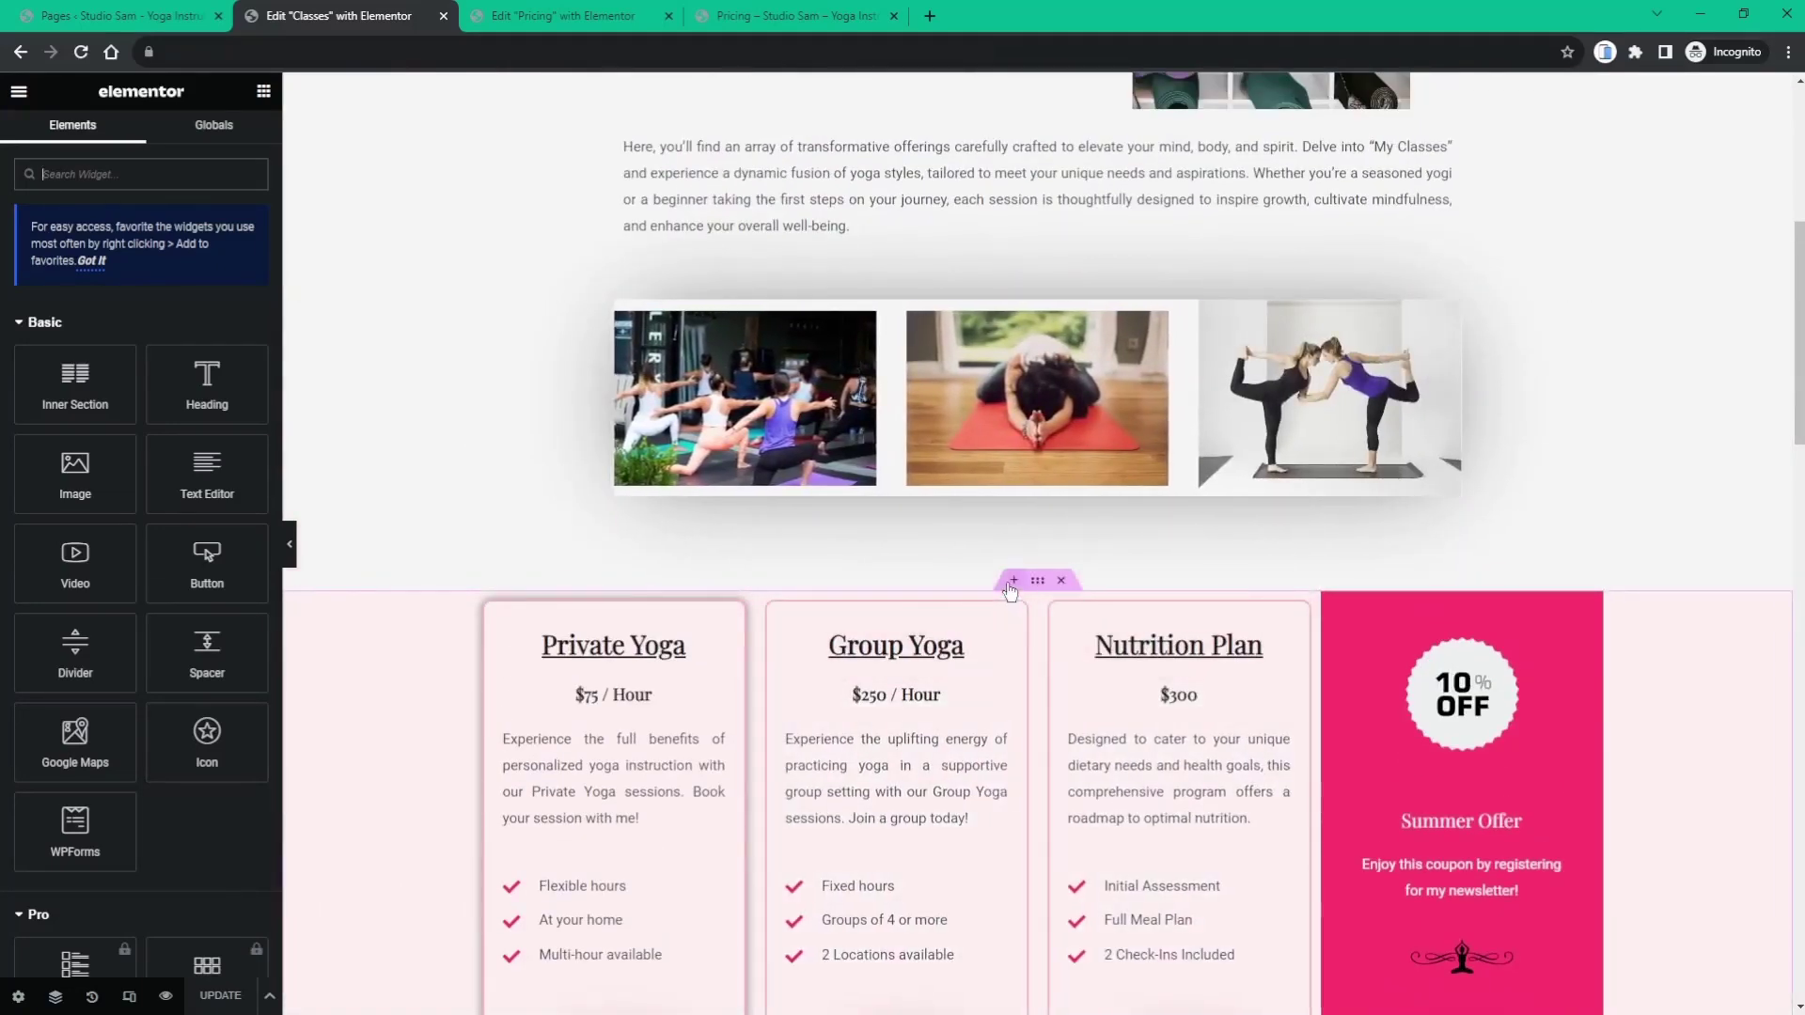
pyautogui.click(1011, 583)
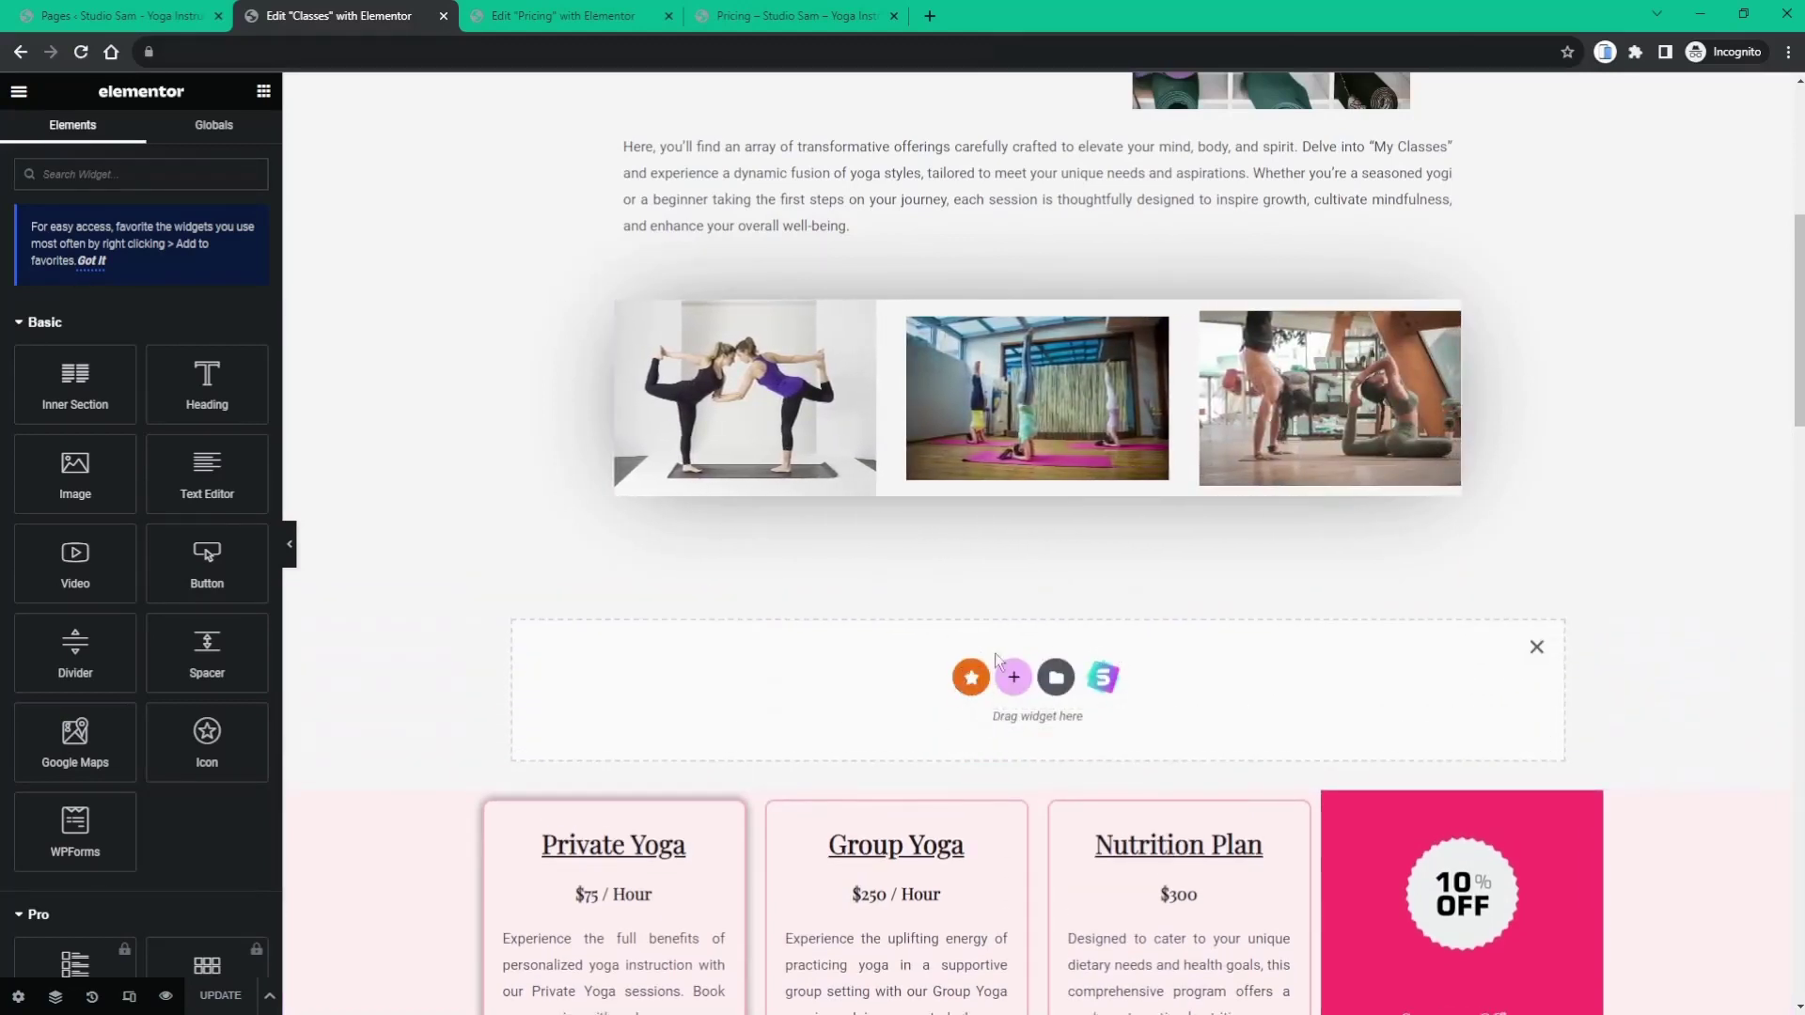
# - Copy the Pricing page's header section and paste it into the empty section area on the Classes page
pyautogui.click(562, 25)
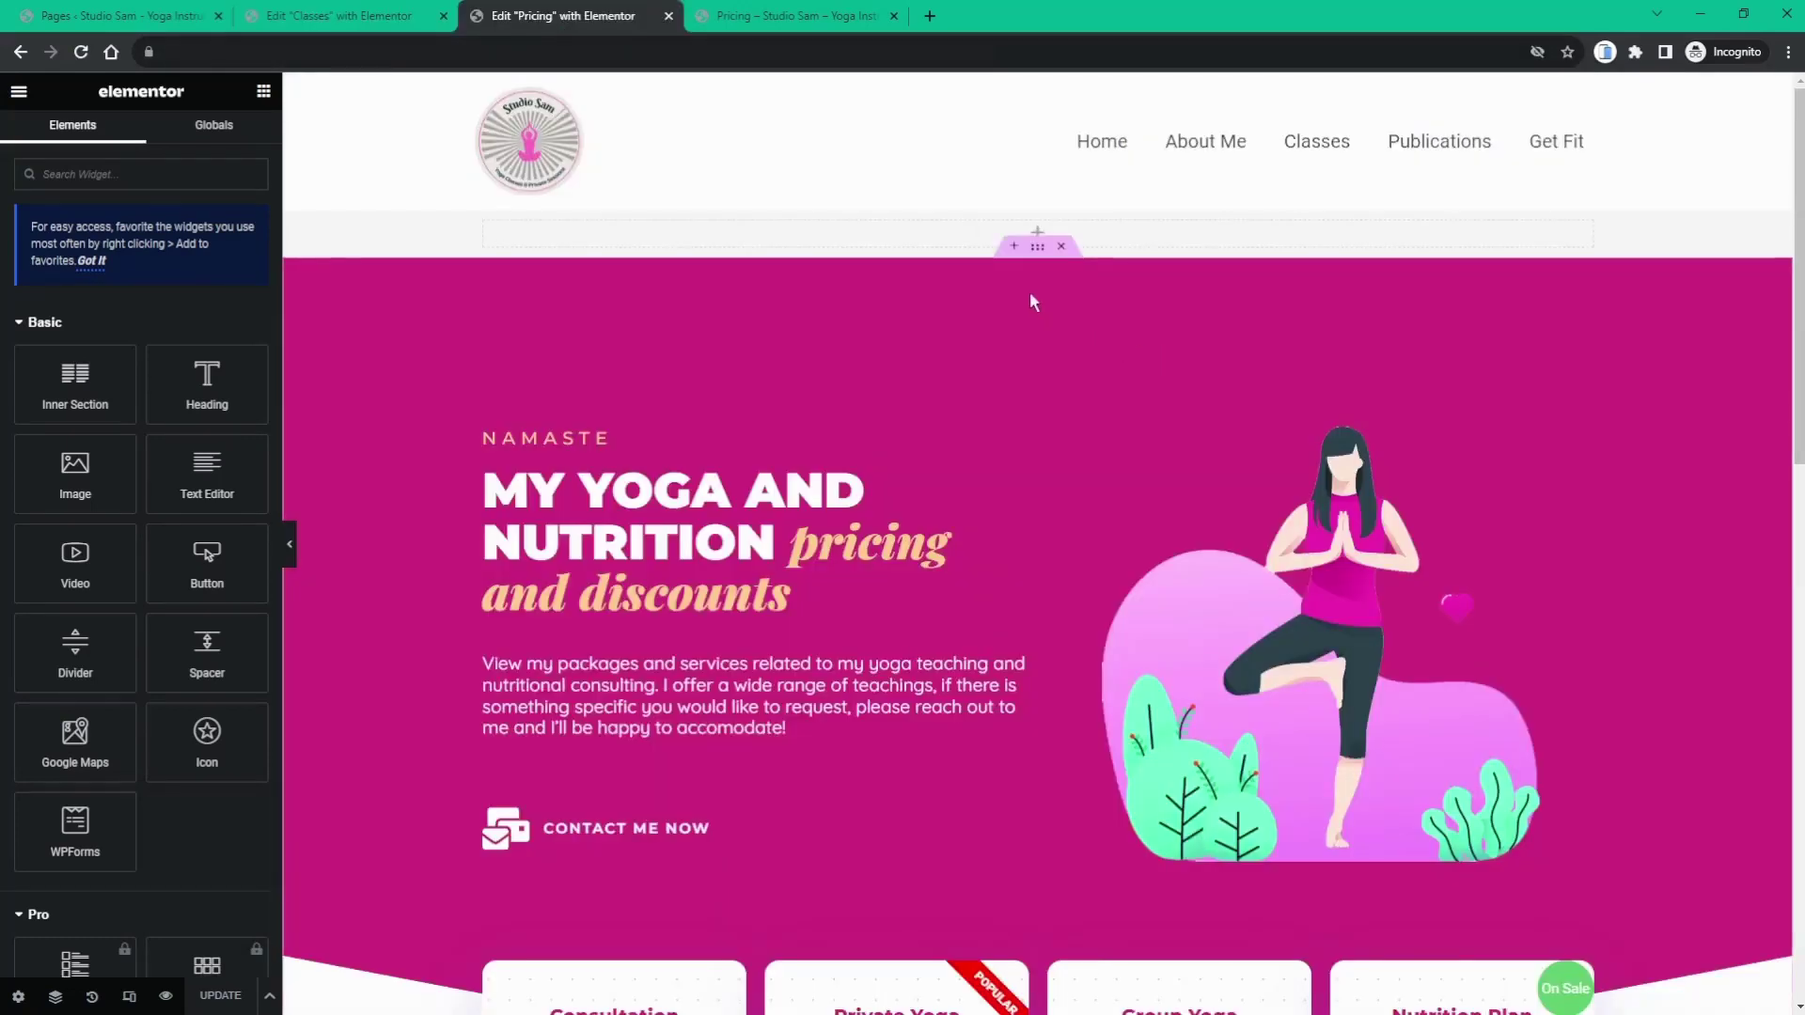
pyautogui.rightClick(1037, 252)
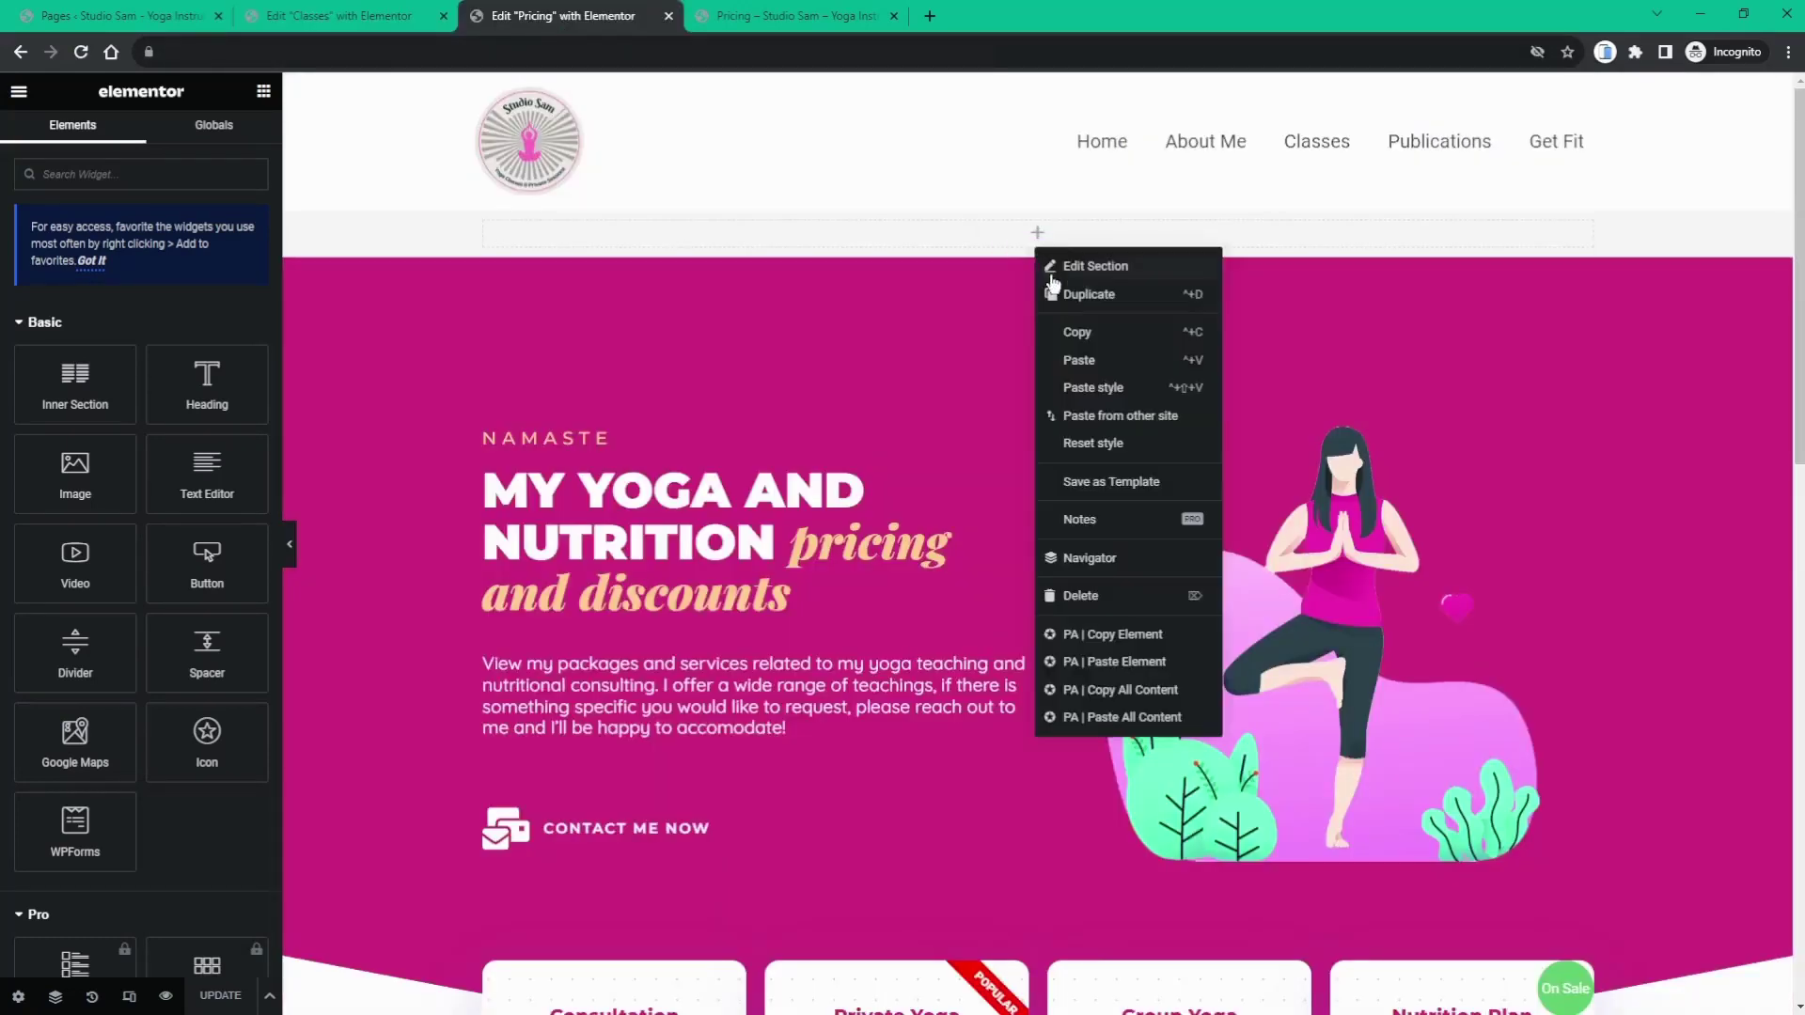
pyautogui.click(1078, 333)
pyautogui.click(345, 17)
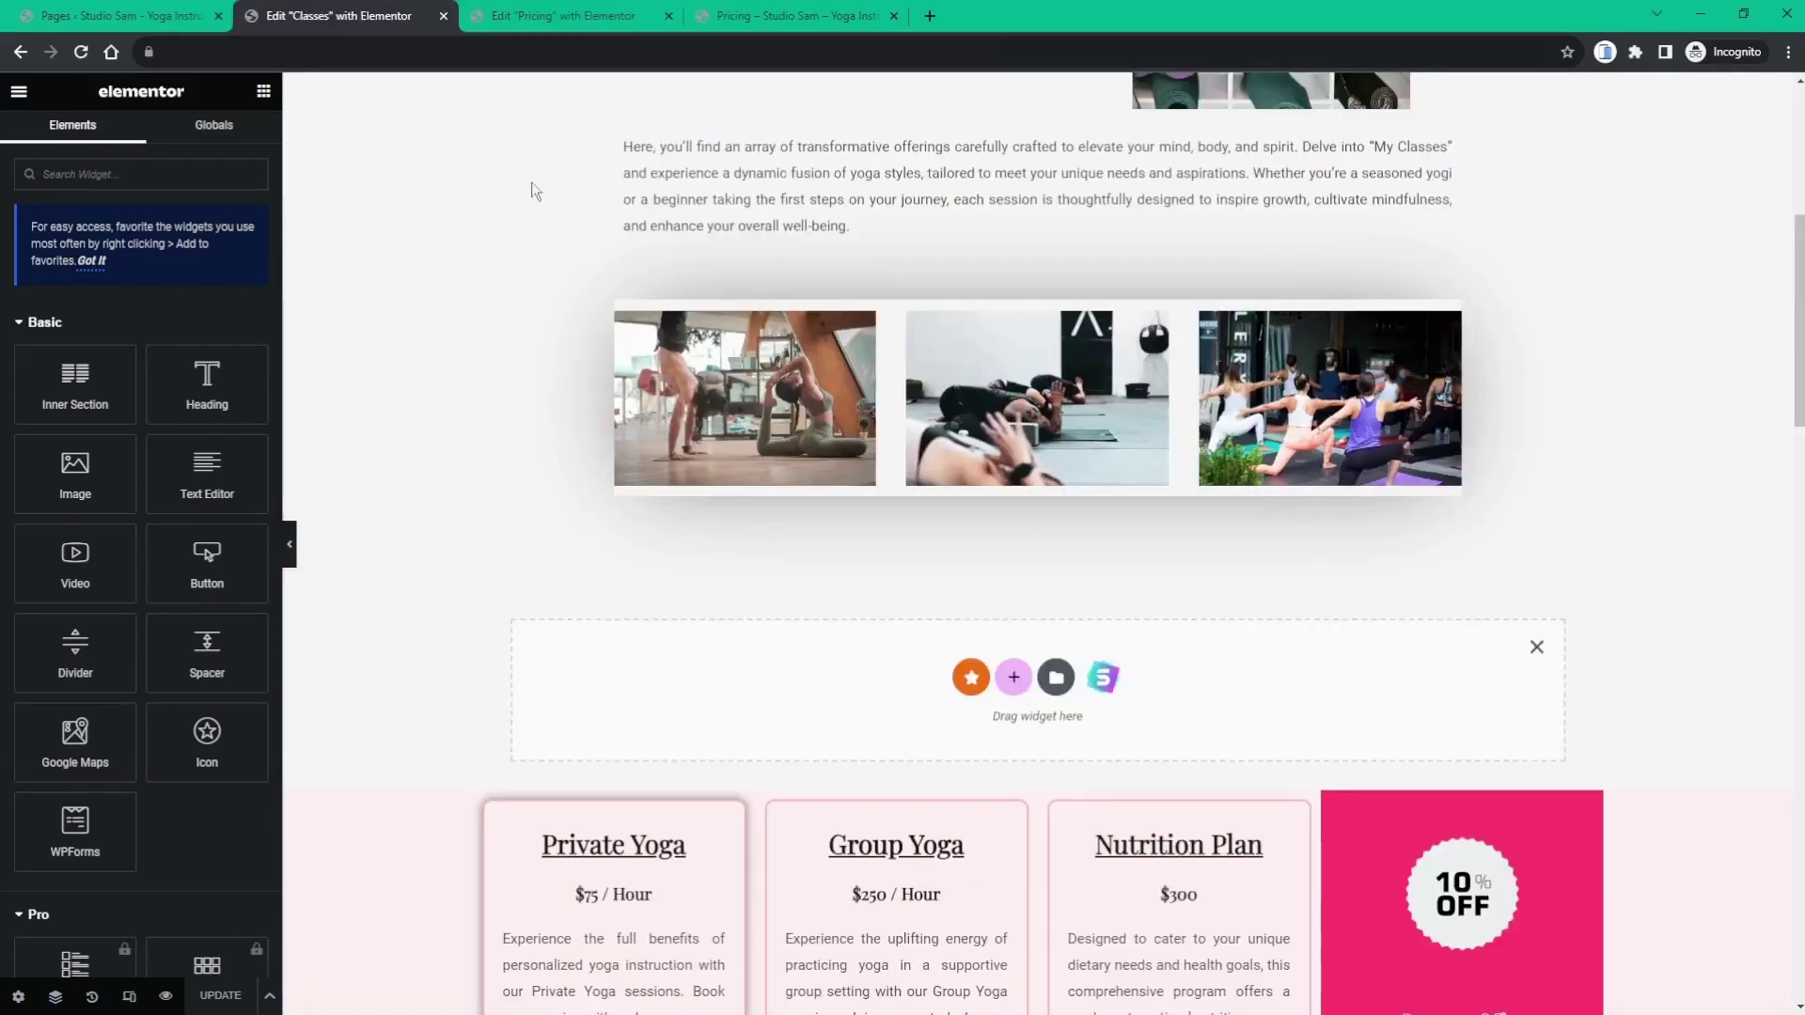
pyautogui.scroll(-2, 954, 675)
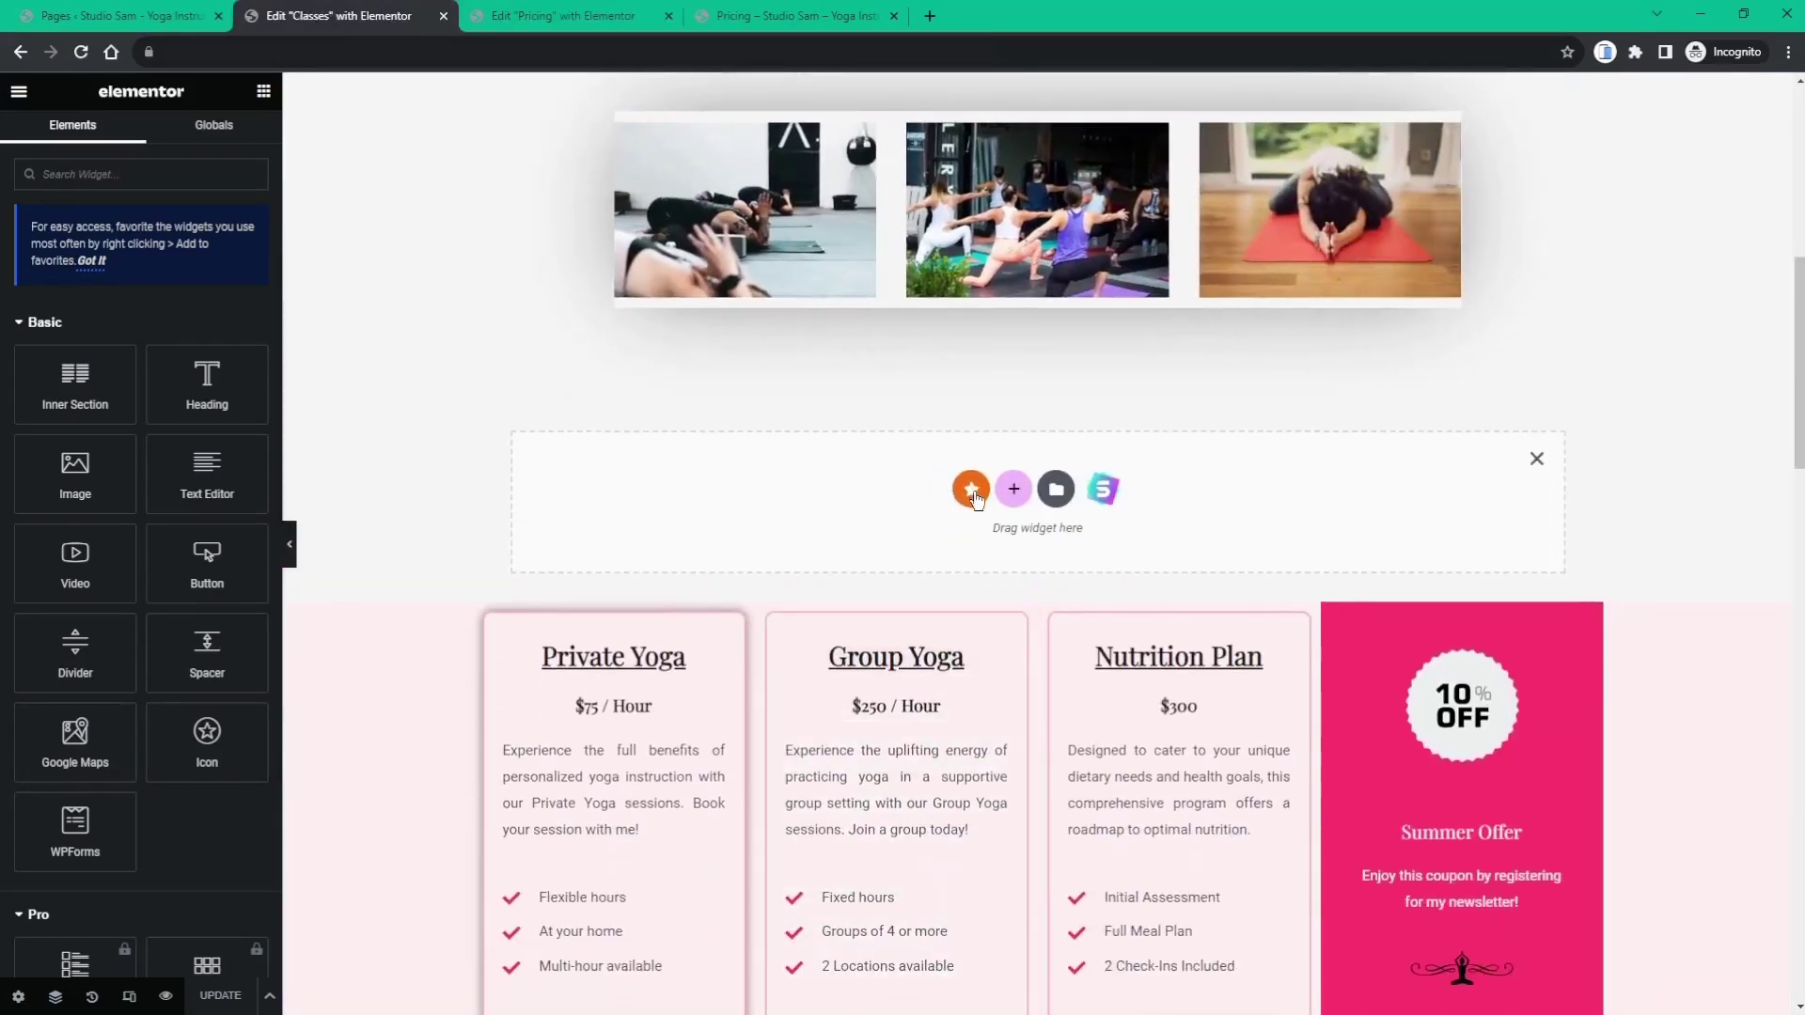
pyautogui.rightClick(1151, 503)
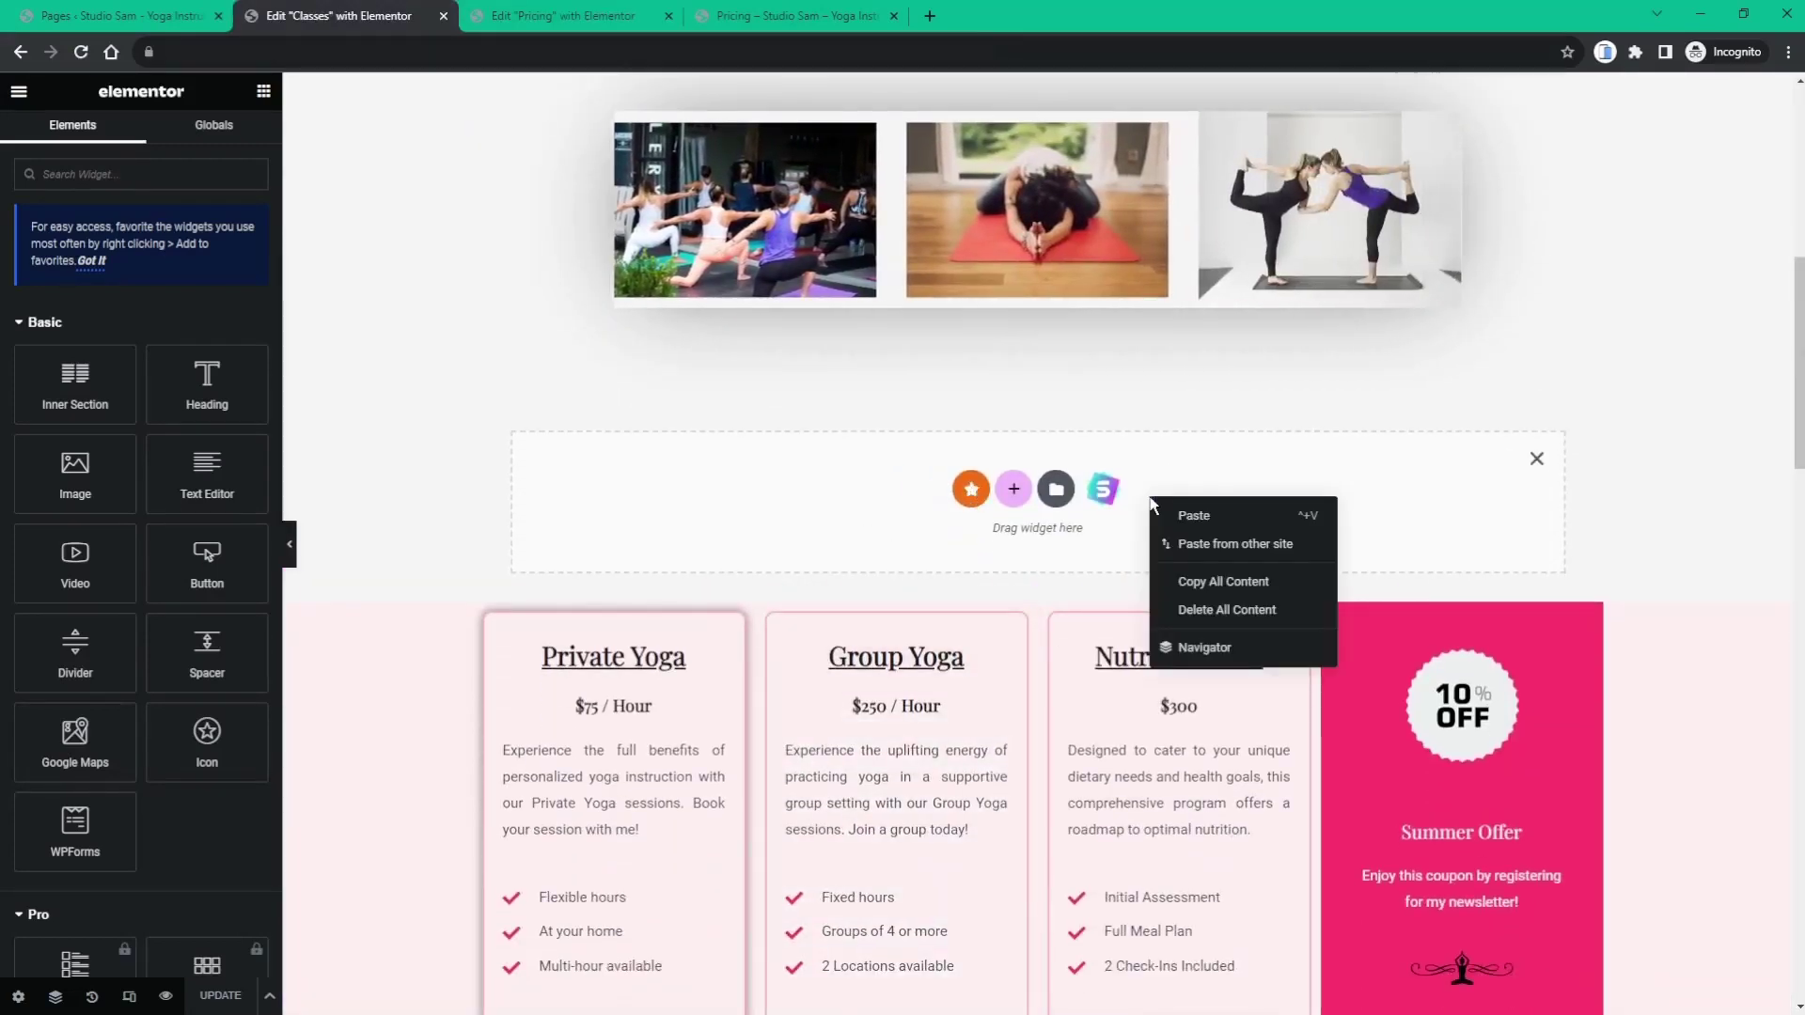
pyautogui.click(1187, 513)
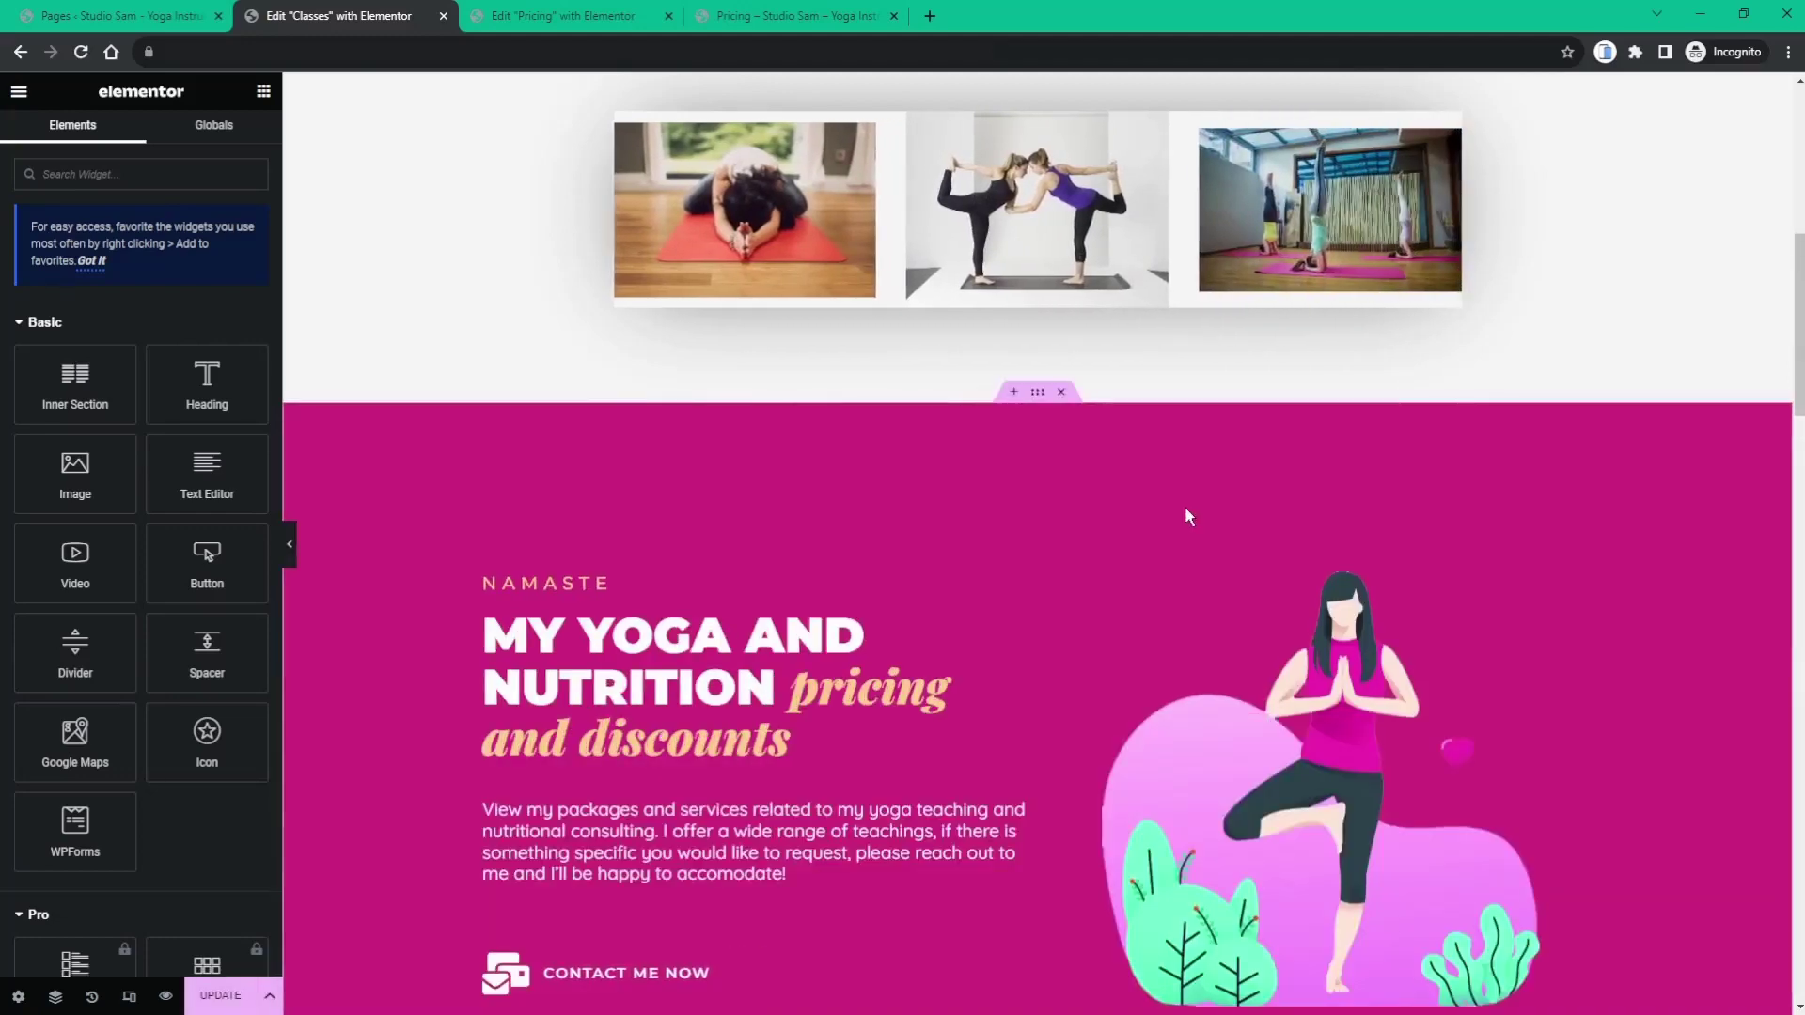
pyautogui.scroll(-3, 1237, 516)
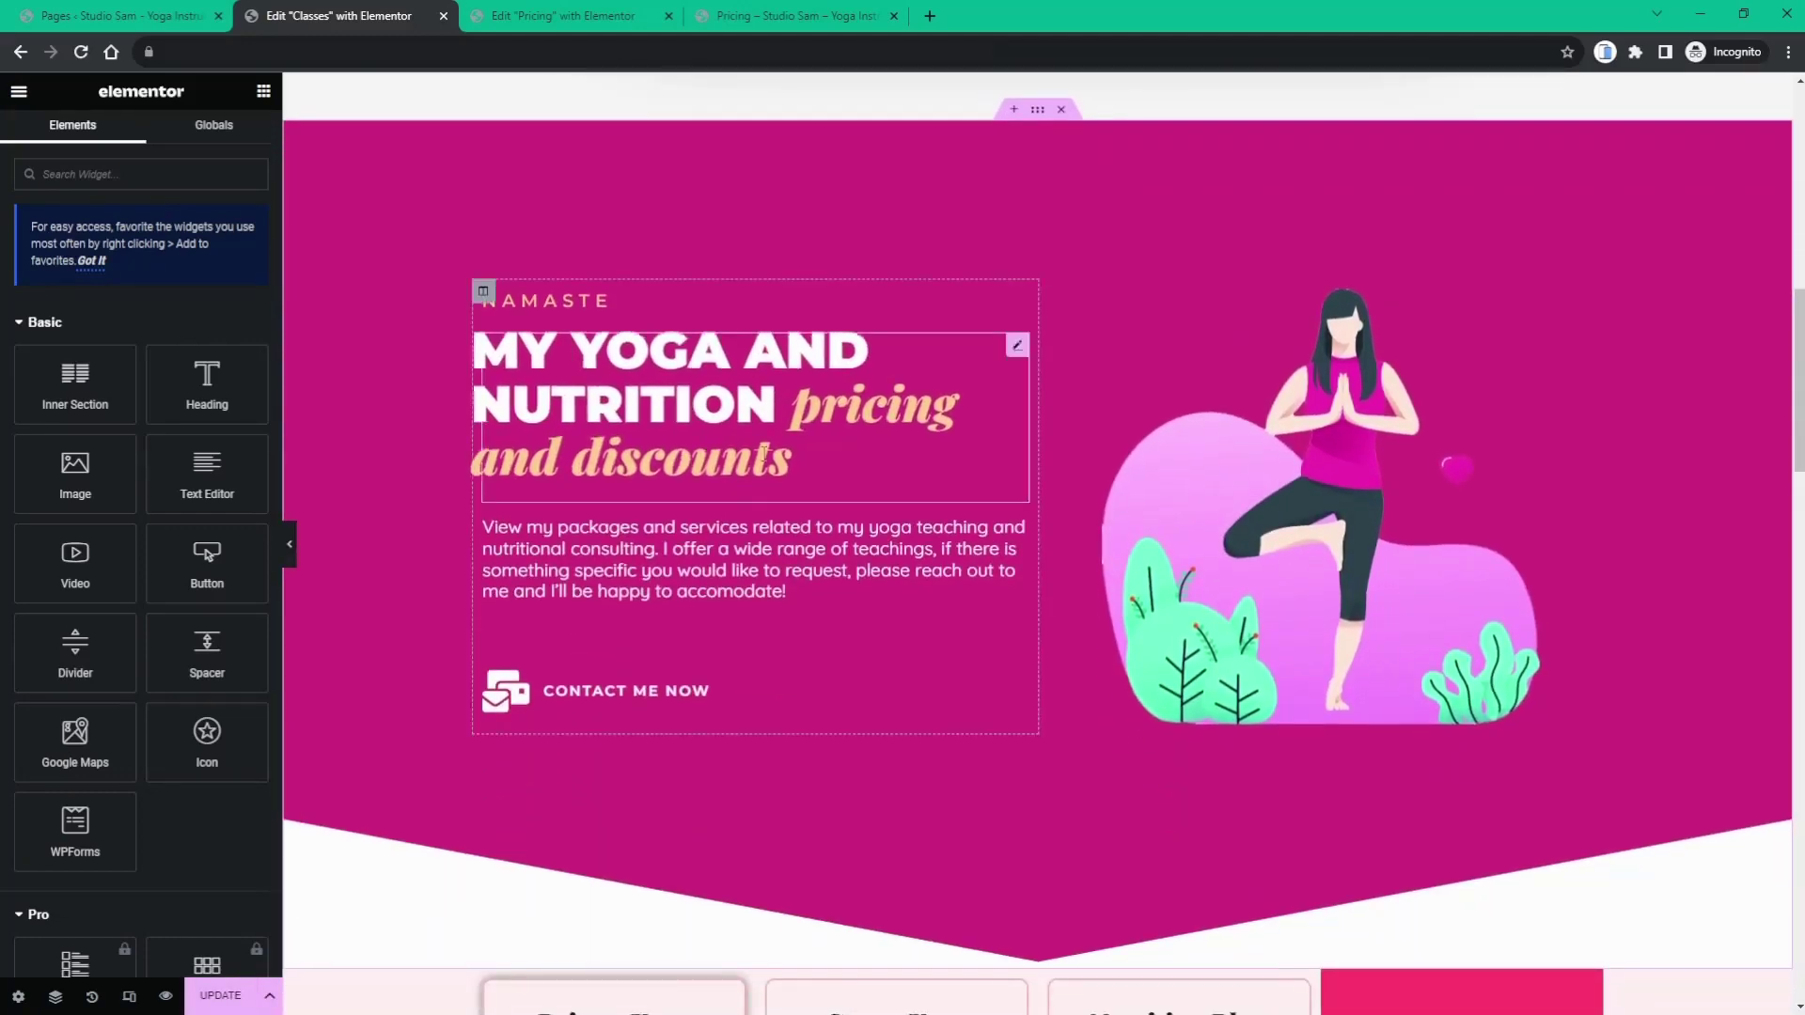
pyautogui.scroll(-2, 972, 873)
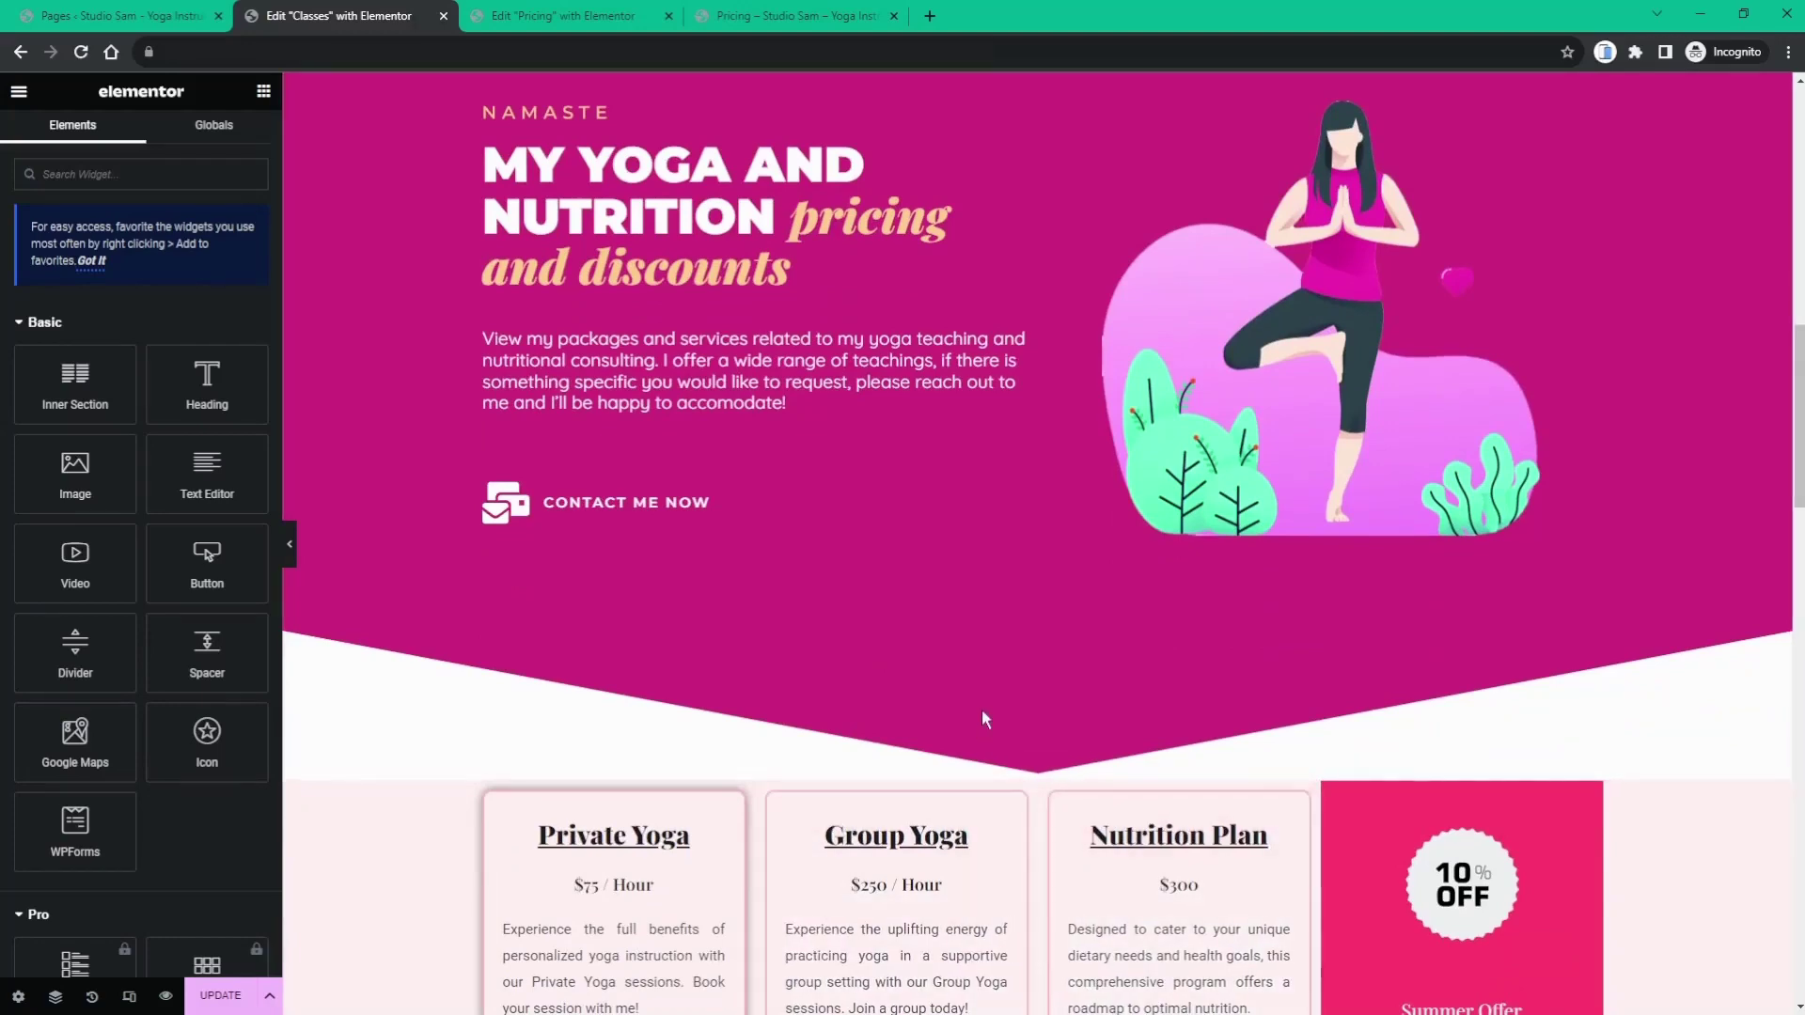
# - Copy the four-table pricing section from the Pricing page and paste it below the header section on the Classes page
pyautogui.click(532, 17)
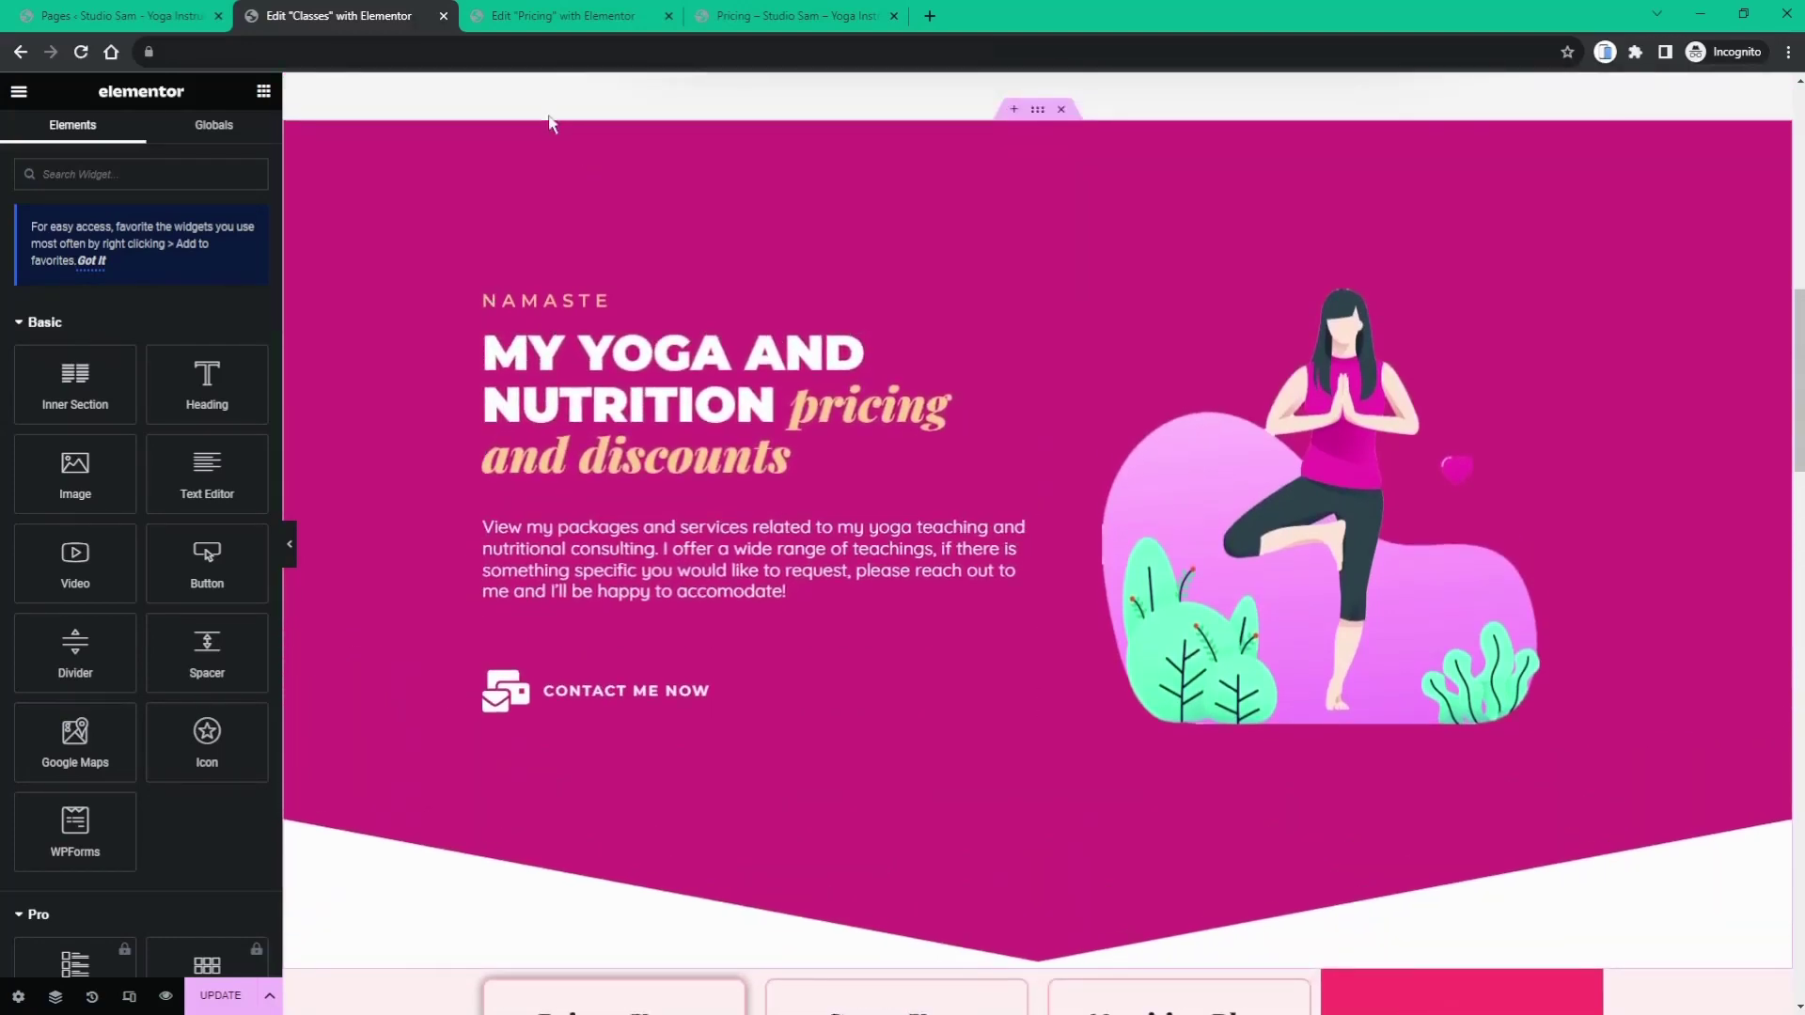
pyautogui.scroll(-6, 480, 511)
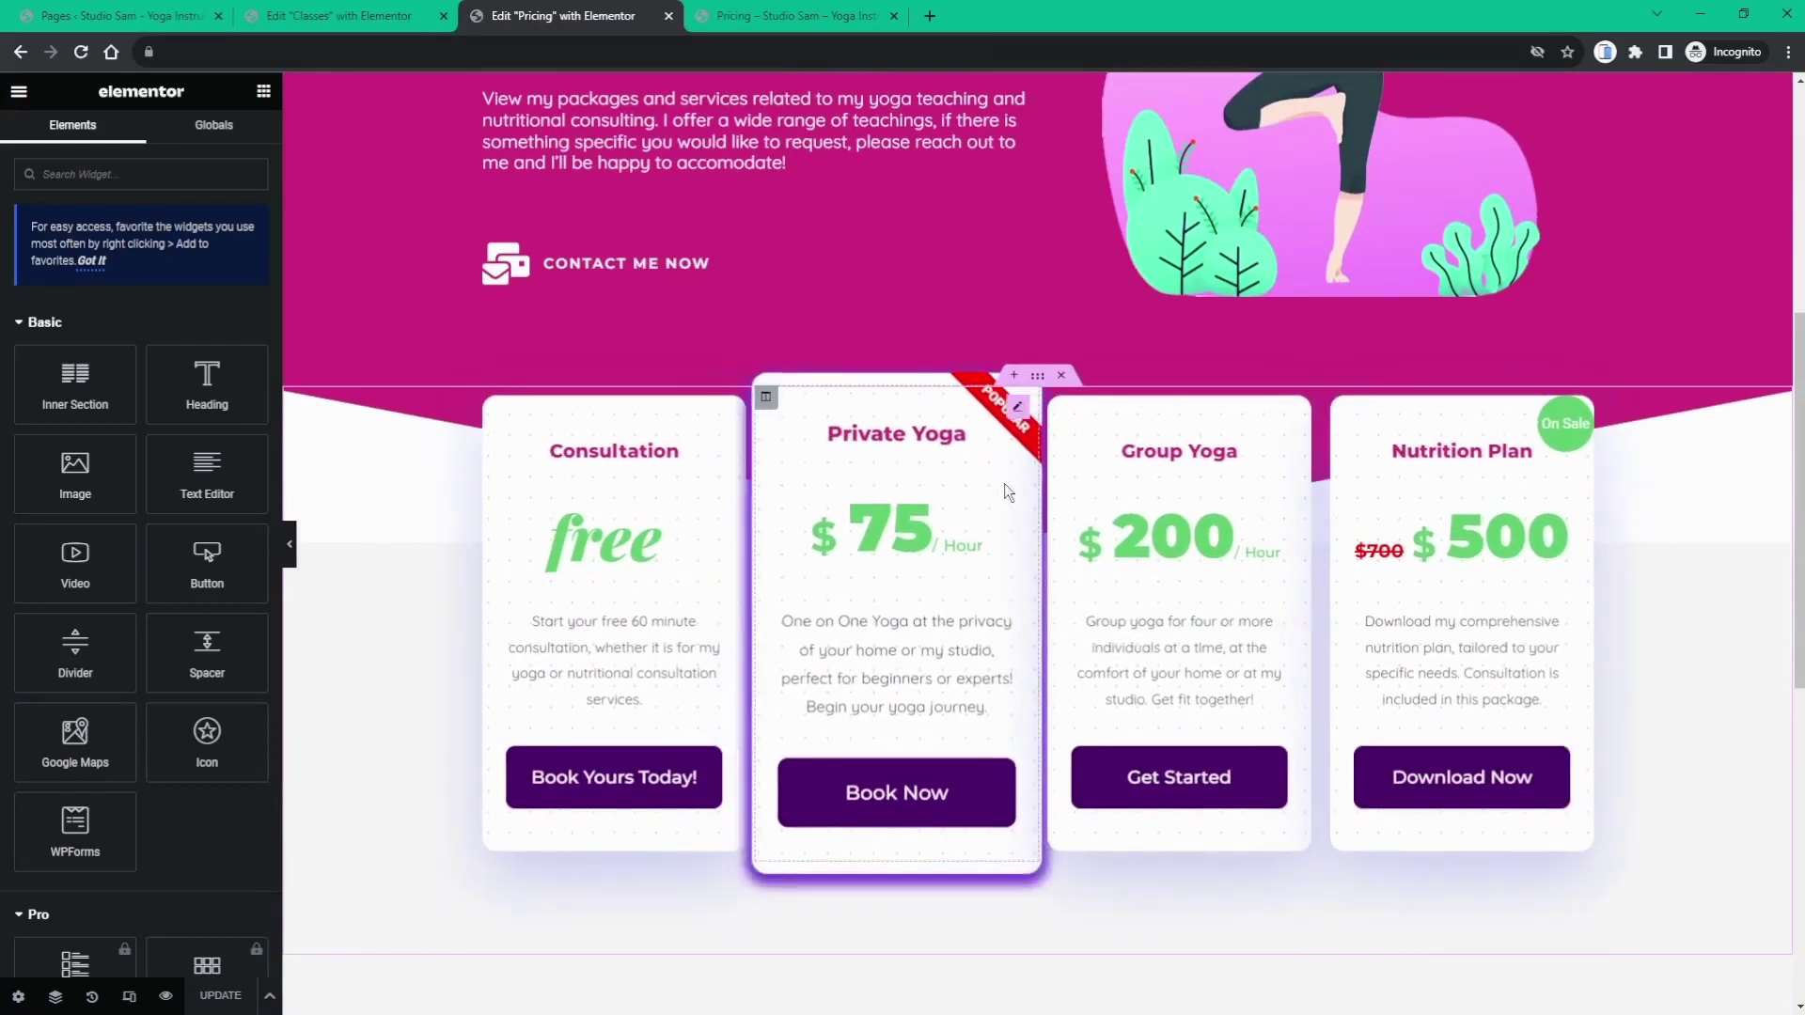
pyautogui.rightClick(1040, 381)
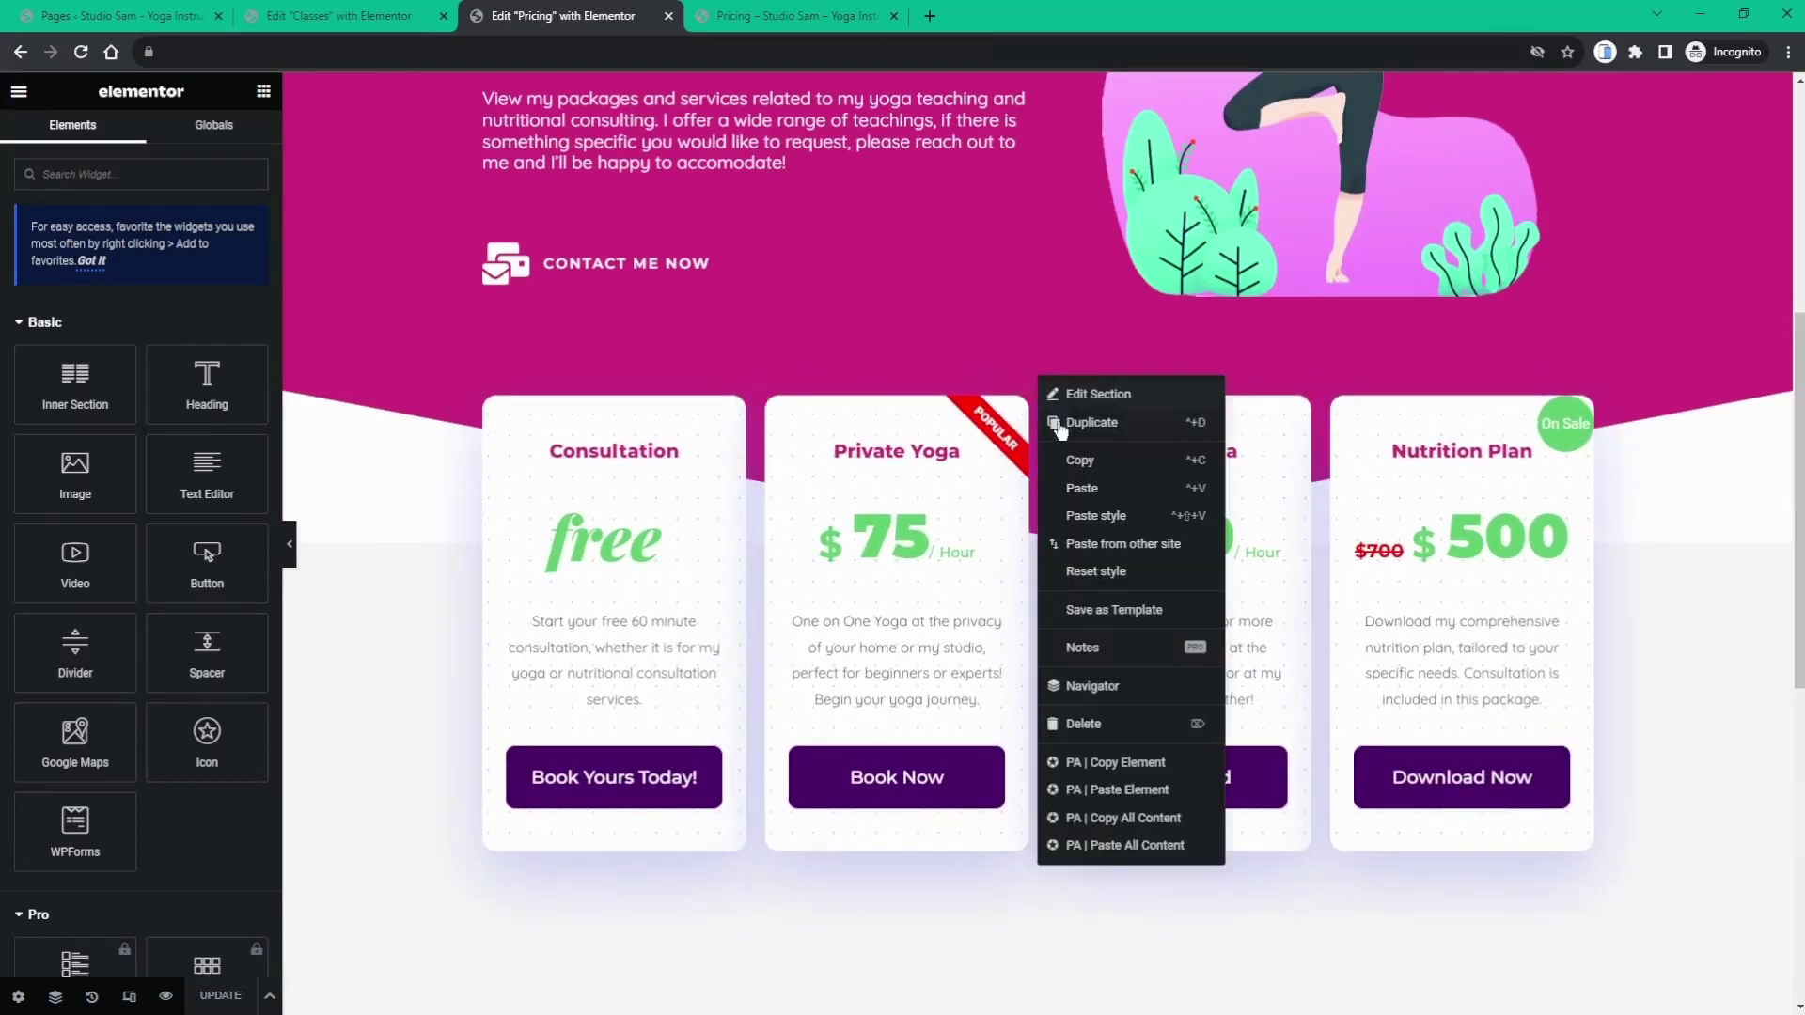
pyautogui.click(1081, 462)
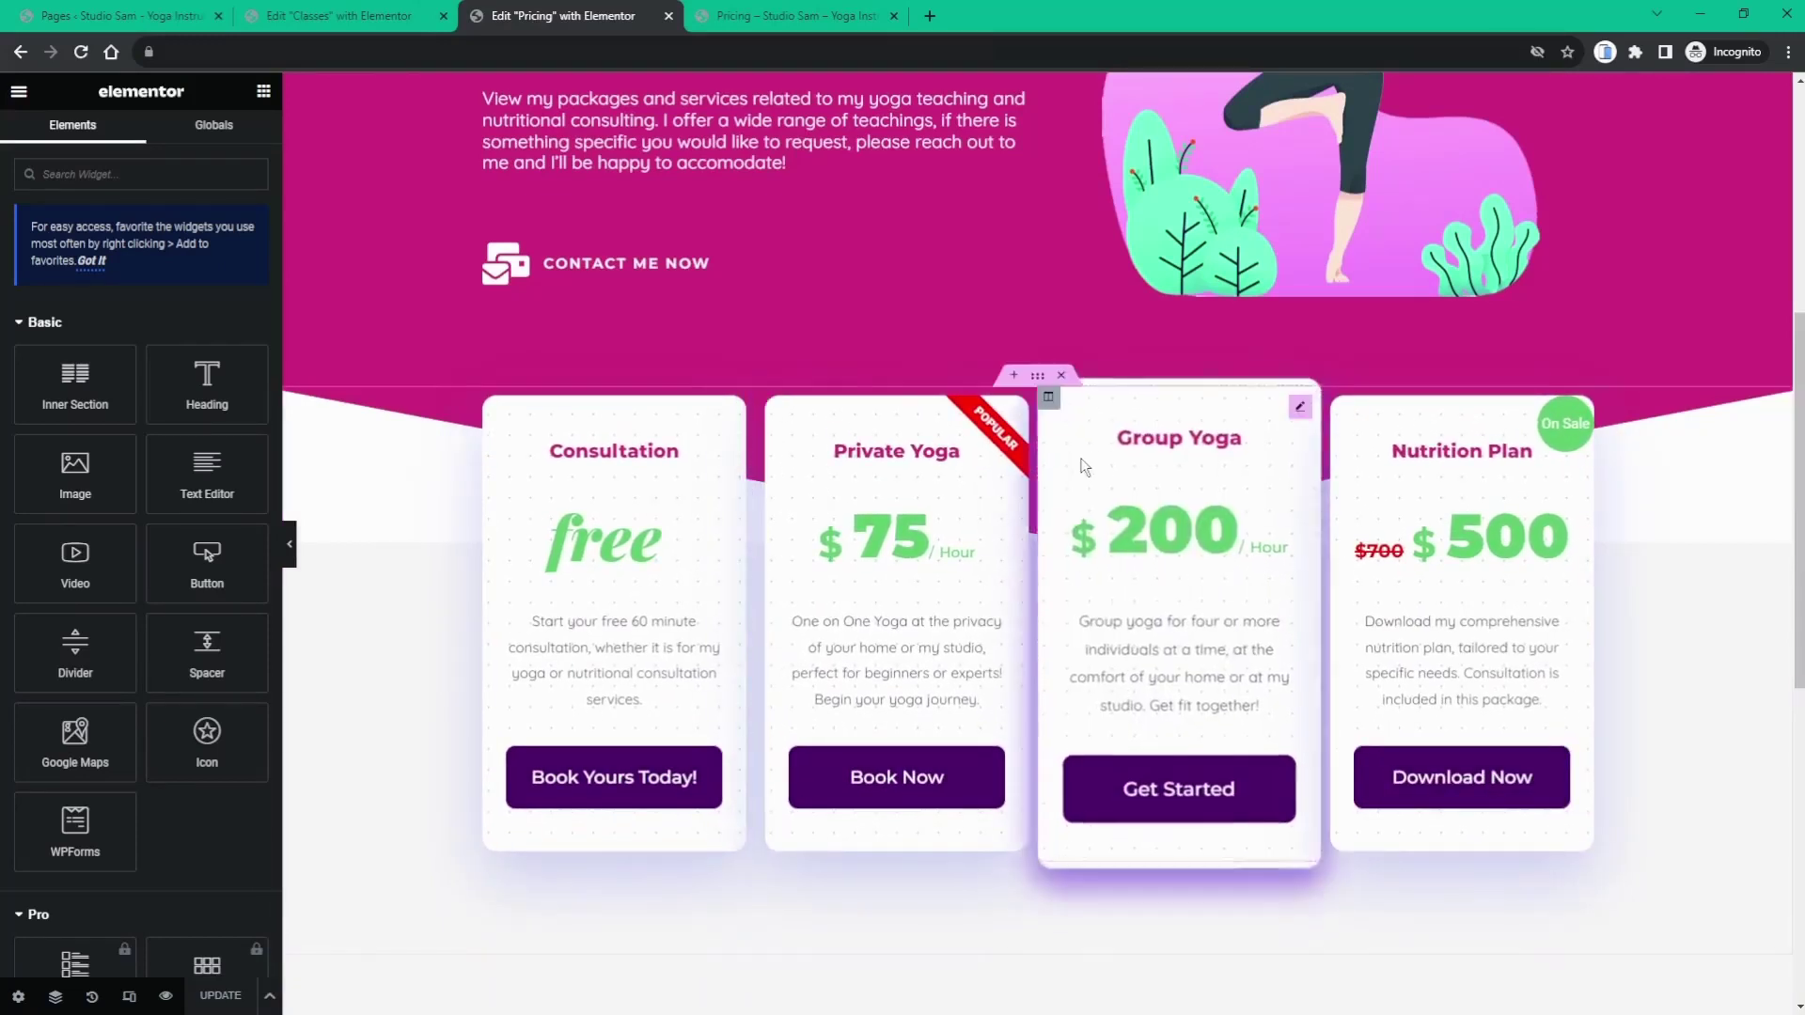
pyautogui.click(399, 16)
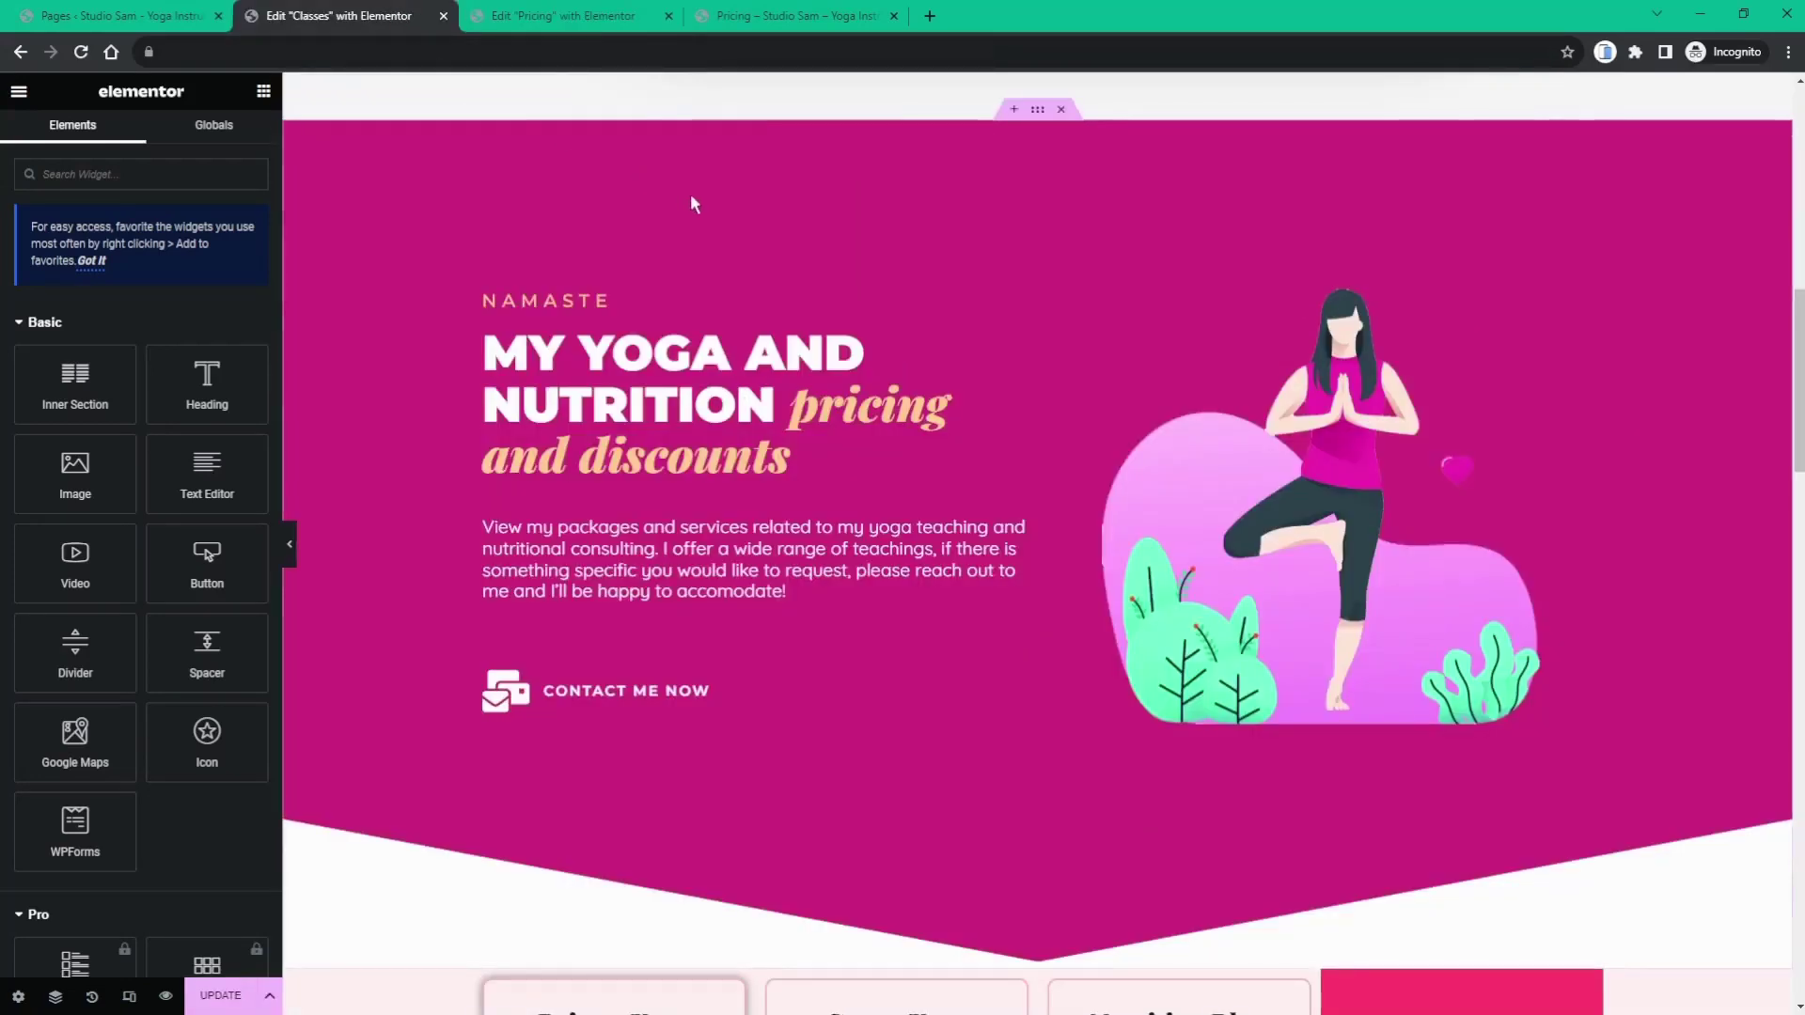
pyautogui.rightClick(1038, 113)
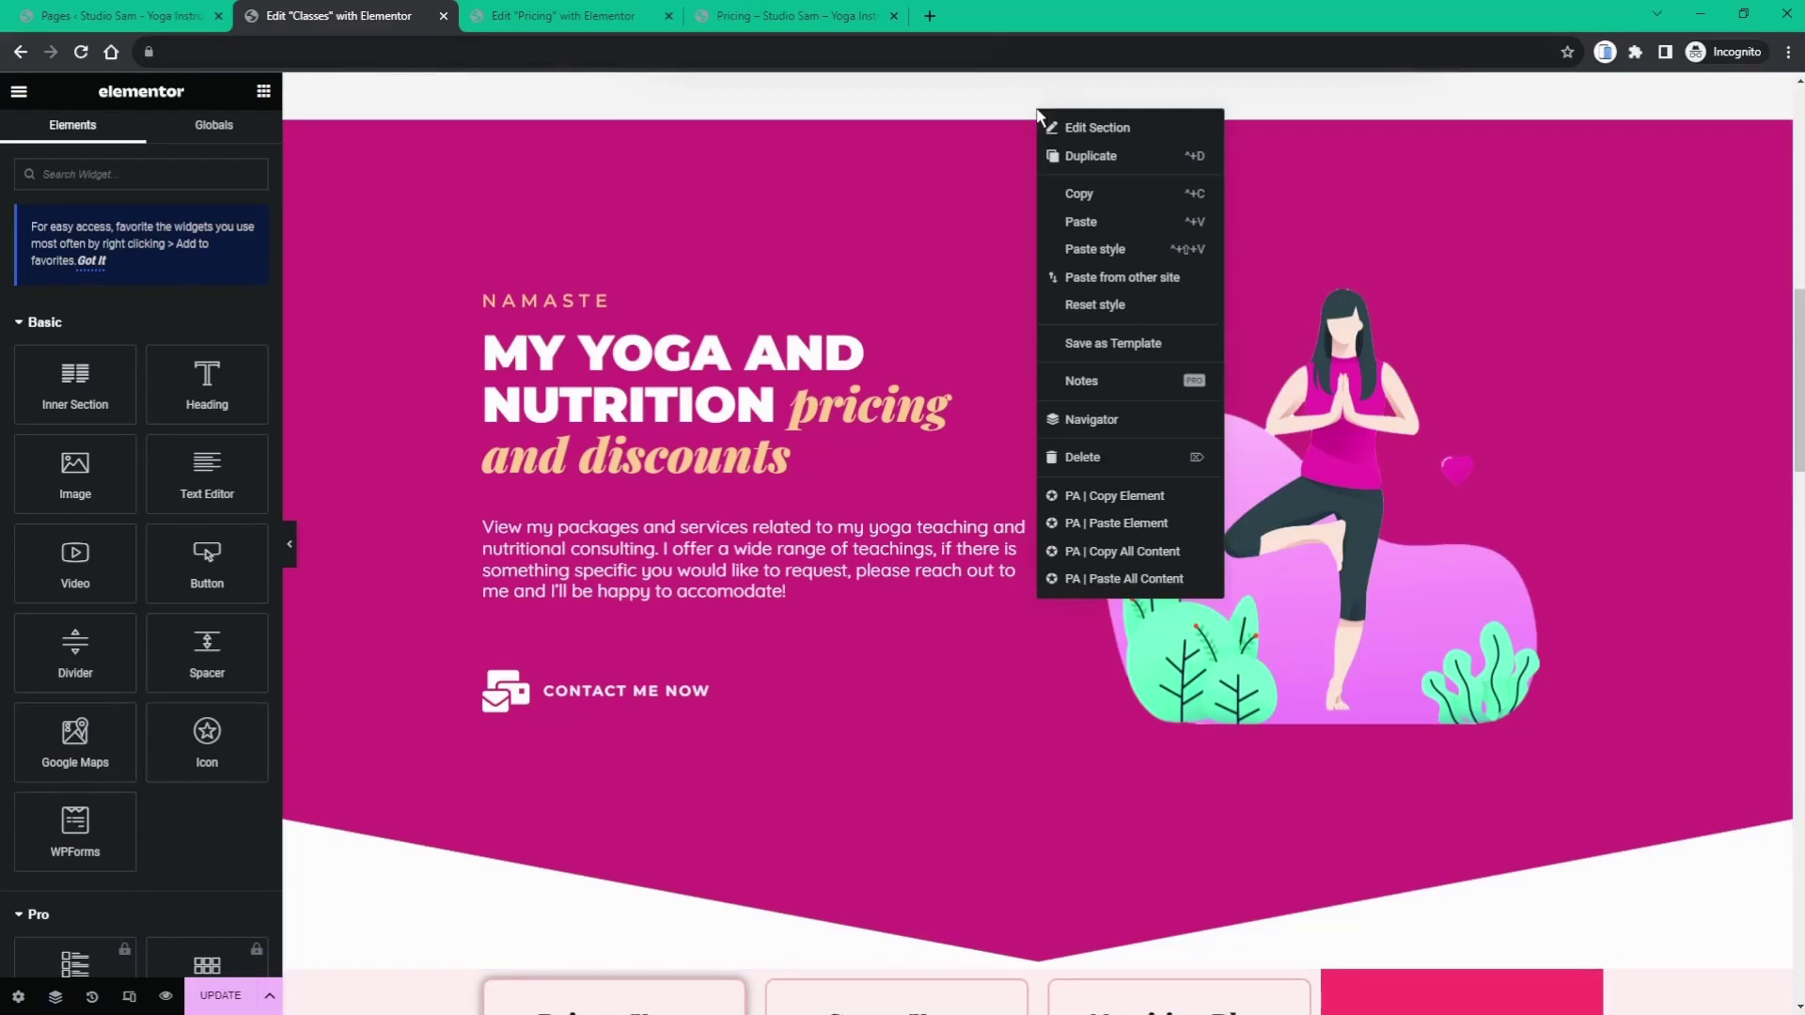
pyautogui.click(1084, 222)
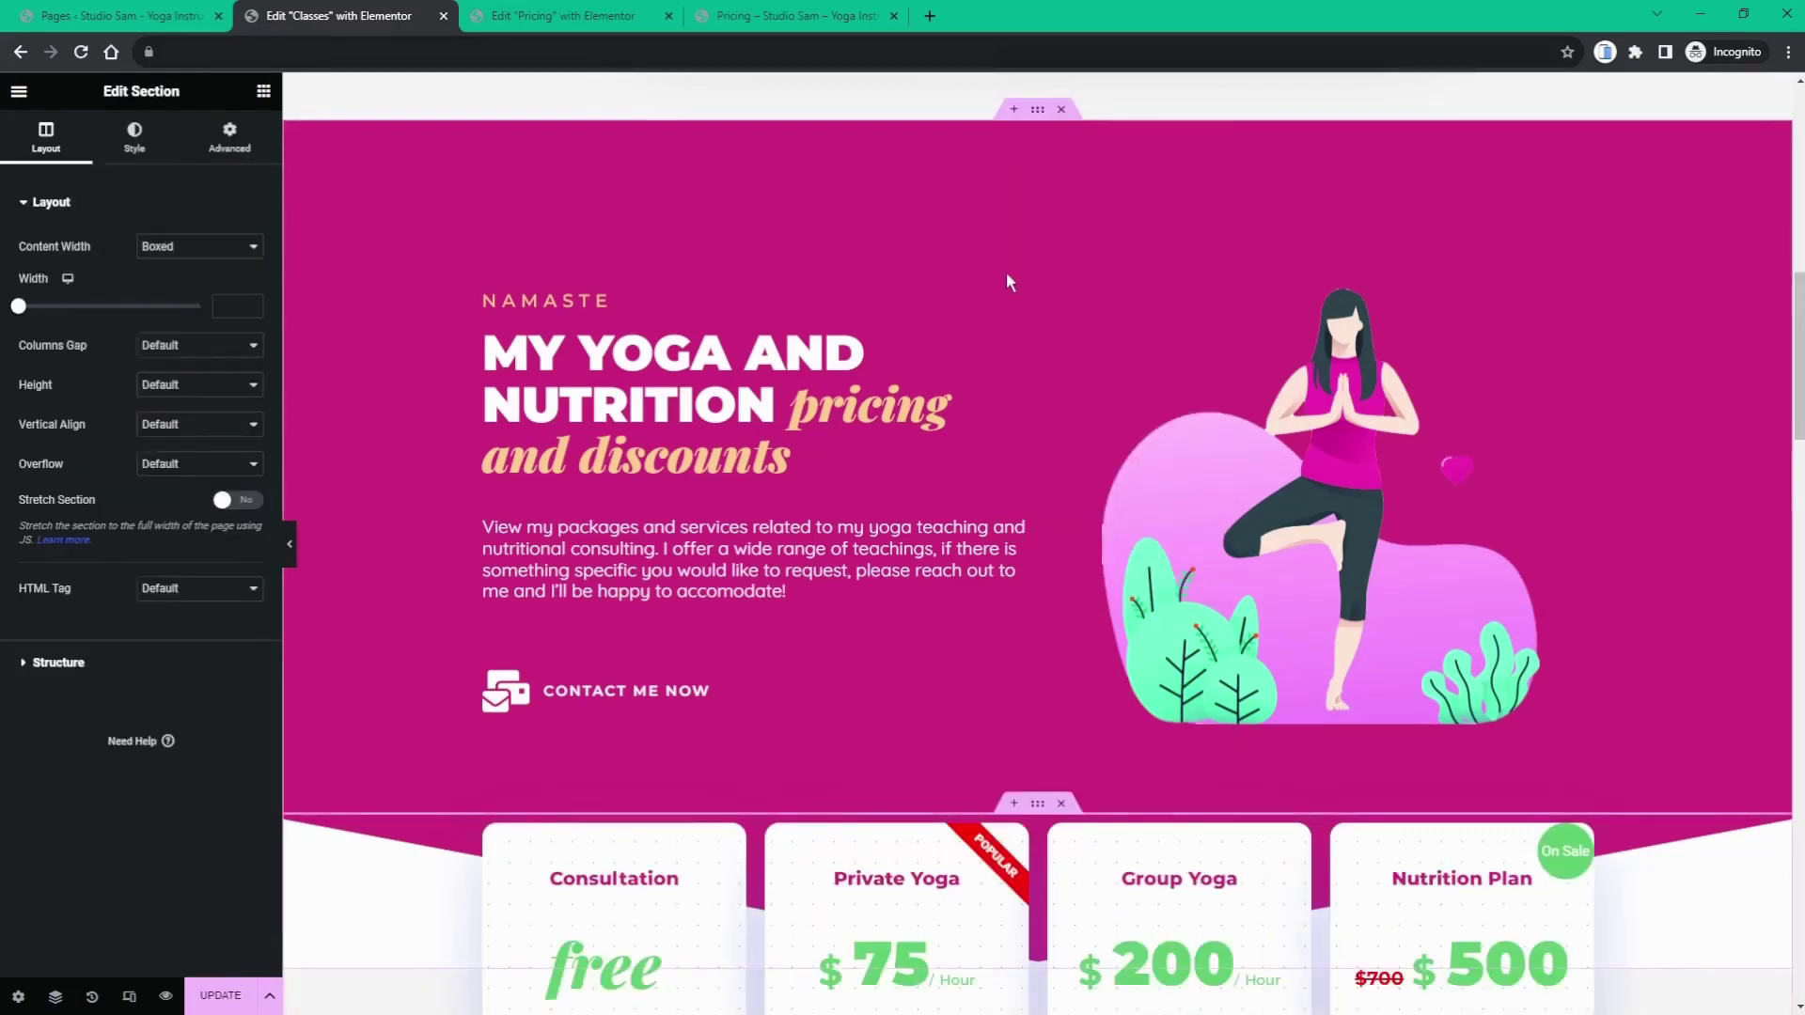
# - Check the pasted header and pricing table sections in the editor and update the Classes page
pyautogui.scroll(-1, 1050, 295)
pyautogui.scroll(-3, 1050, 294)
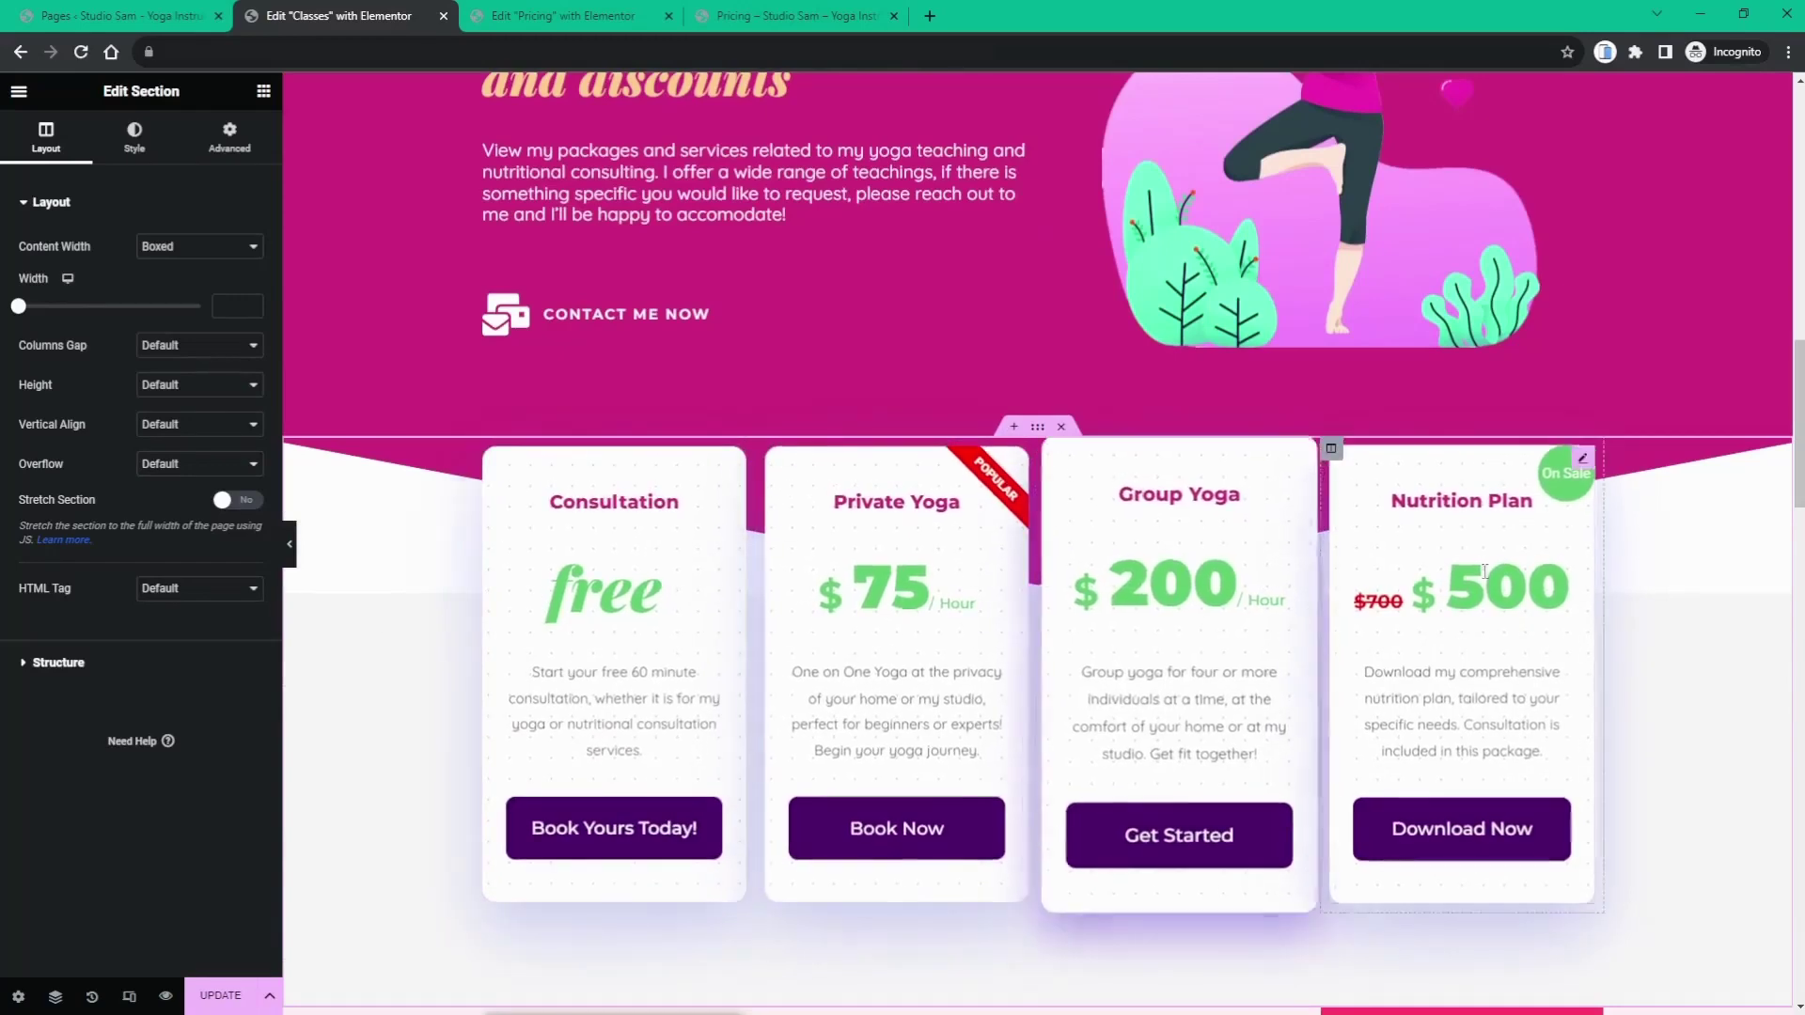
pyautogui.scroll(6, 1132, 293)
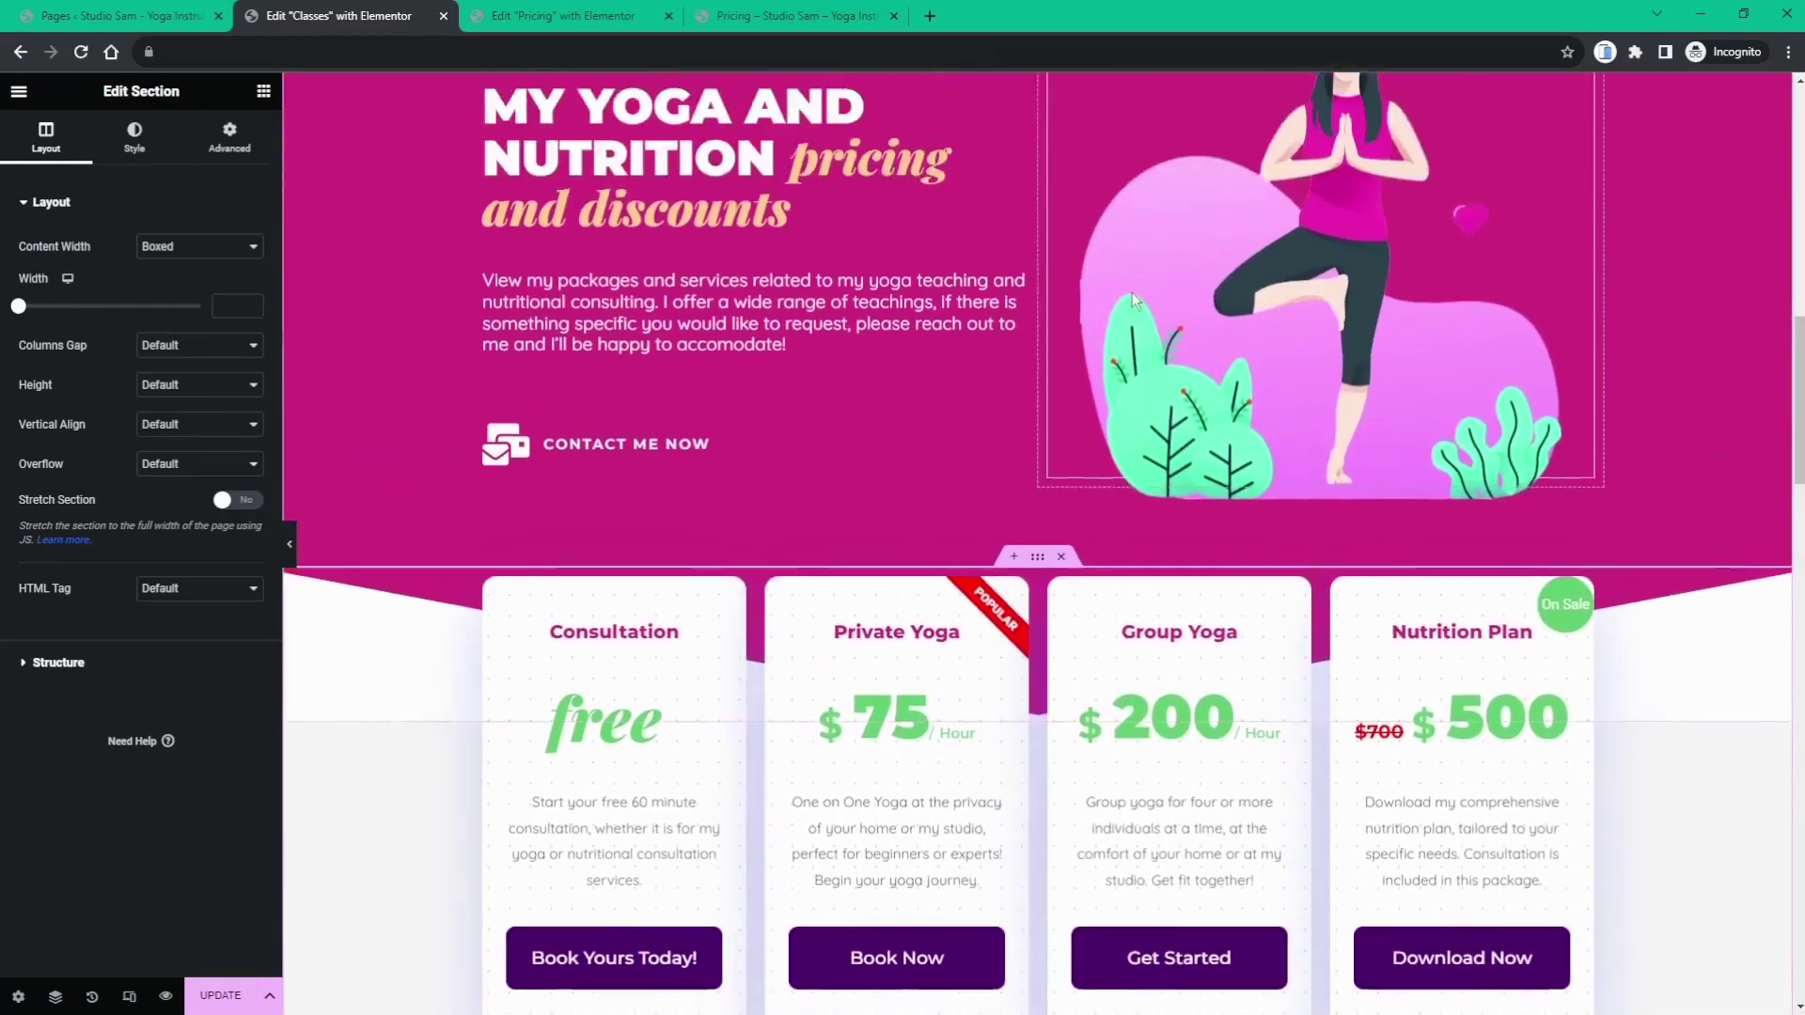
pyautogui.scroll(-3, 1103, 329)
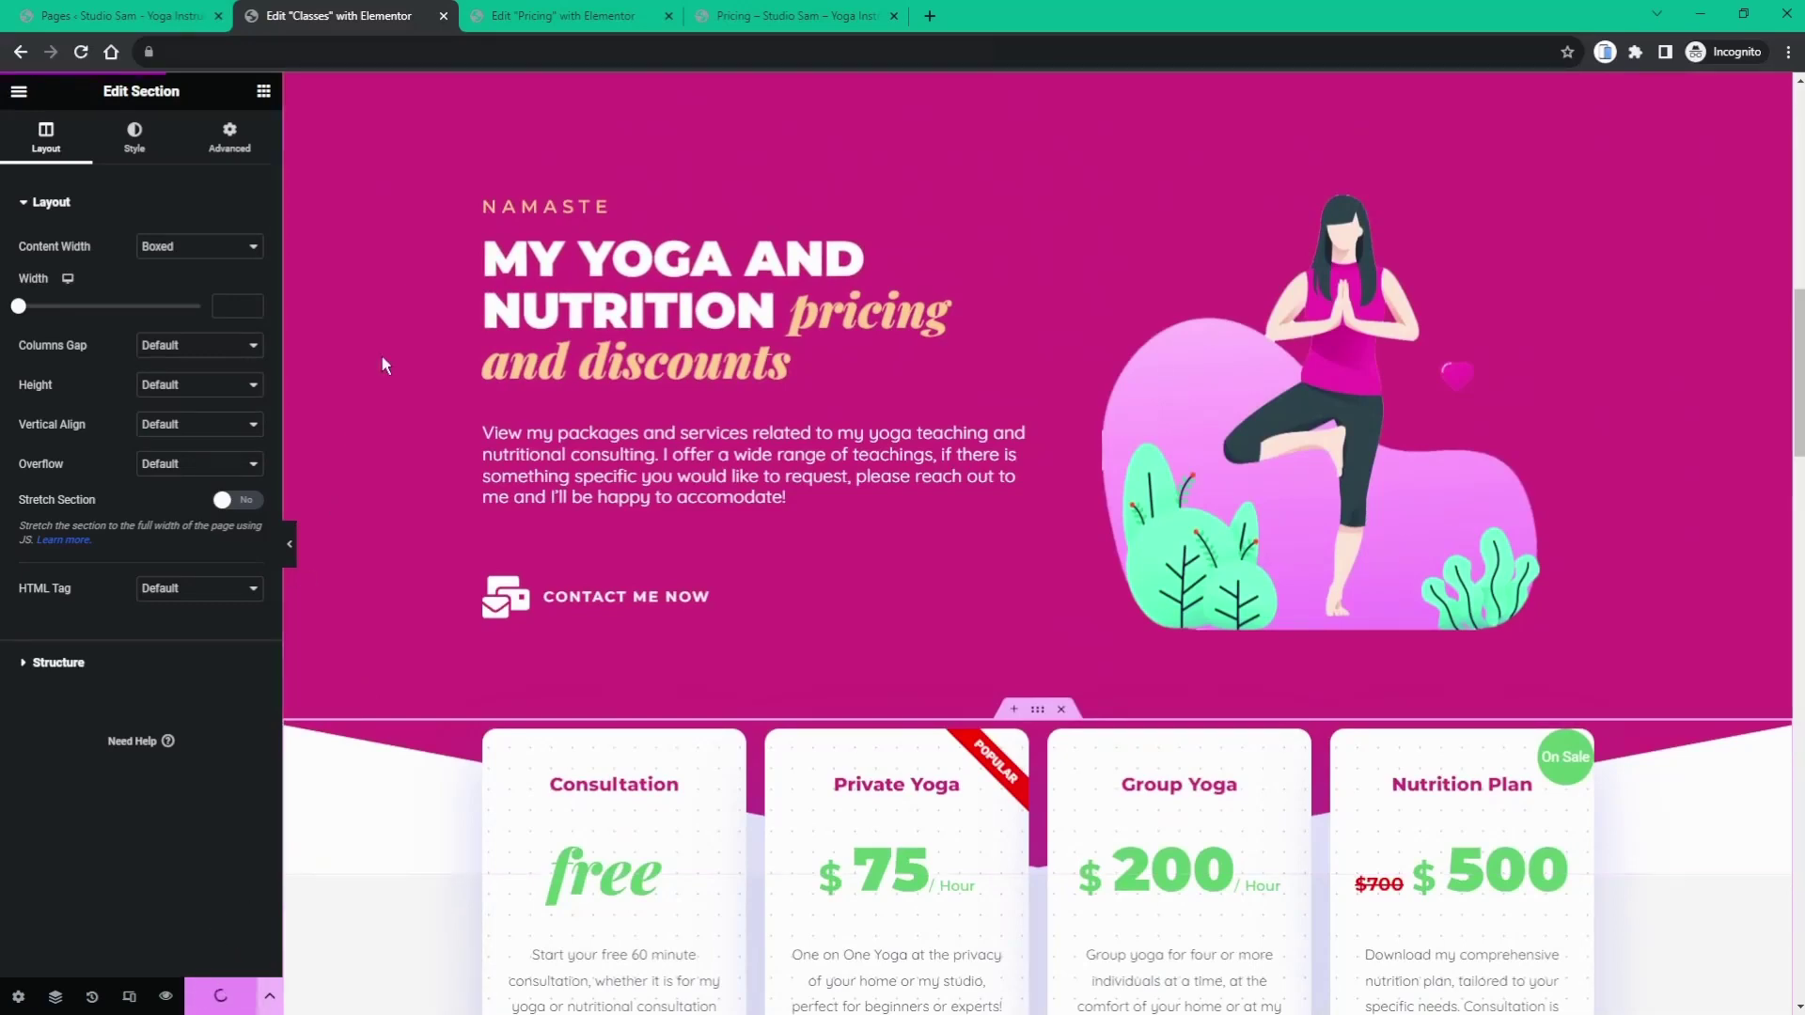
# - Go from the WordPress dashboard to the live site in a separate browser tab and open its Classes page
pyautogui.click(119, 23)
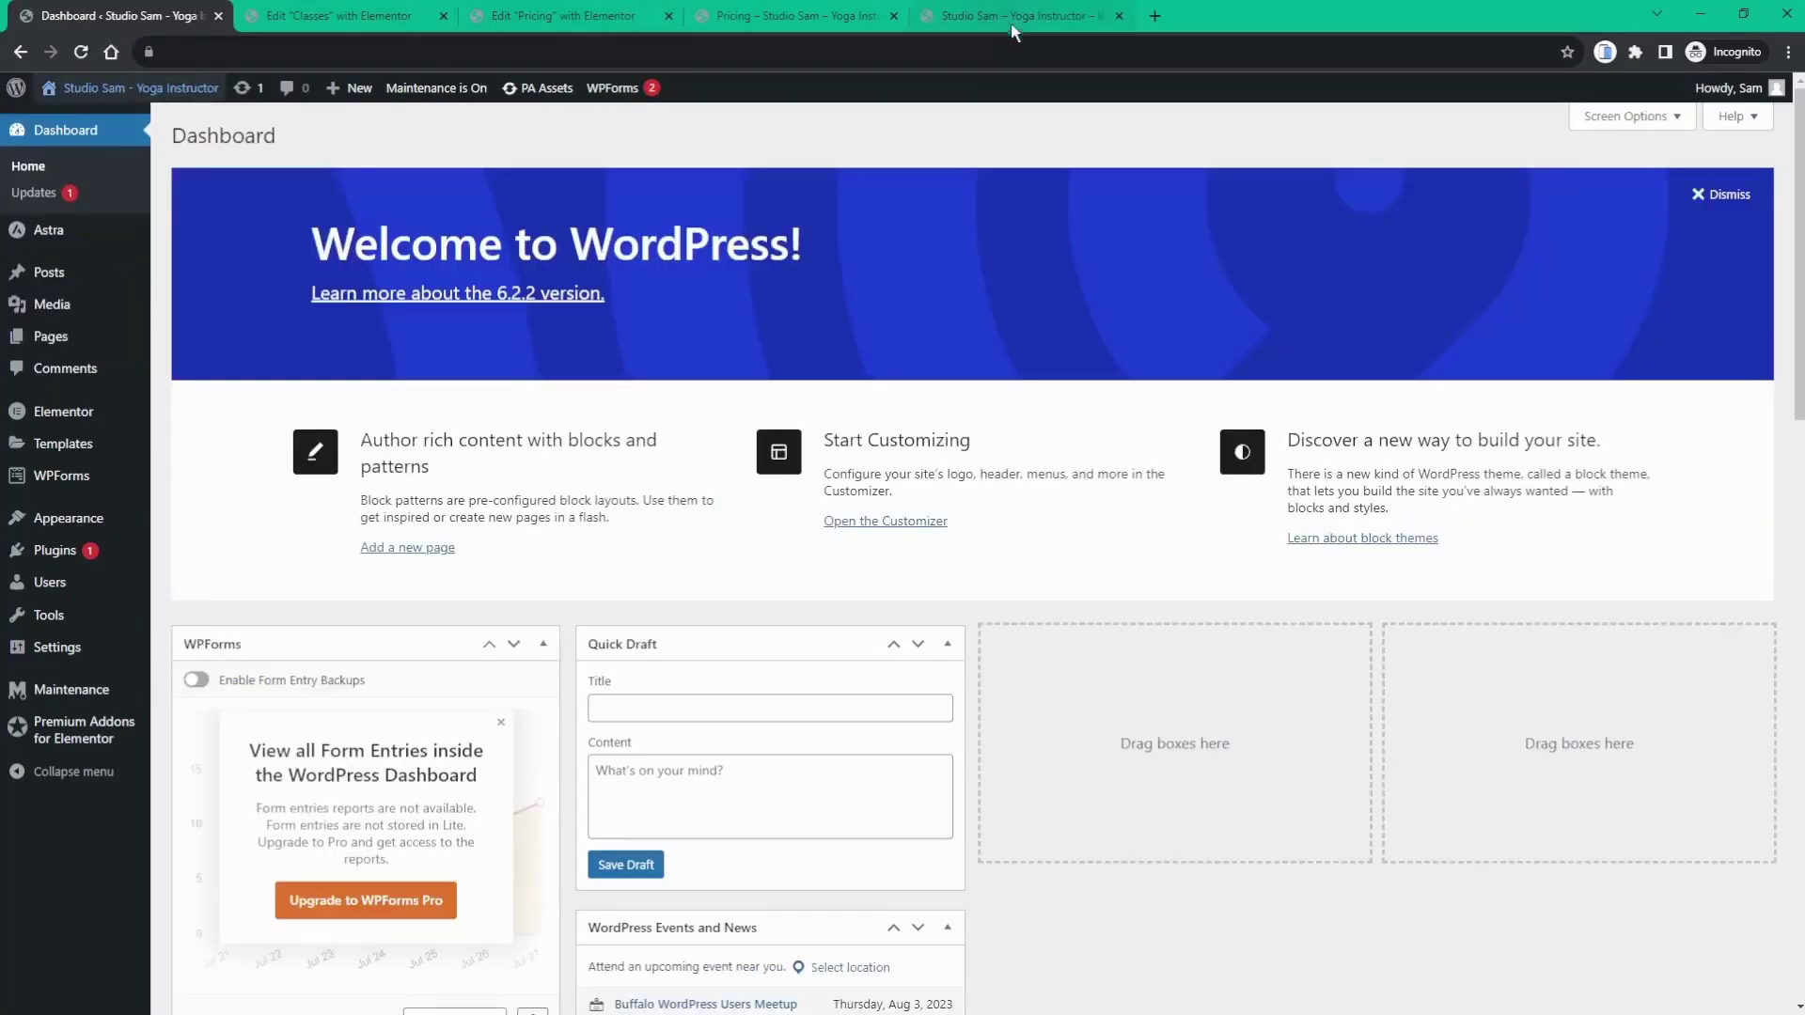
pyautogui.click(961, 18)
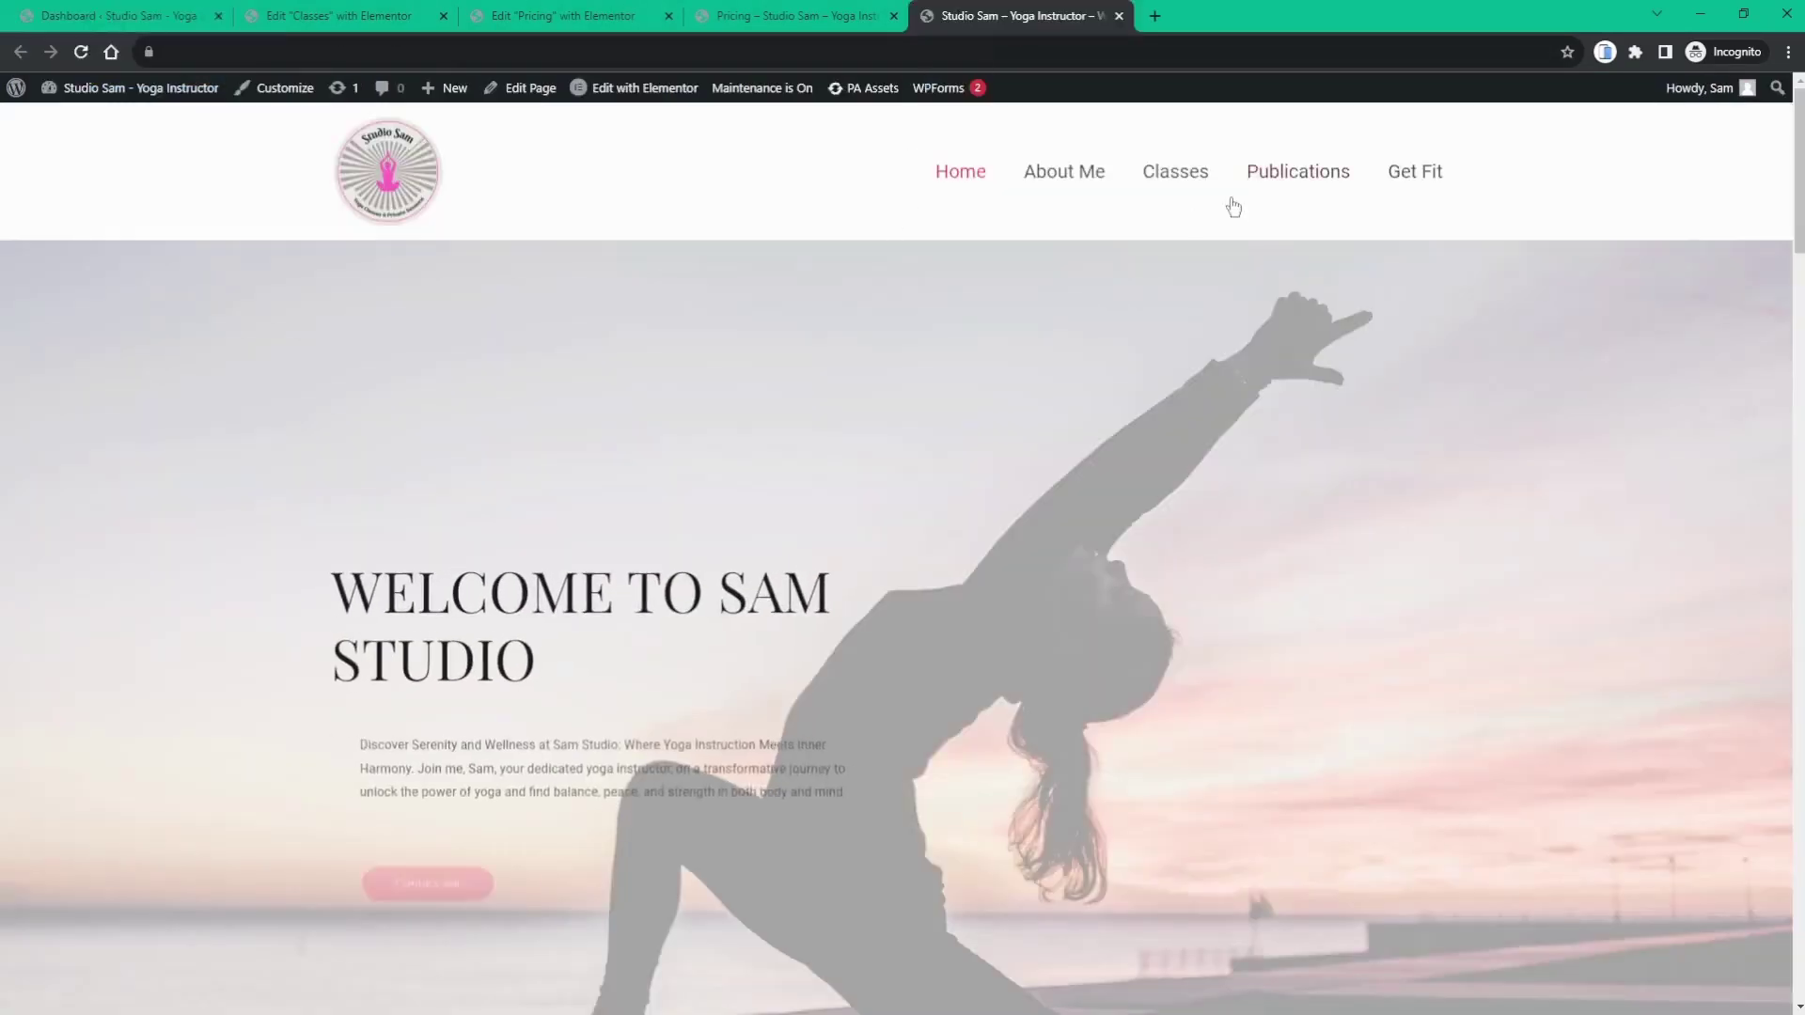
pyautogui.click(1180, 173)
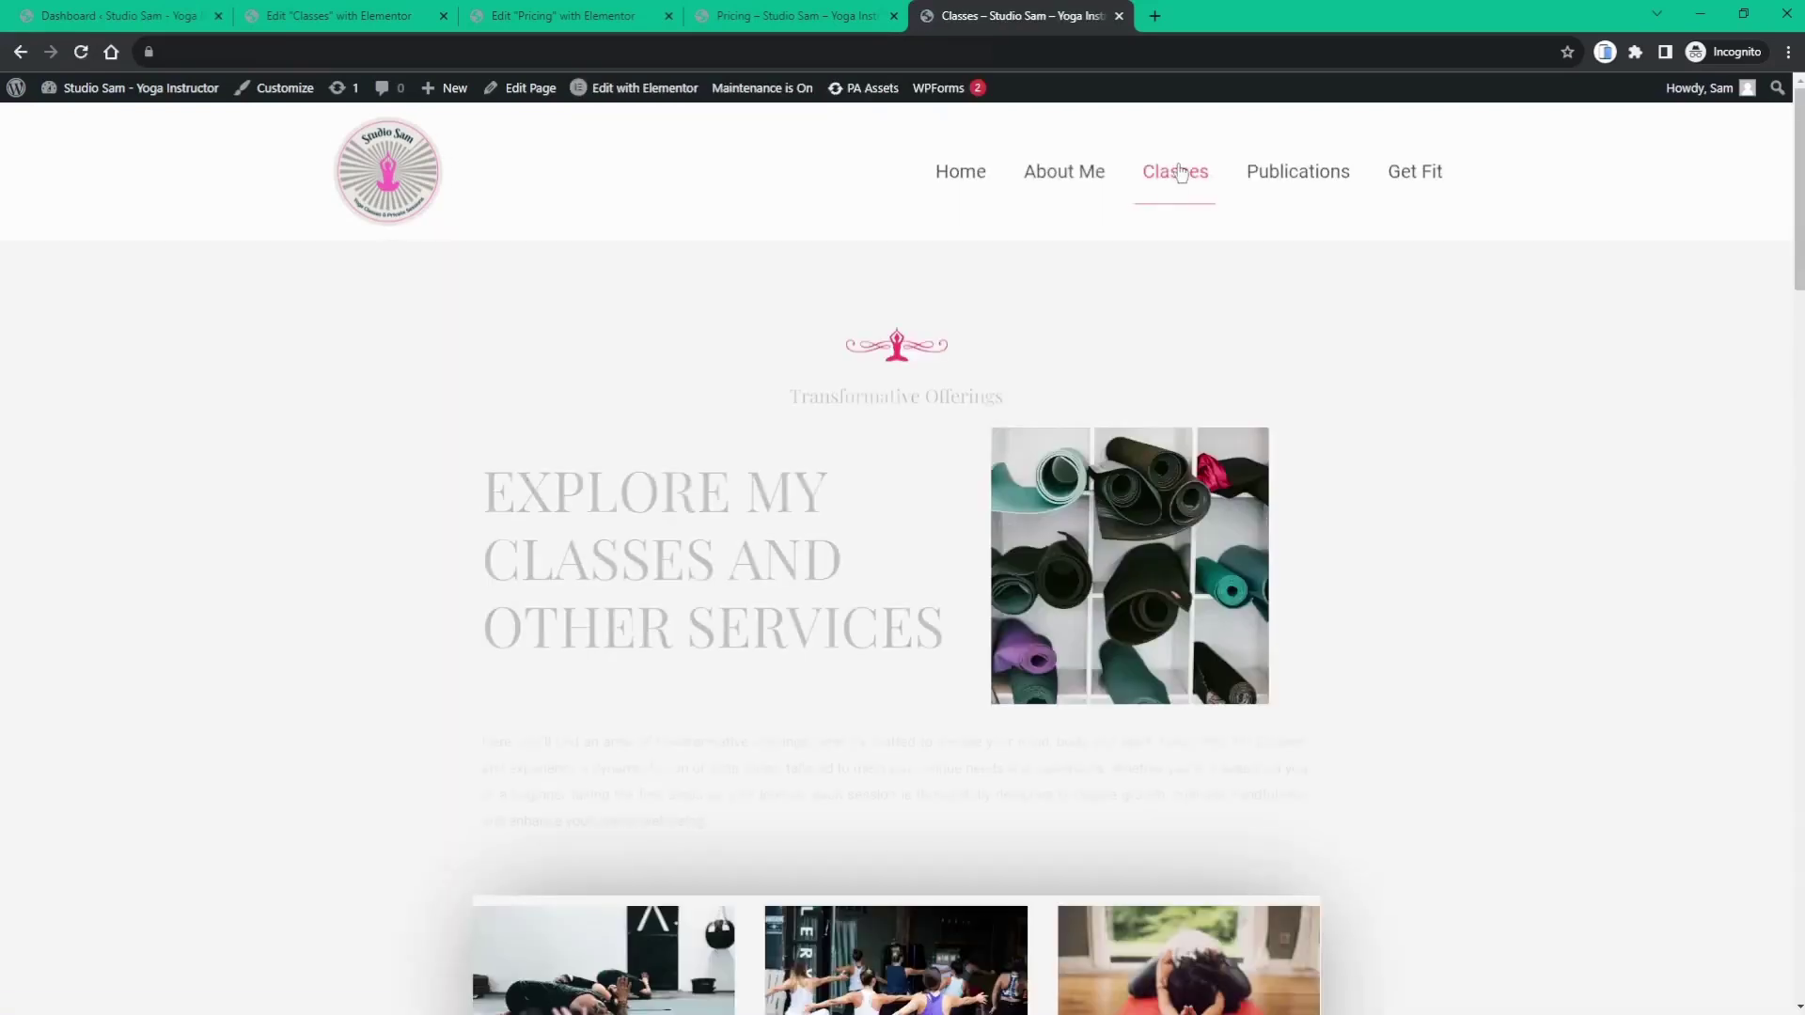
# - Look through the live Classes page from the image carousel to the old pricing cards, checking the pasted header and pricing tables
pyautogui.scroll(-1, 736, 302)
pyautogui.scroll(-9, 736, 304)
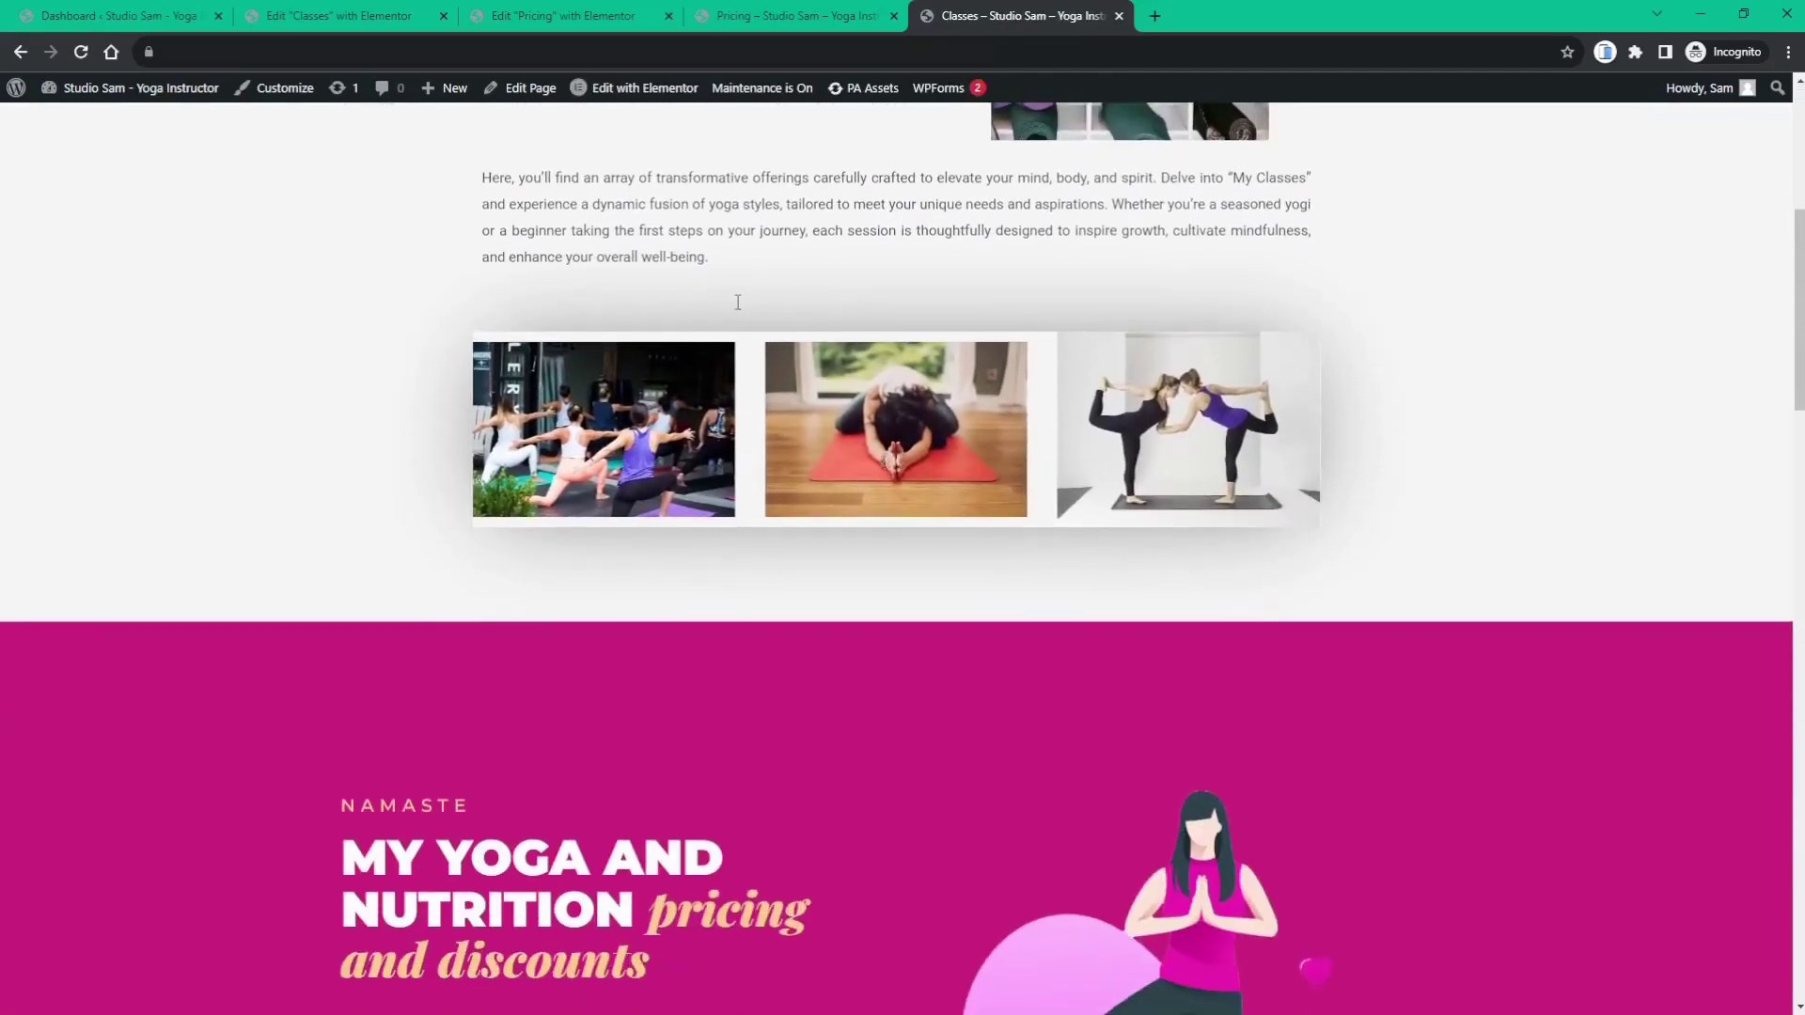
pyautogui.scroll(-4, 736, 300)
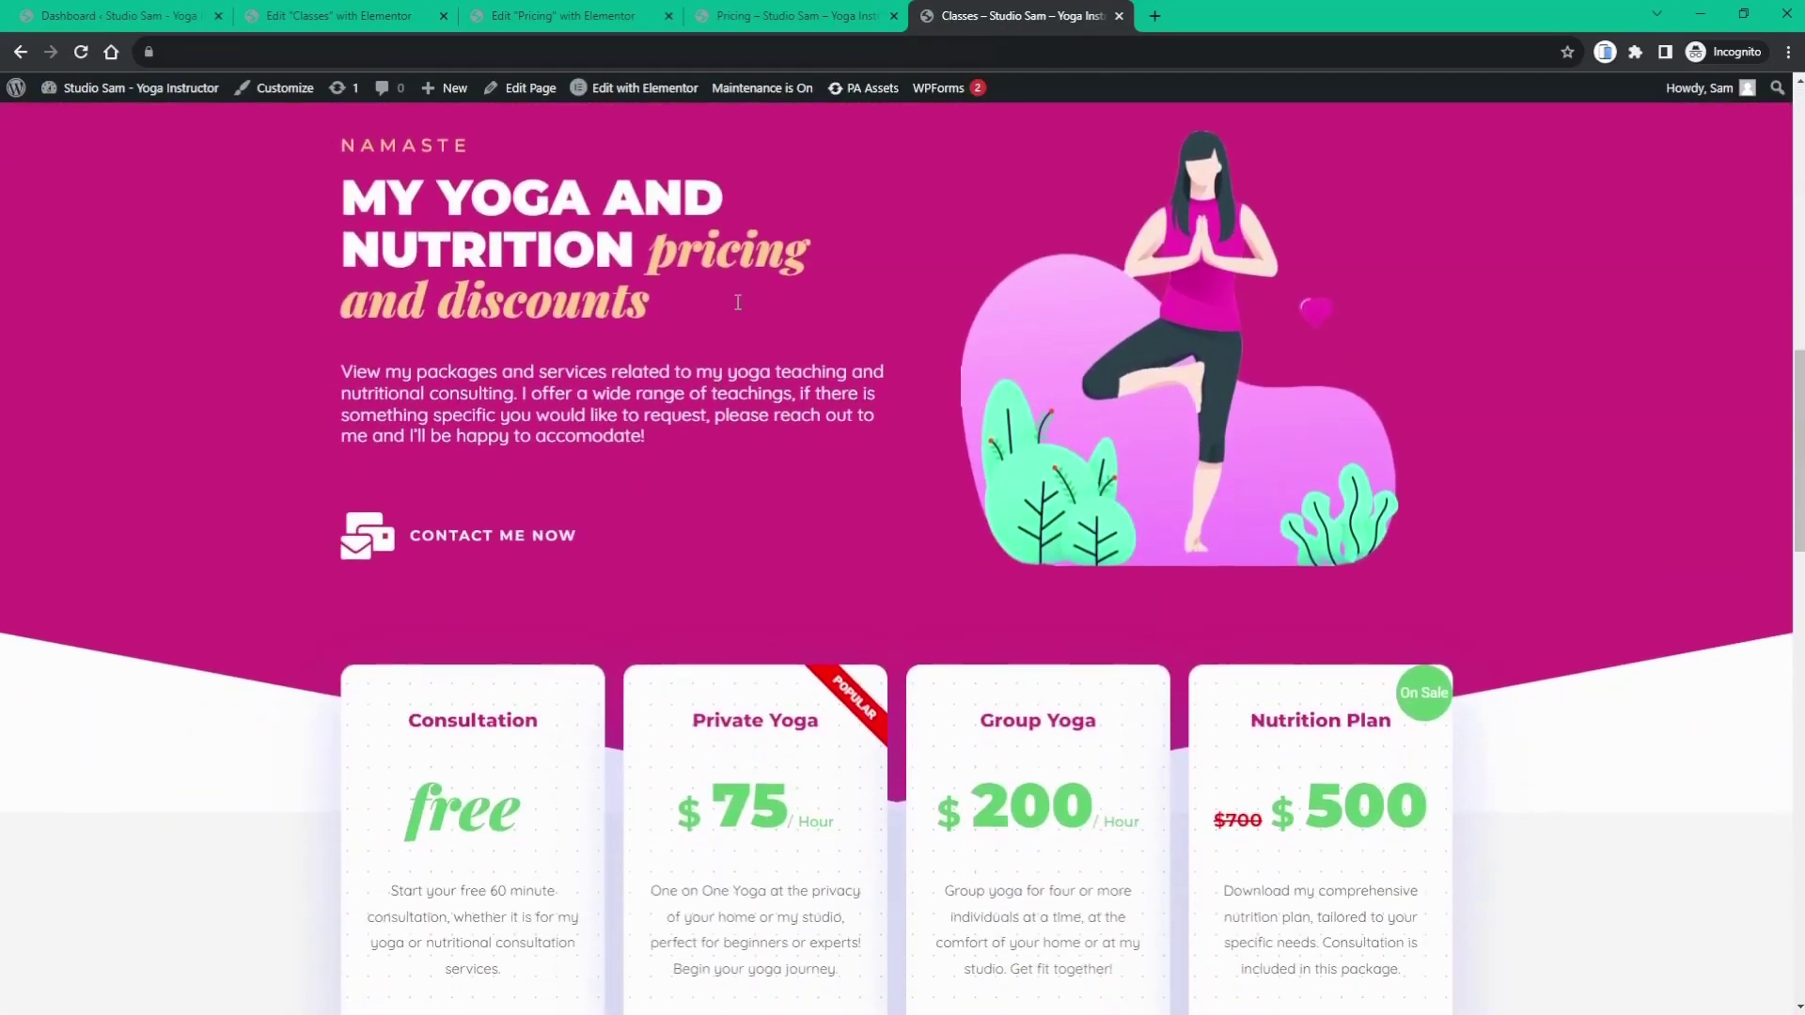
pyautogui.scroll(2, 908, 374)
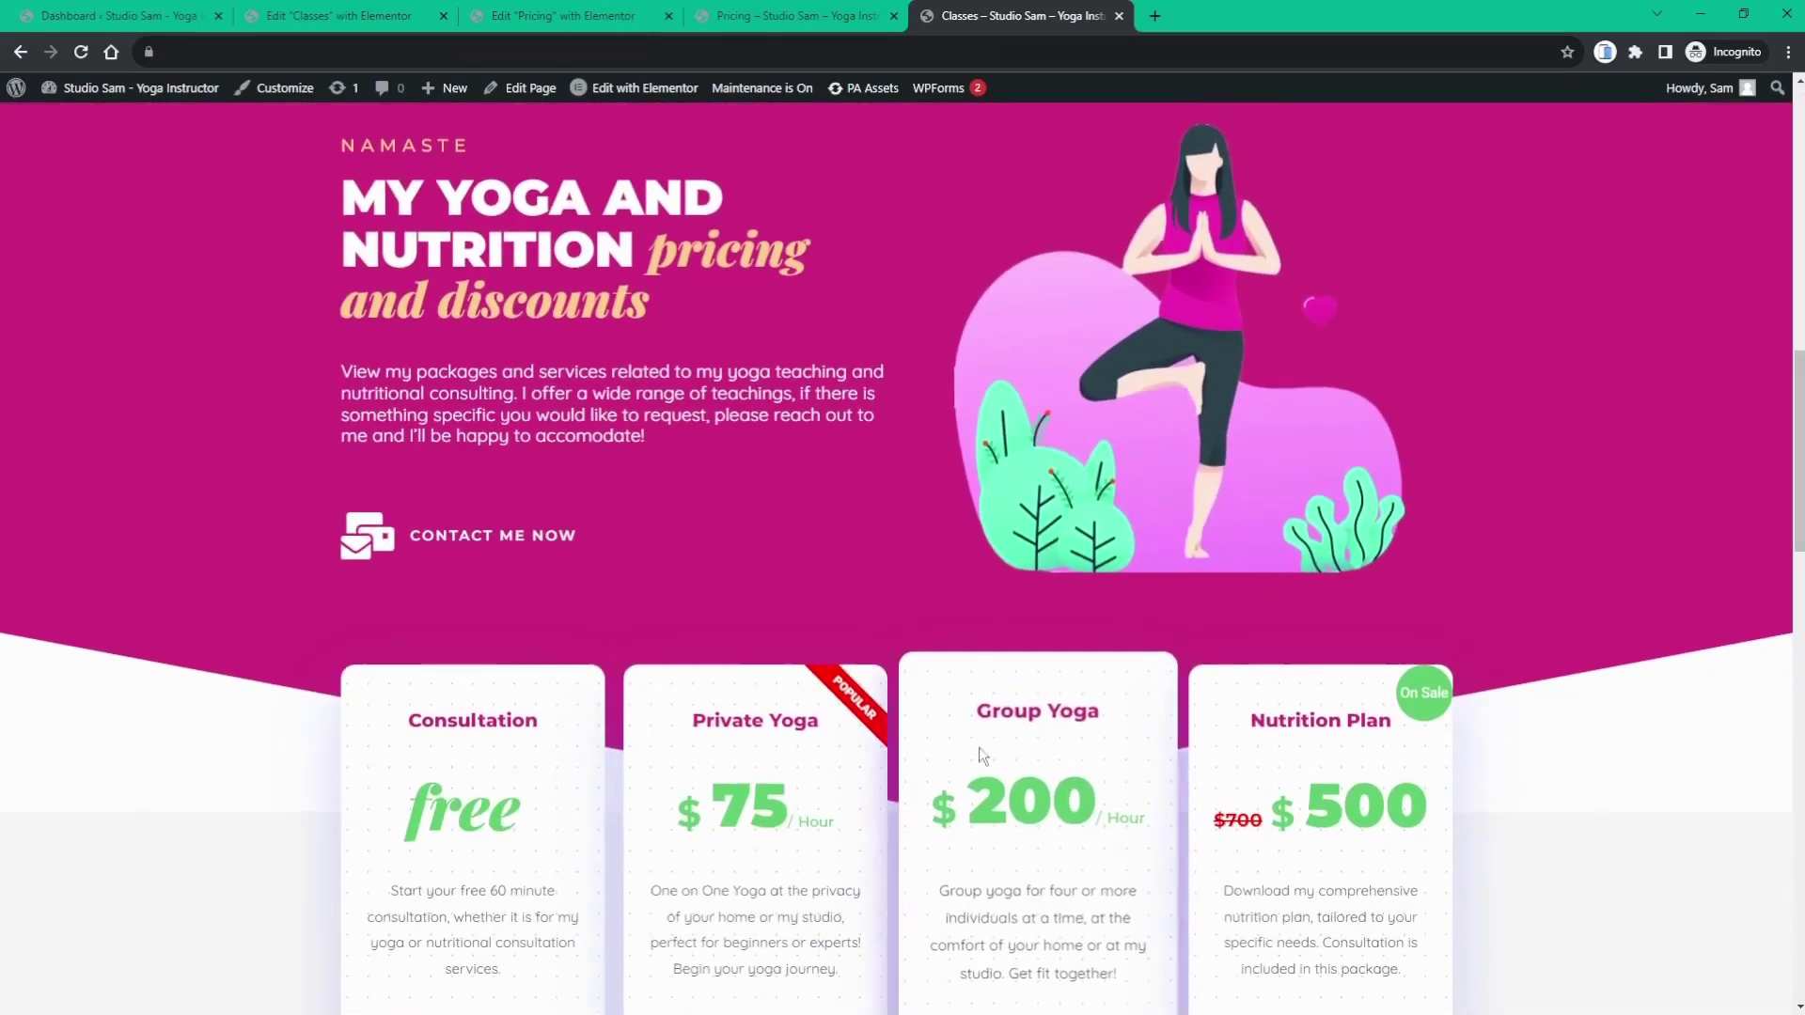
pyautogui.scroll(-4, 355, 762)
pyautogui.scroll(-1, 355, 761)
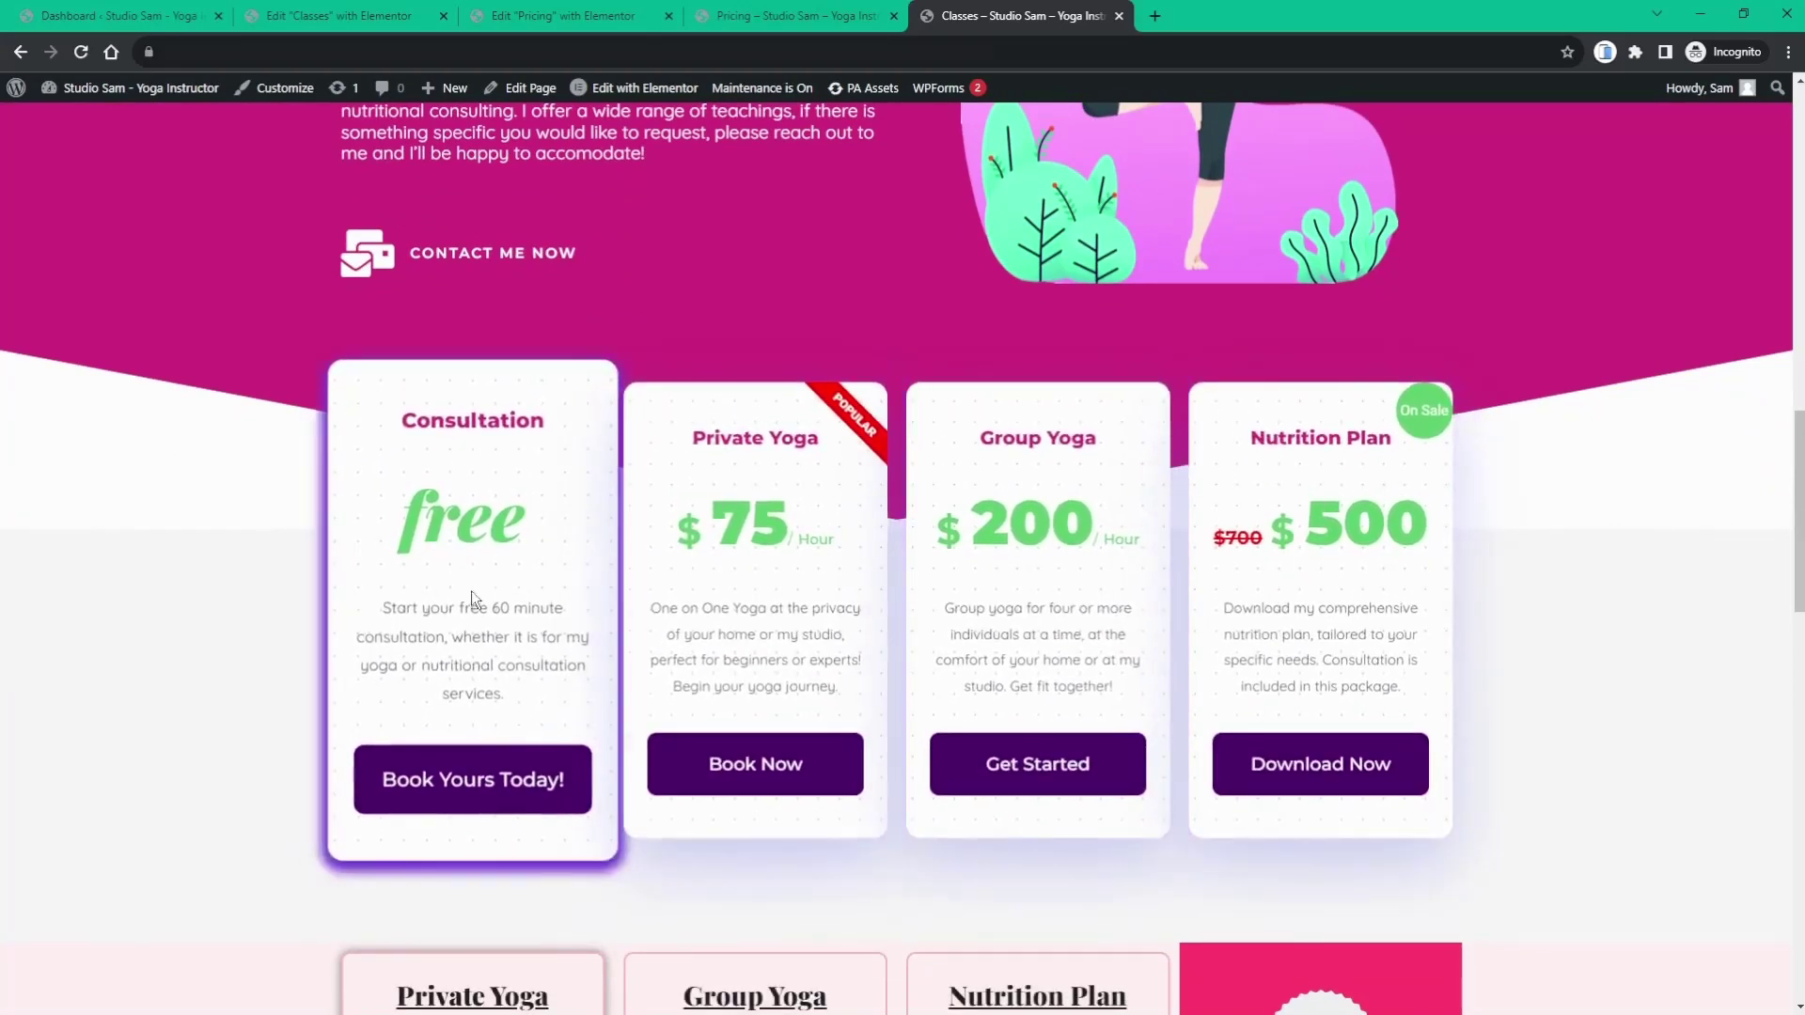
pyautogui.scroll(-6, 526, 583)
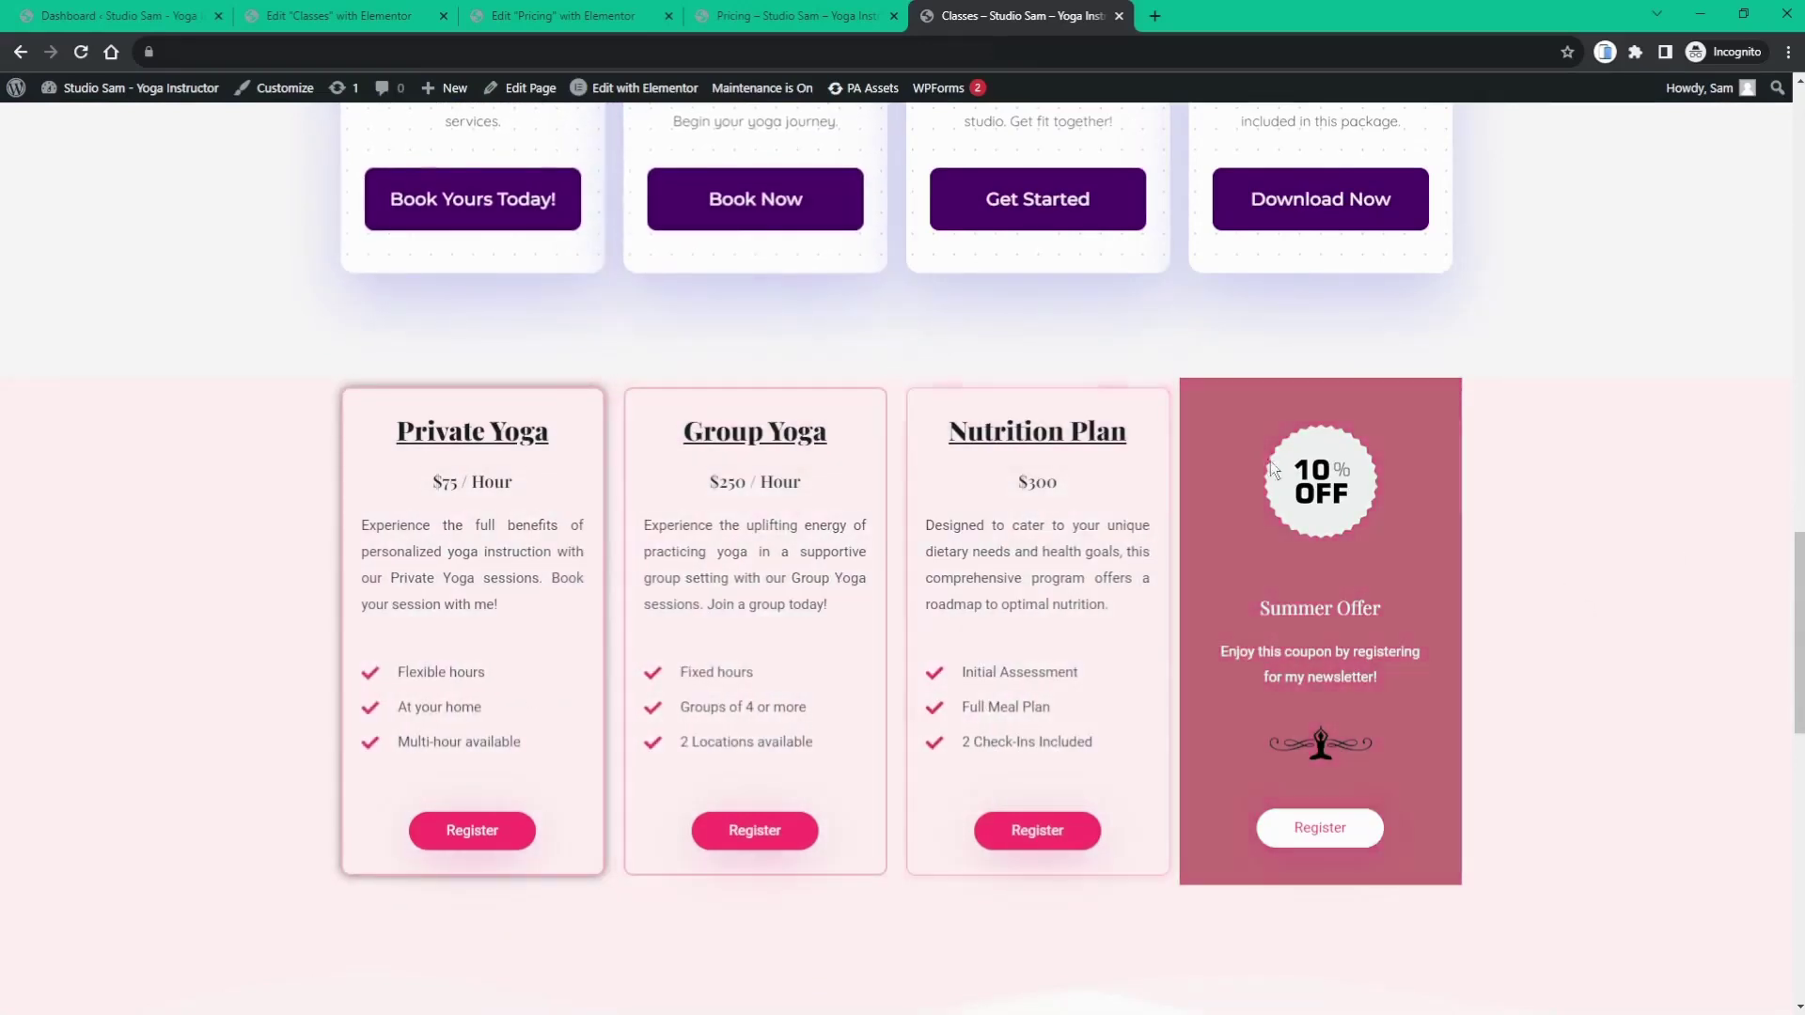
pyautogui.scroll(10, 480, 525)
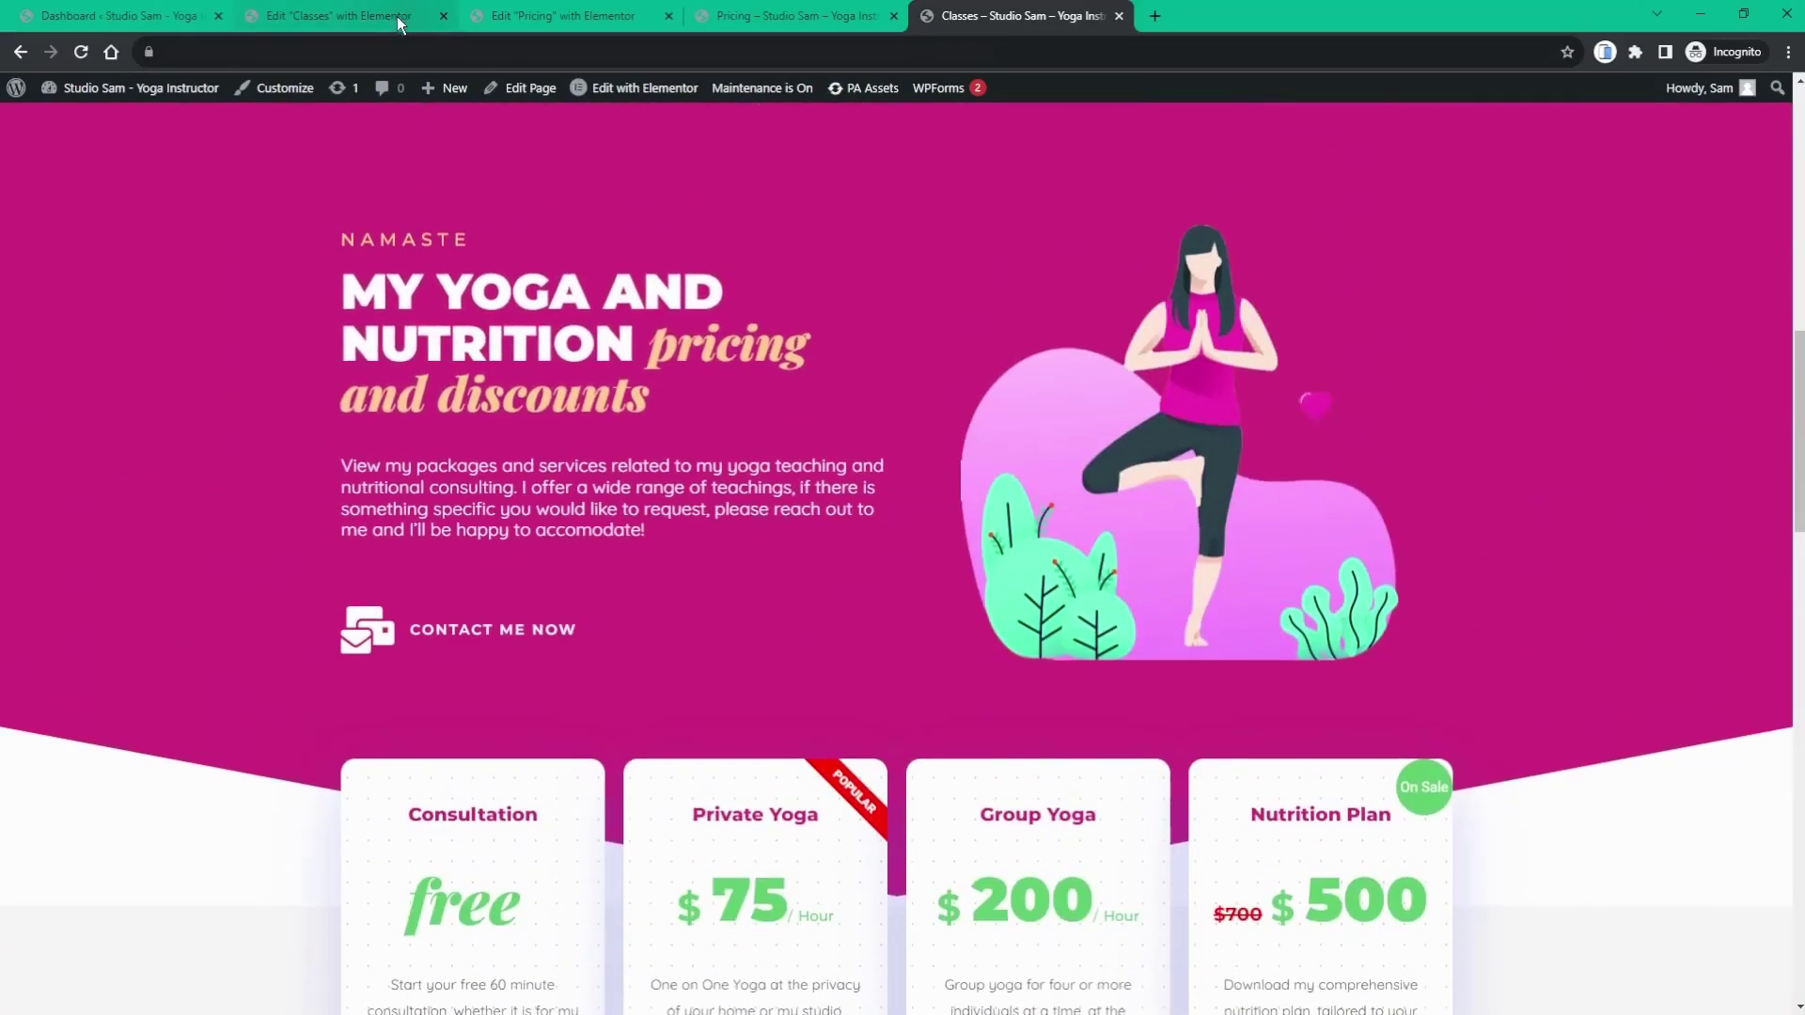
# - Try deleting the old pricing cards section above the FAQ in the Classes page editor, and undo the deletion
pyautogui.click(397, 17)
pyautogui.scroll(-10, 1060, 376)
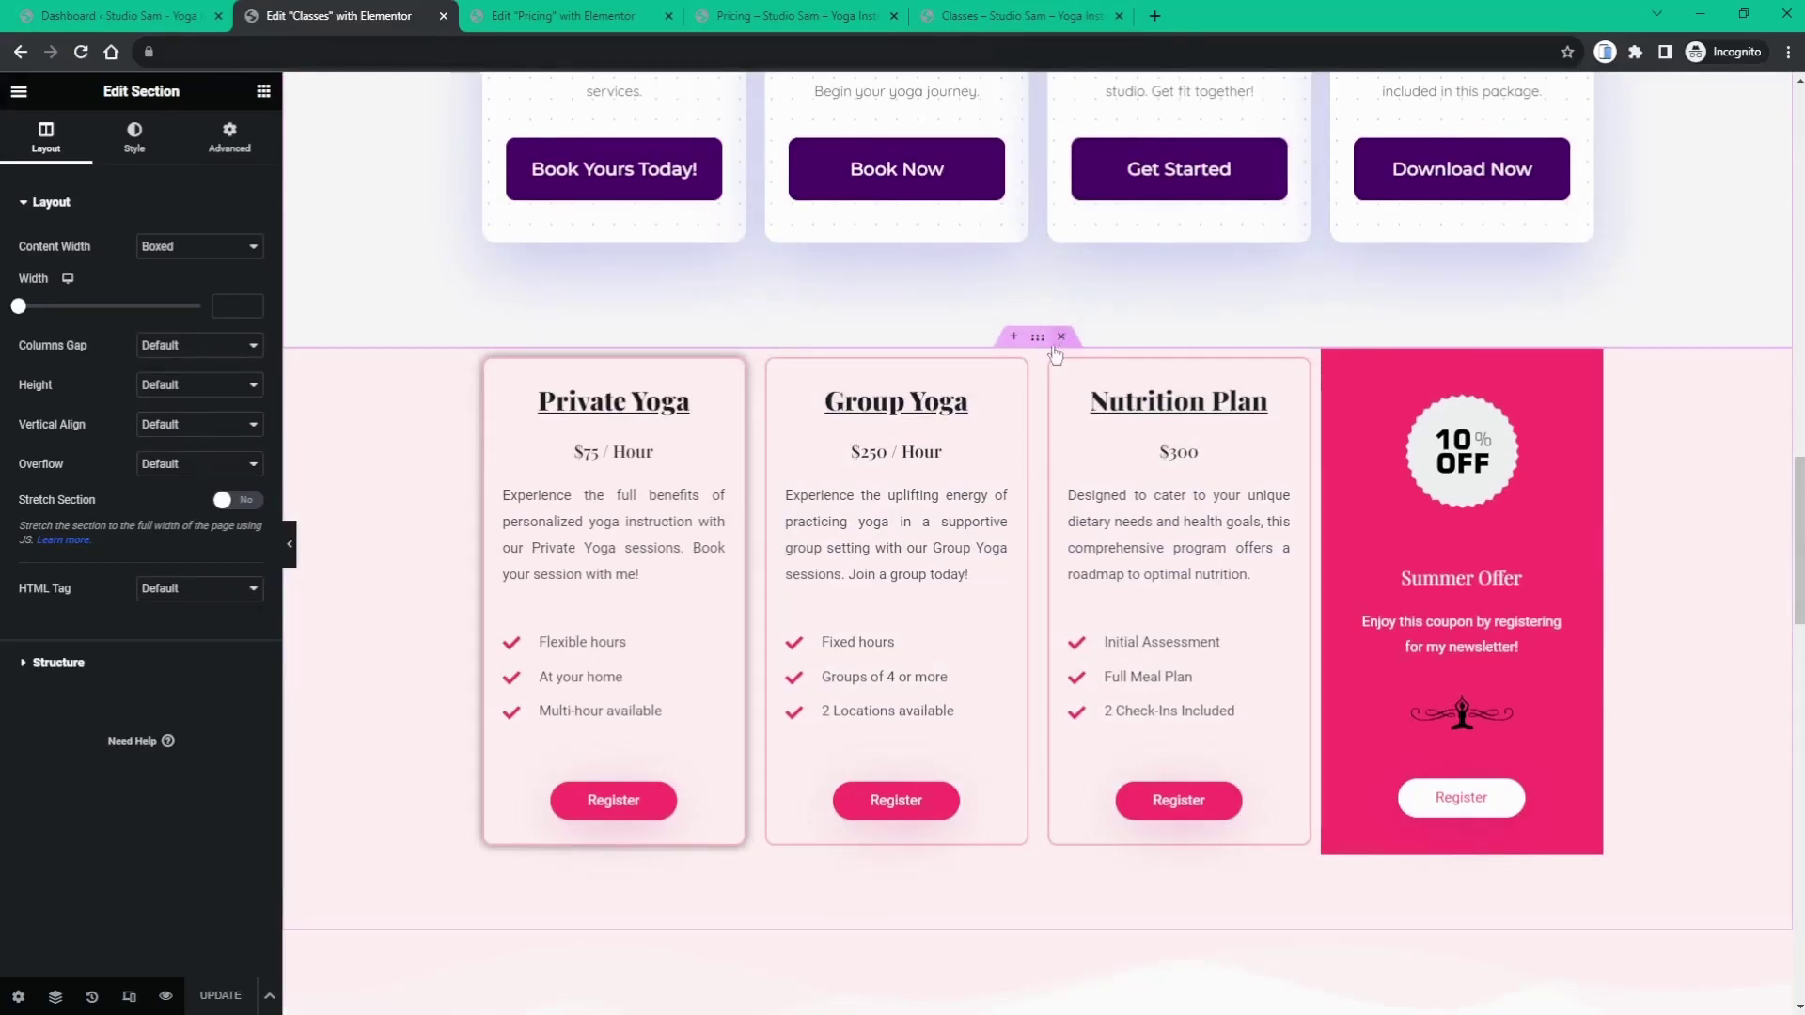
pyautogui.moveTo(1065, 339)
pyautogui.click(1061, 337)
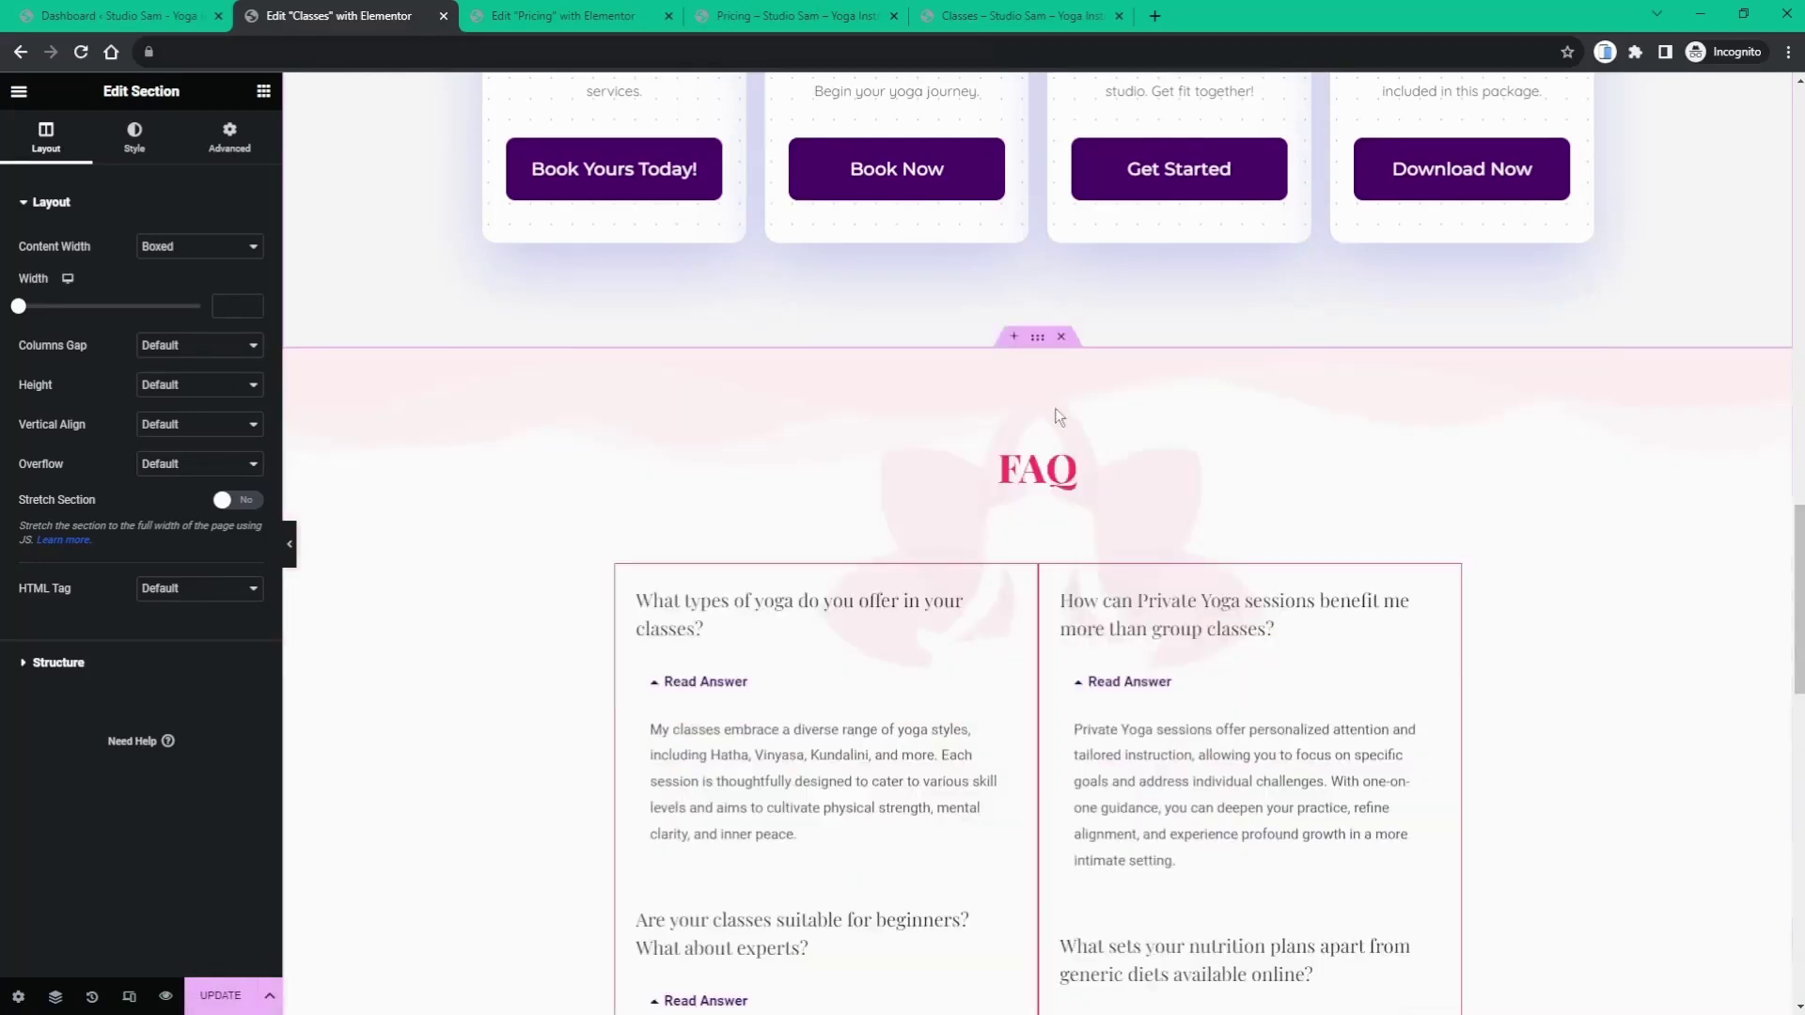
pyautogui.scroll(6, 1055, 408)
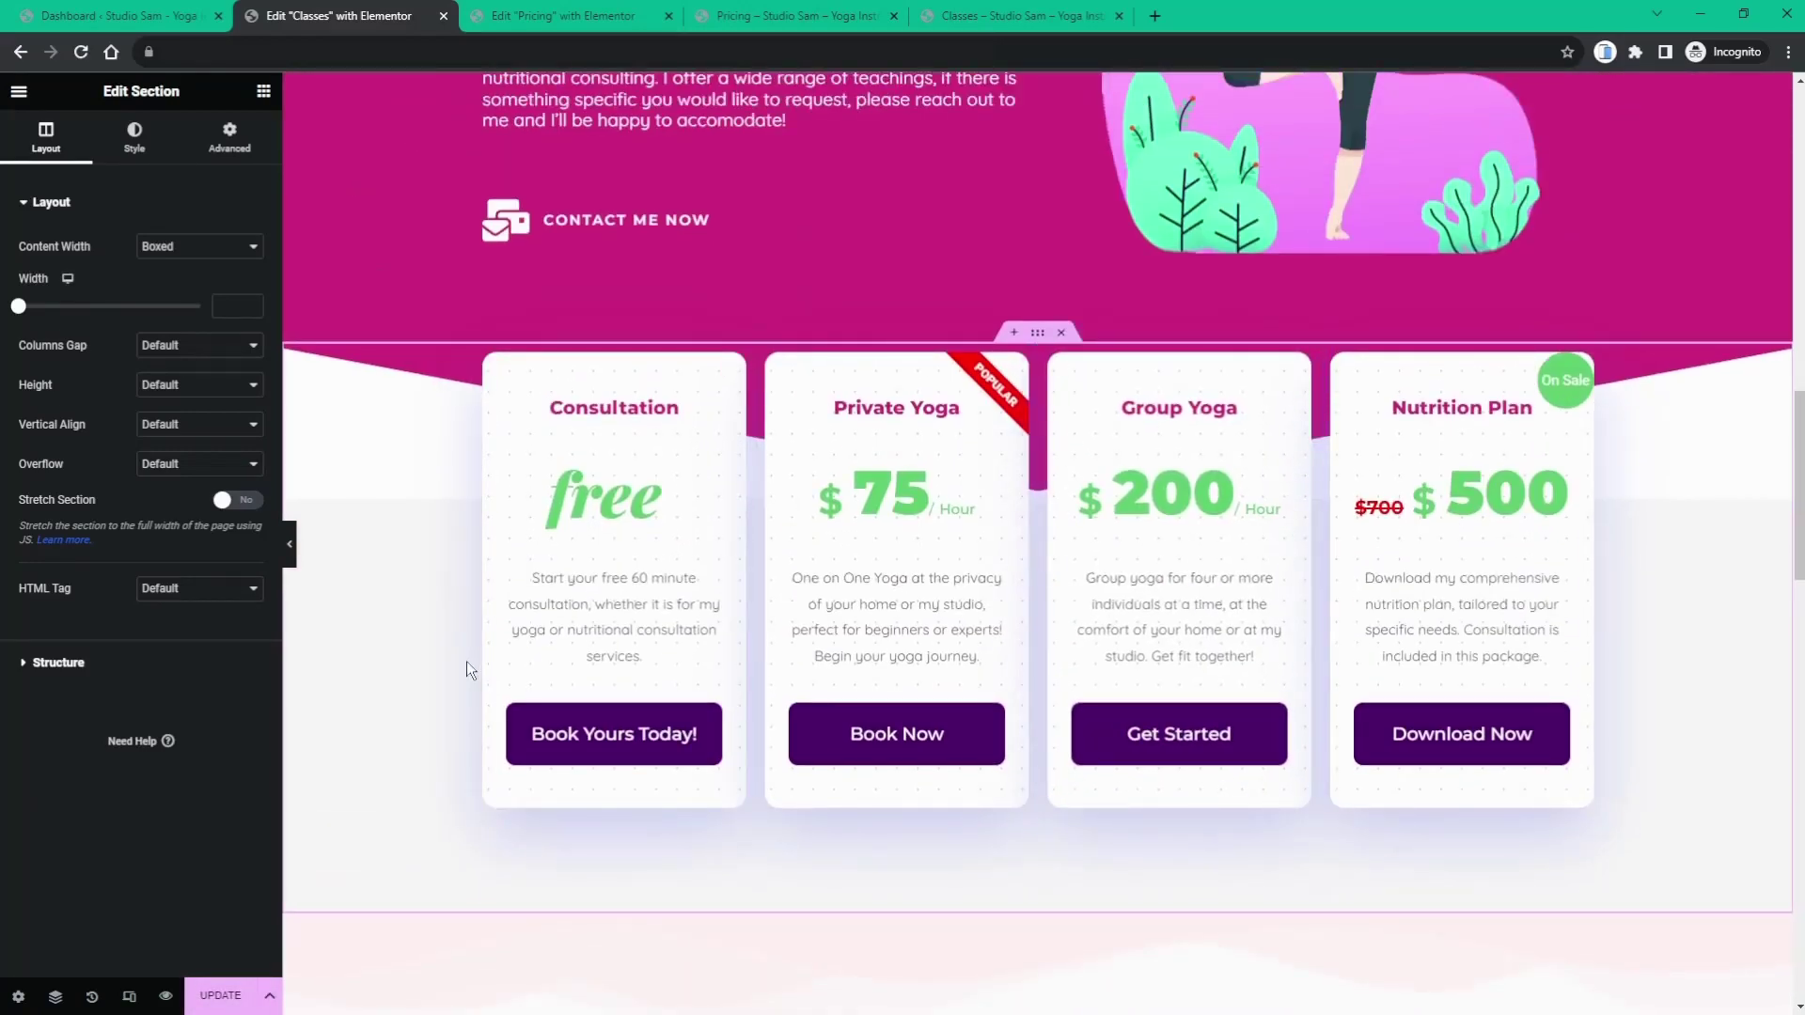
pyautogui.hotkey('ctrl', 'z')
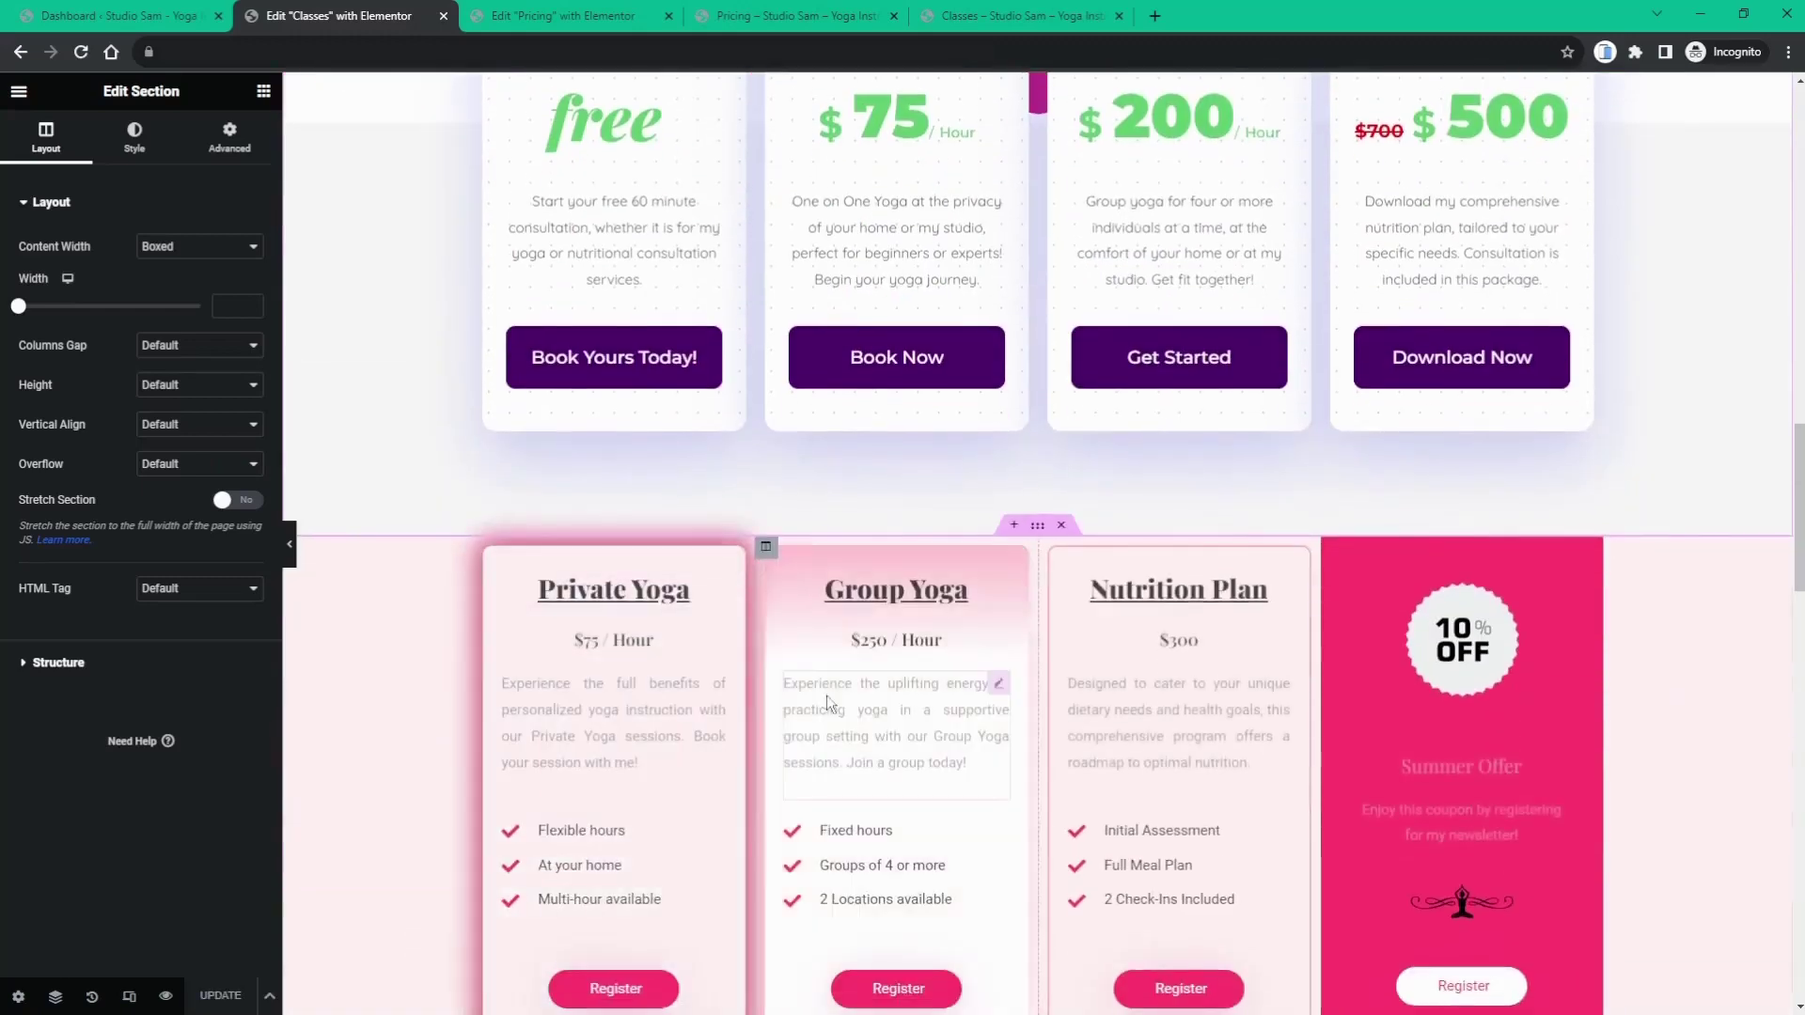
pyautogui.scroll(10, 735, 499)
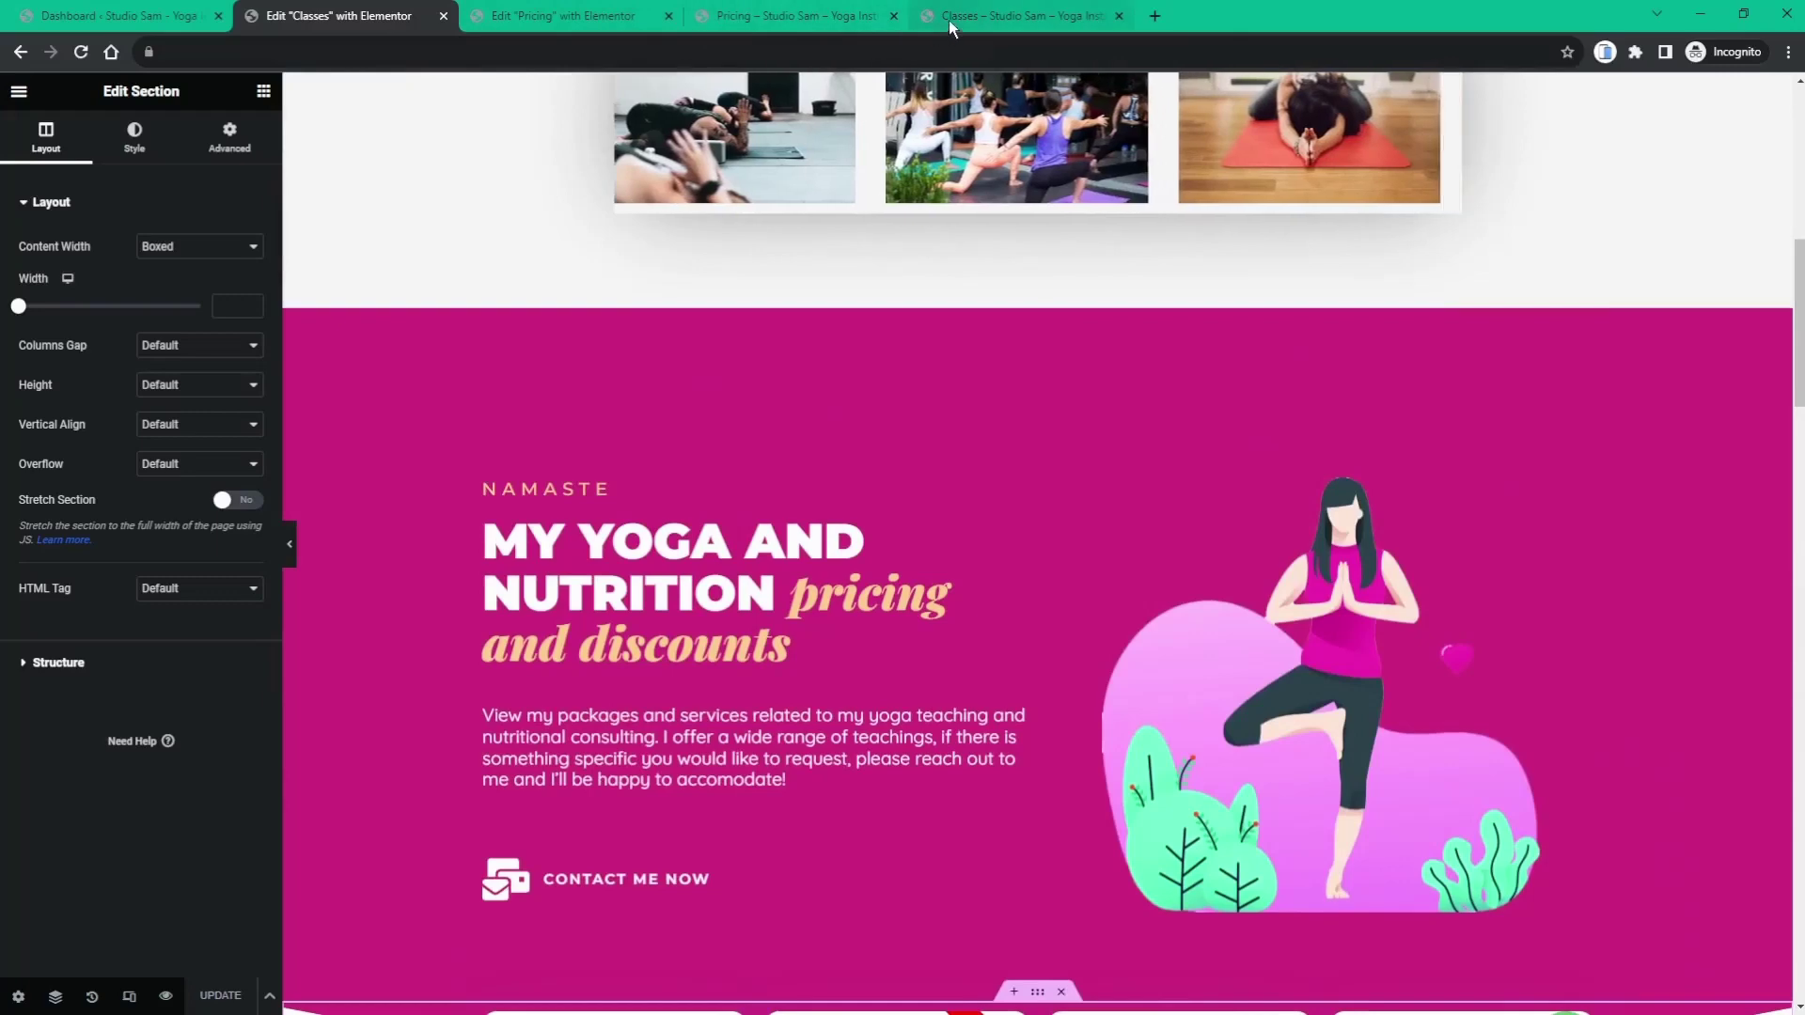
# - Return to the live Classes page and examine the header section's animations and the hover effects of the four pricing tables
pyautogui.click(967, 17)
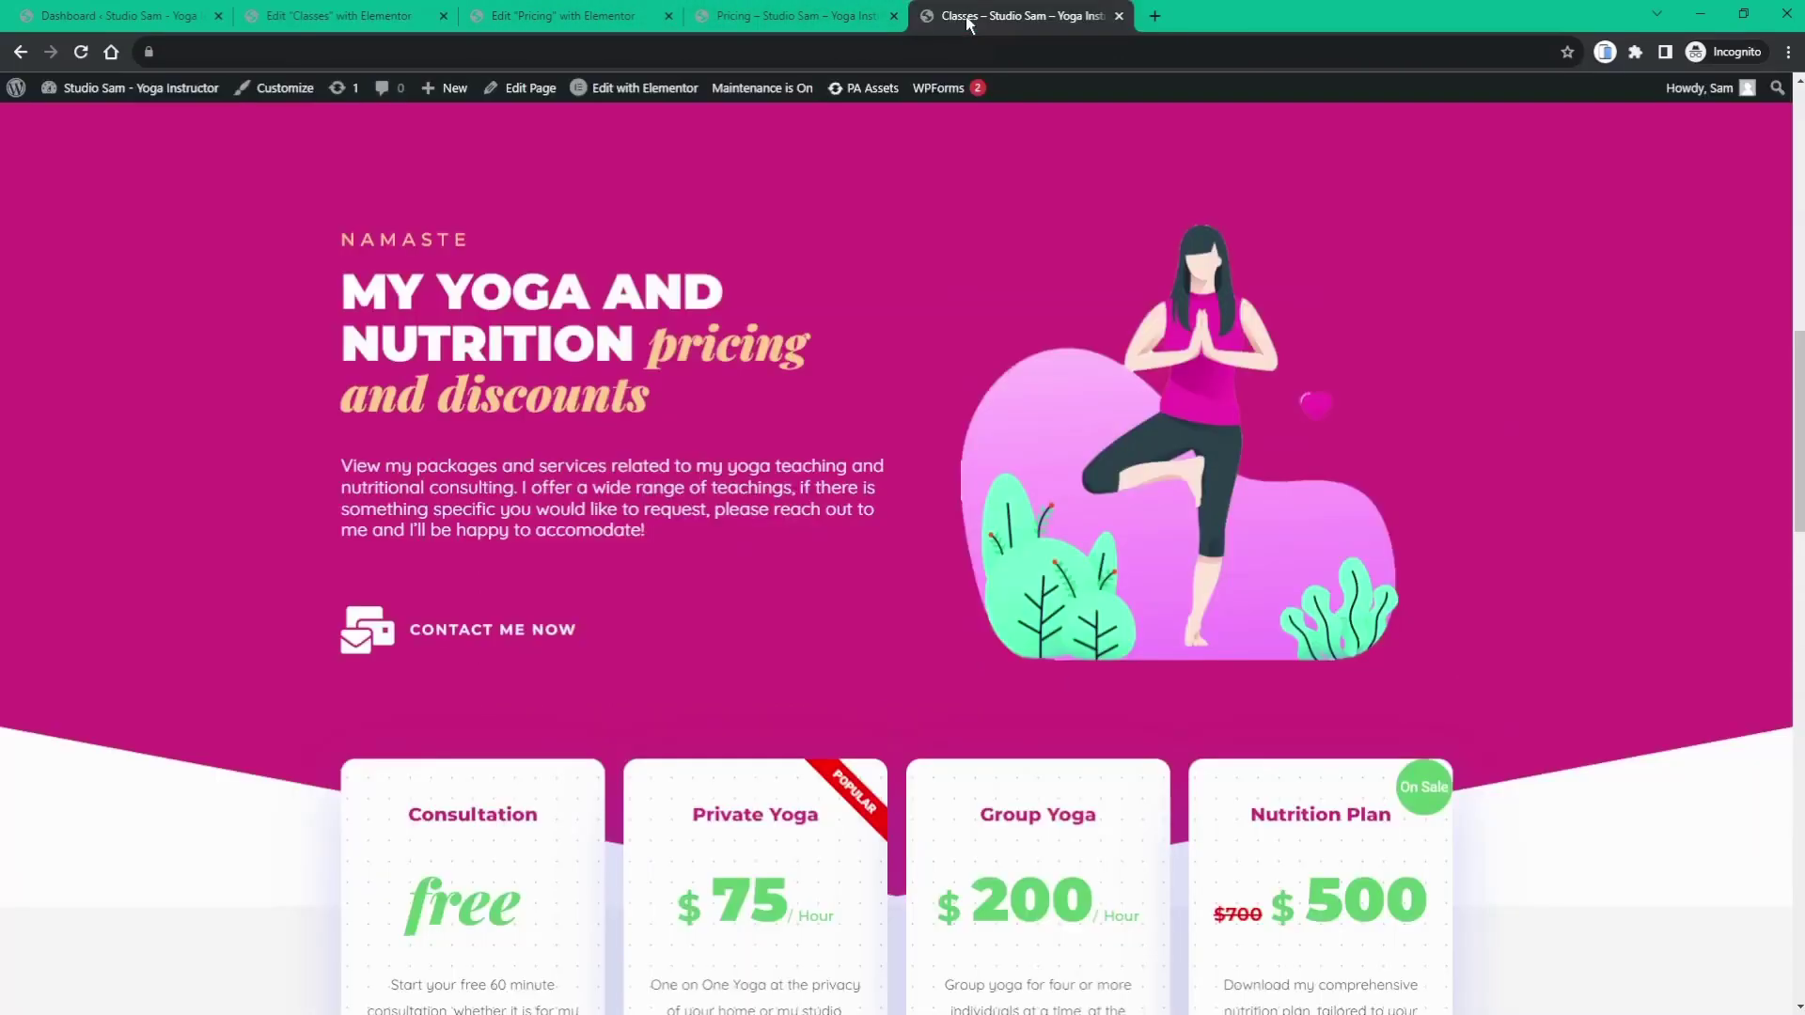
pyautogui.scroll(3, 876, 241)
pyautogui.scroll(-3, 876, 240)
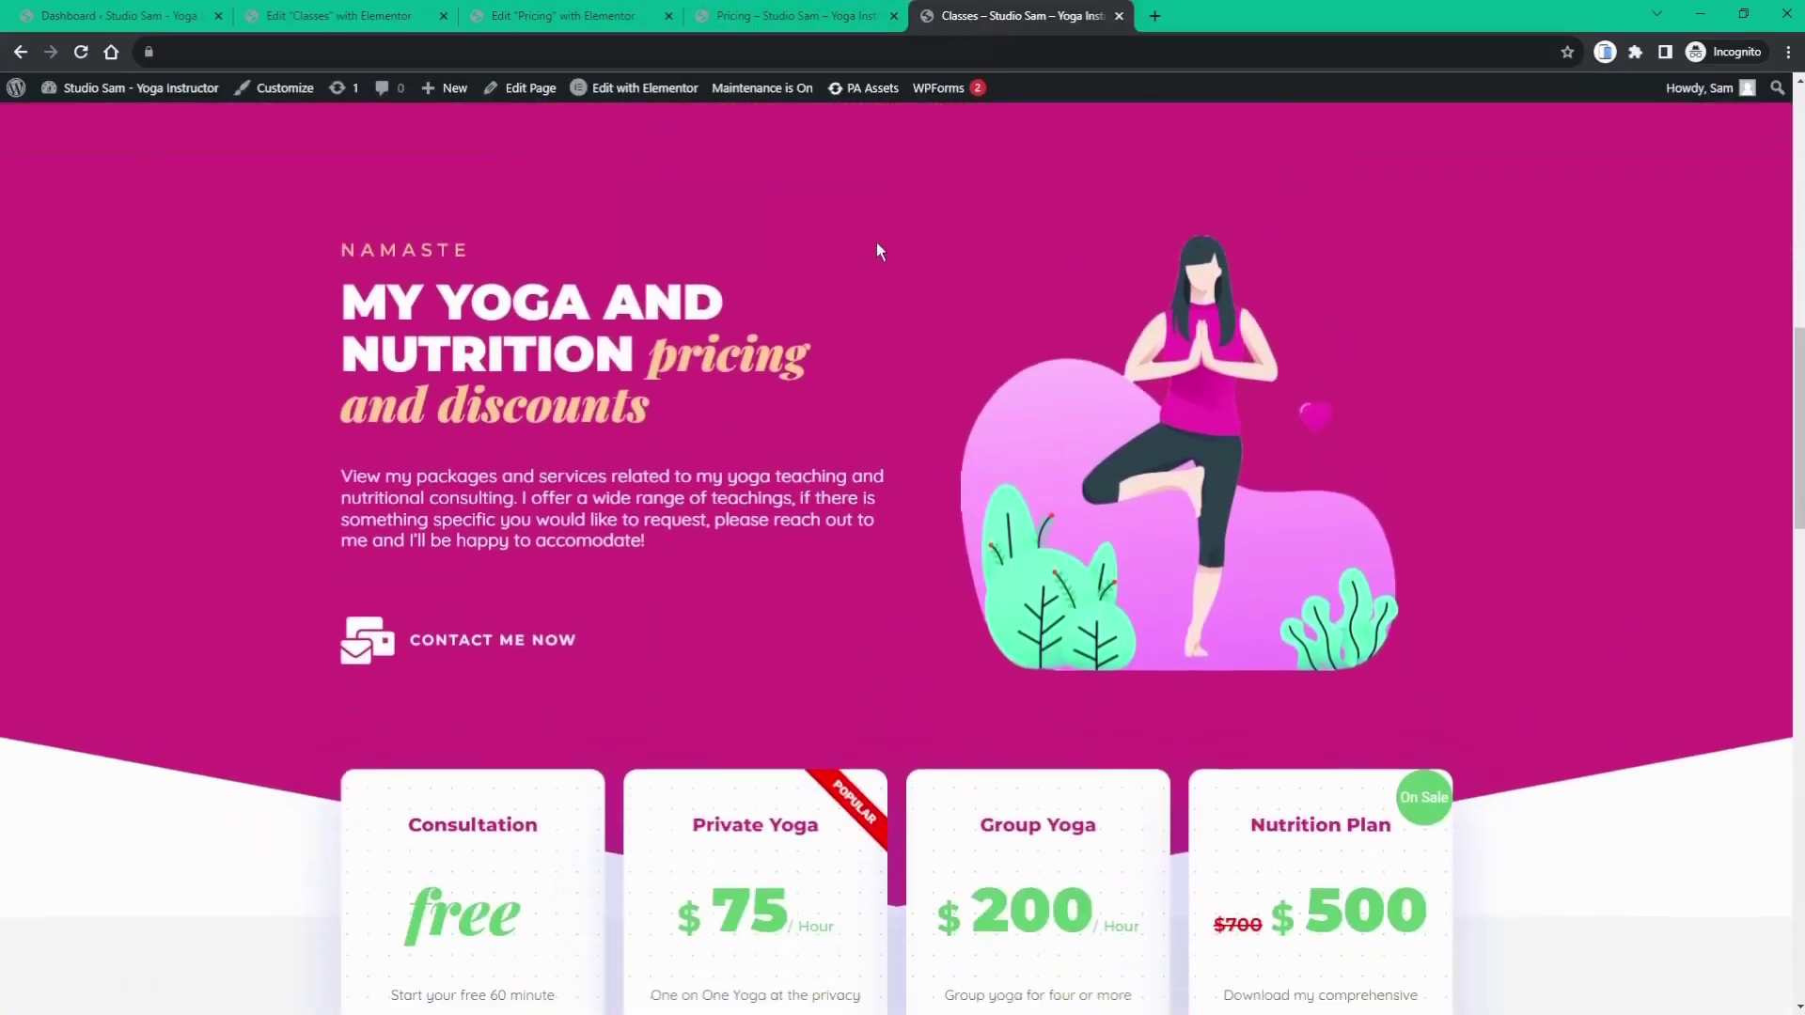
pyautogui.scroll(-1, 877, 244)
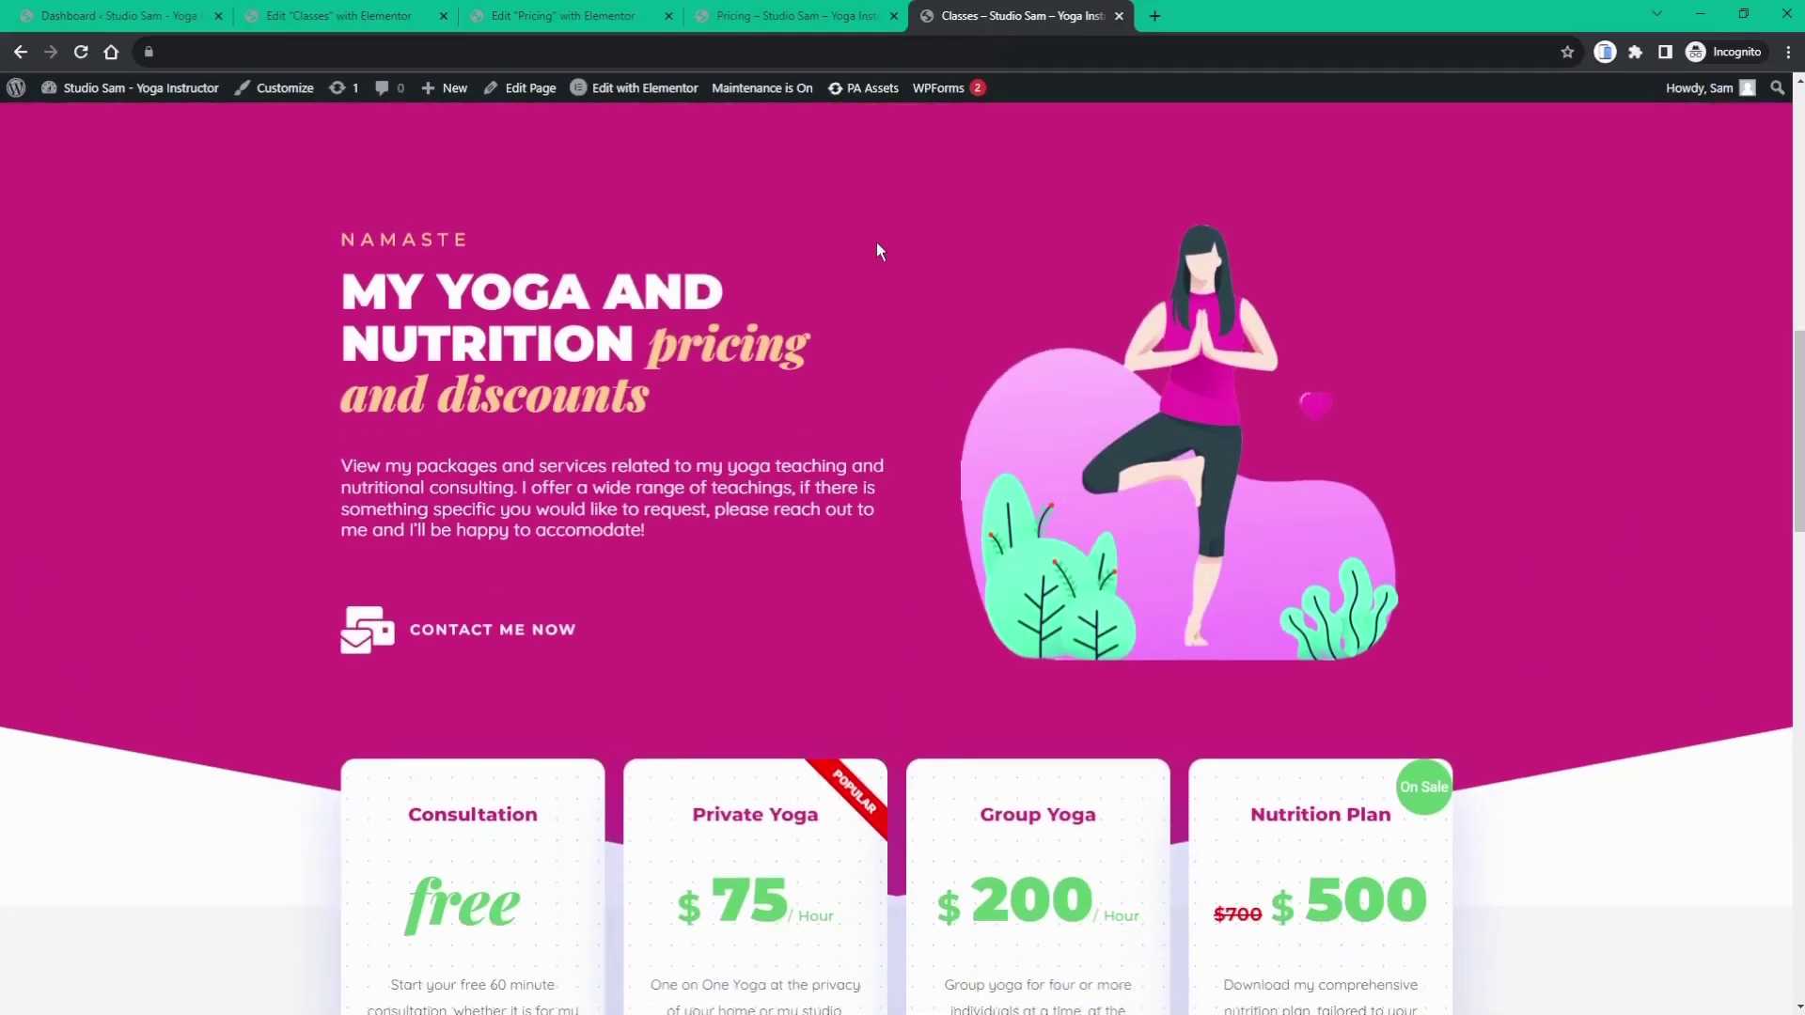
pyautogui.scroll(-2, 877, 243)
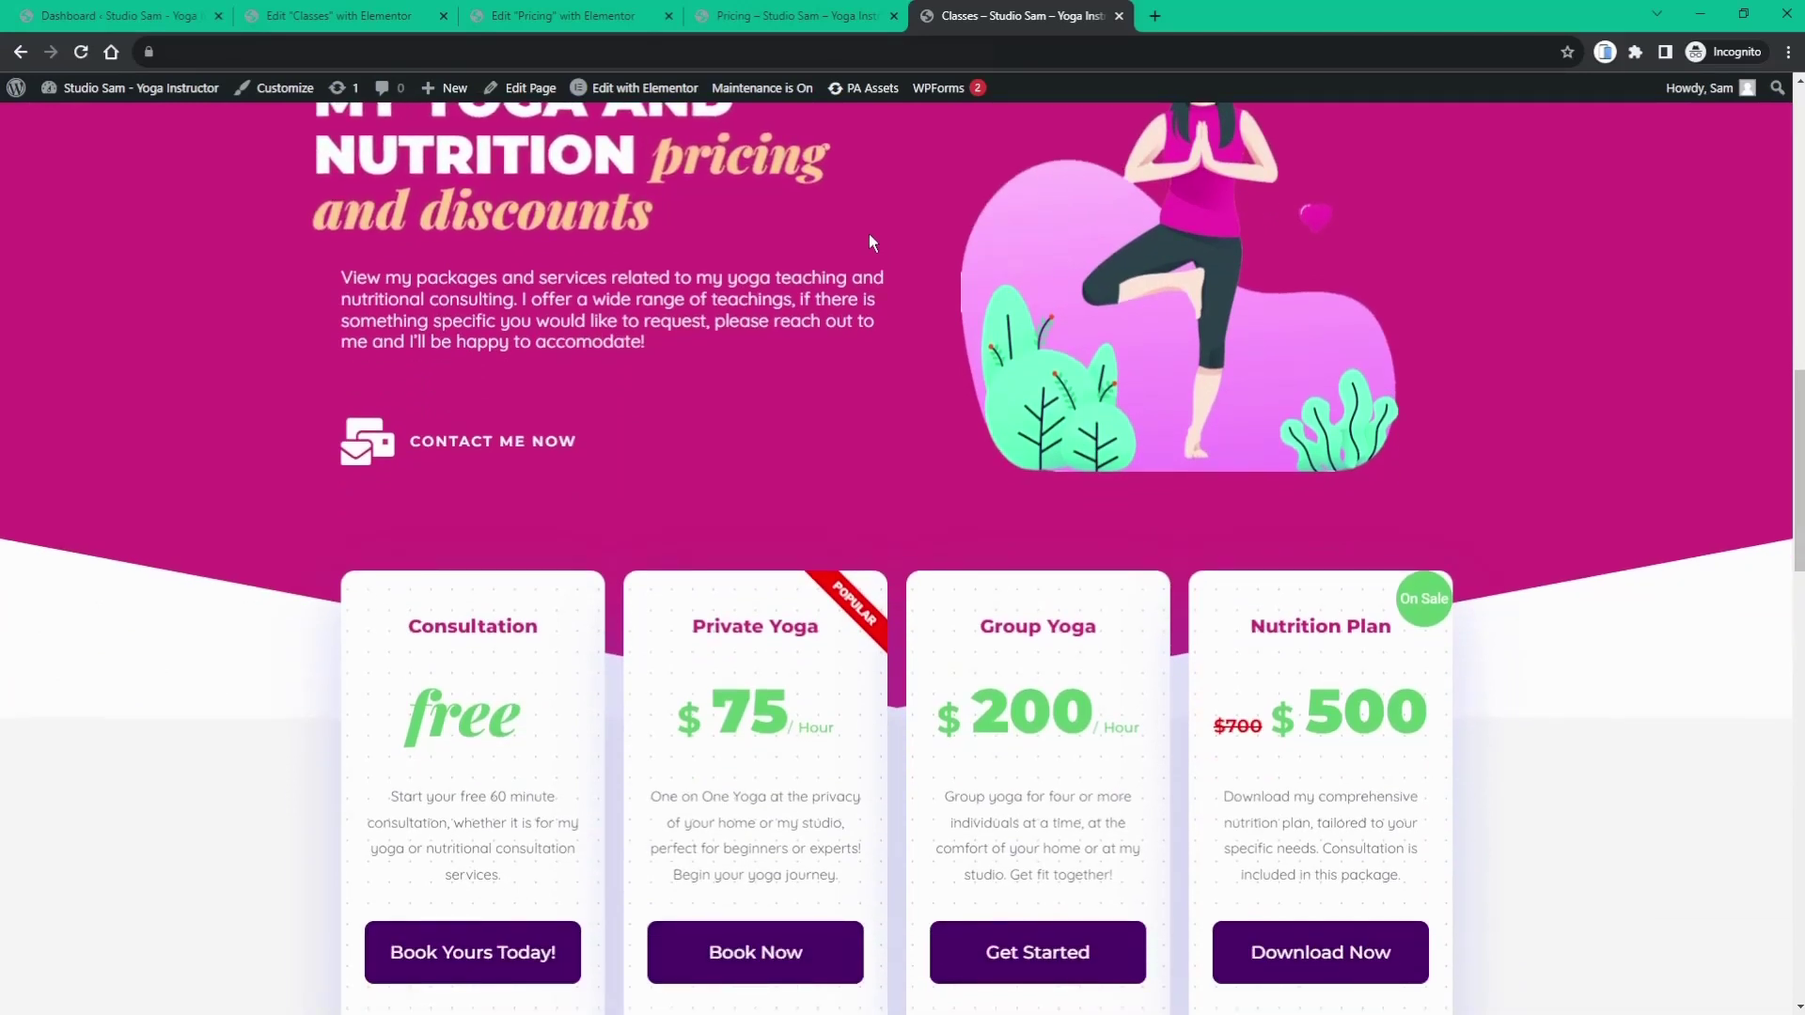
pyautogui.scroll(-2, 879, 273)
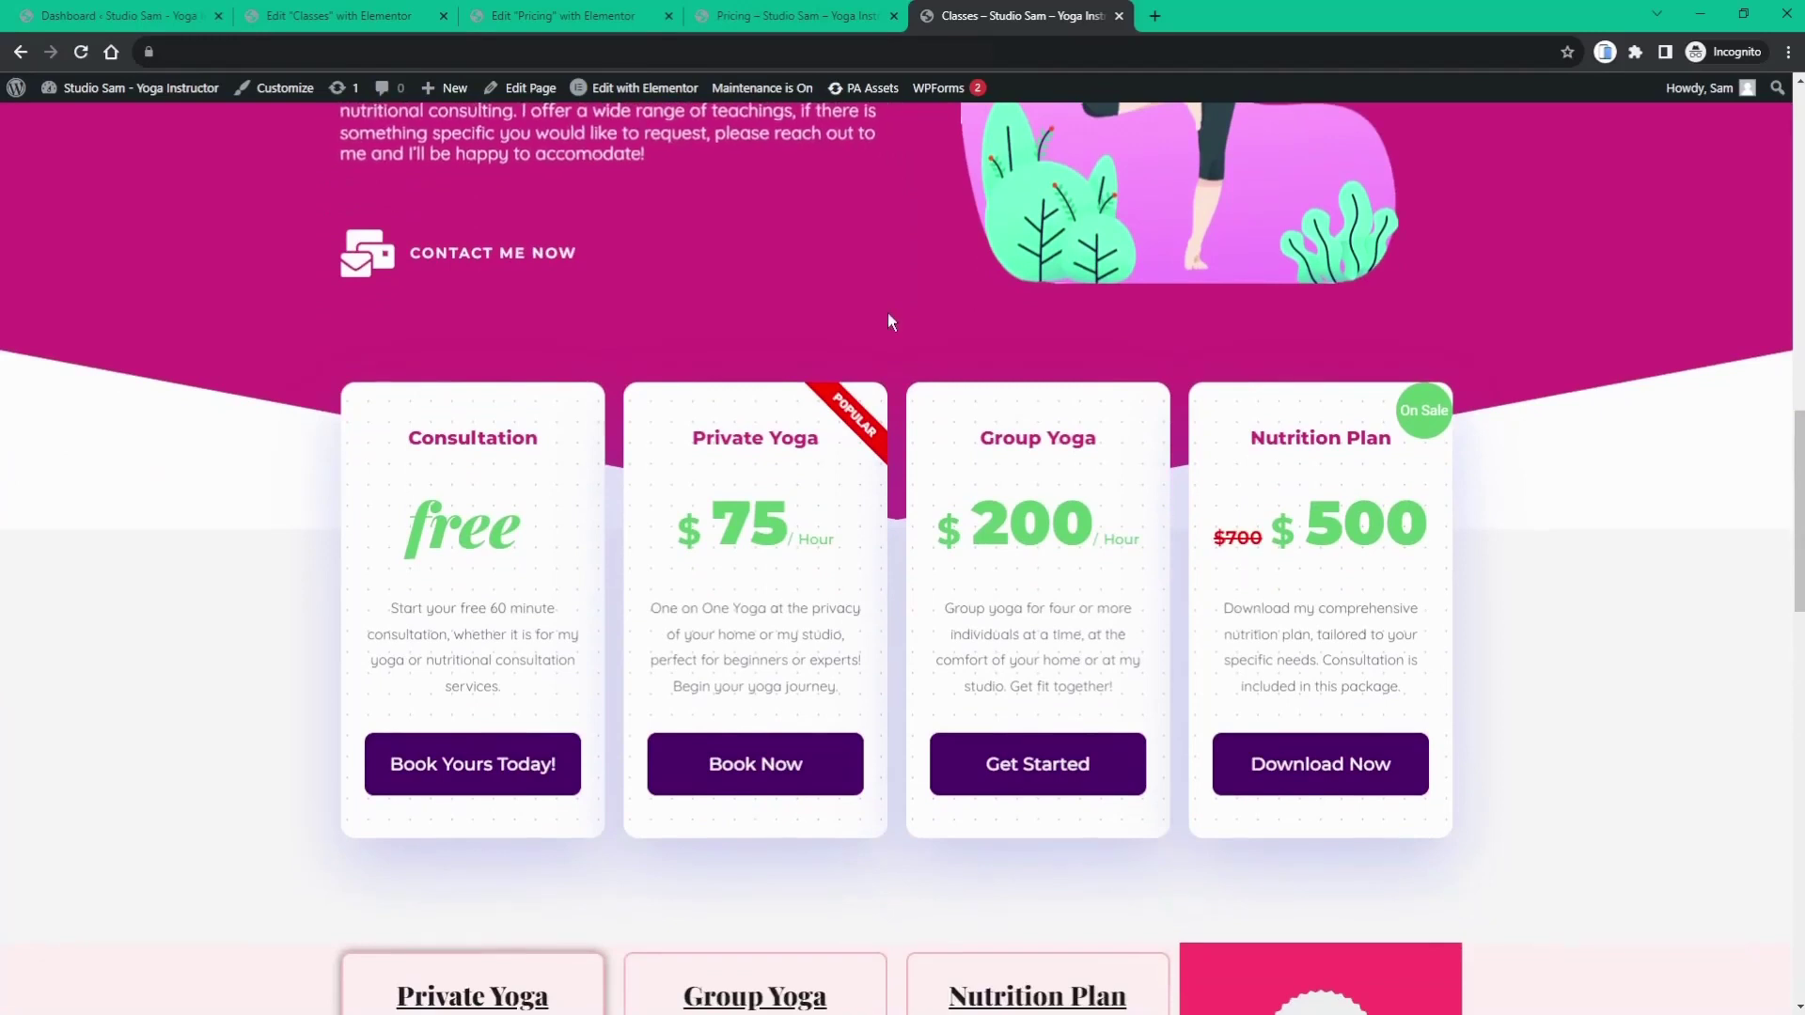
pyautogui.scroll(2, 887, 322)
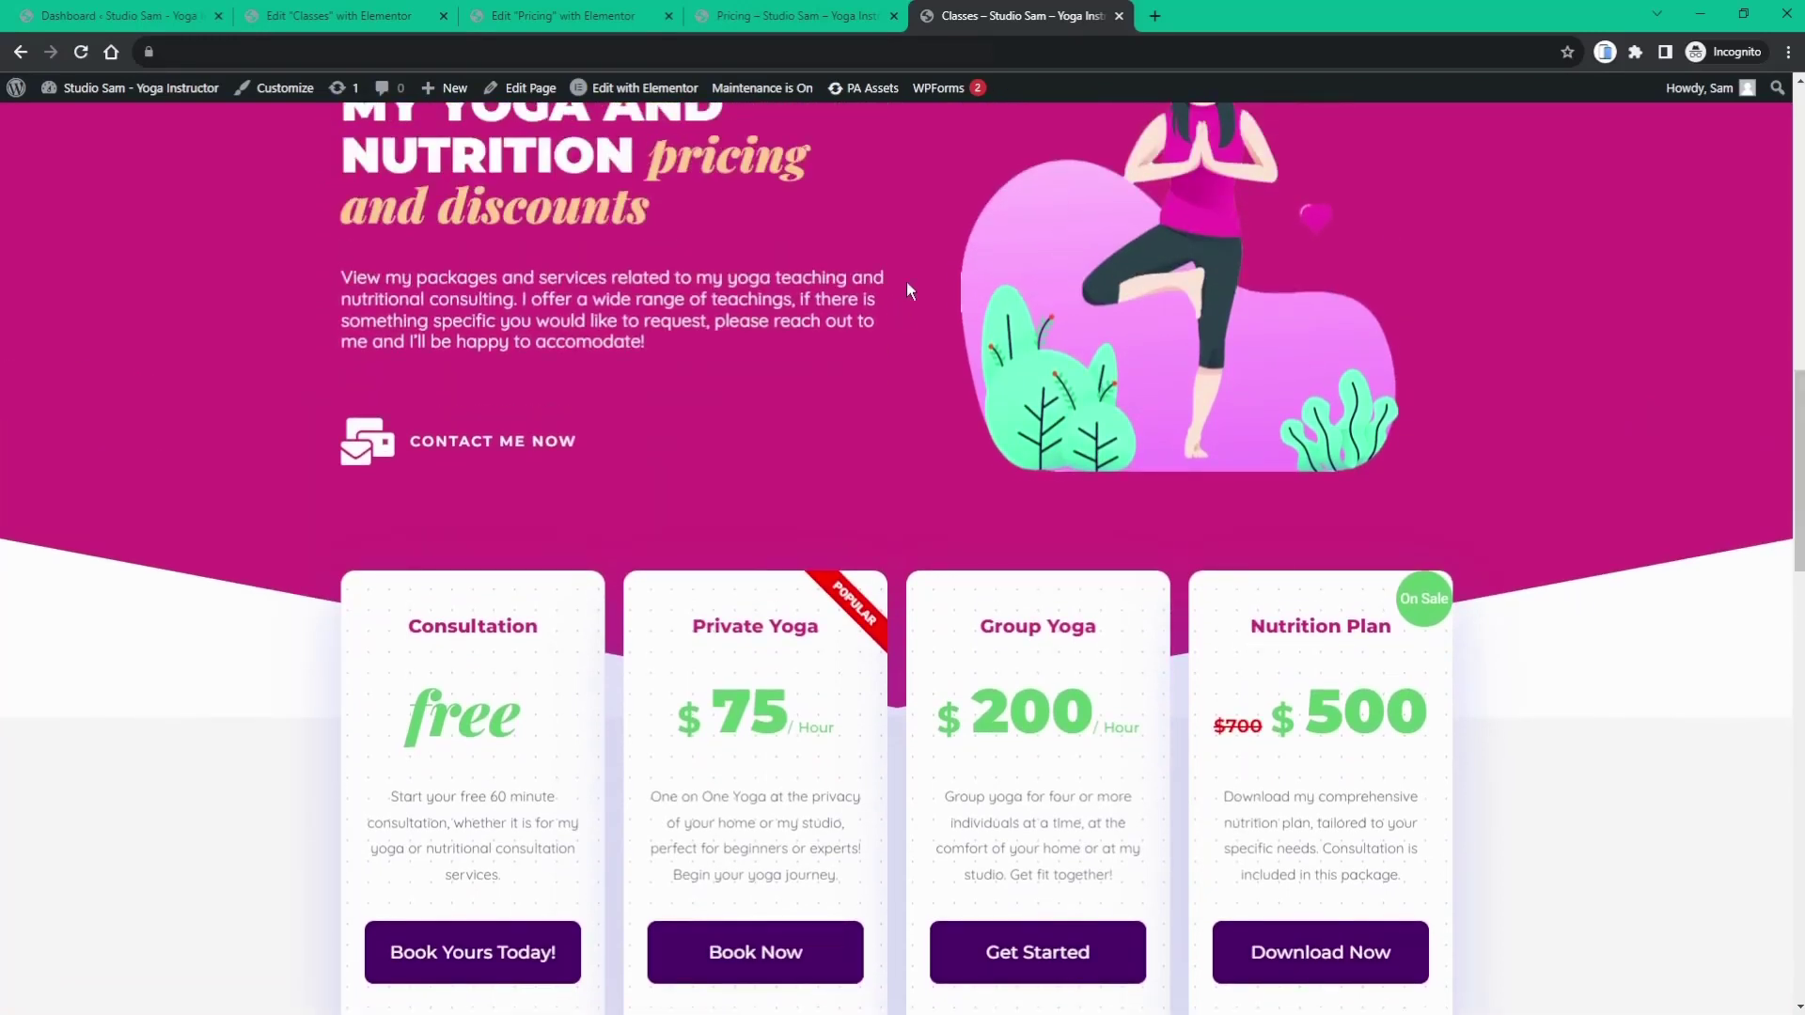
pyautogui.scroll(1, 907, 282)
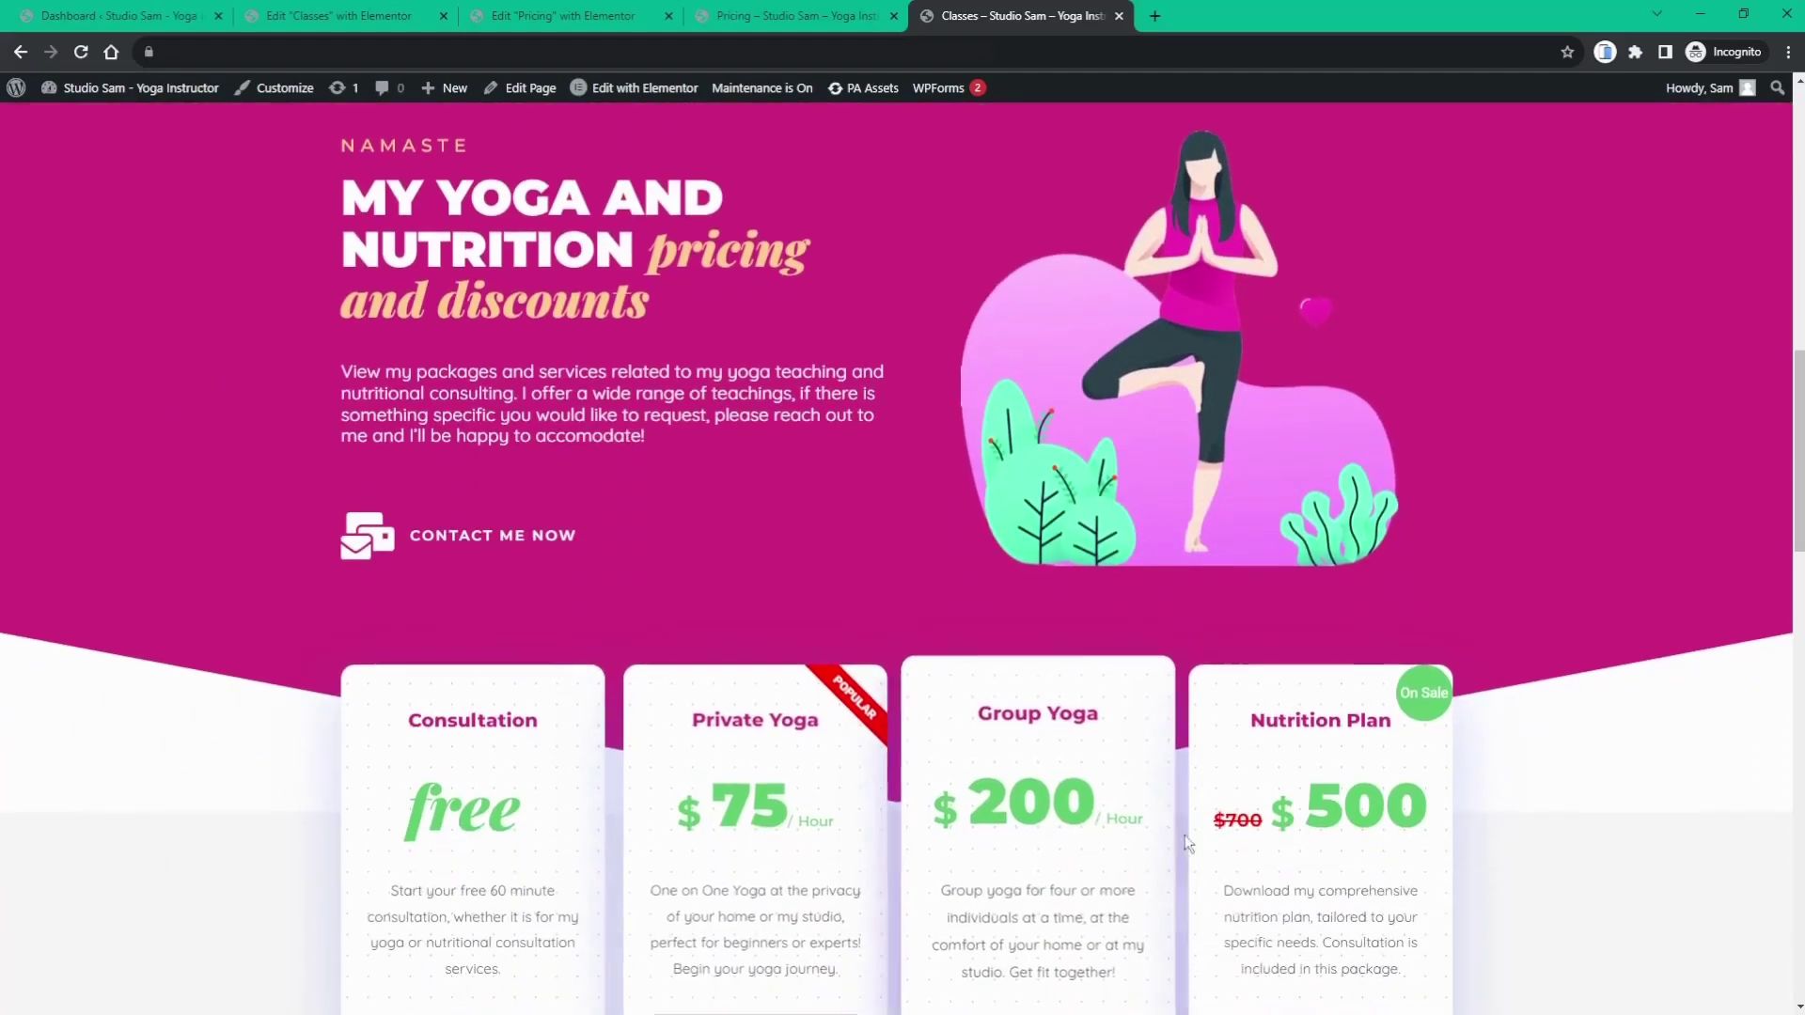
pyautogui.scroll(-1, 806, 307)
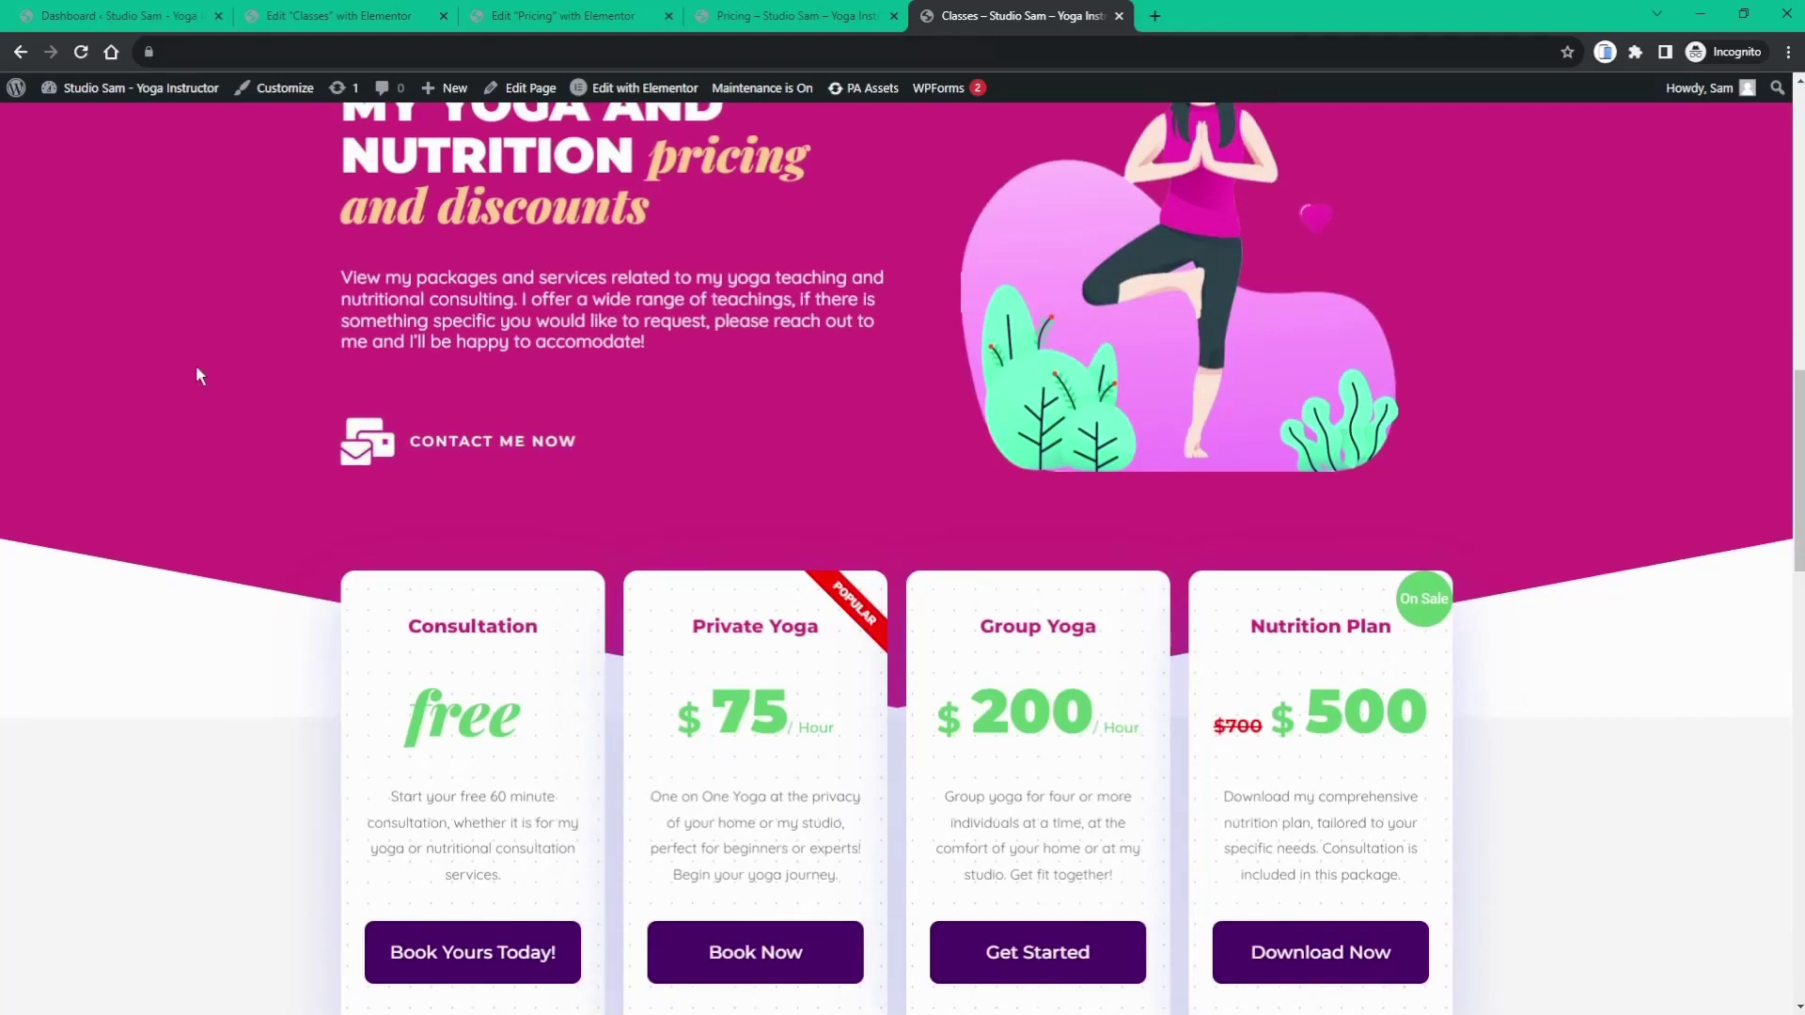
pyautogui.scroll(3, 198, 375)
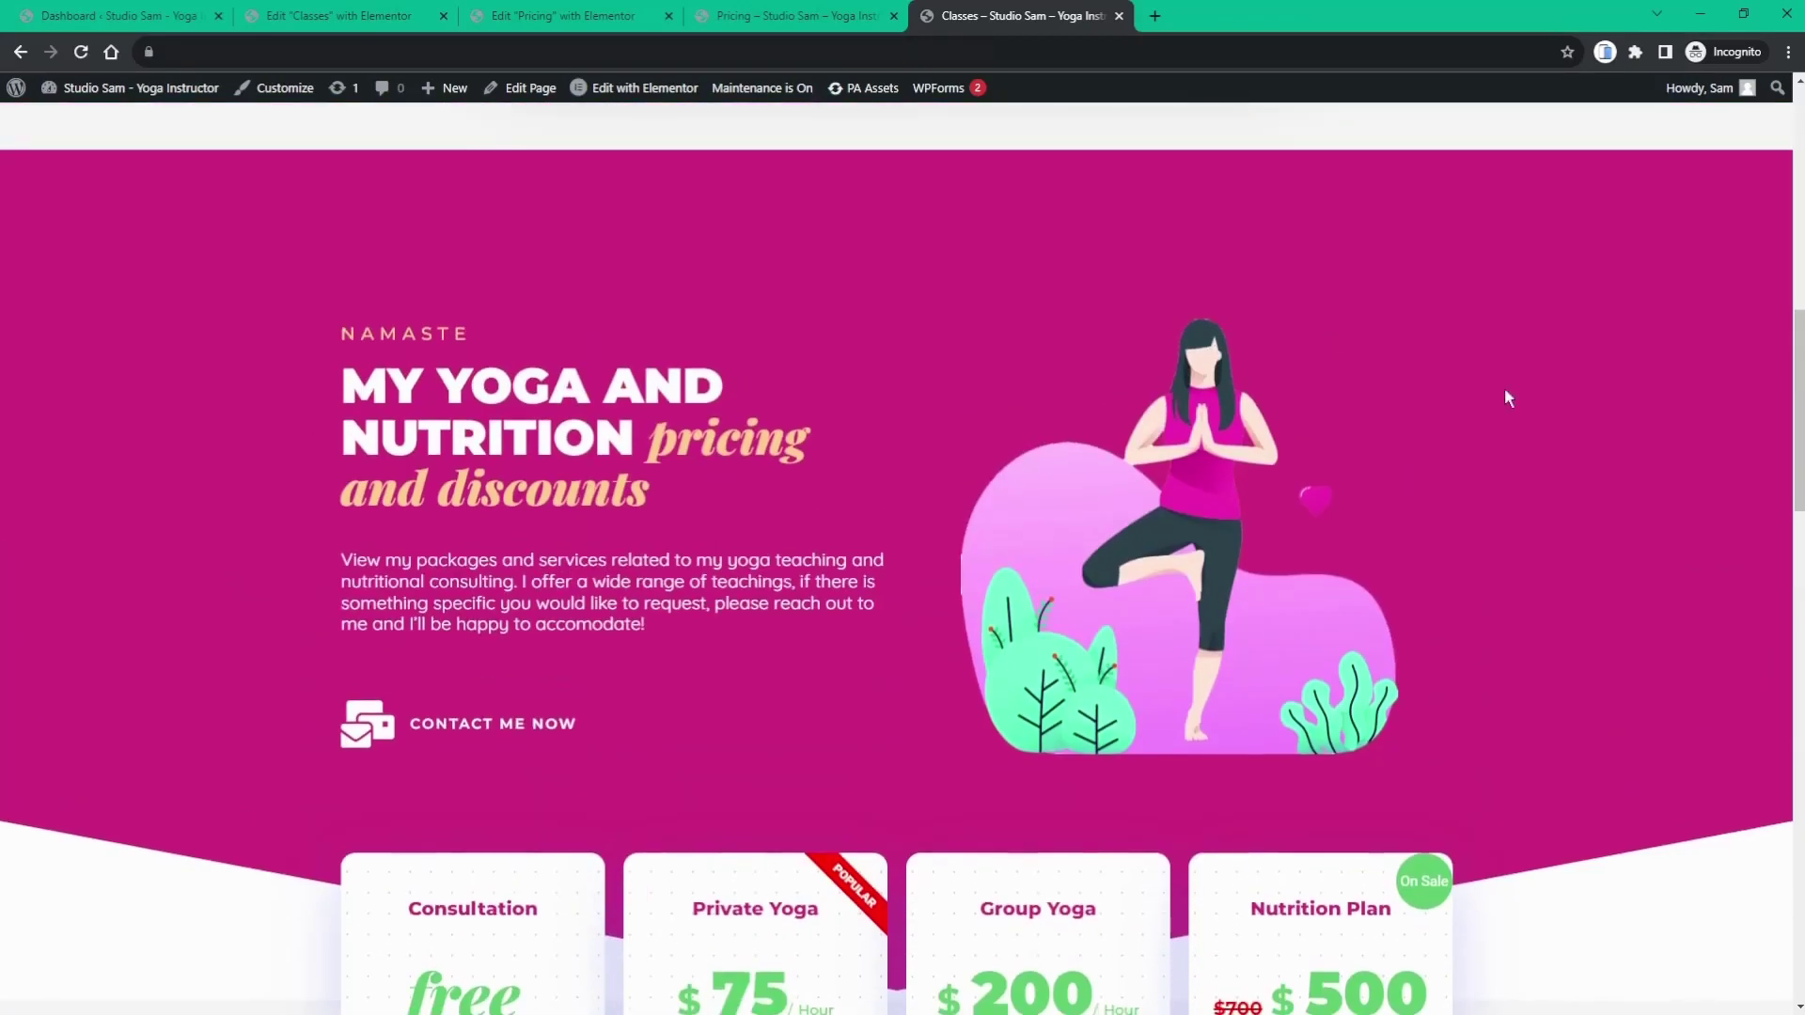
pyautogui.scroll(-7, 1507, 397)
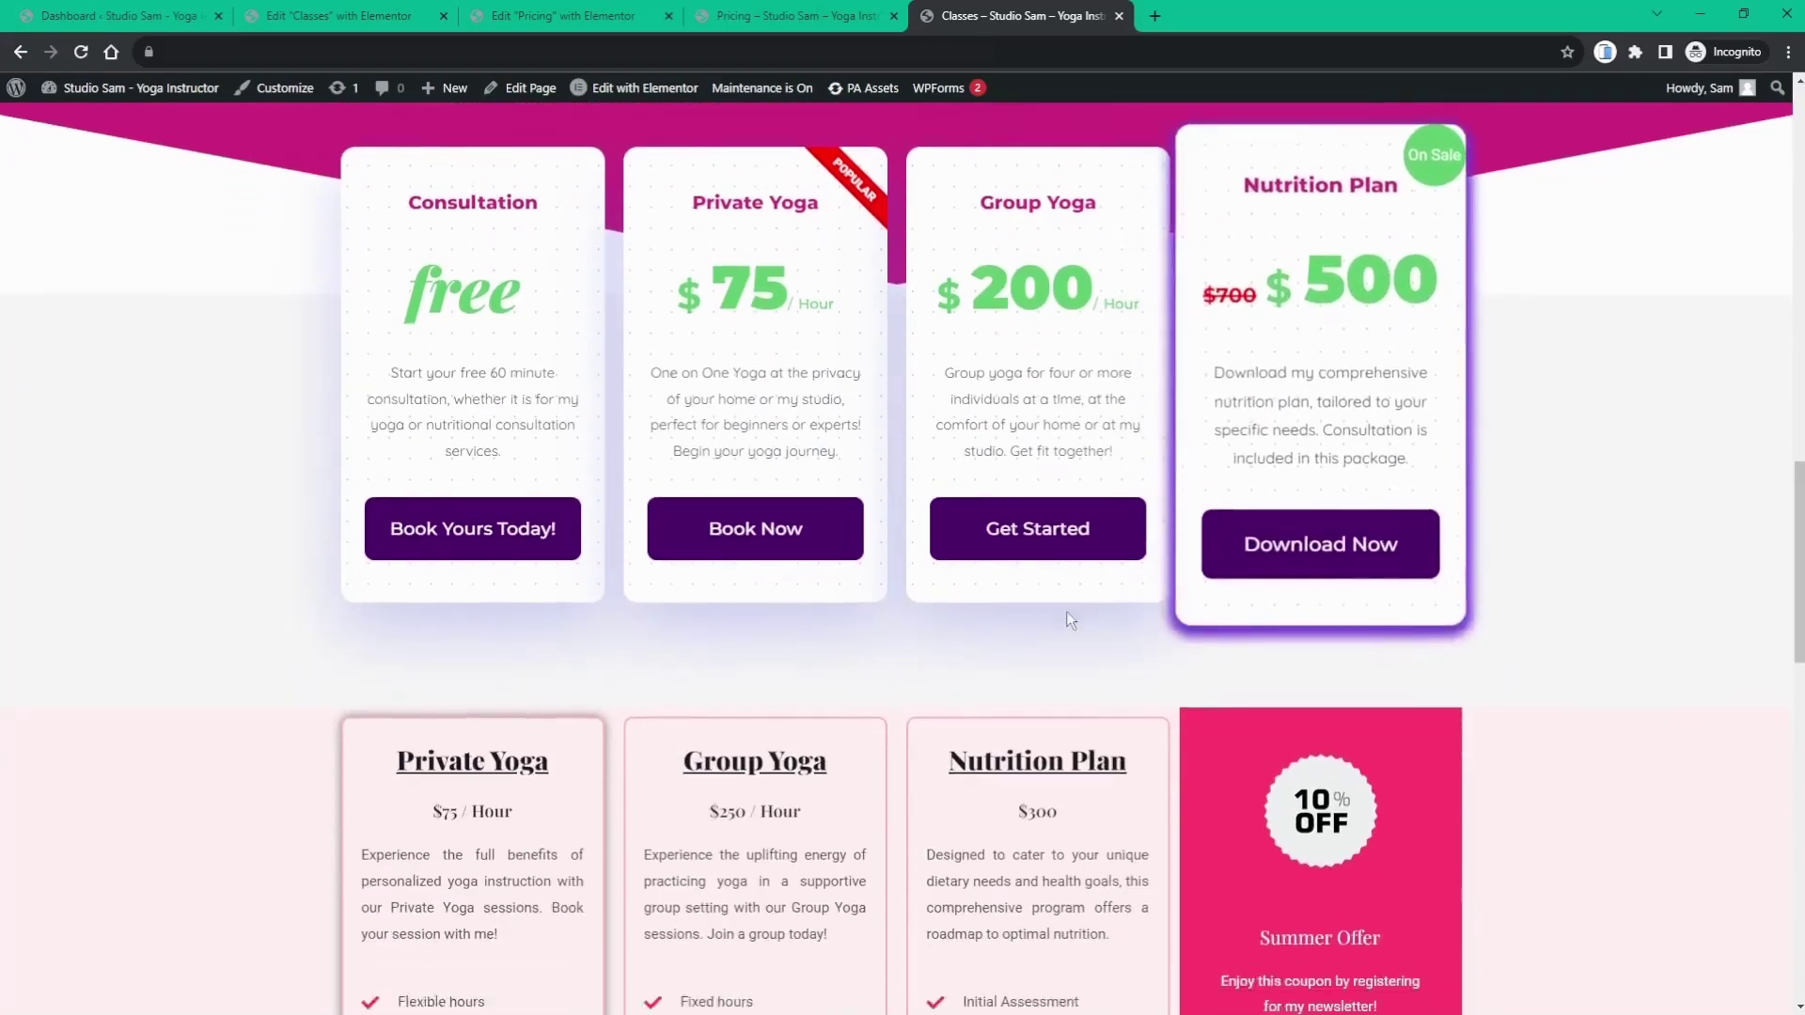
pyautogui.scroll(6, 359, 453)
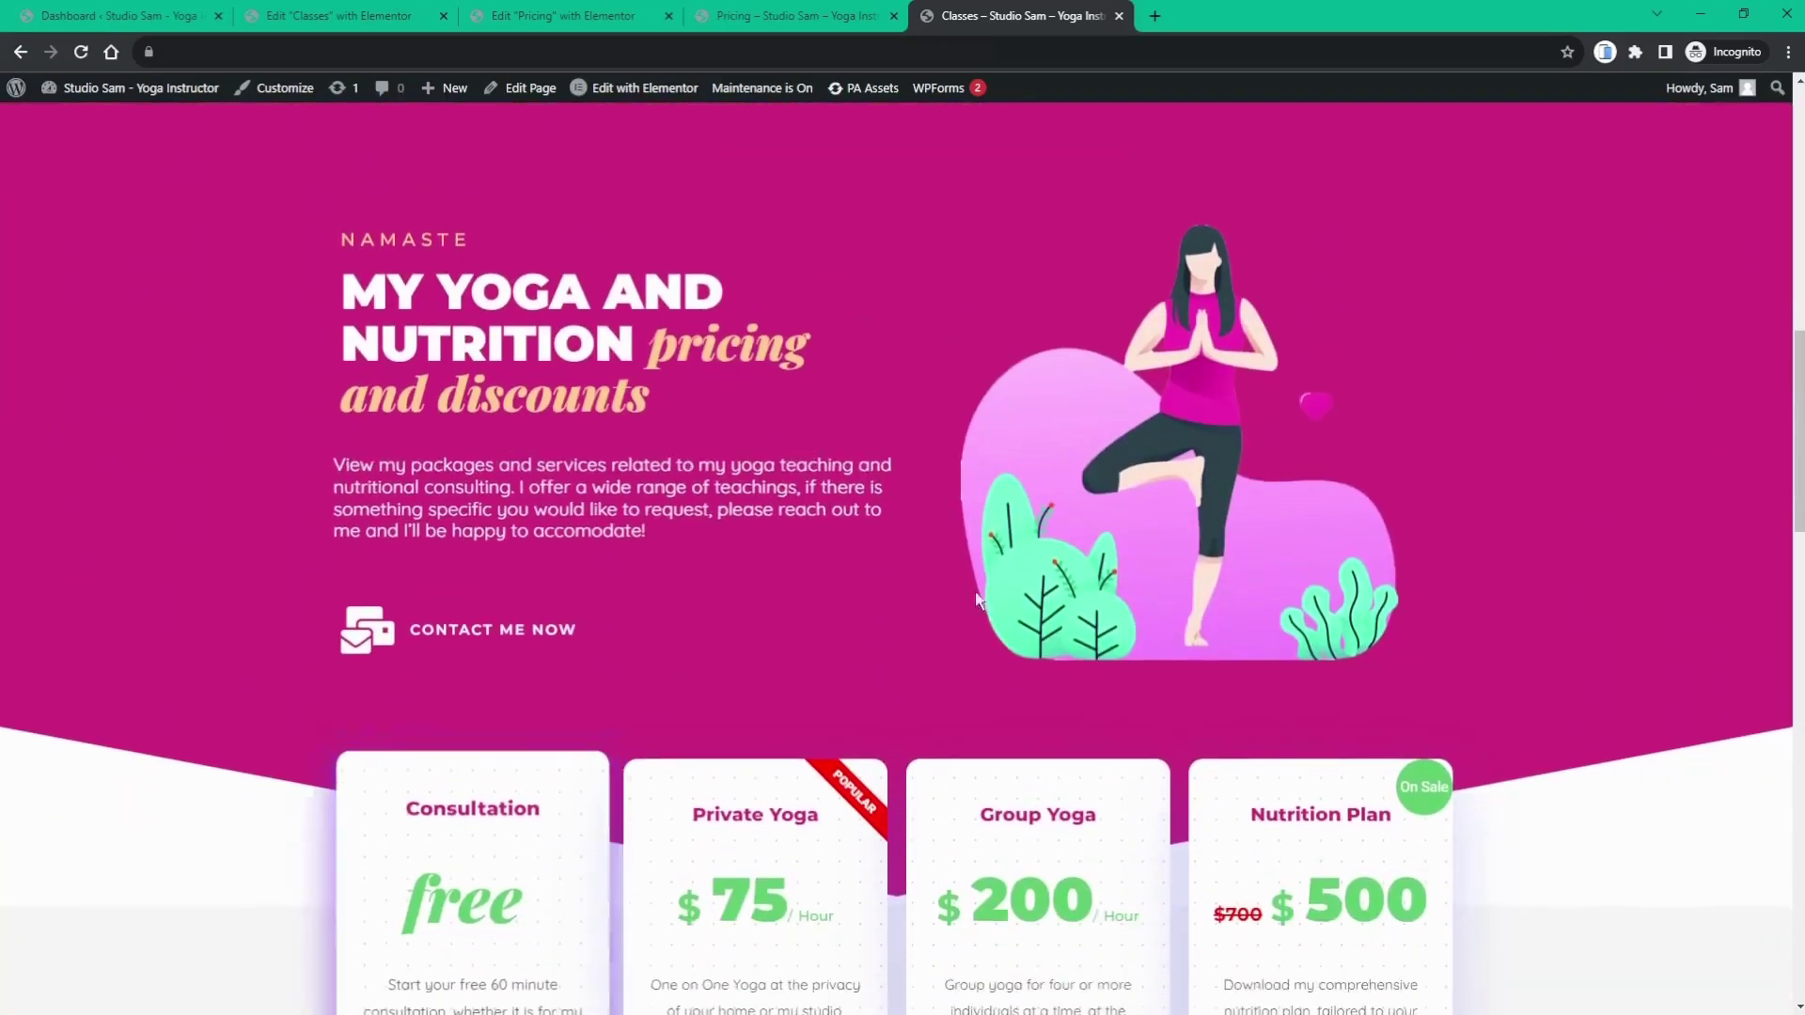
pyautogui.scroll(-1, 1316, 466)
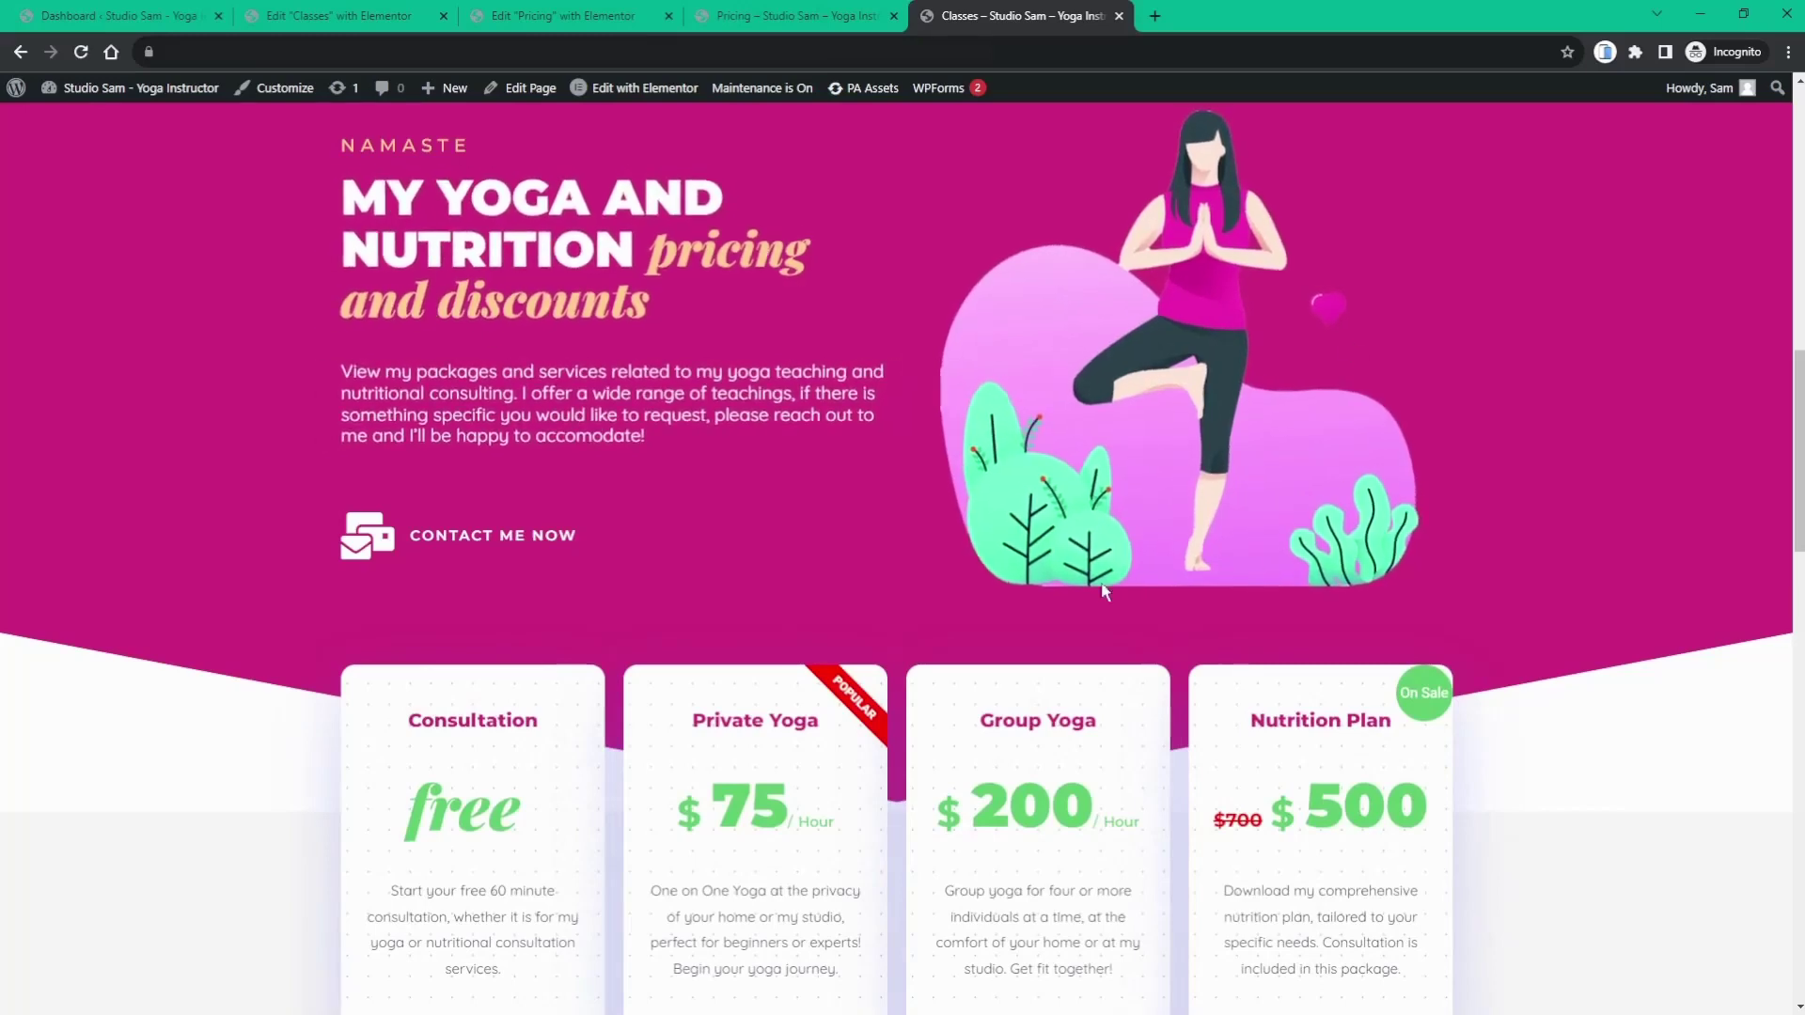
pyautogui.scroll(-3, 934, 465)
pyautogui.scroll(5, 935, 465)
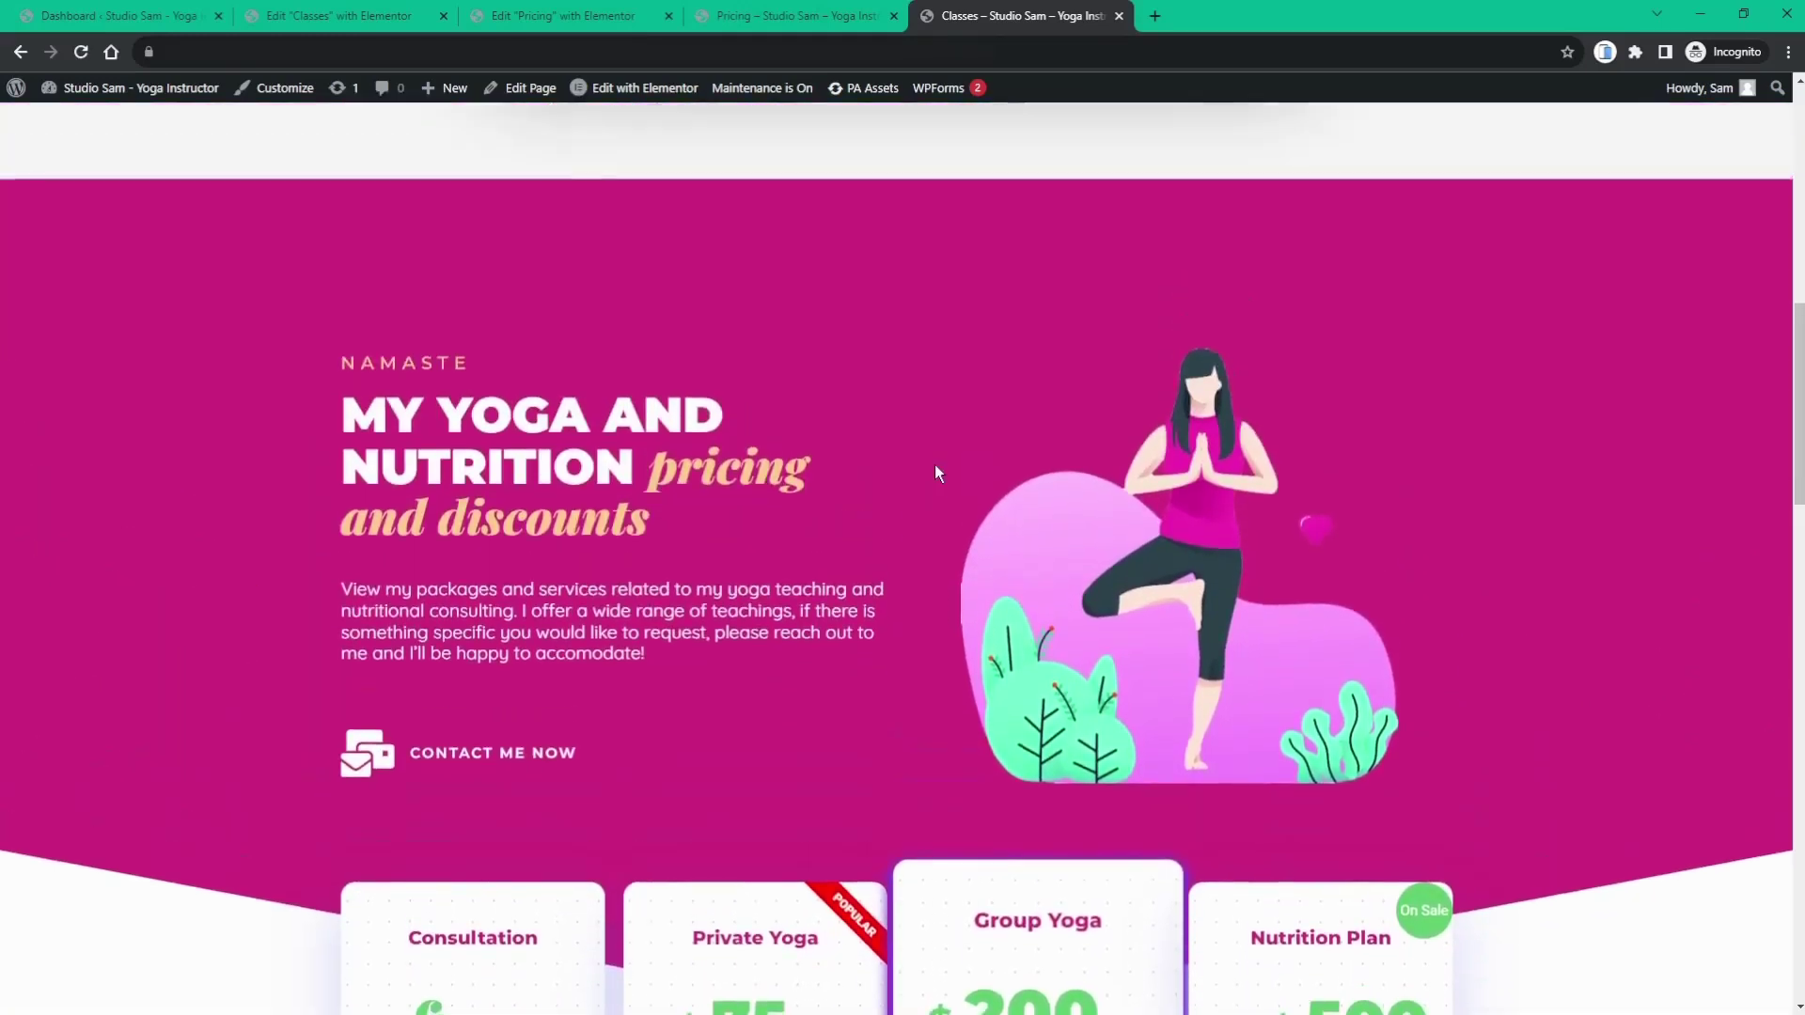
pyautogui.scroll(-2, 975, 462)
pyautogui.scroll(-1, 978, 453)
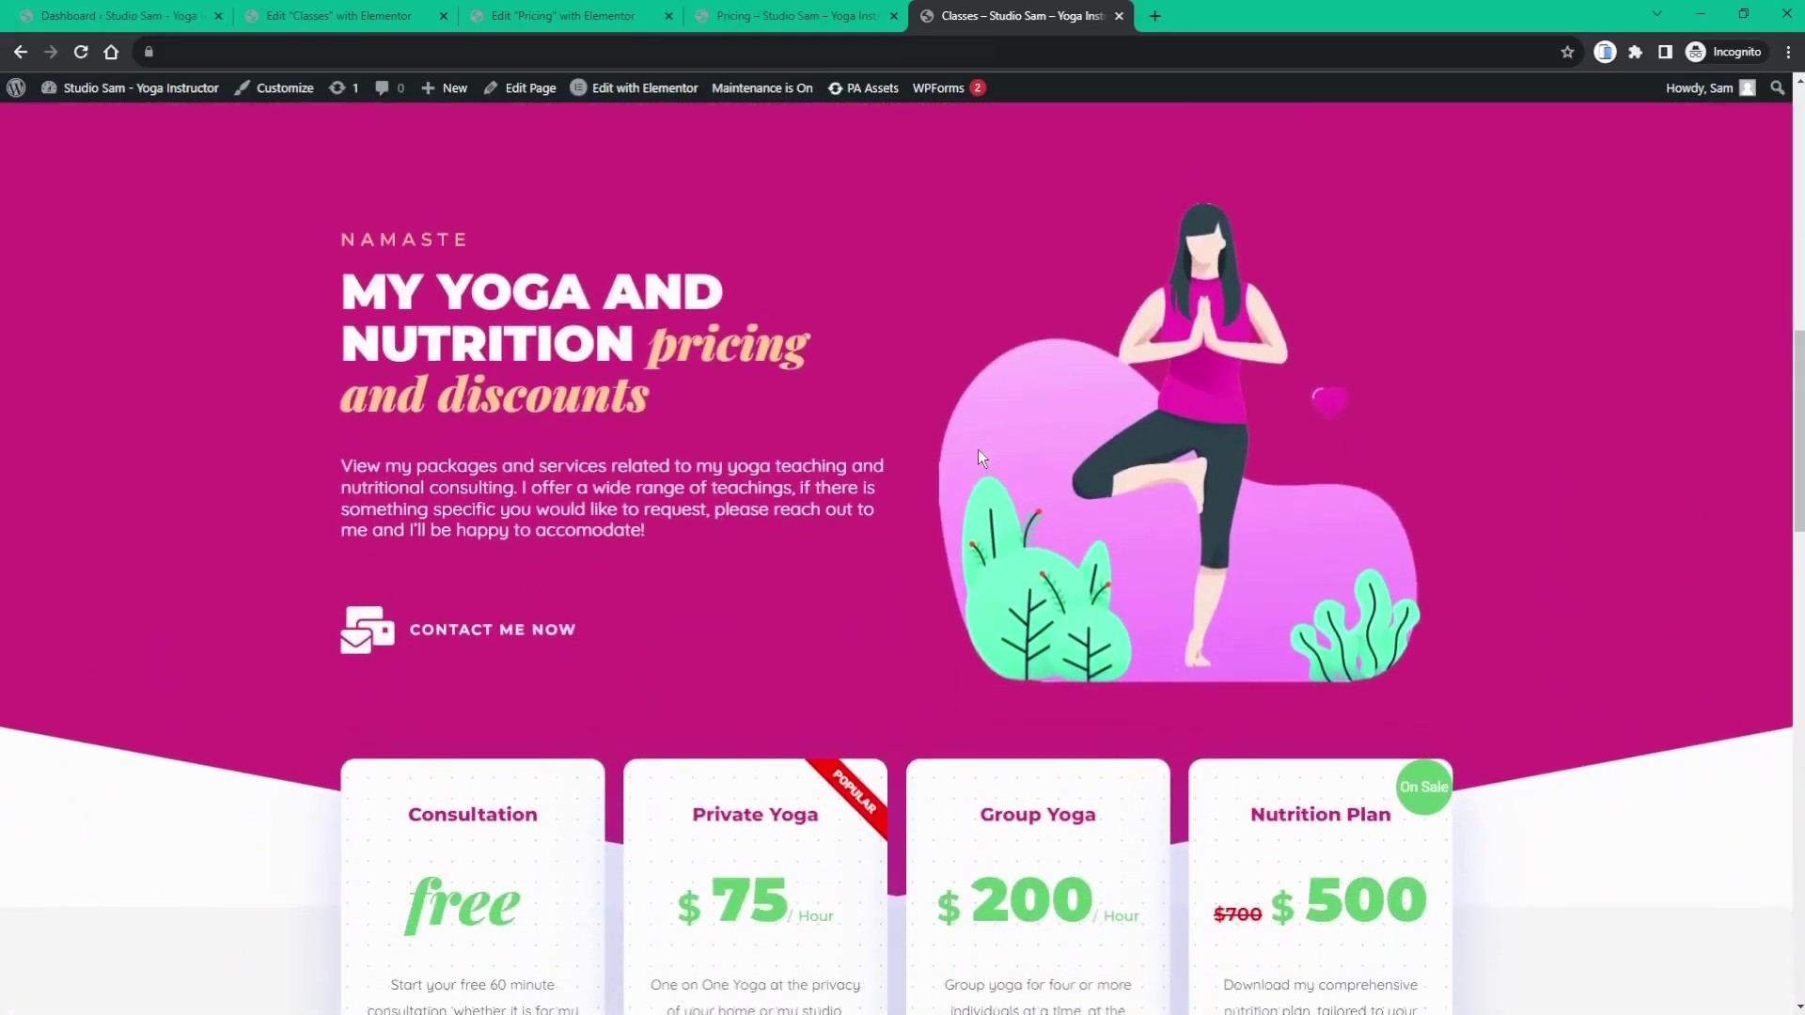
pyautogui.scroll(-5, 972, 350)
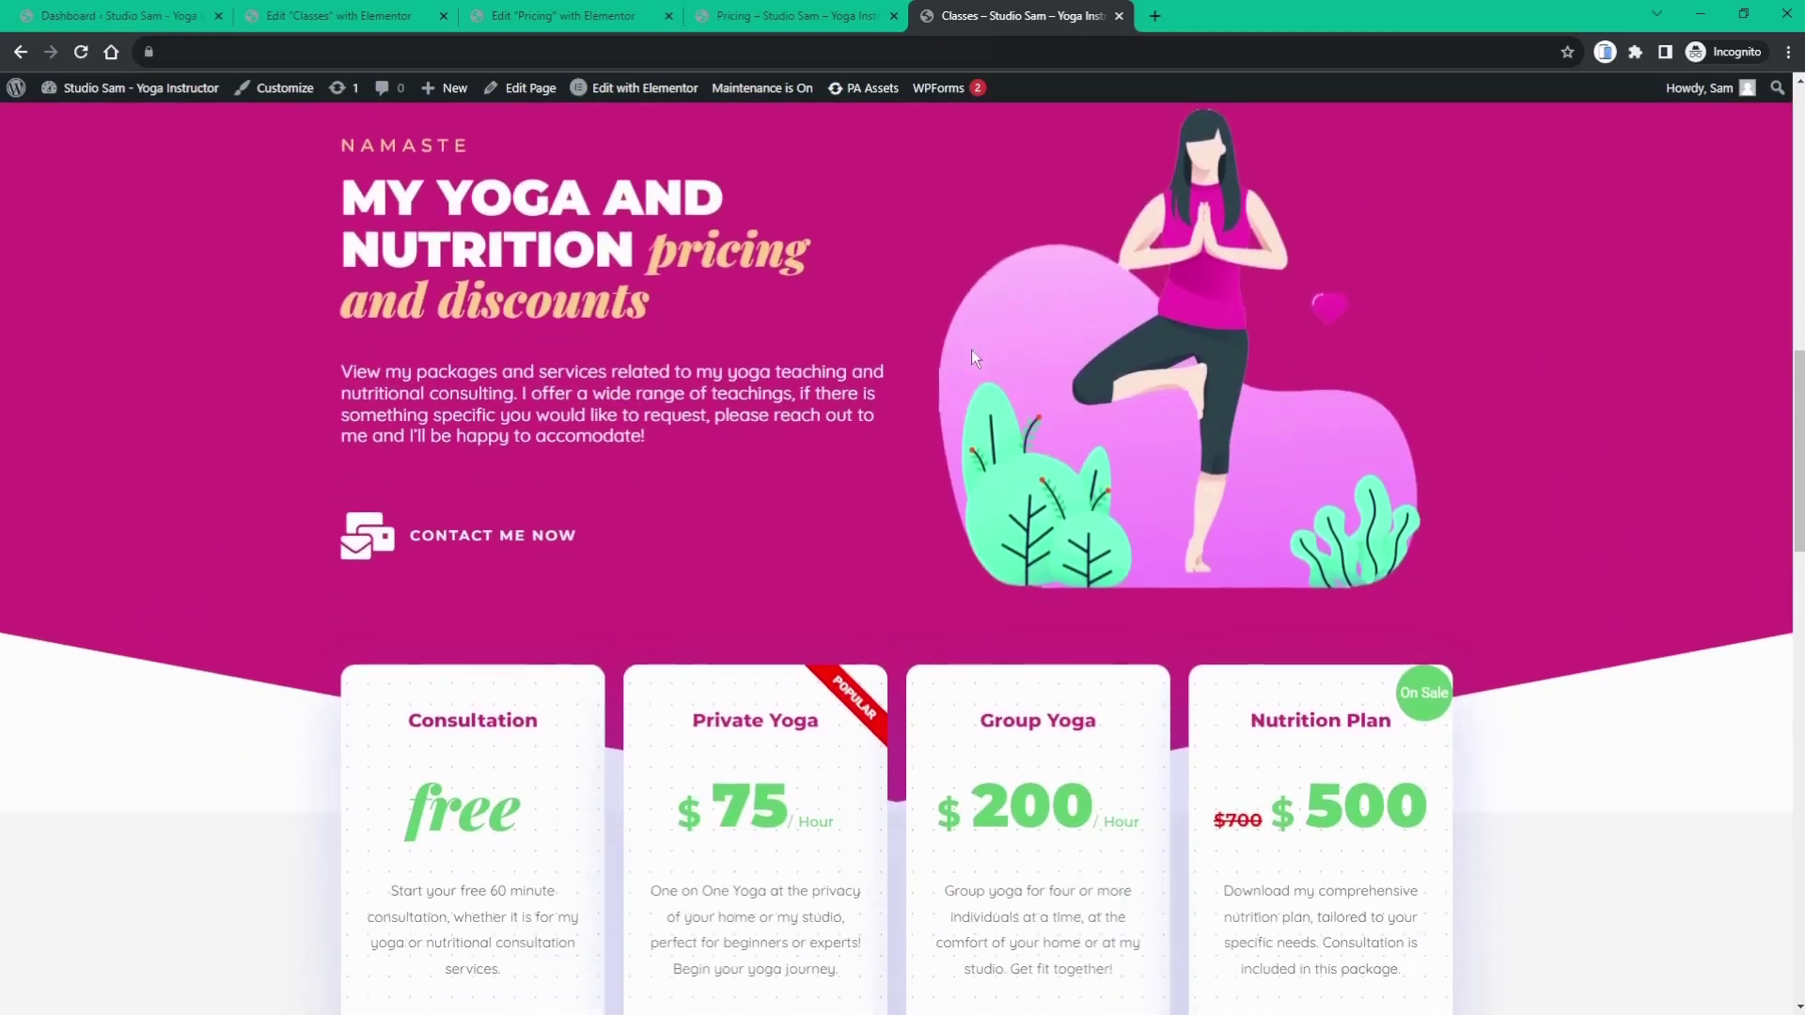
pyautogui.scroll(5, 972, 349)
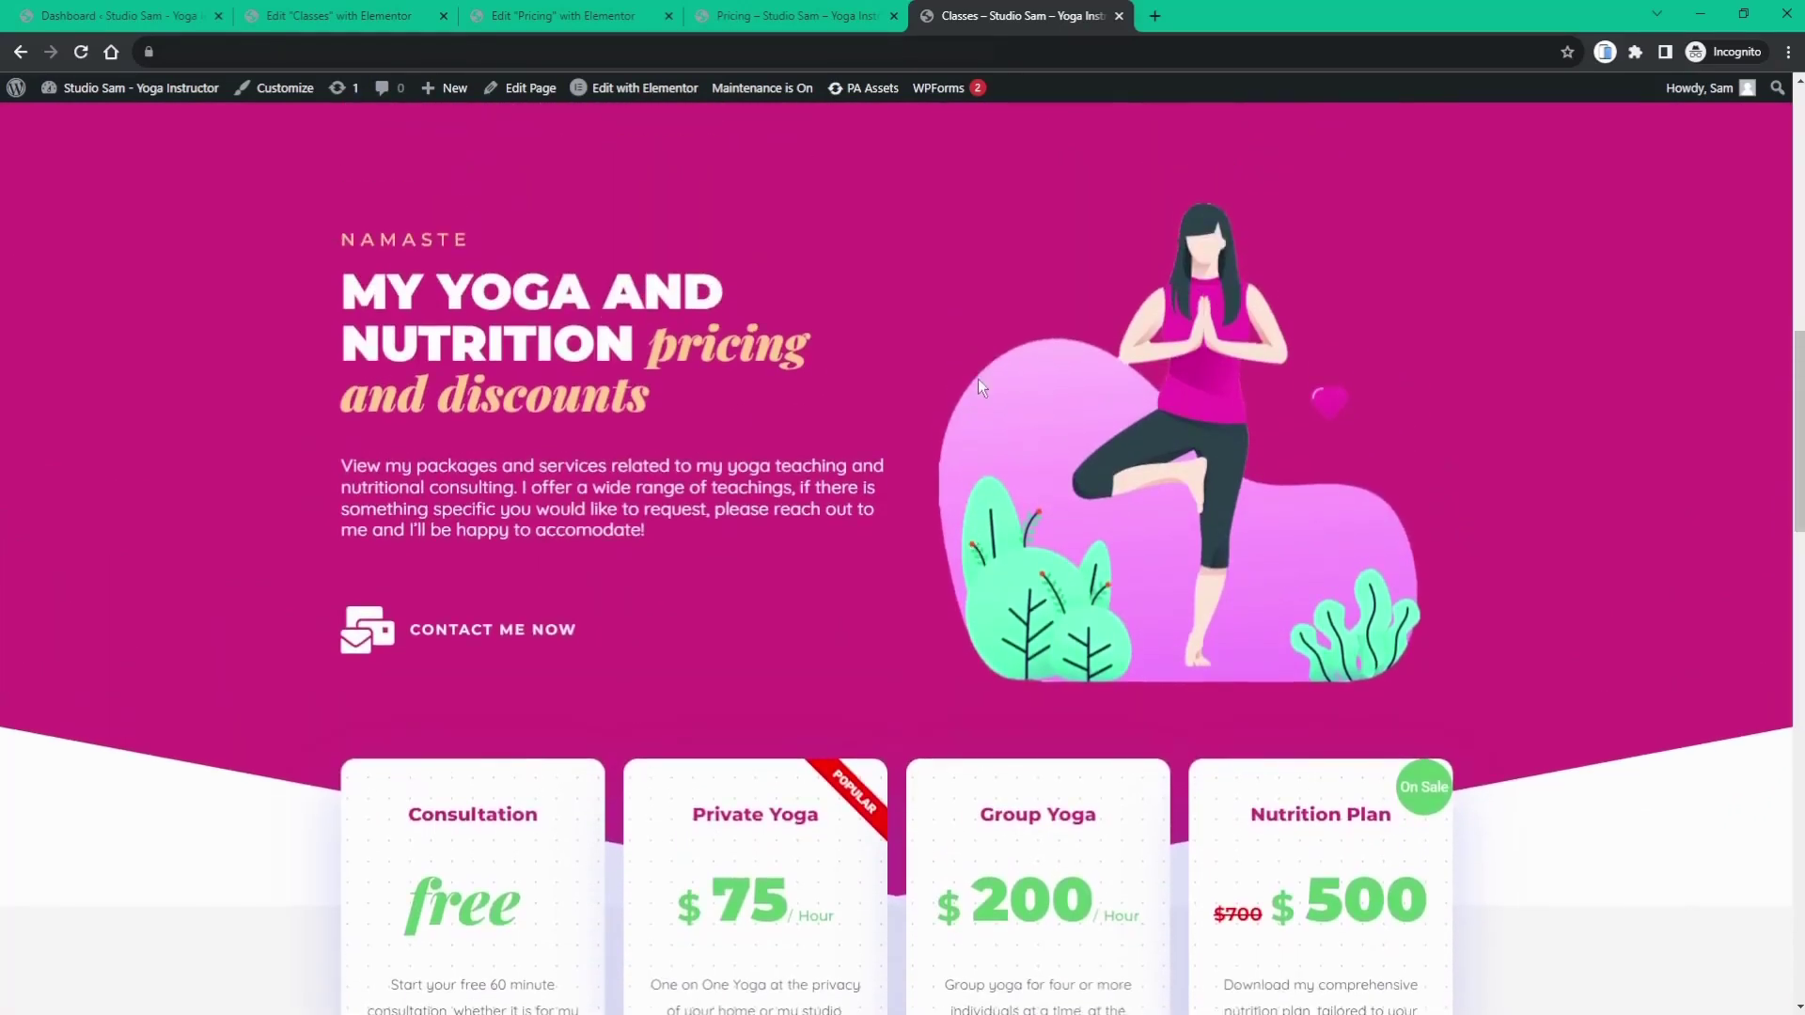